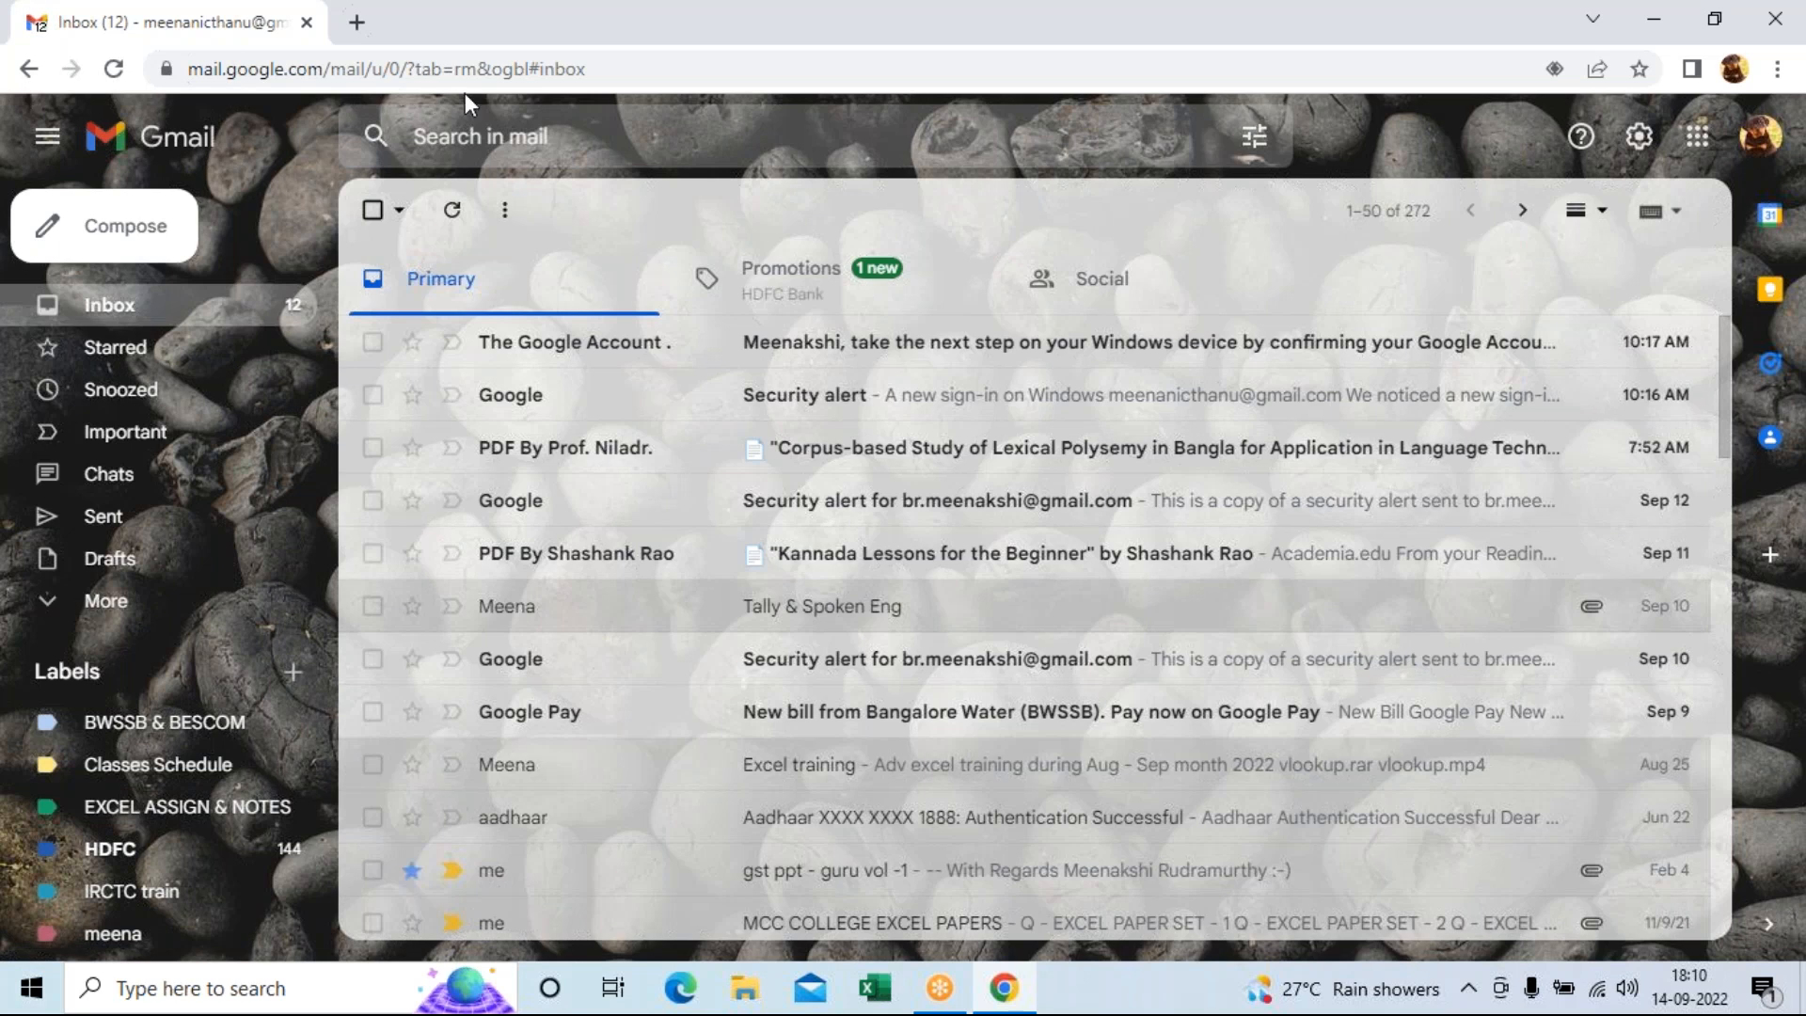
# Search Gmail for 'excel shortcut keys' and scroll through the 52 matching emails.
pyautogui.click(497, 139)
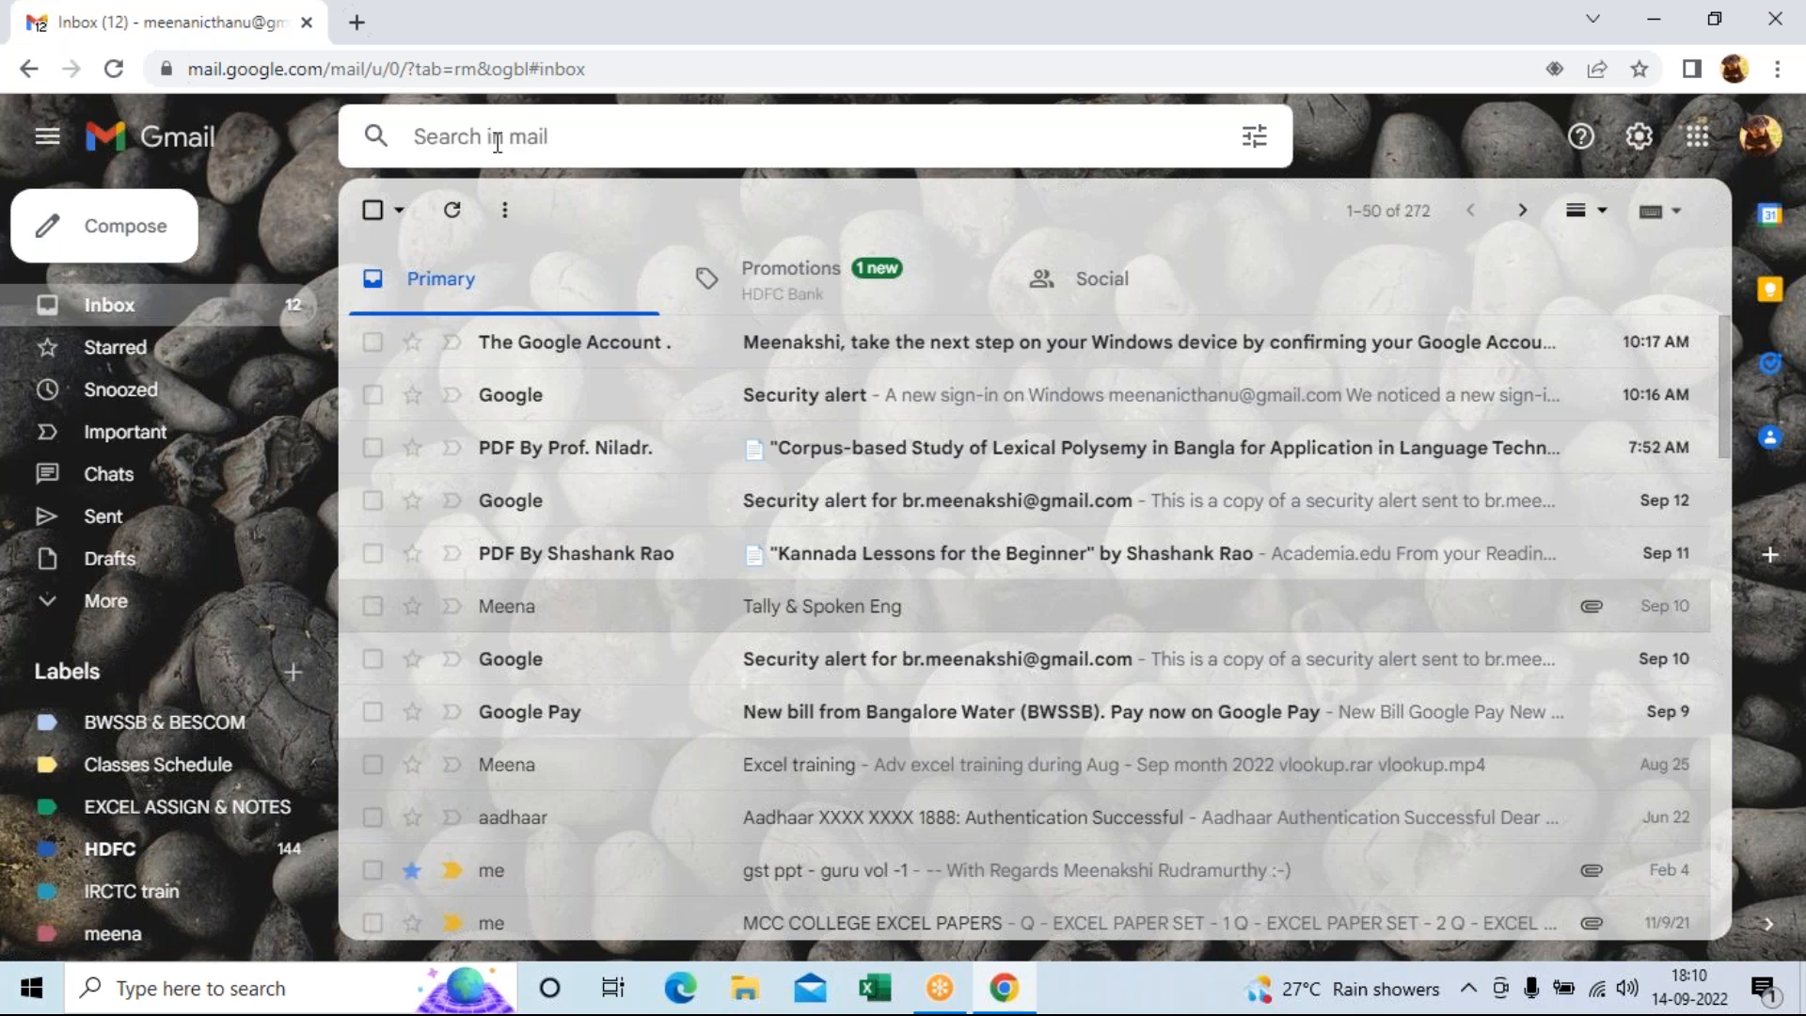
pyautogui.click(497, 139)
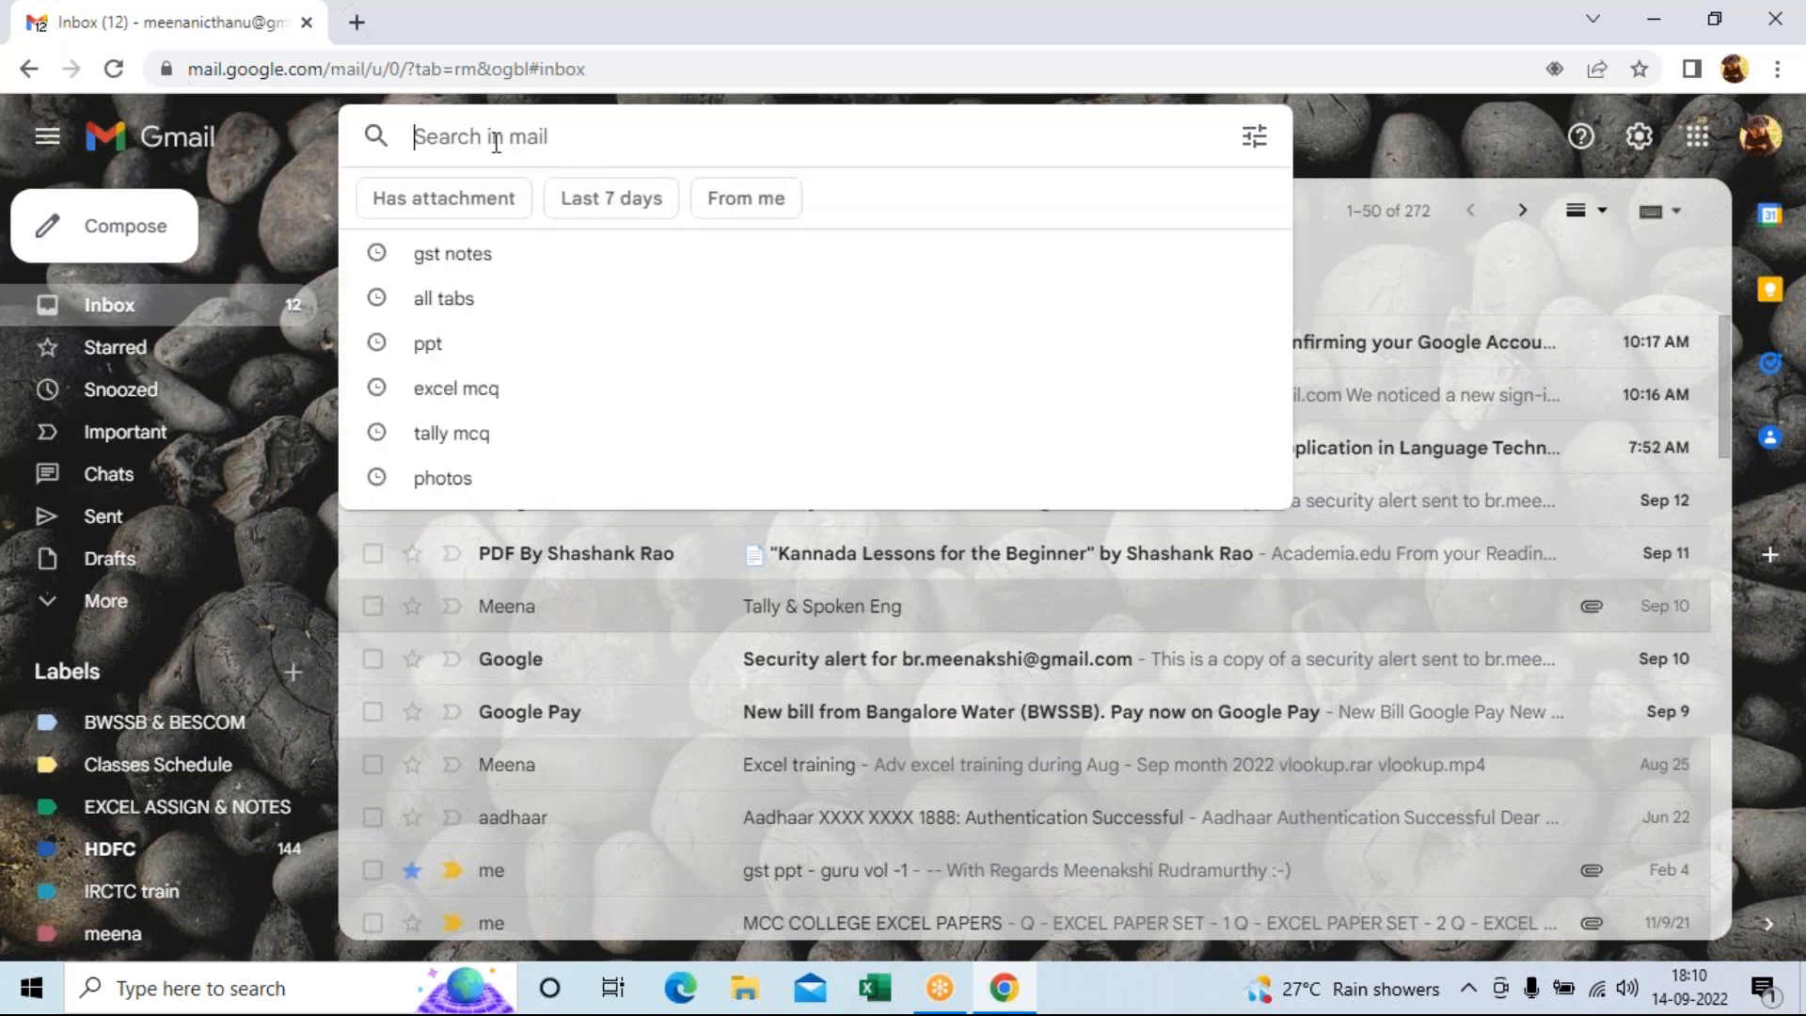
pyautogui.write('exc')
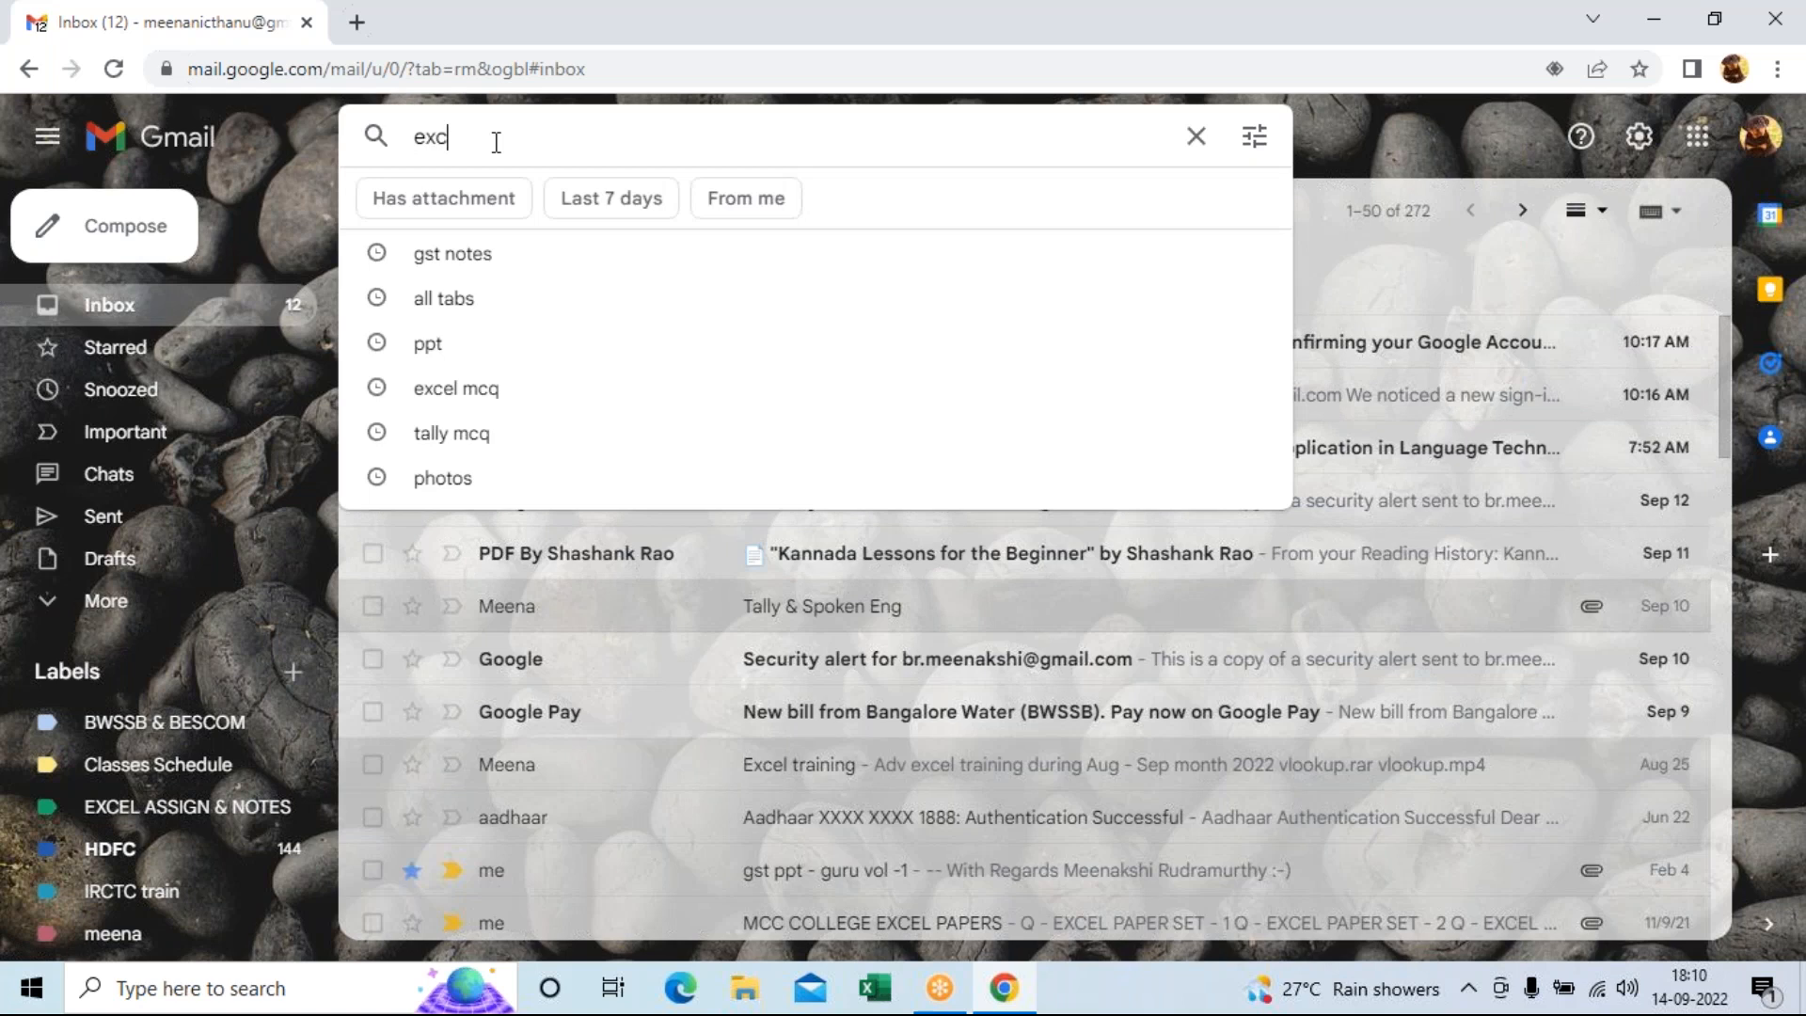
pyautogui.write('el short')
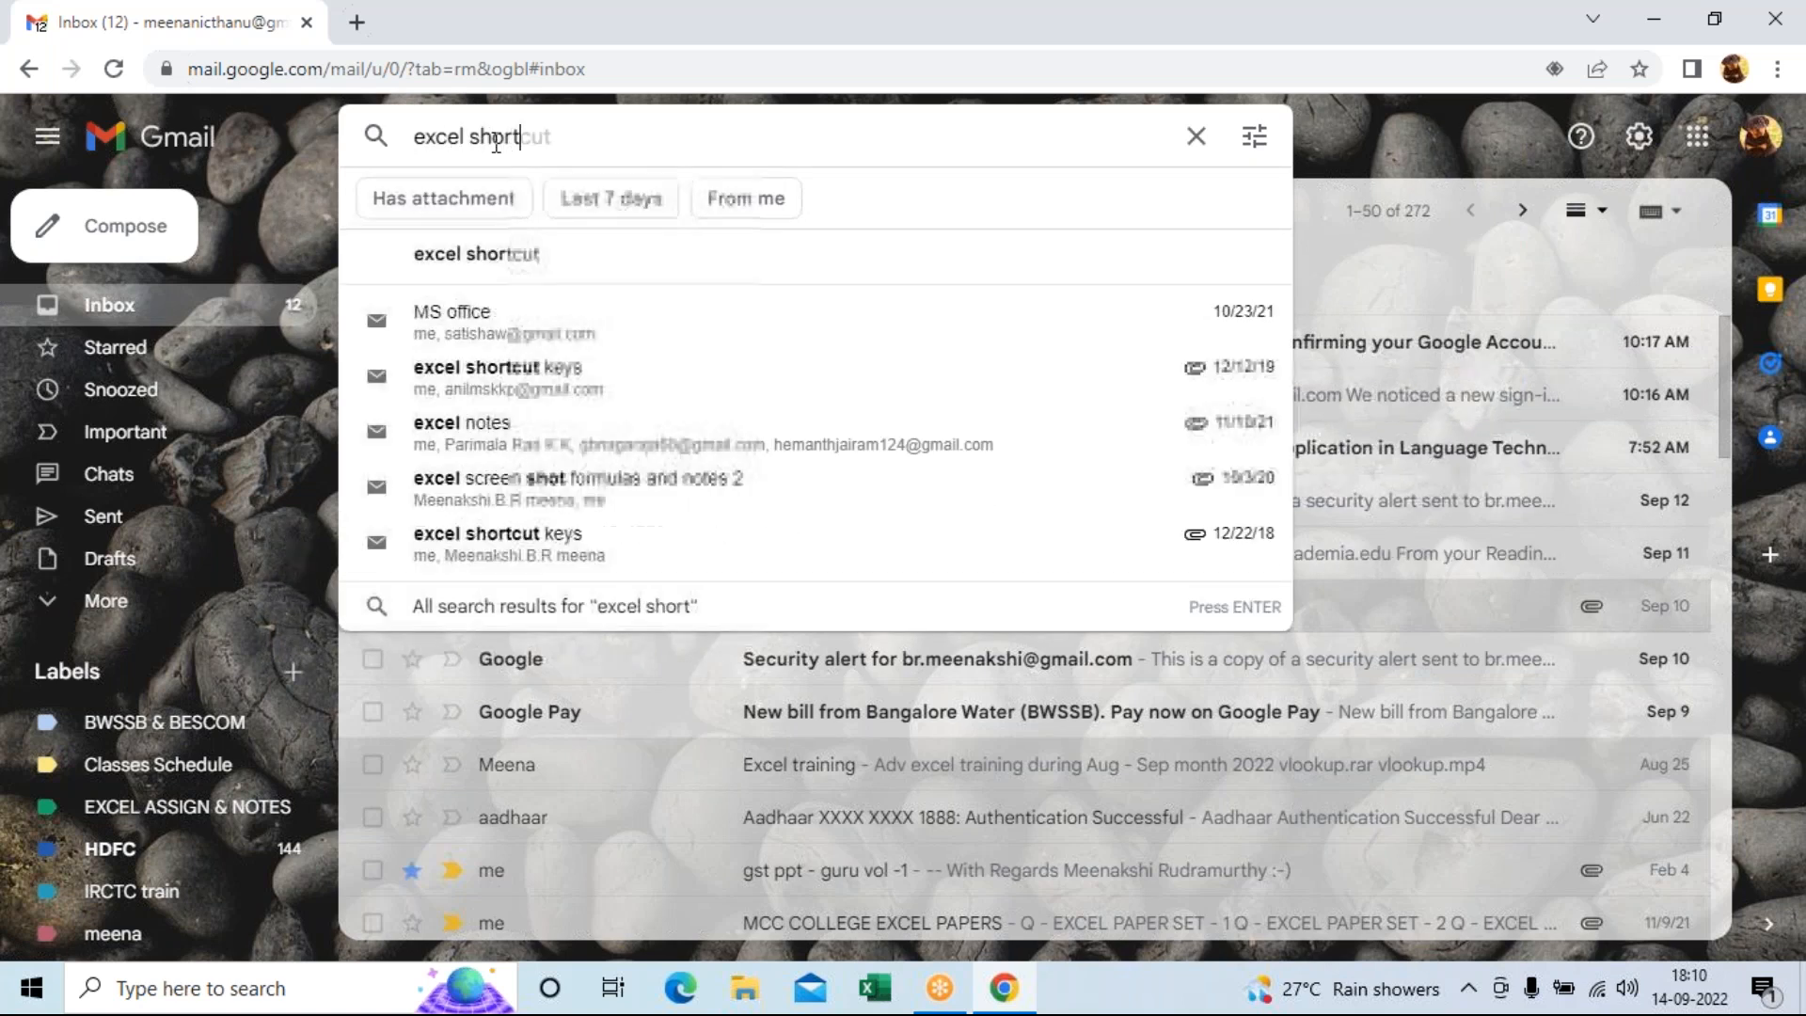
pyautogui.write('cut keys')
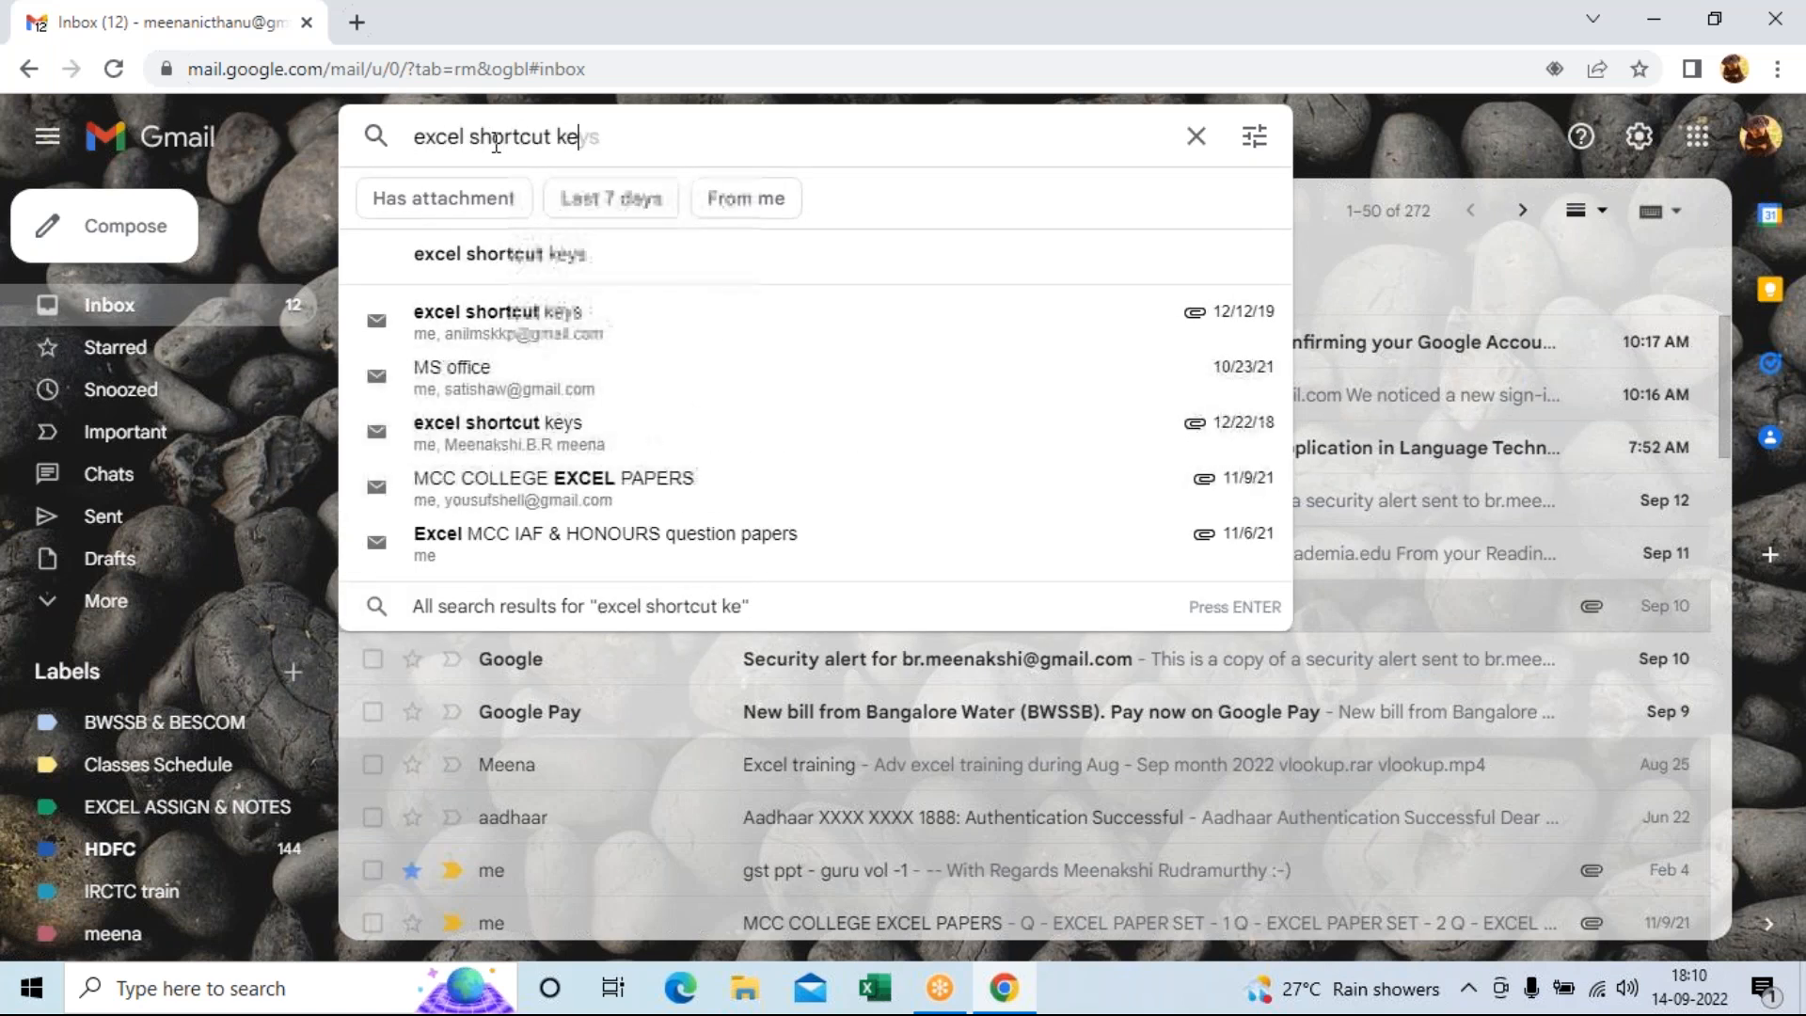
pyautogui.press('Return')
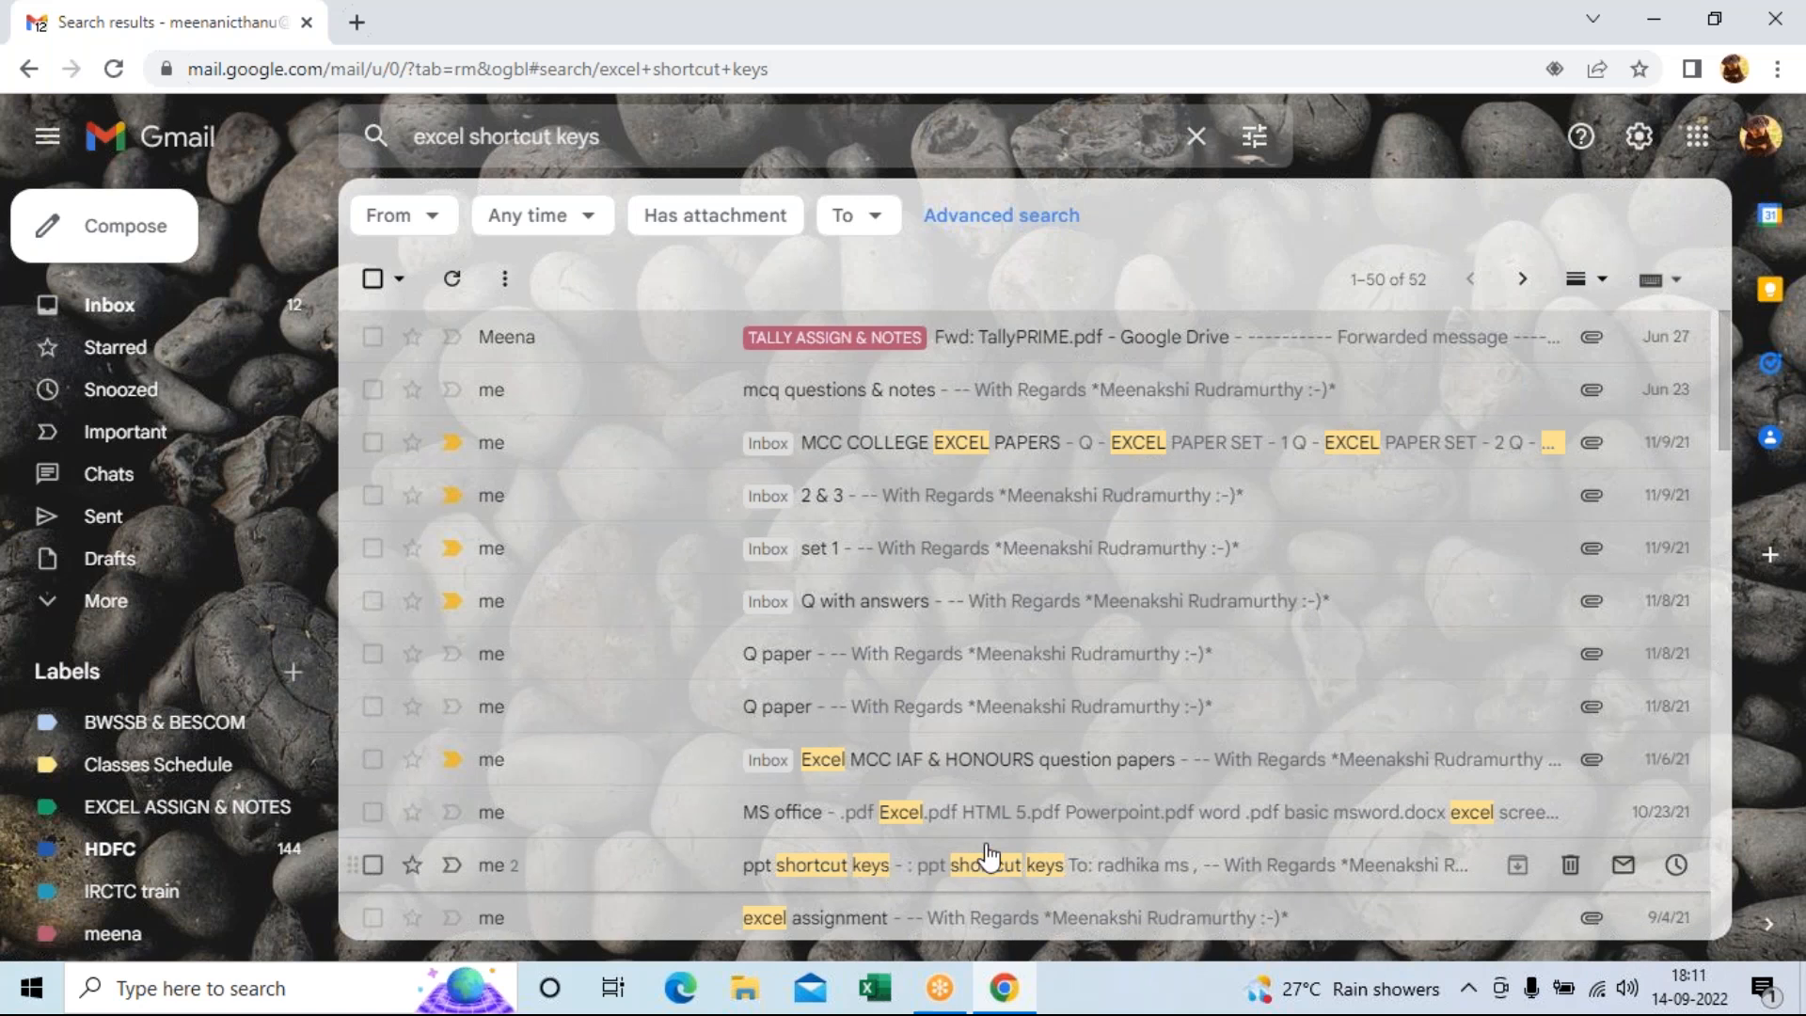
pyautogui.scroll(-6, 988, 856)
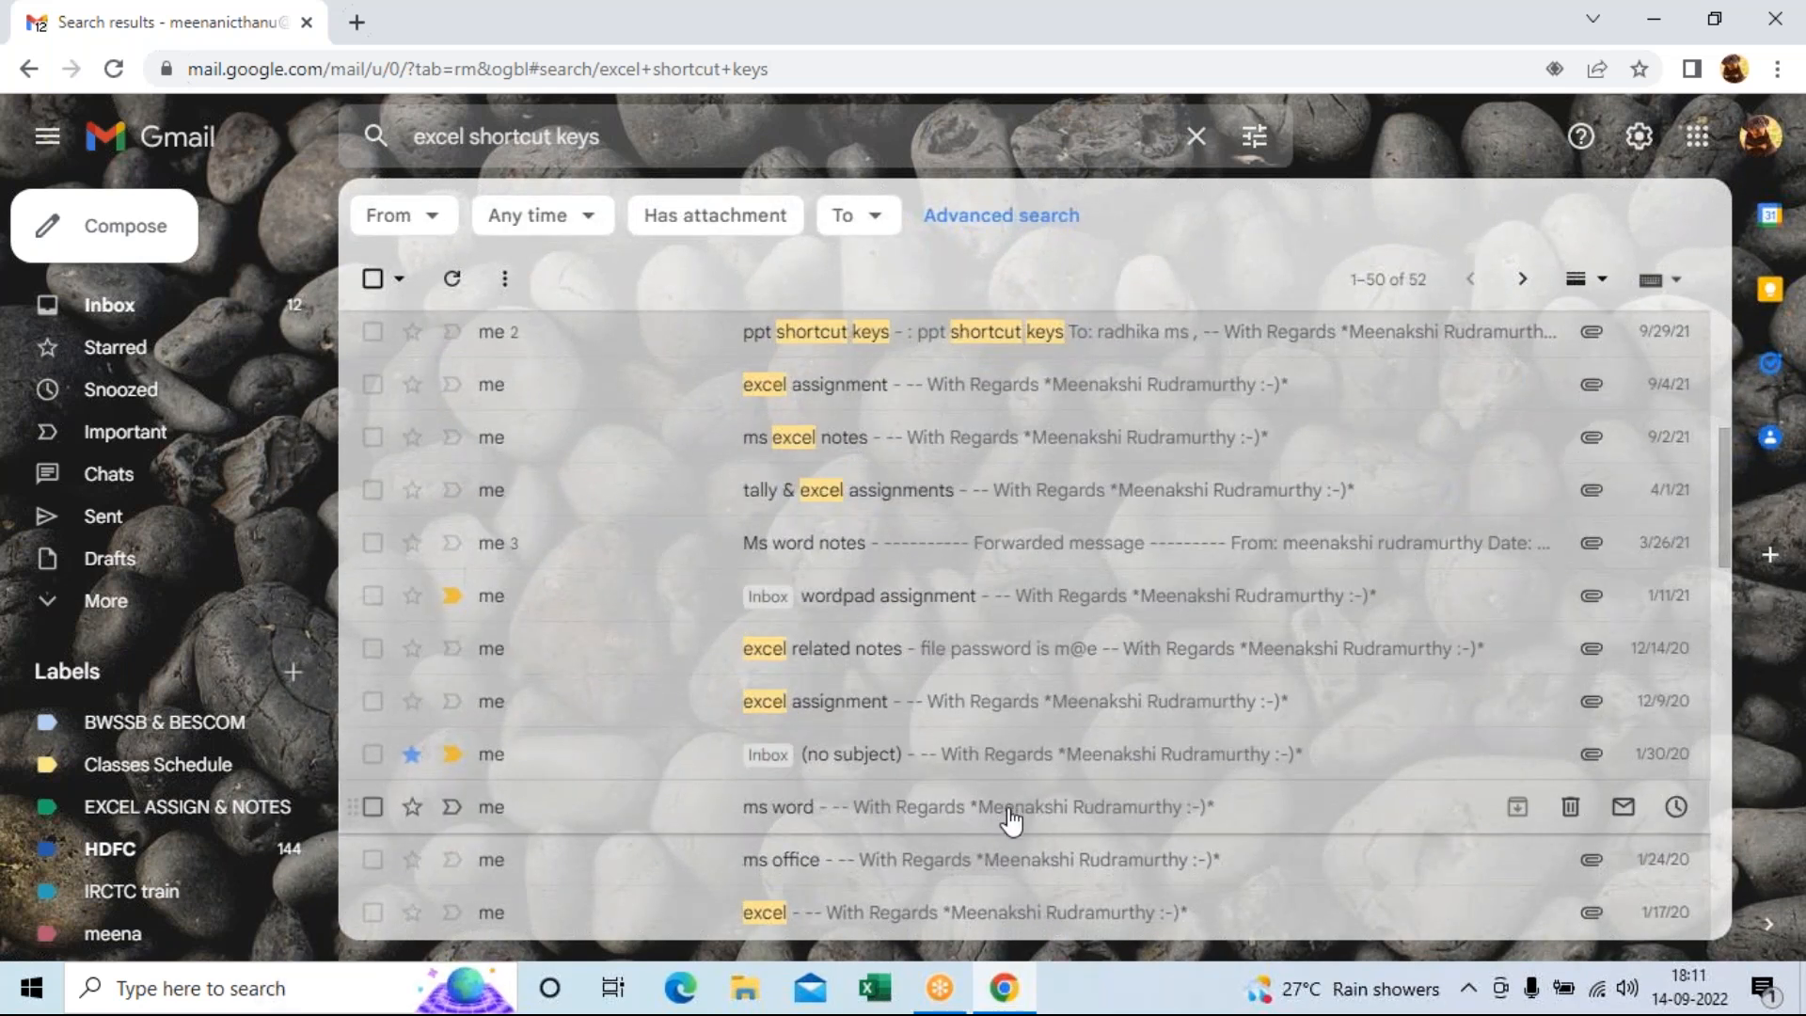
pyautogui.scroll(-3, 1011, 818)
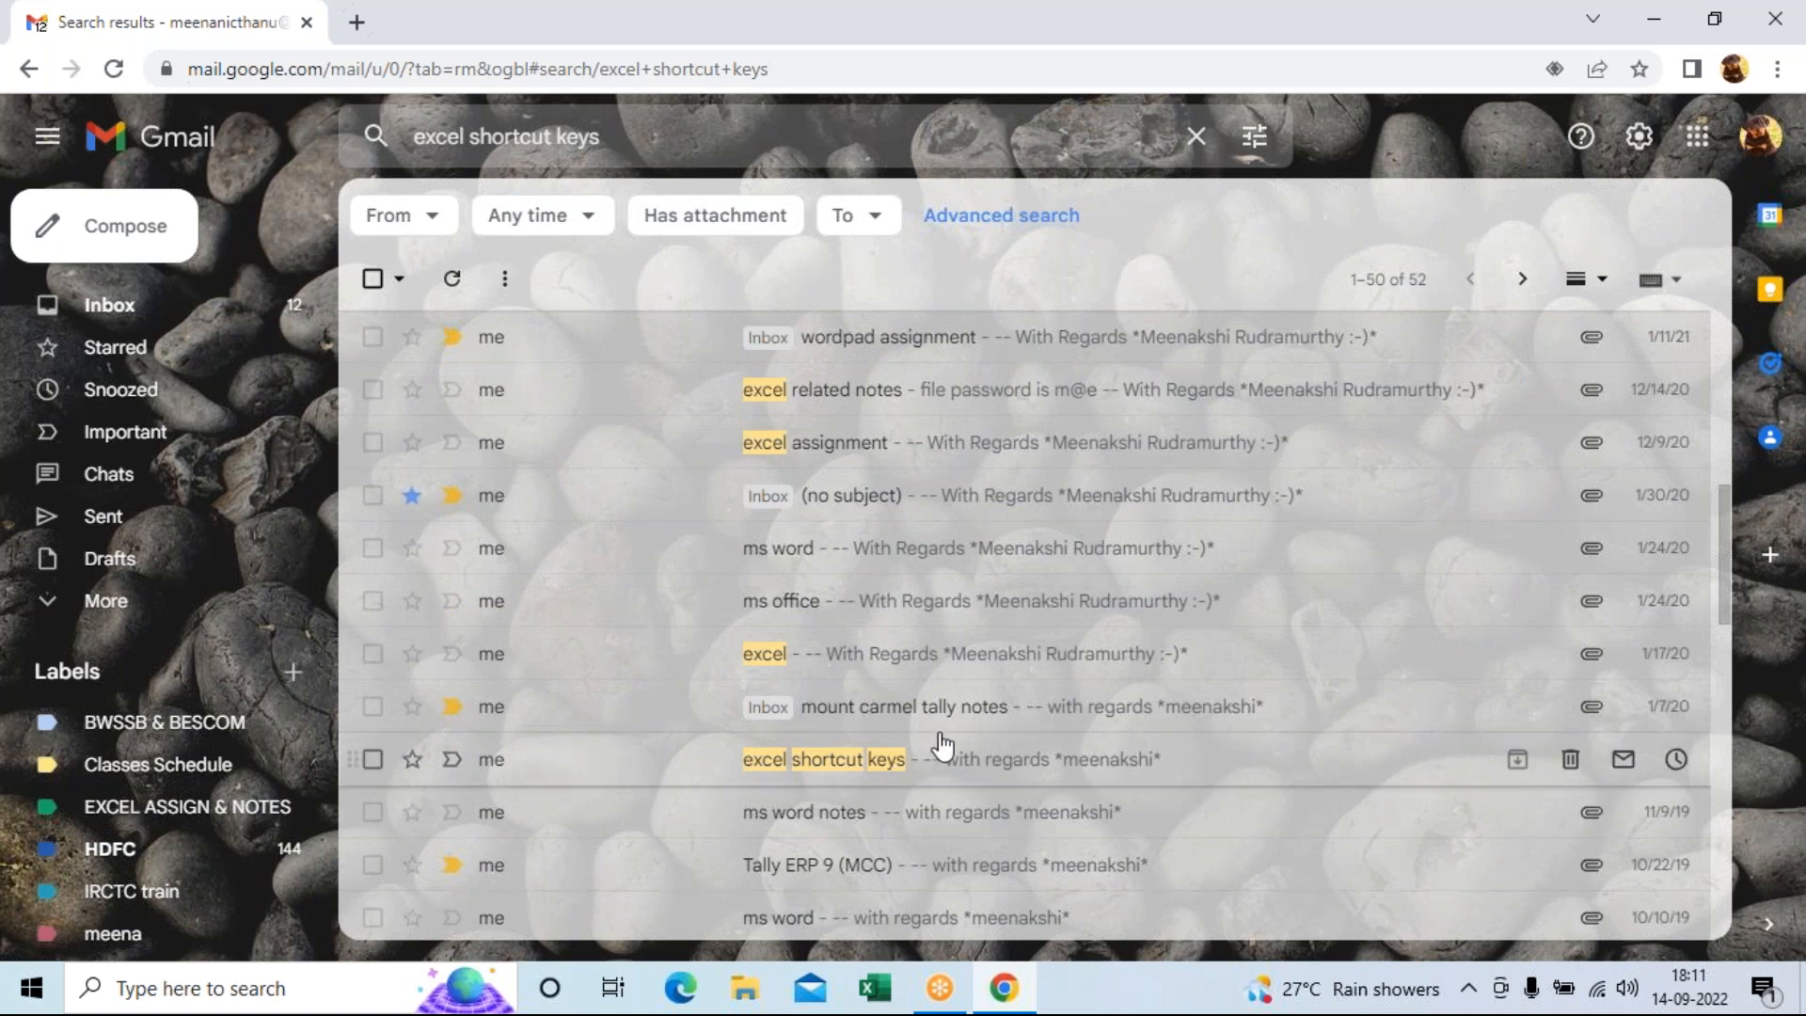
pyautogui.scroll(-3, 941, 748)
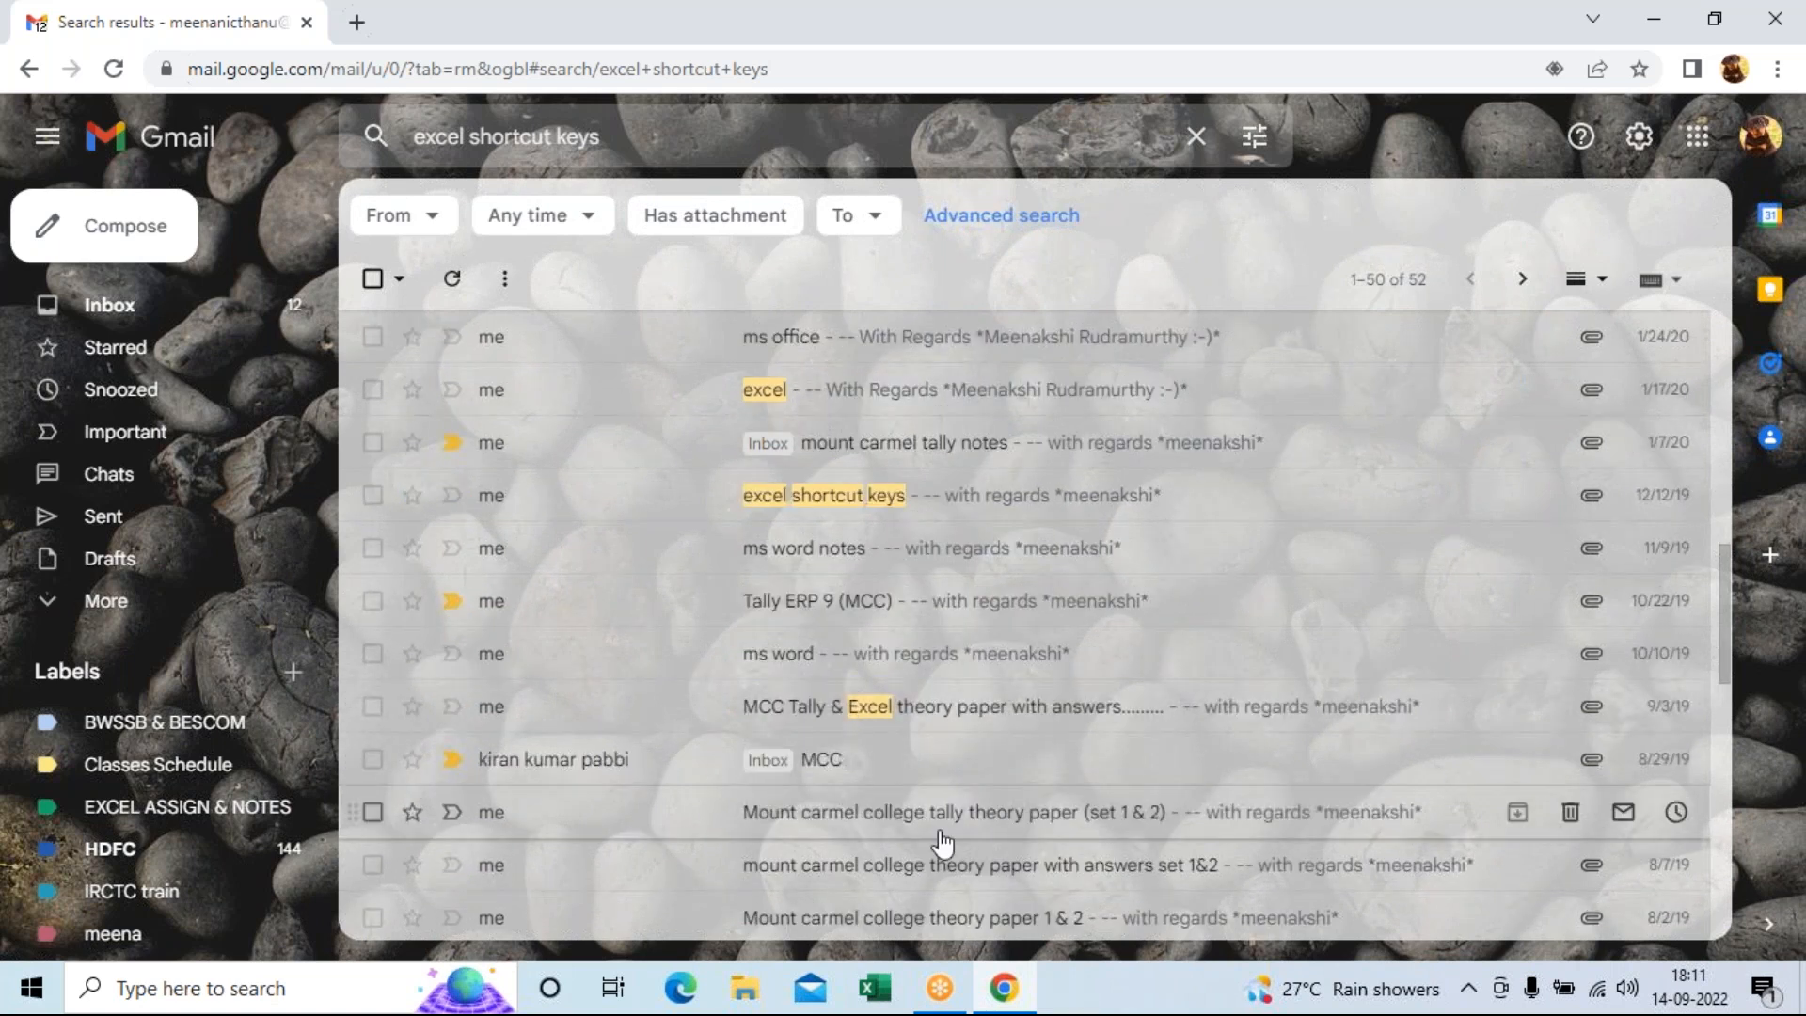
pyautogui.scroll(-2, 950, 839)
pyautogui.scroll(-6, 983, 830)
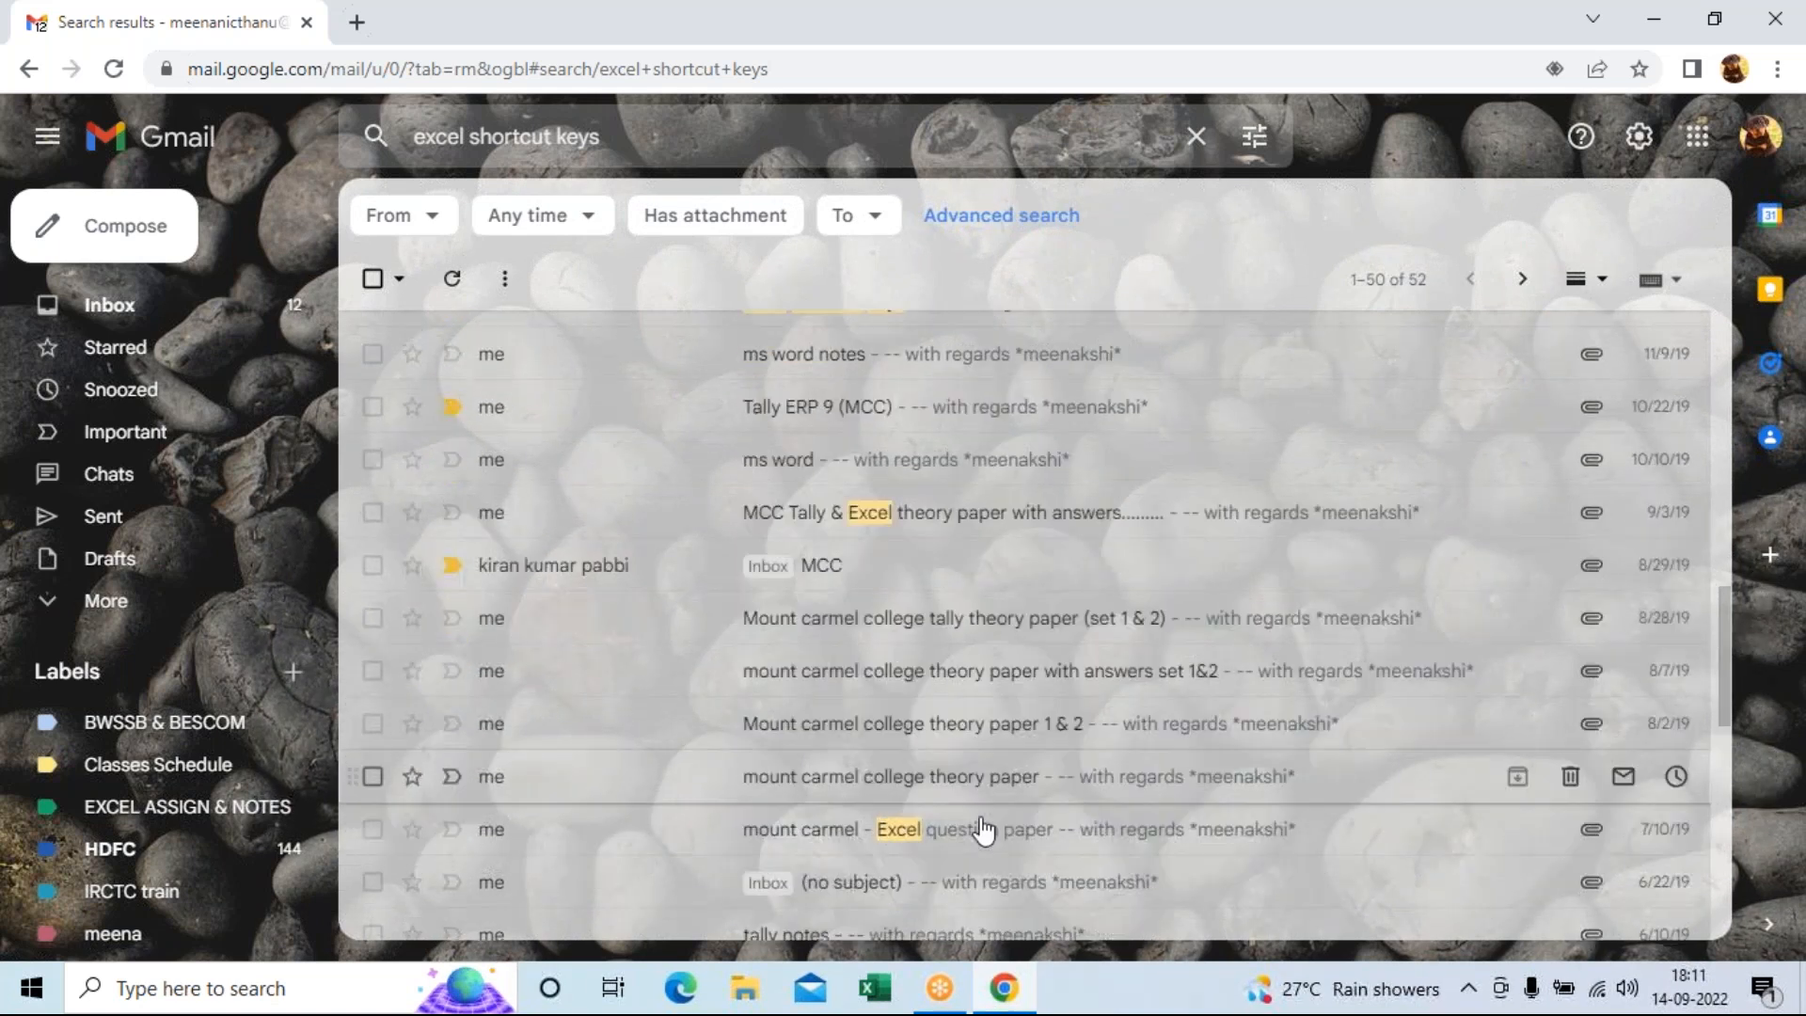
pyautogui.scroll(-2, 990, 823)
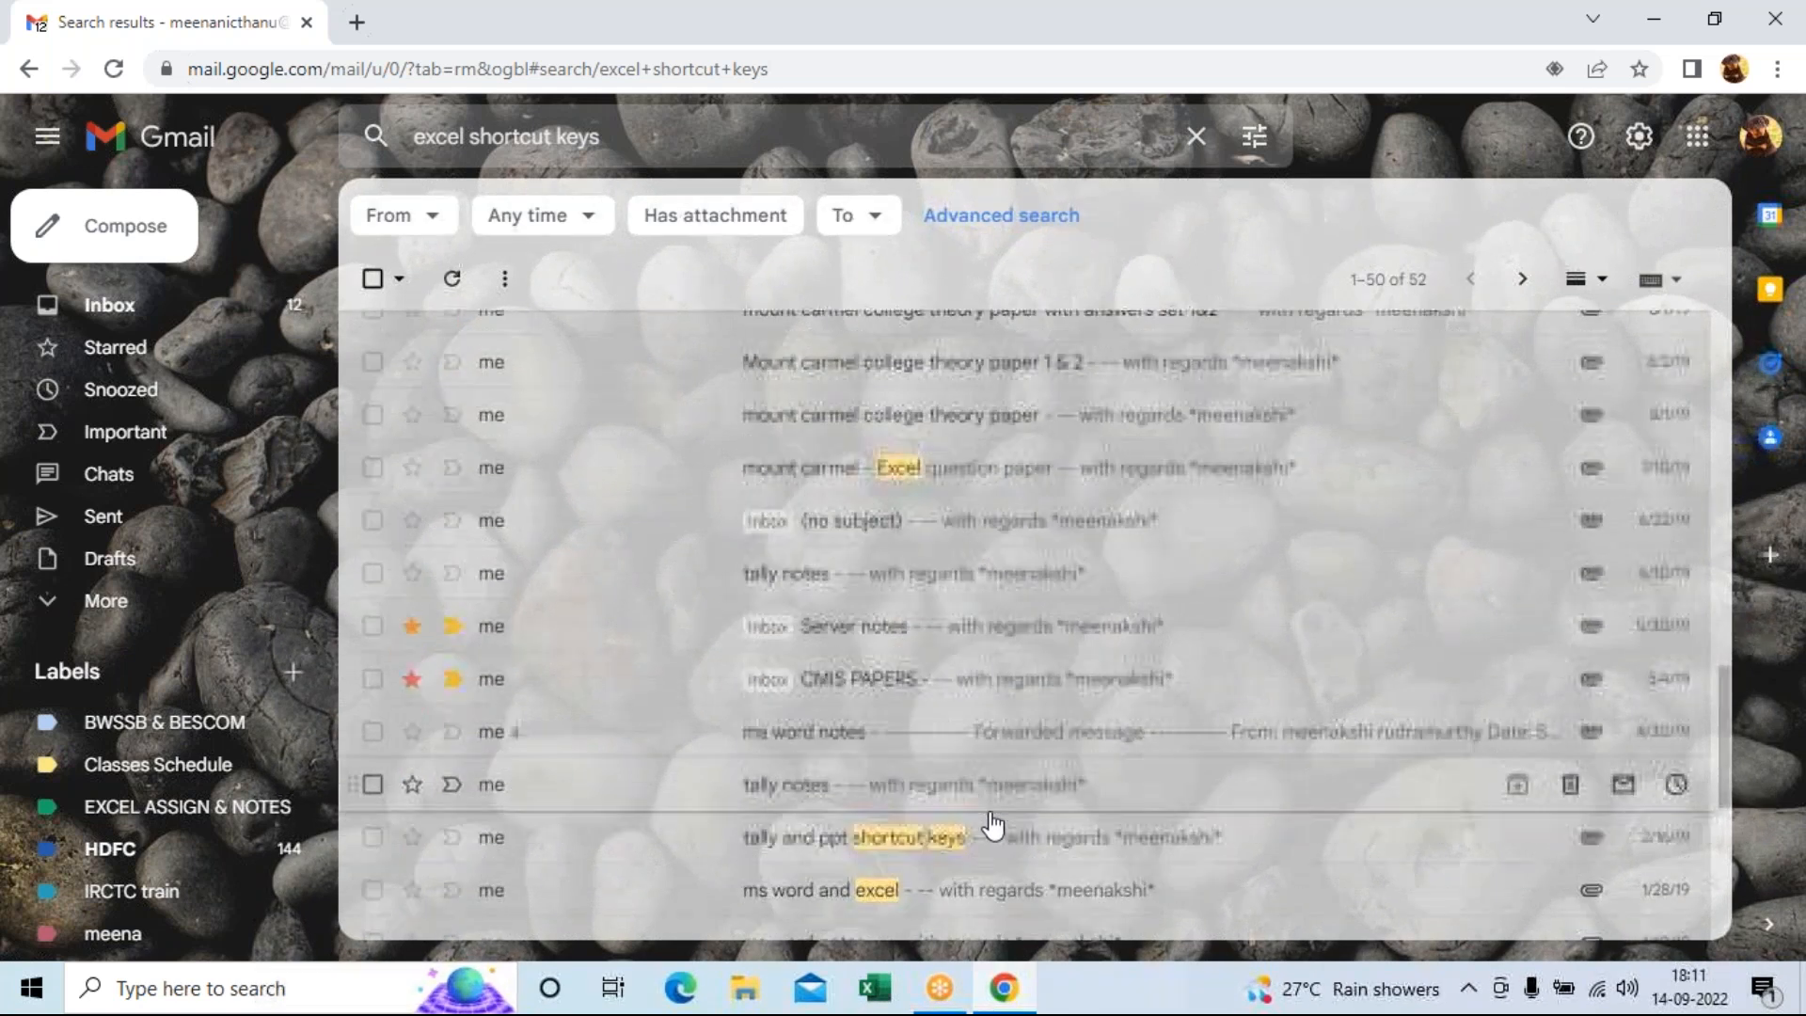
pyautogui.scroll(-2, 1018, 814)
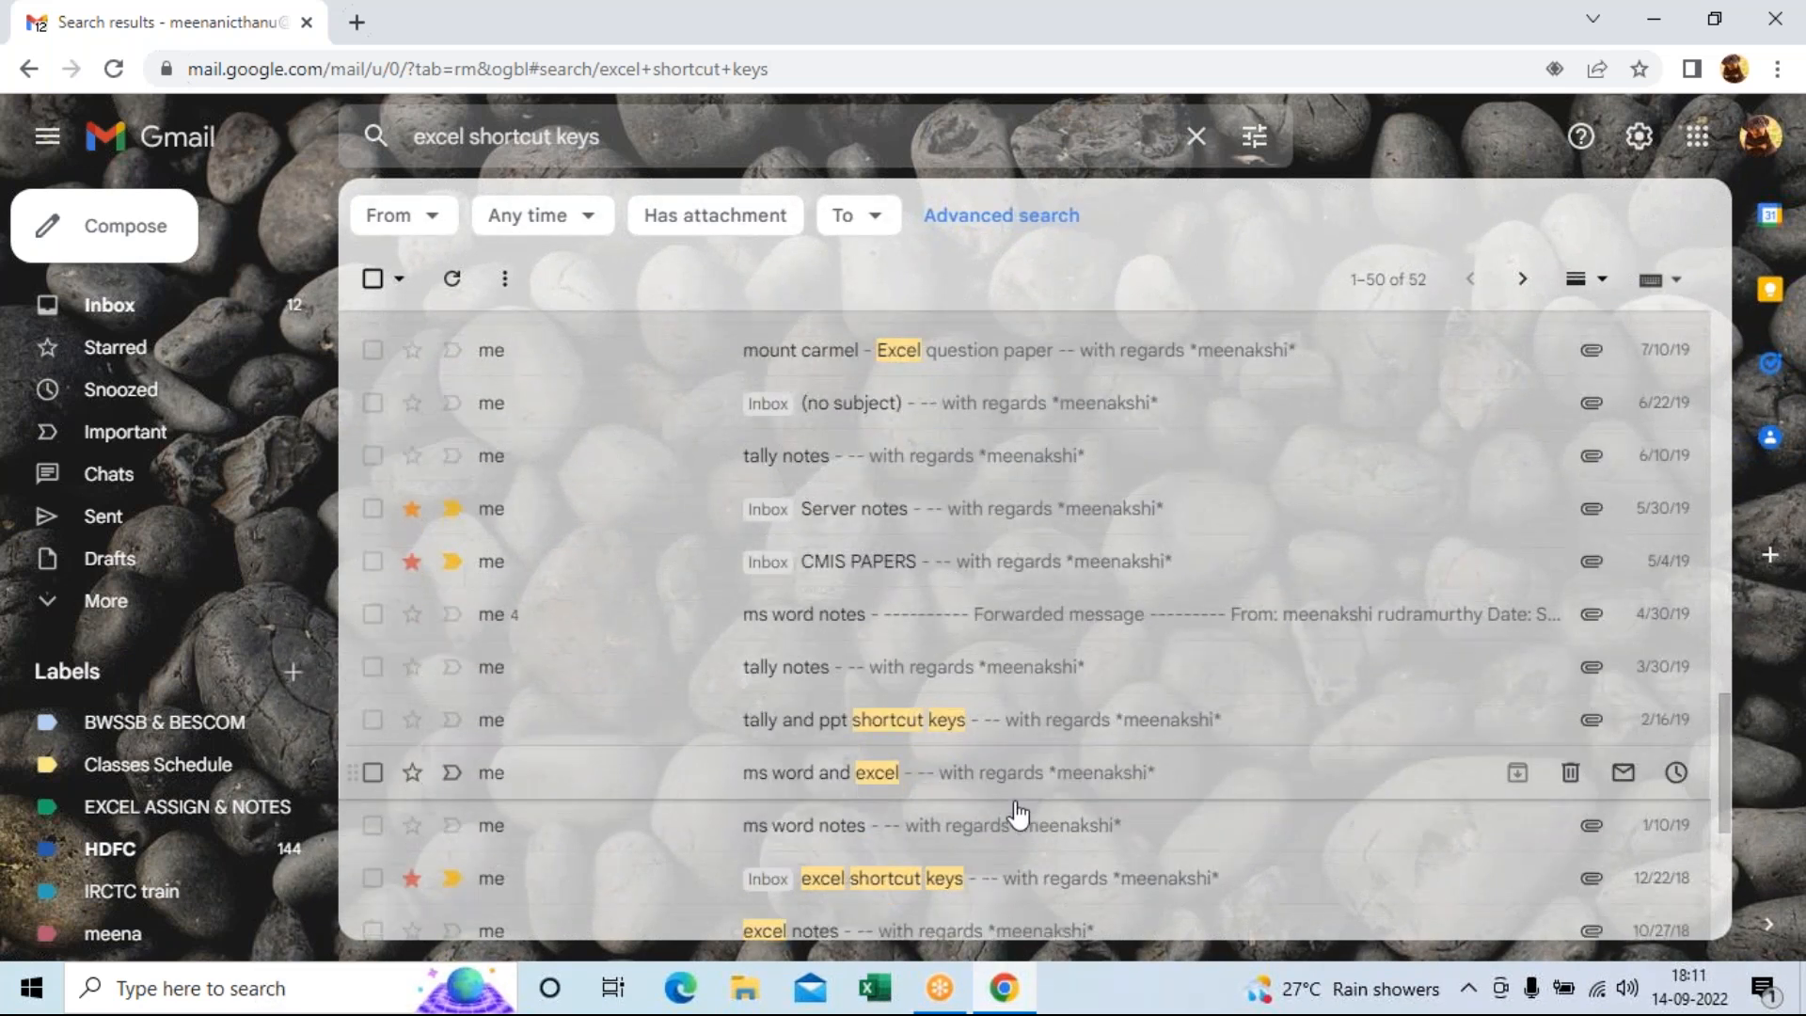
pyautogui.click(903, 776)
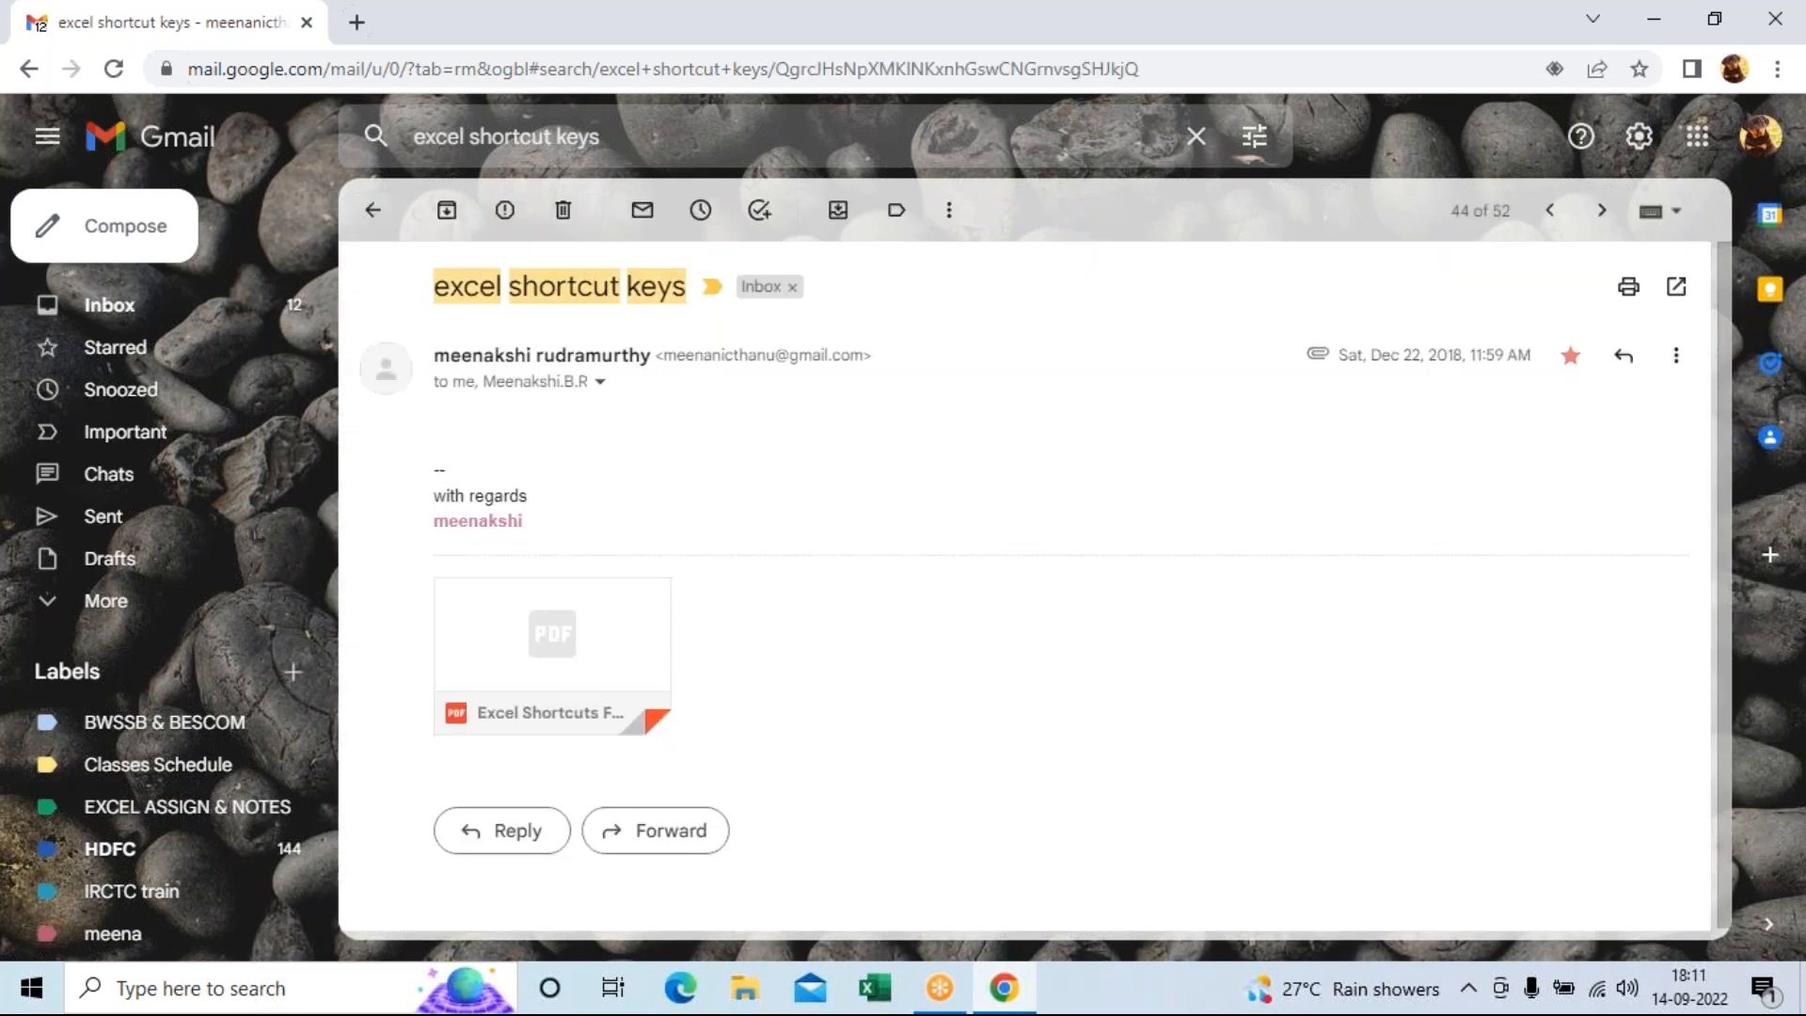
pyautogui.moveTo(495, 708)
pyautogui.click(584, 635)
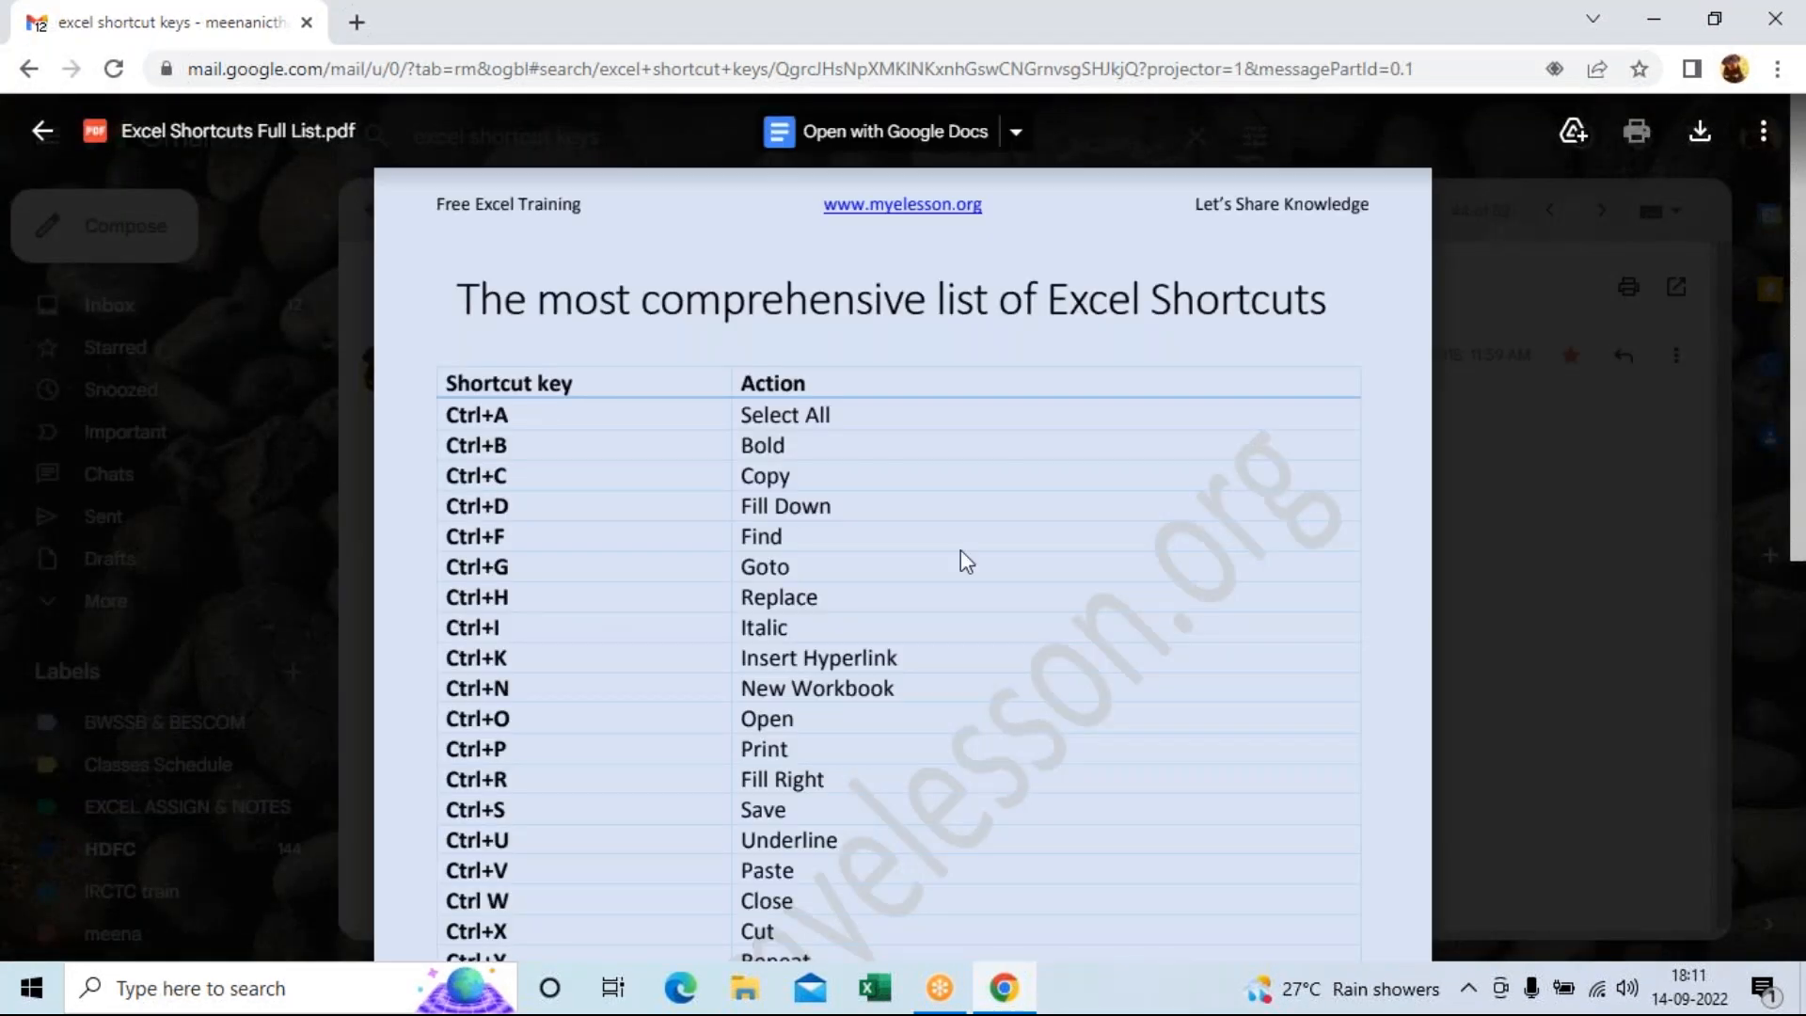
pyautogui.scroll(-10, 964, 562)
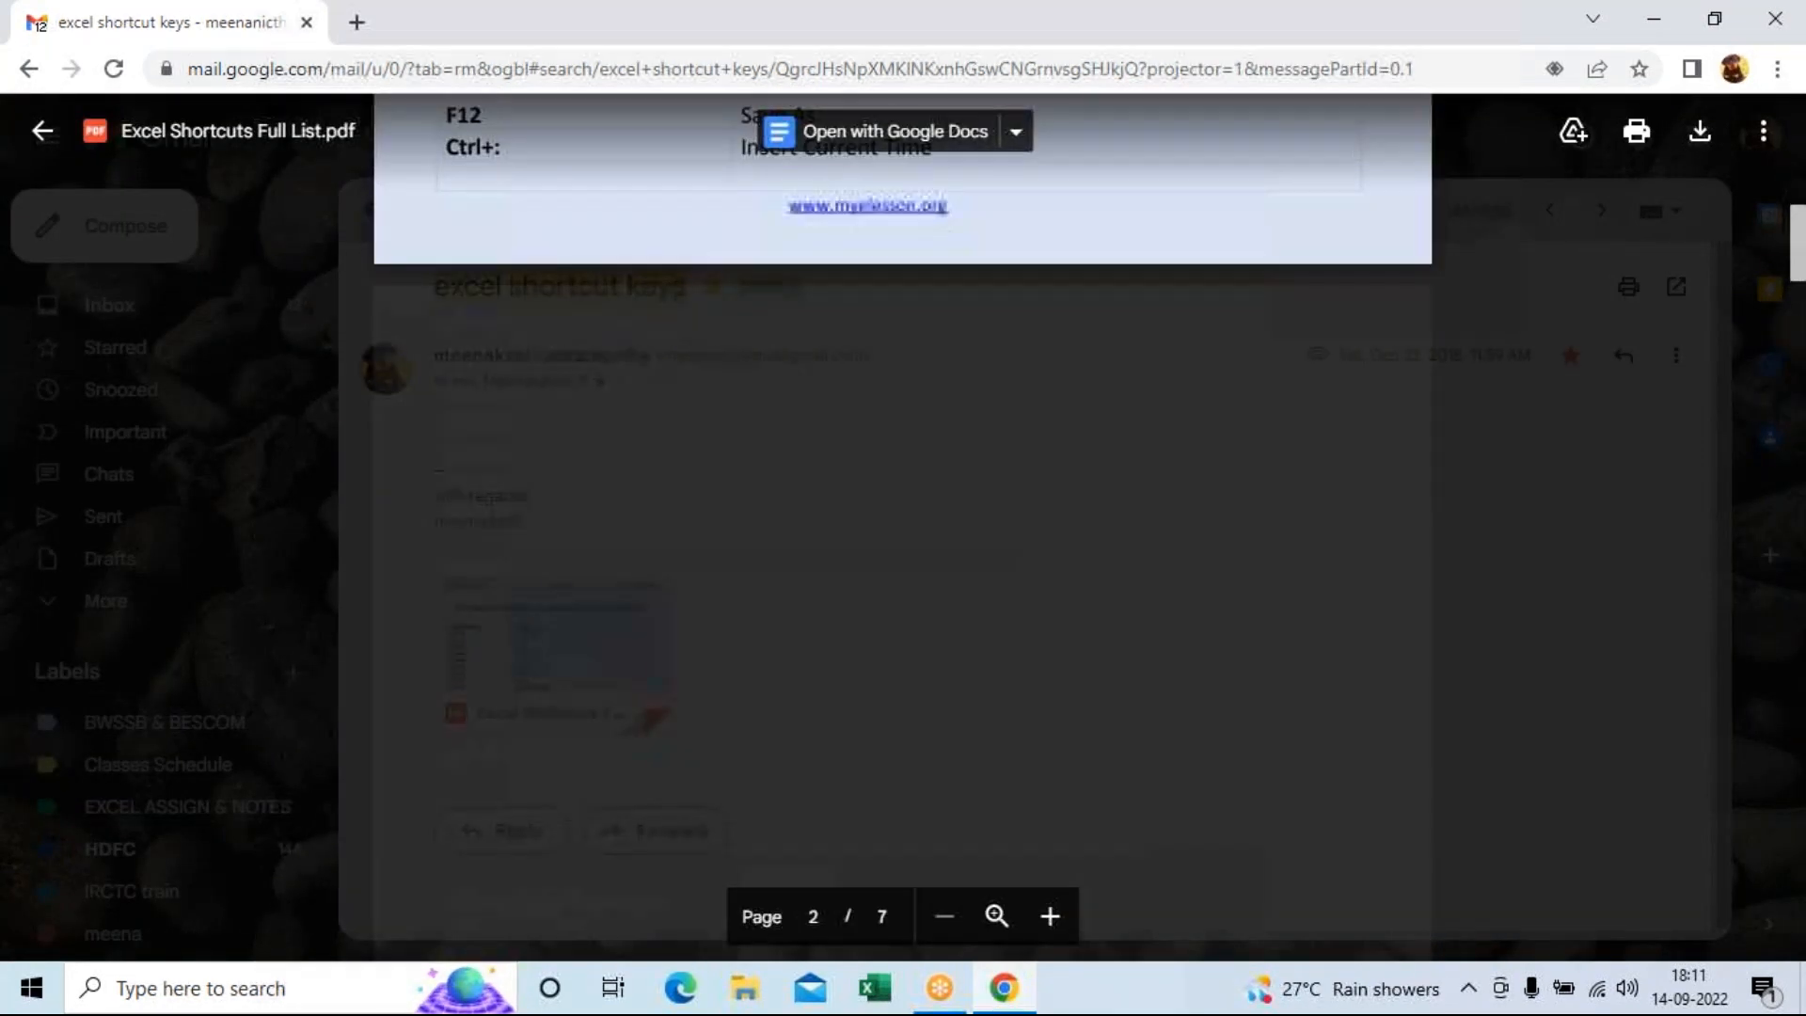
pyautogui.scroll(10, 617, 452)
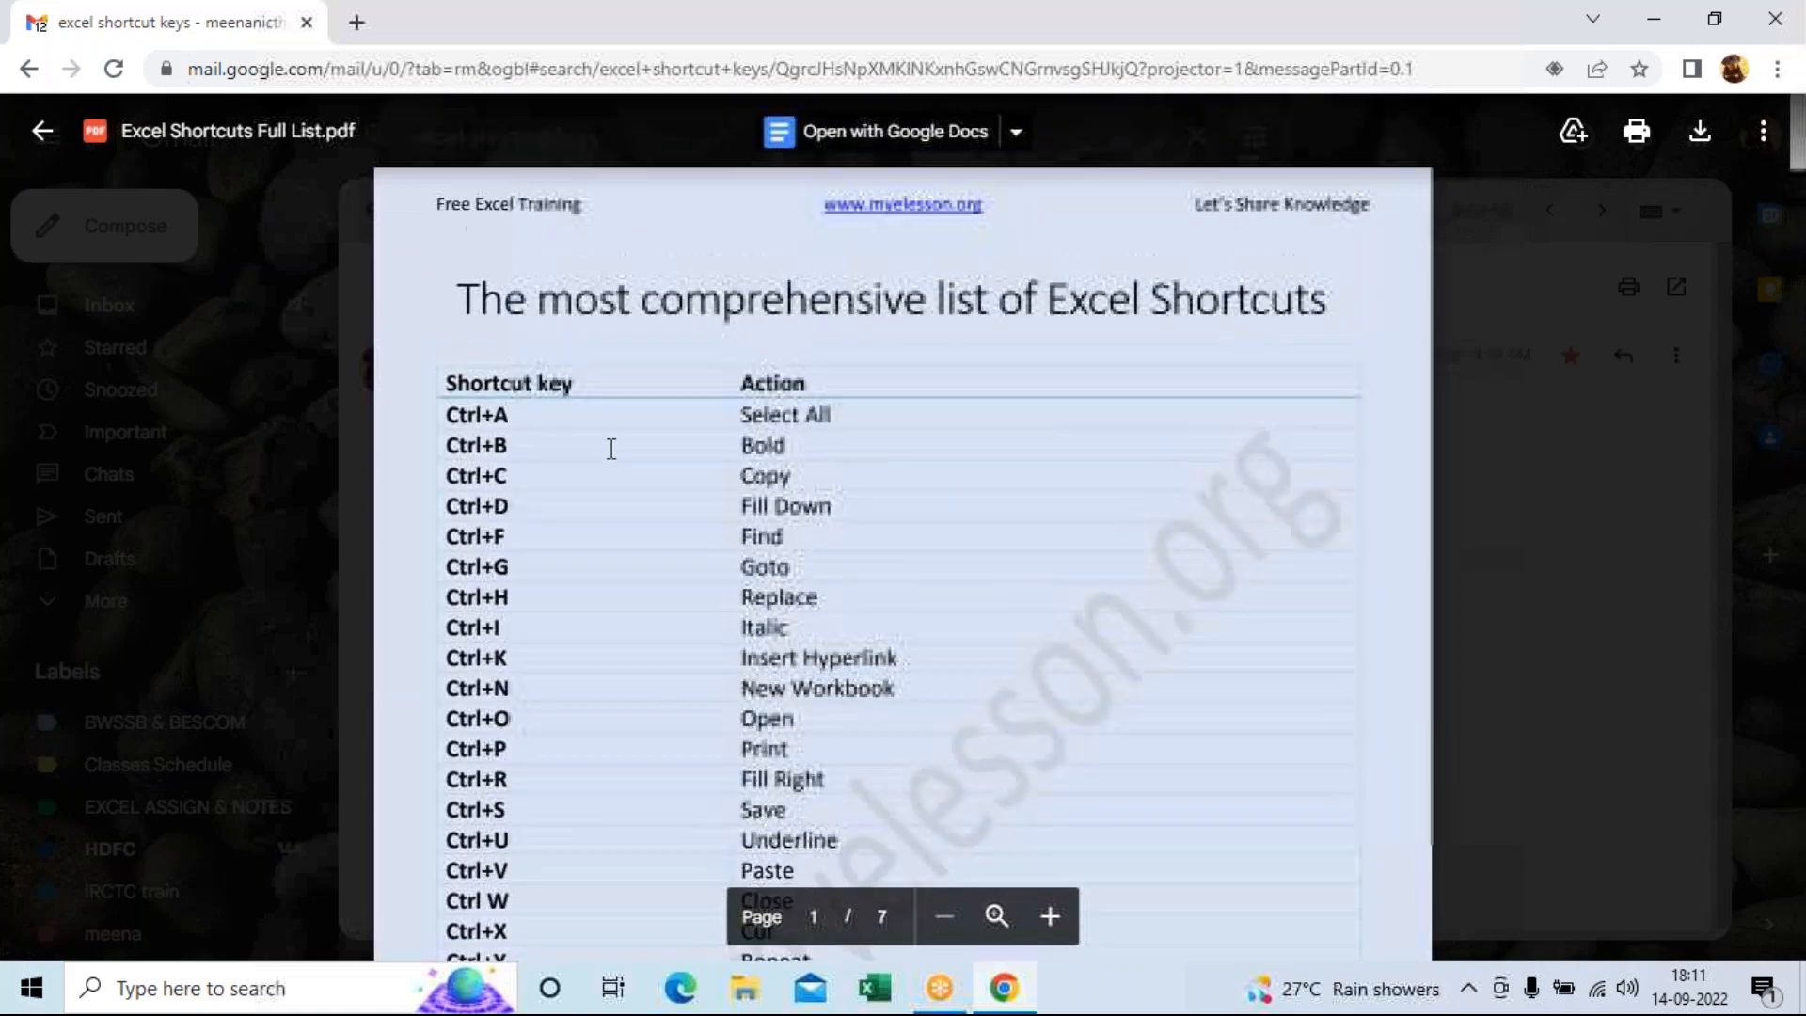
pyautogui.click(44, 132)
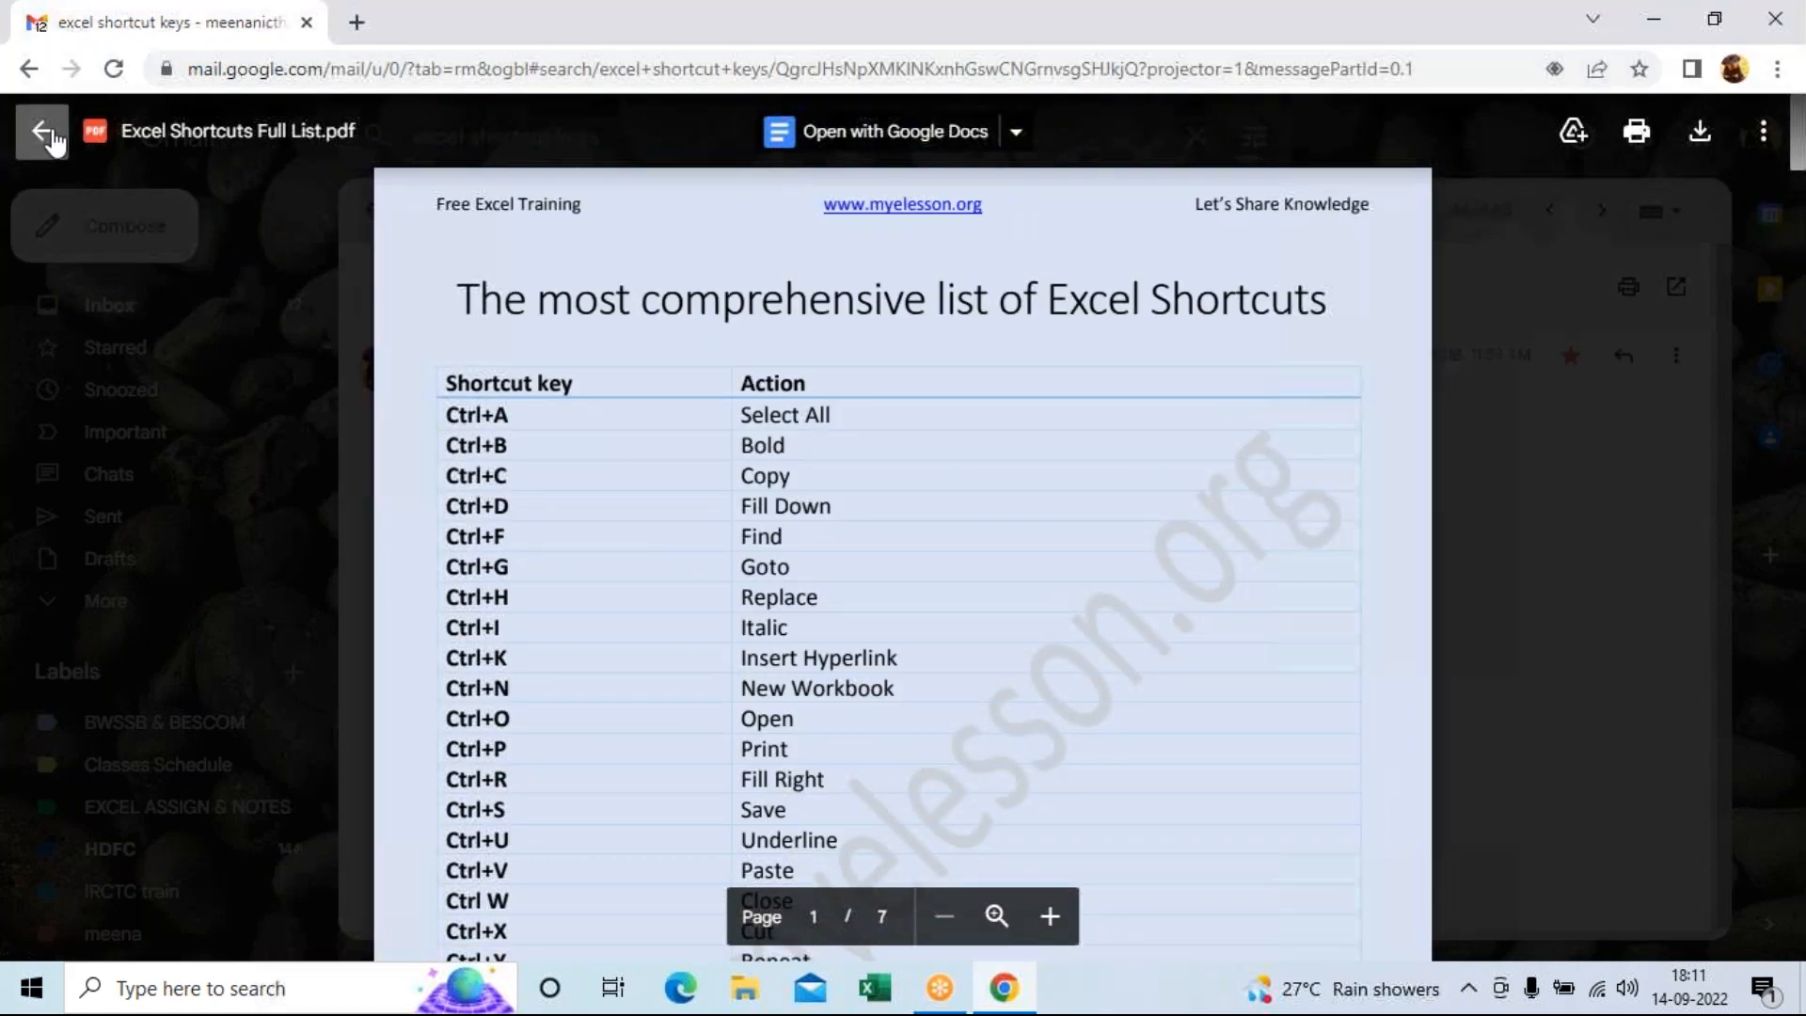
pyautogui.click(373, 212)
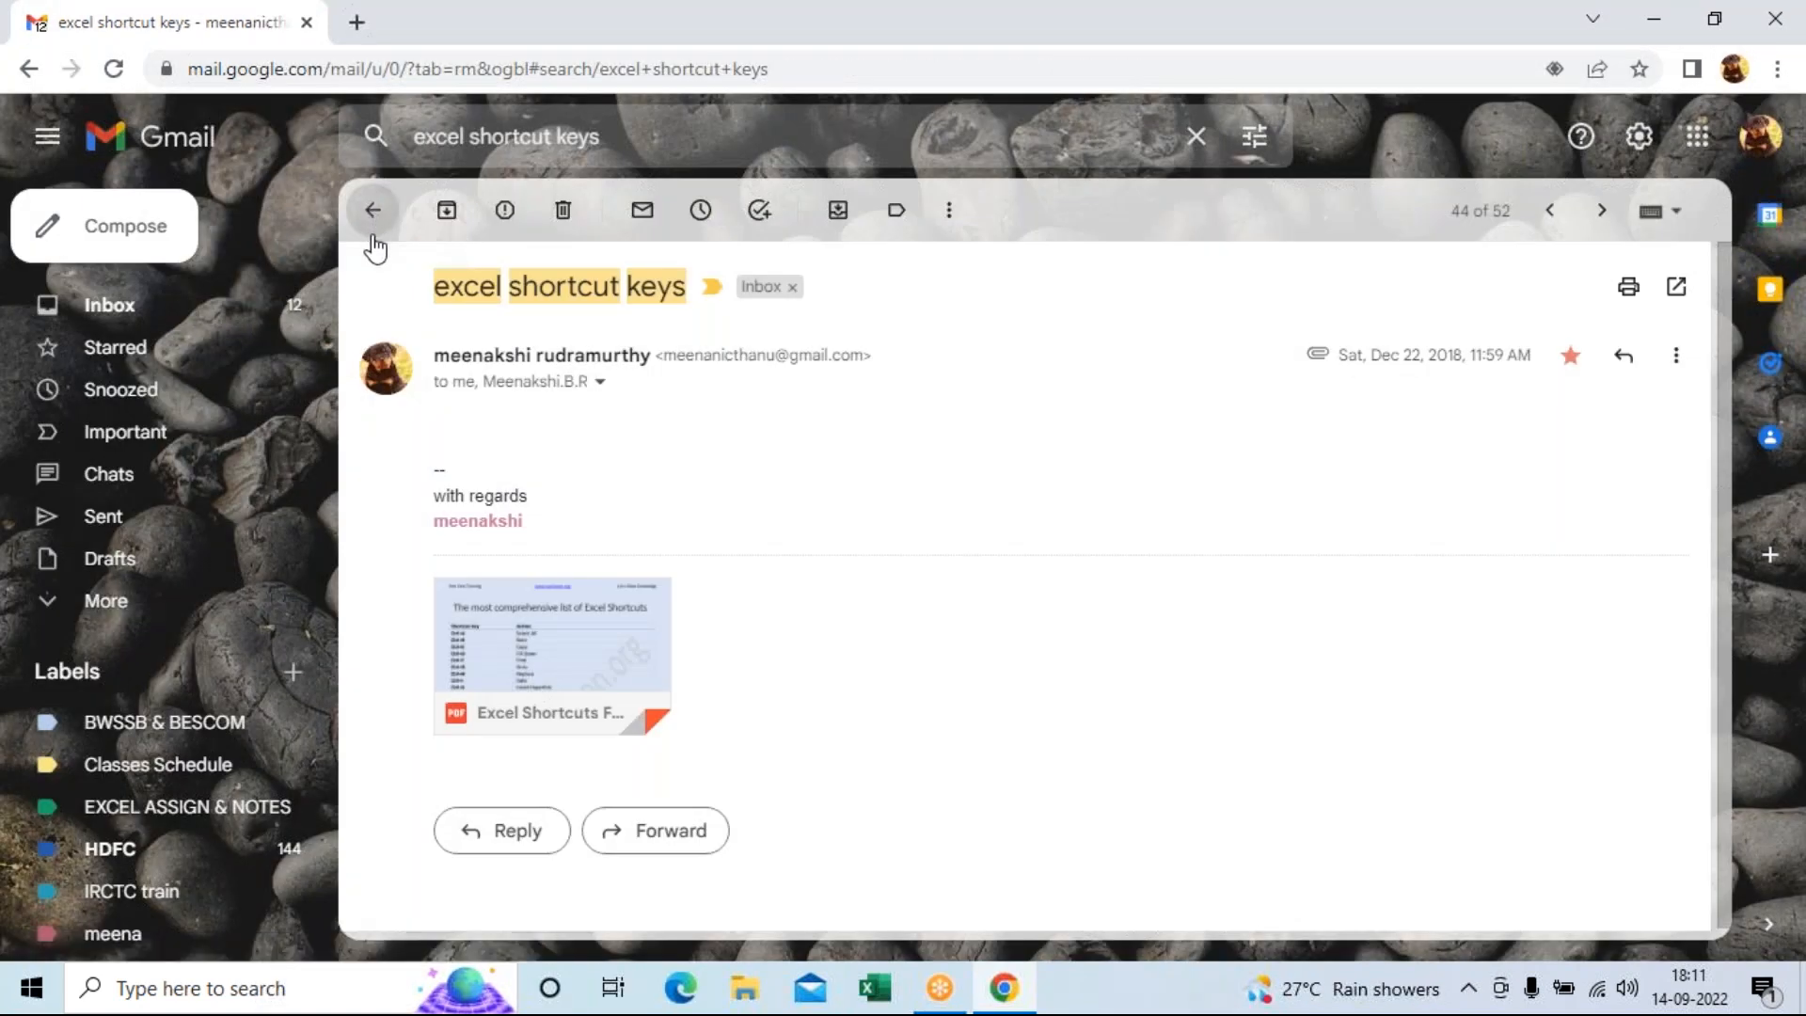
pyautogui.scroll(-3, 886, 739)
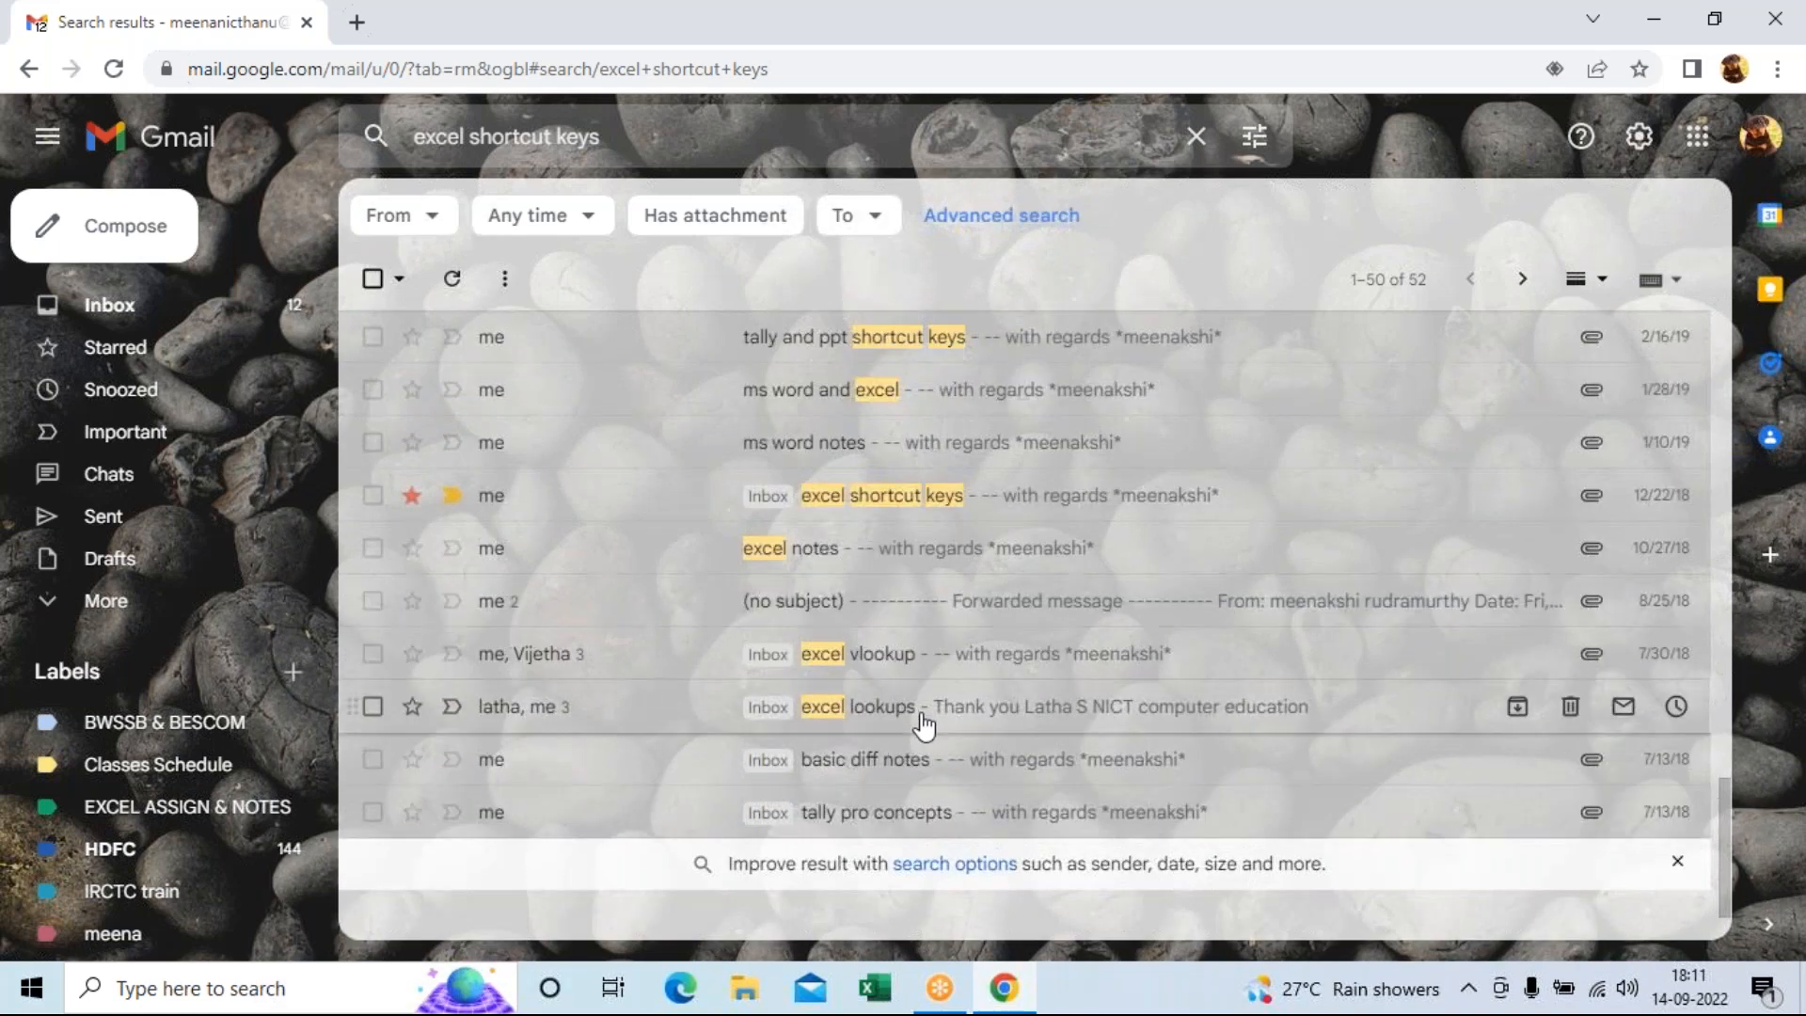
# Return to the first page of 'excel shortcut keys' results and briefly reopen the shortcuts email.
pyautogui.scroll(2, 926, 726)
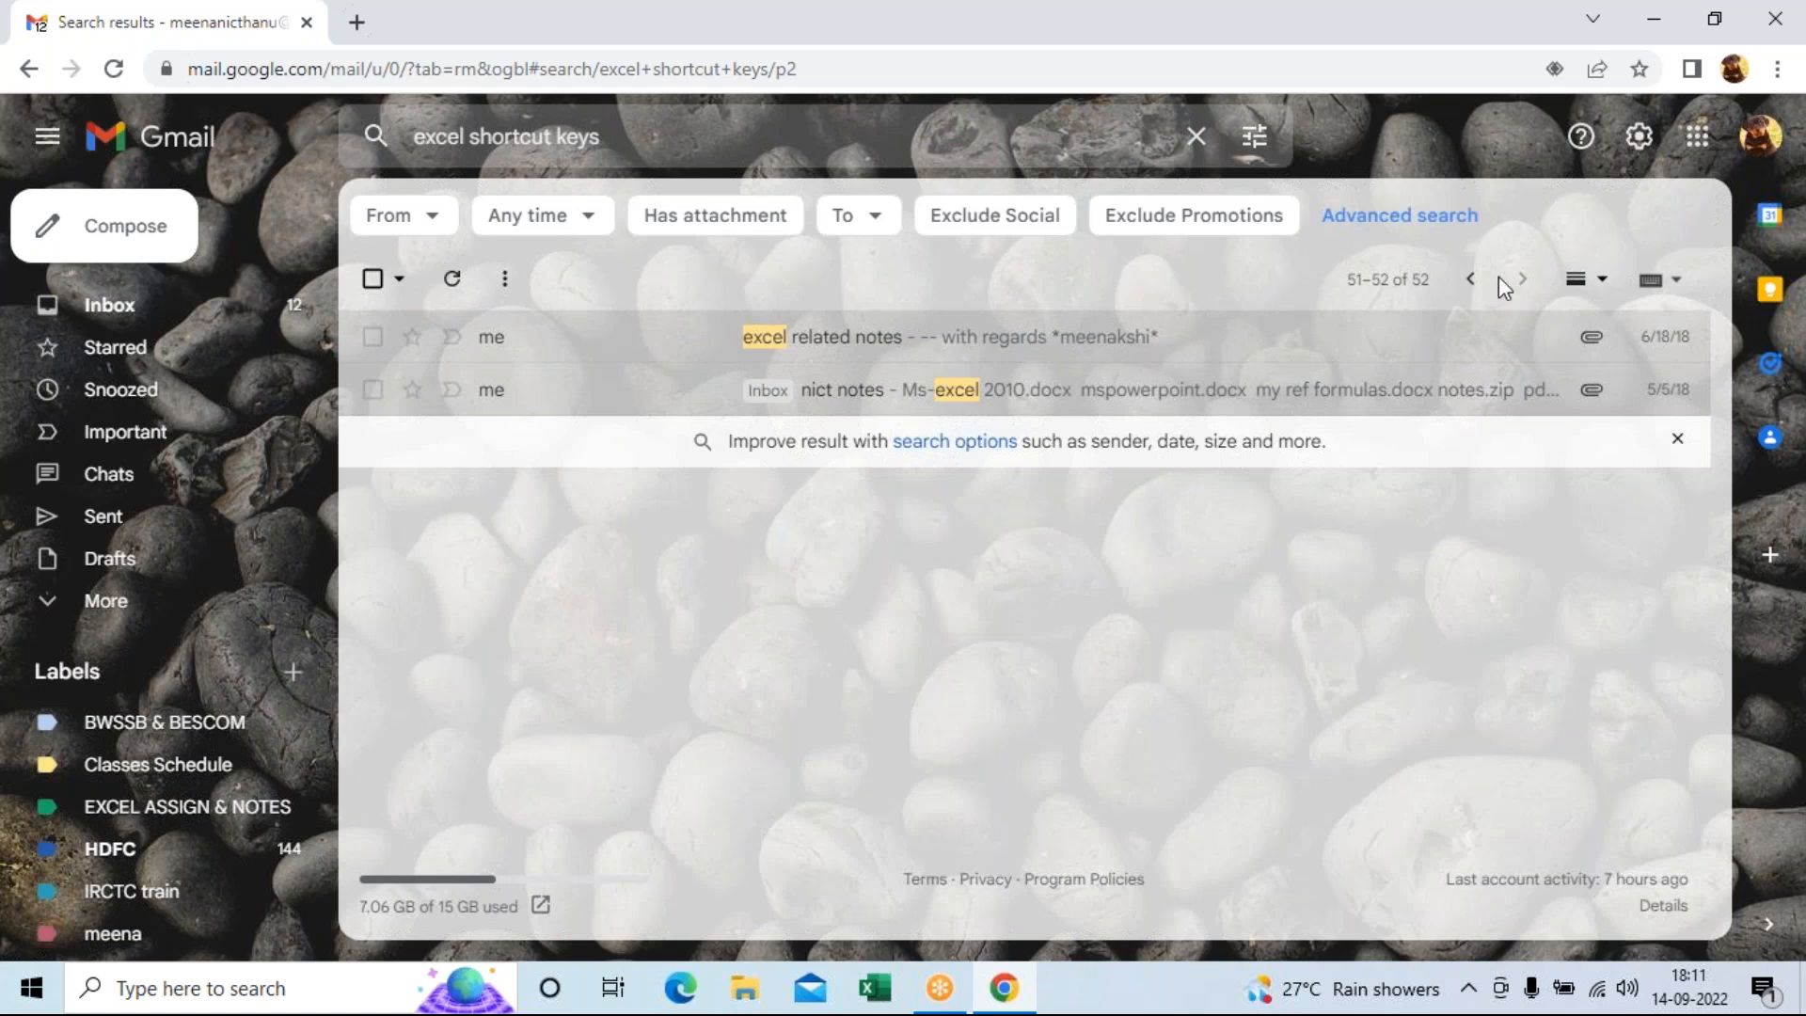
pyautogui.click(1470, 279)
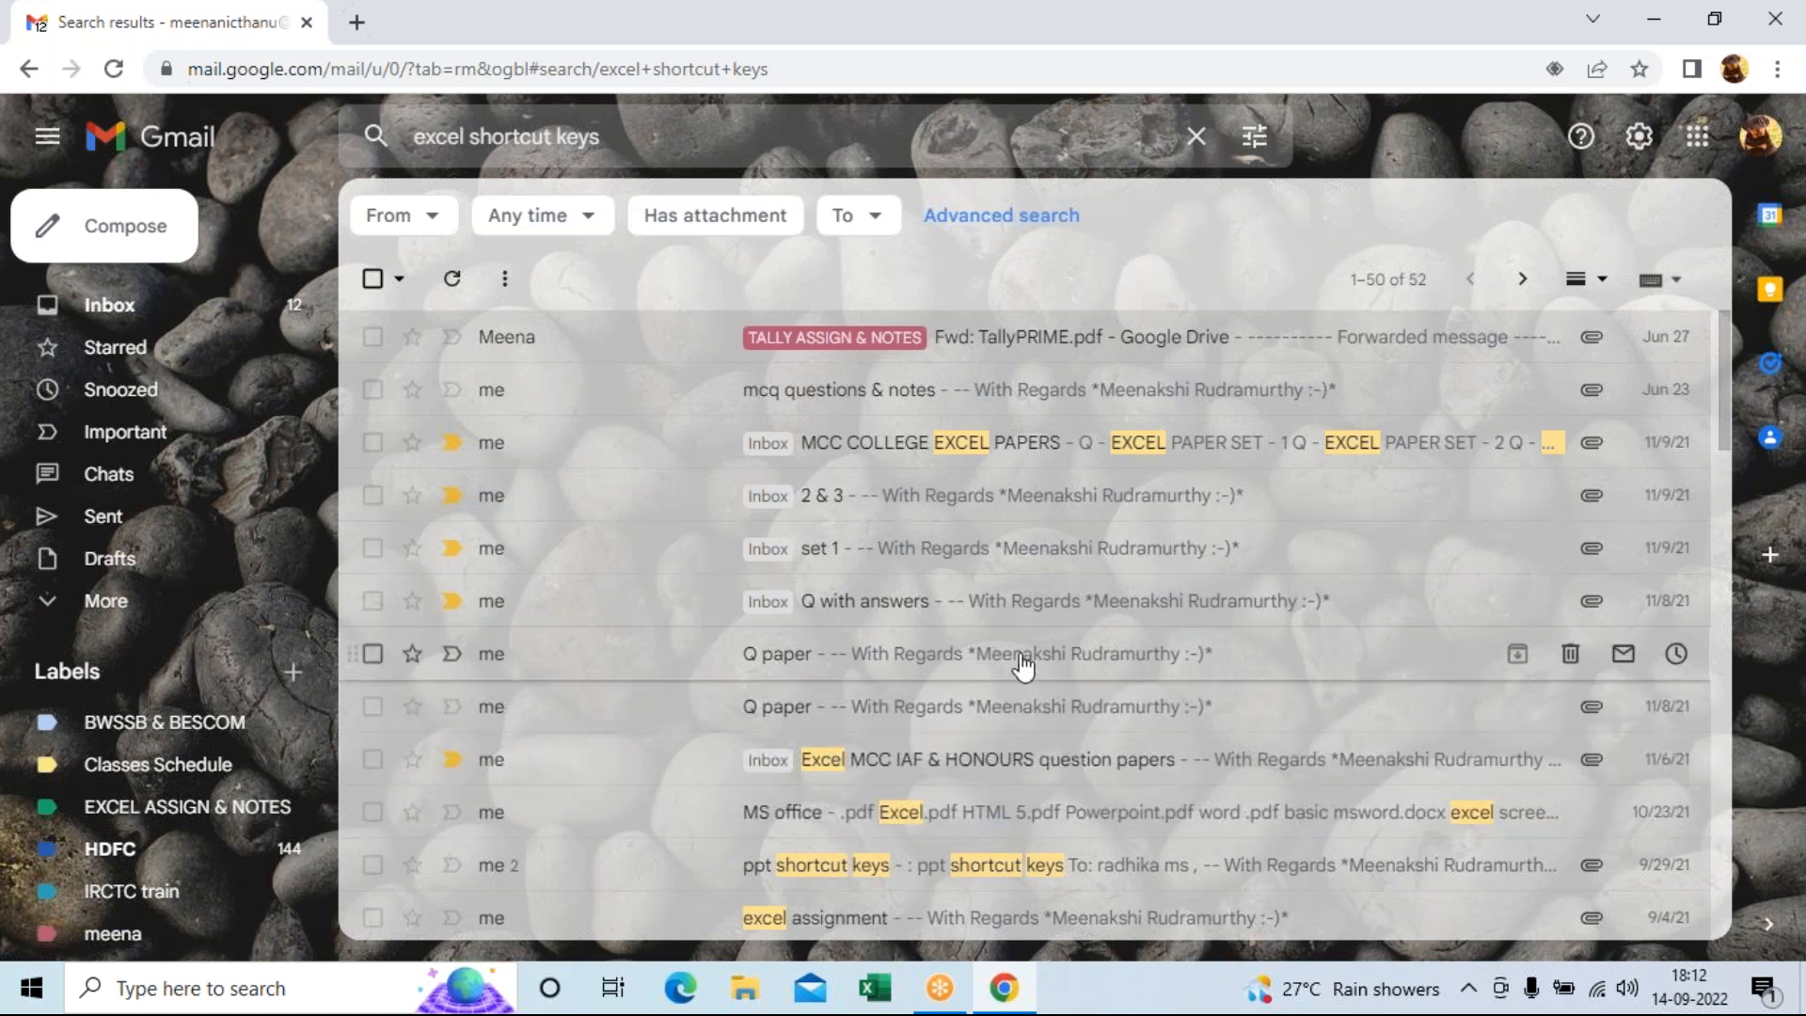
pyautogui.scroll(-5, 879, 484)
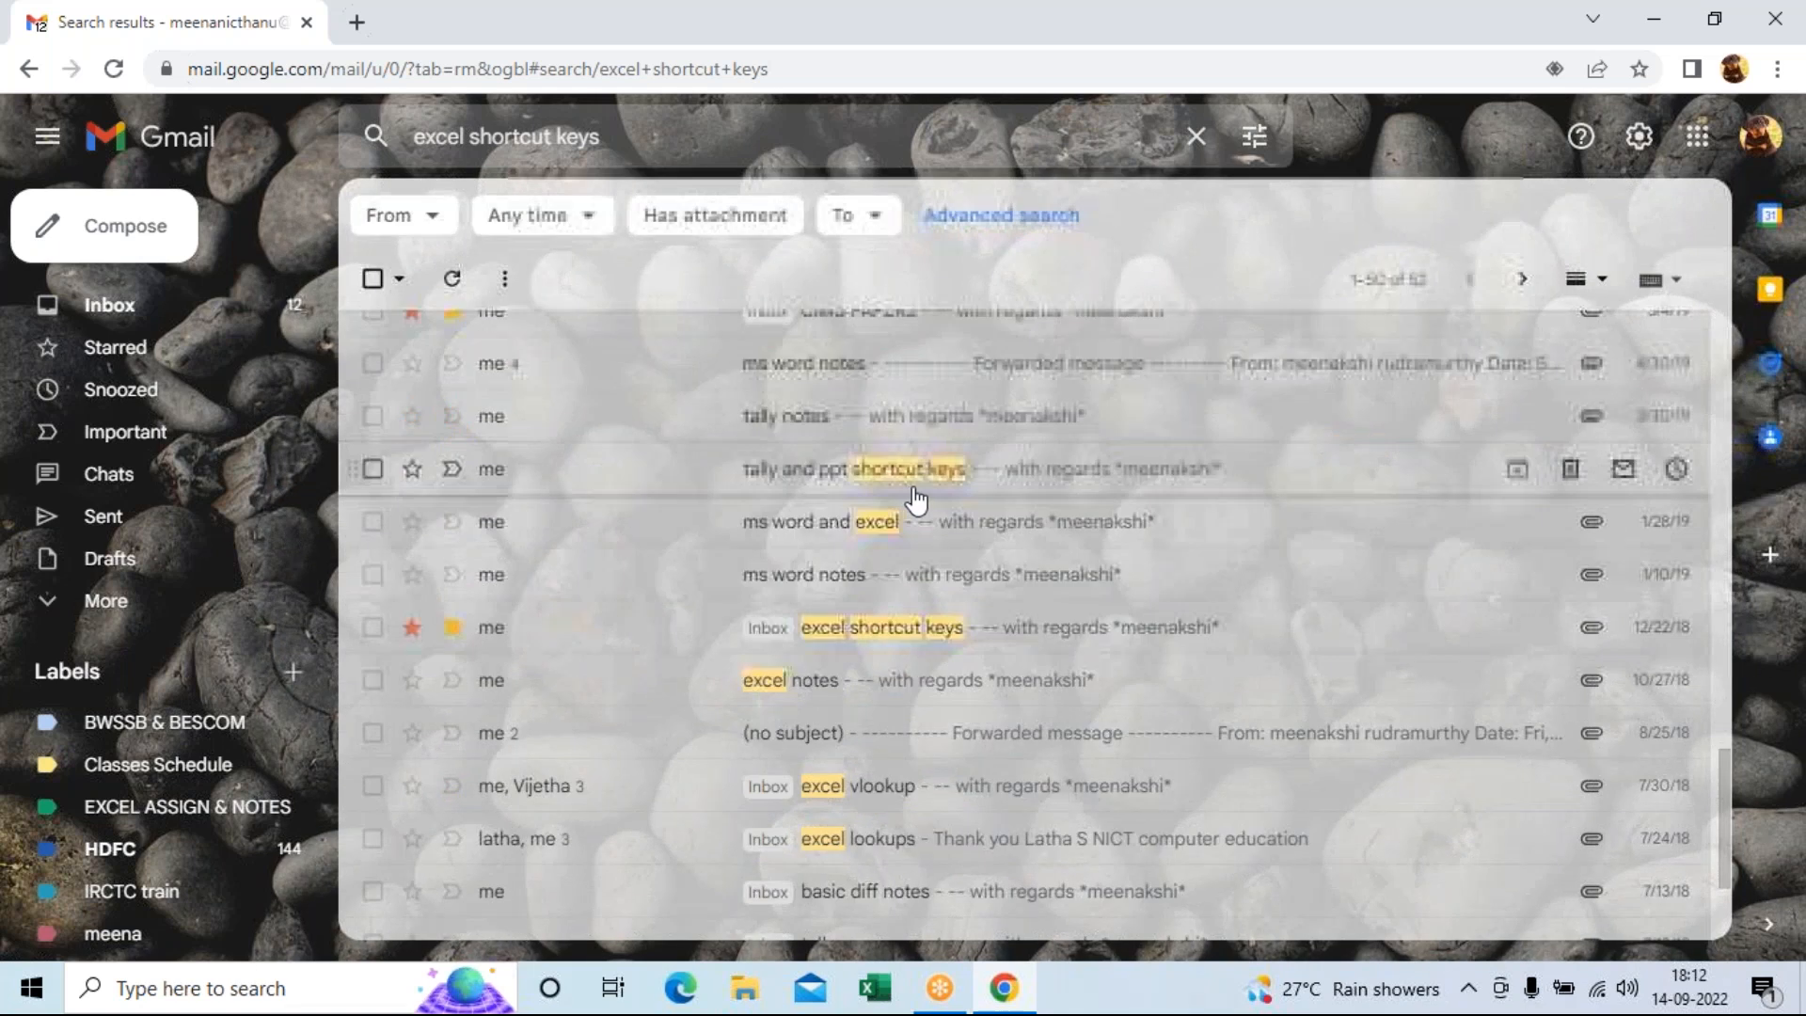
pyautogui.click(914, 630)
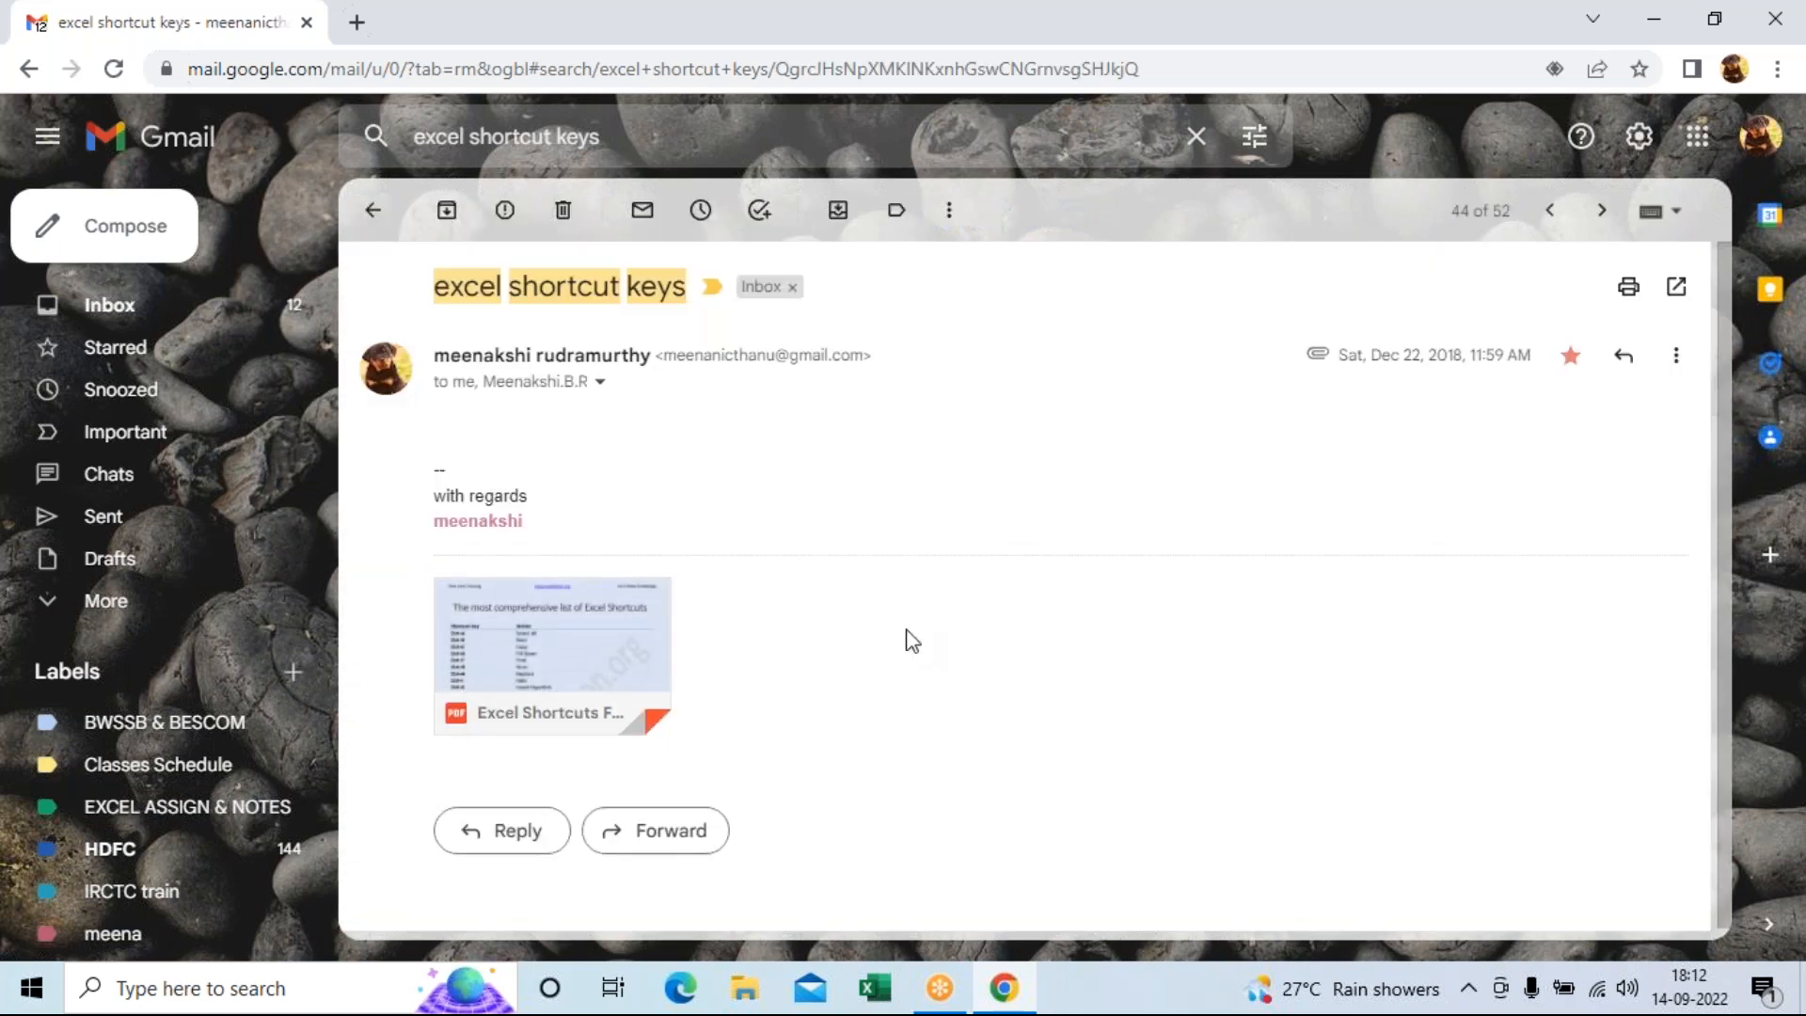
pyautogui.click(374, 212)
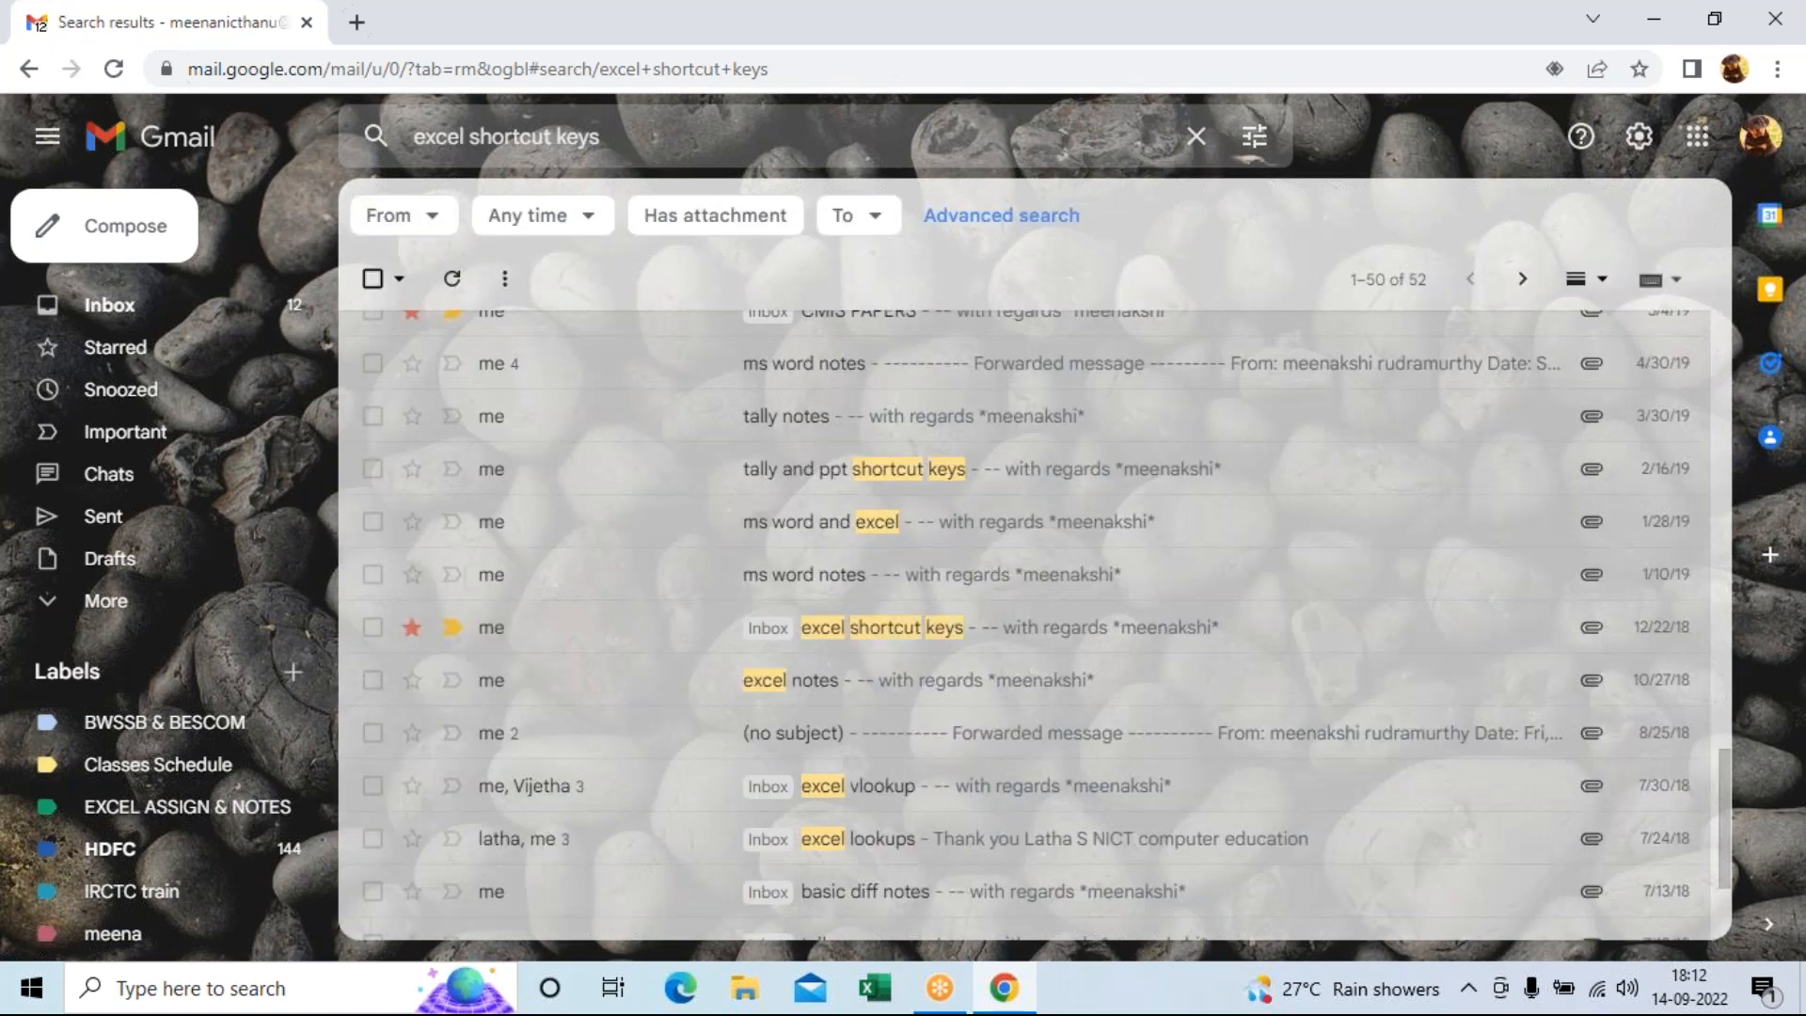
pyautogui.scroll(-2, 1039, 717)
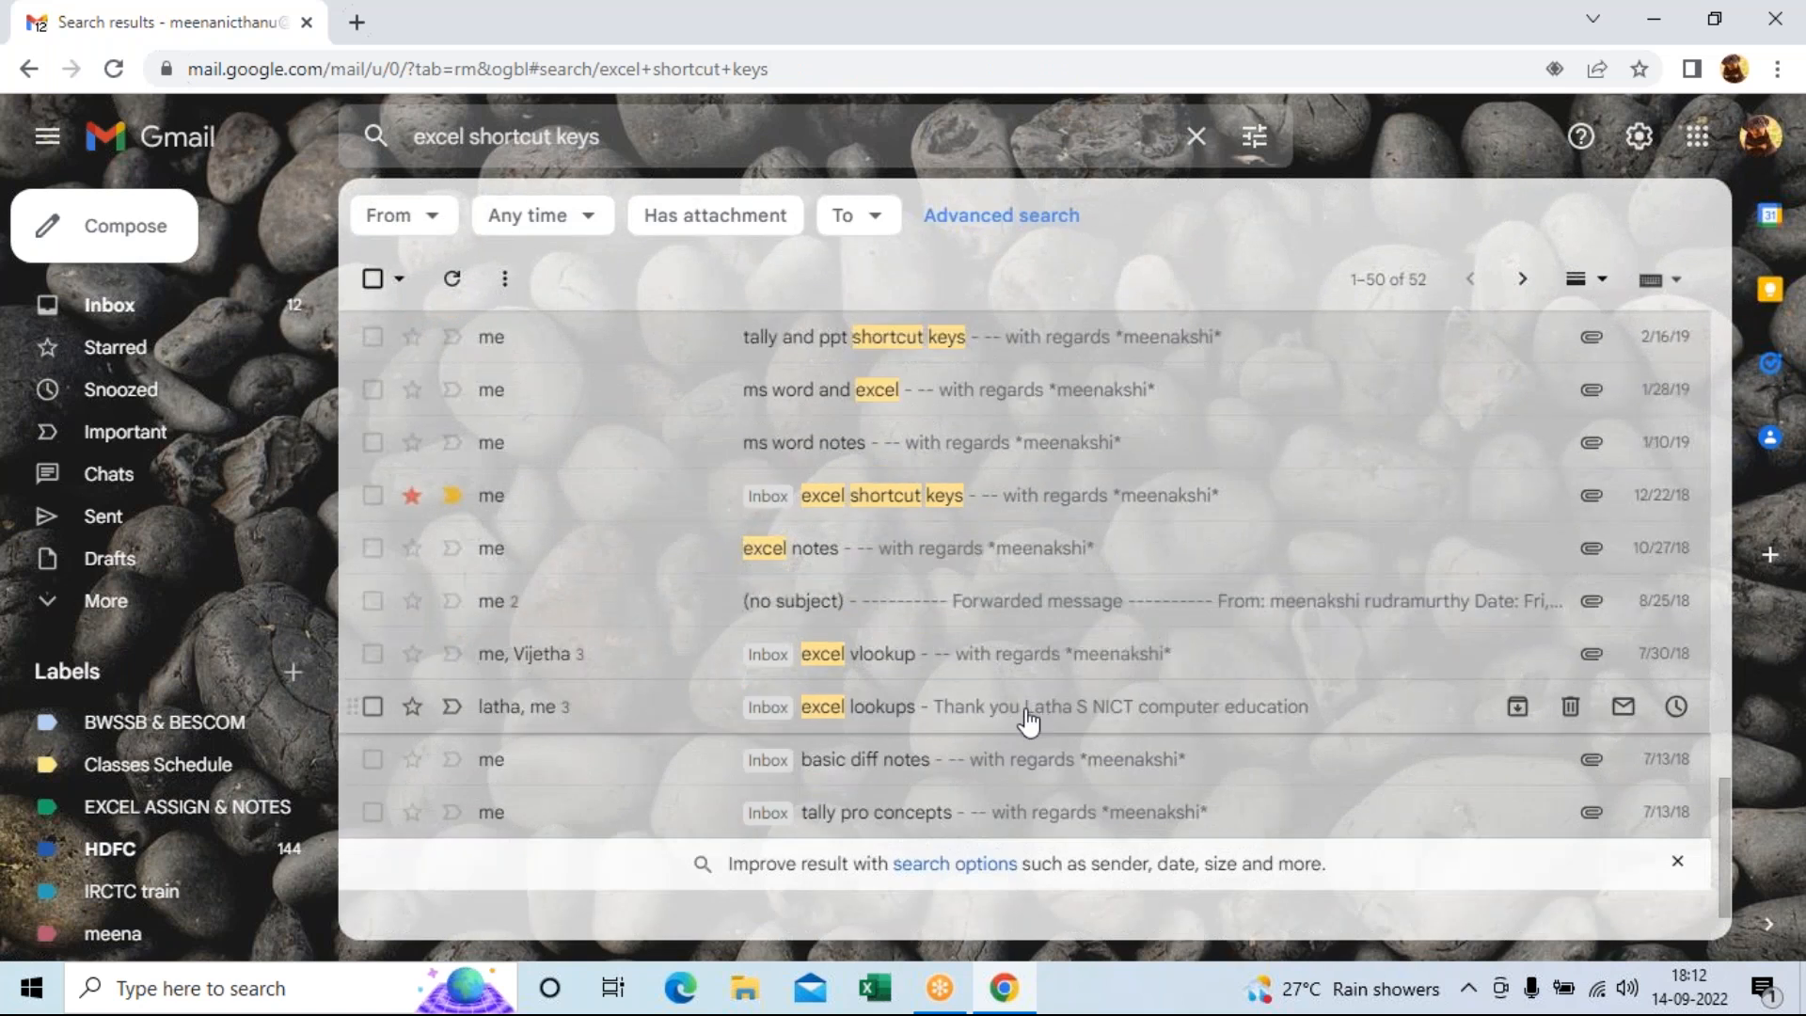
pyautogui.scroll(2, 1030, 720)
pyautogui.scroll(10, 1028, 719)
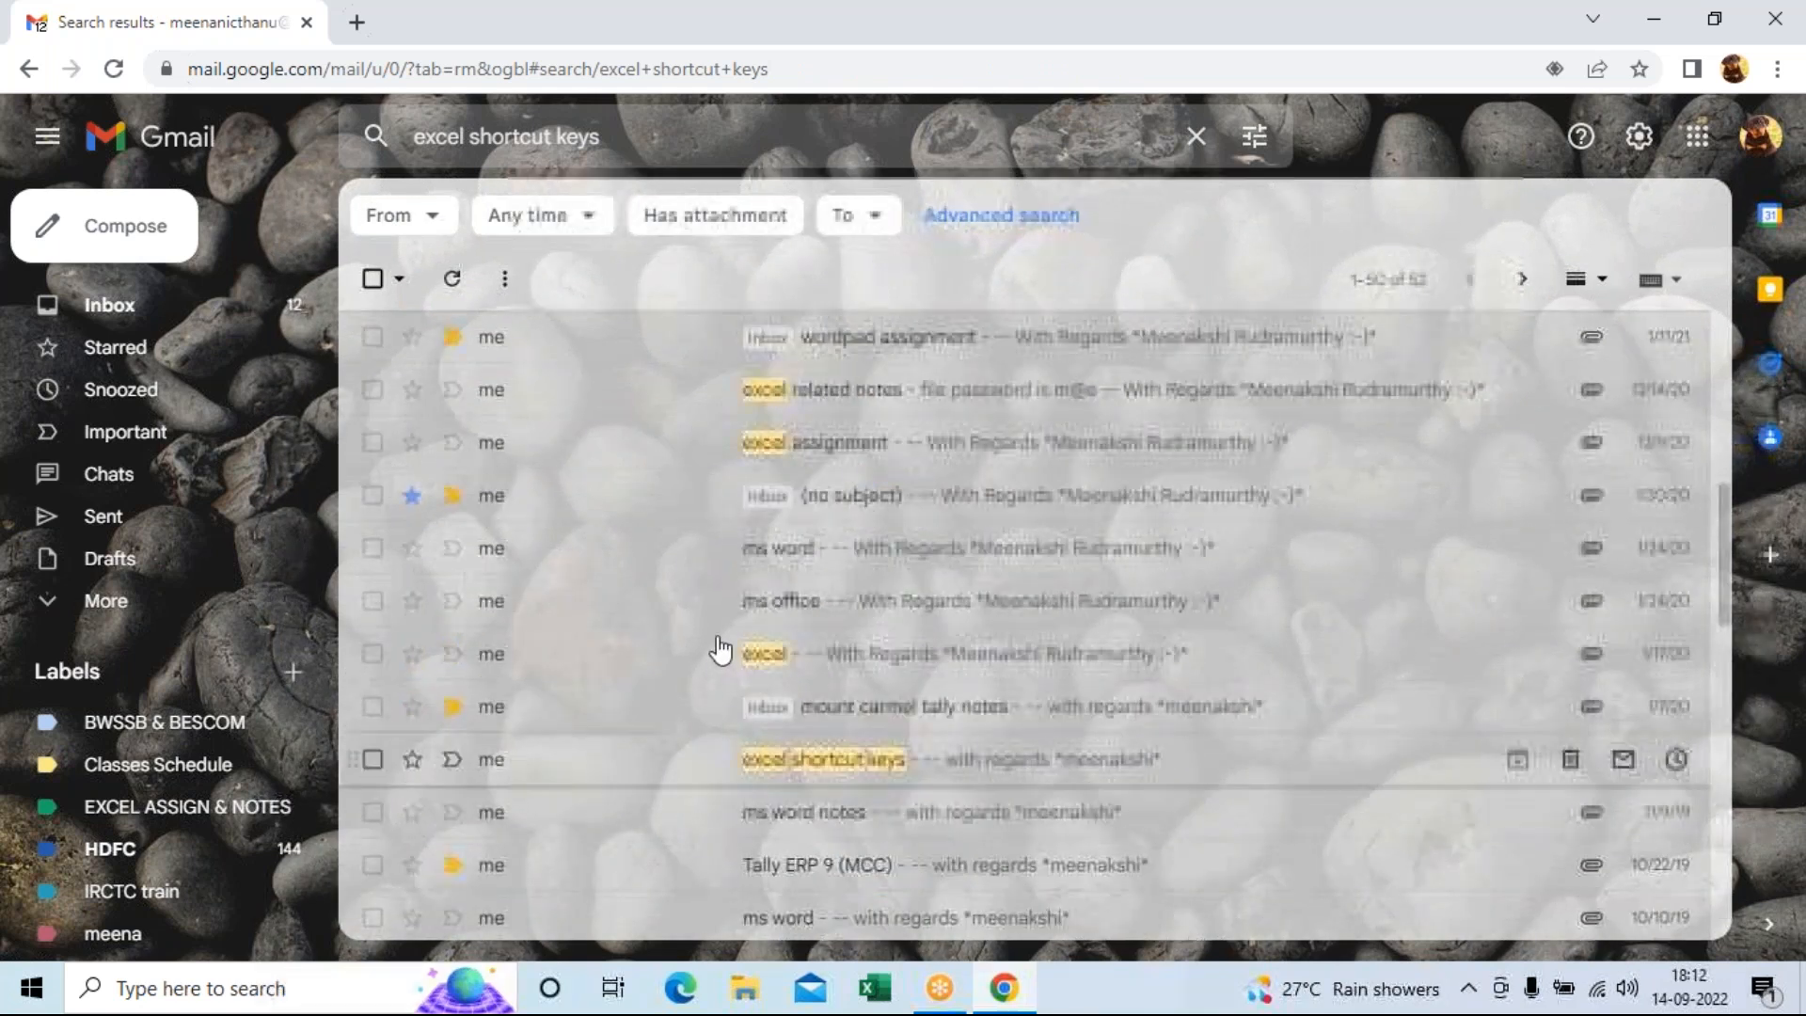
# Replace the search with 'nict notes' and open the older May 2018 nict notes email.
pyautogui.click(477, 139)
pyautogui.hotkey('ctrl', 'a')
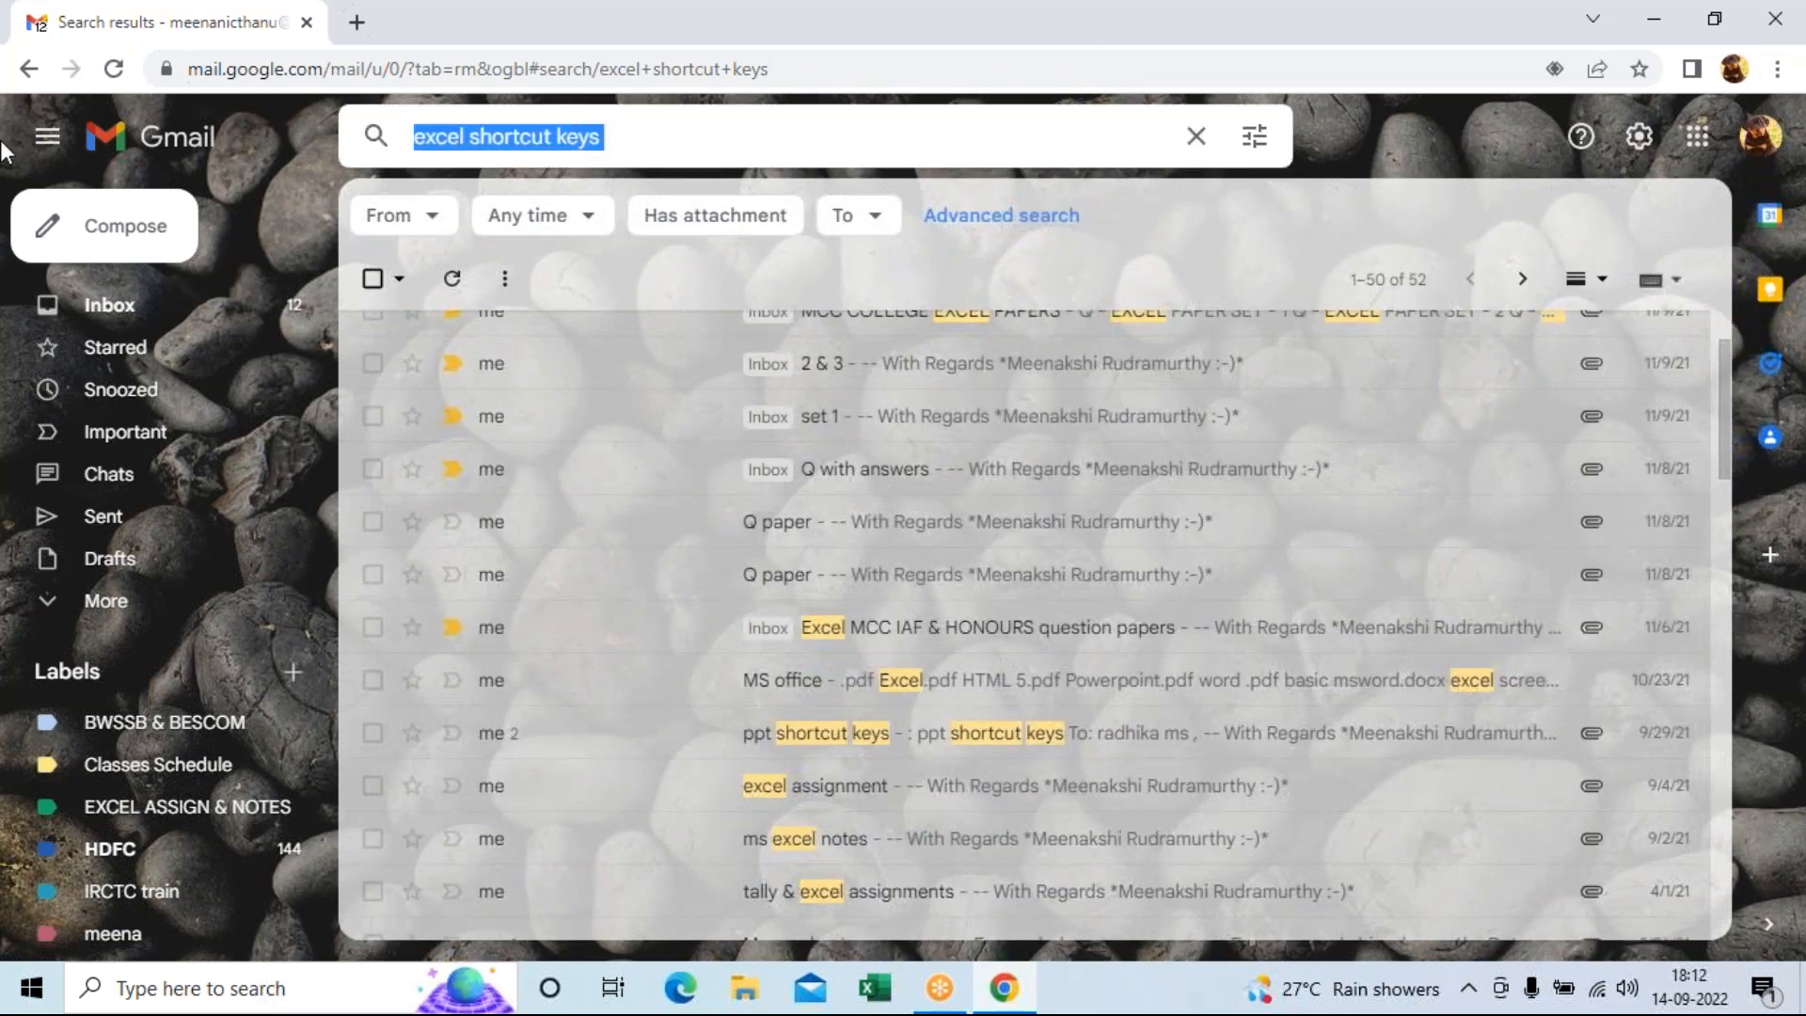
pyautogui.press('BackSpace')
pyautogui.write('nict notes')
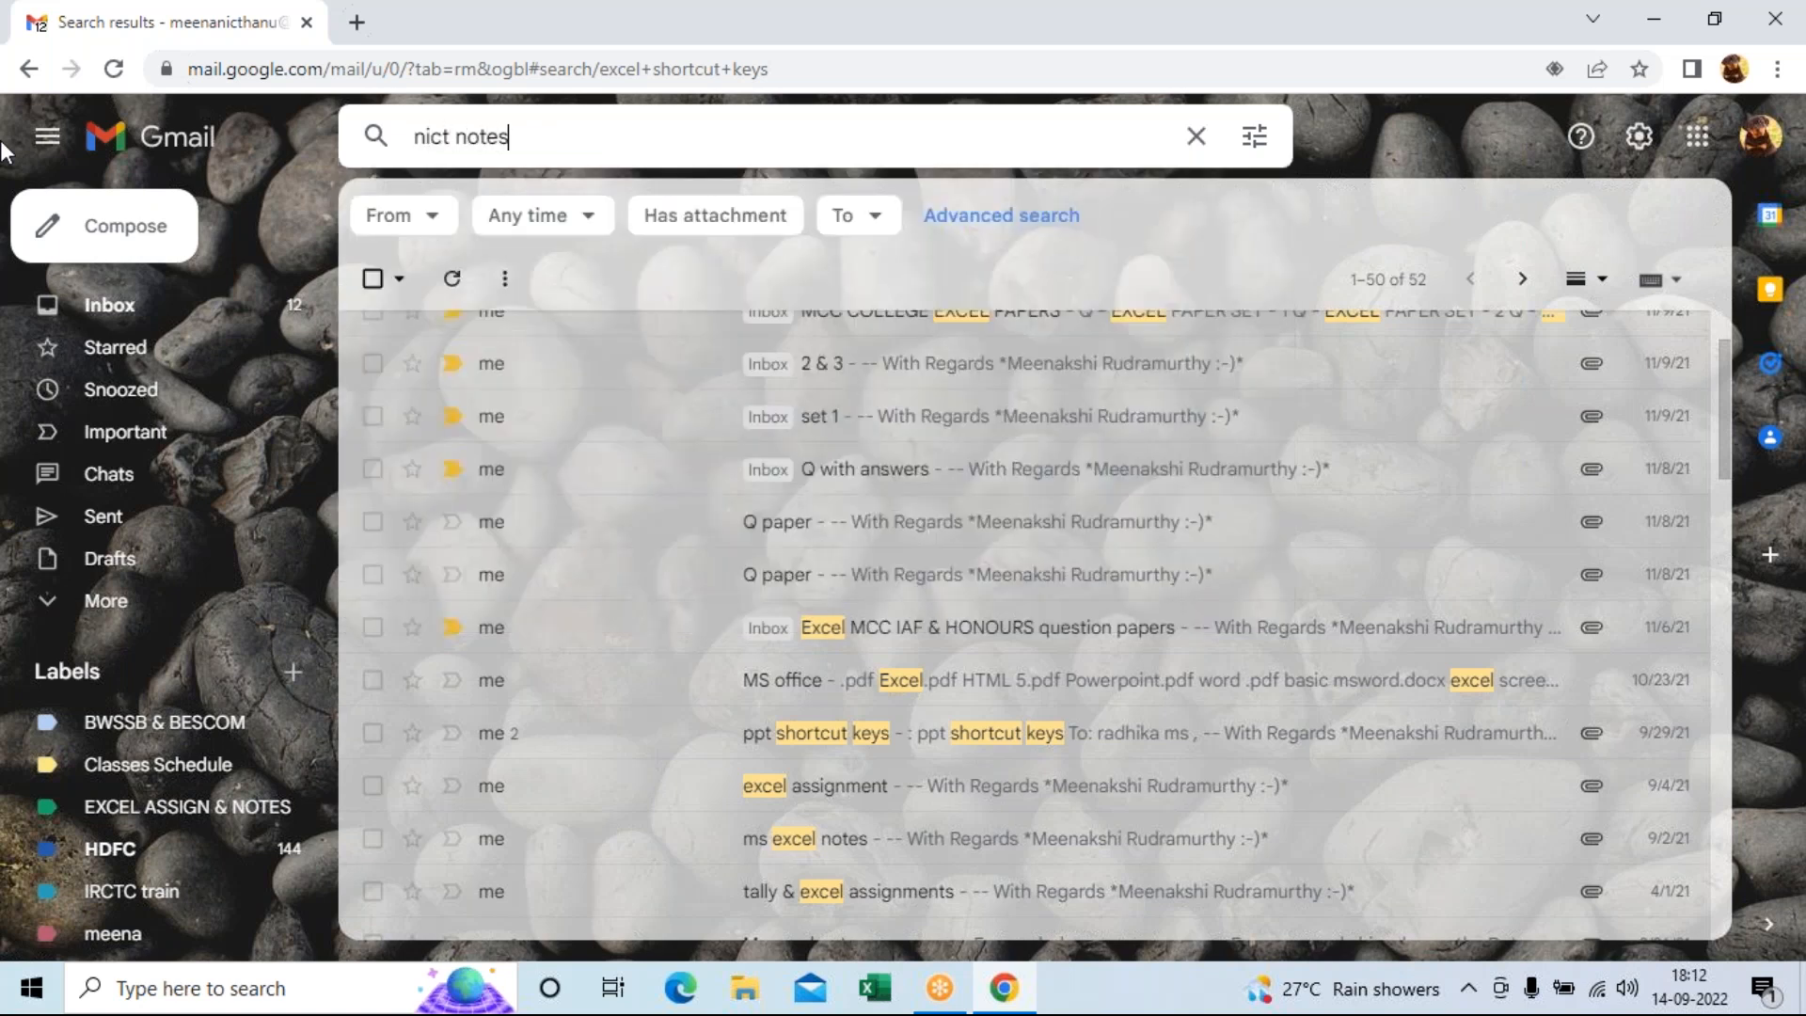
pyautogui.press('Return')
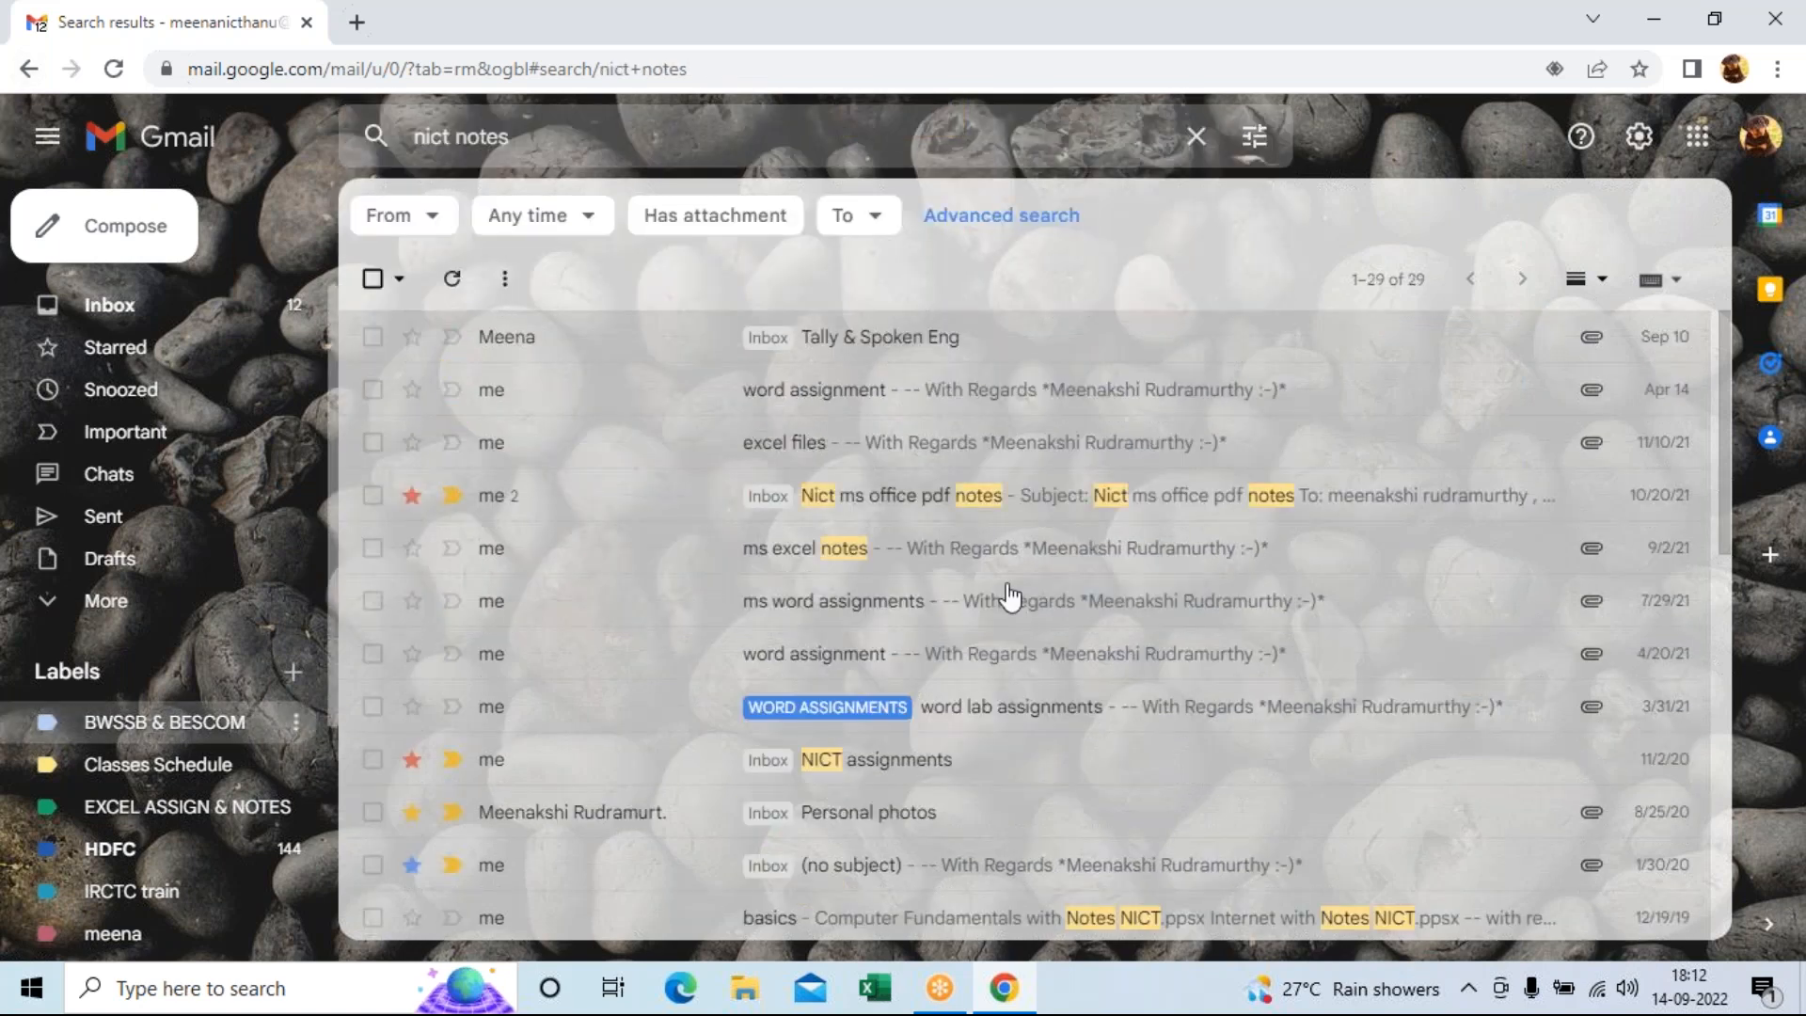
pyautogui.scroll(-10, 1073, 715)
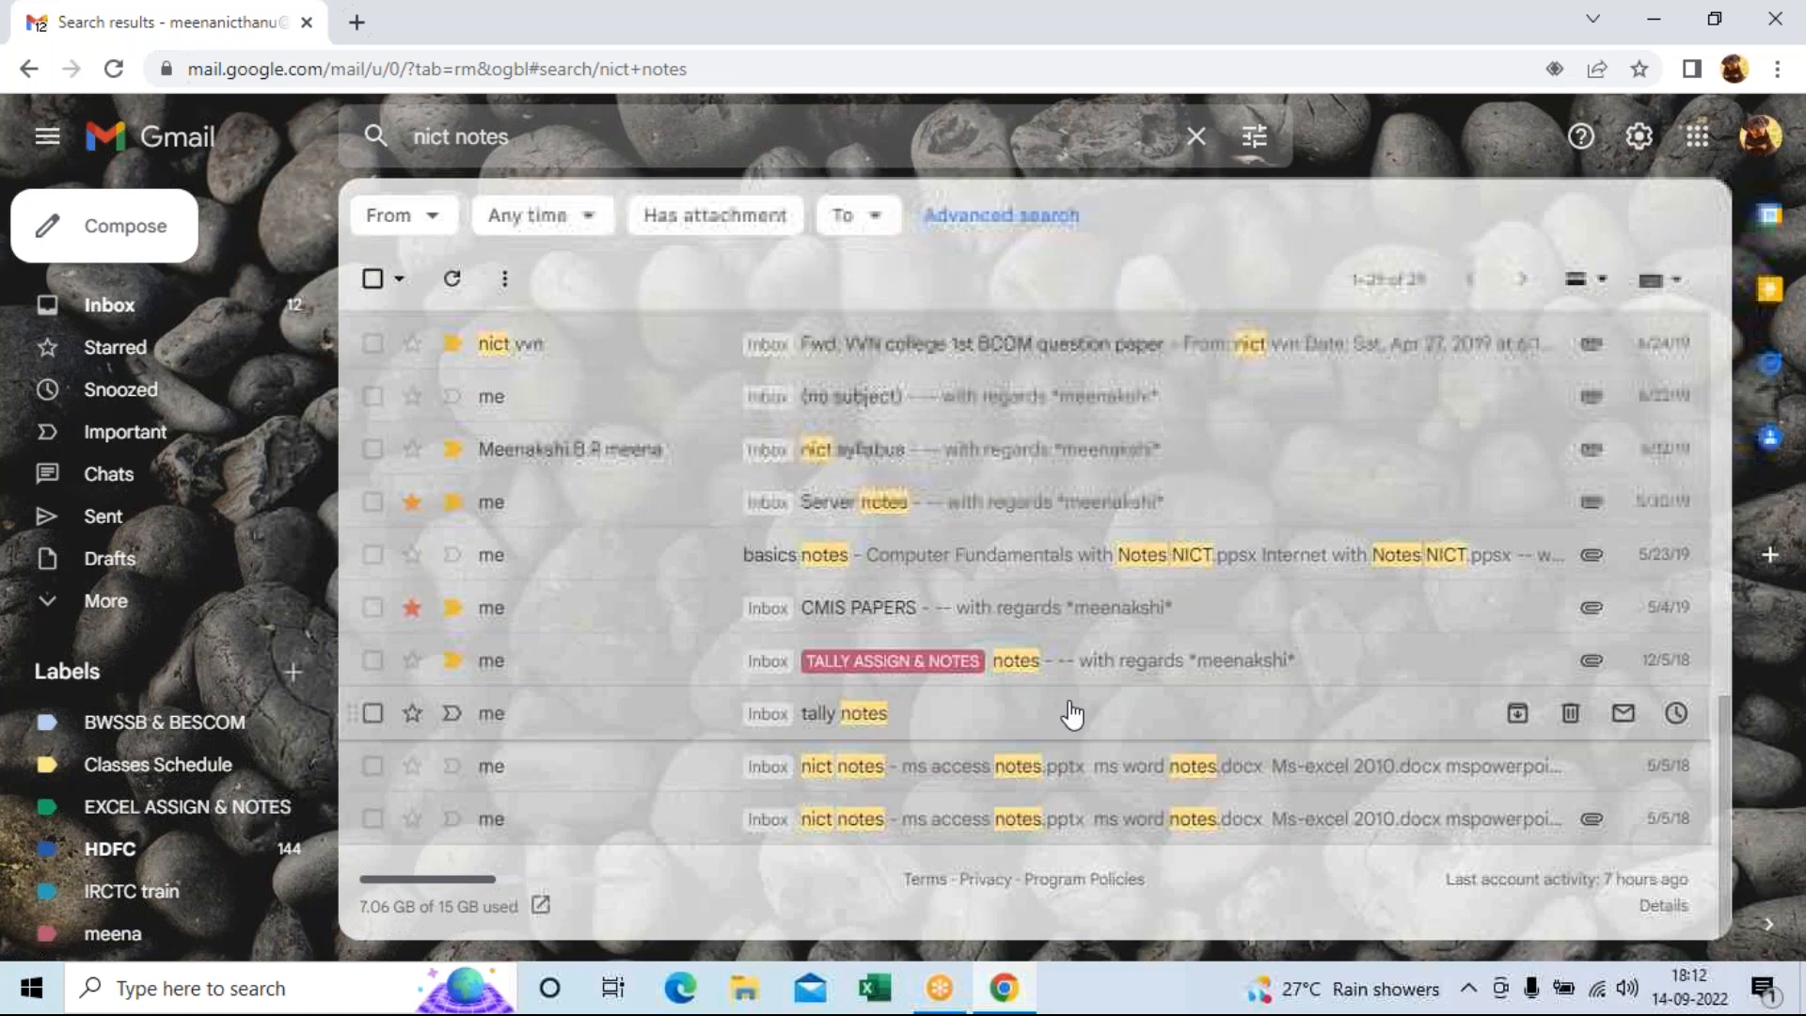
pyautogui.click(870, 767)
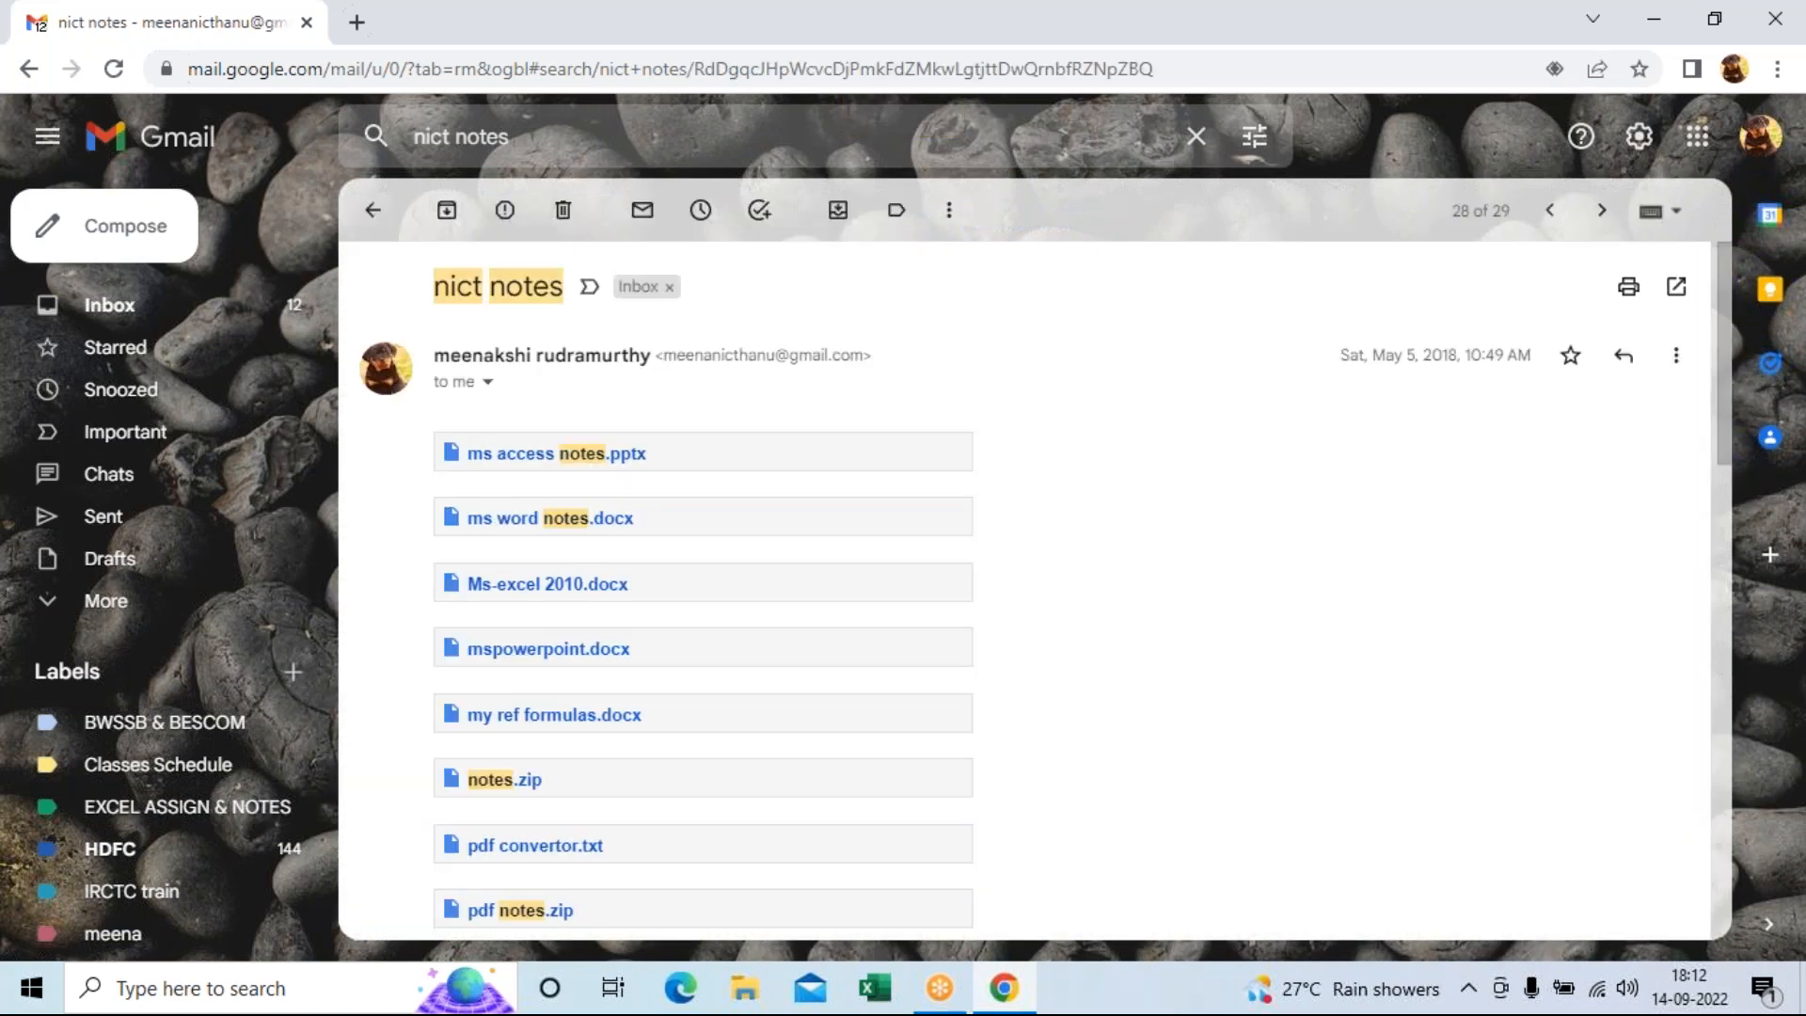
pyautogui.scroll(-8, 1020, 692)
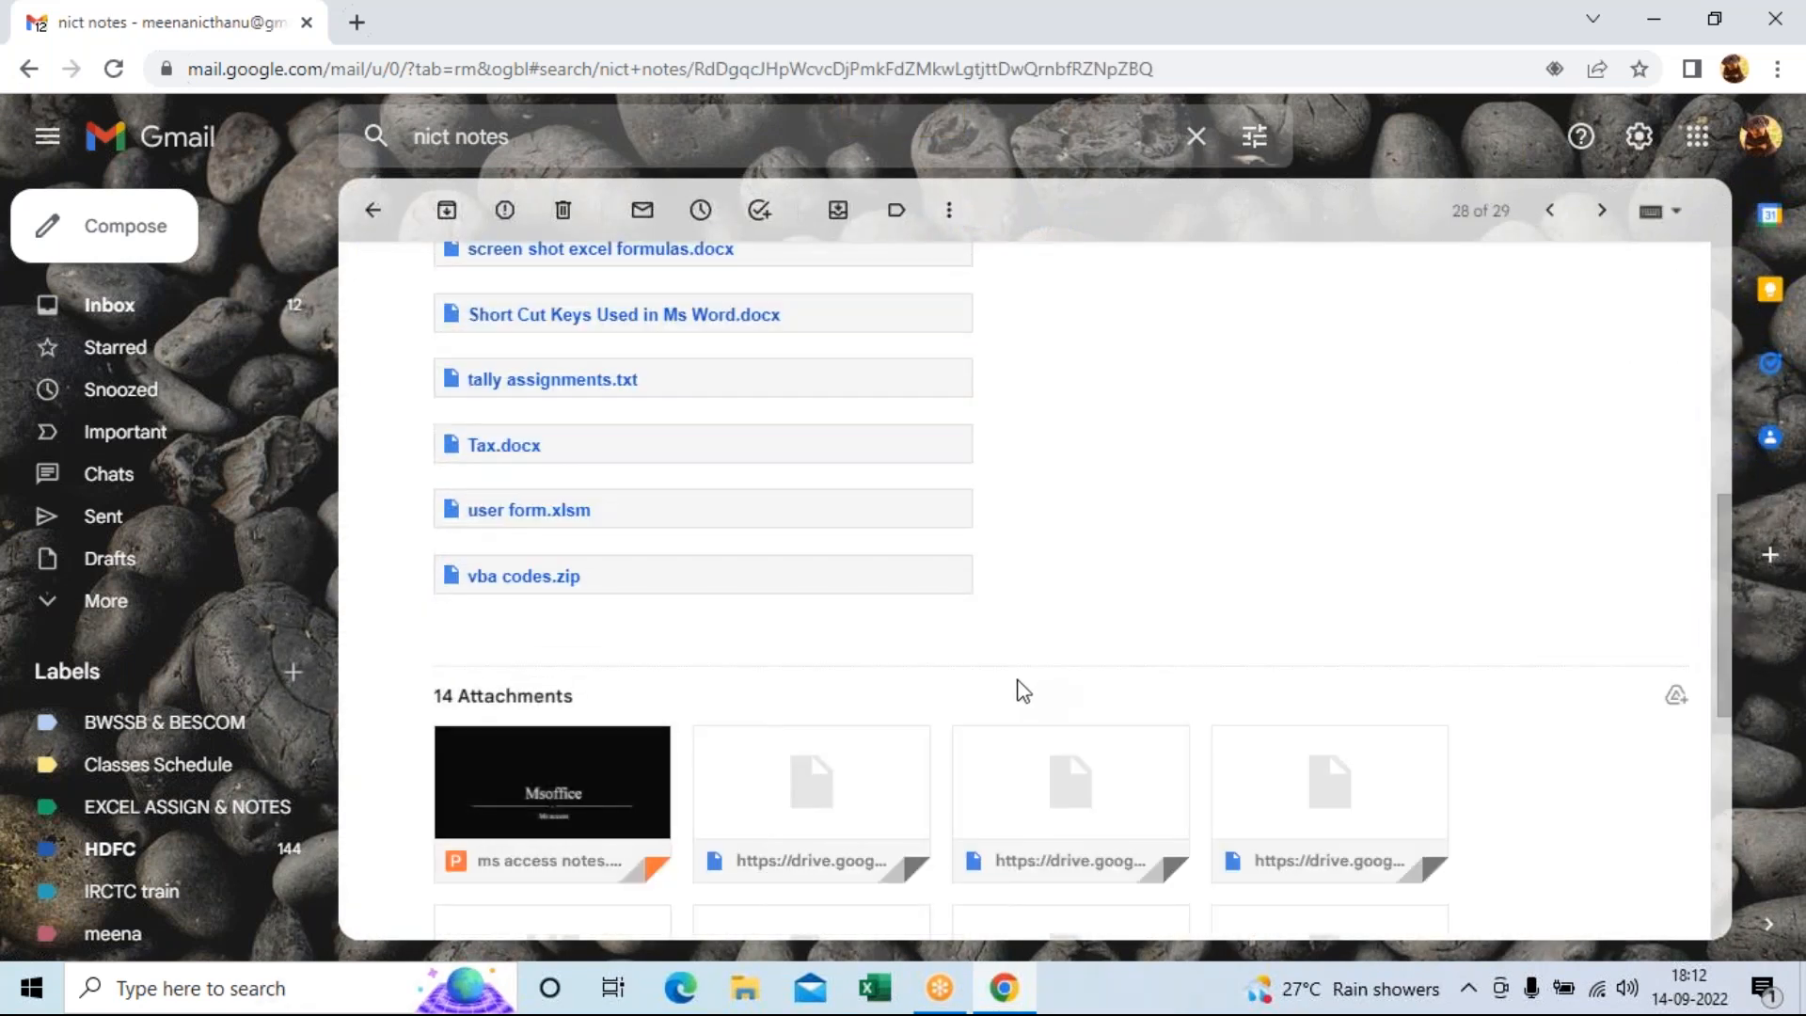
pyautogui.scroll(-3, 1020, 691)
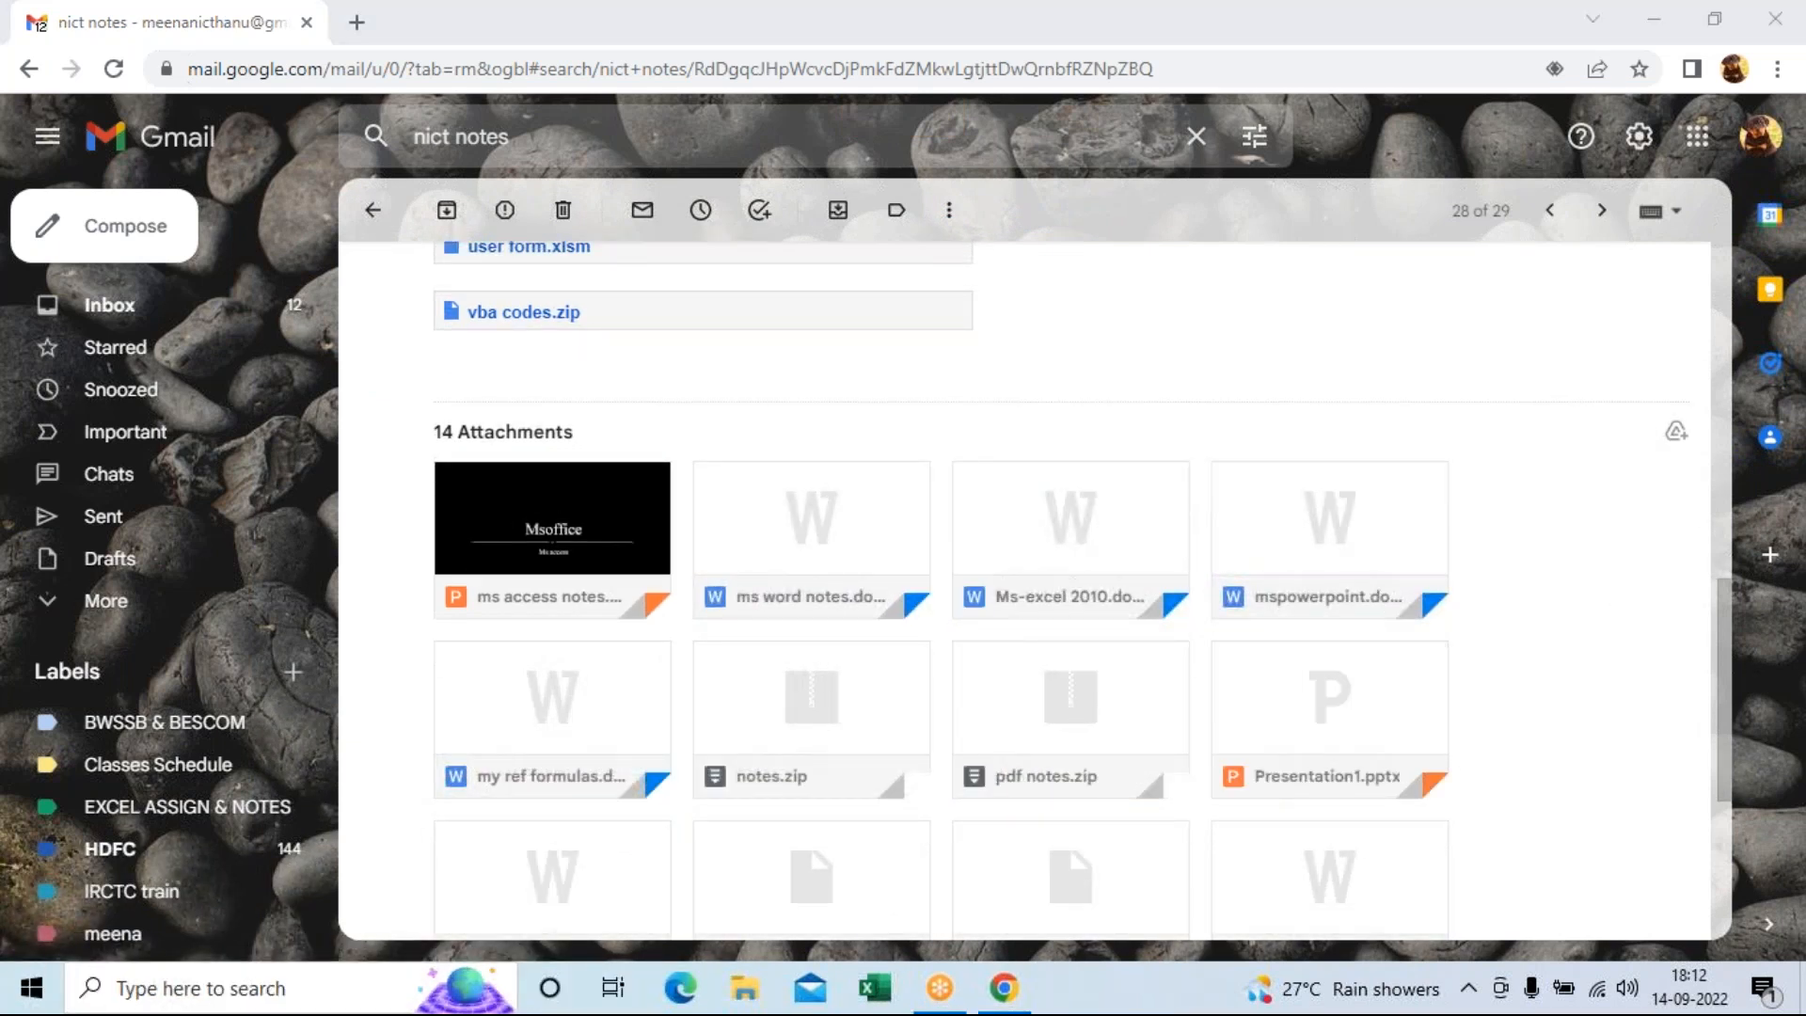
pyautogui.scroll(-3, 875, 810)
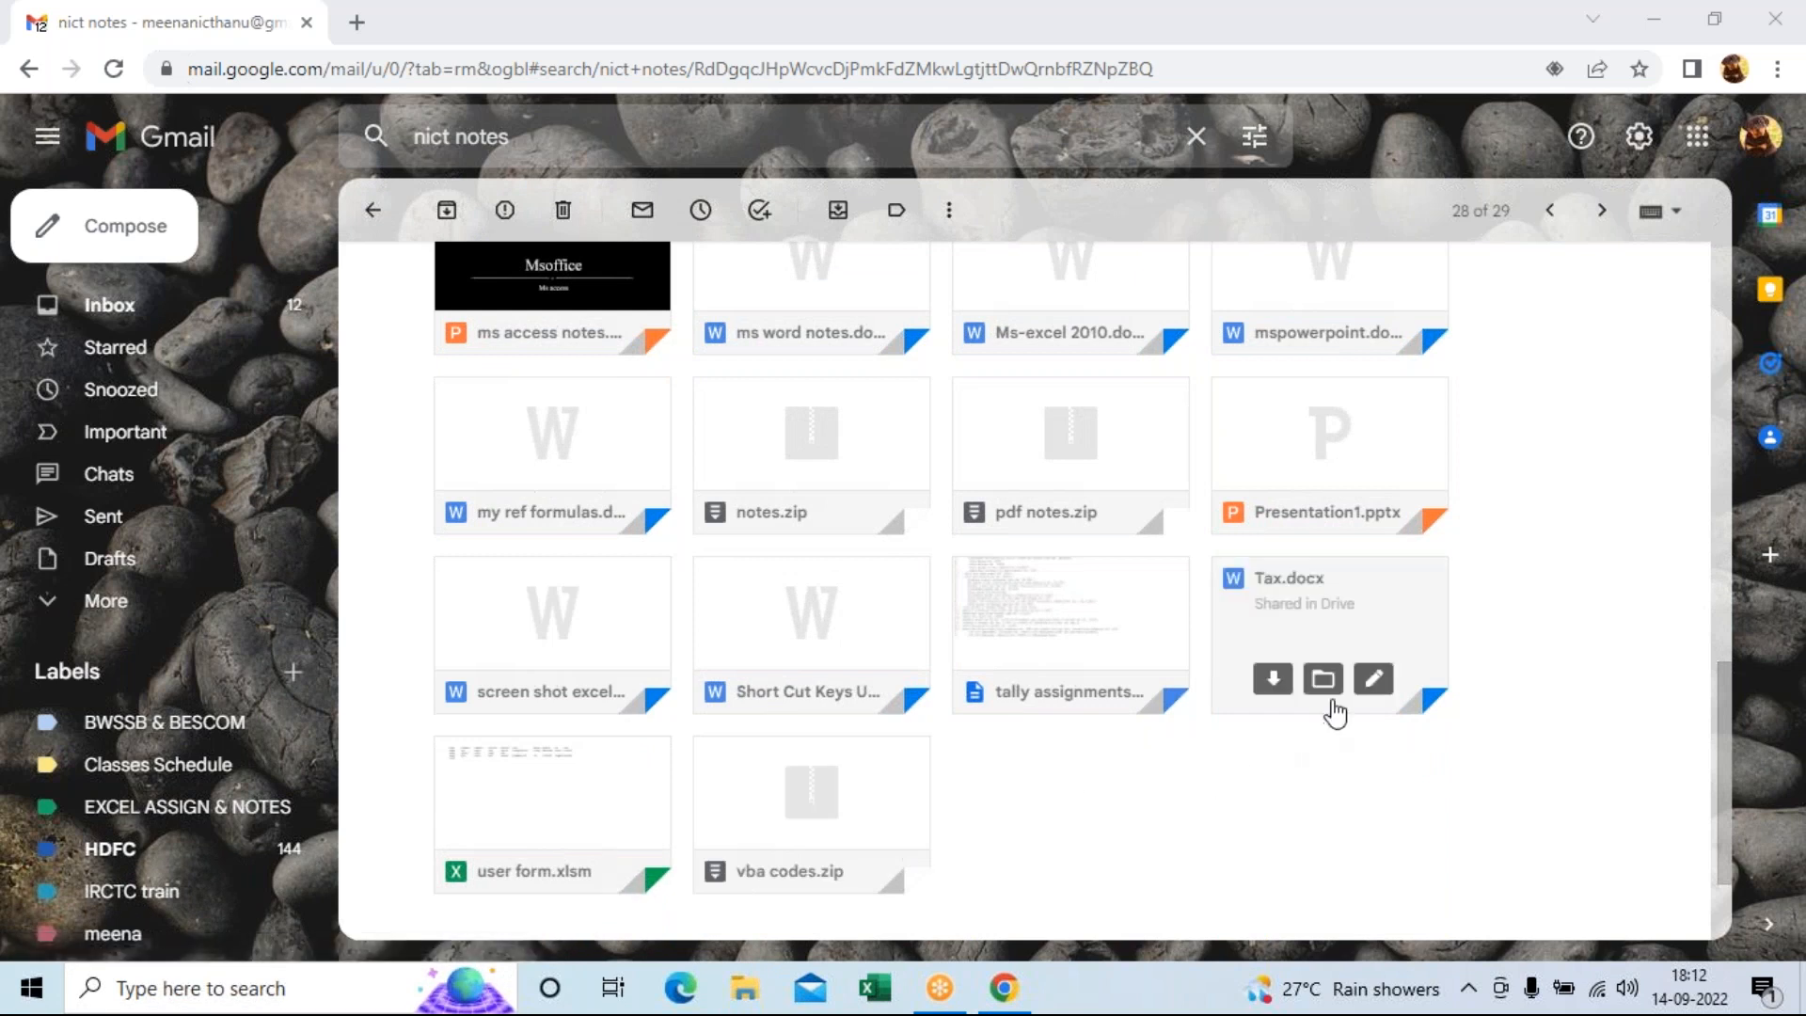
pyautogui.scroll(5, 1336, 715)
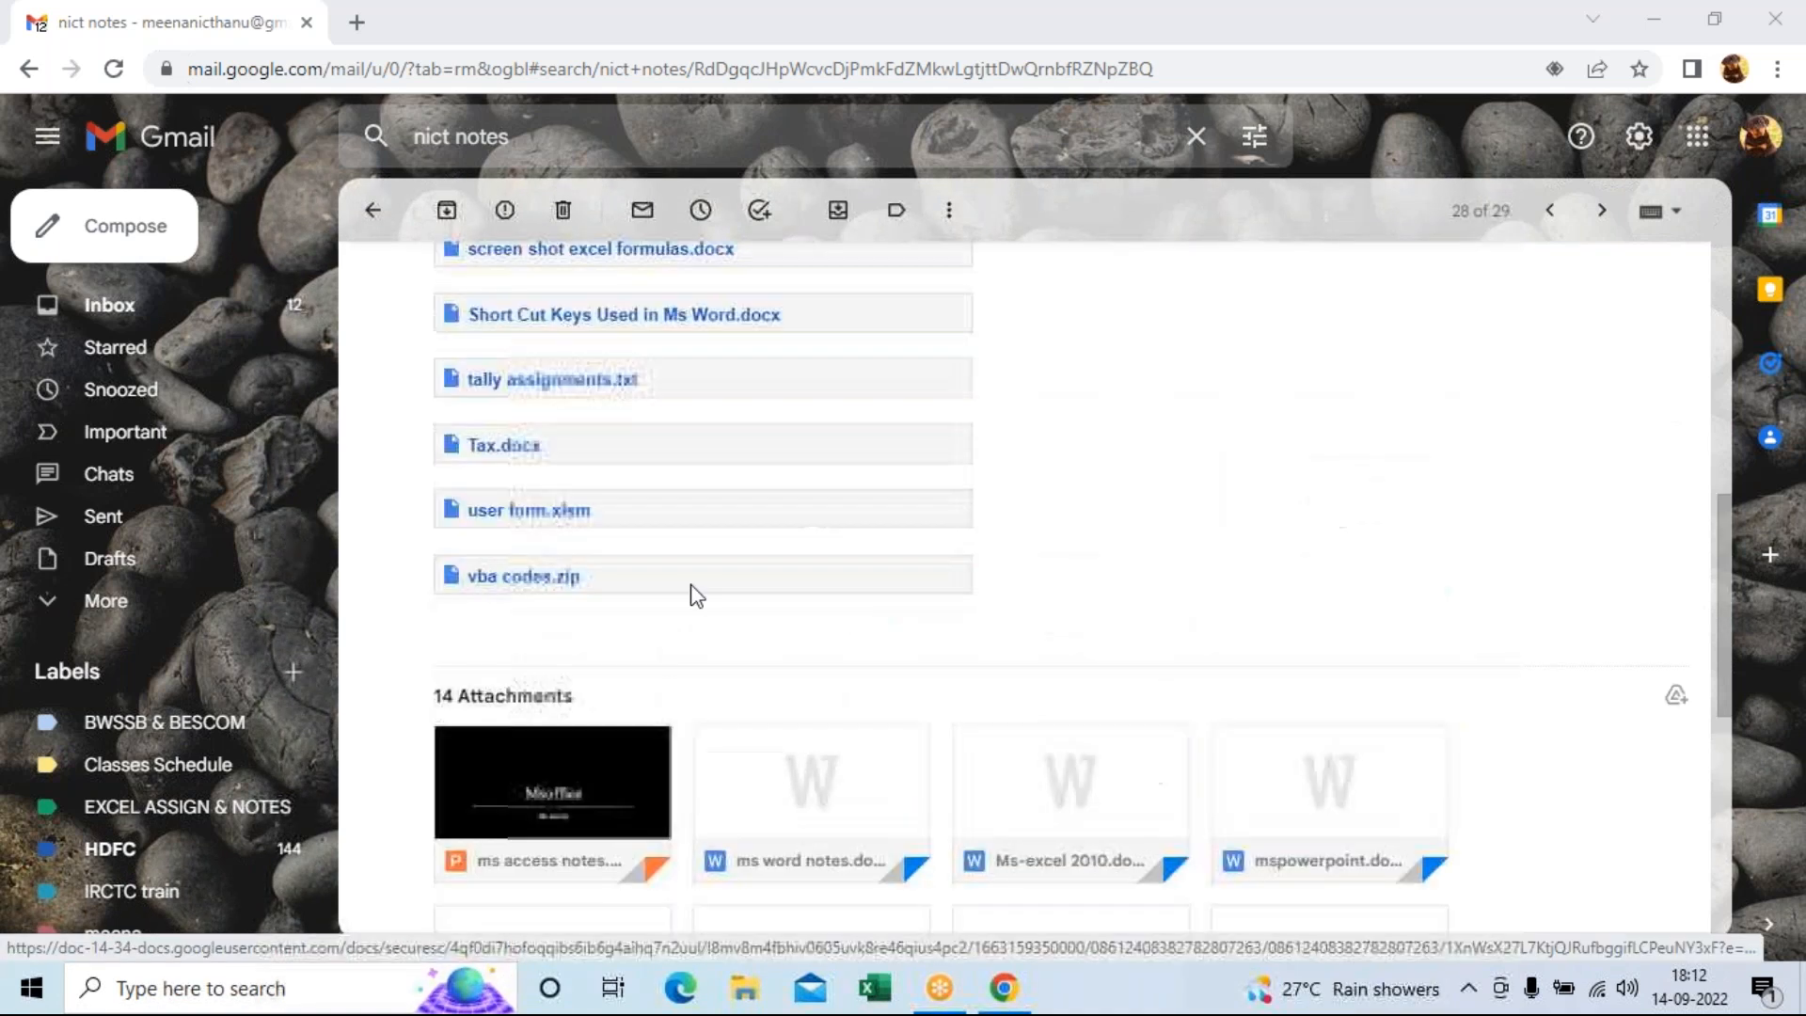
pyautogui.scroll(4, 492, 527)
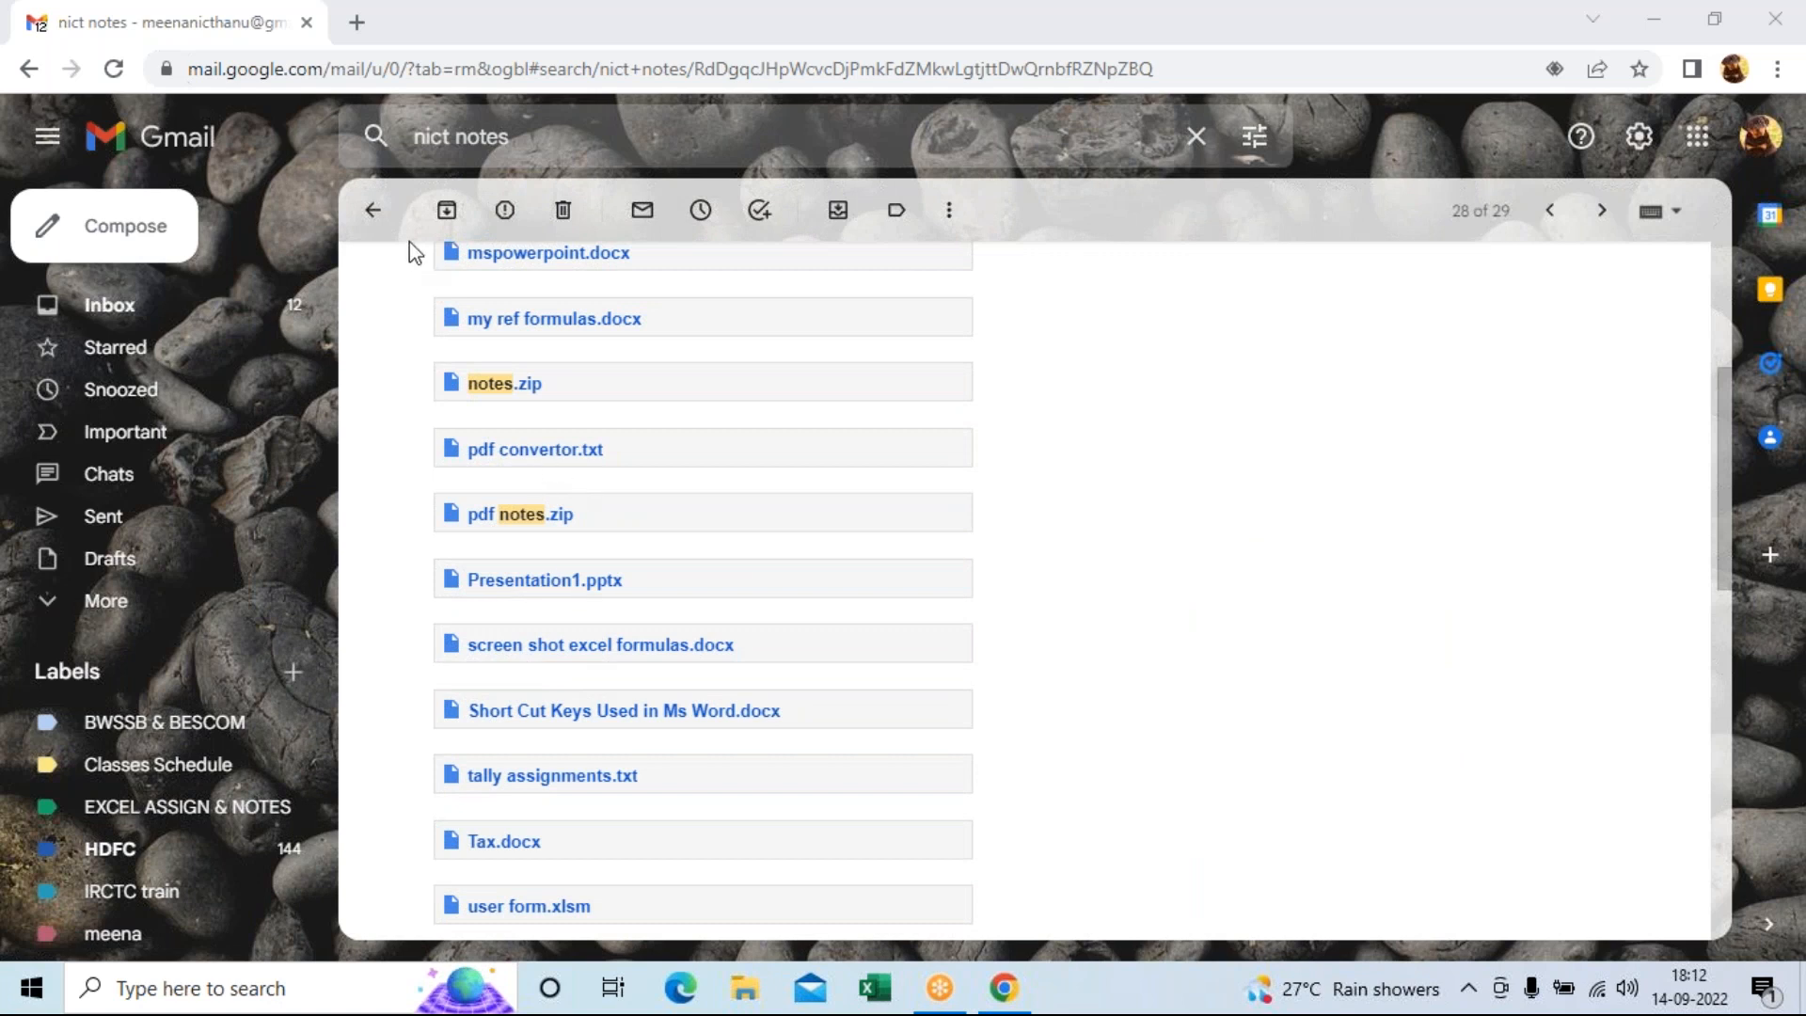
pyautogui.click(372, 210)
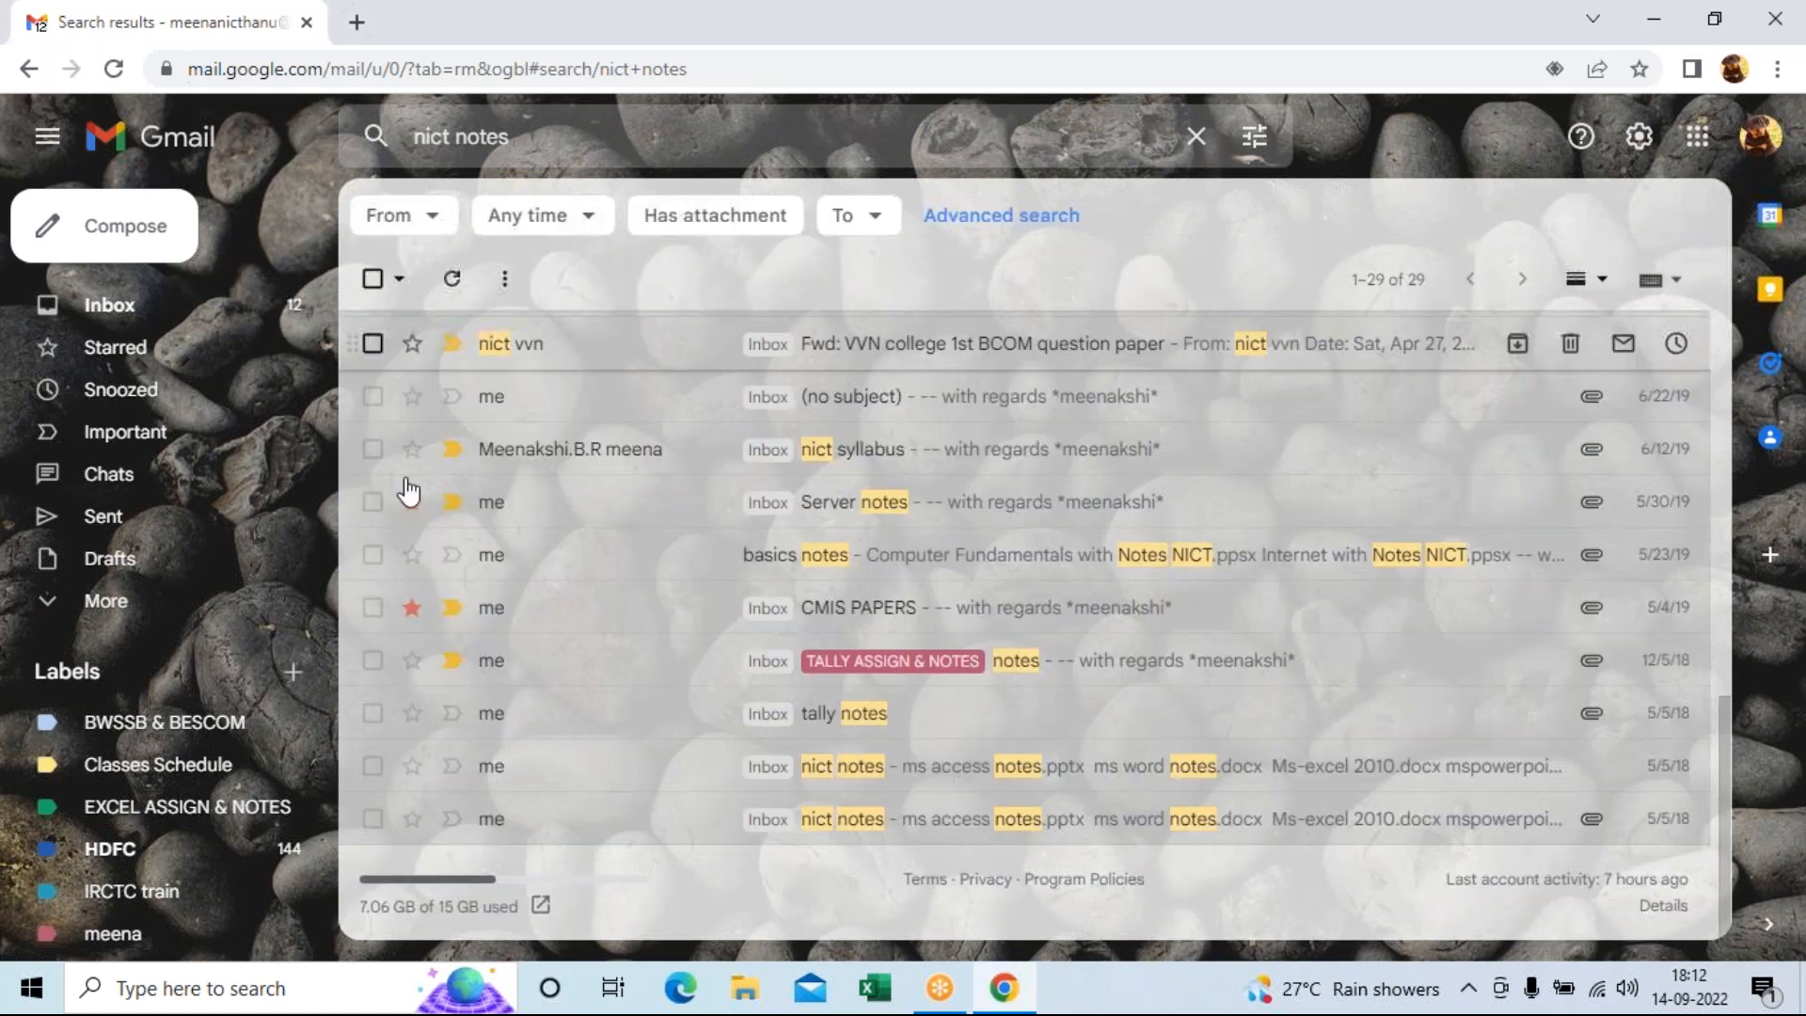
# Download the excel shortcut keys.doc attachment from the other nict notes email and open it.
pyautogui.click(818, 831)
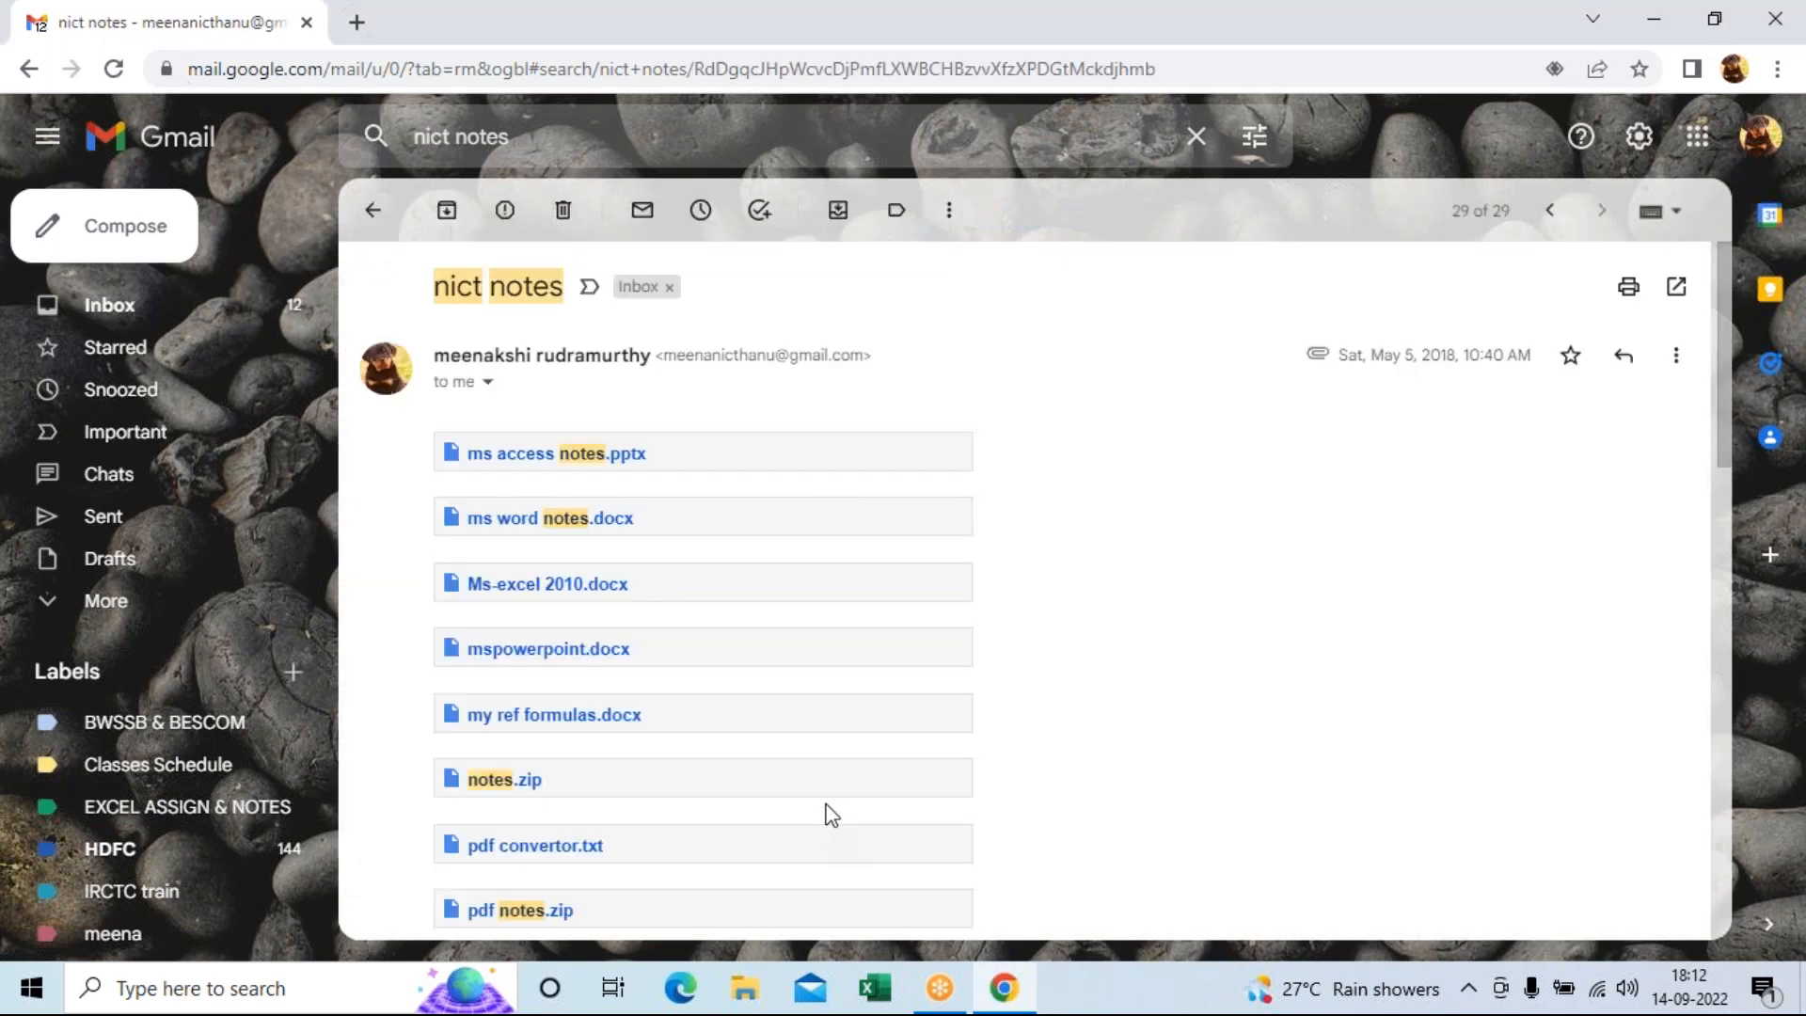
pyautogui.scroll(-5, 1120, 760)
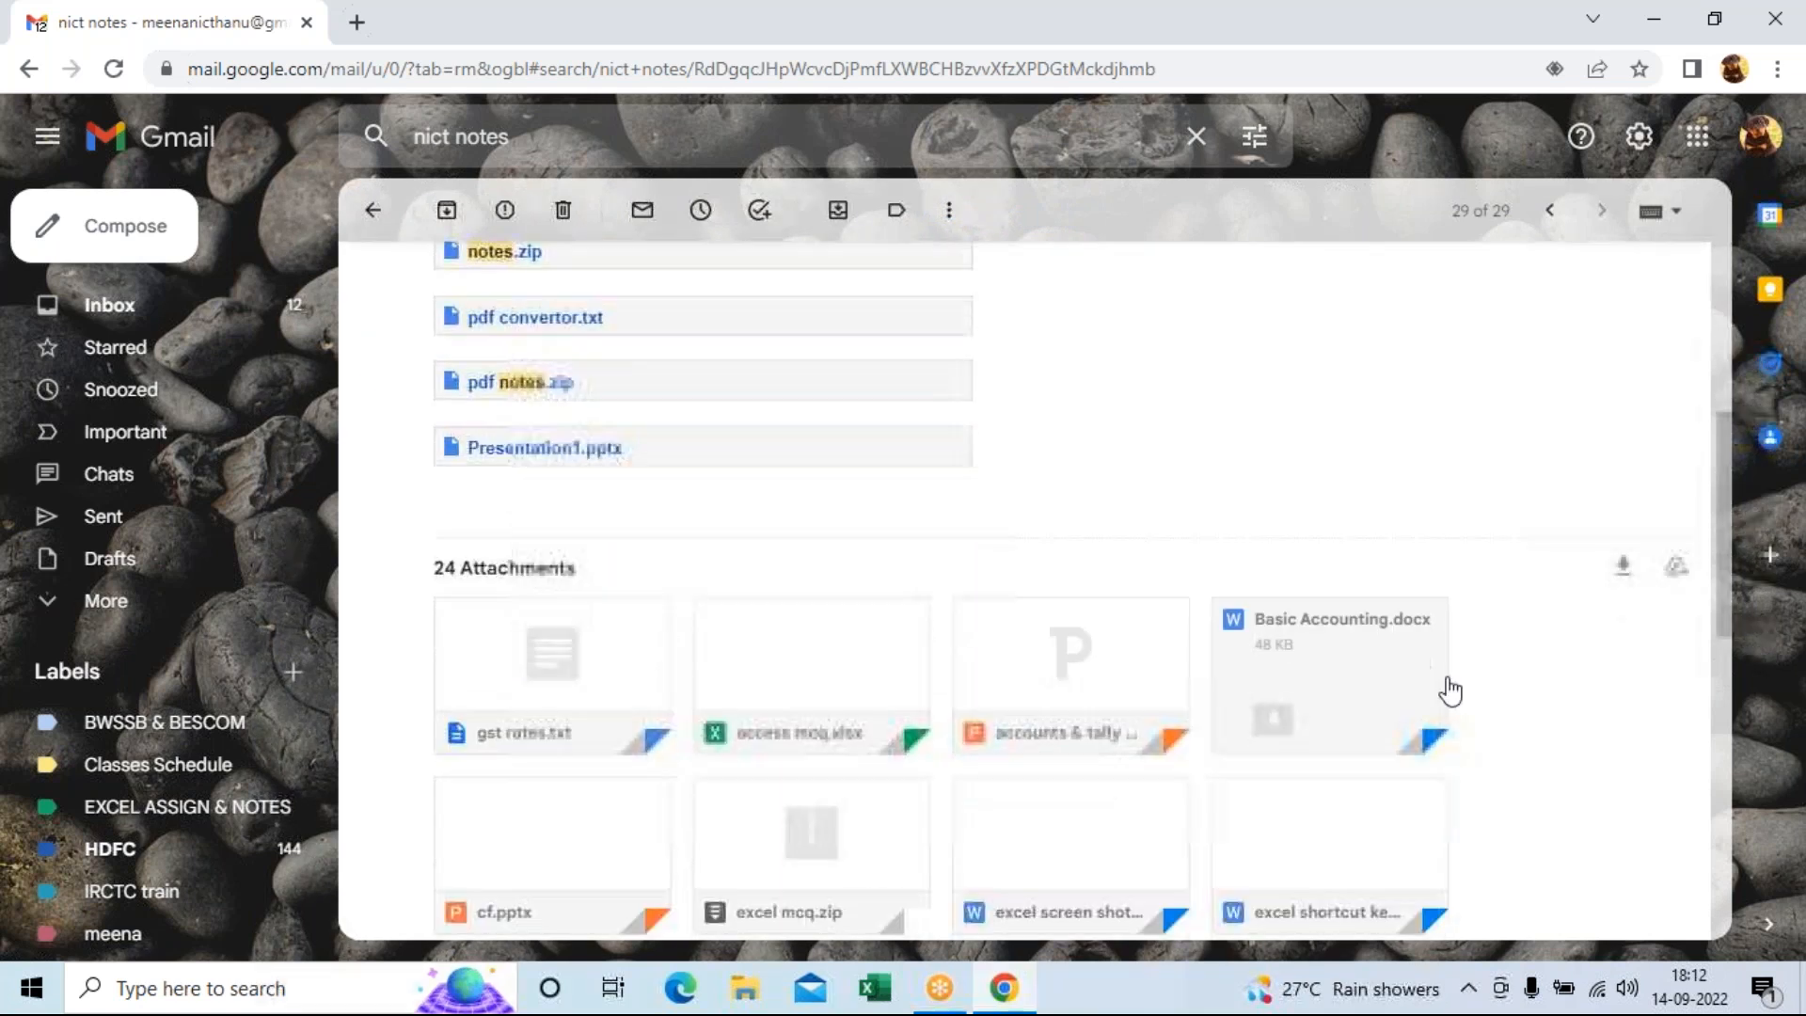
pyautogui.scroll(-1, 1646, 720)
pyautogui.moveTo(1322, 749)
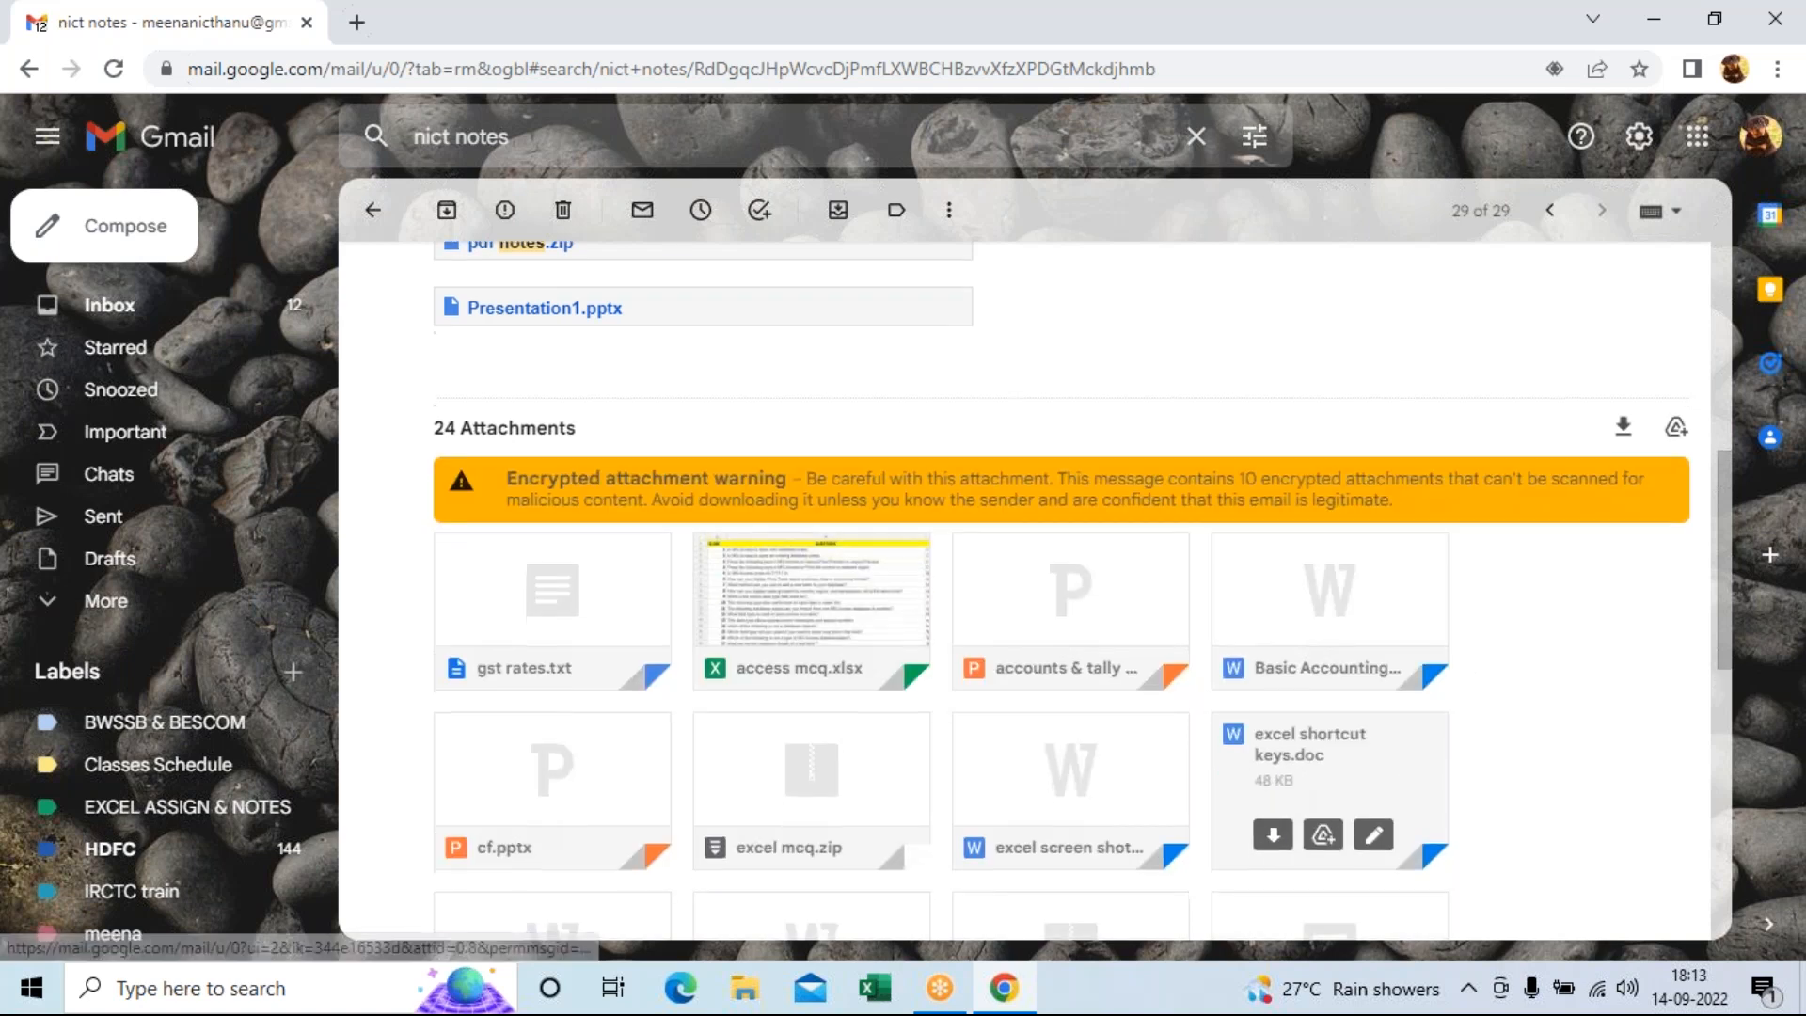
pyautogui.scroll(-1, 1261, 816)
pyautogui.click(1265, 880)
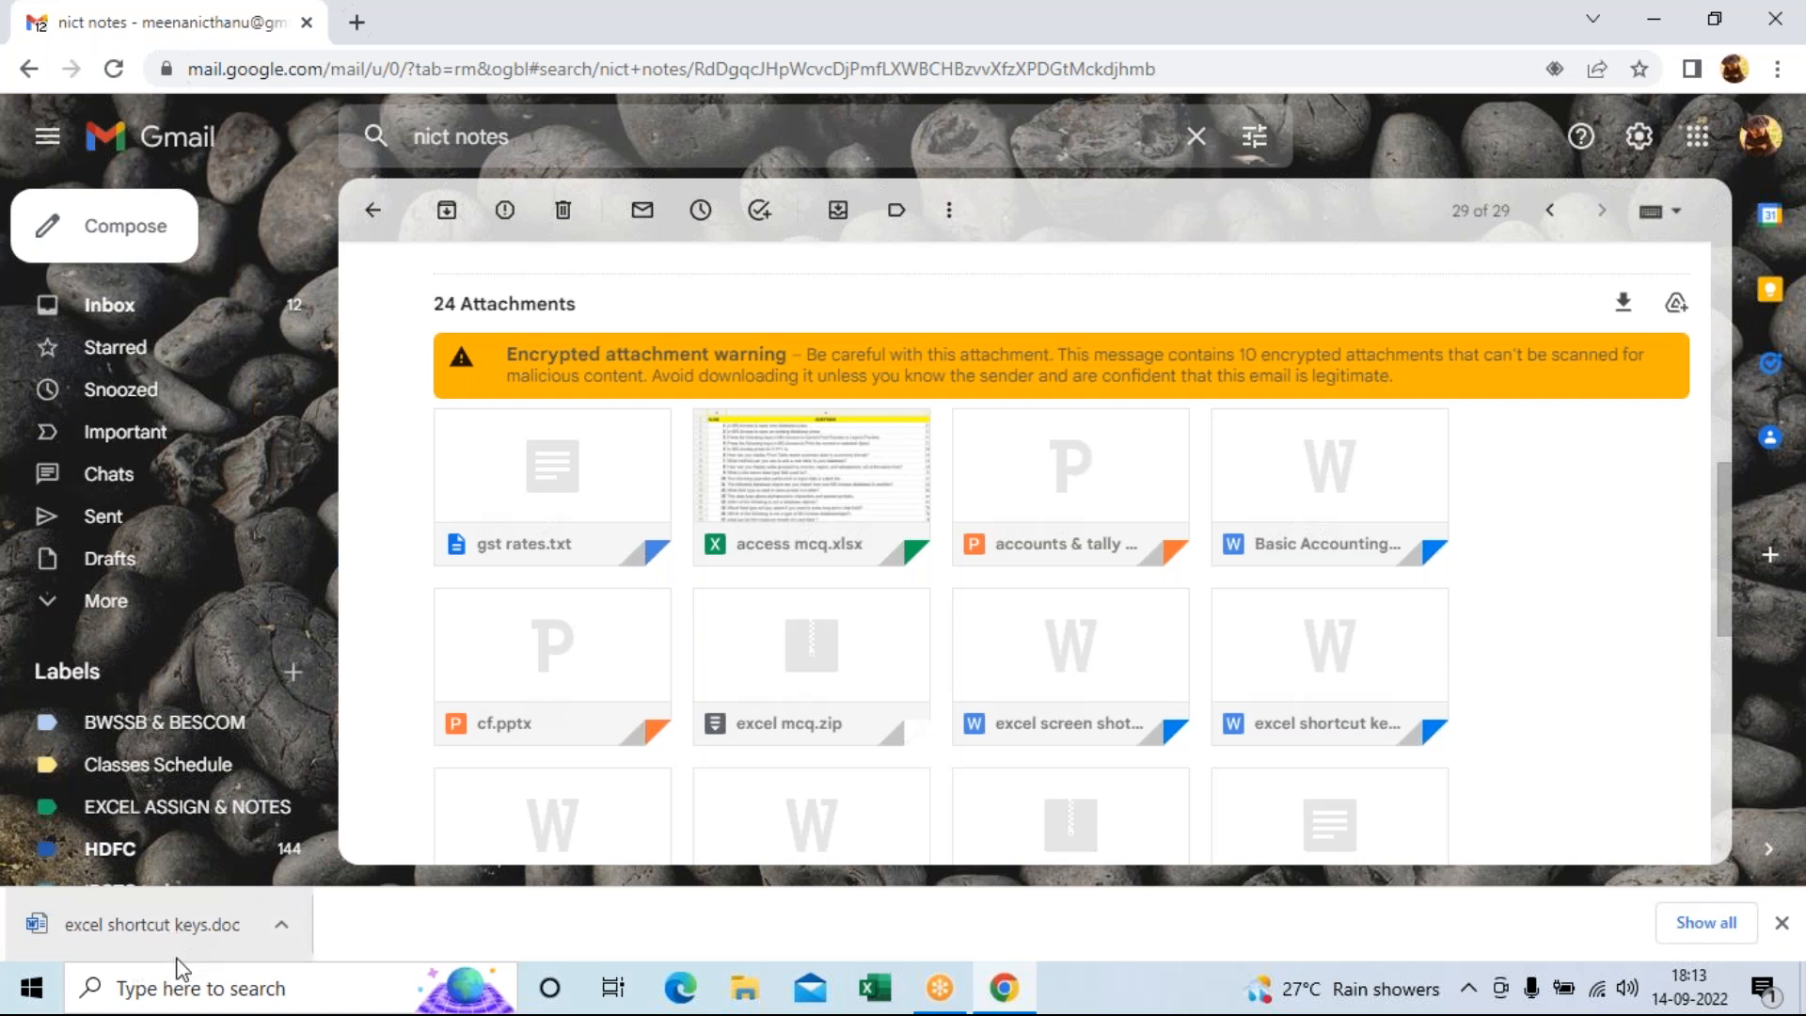
pyautogui.click(160, 939)
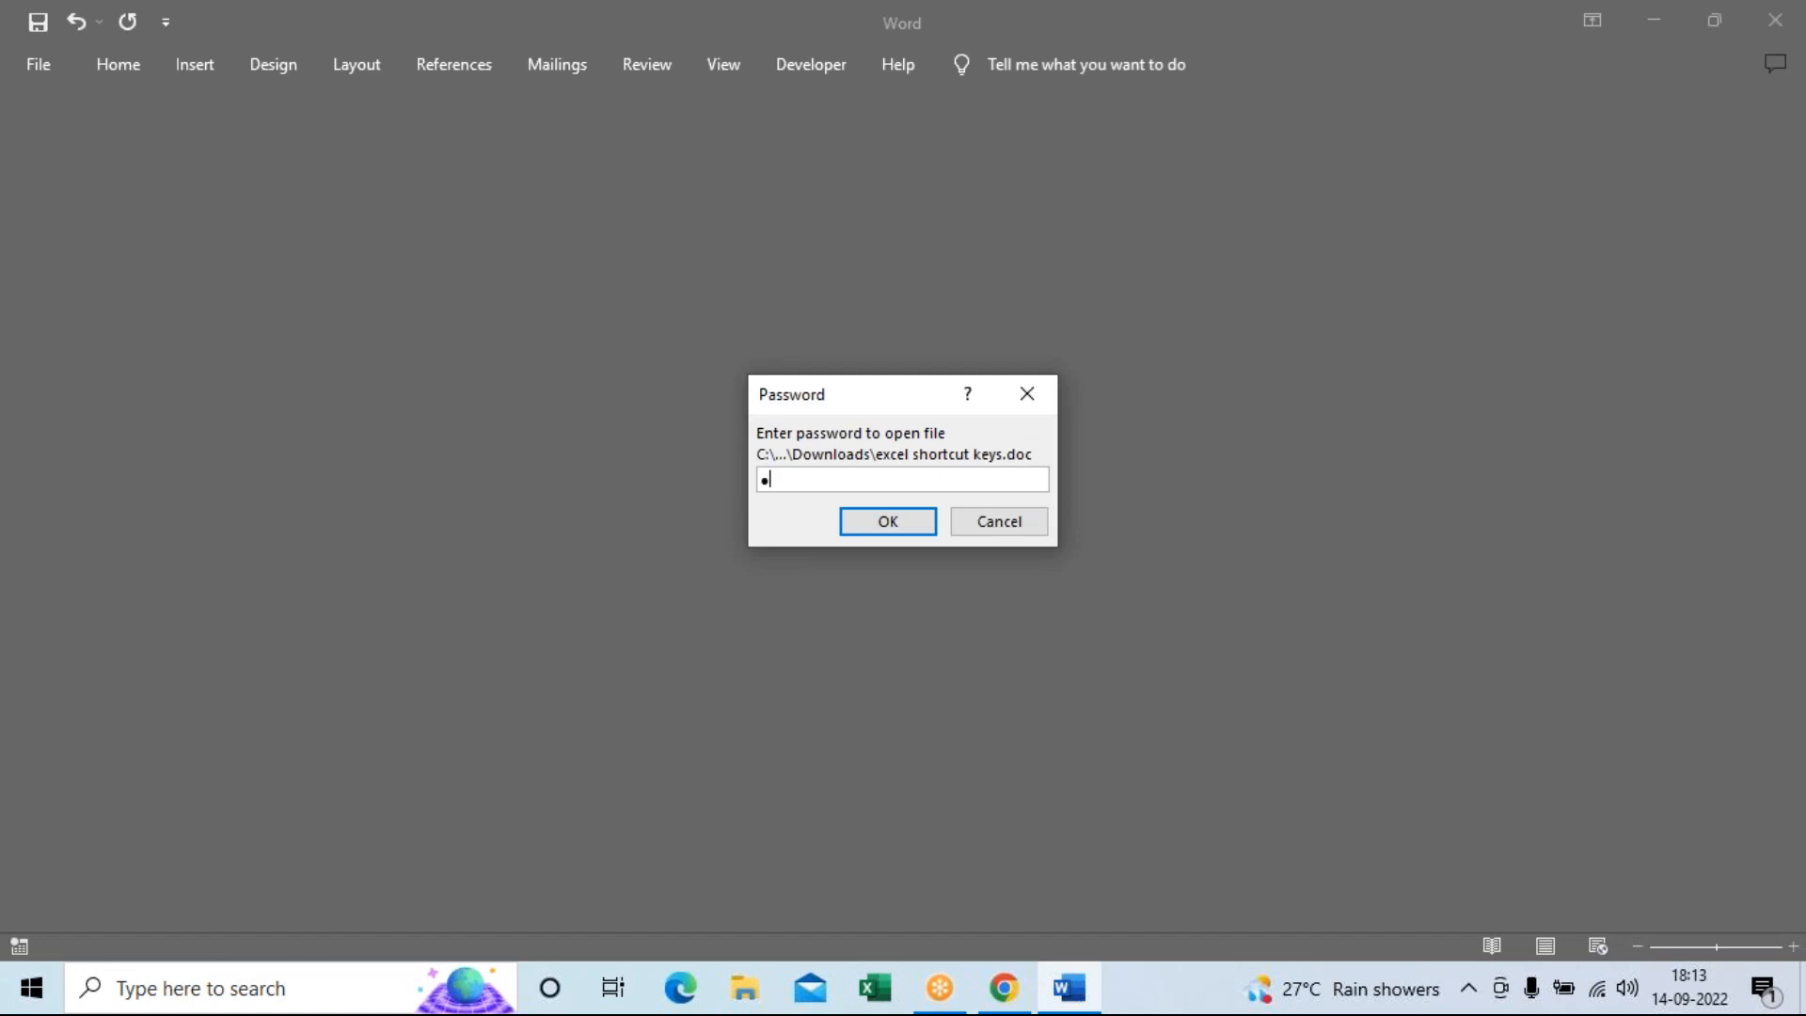
# Enter the document password to open excel shortcut keys.doc in Protected View.
pyautogui.write('••')
pyautogui.press('Return')
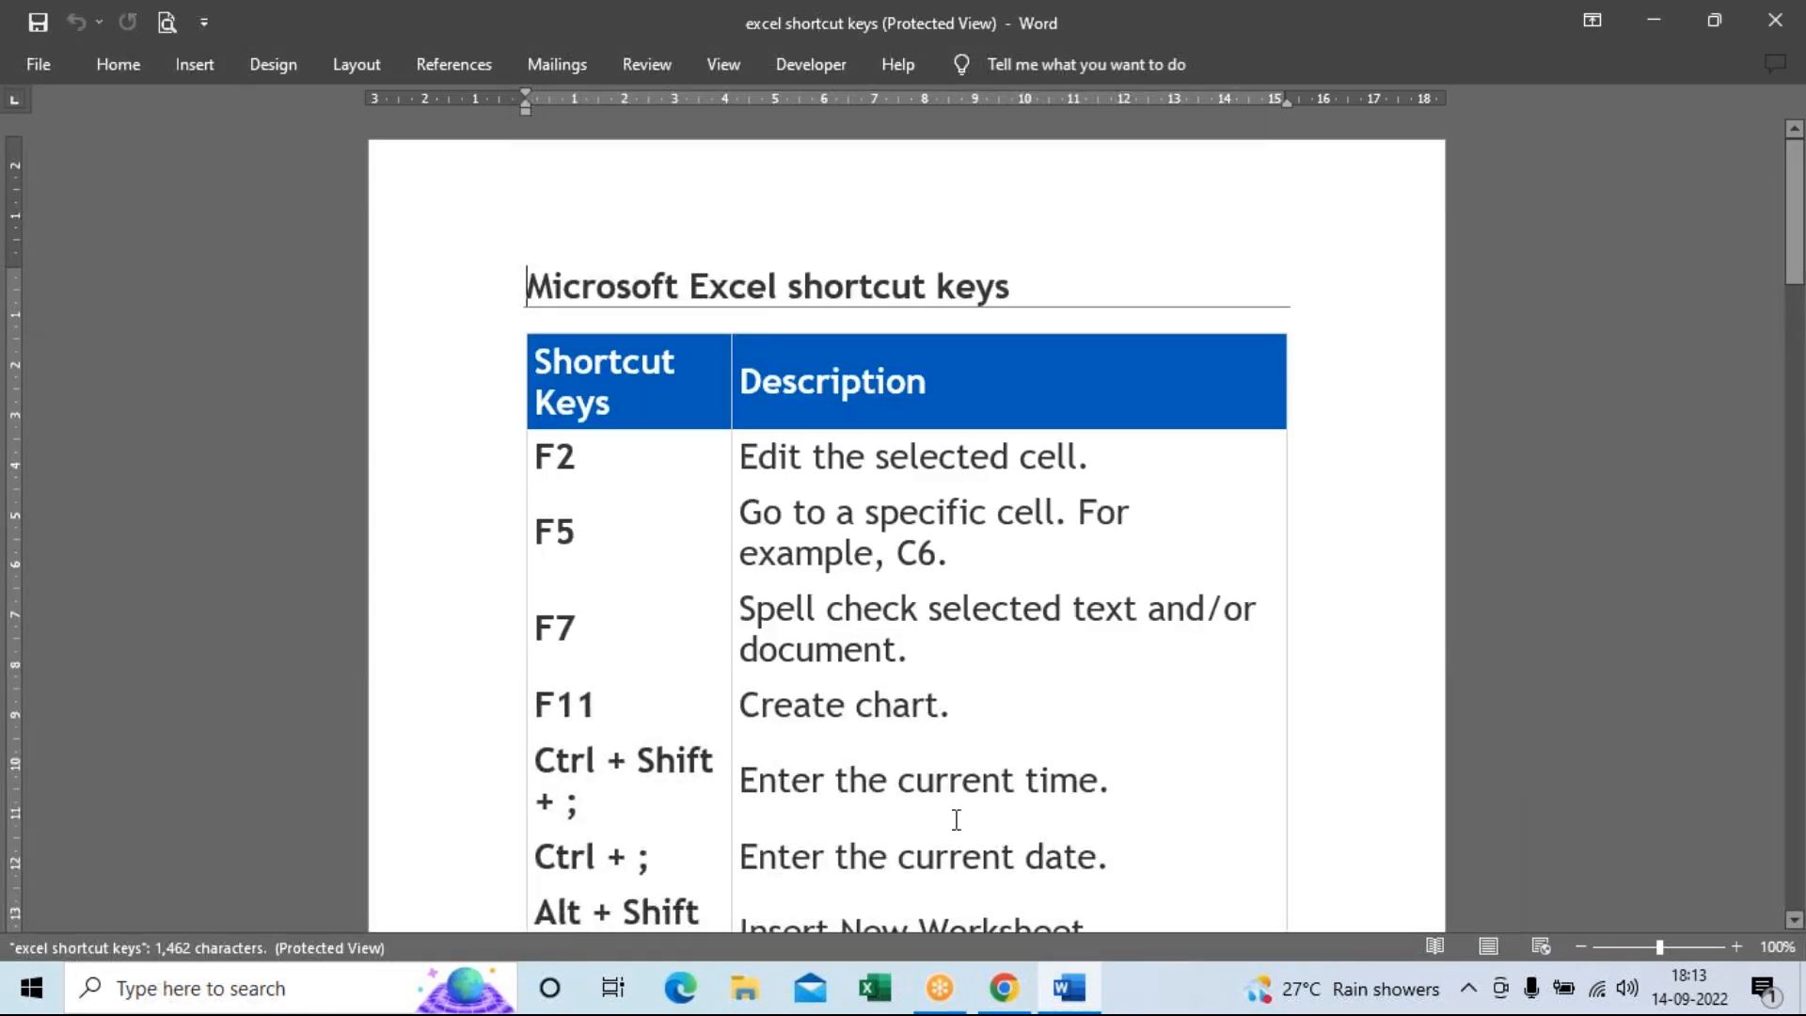
# Sign out of the Google account in Gmail.
pyautogui.click(1003, 987)
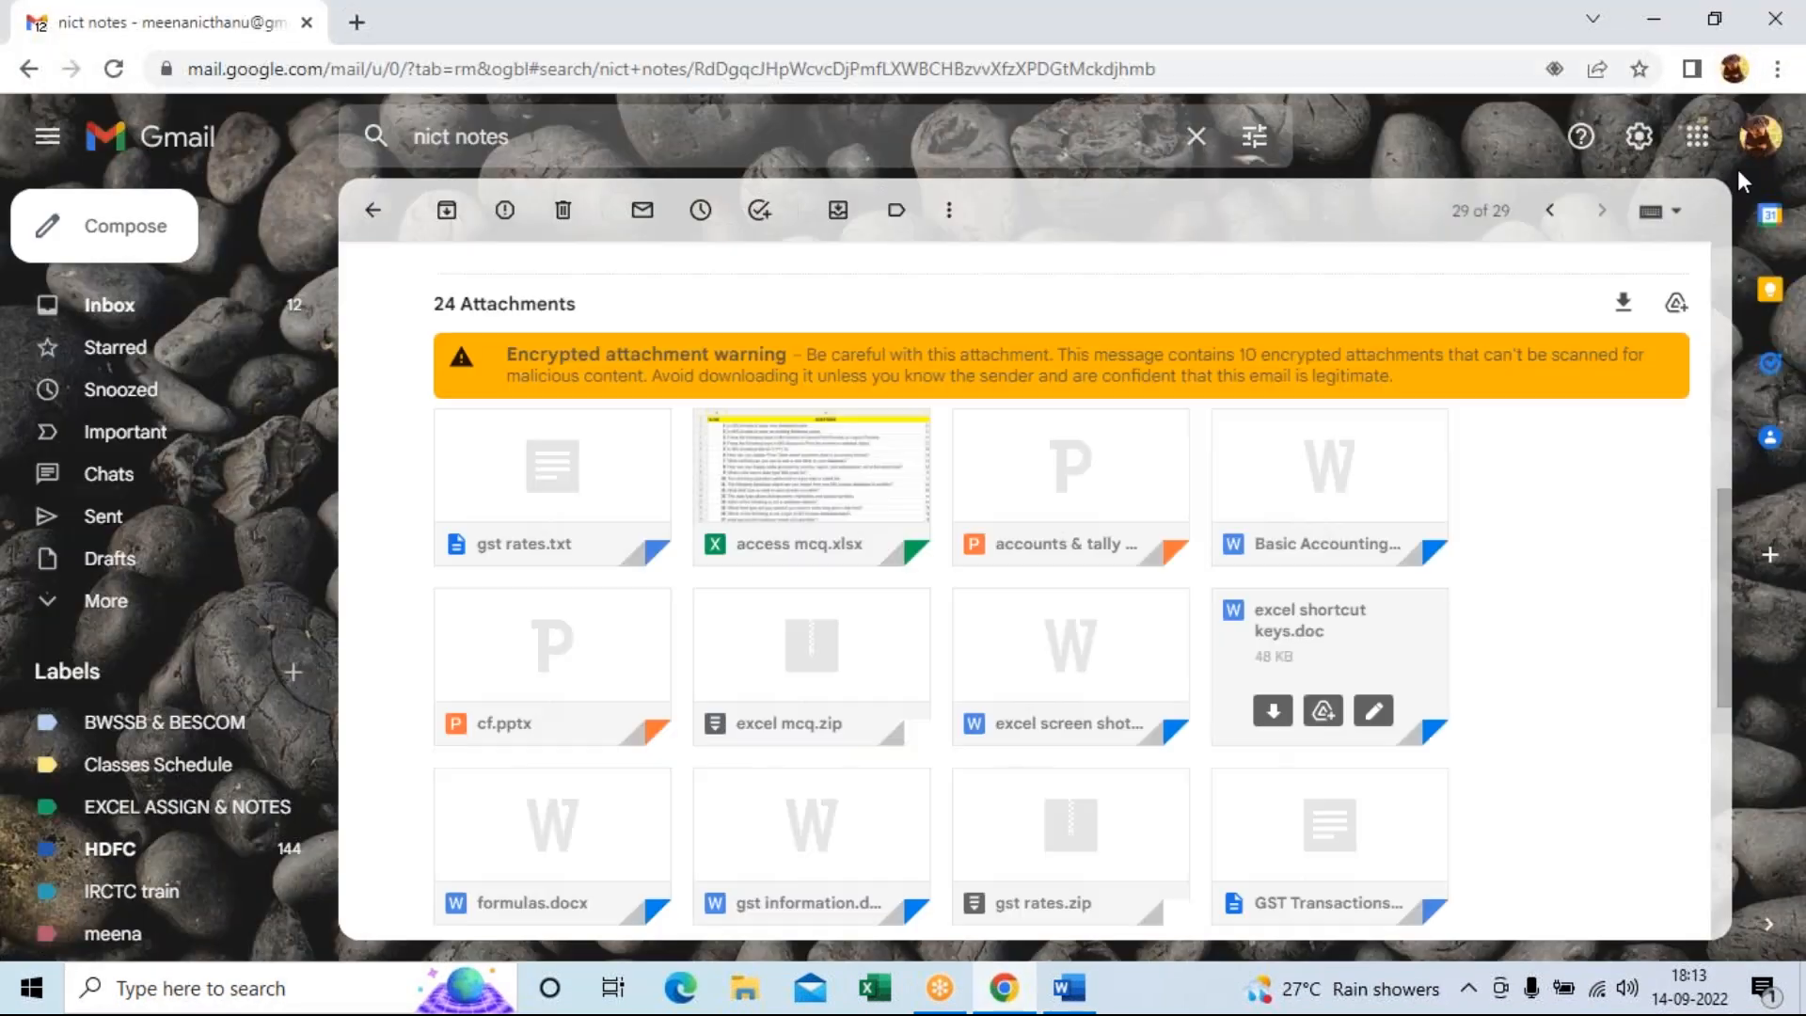
pyautogui.click(1759, 137)
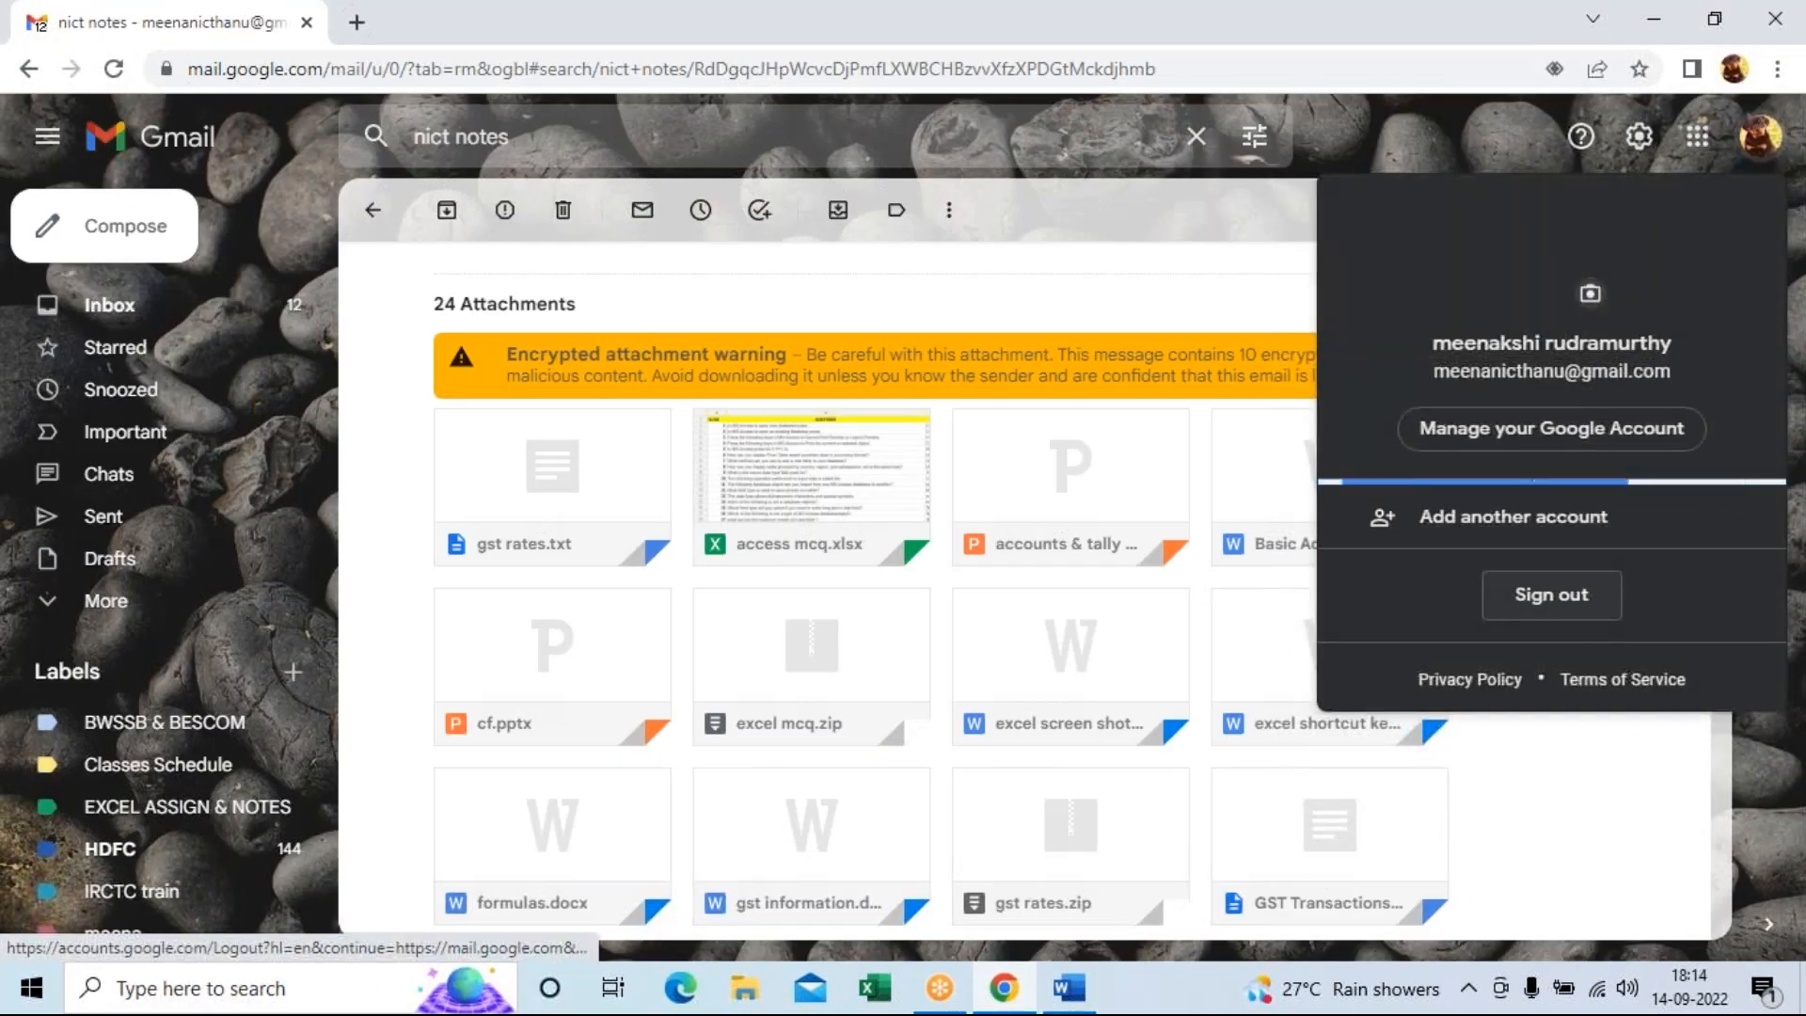
pyautogui.click(1561, 747)
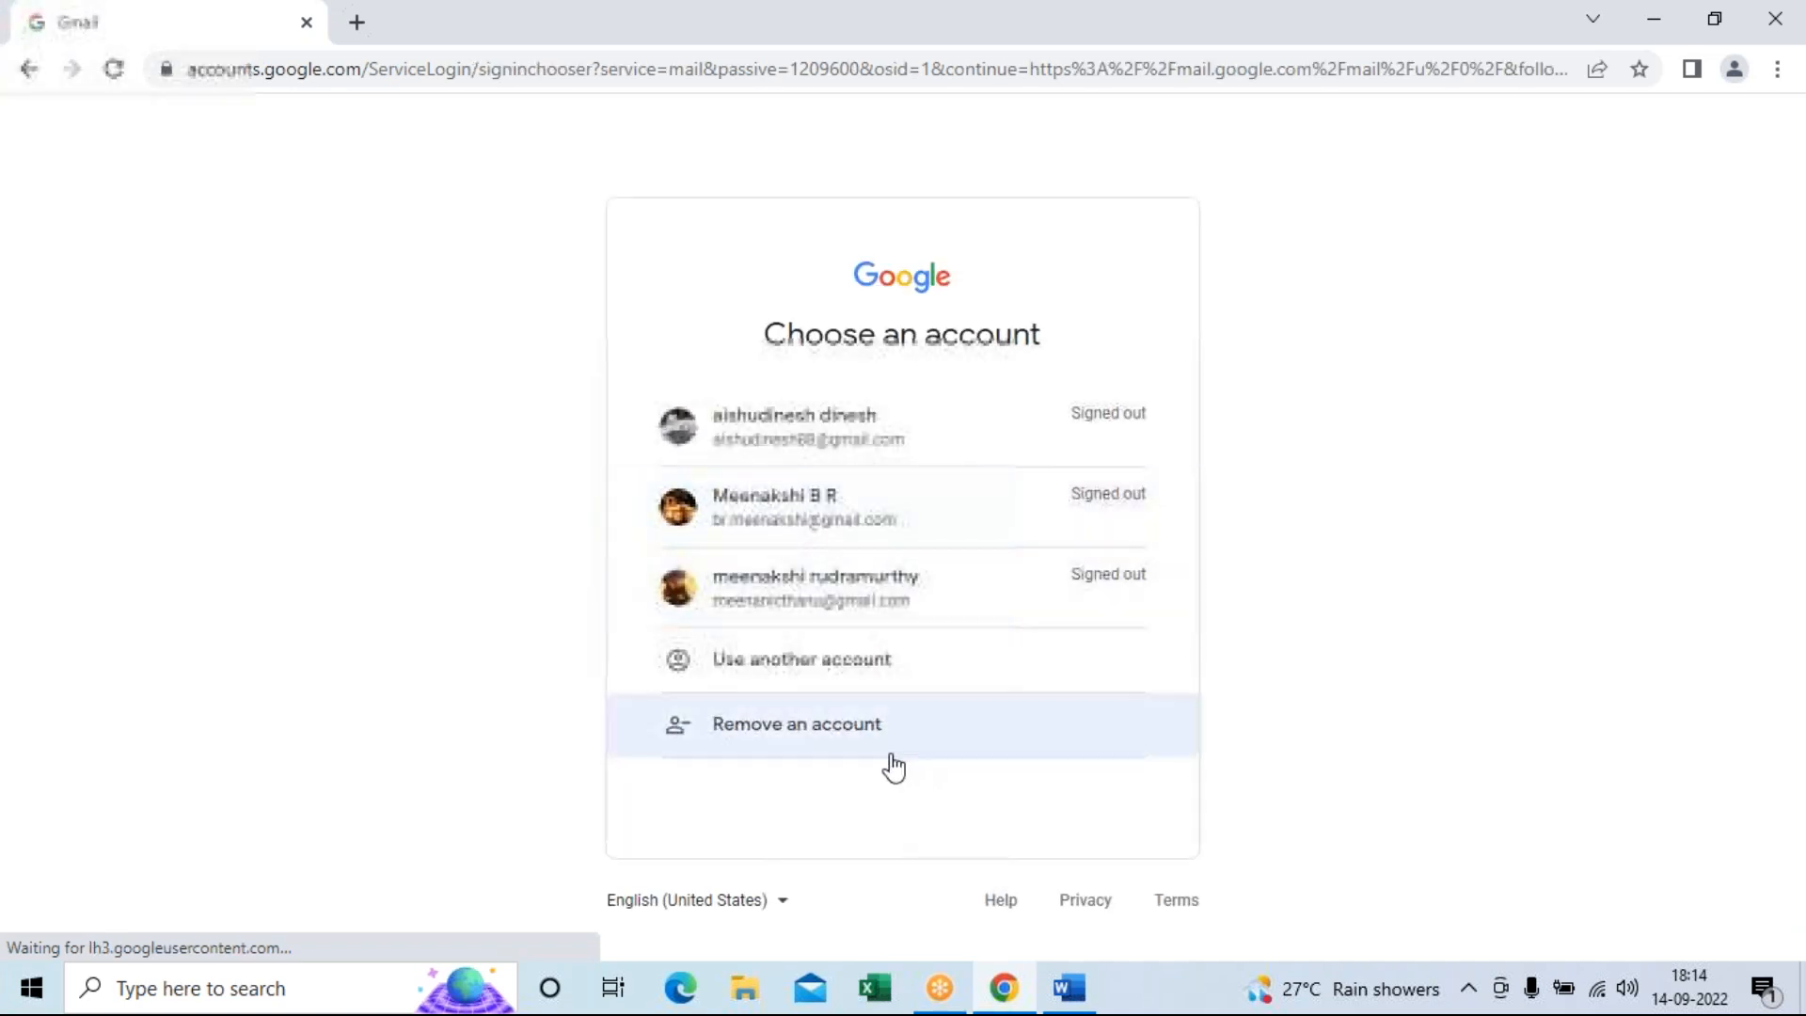
# Remove the signed-out account from the browser's account list and close Chrome.
pyautogui.click(851, 730)
pyautogui.click(958, 611)
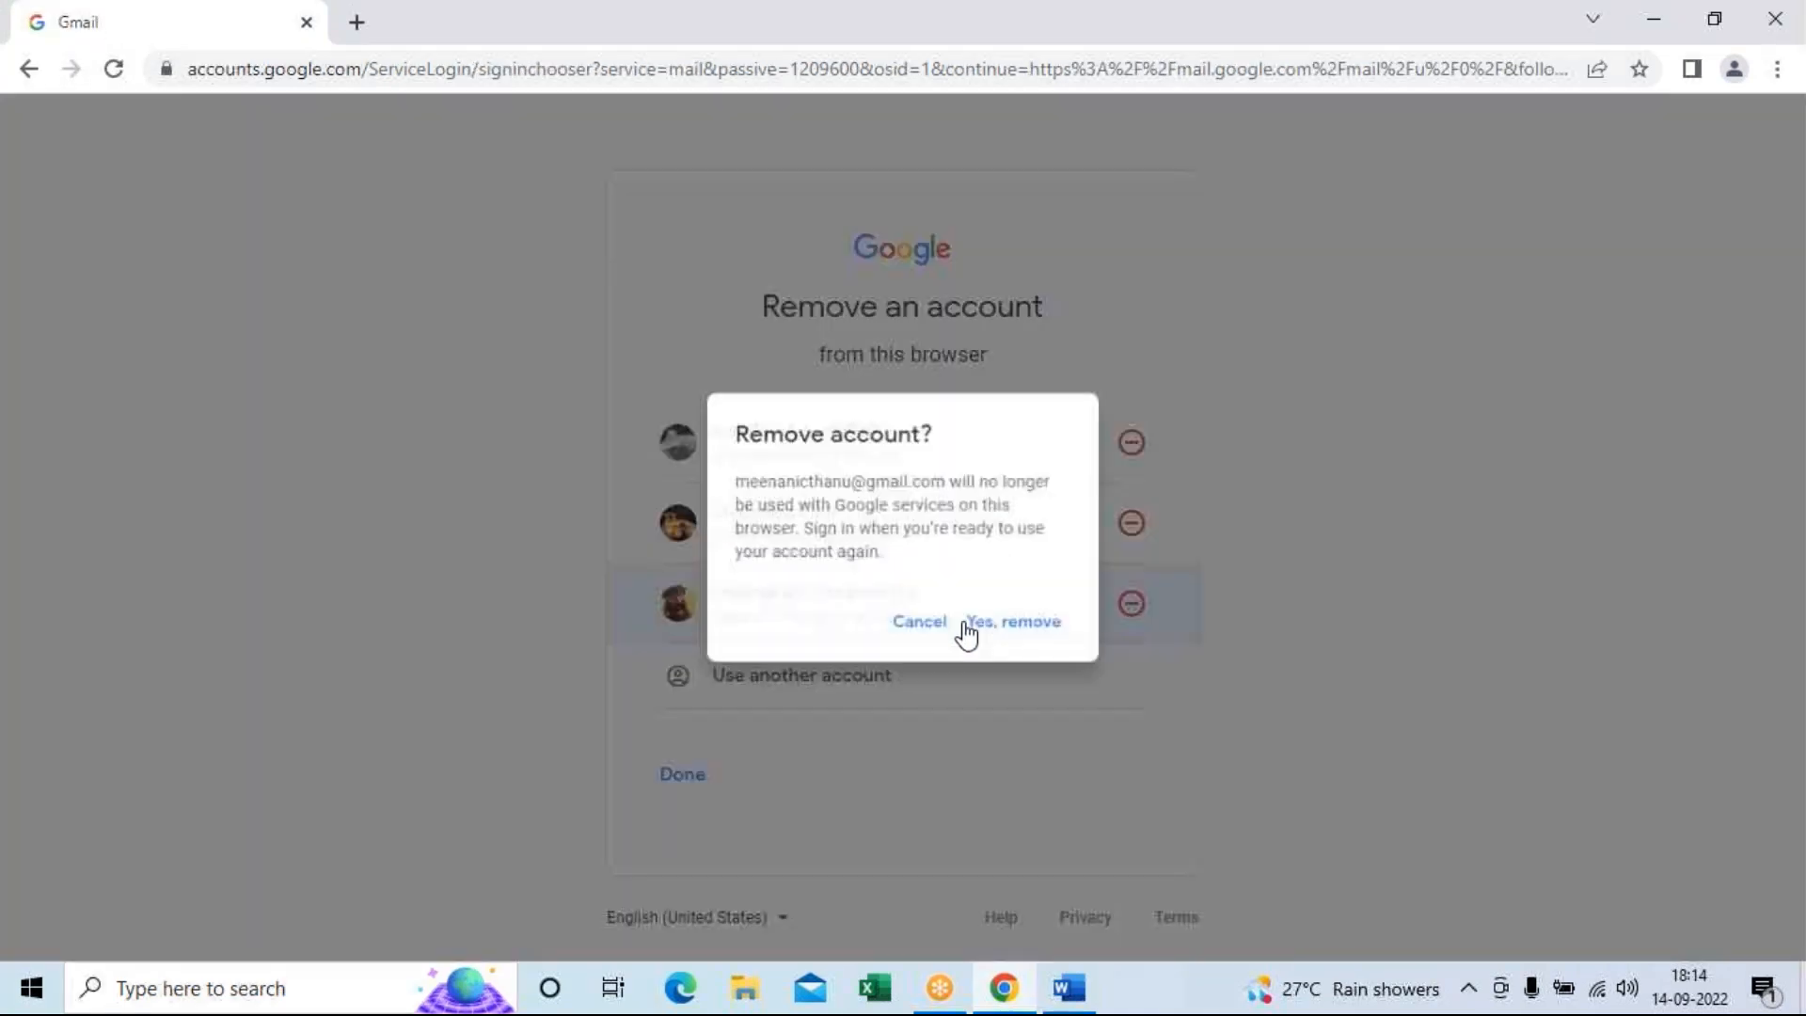
pyautogui.click(1024, 630)
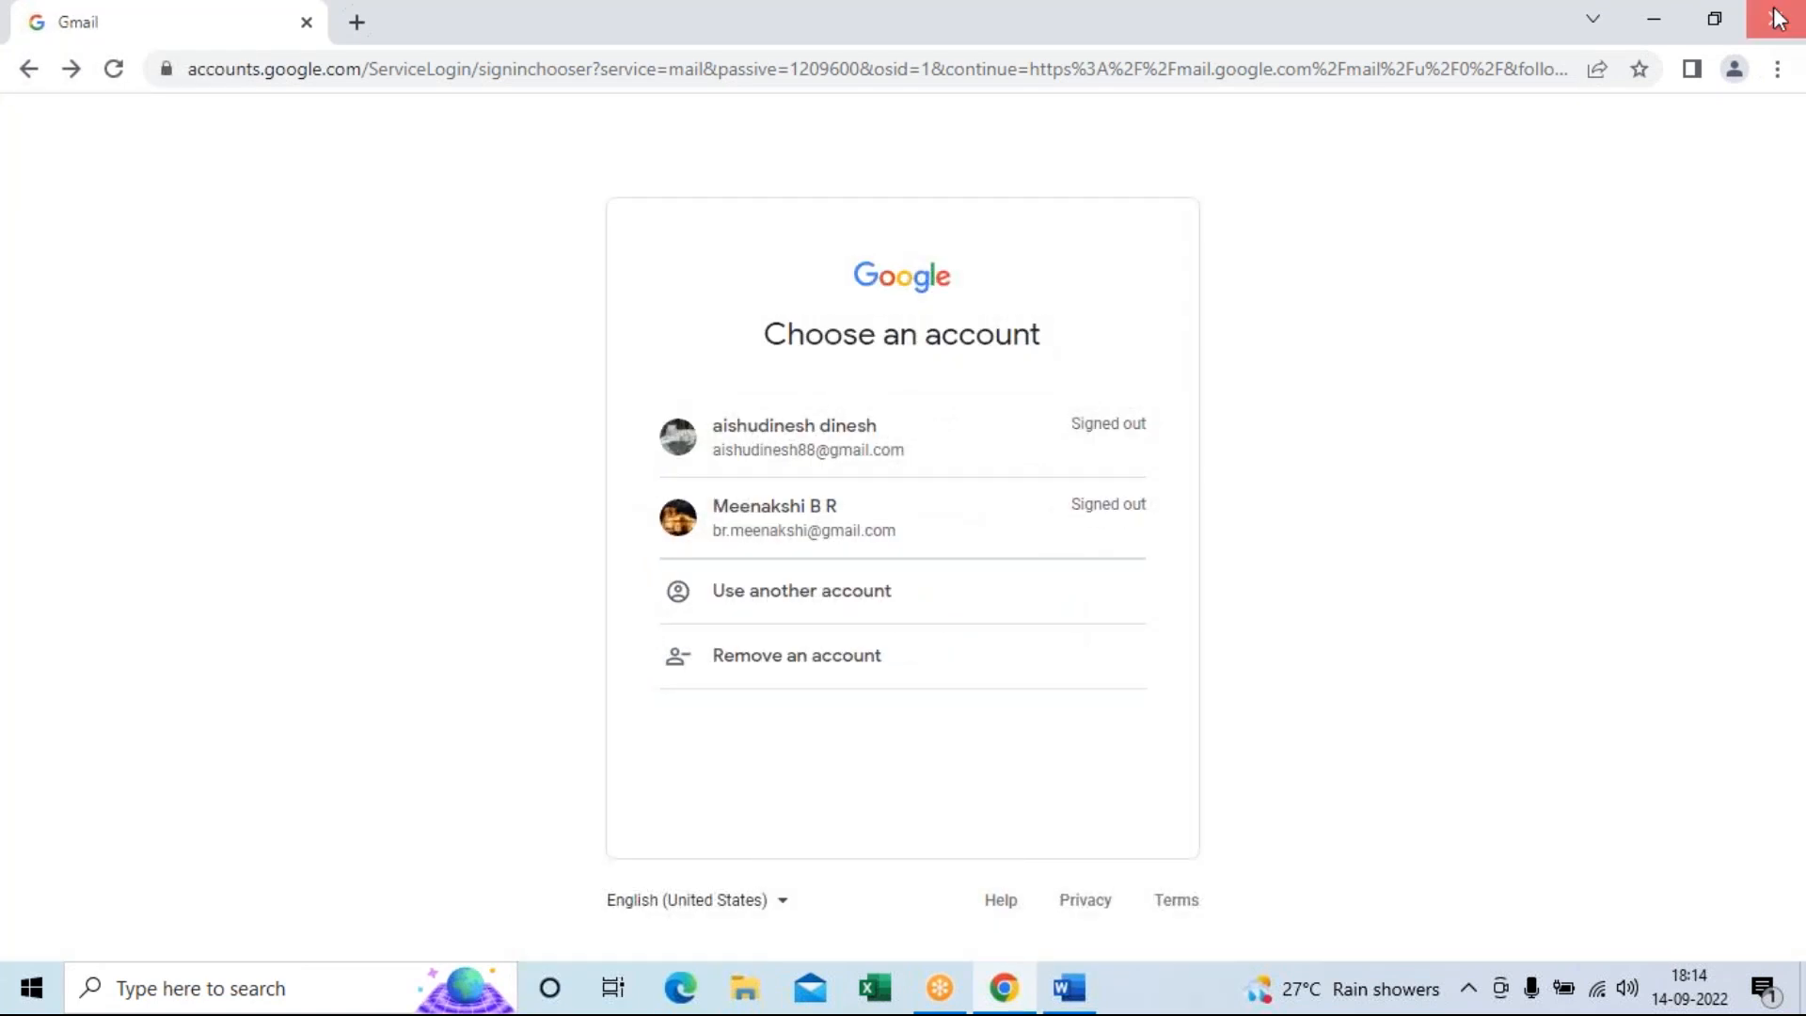
pyautogui.click(1778, 19)
# Dismiss the Office licence popup and scroll down the shortcut keys document.
pyautogui.click(1439, 146)
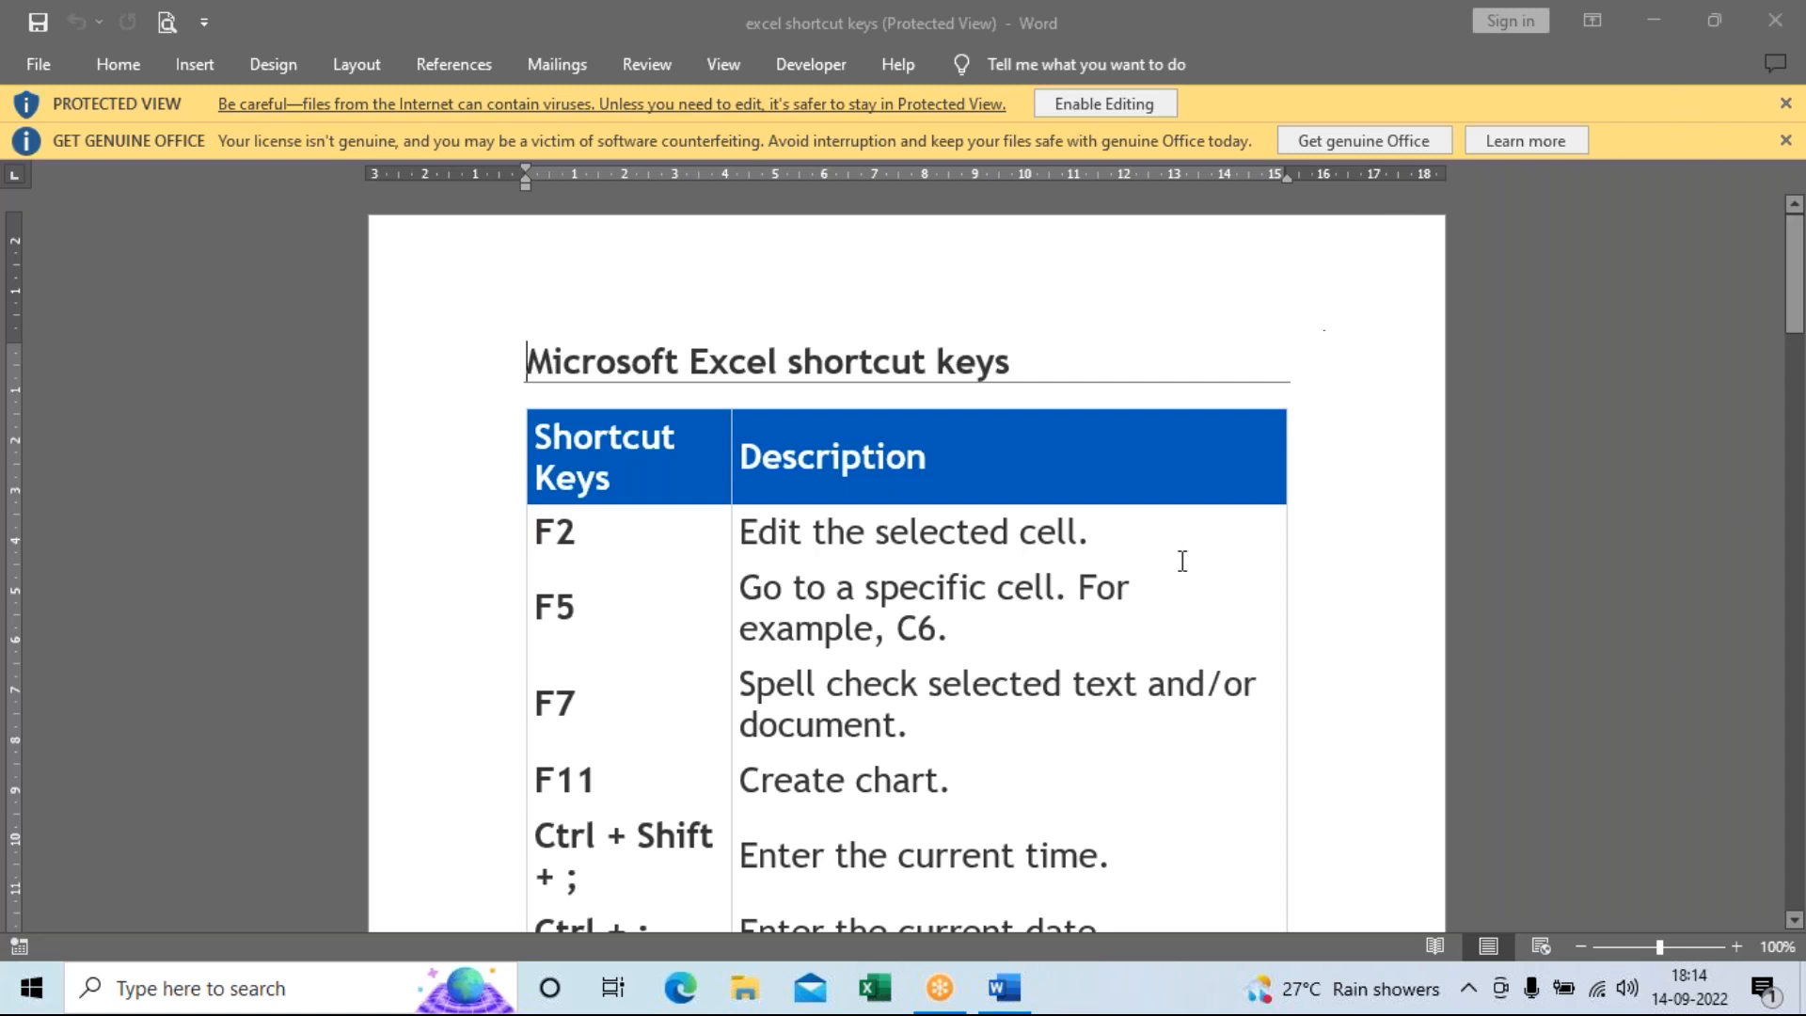
pyautogui.scroll(-3, 1214, 636)
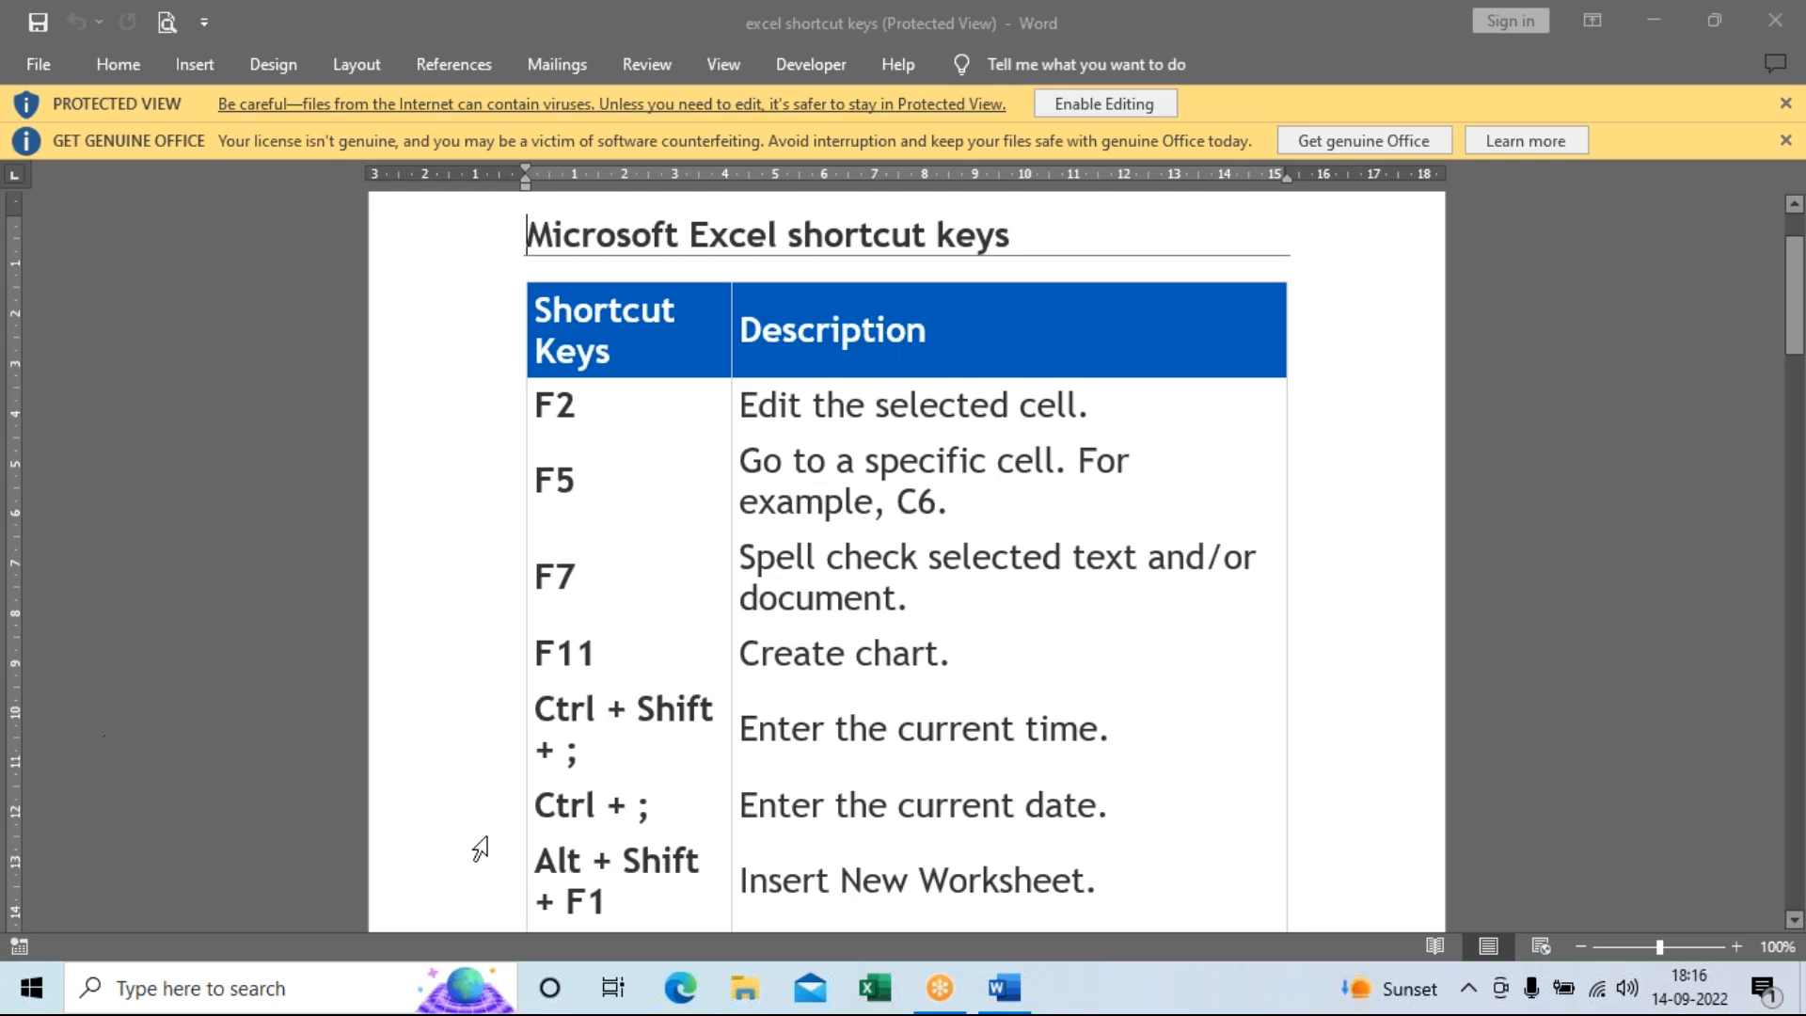
pyautogui.scroll(-3, 487, 822)
pyautogui.scroll(-2, 499, 821)
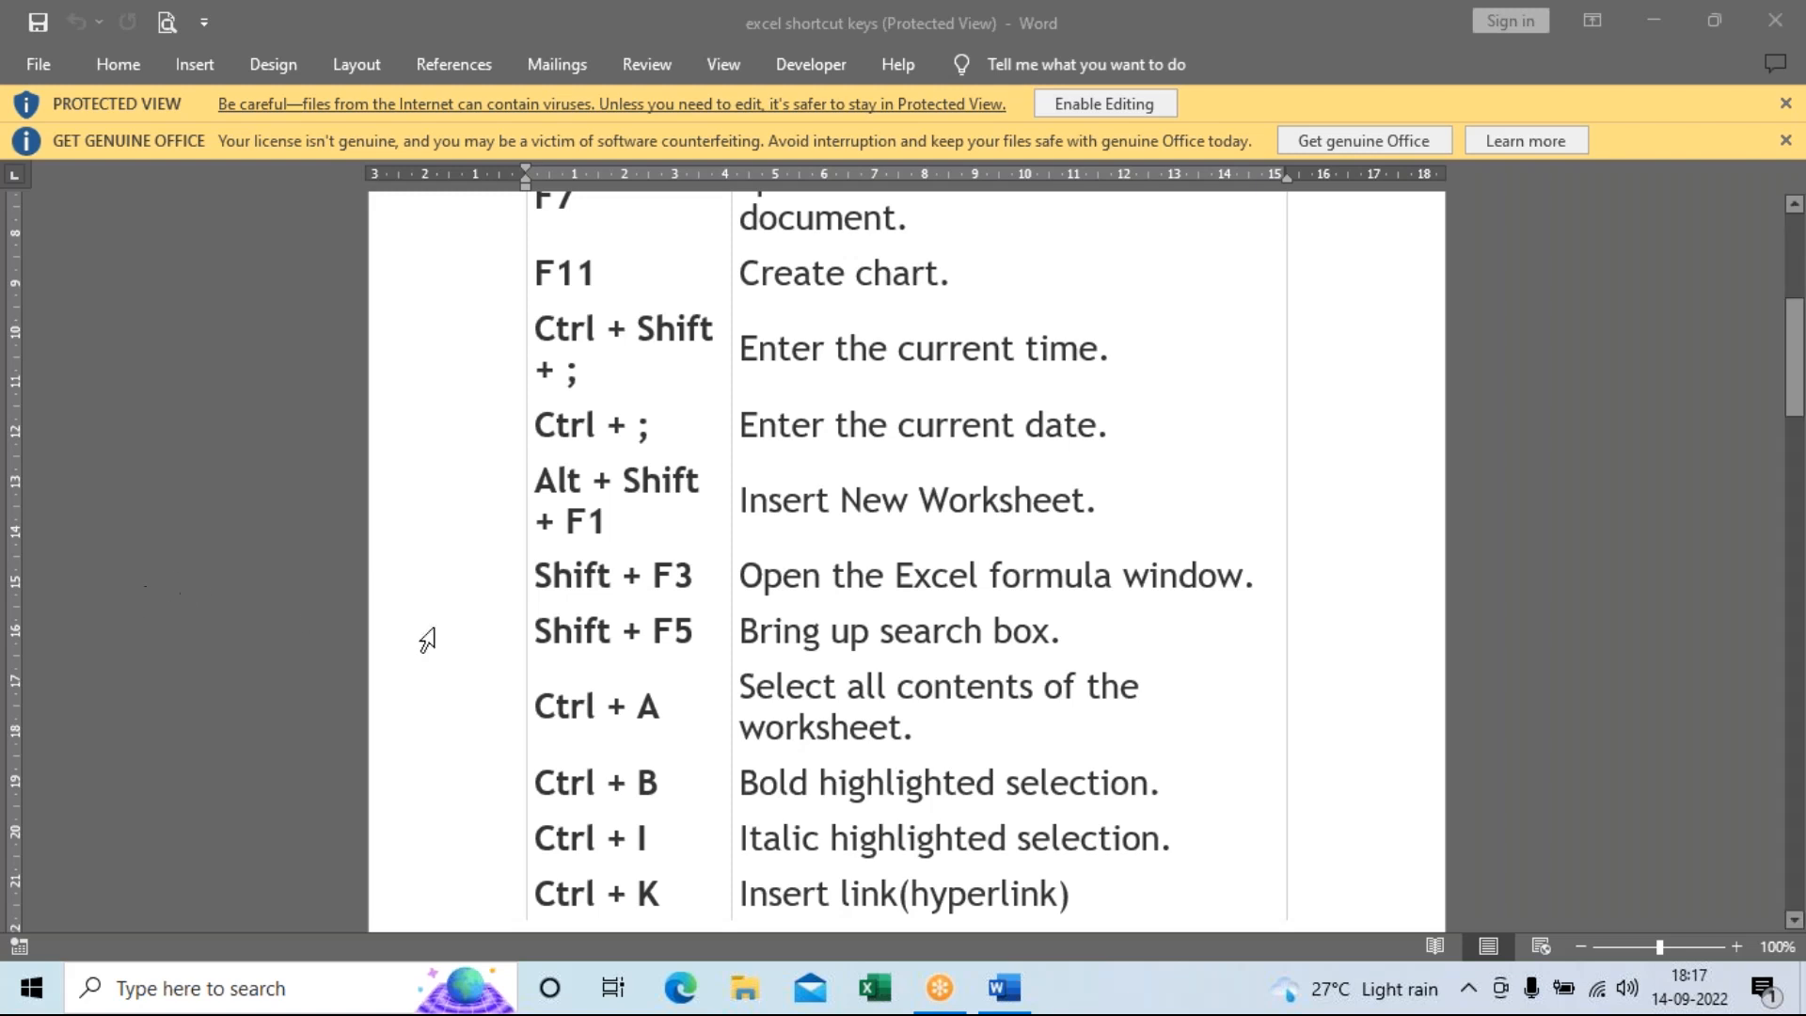
# Scroll the shortcut table past the page break to the Ctrl + U through Ctrl + Page up rows.
pyautogui.scroll(-2, 894, 679)
pyautogui.scroll(-12, 894, 679)
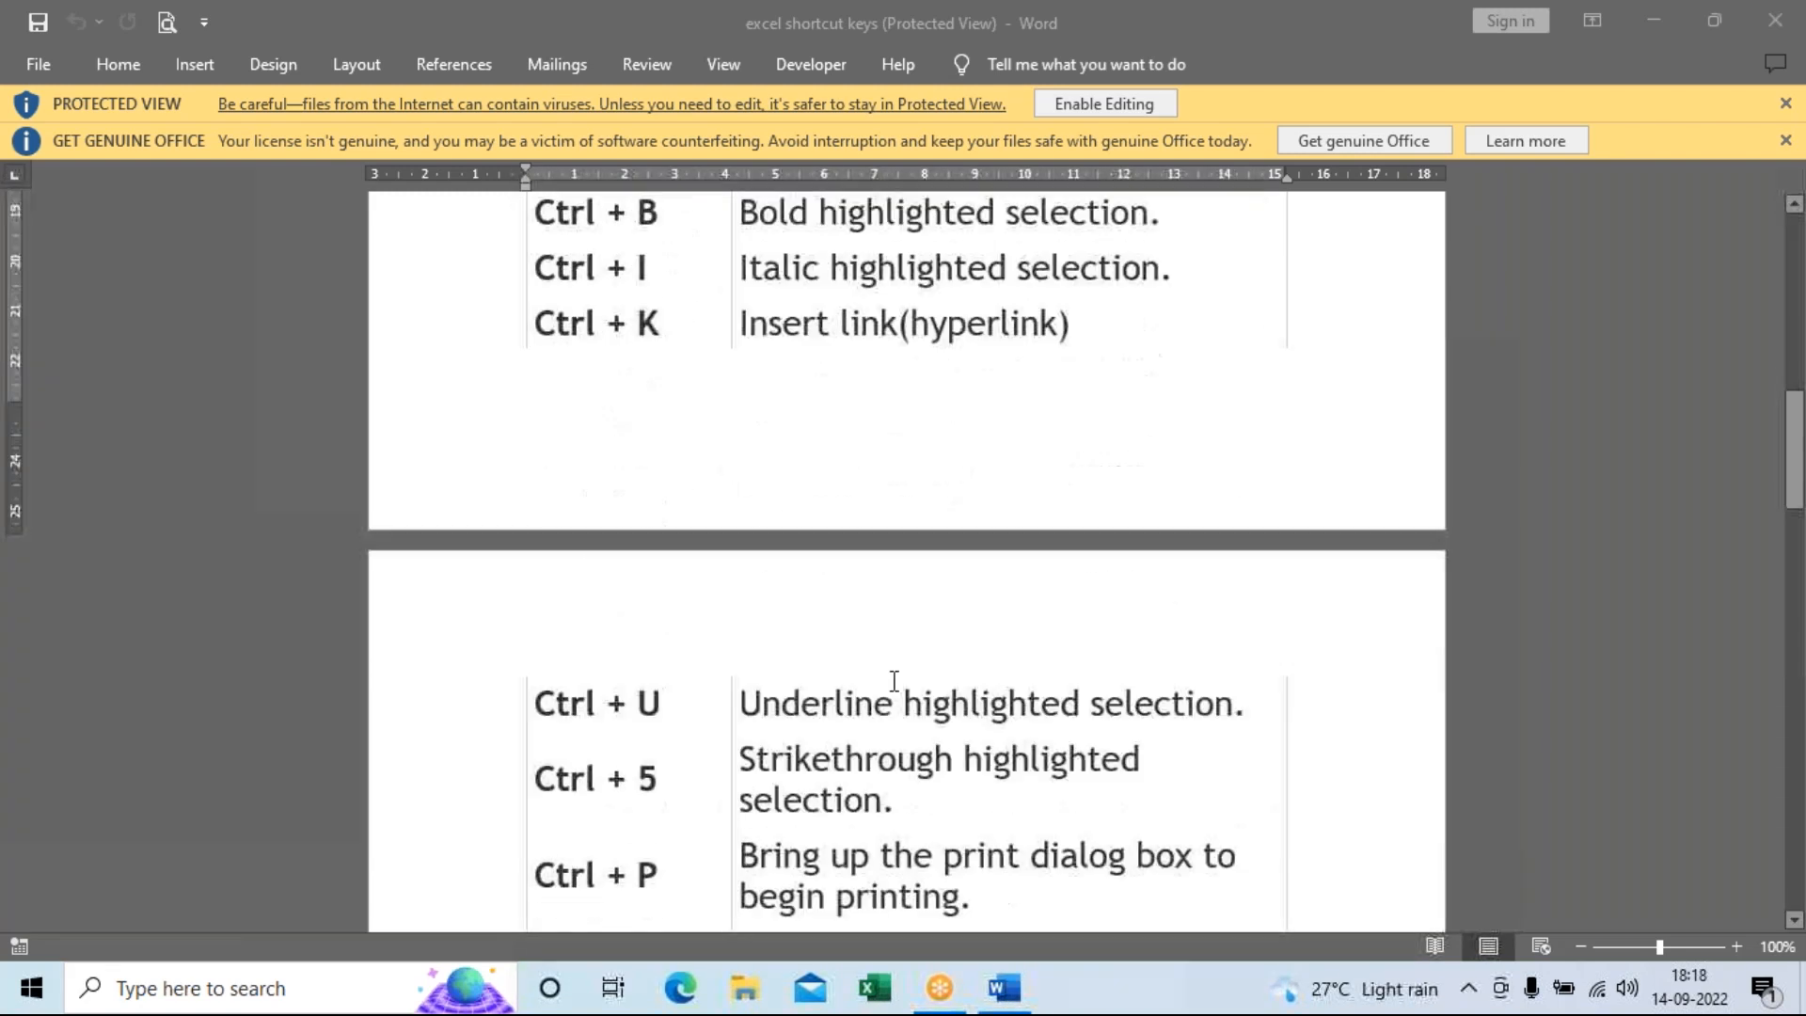
pyautogui.scroll(-2, 893, 679)
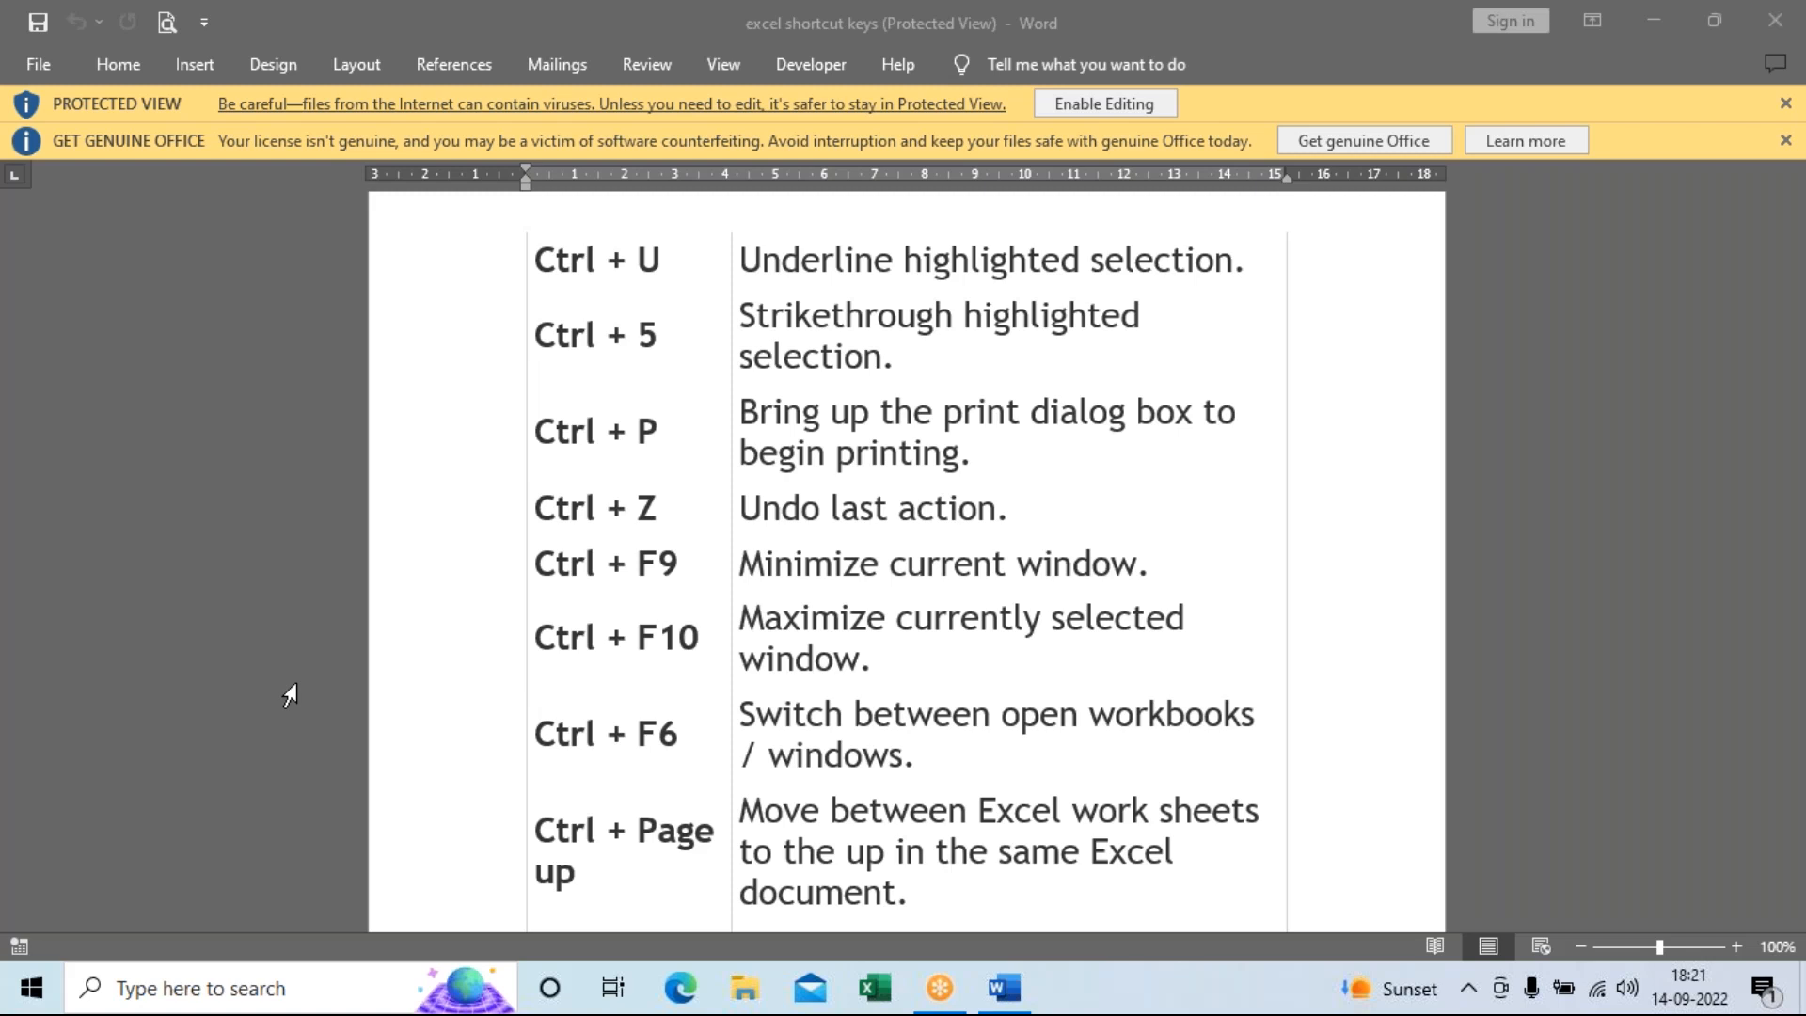
# Scroll to the last shortcut rows: Ctrl + Page down, Ctrl + Tab, Alt + = and Ctrl + '.
pyautogui.scroll(-1, 456, 799)
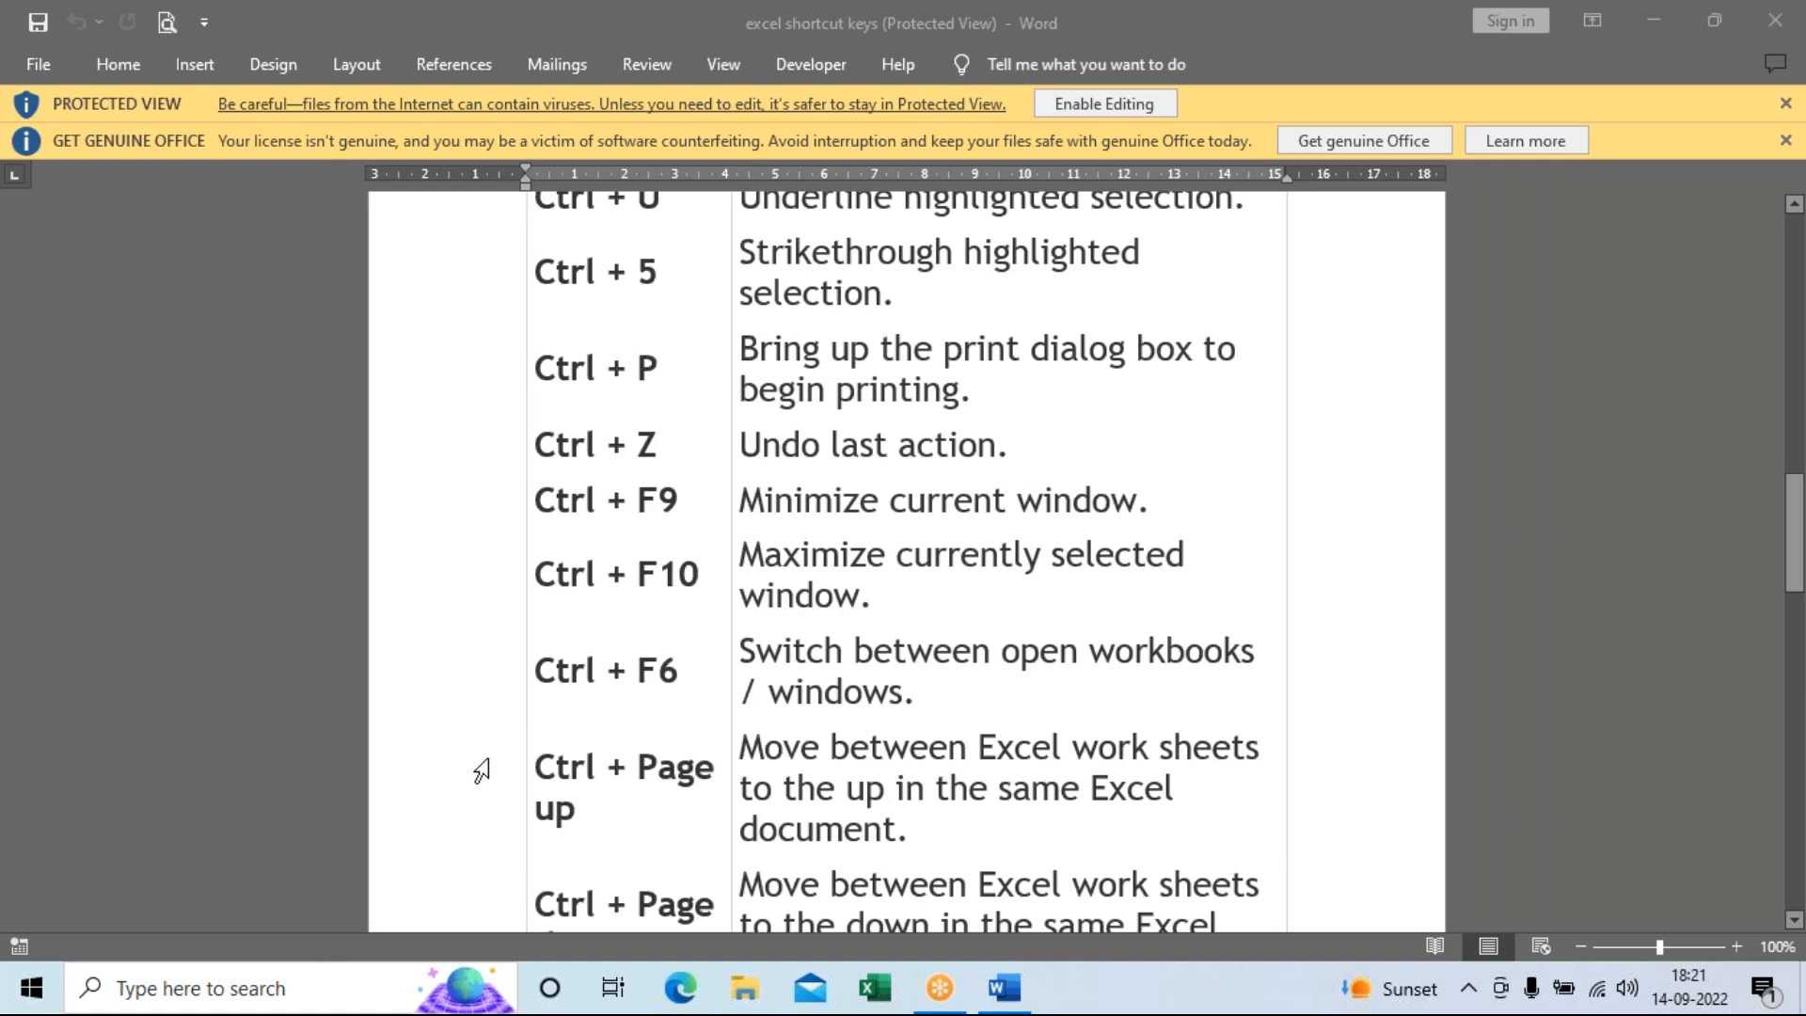
pyautogui.scroll(-6, 481, 771)
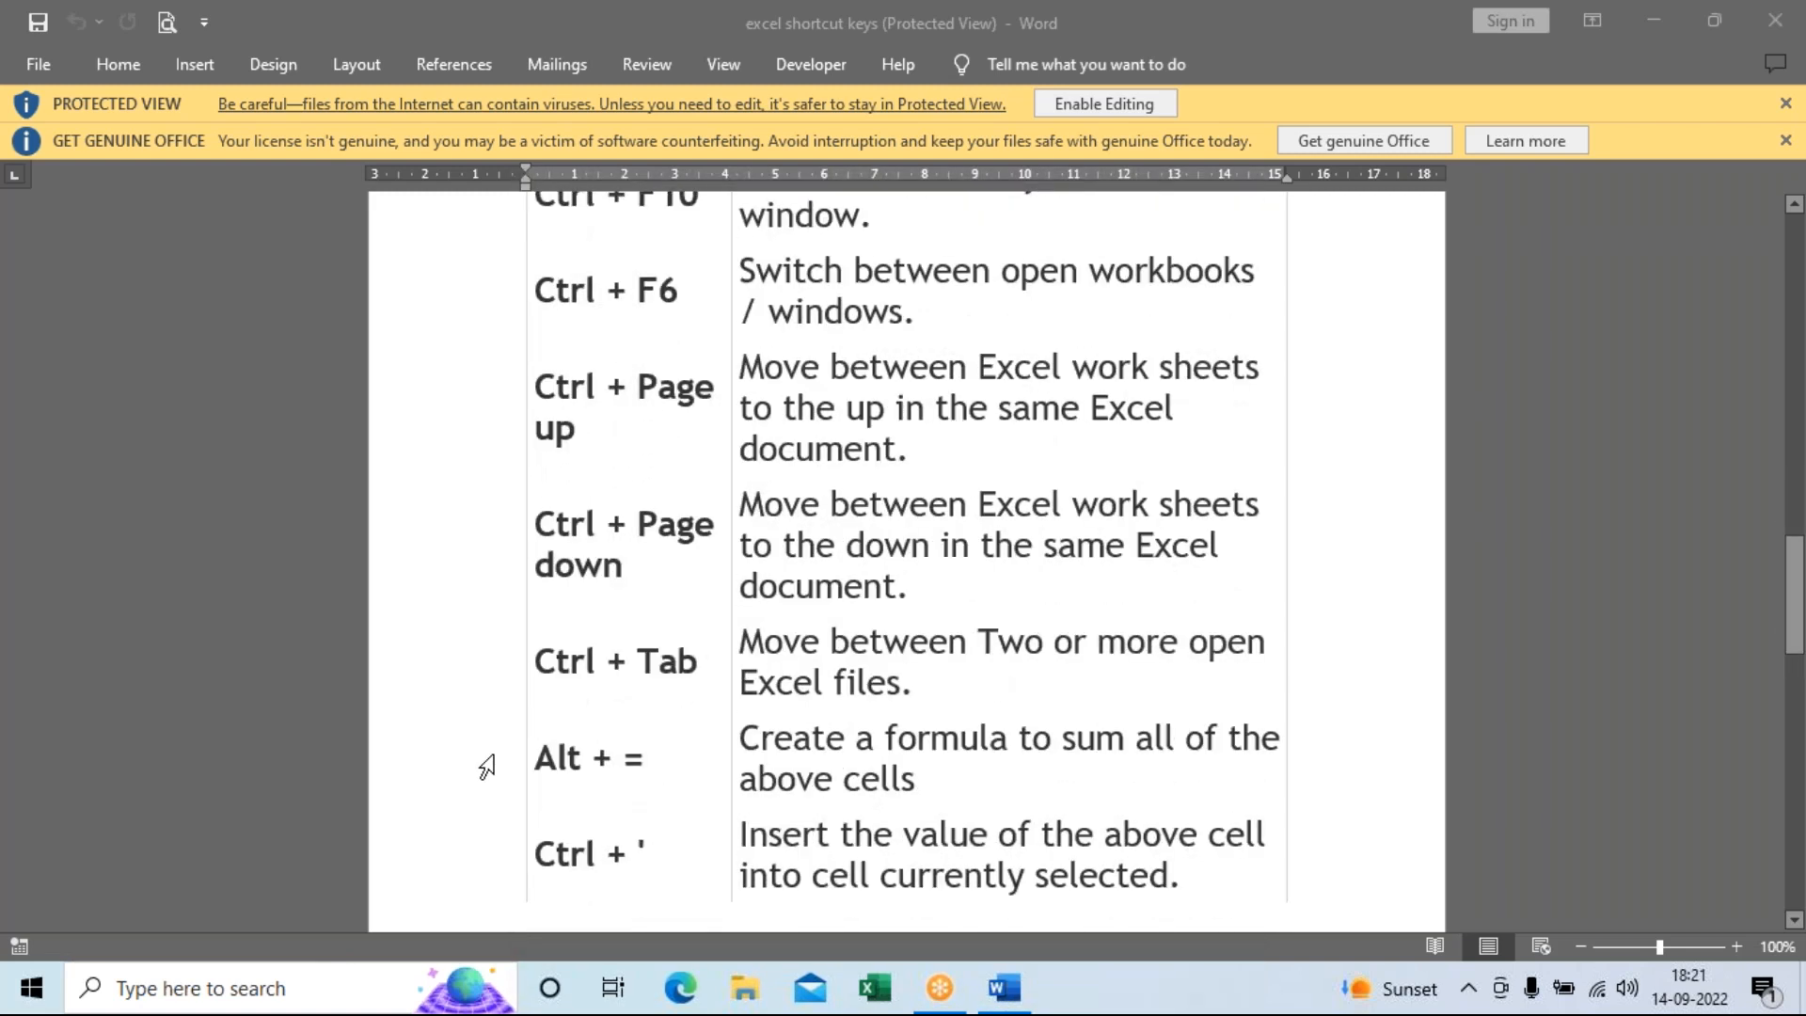
pyautogui.scroll(-1, 486, 767)
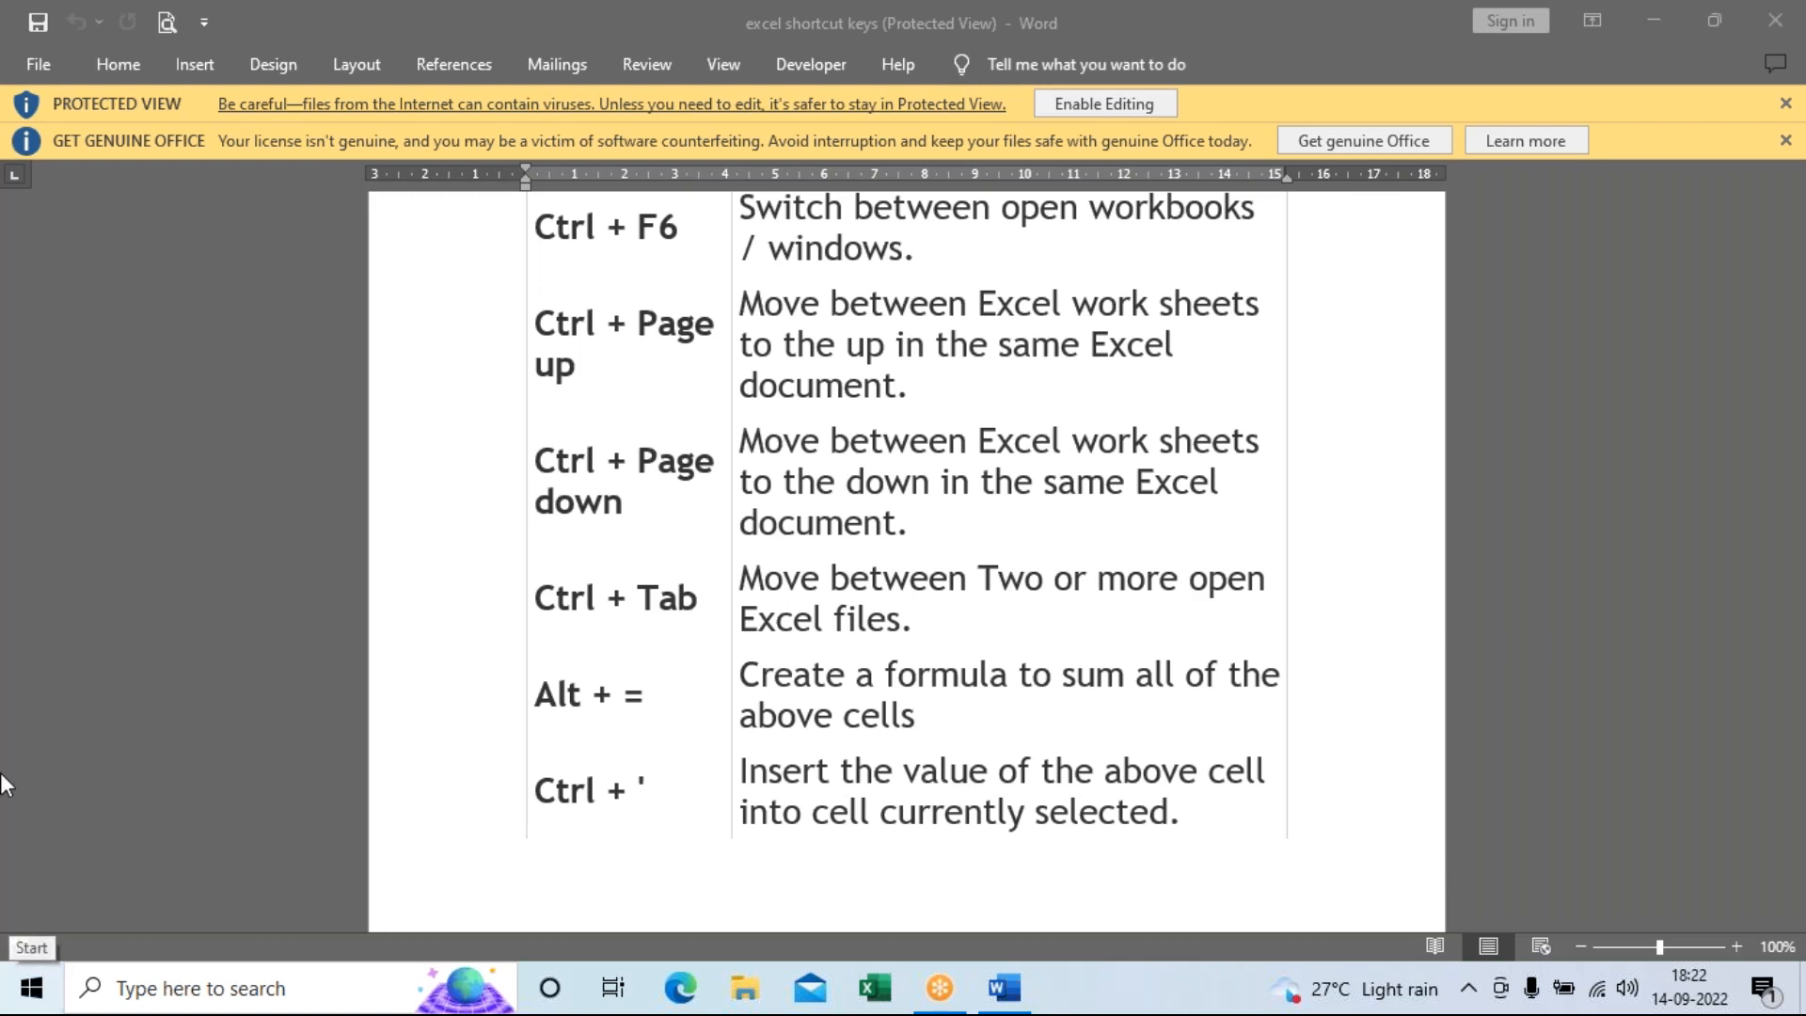
pyautogui.click(232, 405)
pyautogui.hotkey('ctrl', 'a')
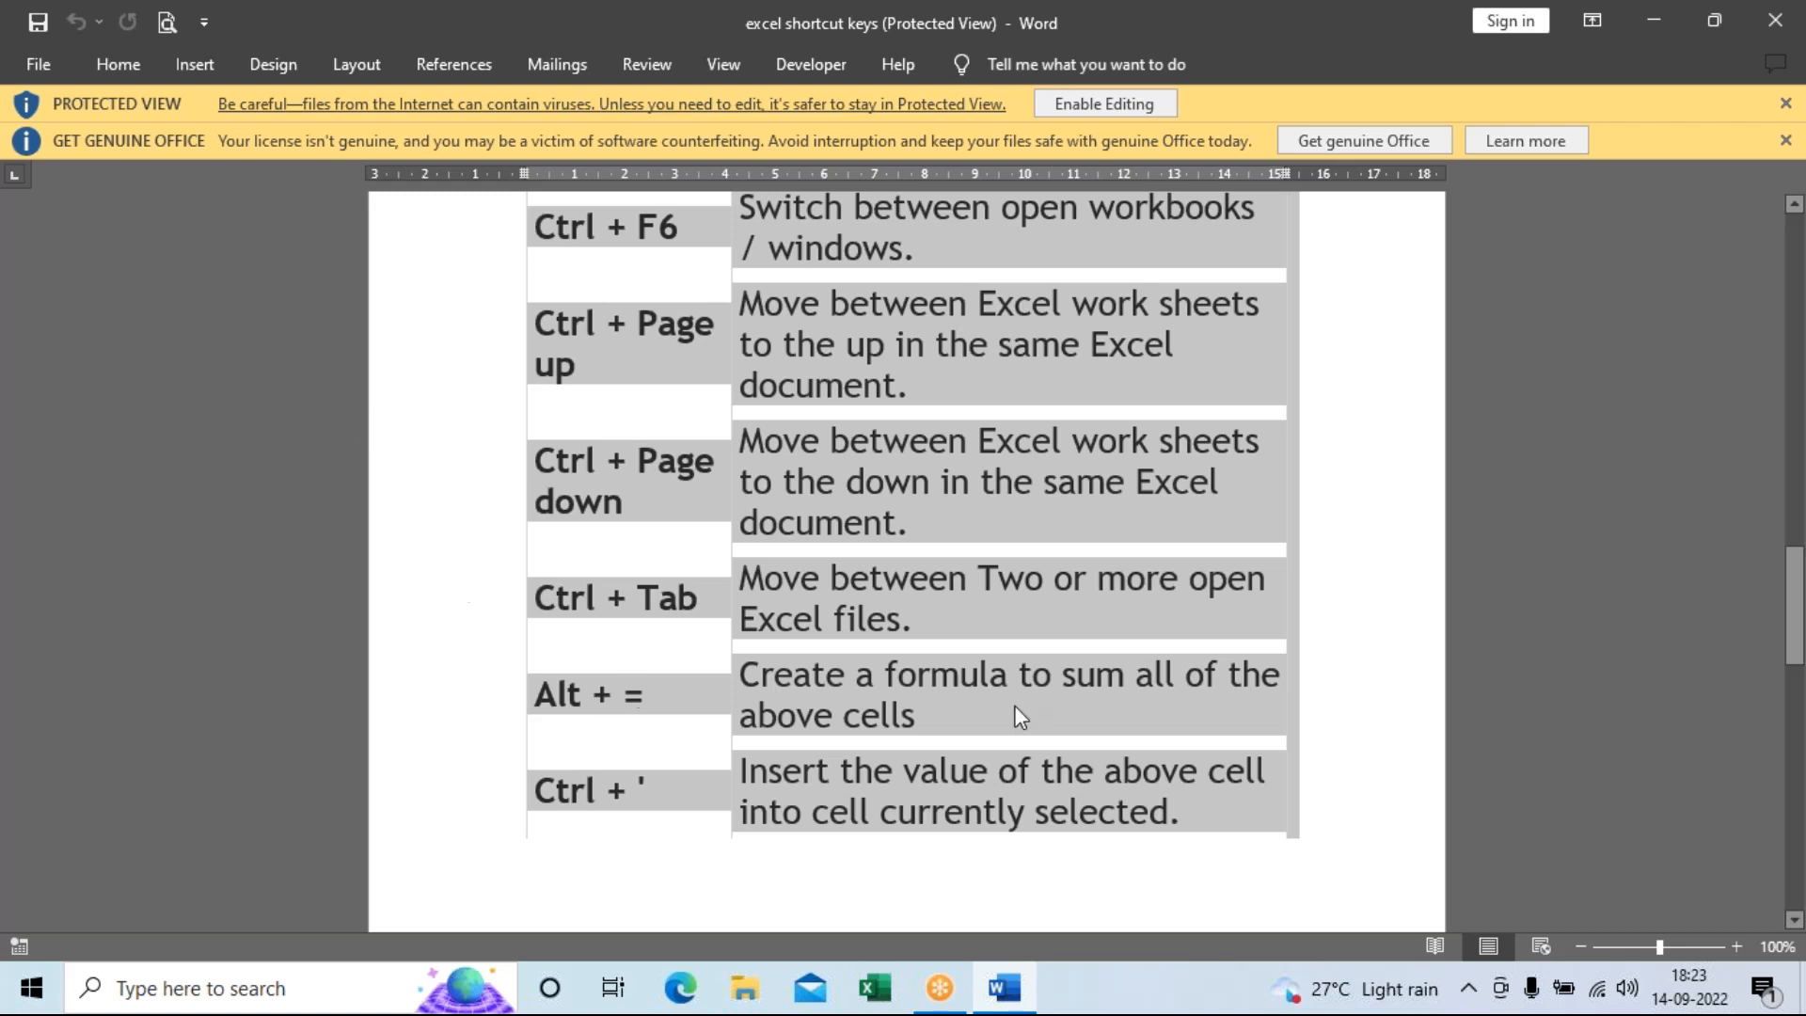
pyautogui.click(1345, 804)
# Scroll around the table's final rows covering sheet switching, Alt + = and Ctrl + '.
pyautogui.scroll(-10, 1347, 811)
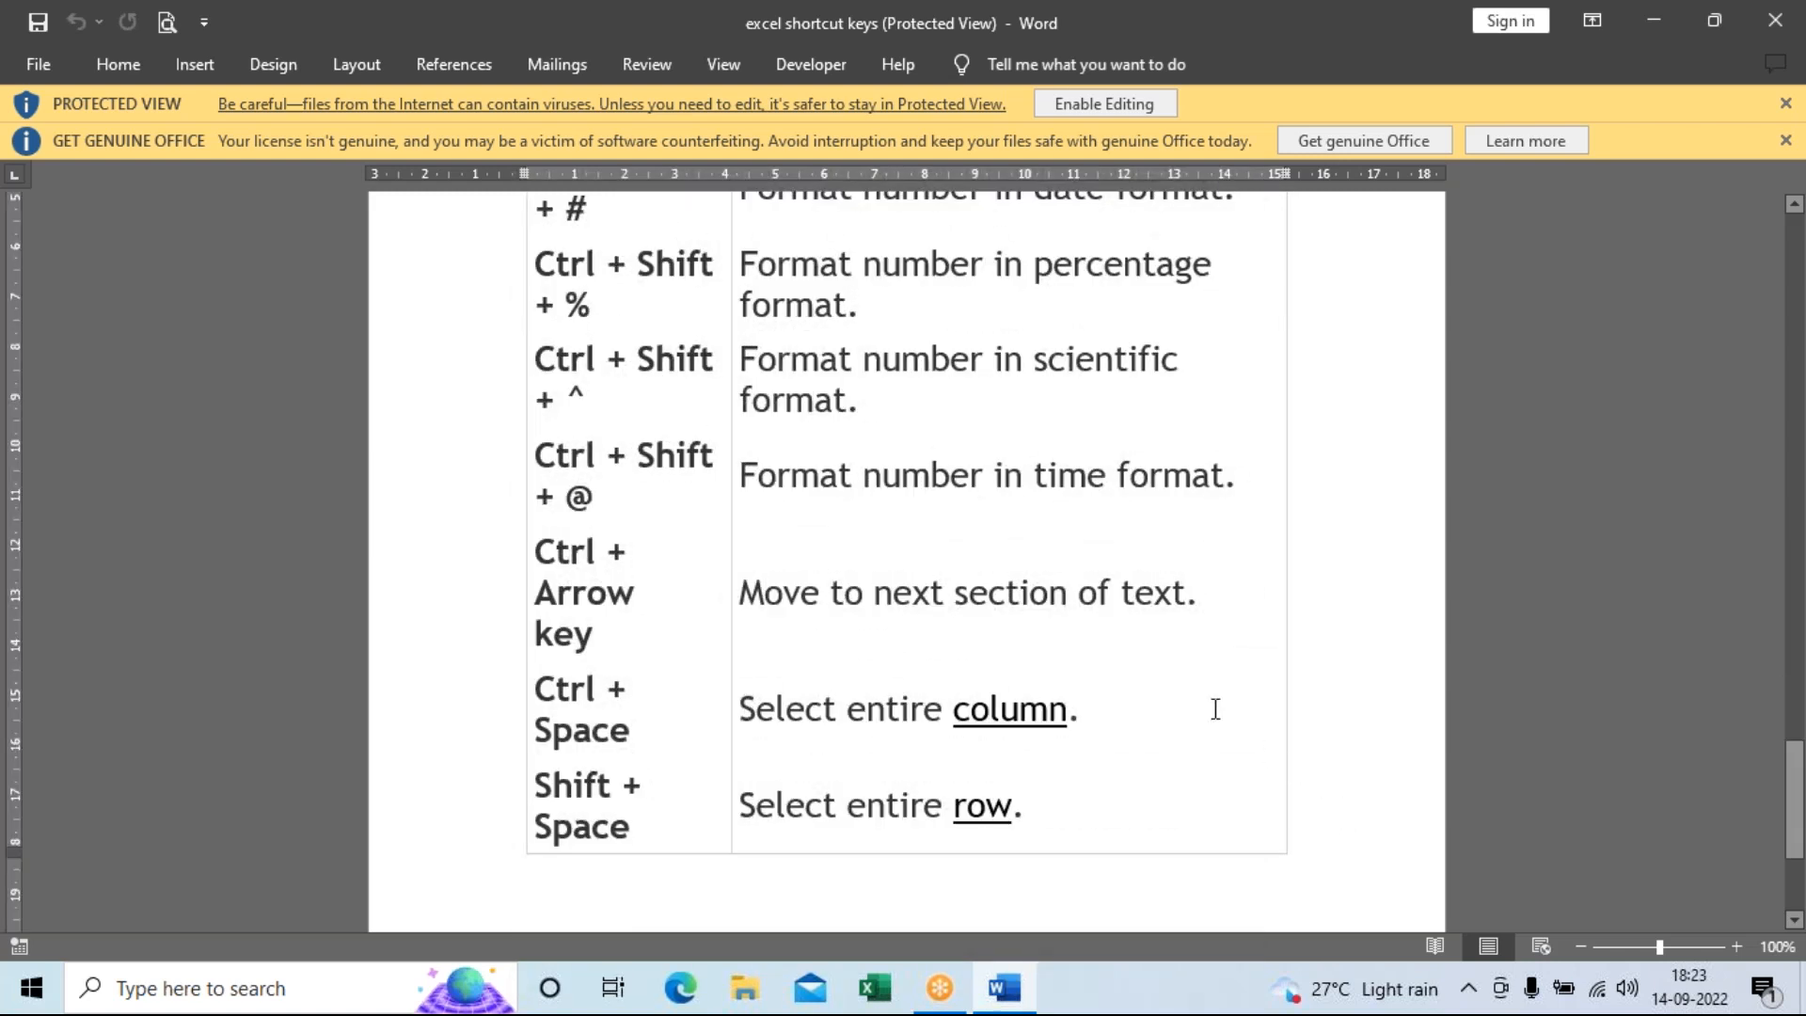
pyautogui.scroll(7, 1208, 696)
pyautogui.scroll(5, 1208, 693)
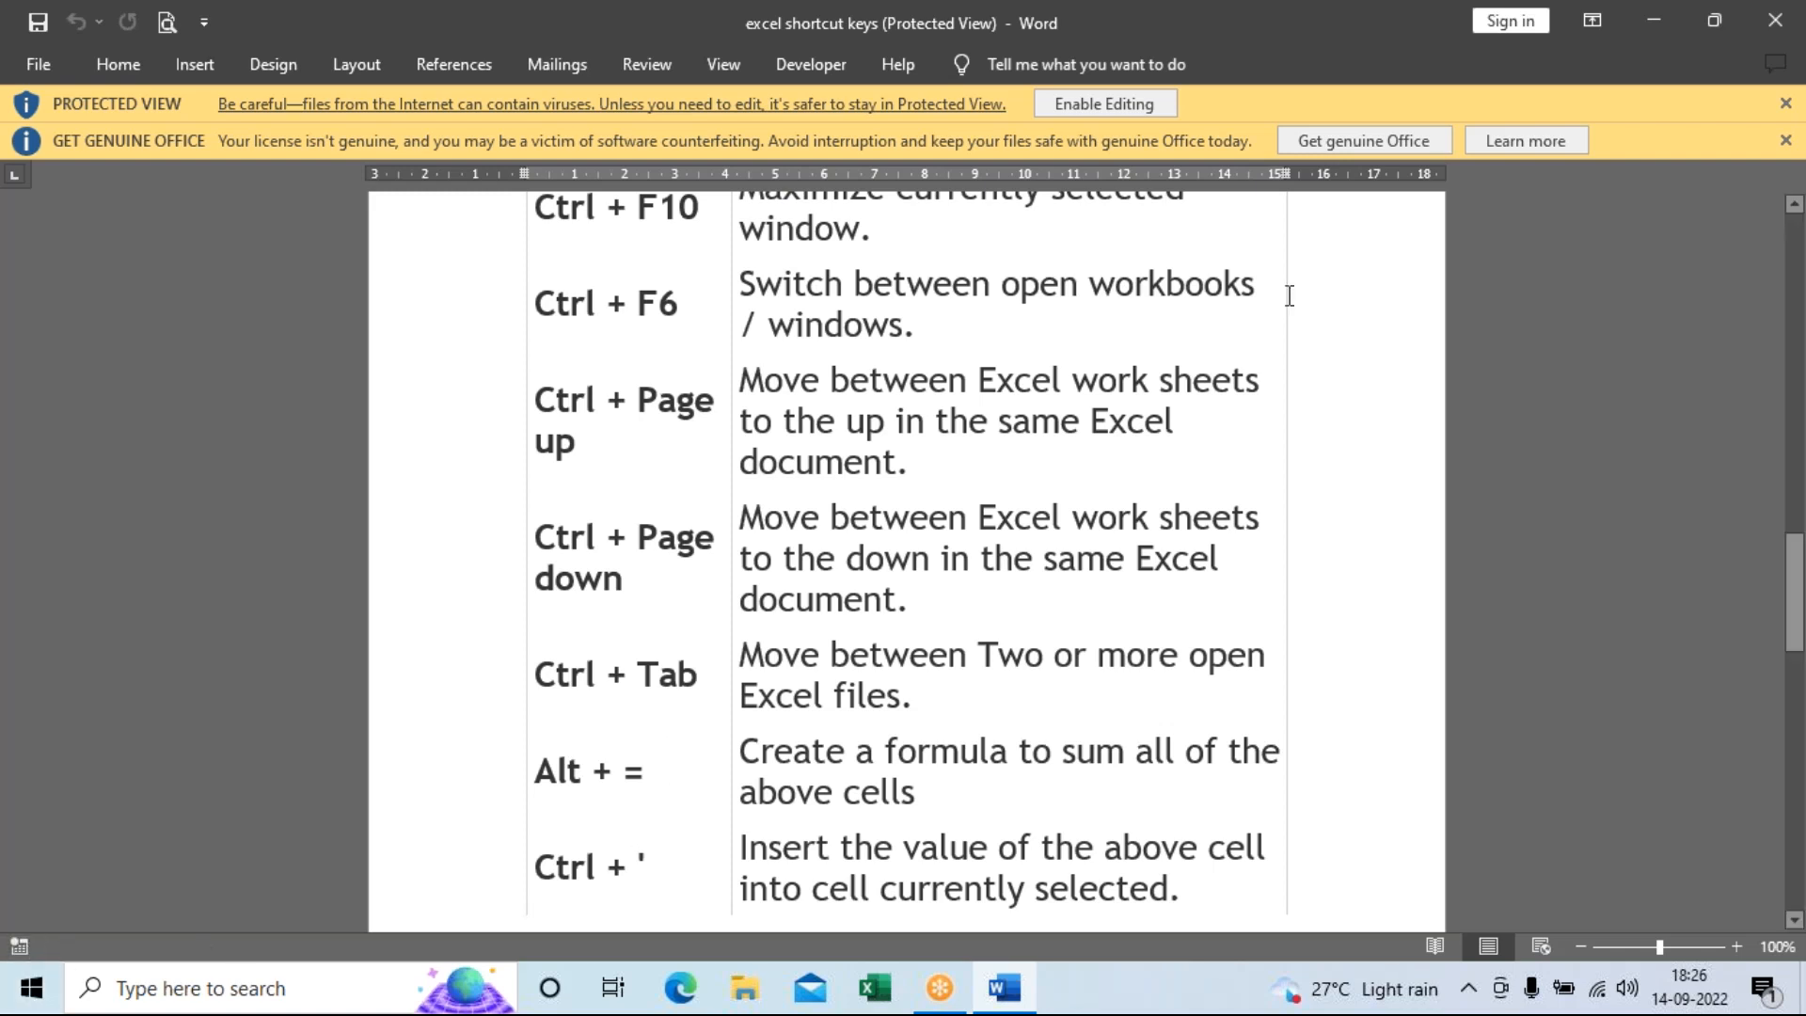
# Scroll down to the Ctrl + Shift rows for comma, currency, date, percentage, scientific and time formats.
pyautogui.scroll(-3, 956, 713)
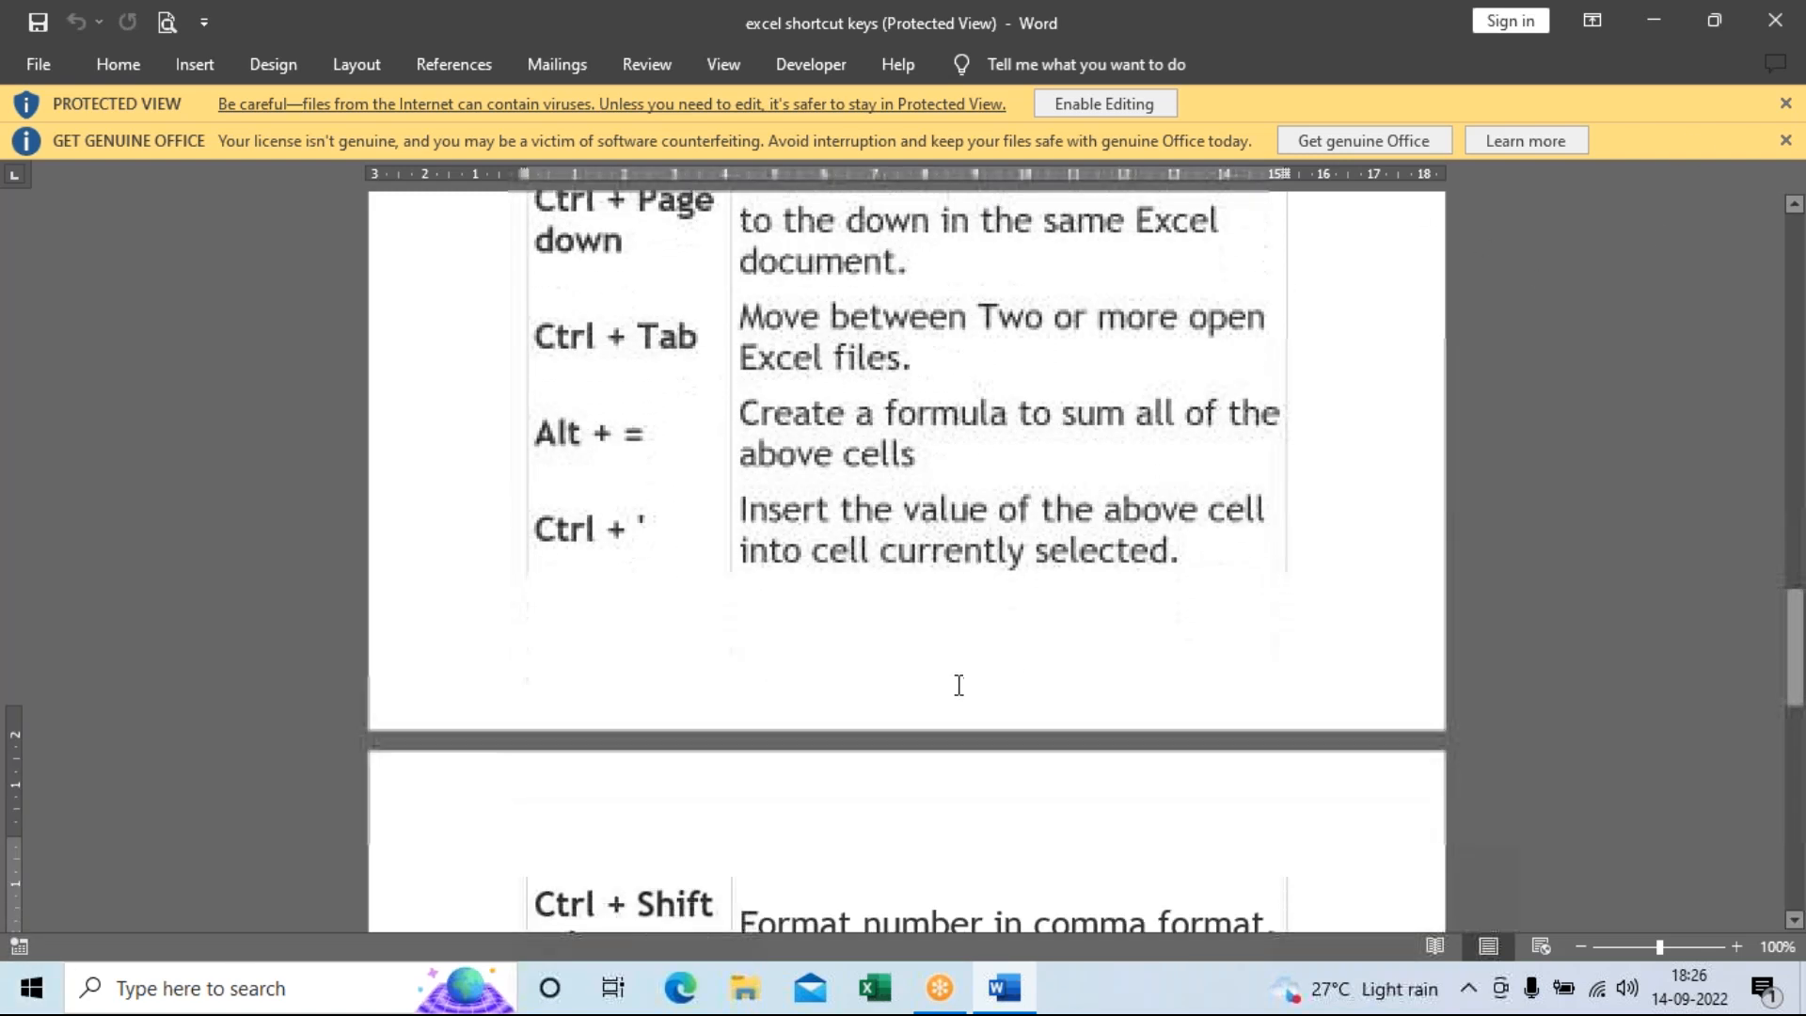
pyautogui.scroll(-6, 959, 684)
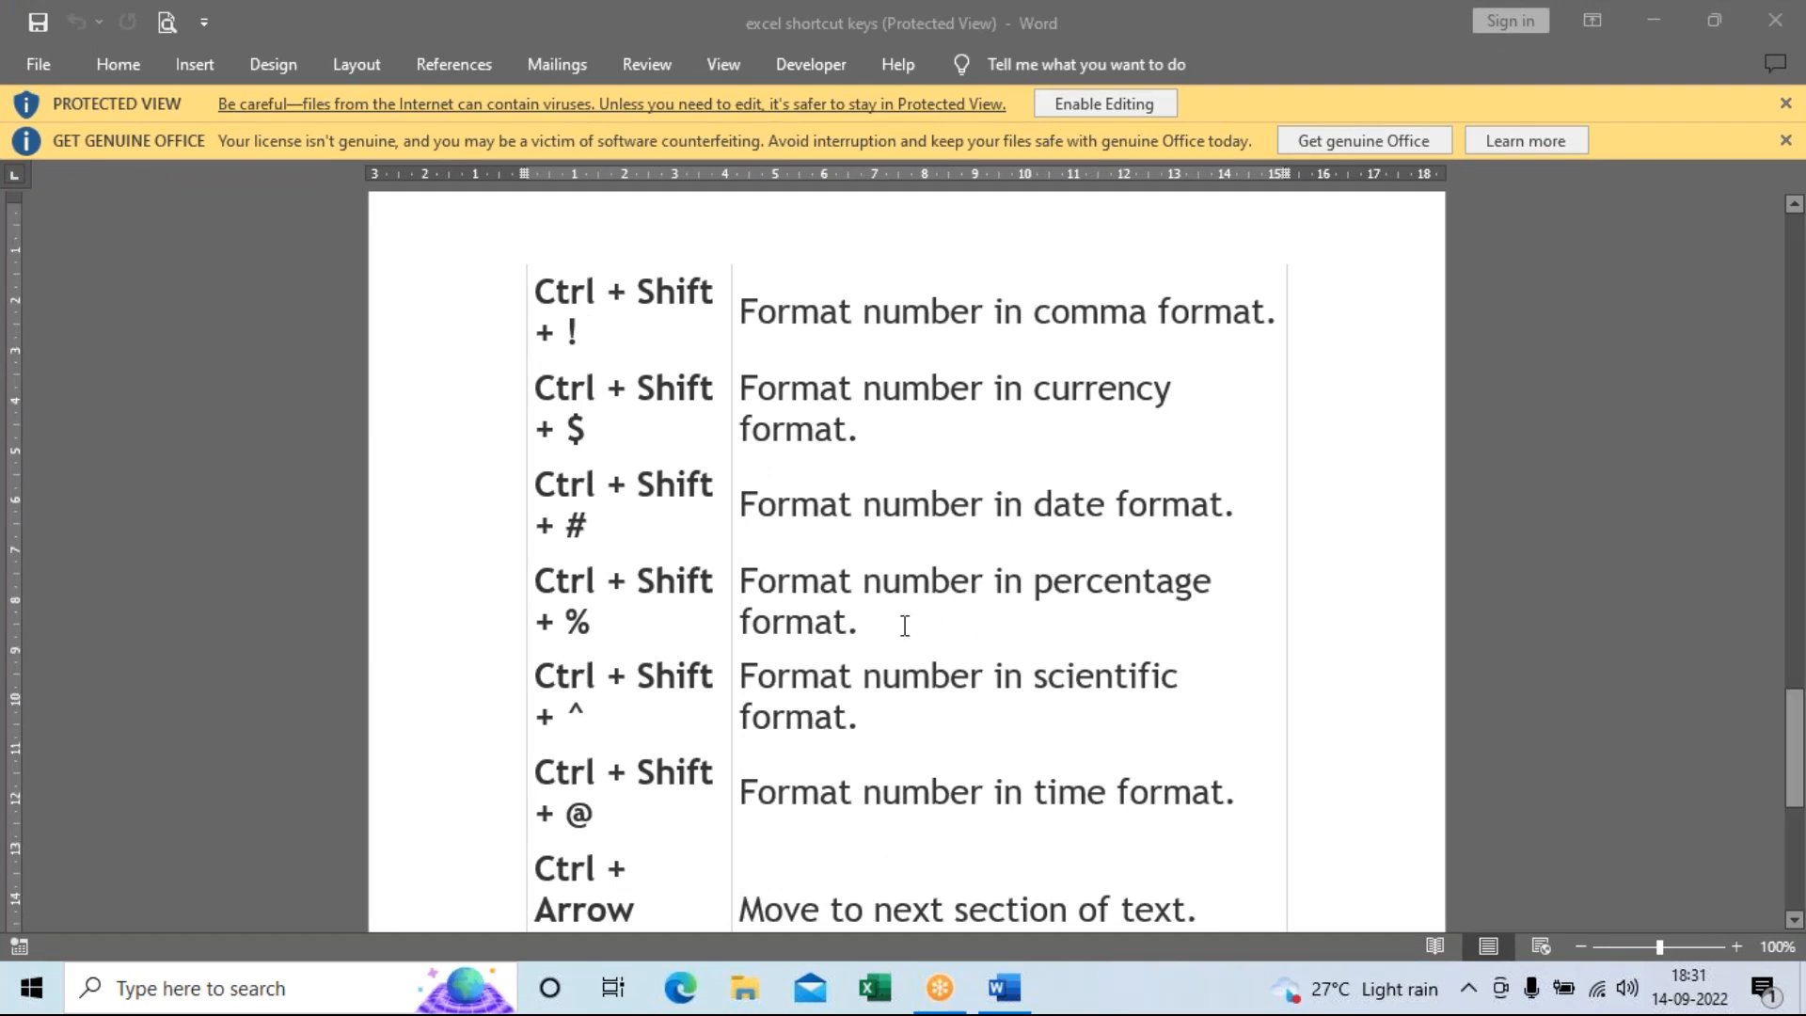
# Read to the table's last row, restore the Word window and close the excel shortcut keys document.
pyautogui.scroll(-2, 908, 621)
pyautogui.scroll(-4, 955, 610)
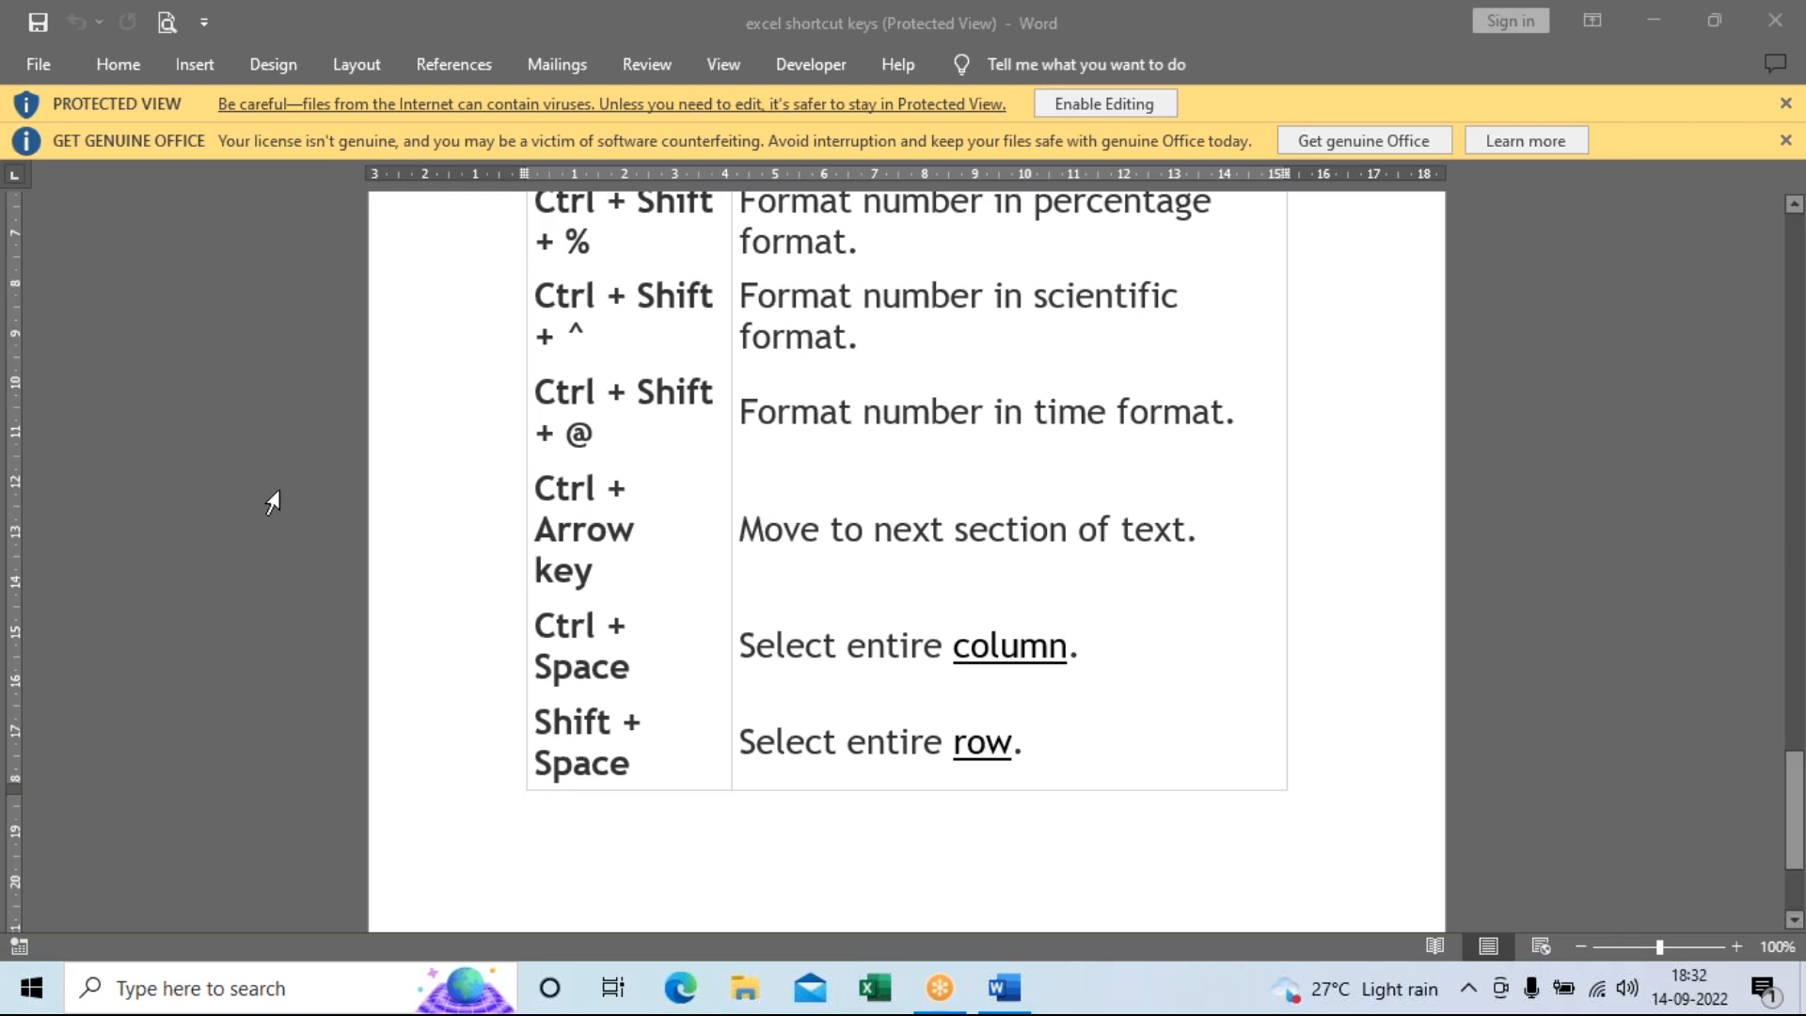
pyautogui.moveTo(490, 37); pyautogui.dragTo(433, 471)
pyautogui.click(1272, 457)
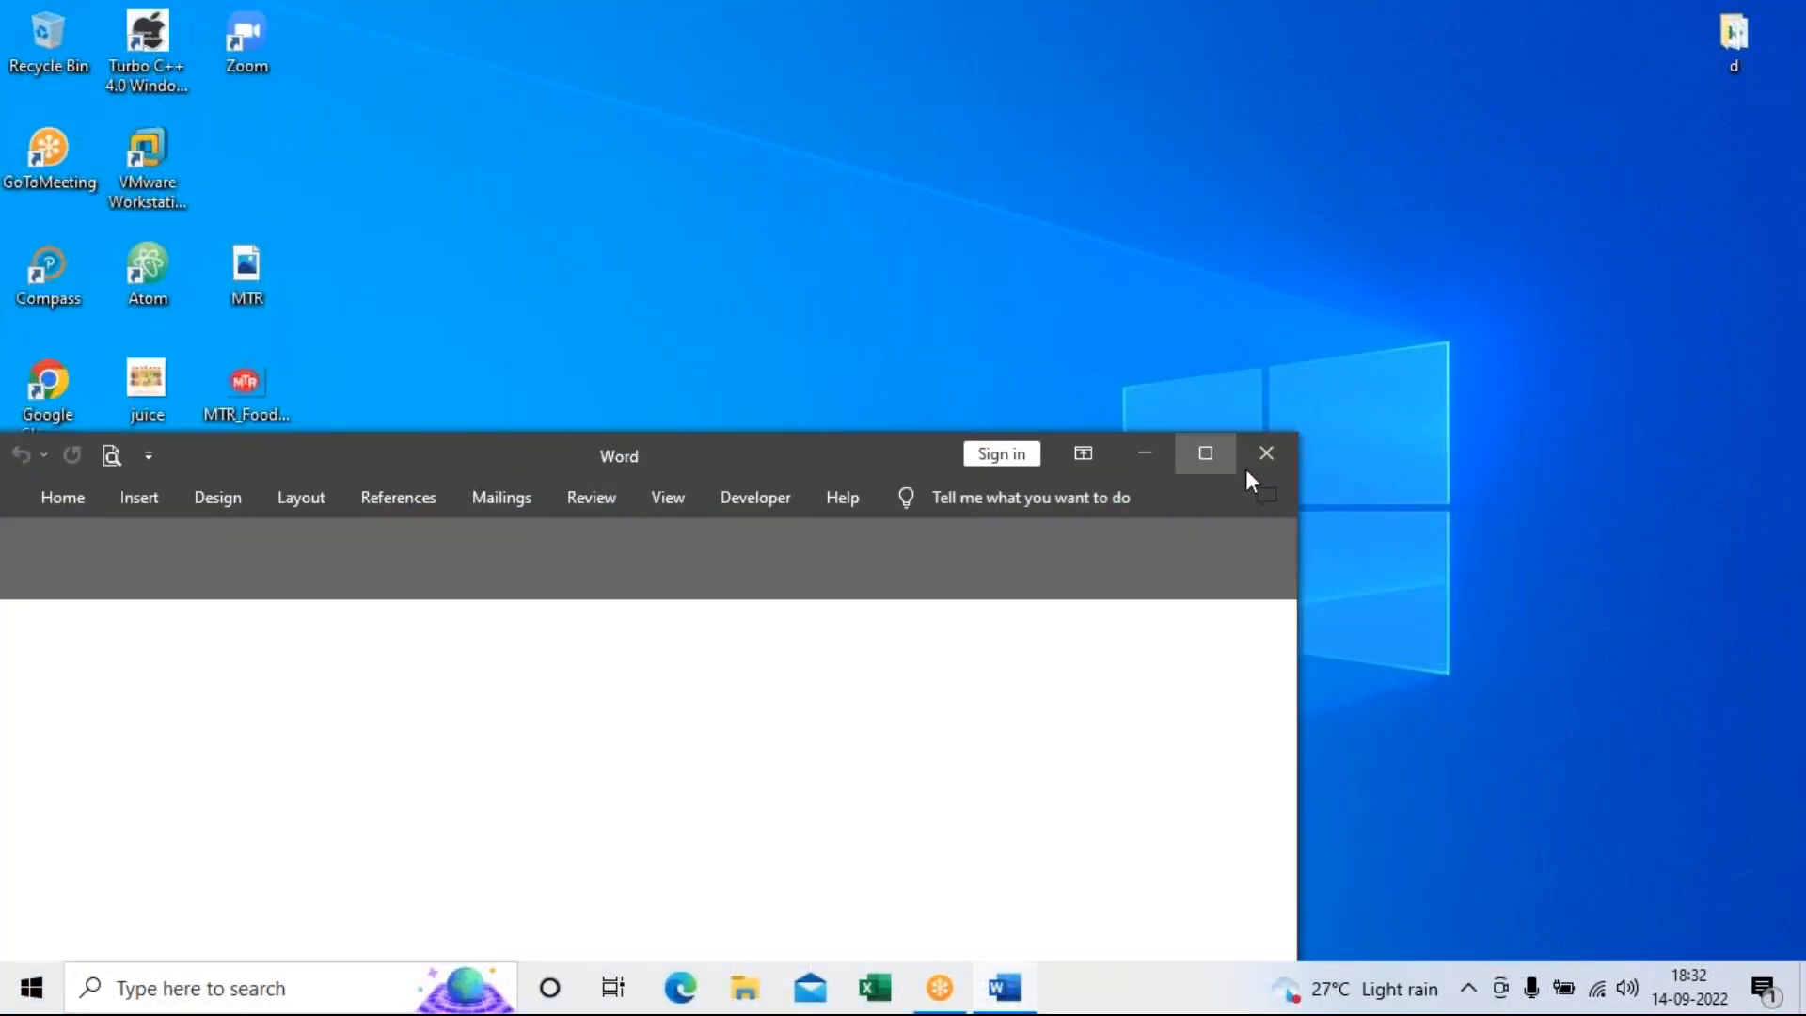
# Close the empty Word window and refresh the desktop.
pyautogui.click(1268, 454)
pyautogui.rightClick(356, 399)
pyautogui.click(480, 488)
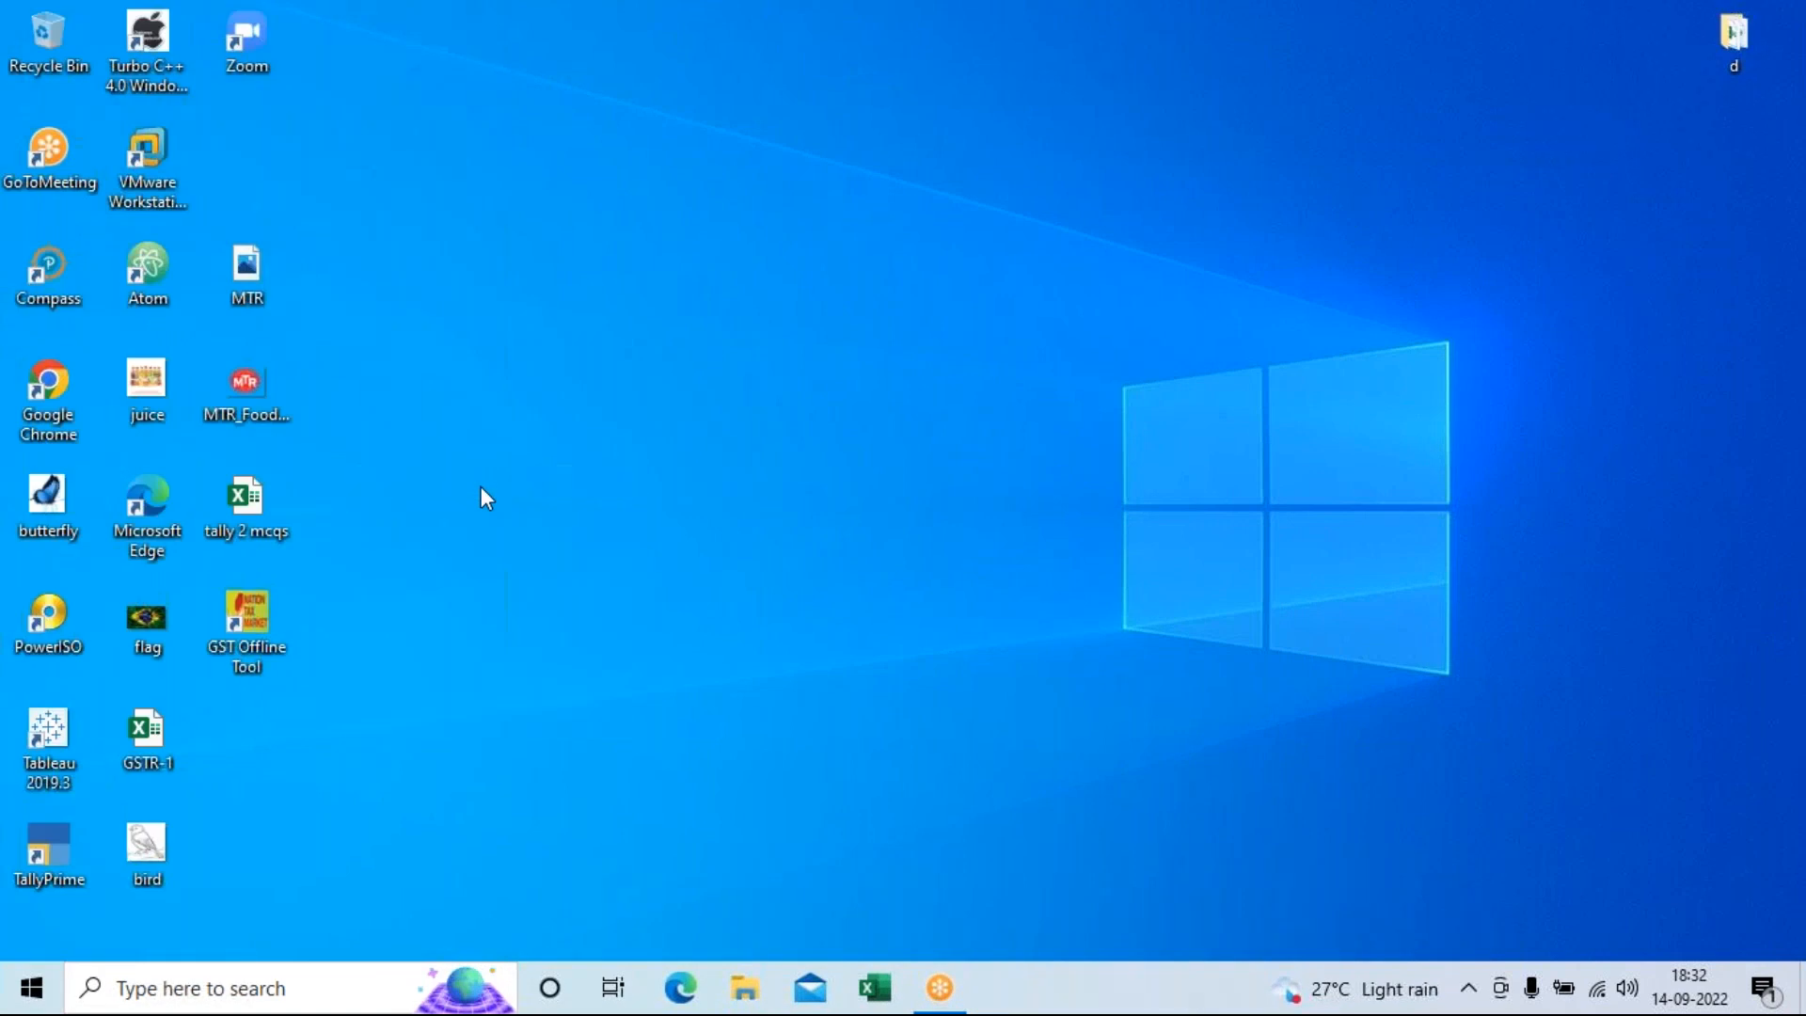
# Open the All Tabs workbook from the Downloads folder in File Explorer.
pyautogui.click(745, 989)
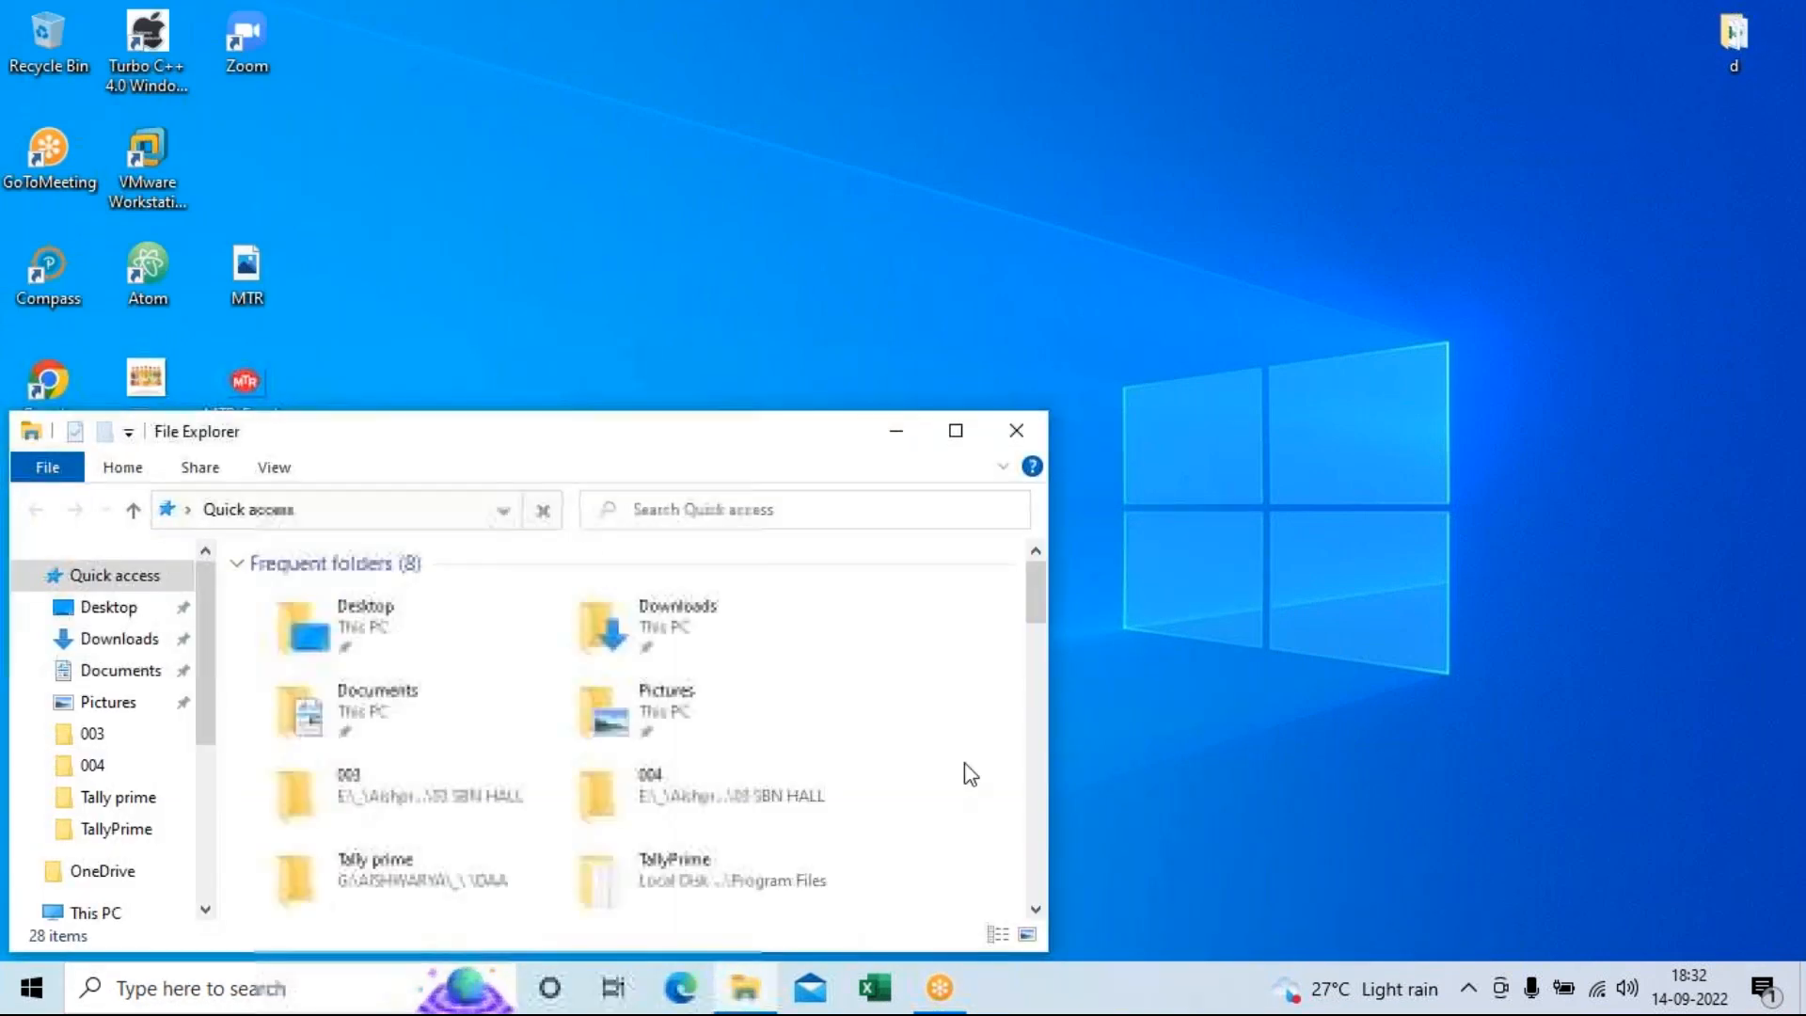
pyautogui.doubleClick(680, 619)
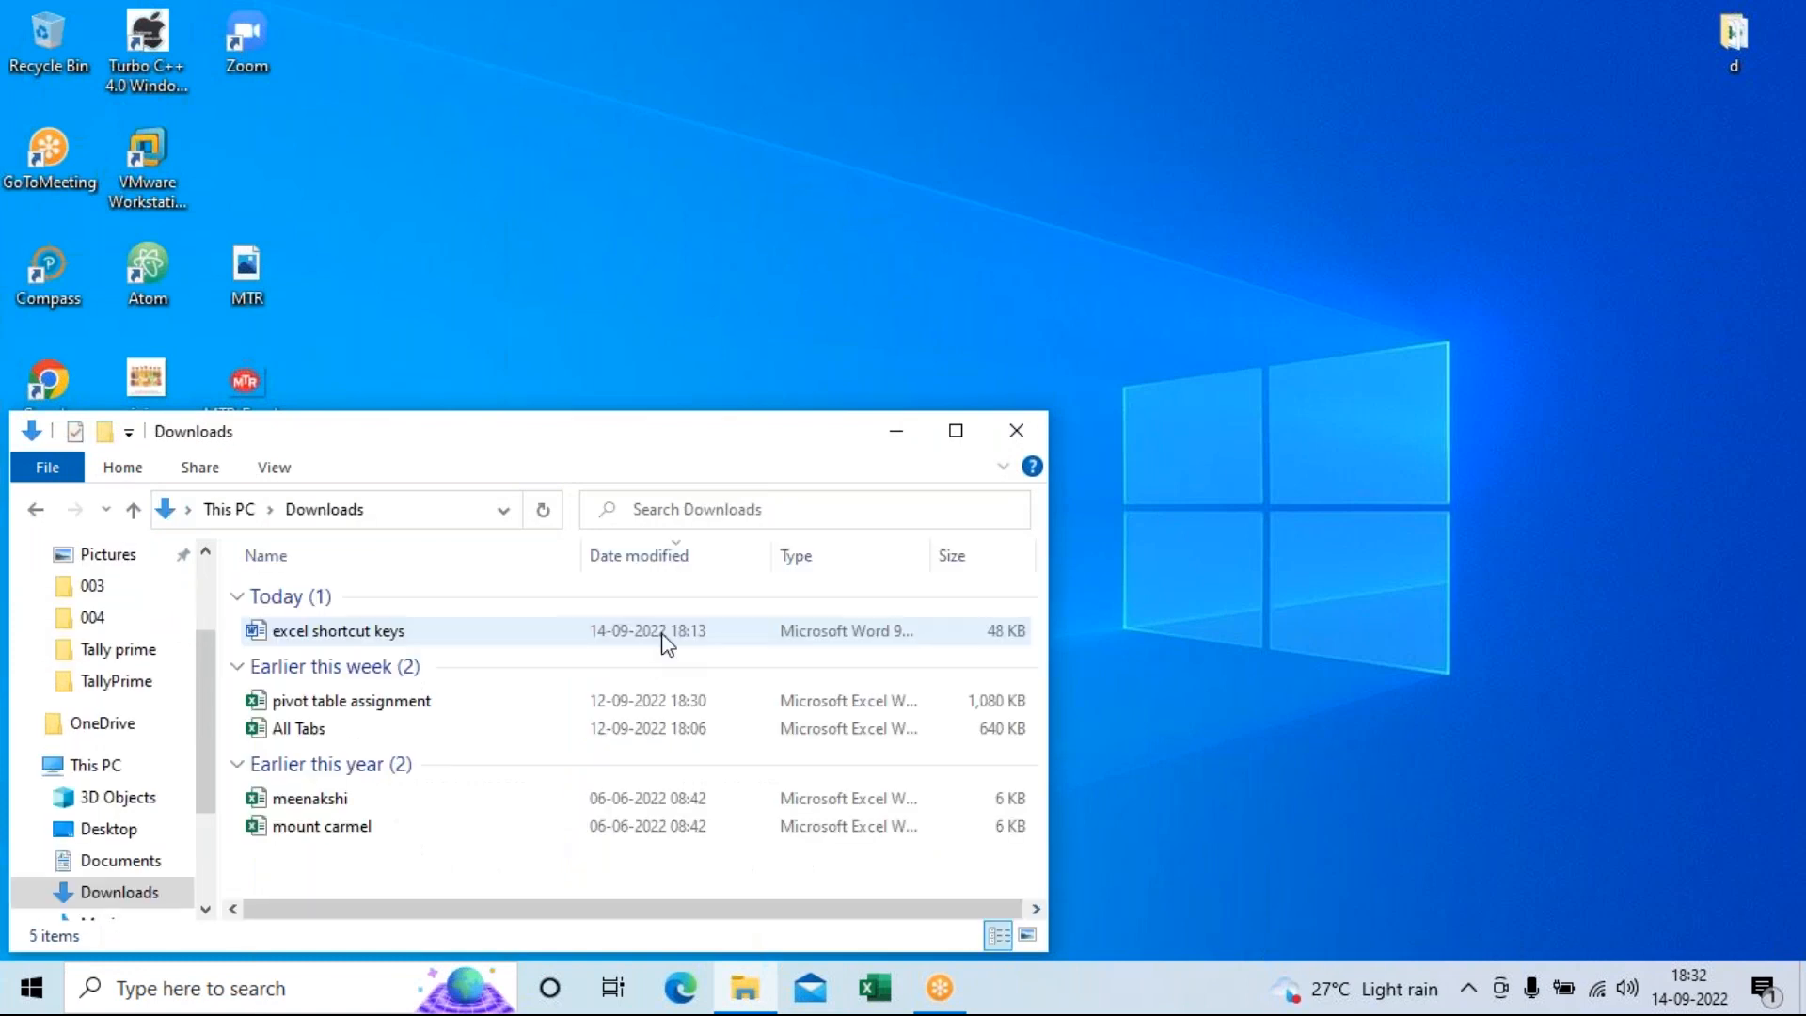
pyautogui.click(306, 734)
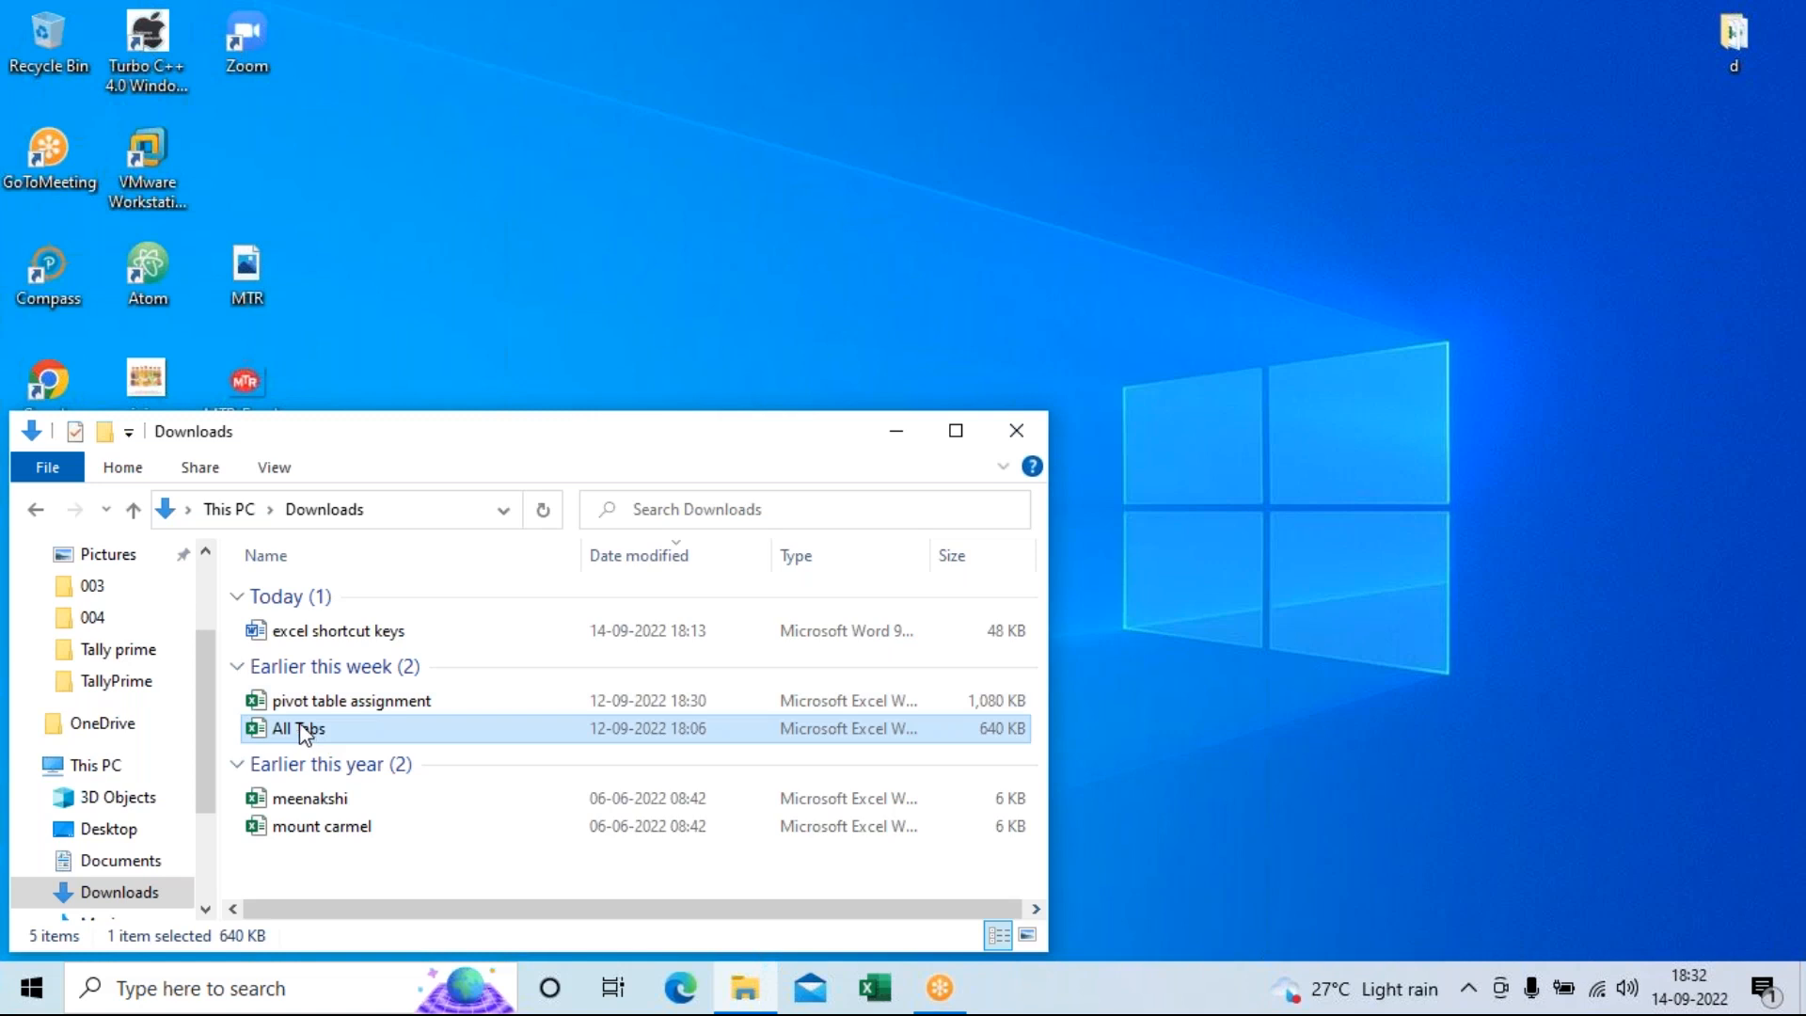
pyautogui.doubleClick(310, 734)
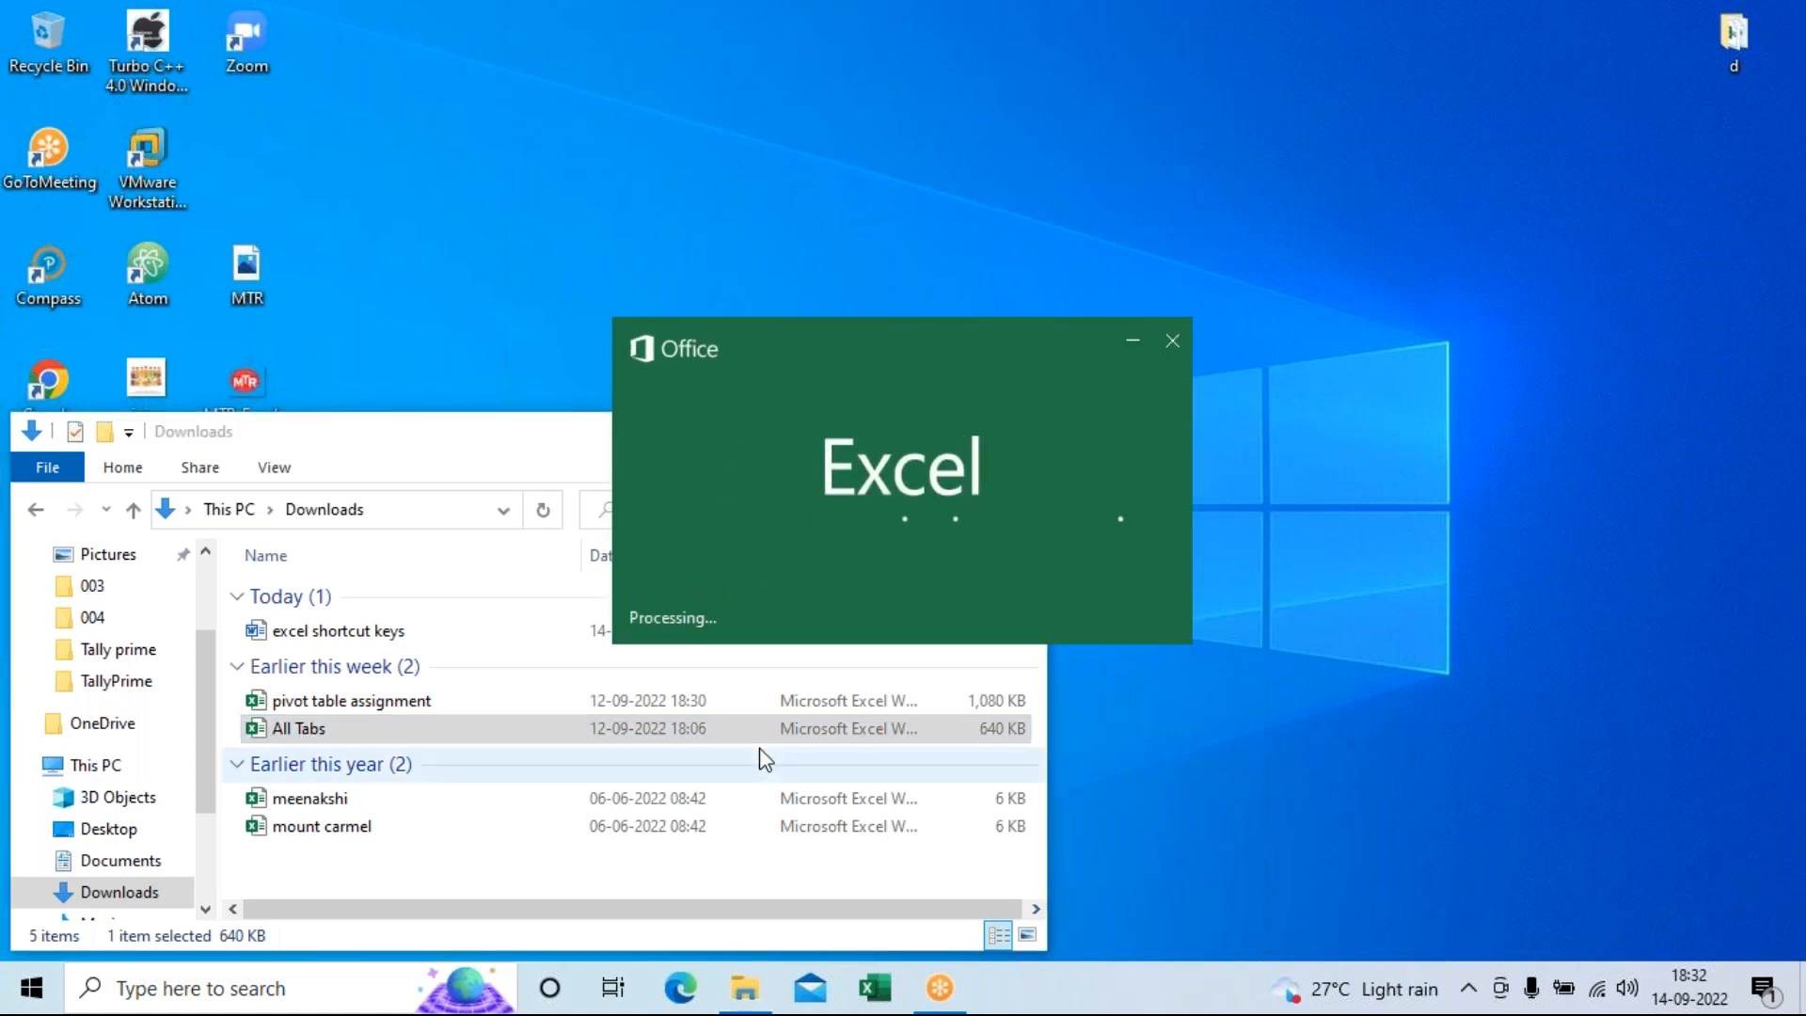
# Enter the workbook password to unlock All Tabs and bring its Excel window forward.
pyautogui.write('12345')
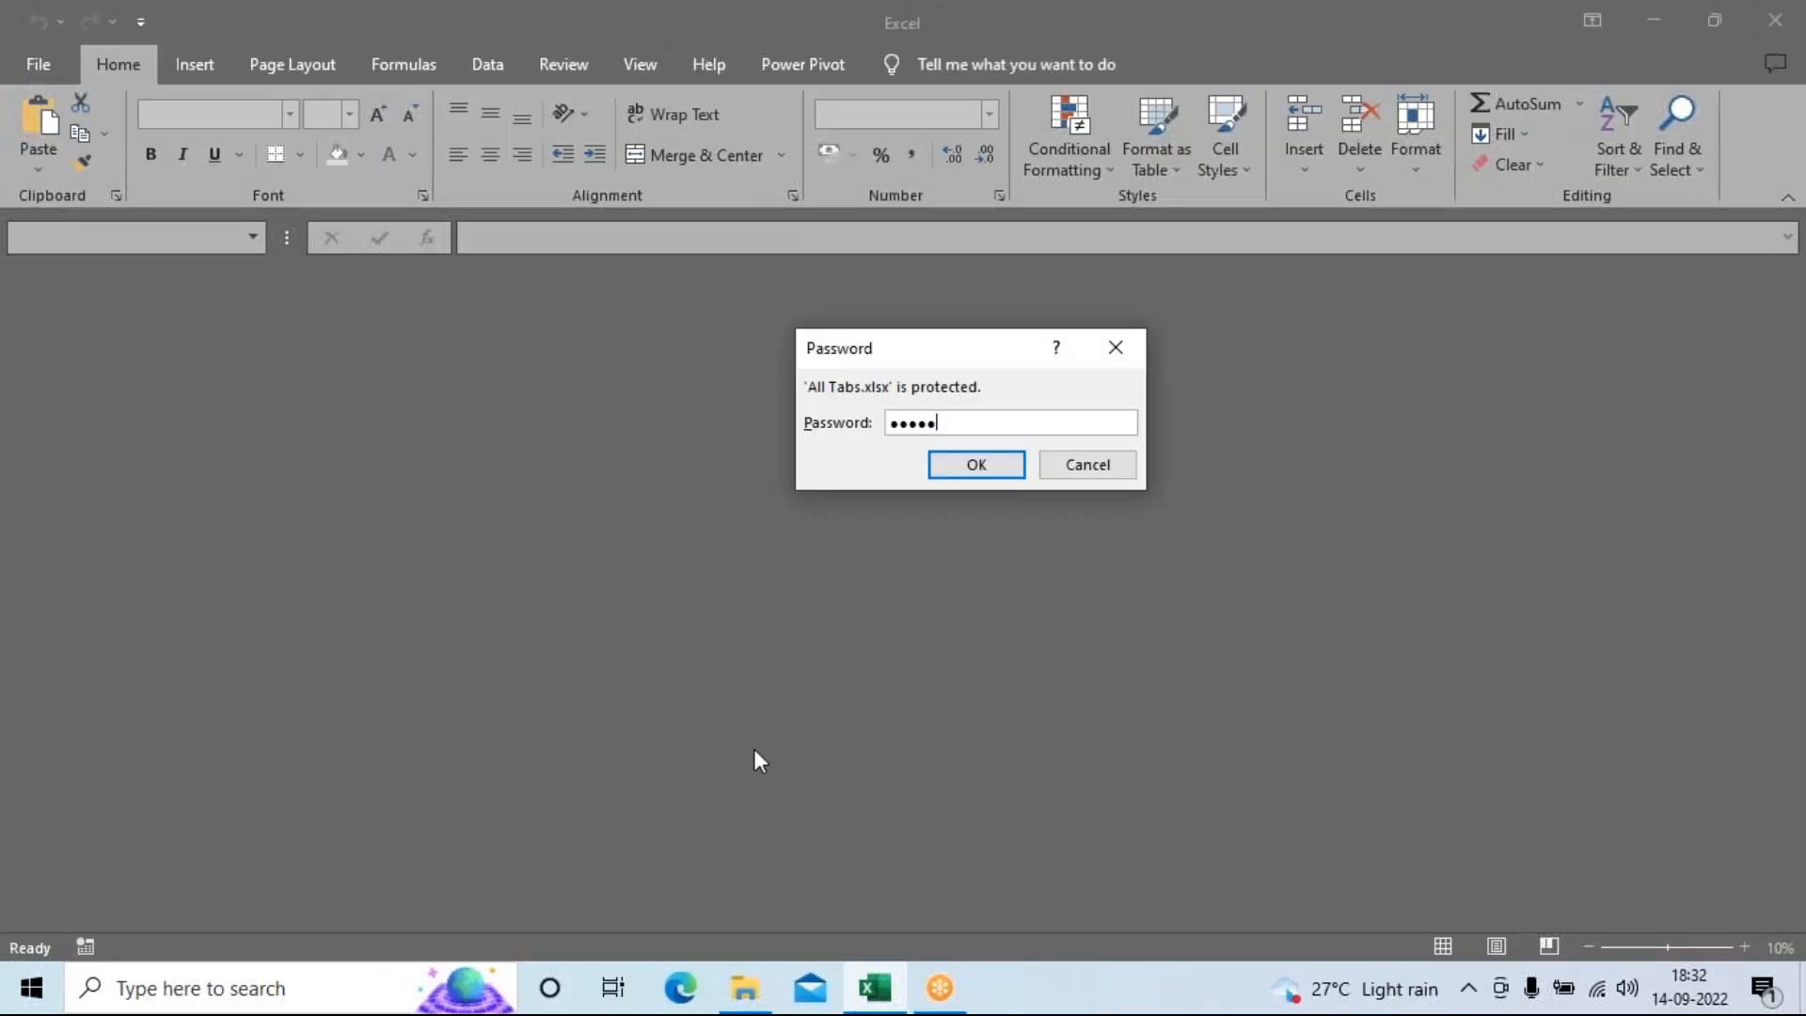
pyautogui.press('Return')
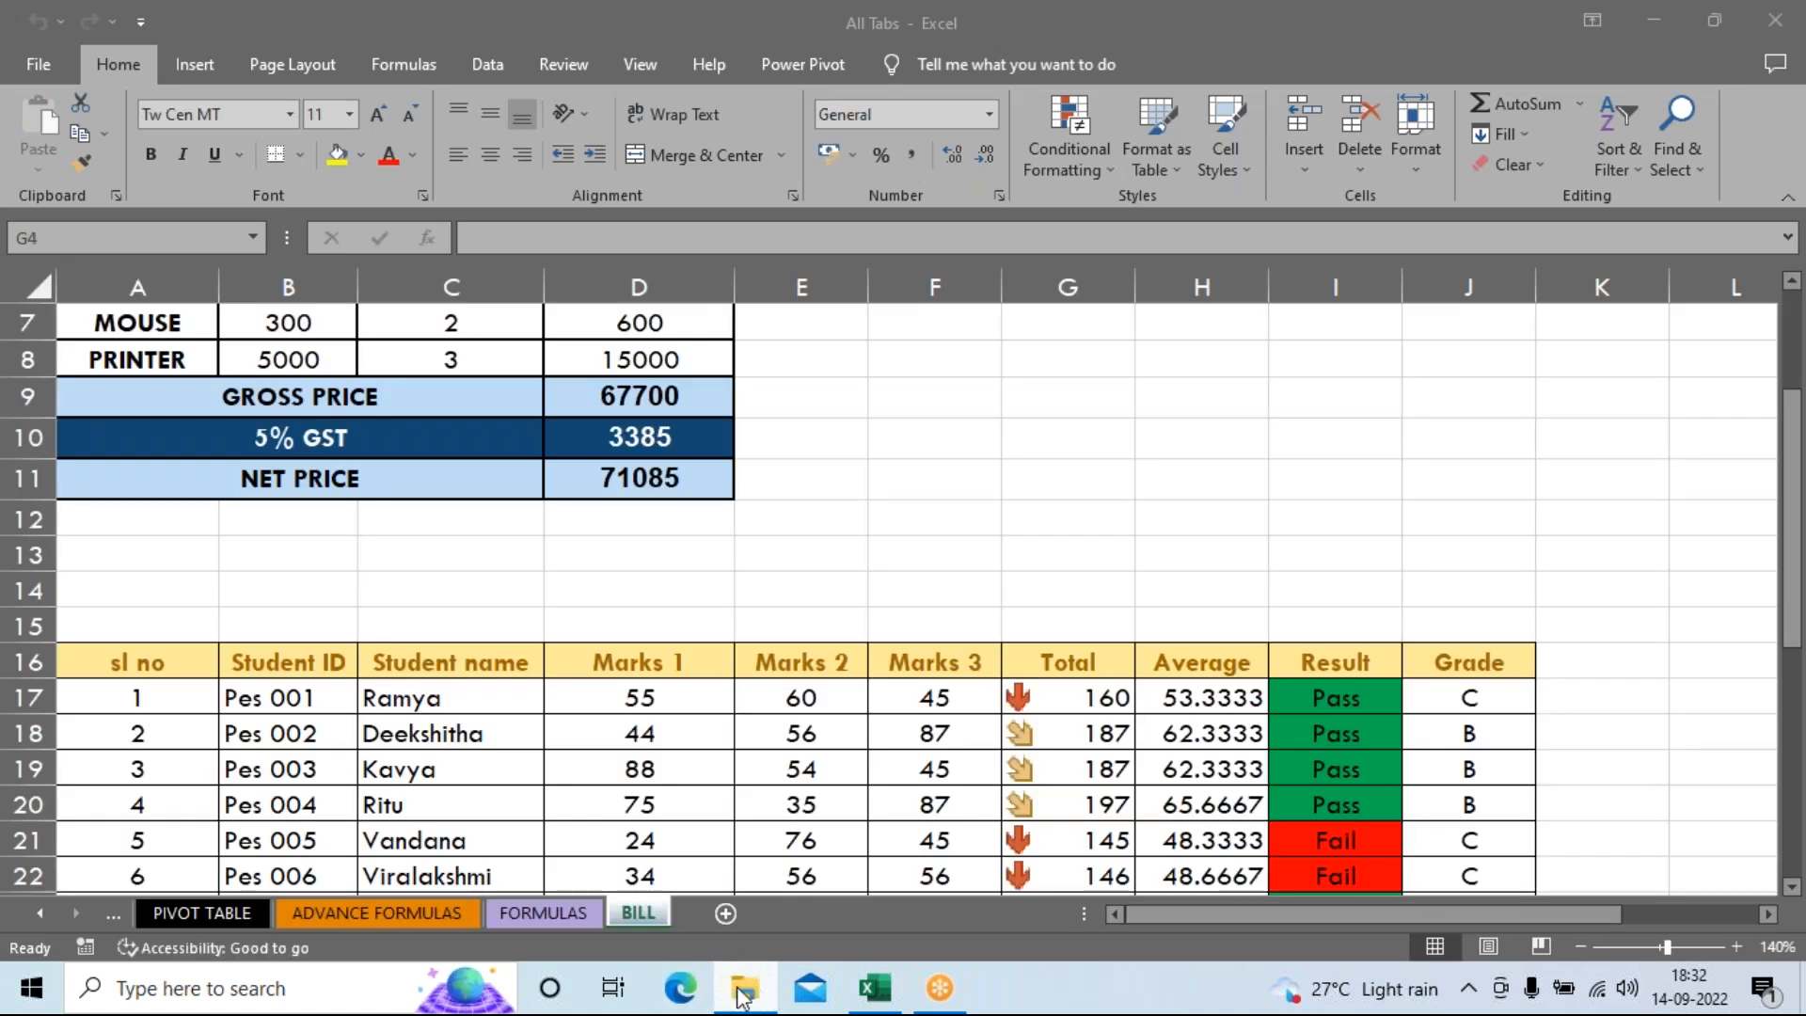
pyautogui.moveTo(718, 965)
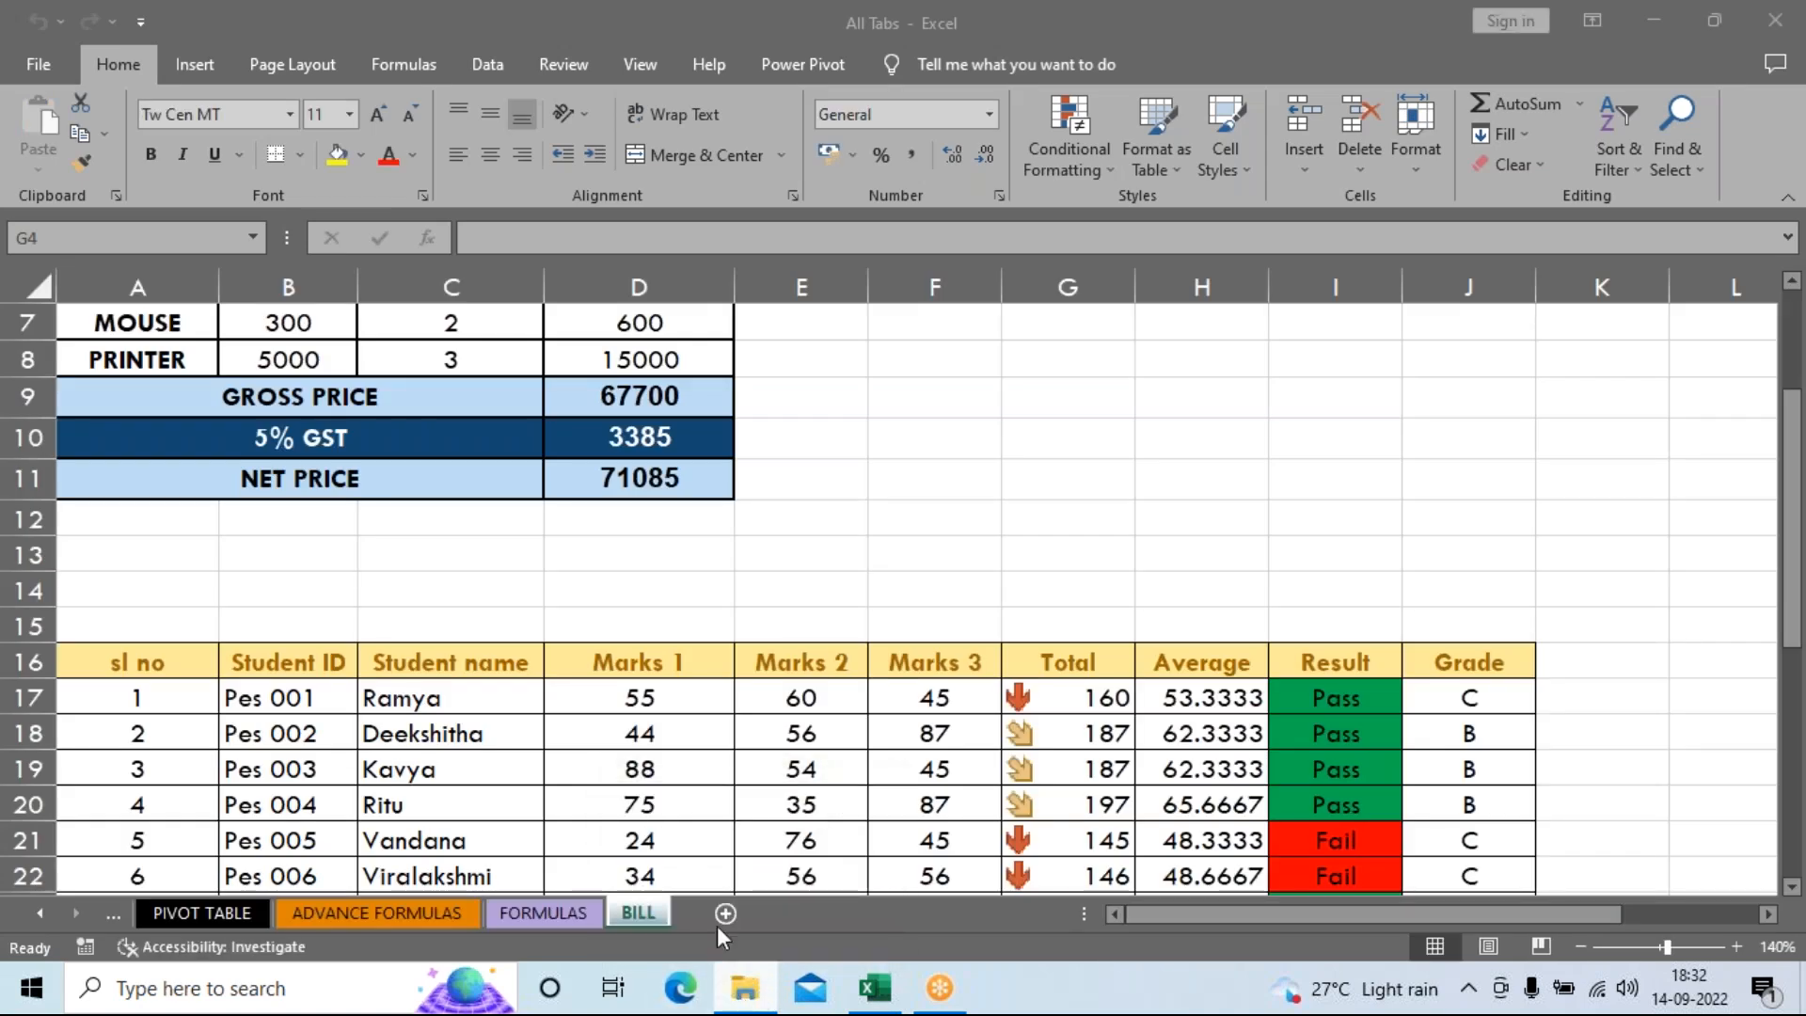
pyautogui.click(516, 918)
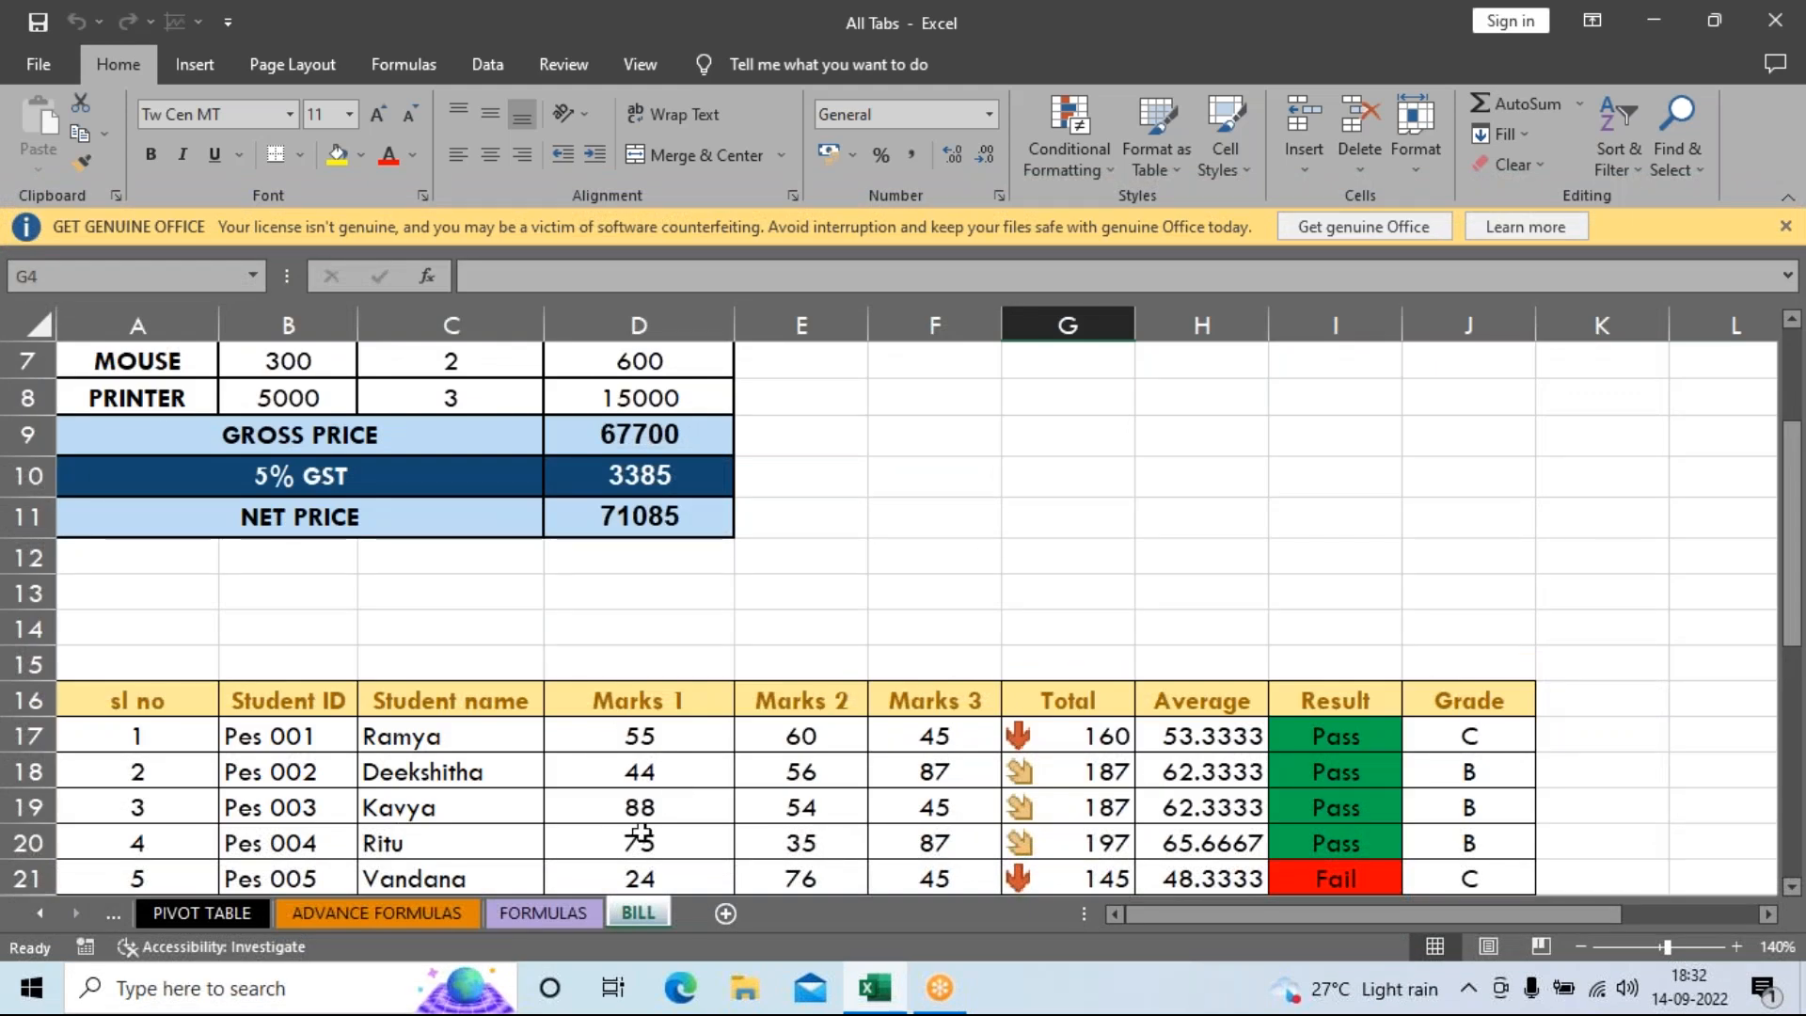
# Switch to the FORMULAS sheet and look over its rounding tables.
pyautogui.click(573, 923)
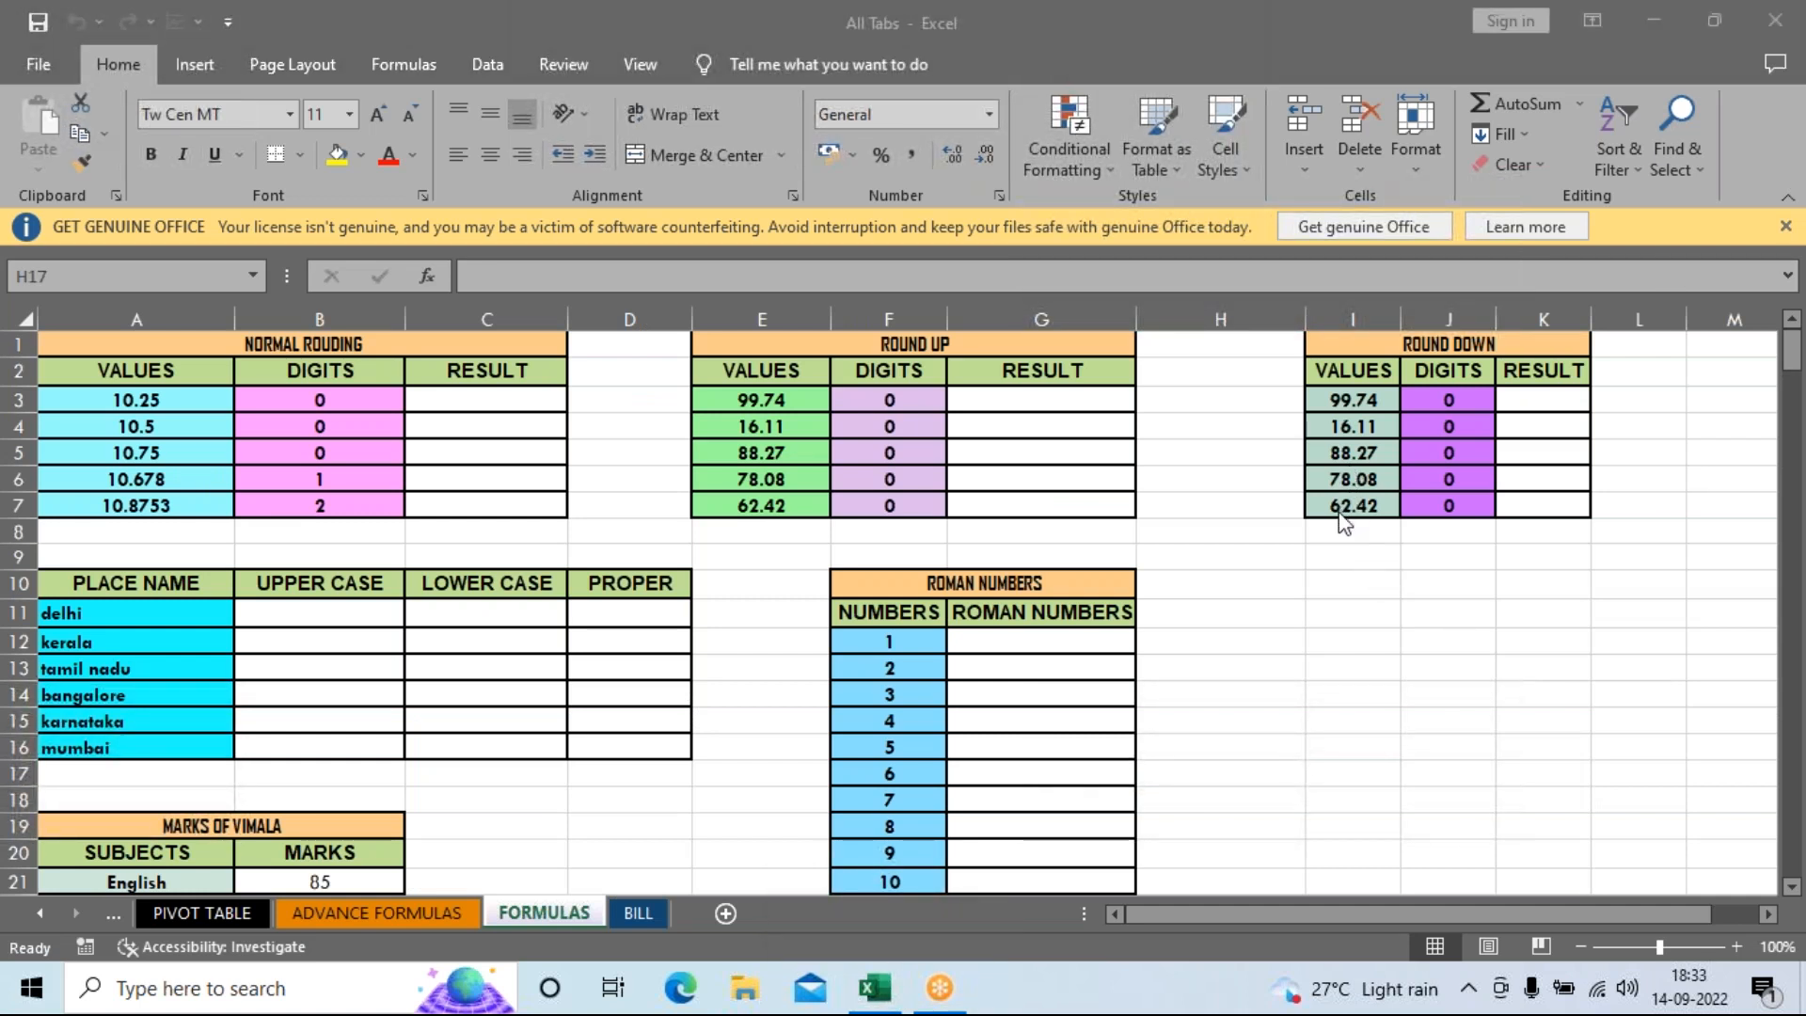
pyautogui.scroll(-11, 1082, 632)
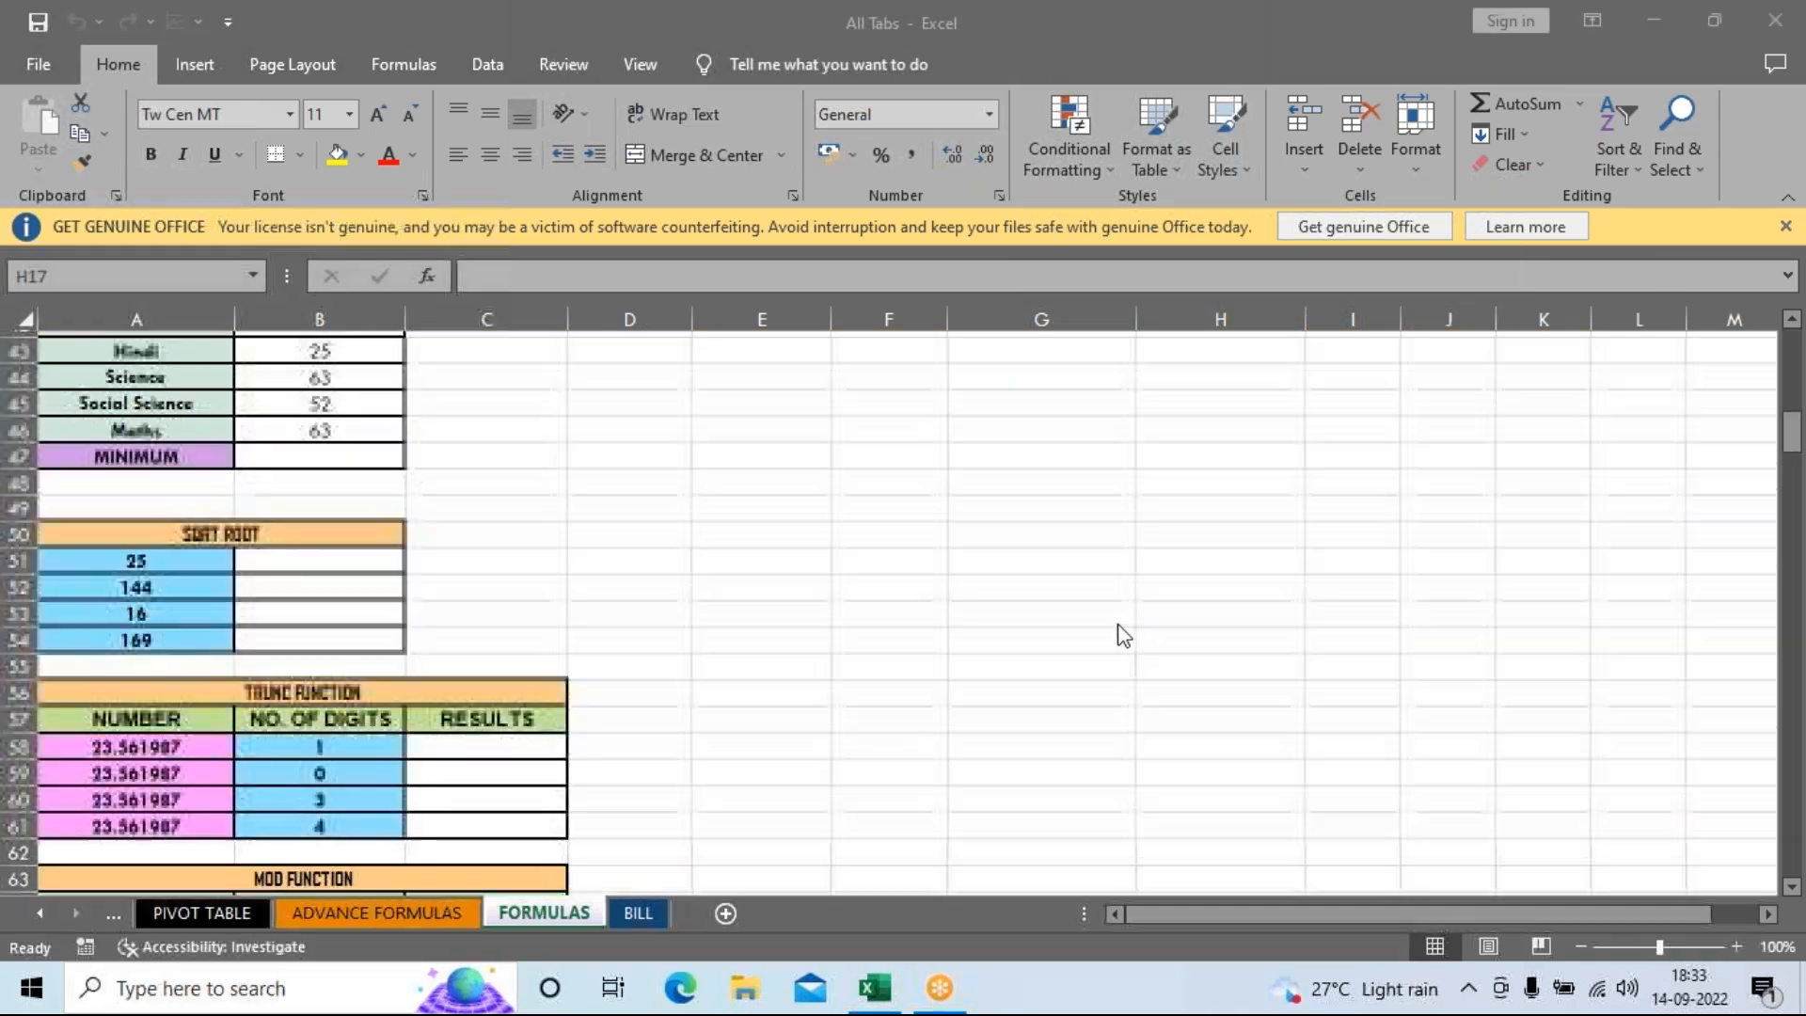
pyautogui.scroll(11, 1094, 628)
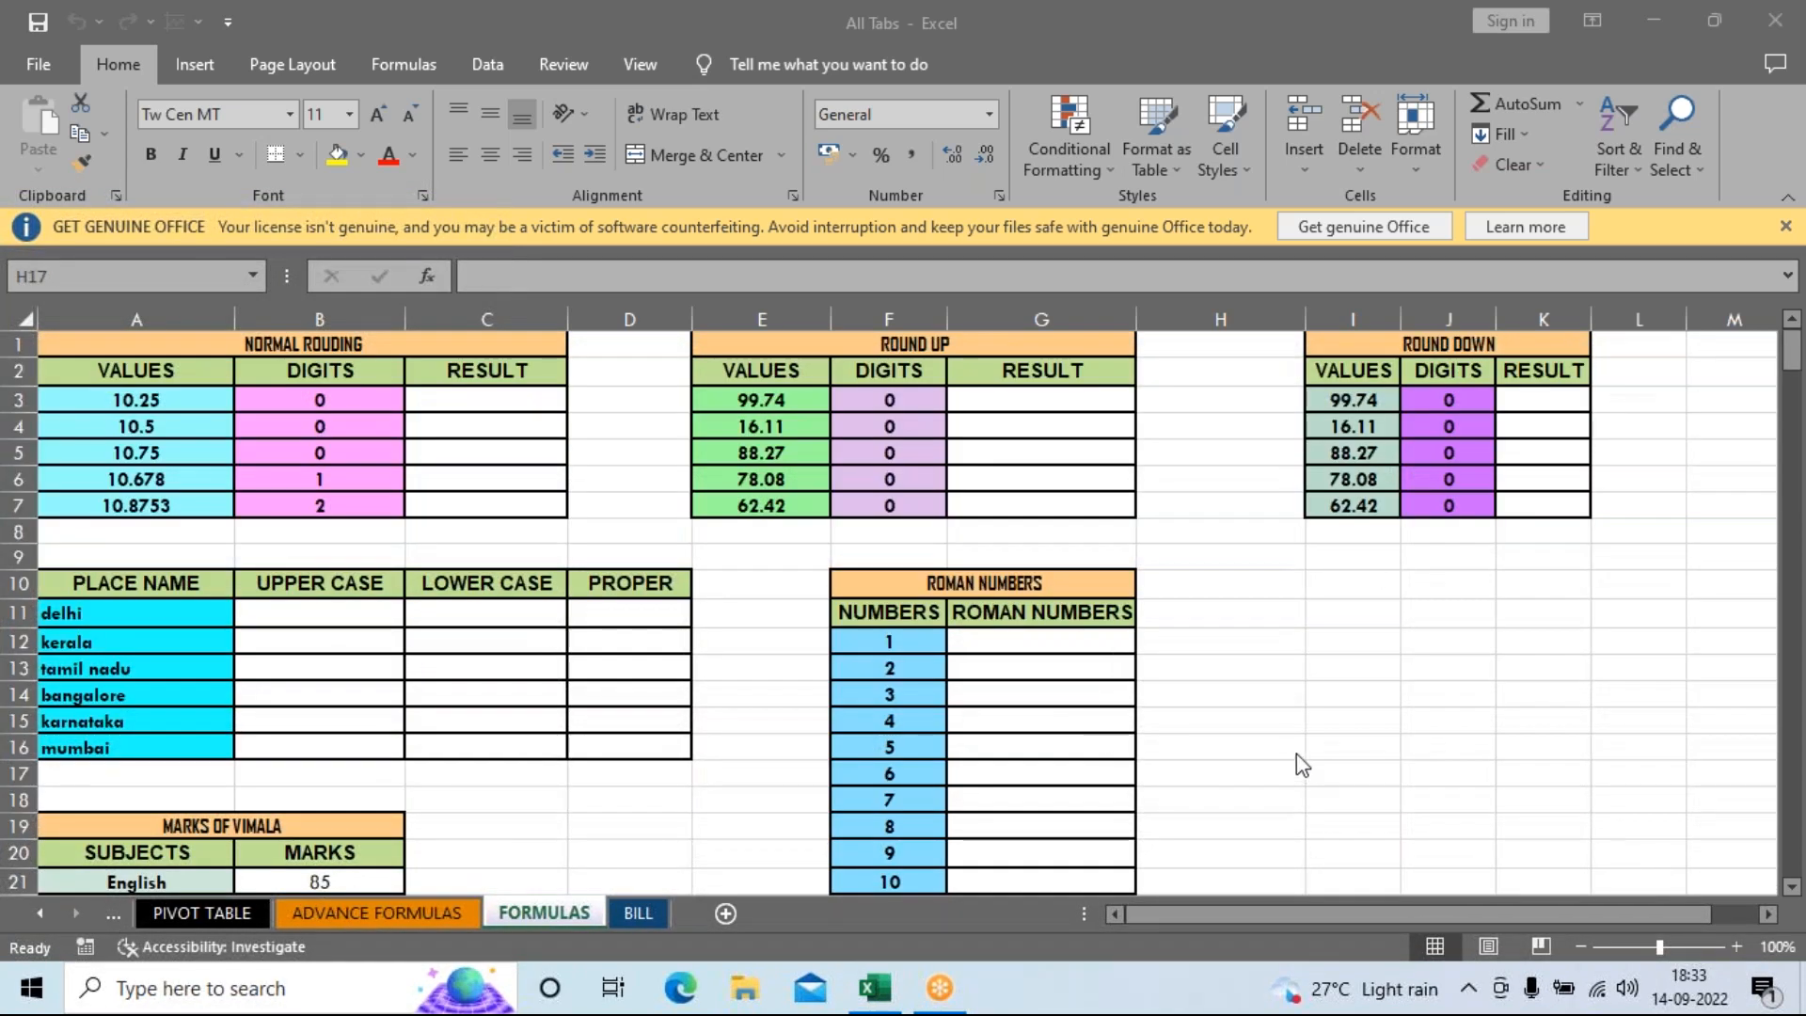
pyautogui.scroll(-20, 1297, 764)
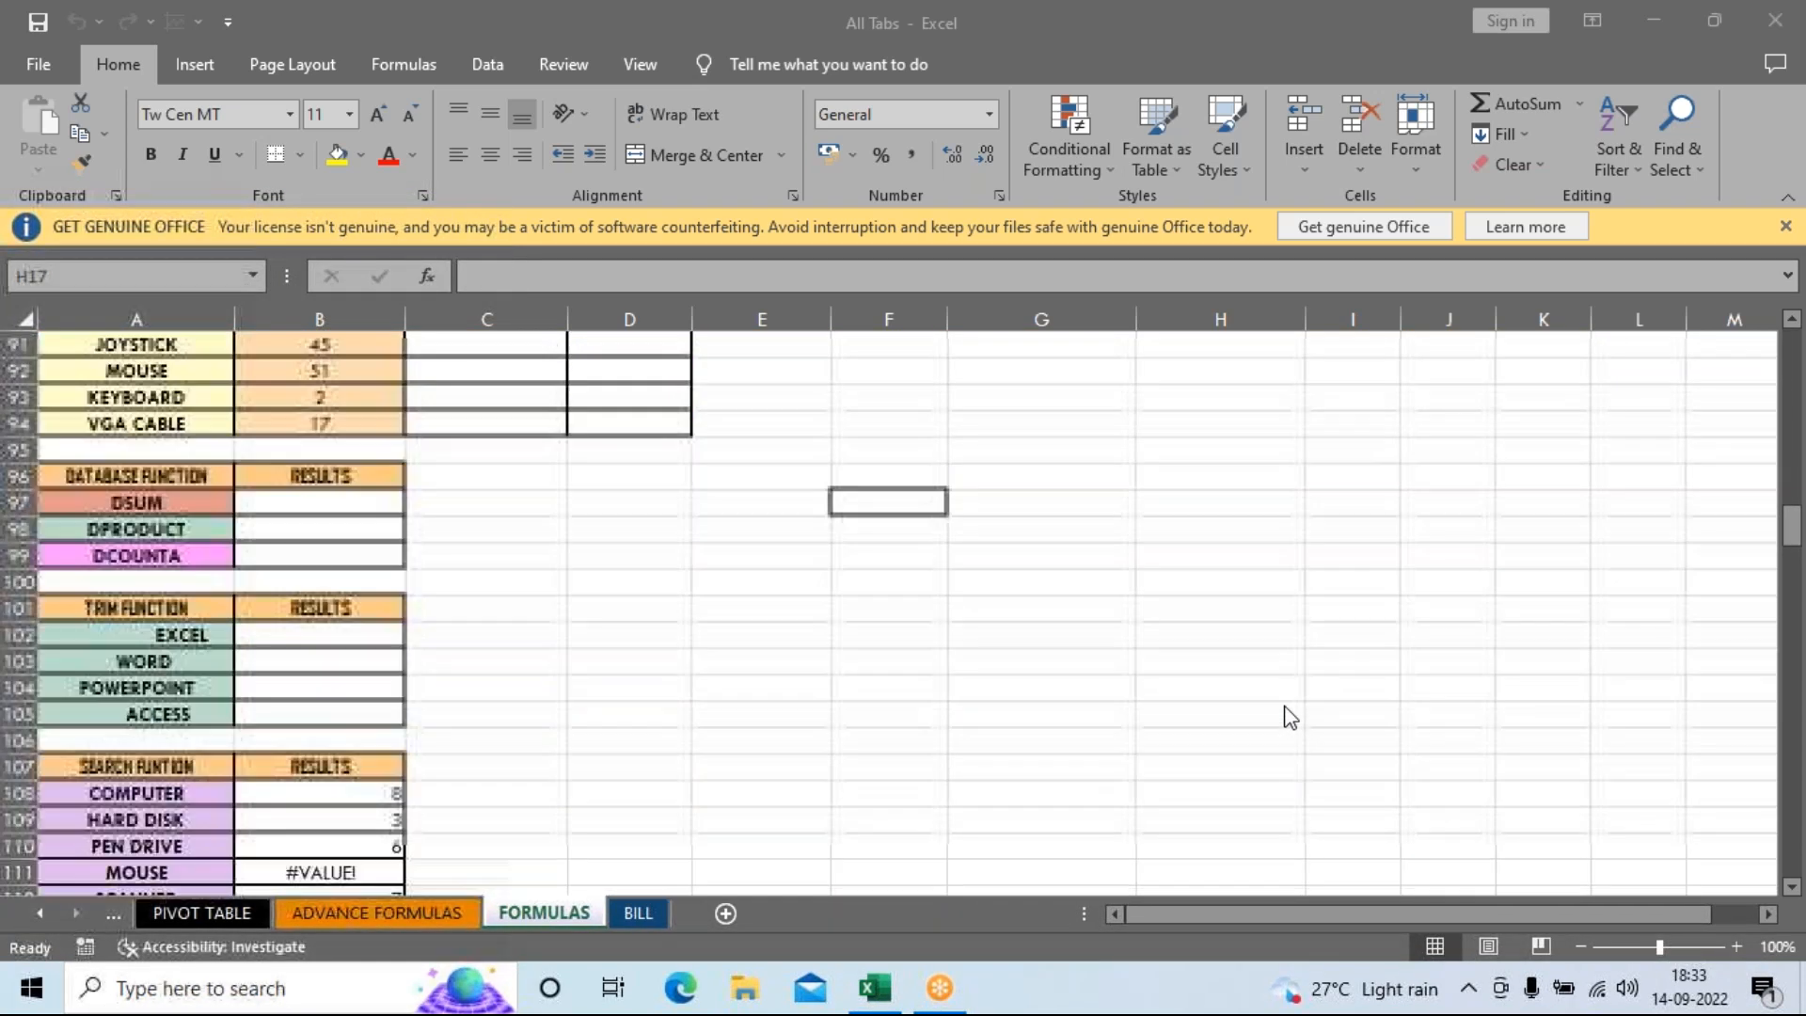
pyautogui.scroll(-20, 1294, 715)
pyautogui.scroll(6, 1308, 719)
pyautogui.scroll(20, 1063, 626)
pyautogui.scroll(-18, 1091, 663)
pyautogui.scroll(-15, 1102, 692)
# Select every cell on the FORMULAS sheet with Ctrl+A.
pyautogui.click(1376, 659)
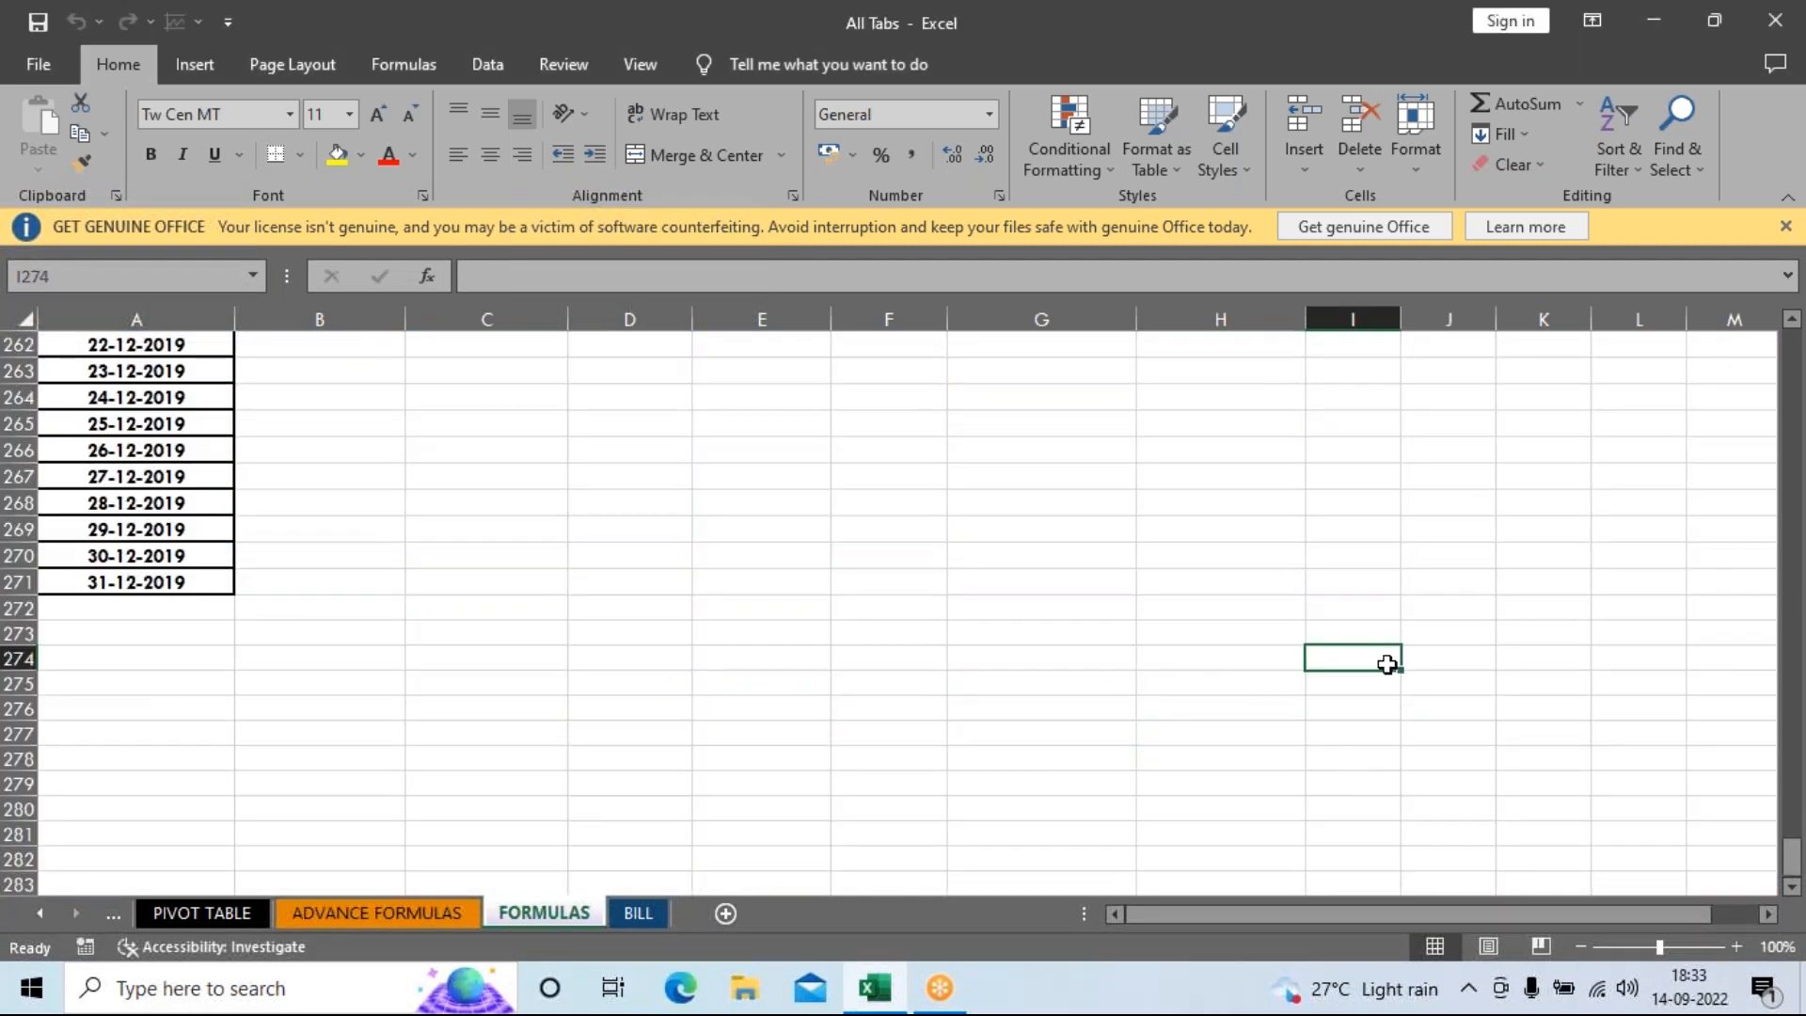
pyautogui.hotkey('ctrl', 'a')
pyautogui.scroll(12, 1364, 665)
pyautogui.scroll(20, 1364, 664)
pyautogui.scroll(20, 1364, 664)
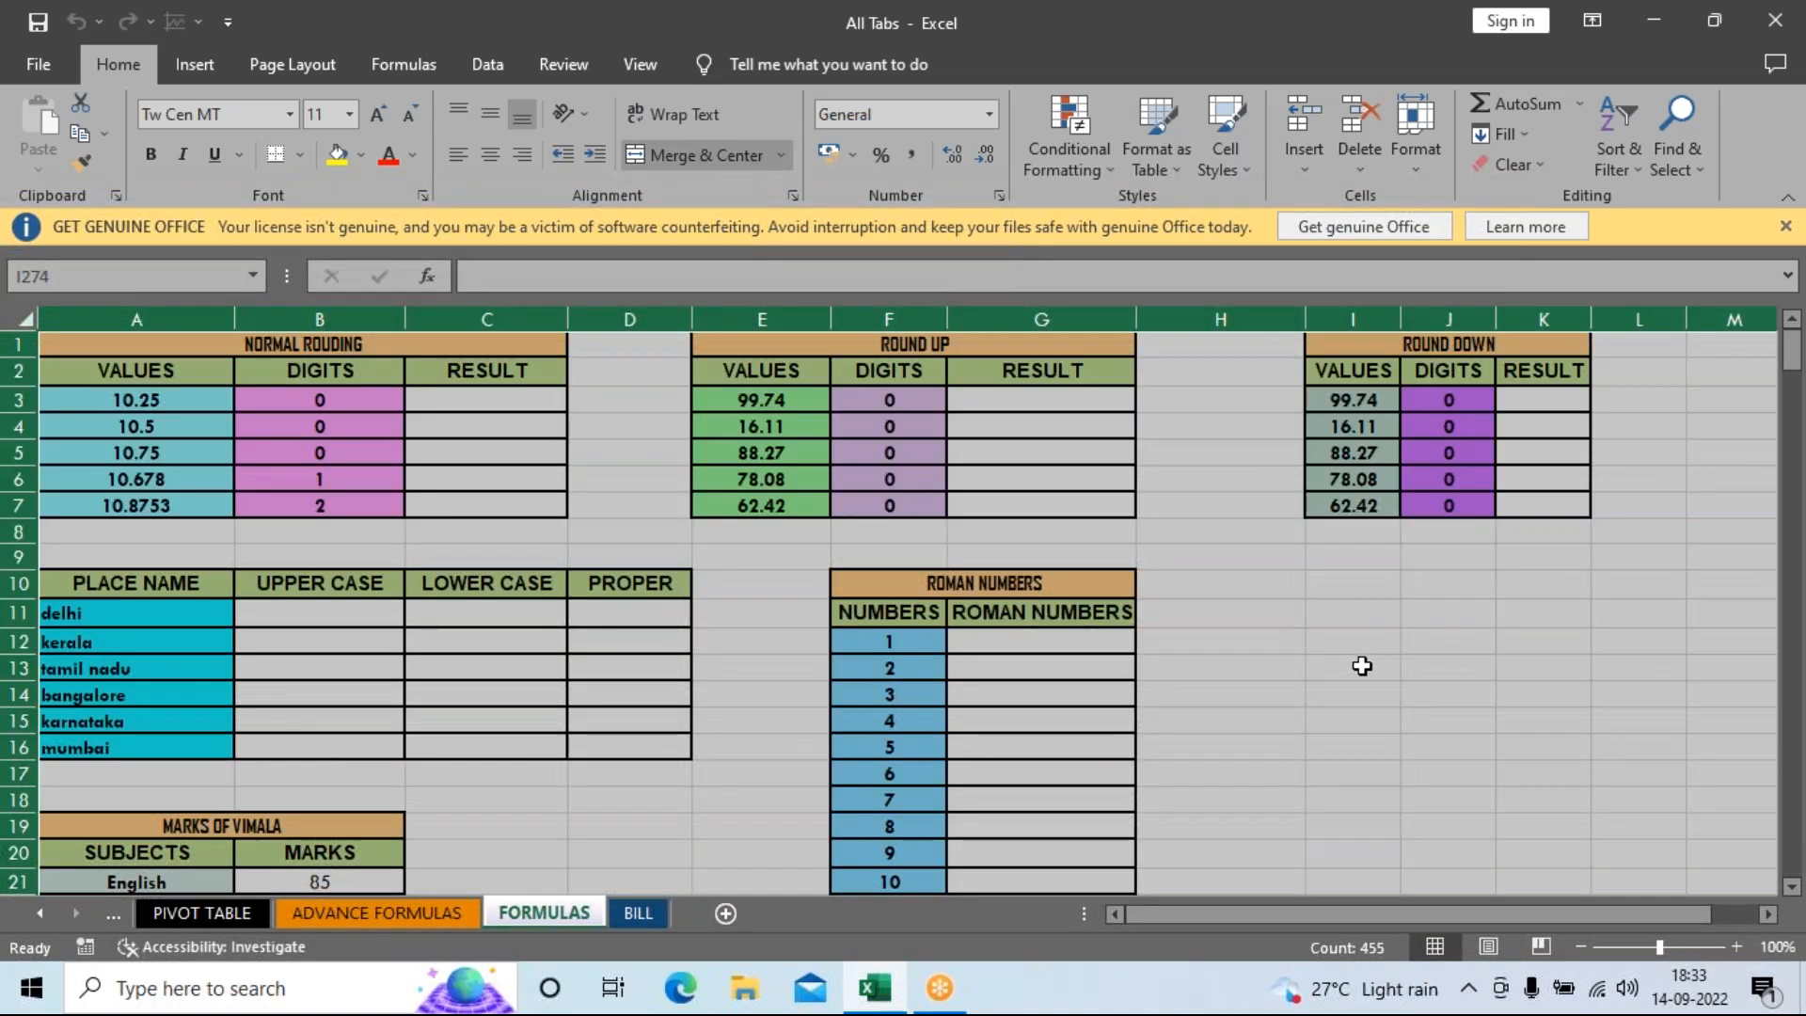
# Copy the FORMULAS sheet, launch a new Excel workbook from Run, and paste into Book1.
pyautogui.hotkey('ctrl', 'c')
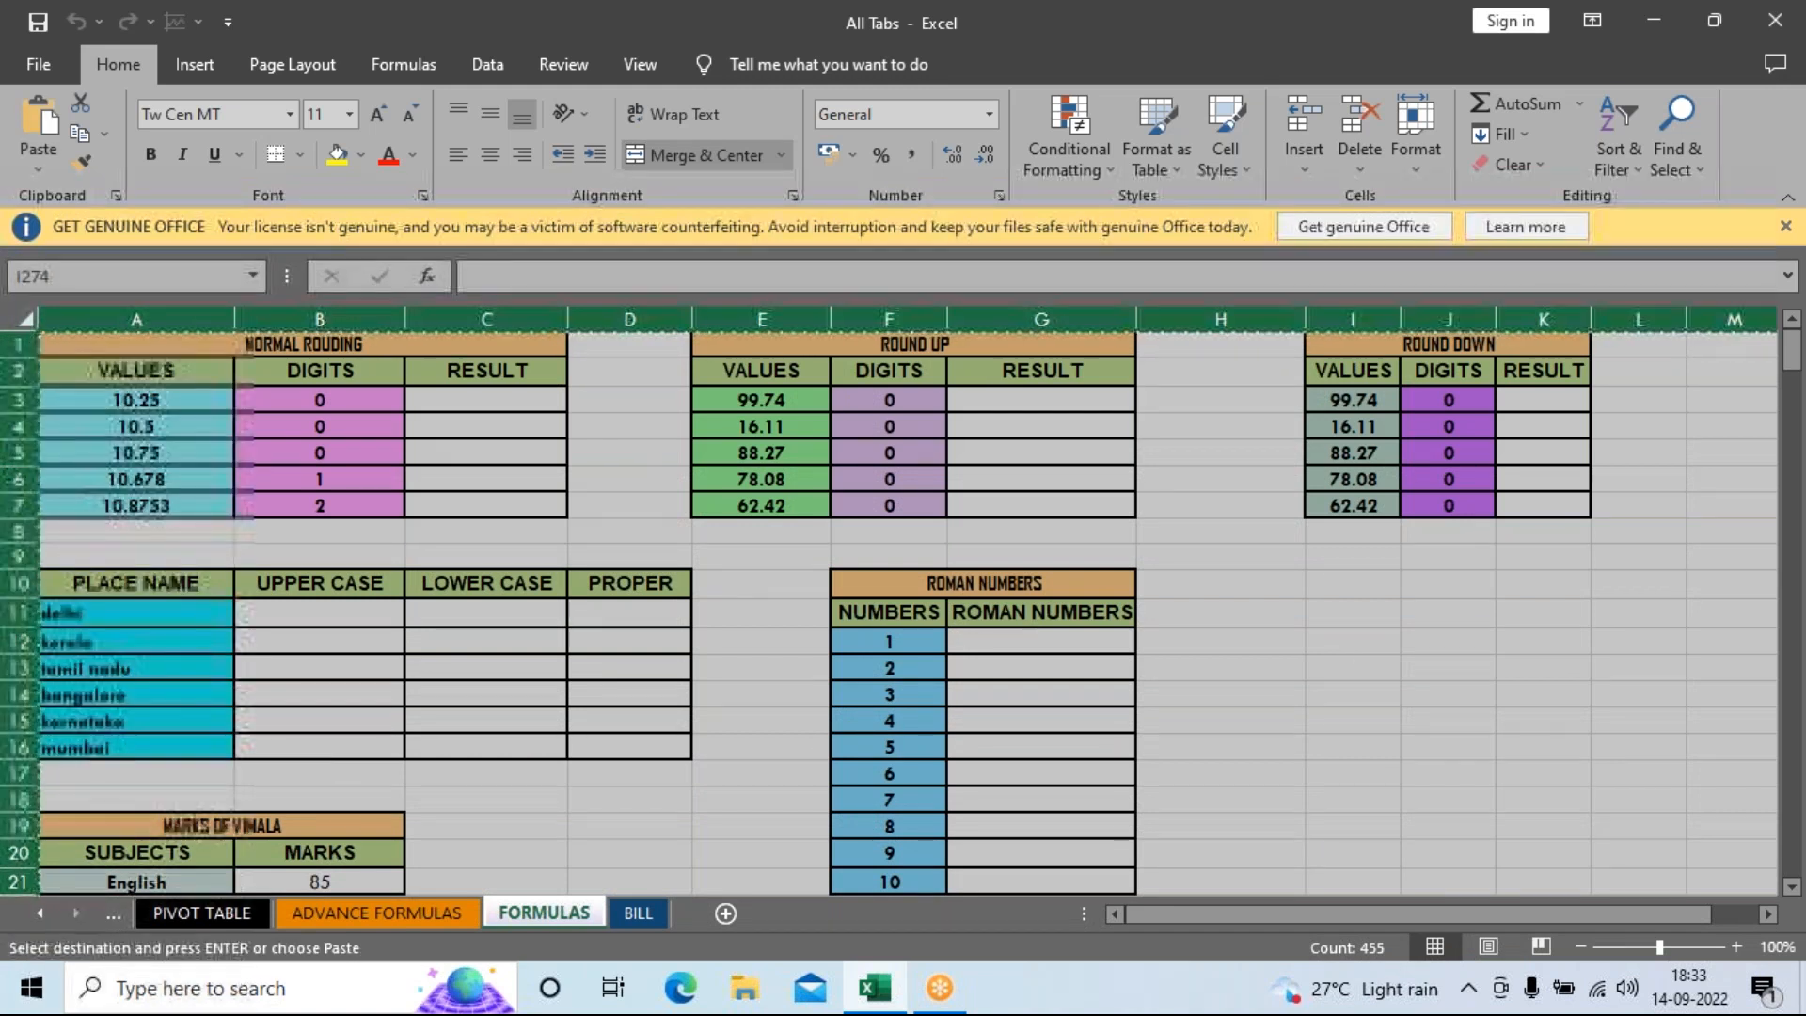
pyautogui.press('super+r')
pyautogui.write('excel')
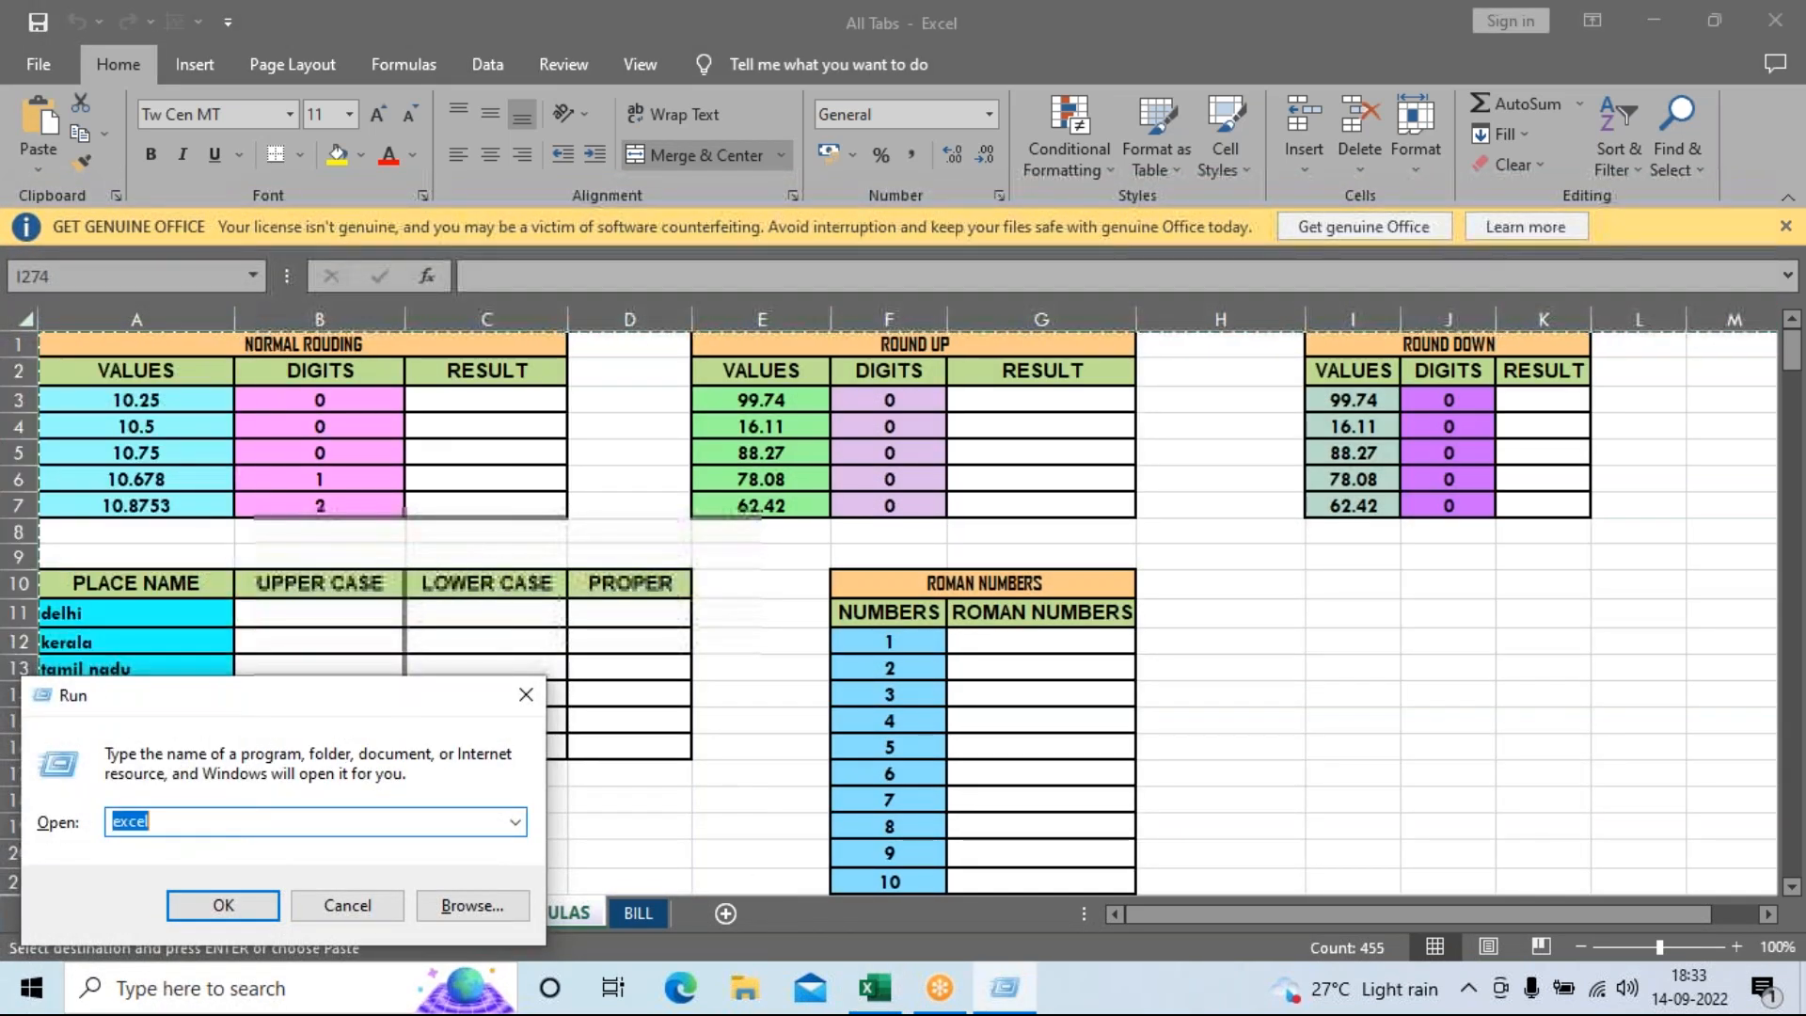
pyautogui.press('Return')
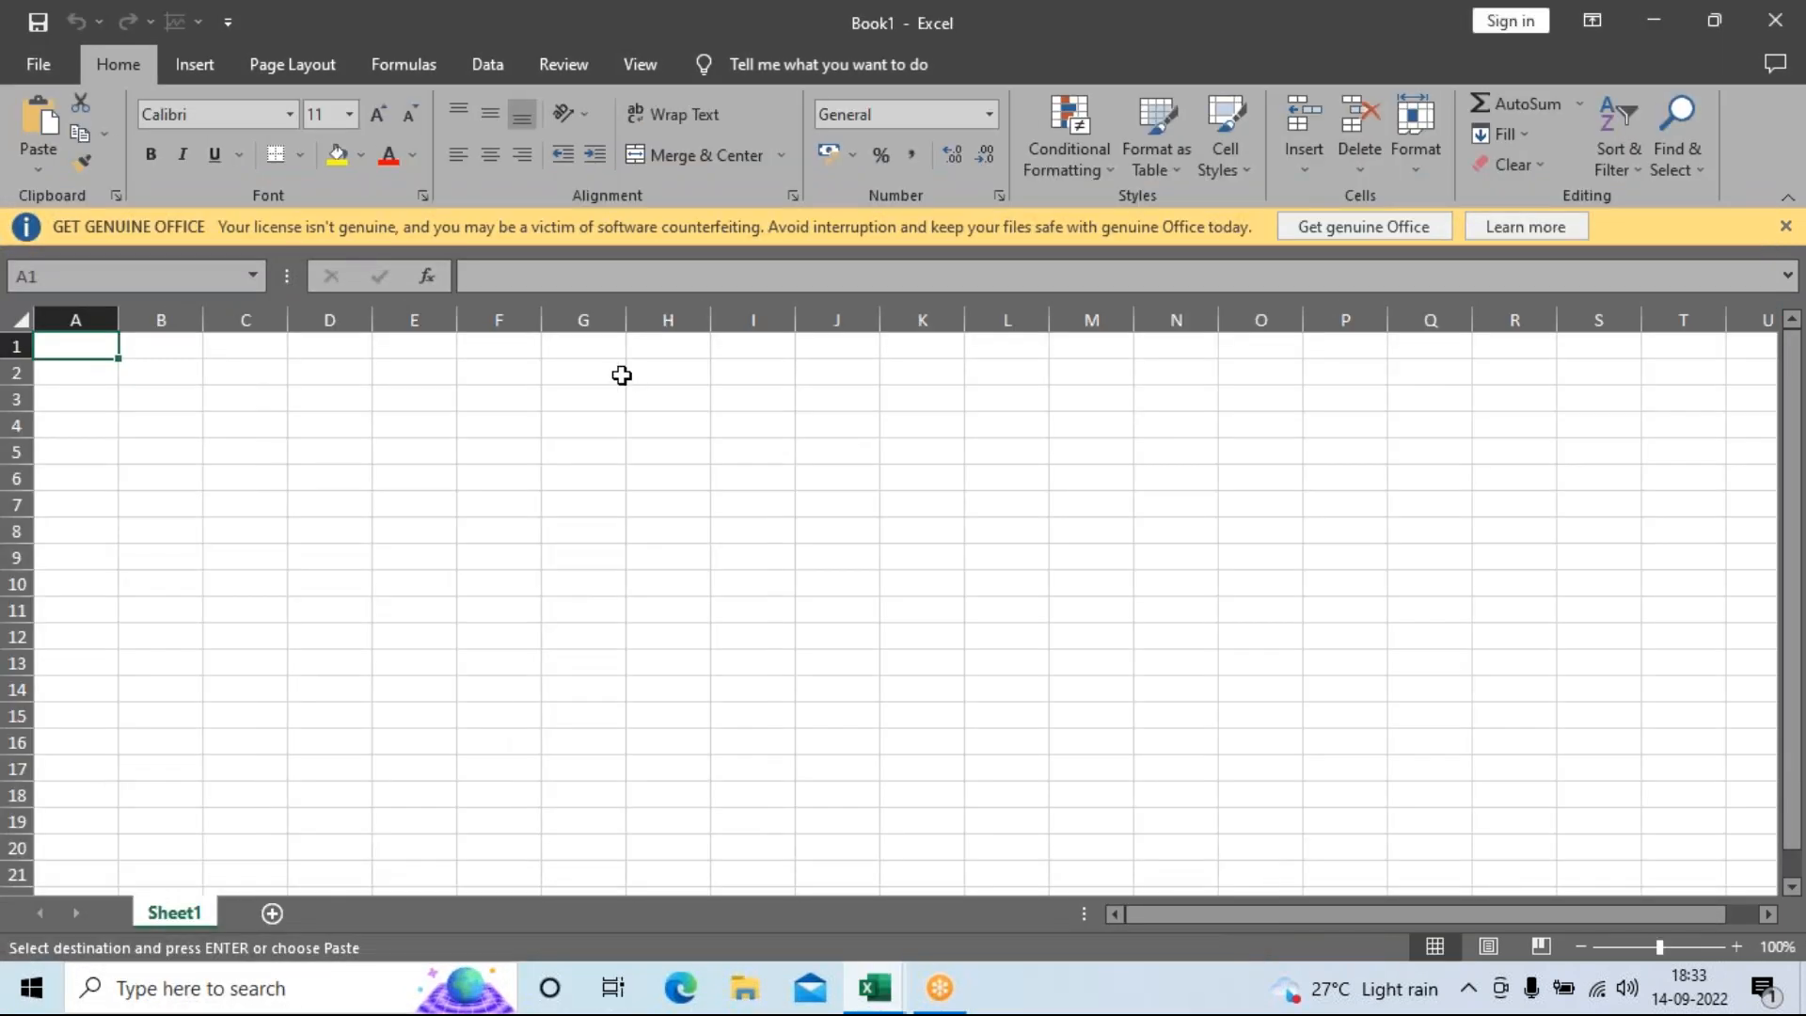
pyautogui.hotkey('ctrl', 'v')
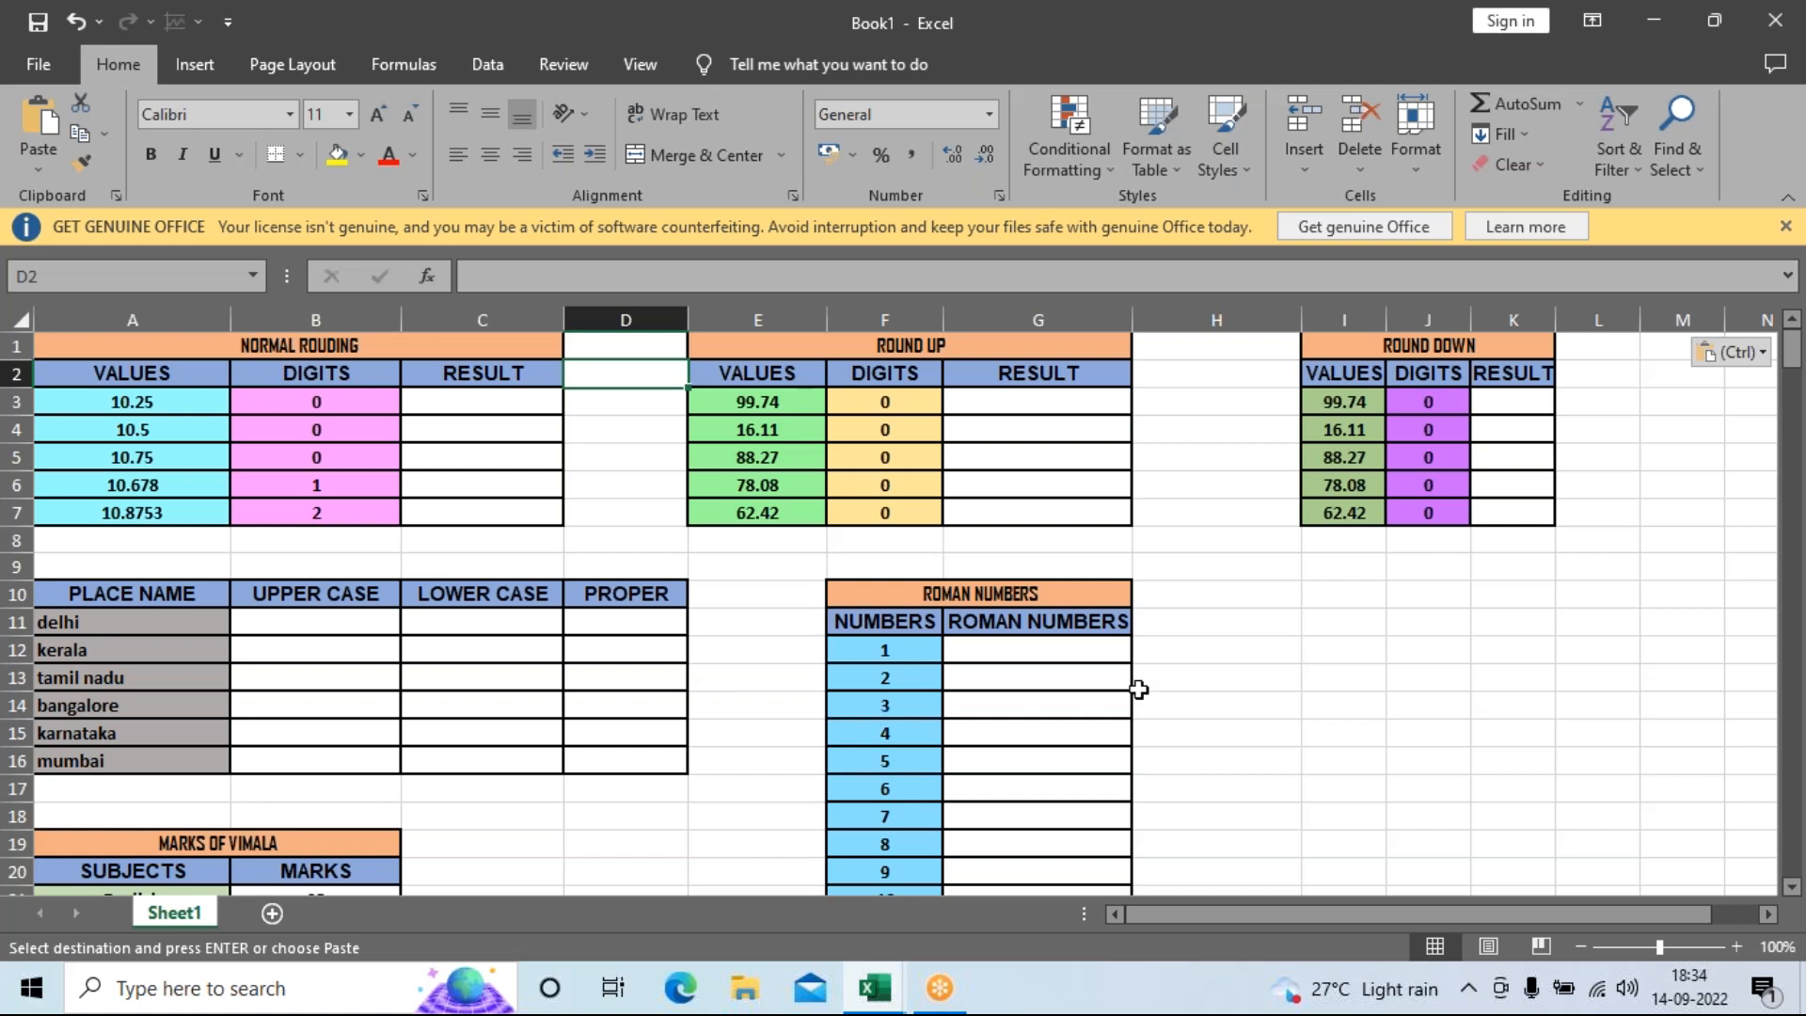
# Rename Sheet1 of Book1 to FORMULAS.
pyautogui.click(1255, 627)
pyautogui.scroll(-20, 1334, 629)
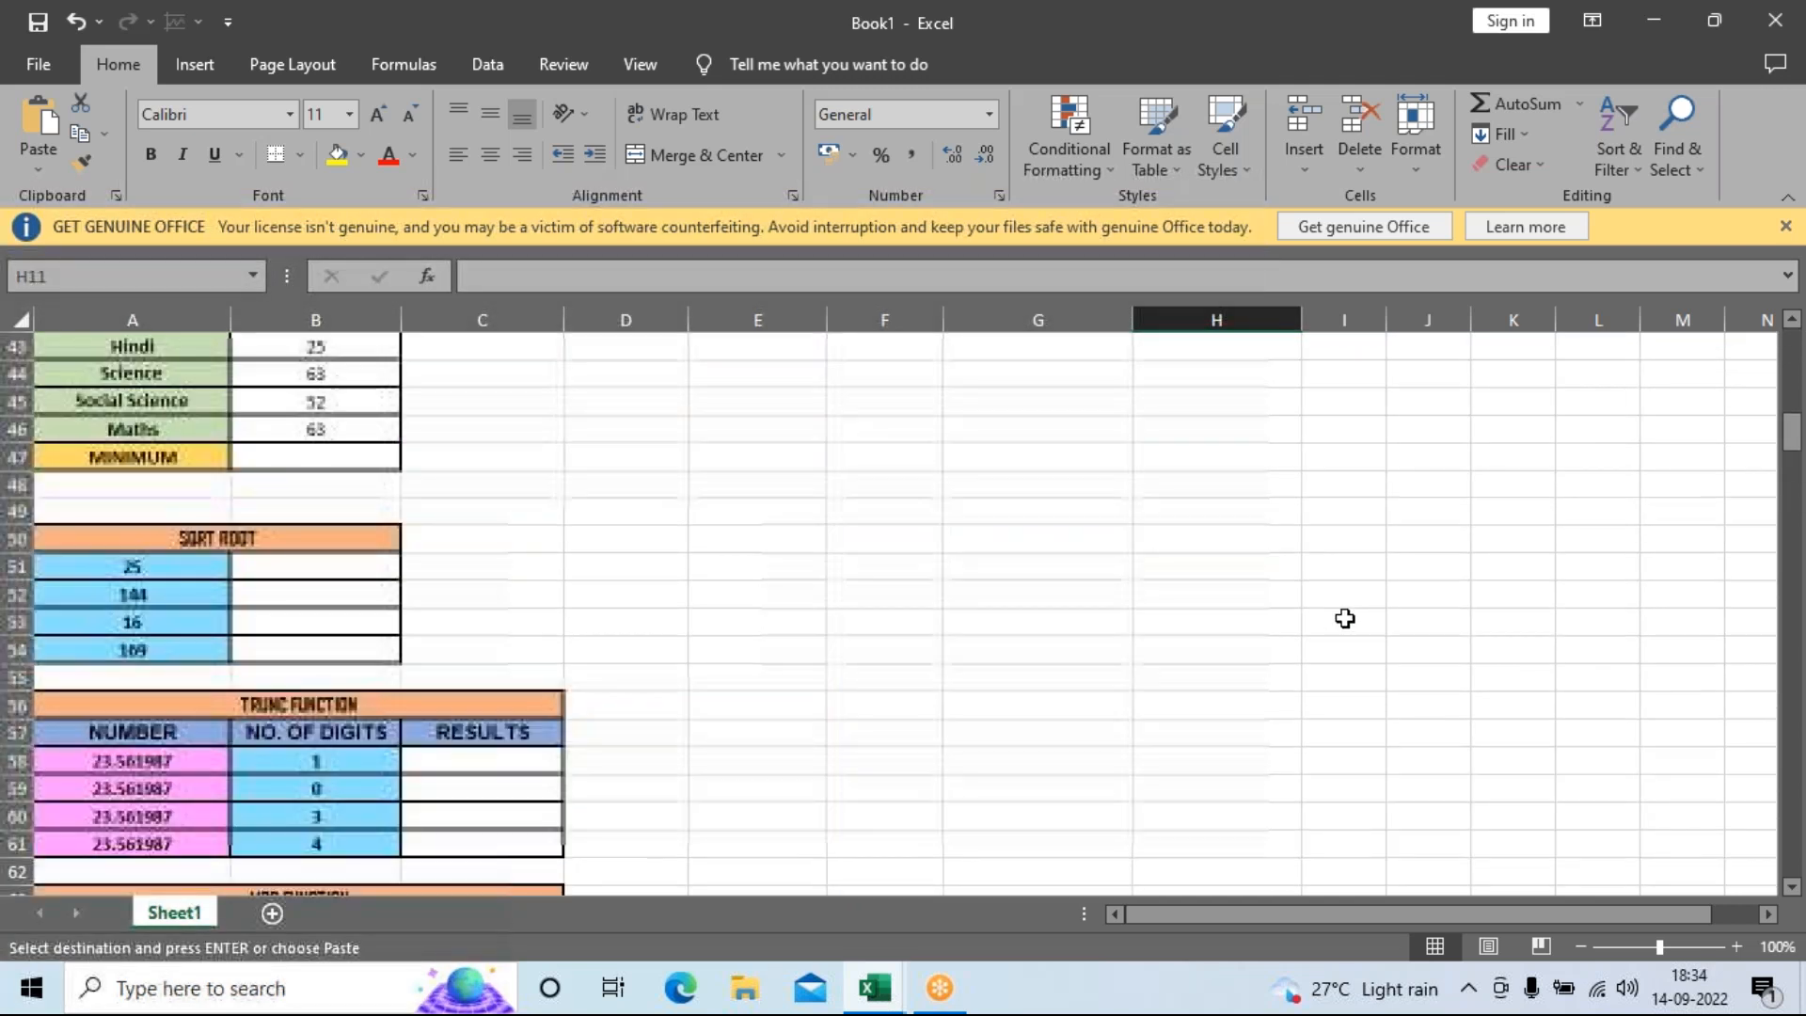
pyautogui.scroll(-20, 1345, 618)
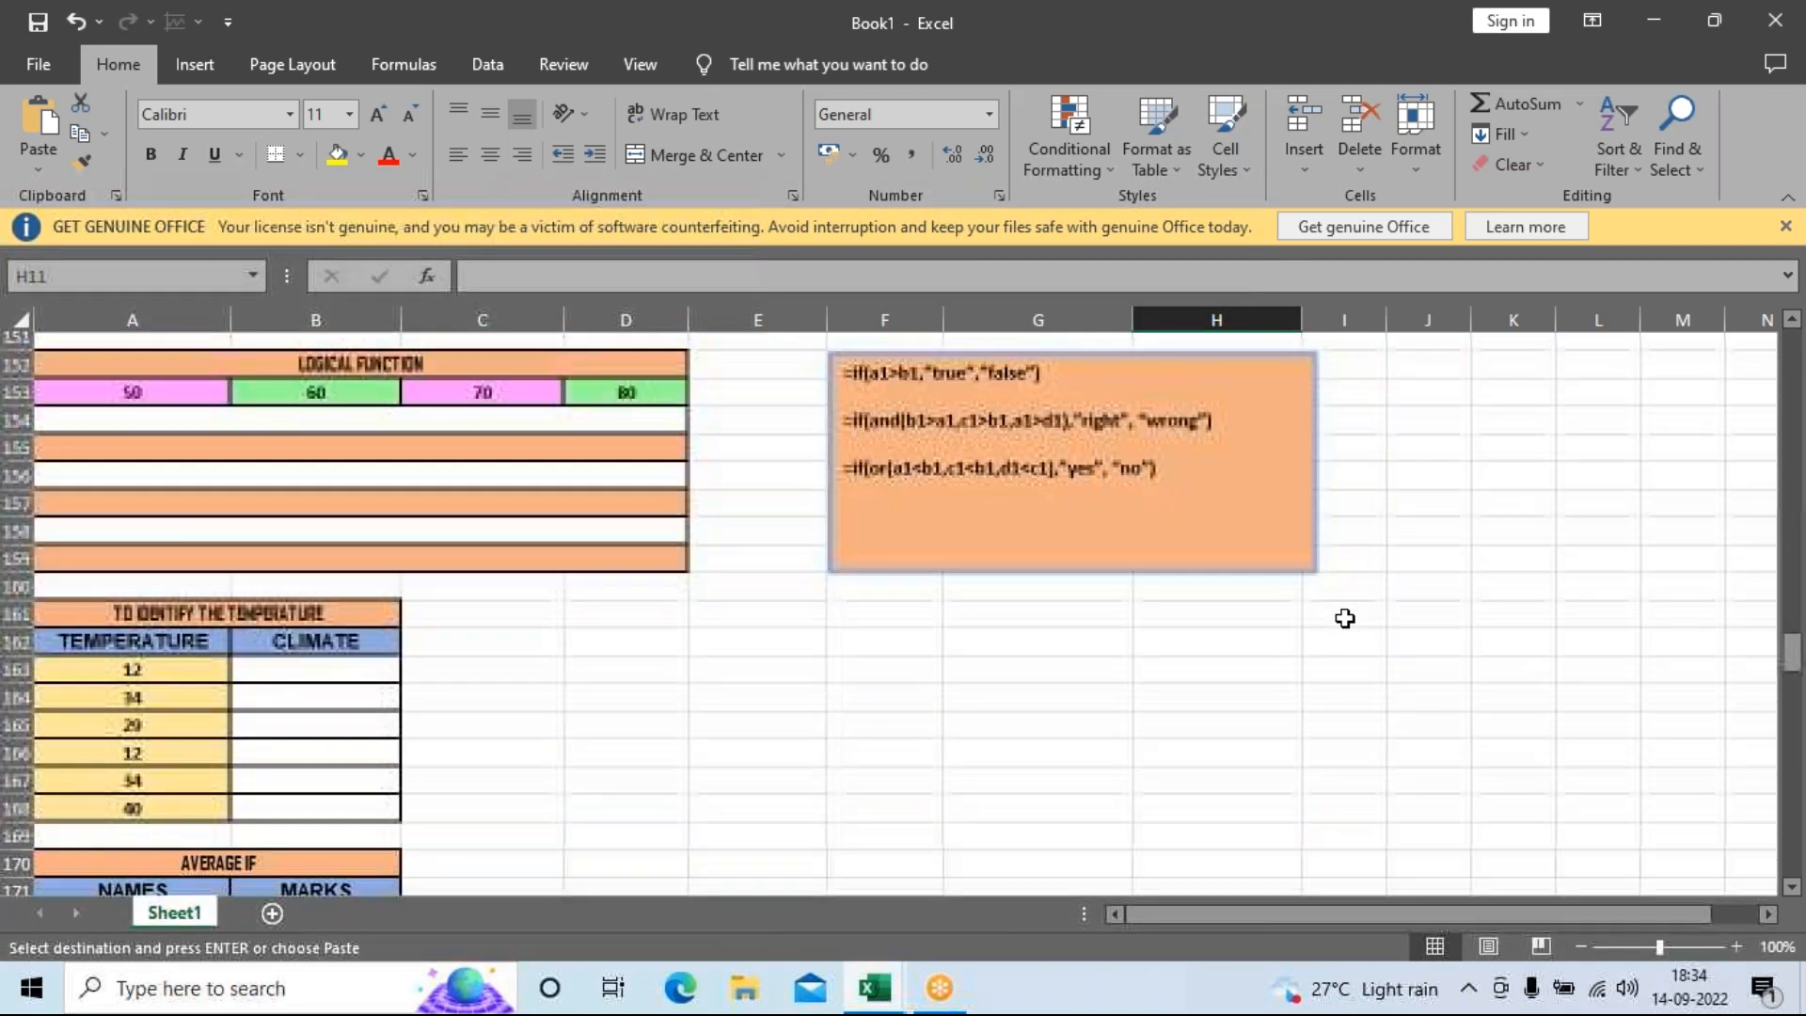
pyautogui.scroll(-20, 1346, 618)
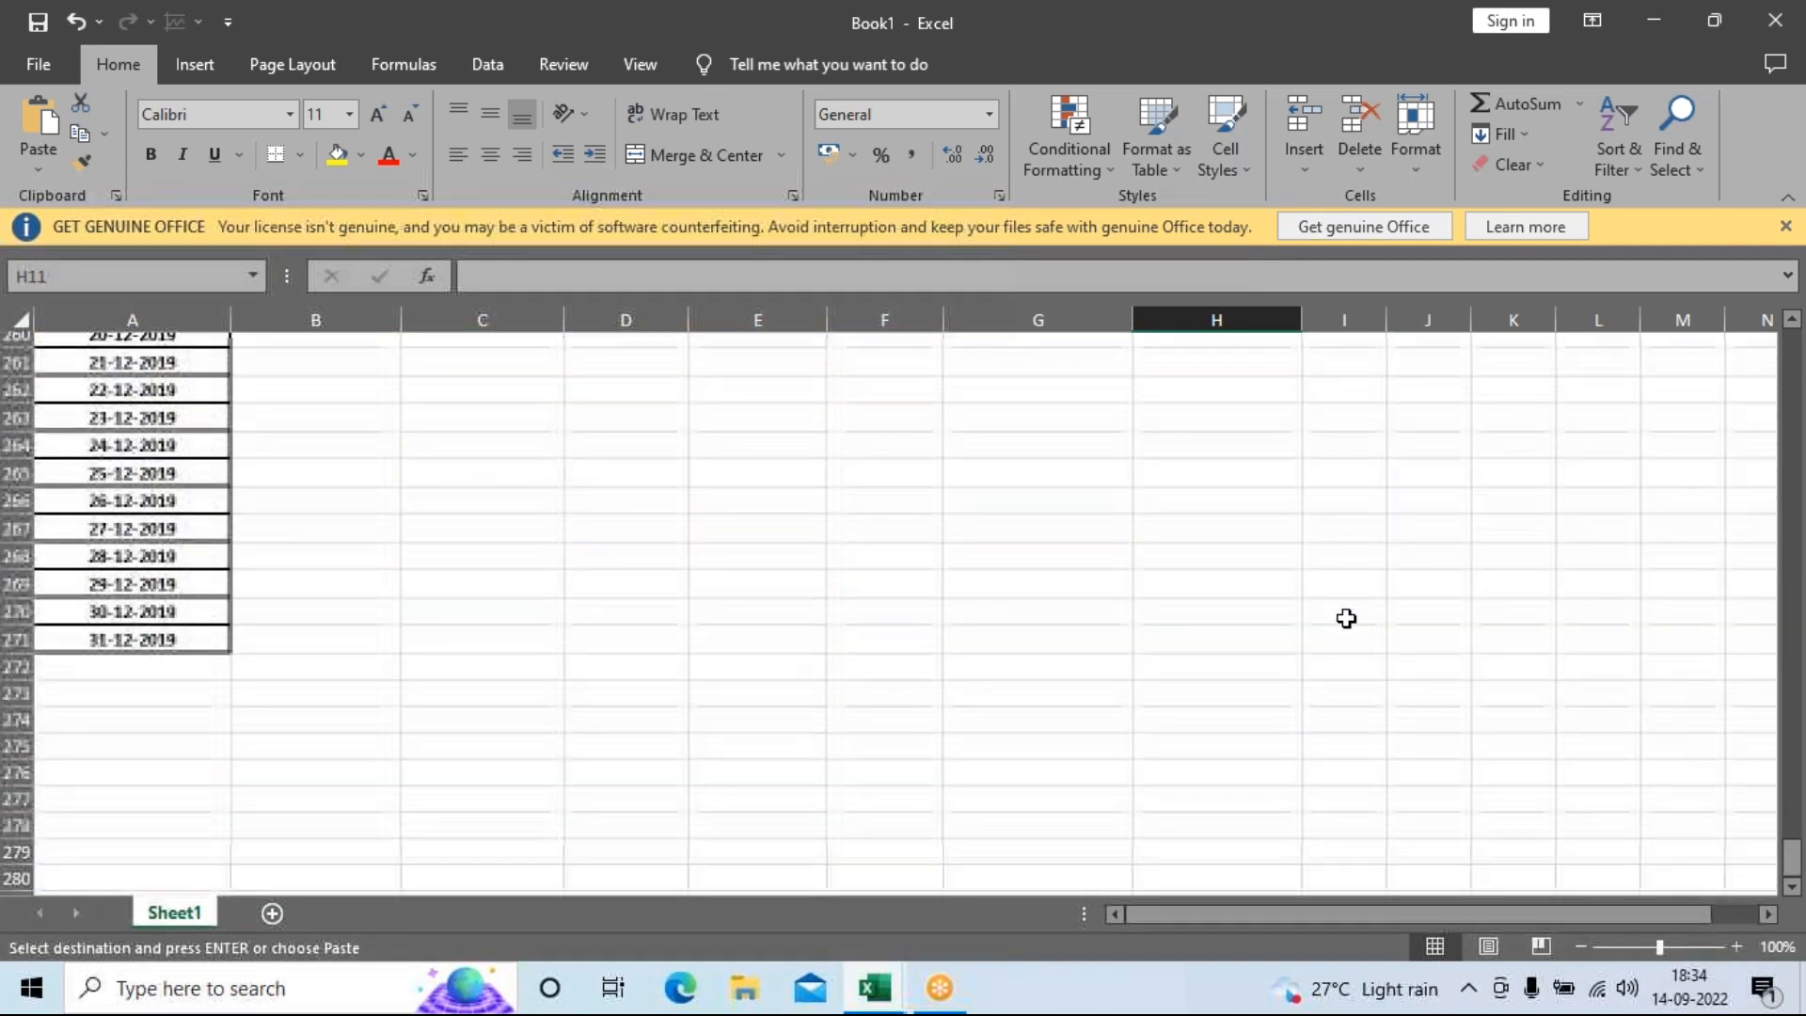
pyautogui.scroll(12, 1042, 605)
pyautogui.scroll(11, 1042, 605)
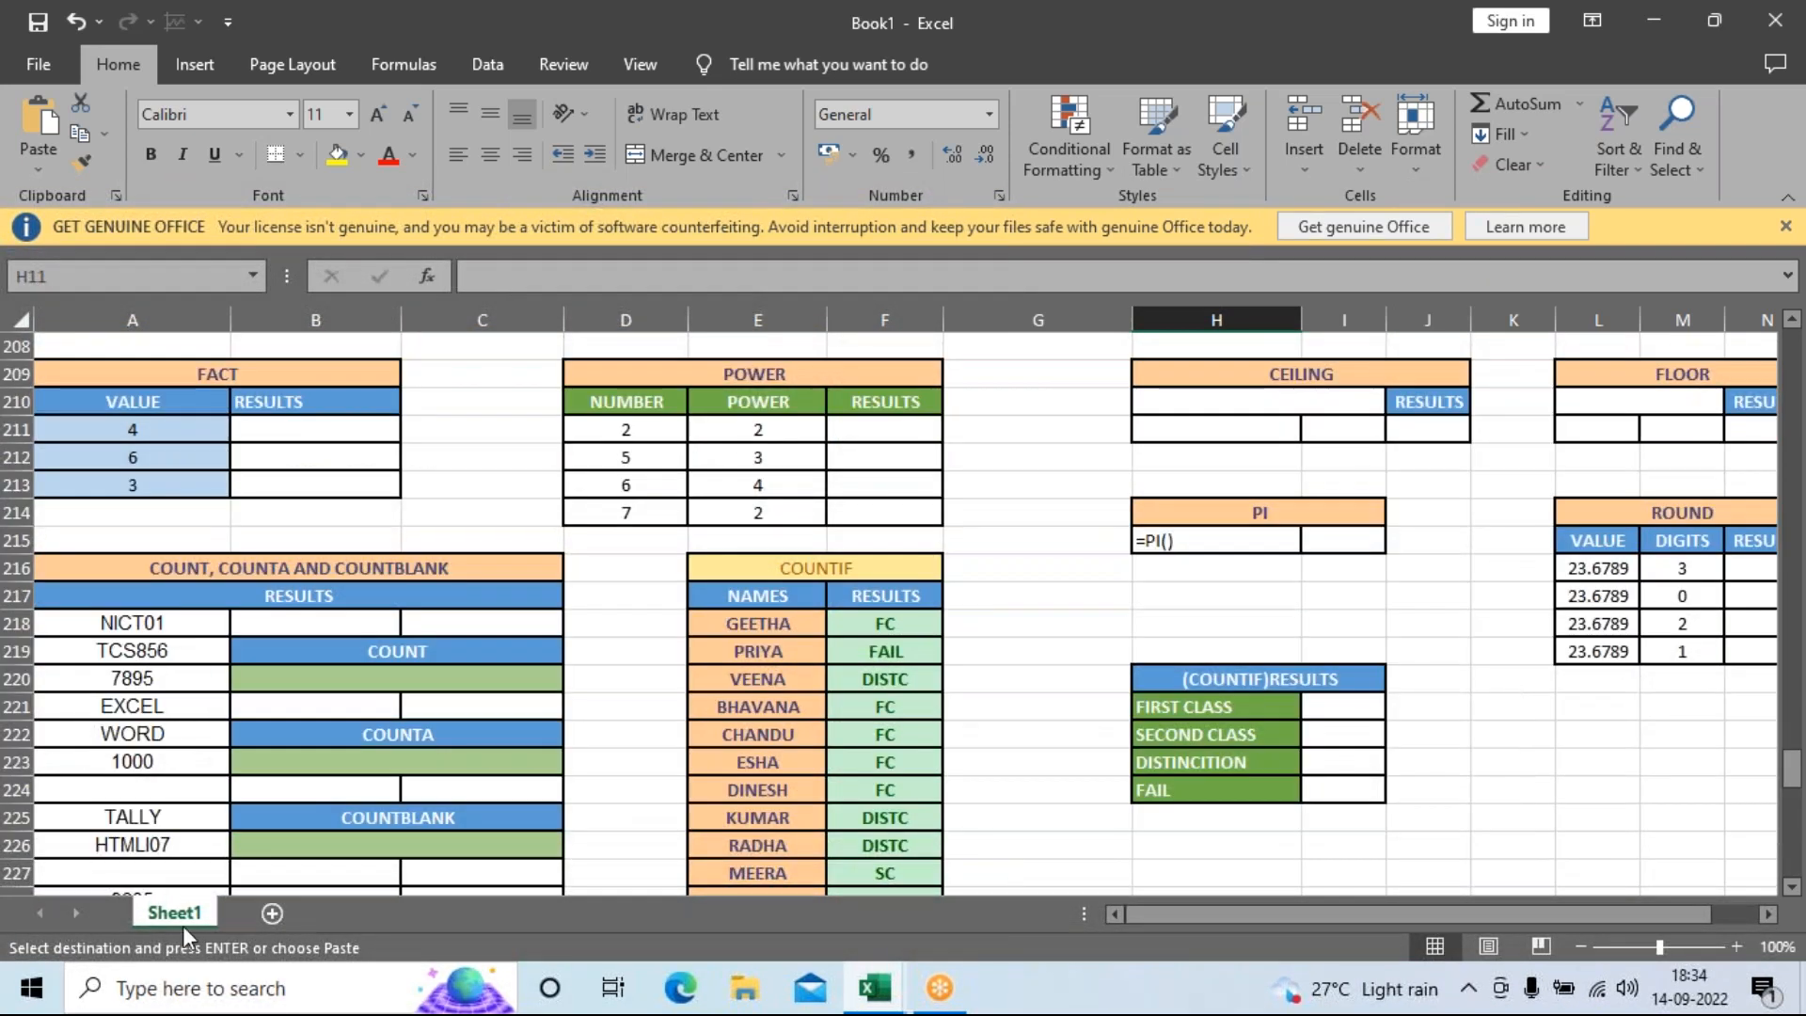
pyautogui.rightClick(175, 918)
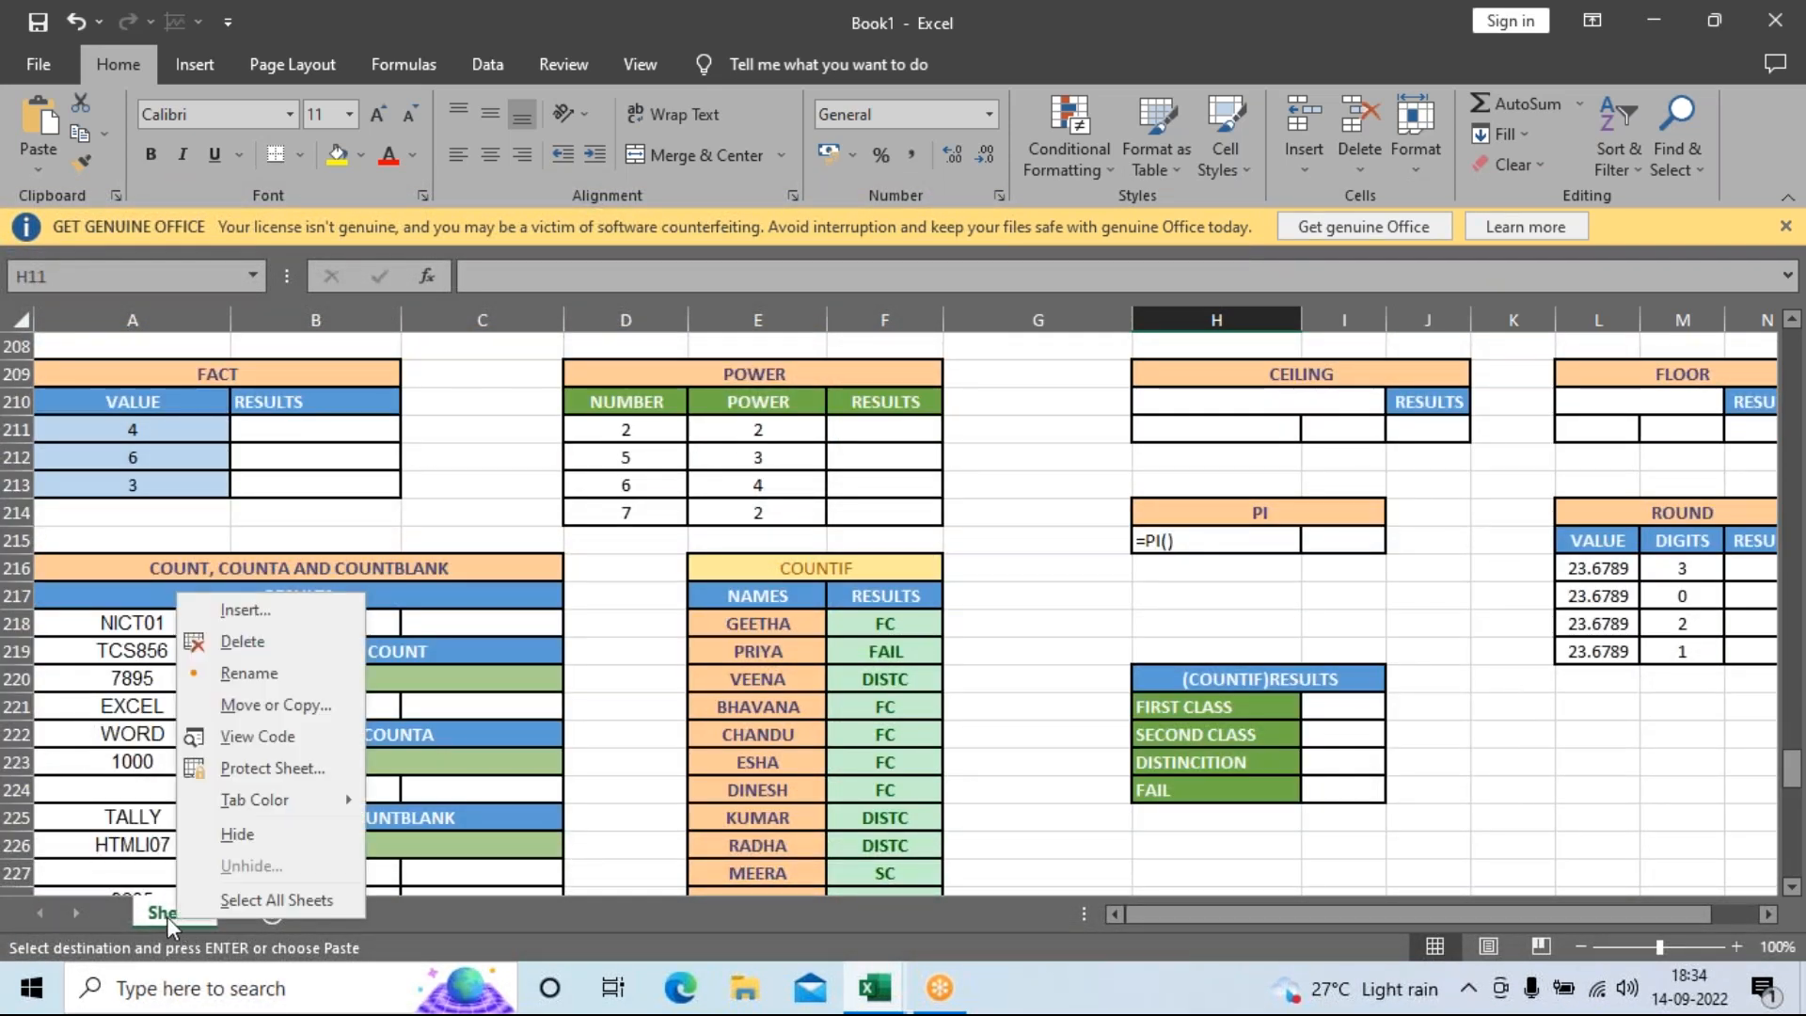
pyautogui.click(246, 672)
pyautogui.write('FORMULAS')
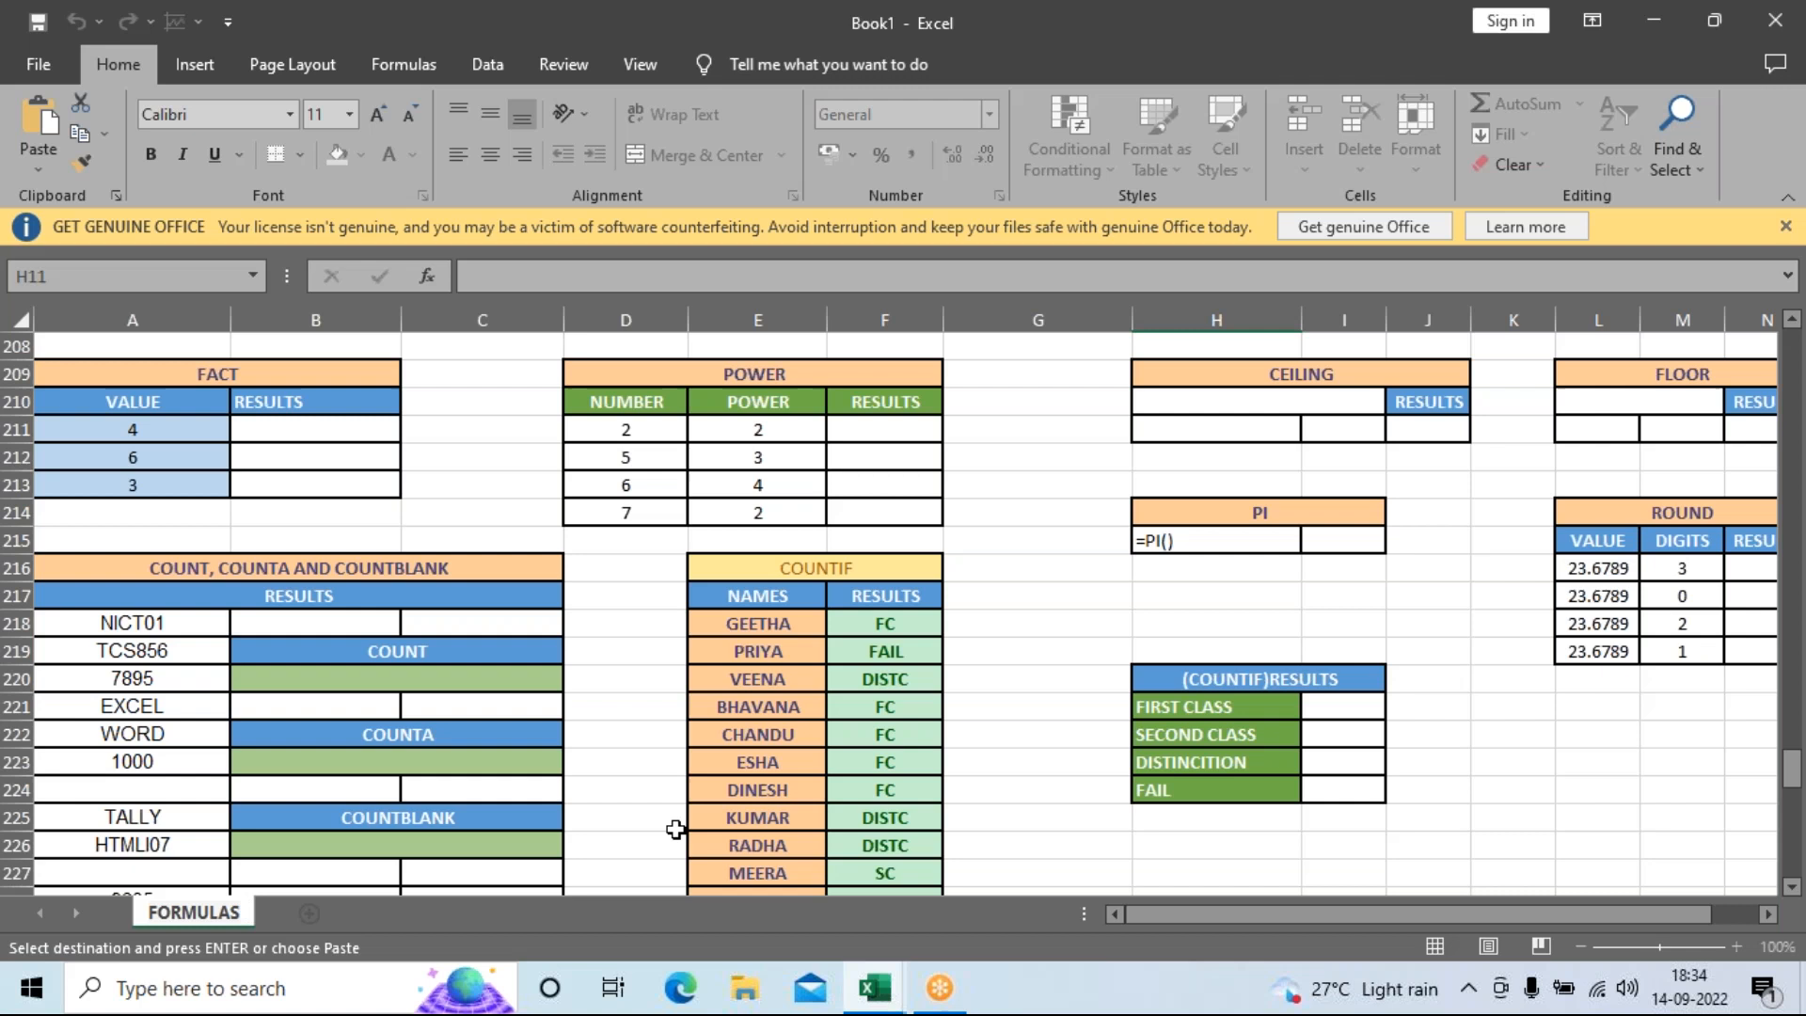
pyautogui.click(1058, 809)
# Colour the FORMULAS sheet tab black.
pyautogui.rightClick(178, 914)
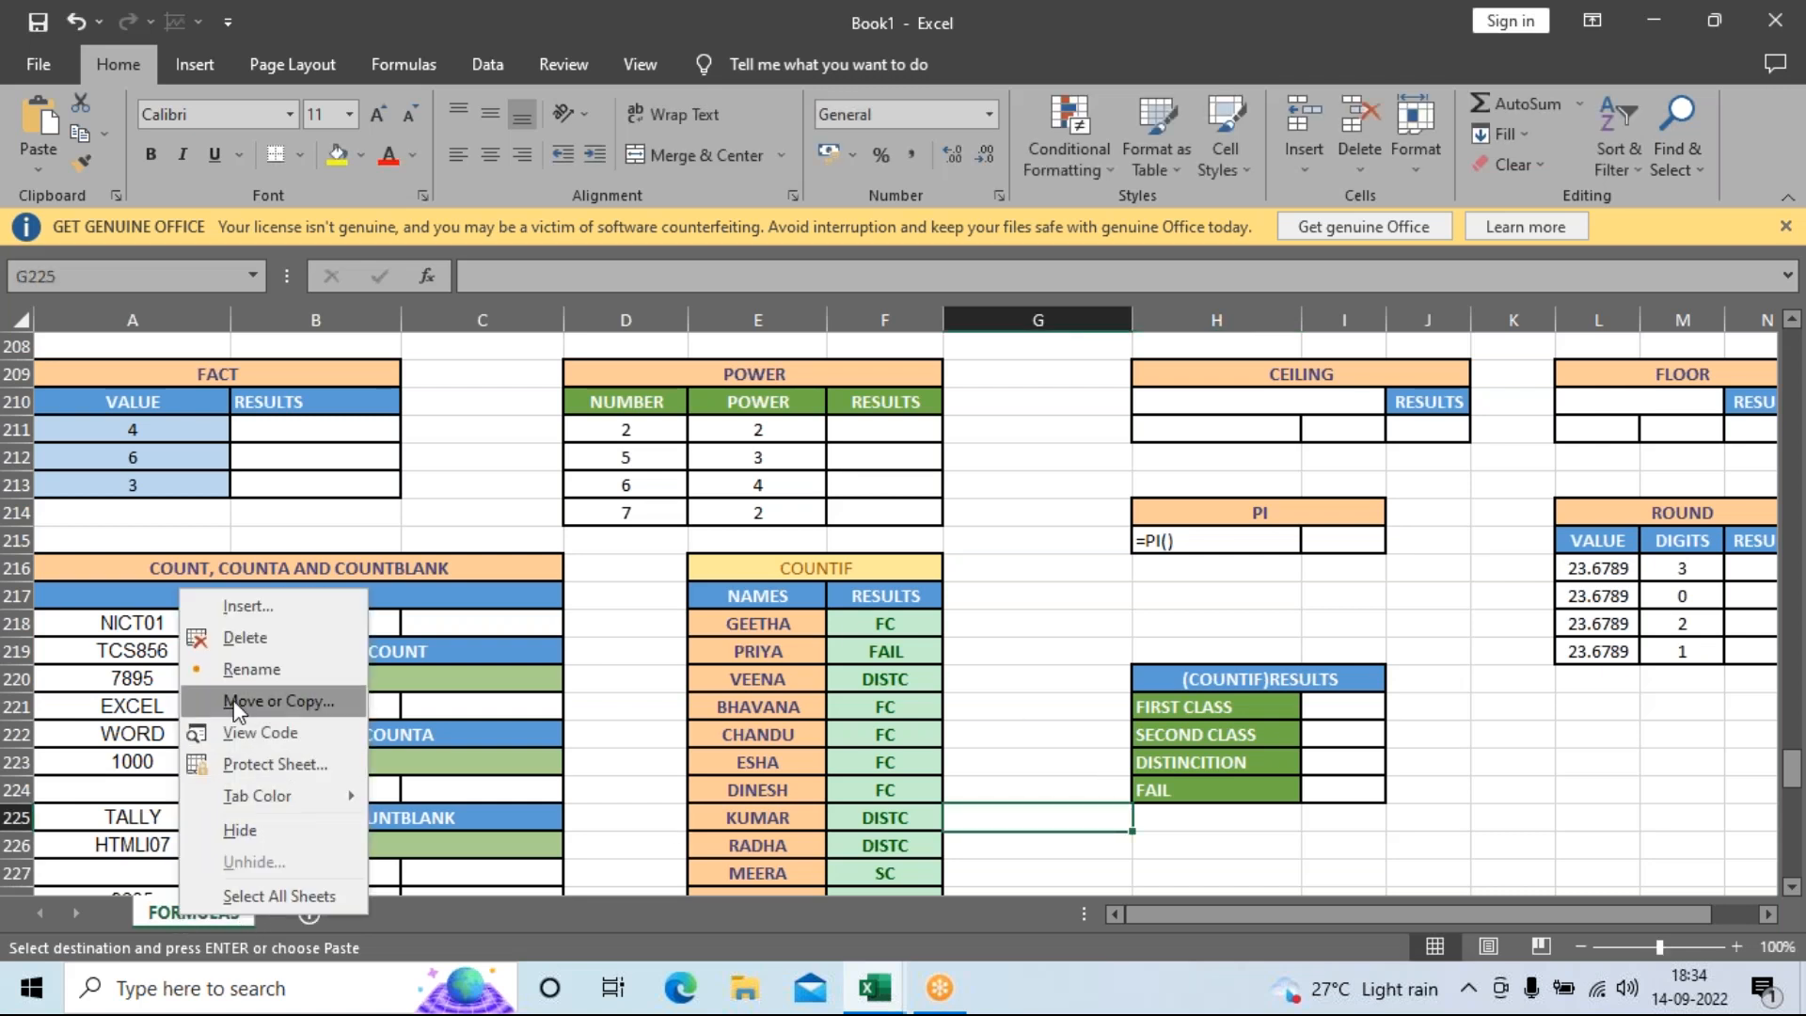
pyautogui.moveTo(241, 795)
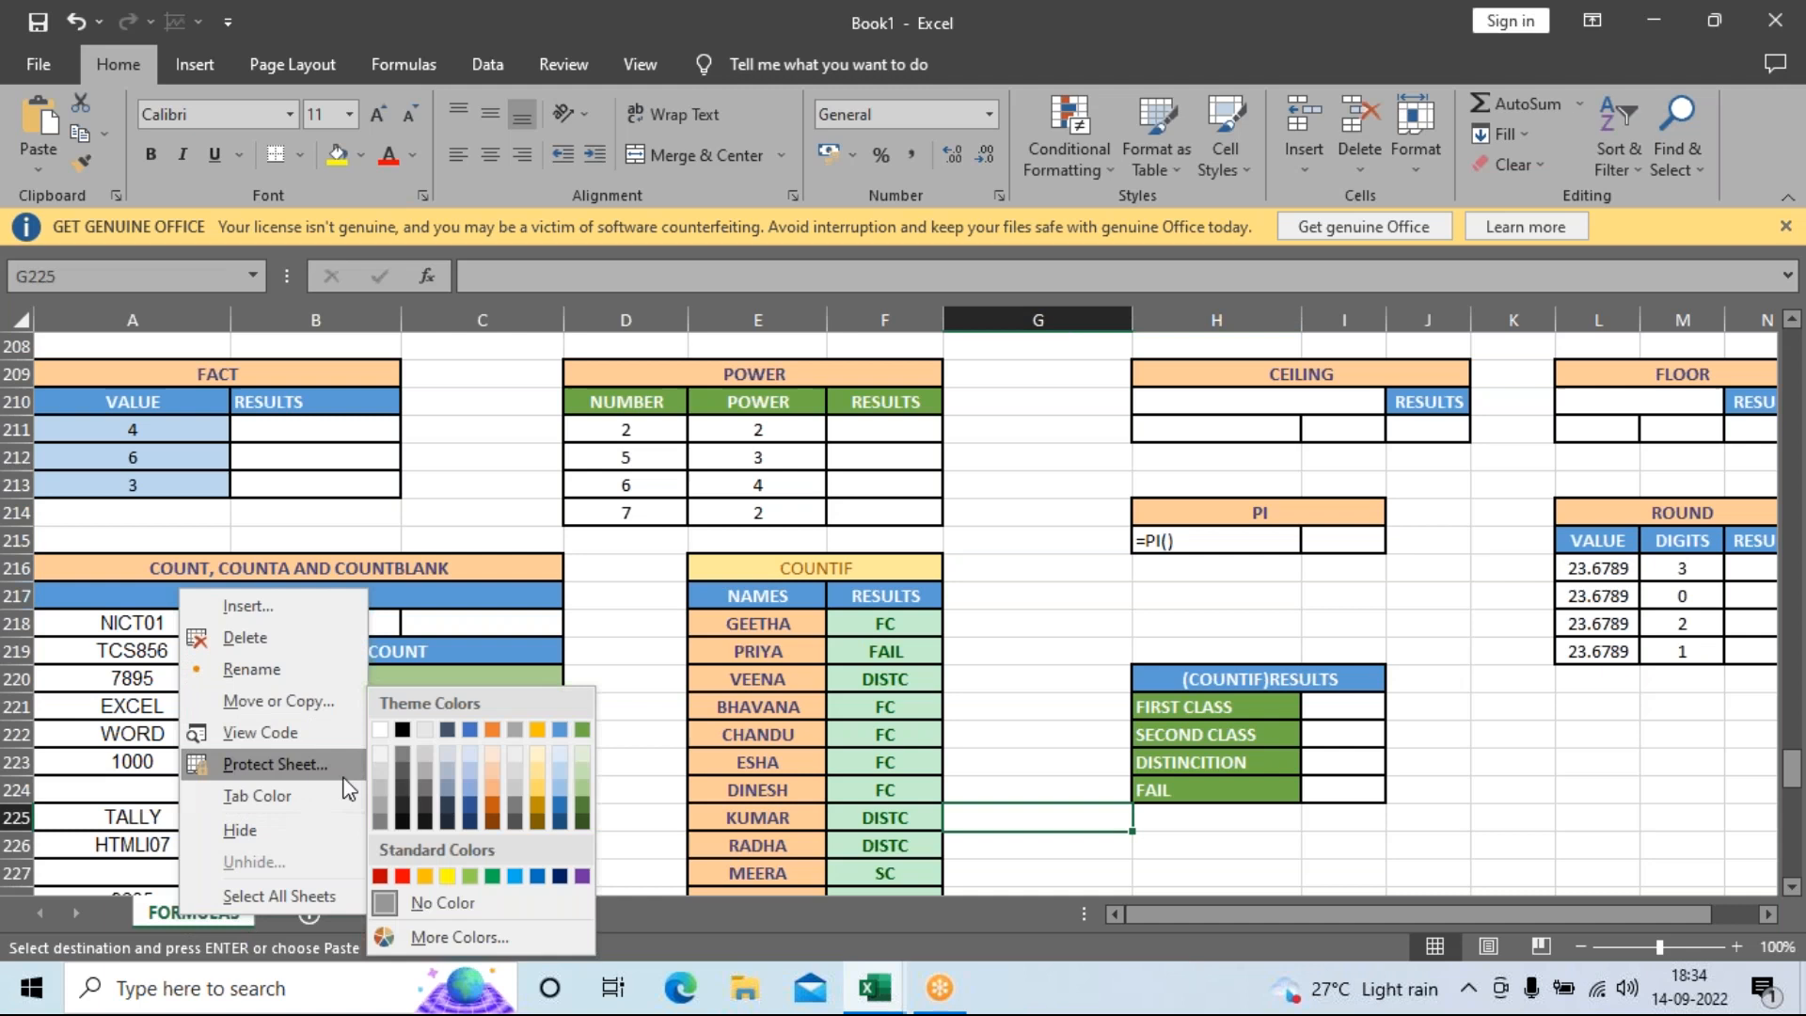
pyautogui.click(404, 731)
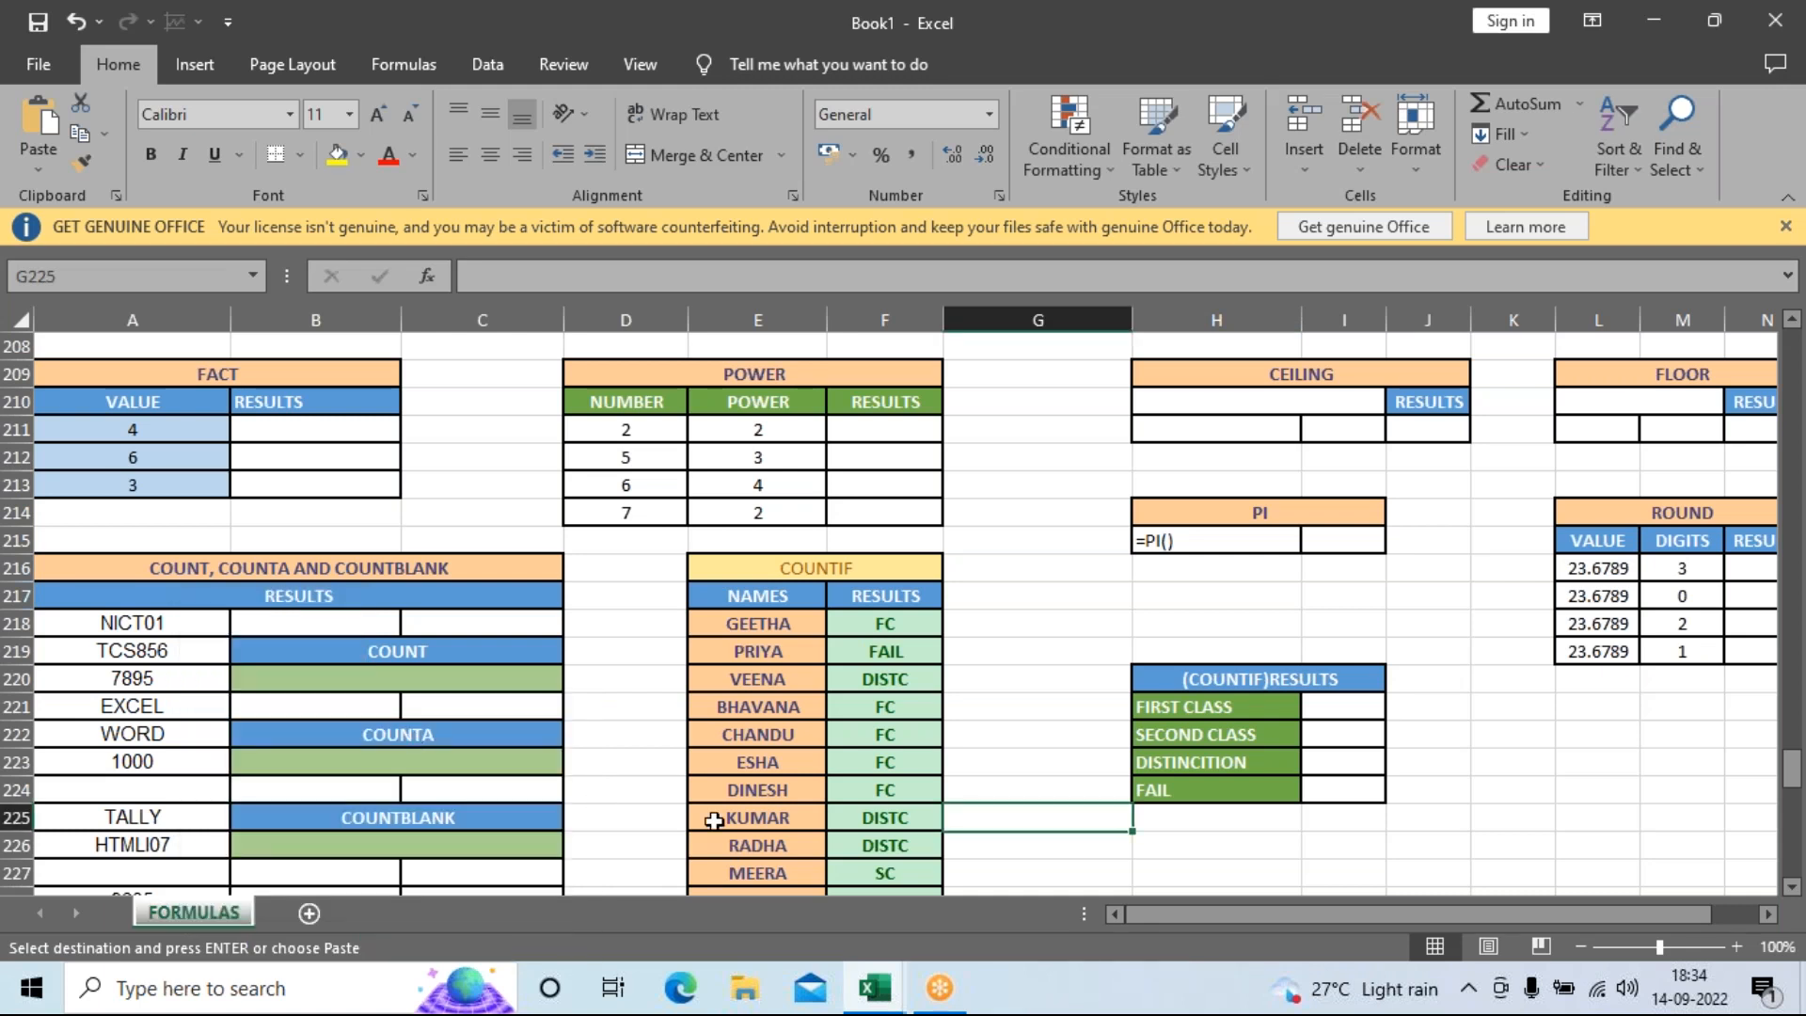
pyautogui.click(1044, 847)
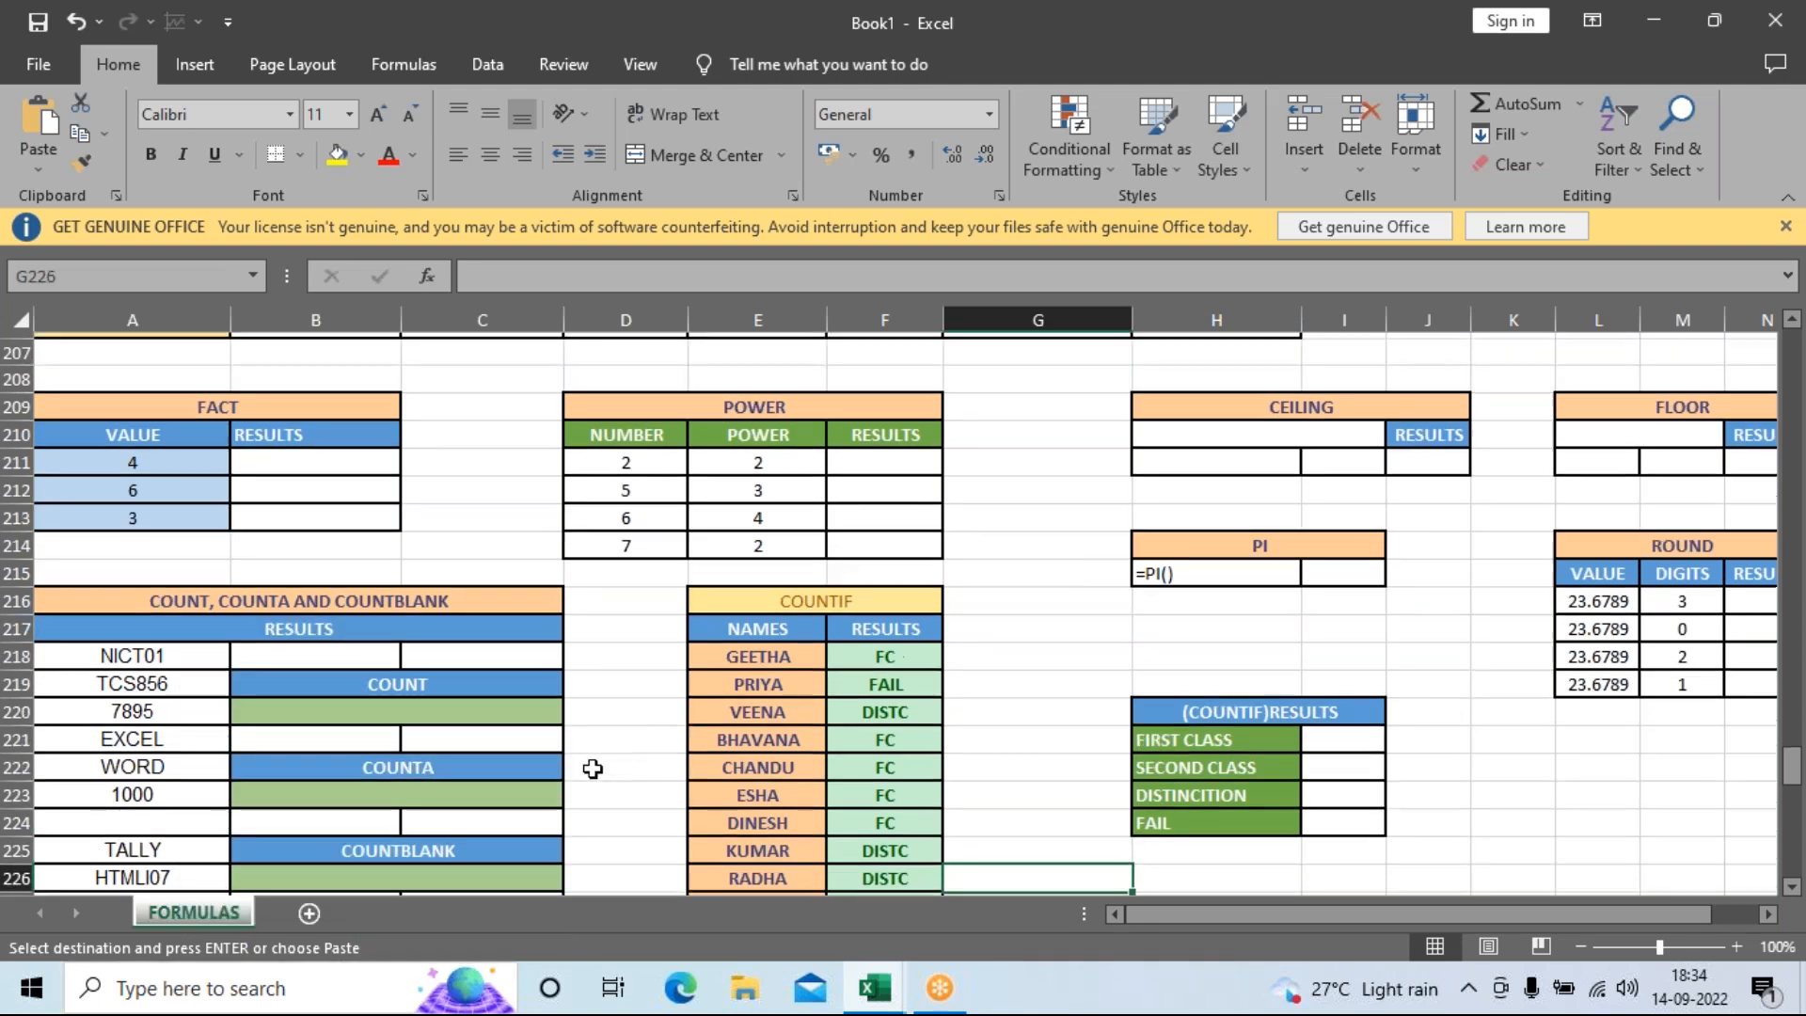
pyautogui.scroll(20, 589, 765)
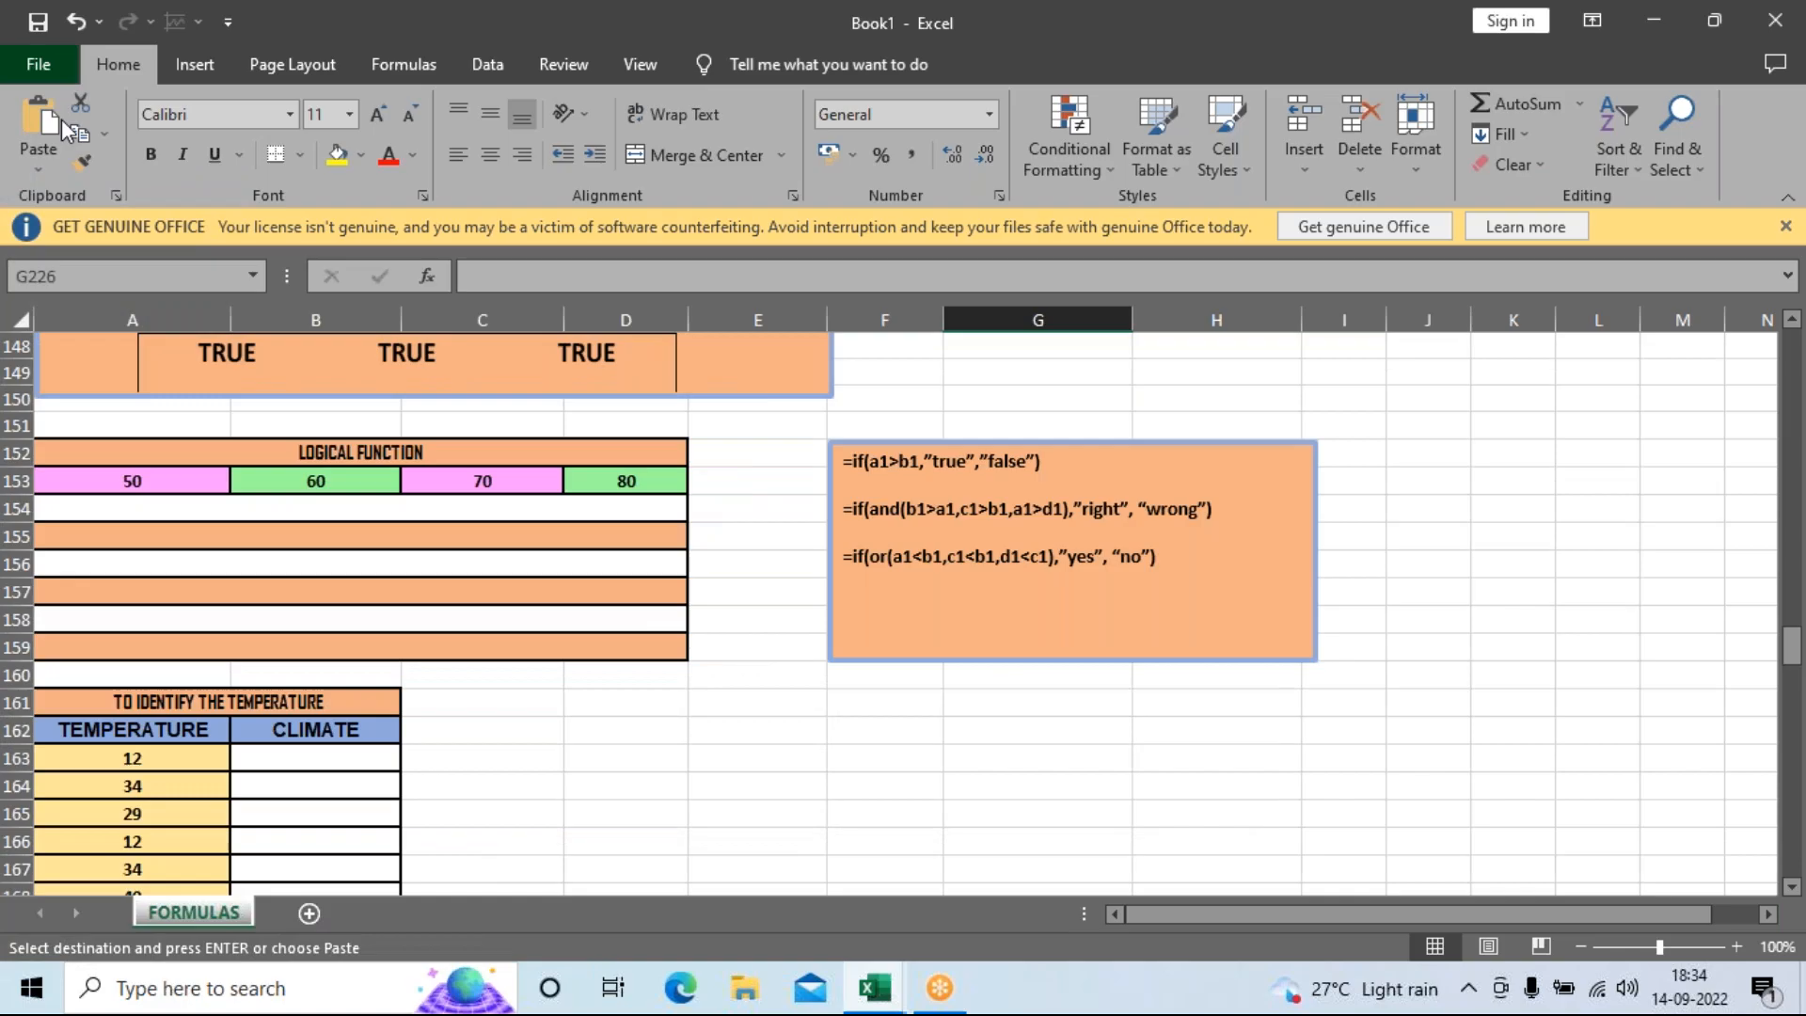
# Open Encrypt with Password under File > Info and cancel without setting a password.
pyautogui.hotkey('alt', 'f')
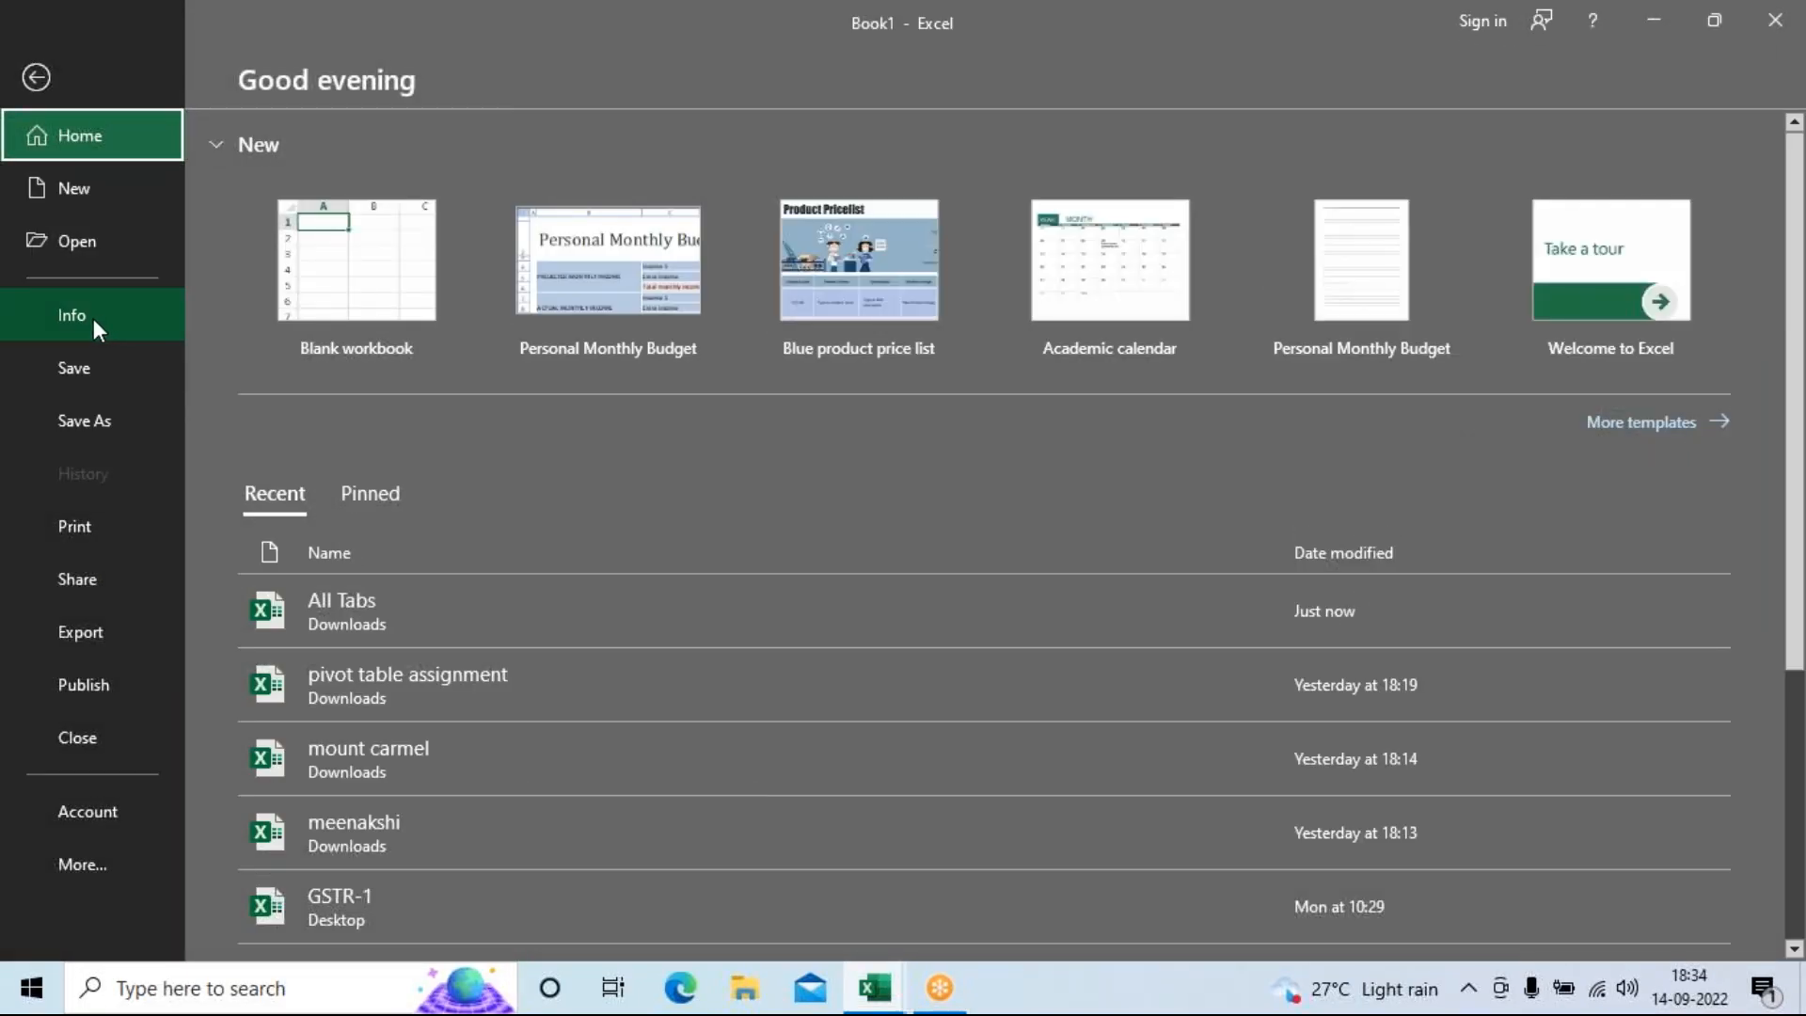
pyautogui.click(79, 322)
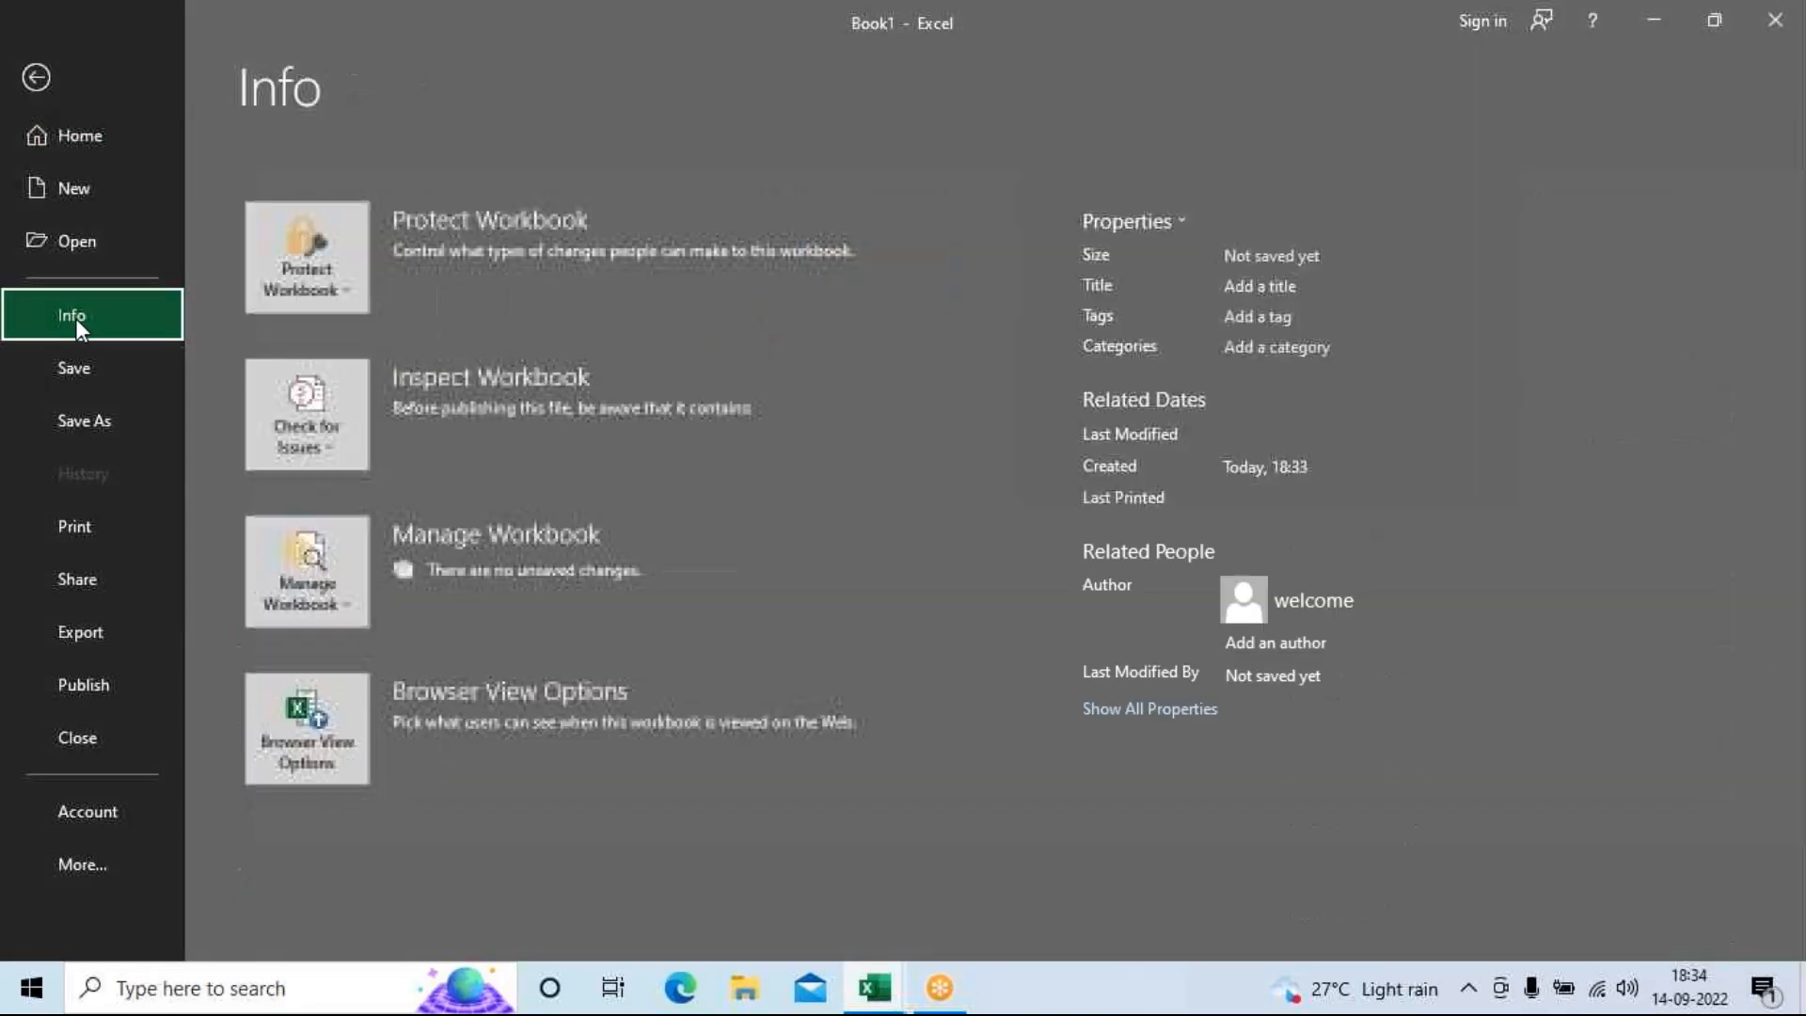
pyautogui.click(282, 288)
pyautogui.click(341, 422)
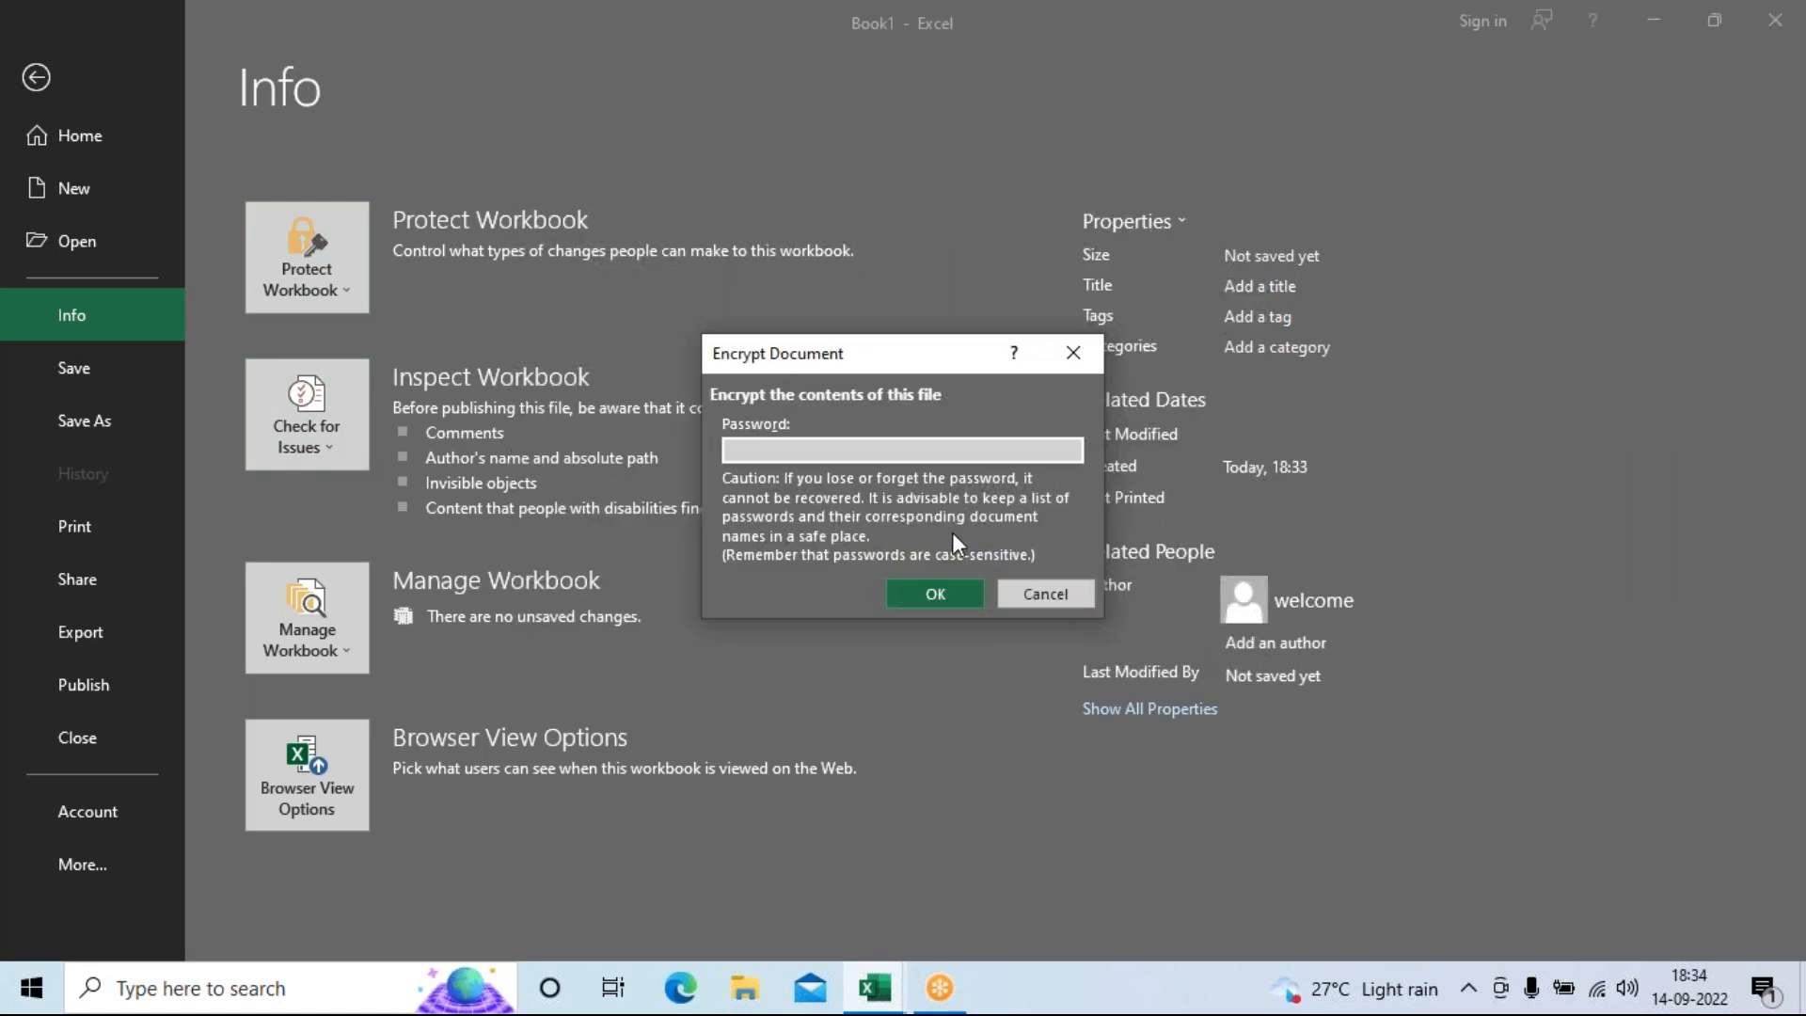
pyautogui.click(1035, 591)
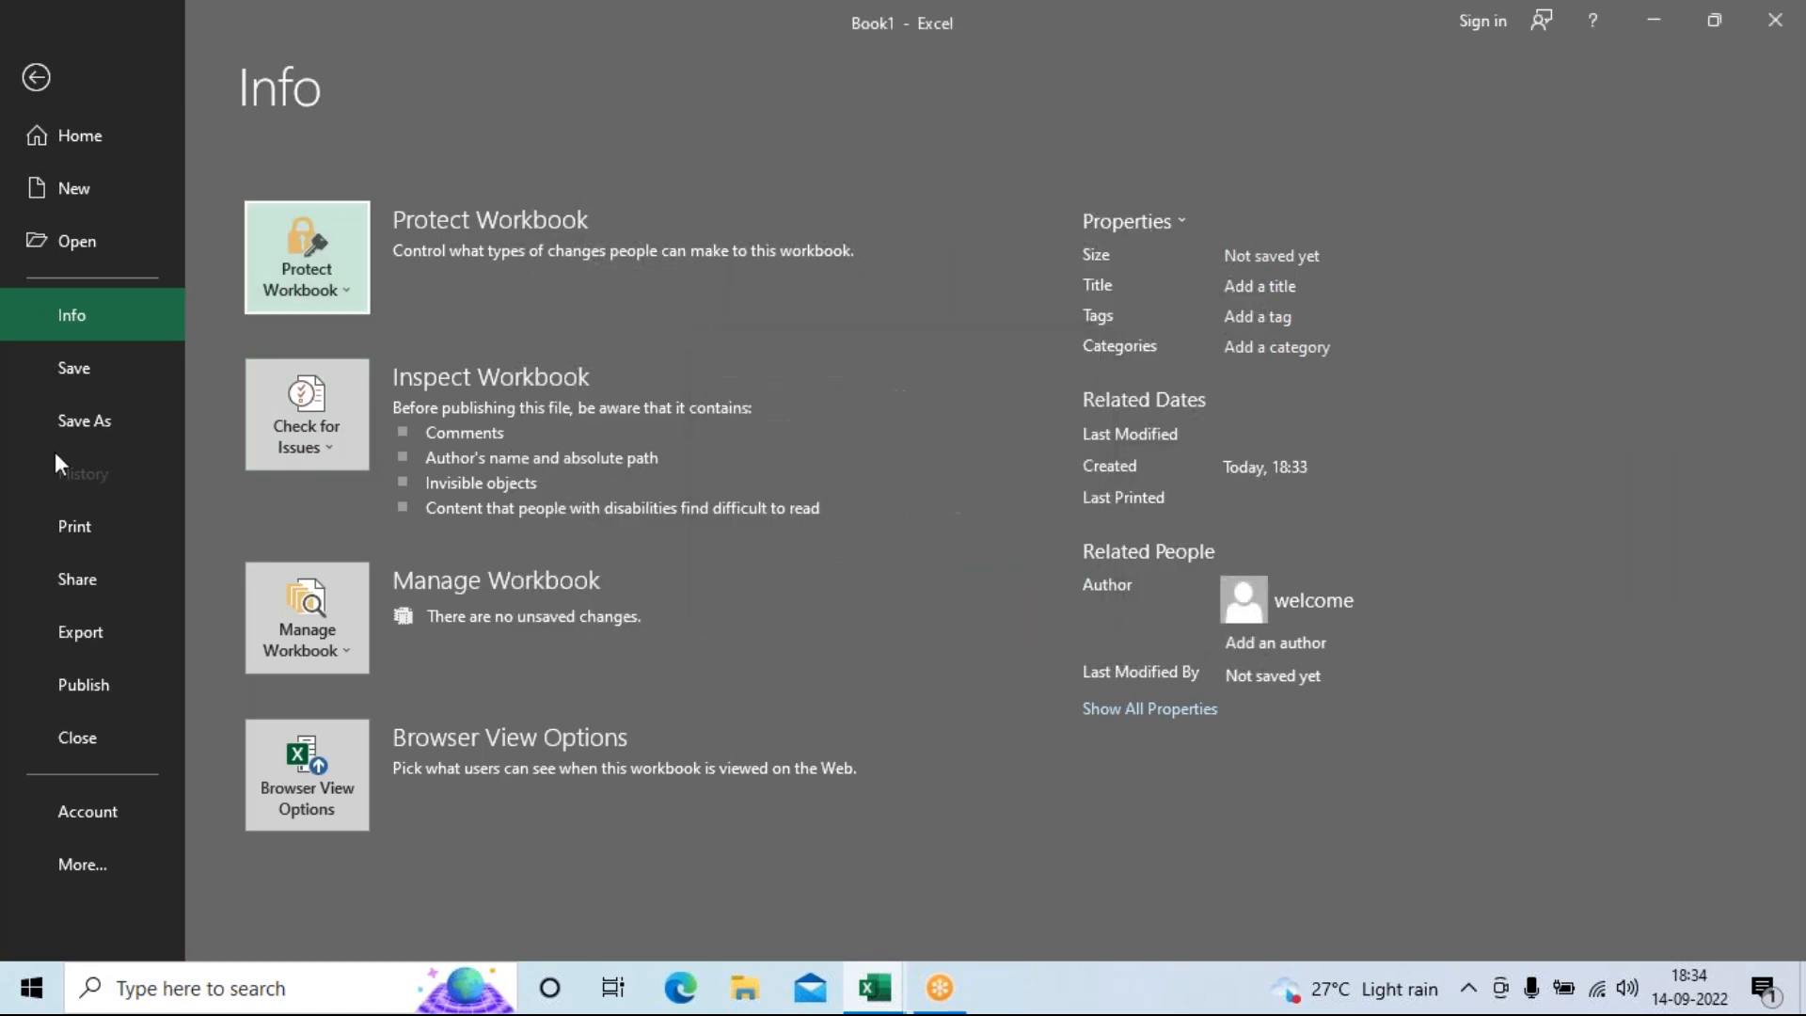
# Save the workbook to the Desktop as Formulas.
pyautogui.click(71, 367)
pyautogui.click(299, 393)
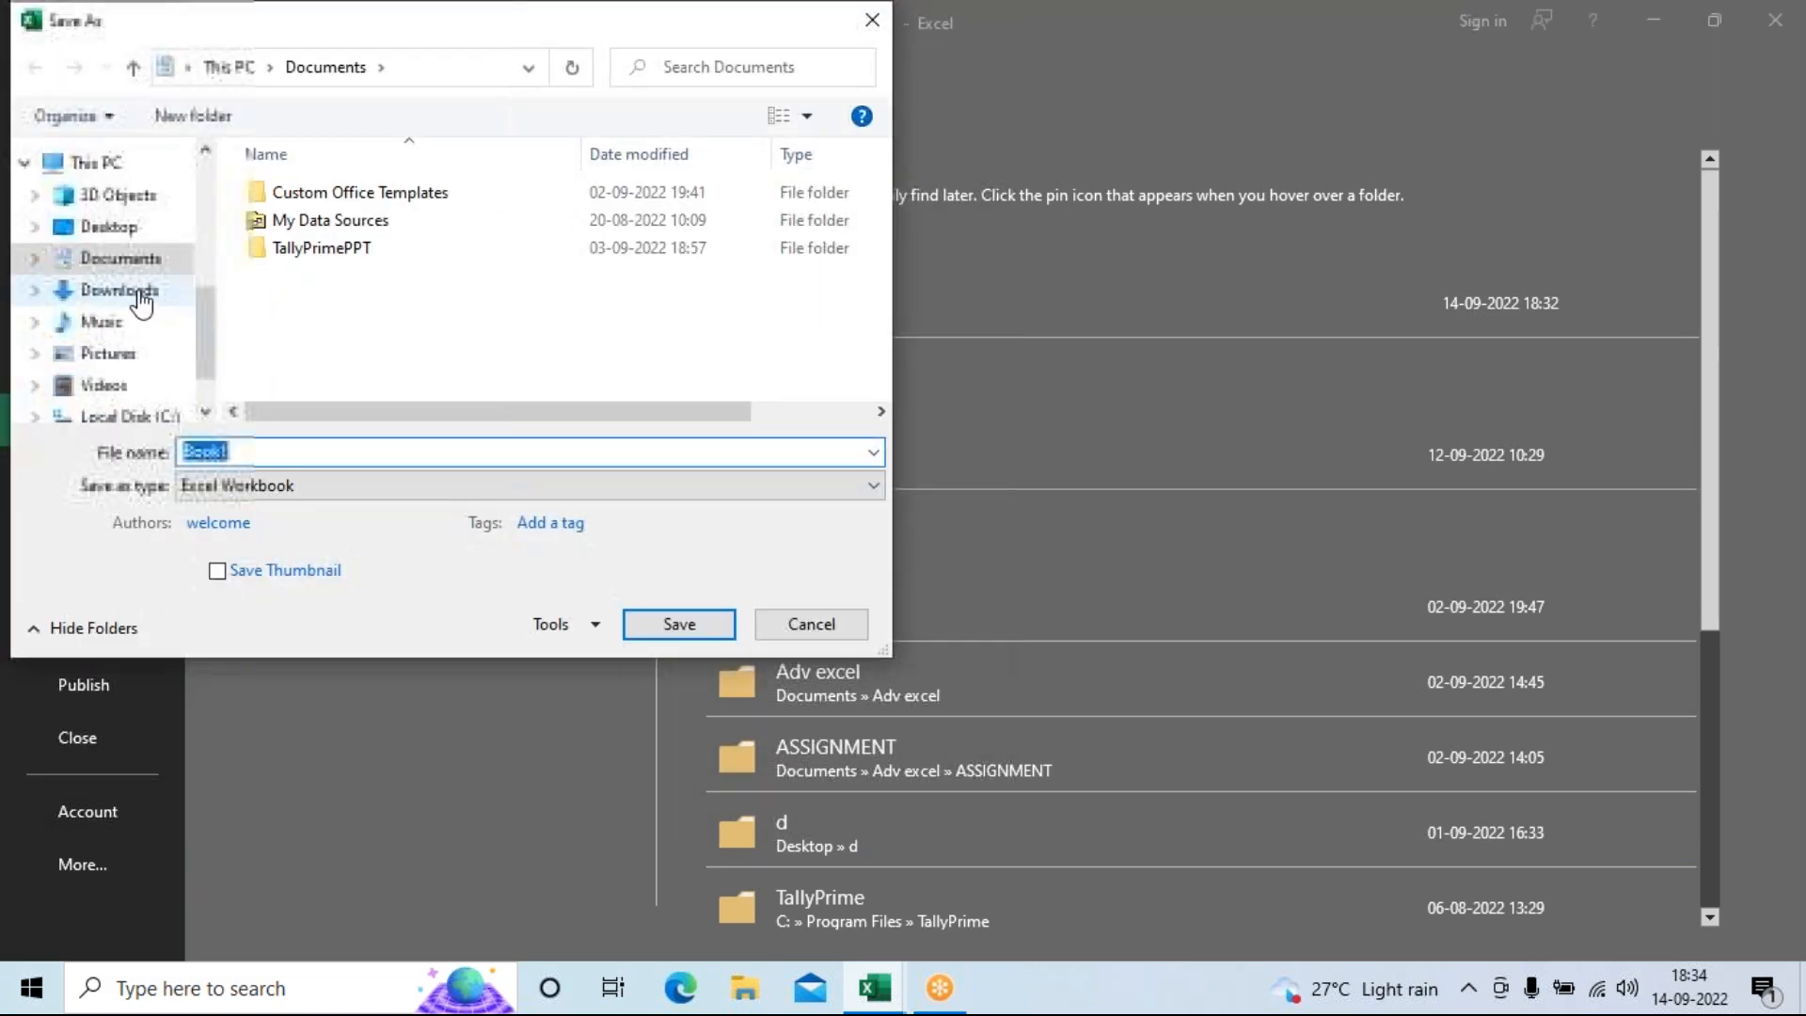
pyautogui.click(108, 227)
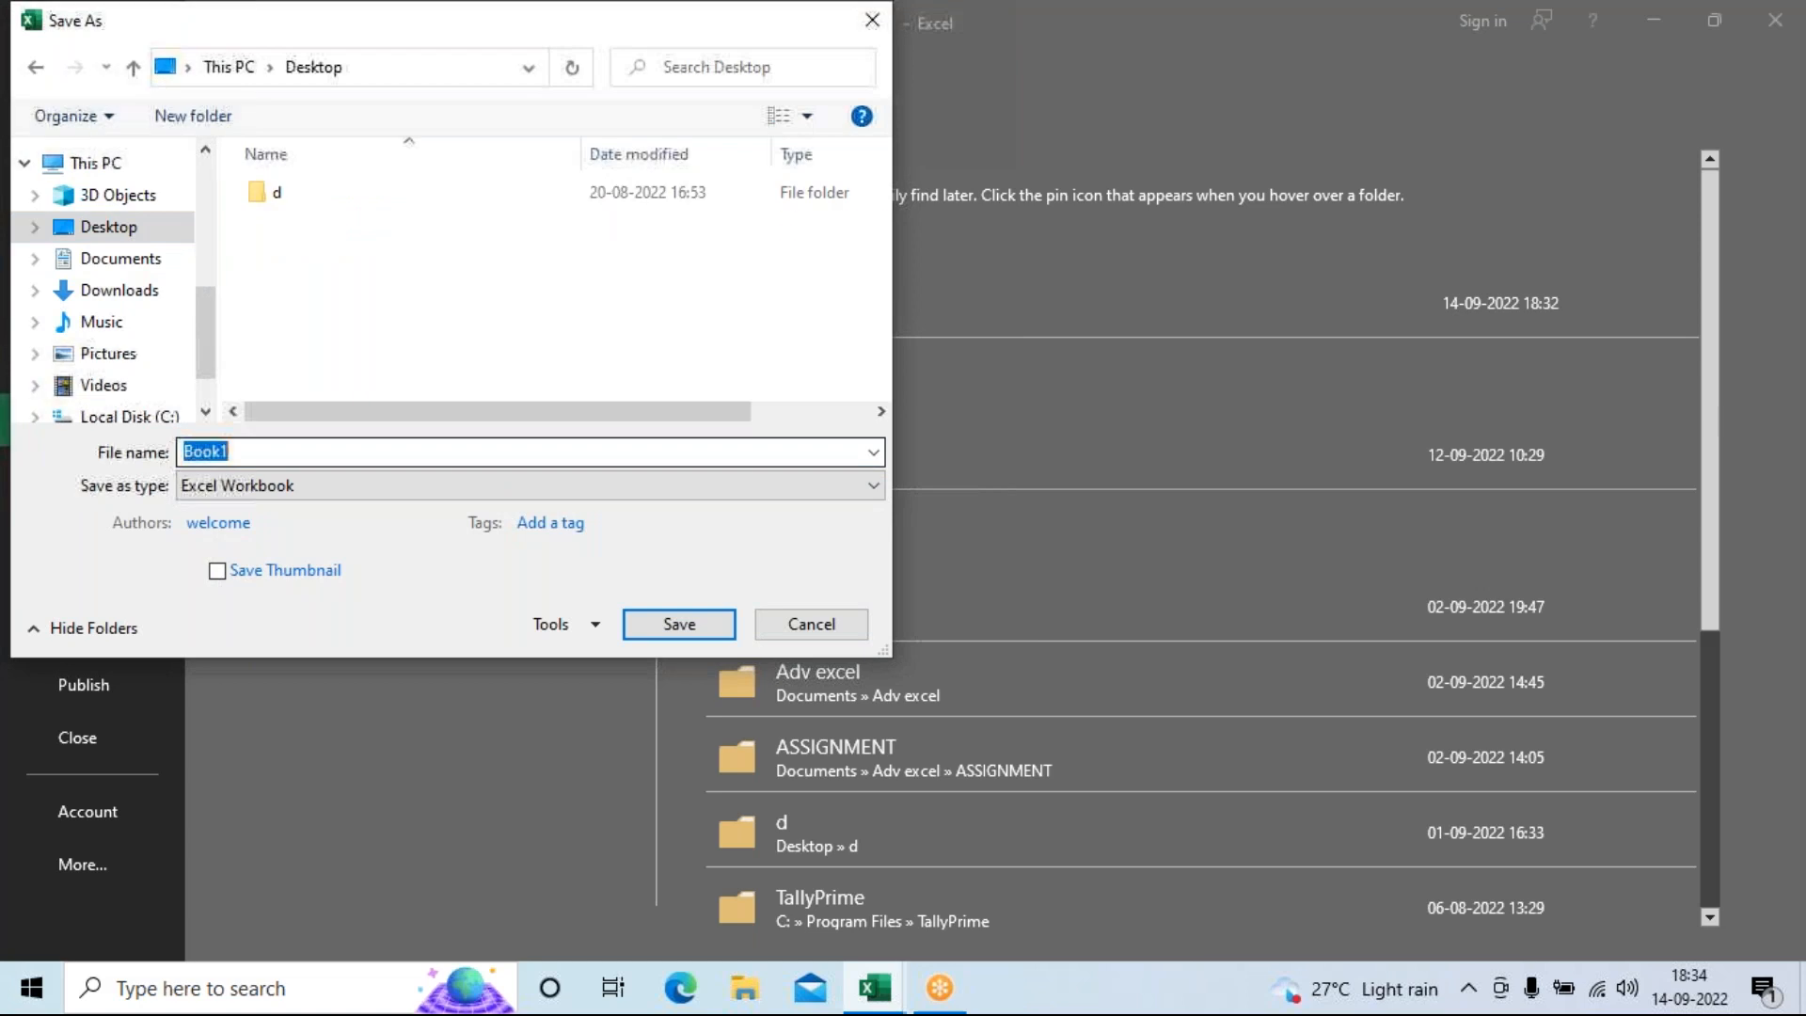
pyautogui.press('BackSpace')
pyautogui.write('FO')
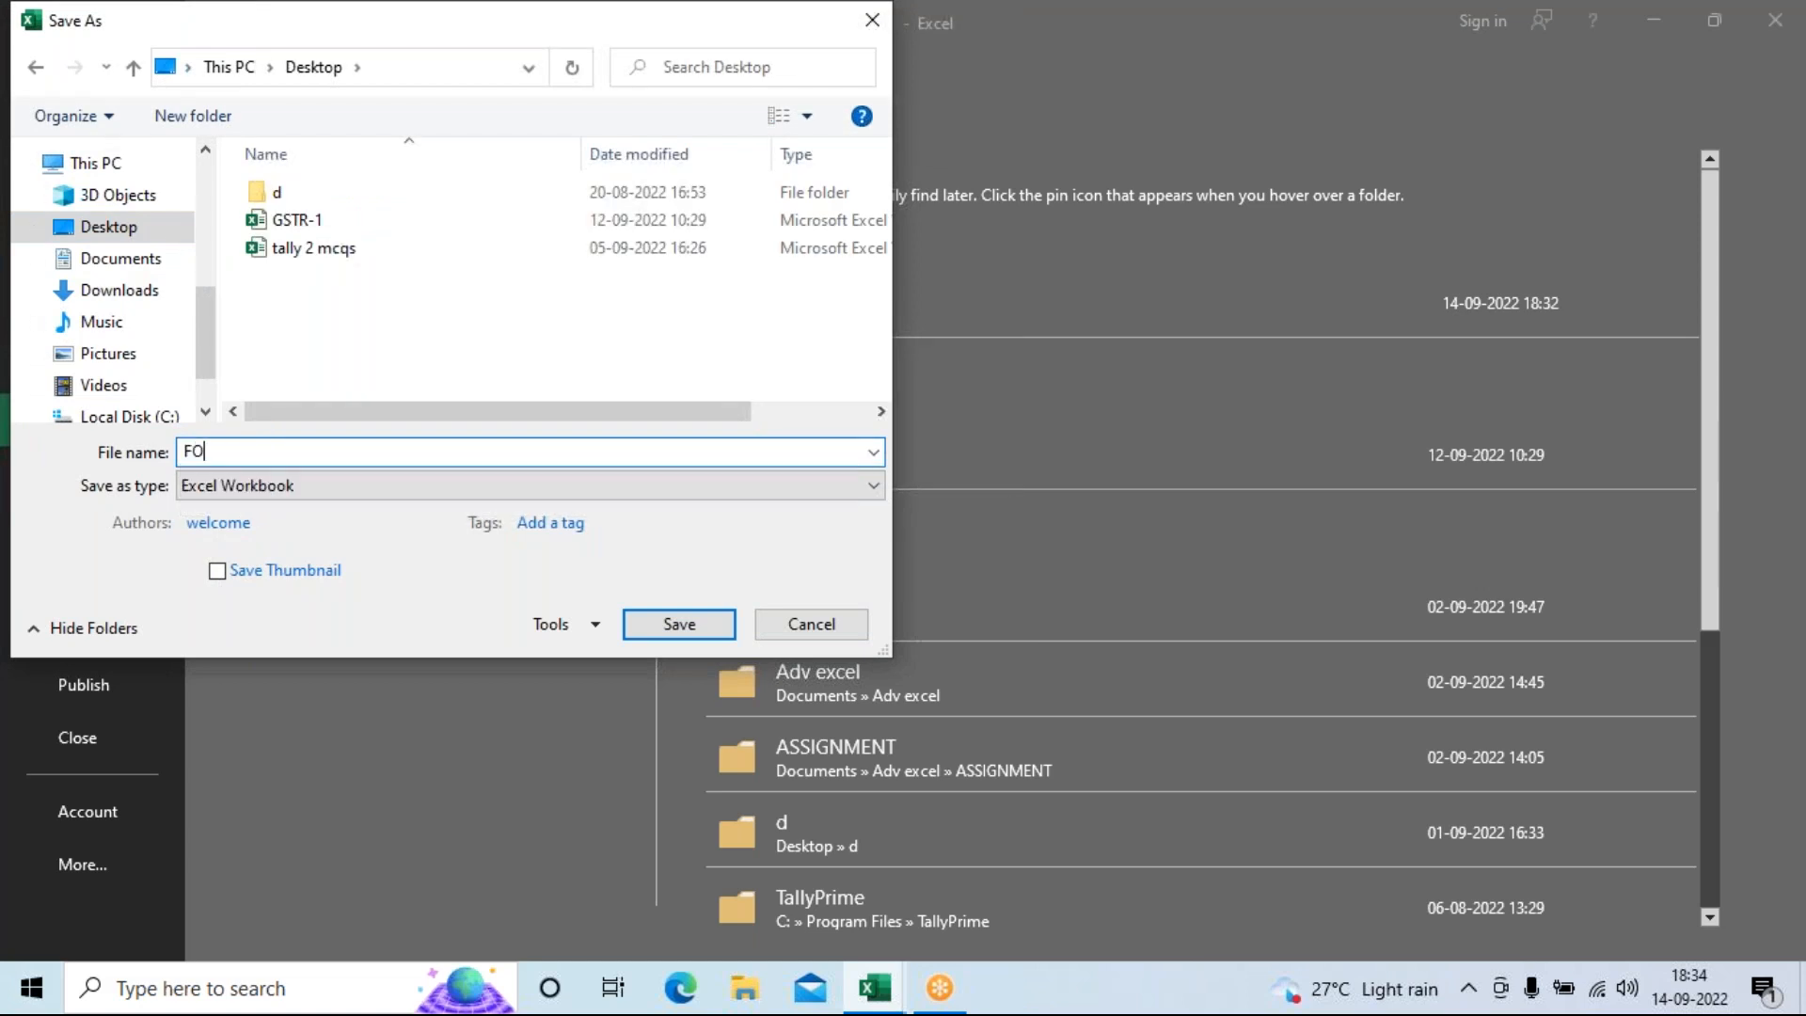
pyautogui.press('BackSpace')
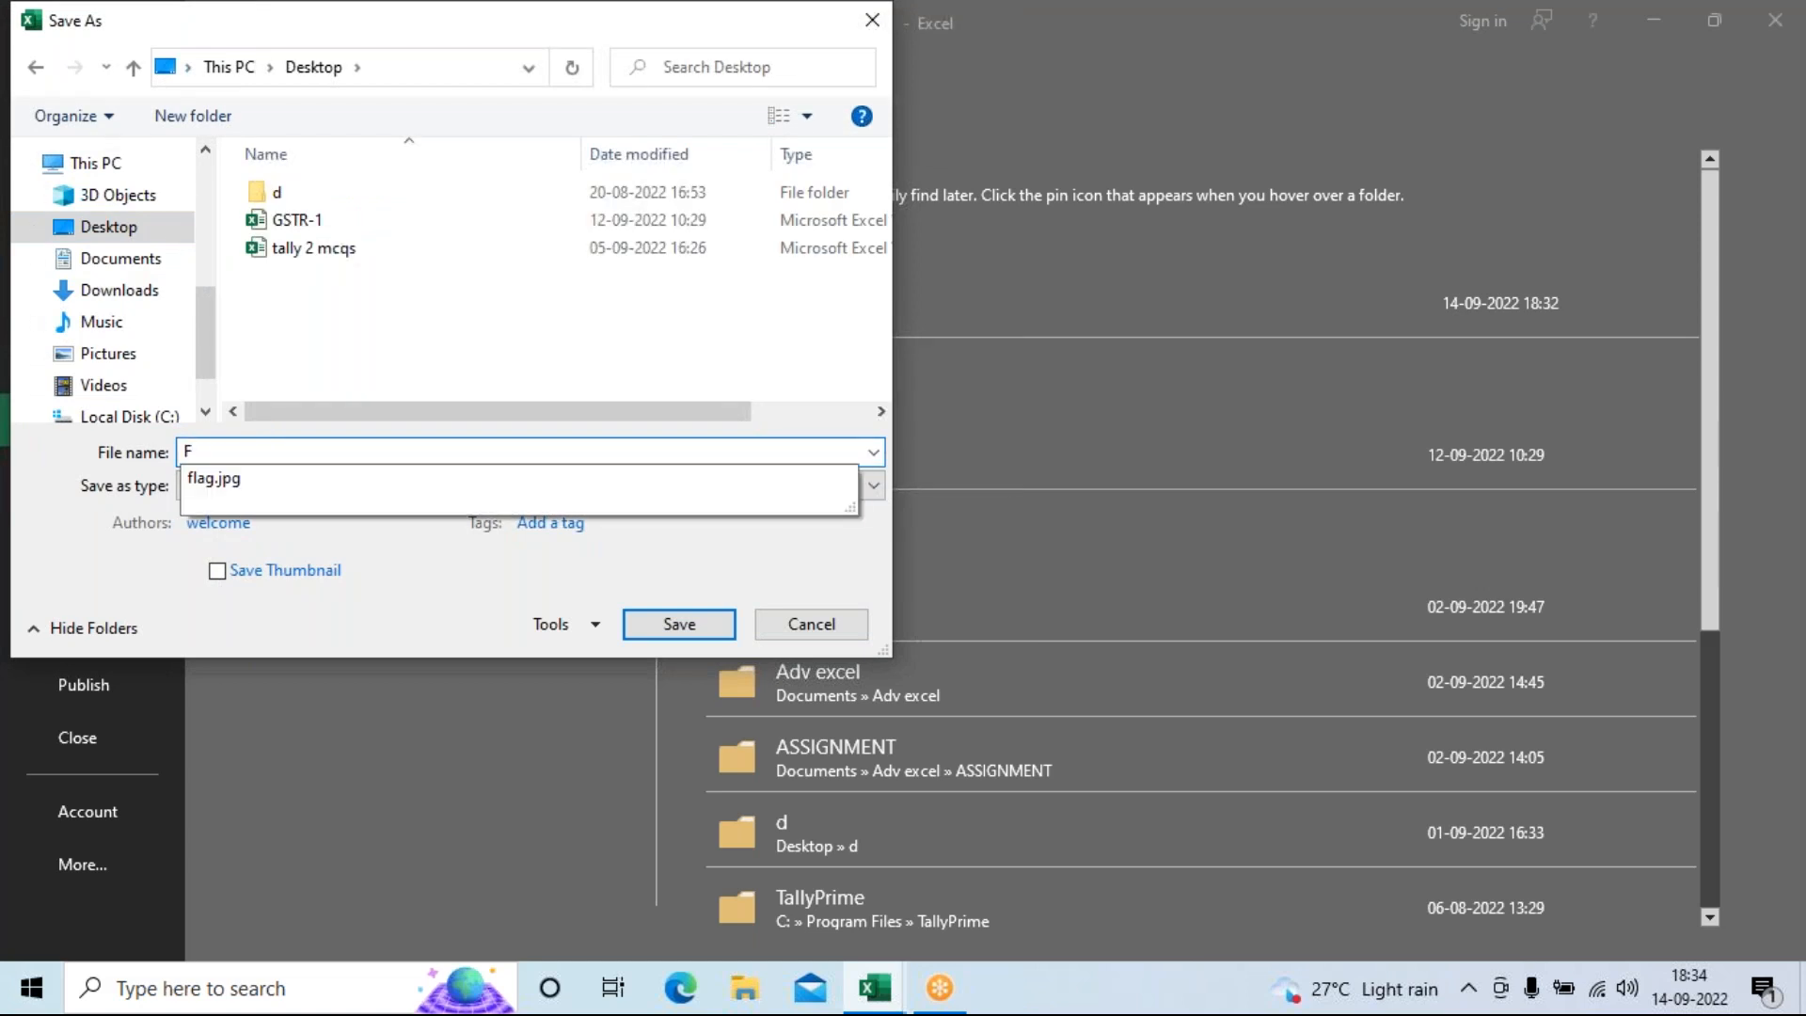
pyautogui.write('ormulas')
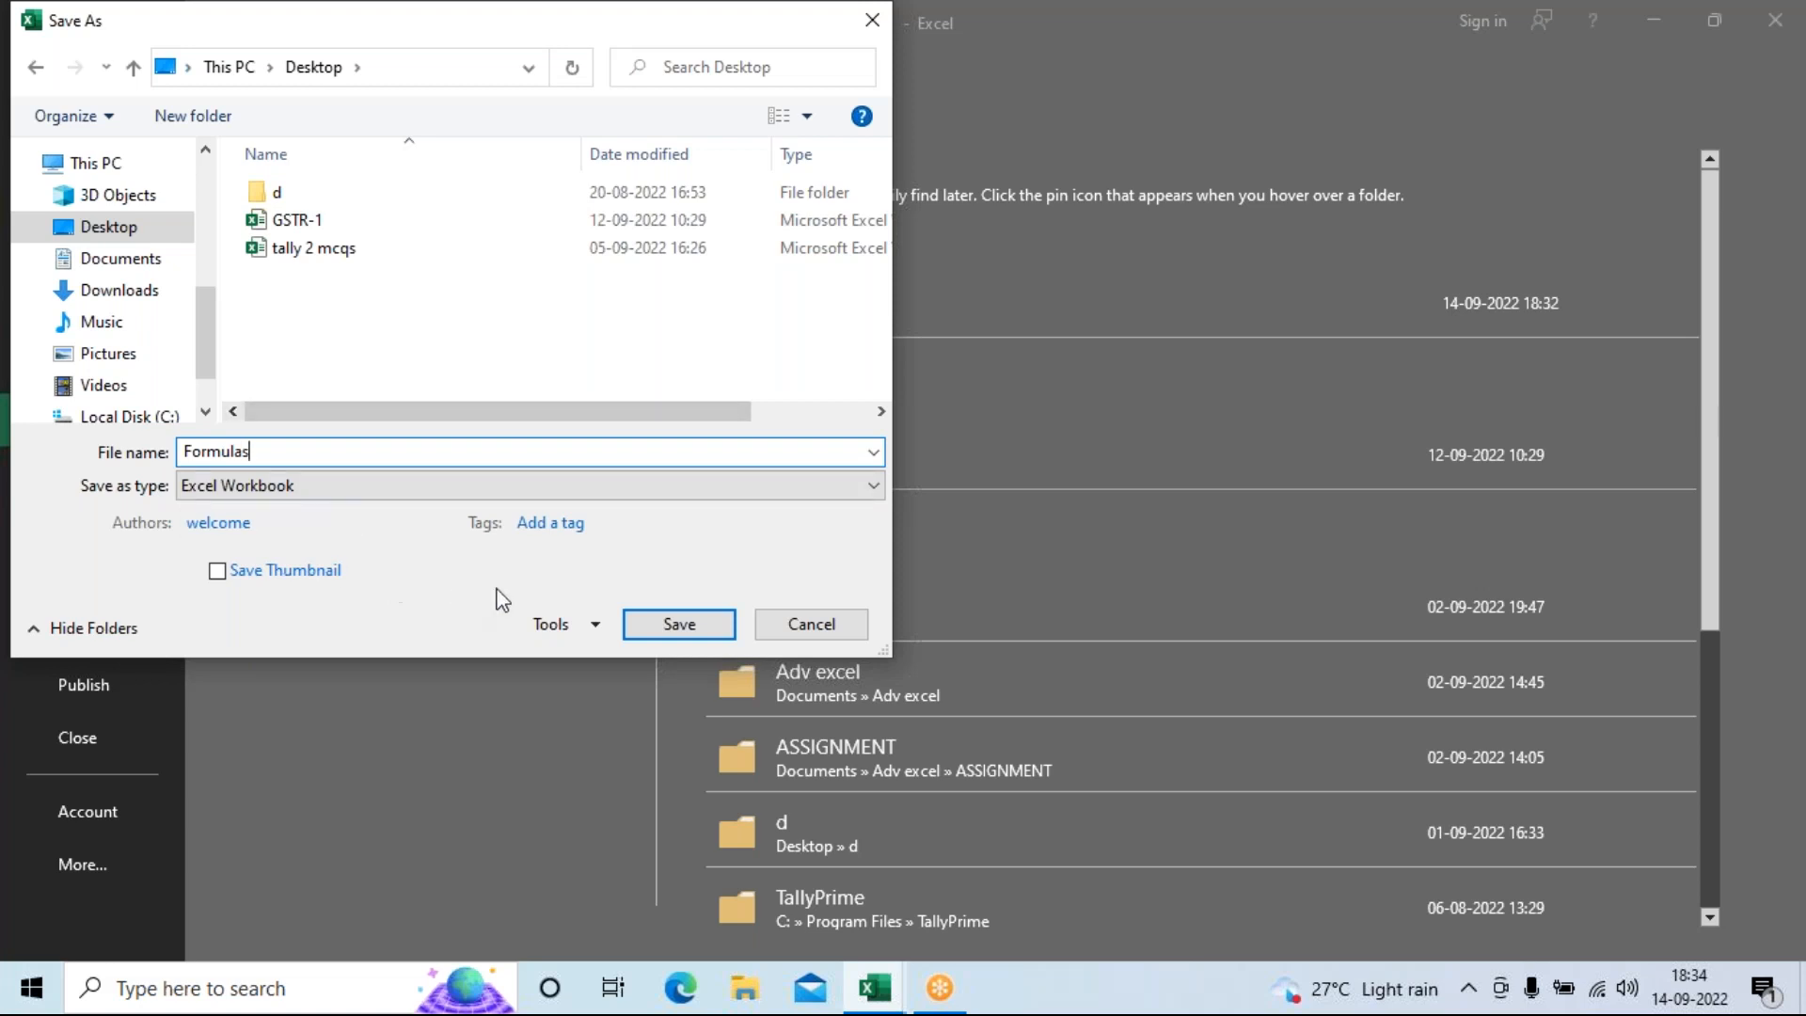
pyautogui.click(679, 634)
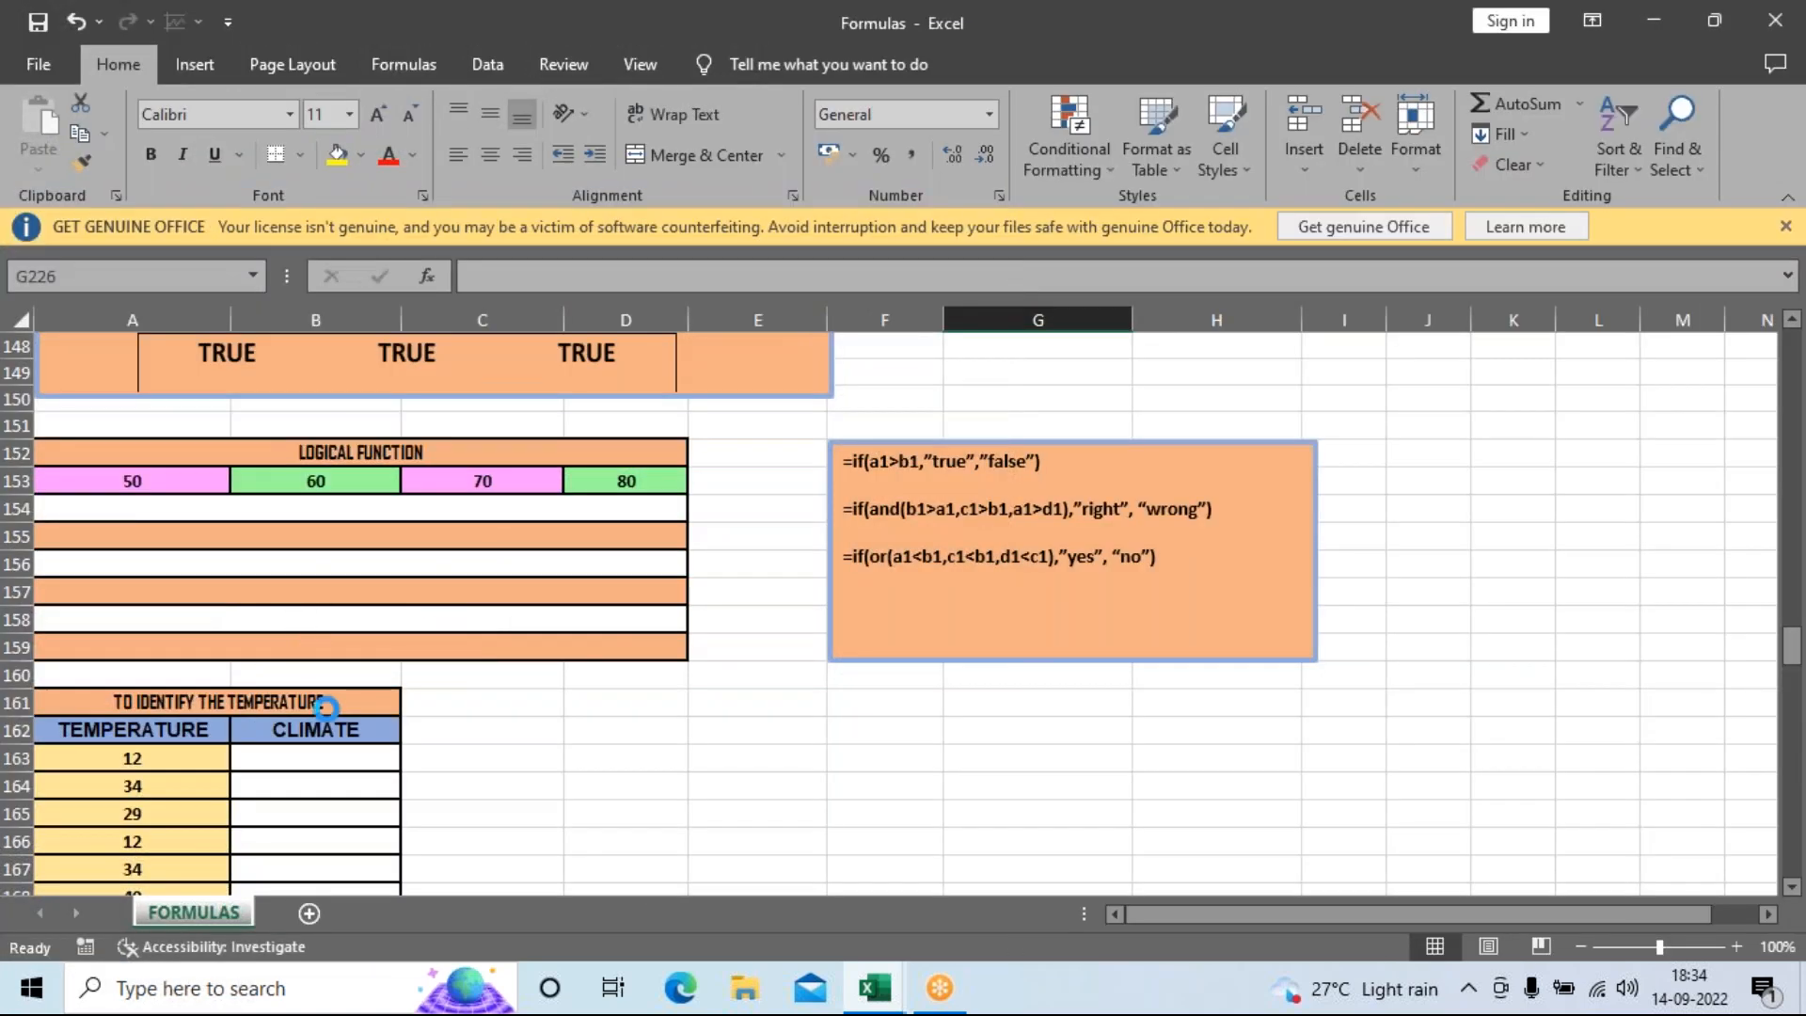
# Copy the ADVANCE FORMULAS sheet of All Tabs and return to the Formulas workbook.
pyautogui.moveTo(875, 986)
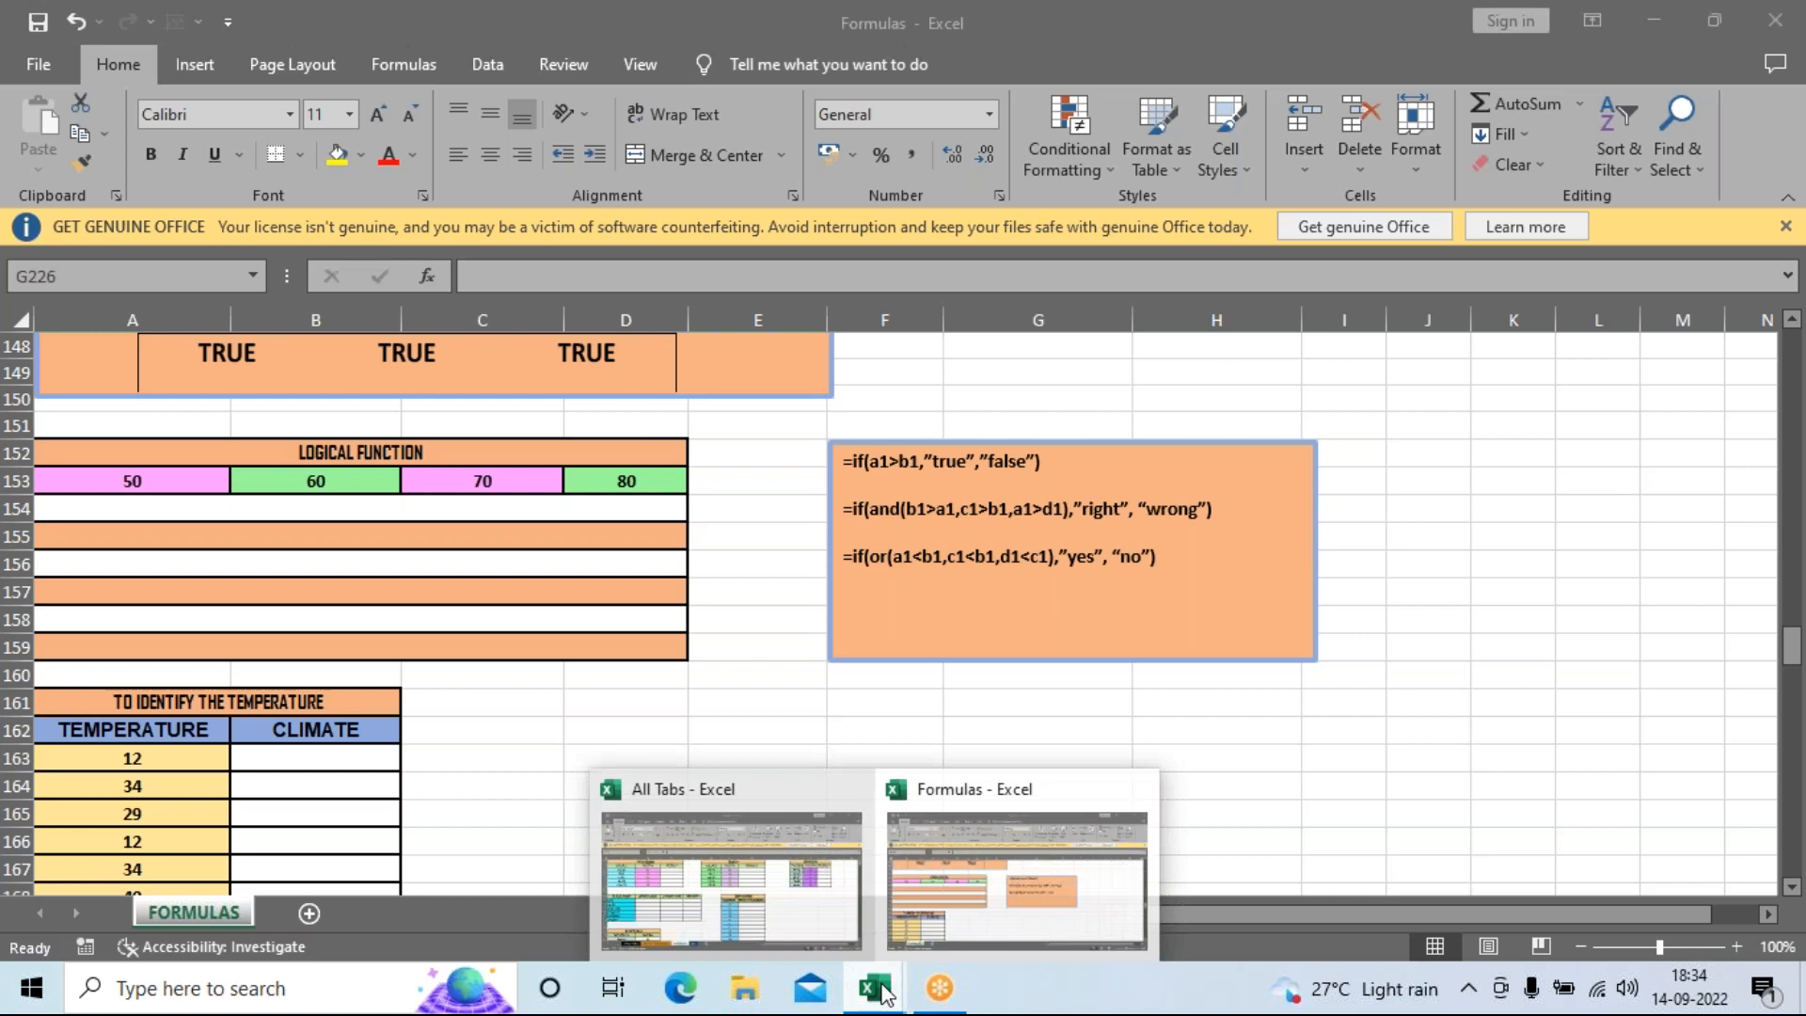
pyautogui.click(831, 901)
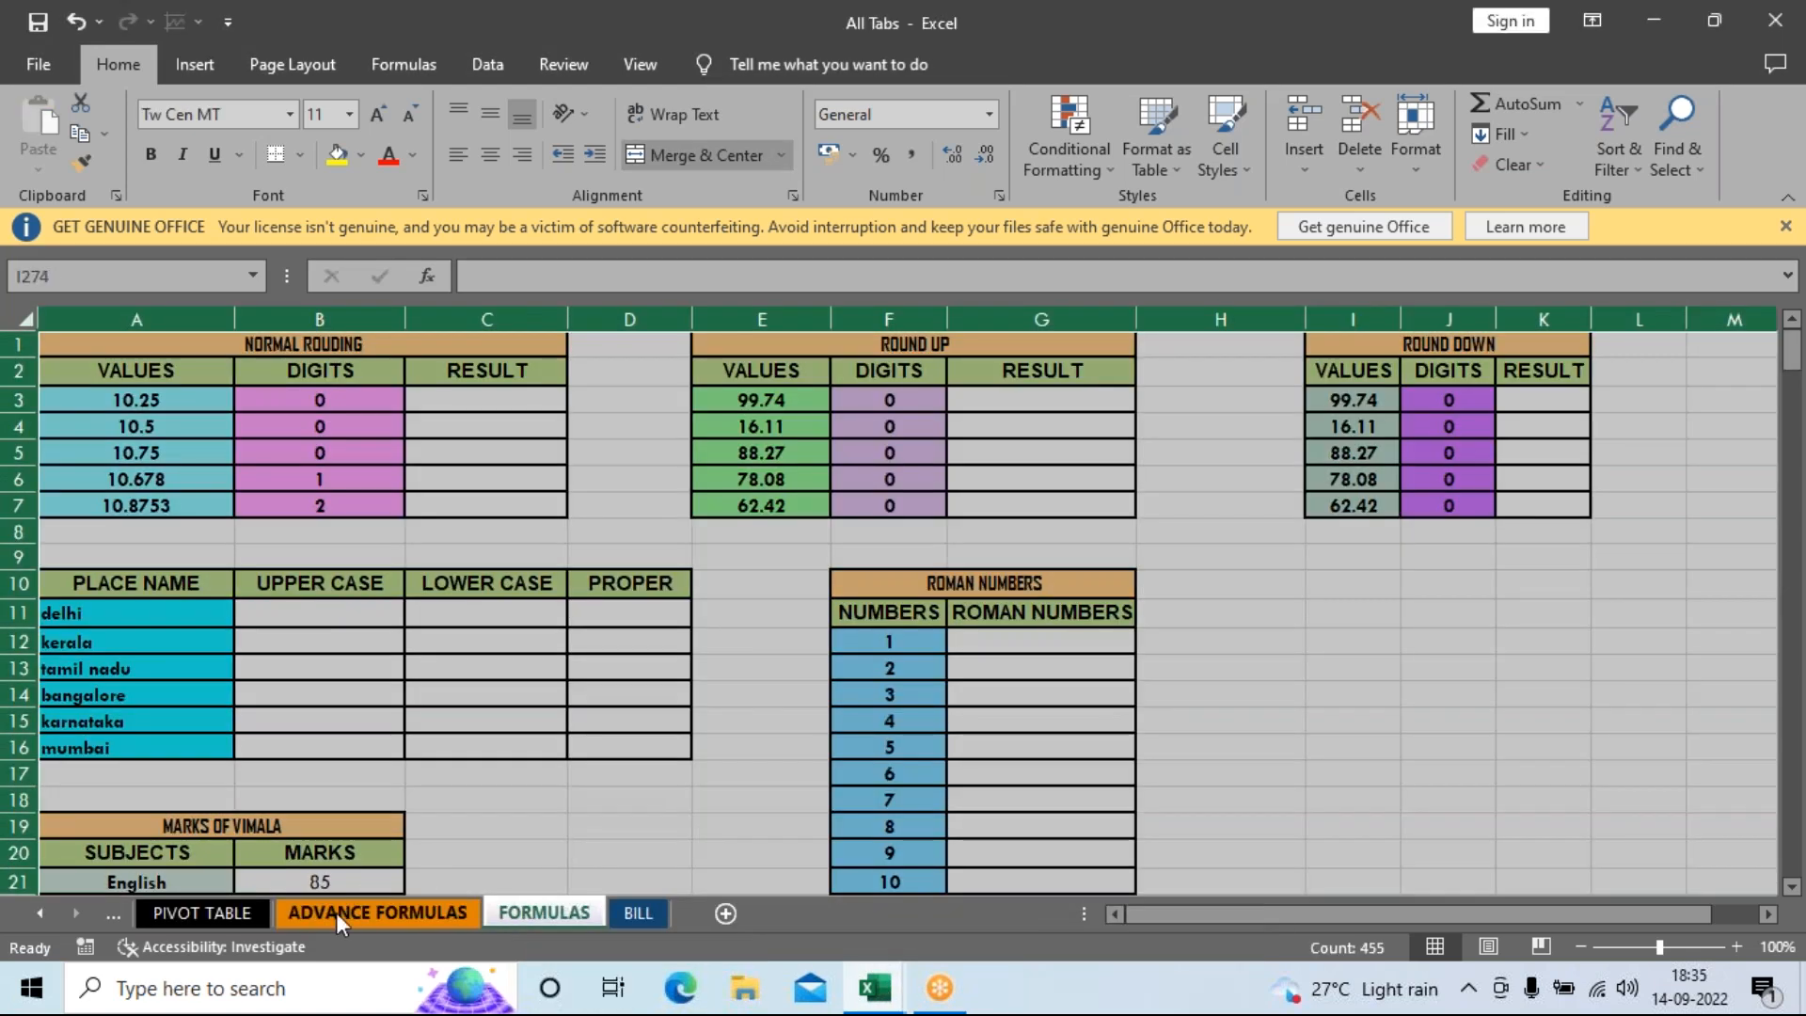
pyautogui.click(336, 912)
pyautogui.moveTo(1552, 560); pyautogui.dragTo(1515, 526)
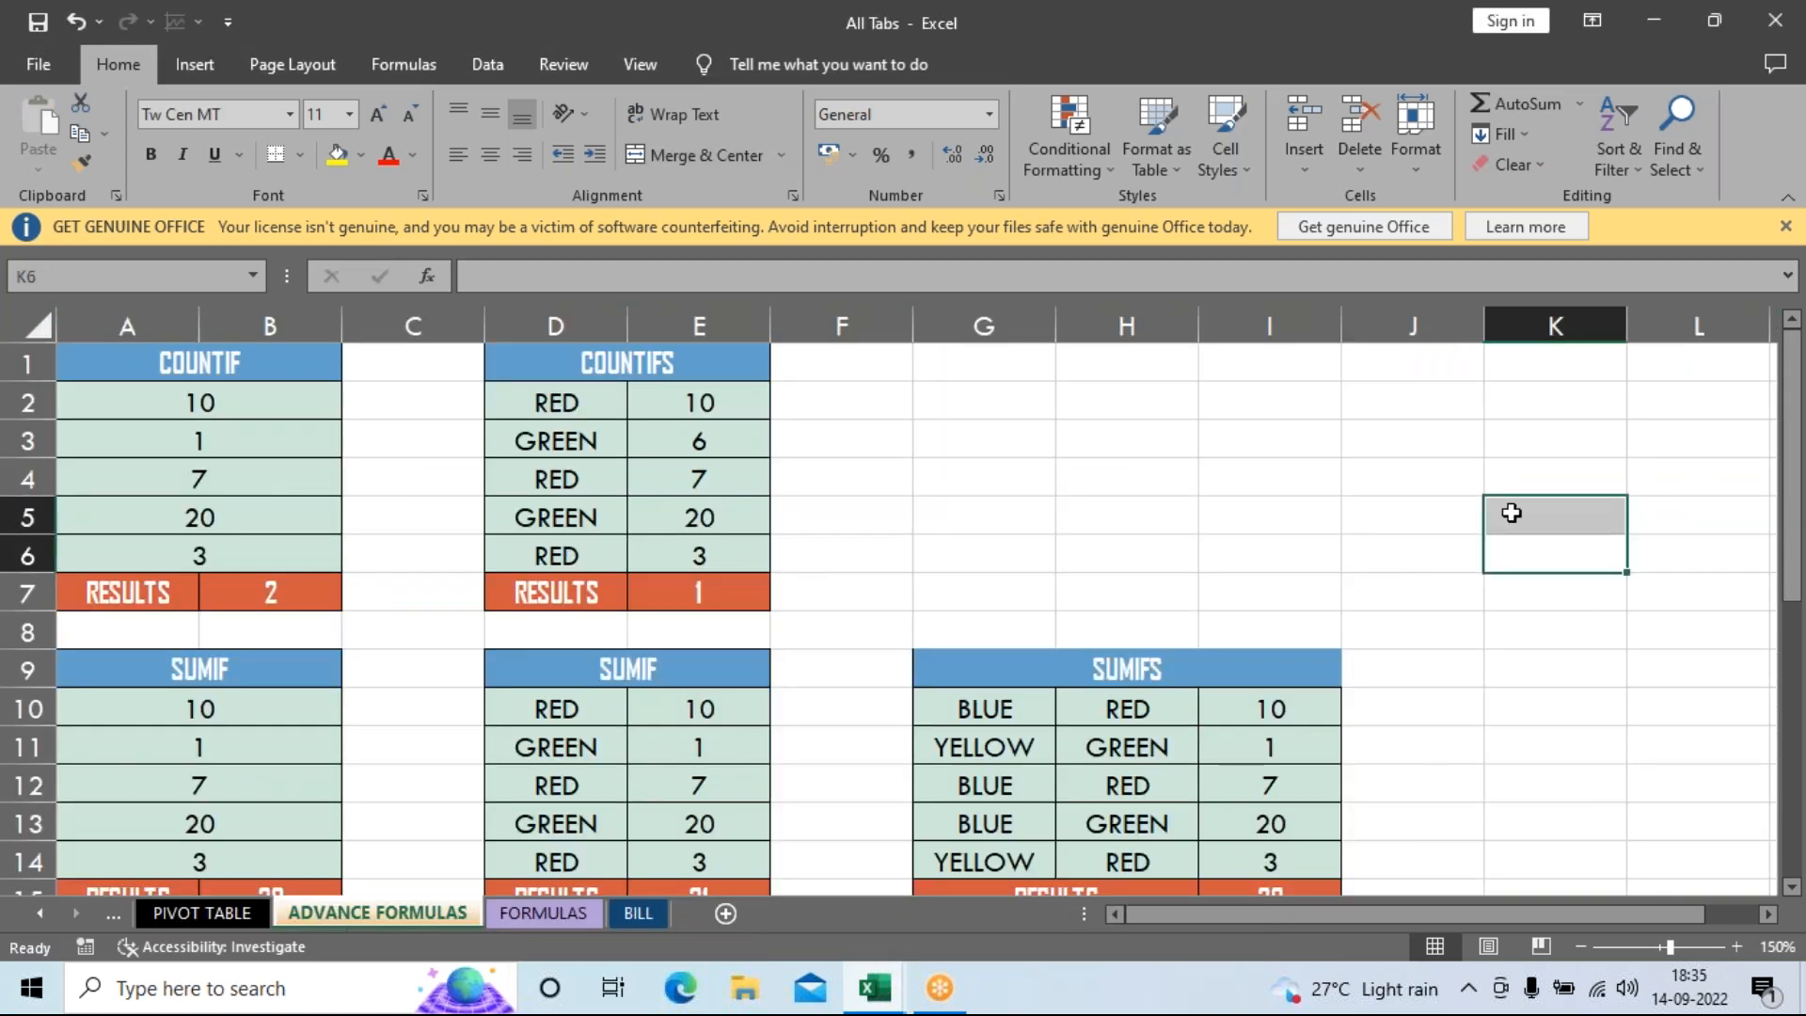
pyautogui.click(1494, 477)
pyautogui.scroll(-5, 1354, 564)
pyautogui.scroll(2, 1355, 565)
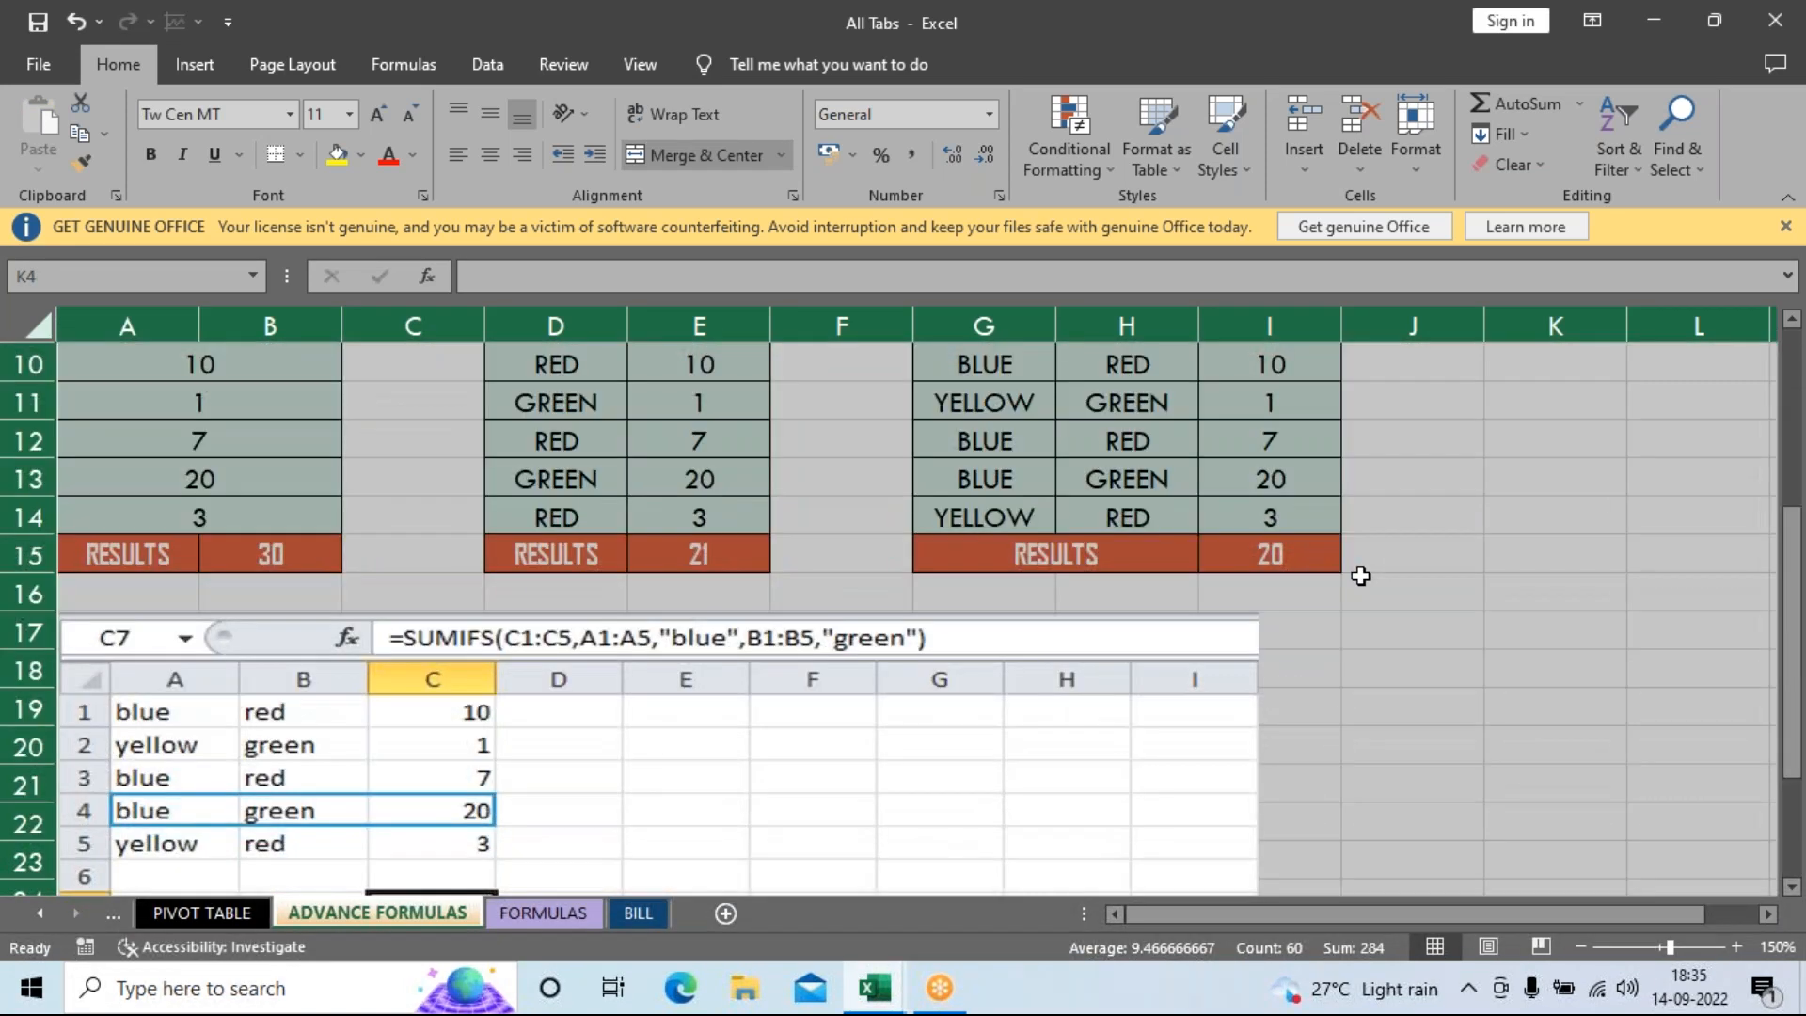
pyautogui.scroll(-1, 1359, 574)
pyautogui.hotkey('ctrl', 'c')
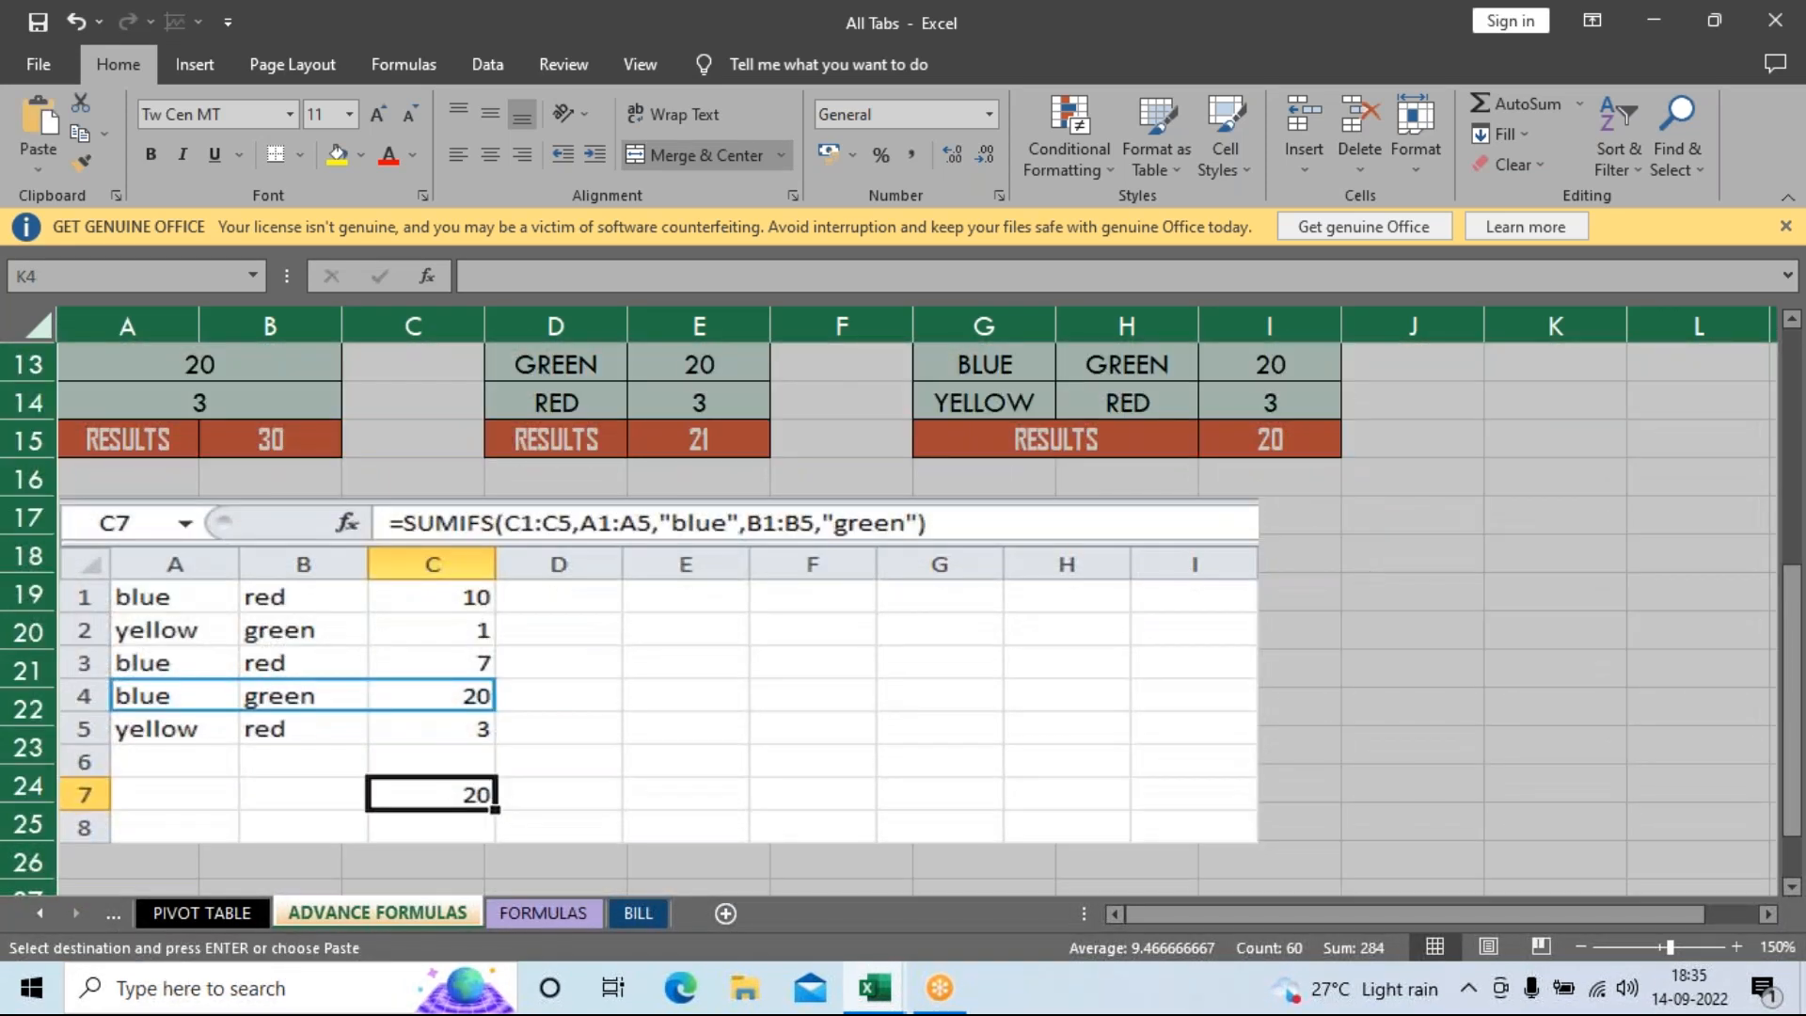
pyautogui.moveTo(894, 996)
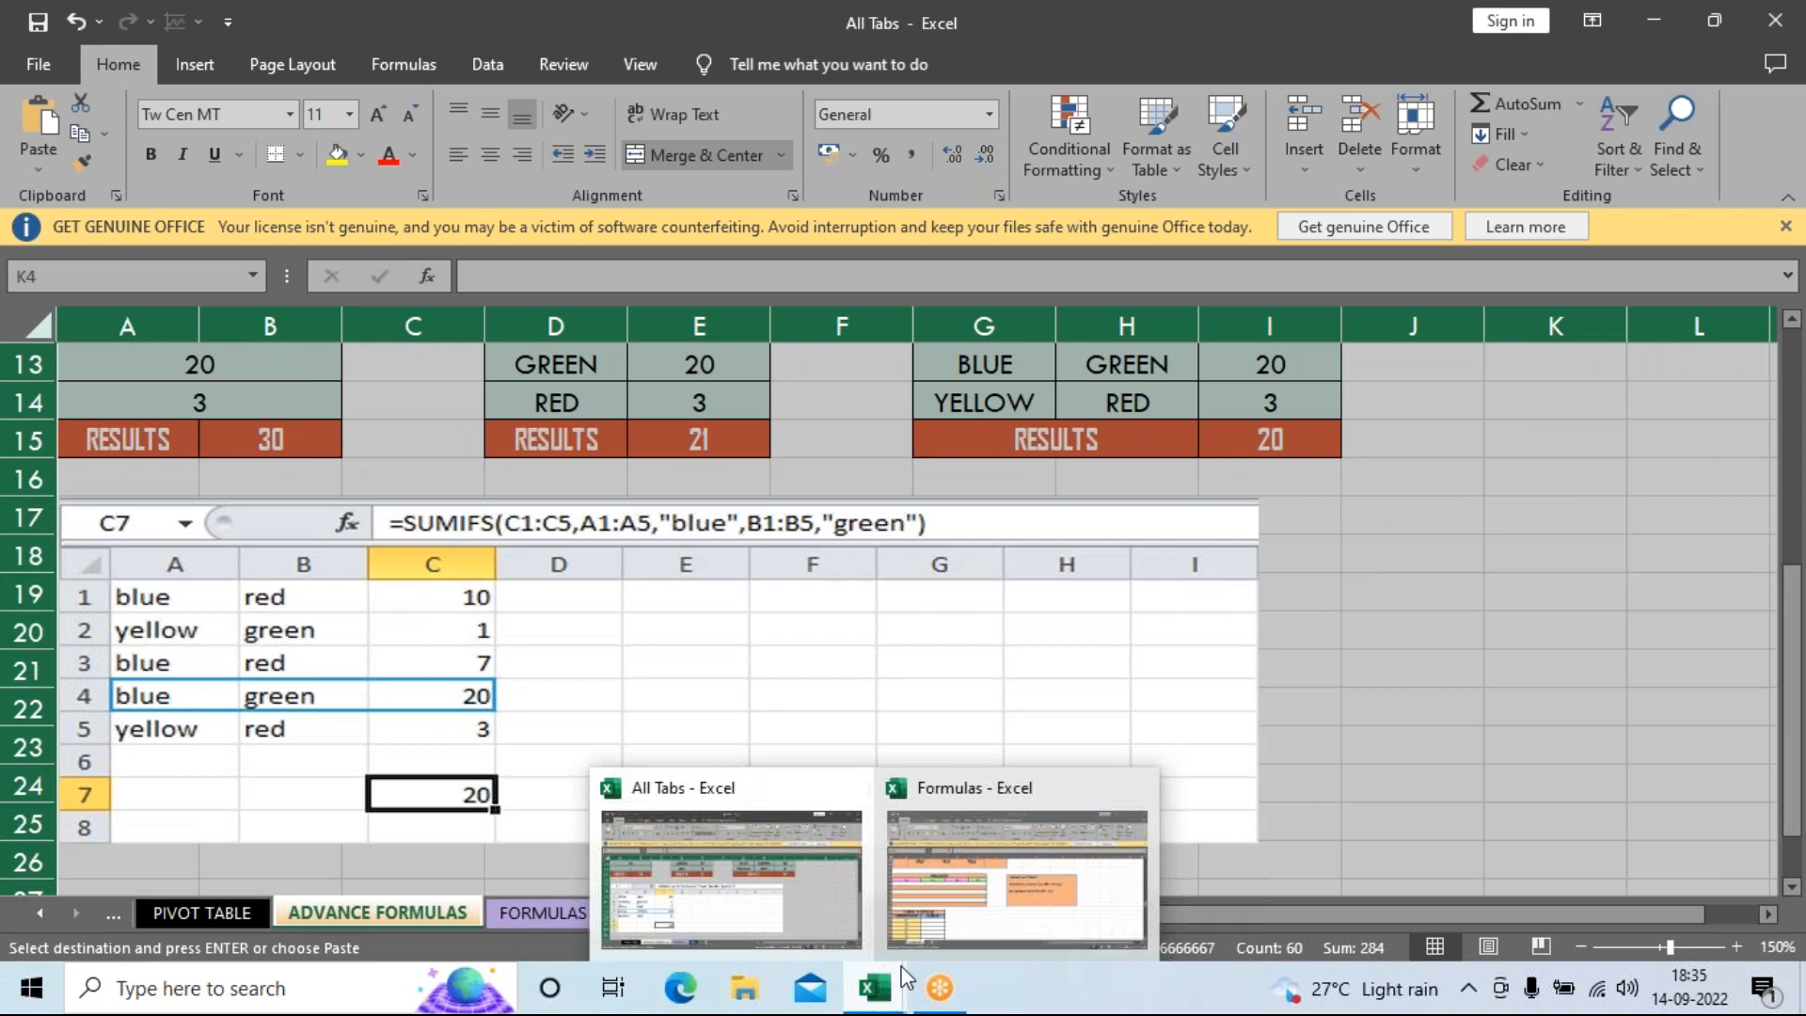
pyautogui.click(986, 902)
# Add a new sheet to Formulas and paste the copied ADVANCE FORMULAS tables into it.
pyautogui.click(308, 913)
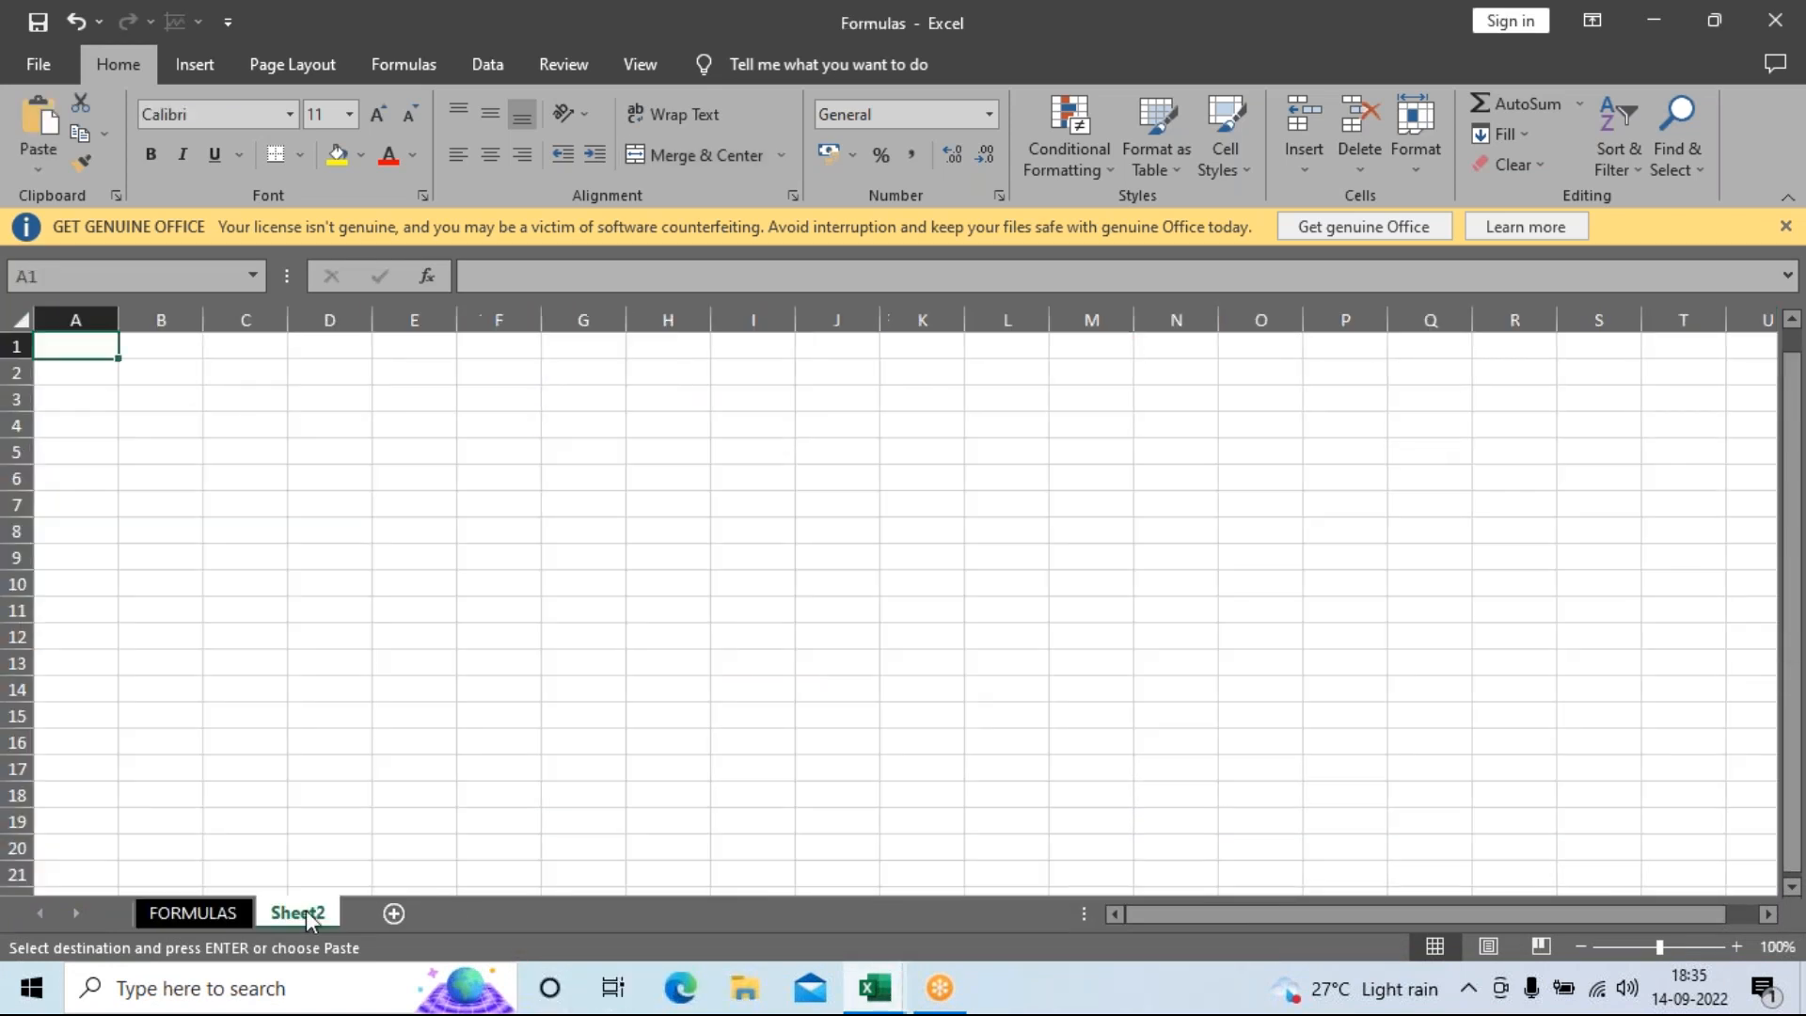
pyautogui.hotkey('ctrl', 'v')
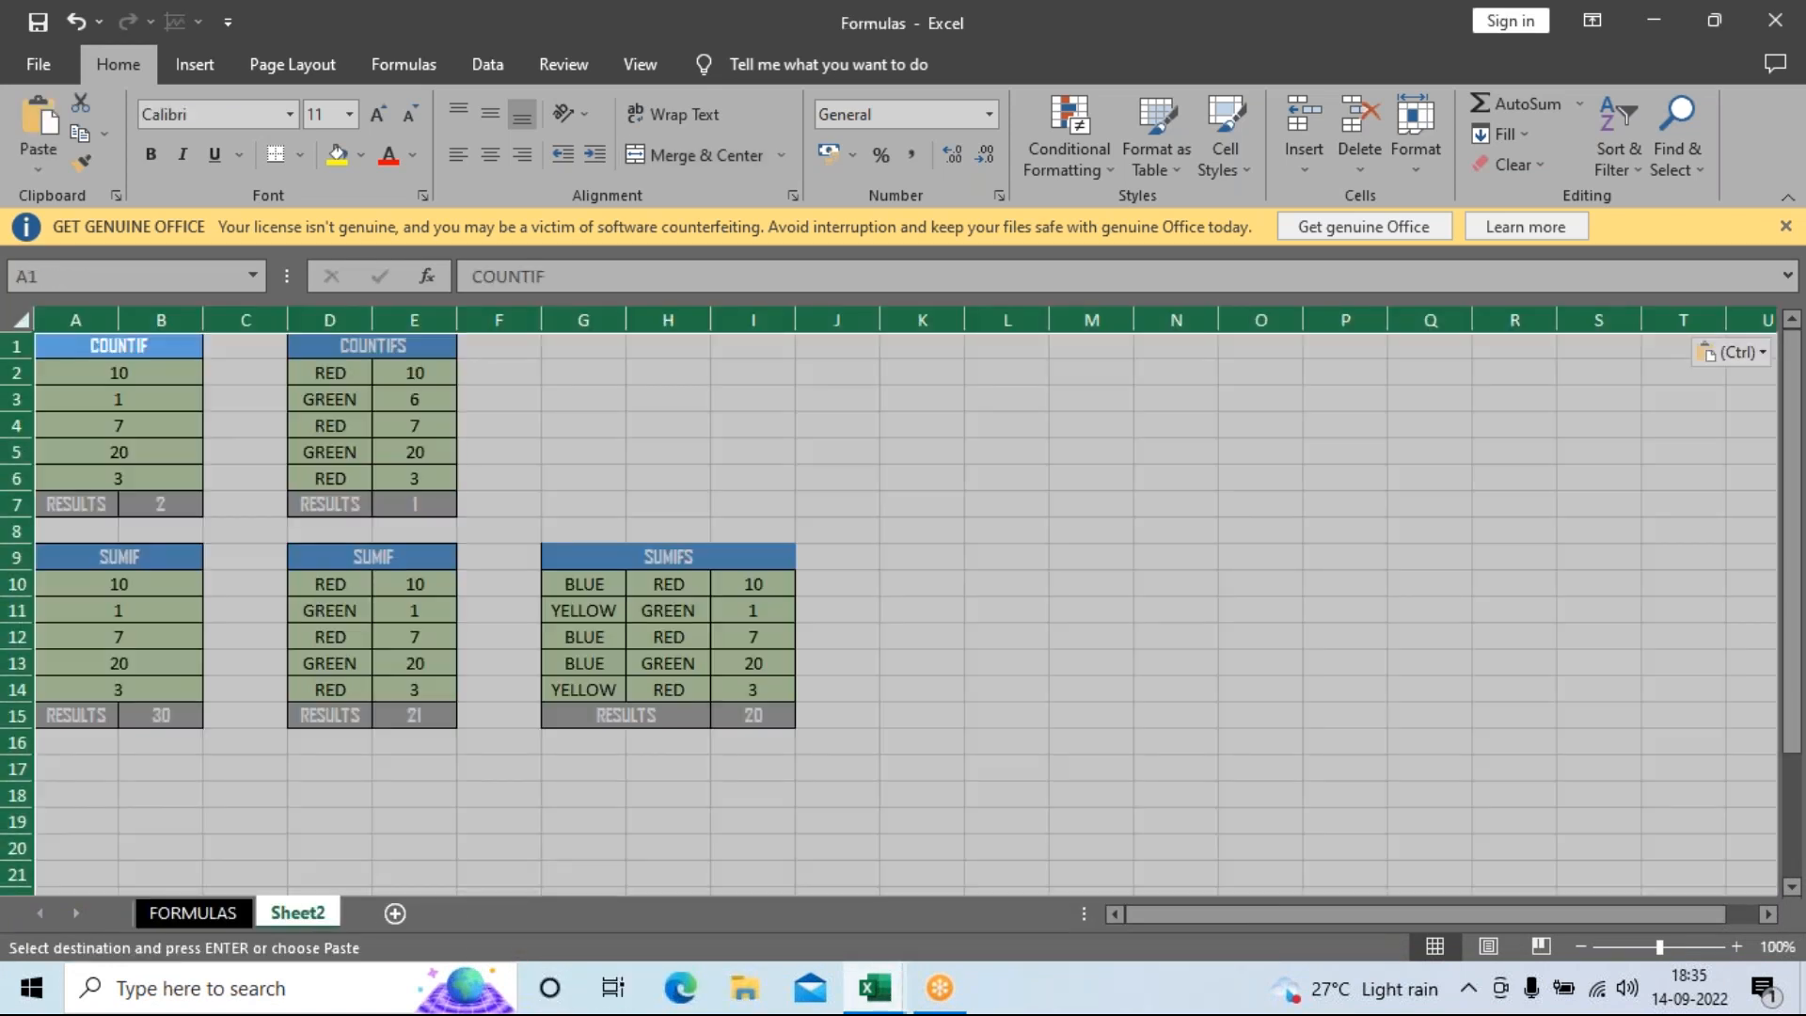
pyautogui.click(971, 674)
pyautogui.scroll(-3, 1093, 693)
pyautogui.scroll(3, 1105, 693)
# Rename the new sheet to ADVANCE FORMULAS.
pyautogui.rightClick(310, 918)
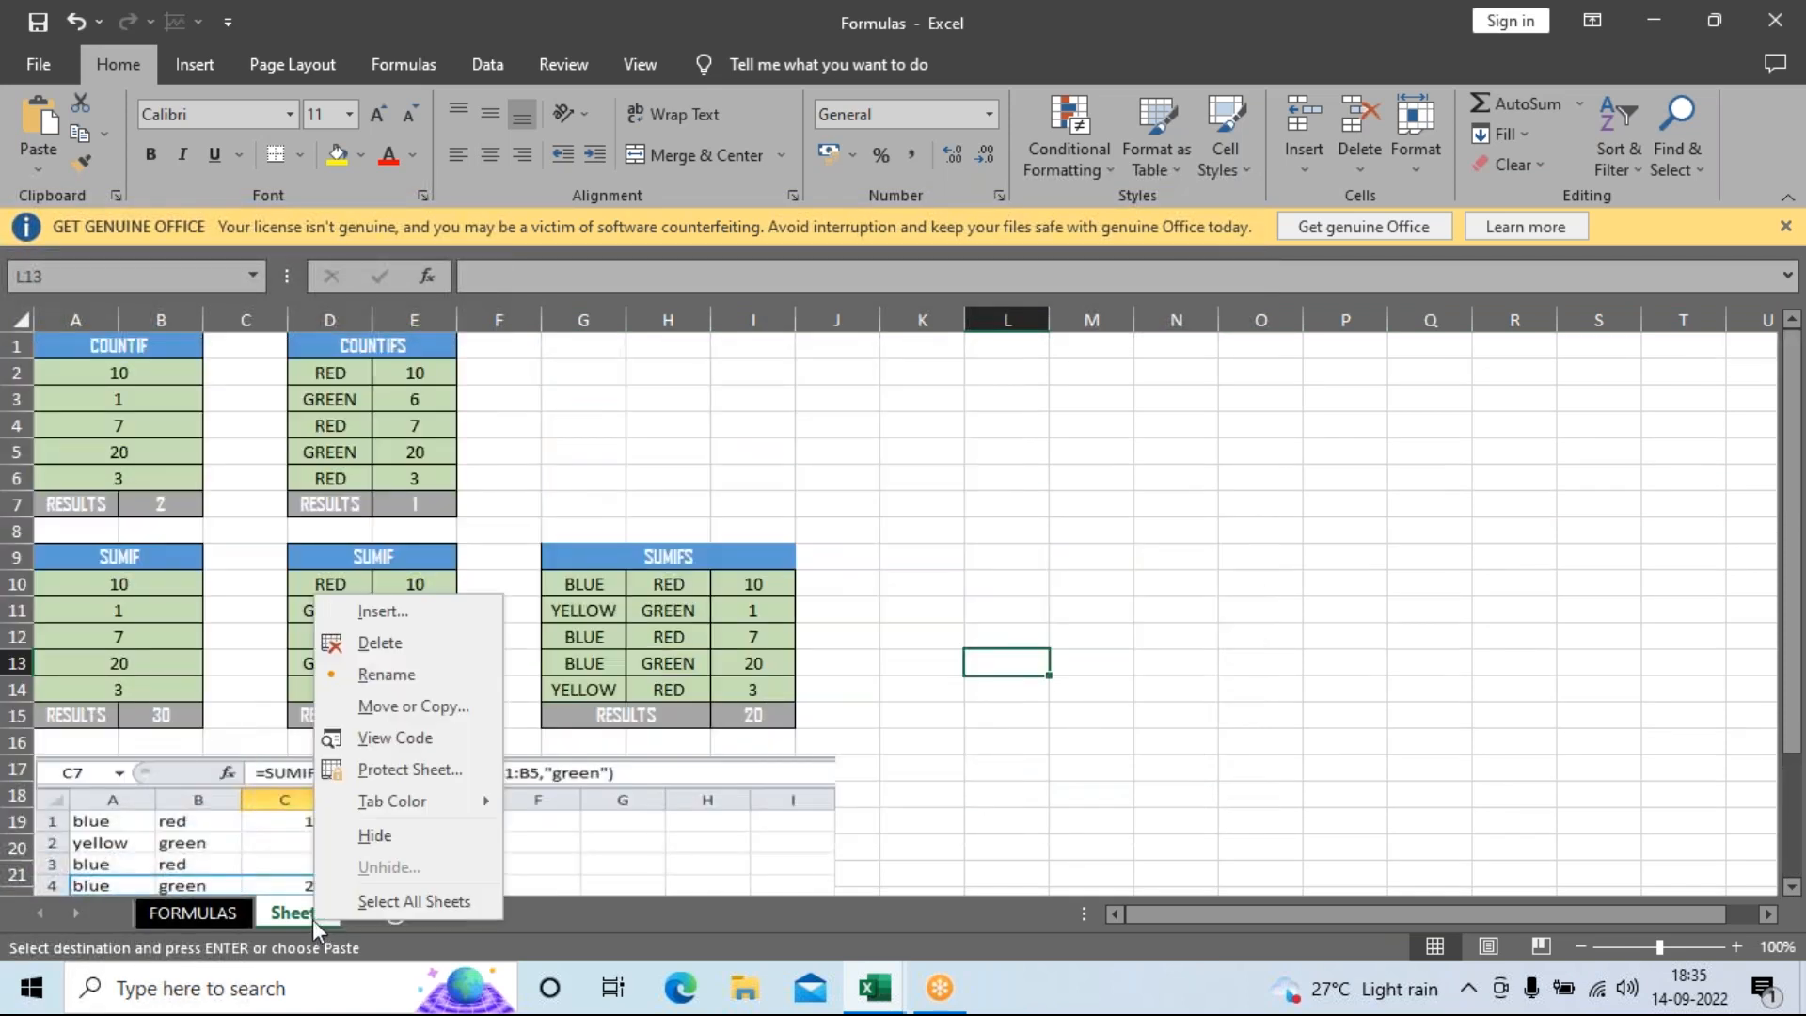
pyautogui.click(395, 676)
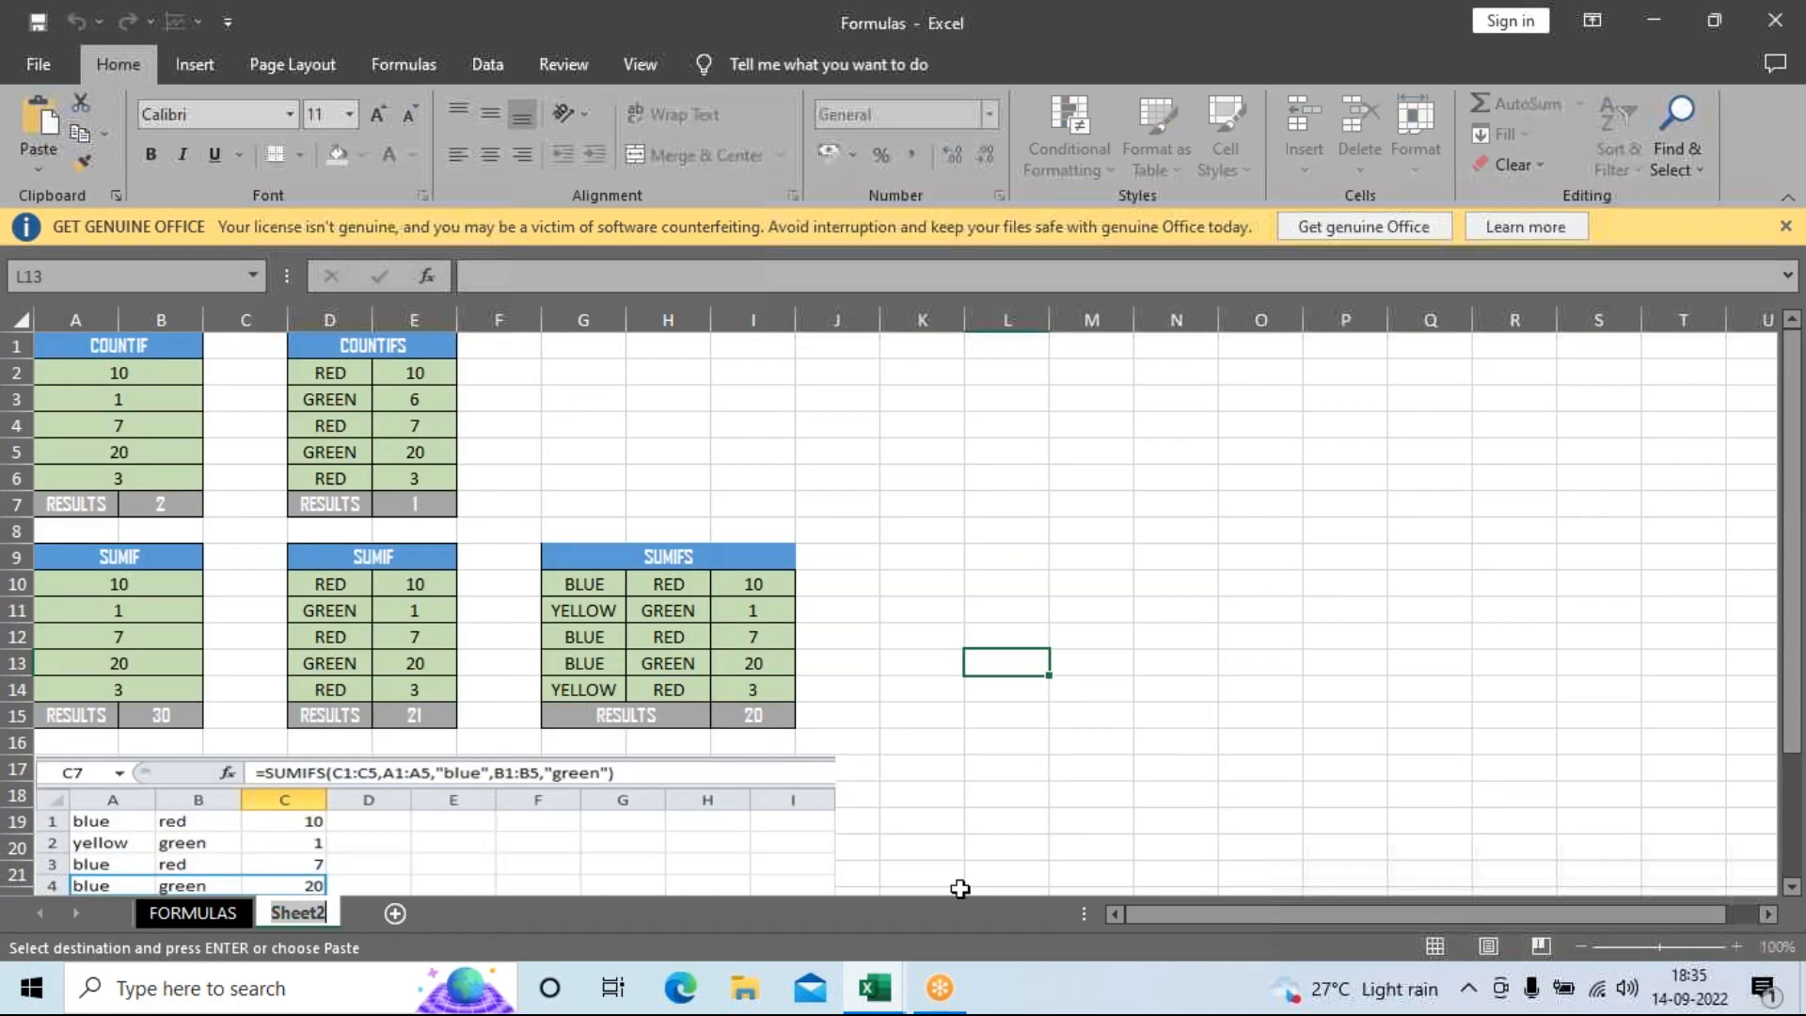
pyautogui.press('BackSpace')
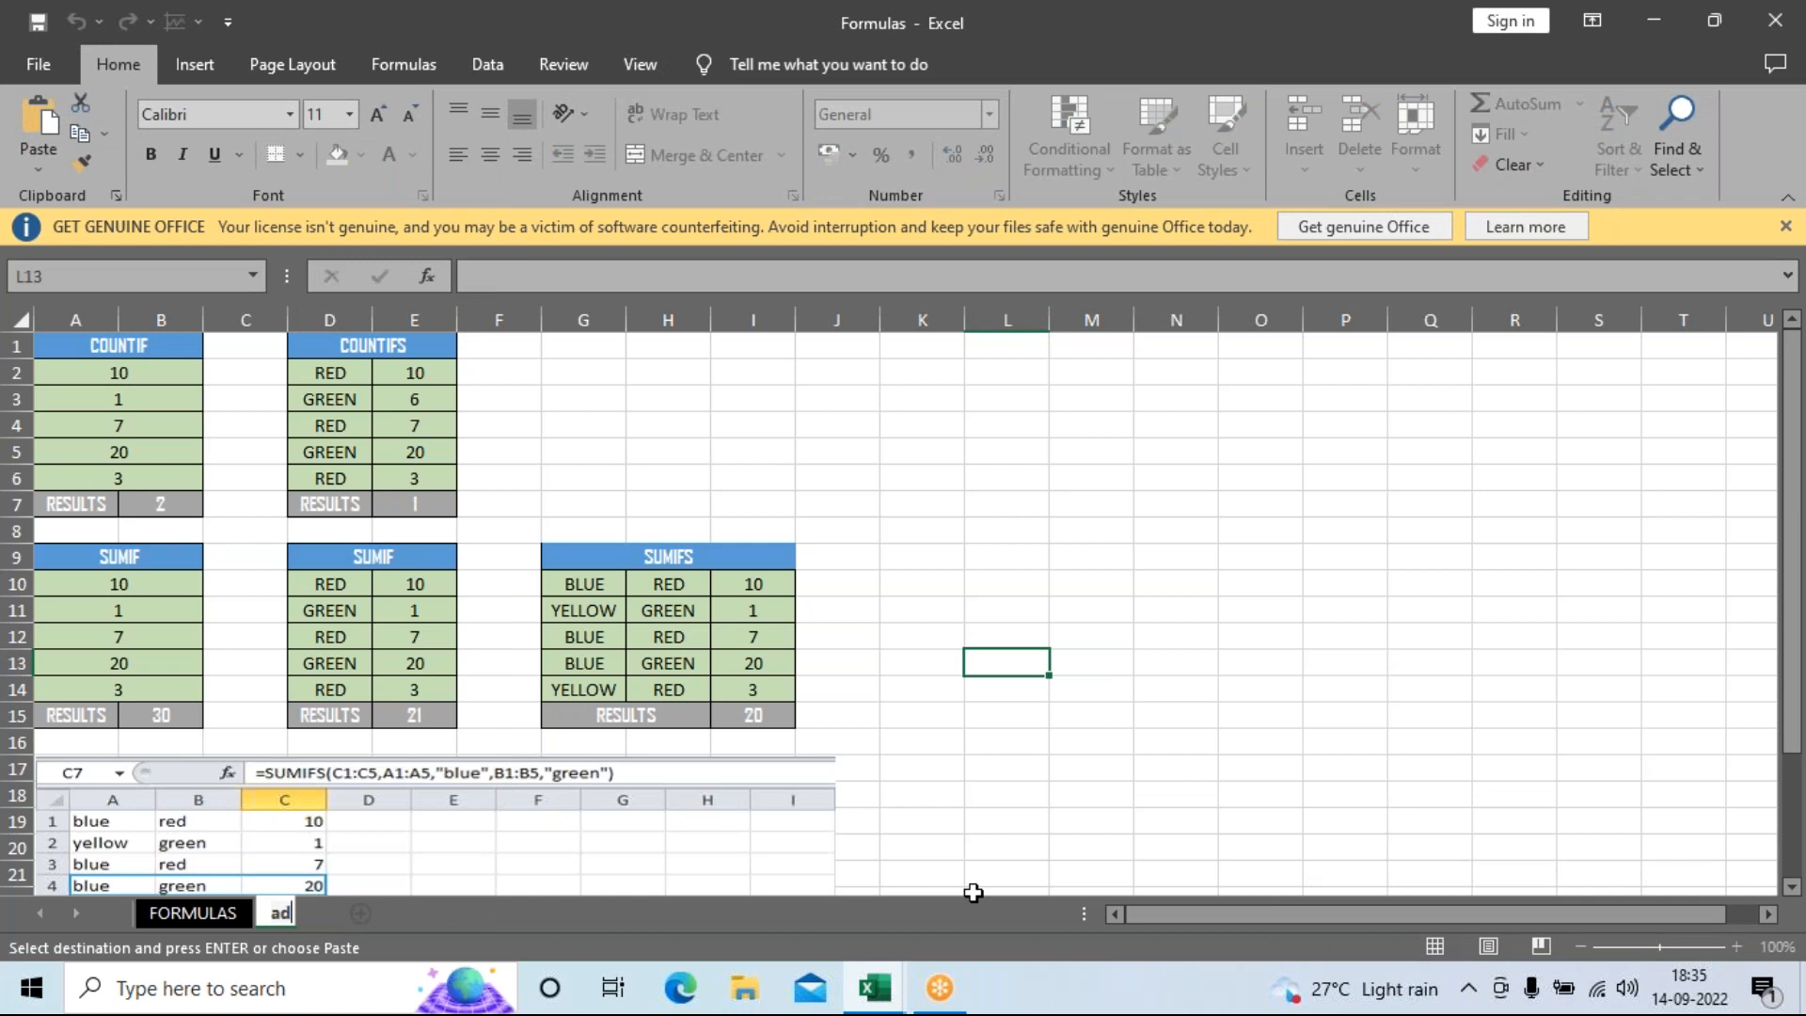
pyautogui.write('ADVANCE ')
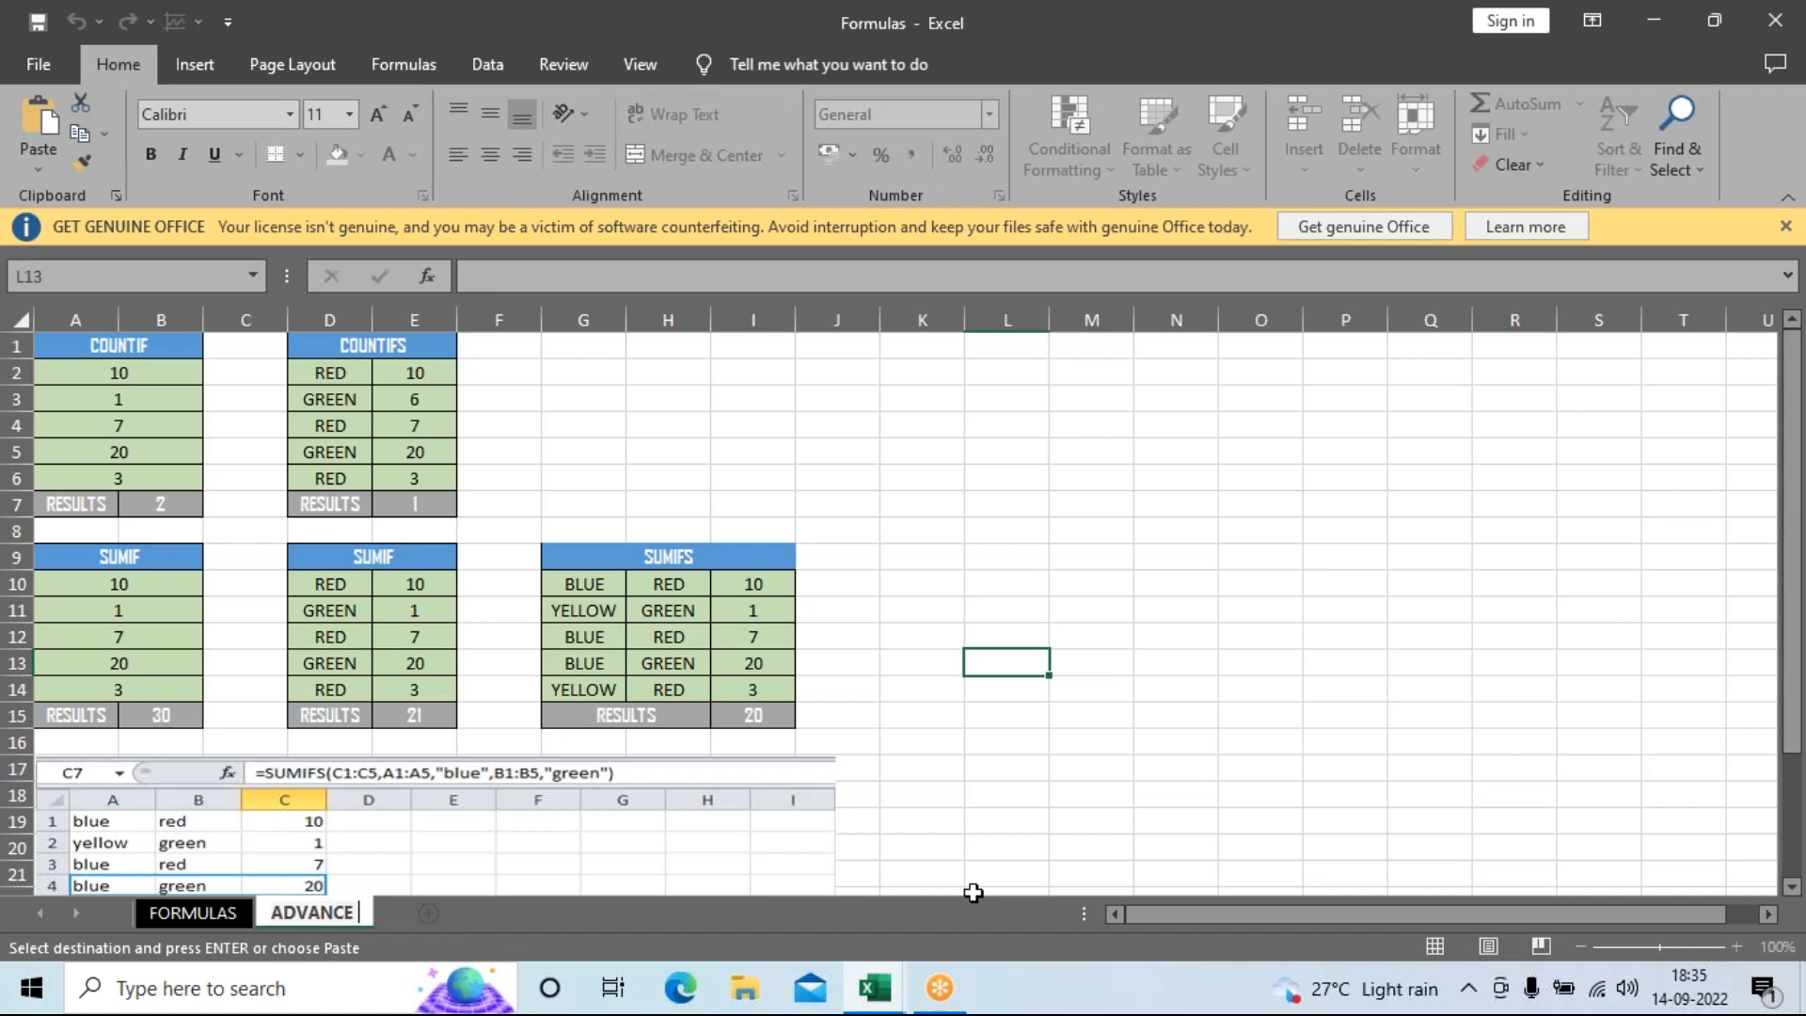
pyautogui.write('FORMULAS')
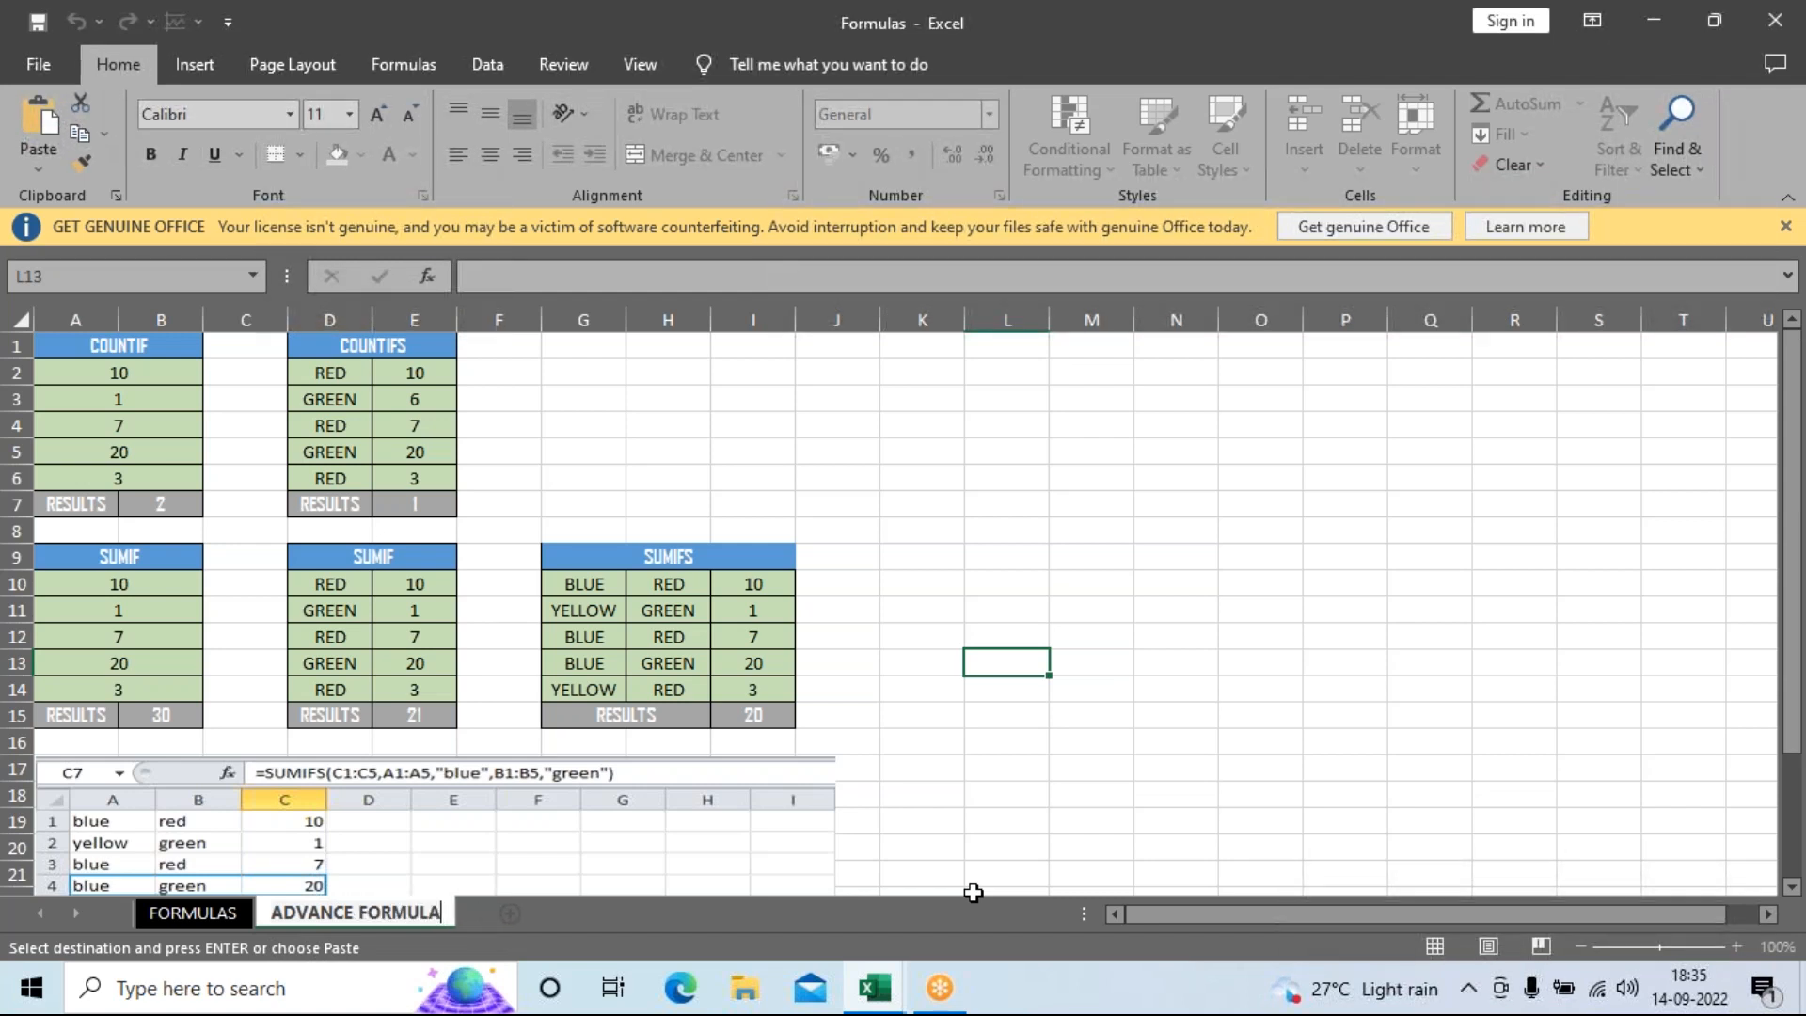
pyautogui.click(1115, 773)
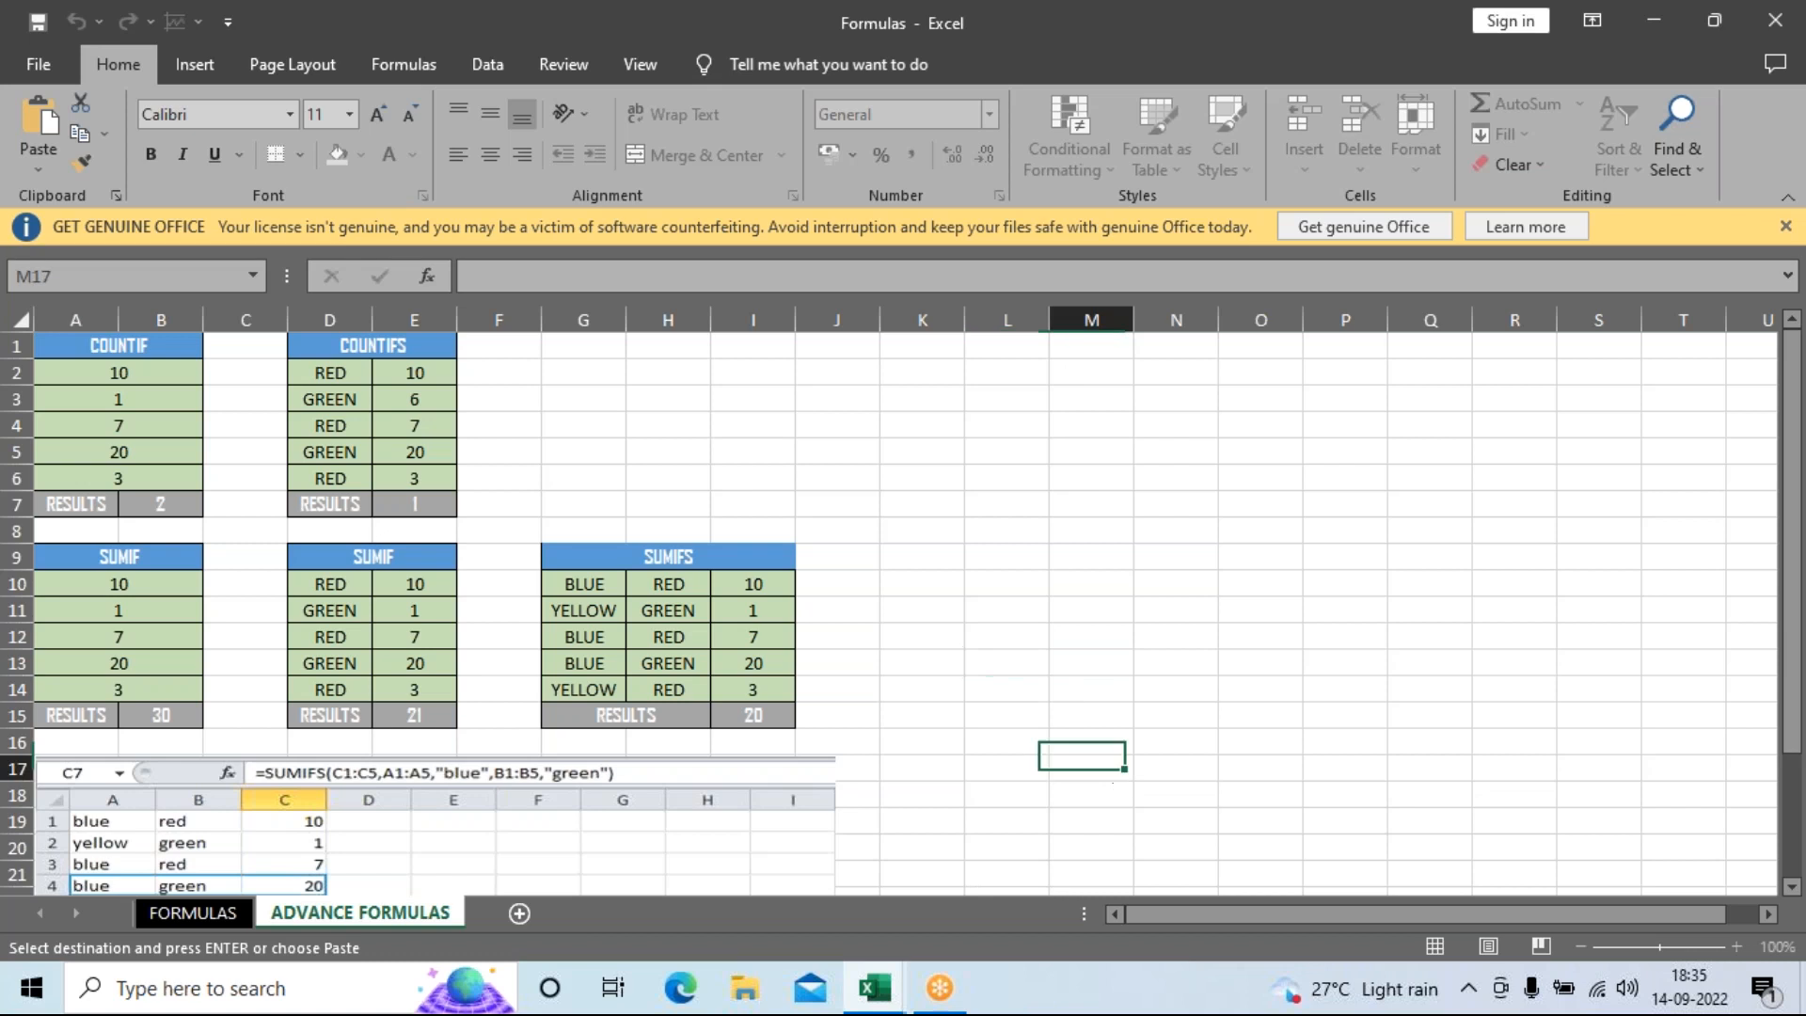
# Give the ADVANCE FORMULAS sheet tab a colour.
pyautogui.rightClick(386, 914)
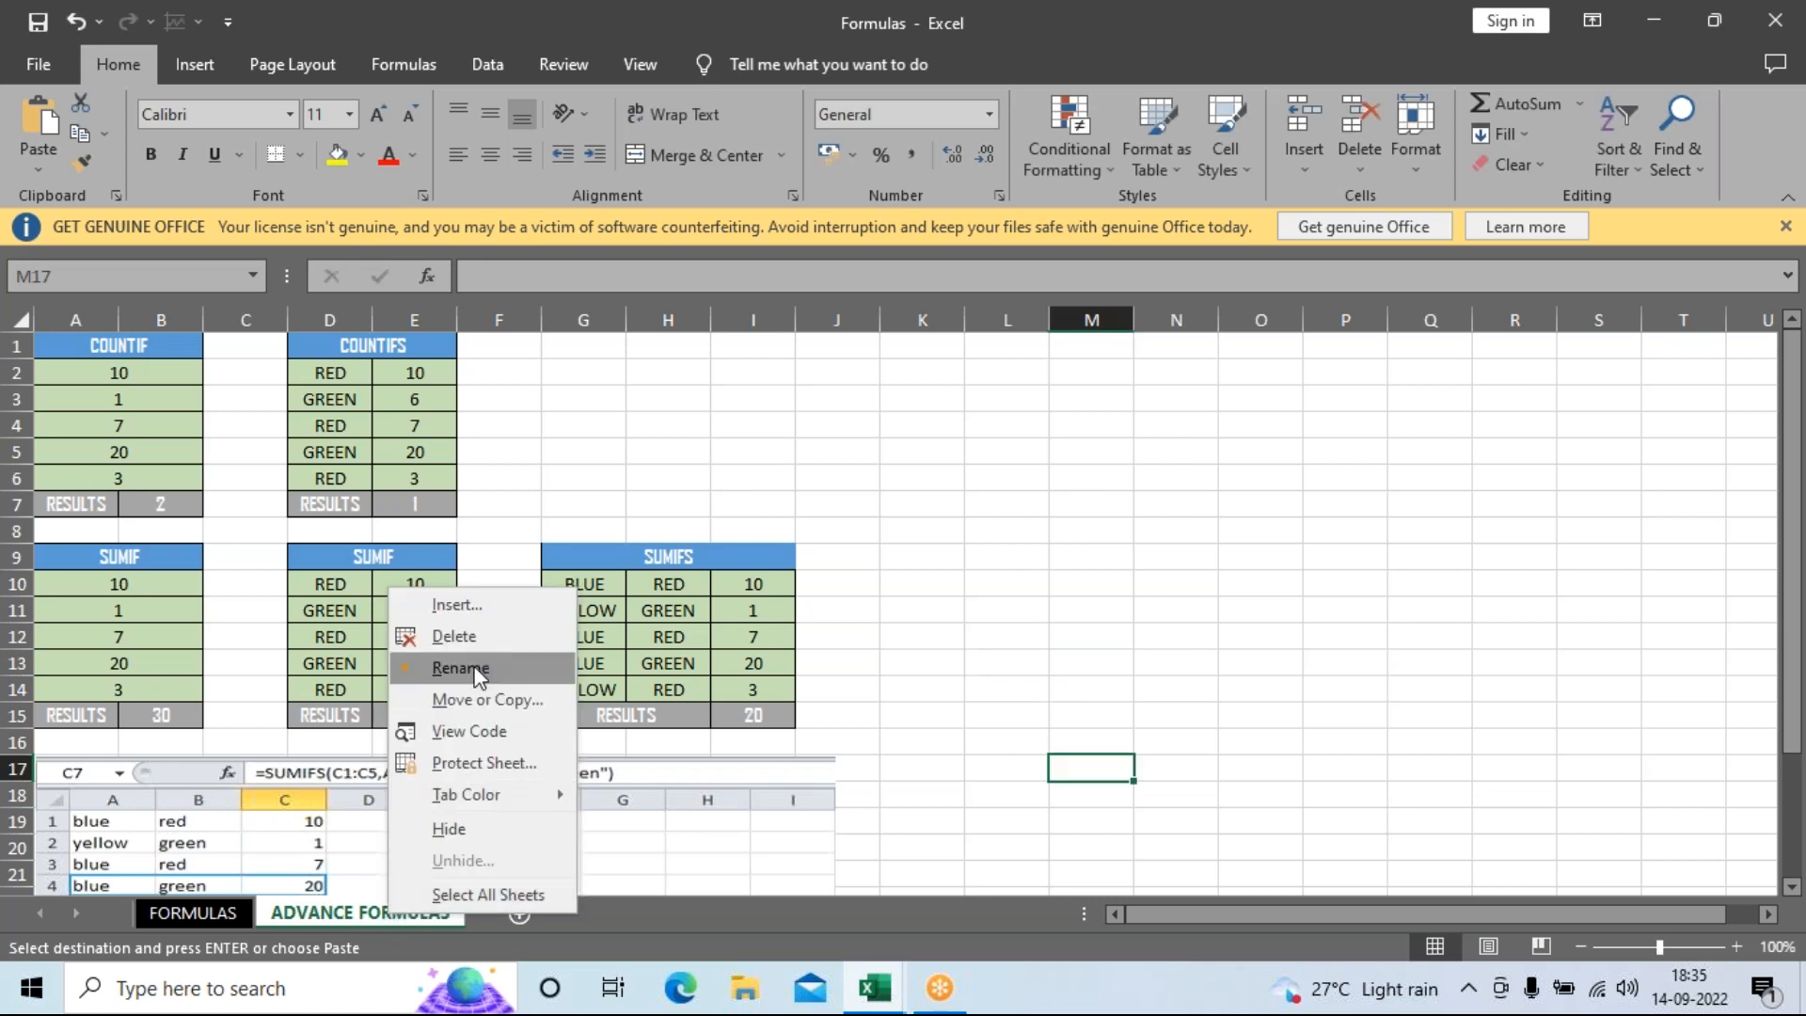
pyautogui.moveTo(533, 800)
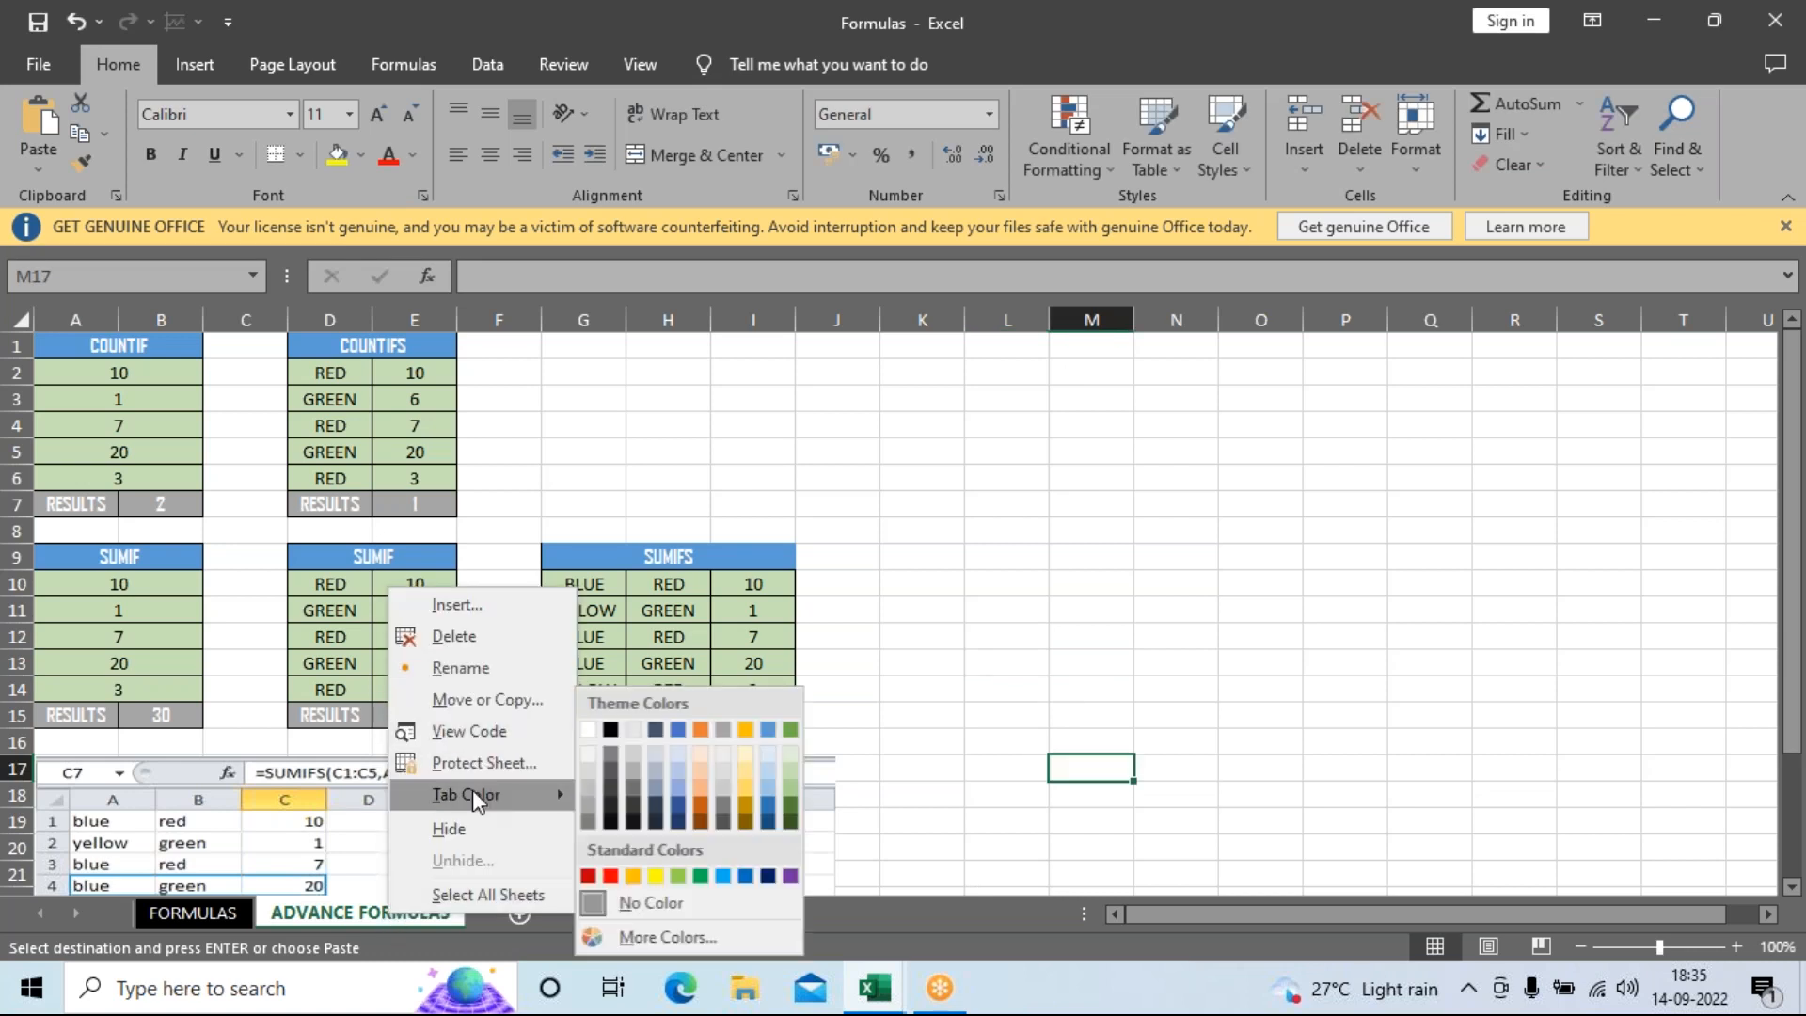
pyautogui.click(769, 876)
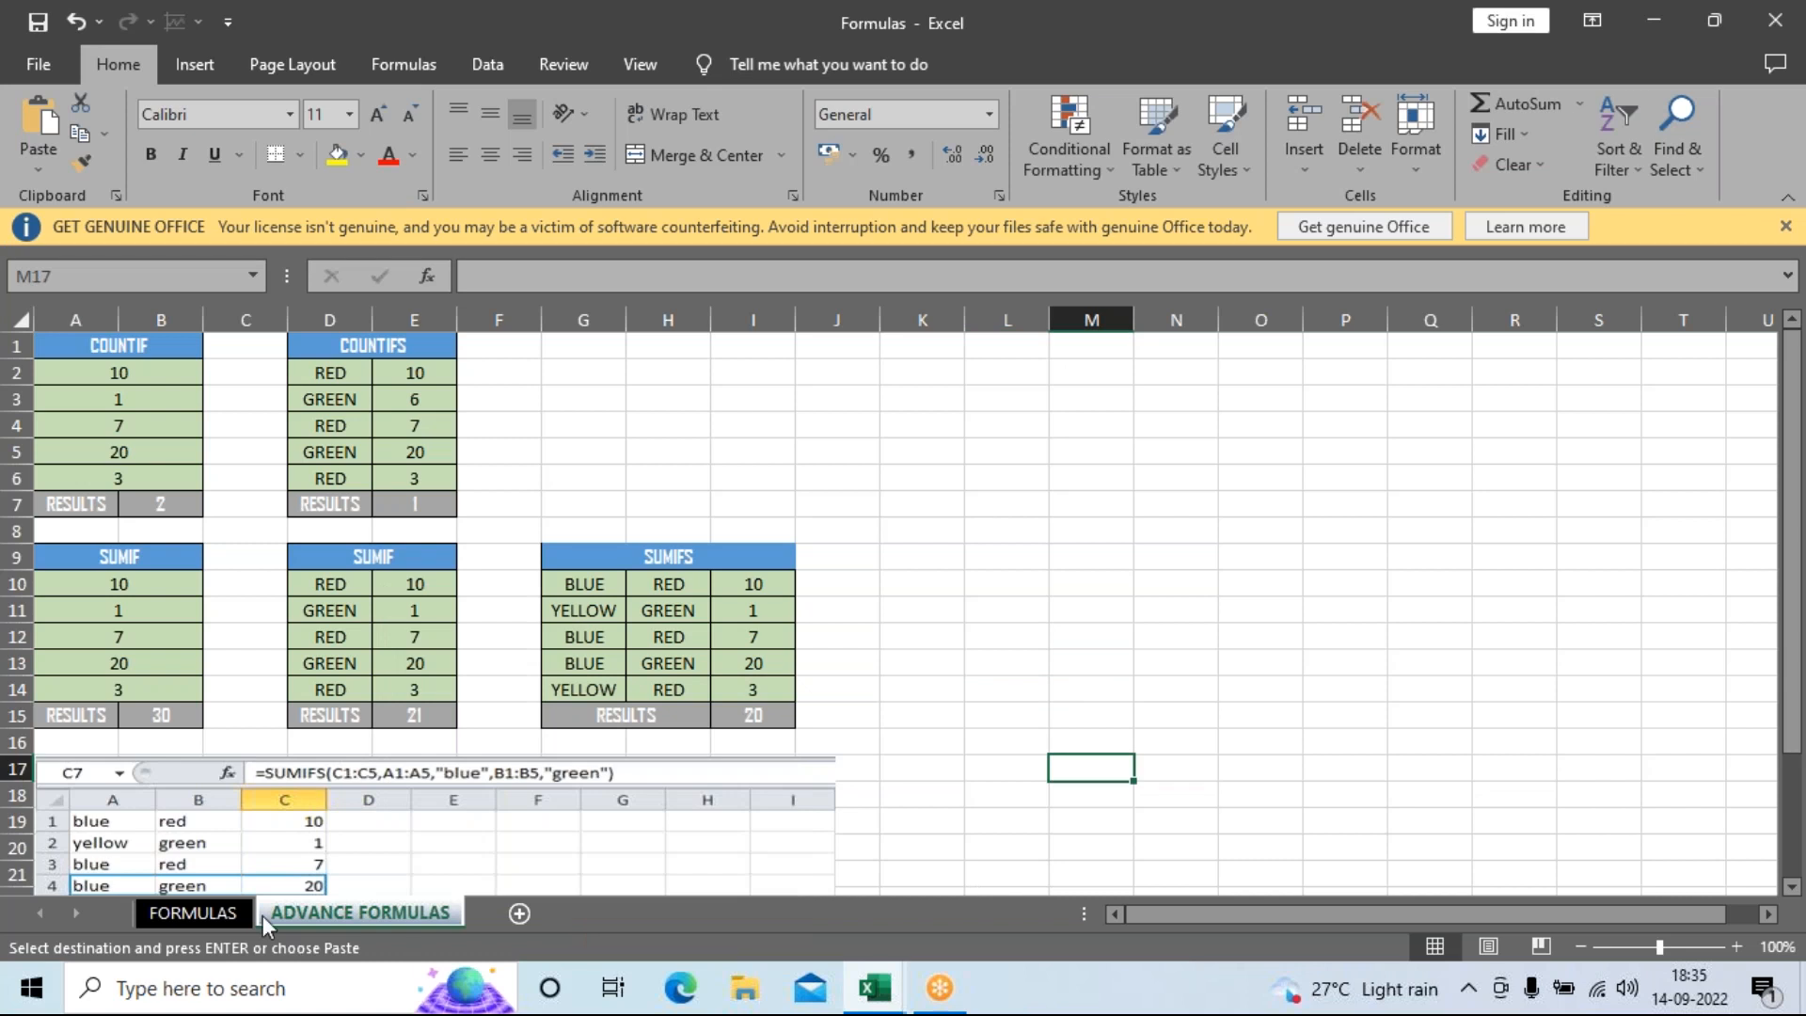
# Return to the FORMULAS sheet, cancel the pending copy and close the Formulas workbook.
pyautogui.click(234, 906)
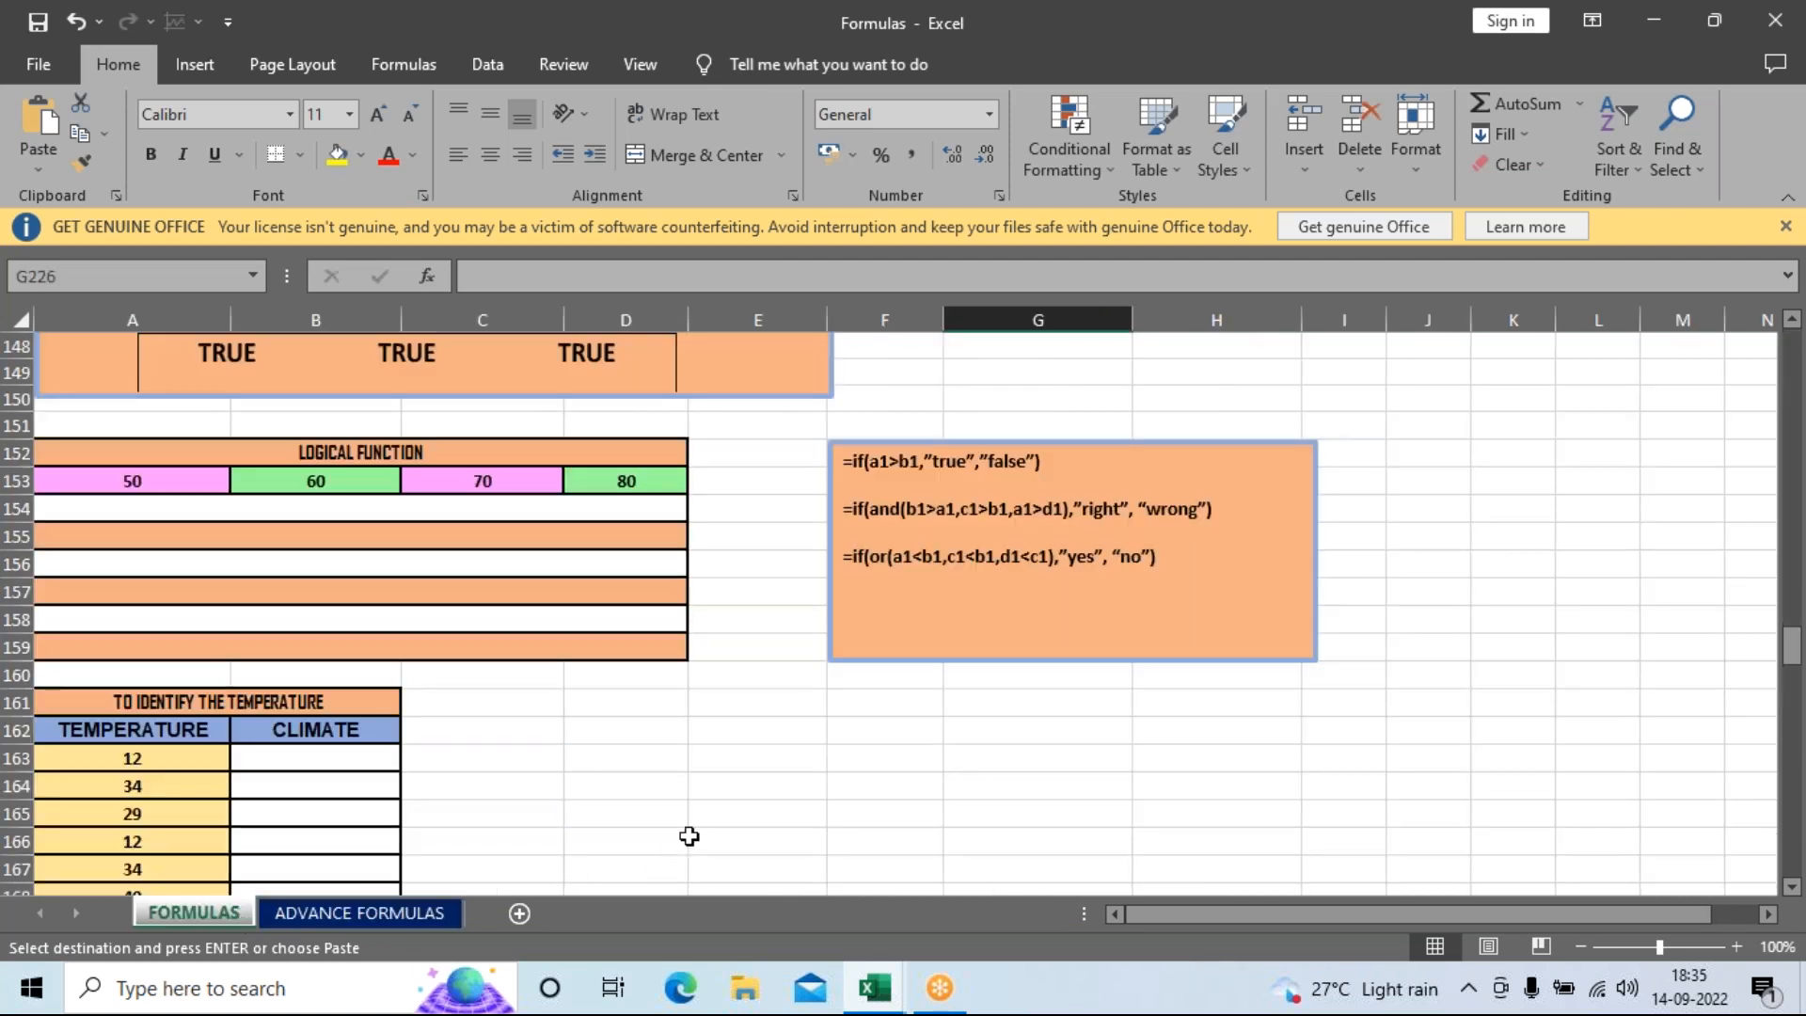
pyautogui.press('Escape')
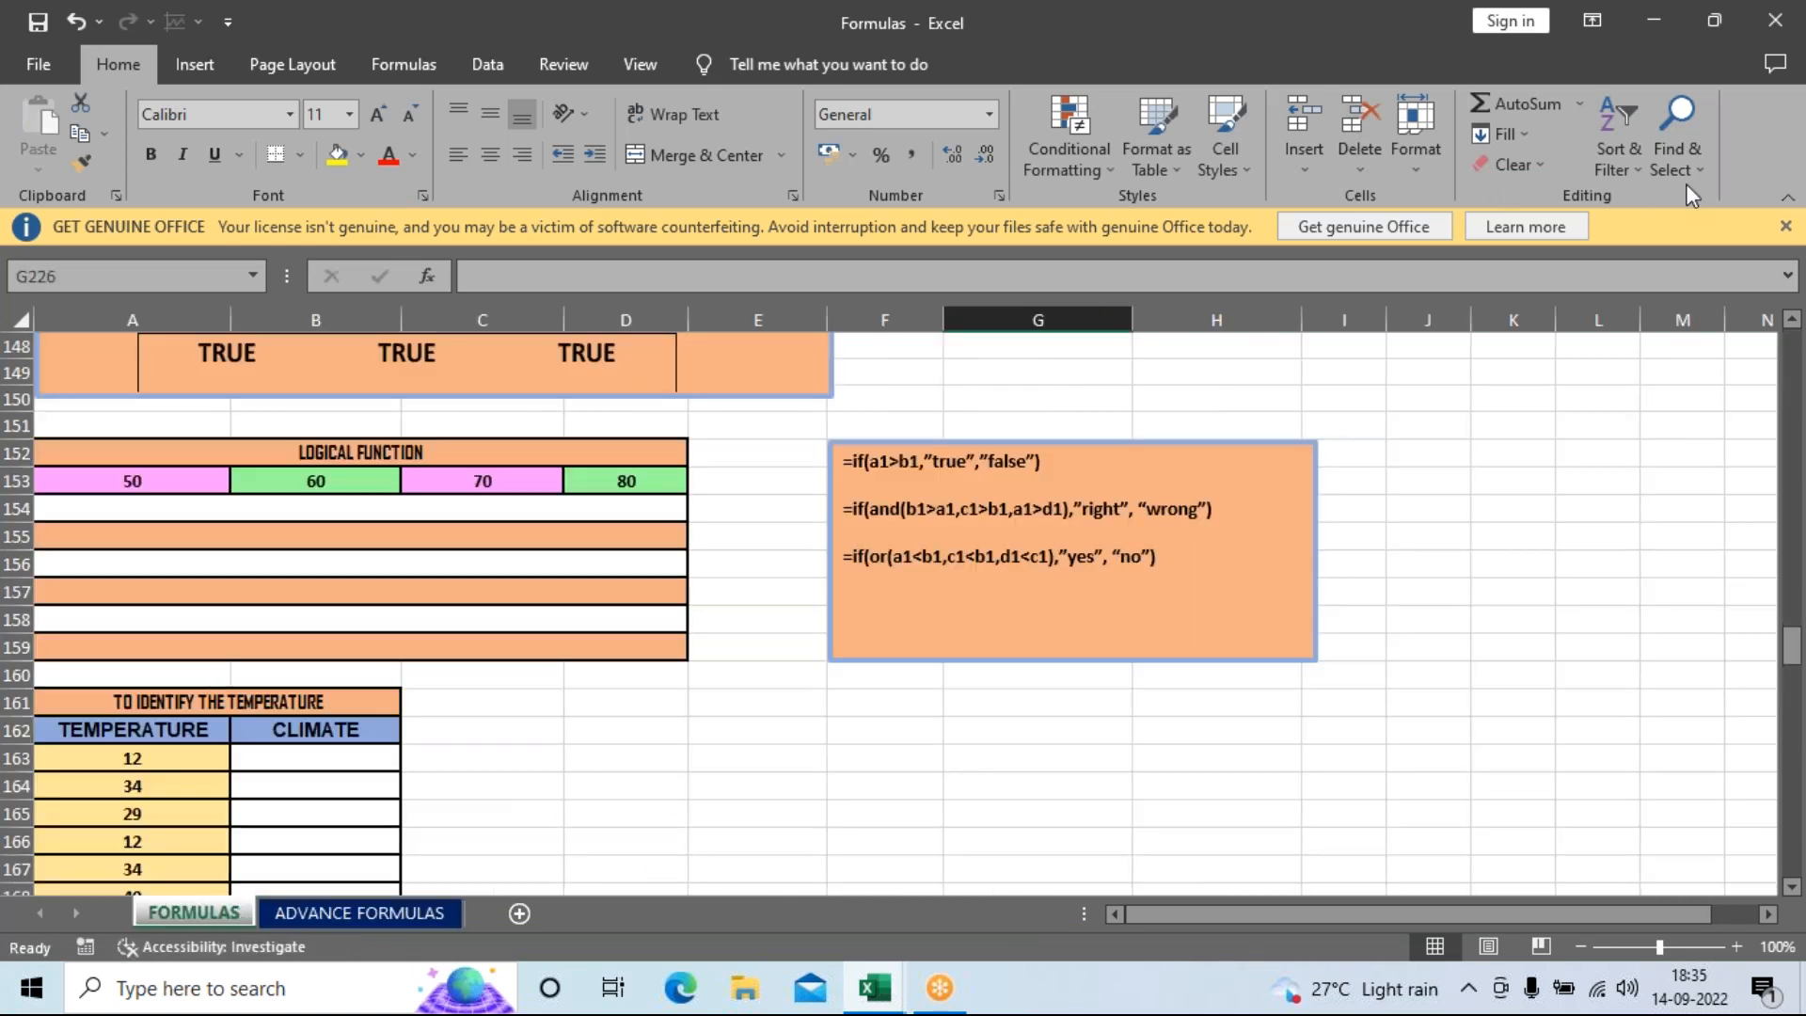
pyautogui.click(1776, 20)
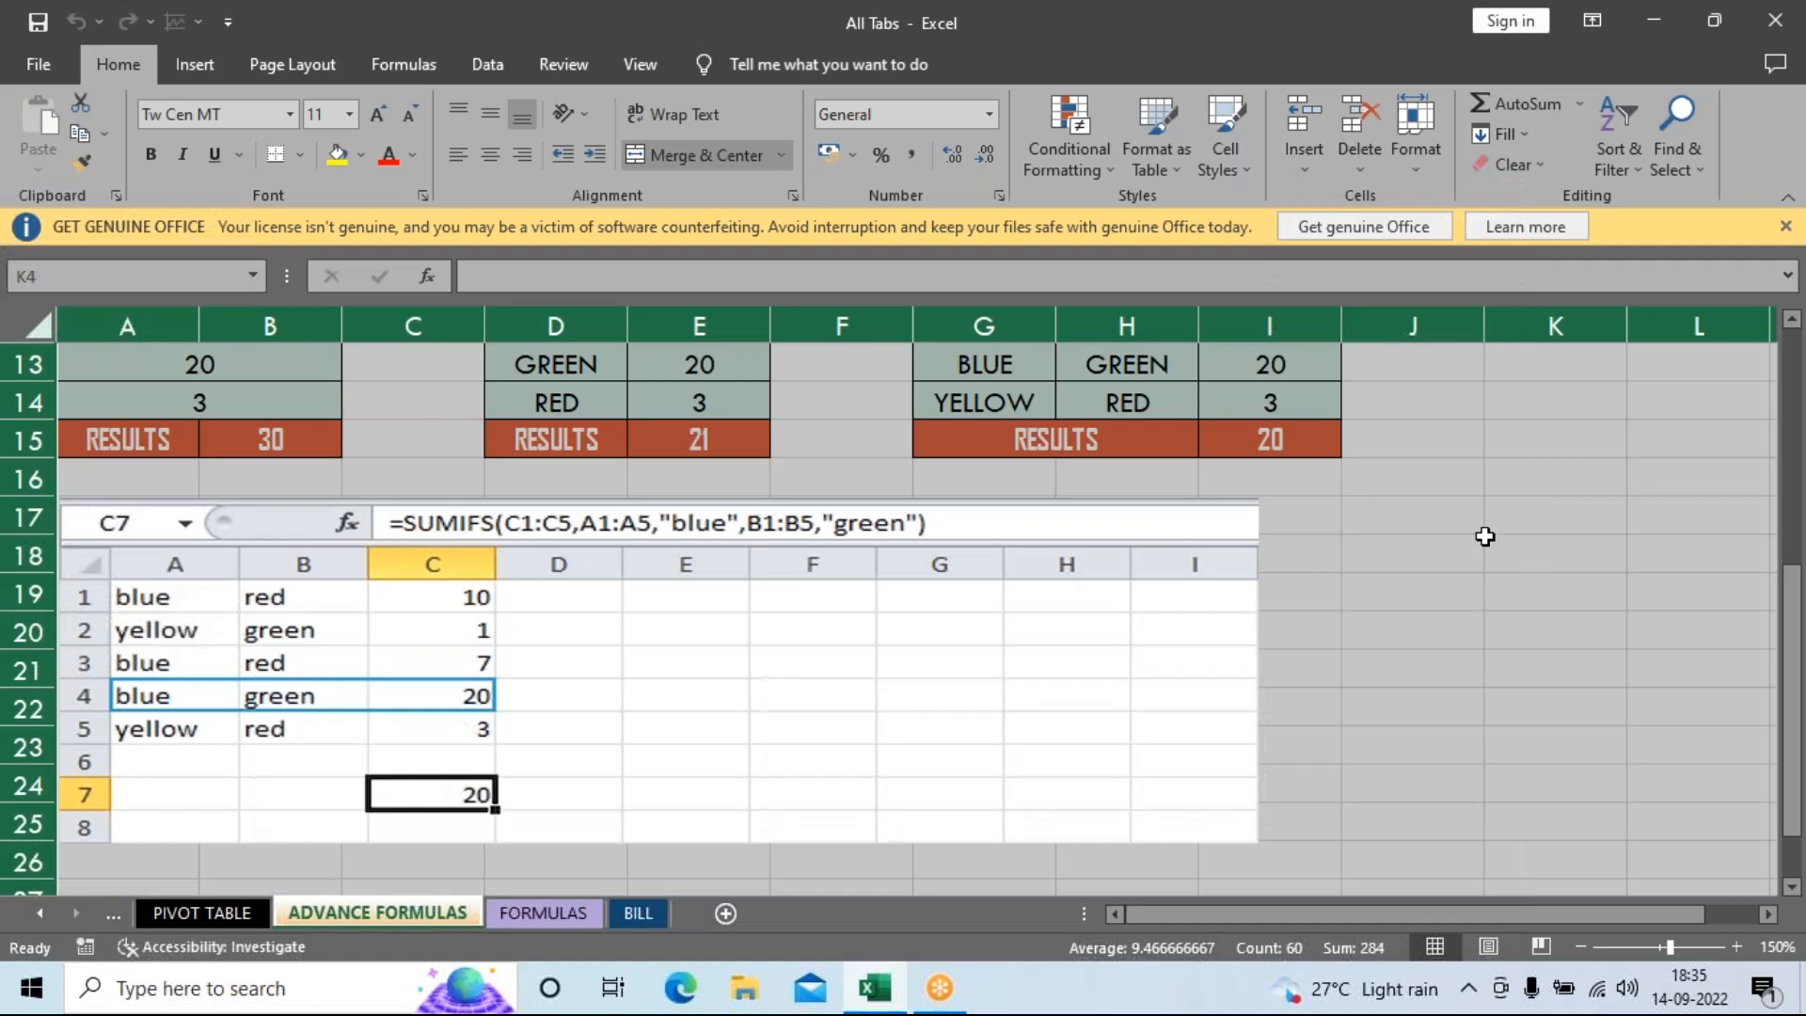
# Dismiss the leftover formula picture and select cell J12 on the FORMULAS sheet.
pyautogui.click(1538, 491)
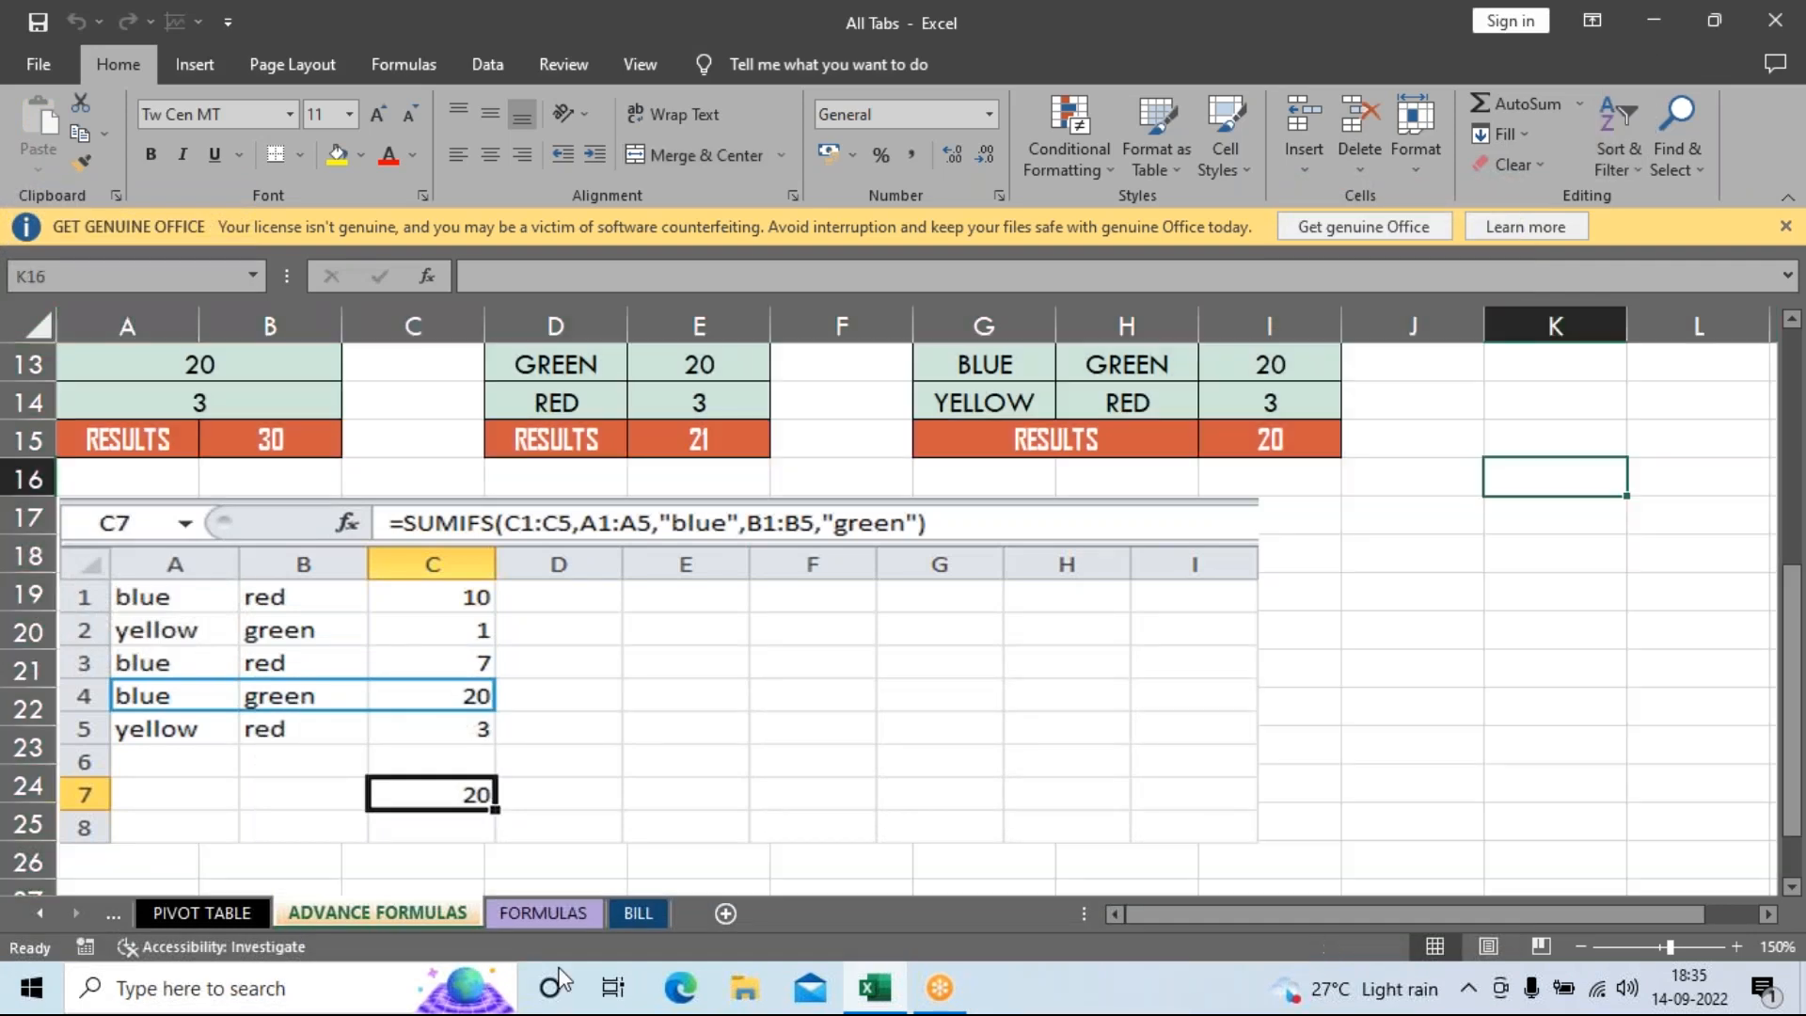
pyautogui.click(529, 918)
pyautogui.click(1411, 648)
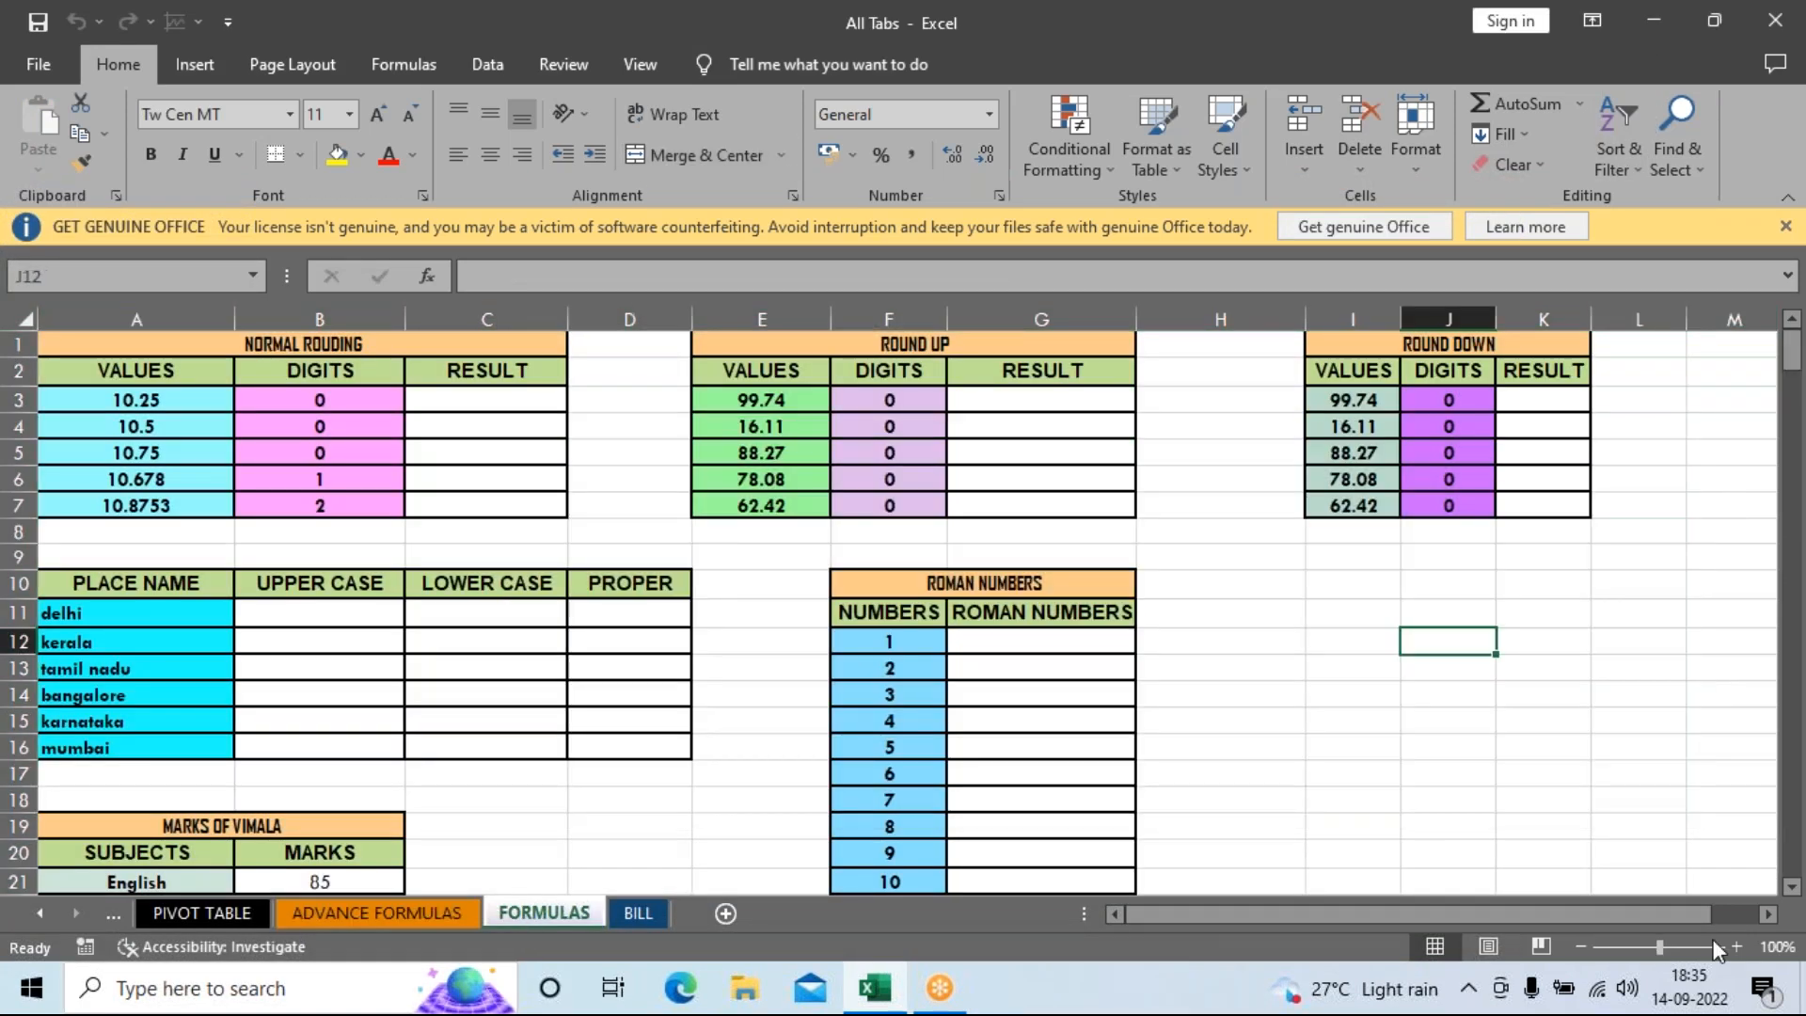
pyautogui.click(1783, 361)
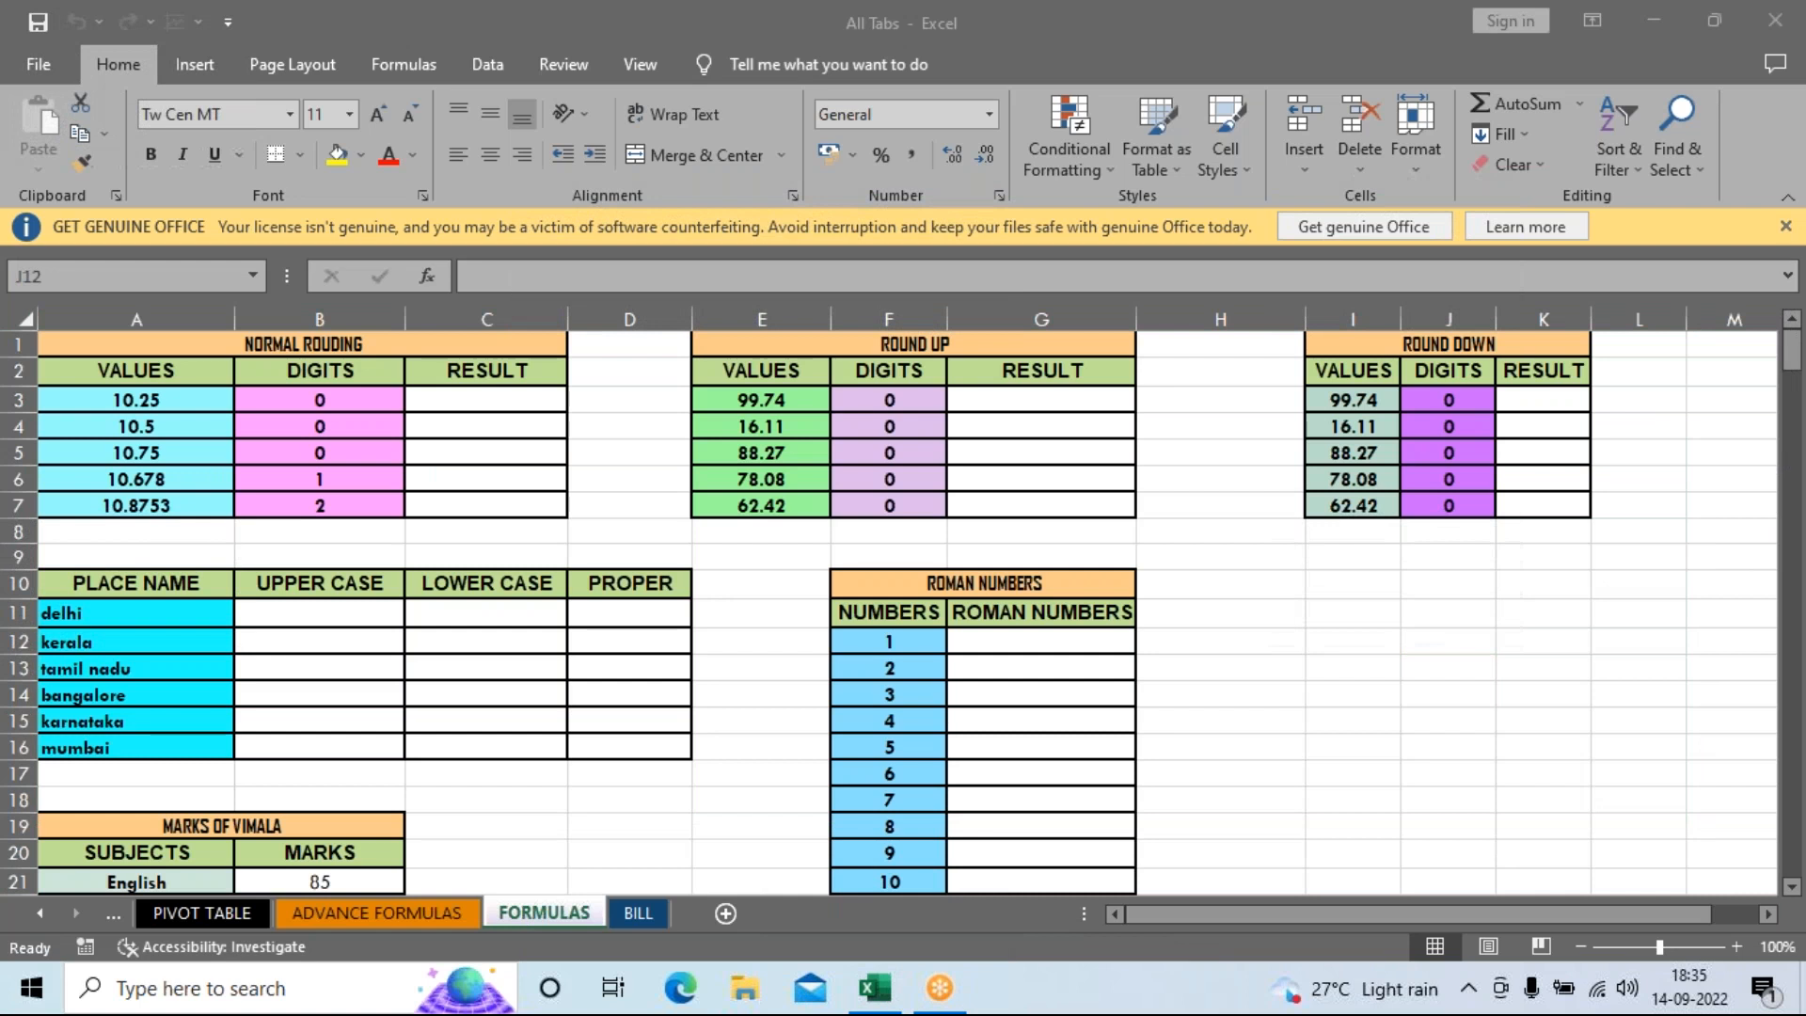
# Zoom in four steps on the FORMULAS sheet, then minimize Excel.
pyautogui.click(1735, 947)
pyautogui.click(1736, 946)
pyautogui.click(1735, 947)
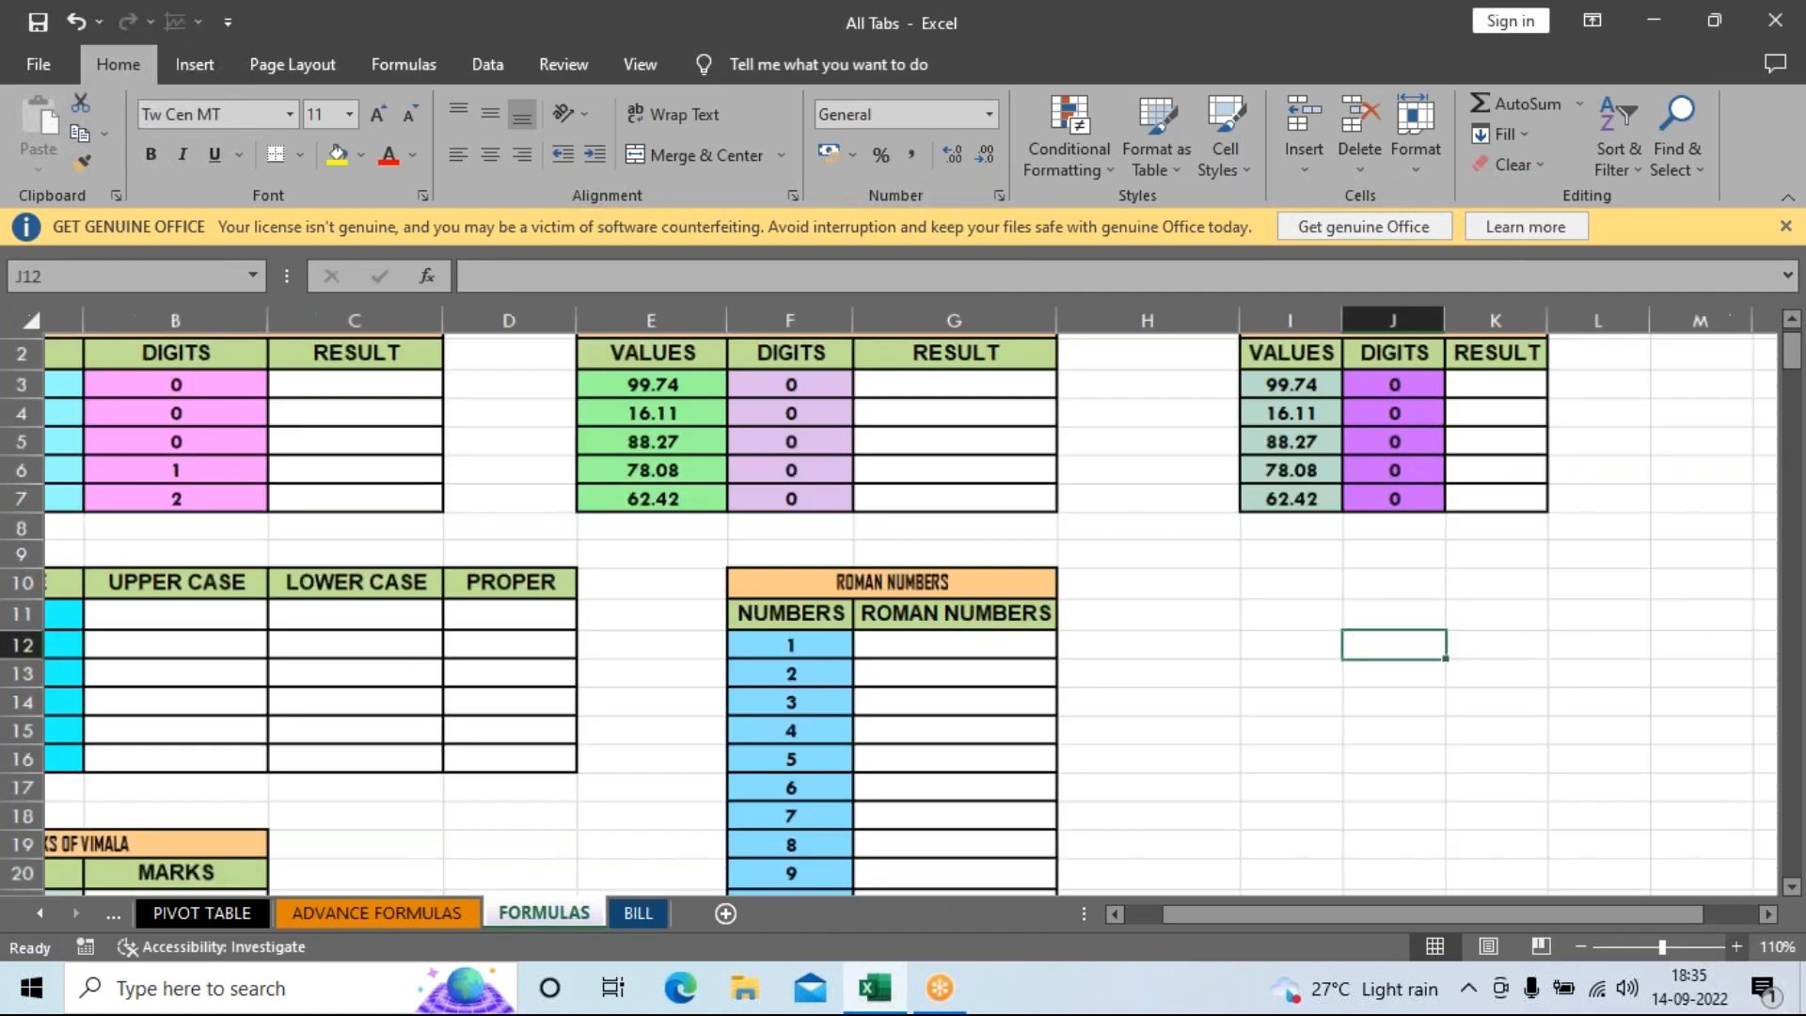
pyautogui.click(1735, 947)
pyautogui.scroll(1, 903, 602)
pyautogui.moveTo(1512, 914); pyautogui.dragTo(1414, 914)
pyautogui.click(1663, 27)
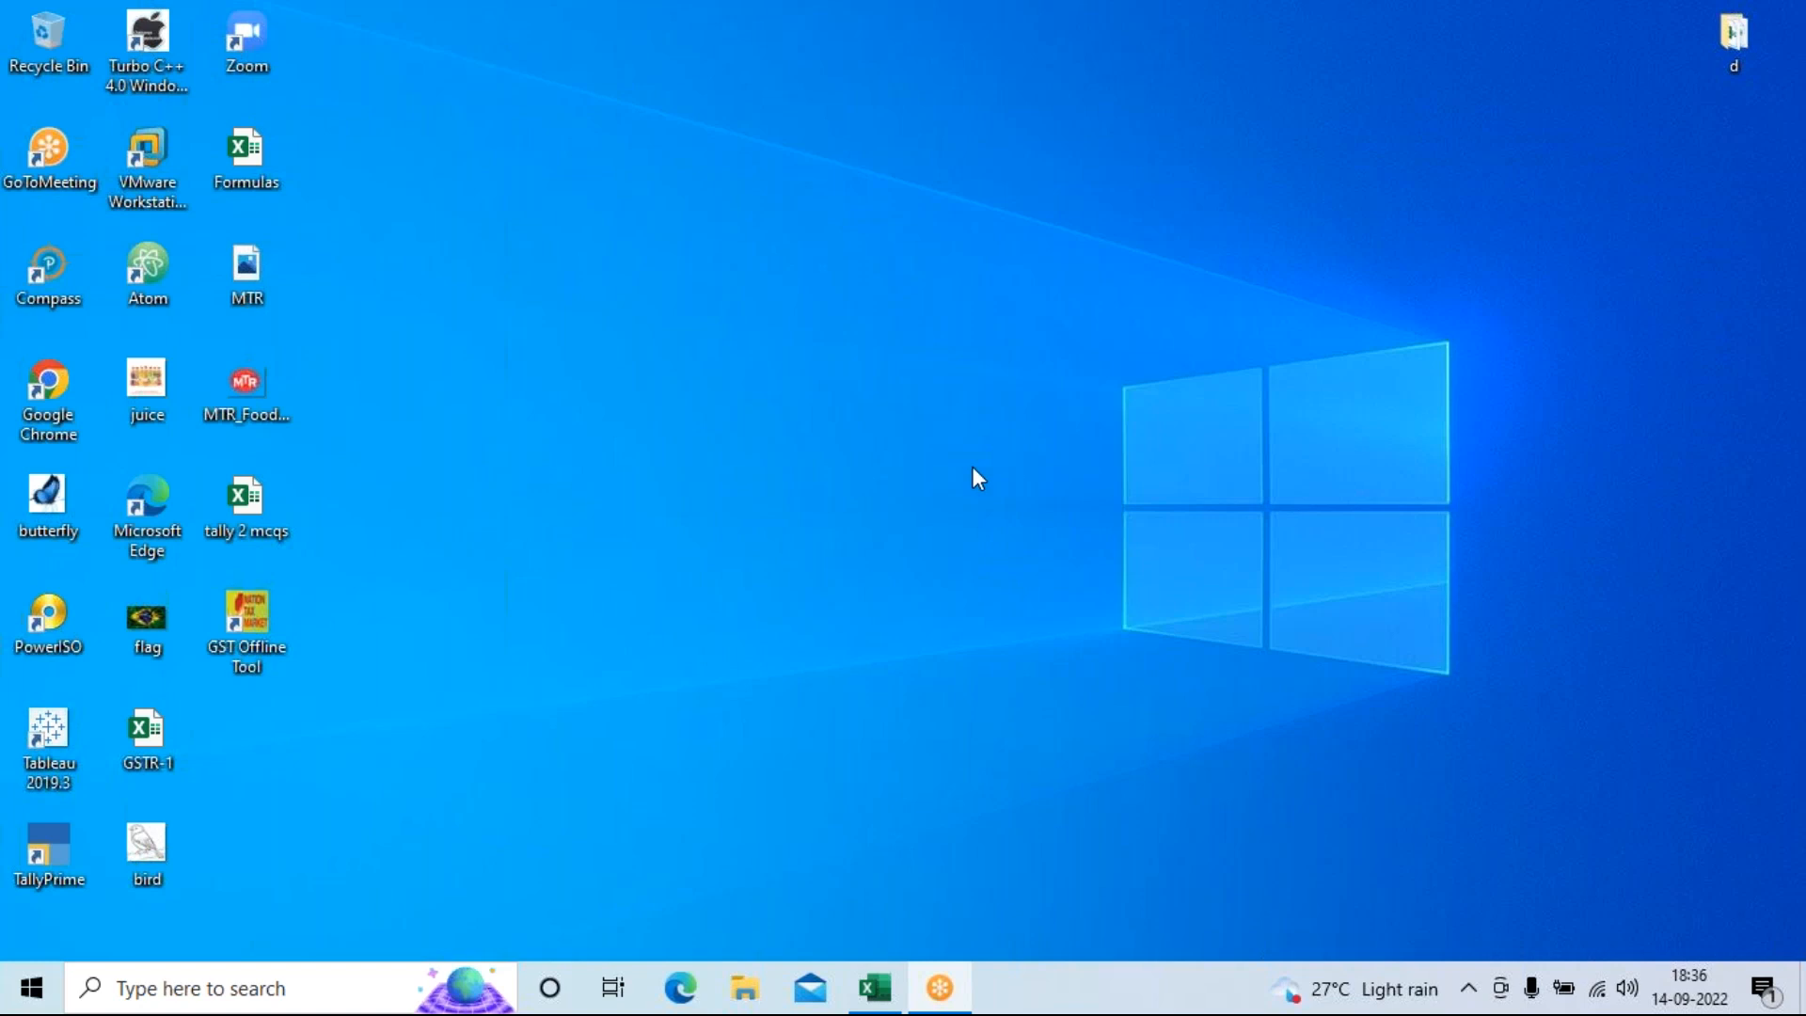
# Refresh the desktop, open and close the Formulas workbook, then minimize the All Tabs workbook.
pyautogui.rightClick(528, 346)
pyautogui.click(555, 426)
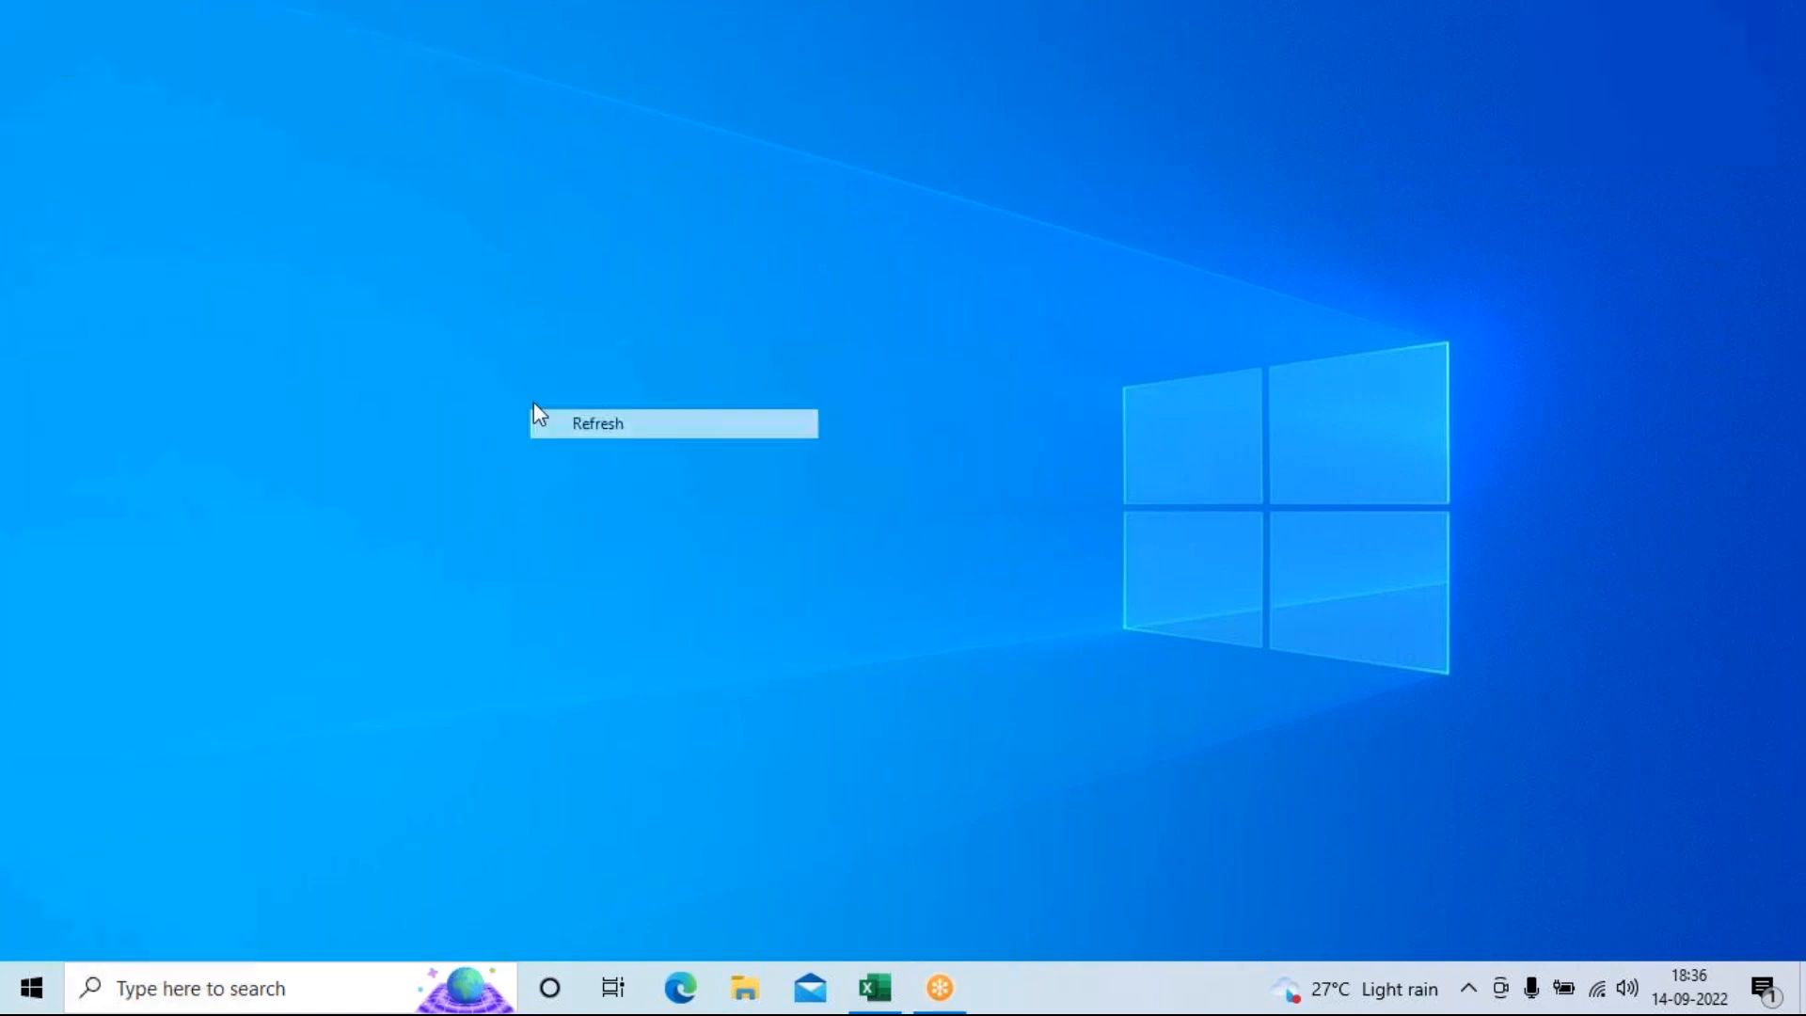
pyautogui.doubleClick(250, 158)
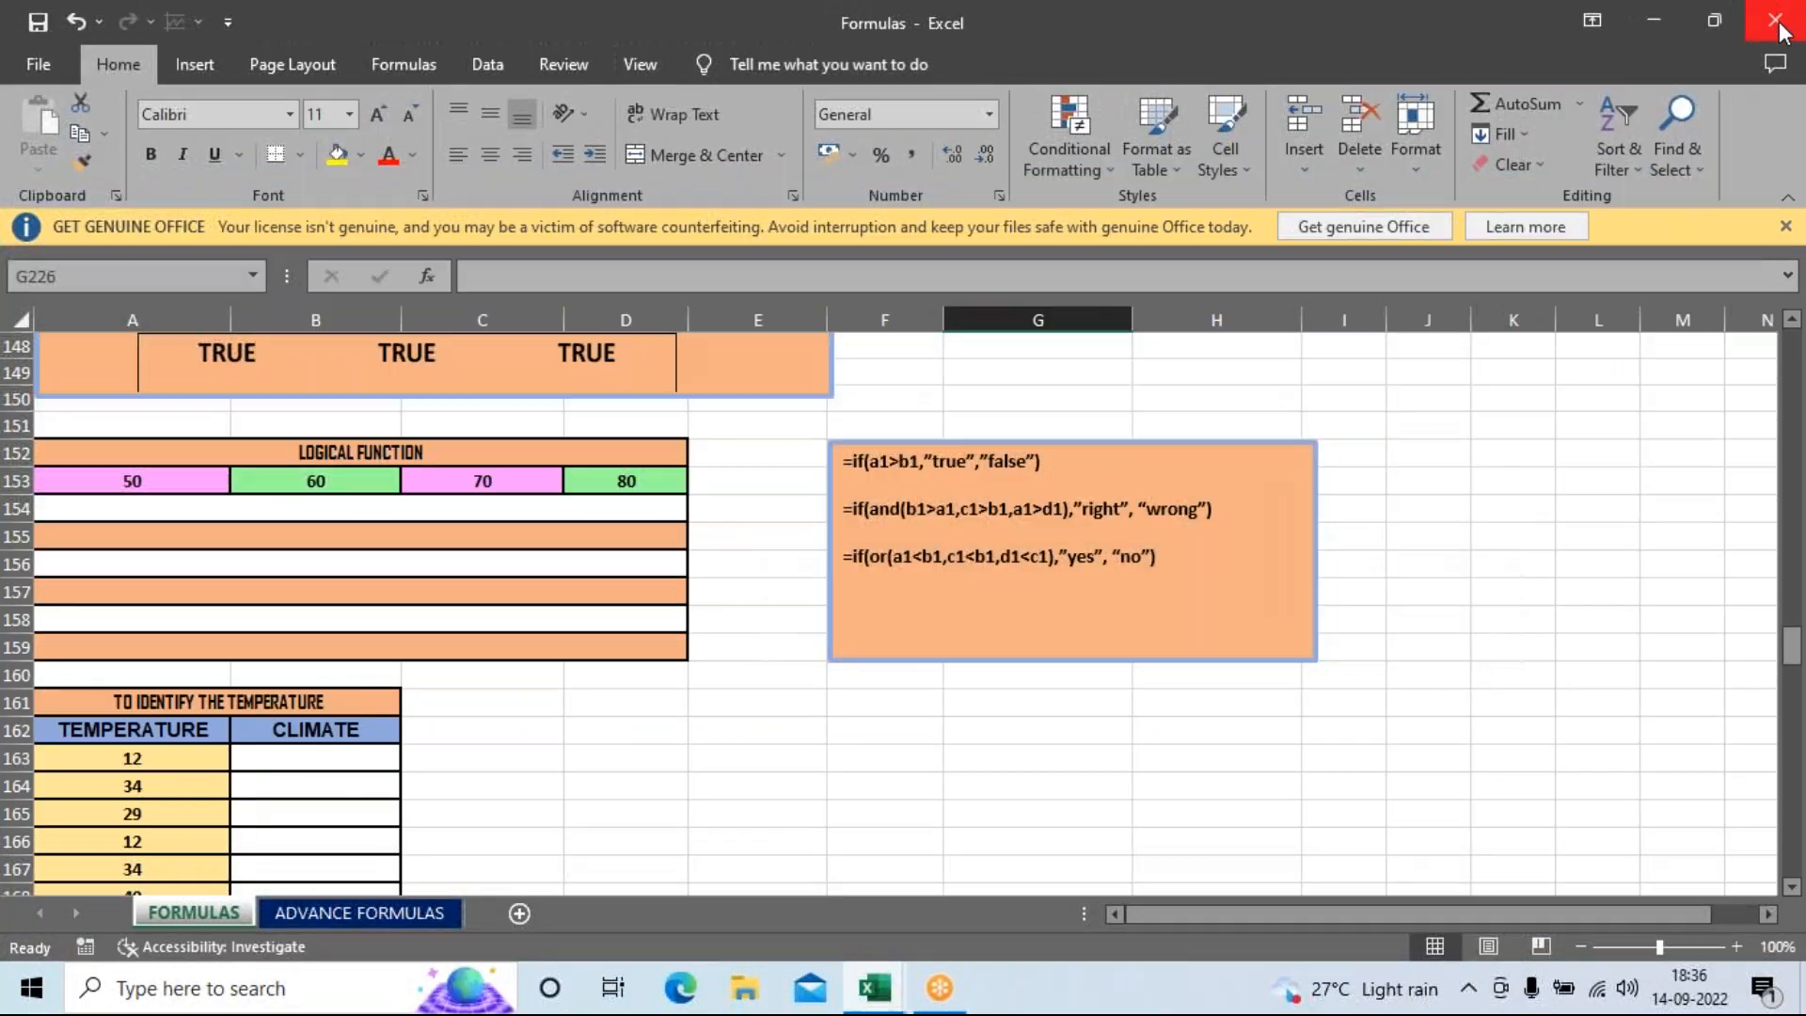
pyautogui.click(1778, 23)
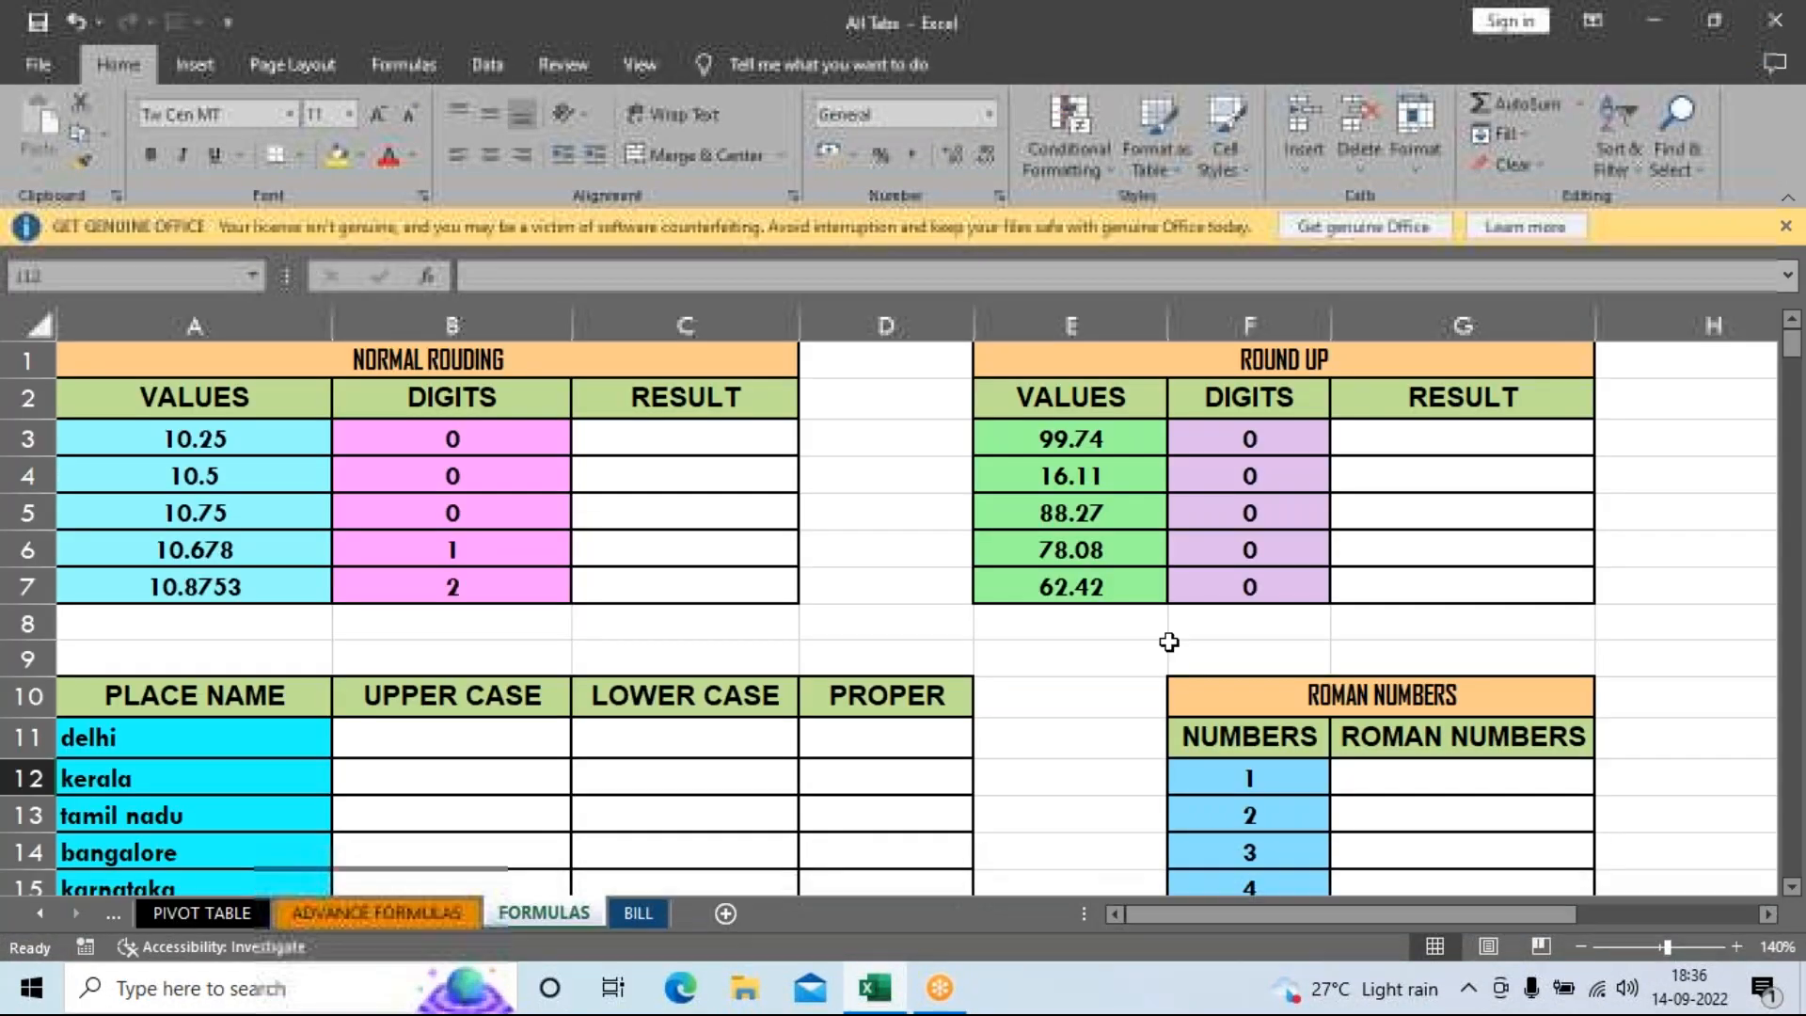
pyautogui.click(1653, 22)
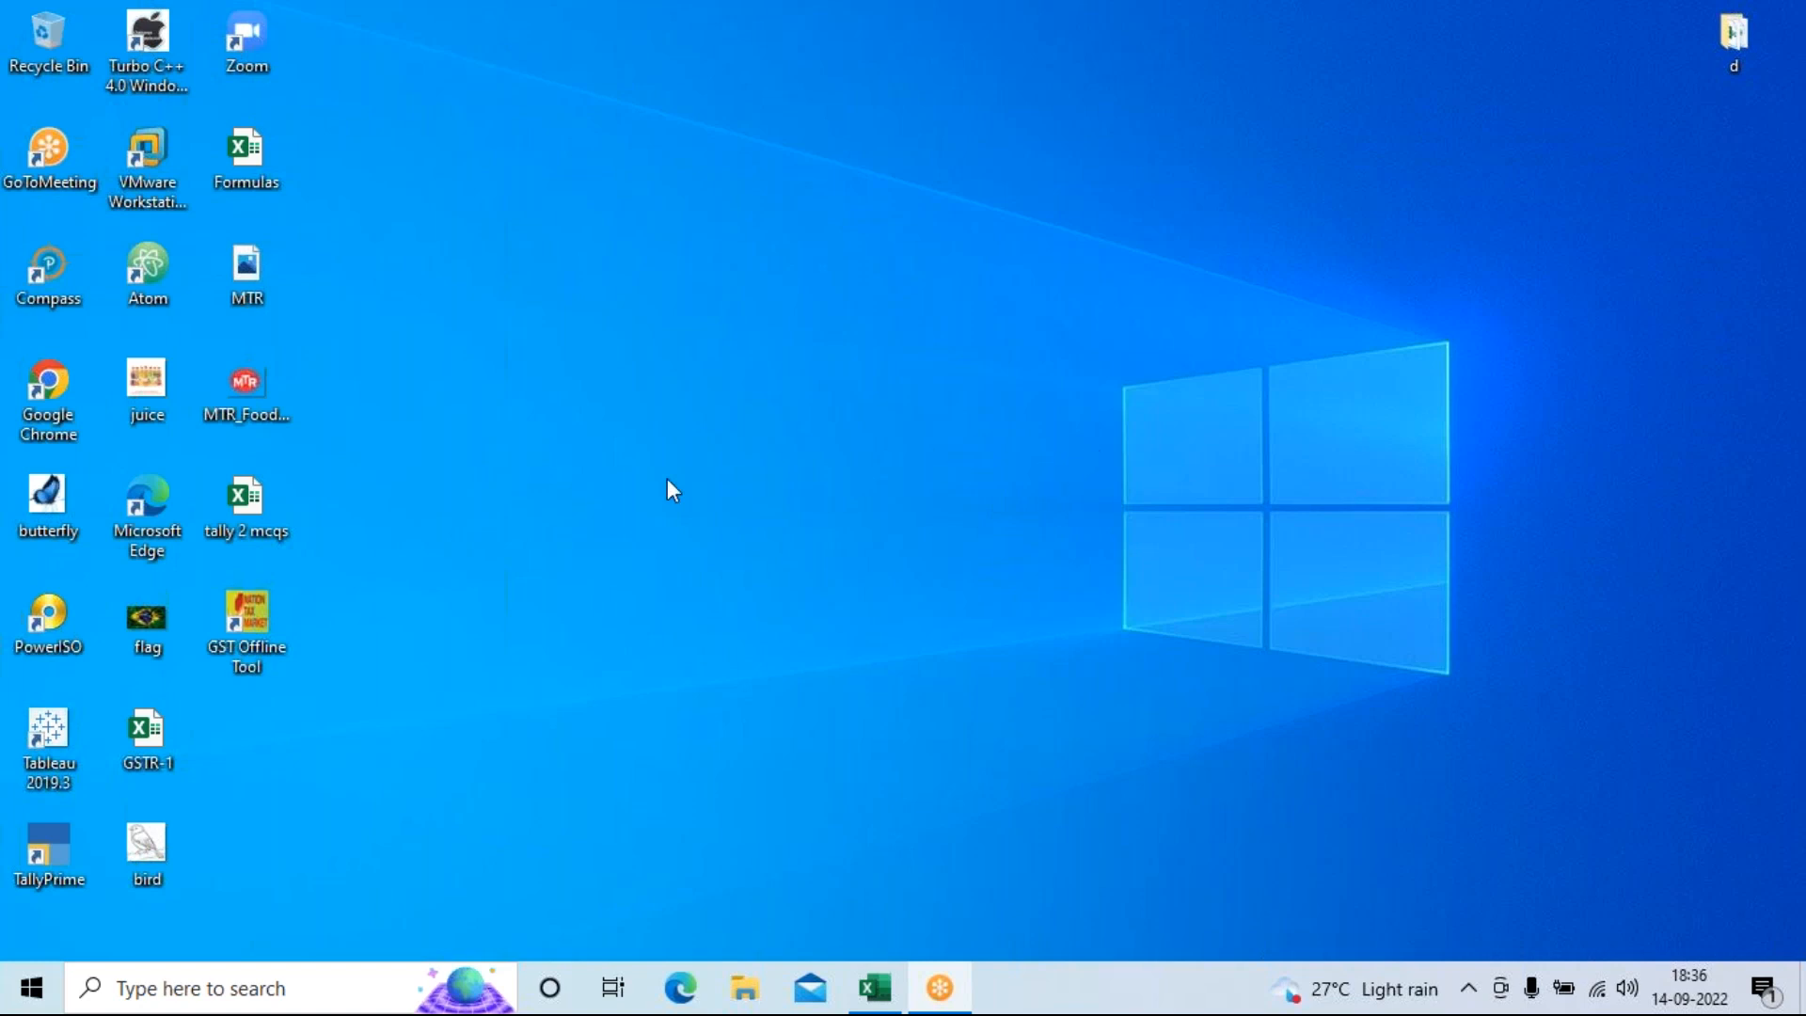
# Launch Chrome, search for 'whatsapp web', and open the WhatsApp Web site.
pyautogui.doubleClick(54, 419)
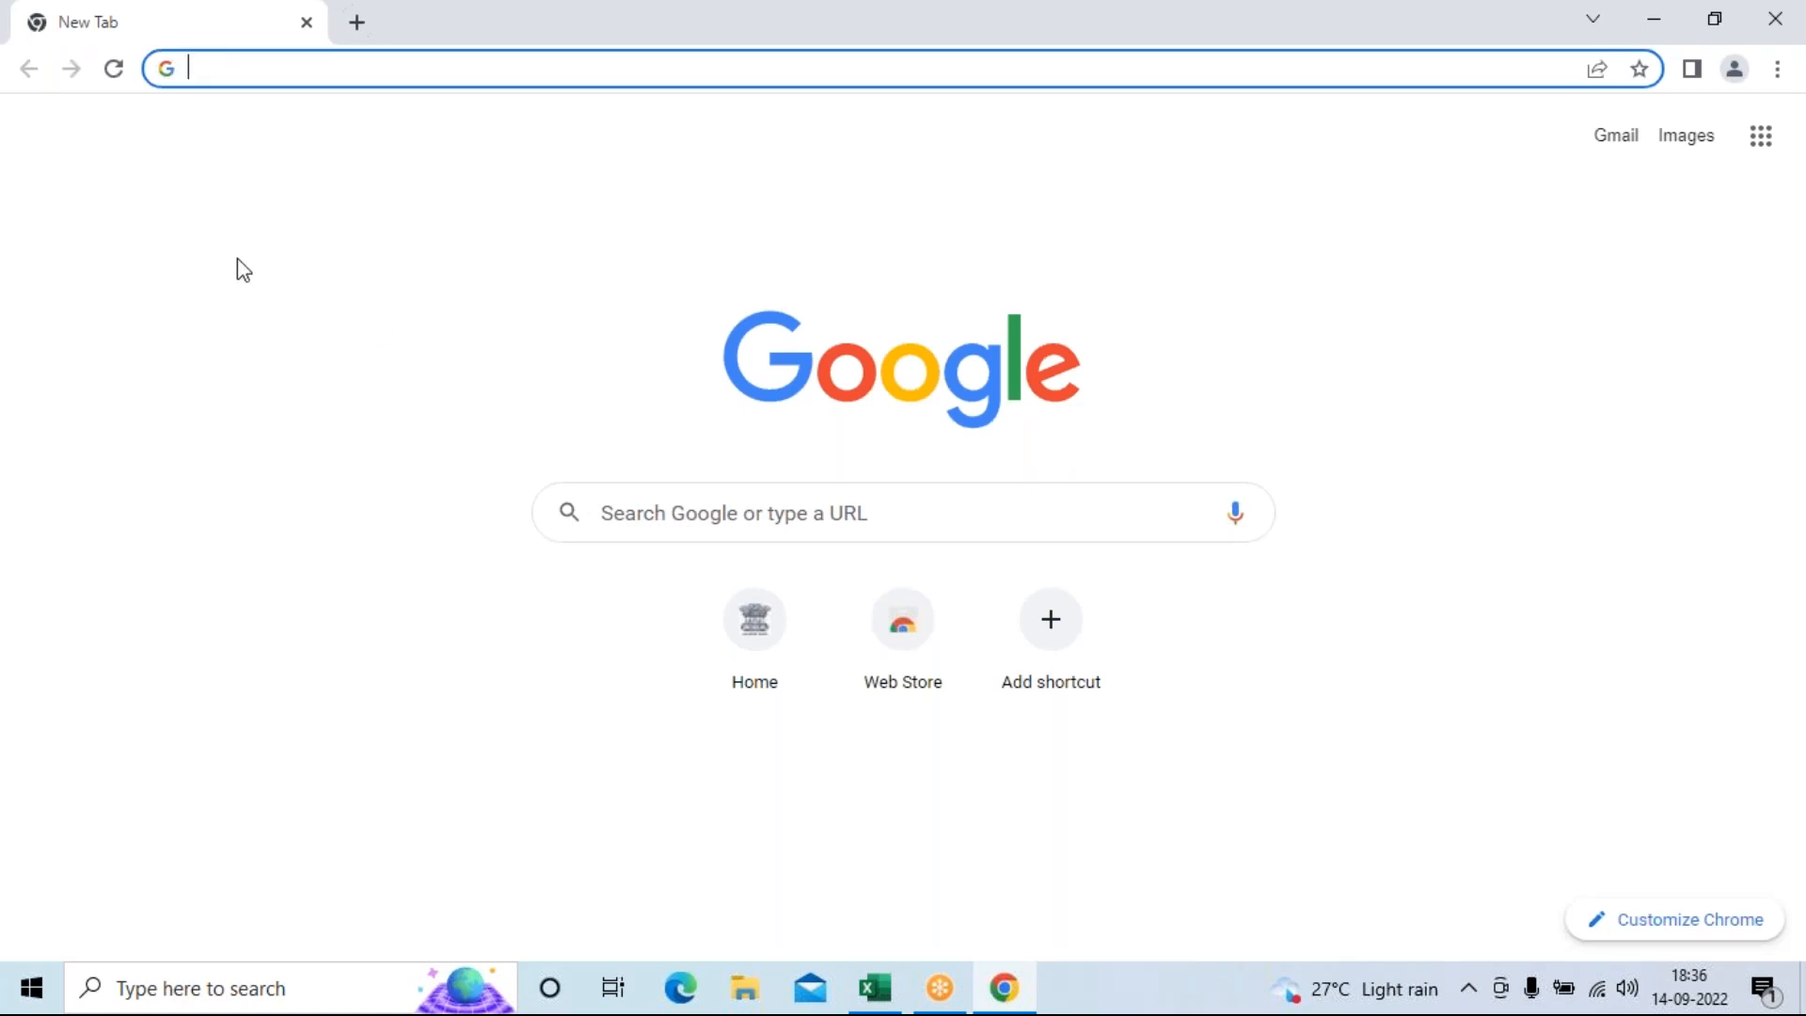
pyautogui.write('W')
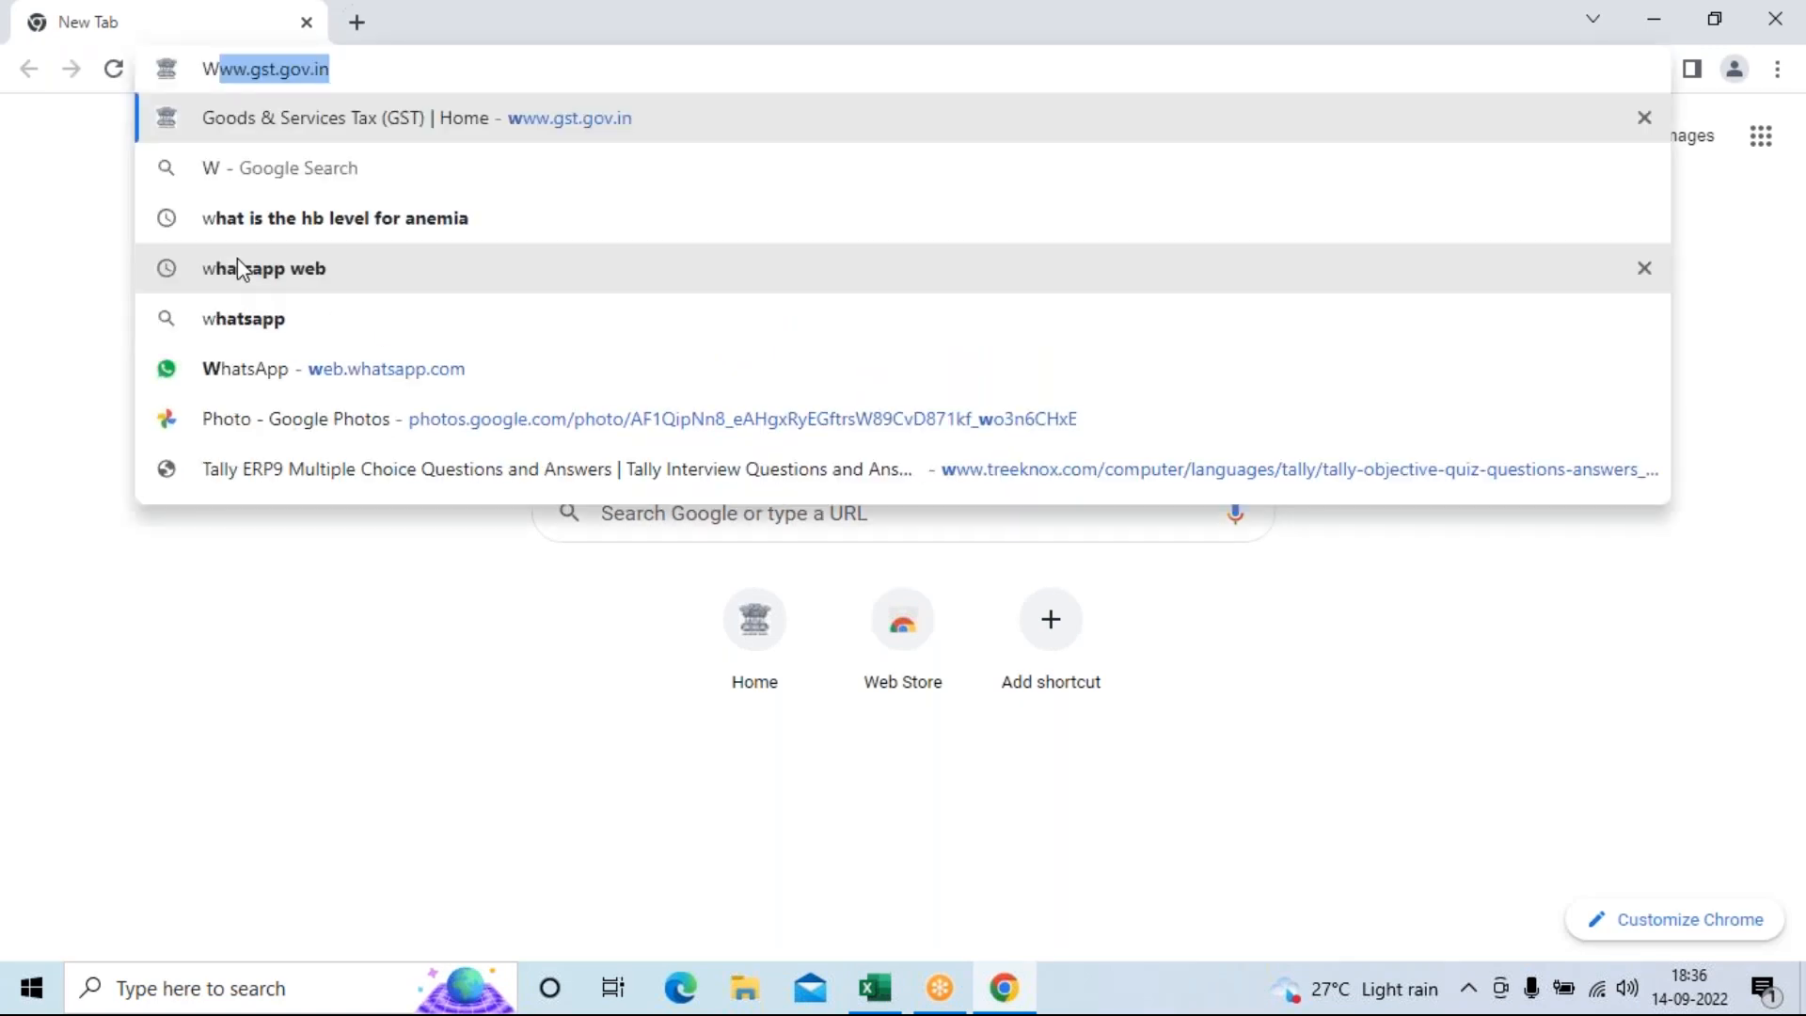
pyautogui.write('HA')
pyautogui.press('Down')
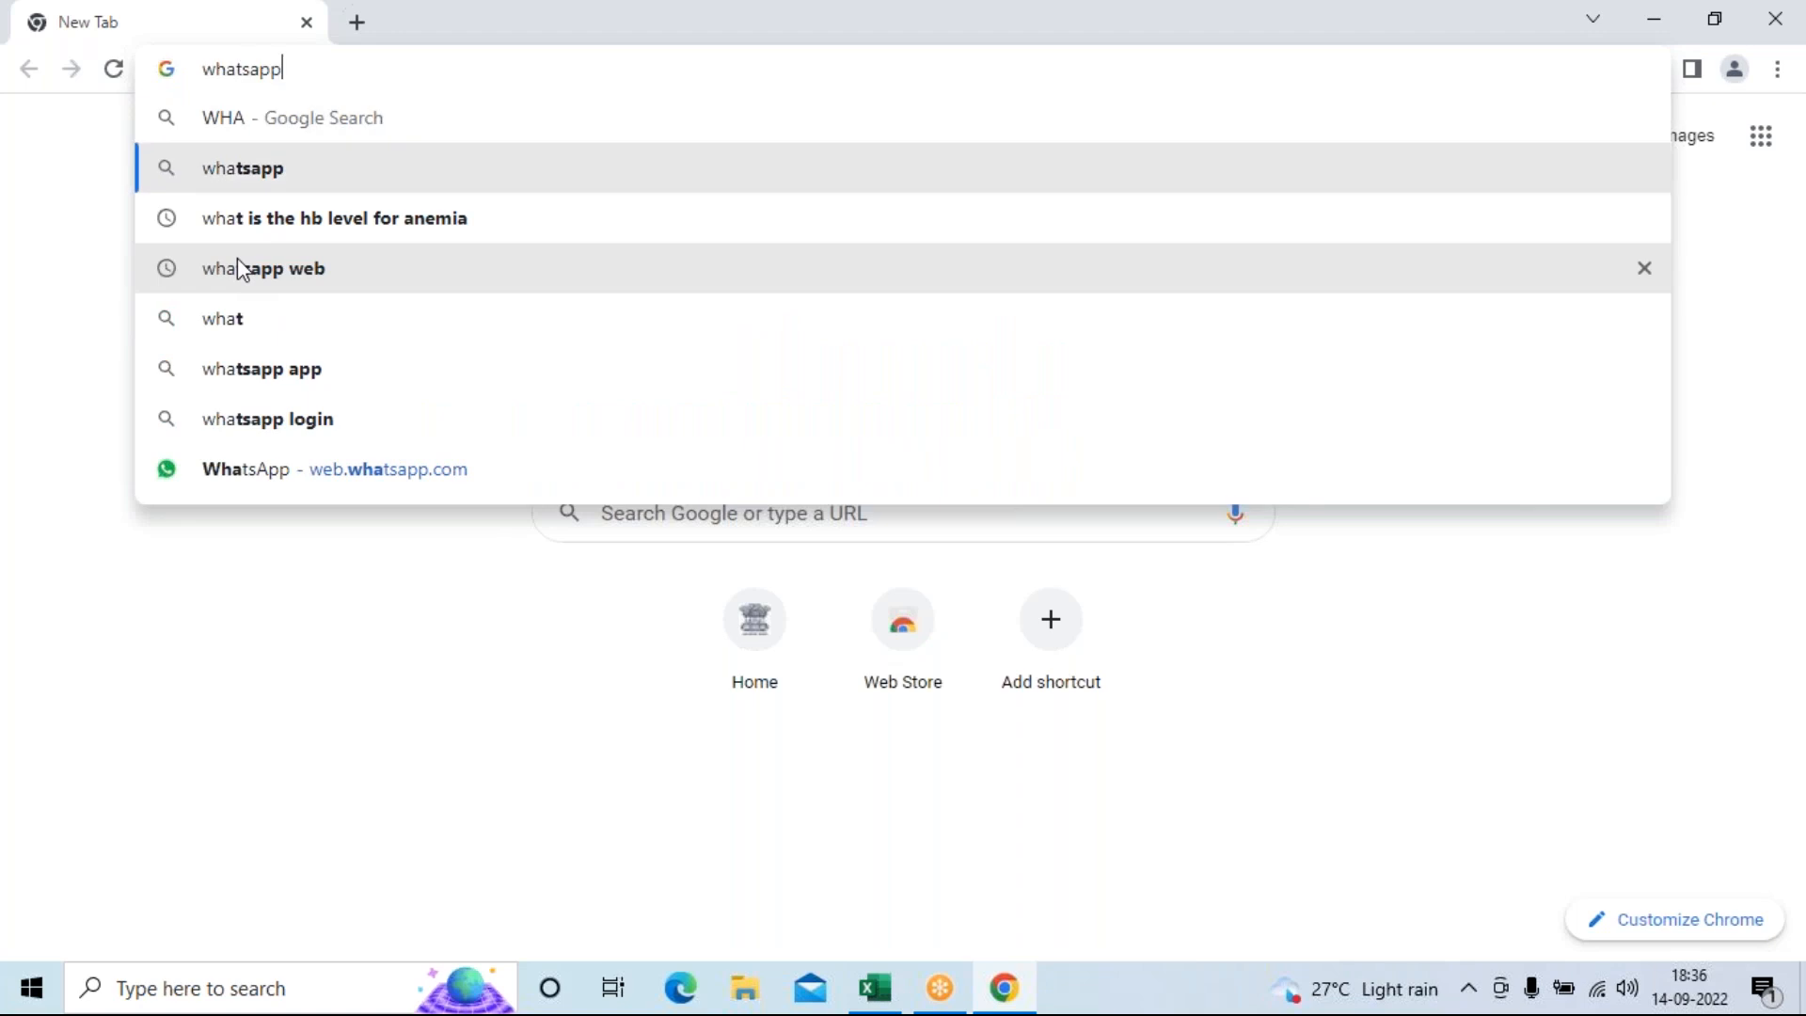
pyautogui.press('Down')
pyautogui.press('Down')
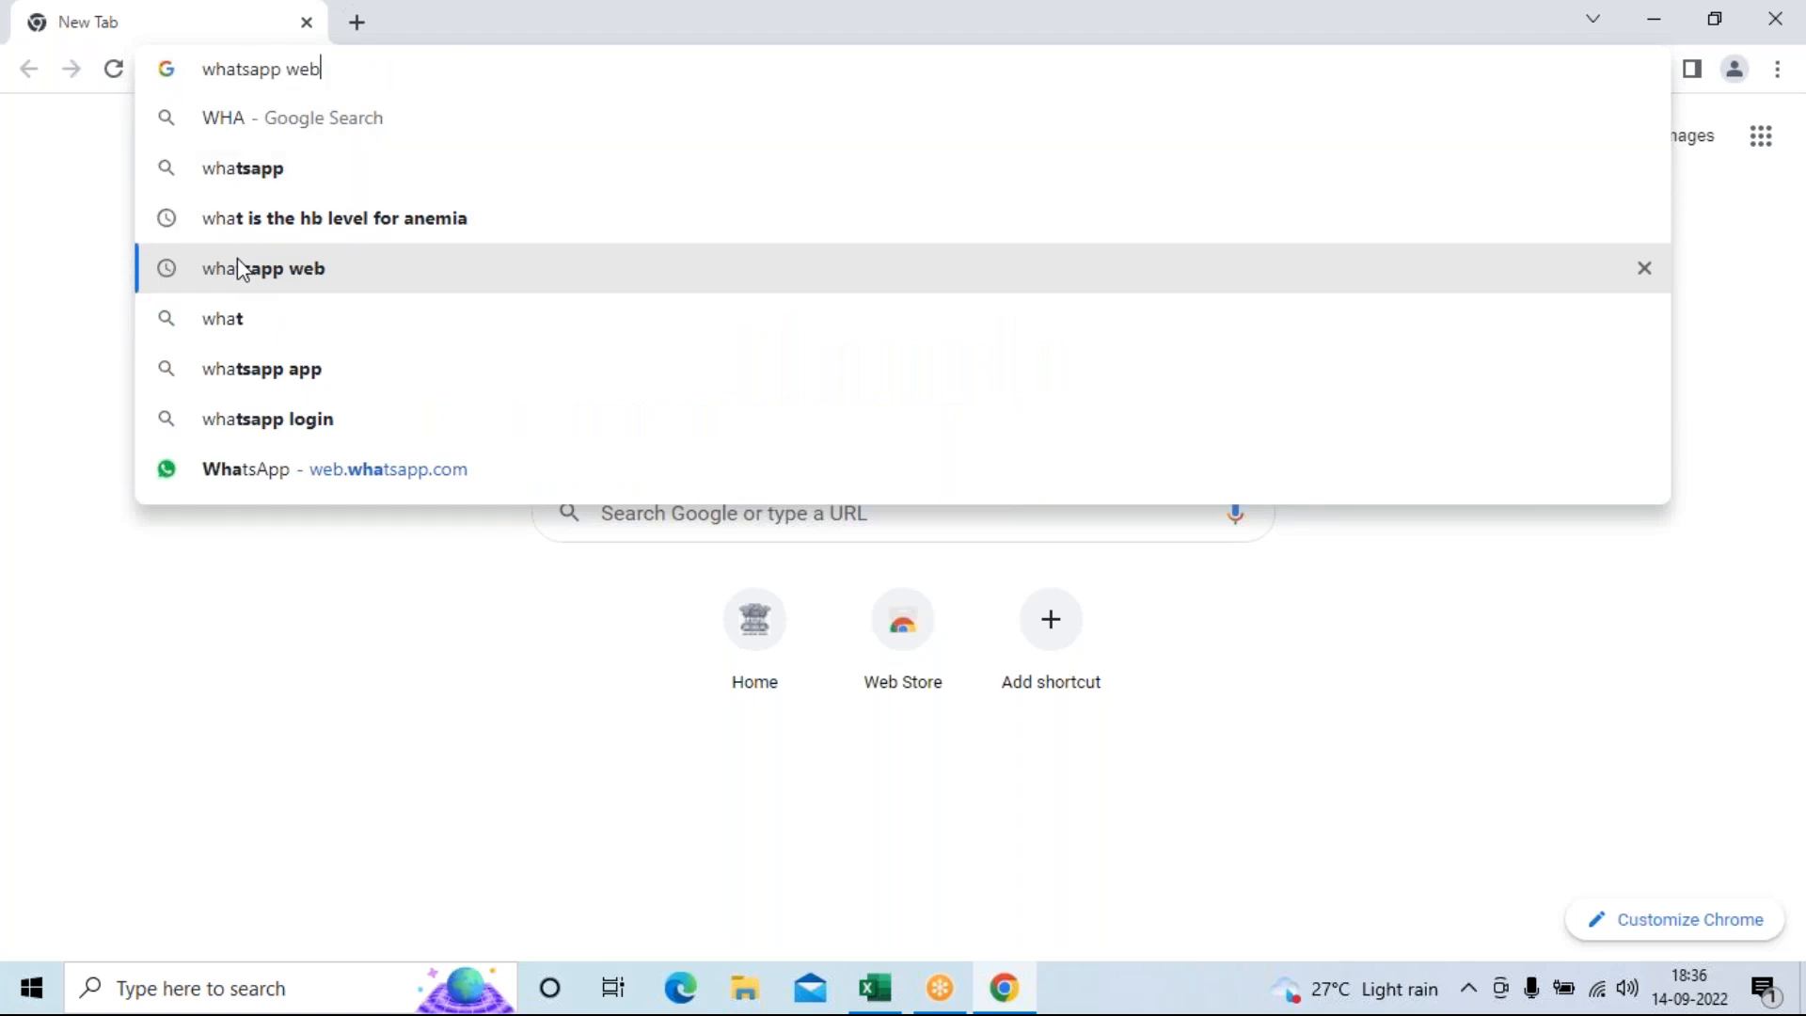
pyautogui.press('Return')
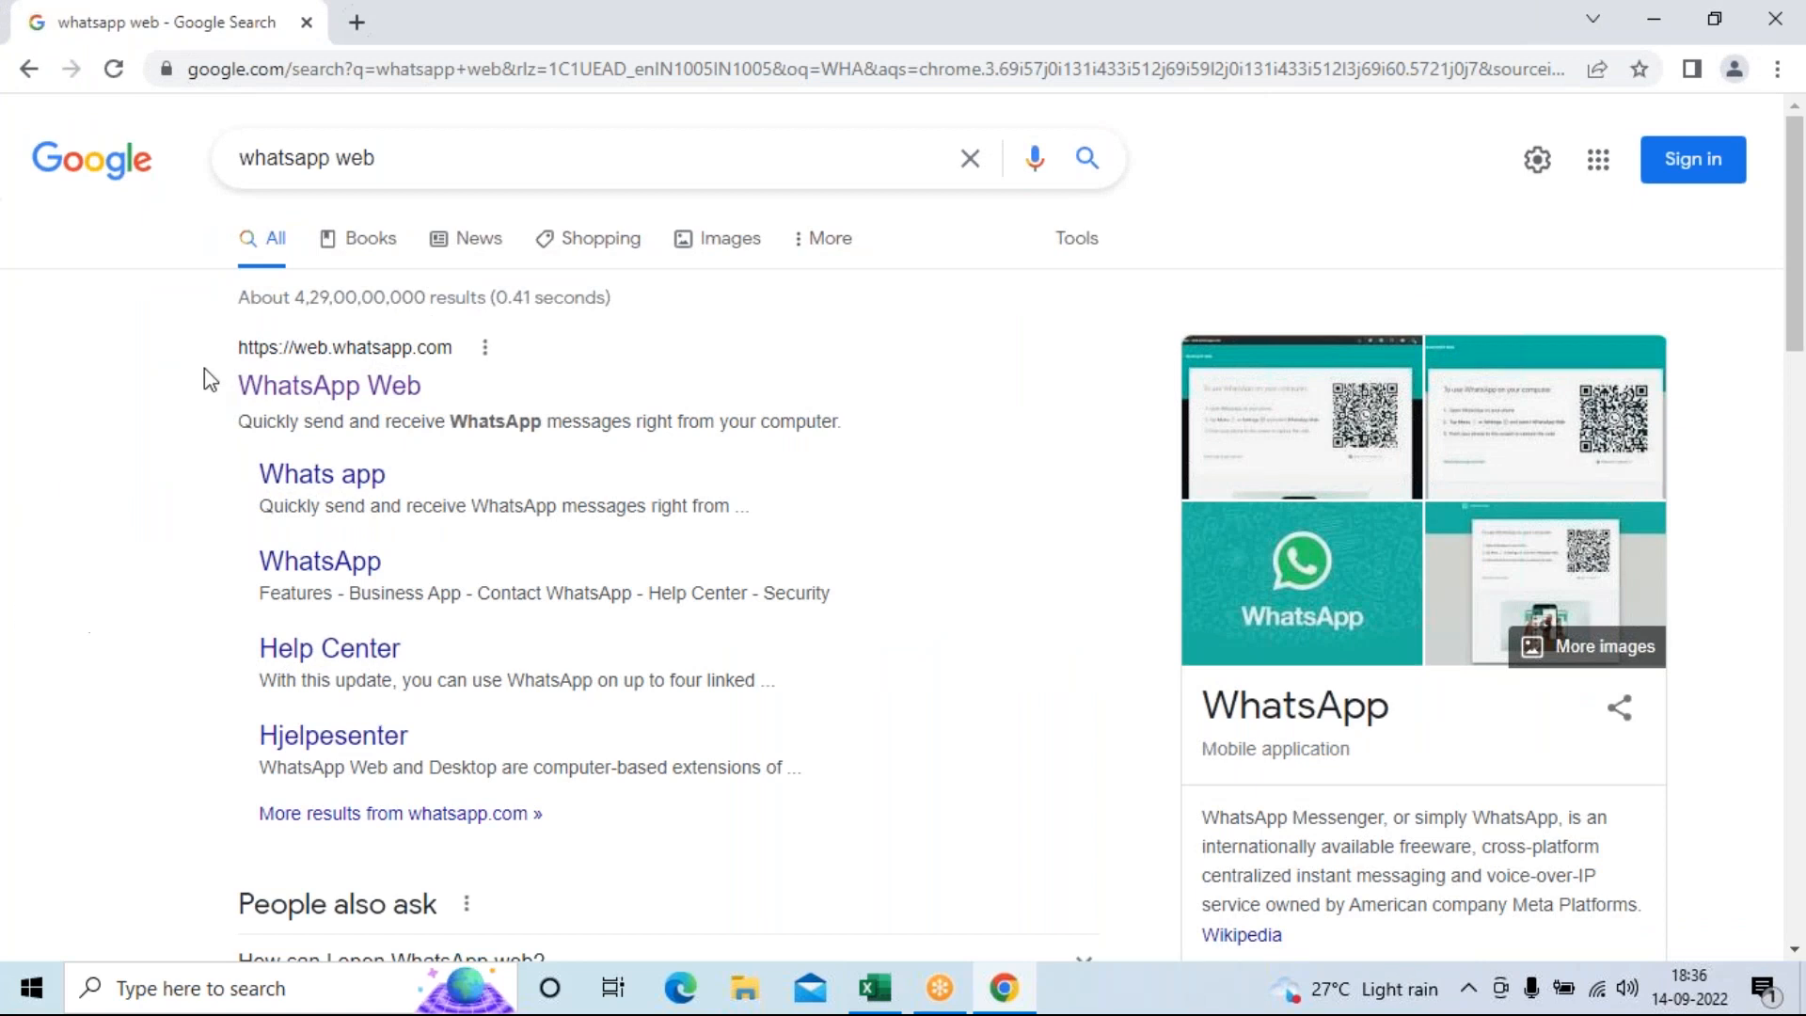
pyautogui.click(280, 404)
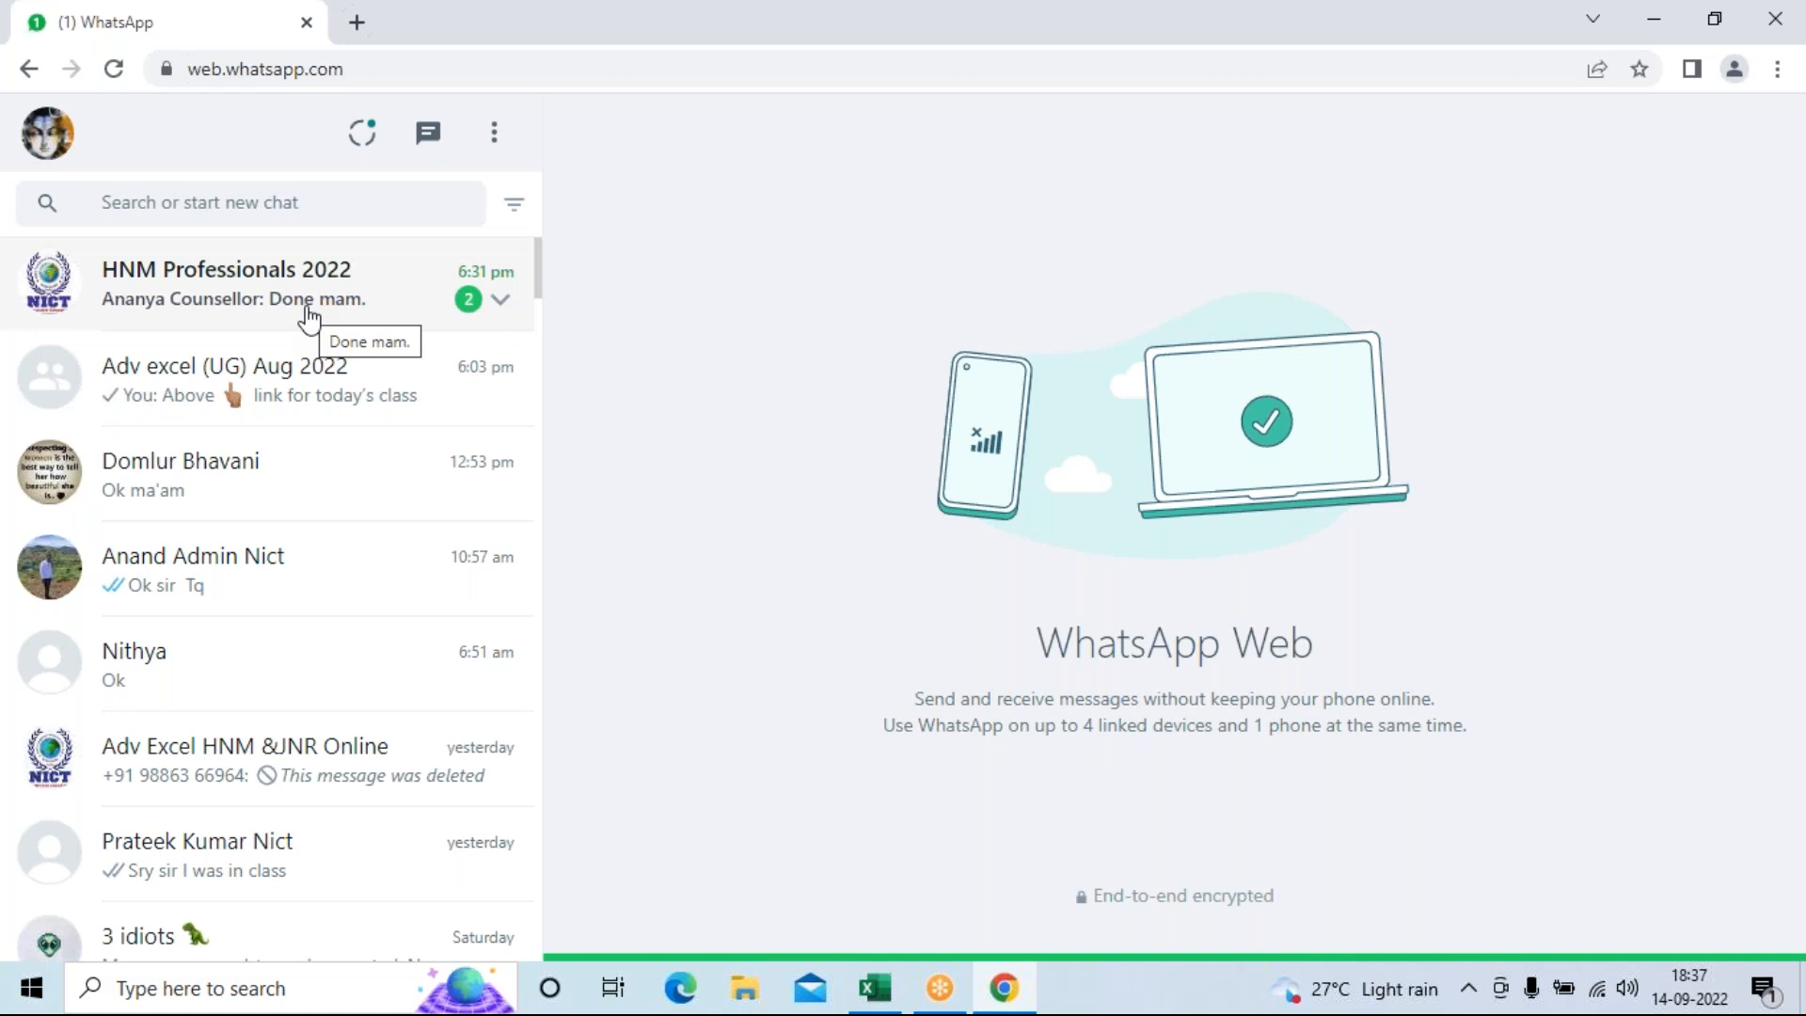
# Send Formulas.xlsx from the Desktop as a document to the Adv excel (UG) Aug 2022 group.
pyautogui.click(266, 395)
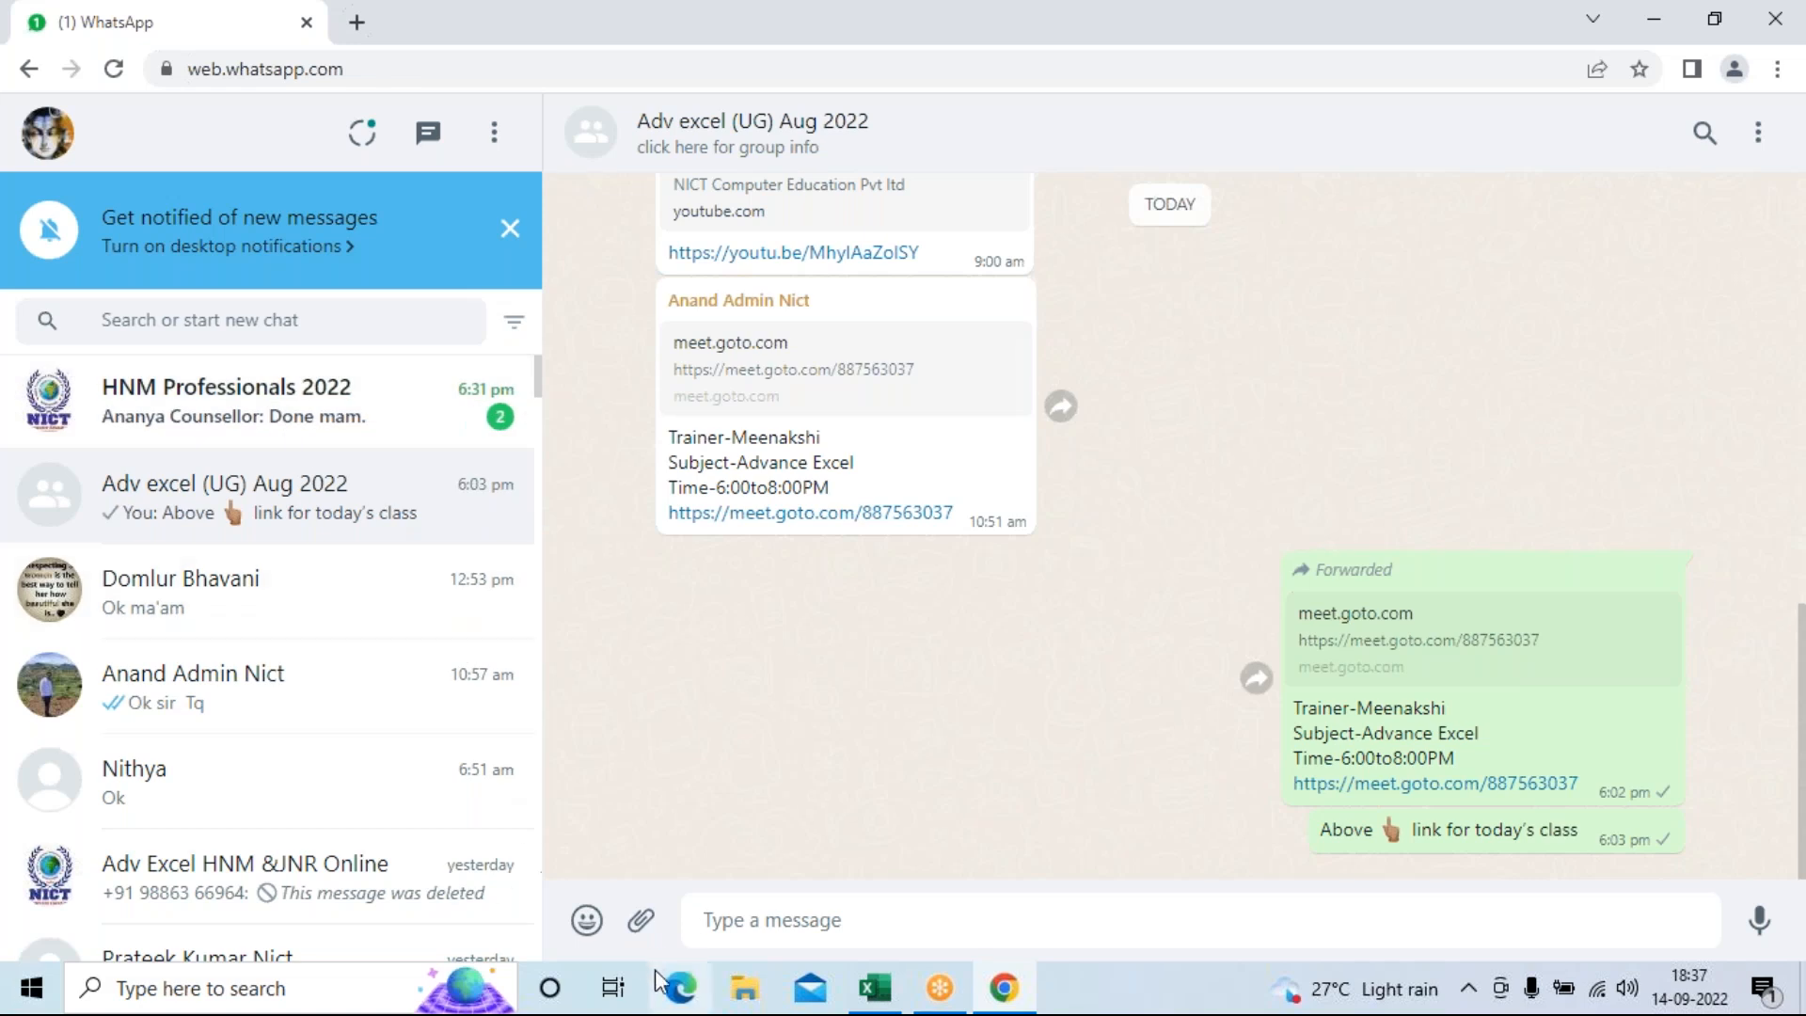
pyautogui.click(643, 921)
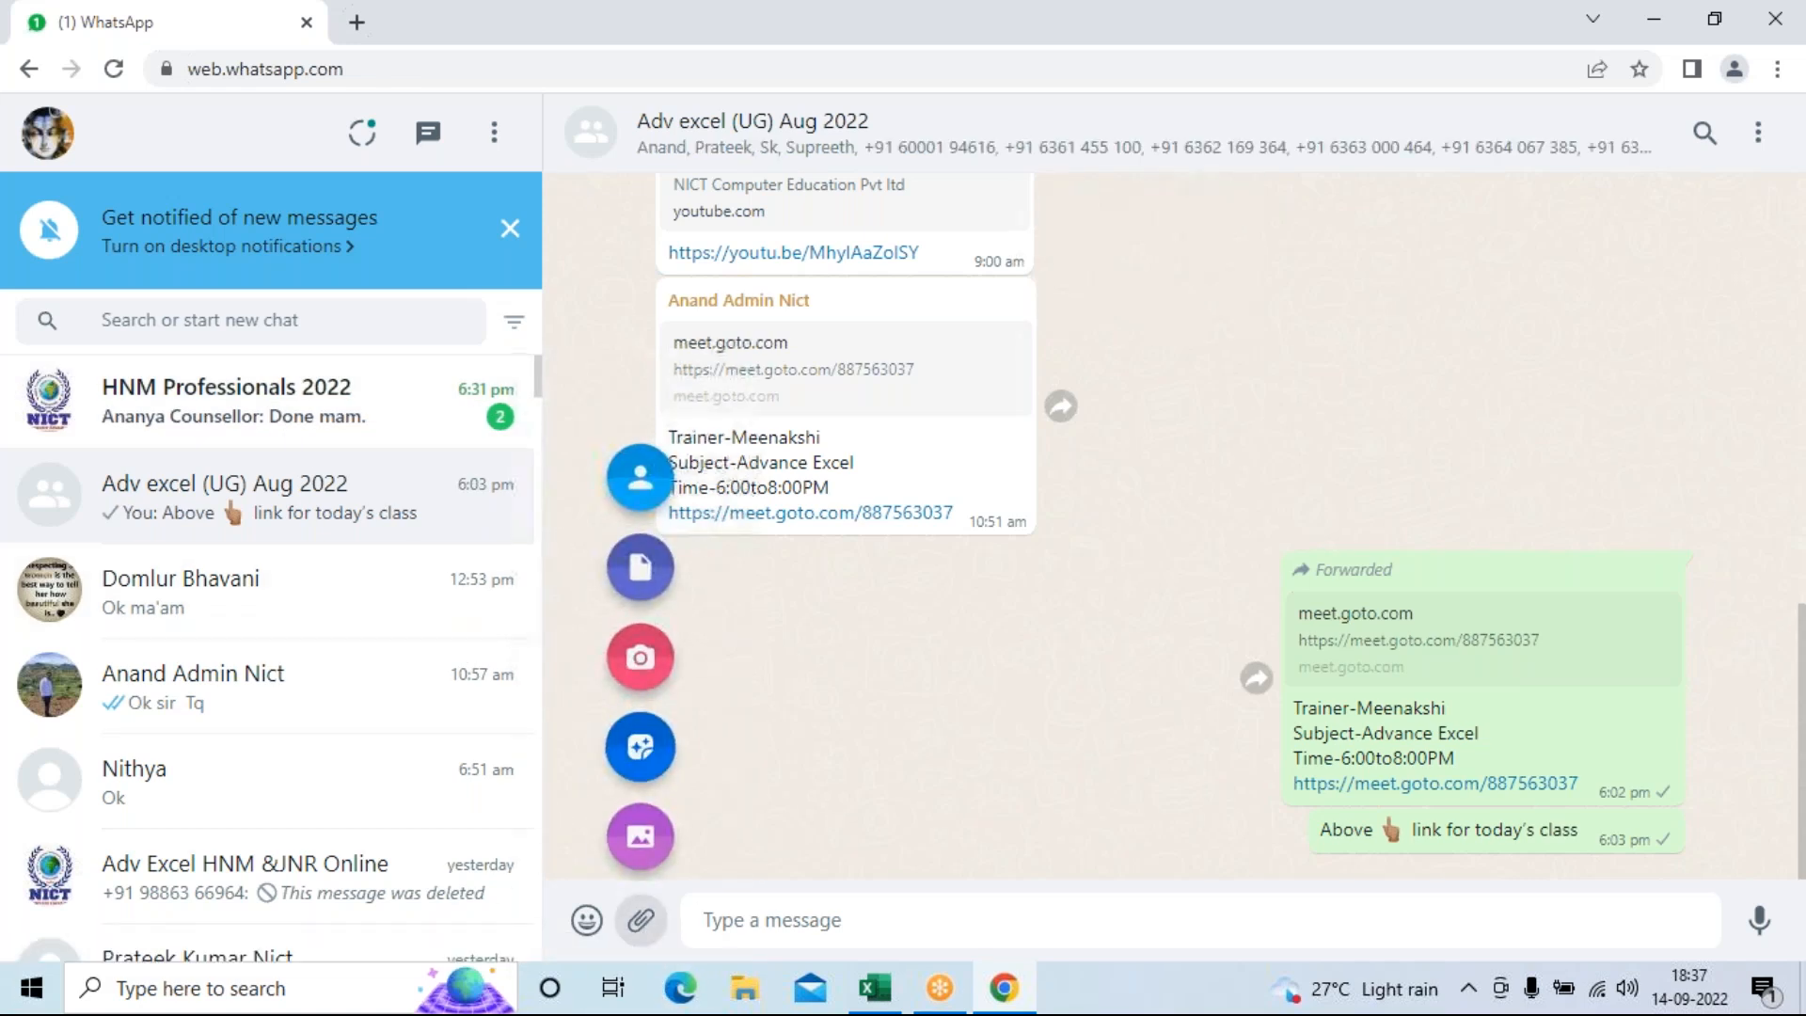
pyautogui.click(631, 549)
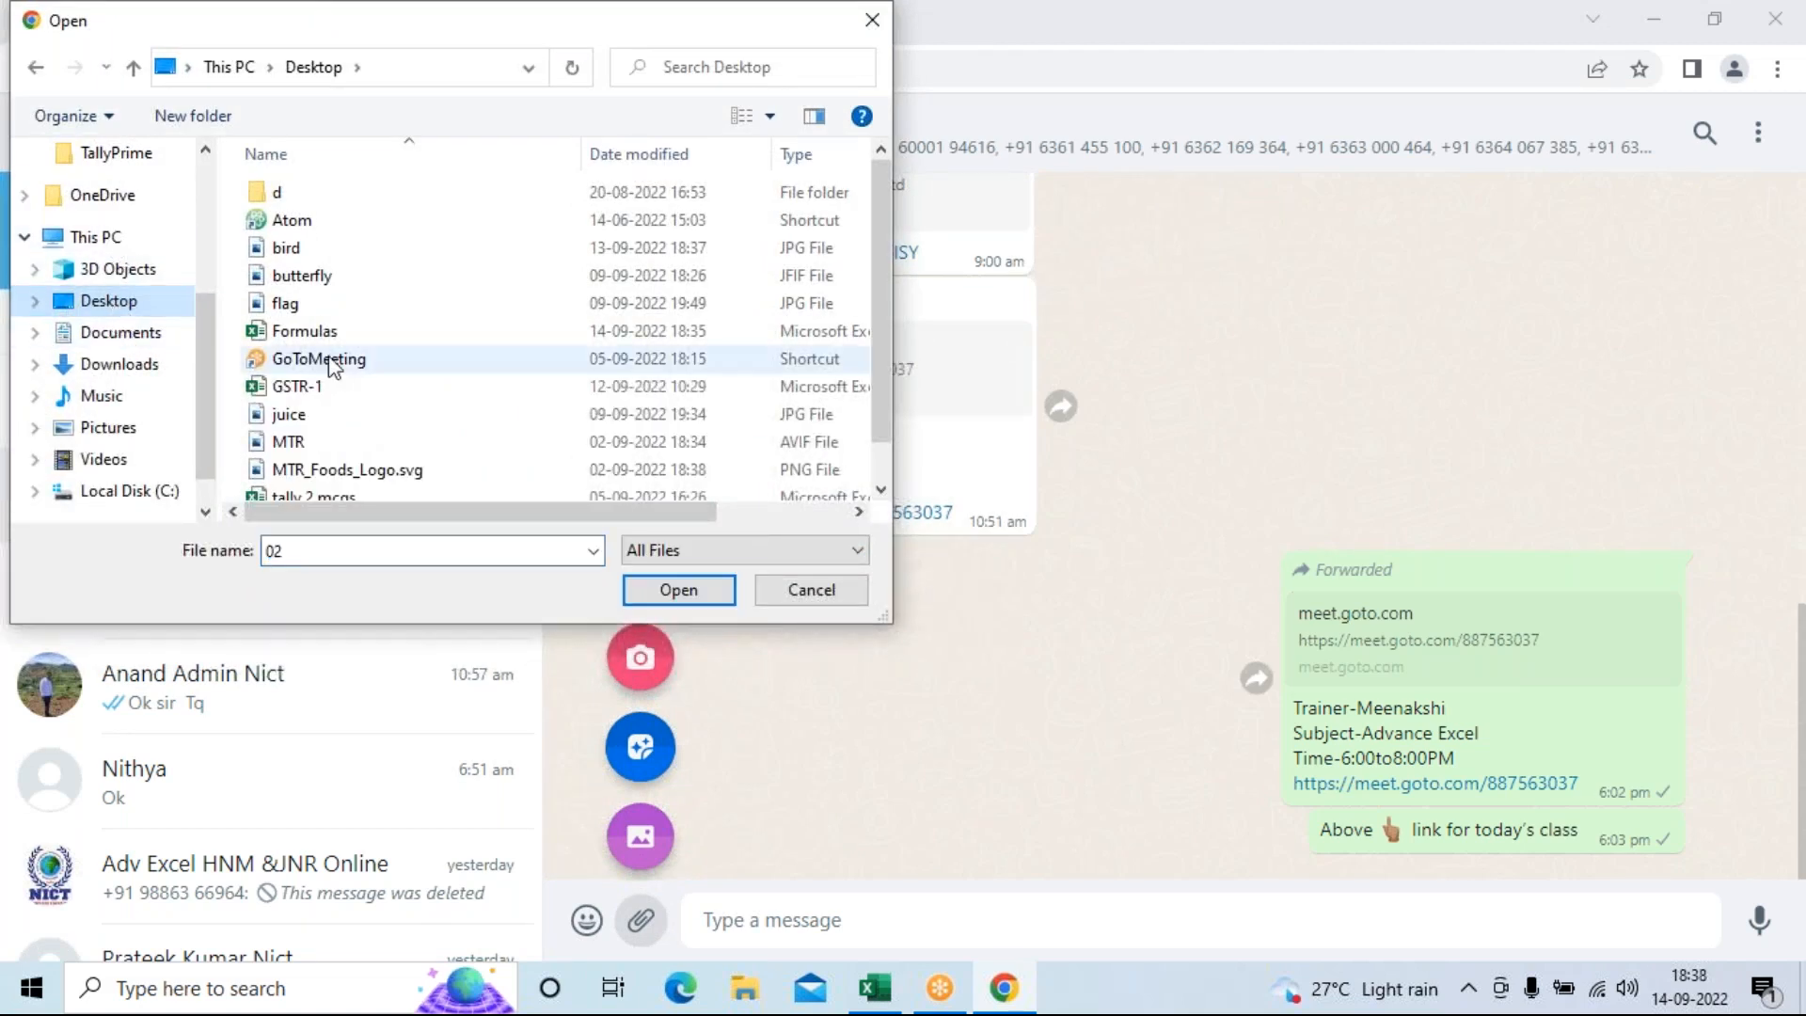
pyautogui.click(304, 331)
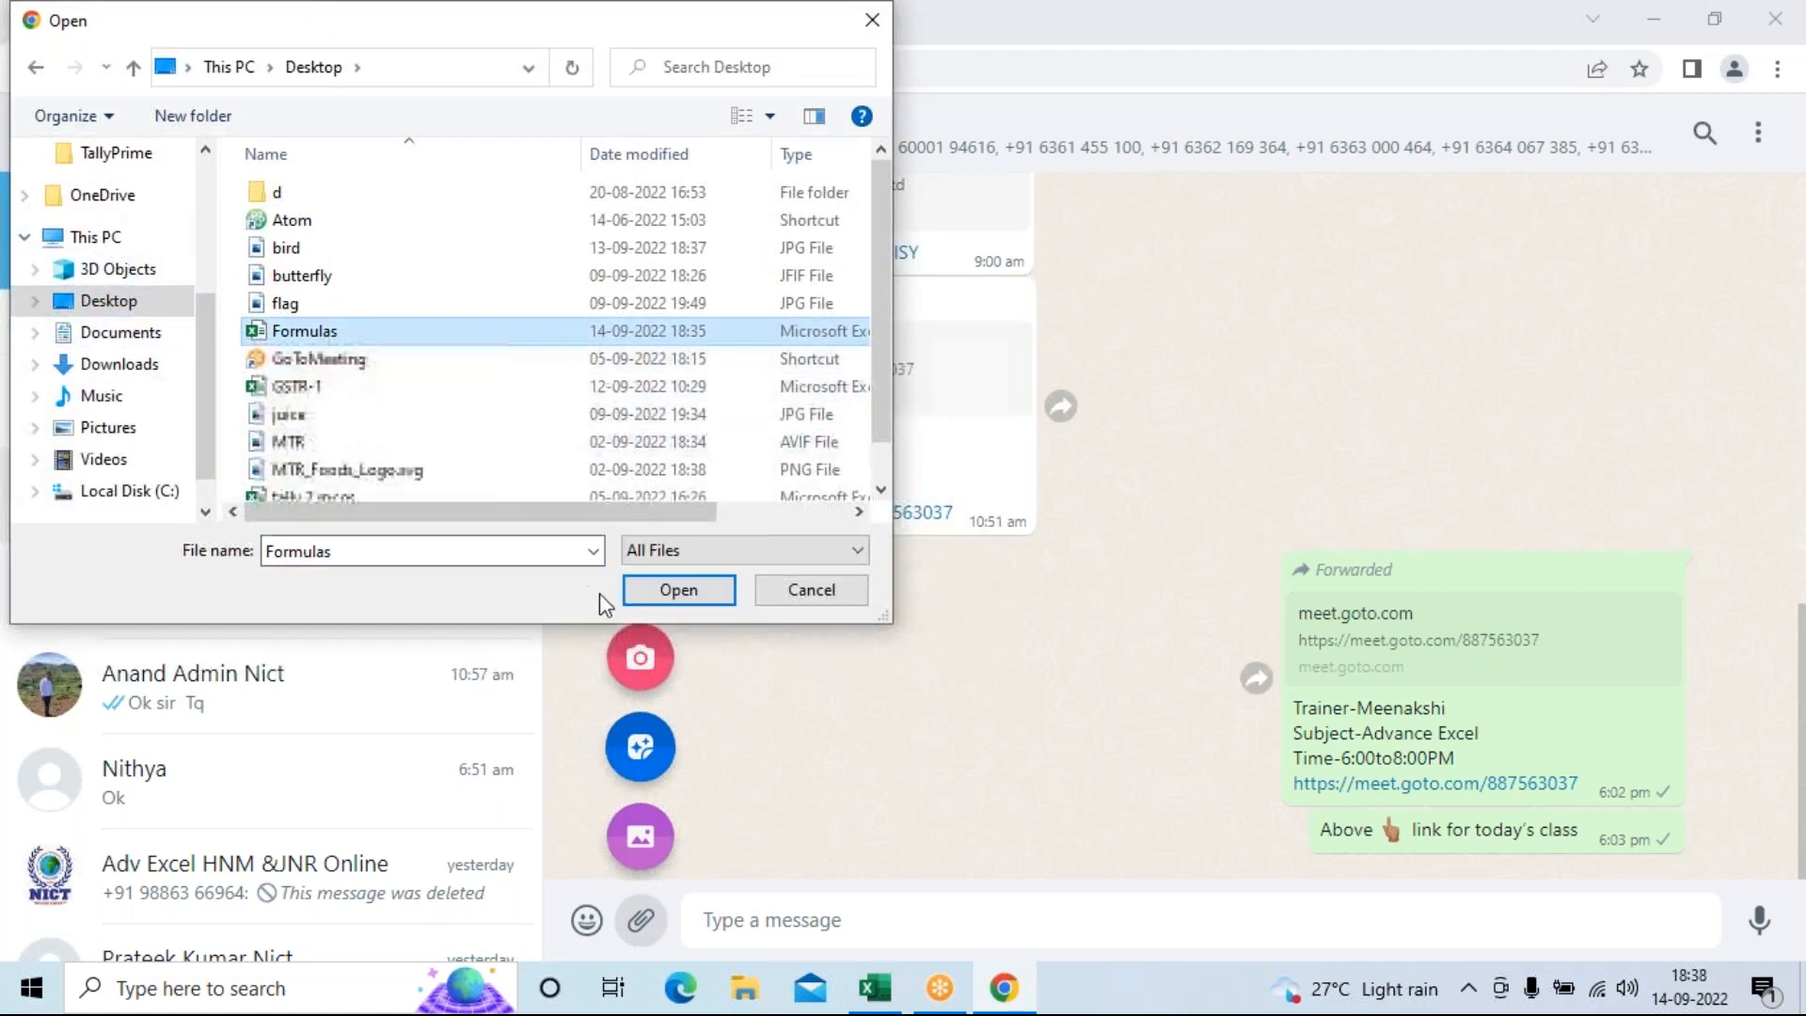
pyautogui.click(647, 596)
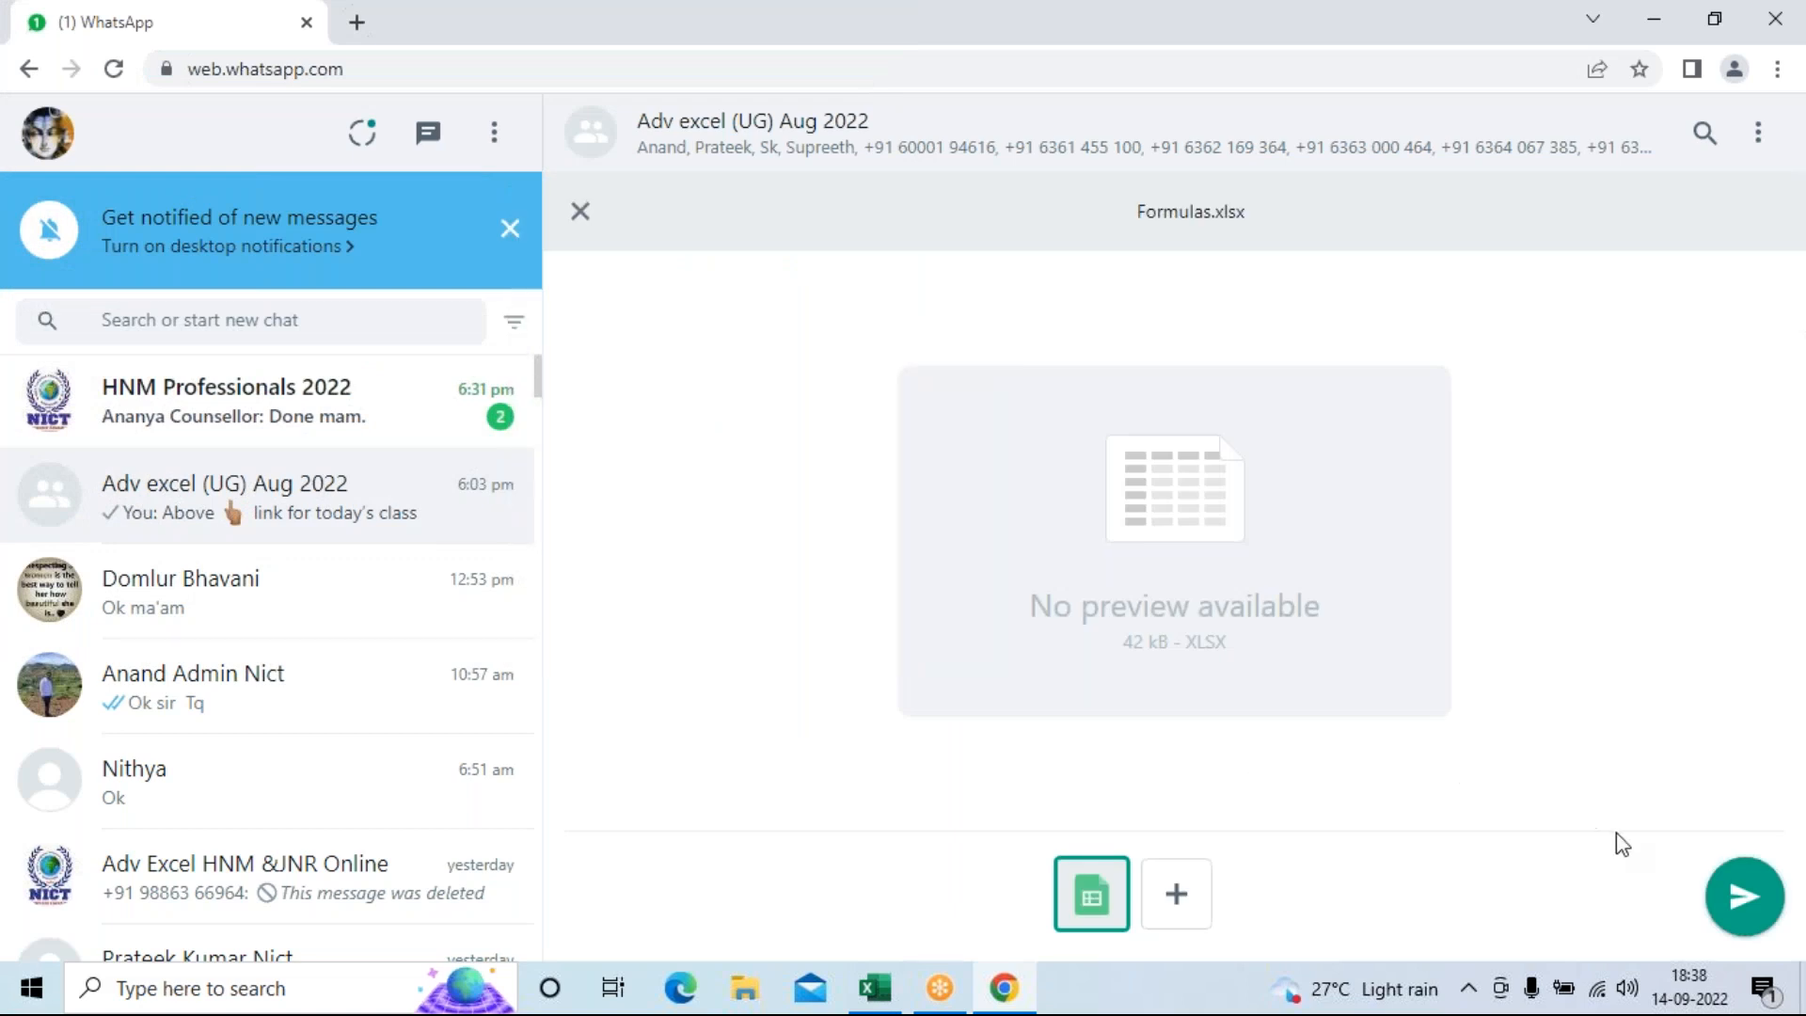
pyautogui.click(1745, 896)
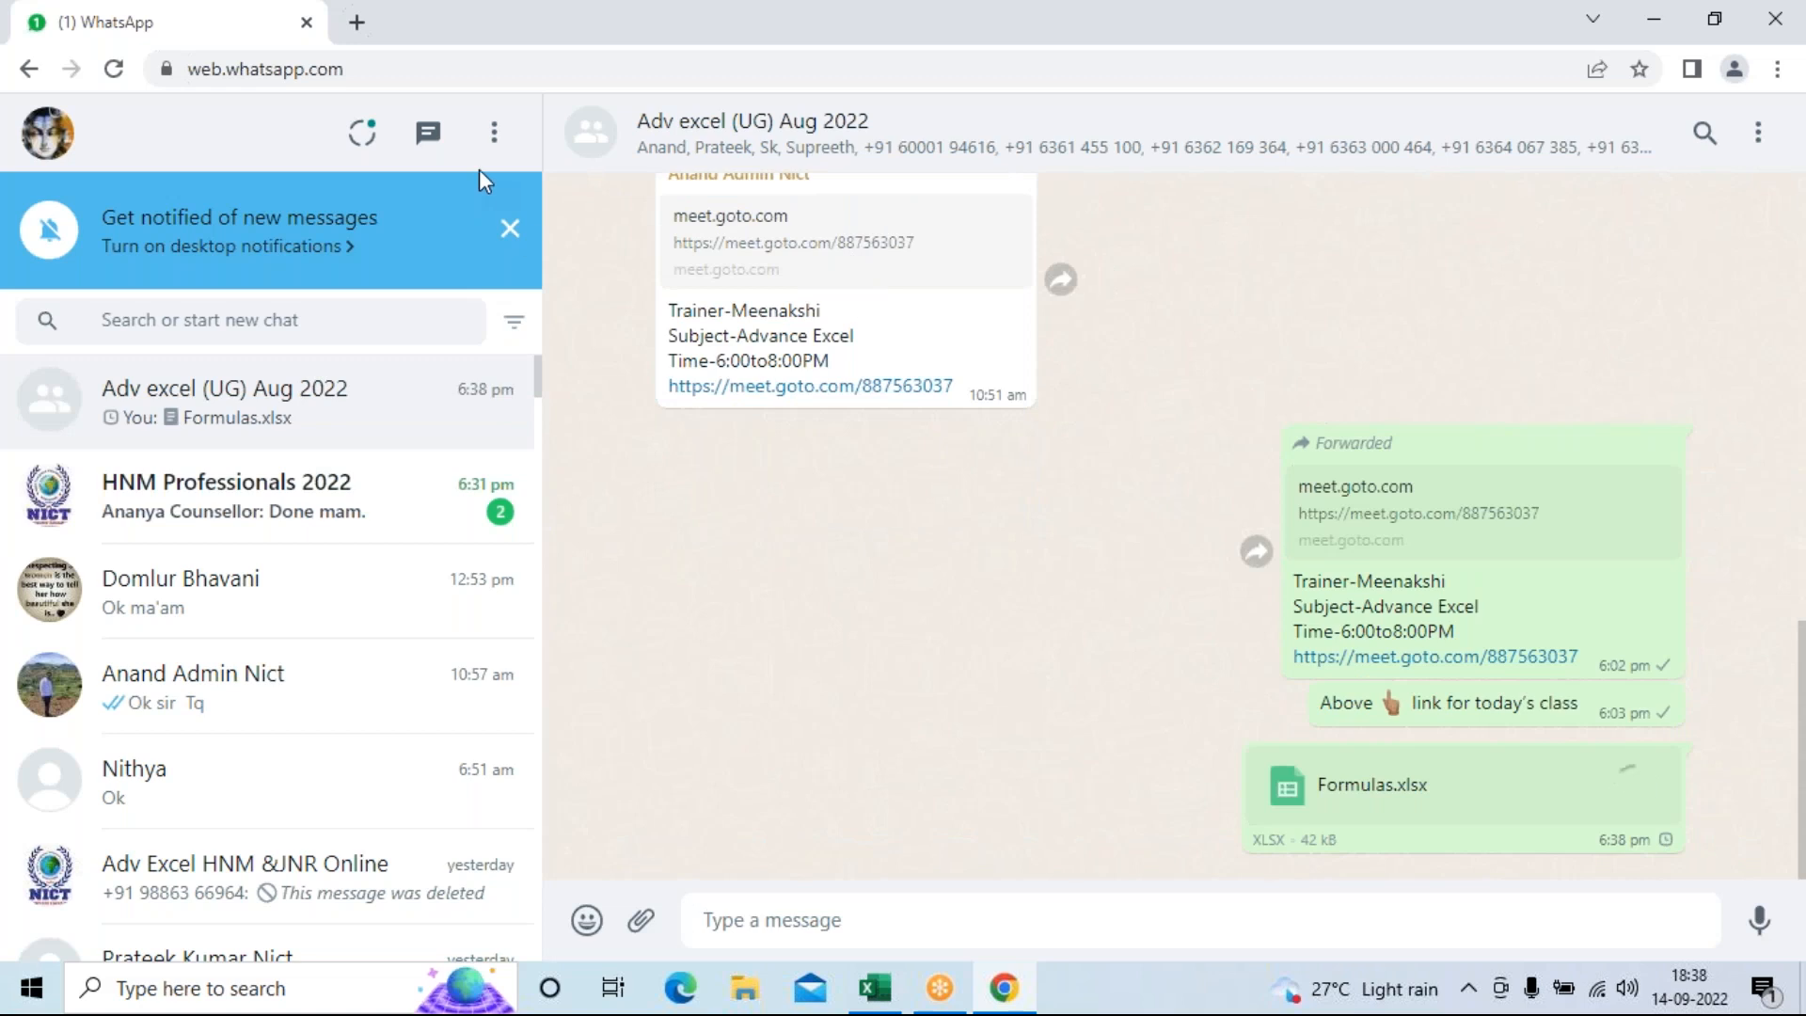
pyautogui.click(494, 132)
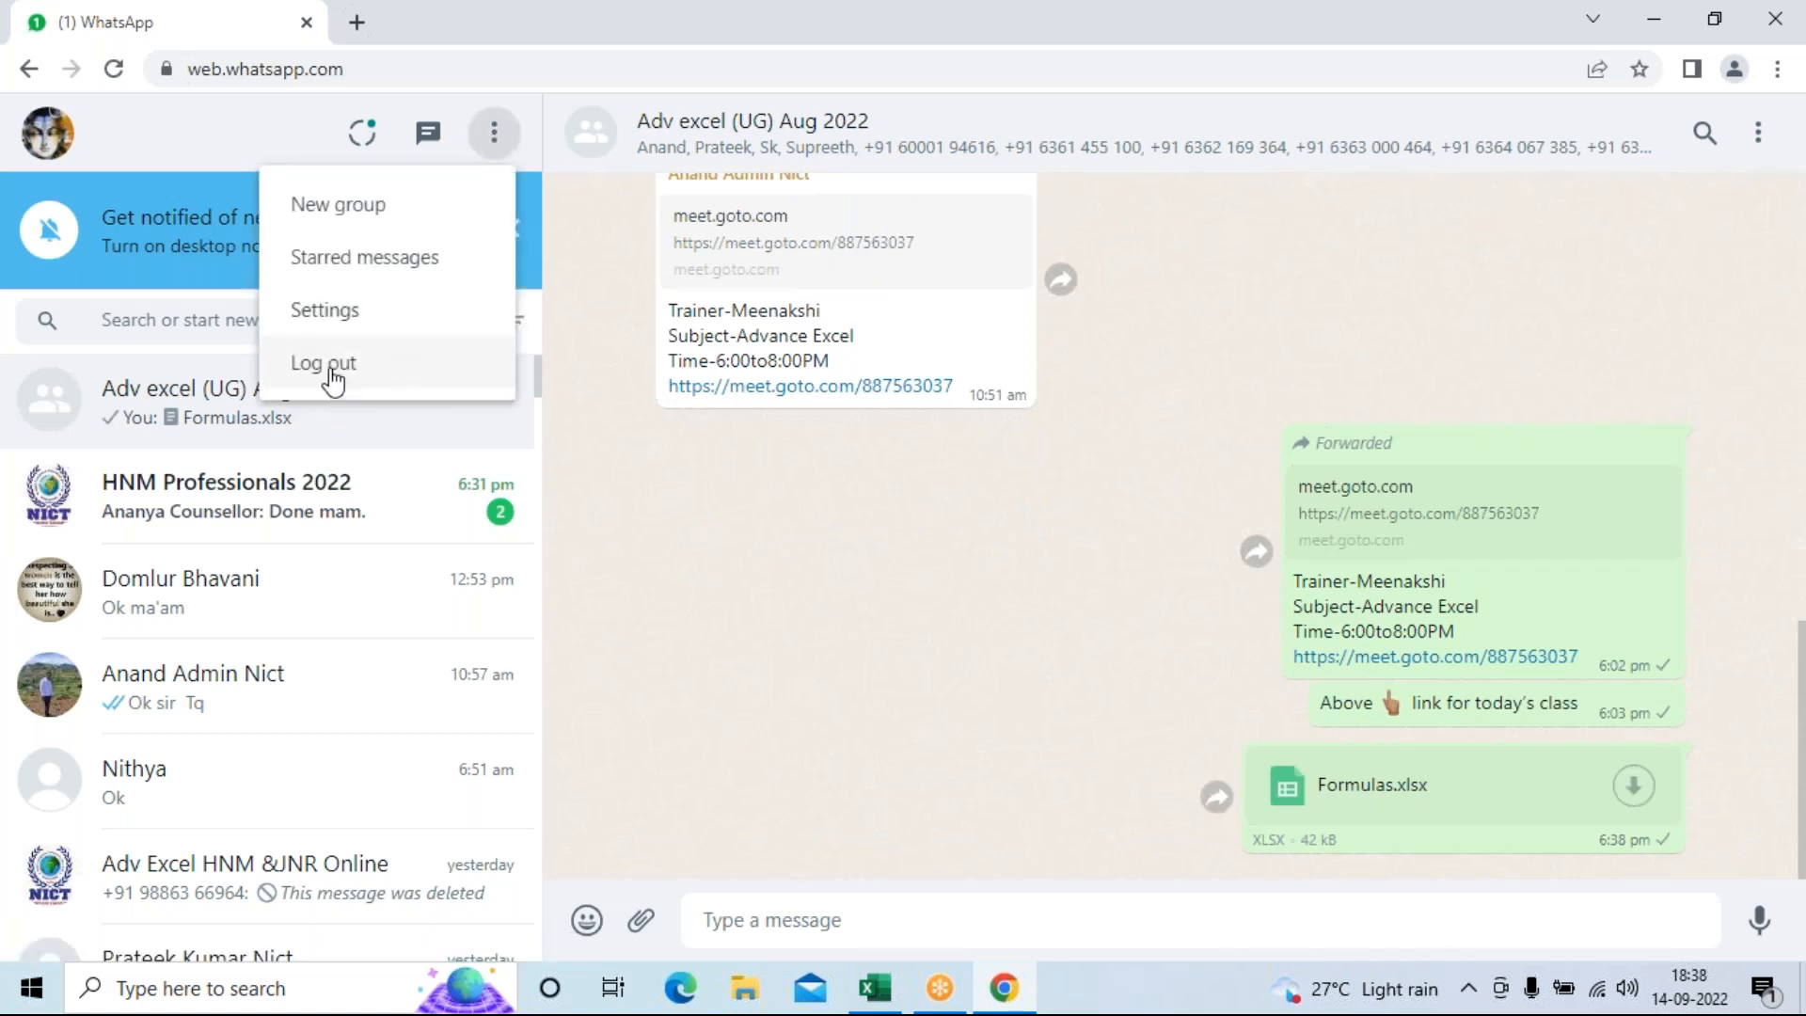
# Log out of WhatsApp Web and close the Chrome window.
pyautogui.click(332, 364)
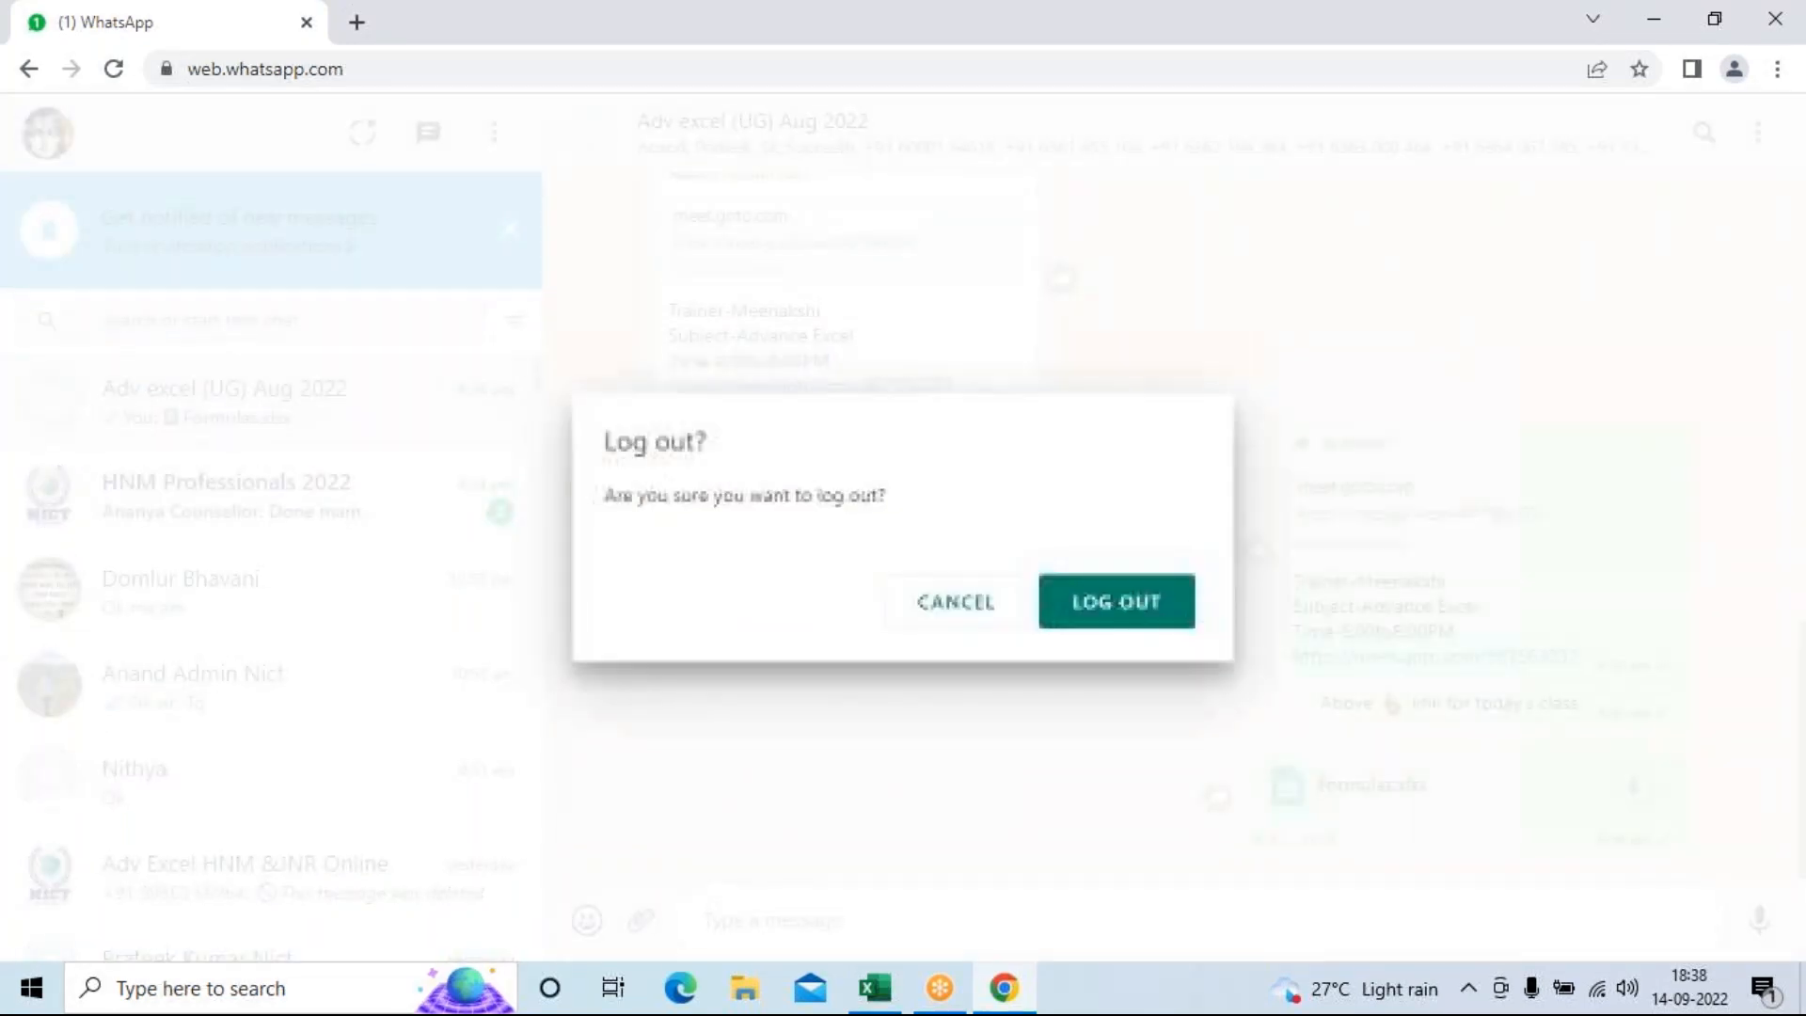
pyautogui.click(1113, 611)
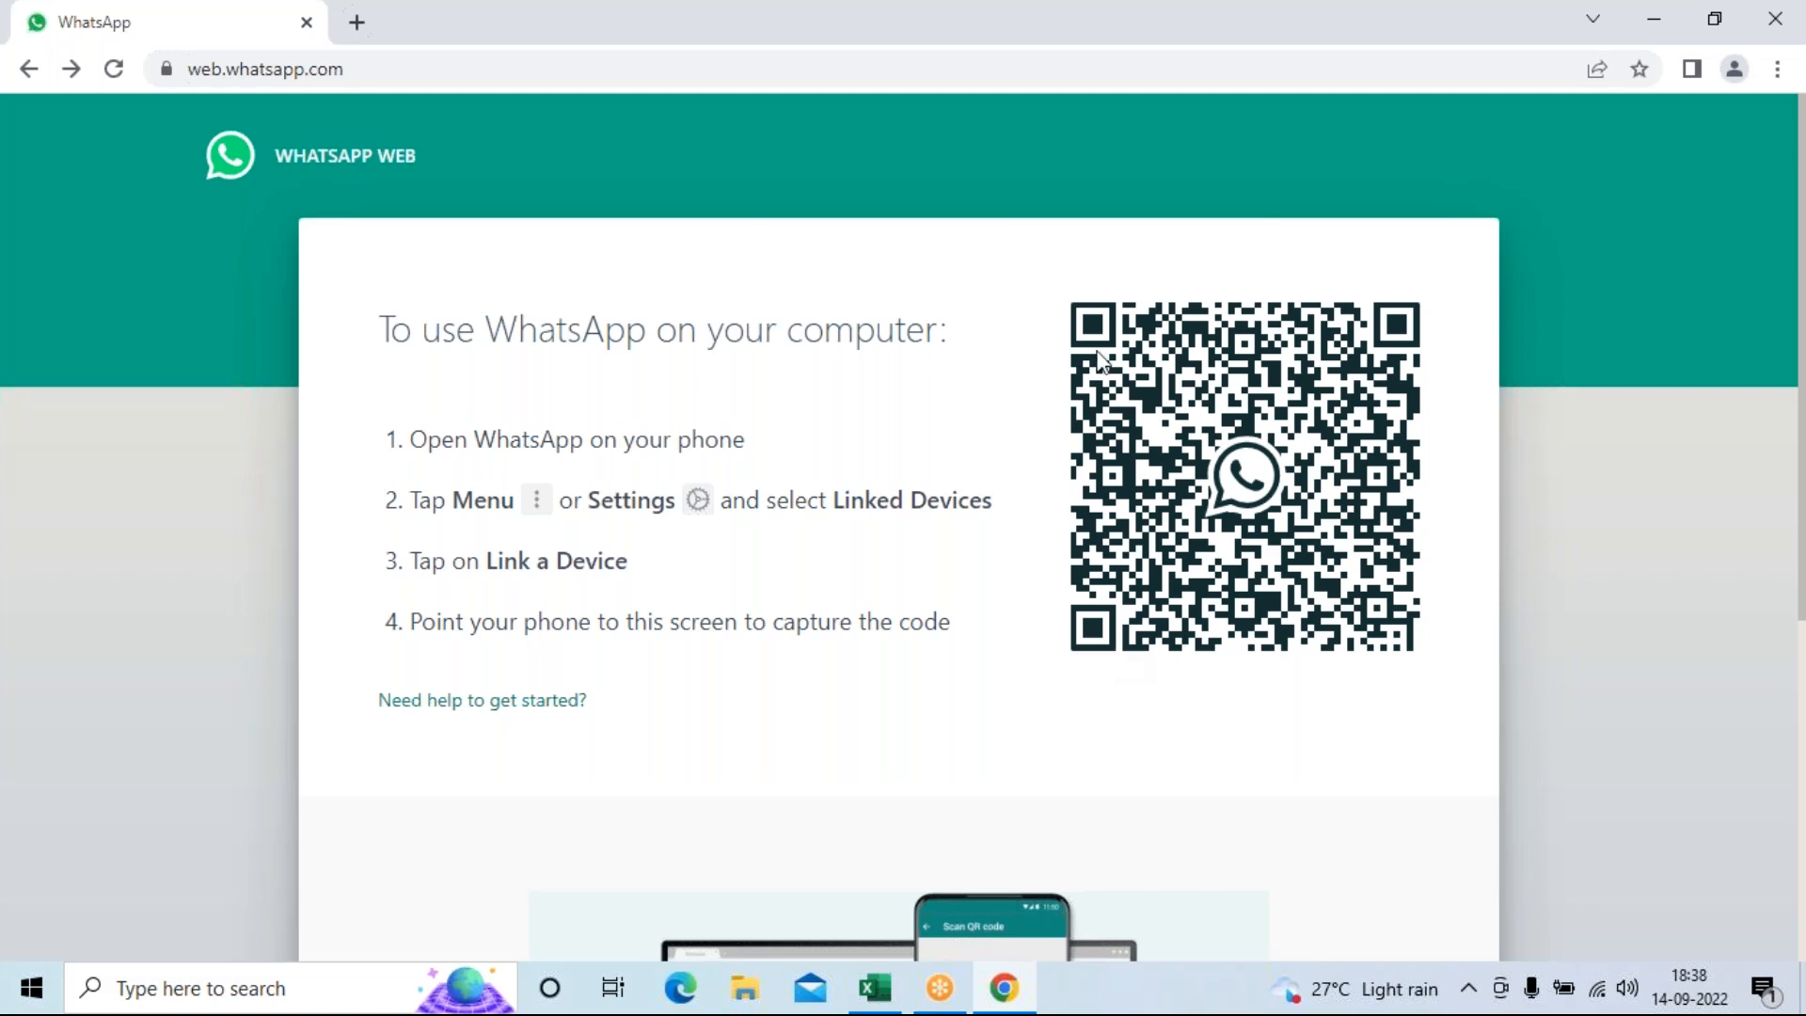
pyautogui.click(307, 22)
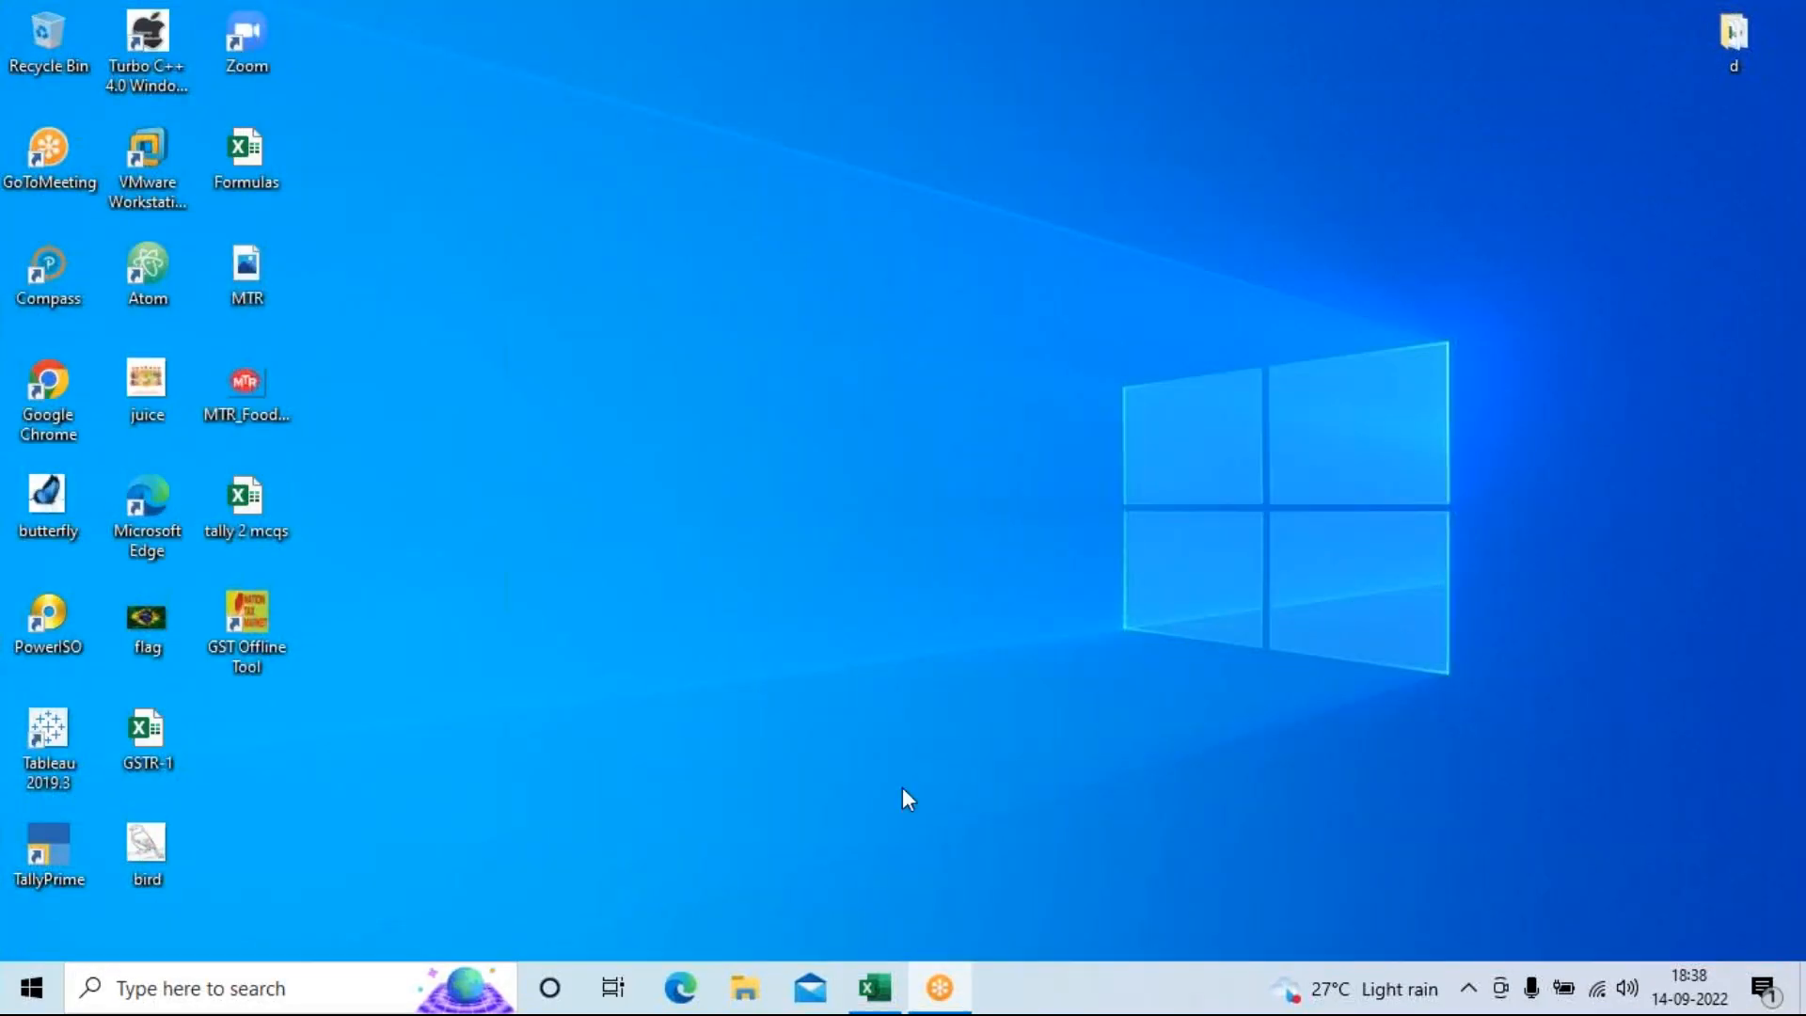
# Restore the All Tabs Excel workbook from the taskbar.
pyautogui.click(876, 990)
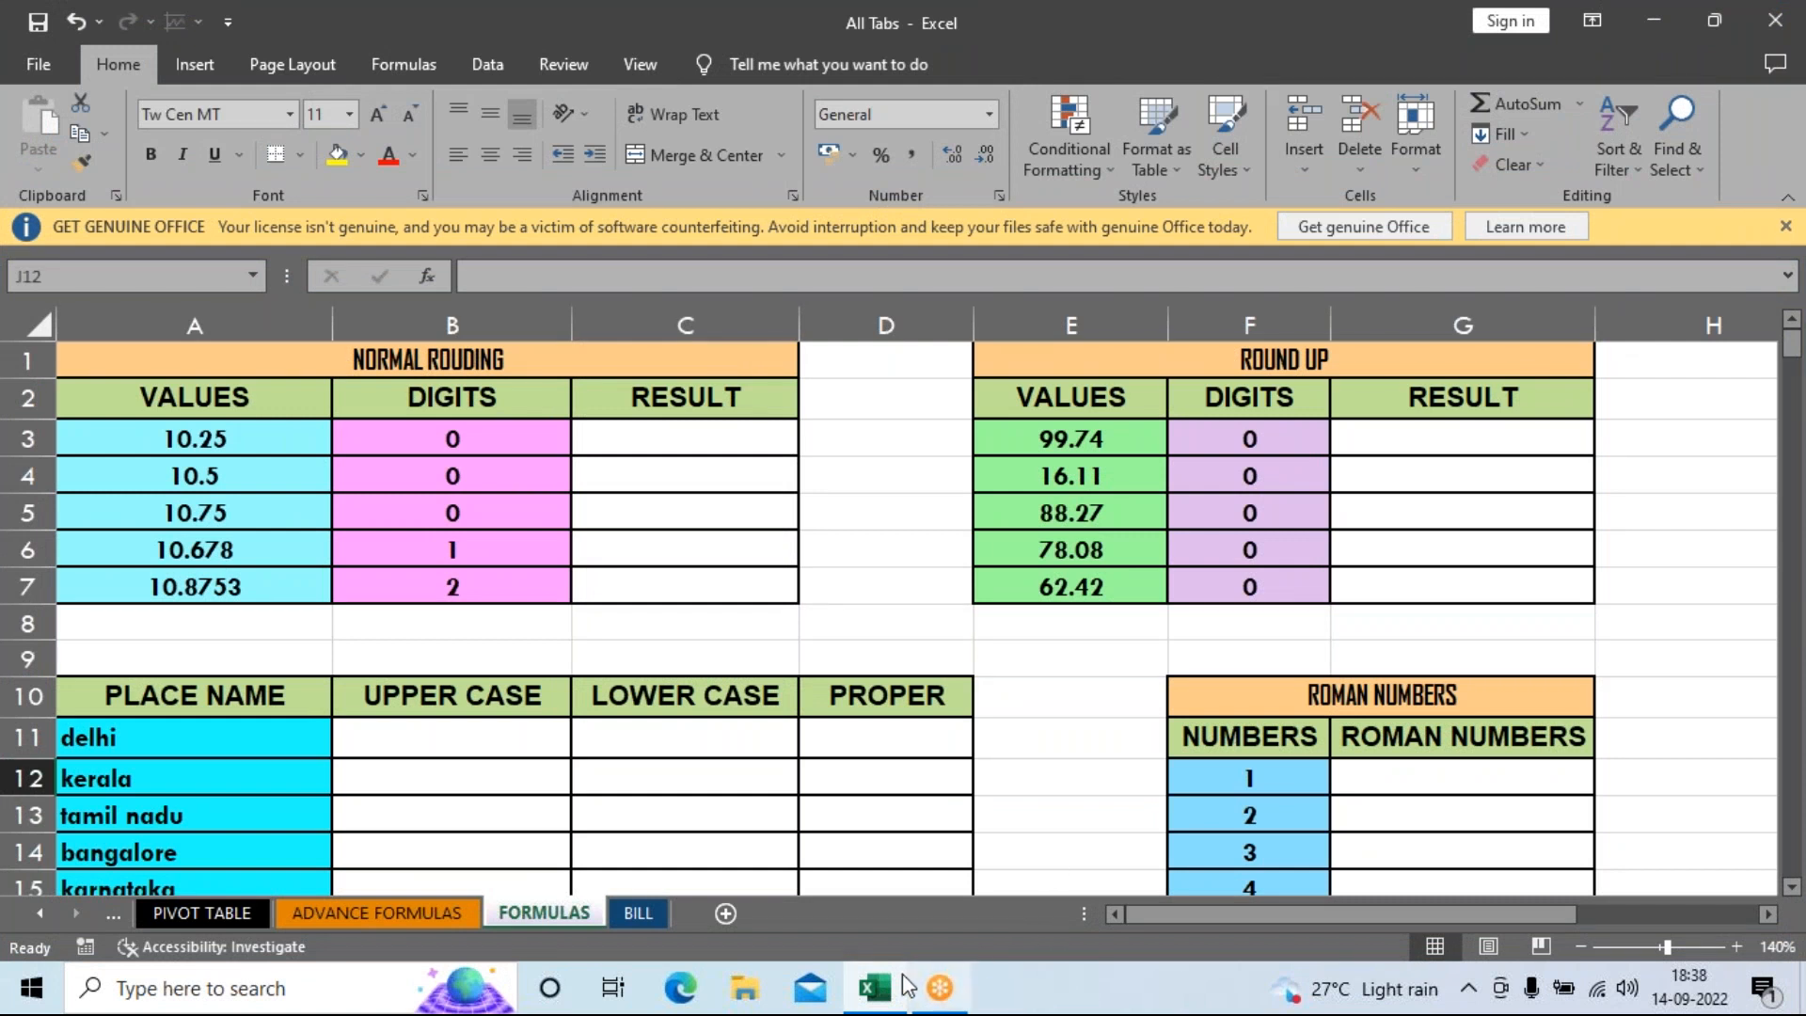
pyautogui.moveTo(887, 994)
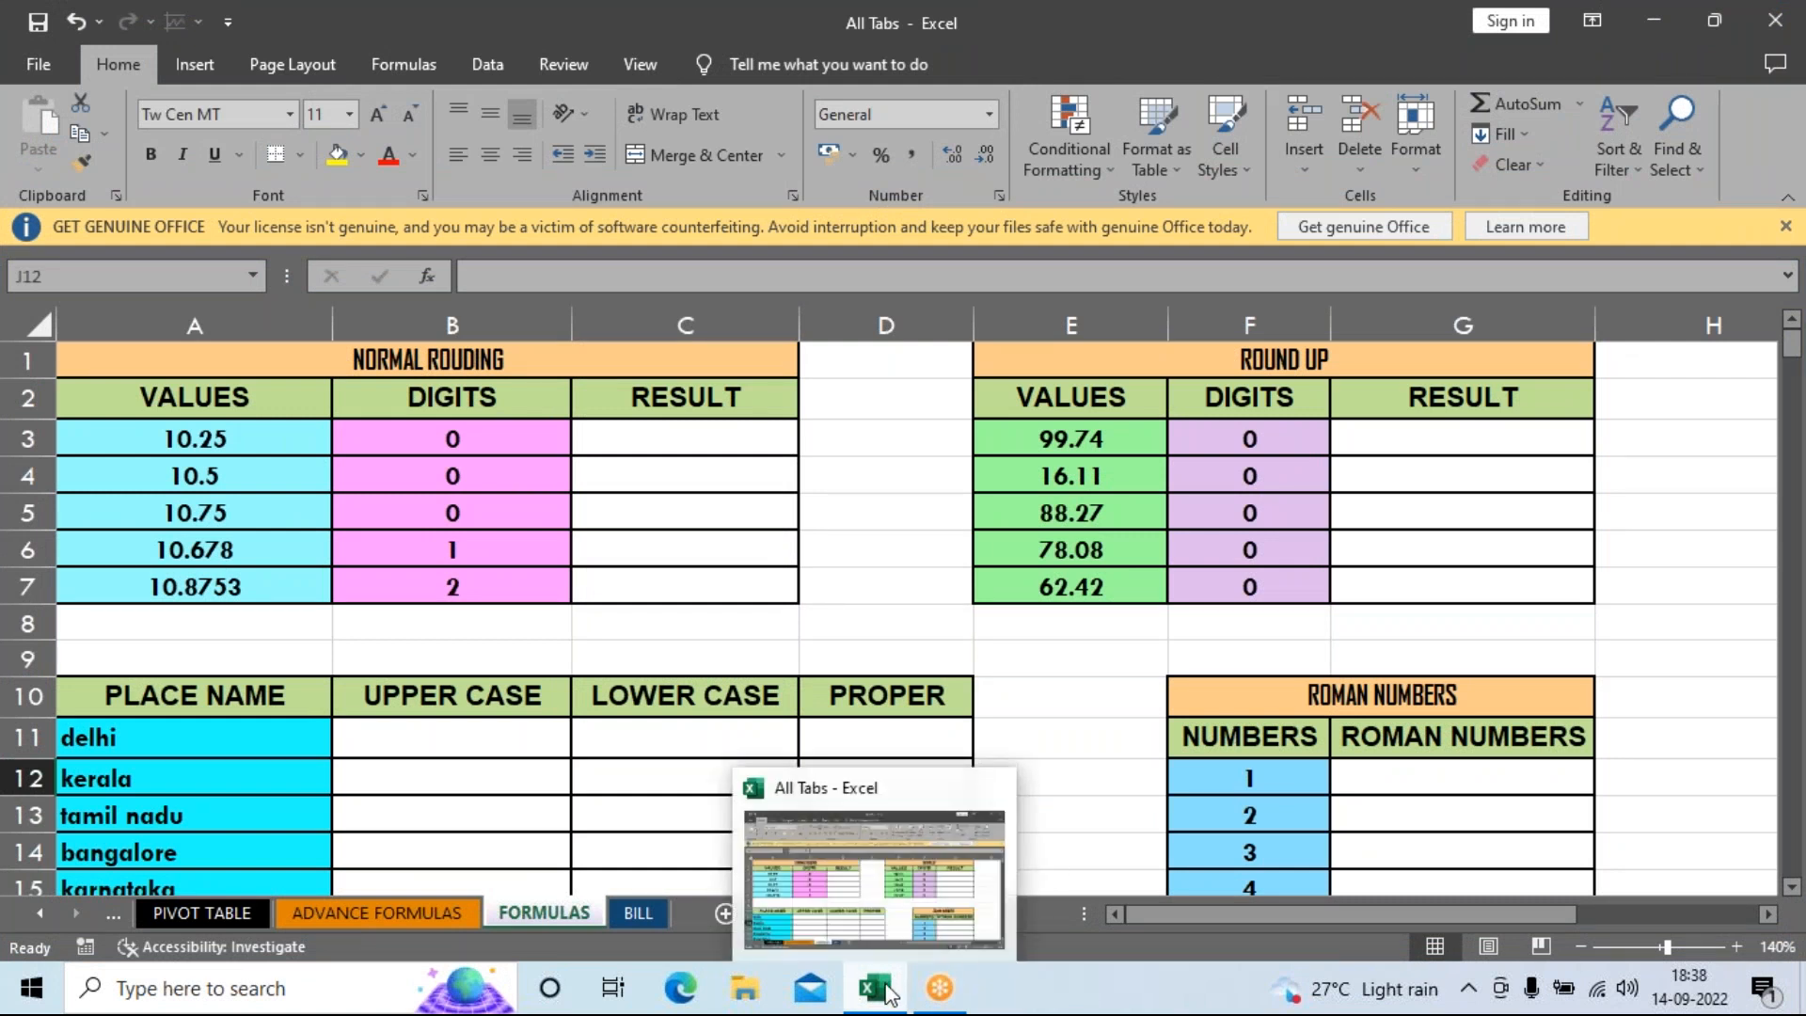
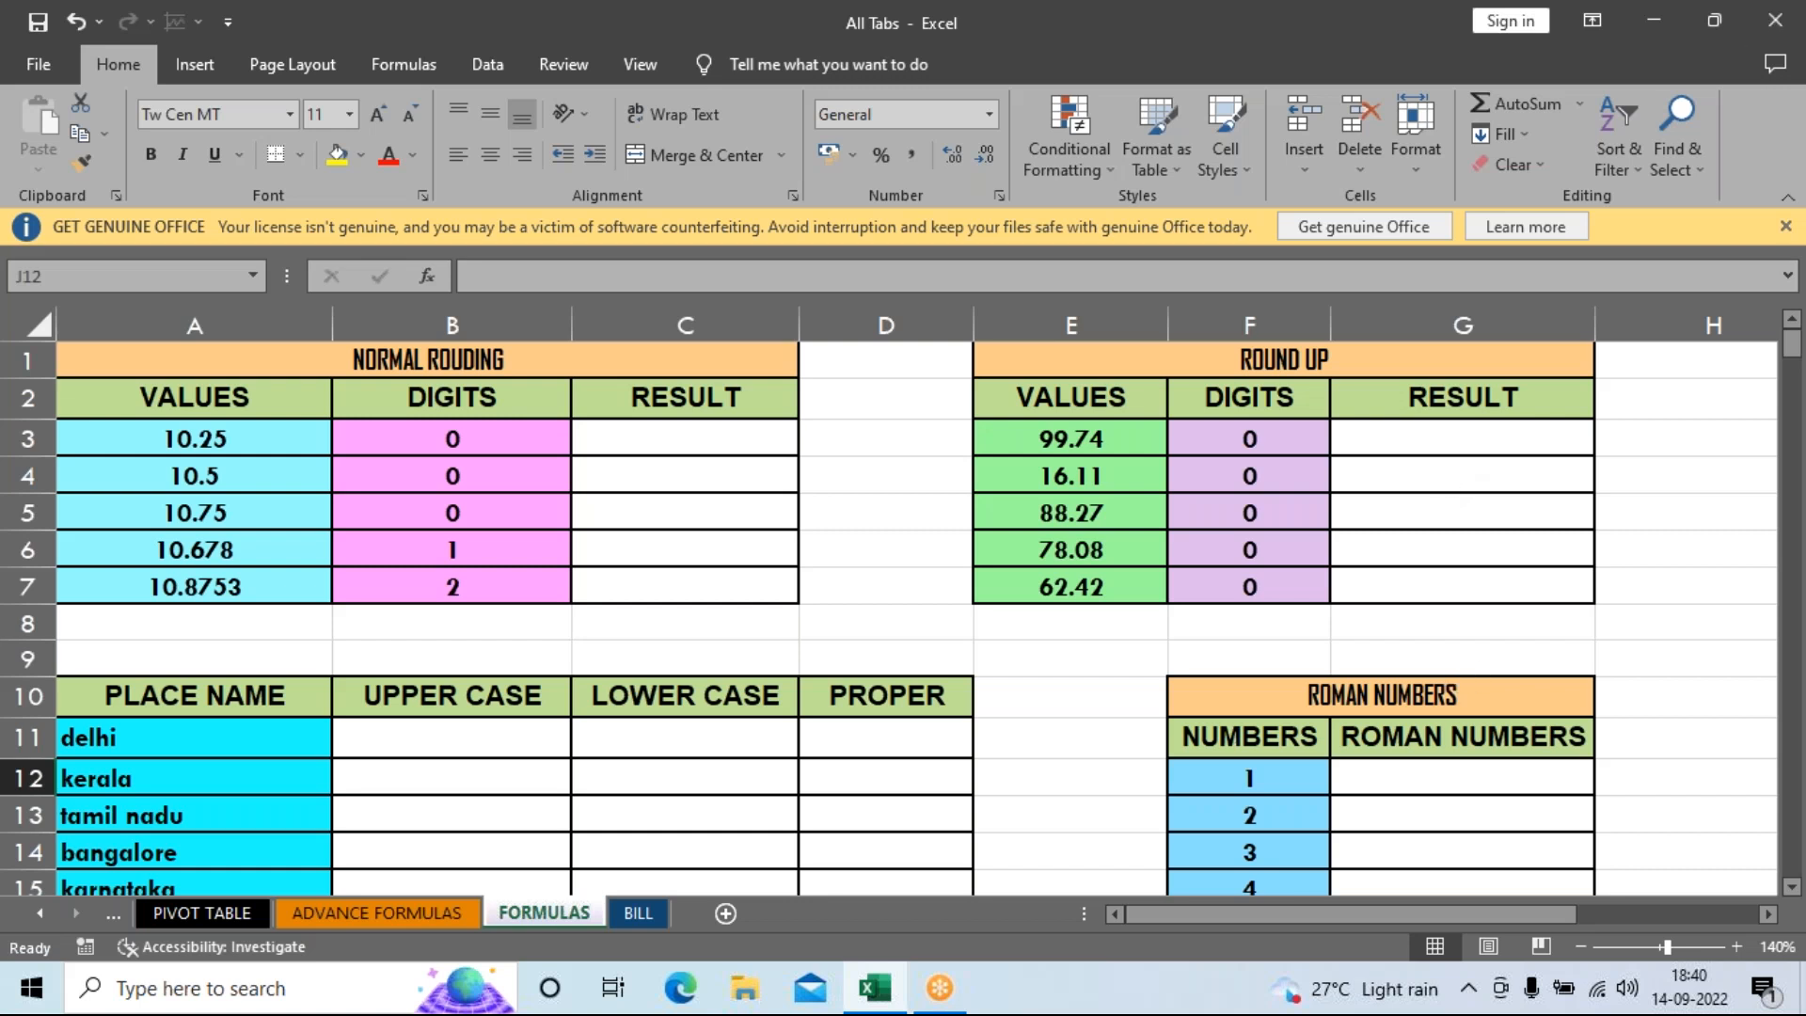
# On the BILL sheet, enter 85, 65, 96, 56 and 23 down D40:D44.
pyautogui.click(638, 913)
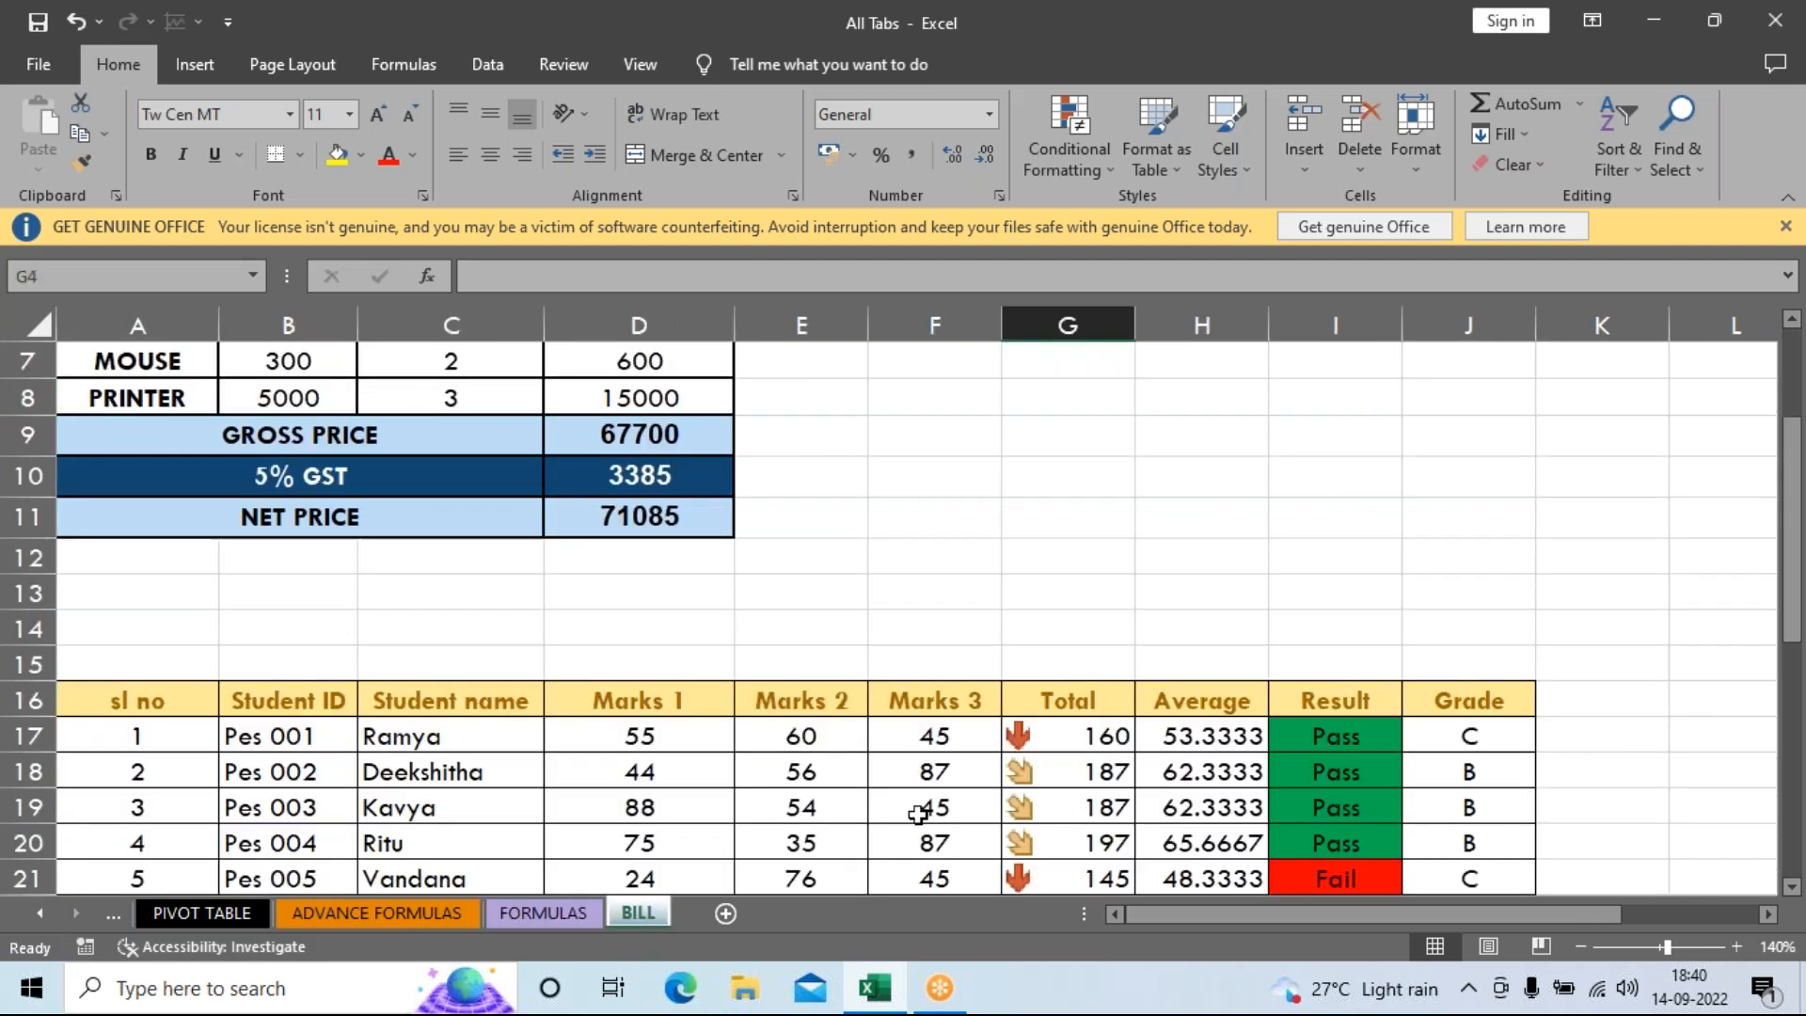
pyautogui.scroll(-9, 759, 636)
pyautogui.click(725, 574)
pyautogui.scroll(-2, 887, 697)
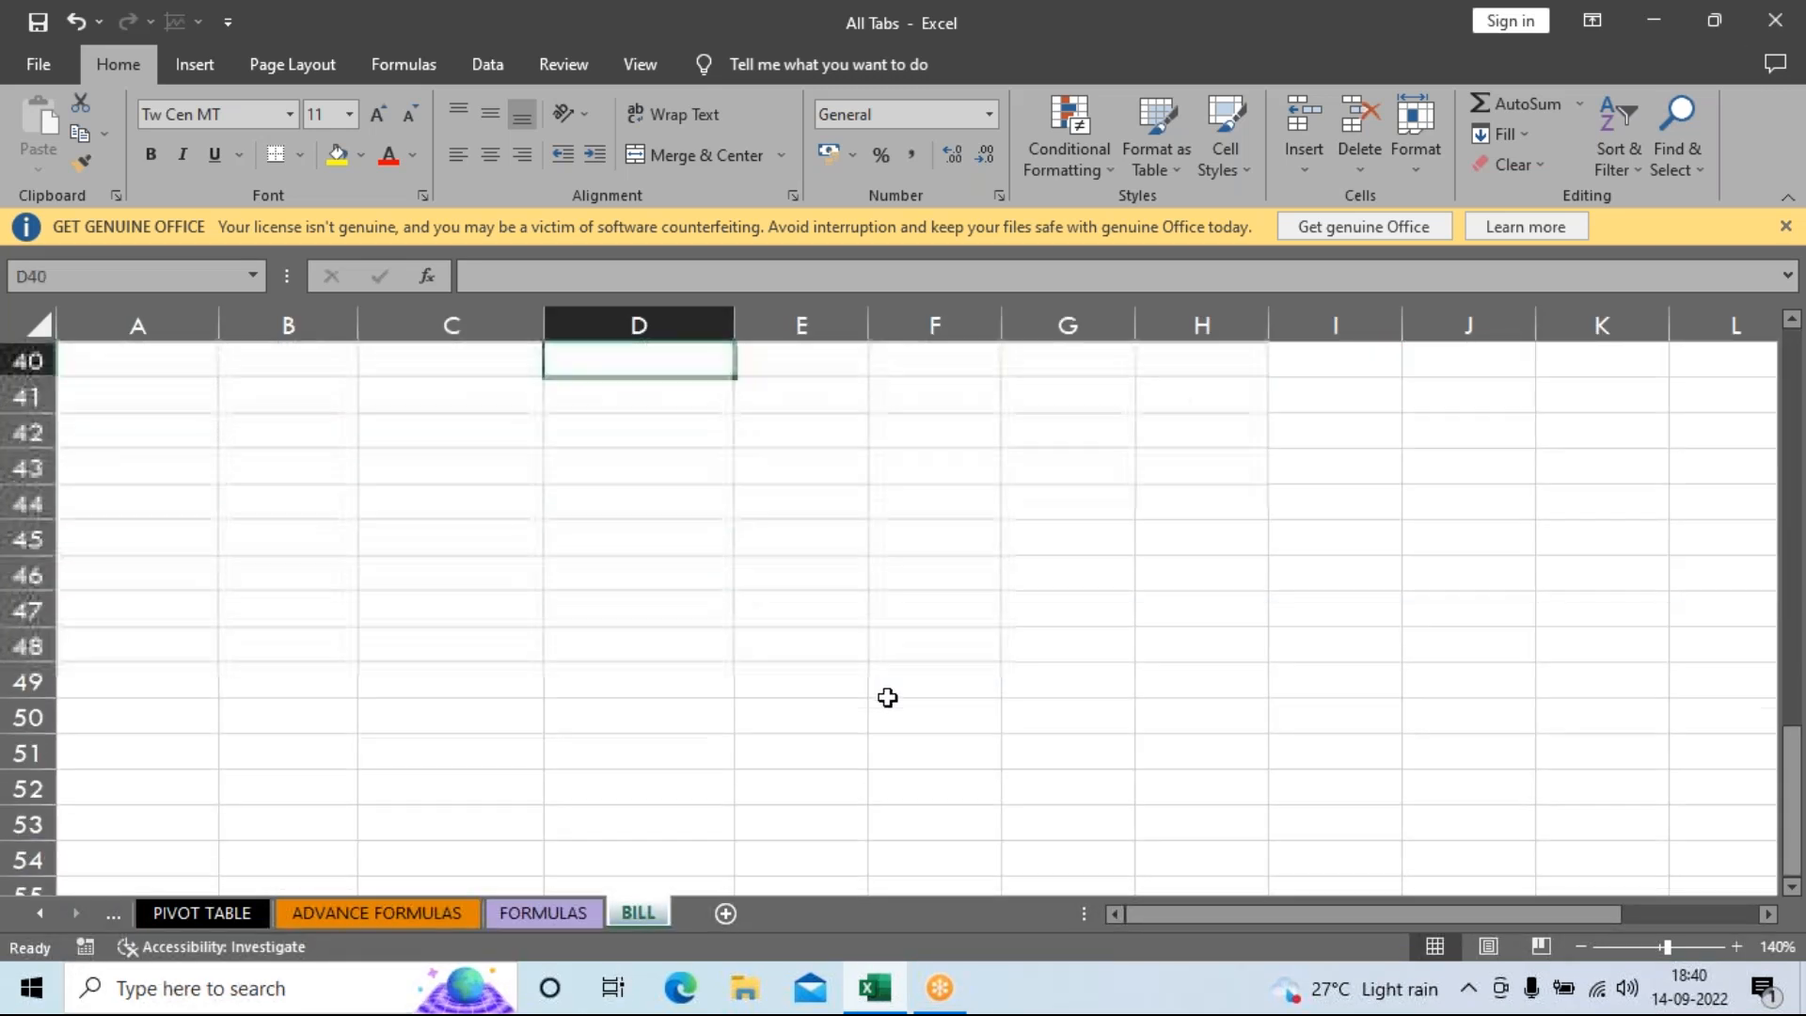
pyautogui.scroll(1, 832, 698)
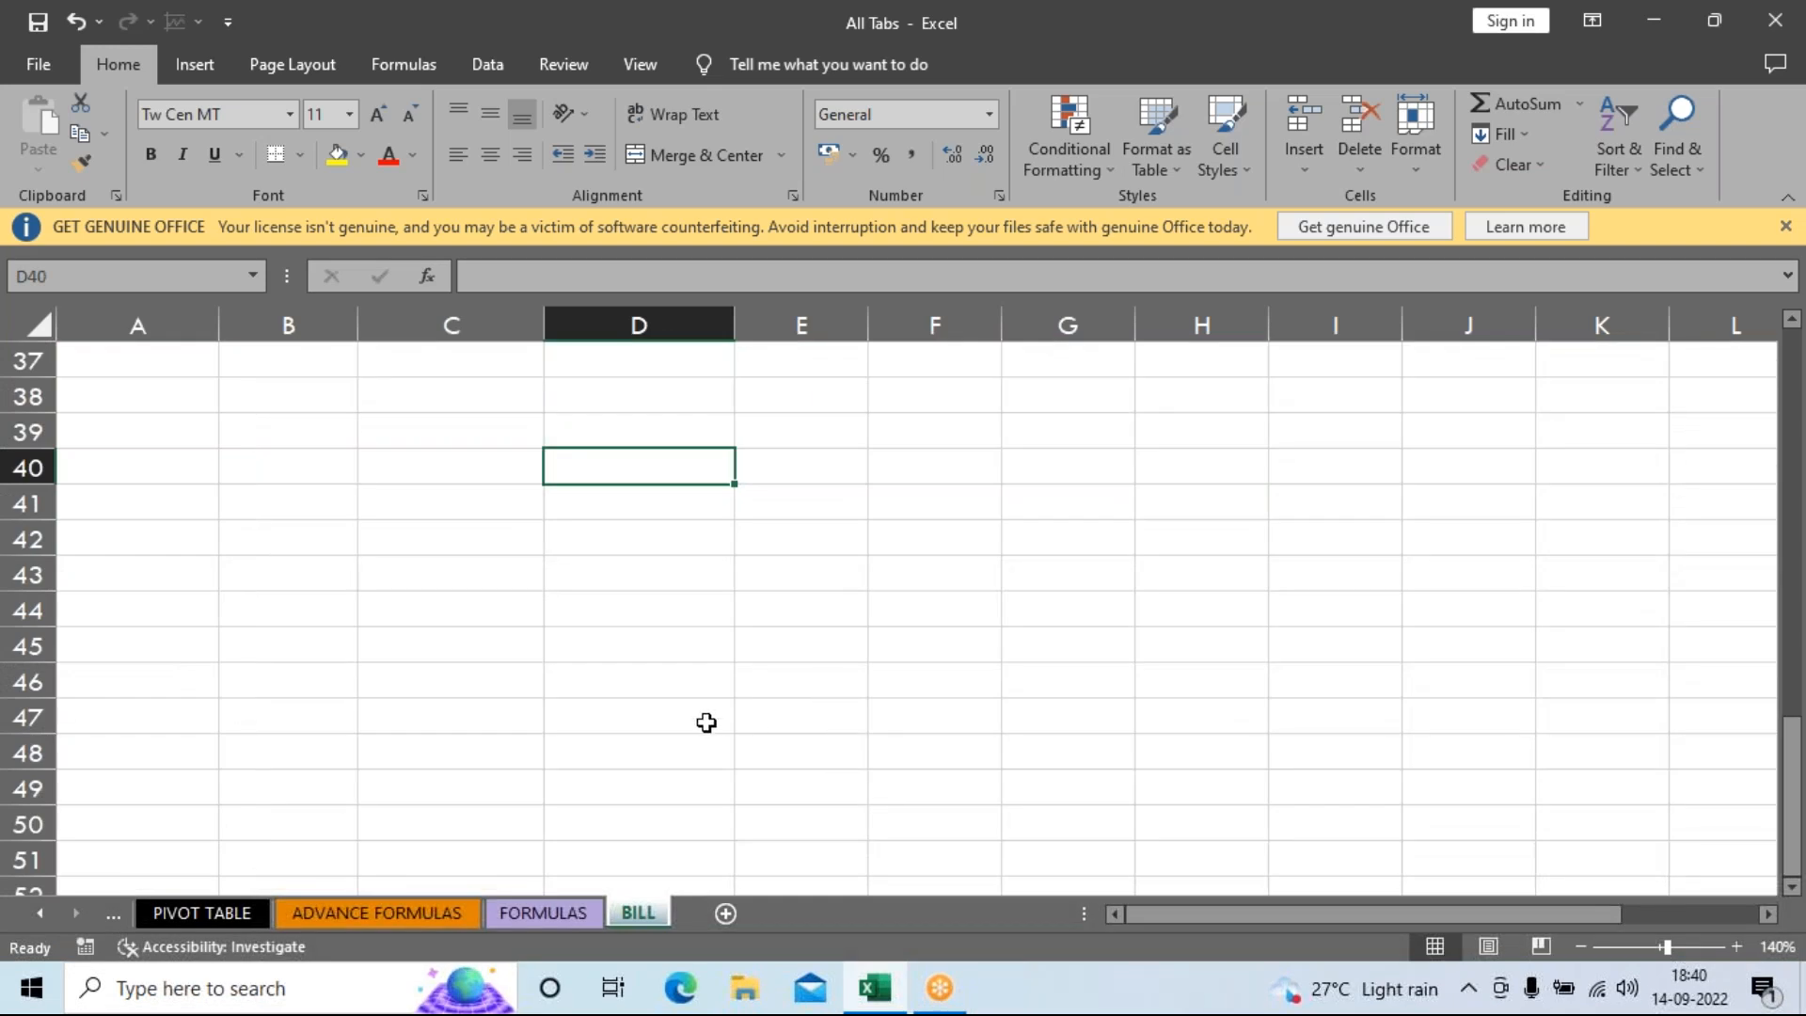
pyautogui.write('85')
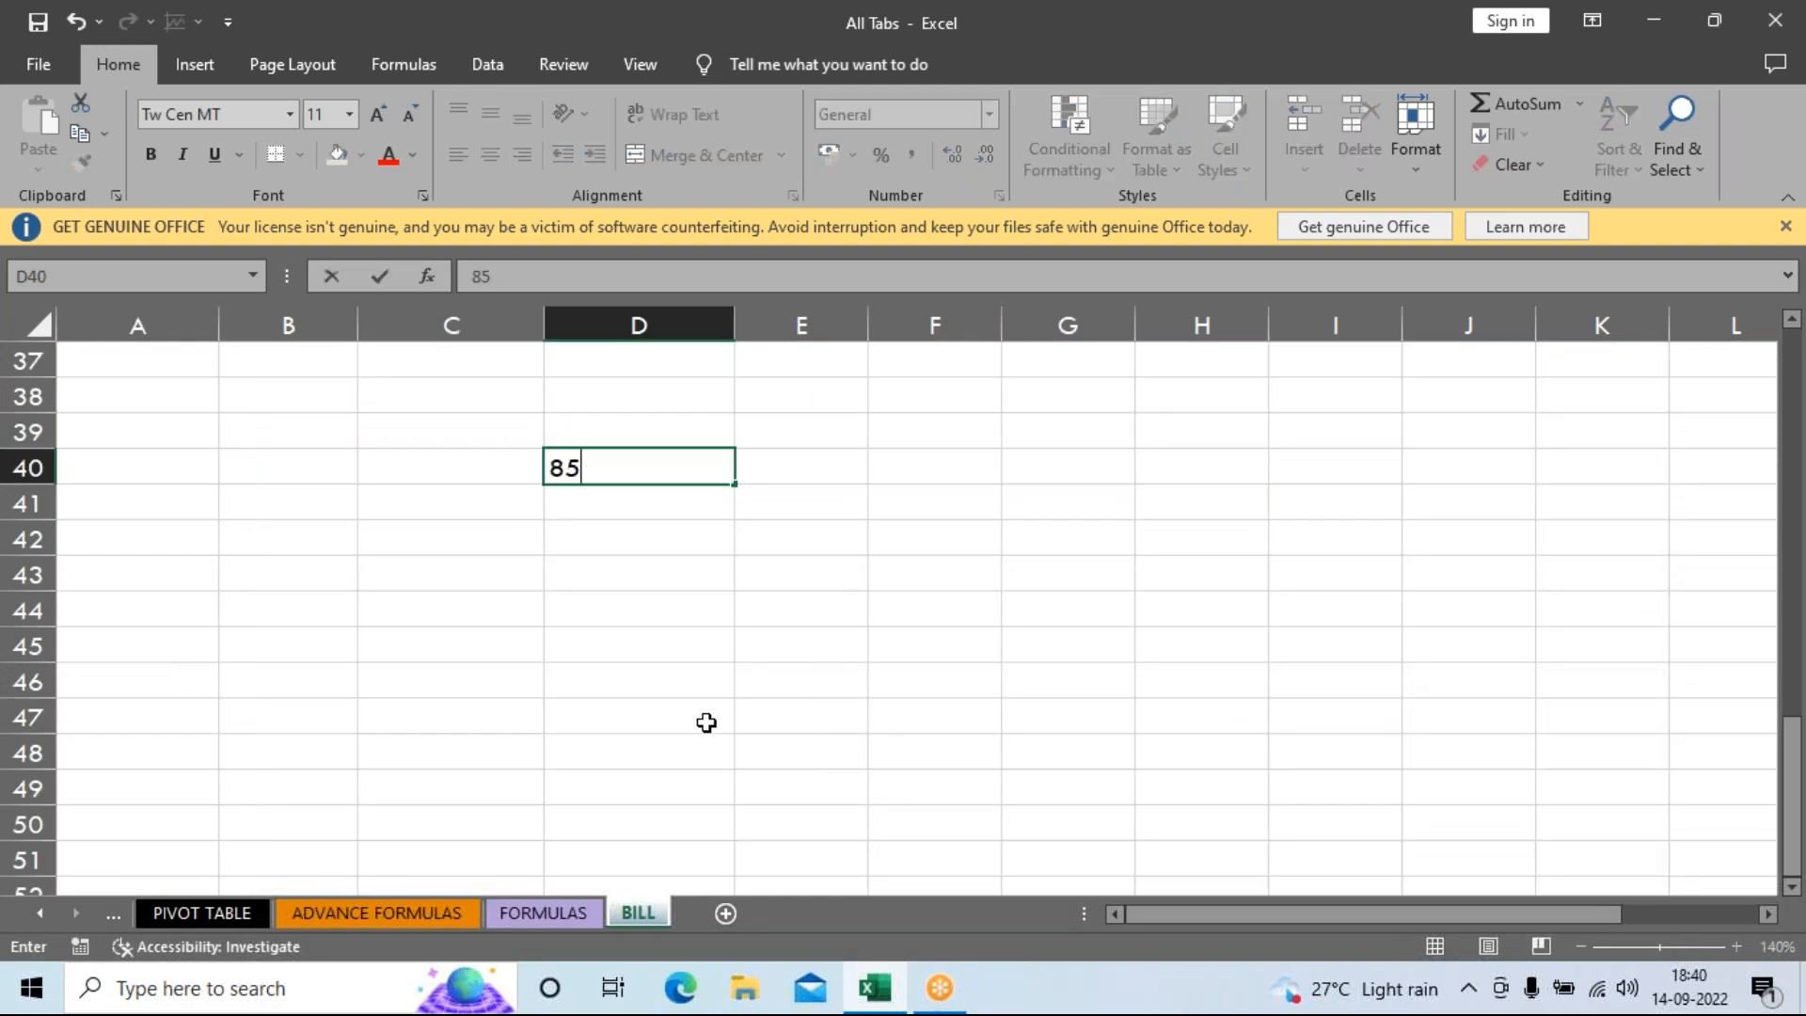
pyautogui.press('Return')
pyautogui.write('65')
pyautogui.press('Return')
pyautogui.write('6')
pyautogui.press('Return')
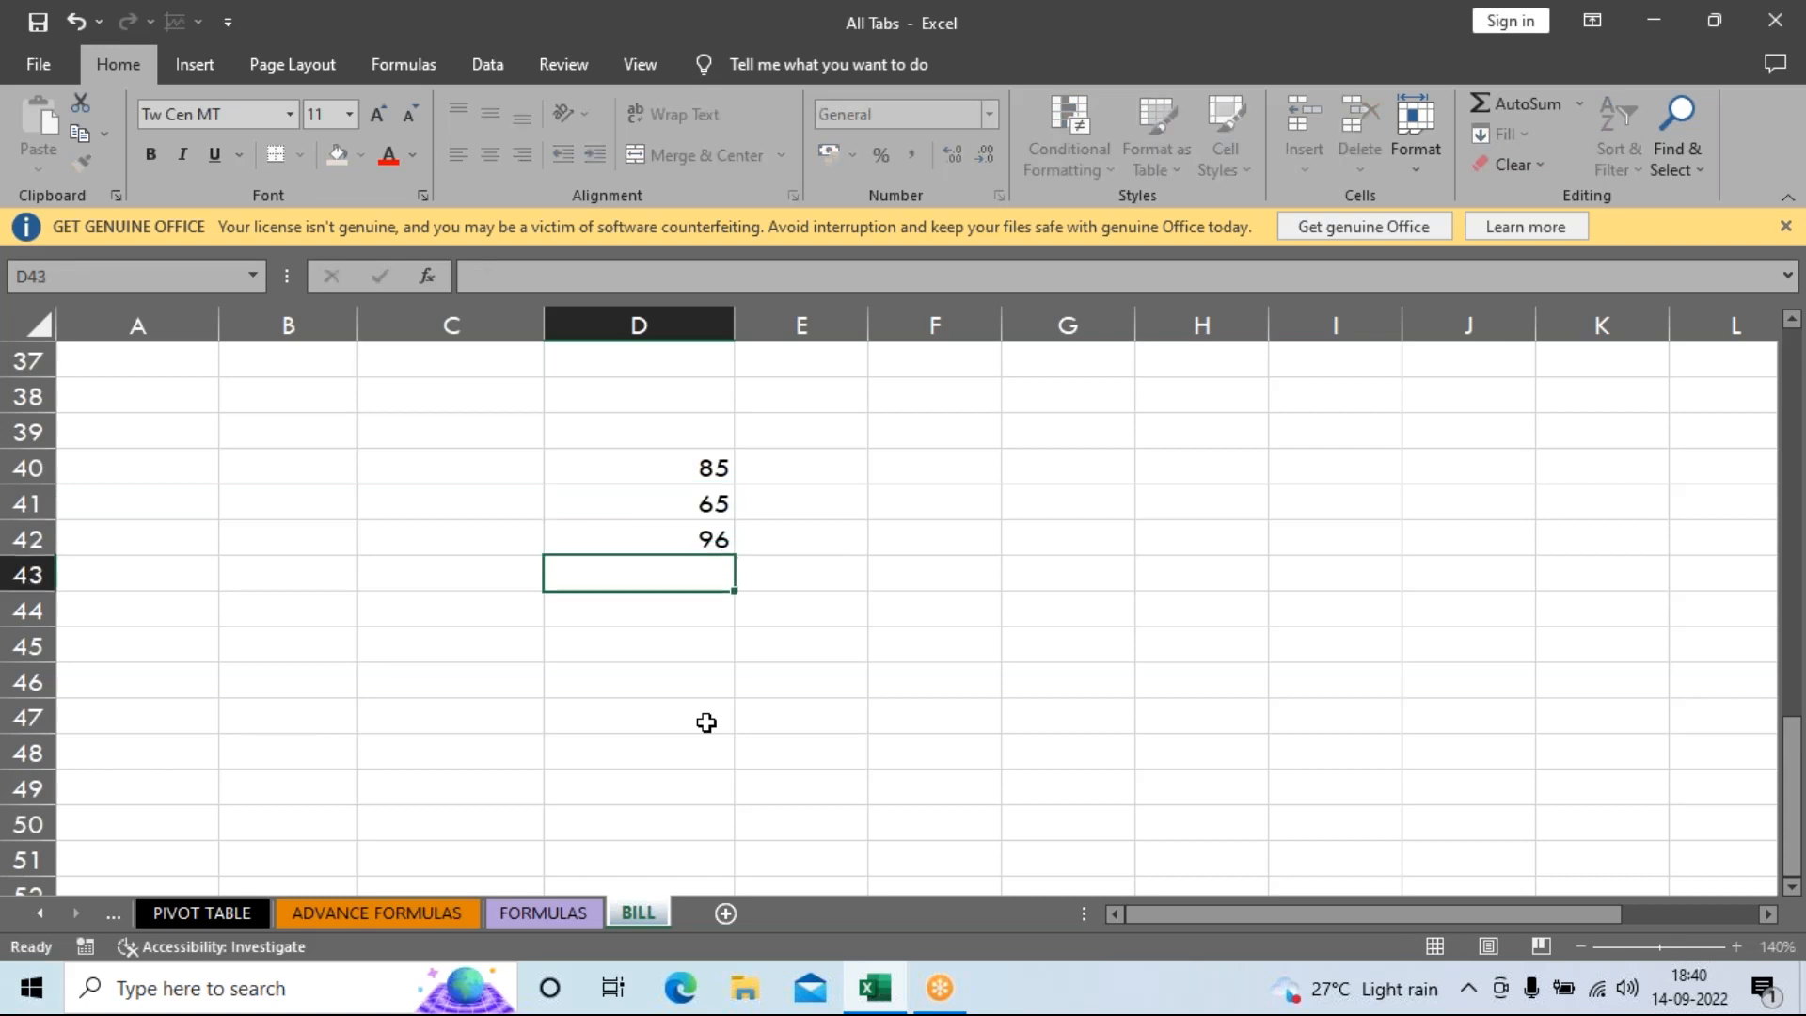
pyautogui.write('56')
pyautogui.press('Return')
pyautogui.write('23')
pyautogui.press('Return')
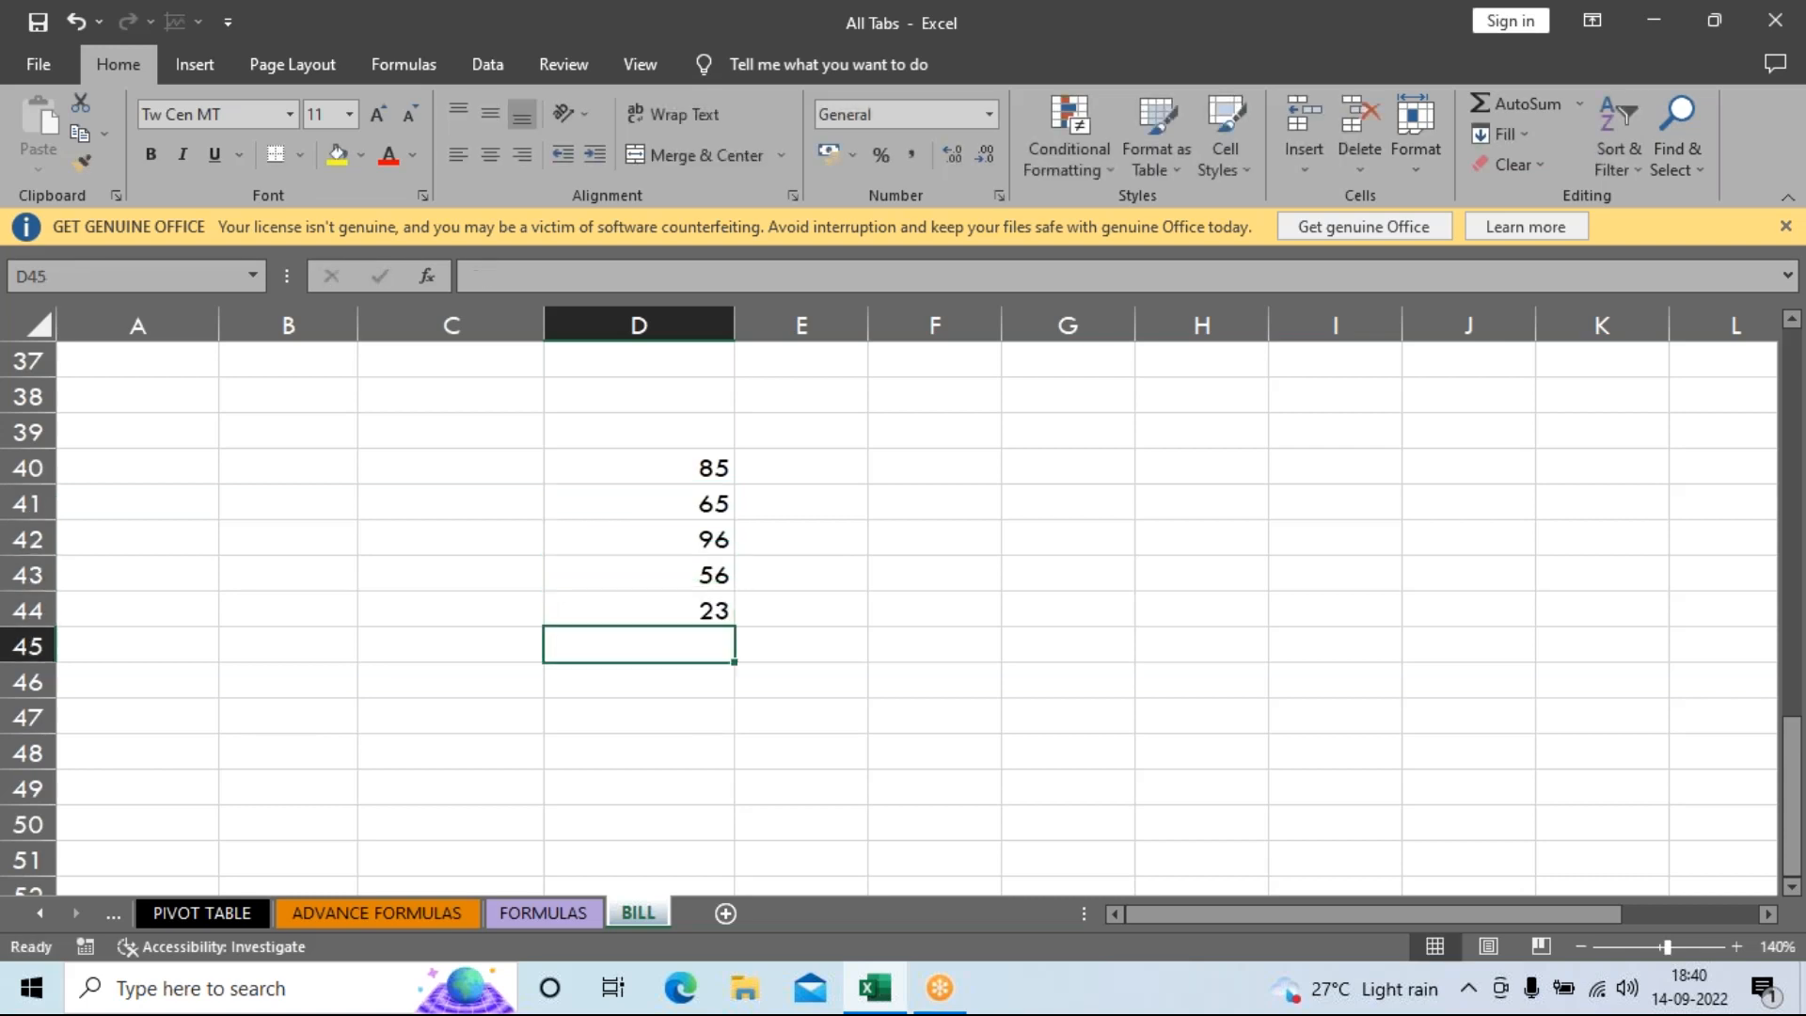
# Enter 12, 85, 62 and 58 across F48:I48.
pyautogui.press('Down')
pyautogui.press('Down')
pyautogui.press('Down')
pyautogui.press('Left')
pyautogui.press('Left')
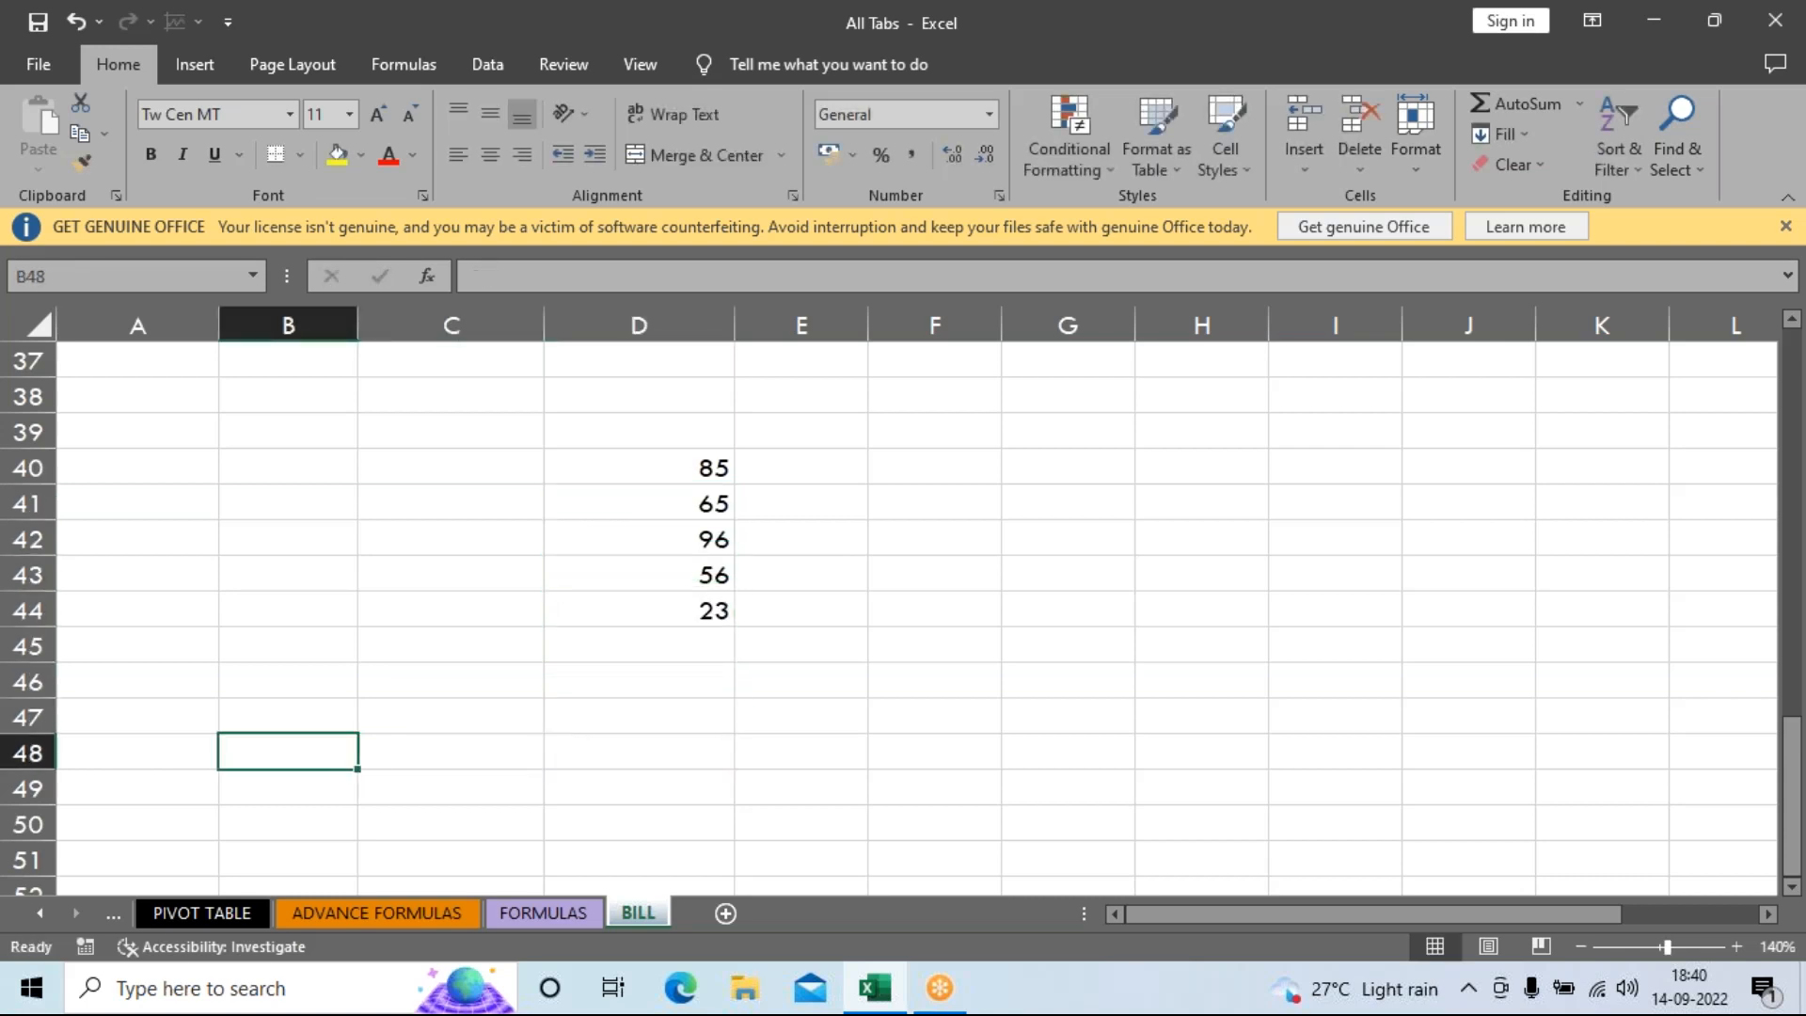
pyautogui.press('Right')
pyautogui.press('Right')
pyautogui.press('Right')
pyautogui.press('Right')
pyautogui.write('12')
pyautogui.press('Tab')
pyautogui.write('85')
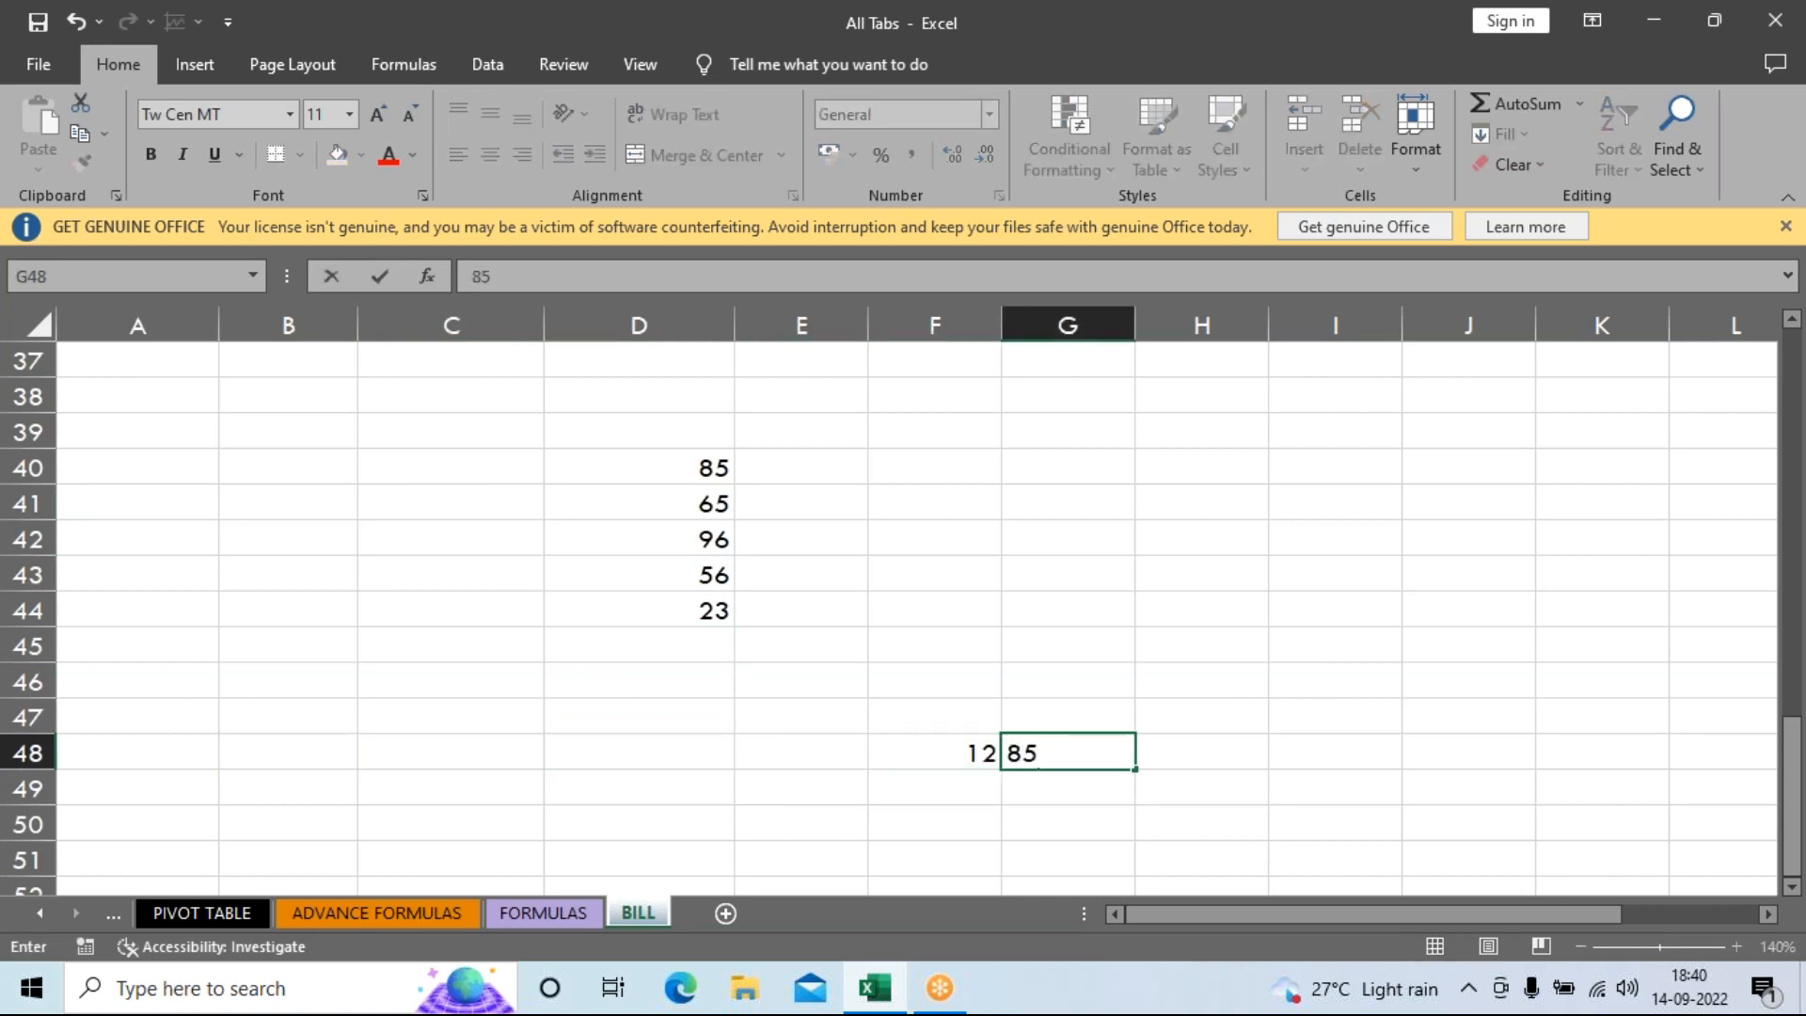
pyautogui.press('Tab')
pyautogui.write('62')
pyautogui.press('Tab')
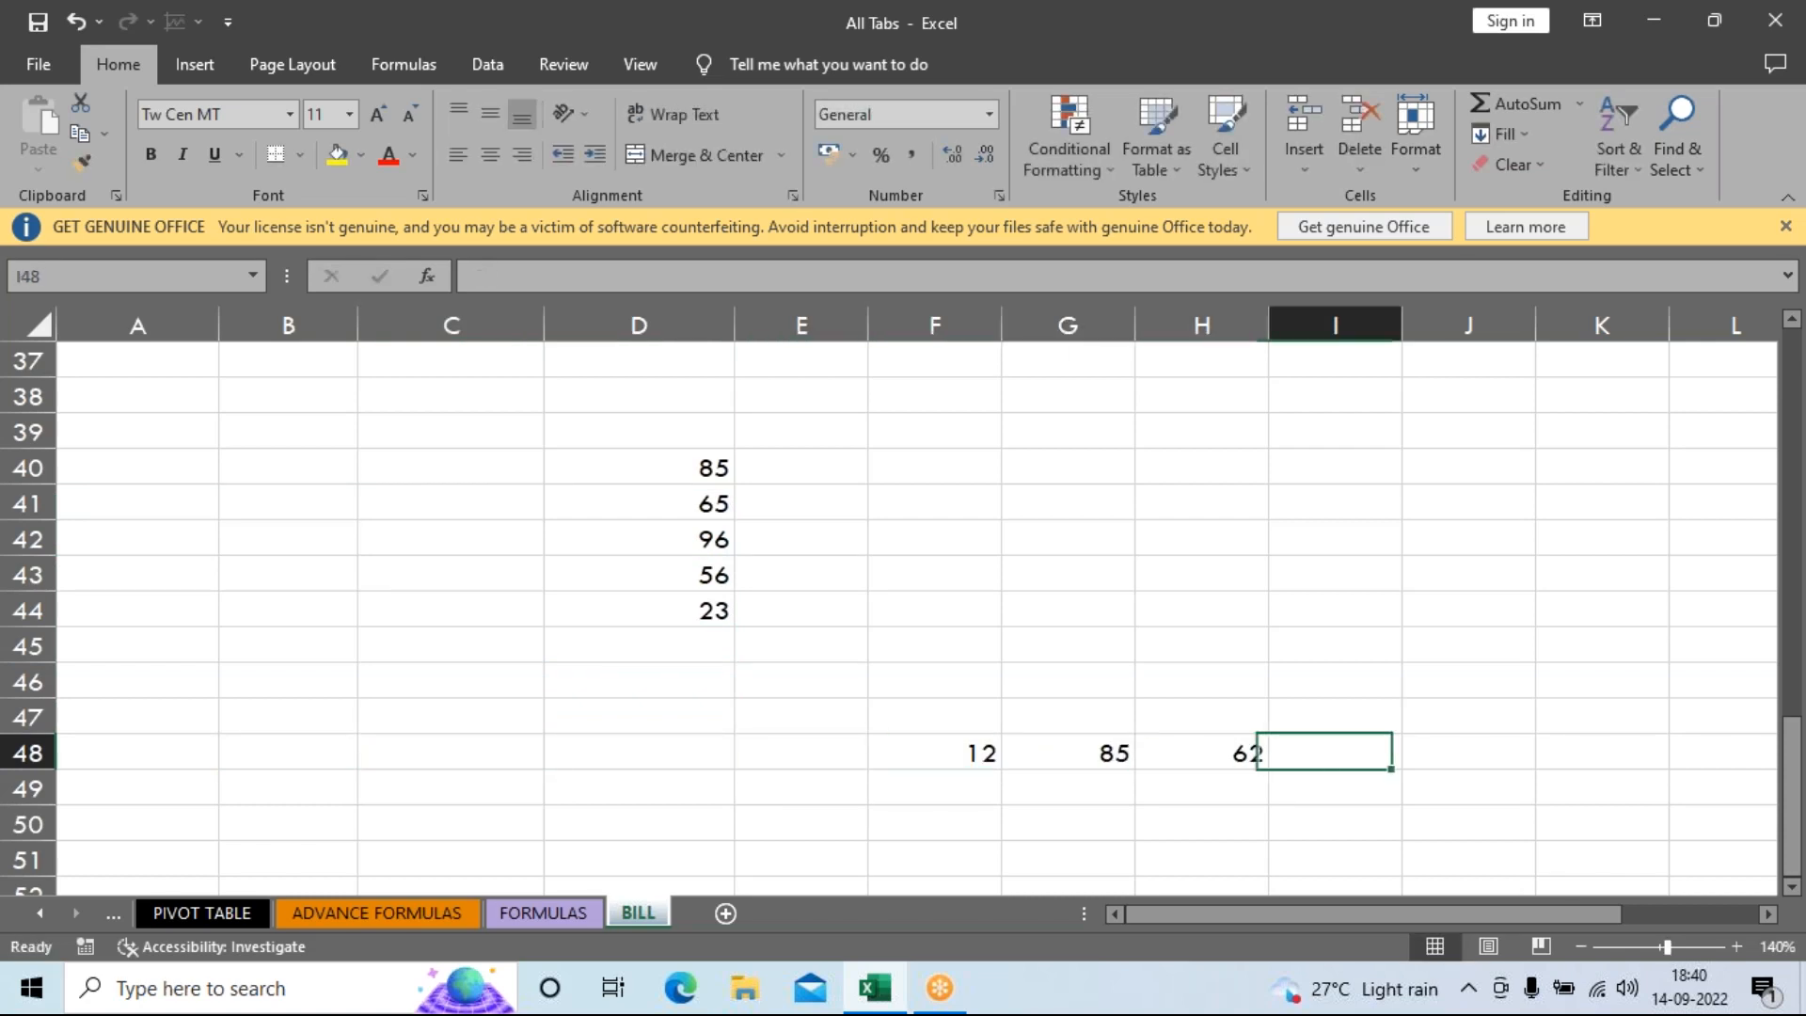
pyautogui.write('58')
pyautogui.press('Return')
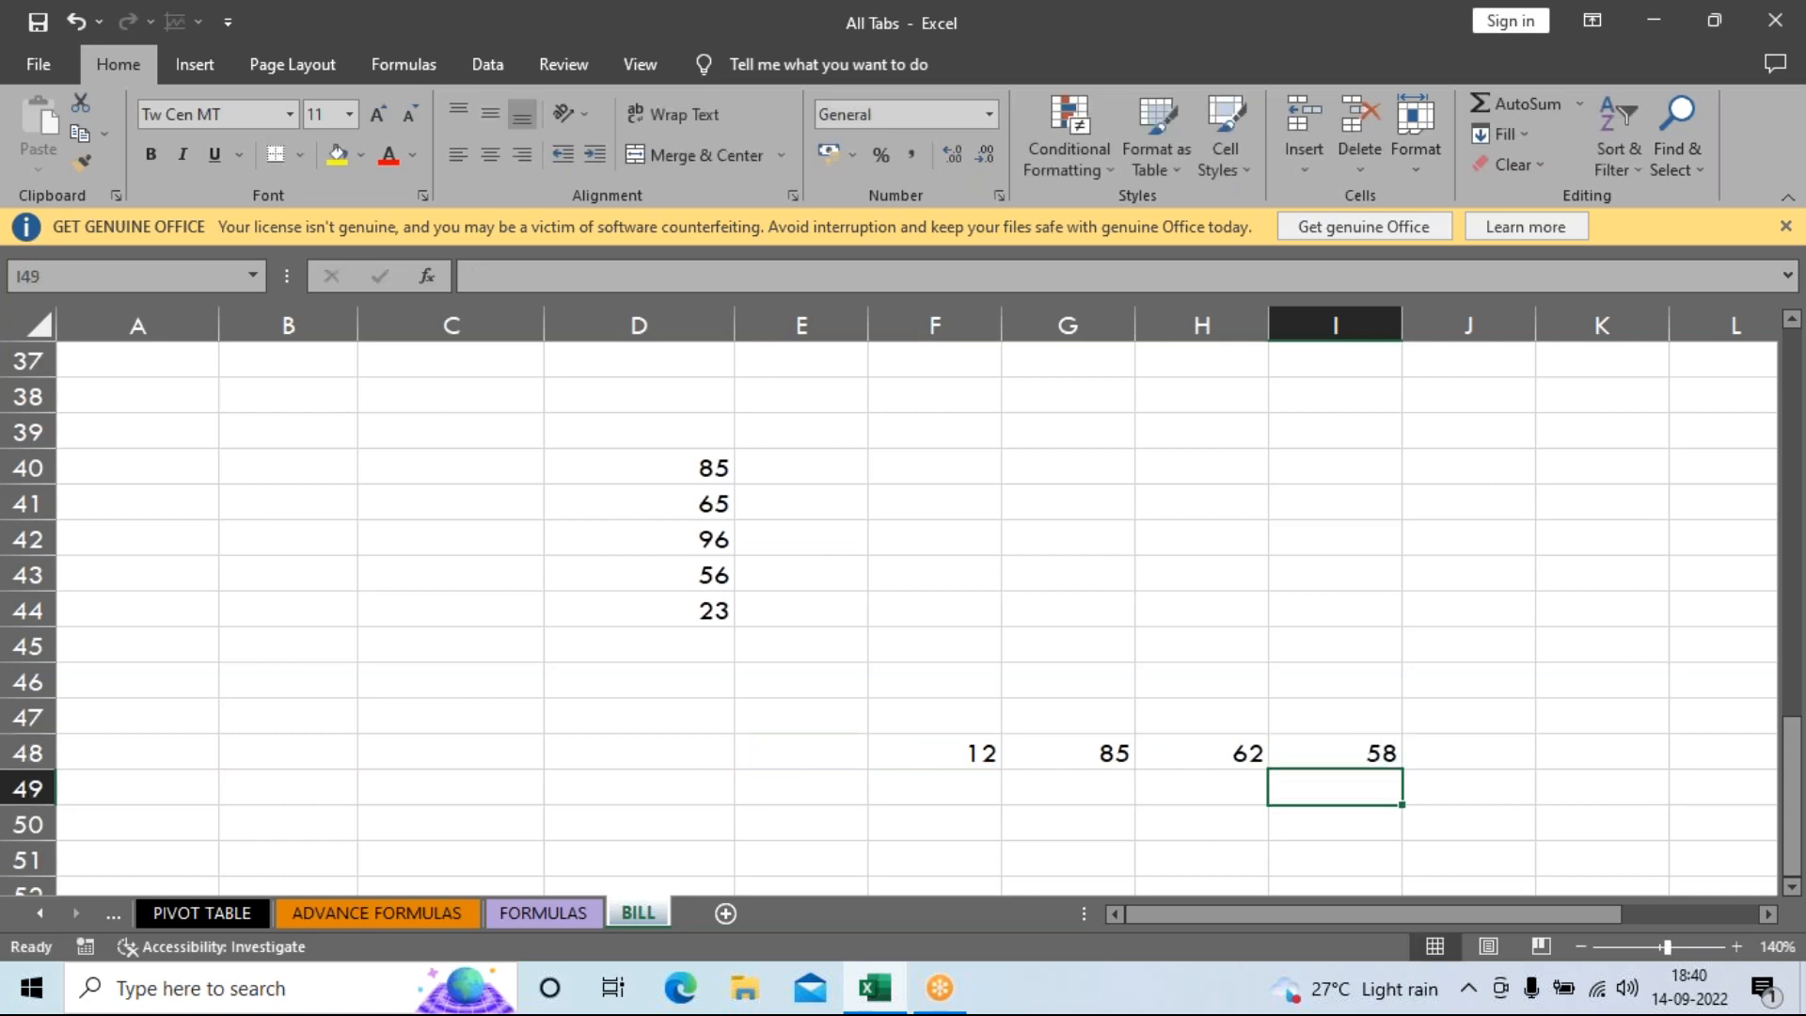
# Enter scattered values: 56 in C52, 52 in E55, 20 in H56, 40 in B56, 85 in A52.
pyautogui.scroll(-3, 553, 861)
pyautogui.click(400, 575)
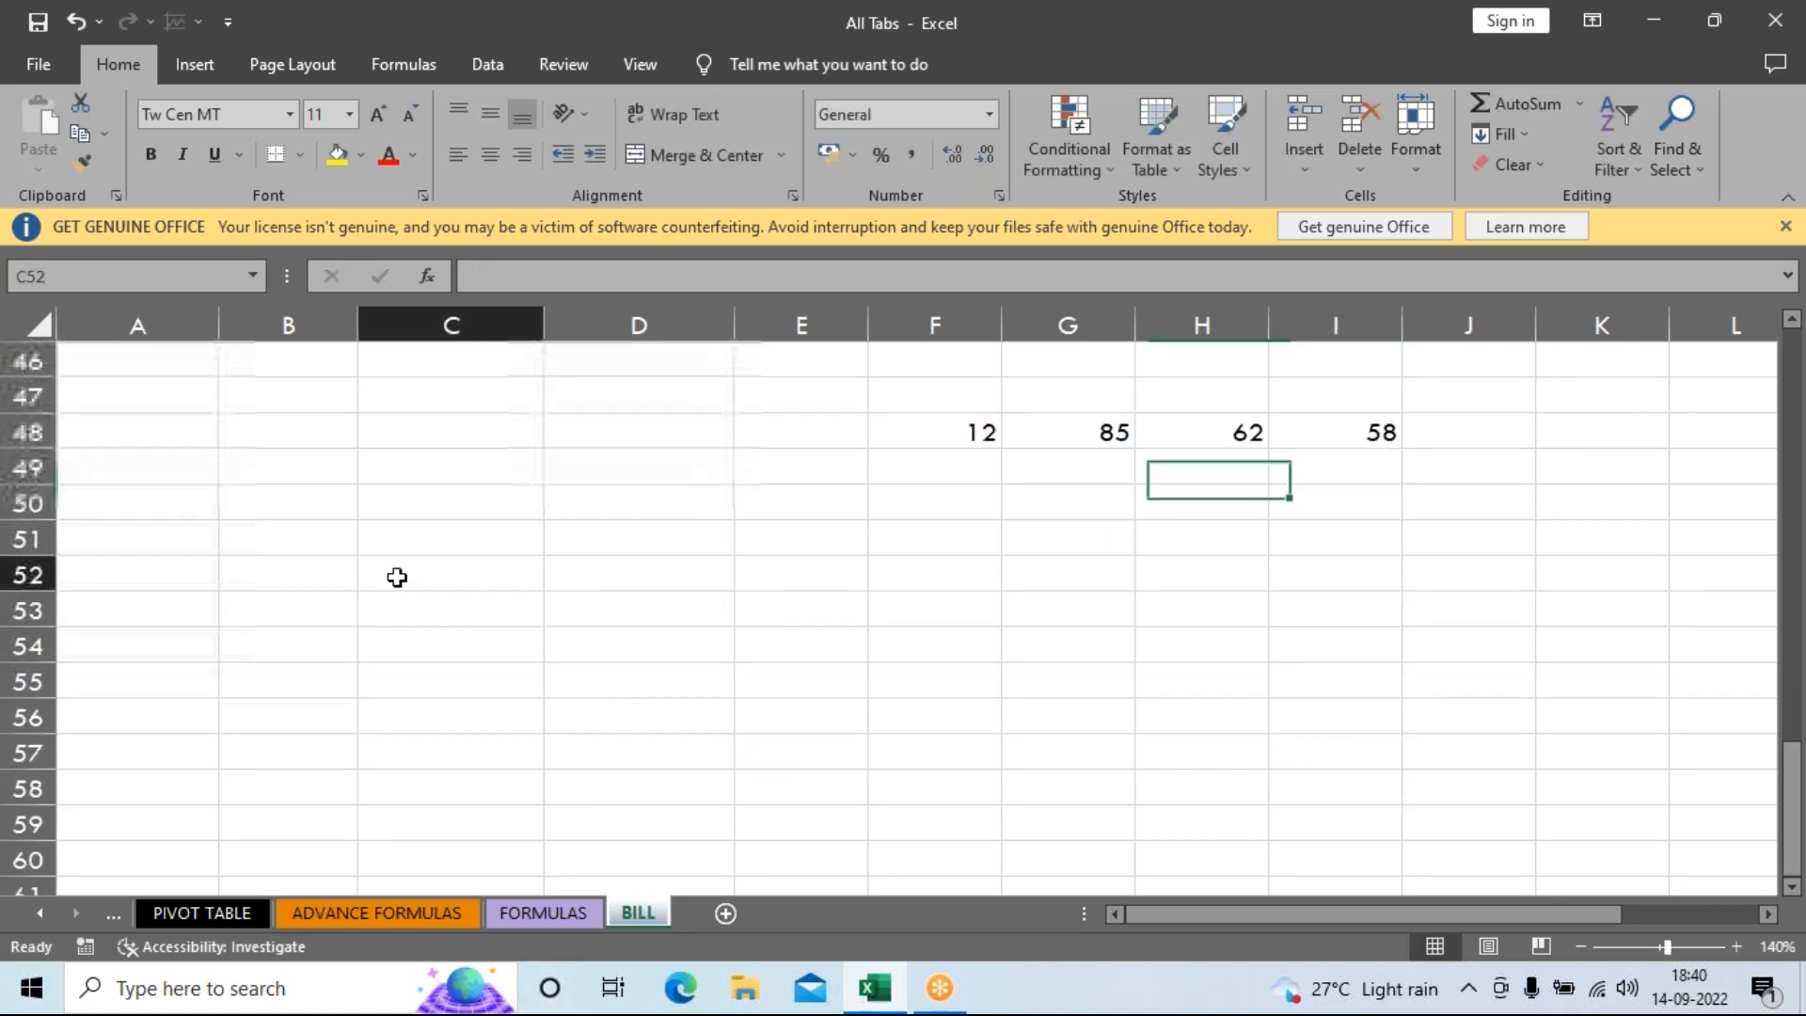
pyautogui.write('56')
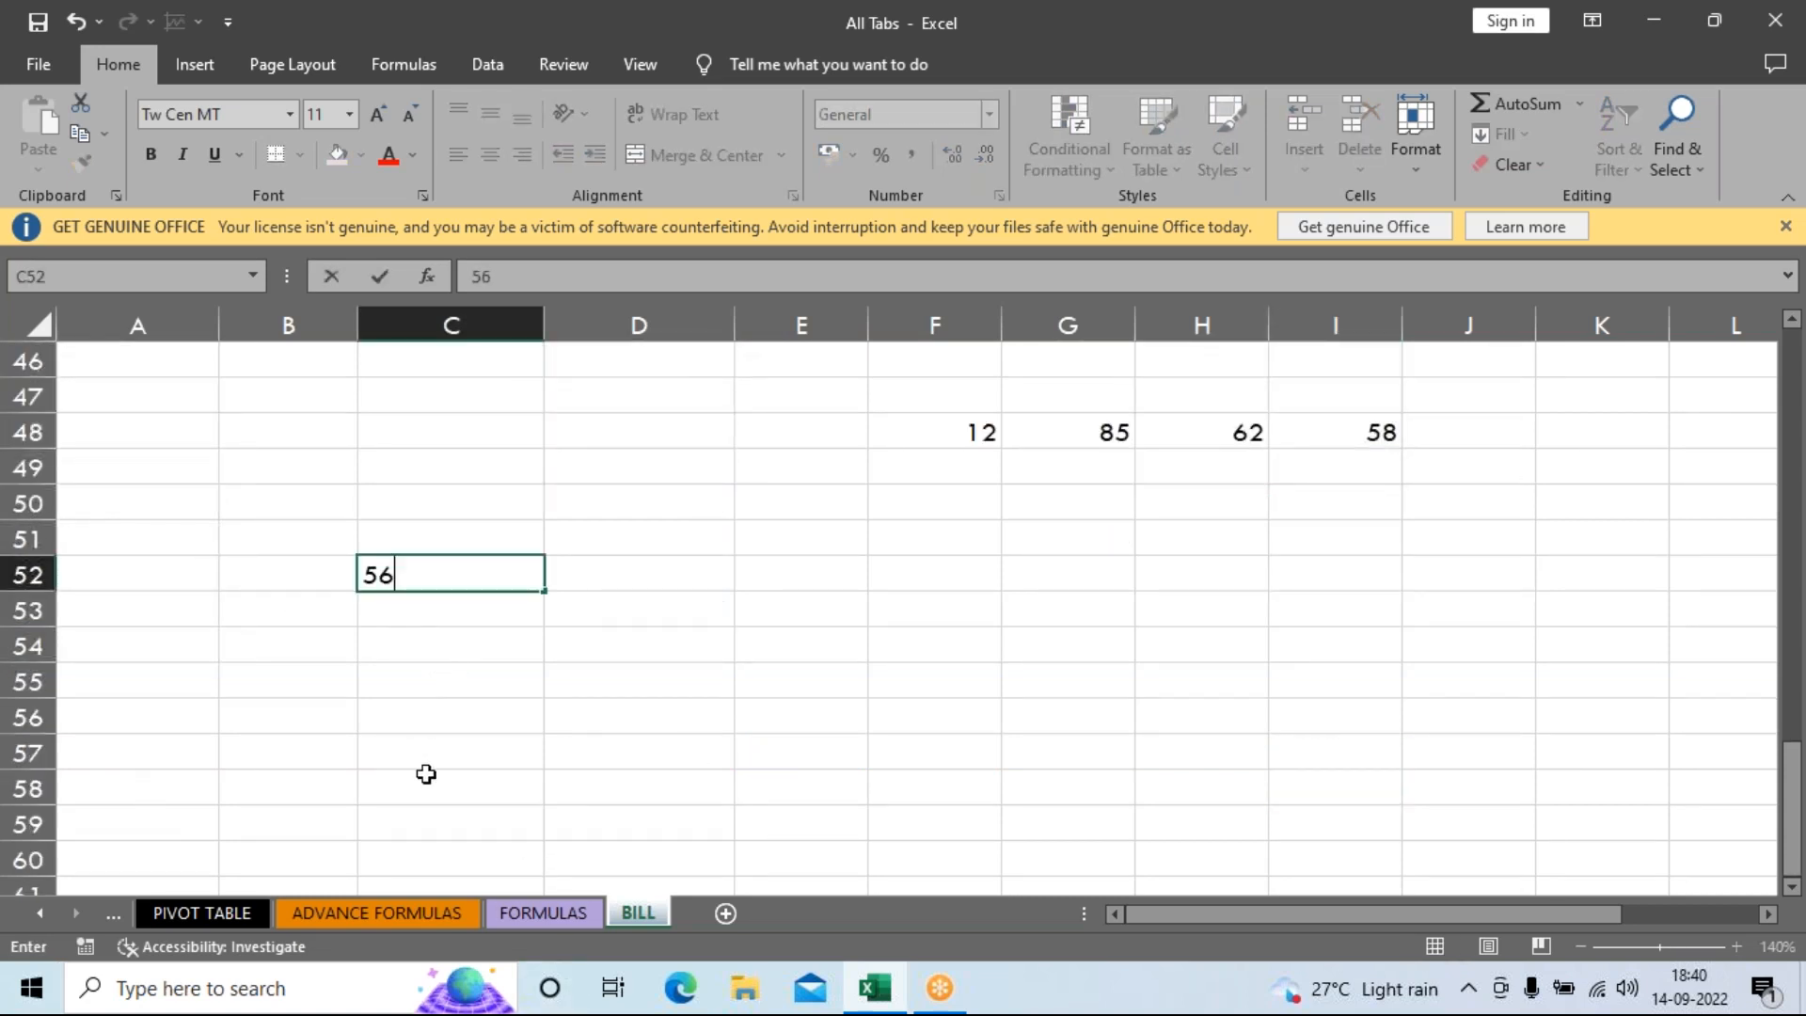
pyautogui.click(757, 673)
pyautogui.write('52')
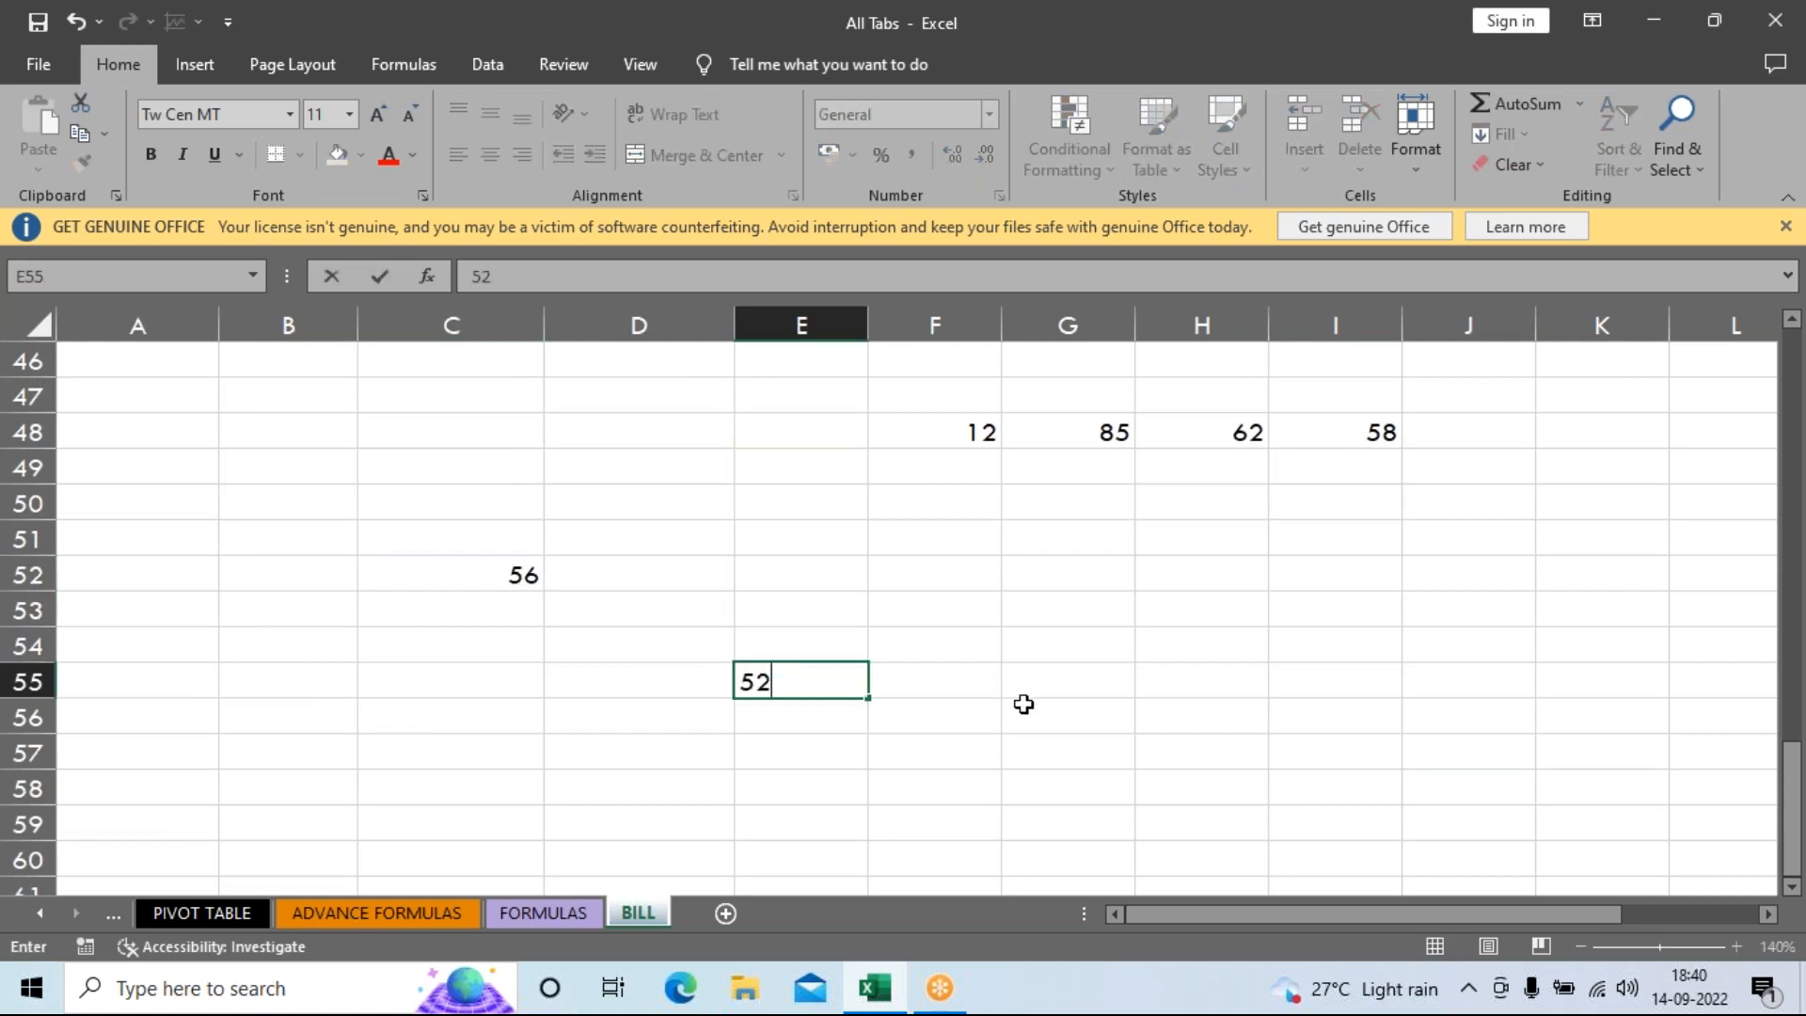
pyautogui.click(1157, 718)
pyautogui.write('20')
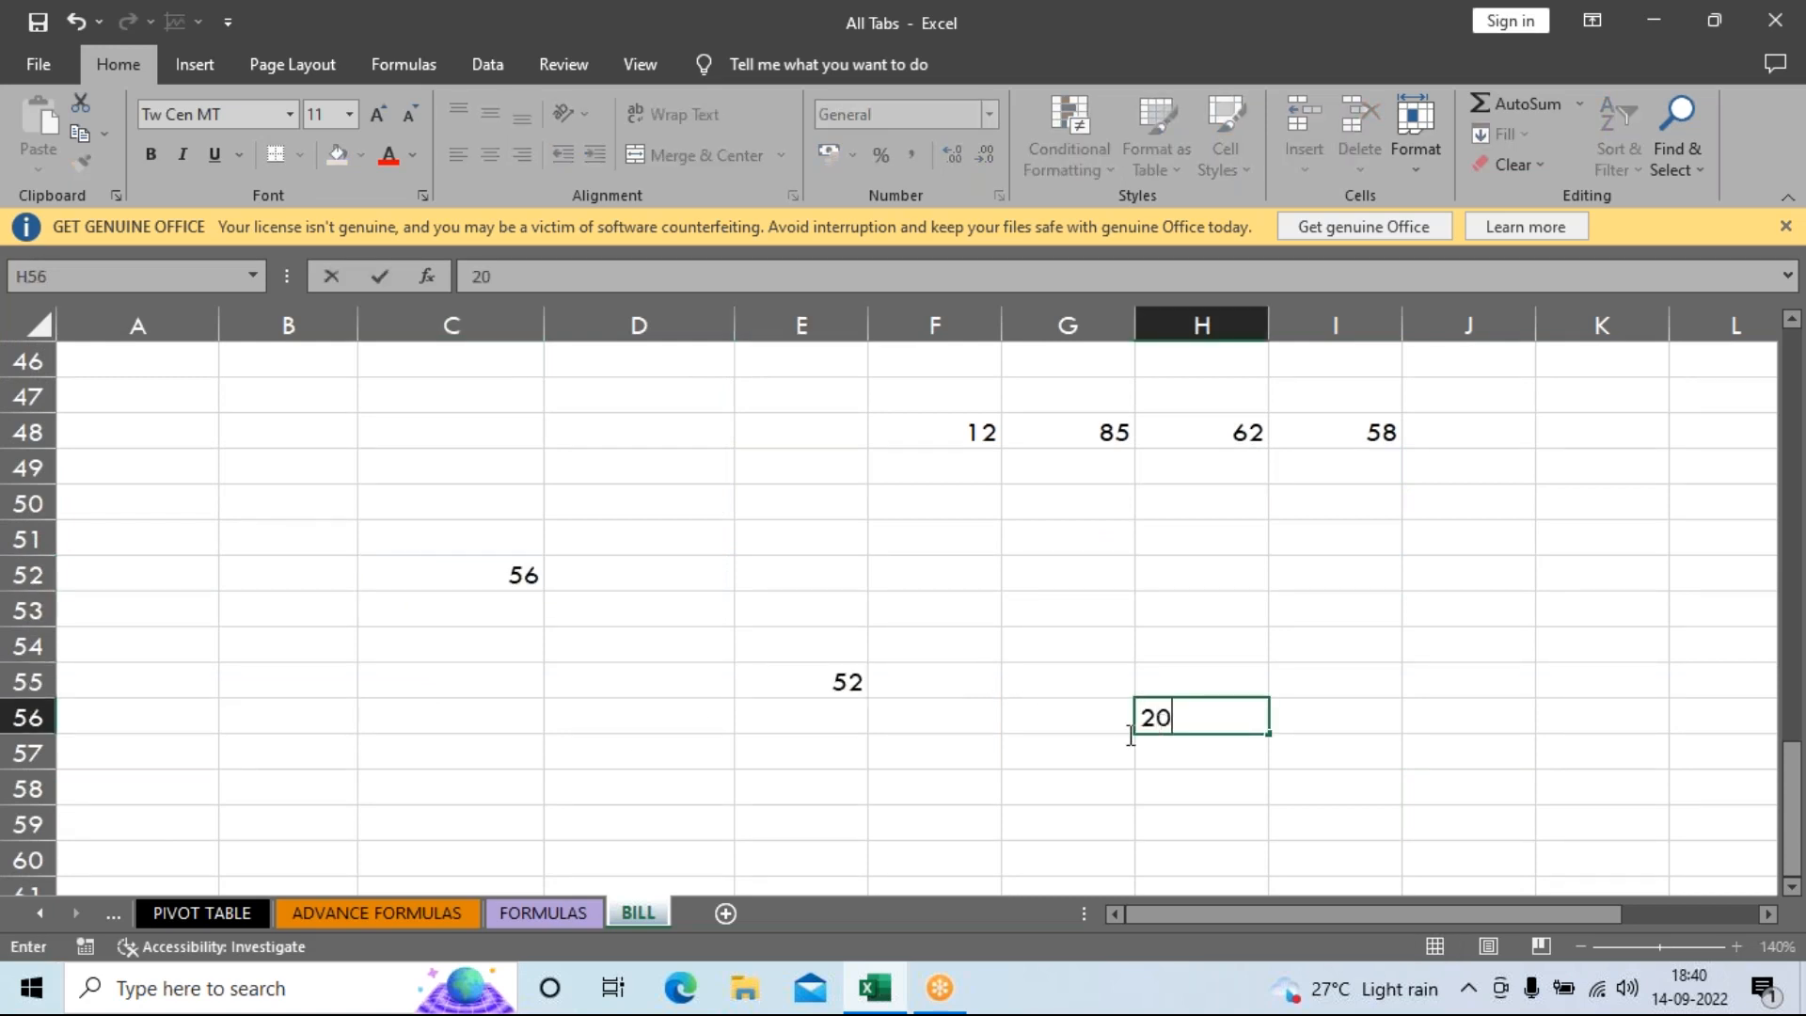
pyautogui.click(293, 727)
pyautogui.write('40')
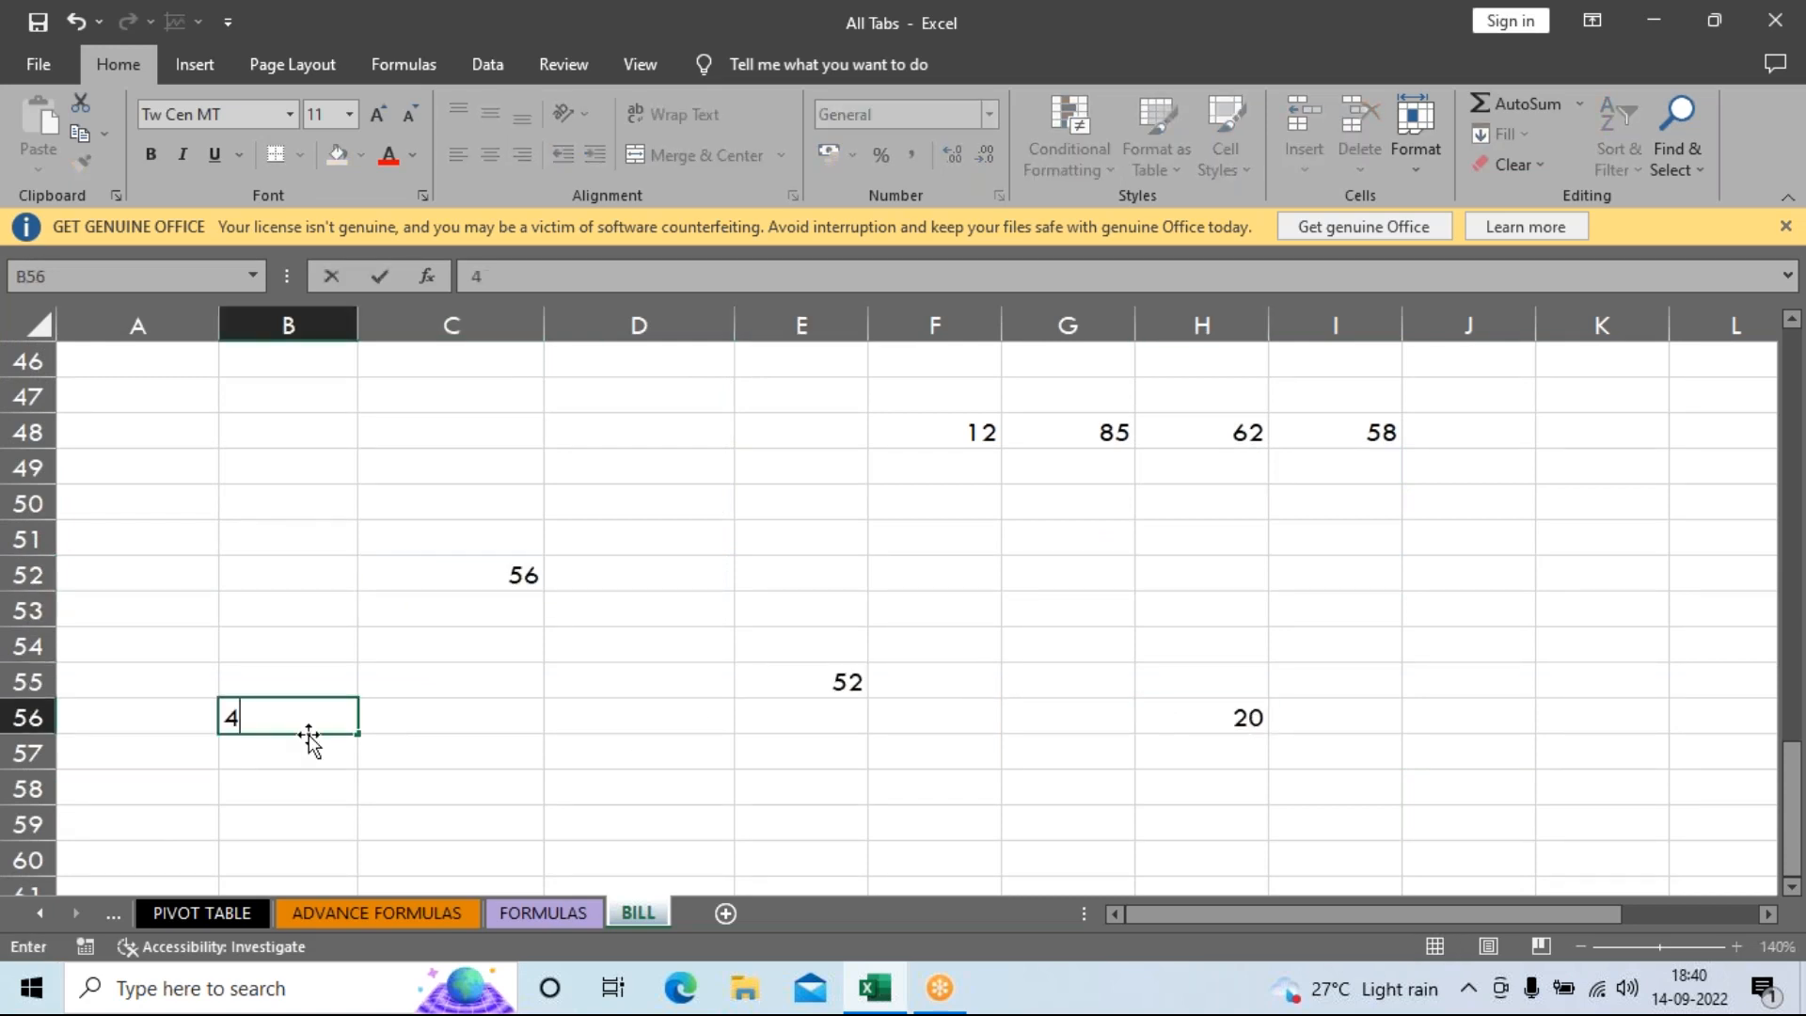
pyautogui.click(266, 587)
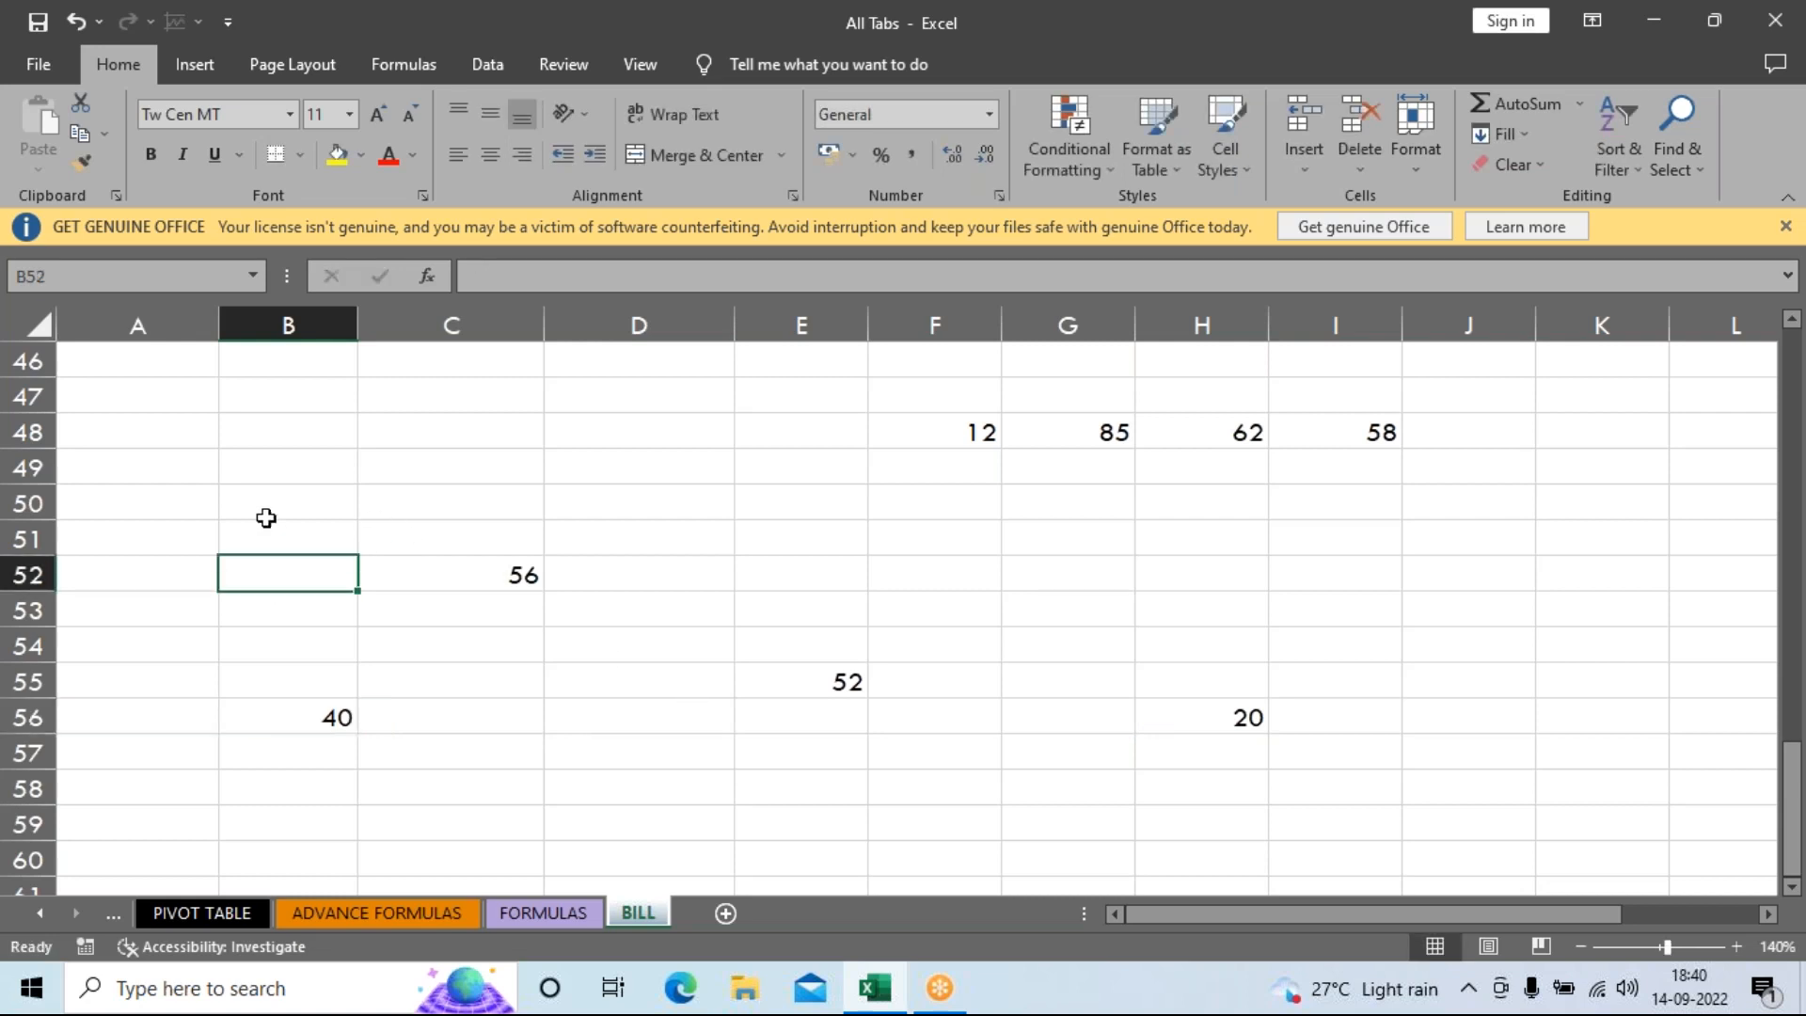
pyautogui.click(100, 562)
pyautogui.write('85')
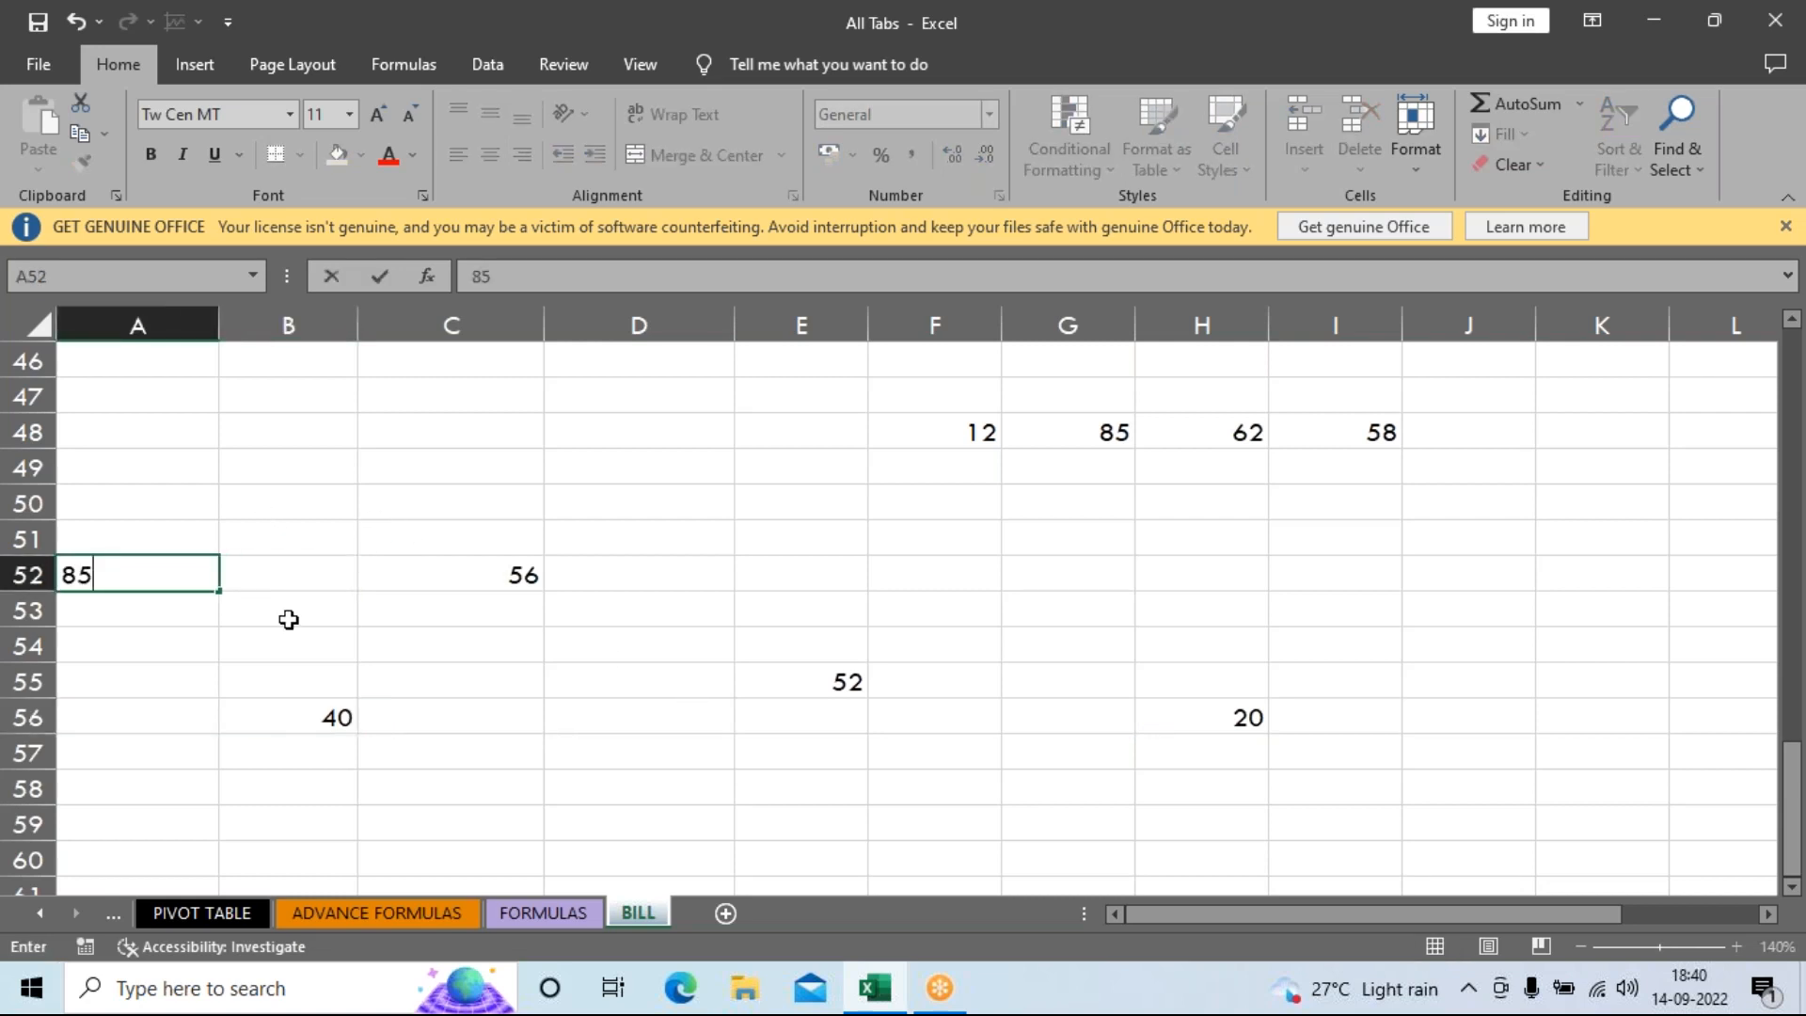
pyautogui.click(291, 616)
# Select D40:D44 to check their sum in the status bar.
pyautogui.scroll(3, 976, 730)
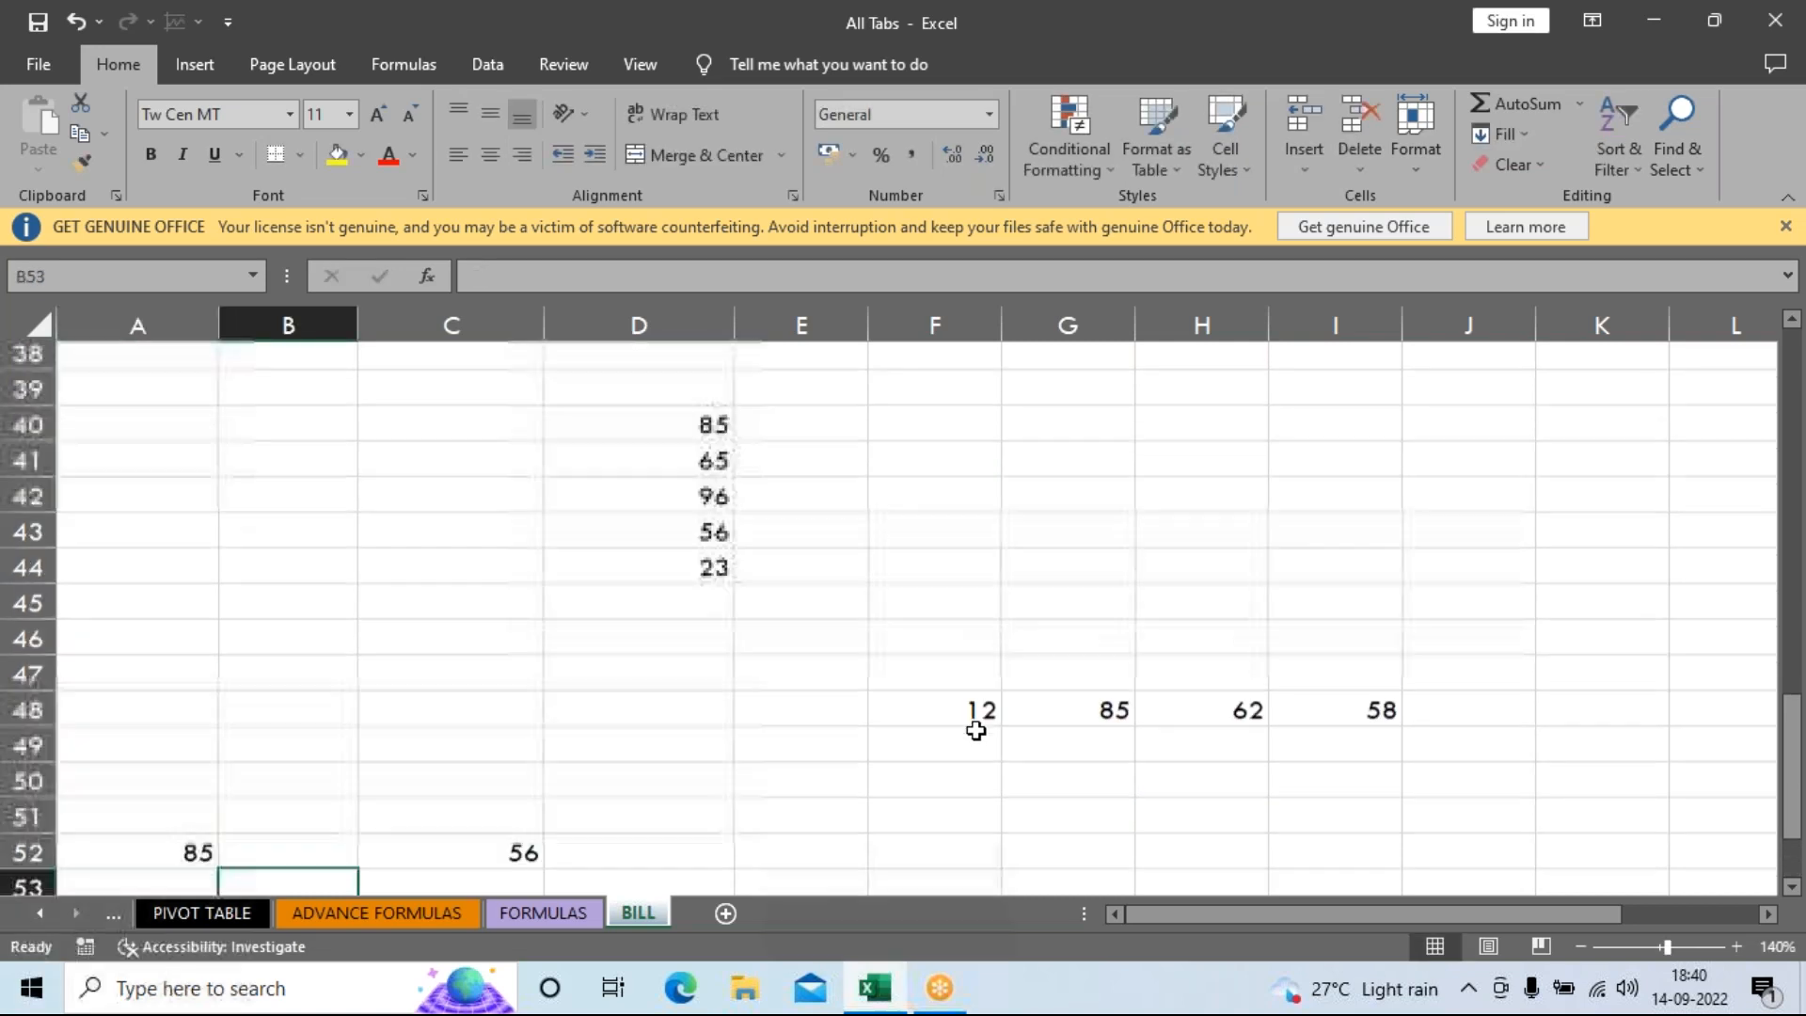
pyautogui.click(665, 641)
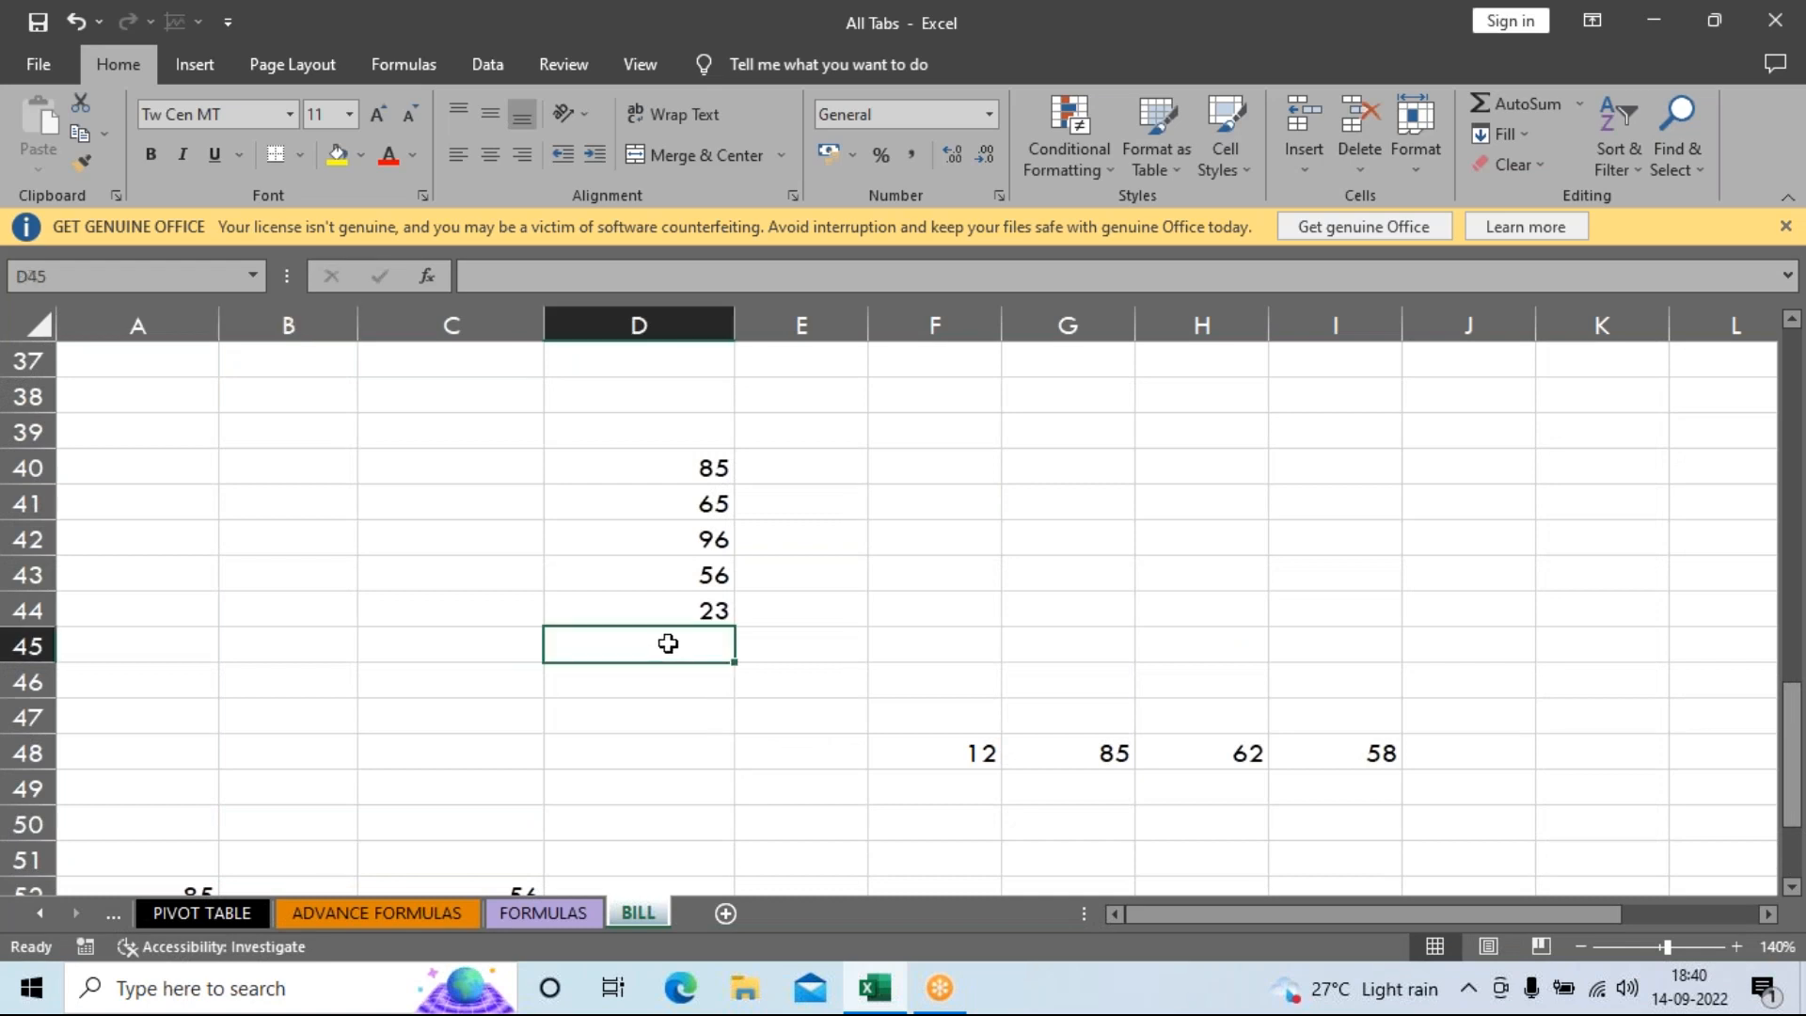
pyautogui.moveTo(639, 467); pyautogui.dragTo(659, 625)
# Use AutoSum (Alt+=) in D45 to enter =SUM(D40:D44), totalling 325.
pyautogui.click(661, 657)
pyautogui.write('=')
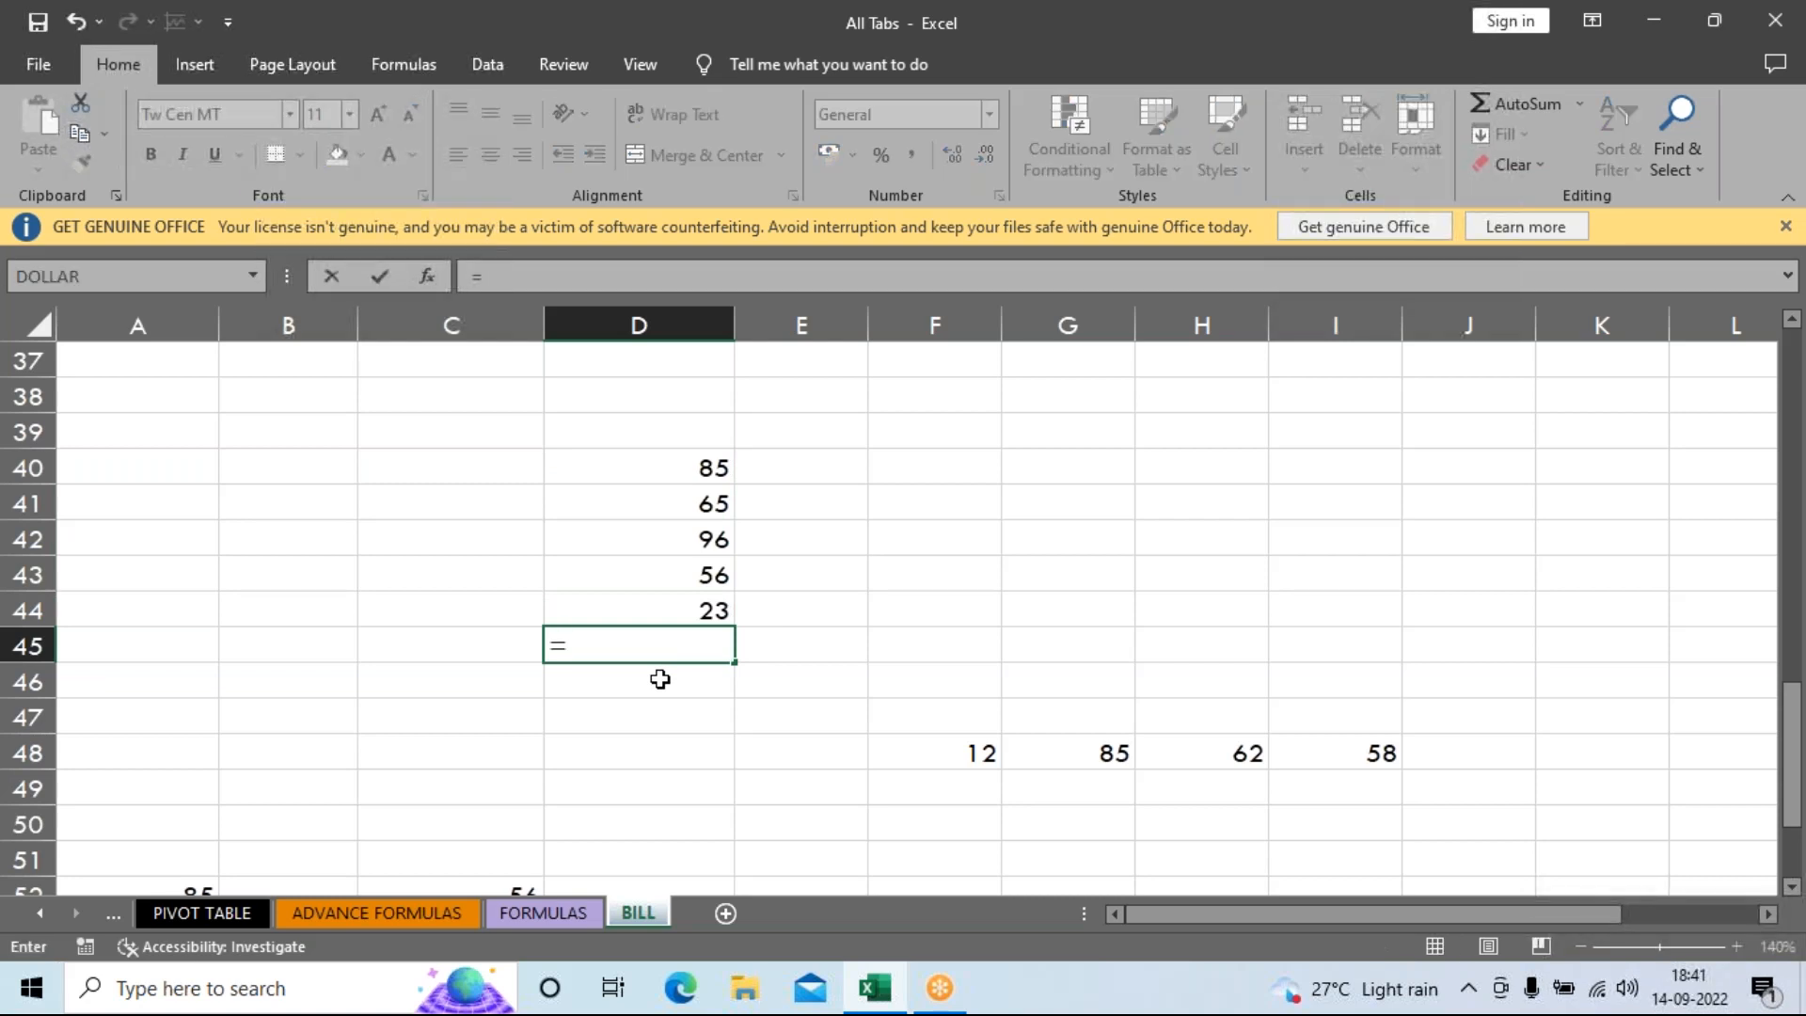
pyautogui.write('SUM')
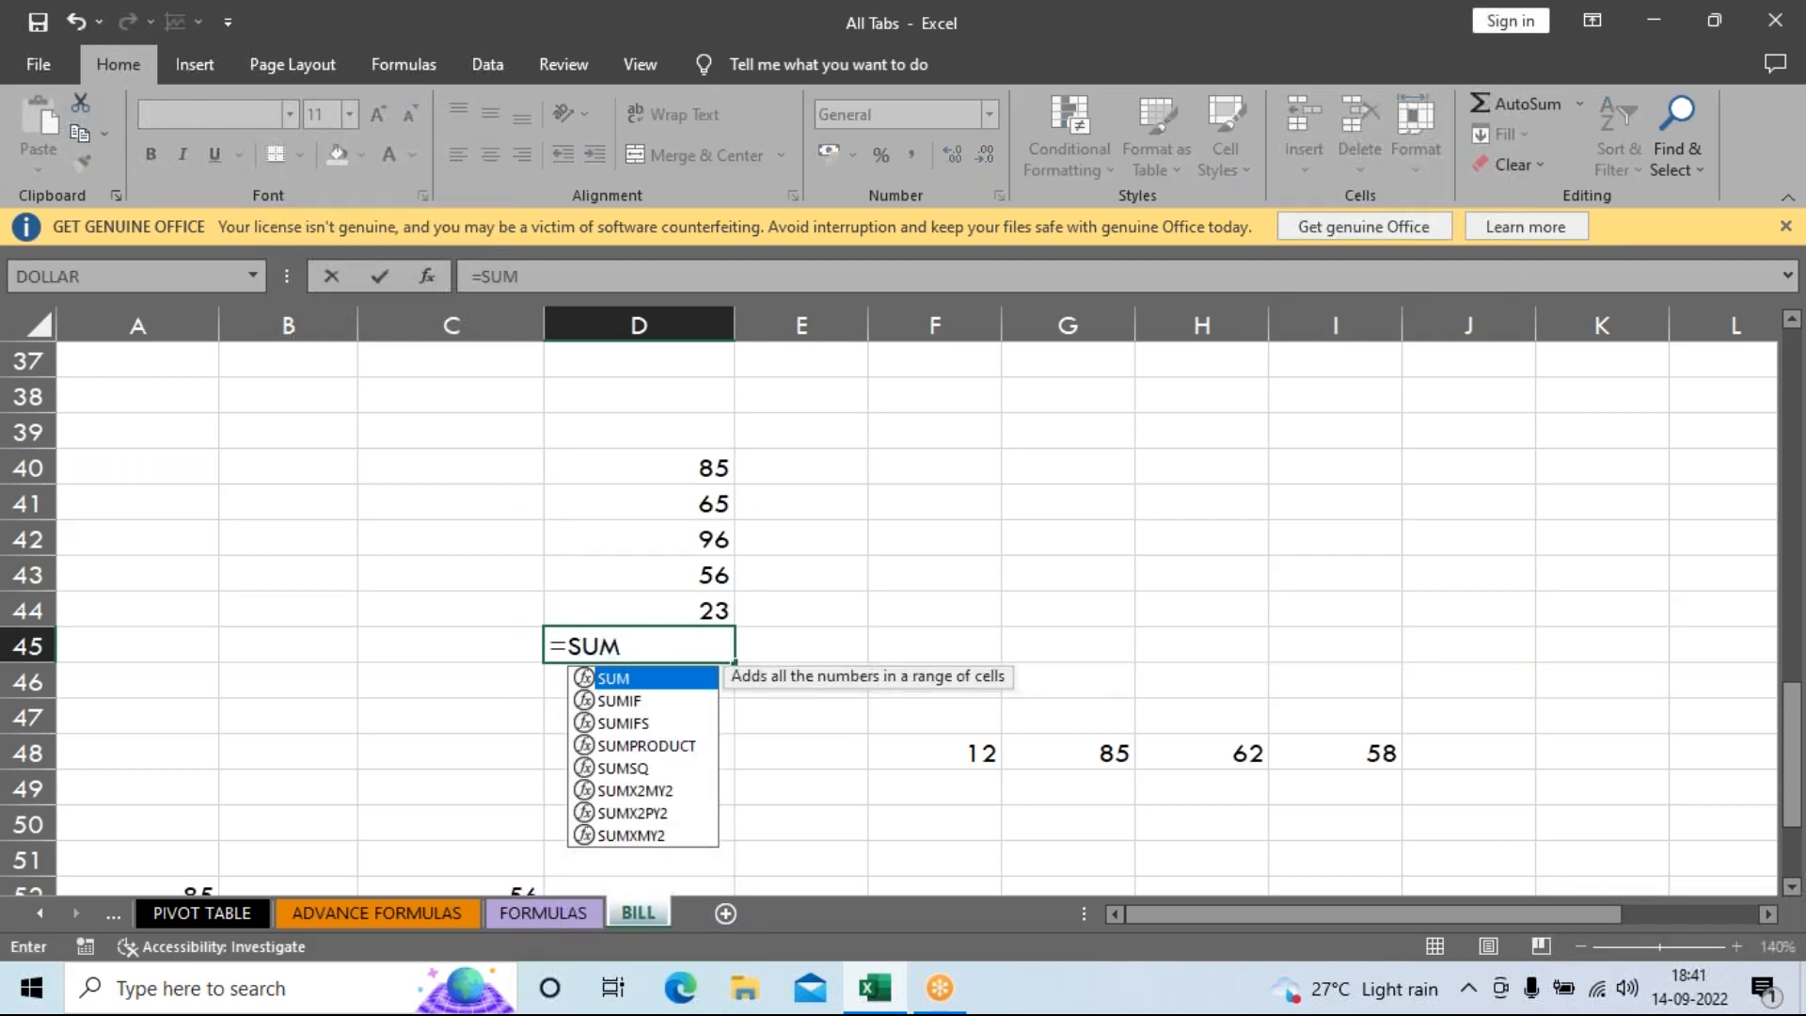
pyautogui.press('BackSpace')
pyautogui.press('BackSpace')
pyautogui.press('BackSpace')
pyautogui.press('BackSpace')
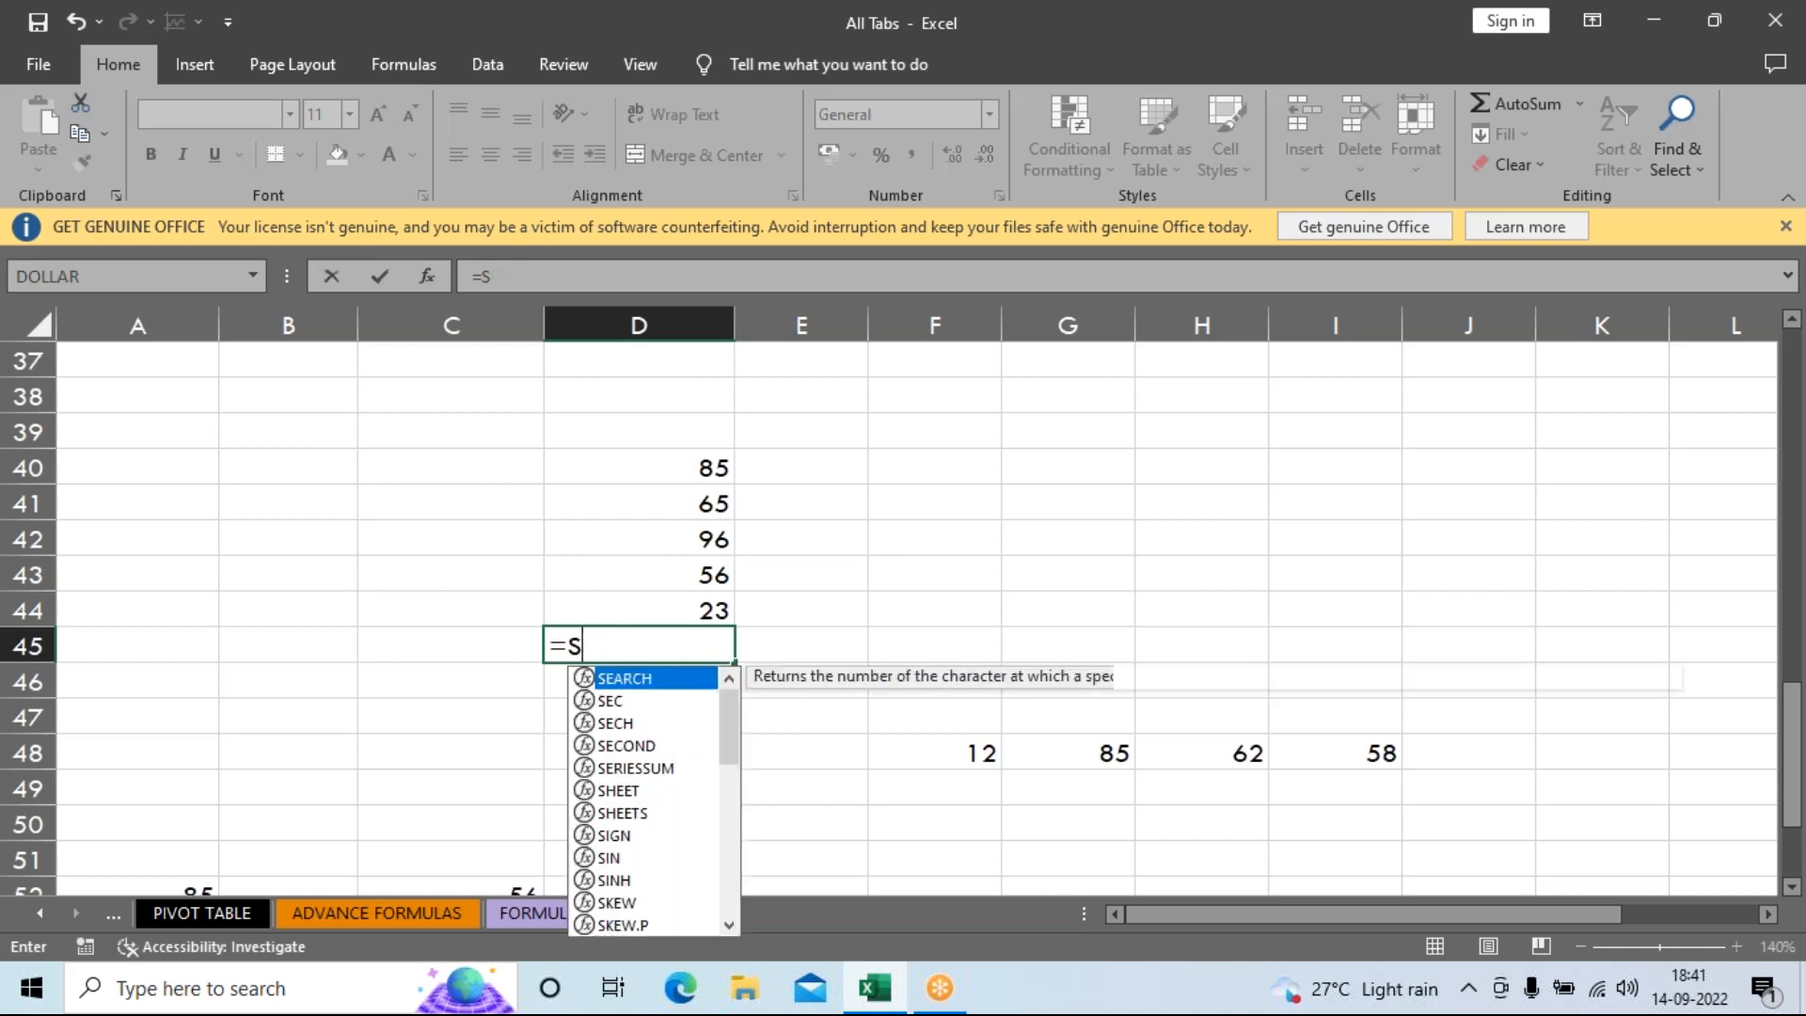
pyautogui.press('Escape')
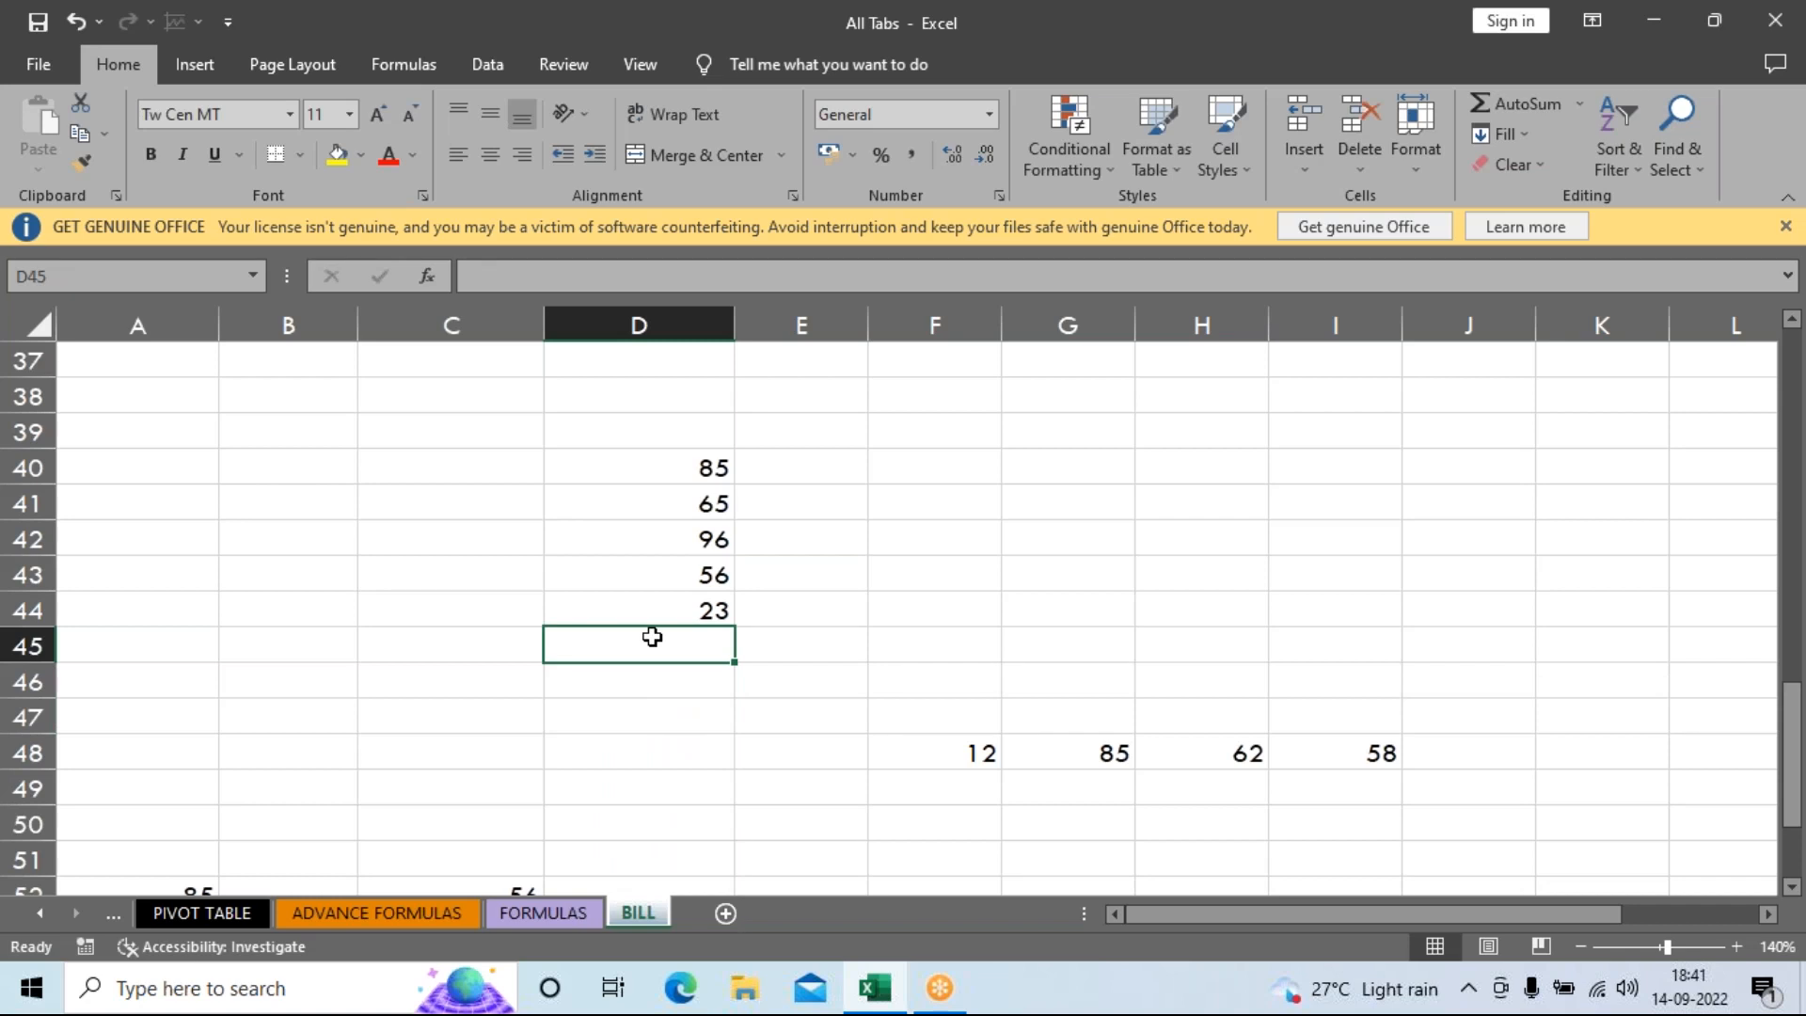
pyautogui.hotkey('alt', '=')
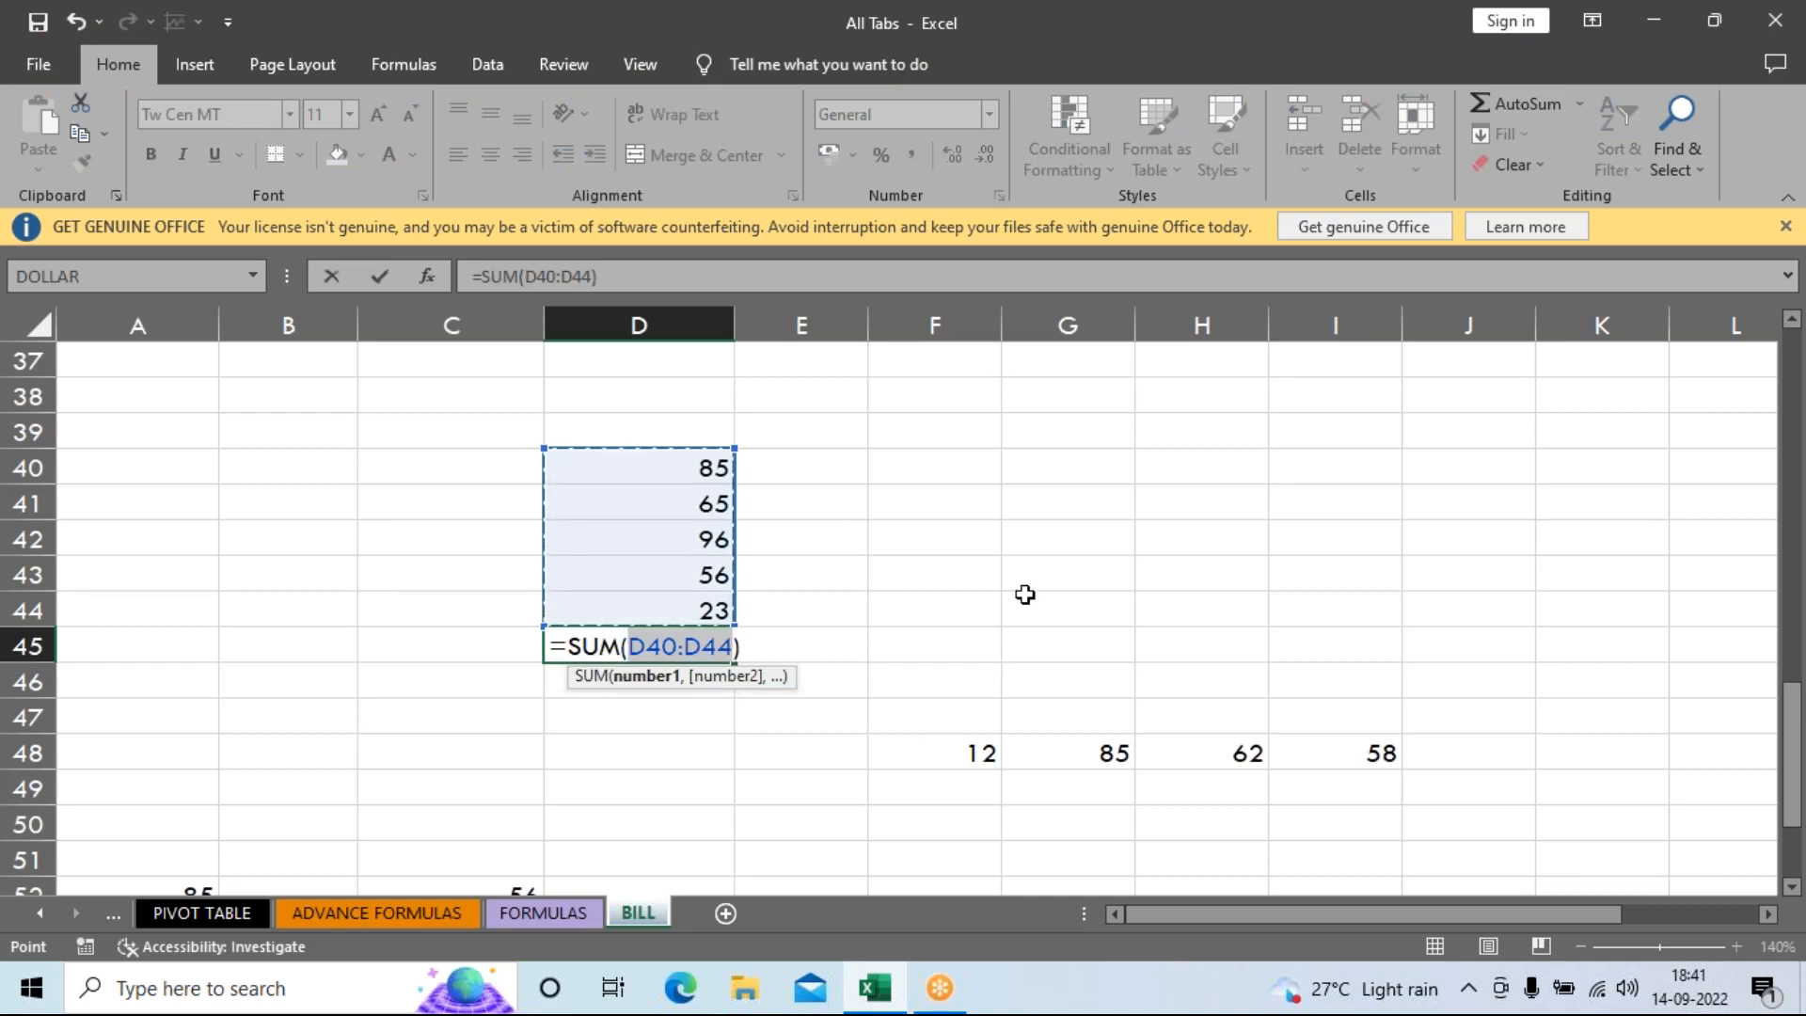
pyautogui.press('Return')
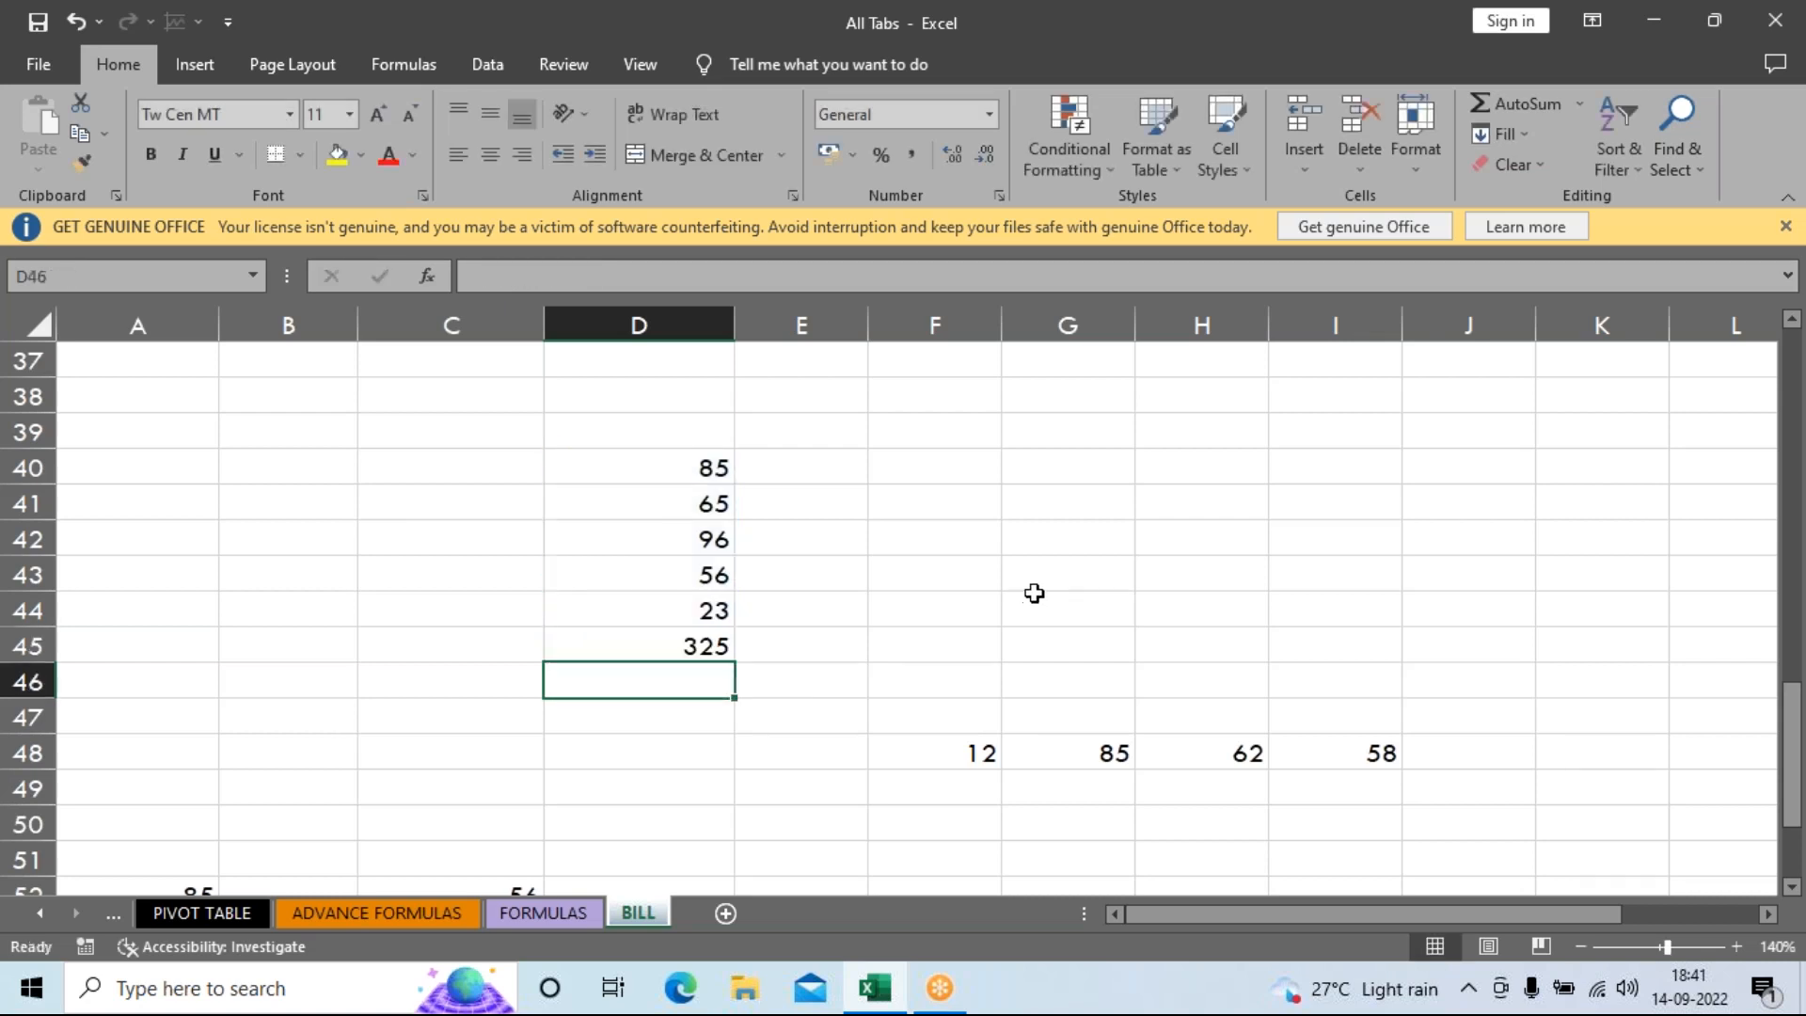
pyautogui.click(683, 647)
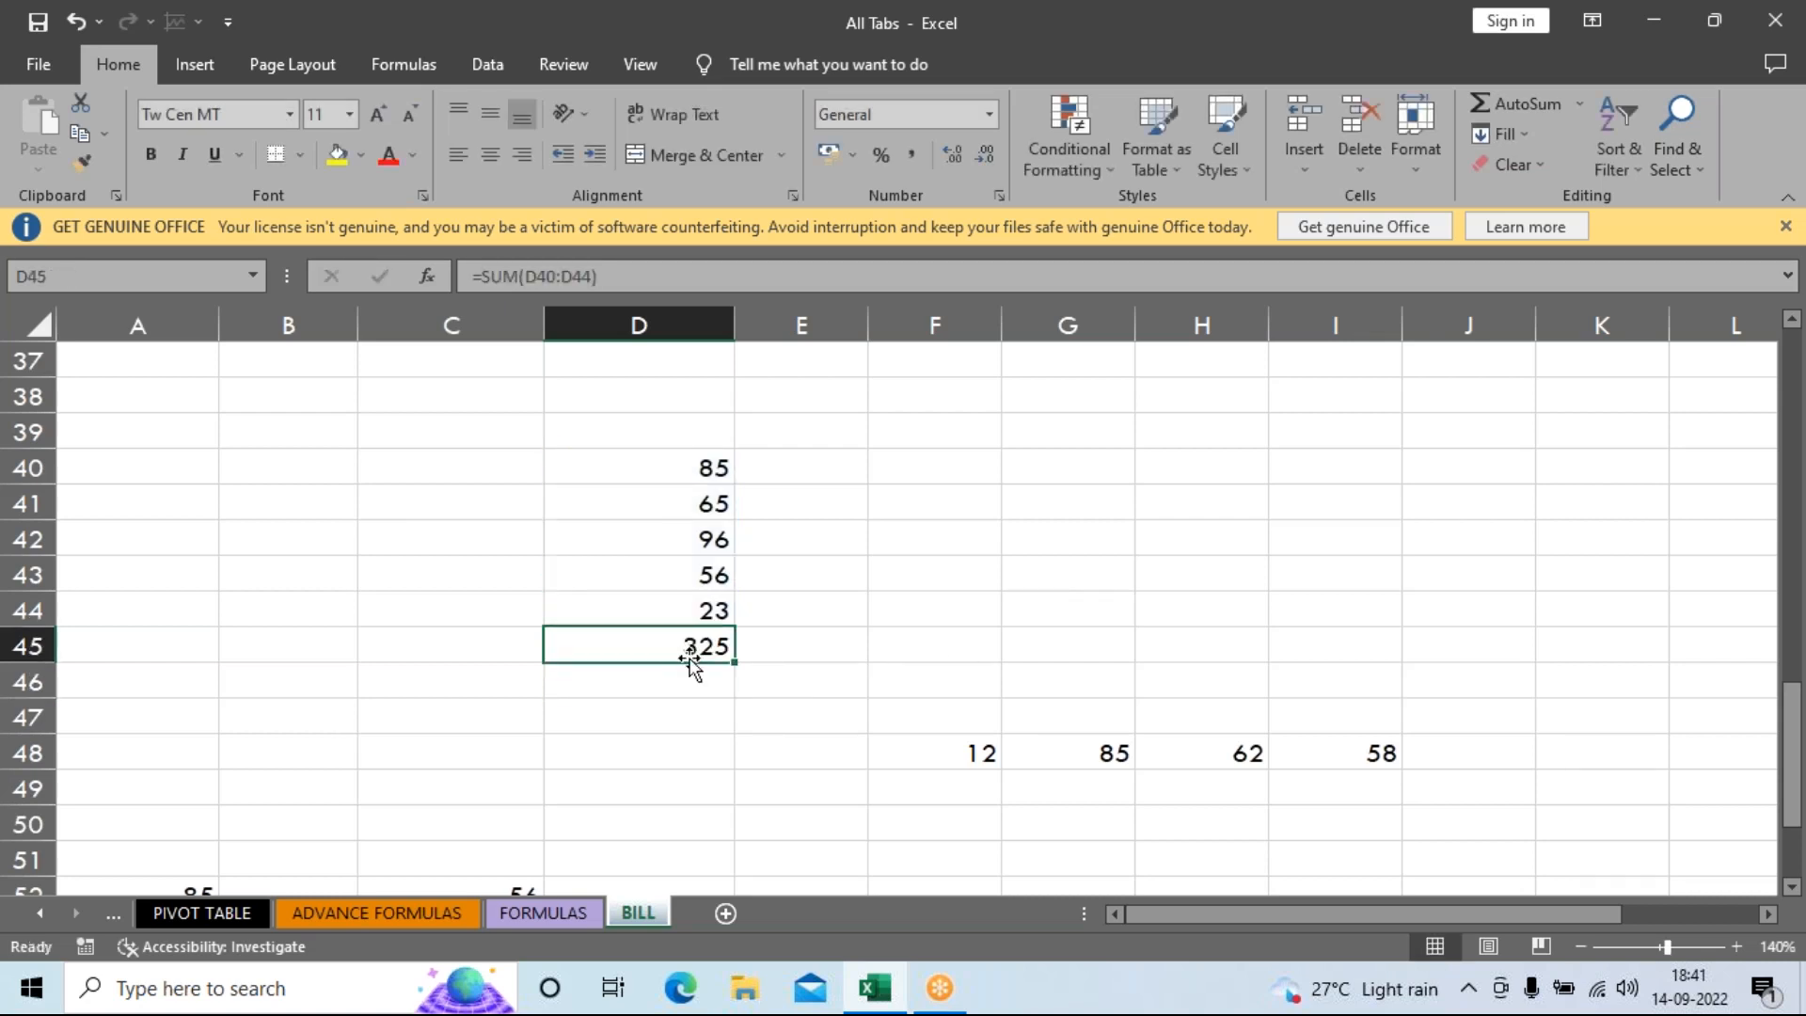
pyautogui.click(1462, 755)
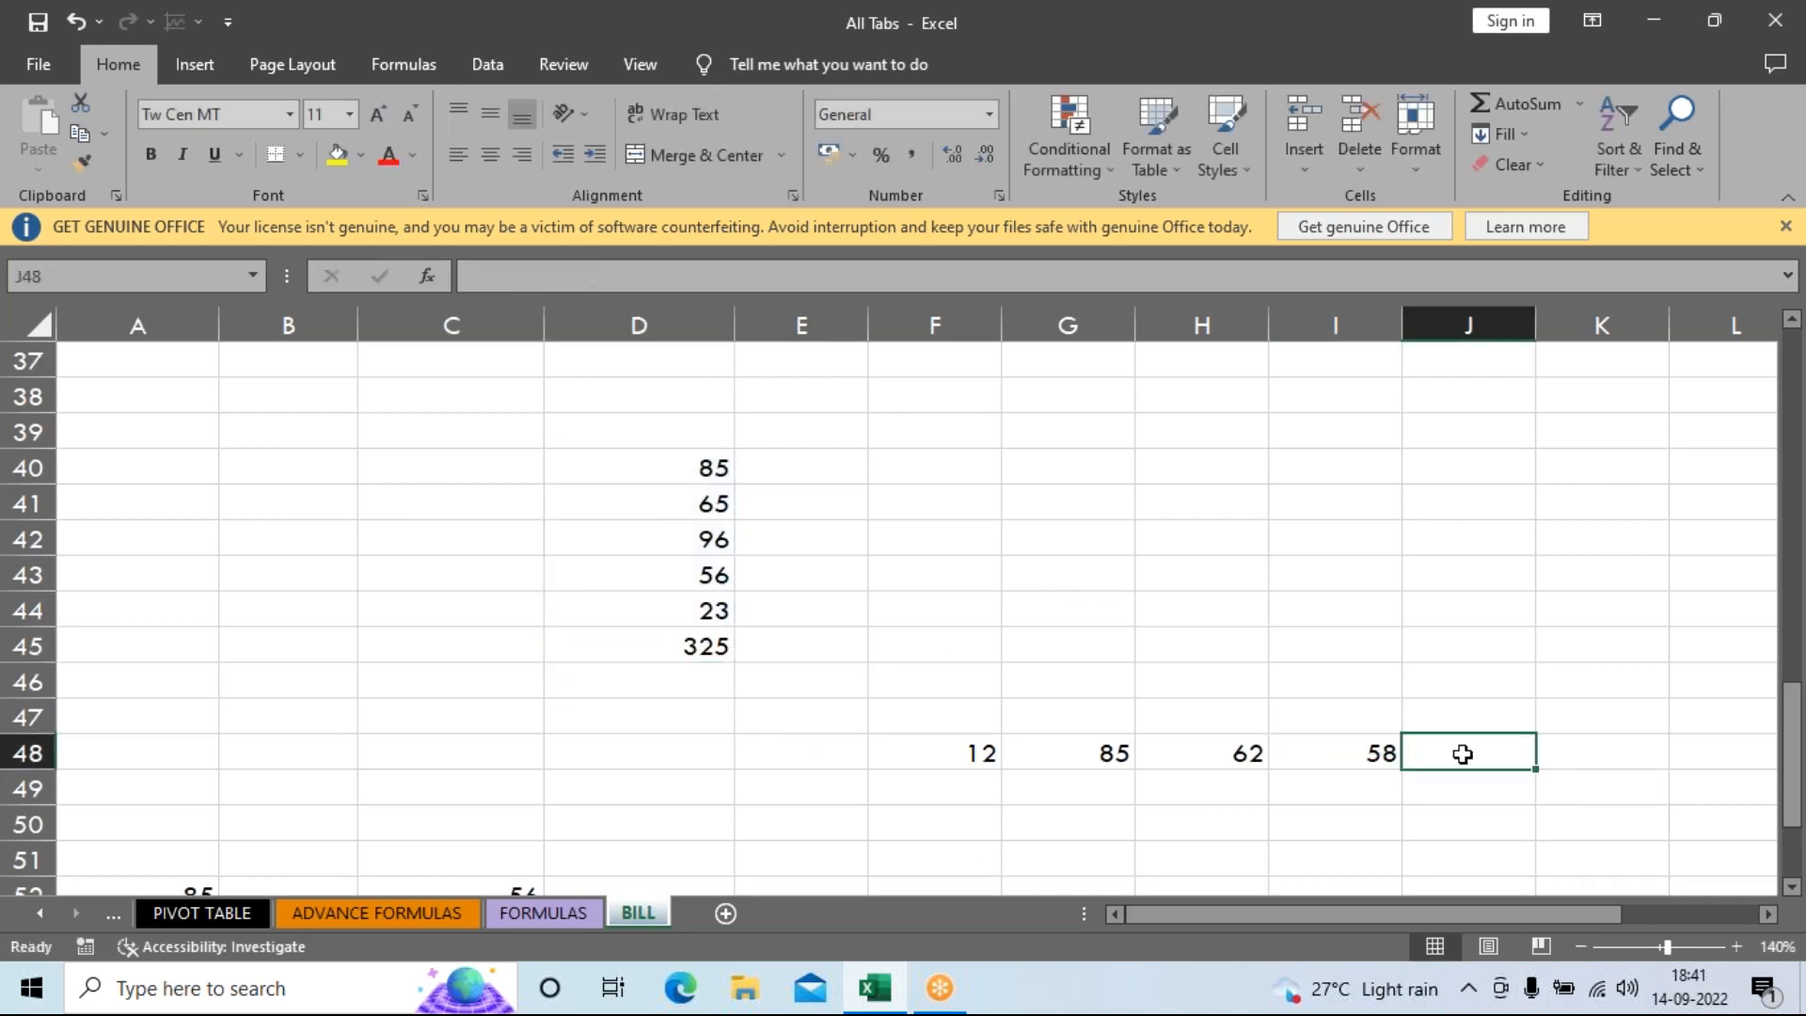
# Check the sum of F48:I48, then AutoSum it into J48 as =SUM(F48:I48), giving 217.
pyautogui.click(941, 757)
pyautogui.moveTo(949, 758); pyautogui.dragTo(1345, 754)
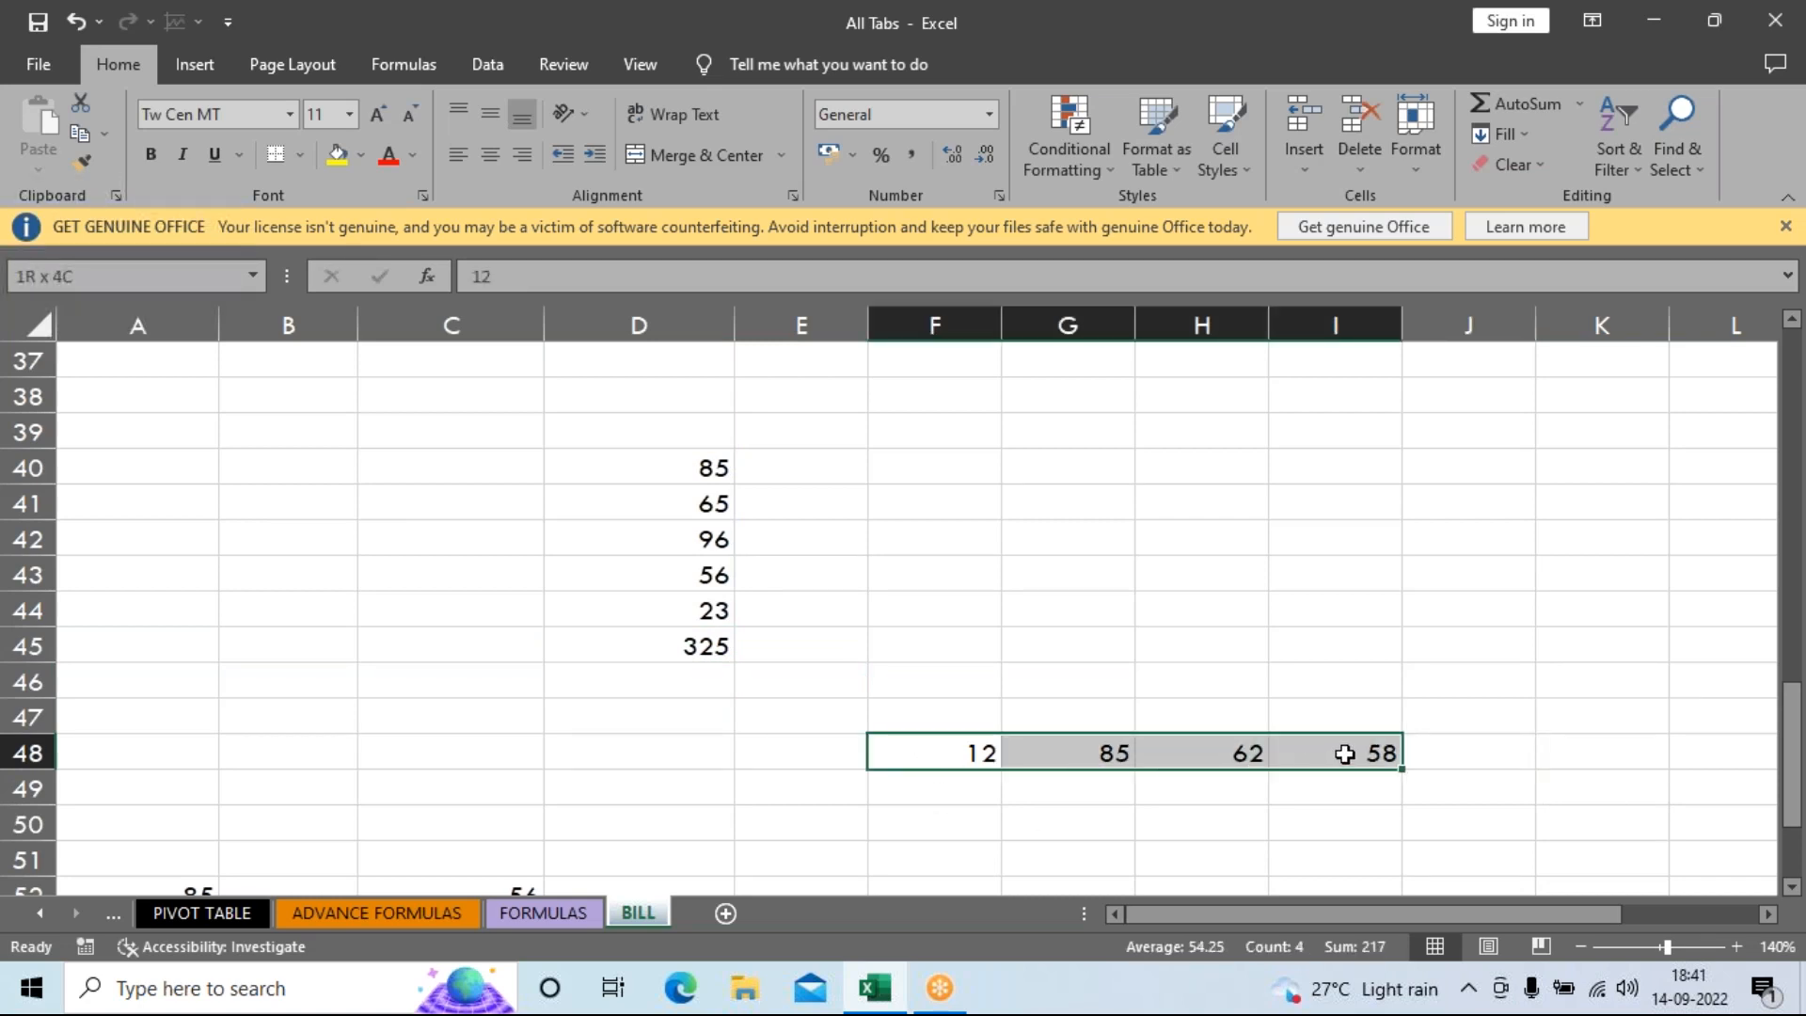
pyautogui.click(1439, 749)
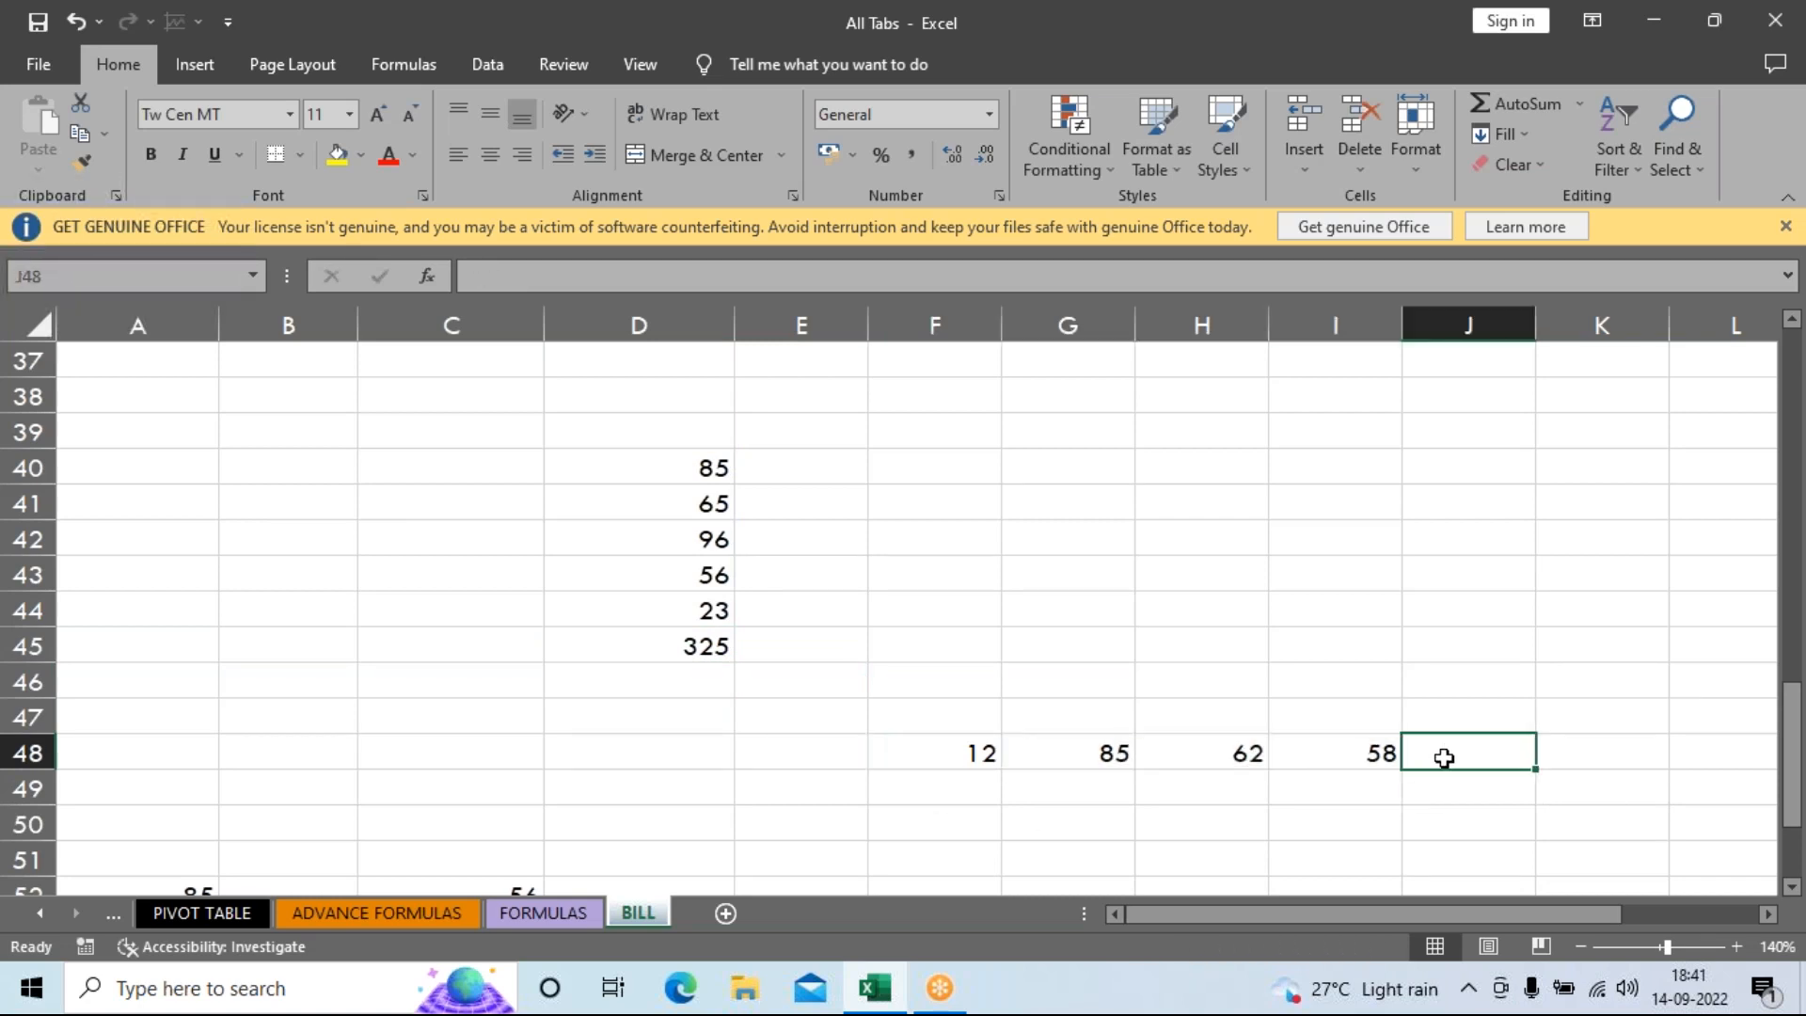
pyautogui.write('=SUM')
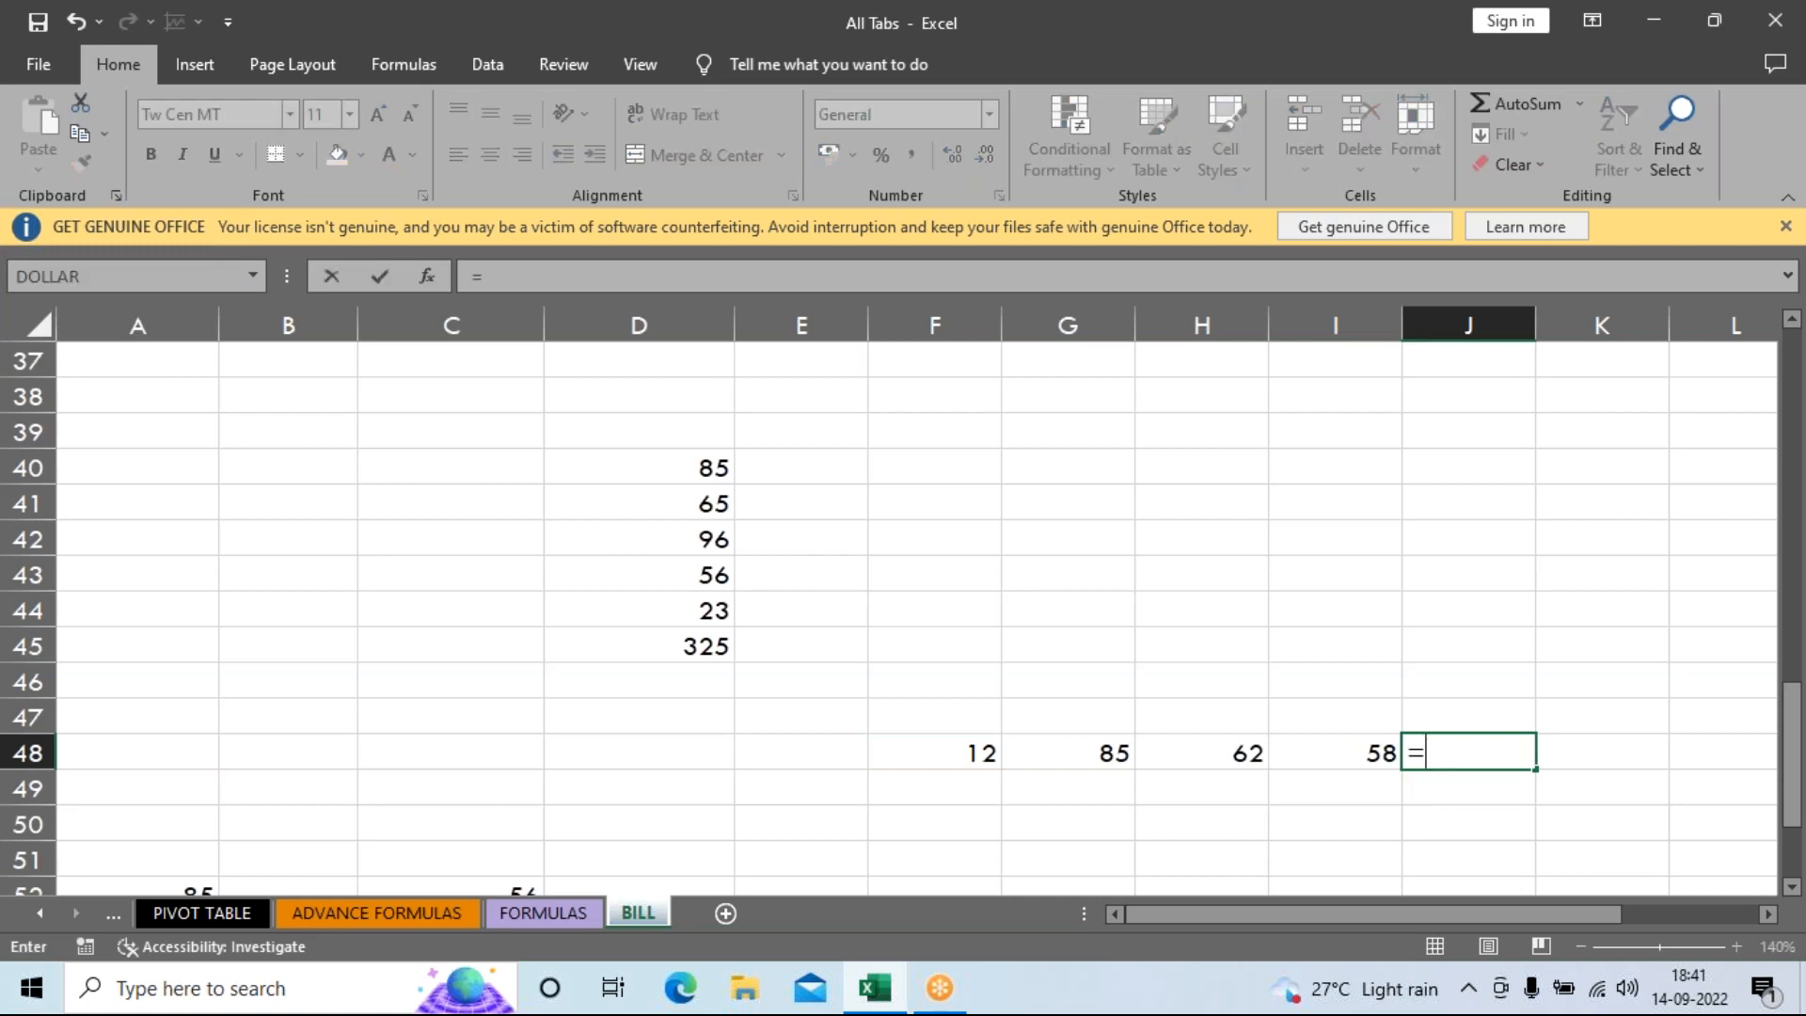
pyautogui.press('BackSpace')
pyautogui.press('BackSpace')
pyautogui.press('BackSpace')
pyautogui.press('BackSpace')
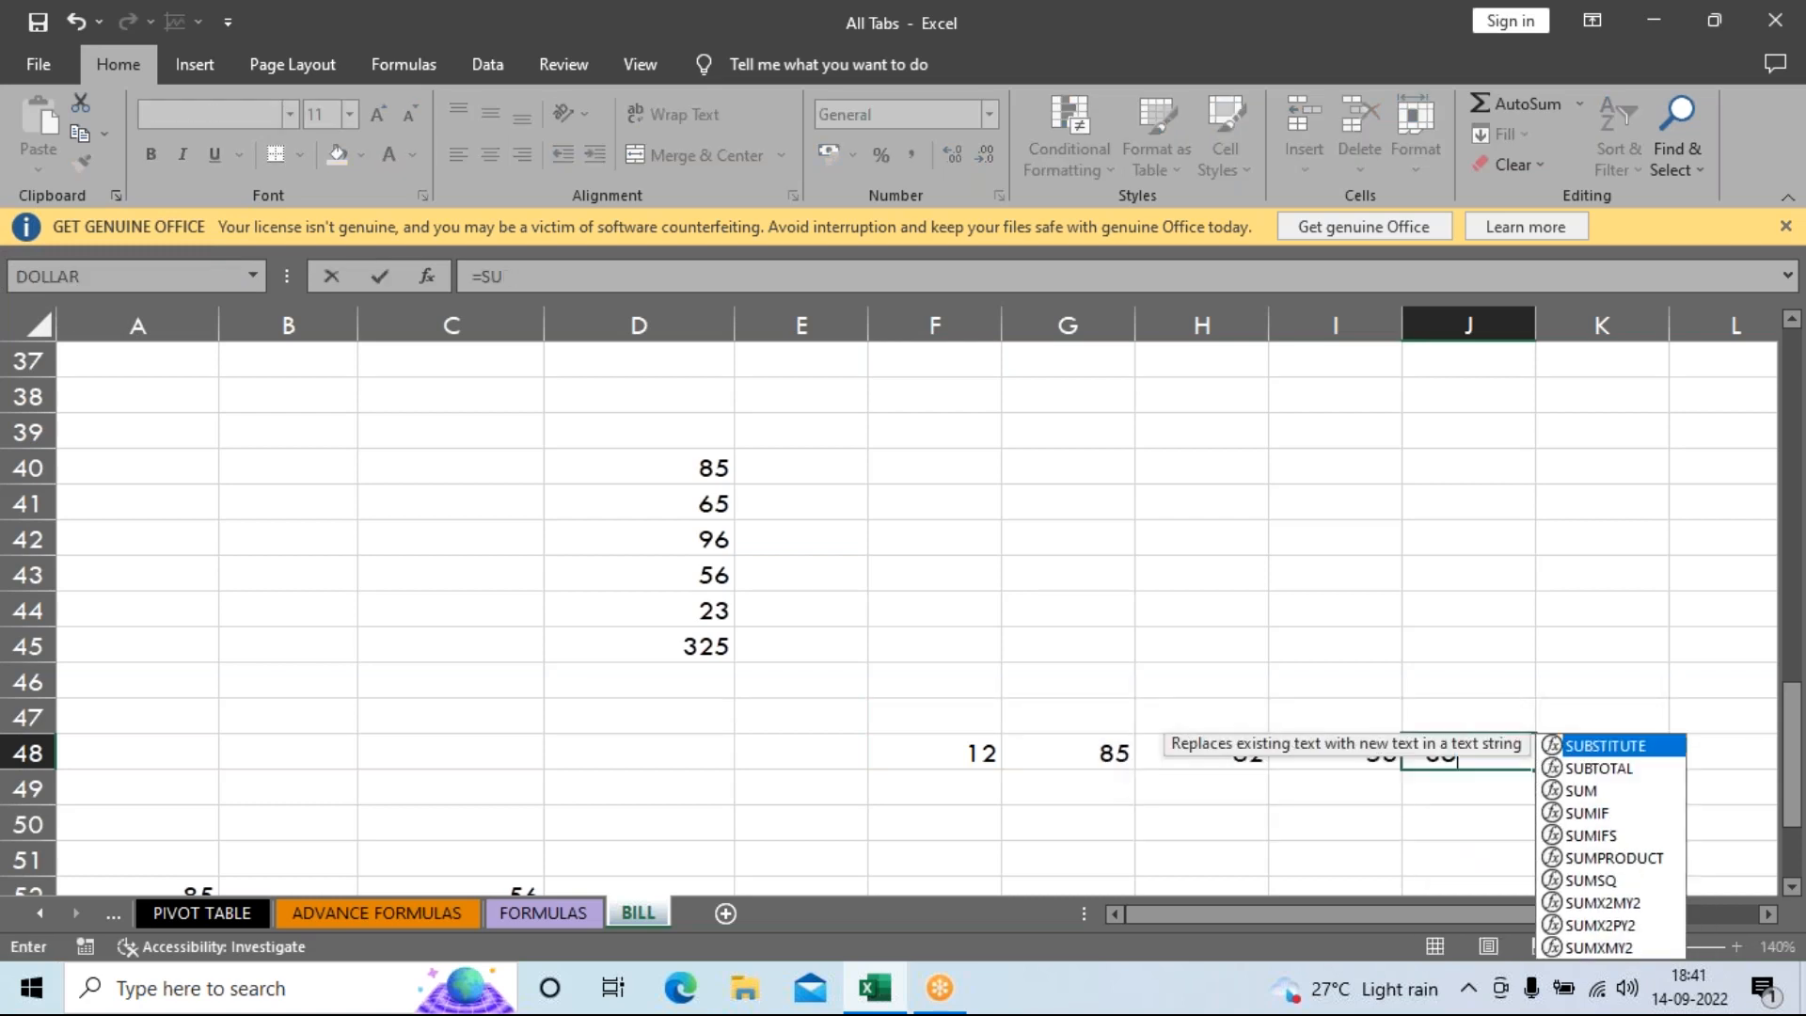
pyautogui.press('Return')
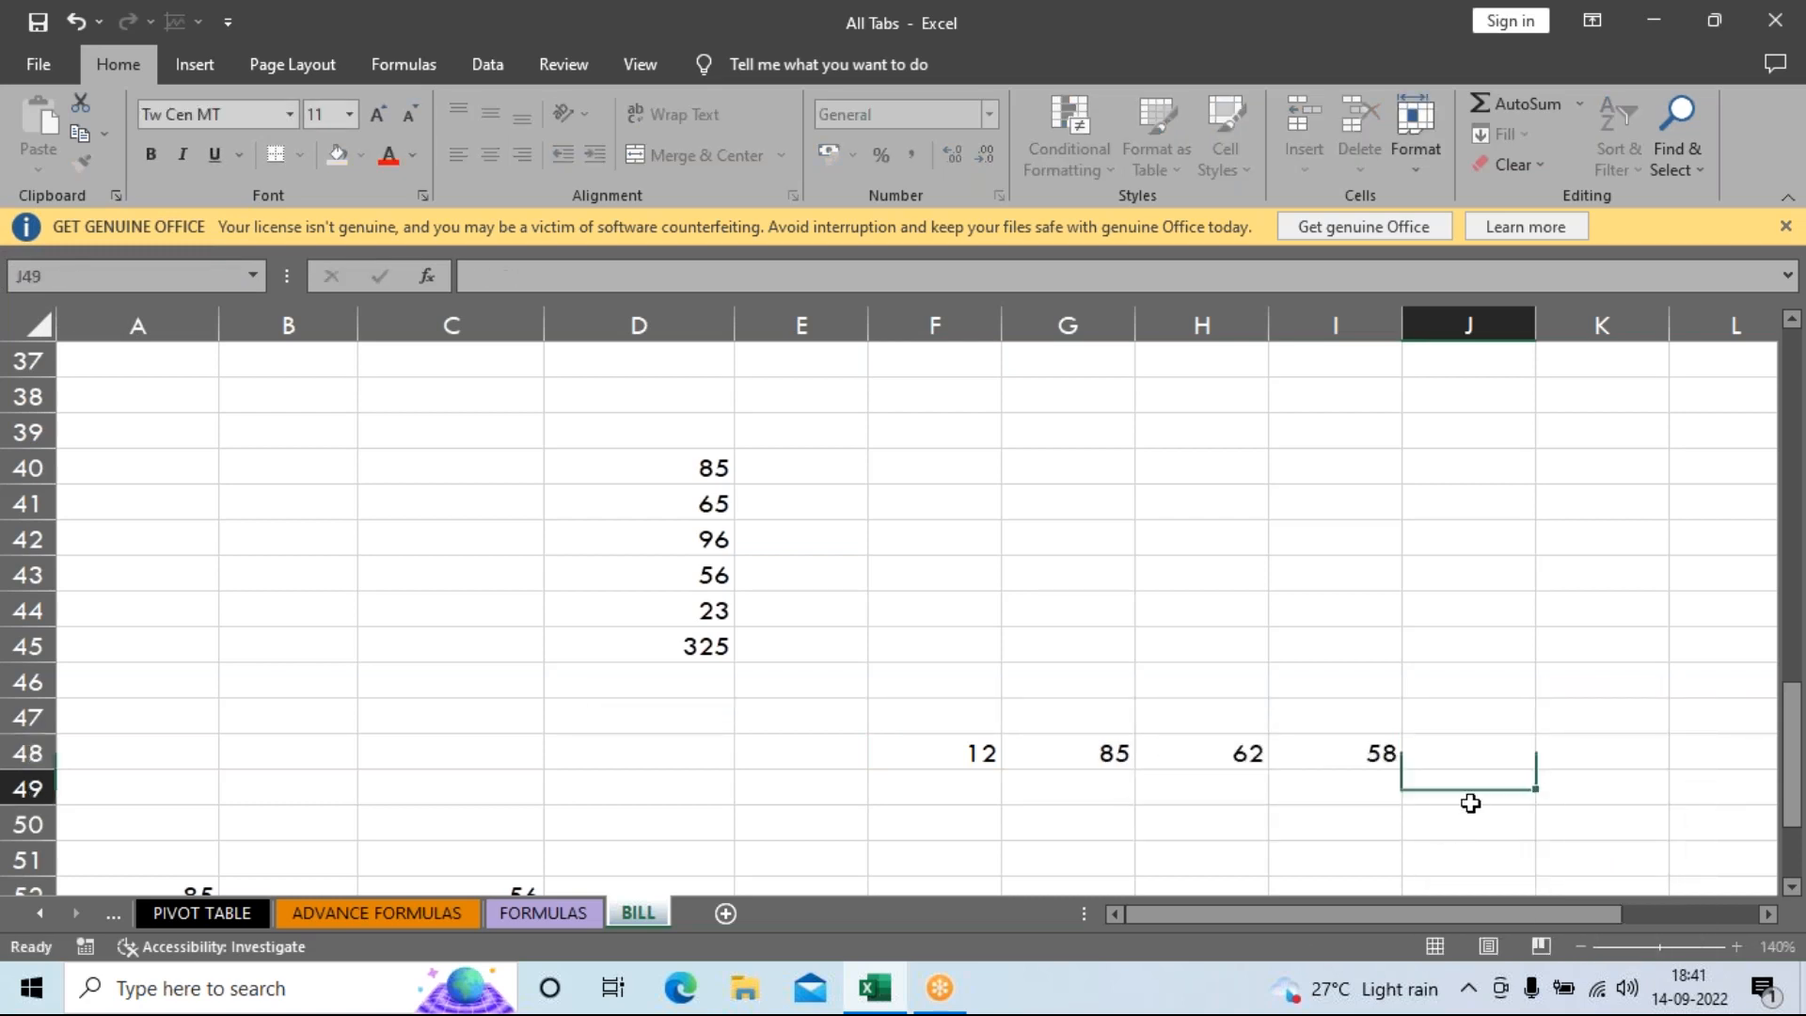
pyautogui.click(1449, 755)
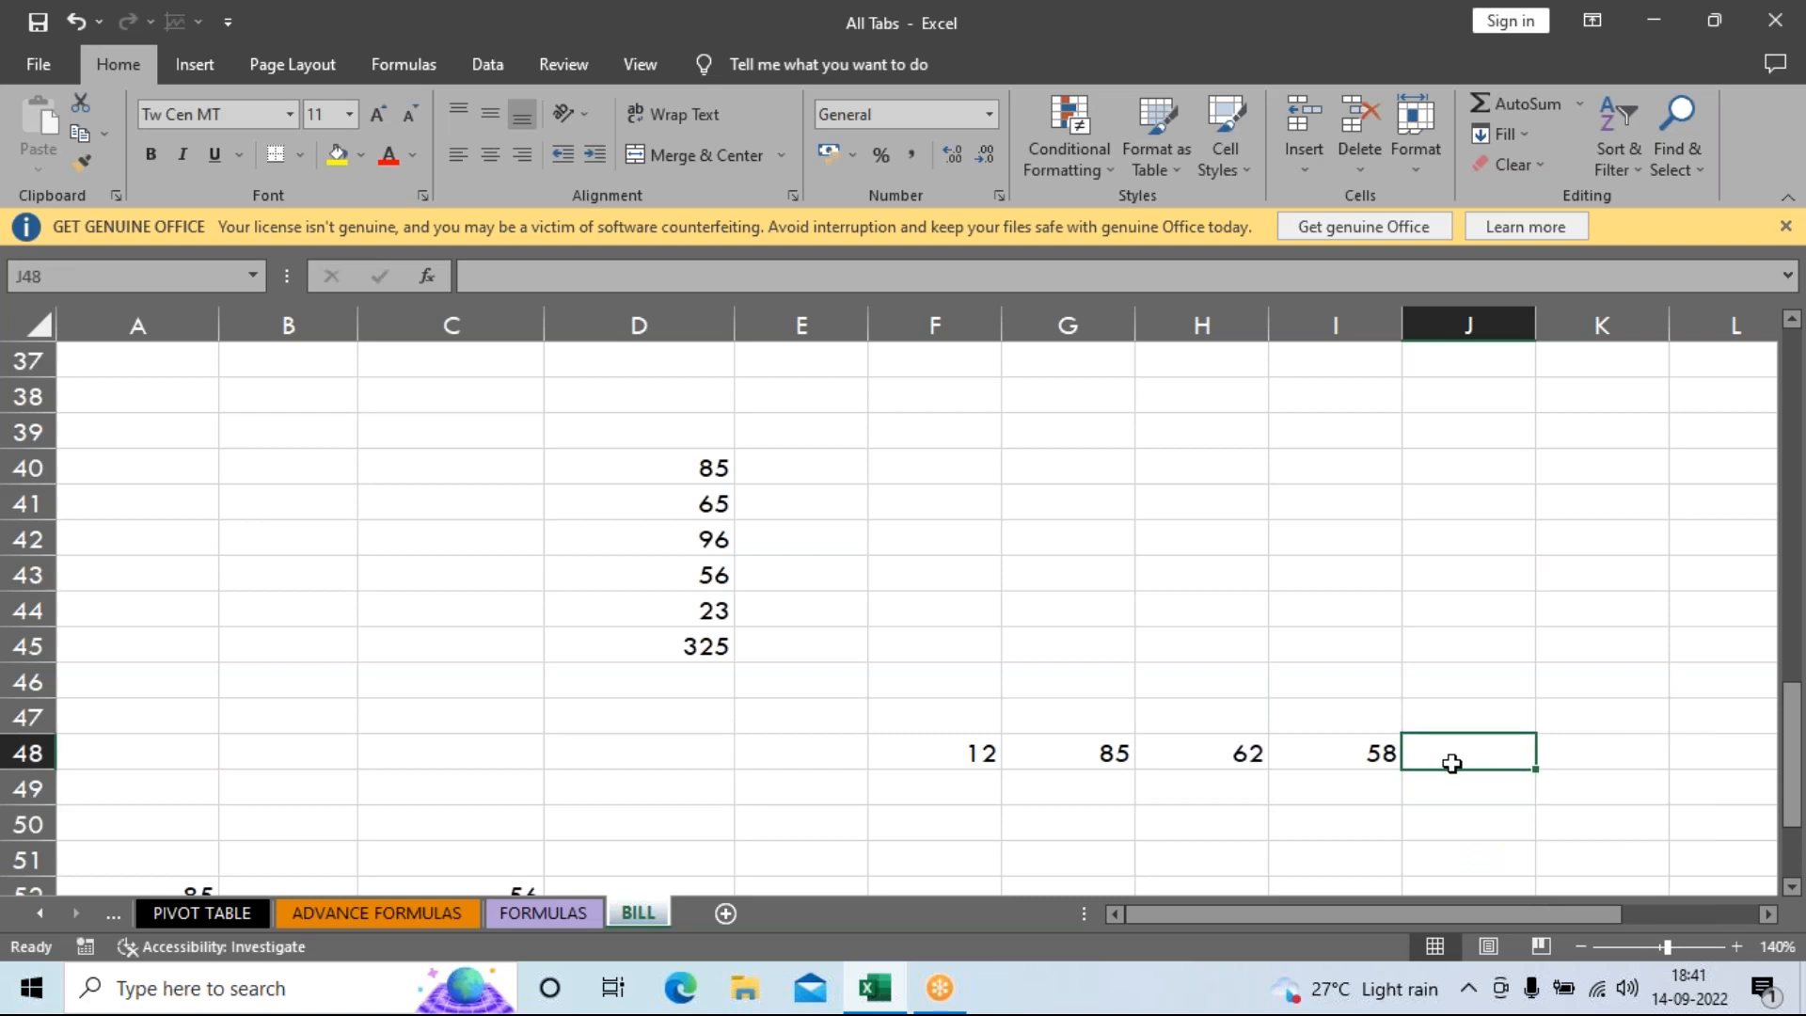
pyautogui.hotkey('alt', '=')
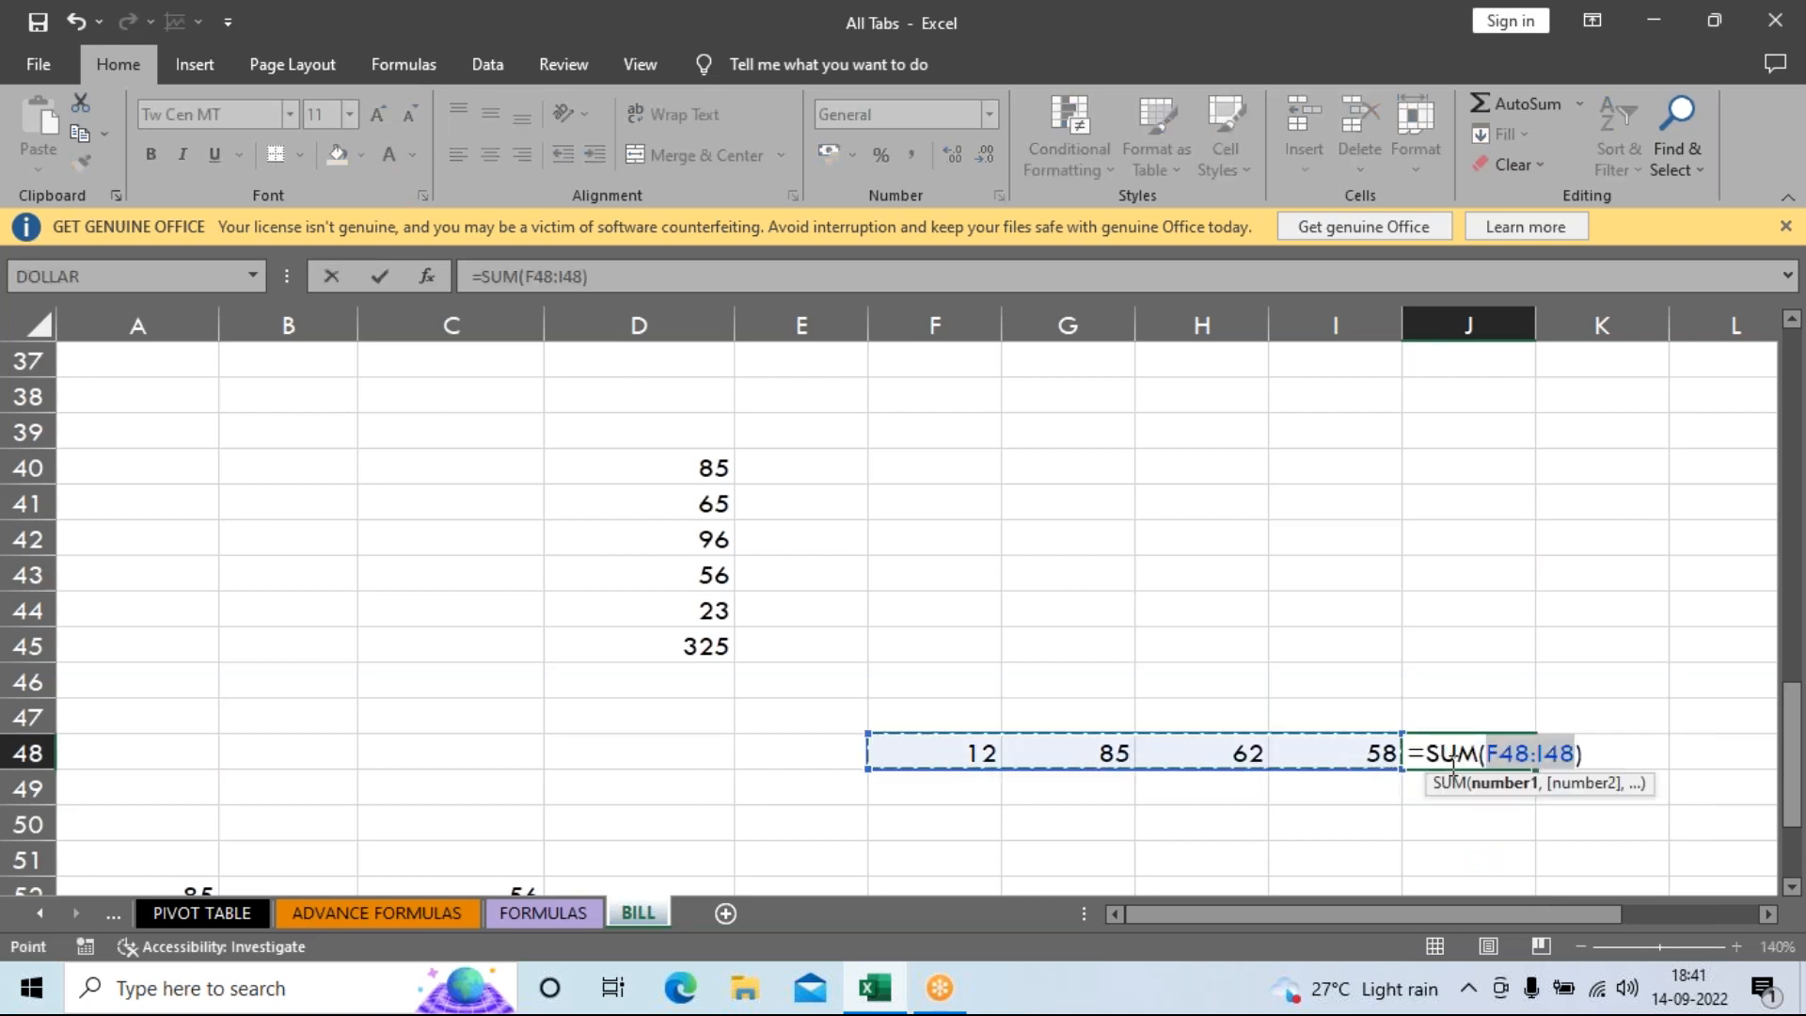
pyautogui.press('Return')
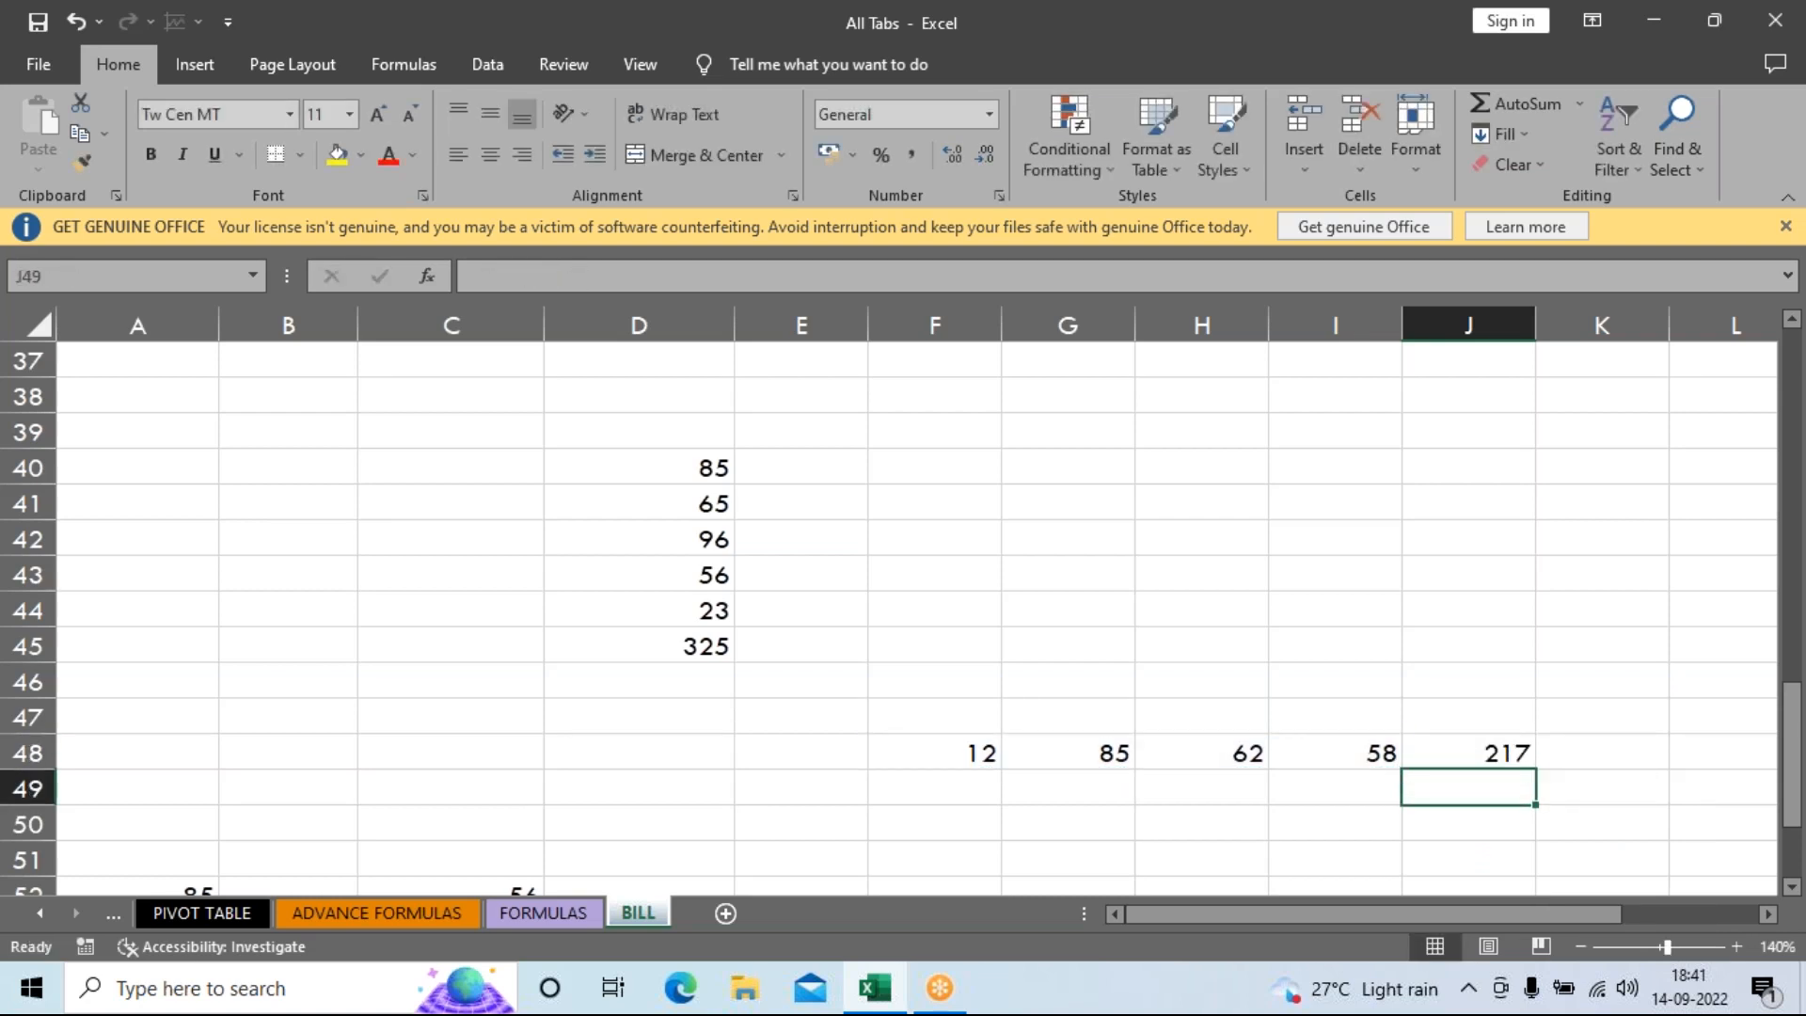
pyautogui.click(1460, 749)
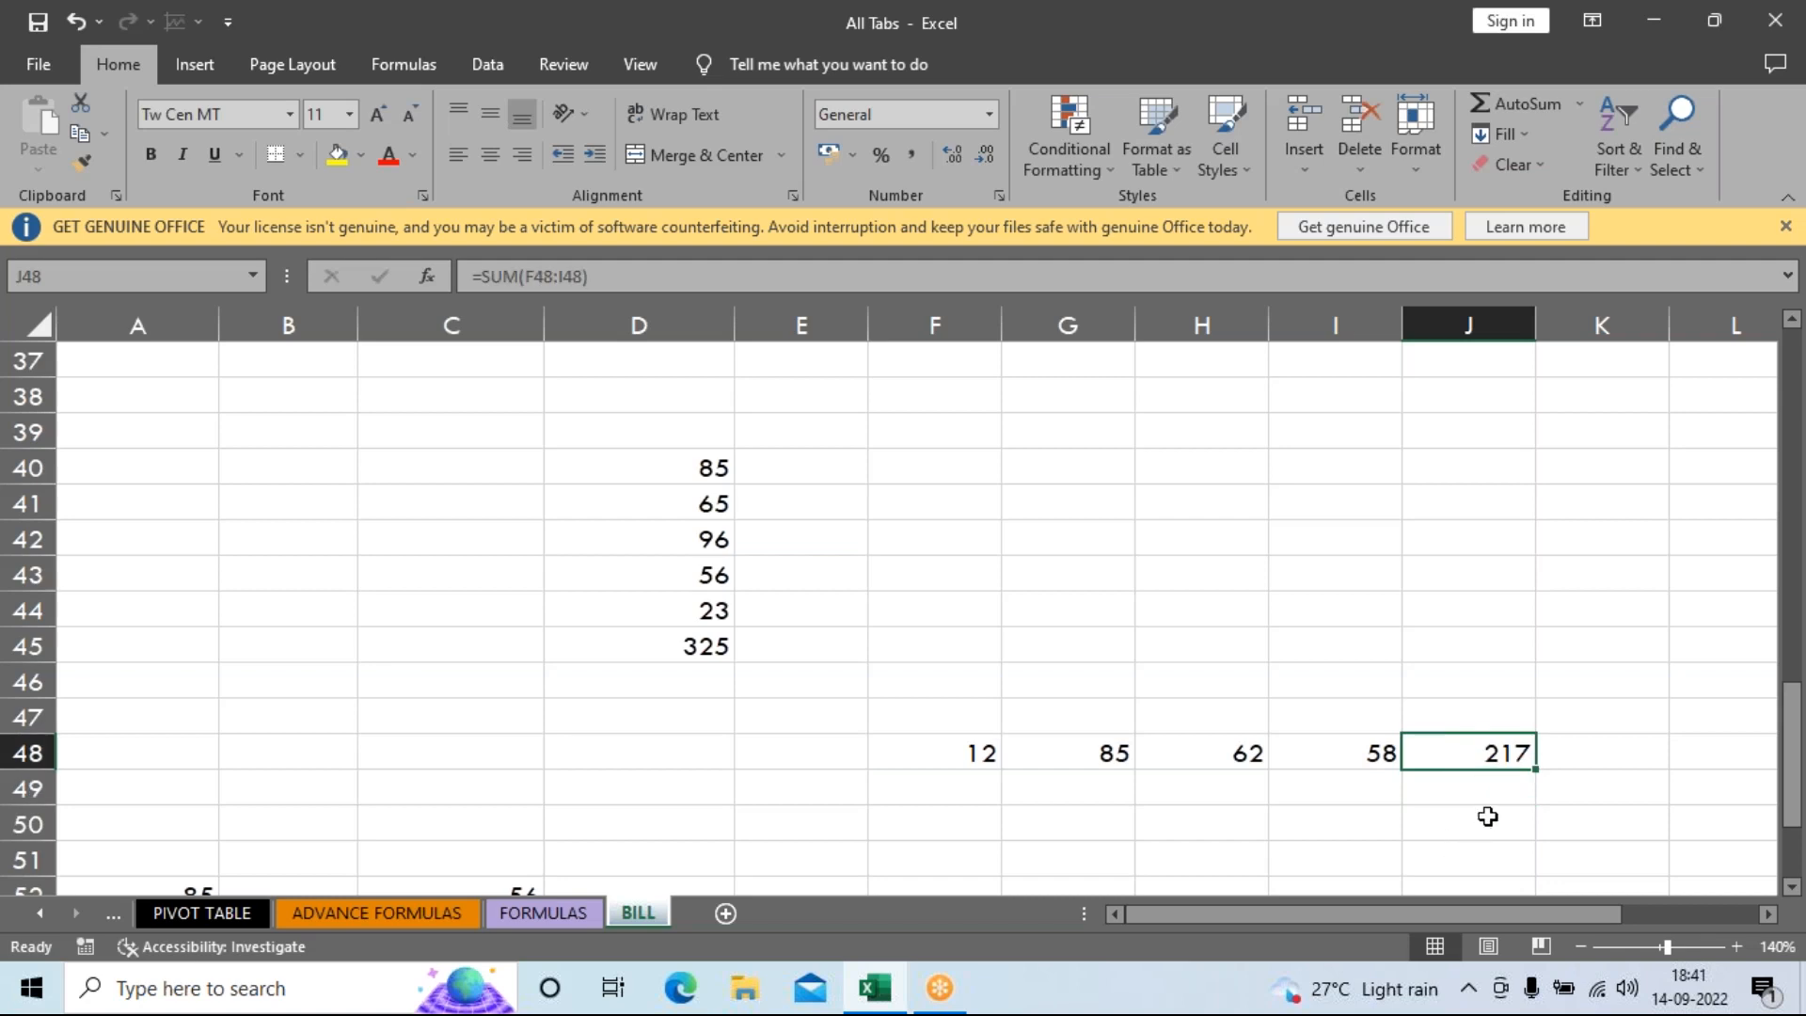
# Select A51:H58 to read the status-bar Sum of 253 for the scattered values.
pyautogui.scroll(-2, 1488, 815)
pyautogui.scroll(-1, 1490, 815)
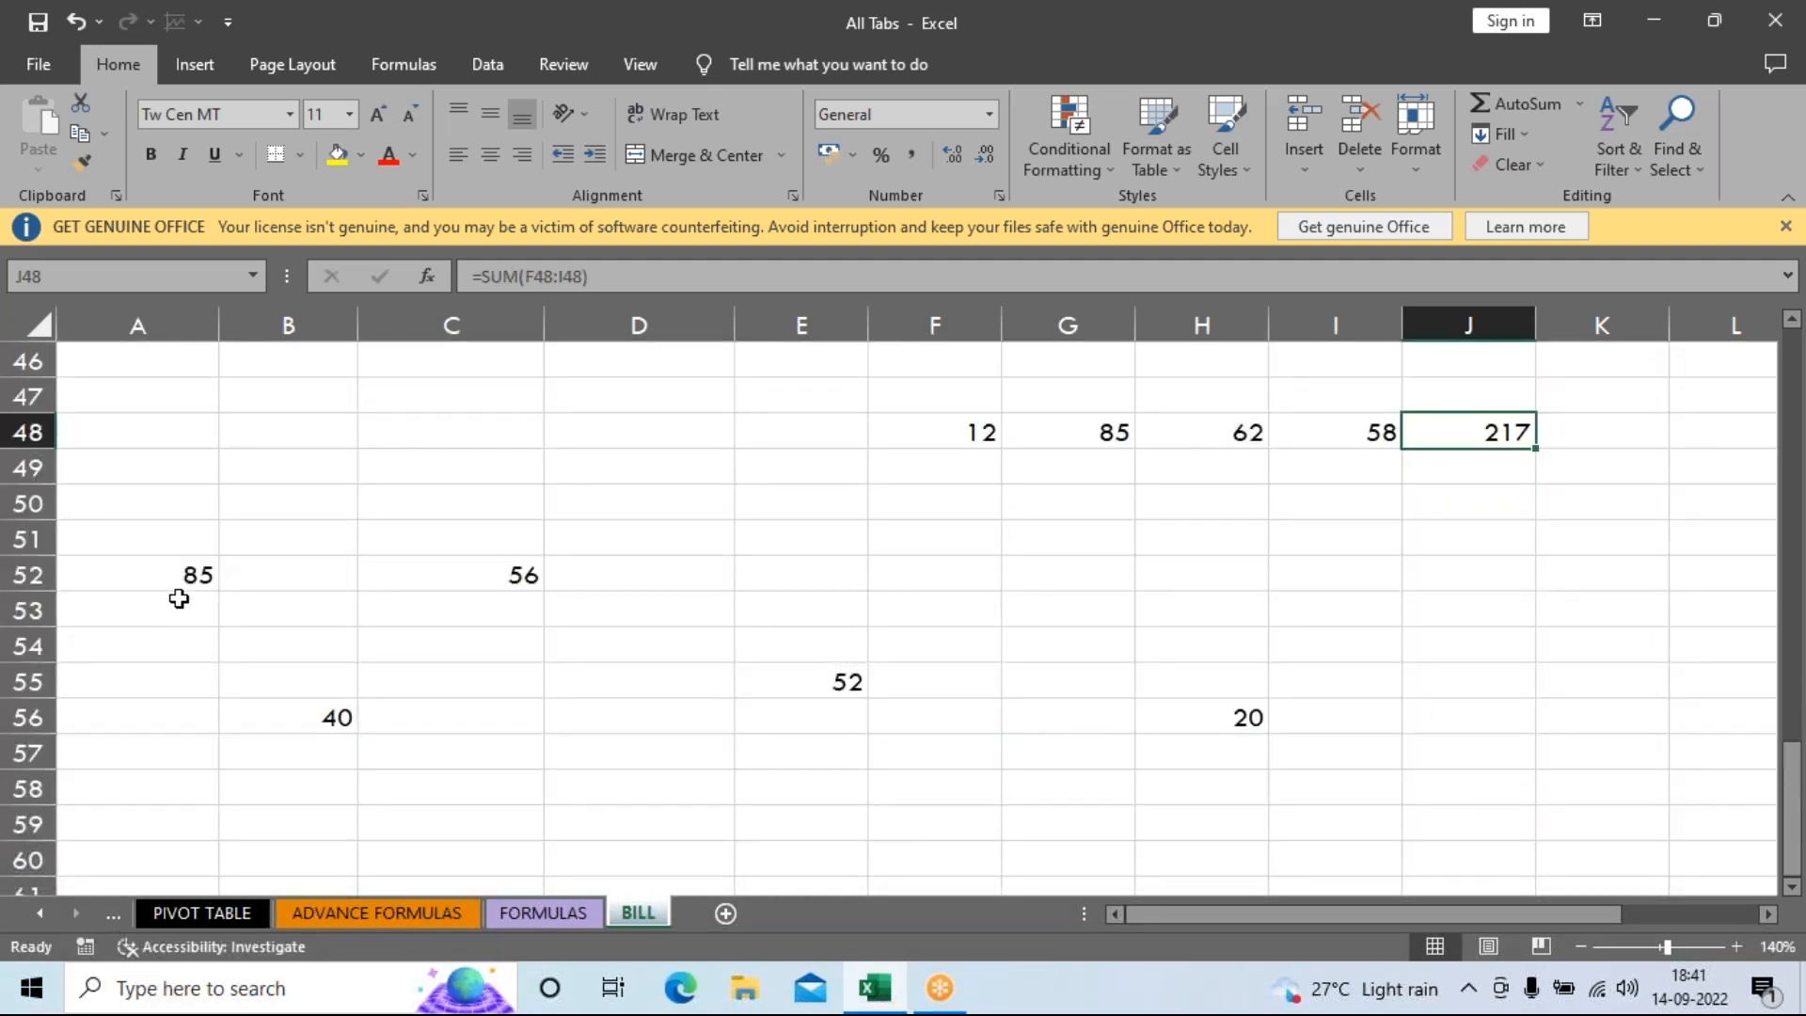
pyautogui.click(179, 554)
pyautogui.moveTo(180, 554); pyautogui.dragTo(1219, 794)
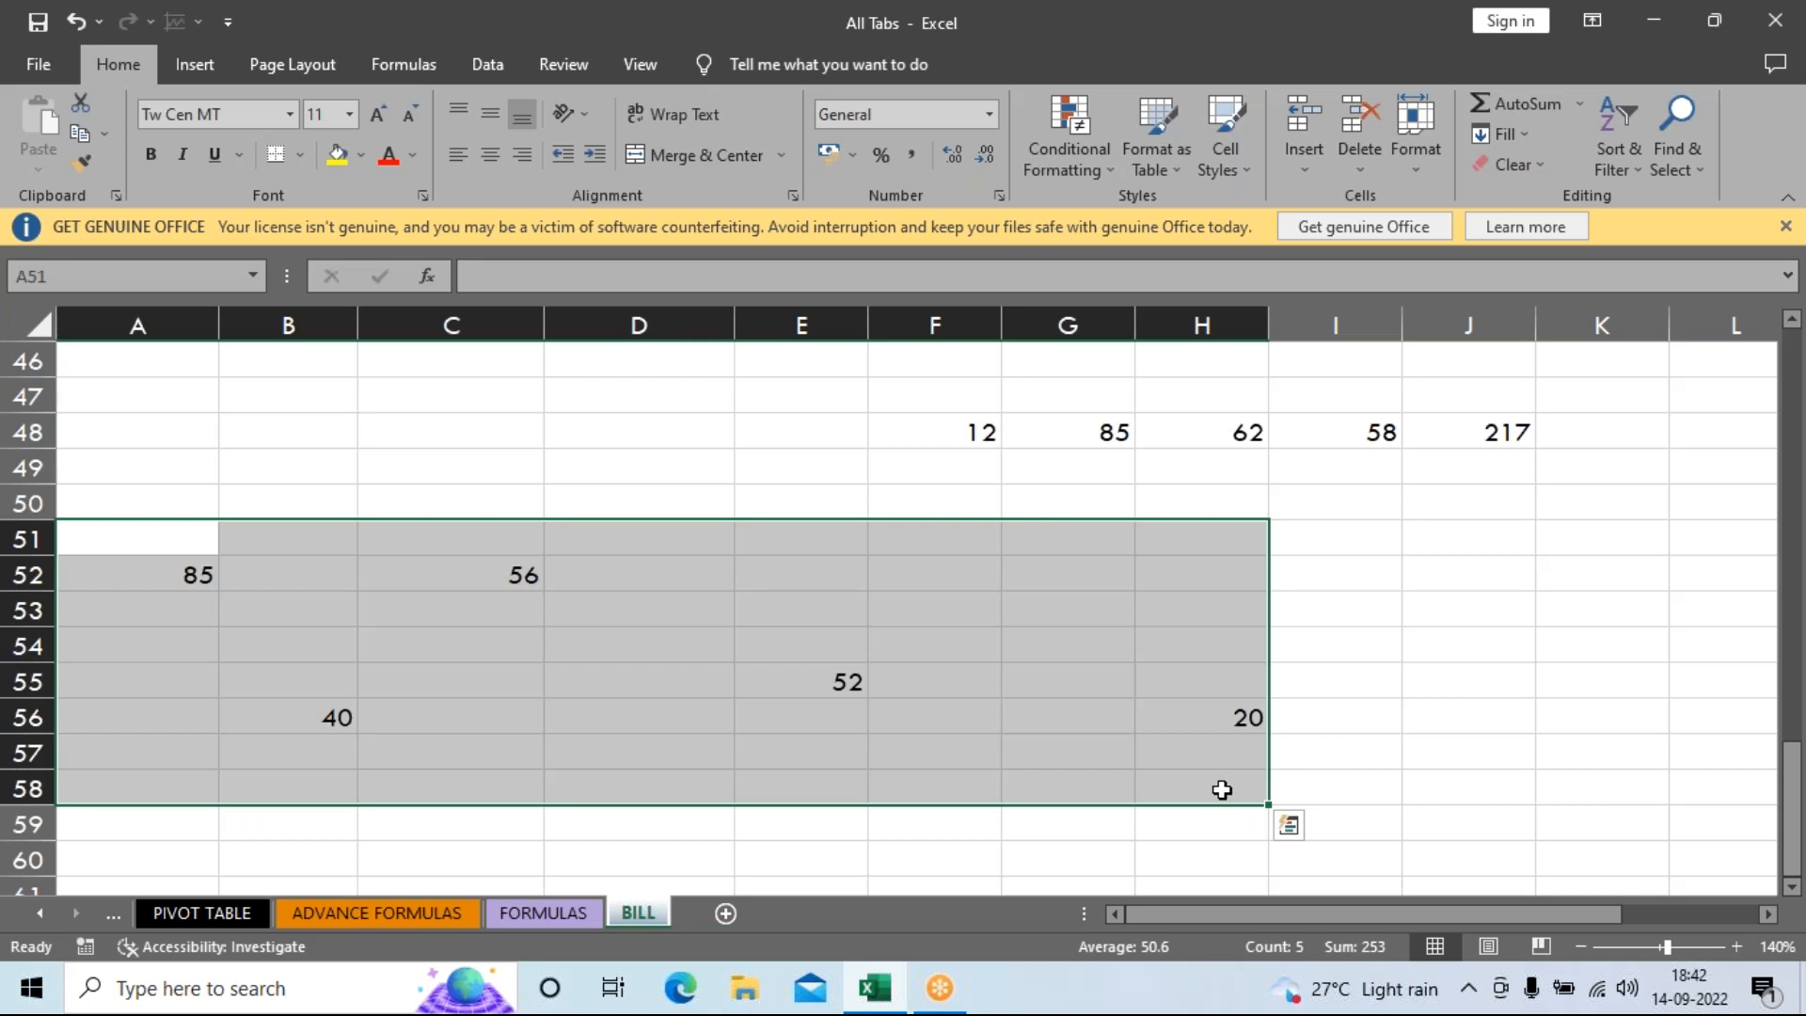
# In D59 enter =SUM(A52,C52,B56,E55,H56), adding the five scattered values to 253.
pyautogui.click(774, 793)
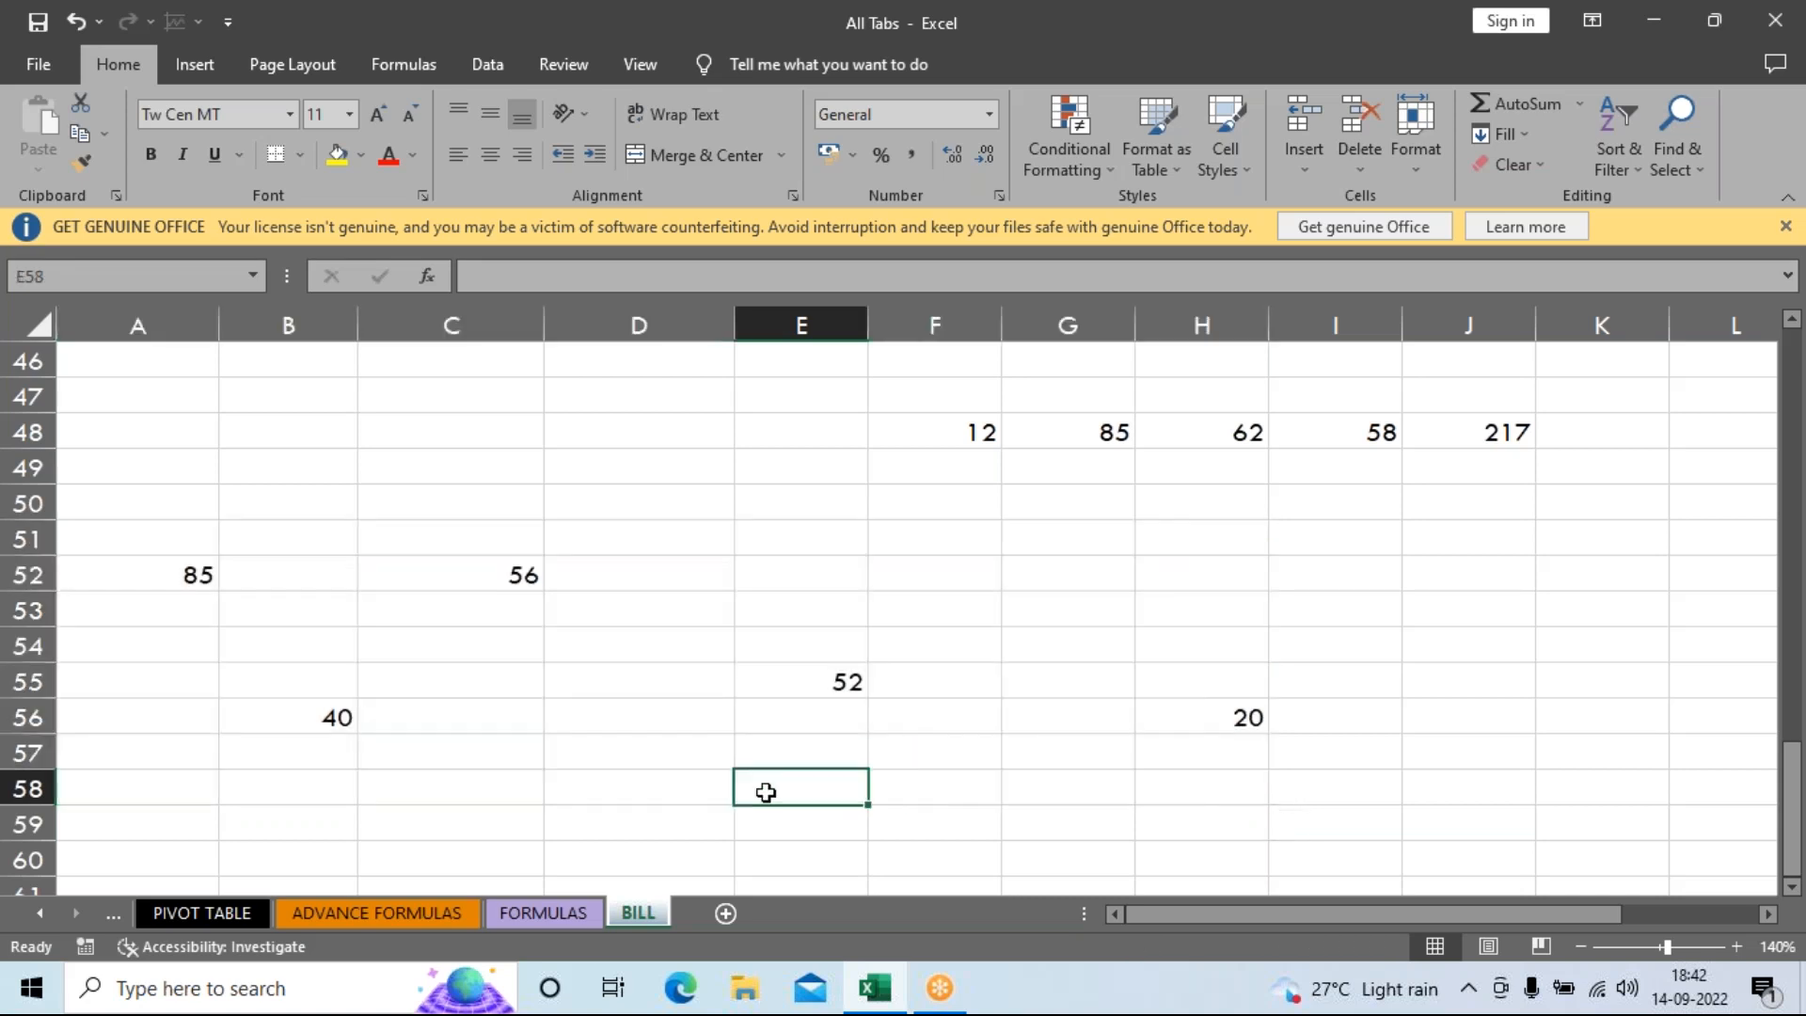
pyautogui.click(689, 811)
pyautogui.write('=')
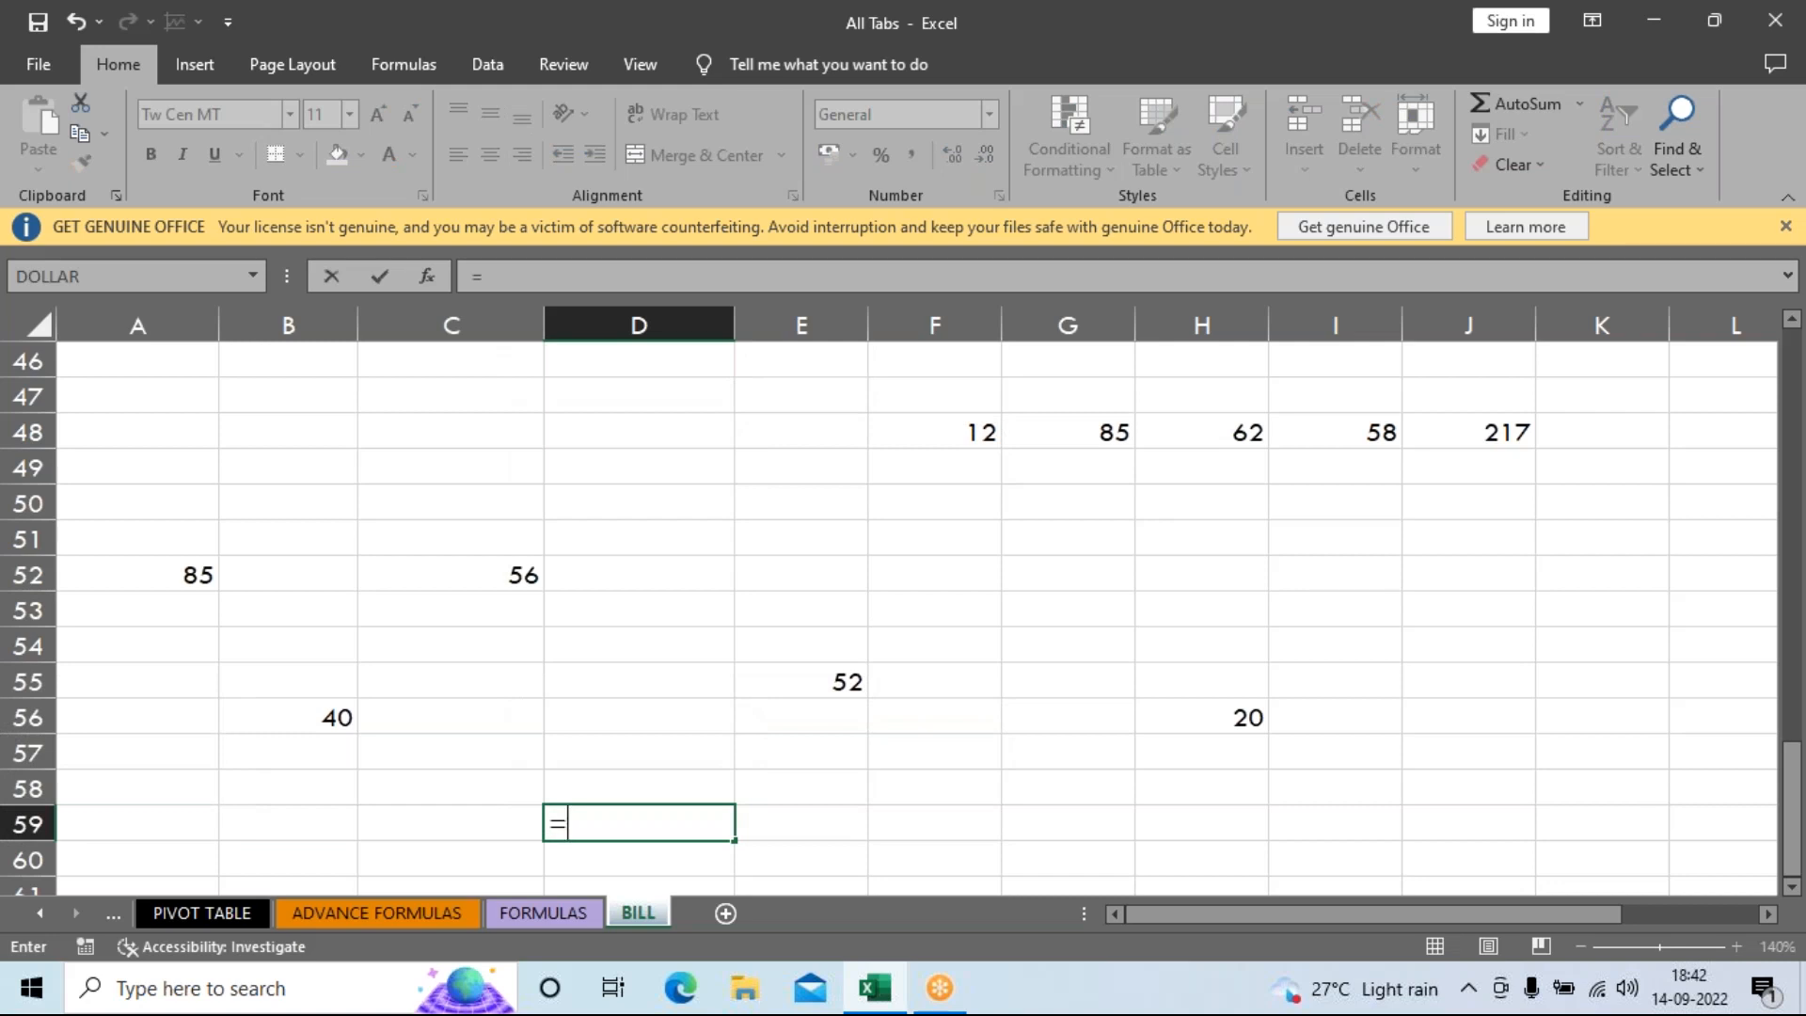
pyautogui.write('SU')
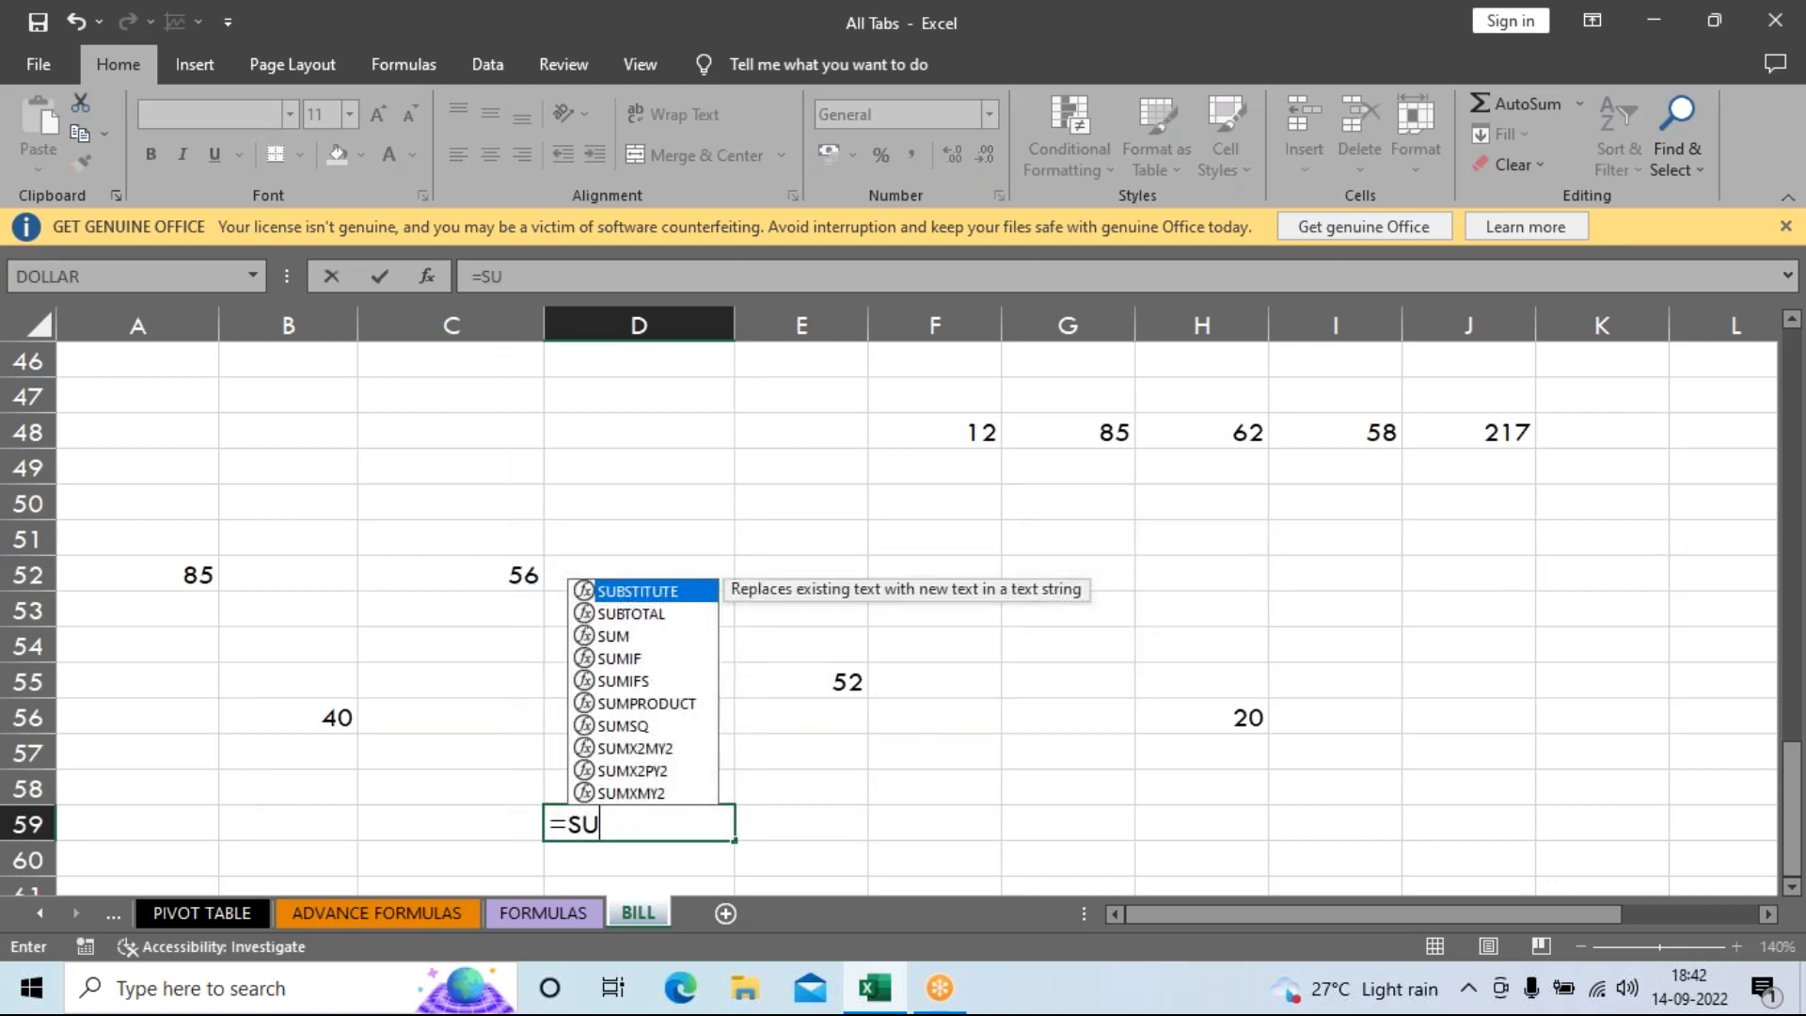
pyautogui.write('M')
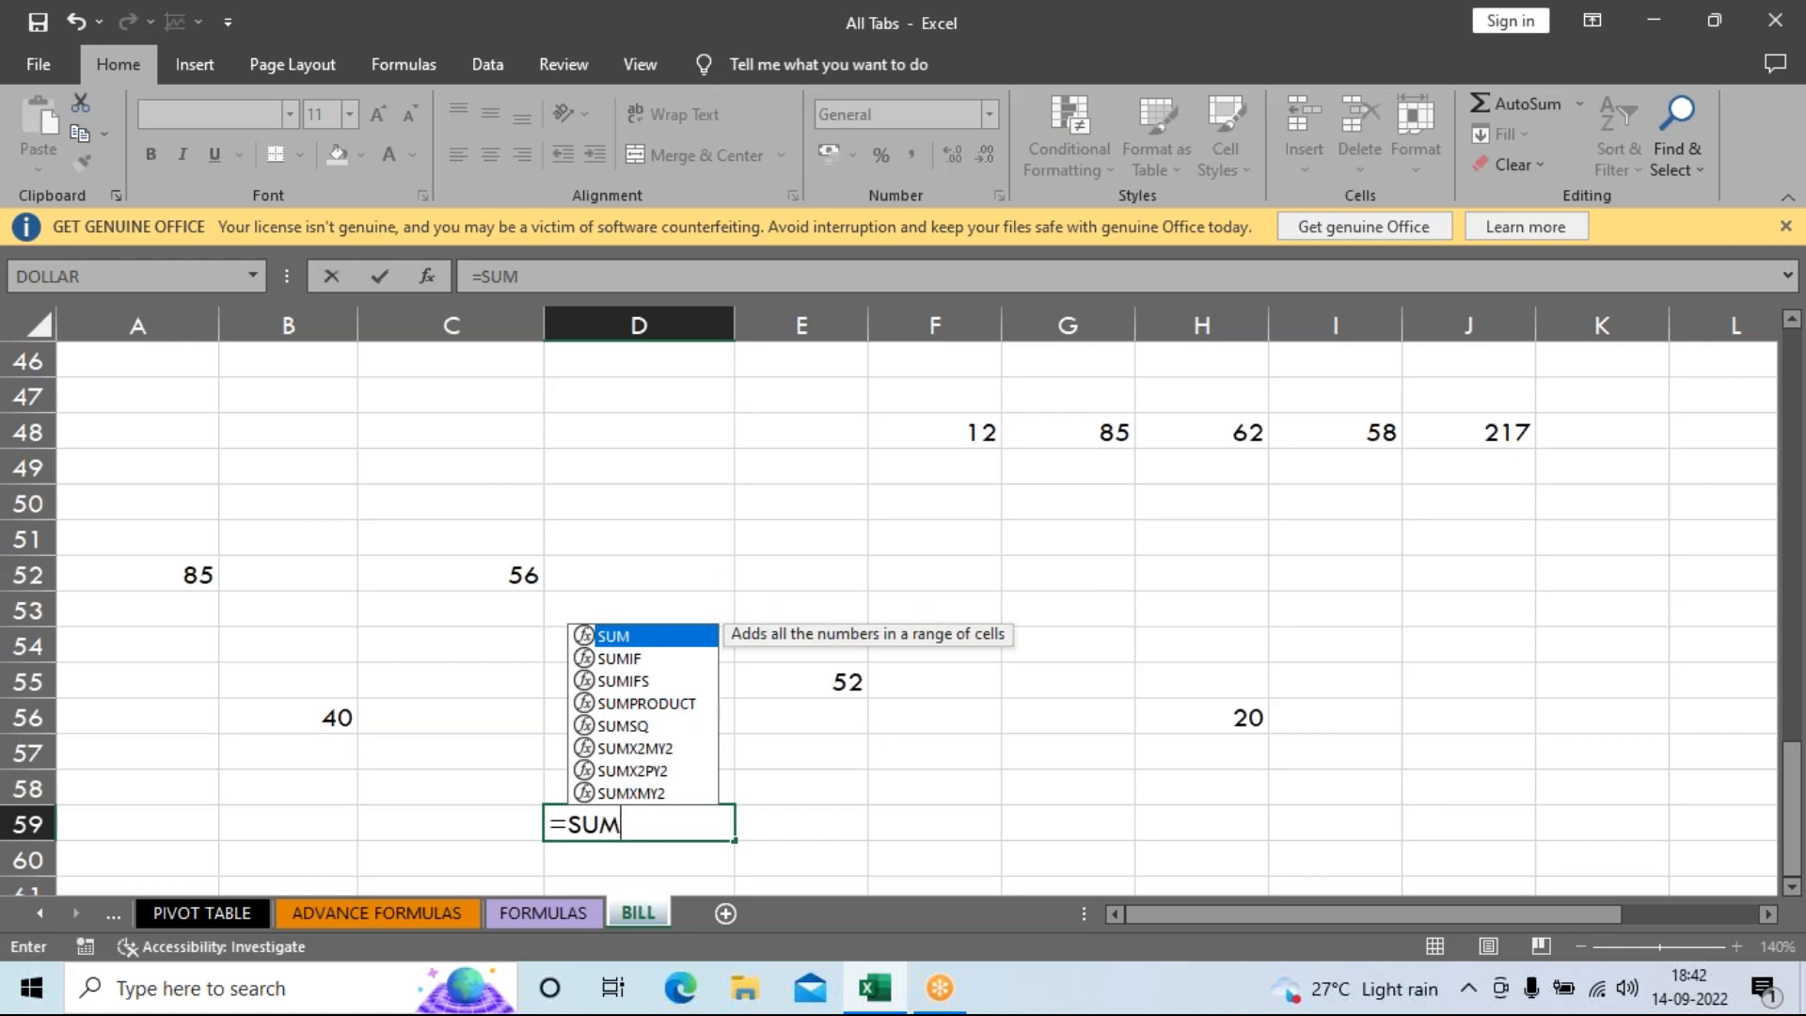
pyautogui.write('(')
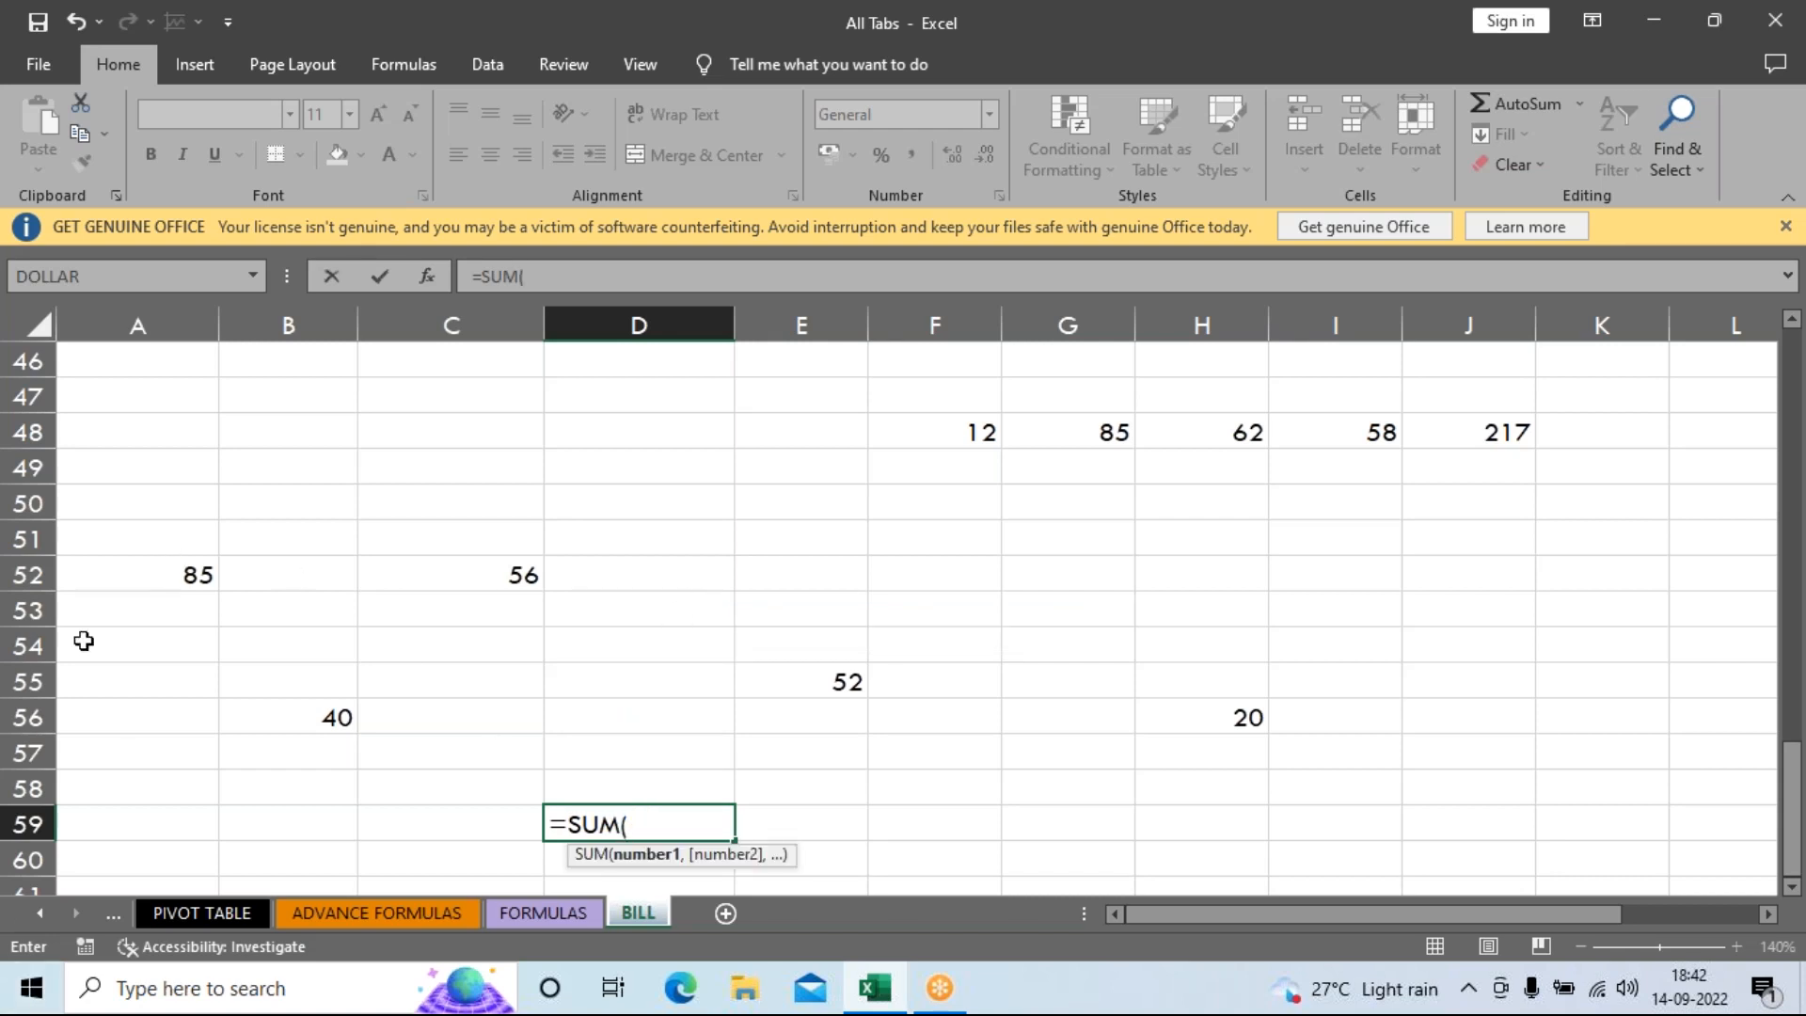
pyautogui.click(169, 579)
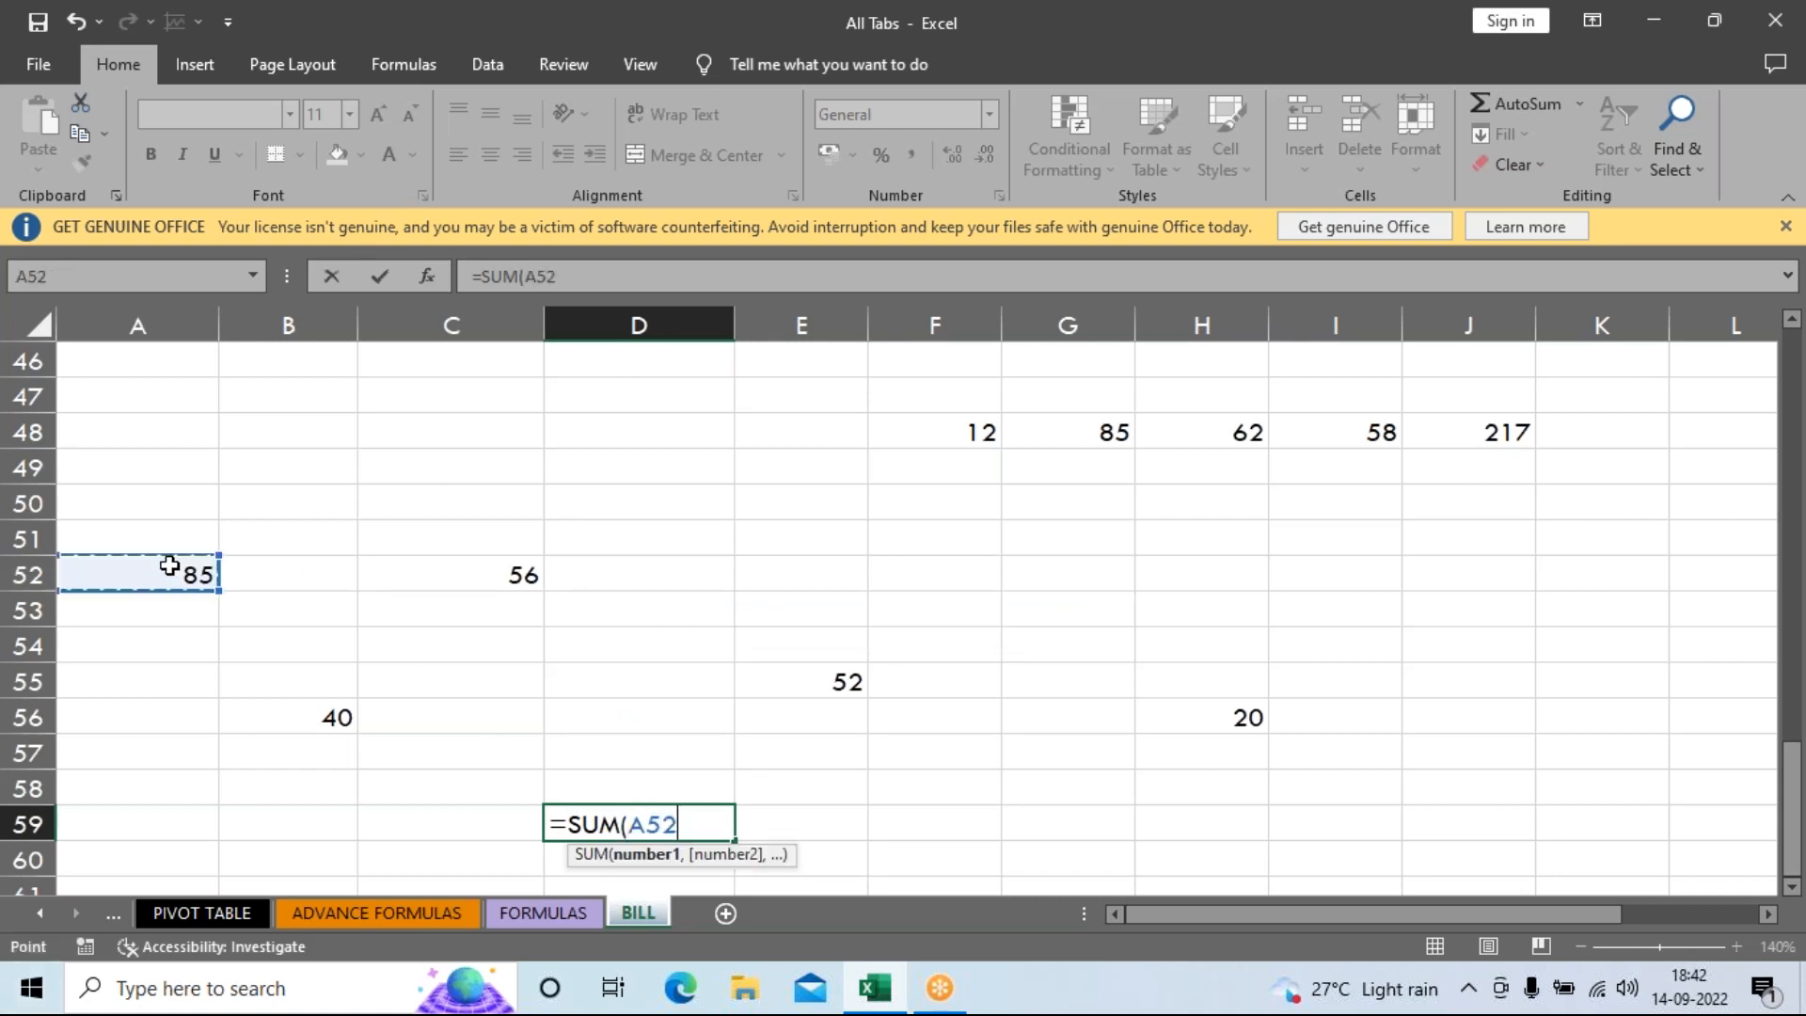
pyautogui.write(',')
pyautogui.click(473, 580)
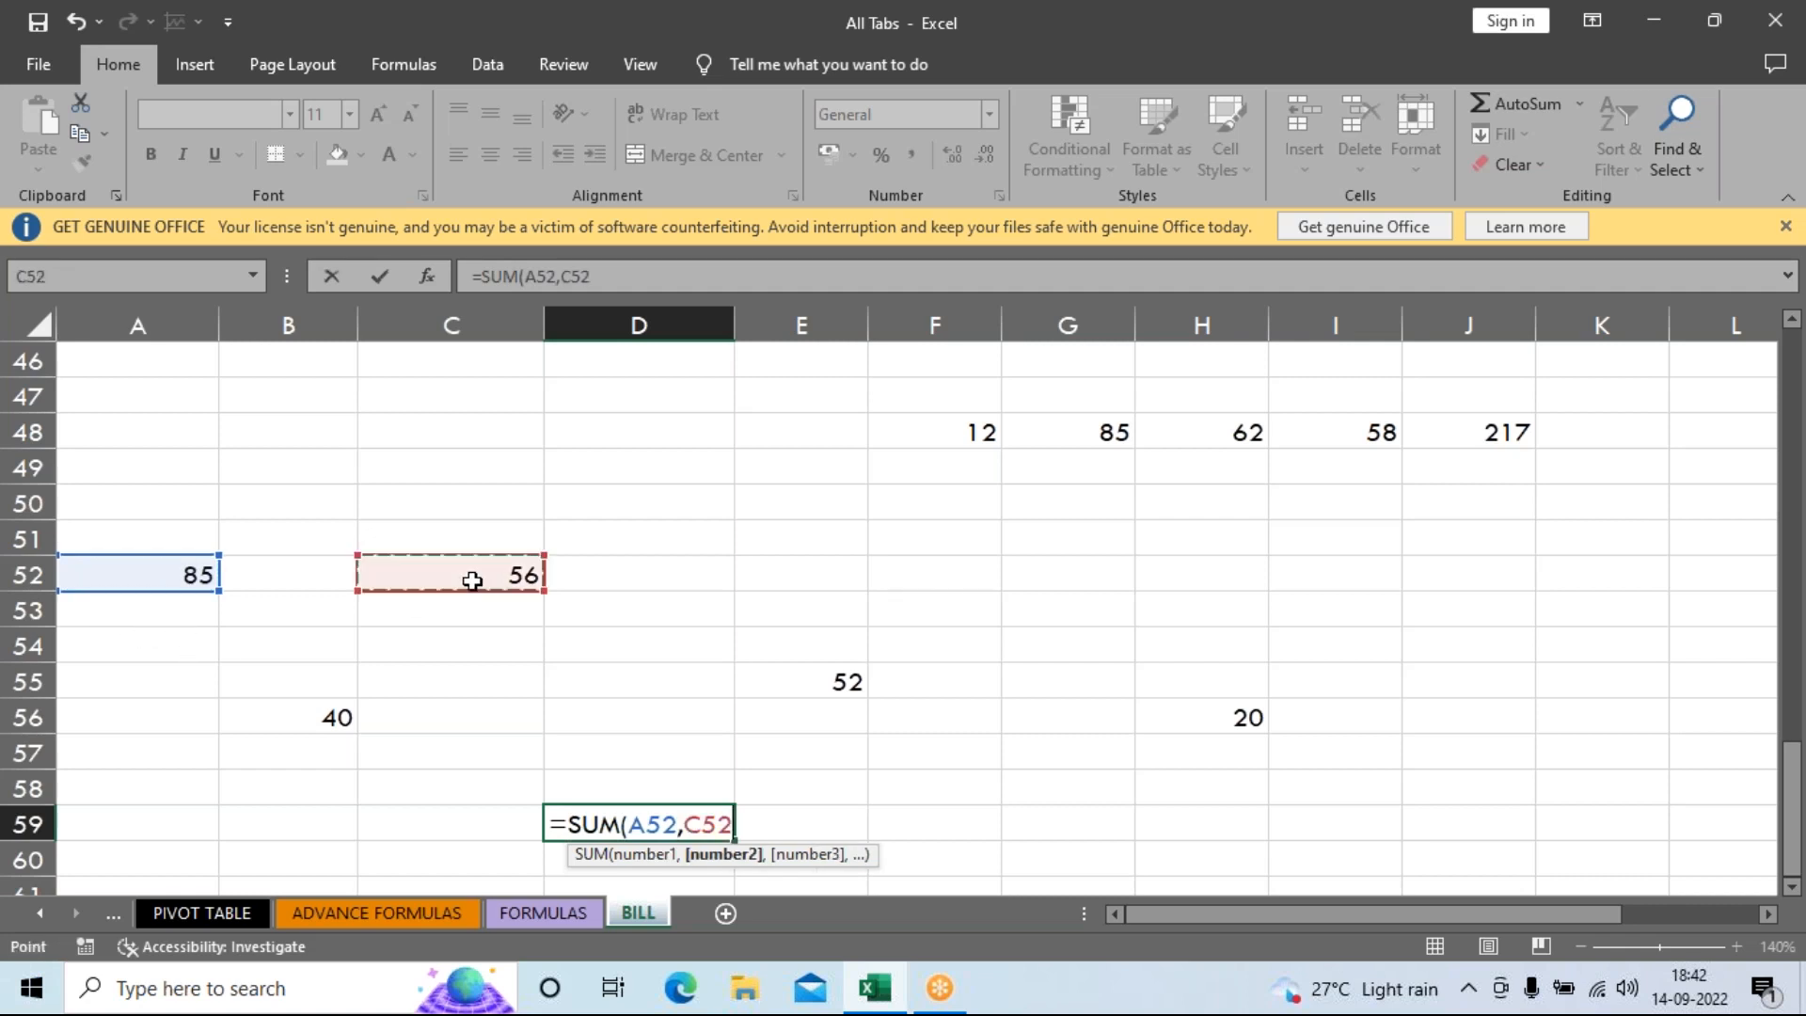
pyautogui.write(',')
pyautogui.click(280, 716)
pyautogui.write(',')
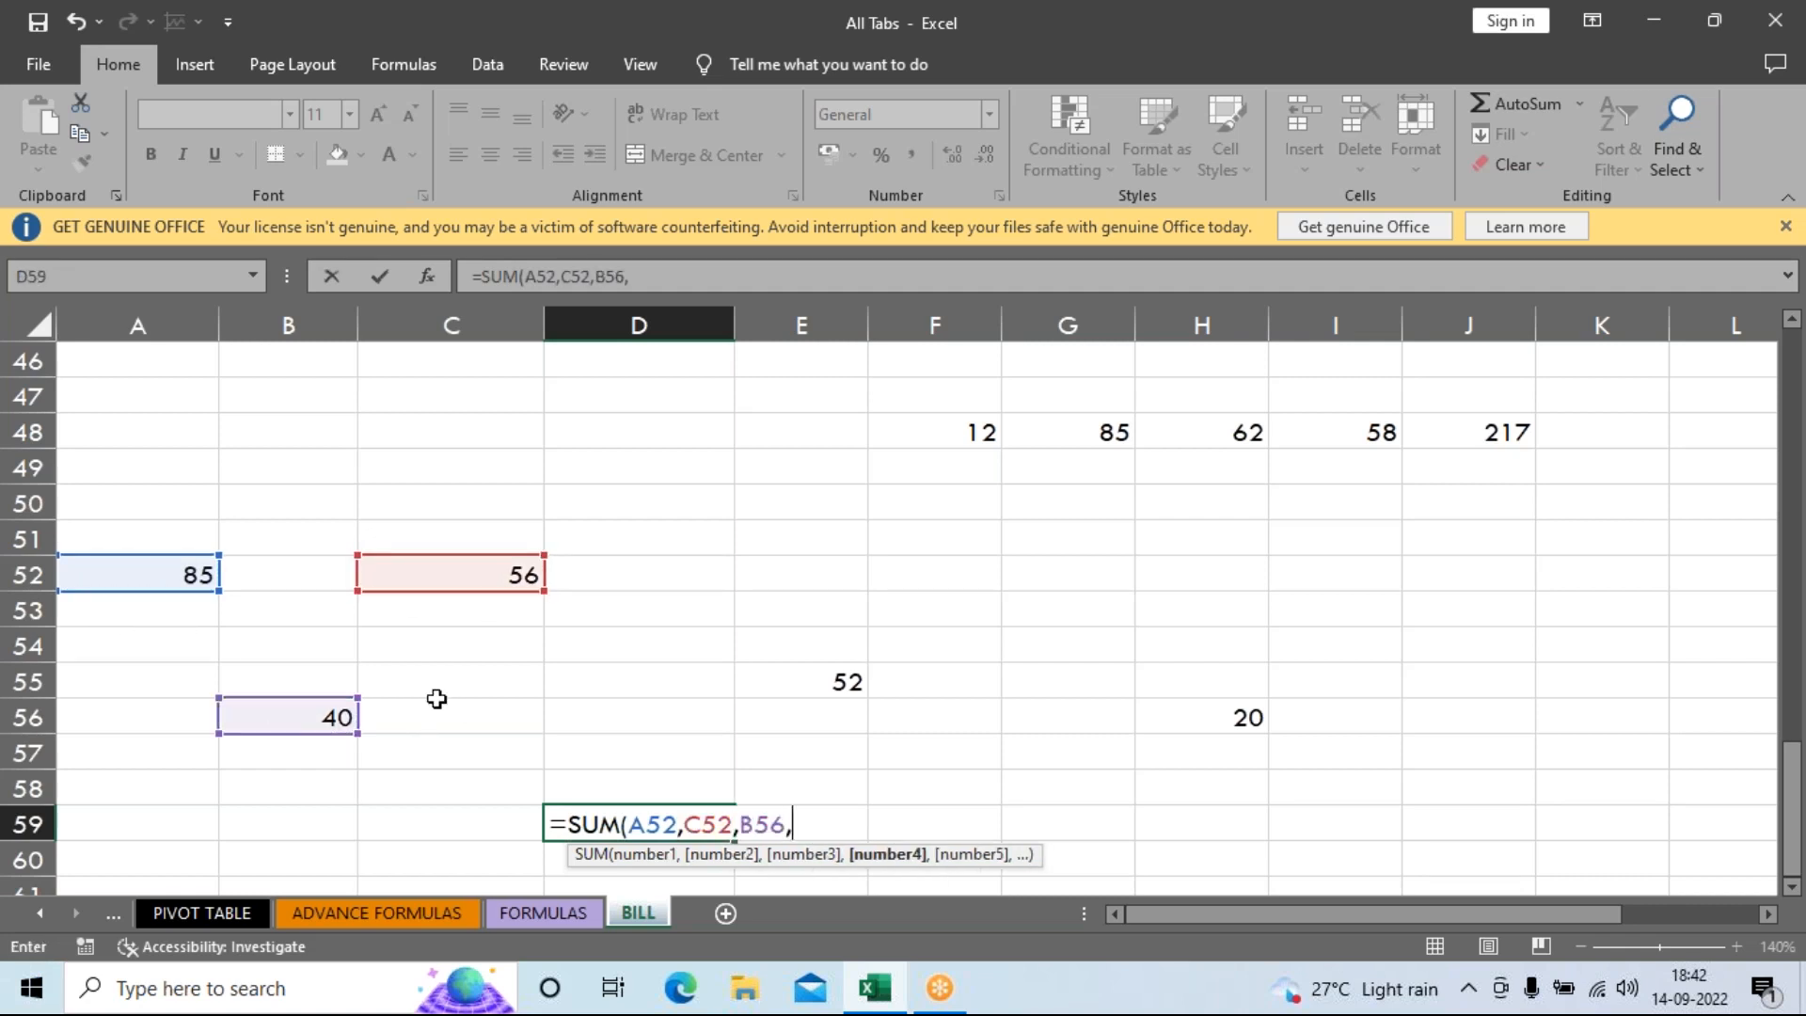
pyautogui.click(788, 673)
pyautogui.write(',')
pyautogui.click(1155, 713)
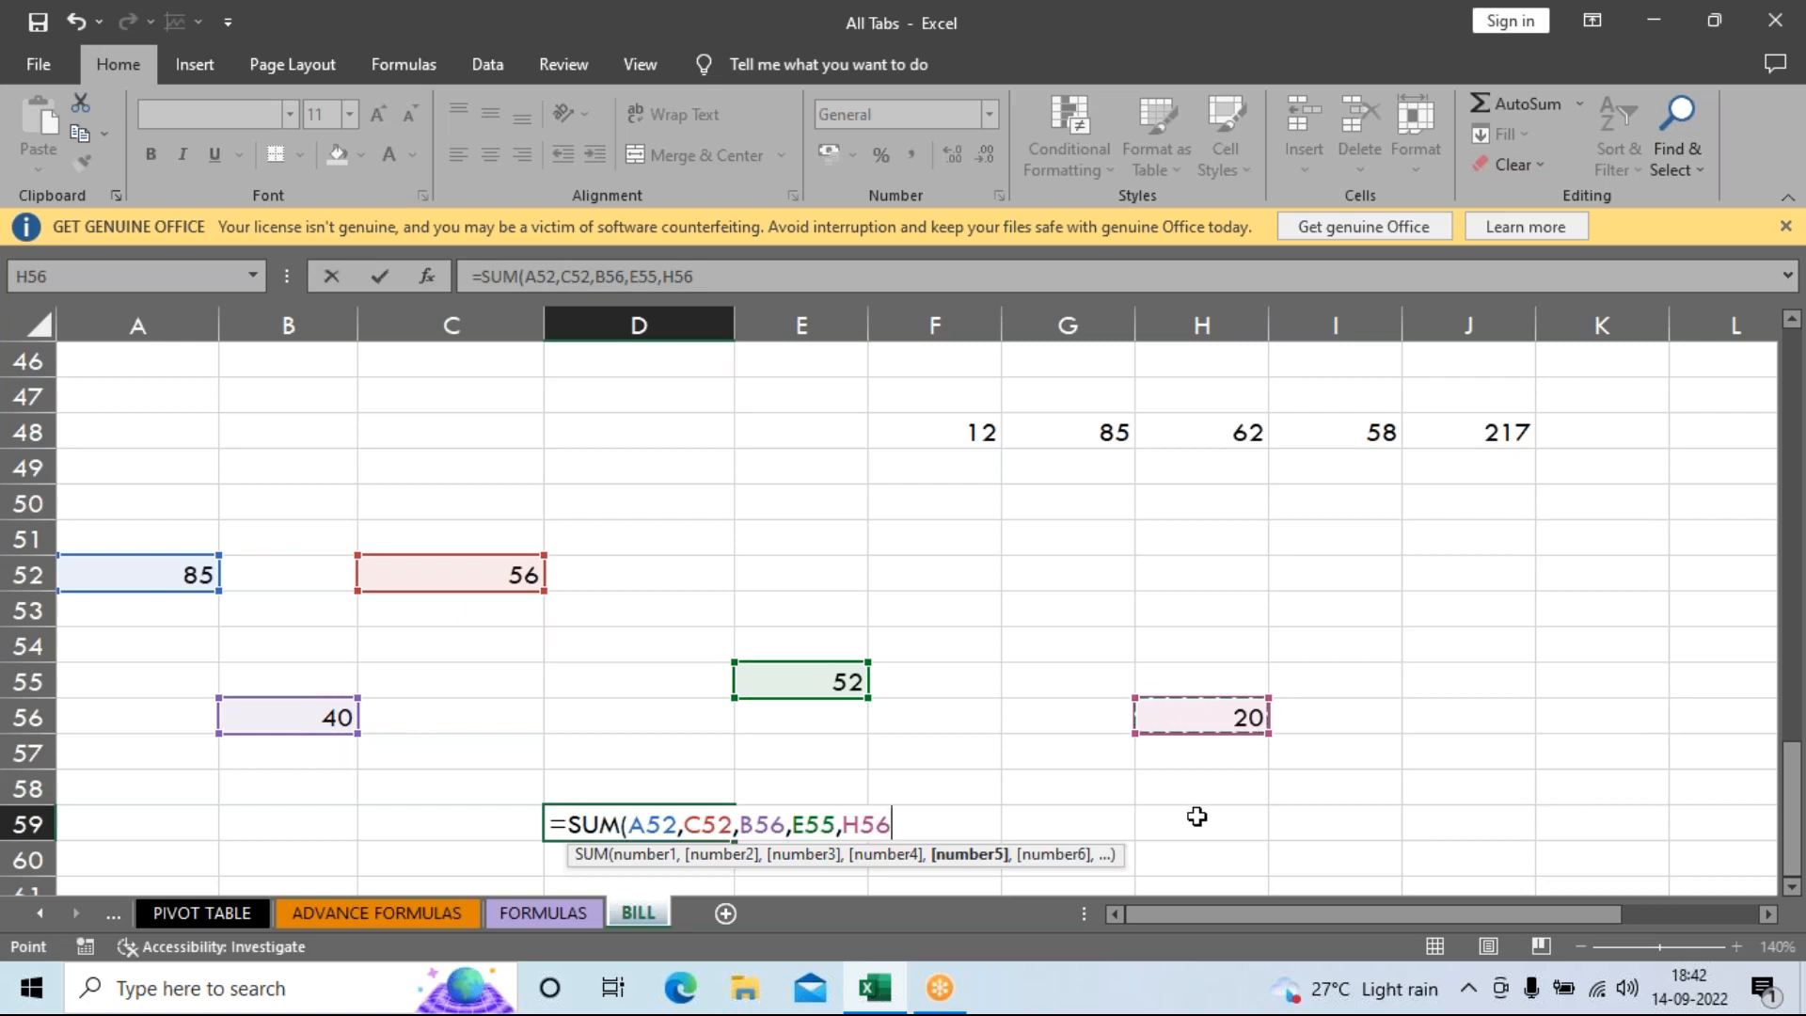
pyautogui.press('Return')
pyautogui.press('Up')
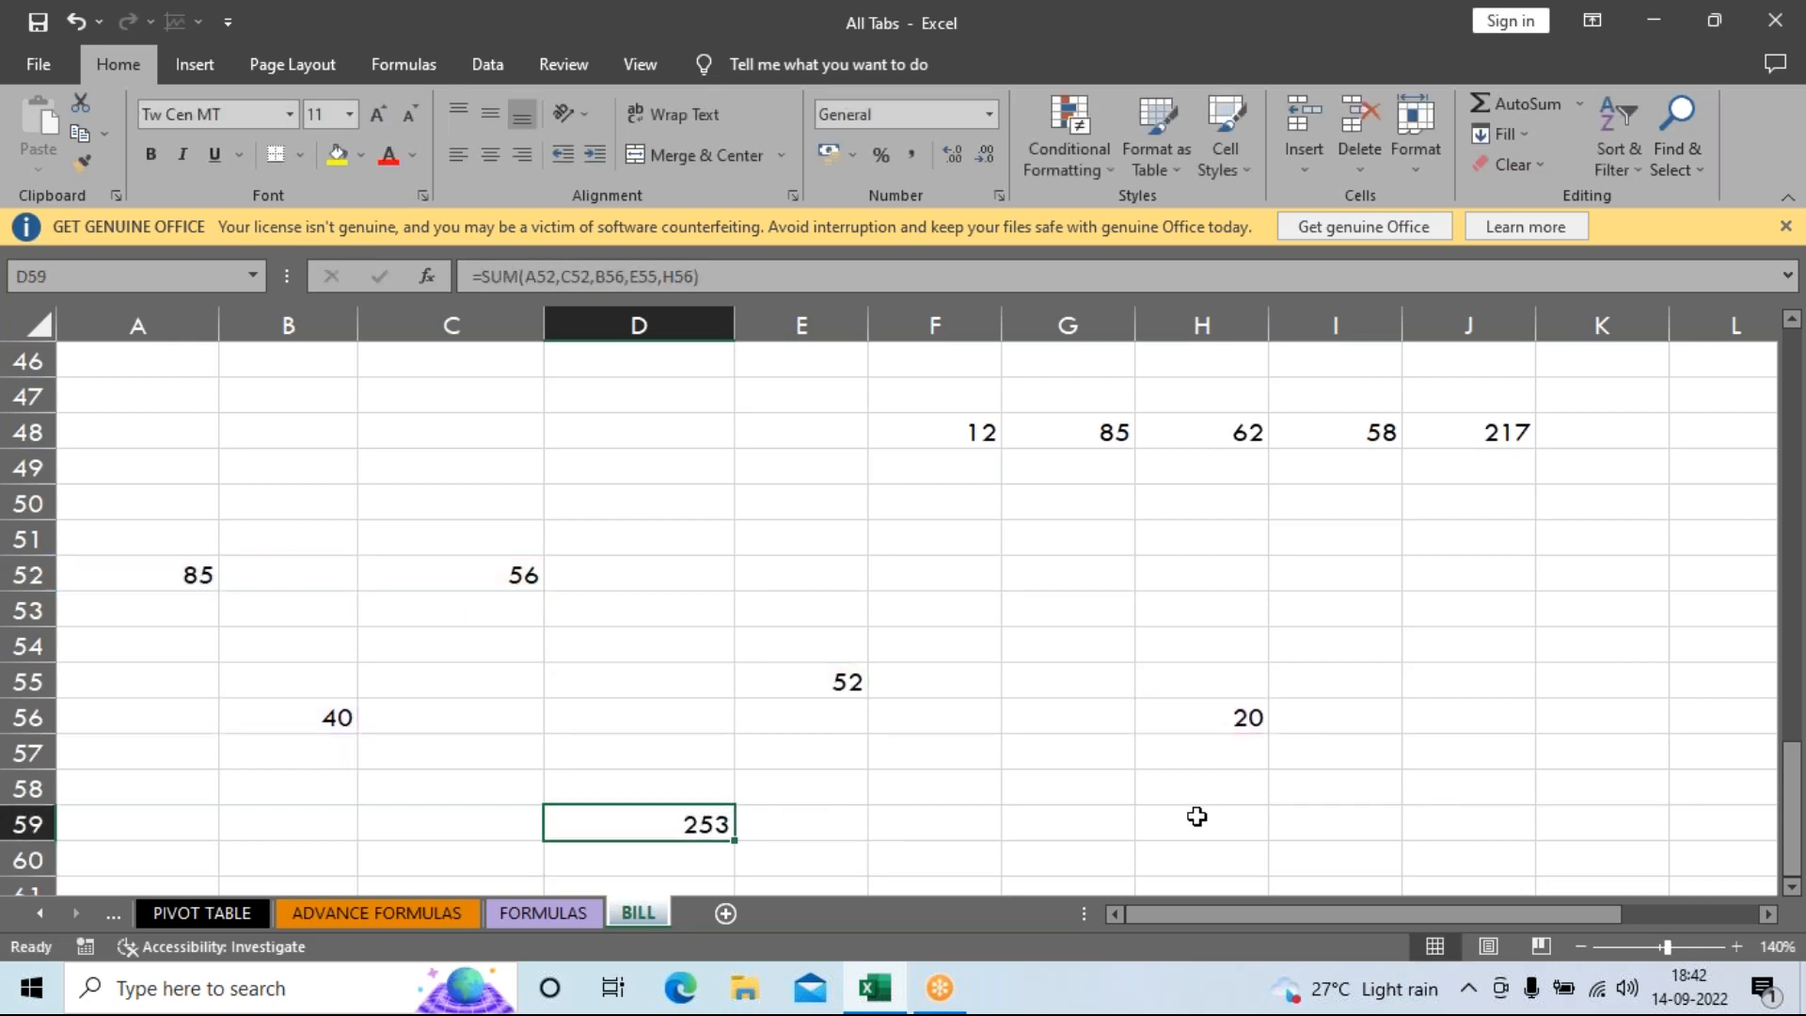
pyautogui.scroll(2, 806, 483)
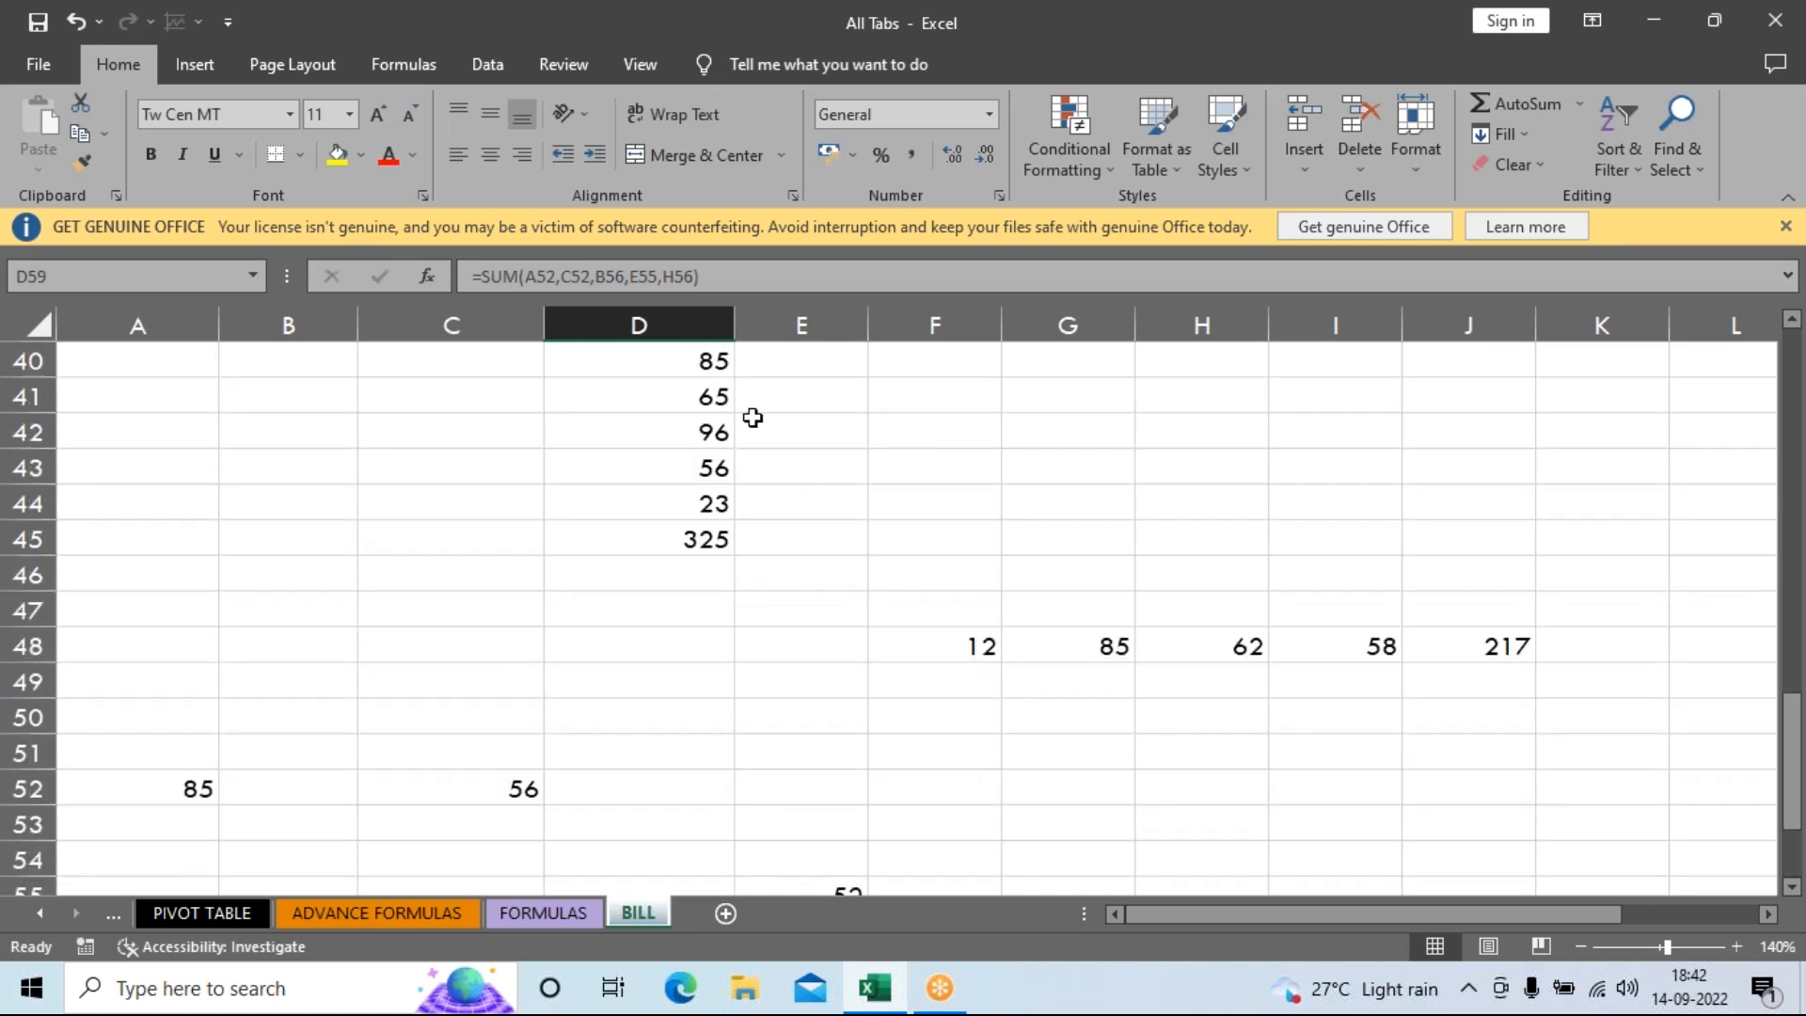
pyautogui.moveTo(680, 367); pyautogui.dragTo(677, 515)
pyautogui.click(671, 540)
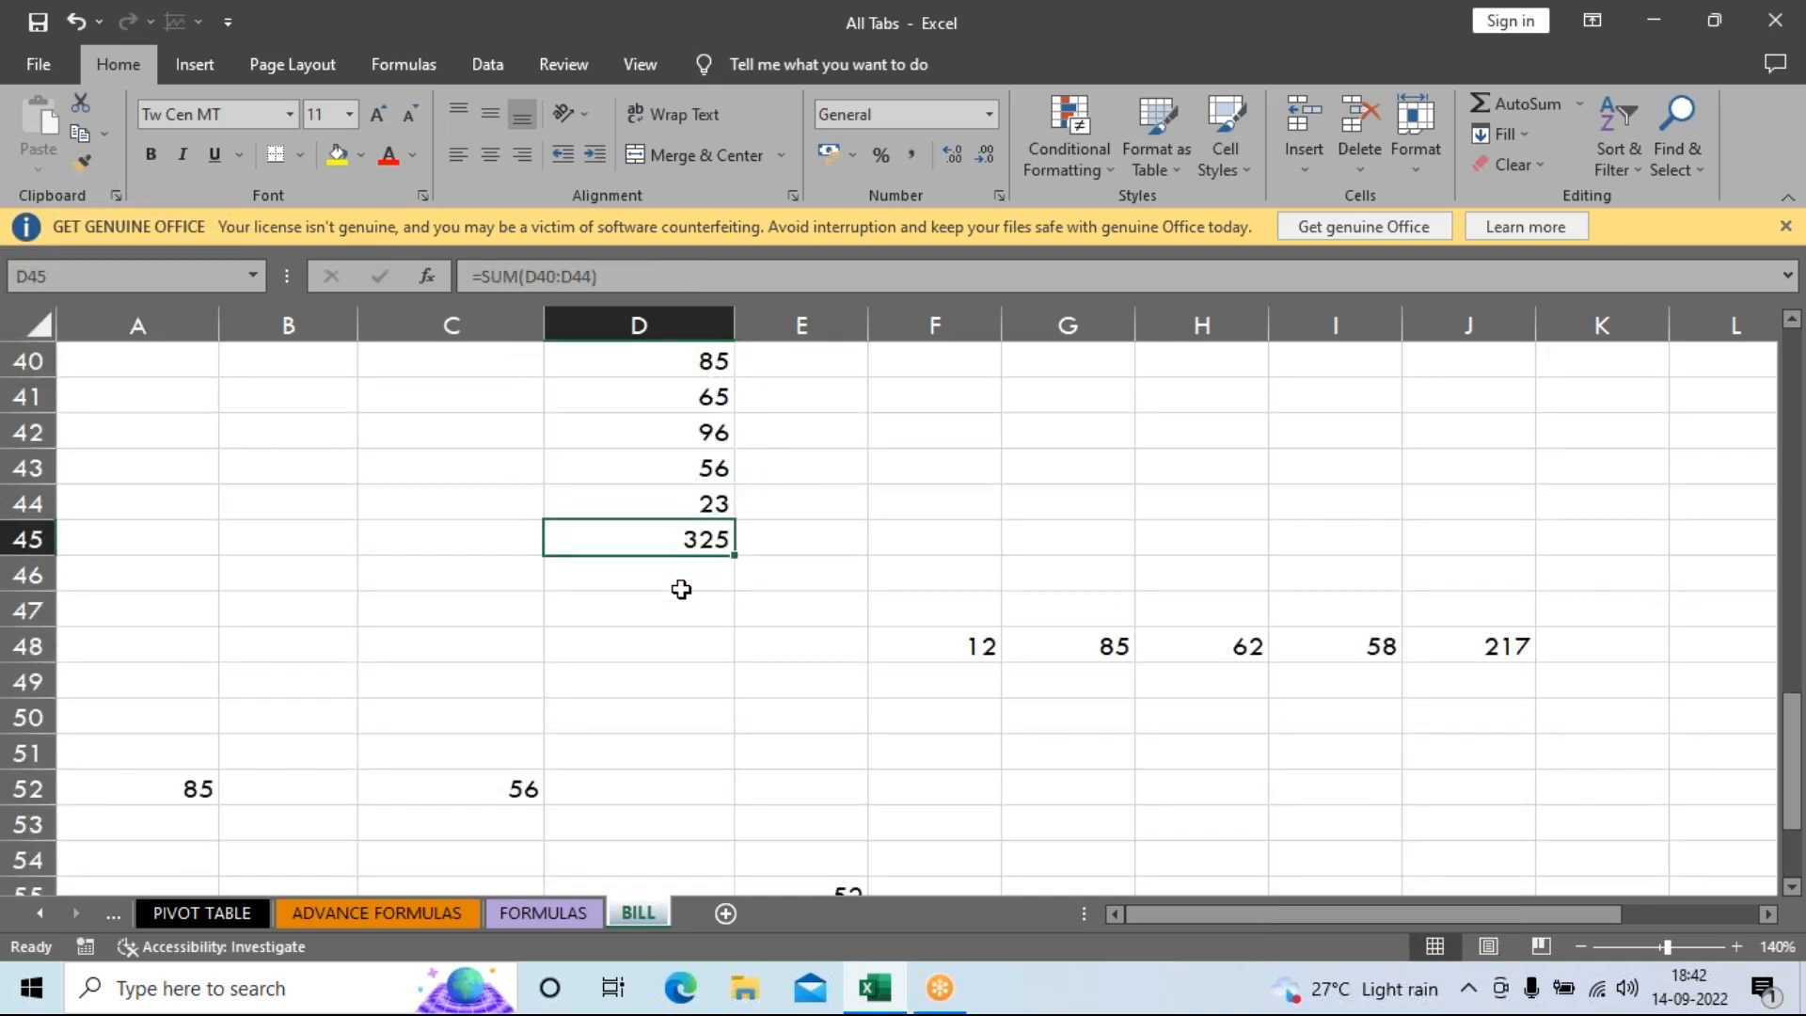
pyautogui.scroll(-2, 1066, 655)
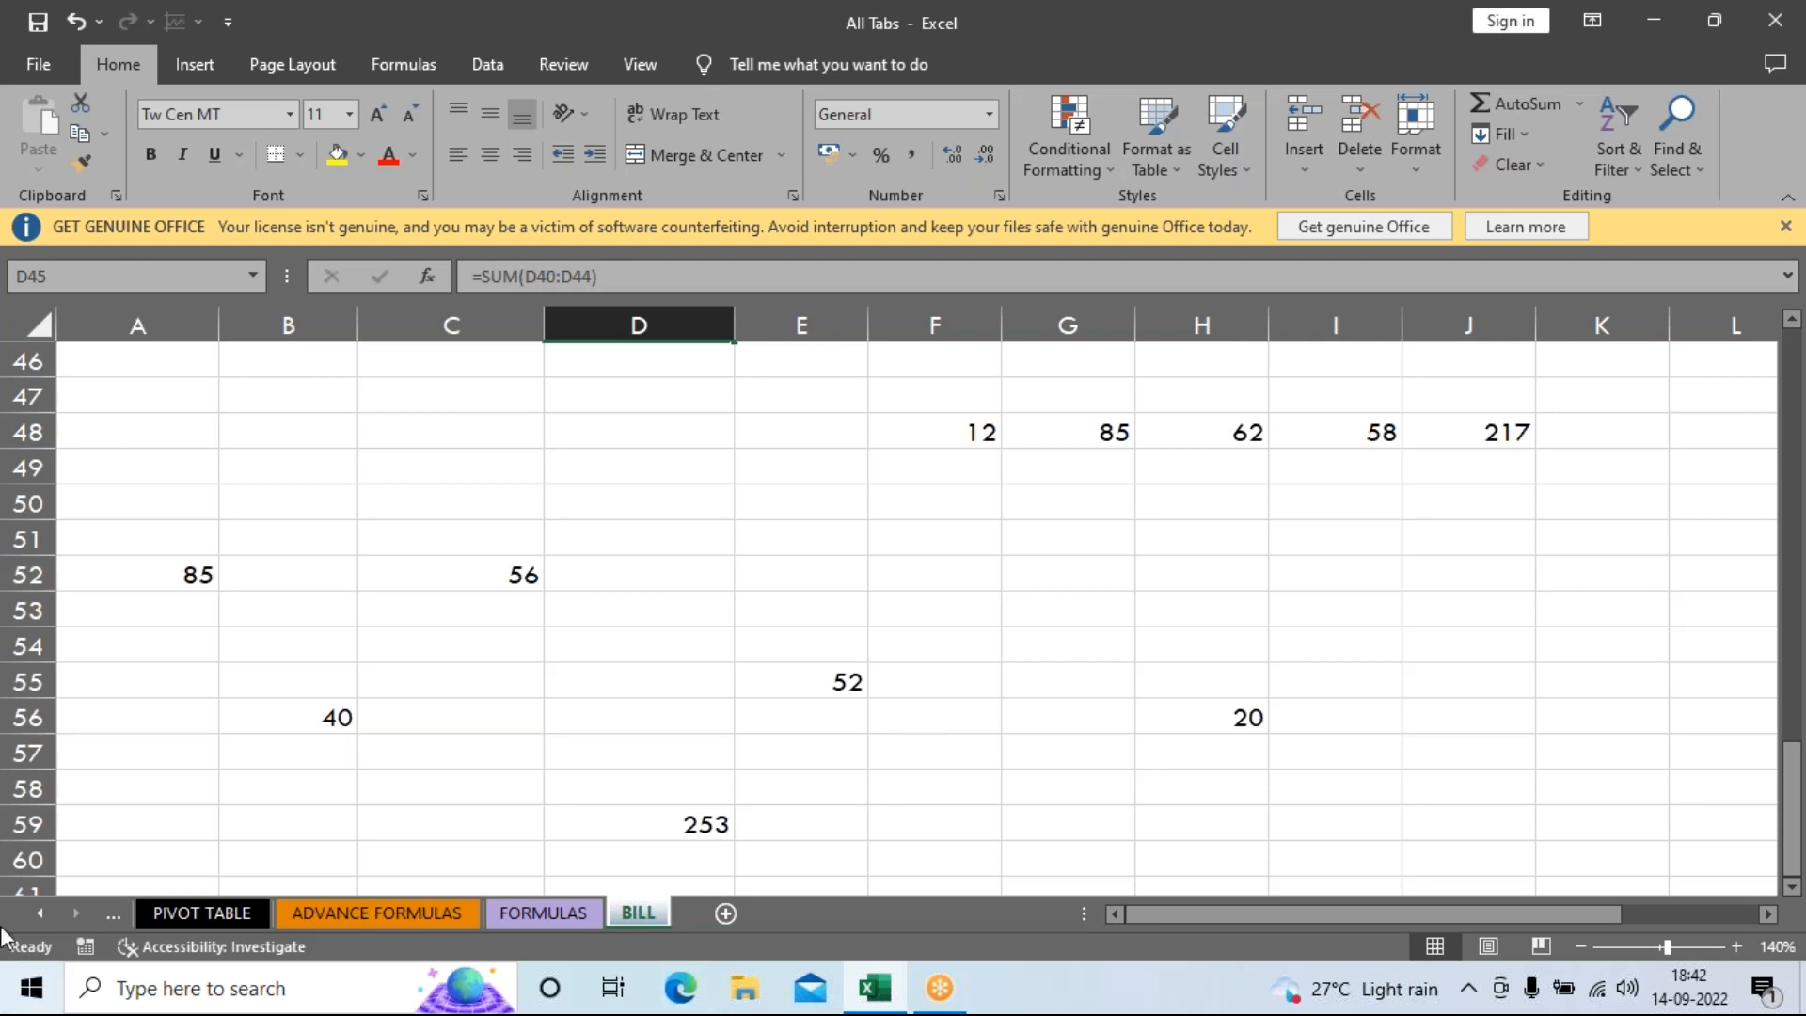
pyautogui.scroll(-4, 1035, 639)
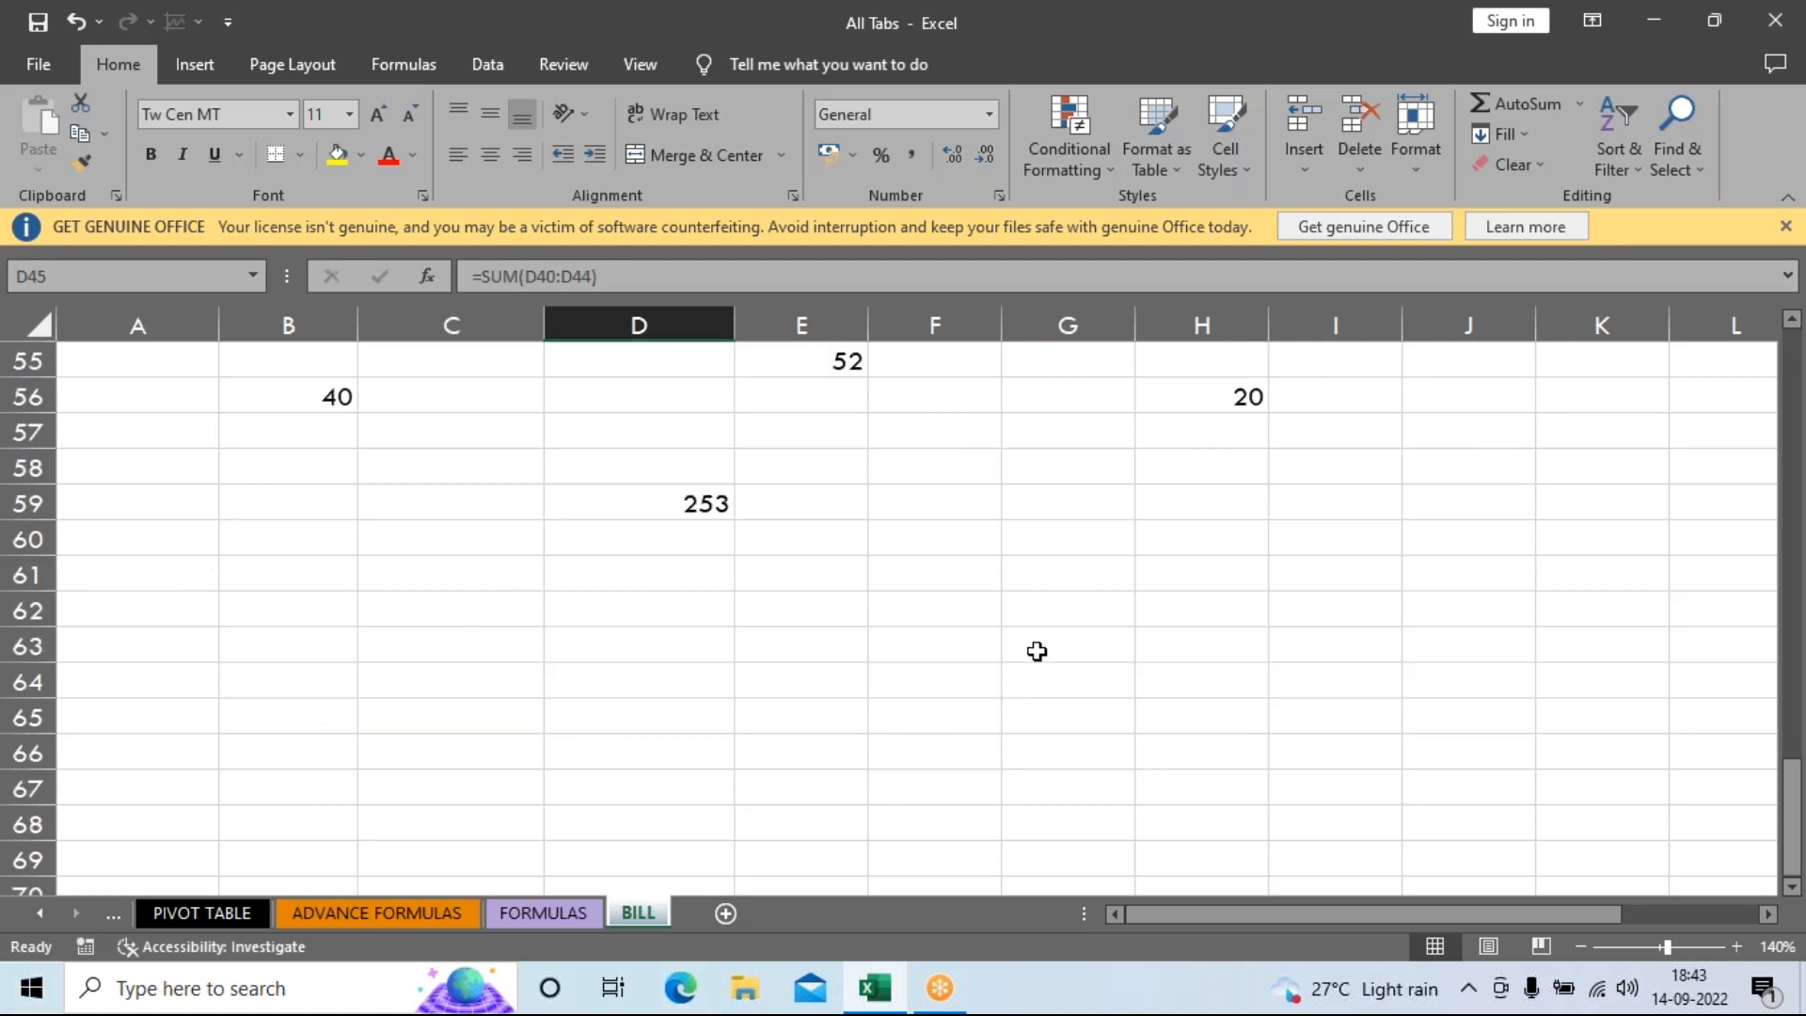
# Enter 5, 10 and 2 in D64:D66 and begin a =PRO formula in D67.
pyautogui.scroll(-1, 585, 569)
pyautogui.click(628, 471)
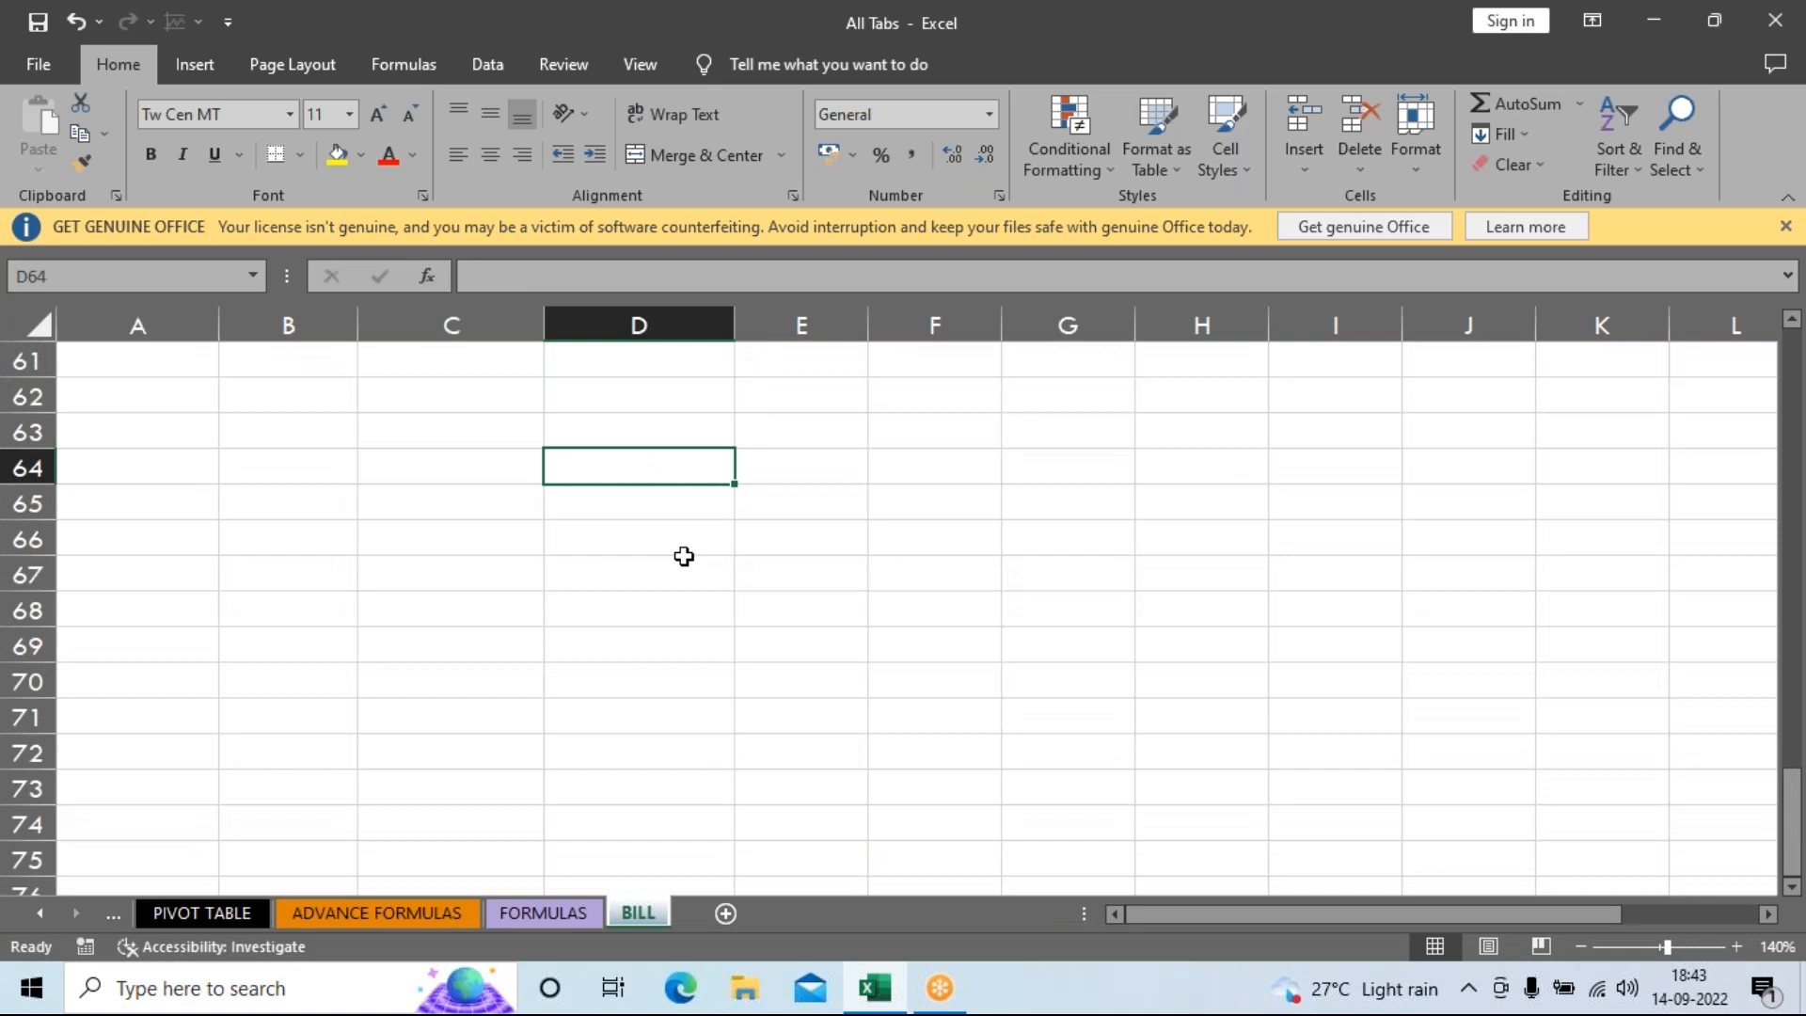
pyautogui.write('5')
pyautogui.press('Return')
pyautogui.write('10')
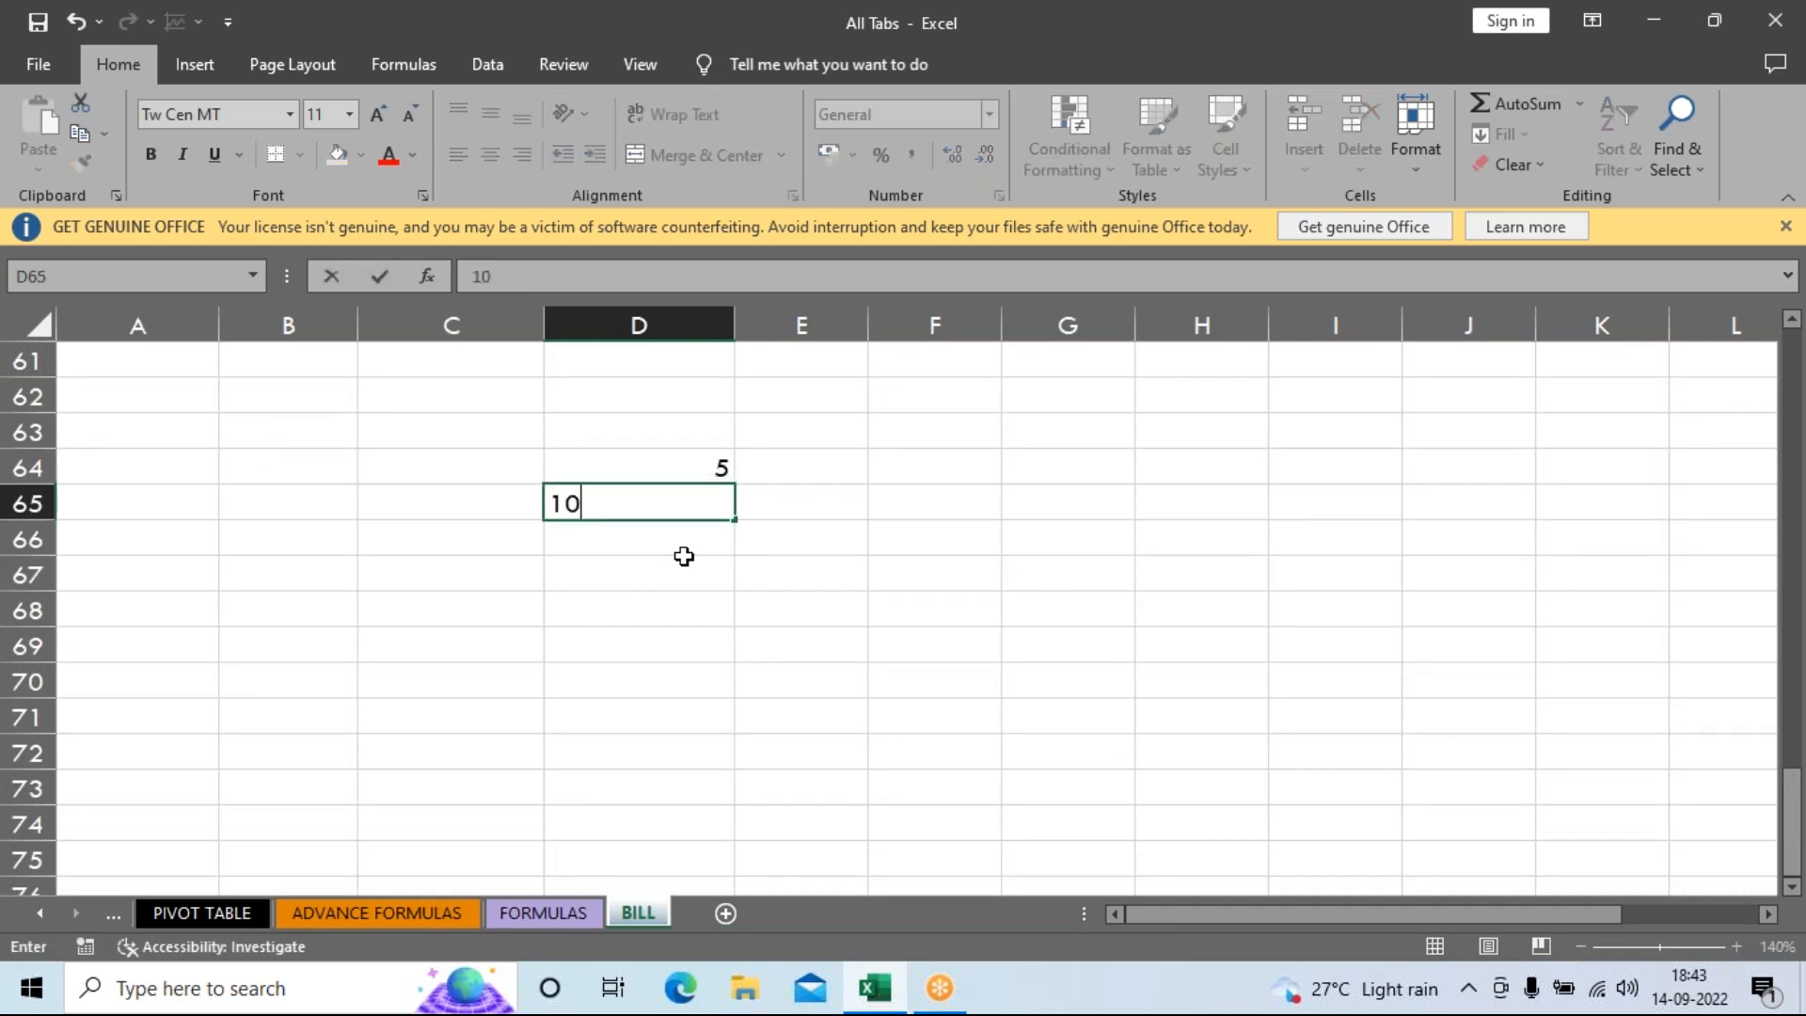
pyautogui.press('Return')
pyautogui.write('2')
pyautogui.press('Return')
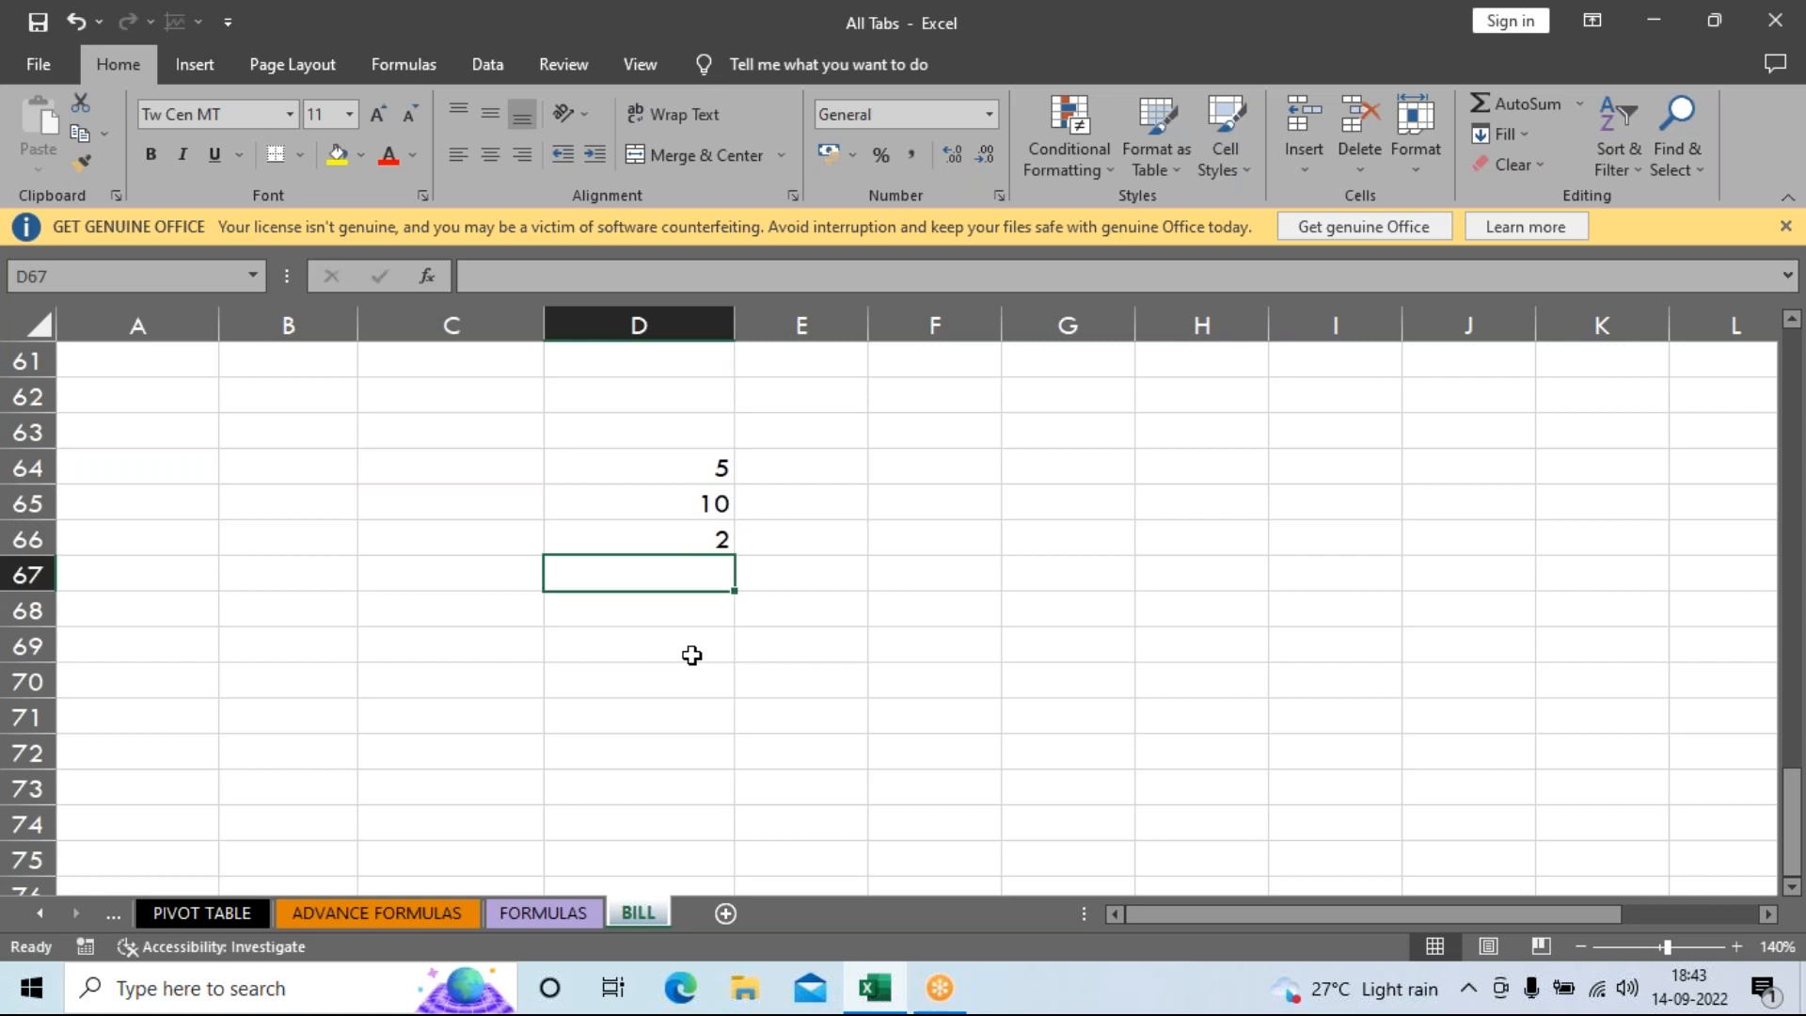
pyautogui.write('=PRO')
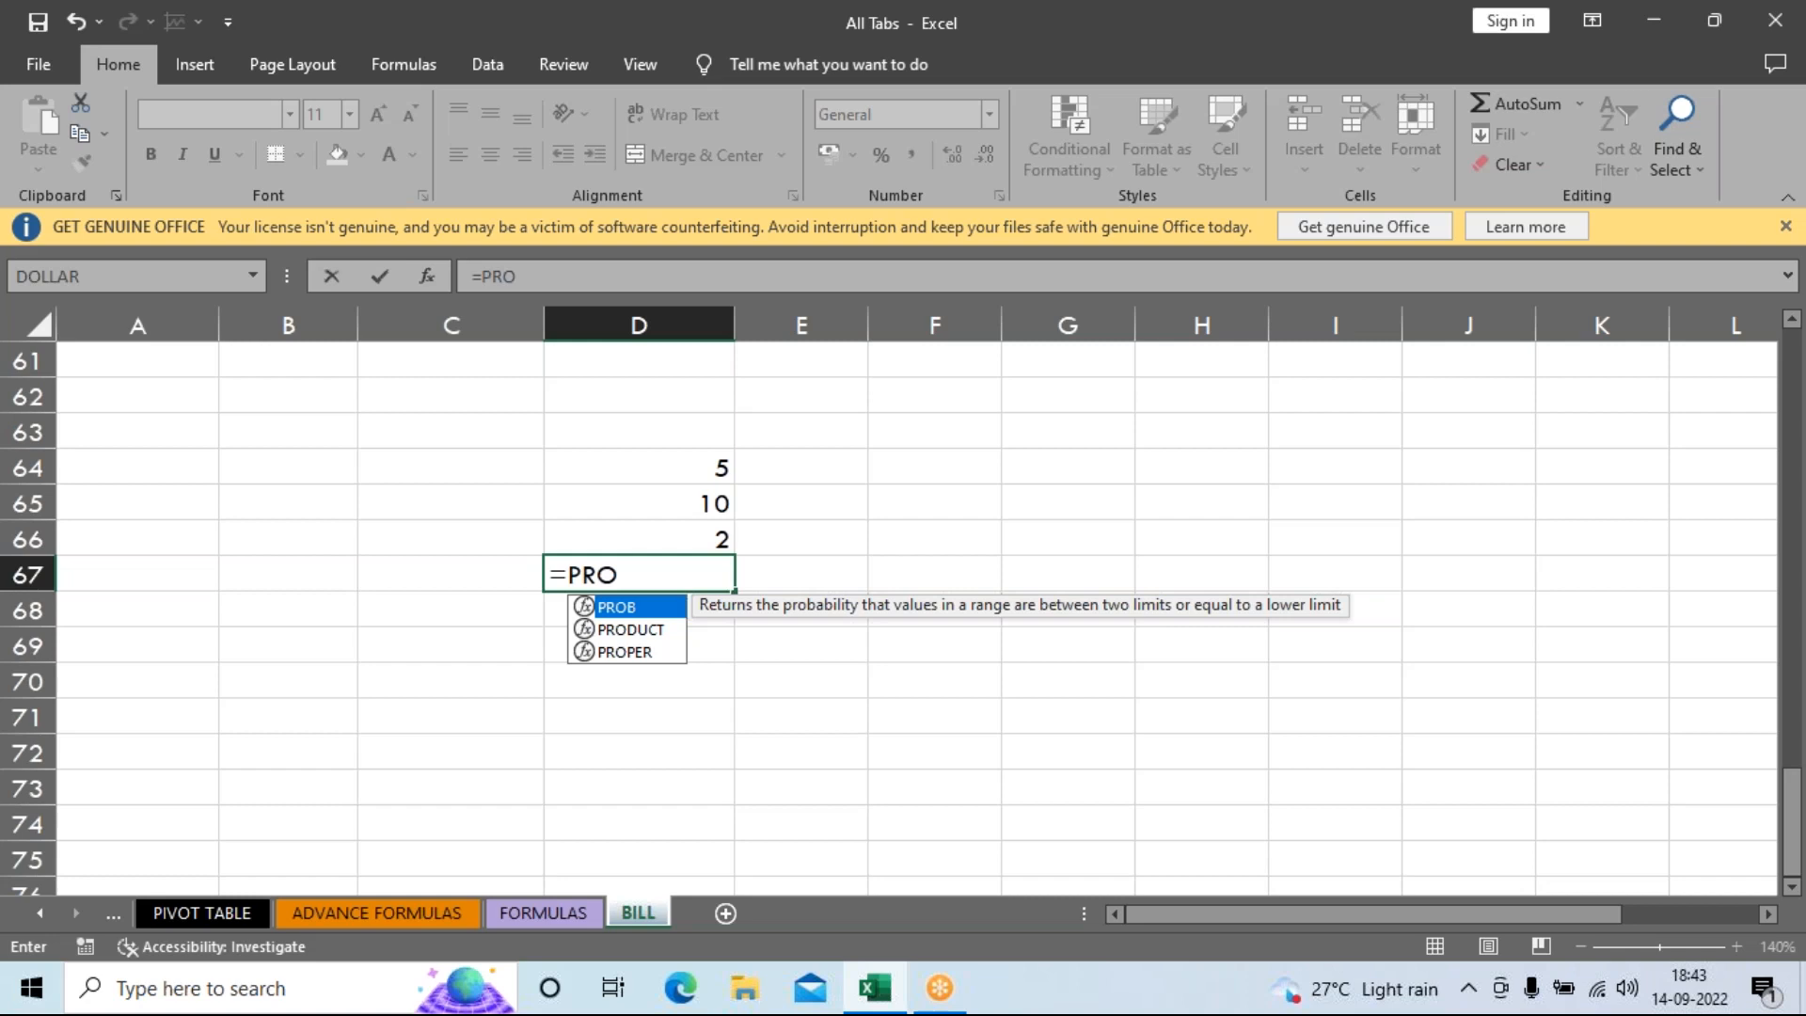
# Complete =PRODUCT(D64:D66) in D67, see the result 100, then clear the cell.
pyautogui.press('Down')
pyautogui.press('Down')
pyautogui.press('Down')
pyautogui.press('Up')
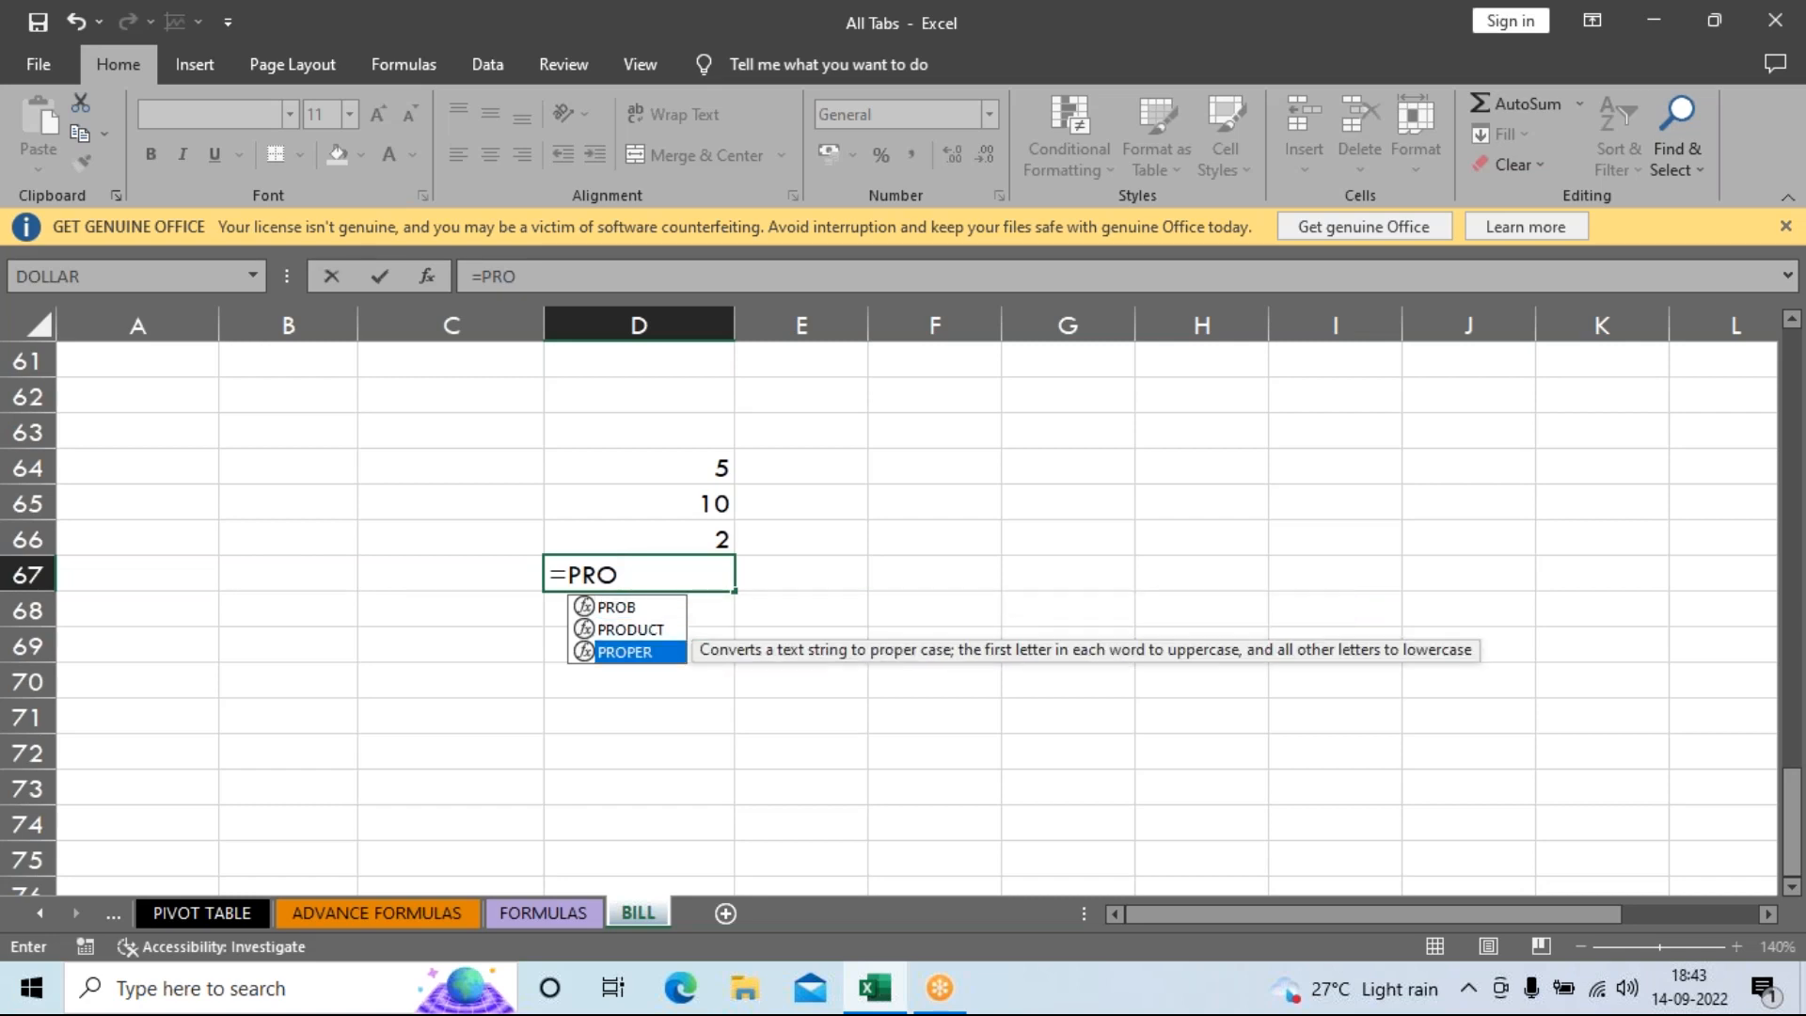
pyautogui.press('Up')
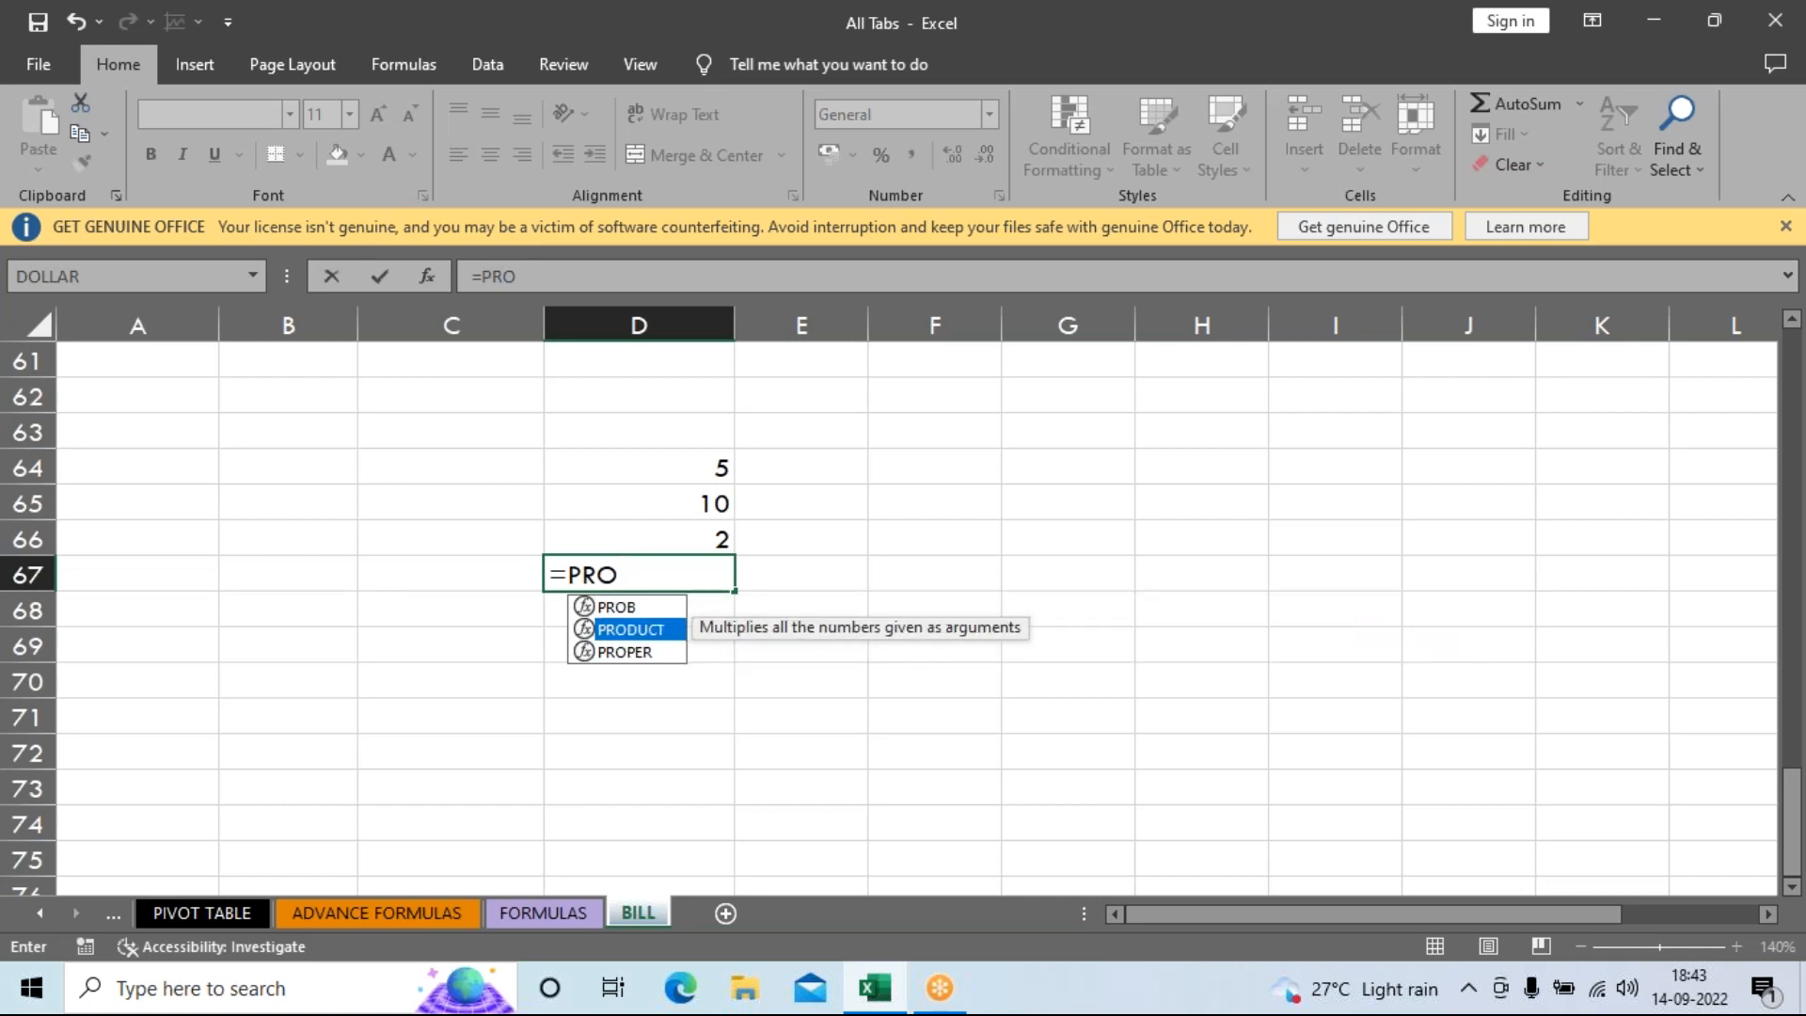
pyautogui.press('Tab')
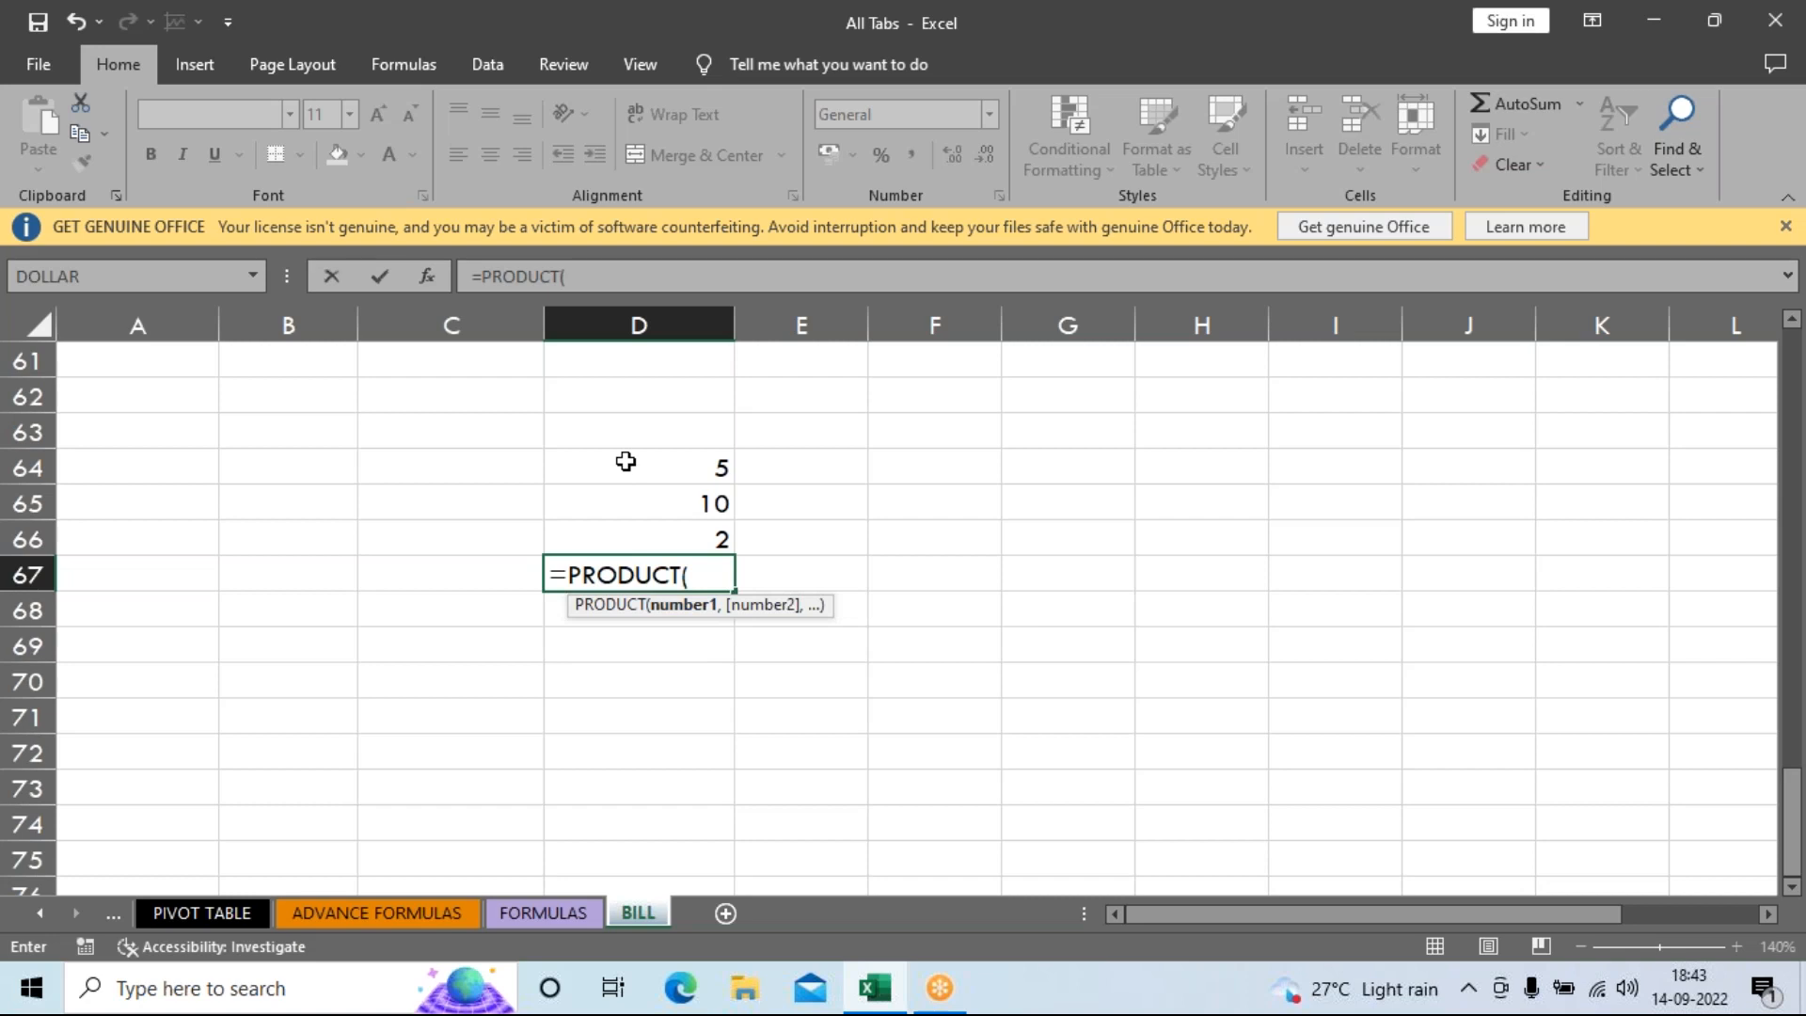
pyautogui.moveTo(620, 482); pyautogui.dragTo(608, 527)
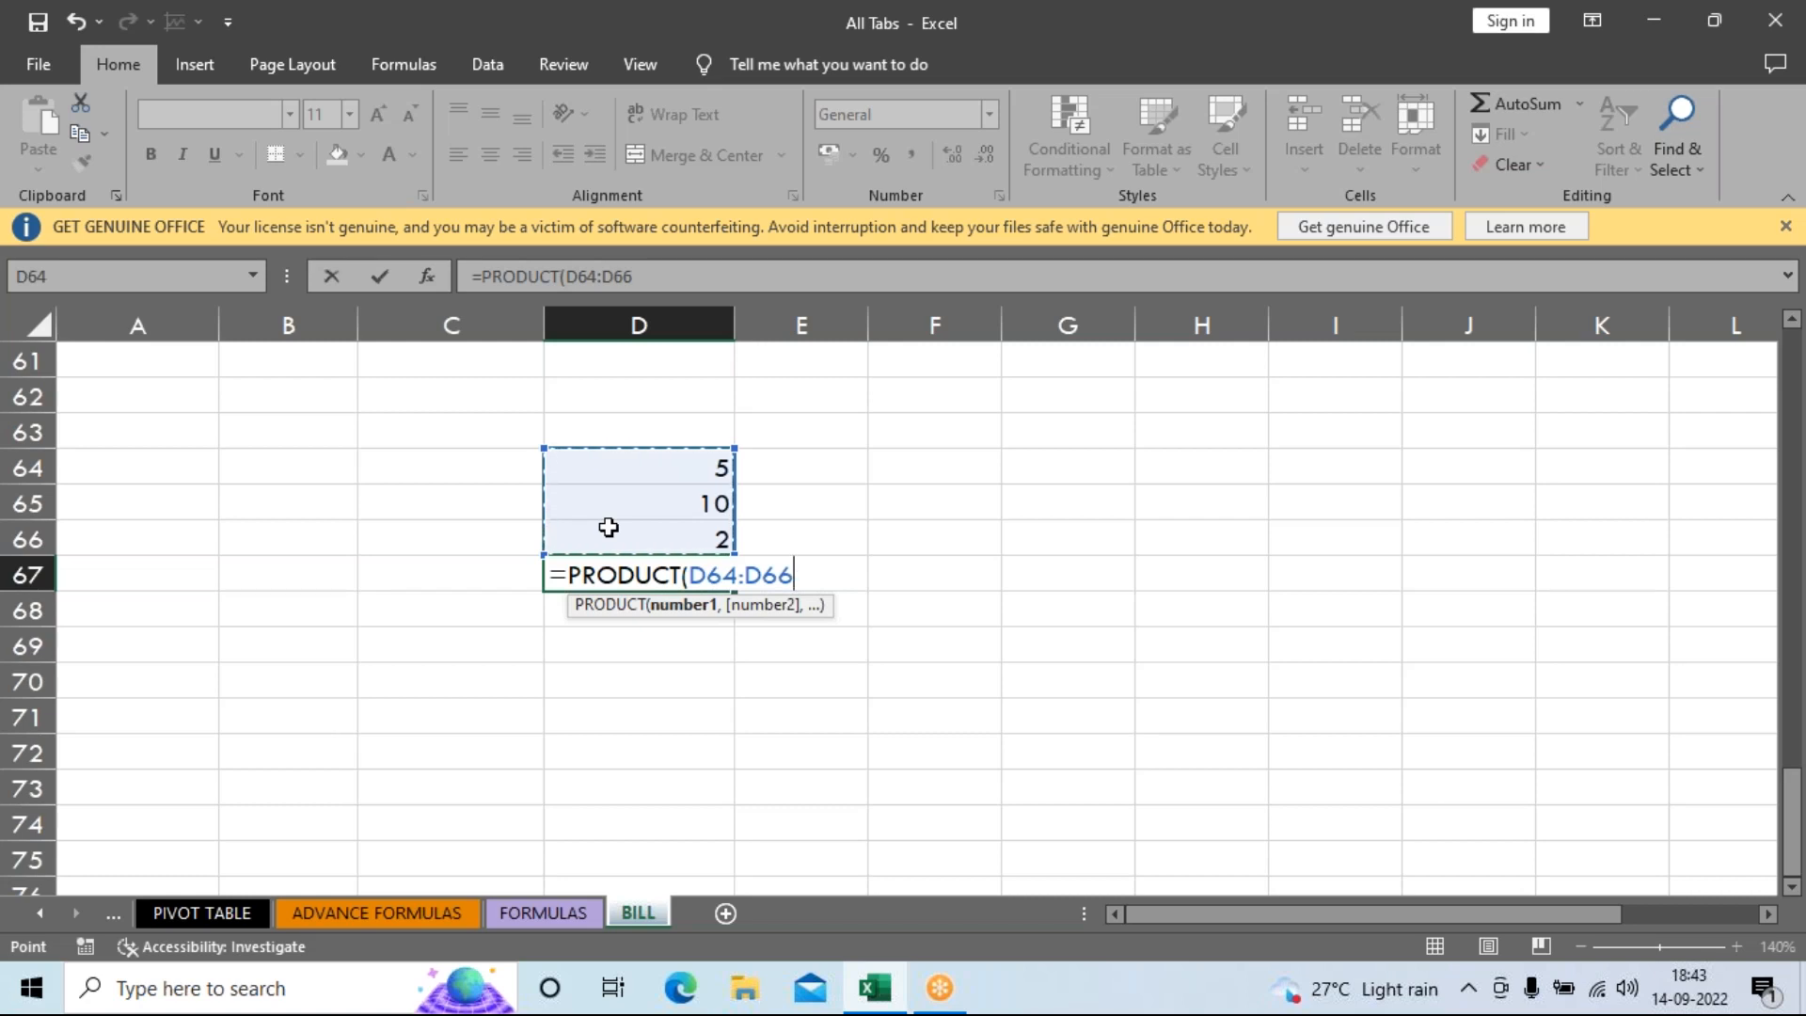
pyautogui.press('Return')
pyautogui.press('Up')
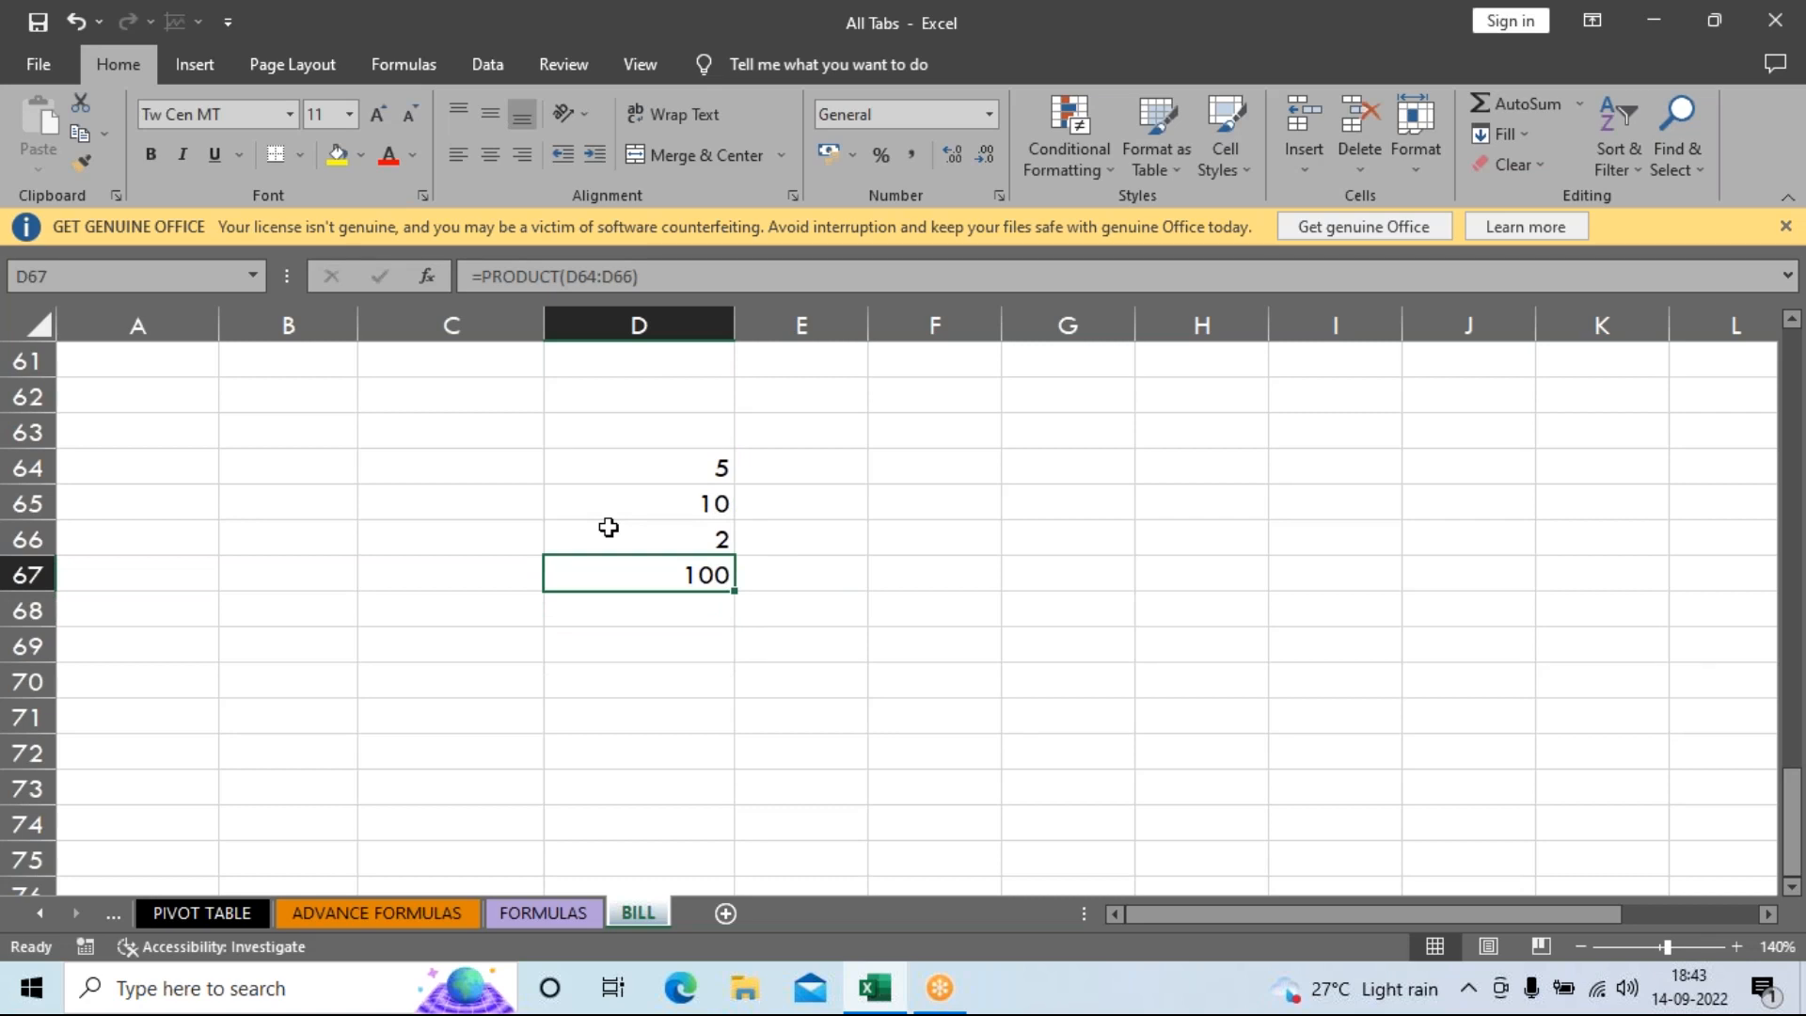
pyautogui.press('Delete')
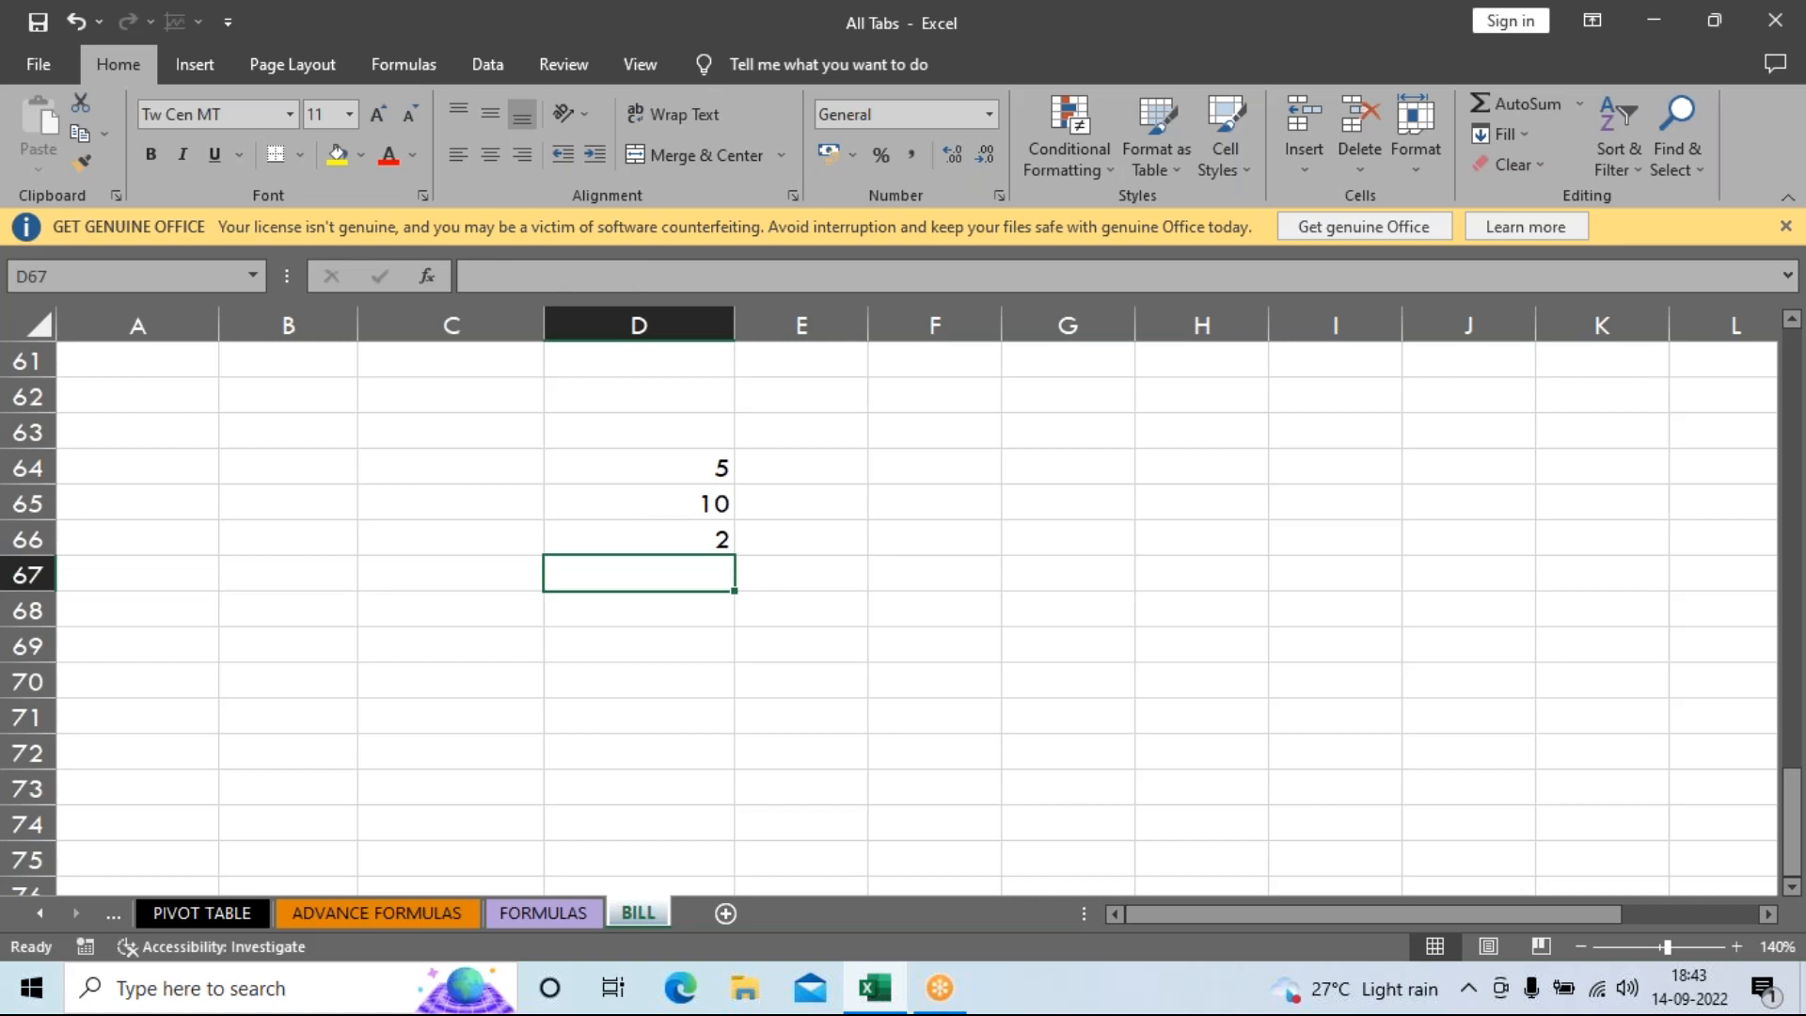
pyautogui.write('=')
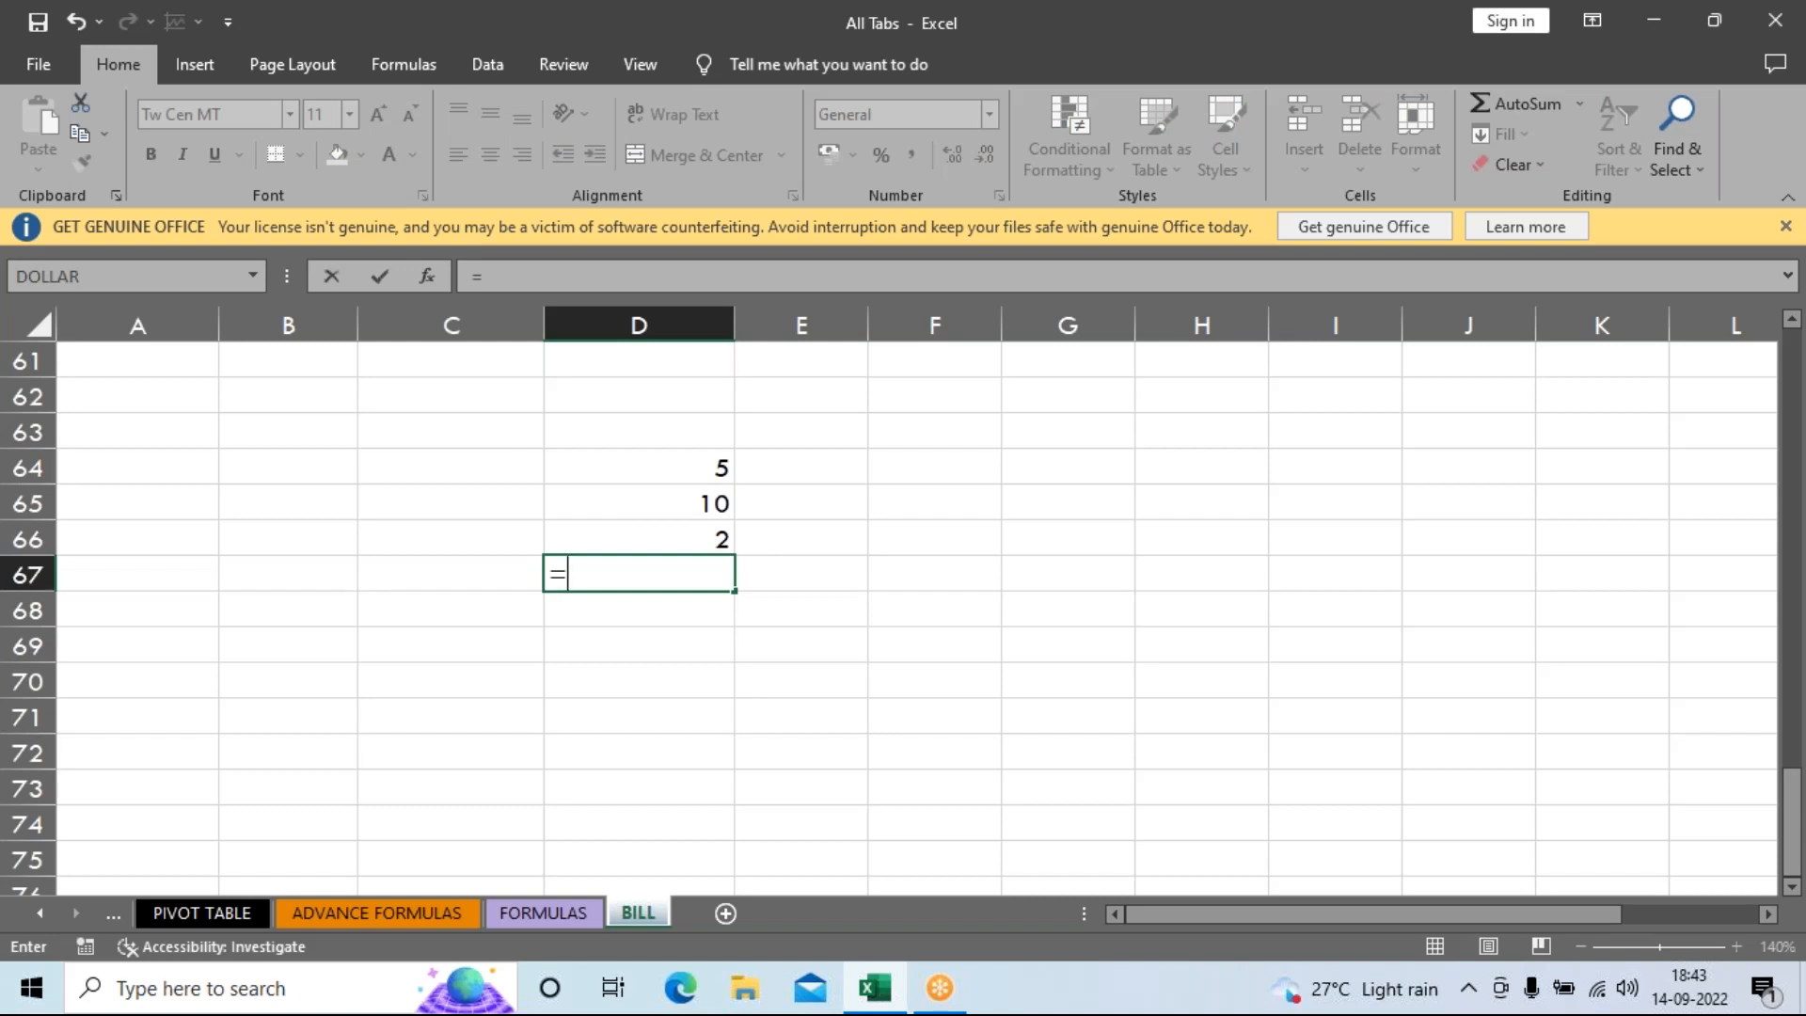
pyautogui.click(677, 468)
pyautogui.write('*')
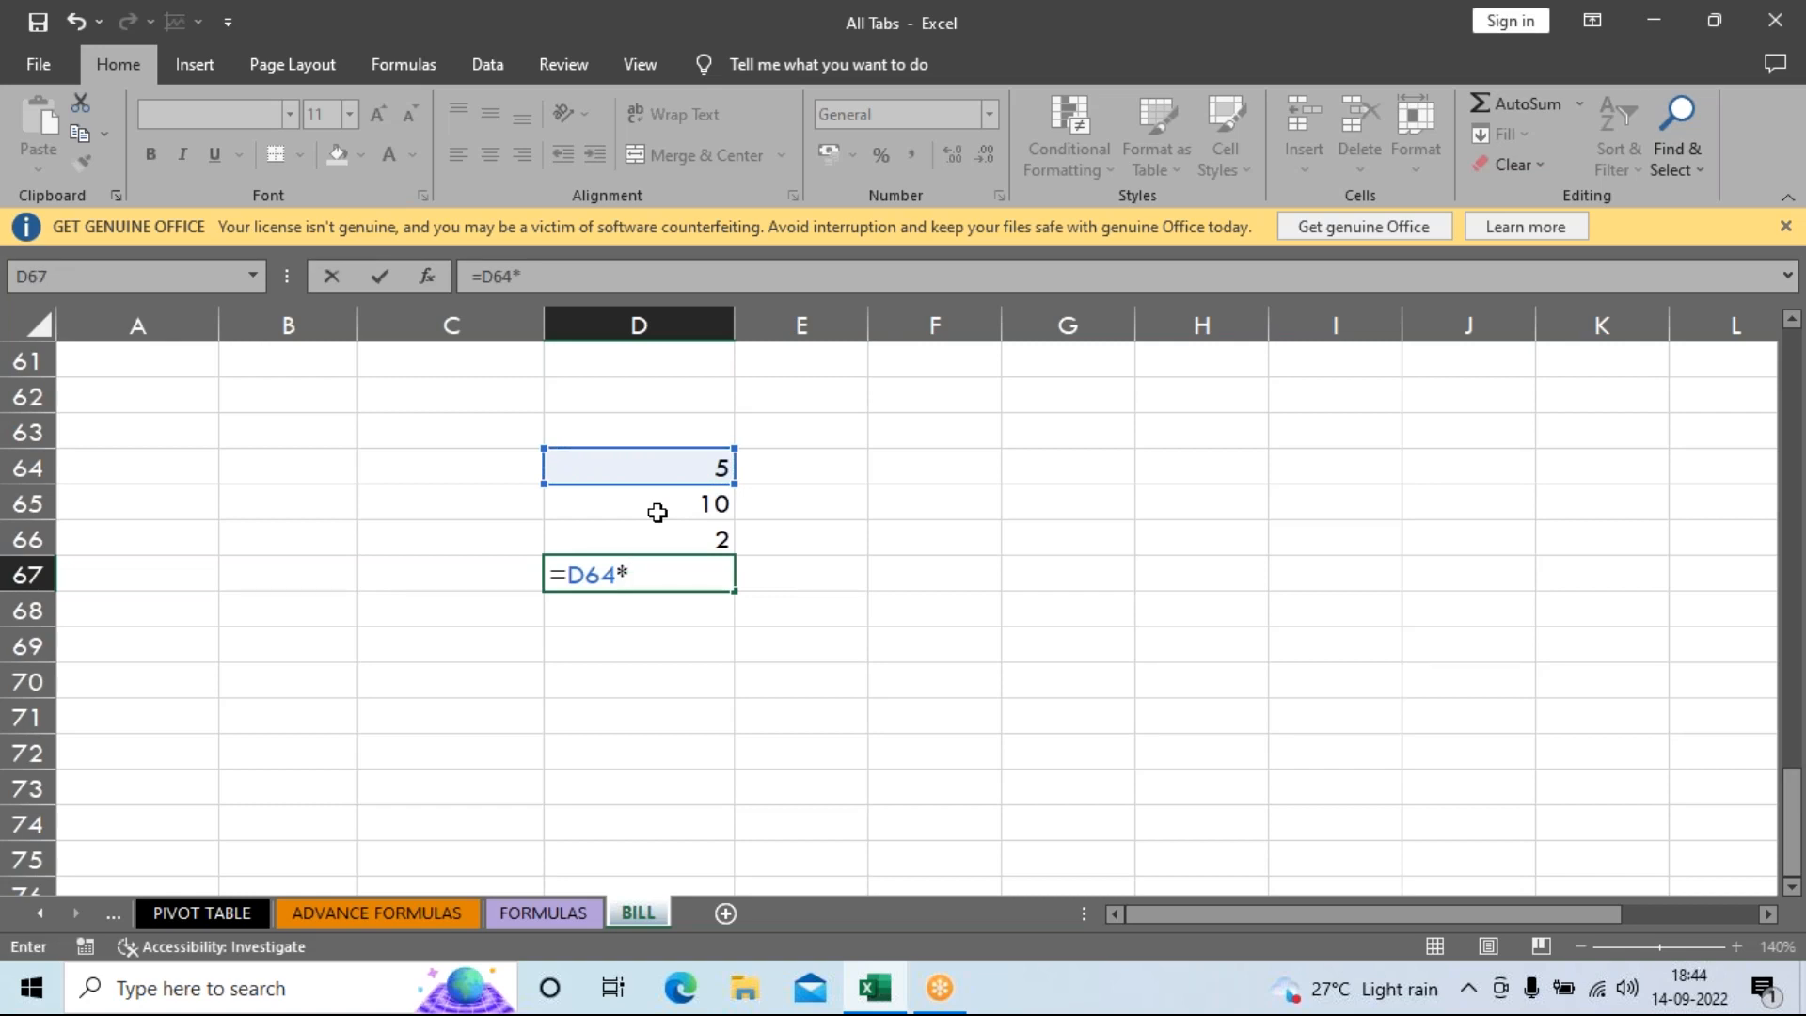
pyautogui.click(657, 513)
pyautogui.write('*')
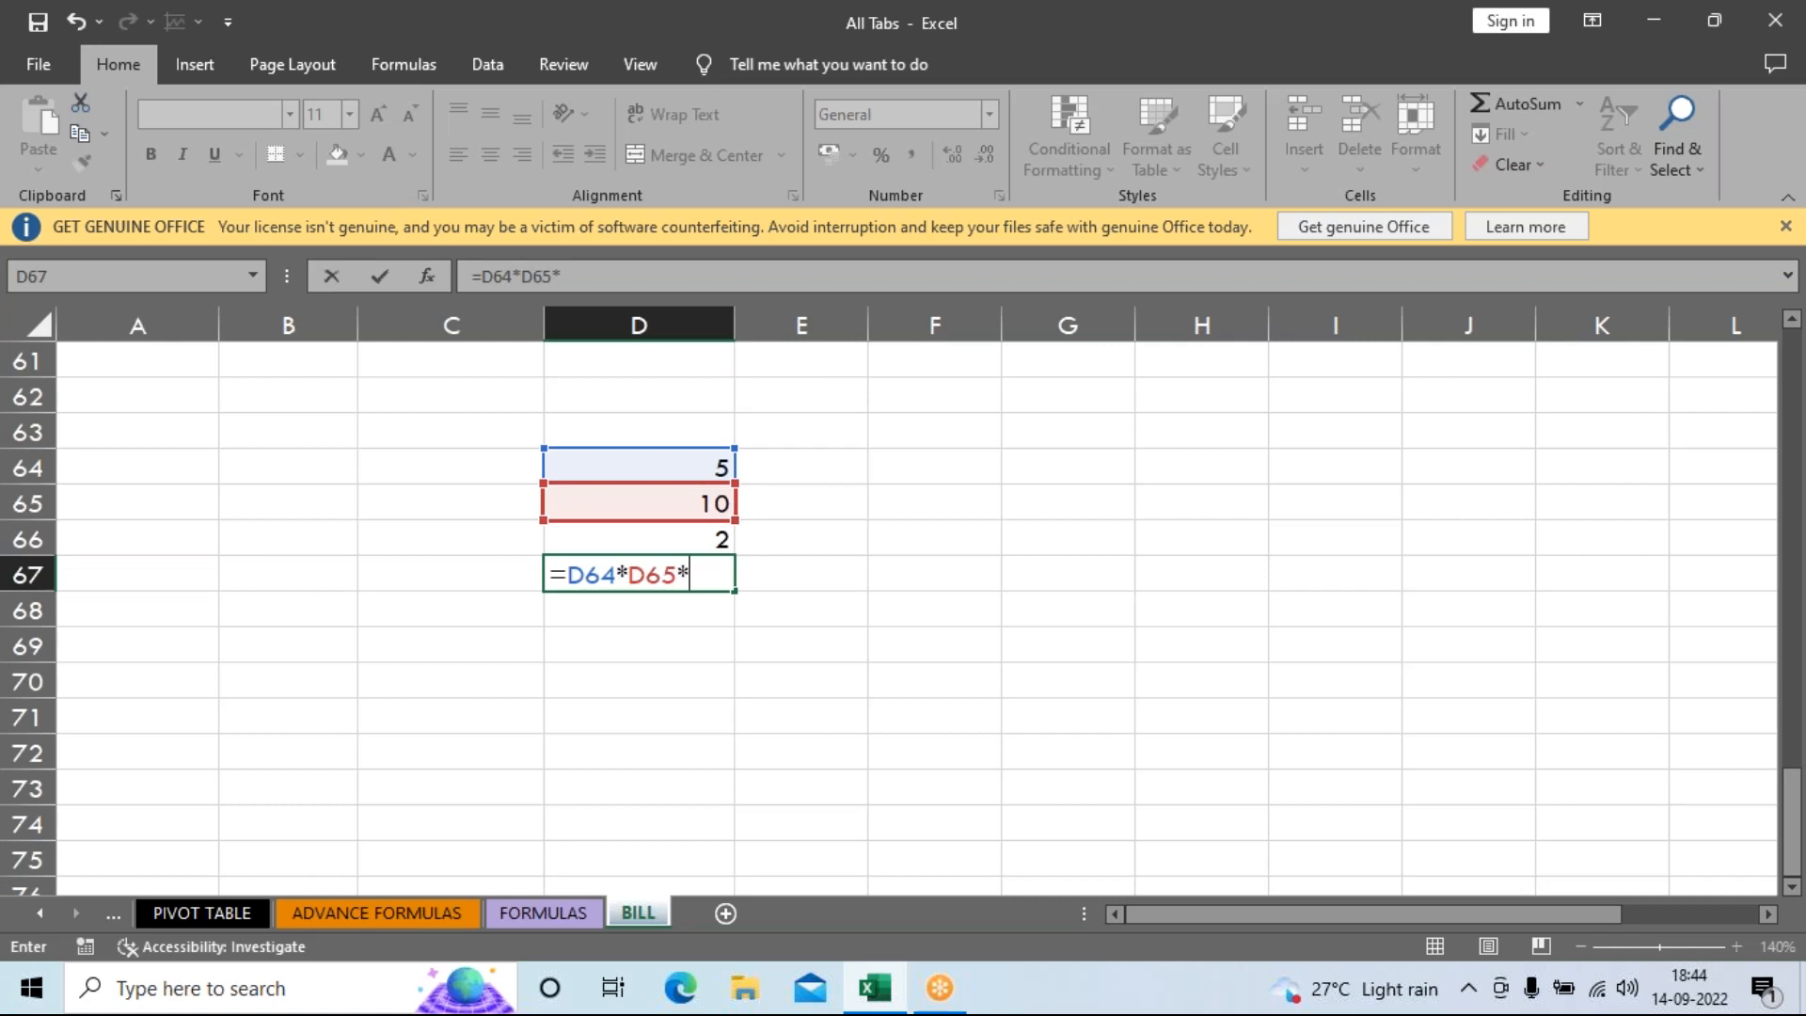
pyautogui.click(687, 532)
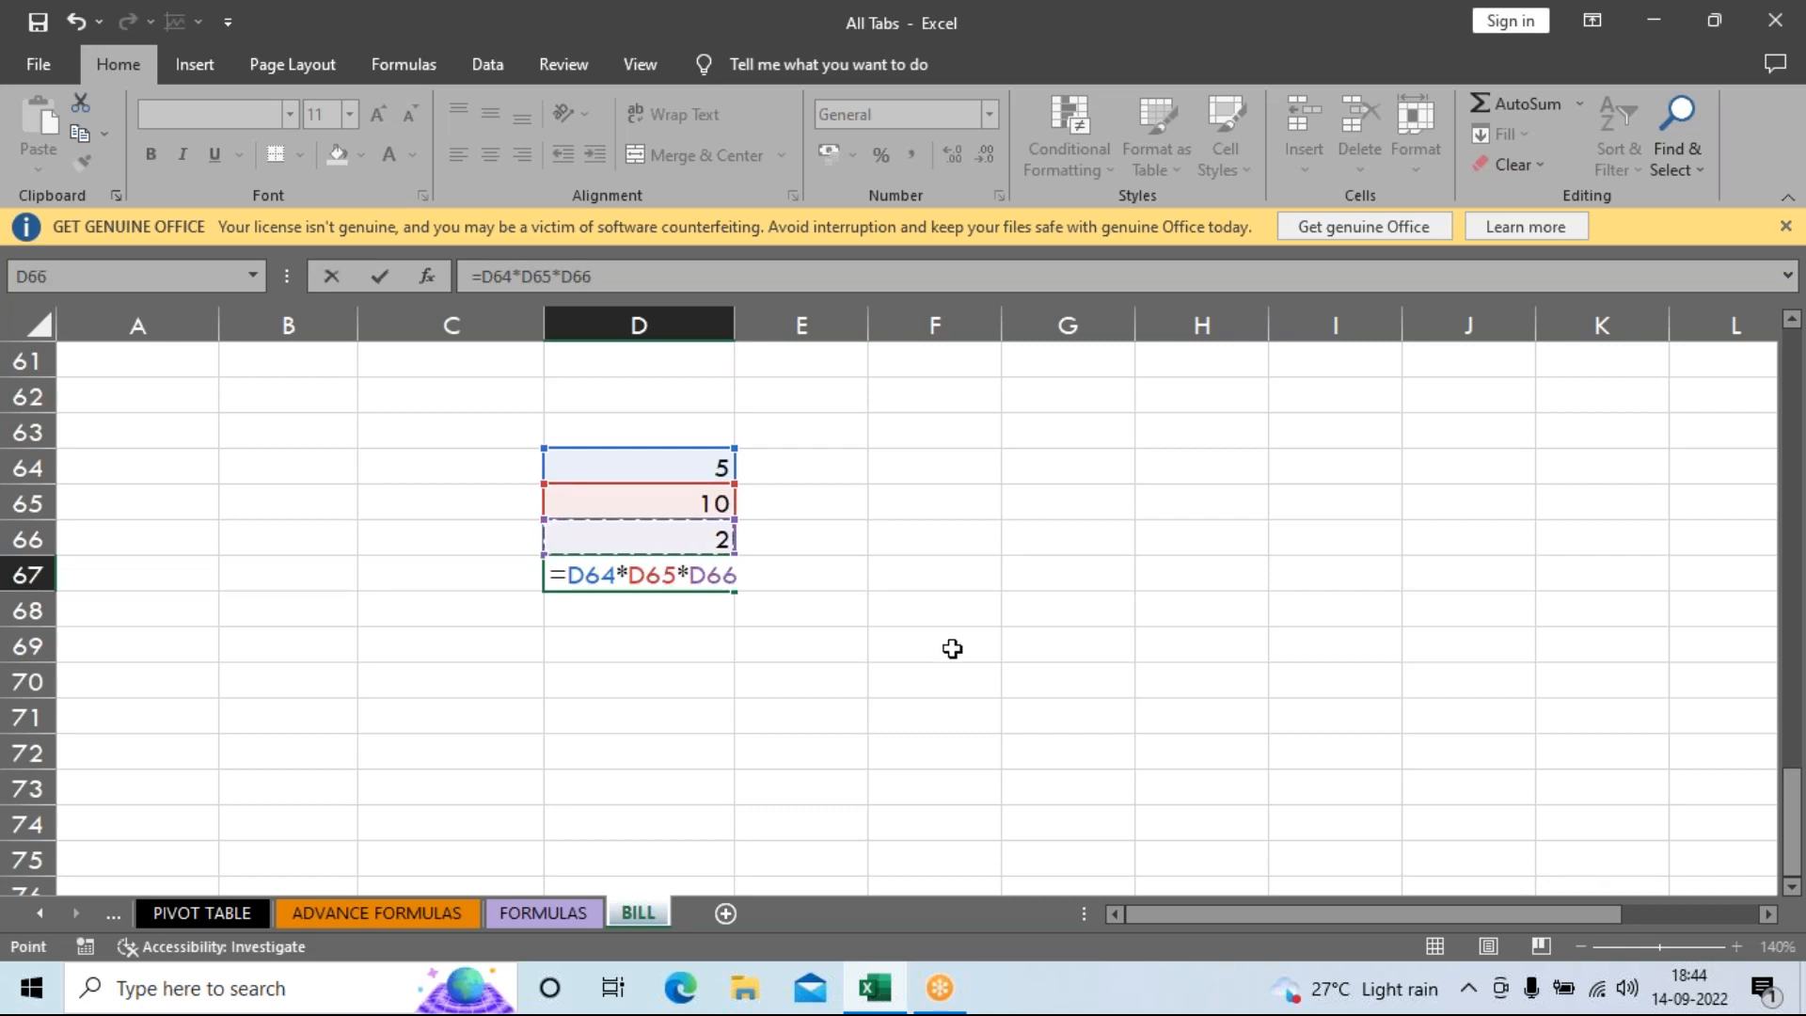
pyautogui.press('Return')
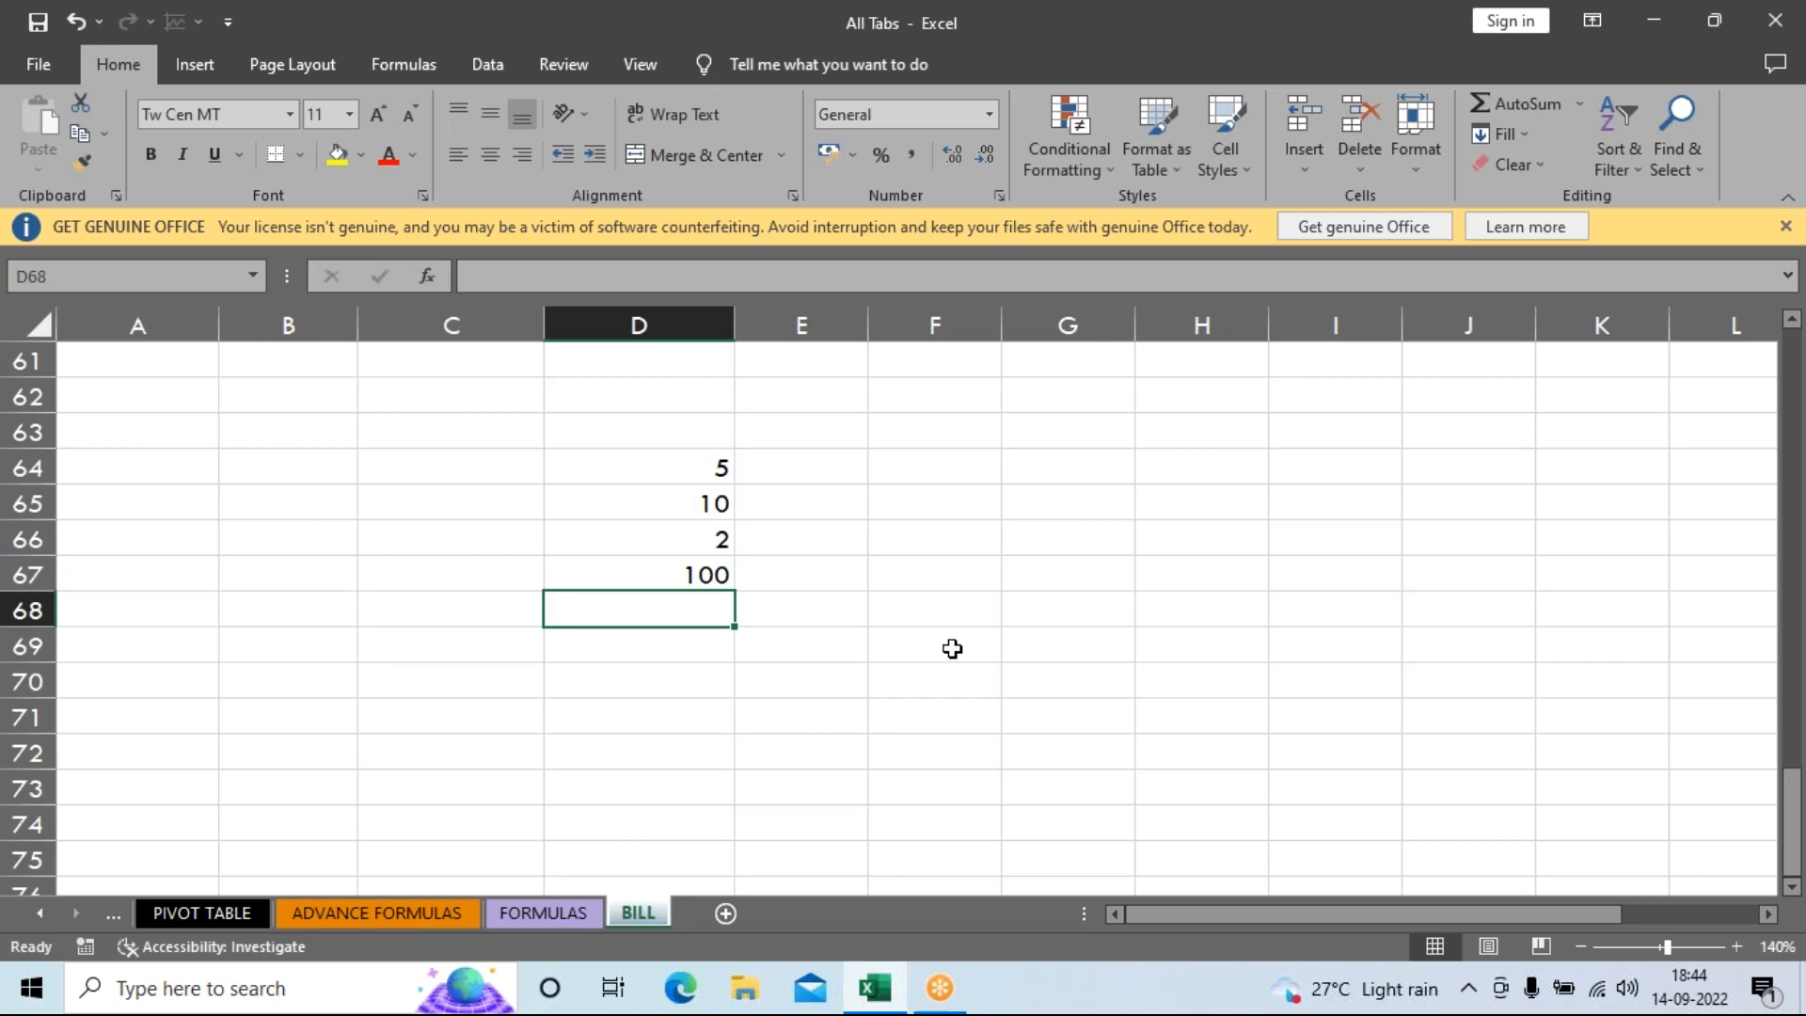
pyautogui.press('Up')
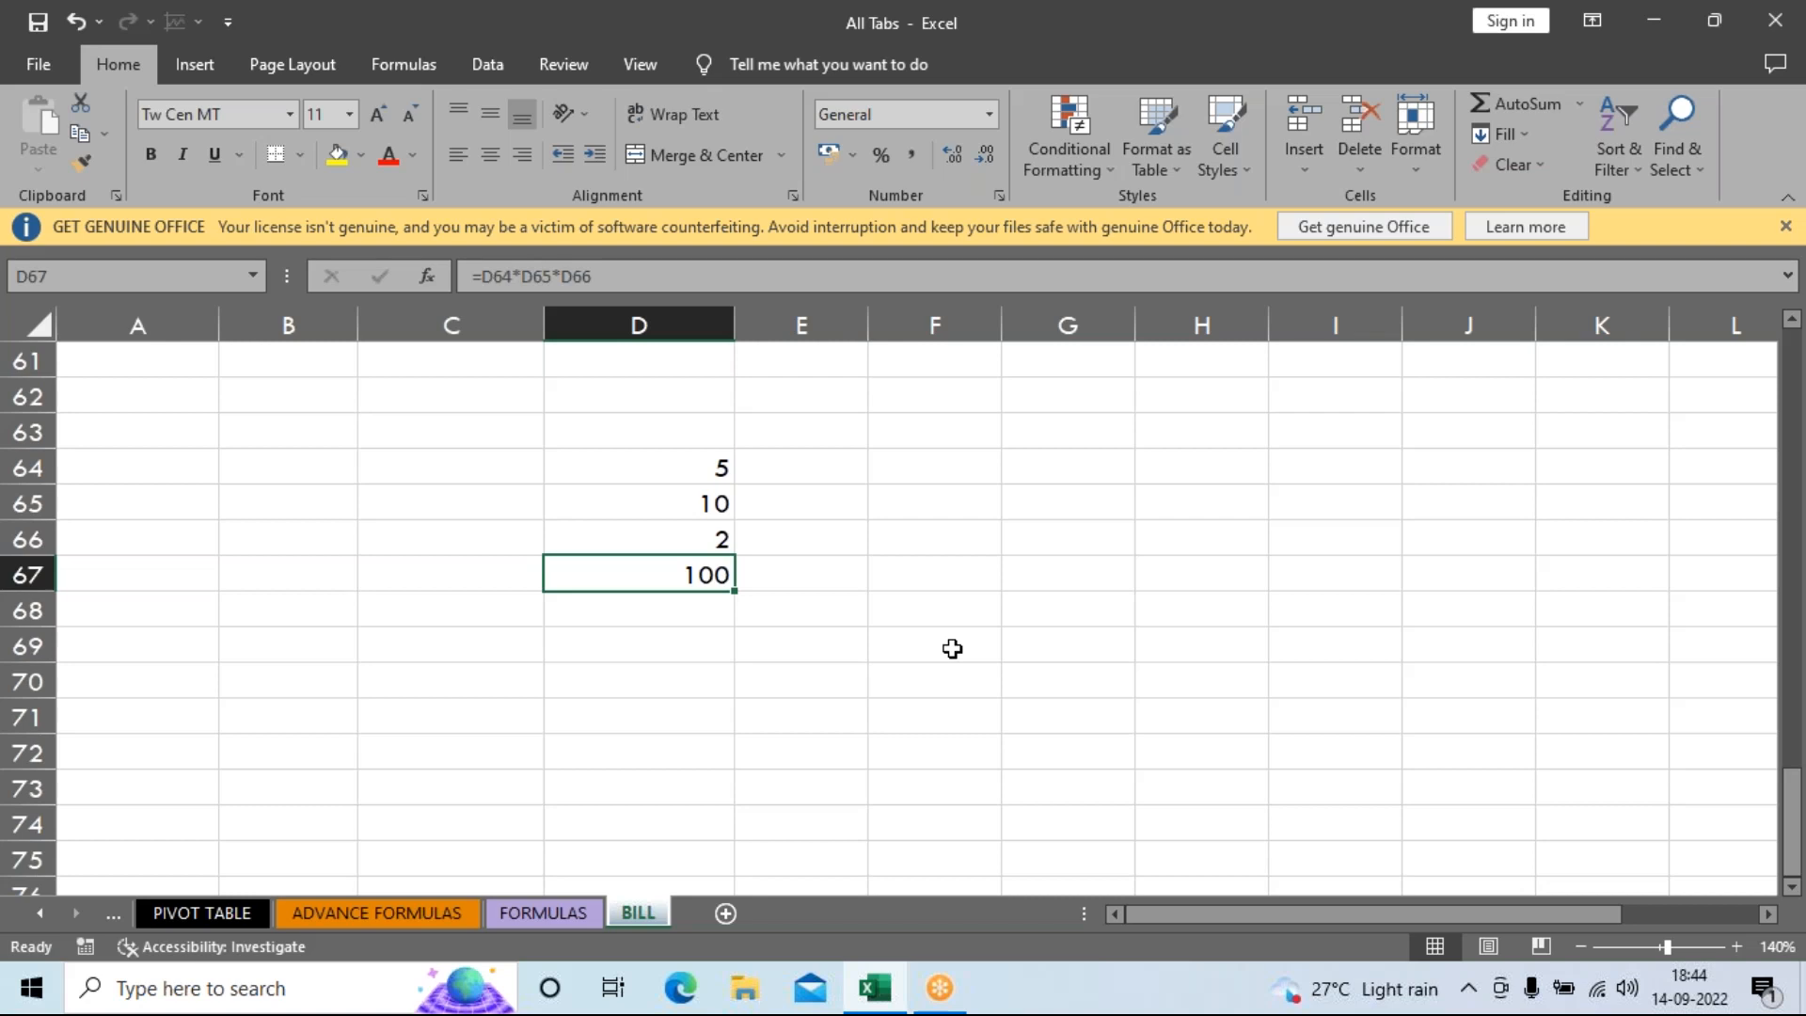
pyautogui.press('Delete')
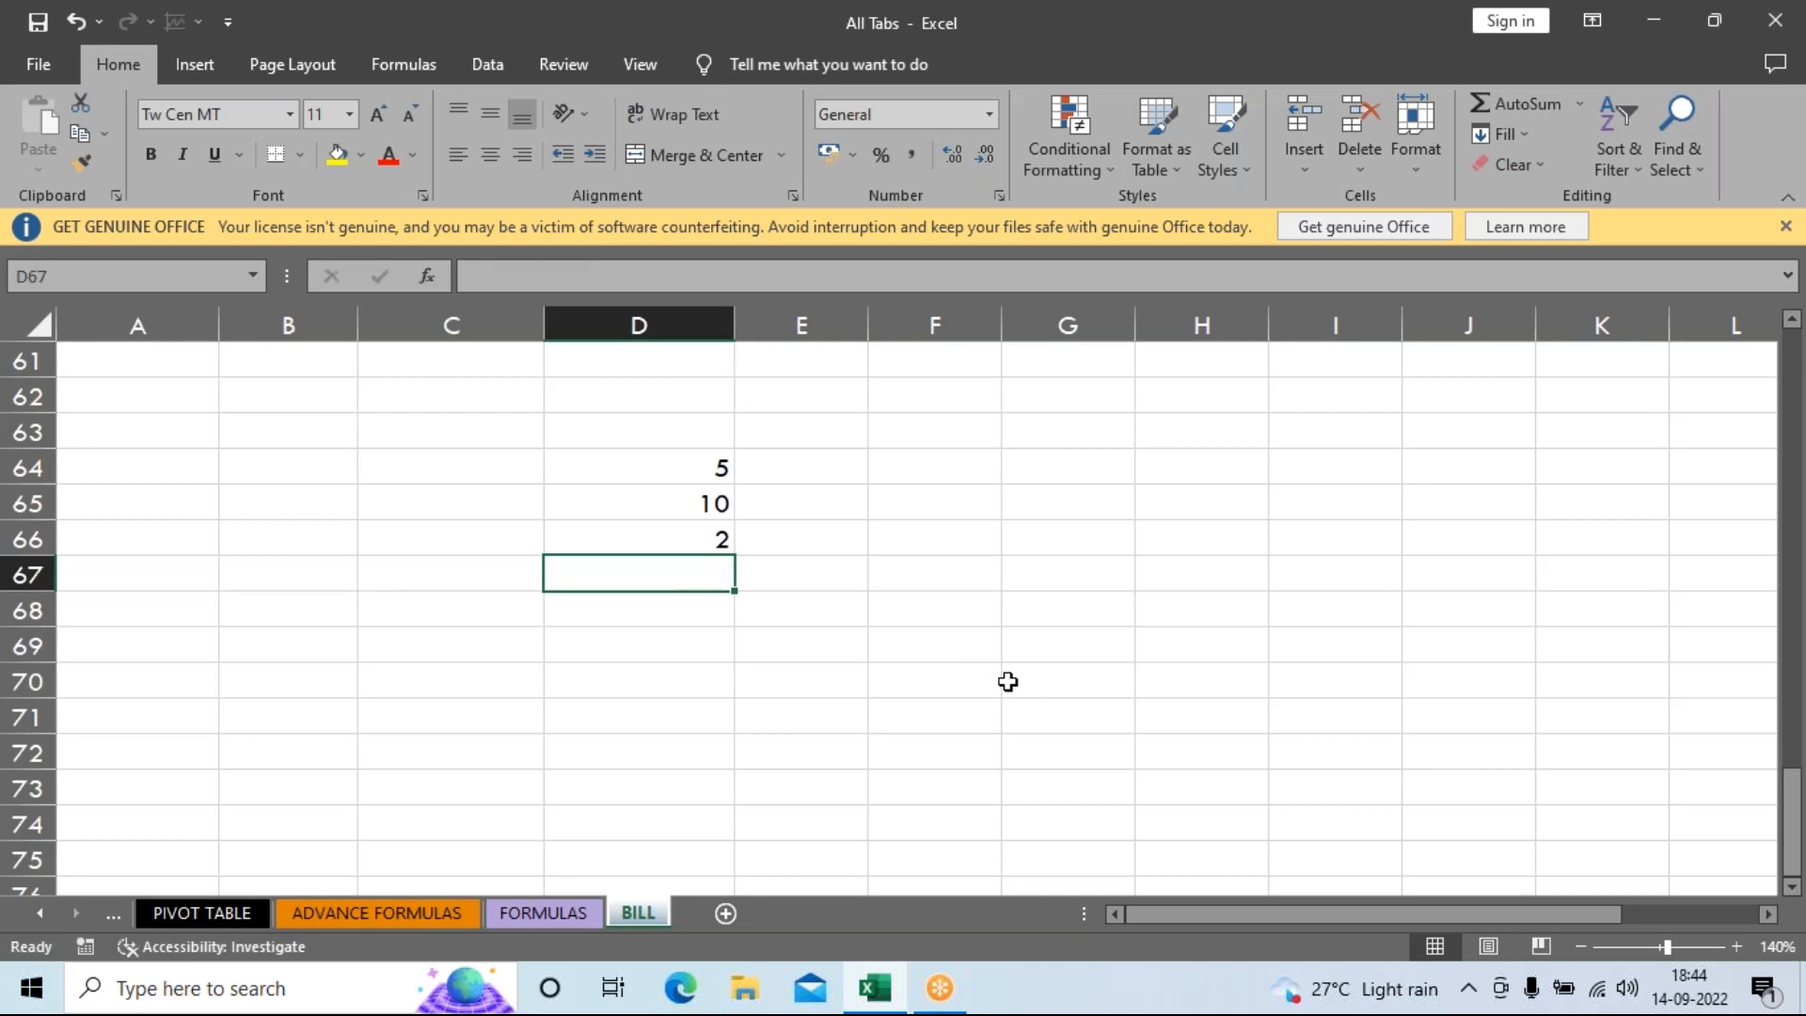
# Enter 10 in F68 and 5 in F69.
pyautogui.click(964, 621)
pyautogui.write('10')
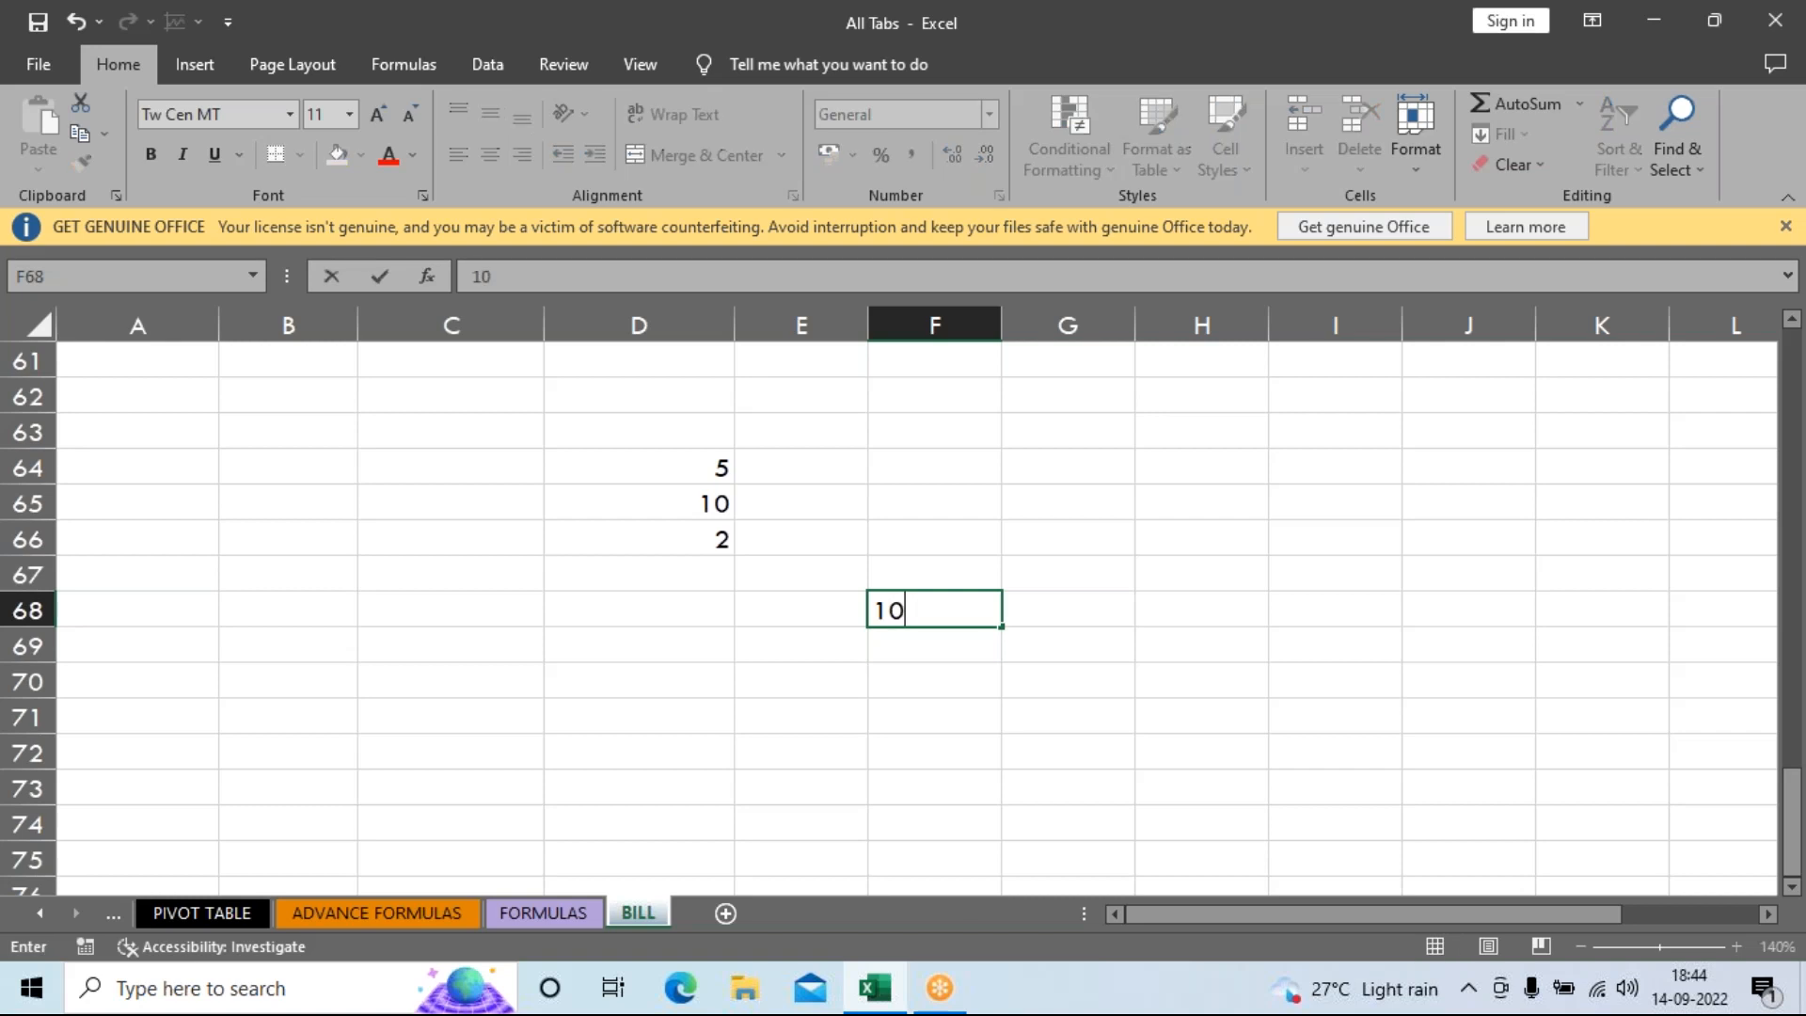
pyautogui.press('Return')
pyautogui.write('5')
pyautogui.press('Return')
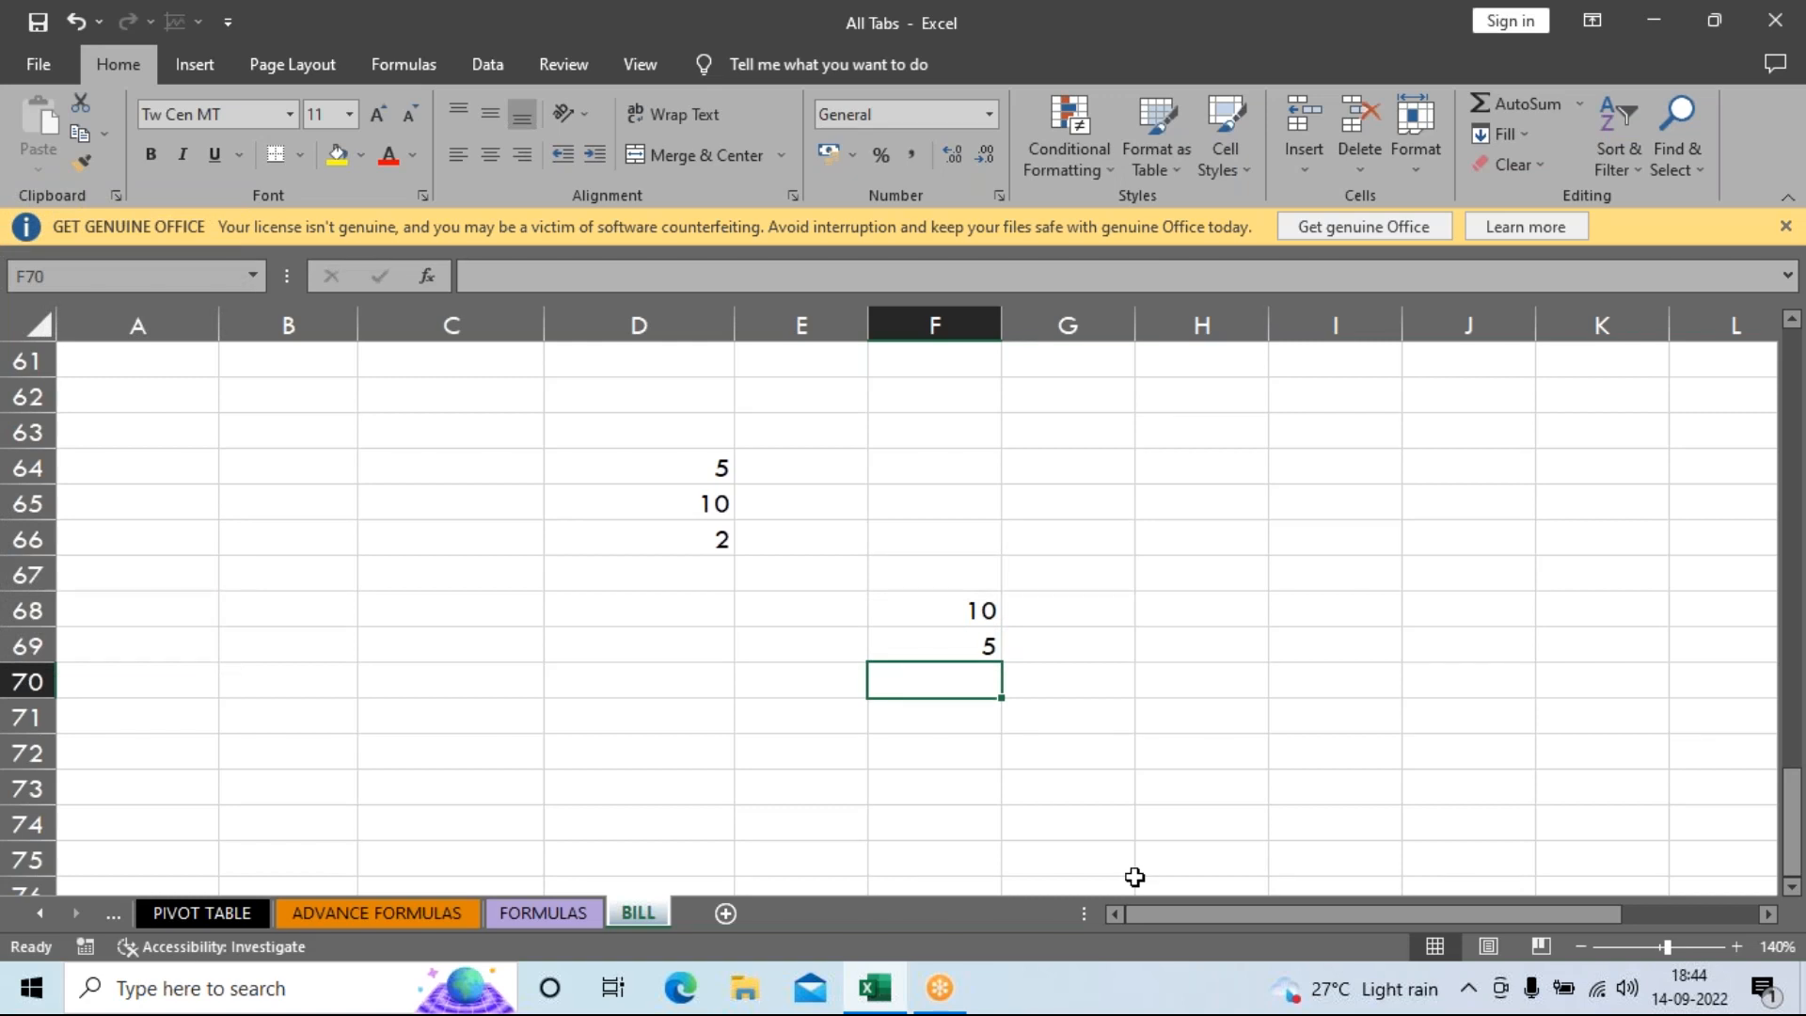
# Enter =F68/F69 in F70, check the result 2, then delete it.
pyautogui.write('=')
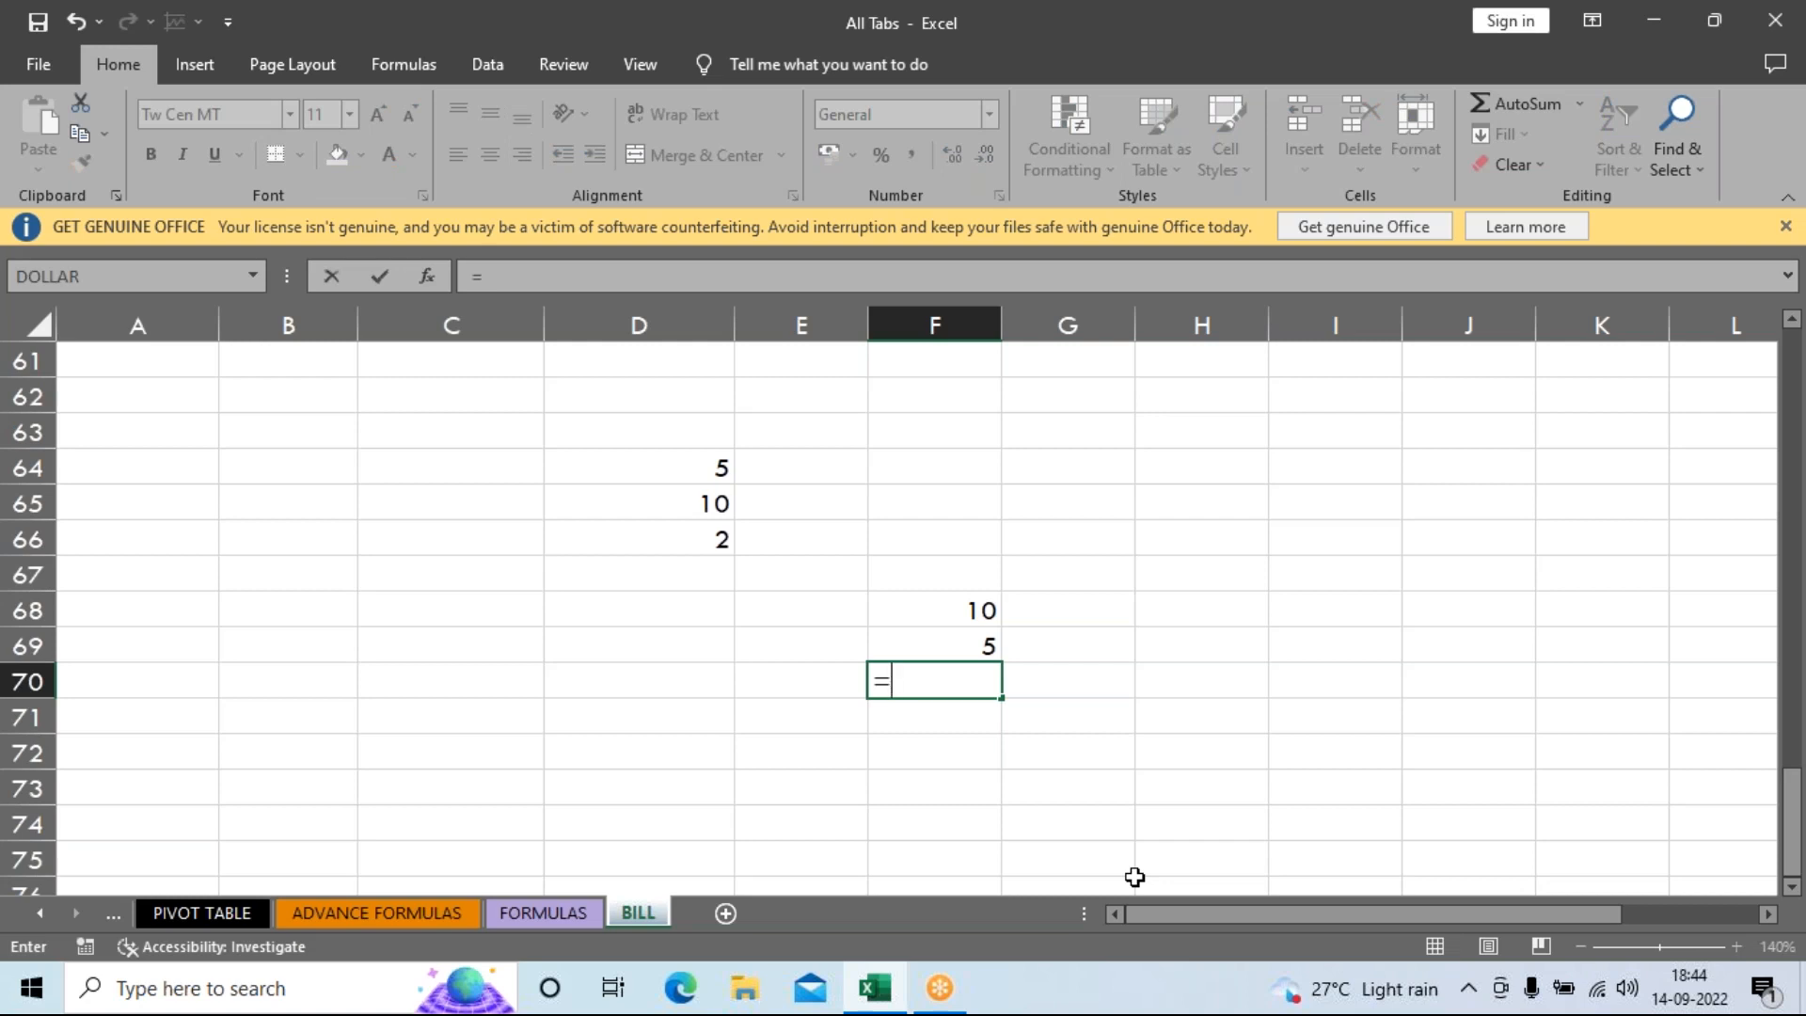
pyautogui.click(926, 613)
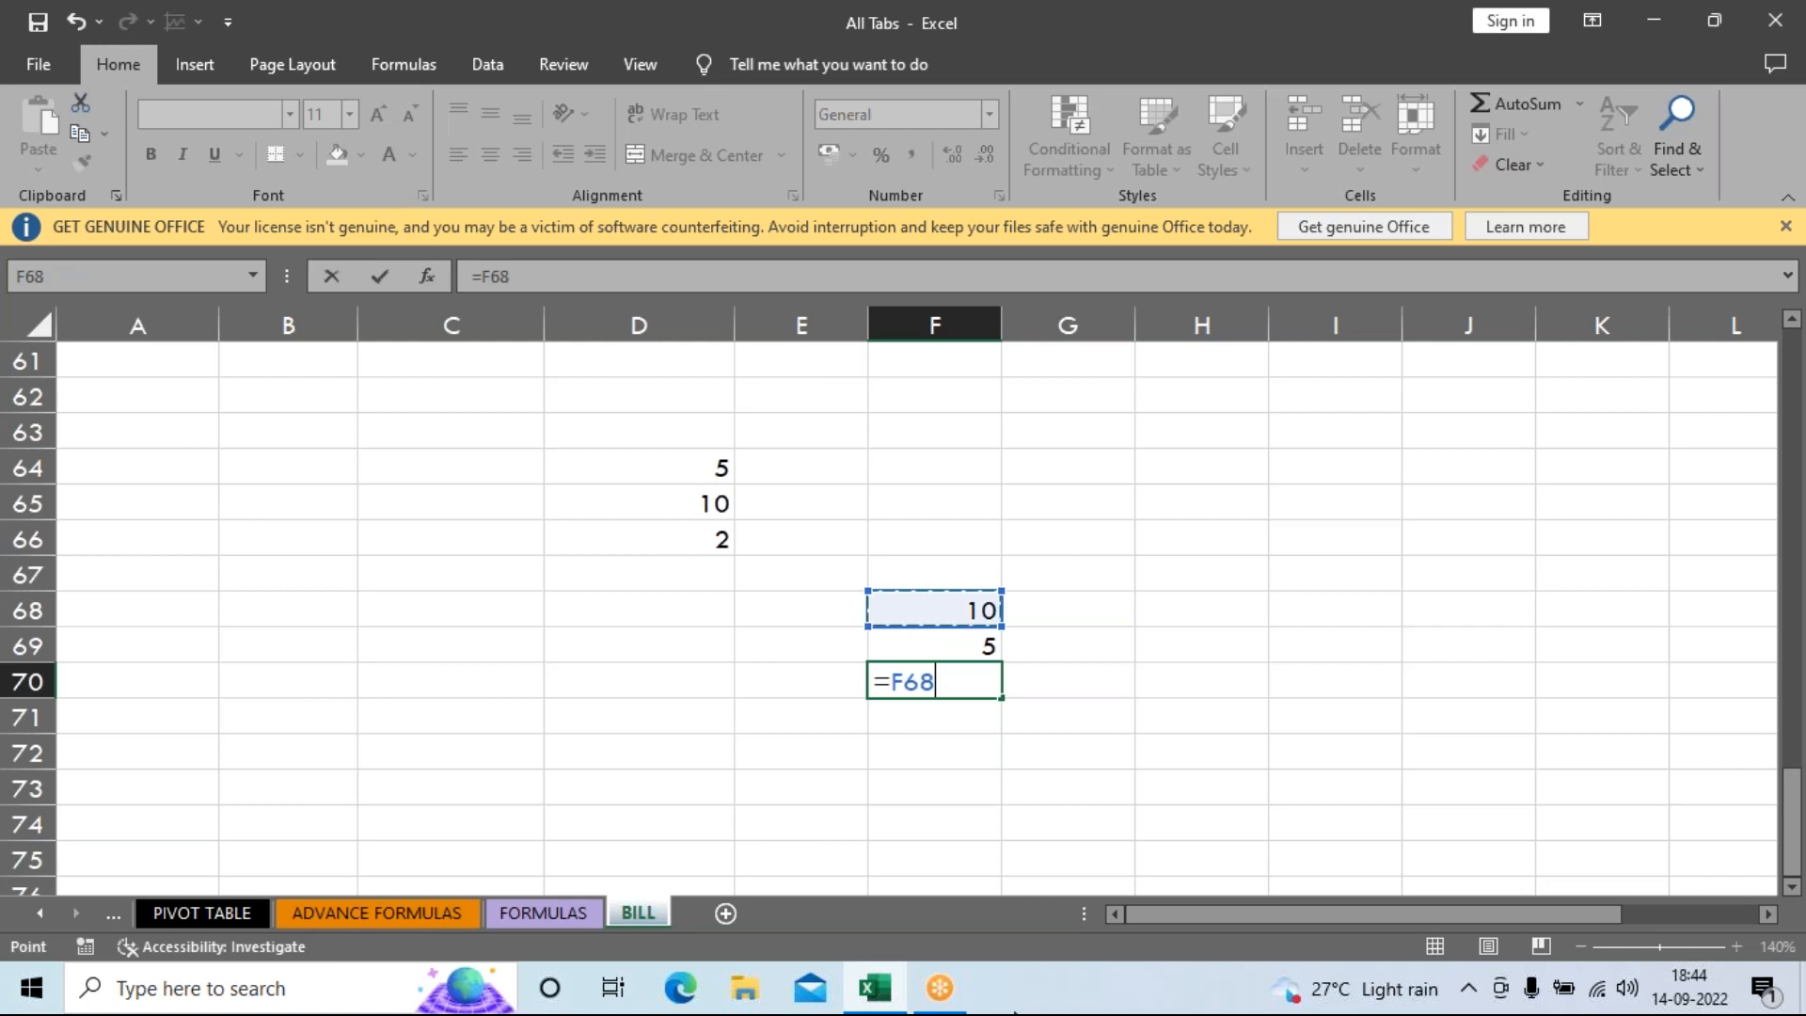
pyautogui.write('/')
pyautogui.click(961, 645)
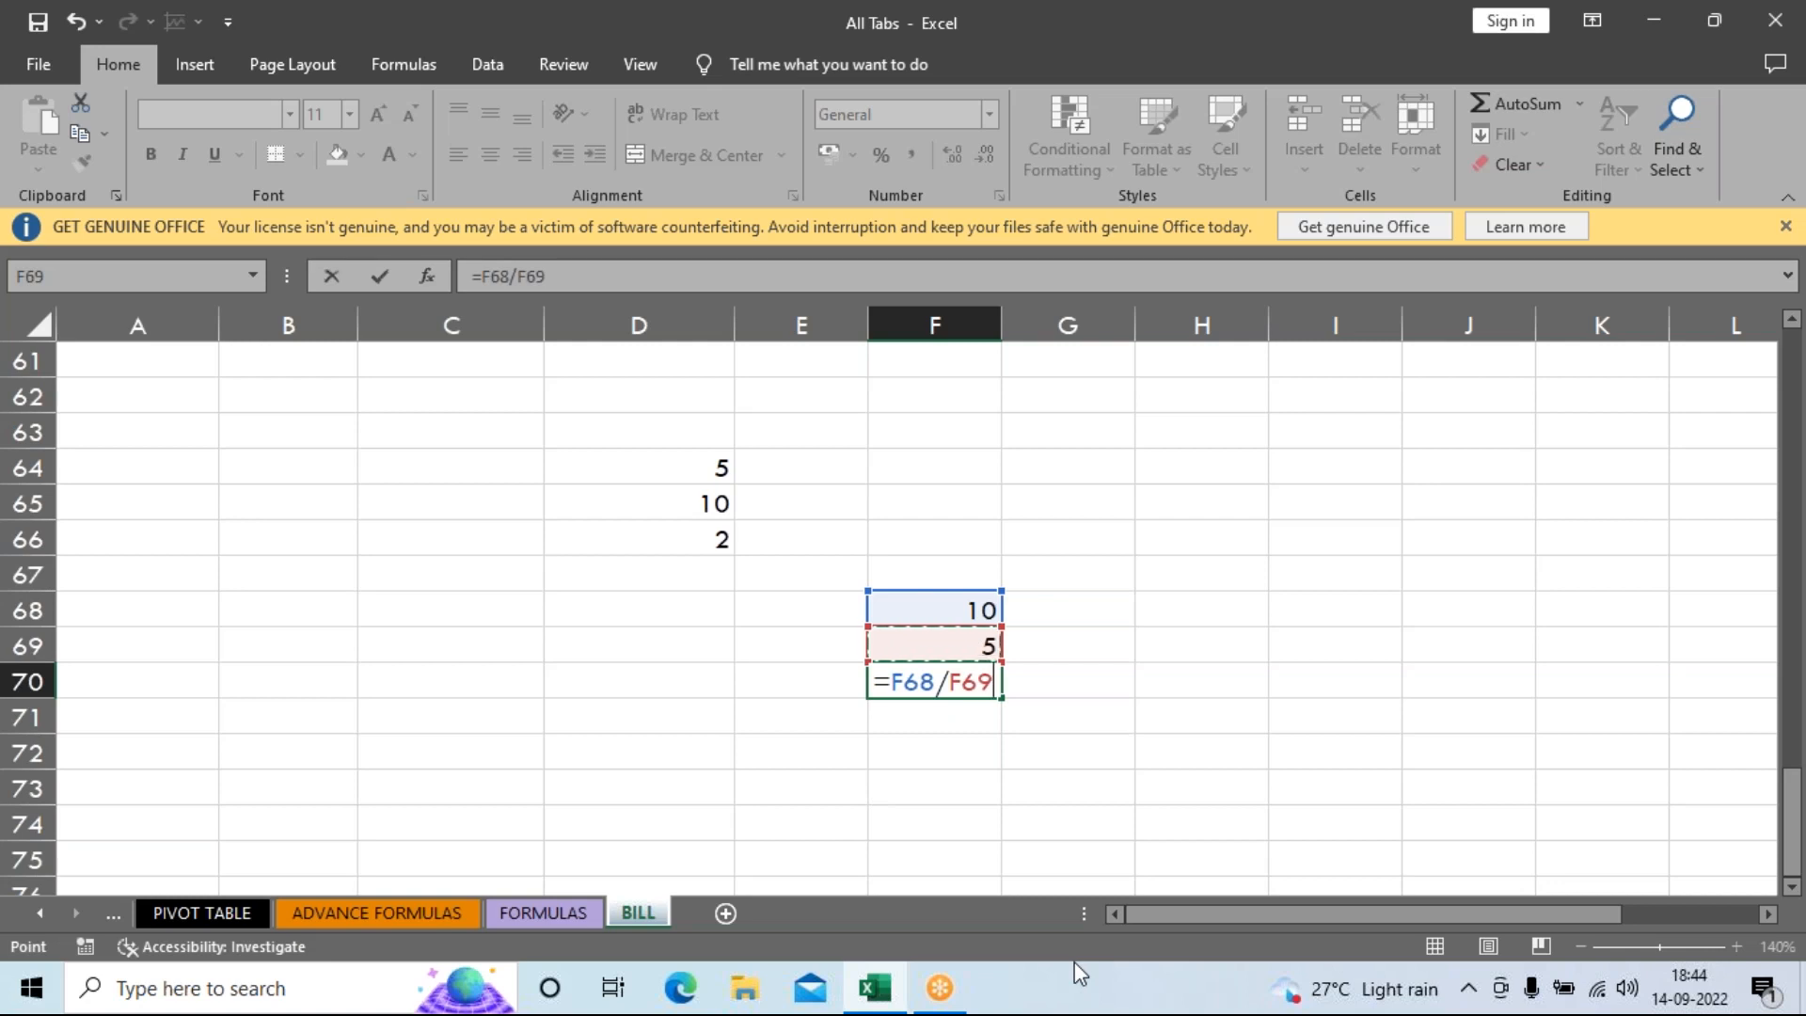
pyautogui.press('Return')
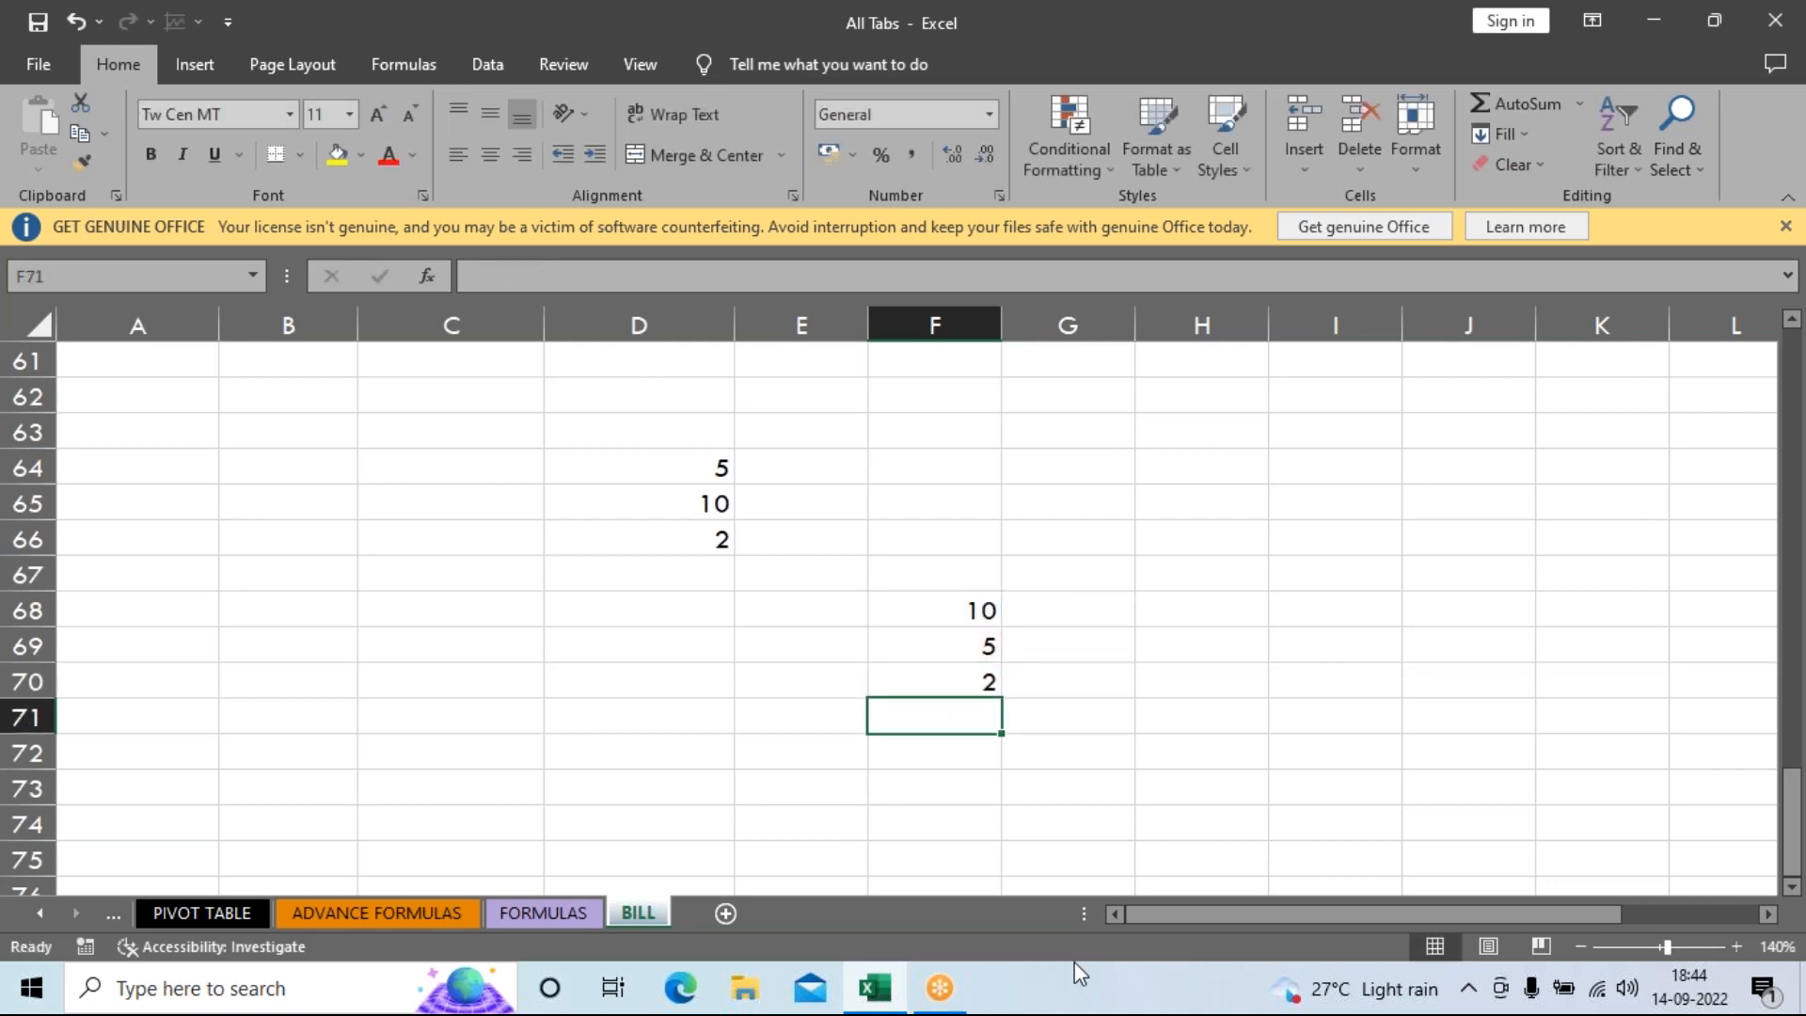
pyautogui.press('Up')
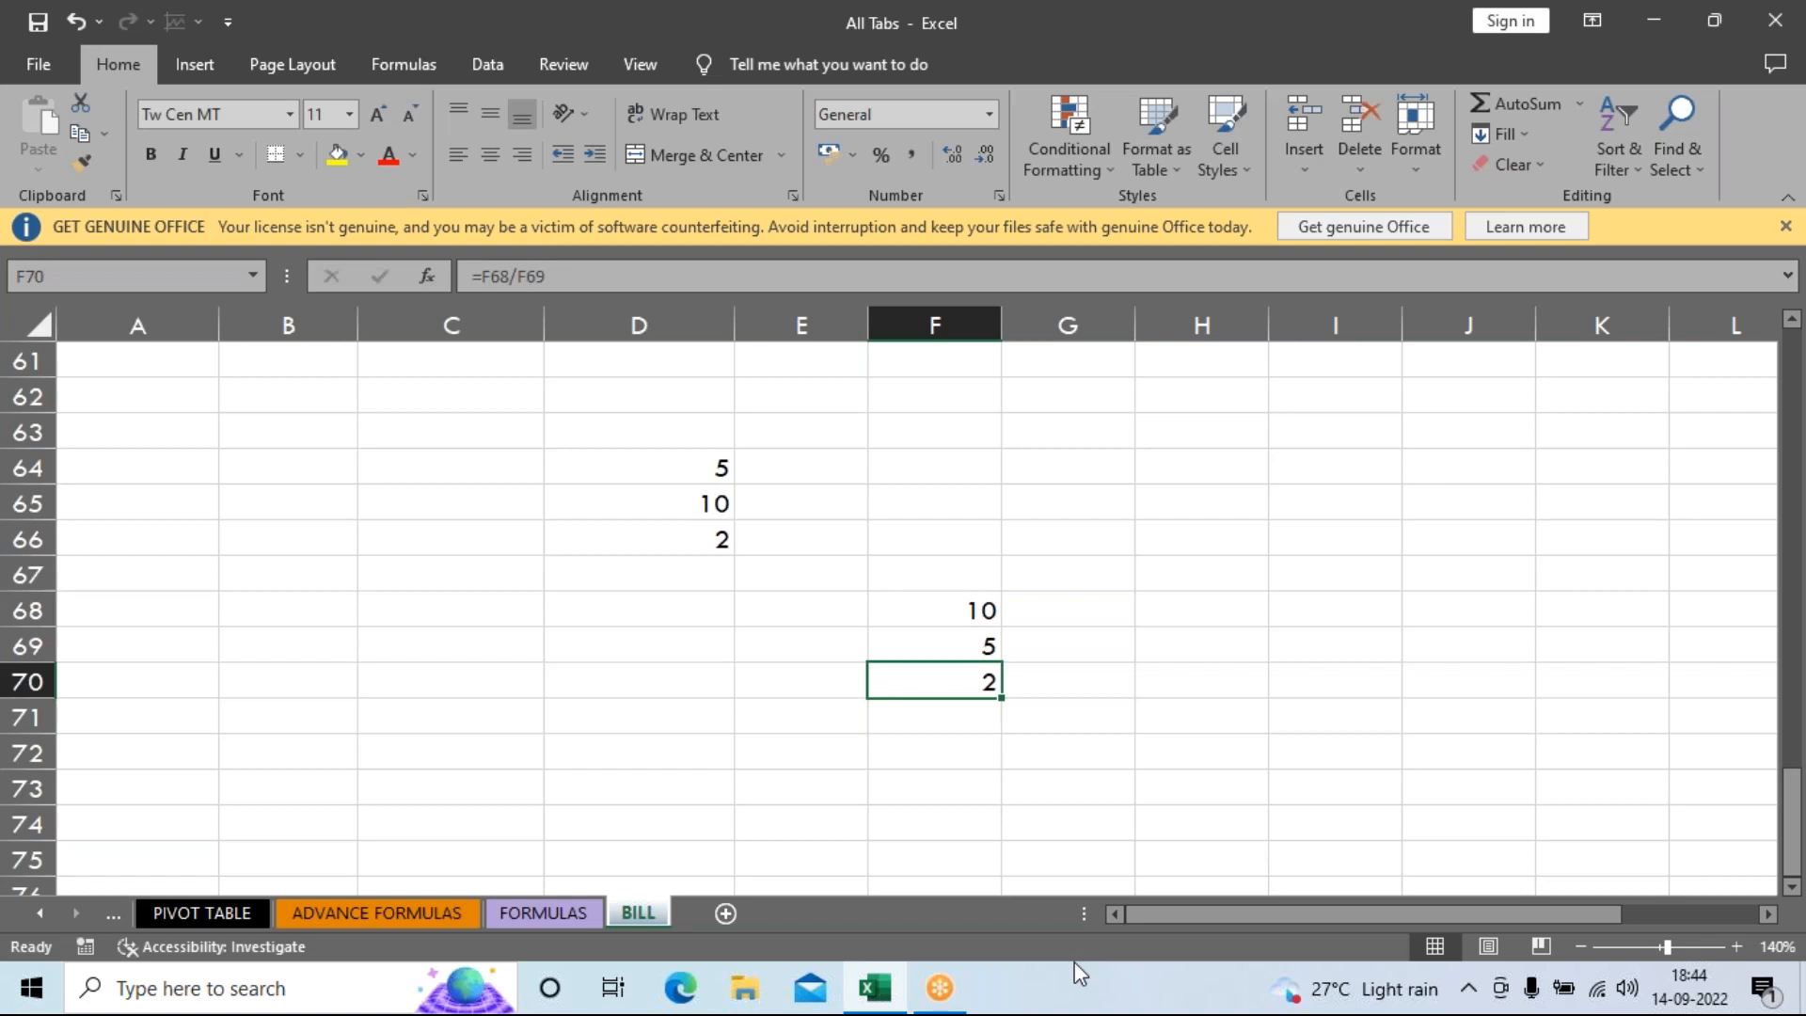
pyautogui.click(417, 684)
pyautogui.click(945, 688)
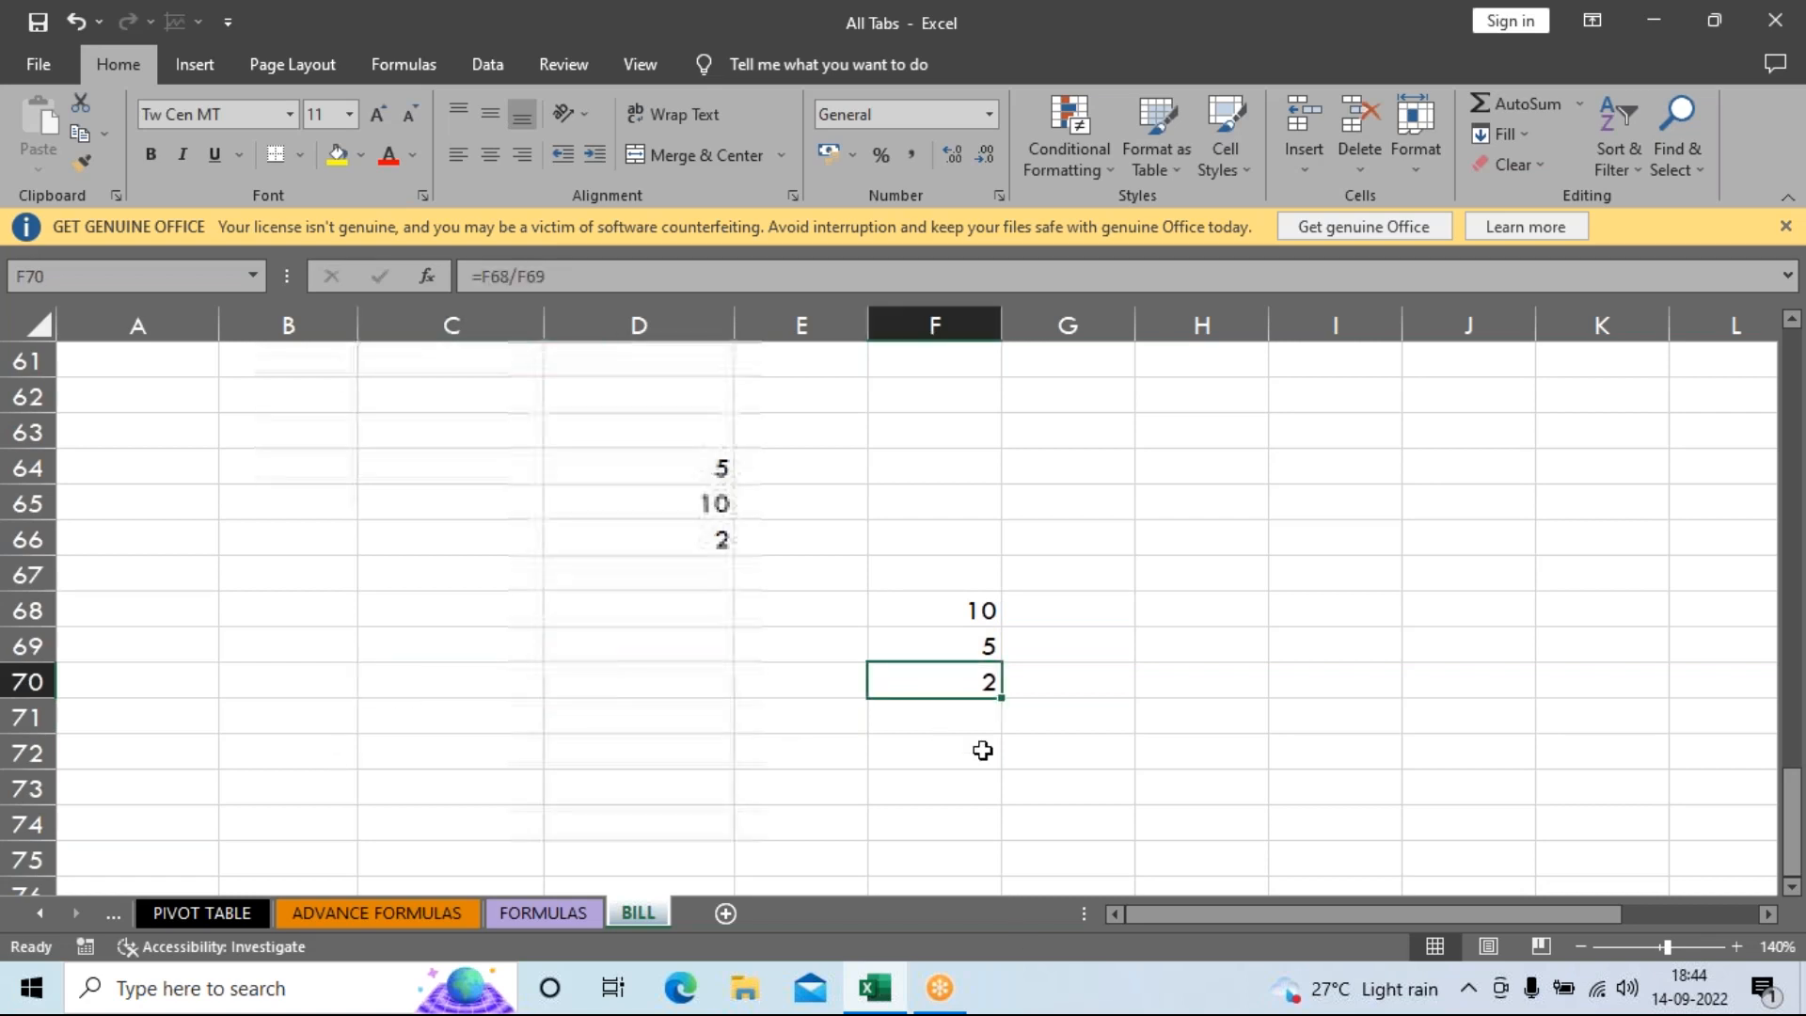
pyautogui.press('Delete')
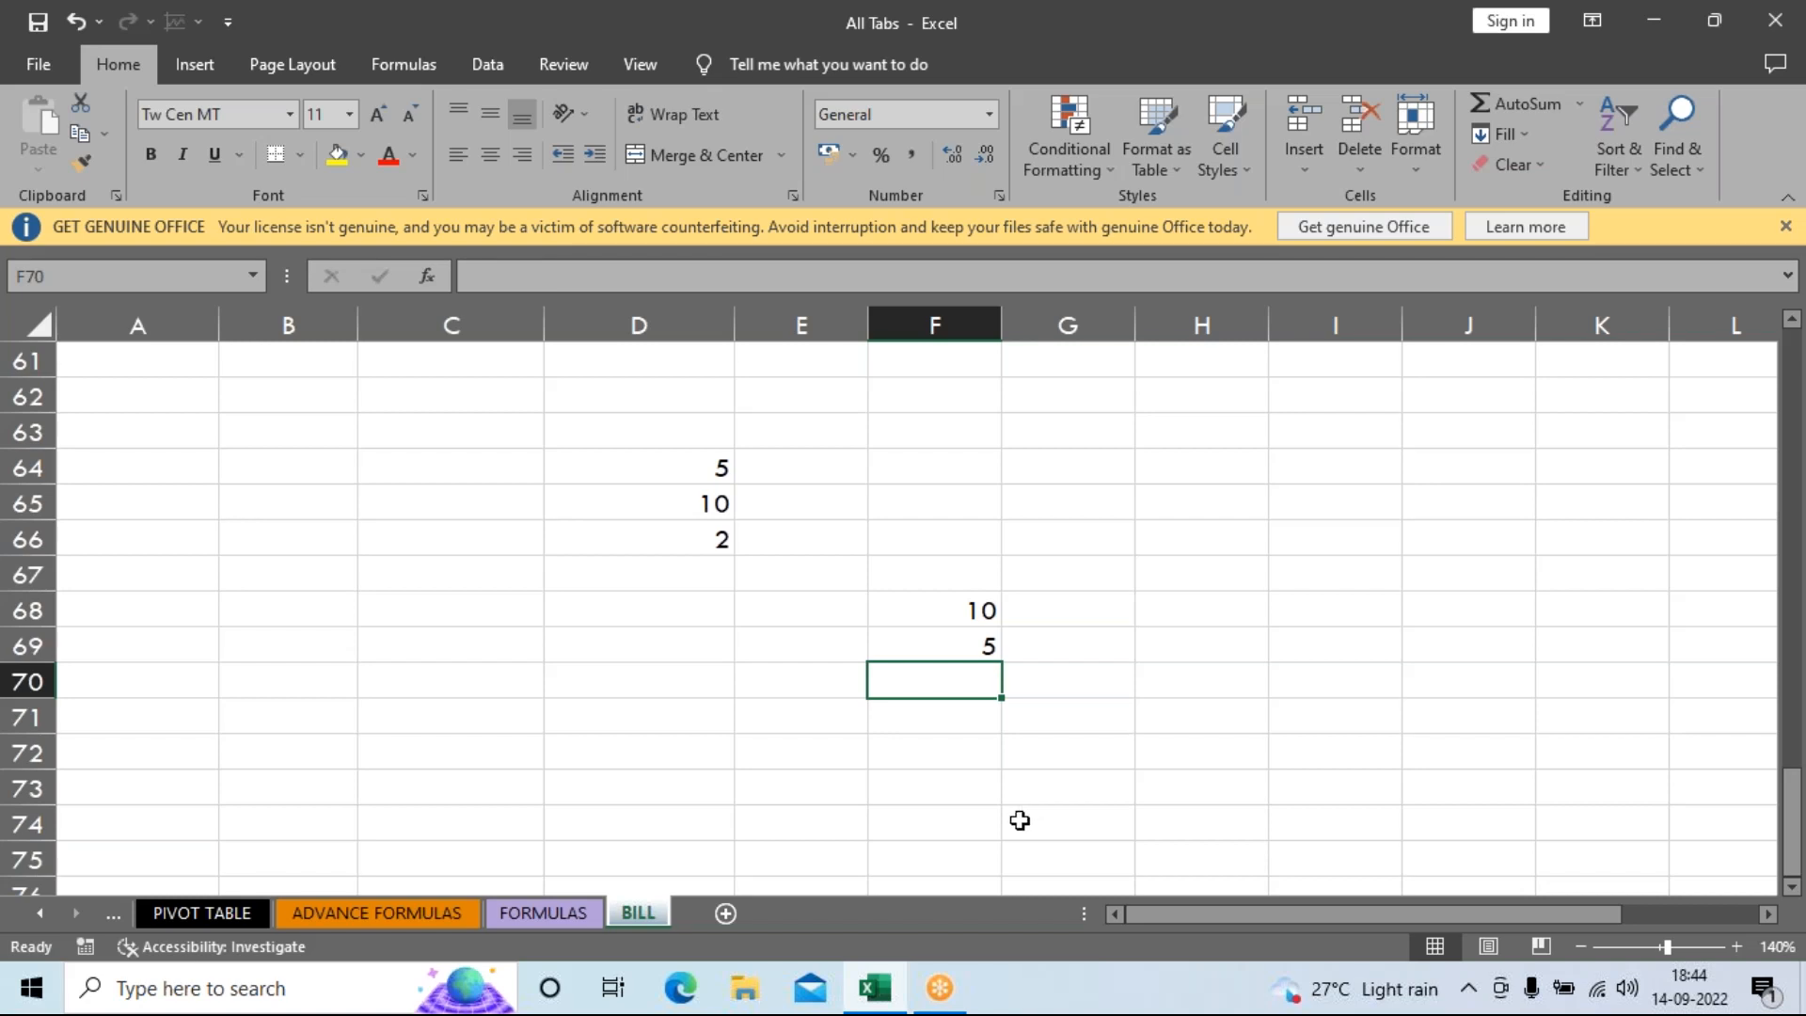
# Enter =F68-F69 in F70, check it, then clear the cell.
pyautogui.write('=')
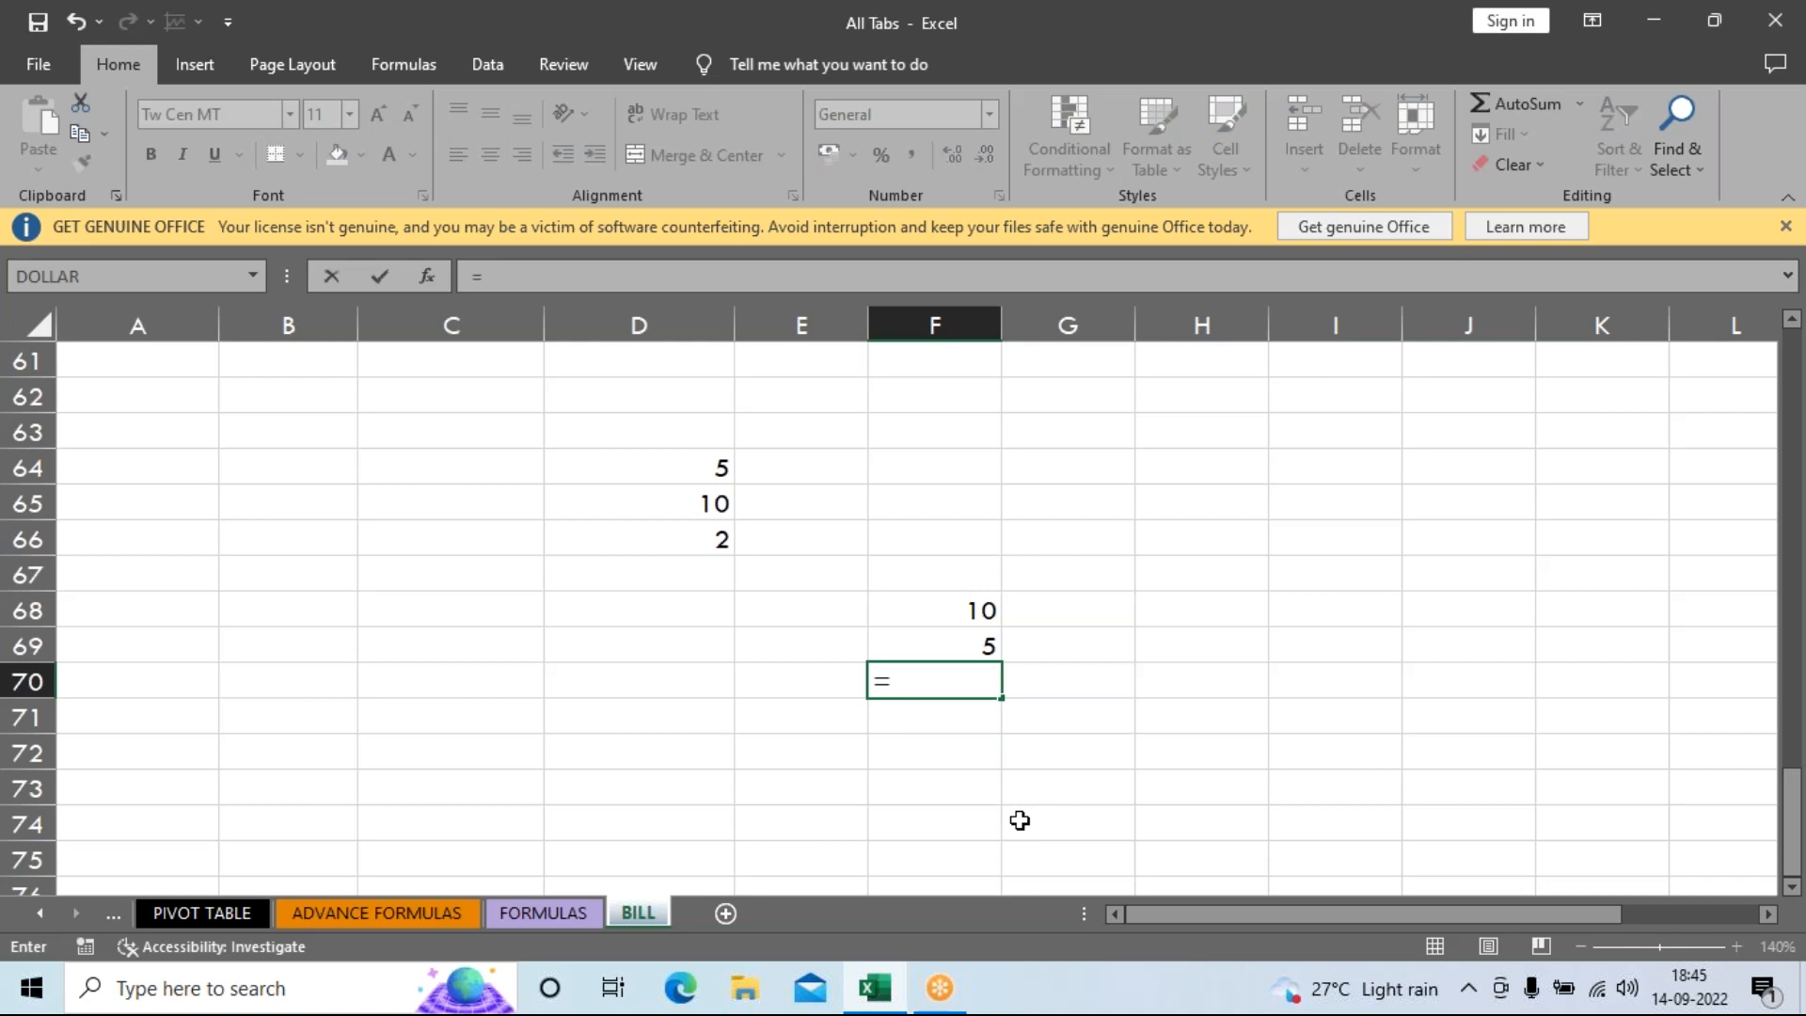
pyautogui.click(925, 601)
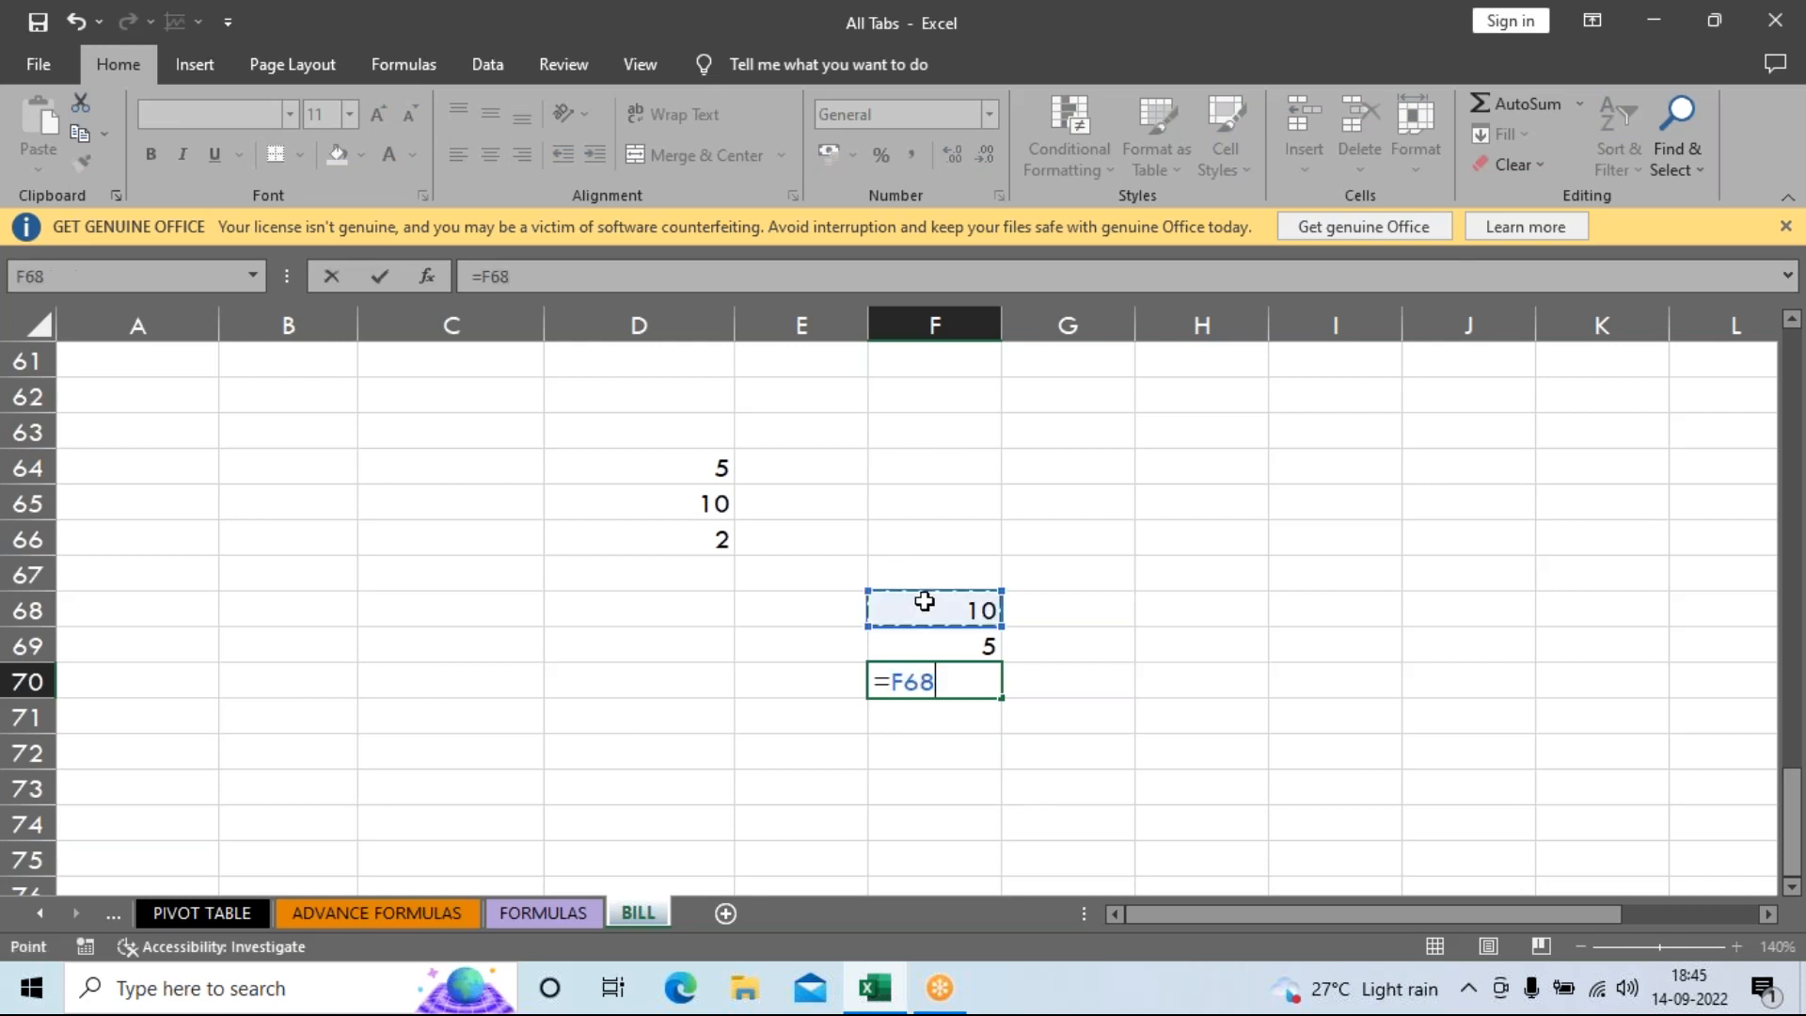
pyautogui.write('-')
pyautogui.click(926, 651)
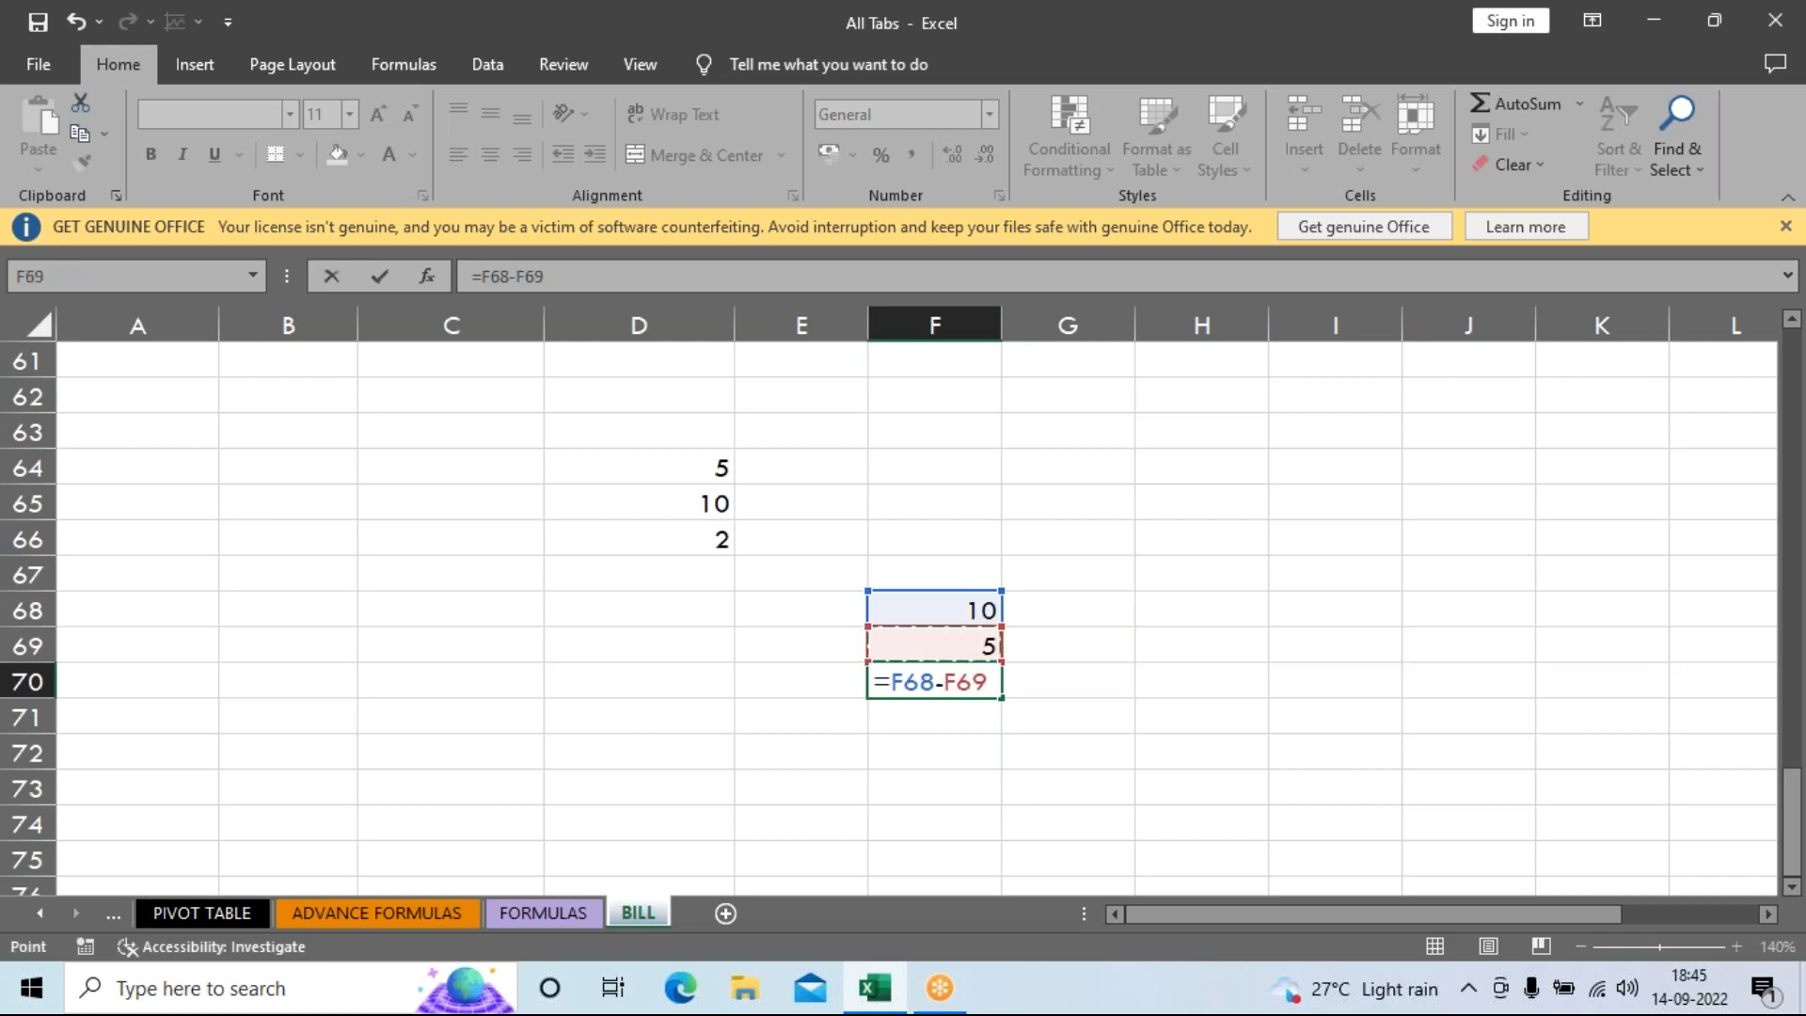
pyautogui.press('Return')
pyautogui.press('Up')
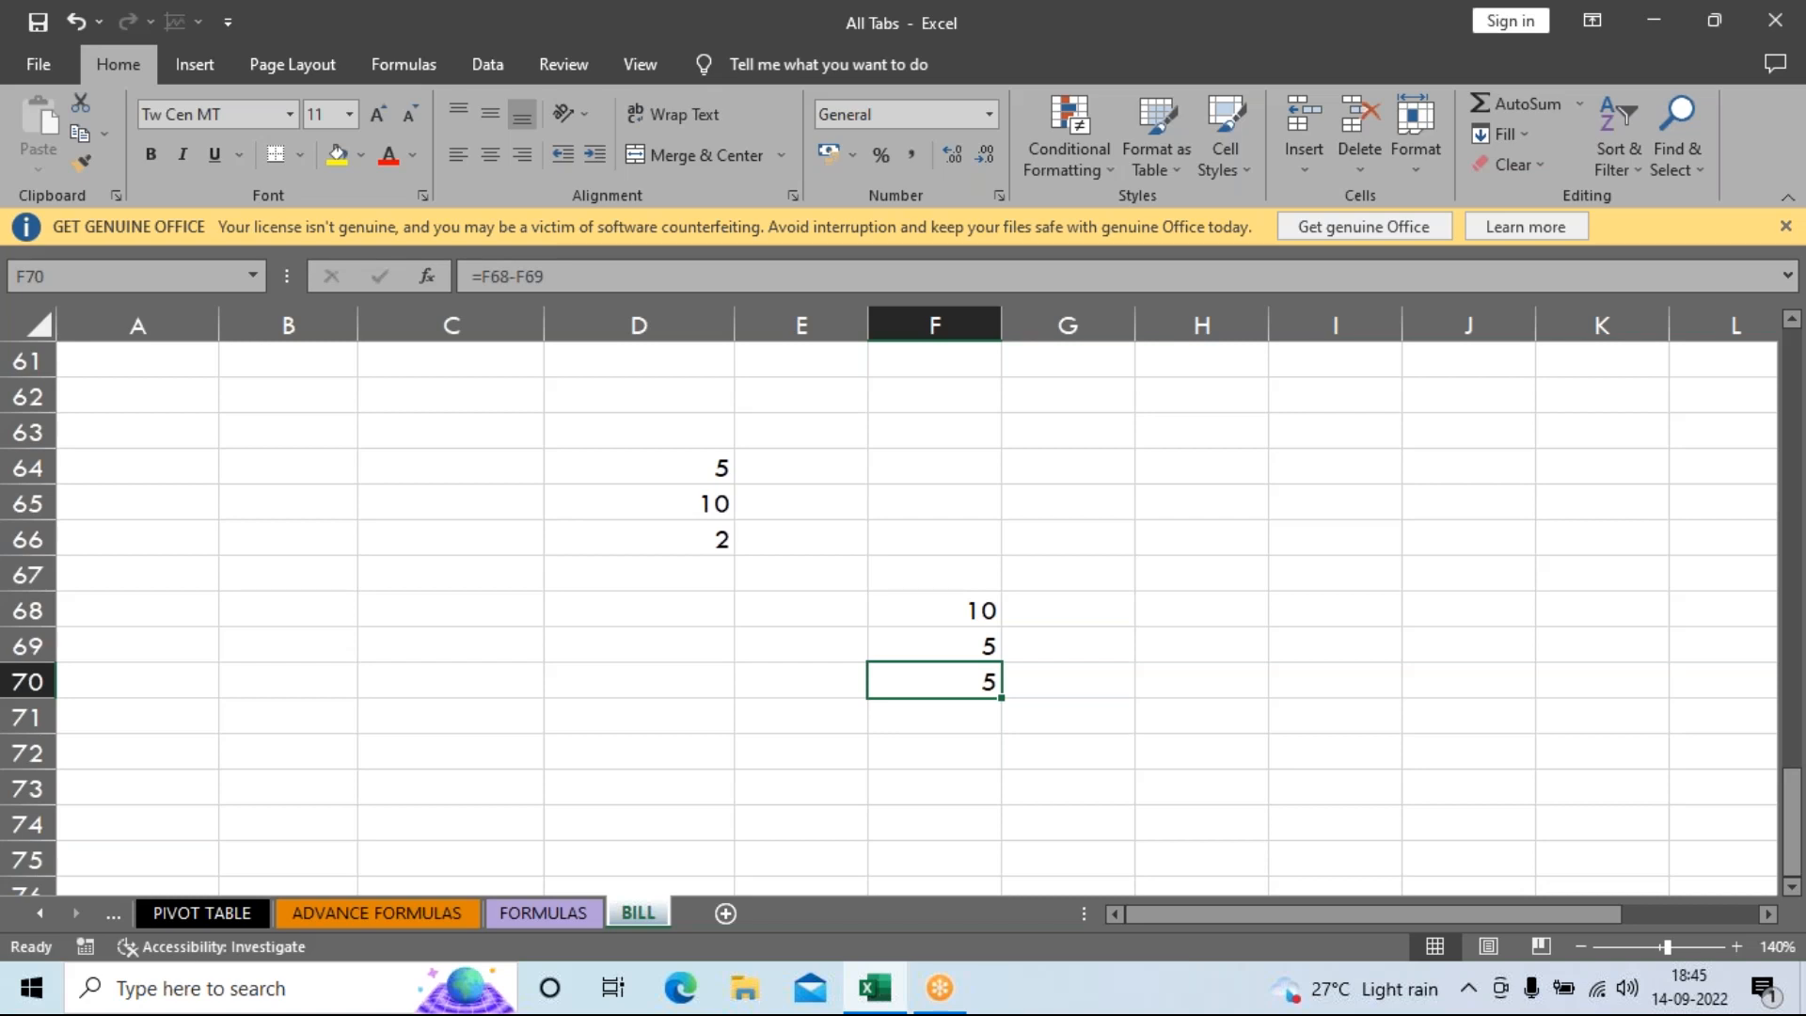
pyautogui.press('Delete')
# Re-enter =F68-F69 in F70 so it shows 5.
pyautogui.write('=')
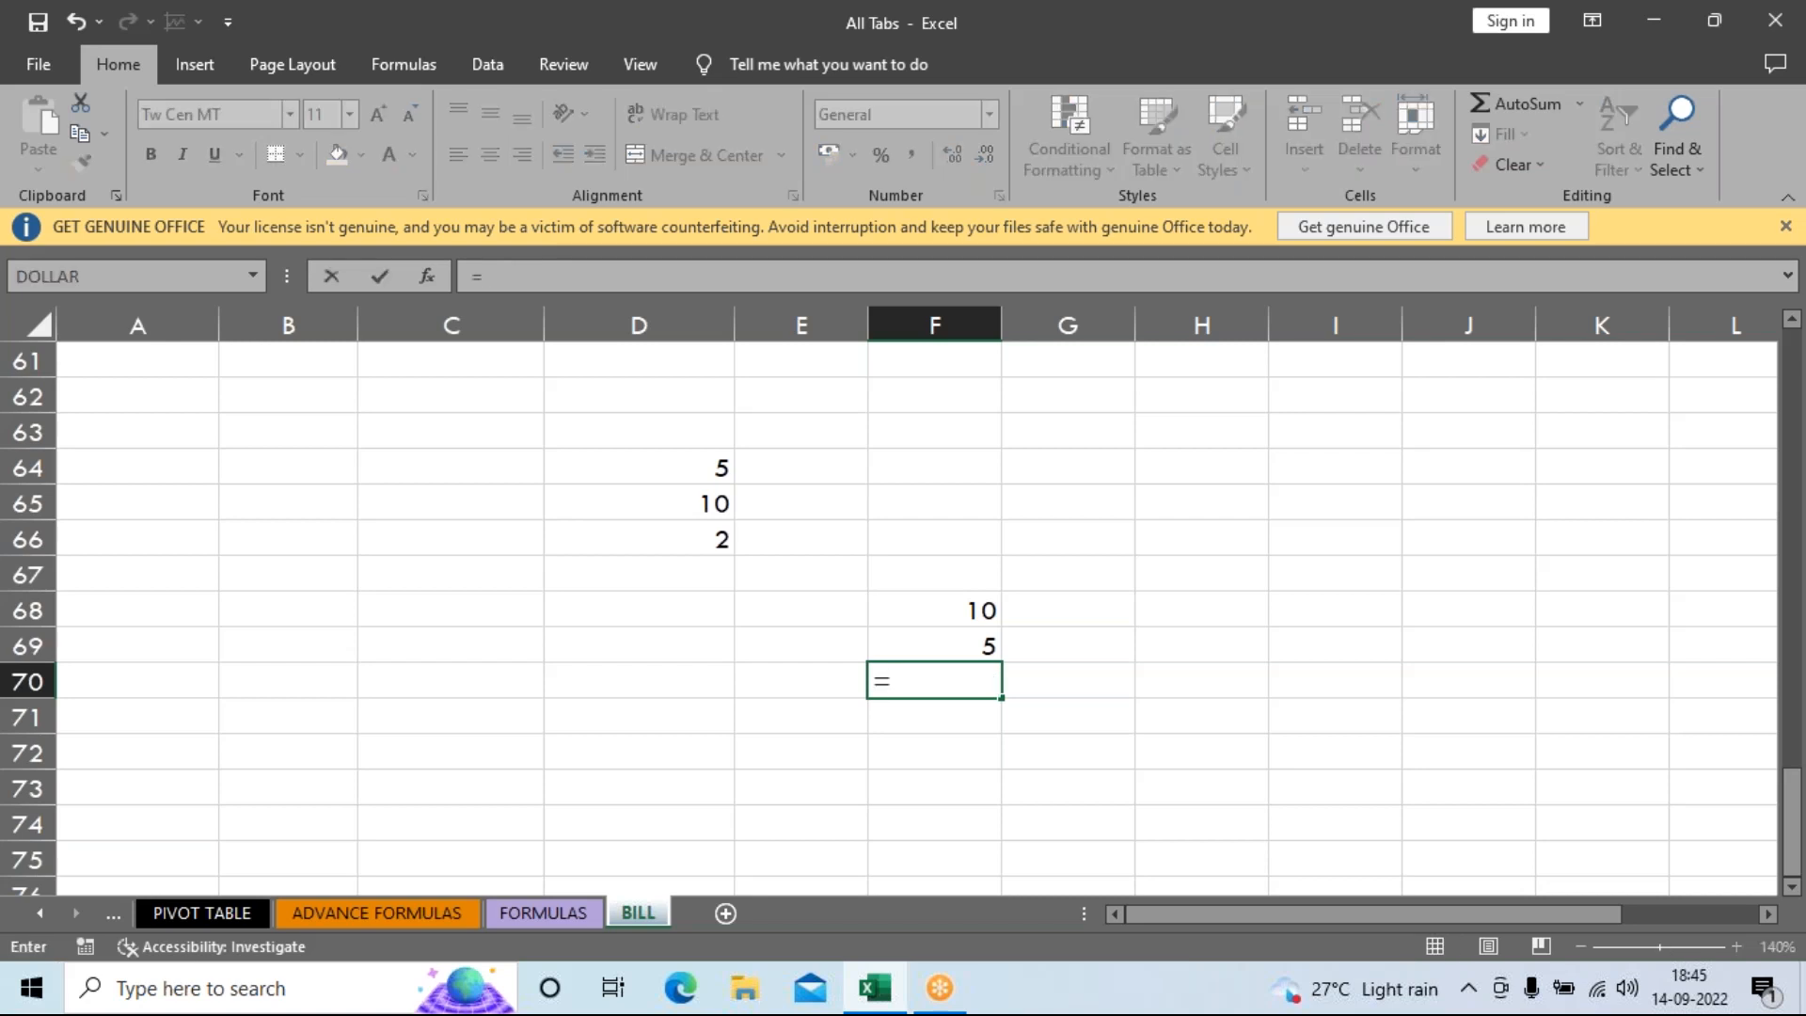
pyautogui.click(899, 613)
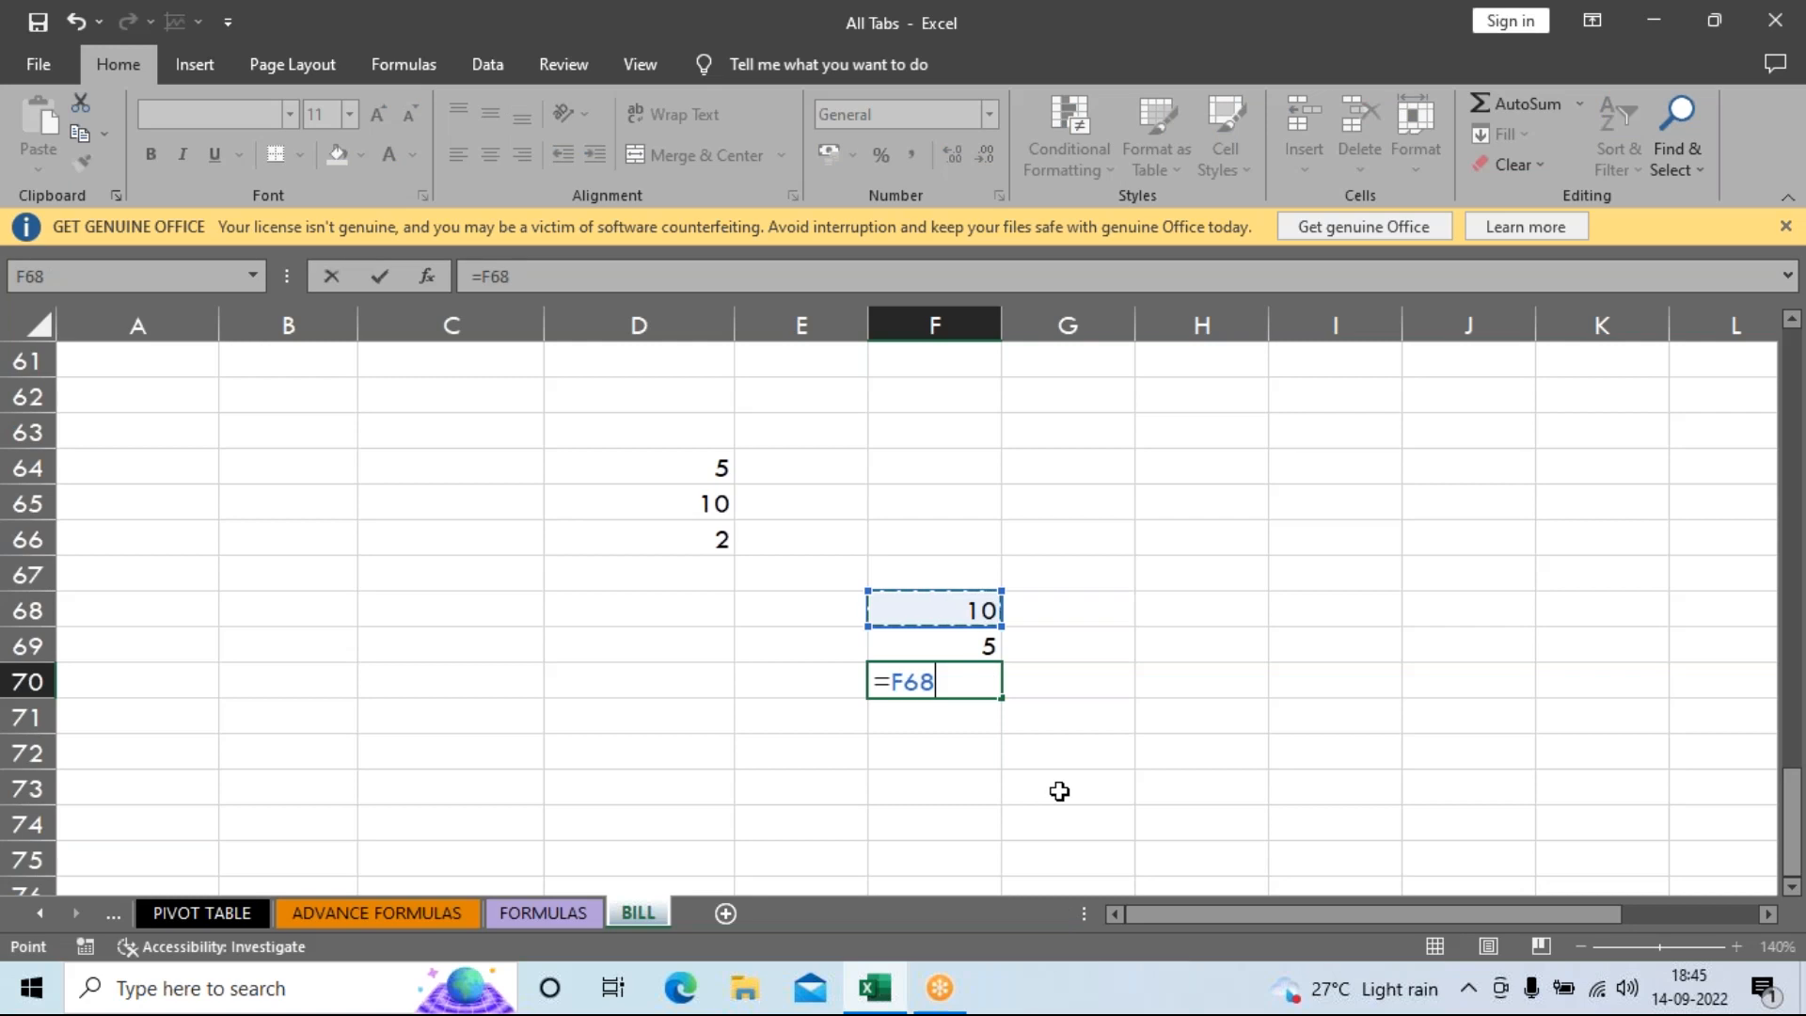
pyautogui.write('-')
pyautogui.click(939, 651)
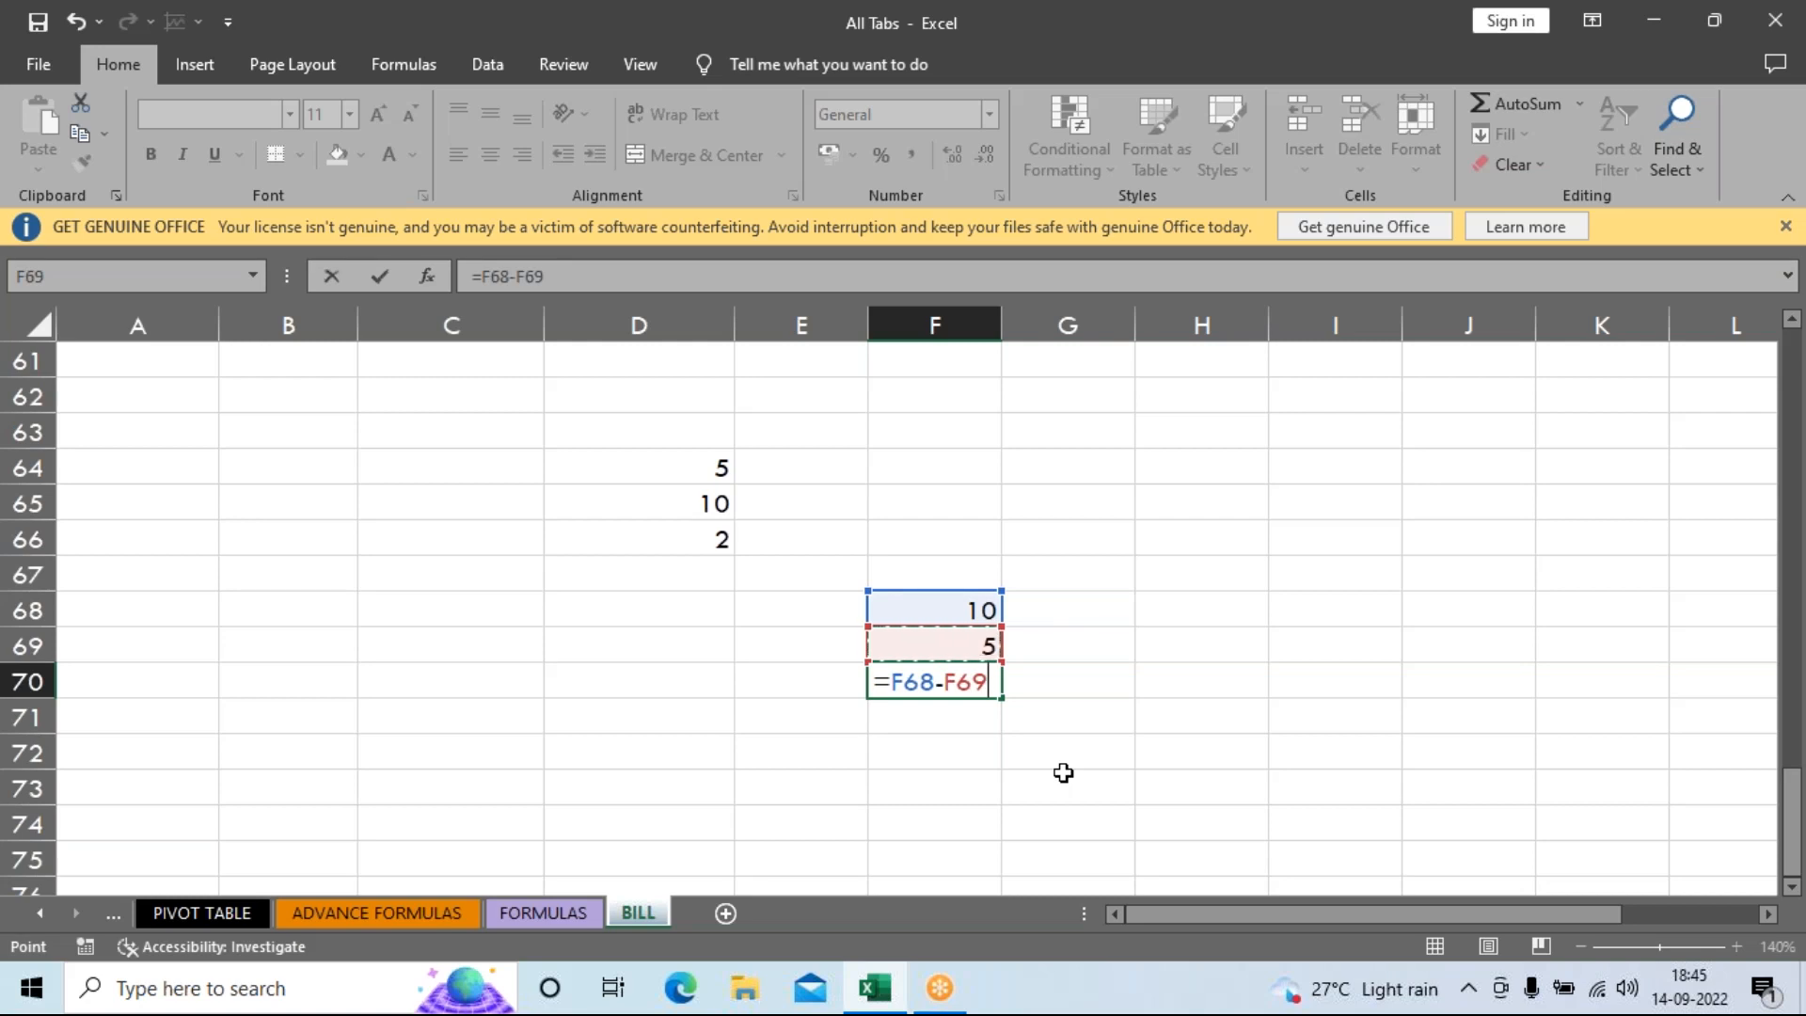
pyautogui.press('Return')
pyautogui.click(1127, 713)
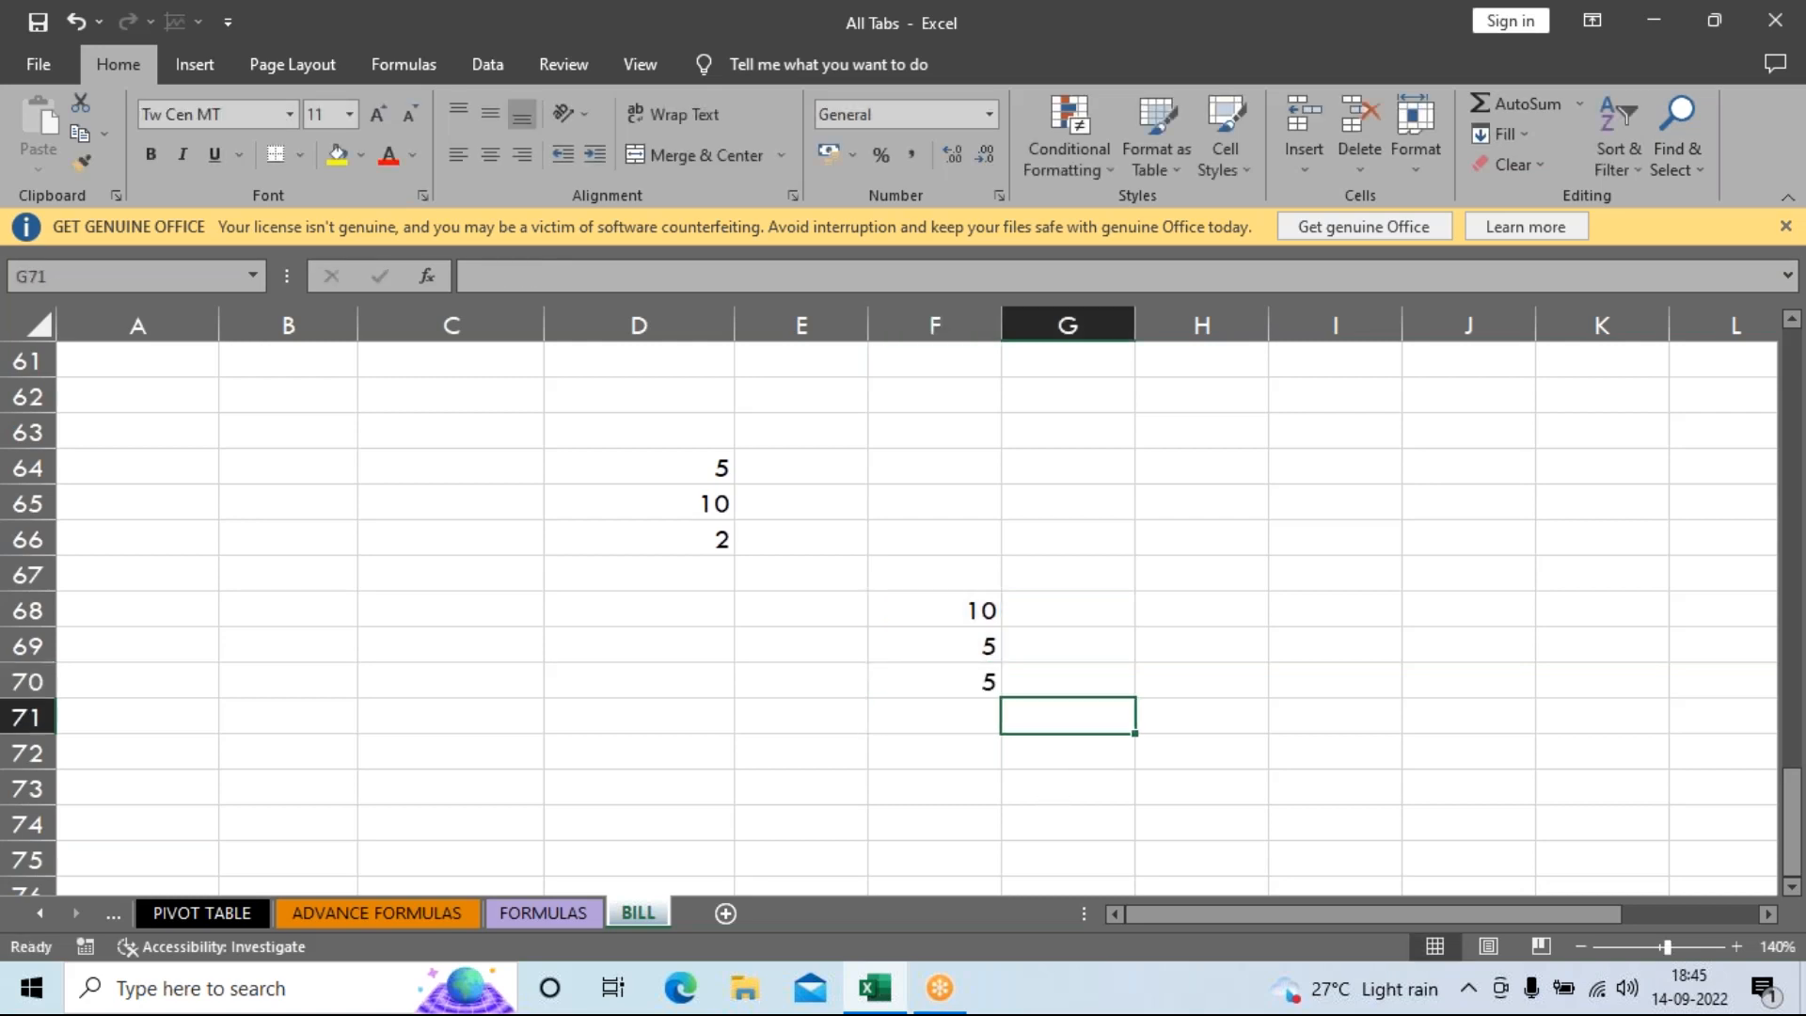
# Switch to the FORMULAS sheet and zoom in to 190%.
pyautogui.scroll(4, 1120, 713)
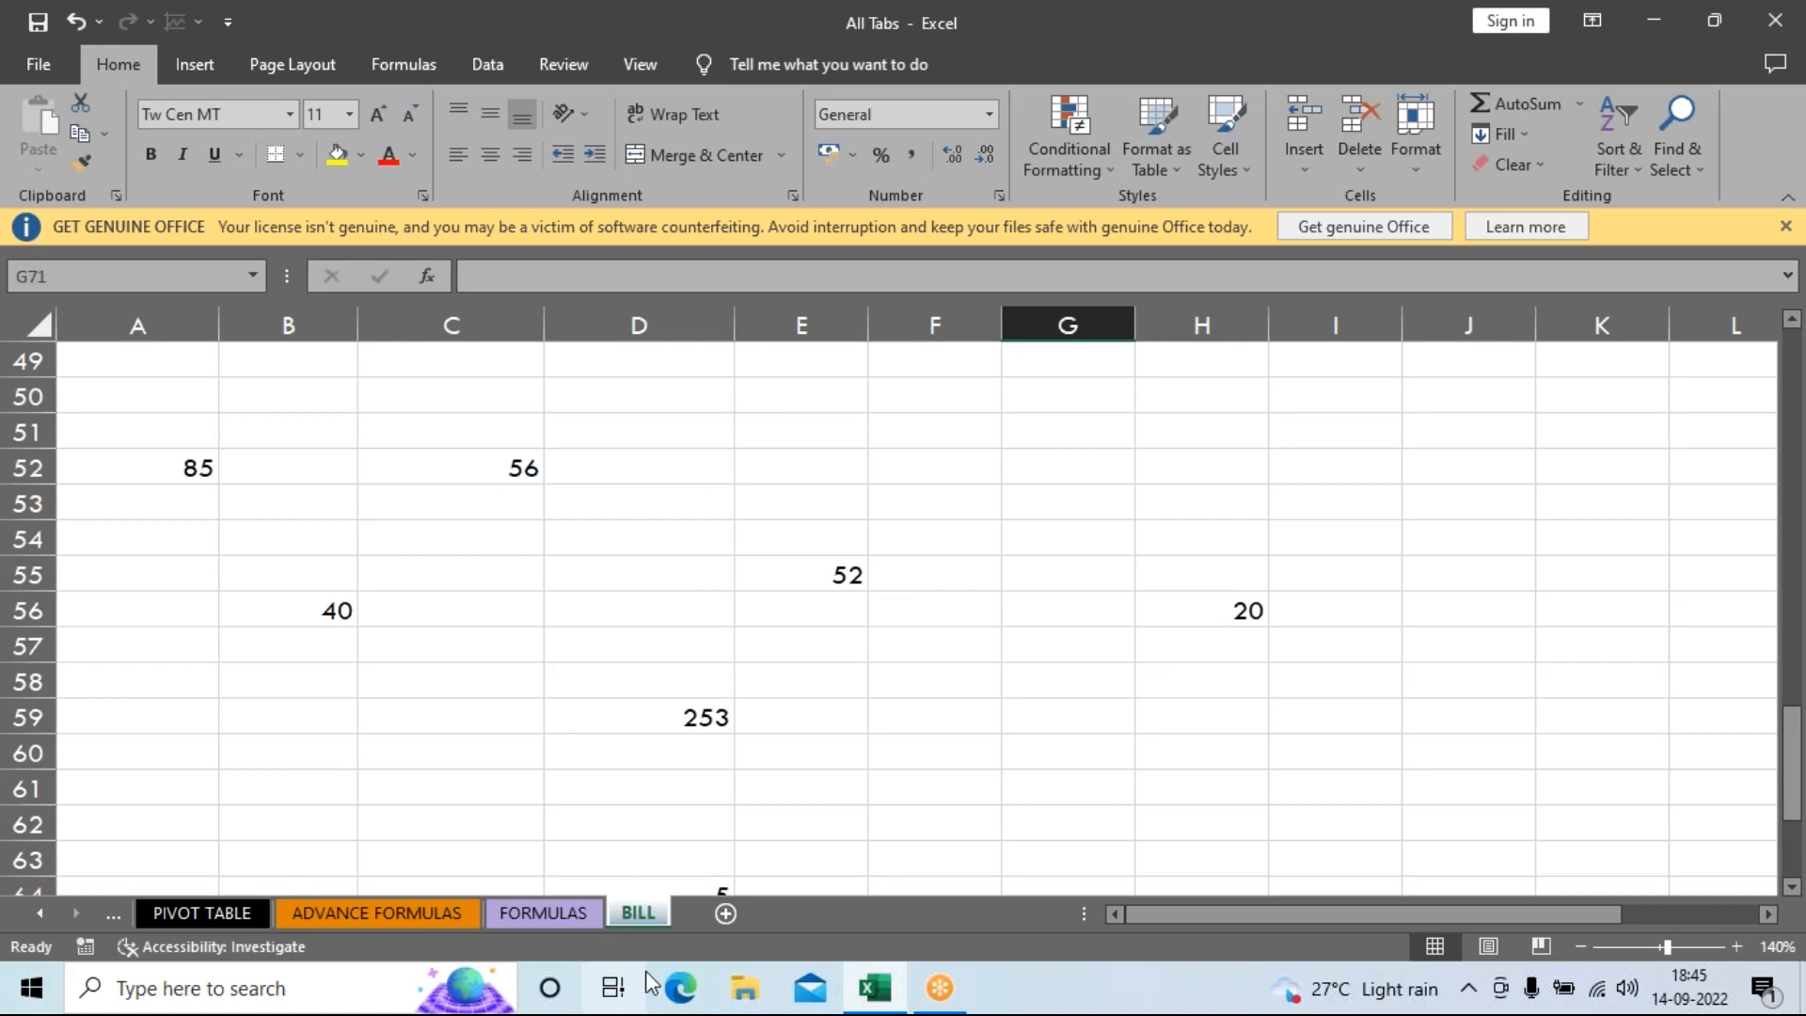
pyautogui.scroll(12, 903, 611)
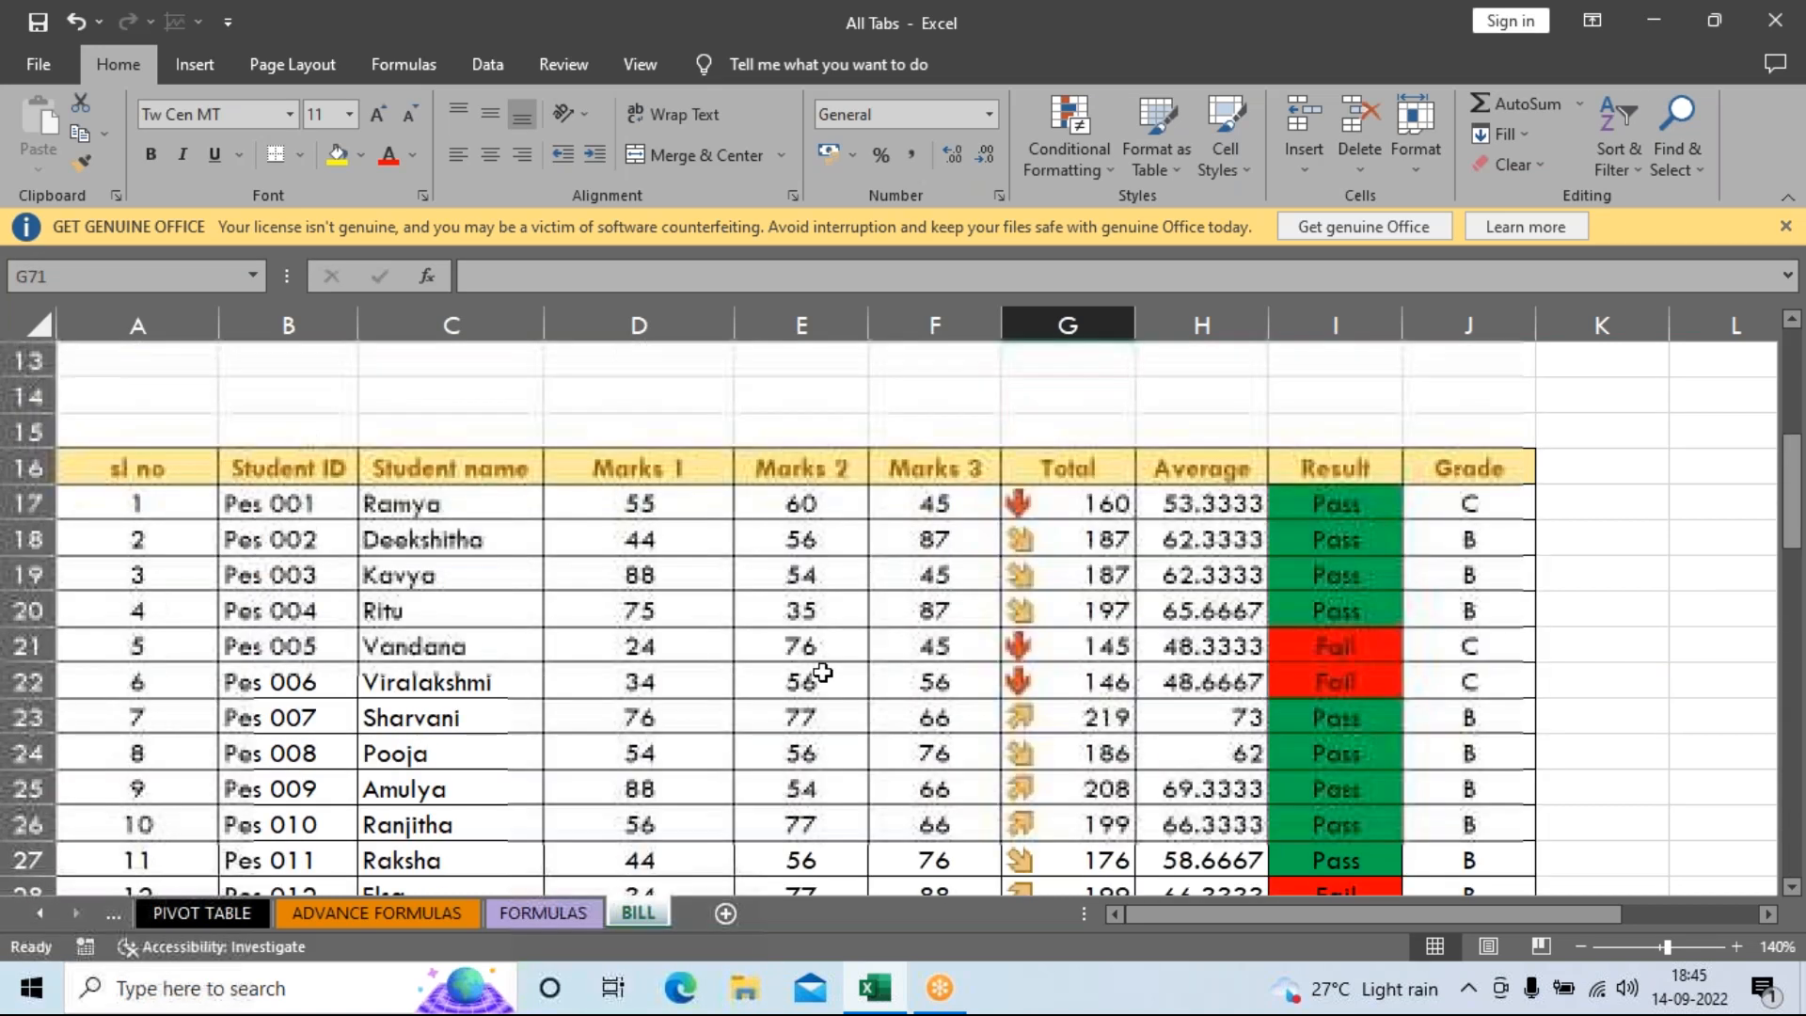
pyautogui.scroll(4, 555, 825)
pyautogui.click(544, 913)
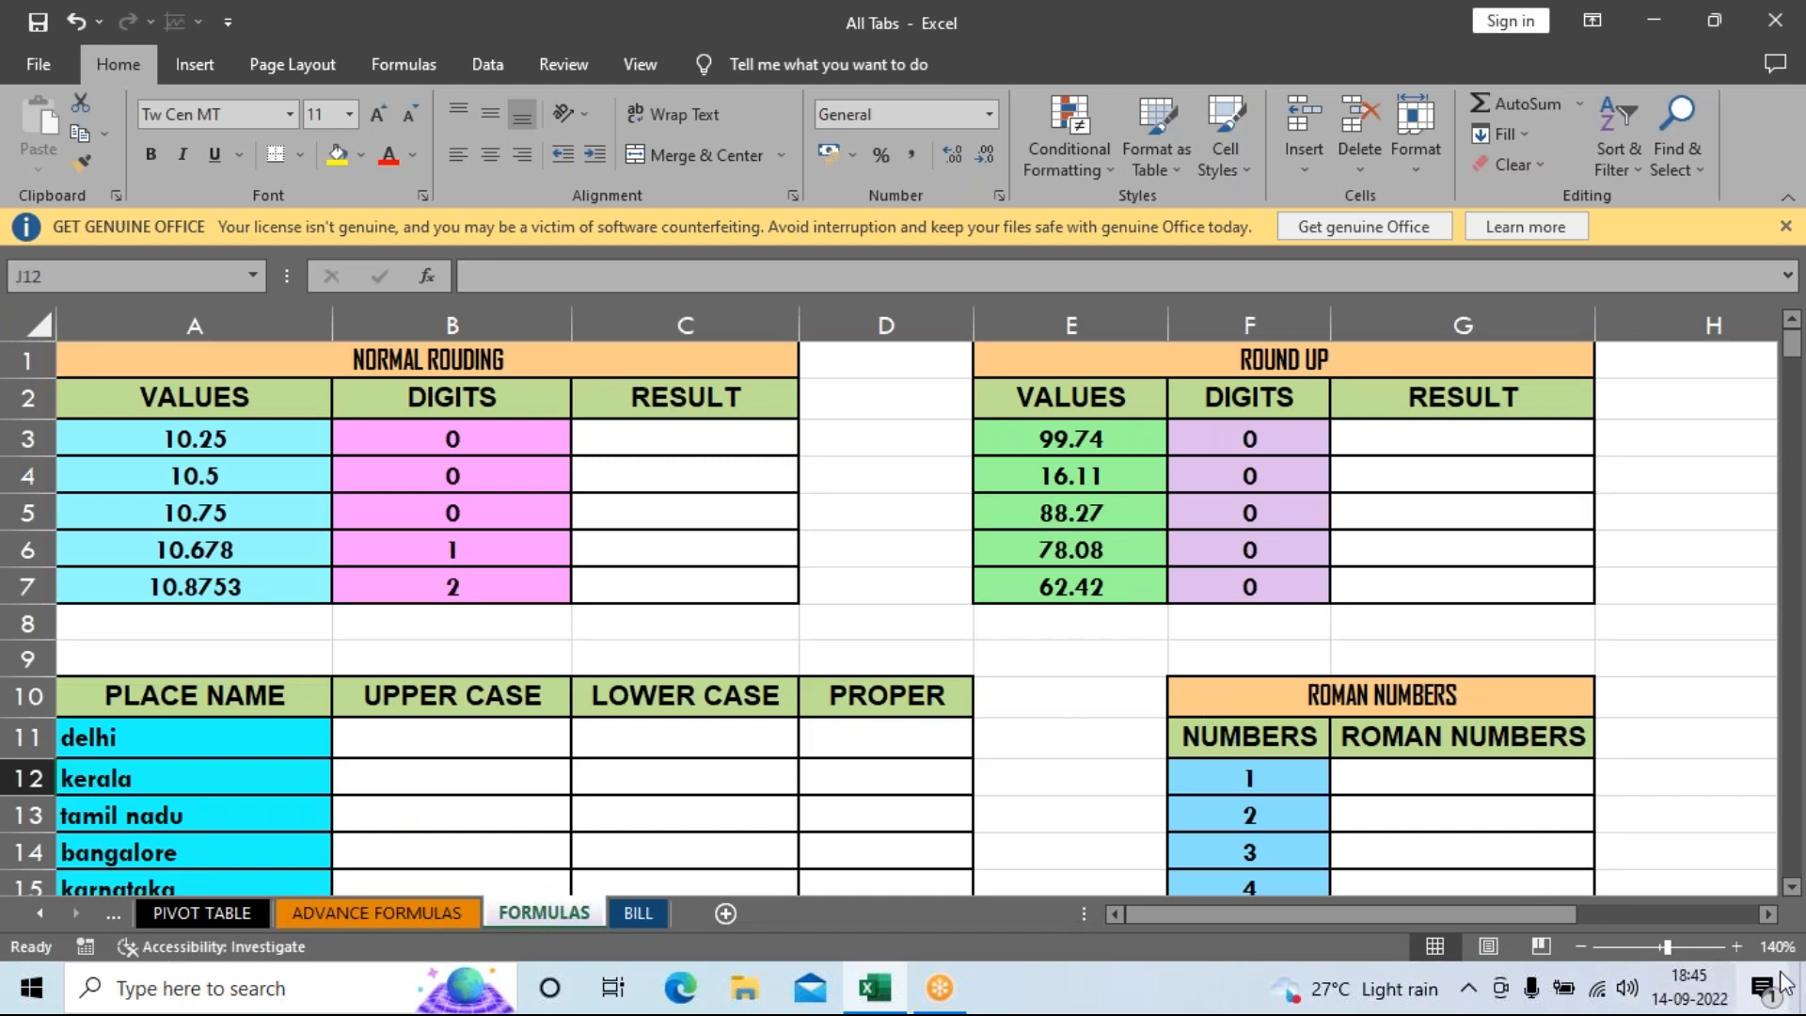
pyautogui.click(1737, 947)
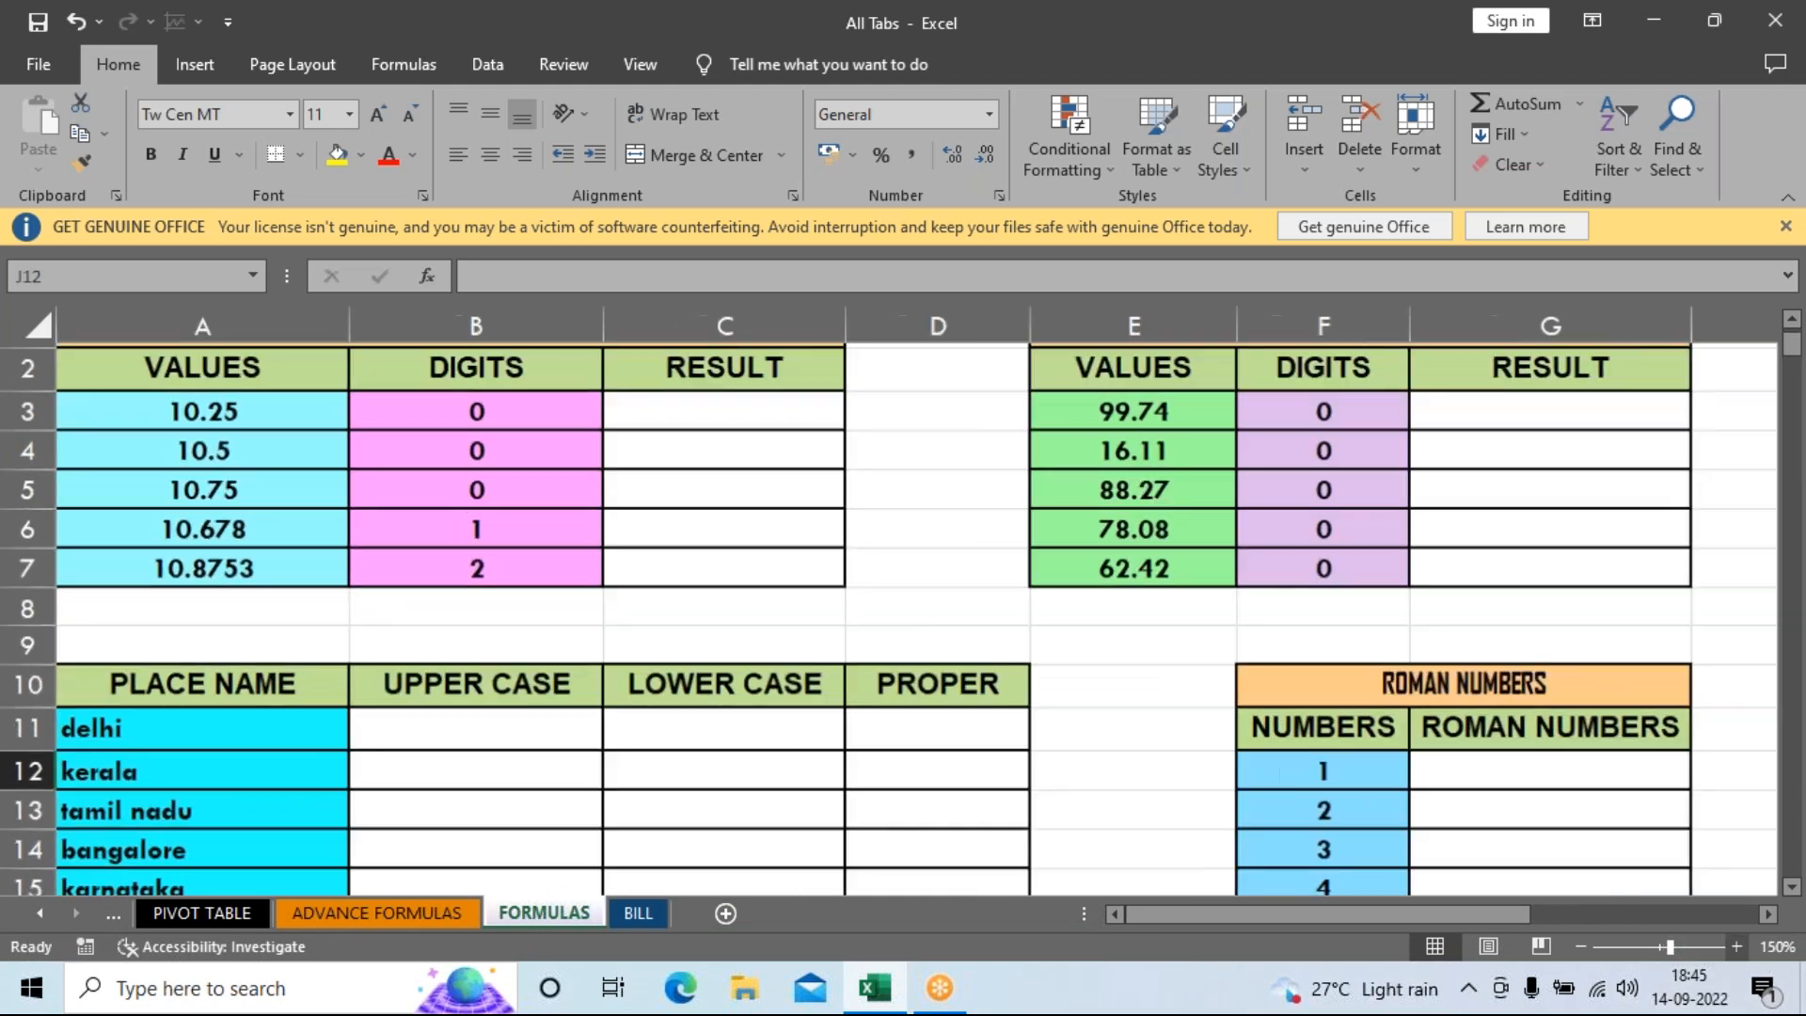
pyautogui.click(1737, 947)
pyautogui.click(1738, 948)
pyautogui.moveTo(1281, 917); pyautogui.dragTo(1251, 926)
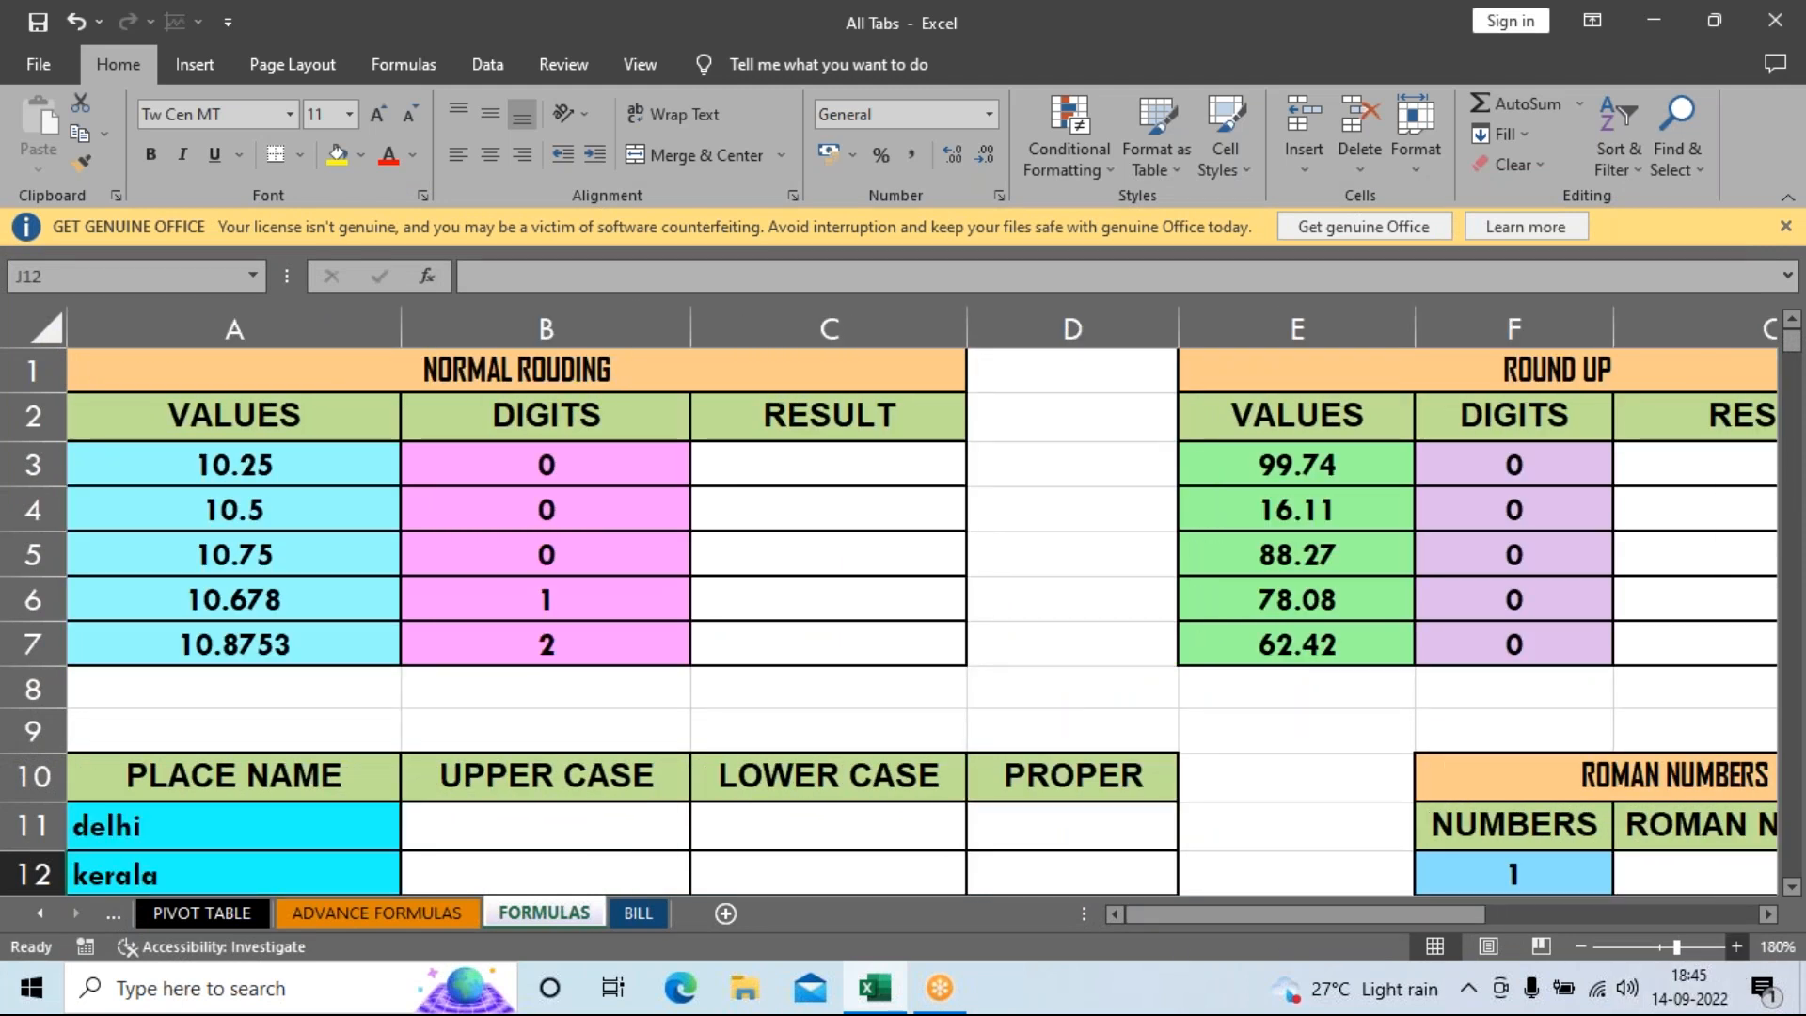
pyautogui.click(1737, 948)
pyautogui.click(1737, 947)
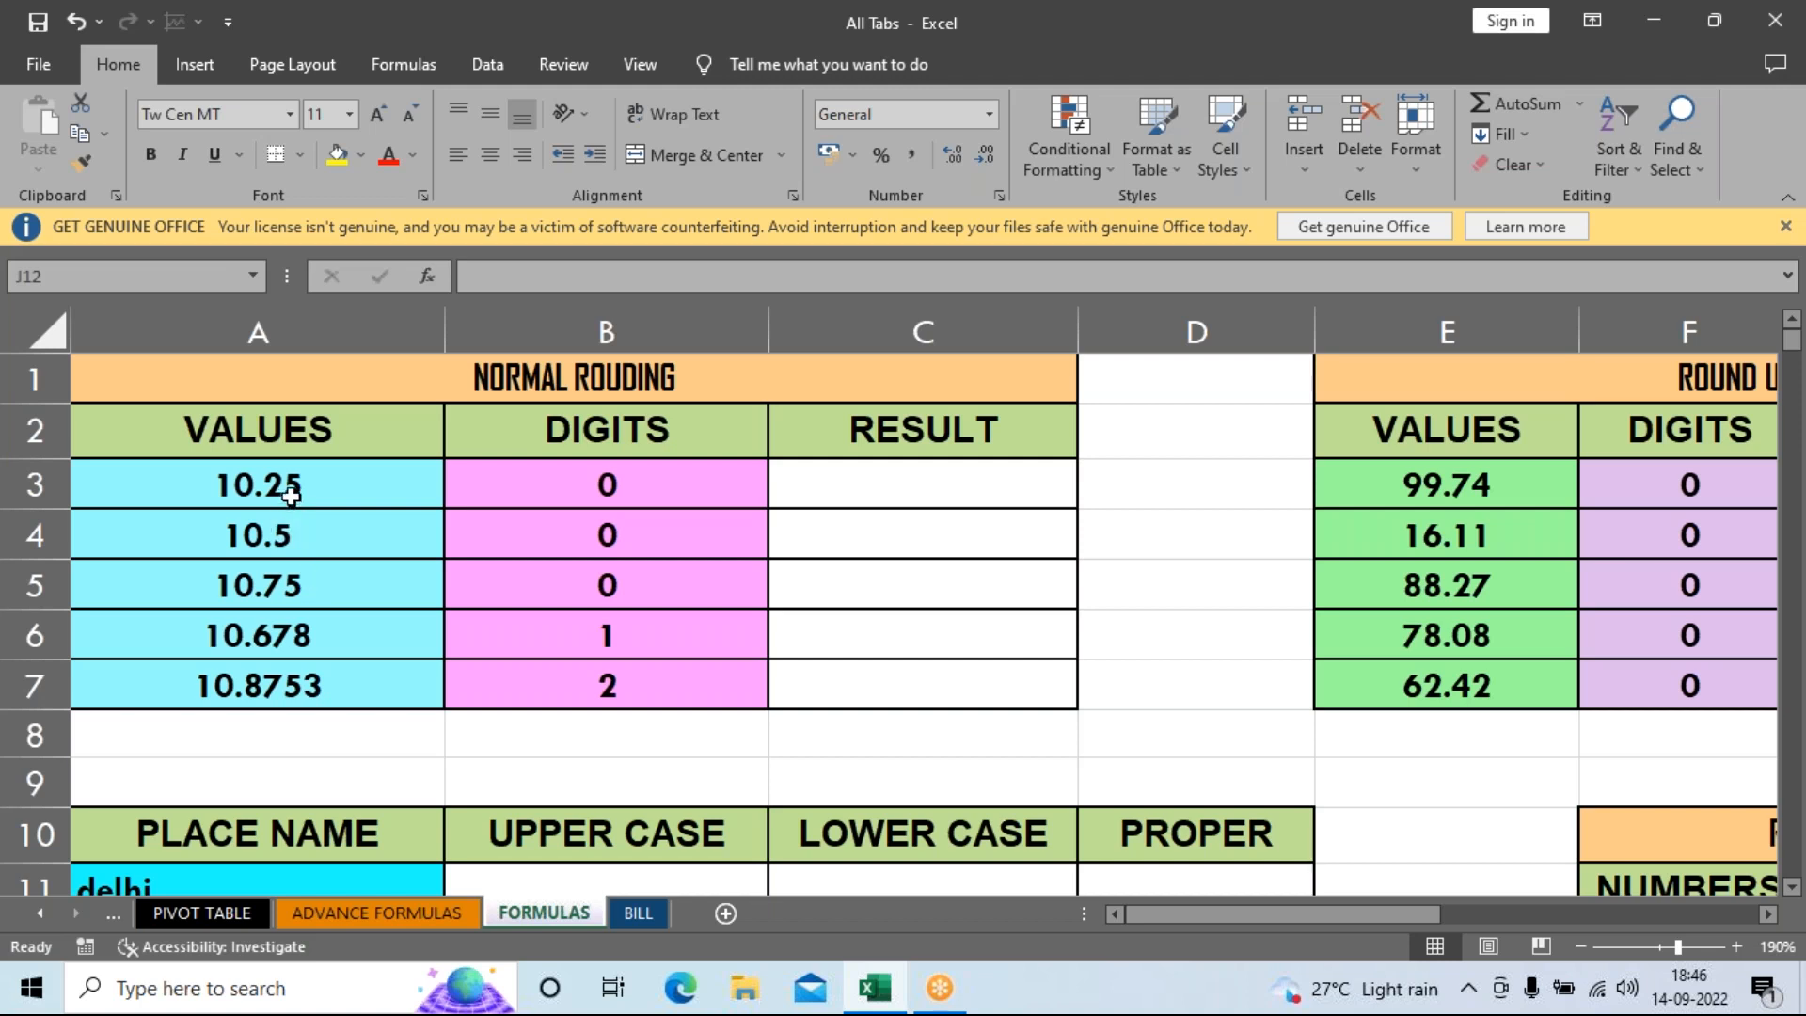
# Point out 10.25 in A3 and review the rounding table's VALUES, DIGITS and RESULT columns.
pyautogui.moveTo(243, 485)
pyautogui.mouseDown()
pyautogui.moveTo(245, 527)
pyautogui.moveTo(264, 472)
pyautogui.mouseUp()
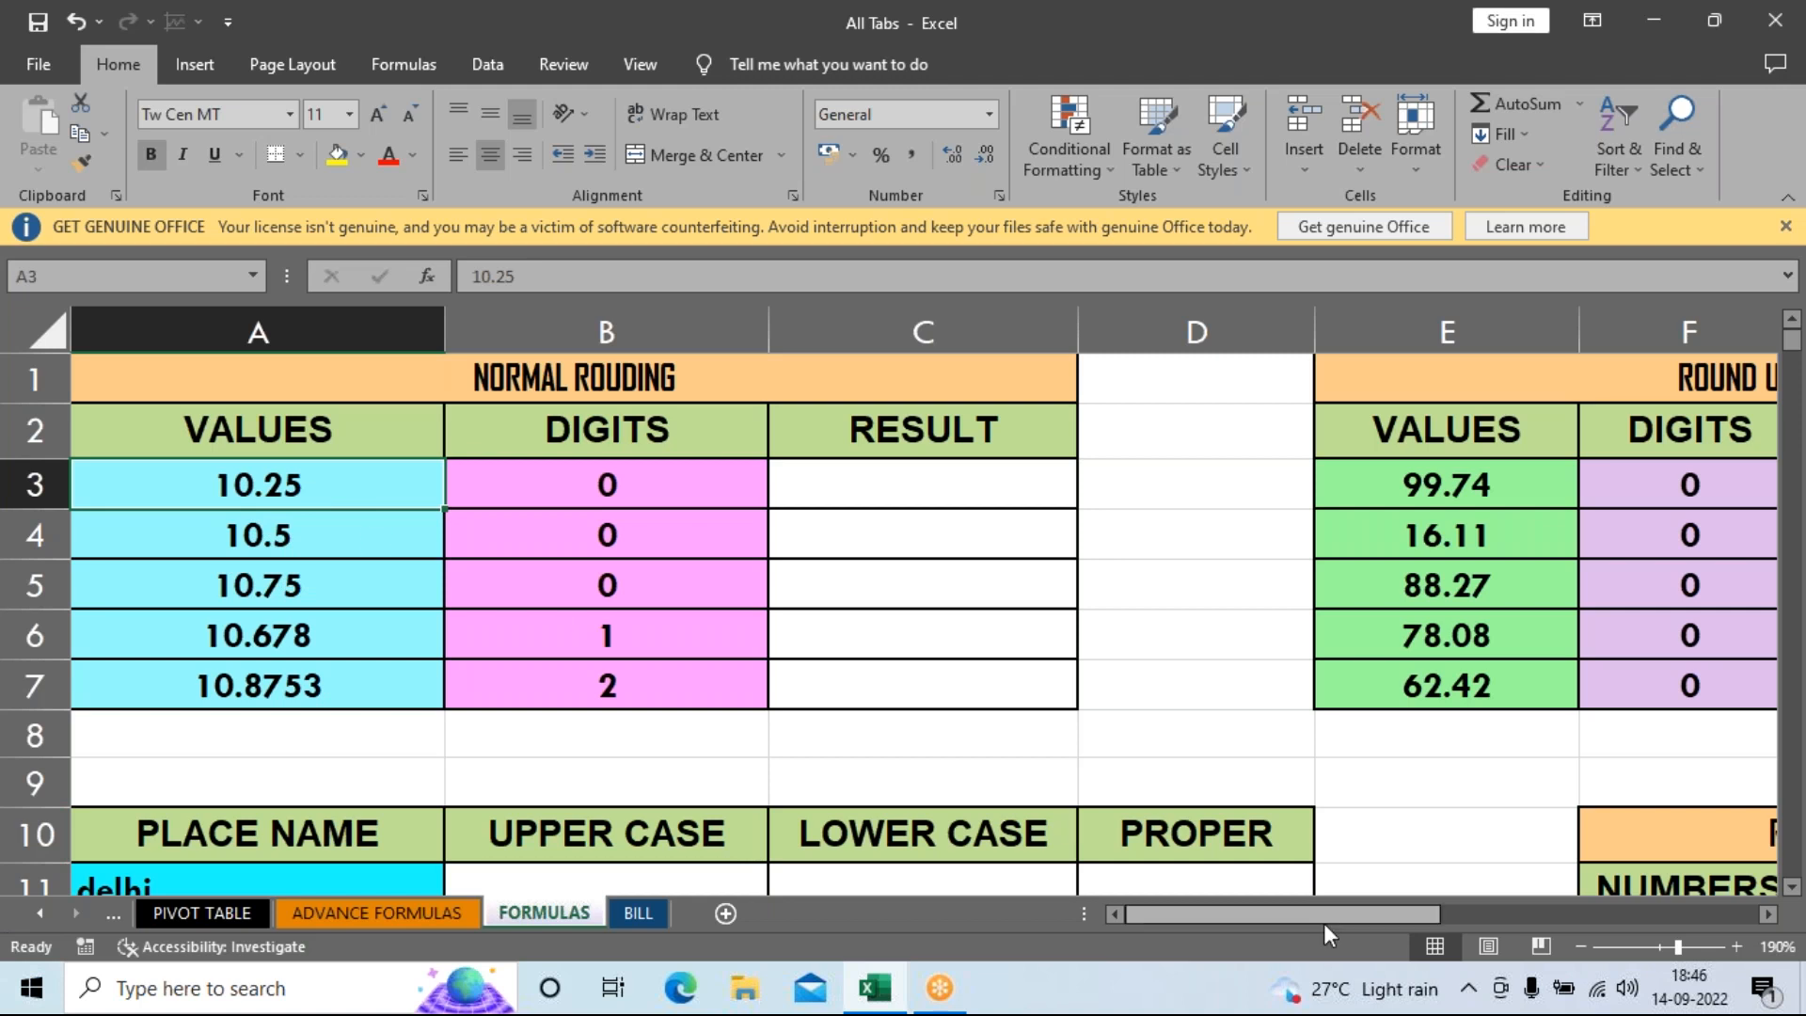
pyautogui.click(1197, 641)
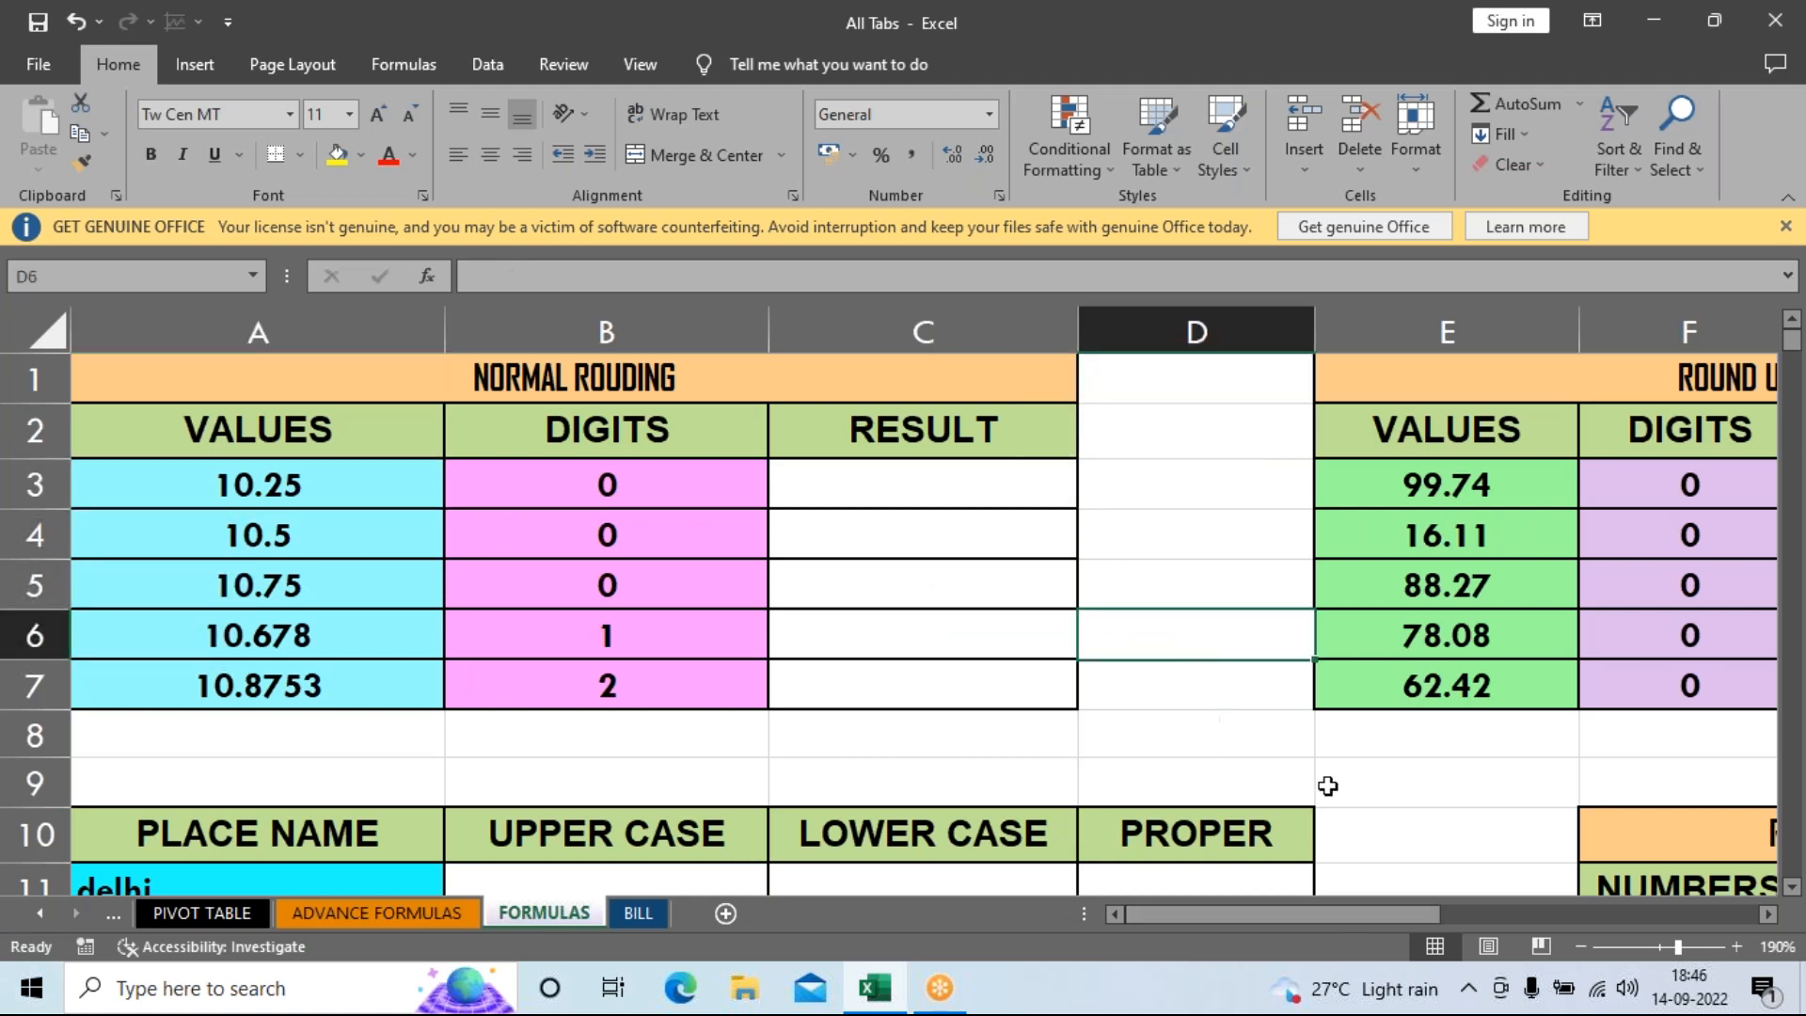
pyautogui.click(1382, 777)
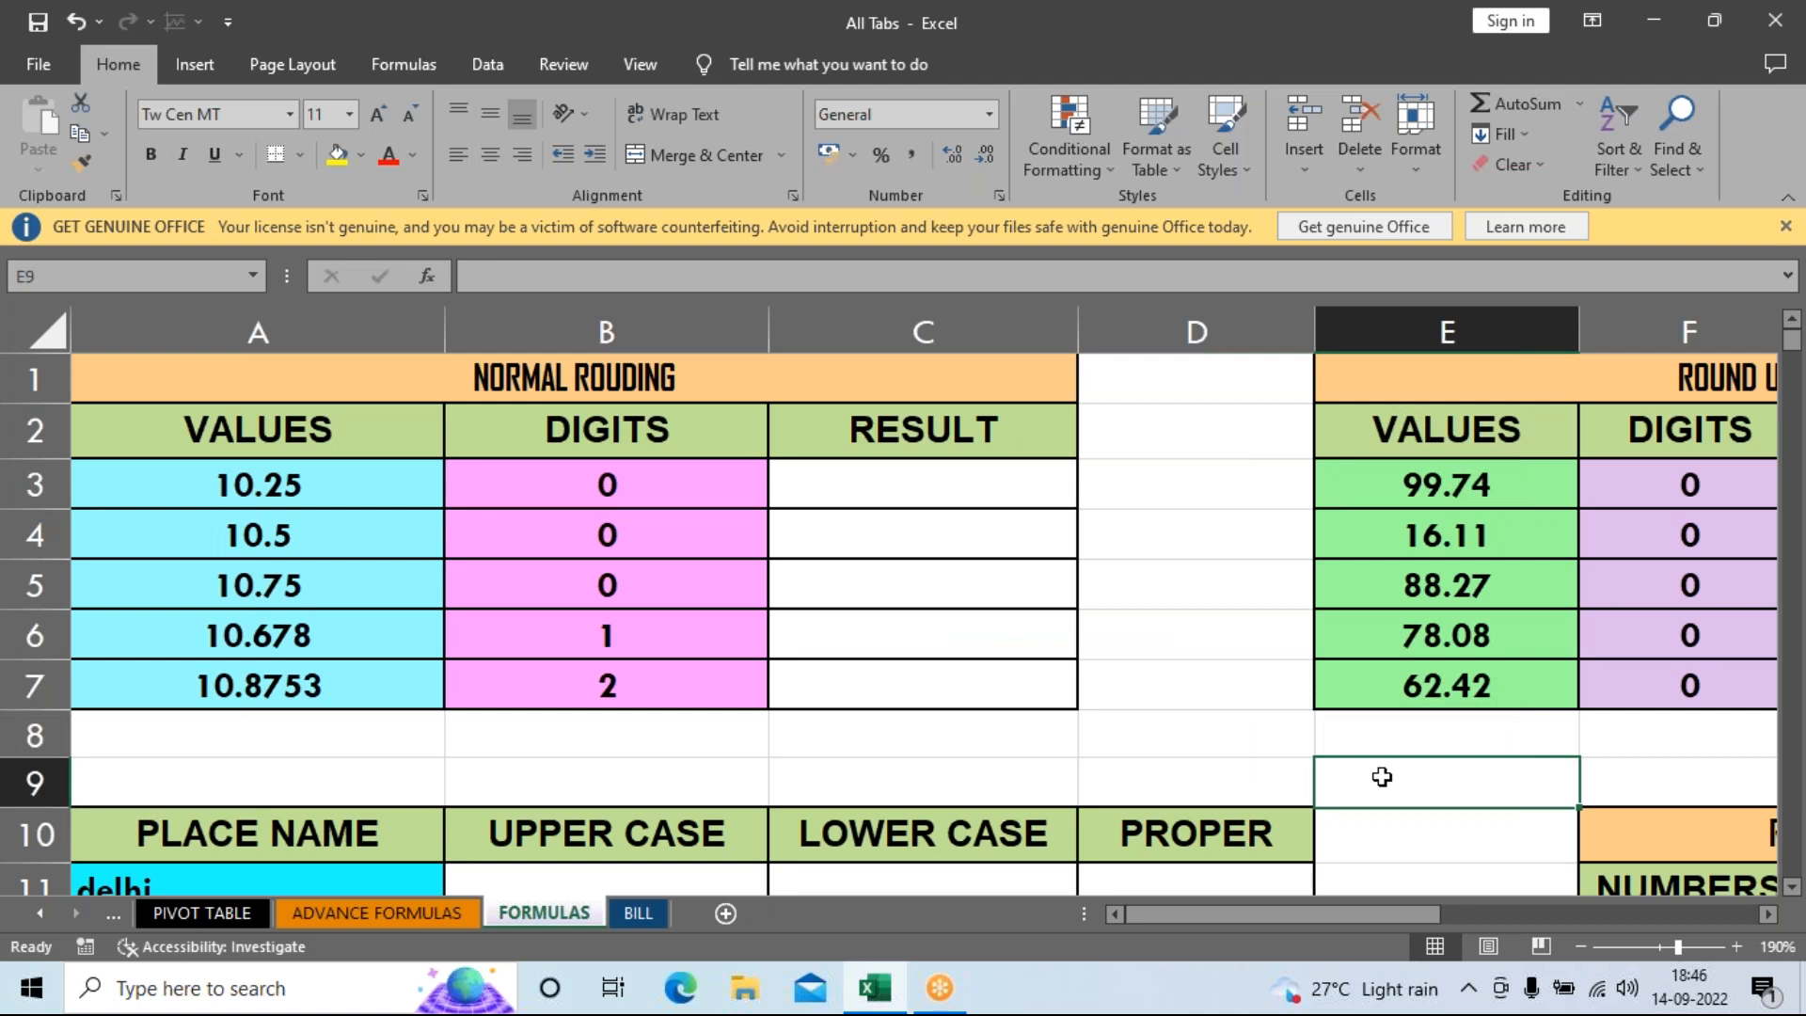
pyautogui.click(1238, 748)
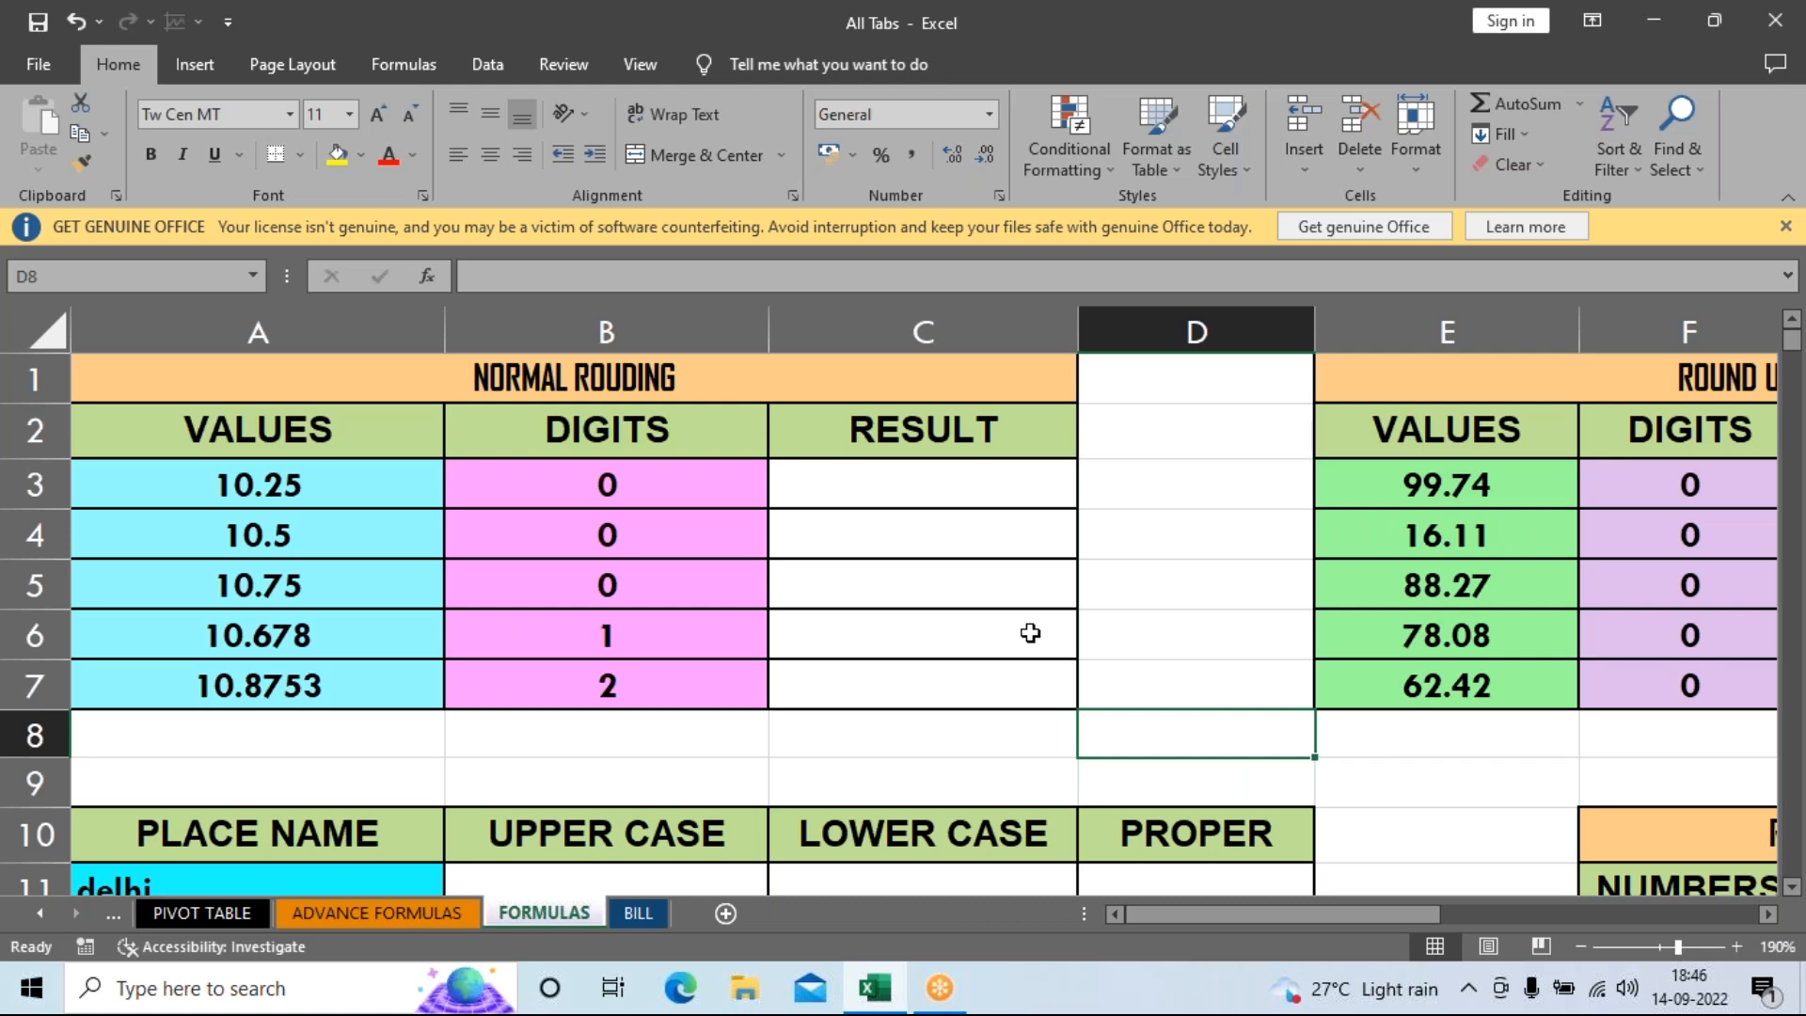
pyautogui.scroll(-1, 1031, 633)
pyautogui.scroll(1, 1030, 633)
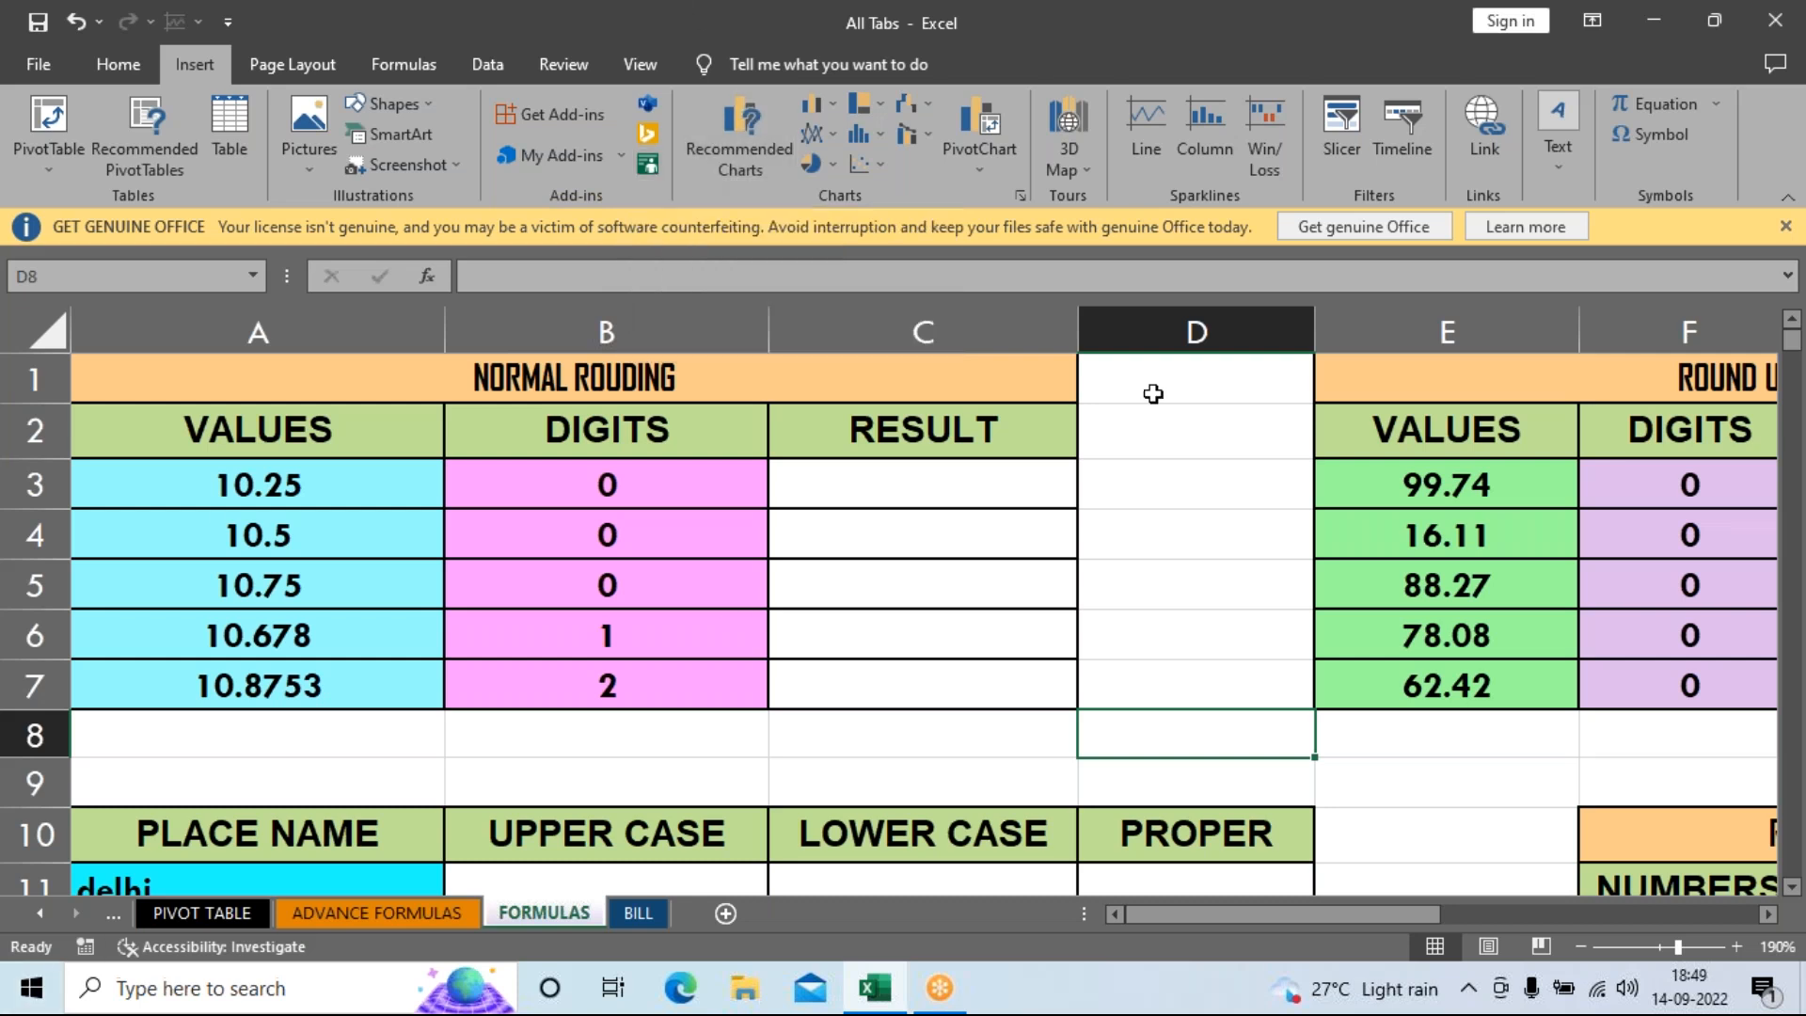
pyautogui.click(322, 529)
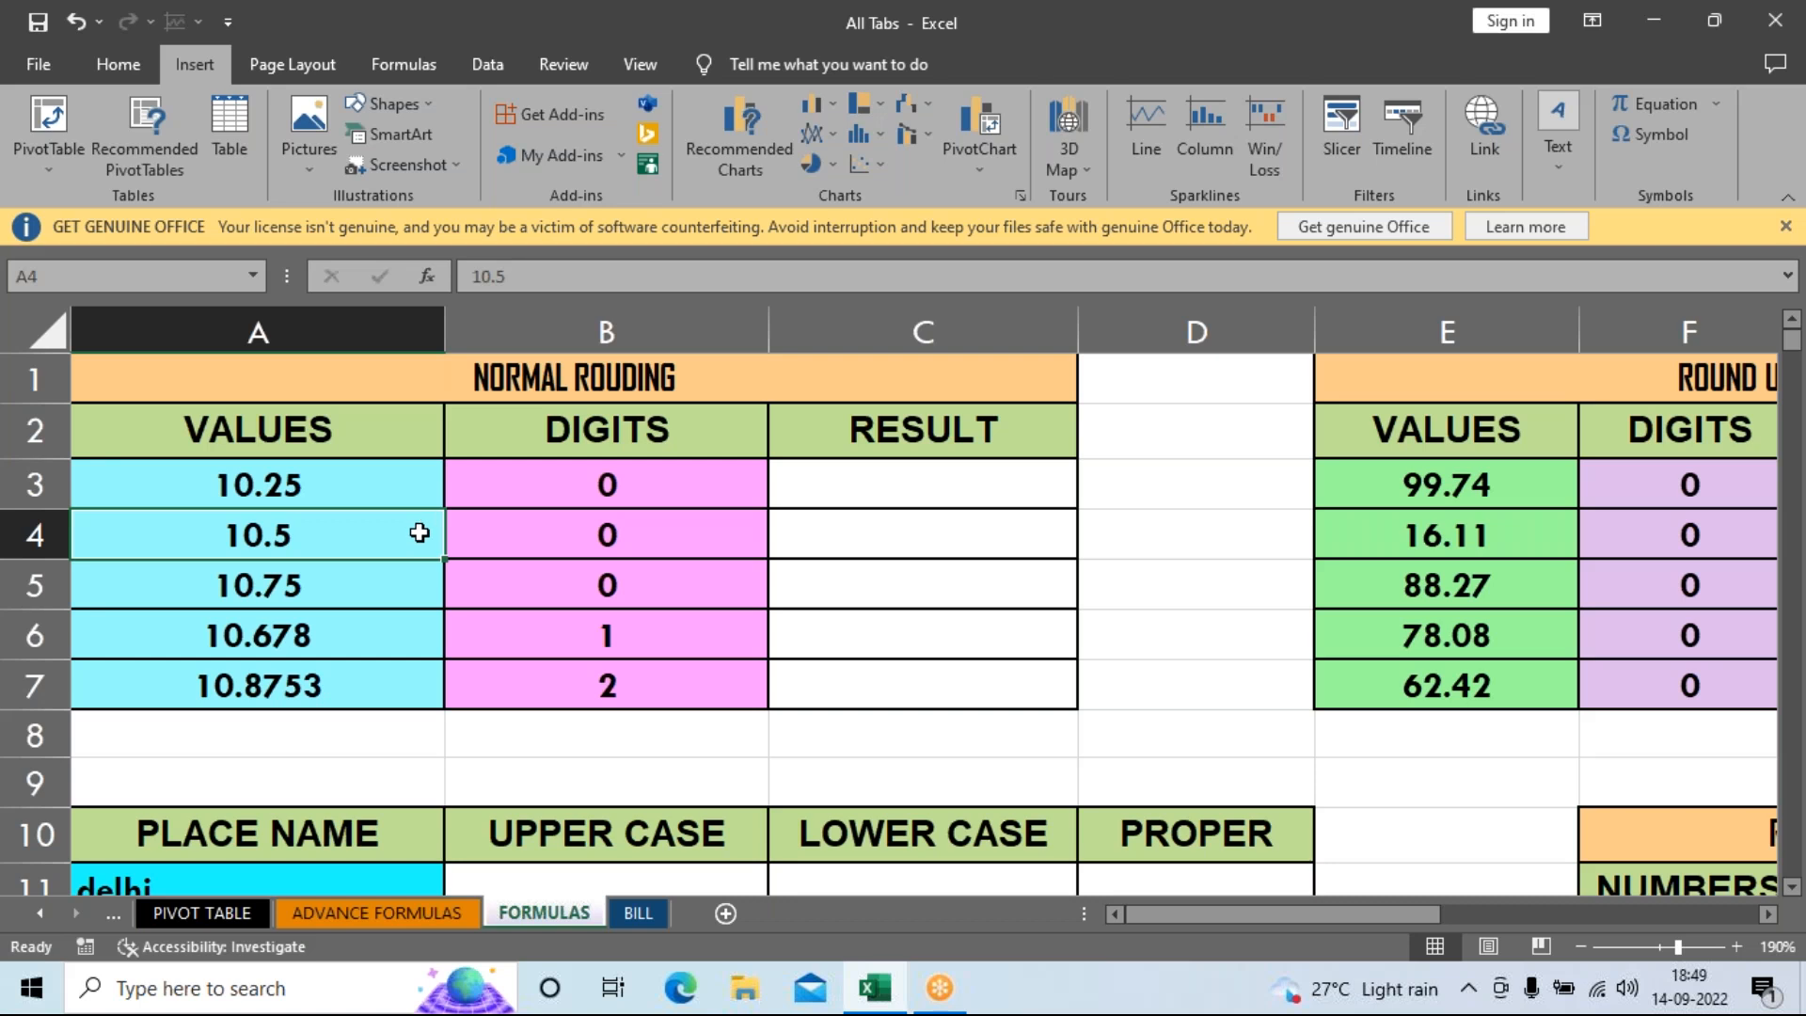
pyautogui.click(1005, 490)
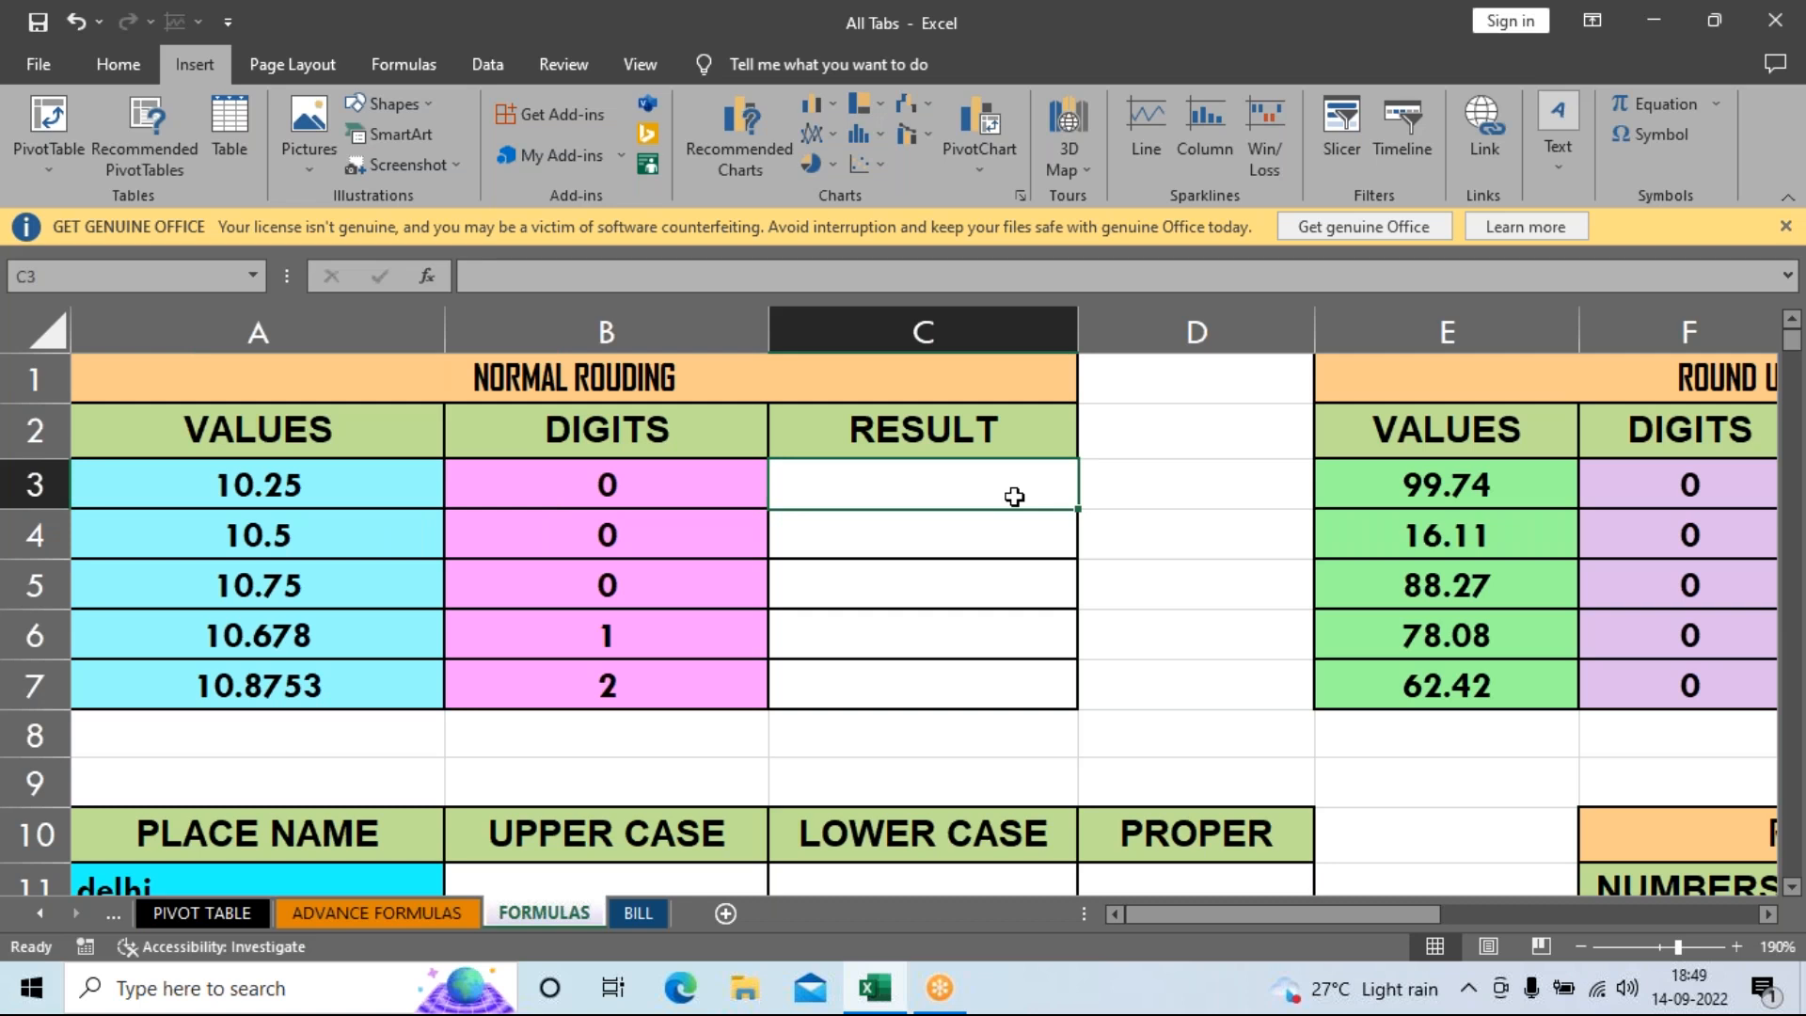
# Enter =ROUND(A3,B3) in C3 and fill it down to C7.
pyautogui.write('=')
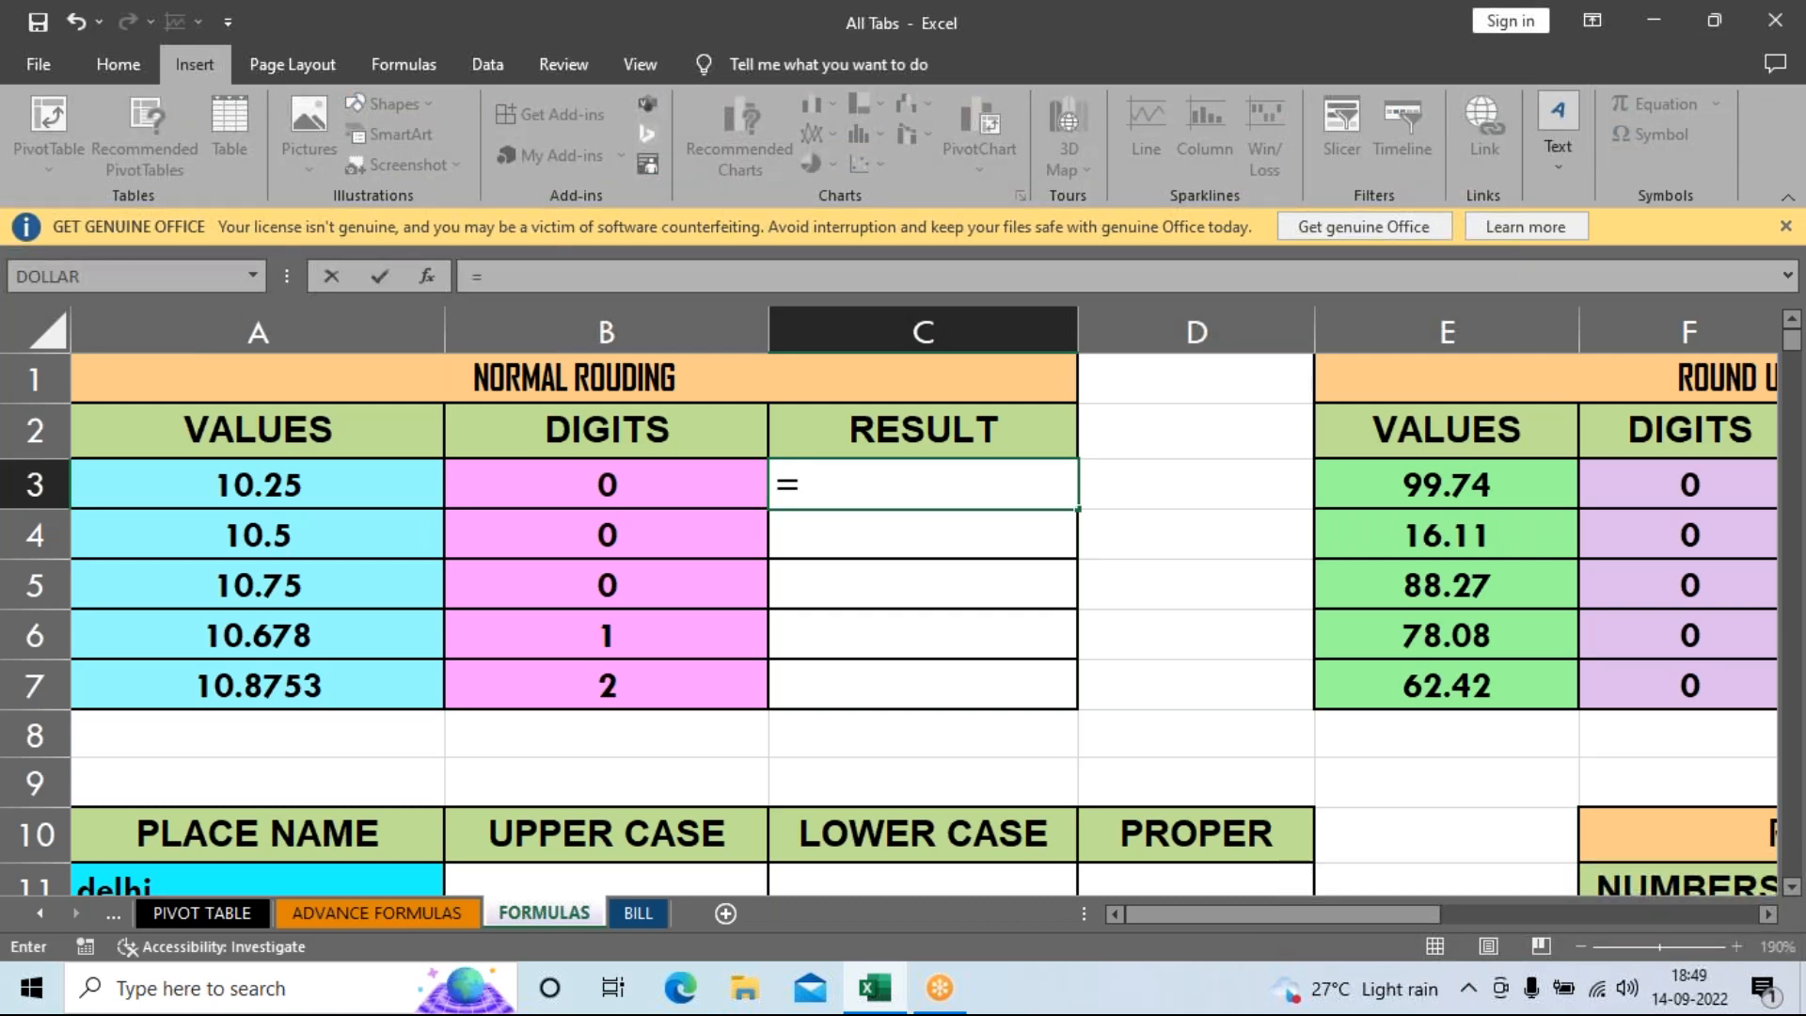
pyautogui.write('ROU')
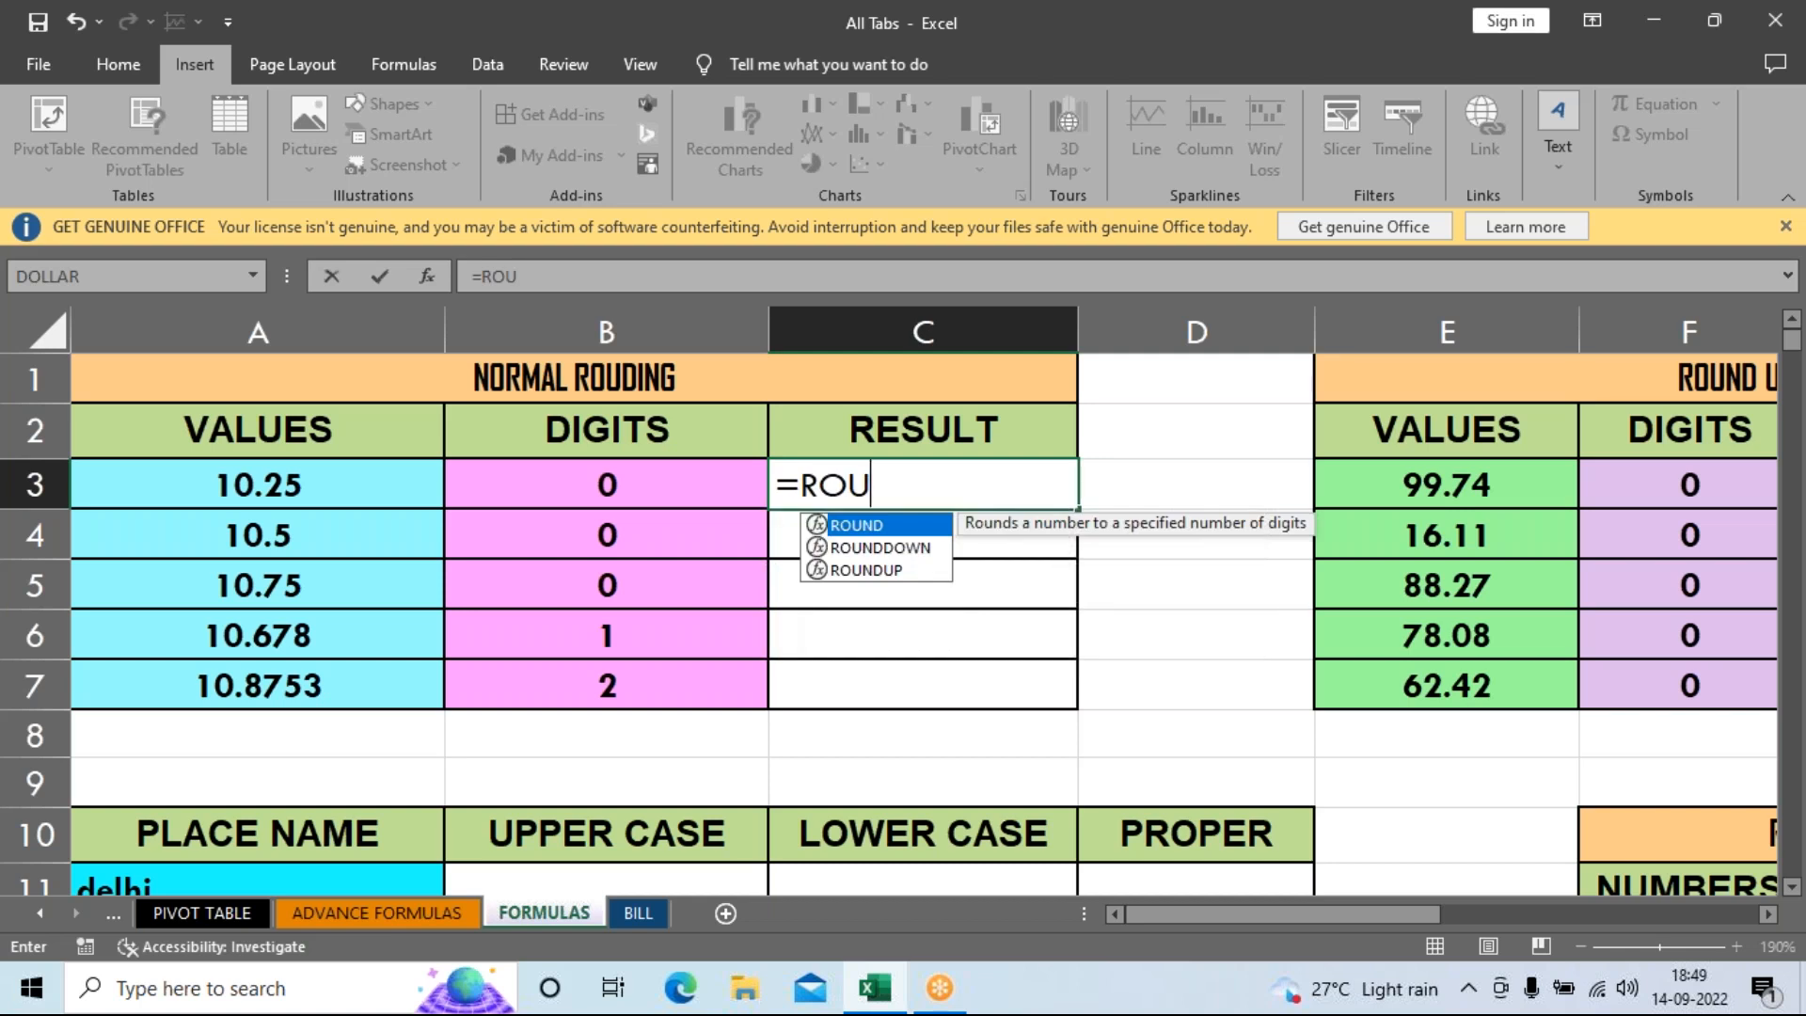
pyautogui.press('Tab')
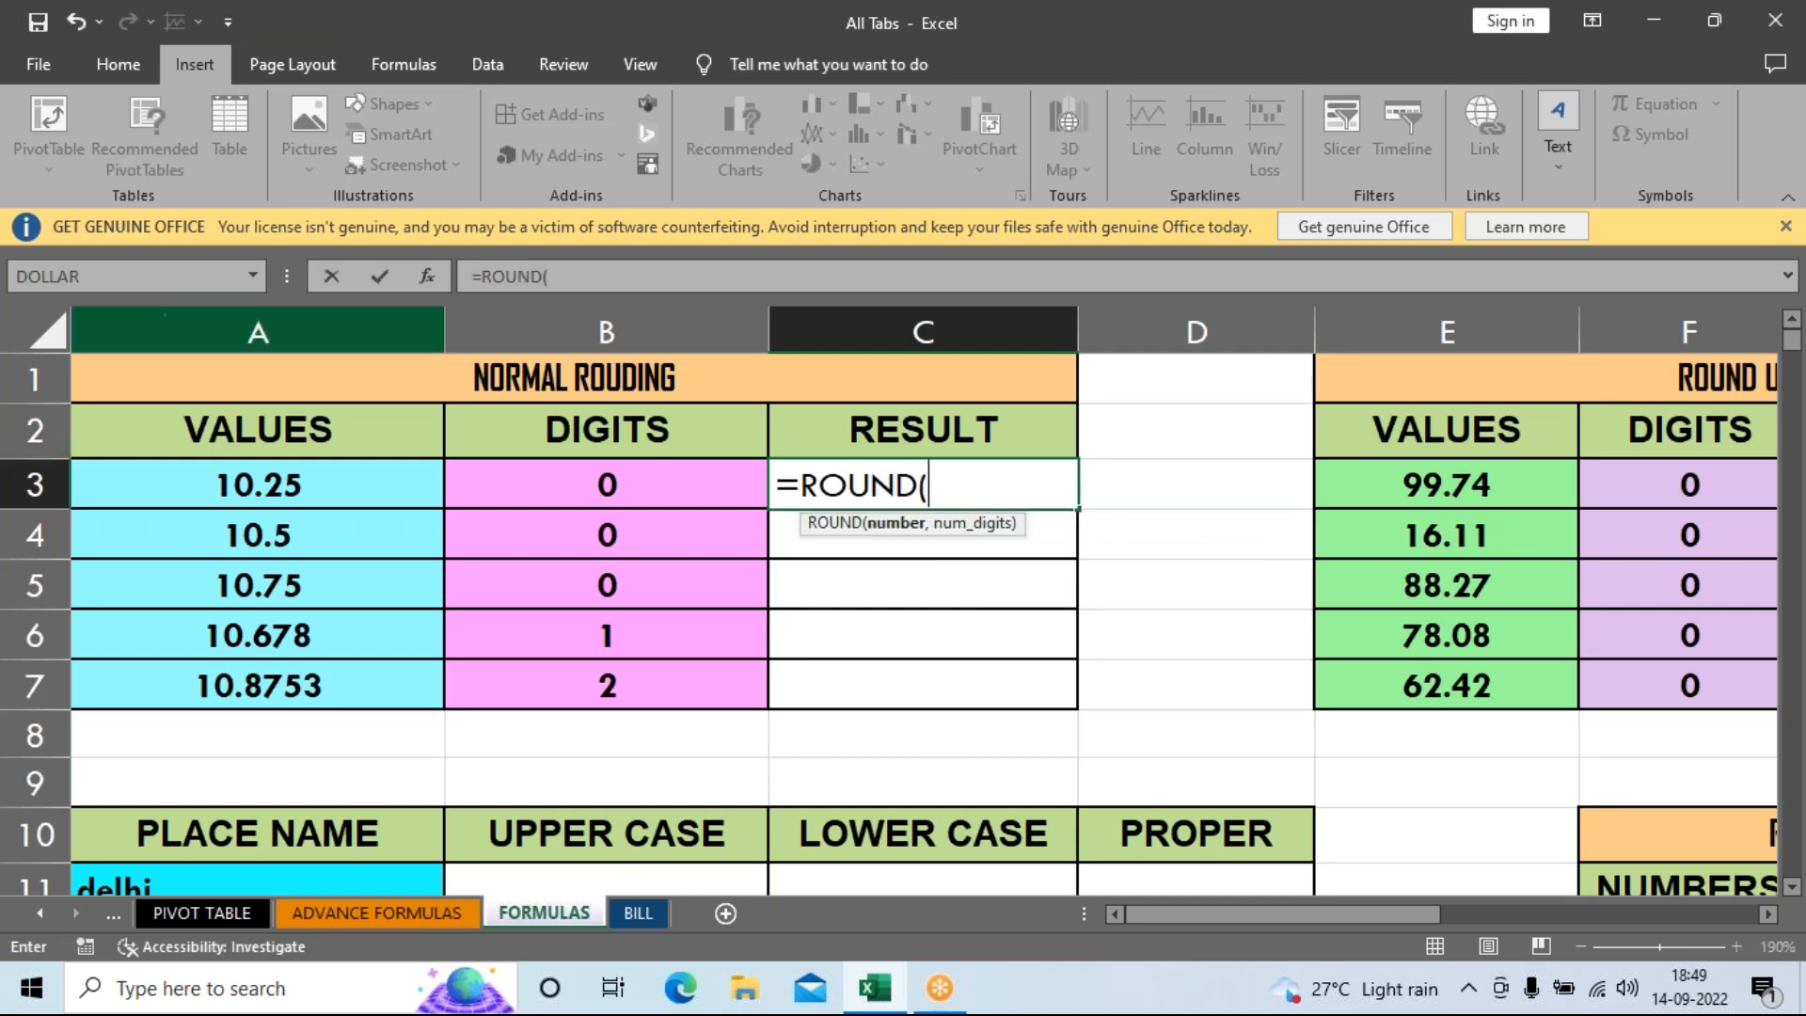
pyautogui.click(252, 483)
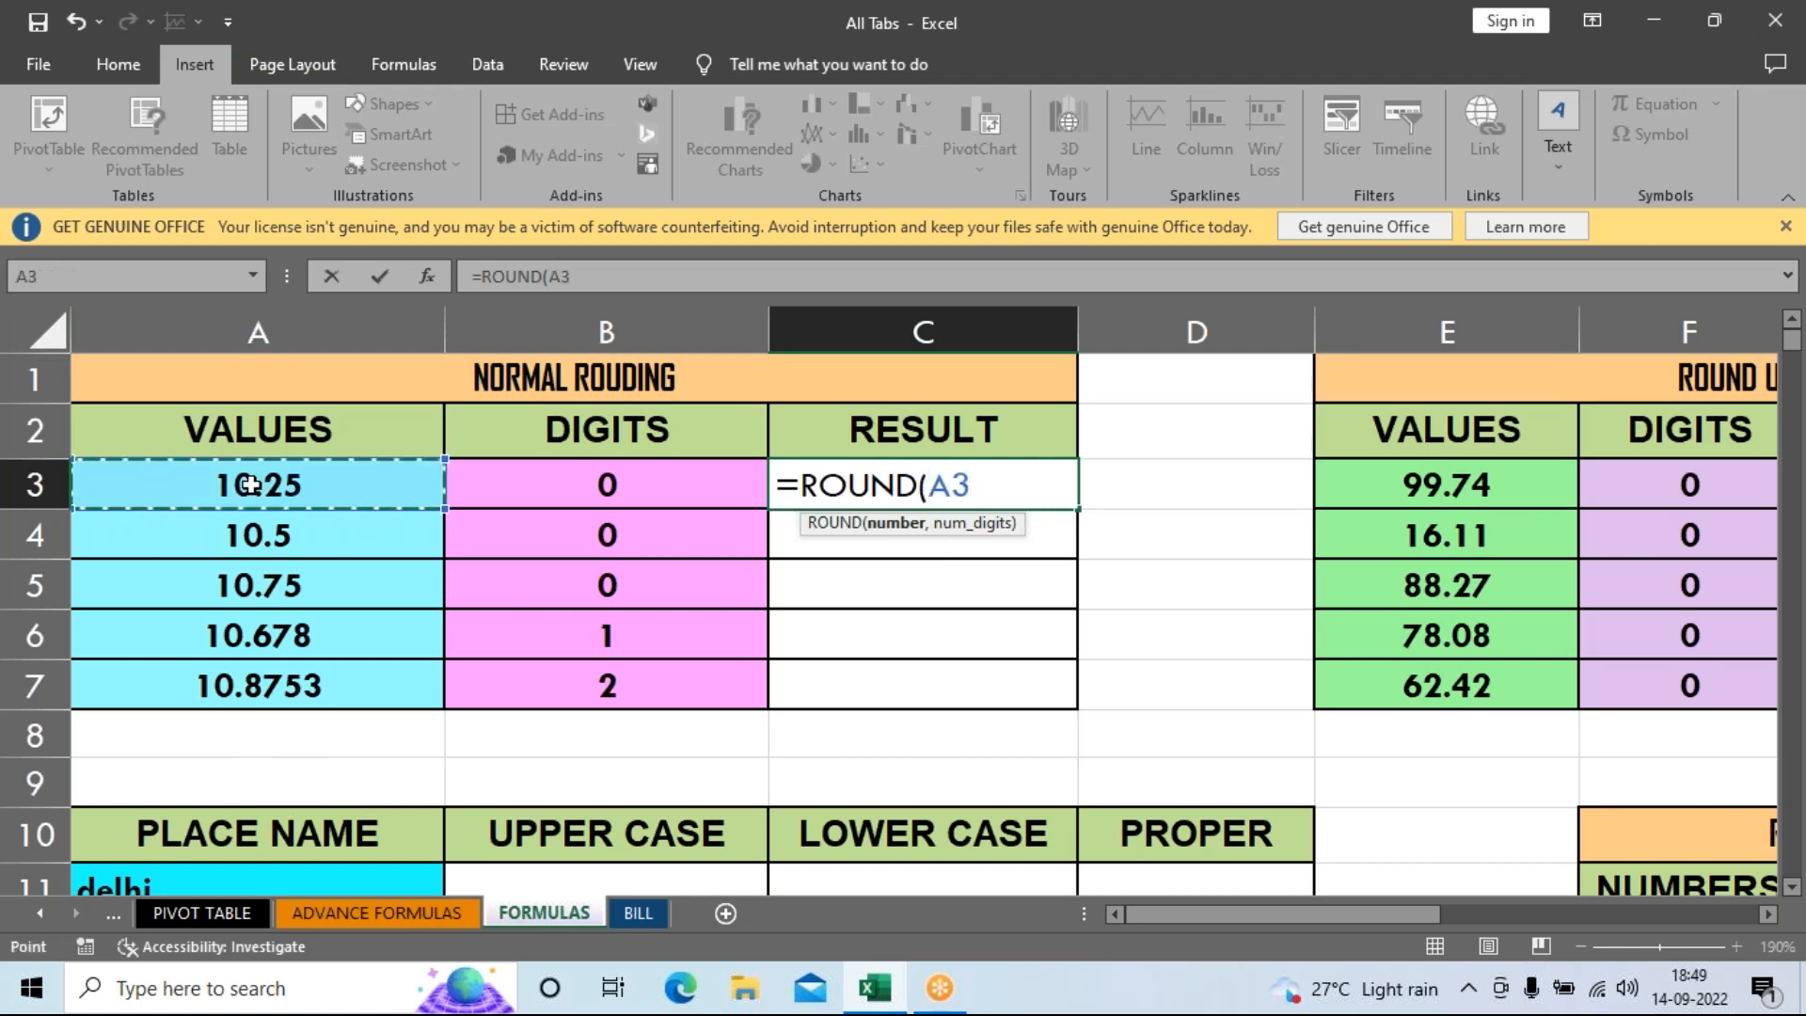
pyautogui.write(',')
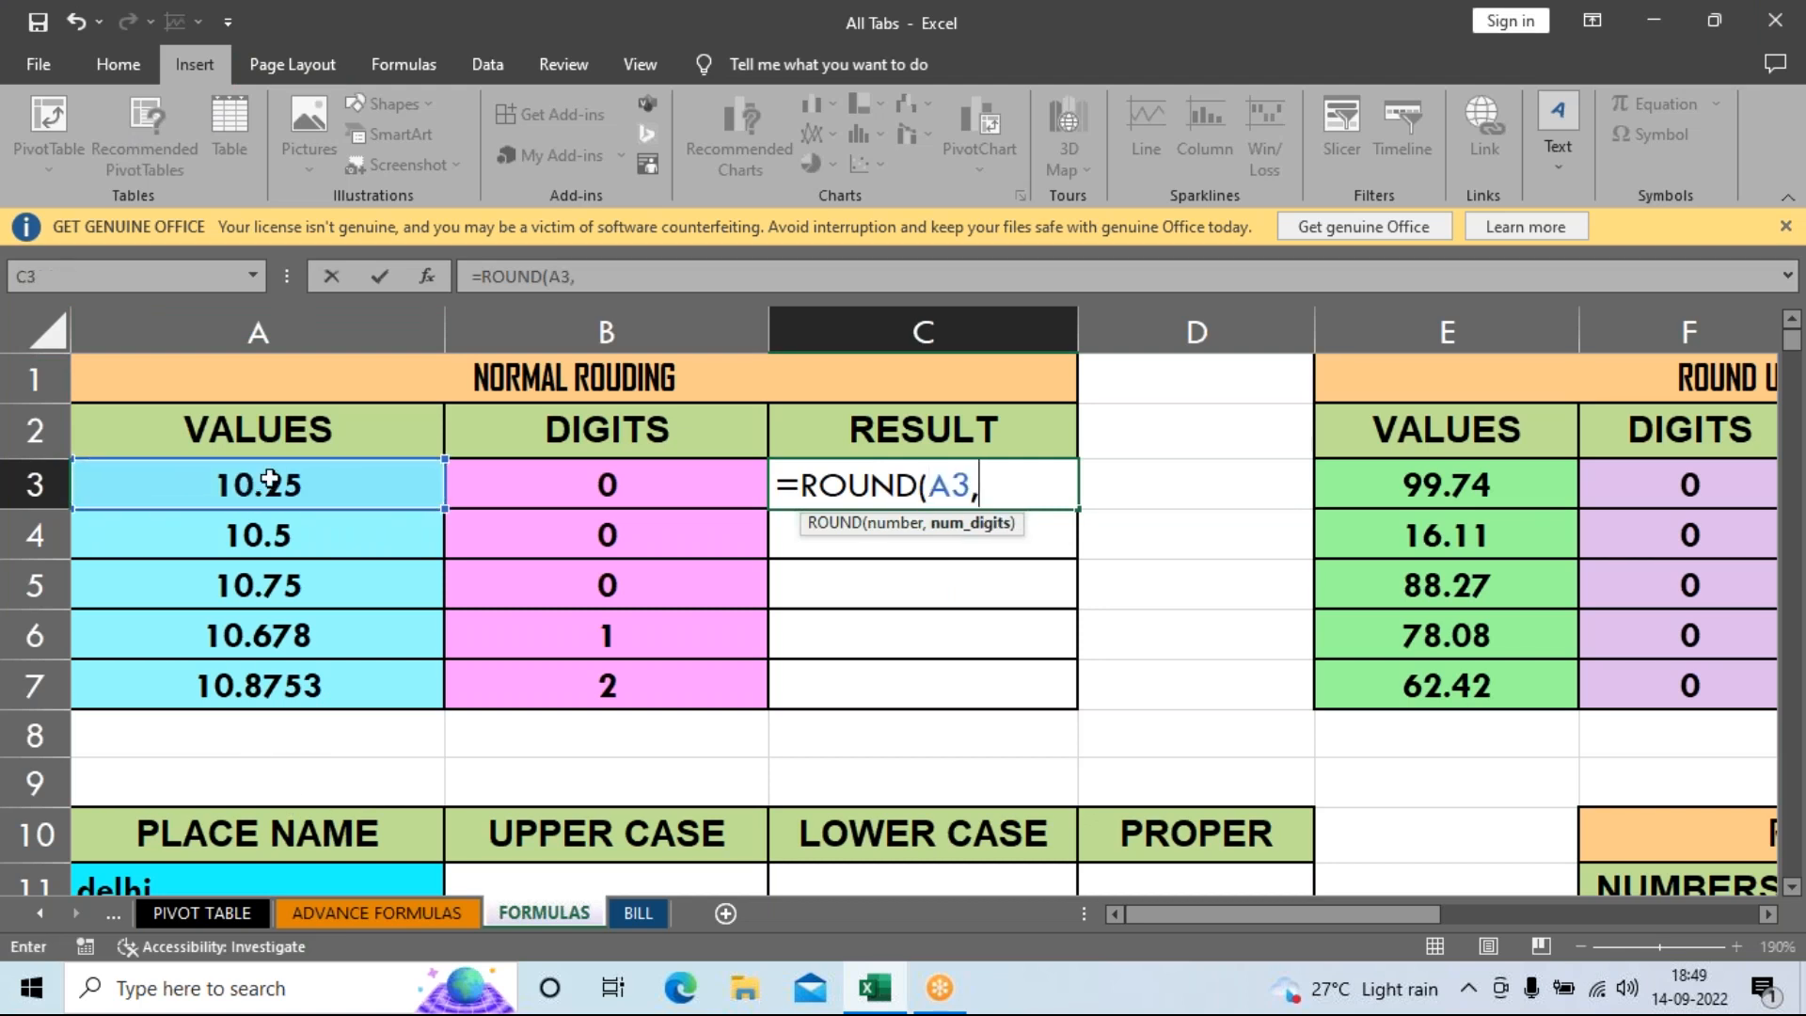
pyautogui.click(538, 490)
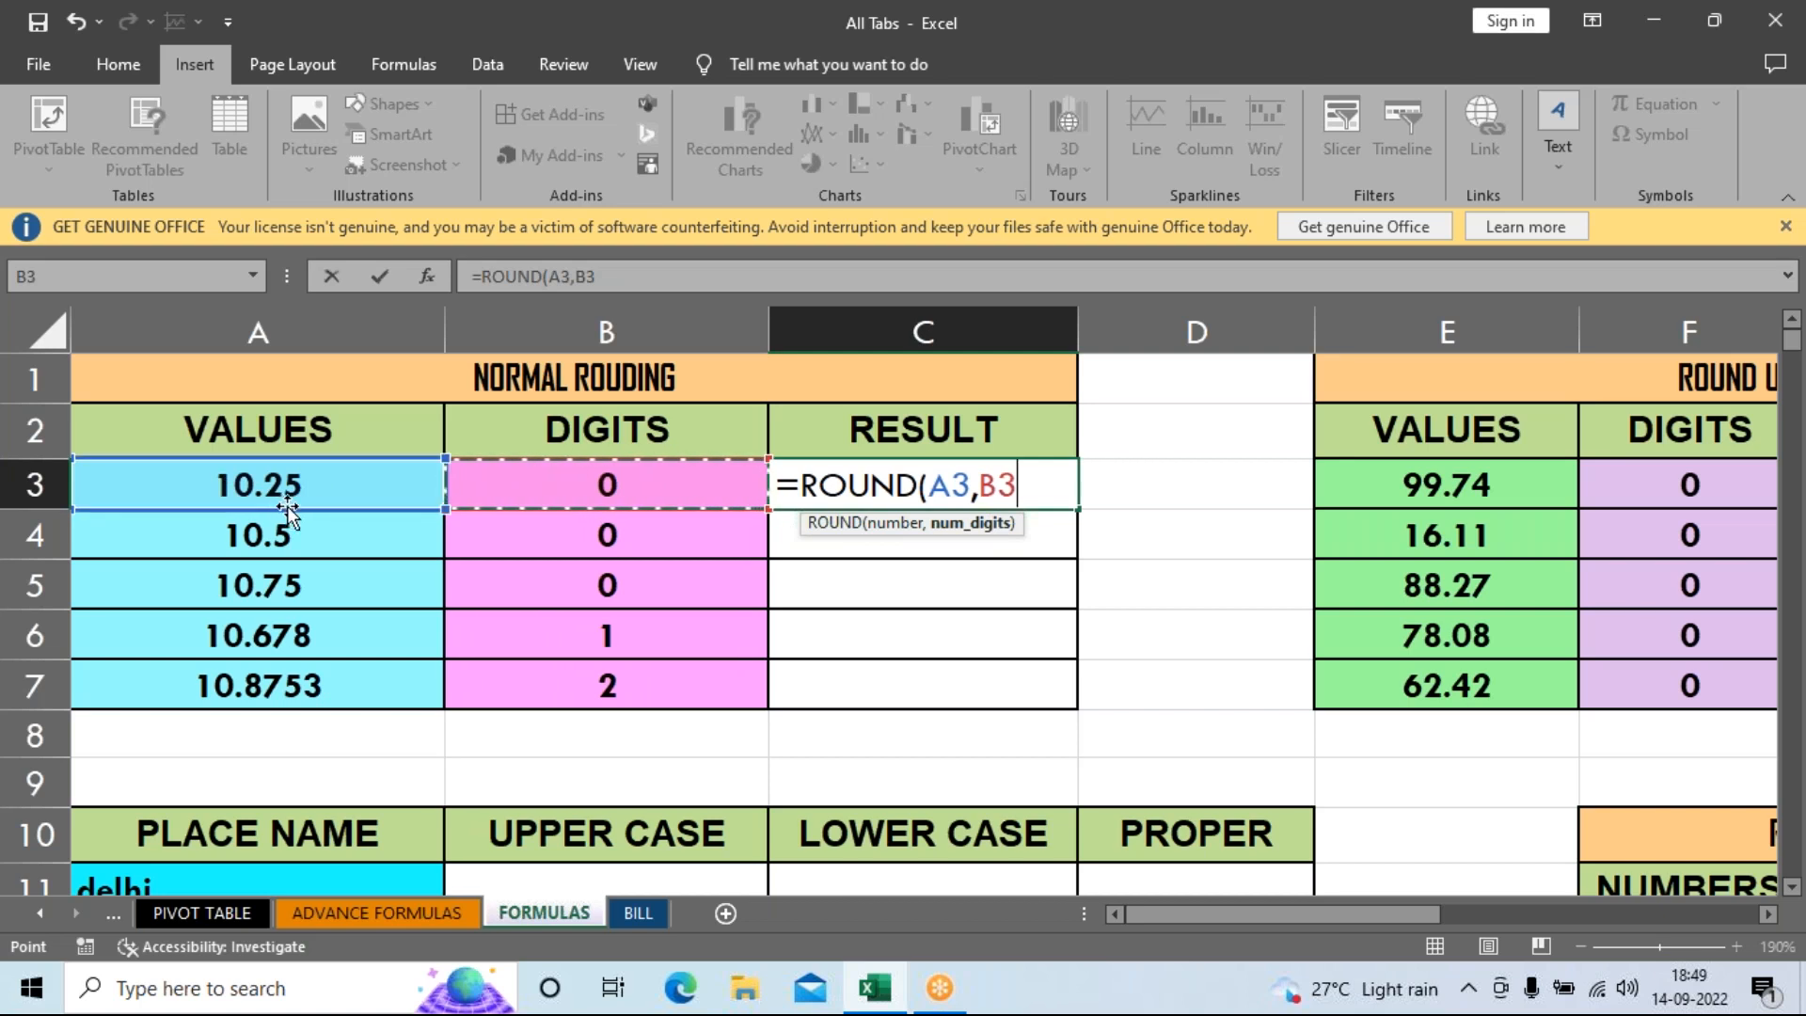
pyautogui.press('Return')
pyautogui.click(979, 490)
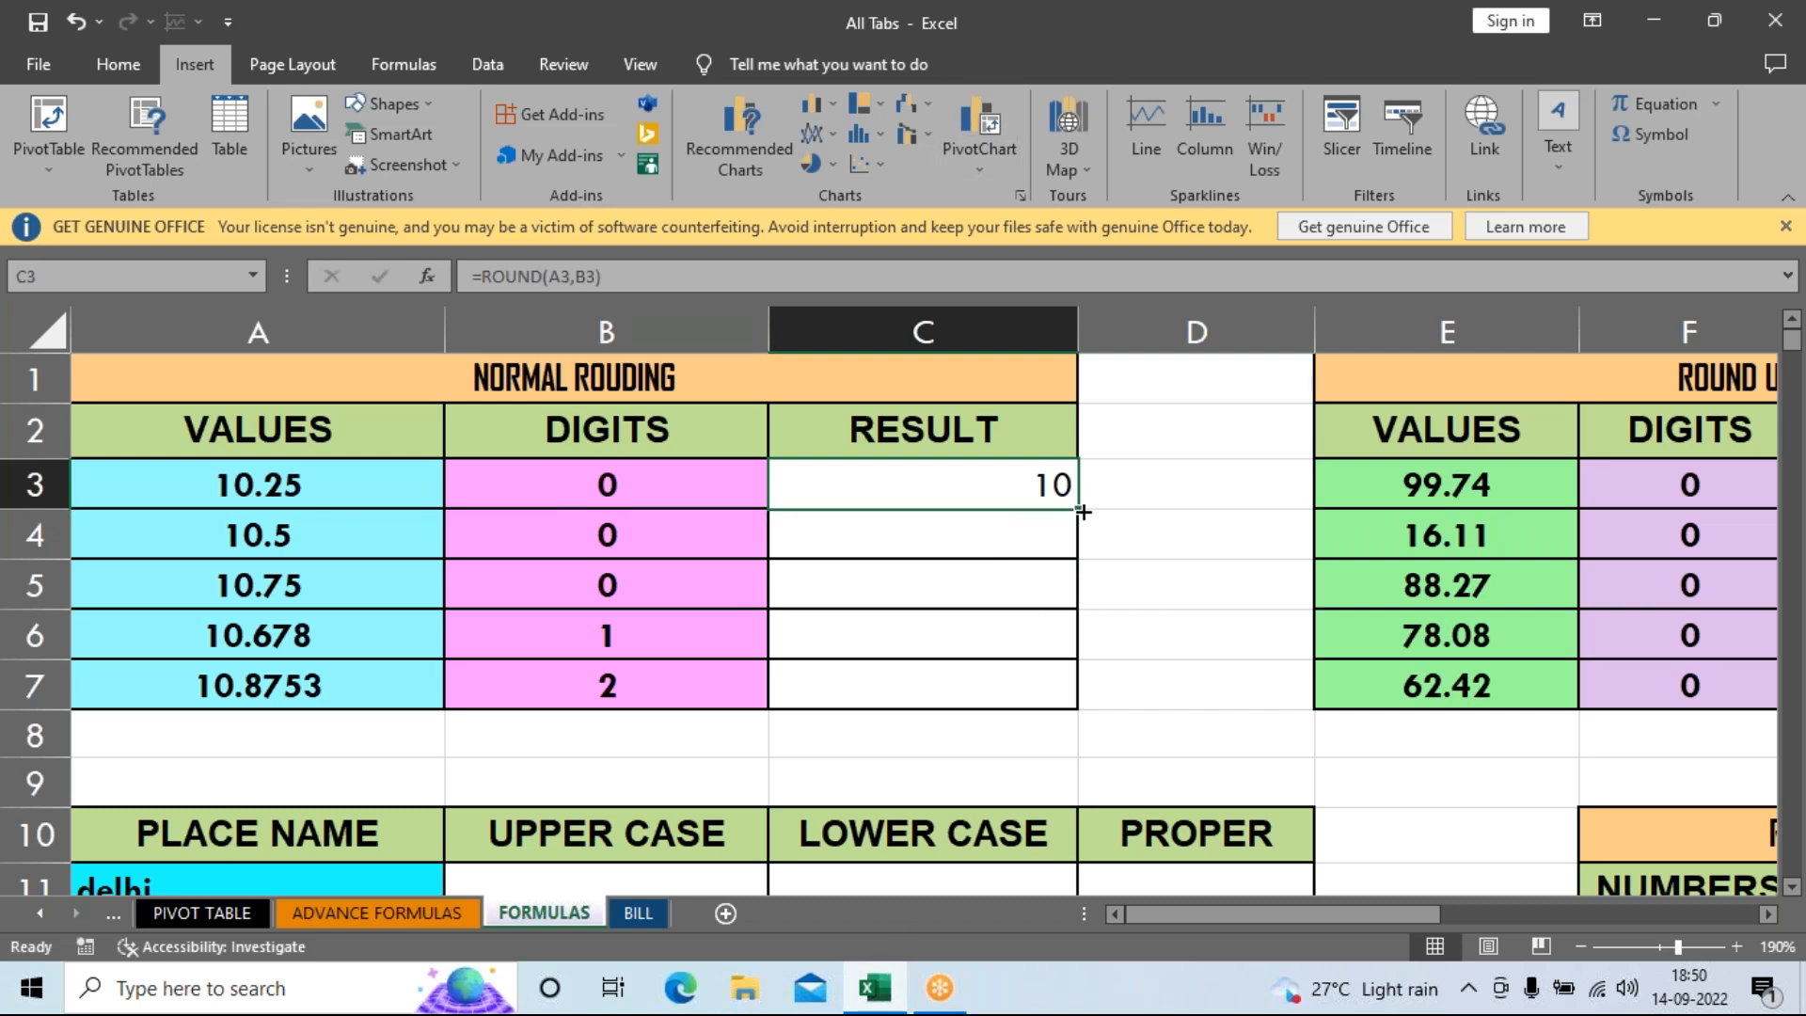
pyautogui.moveTo(1077, 510); pyautogui.dragTo(1073, 687)
# Compare the values, digits and results in rows 6 and 7, then select C3:C7.
pyautogui.click(1142, 637)
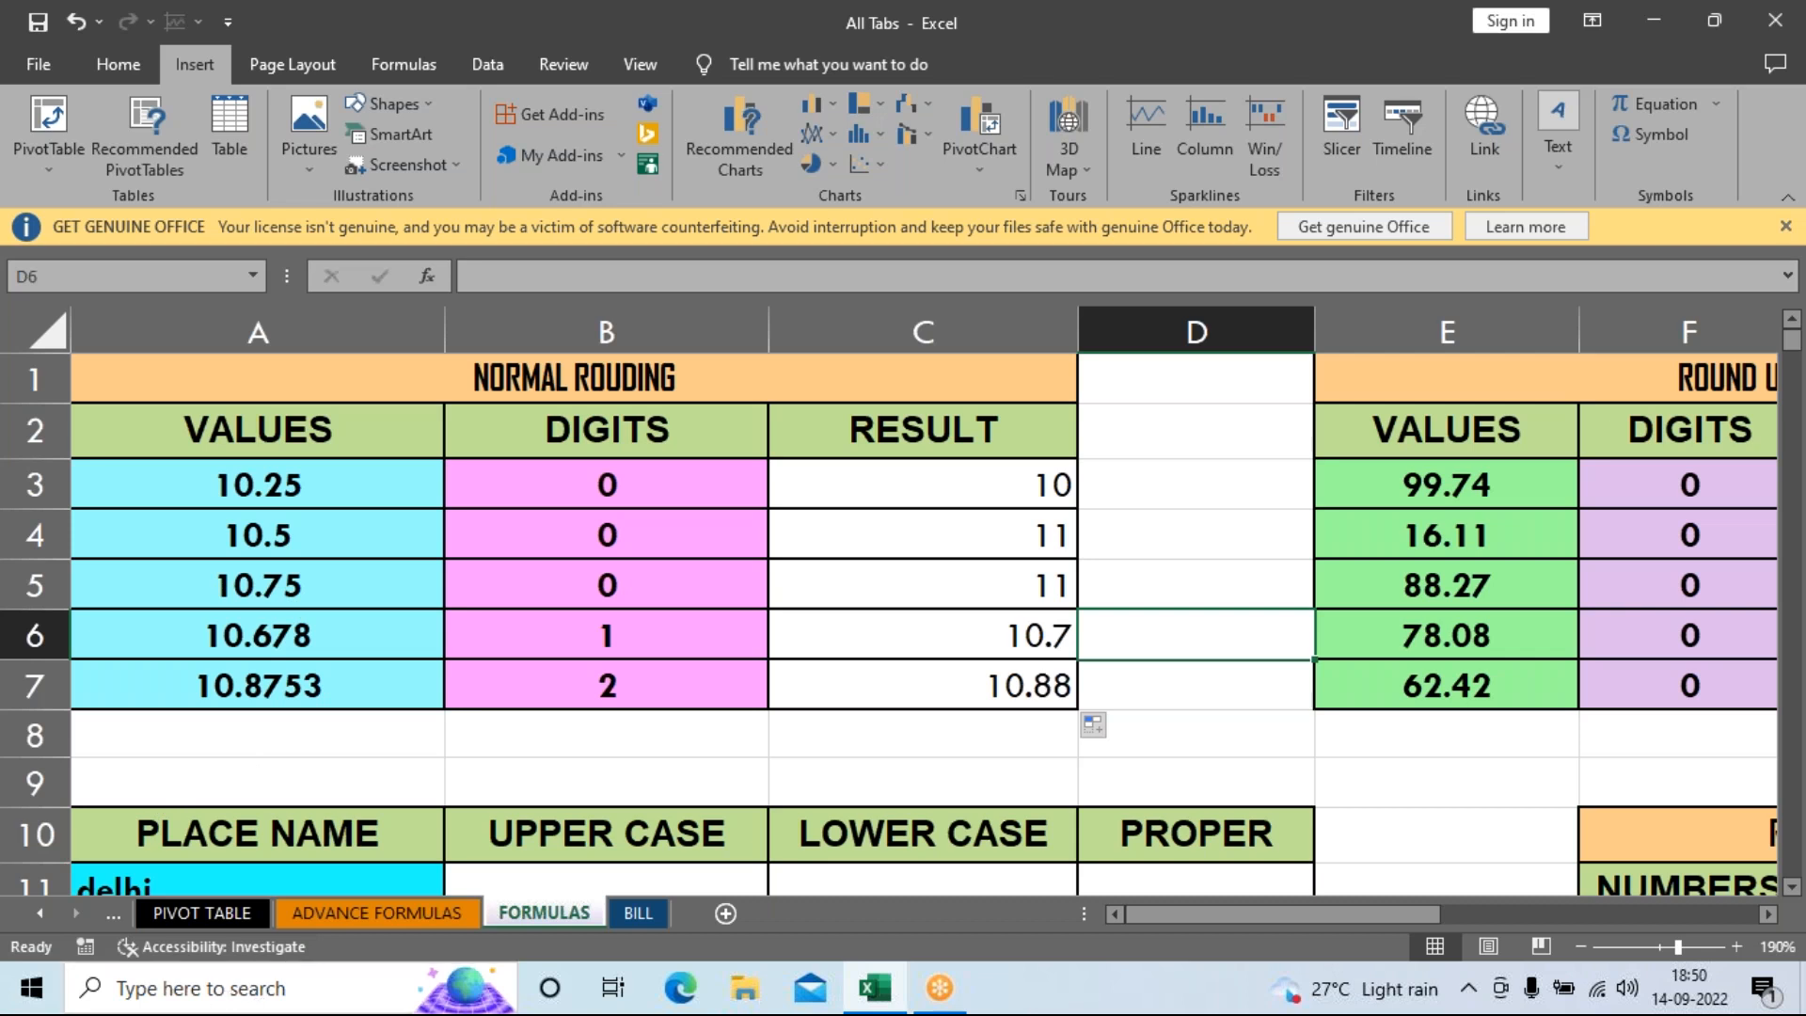
pyautogui.moveTo(174, 647)
pyautogui.mouseDown()
pyautogui.moveTo(636, 645)
pyautogui.moveTo(948, 670)
pyautogui.mouseUp()
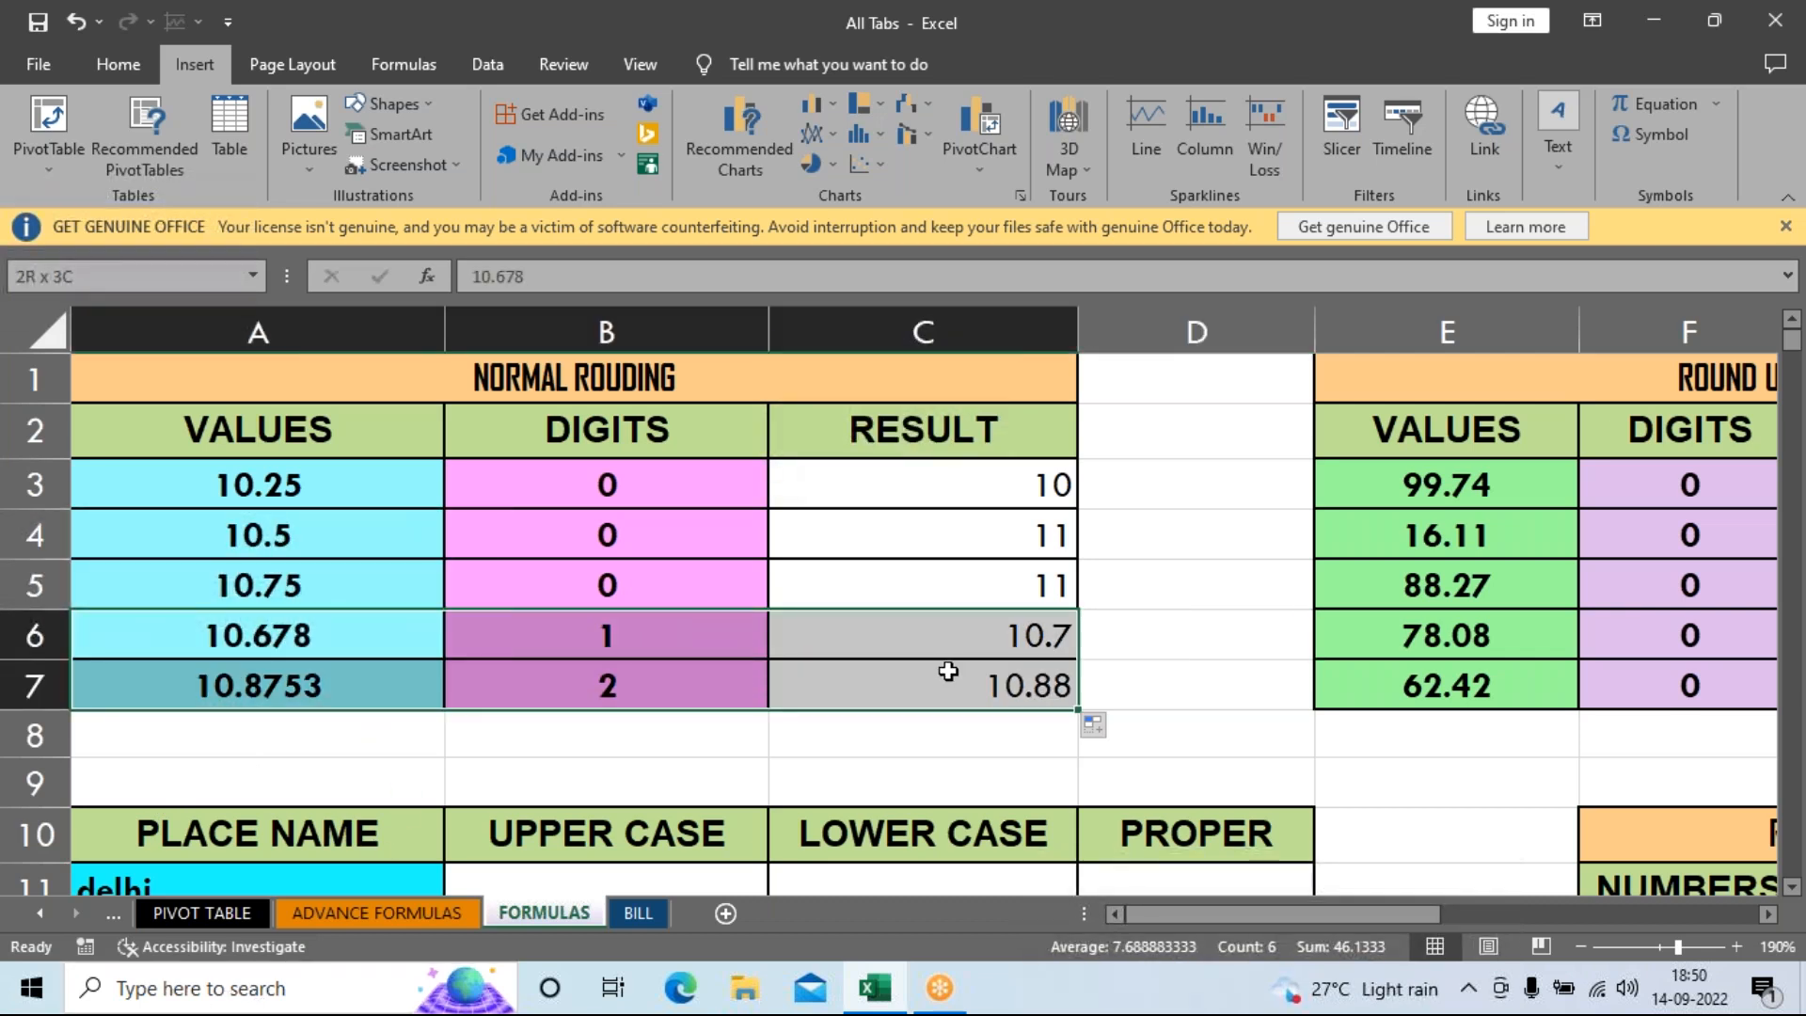
pyautogui.moveTo(151, 644); pyautogui.dragTo(892, 643)
pyautogui.click(242, 645)
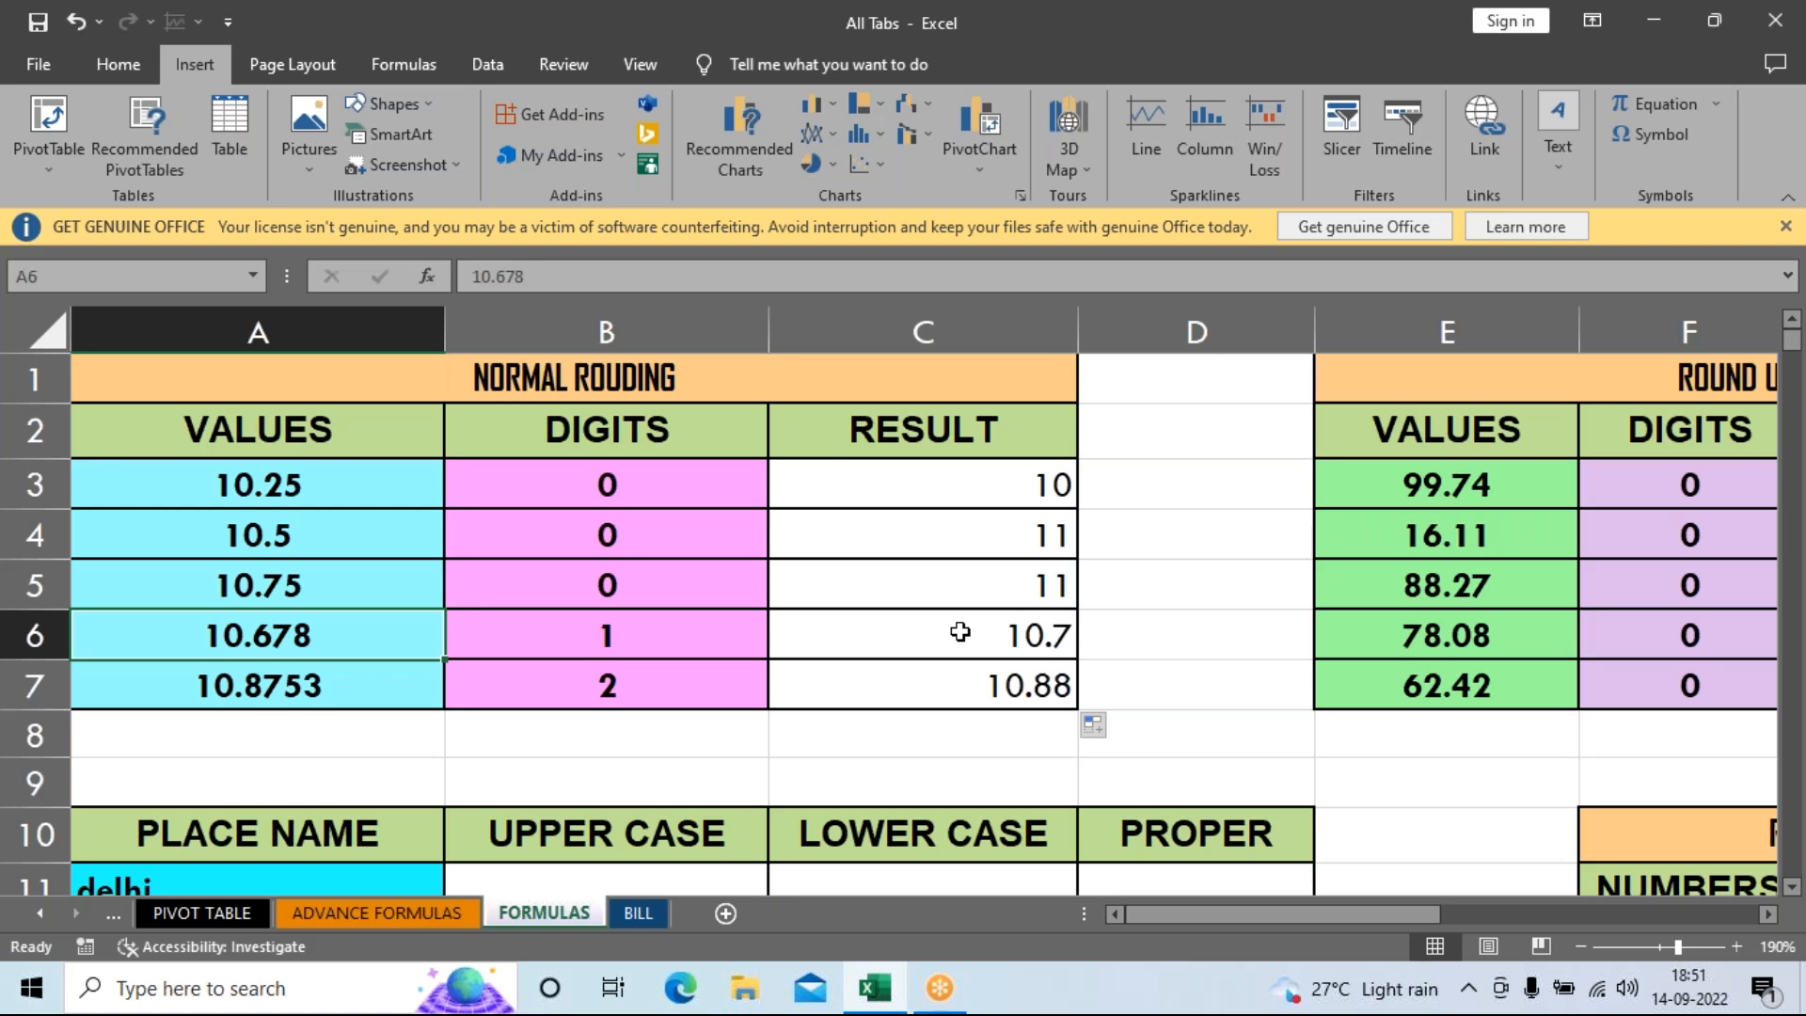
pyautogui.moveTo(919, 496); pyautogui.dragTo(917, 690)
# Clear C3:C7 and re-enter =ROUND(A3,B3) in C3.
pyautogui.press('Delete')
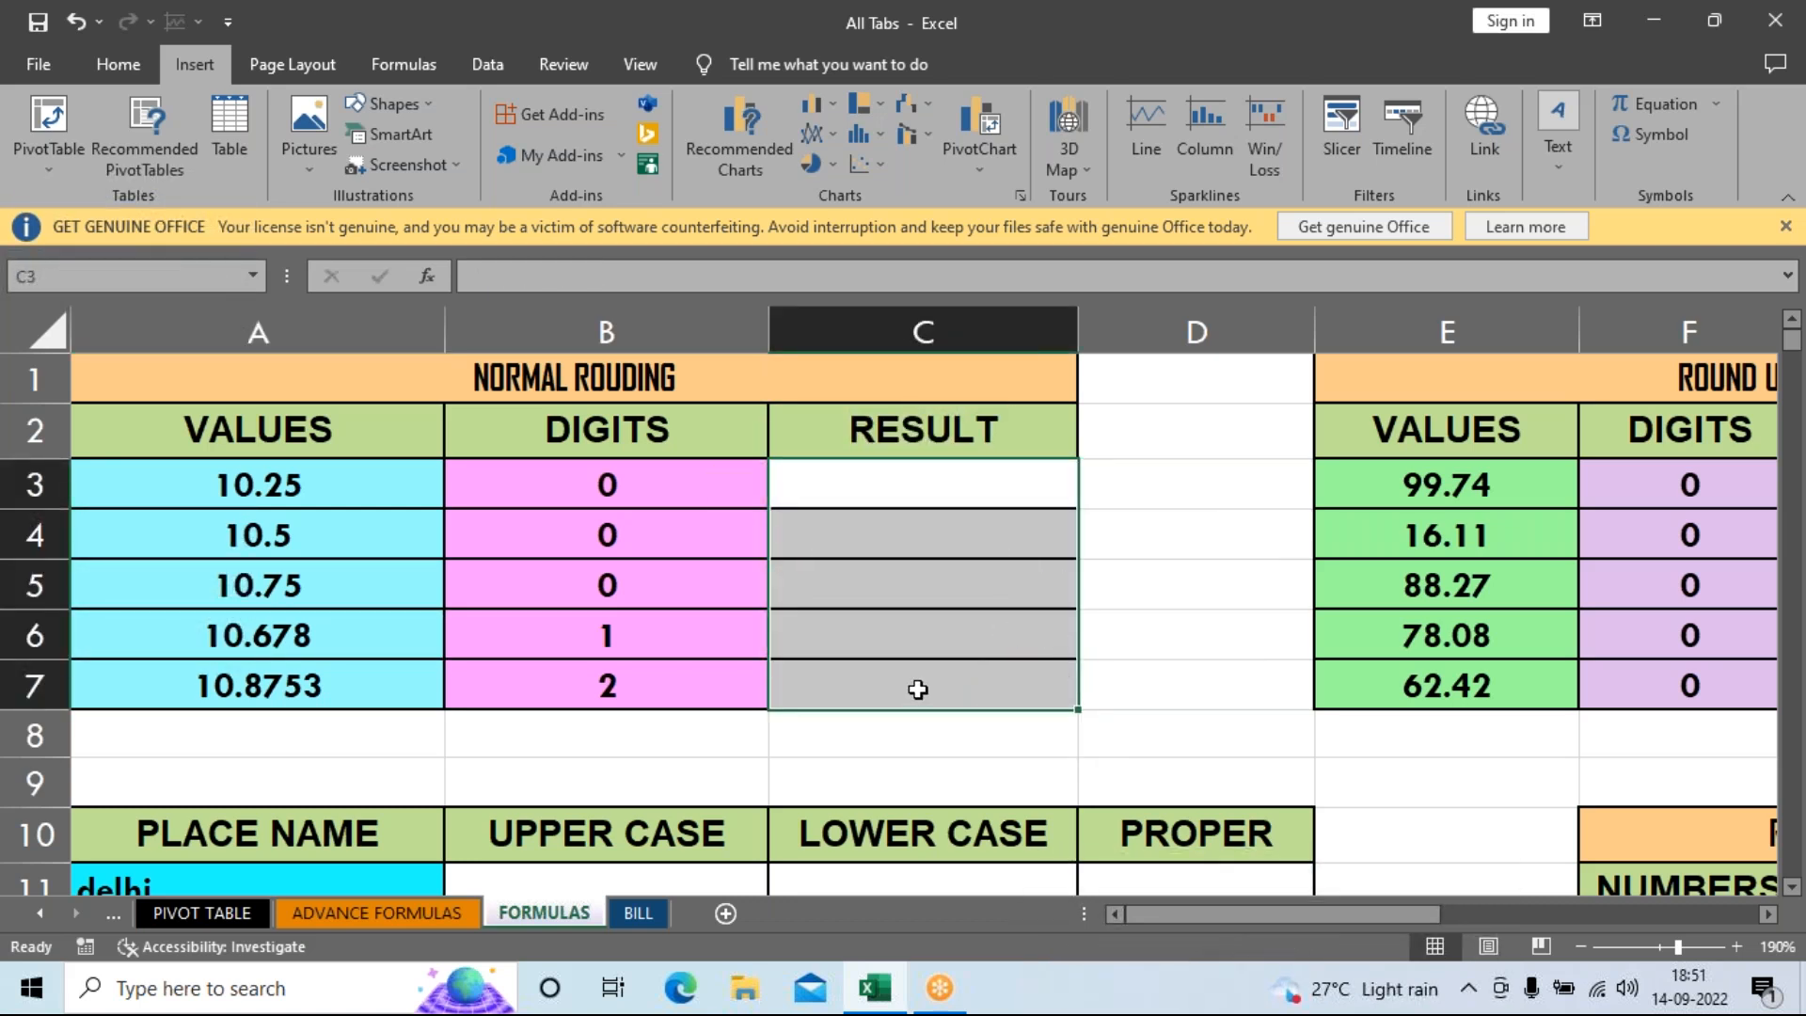
pyautogui.click(931, 478)
pyautogui.write('=')
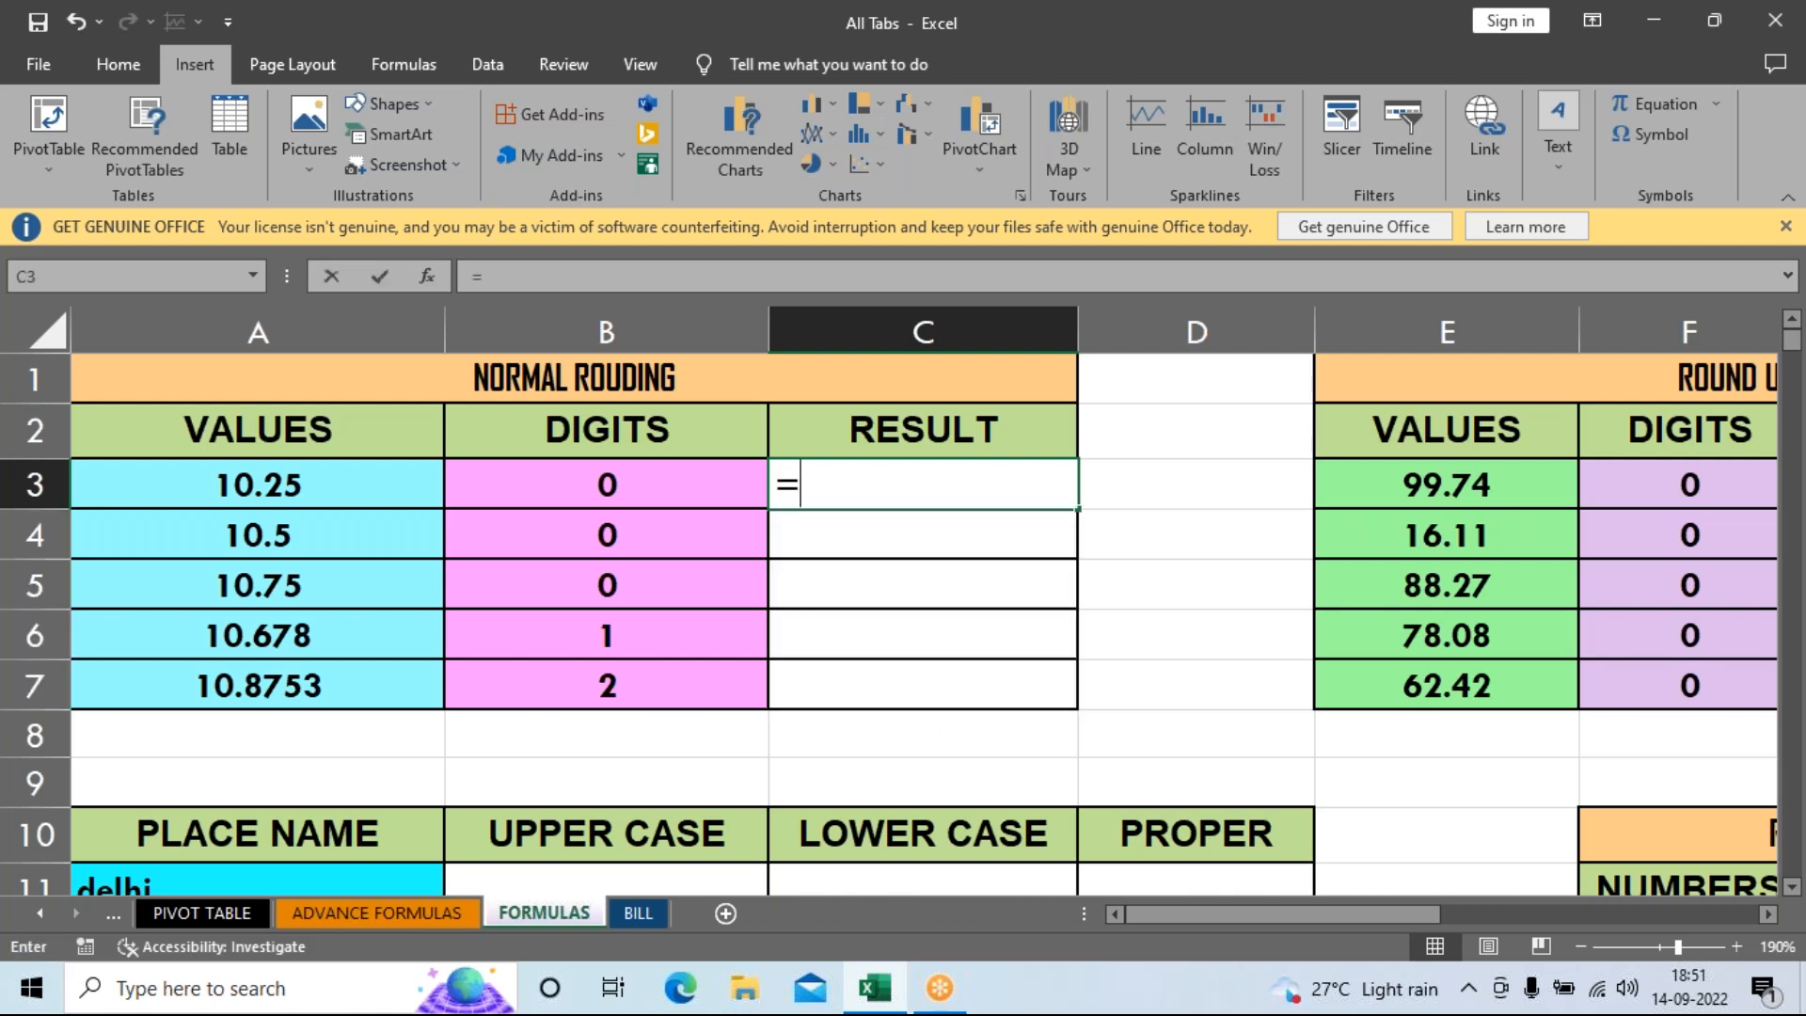
pyautogui.write('ROUN')
pyautogui.press('Tab')
pyautogui.click(310, 487)
pyautogui.write(',')
pyautogui.click(564, 498)
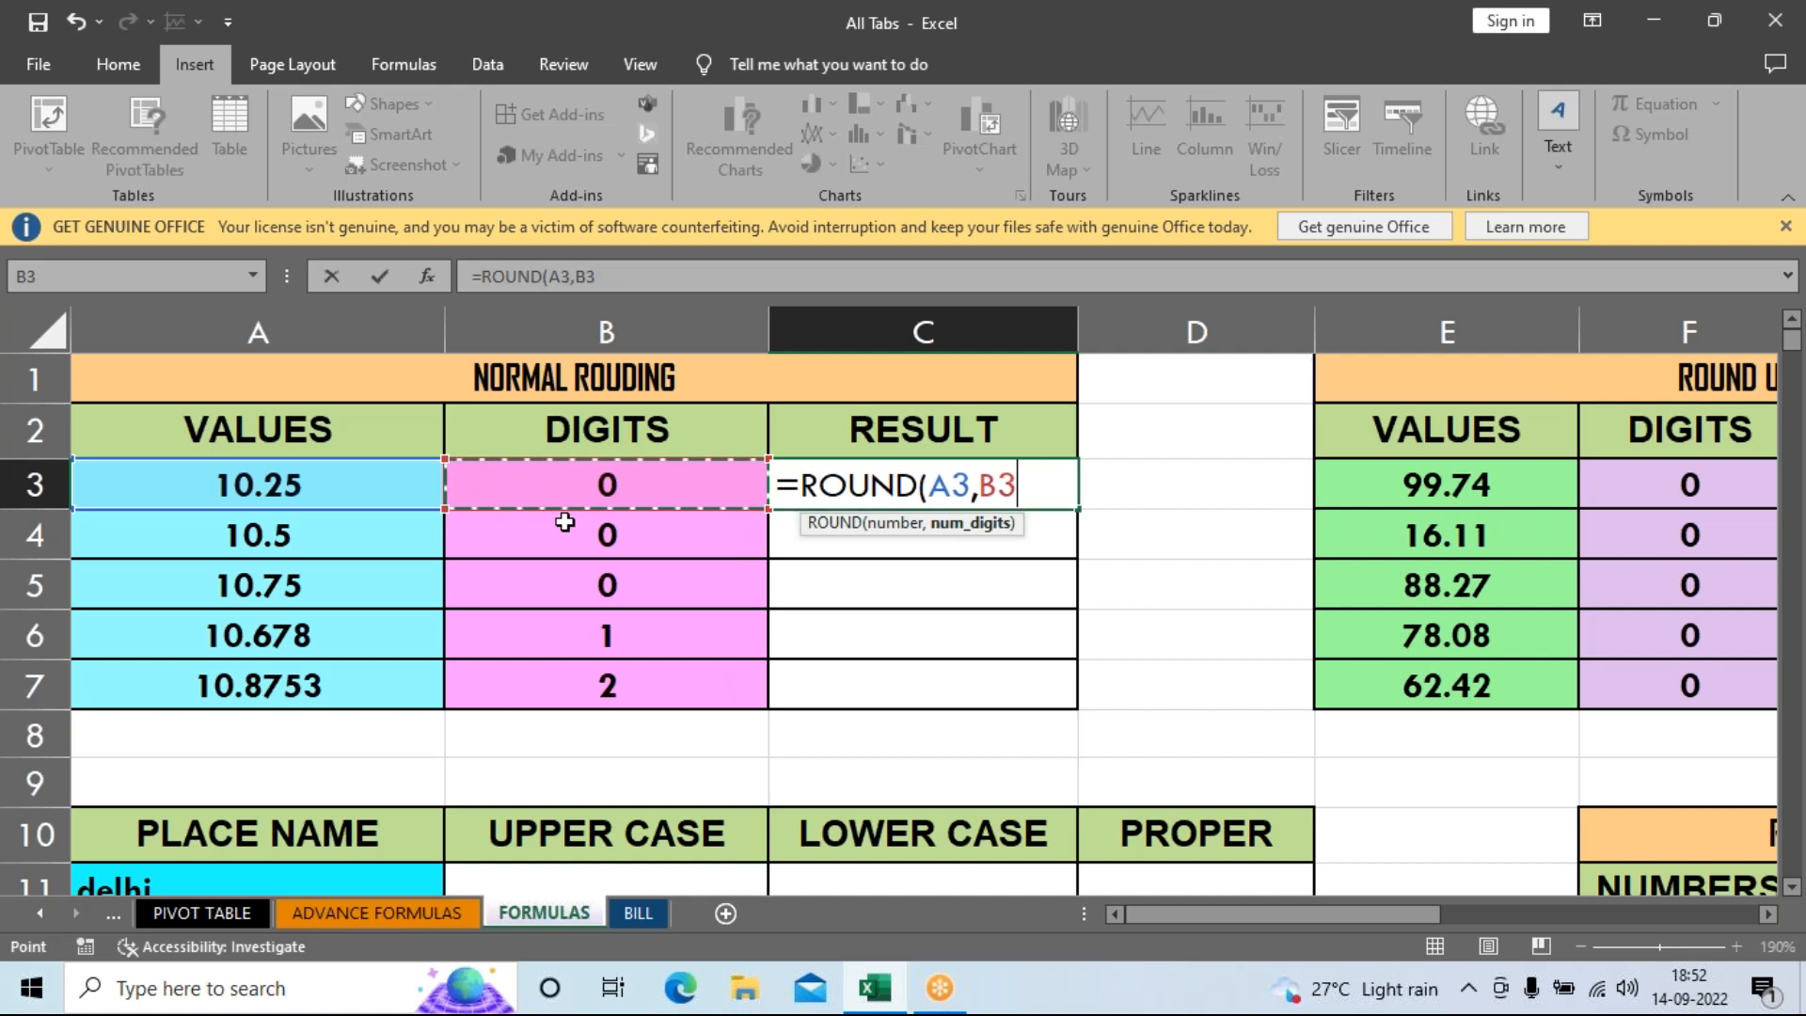
pyautogui.press('Return')
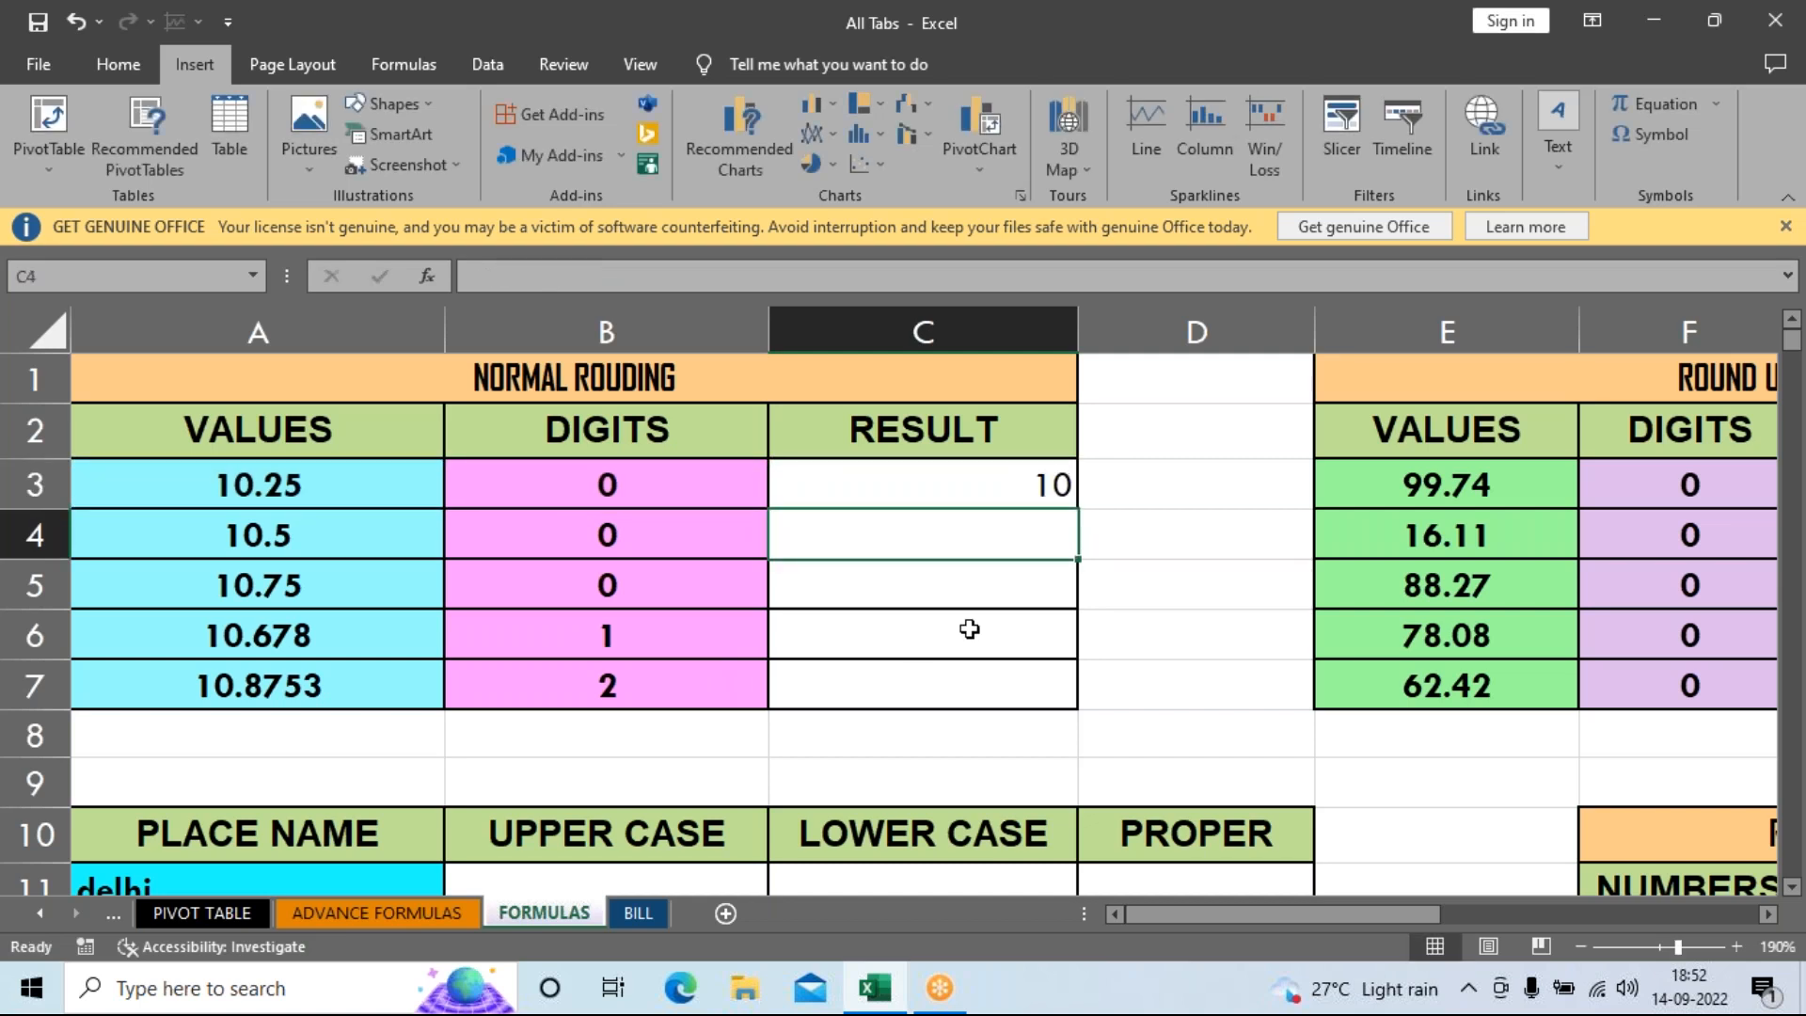
# Fill the ROUND formula down to C7 and check that C6 holds =ROUND(A6,B6).
pyautogui.click(983, 486)
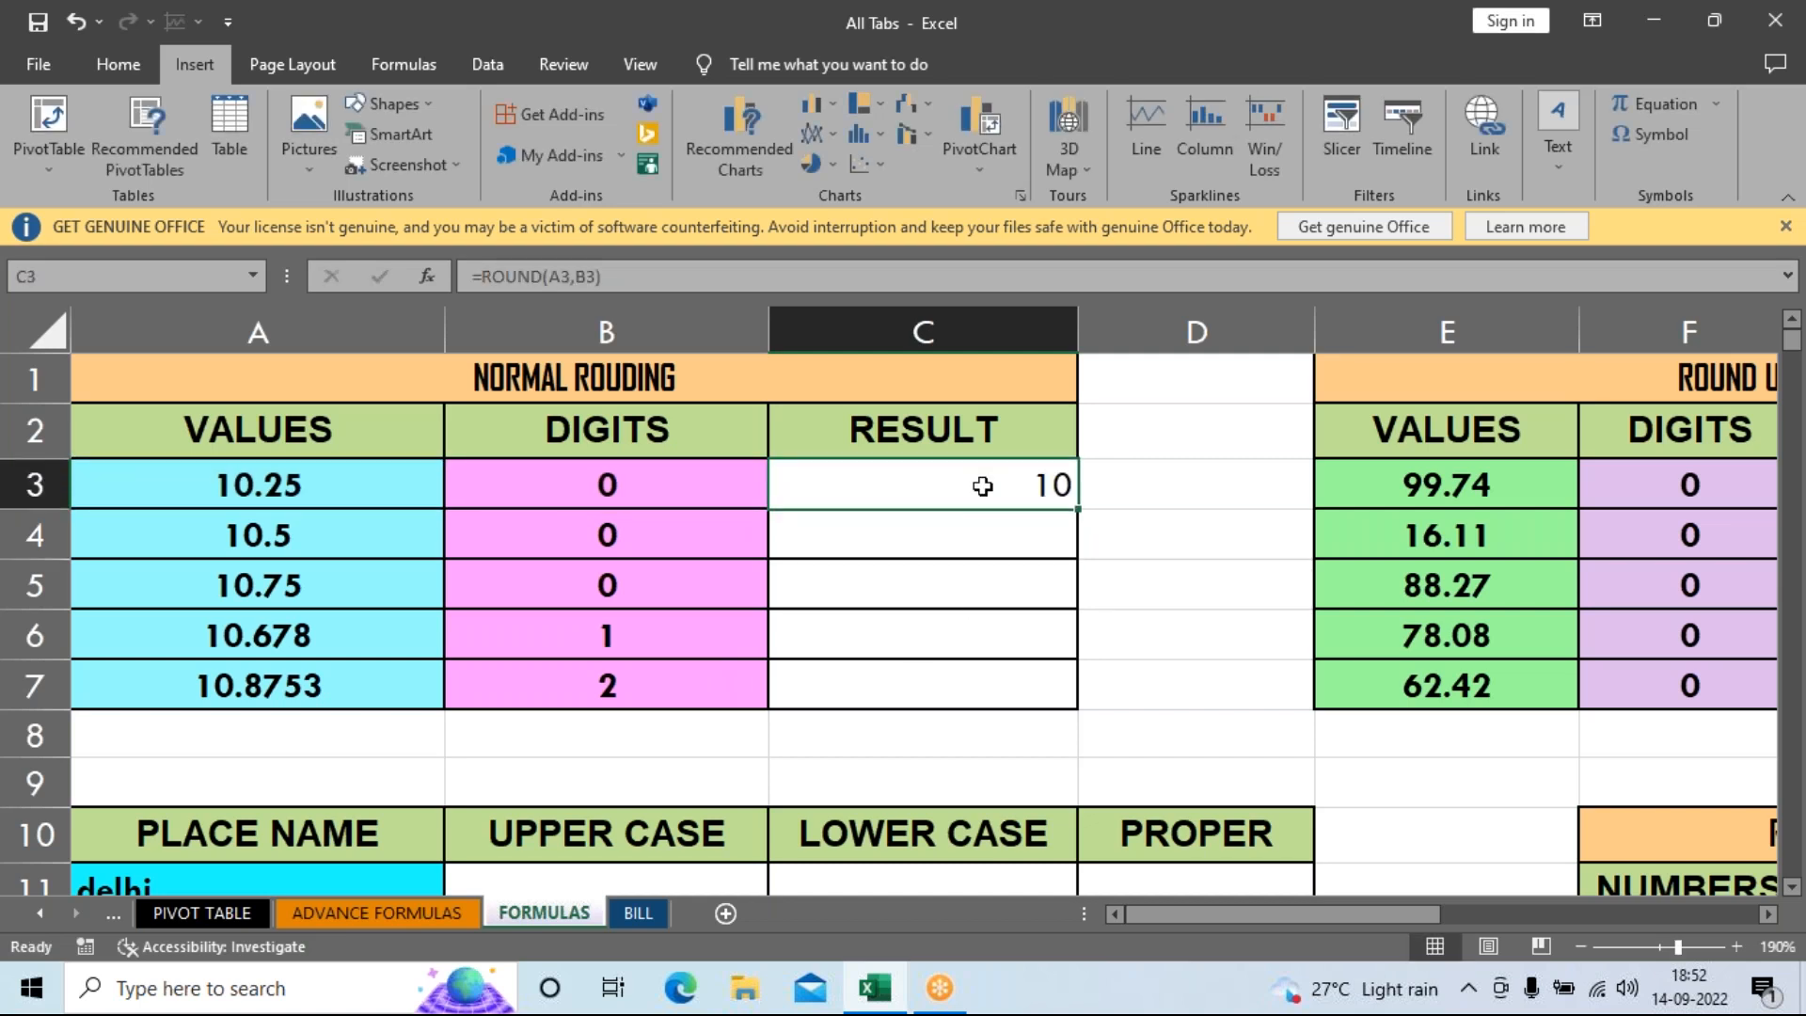
pyautogui.moveTo(1082, 515); pyautogui.dragTo(1087, 694)
pyautogui.click(1142, 675)
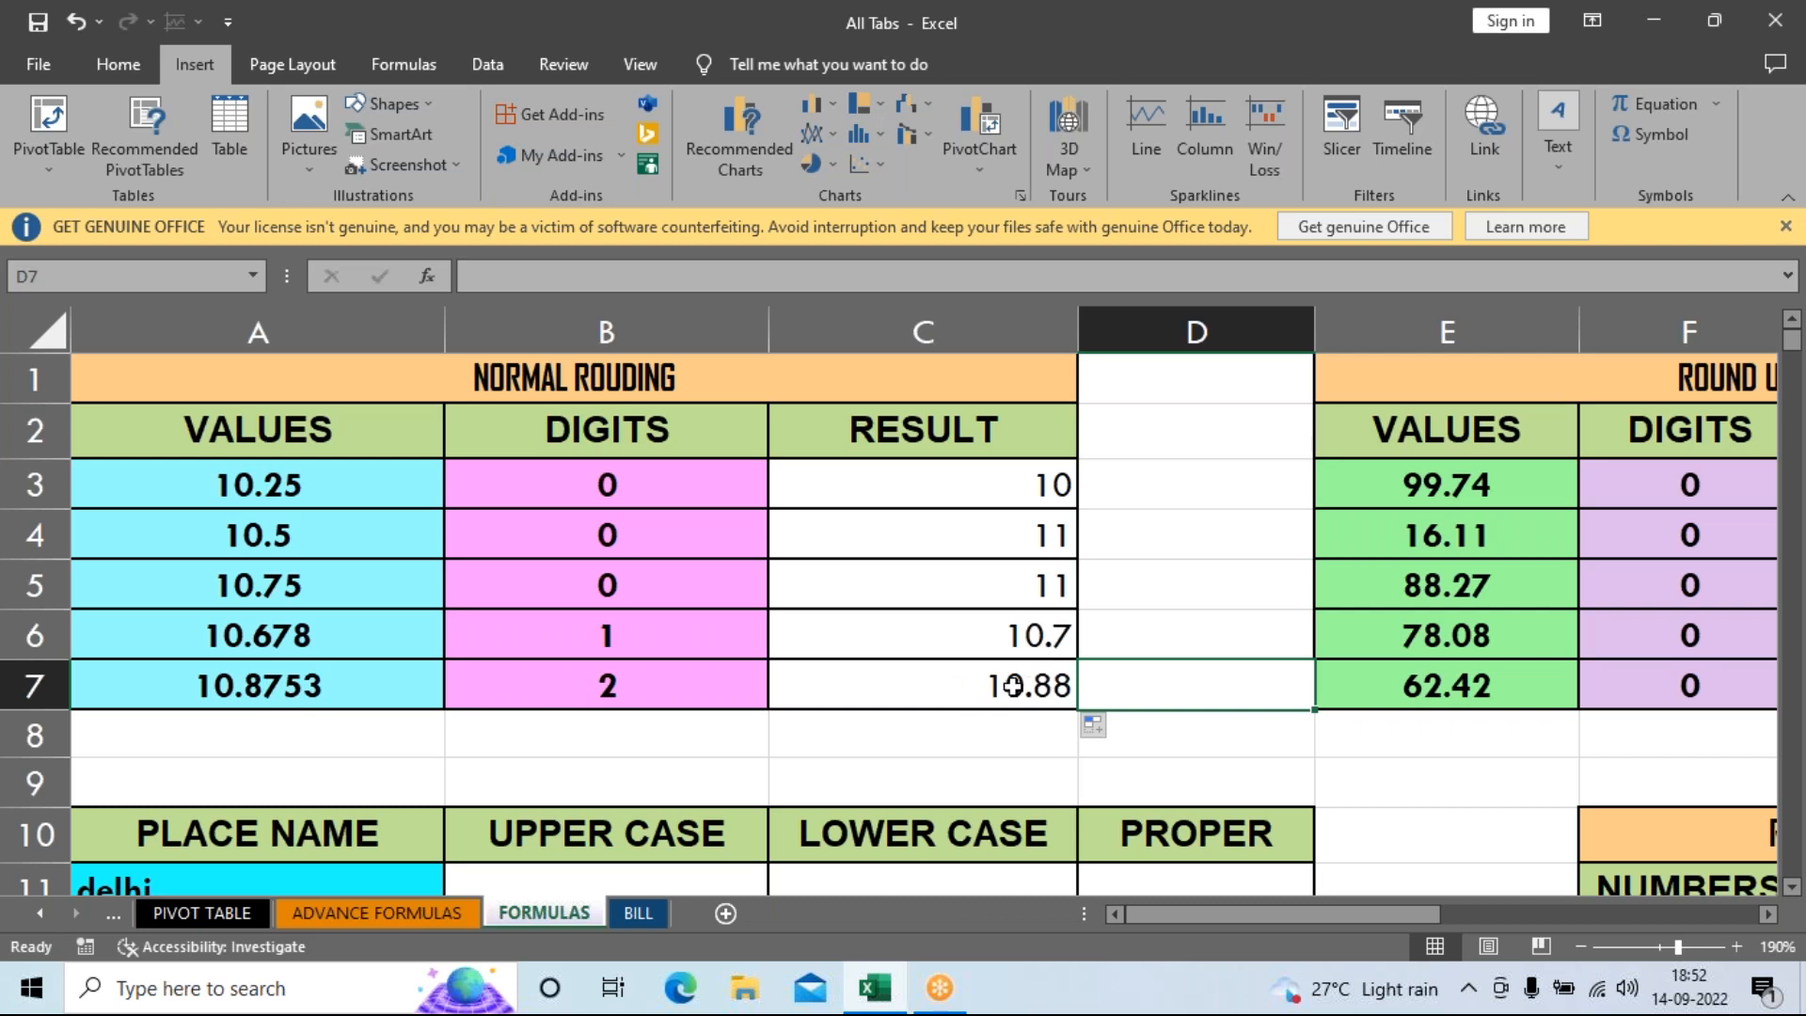
pyautogui.moveTo(905, 658); pyautogui.dragTo(912, 686)
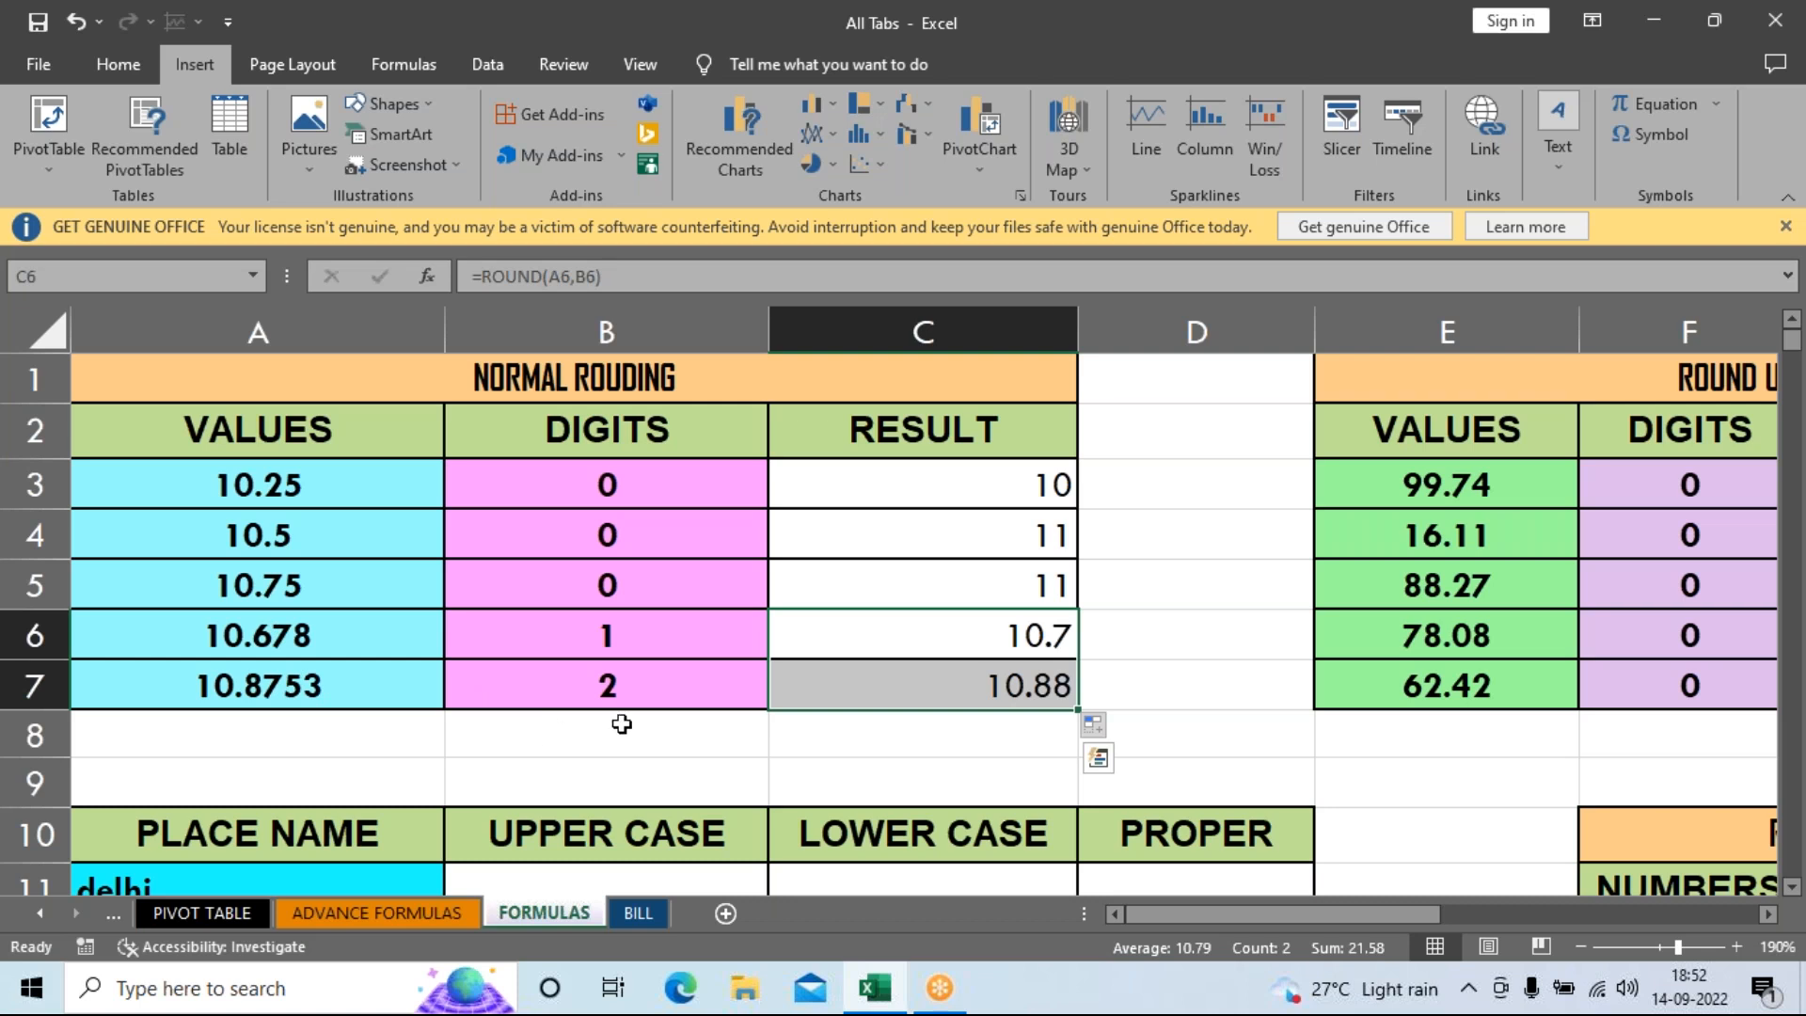
pyautogui.click(867, 650)
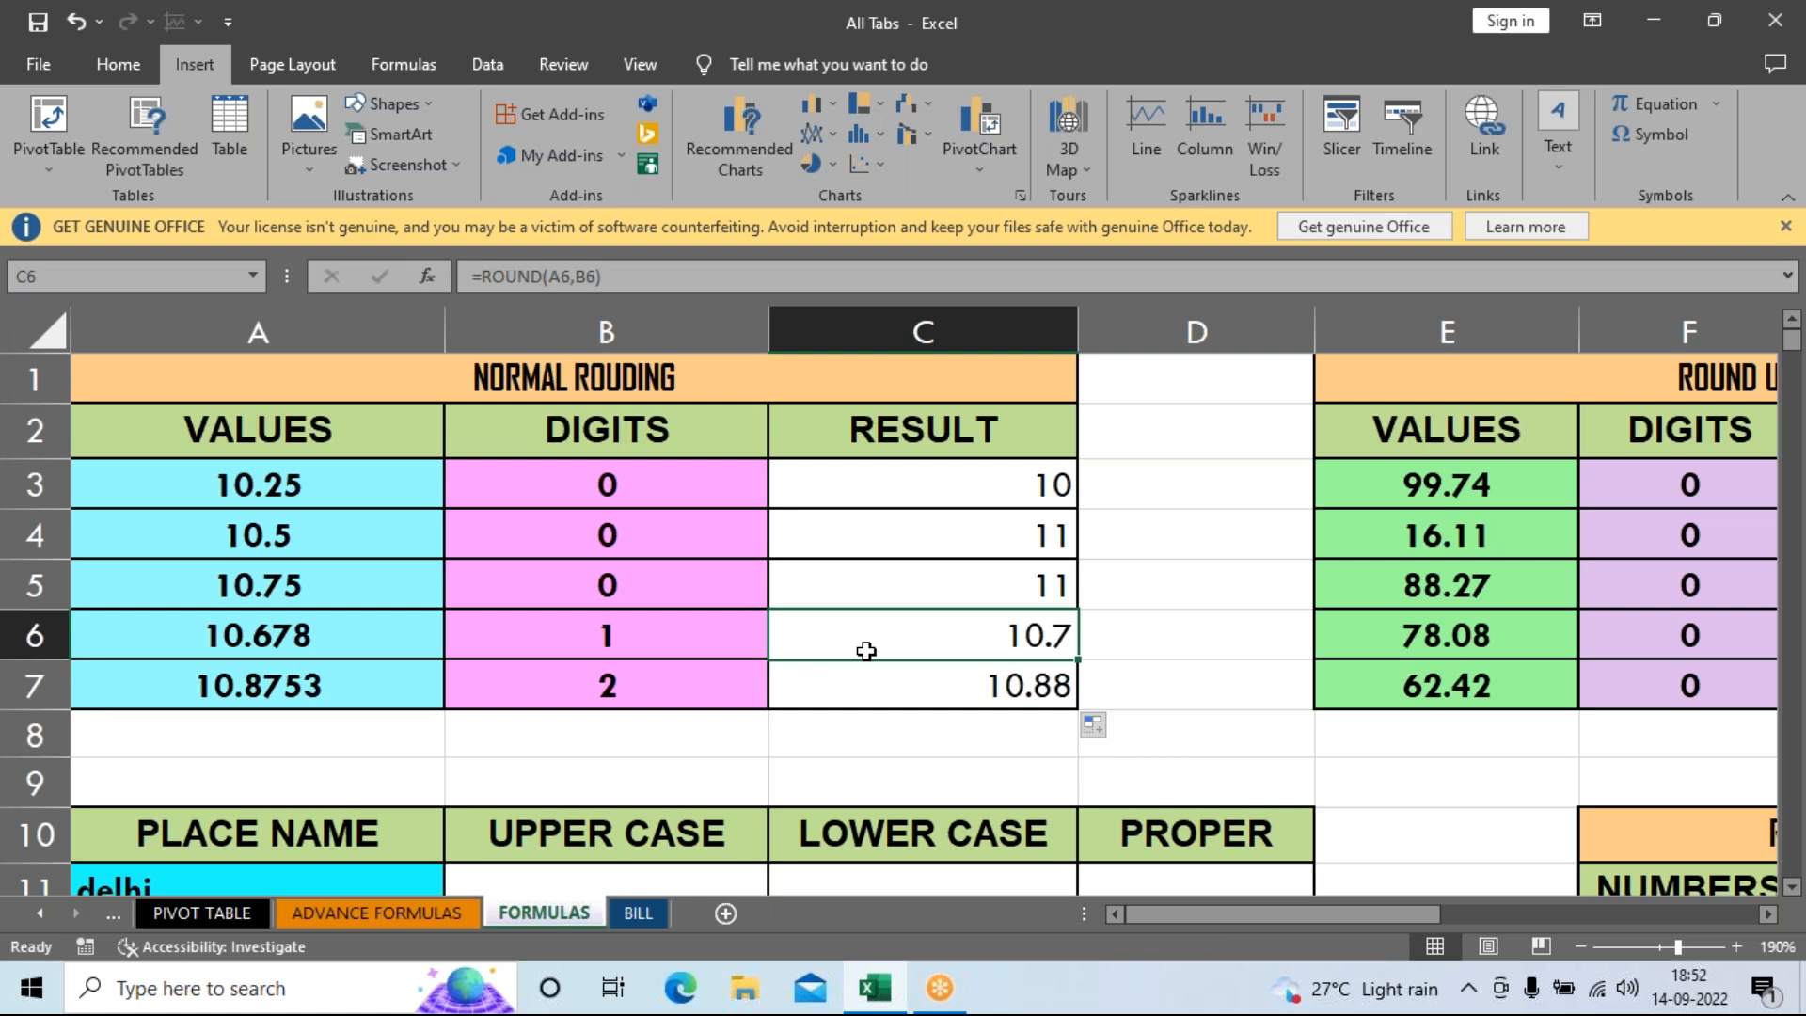
pyautogui.moveTo(1157, 913); pyautogui.dragTo(1306, 929)
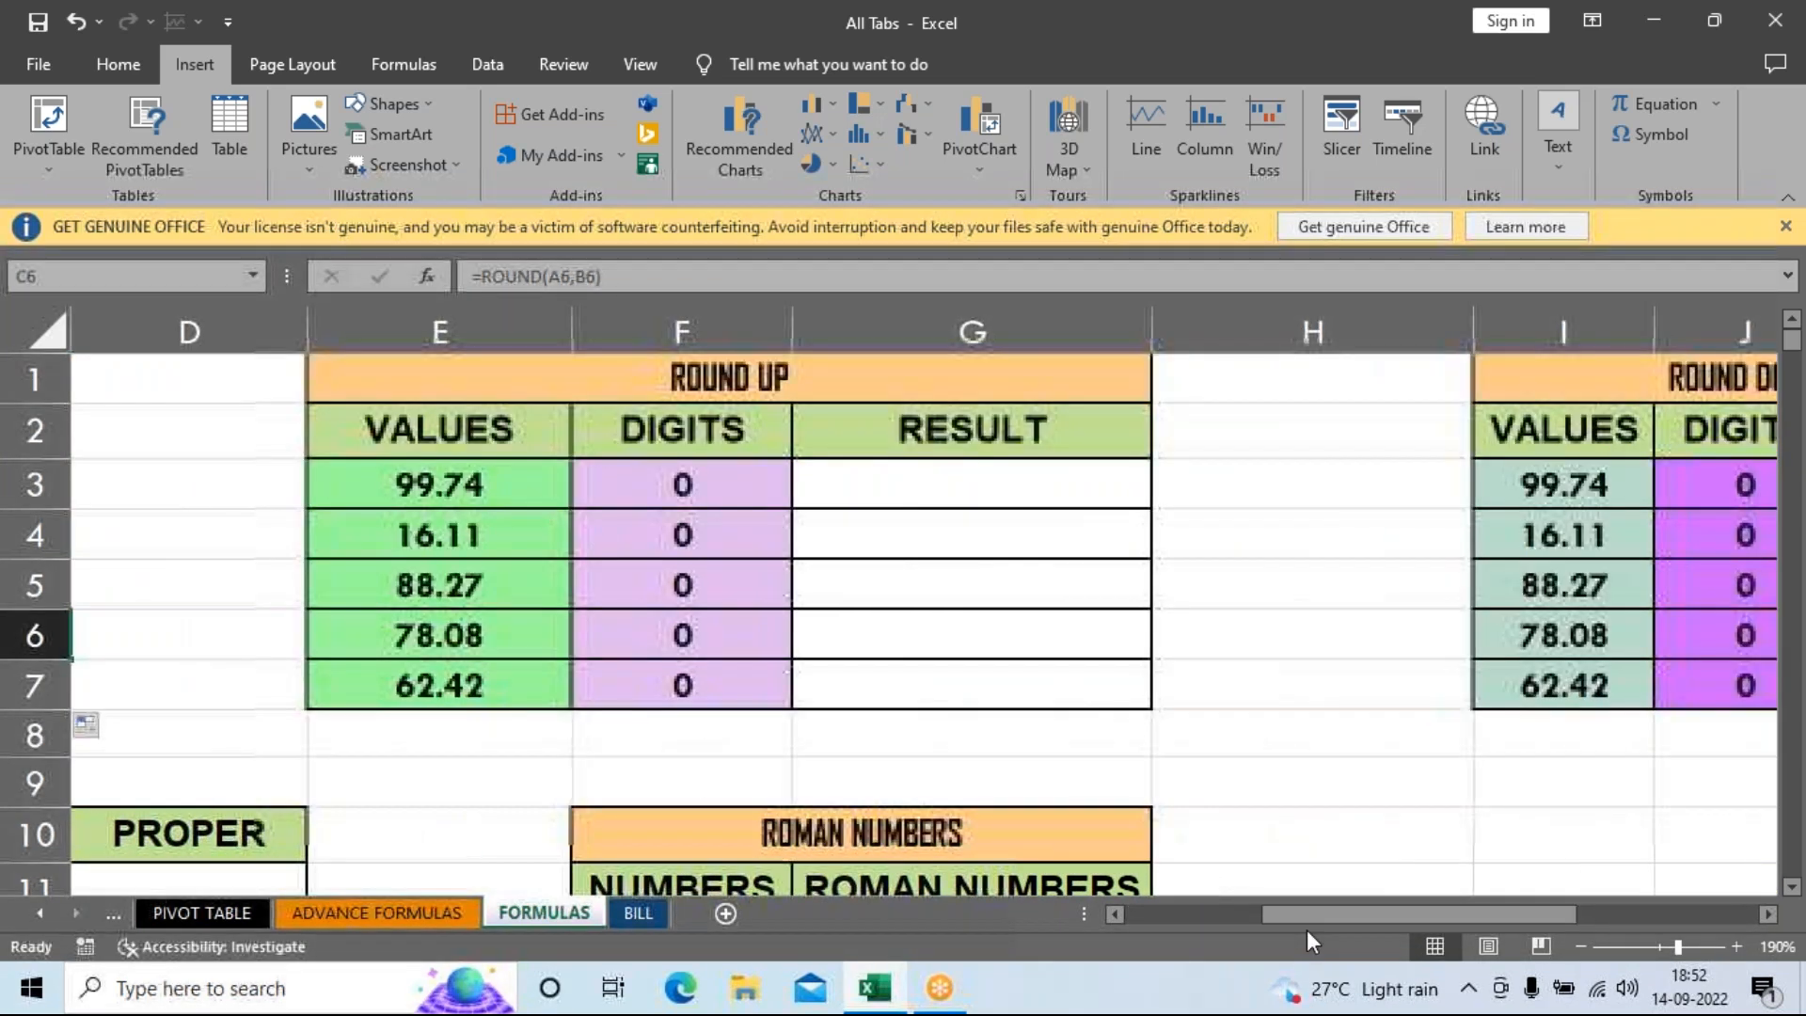
pyautogui.click(974, 493)
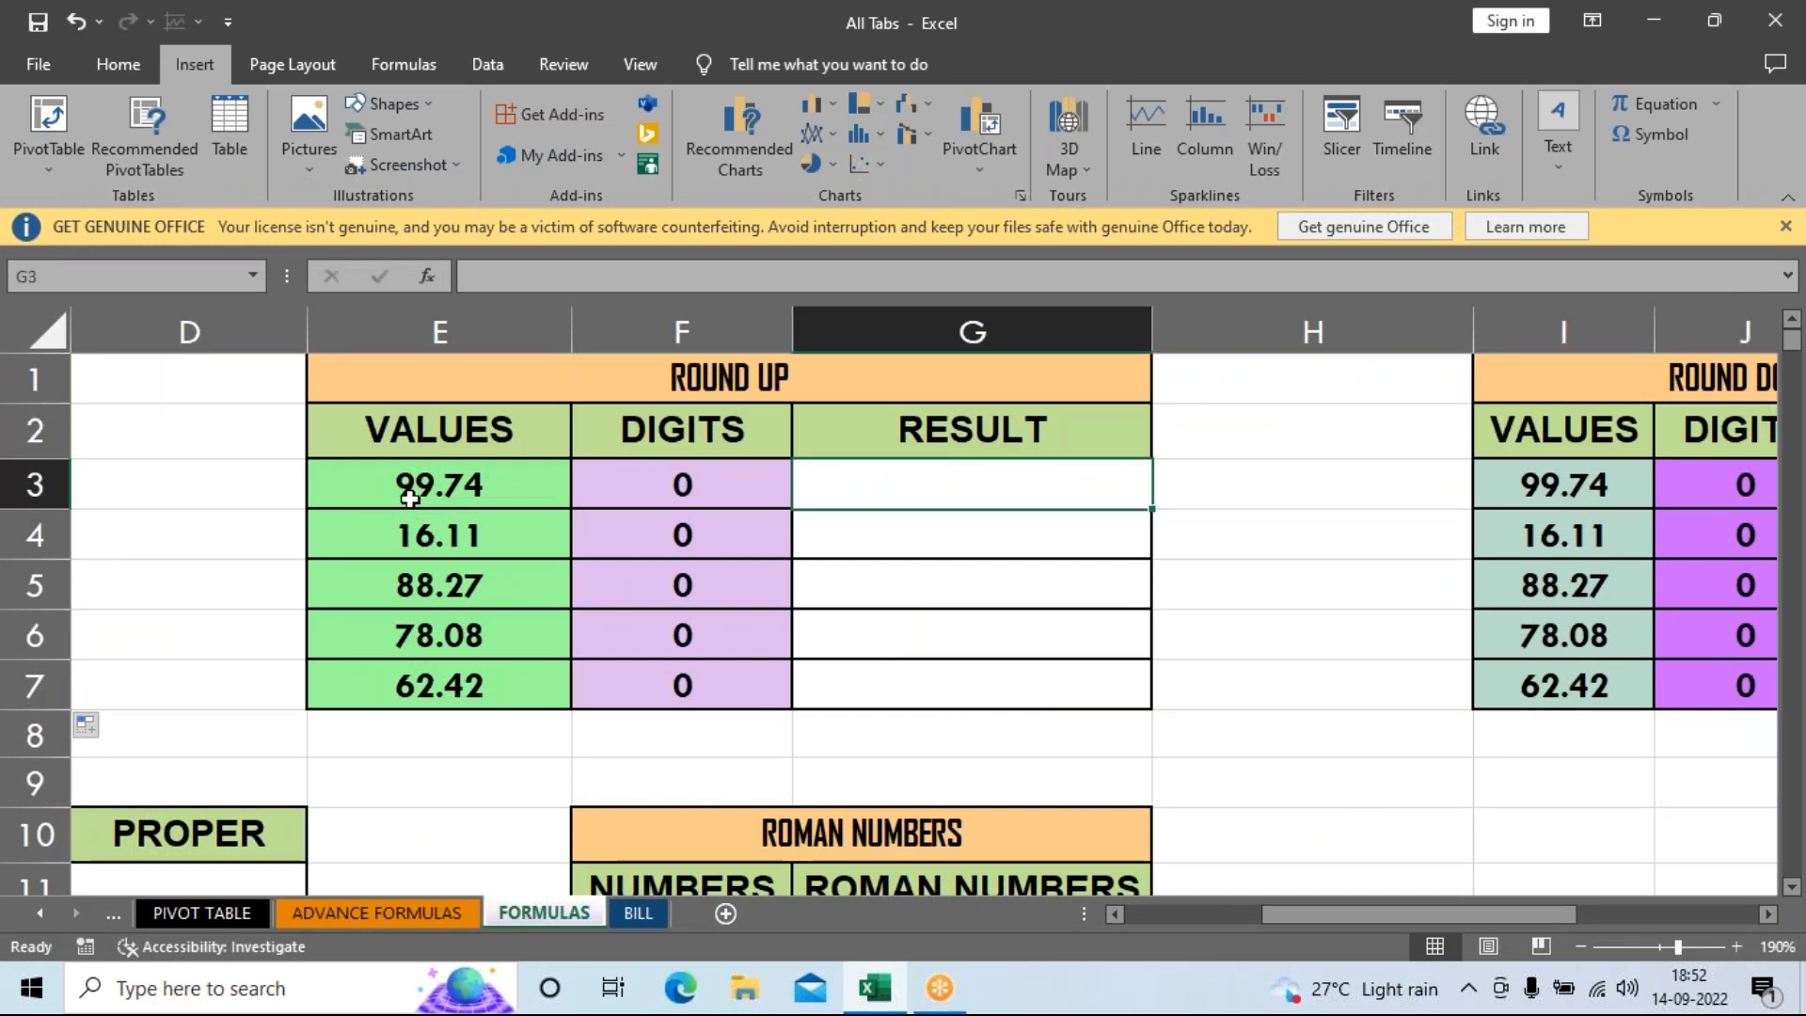
pyautogui.click(408, 495)
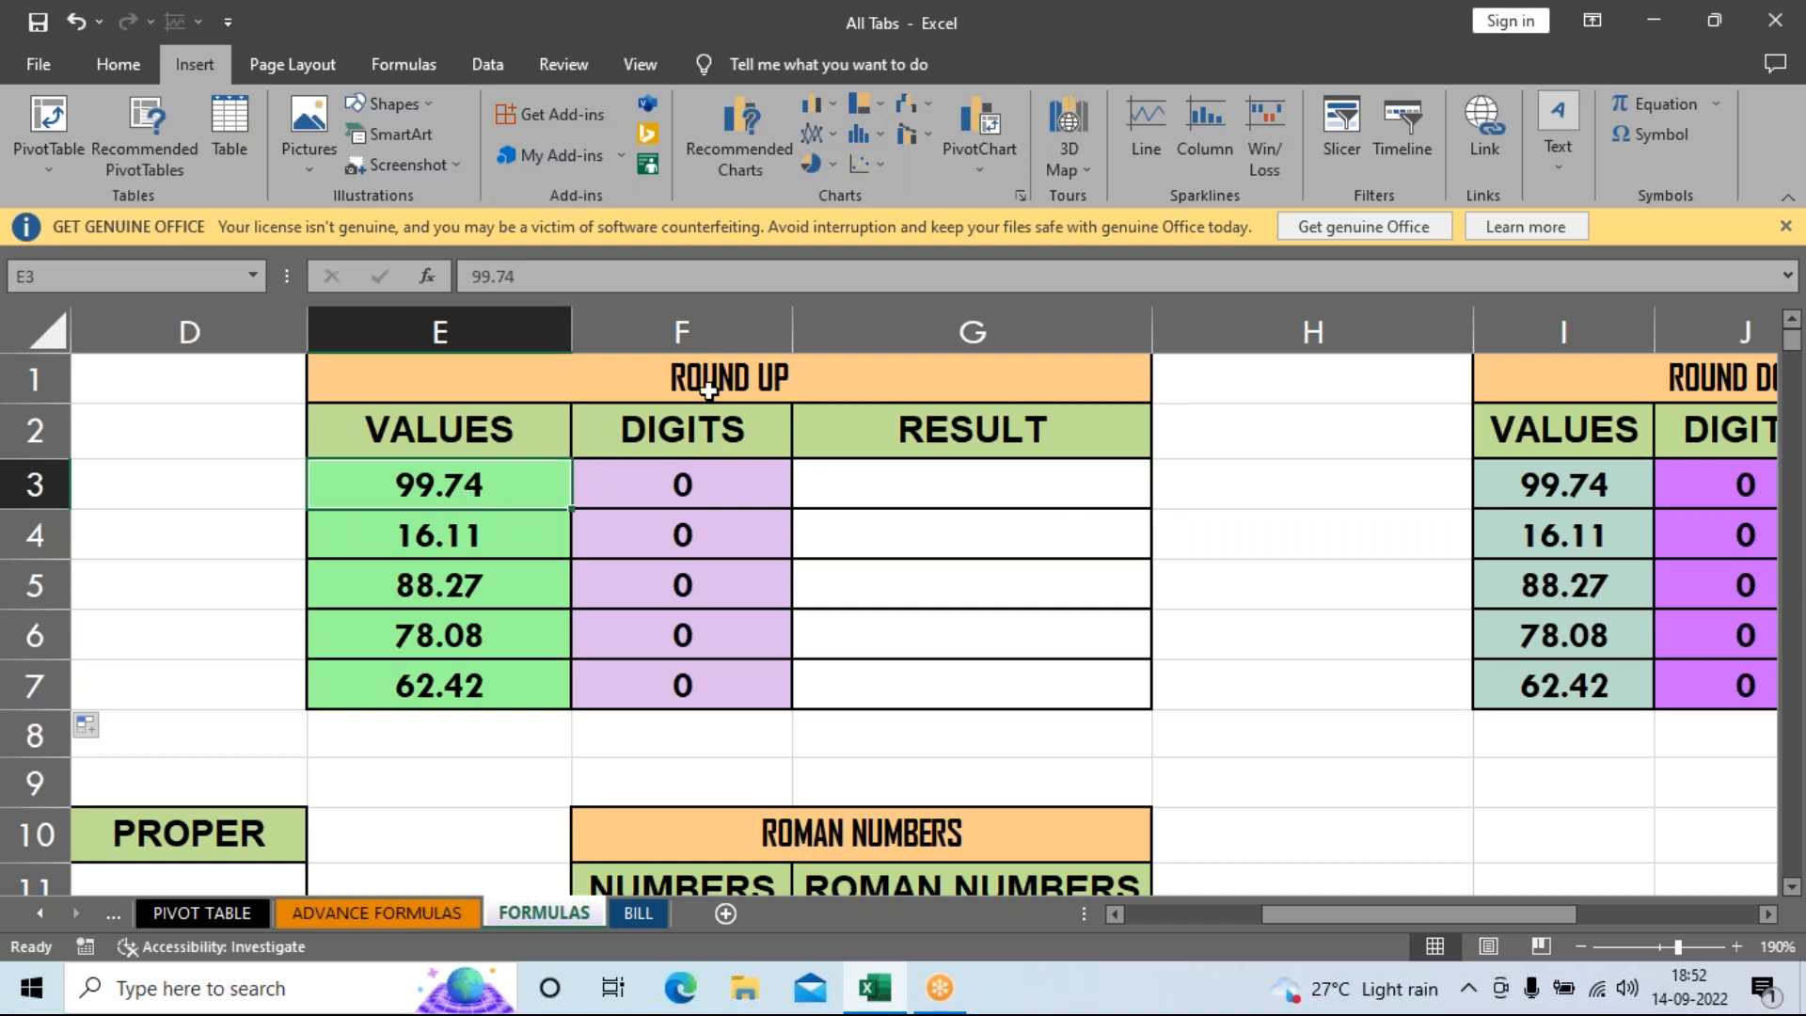
pyautogui.click(889, 492)
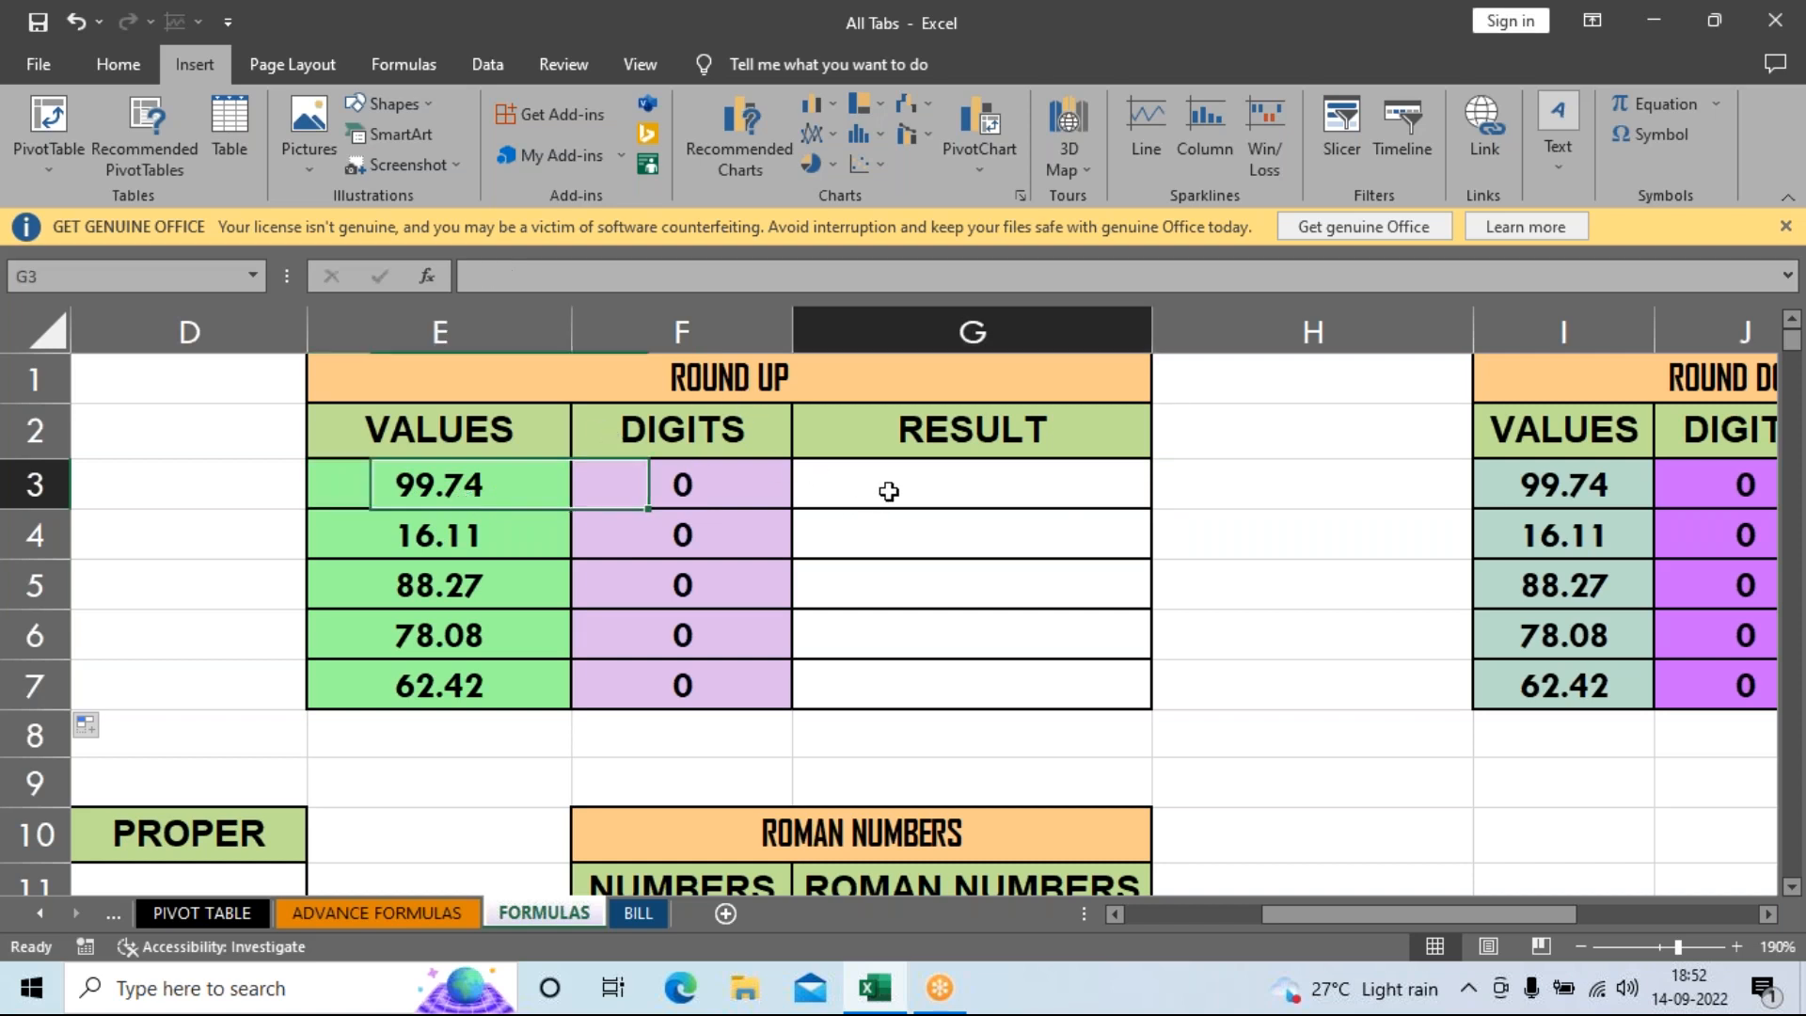
pyautogui.click(372, 535)
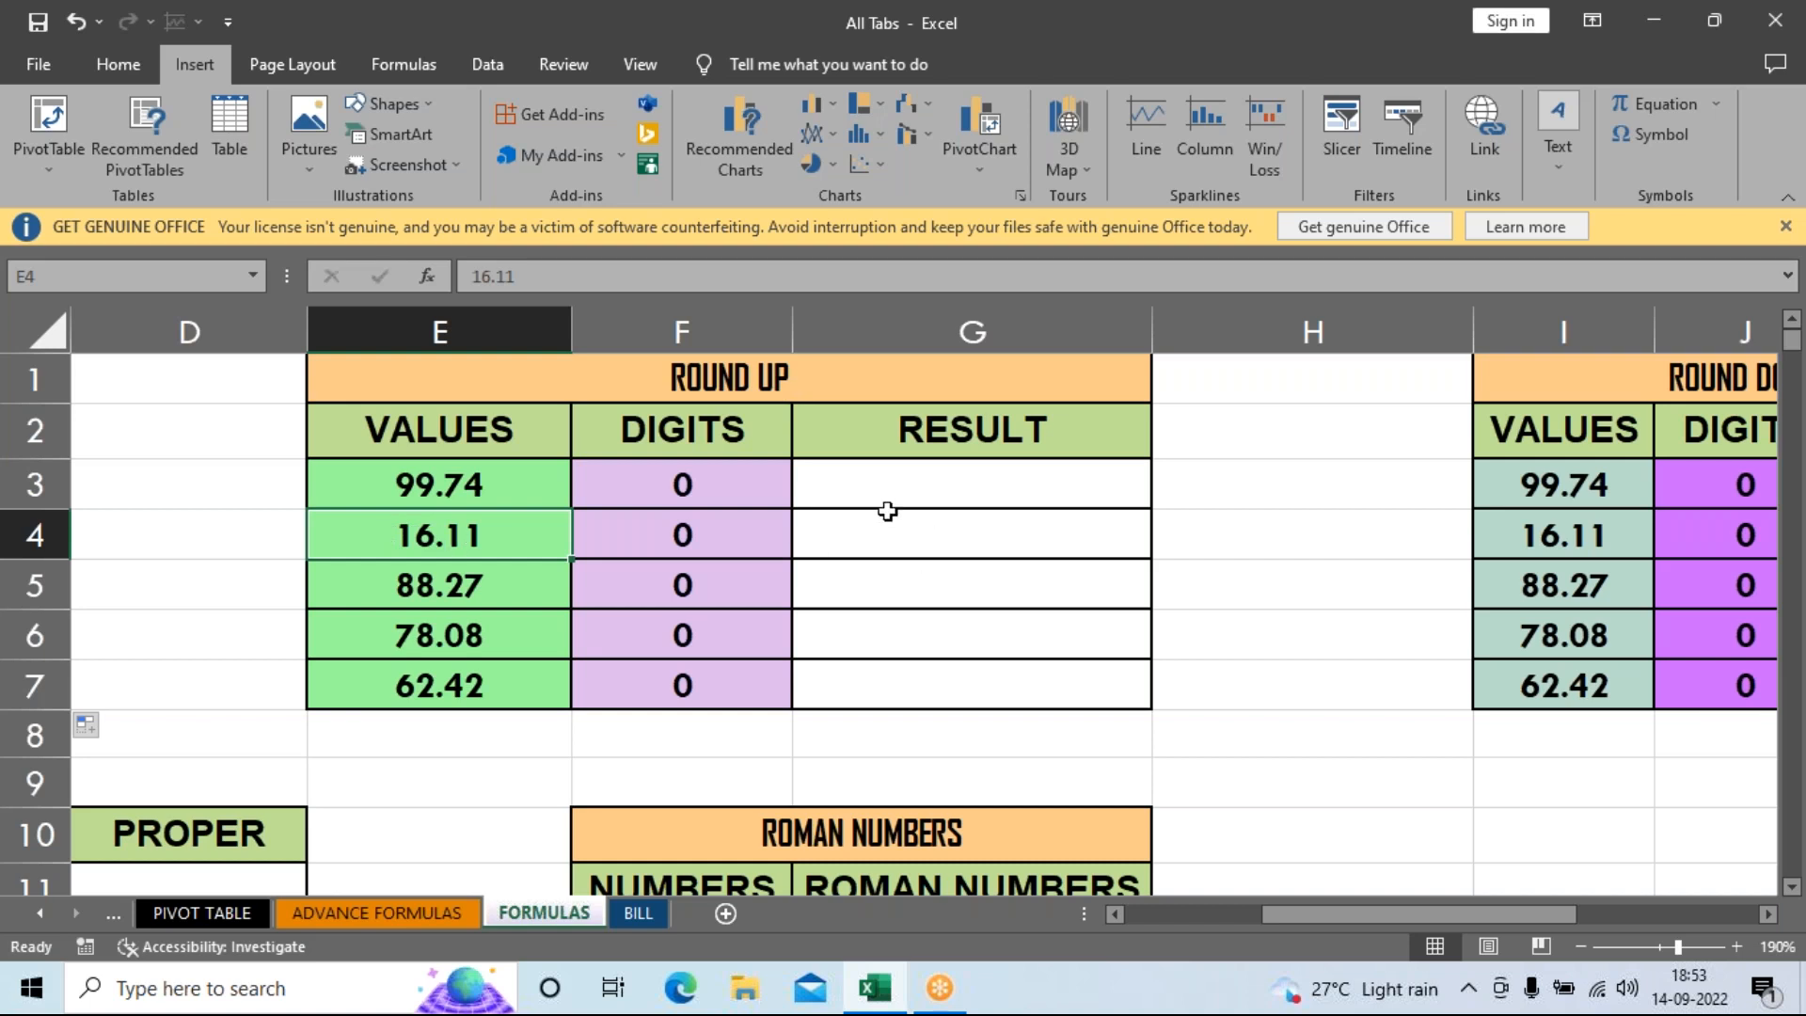
# Enter =ROUNDUP(E3,F3) in G3.
pyautogui.click(884, 481)
pyautogui.write('=')
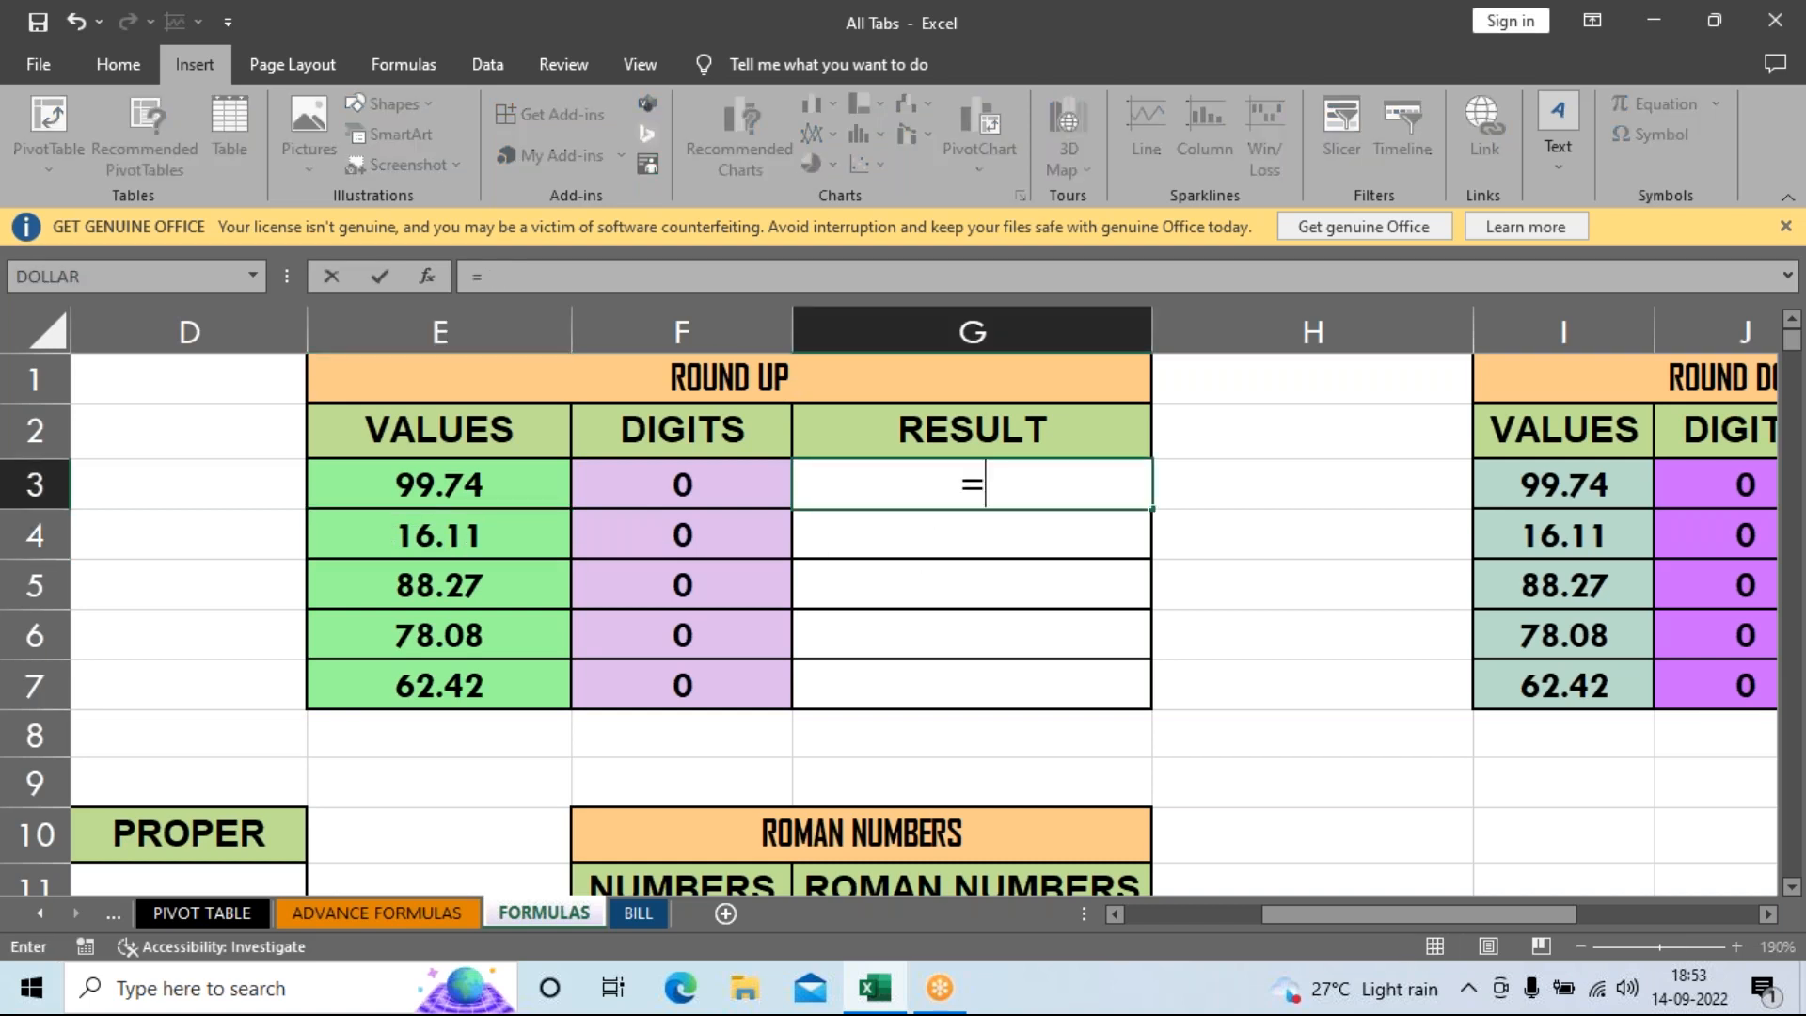
pyautogui.write('ROUN')
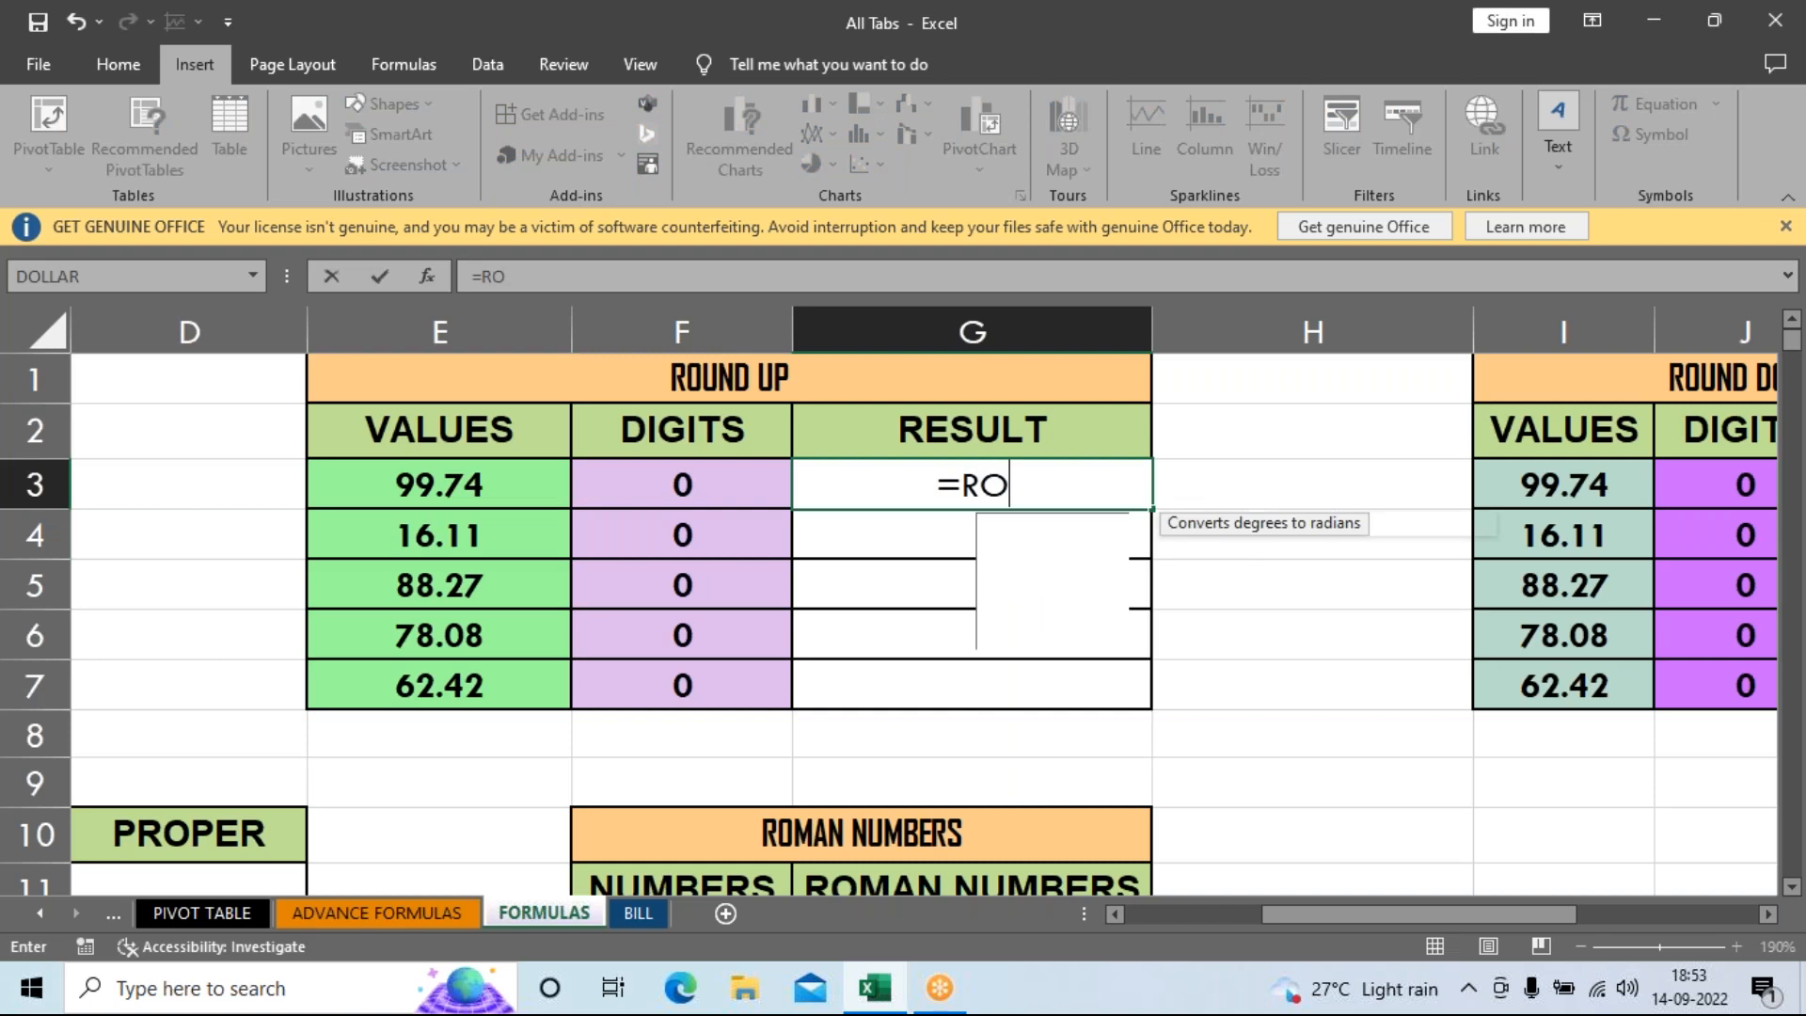
pyautogui.press('Down')
pyautogui.press('Down')
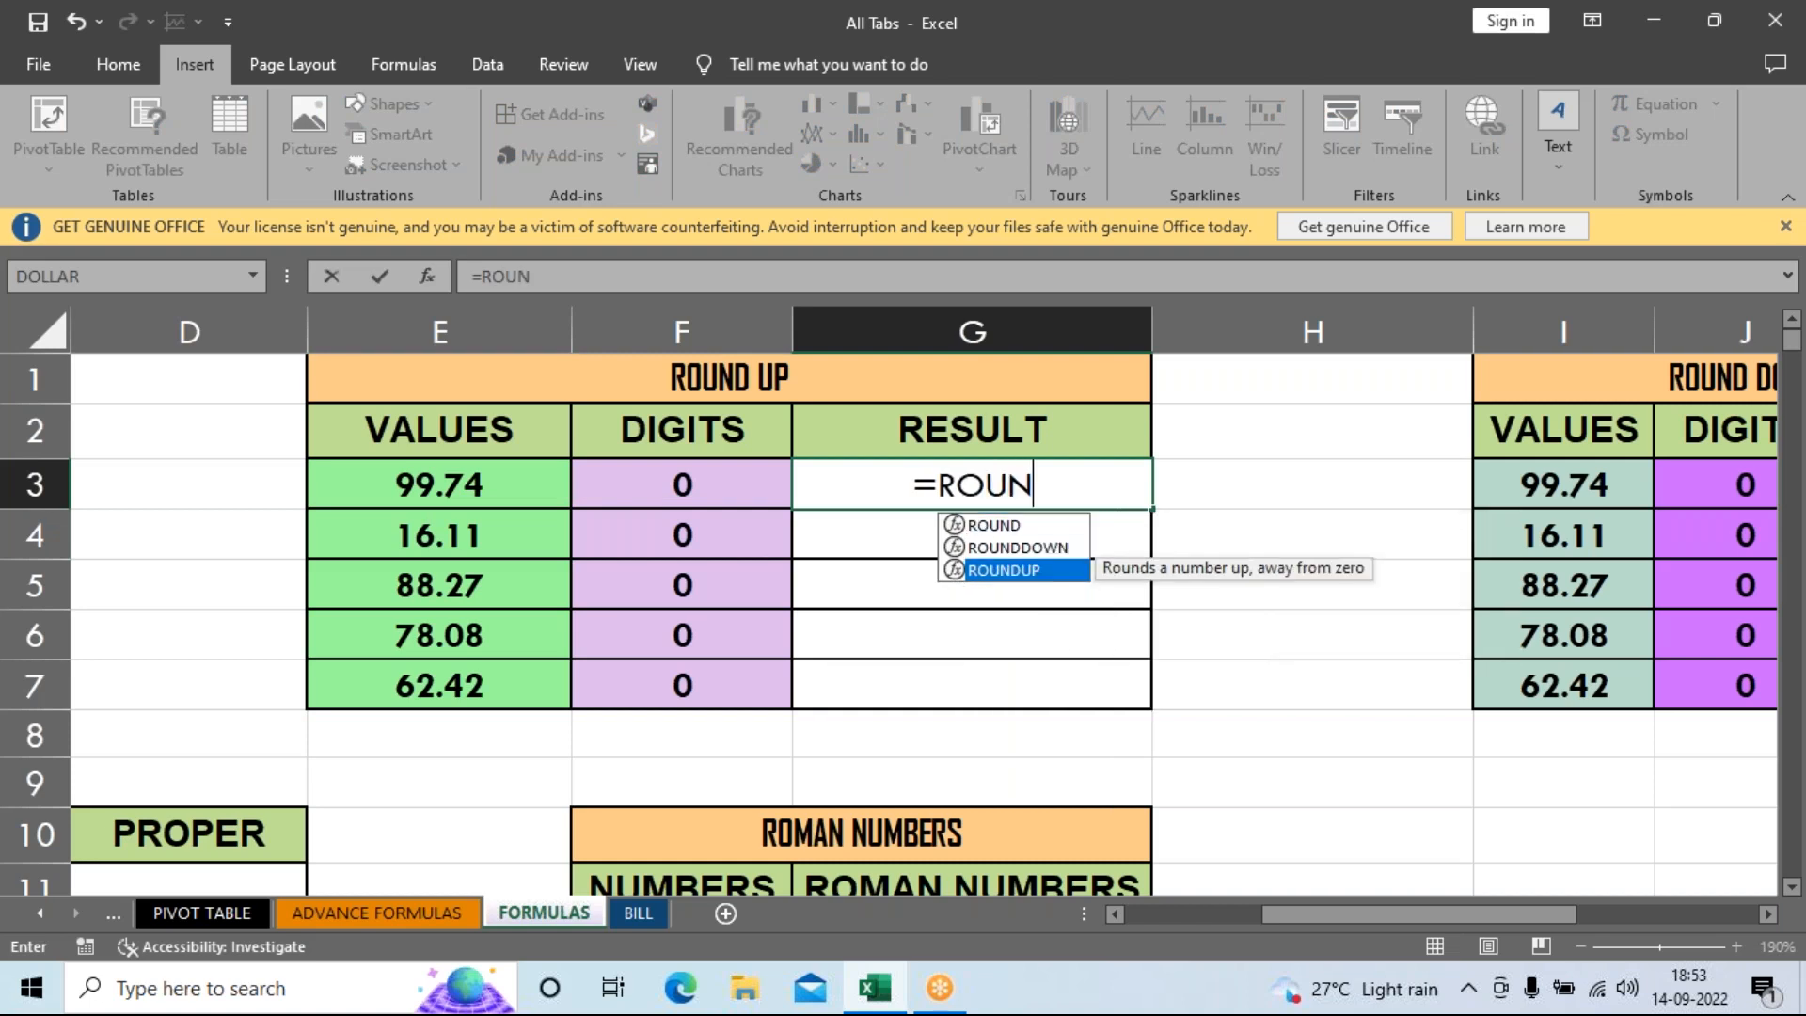
pyautogui.press('Tab')
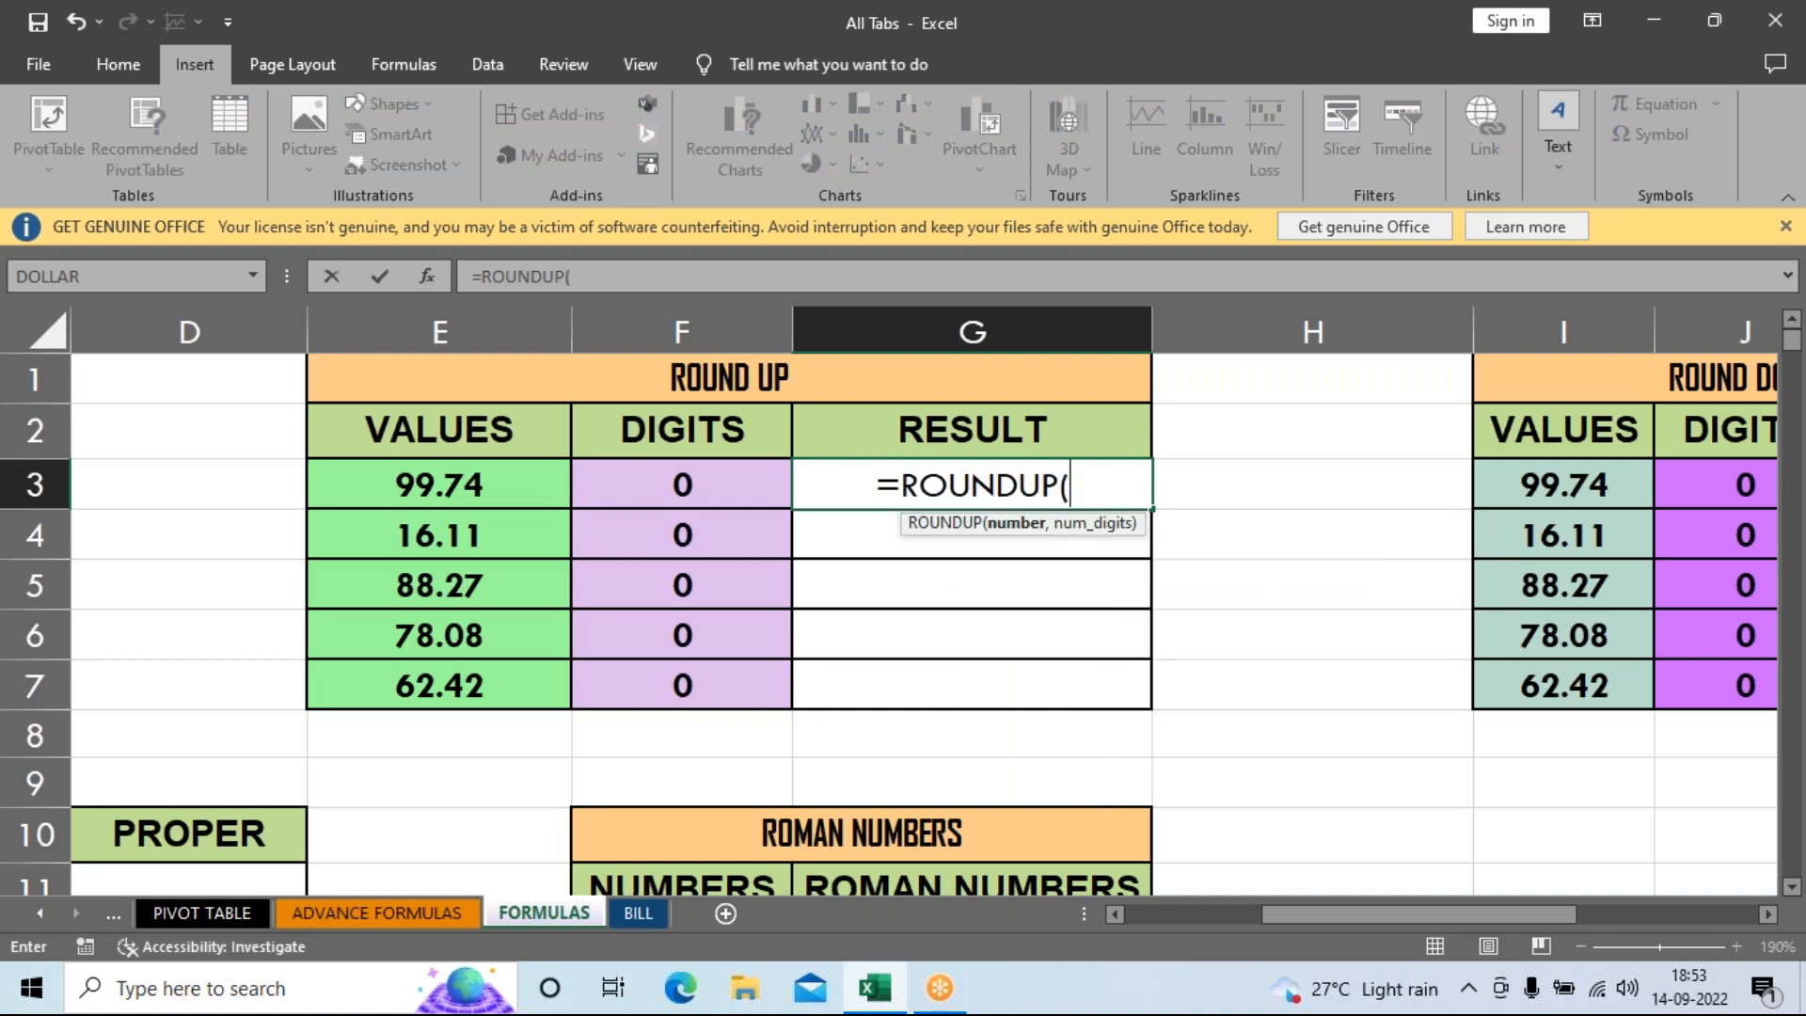
pyautogui.click(506, 488)
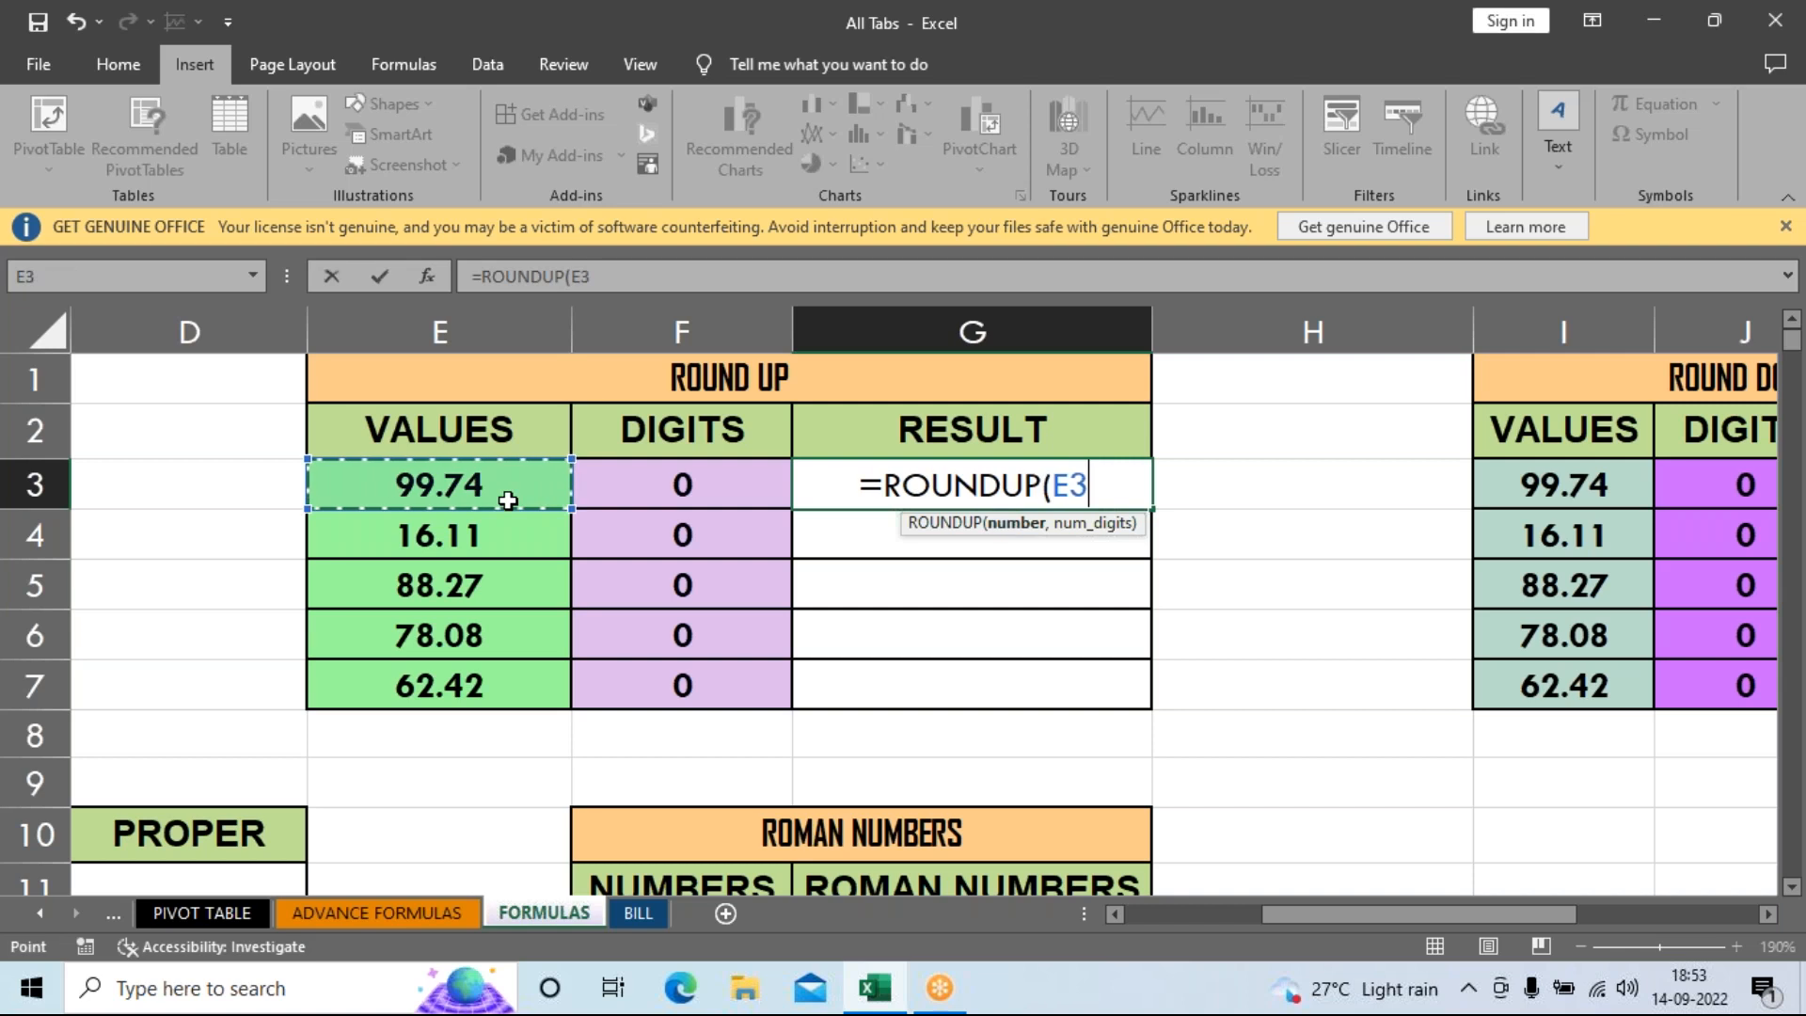
pyautogui.write(',')
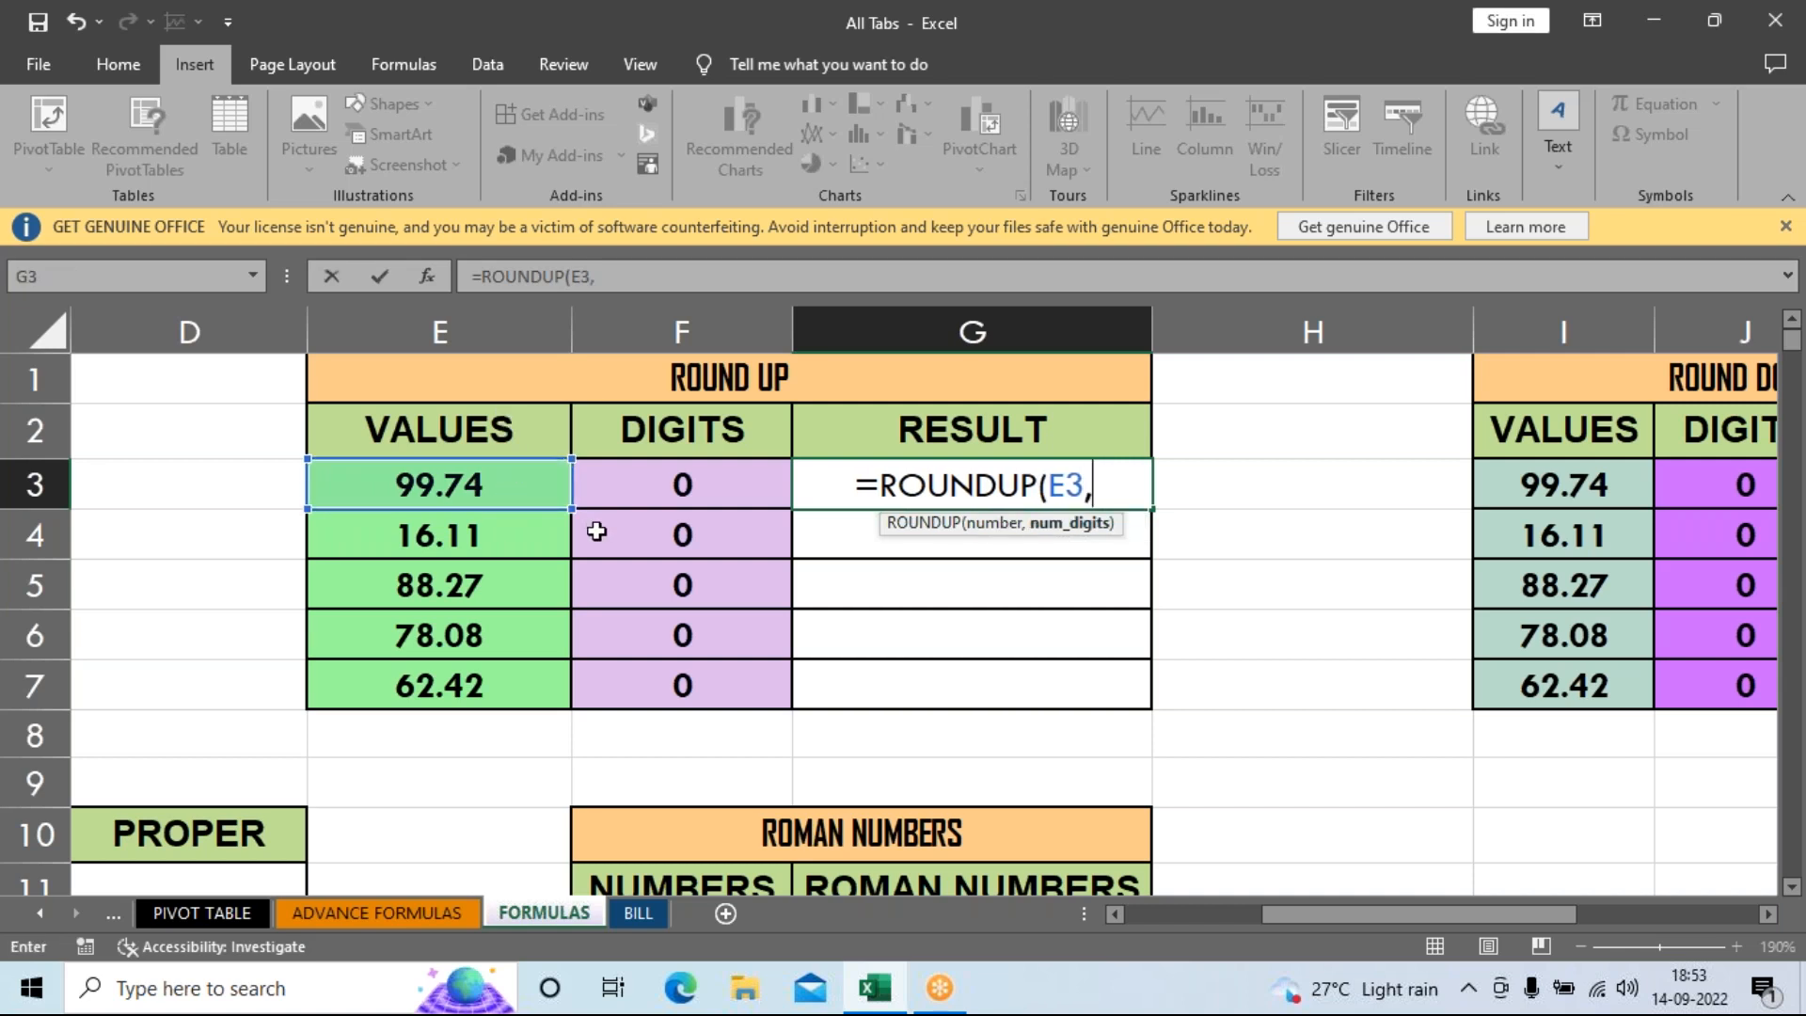
pyautogui.click(715, 481)
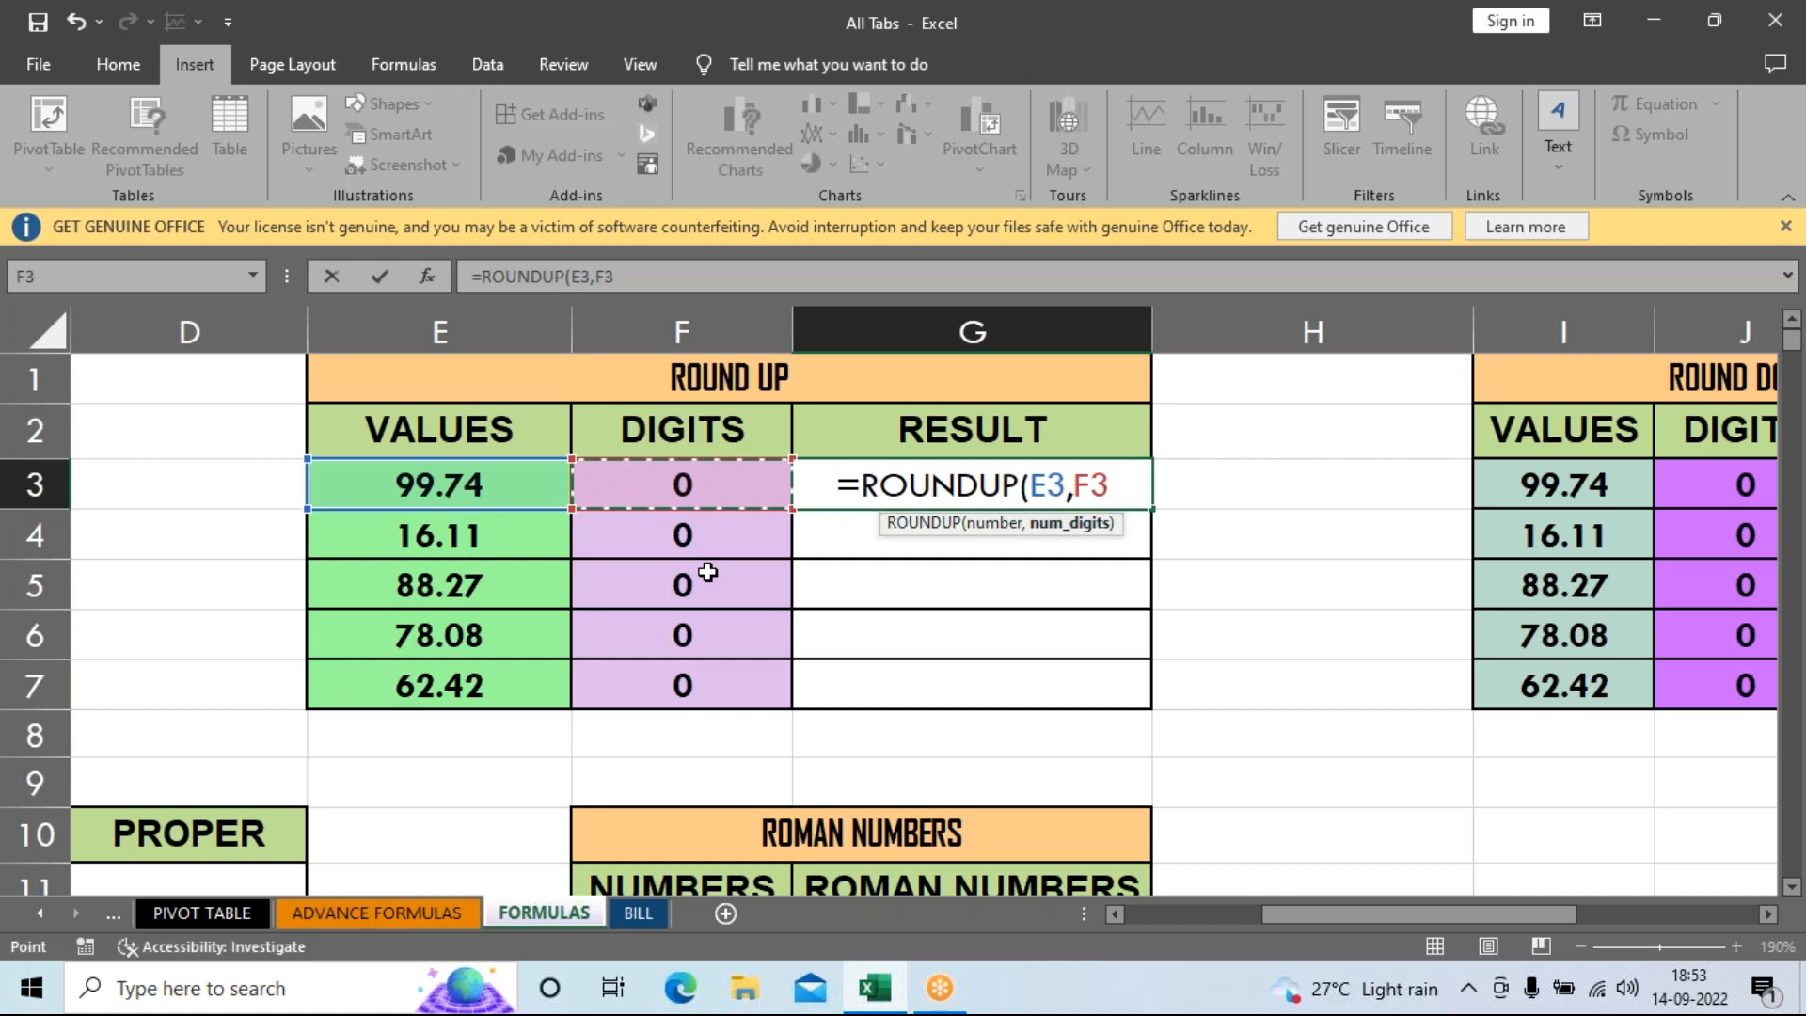
pyautogui.press('Return')
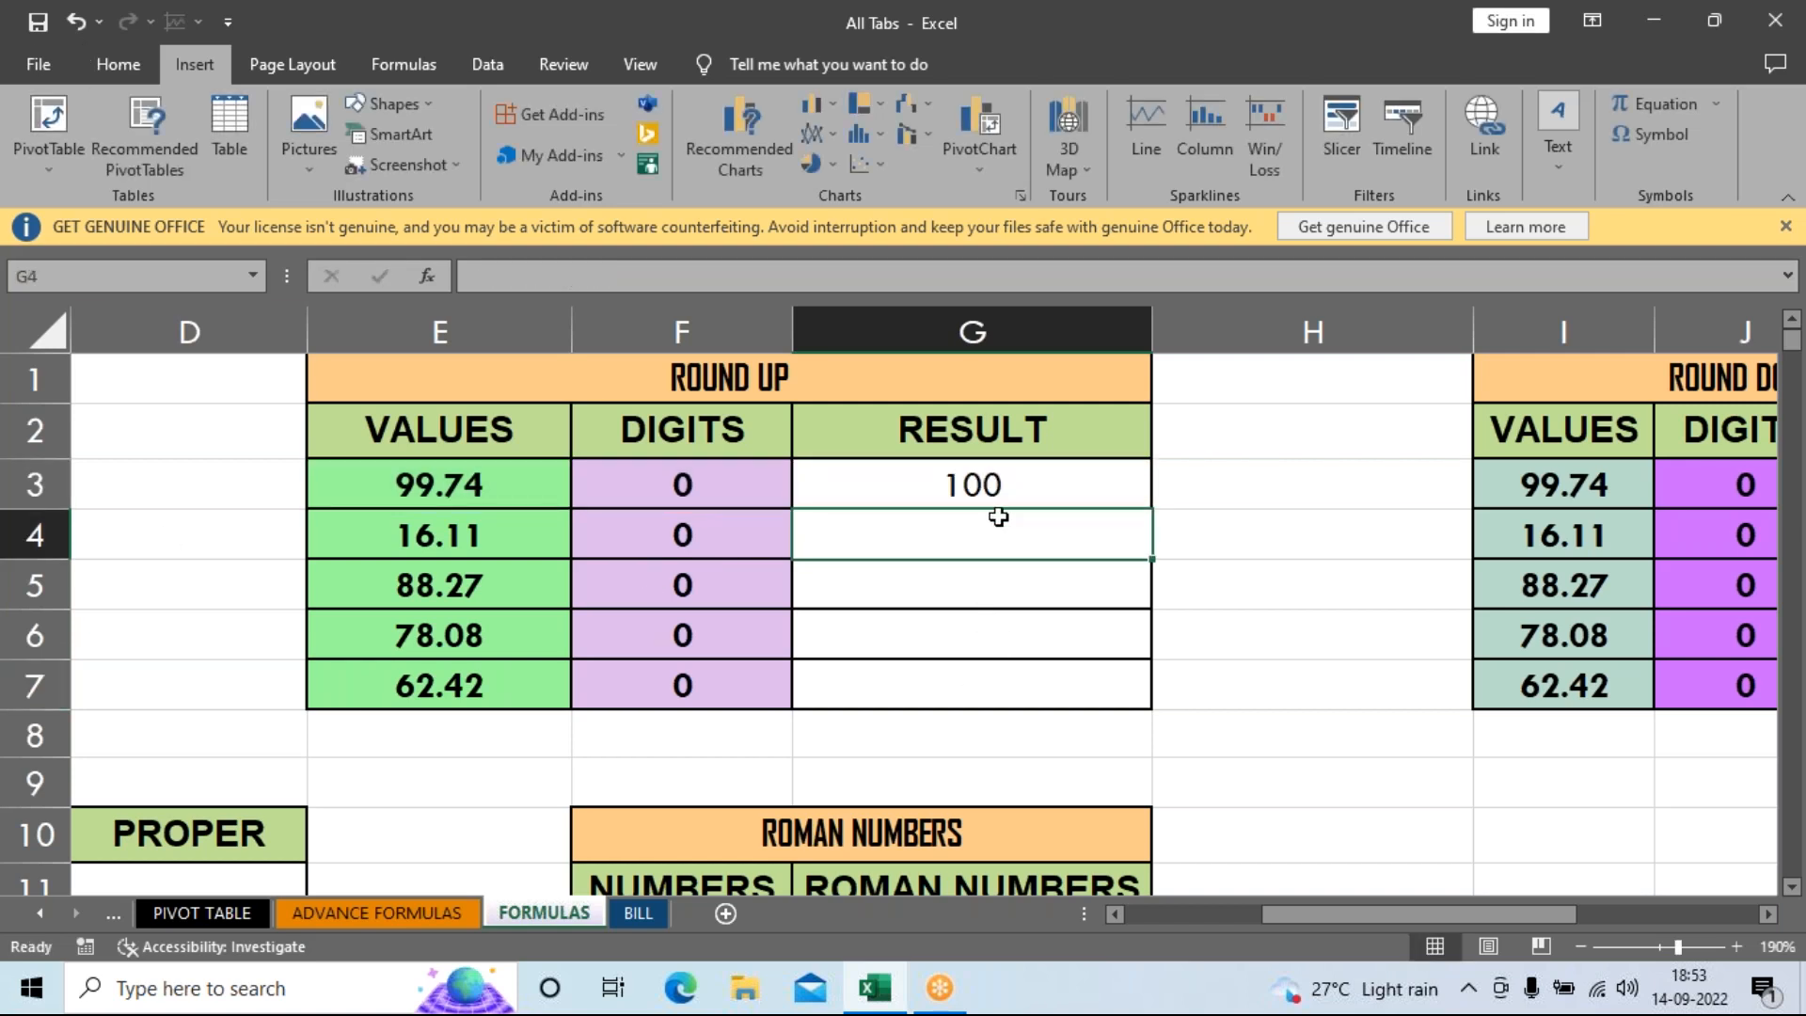
# Fill the ROUNDUP formula down to G7, giving 100, 17, 89, 79 and 63.
pyautogui.click(998, 492)
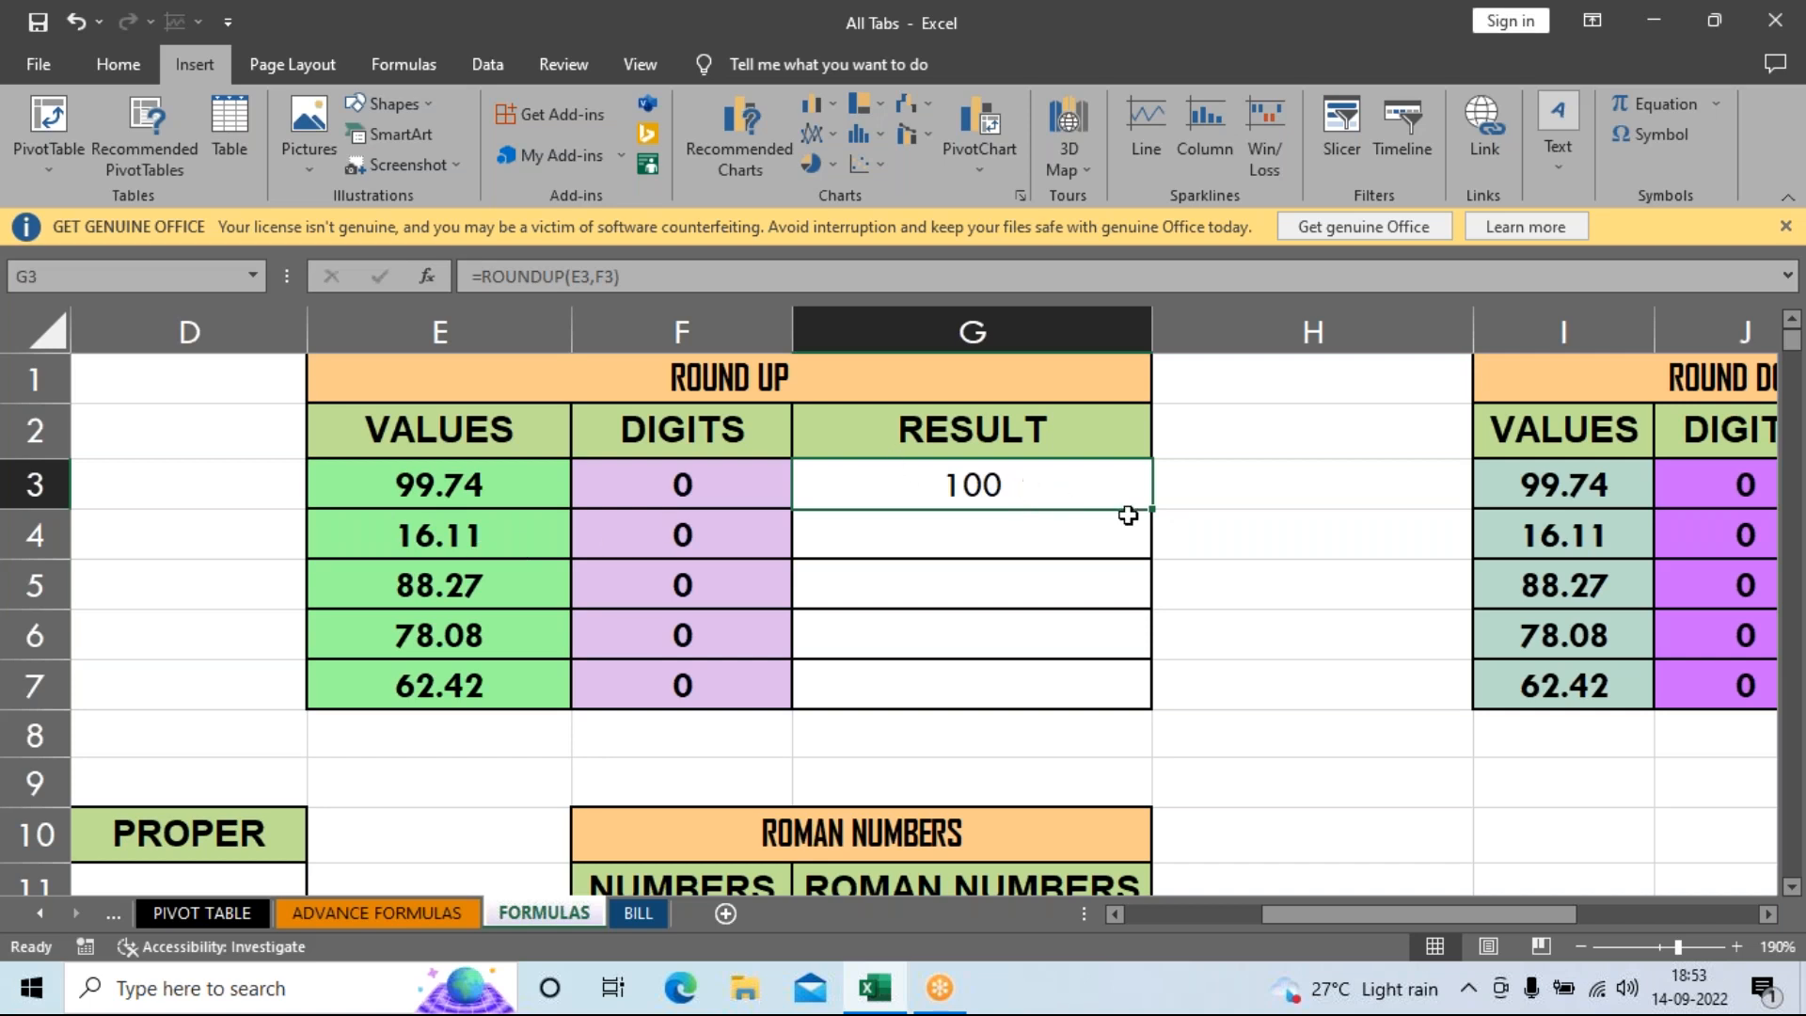
pyautogui.moveTo(1151, 509); pyautogui.dragTo(1161, 710)
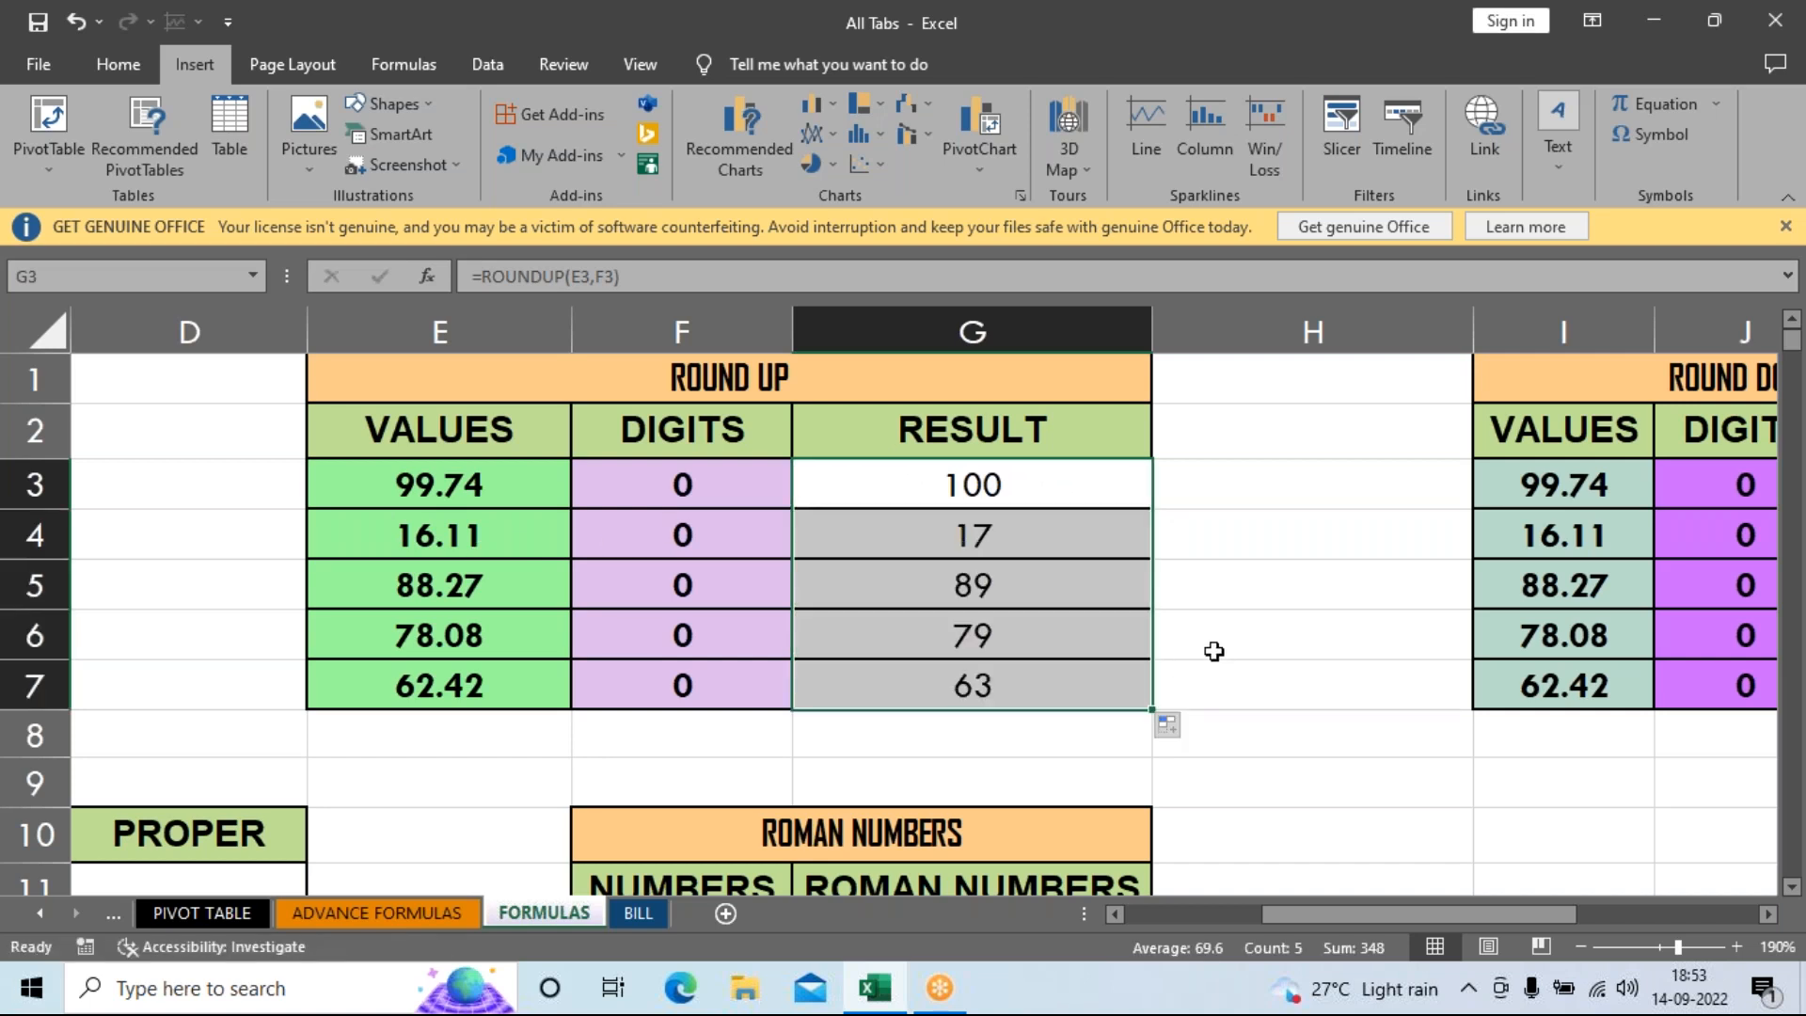
pyautogui.click(1213, 651)
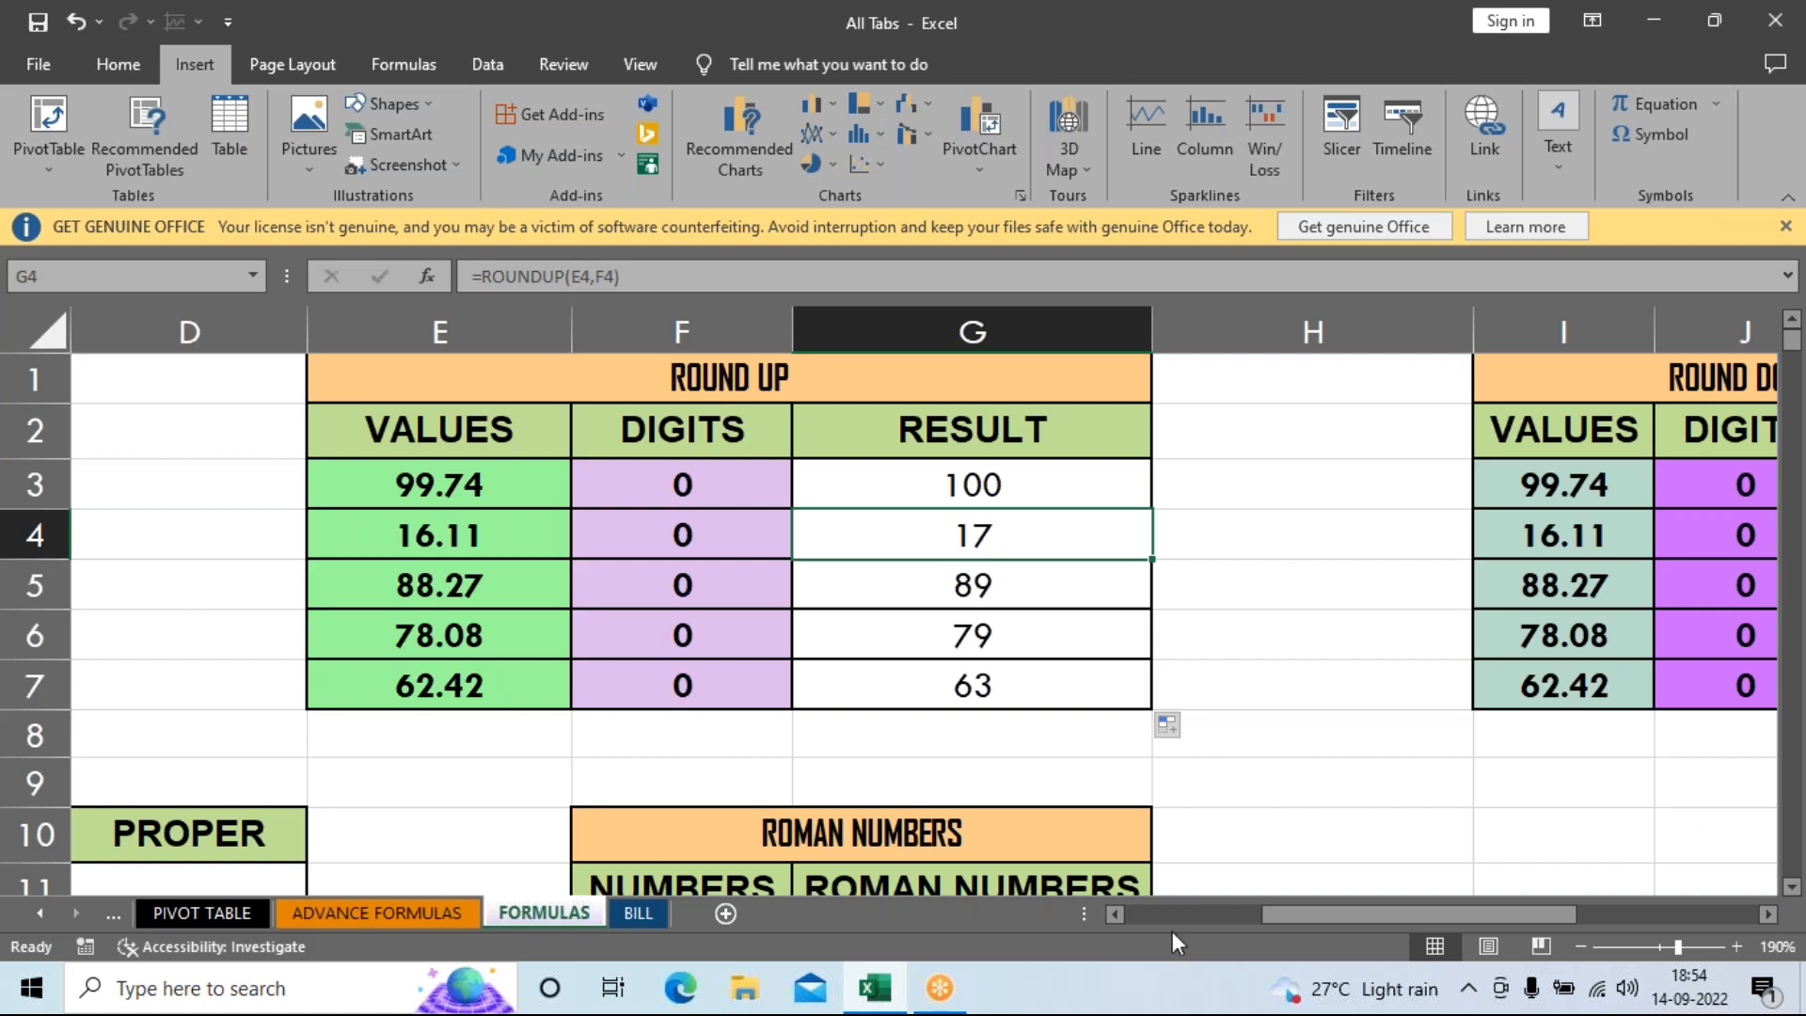
pyautogui.click(1308, 798)
pyautogui.moveTo(1331, 912); pyautogui.dragTo(1466, 957)
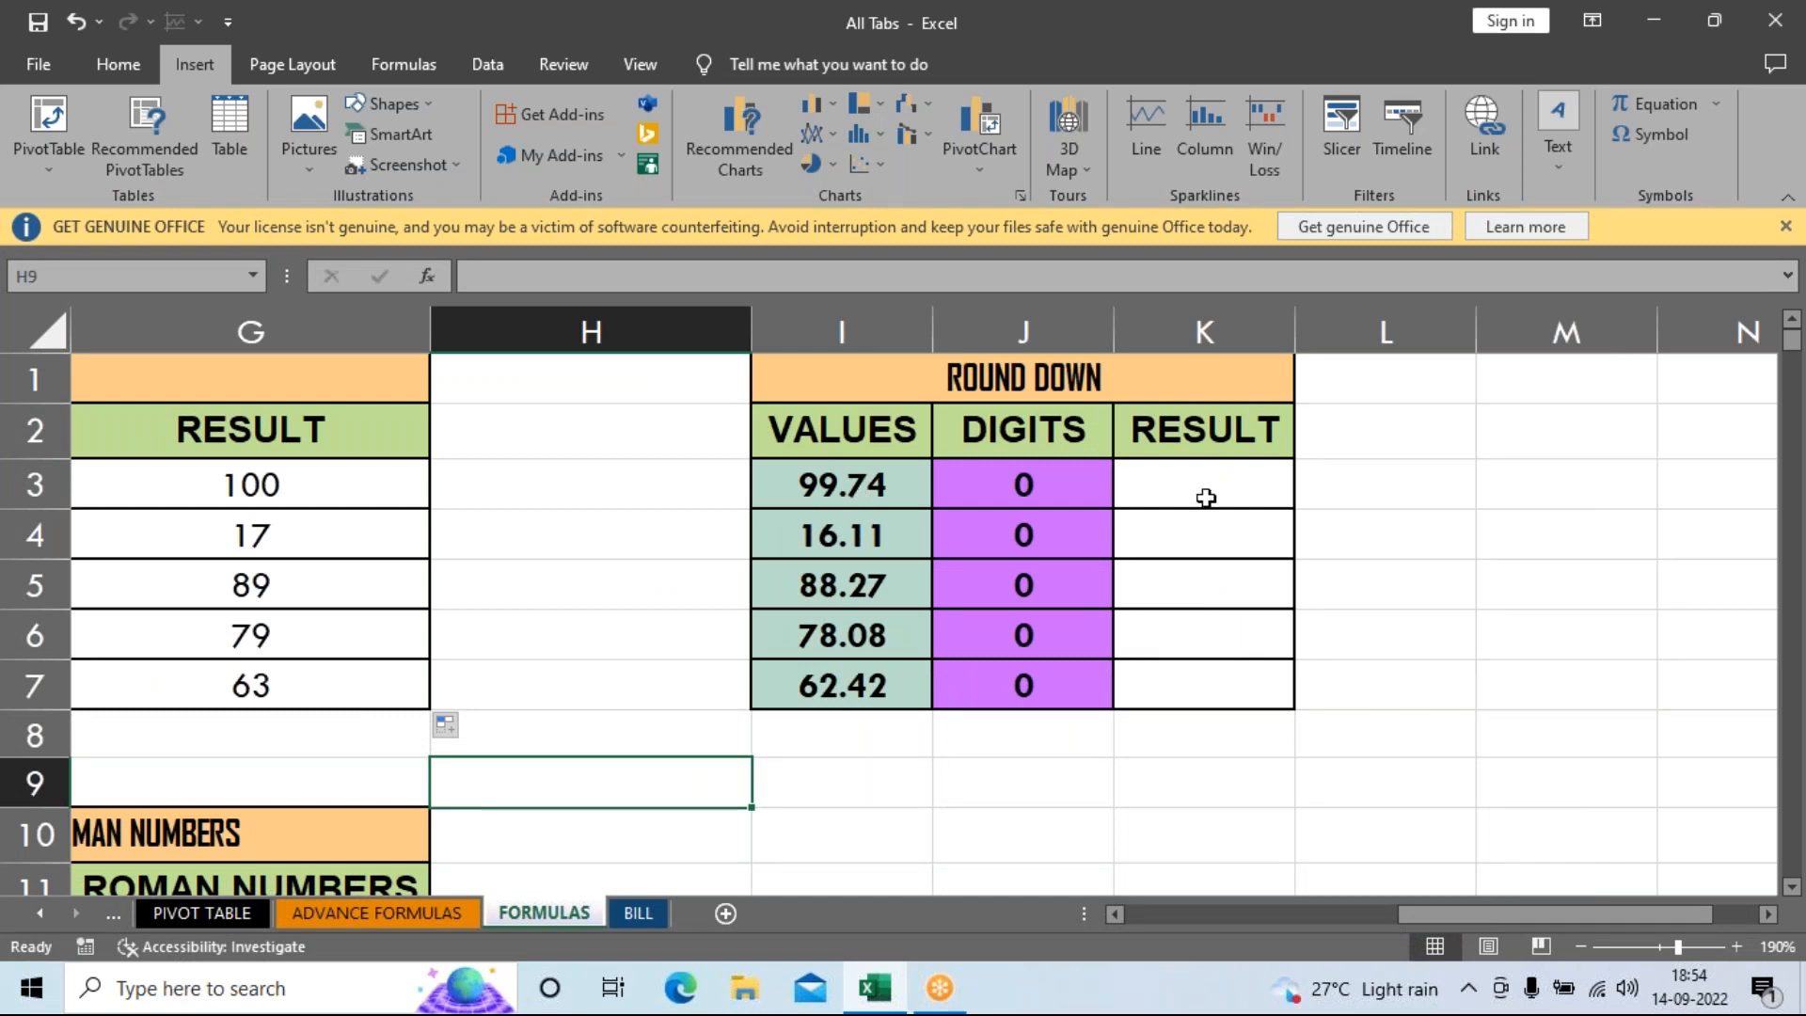
# Enter =ROUNDDOWN(I3,J3) in K3.
pyautogui.moveTo(1206, 491)
pyautogui.mouseDown()
pyautogui.moveTo(1209, 717)
pyautogui.moveTo(1216, 486)
pyautogui.mouseUp()
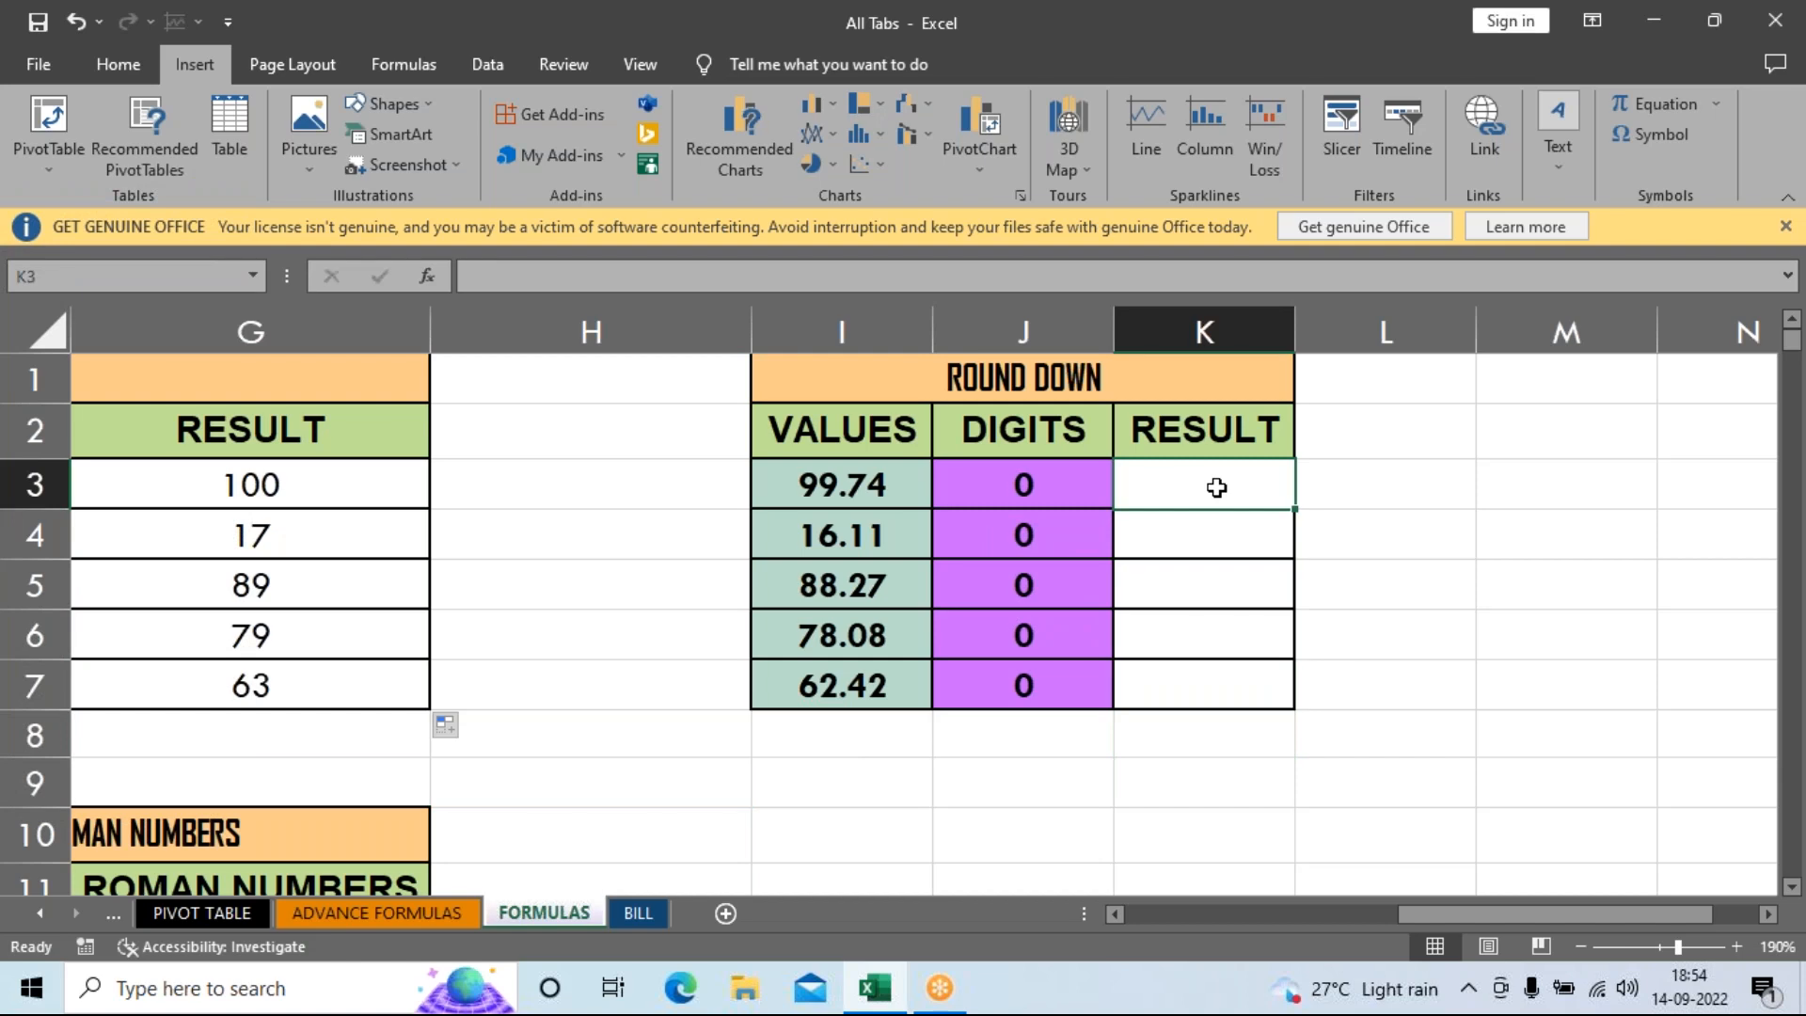
pyautogui.write('=')
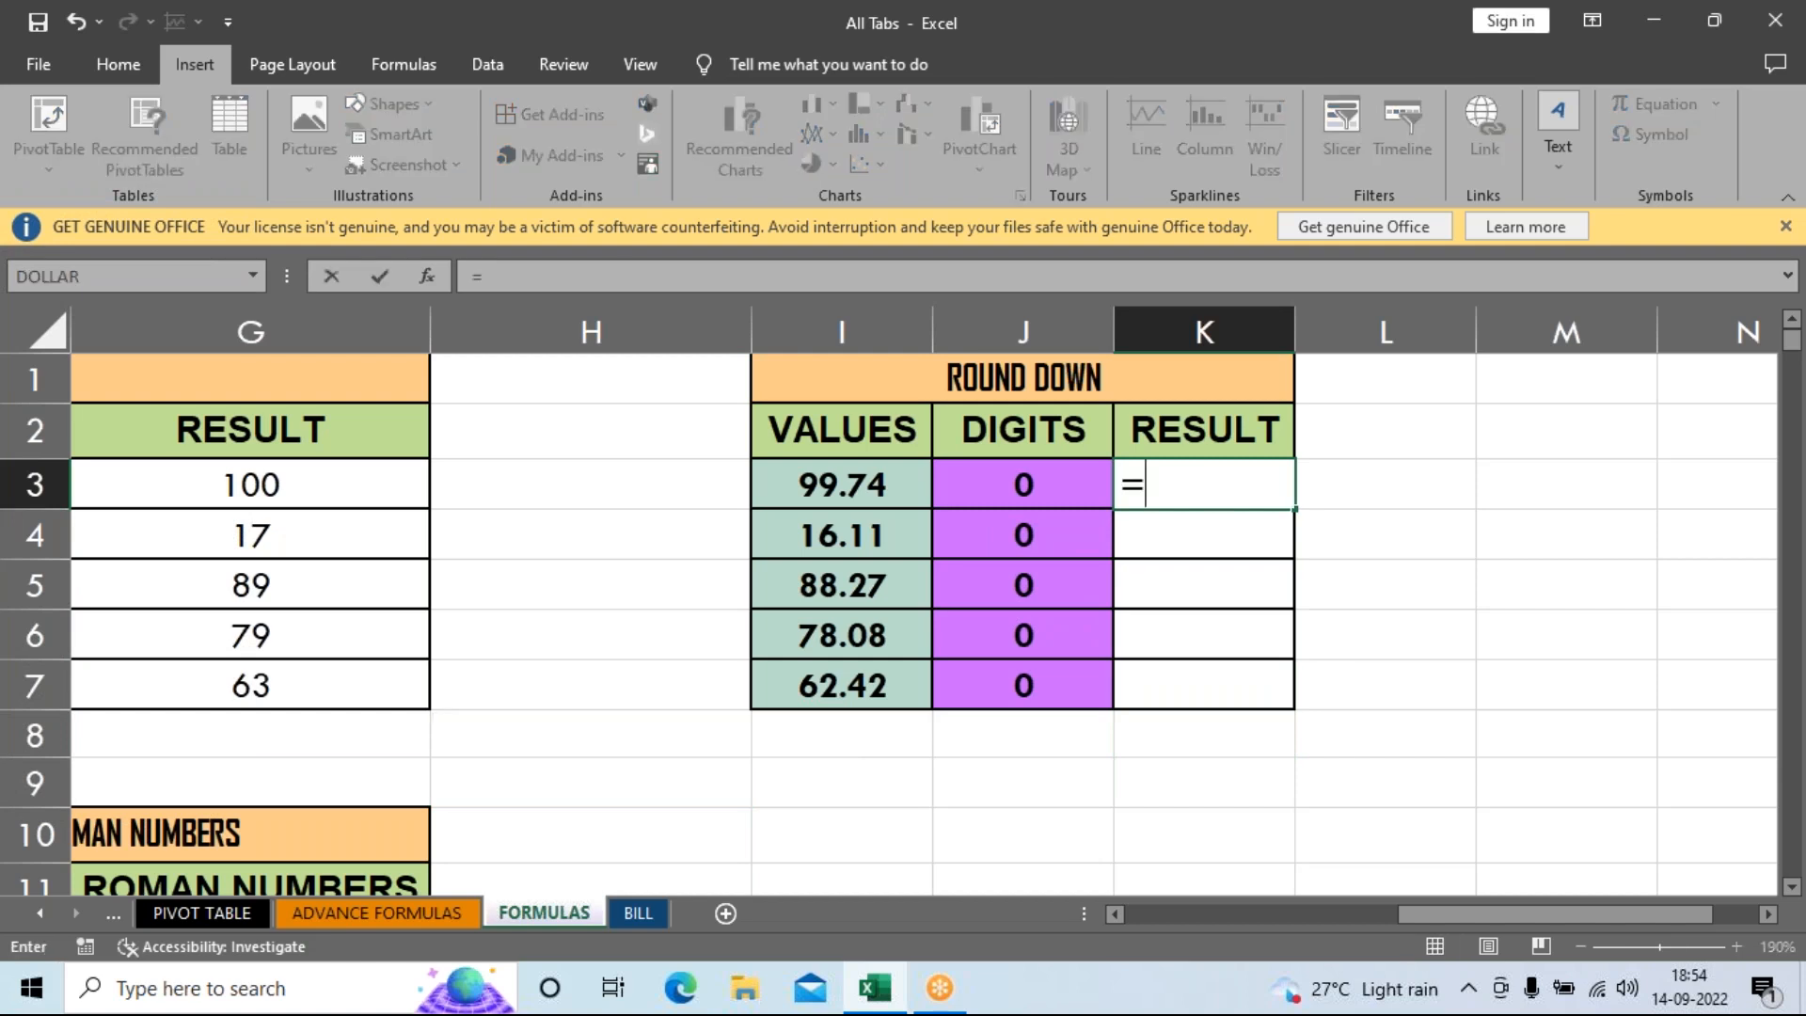
pyautogui.write('RO')
pyautogui.press('BackSpace')
pyautogui.write('ROUN')
pyautogui.press('Down')
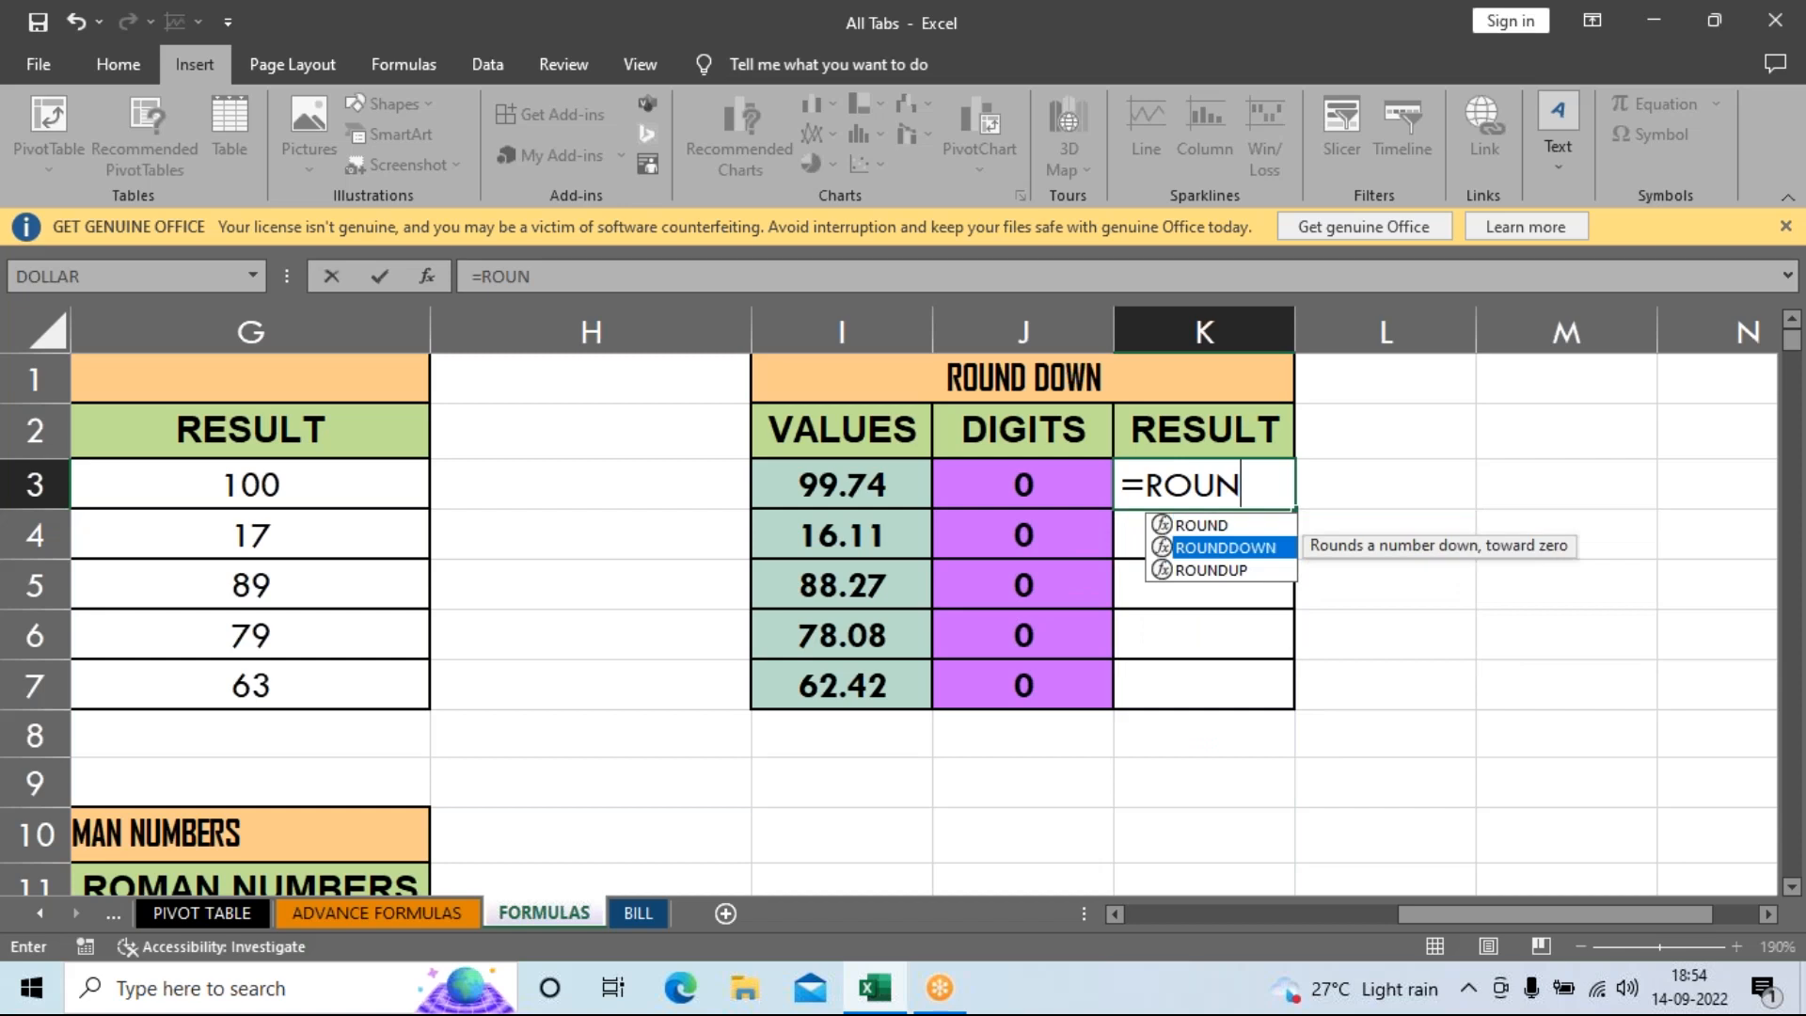
pyautogui.press('Tab')
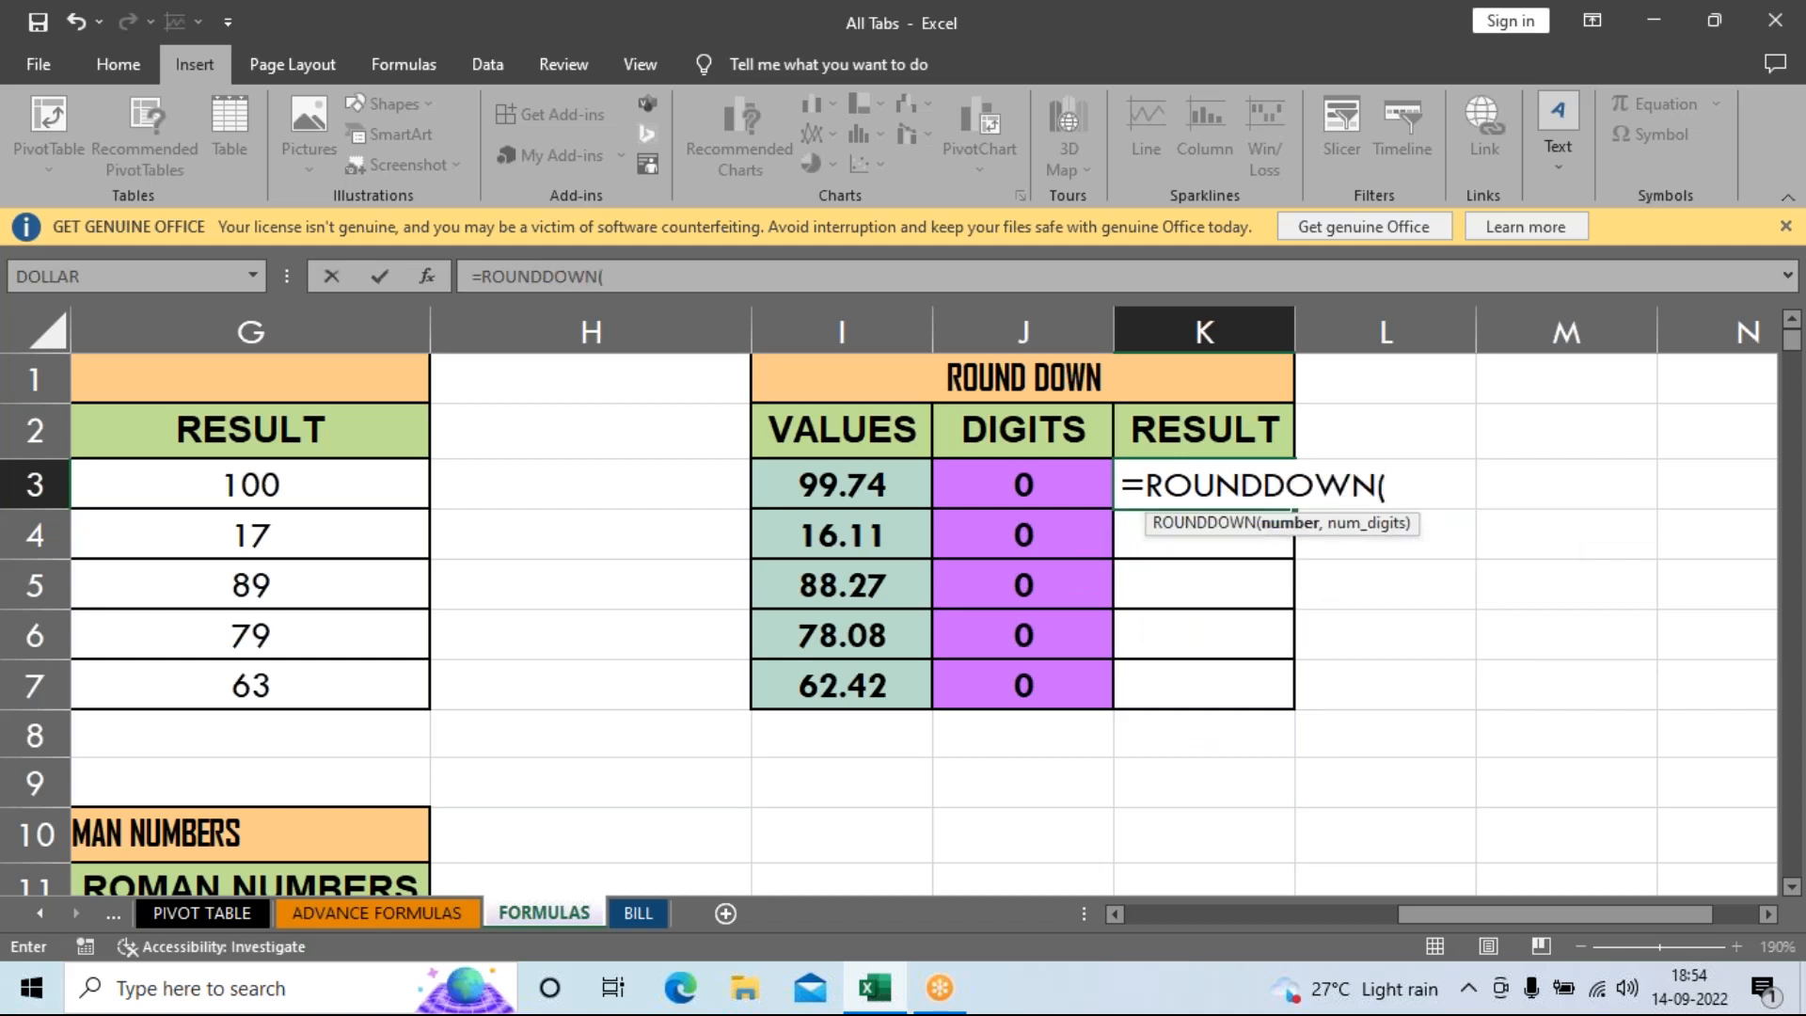
pyautogui.click(840, 503)
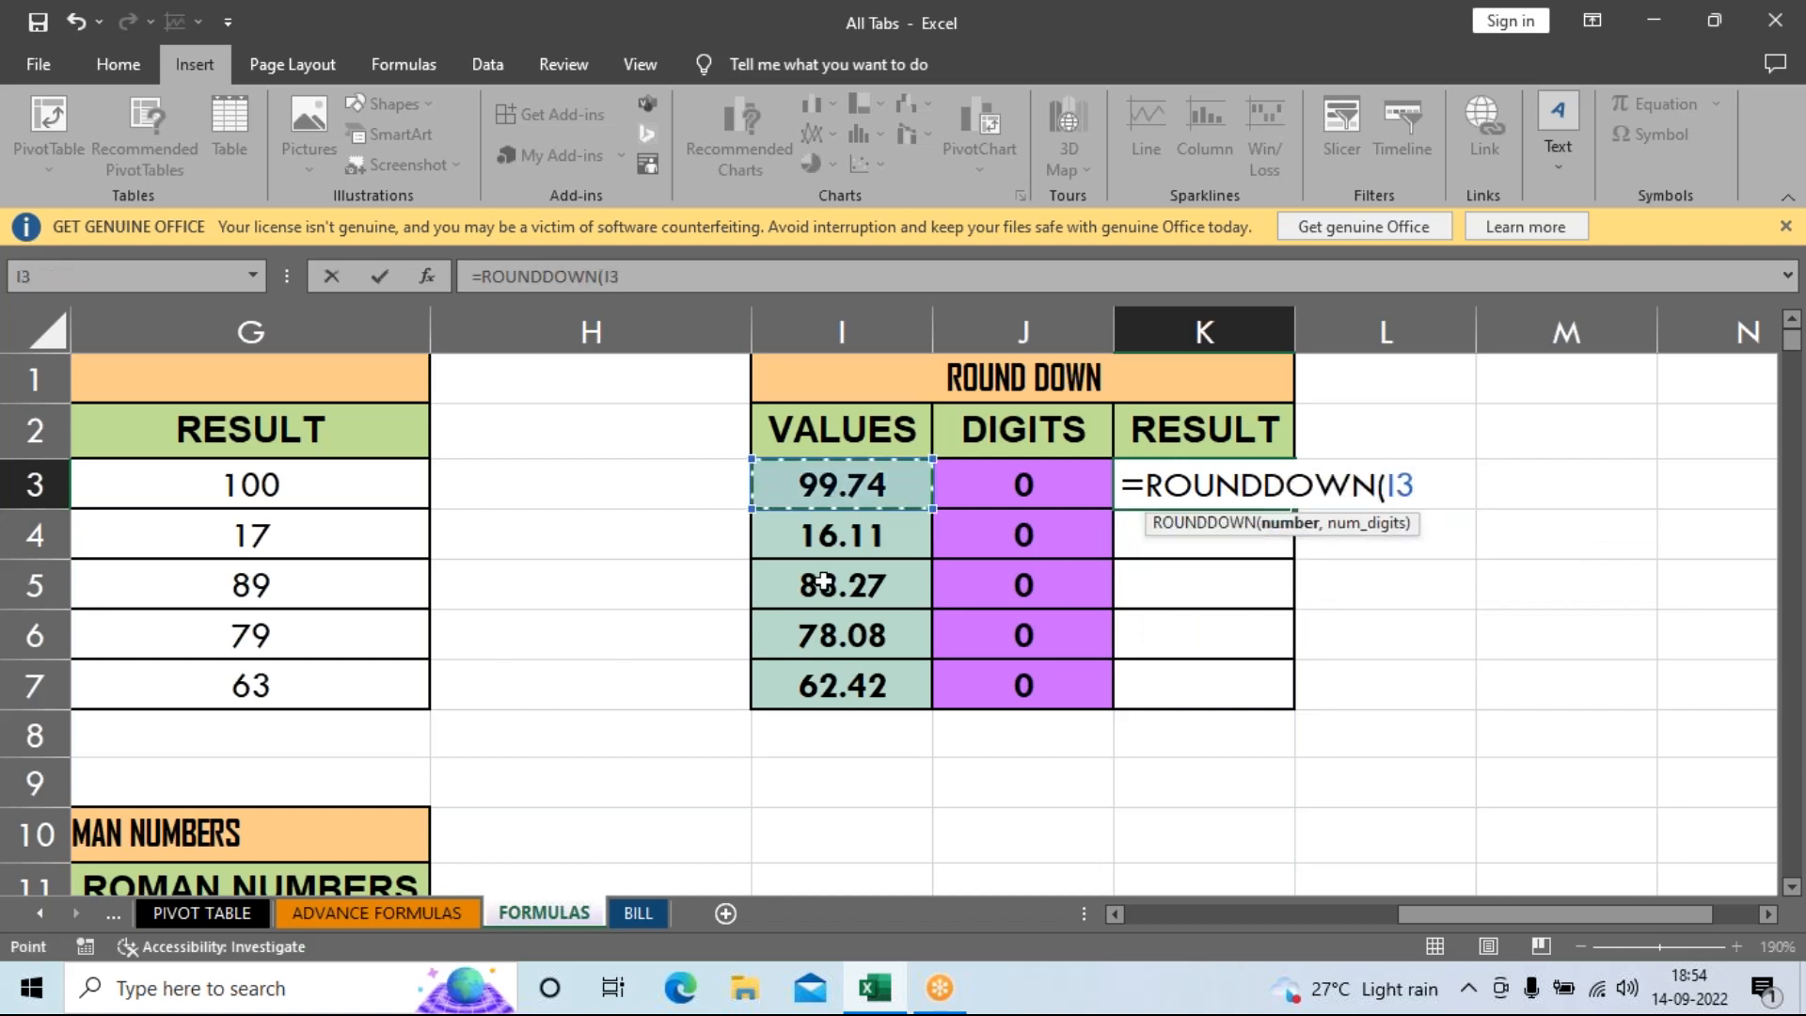
pyautogui.write(',')
pyautogui.click(1008, 472)
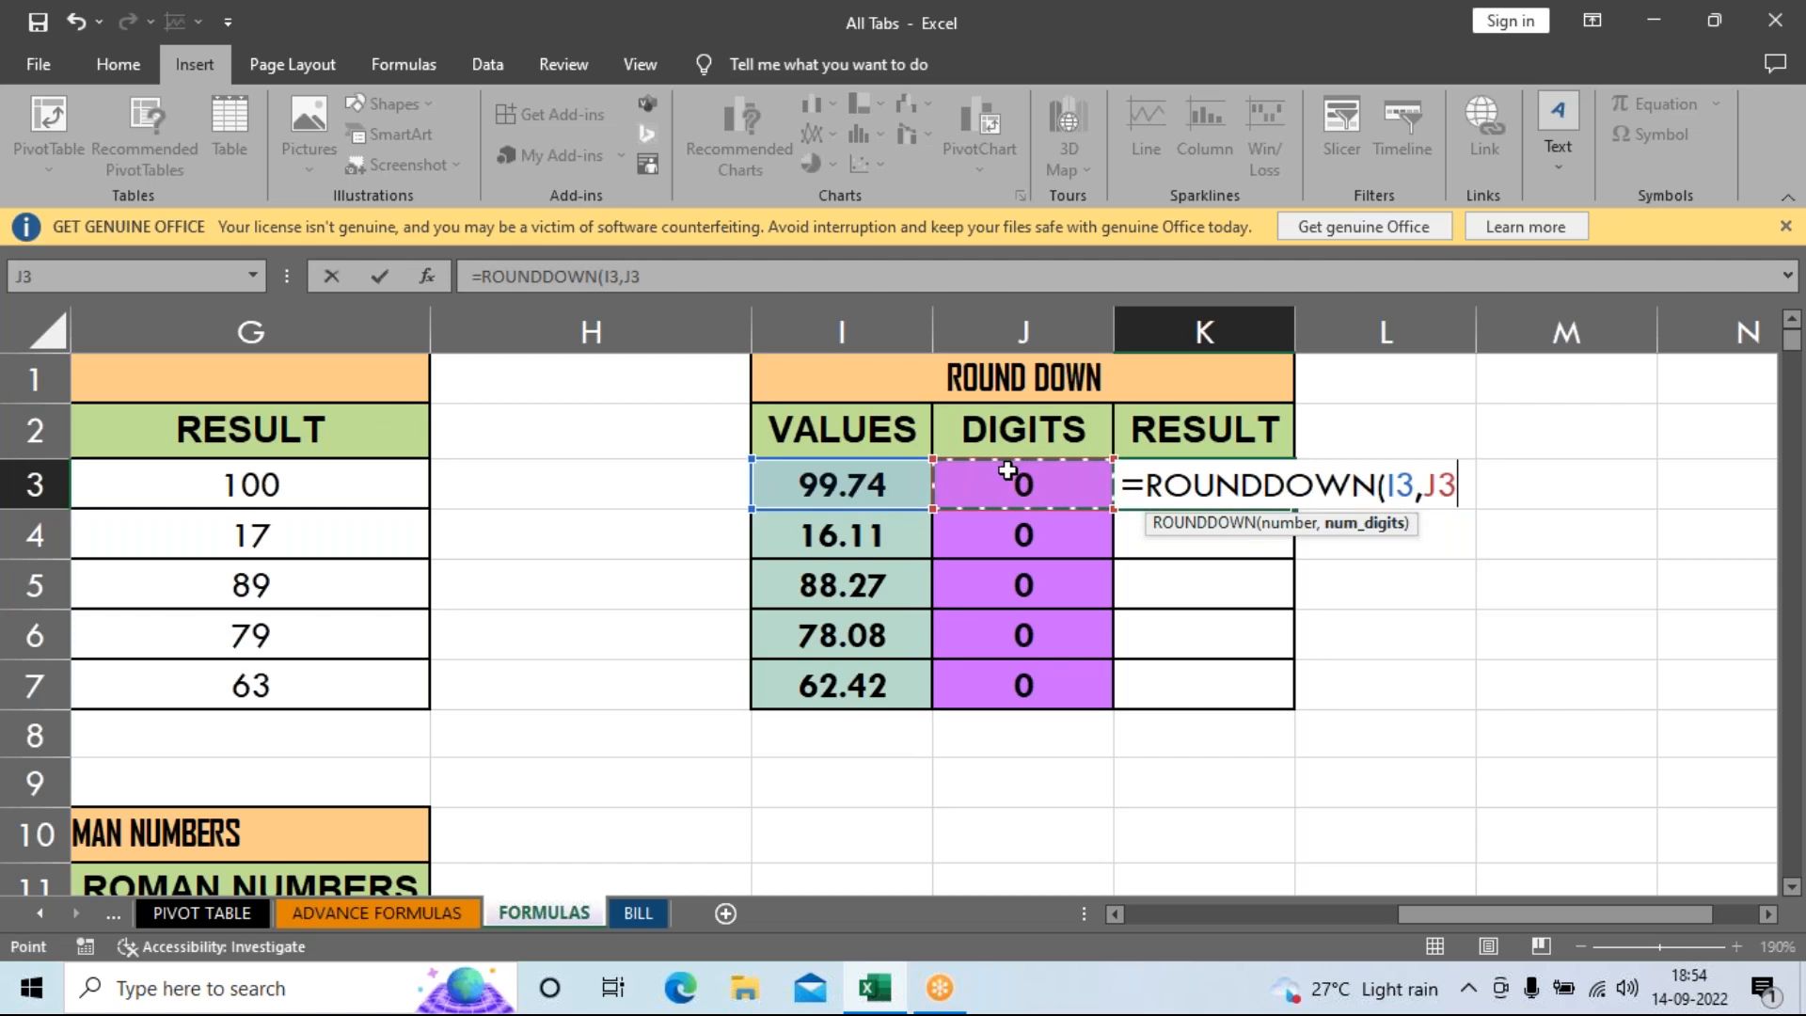
pyautogui.press('Return')
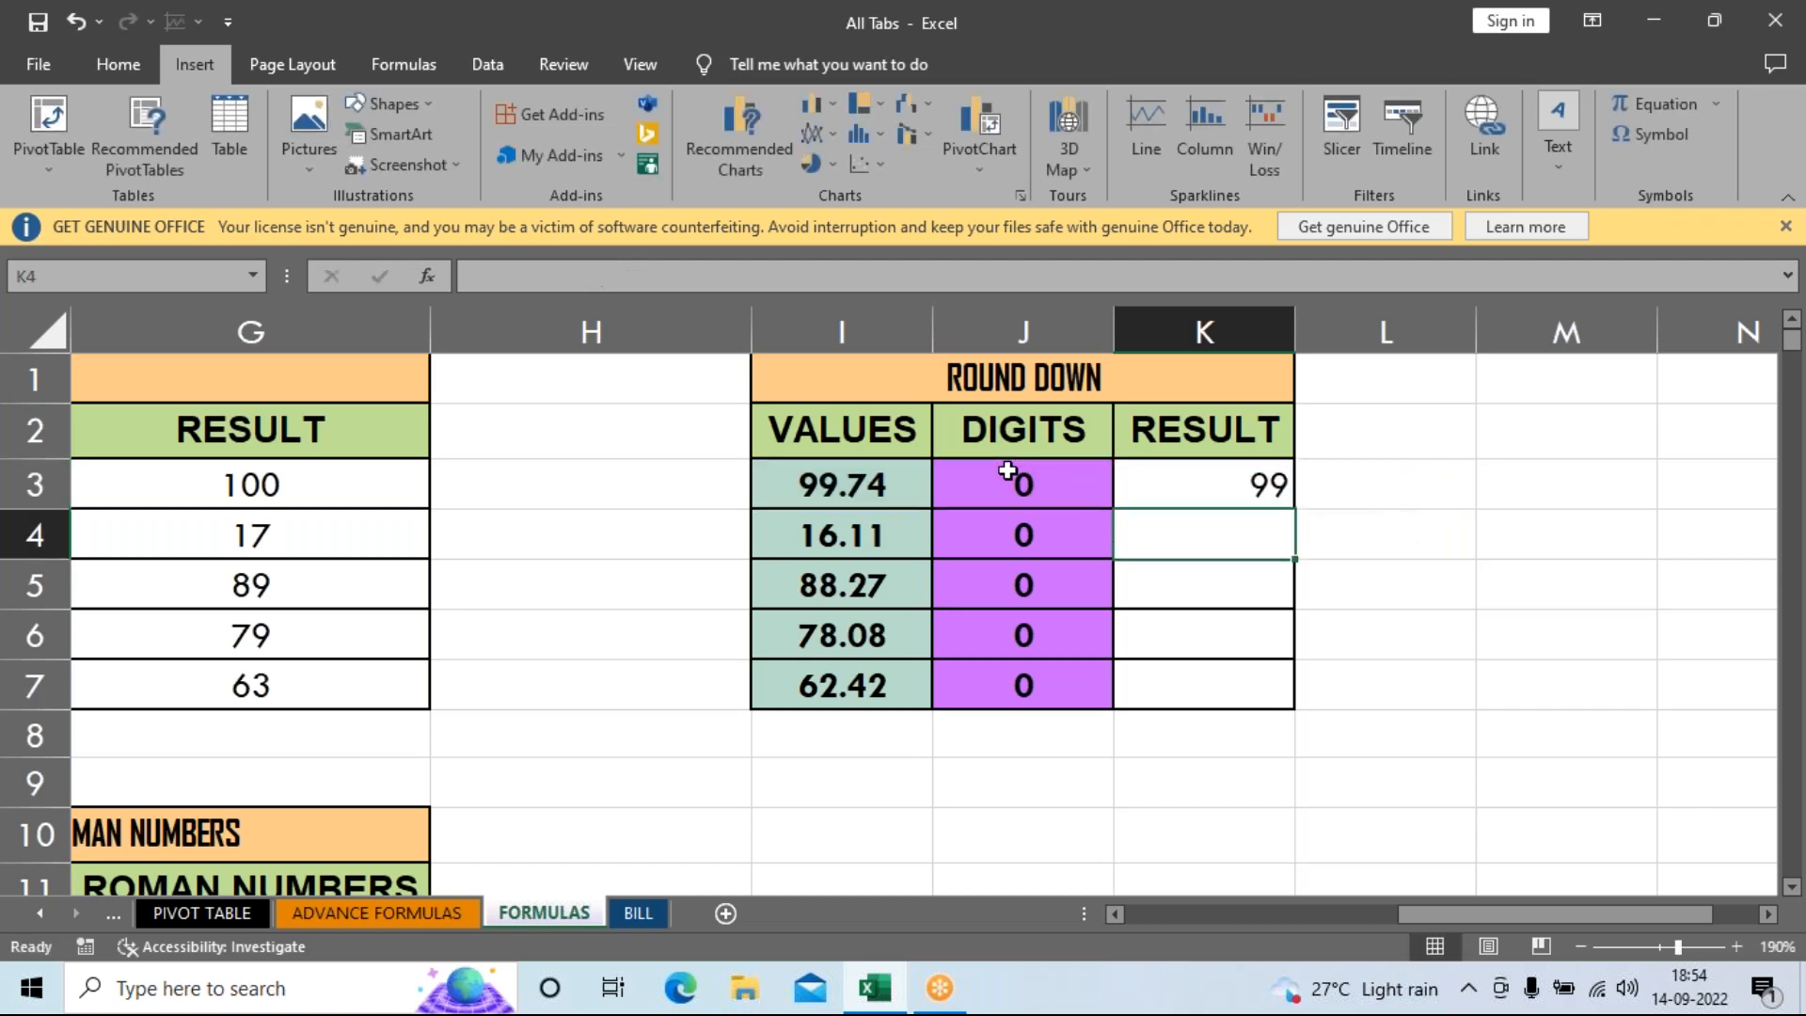
# Fill the ROUNDDOWN formula down to K7, giving 99, 16, 88, 78 and 62.
pyautogui.click(1245, 497)
pyautogui.moveTo(1282, 514); pyautogui.dragTo(1275, 701)
pyautogui.click(1408, 525)
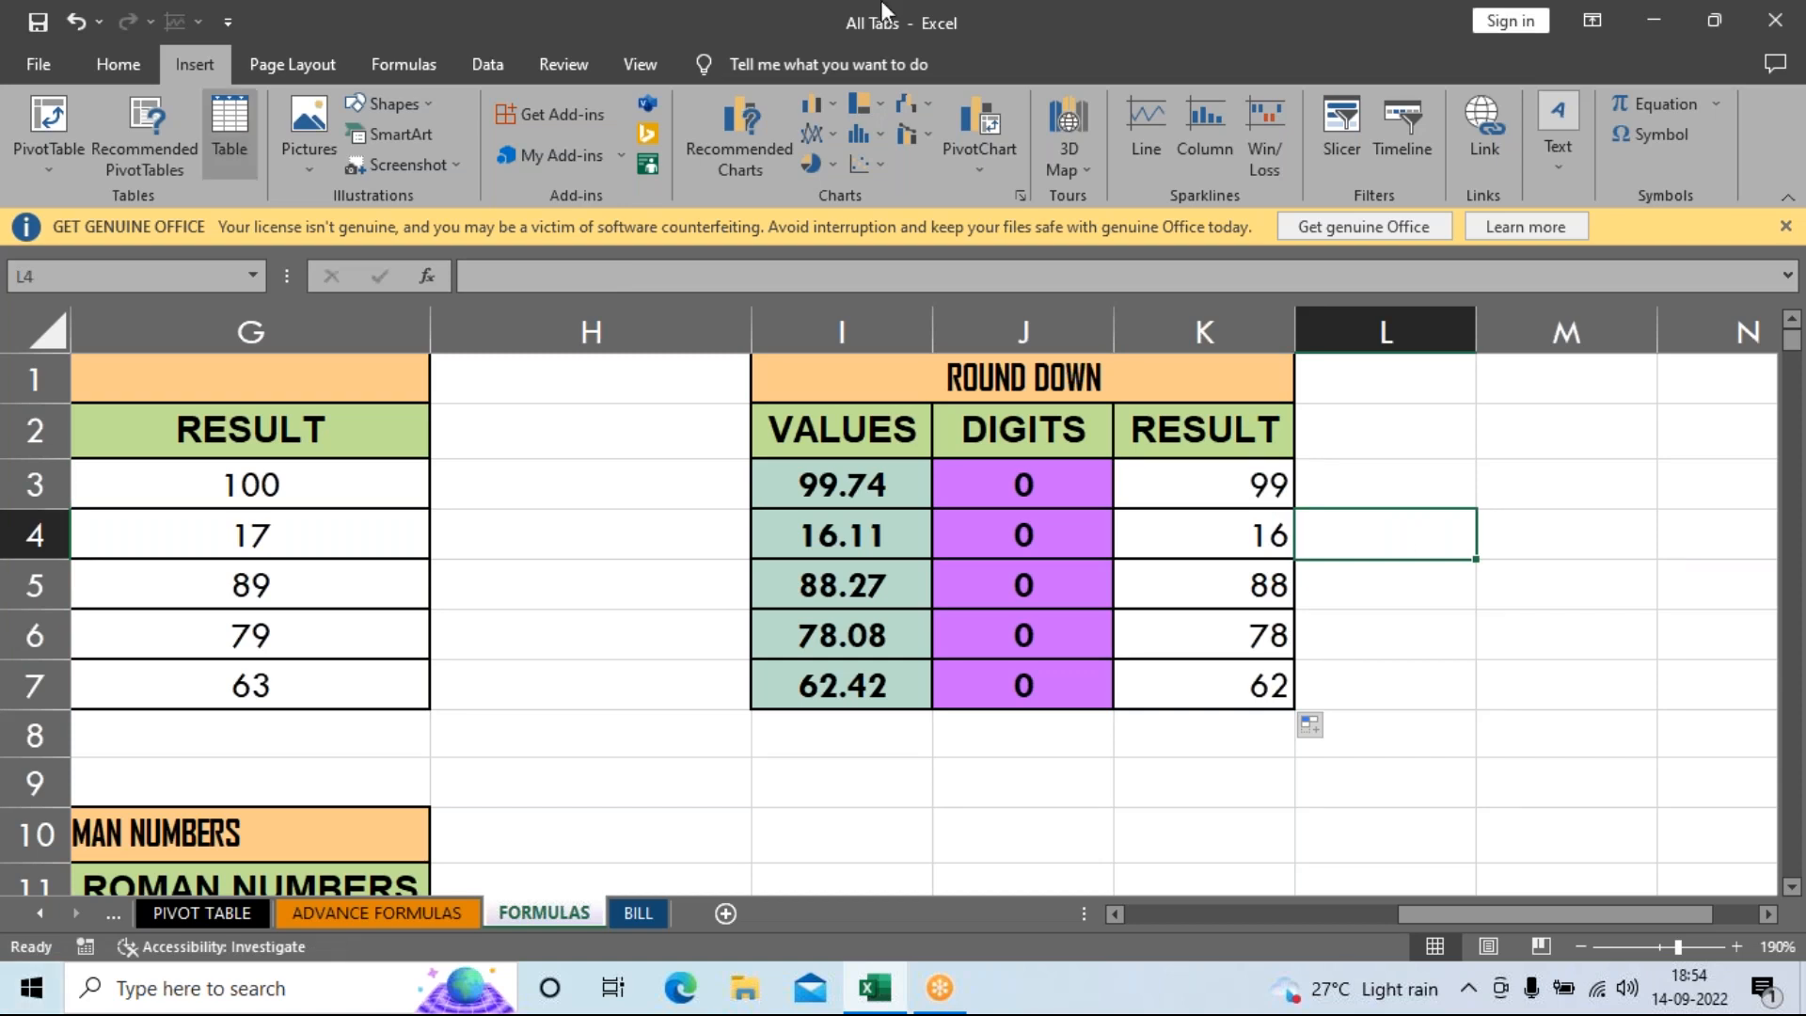
pyautogui.click(1227, 482)
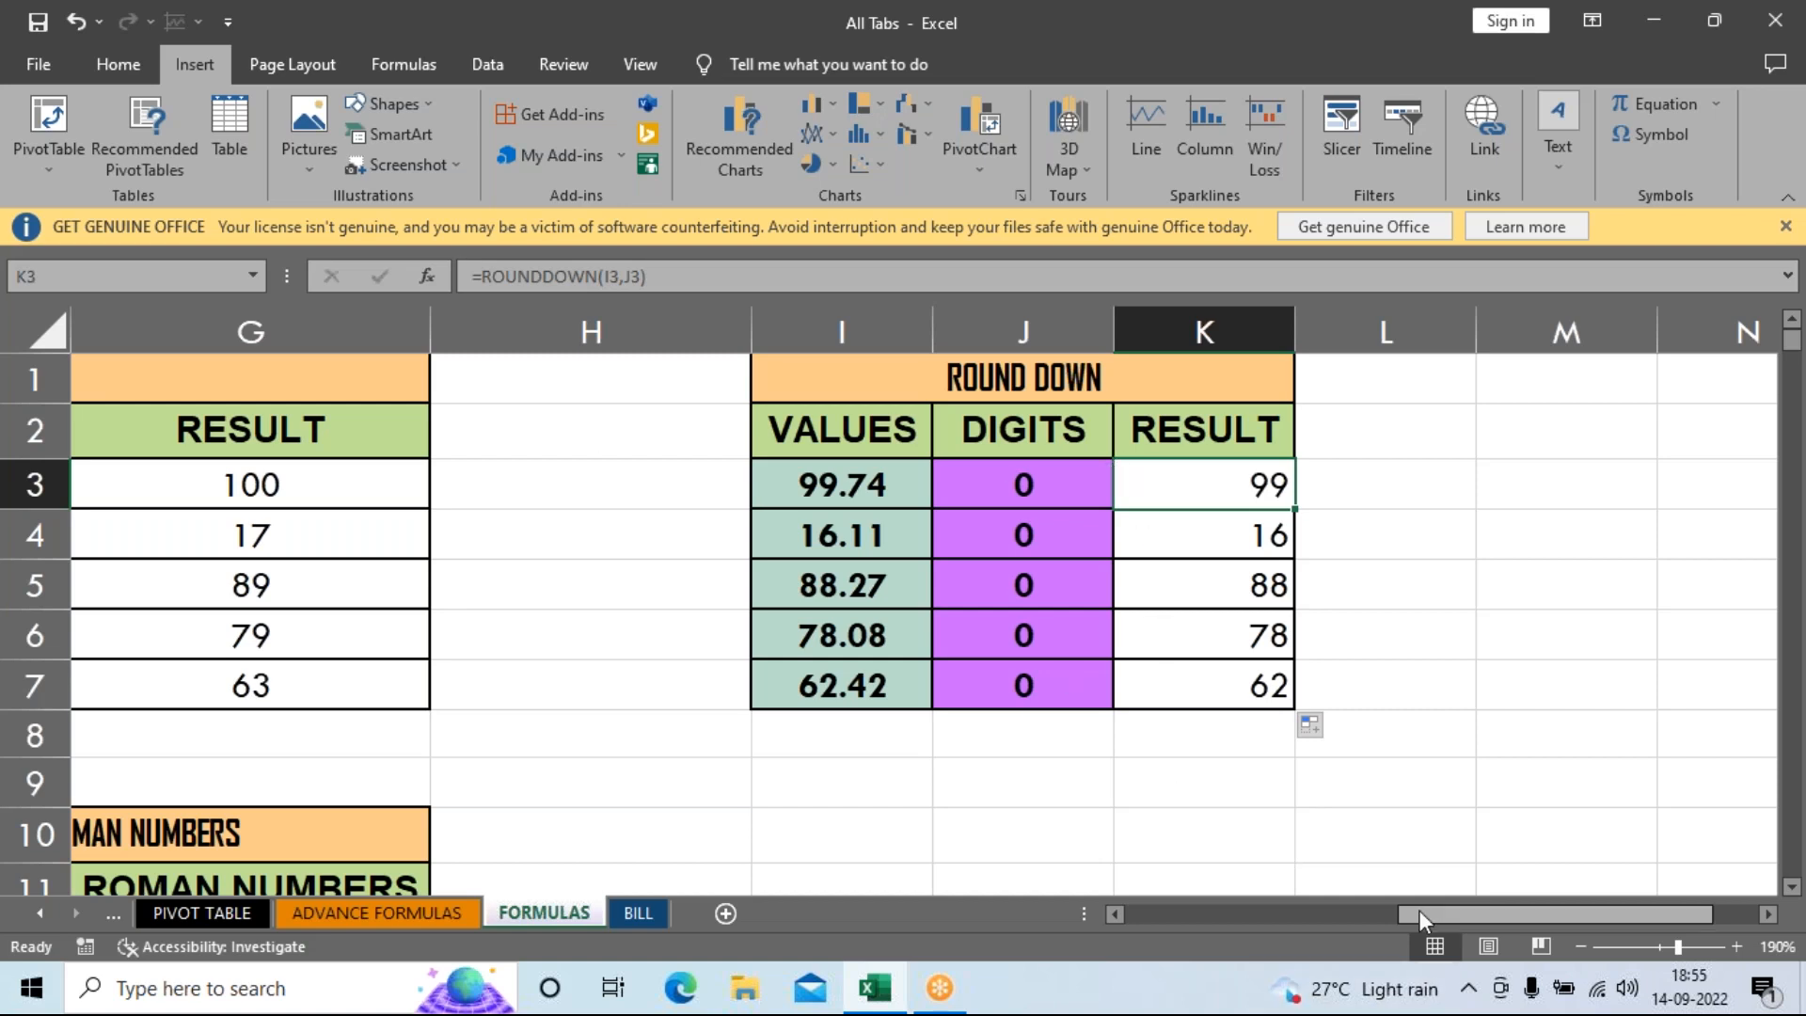
pyautogui.moveTo(1419, 911); pyautogui.dragTo(901, 888)
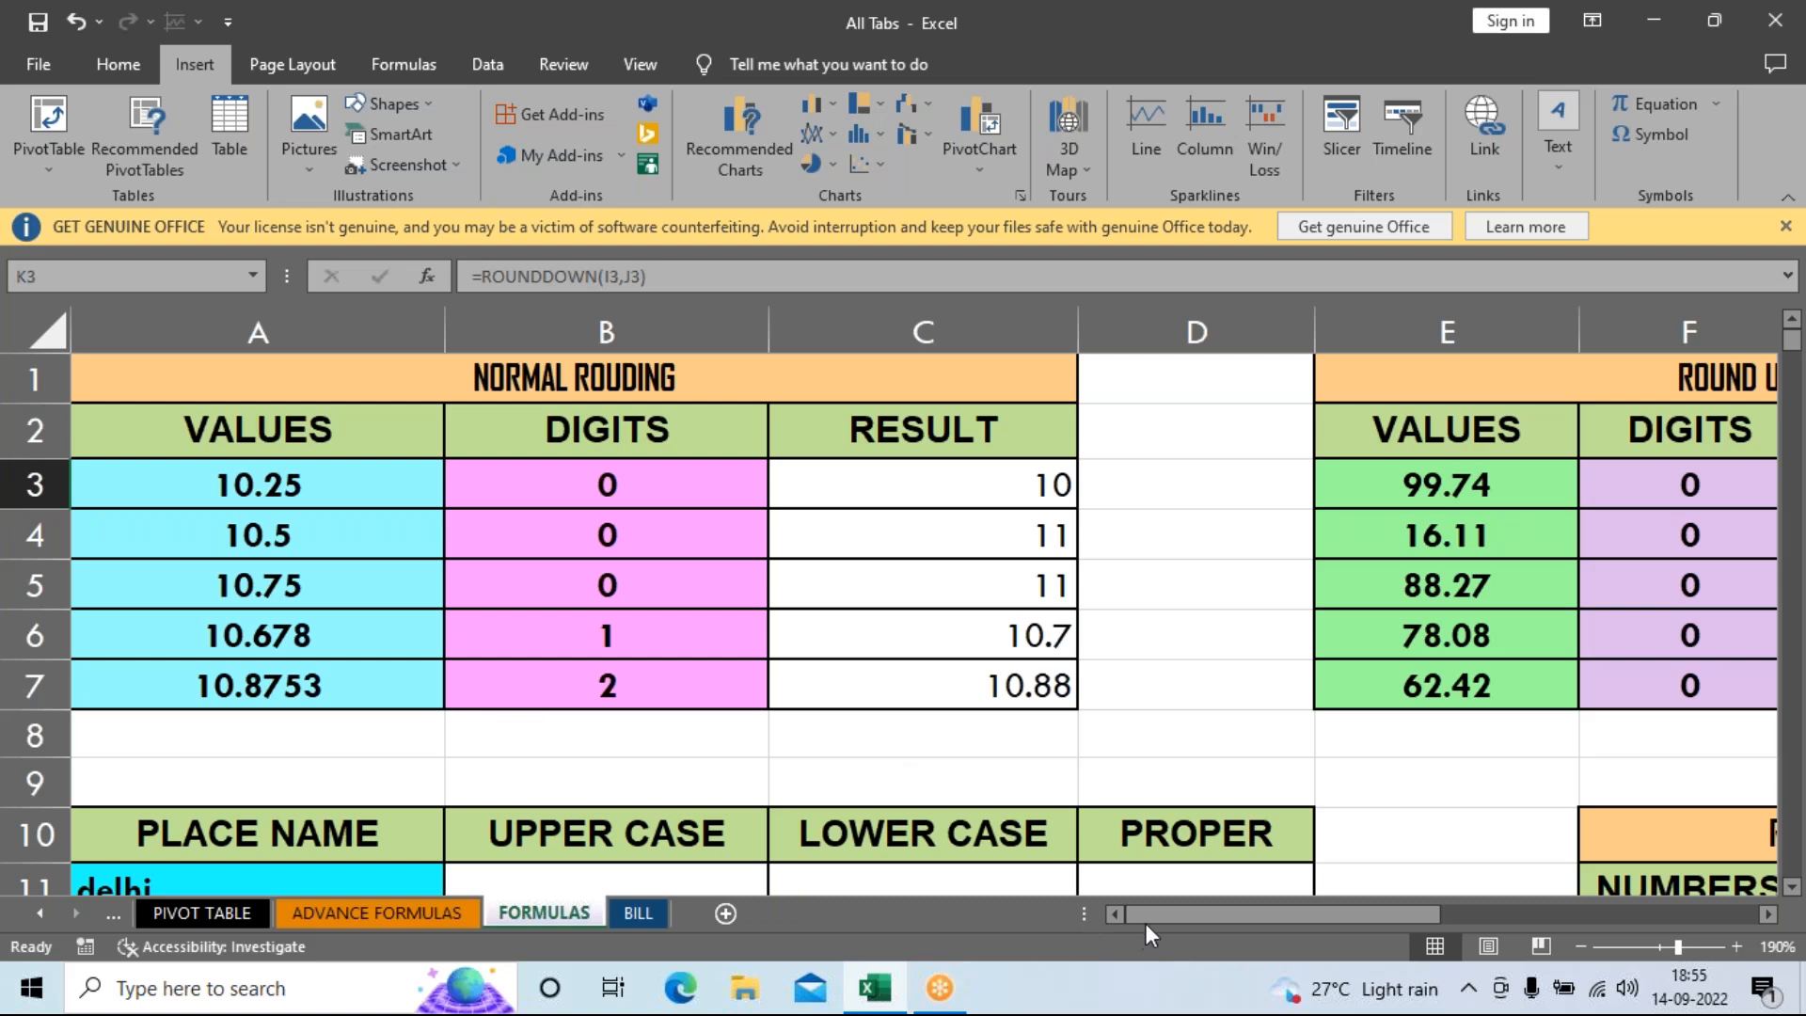
pyautogui.moveTo(1164, 923); pyautogui.dragTo(892, 901)
pyautogui.scroll(-2, 828, 661)
pyautogui.scroll(-1, 832, 662)
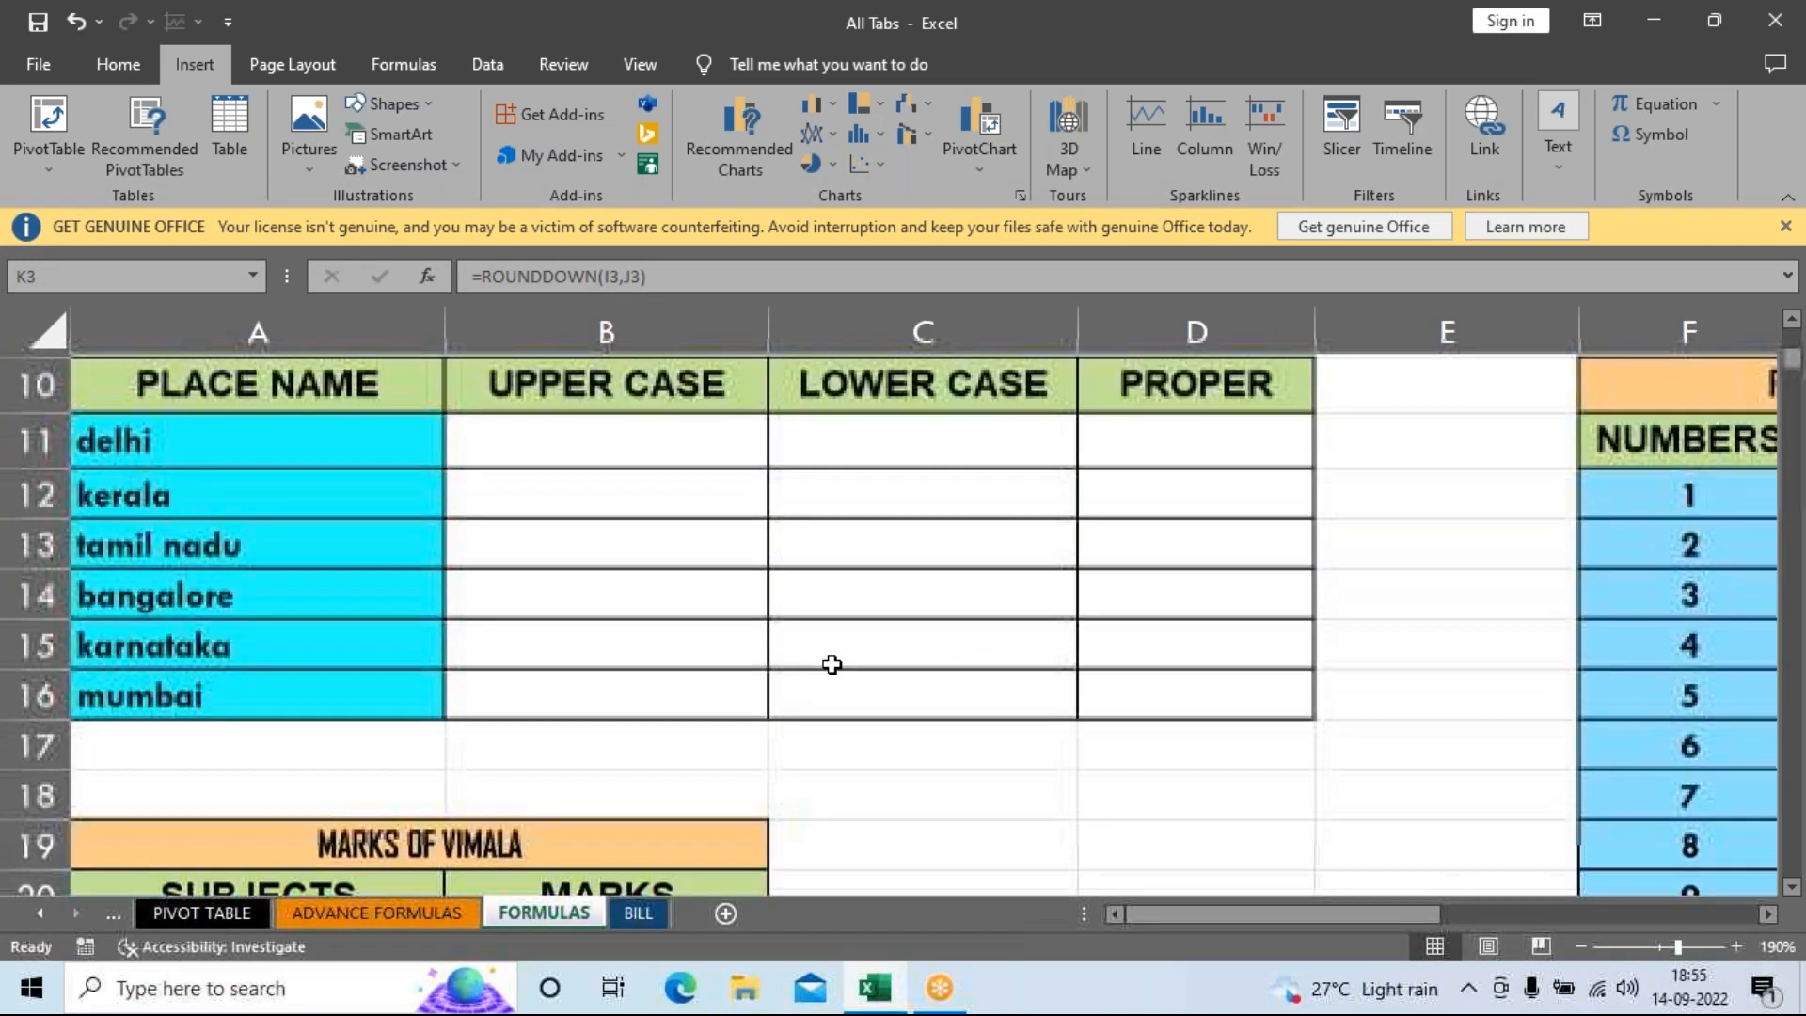
pyautogui.scroll(1, 830, 663)
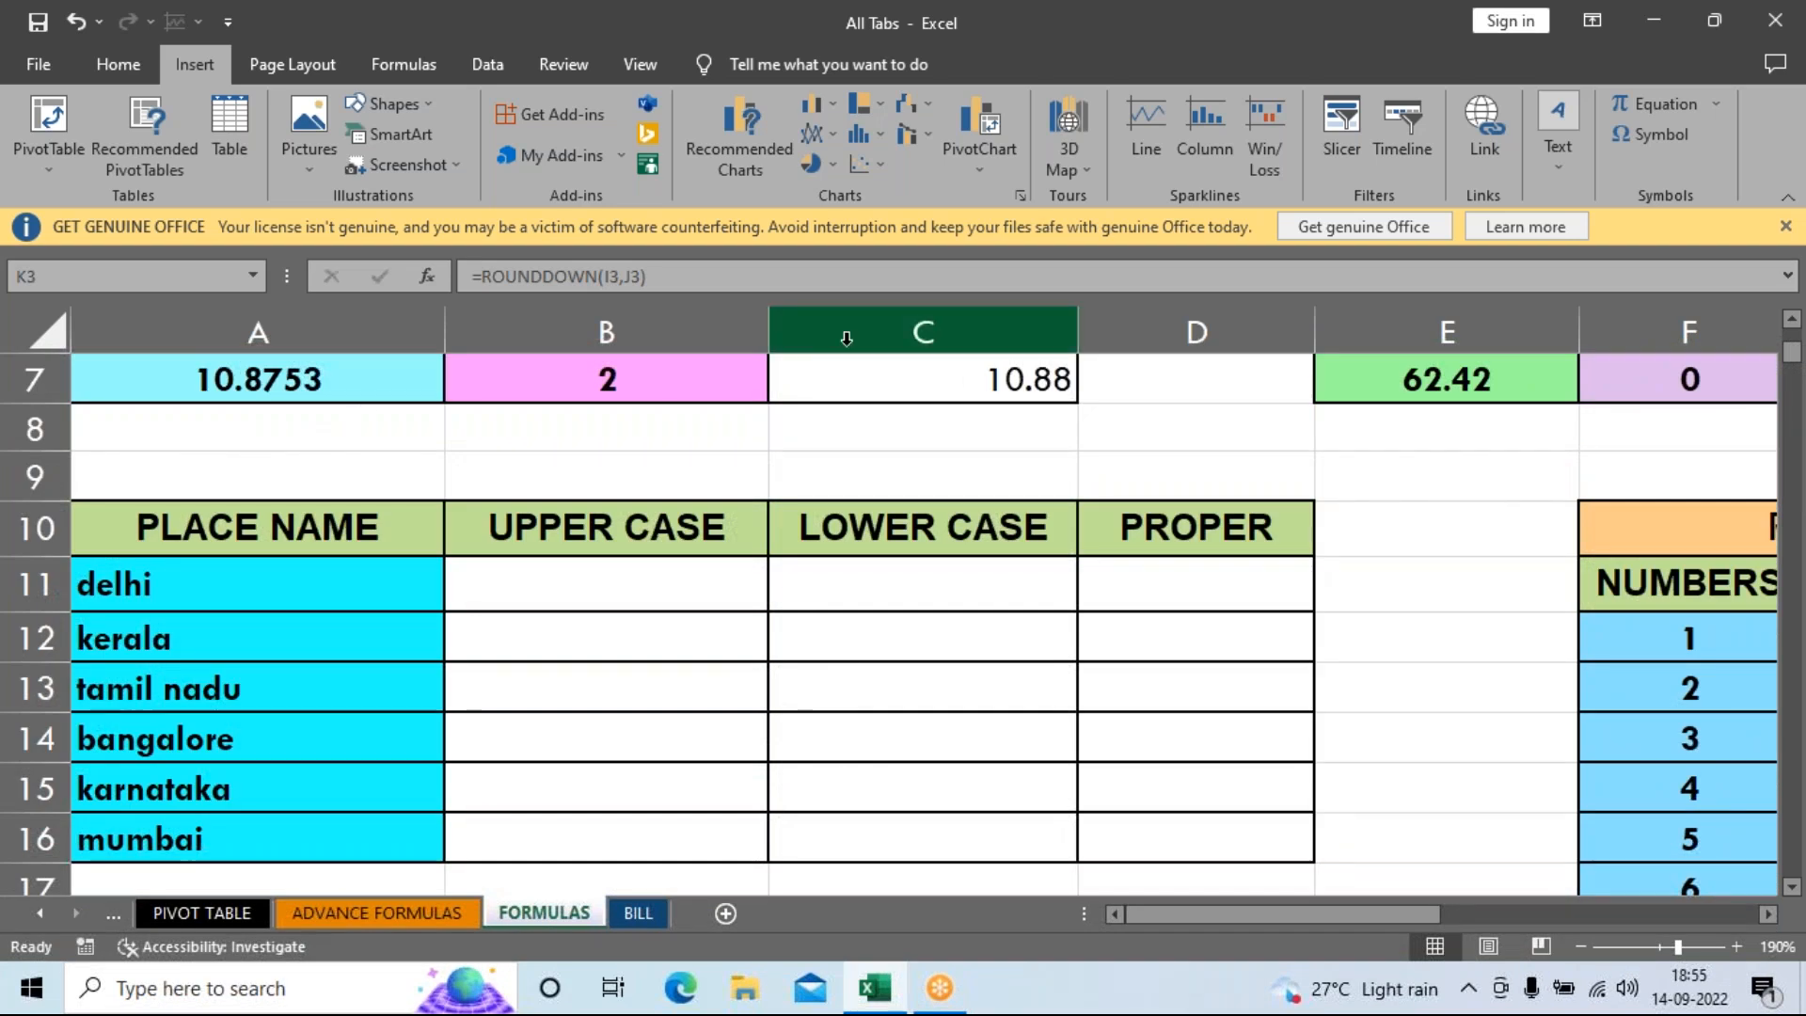
pyautogui.click(562, 576)
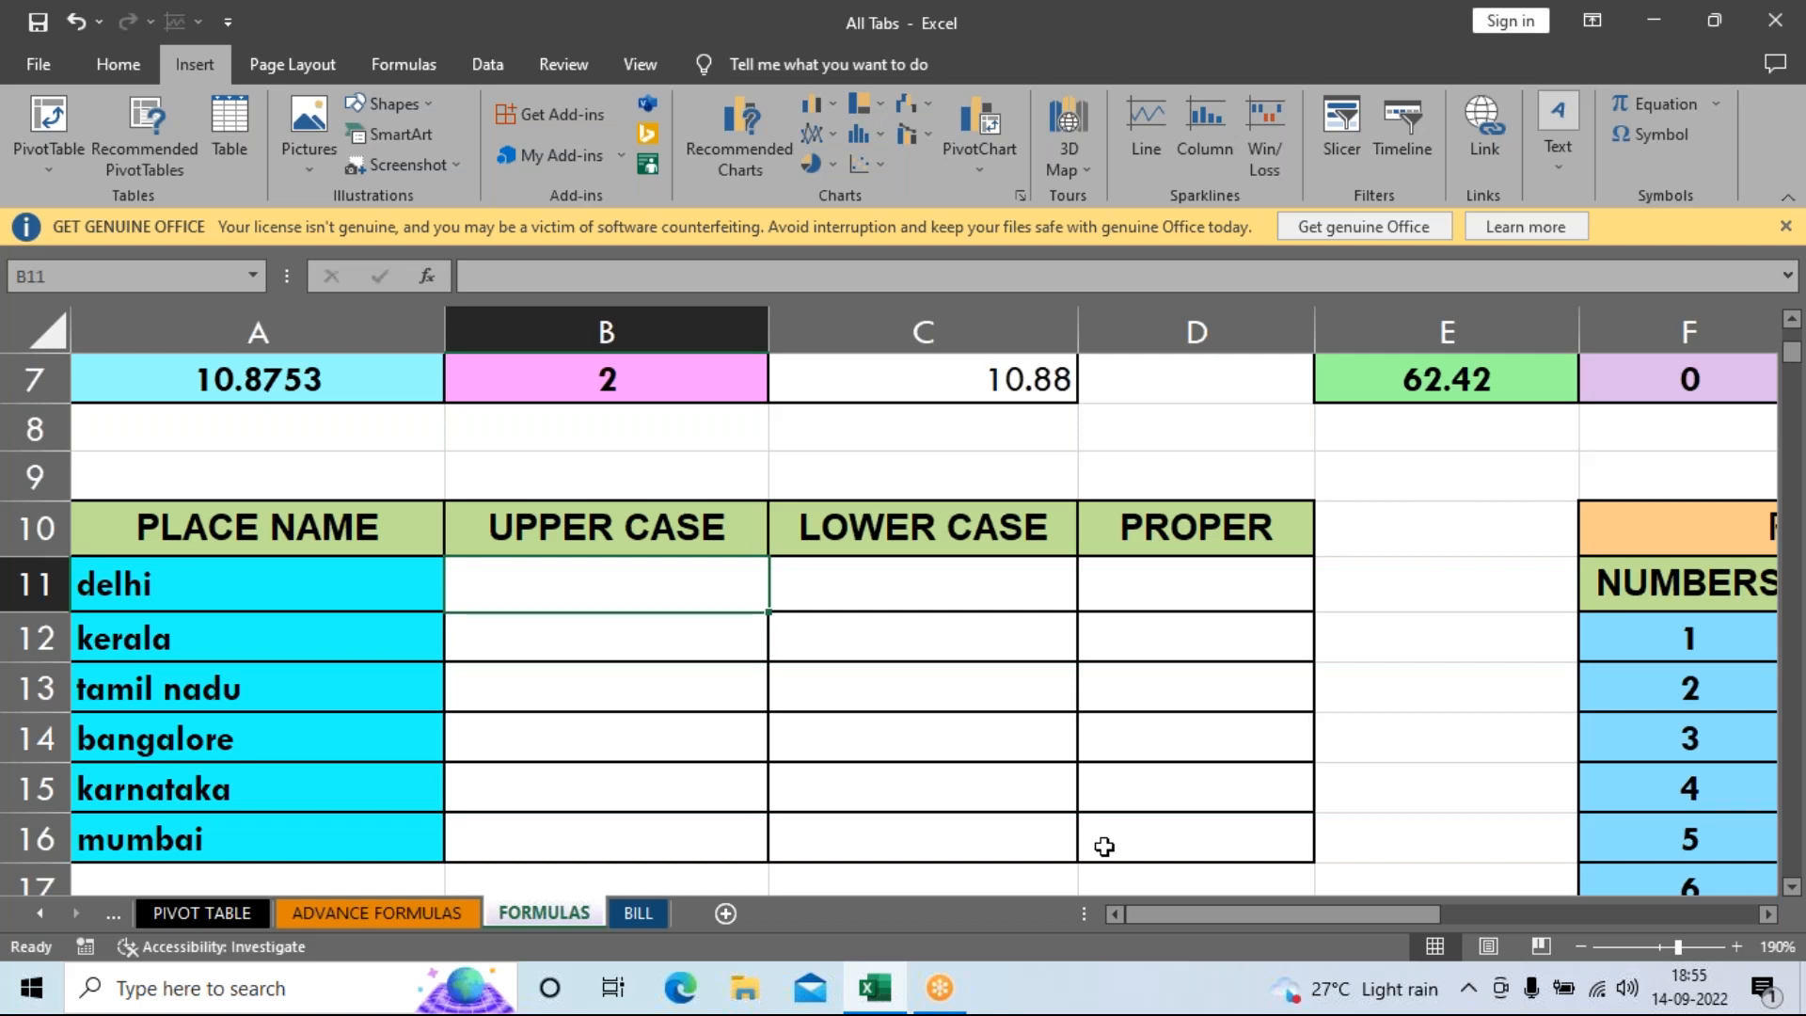
# Enter =UPPER(A11) in B11 to show DELHI.
pyautogui.write('=')
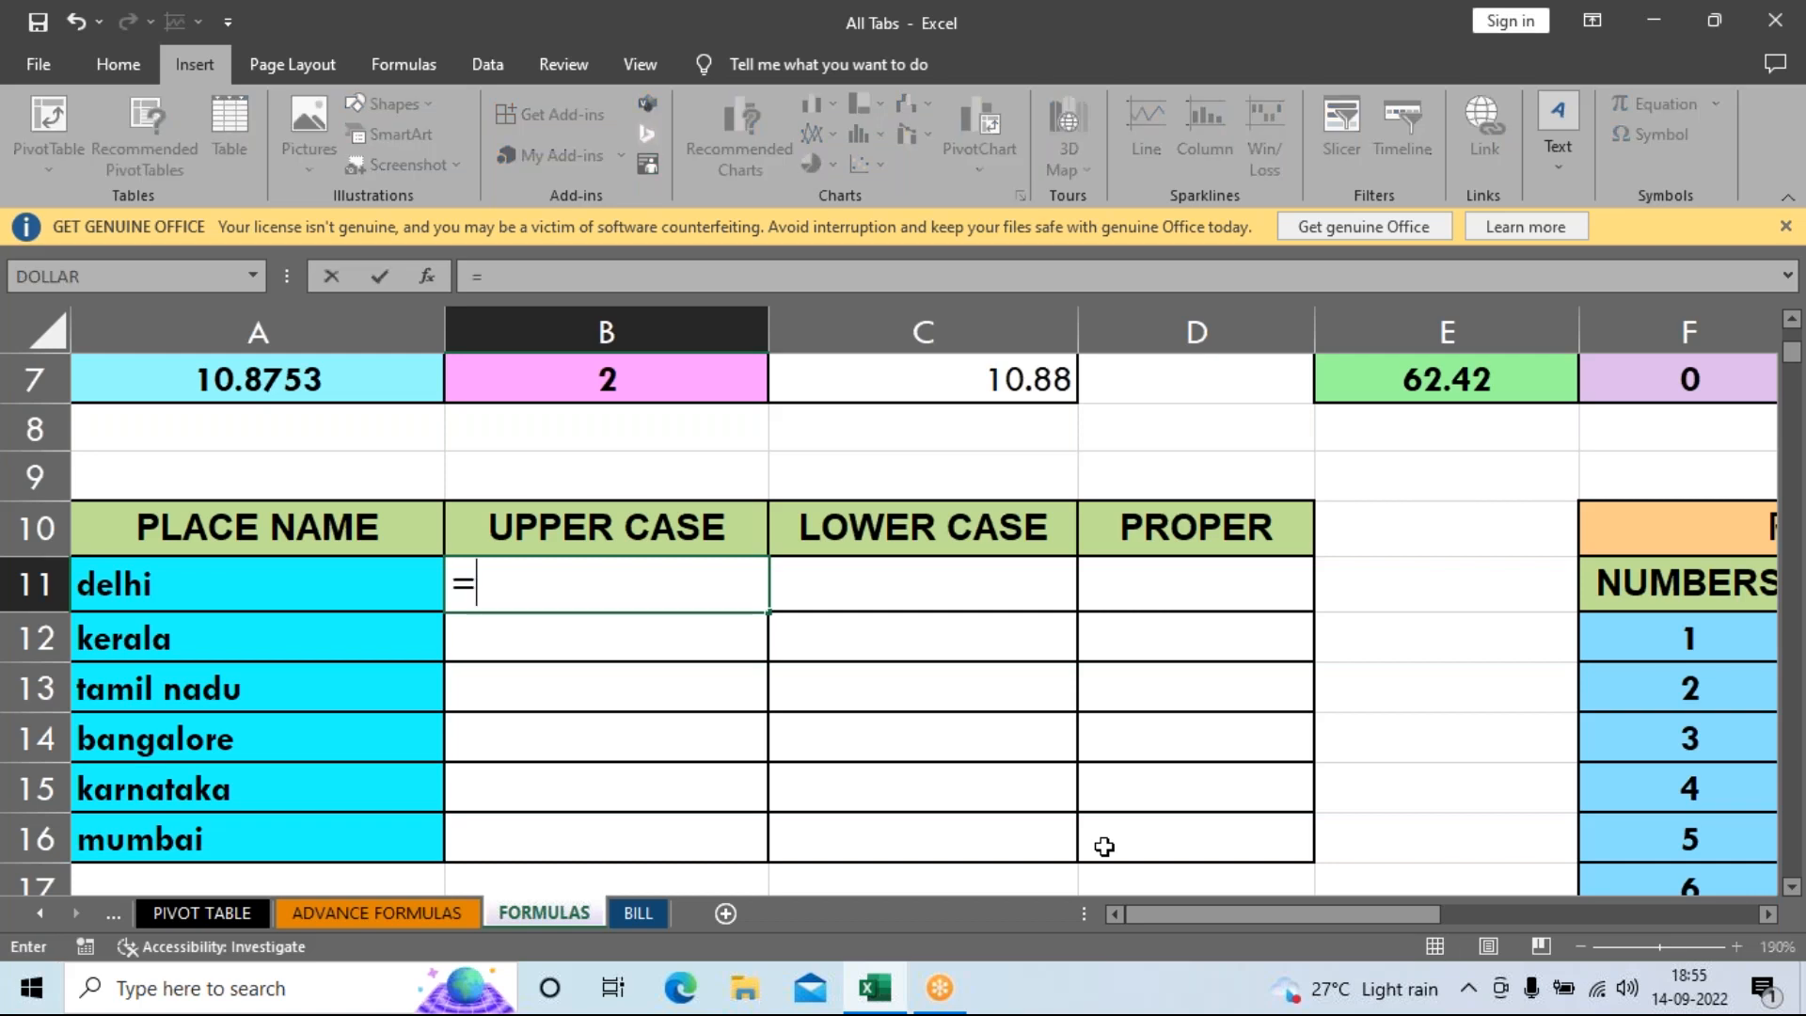
pyautogui.click(1103, 846)
pyautogui.write('UPP')
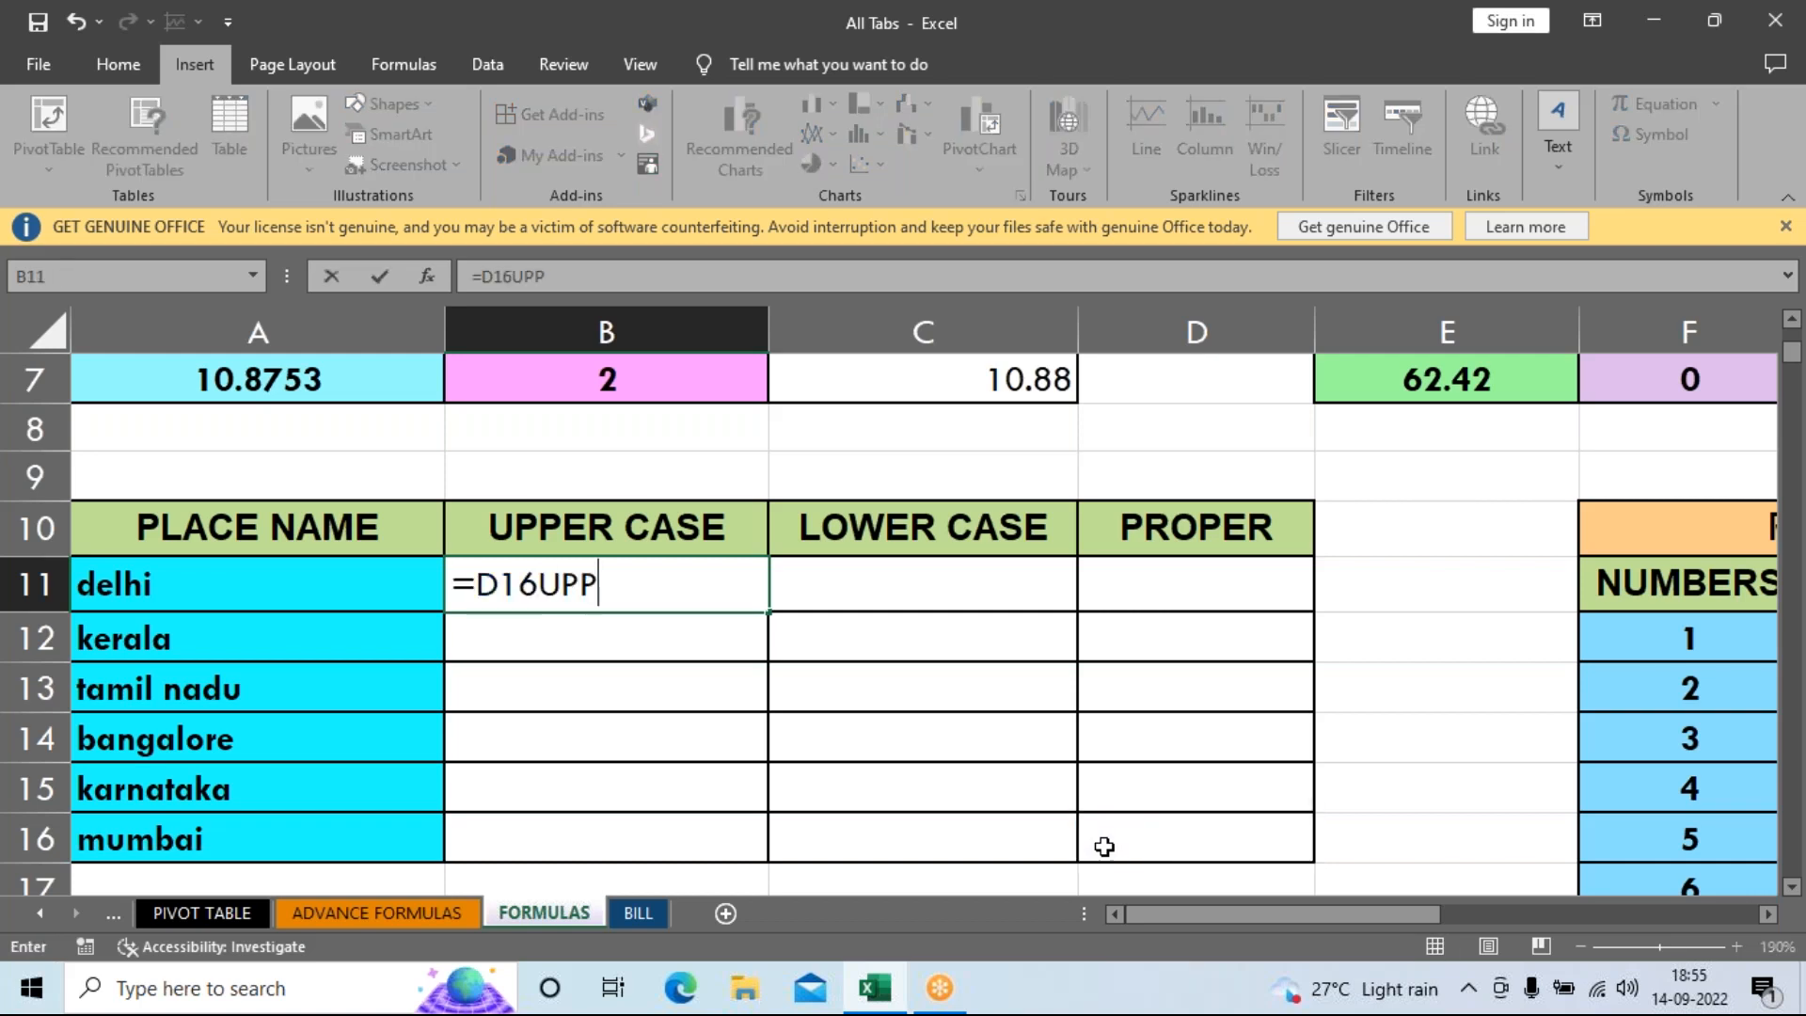
pyautogui.write('\\')
pyautogui.press('BackSpace')
pyautogui.press('BackSpace')
pyautogui.press('BackSpace')
pyautogui.press('BackSpace')
pyautogui.press('BackSpace')
pyautogui.press('BackSpace')
pyautogui.press('BackSpace')
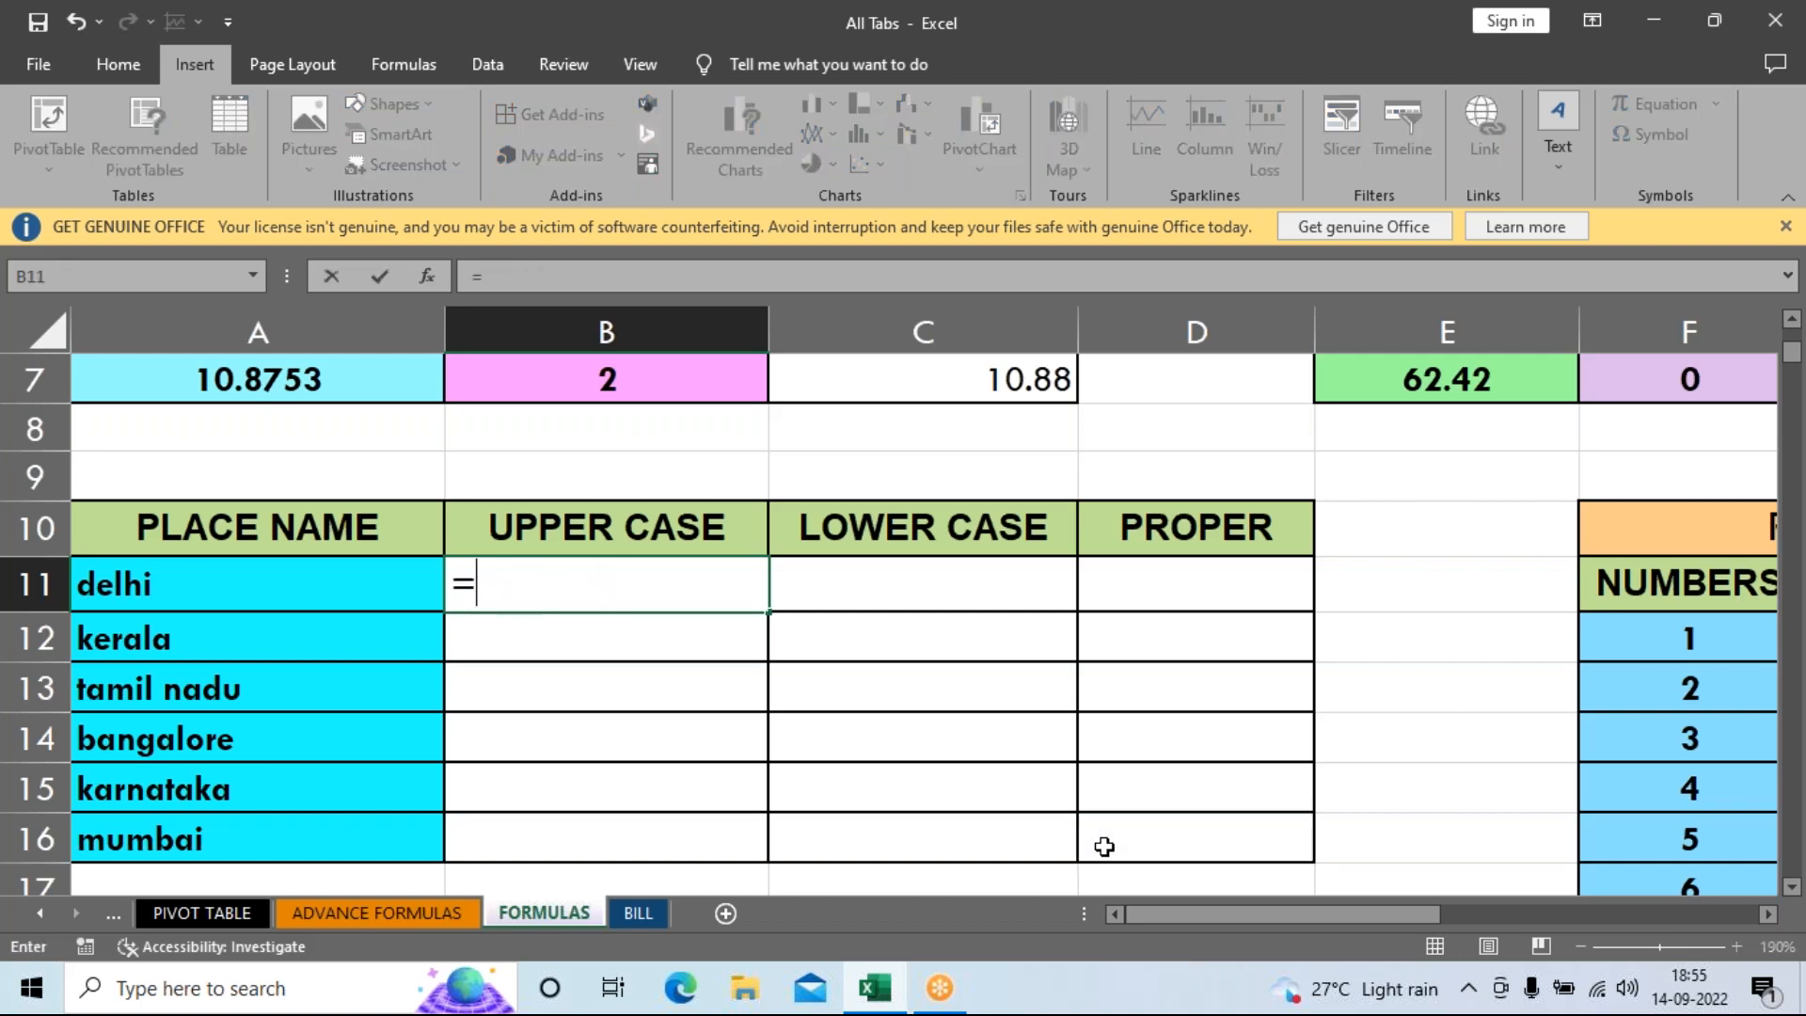
pyautogui.write('UPP')
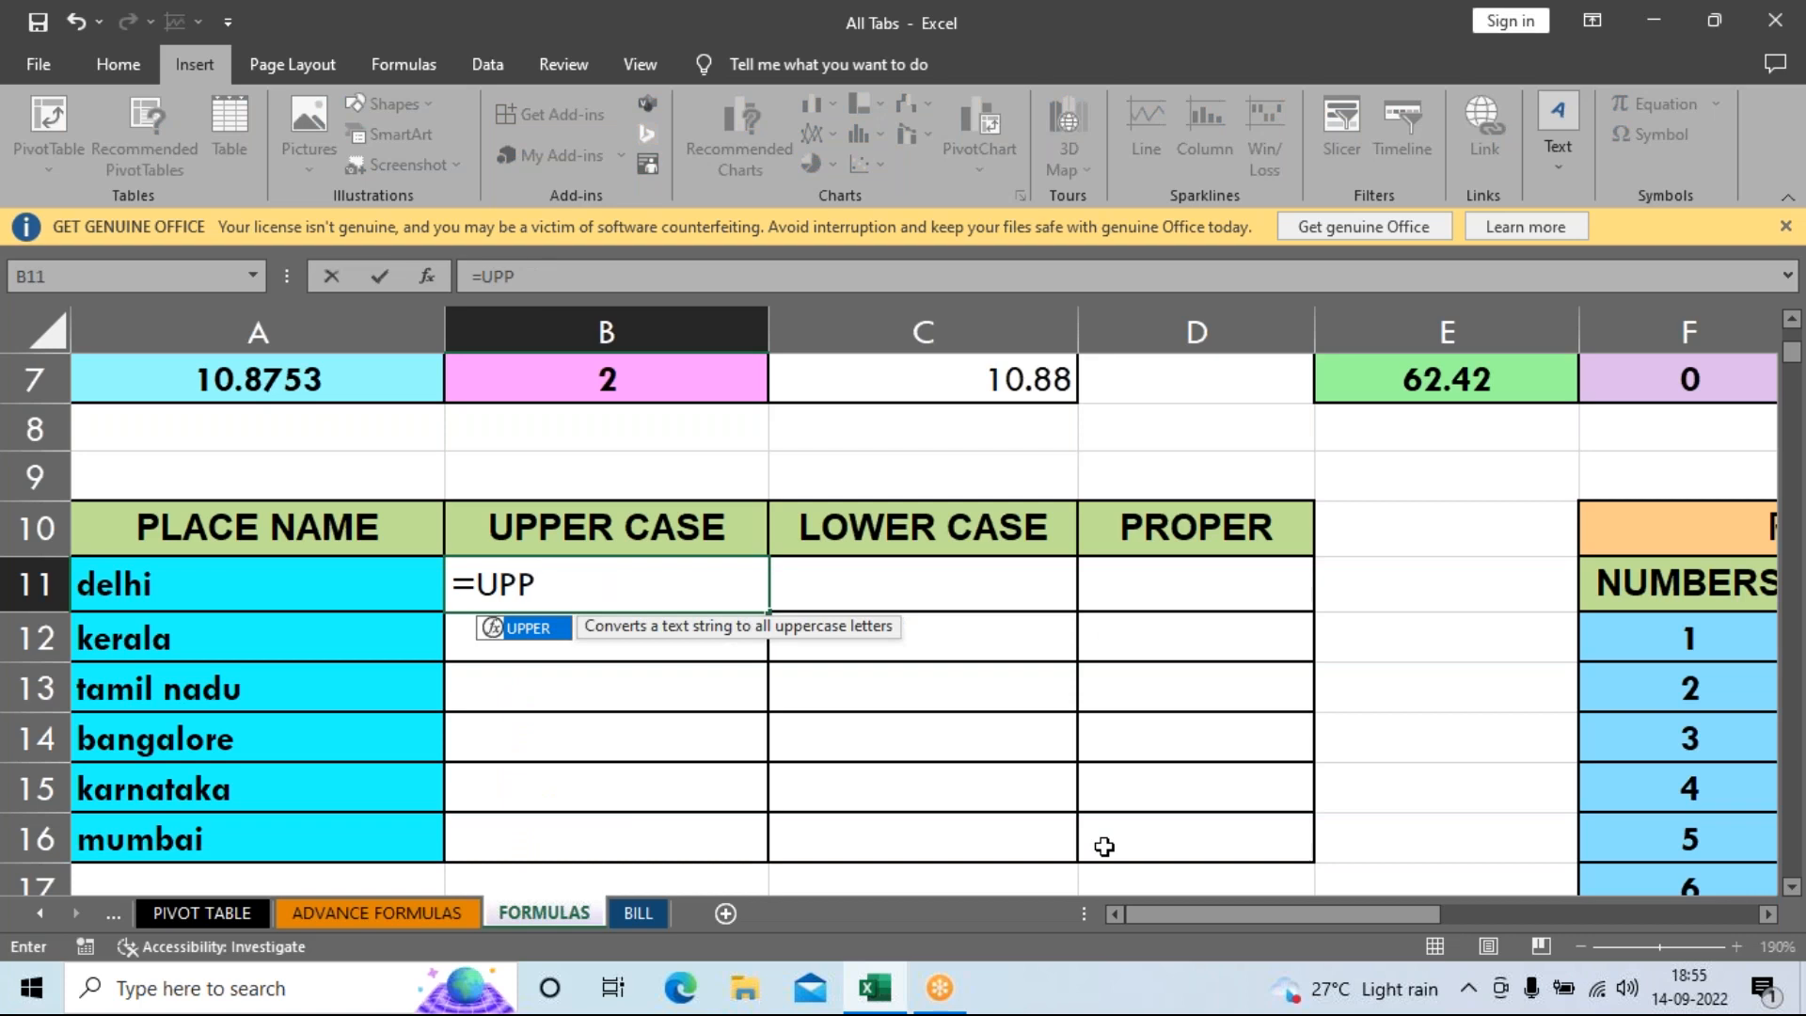
pyautogui.press('Tab')
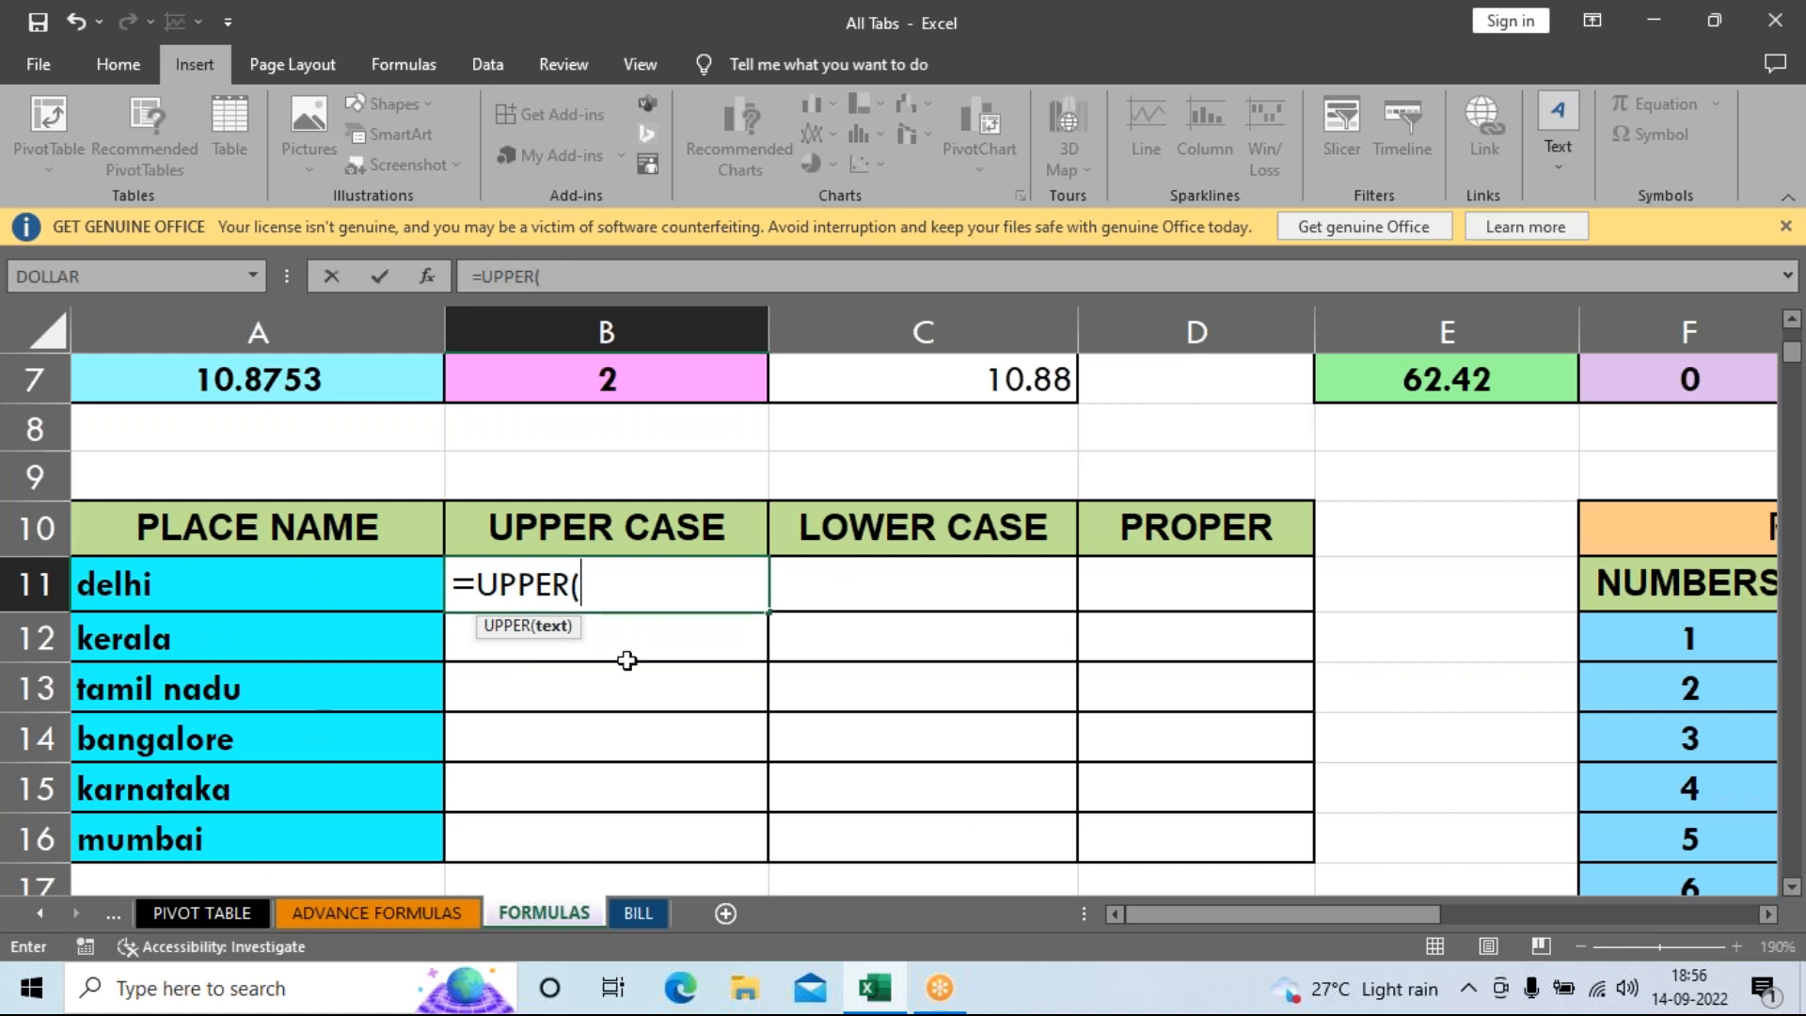
pyautogui.click(257, 590)
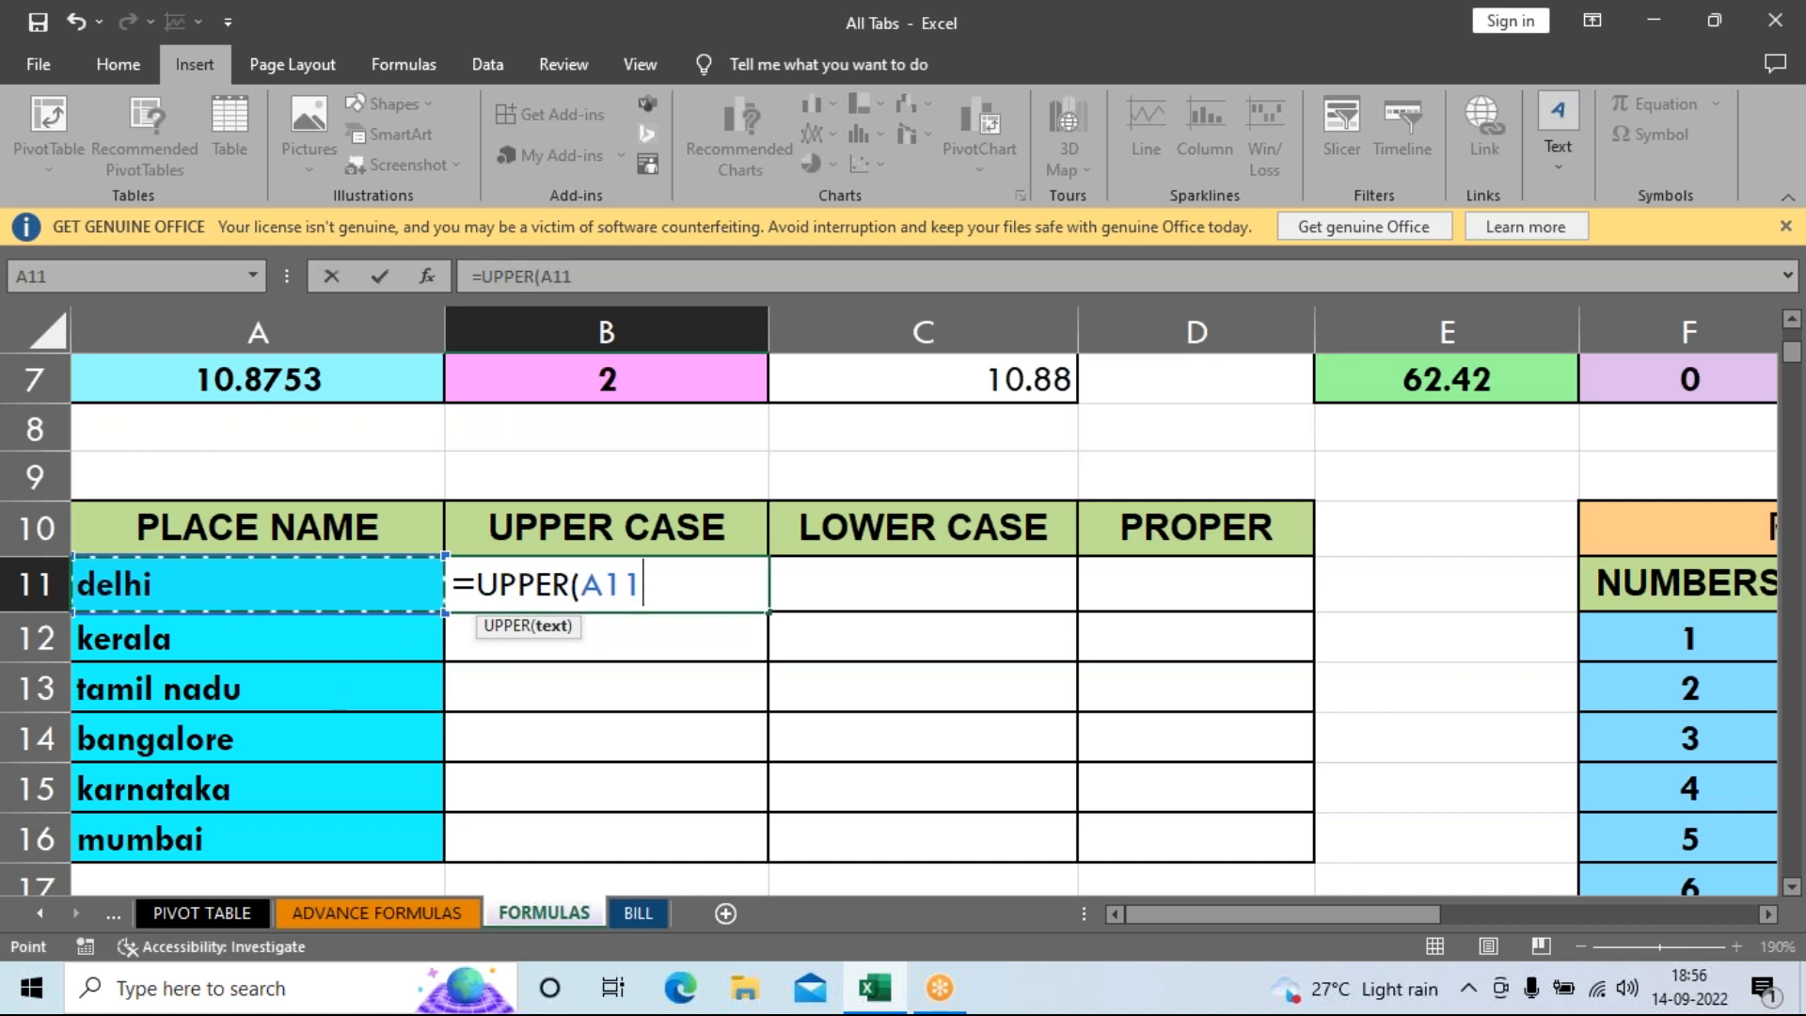
pyautogui.press('Return')
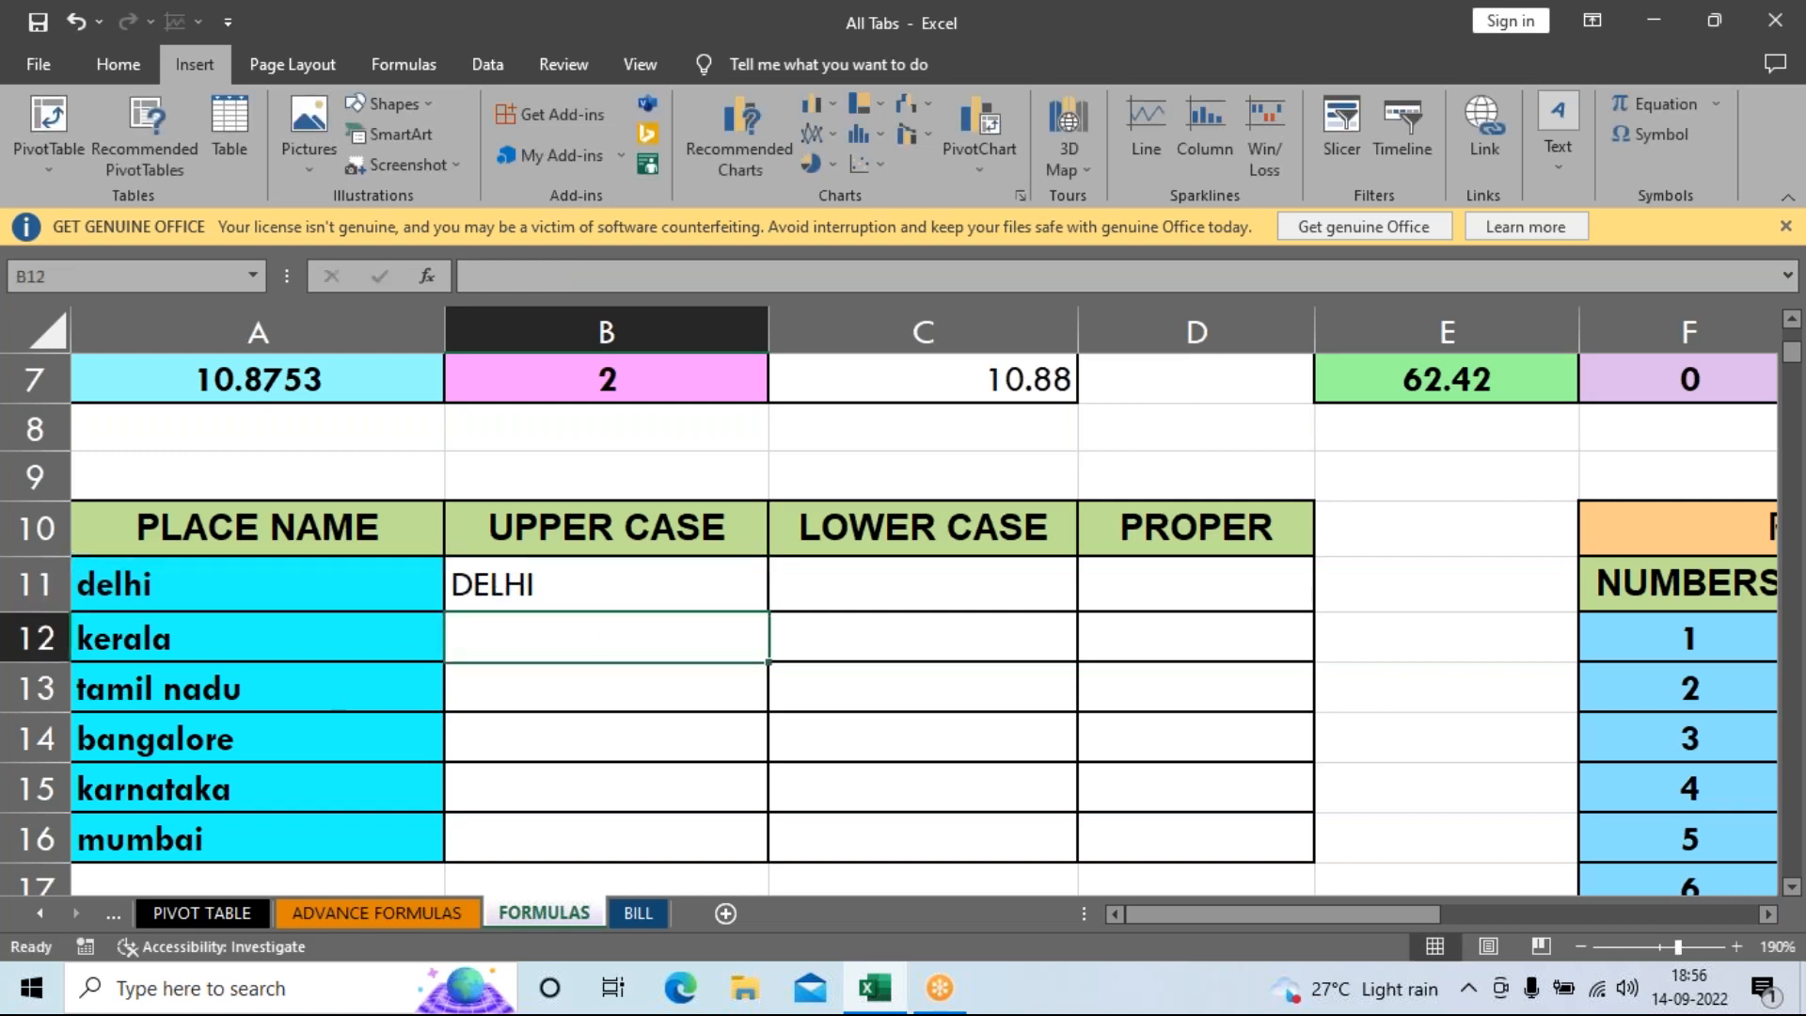
# Fill the UPPER formula down to B16 and select the uppercase results.
pyautogui.click(543, 580)
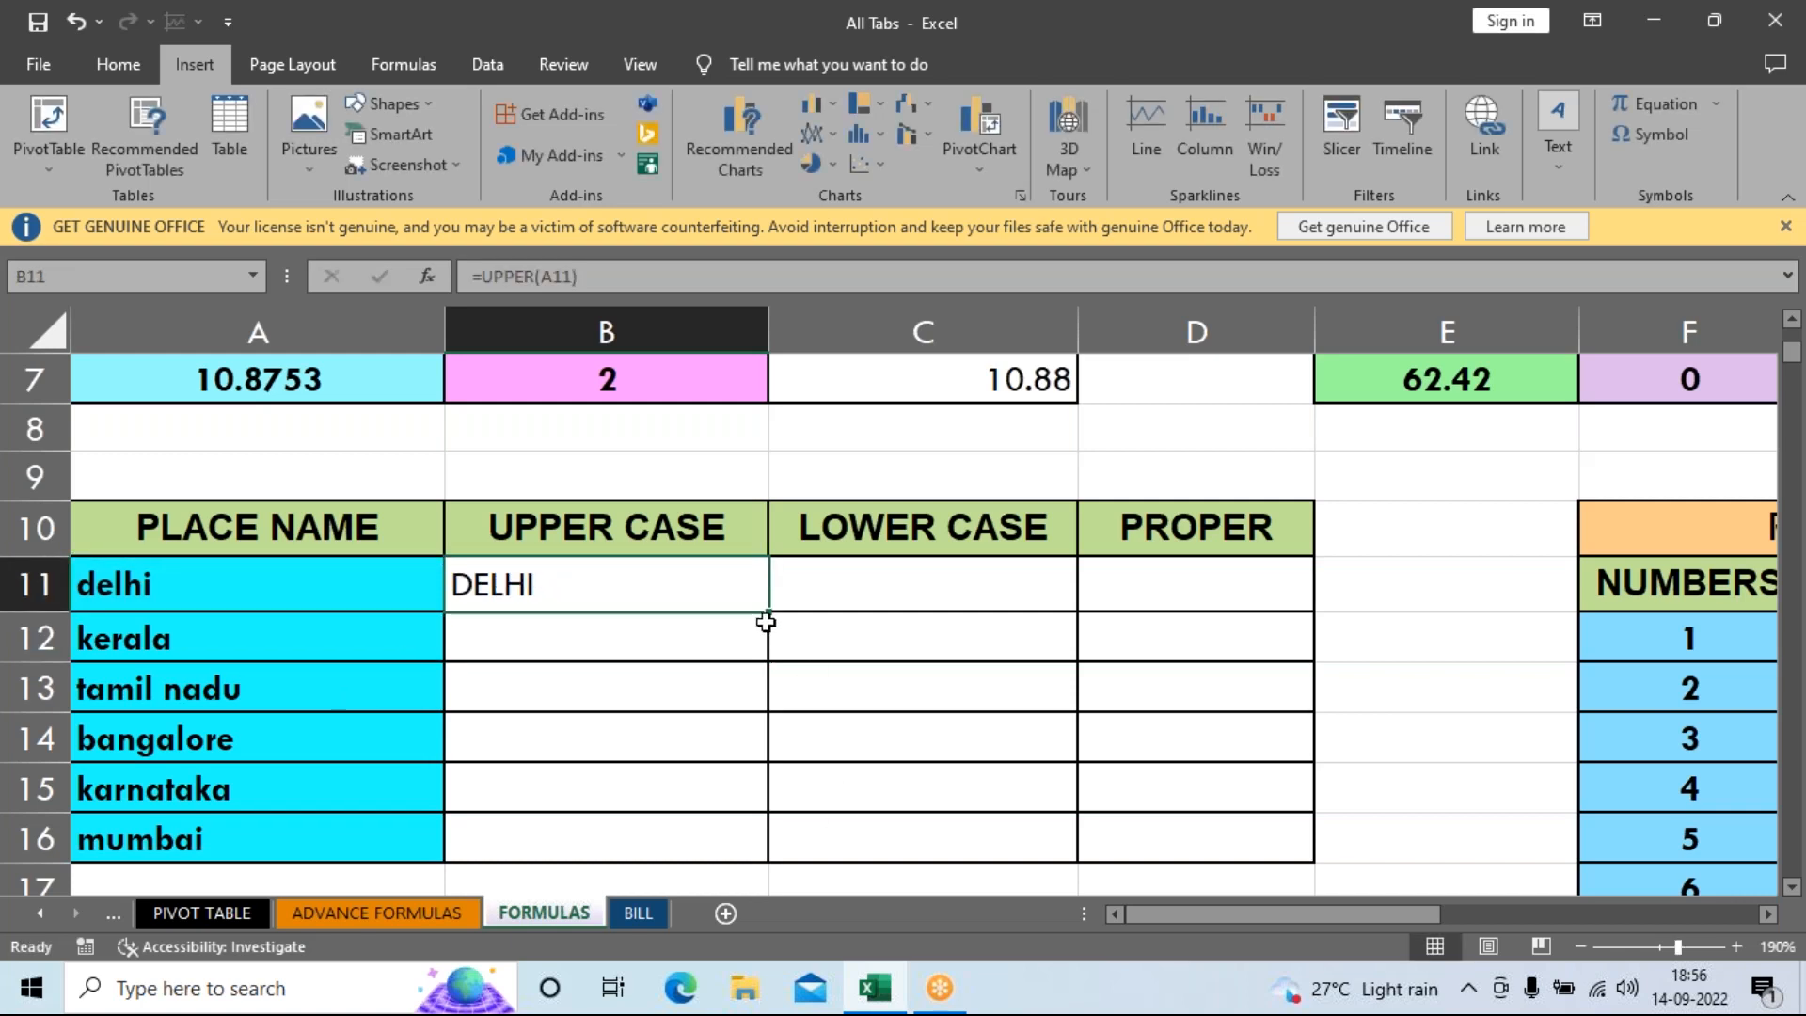
pyautogui.moveTo(771, 612); pyautogui.dragTo(762, 858)
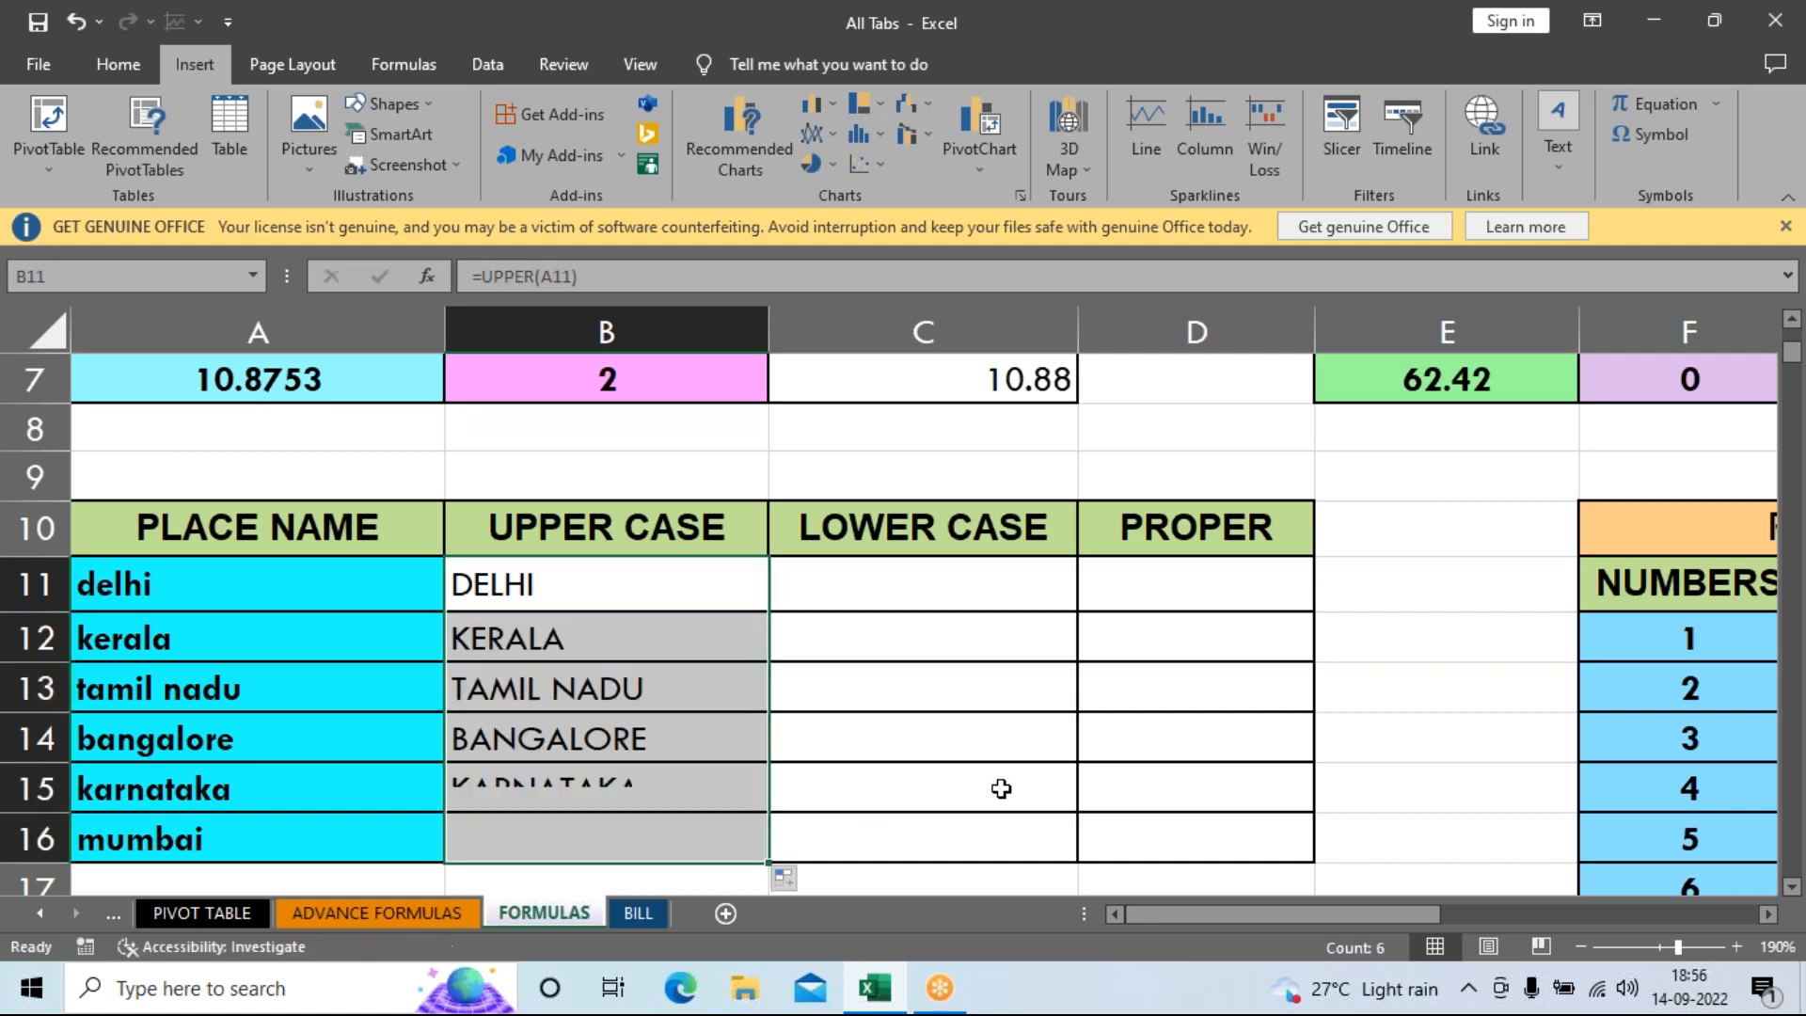
pyautogui.moveTo(681, 593); pyautogui.dragTo(649, 825)
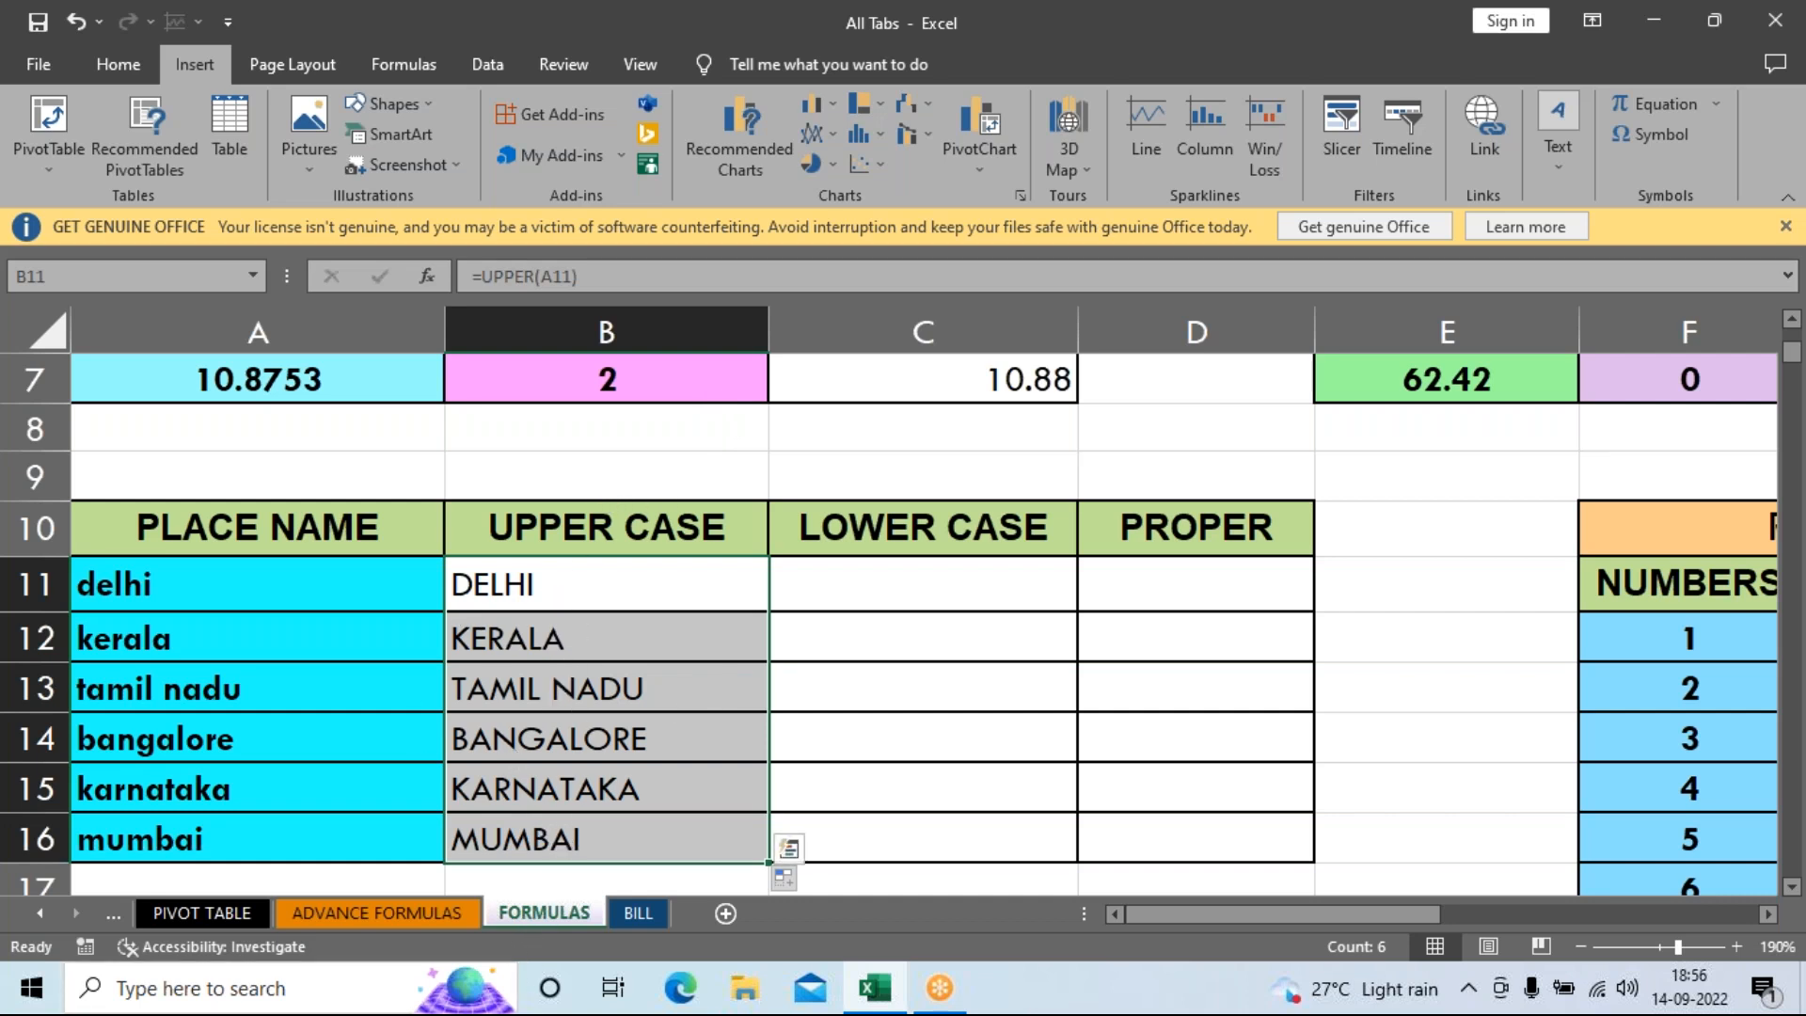
pyautogui.click(905, 571)
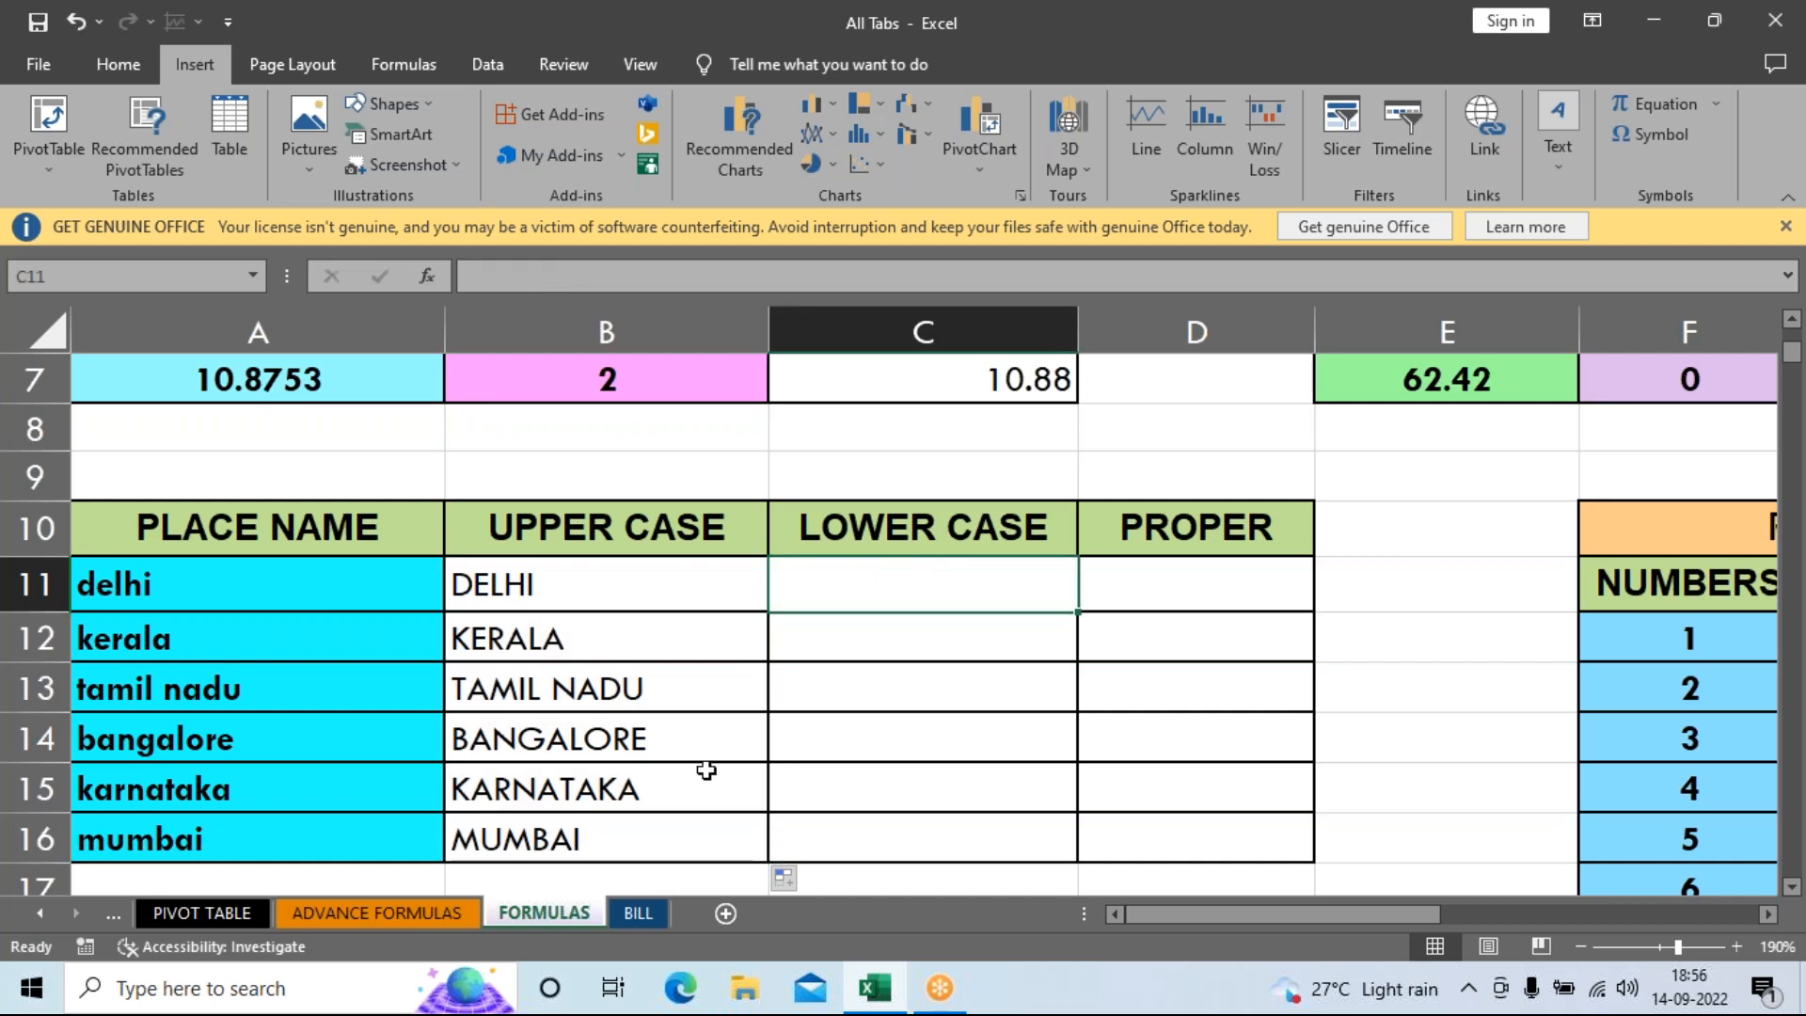
pyautogui.moveTo(692, 593); pyautogui.dragTo(700, 844)
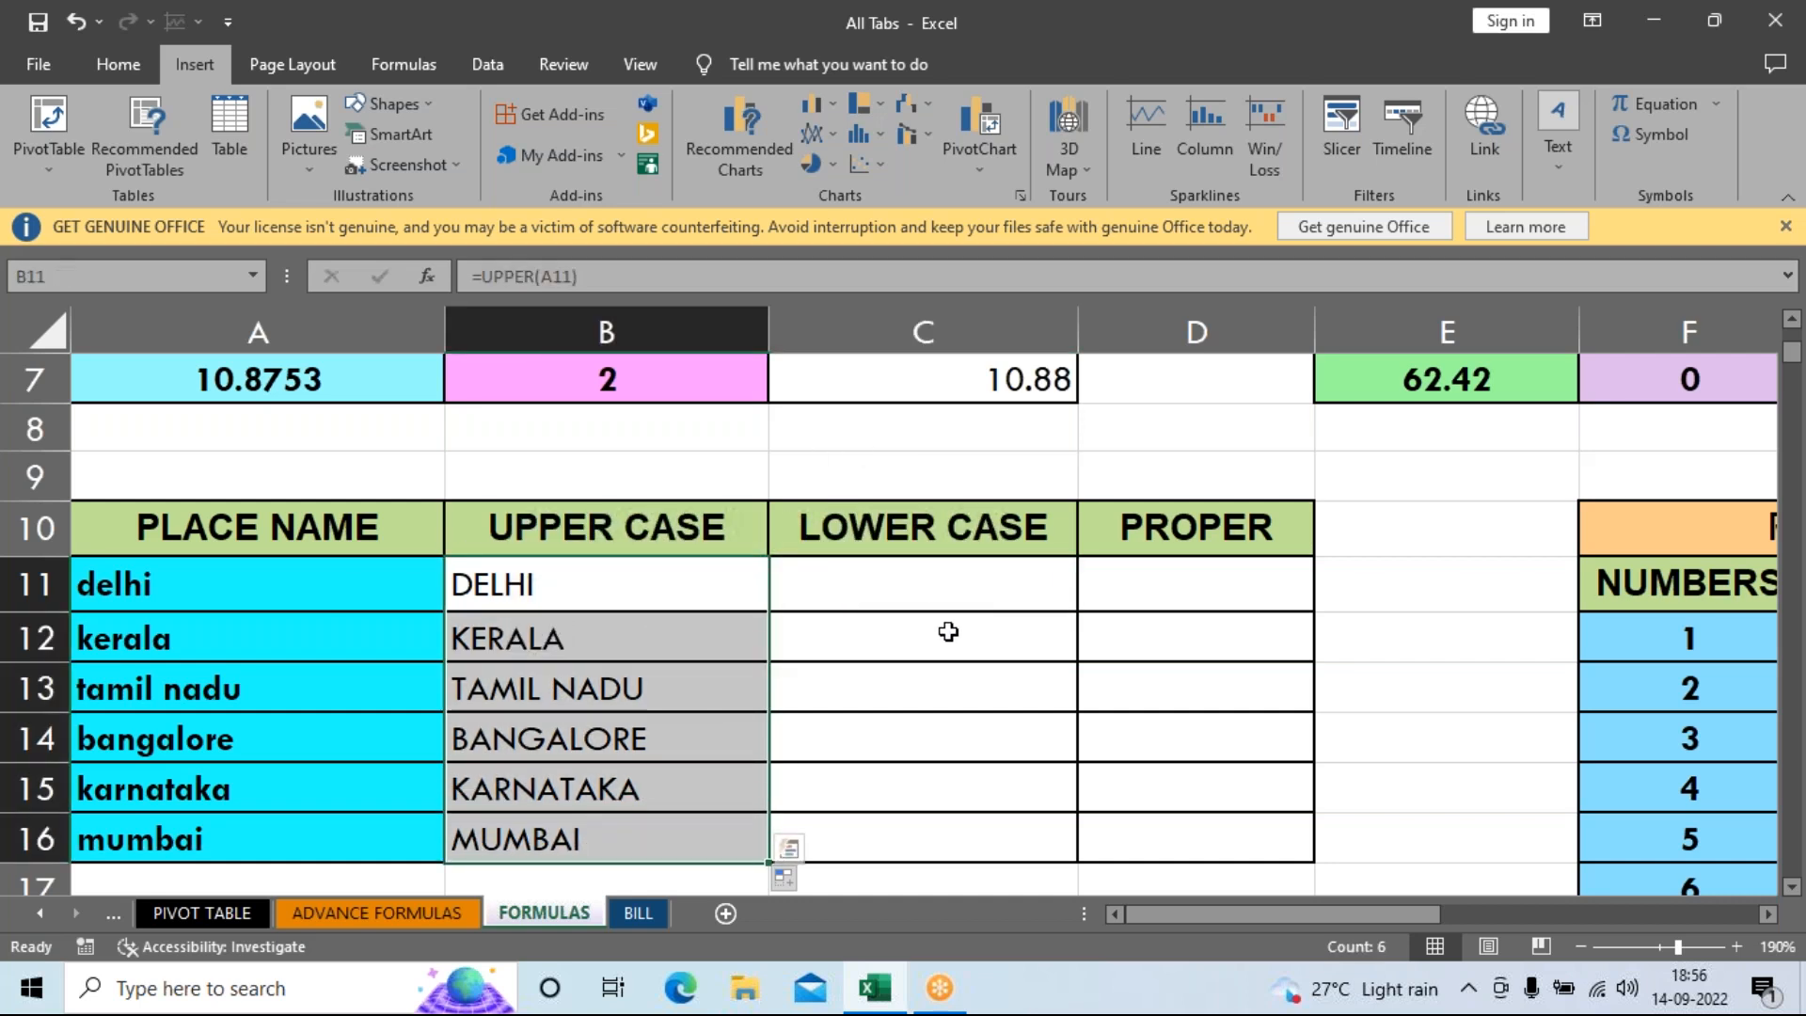
# Enter =LOWER(B11) in C11 and fill it down to C16.
pyautogui.click(908, 593)
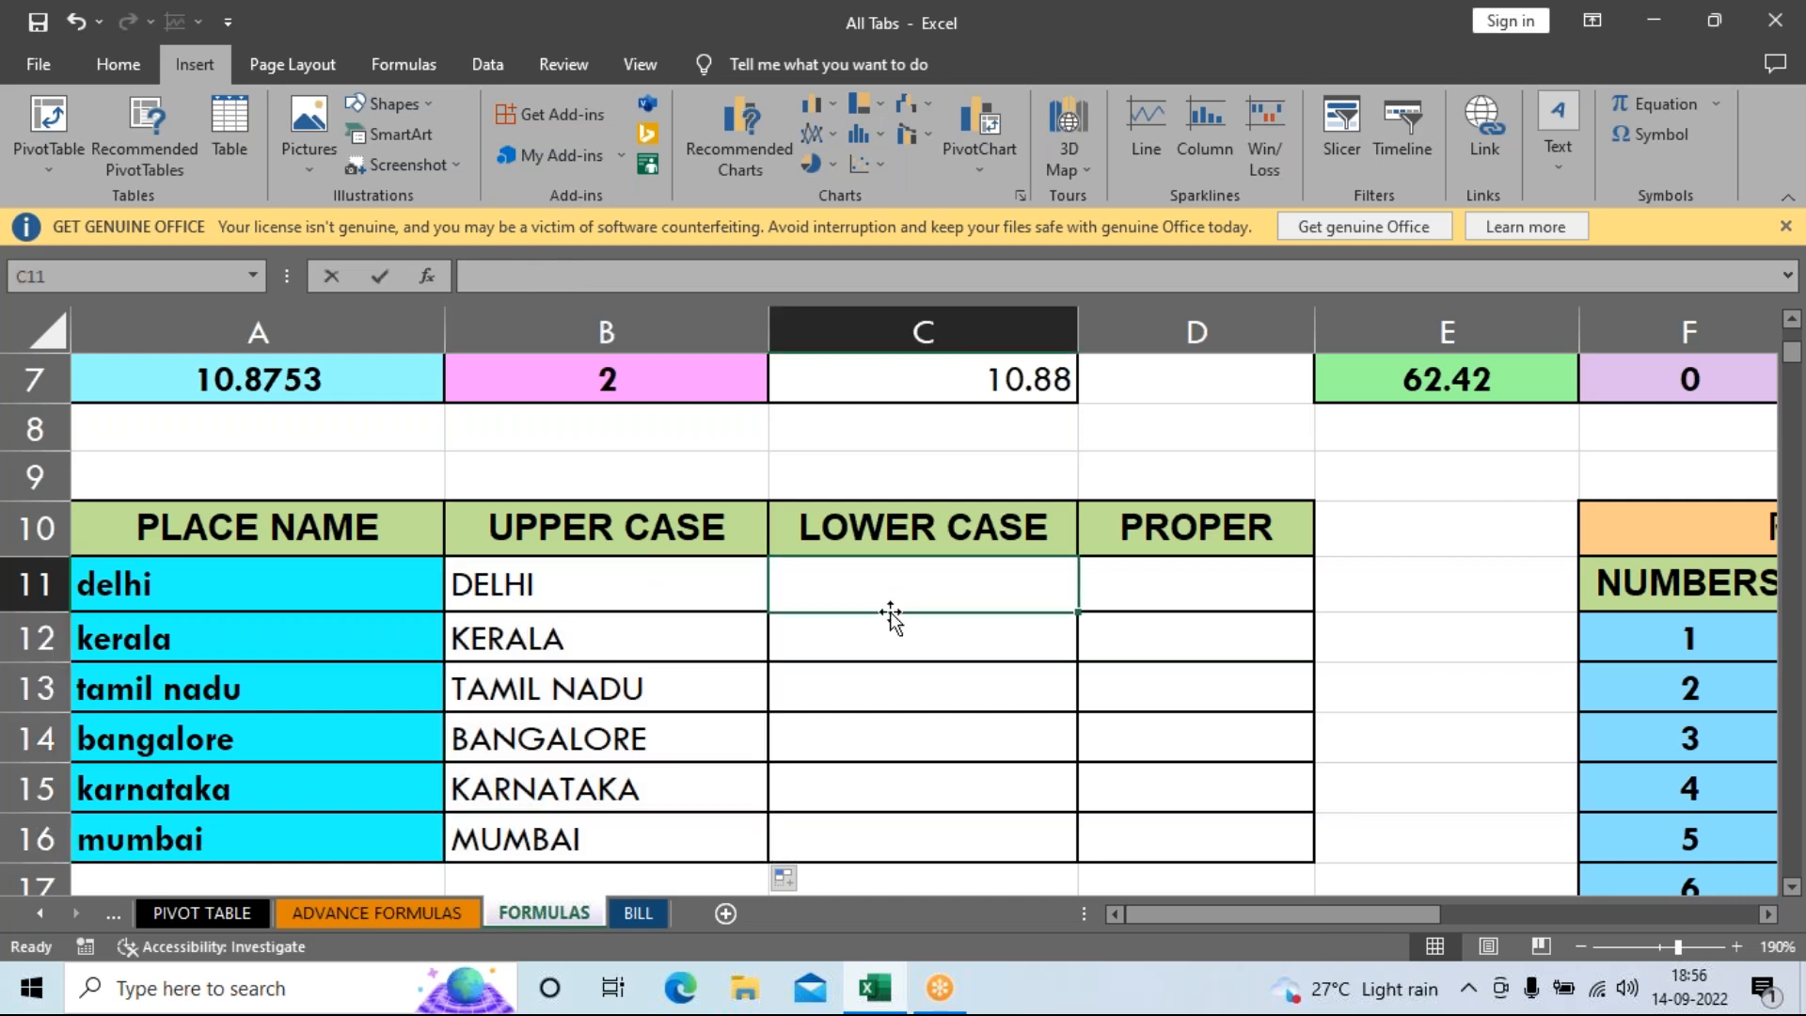
pyautogui.write('=LOW')
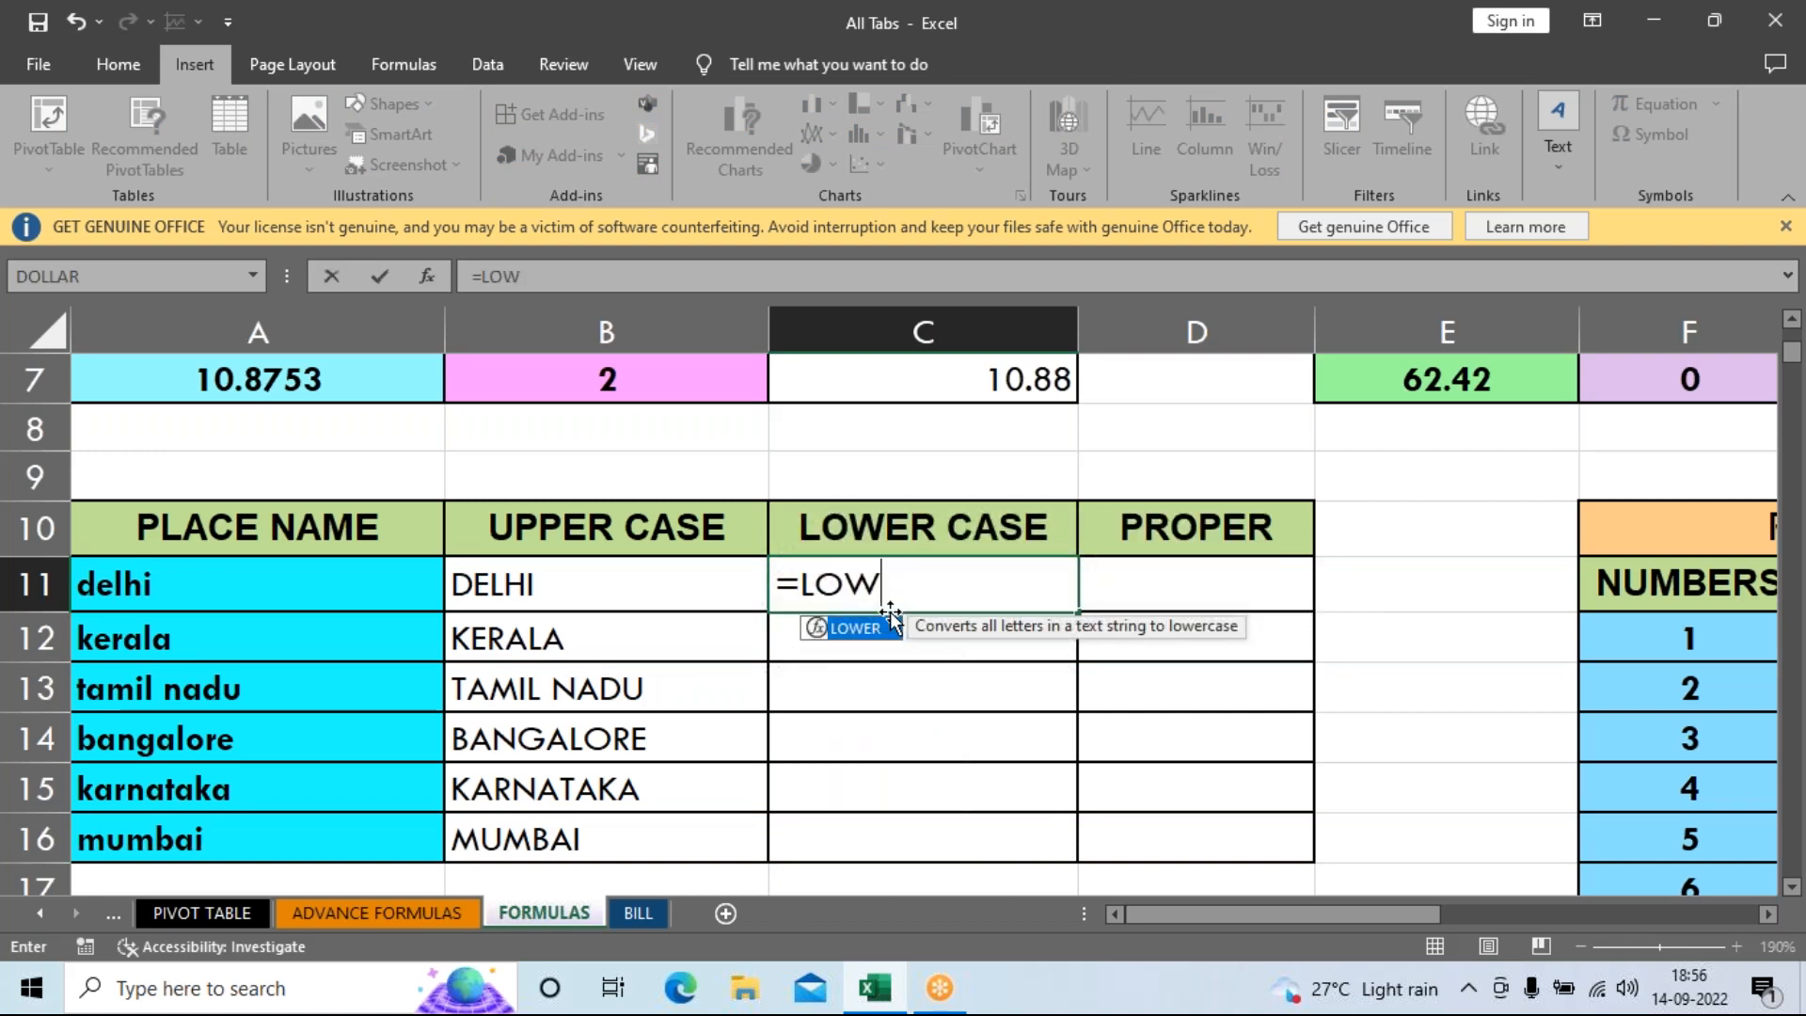
pyautogui.press('Tab')
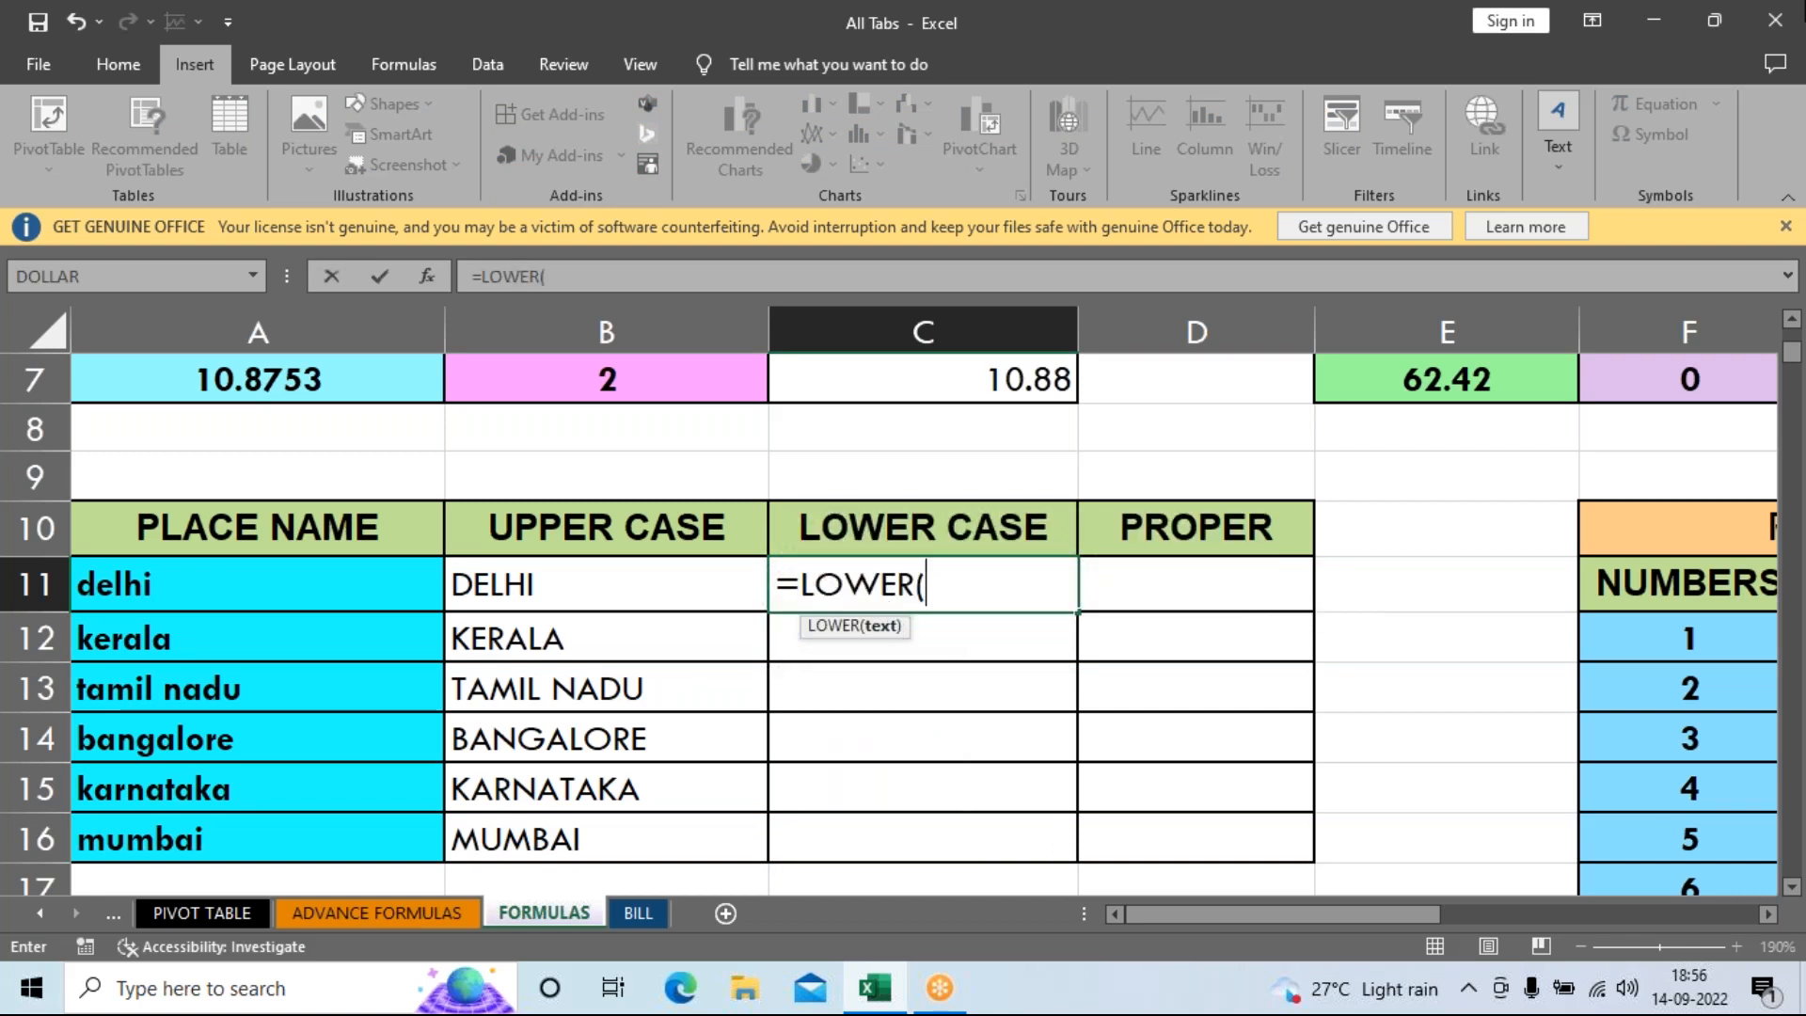
pyautogui.moveTo(222, 584)
pyautogui.mouseDown()
pyautogui.moveTo(209, 833)
pyautogui.moveTo(206, 596)
pyautogui.moveTo(189, 794)
pyautogui.moveTo(184, 779)
pyautogui.moveTo(201, 584)
pyautogui.mouseUp()
pyautogui.press('BackSpace')
pyautogui.press('BackSpace')
pyautogui.press('BackSpace')
pyautogui.click(587, 583)
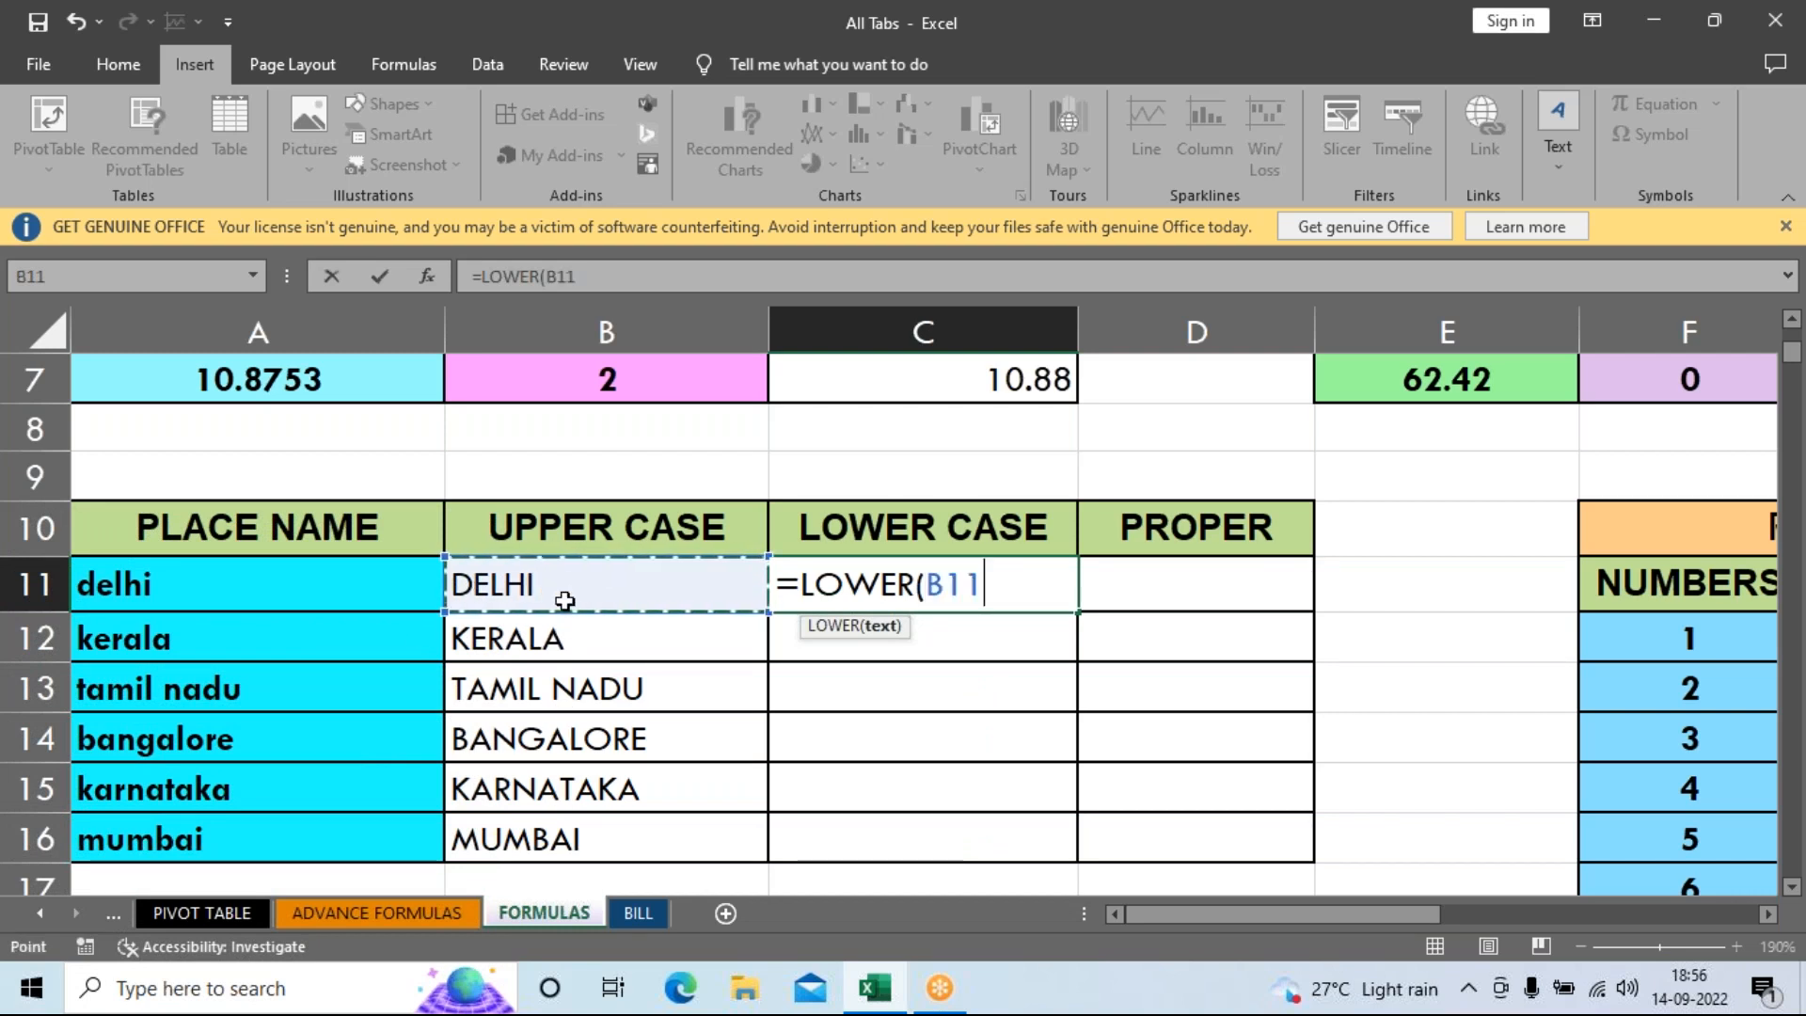
pyautogui.moveTo(565, 602)
pyautogui.mouseDown()
pyautogui.moveTo(574, 832)
pyautogui.moveTo(596, 584)
pyautogui.mouseUp()
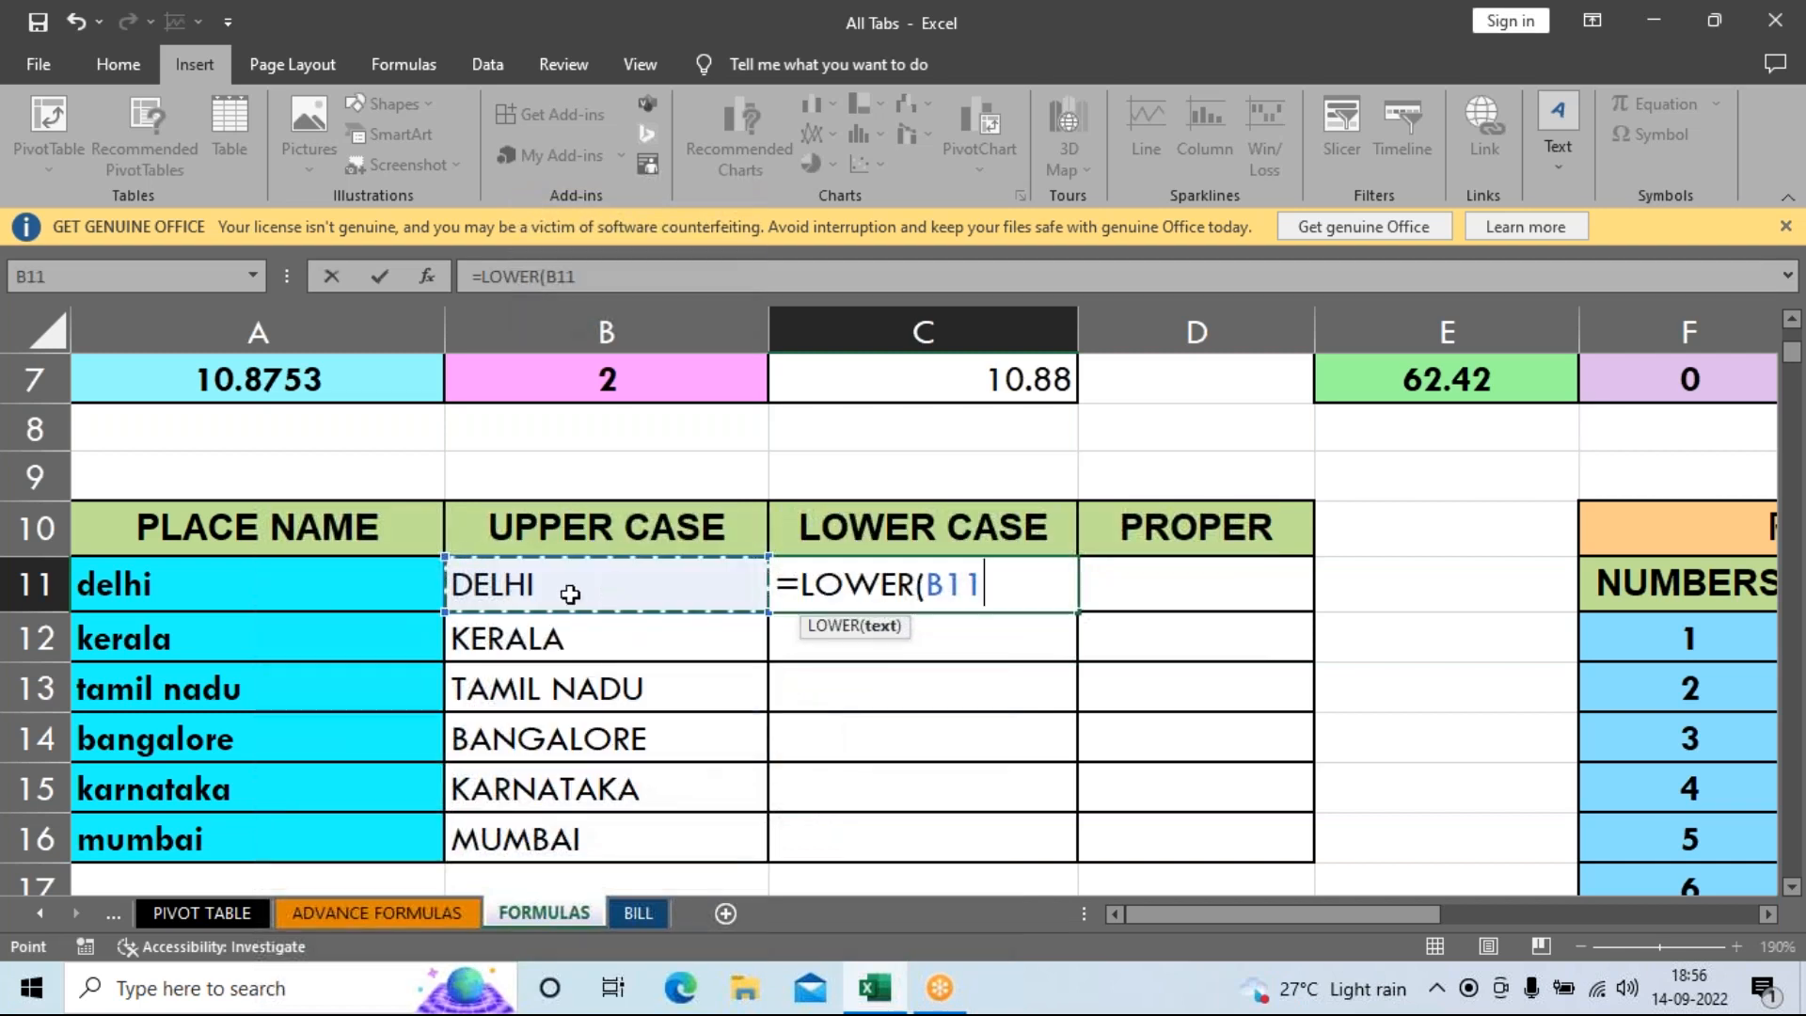
pyautogui.press('Return')
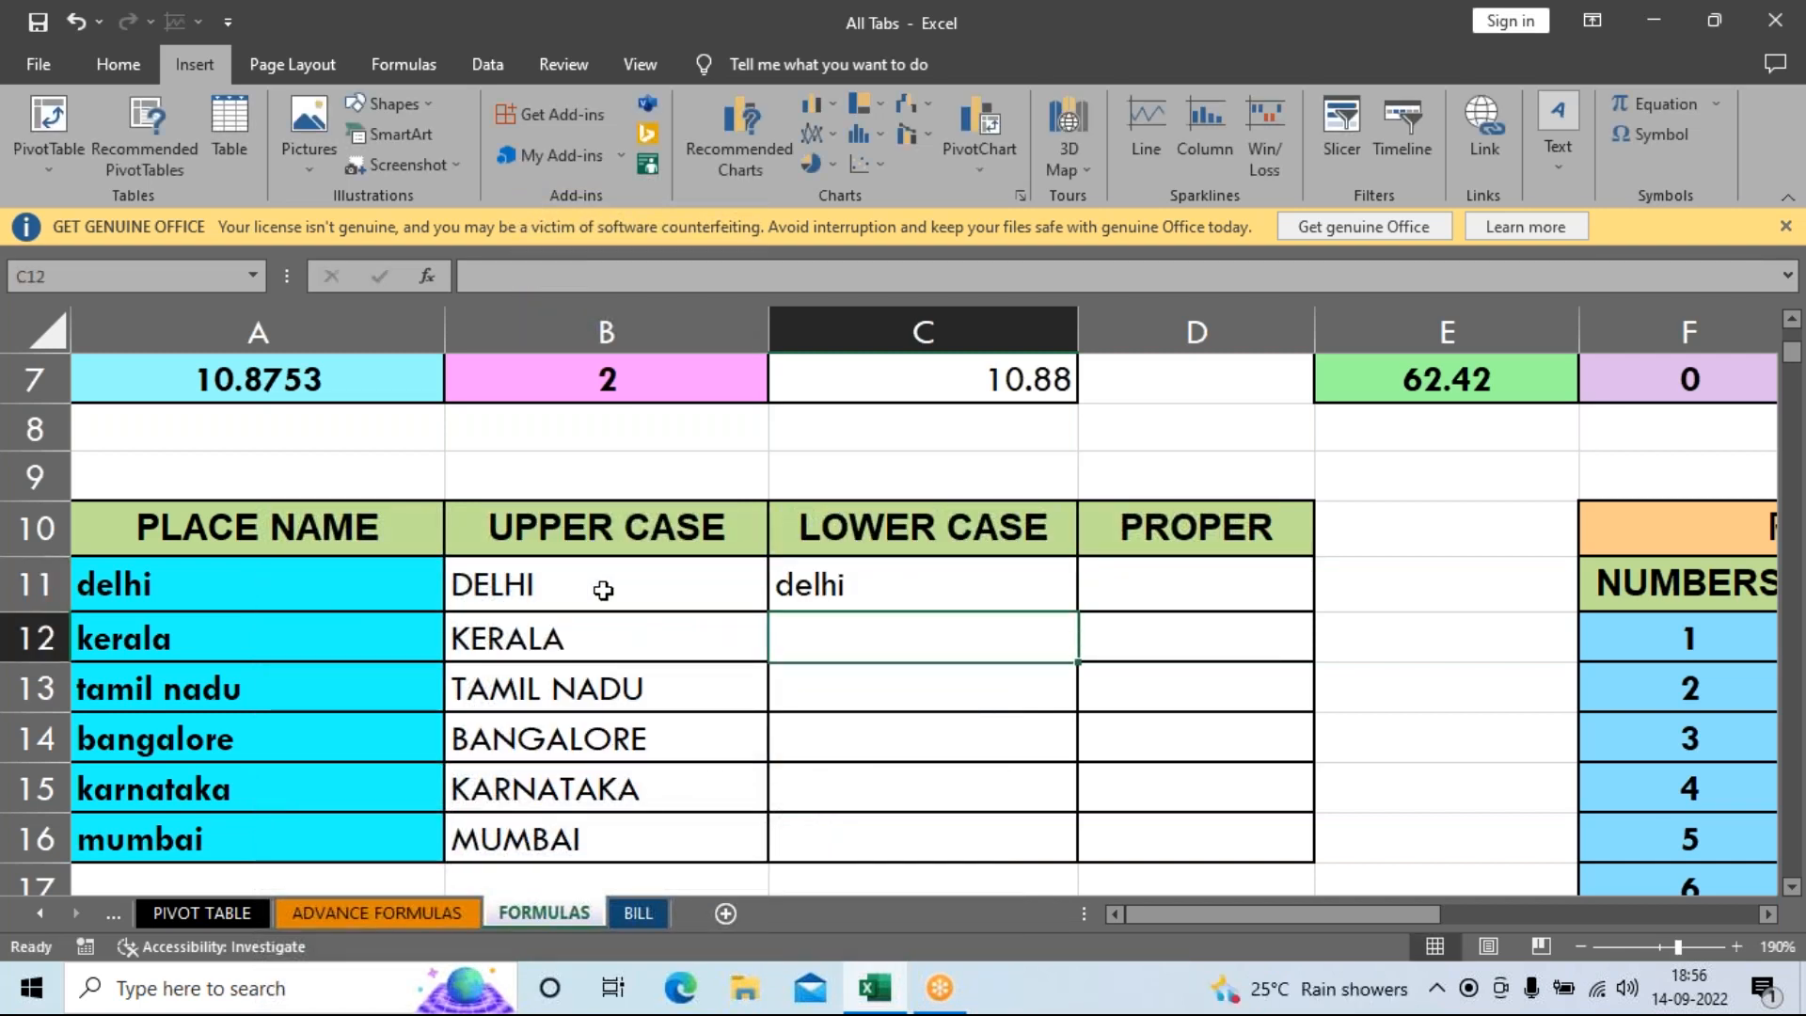
pyautogui.click(922, 587)
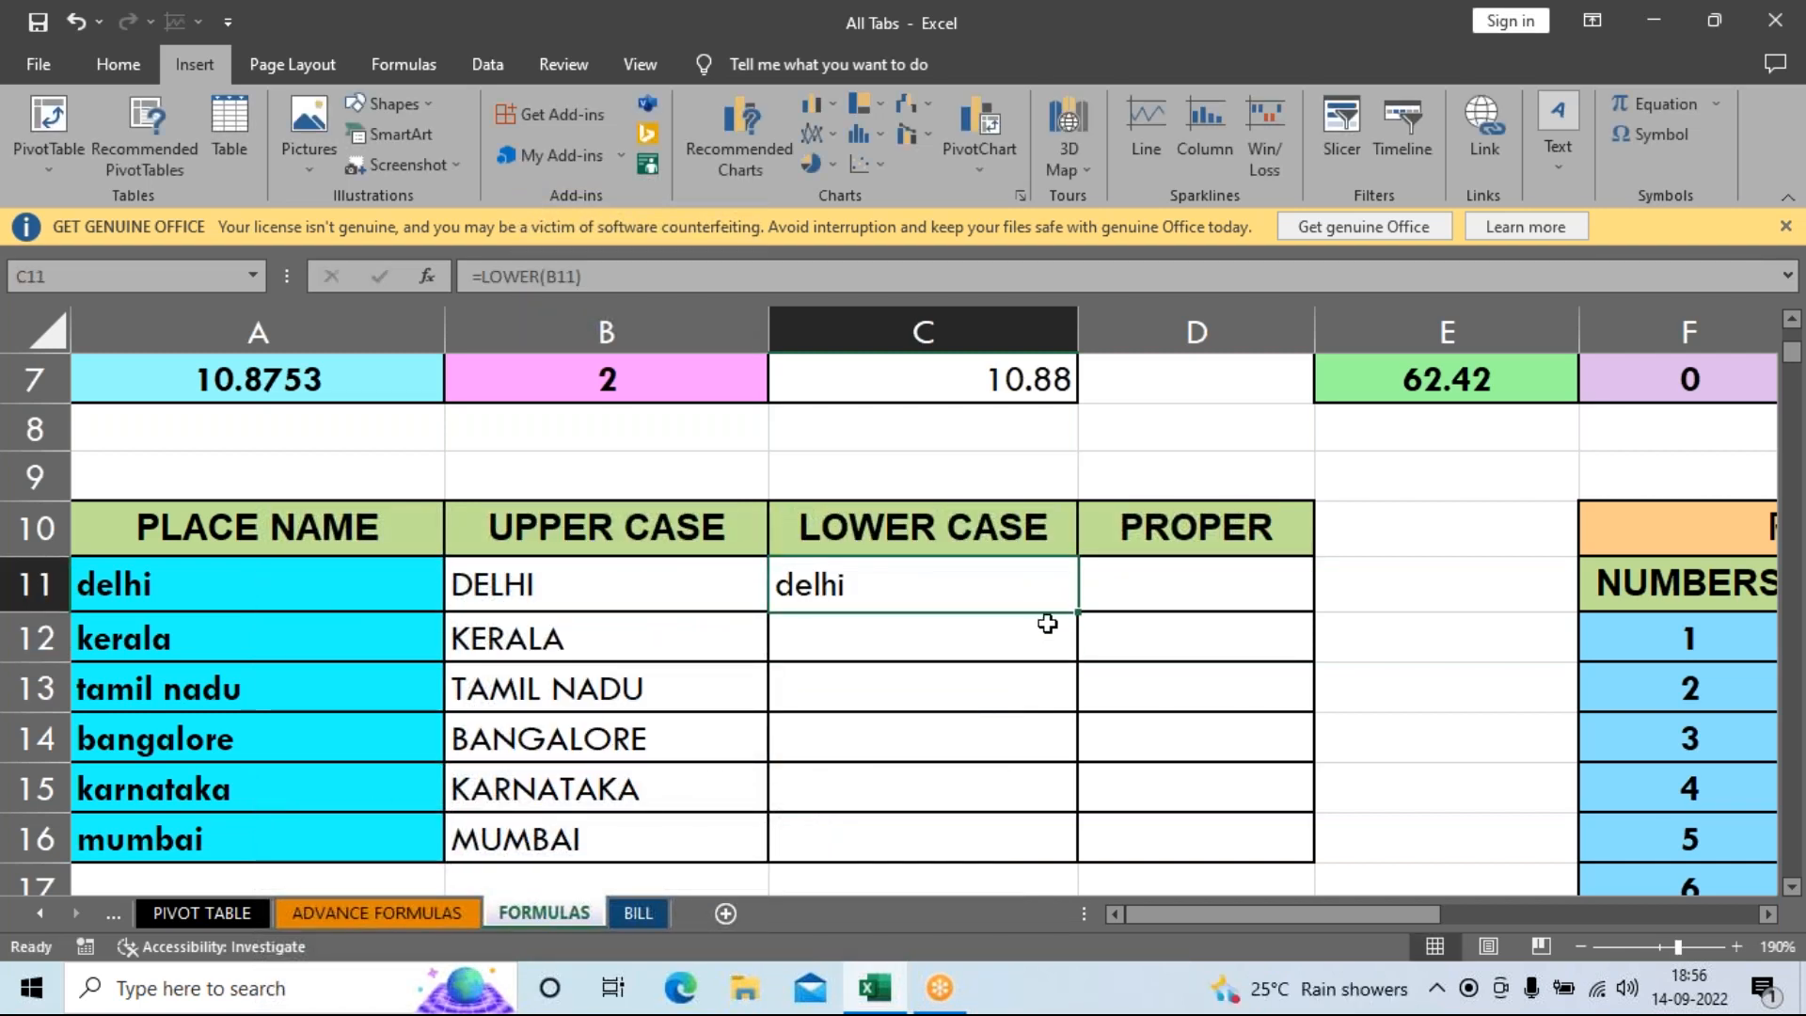
pyautogui.moveTo(1074, 616); pyautogui.dragTo(1072, 863)
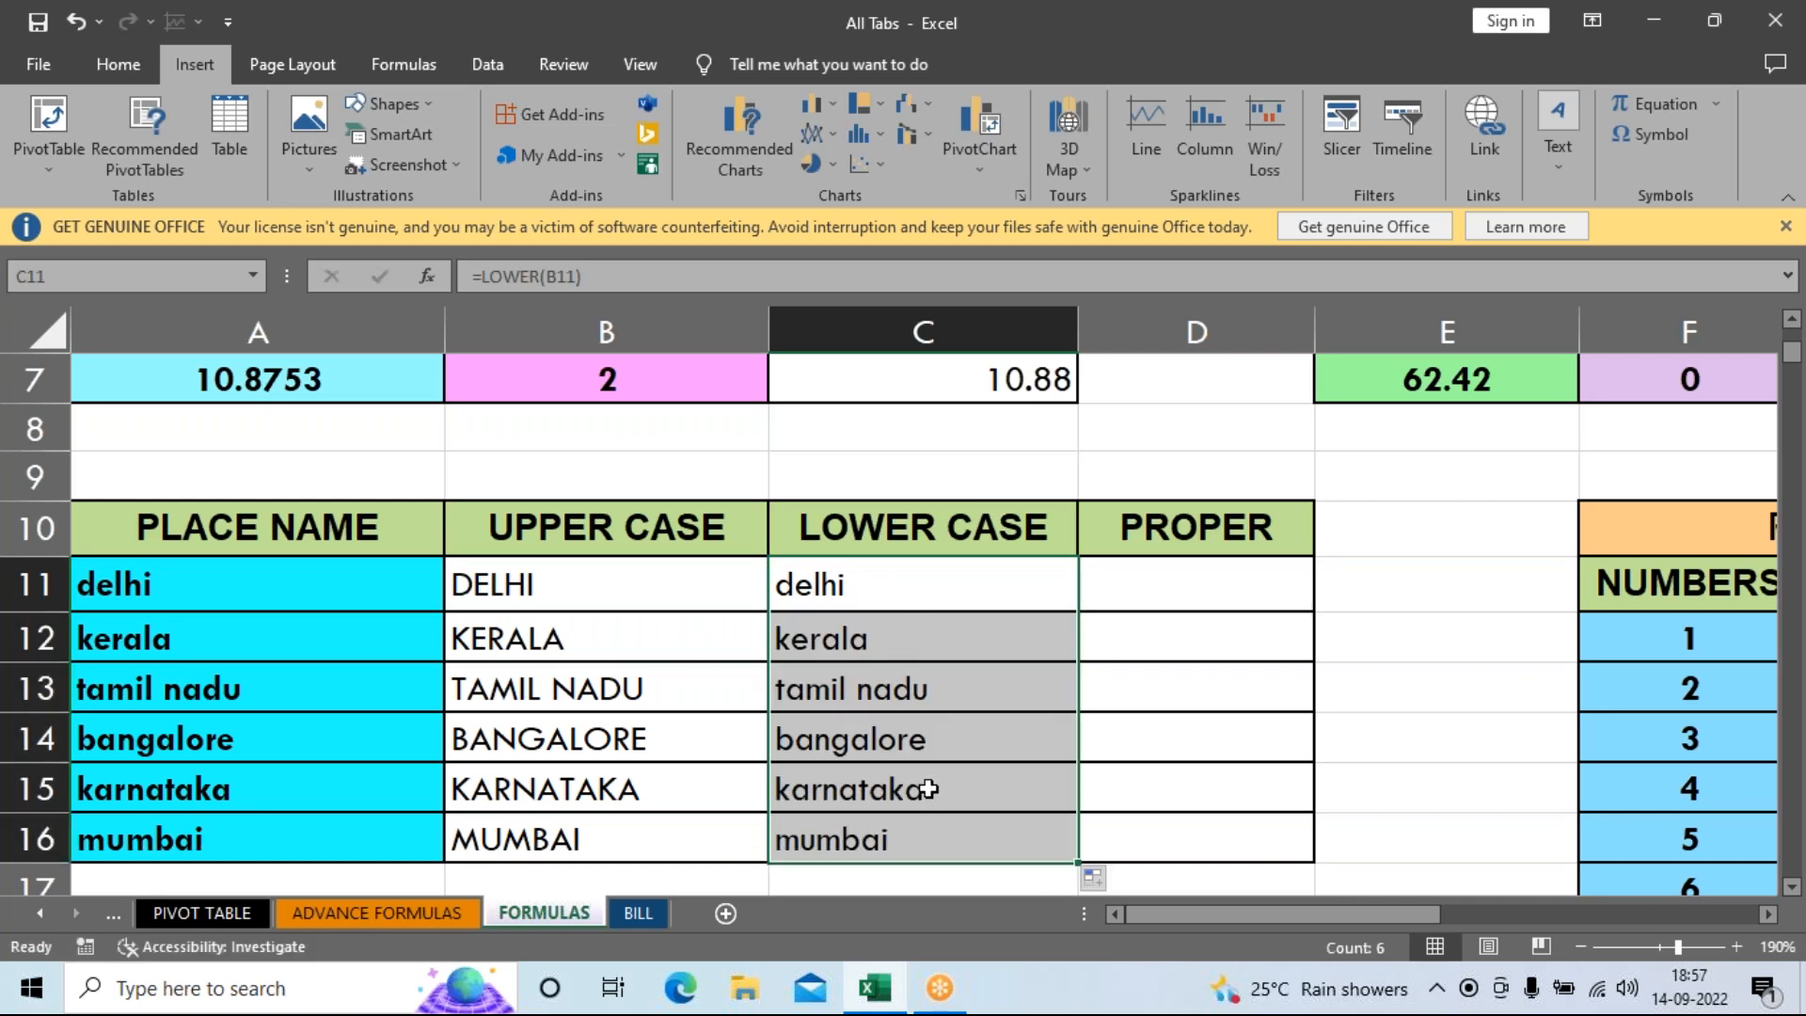
# Enter =PROPER(A11) in D11 to show Delhi.
pyautogui.click(1187, 607)
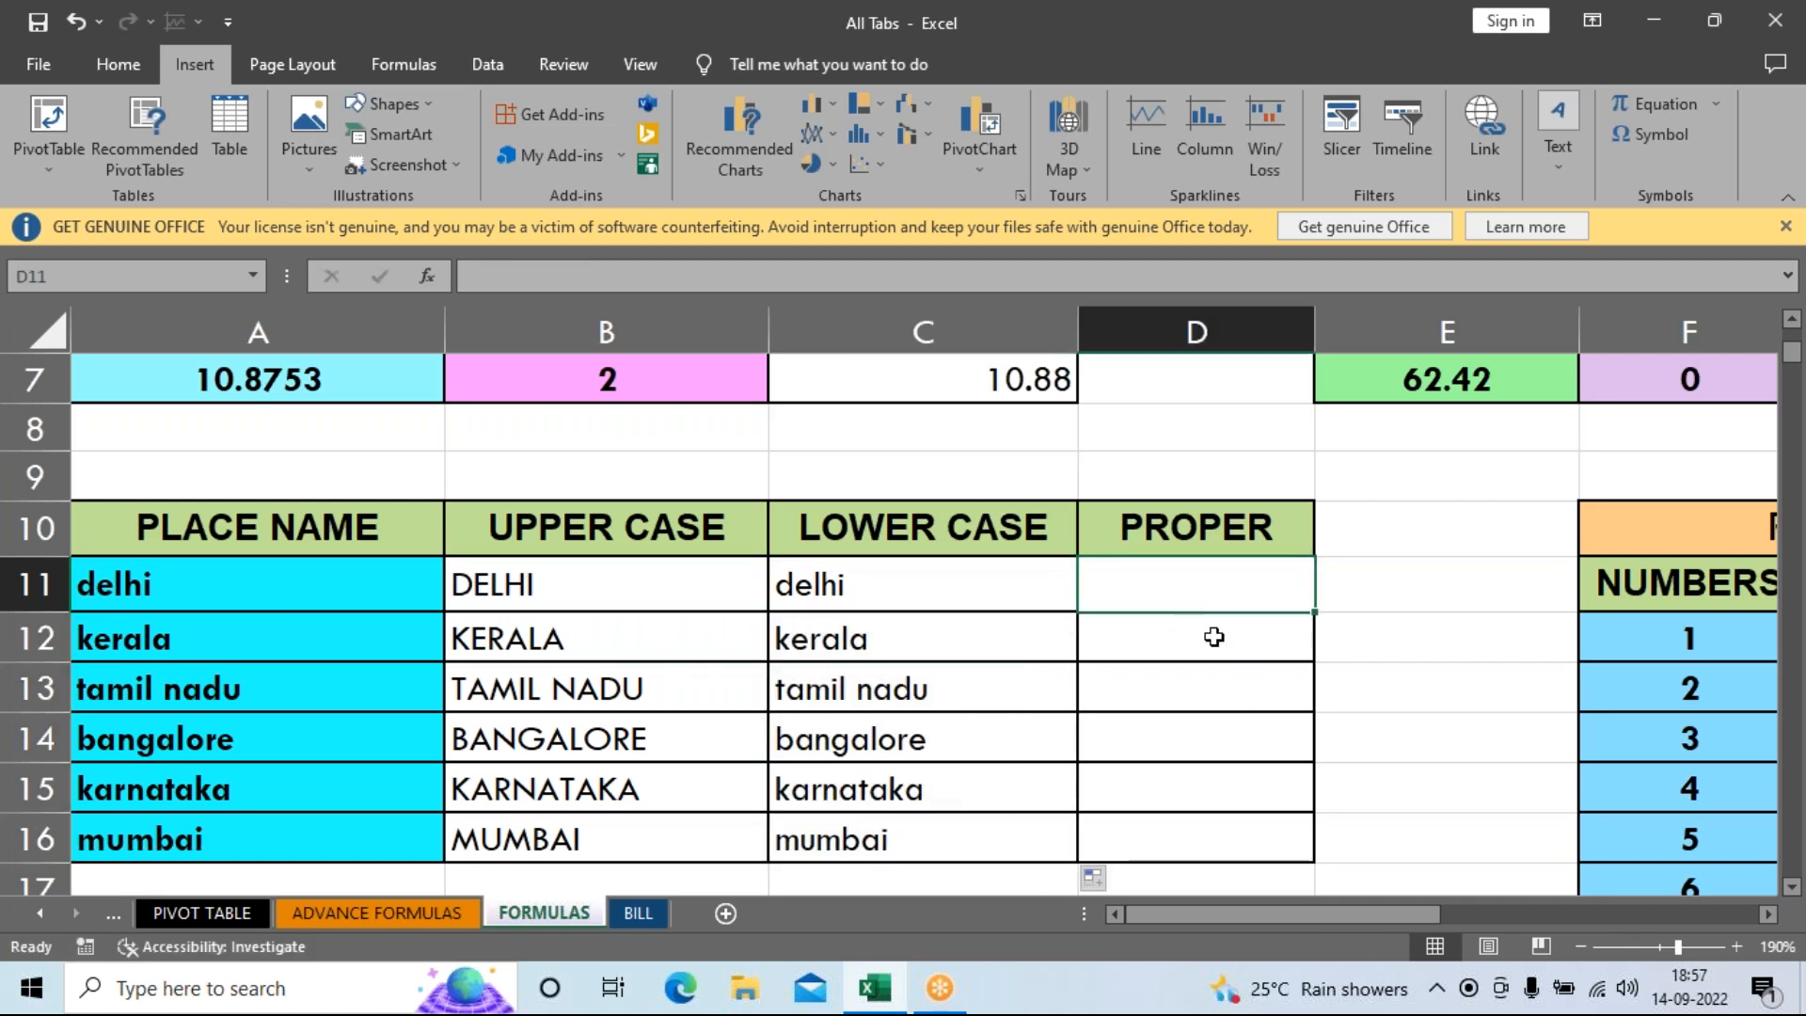
pyautogui.write('=')
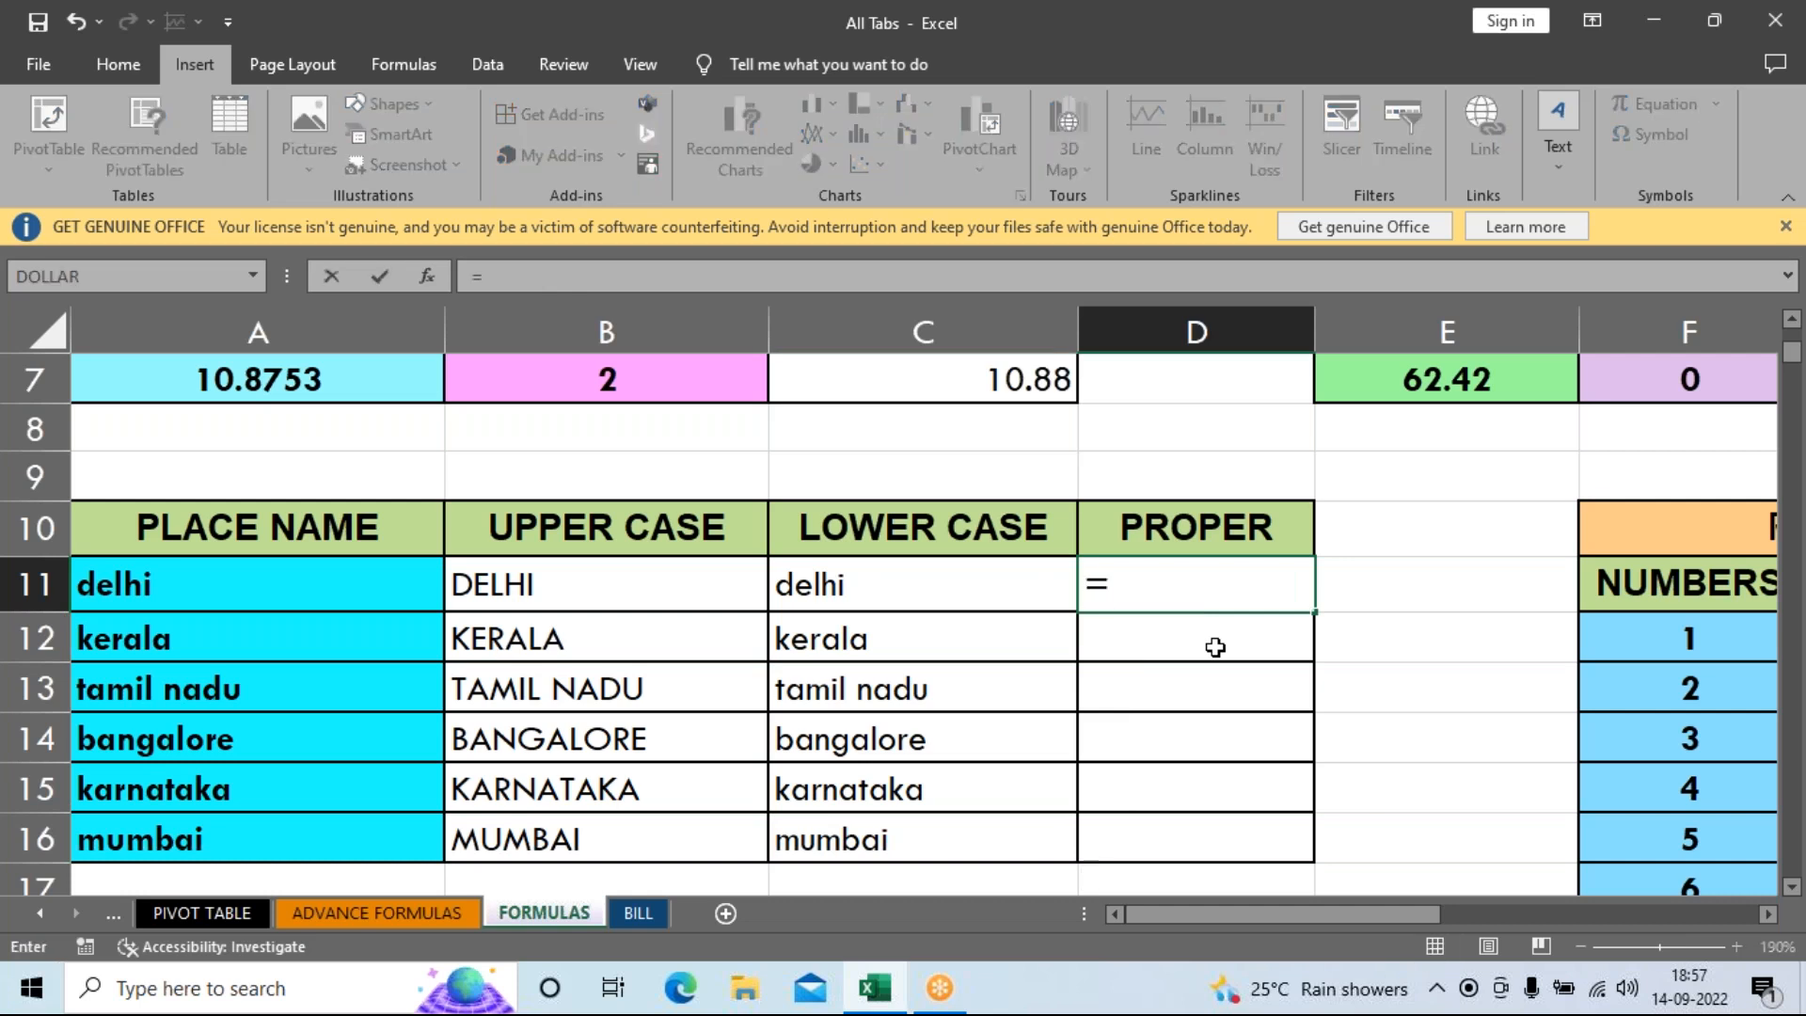
pyautogui.write('O')
pyautogui.press('BackSpace')
pyautogui.write('PROP')
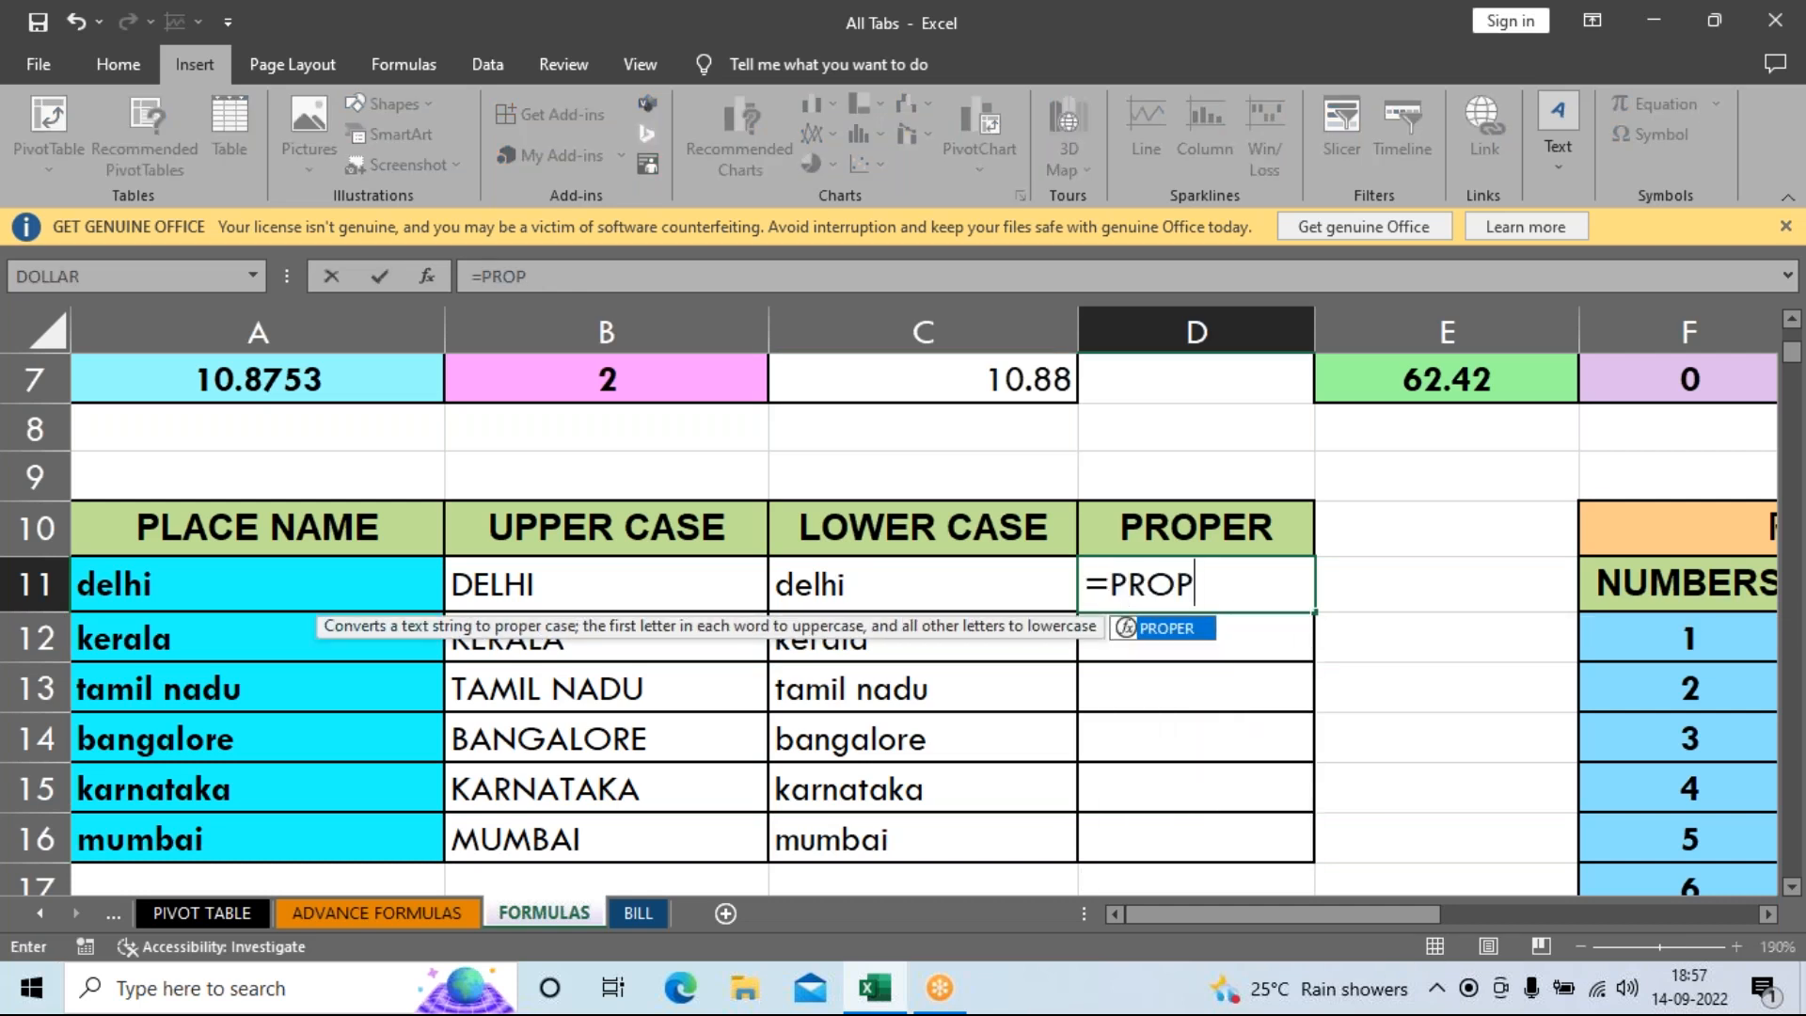
pyautogui.press('Tab')
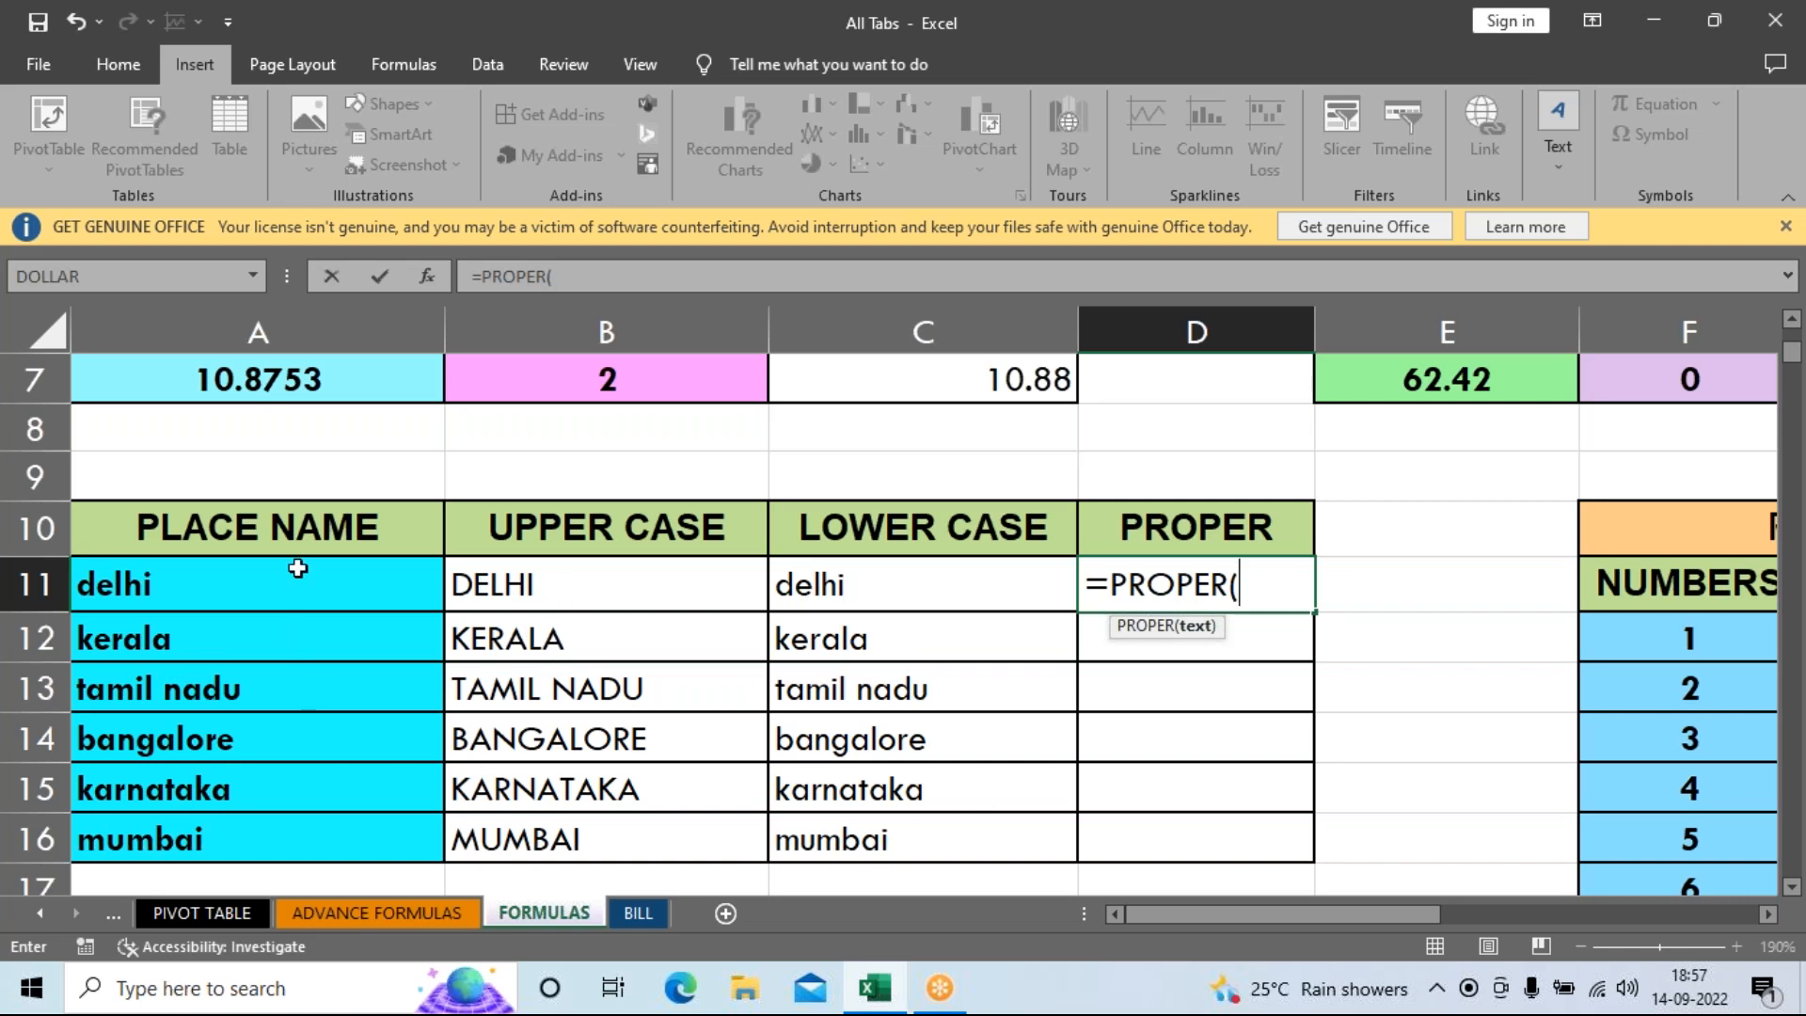
pyautogui.click(180, 596)
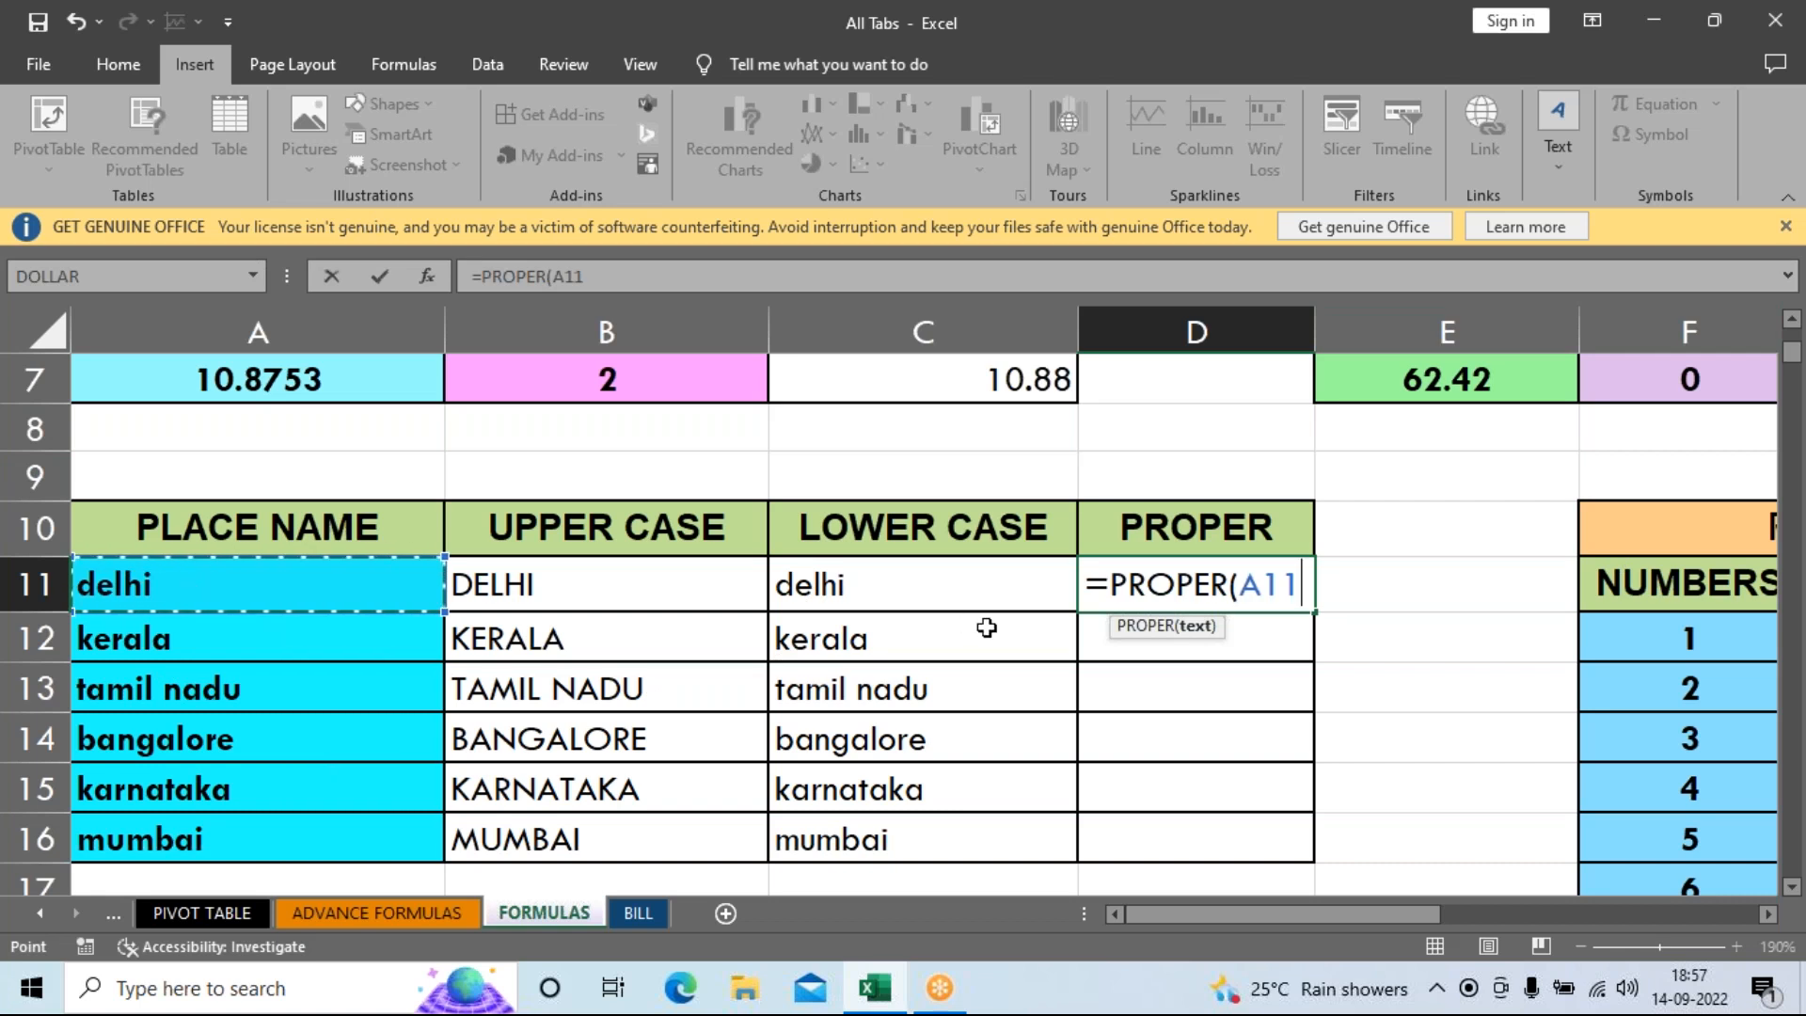
pyautogui.press('Return')
# Fill the PROPER formula down to D16 and review all three case columns.
pyautogui.click(1154, 596)
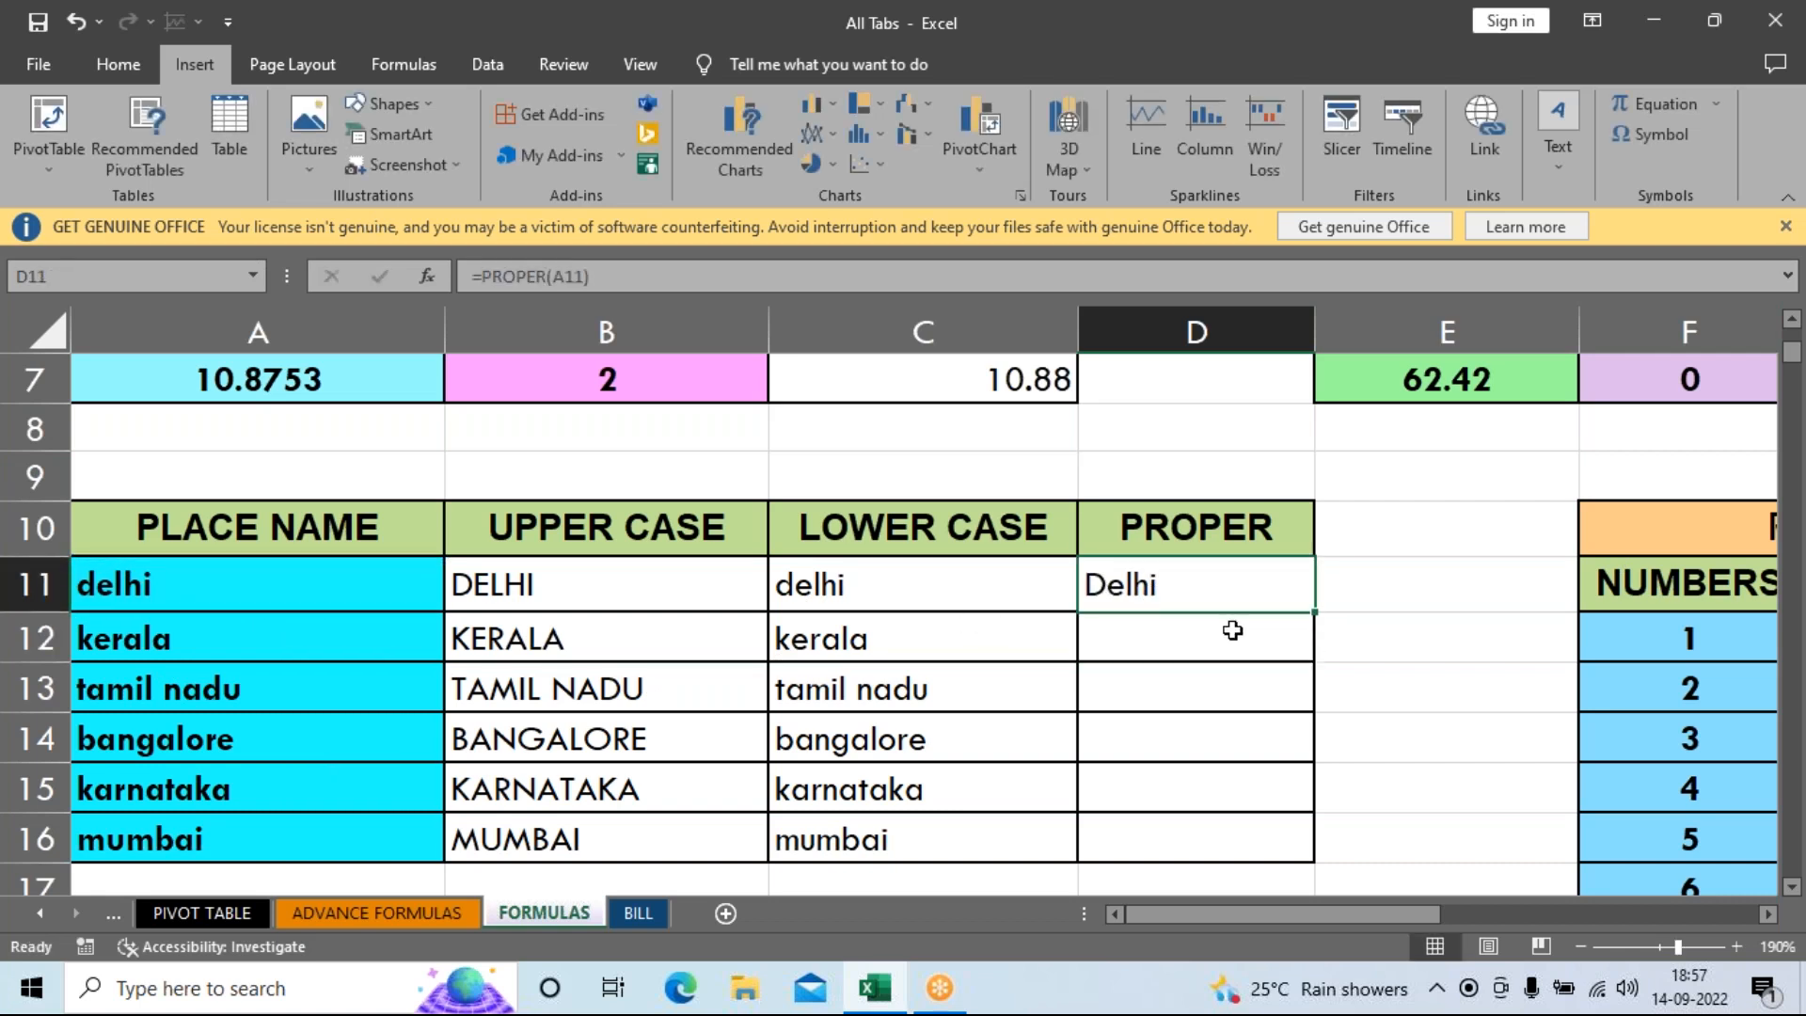
pyautogui.moveTo(1318, 618); pyautogui.dragTo(1310, 840)
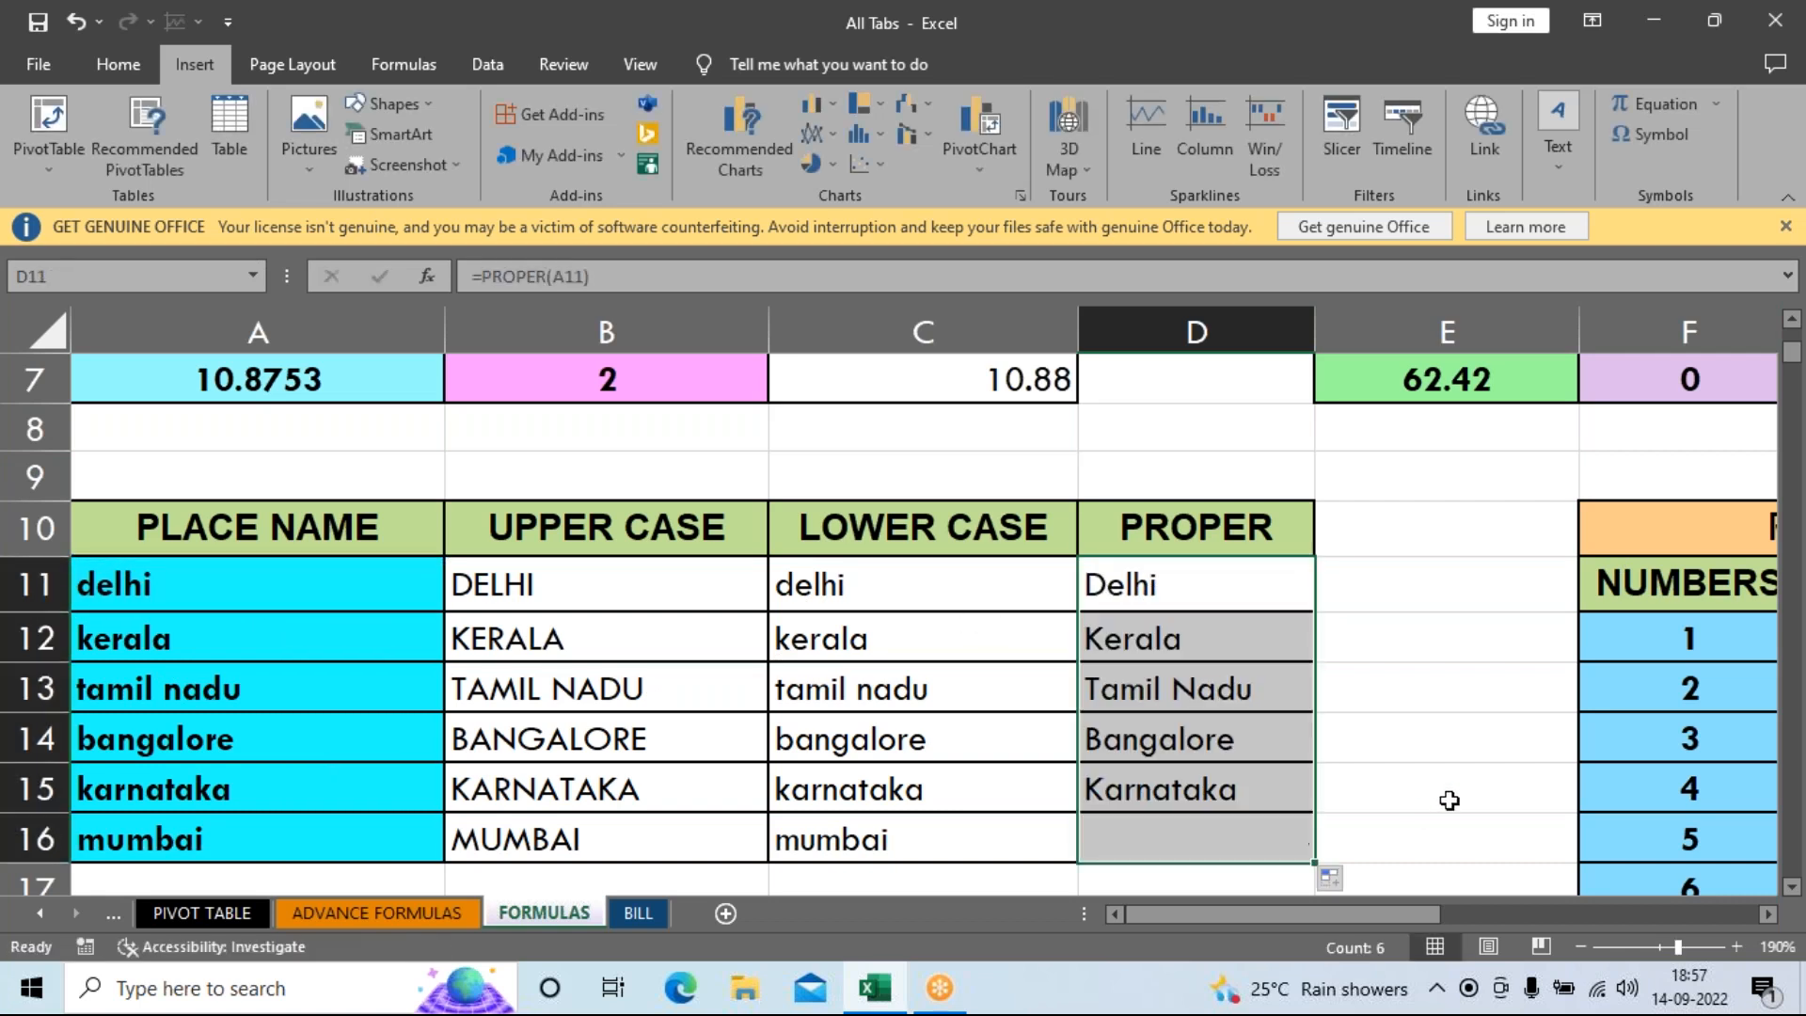
pyautogui.click(1446, 798)
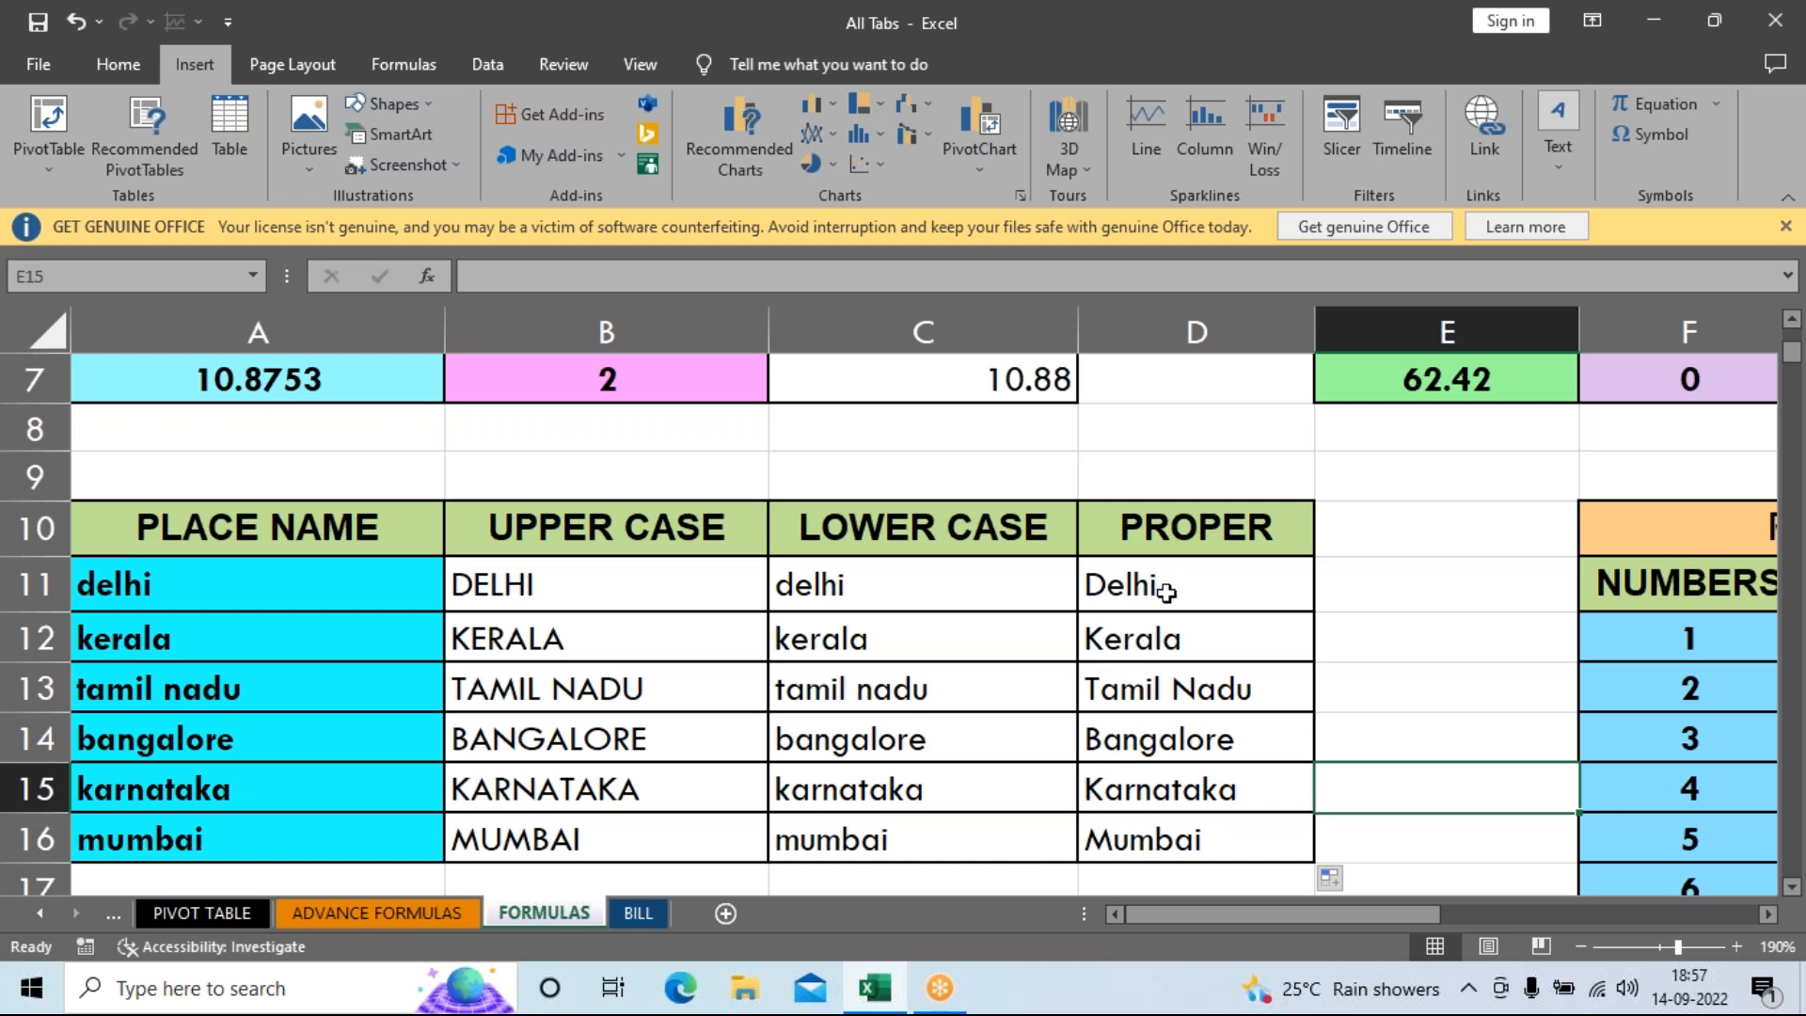
pyautogui.moveTo(1166, 590); pyautogui.dragTo(1138, 846)
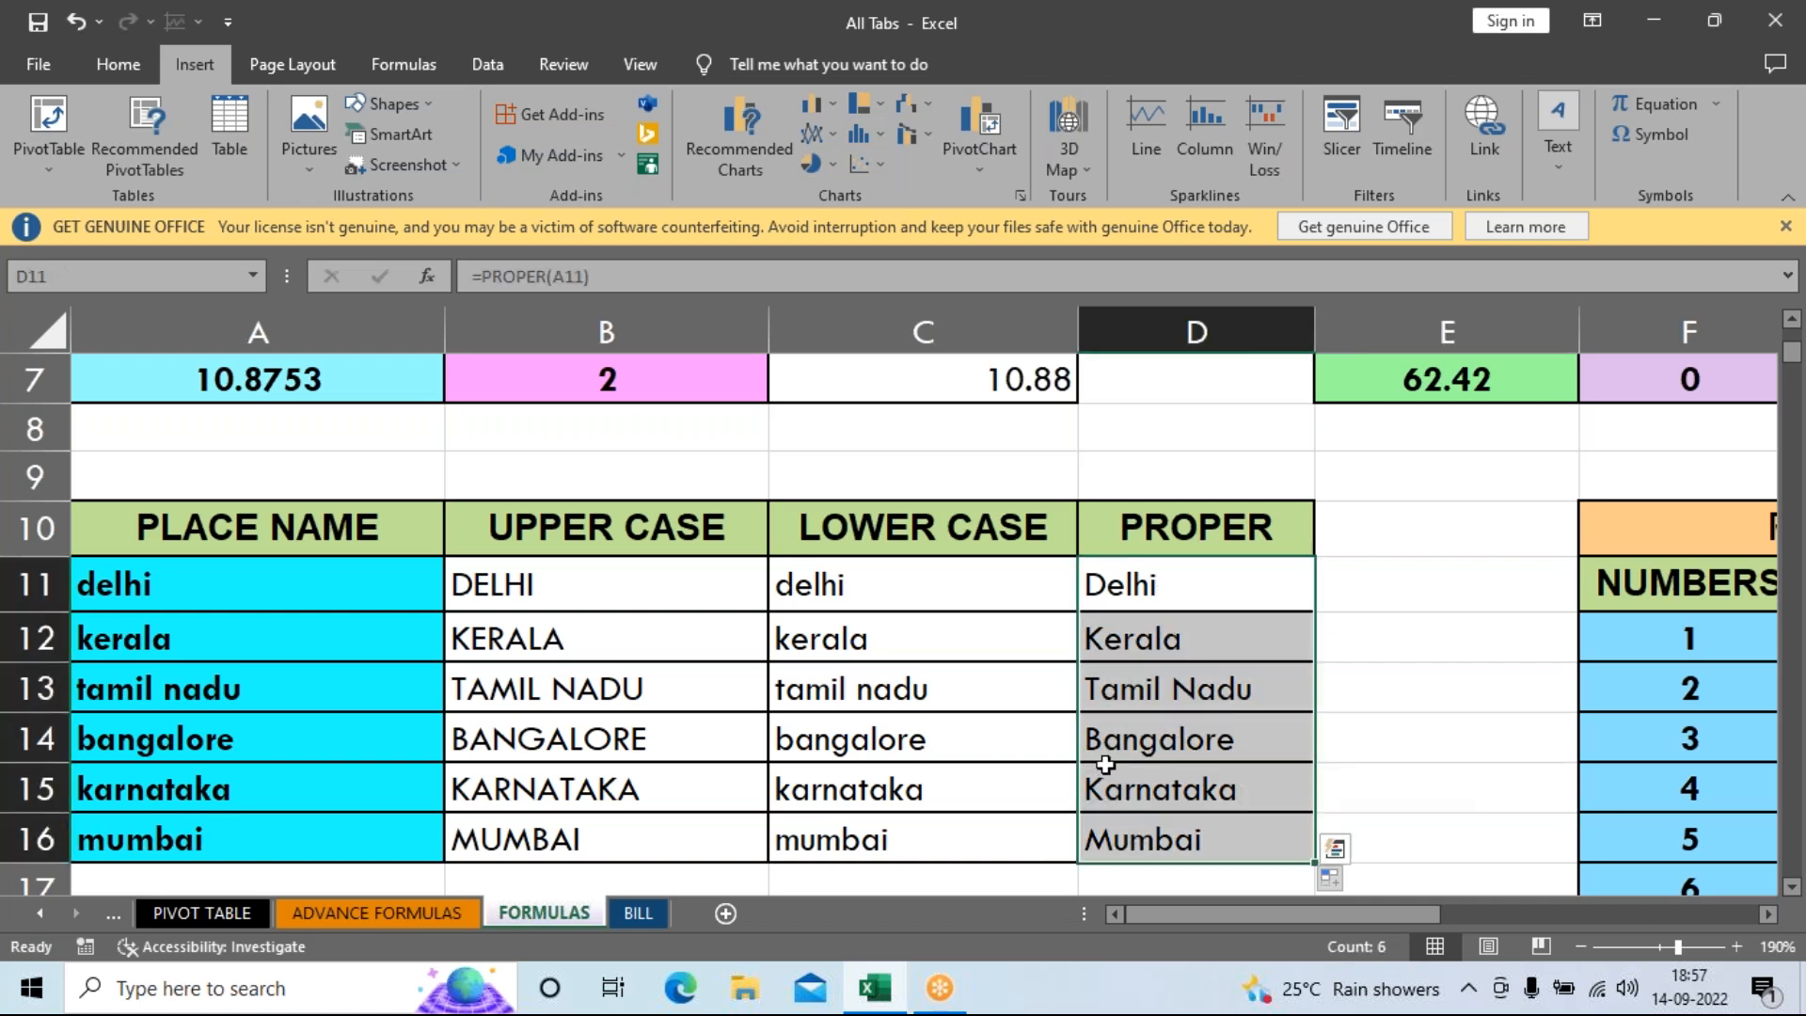
pyautogui.moveTo(978, 581); pyautogui.dragTo(938, 827)
pyautogui.moveTo(645, 607); pyautogui.dragTo(650, 855)
pyautogui.click(1327, 740)
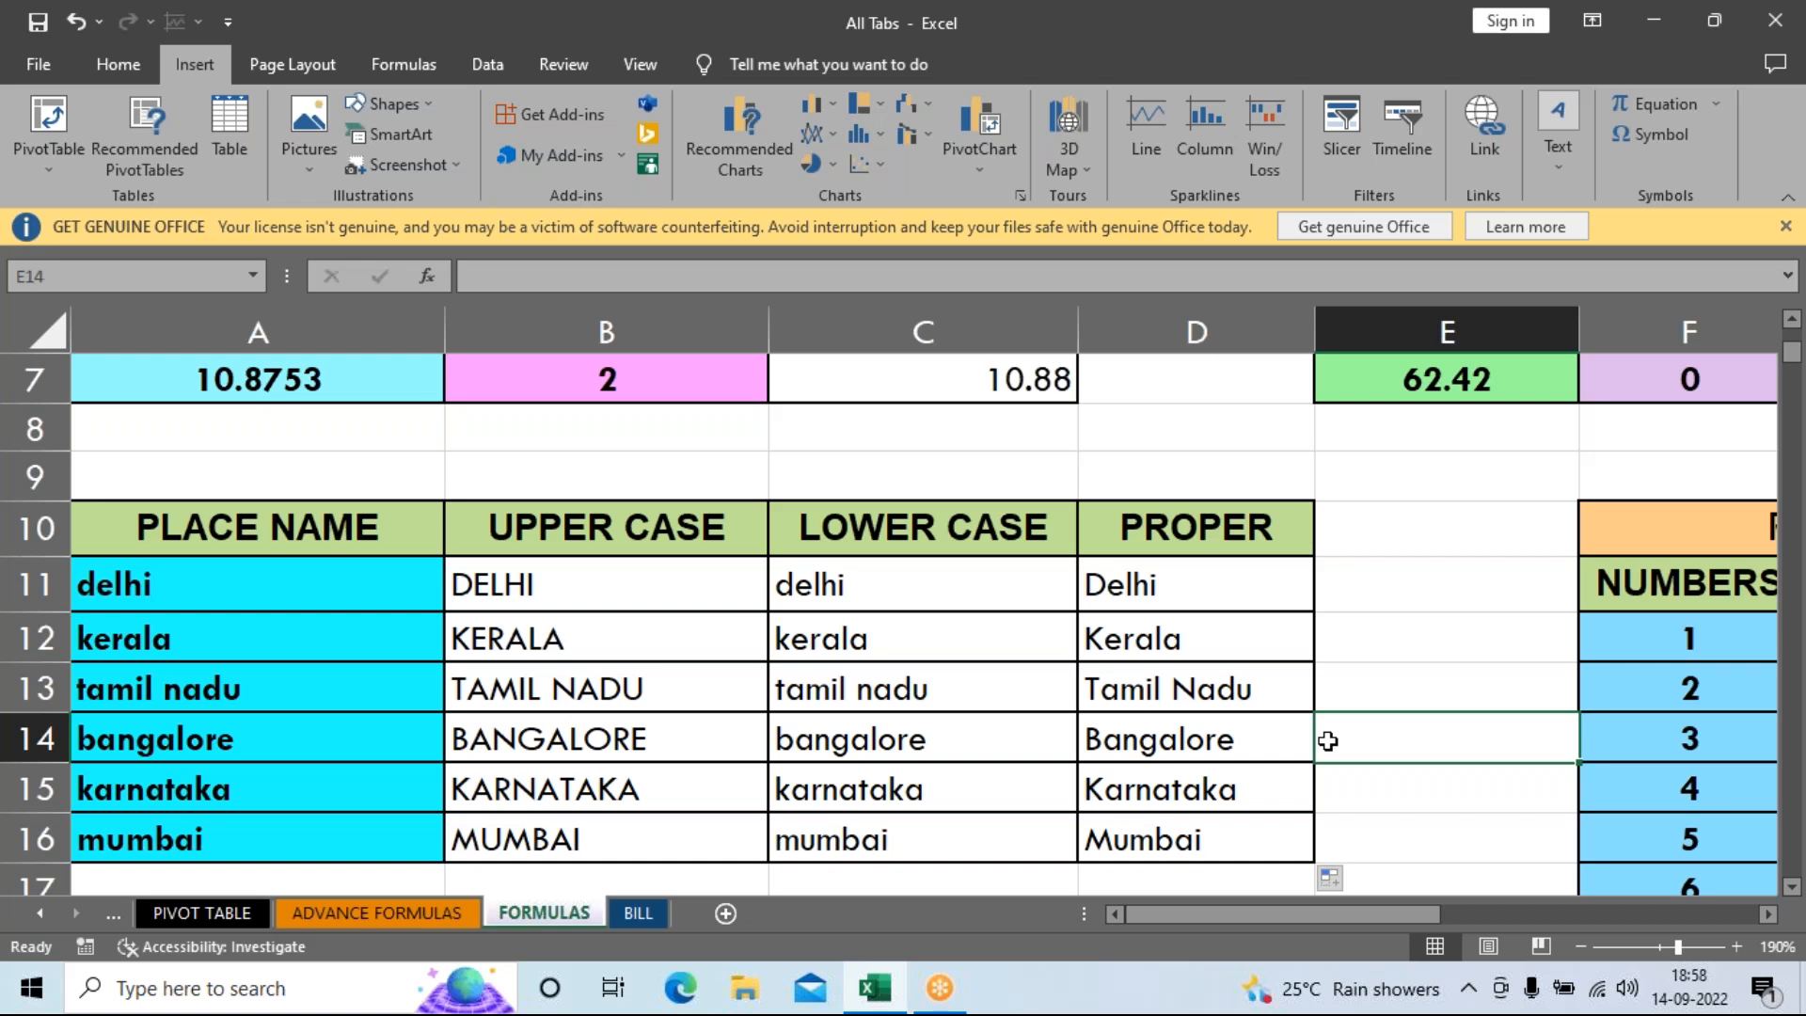
# Enter =ROMAN(F12) in G12.
pyautogui.moveTo(1240, 910); pyautogui.dragTo(1364, 905)
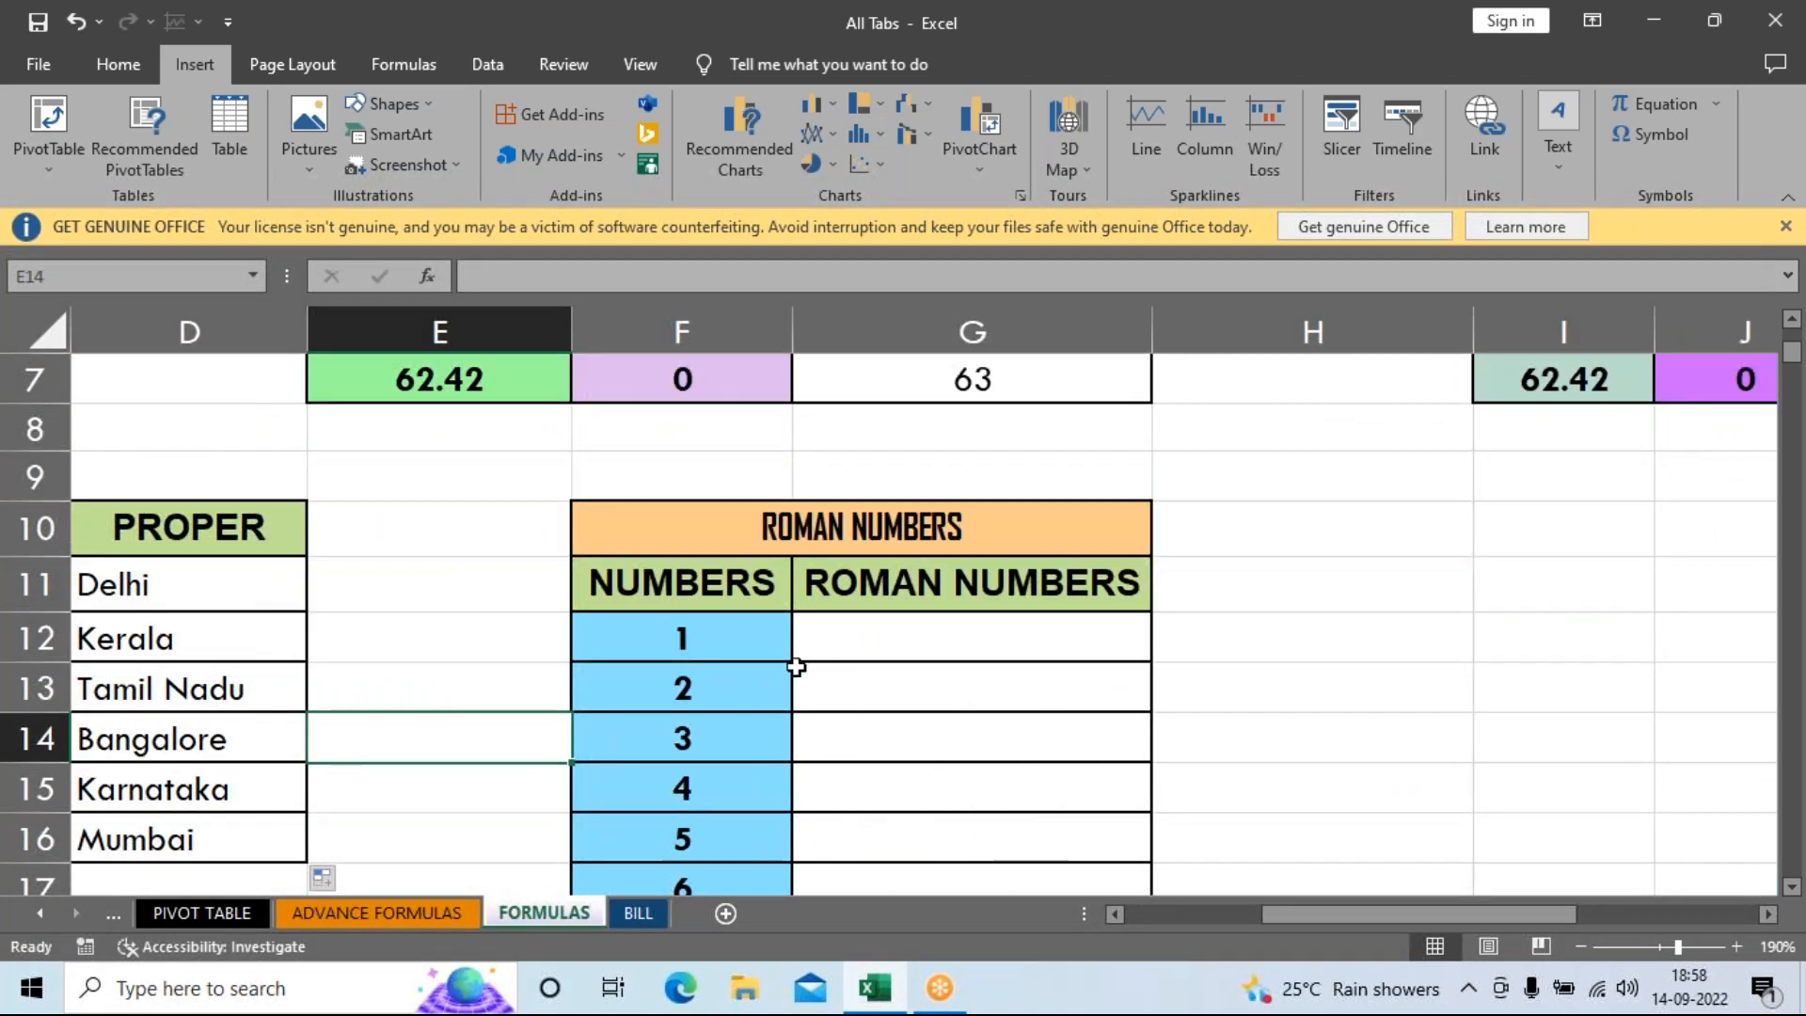
pyautogui.click(893, 644)
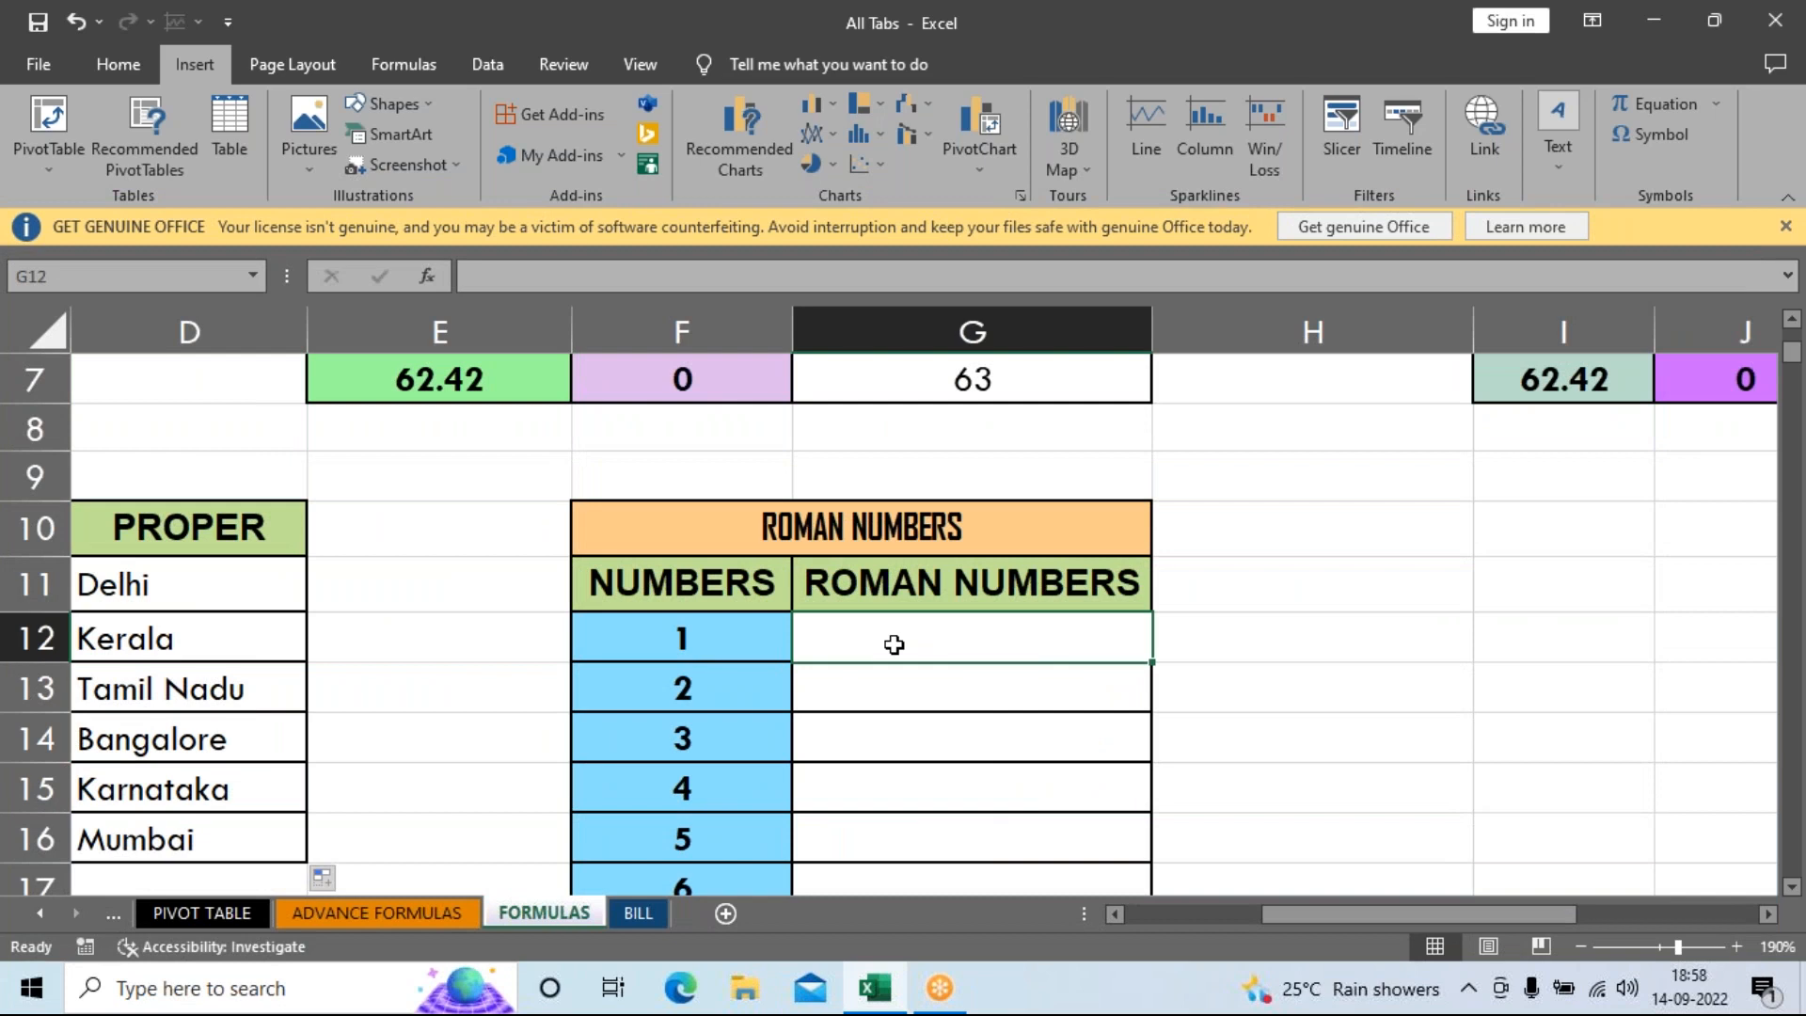
pyautogui.write('=ROMA')
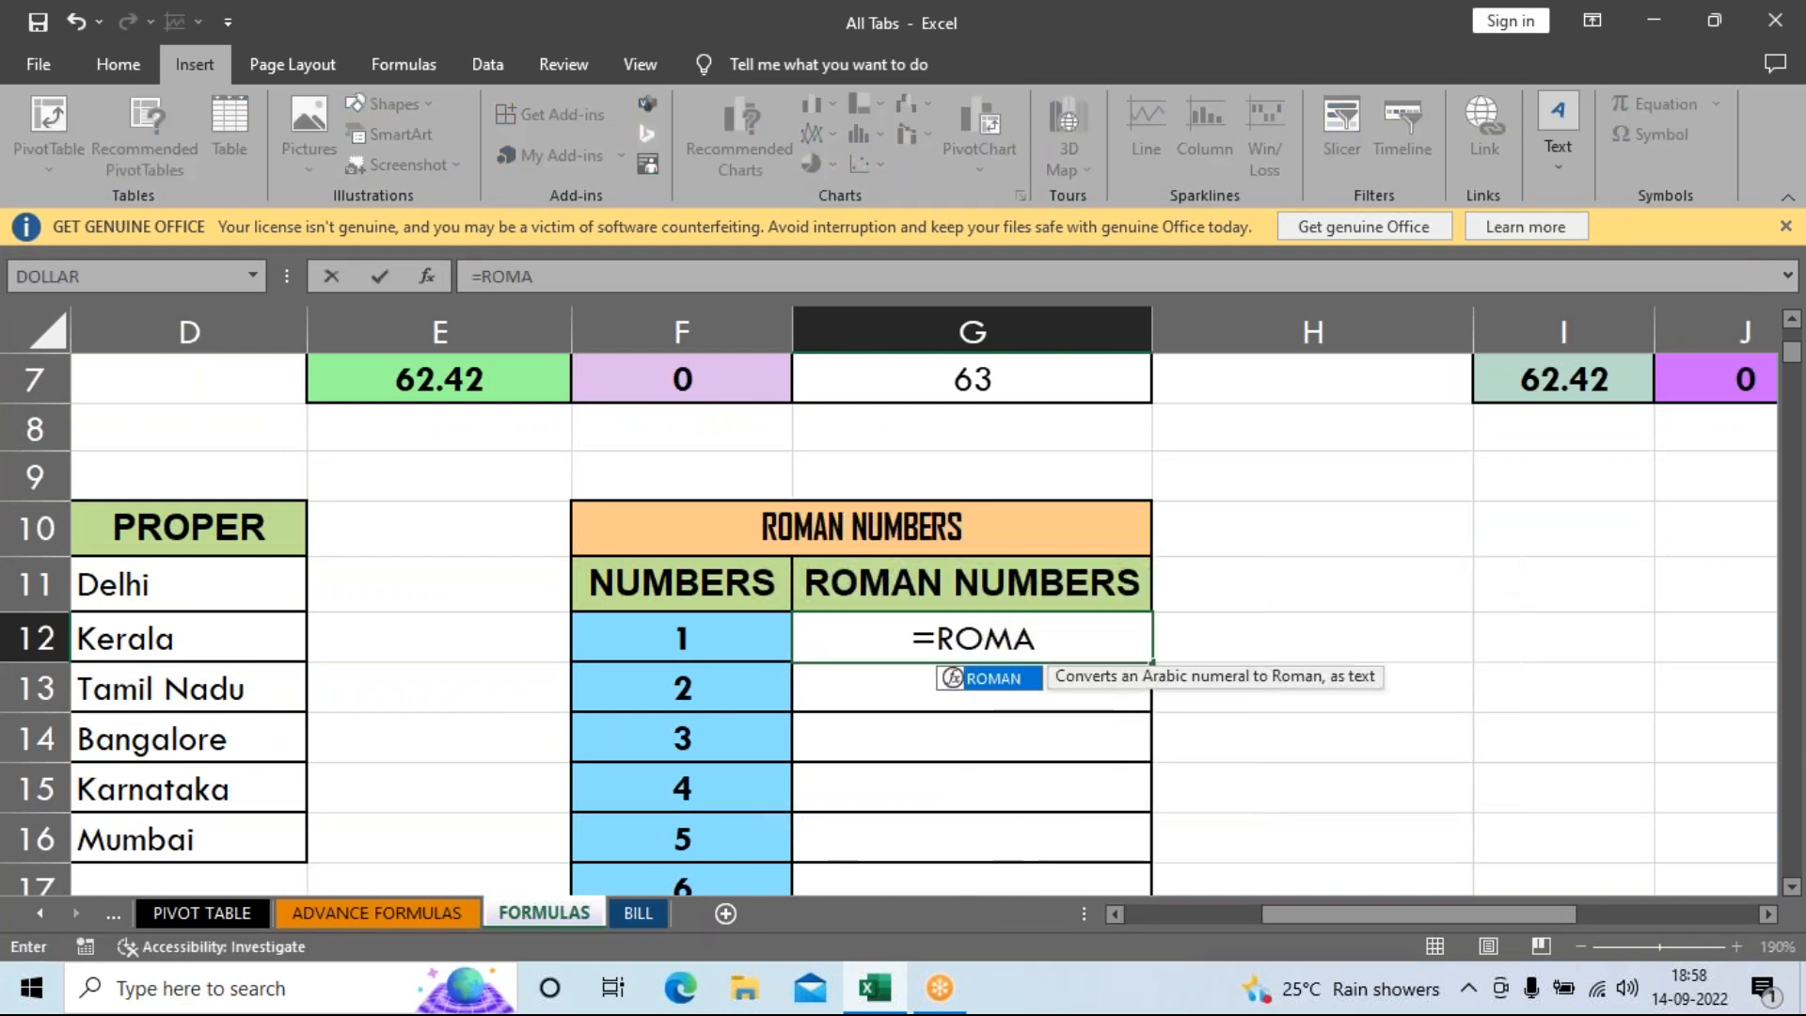
pyautogui.press('Tab')
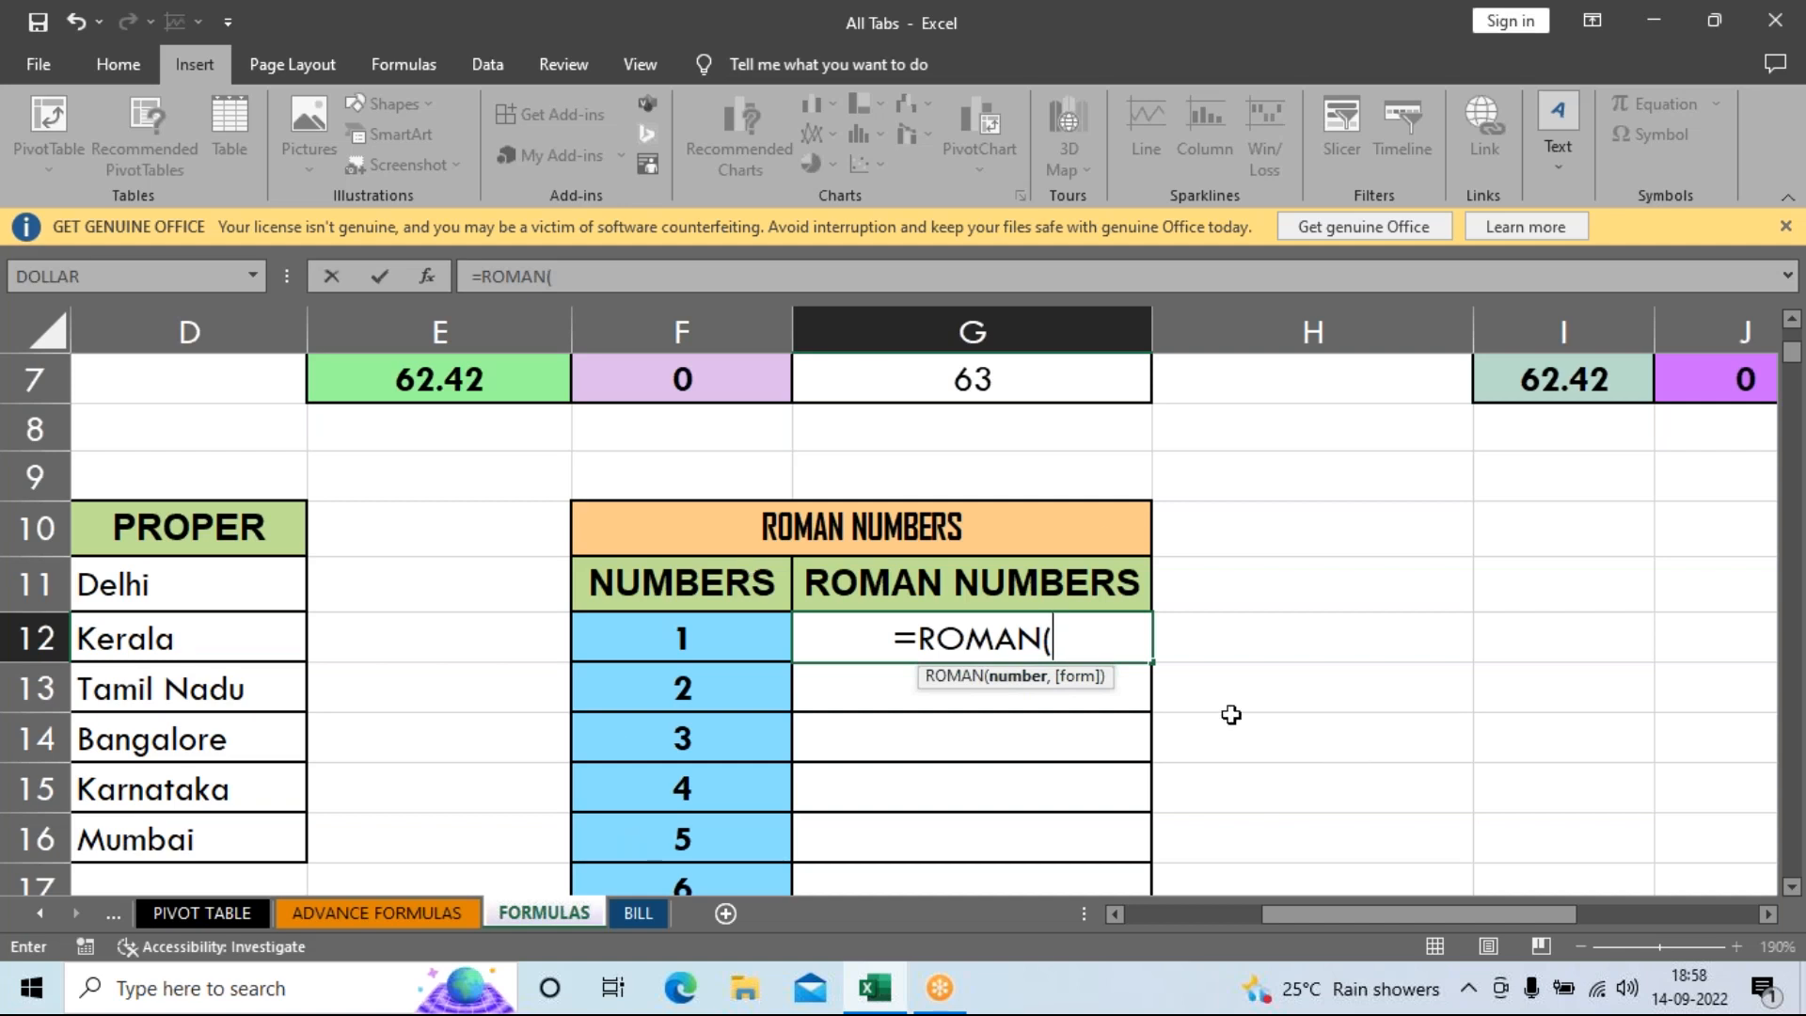
pyautogui.click(656, 640)
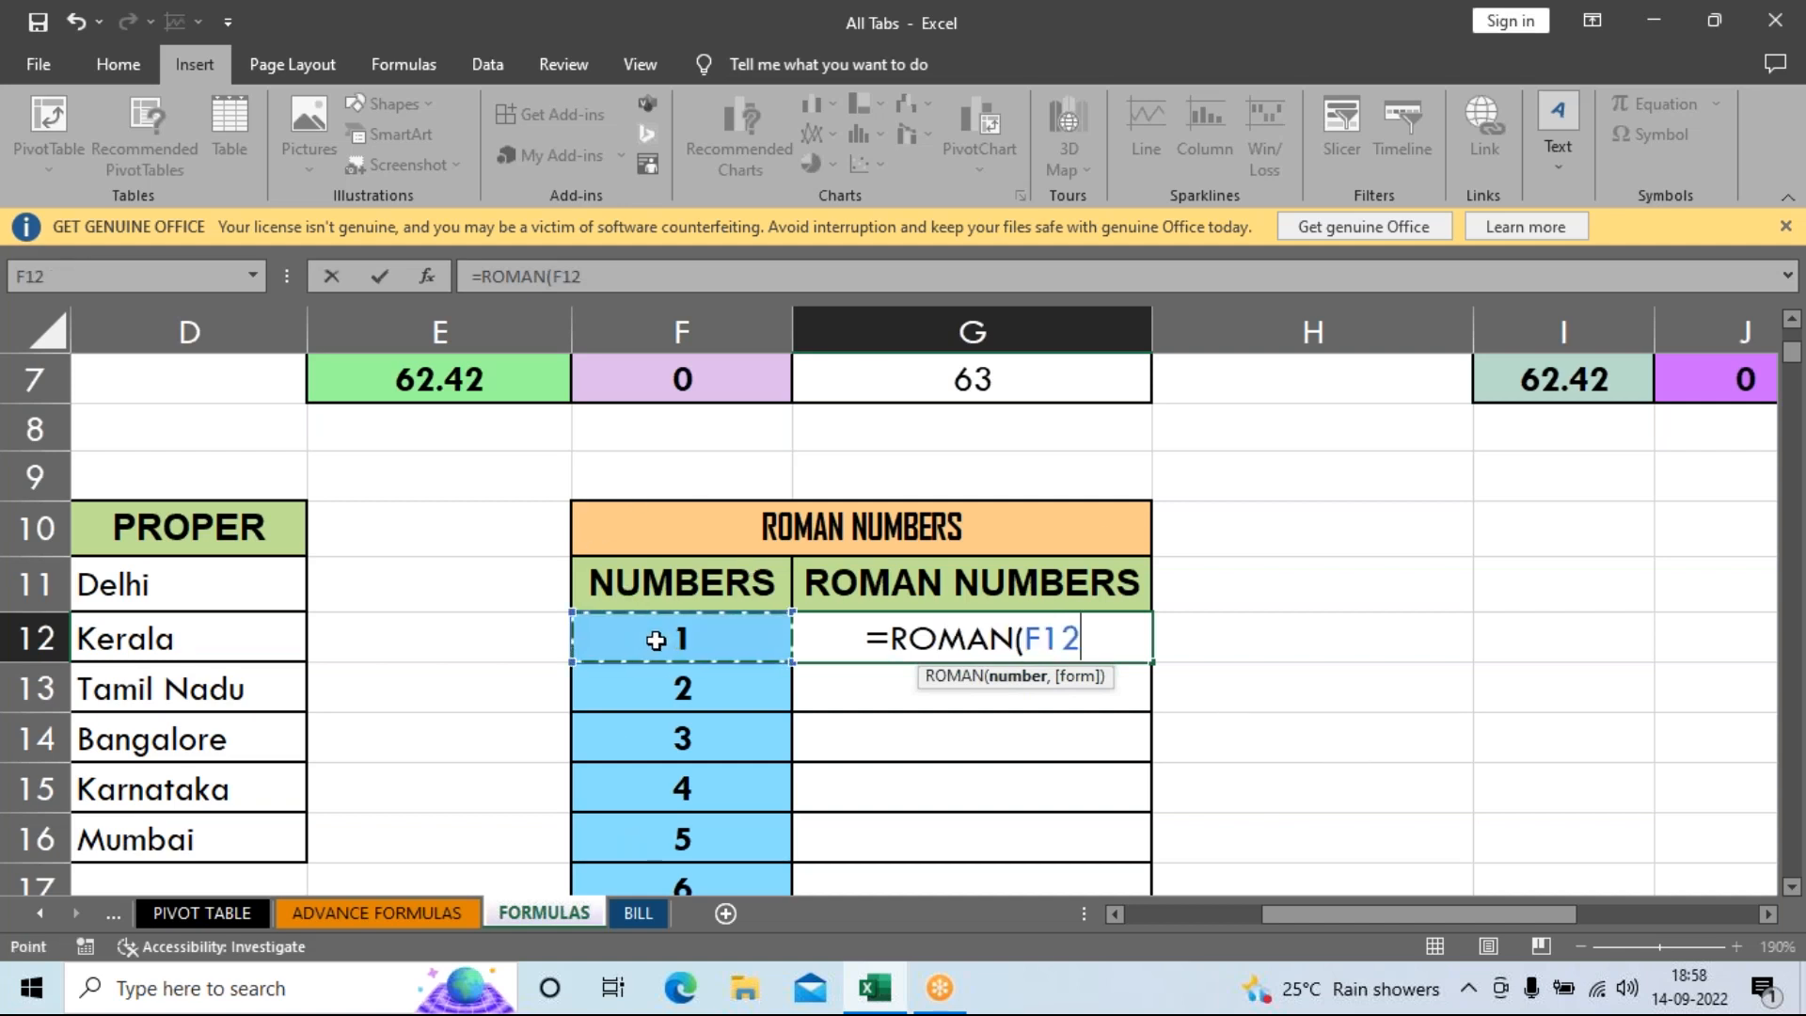
pyautogui.press('Return')
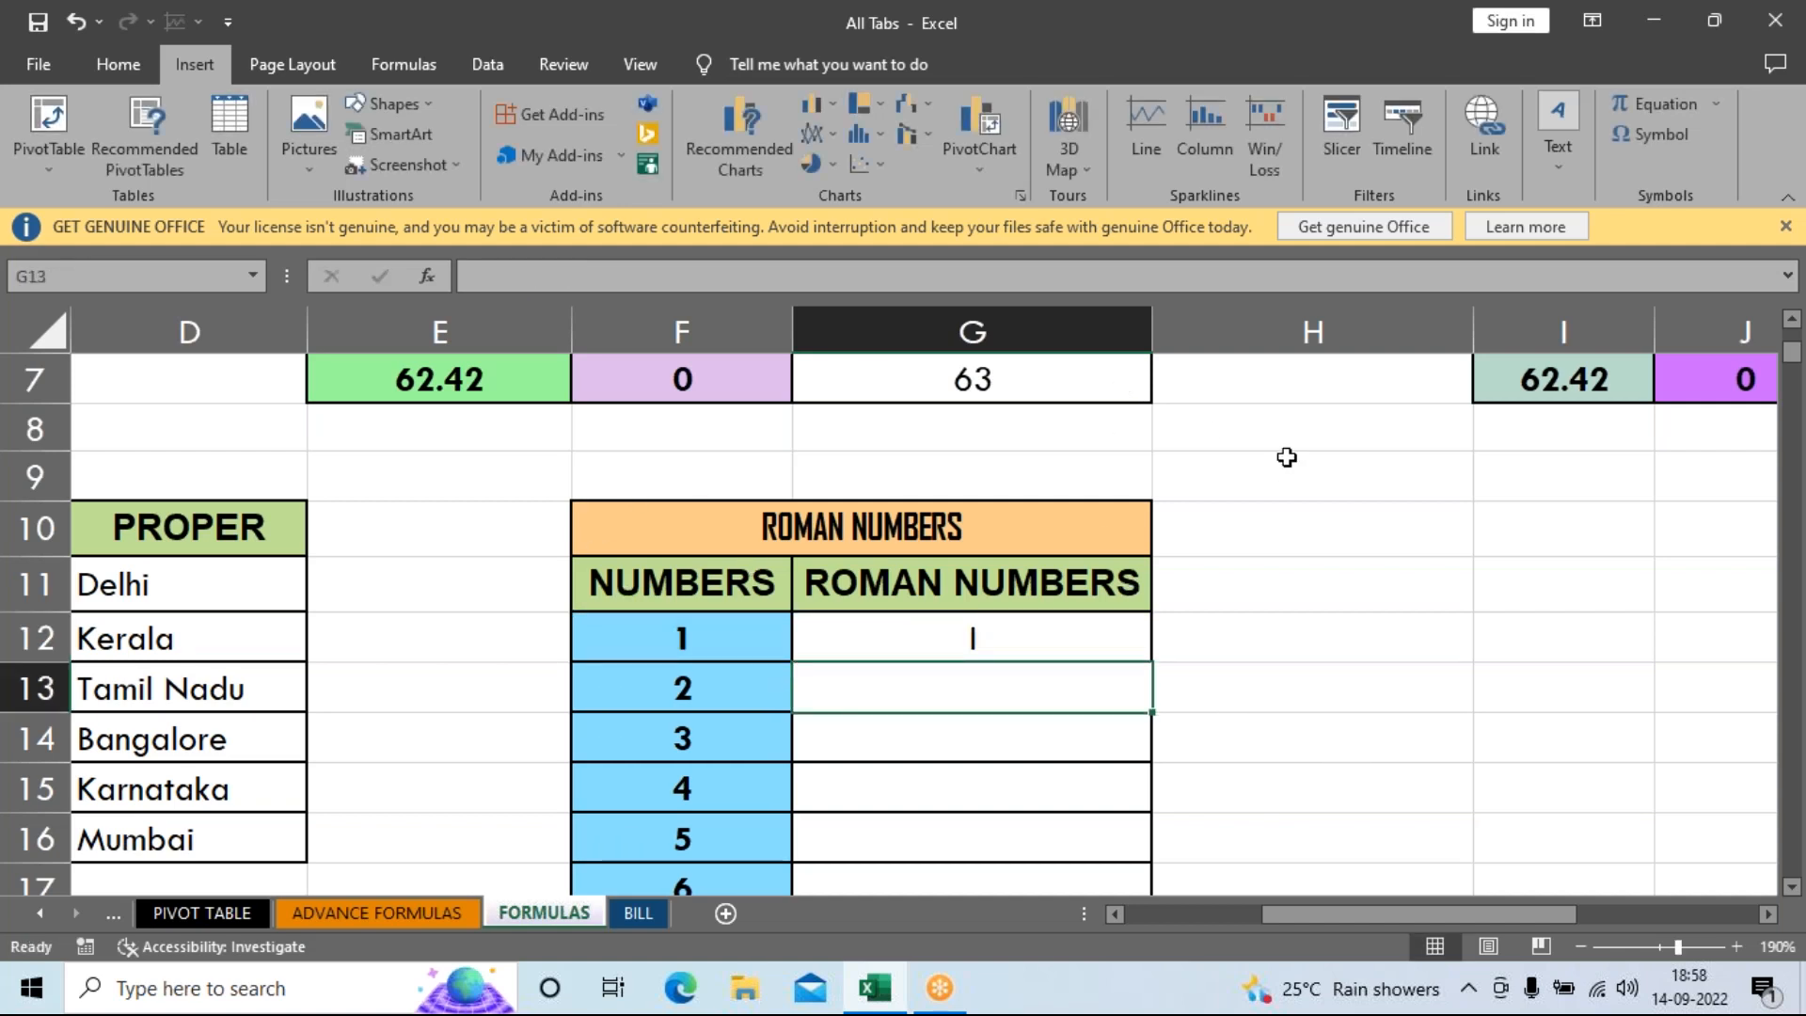
# Fill the ROMAN formula down through G21, then bring the AVERAGE marks table into view.
pyautogui.click(974, 639)
pyautogui.moveTo(1154, 661); pyautogui.dragTo(1103, 816)
pyautogui.scroll(1, 1138, 731)
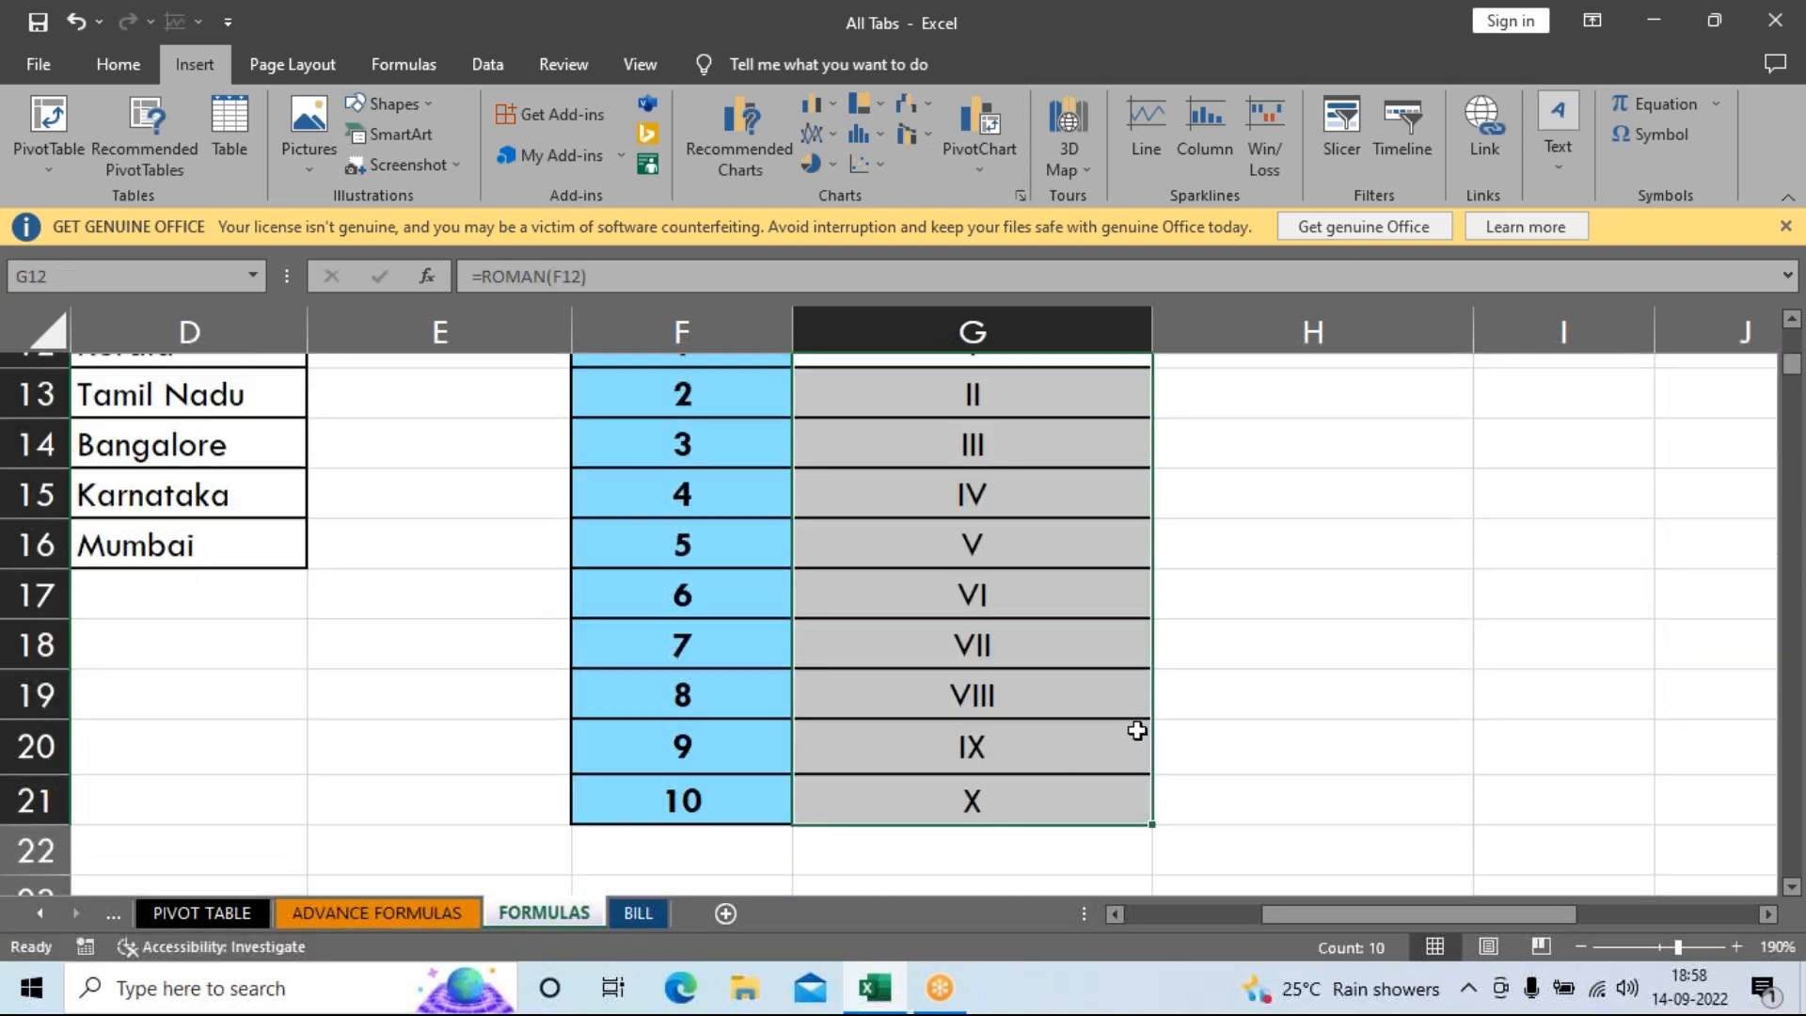
pyautogui.scroll(2, 1137, 731)
pyautogui.moveTo(978, 637); pyautogui.dragTo(988, 790)
pyautogui.click(1366, 598)
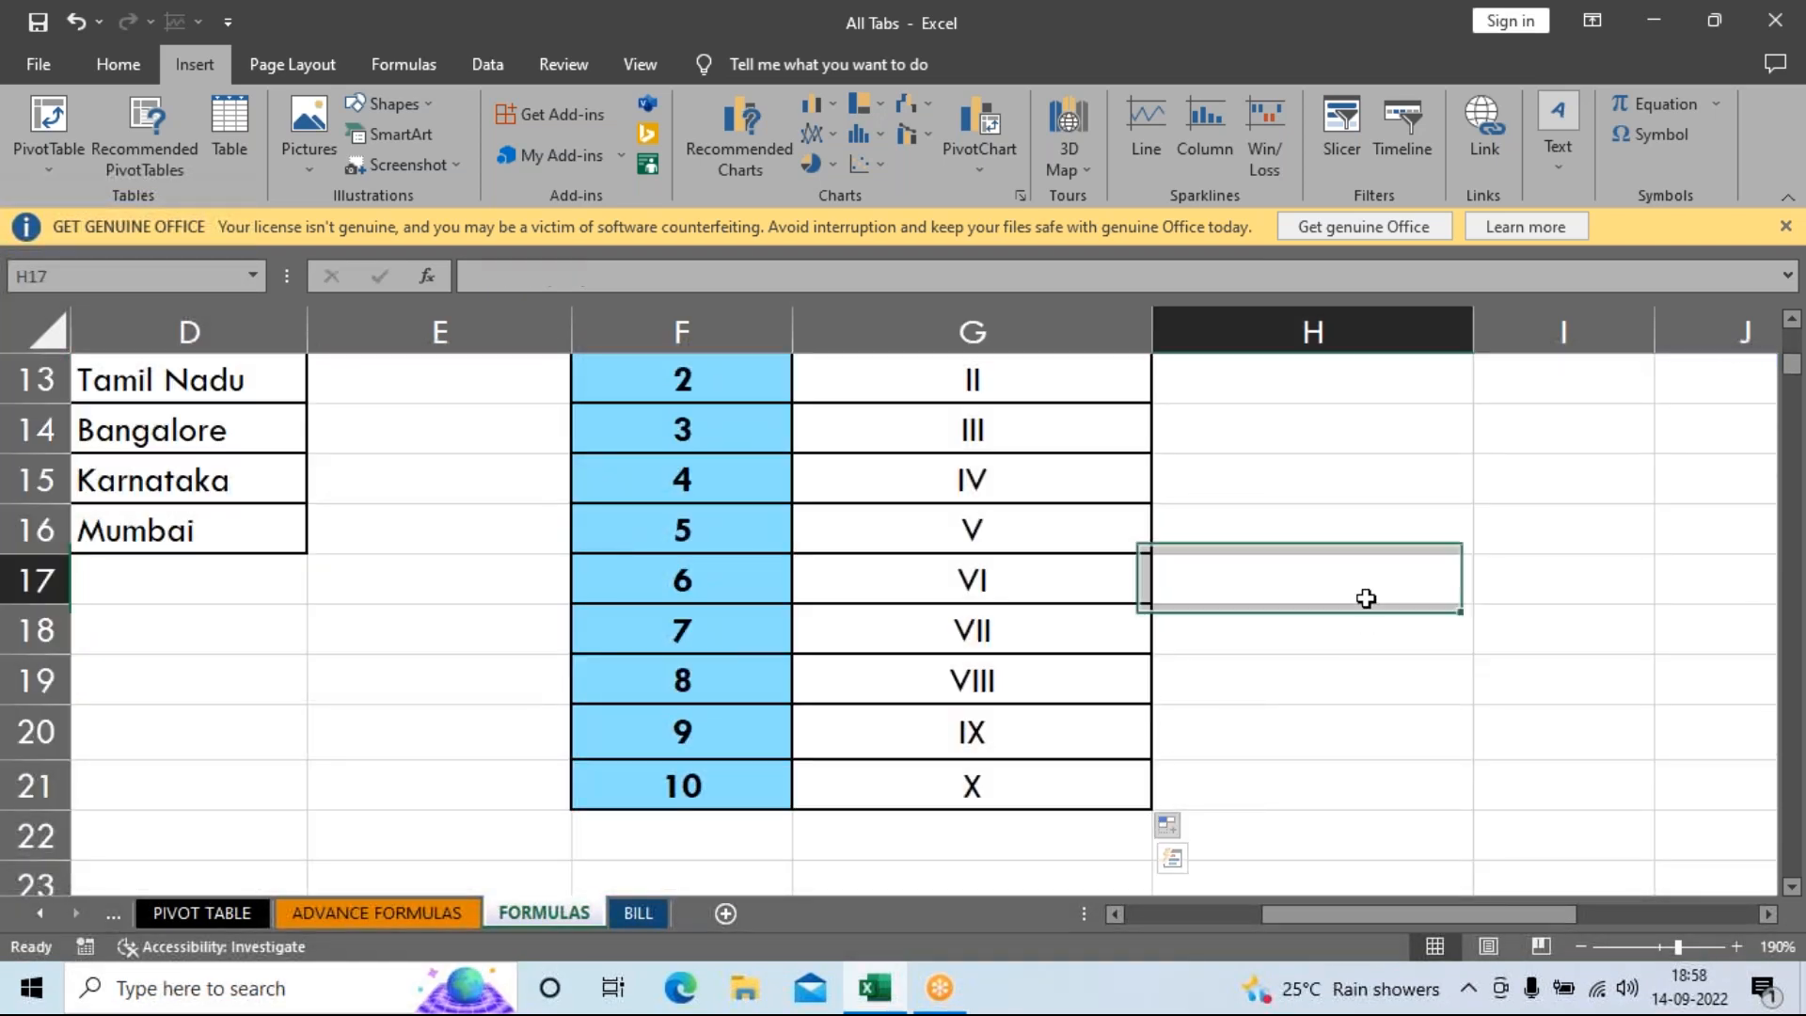
pyautogui.scroll(2, 1189, 753)
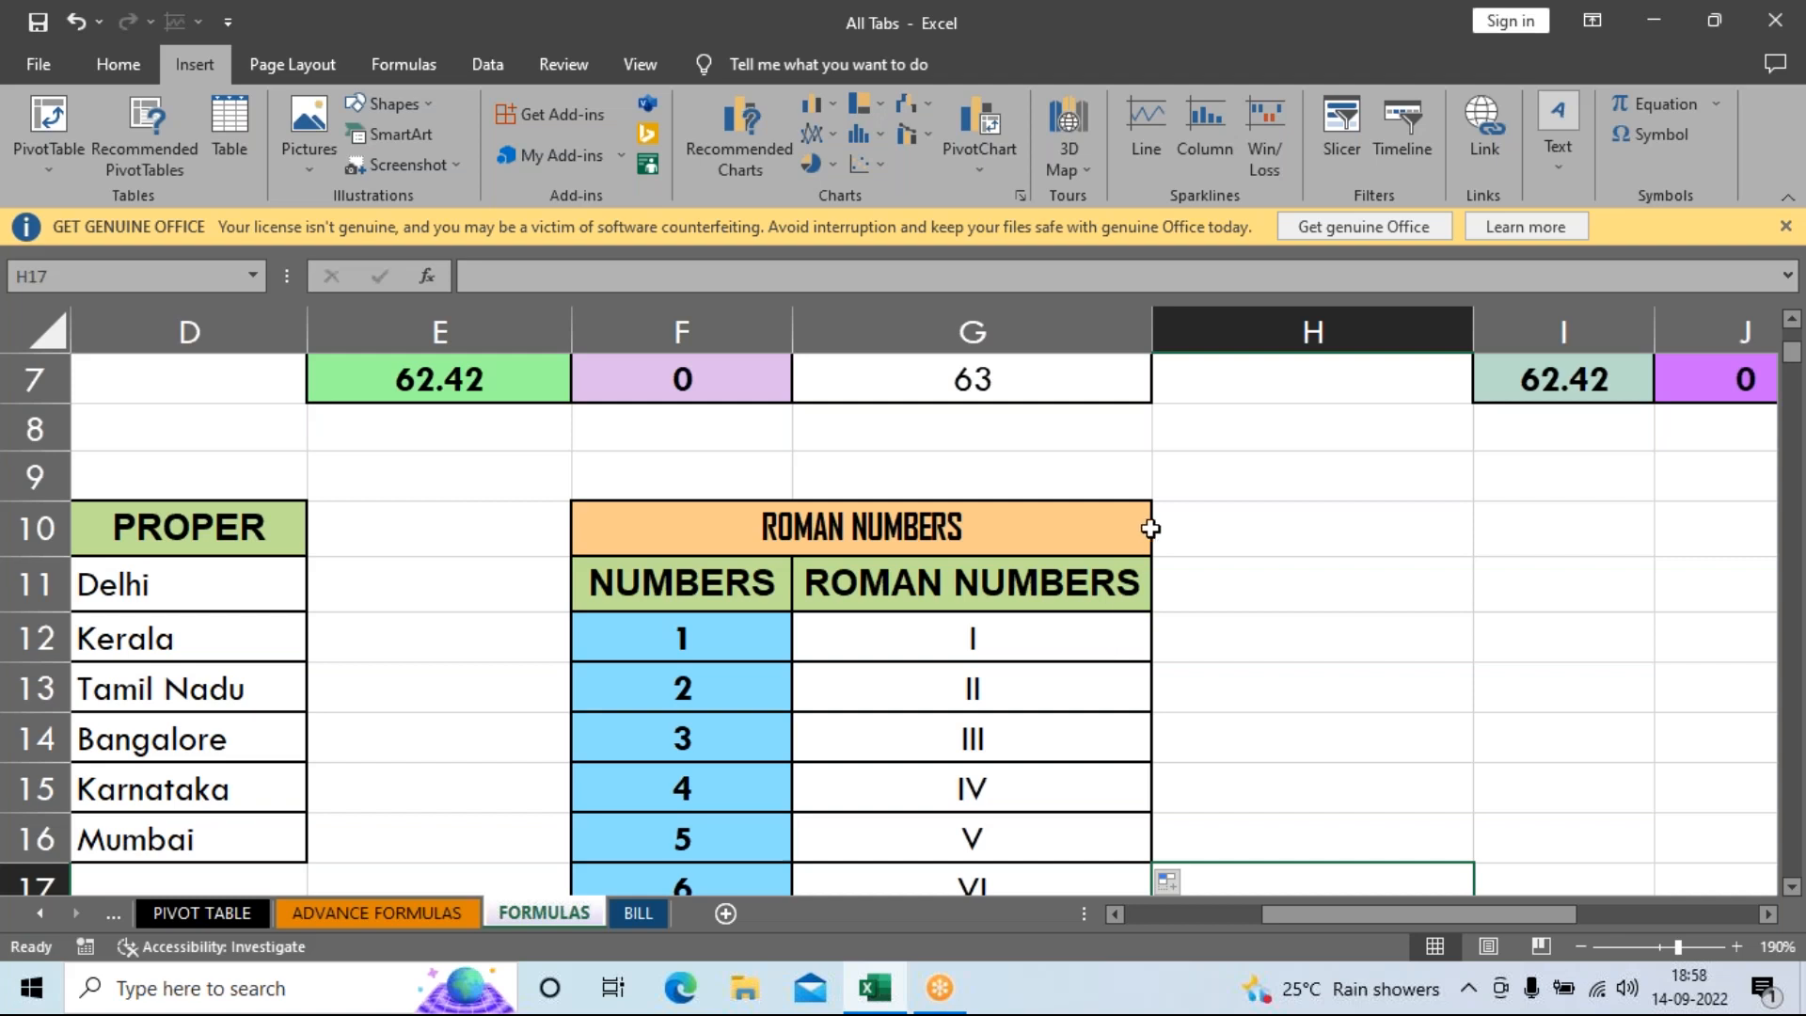
pyautogui.moveTo(1392, 906); pyautogui.dragTo(1162, 920)
pyautogui.scroll(-4, 1182, 802)
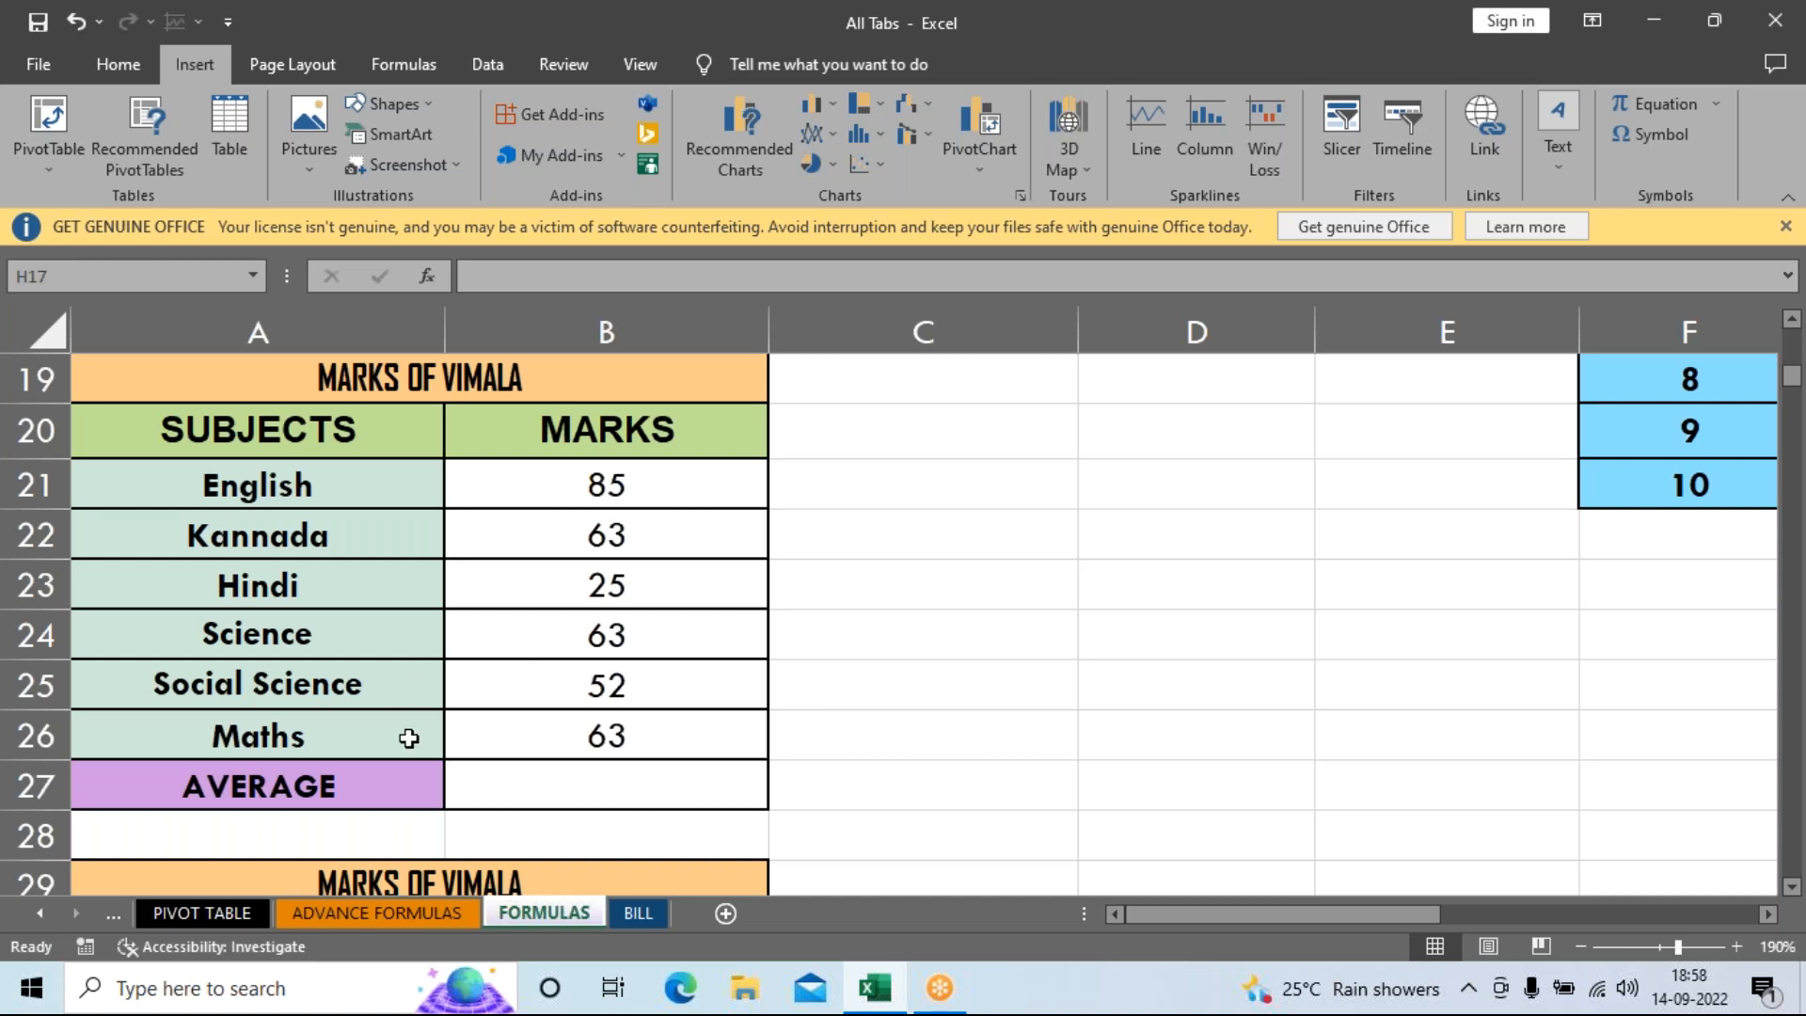
# Enter =AVERAGE(B21:B26) in B27, showing 58.5.
pyautogui.click(579, 775)
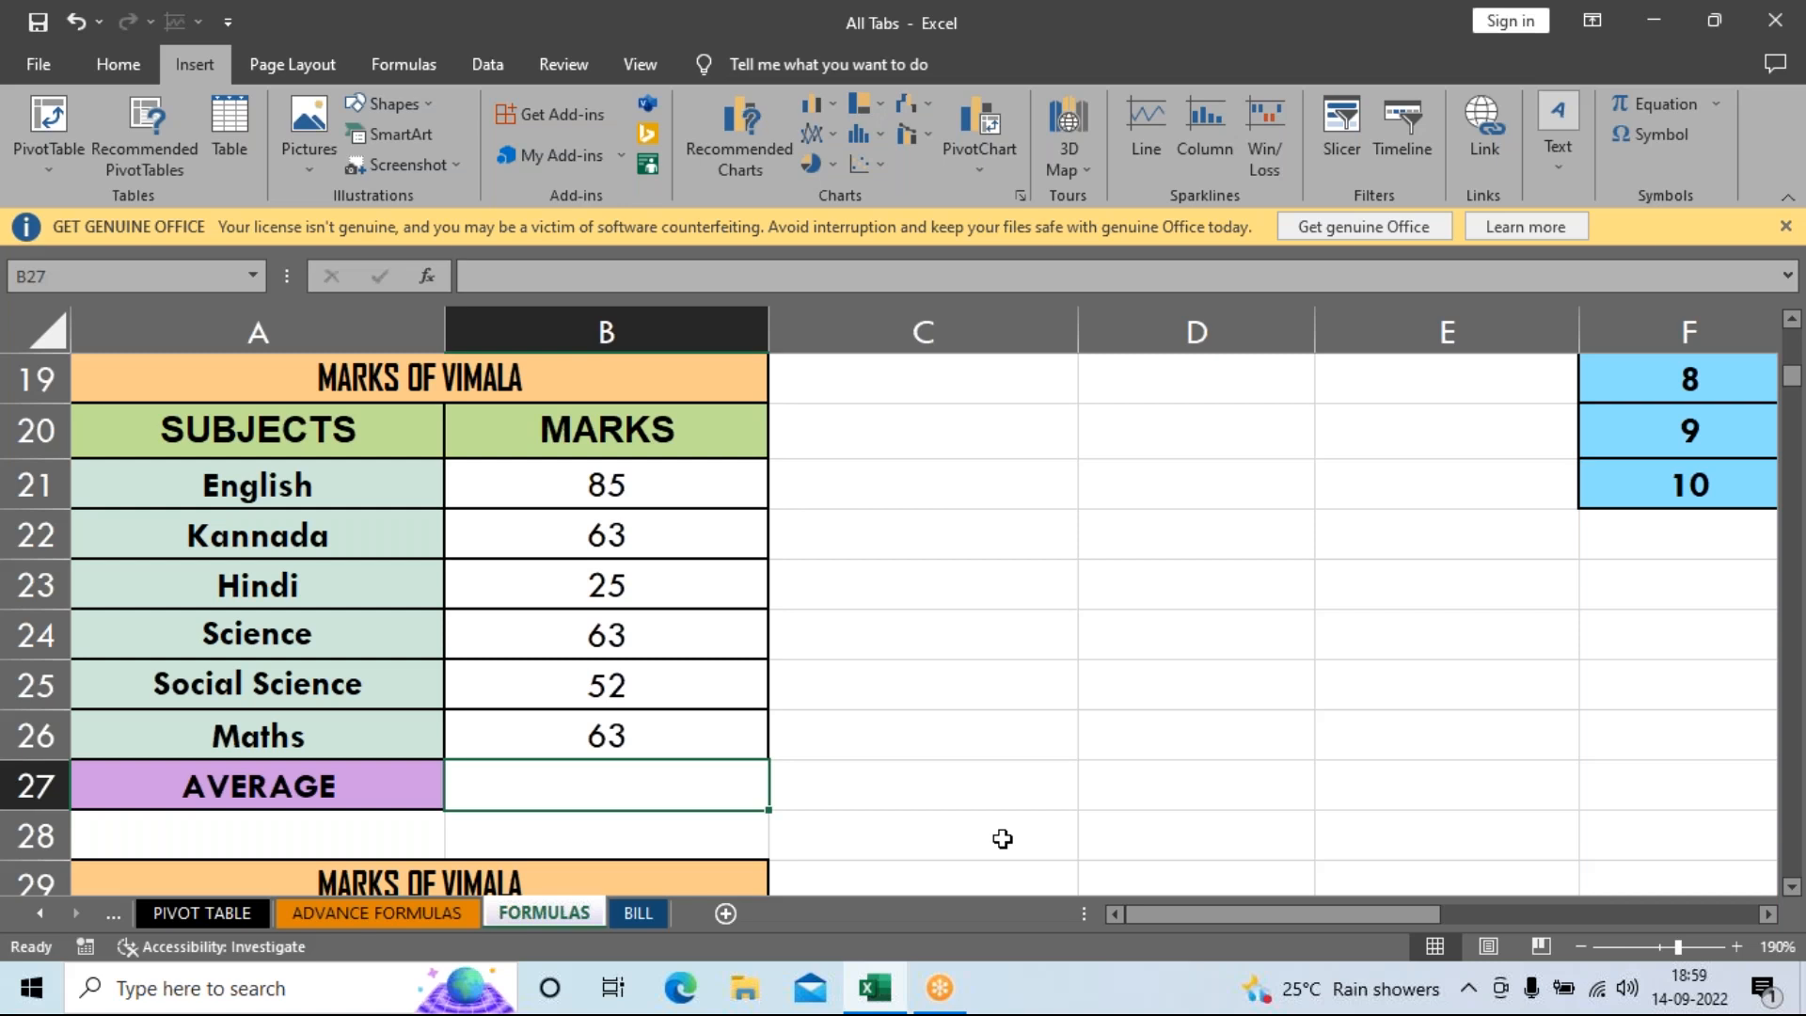
pyautogui.write('=AVE')
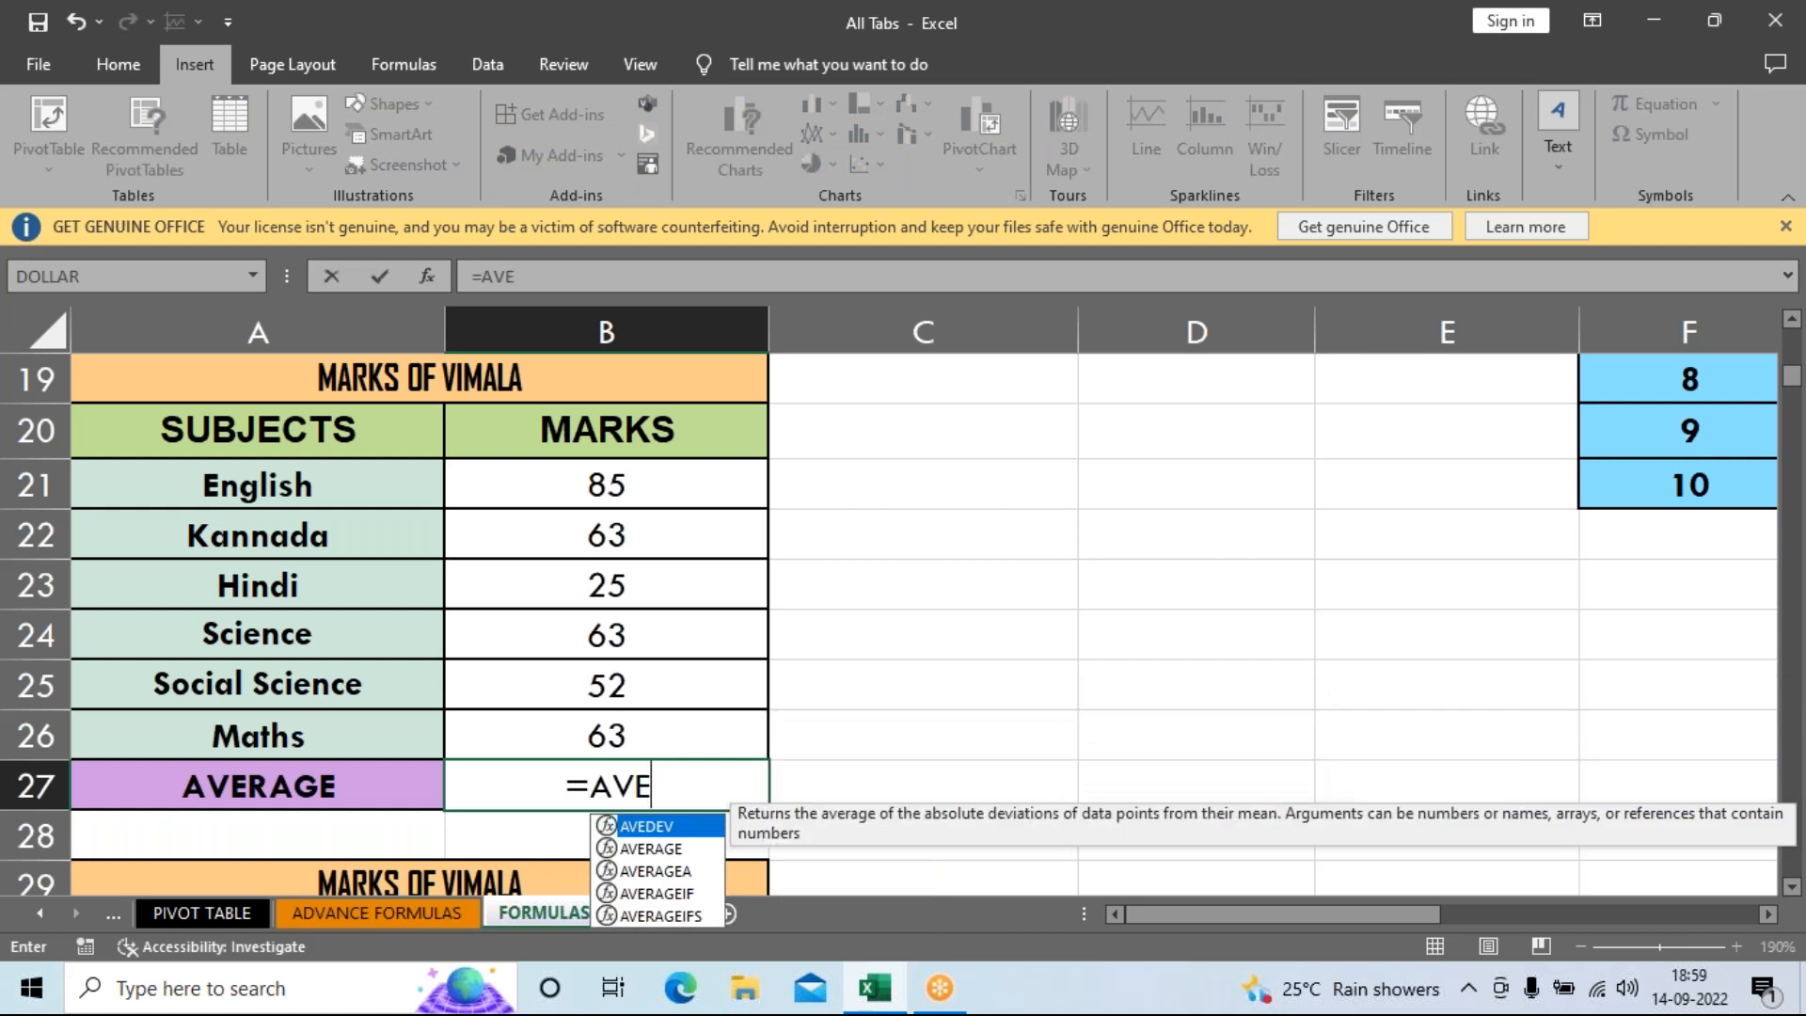
pyautogui.press('Down')
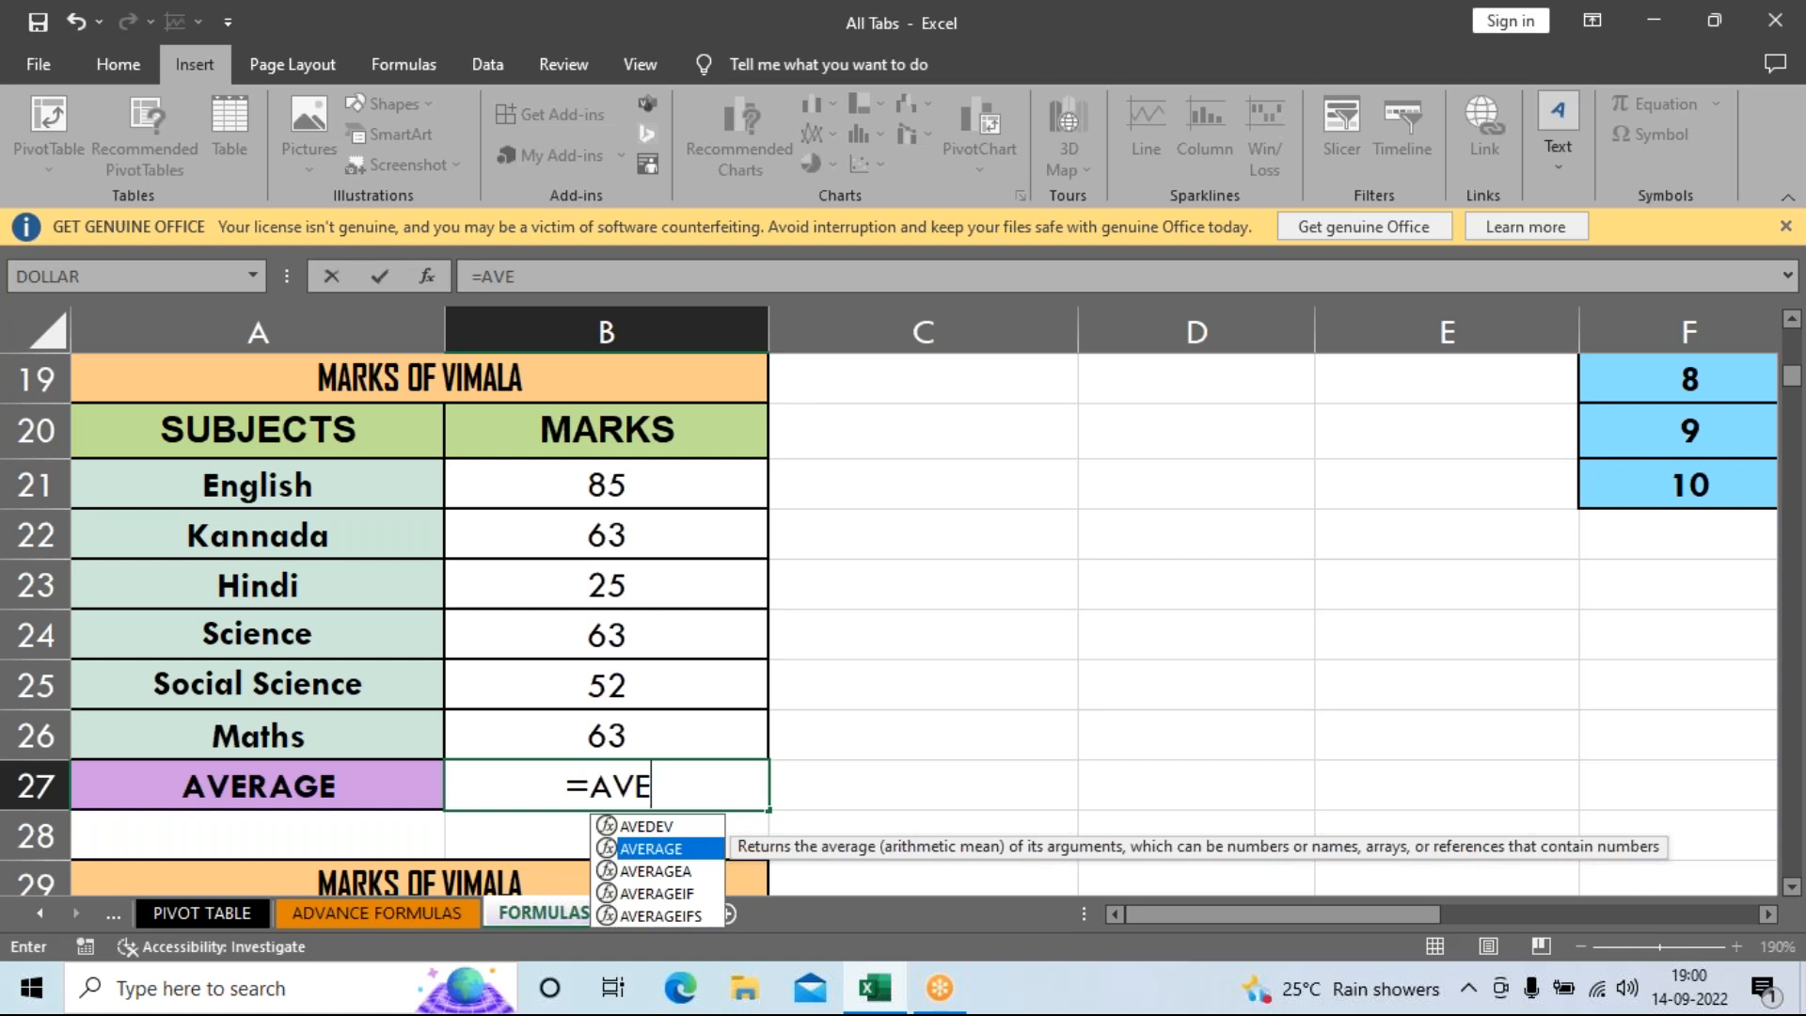
pyautogui.press('Tab')
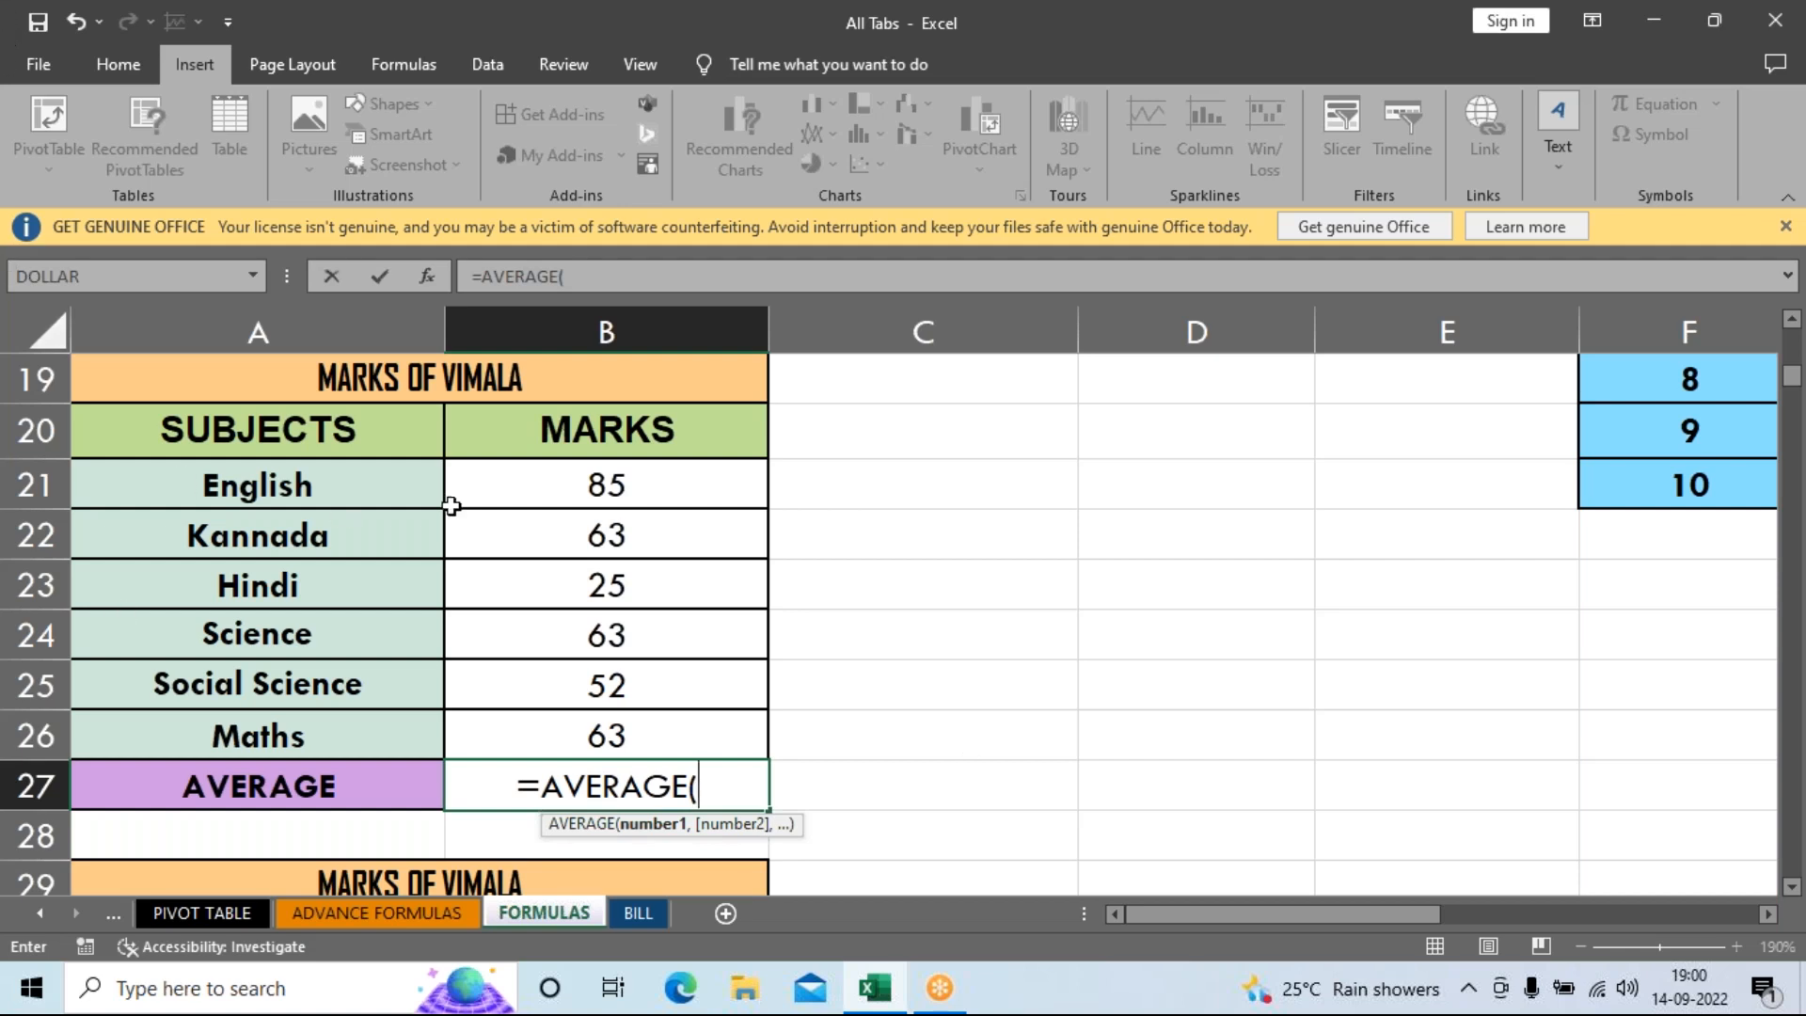
pyautogui.moveTo(527, 493); pyautogui.dragTo(517, 732)
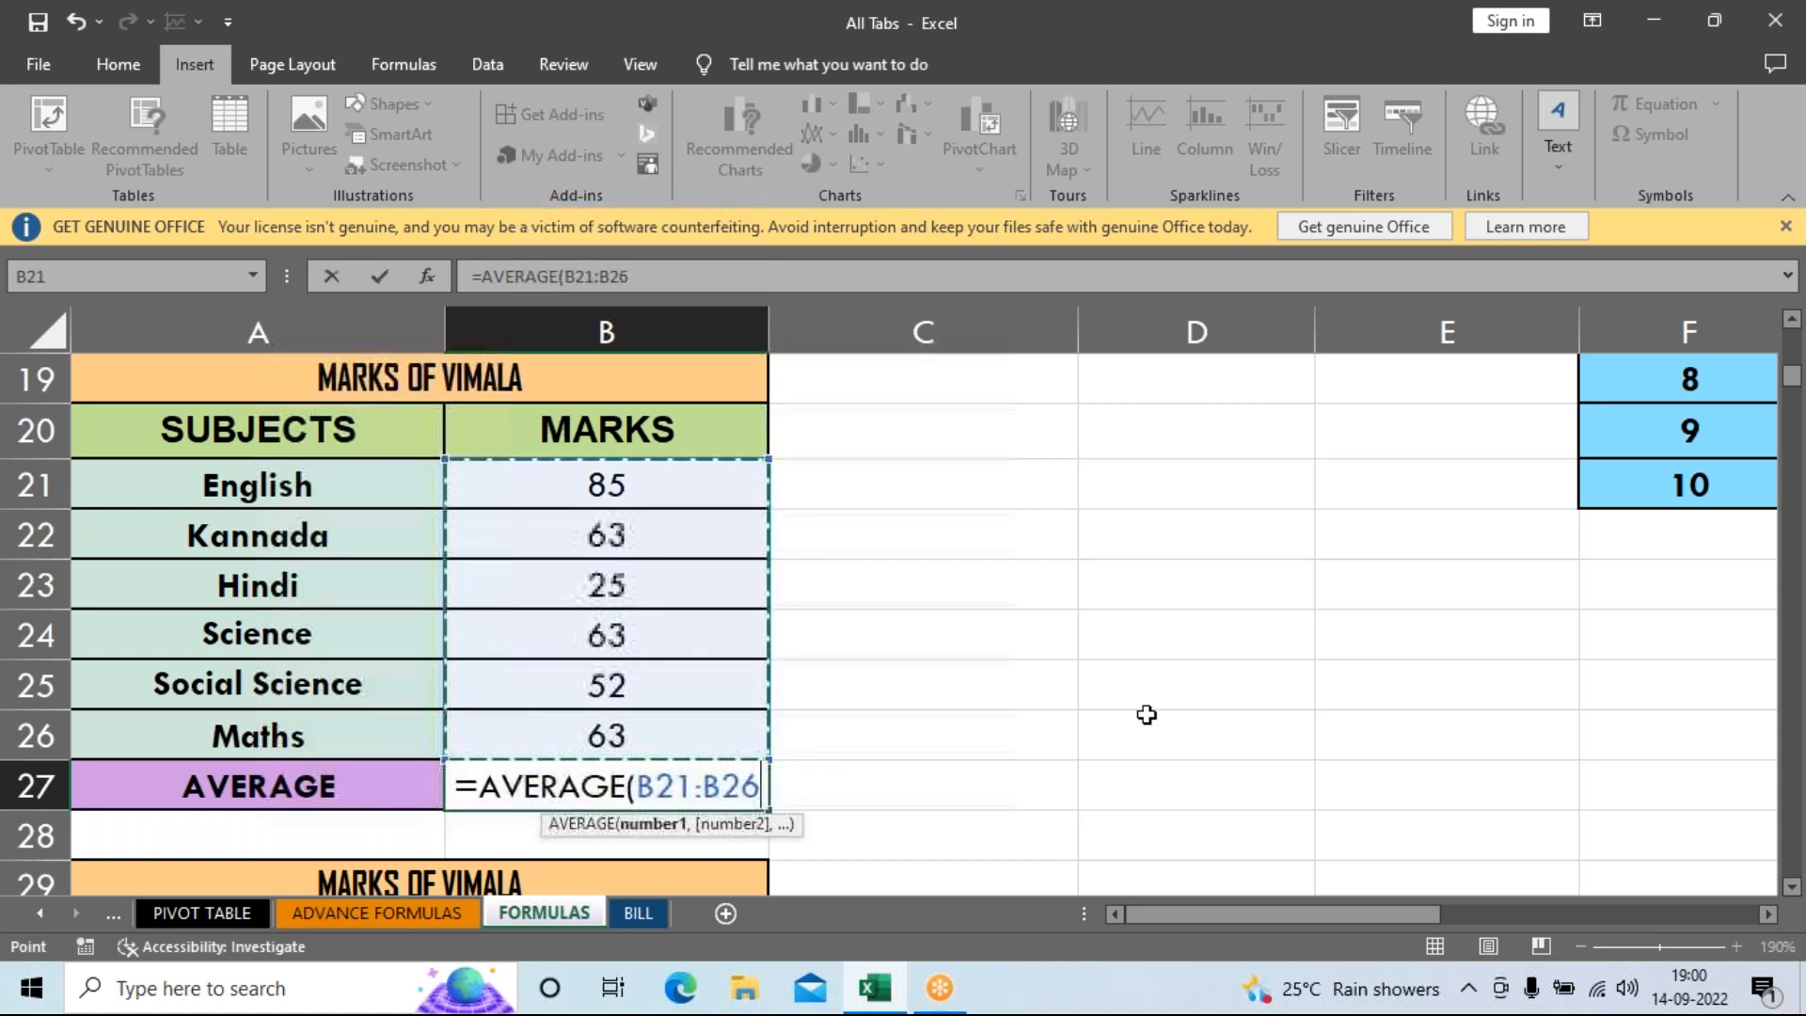
pyautogui.press('Return')
pyautogui.press('Up')
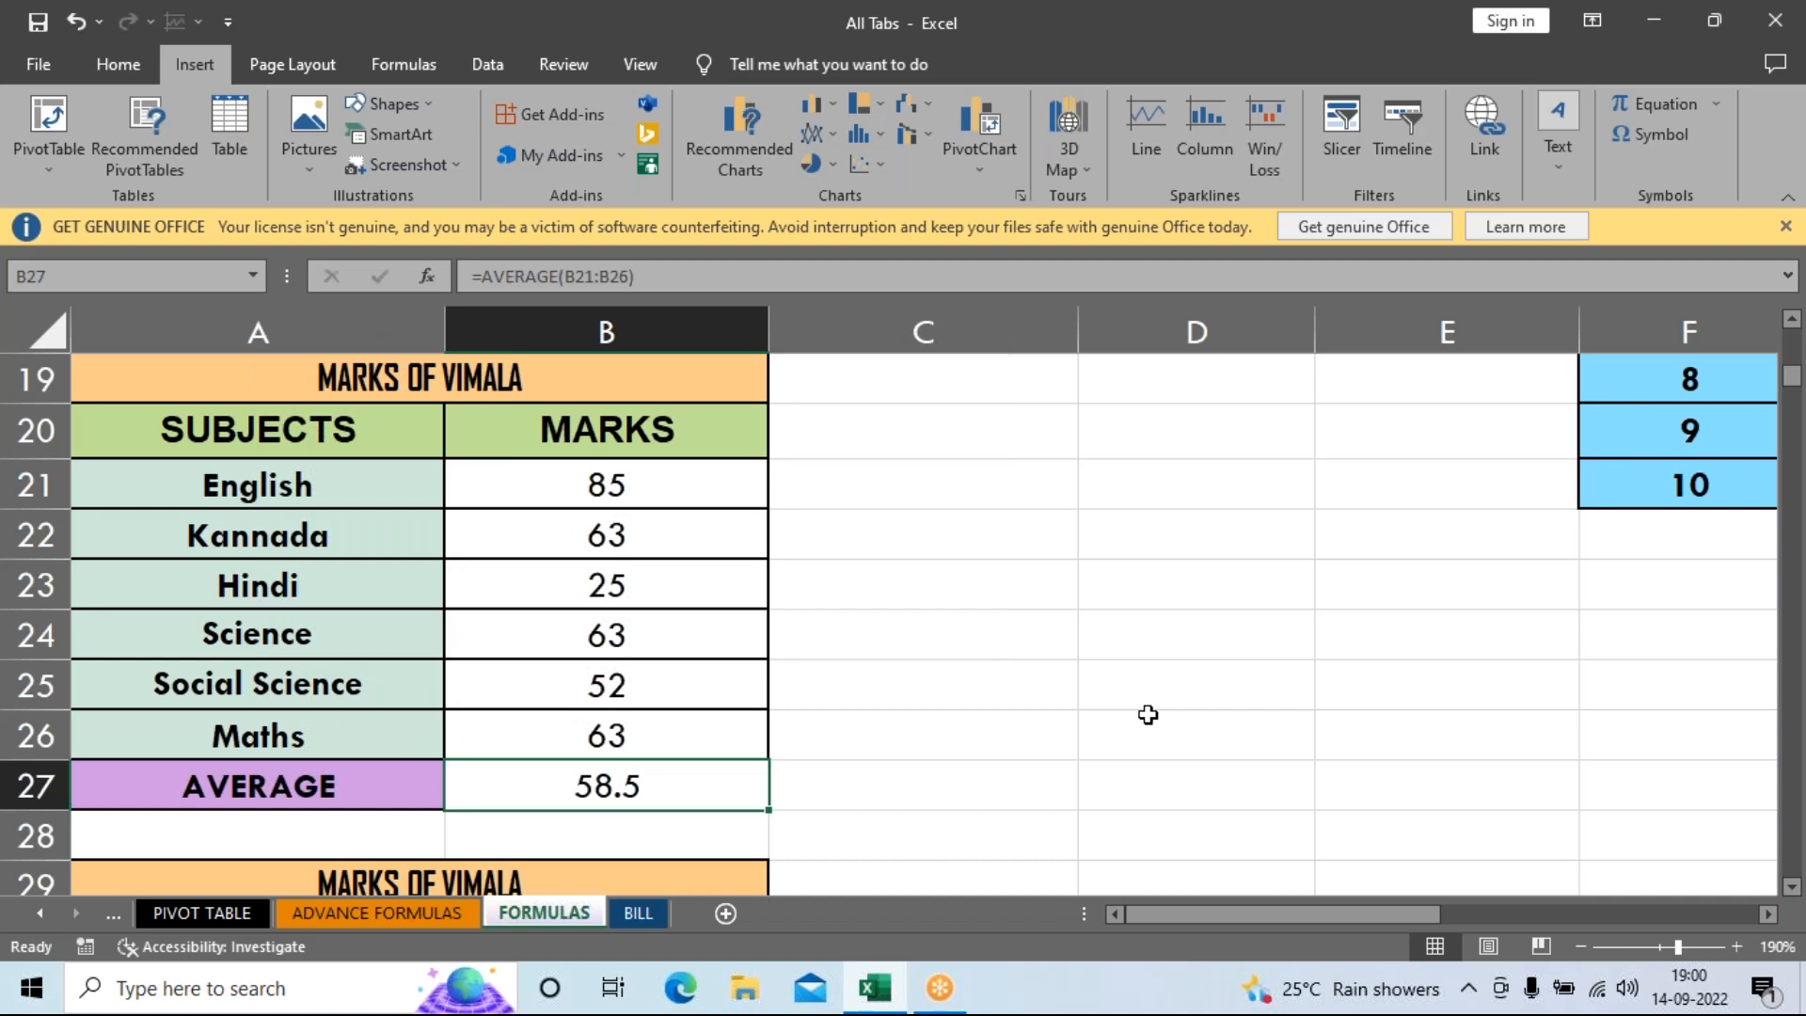
# Enter =MAX(B31:B36) in B37 so it shows the highest mark, 85.
pyautogui.scroll(-3, 1060, 675)
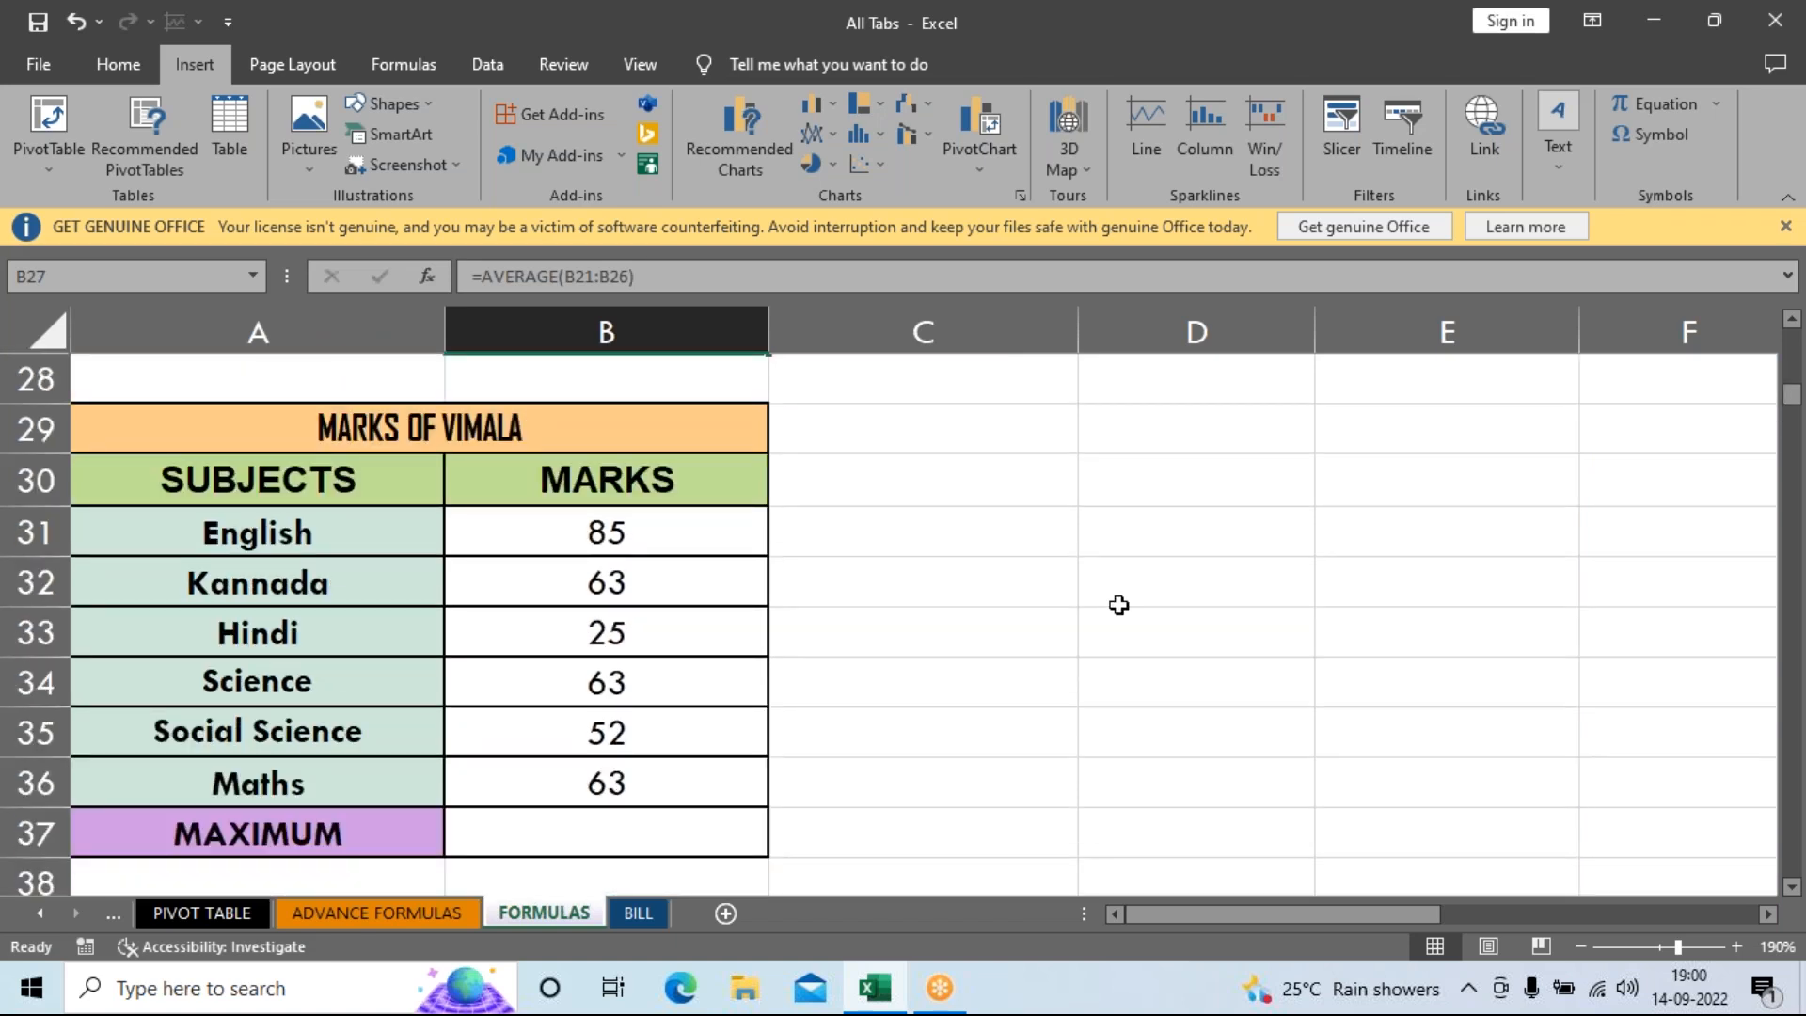
pyautogui.click(586, 842)
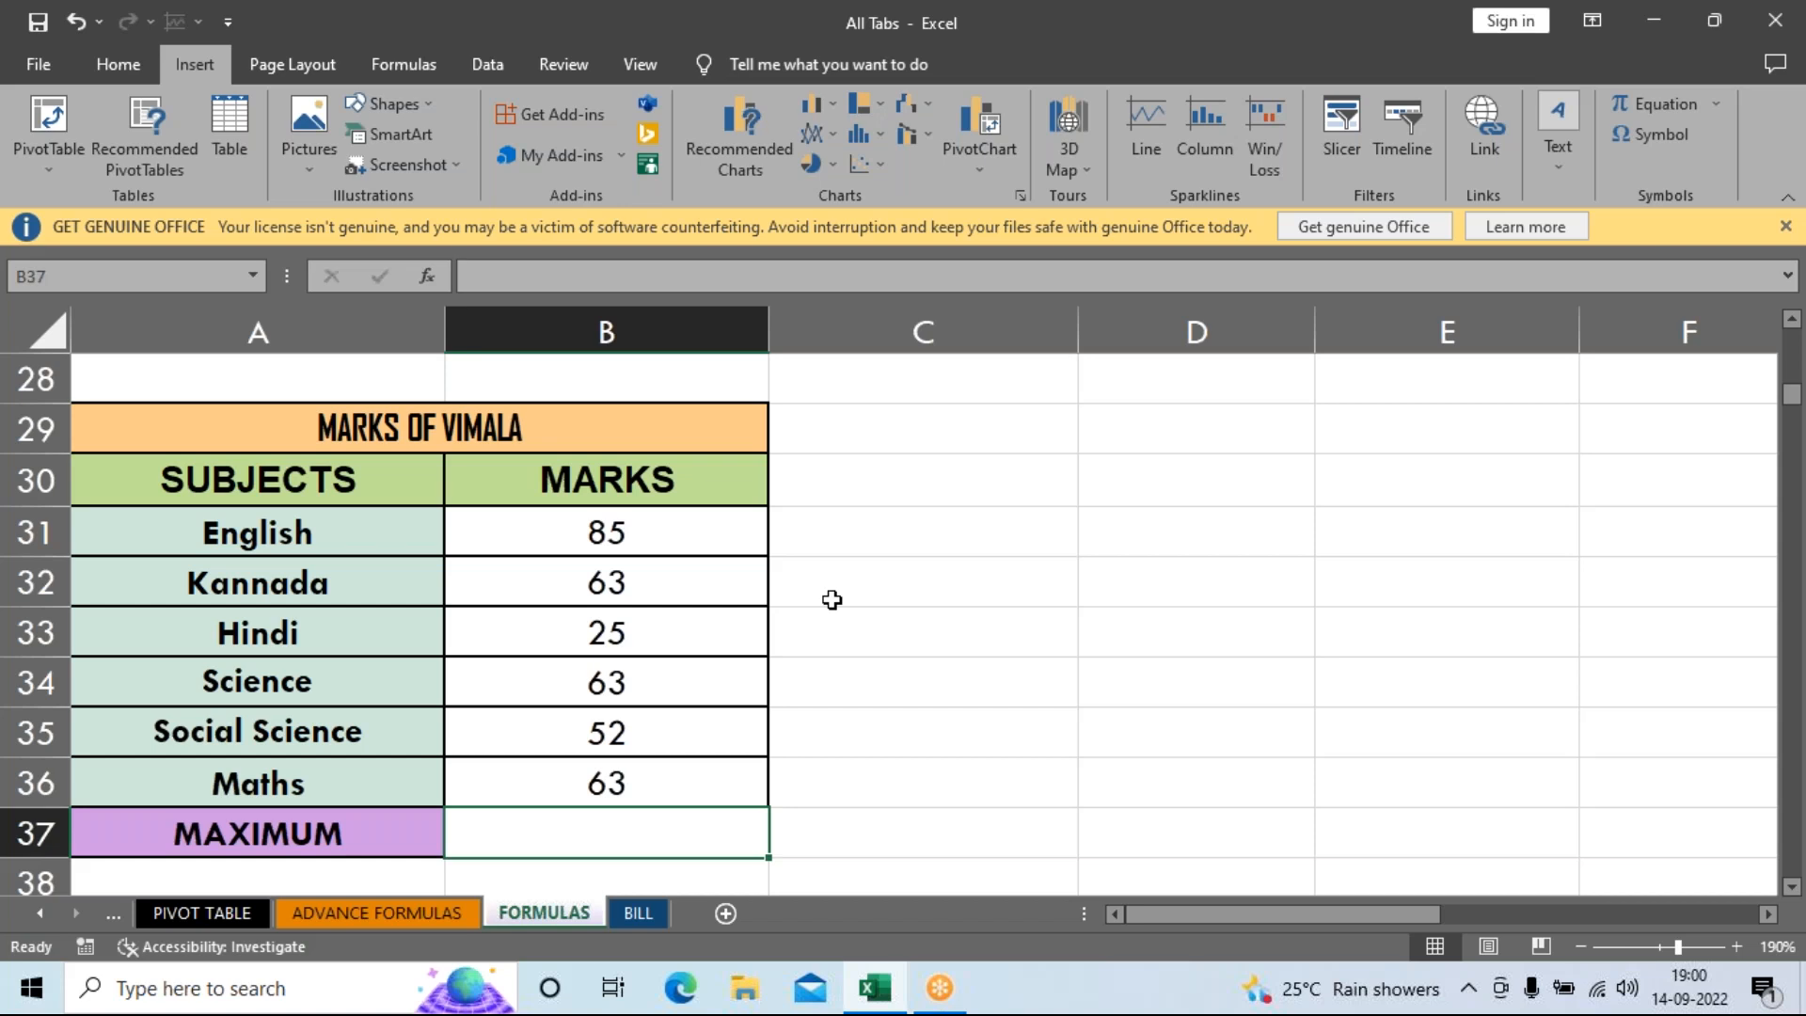
pyautogui.write('=MA')
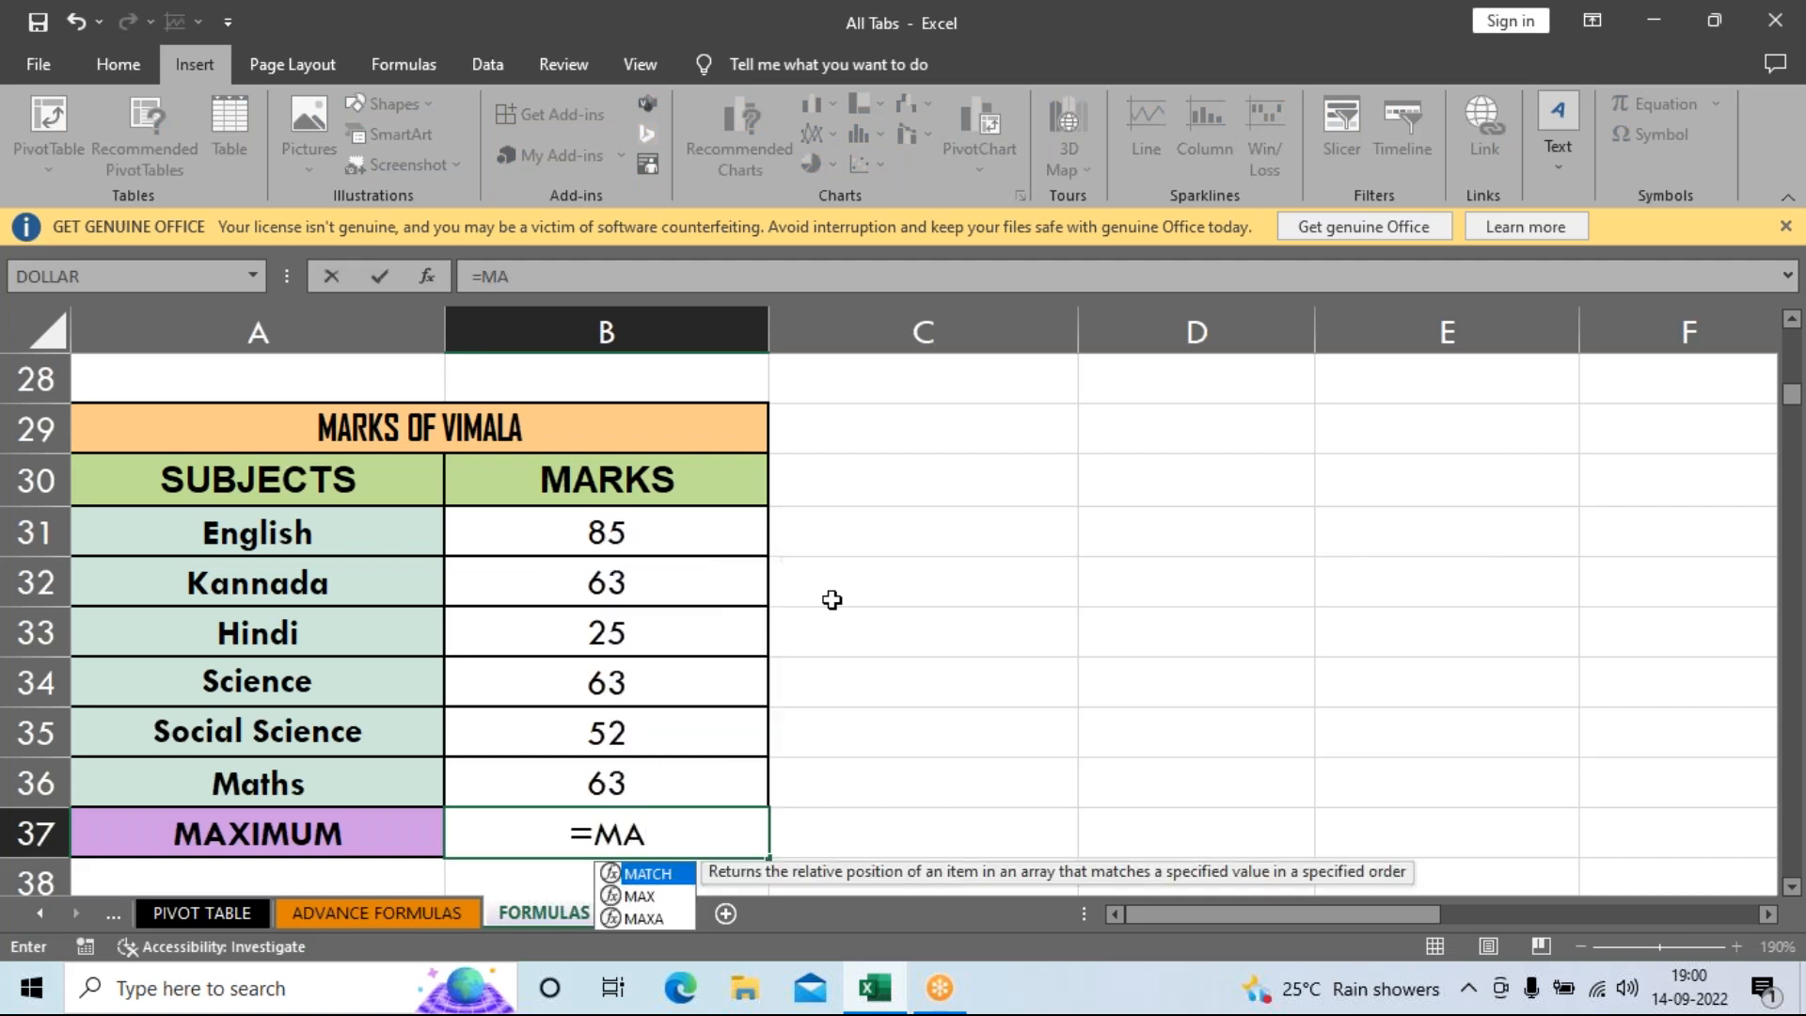
pyautogui.write('X(')
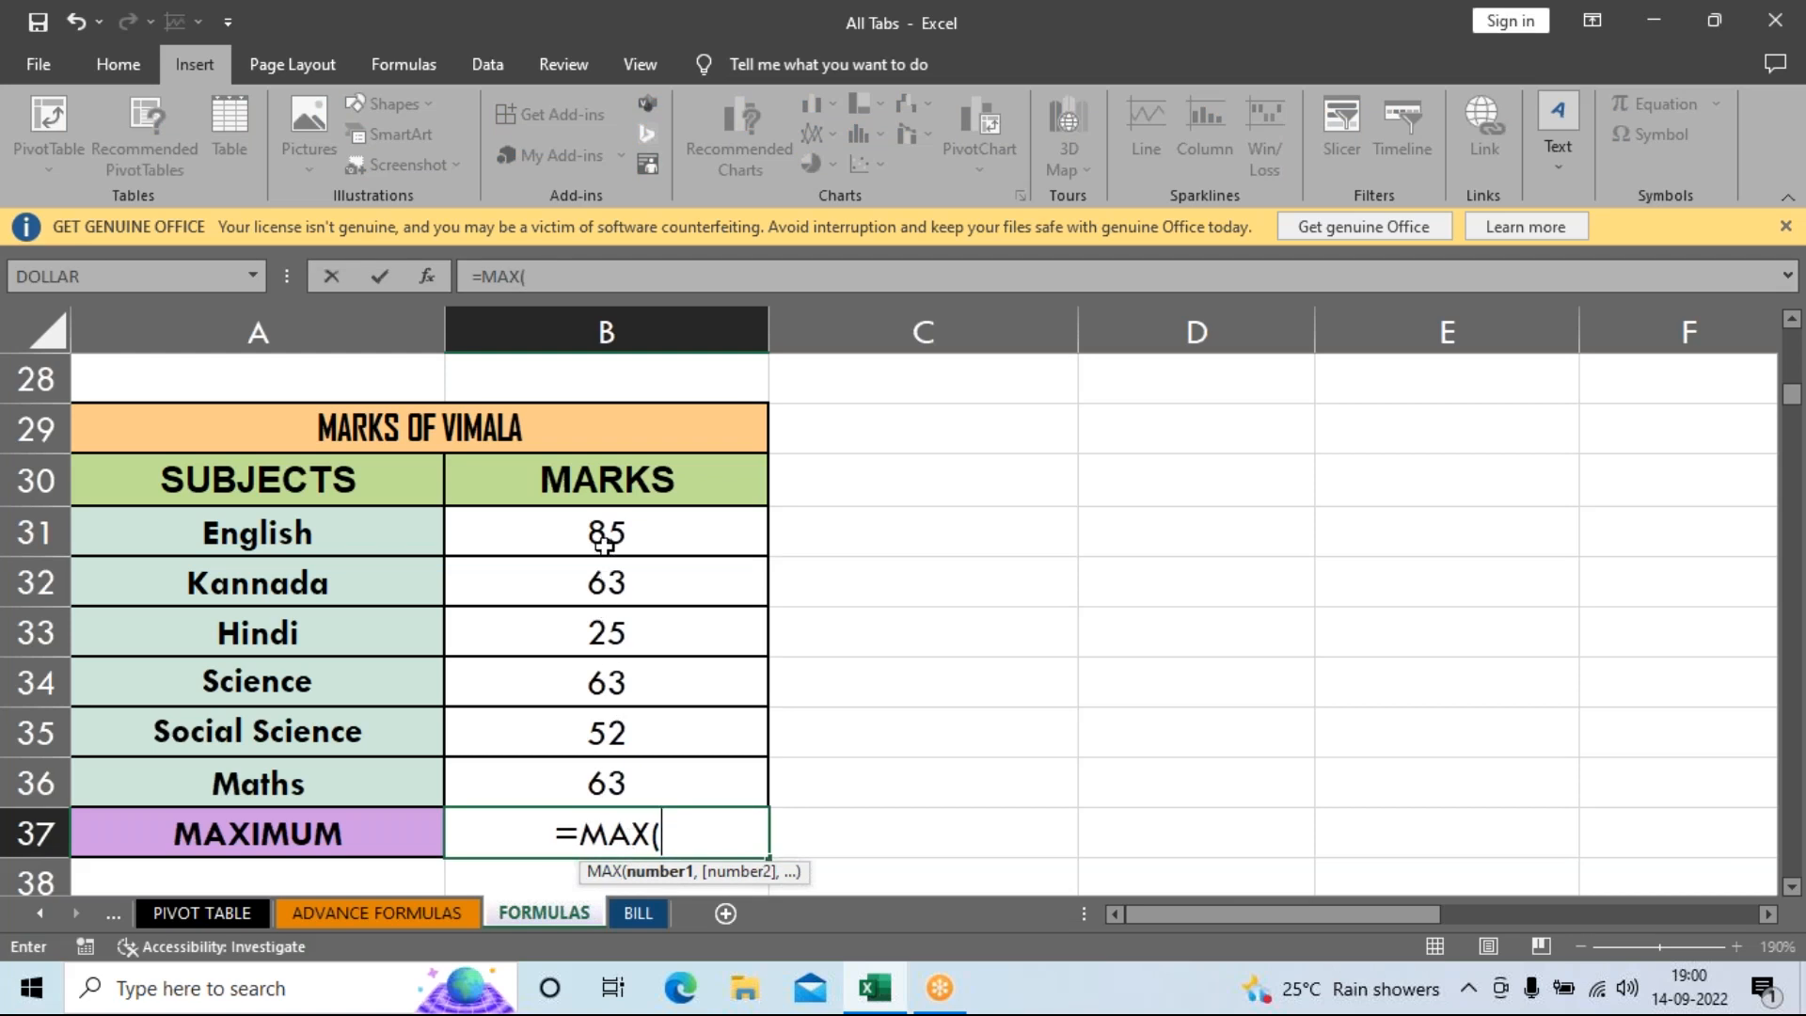
pyautogui.click(637, 552)
pyautogui.moveTo(637, 553); pyautogui.dragTo(637, 778)
pyautogui.press('Return')
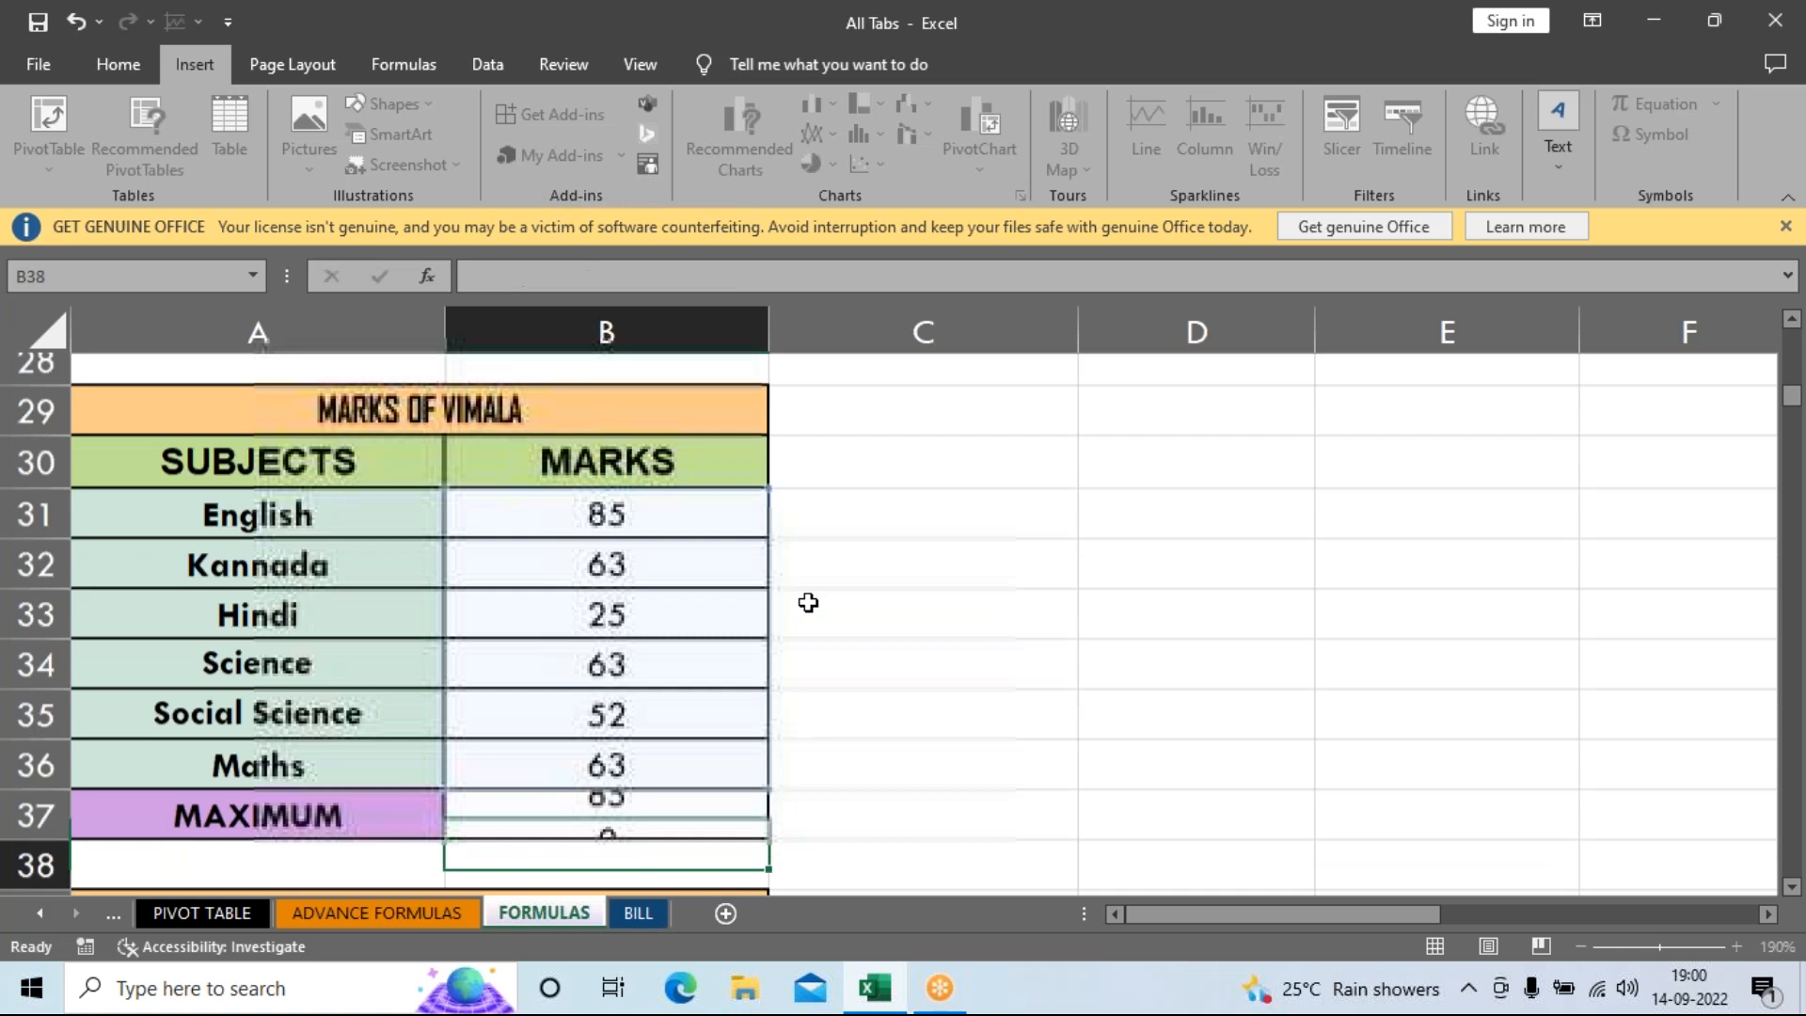
pyautogui.click(634, 764)
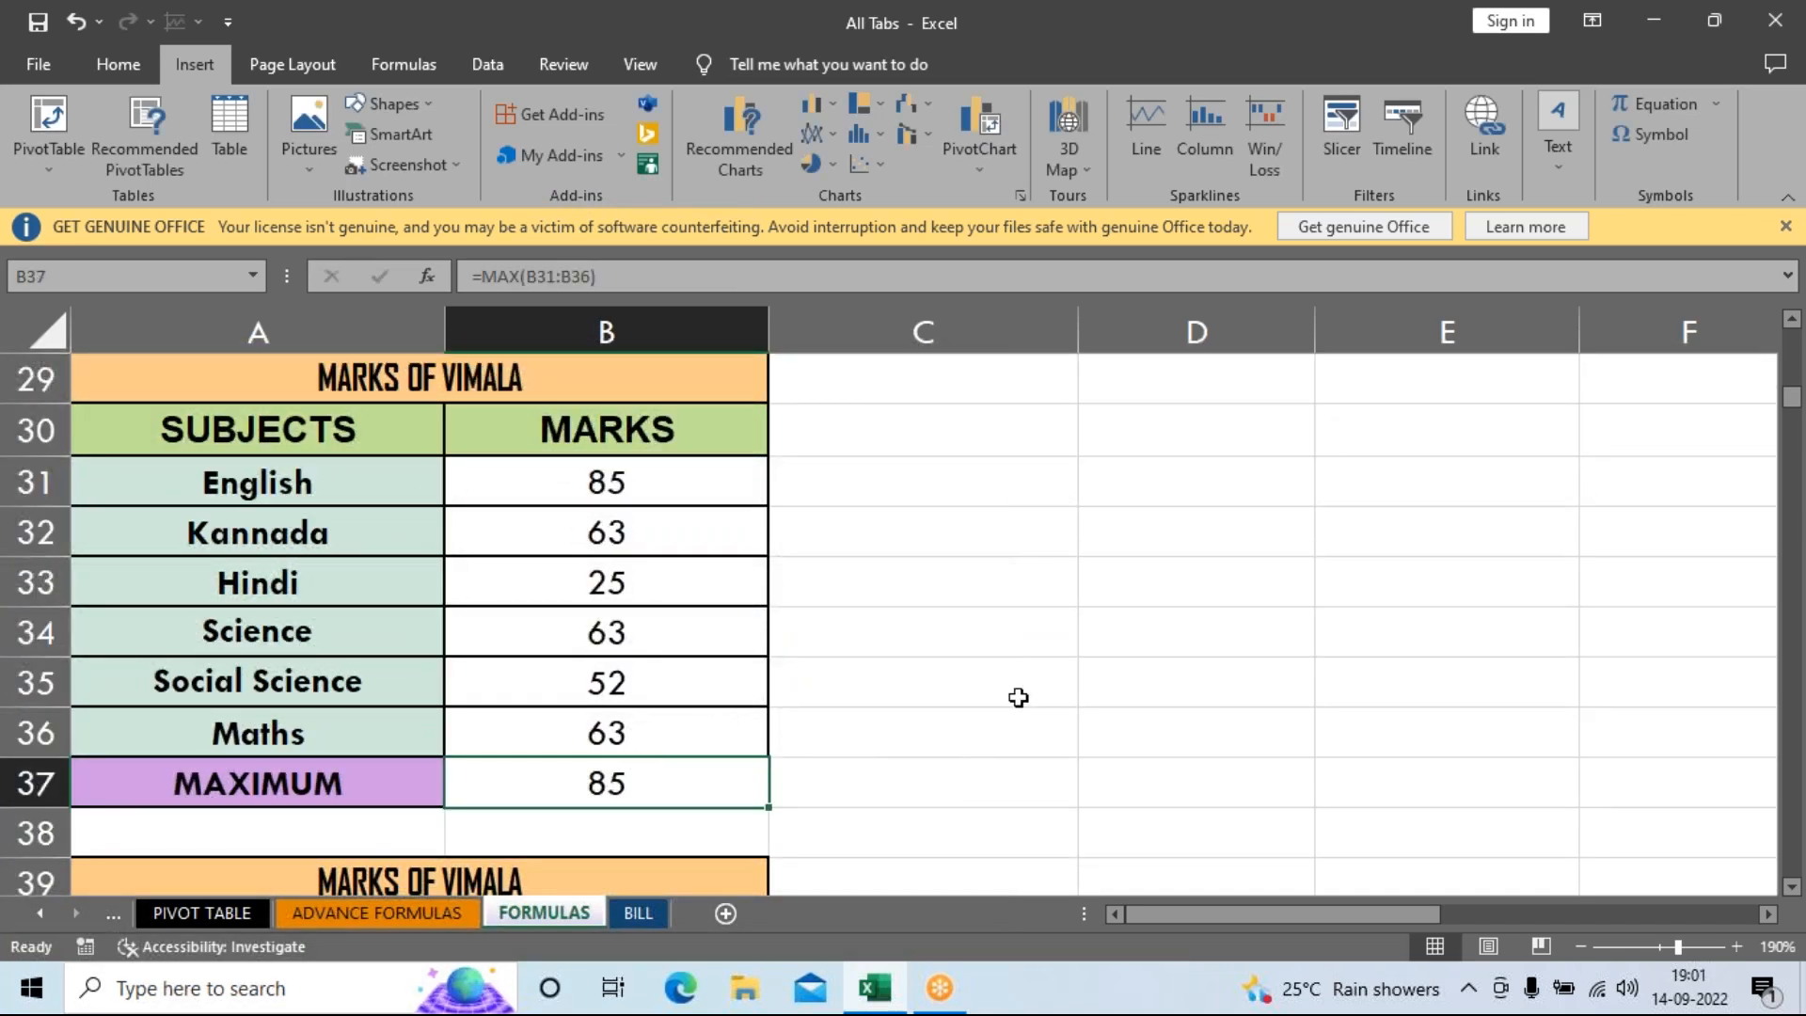
pyautogui.scroll(-2, 1198, 602)
# Enter =MIN(B41:B46) in B47 so it shows the lowest mark, 25.
pyautogui.scroll(-2, 1198, 614)
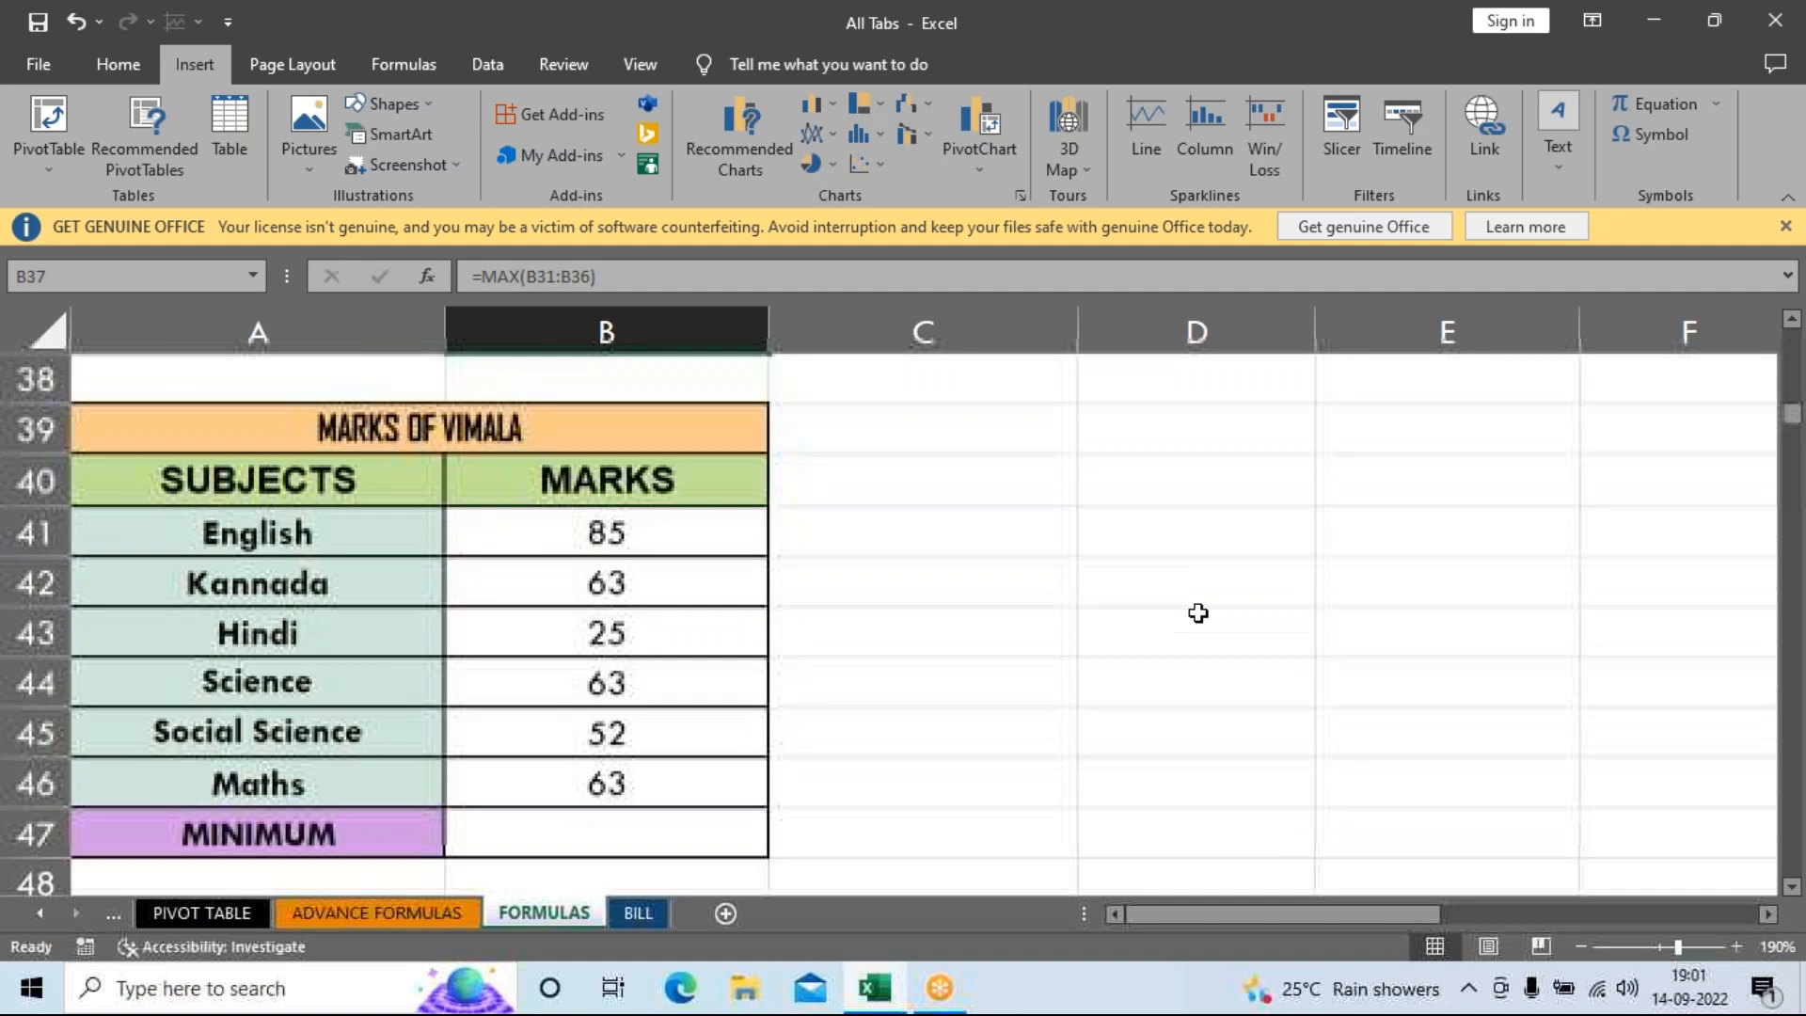
pyautogui.scroll(1, 1198, 615)
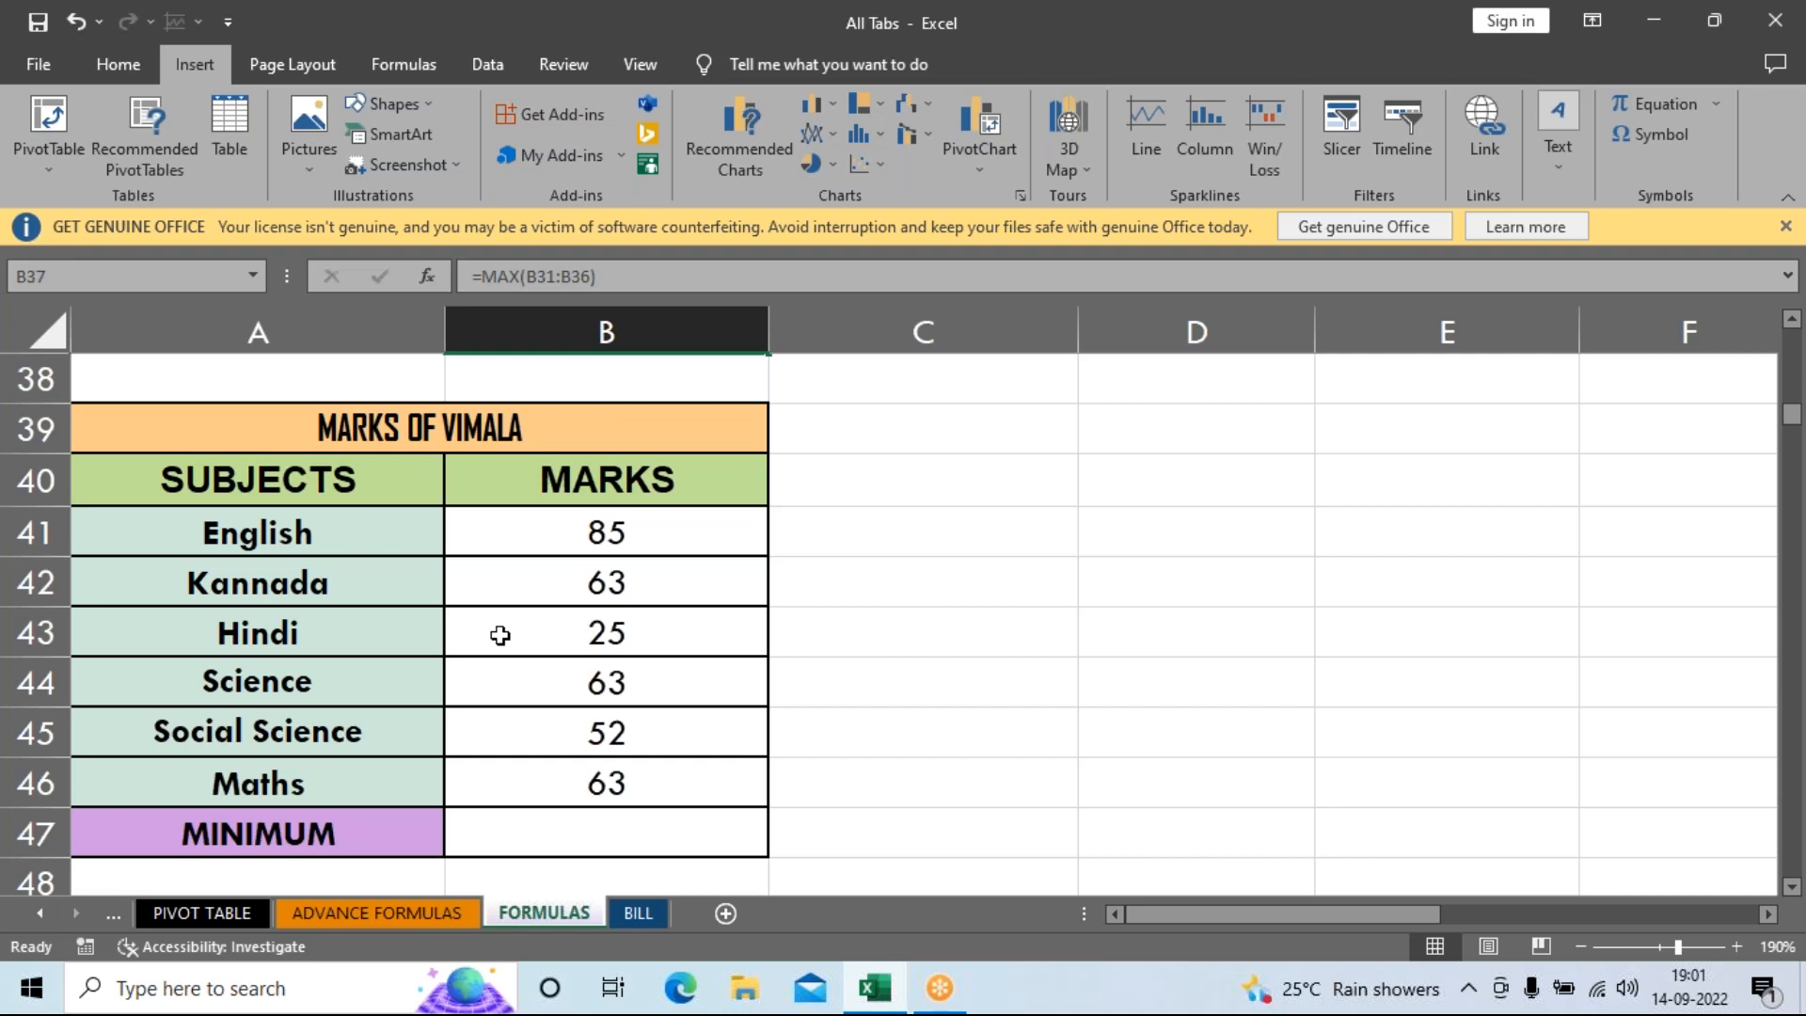
pyautogui.click(545, 831)
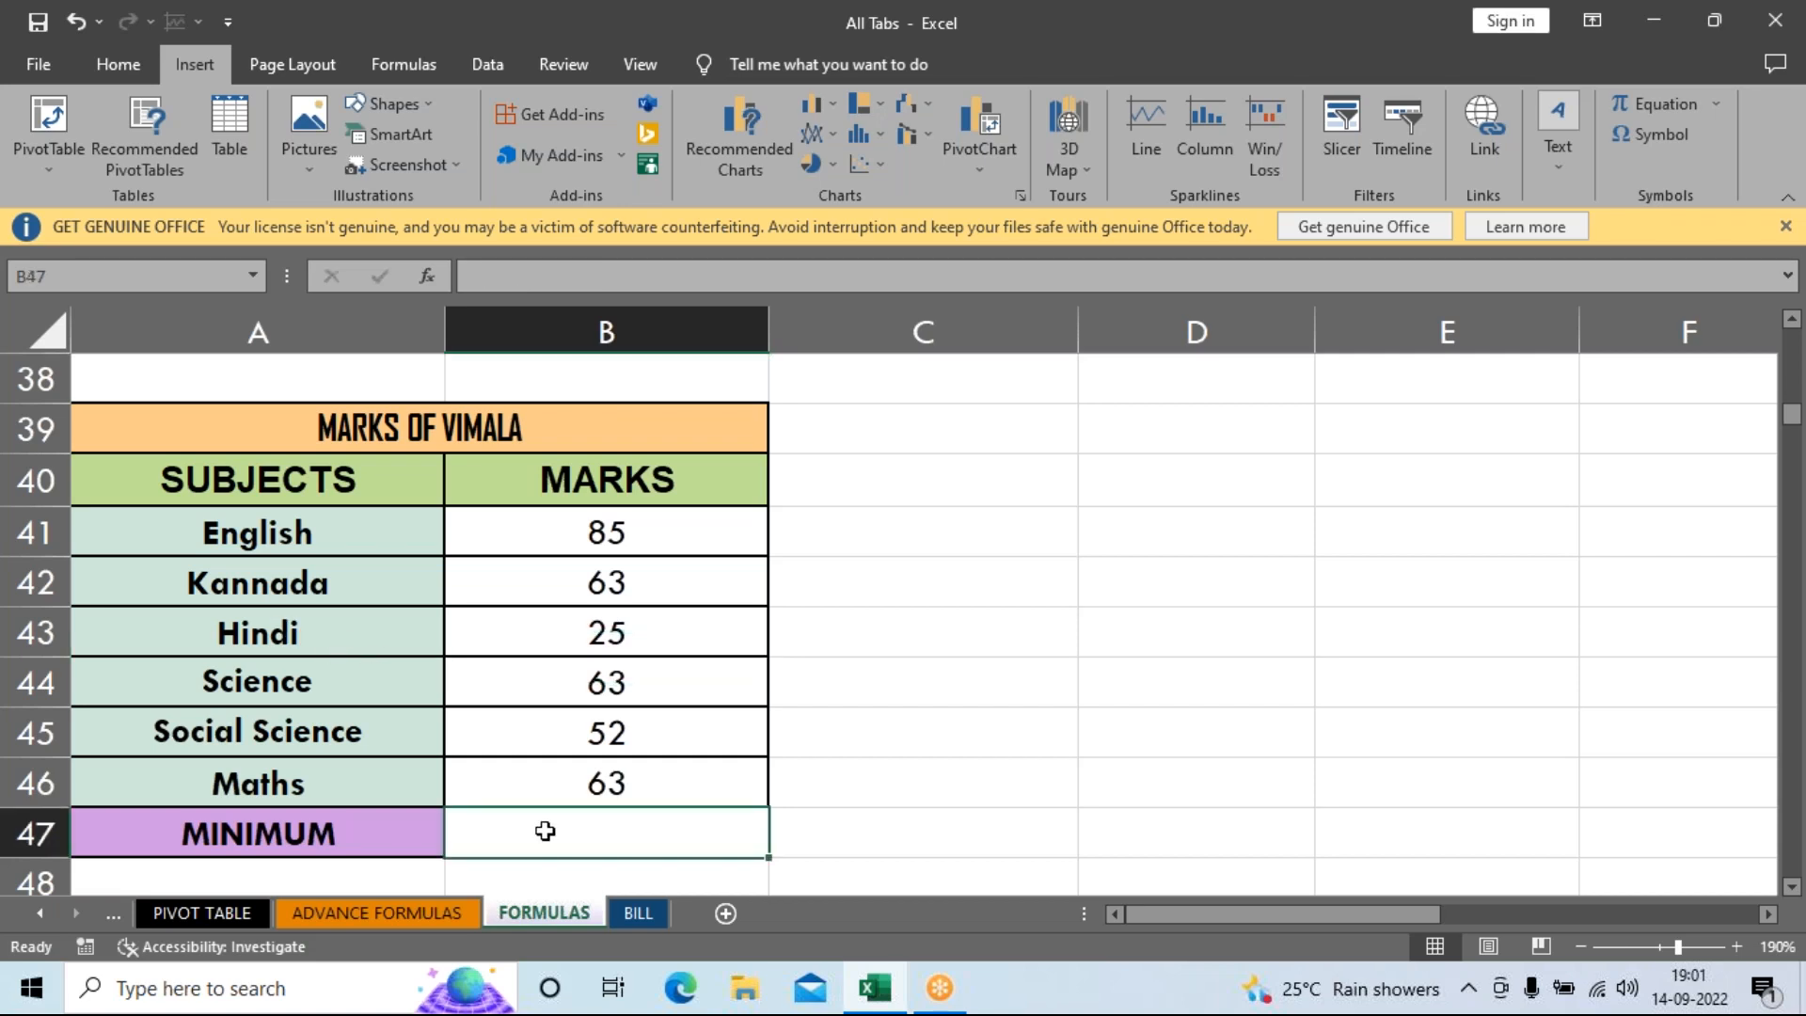
pyautogui.write('=MIN')
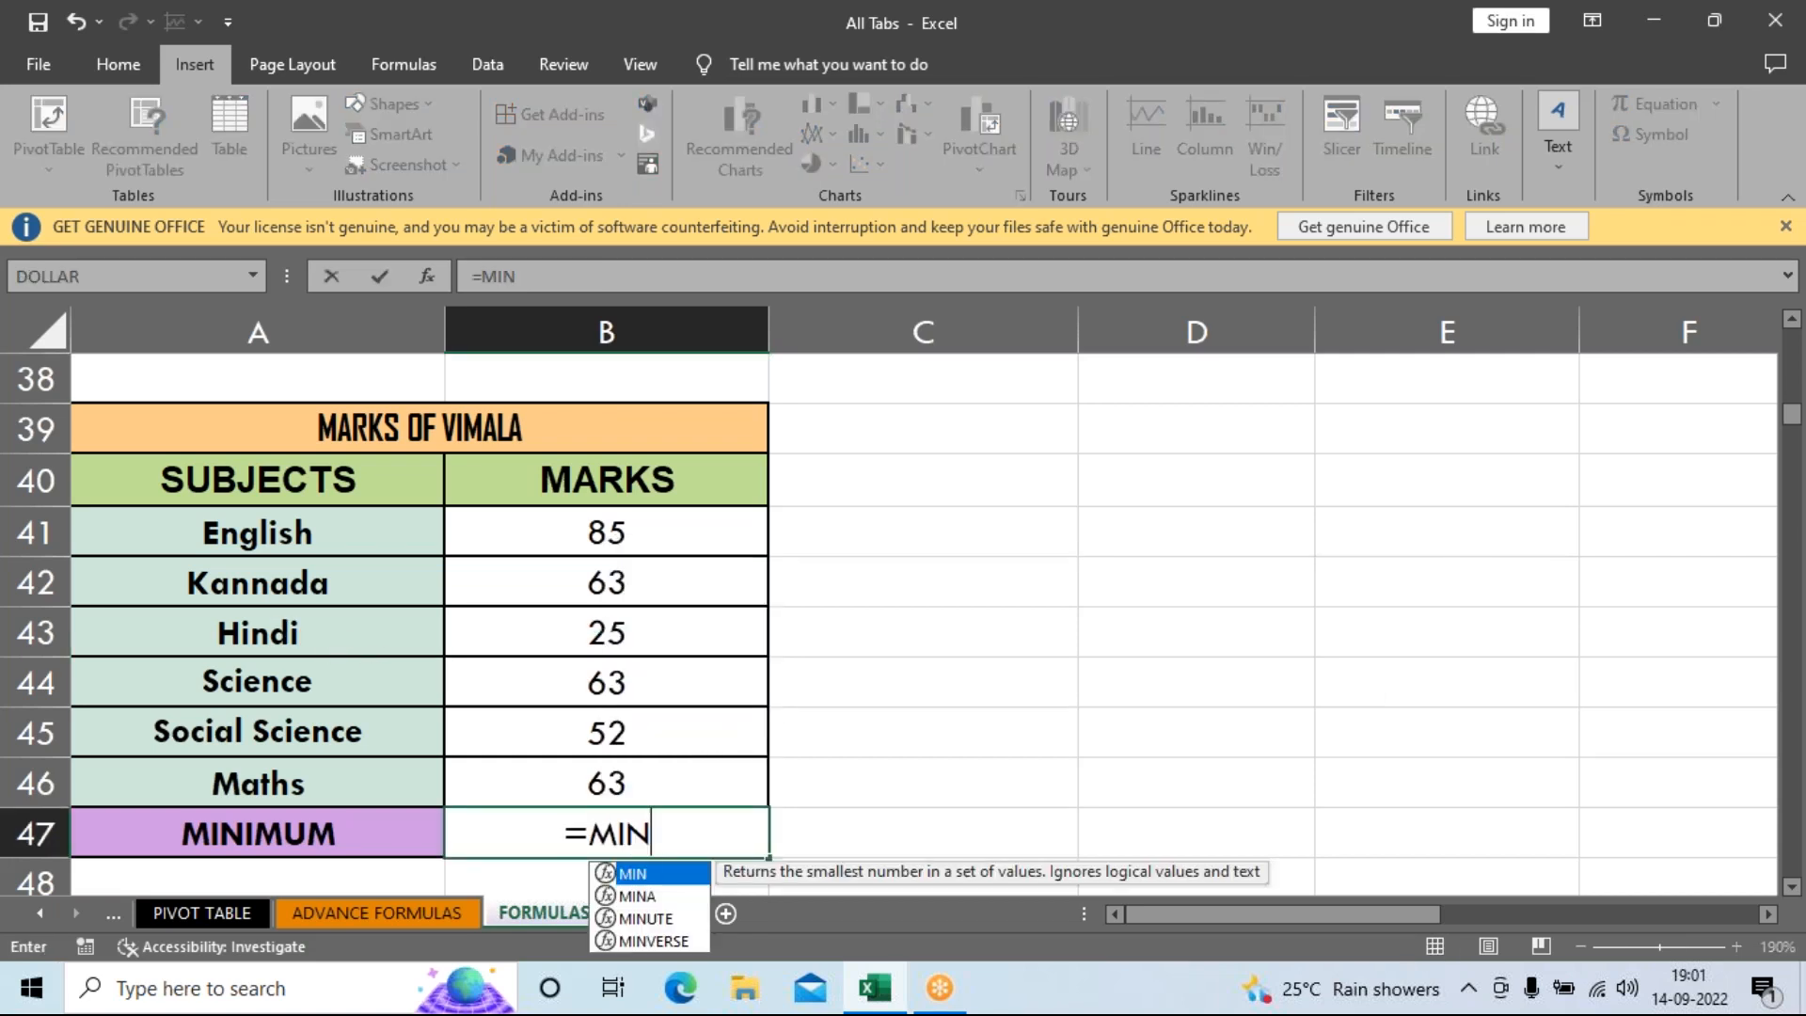
pyautogui.write('(')
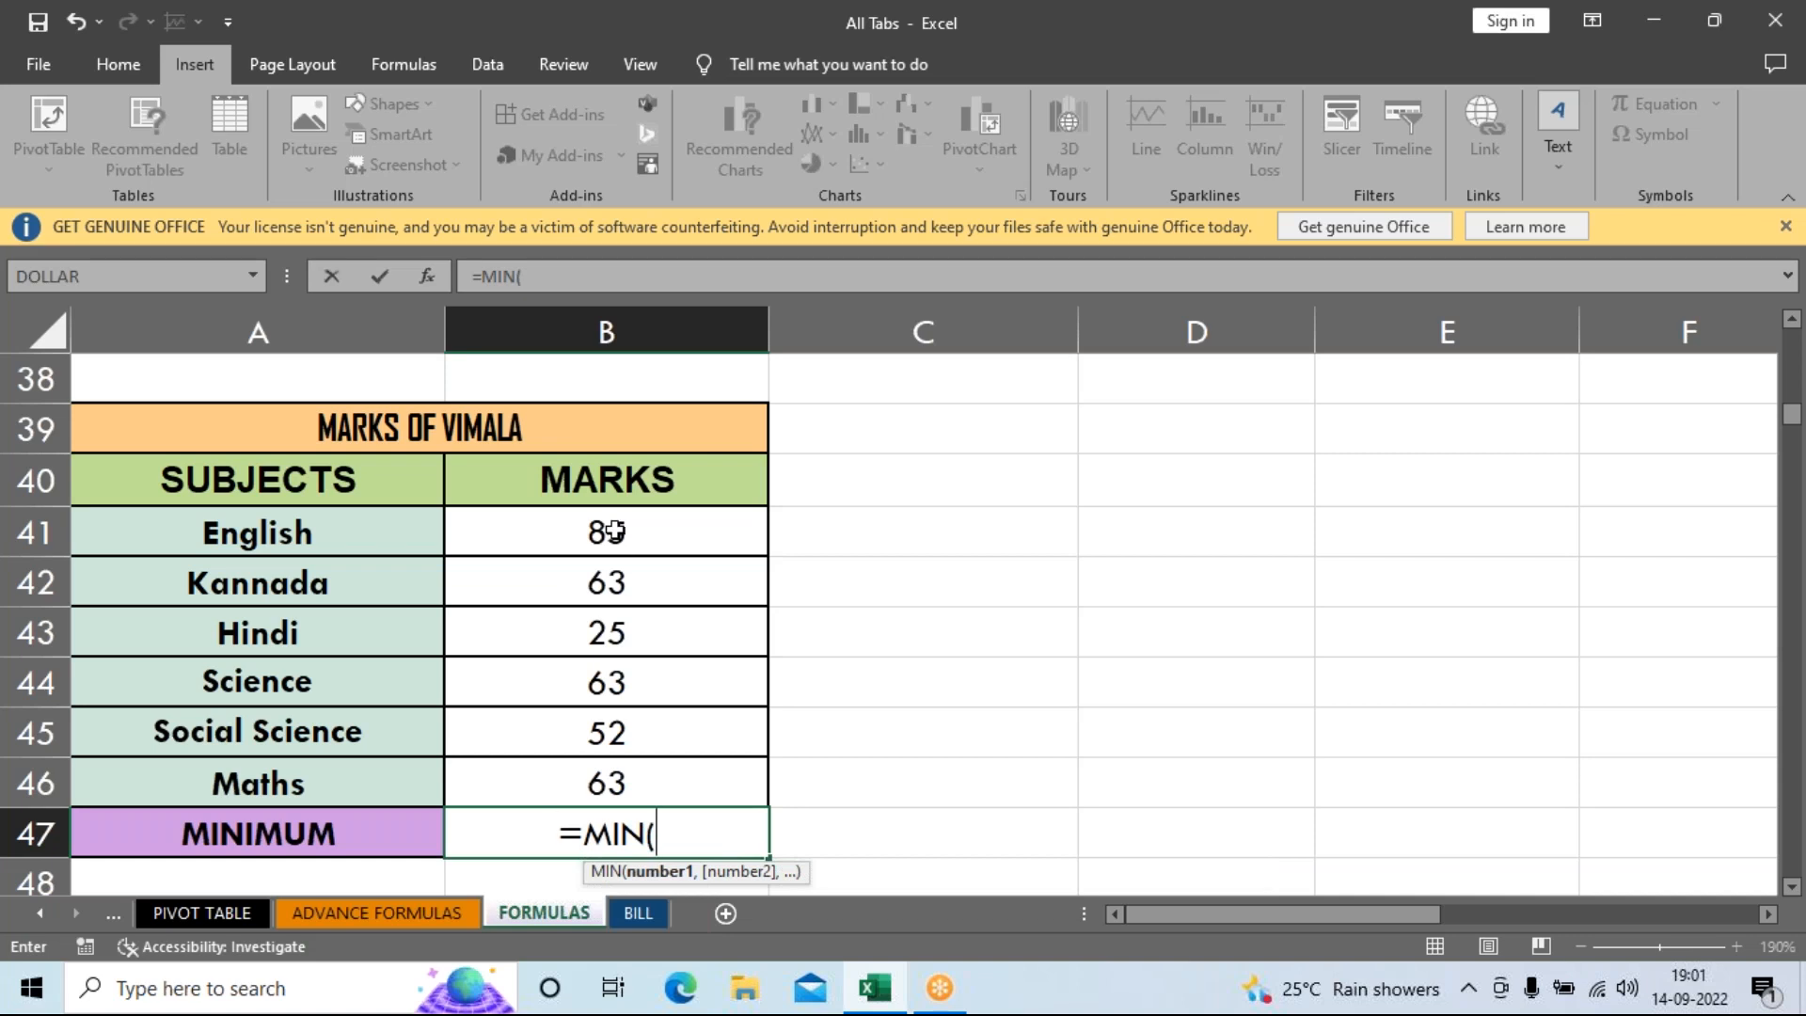
pyautogui.moveTo(614, 532); pyautogui.dragTo(606, 781)
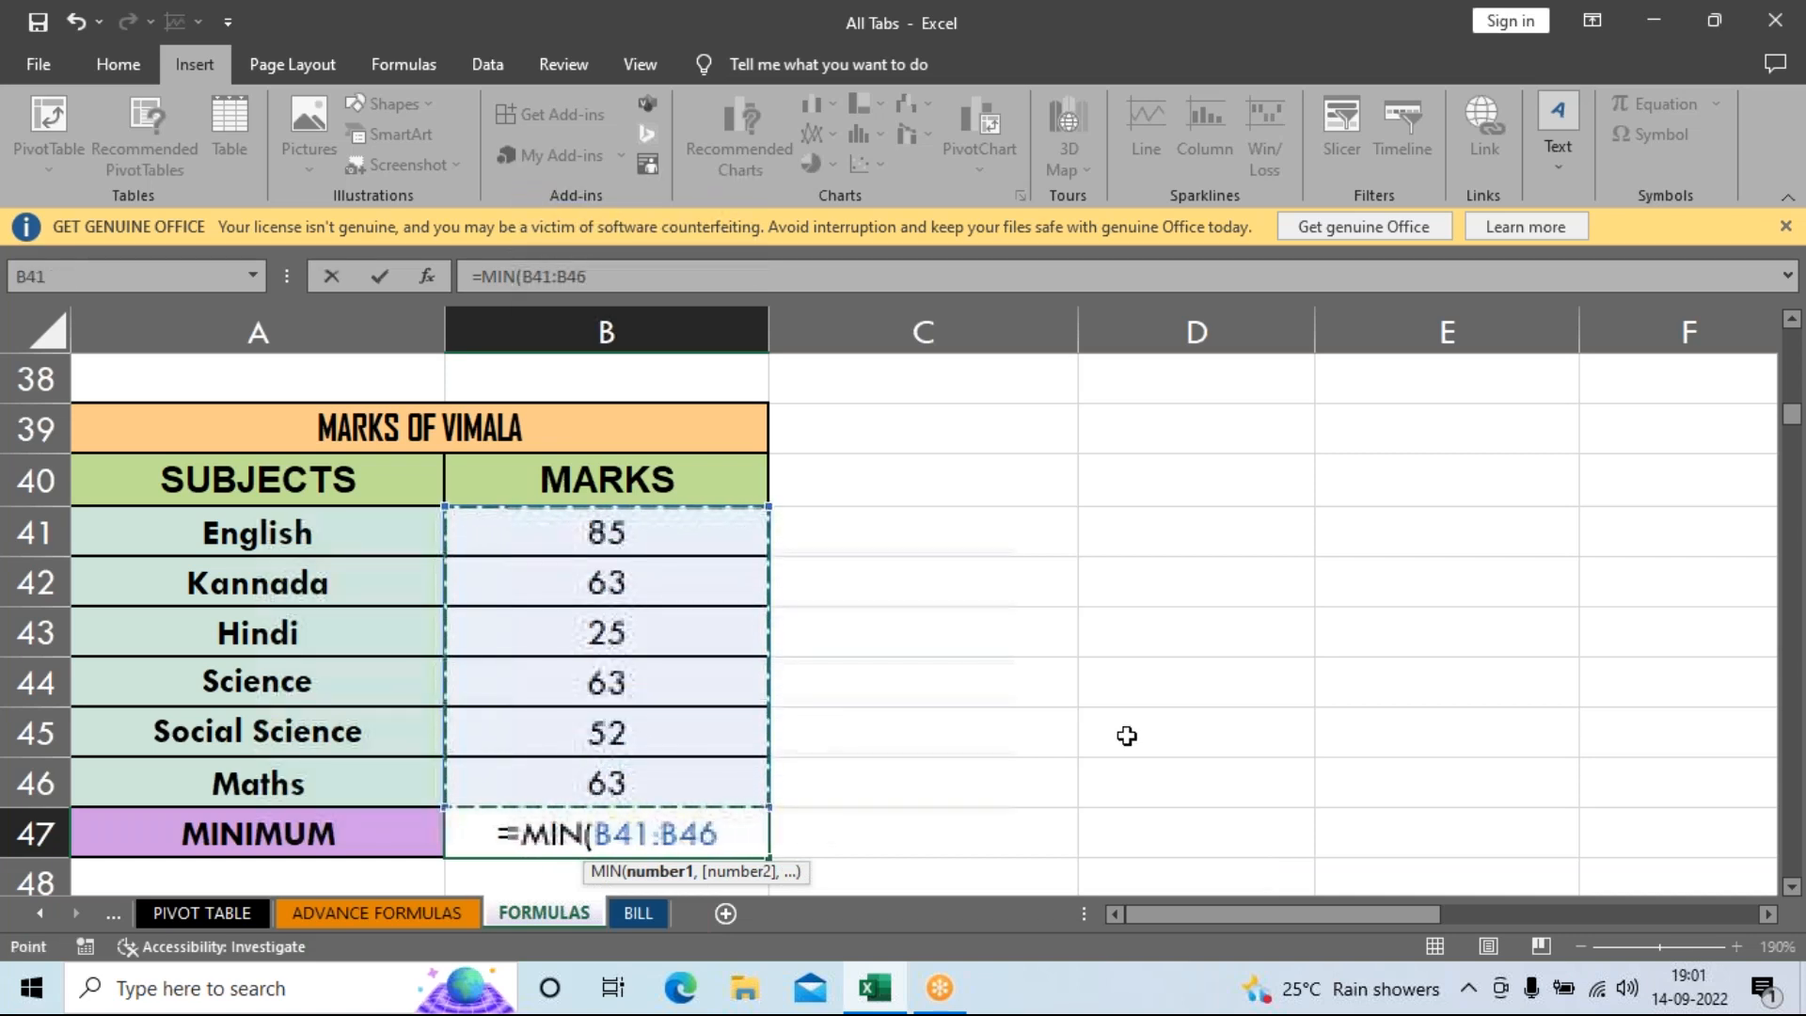
pyautogui.press('Return')
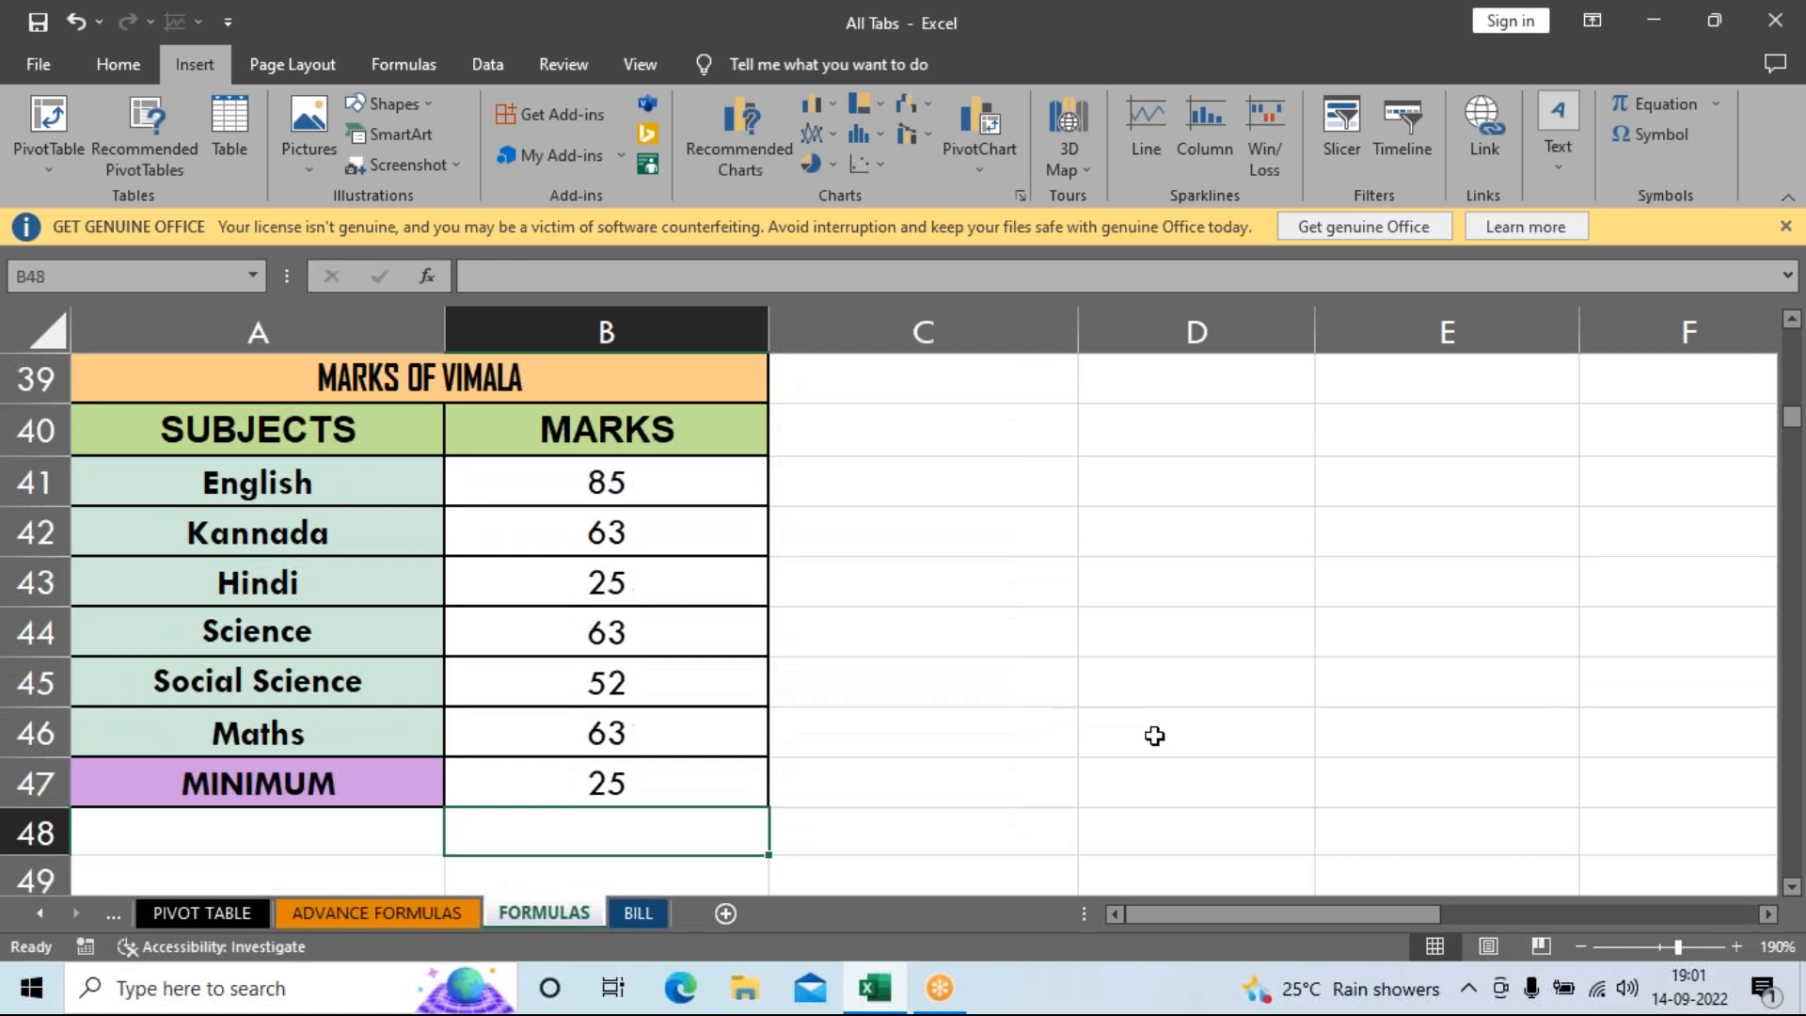
pyautogui.click(668, 788)
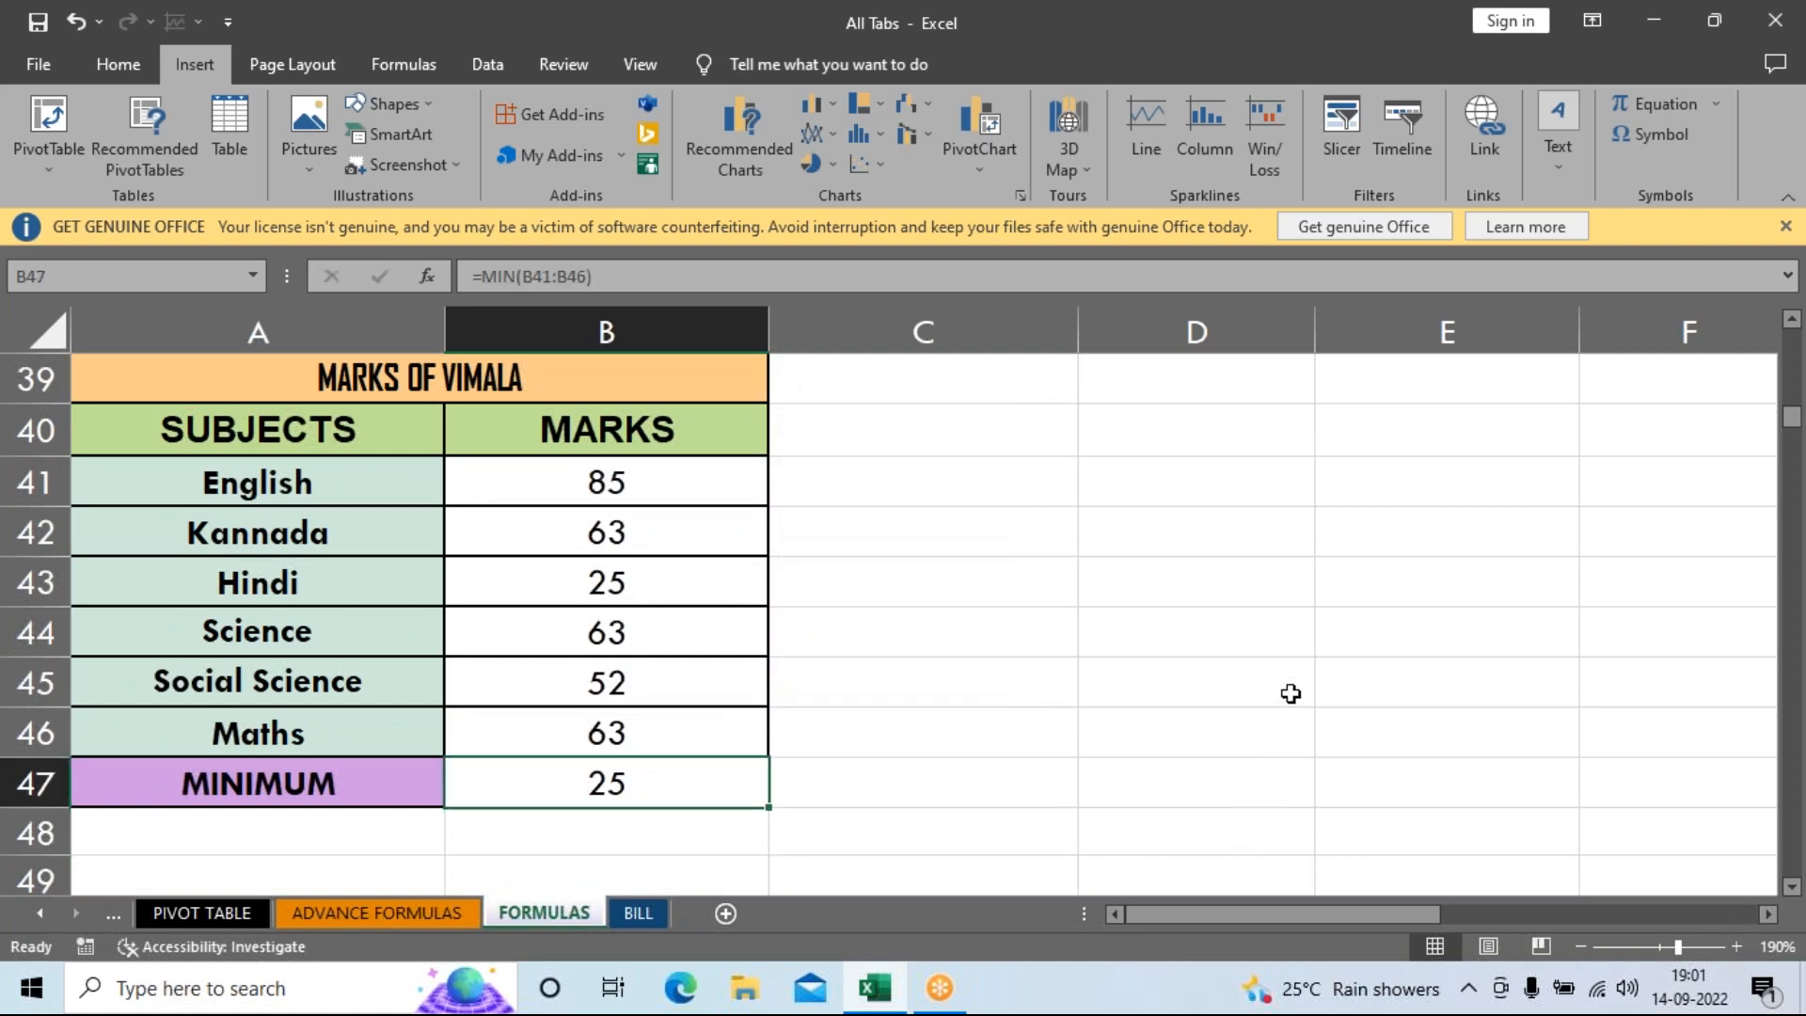
# Scroll down to the SQRT ROOT table (25, 144, 16, 169) and bring the Smart Notes browser window forward.
pyautogui.scroll(-2, 1023, 738)
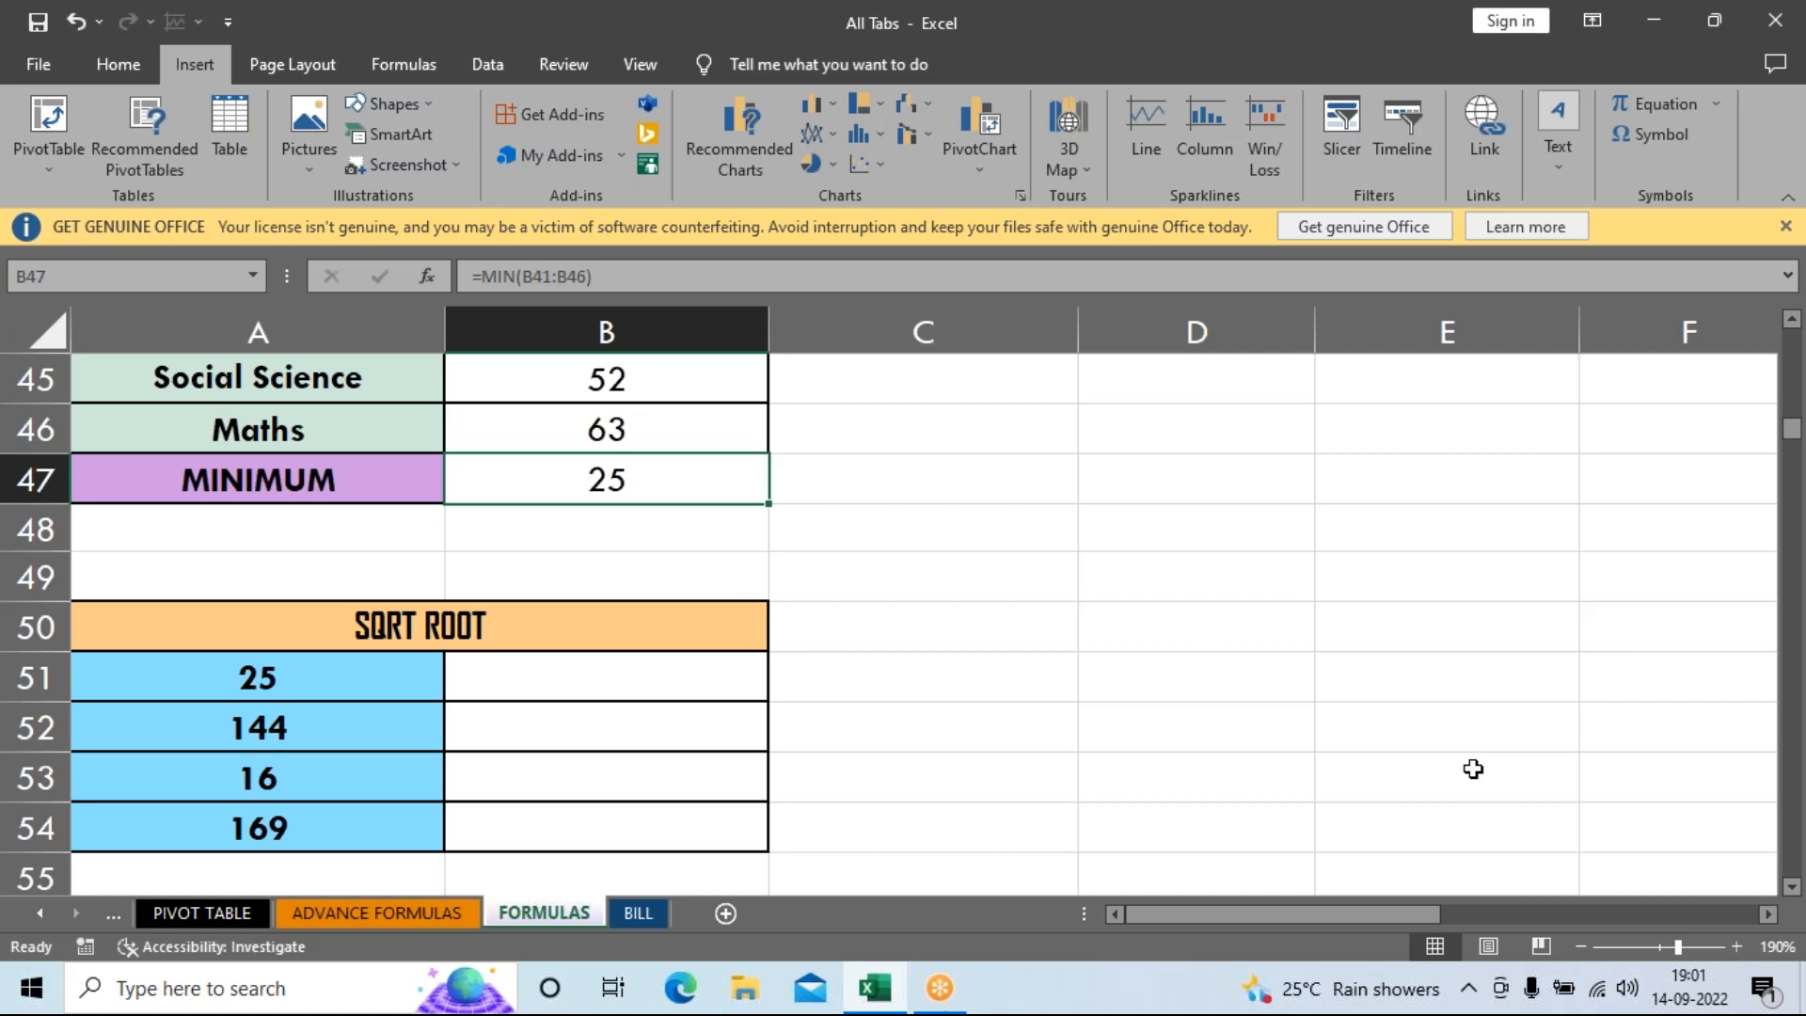
pyautogui.click(1761, 542)
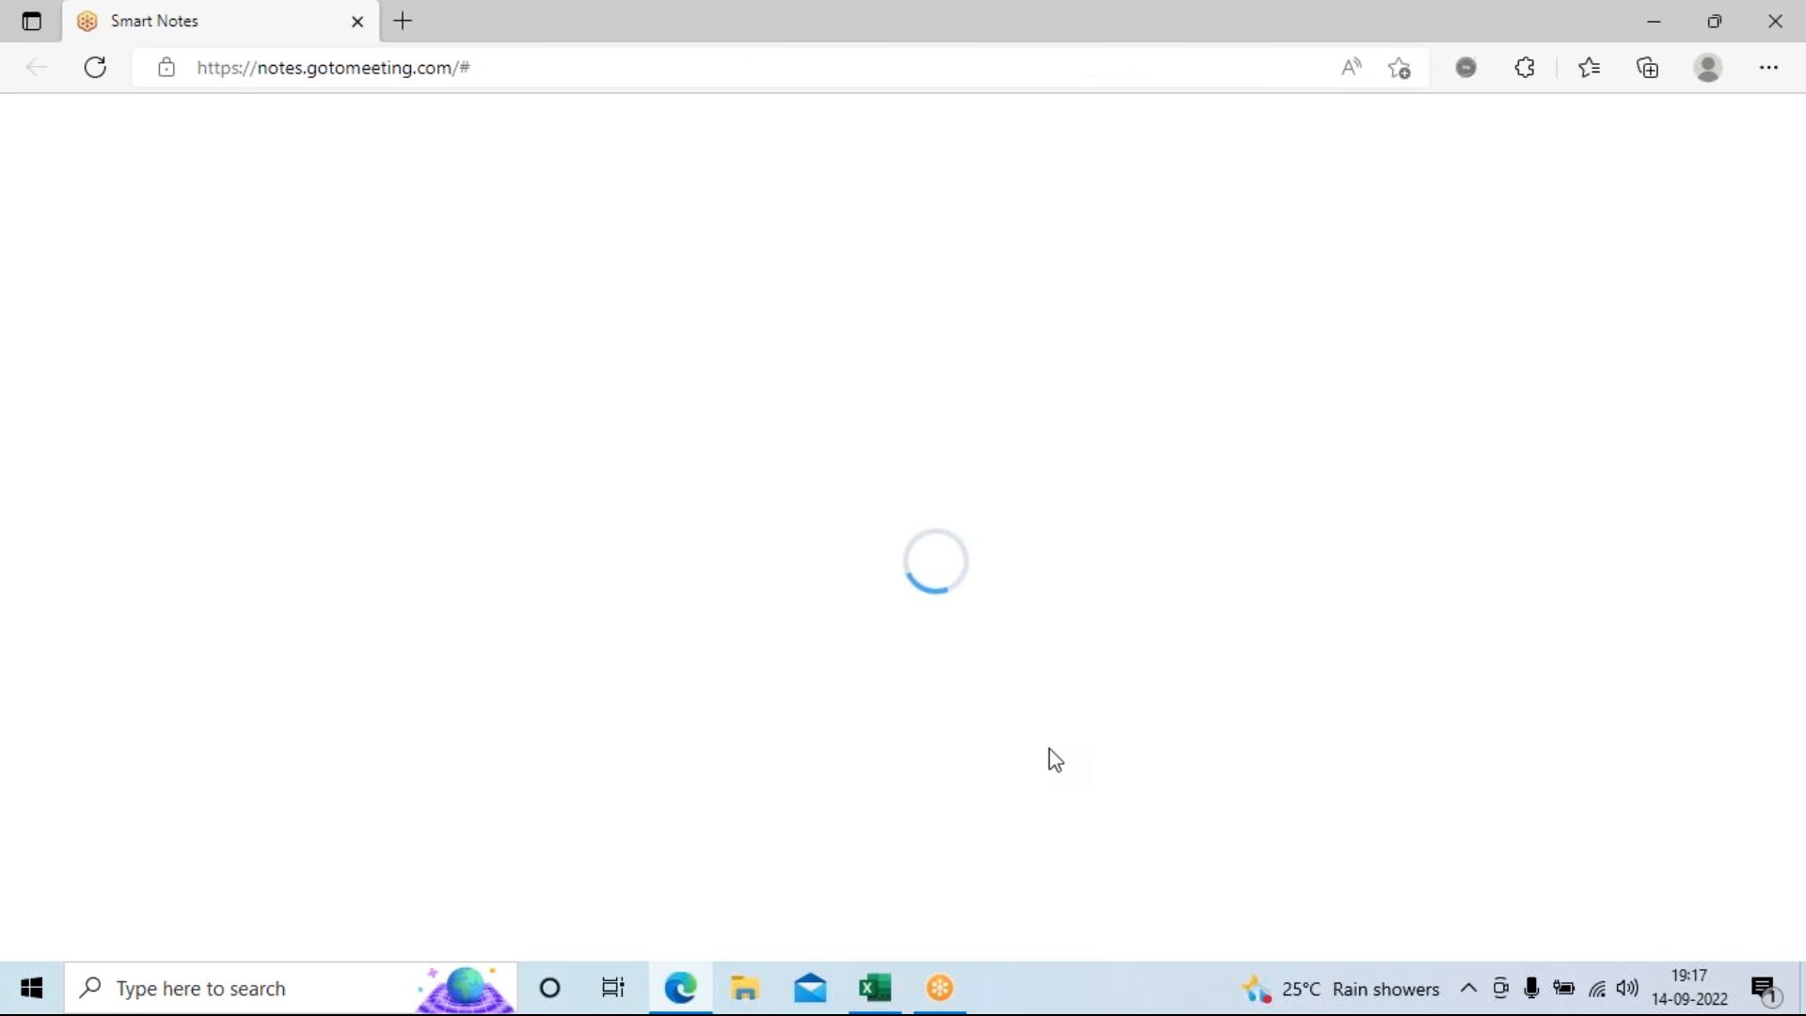
# Close the Smart Notes browser tab to get back to the Excel sheet.
pyautogui.click(358, 21)
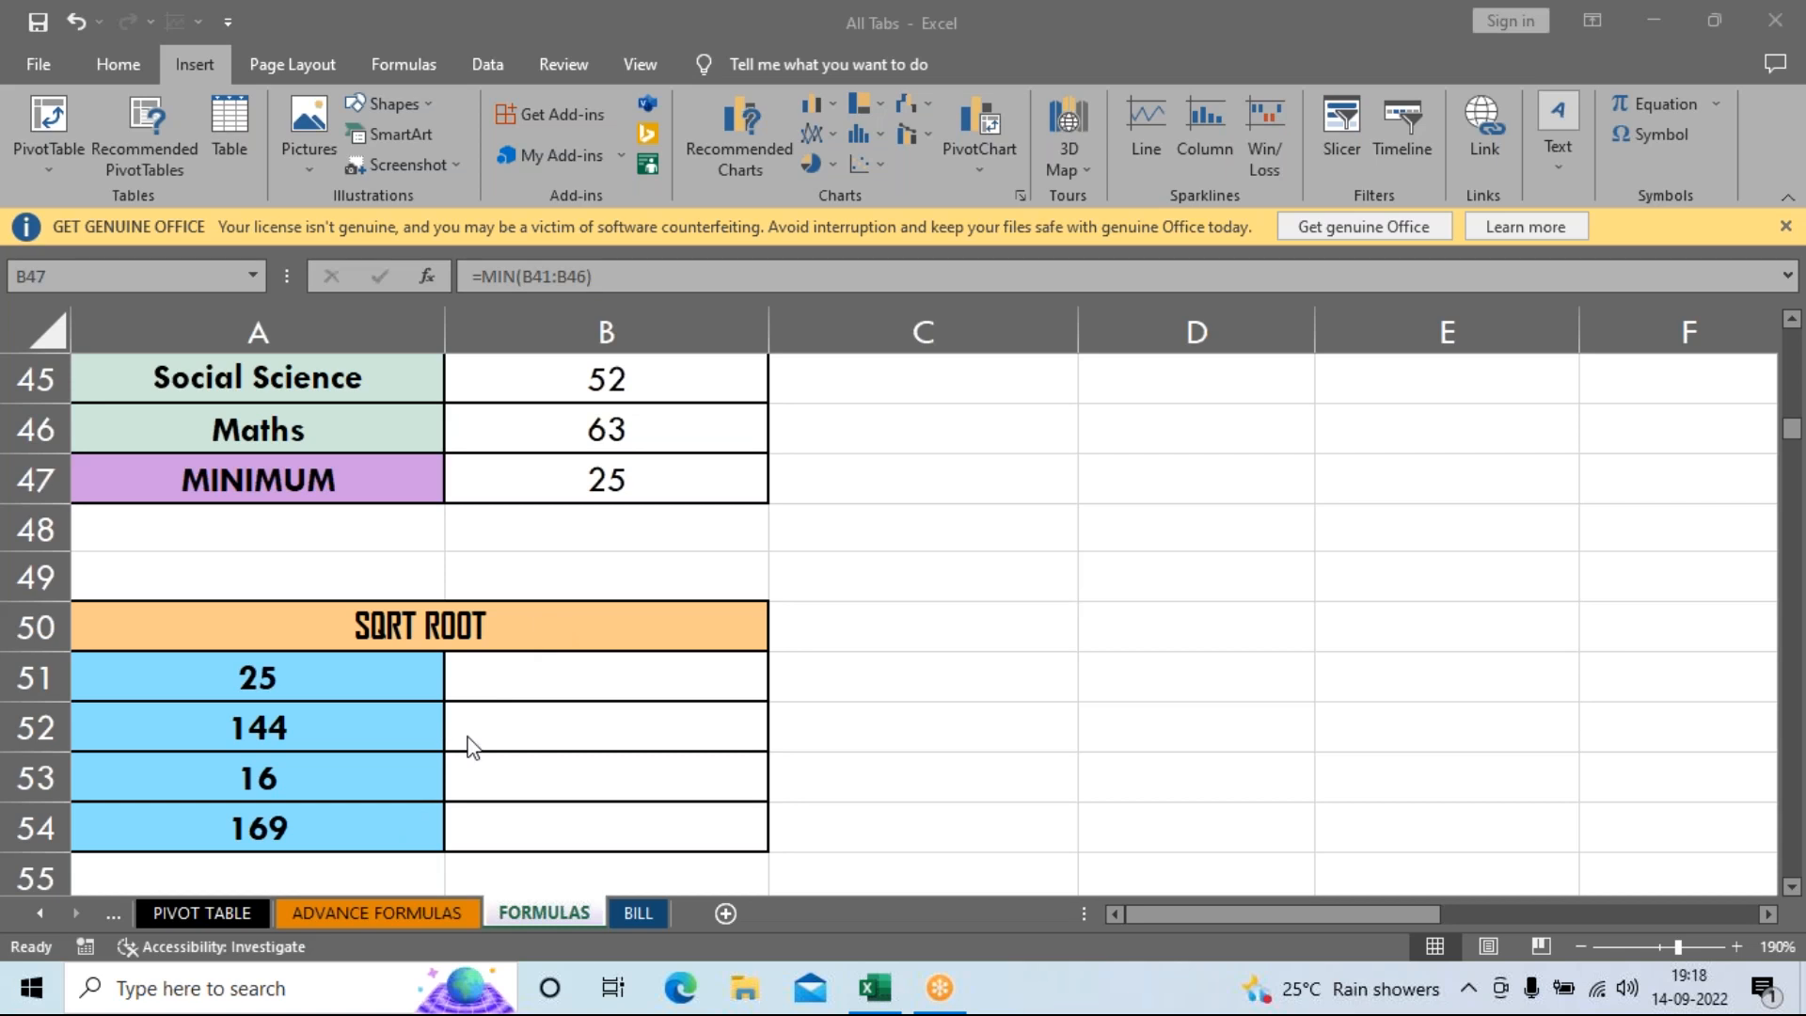
# Enter =SQRT(A51) in B51 and fill it down to B54, giving 5, 12, 4 and 13.
pyautogui.click(592, 679)
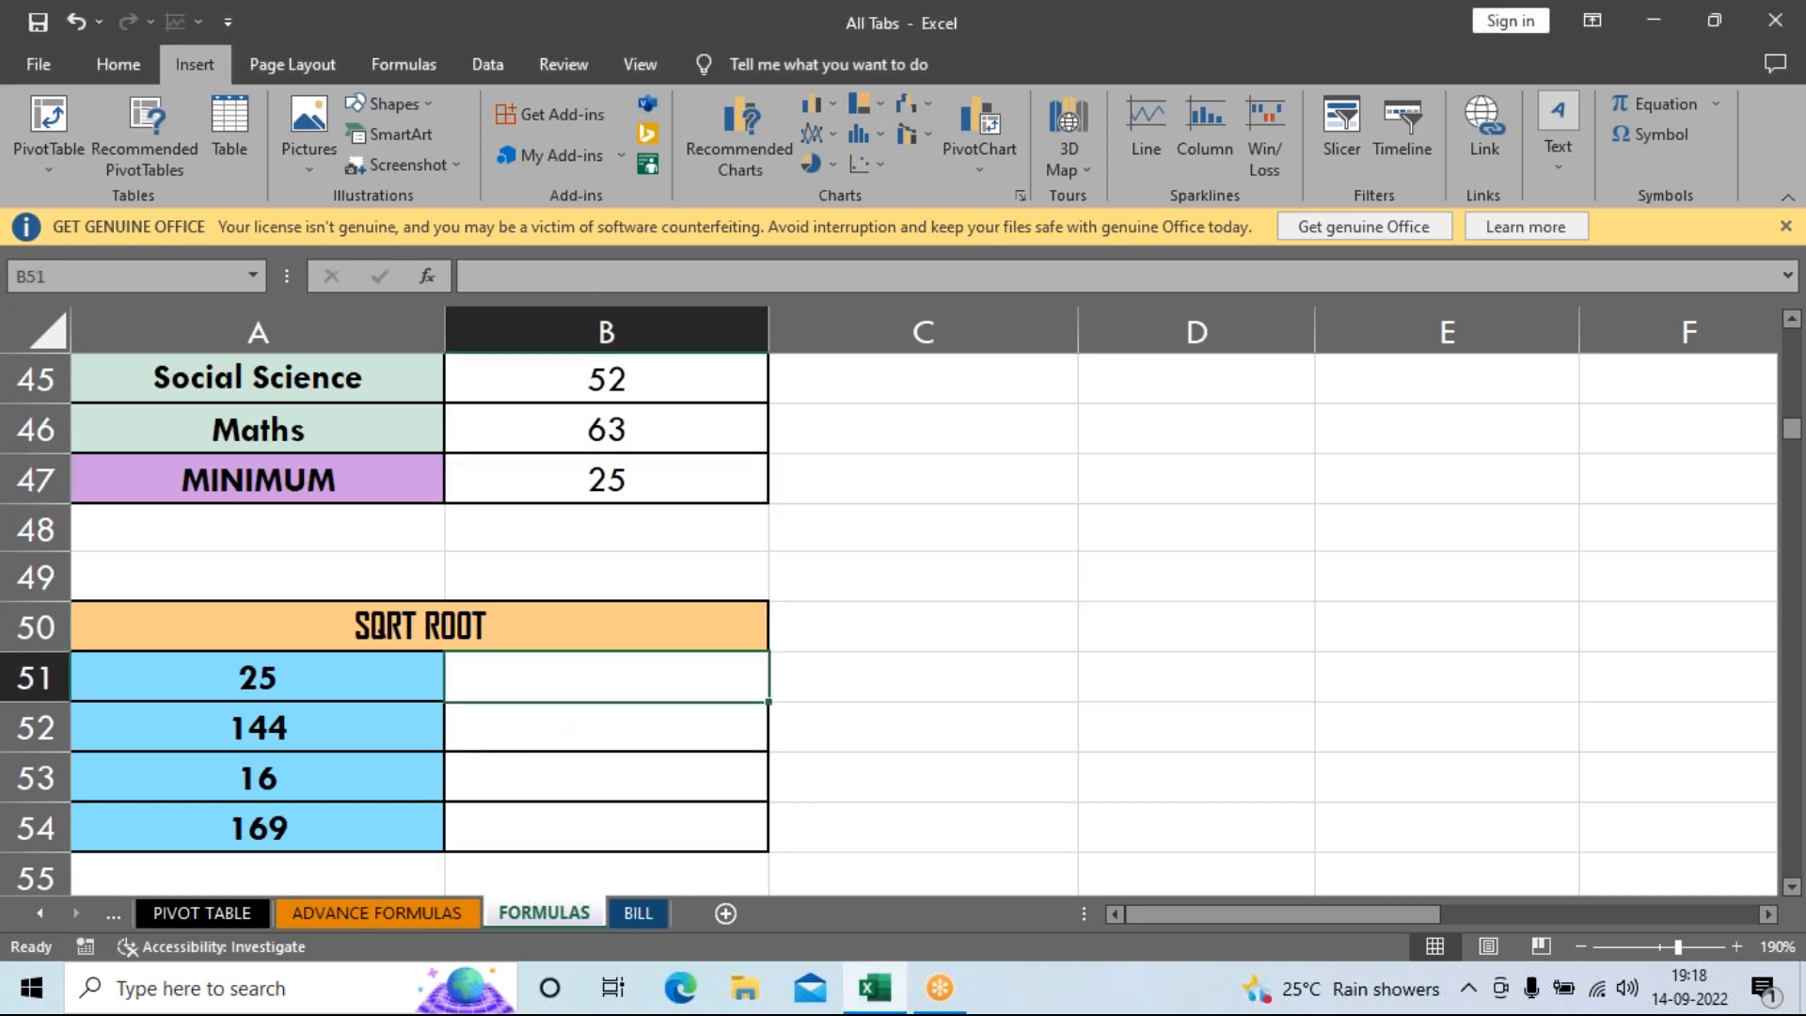
pyautogui.write('=')
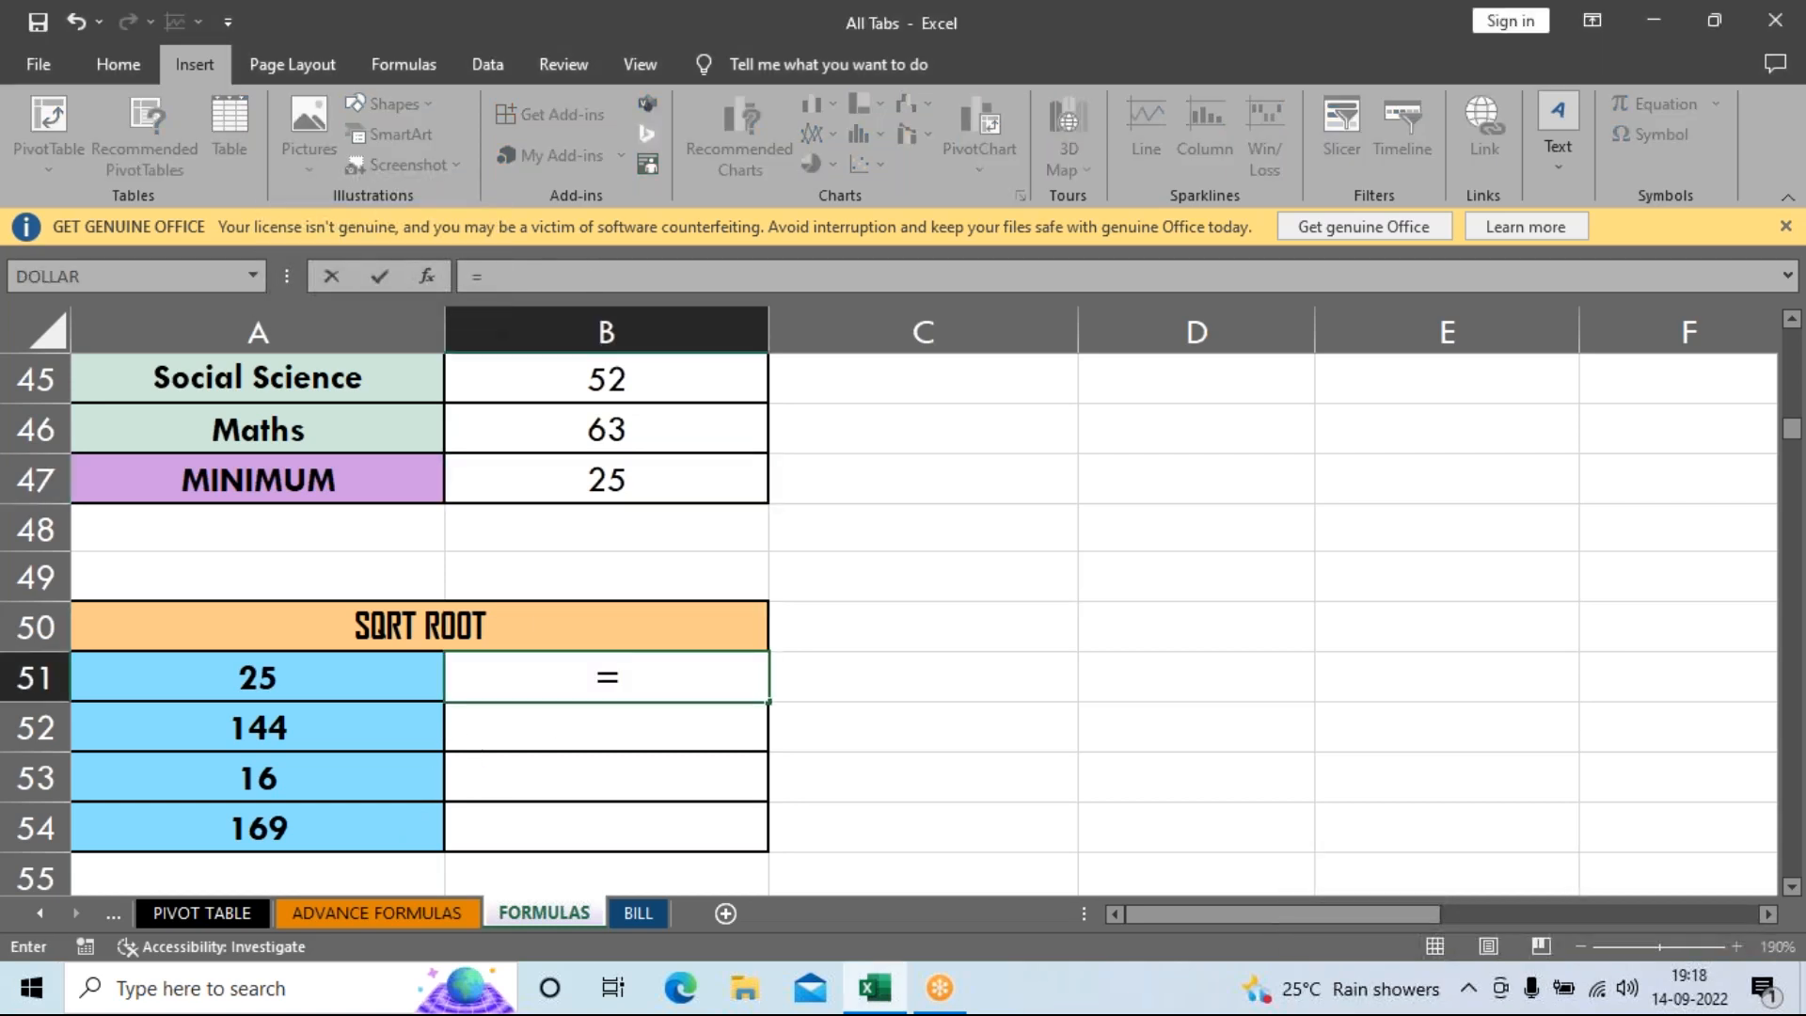
pyautogui.write('sq')
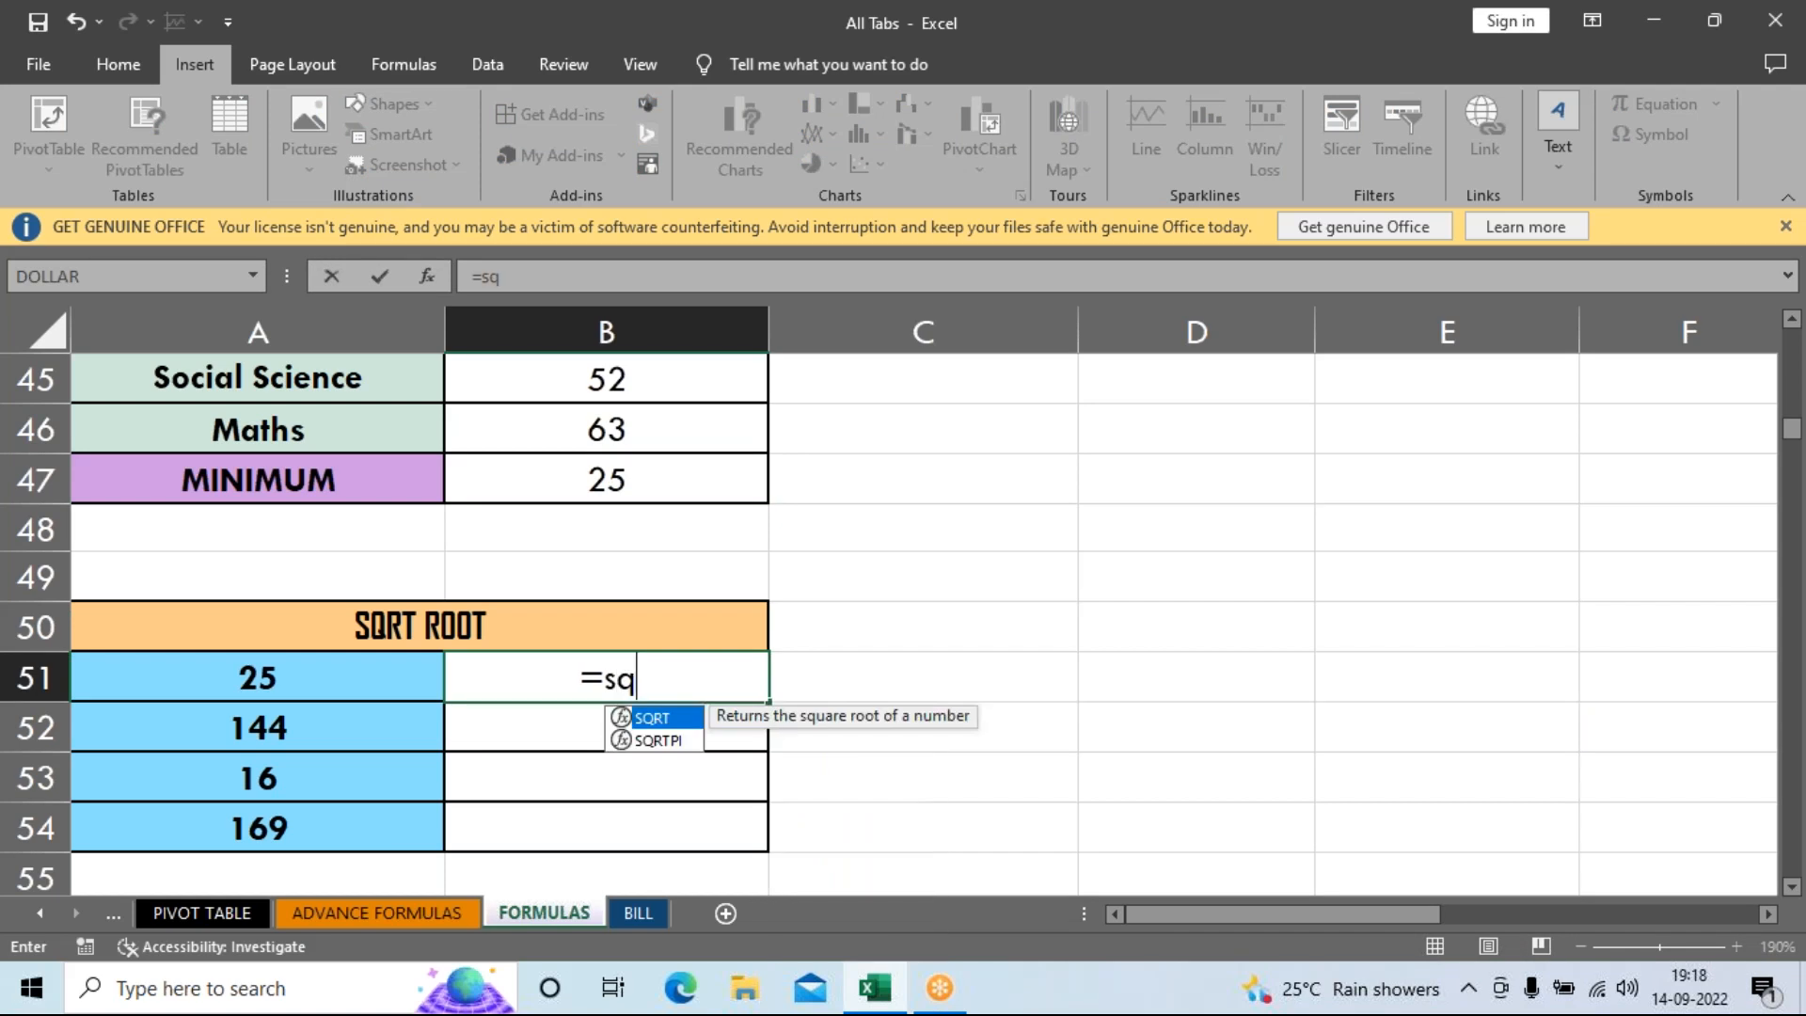
pyautogui.press('Tab')
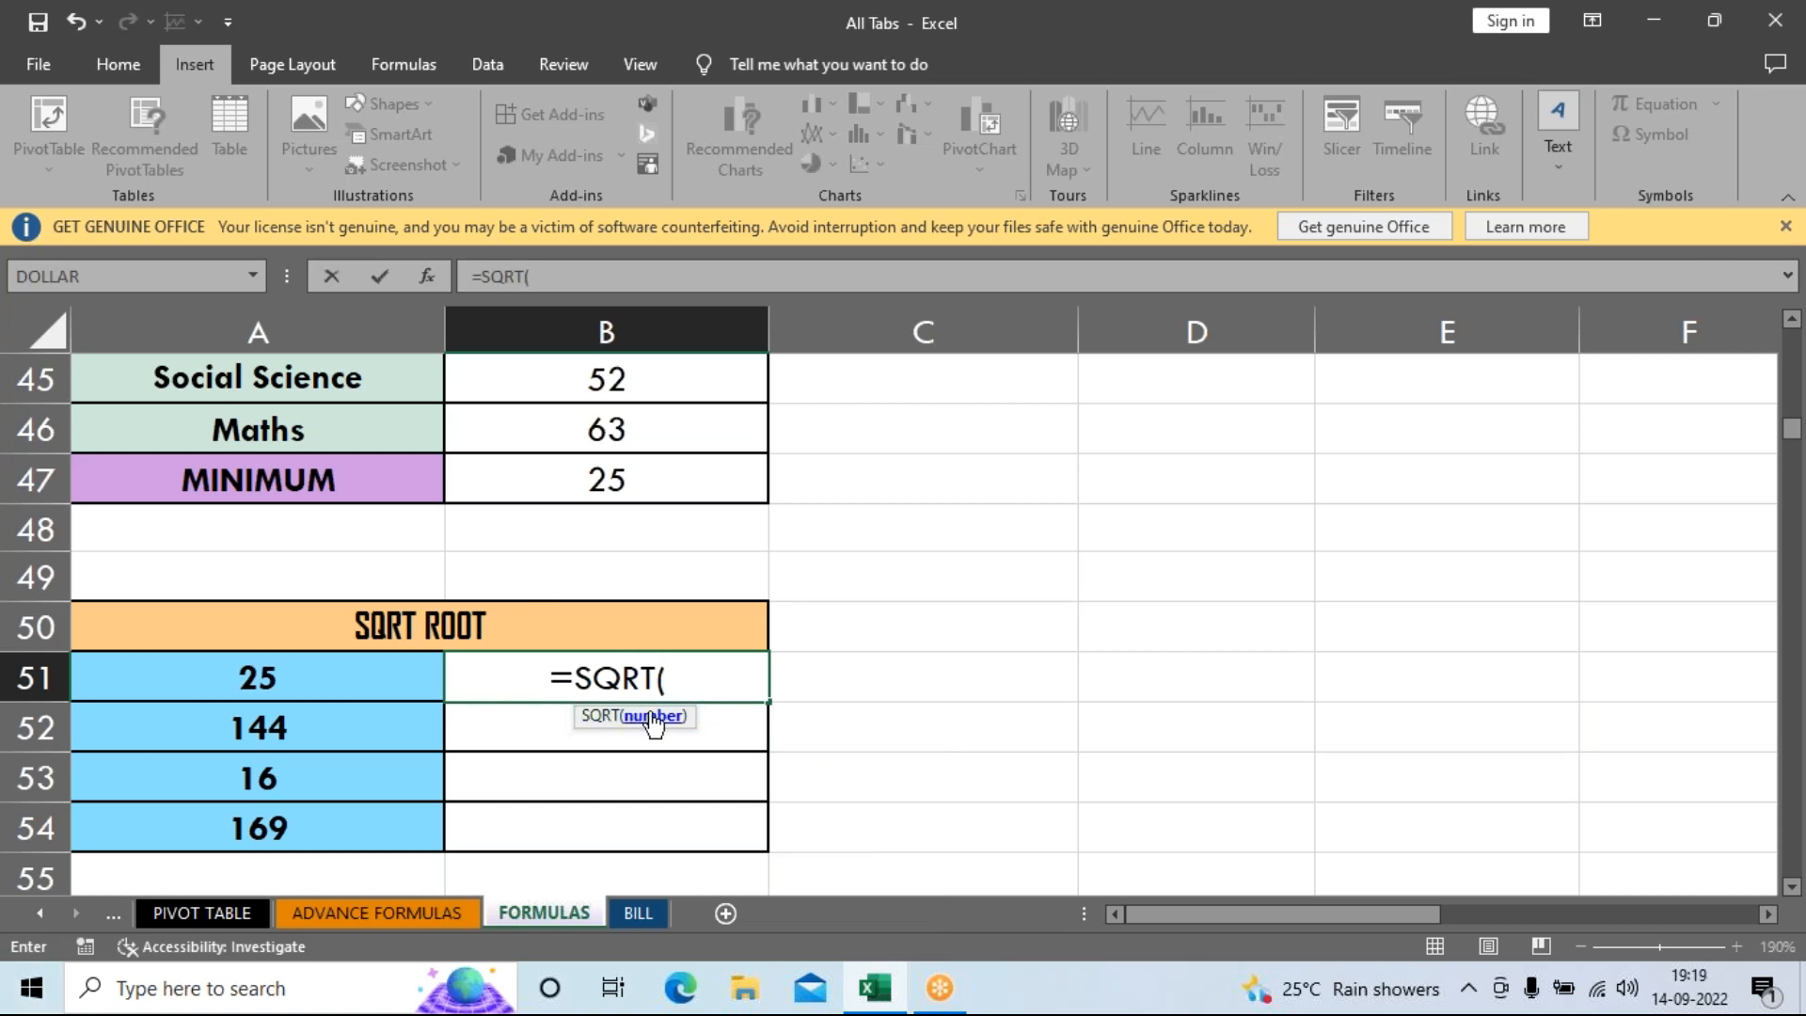
pyautogui.click(333, 684)
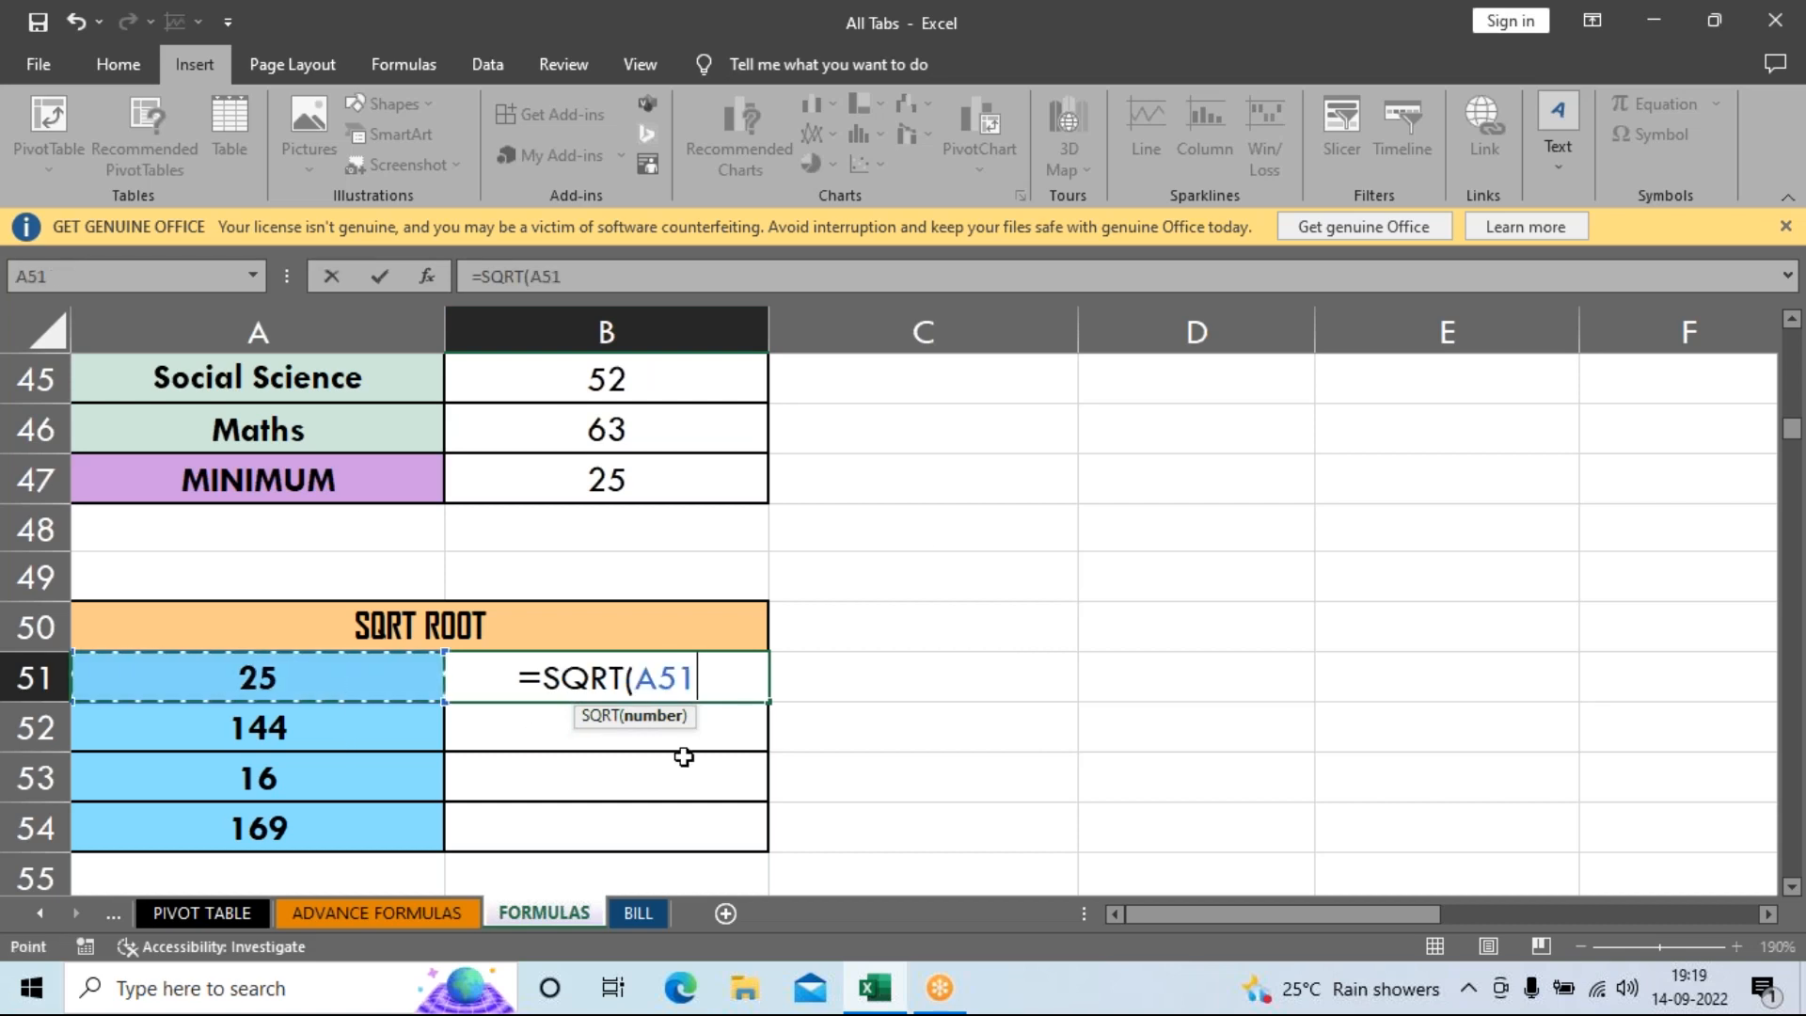
pyautogui.press('Return')
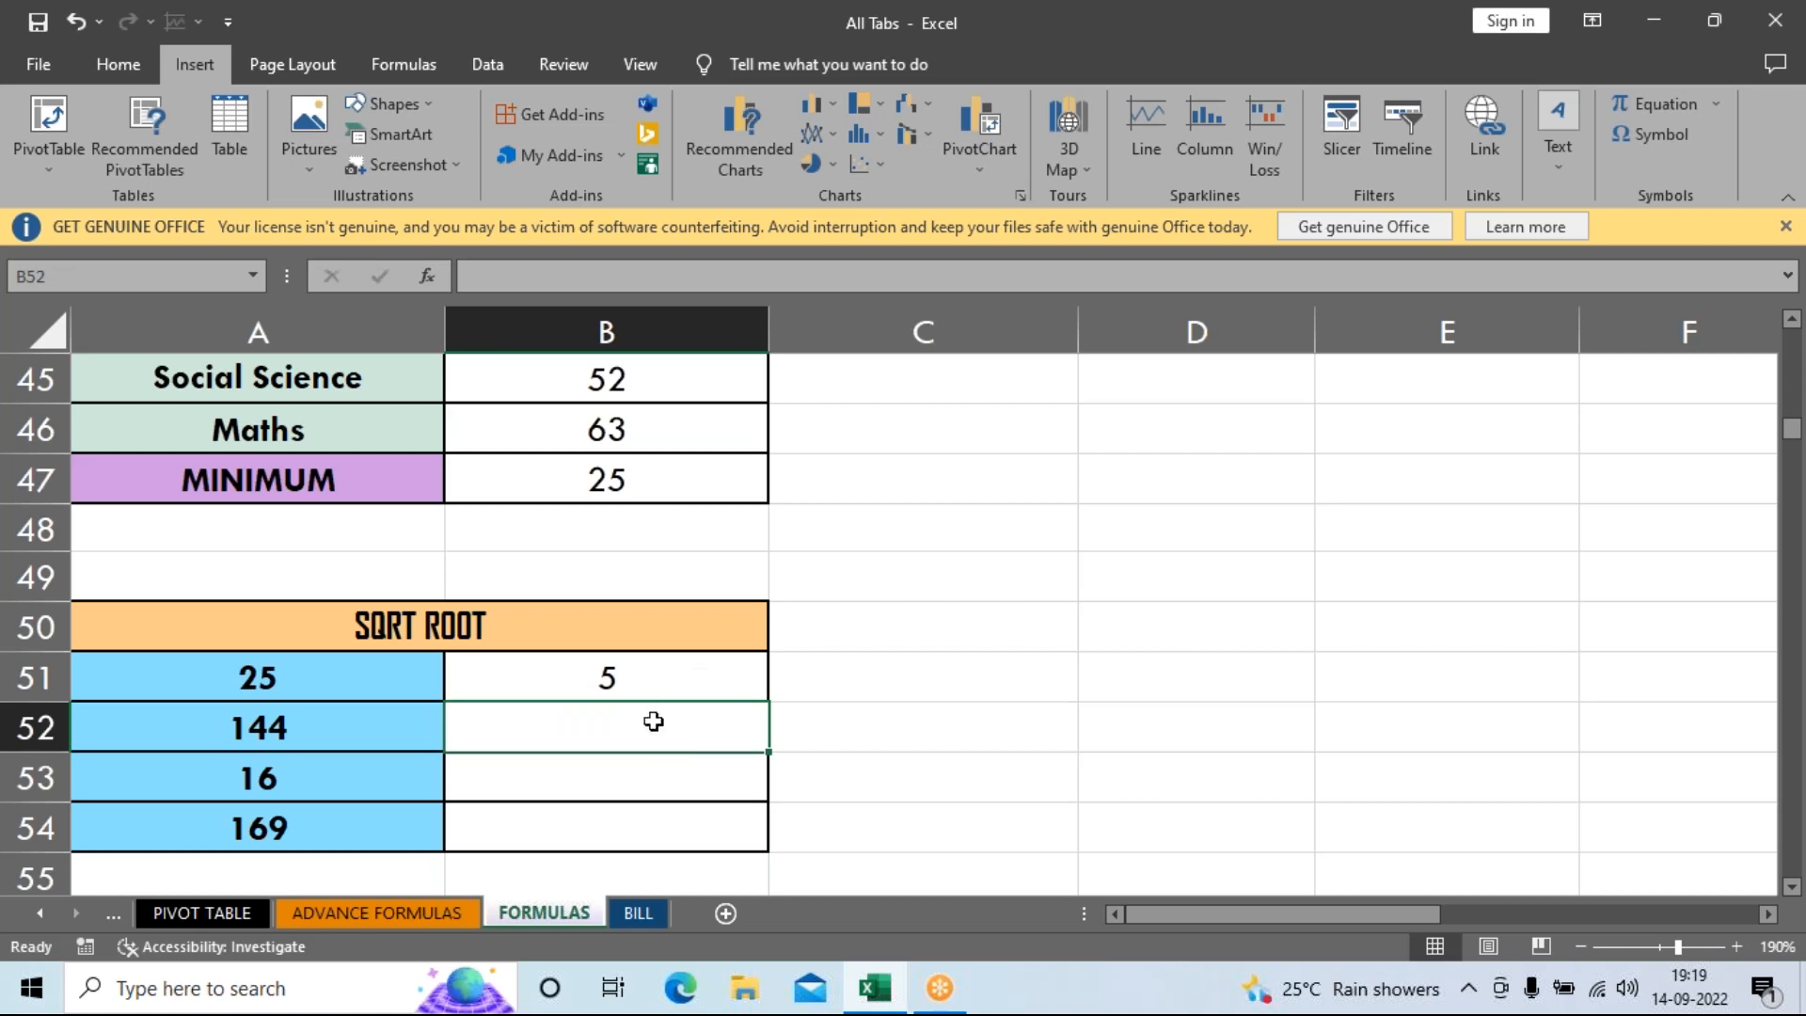
pyautogui.click(652, 676)
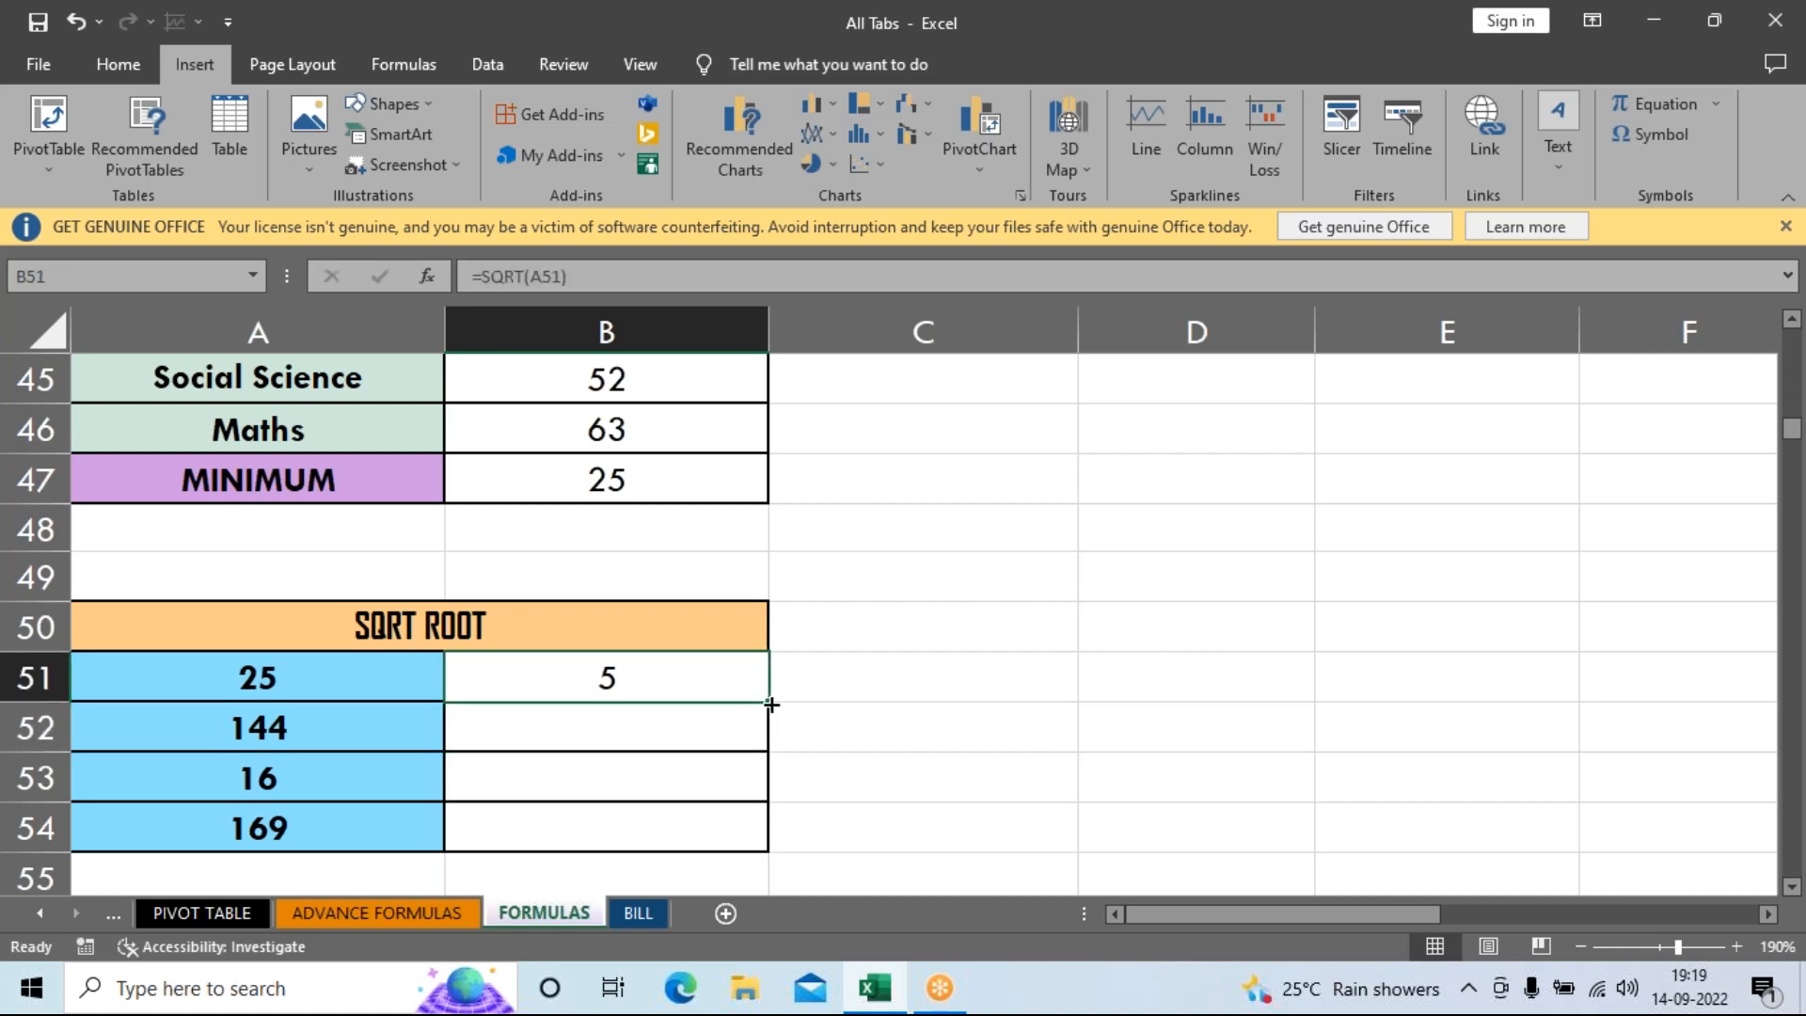
pyautogui.moveTo(771, 704); pyautogui.dragTo(770, 852)
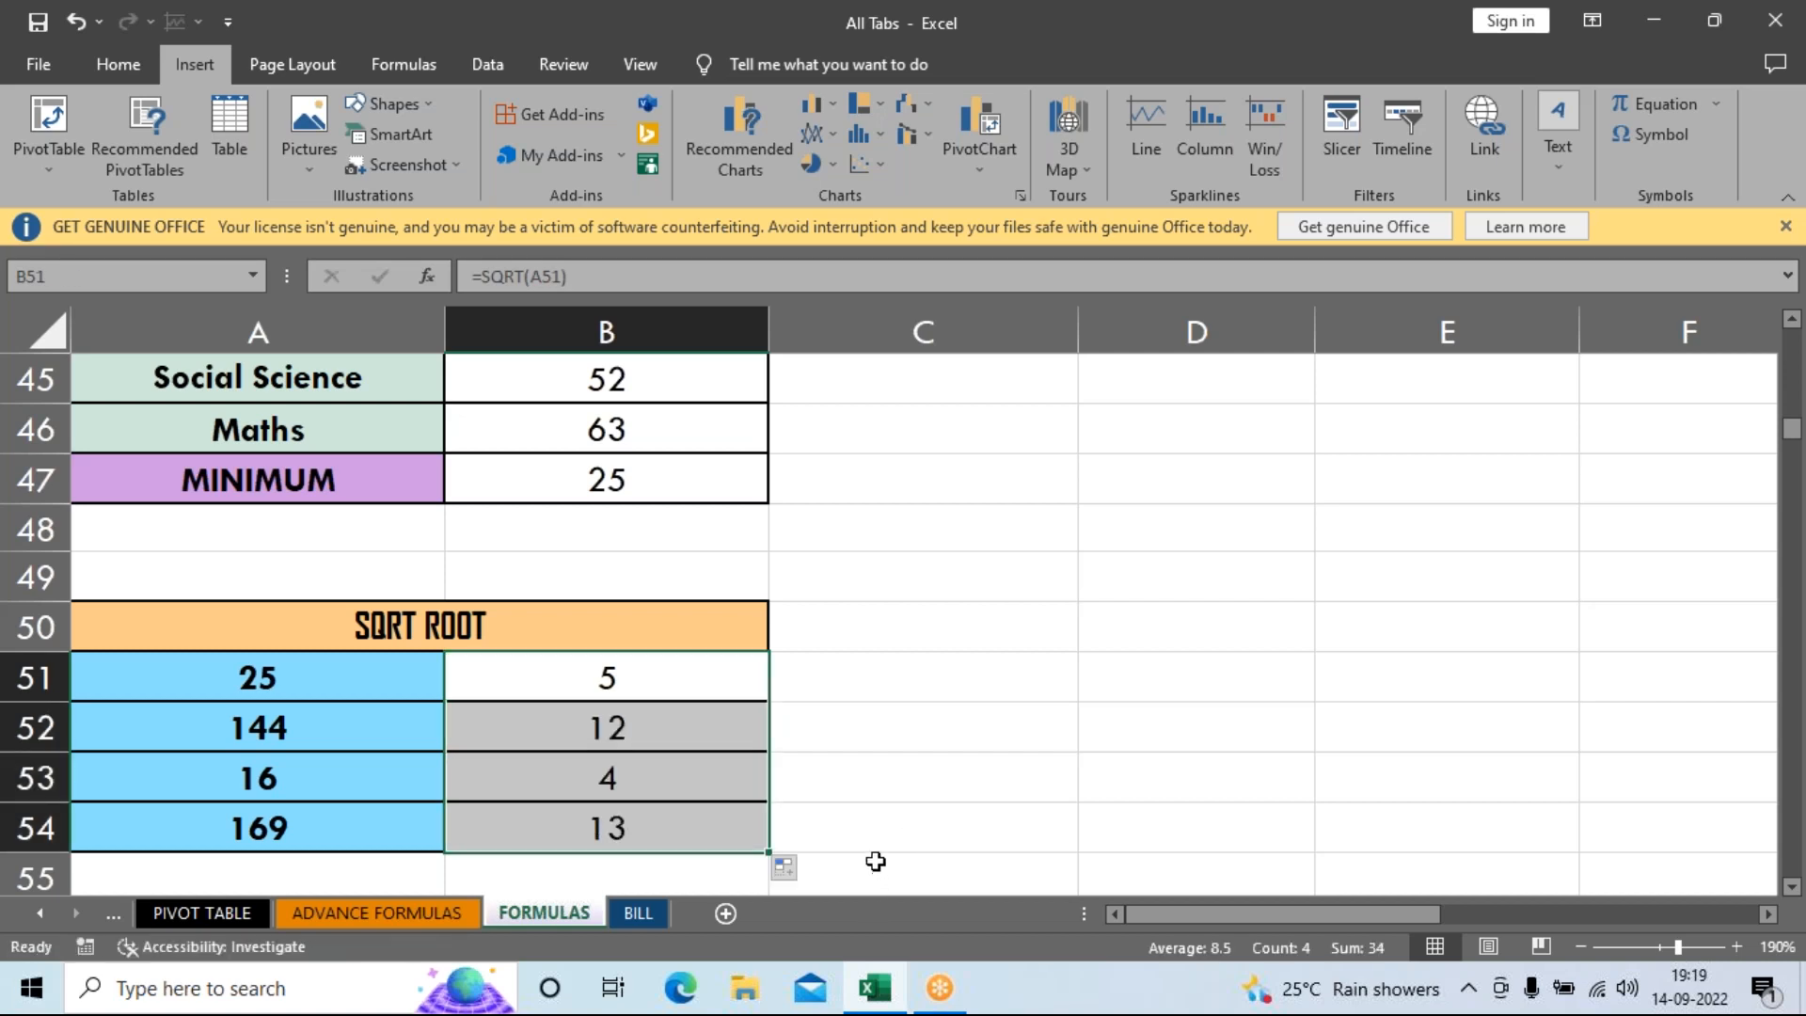
pyautogui.click(938, 695)
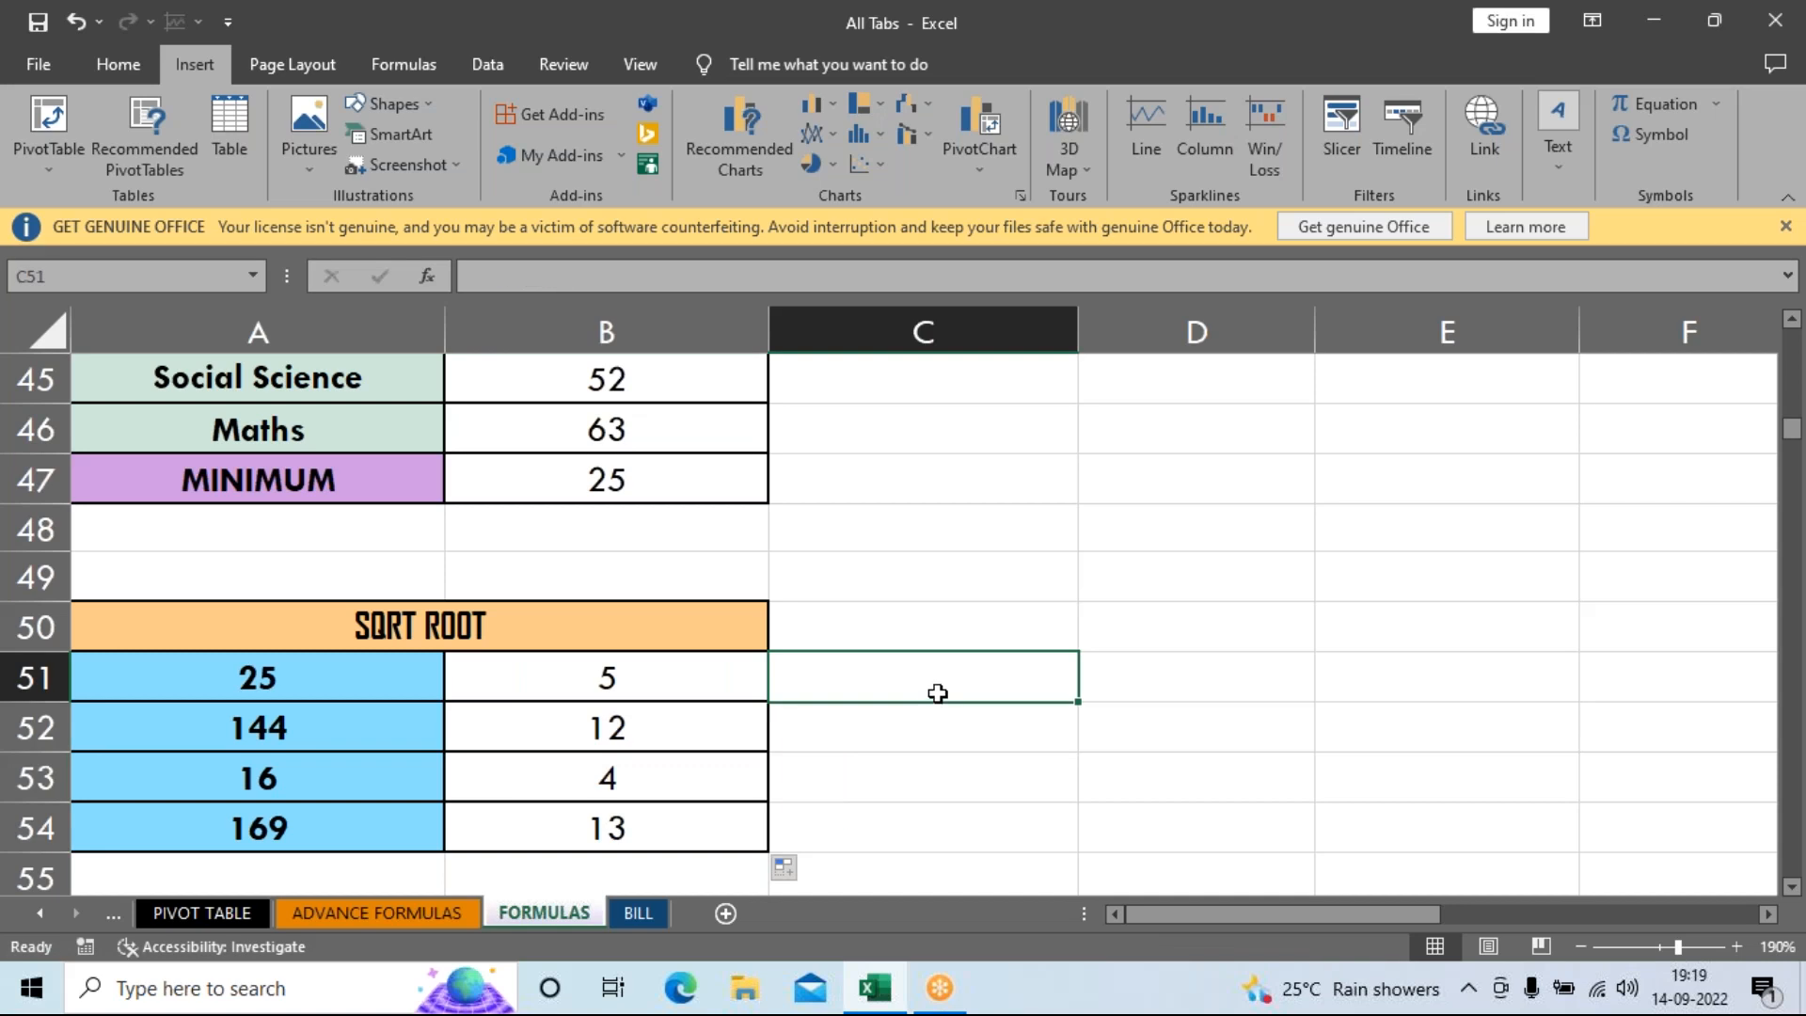
# Enter =TRUNC(A58,B58) in C58 of the TRUNC FUNCTION table.
pyautogui.scroll(-3, 938, 693)
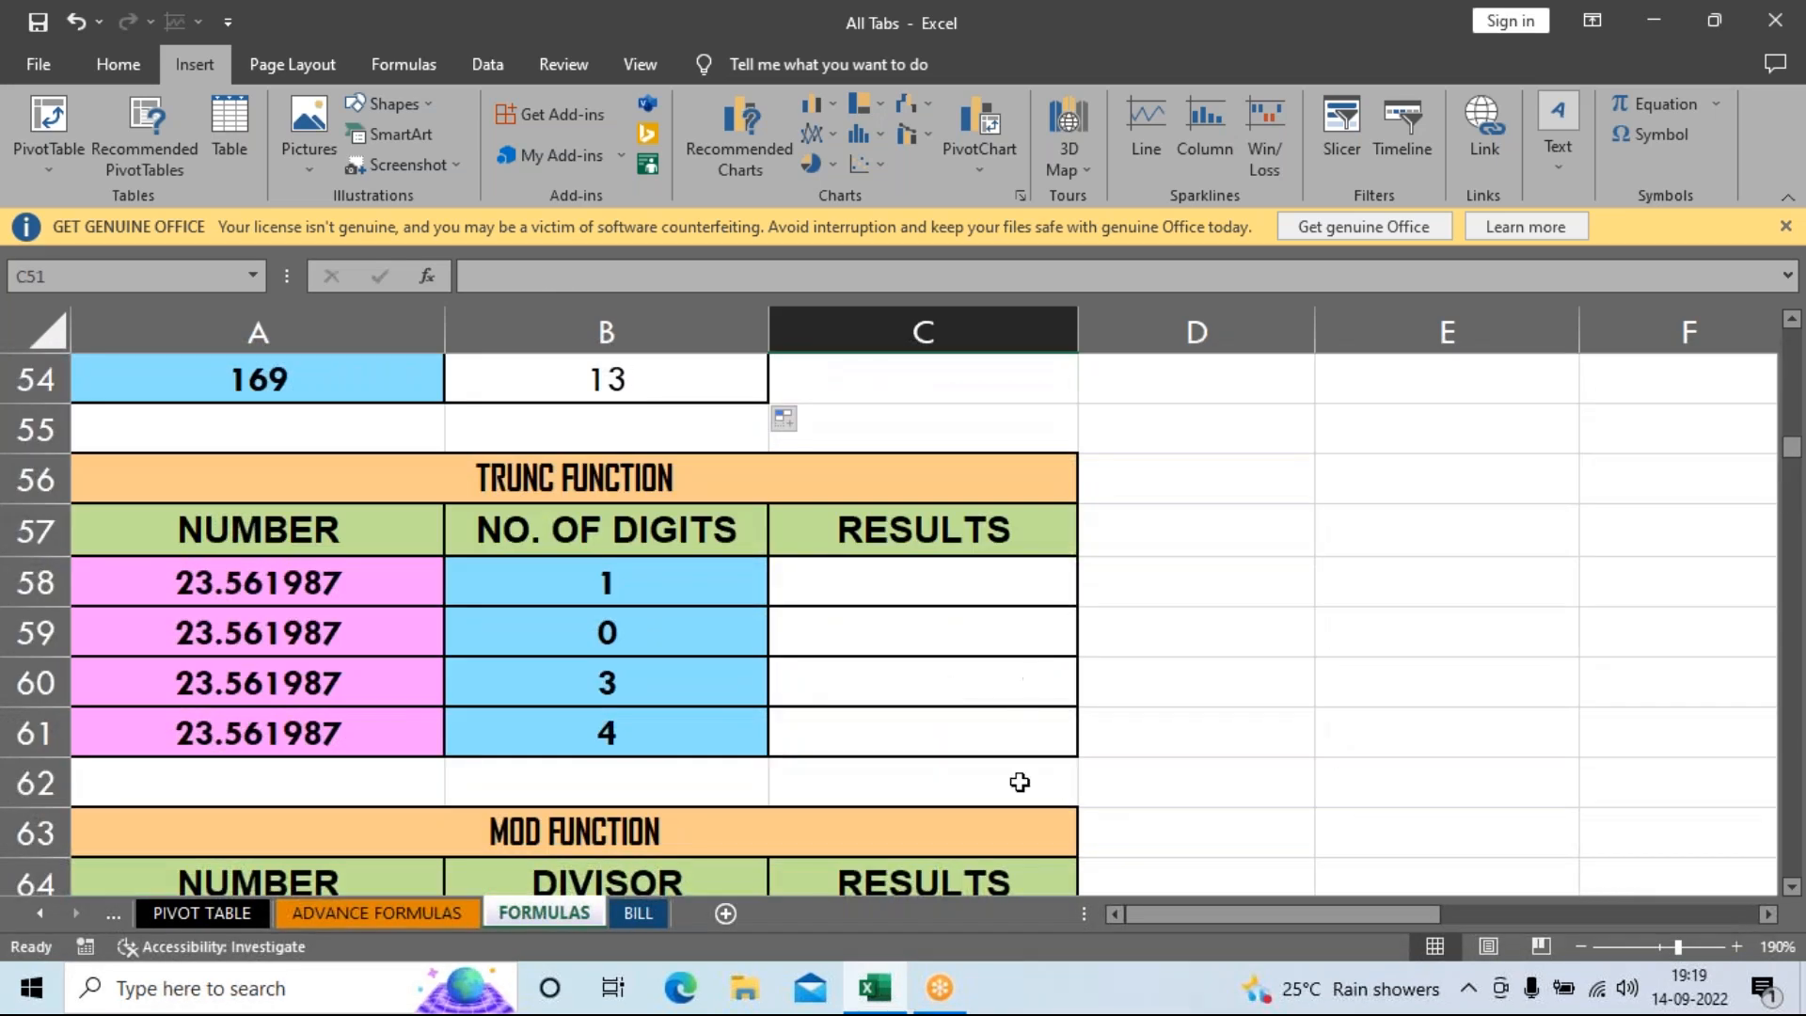
pyautogui.click(1001, 588)
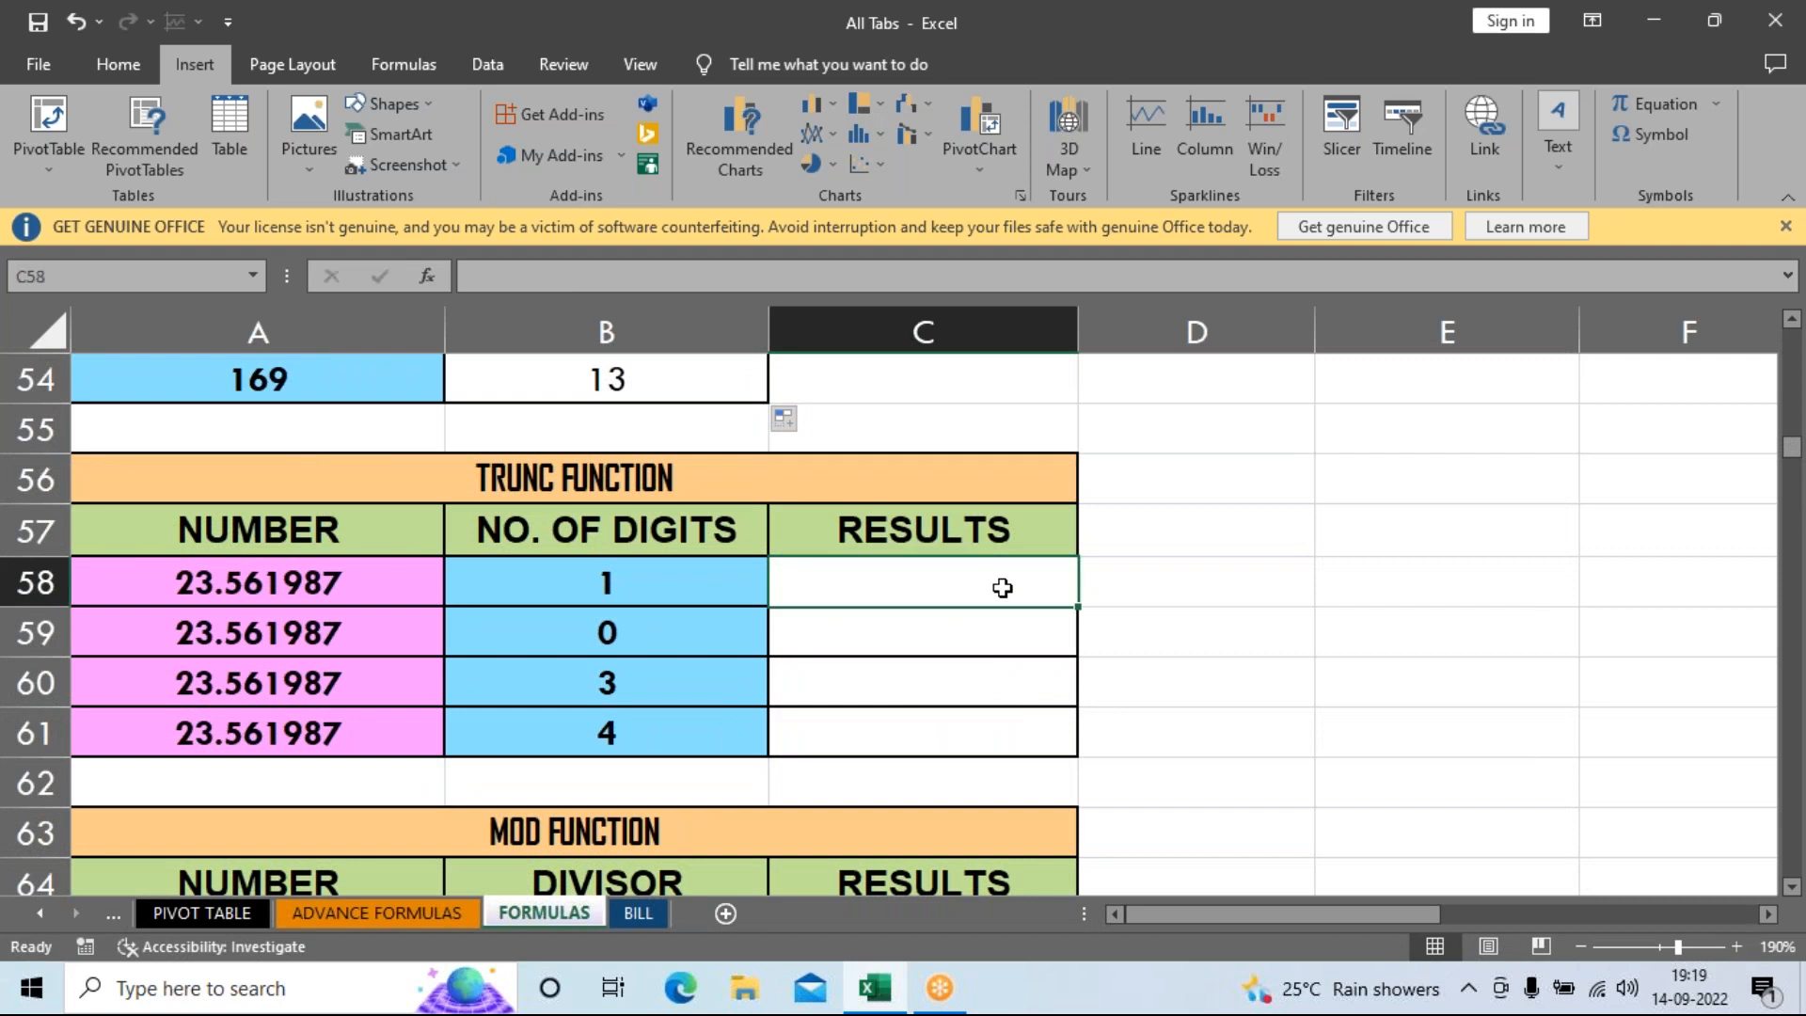
pyautogui.write('=')
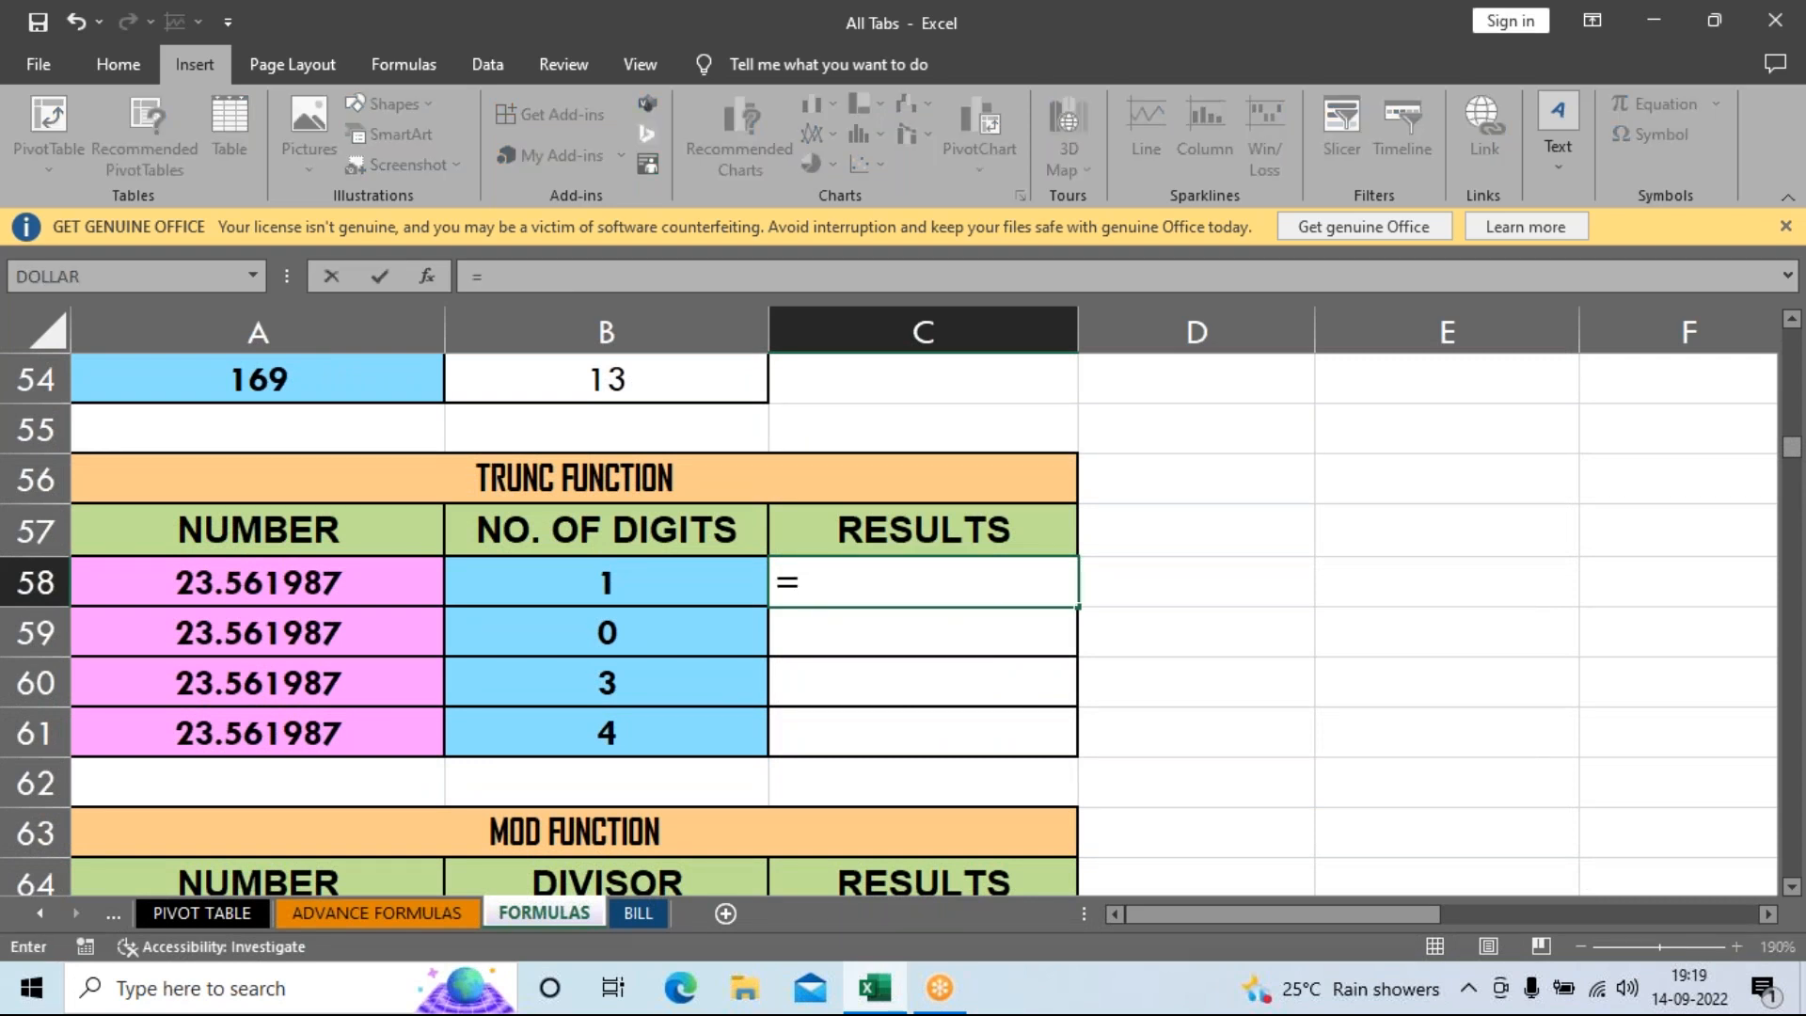
pyautogui.write('tru')
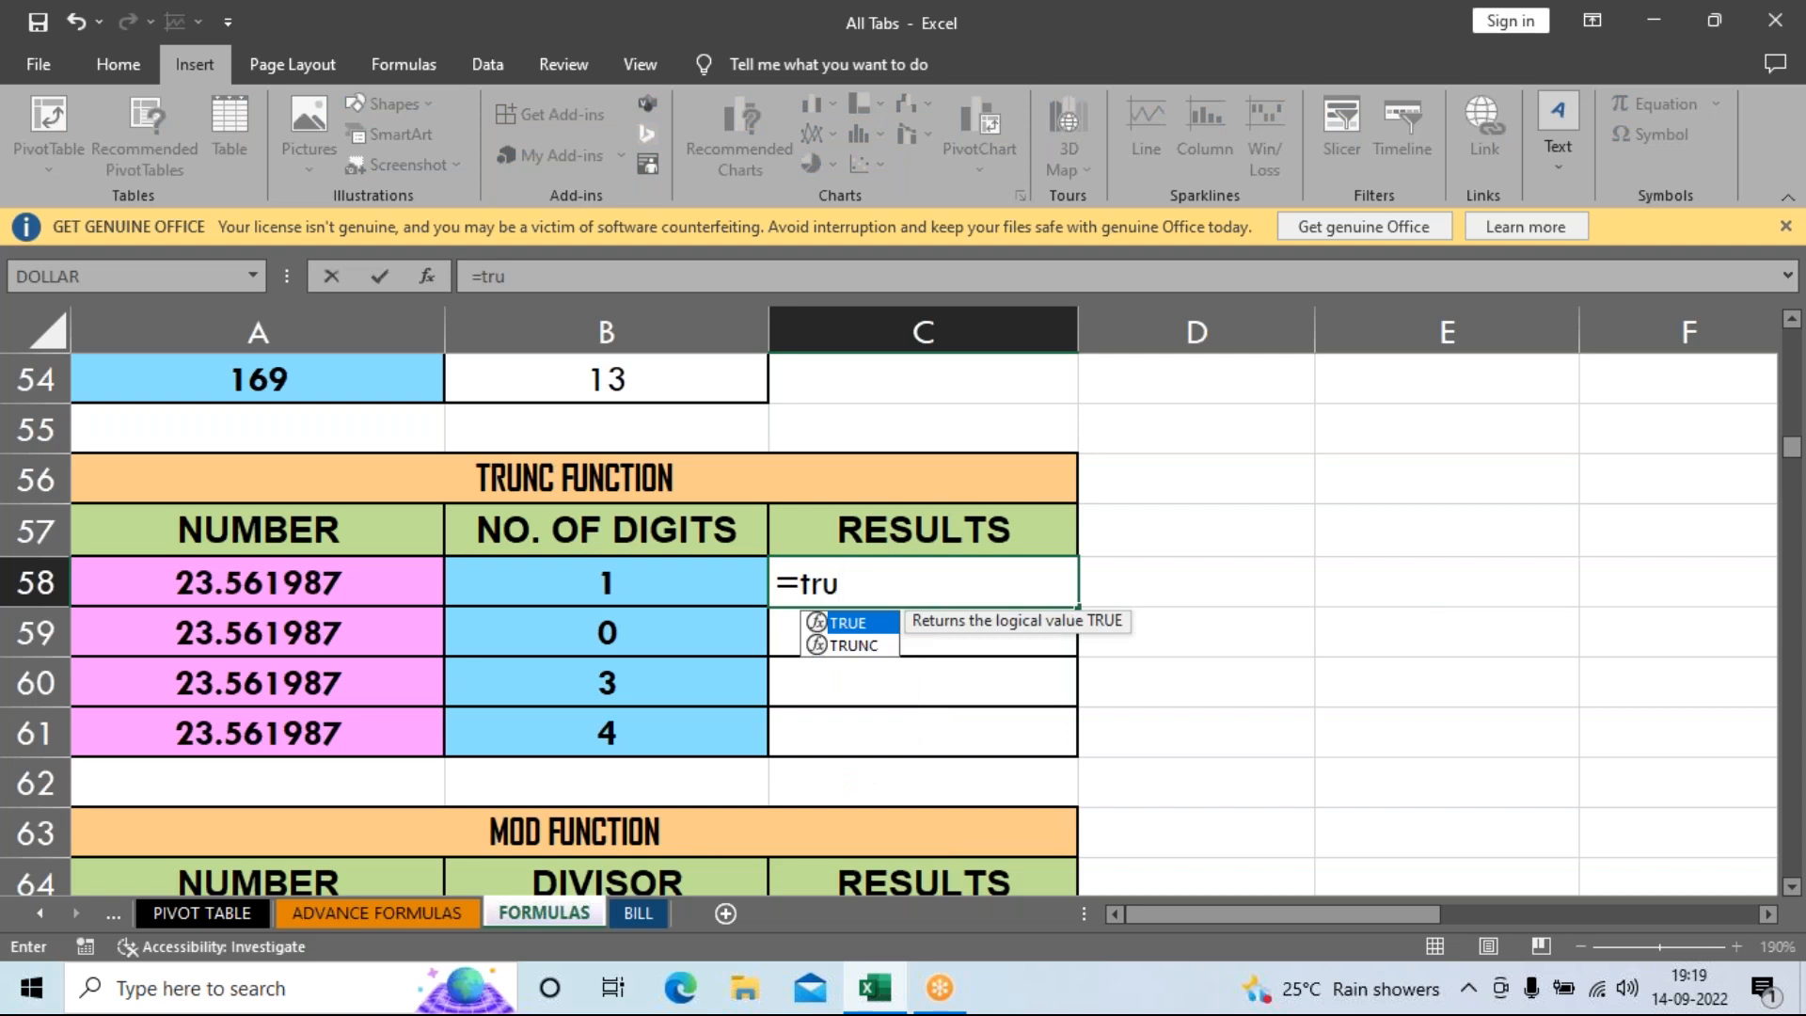
pyautogui.press('Down')
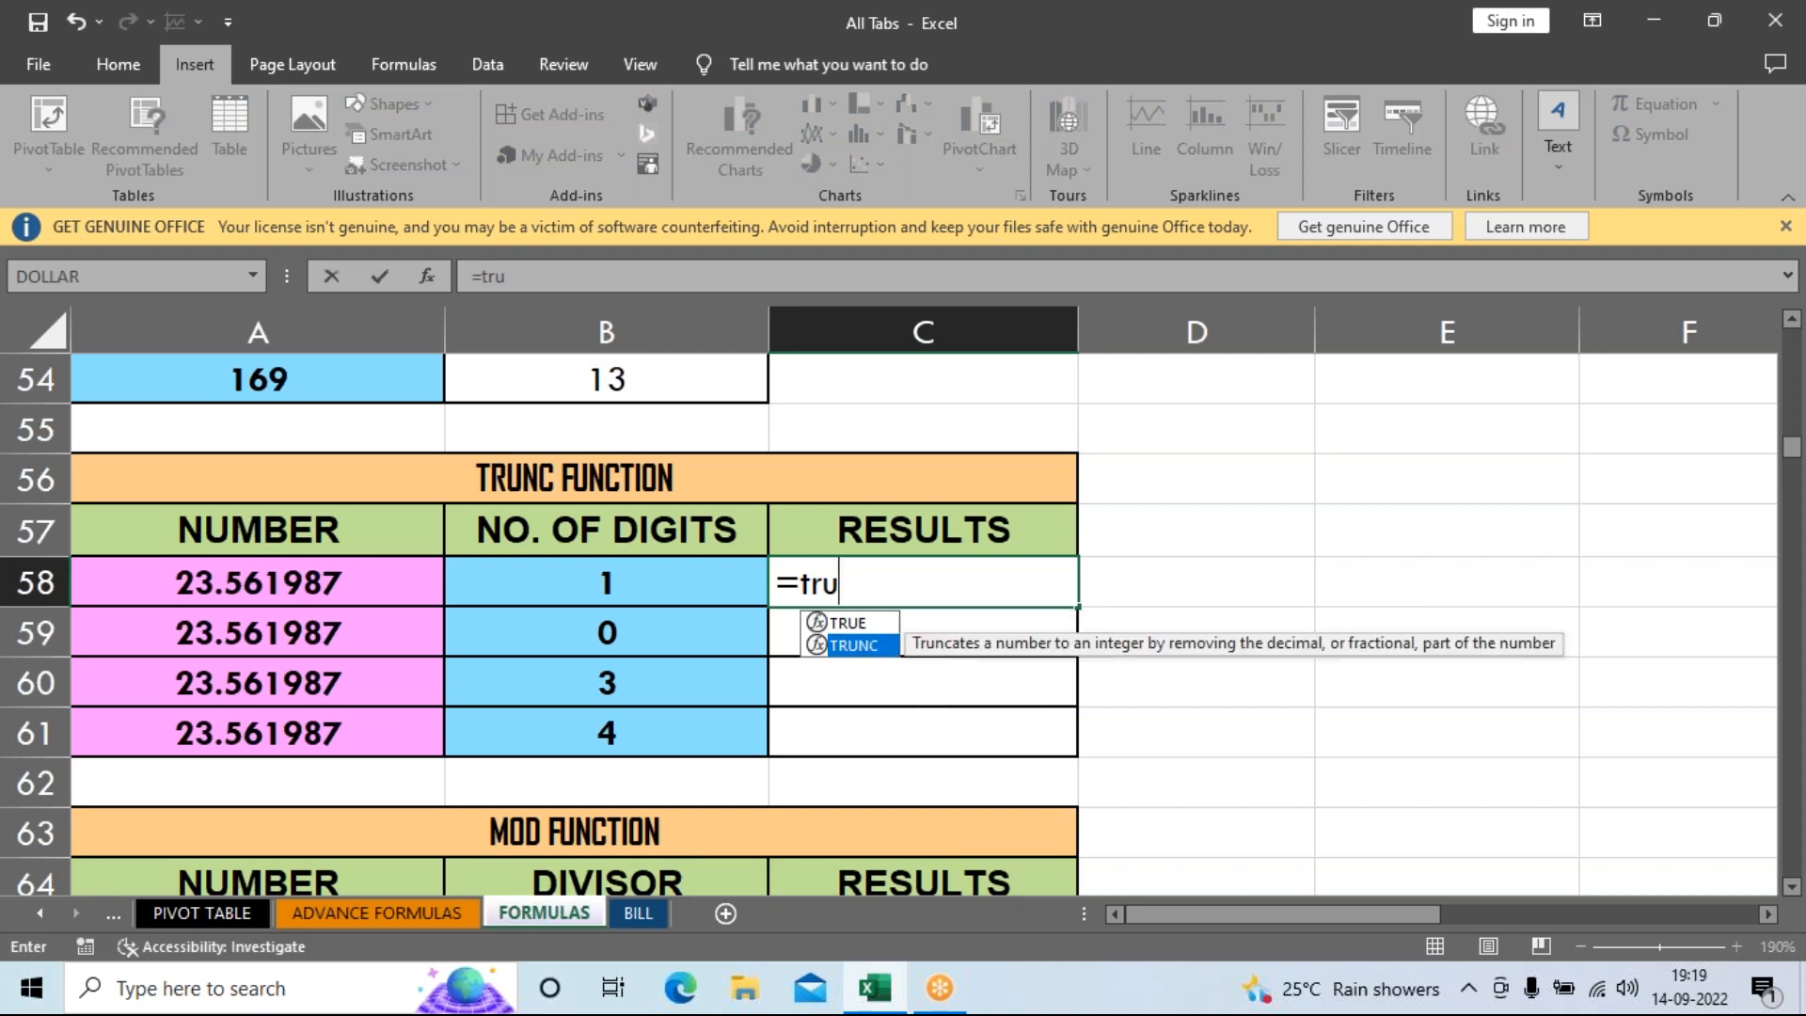
pyautogui.press('Tab')
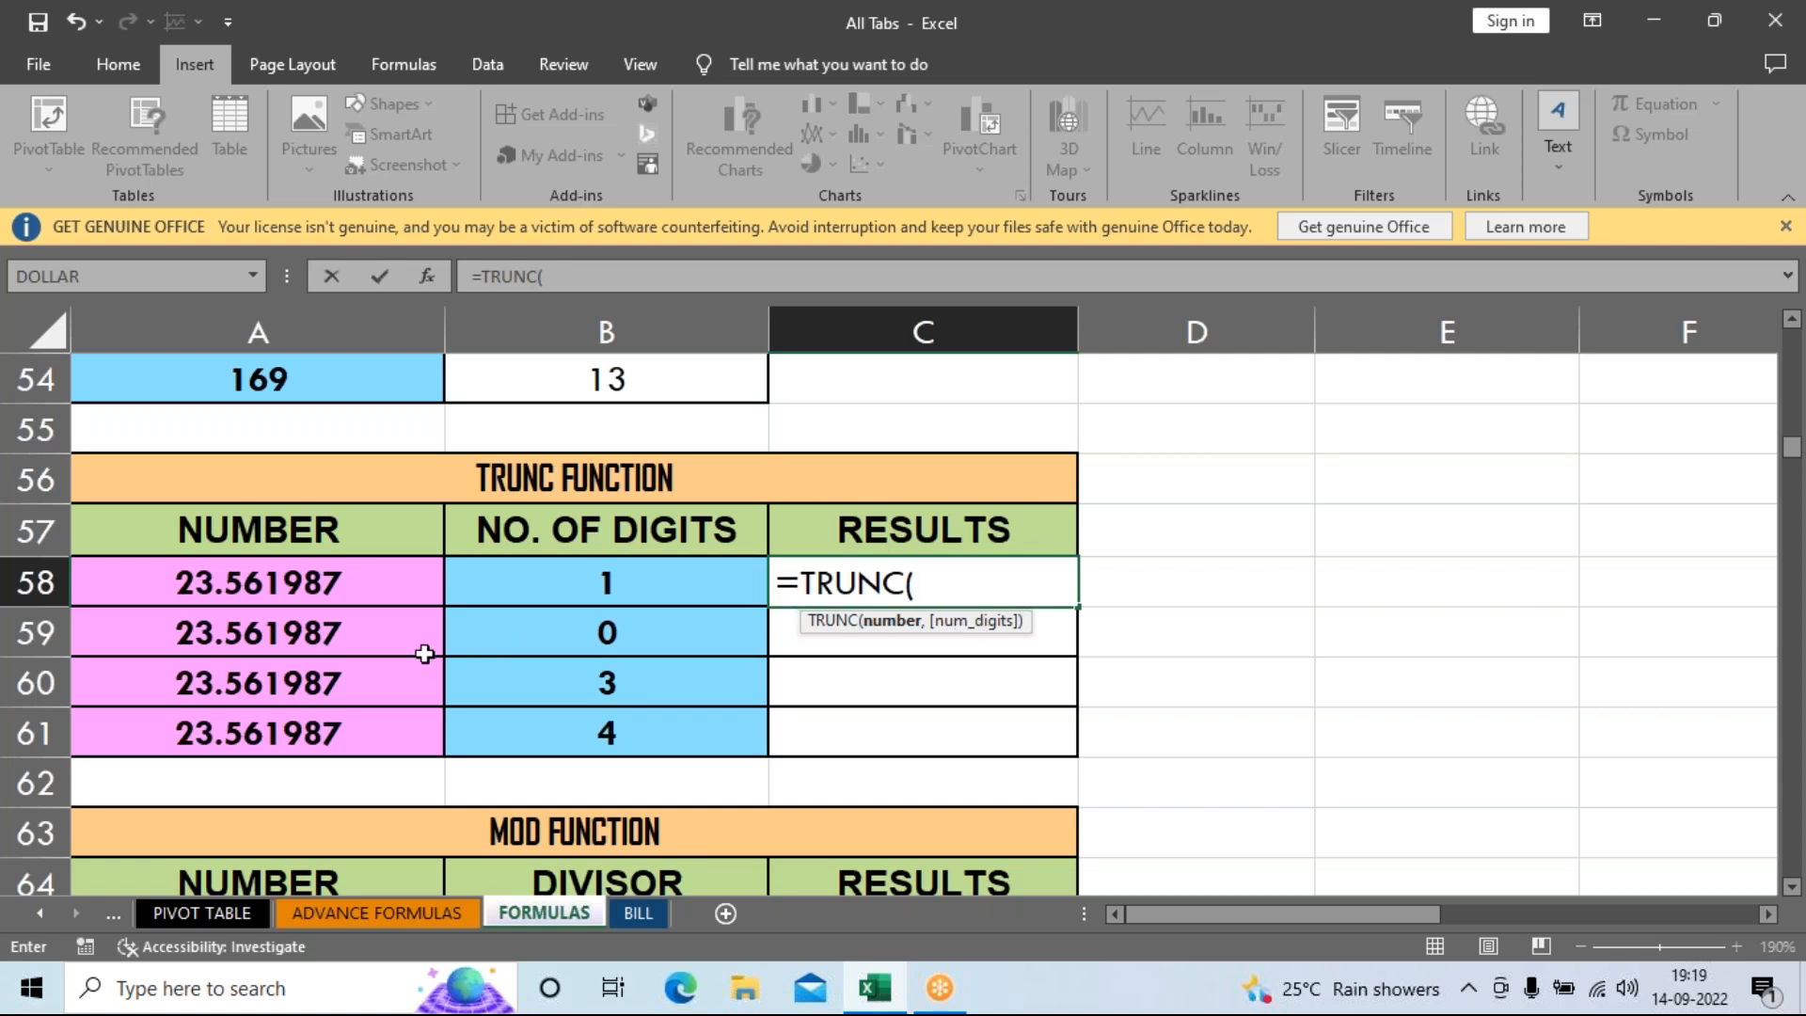
pyautogui.click(367, 595)
pyautogui.write(',')
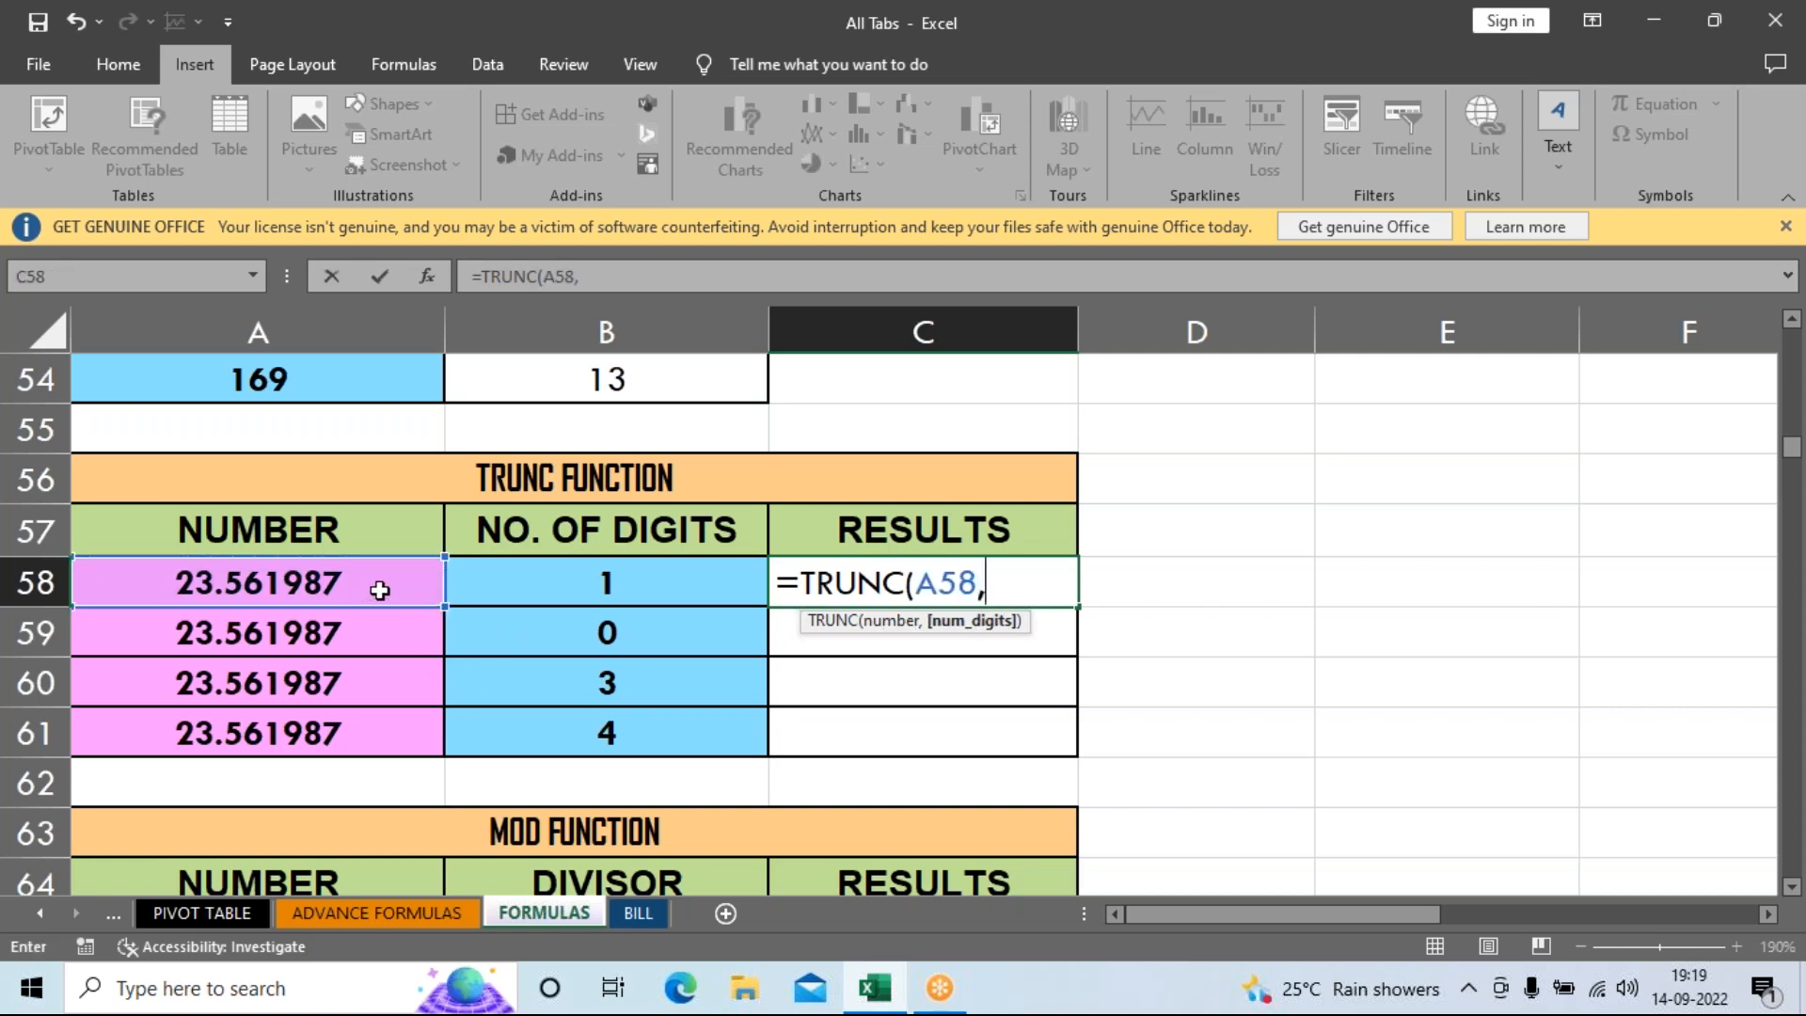
pyautogui.click(483, 593)
pyautogui.press('Return')
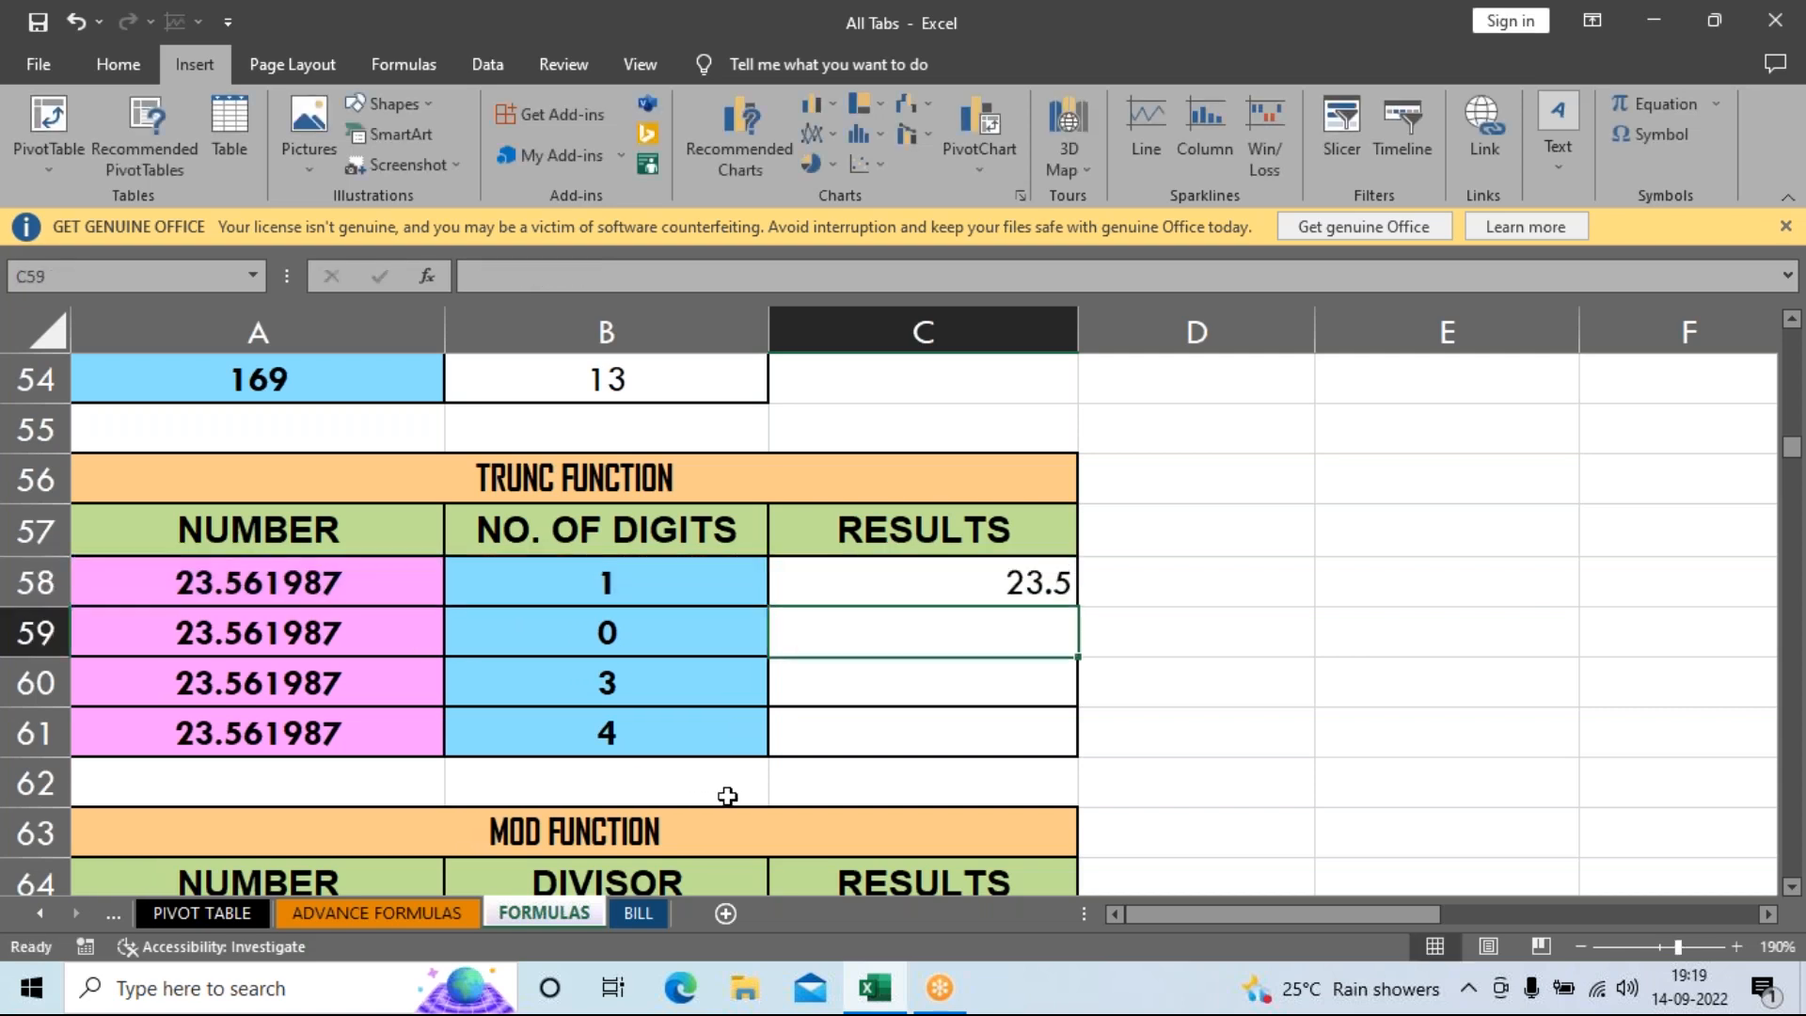
# Fill the TRUNC formula down to C61 and check results 23.5, 23, 23.561, 23.5619 against digits.
pyautogui.click(968, 551)
pyautogui.click(1007, 585)
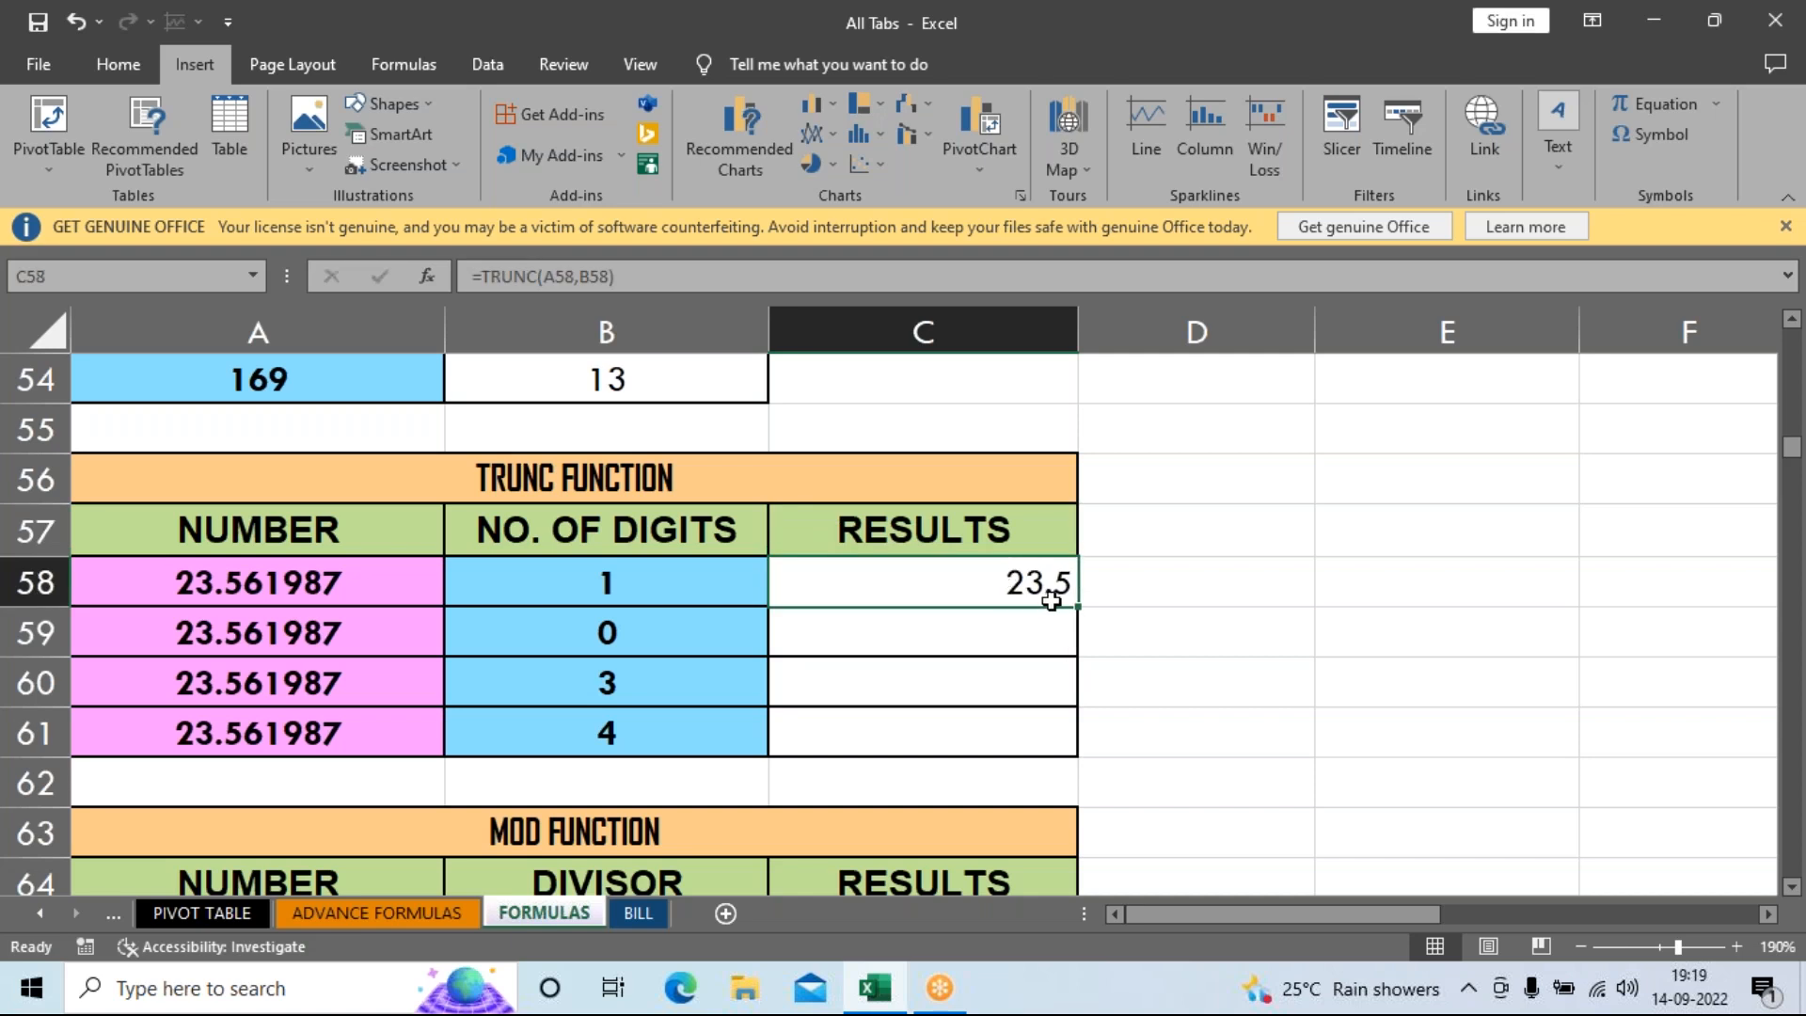
pyautogui.moveTo(1079, 606); pyautogui.dragTo(1077, 752)
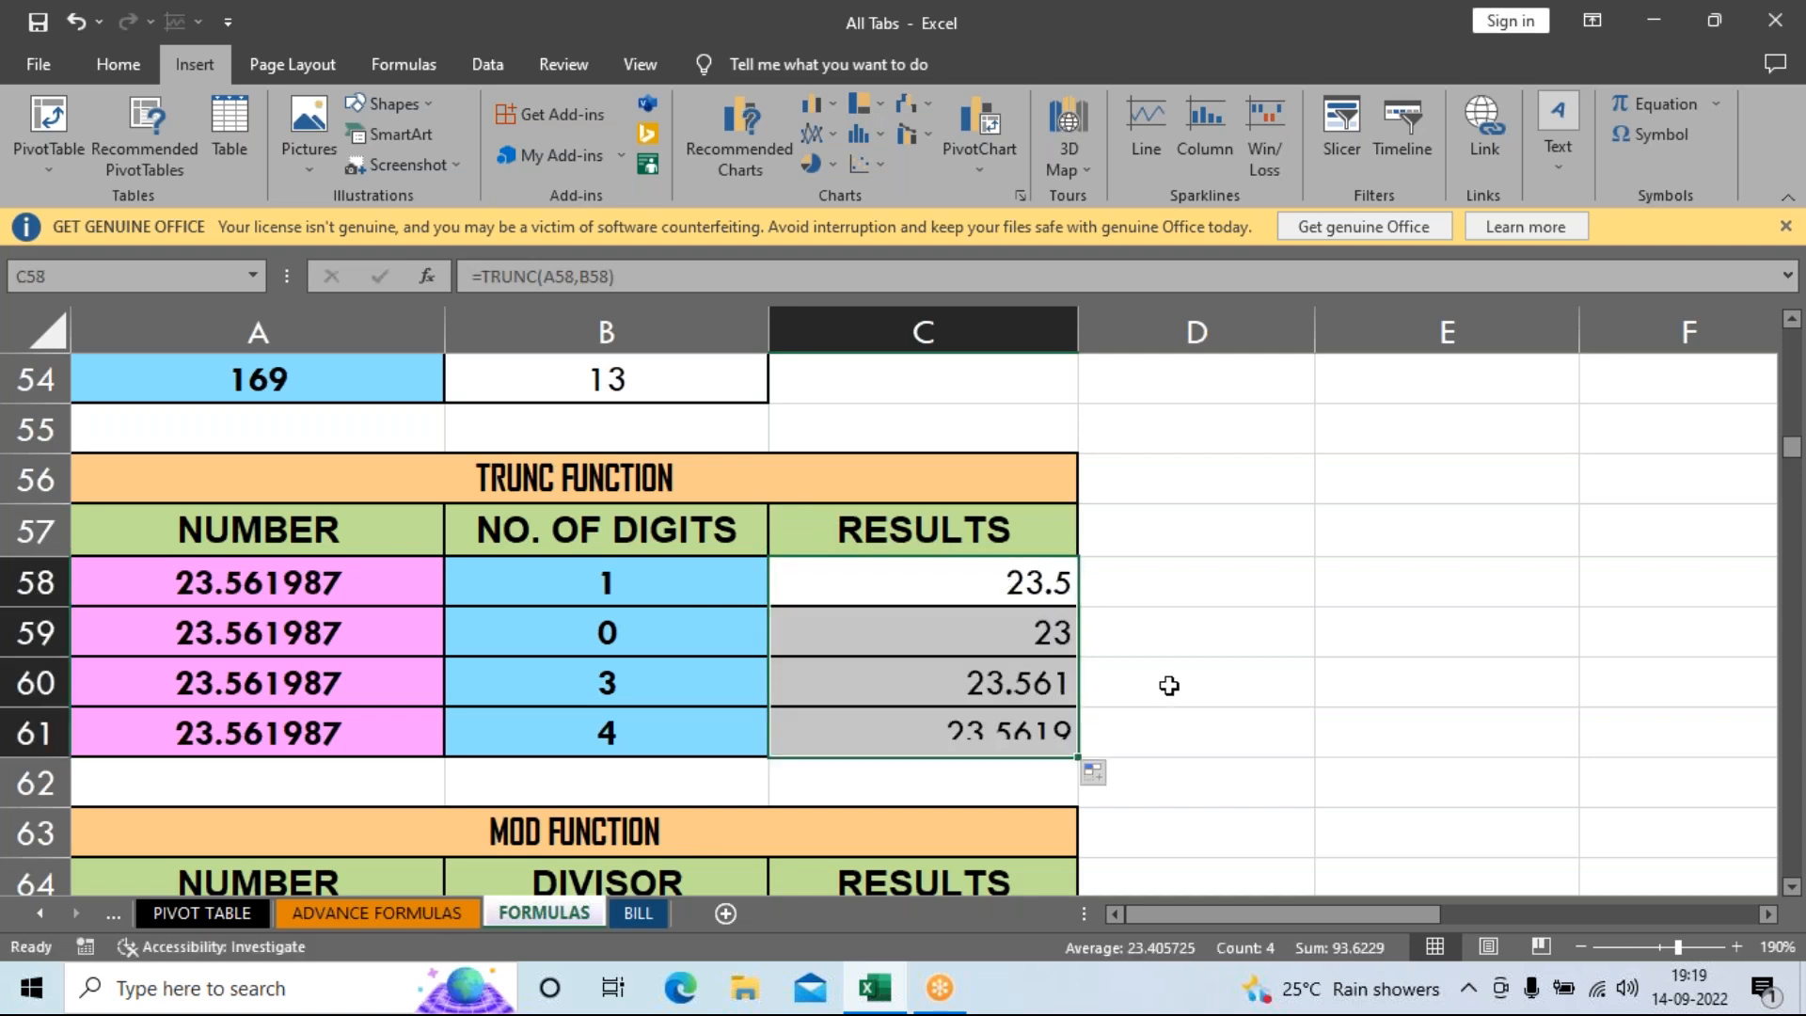
pyautogui.click(1165, 686)
pyautogui.moveTo(646, 584); pyautogui.dragTo(649, 735)
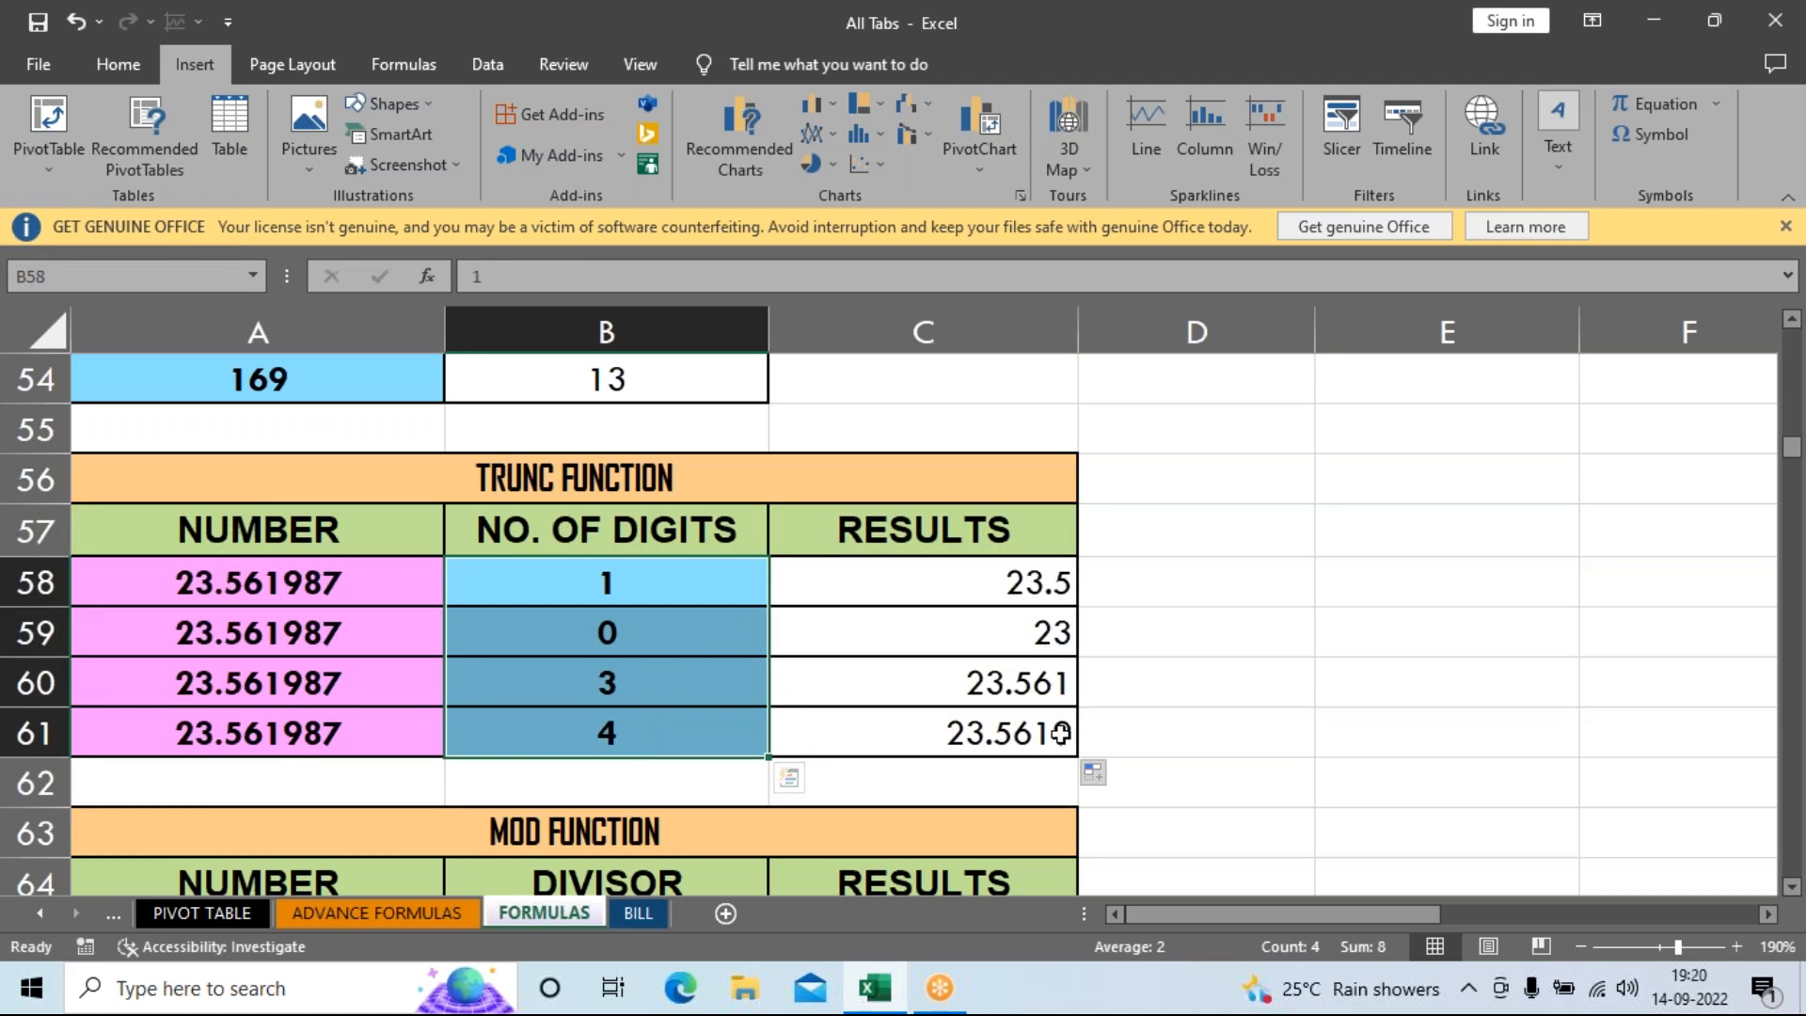
pyautogui.click(974, 600)
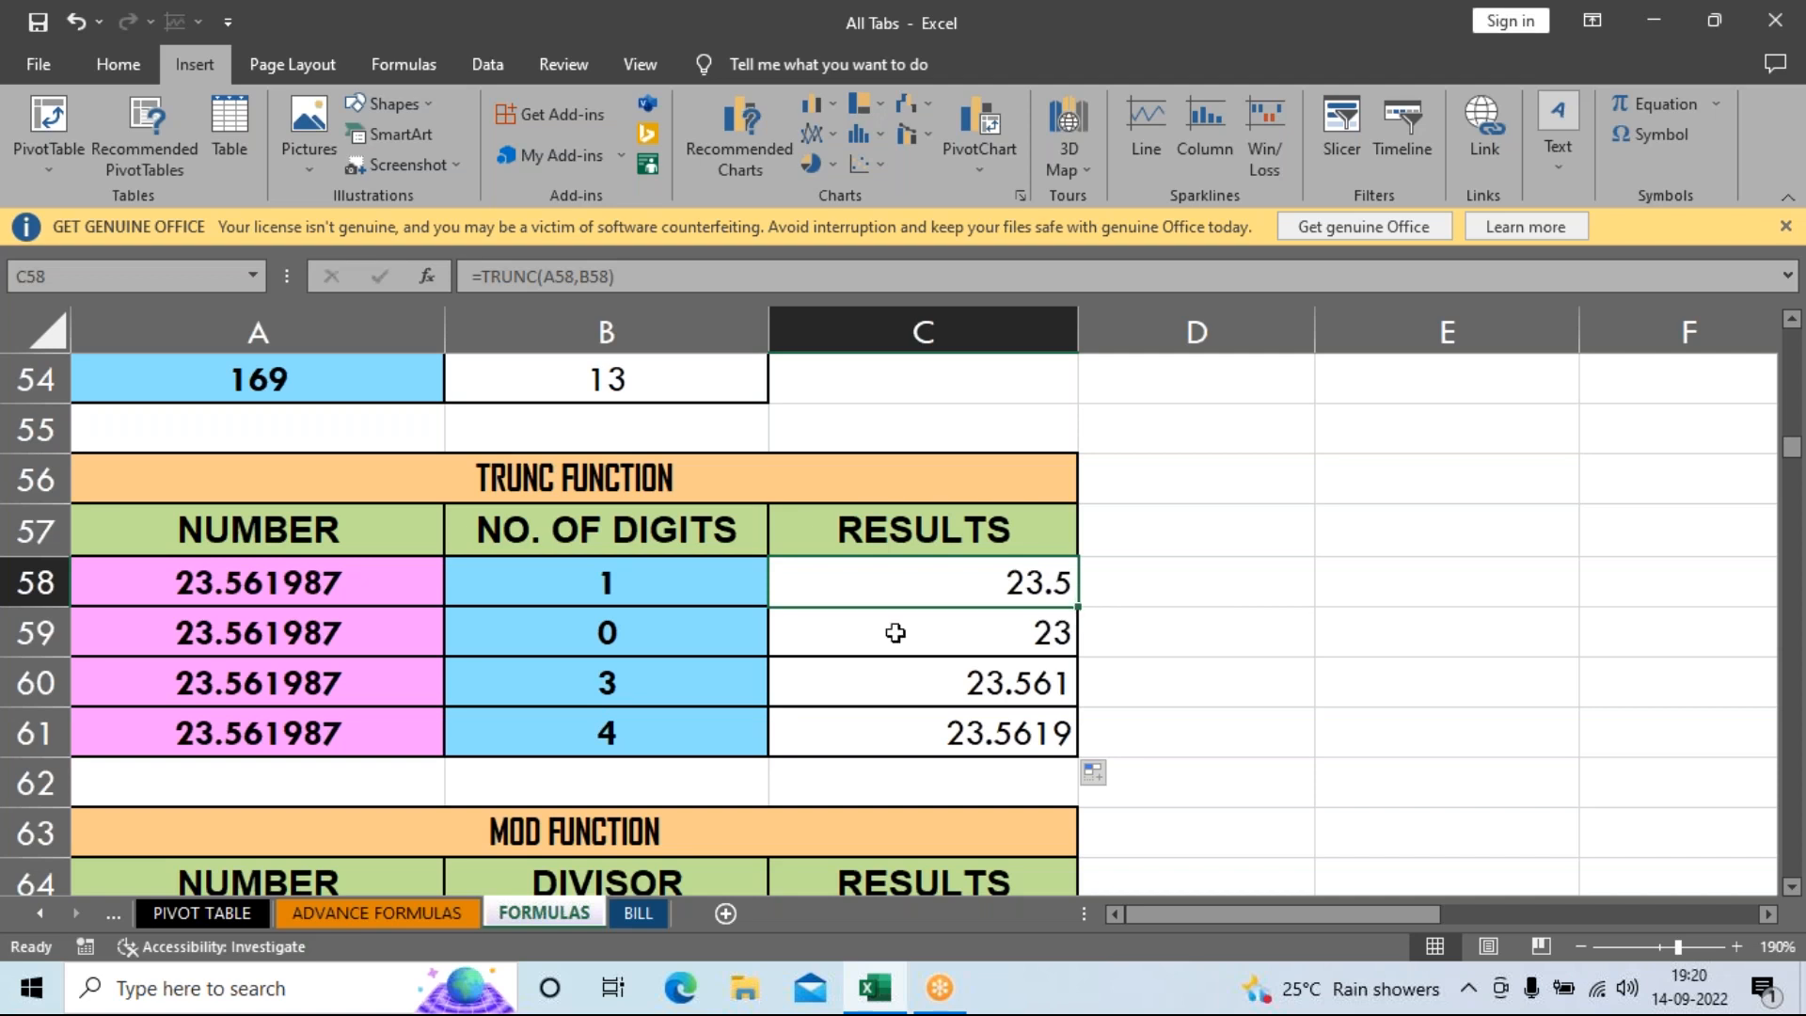
pyautogui.click(605, 634)
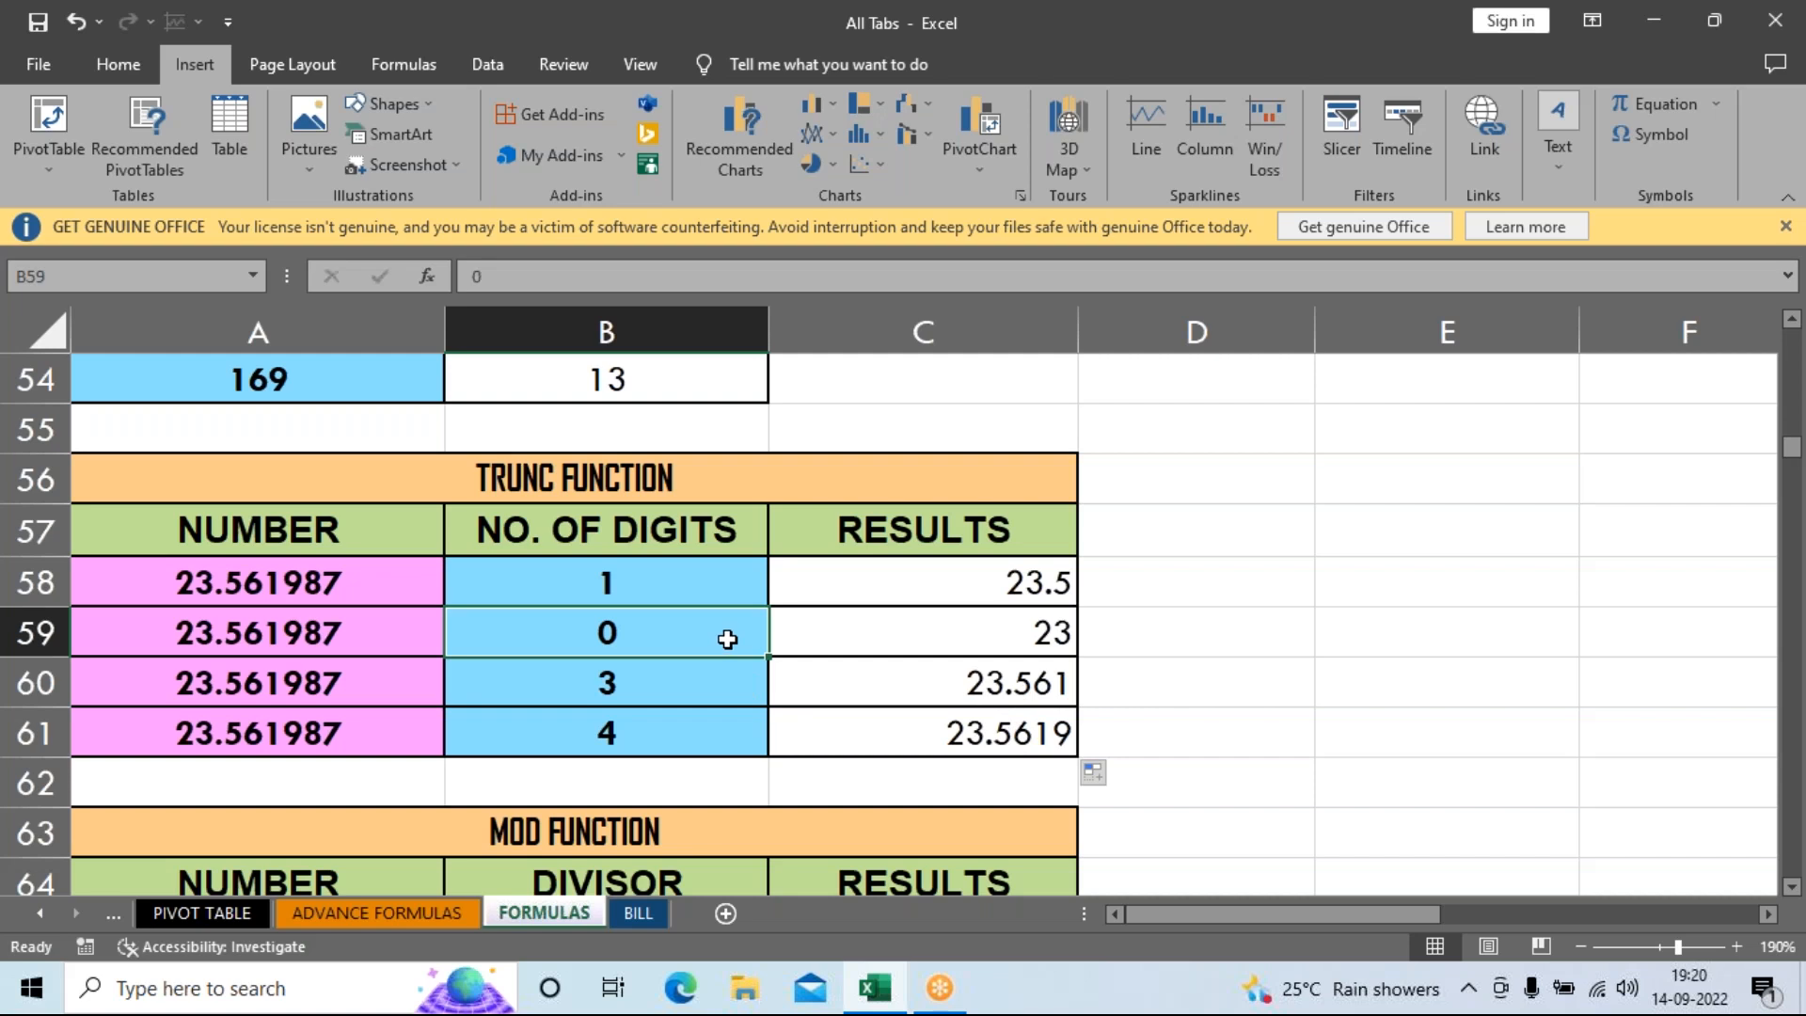
# Enter =MOD(A65,B65) in C65 and fill it down to C67, giving 1, 2 and 1.
pyautogui.scroll(-2, 1097, 609)
pyautogui.scroll(-1, 1124, 660)
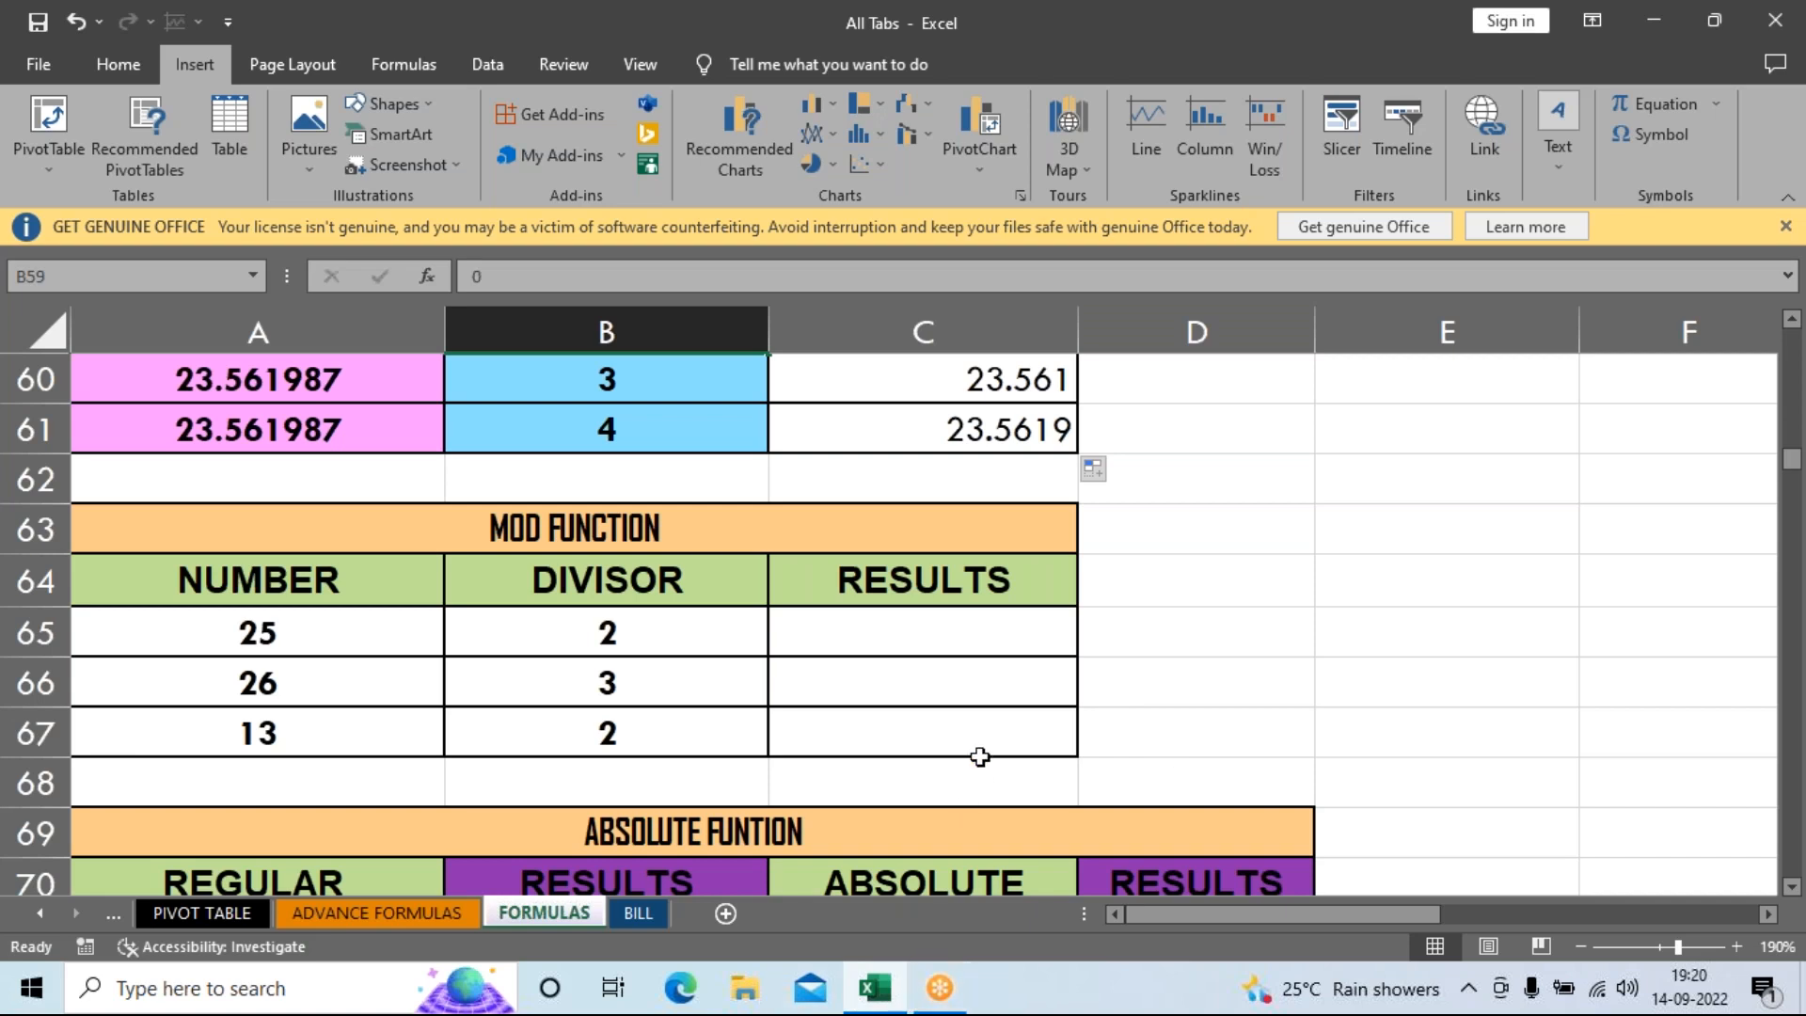
pyautogui.click(952, 645)
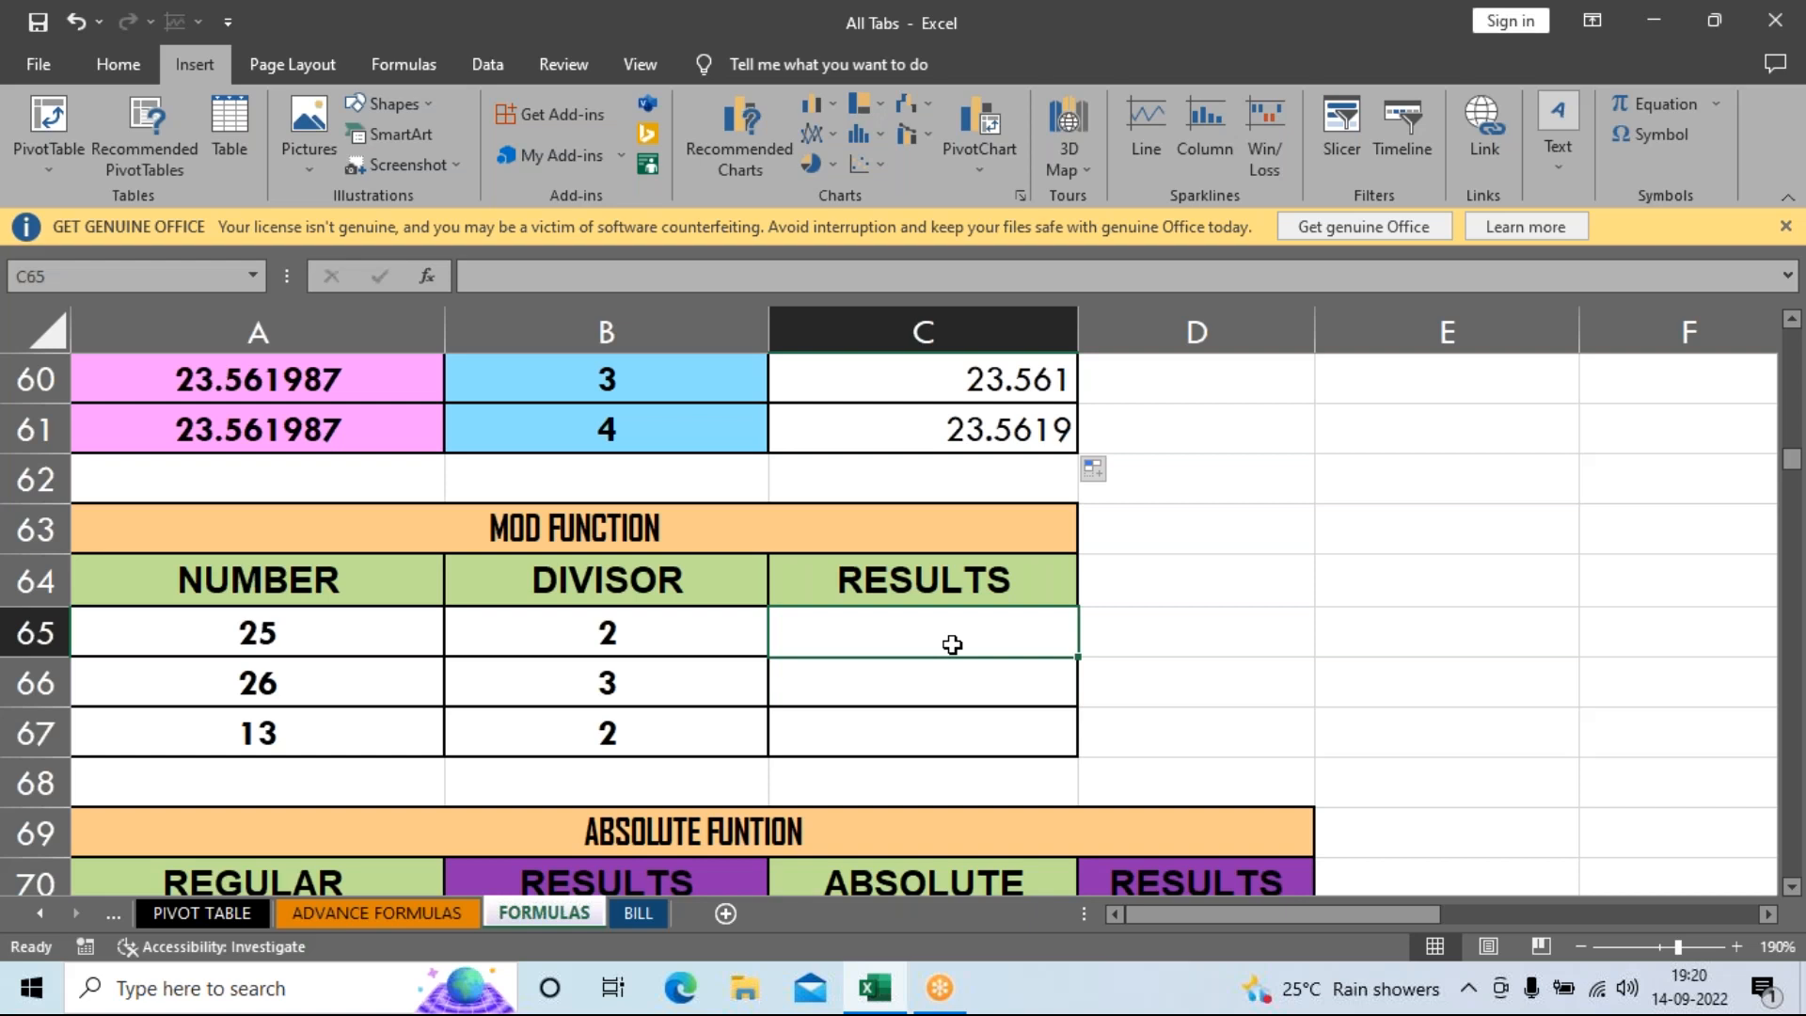
pyautogui.write('=mod')
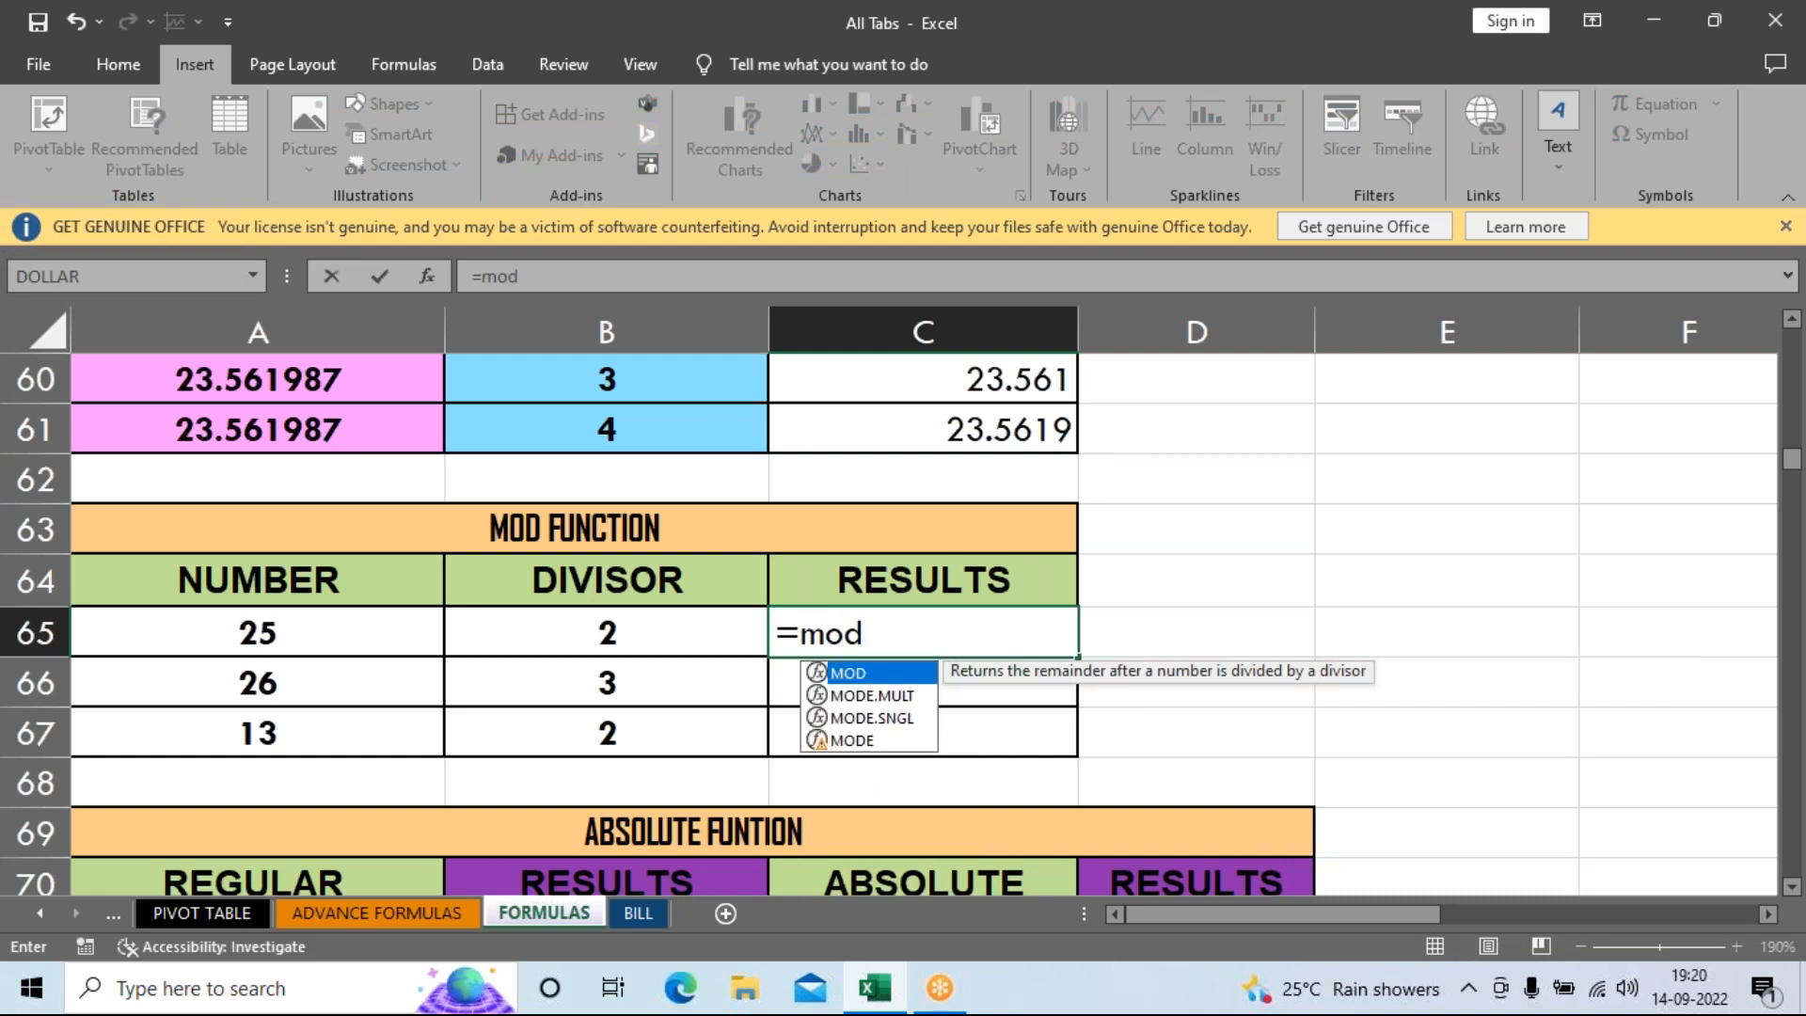
pyautogui.press('Tab')
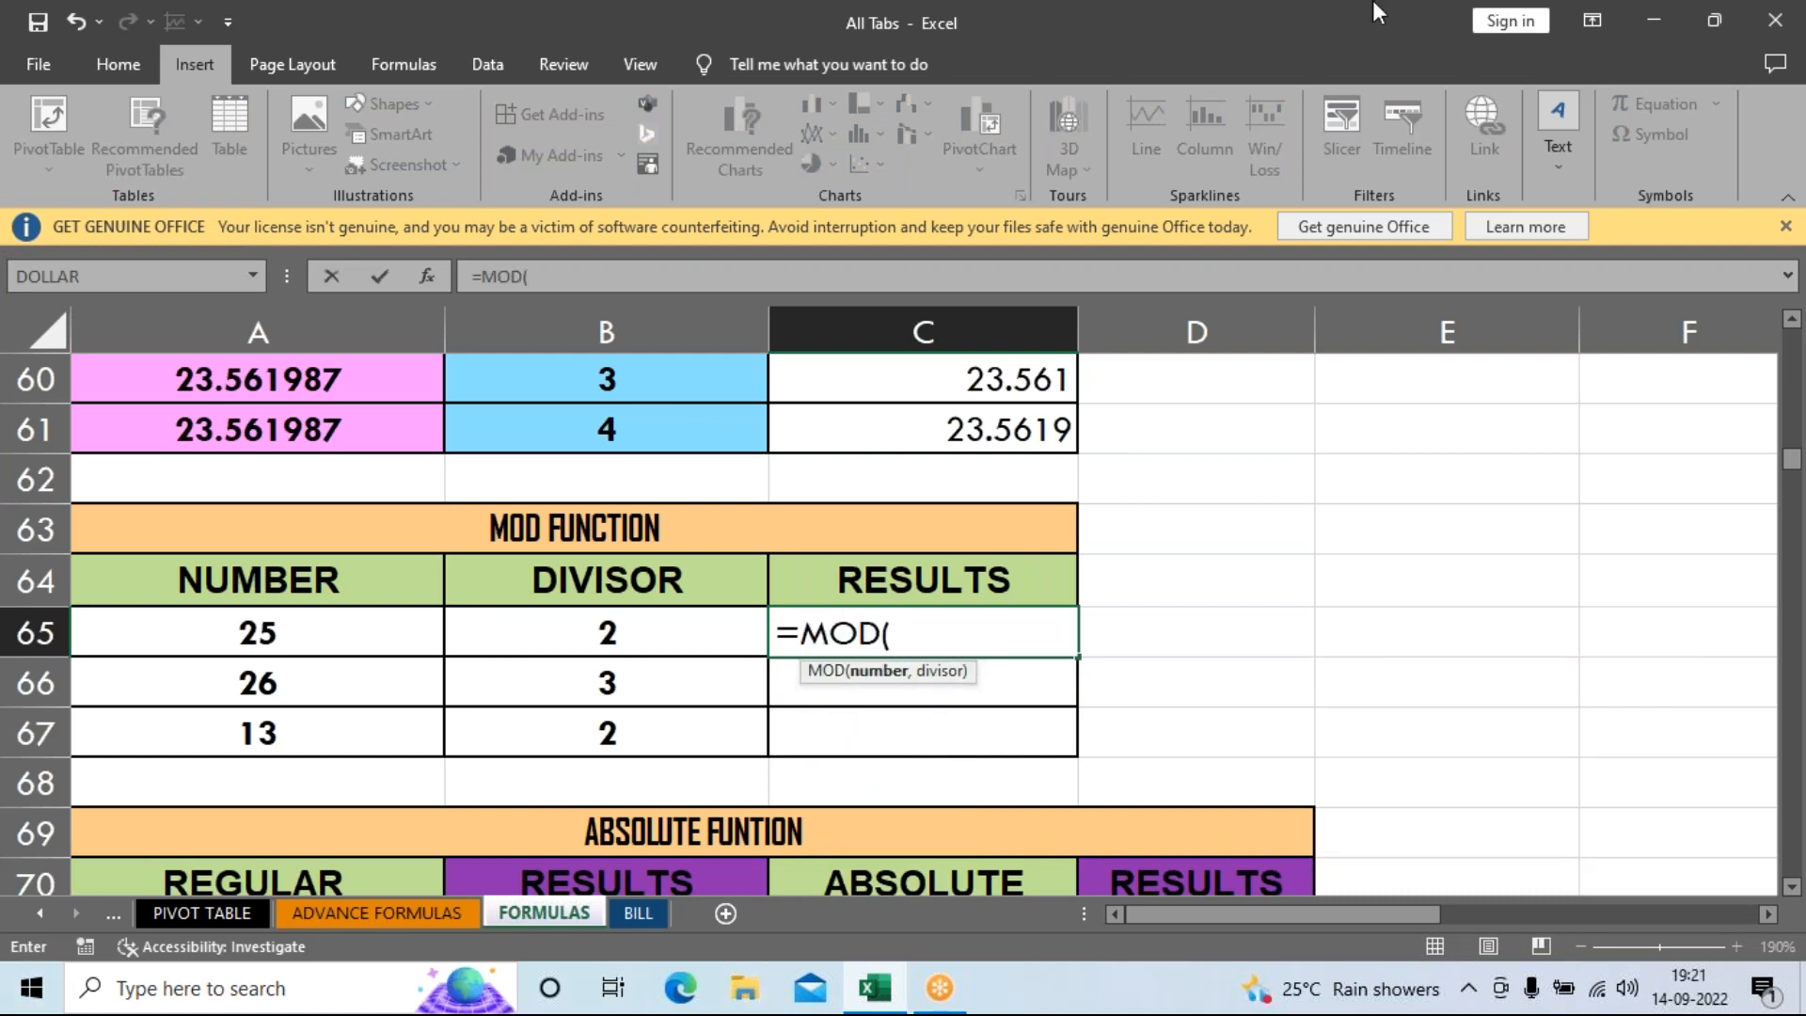
pyautogui.click(350, 633)
pyautogui.write(',')
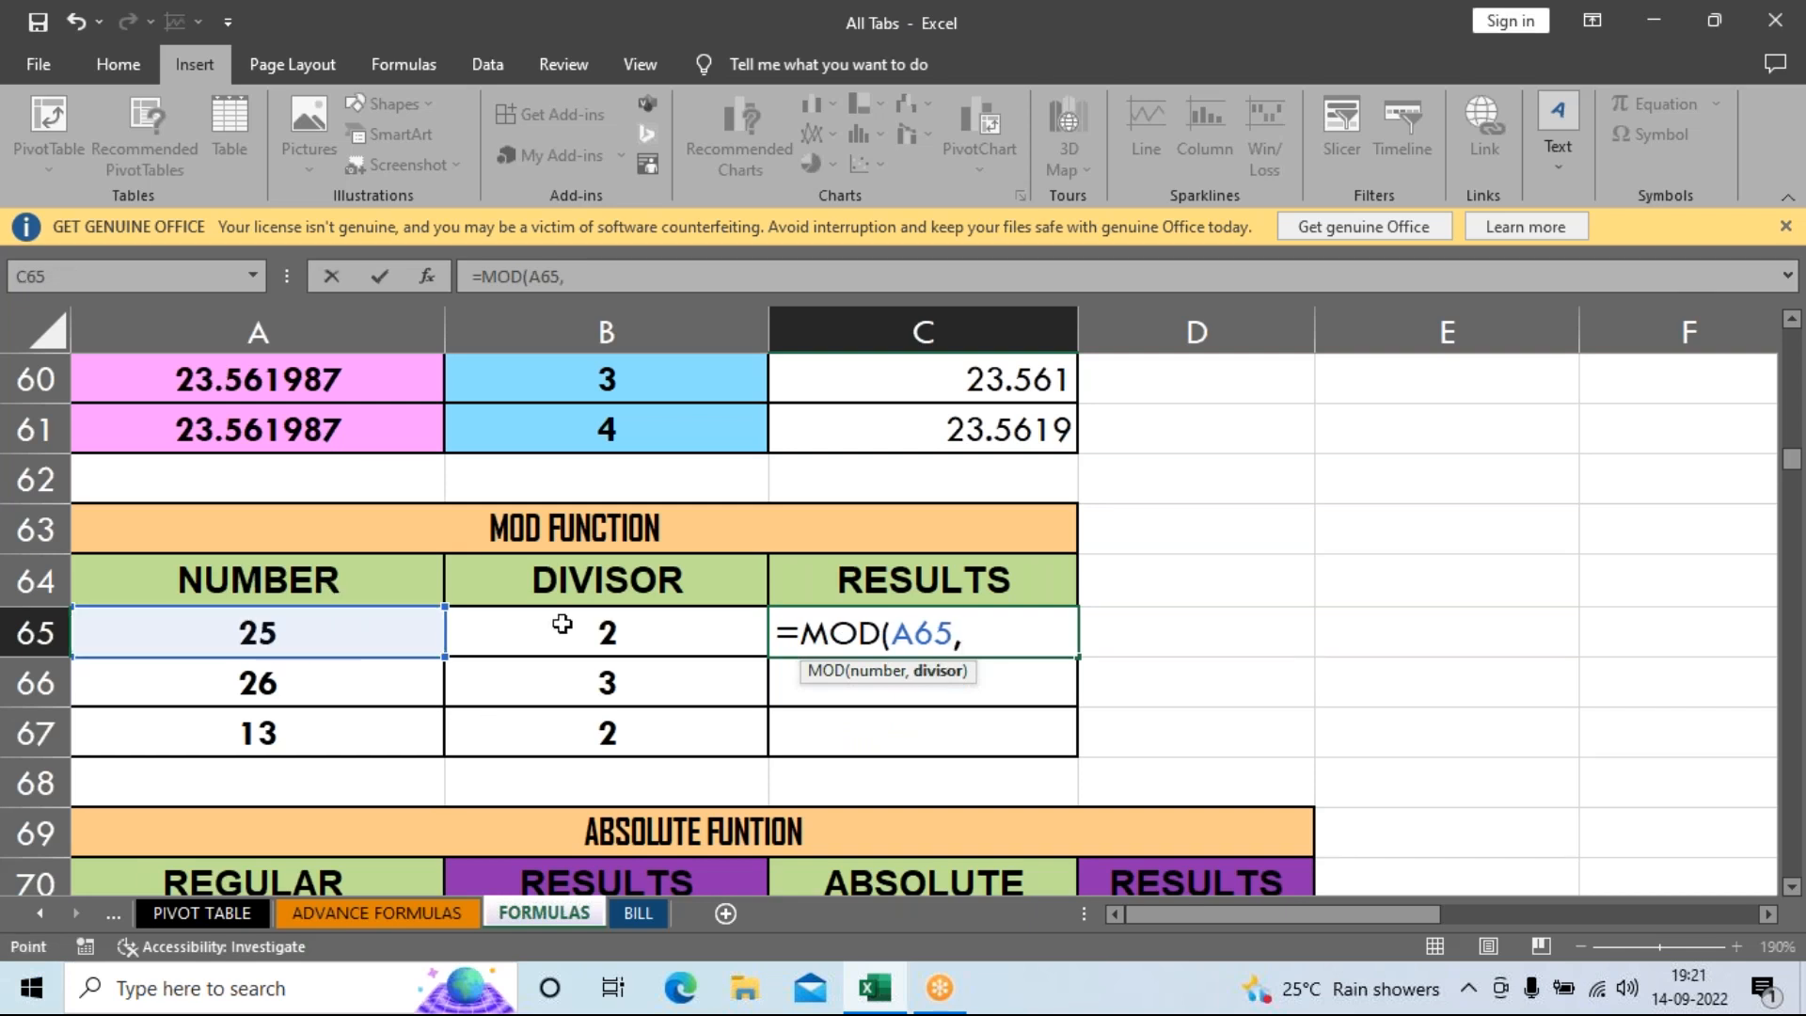
pyautogui.click(562, 624)
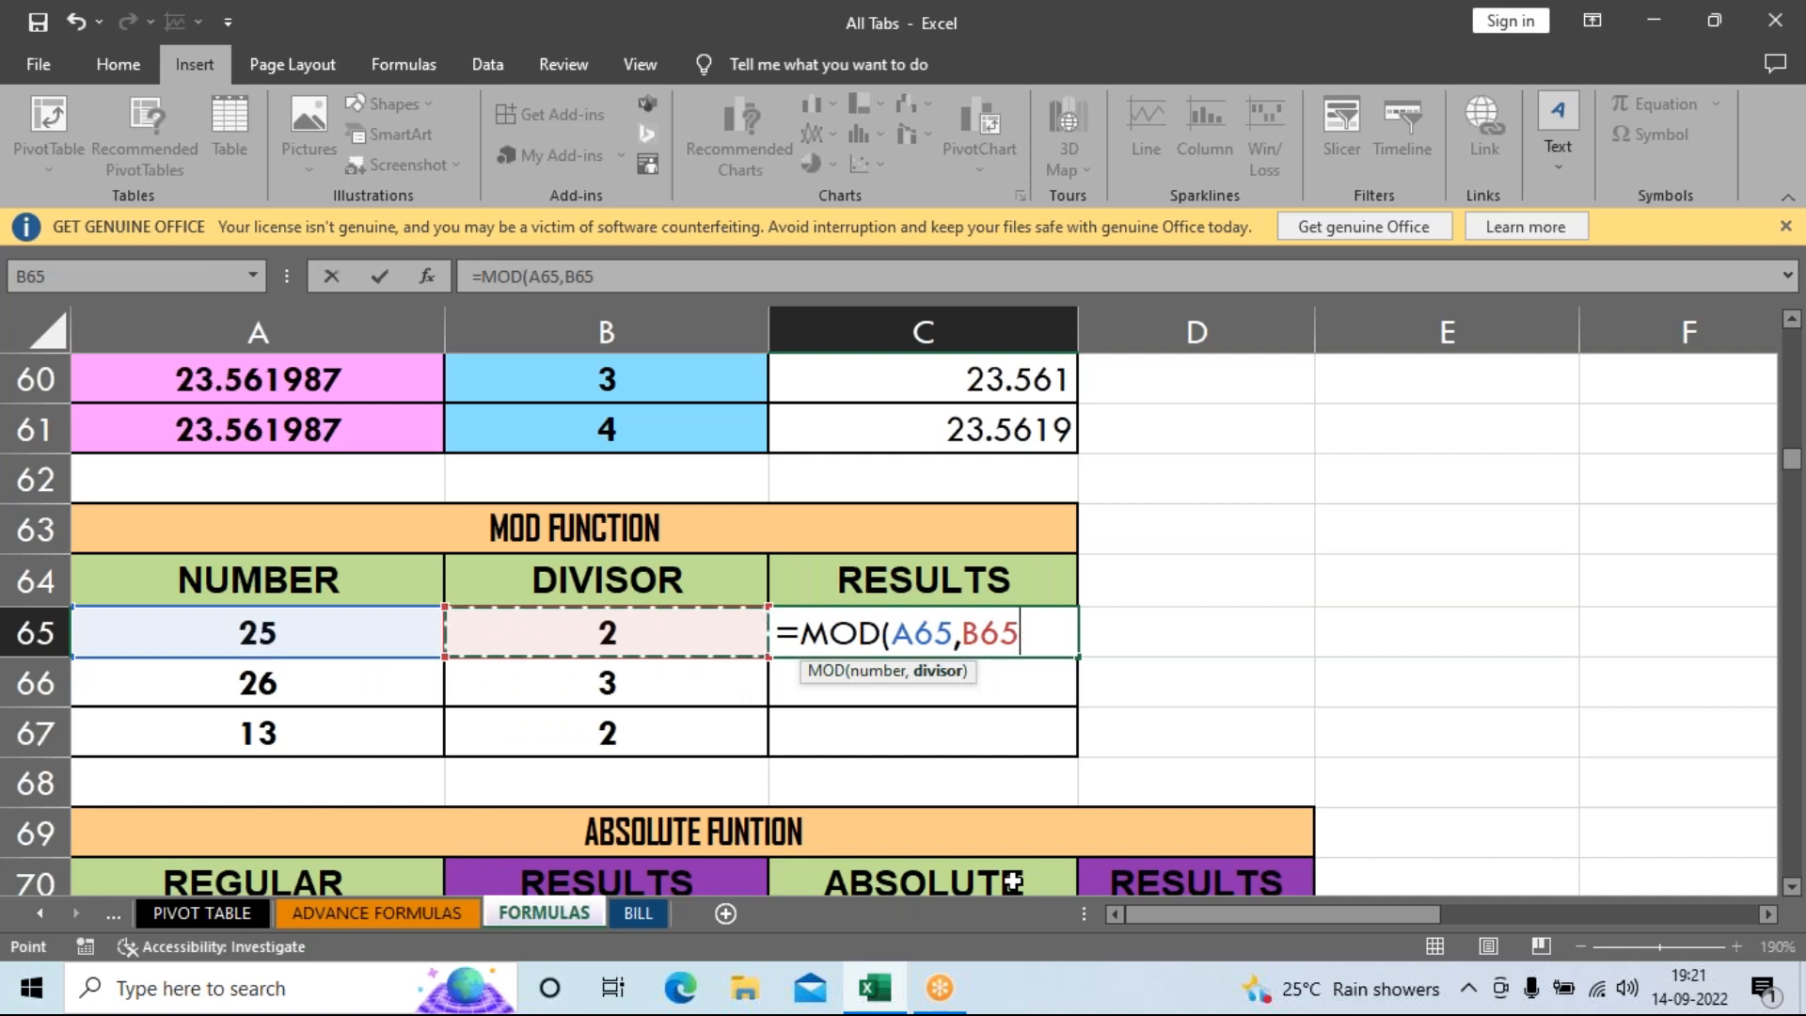
pyautogui.press('Return')
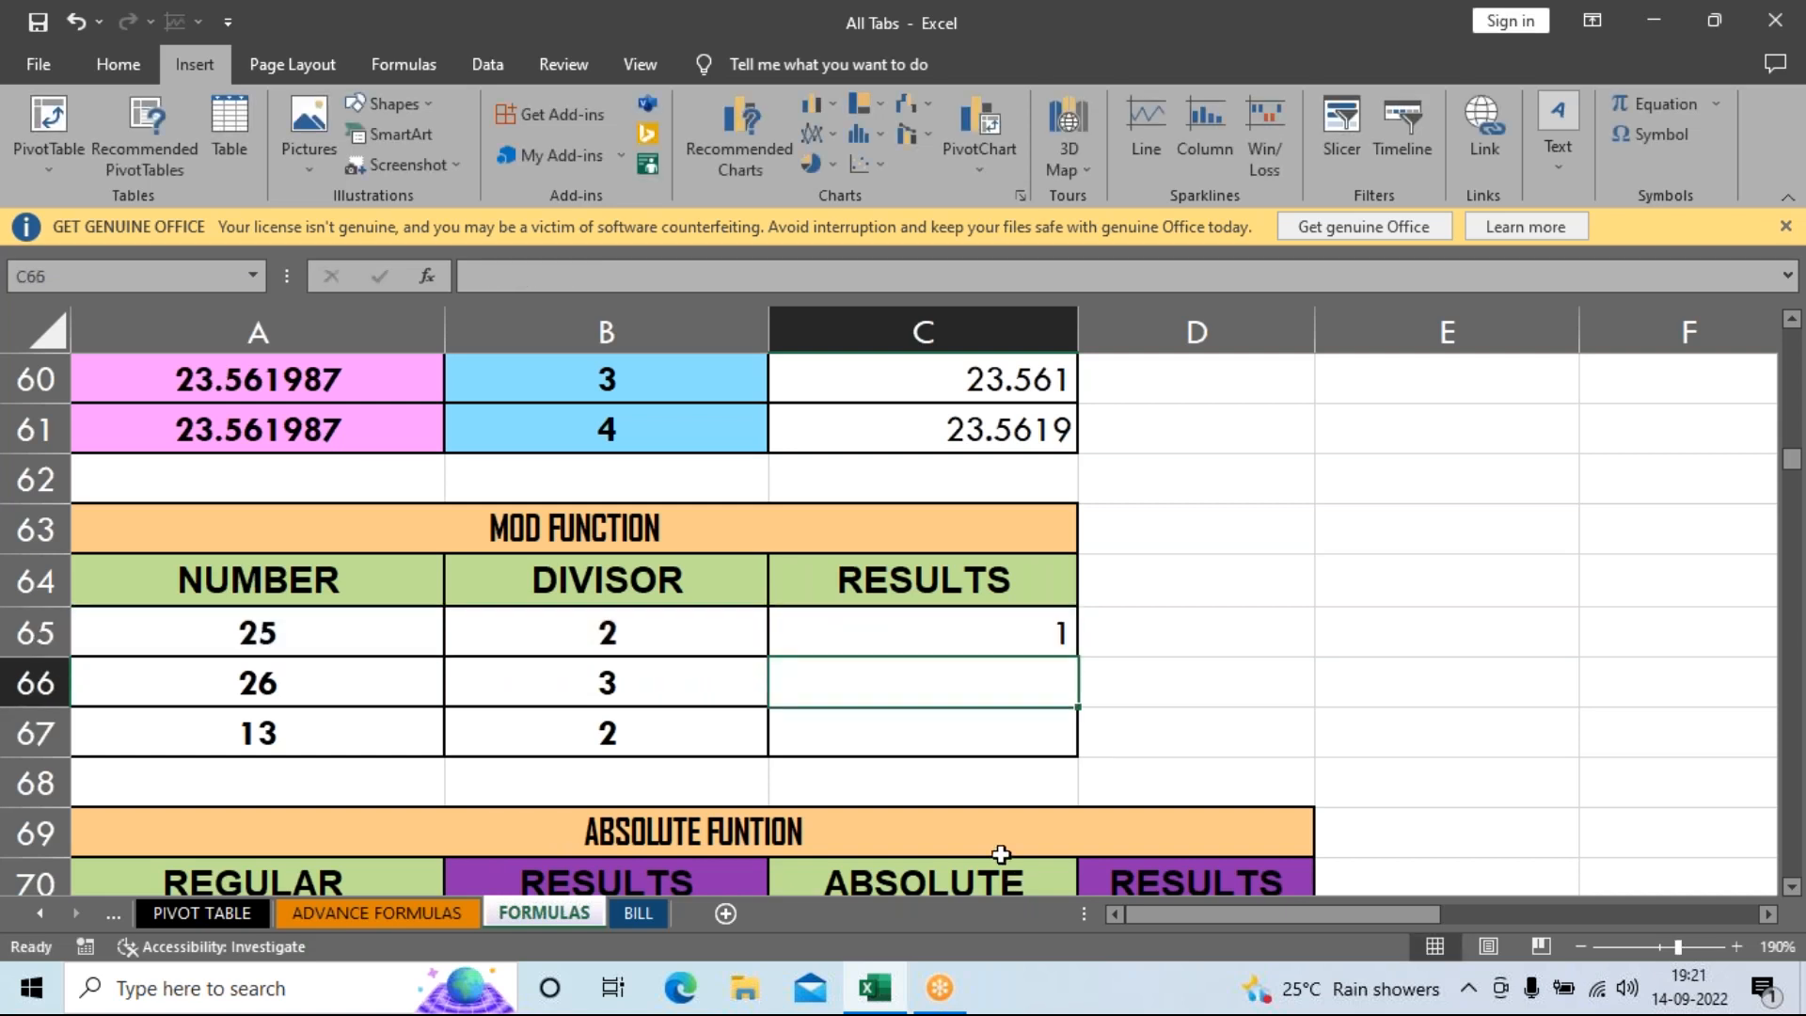
pyautogui.click(951, 633)
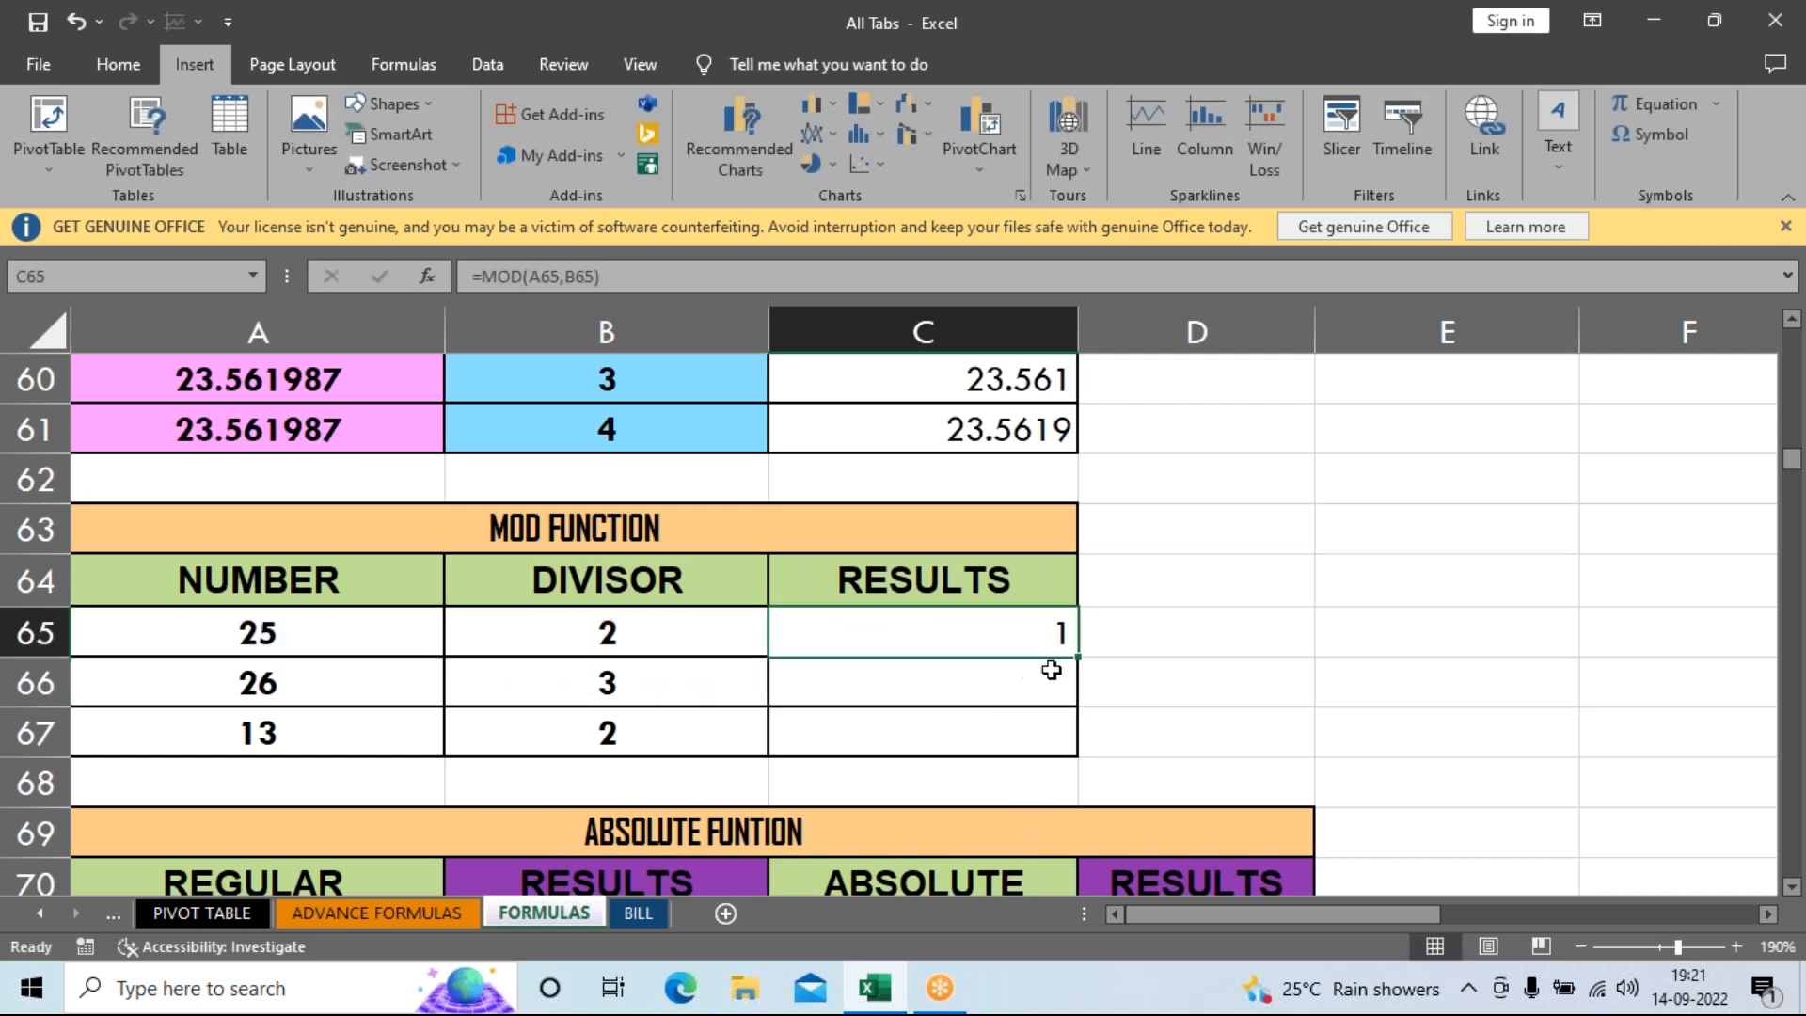
pyautogui.moveTo(1077, 657); pyautogui.dragTo(1077, 750)
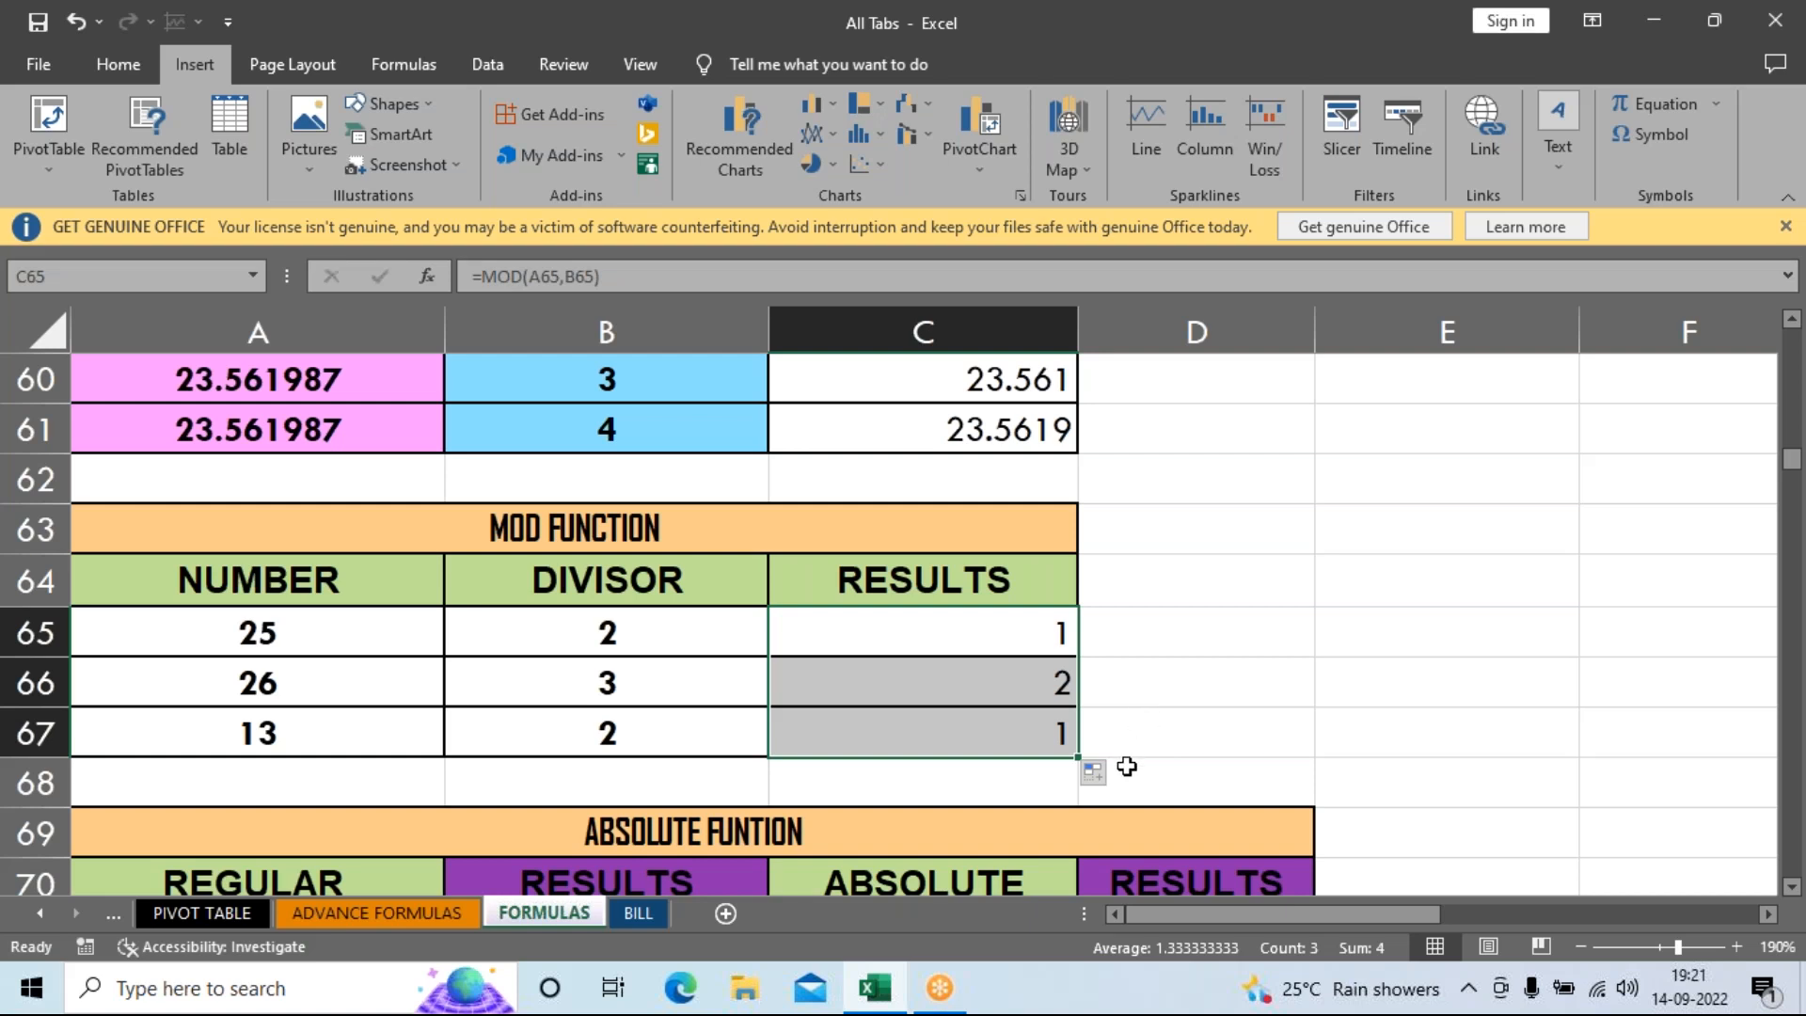
pyautogui.click(1157, 713)
pyautogui.scroll(-2, 1158, 714)
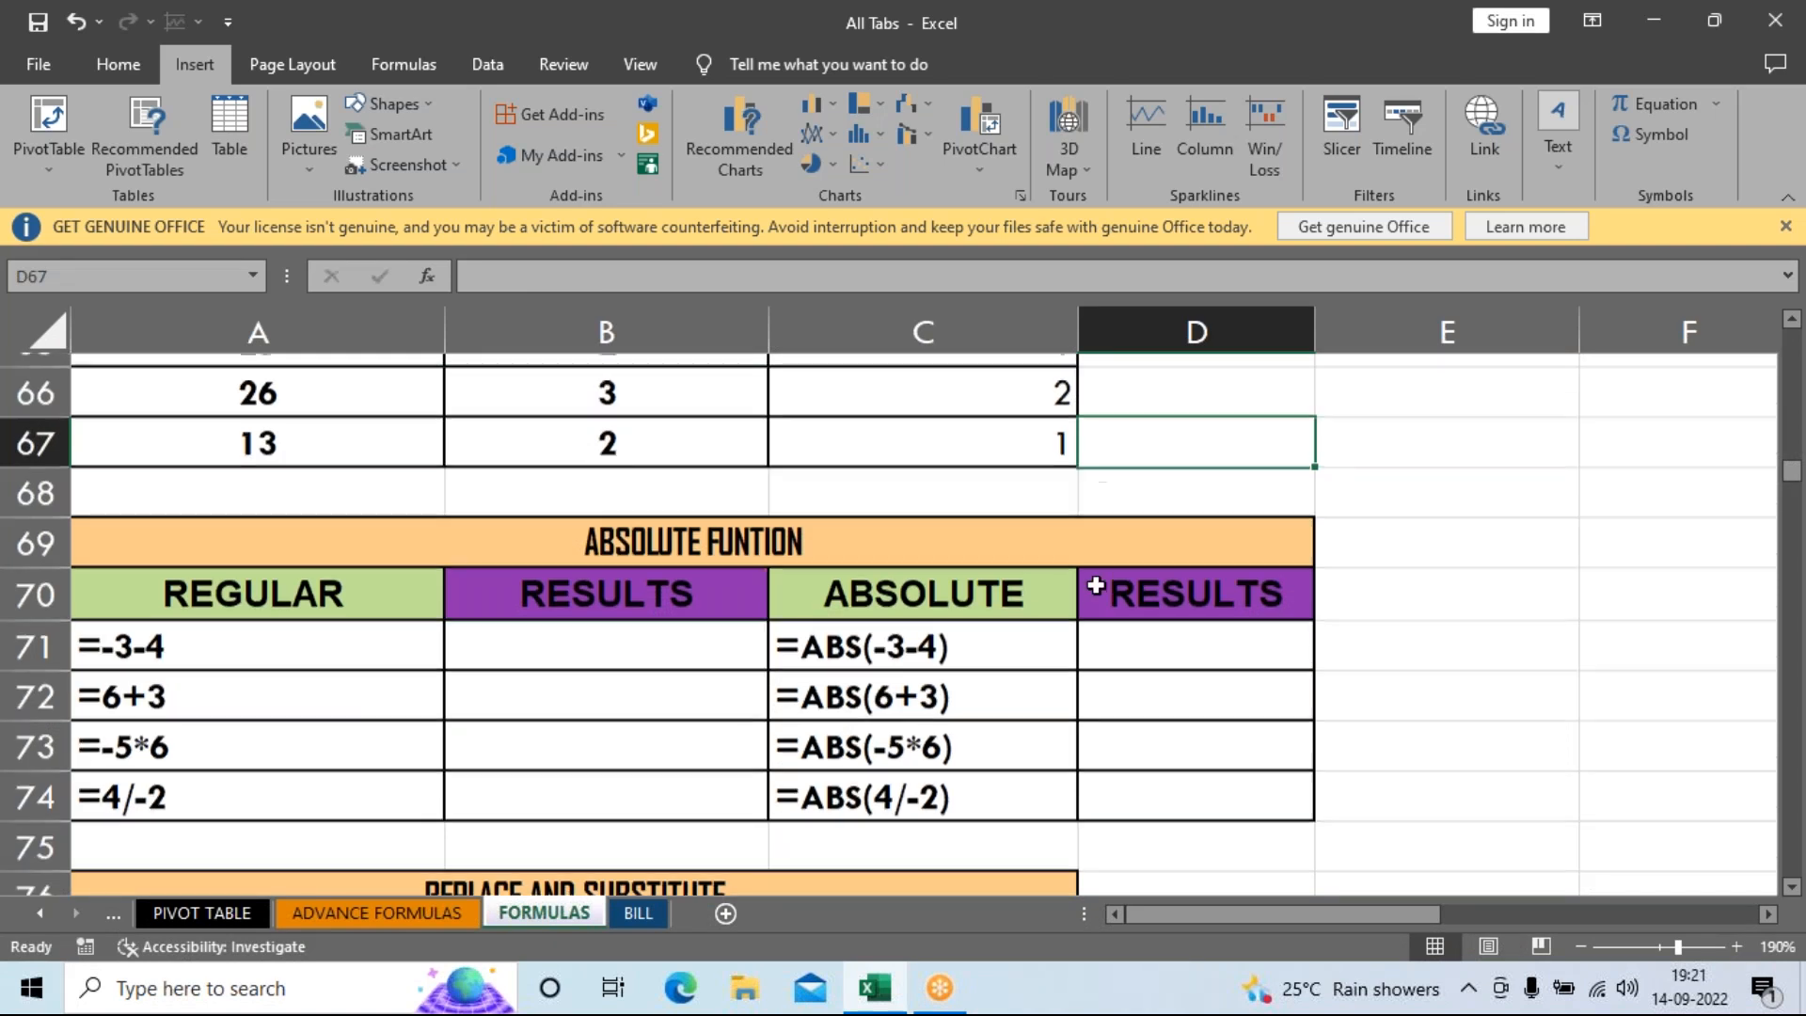
pyautogui.scroll(3, 1088, 589)
pyautogui.scroll(-1, 1061, 645)
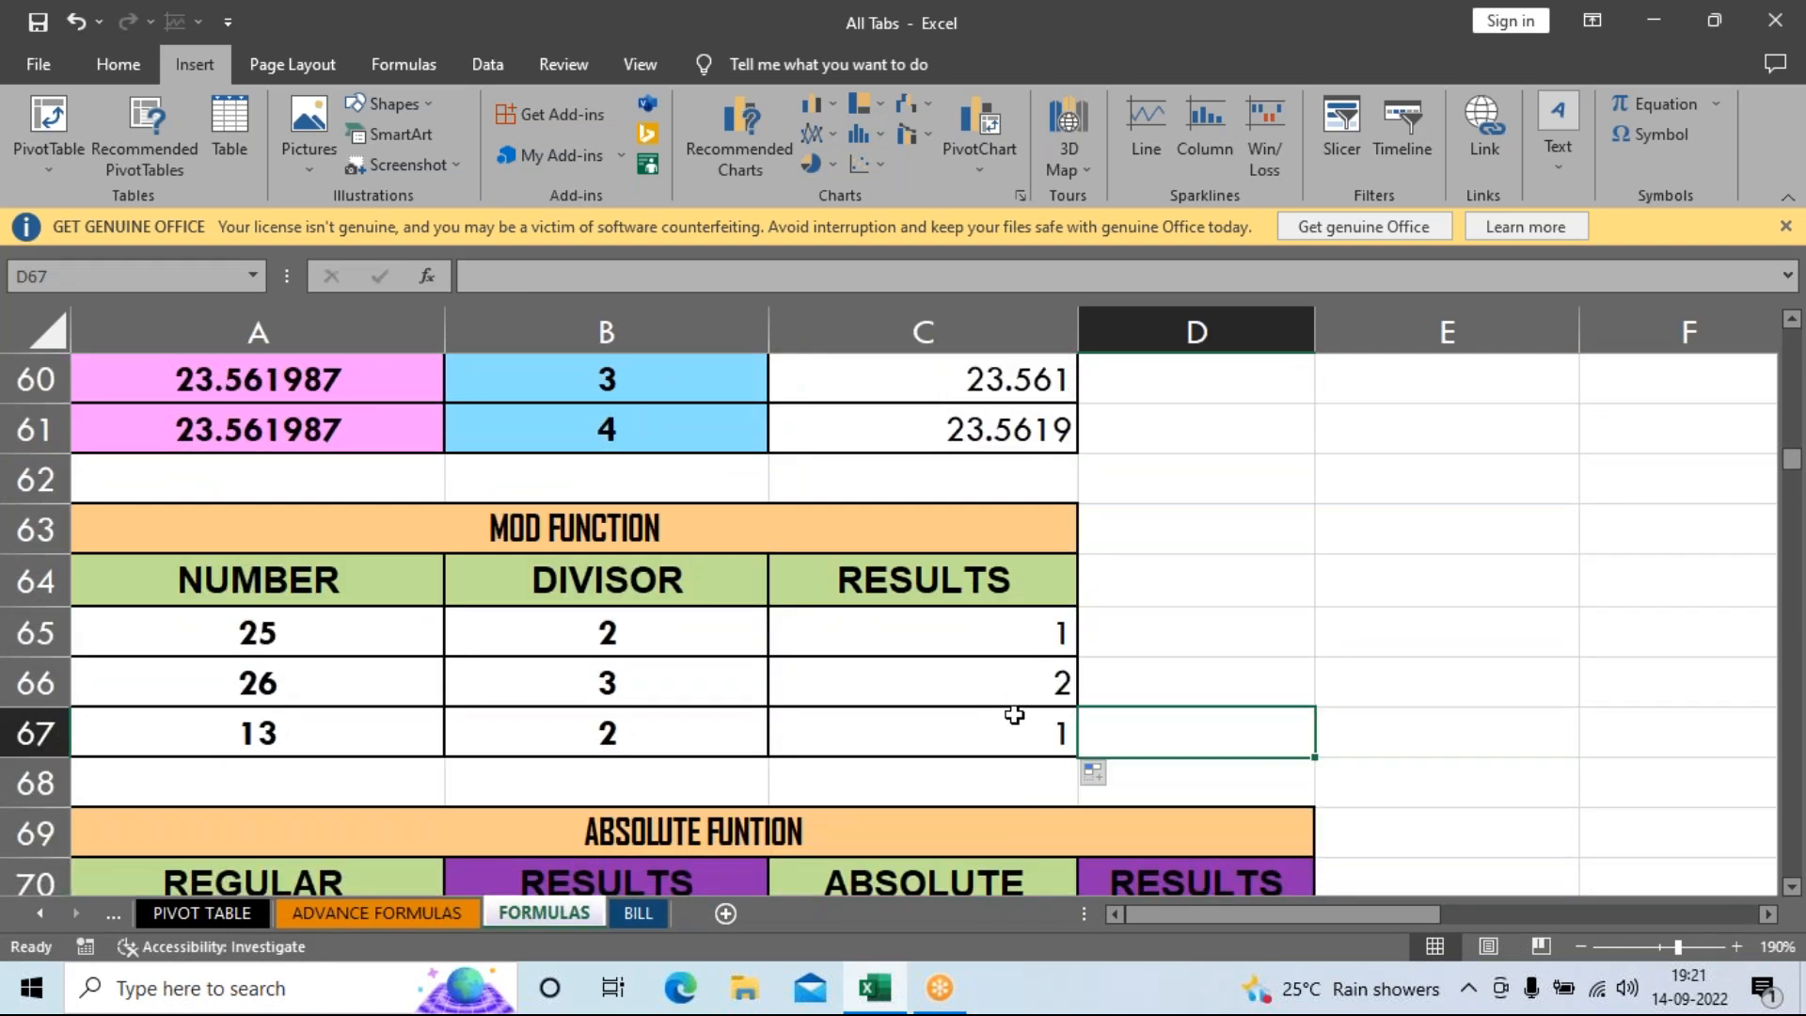
pyautogui.scroll(4, 1014, 715)
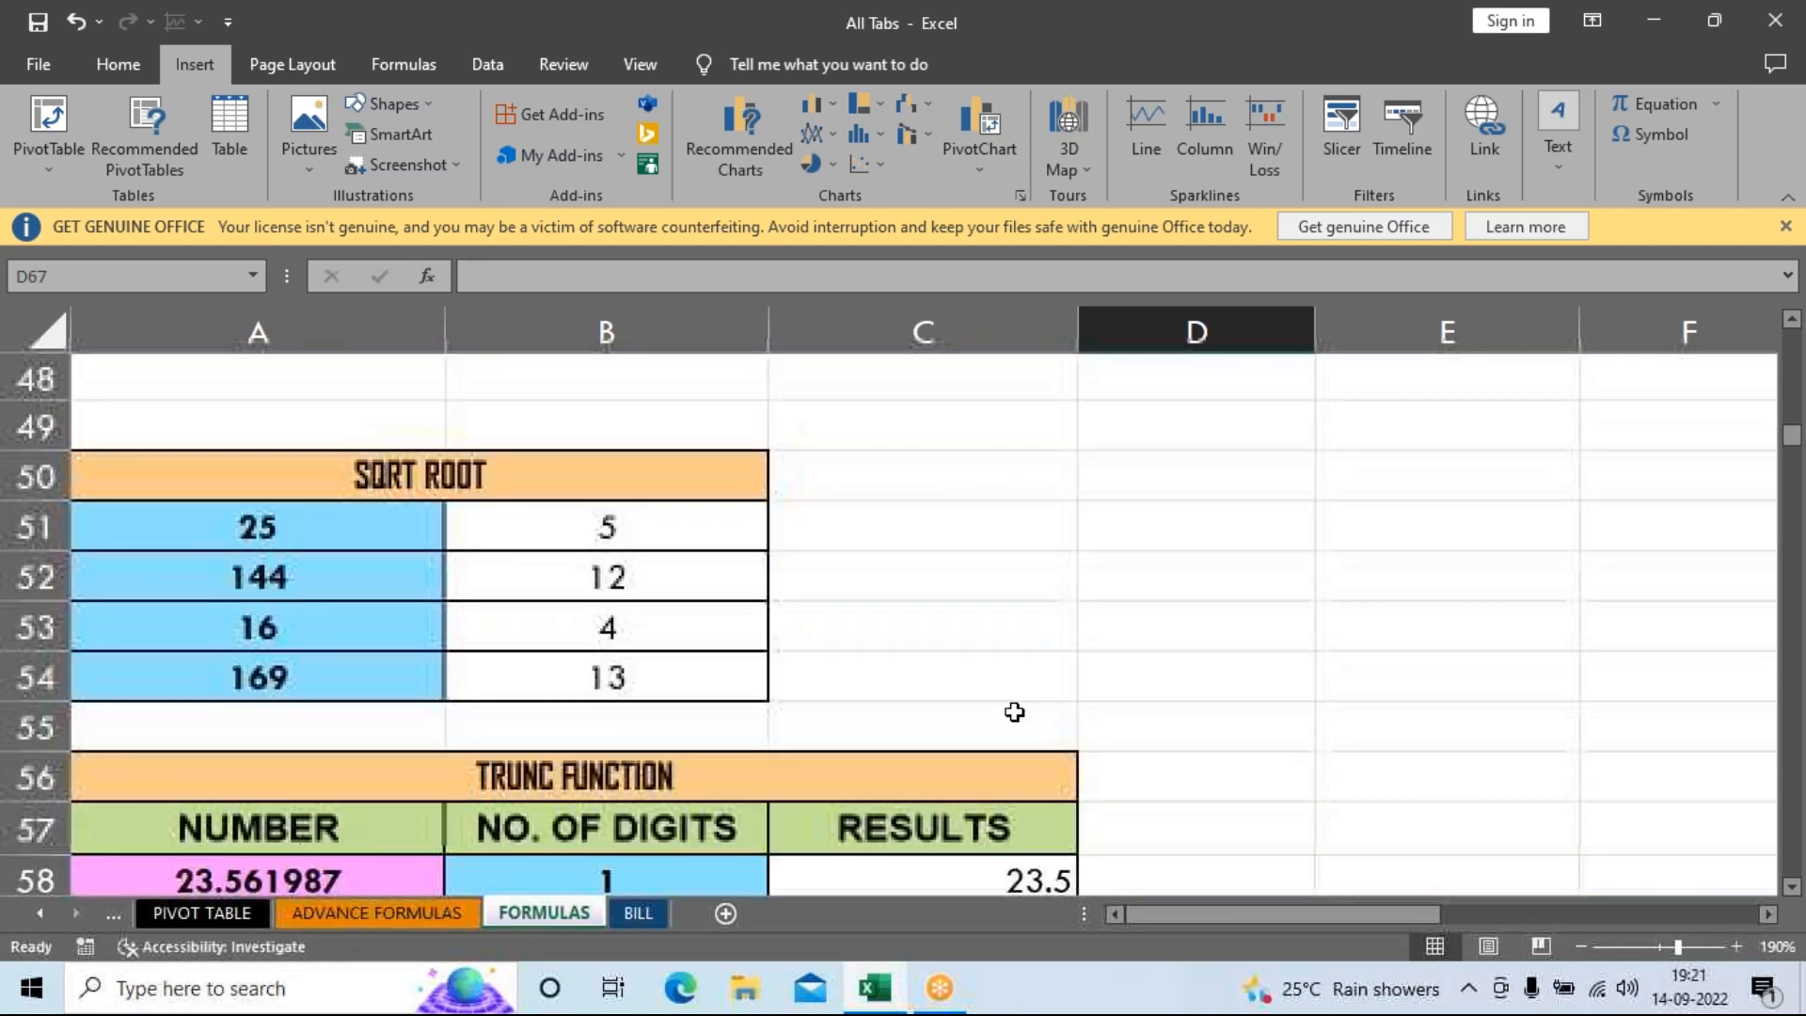
pyautogui.scroll(2, 794, 584)
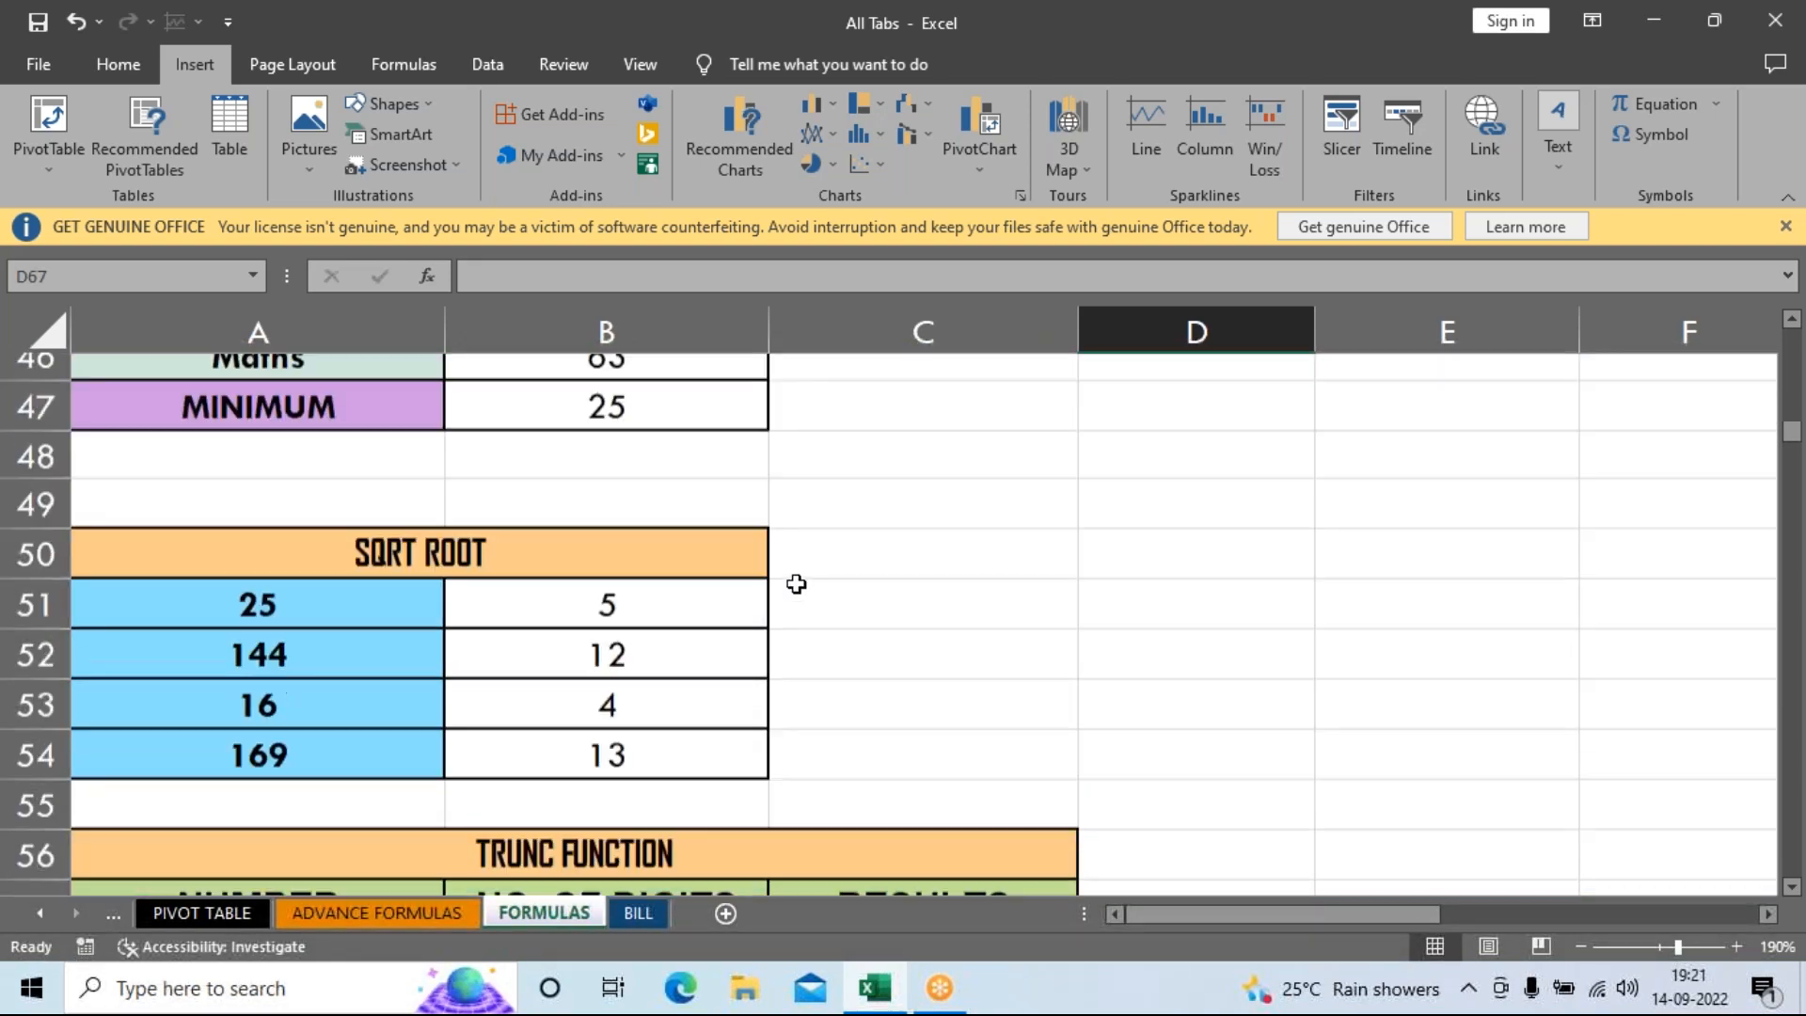
pyautogui.scroll(3, 625, 592)
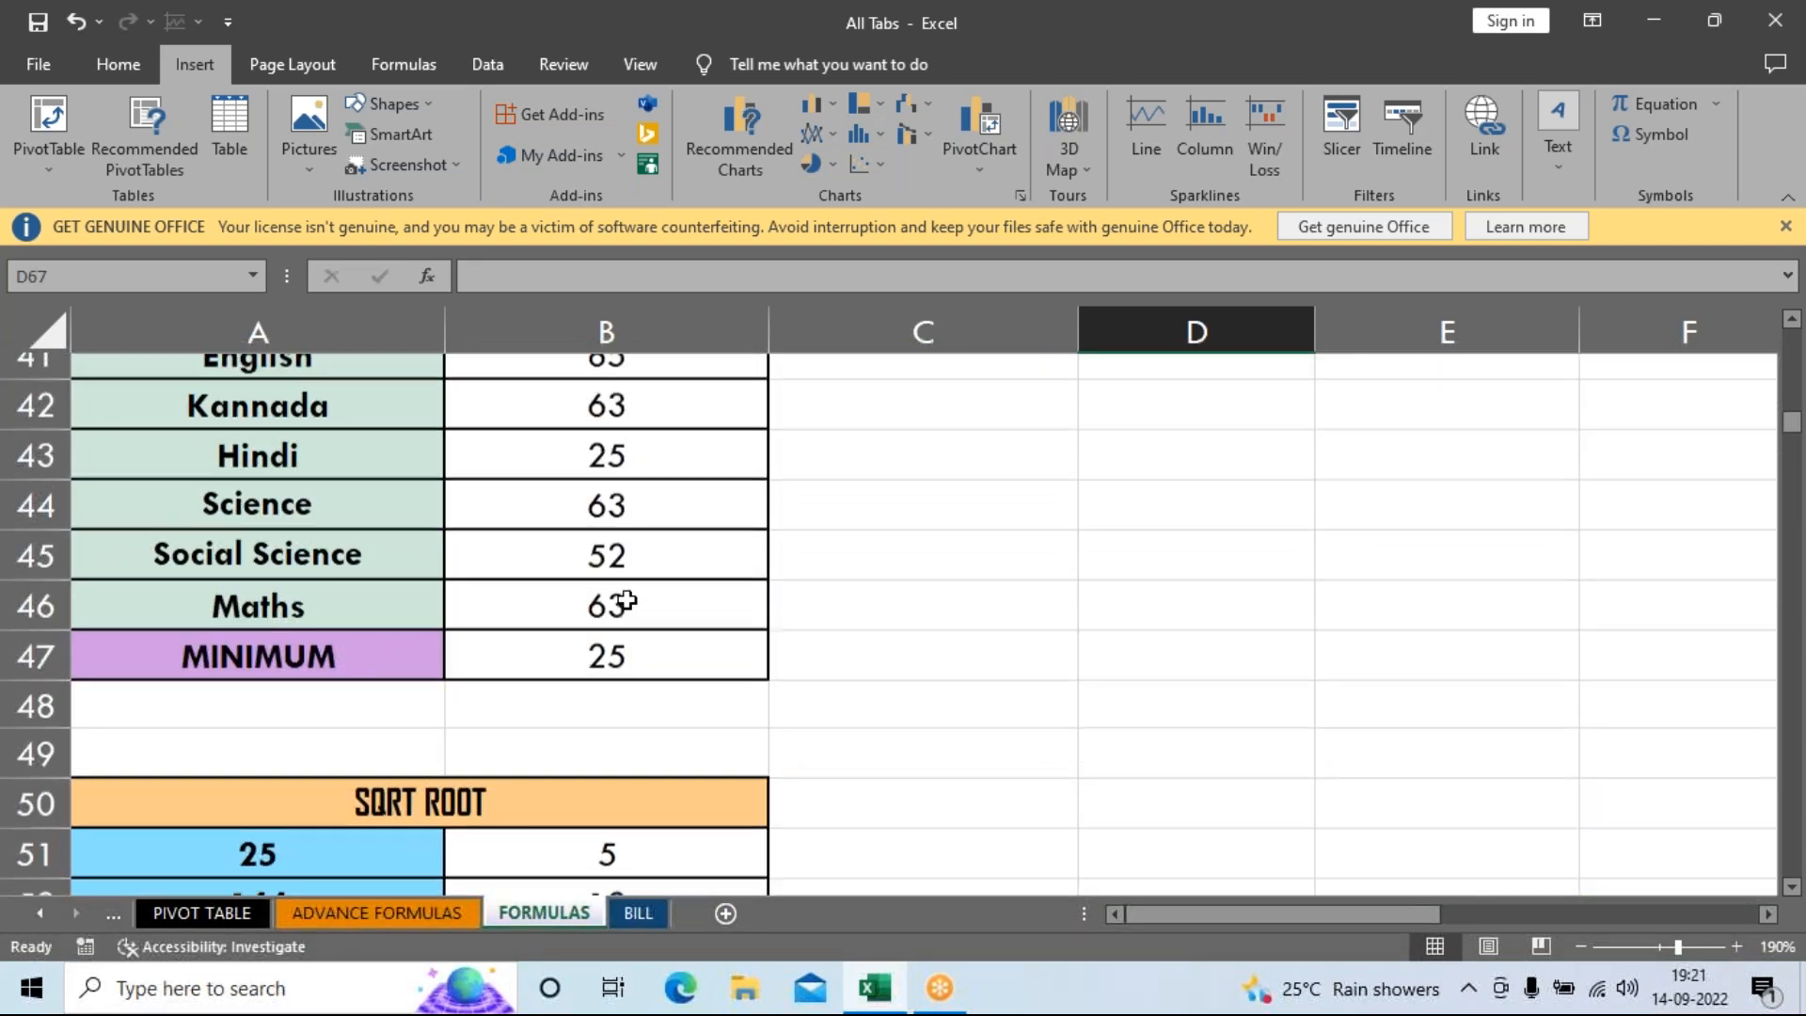
pyautogui.scroll(3, 659, 591)
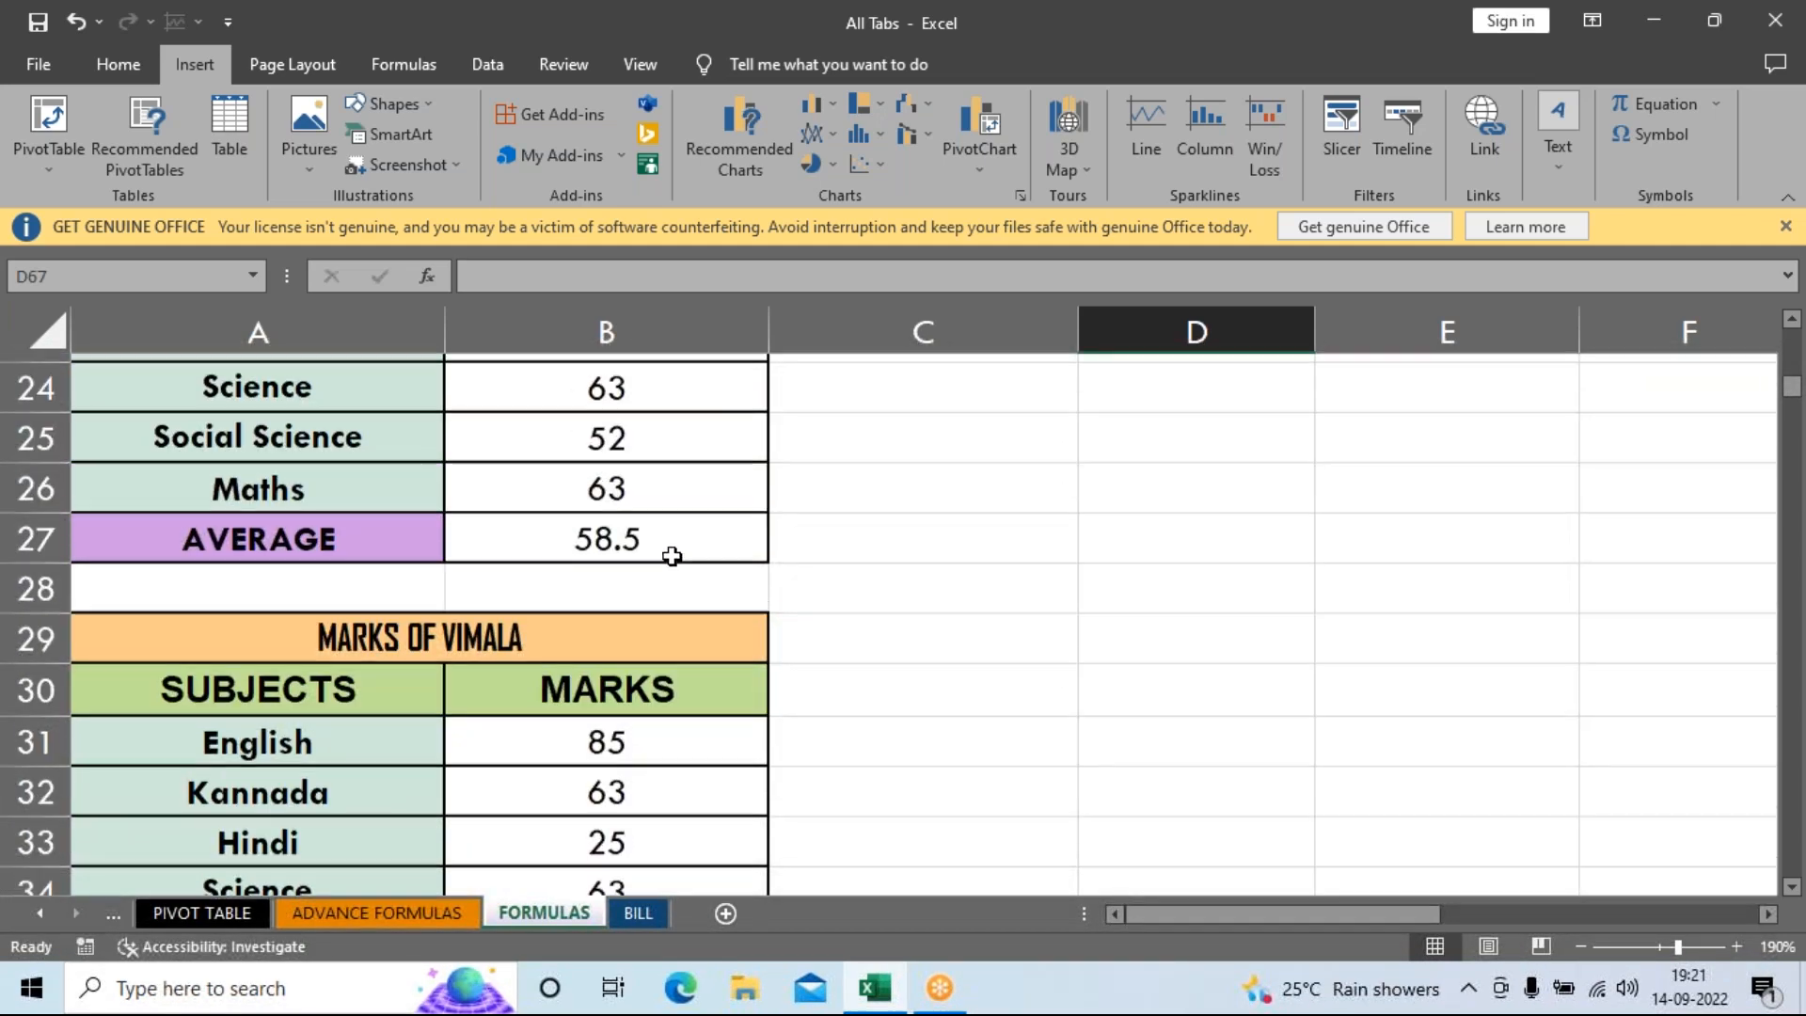
pyautogui.scroll(3, 667, 564)
pyautogui.scroll(2, 670, 527)
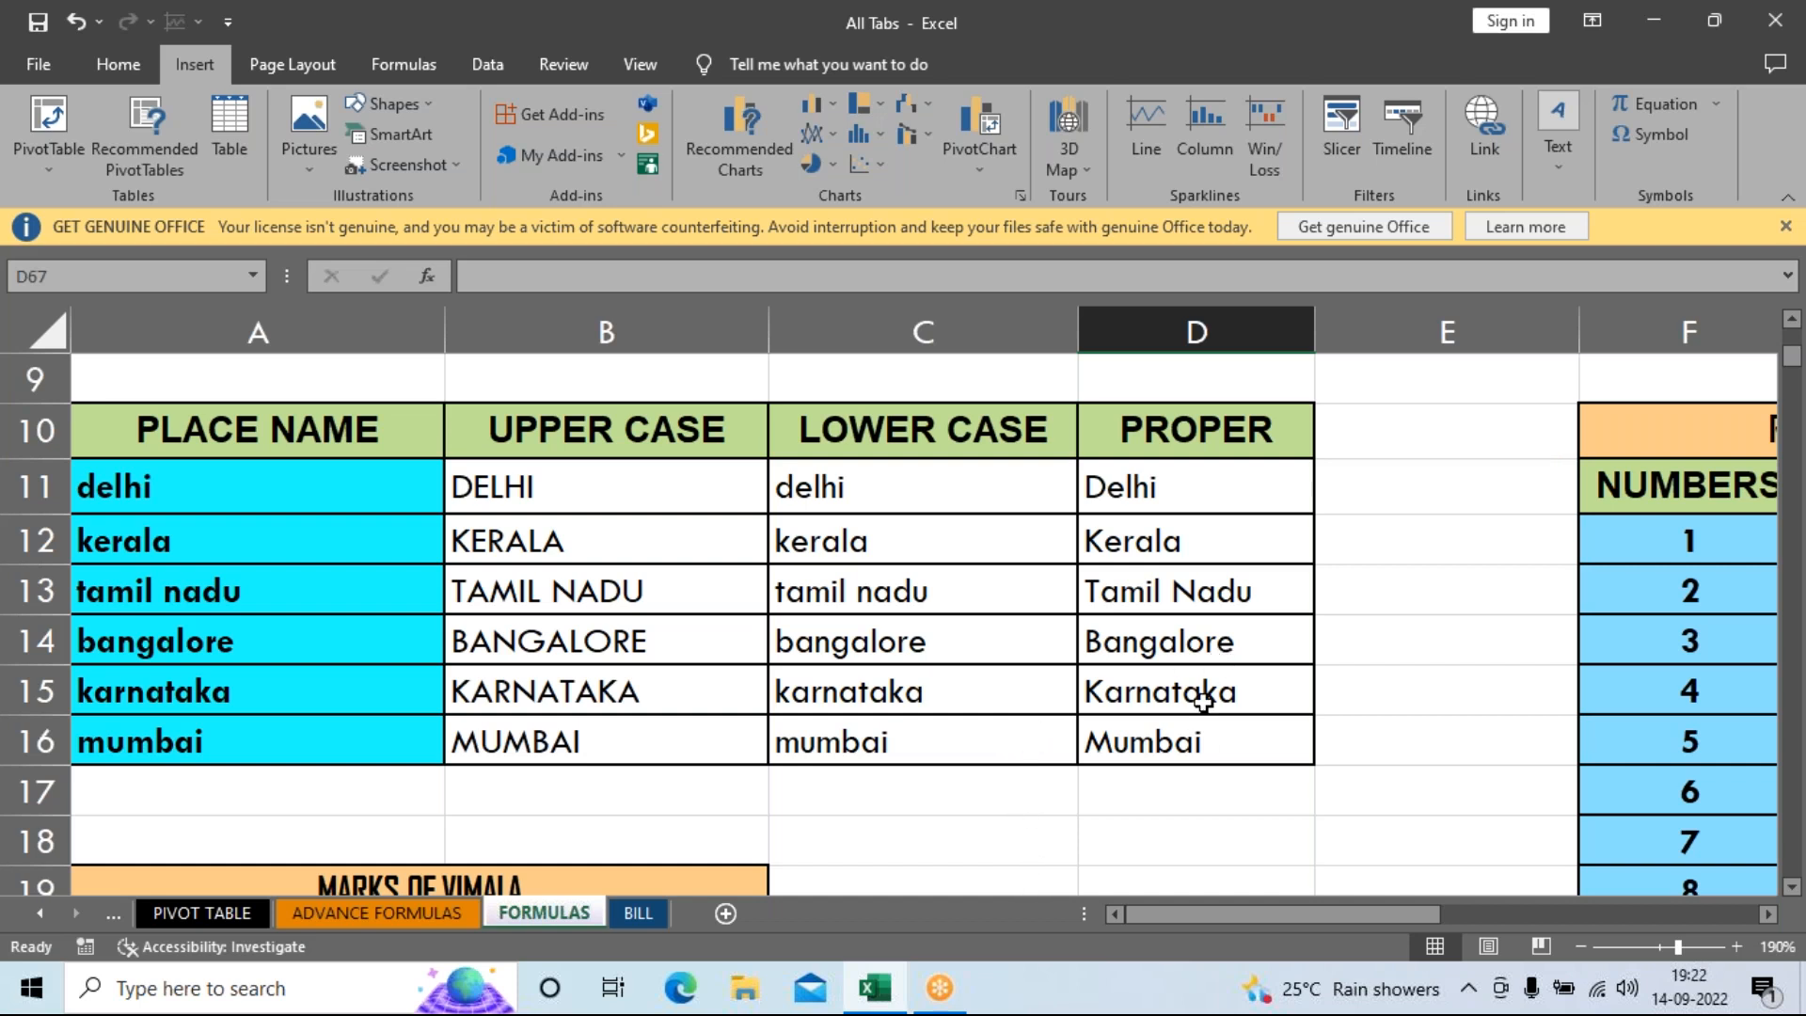
pyautogui.scroll(1, 1012, 635)
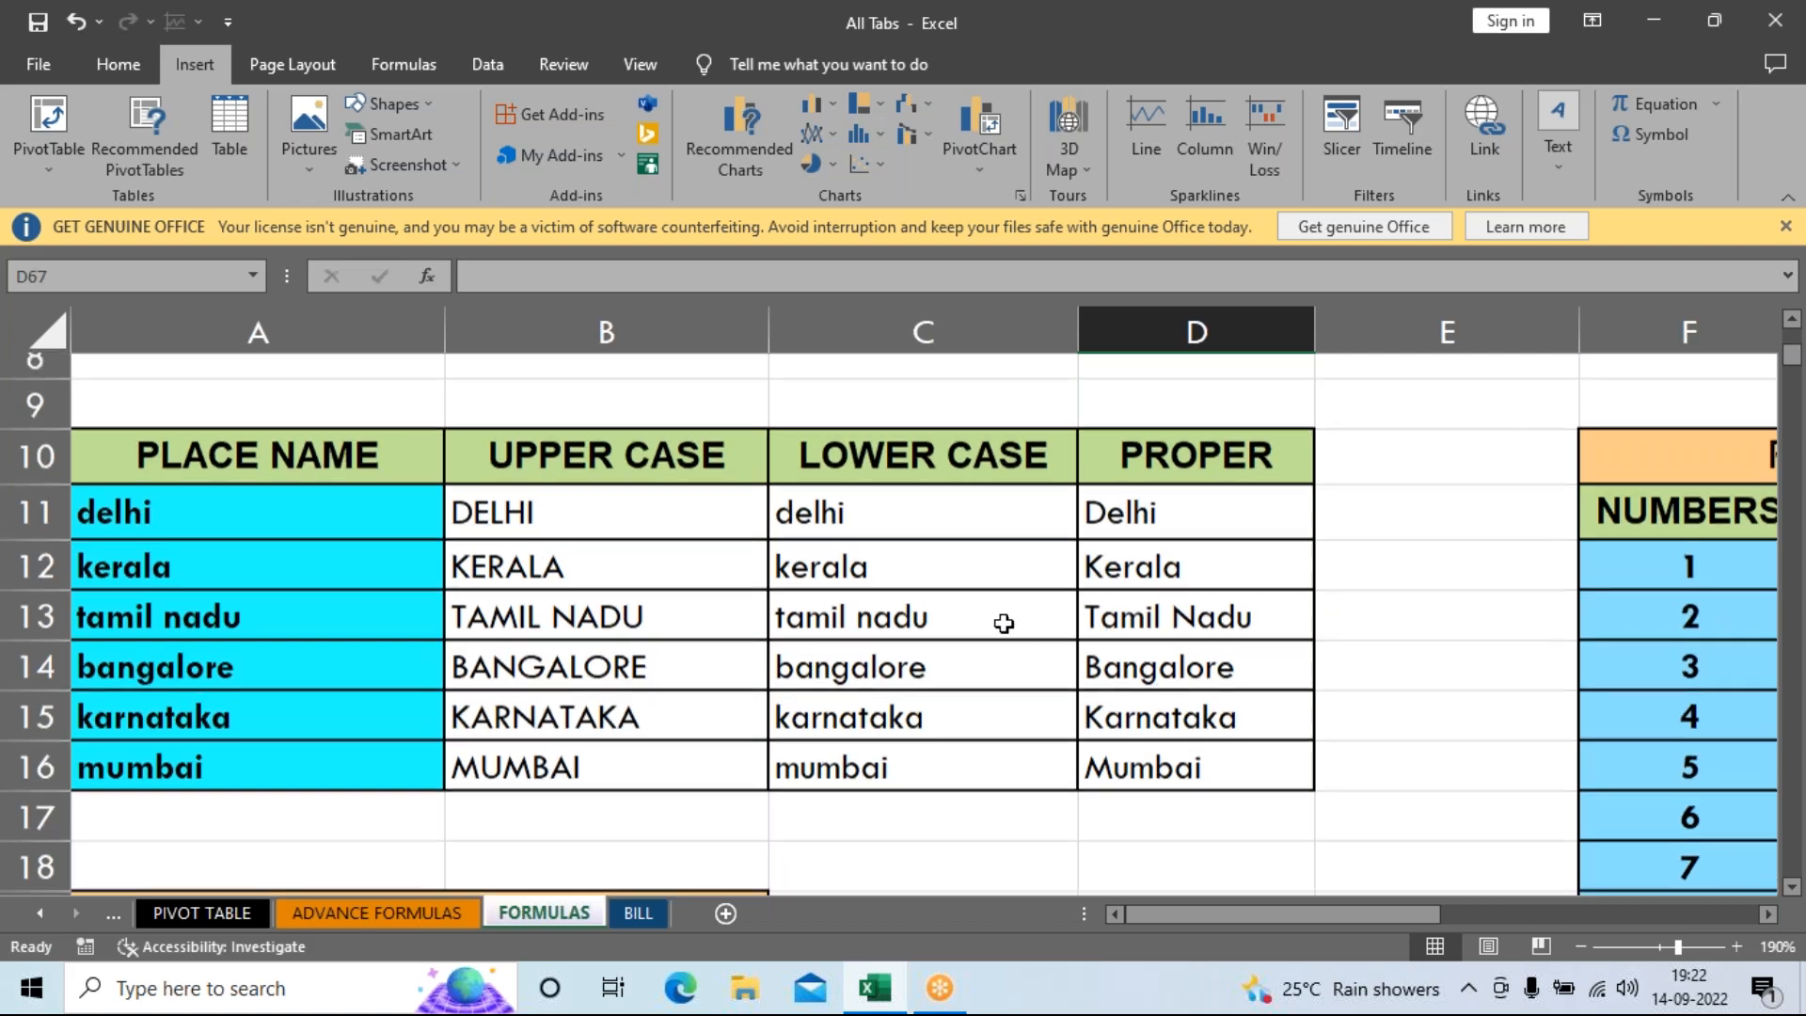
pyautogui.scroll(-8, 1006, 638)
pyautogui.scroll(-12, 1003, 639)
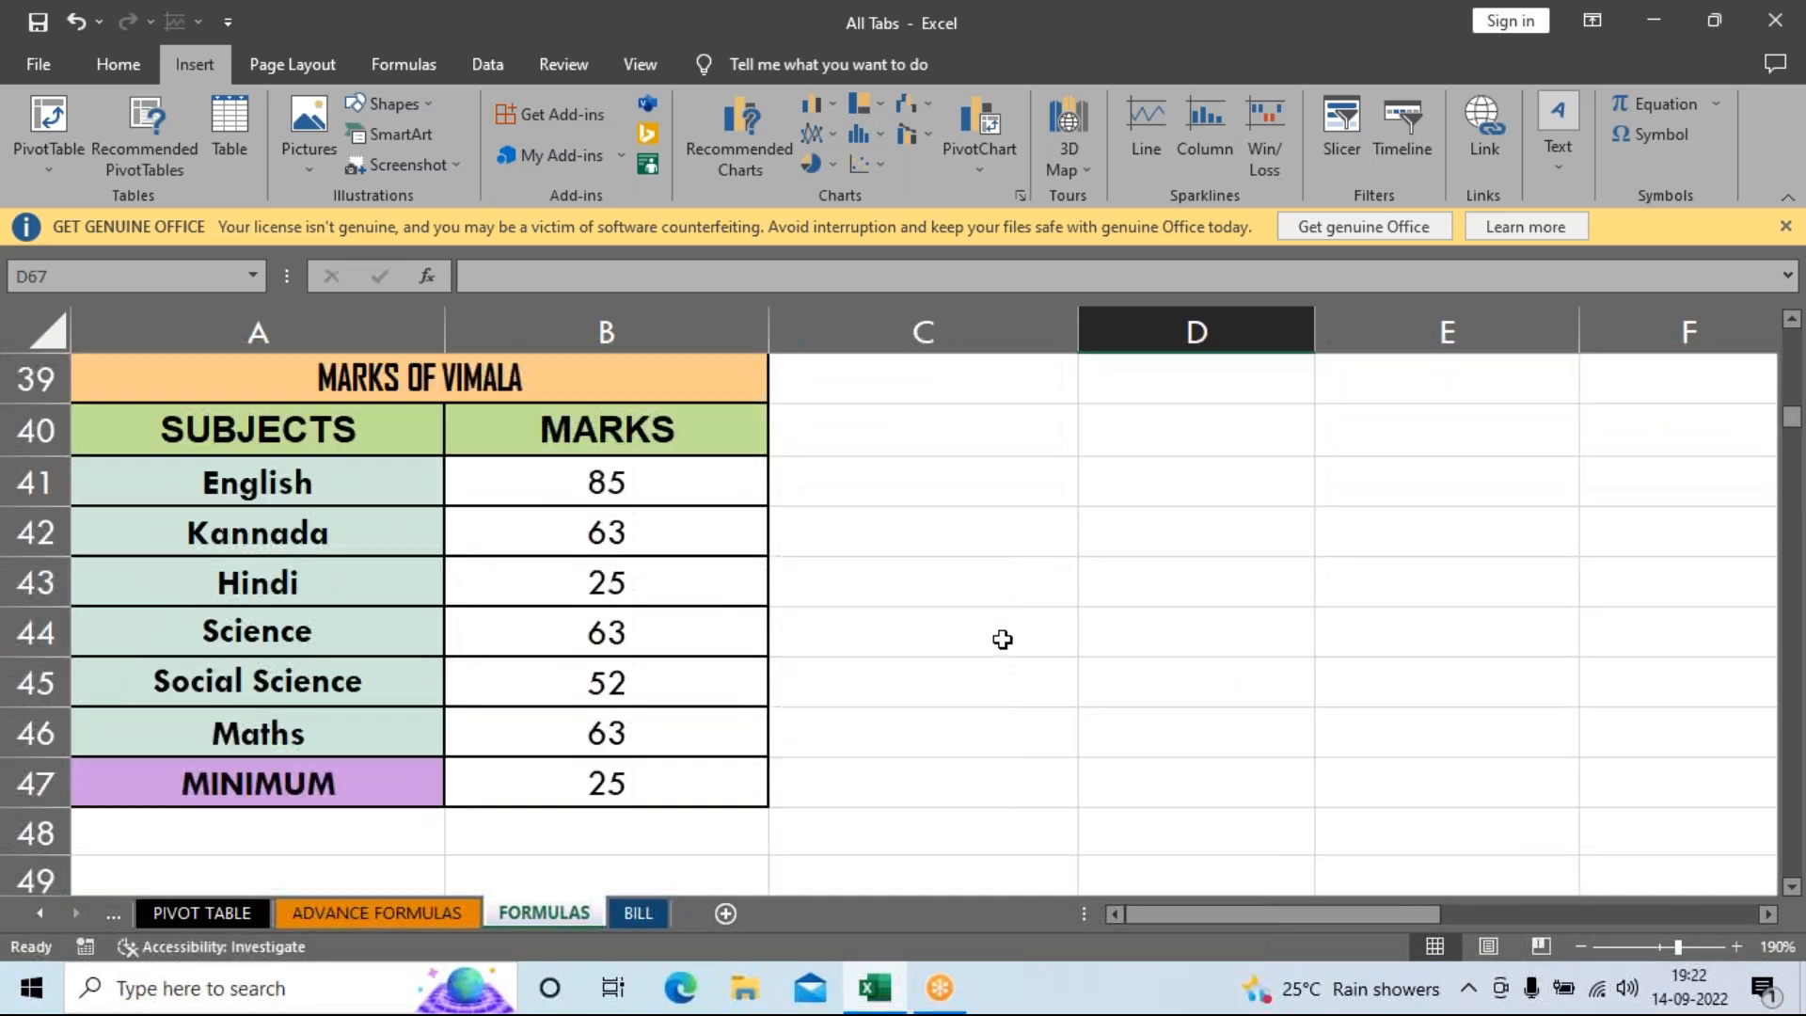
pyautogui.scroll(-2, 1002, 640)
pyautogui.scroll(2, 1000, 637)
# Enter =-3-4, =6+3, =-5*6 and =4/-2 in B71:B74, giving -7, 9, -30 and -2.
pyautogui.click(504, 631)
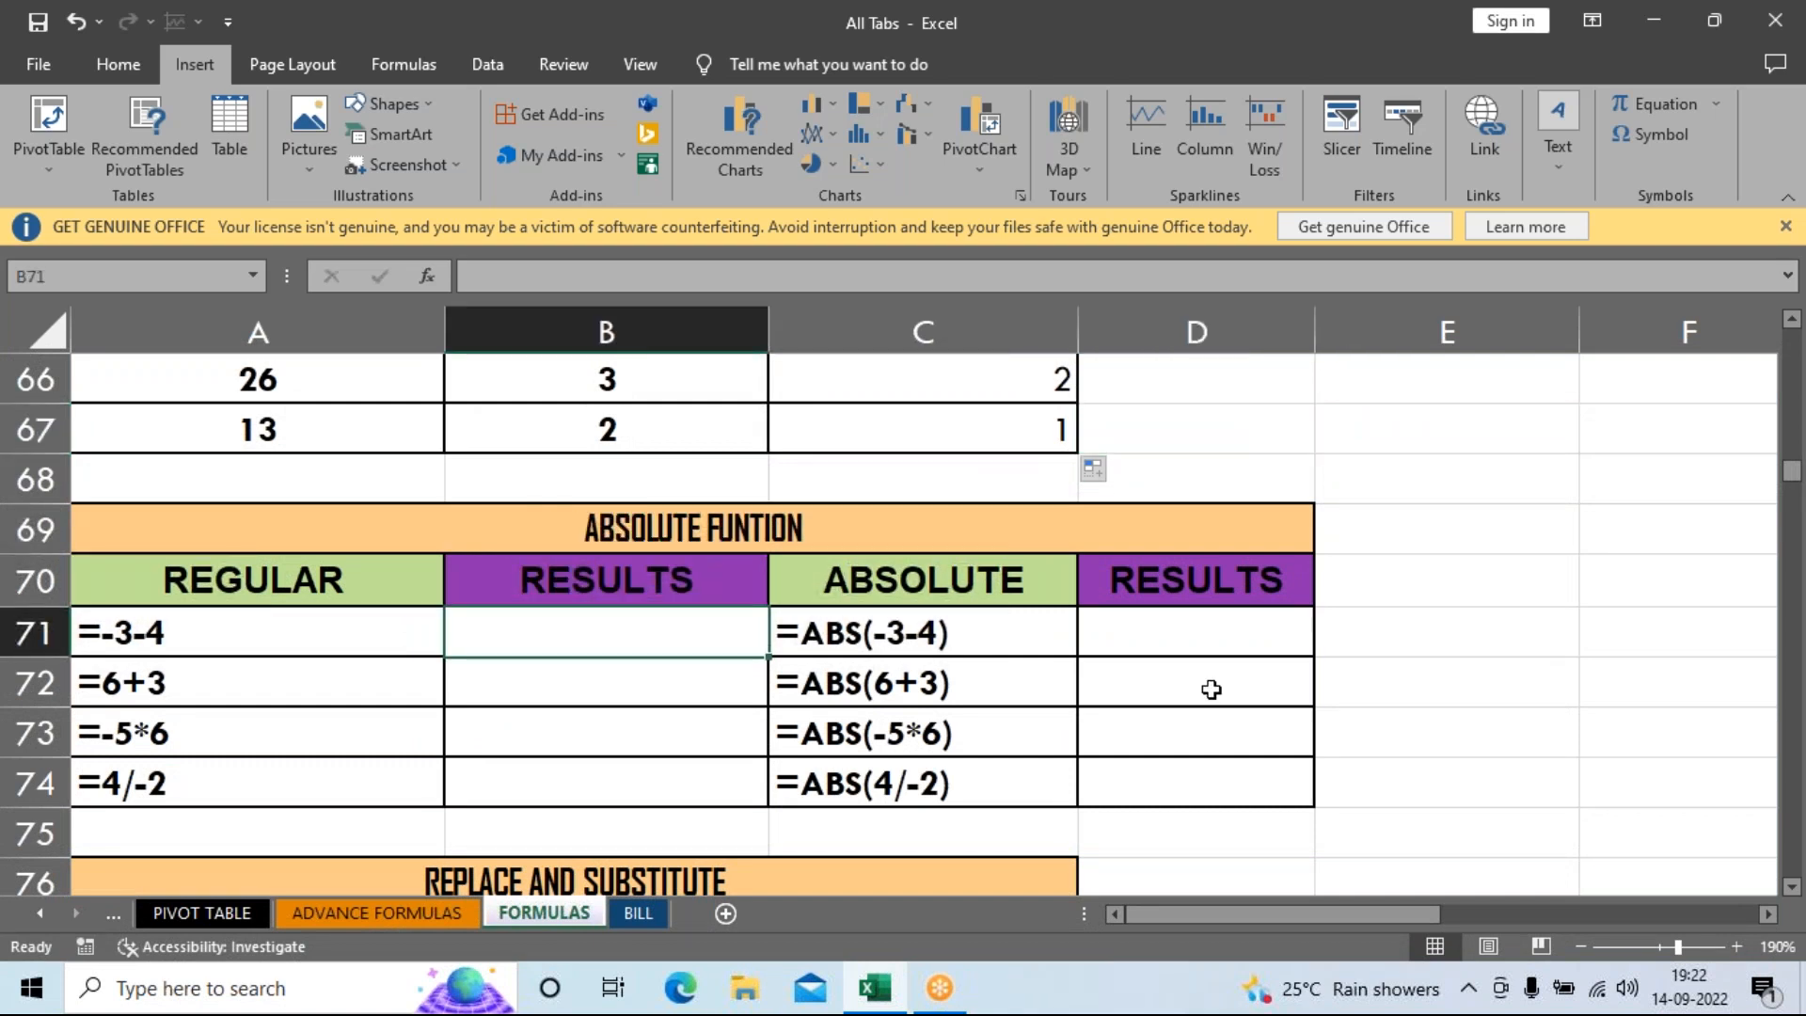
pyautogui.write('=')
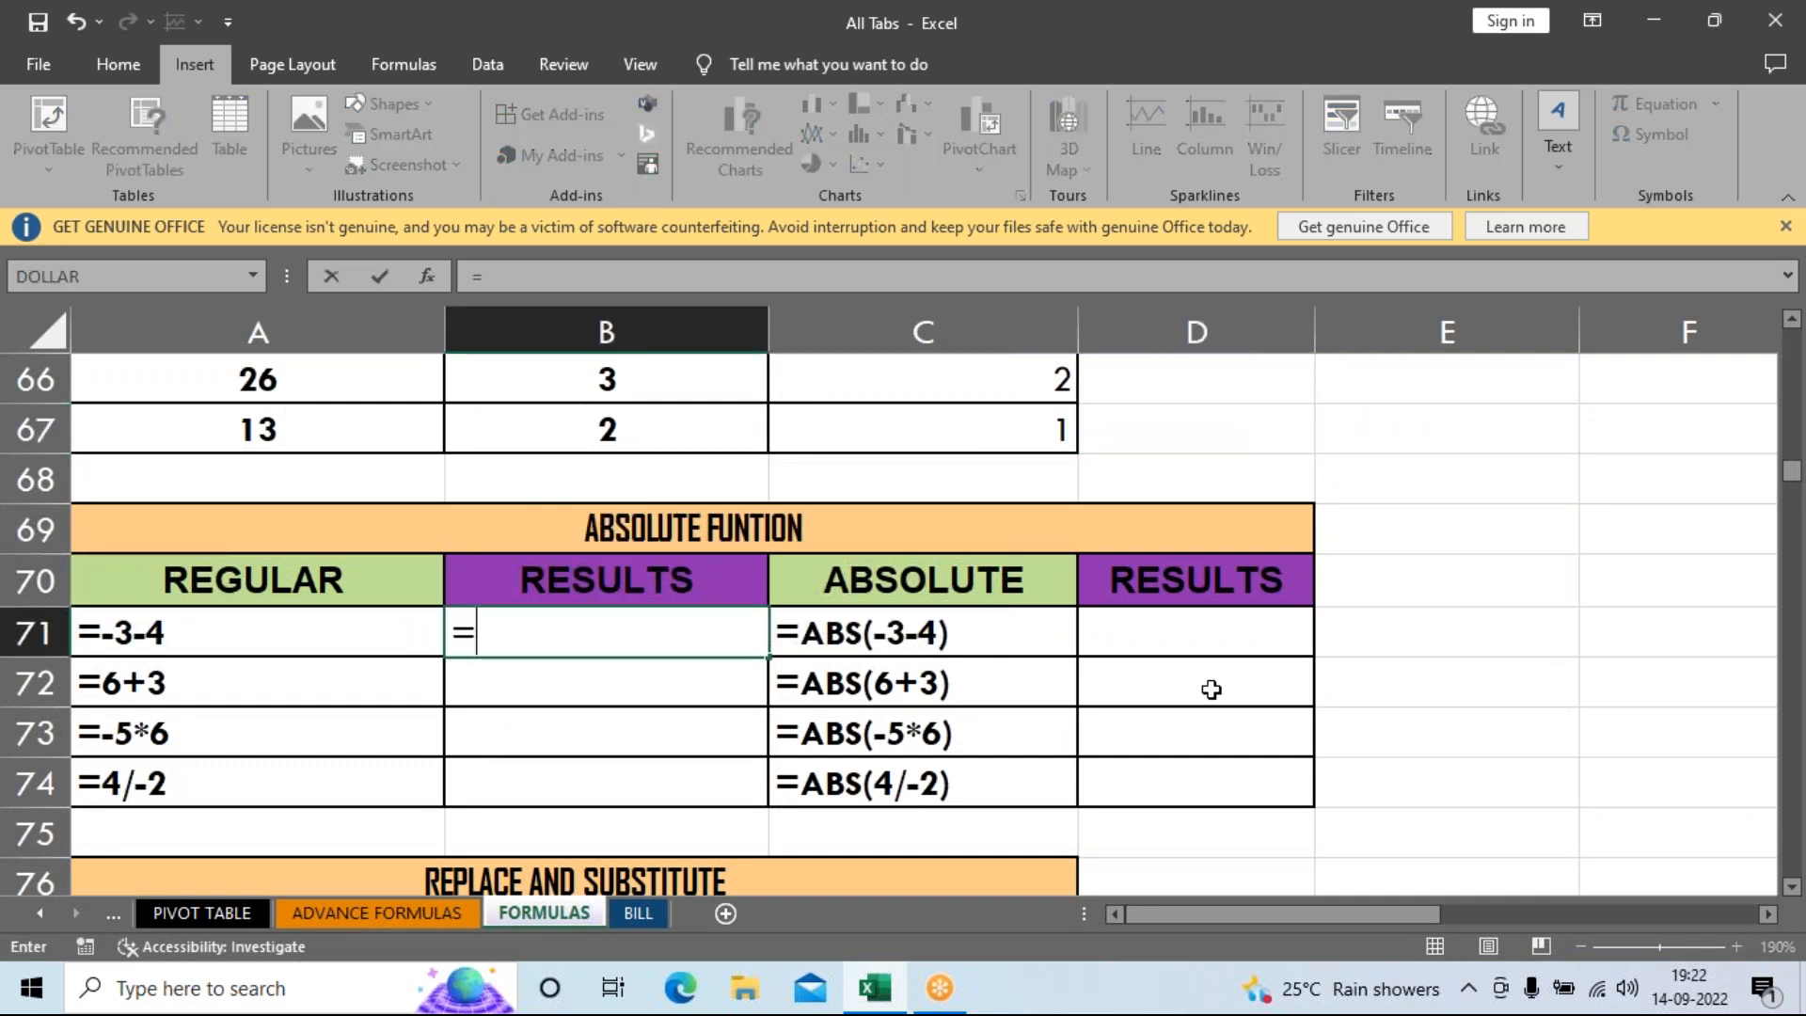
pyautogui.write('-34')
pyautogui.press('BackSpace')
pyautogui.write('-4')
pyautogui.press('Return')
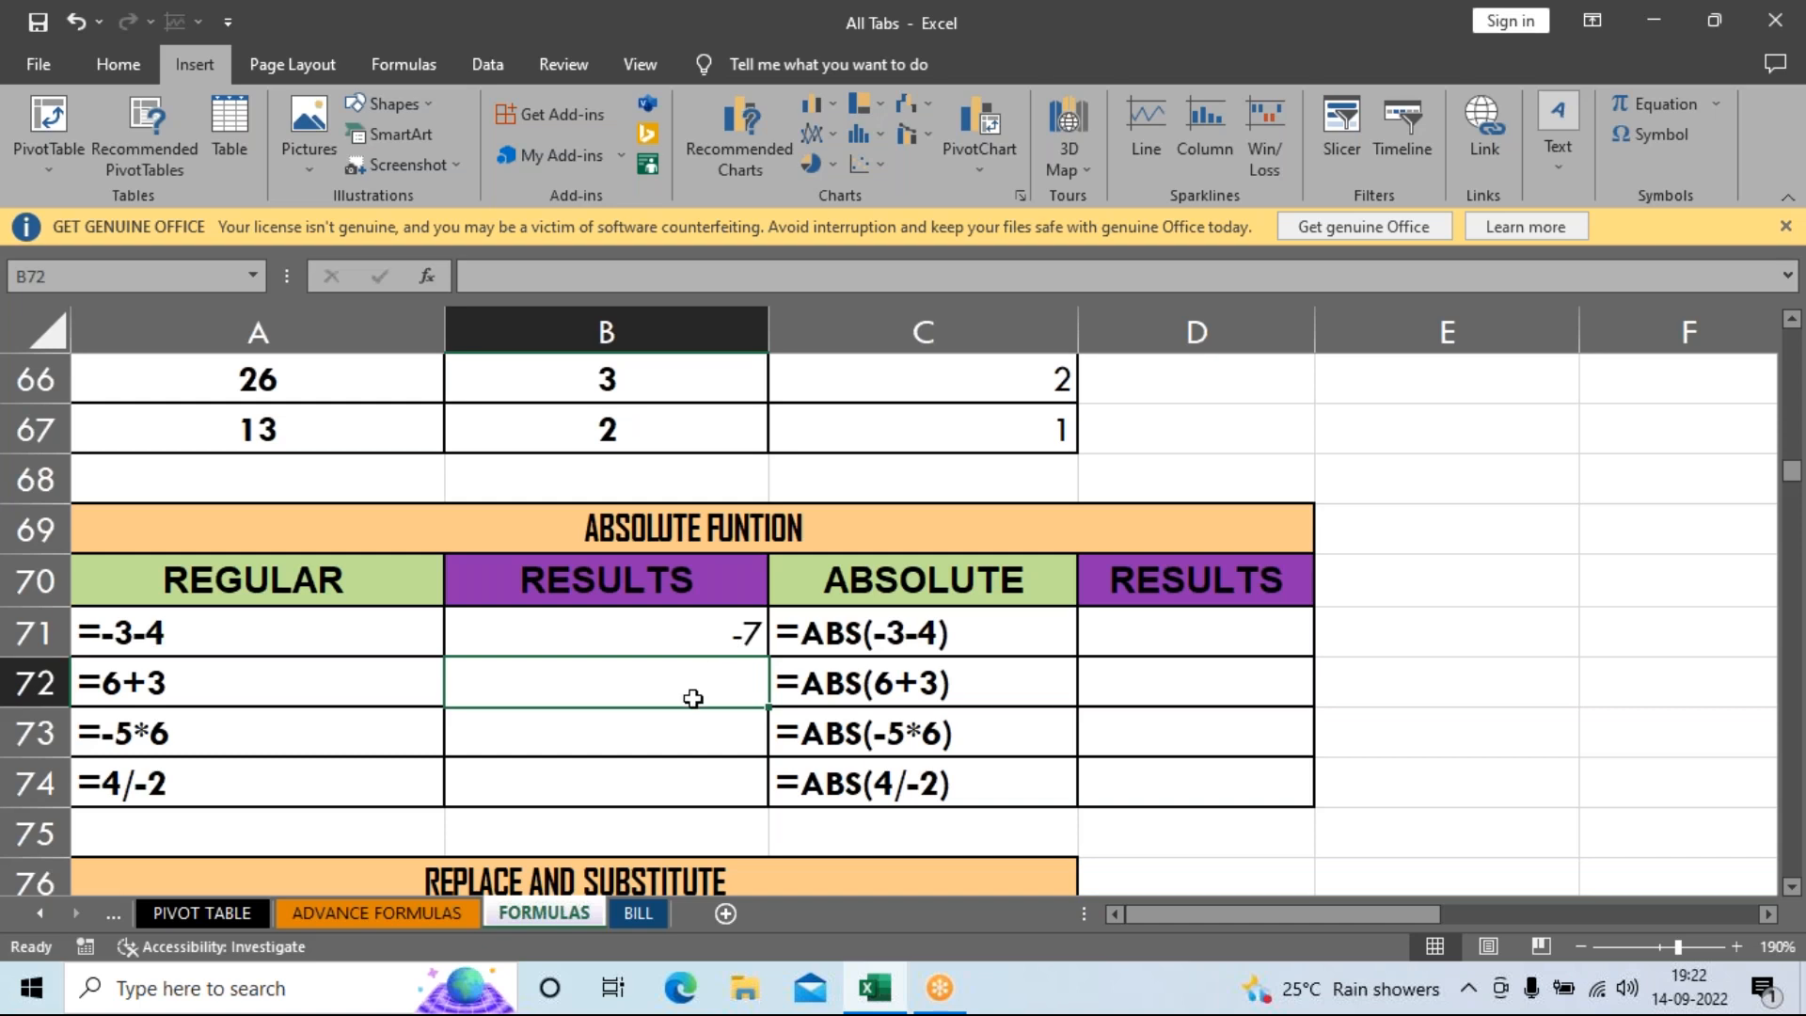
pyautogui.write('=6+3')
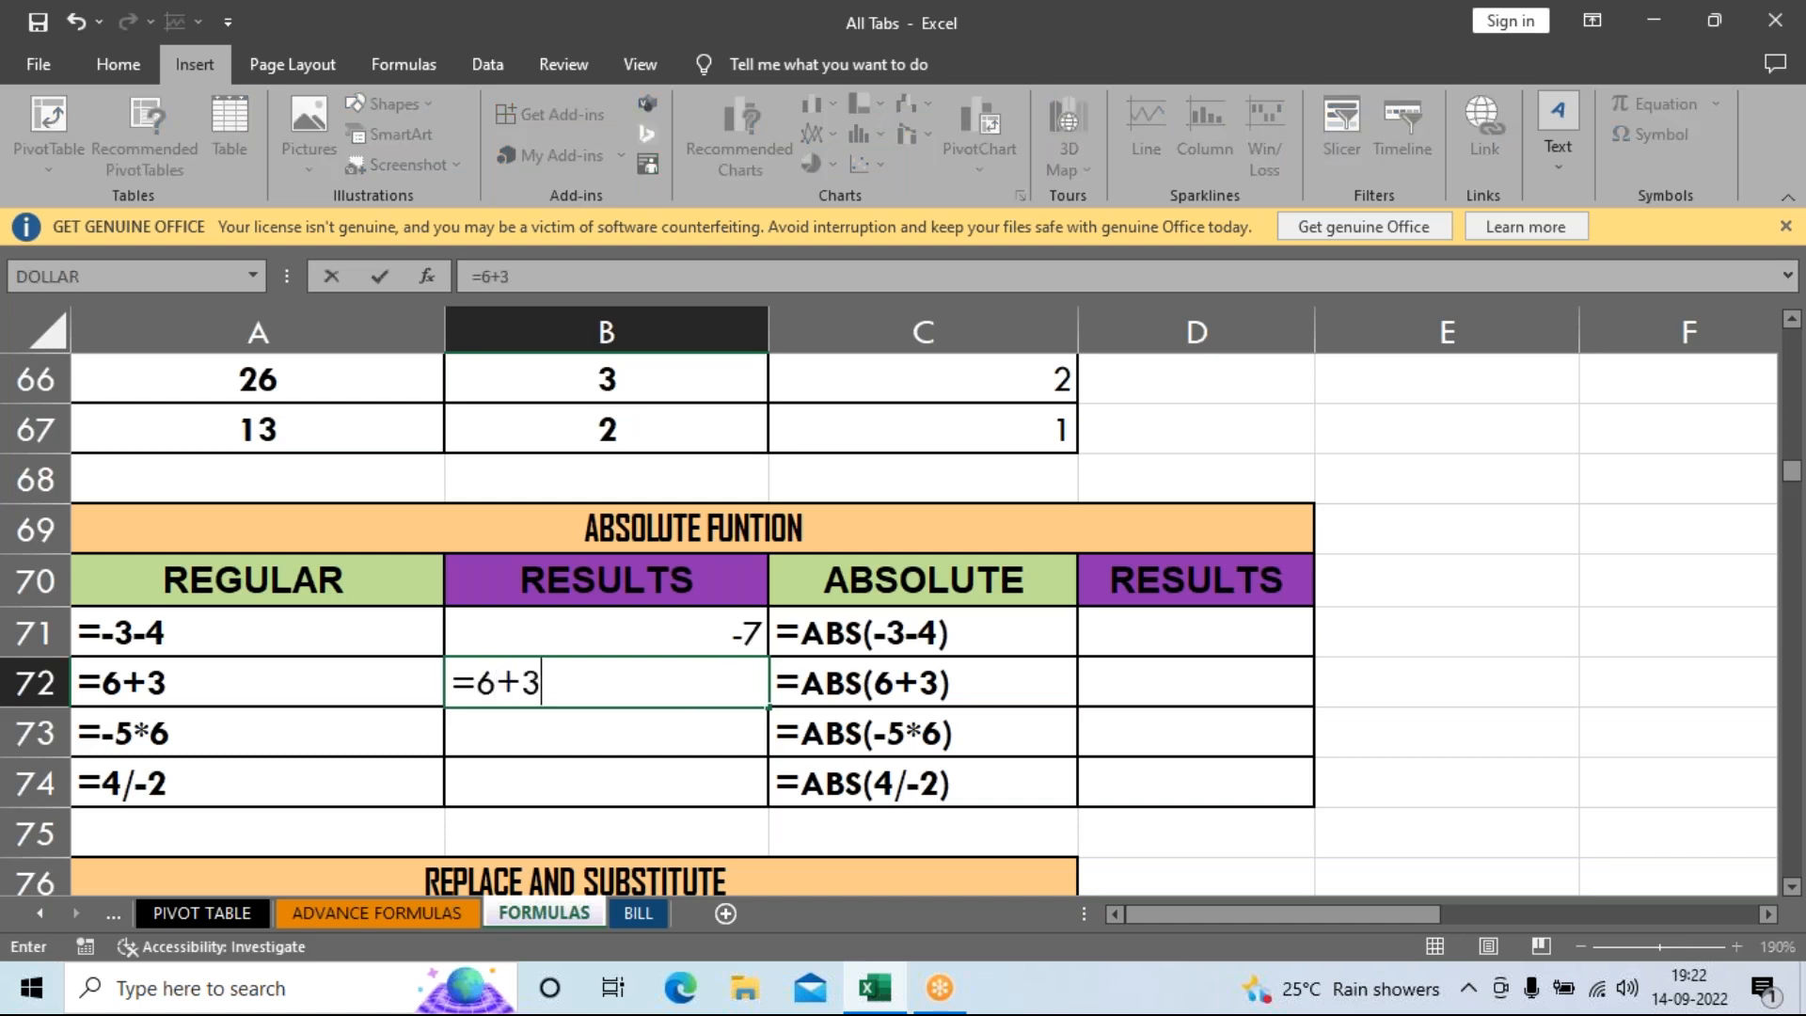
pyautogui.press('Return')
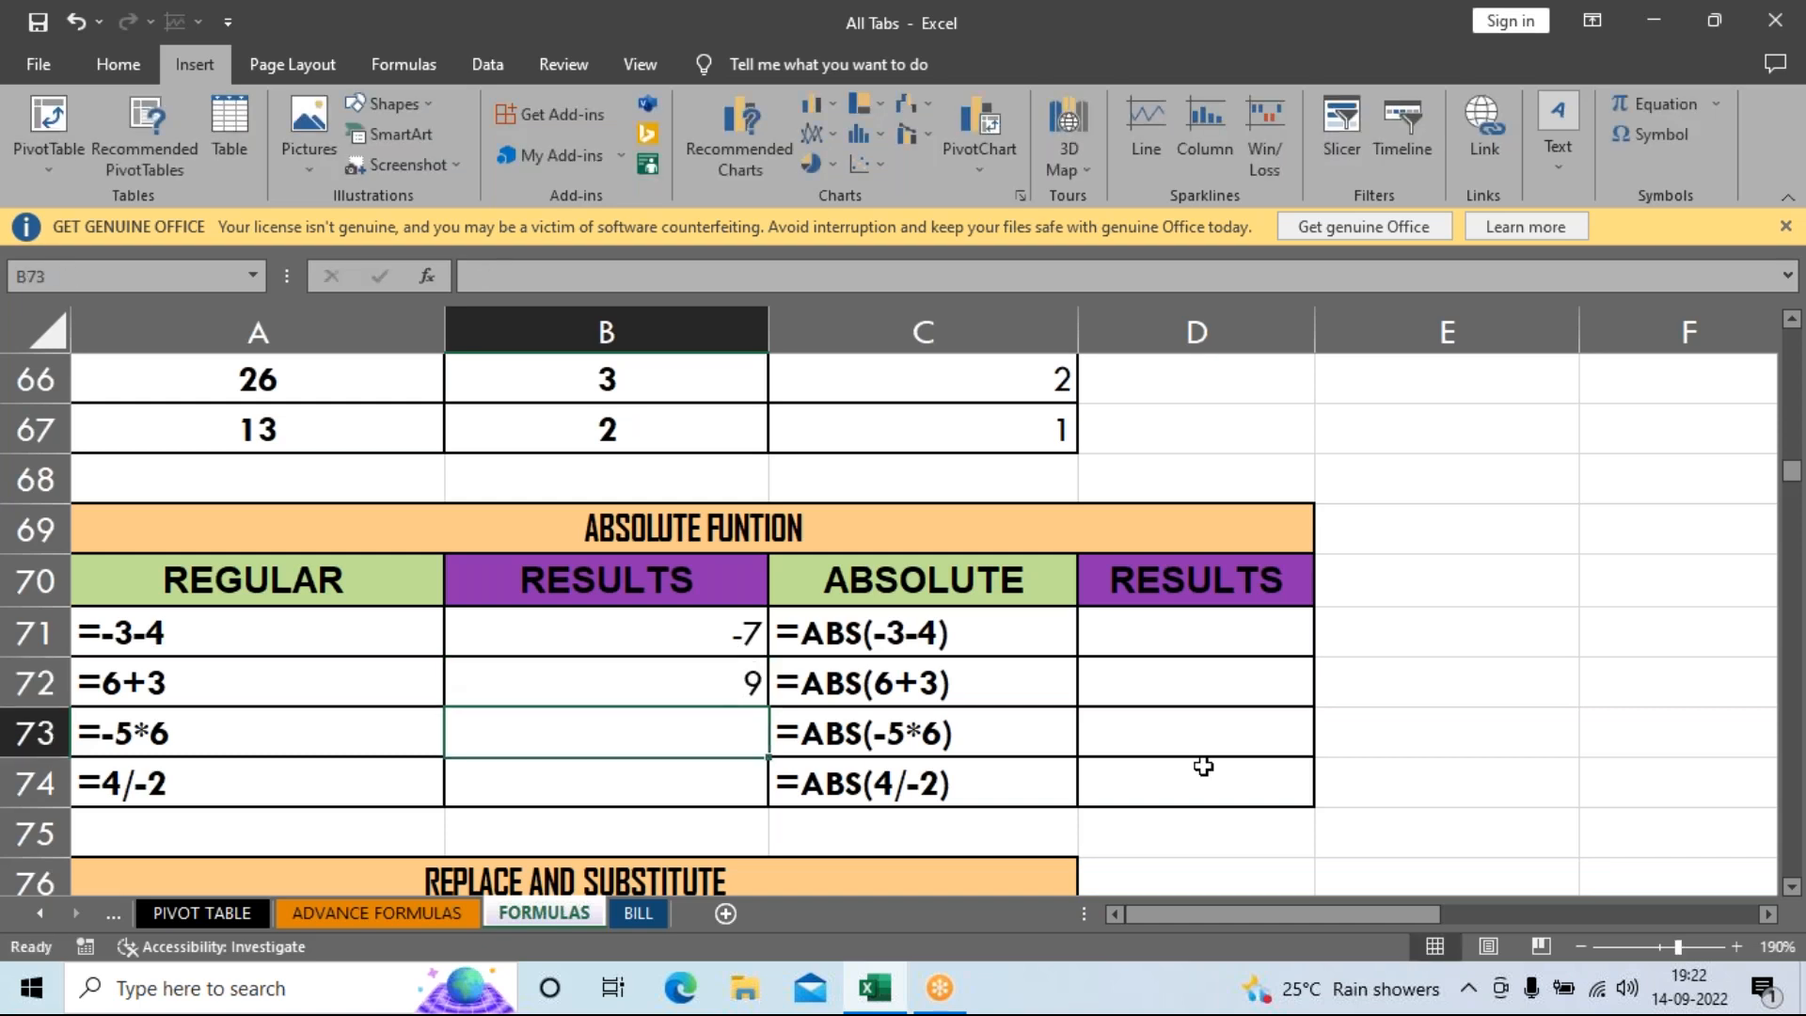
pyautogui.write('=-')
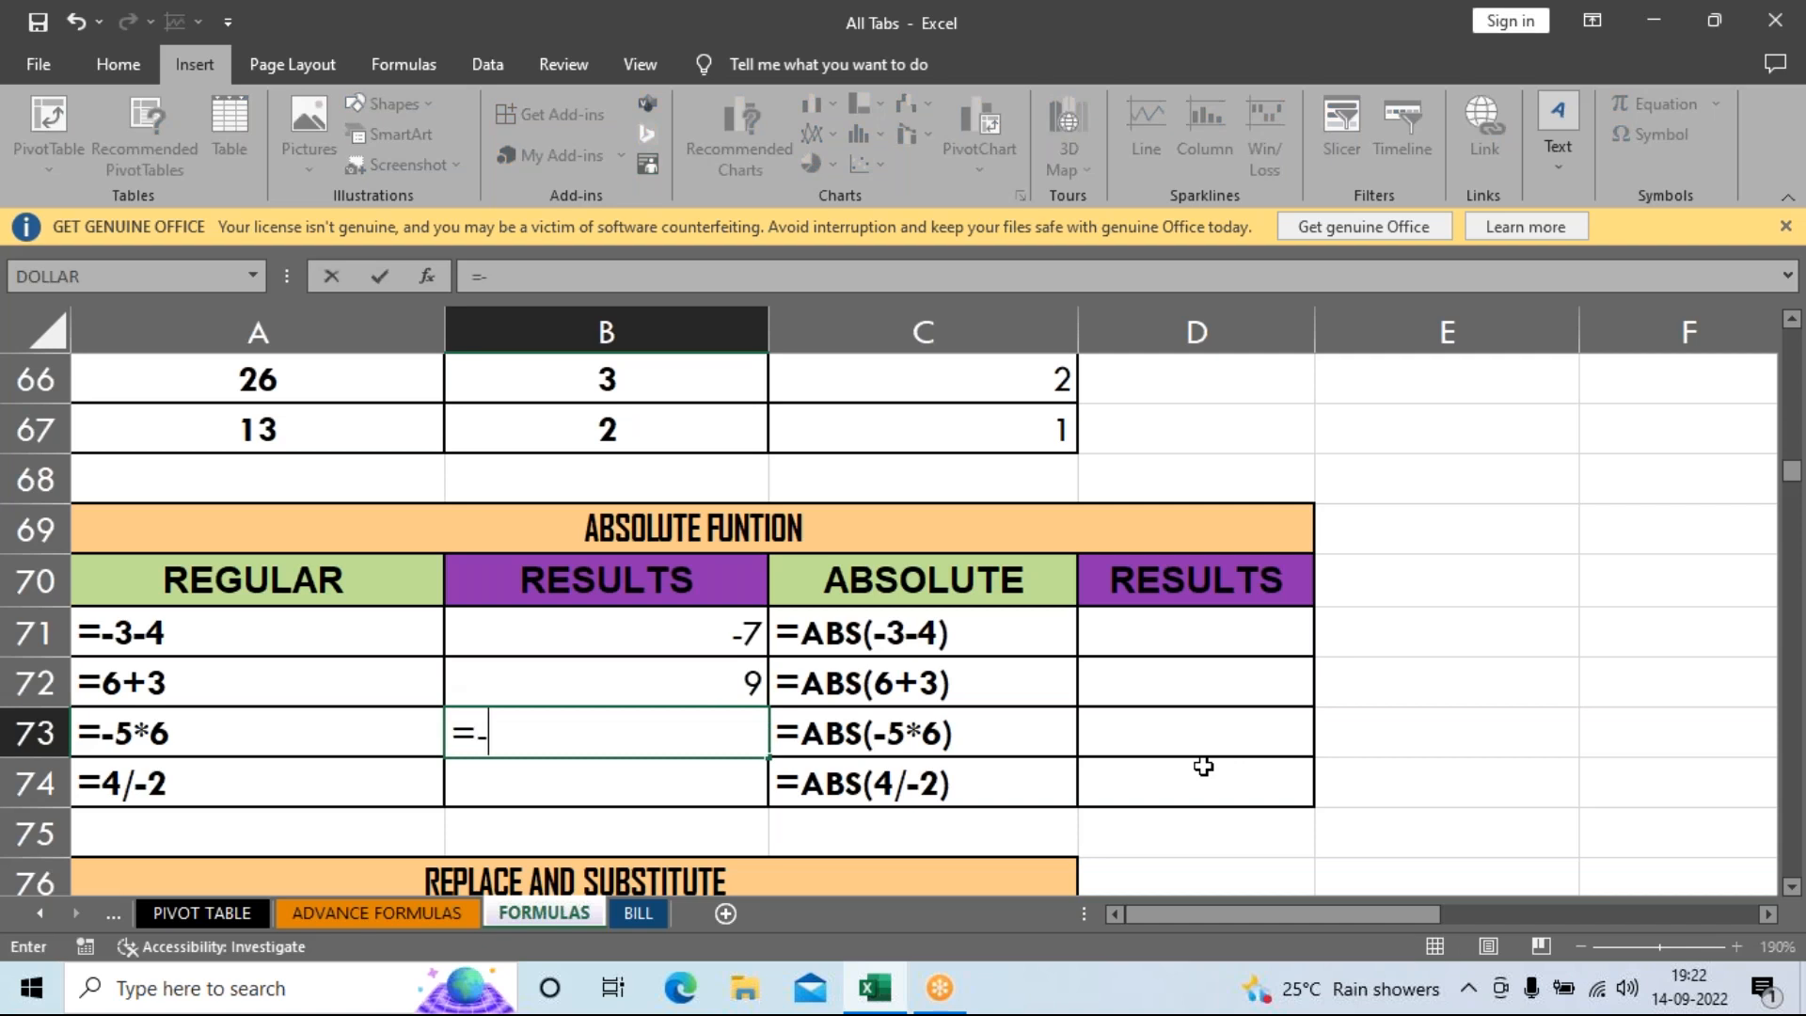
pyautogui.write('5*6')
pyautogui.press('Return')
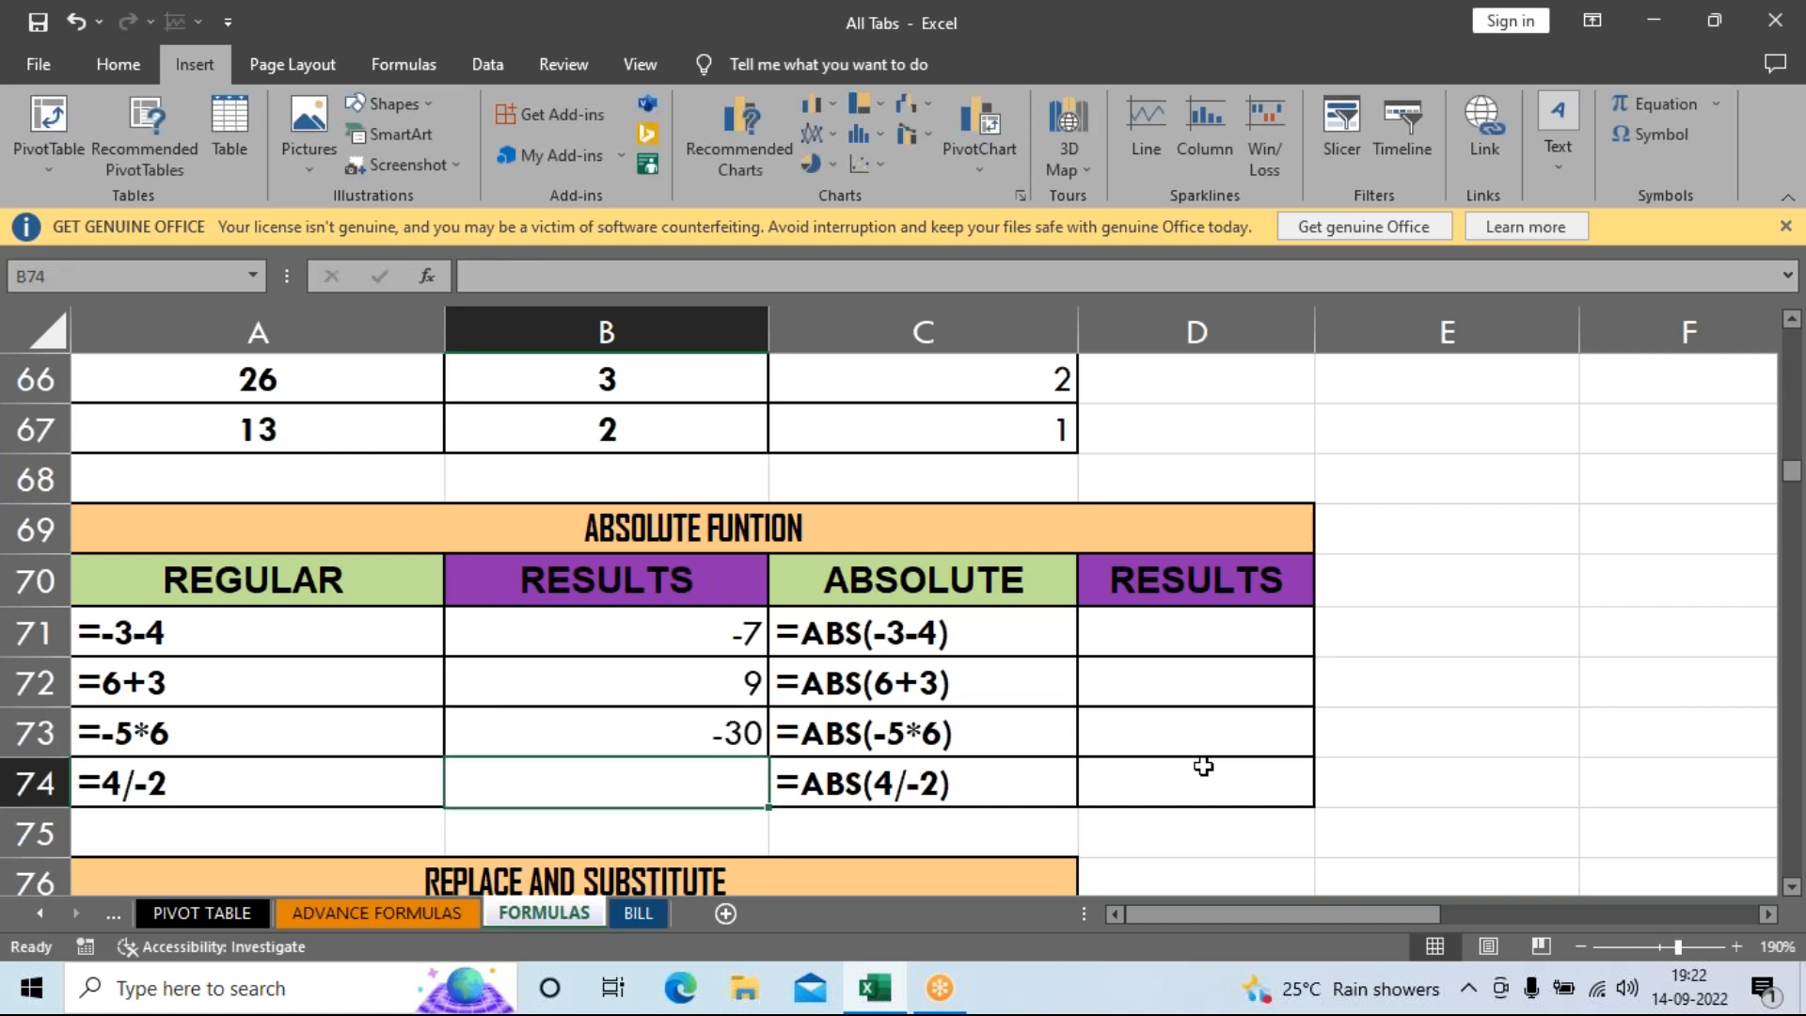
pyautogui.write('=')
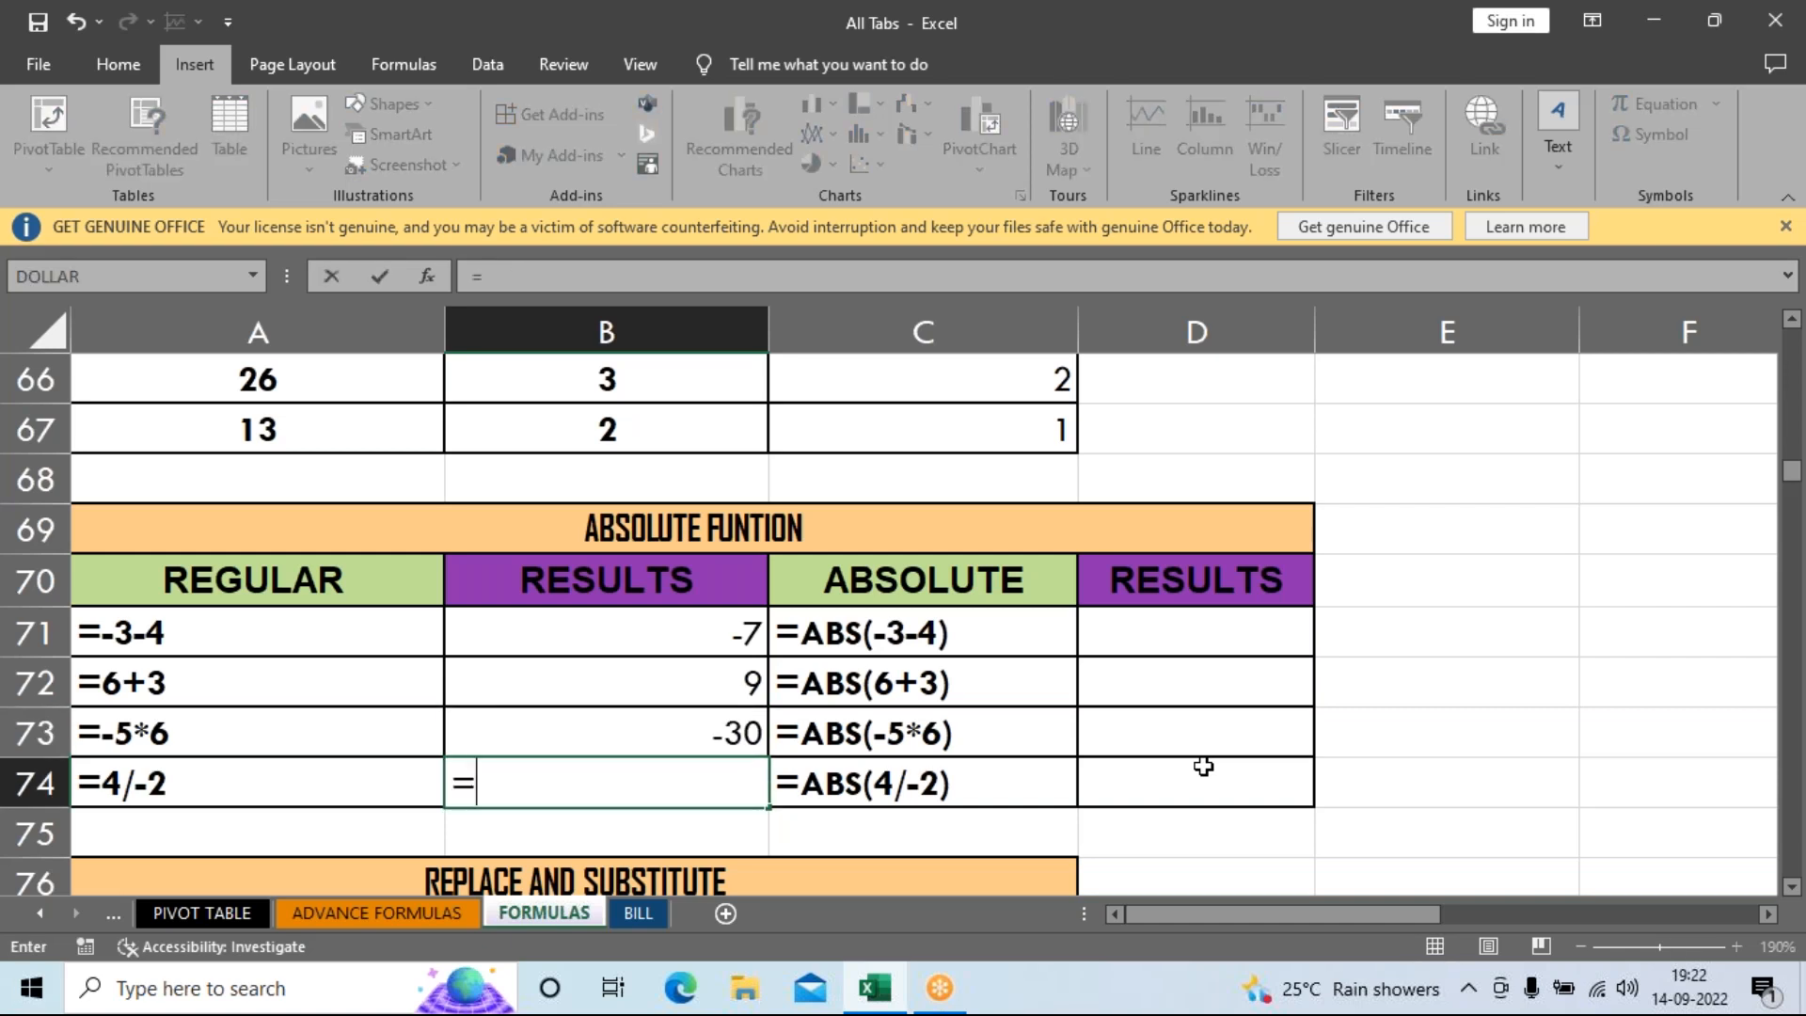
pyautogui.write('4/-2')
pyautogui.press('Return')
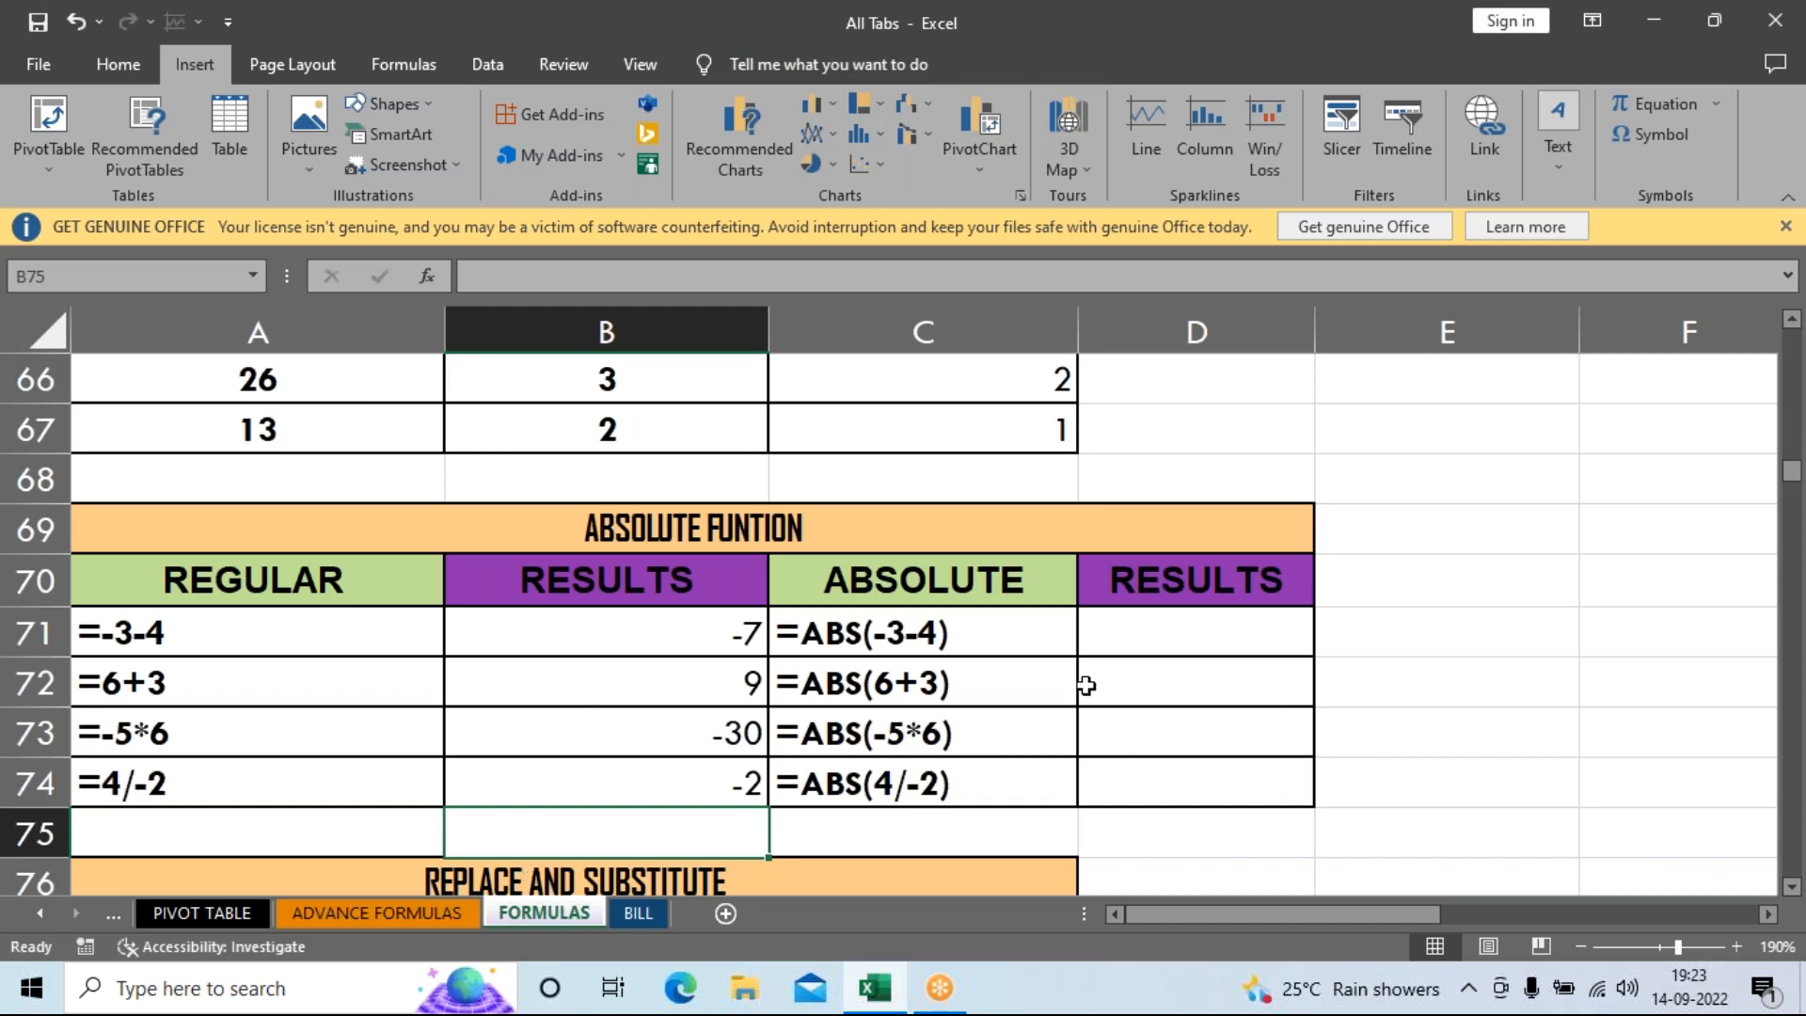
pyautogui.click(1166, 643)
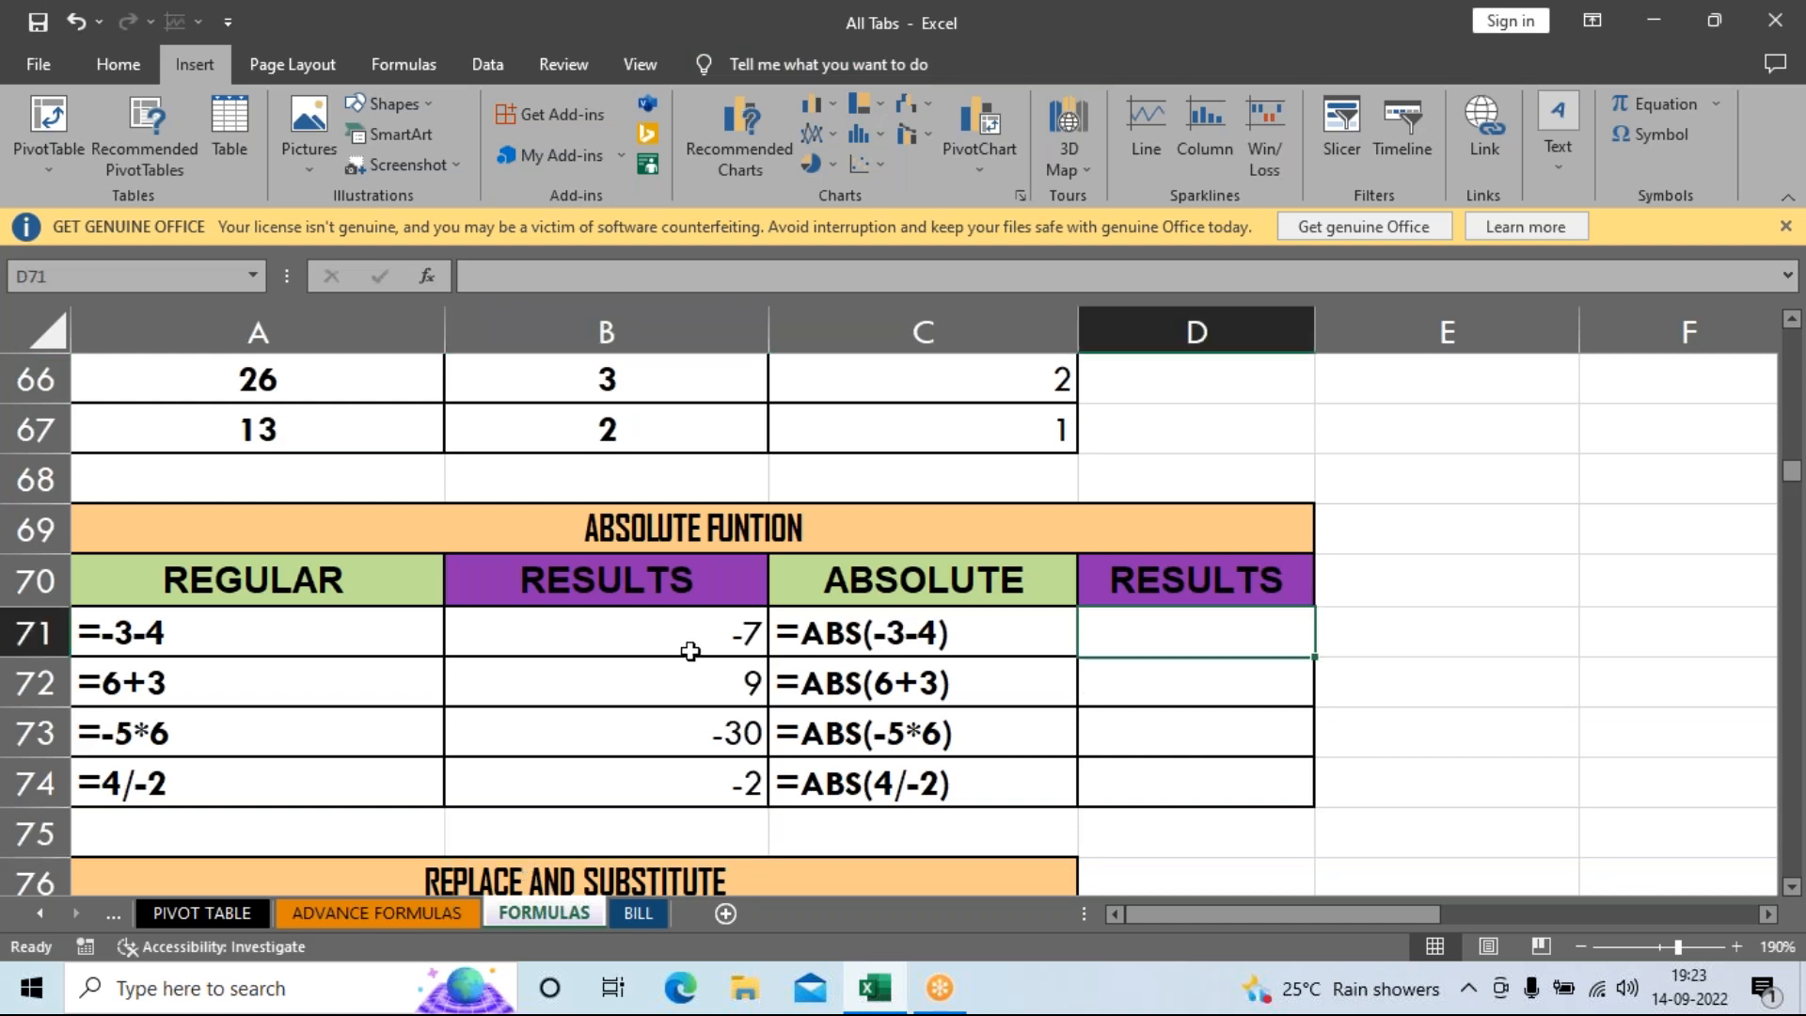
# Enter =ABS(-3-4) and =ABS(6+3) in D71 and D72, returning 7 and 9.
pyautogui.moveTo(693, 637); pyautogui.dragTo(694, 768)
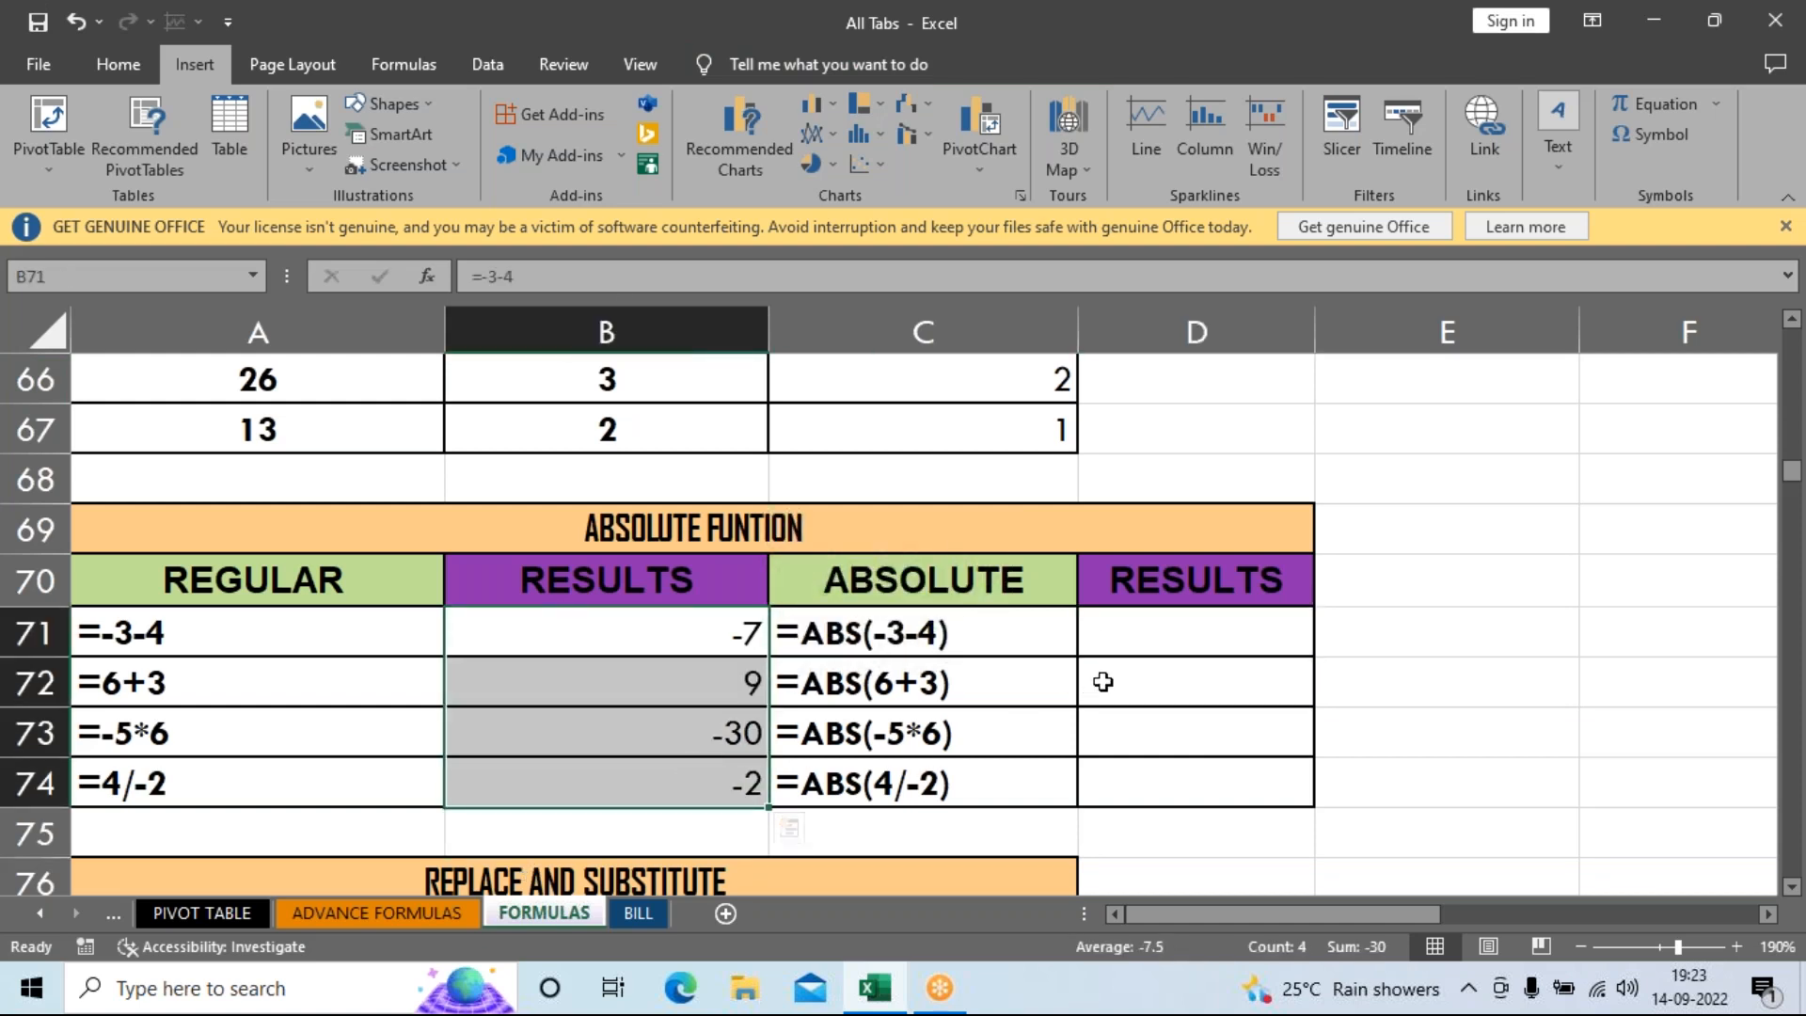
pyautogui.click(1131, 638)
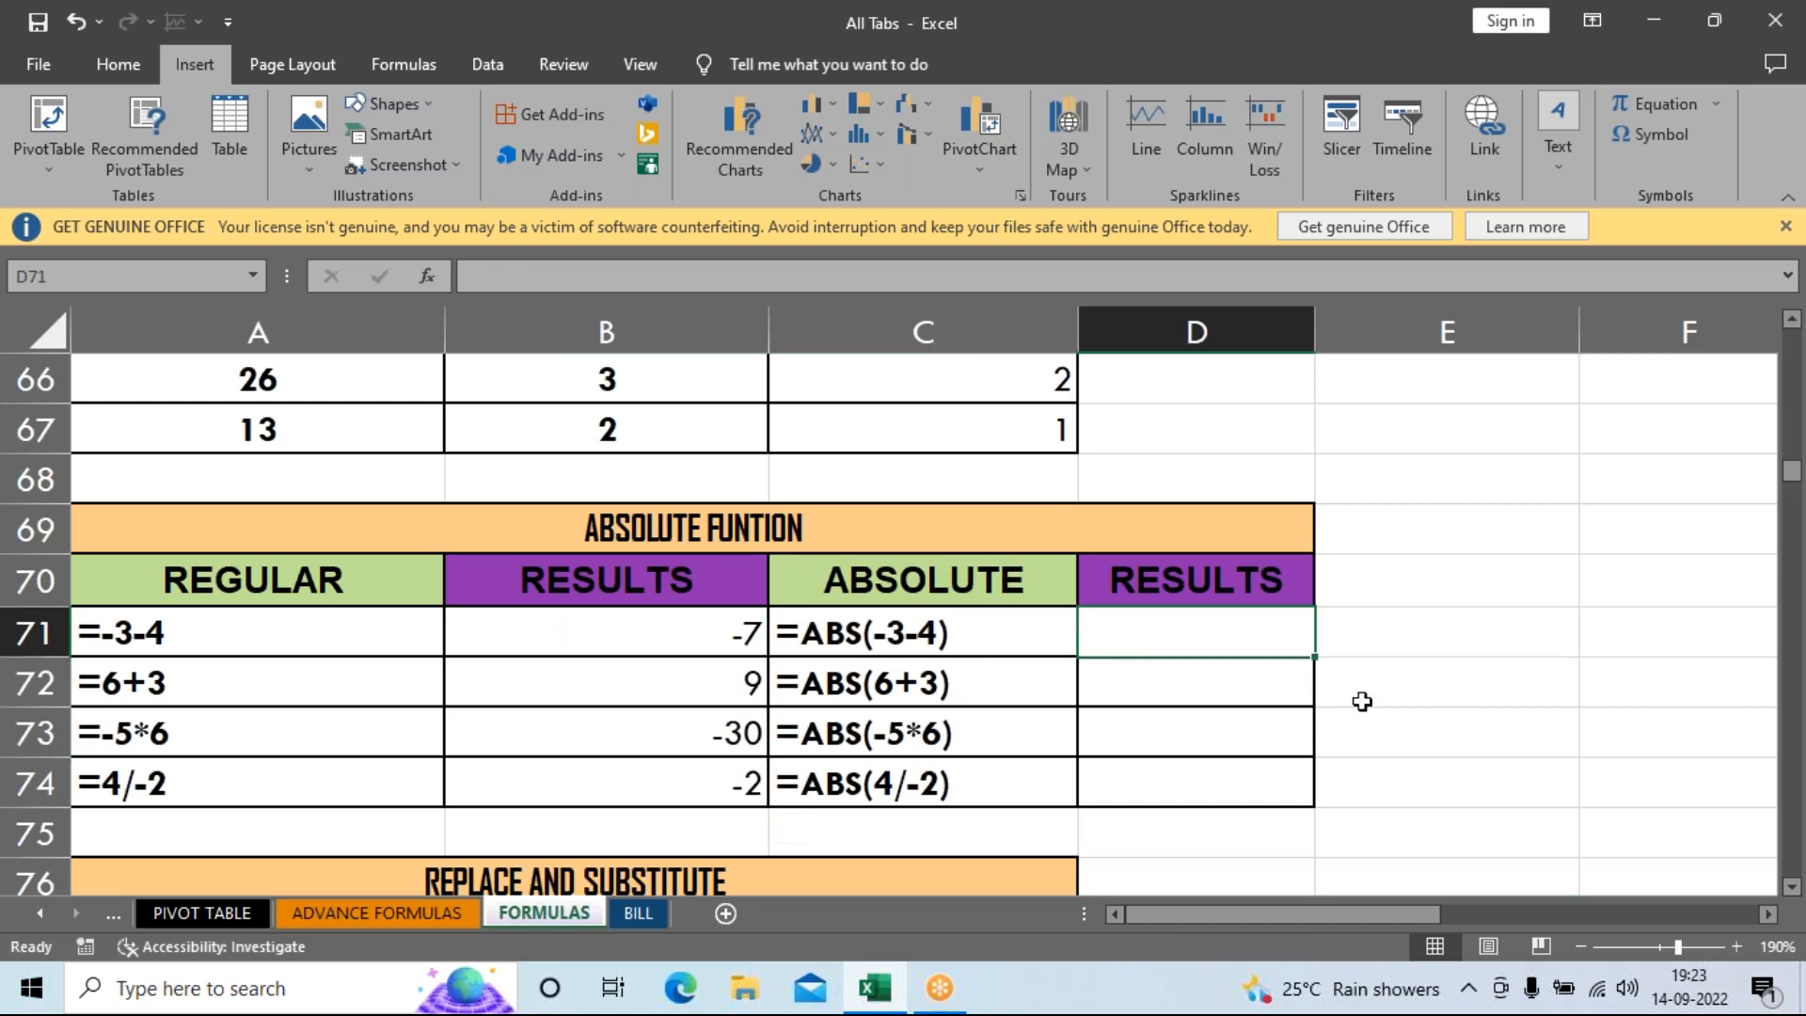
pyautogui.write('=a')
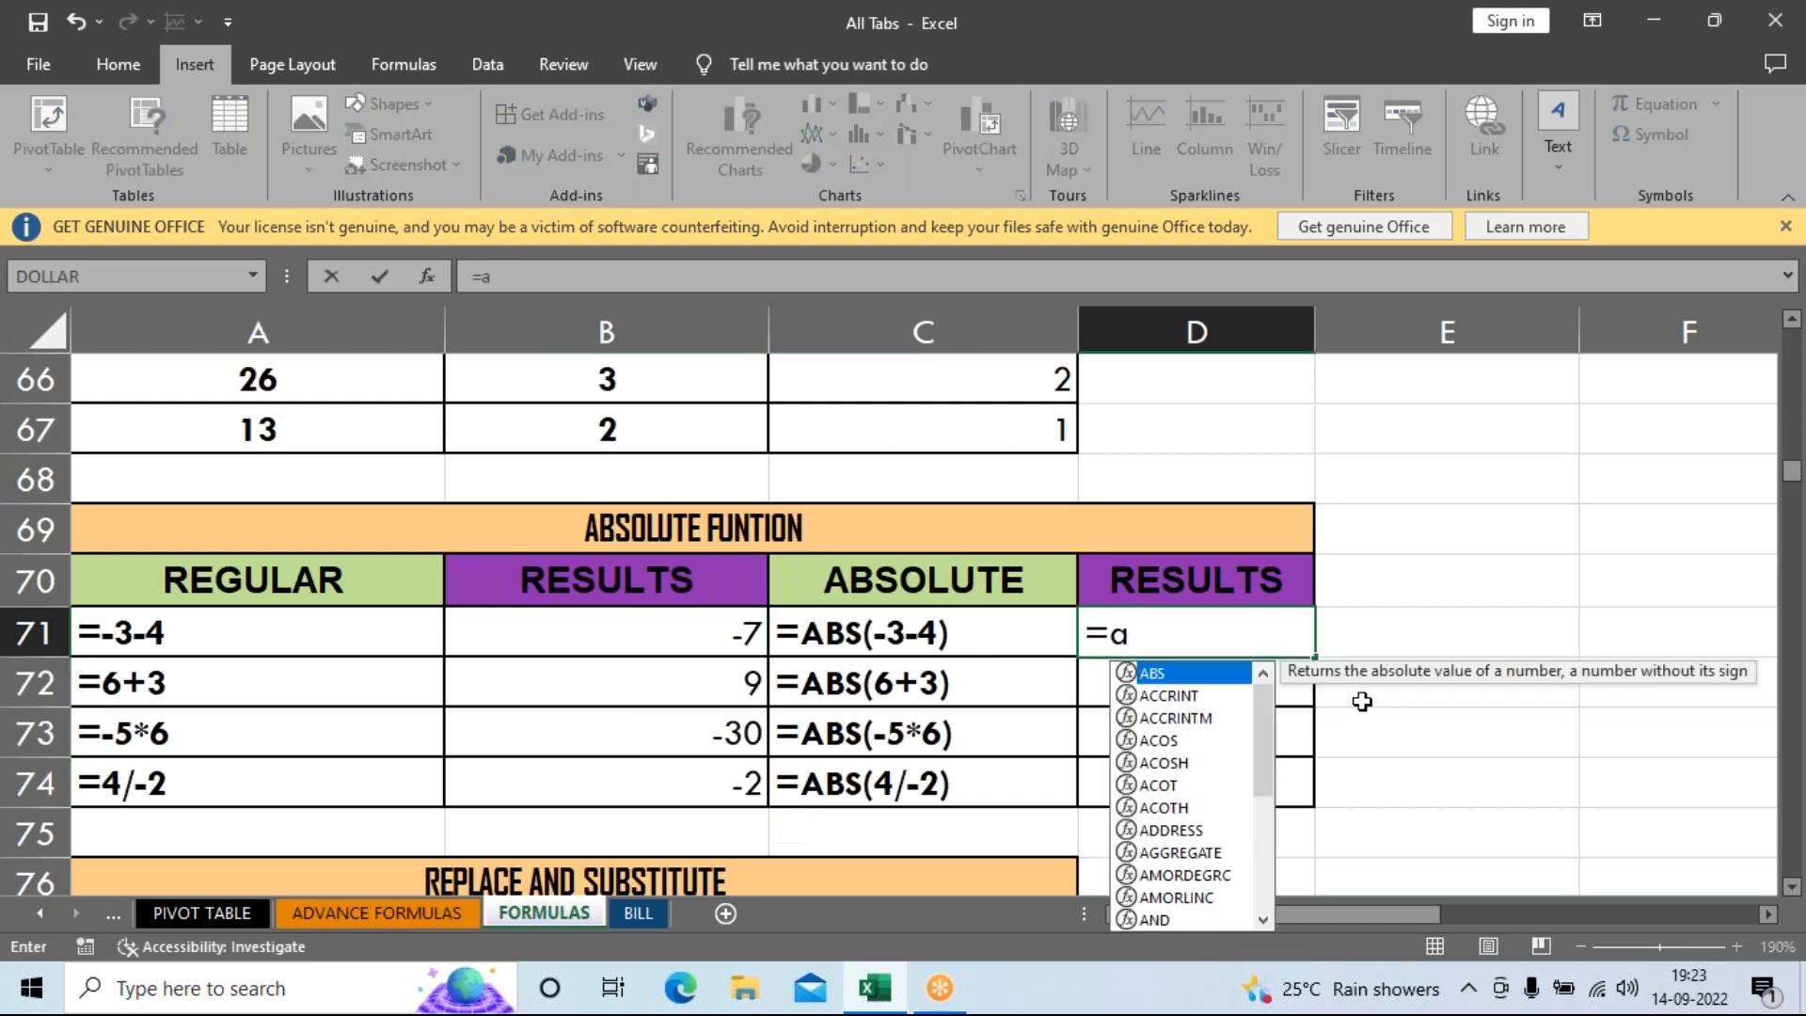
pyautogui.write('bs')
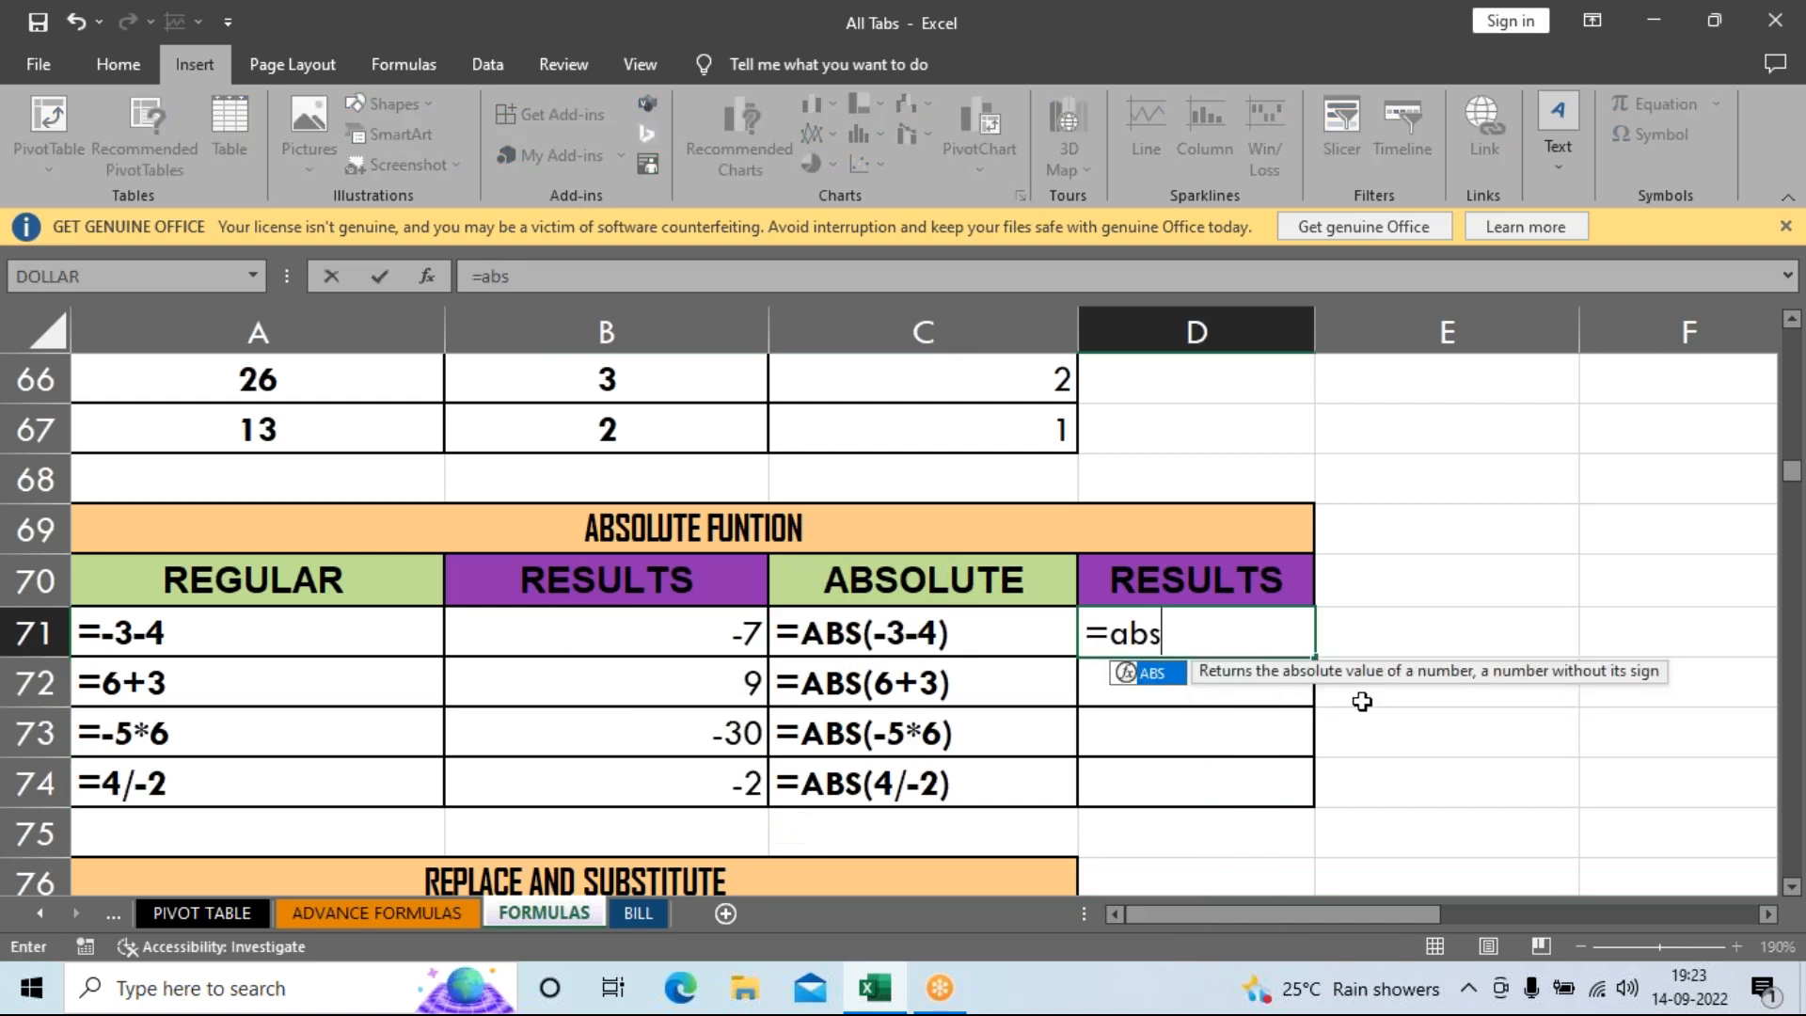
pyautogui.press('Tab')
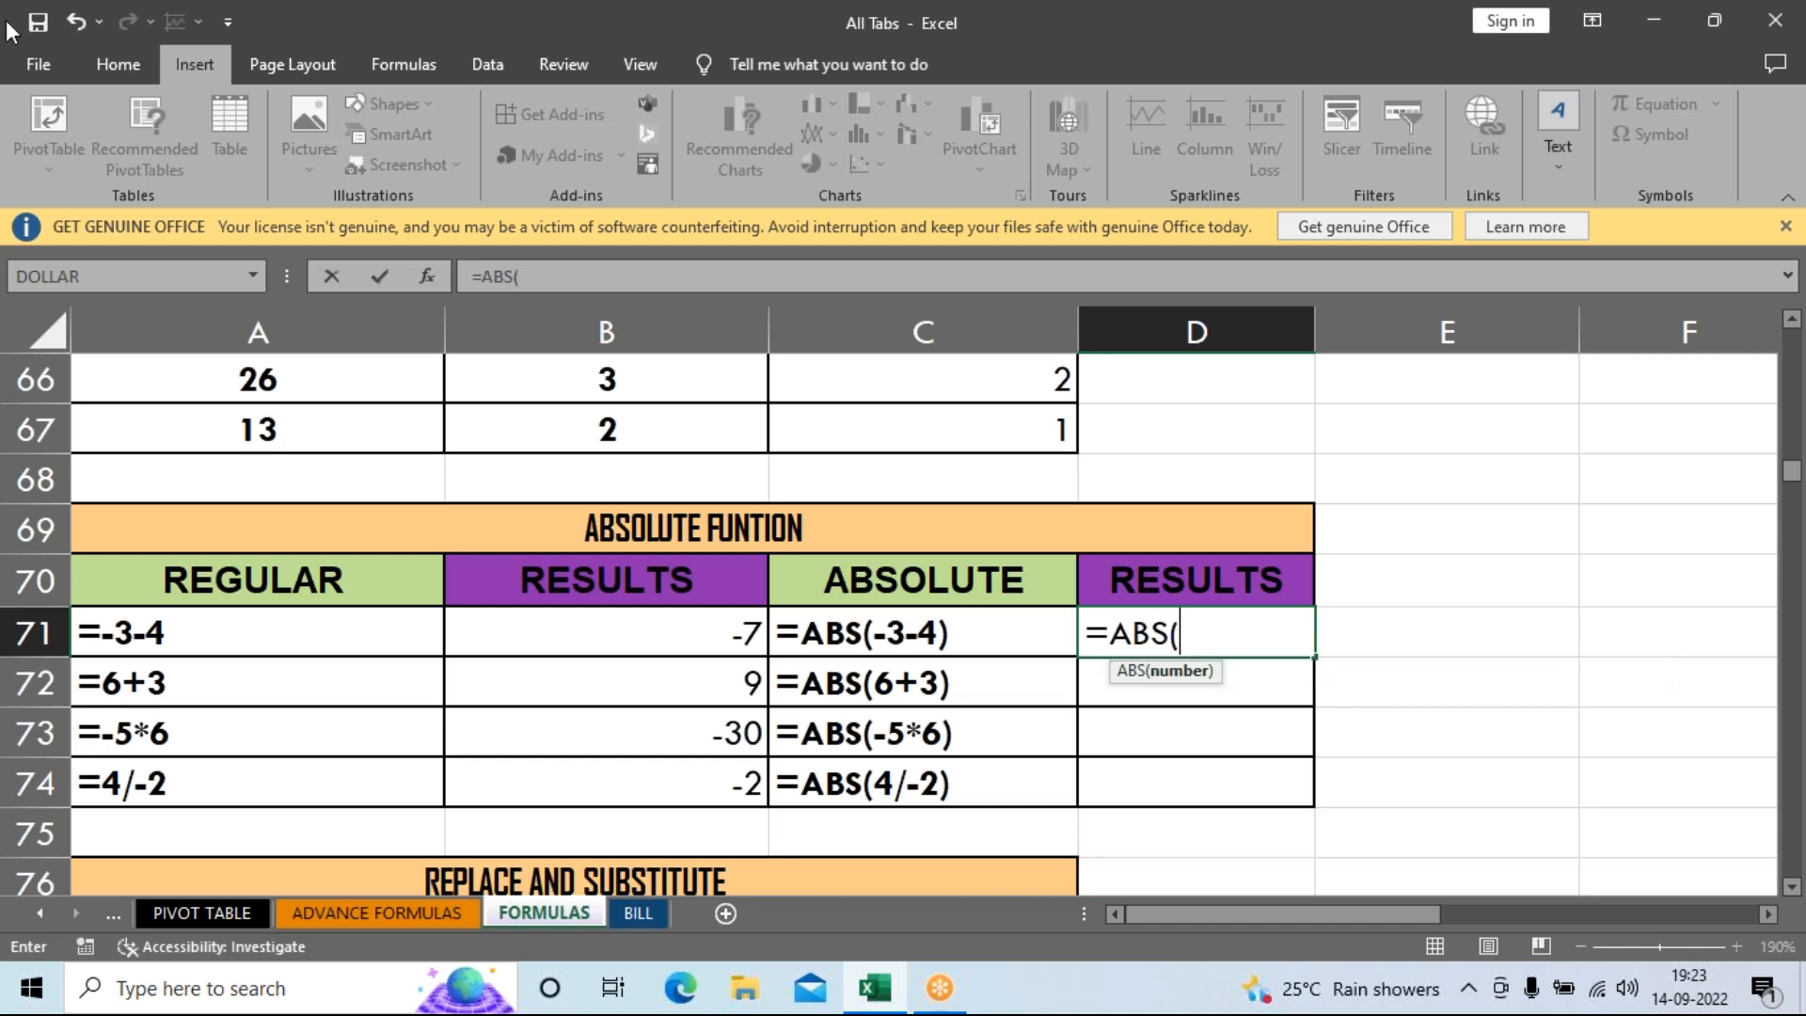
pyautogui.write('-3-4')
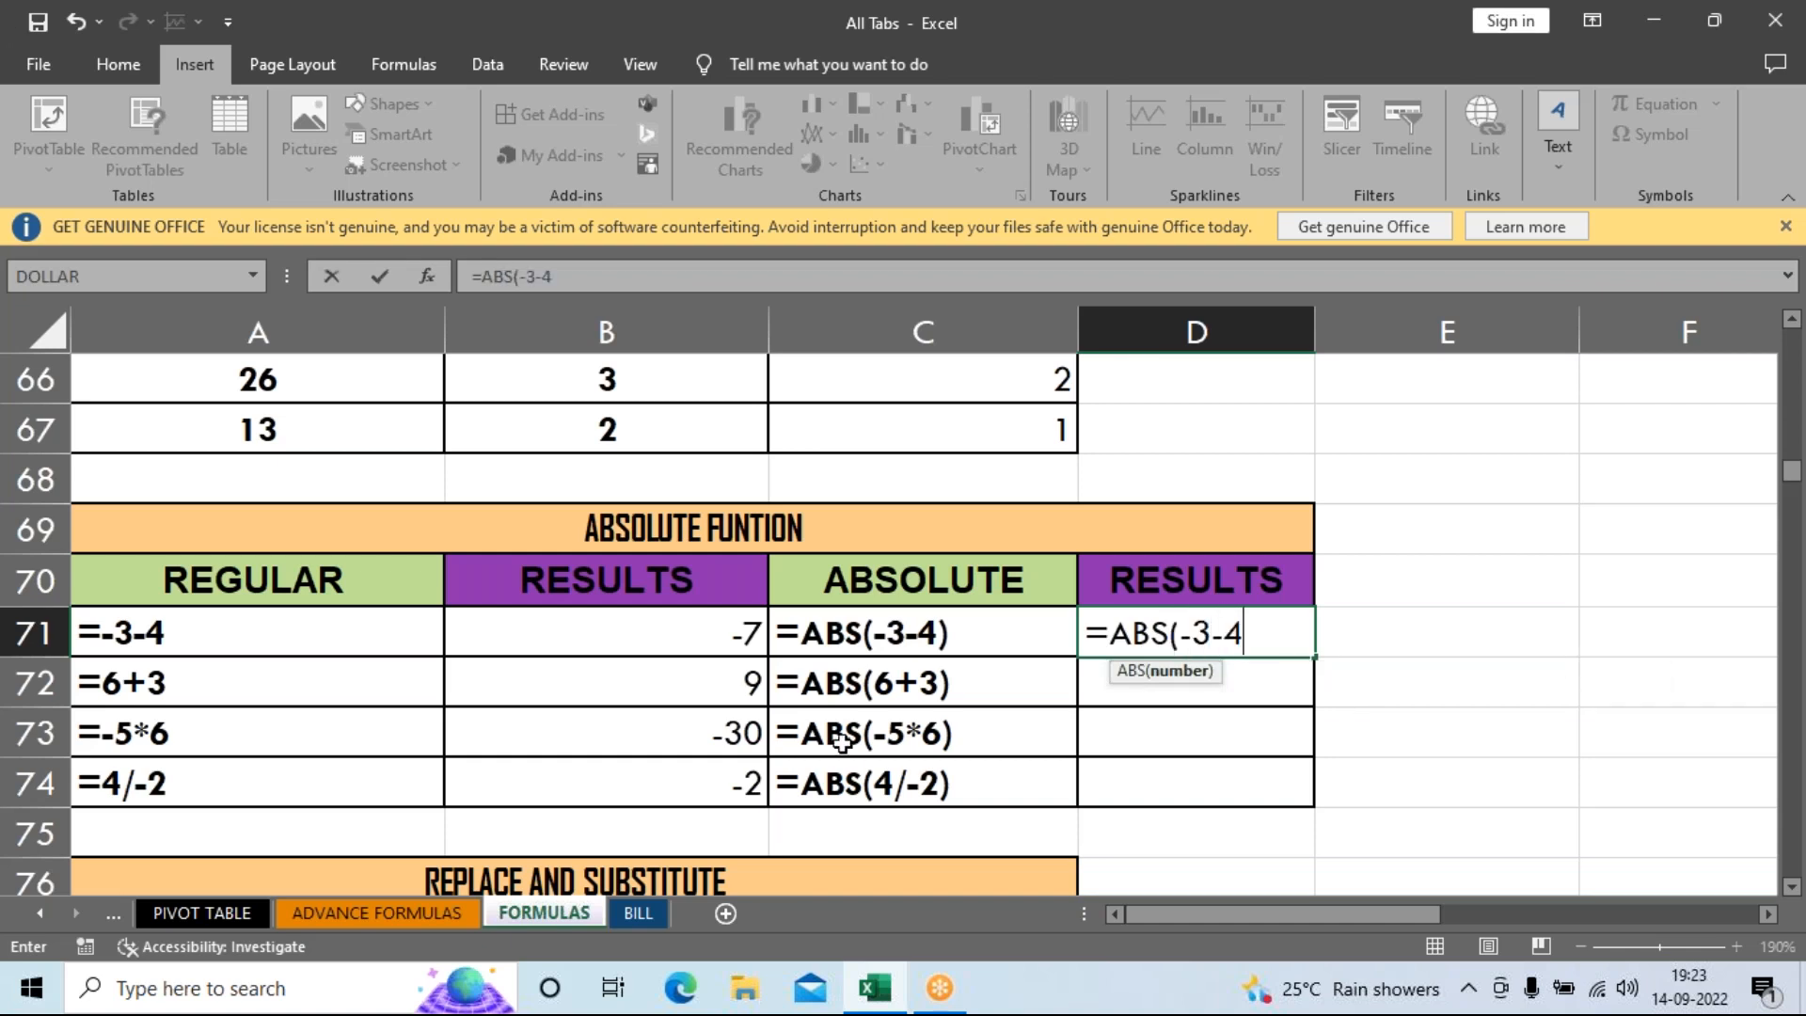
pyautogui.press('Return')
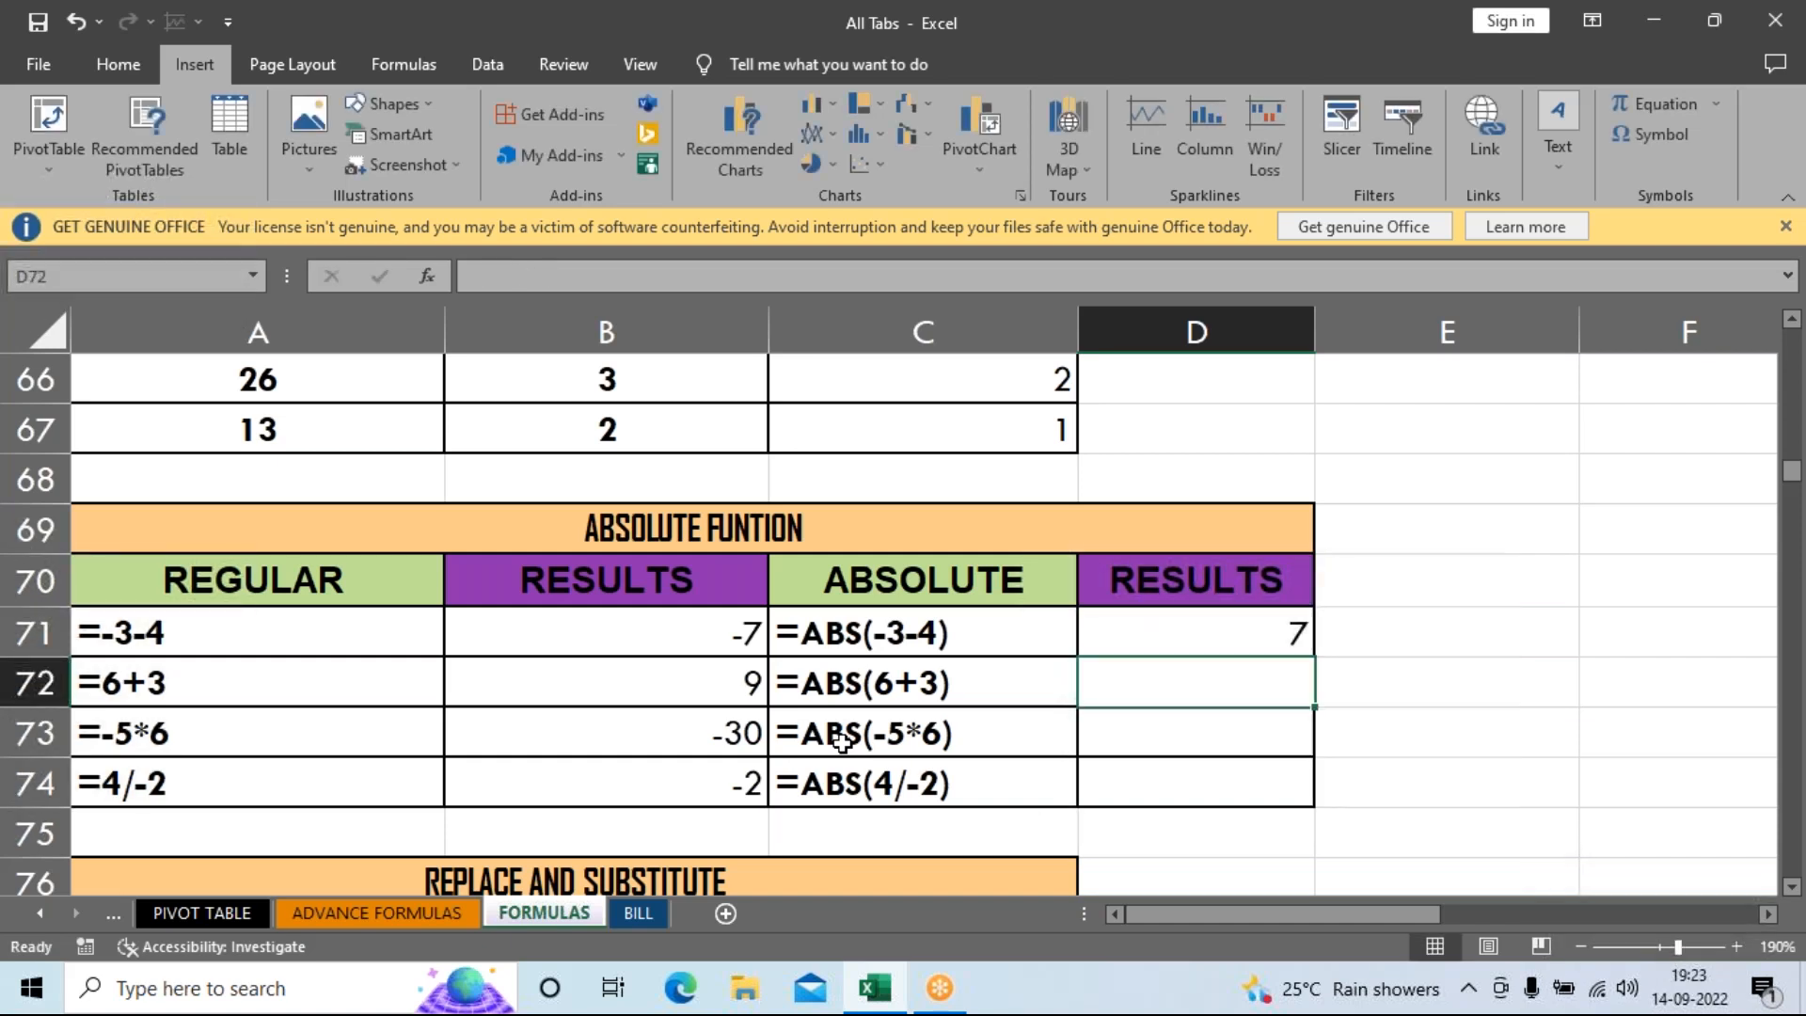
pyautogui.write('=abs')
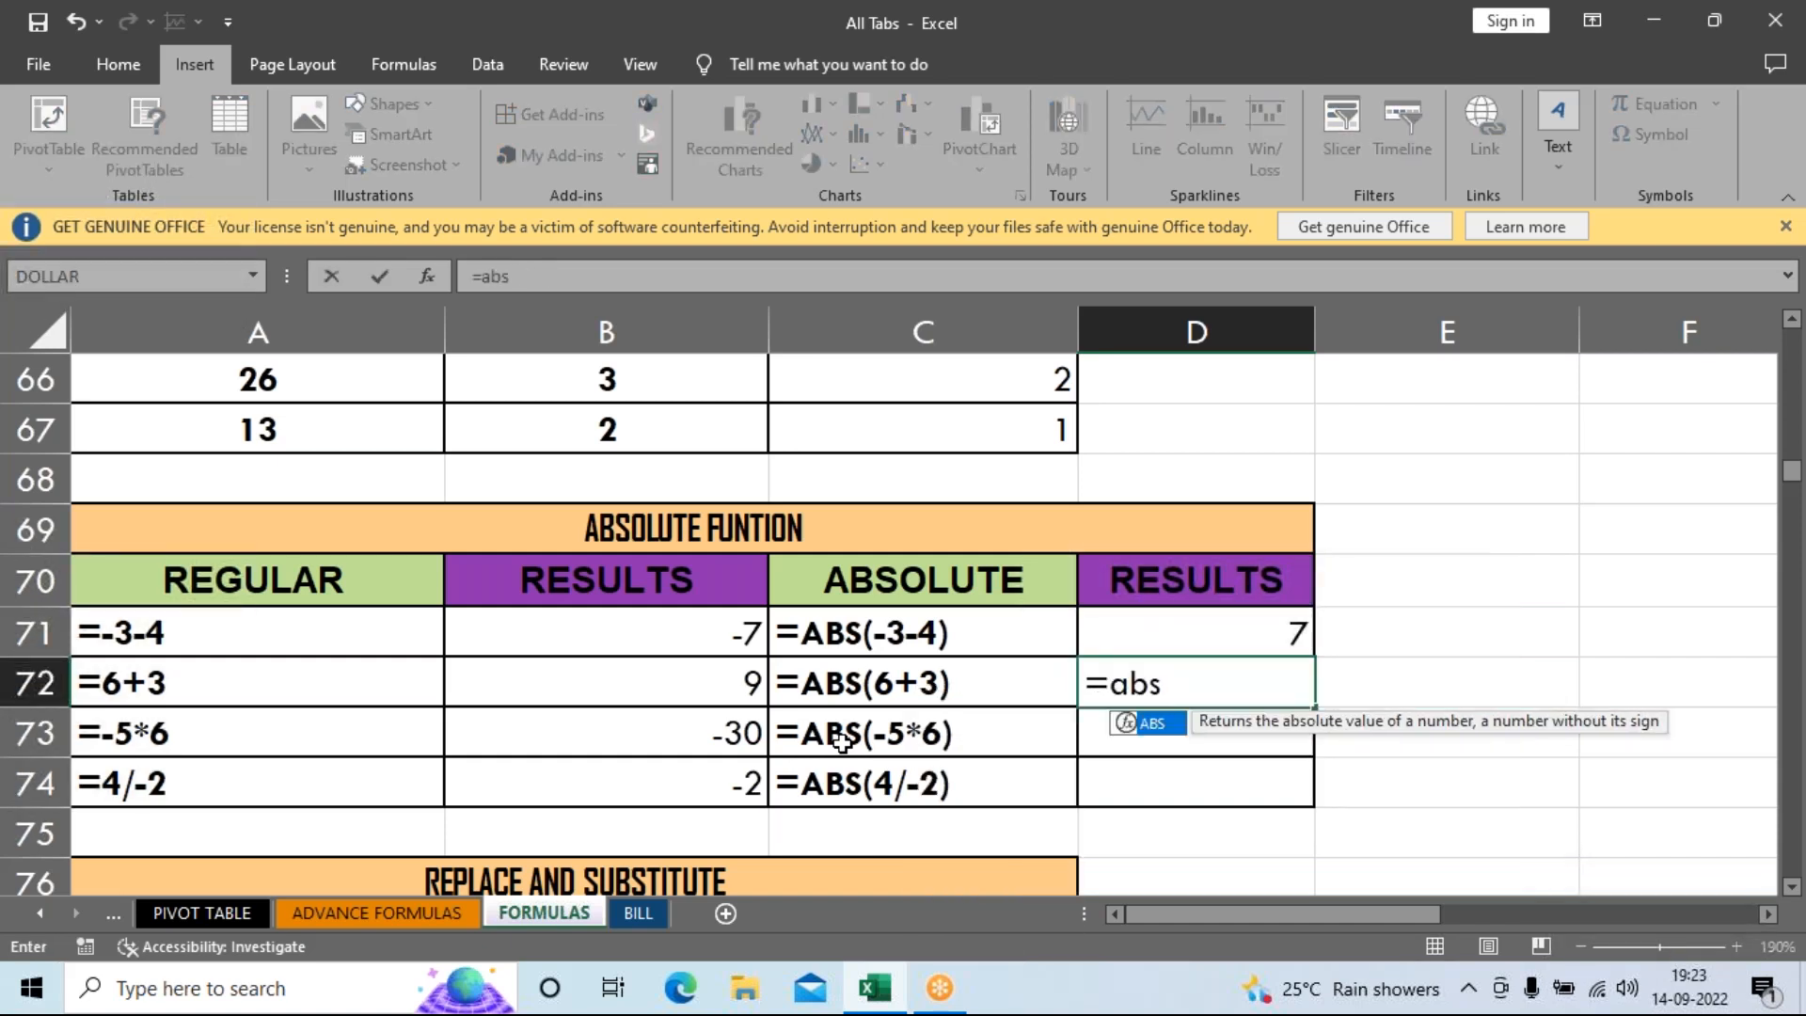
pyautogui.press('Tab')
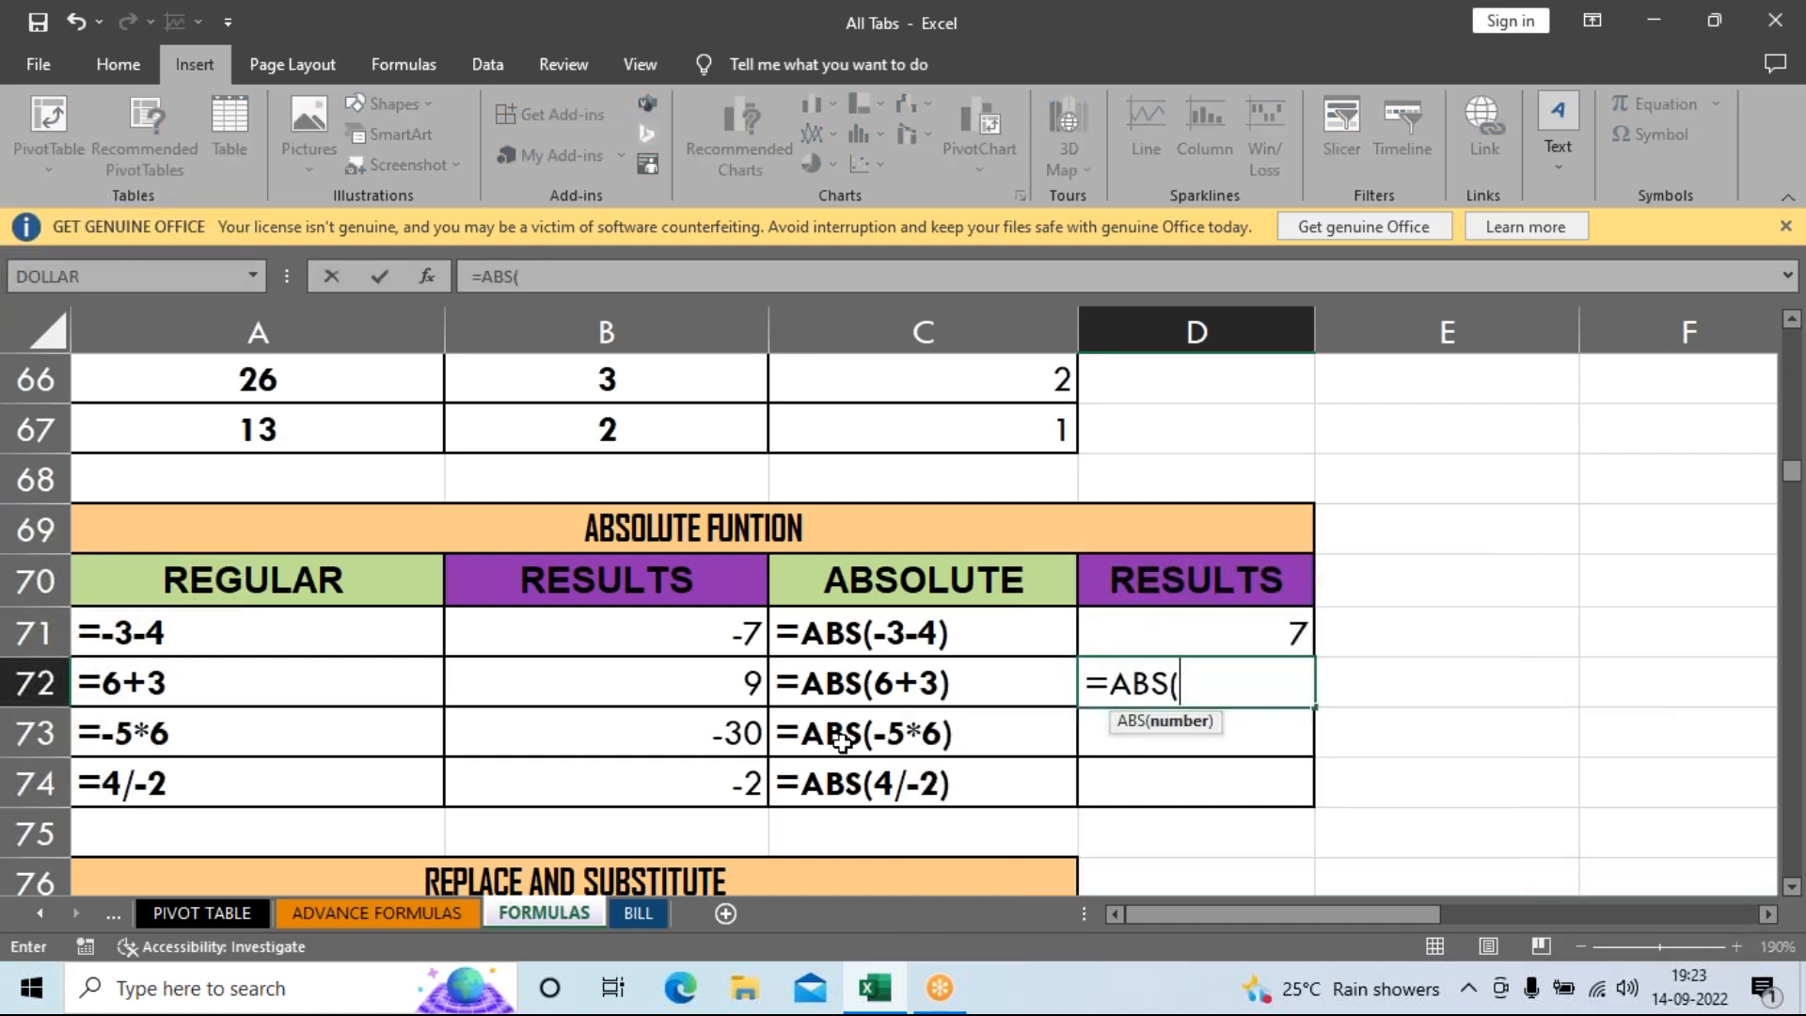
pyautogui.write('6+3')
pyautogui.press('Return')
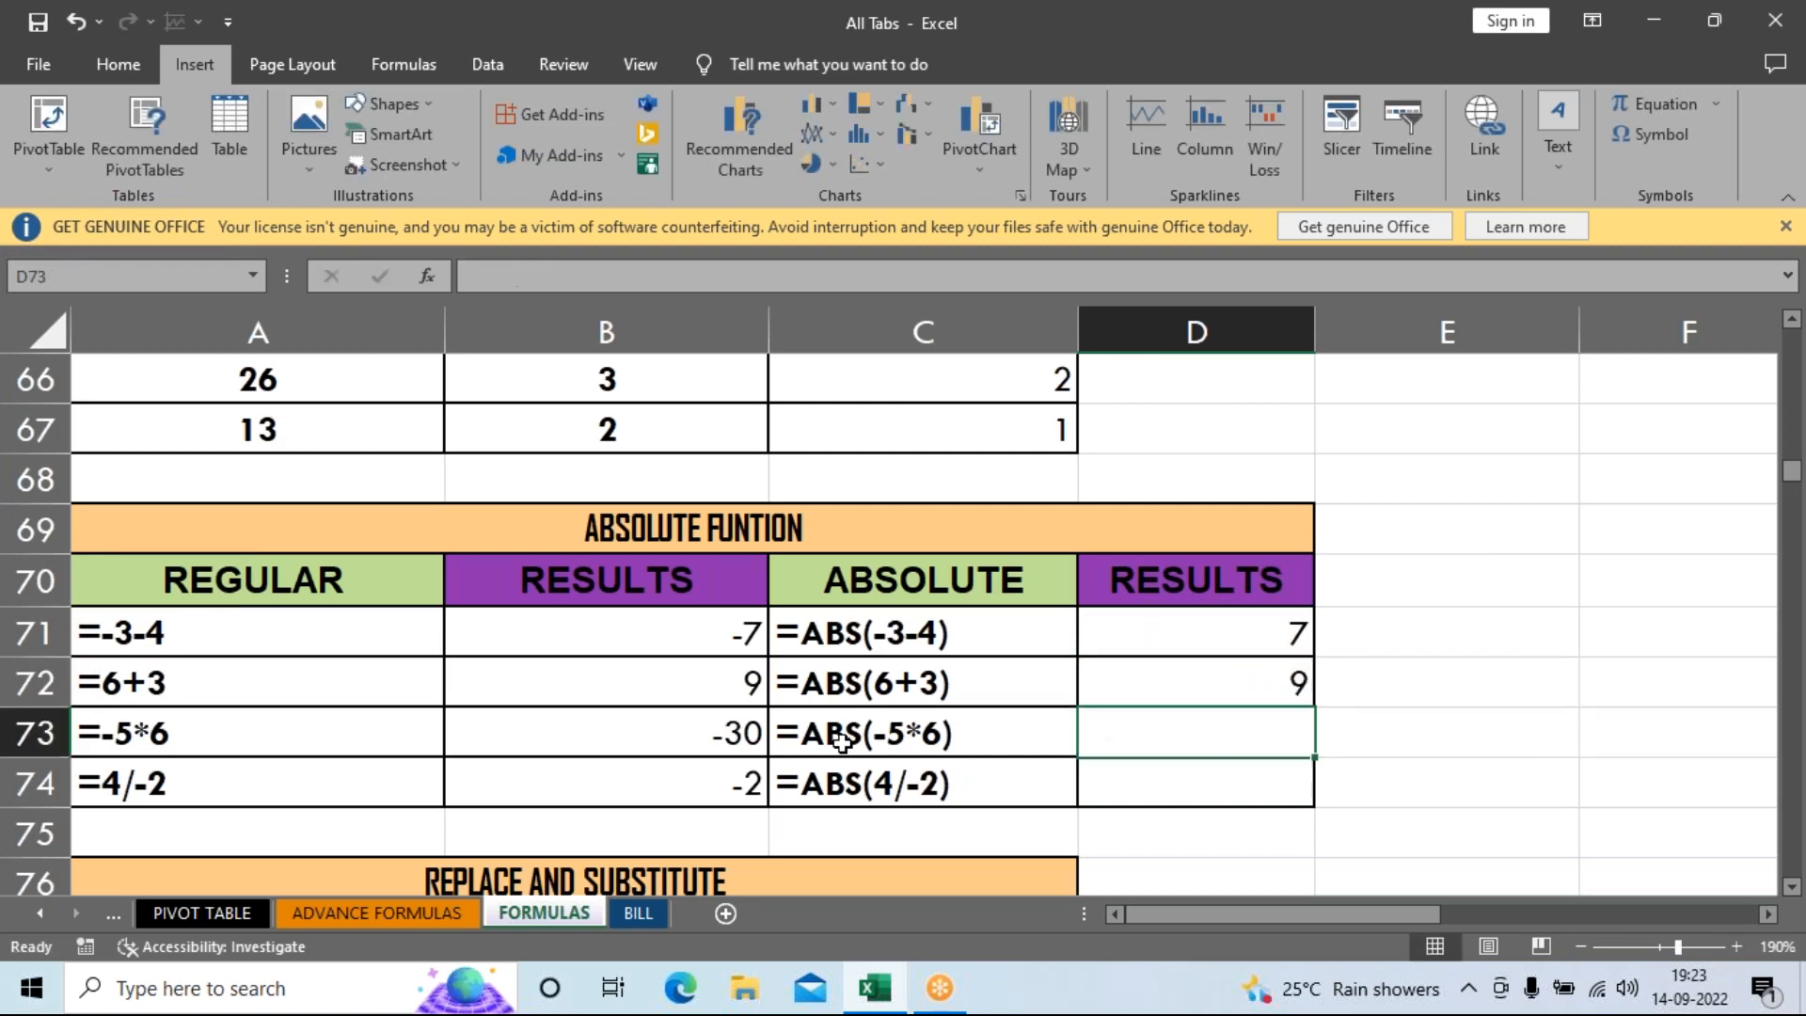
# Enter =ABS(-5*6) and =ABS(4/-2) in D73 and D74, returning 30 and 2.
pyautogui.write('=abs')
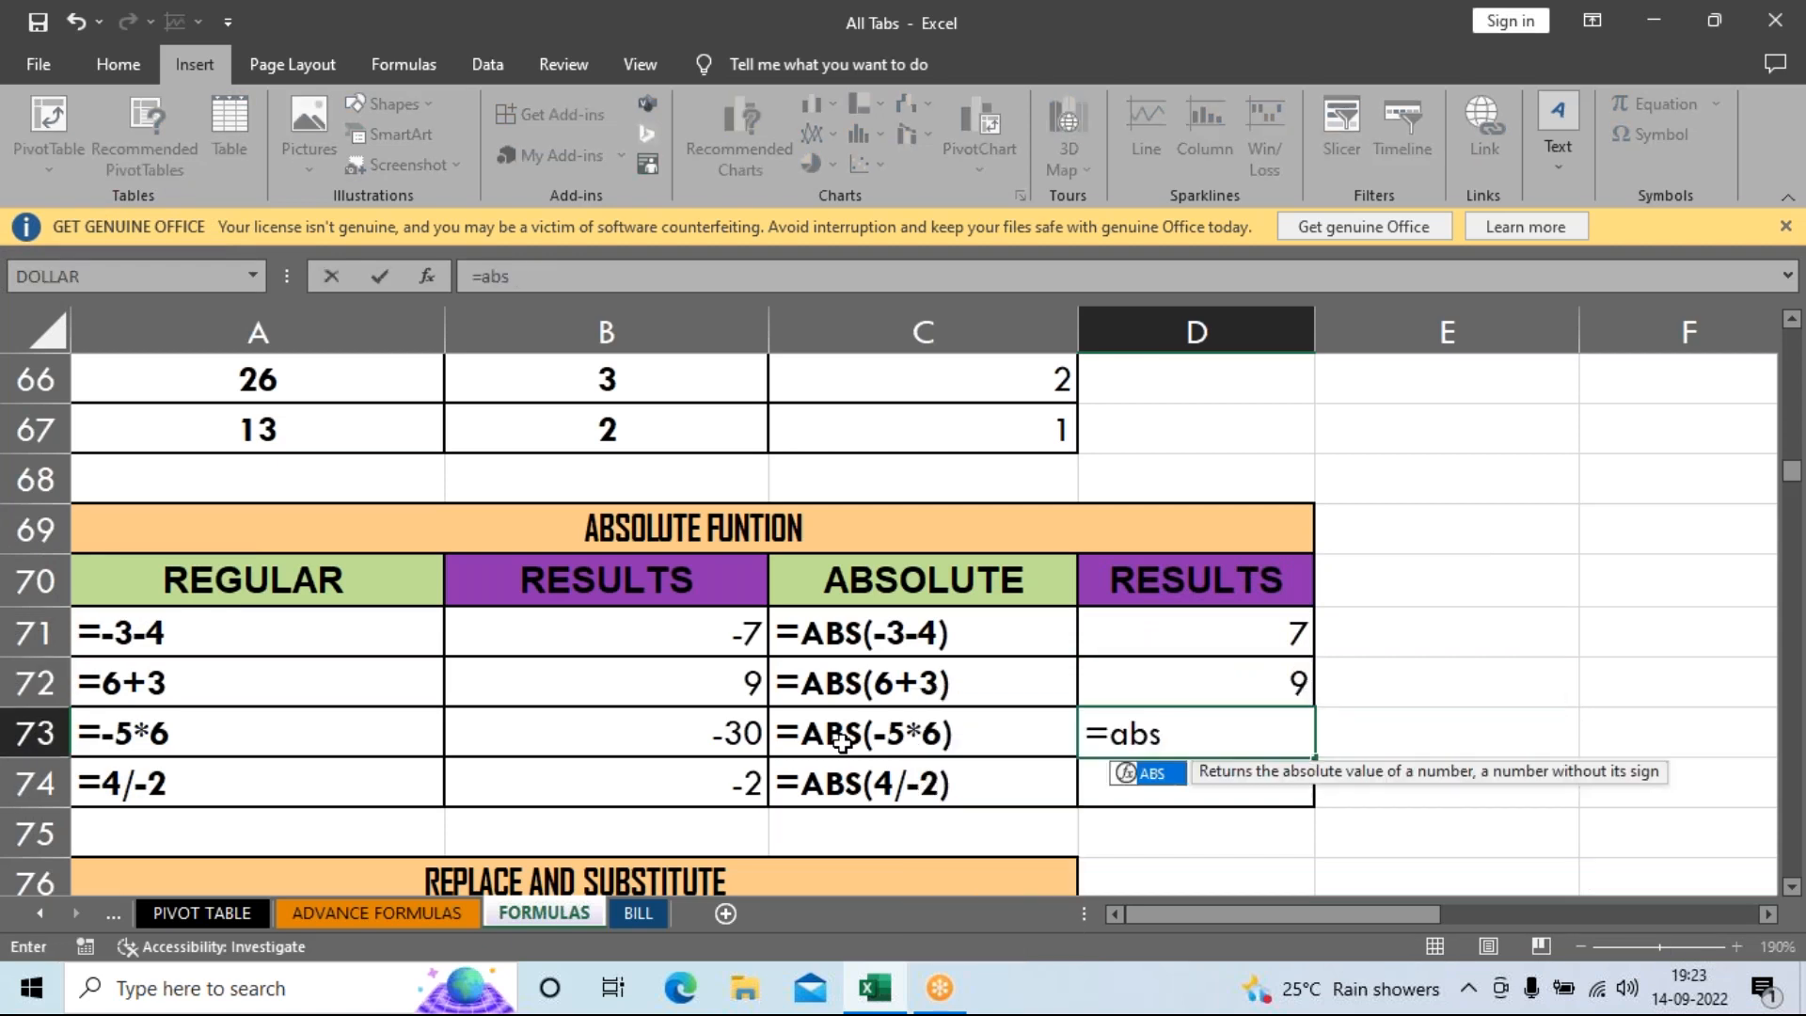
pyautogui.press('Tab')
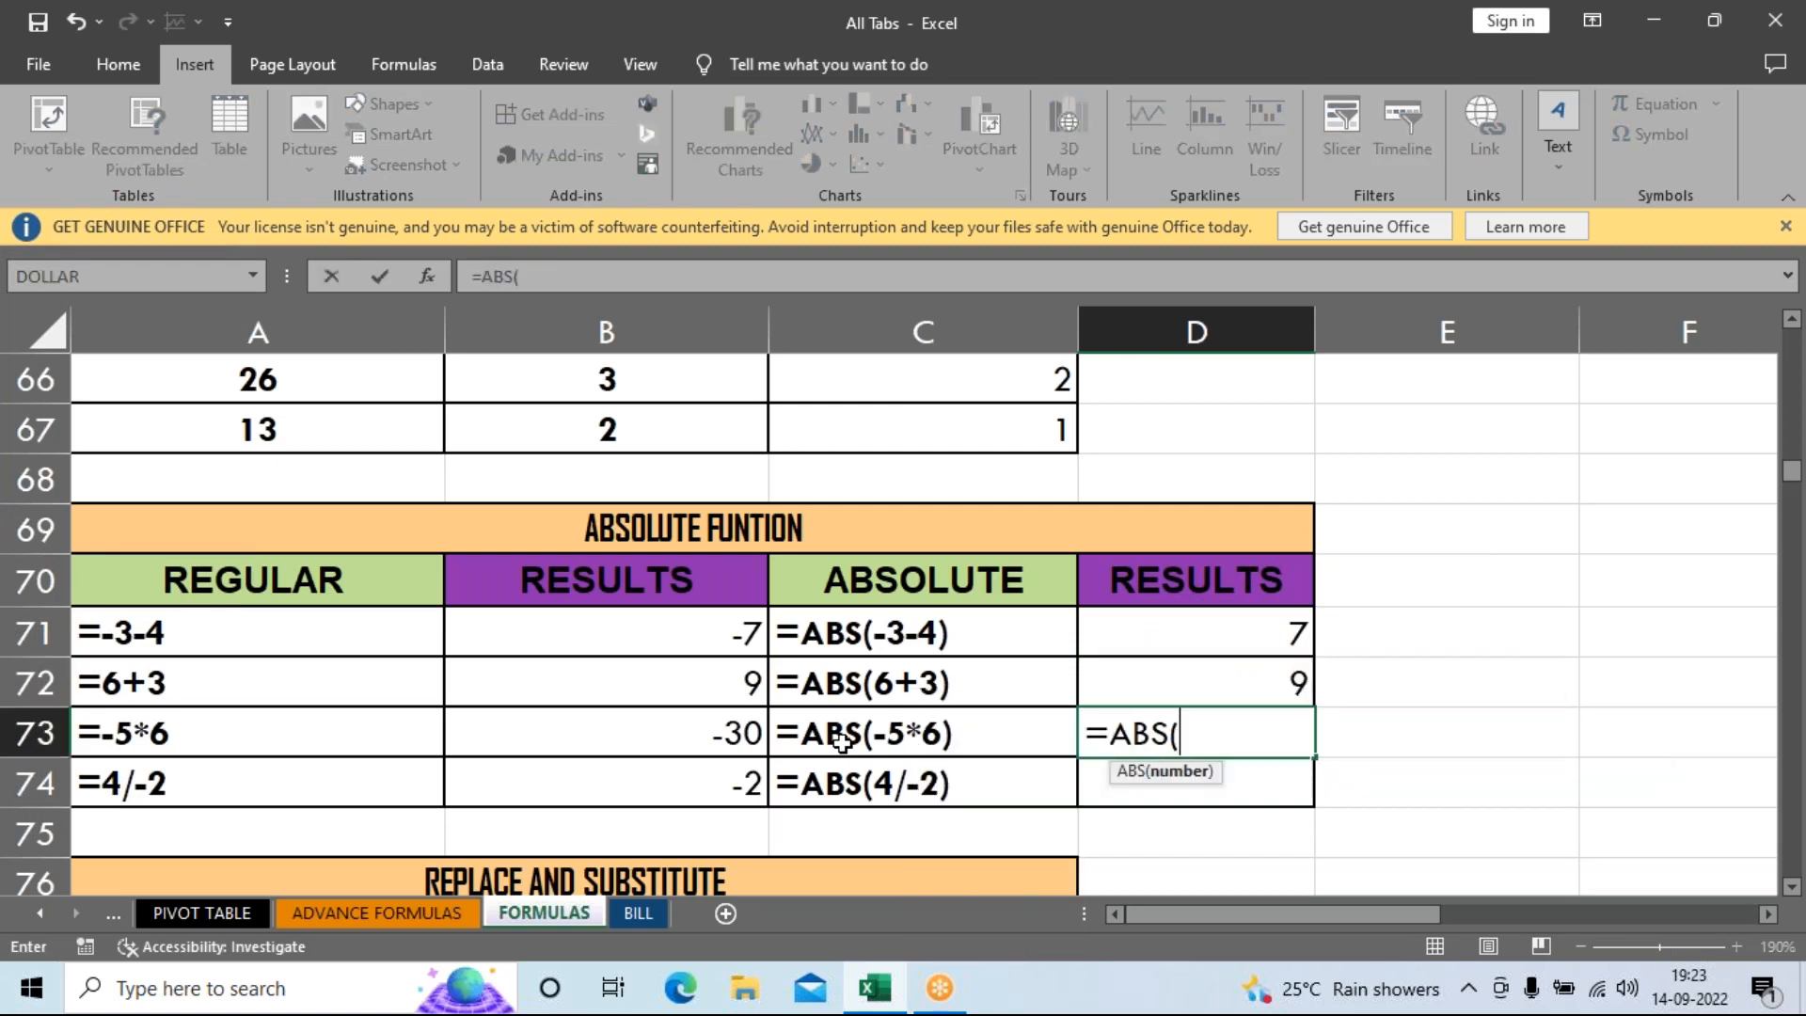
pyautogui.write('-5*6')
pyautogui.press('Return')
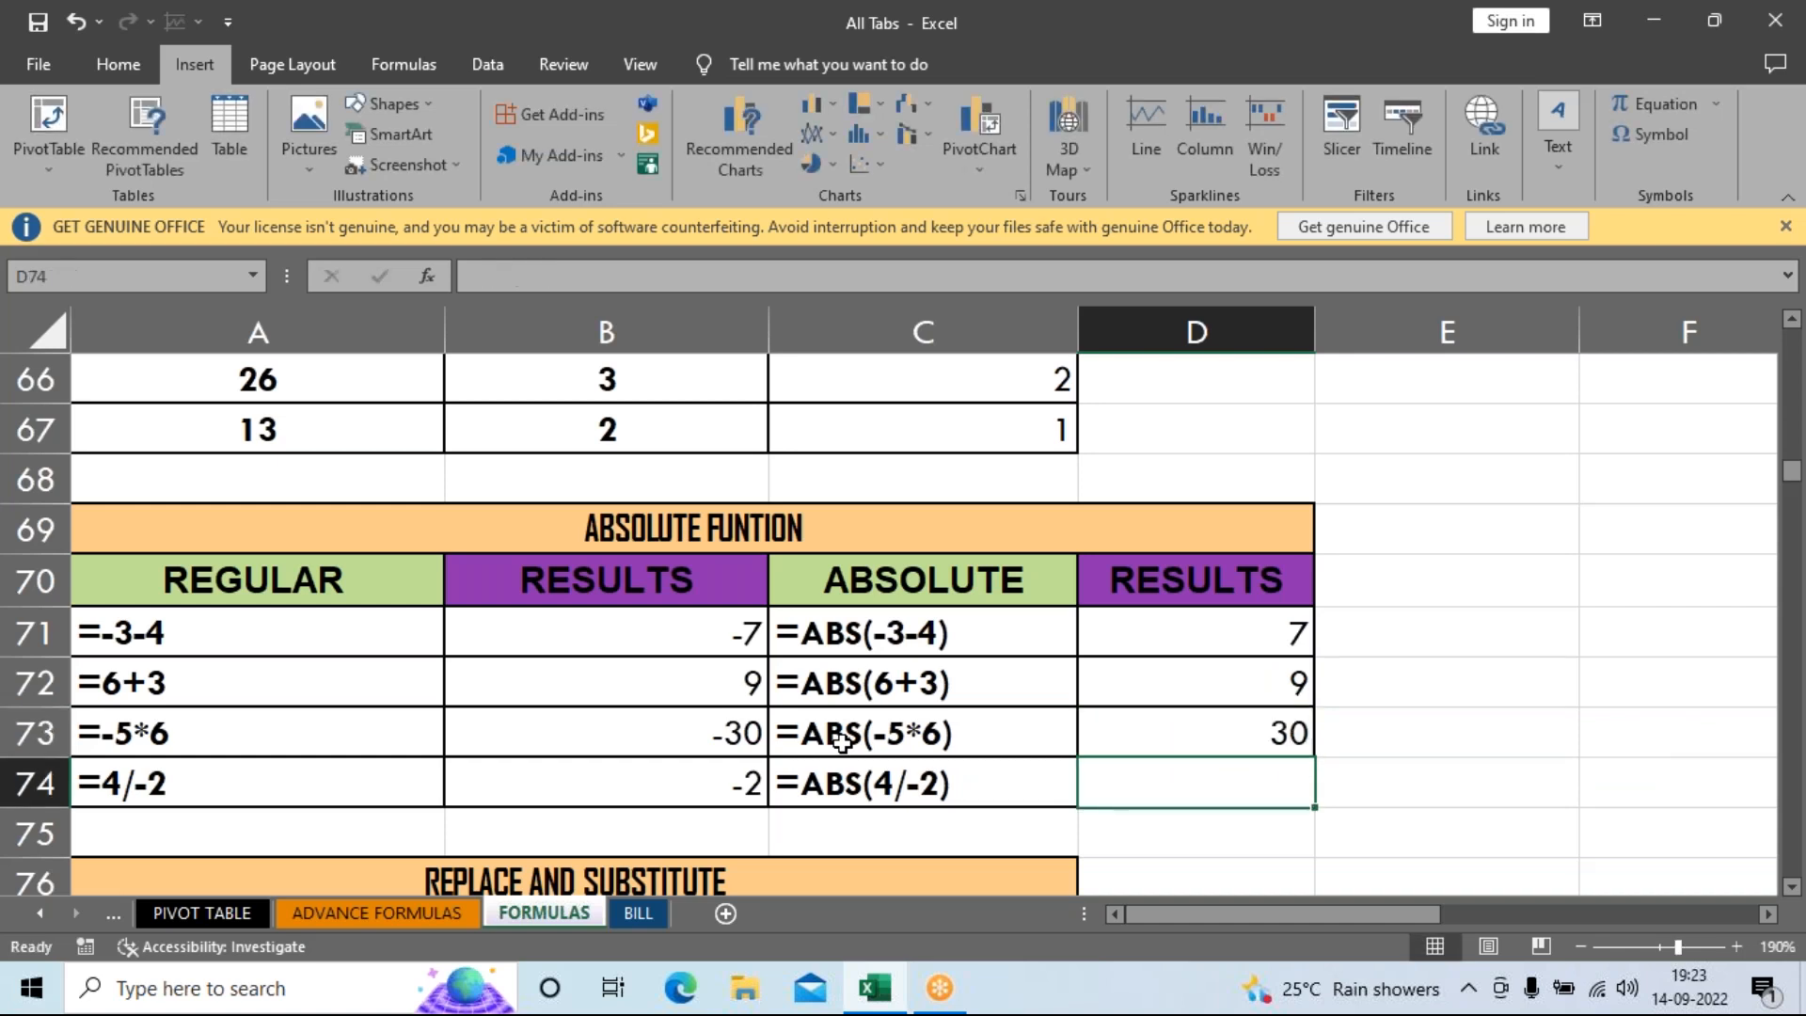
pyautogui.write('=abs')
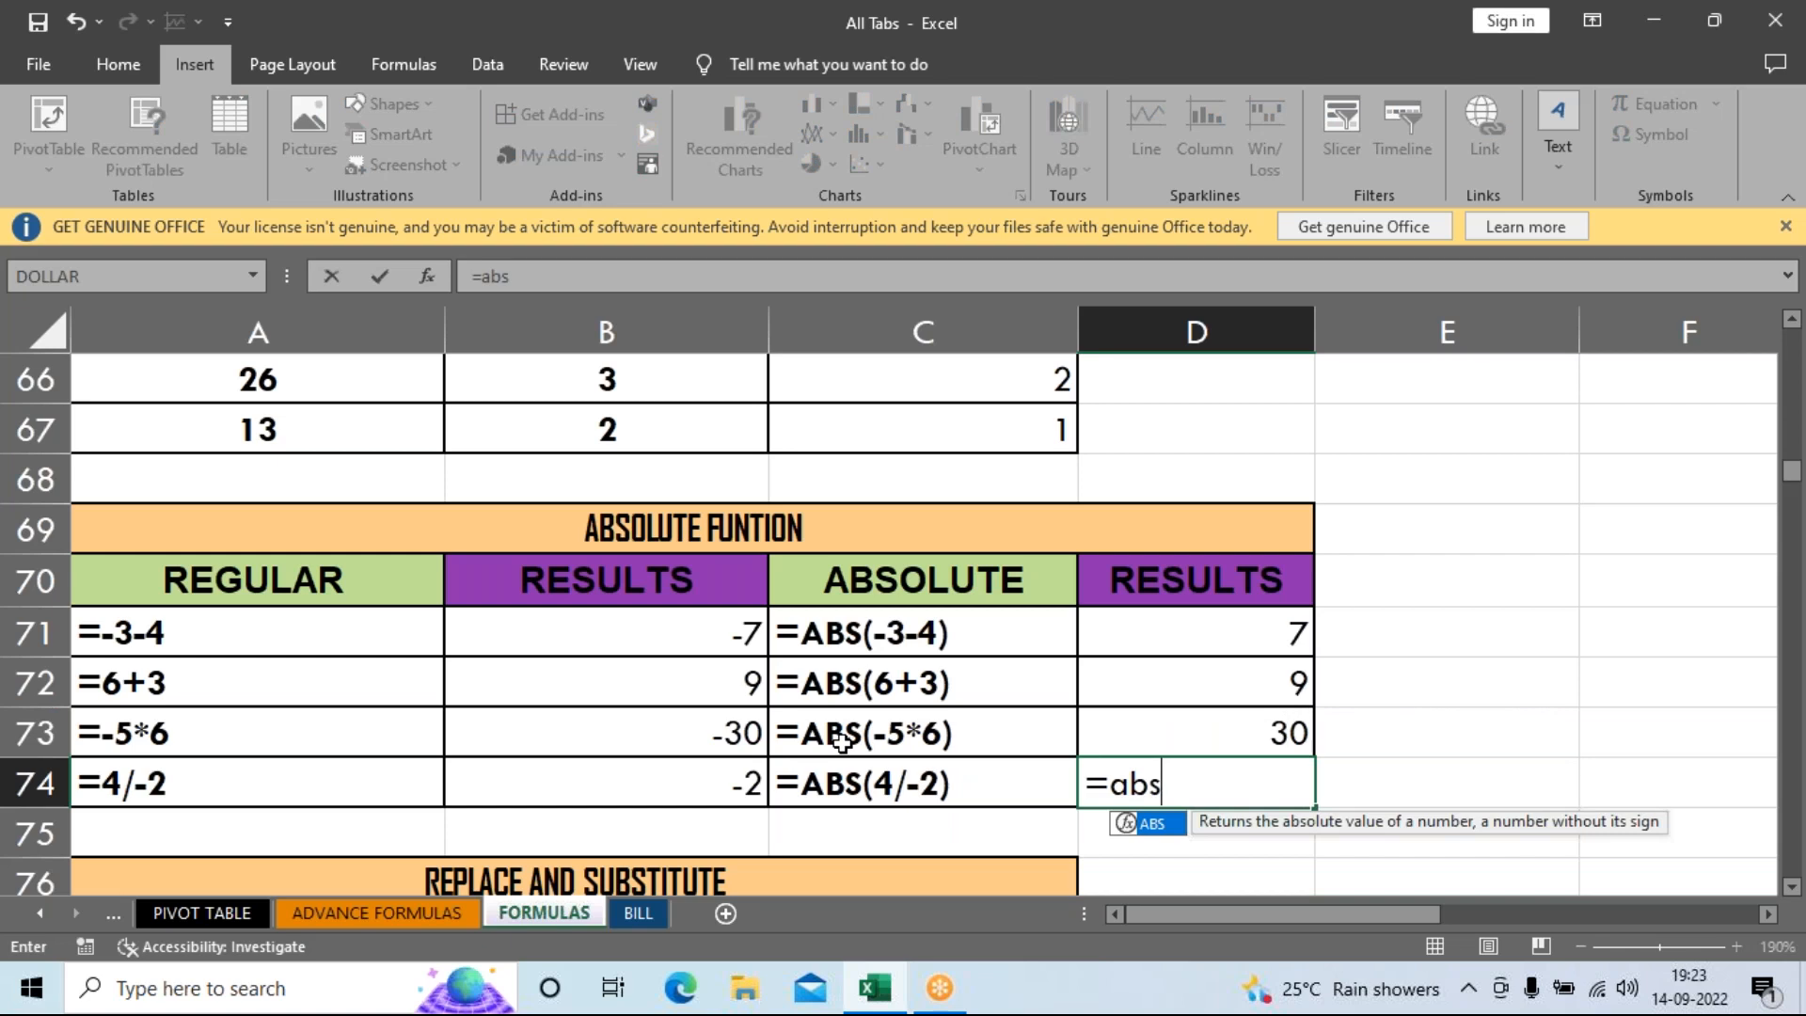
pyautogui.press('Tab')
pyautogui.write('7')
pyautogui.press('BackSpace')
pyautogui.write('4')
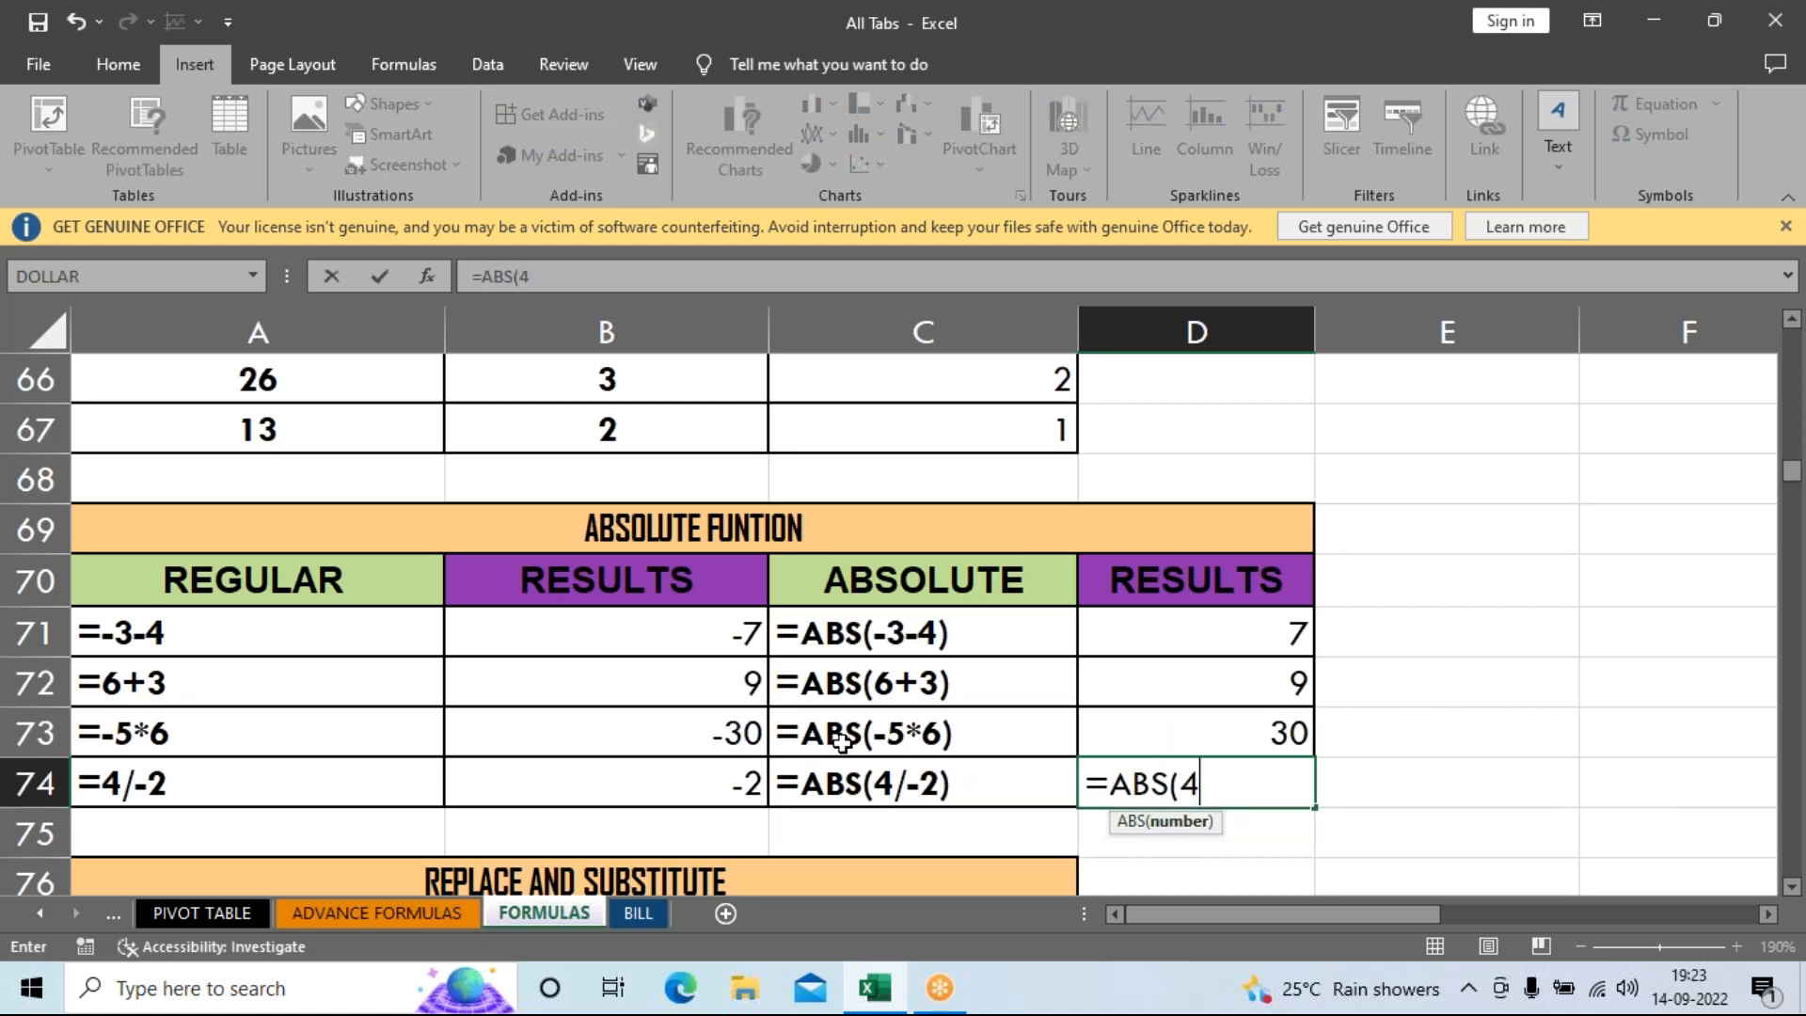
pyautogui.write('/-2')
pyautogui.press('Return')
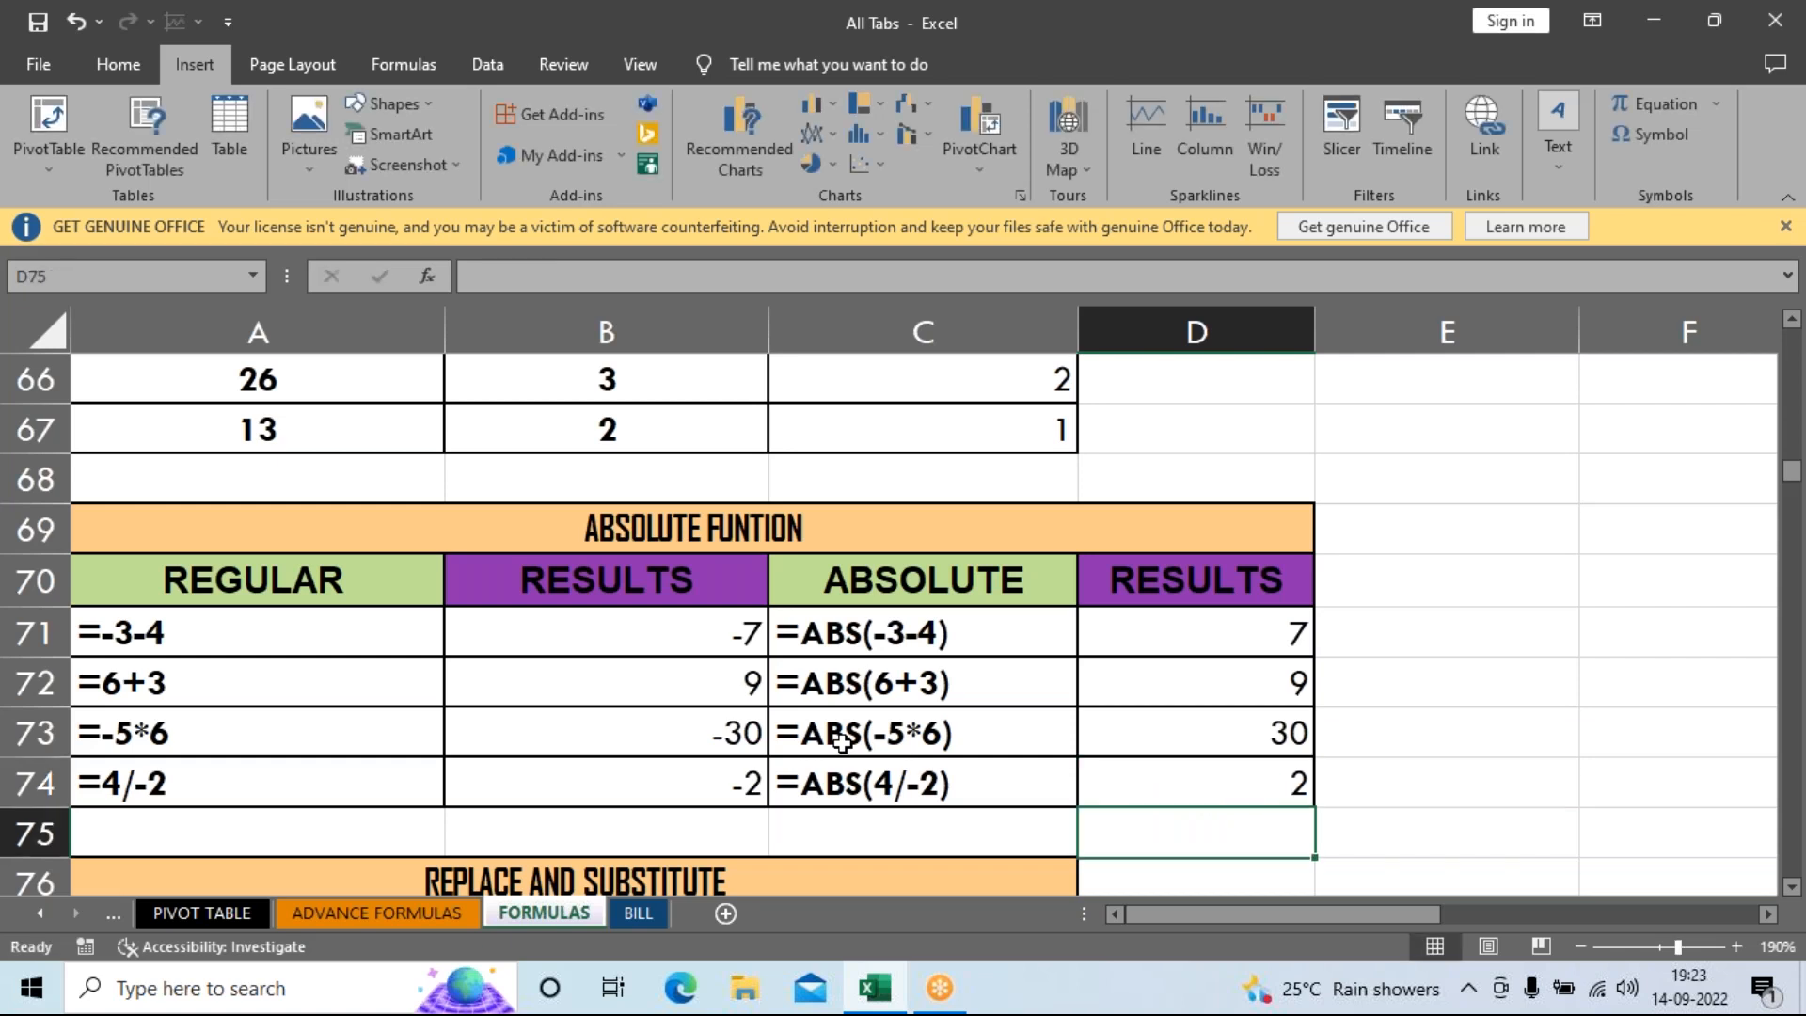
pyautogui.moveTo(1163, 630); pyautogui.dragTo(1195, 807)
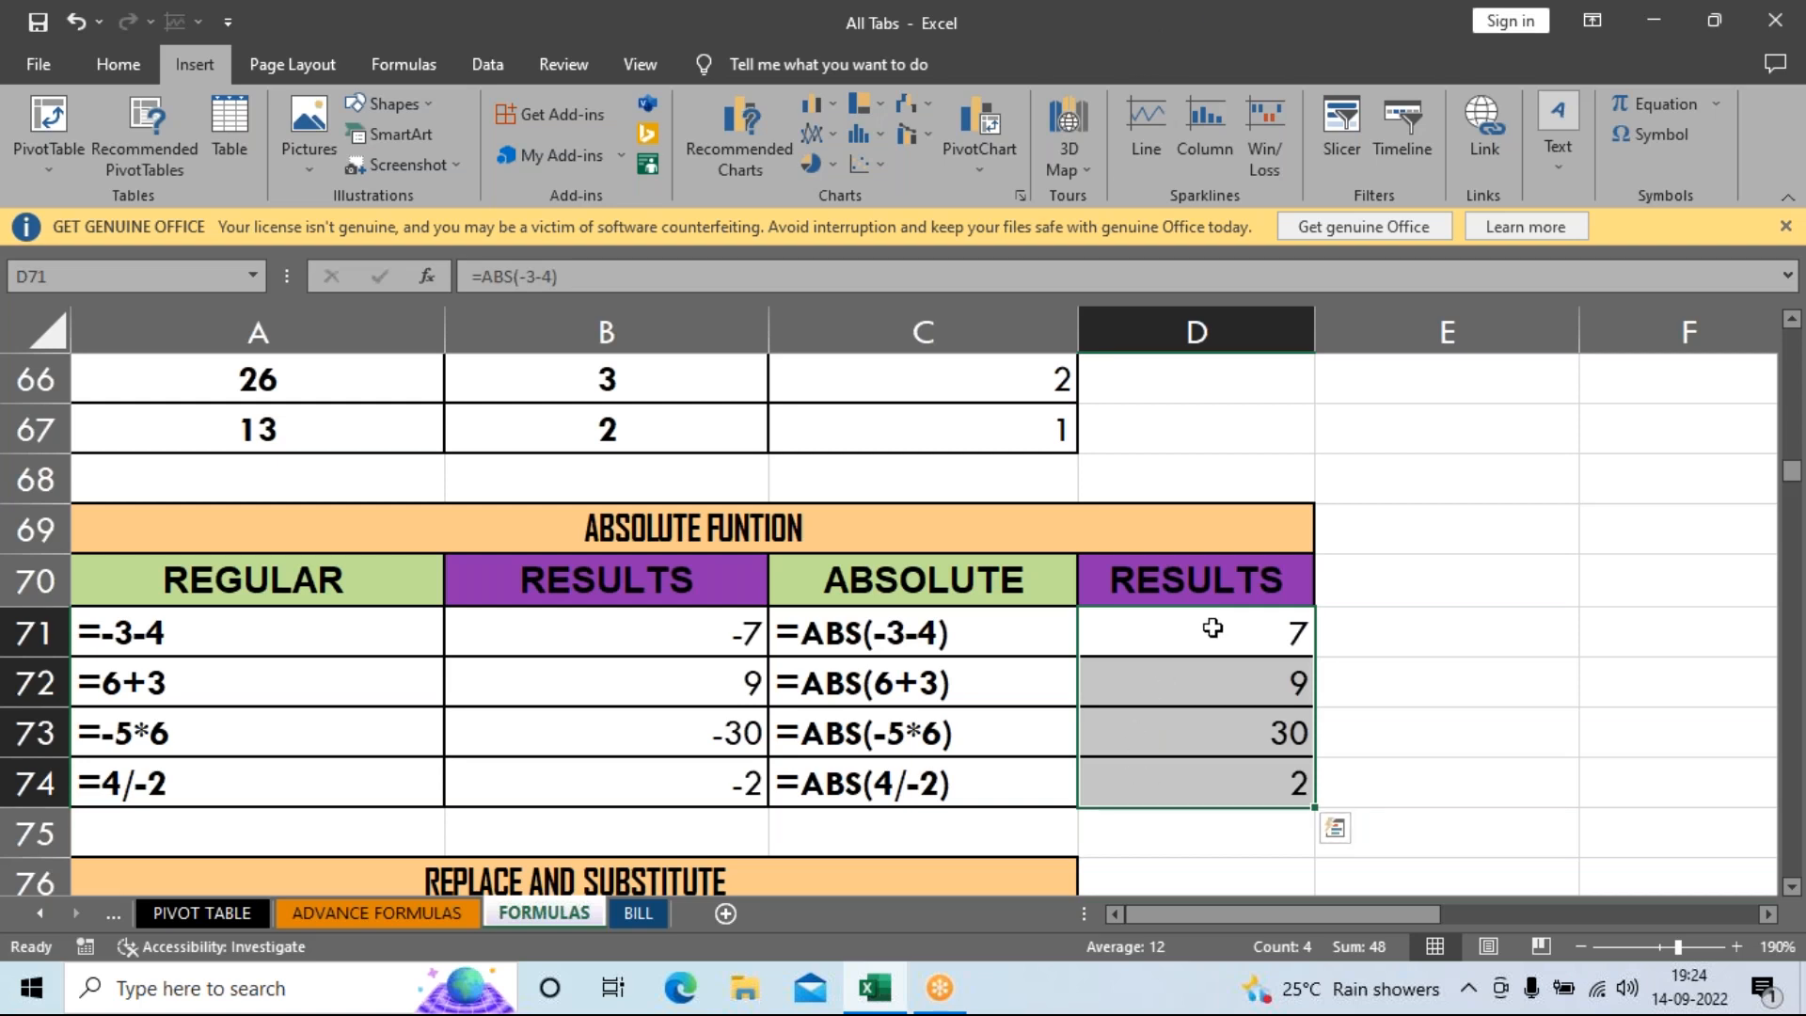
pyautogui.moveTo(511, 636); pyautogui.dragTo(532, 764)
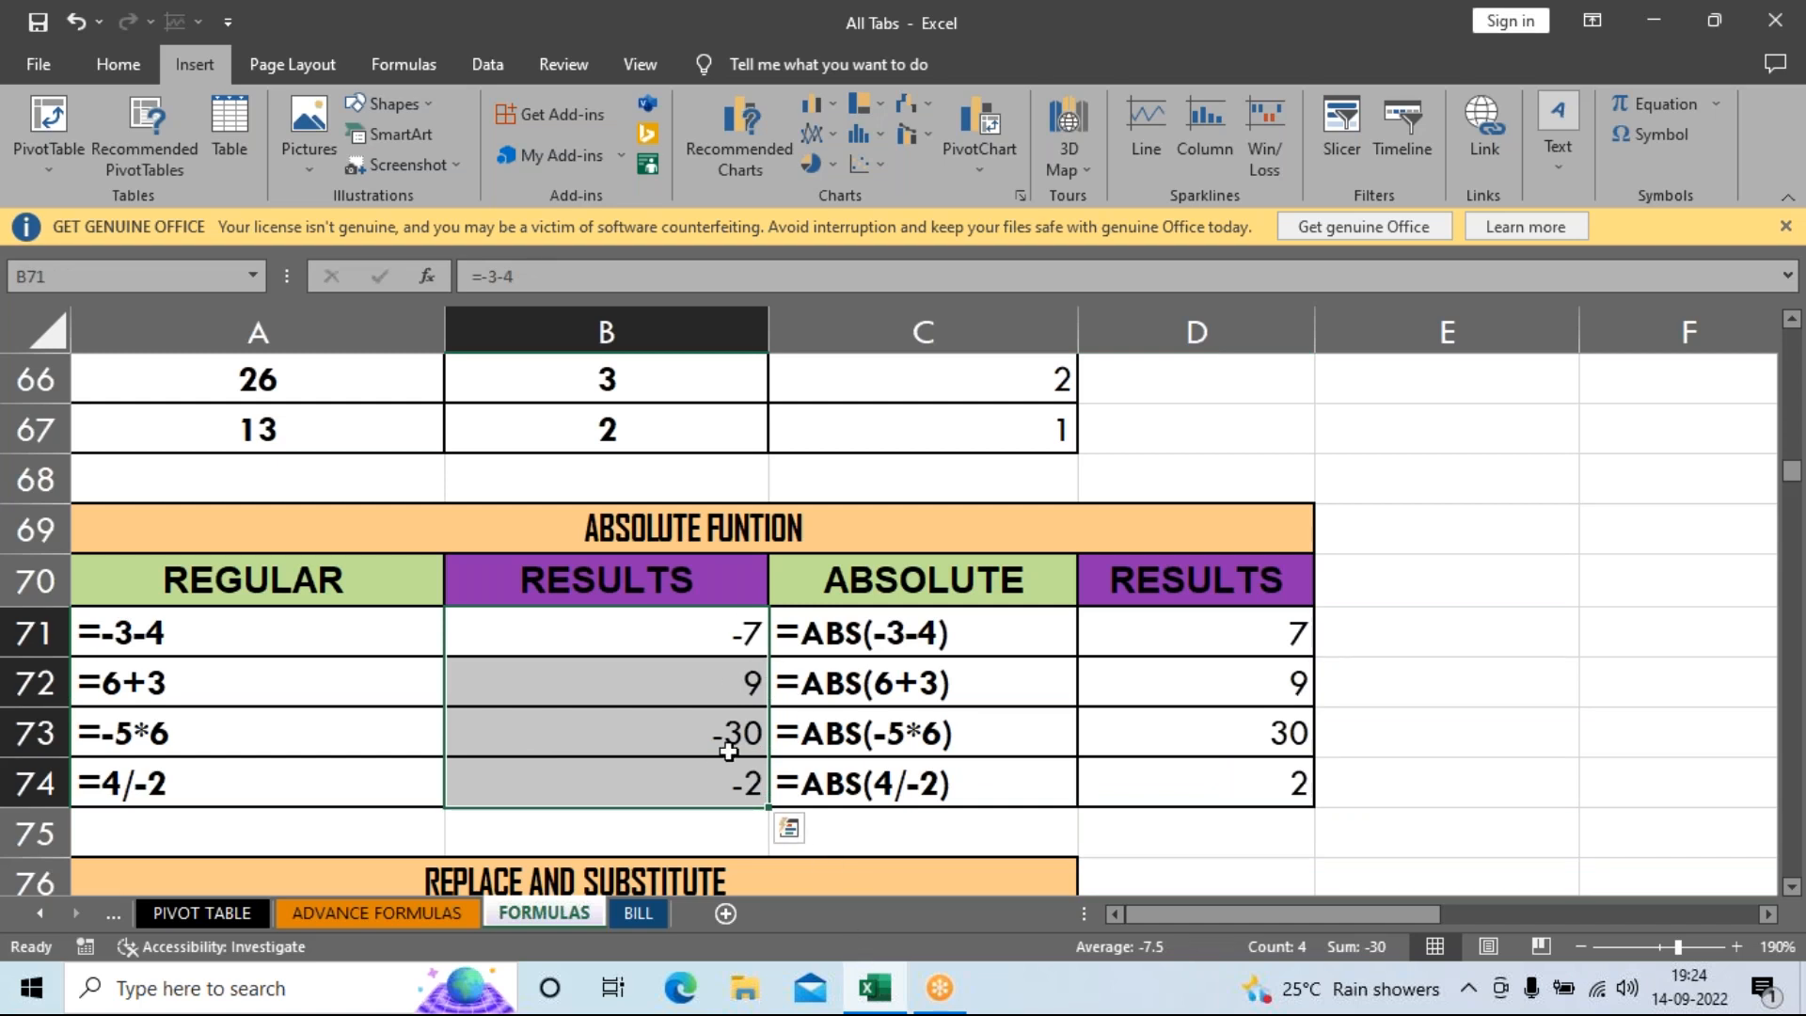
pyautogui.moveTo(1185, 633); pyautogui.dragTo(1185, 785)
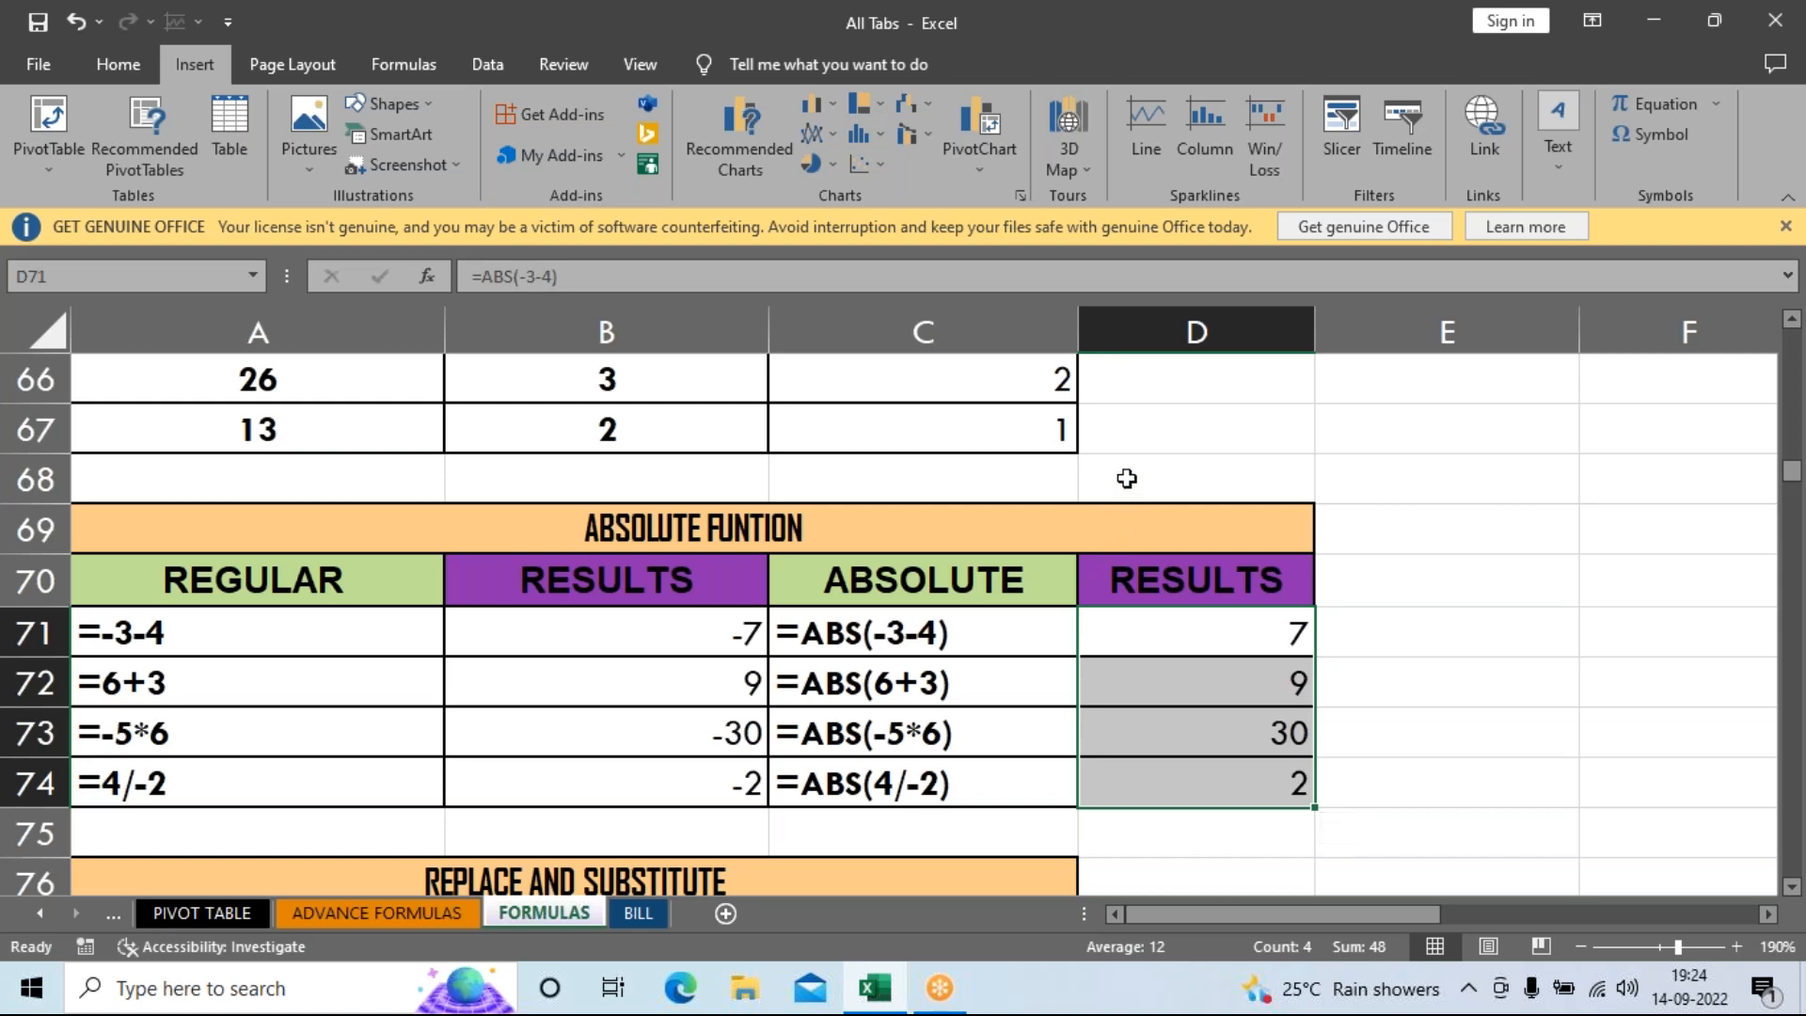
pyautogui.click(1205, 841)
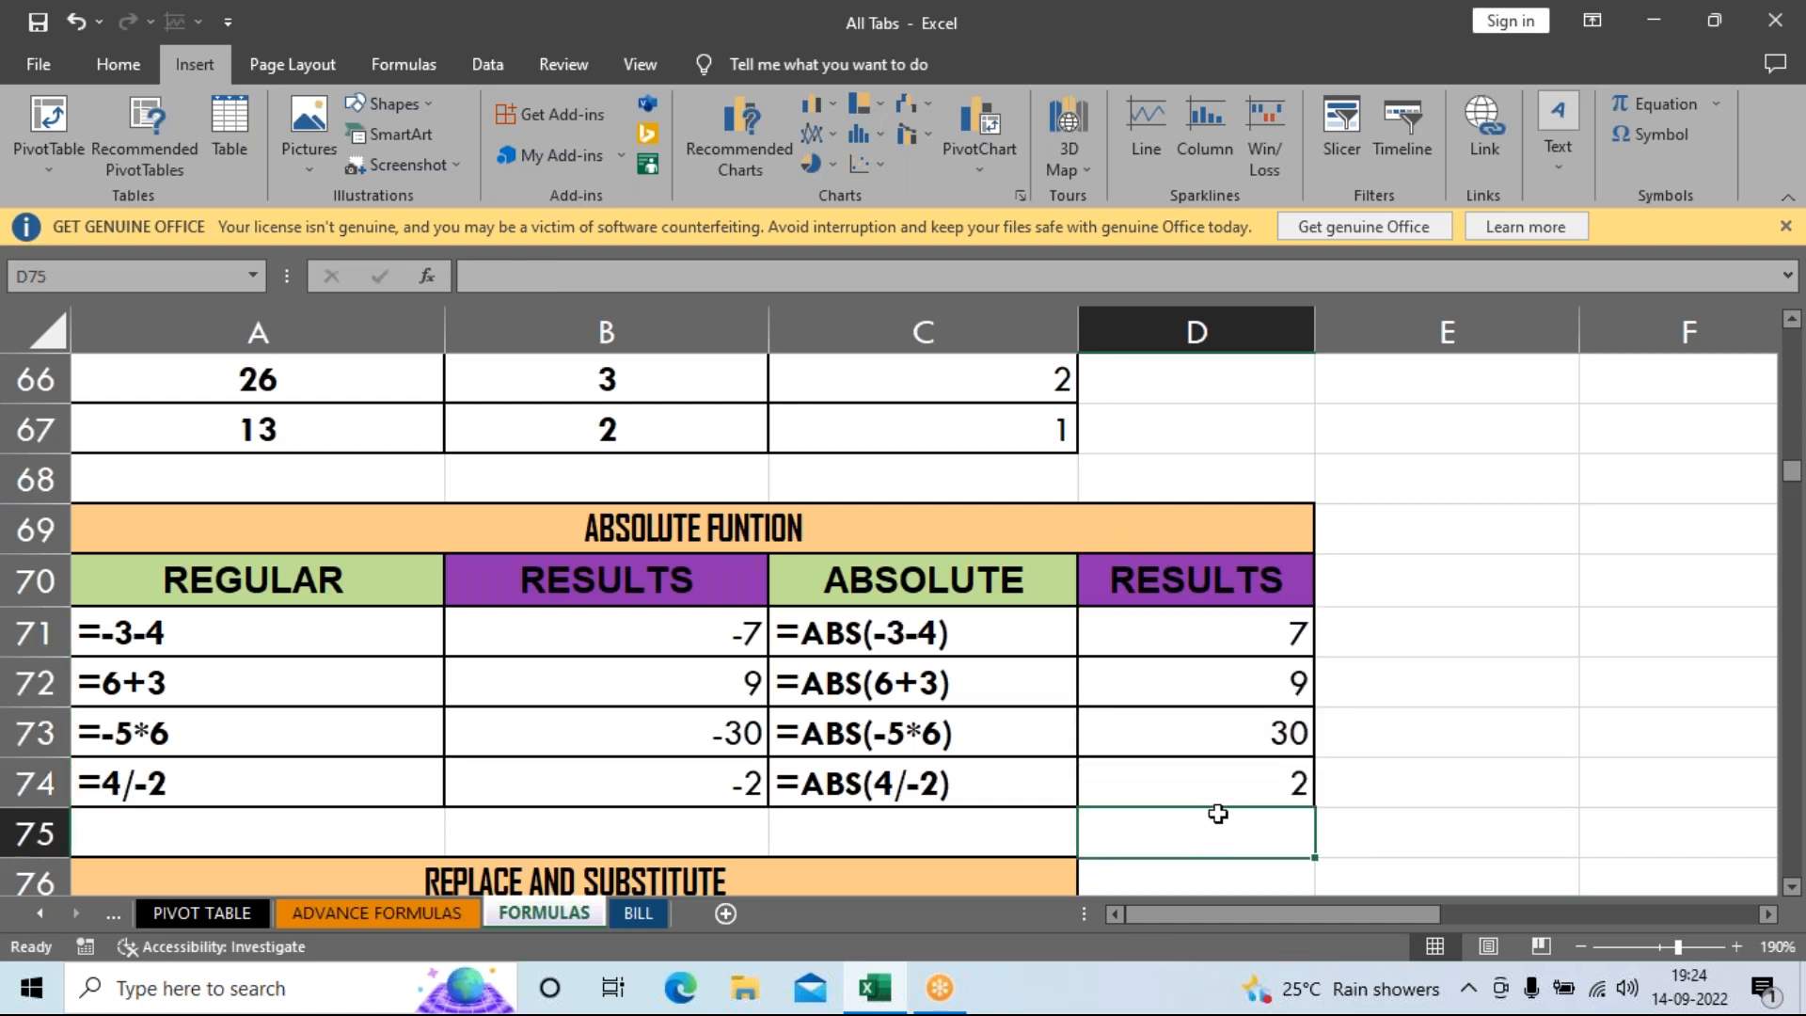
# Scroll to the Replace and Substitute table, inspect the ID number in A78, then select C78.
pyautogui.scroll(-1, 1218, 814)
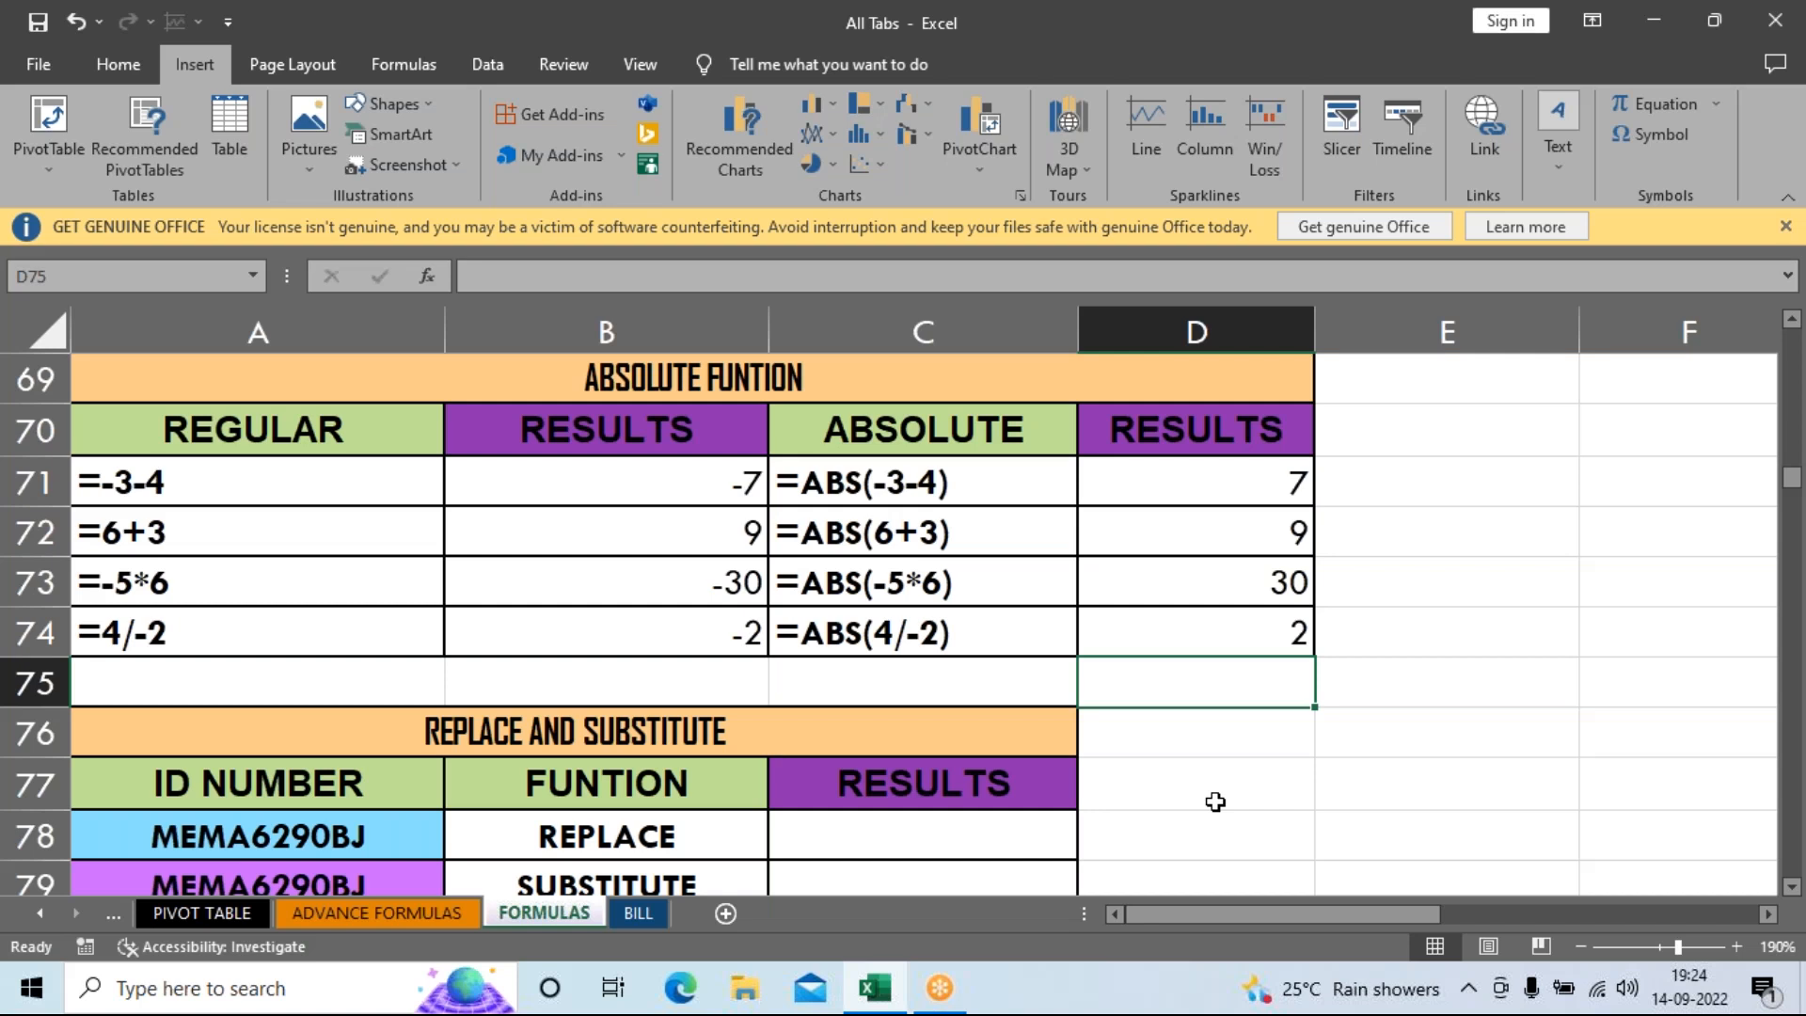
pyautogui.scroll(-1, 1223, 781)
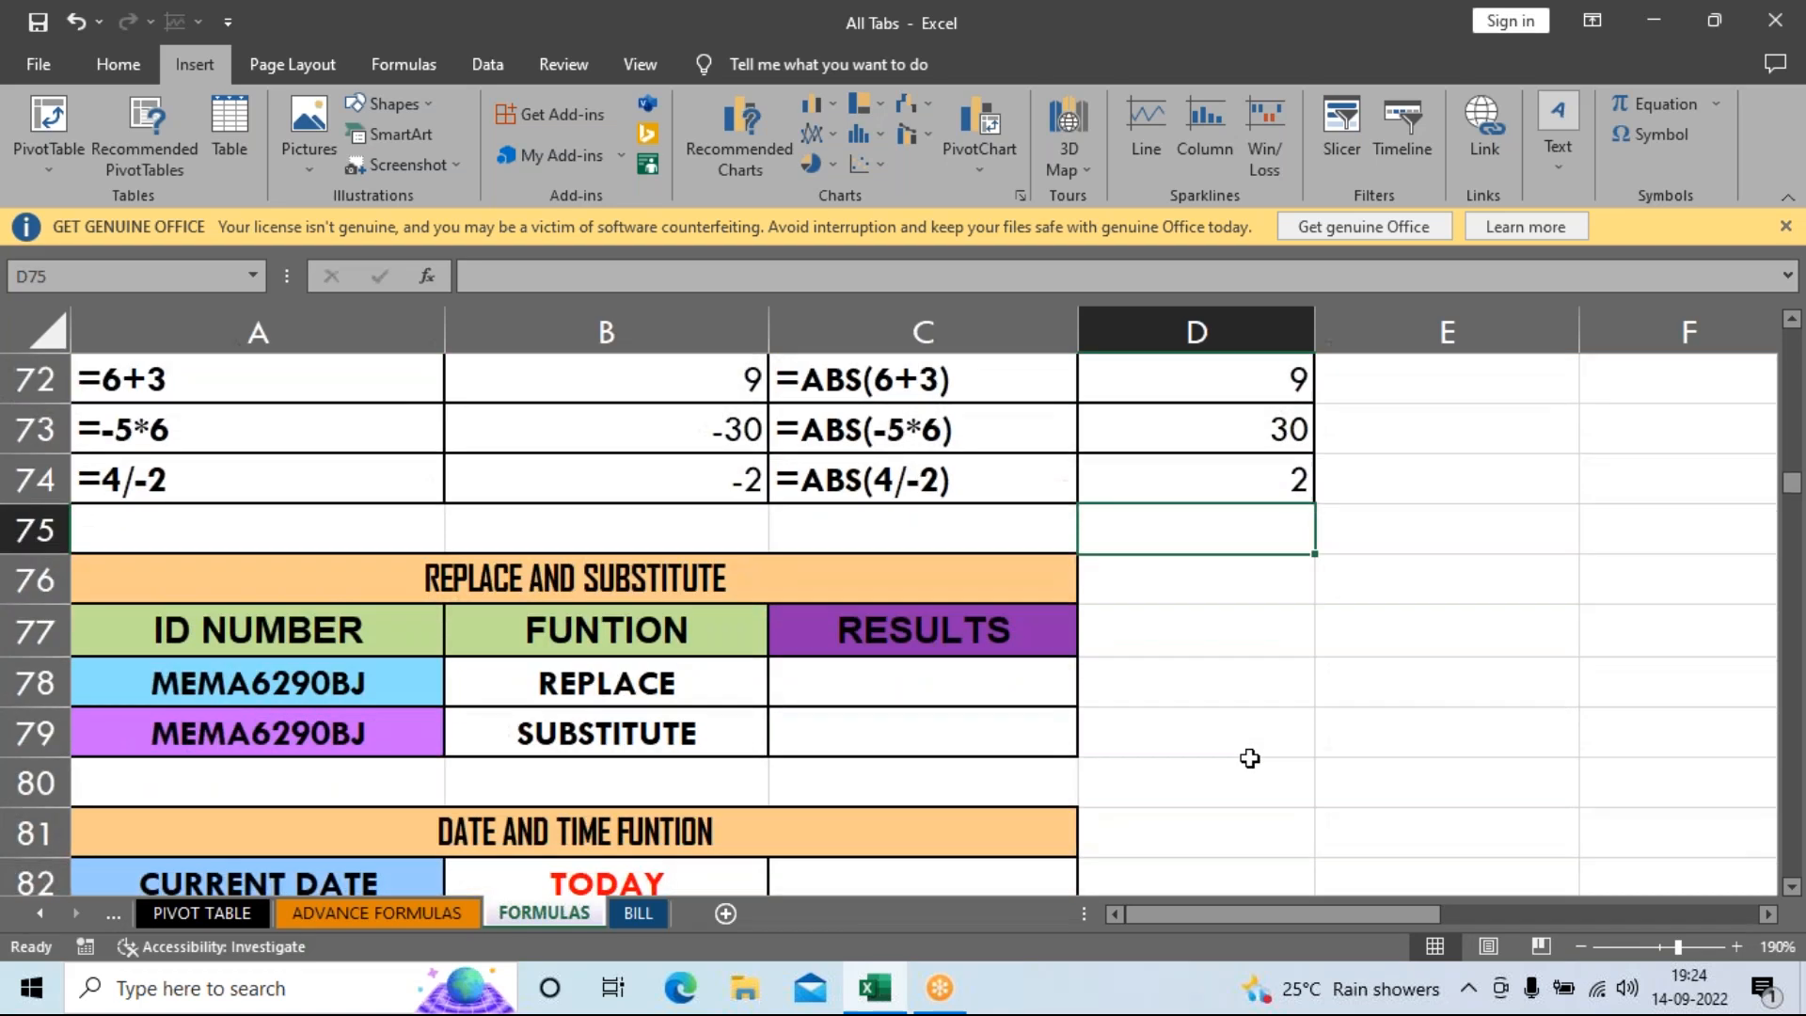
pyautogui.moveTo(352, 694); pyautogui.dragTo(356, 776)
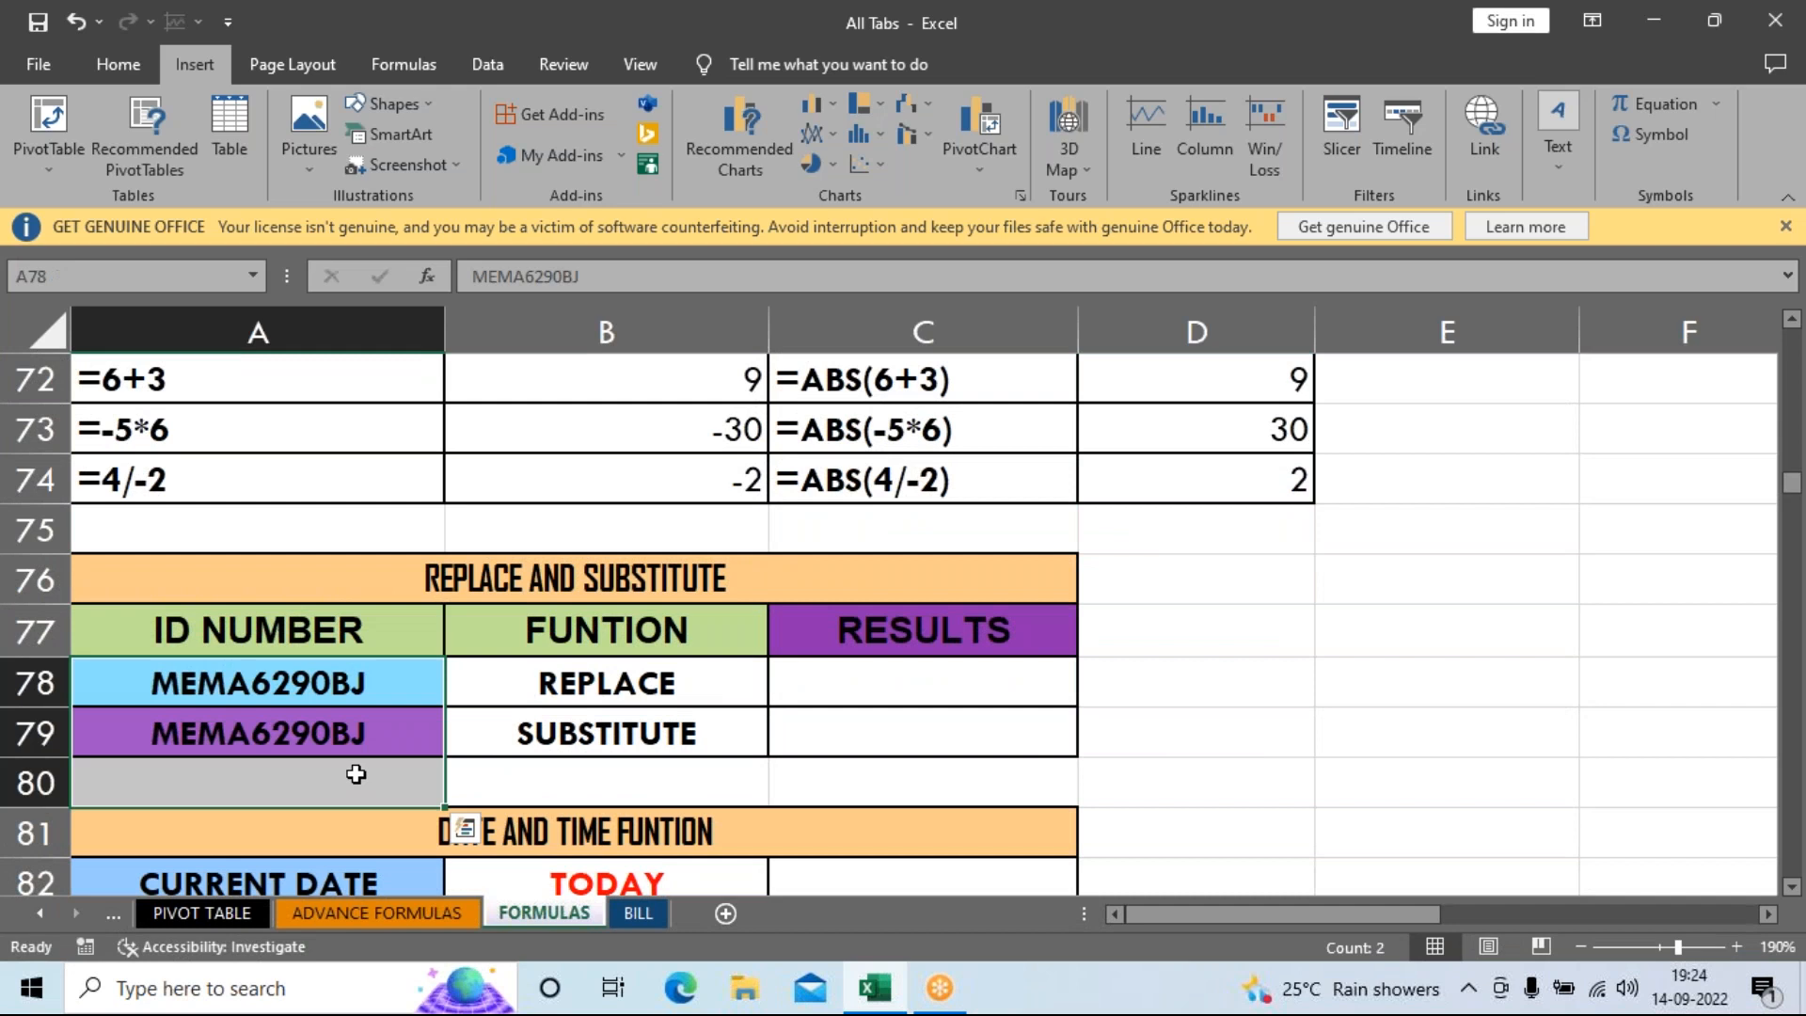
pyautogui.click(348, 688)
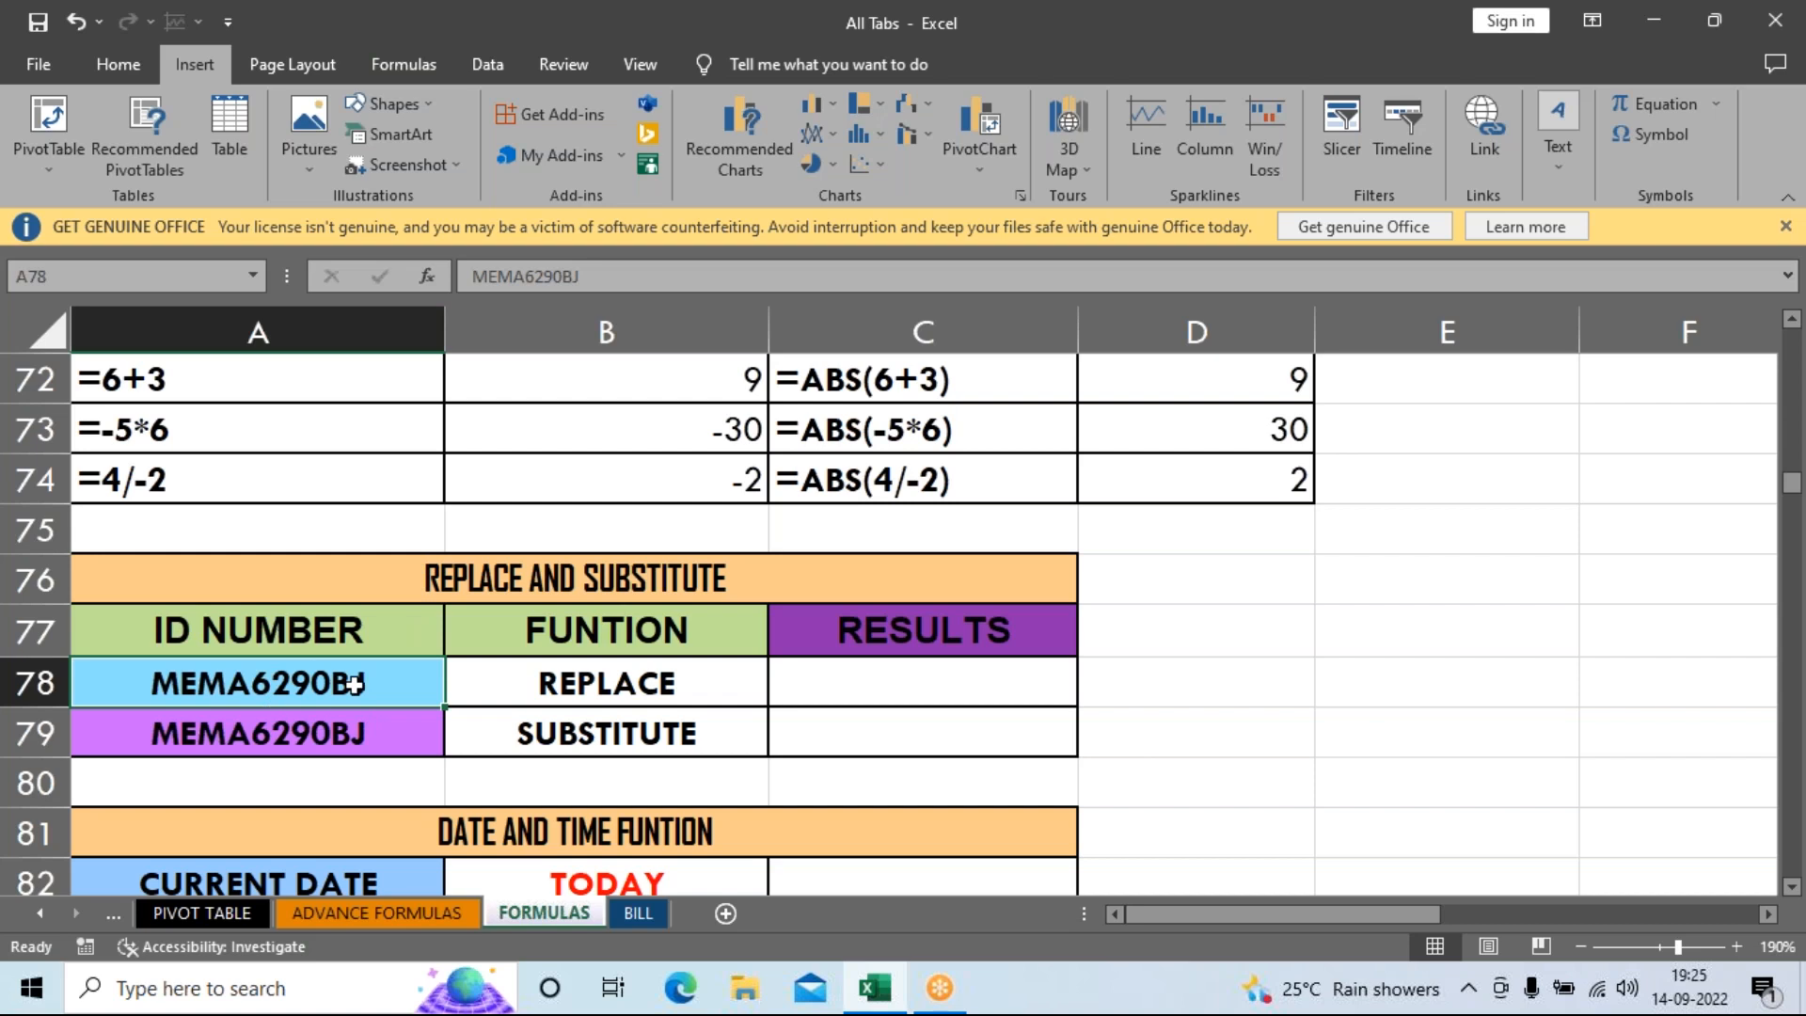
pyautogui.click(866, 693)
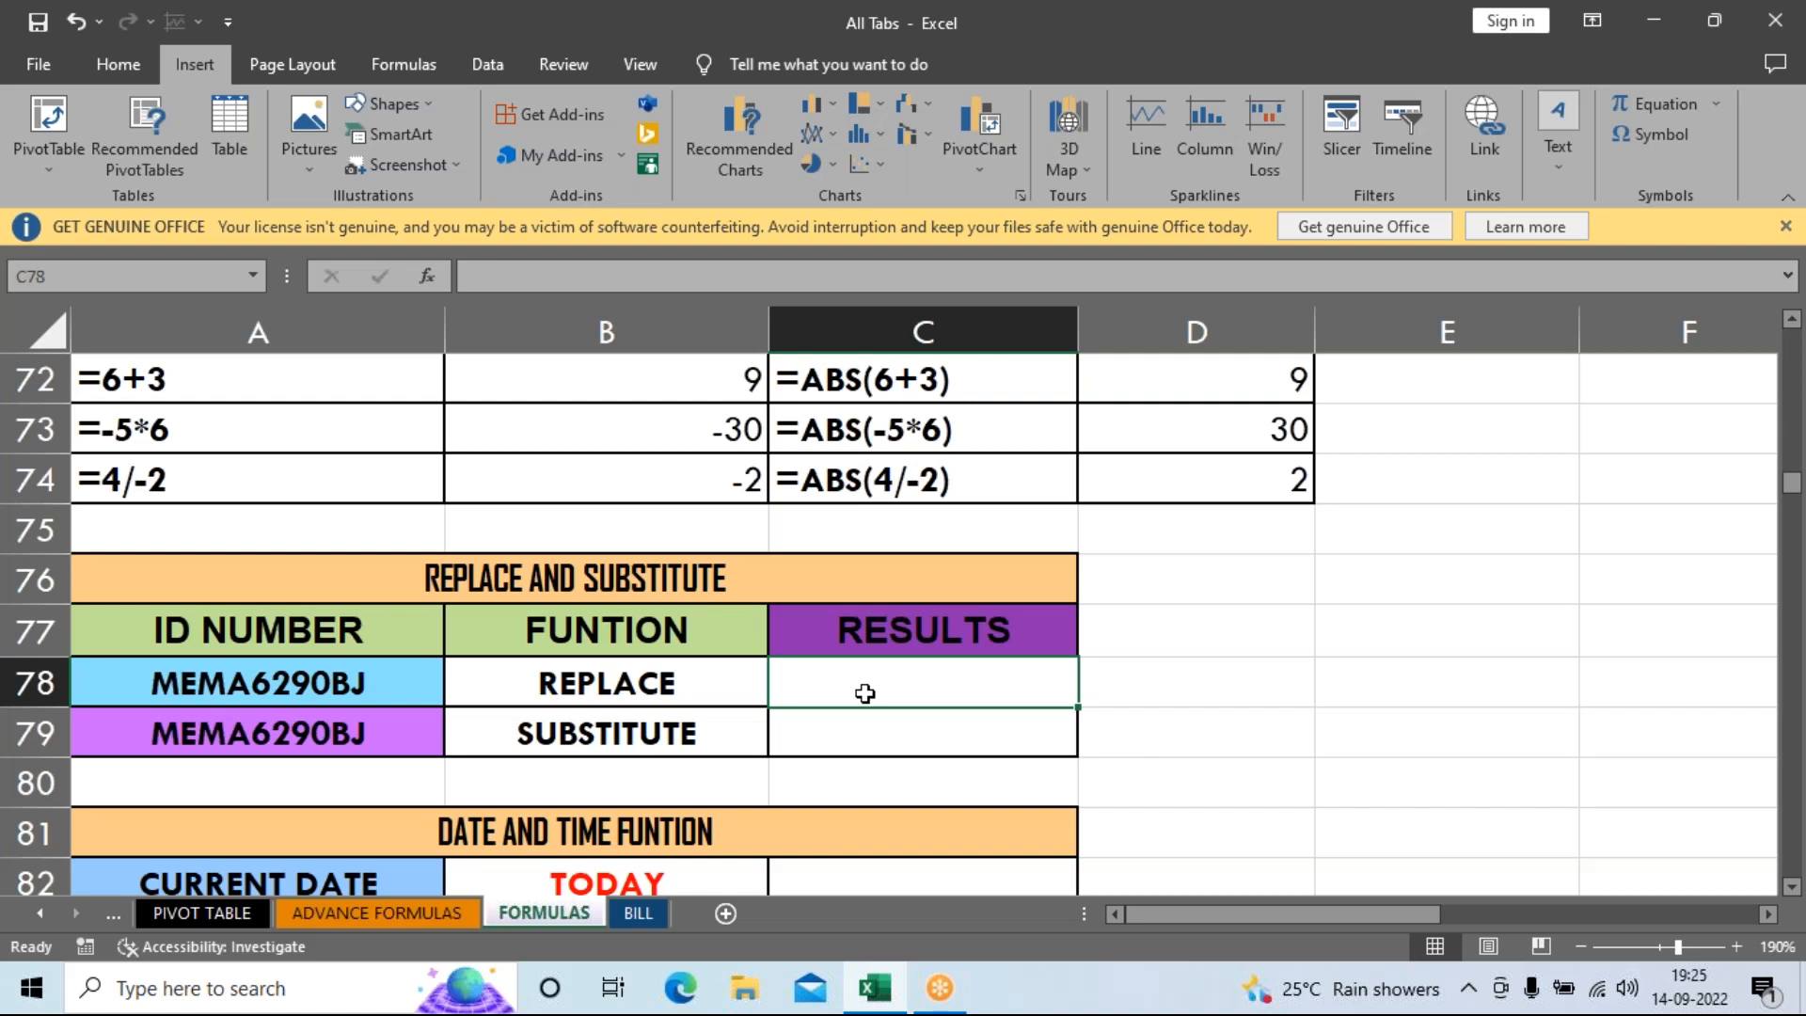
# Start a REPLACE formula in C78 with the ID number in A78 as its text.
pyautogui.write('=')
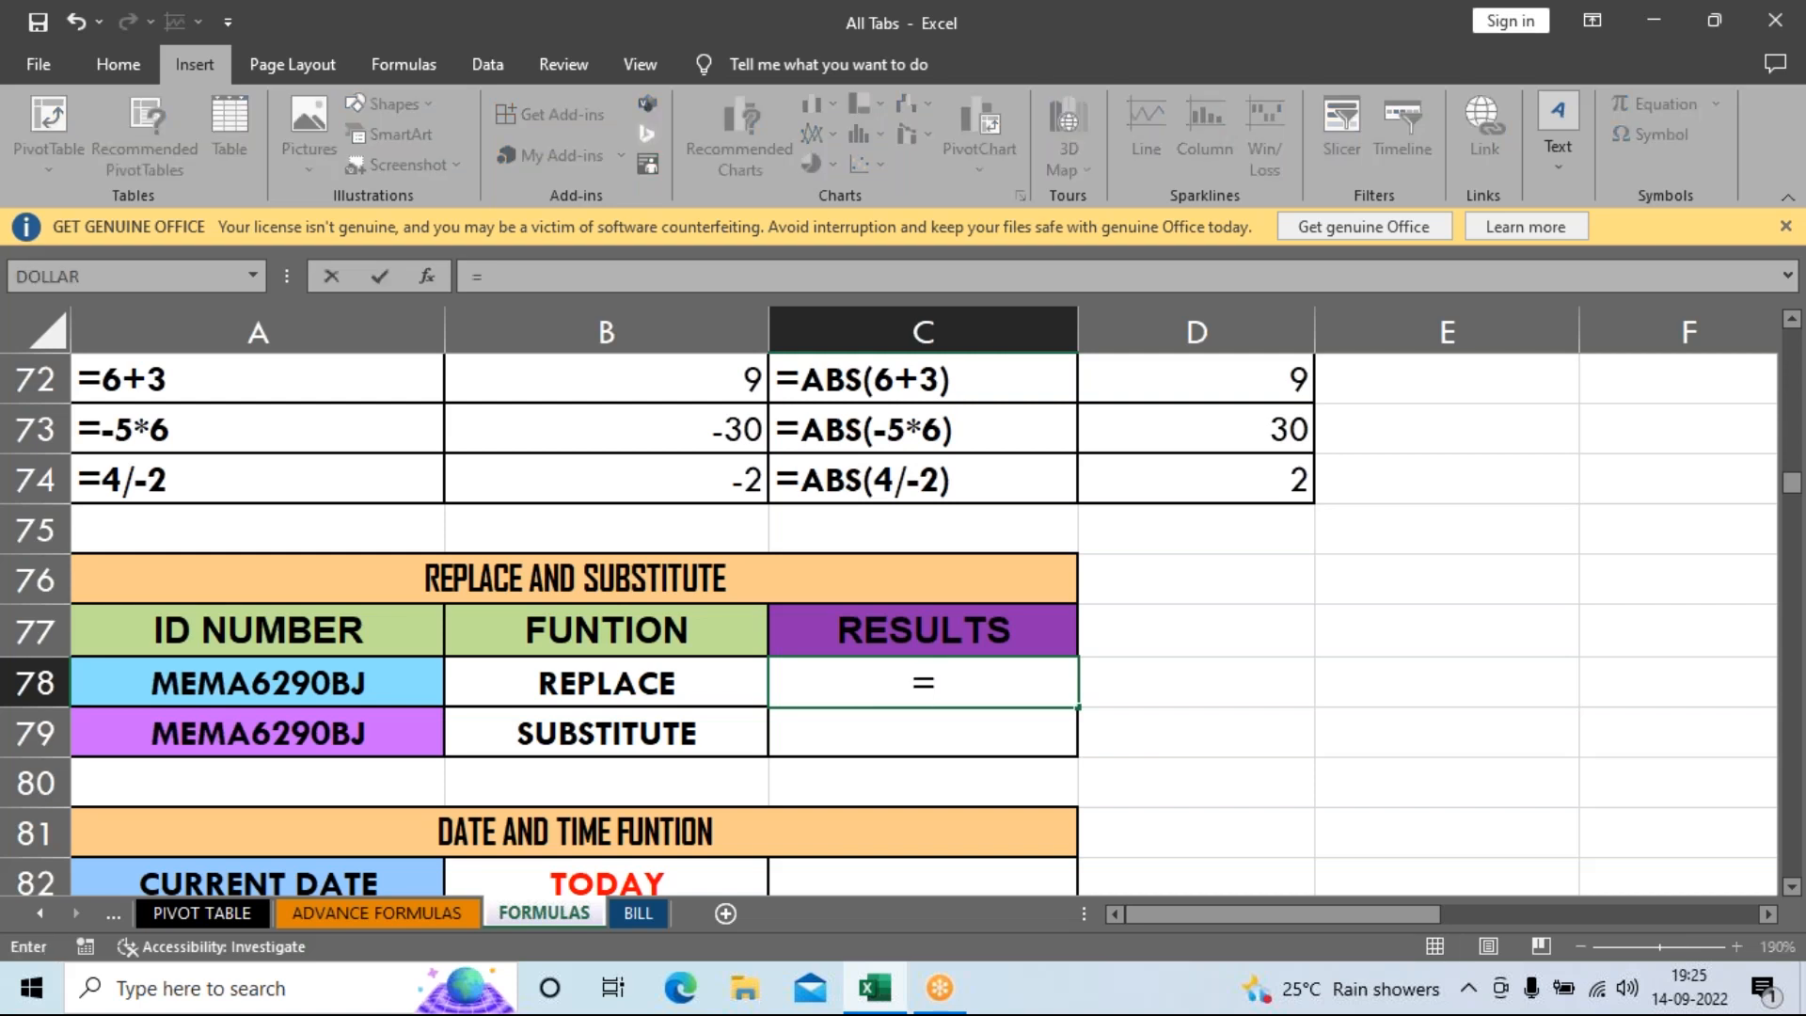
pyautogui.write('re')
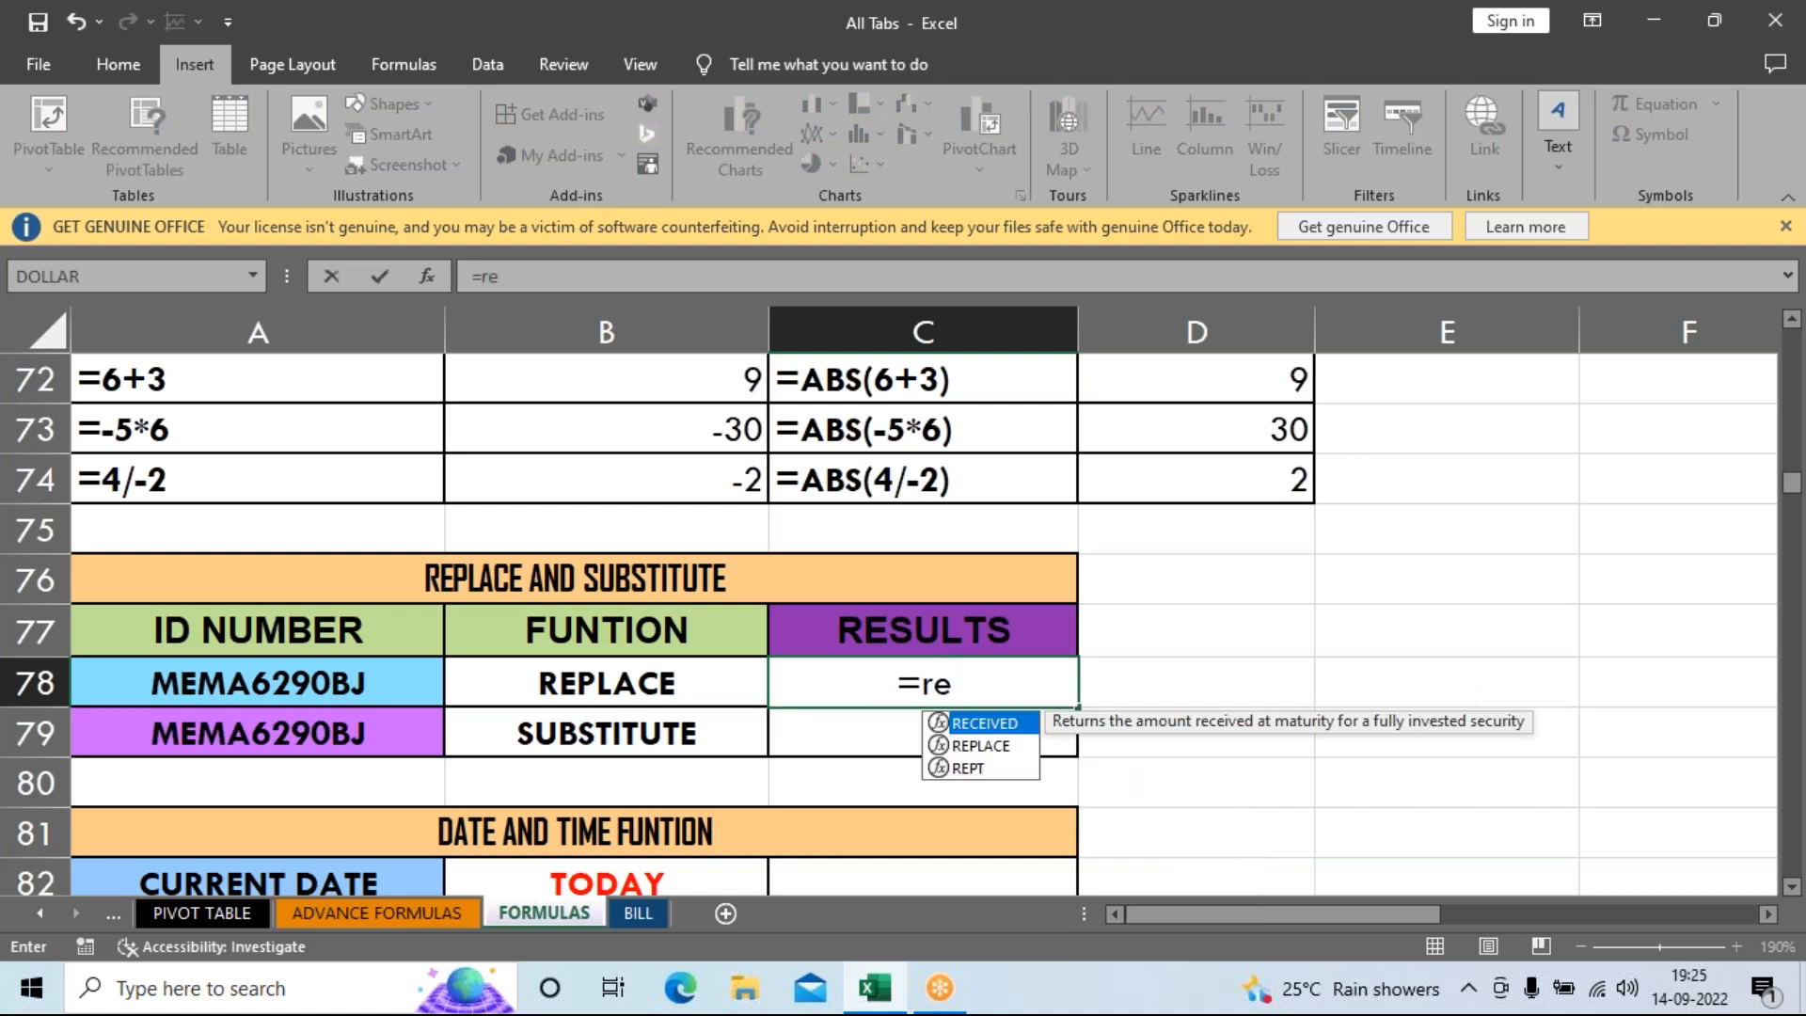
pyautogui.press('Down')
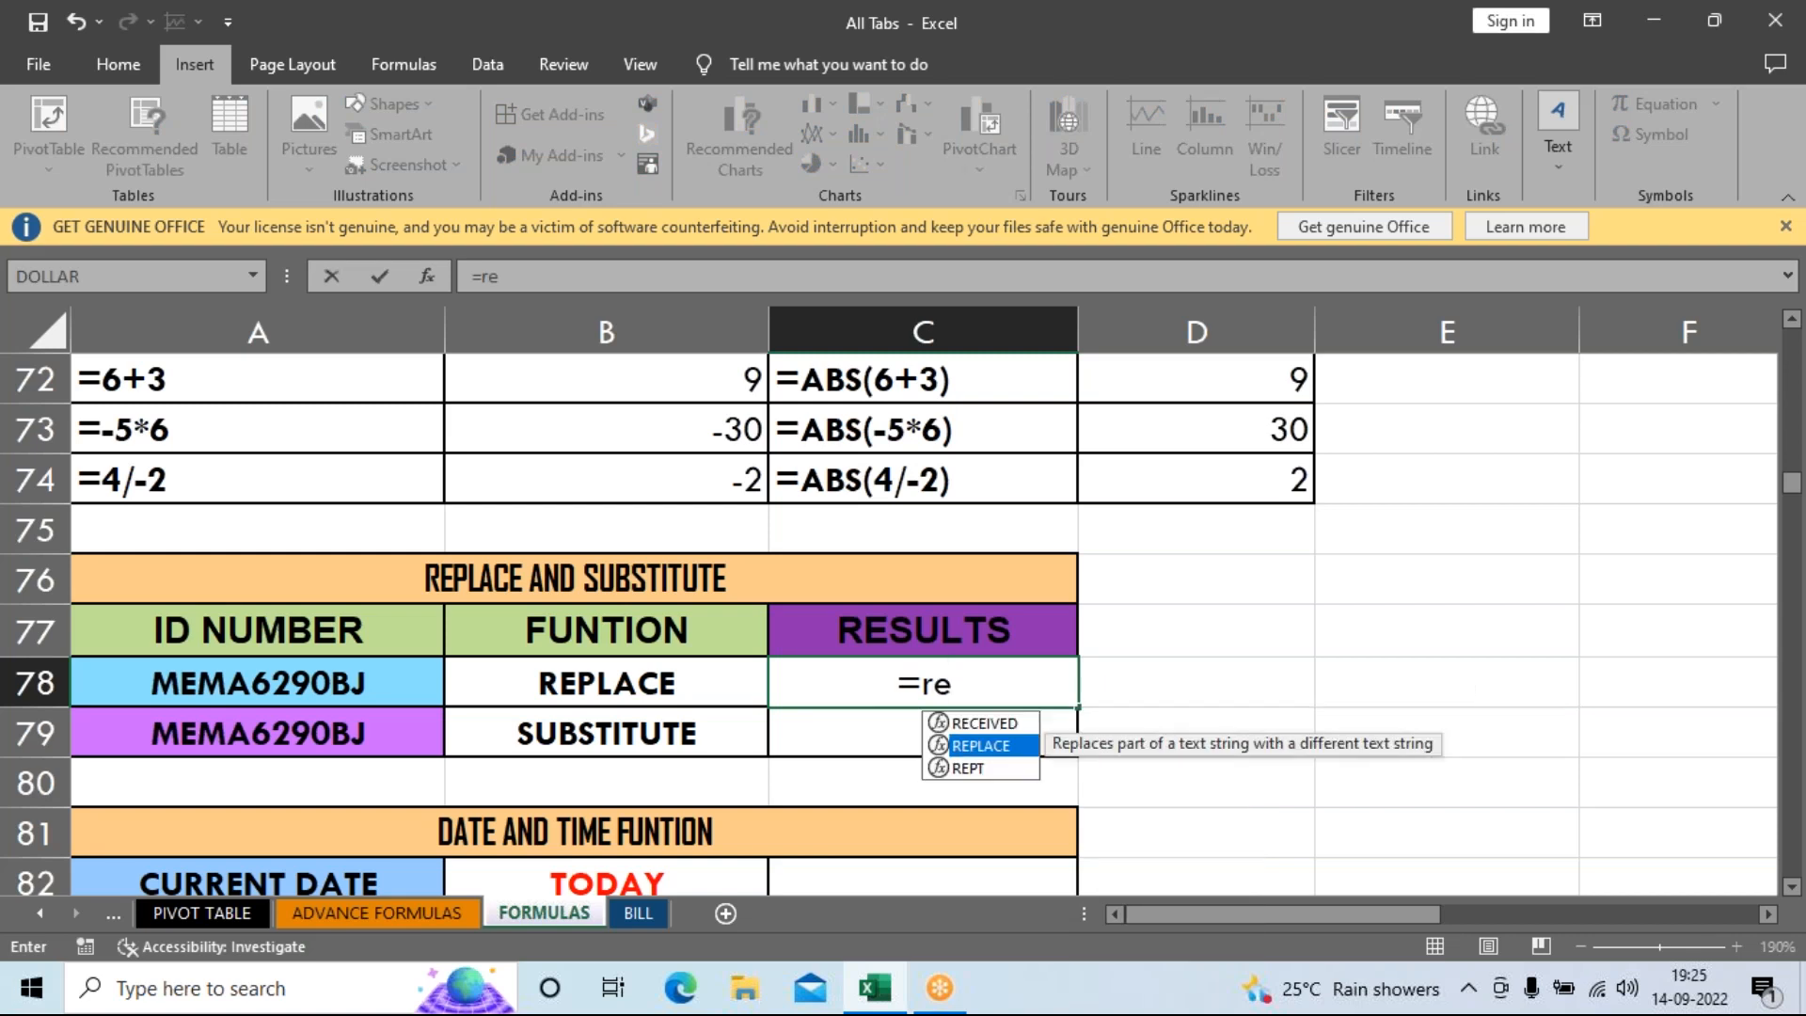
pyautogui.press('Tab')
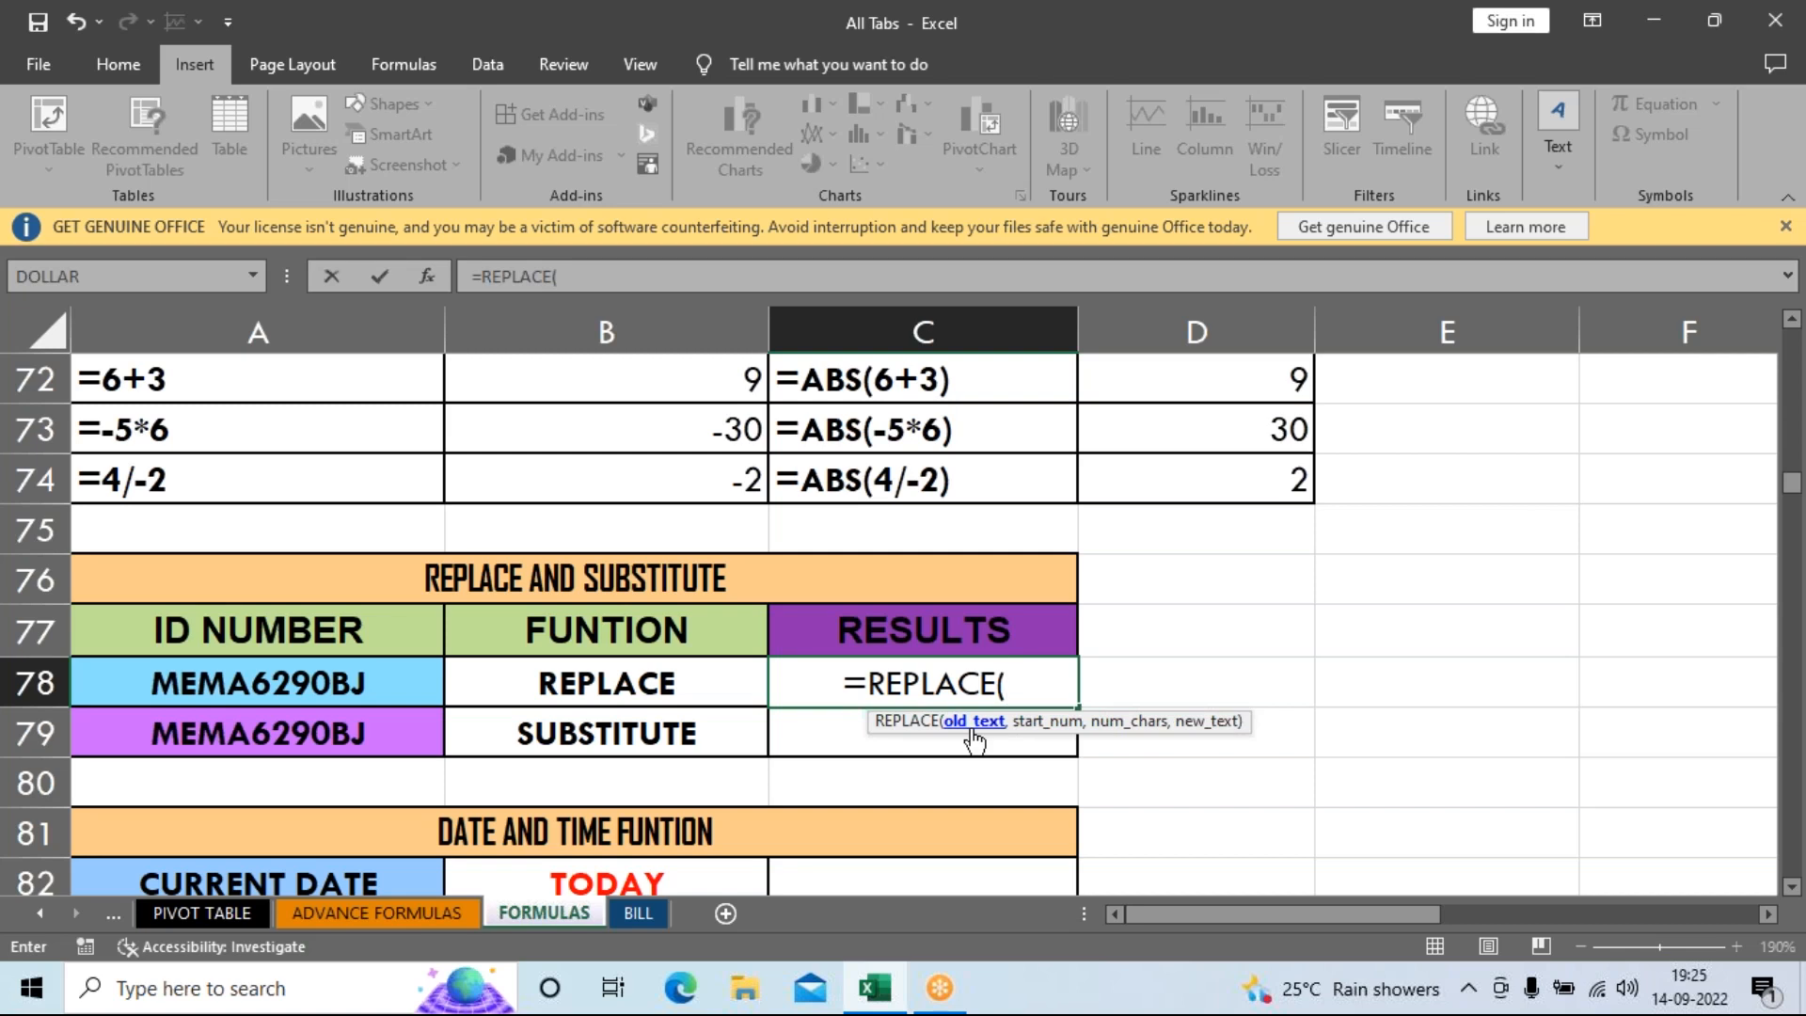
pyautogui.click(200, 684)
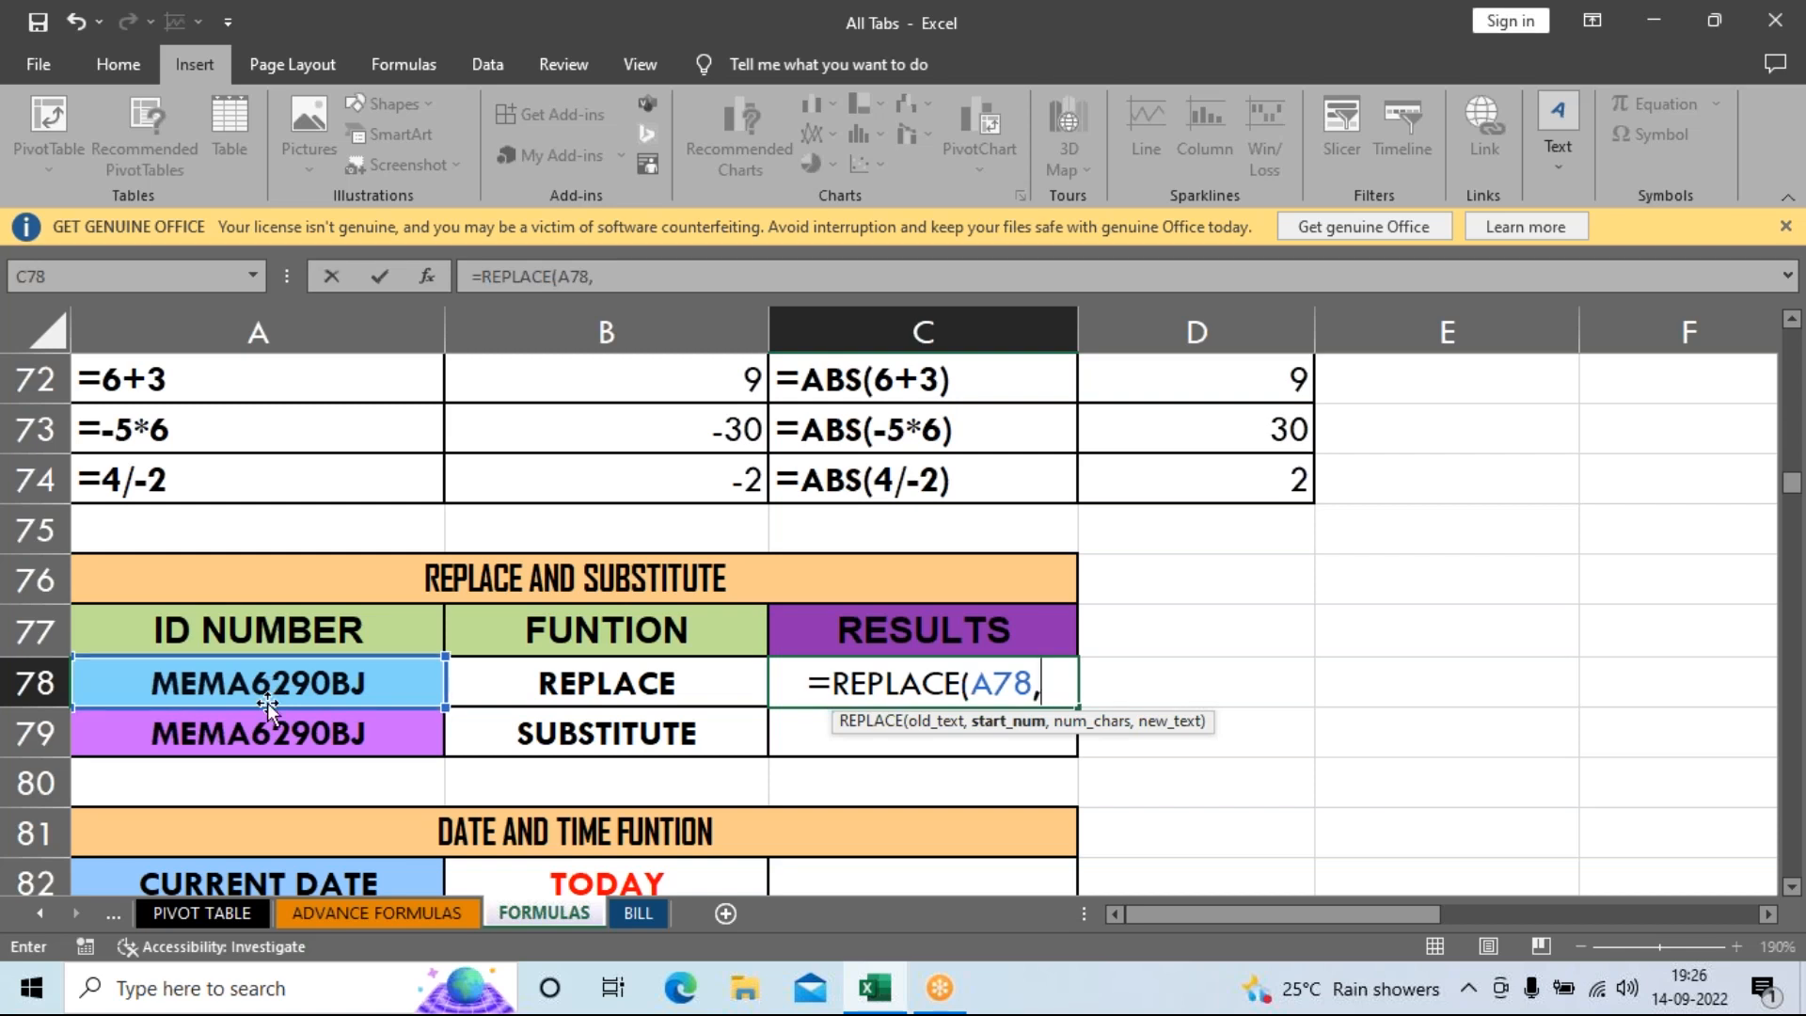
pyautogui.write('5')
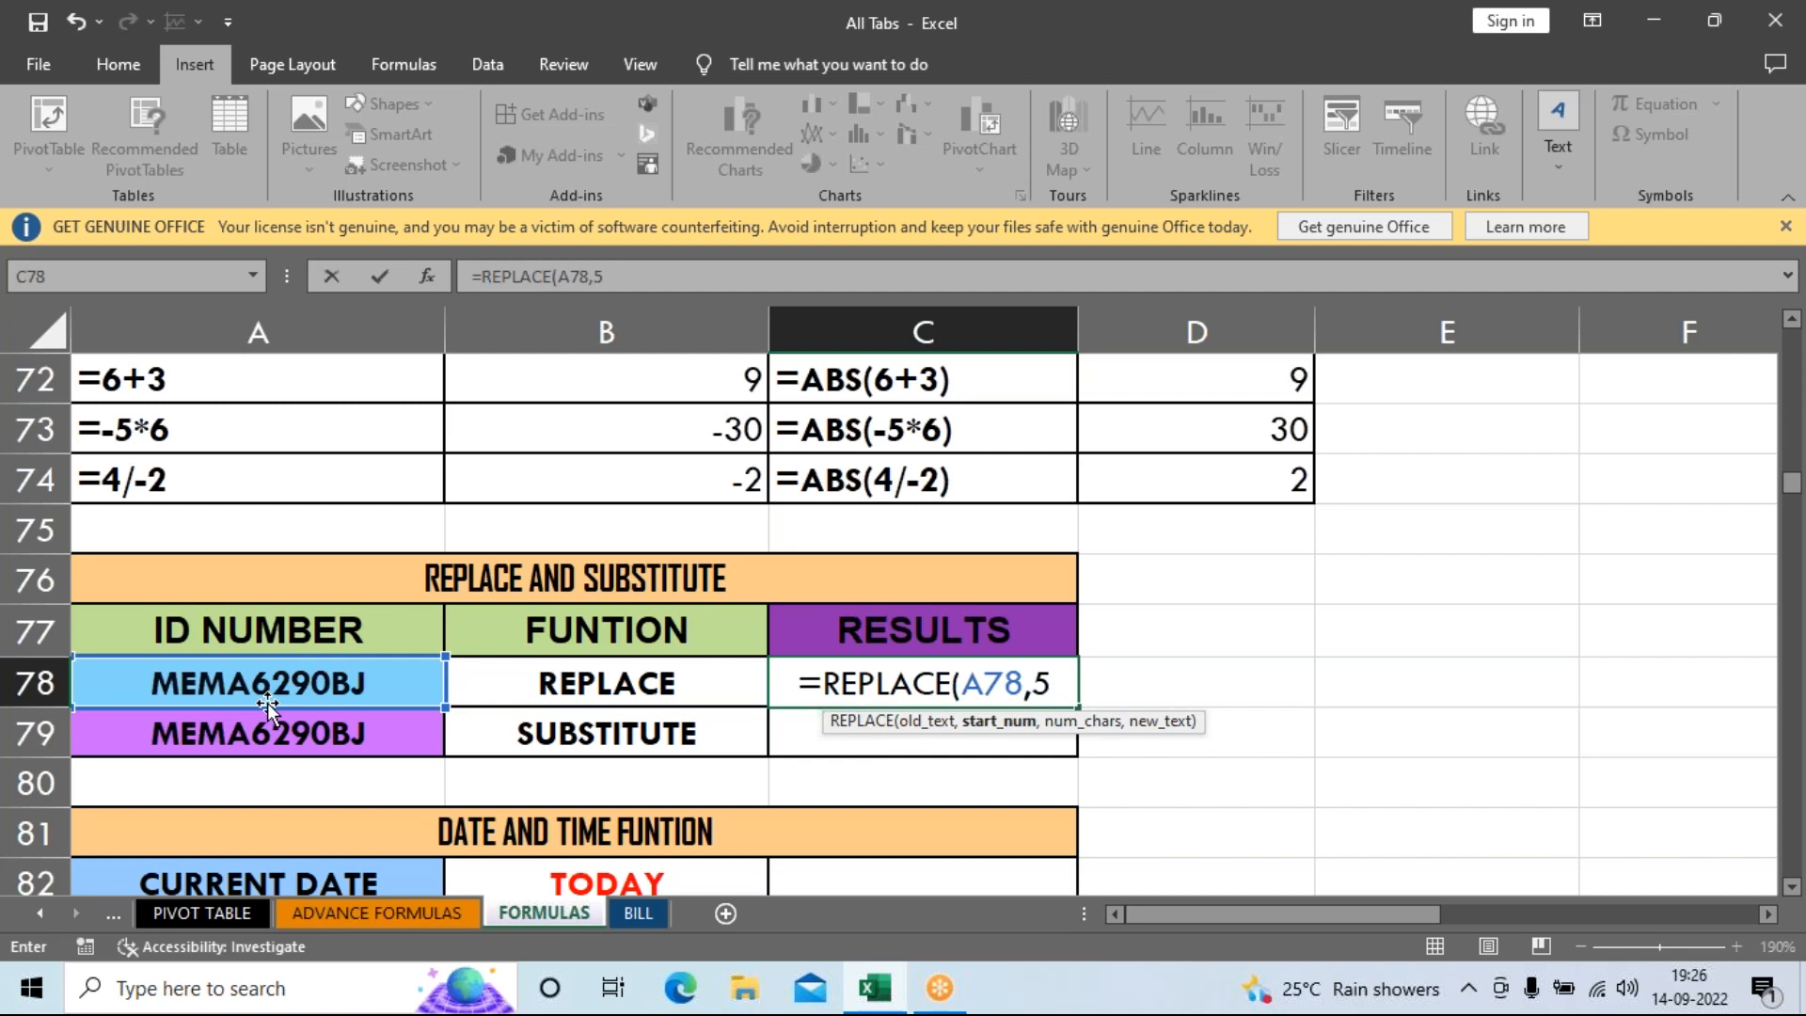
pyautogui.write(',')
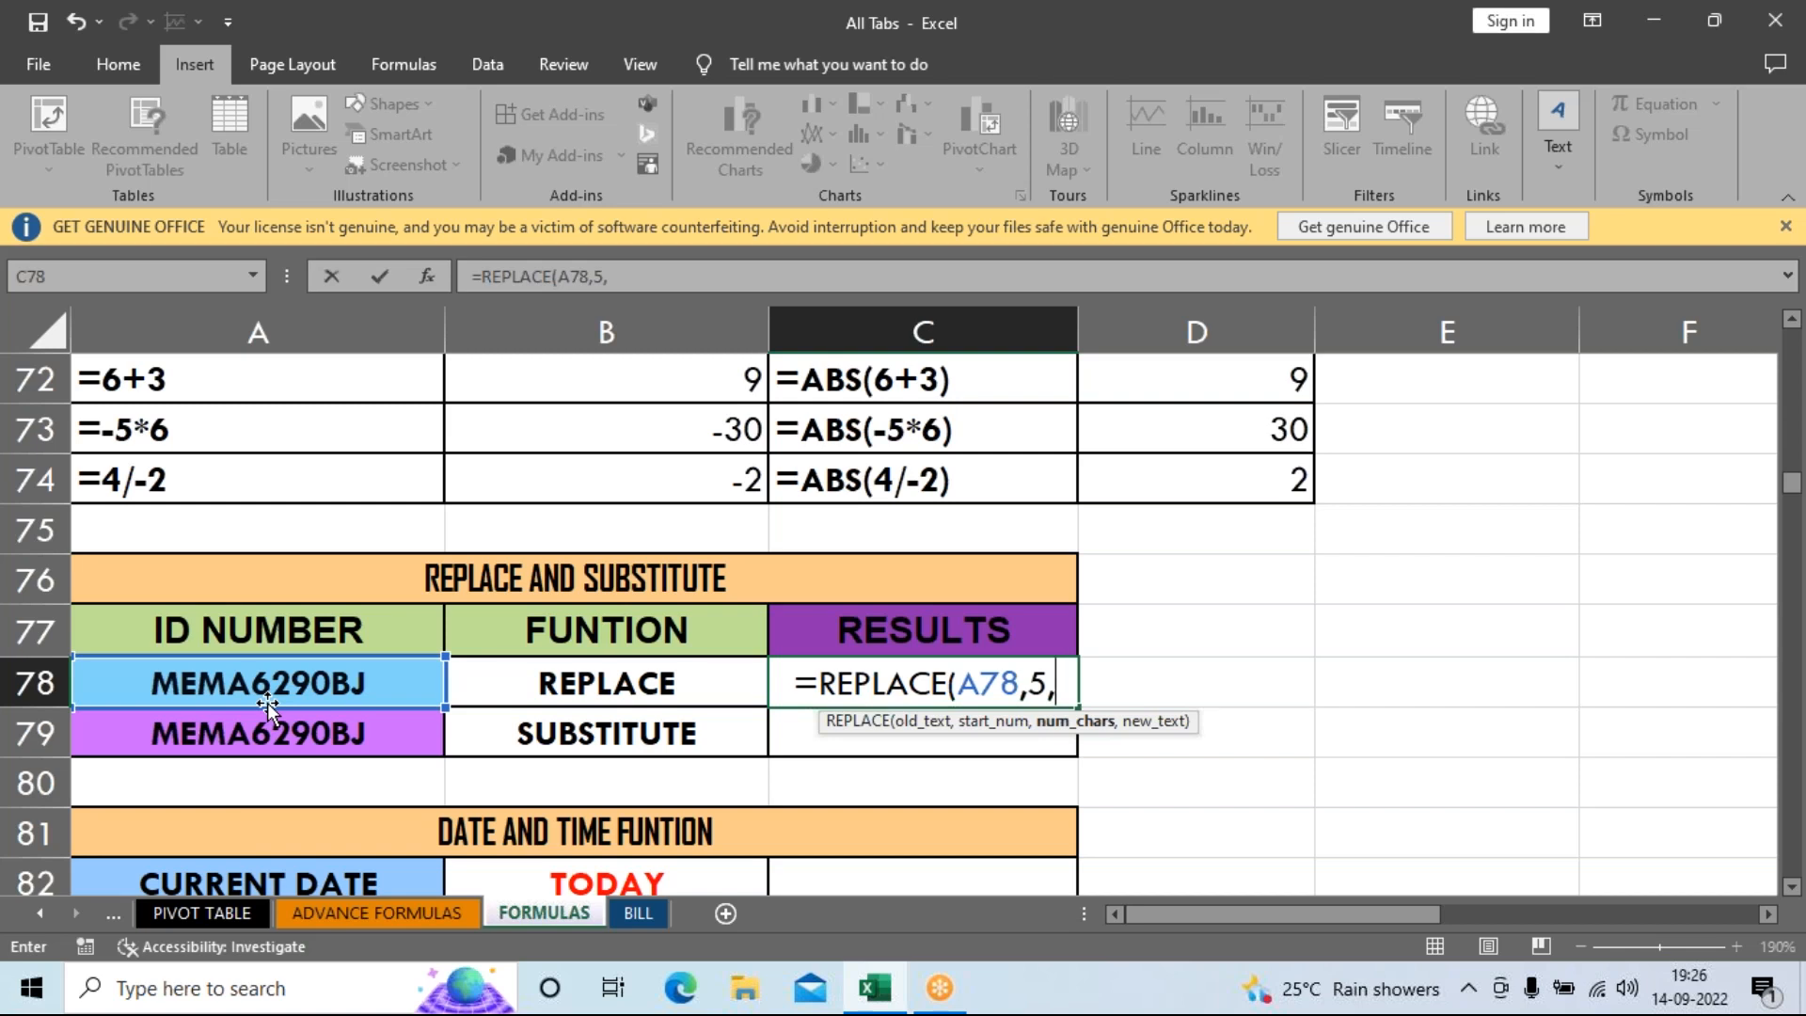
pyautogui.write('4')
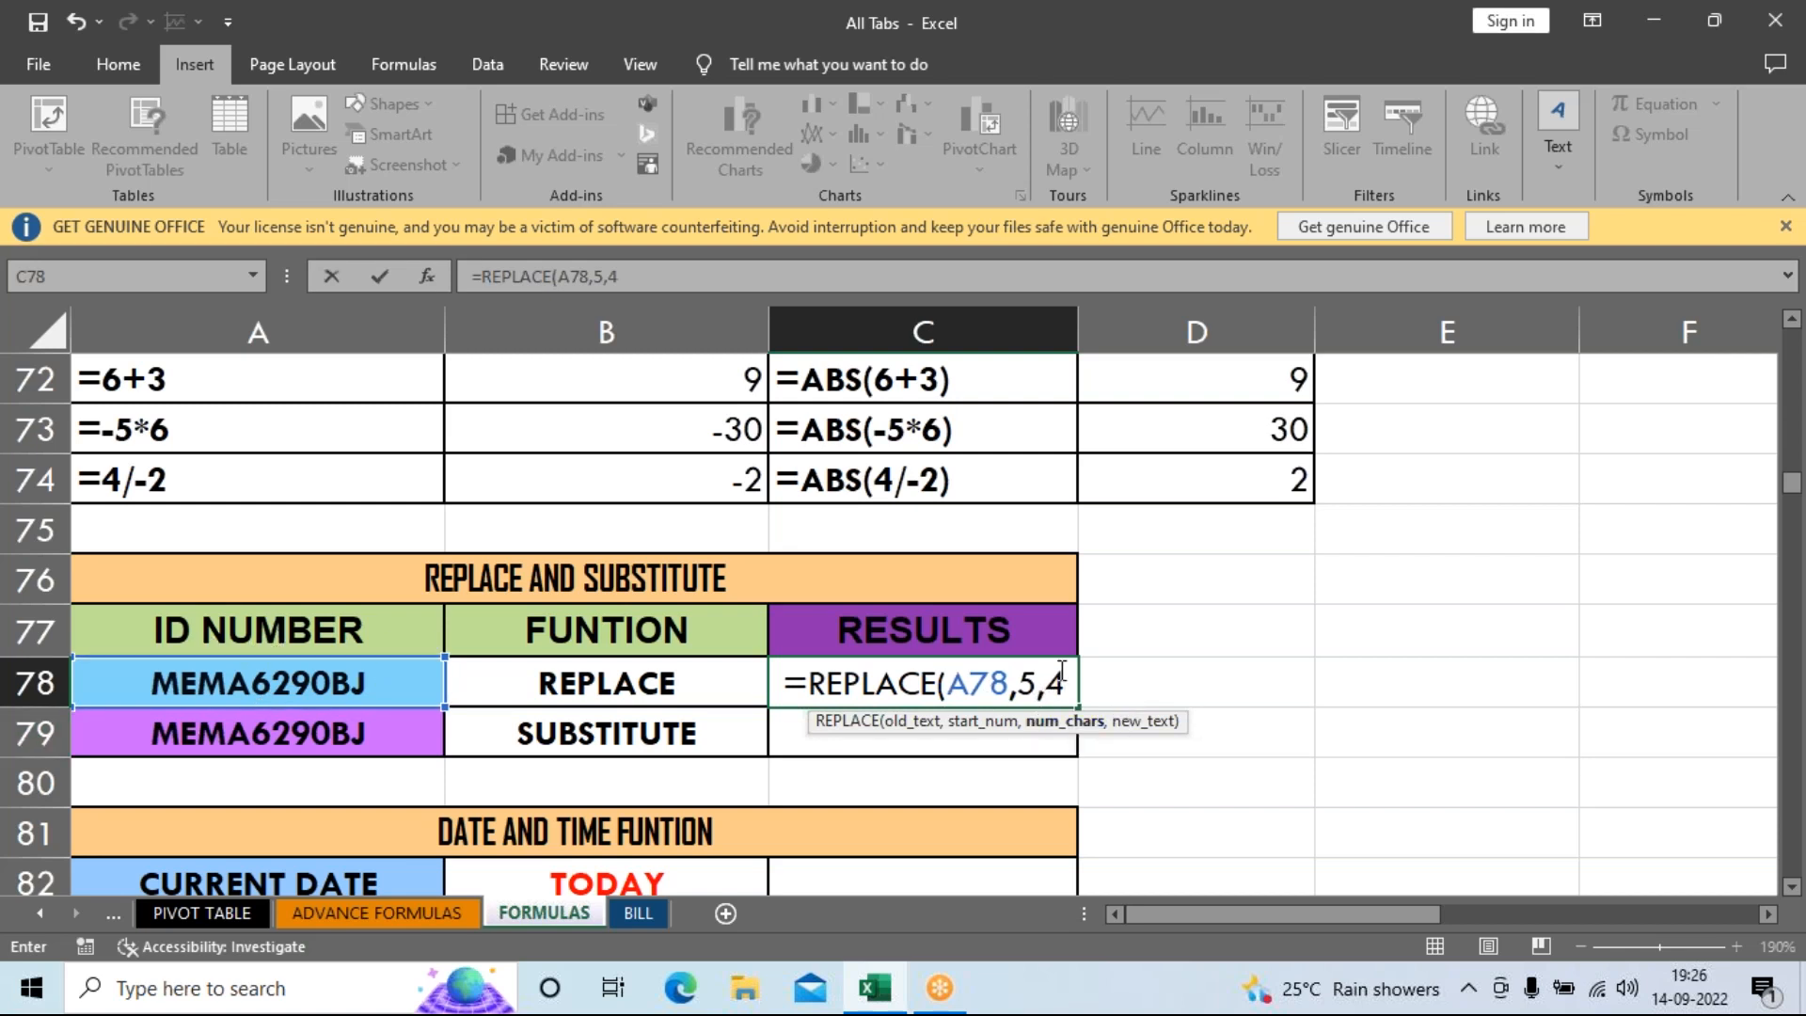
pyautogui.write(',')
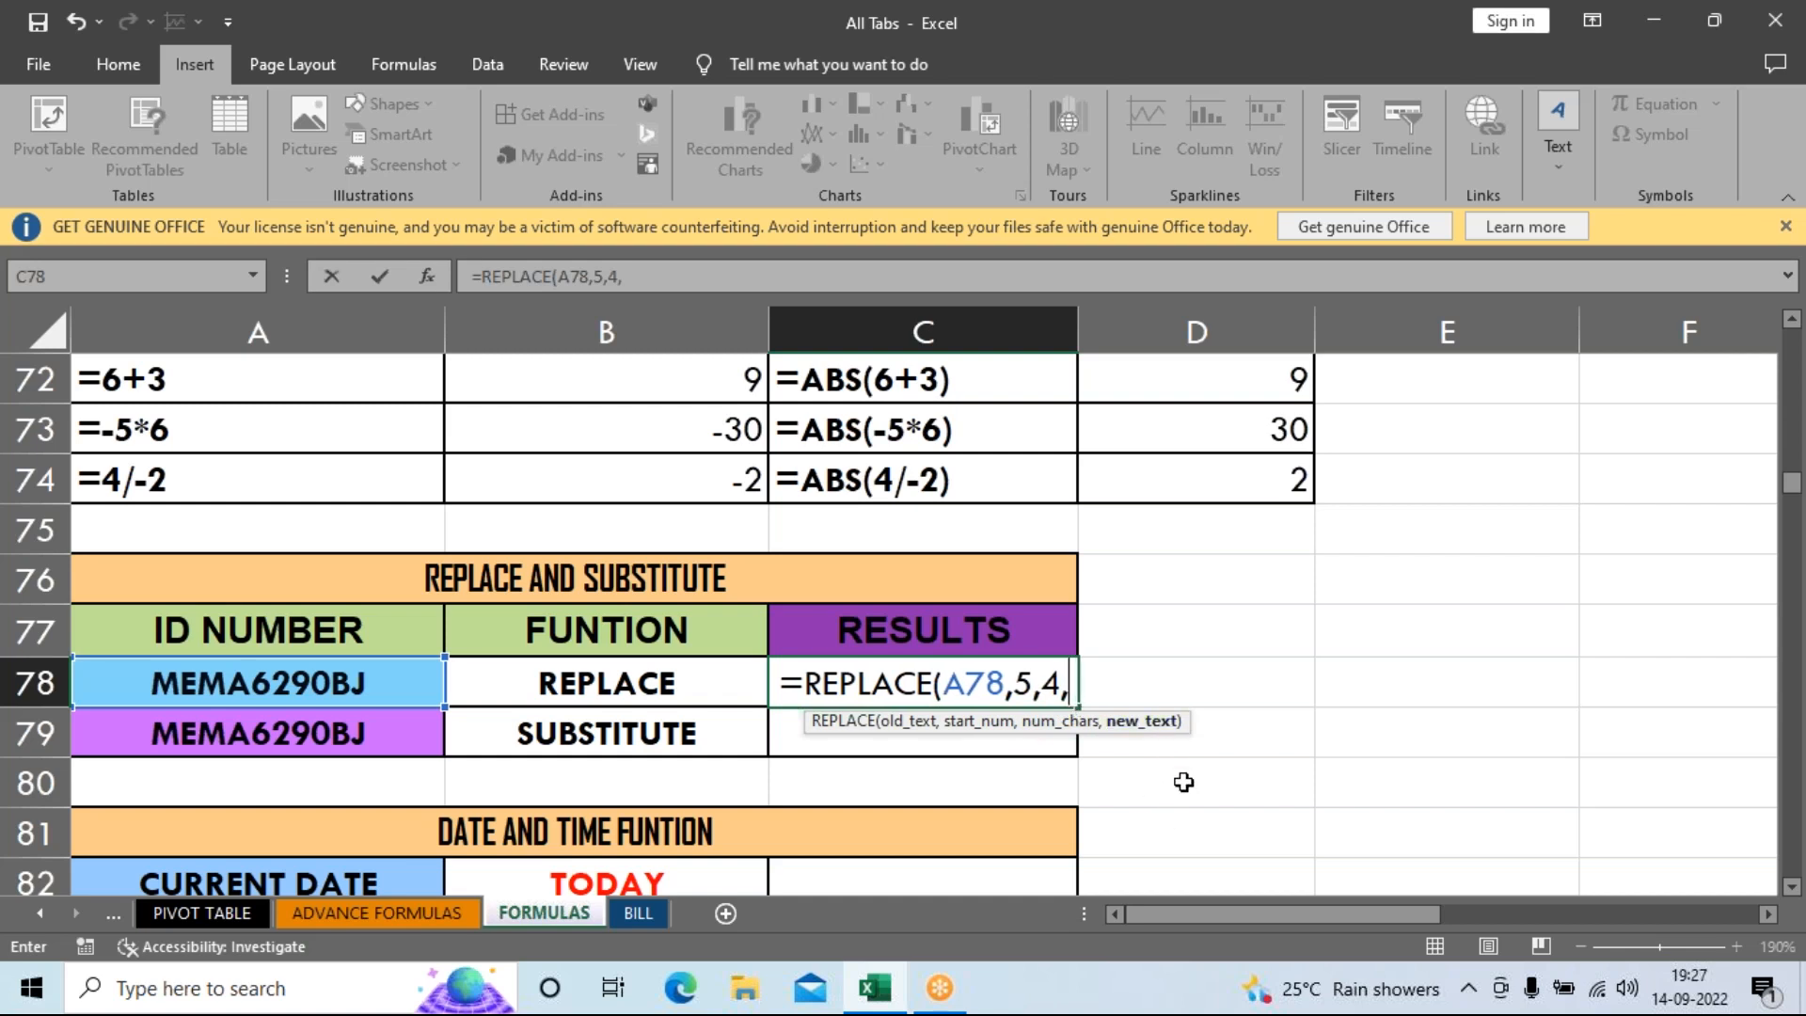
pyautogui.write('"45')
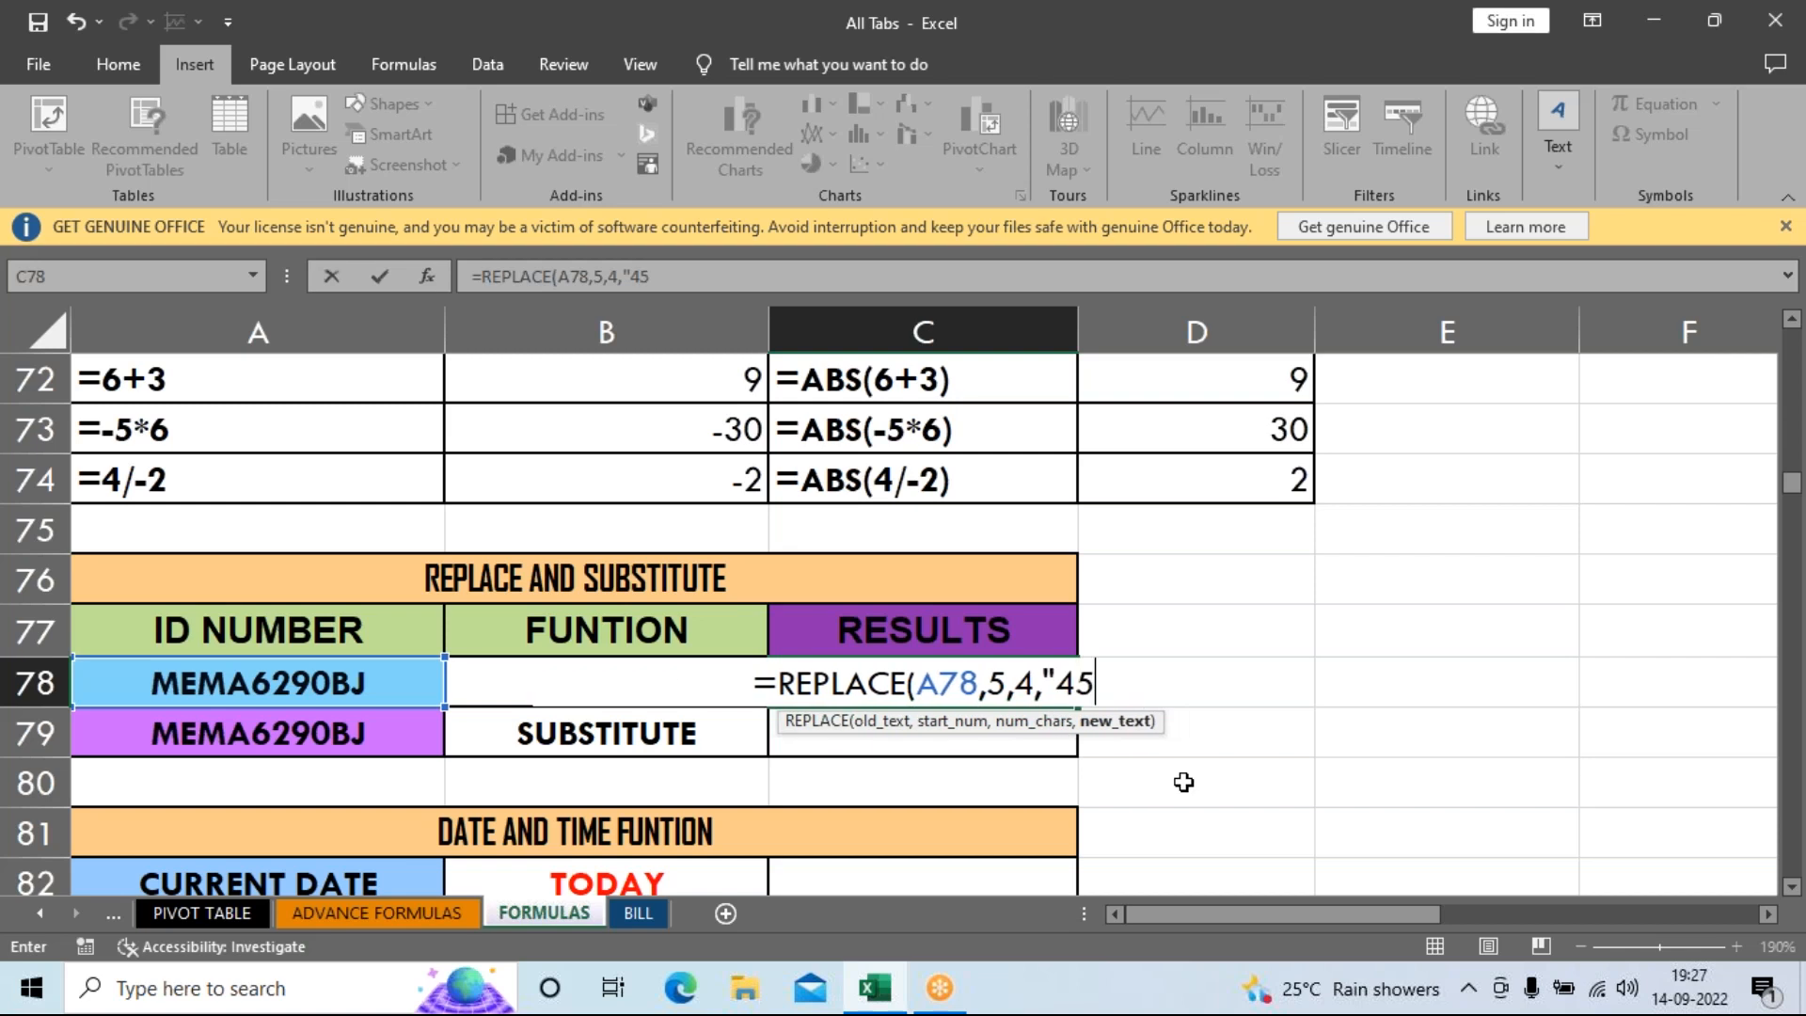
pyautogui.write('45")')
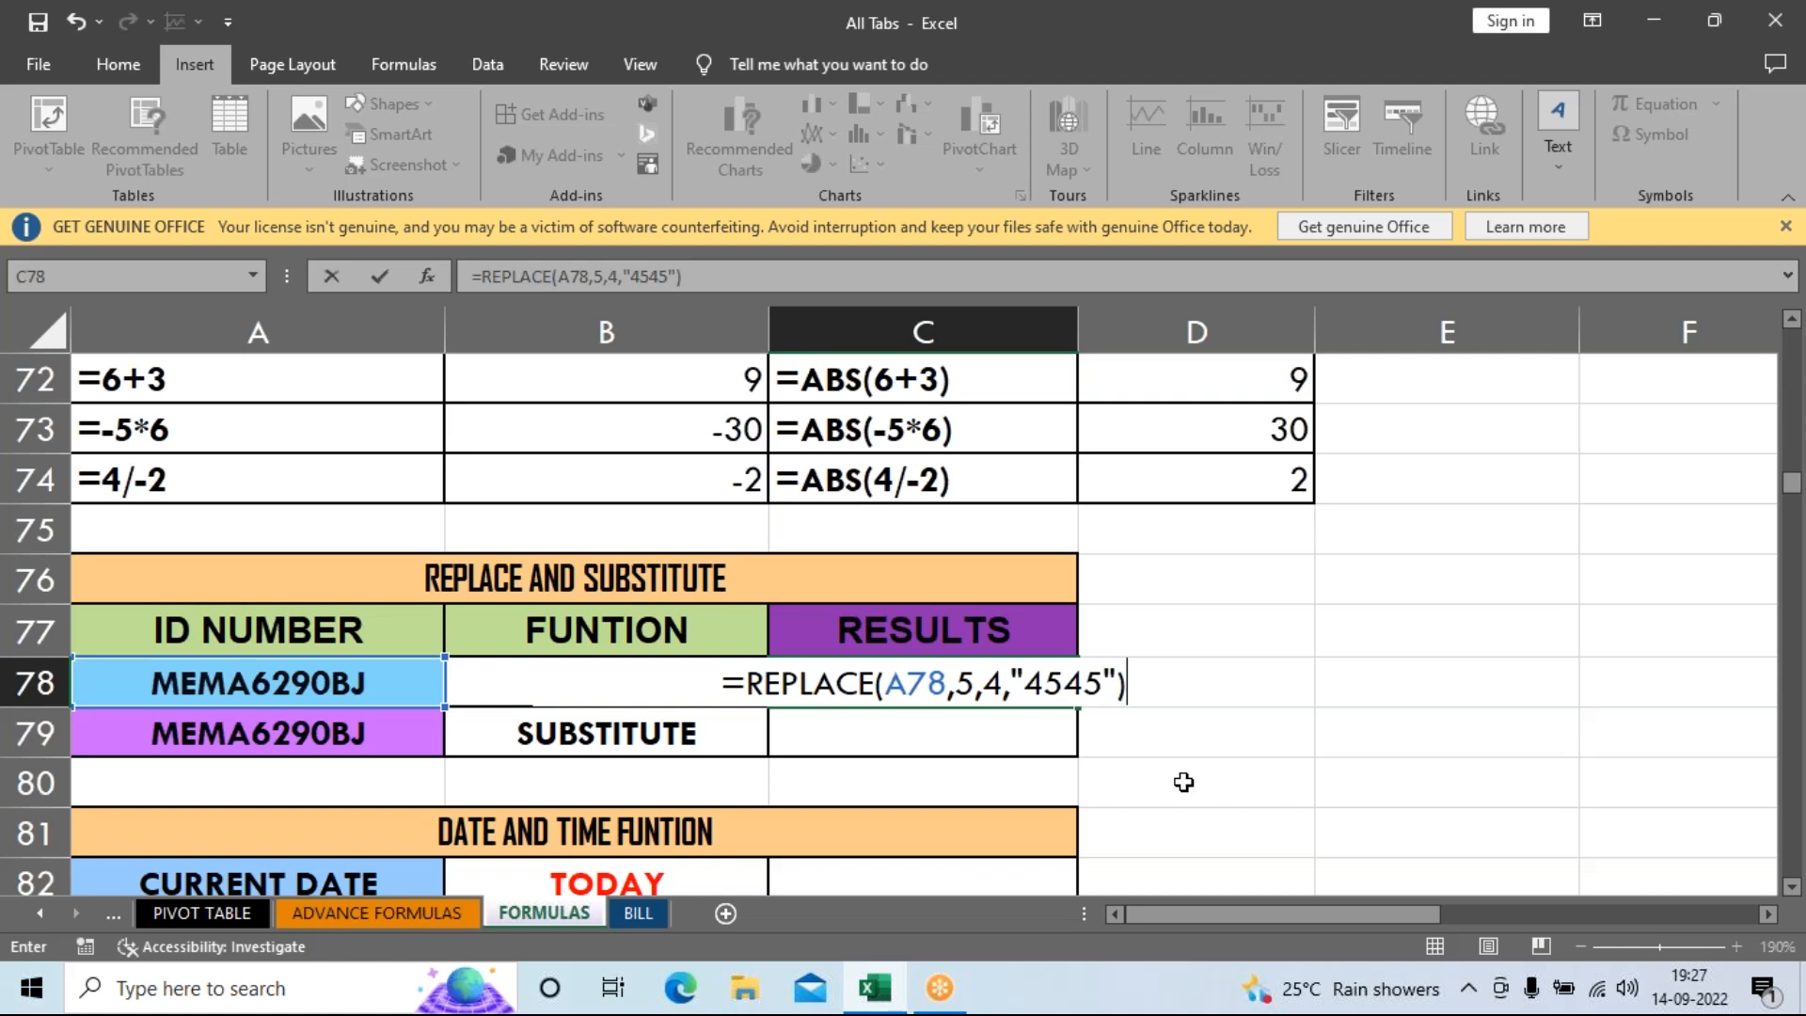
pyautogui.press('BackSpace')
pyautogui.press('BackSpace')
pyautogui.press('BackSpace')
pyautogui.press('BackSpace')
pyautogui.press('BackSpace')
pyautogui.press('BackSpace')
pyautogui.press('BackSpace')
pyautogui.press('BackSpace')
pyautogui.press('BackSpace')
pyautogui.press('BackSpace')
pyautogui.press('BackSpace')
pyautogui.press('BackSpace')
pyautogui.press('BackSpace')
pyautogui.press('BackSpace')
pyautogui.press('BackSpace')
pyautogui.press('BackSpace')
pyautogui.press('BackSpace')
pyautogui.press('BackSpace')
pyautogui.press('BackSpace')
pyautogui.press('BackSpace')
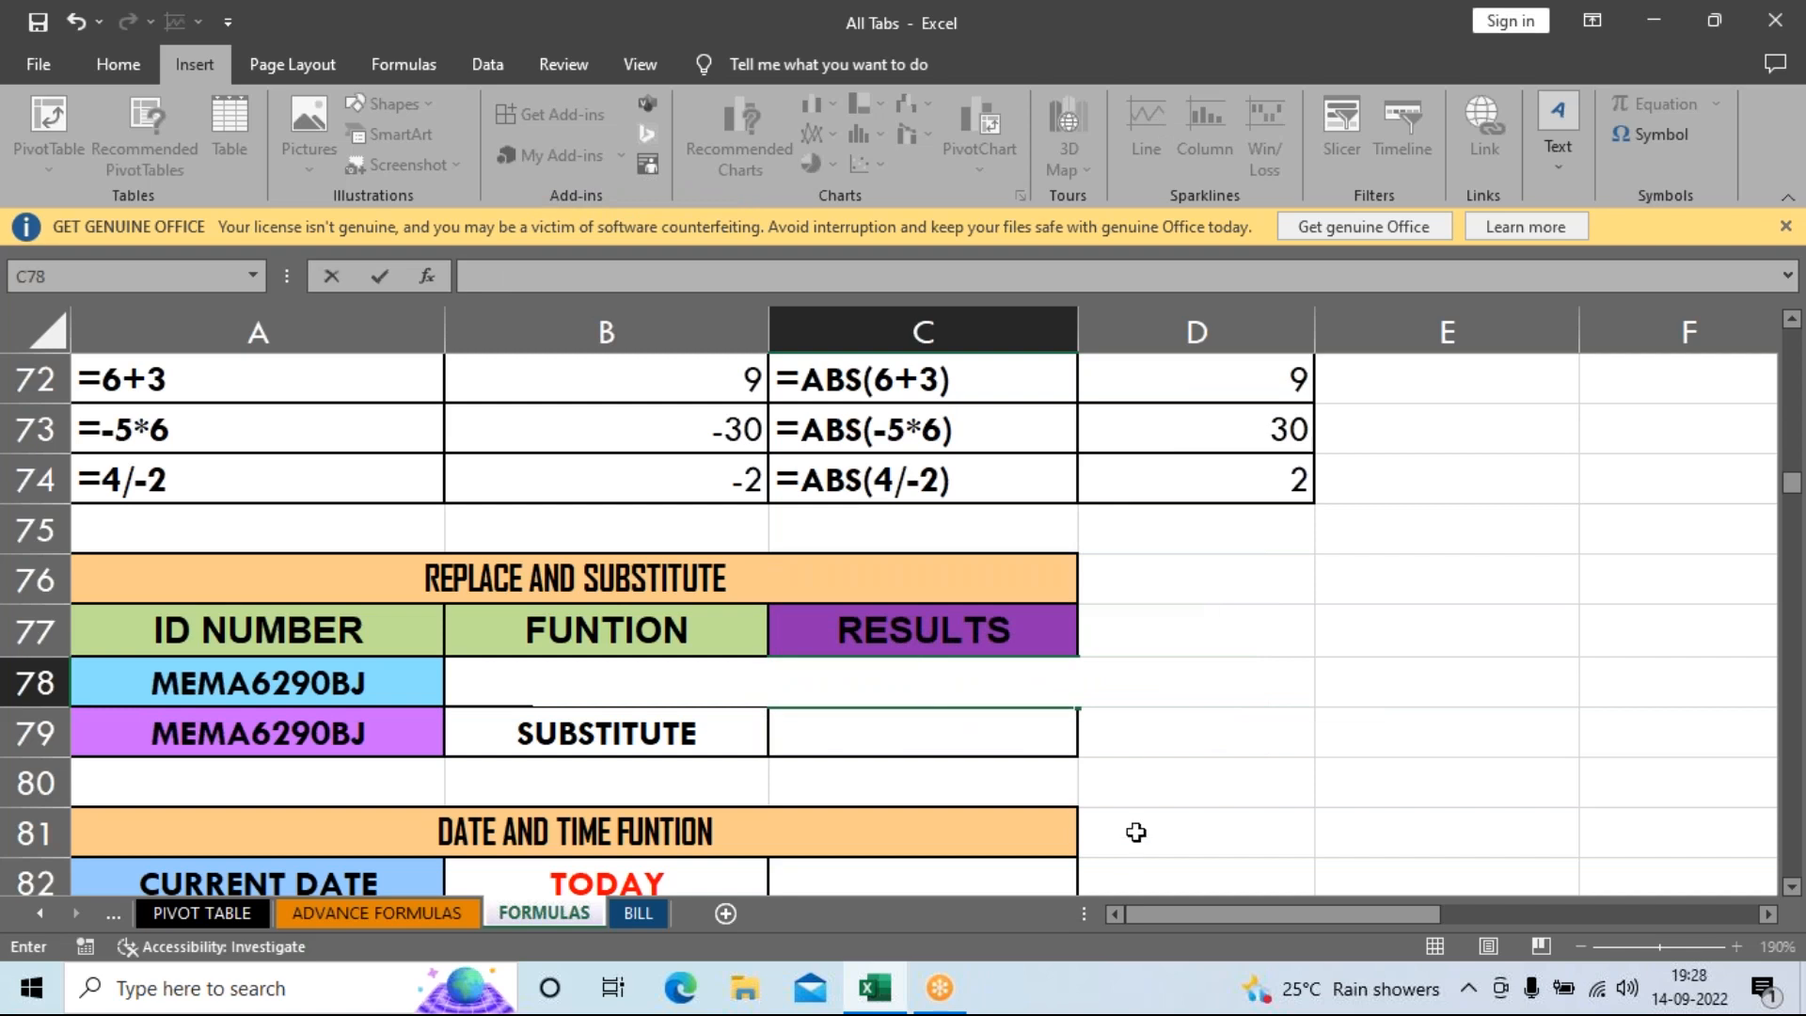
pyautogui.click(1120, 736)
pyautogui.click(954, 685)
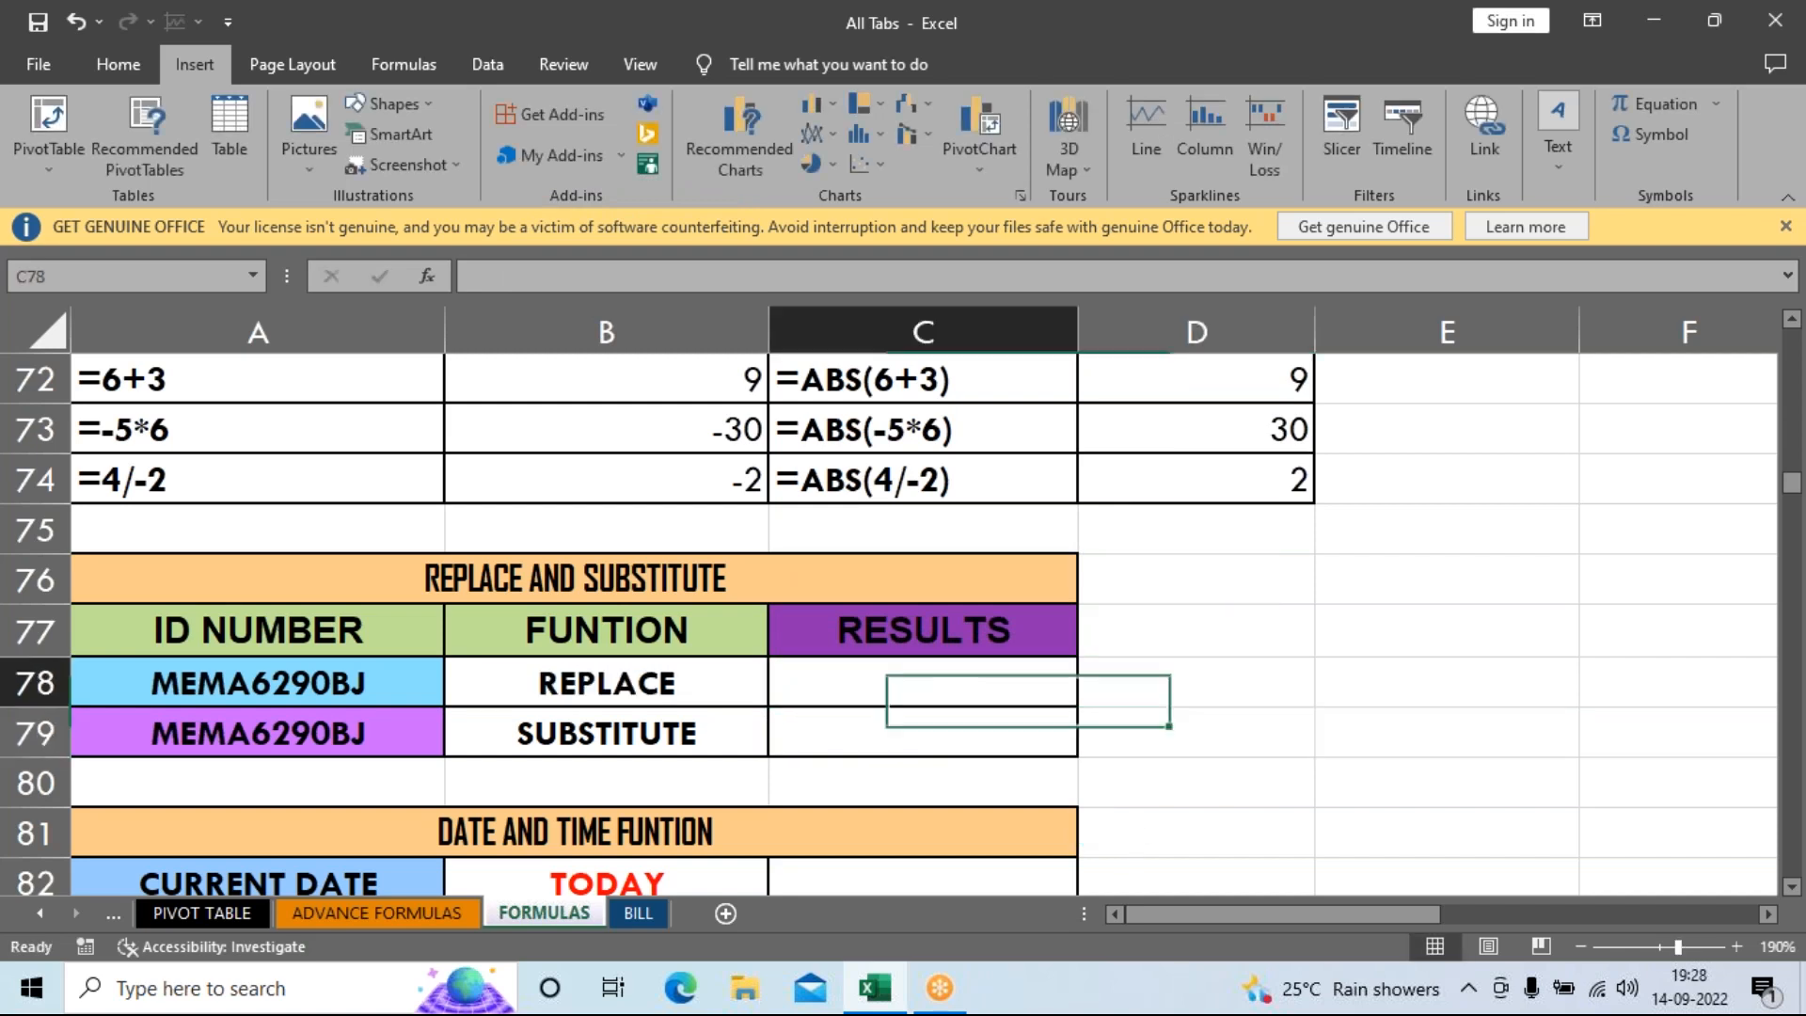
pyautogui.write('=')
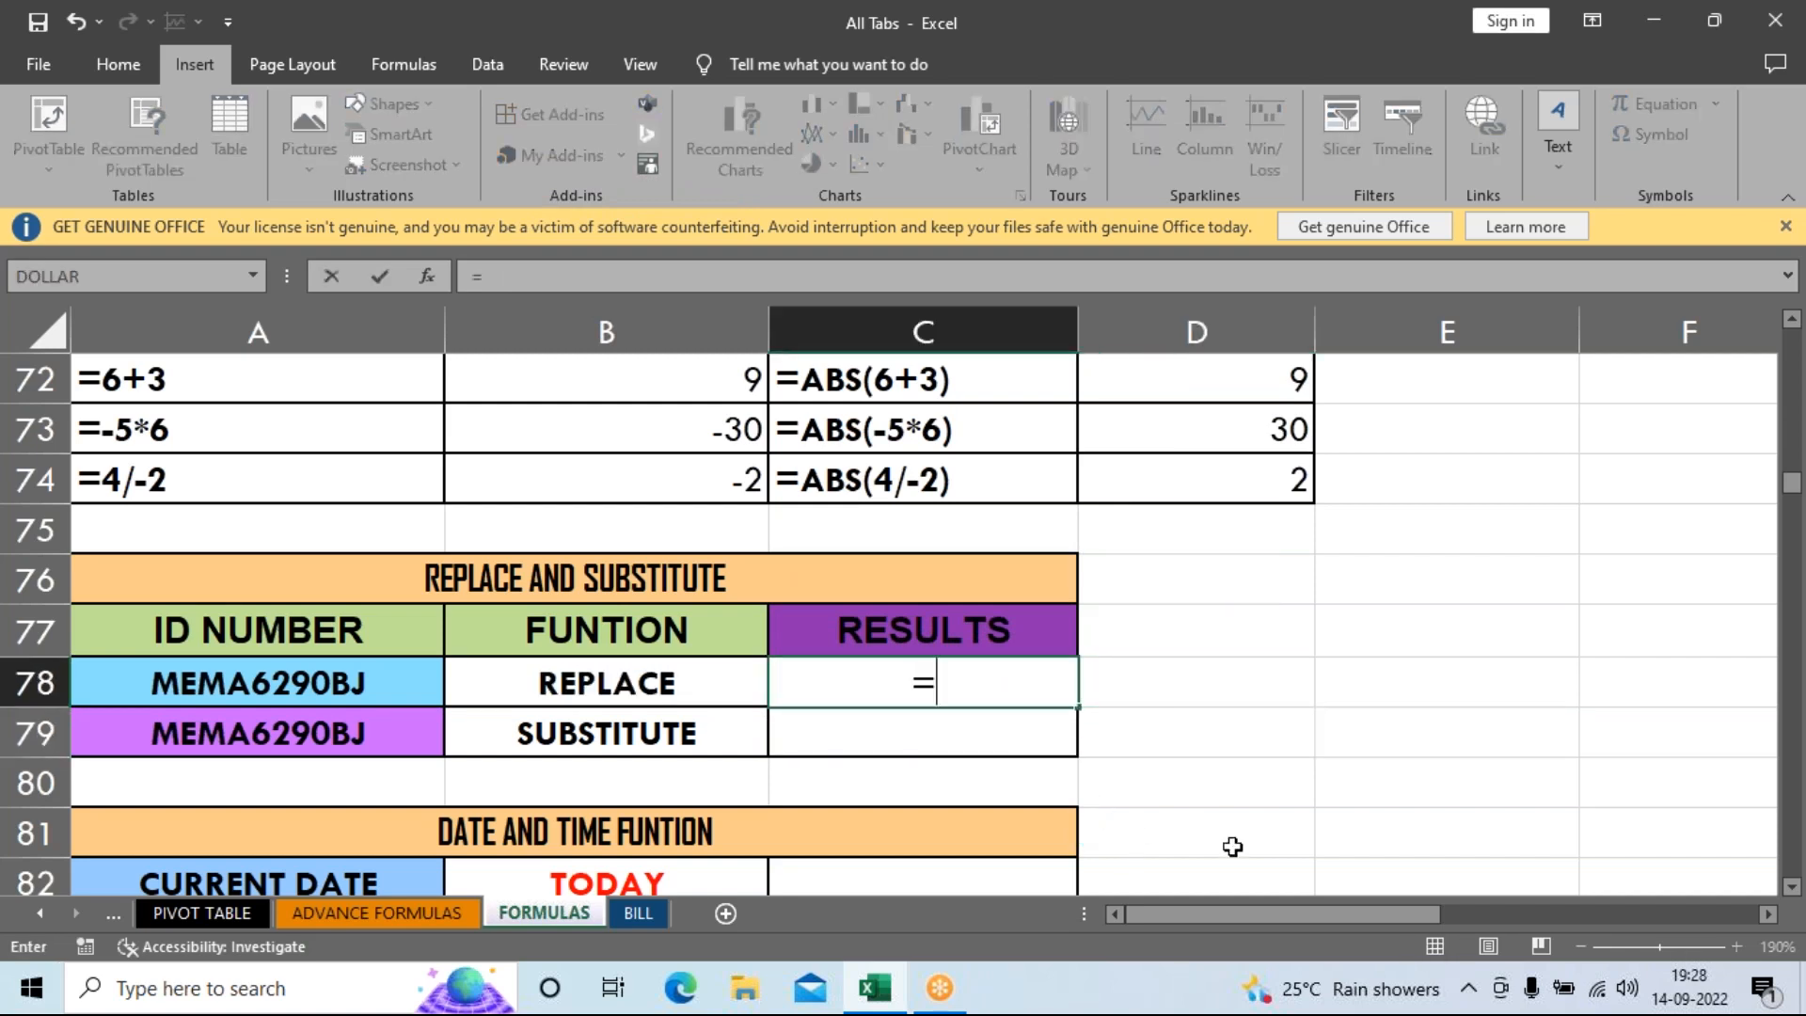
pyautogui.write('repl')
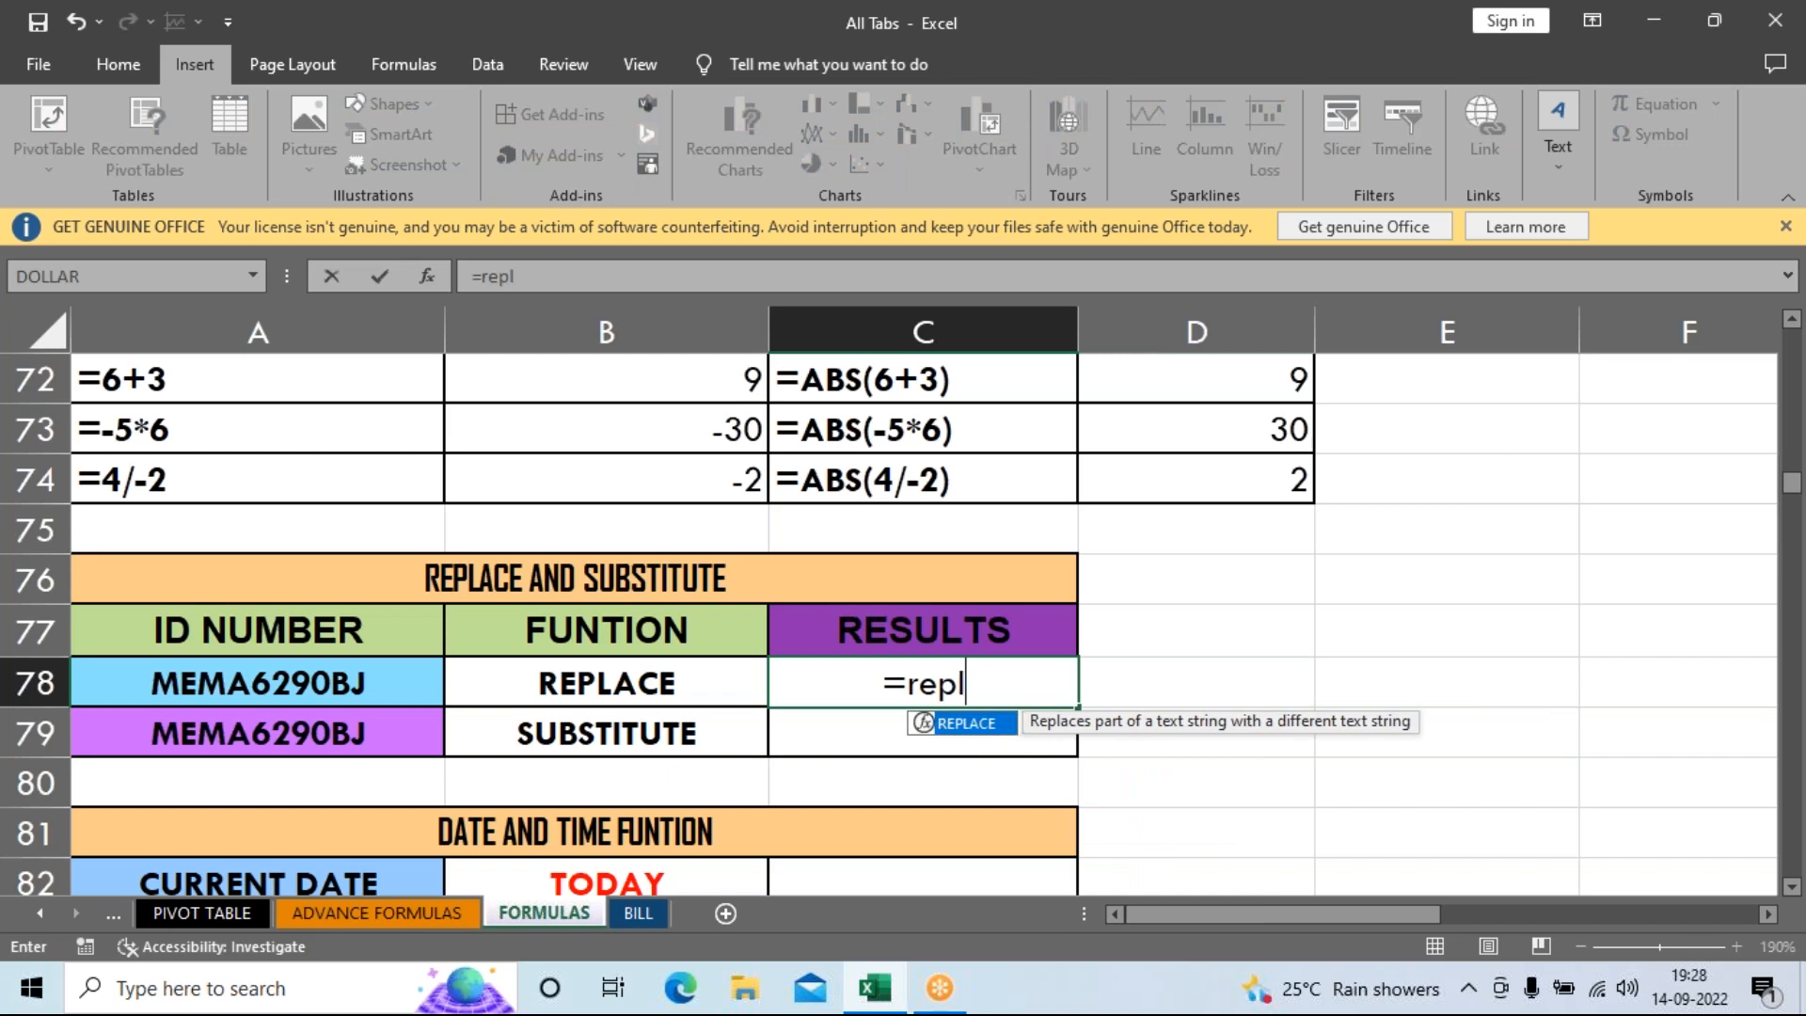
pyautogui.press('Tab')
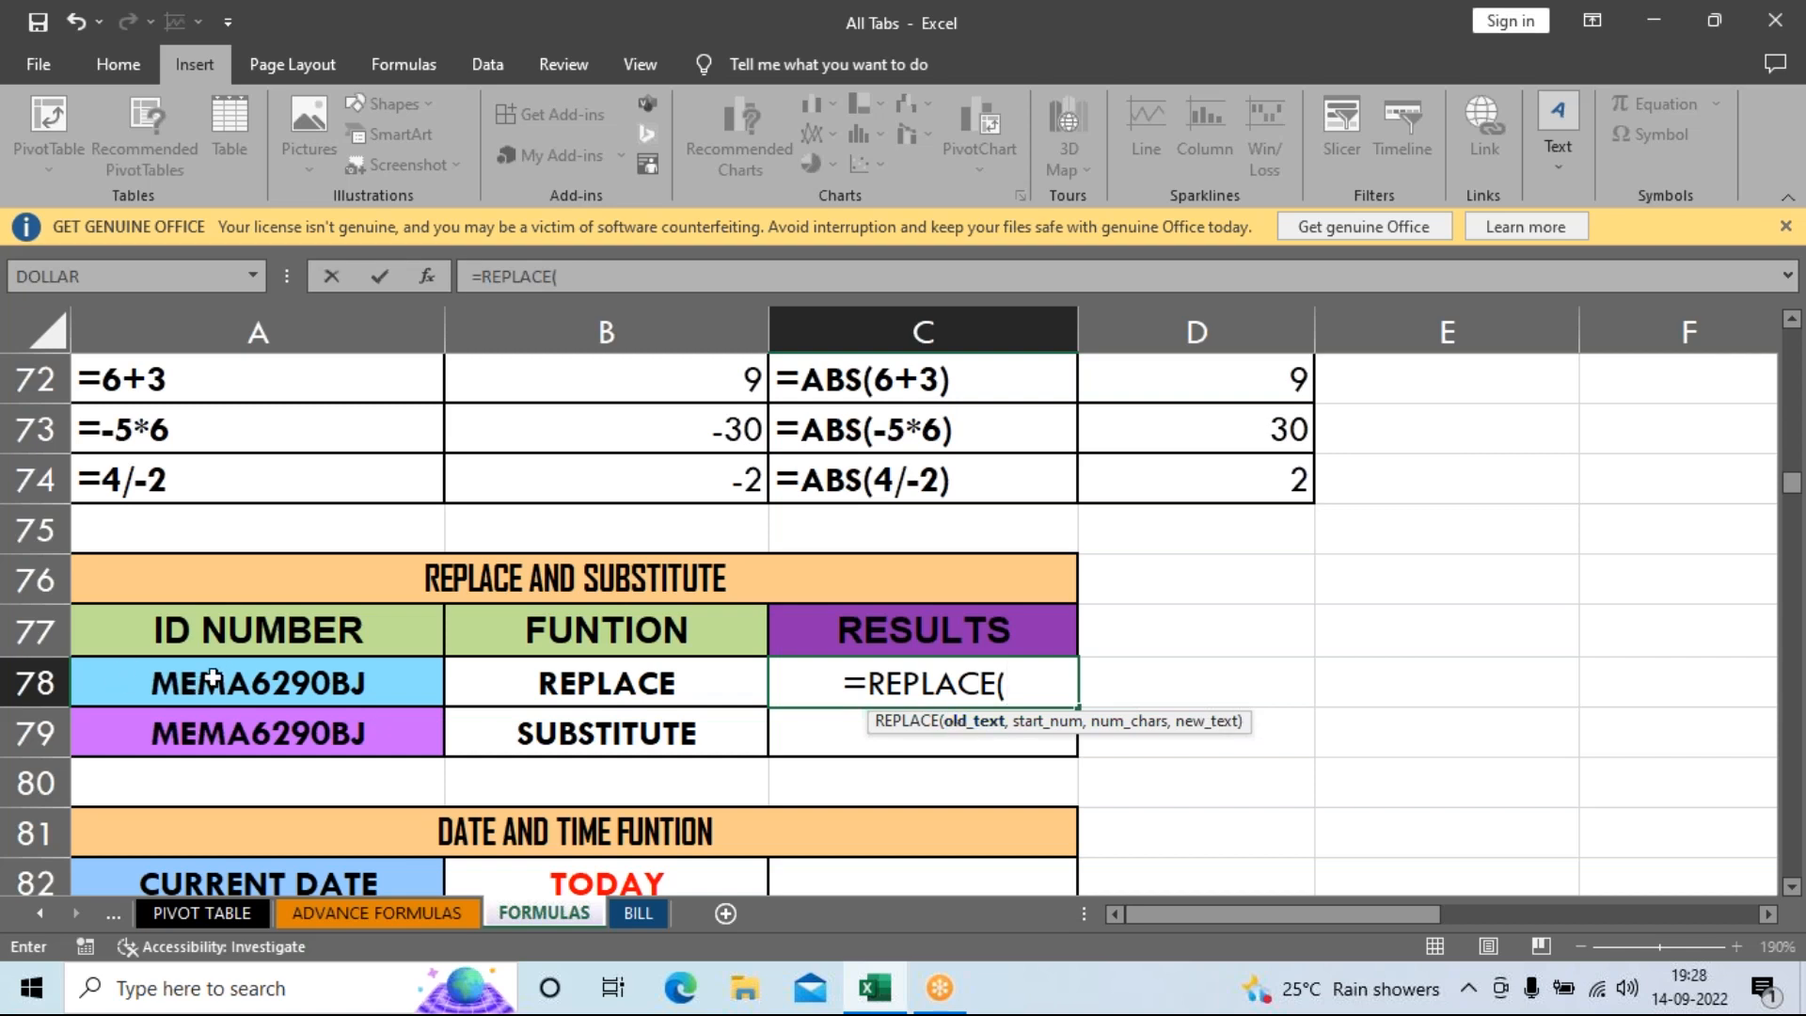
pyautogui.click(245, 671)
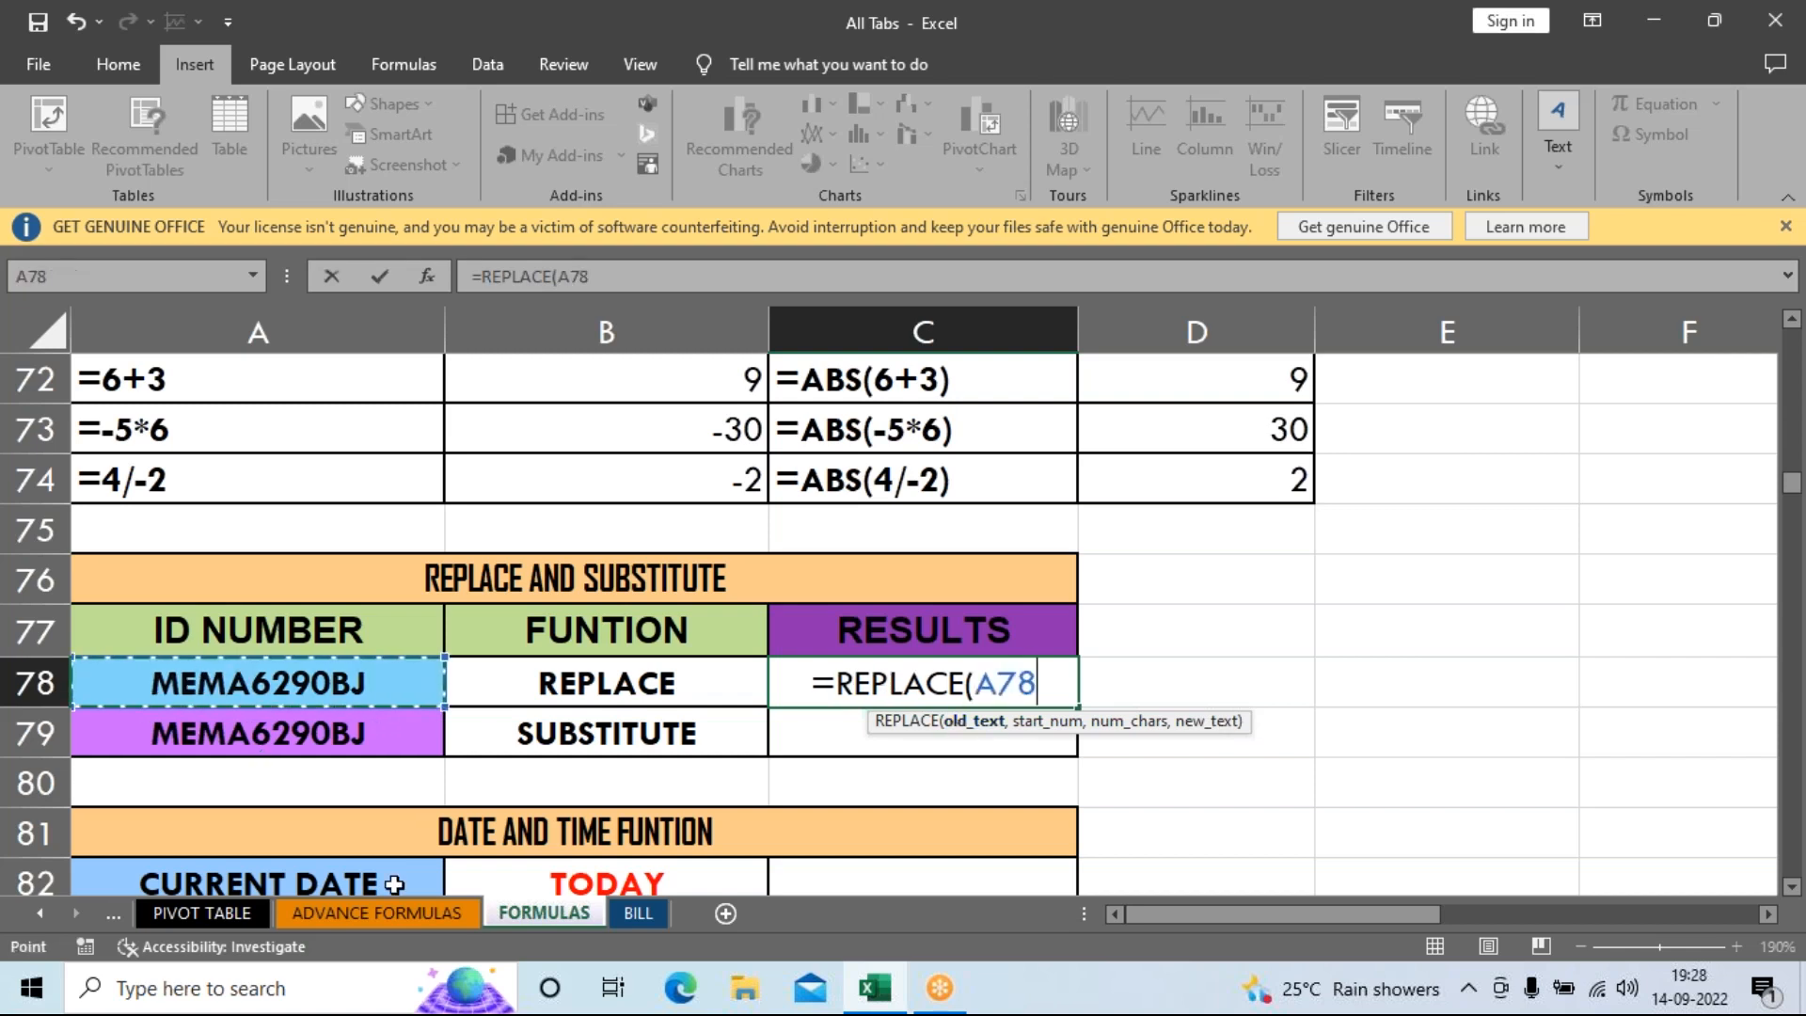
pyautogui.write(',')
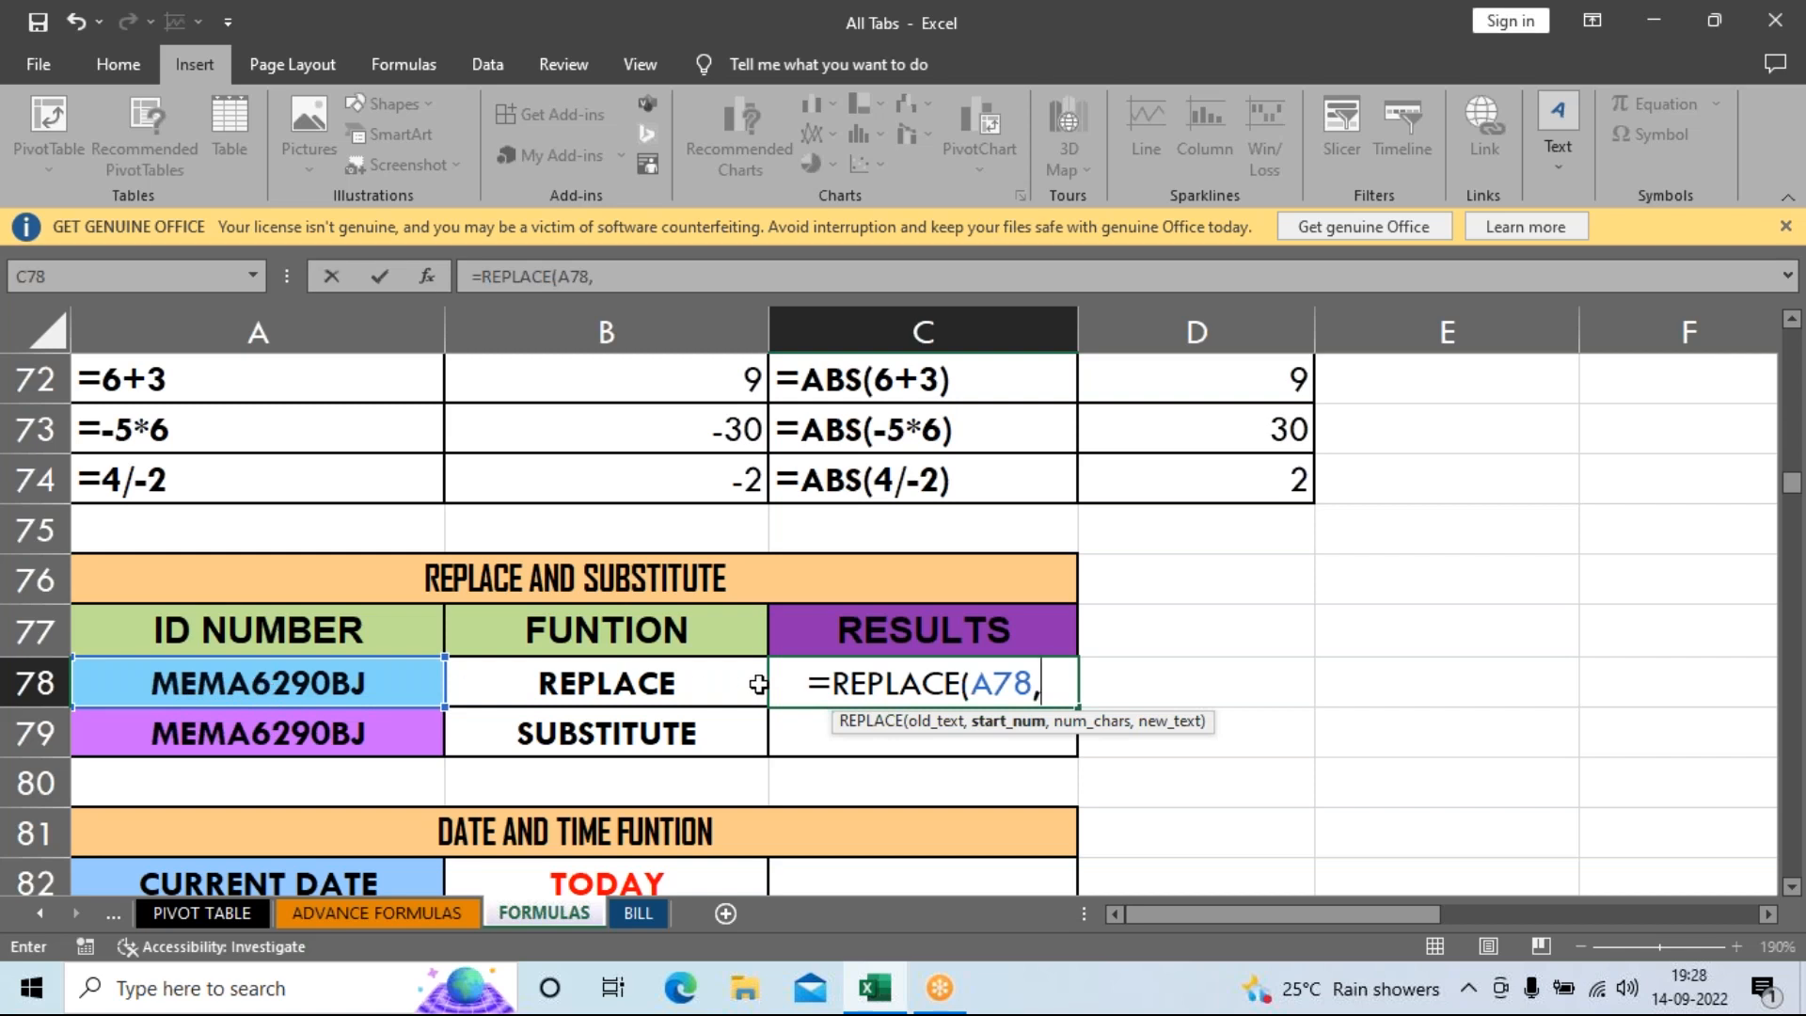
pyautogui.write('5')
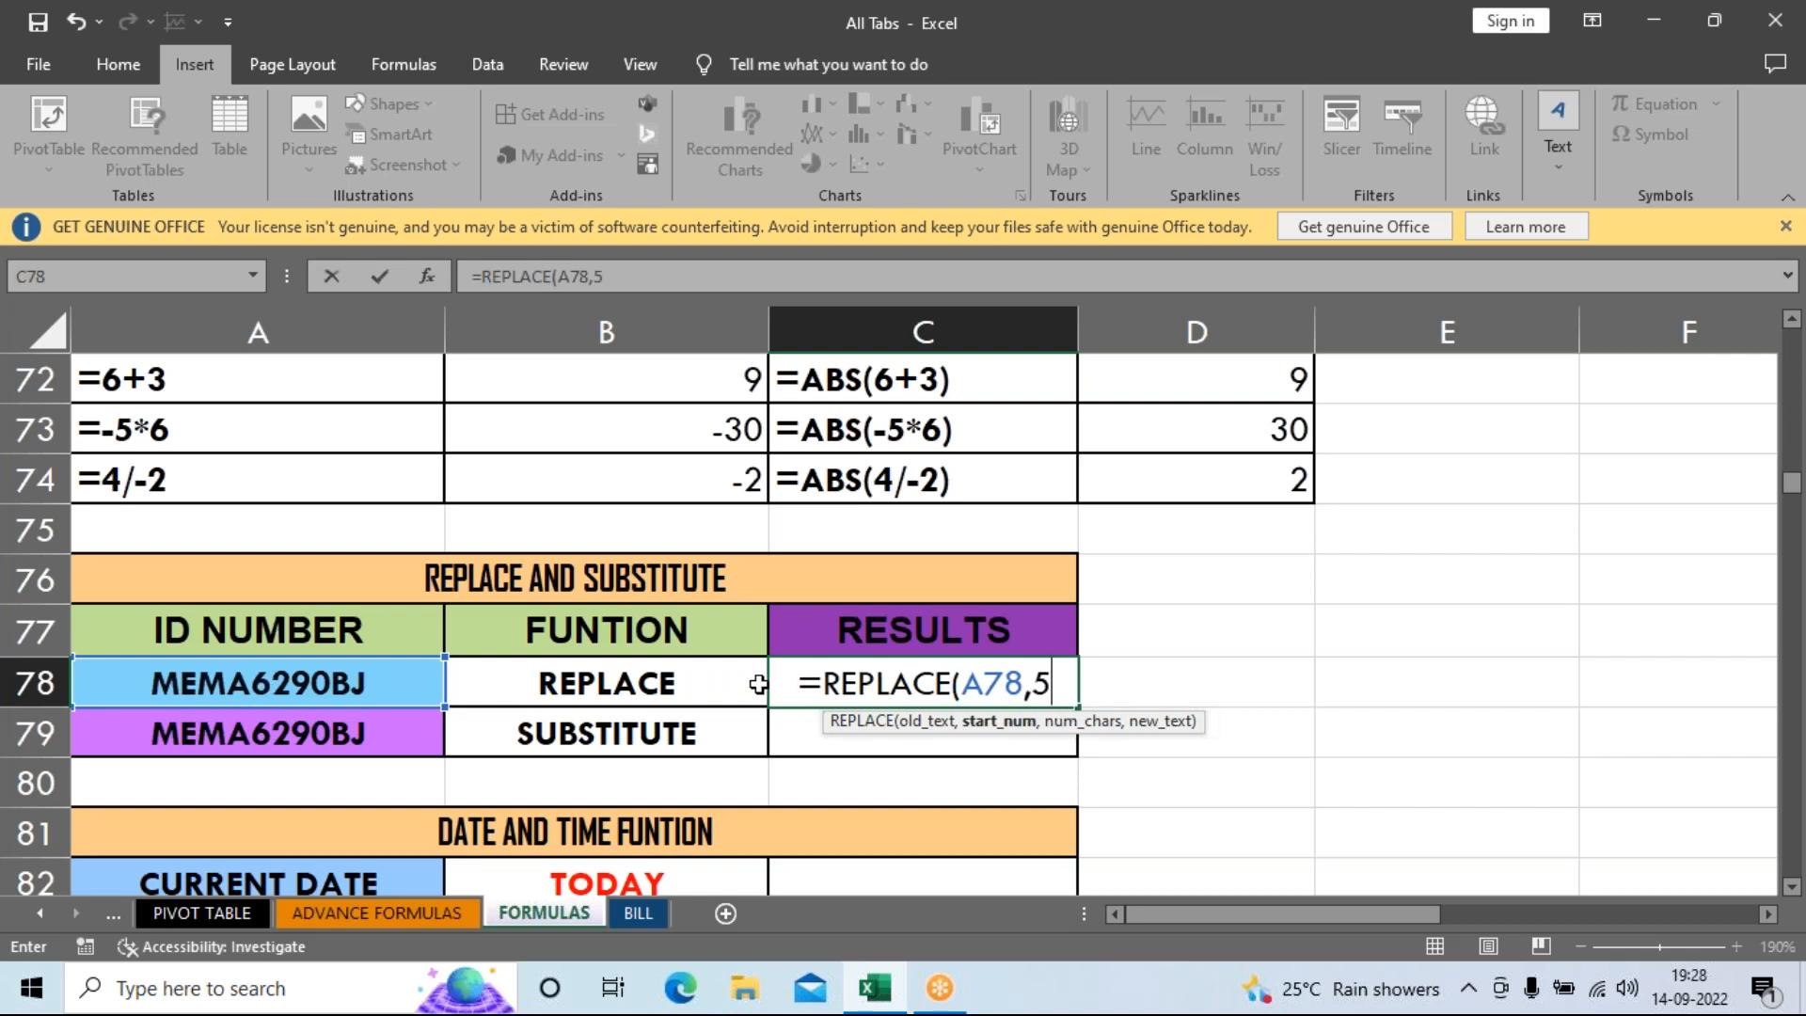
pyautogui.write(',')
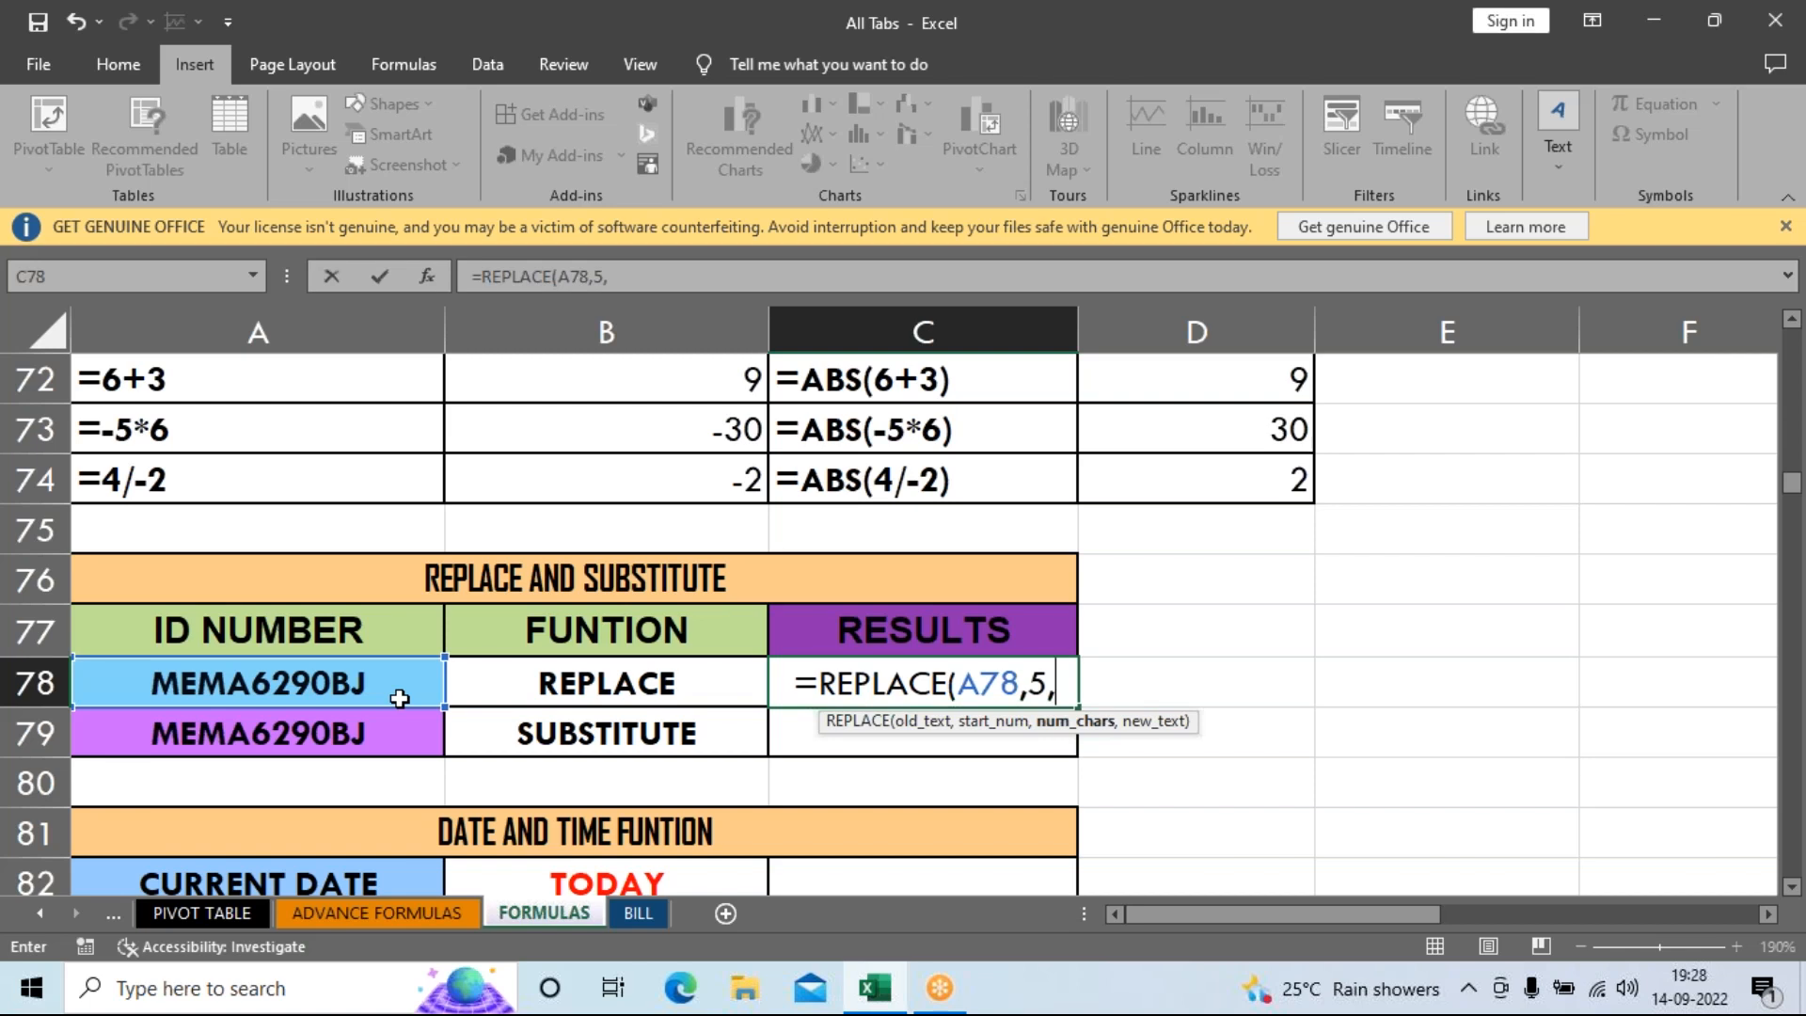
pyautogui.write('4')
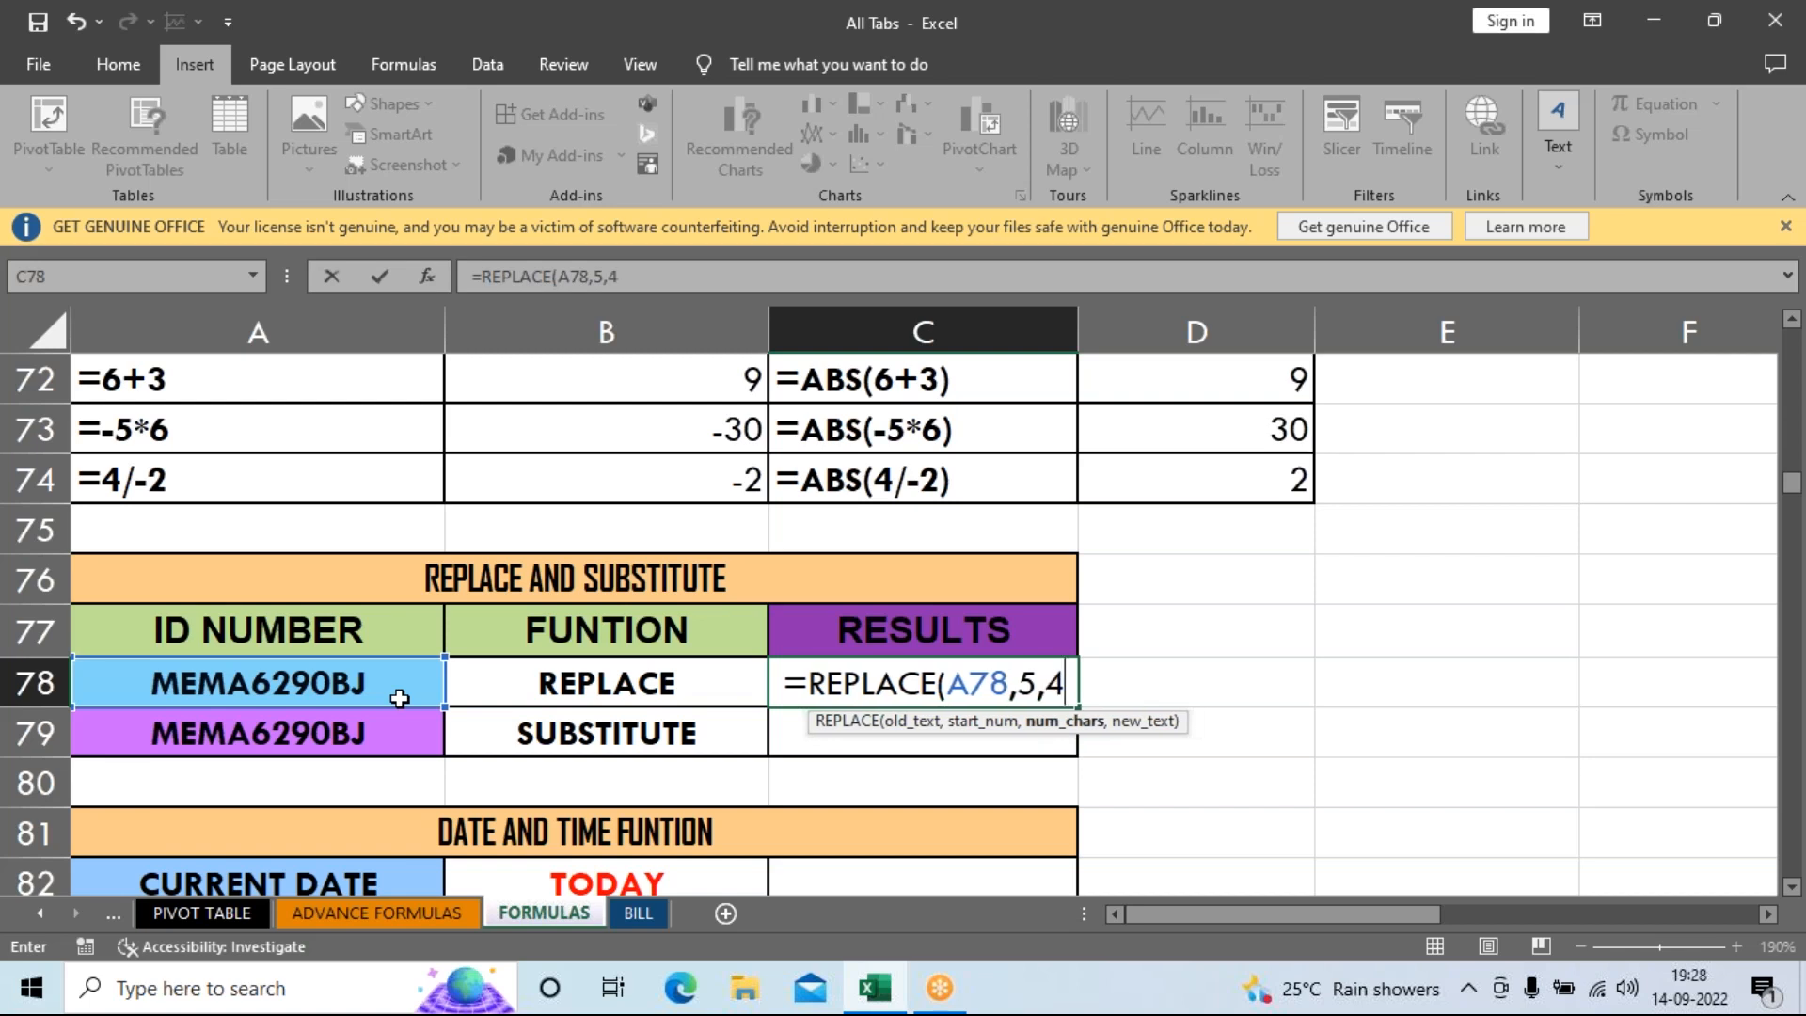
pyautogui.write(',')
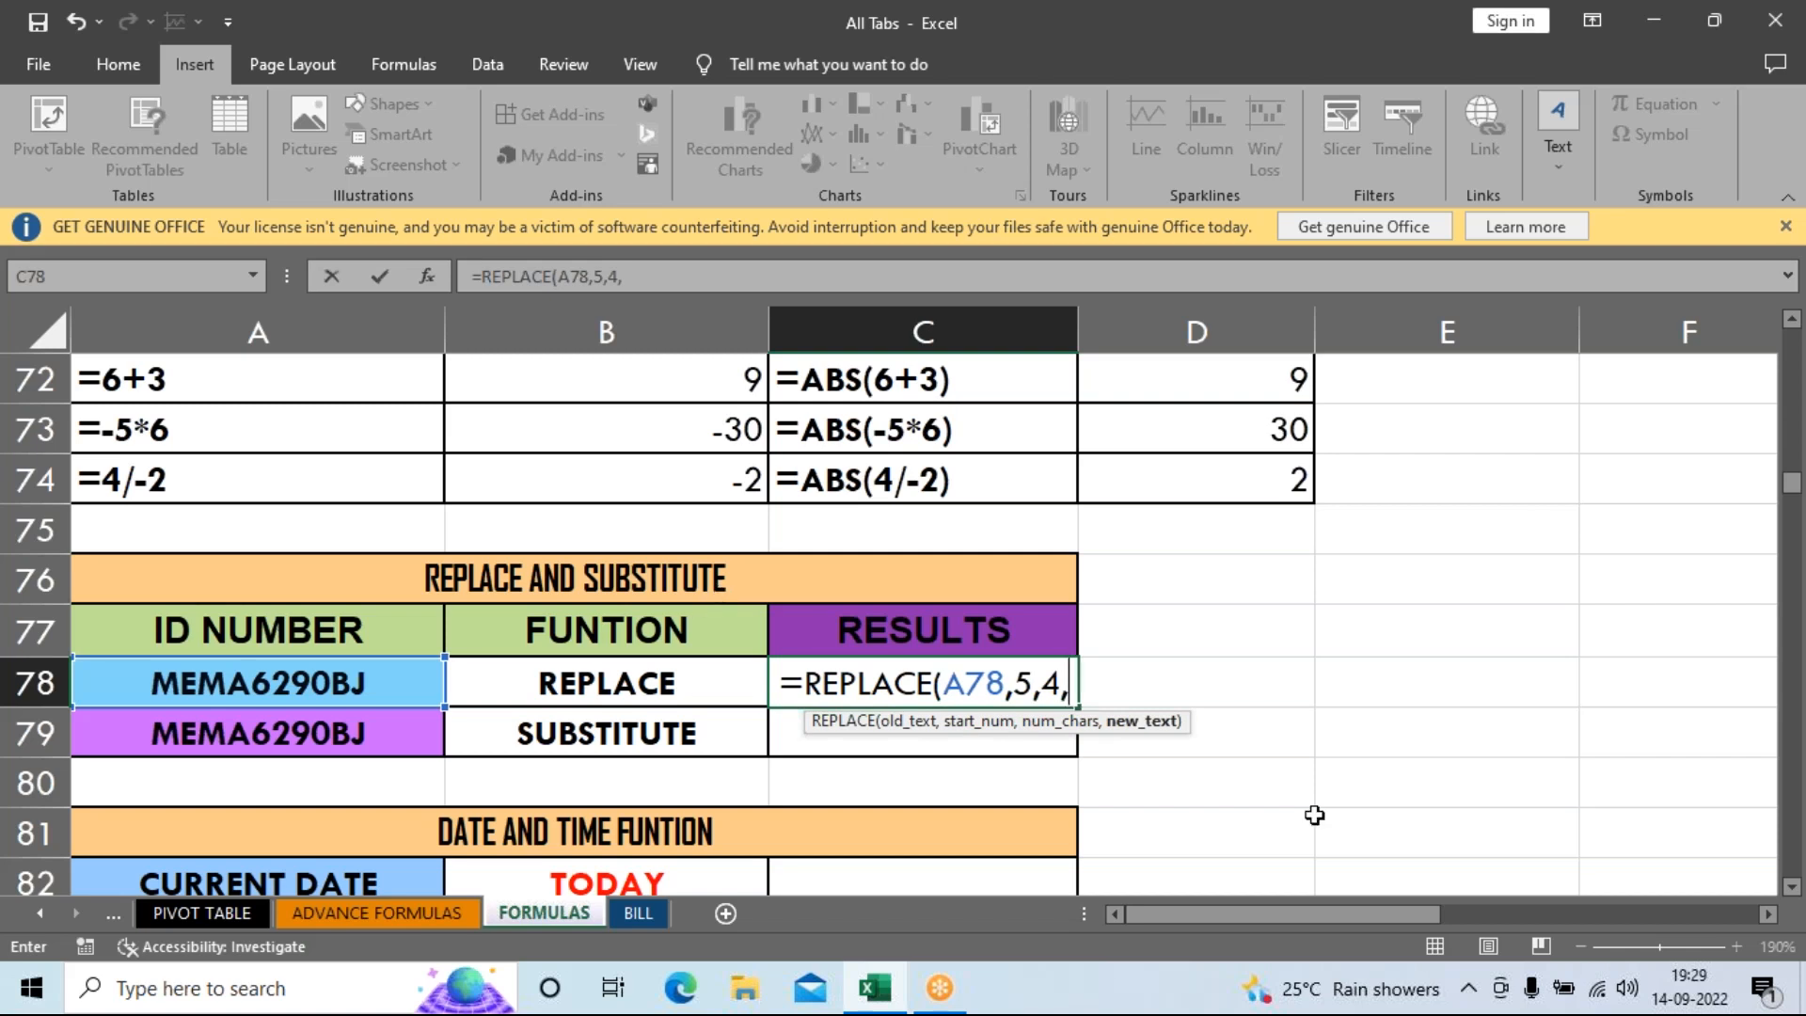
pyautogui.write('"')
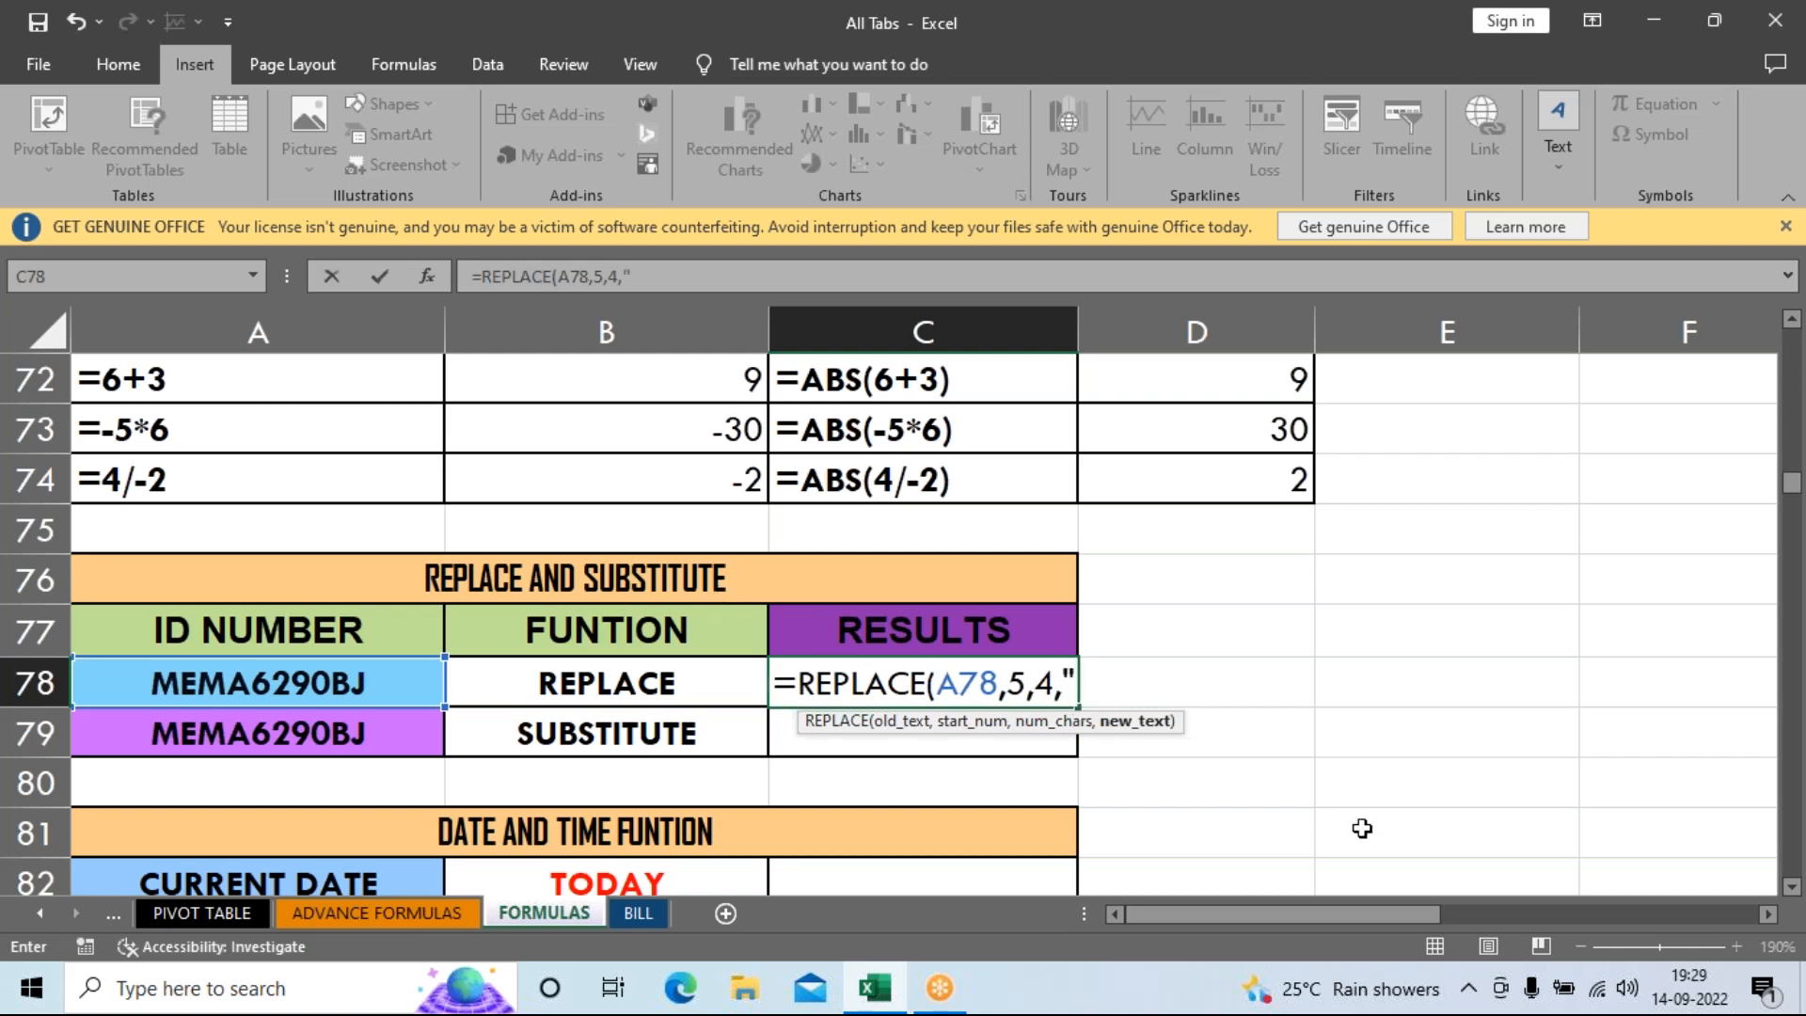
pyautogui.write('4545')
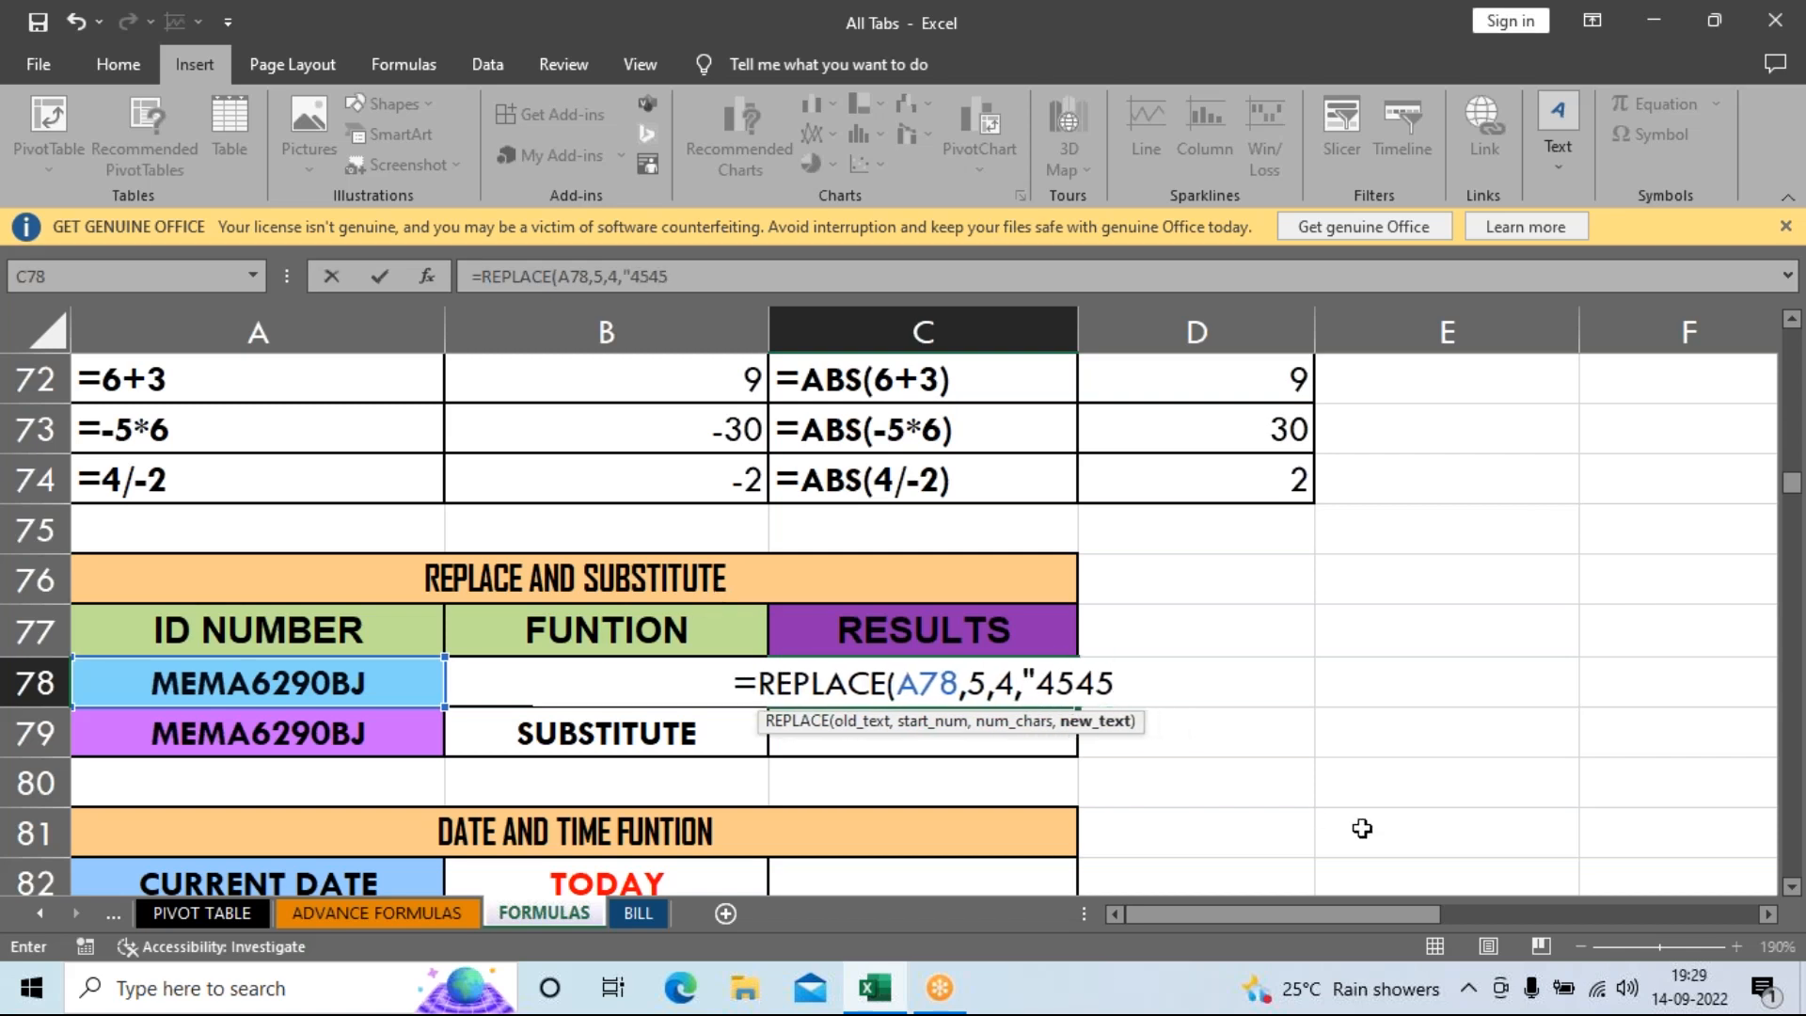
pyautogui.write('"')
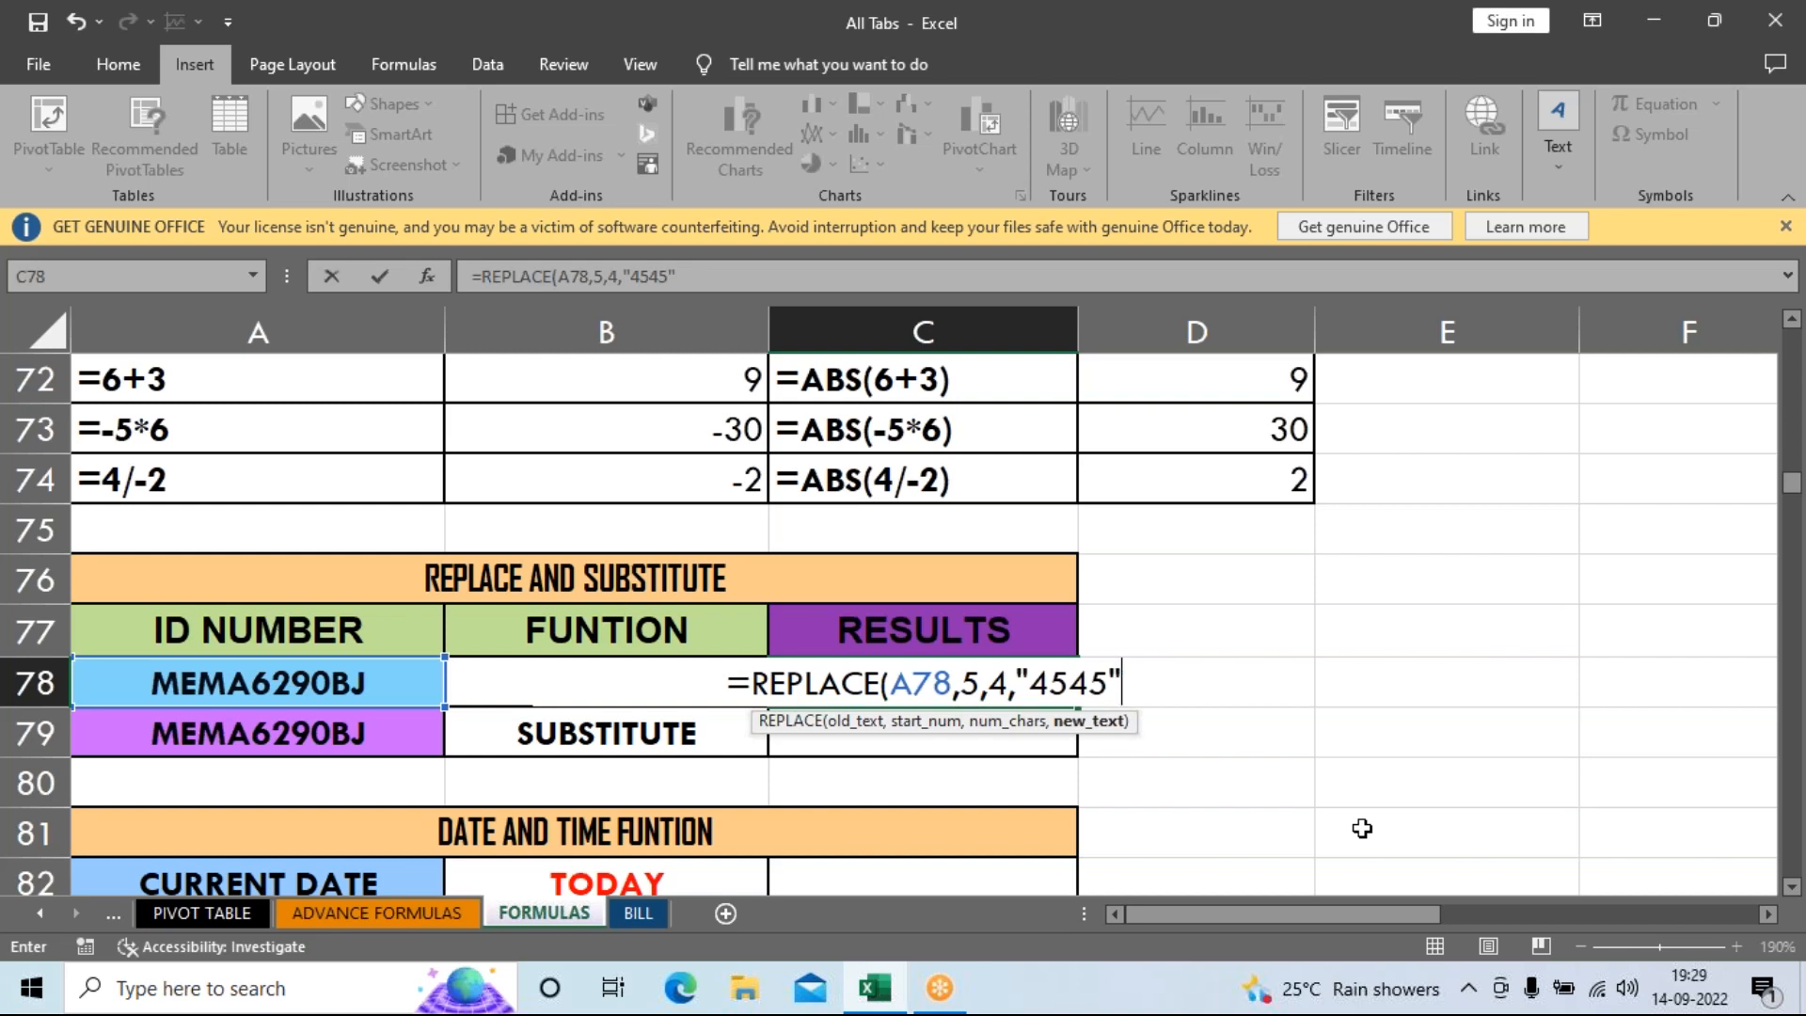
pyautogui.press('Return')
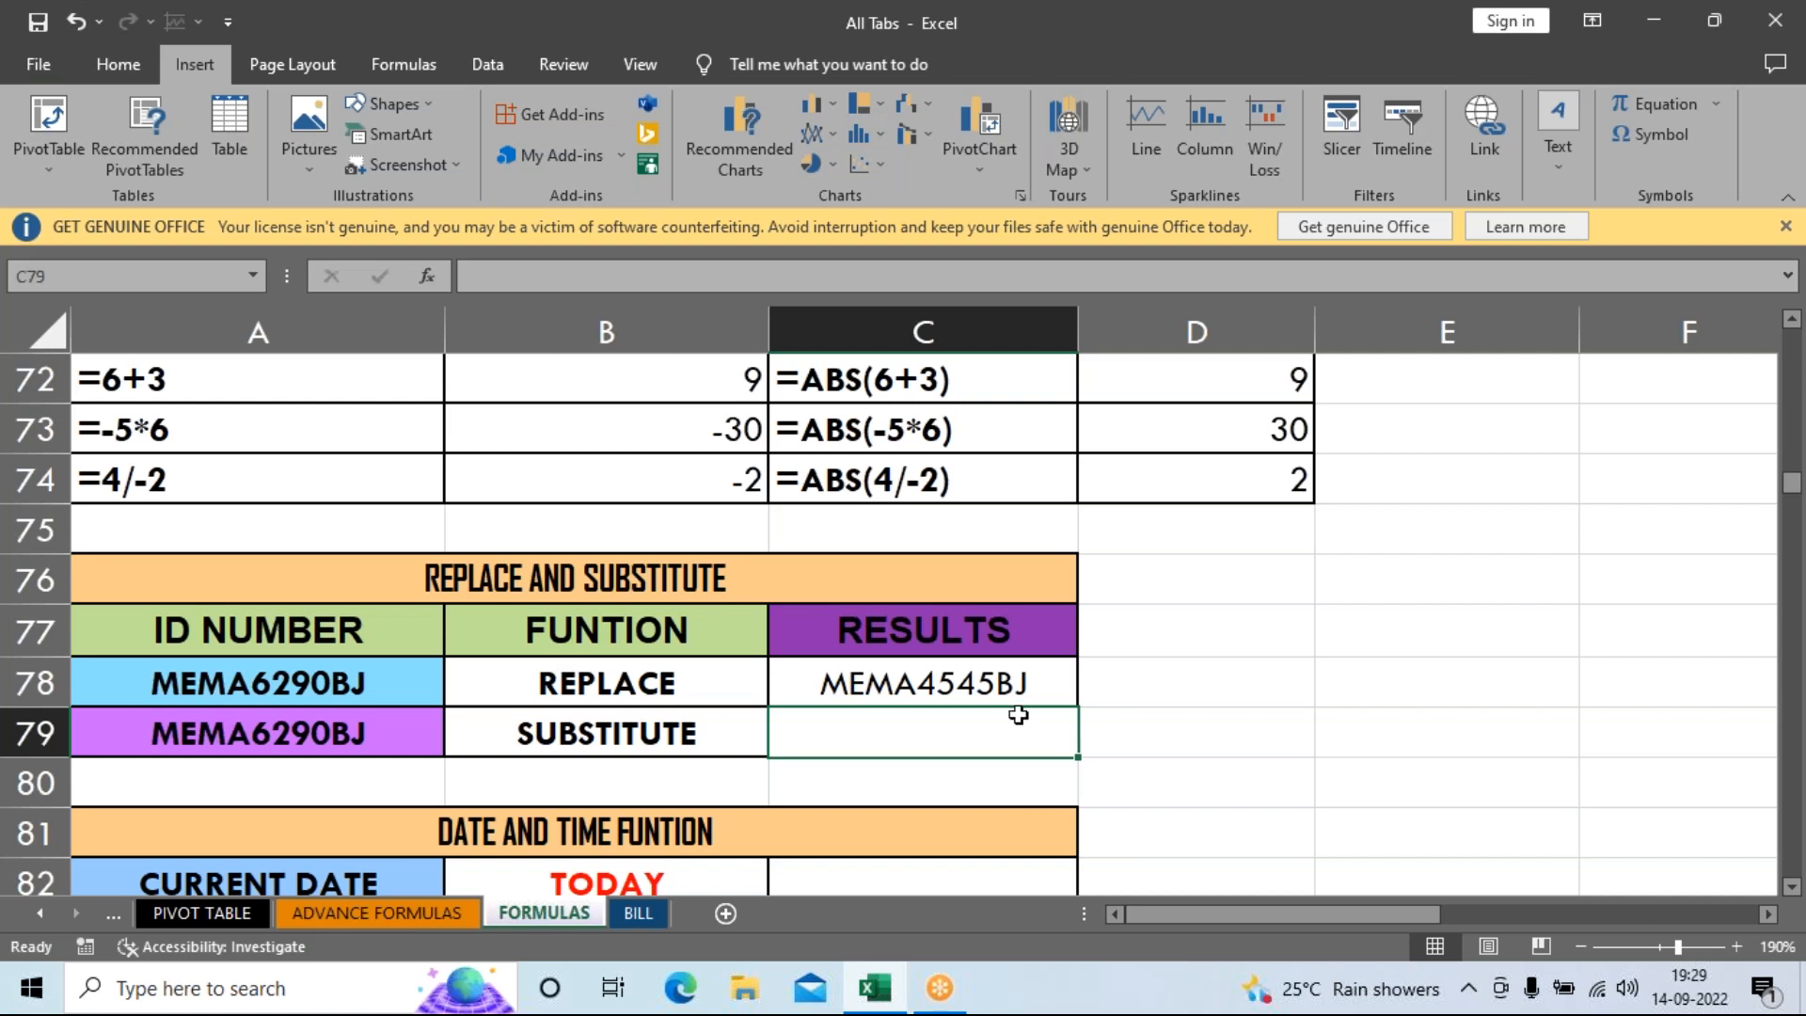
# Review the REPLACE formula in C78 by re-entering it with F2, keeping MEMA4545BJ.
pyautogui.click(896, 693)
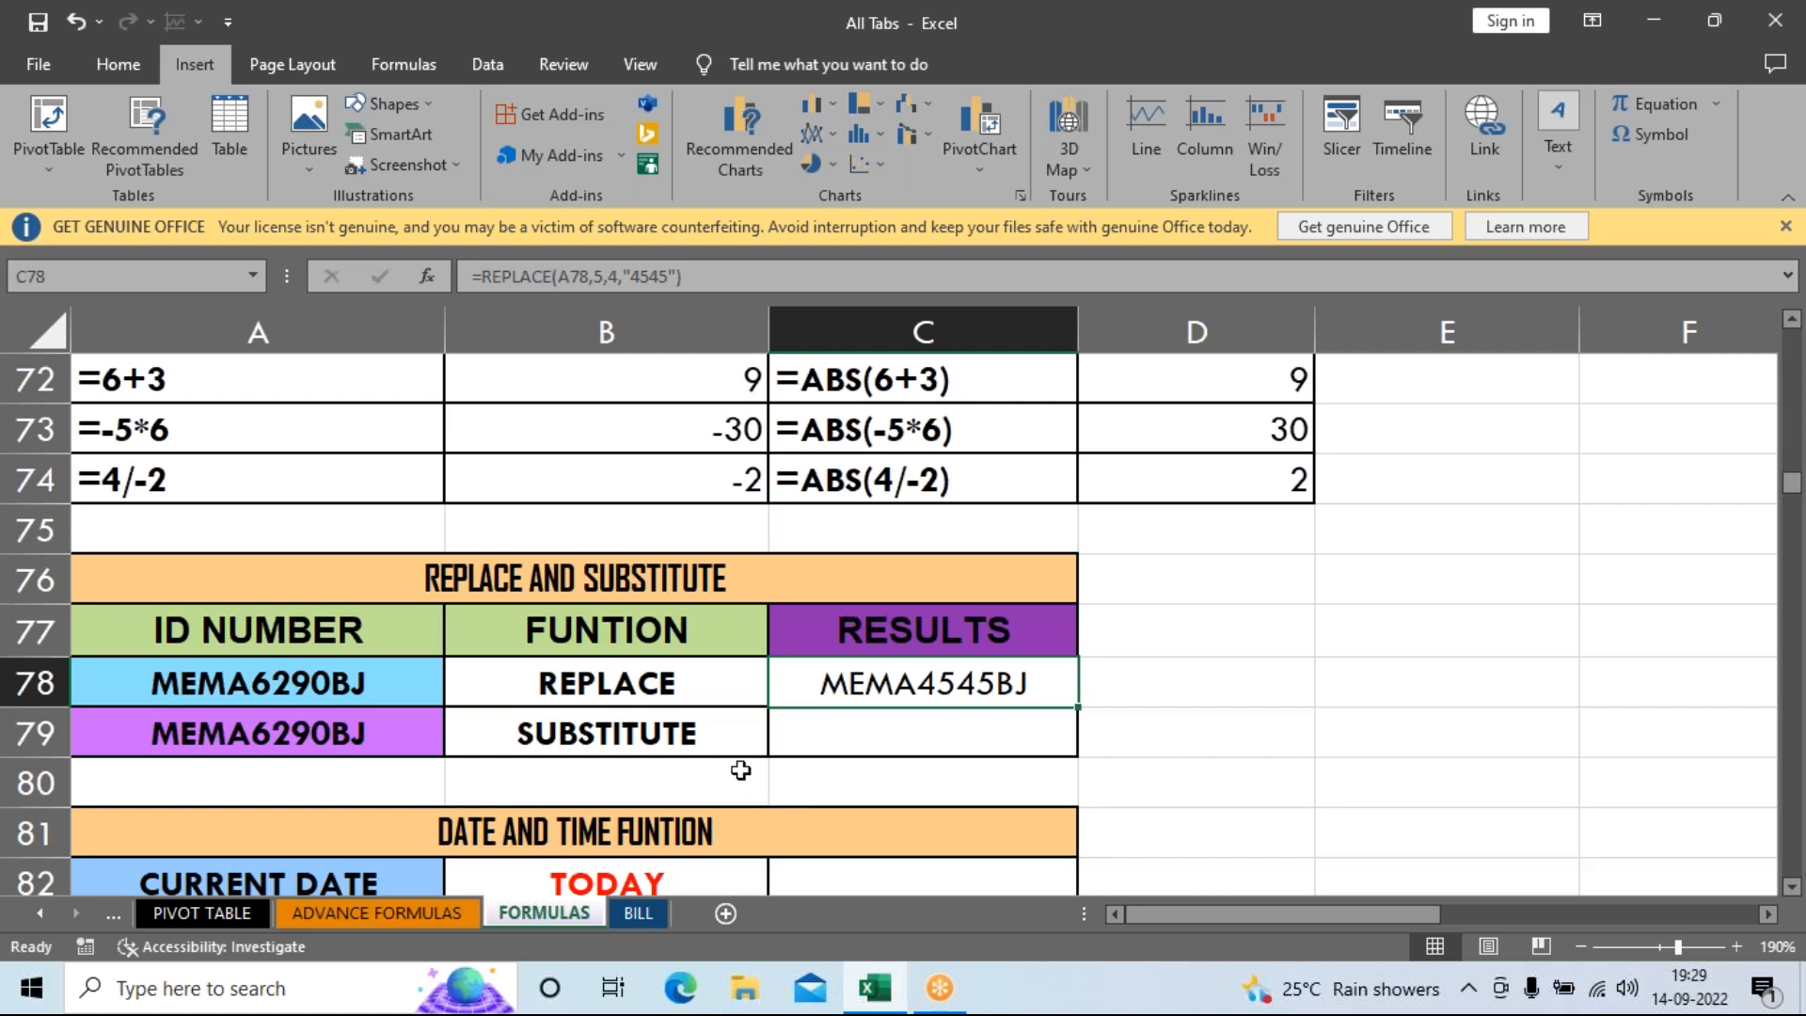
pyautogui.click(871, 718)
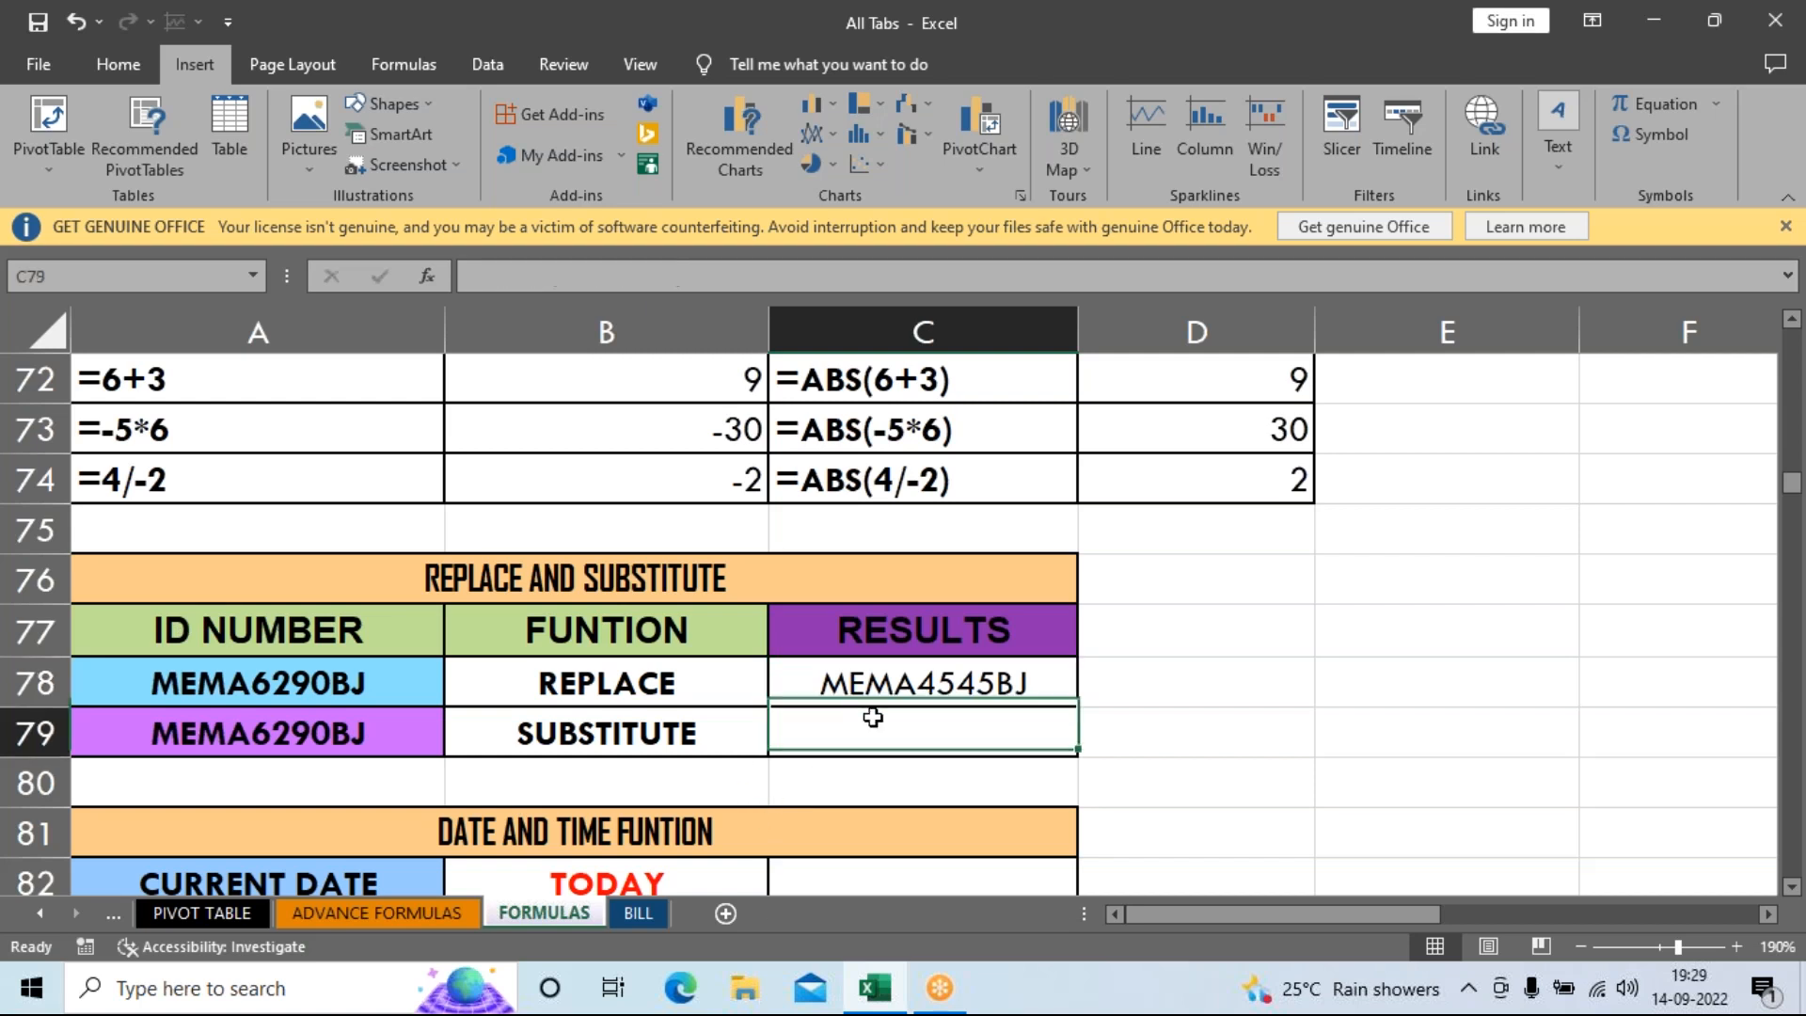
pyautogui.click(914, 684)
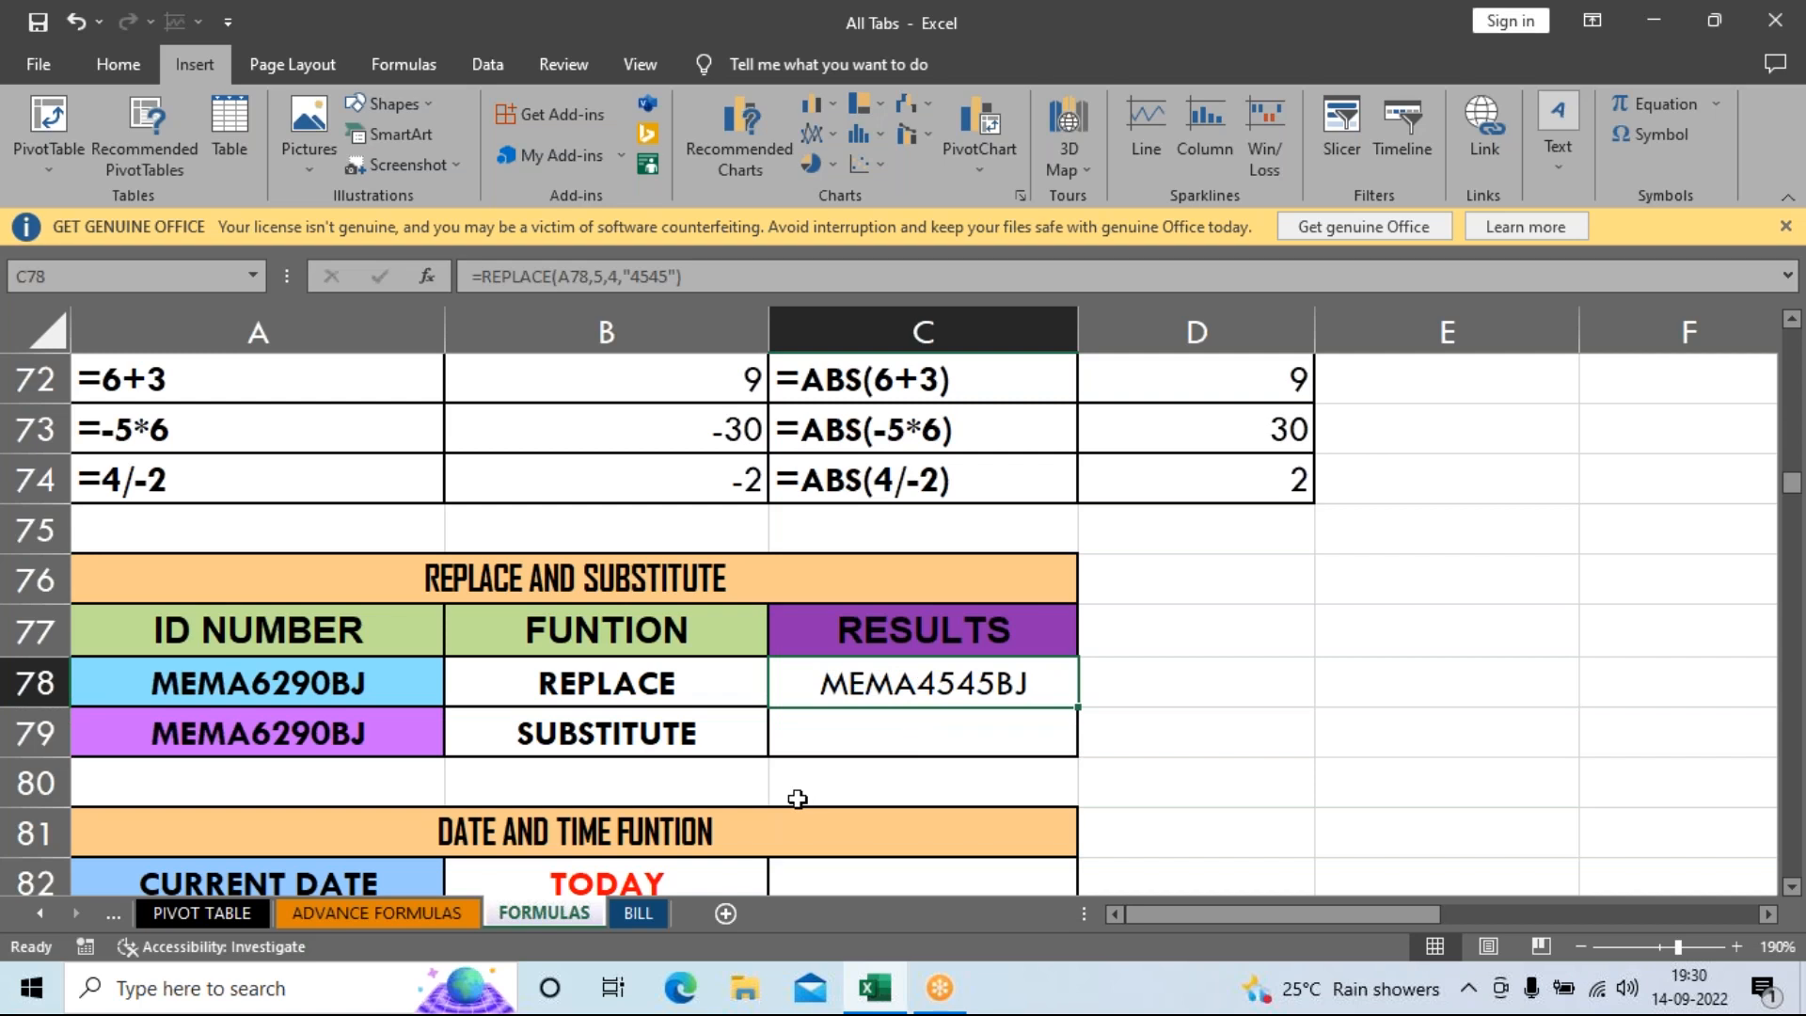
pyautogui.click(1184, 715)
pyautogui.click(890, 685)
pyautogui.press('F2')
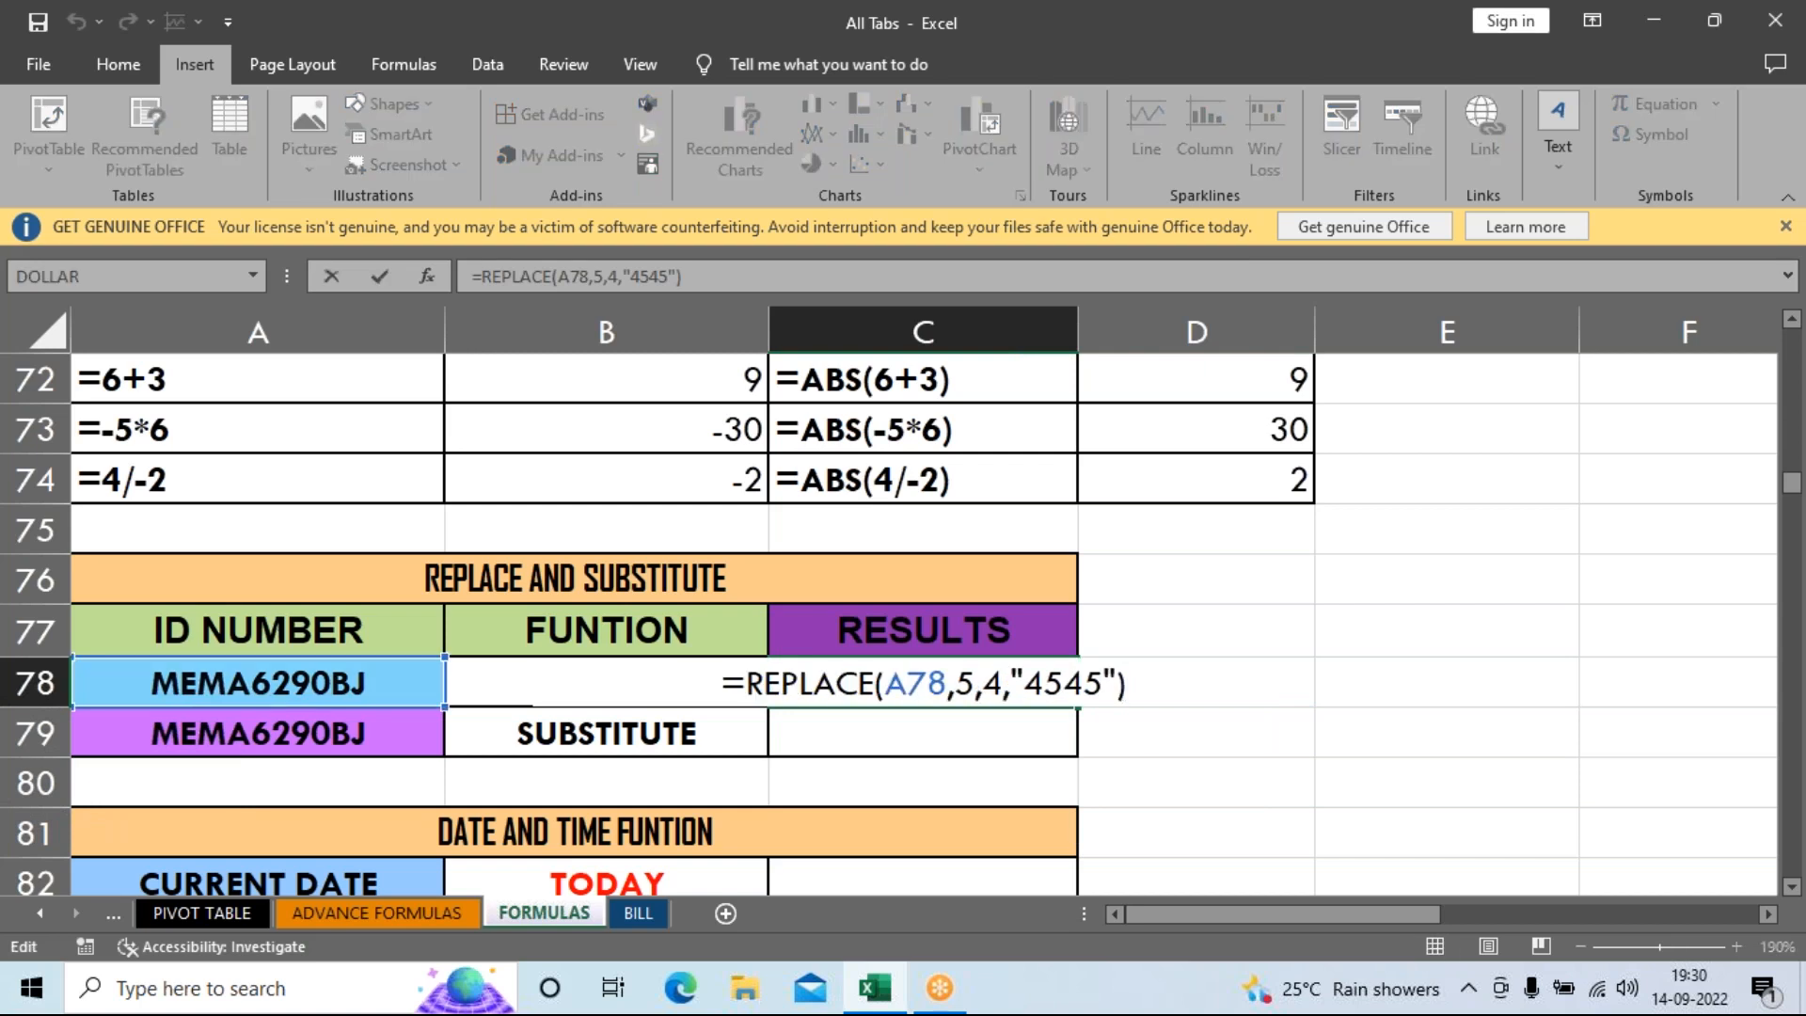
pyautogui.press('Return')
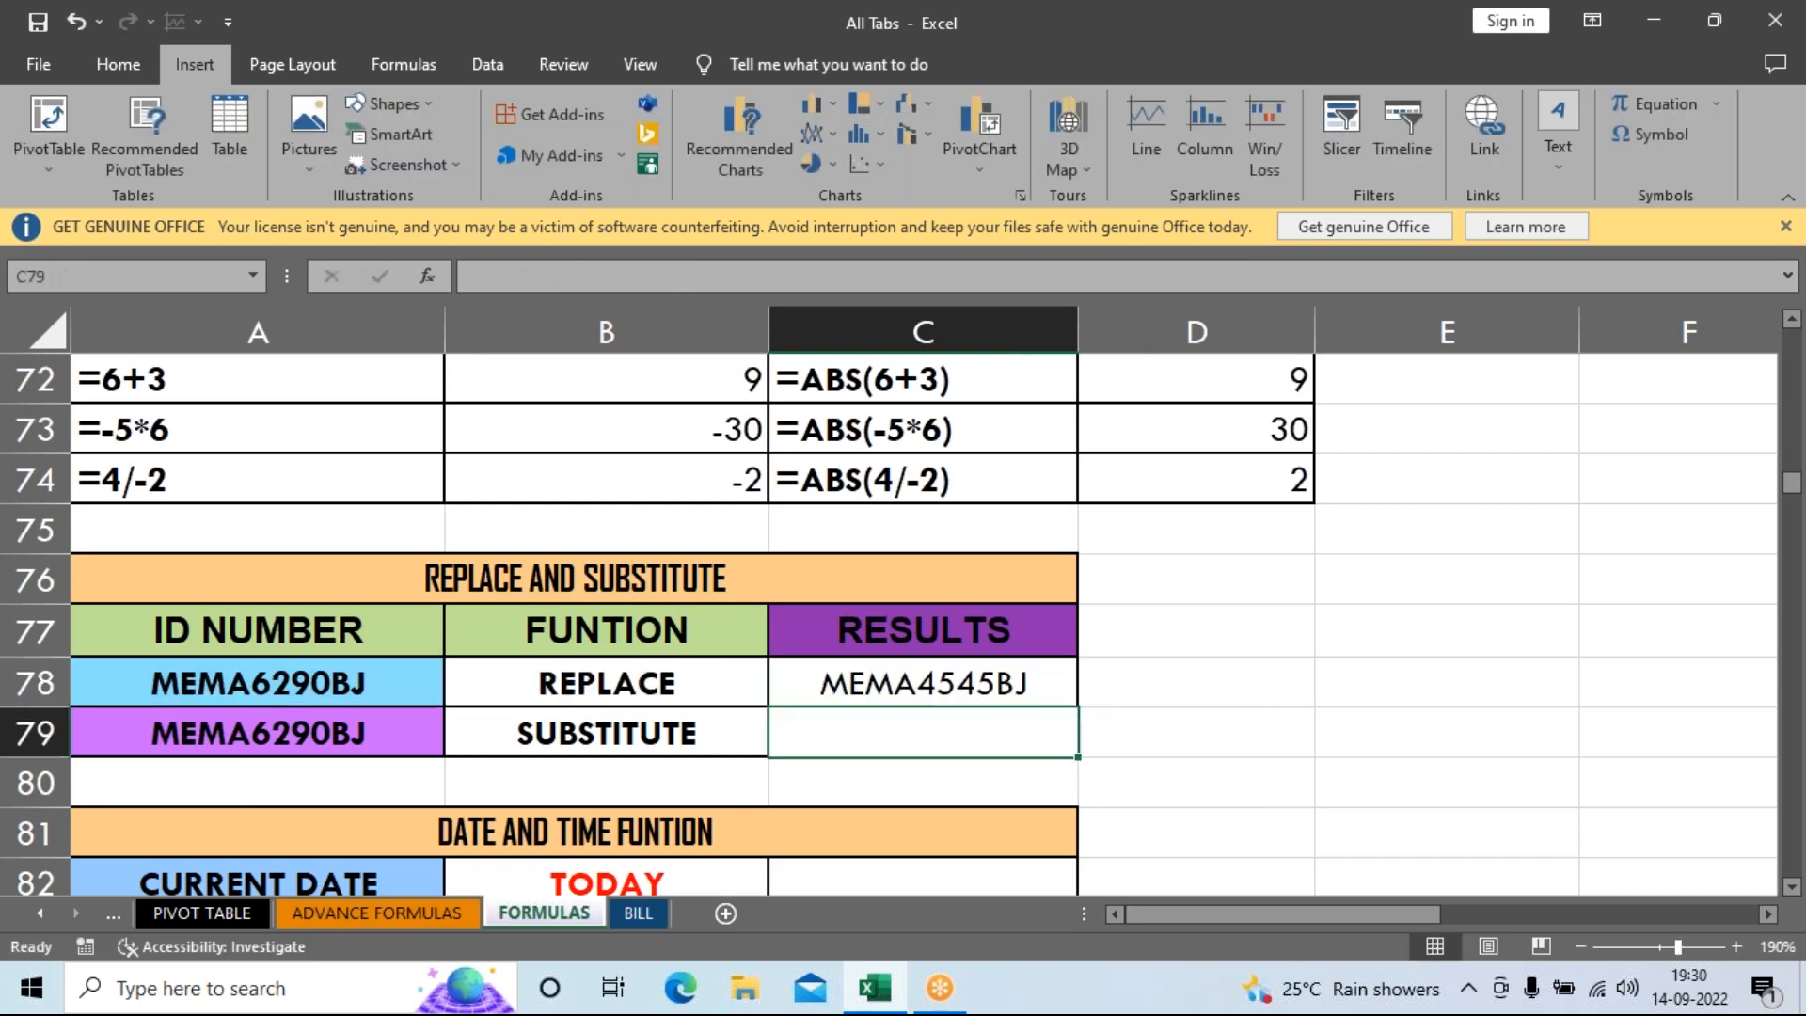
pyautogui.press('Up')
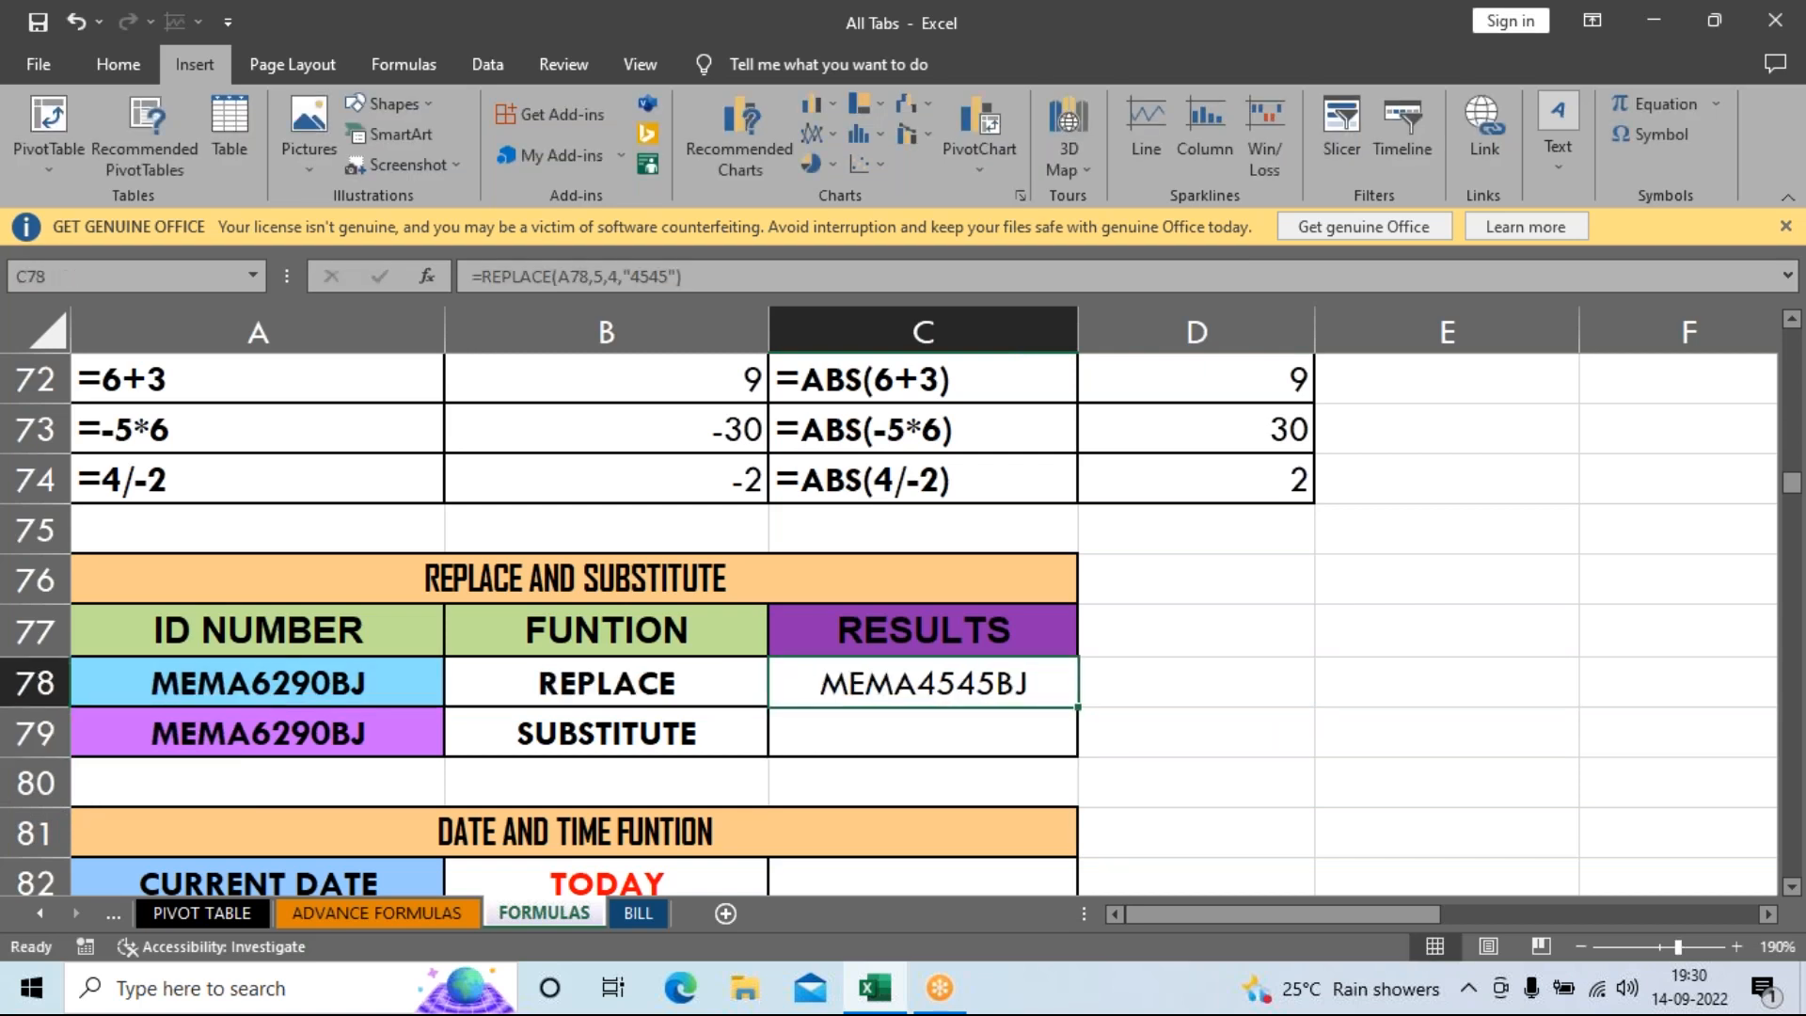
pyautogui.press('F2')
pyautogui.press('Return')
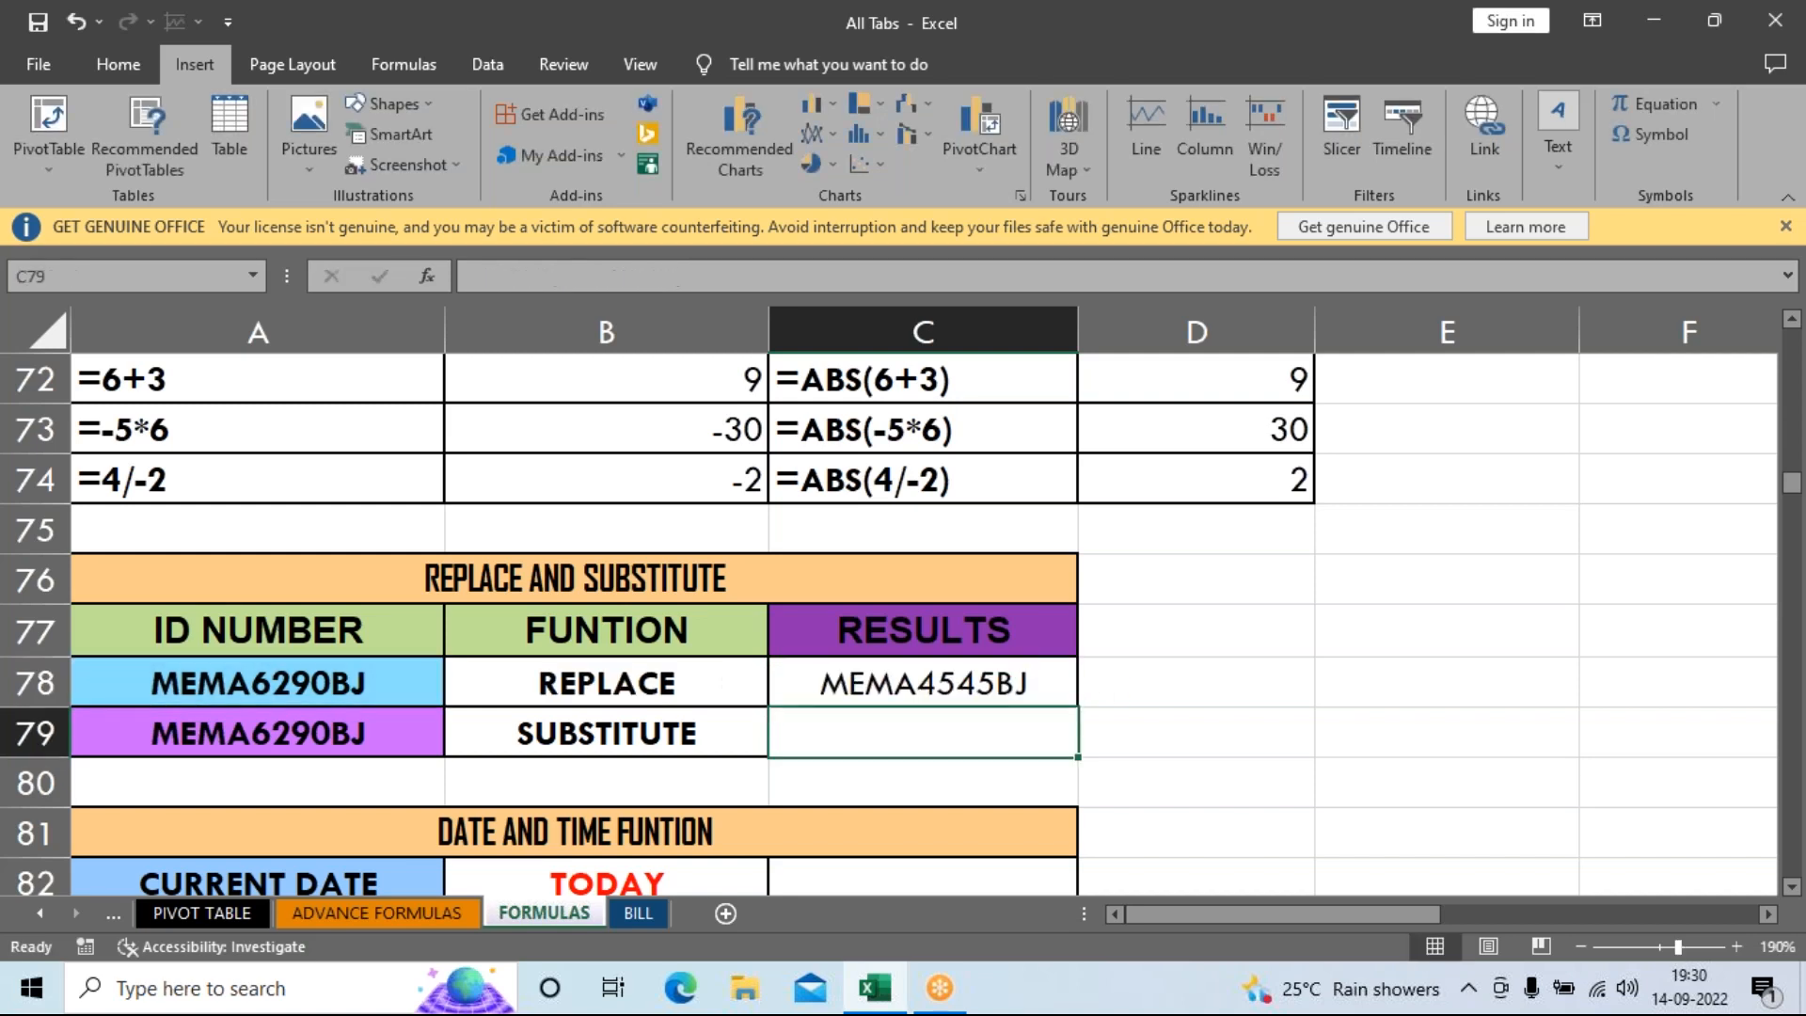
pyautogui.press('Up')
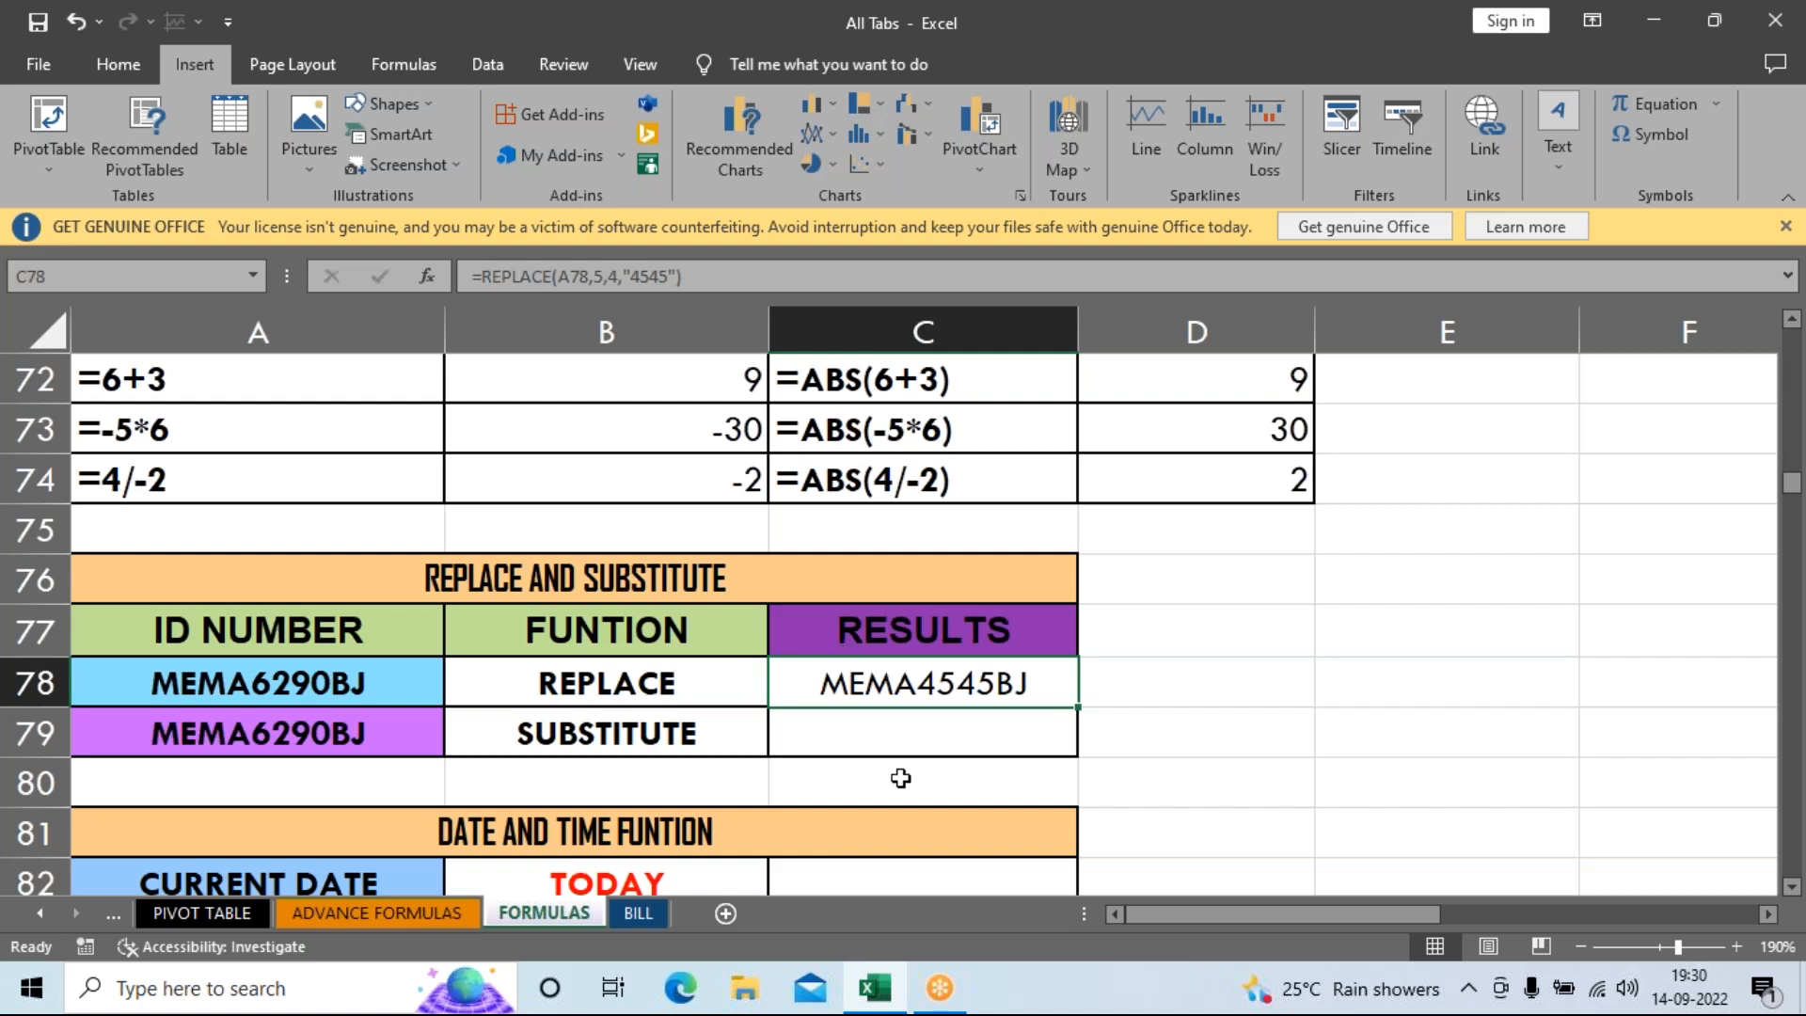
# Begin a formula in C79 with an equals sign, closing a stray browser window.
pyautogui.click(897, 739)
pyautogui.write('=')
pyautogui.moveTo(1322, 1013)
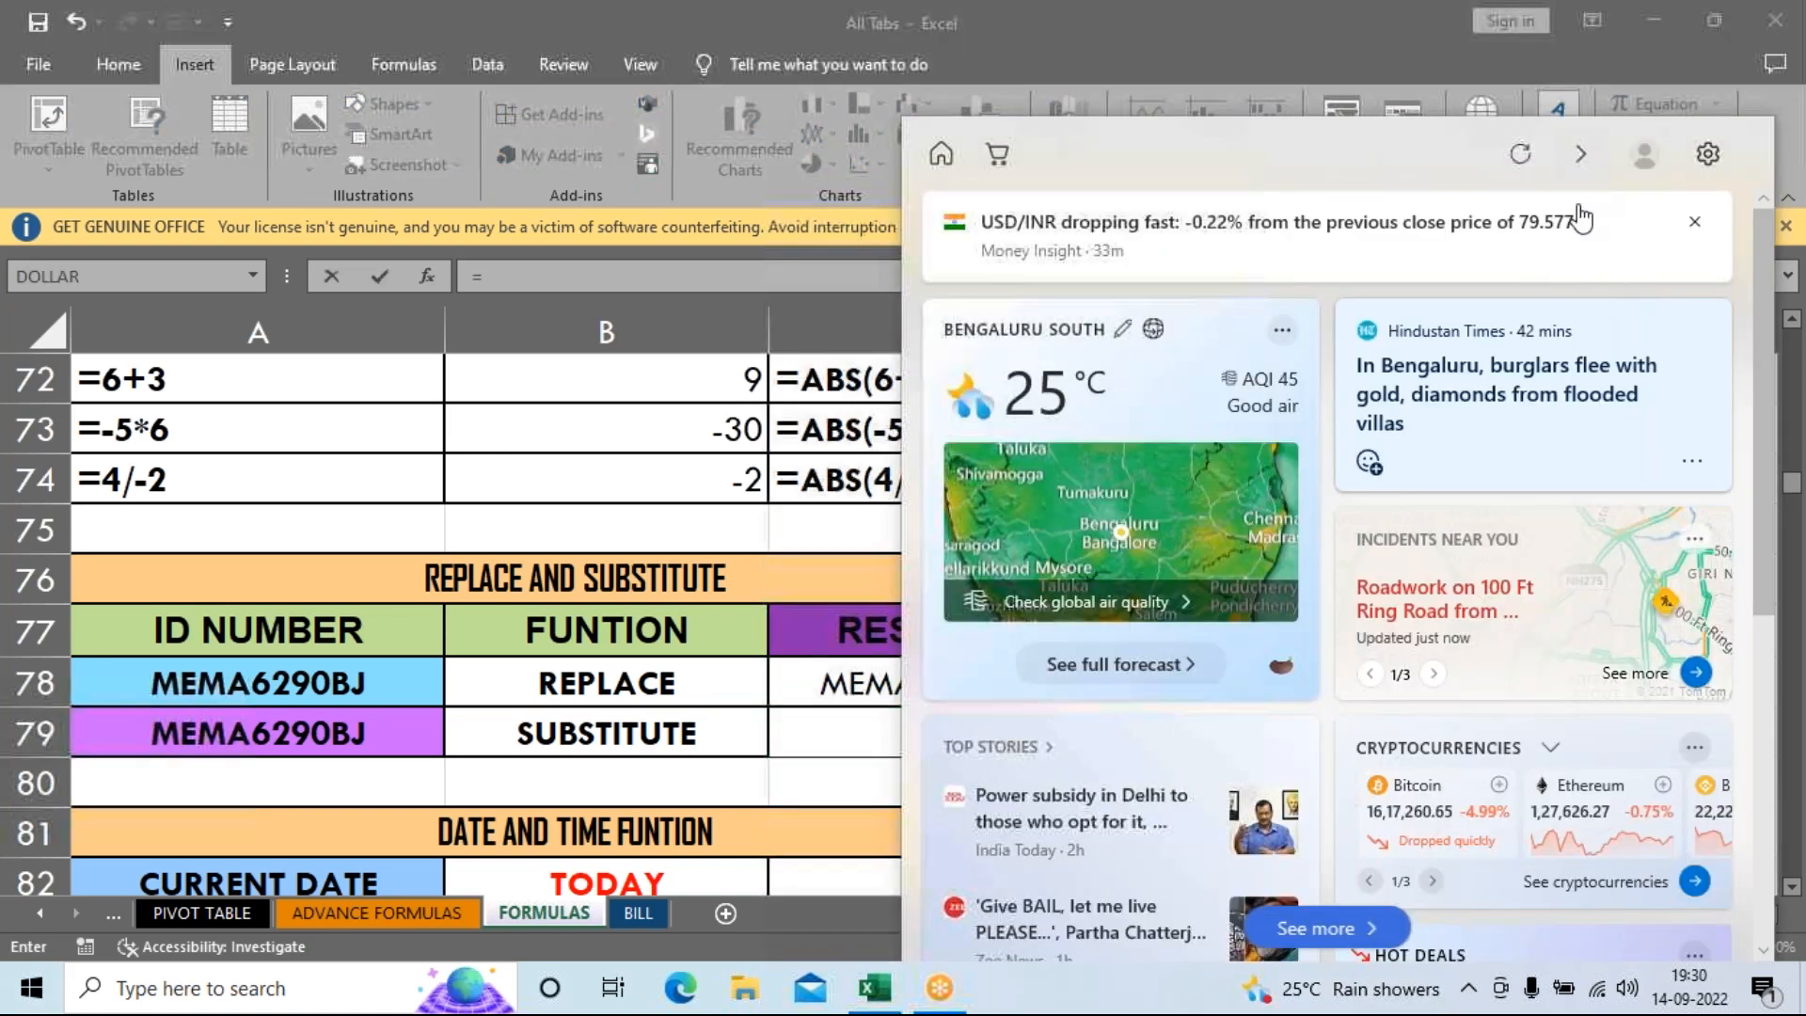
pyautogui.click(1547, 334)
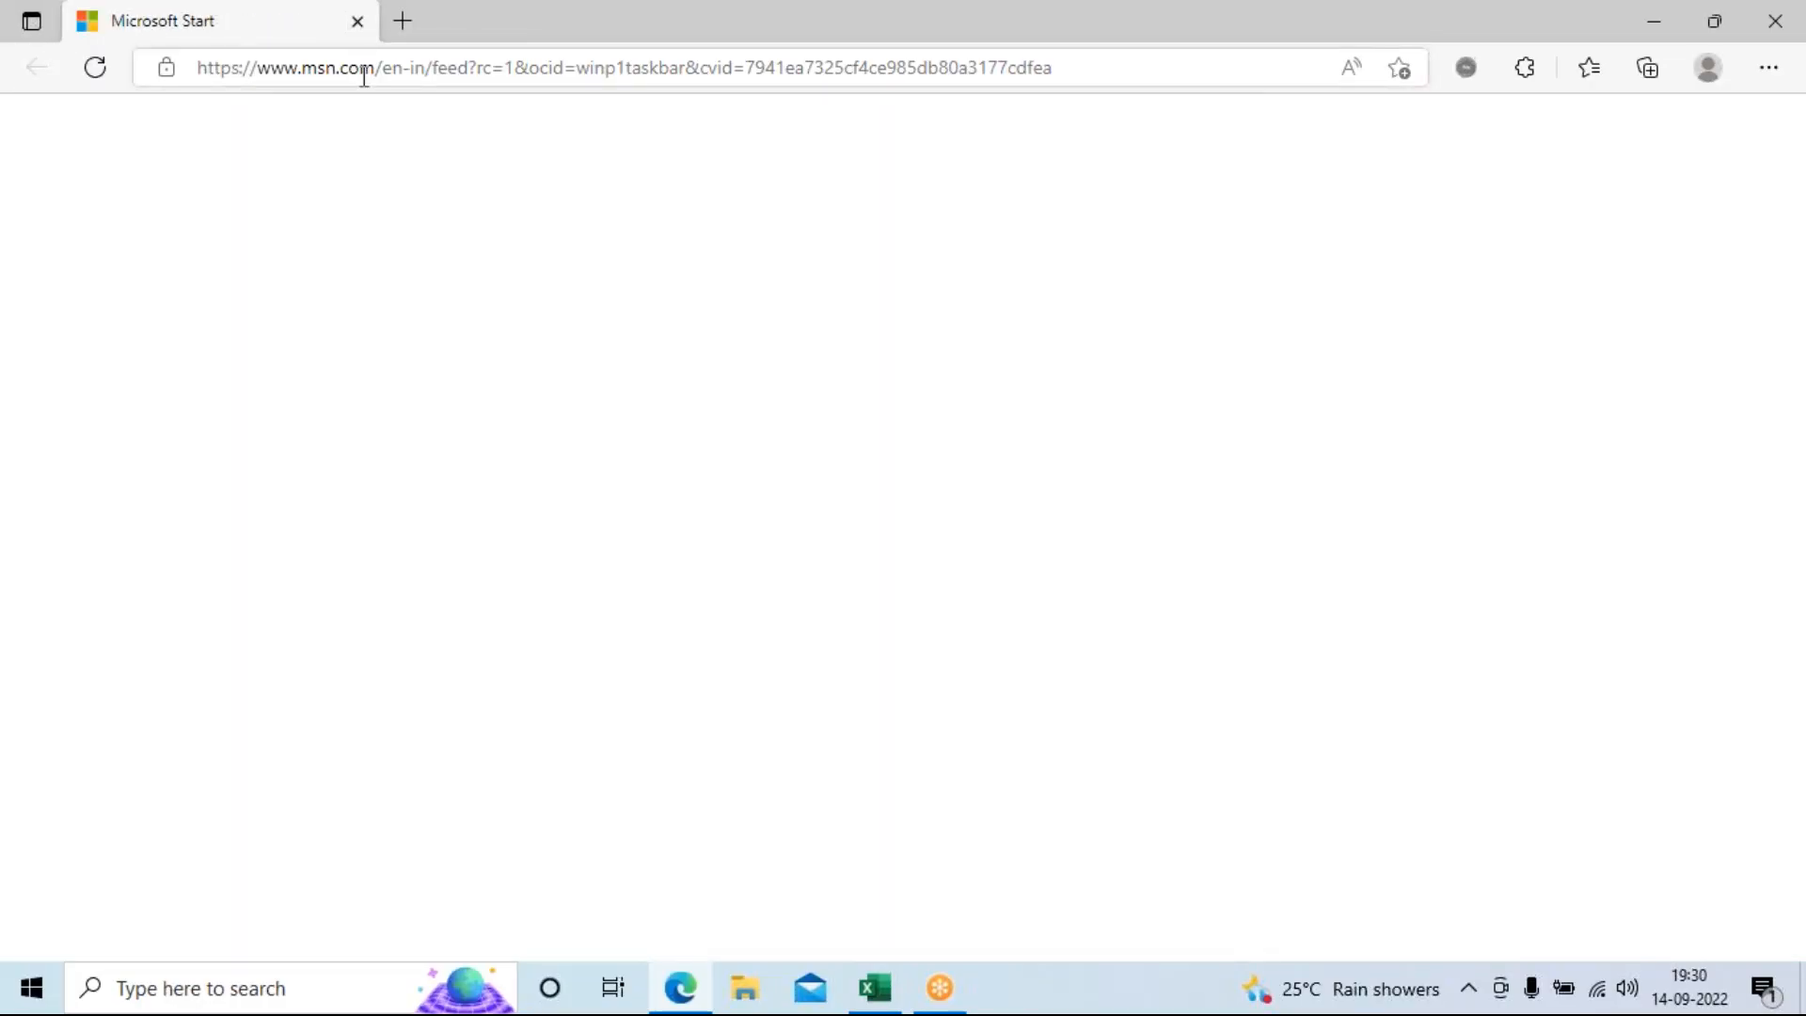
pyautogui.click(357, 22)
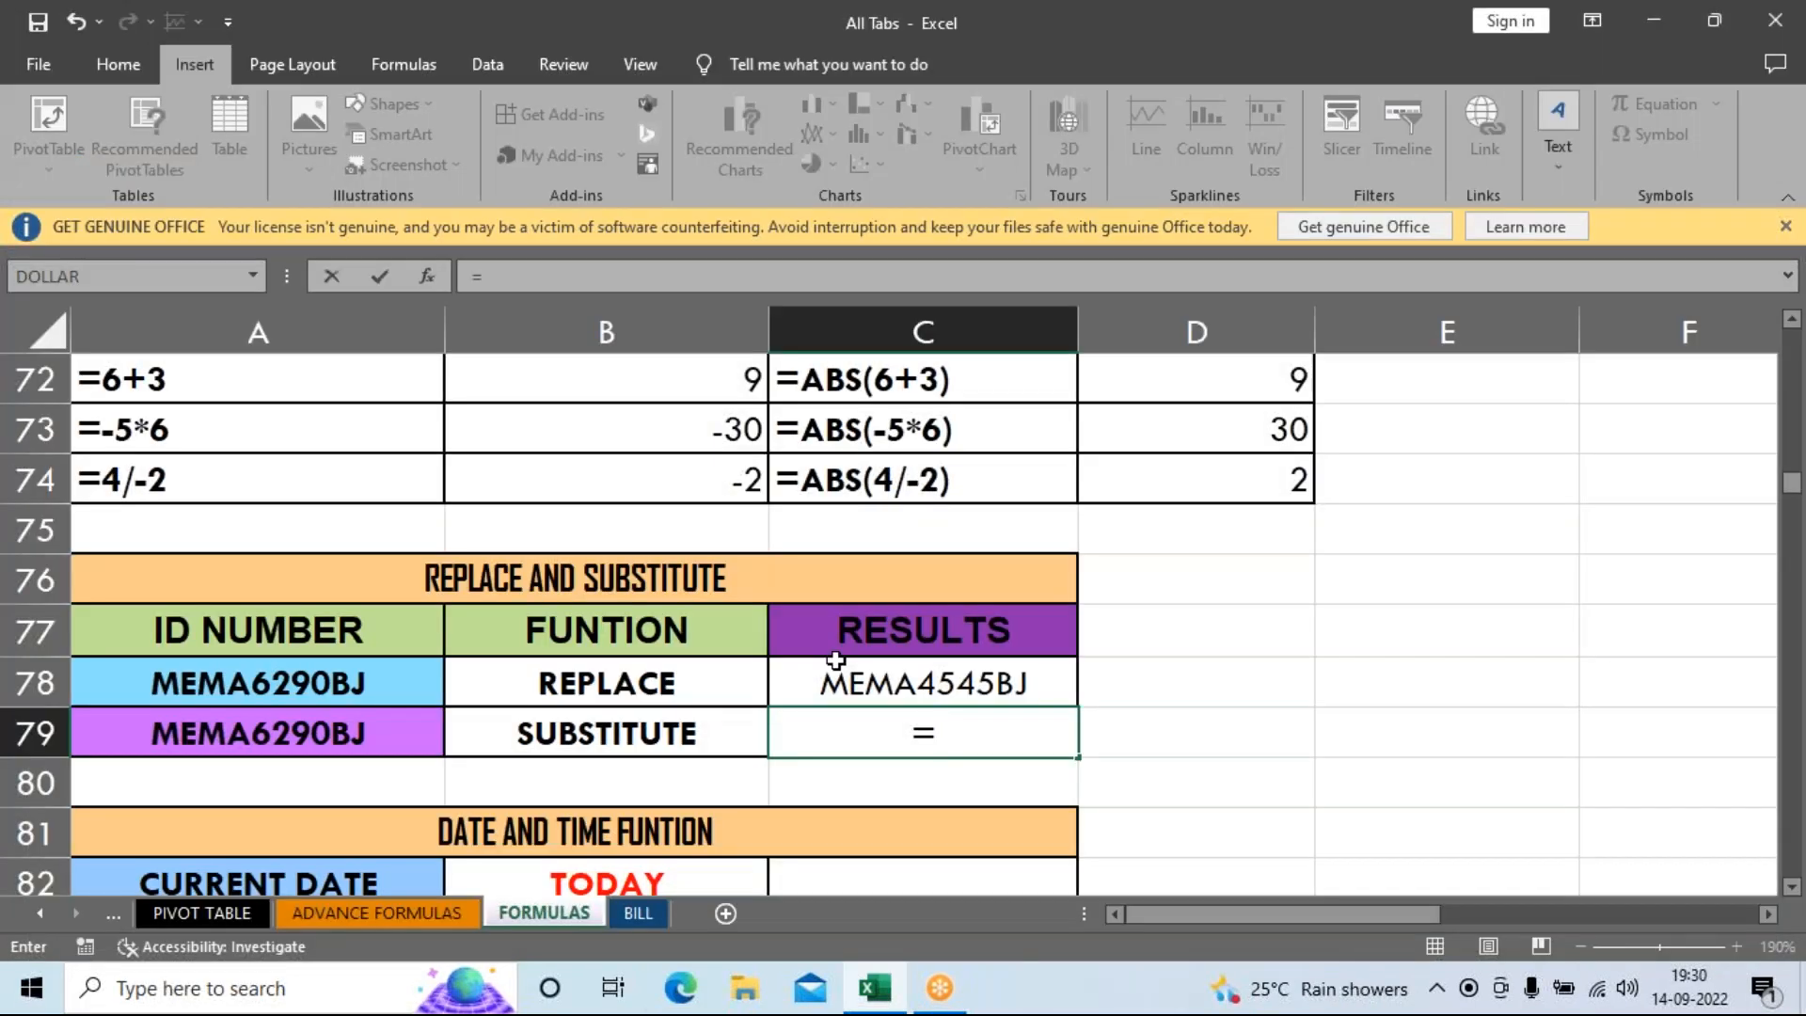
# Type =SUBSTITUTE(A79,"MA","AM") in C79 to swap MA for AM in the ID.
pyautogui.write('sub')
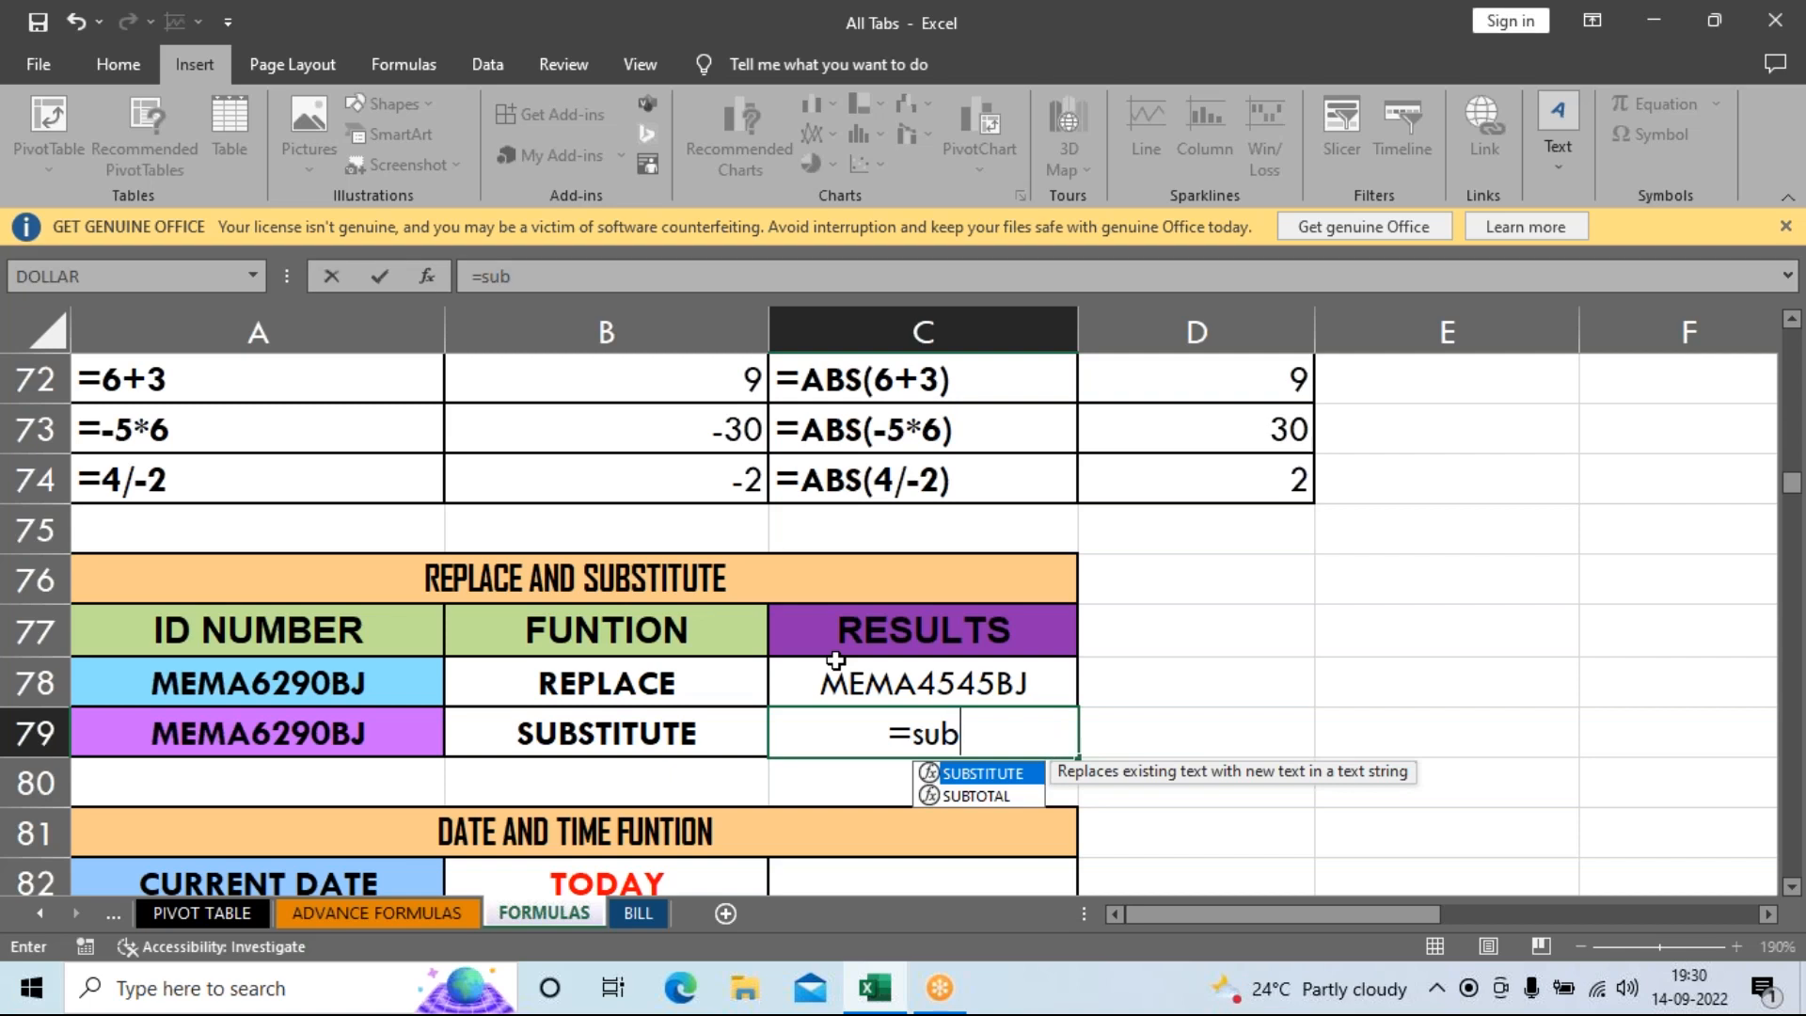
pyautogui.press('Tab')
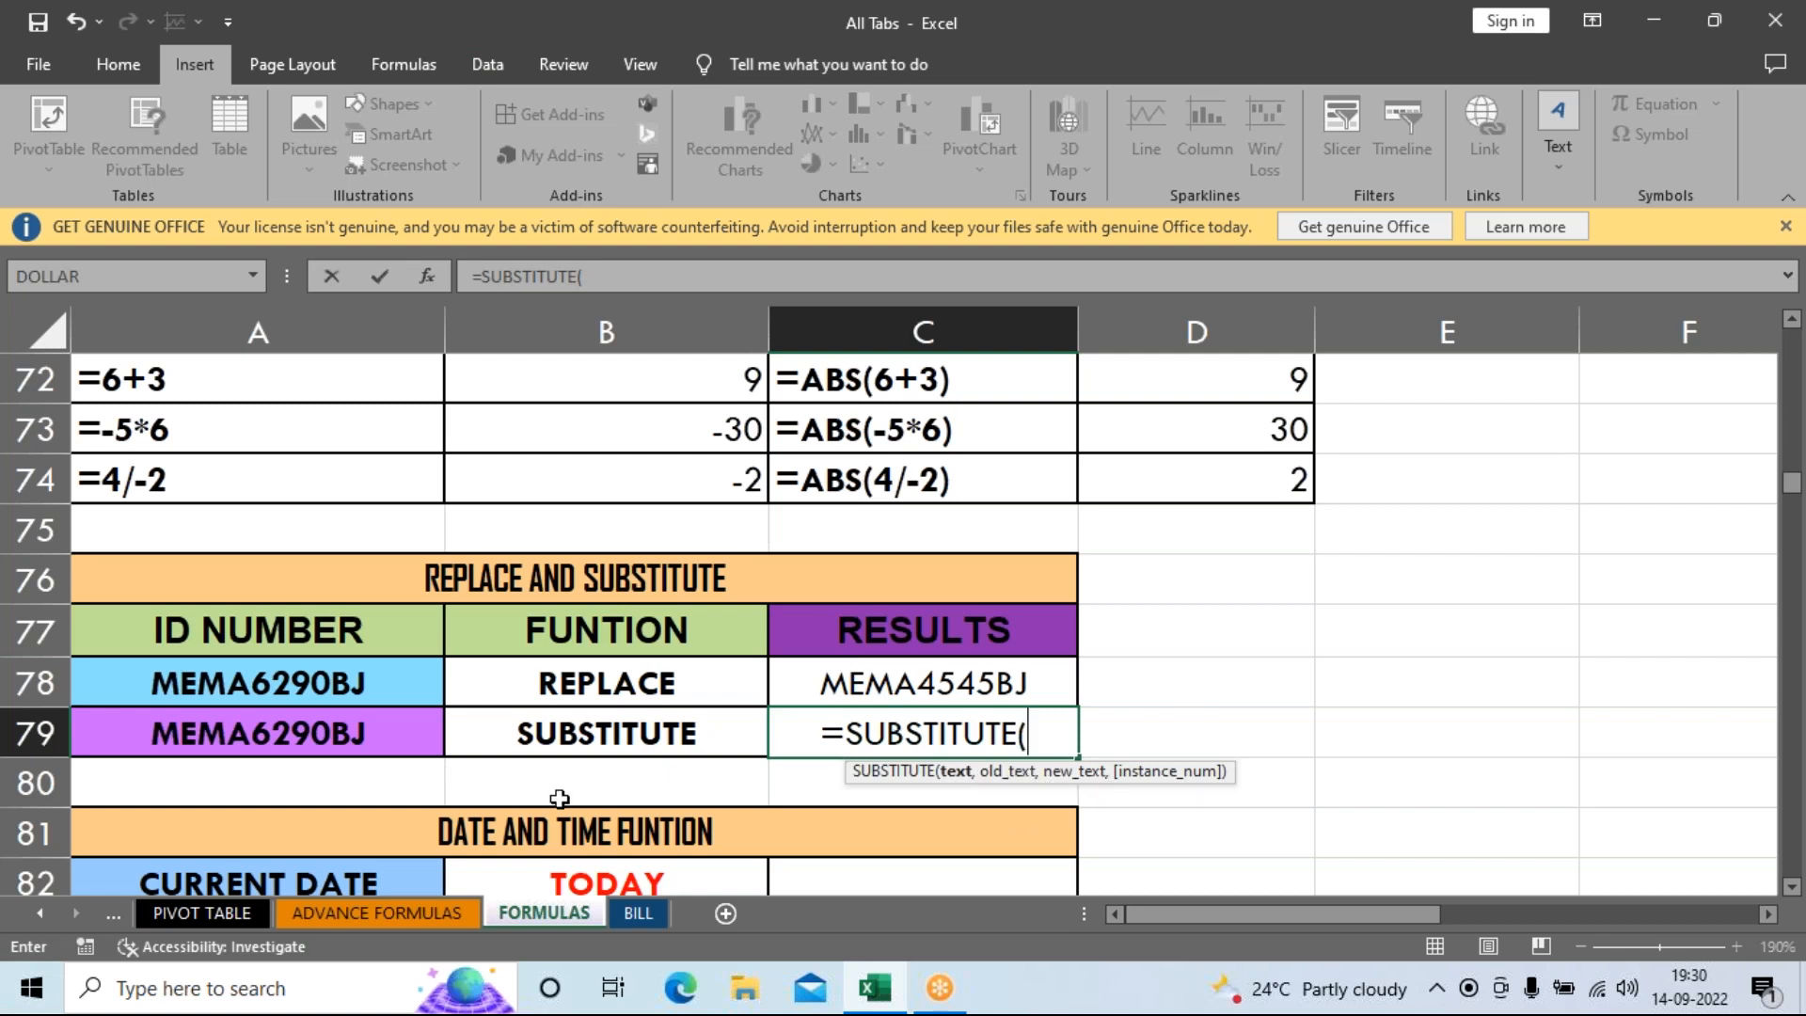
pyautogui.click(272, 738)
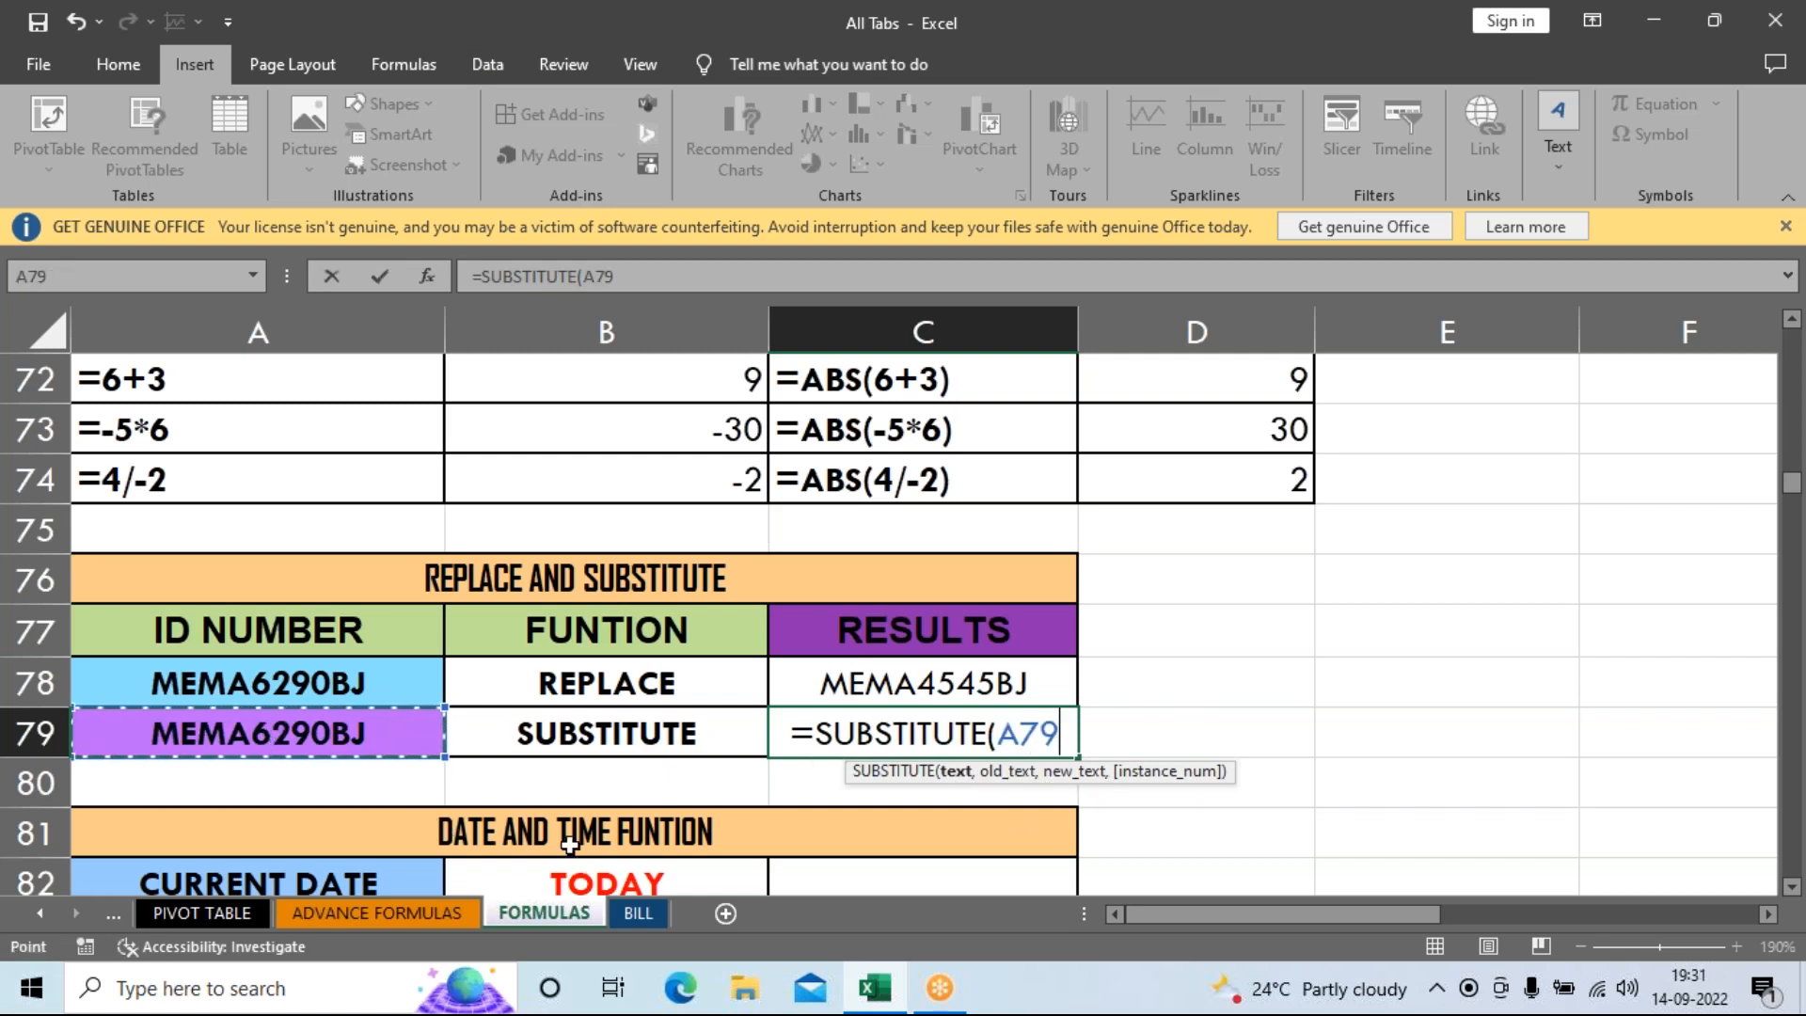
pyautogui.write(',')
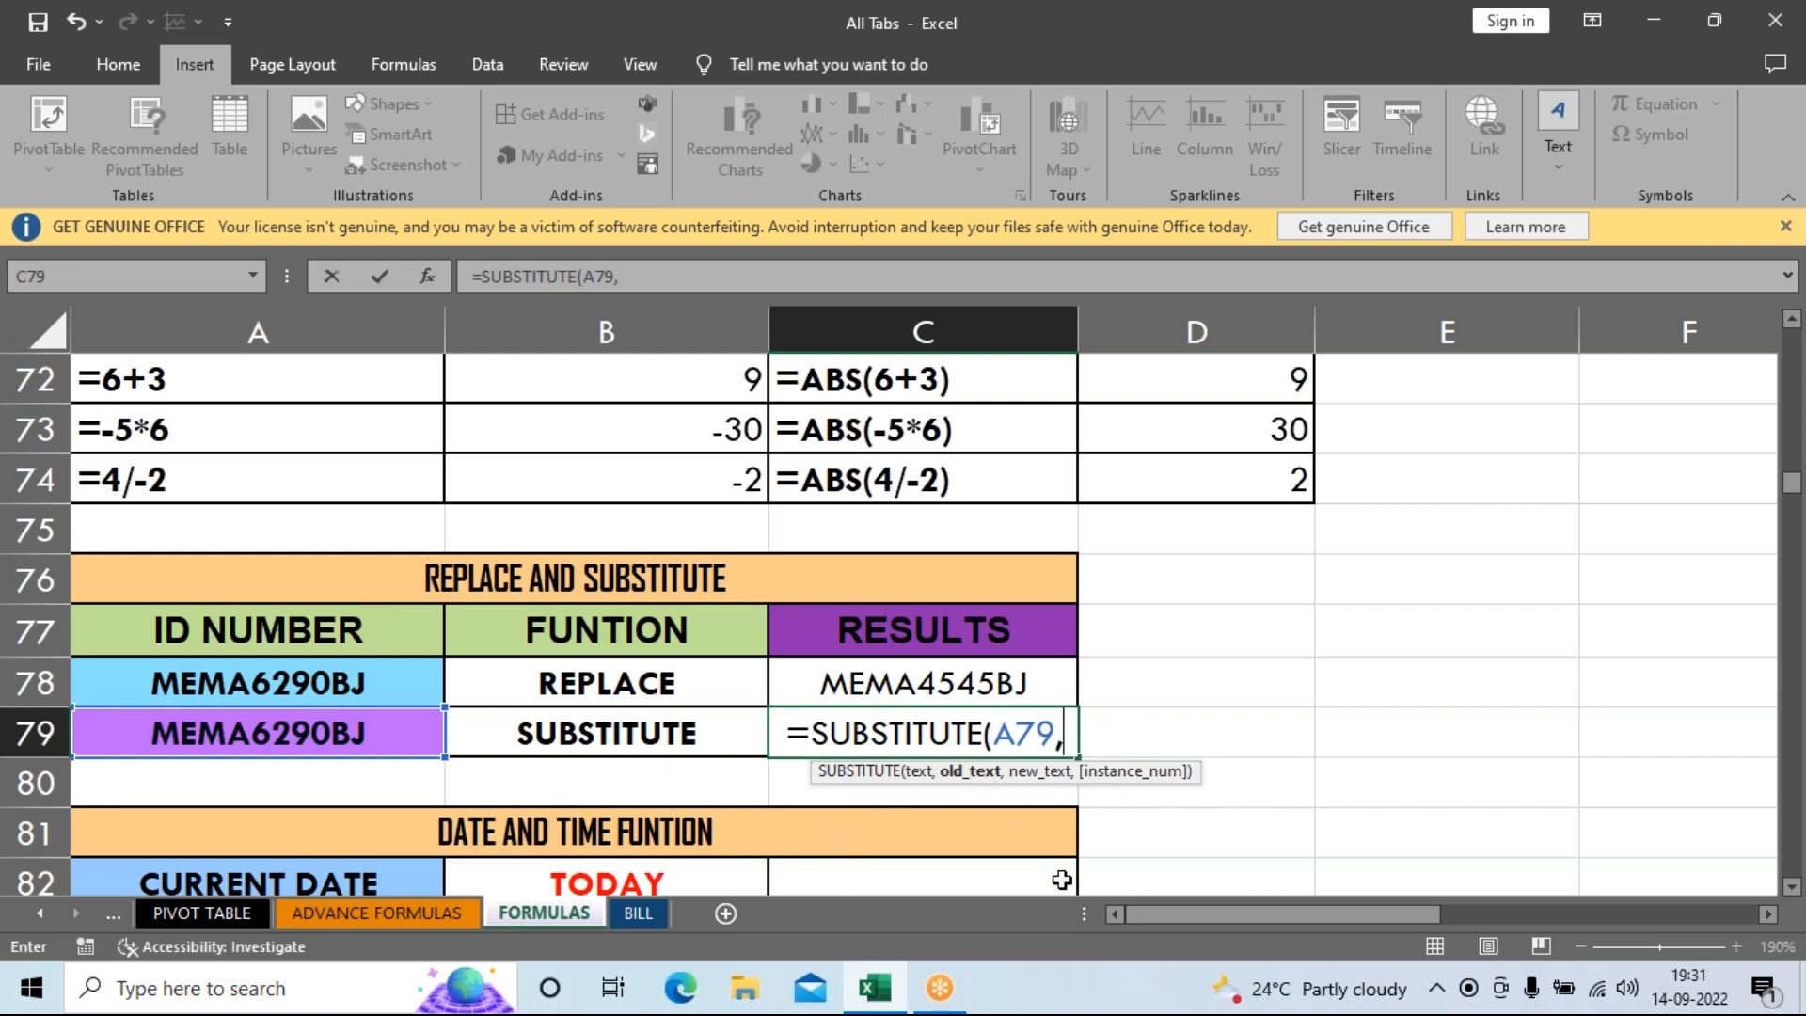
pyautogui.write('"')
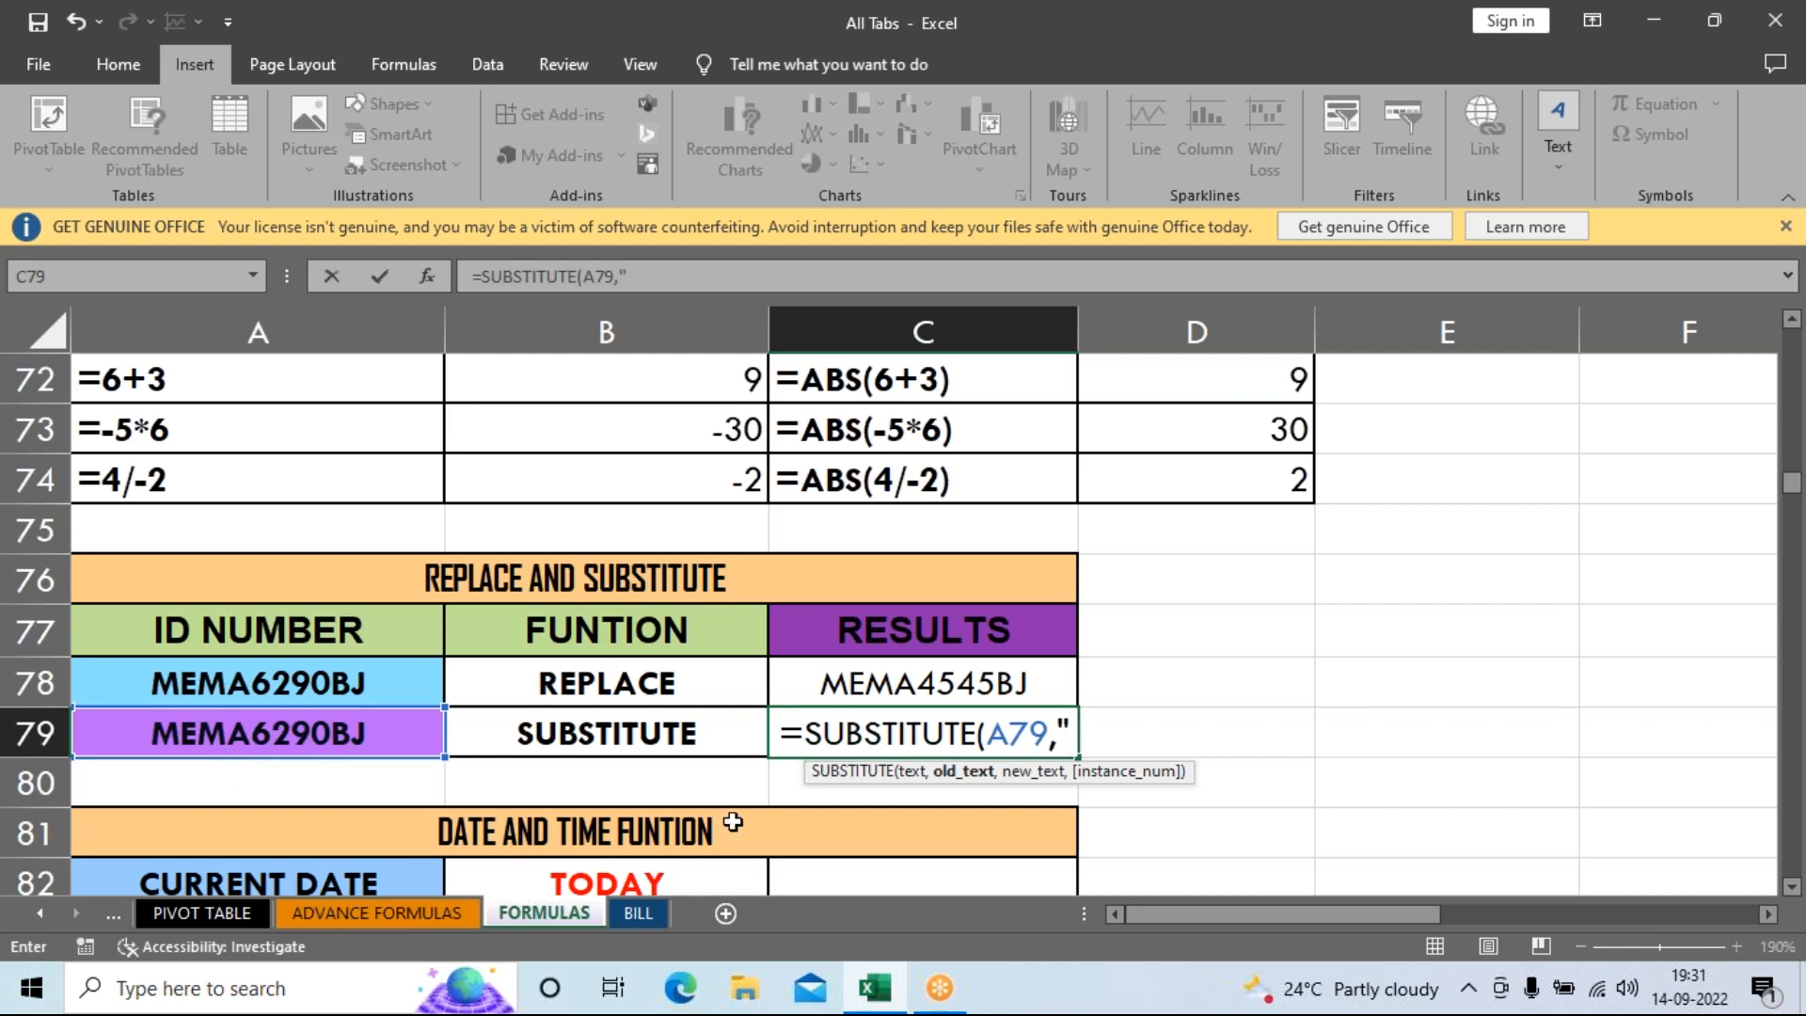
pyautogui.write('MA"')
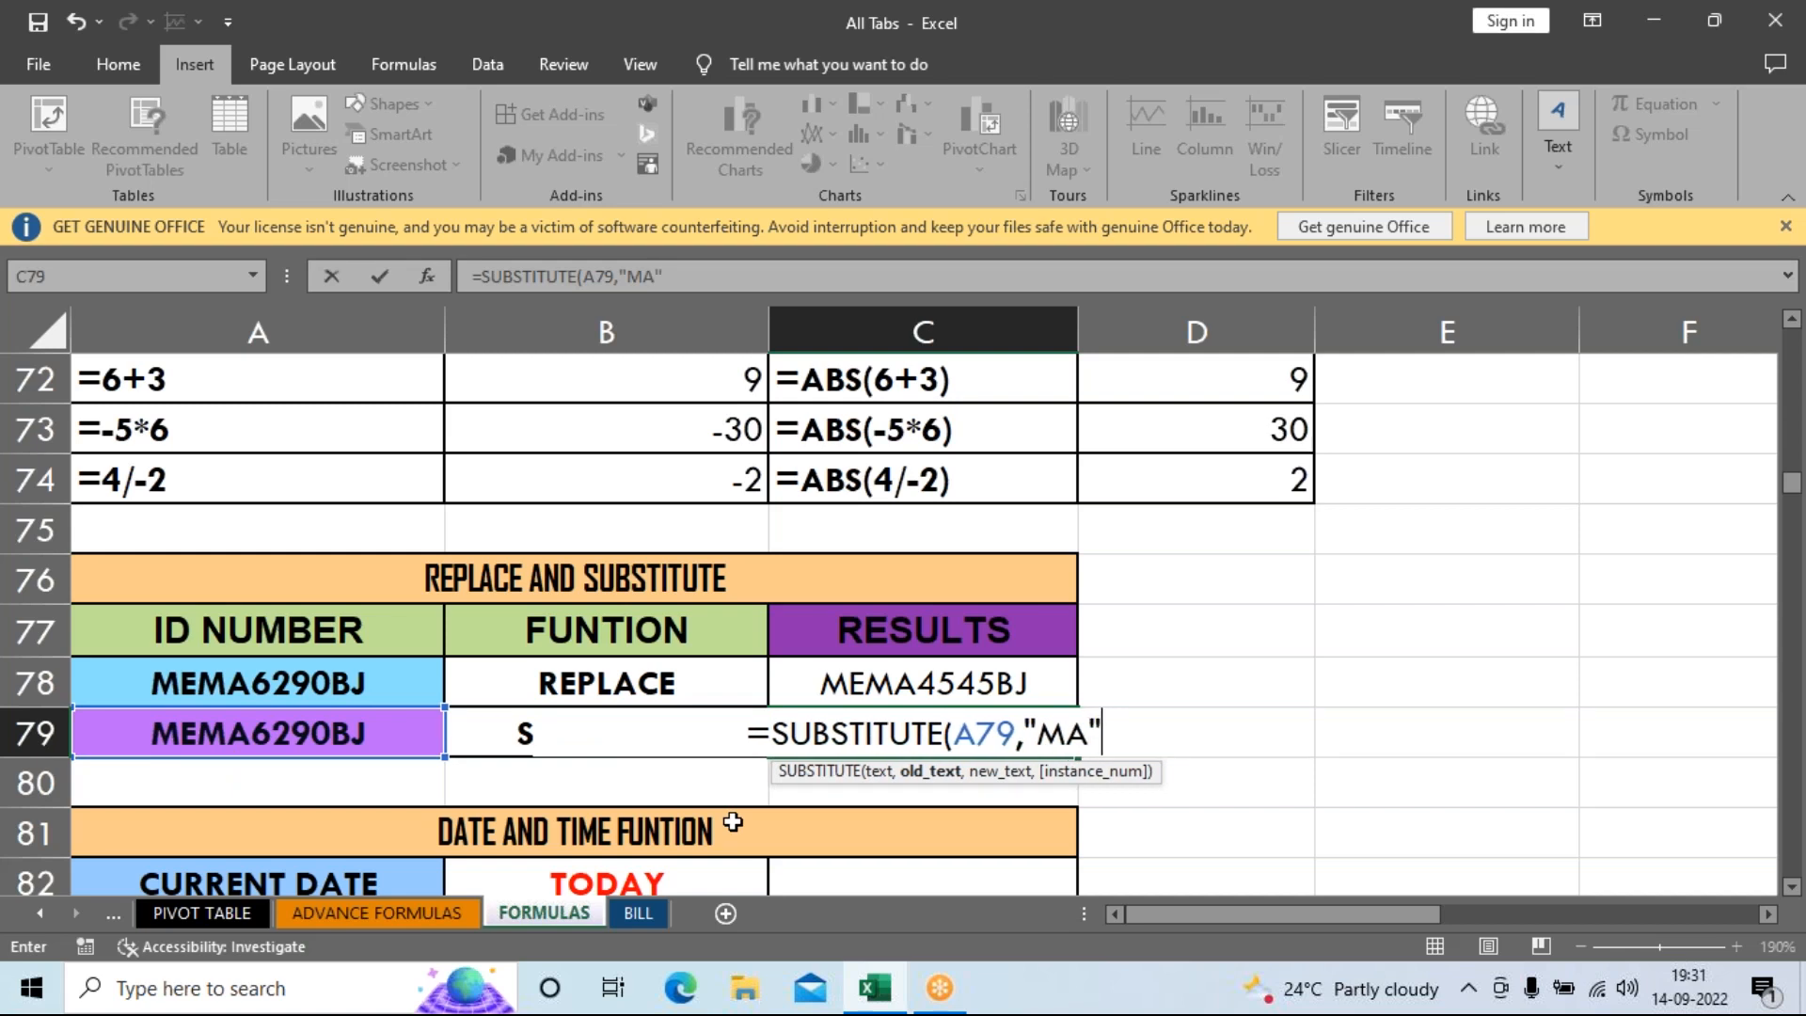
pyautogui.write(',"')
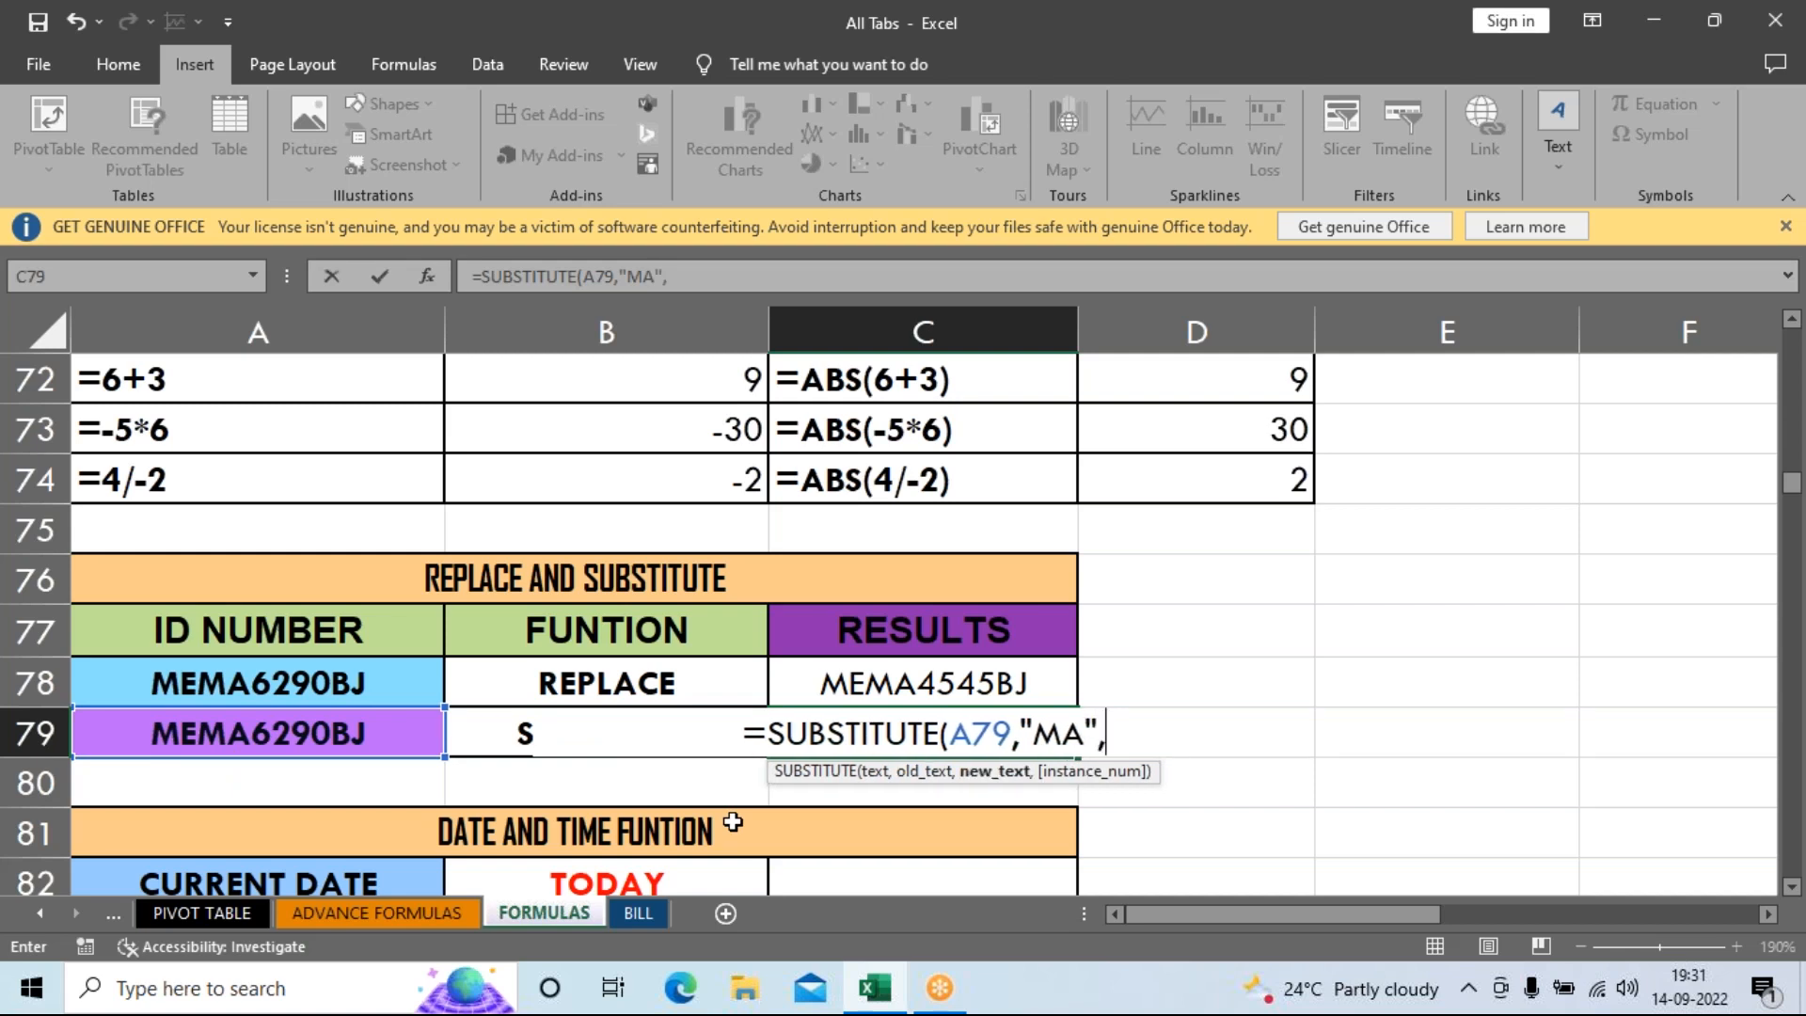
pyautogui.write('AM')
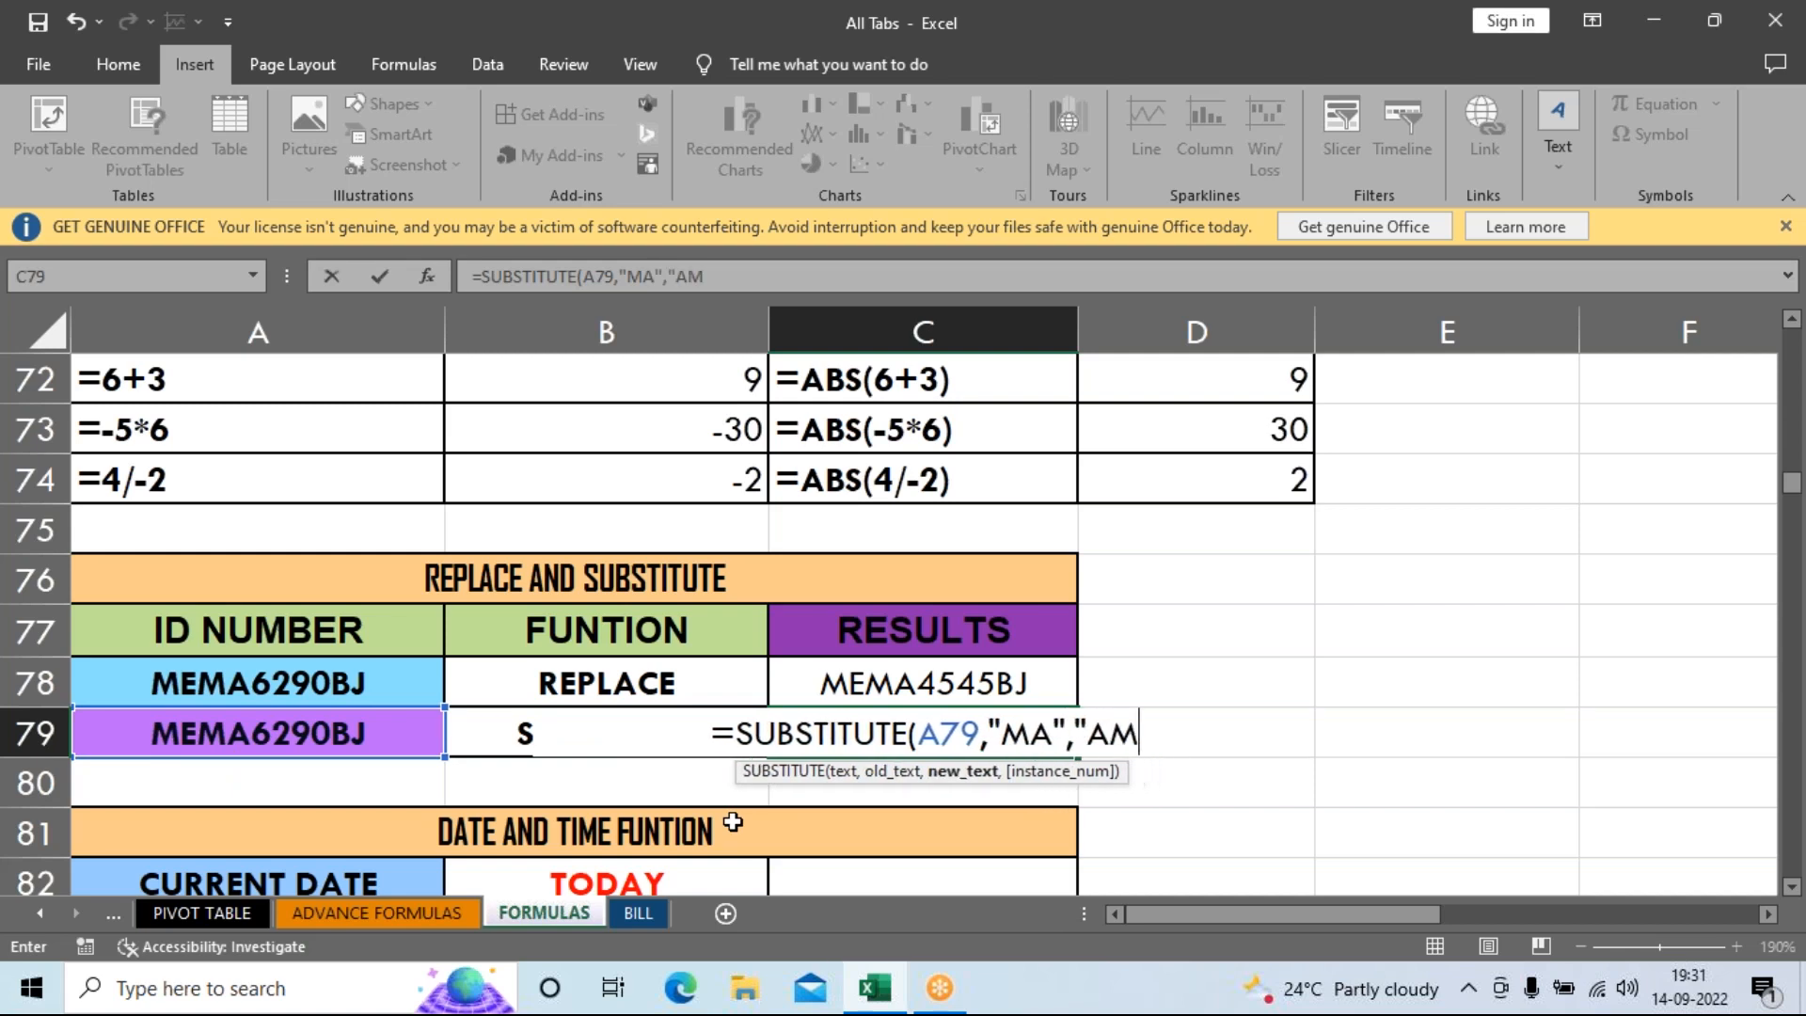
pyautogui.write('")')
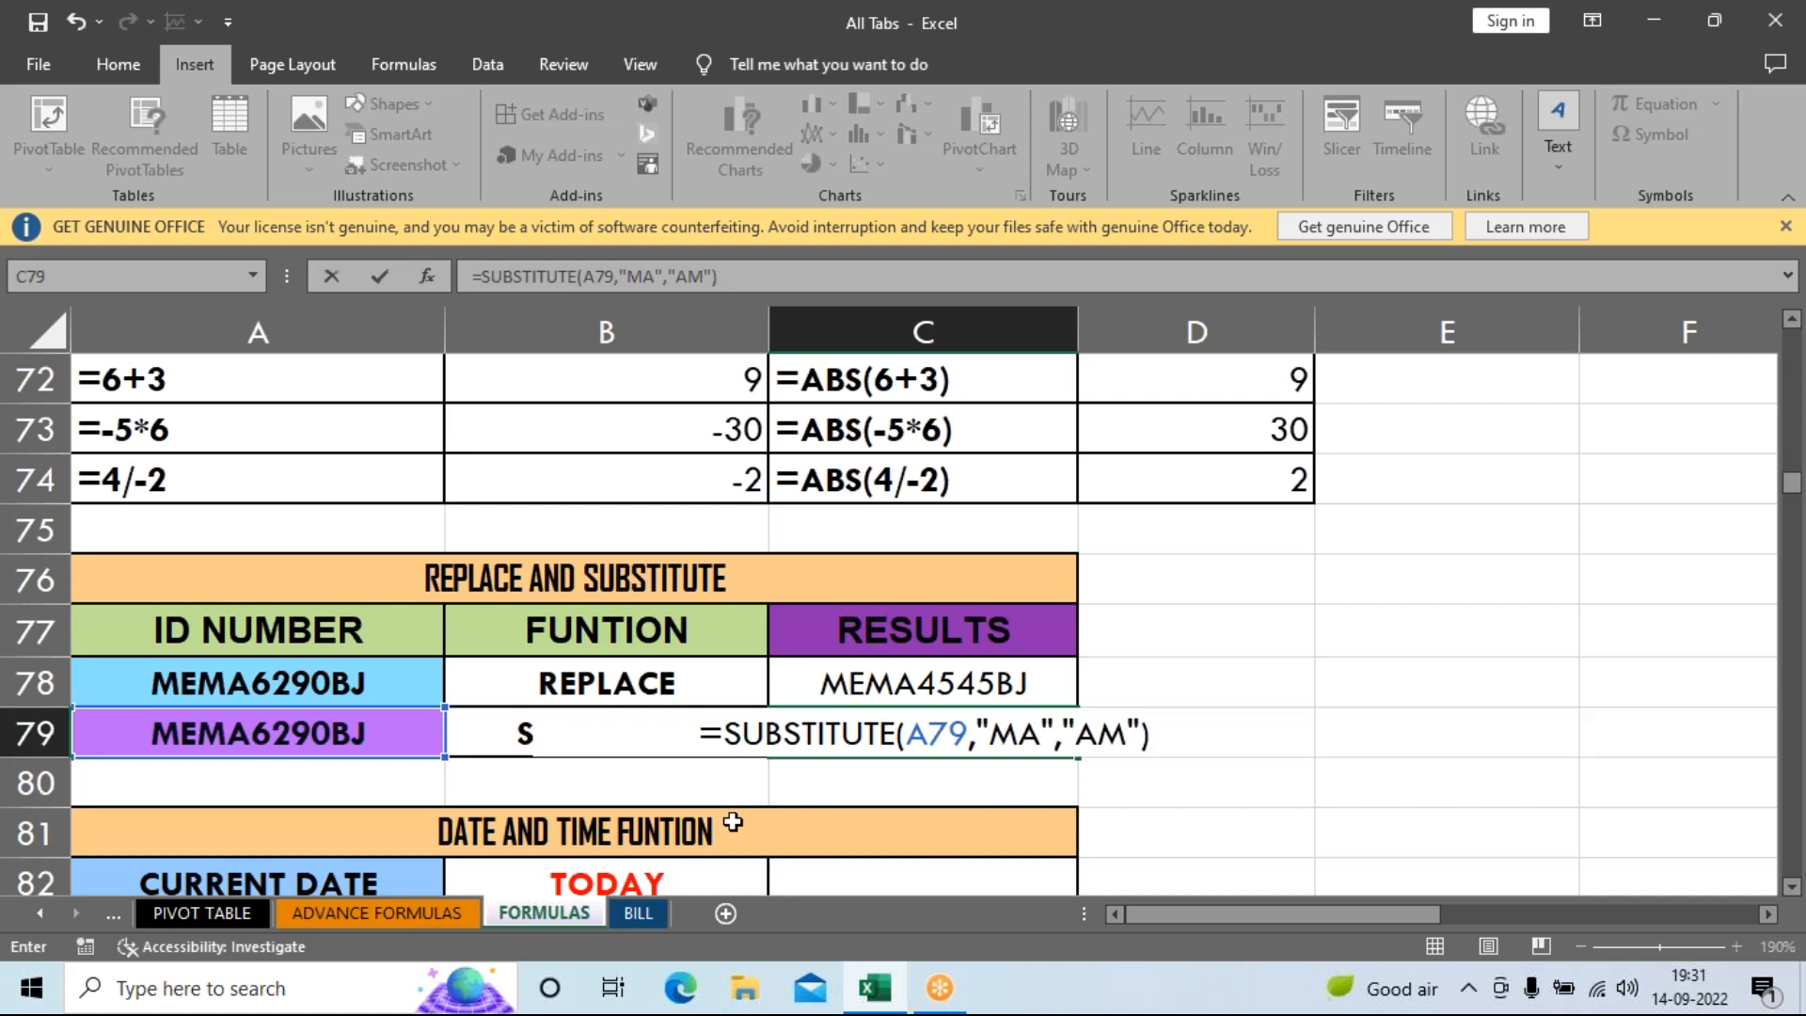
# Commit the SUBSTITUTE formula in C79, giving MEAM6290BJ, and verify it with F2.
pyautogui.press('Return')
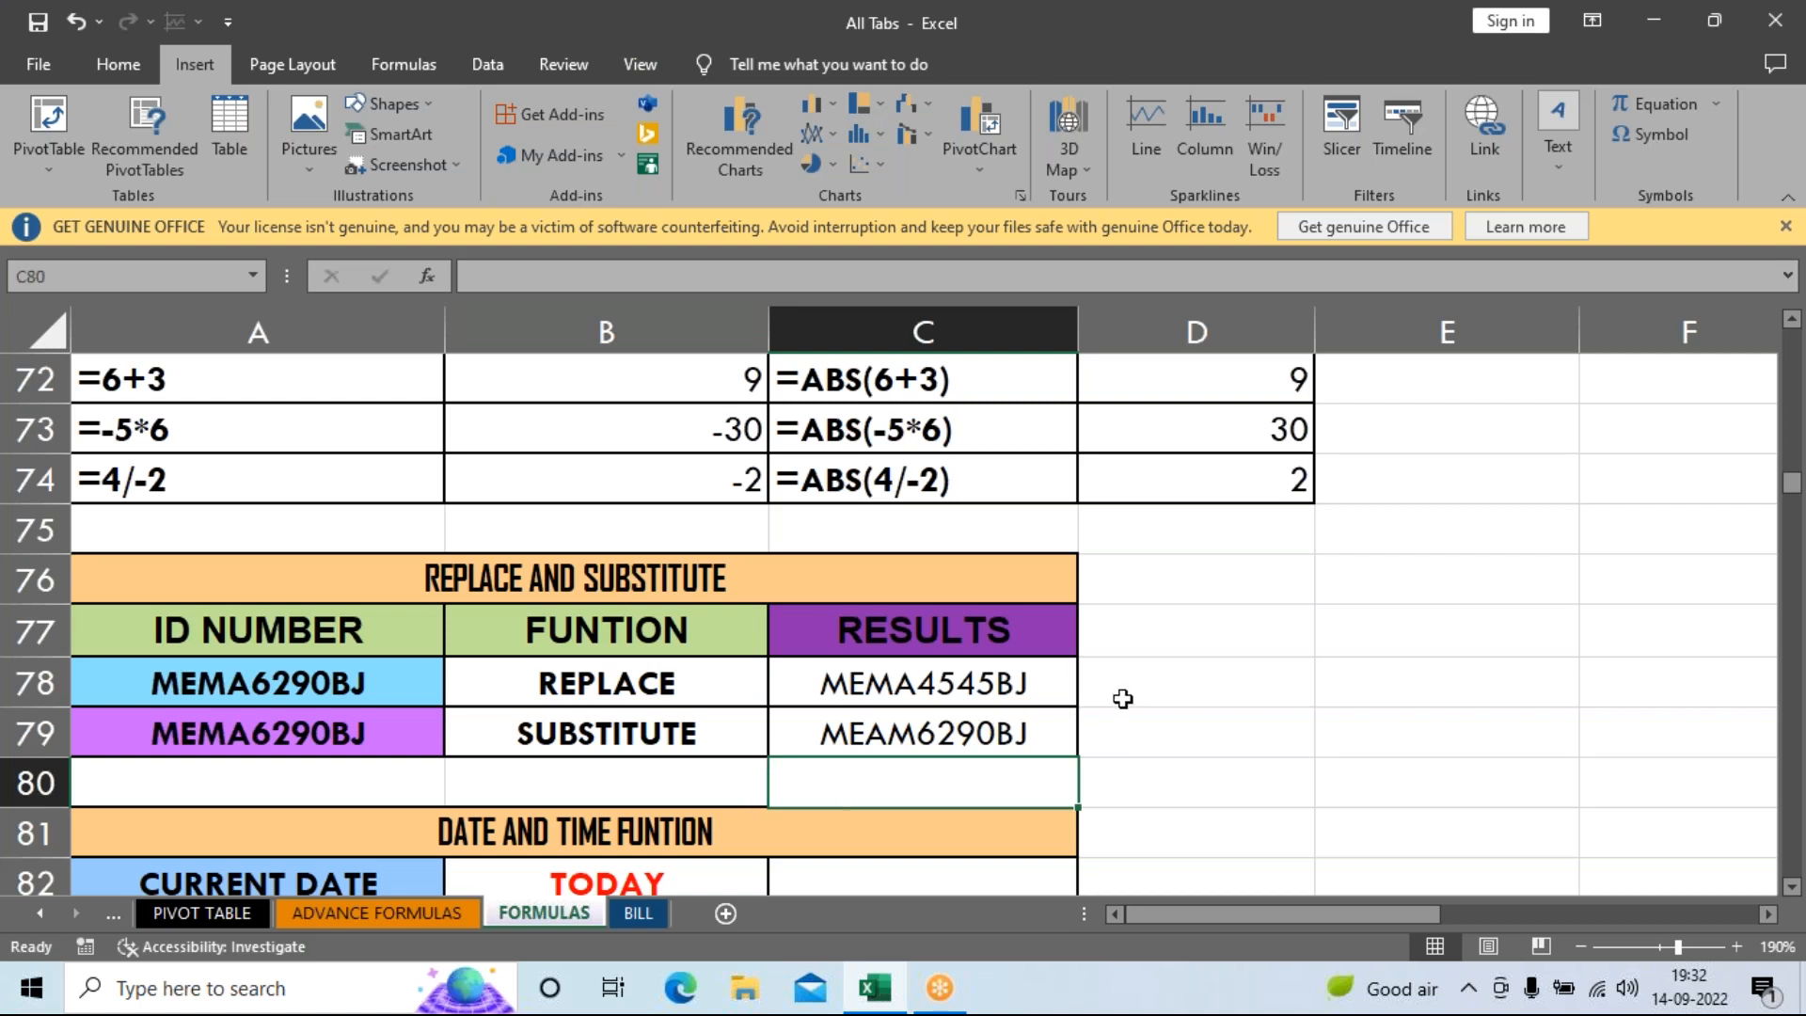
pyautogui.click(824, 742)
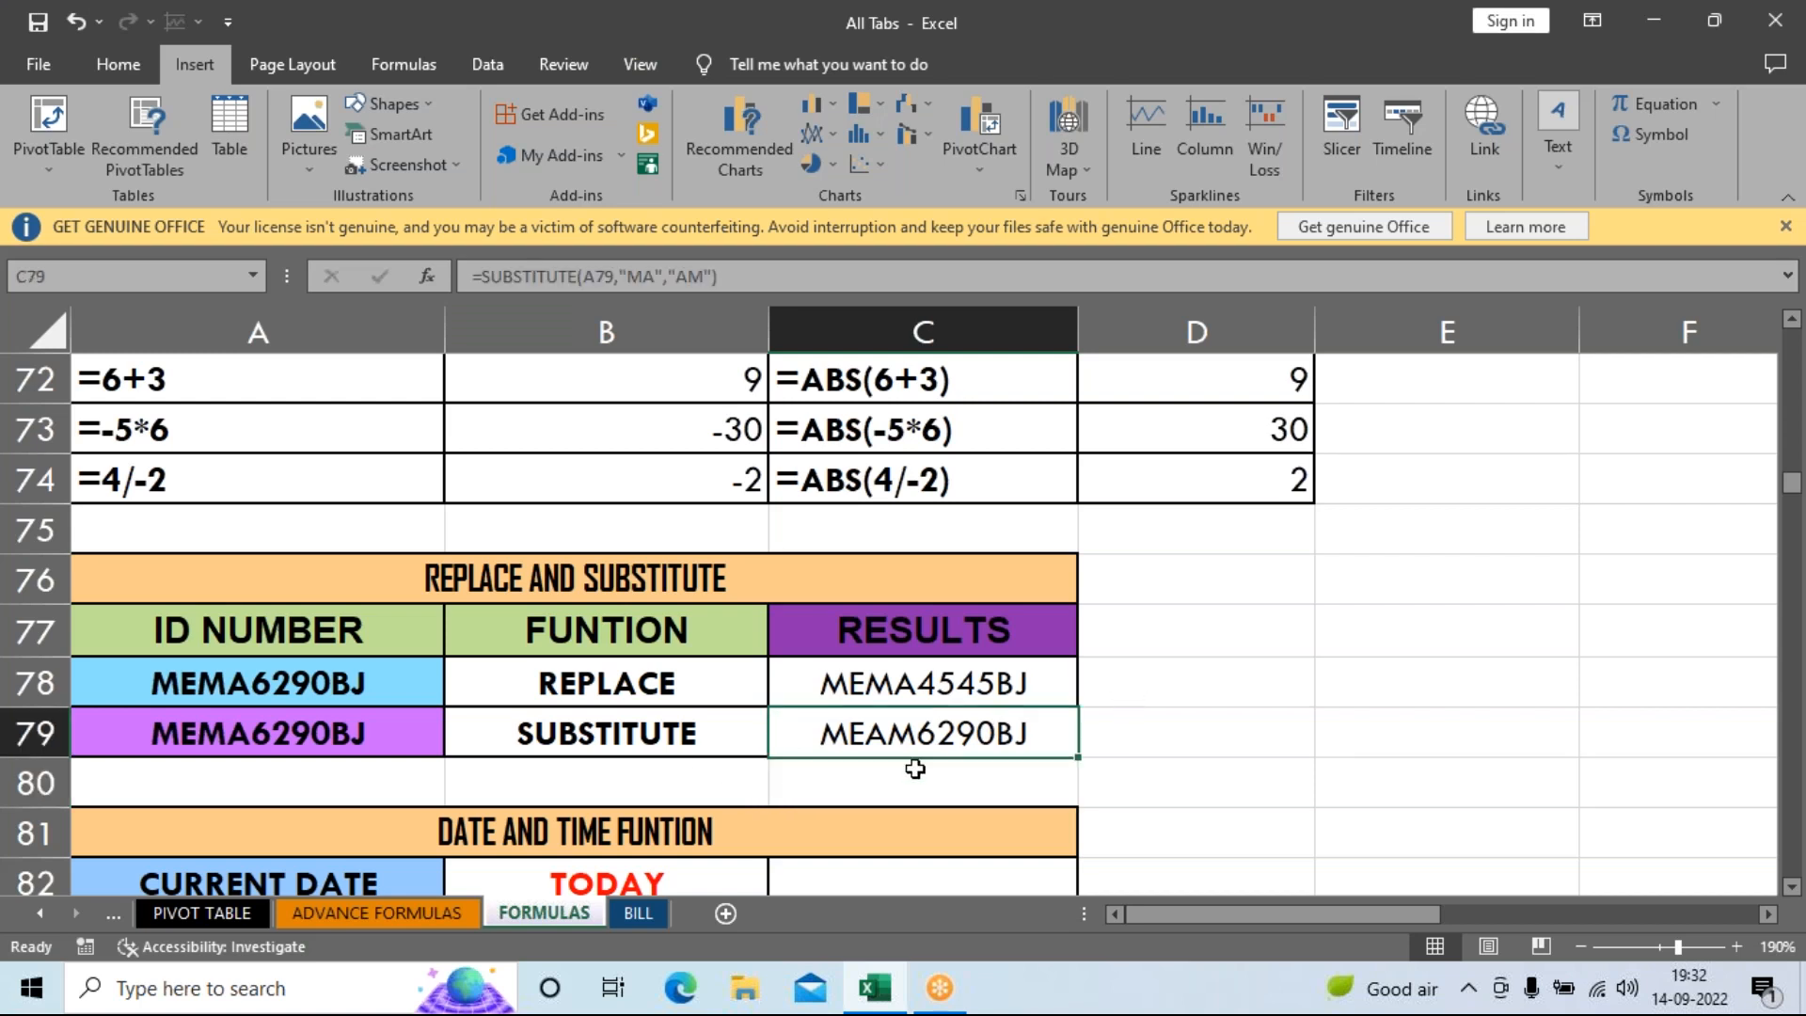
pyautogui.press('F2')
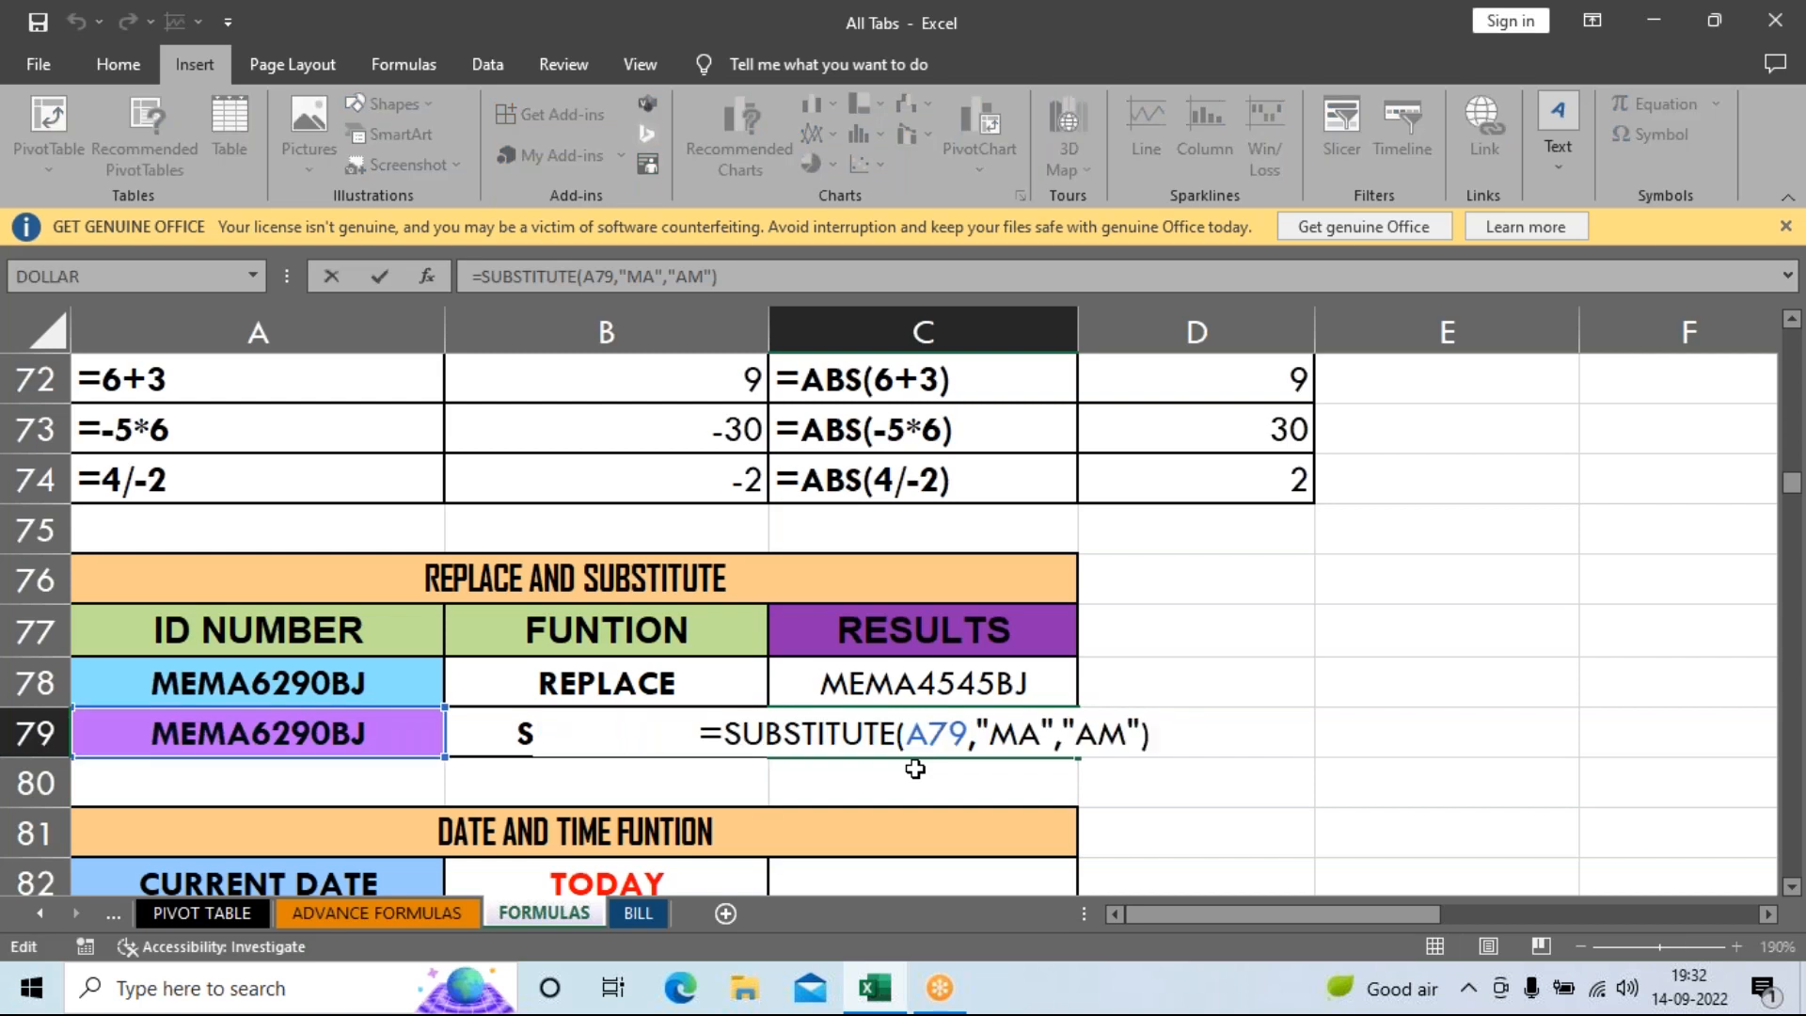
pyautogui.press('Return')
pyautogui.scroll(-2, 922, 765)
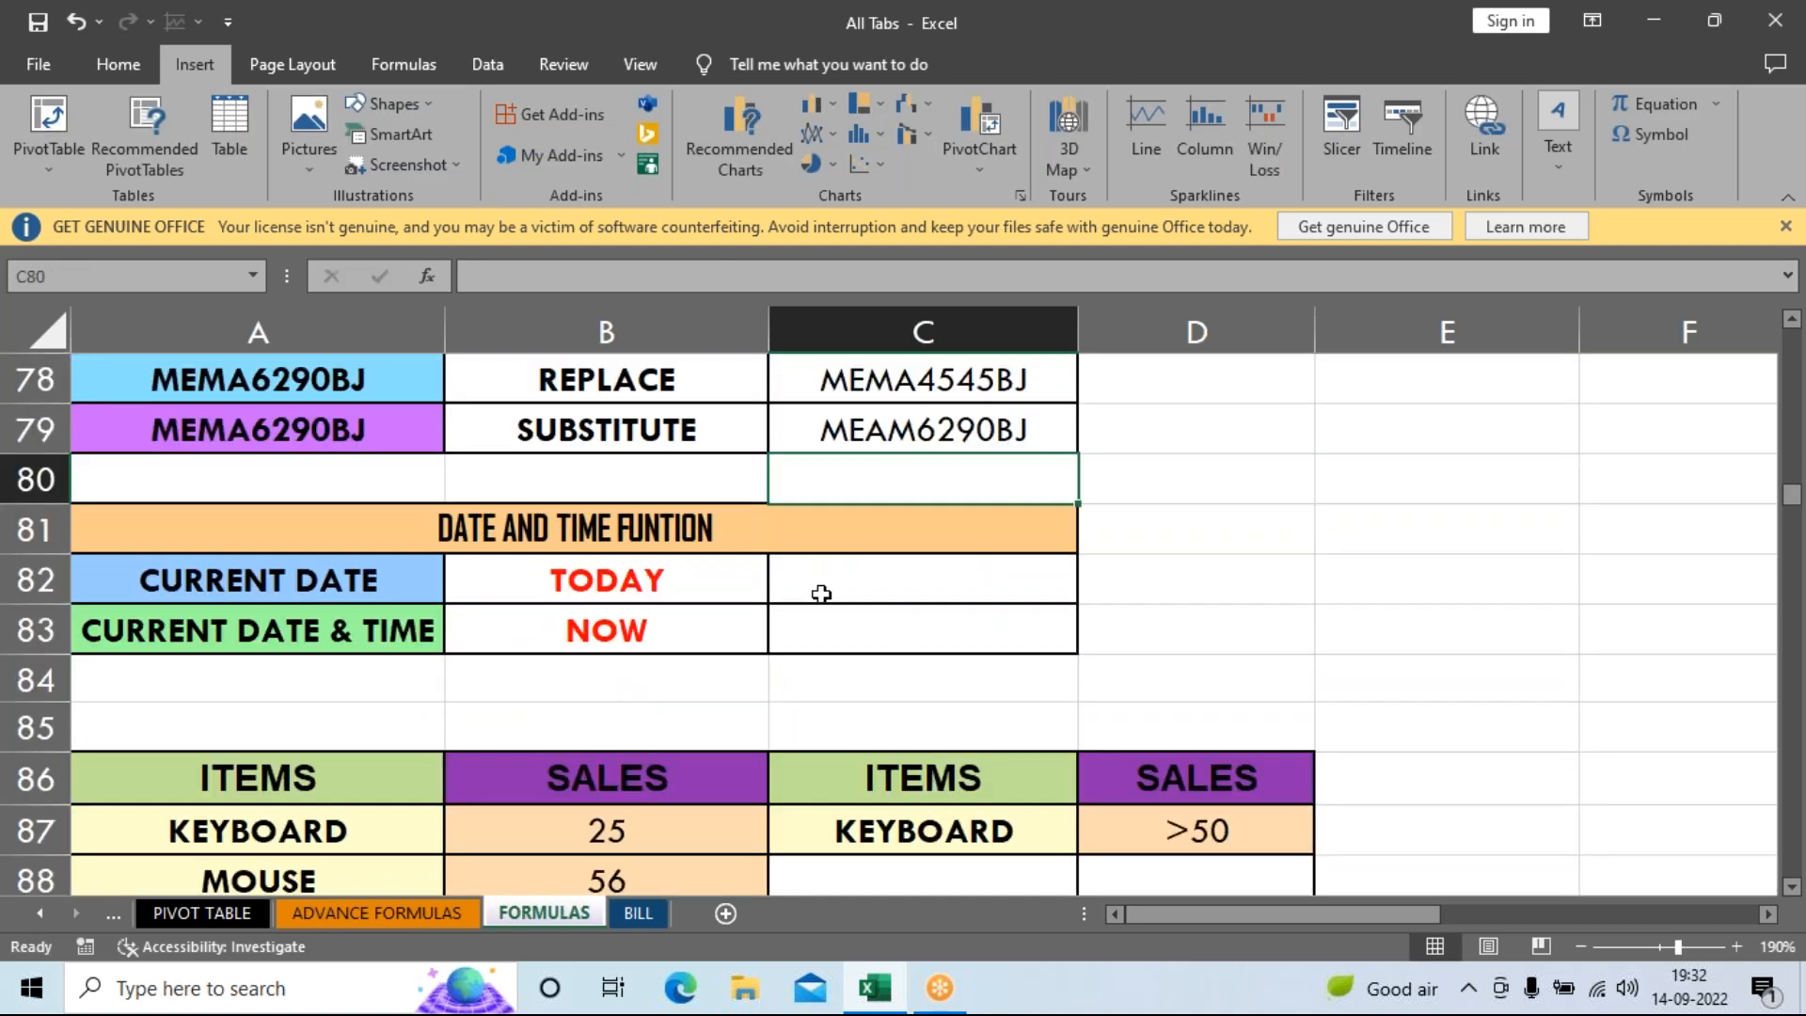
# Enter =TODAY() in C82 so it returns today's date, 14-09-2022.
pyautogui.click(821, 591)
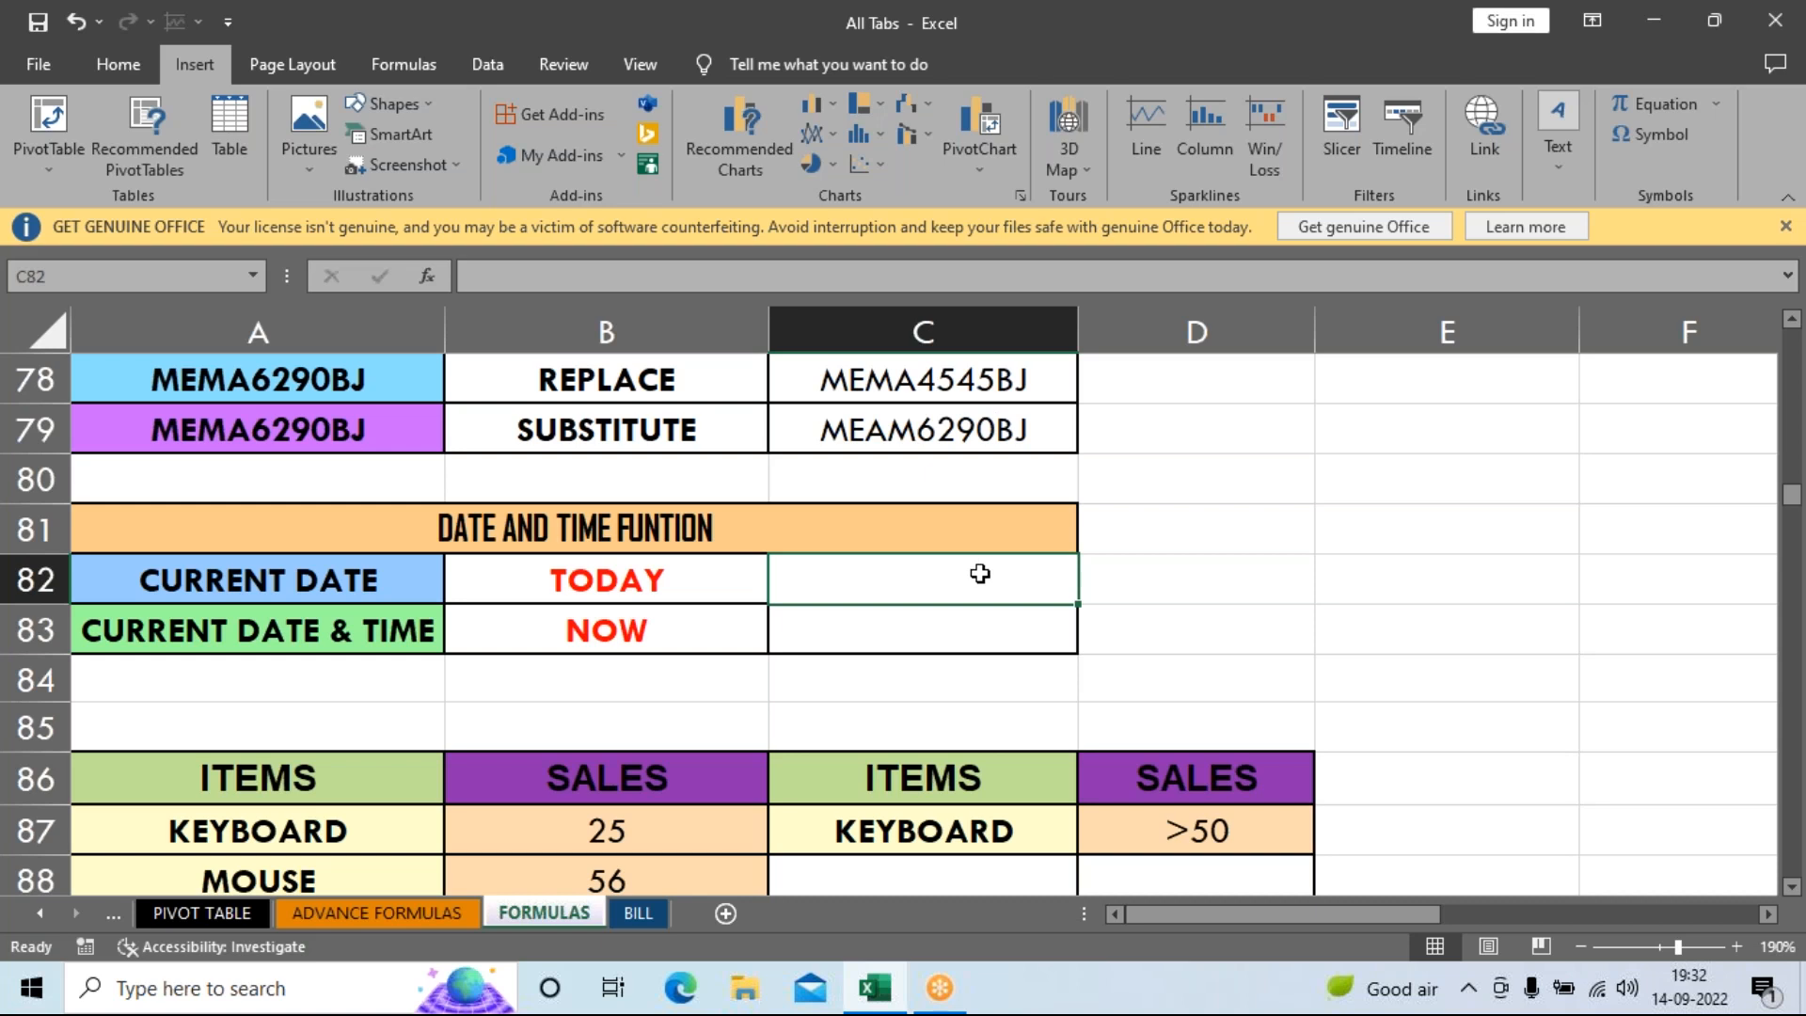
pyautogui.write('=')
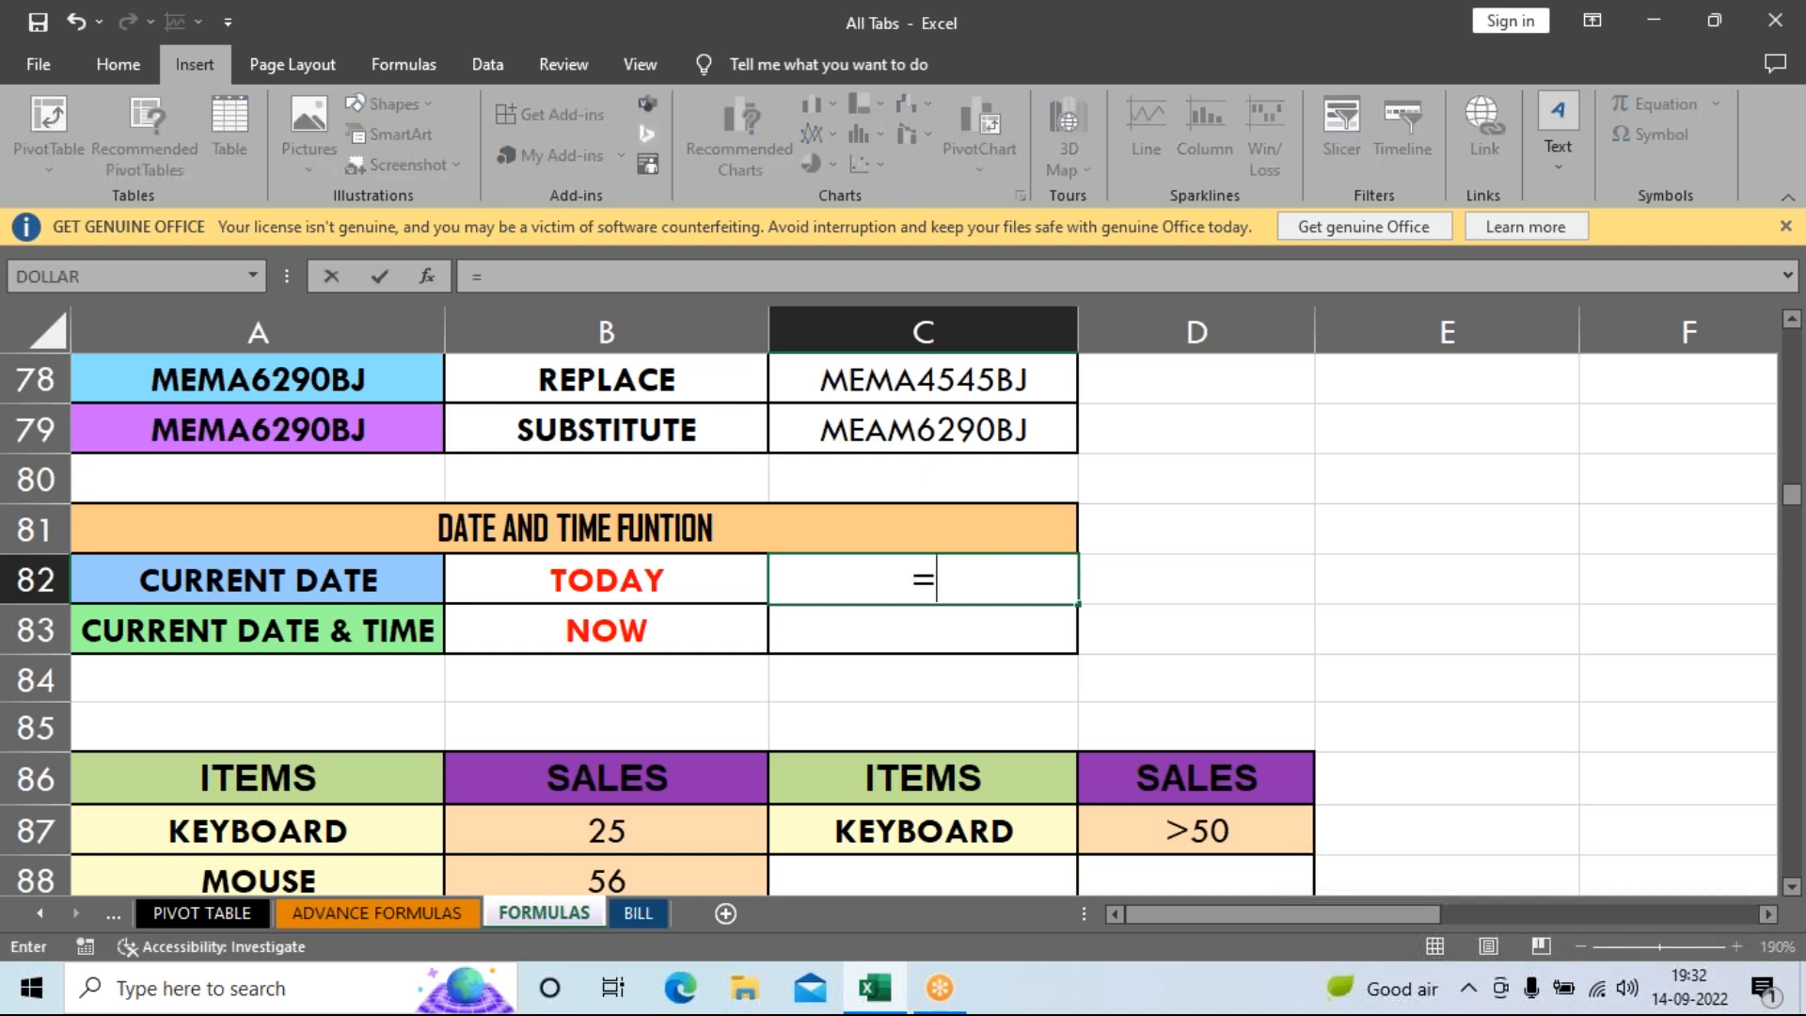
pyautogui.write('TOD')
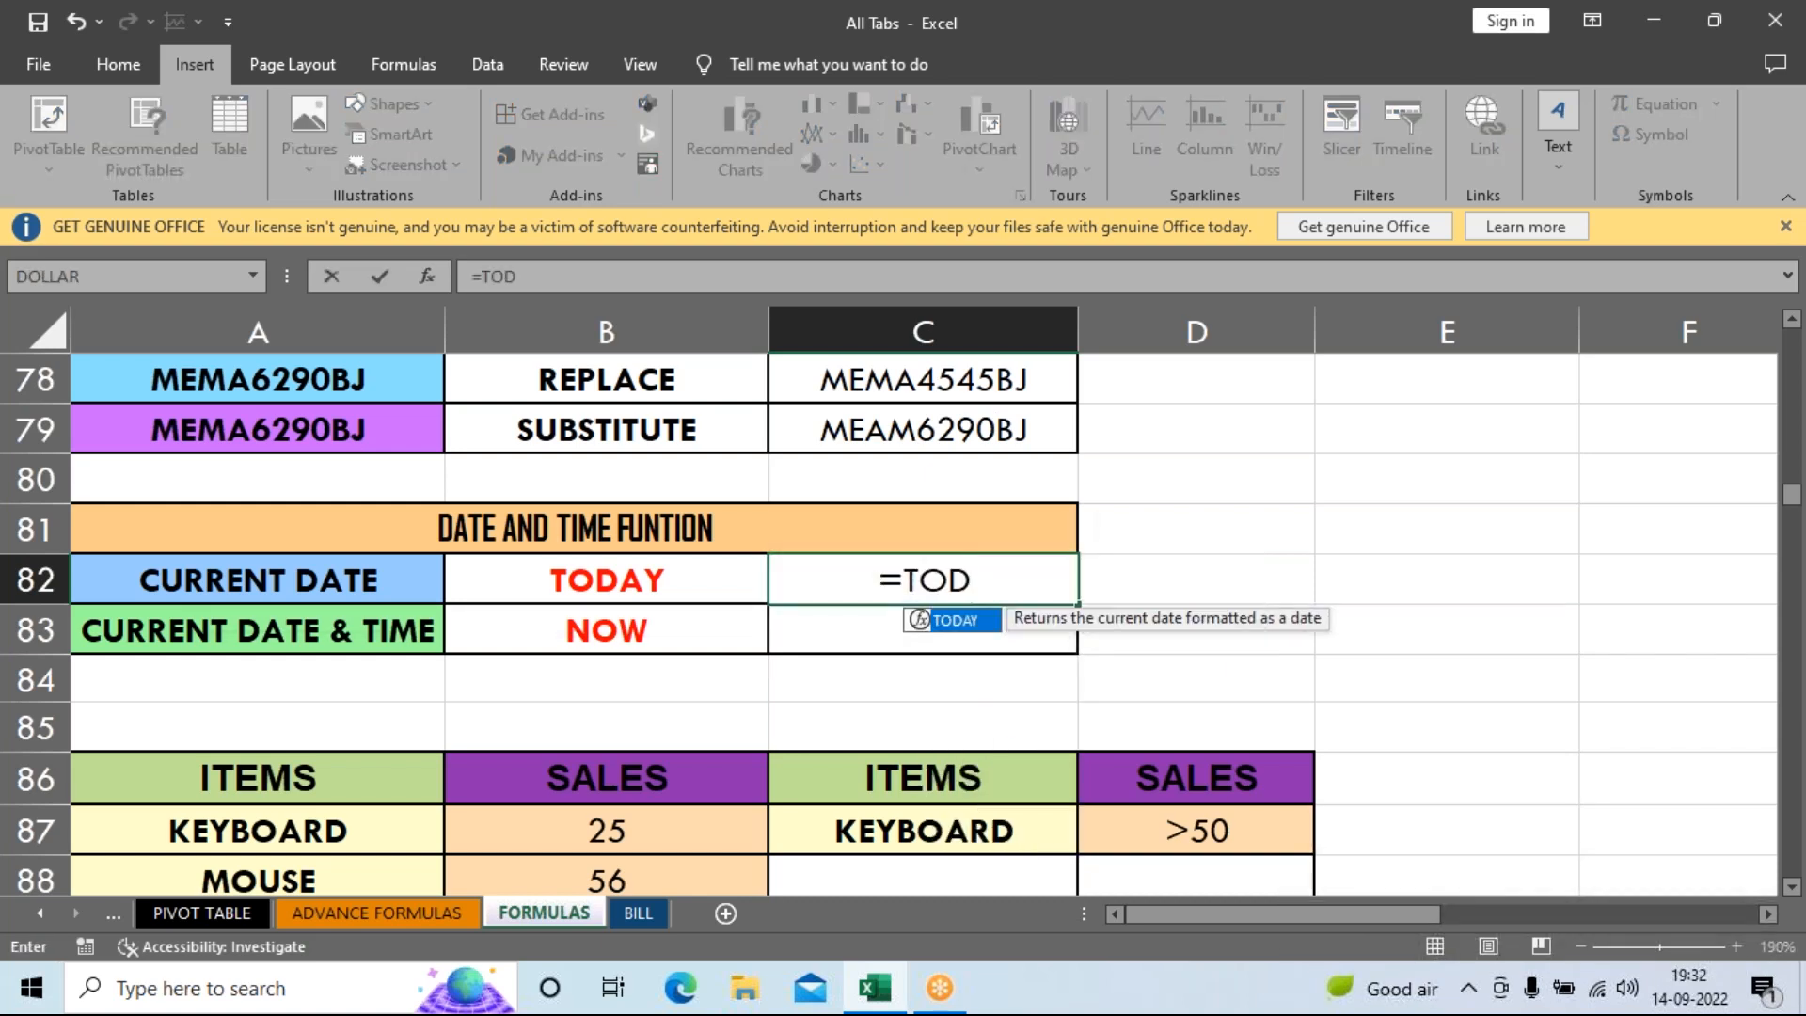
pyautogui.press('Tab')
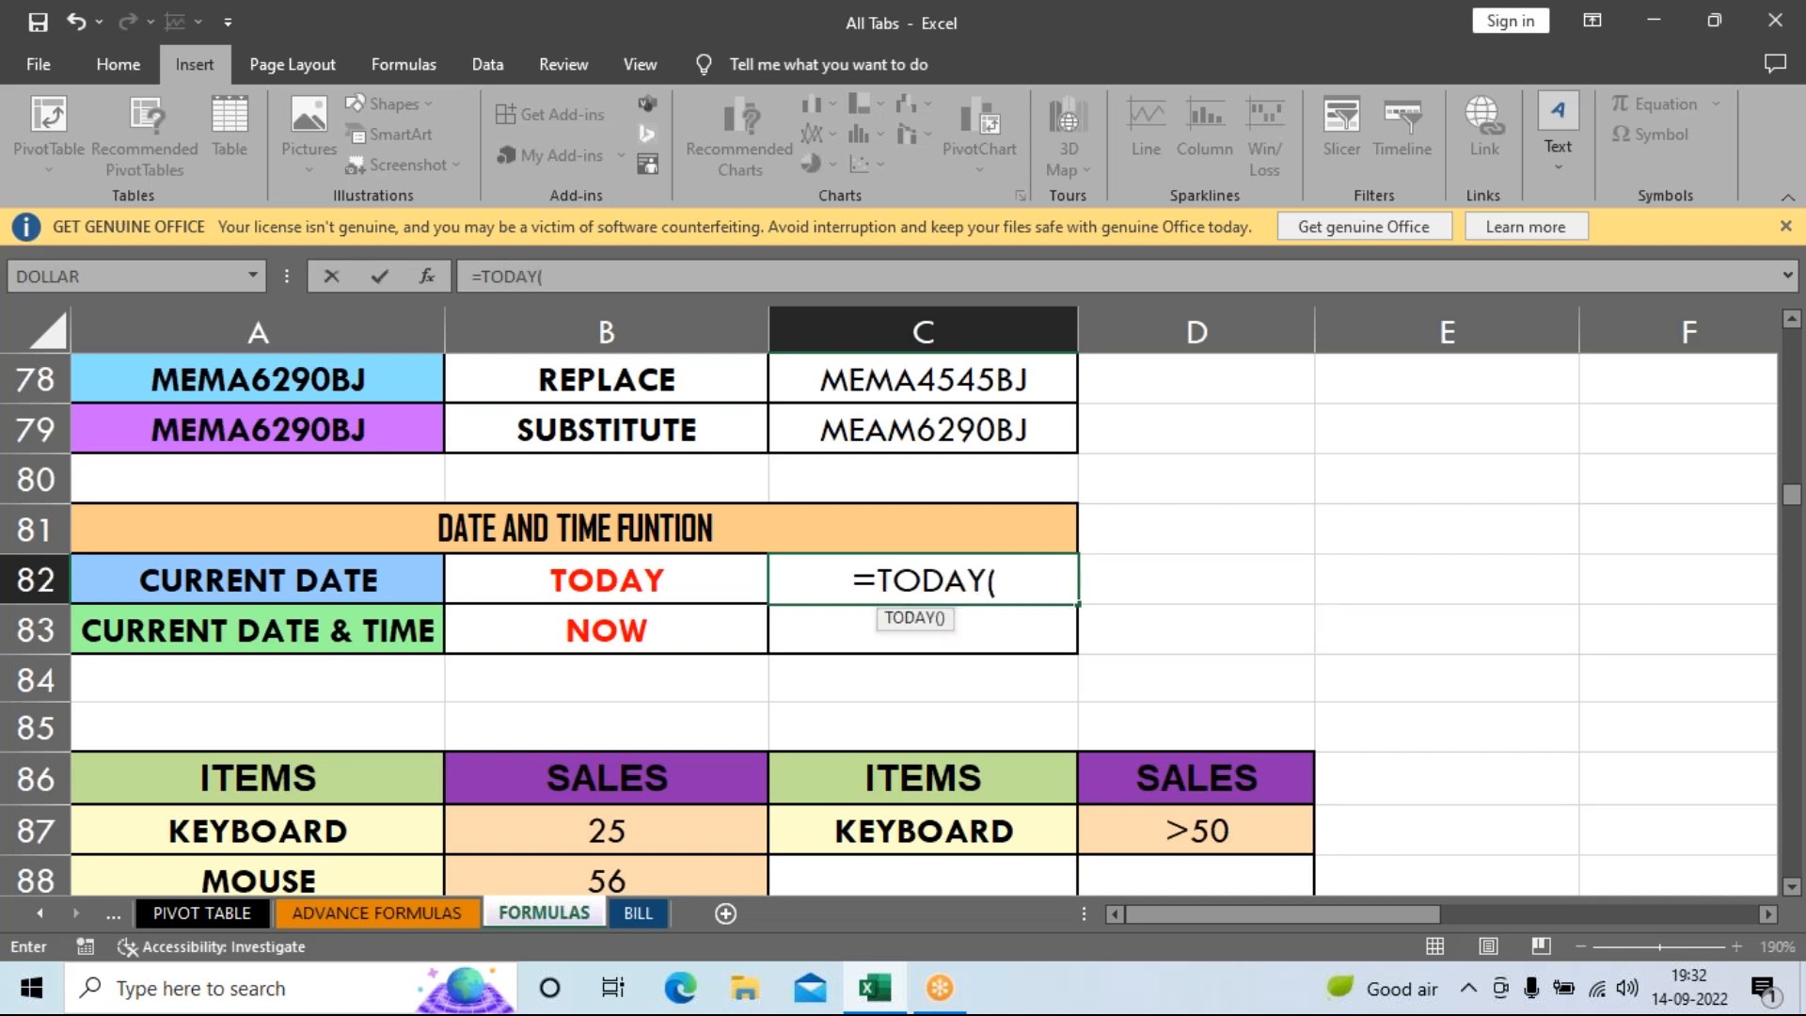
pyautogui.write(')')
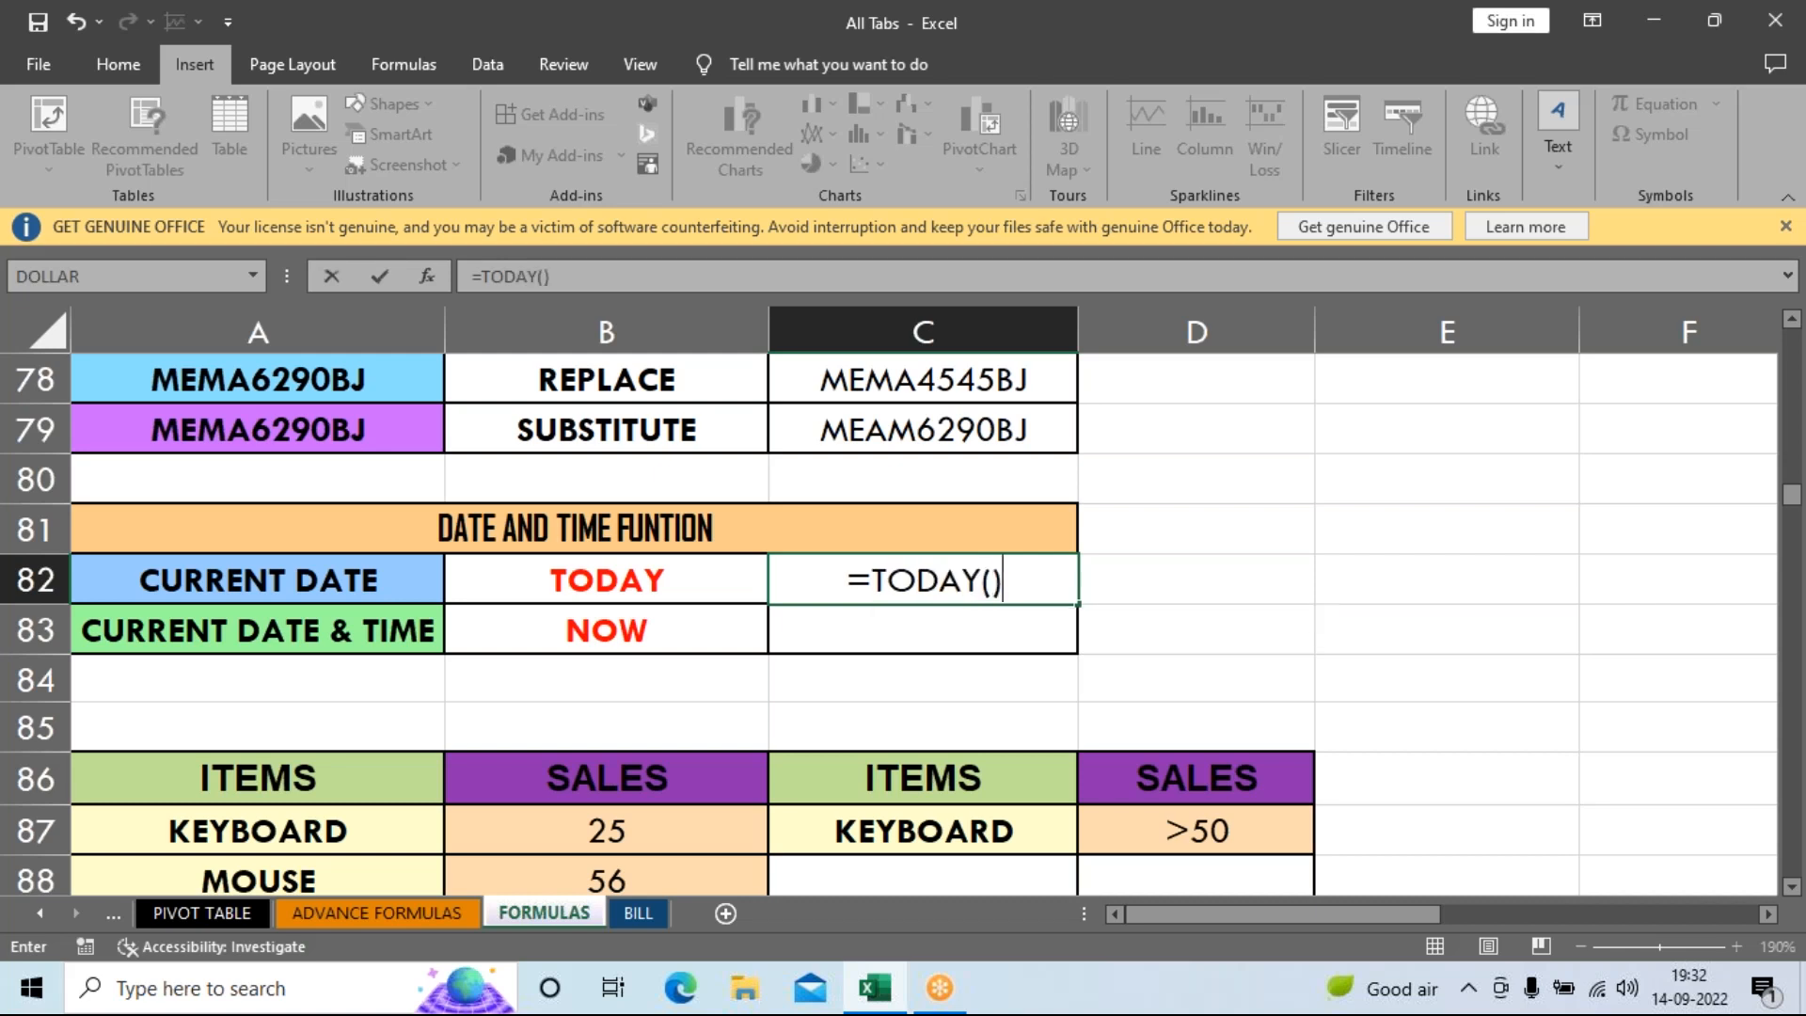
pyautogui.press('Return')
pyautogui.press('Up')
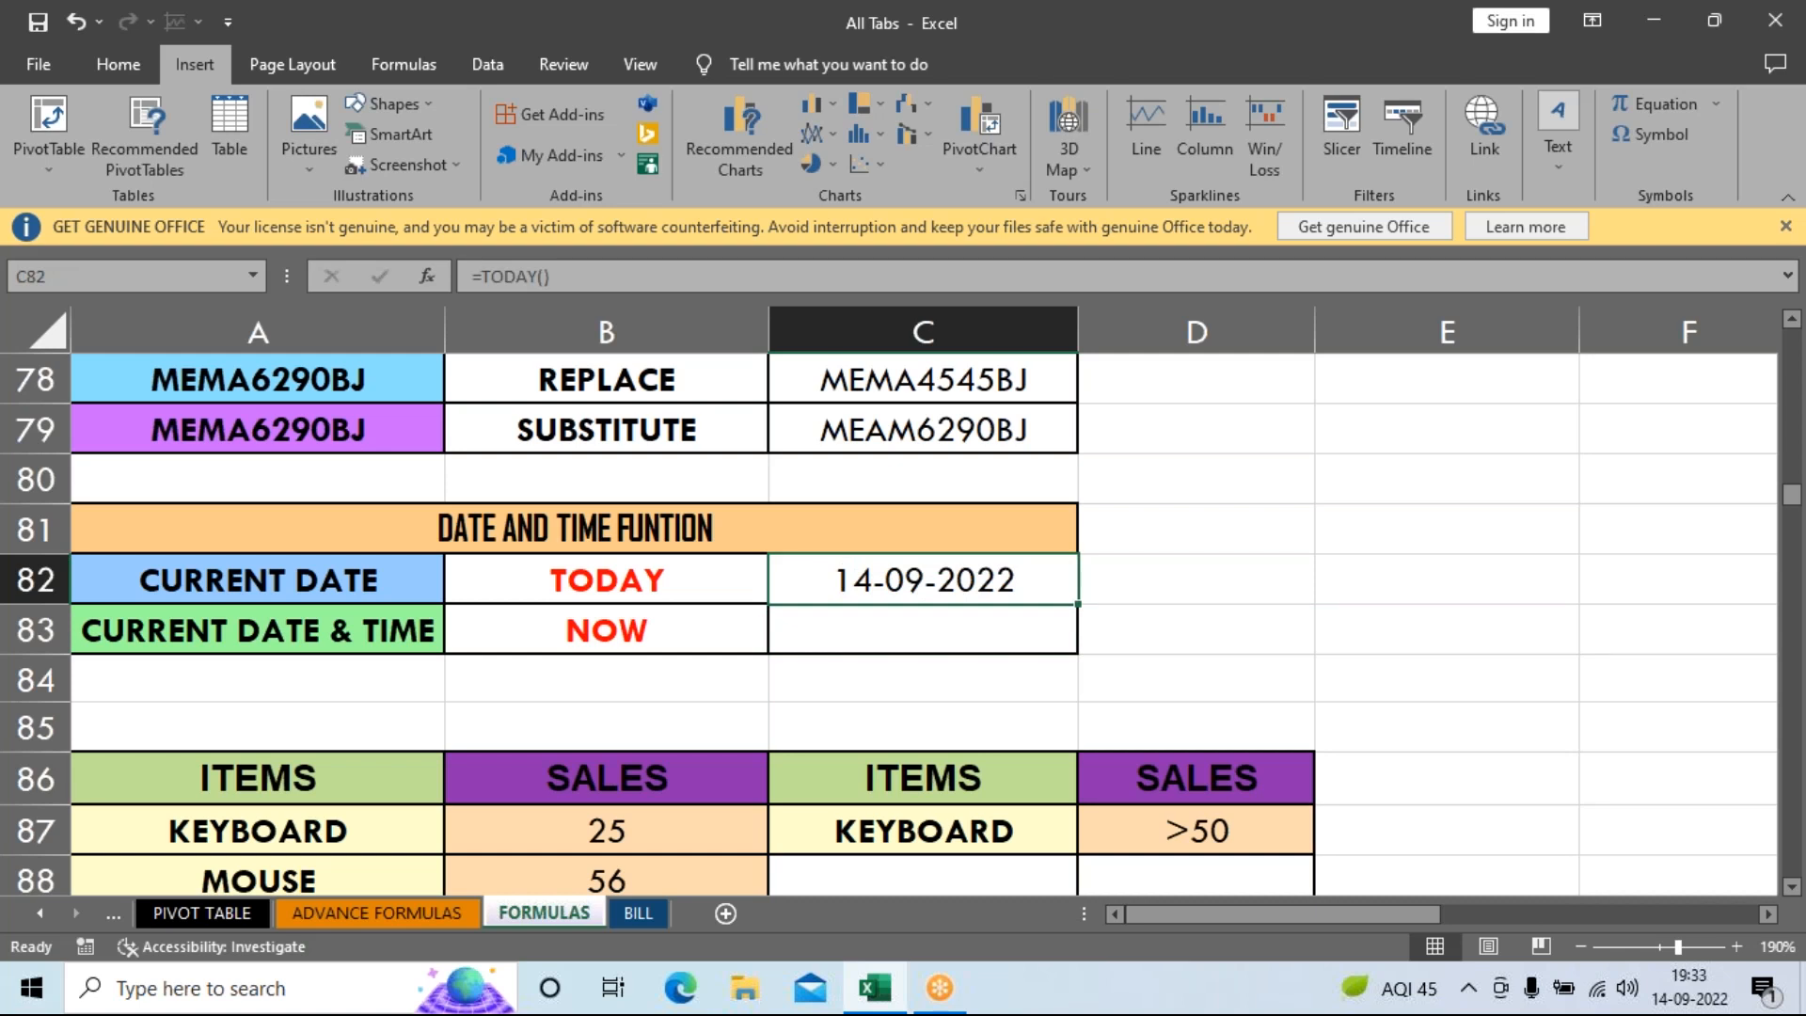
pyautogui.press('Down')
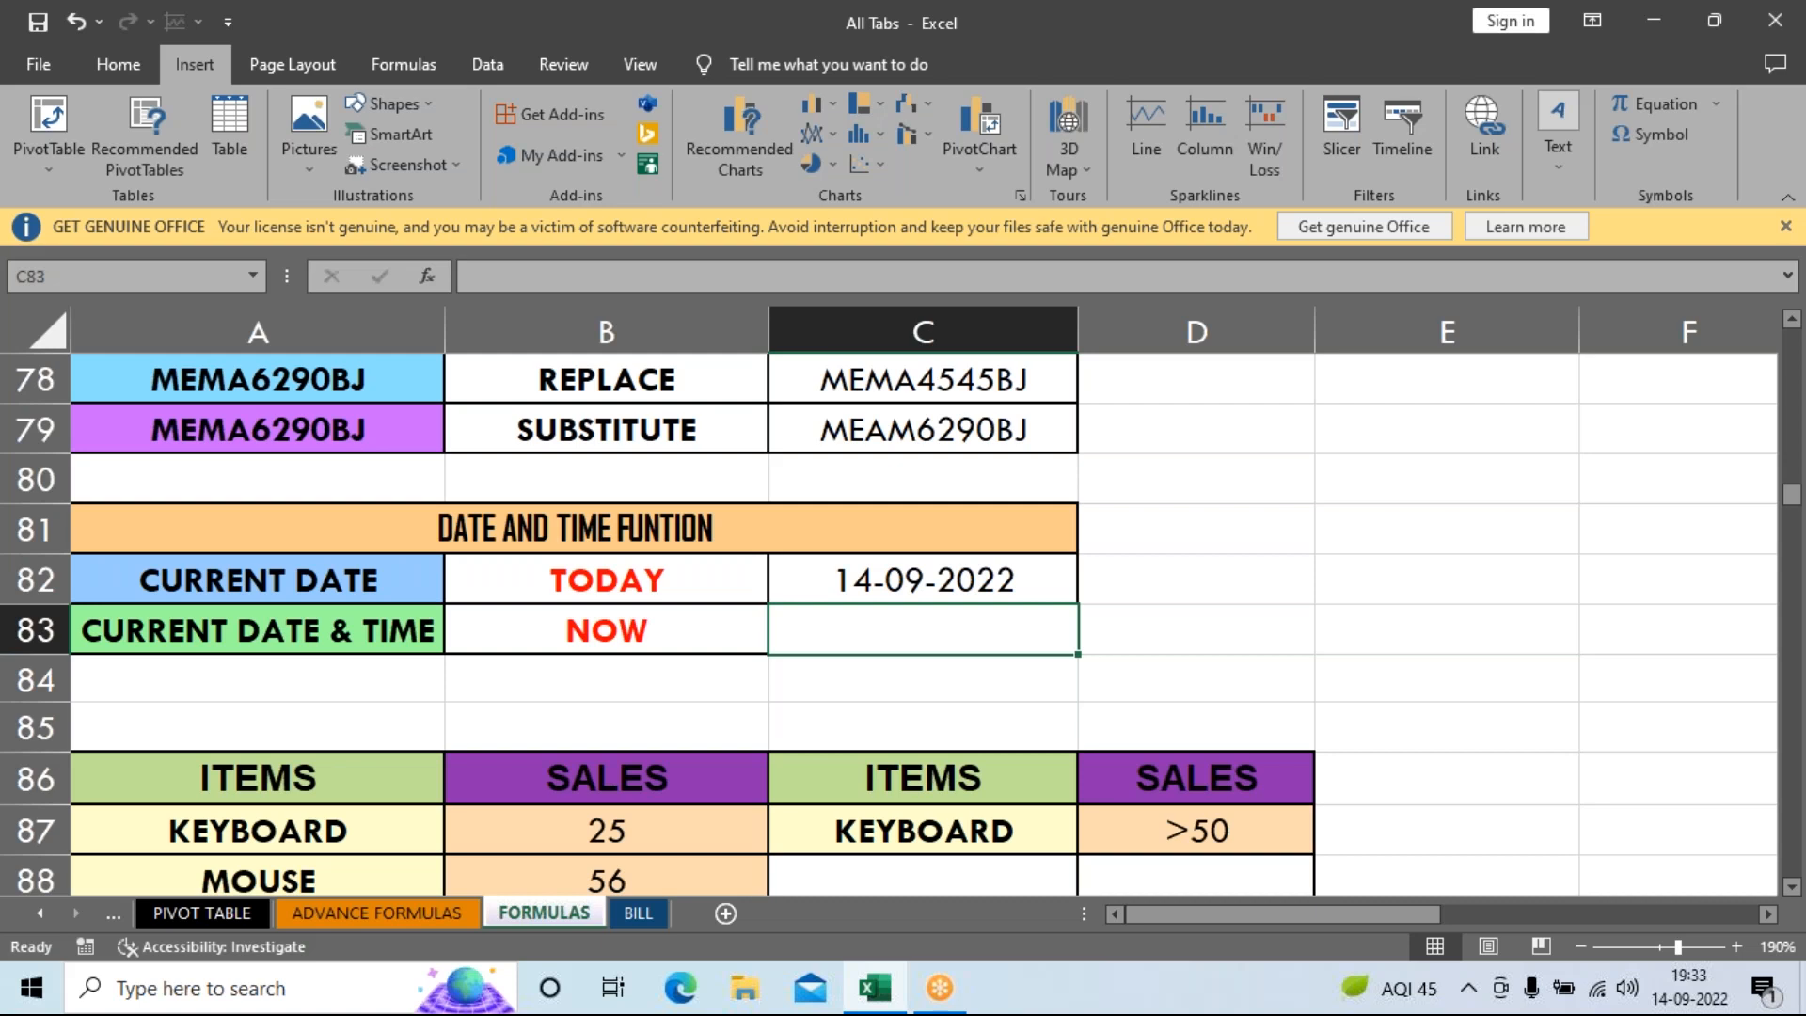
pyautogui.write('=')
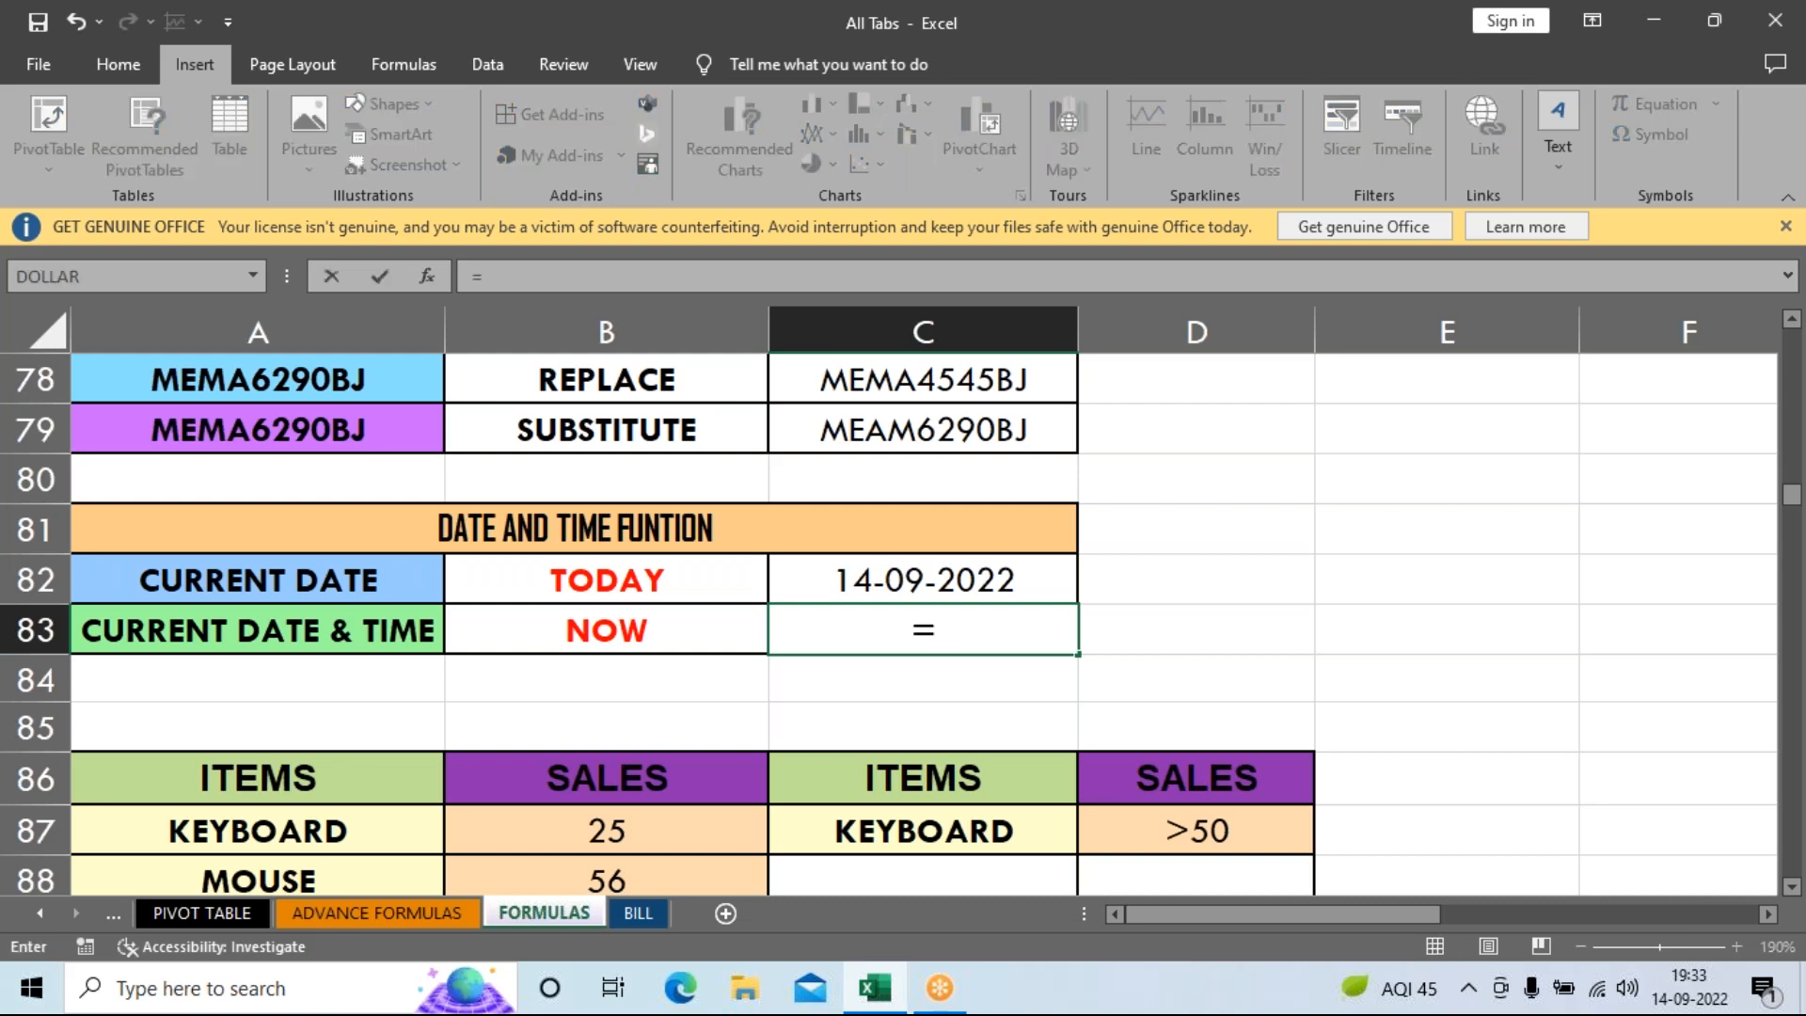
pyautogui.write('NOW()')
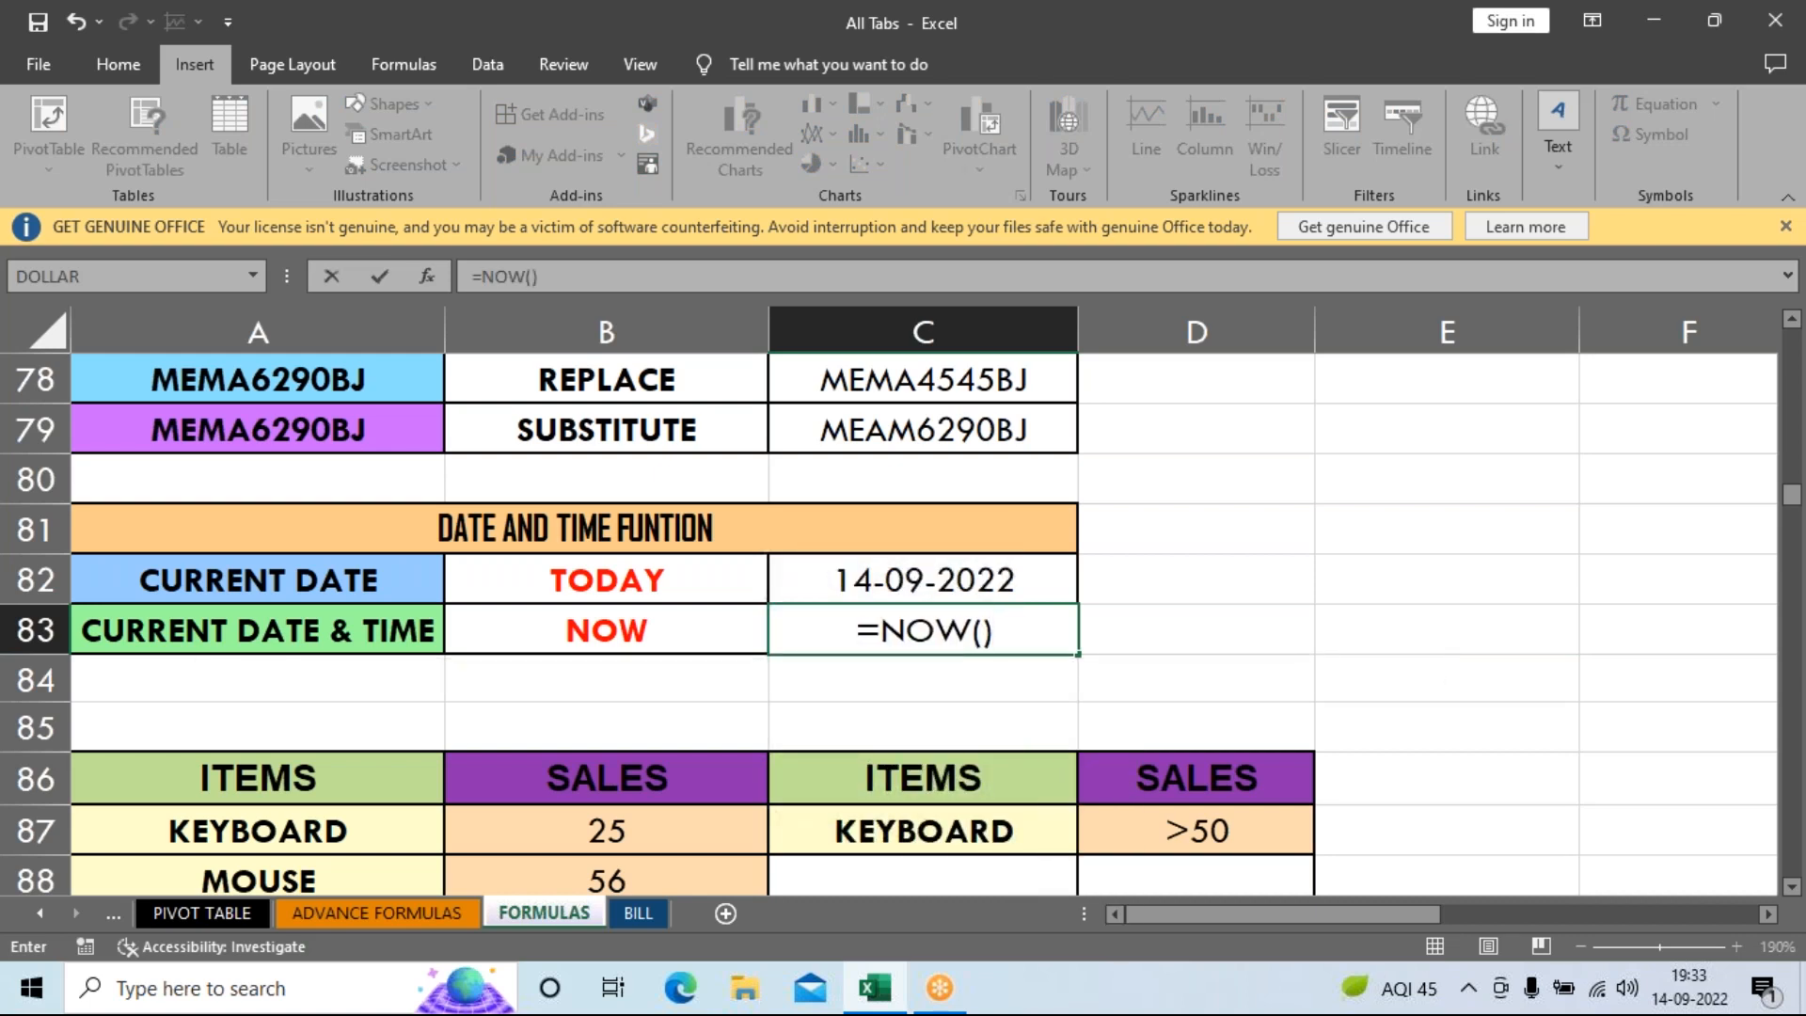
pyautogui.press('Return')
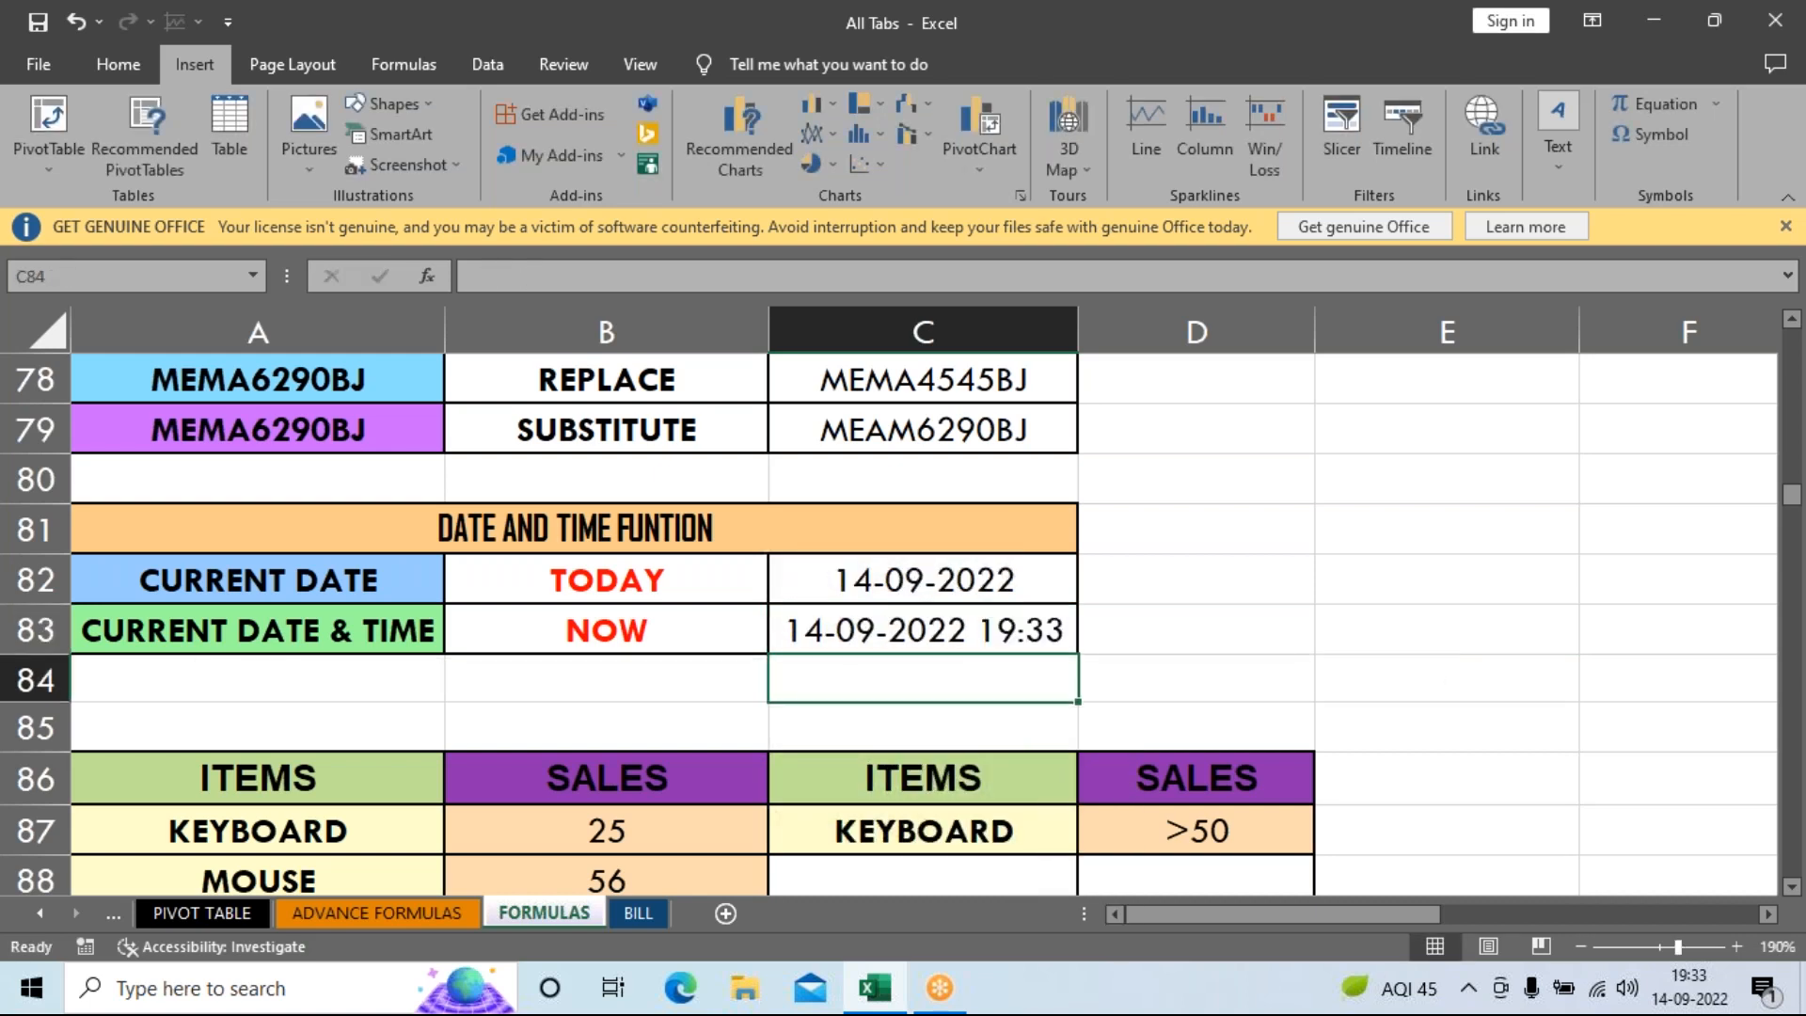
pyautogui.press('Up')
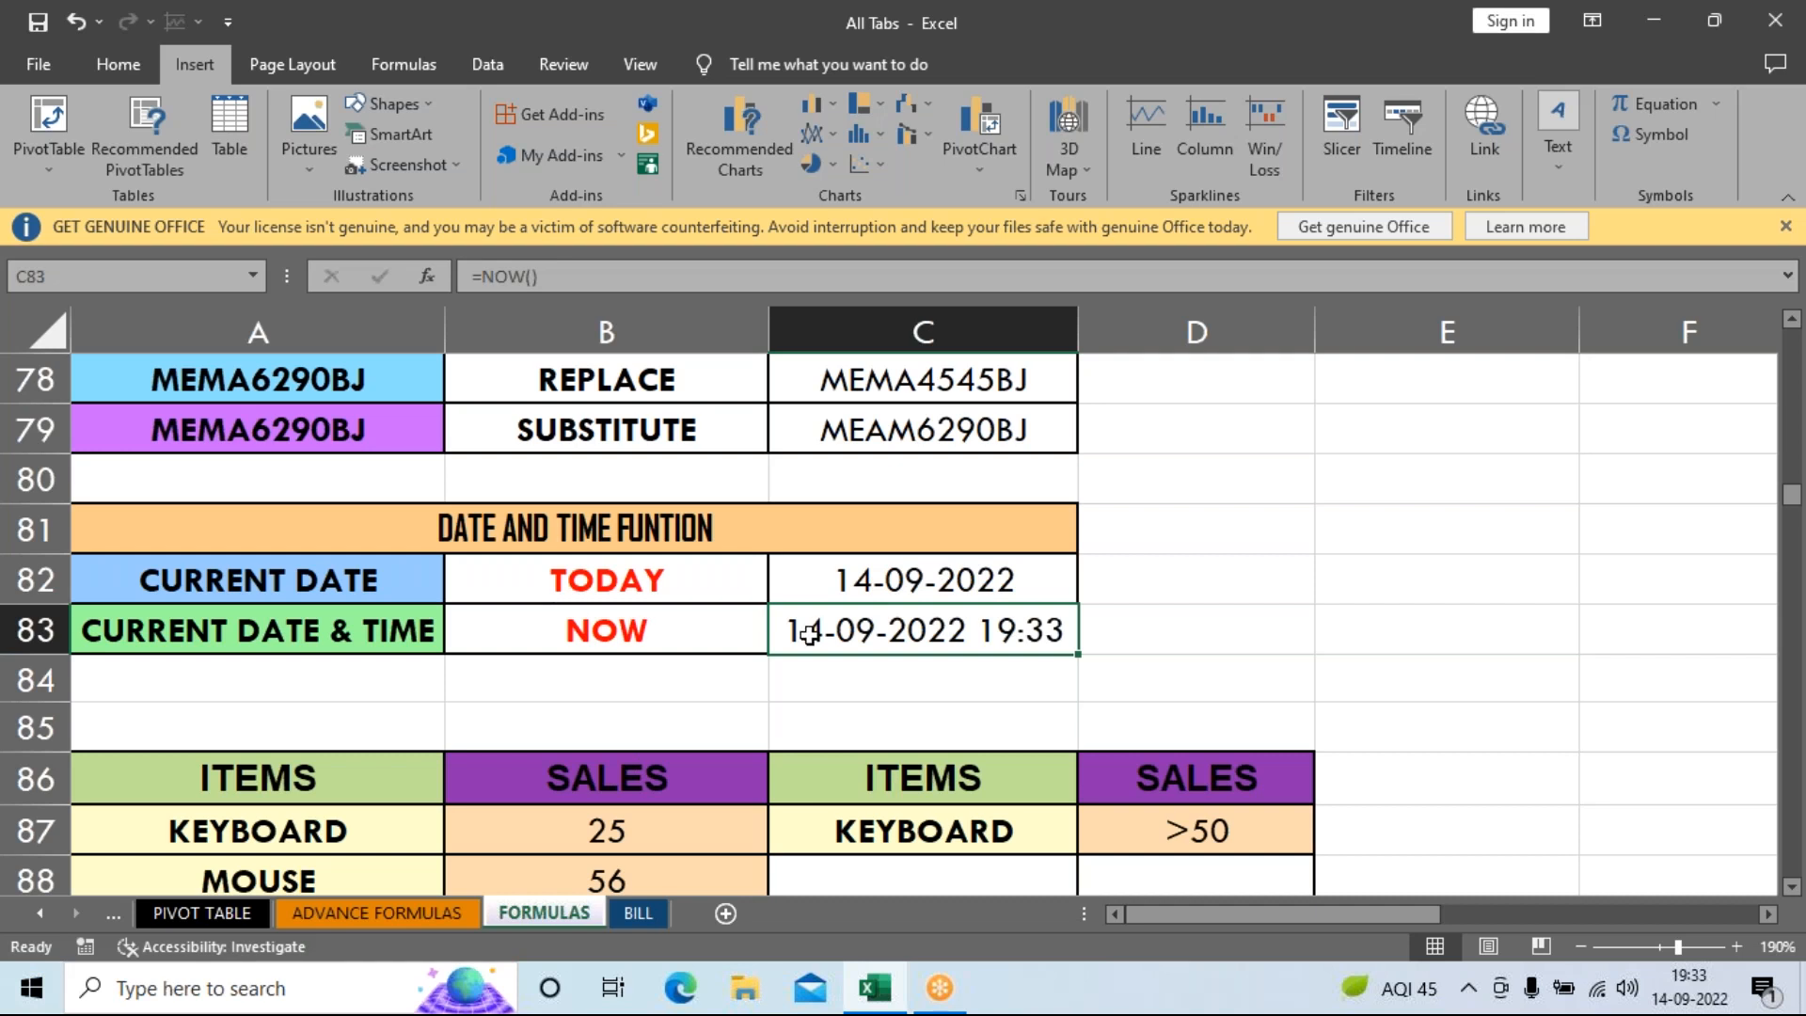
pyautogui.scroll(-1, 1082, 647)
pyautogui.scroll(-1, 1083, 647)
pyautogui.scroll(-1, 1082, 647)
pyautogui.scroll(1, 1083, 647)
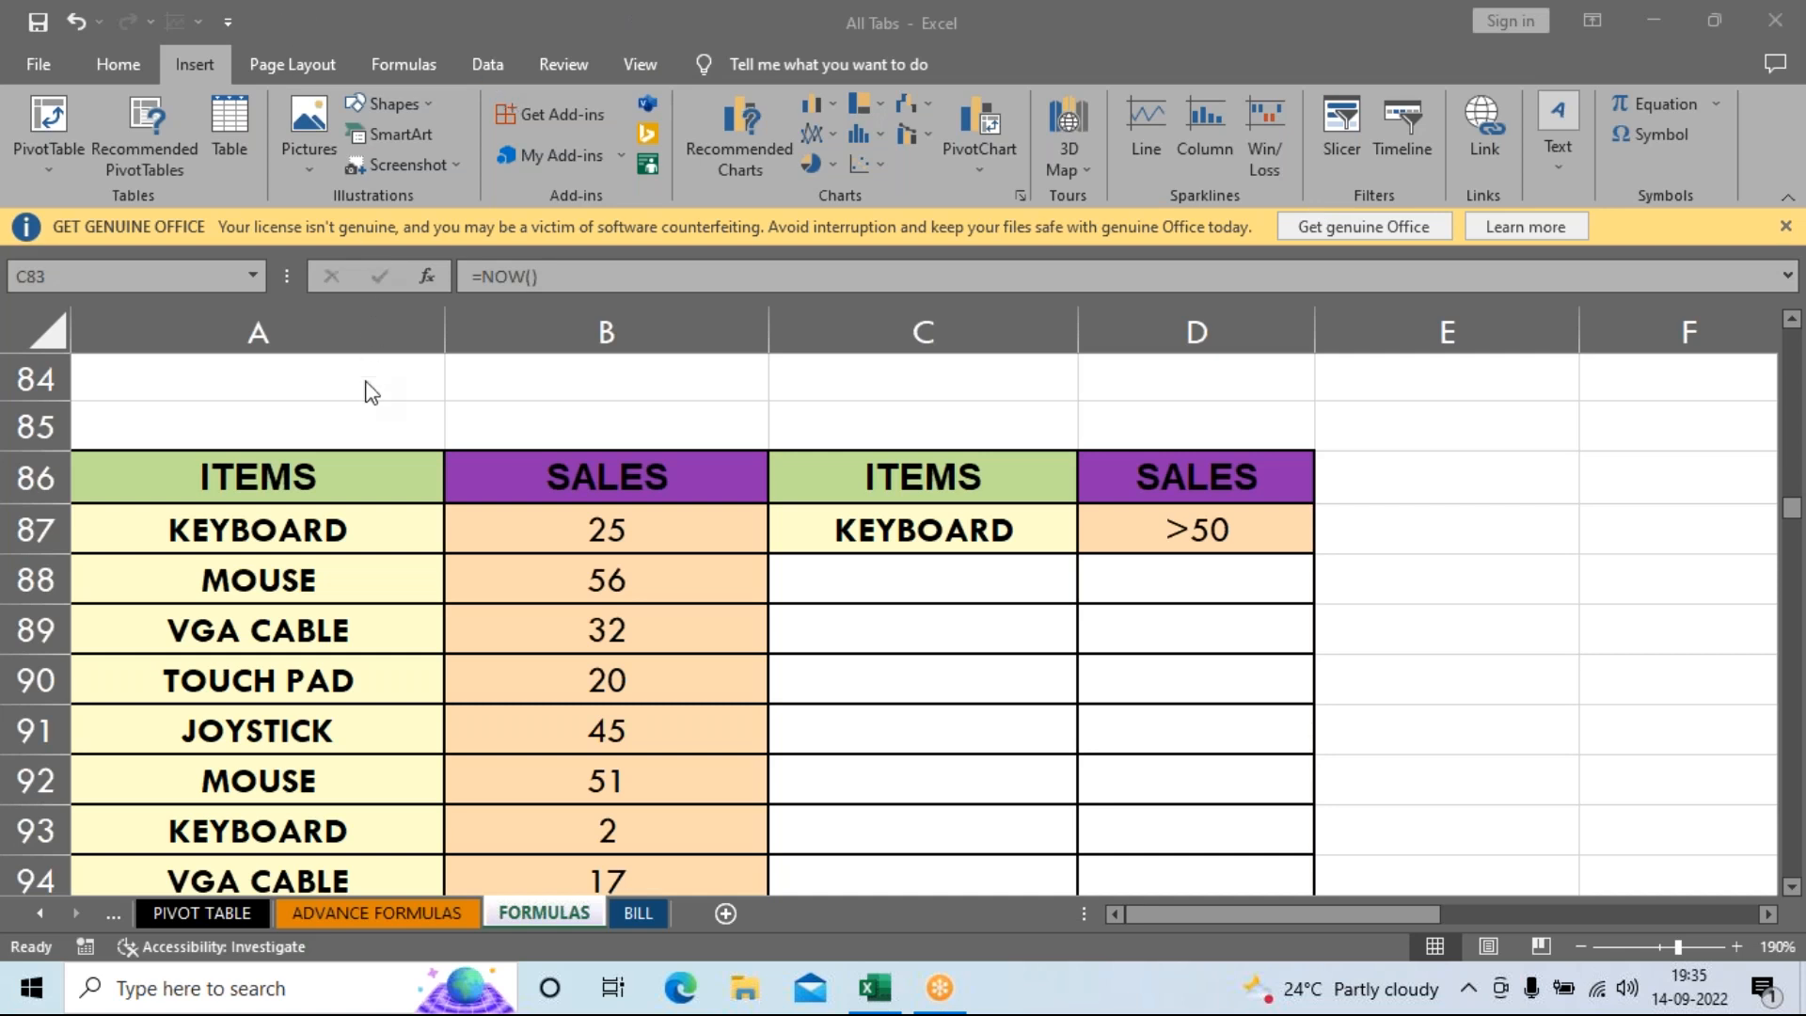
pyautogui.scroll(-1, 325, 560)
pyautogui.scroll(1, 315, 574)
pyautogui.click(544, 546)
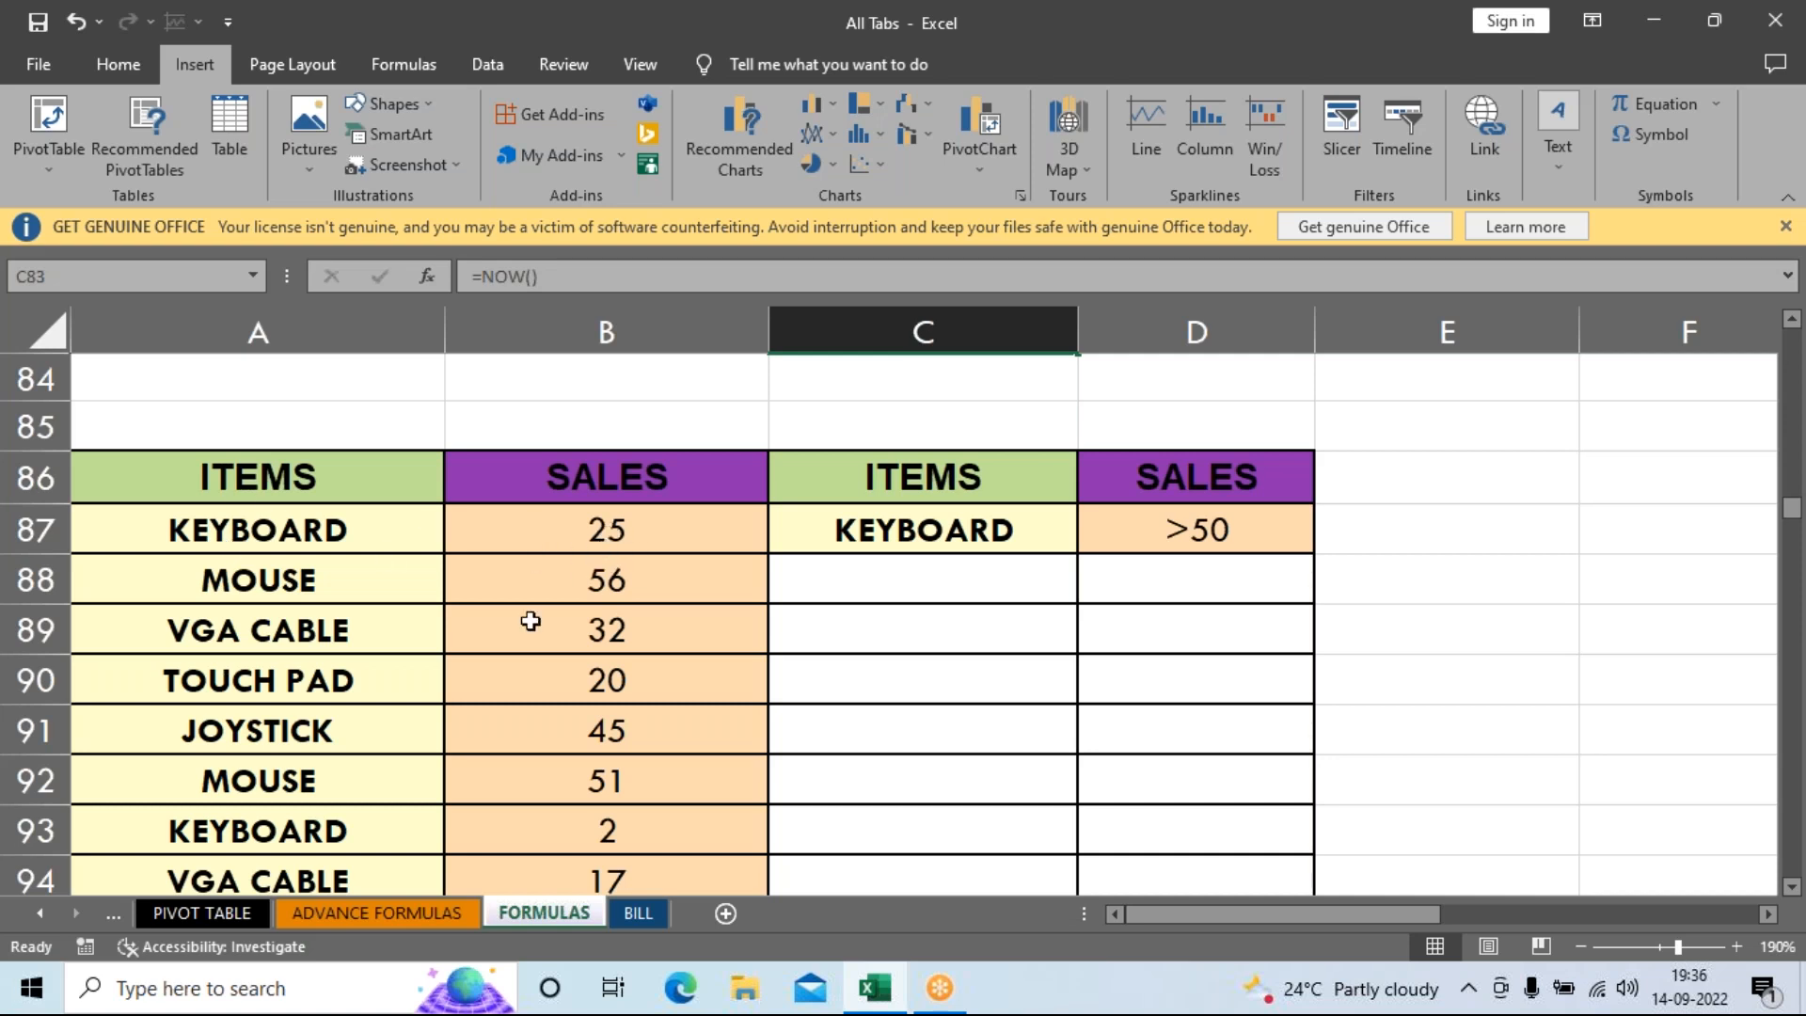
pyautogui.click(518, 844)
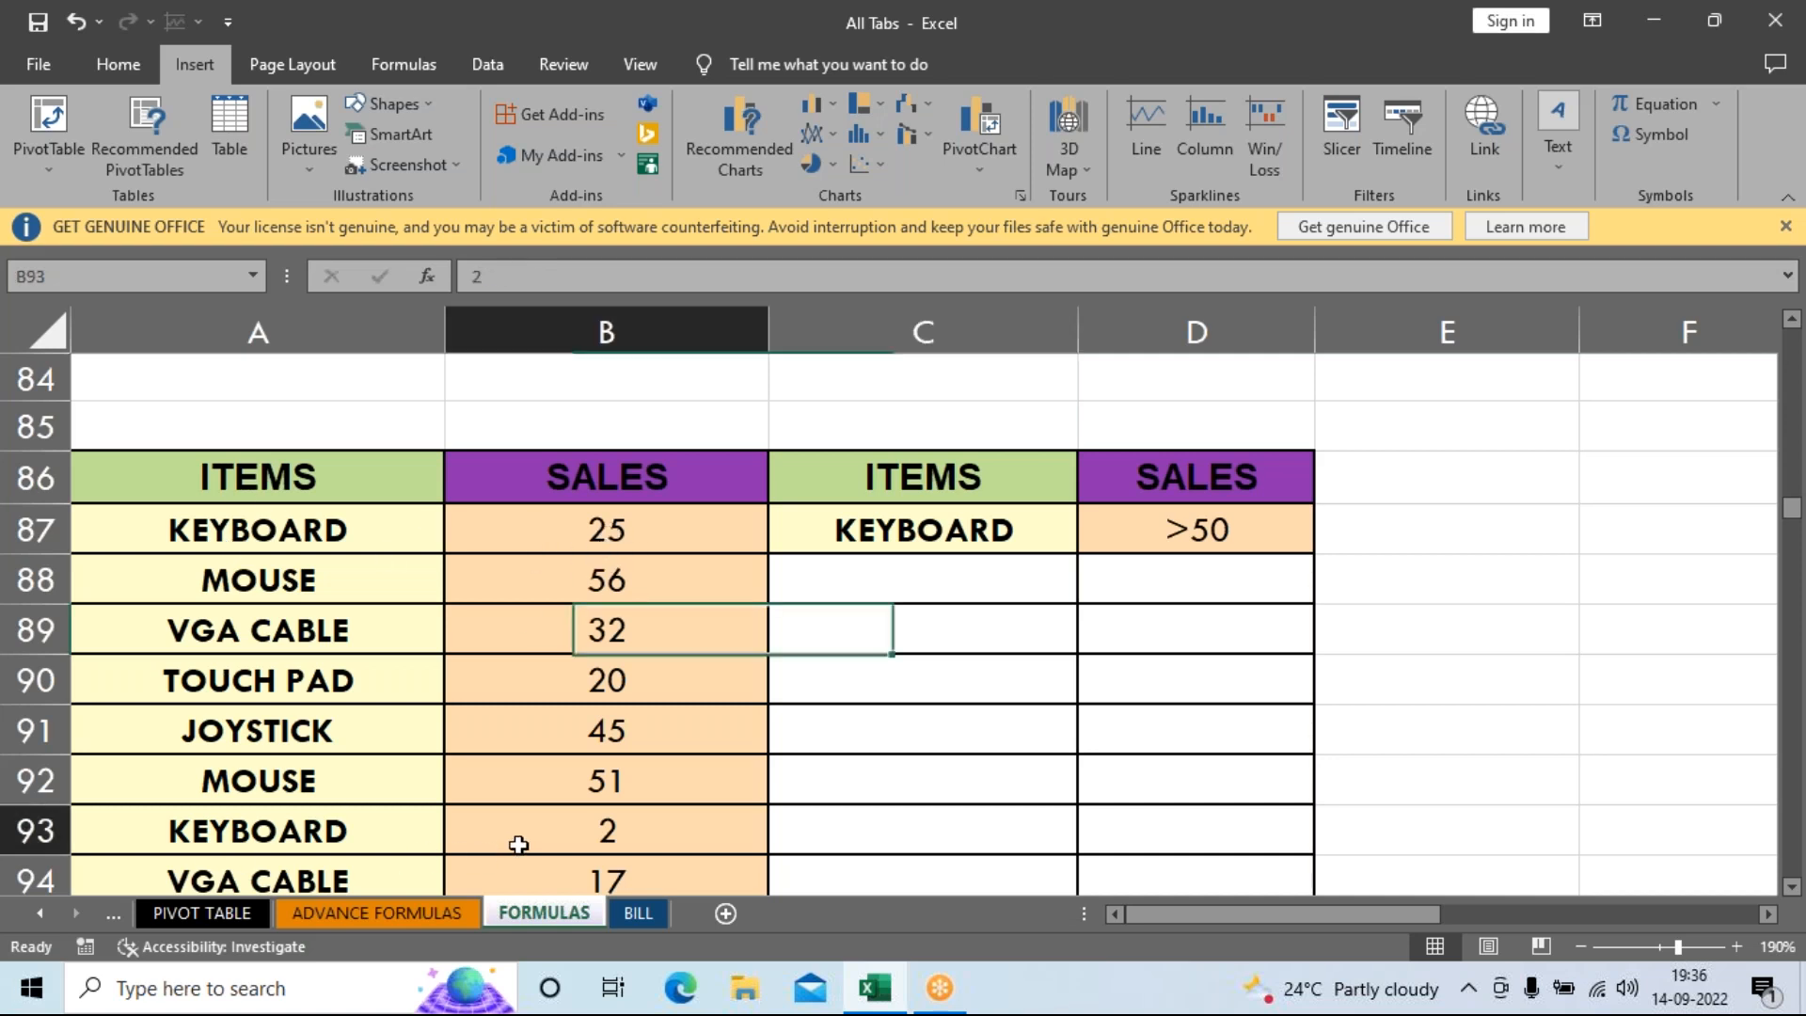
pyautogui.scroll(-1, 518, 844)
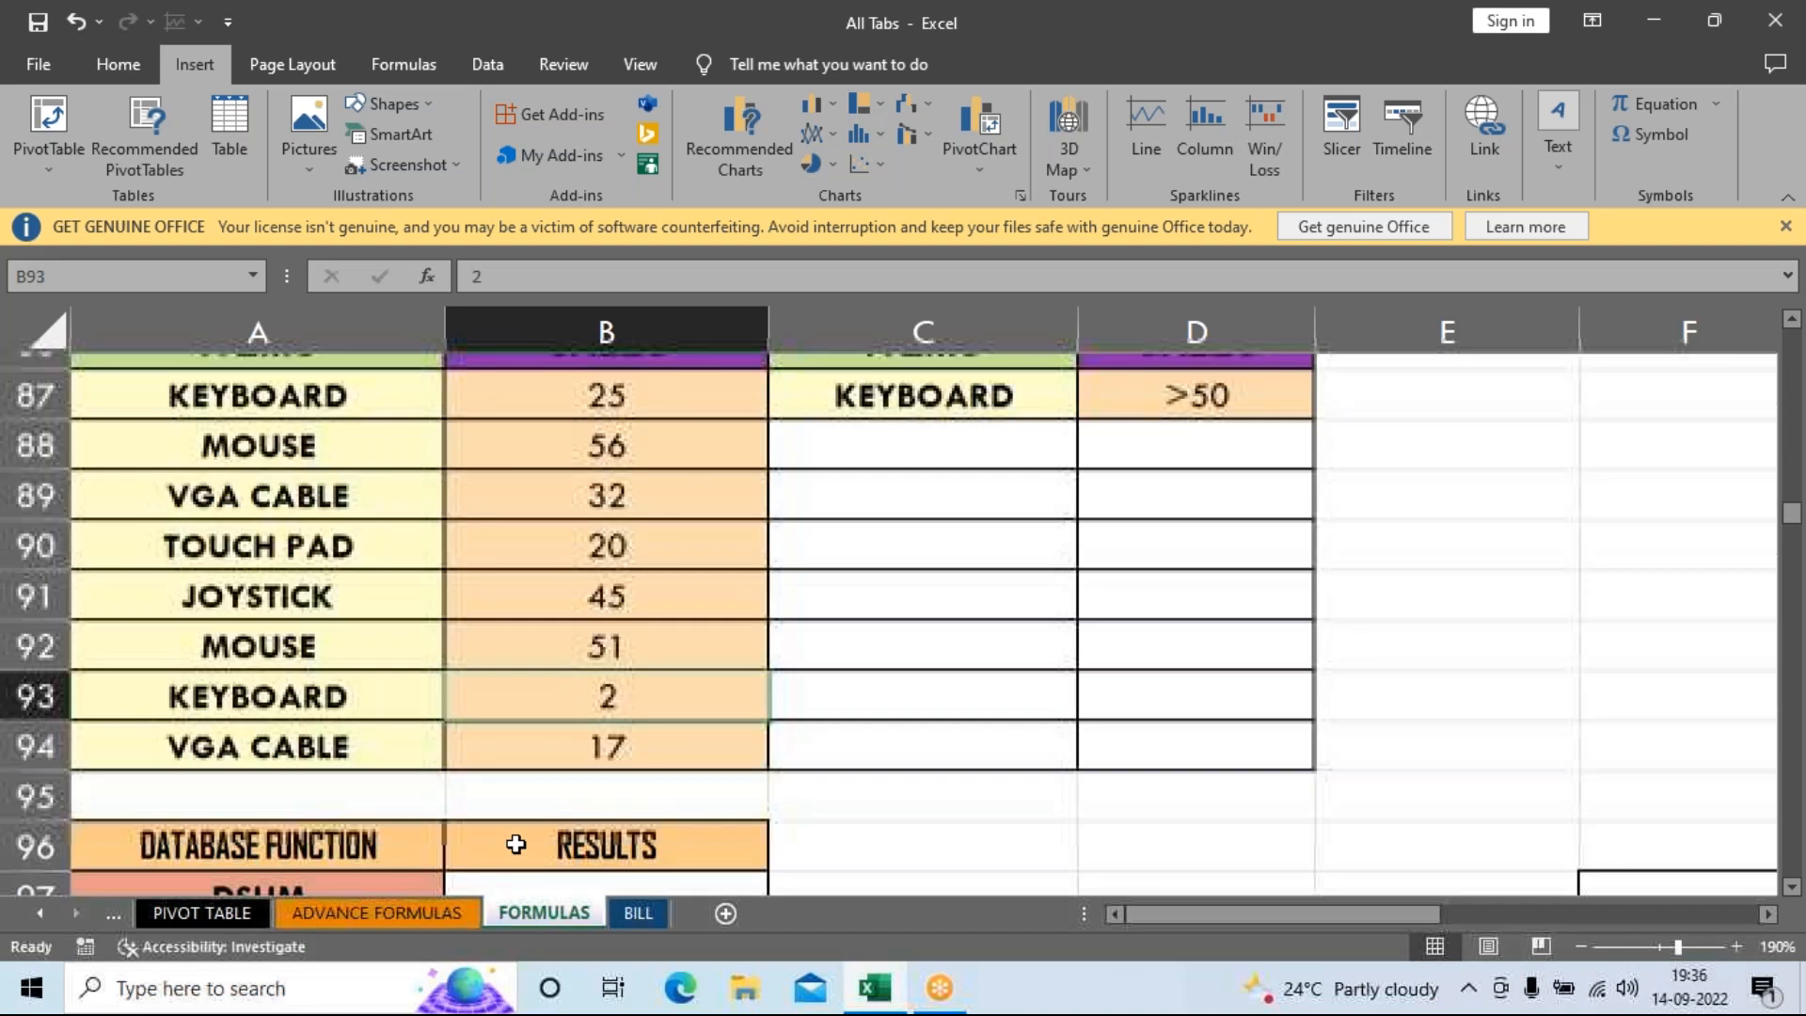
pyautogui.scroll(1, 516, 844)
# Change the item in A91 from JOYSTICK to KEYBOARD.
pyautogui.click(274, 746)
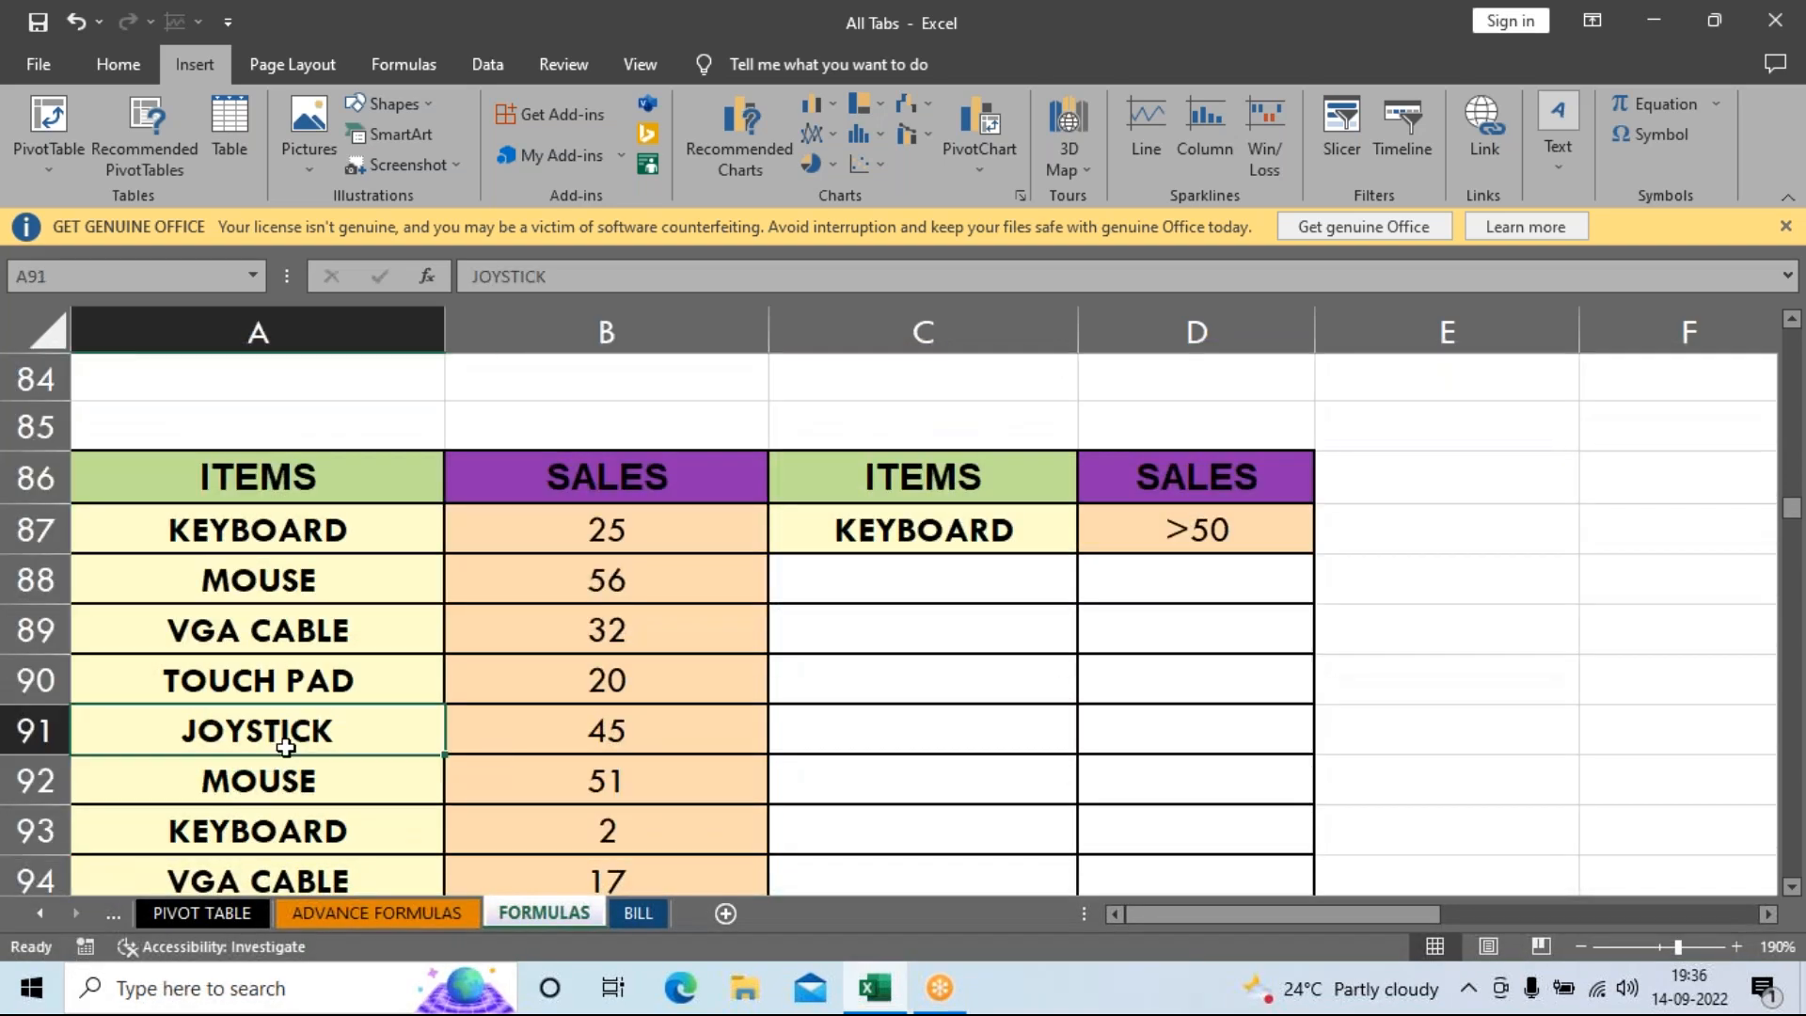
pyautogui.write('KEYBOARD')
pyautogui.press('Return')
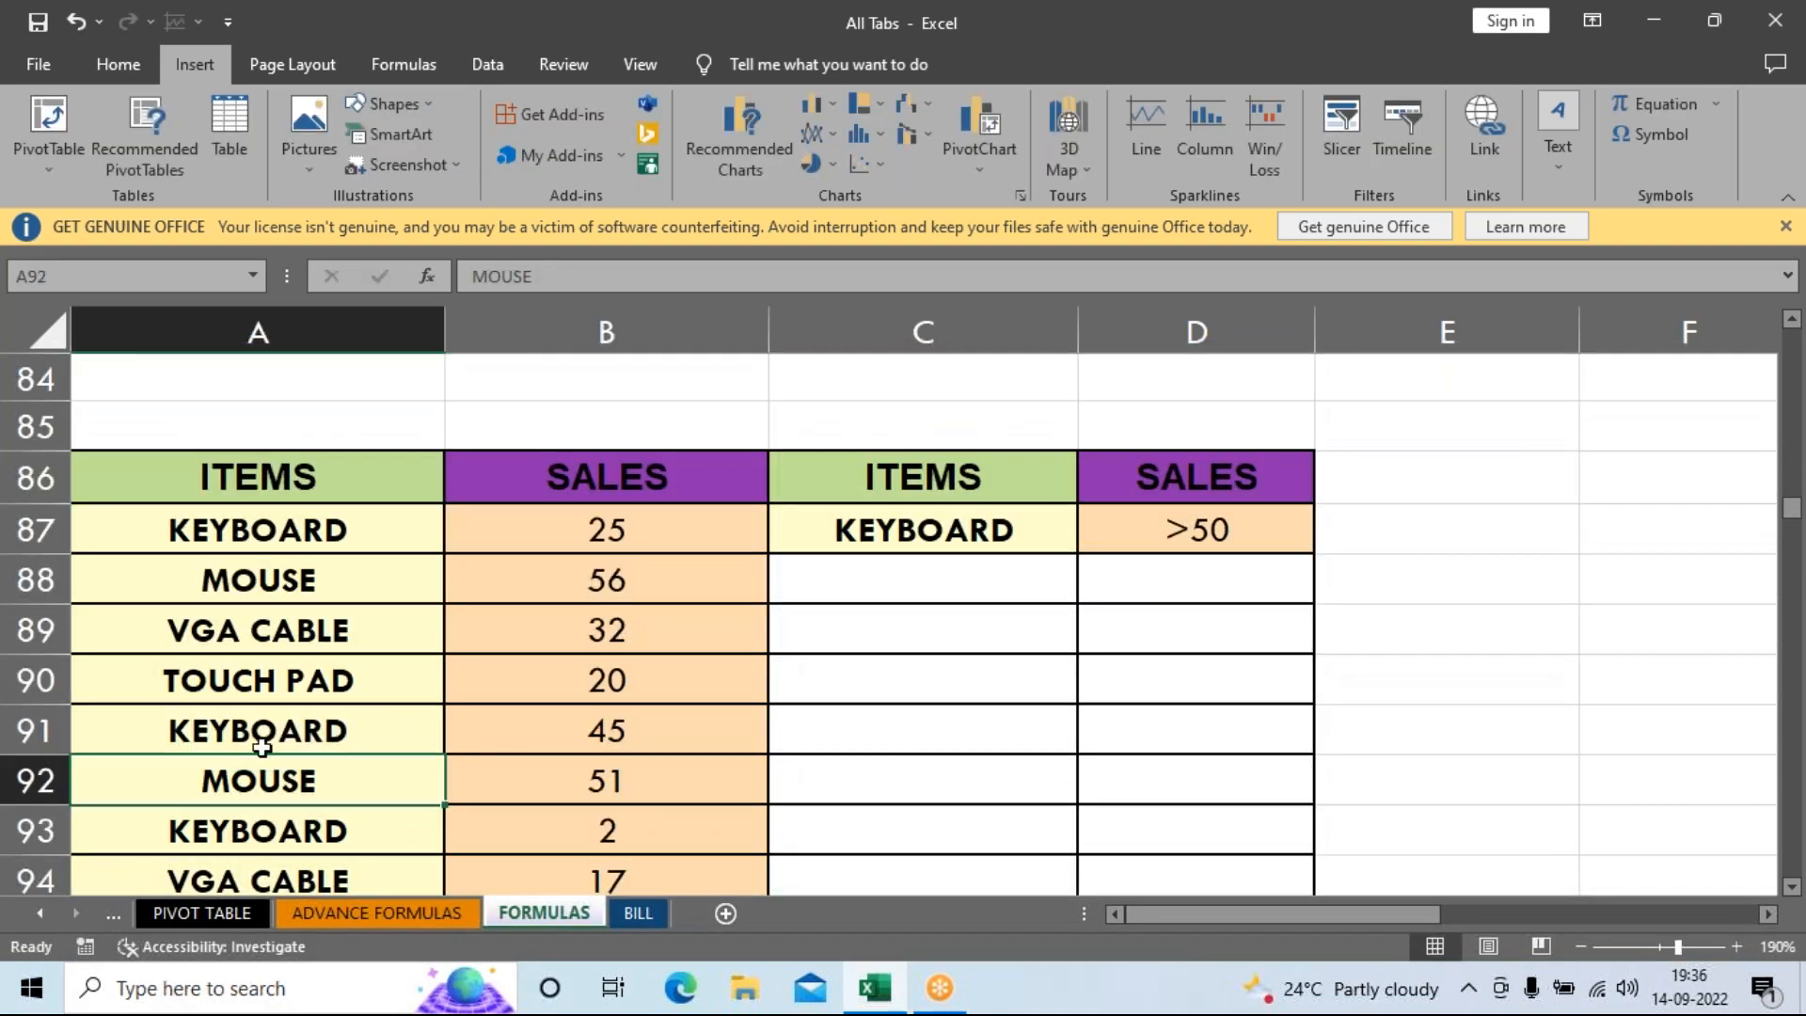
# Raise the KEYBOARD sales values to 52 in B87 and 62 in B91.
pyautogui.click(550, 550)
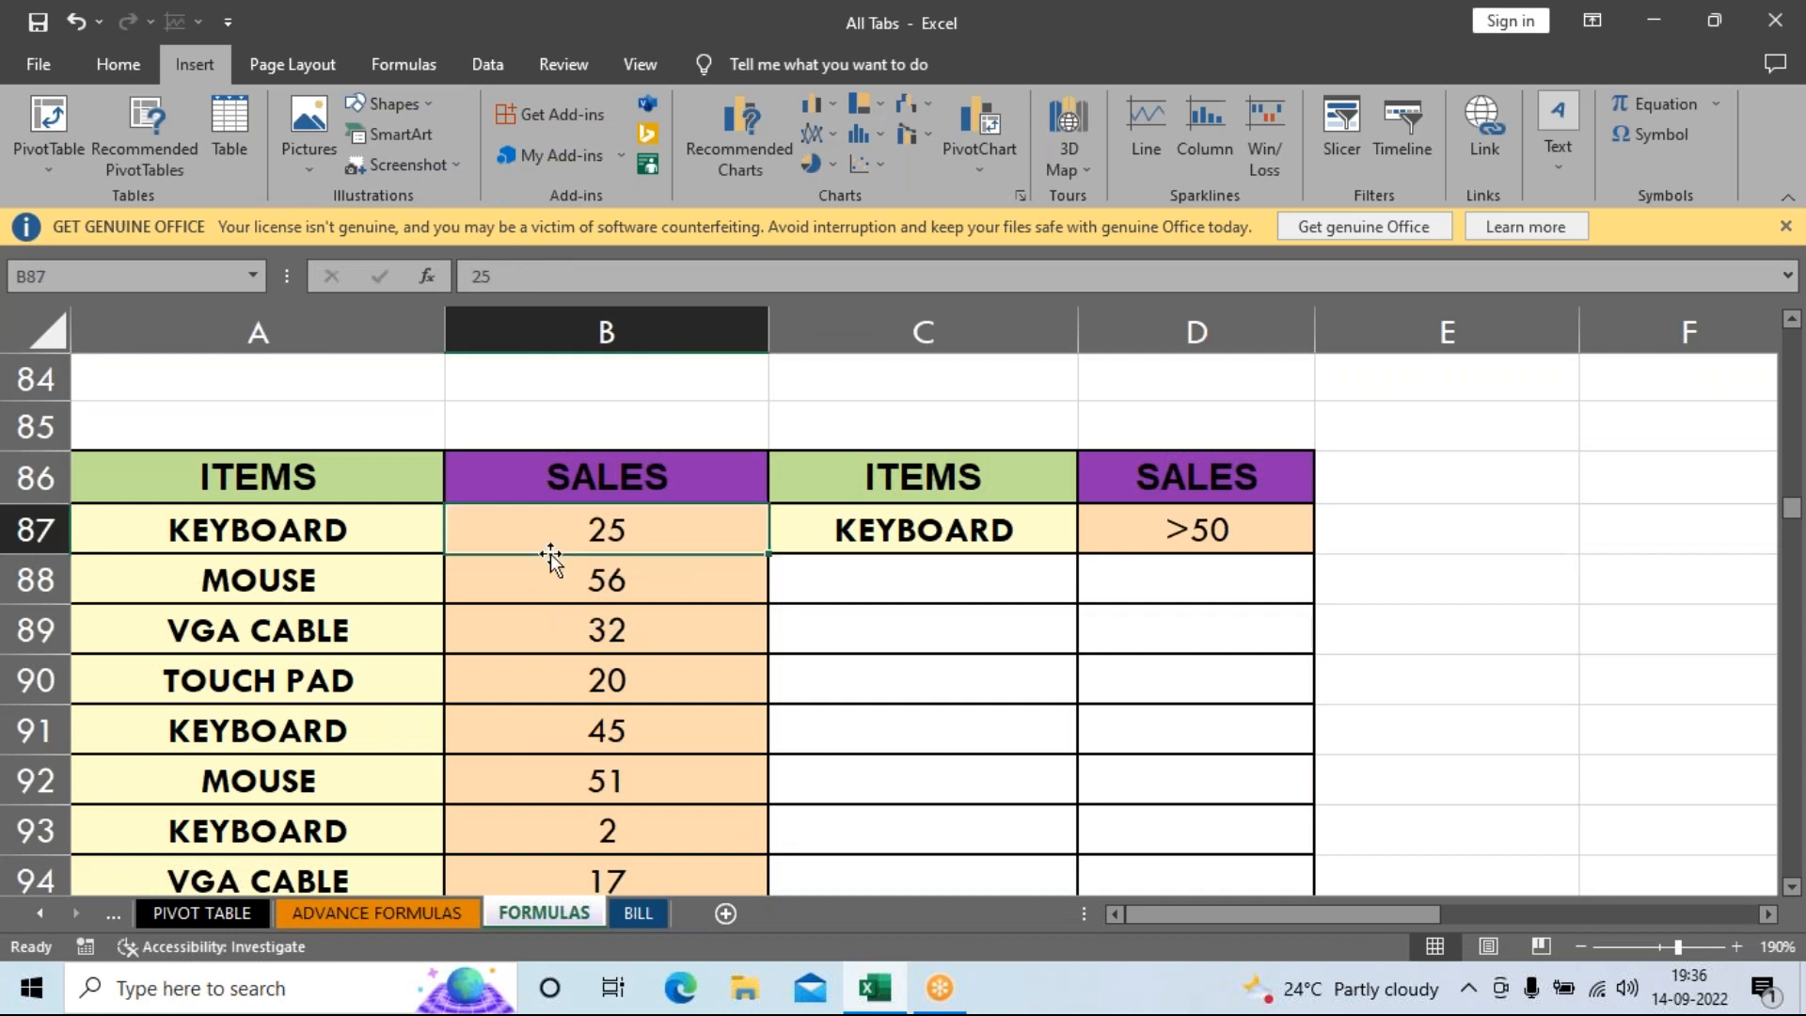
pyautogui.write('52')
pyautogui.press('Return')
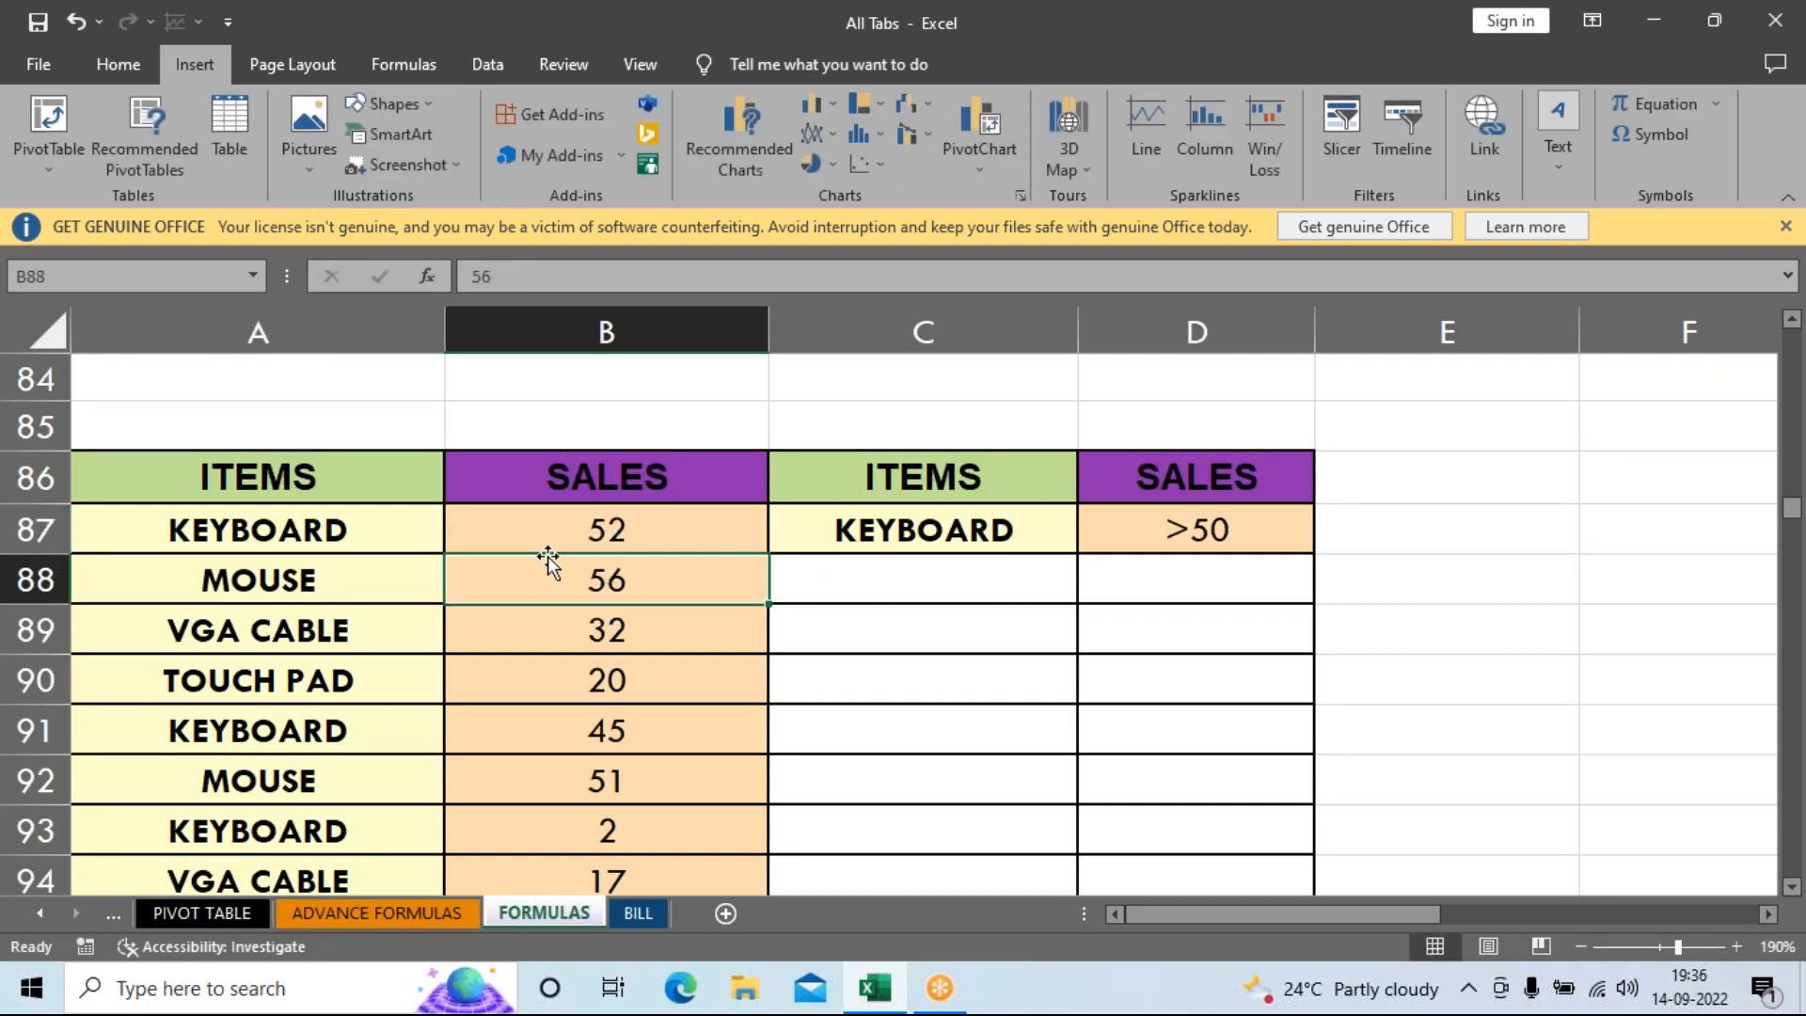
pyautogui.click(590, 735)
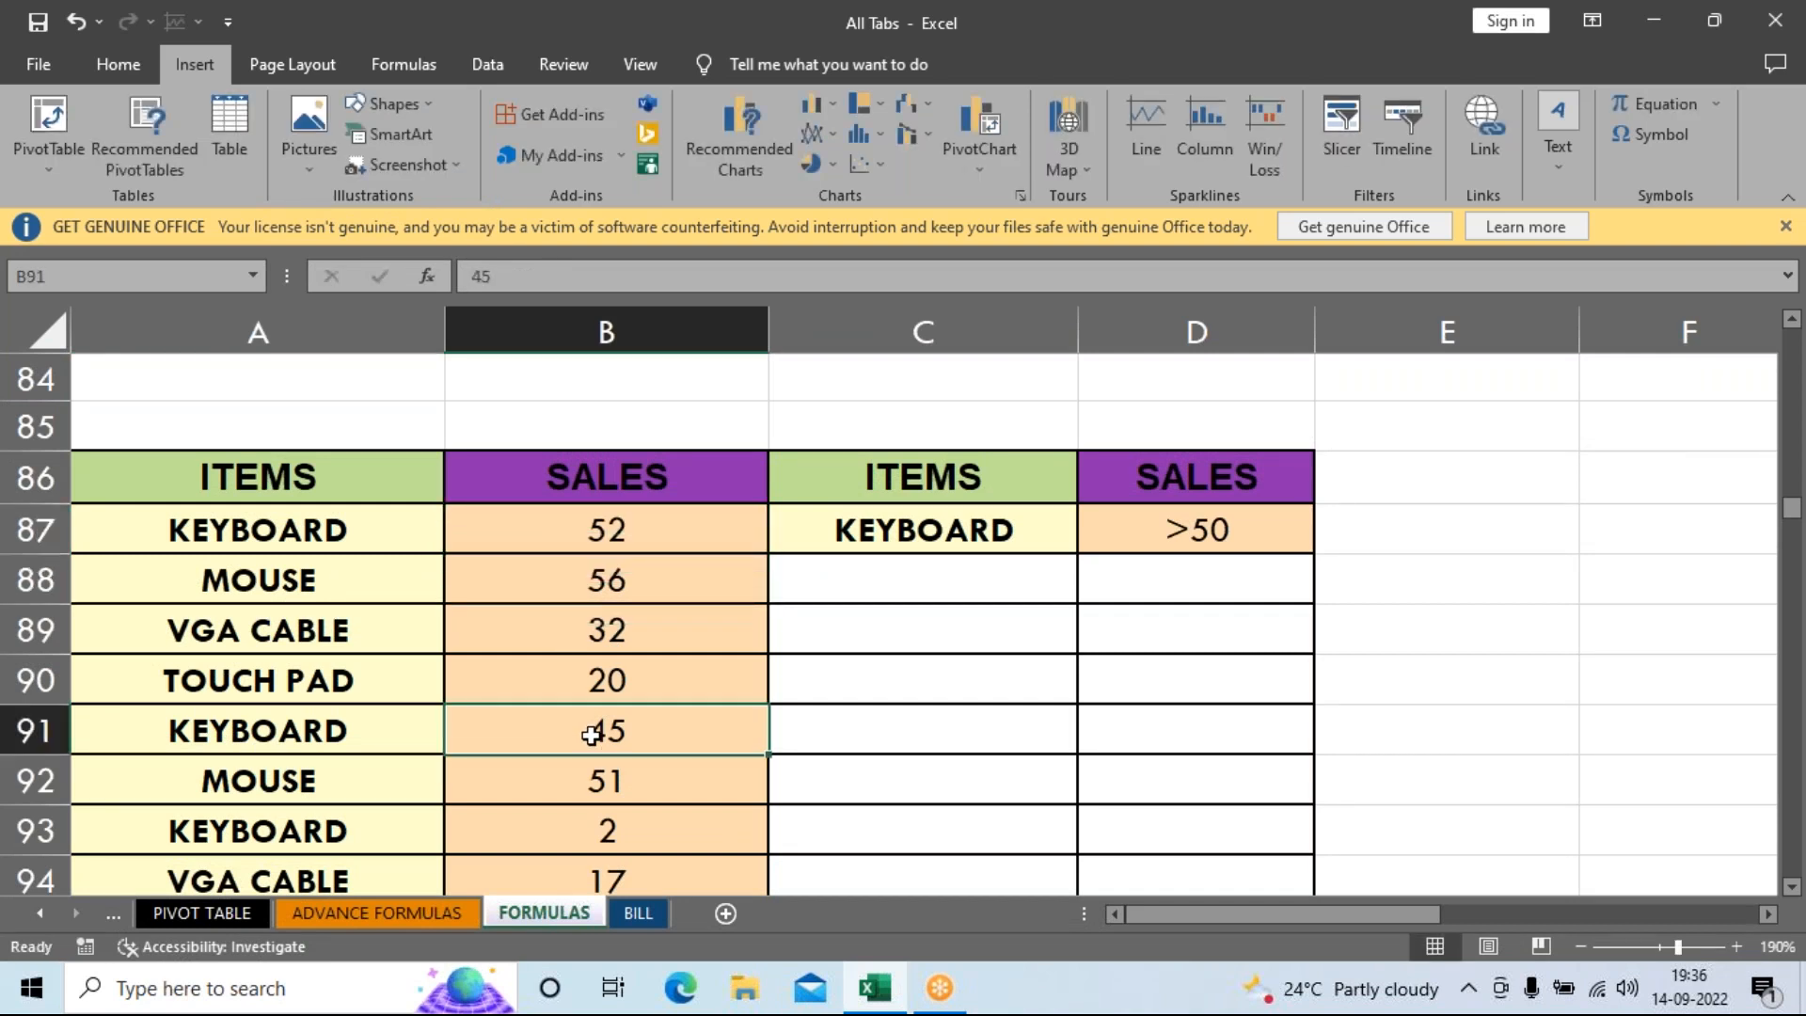
pyautogui.write('62')
pyautogui.press('Return')
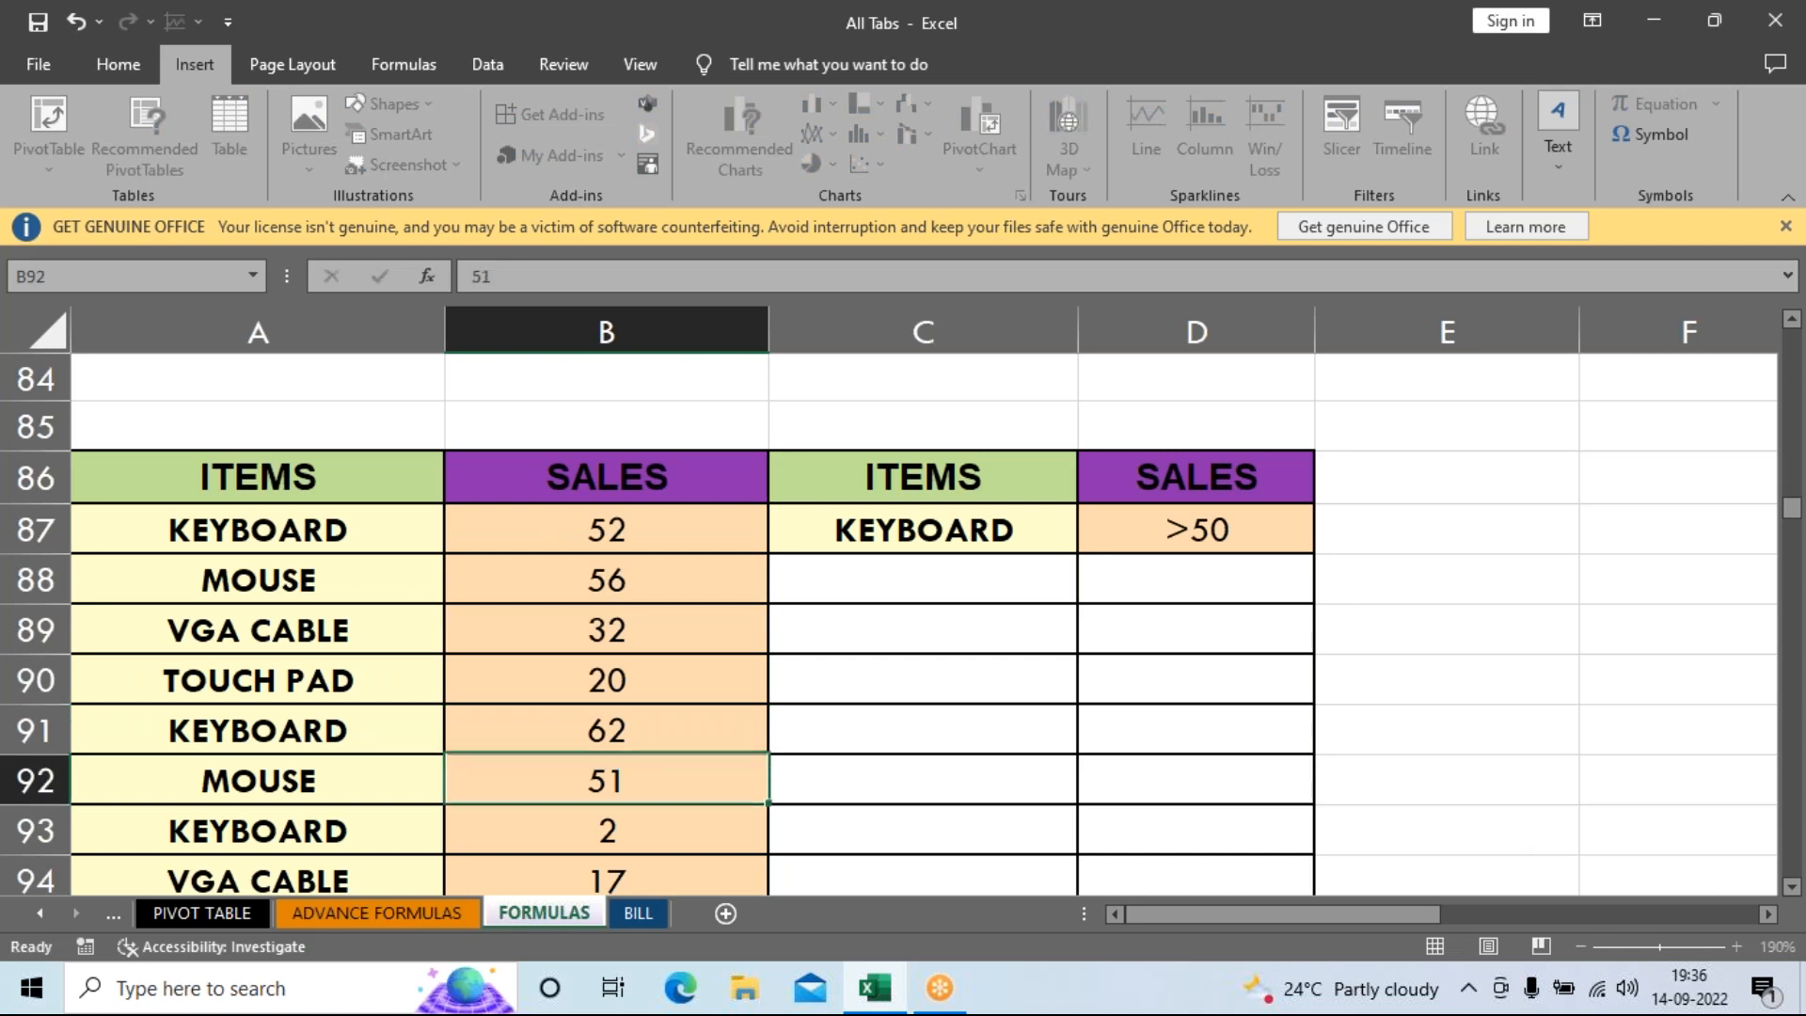
pyautogui.click(561, 532)
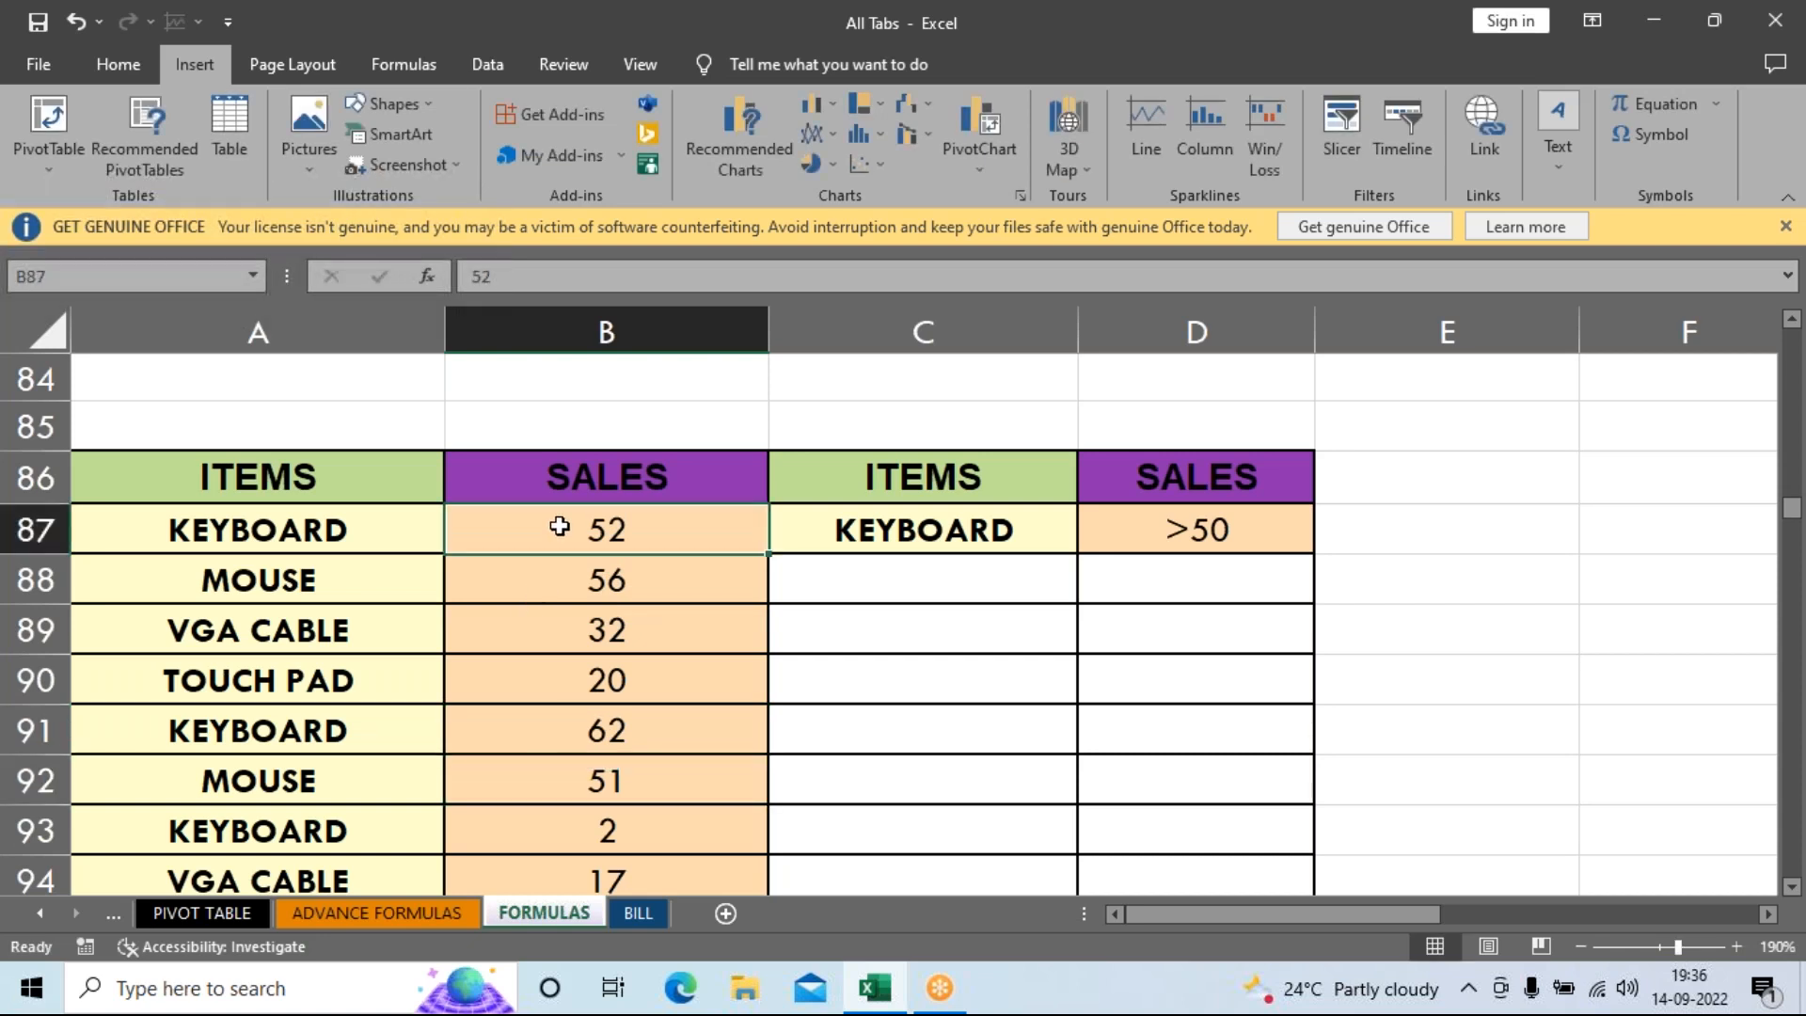
pyautogui.click(115, 75)
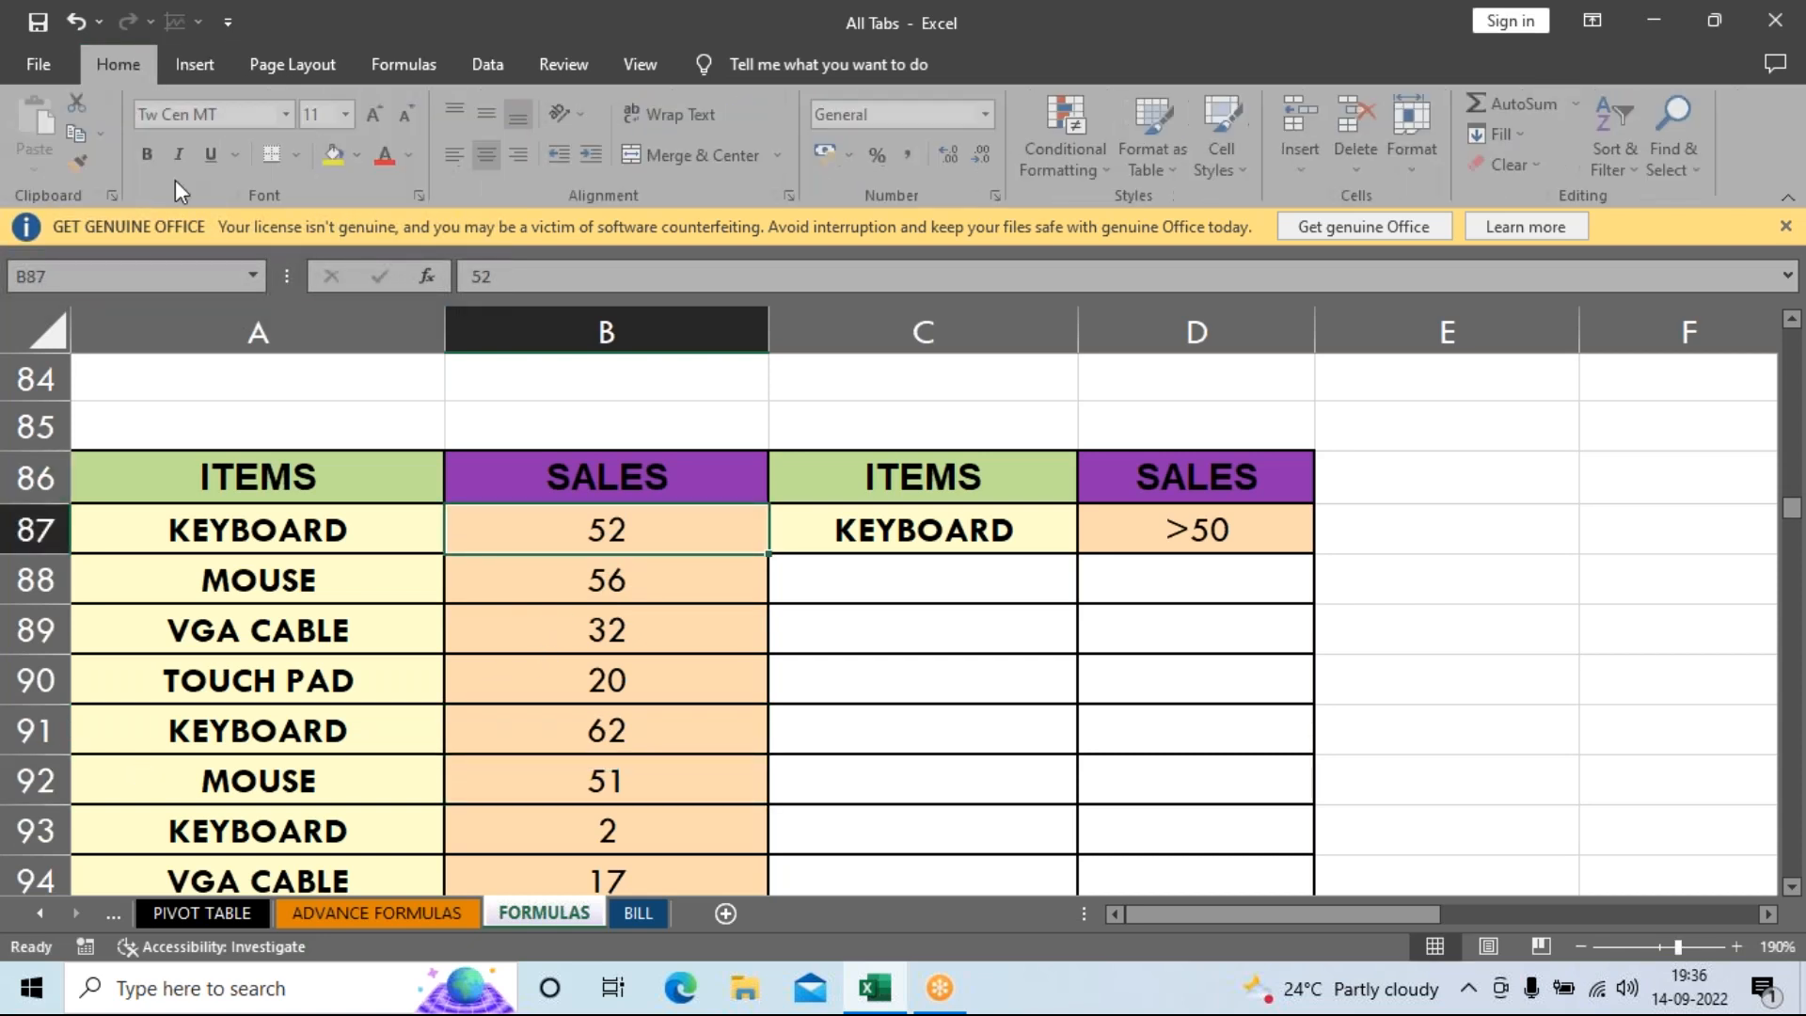
# Make the 2 in B93 bold red, and the 52 and 62 in B87 and B91 bold green.
pyautogui.click(562, 838)
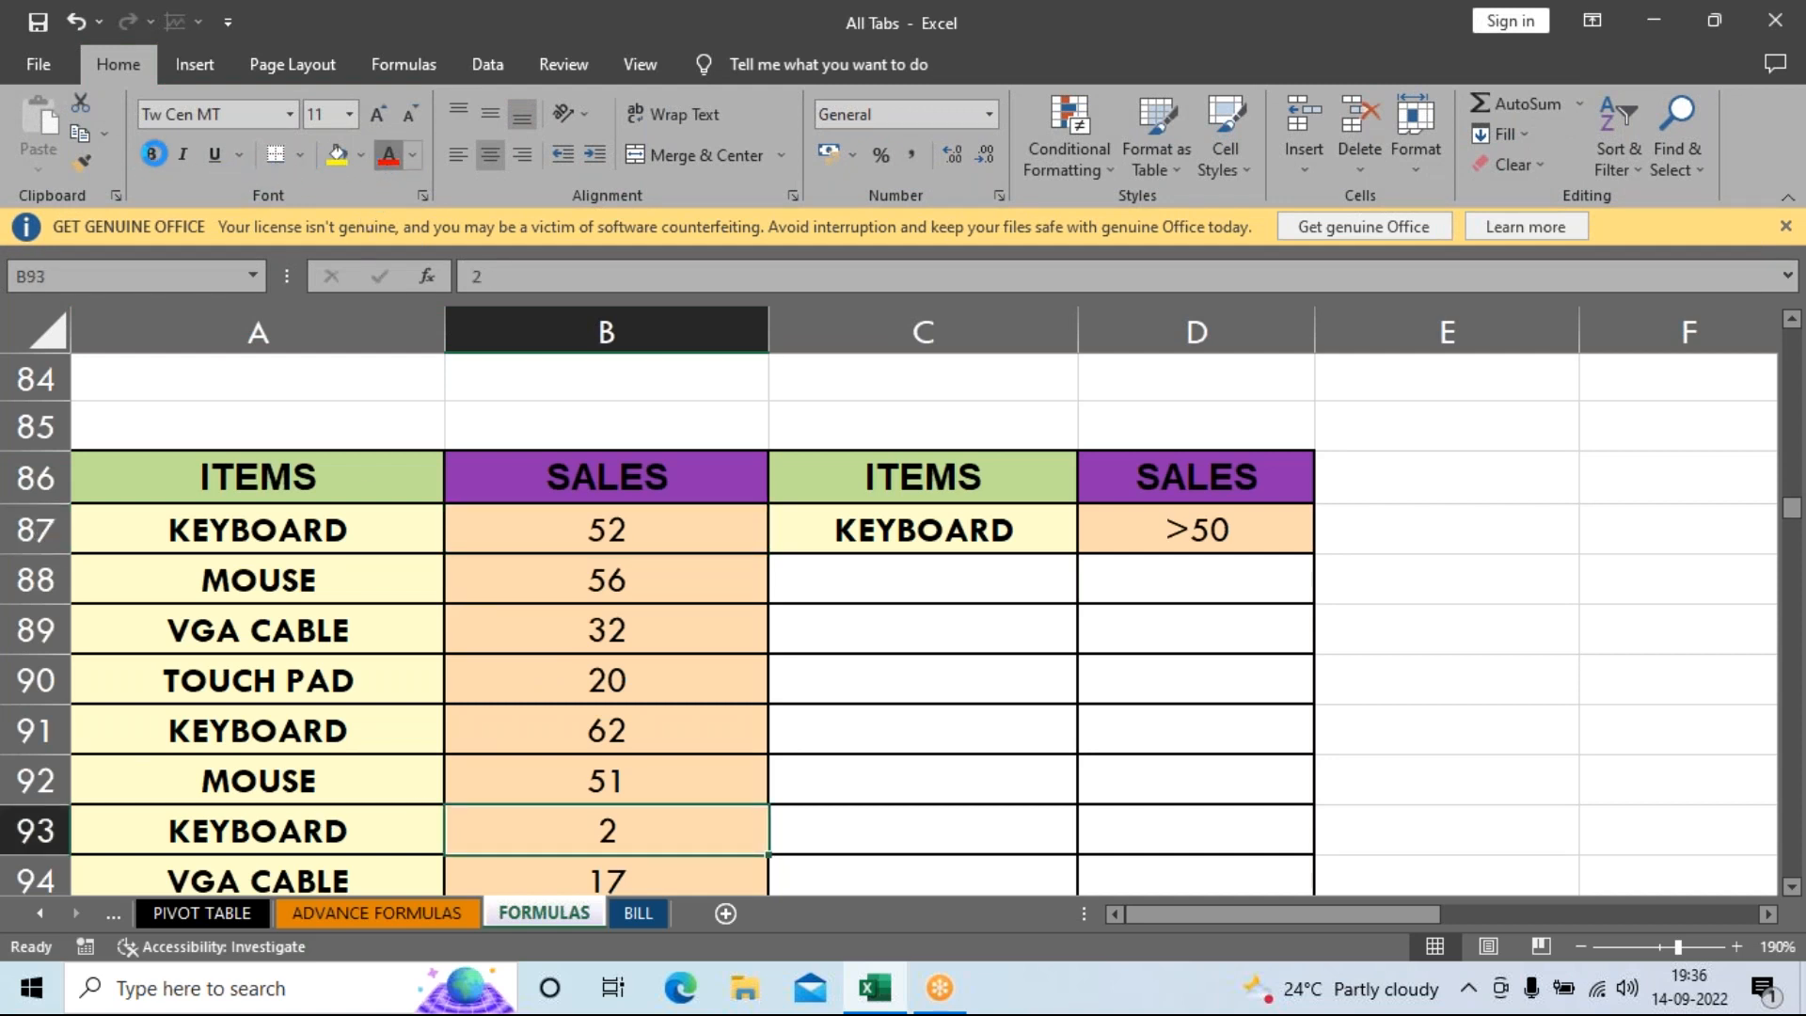
pyautogui.click(389, 154)
pyautogui.click(153, 154)
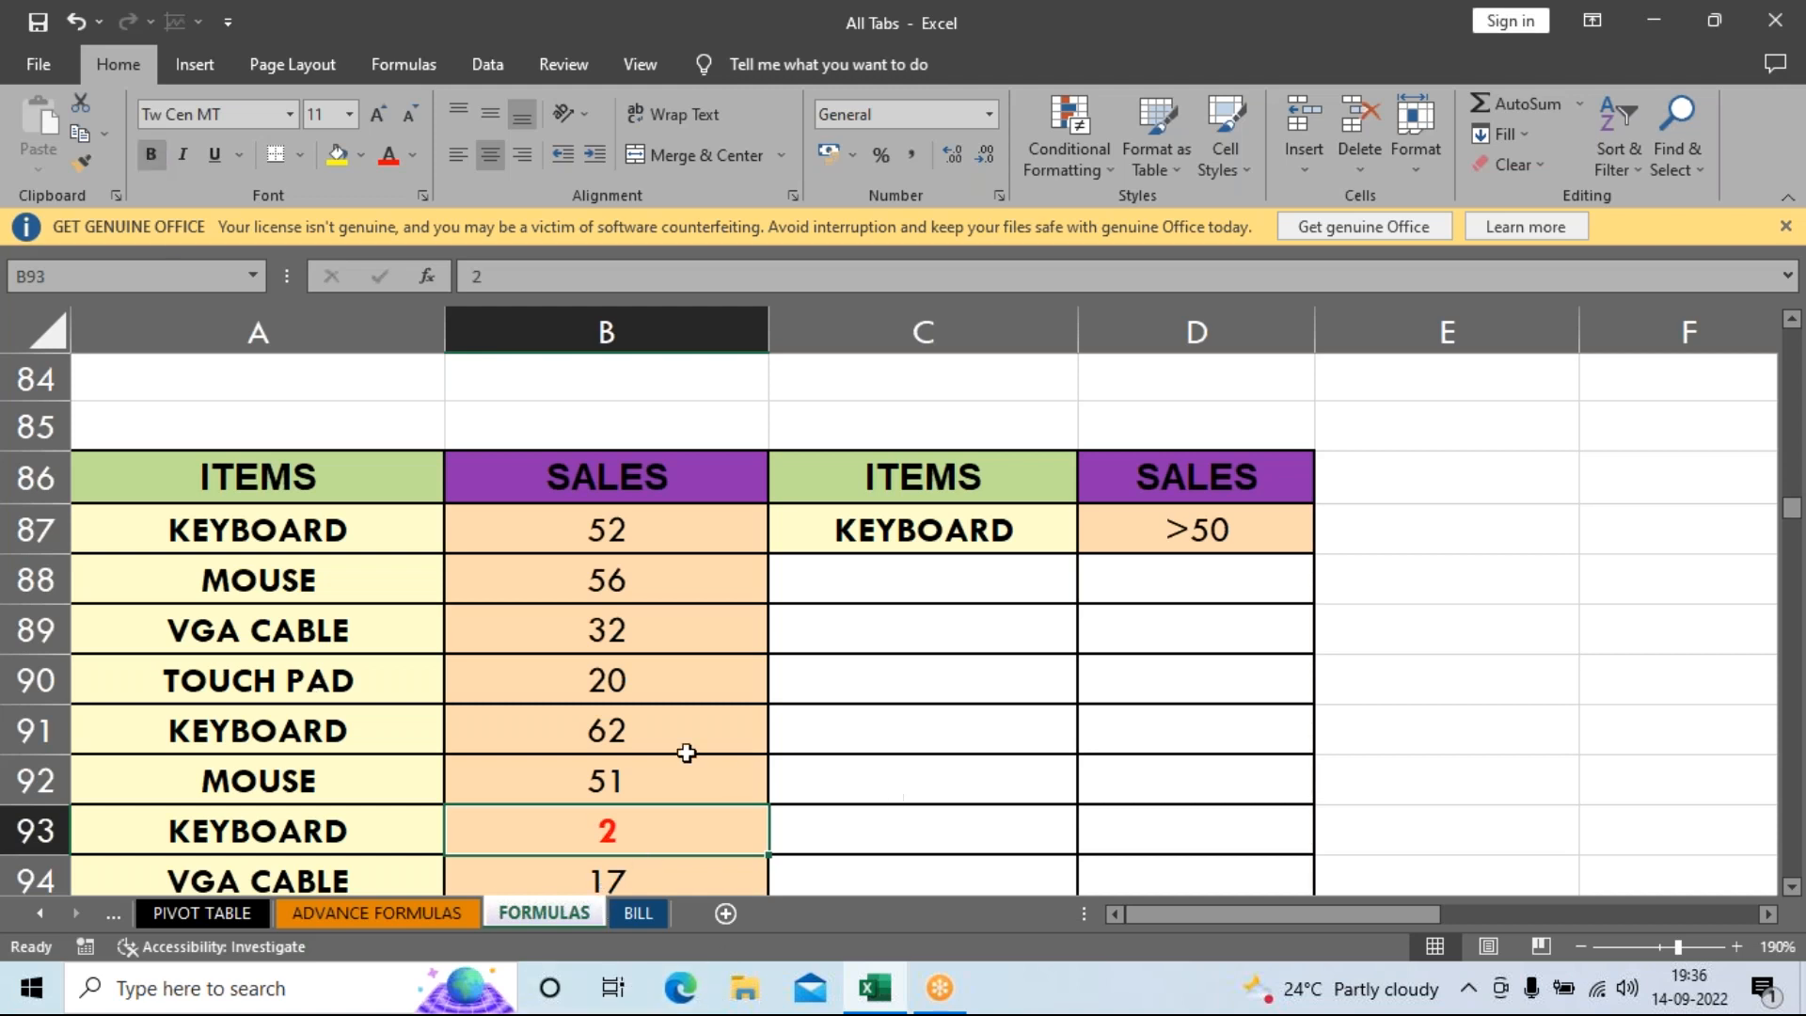
pyautogui.click(603, 541)
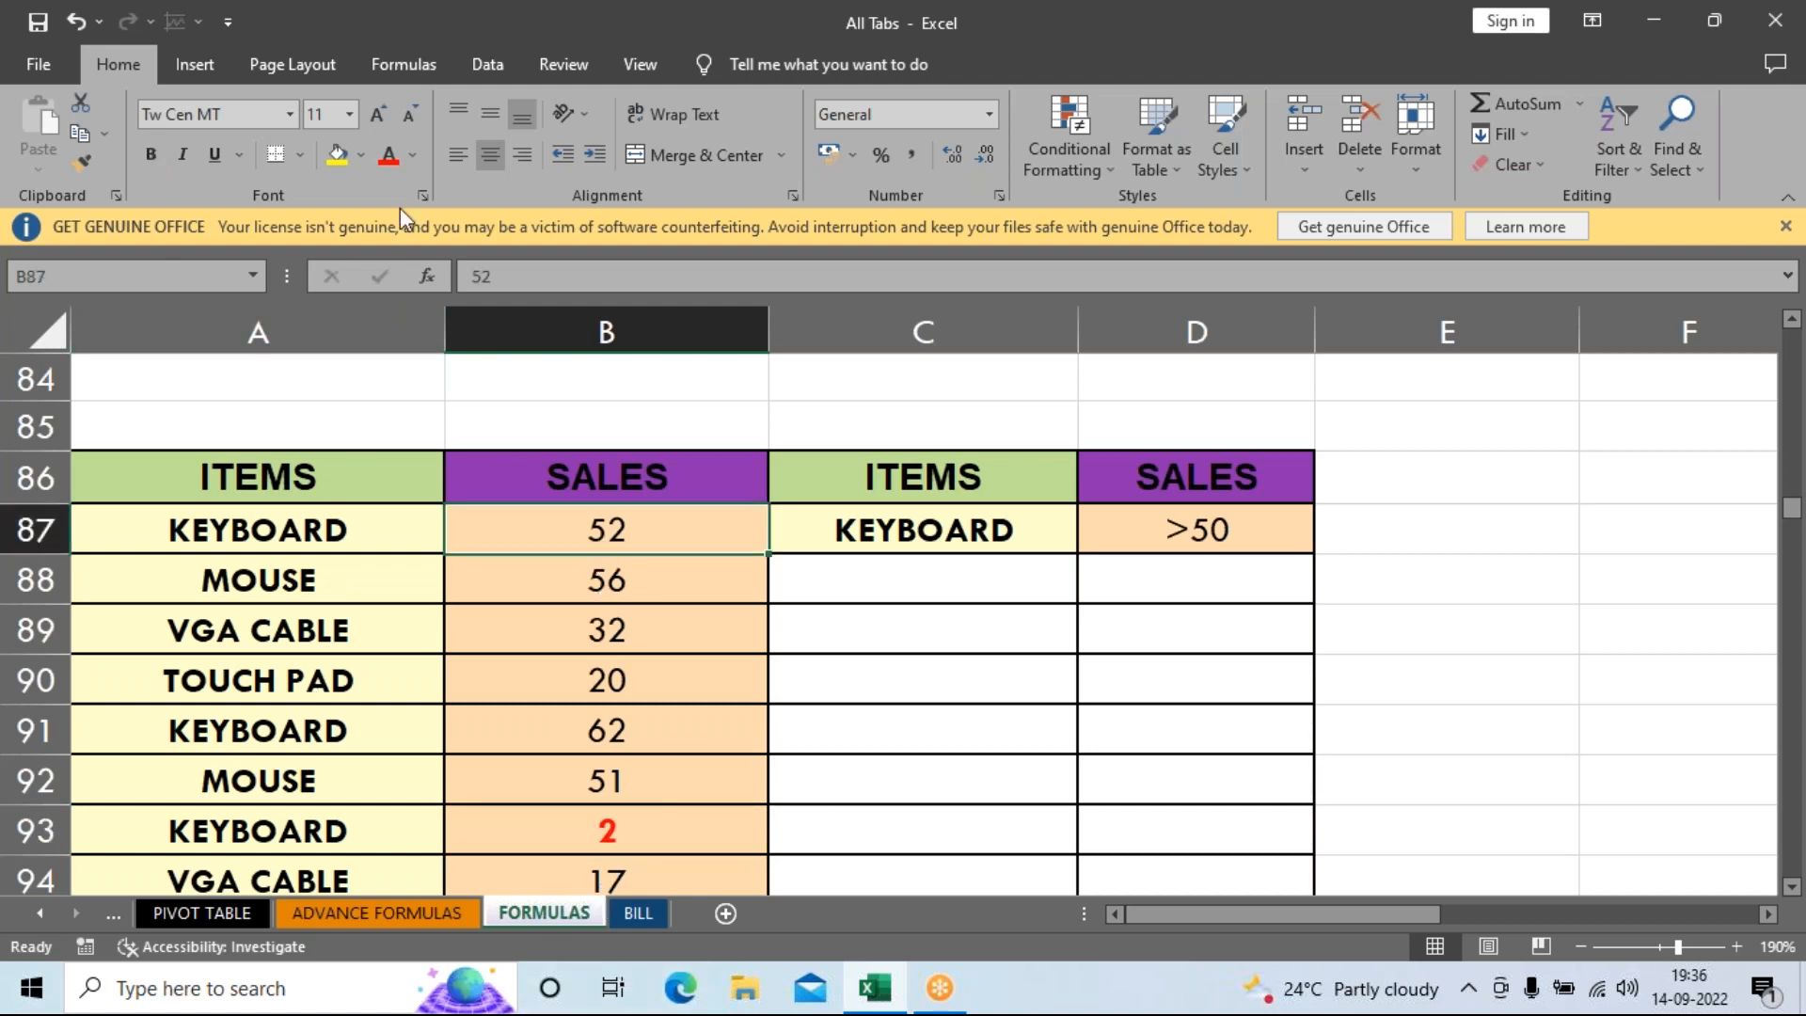
pyautogui.click(420, 158)
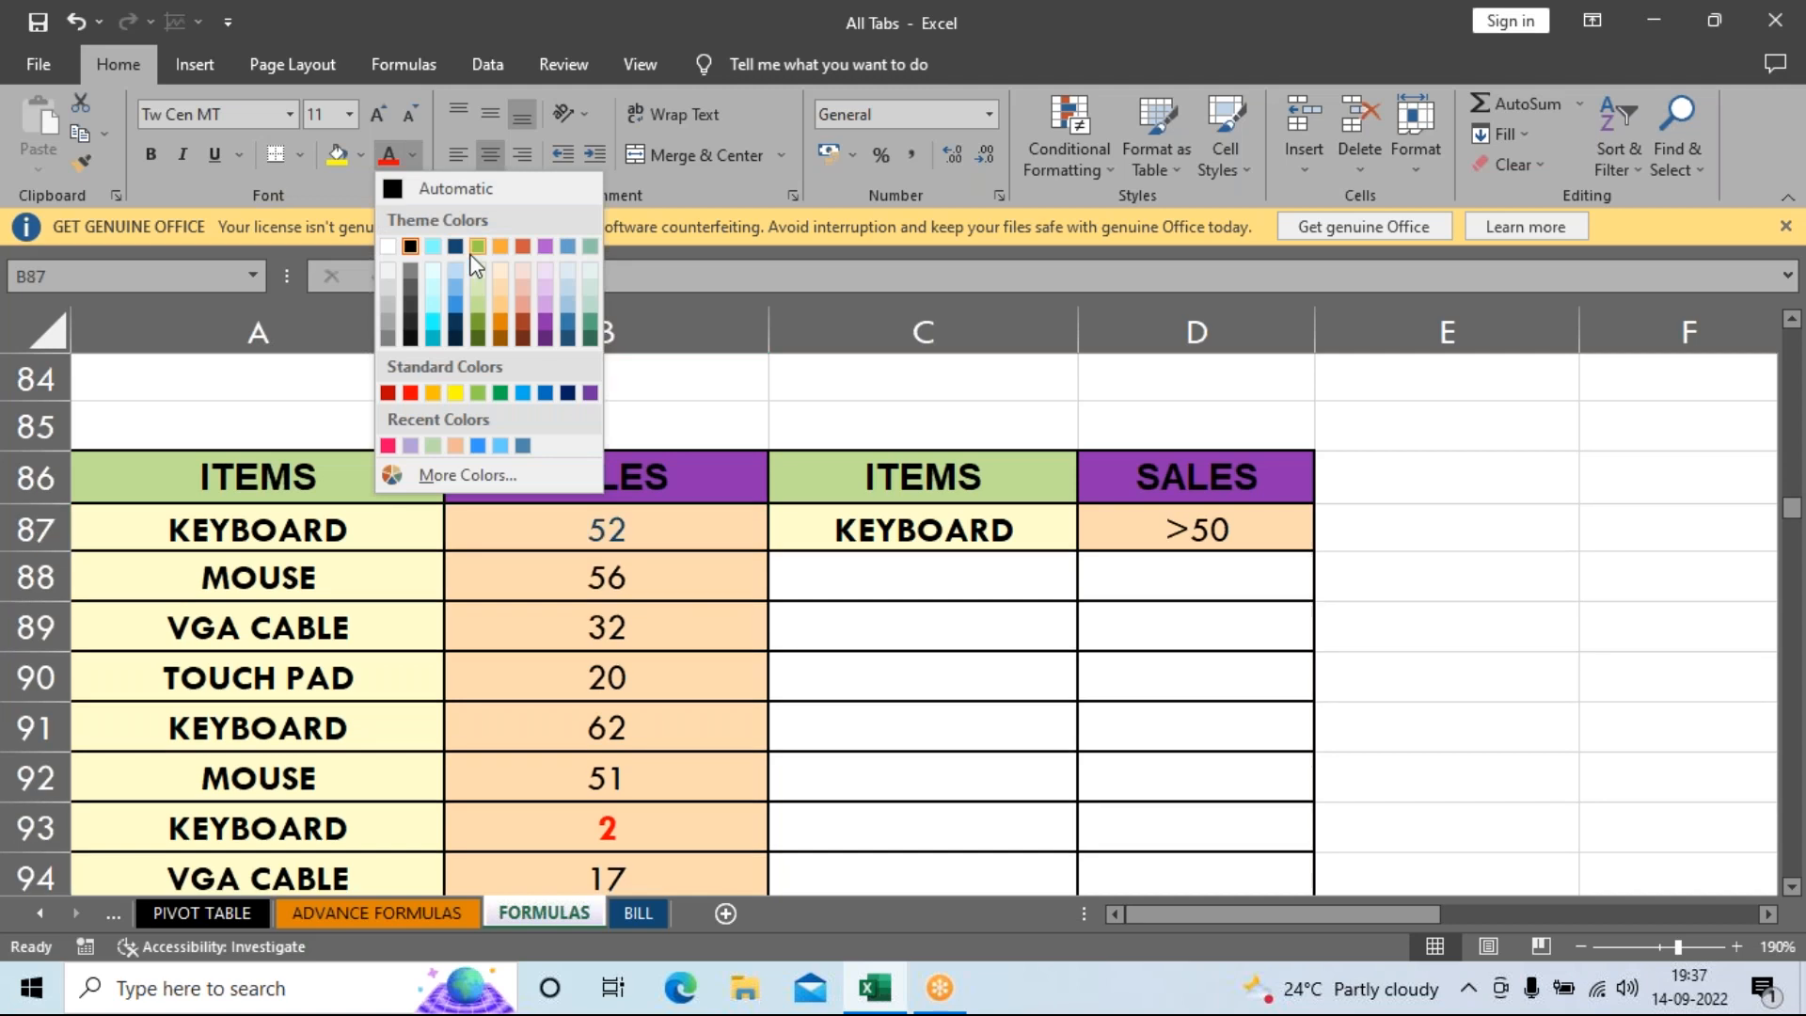
pyautogui.click(501, 393)
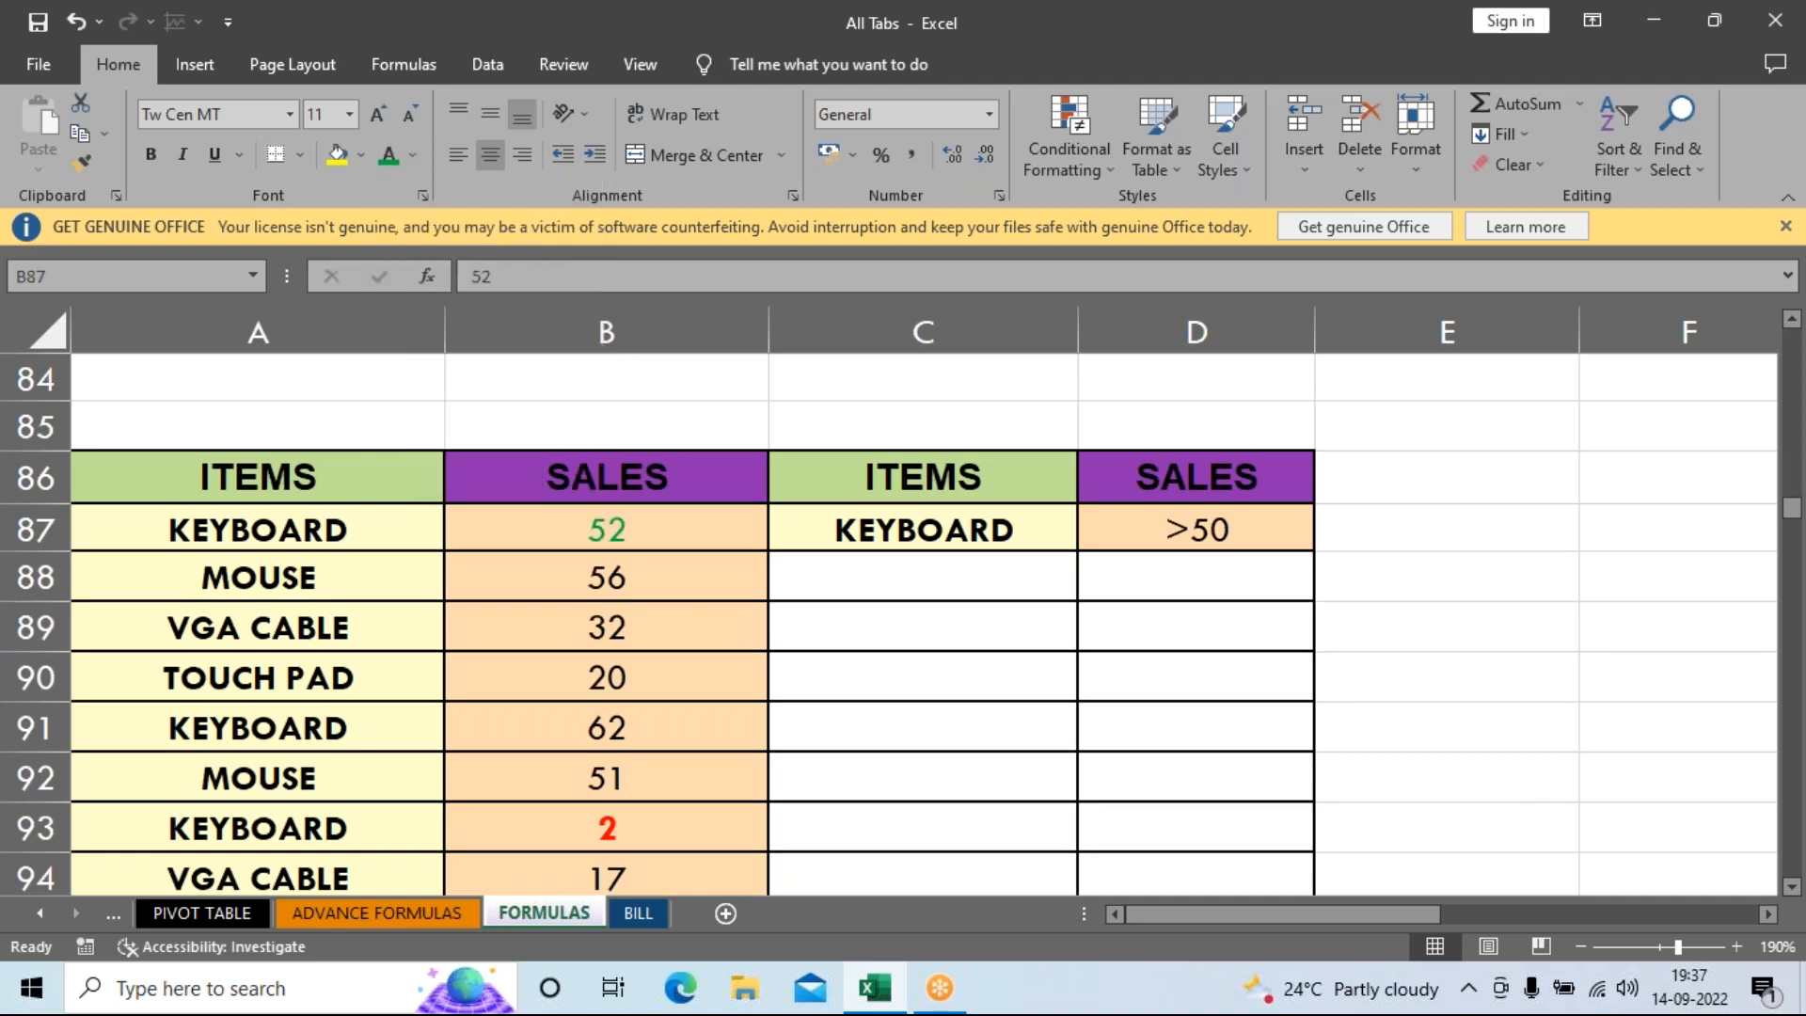
pyautogui.click(141, 156)
pyautogui.click(86, 158)
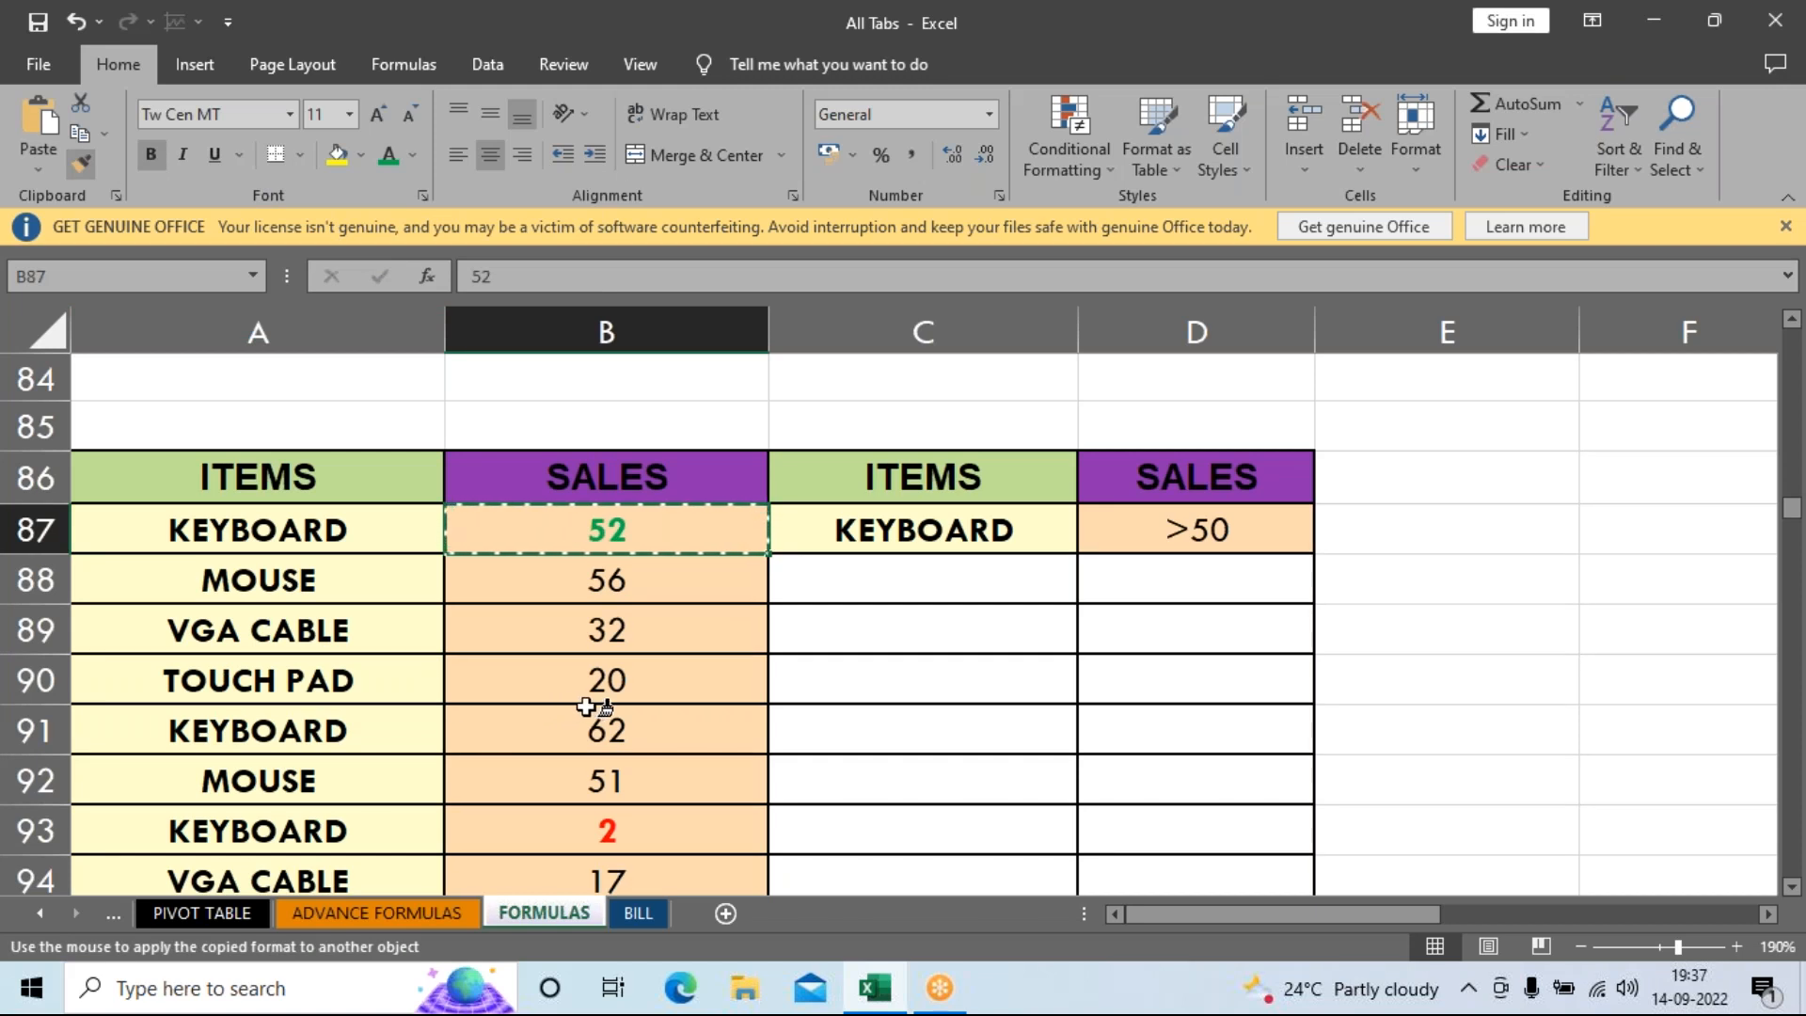
pyautogui.click(605, 729)
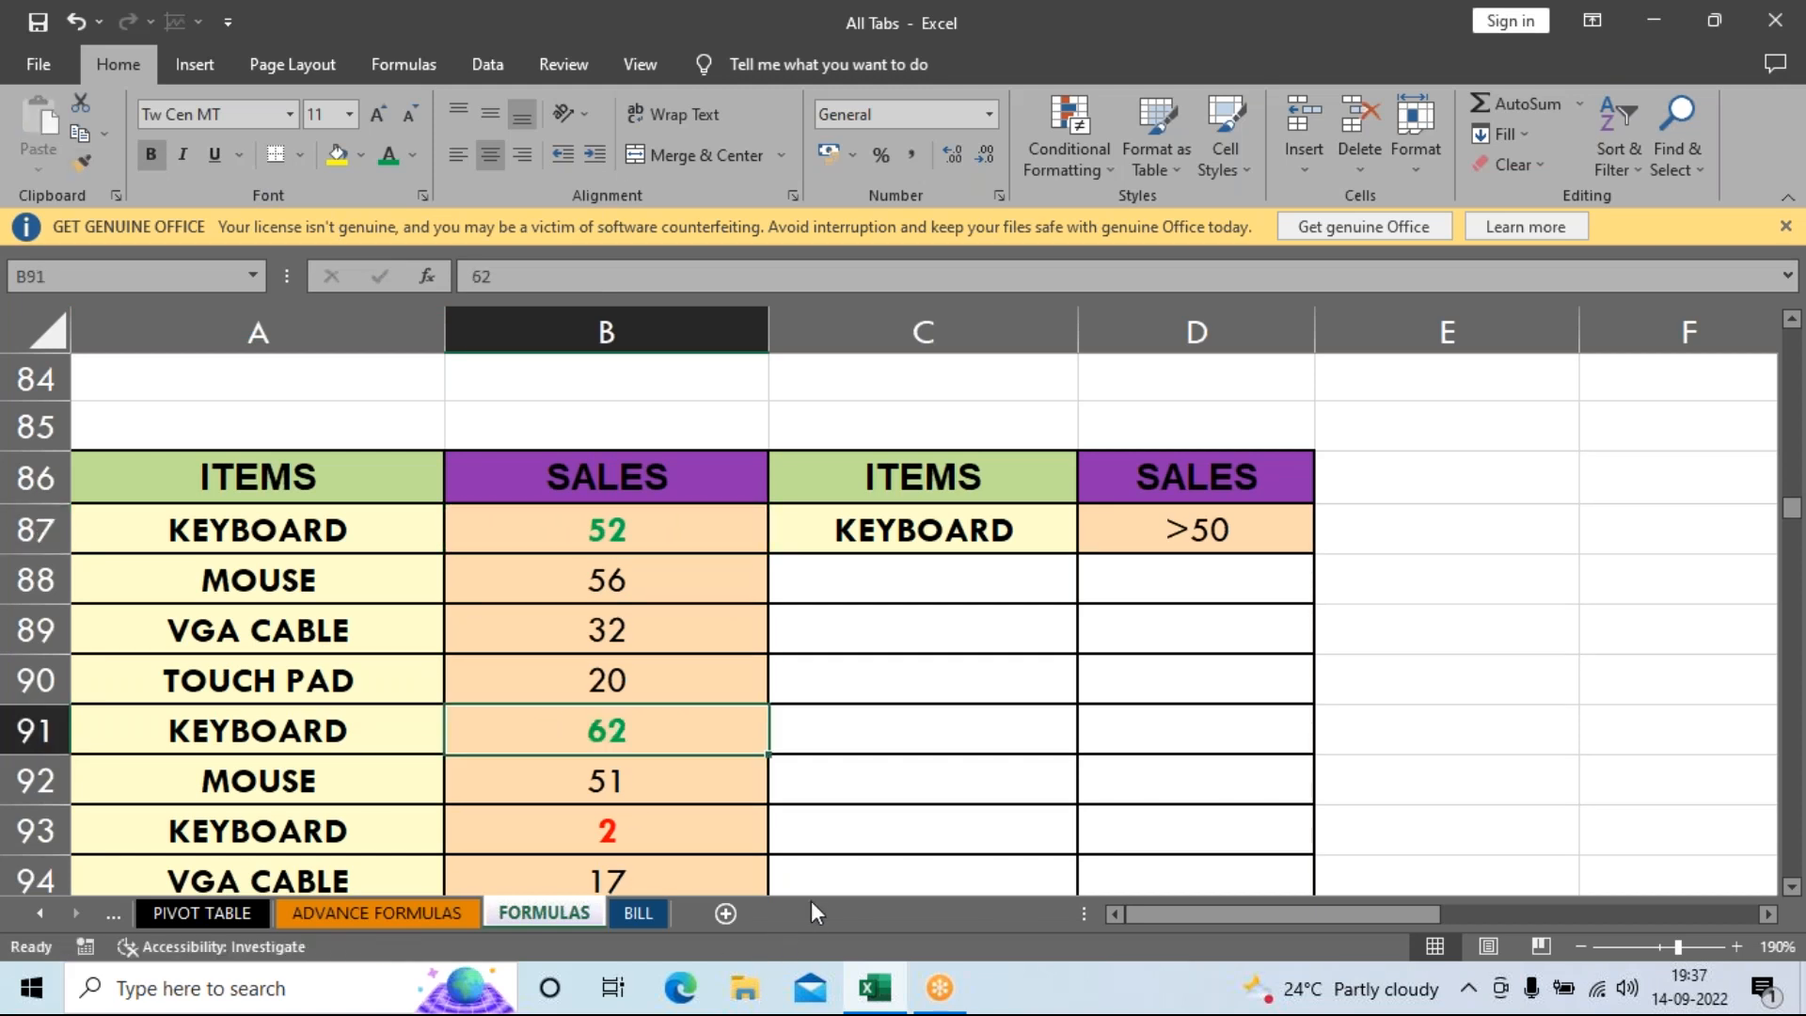
pyautogui.click(945, 771)
# Look over the ITEMS and SALES table, then select the DSUM result cell B97.
pyautogui.scroll(-1, 990, 685)
pyautogui.scroll(1, 956, 725)
pyautogui.moveTo(141, 499); pyautogui.dragTo(585, 870)
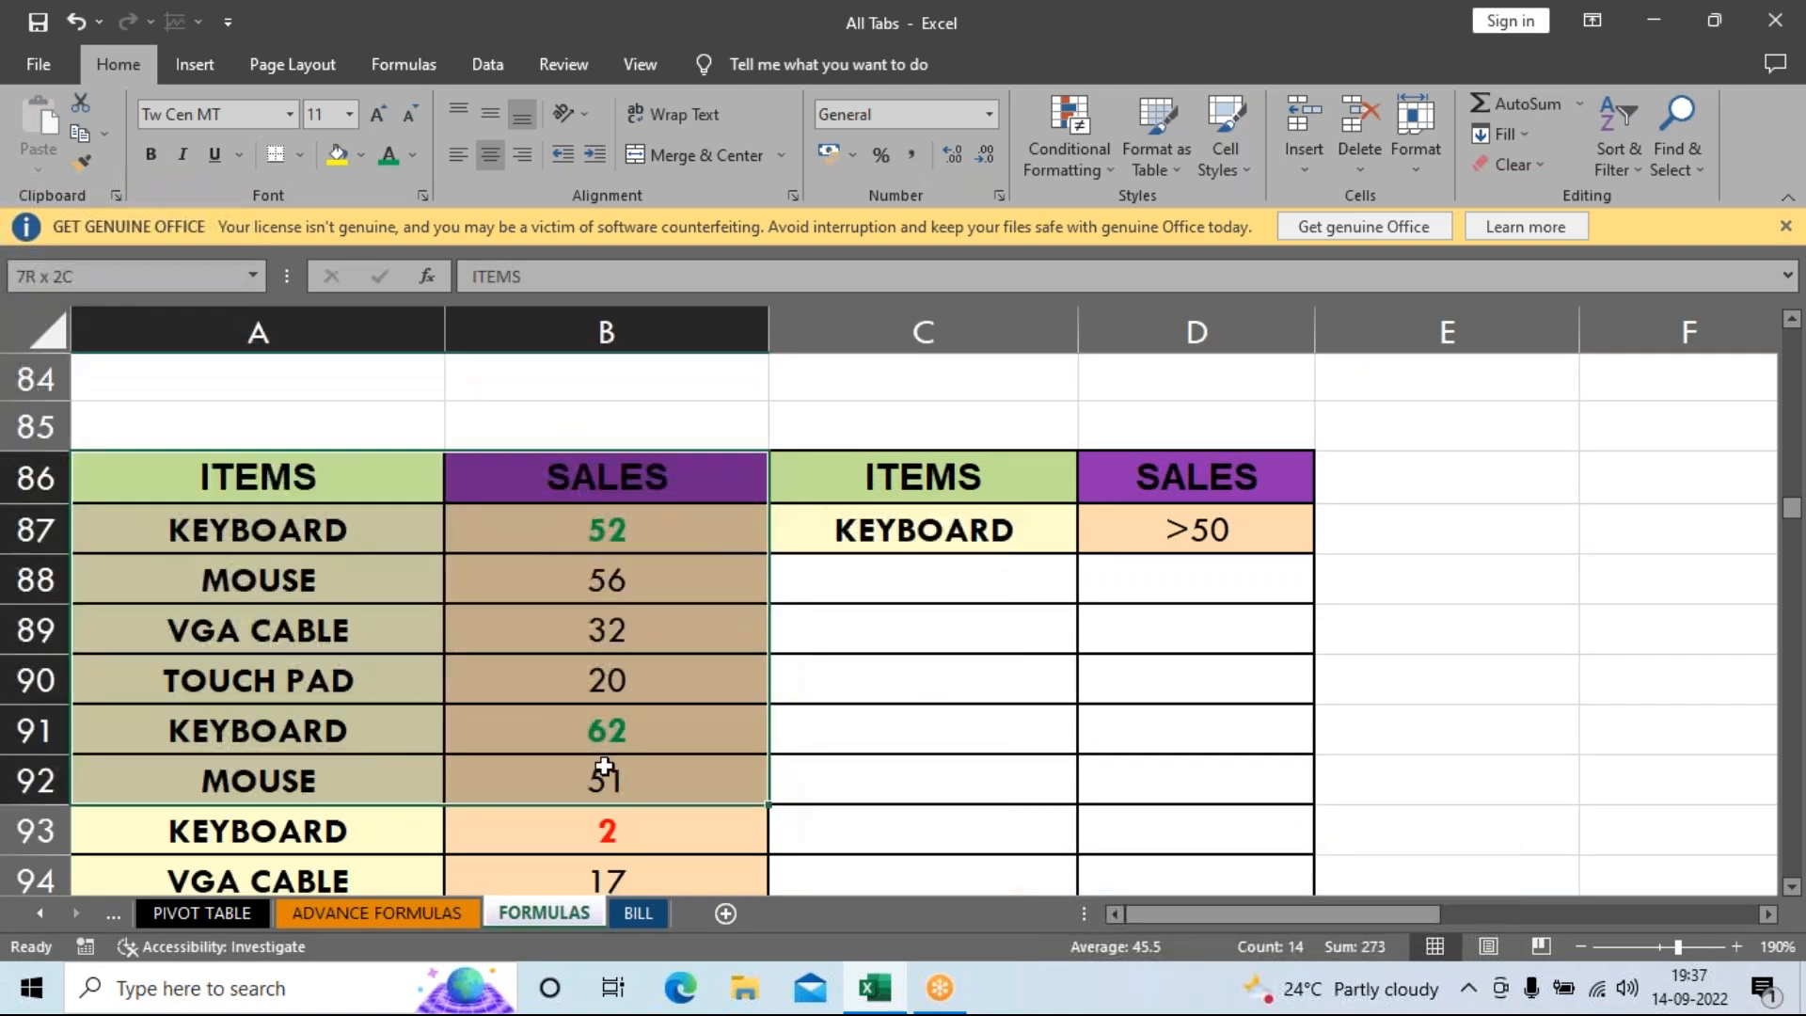
pyautogui.click(861, 670)
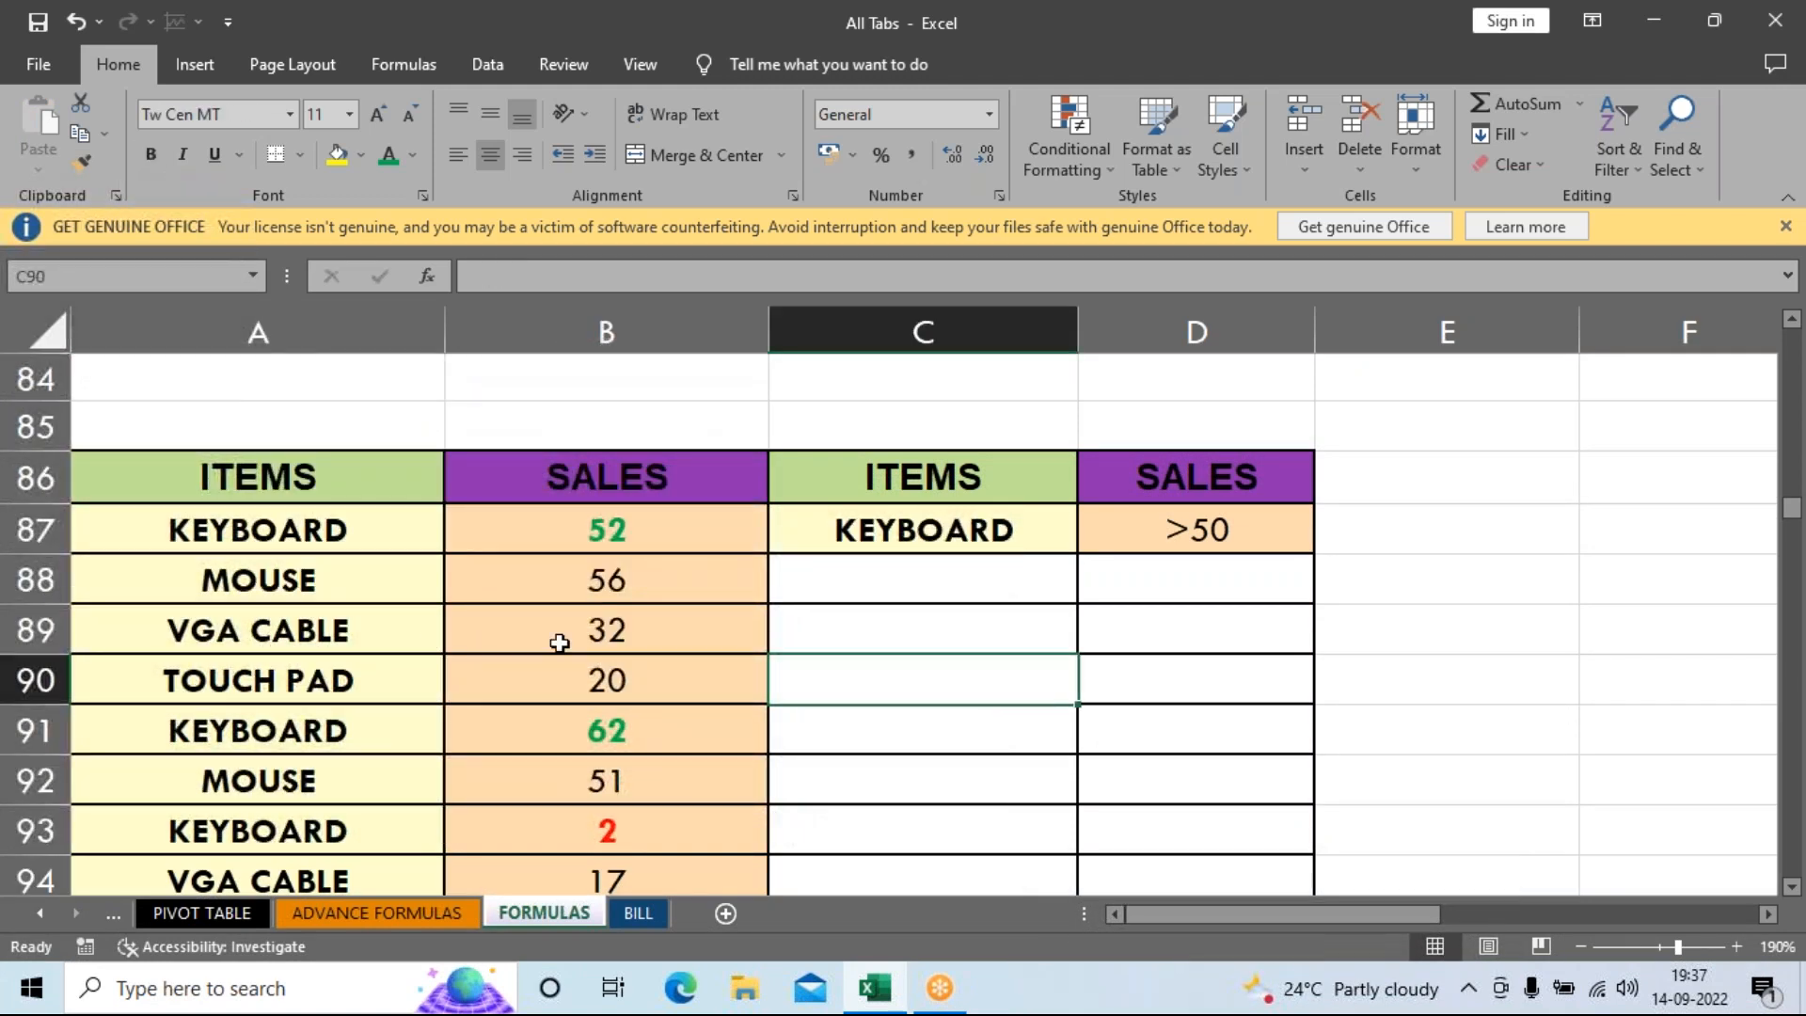
pyautogui.scroll(-1, 663, 757)
pyautogui.scroll(-1, 663, 758)
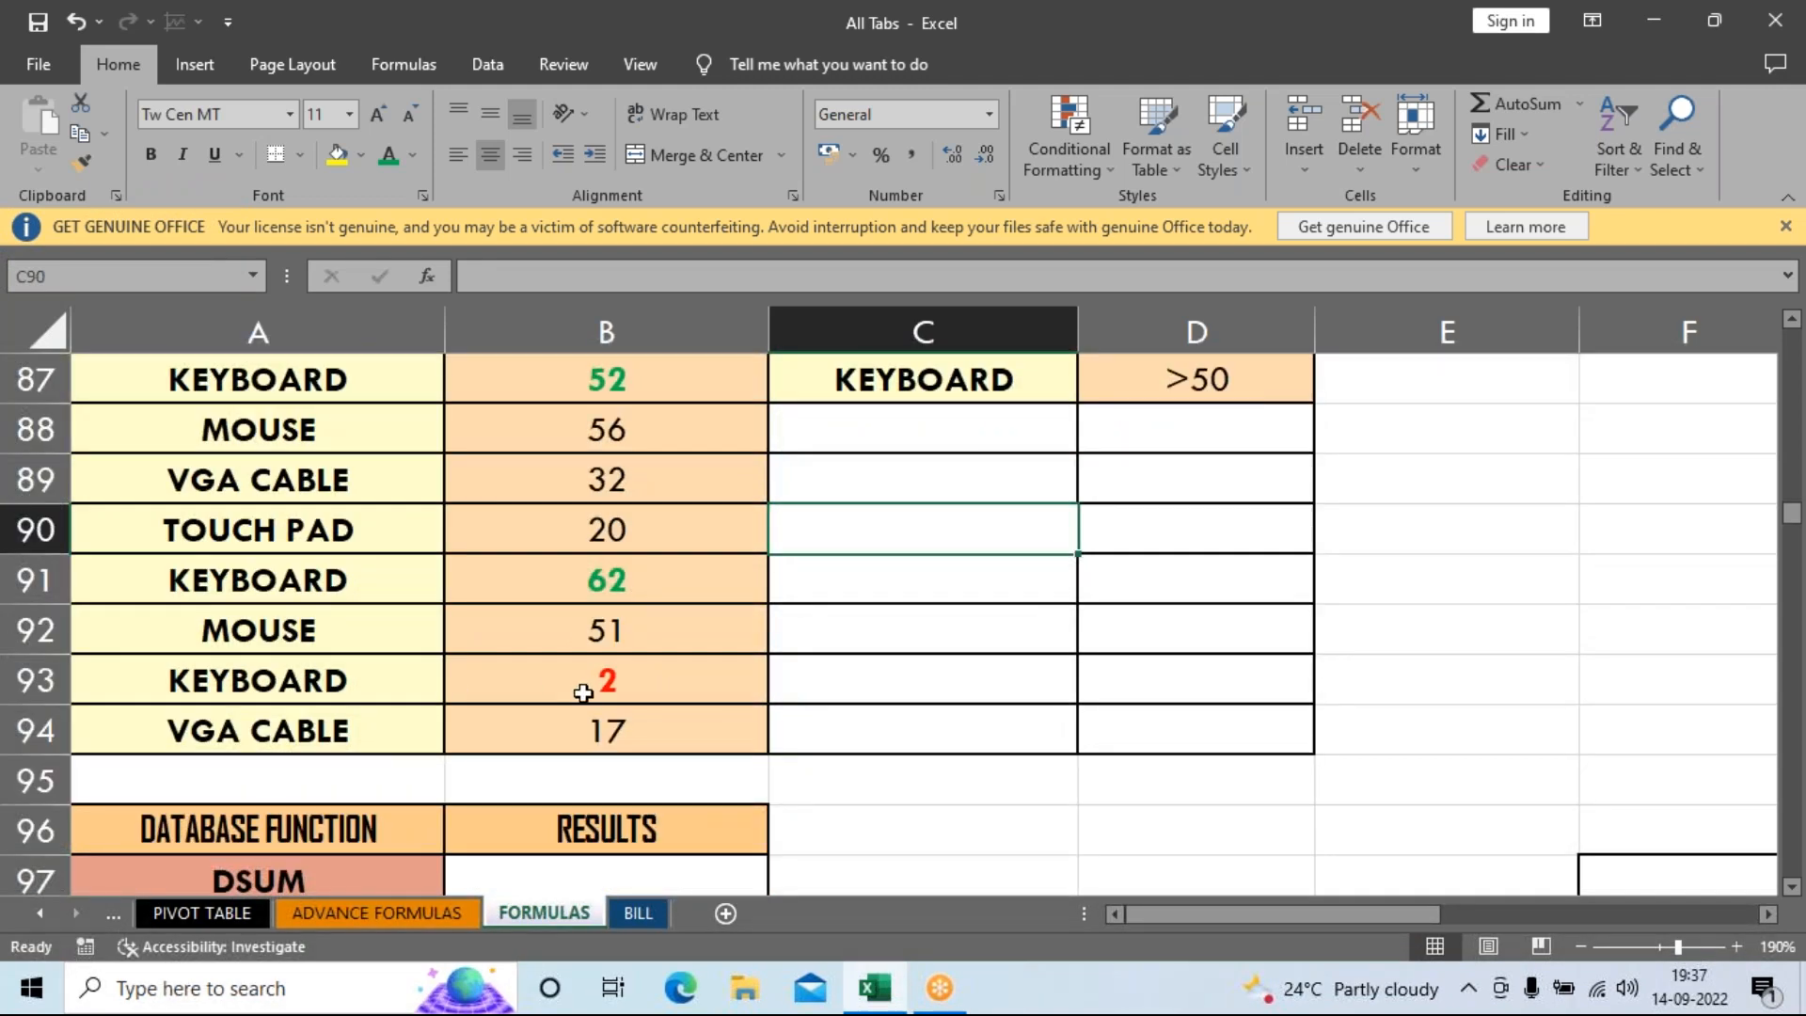
pyautogui.scroll(1, 693, 746)
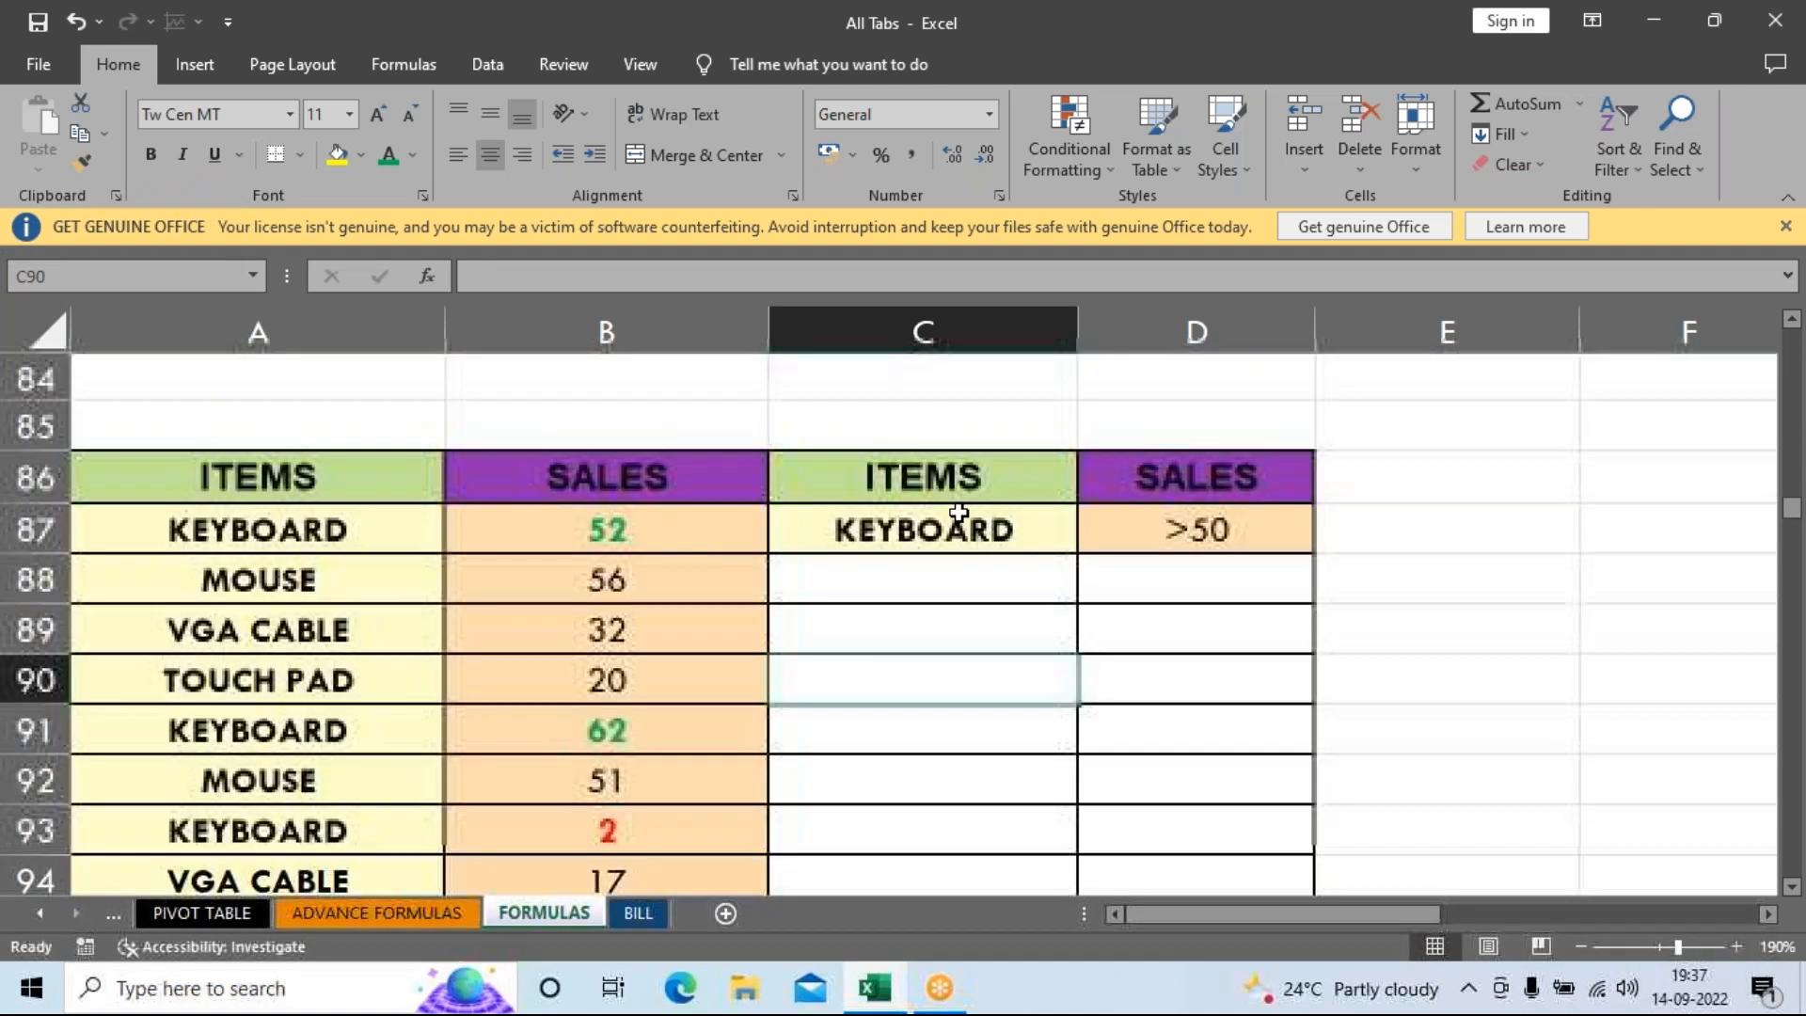
pyautogui.scroll(-1, 1092, 638)
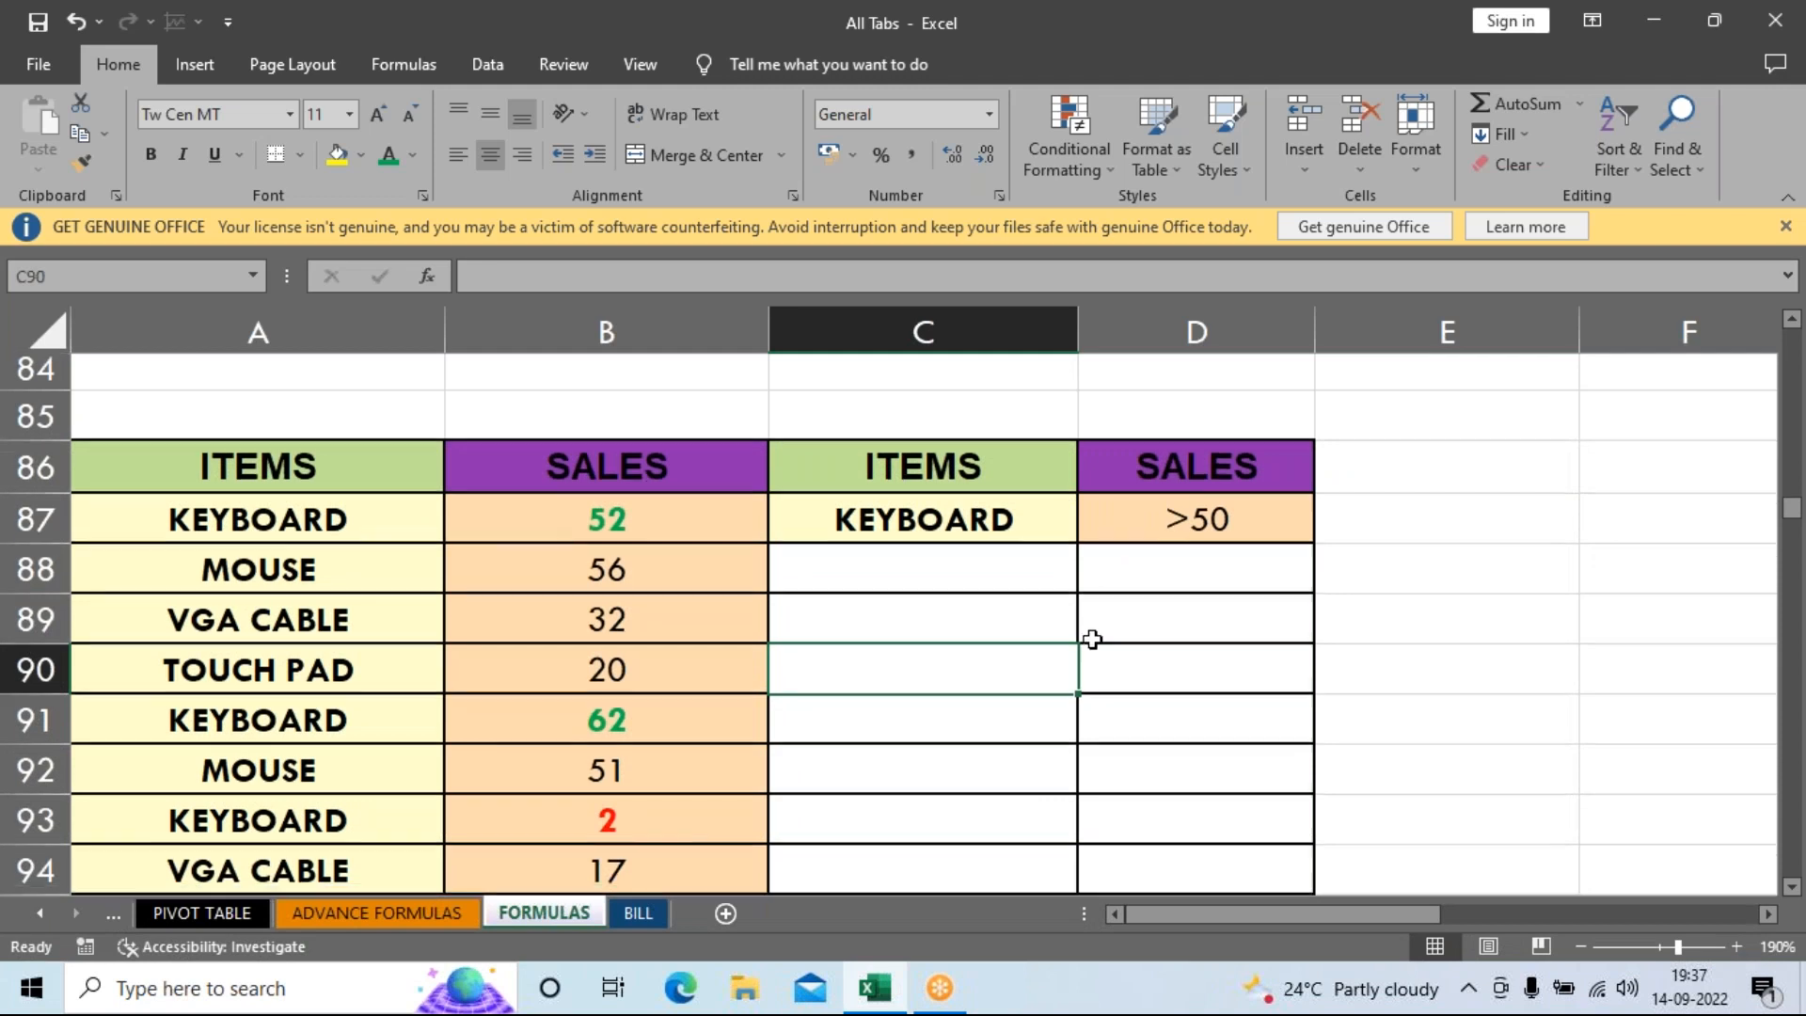
pyautogui.scroll(-1, 1088, 637)
pyautogui.scroll(1, 1081, 673)
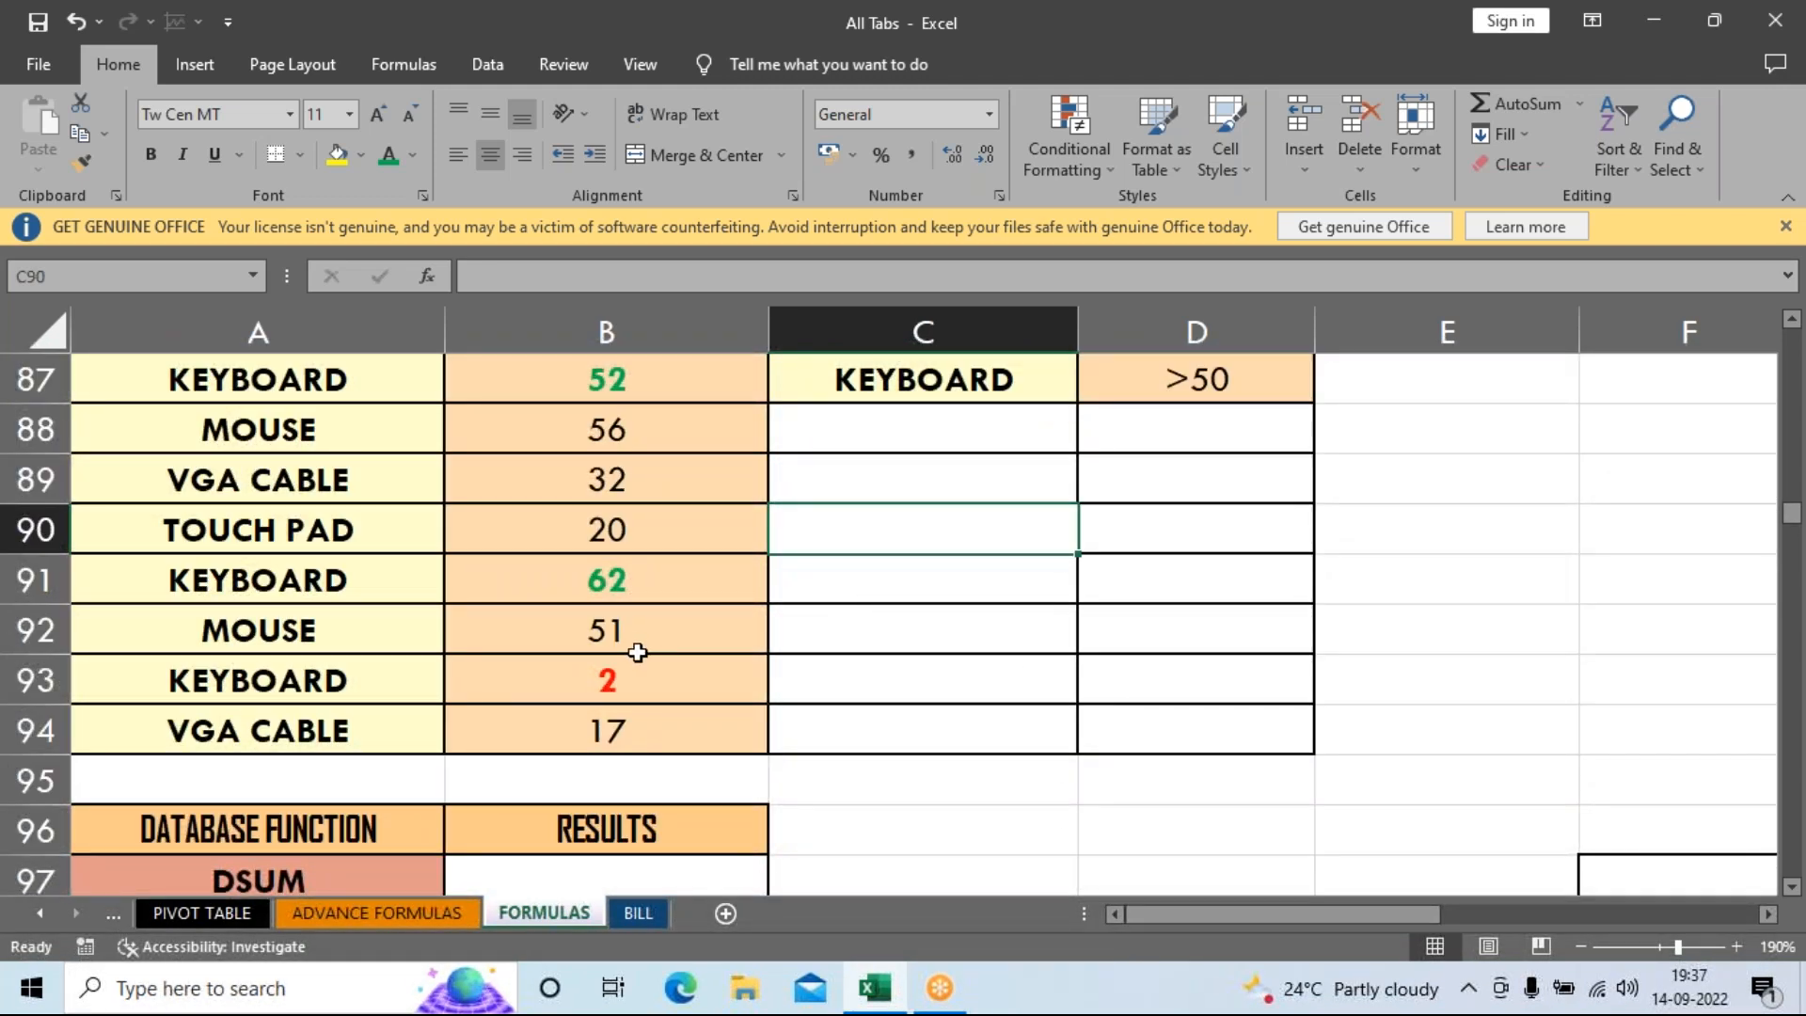
pyautogui.scroll(1, 633, 645)
pyautogui.scroll(-1, 645, 663)
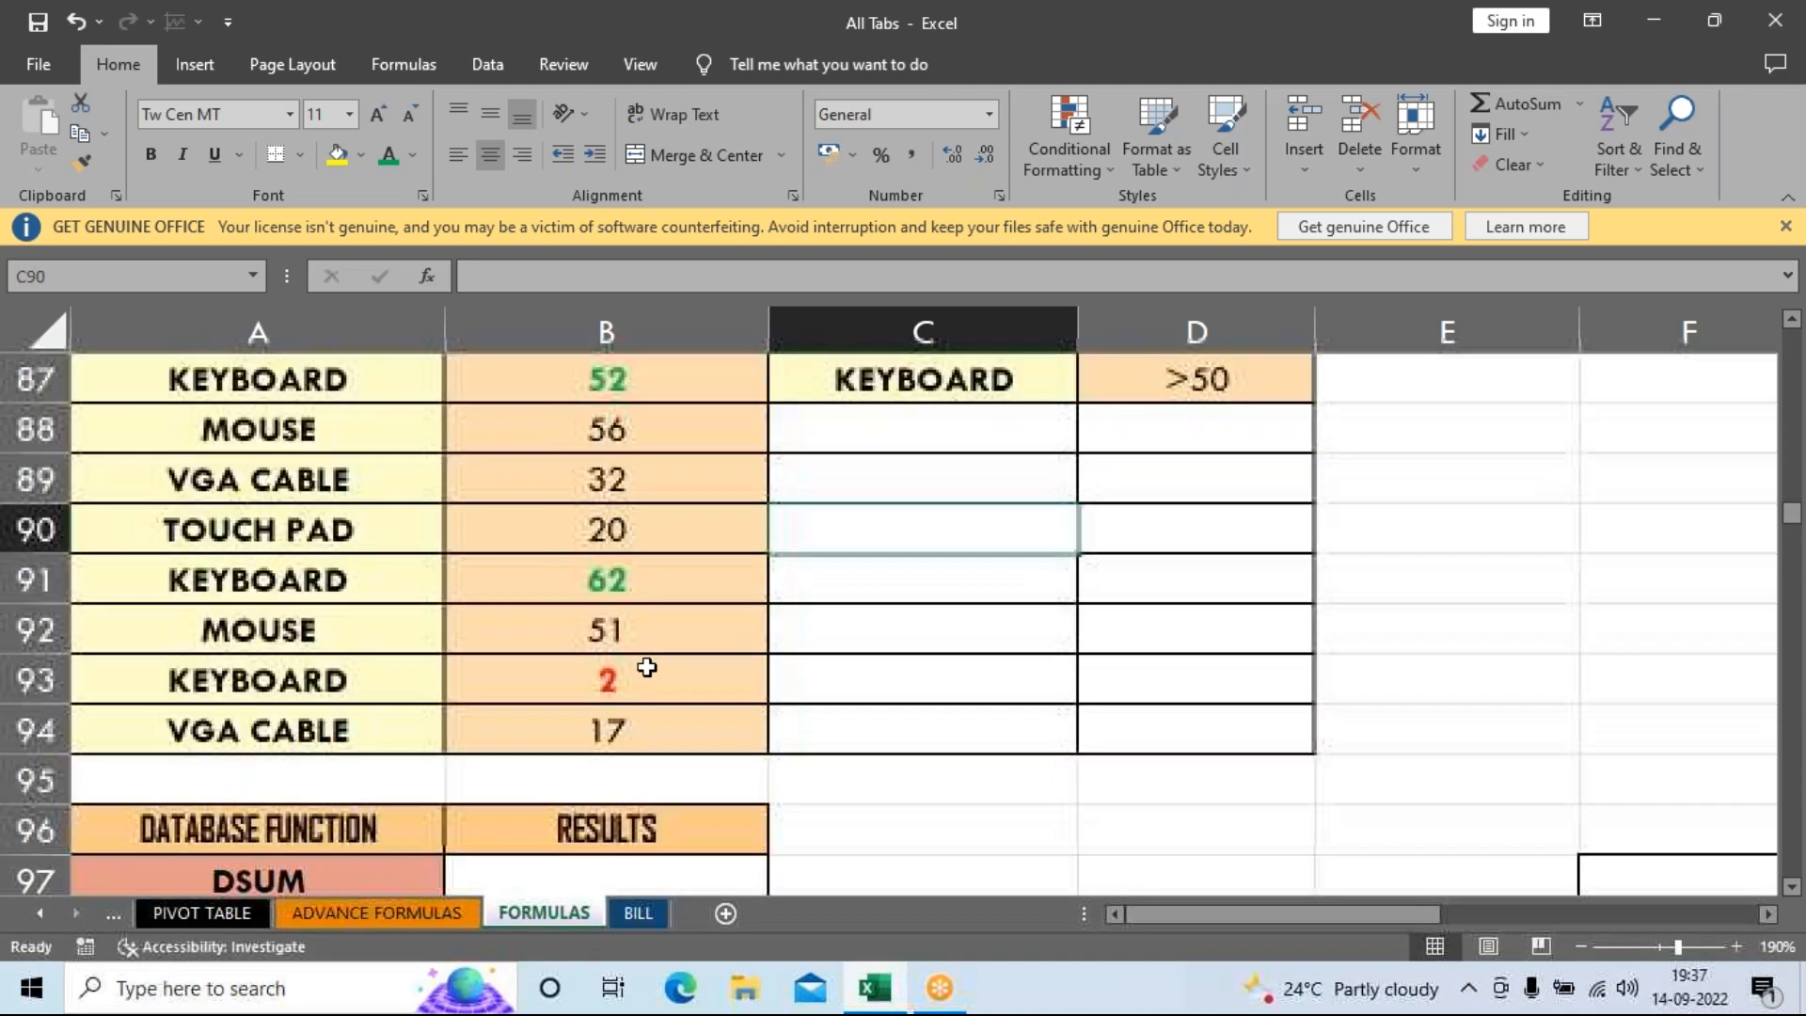
pyautogui.scroll(-1, 646, 672)
pyautogui.click(664, 733)
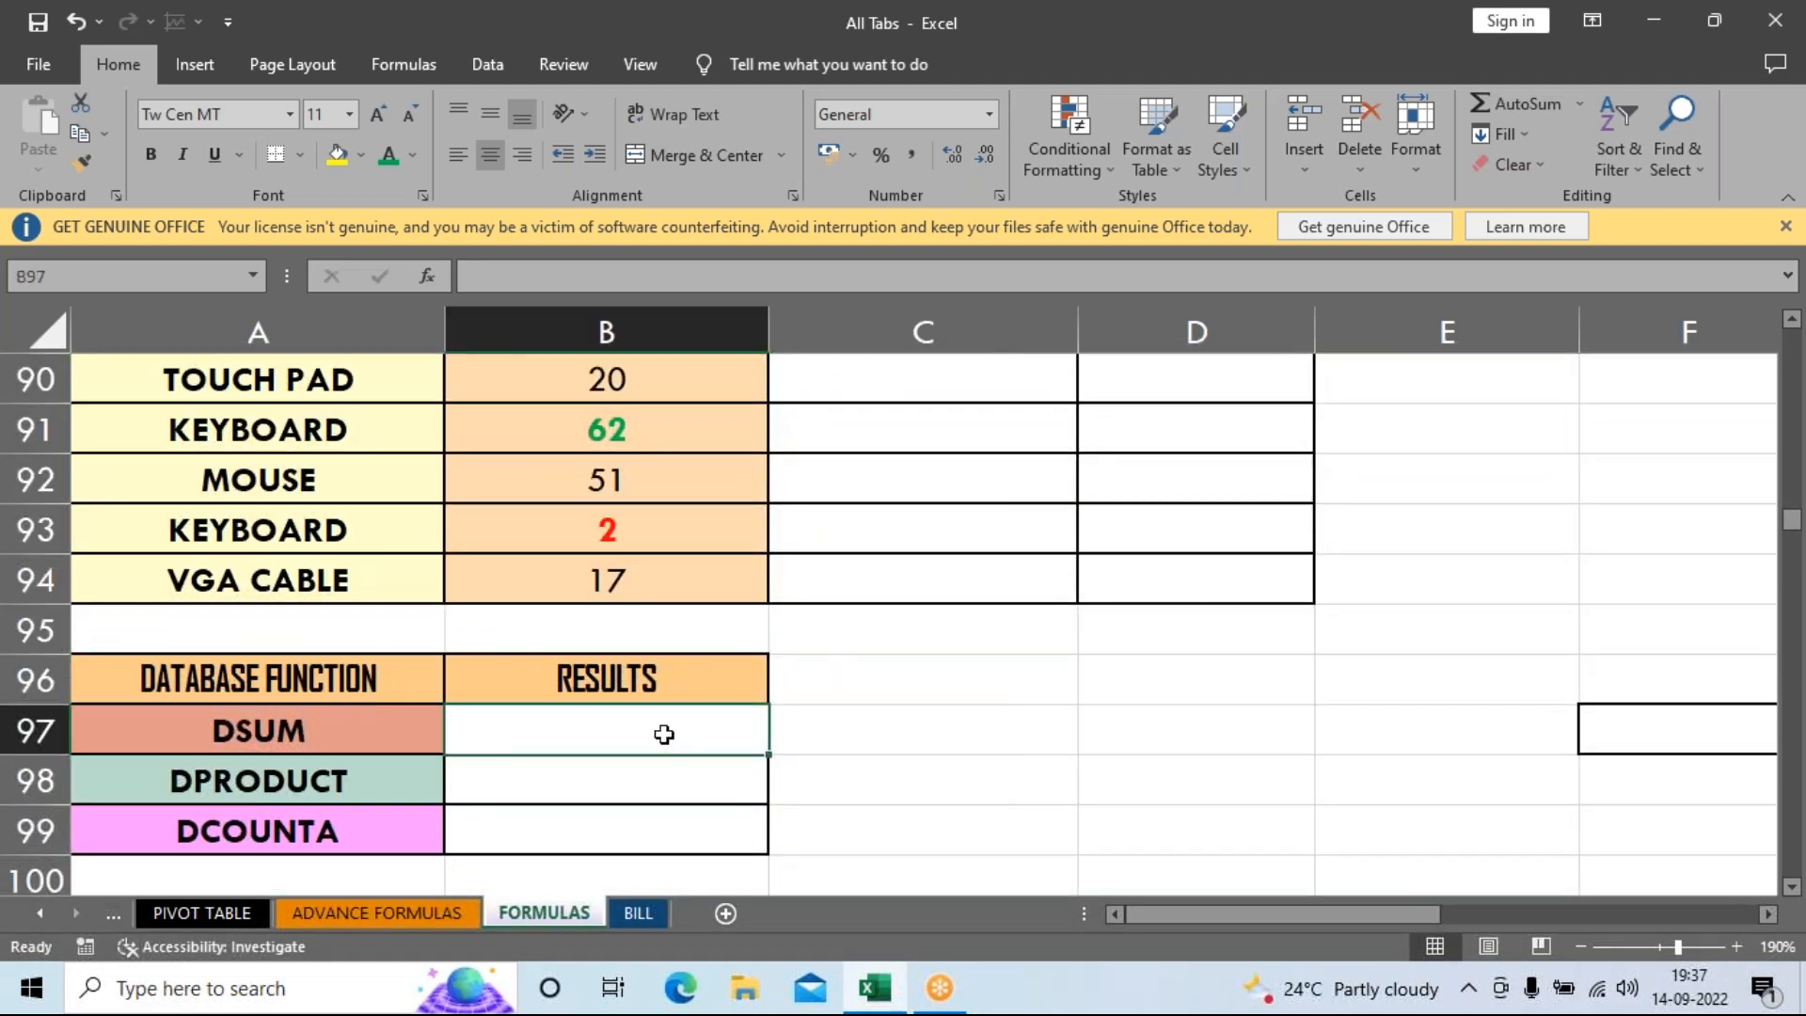
# In B97 enter =DSUM(A86:B94,B86,C86:D87) to total KEYBOARD sales over 50, giving 114.
pyautogui.write('=DS')
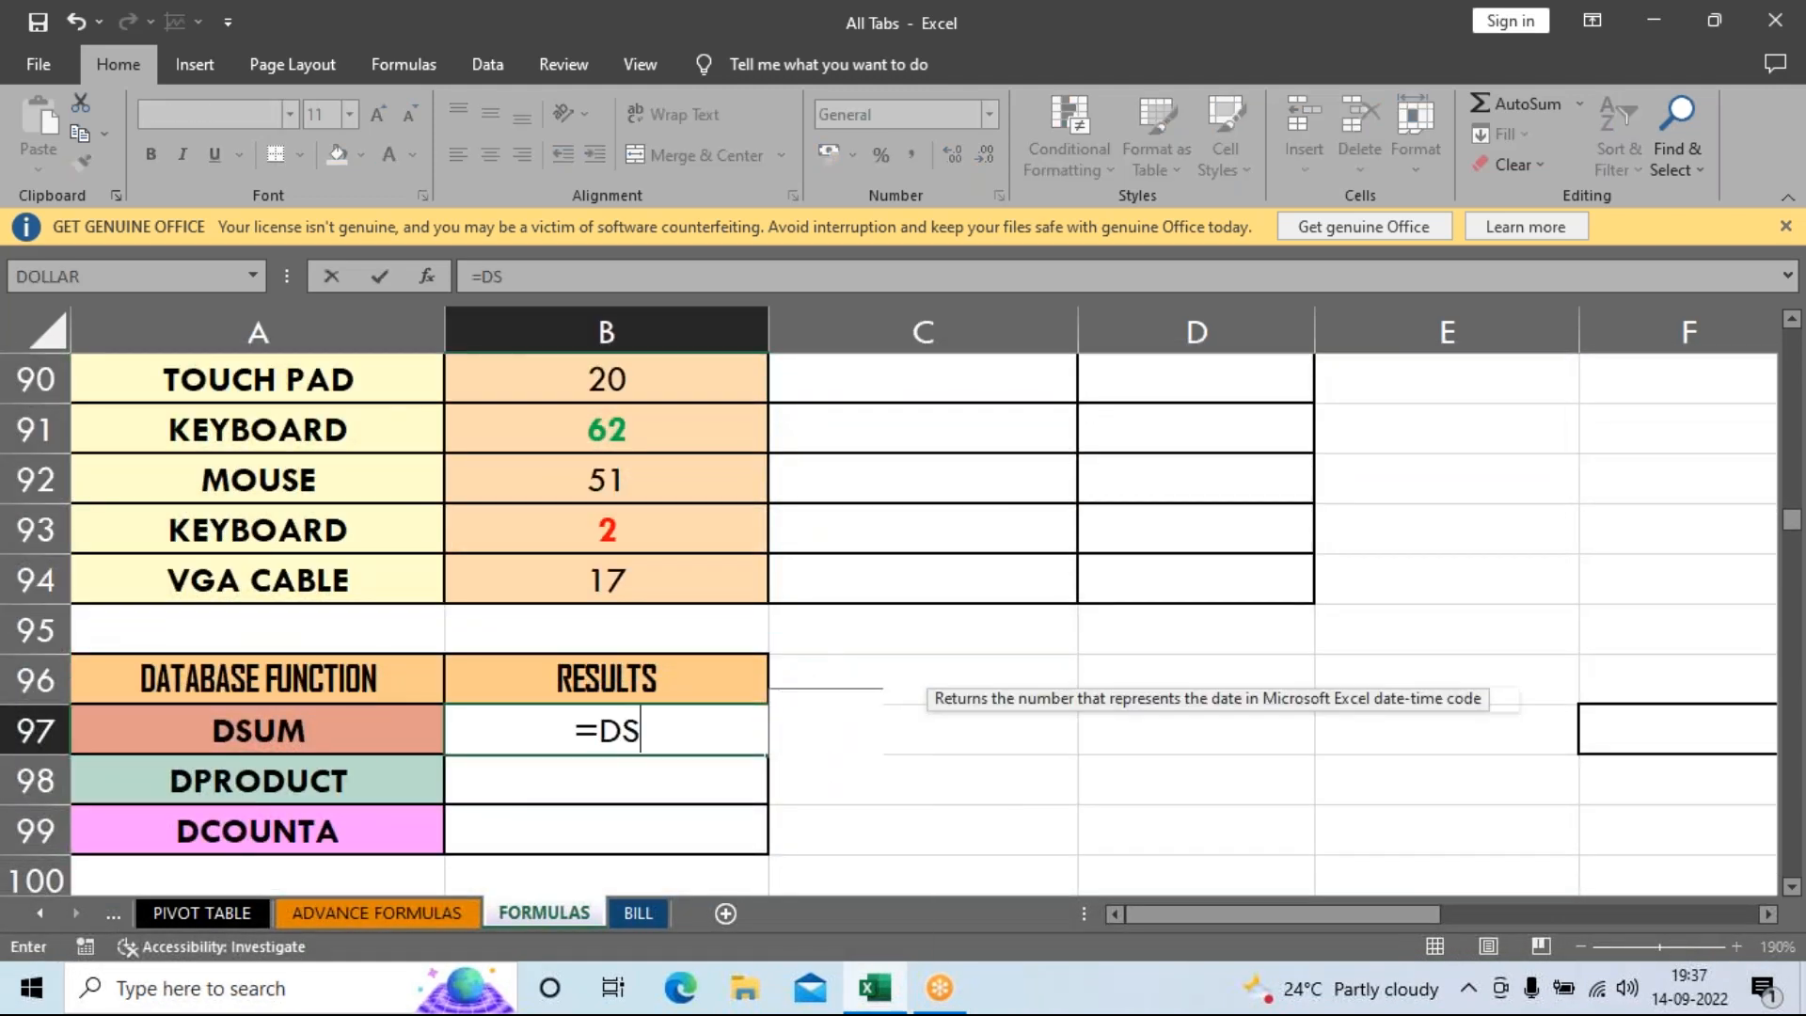
pyautogui.write('UM(')
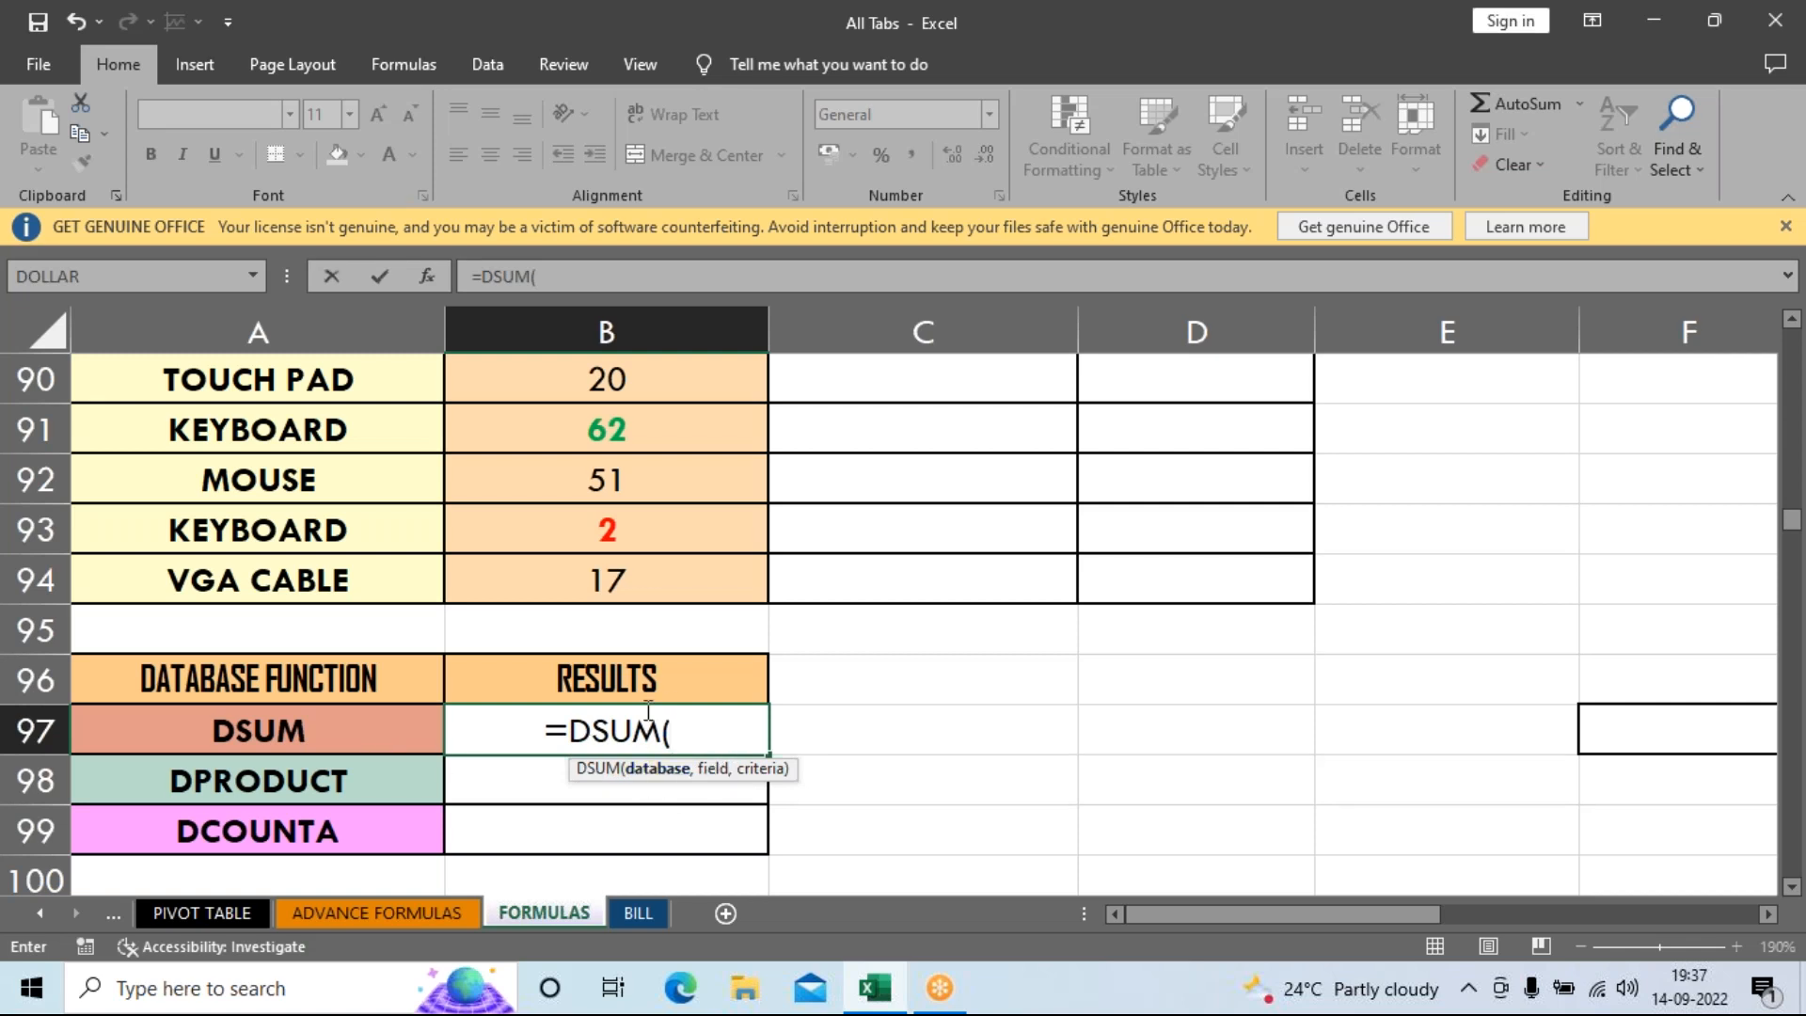
pyautogui.scroll(1, 18, 613)
pyautogui.scroll(1, 19, 613)
pyautogui.moveTo(149, 471); pyautogui.dragTo(604, 788)
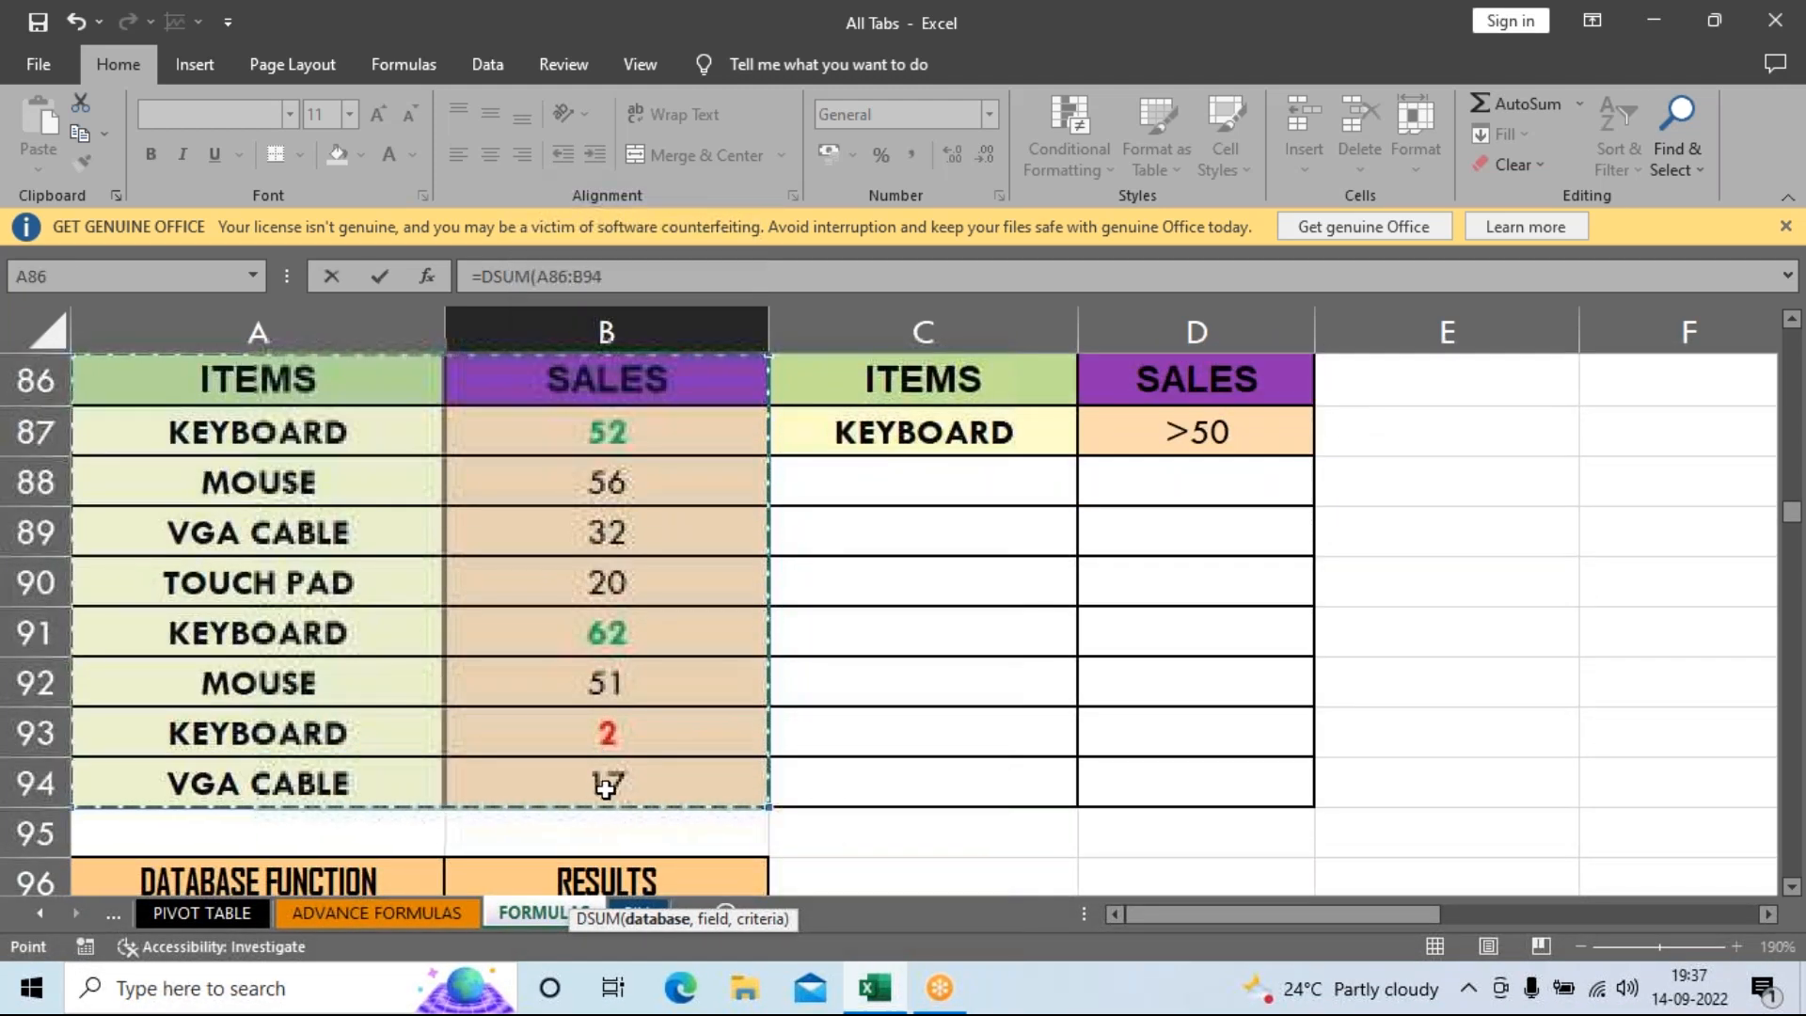
pyautogui.write(',')
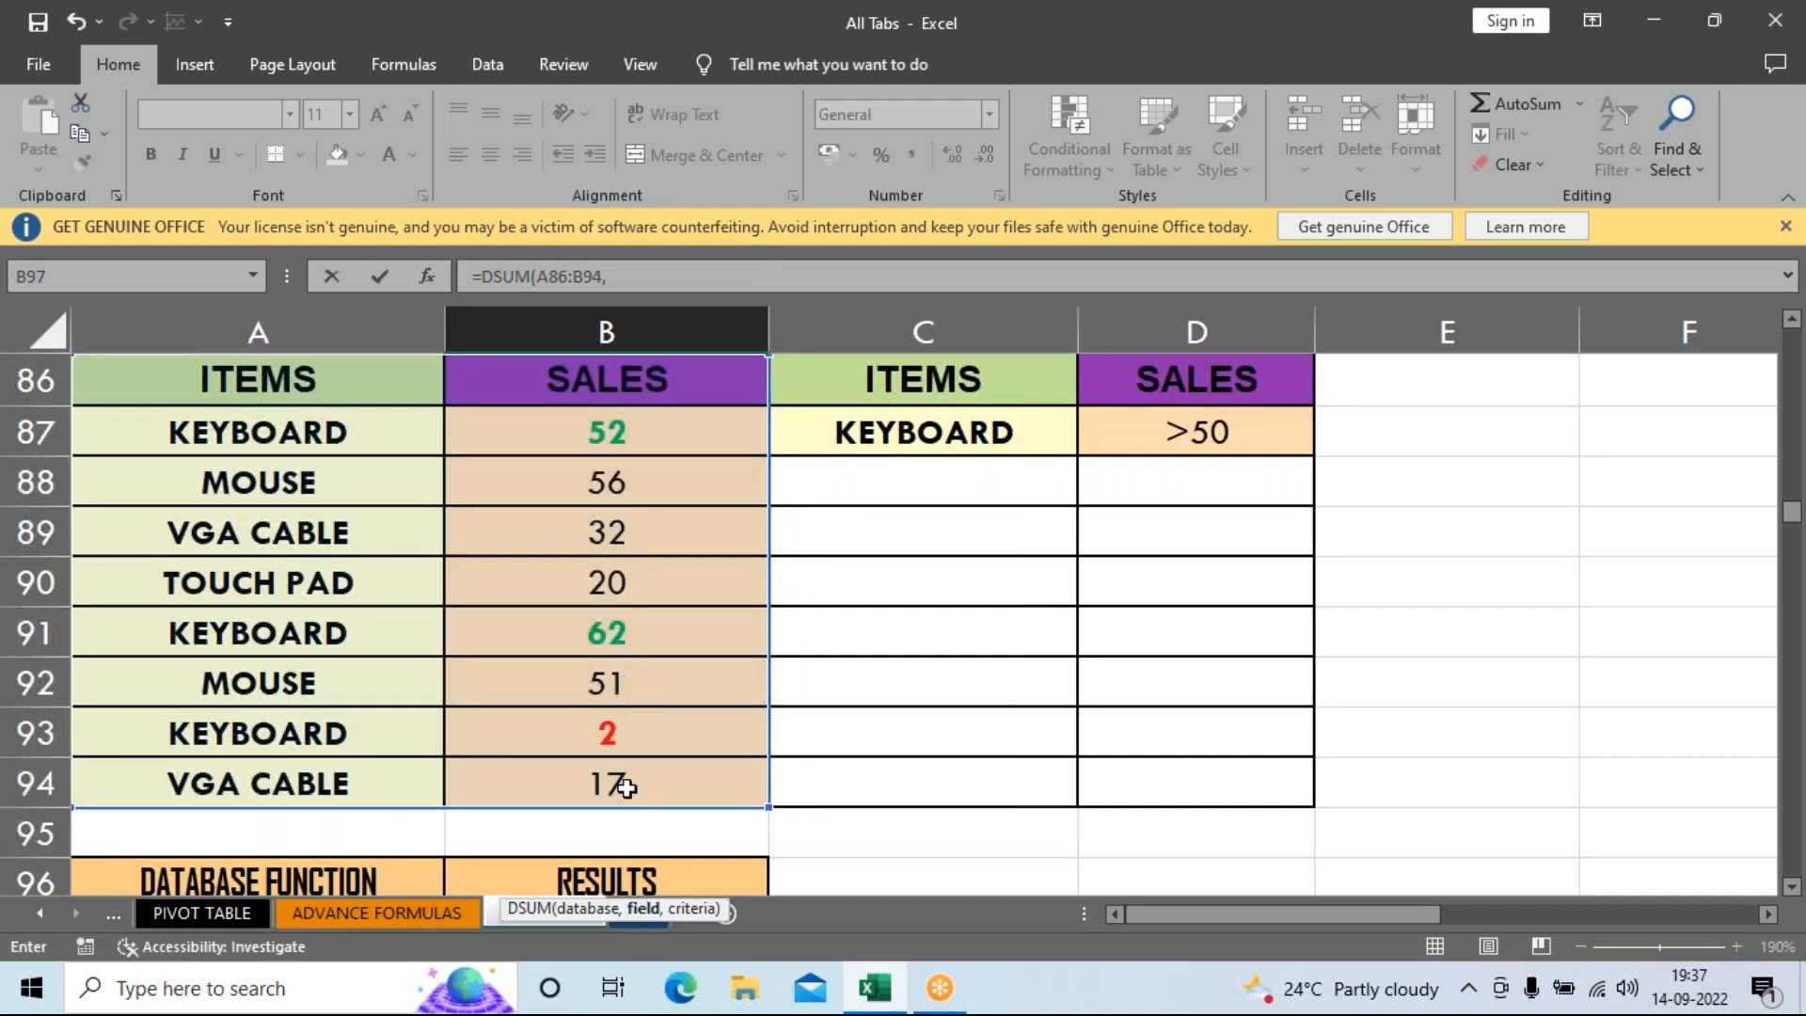
pyautogui.scroll(1, 298, 581)
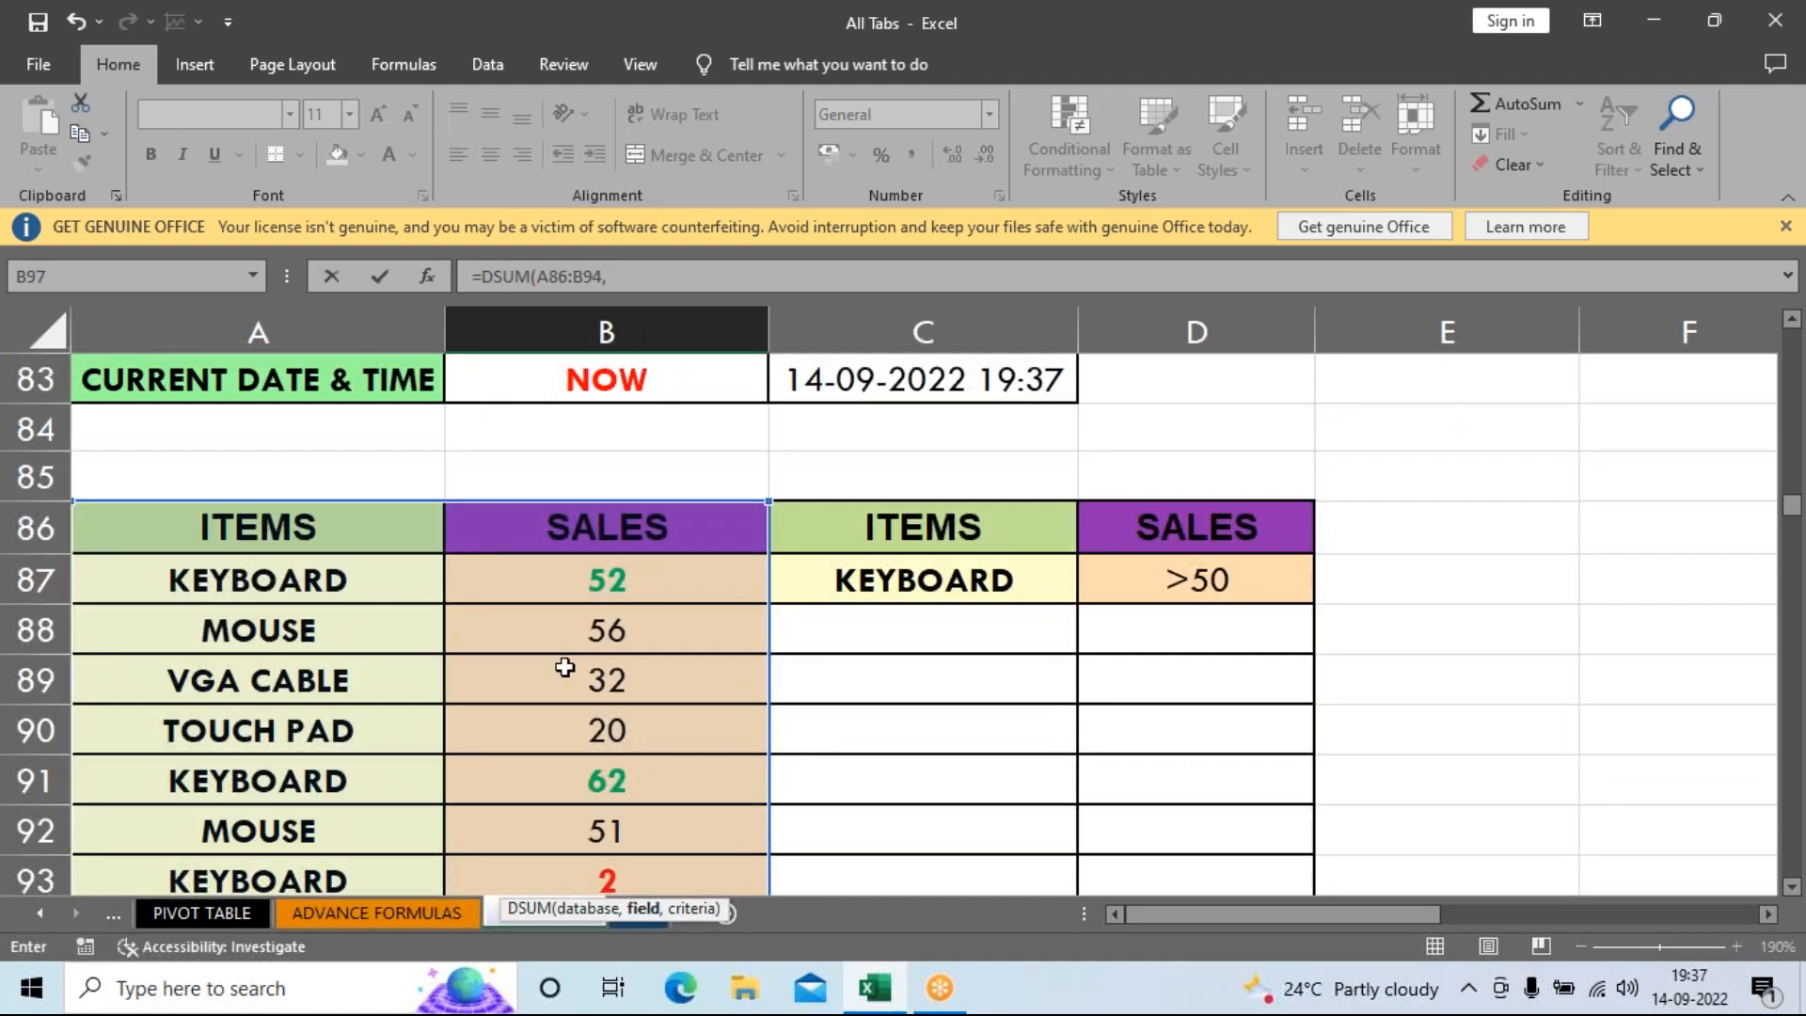
pyautogui.click(634, 523)
pyautogui.write(',')
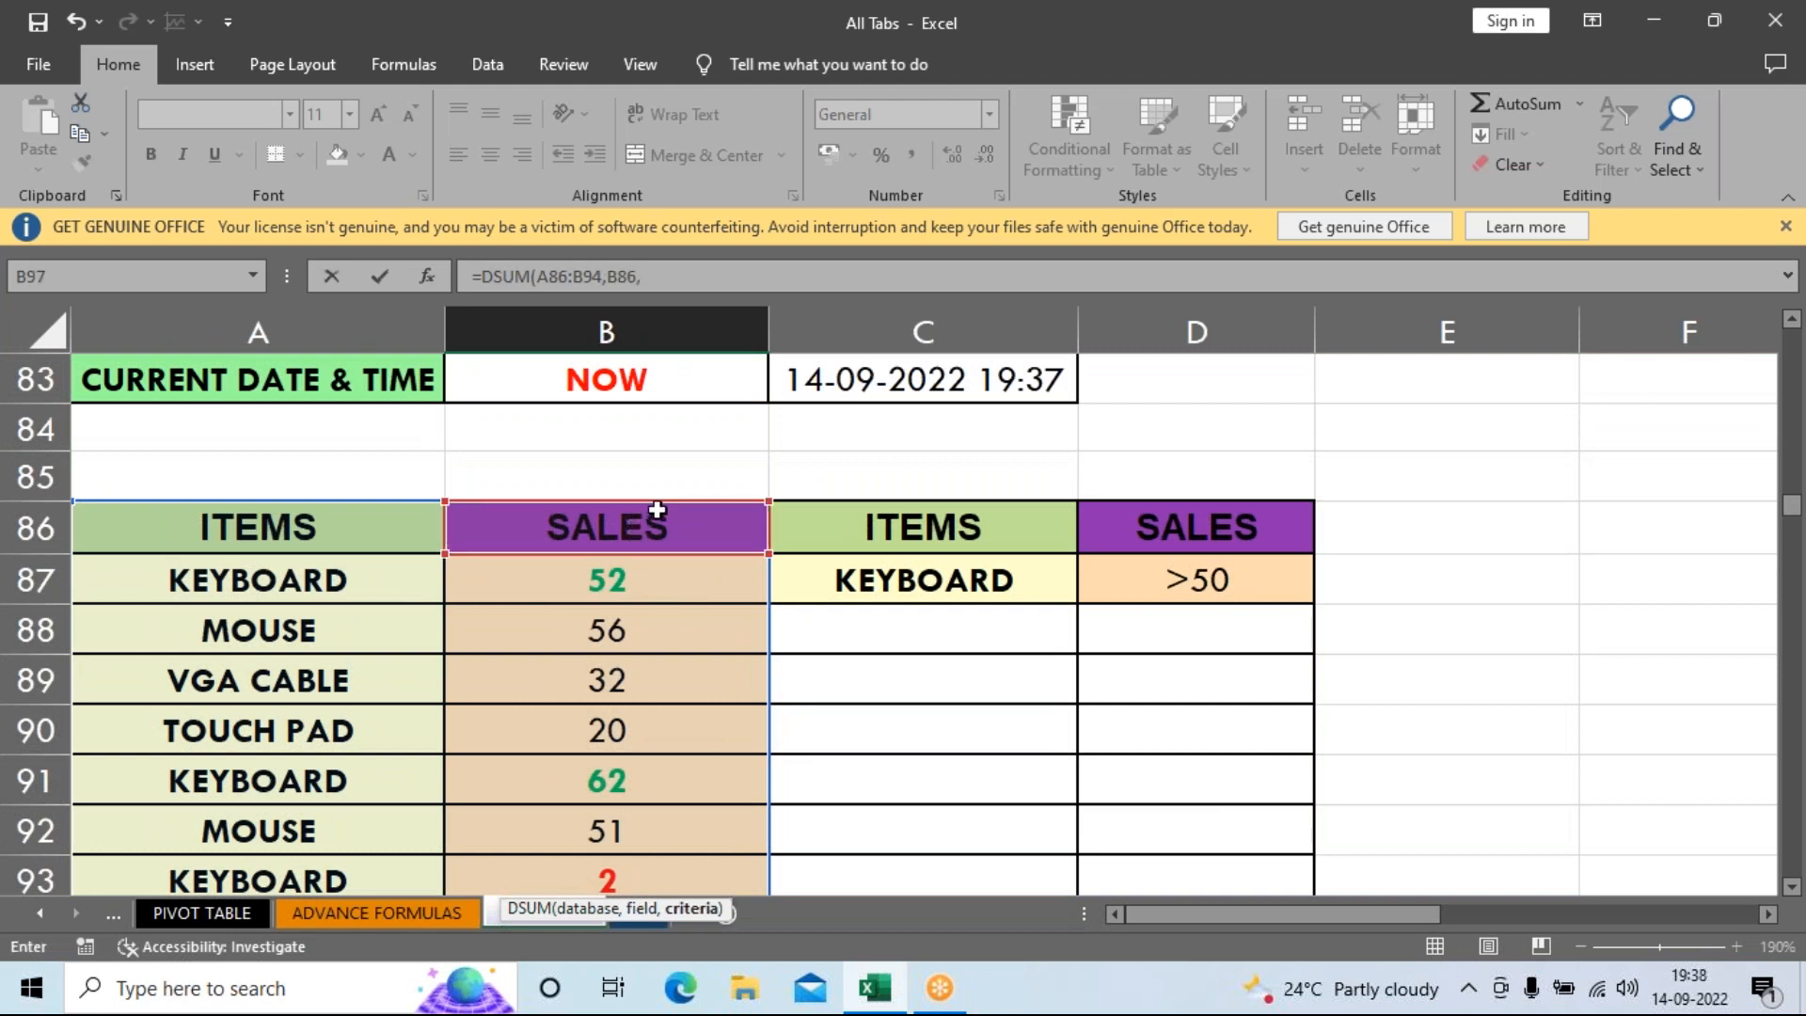
pyautogui.scroll(-1, 691, 582)
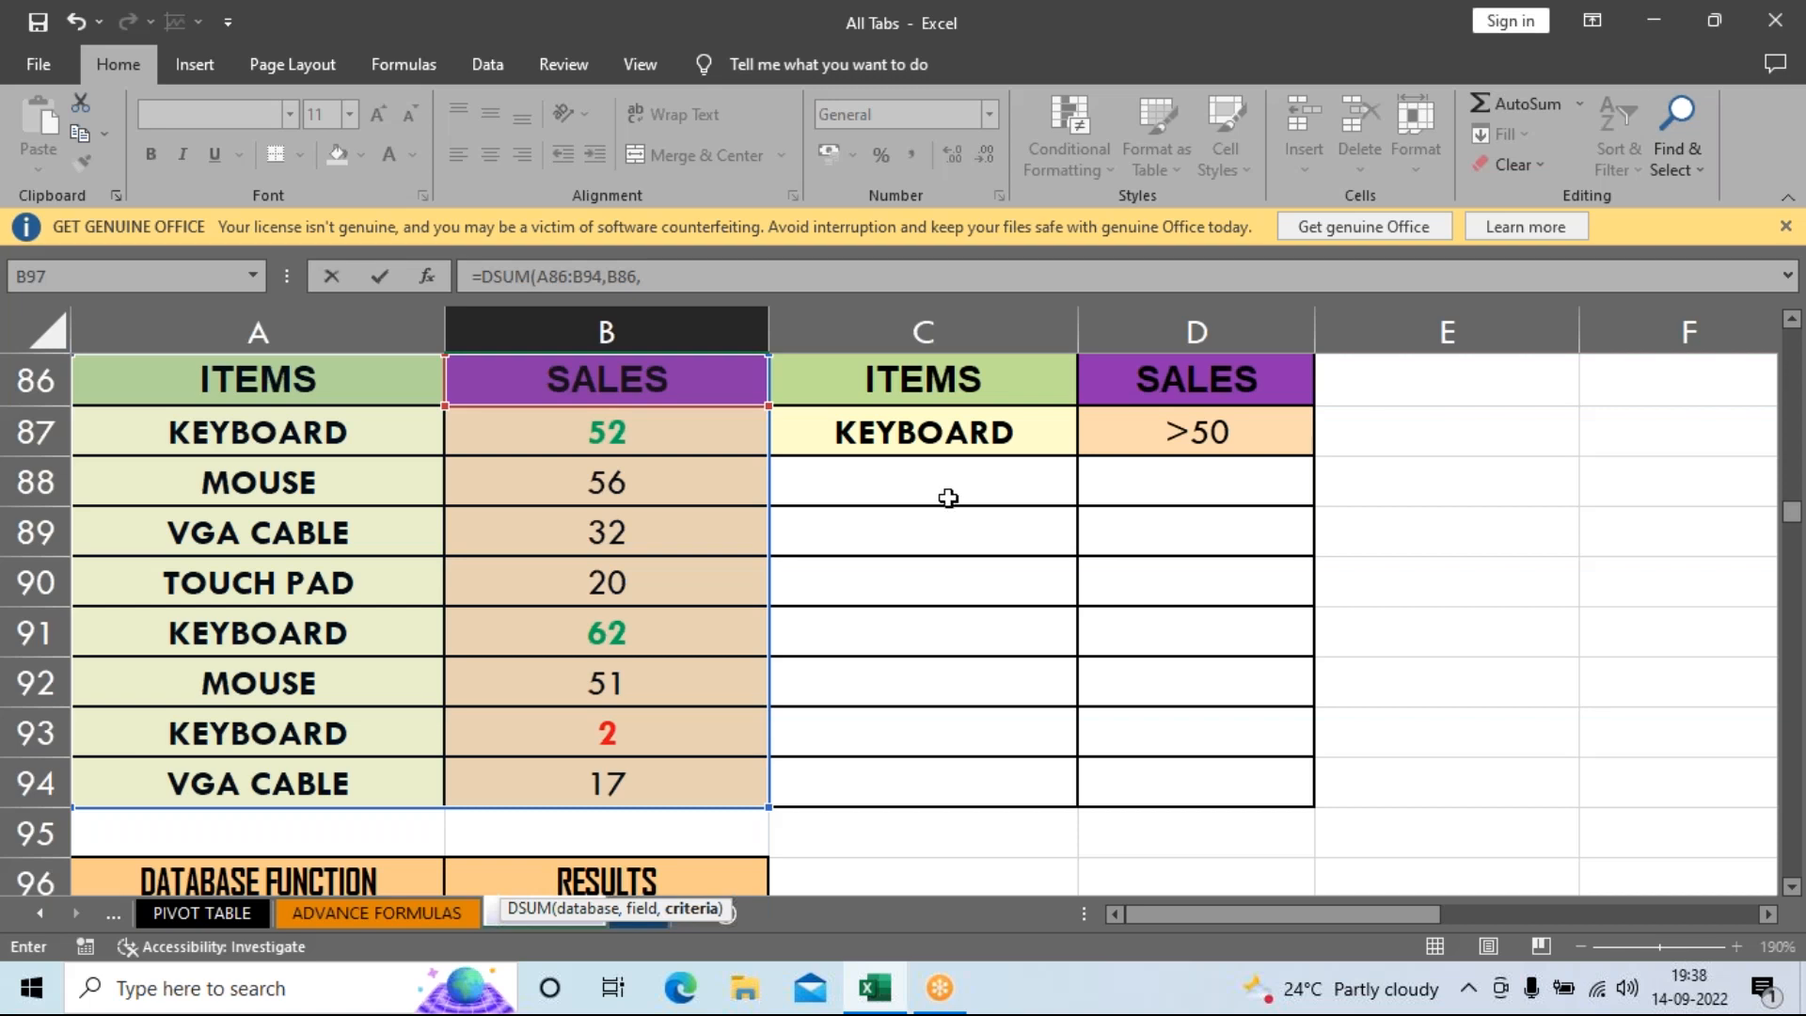
pyautogui.moveTo(936, 385); pyautogui.dragTo(1138, 442)
pyautogui.press('Return')
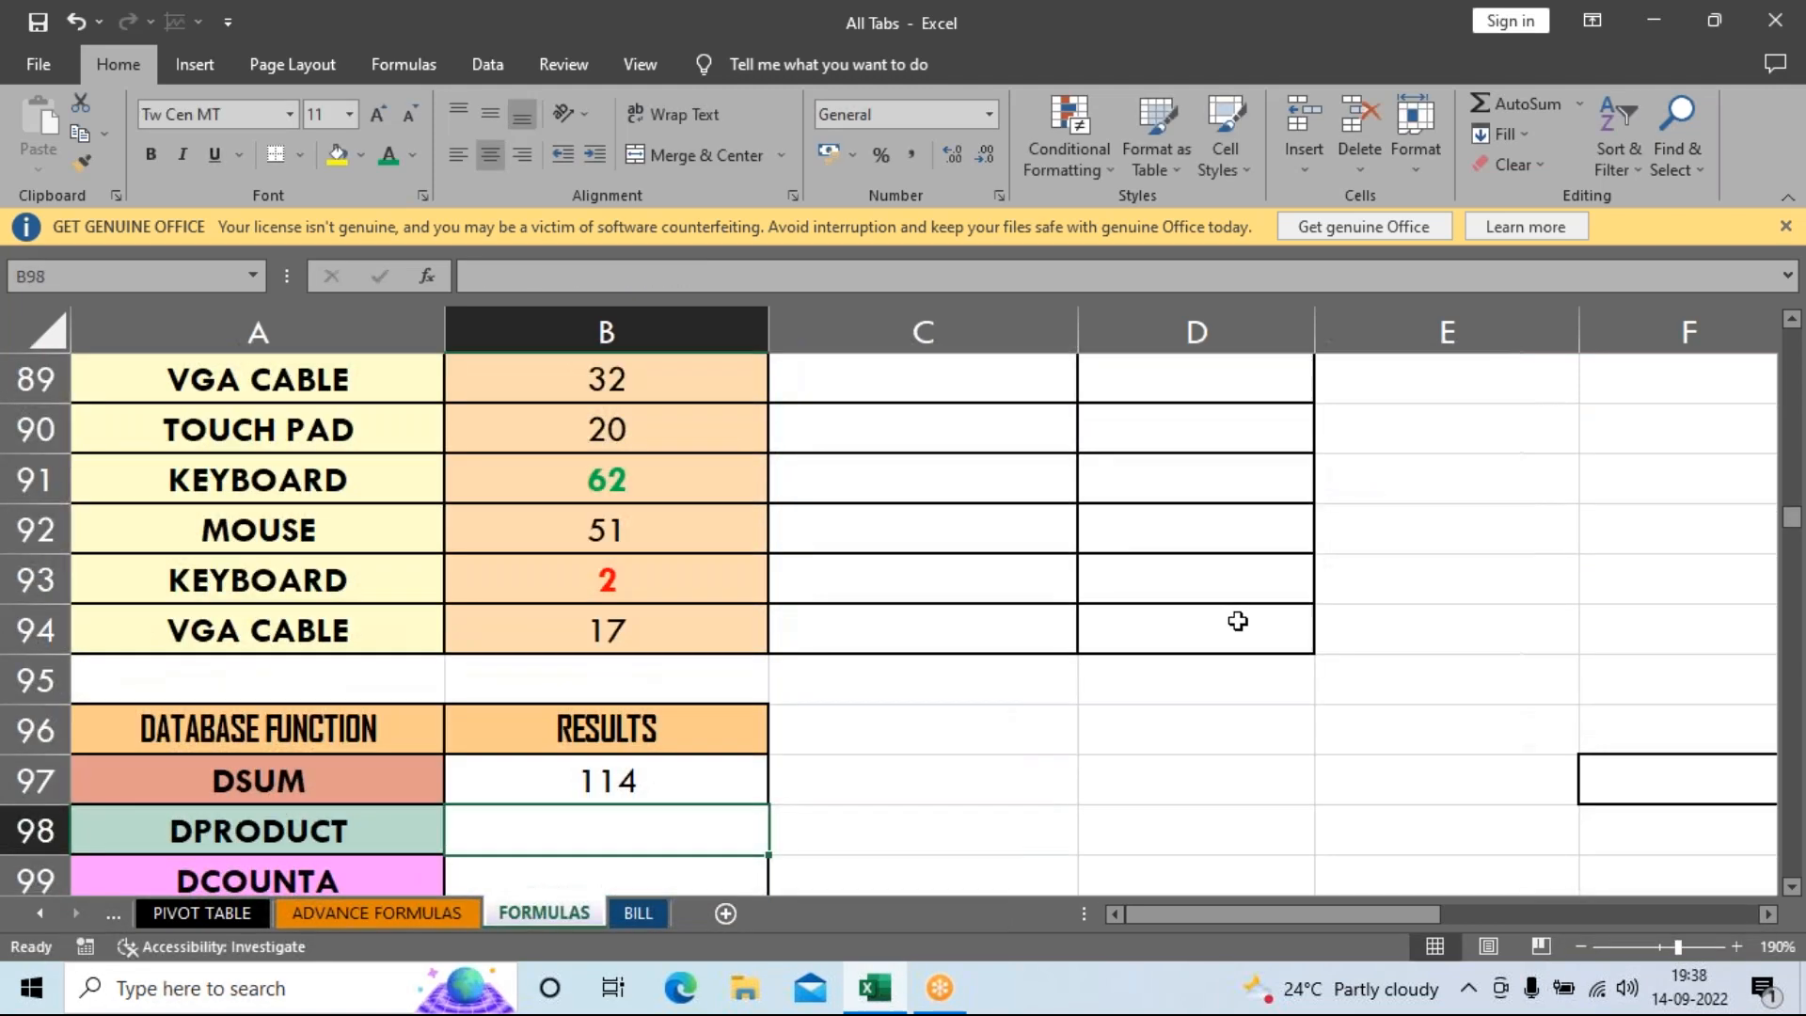
# Enter the manual check =52+62 in D97, confirming the DSUM total of 114.
pyautogui.click(666, 776)
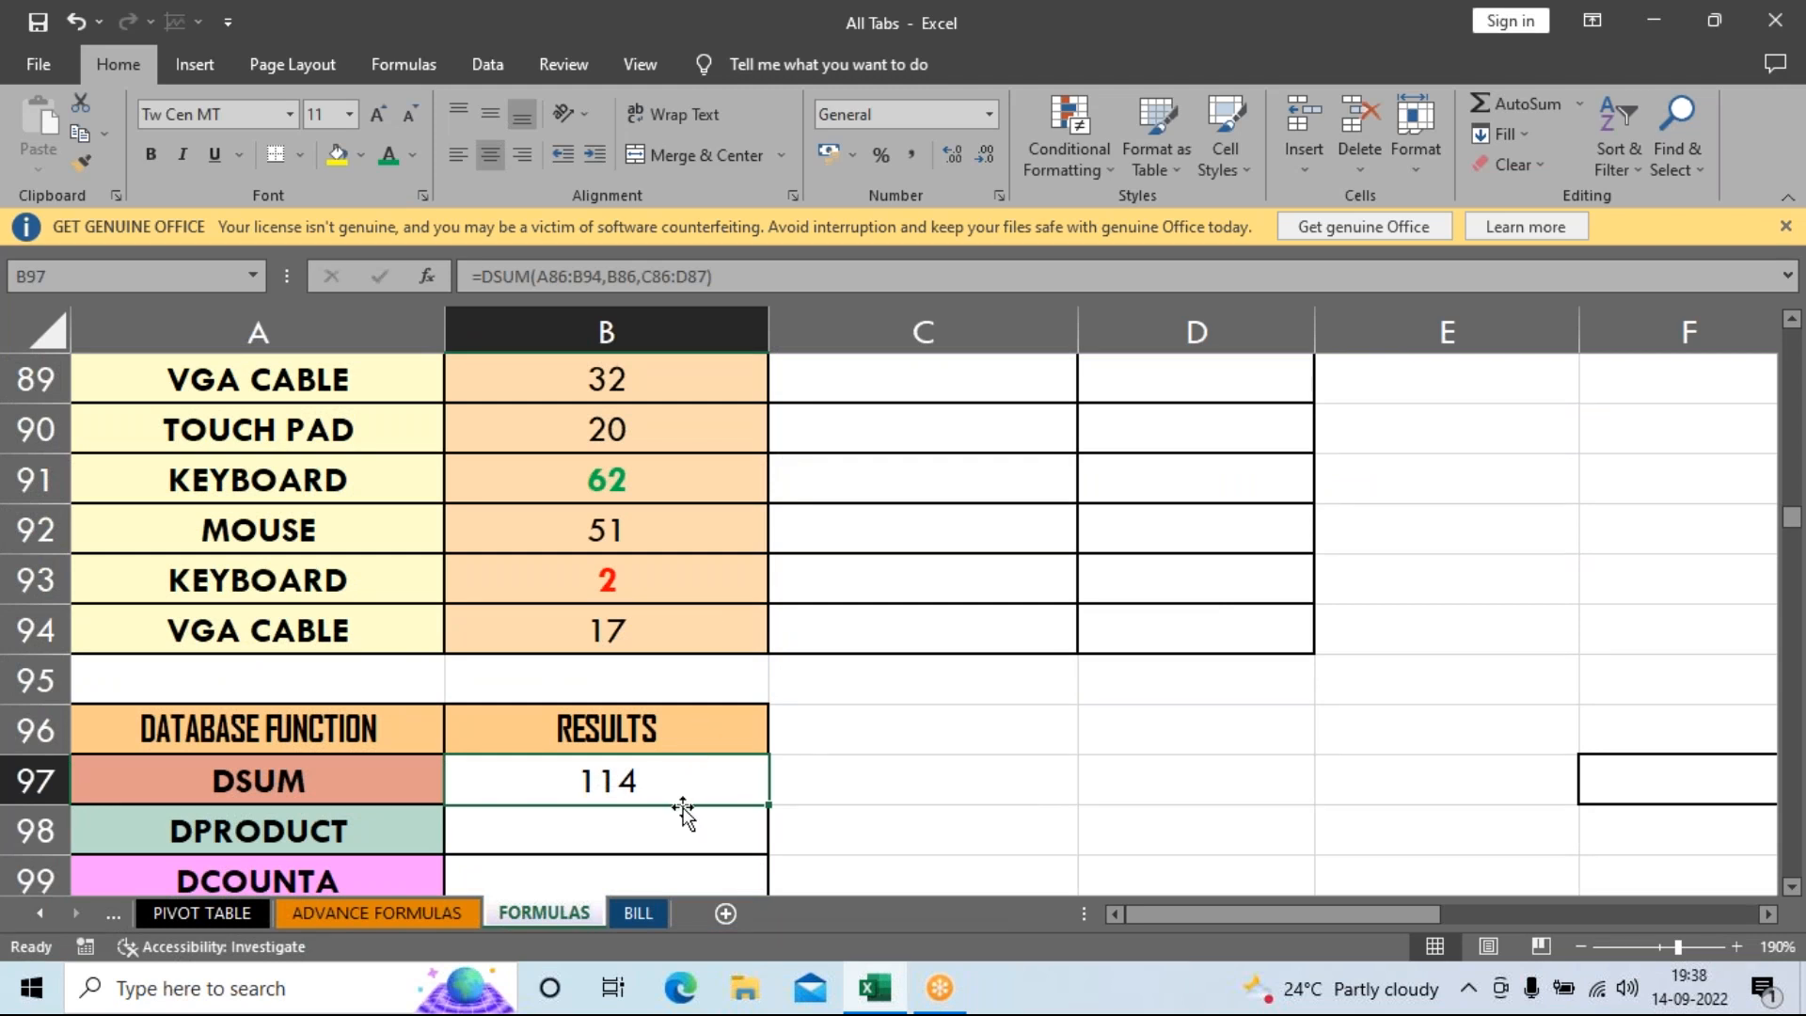
pyautogui.click(980, 777)
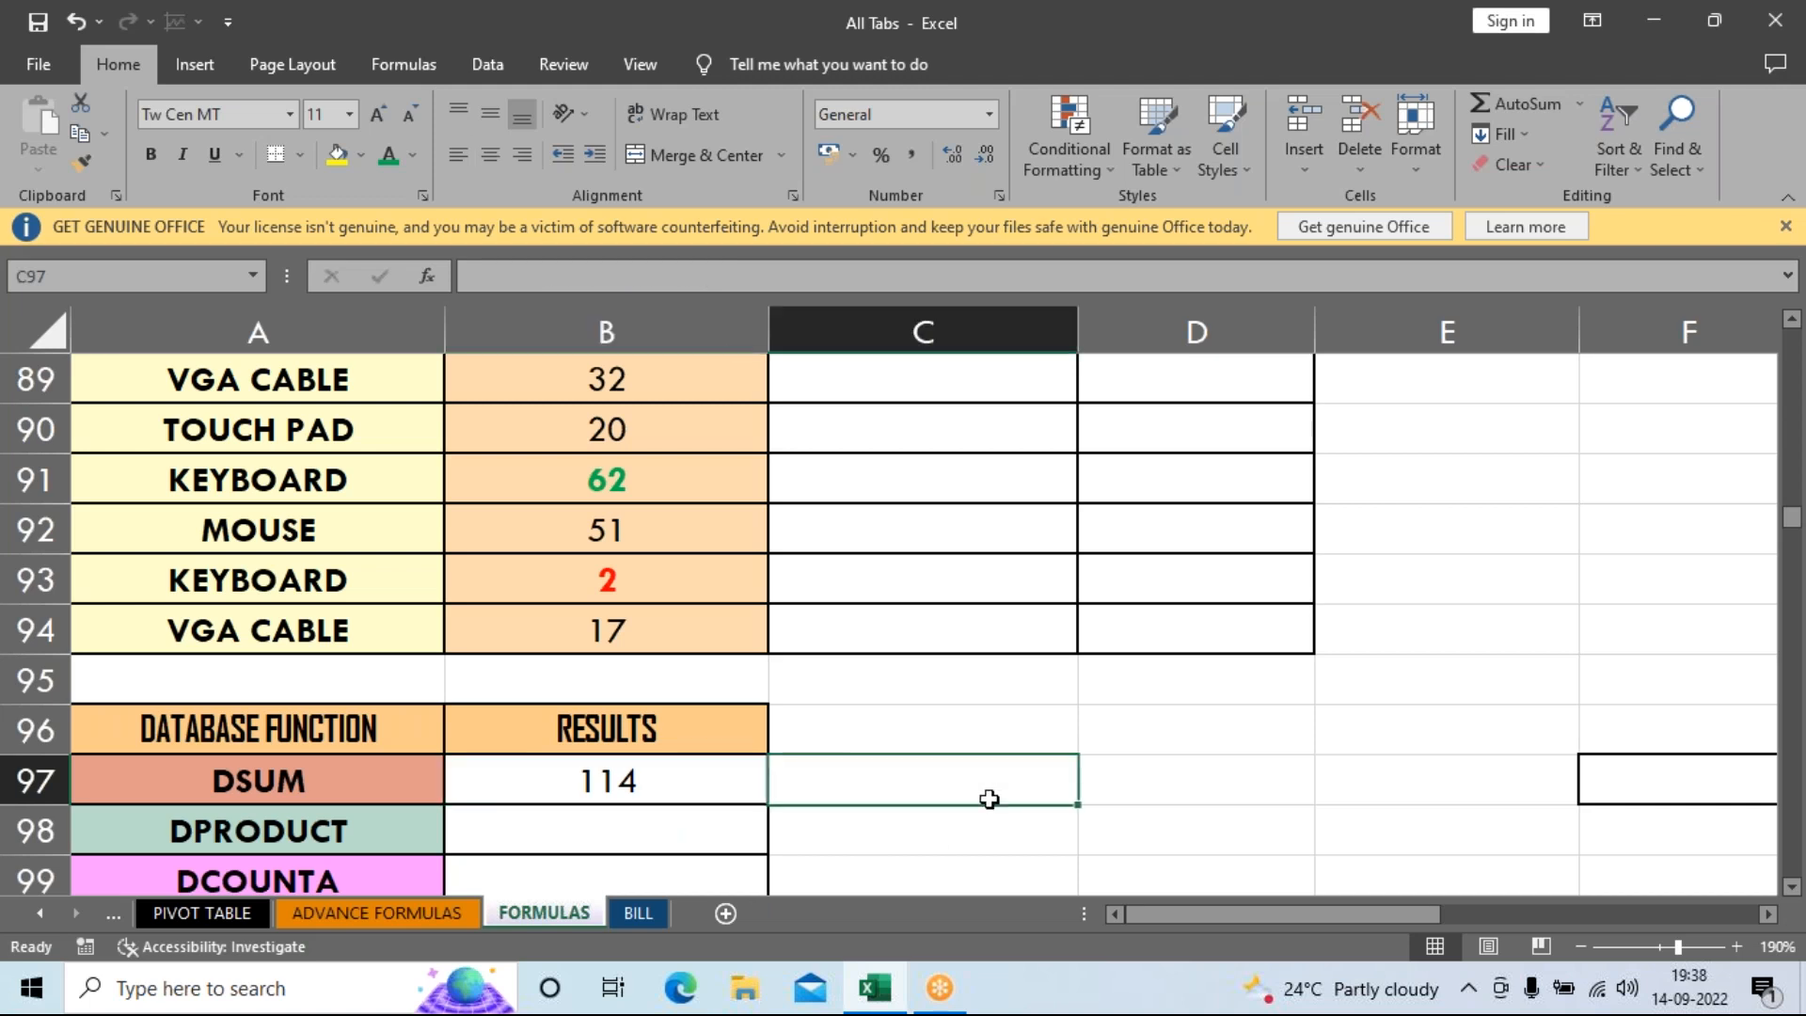
pyautogui.click(1166, 793)
pyautogui.write('=')
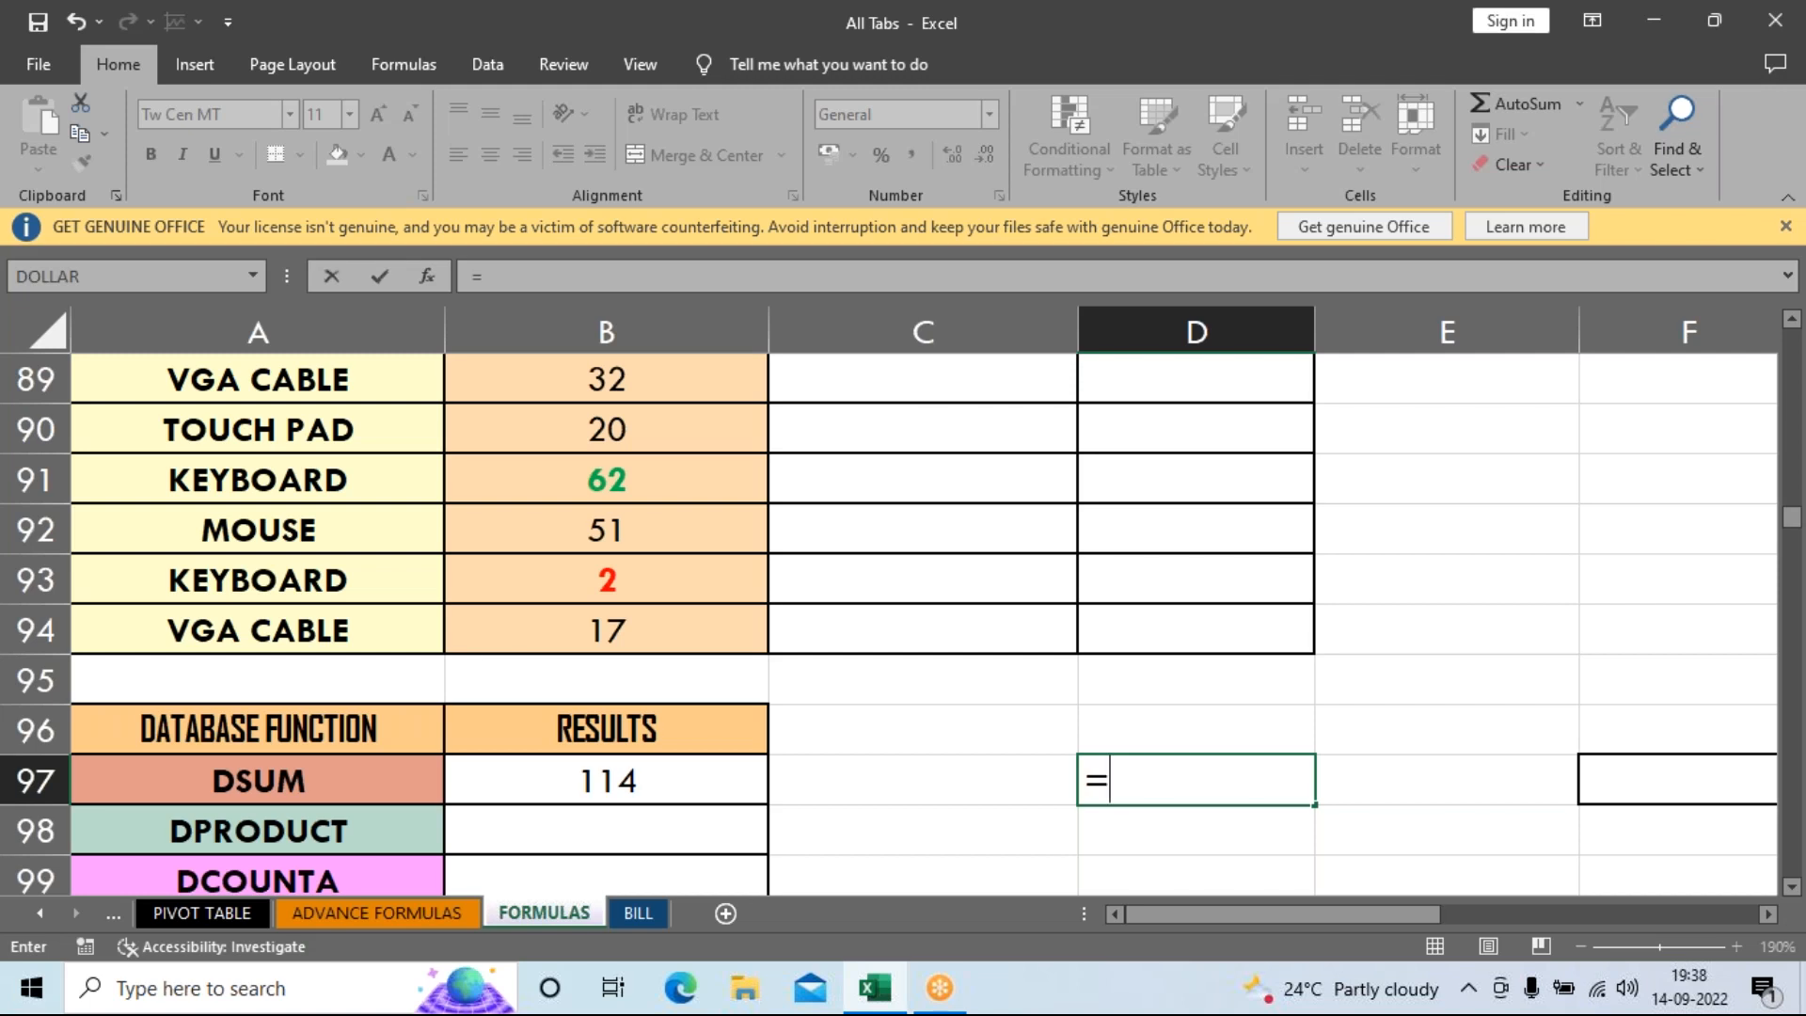
pyautogui.write('=')
pyautogui.press('BackSpace')
pyautogui.write('5')
pyautogui.scroll(1, 701, 617)
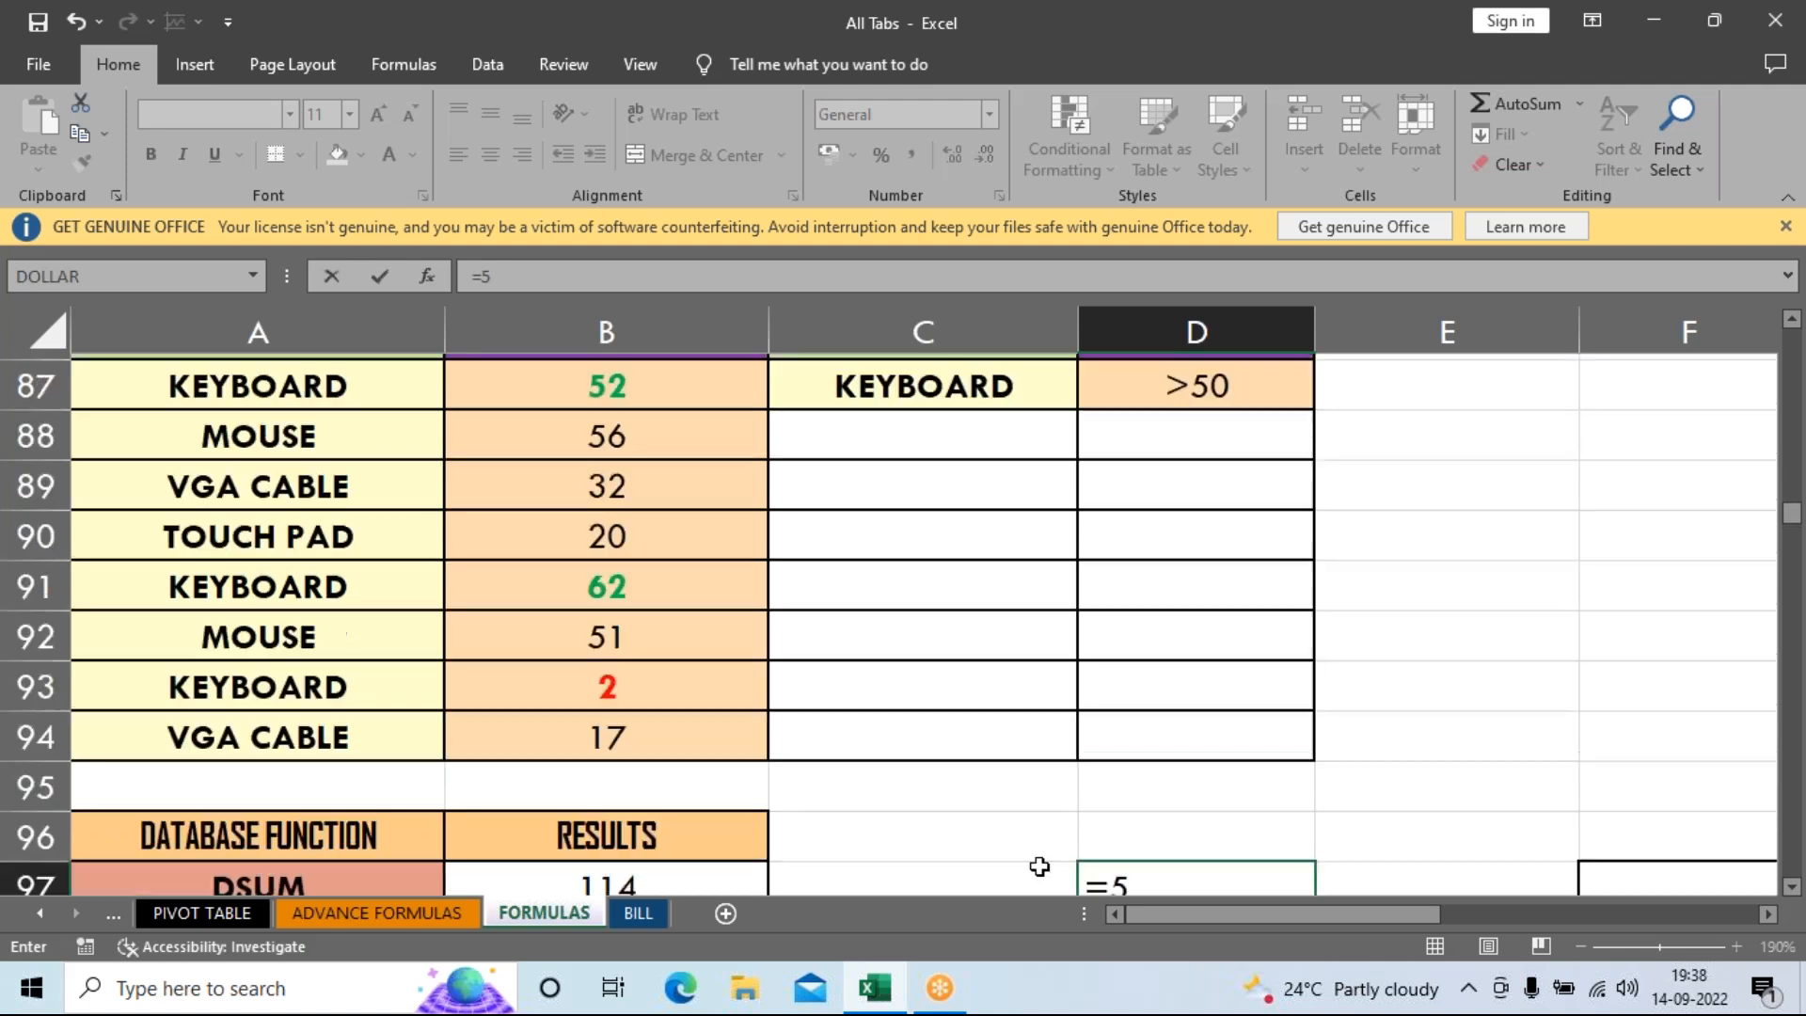
pyautogui.scroll(-1, 730, 657)
pyautogui.write('2+62')
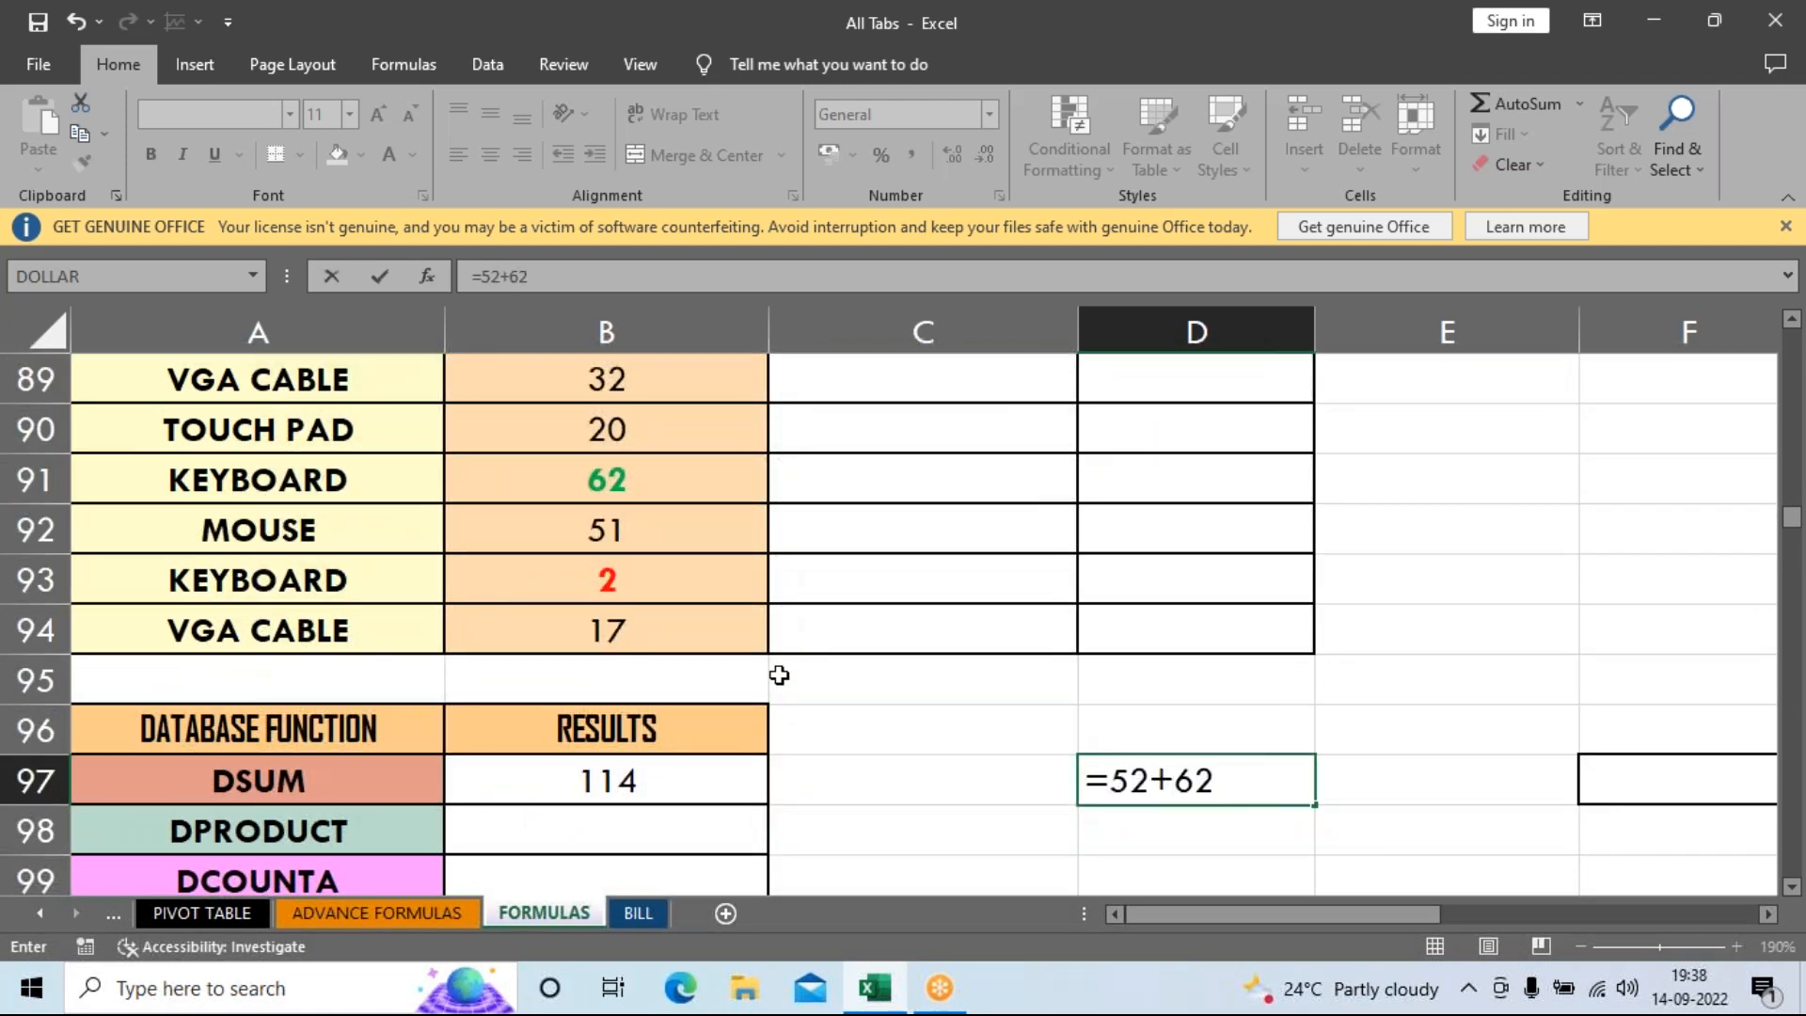
pyautogui.press('Return')
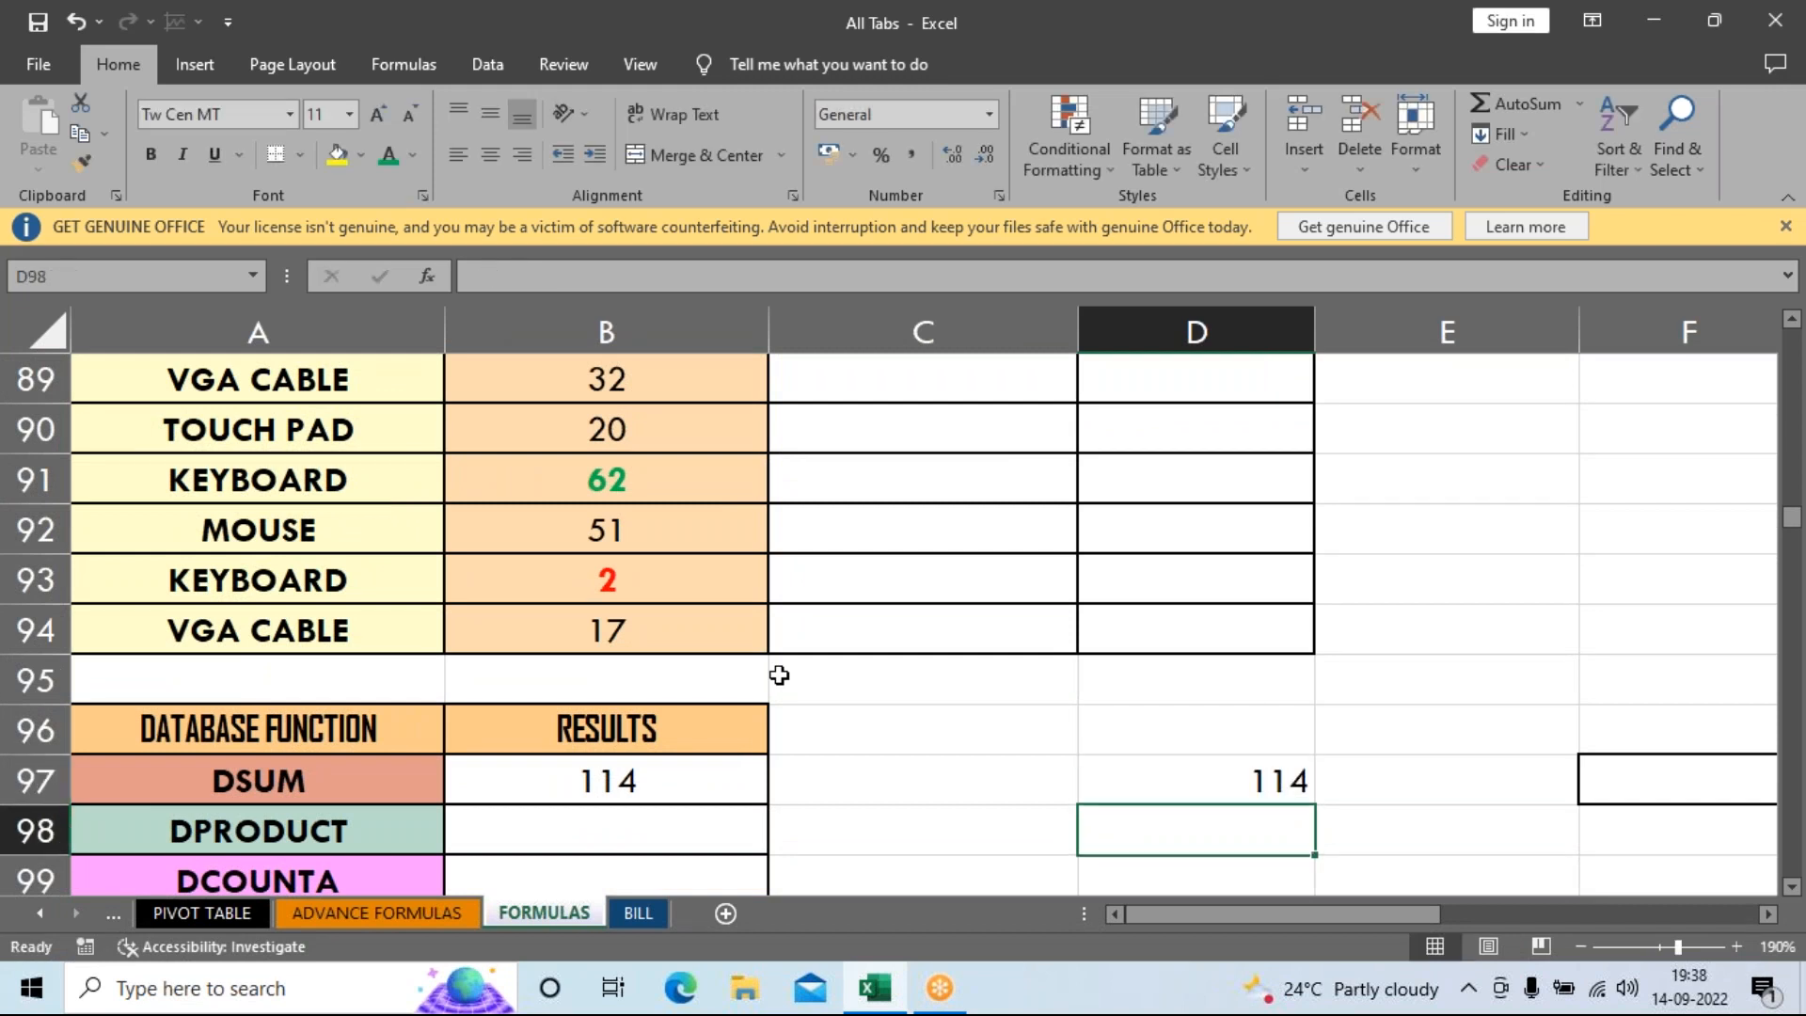
pyautogui.press('Up')
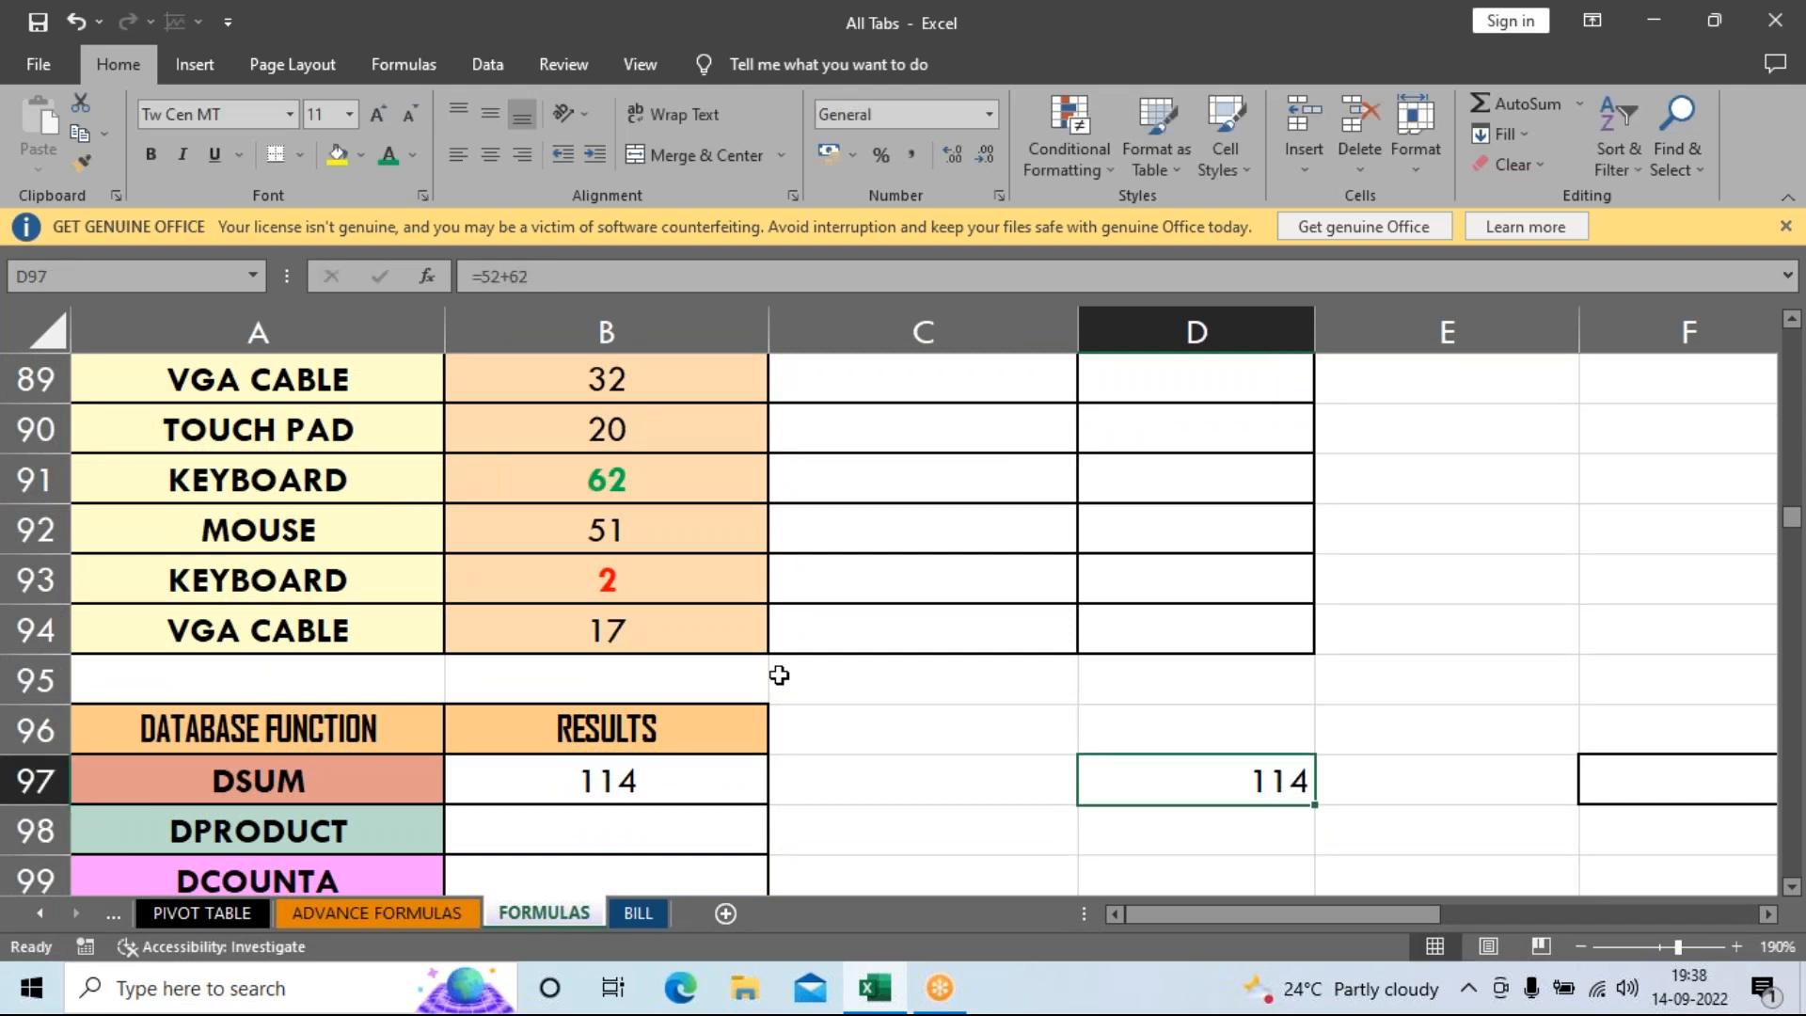
# Review the SALES values, then enter =52*62 in D98 to get 3224.
pyautogui.scroll(1, 674, 560)
pyautogui.moveTo(675, 442); pyautogui.dragTo(670, 783)
pyautogui.click(871, 675)
pyautogui.scroll(-2, 871, 677)
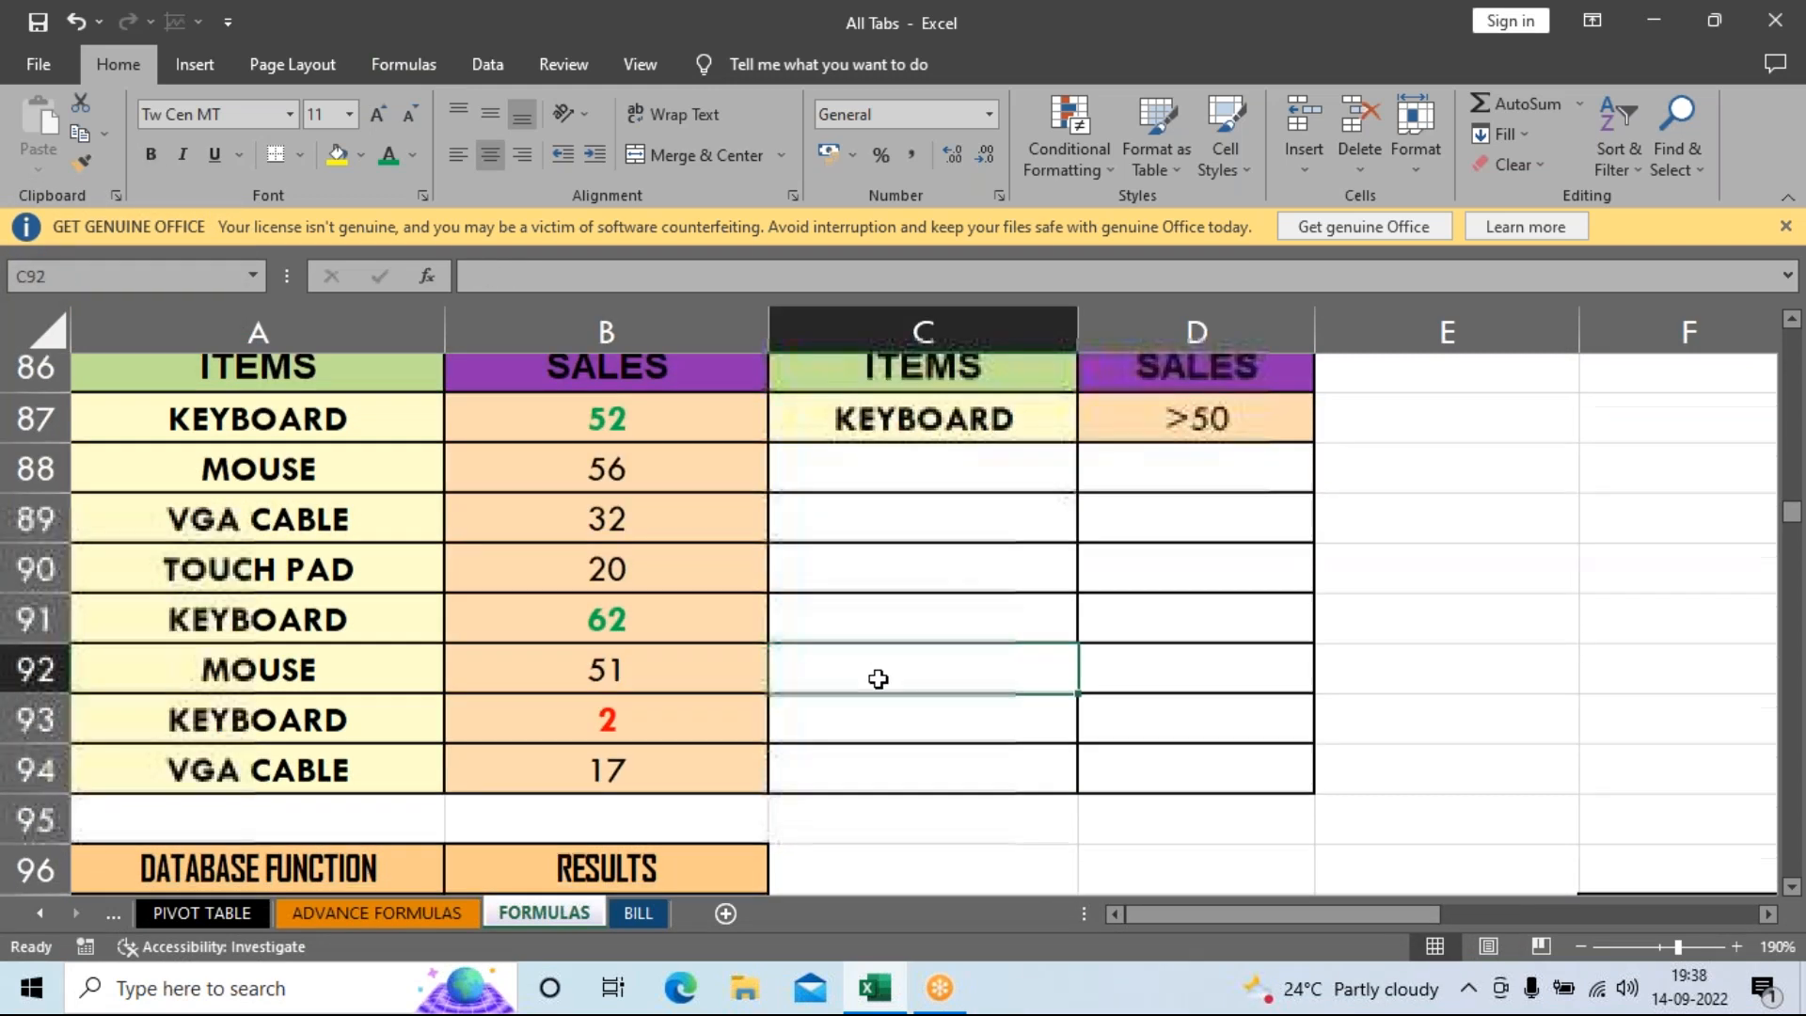
pyautogui.scroll(-1, 878, 683)
pyautogui.click(594, 679)
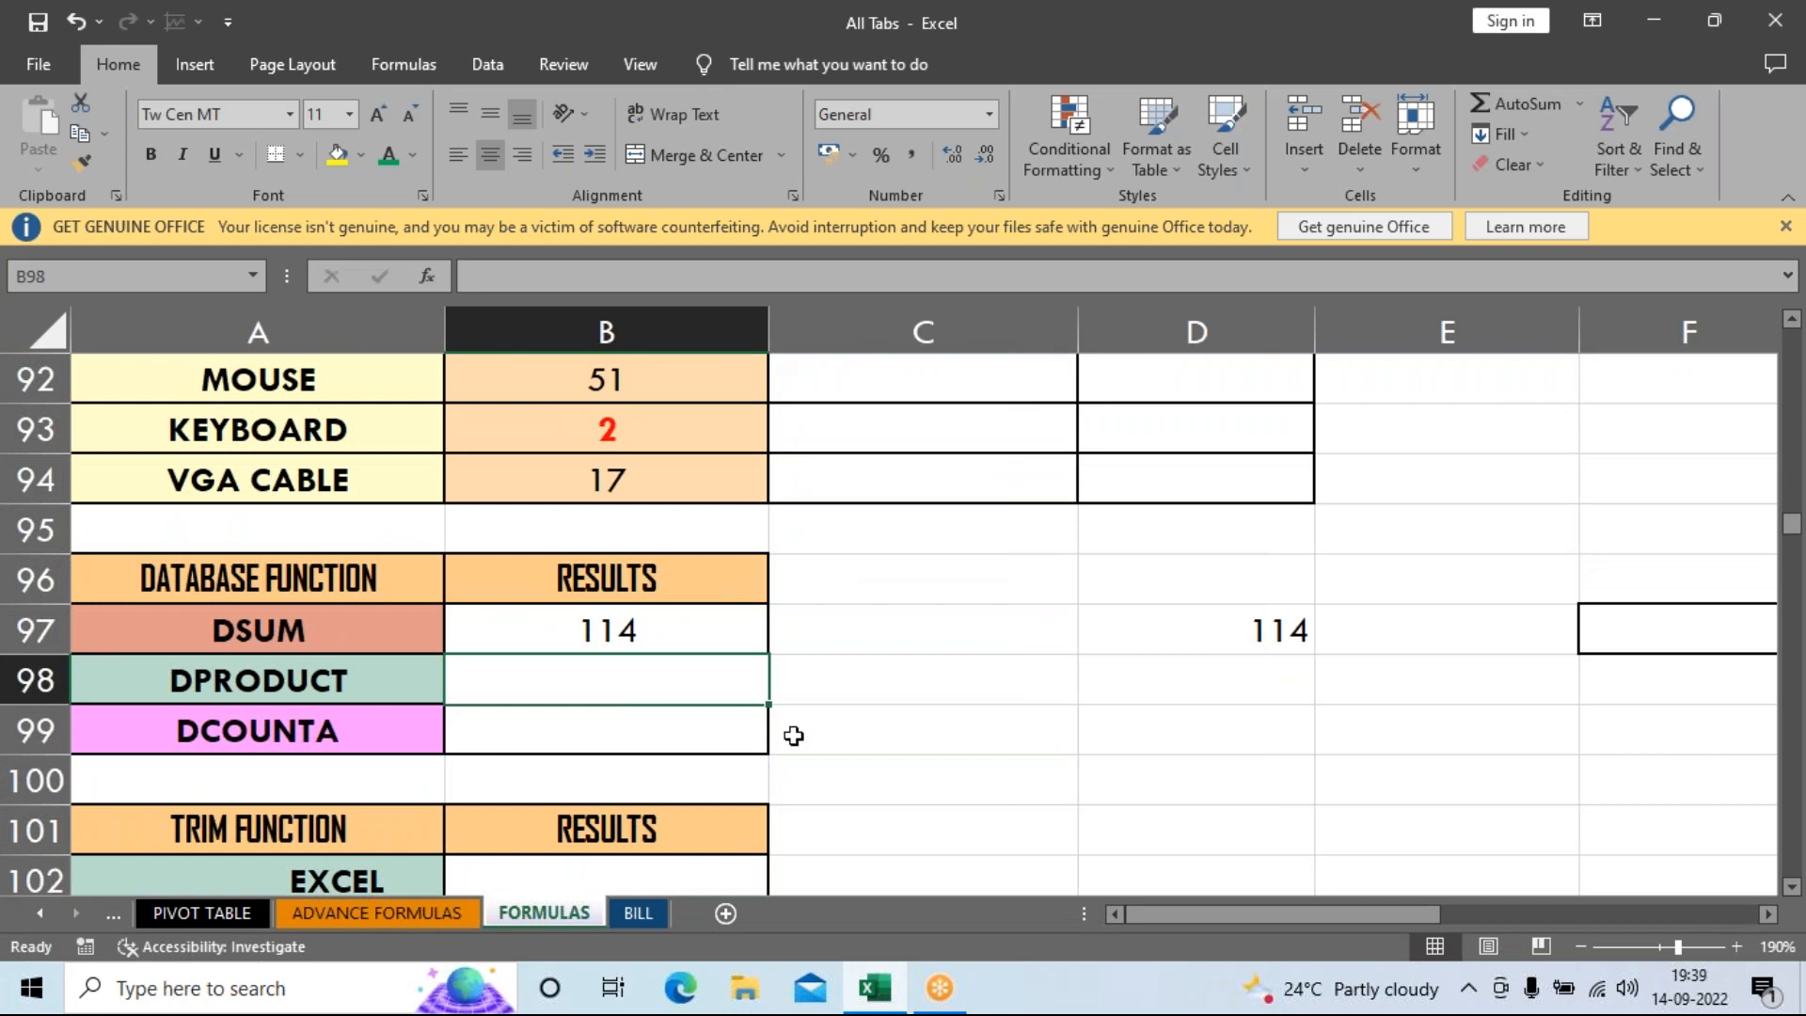
pyautogui.click(1213, 672)
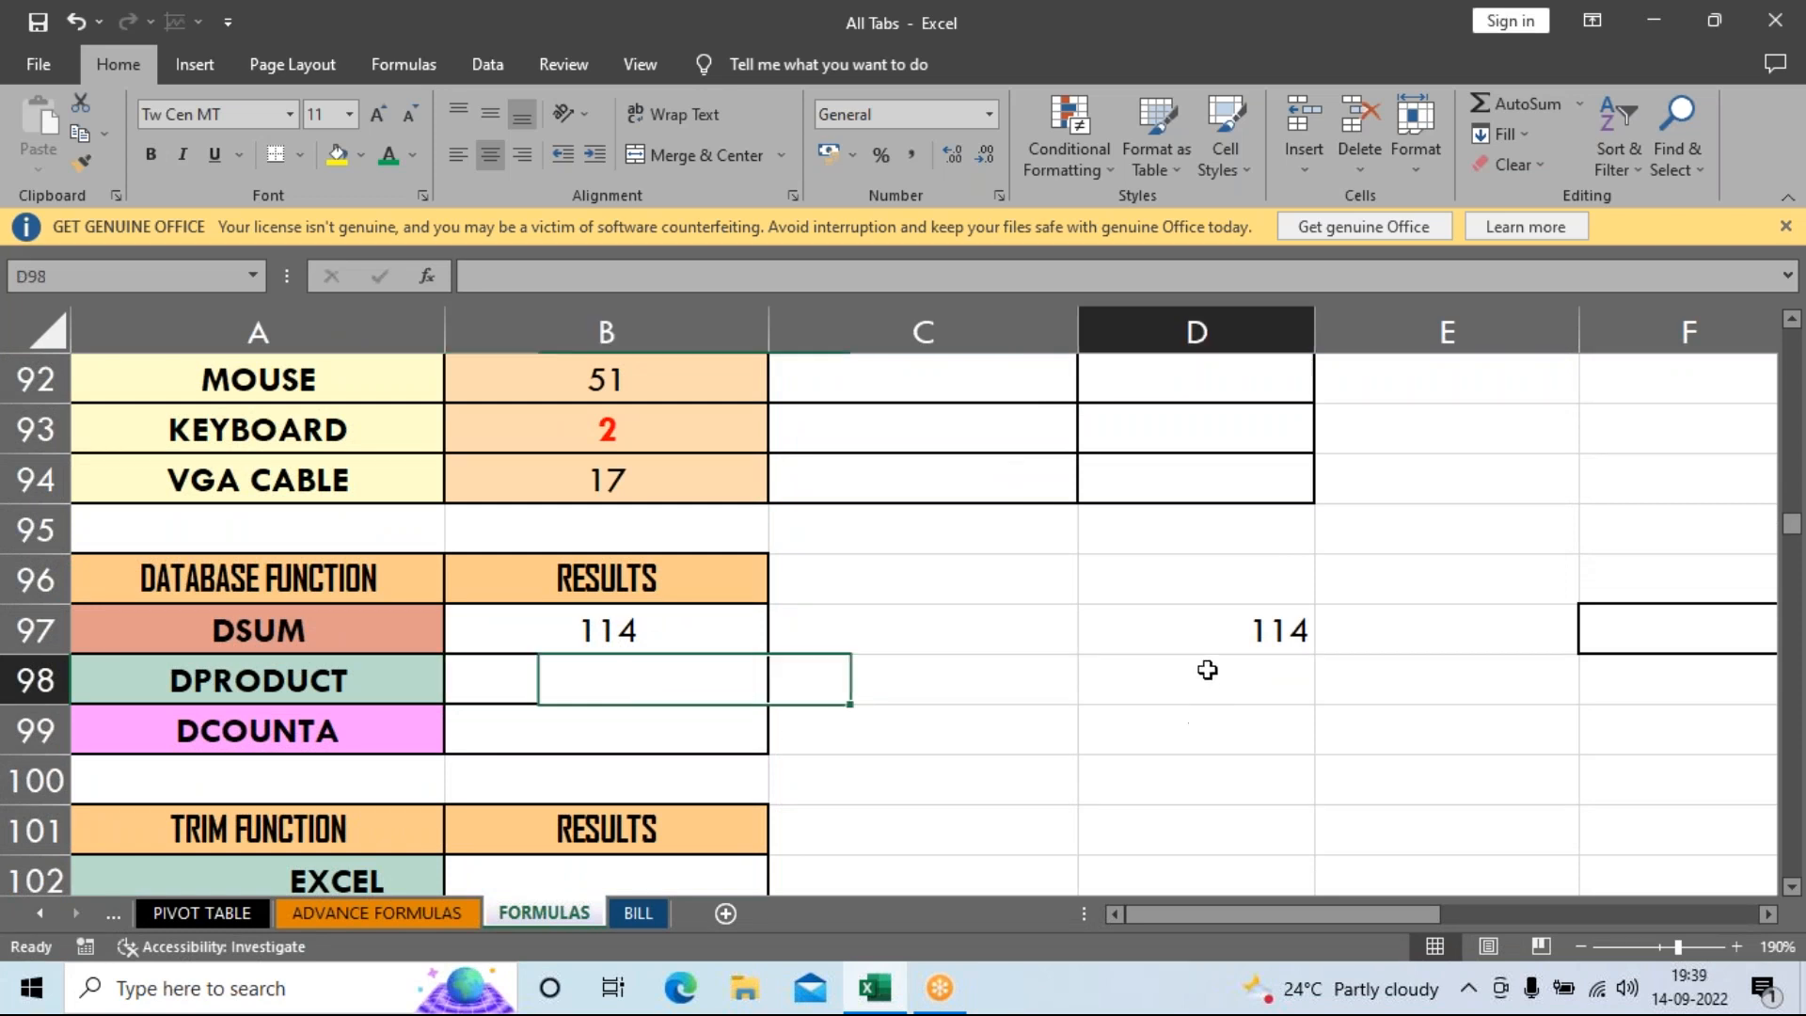
pyautogui.write('=')
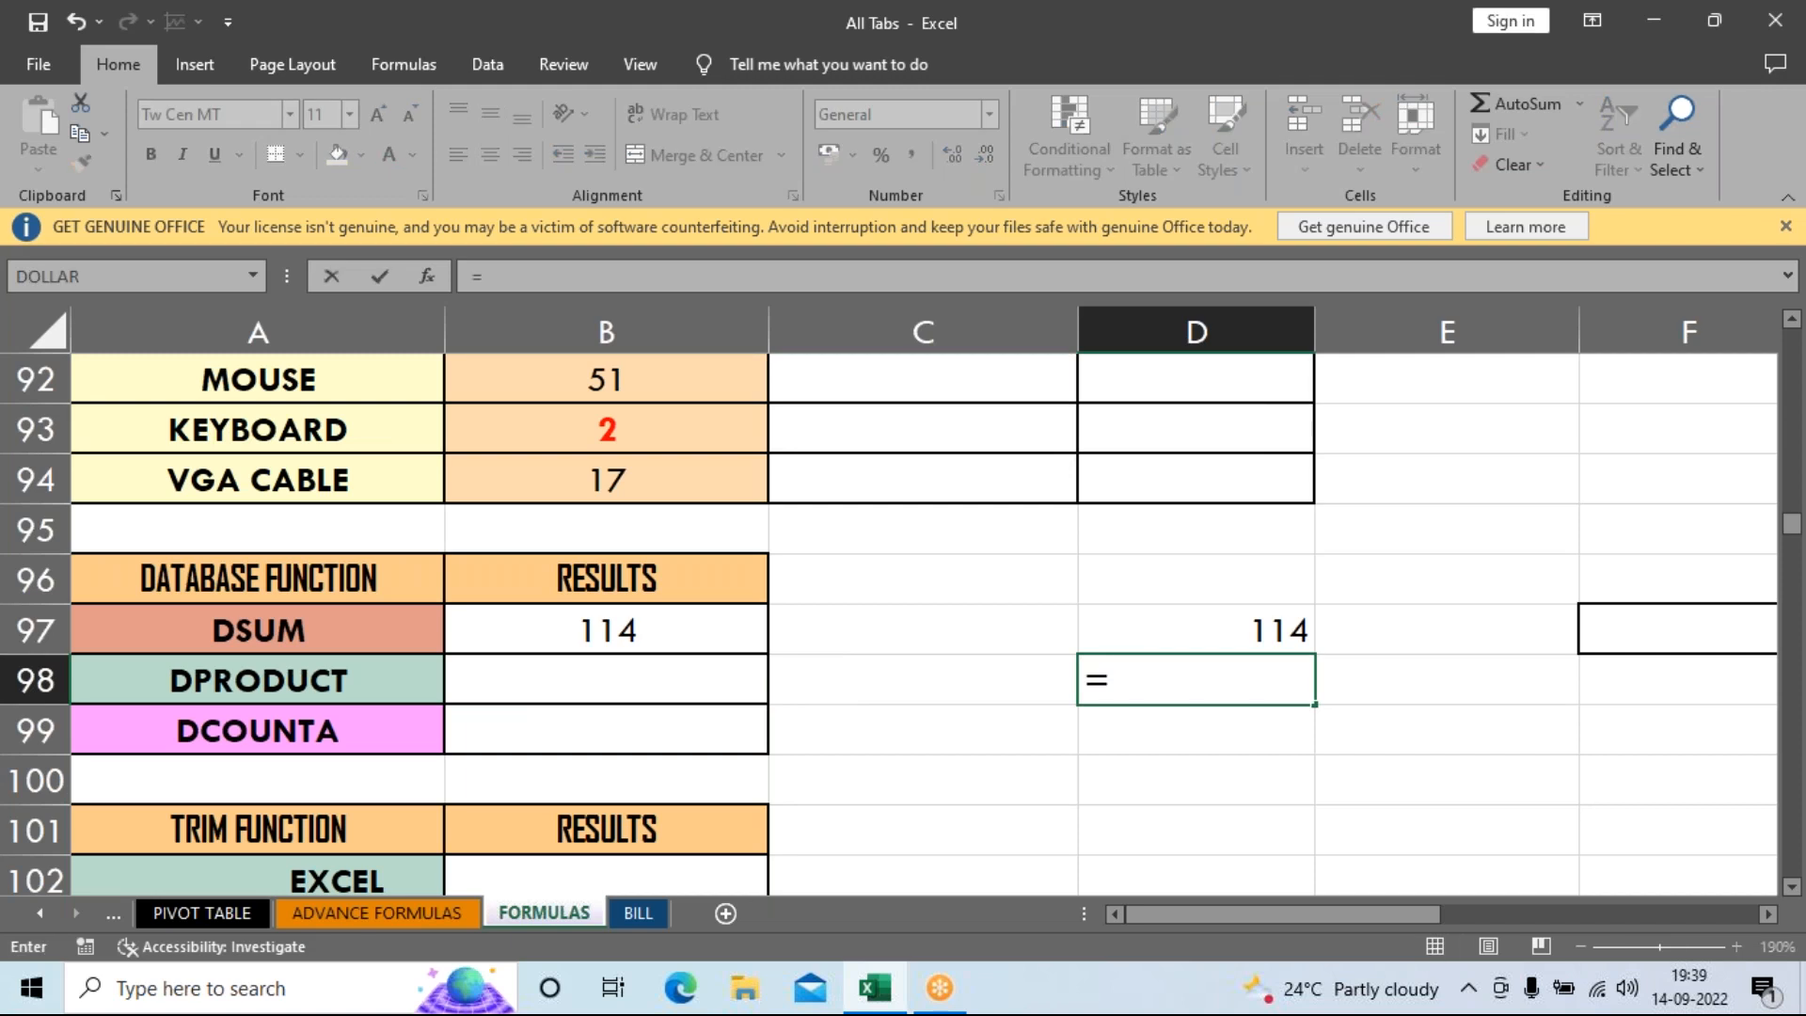
pyautogui.write('52*62')
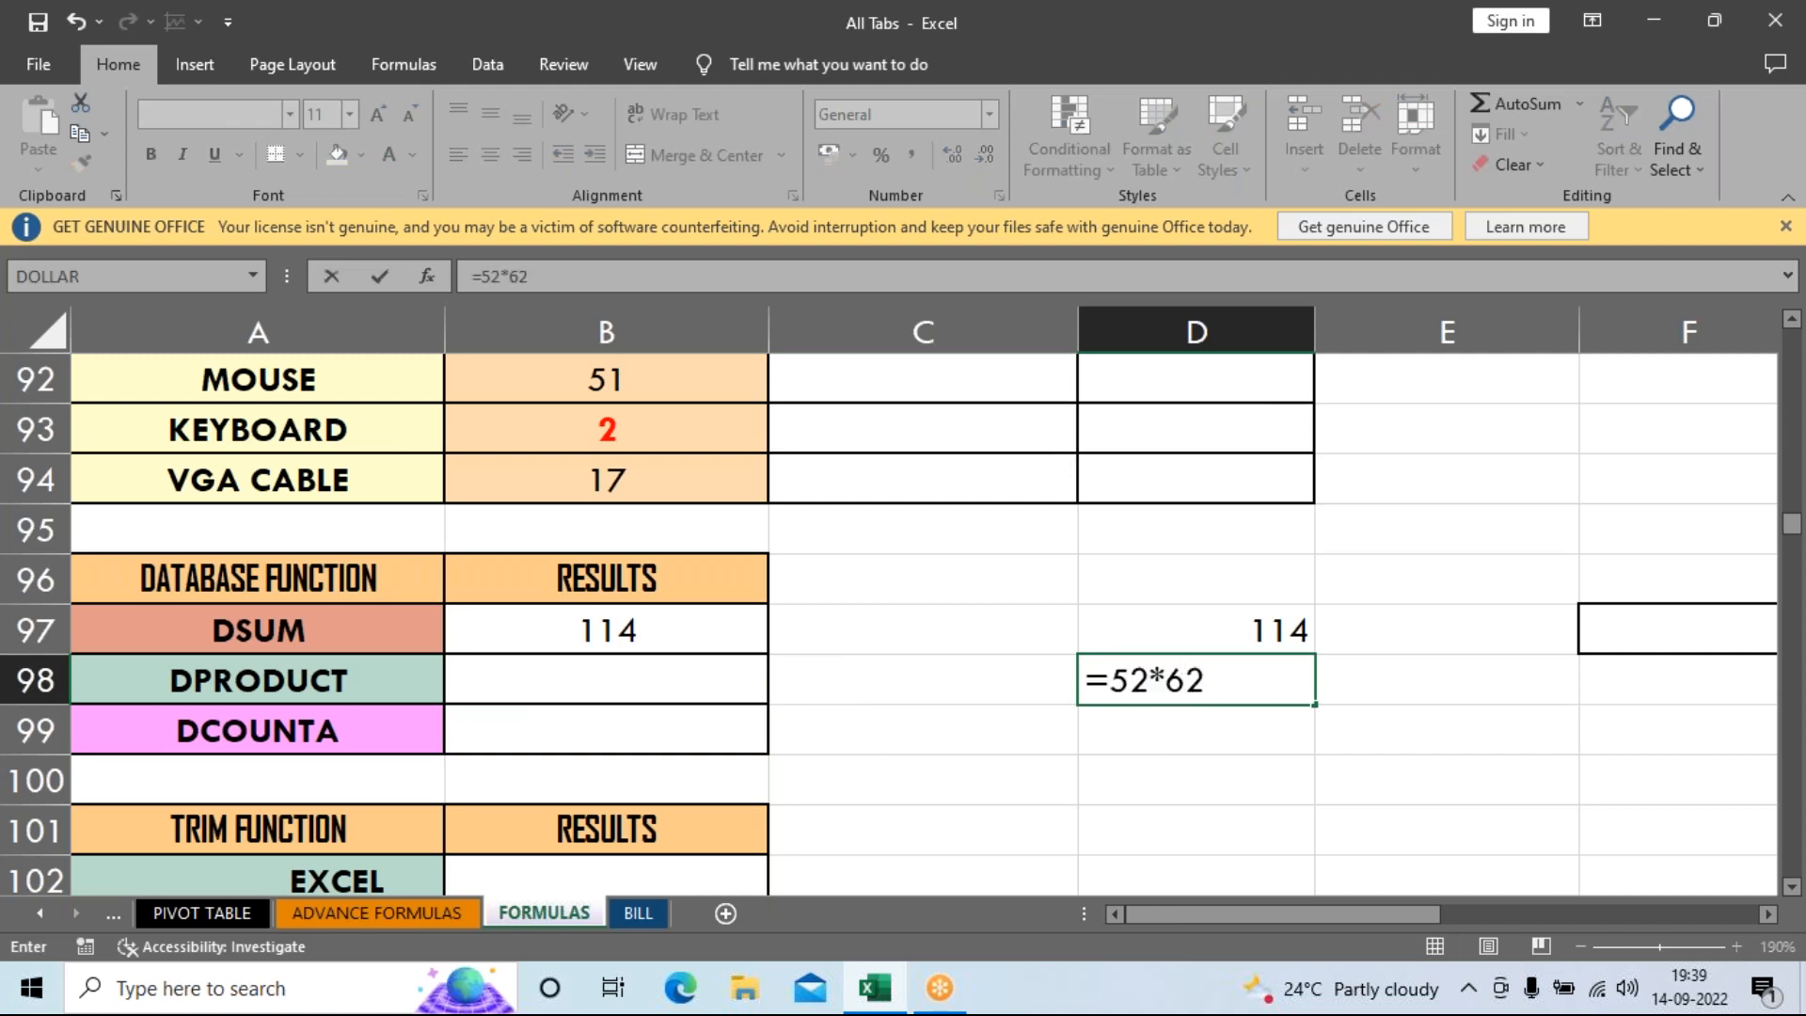
pyautogui.press('Return')
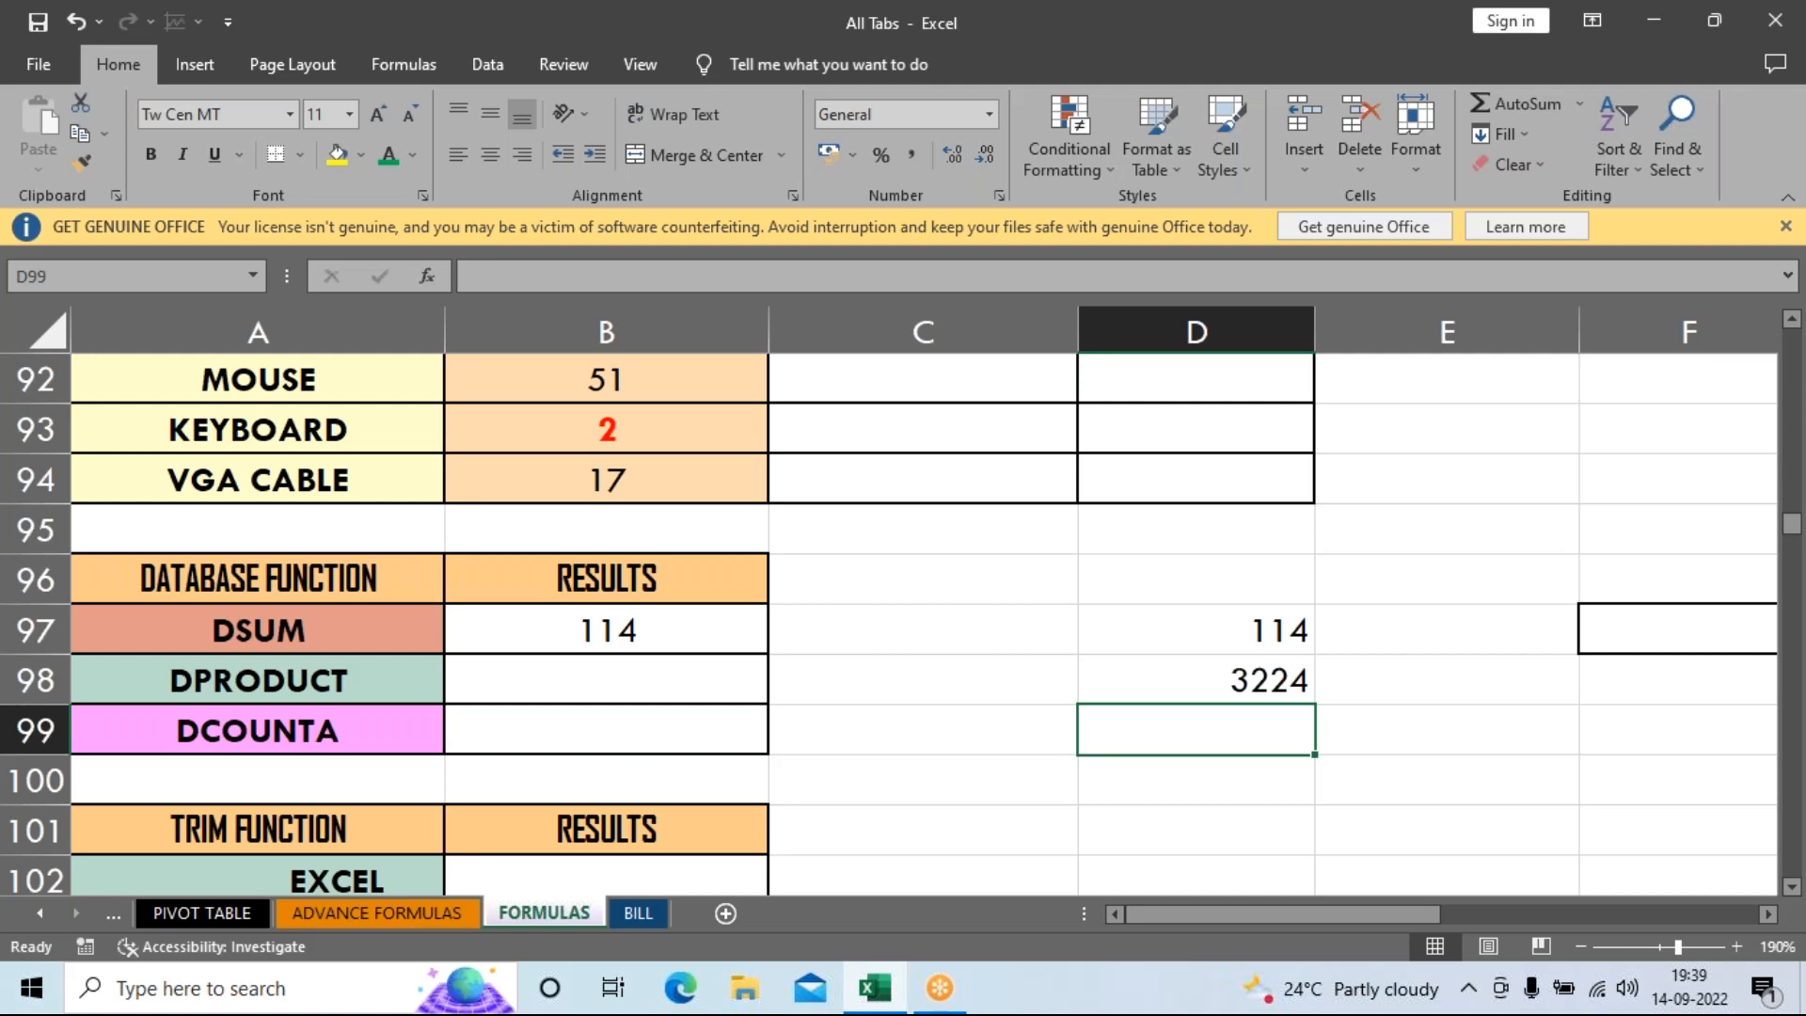
# Begin typing a DPRODUCT formula in B98.
pyautogui.click(523, 677)
pyautogui.write('=')
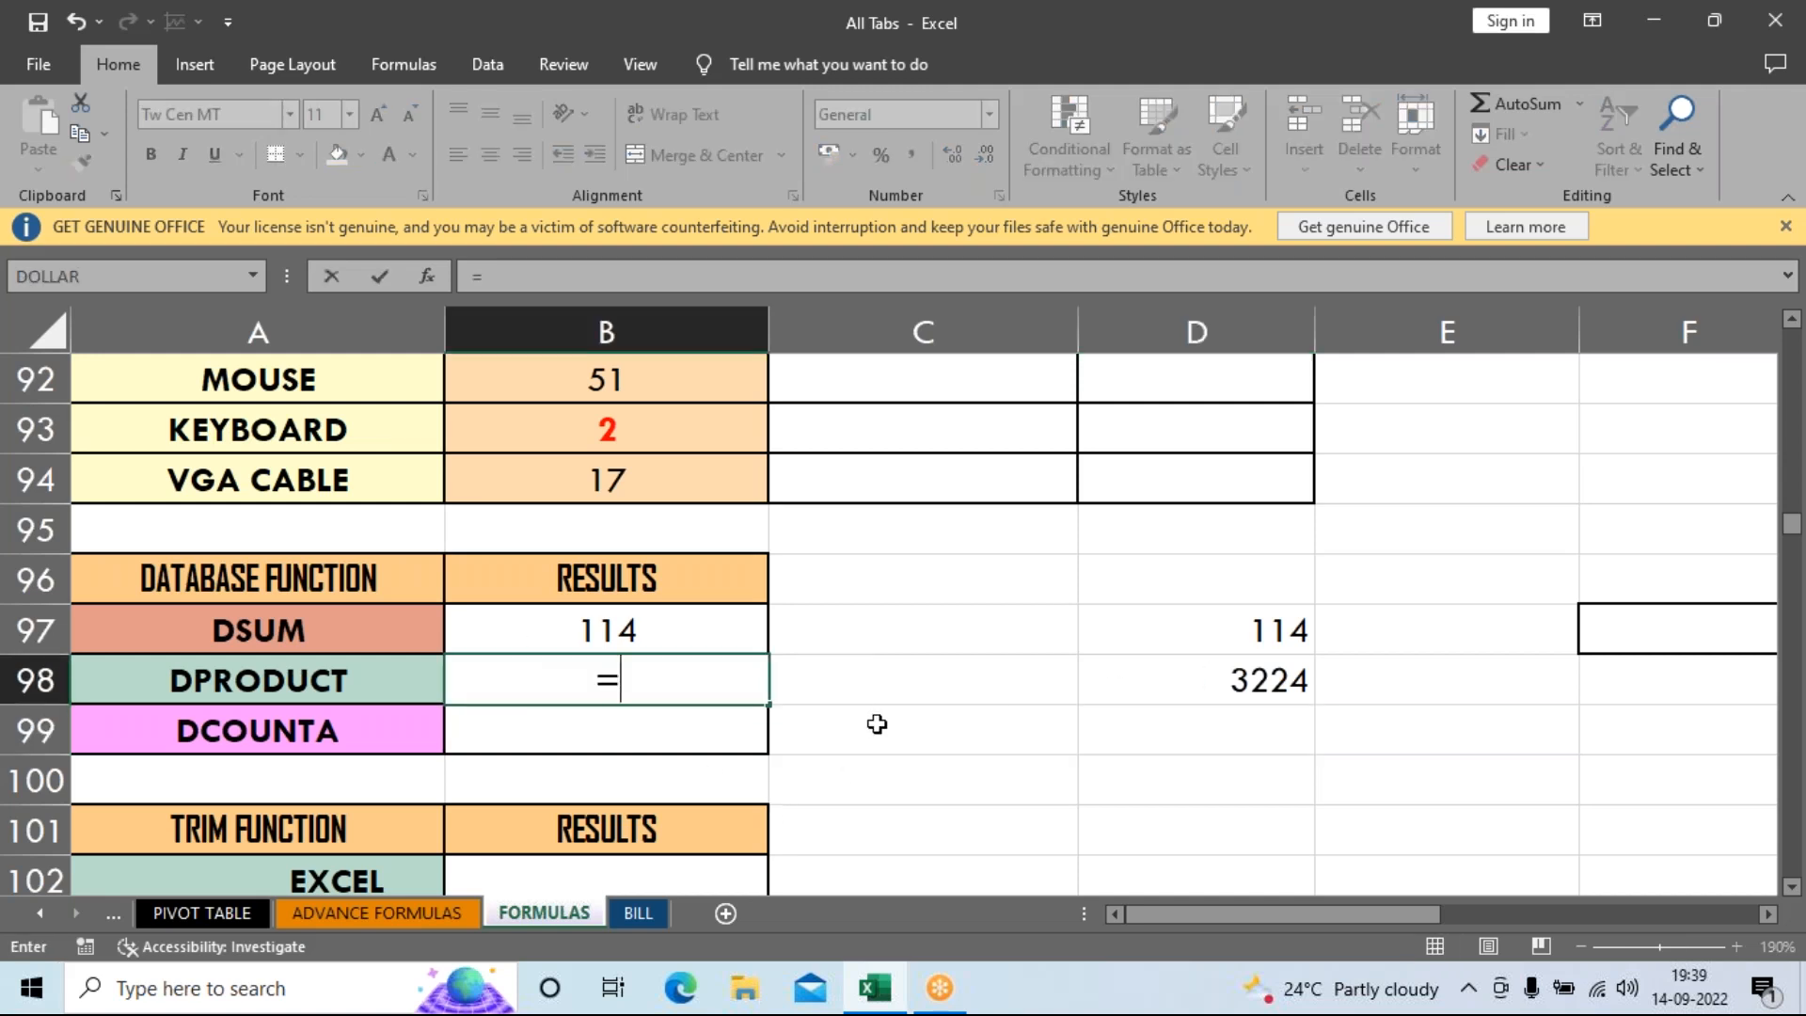
pyautogui.write('D')
pyautogui.write('R')
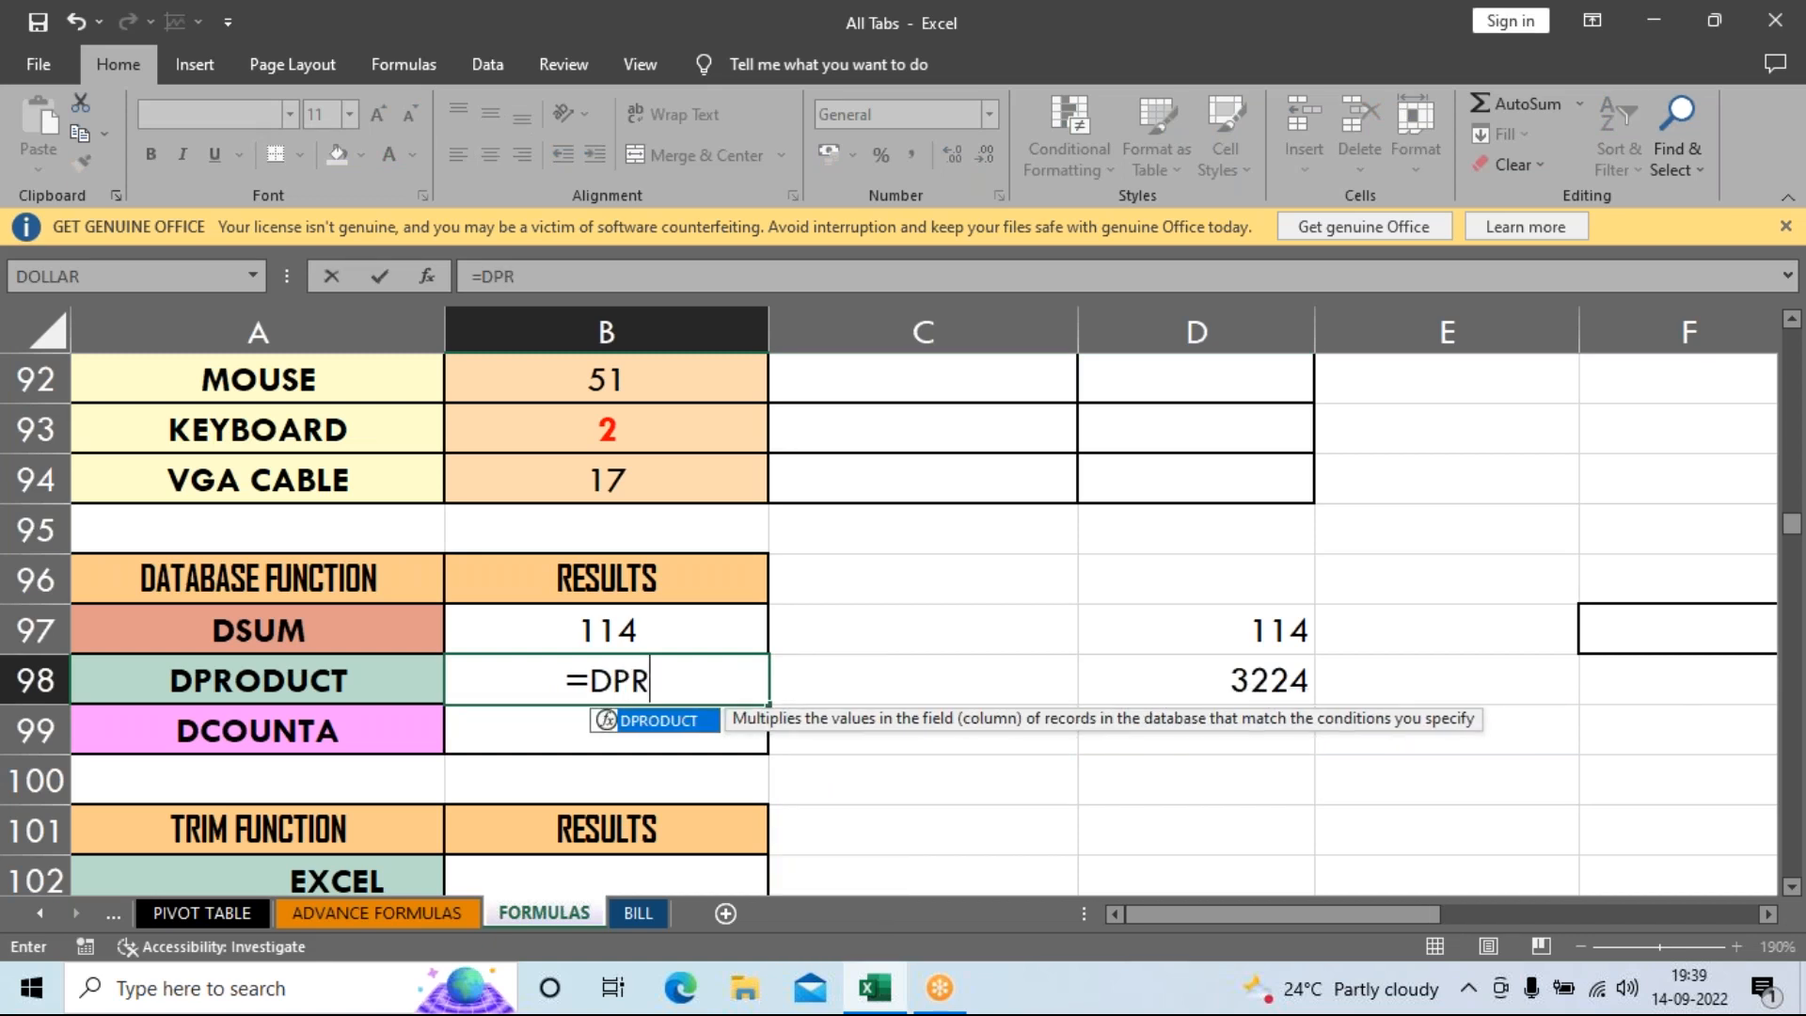
# Complete =DPRODUCT(A86:B94,B86,C86:D87) in B98, returning 3224.
pyautogui.press('Tab')
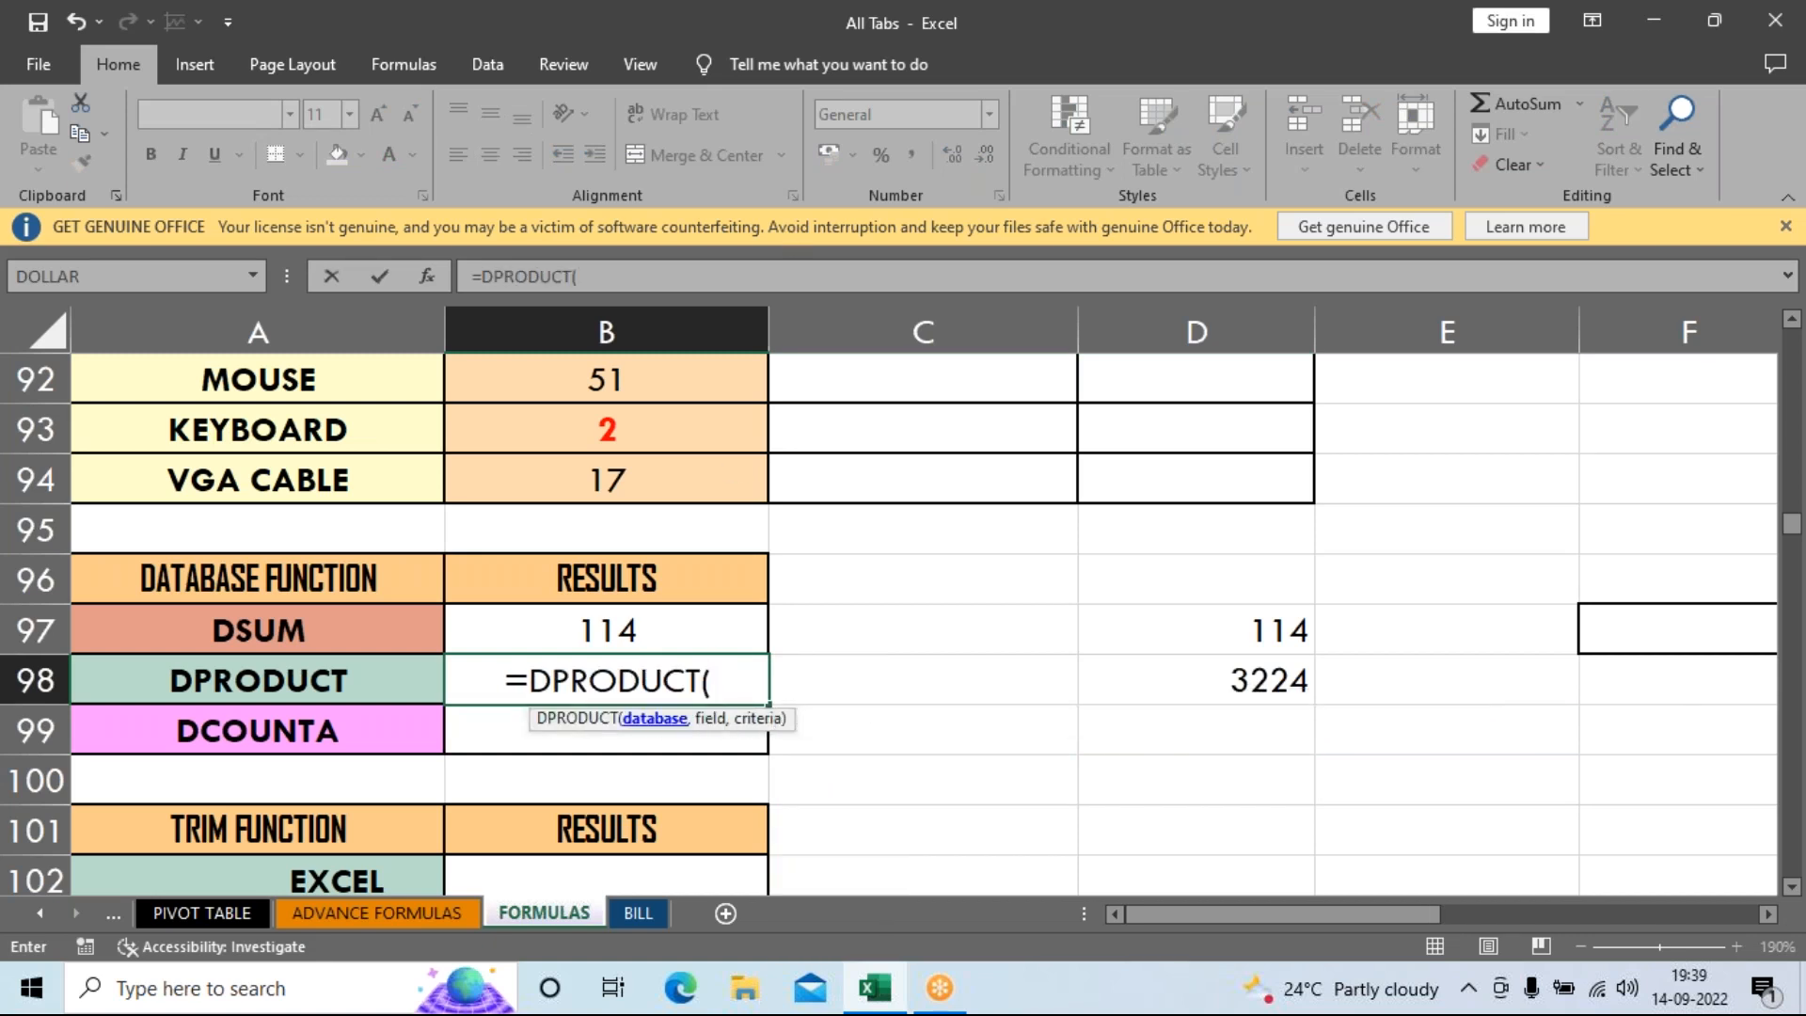
pyautogui.scroll(2, 868, 641)
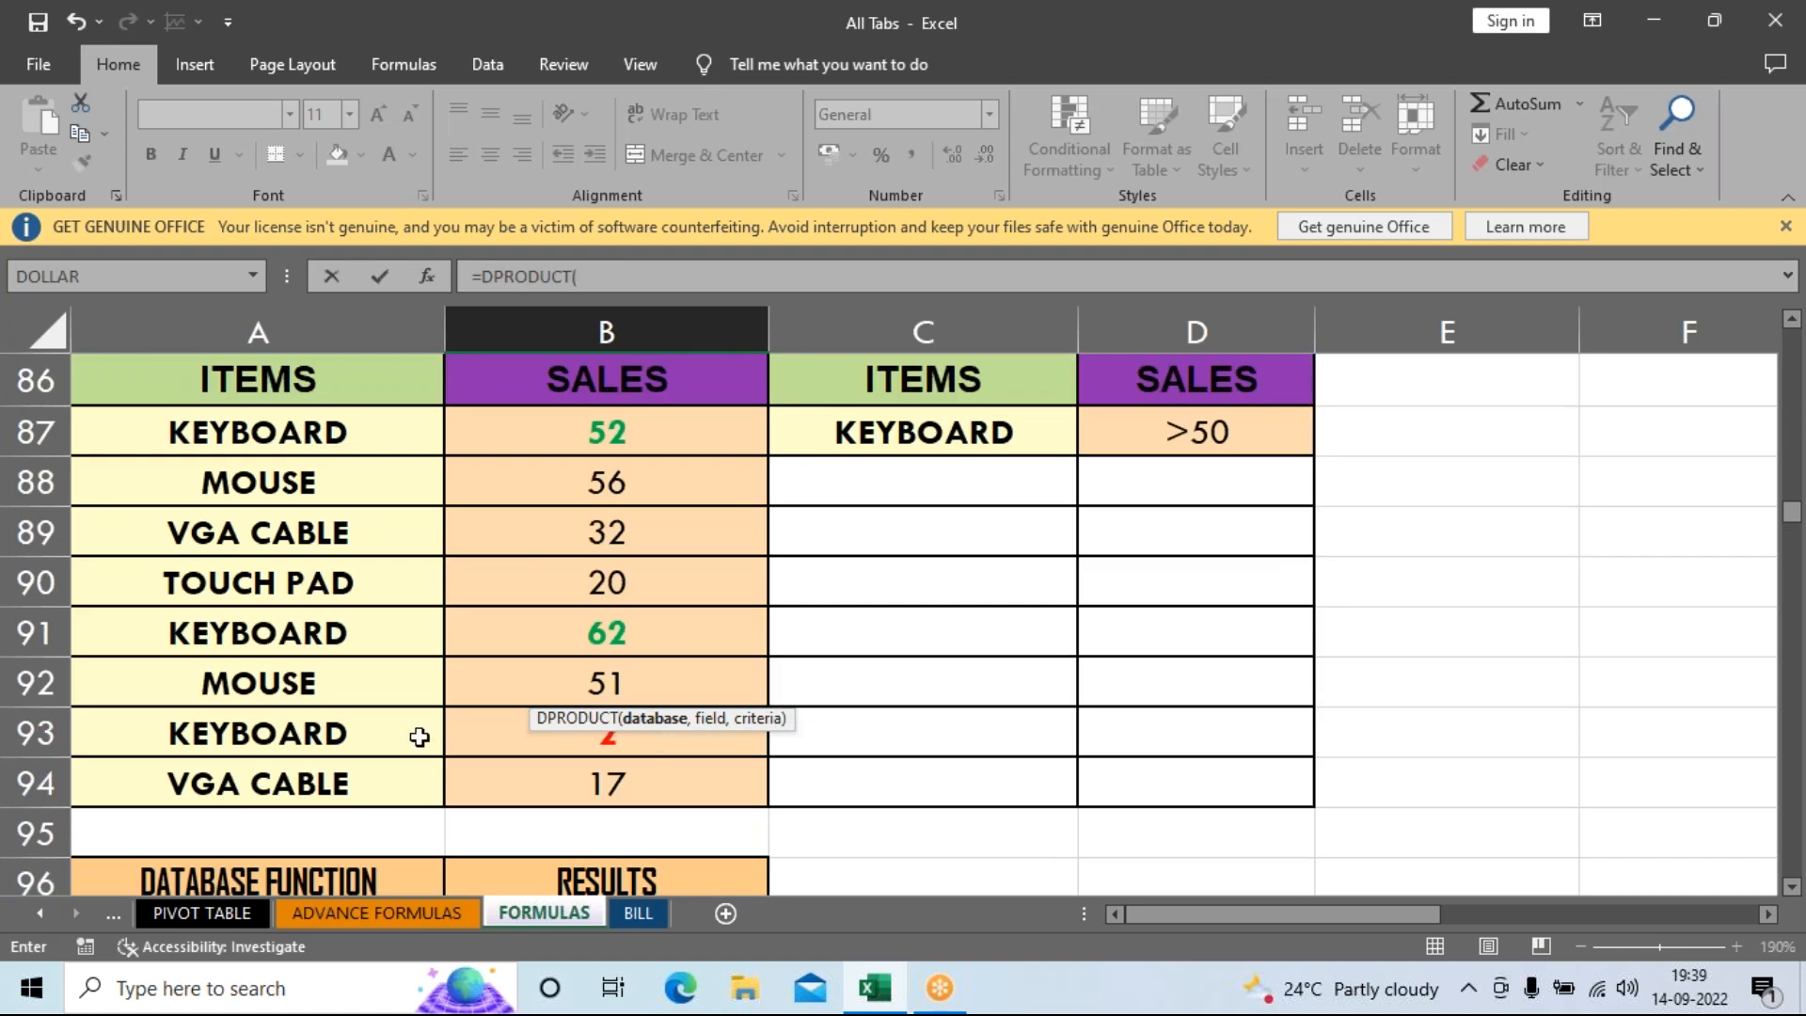
pyautogui.moveTo(282, 381); pyautogui.dragTo(605, 782)
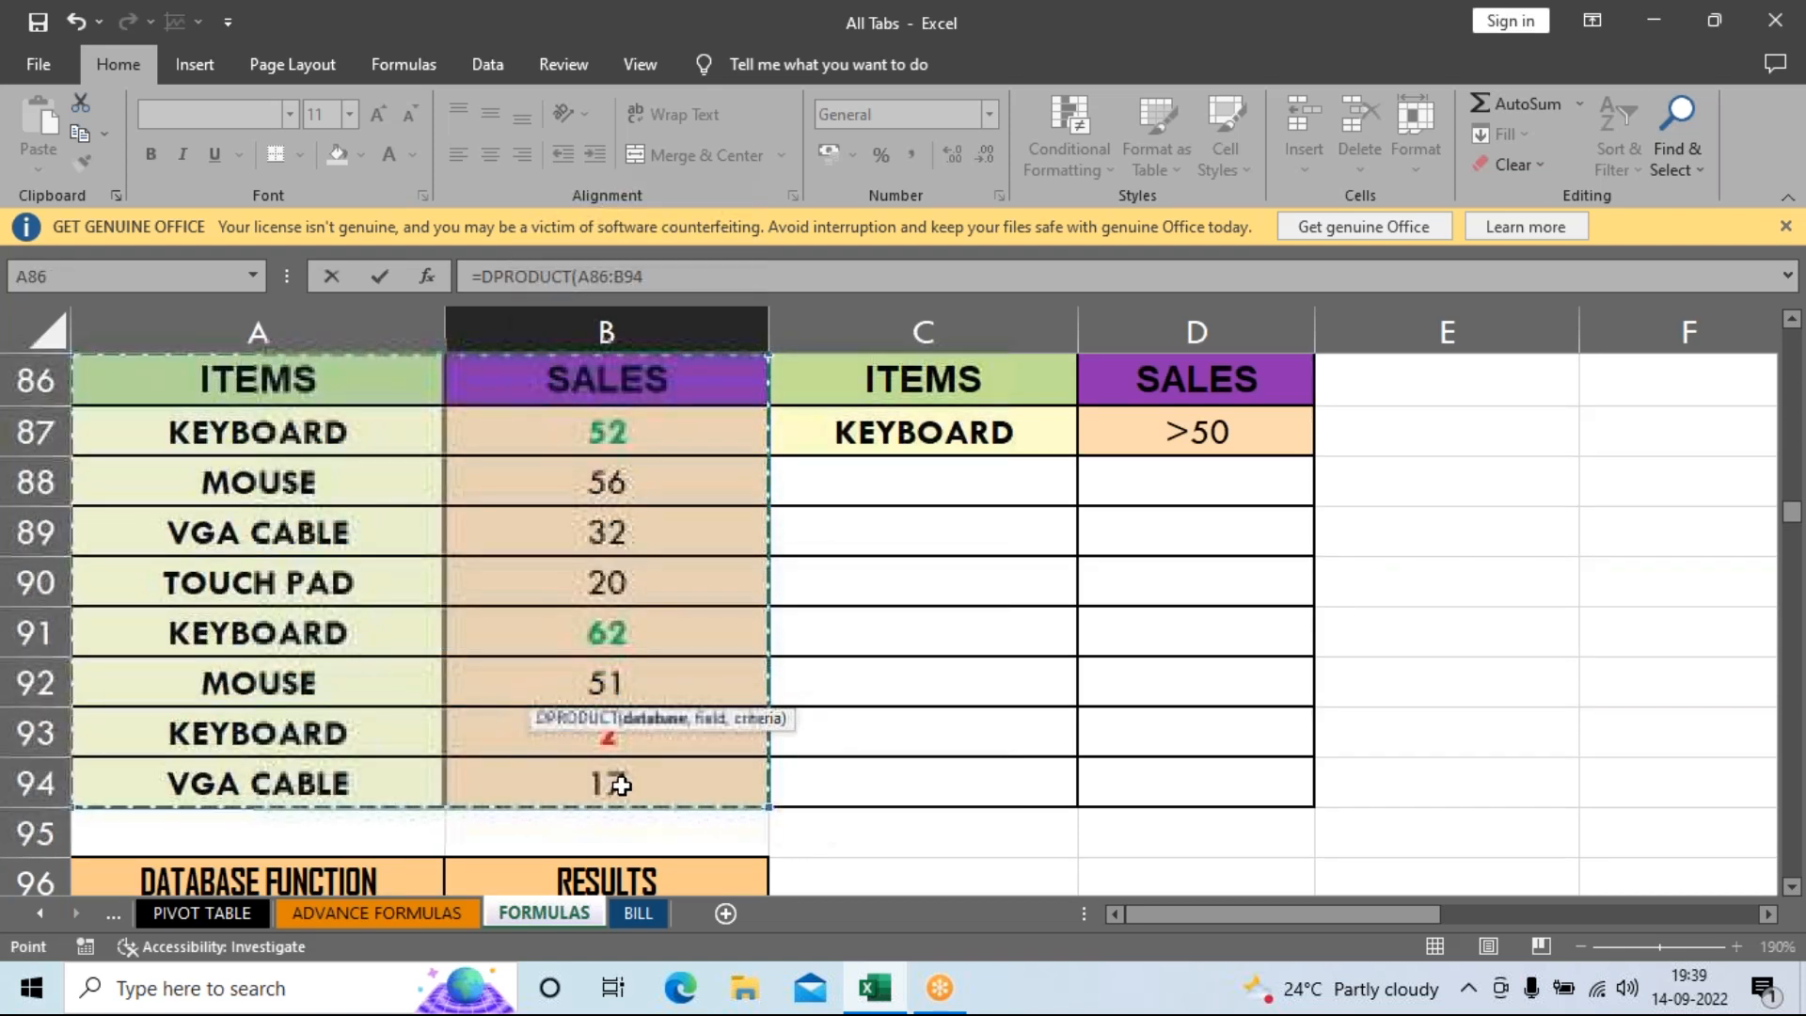
pyautogui.write(',')
pyautogui.click(687, 392)
pyautogui.write(',')
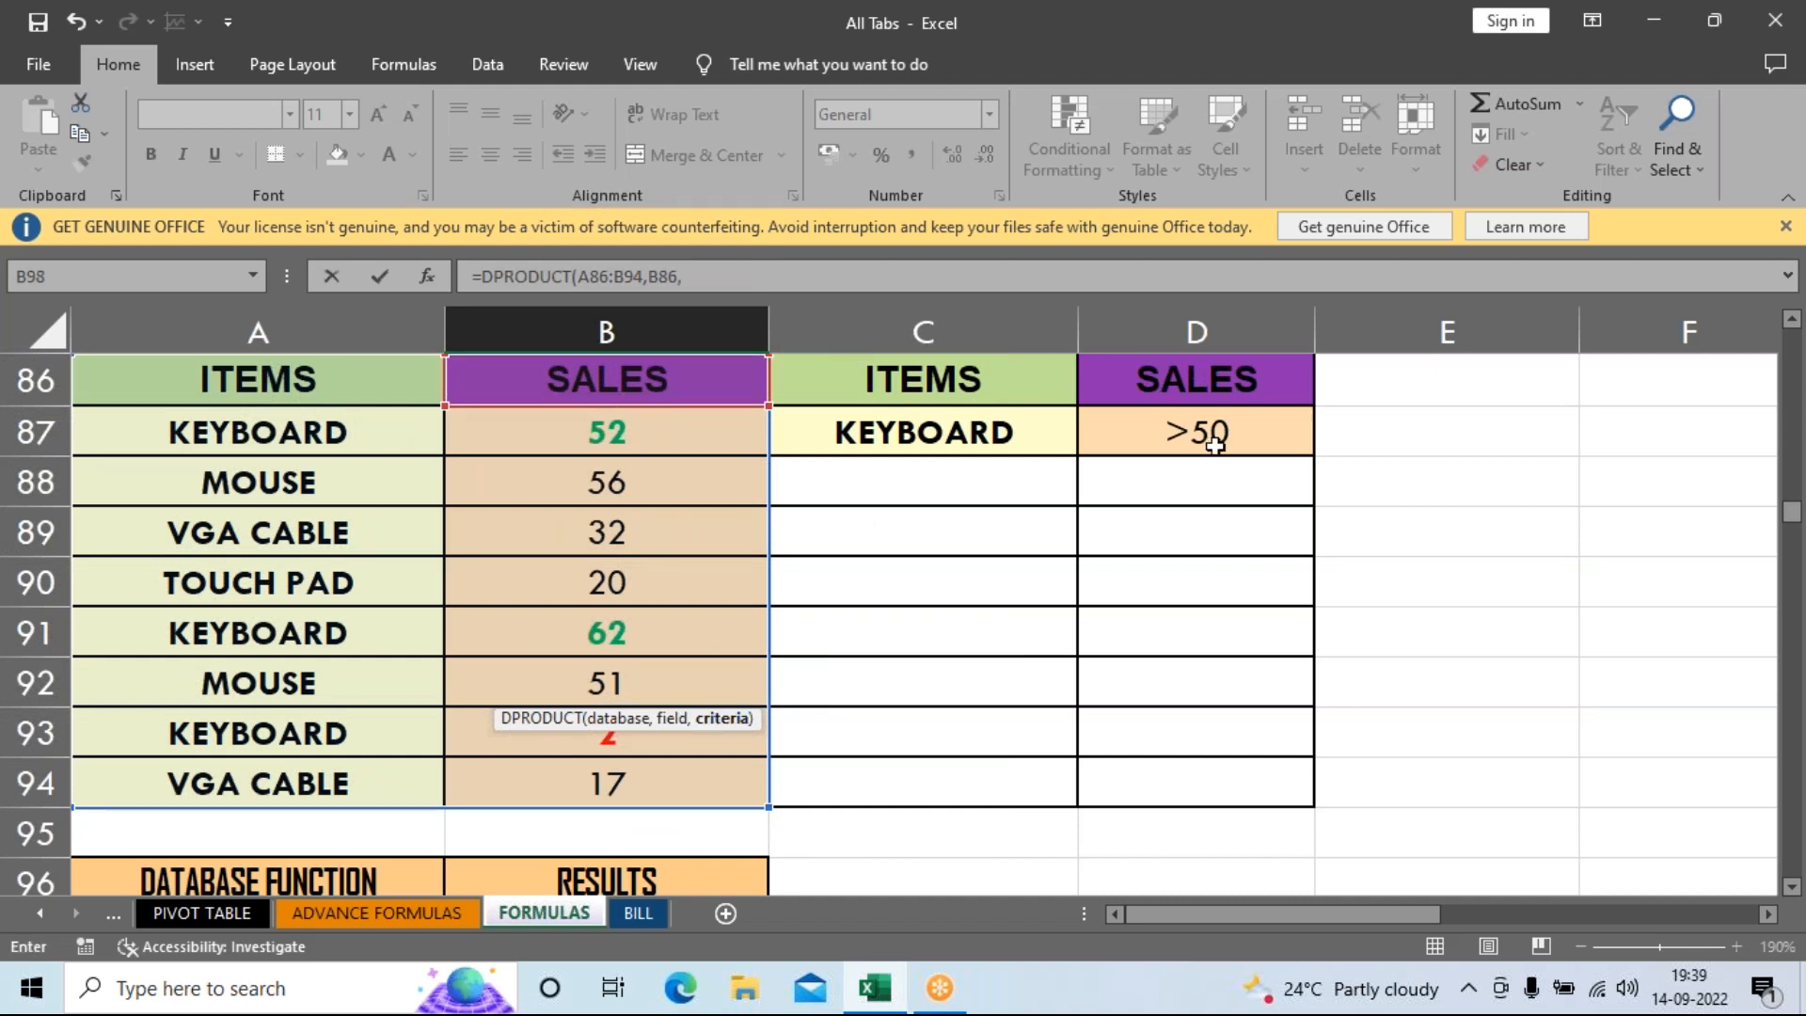
pyautogui.click(985, 396)
pyautogui.moveTo(985, 395); pyautogui.dragTo(1173, 419)
pyautogui.press('Return')
pyautogui.click(641, 776)
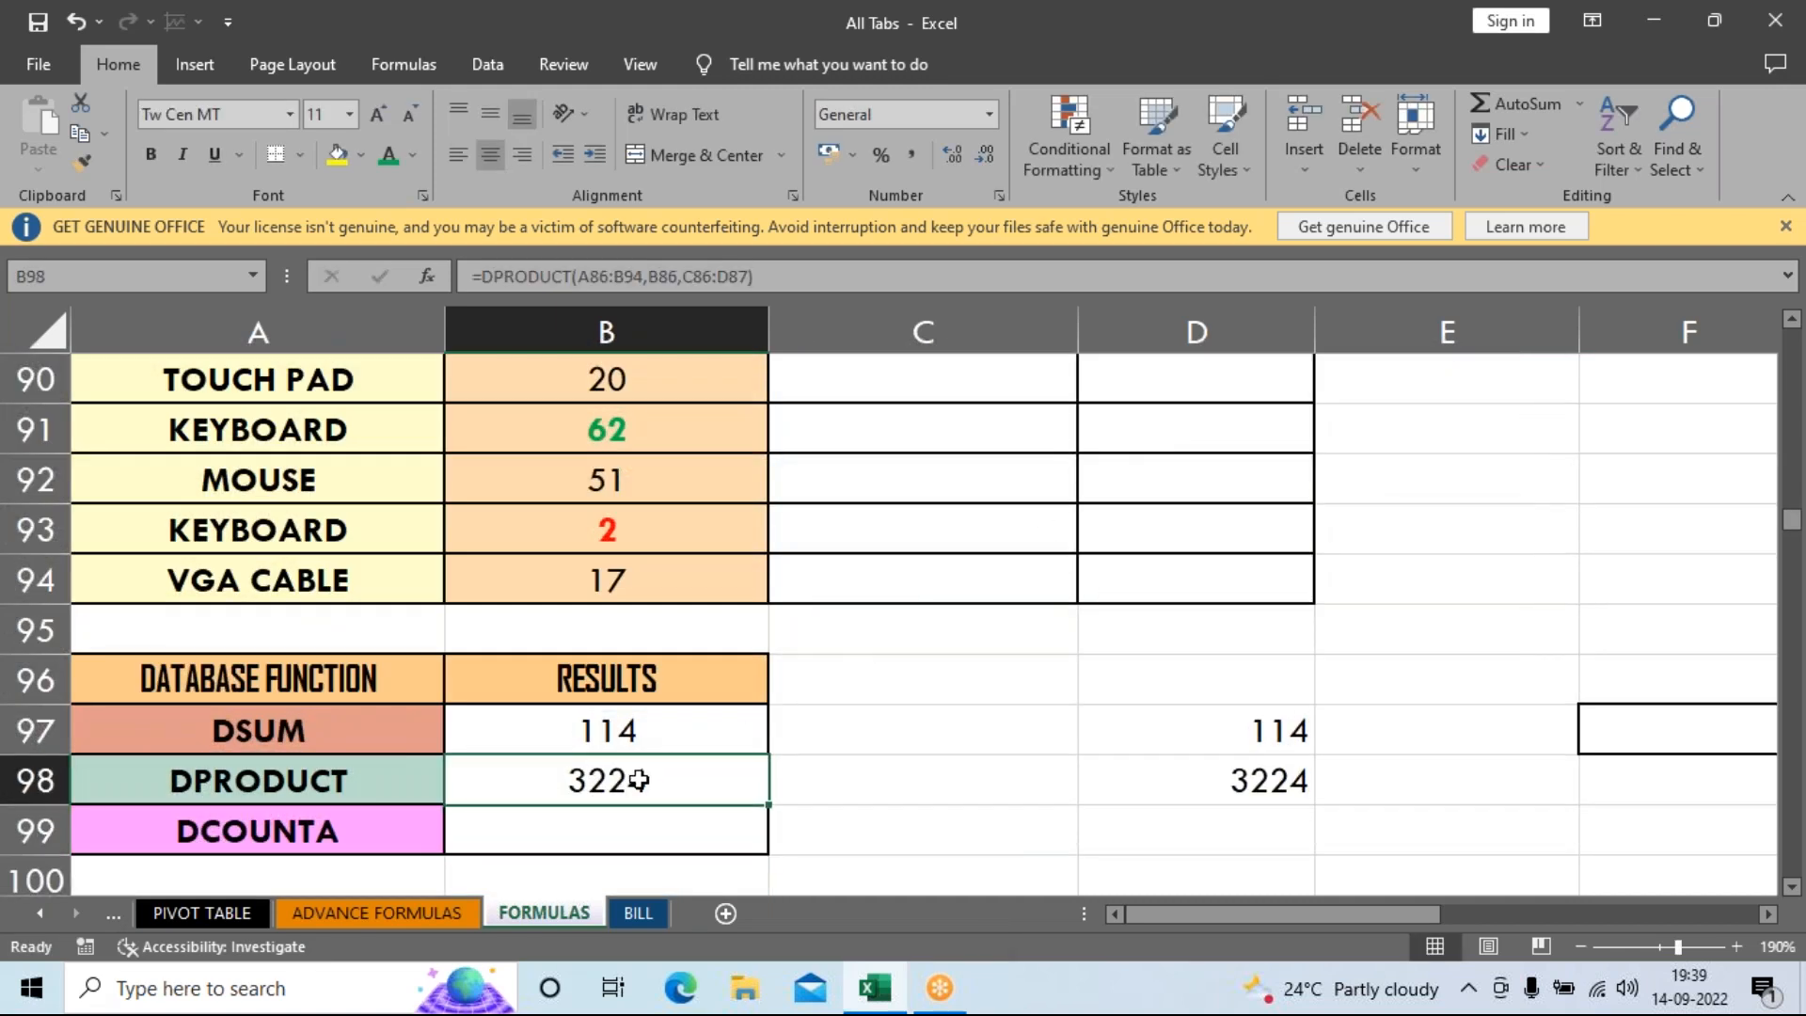
pyautogui.scroll(1, 698, 809)
pyautogui.scroll(-2, 698, 828)
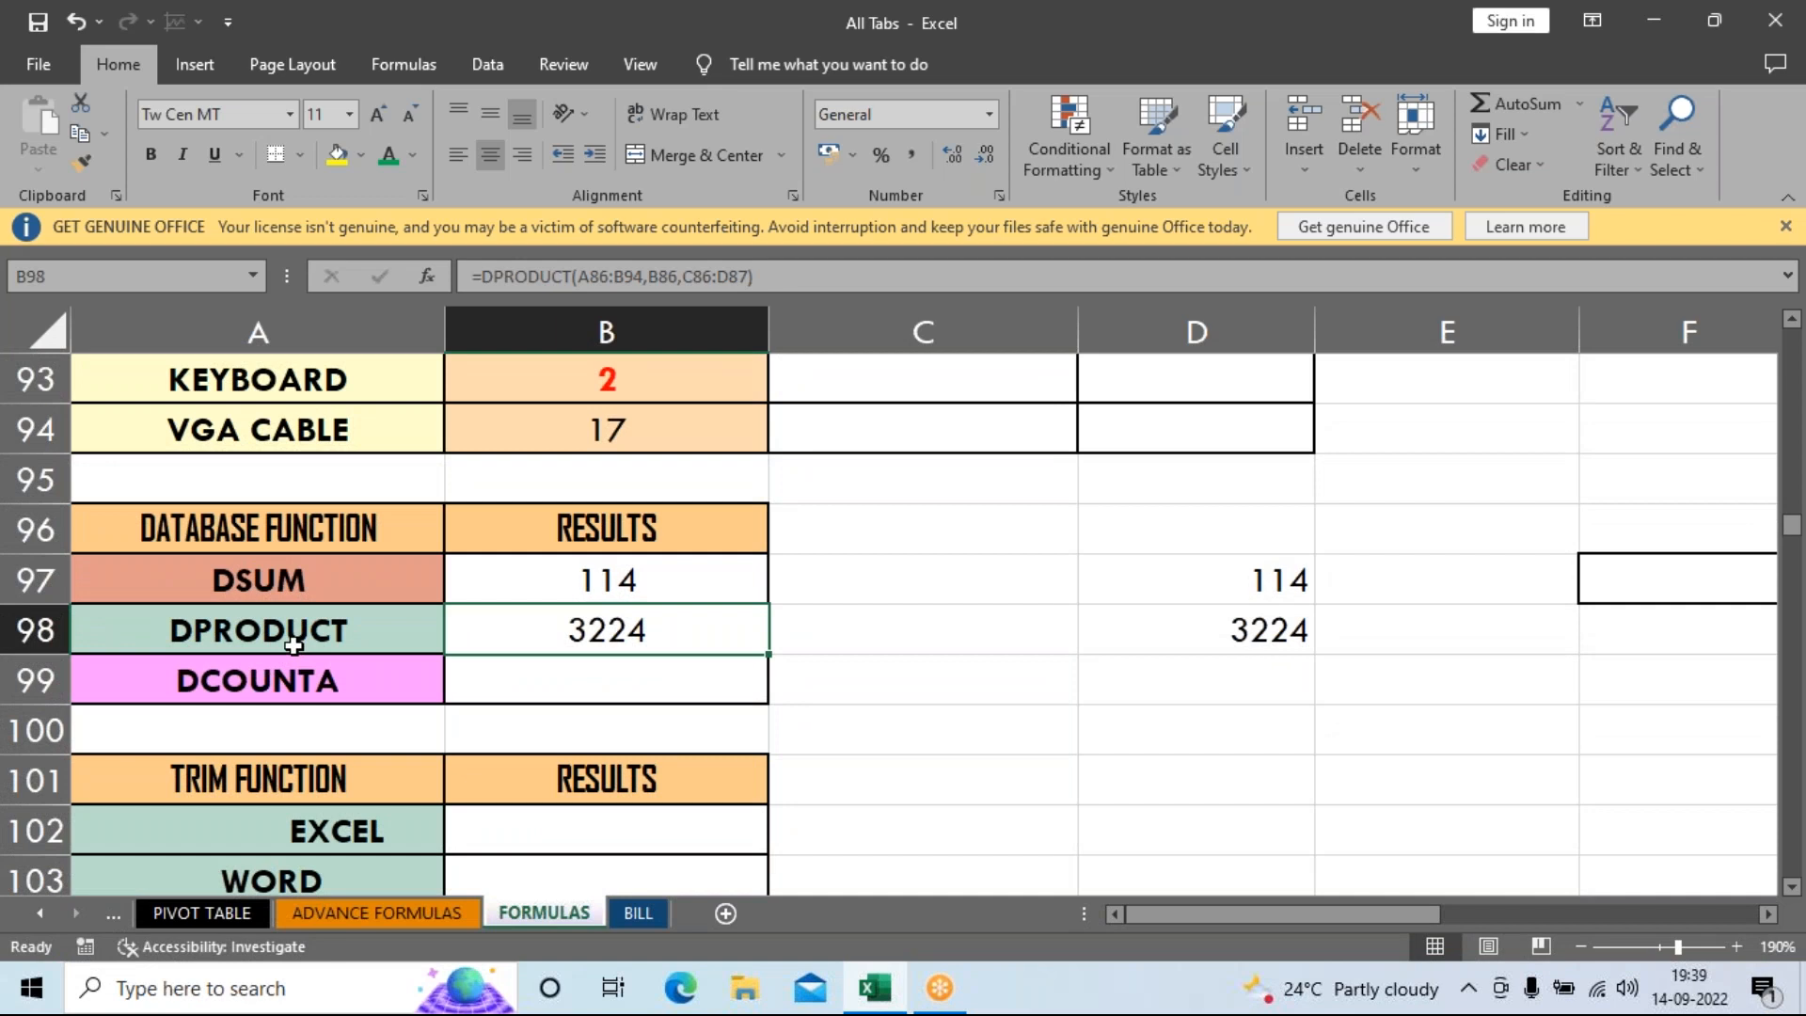
pyautogui.scroll(3, 694, 681)
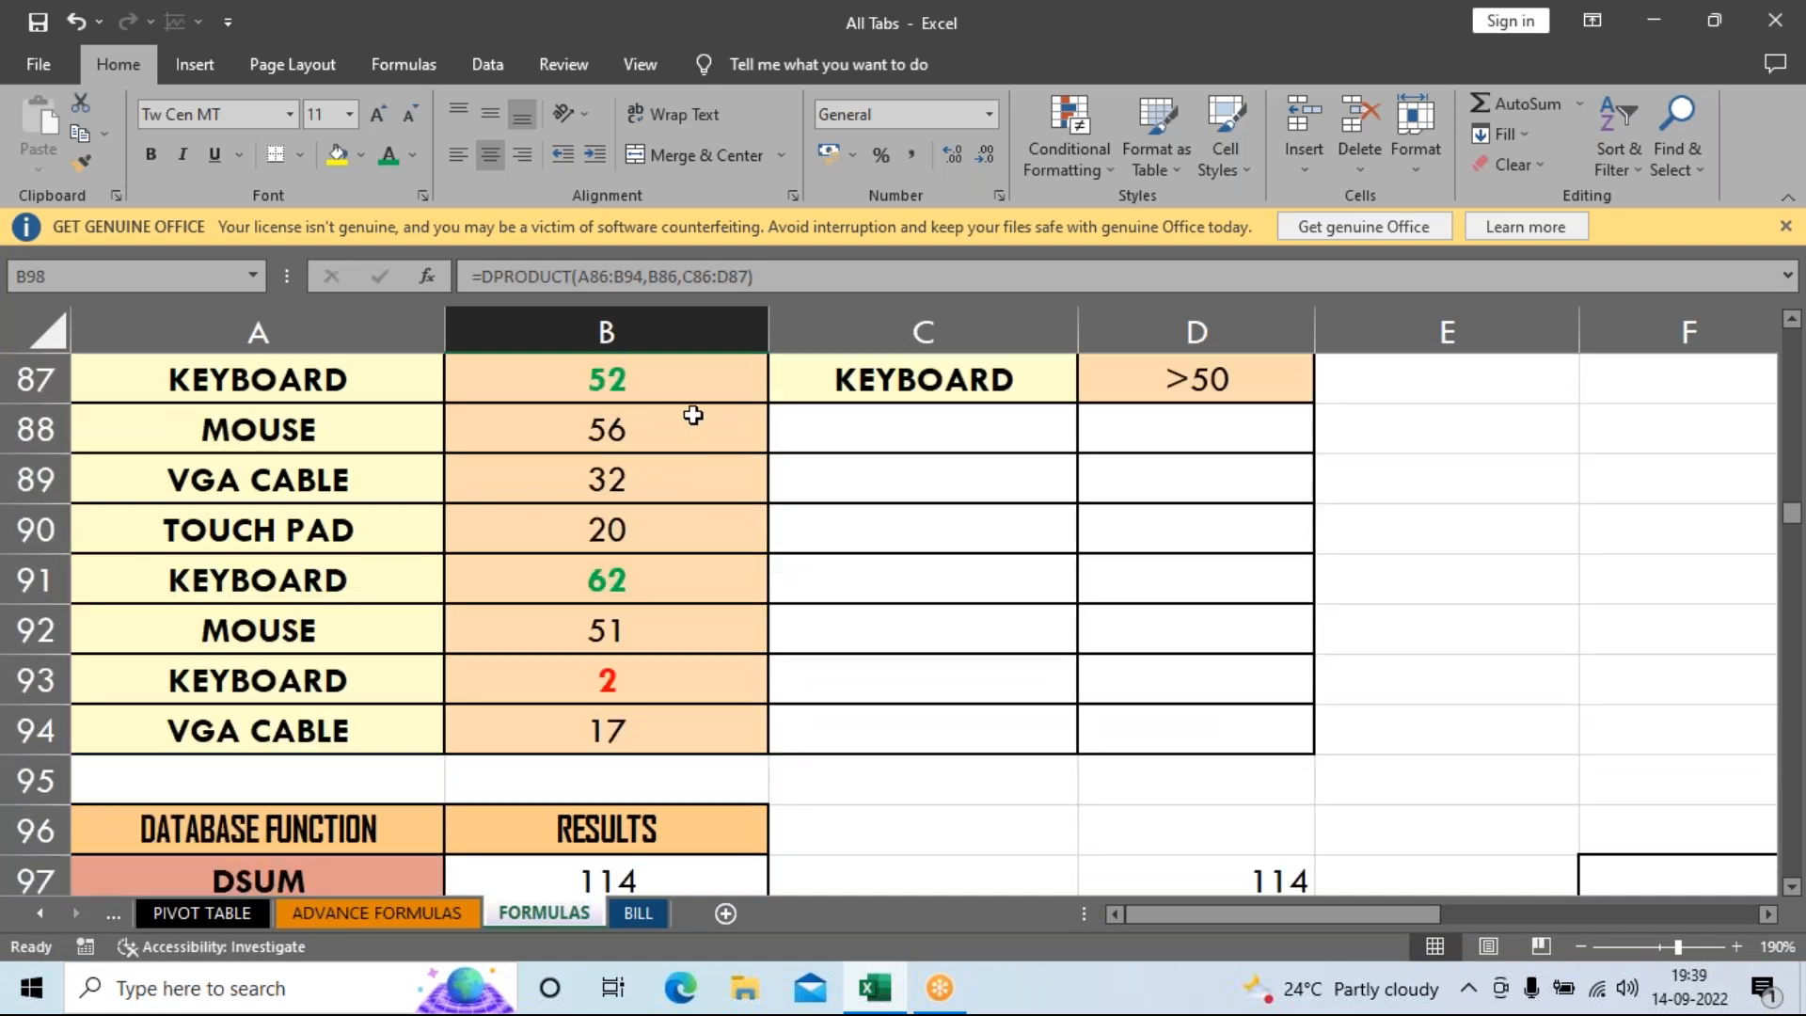
pyautogui.moveTo(613, 529); pyautogui.dragTo(669, 782)
pyautogui.moveTo(605, 435); pyautogui.dragTo(644, 779)
pyautogui.scroll(-1, 932, 793)
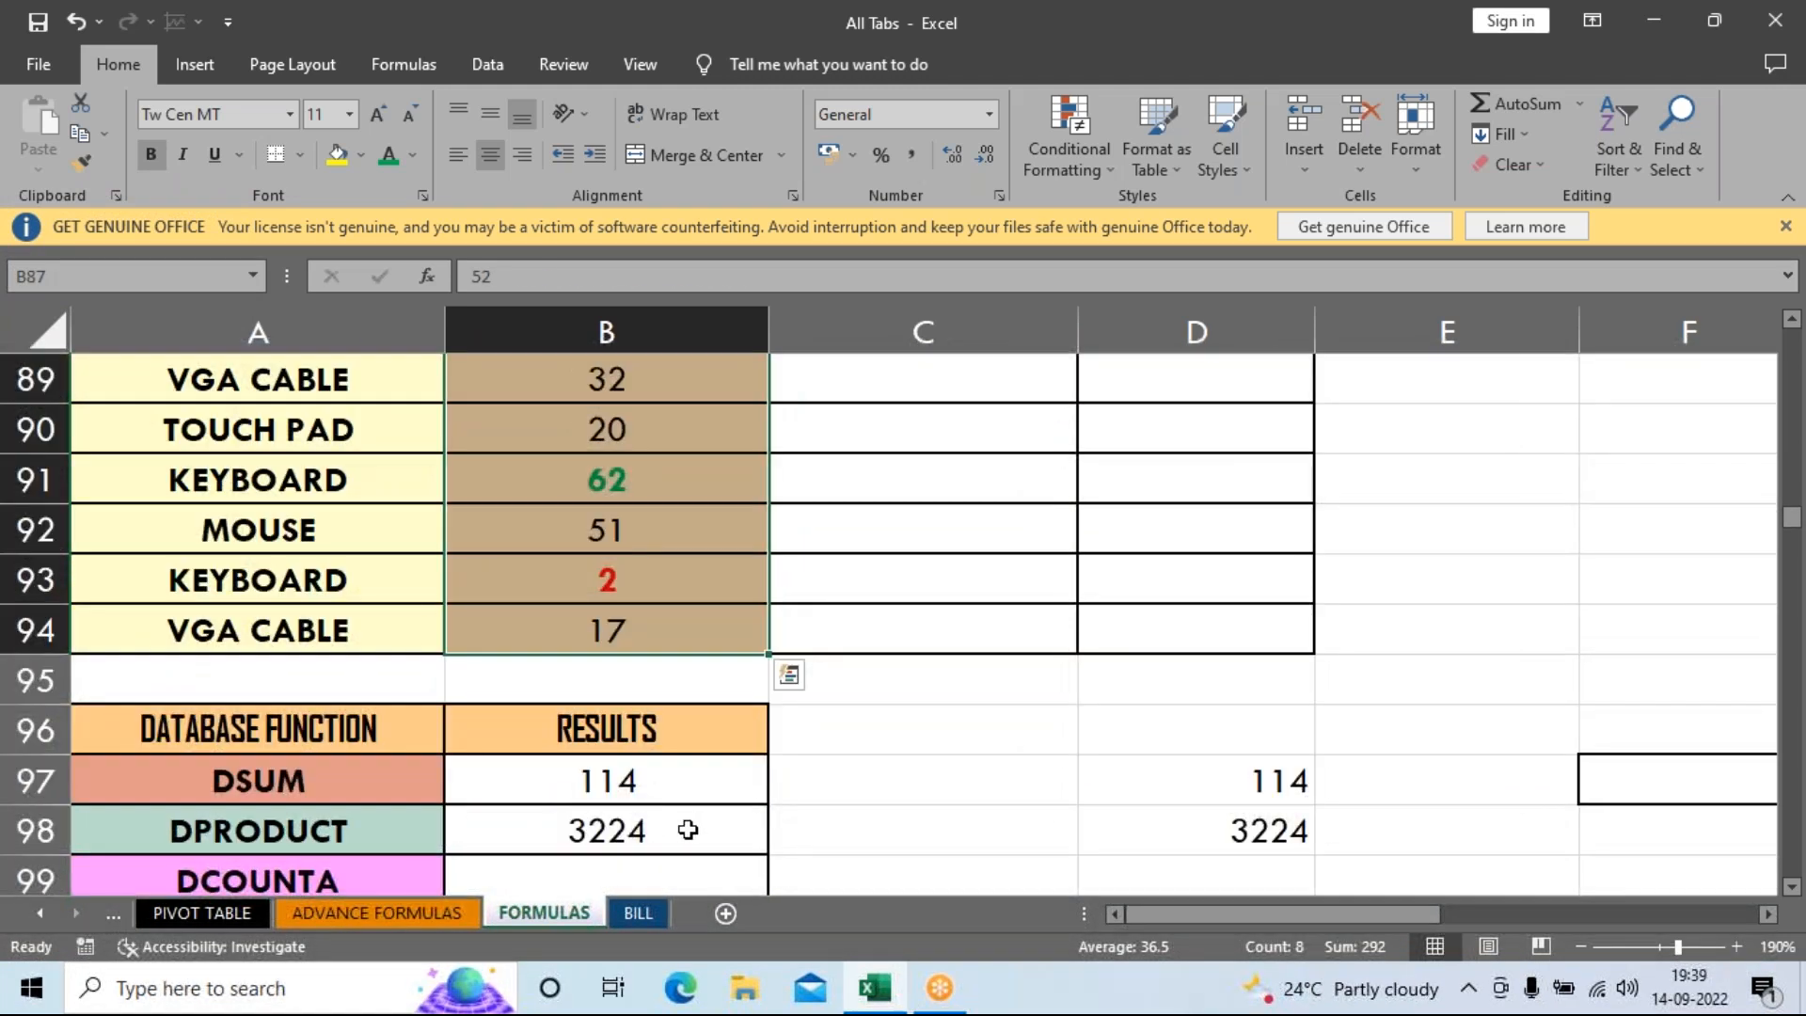
pyautogui.click(690, 830)
pyautogui.scroll(-3, 743, 809)
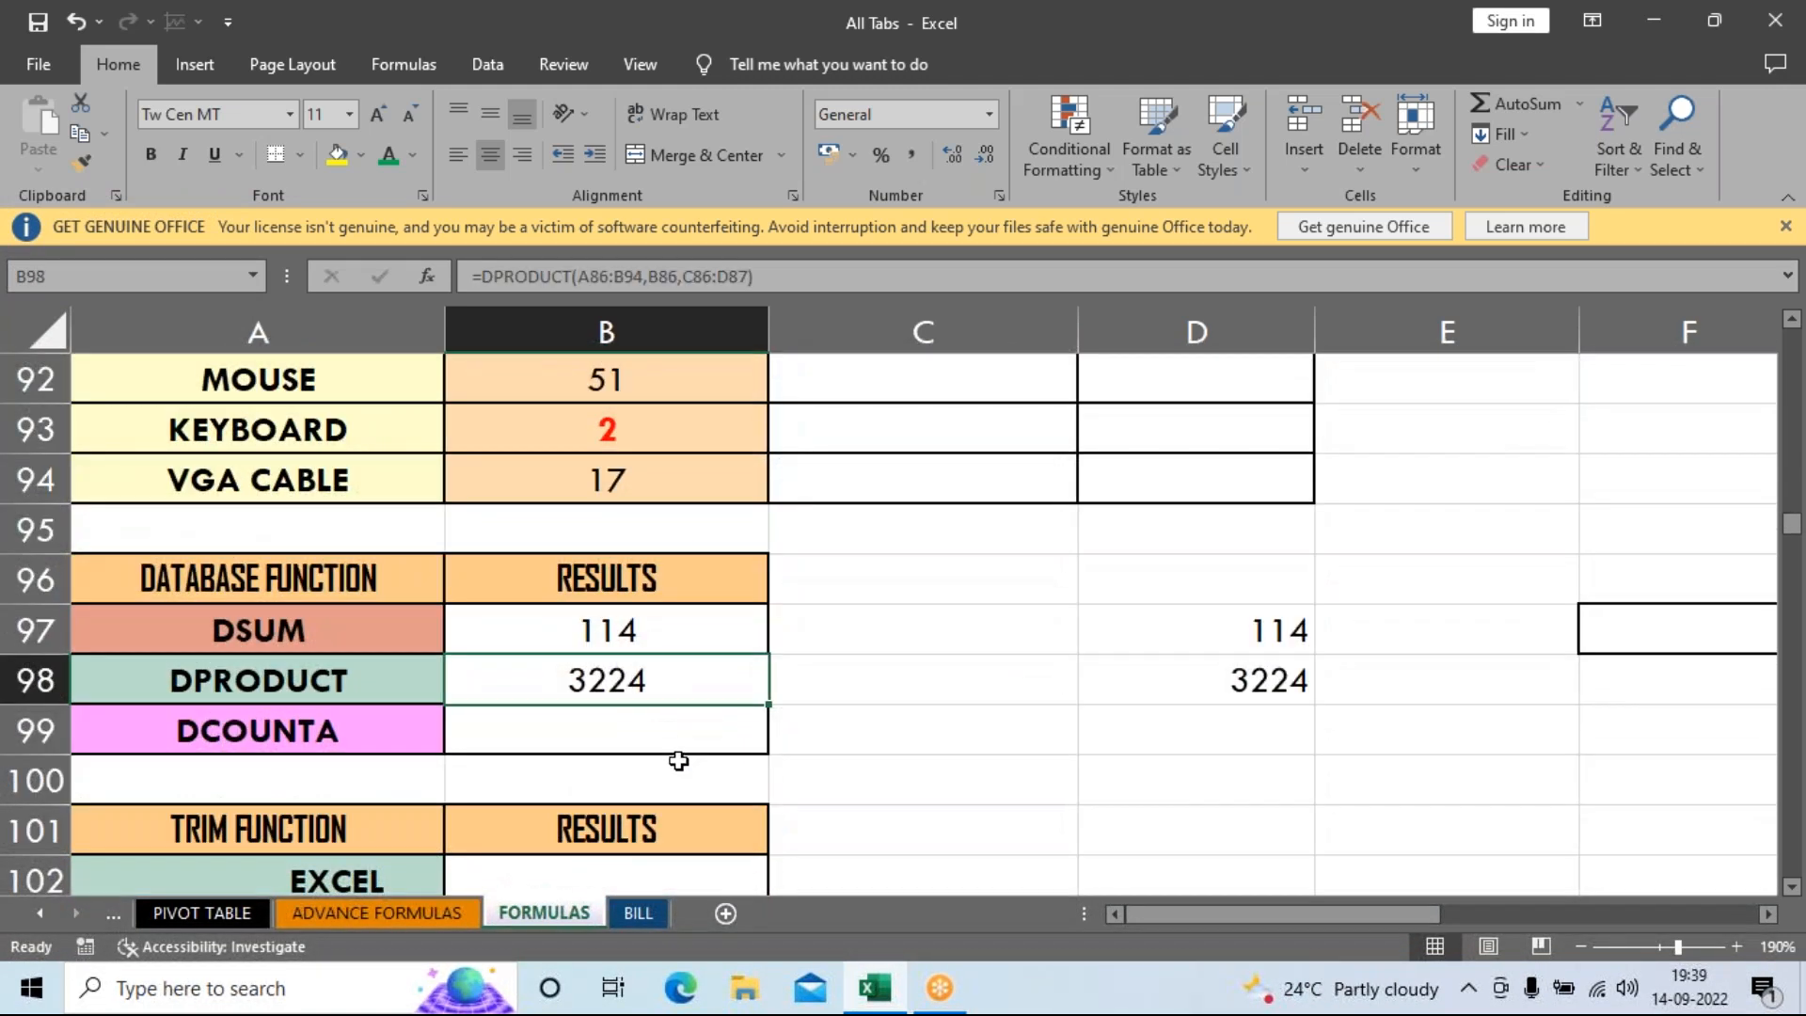
pyautogui.click(677, 730)
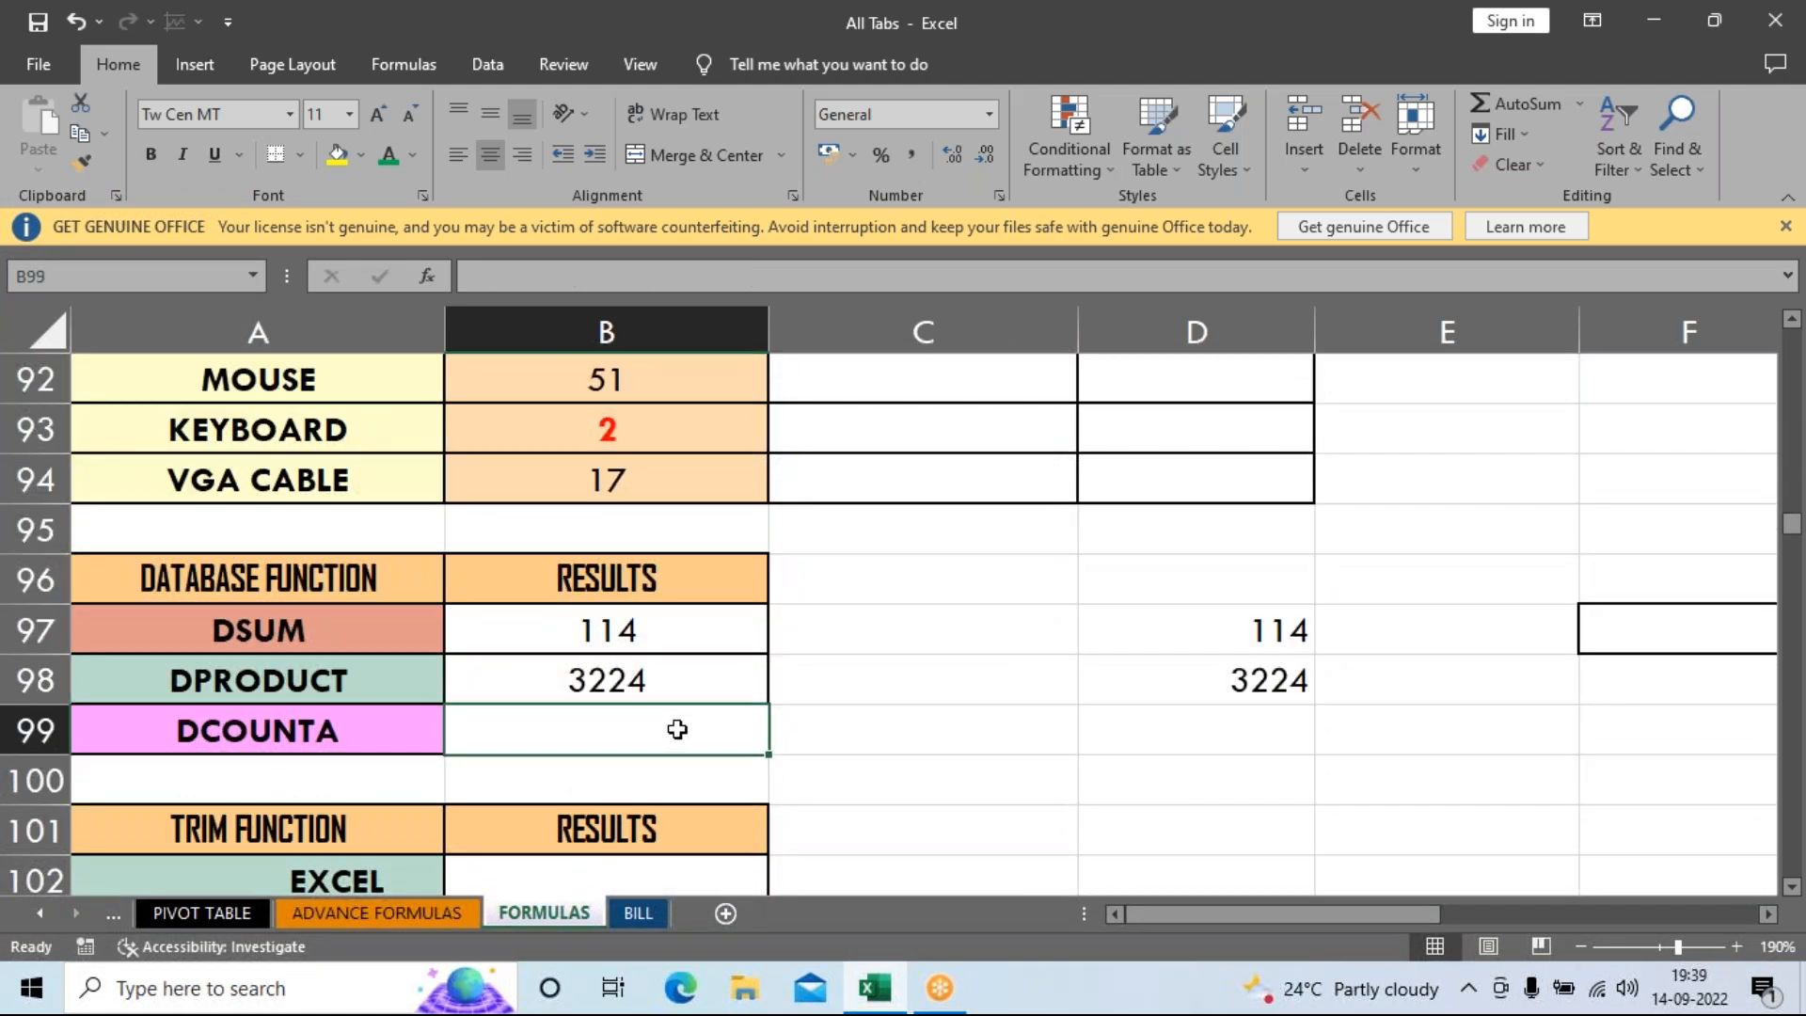
pyautogui.scroll(1, 778, 730)
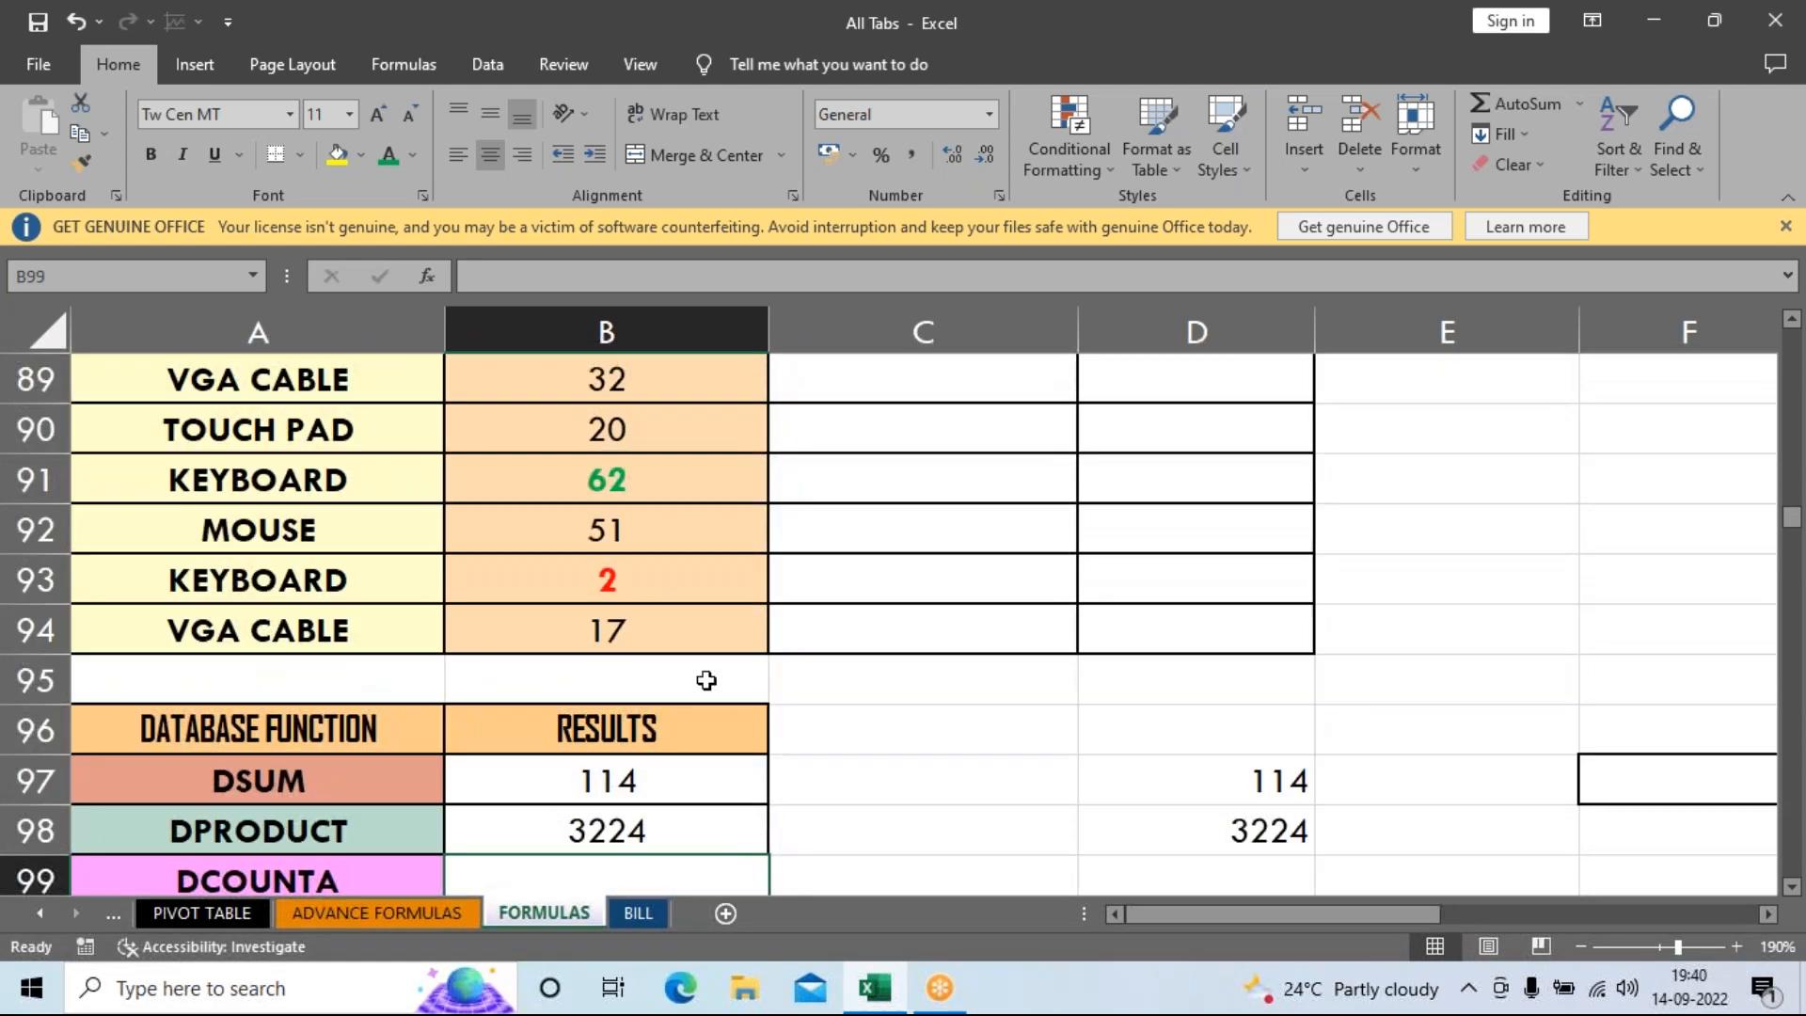
pyautogui.scroll(1, 616, 531)
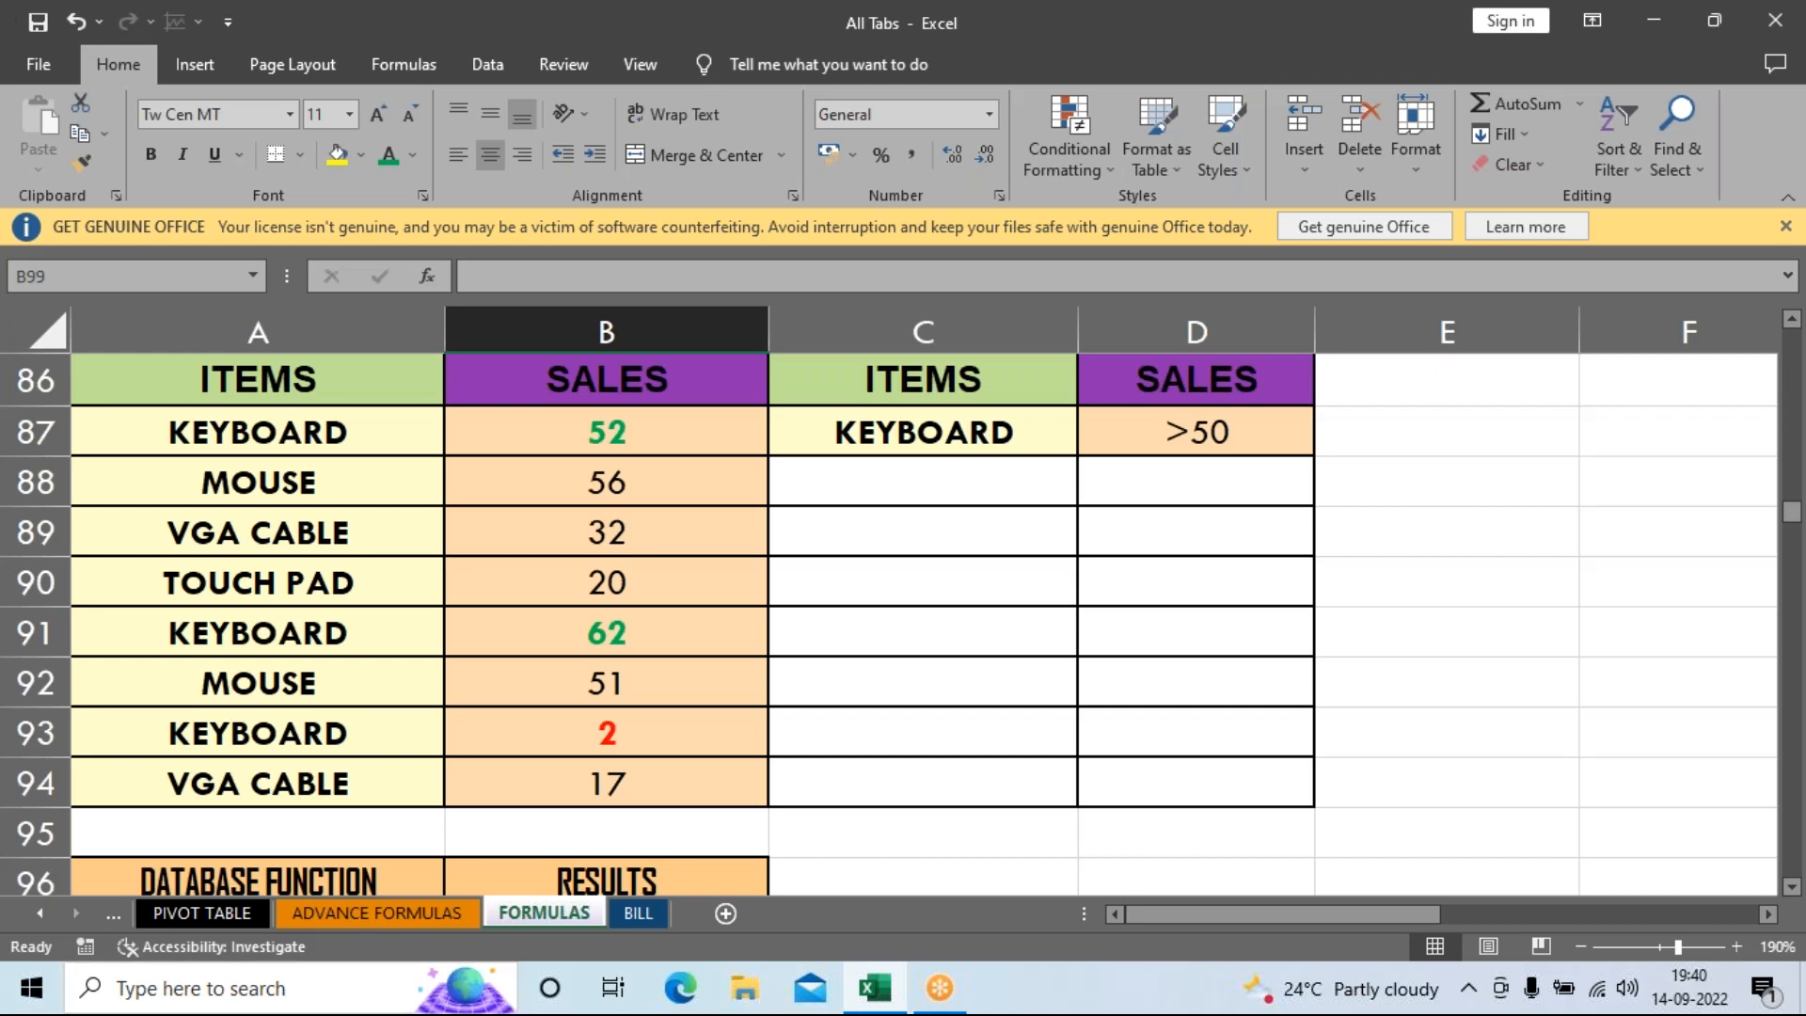
pyautogui.scroll(-2, 962, 681)
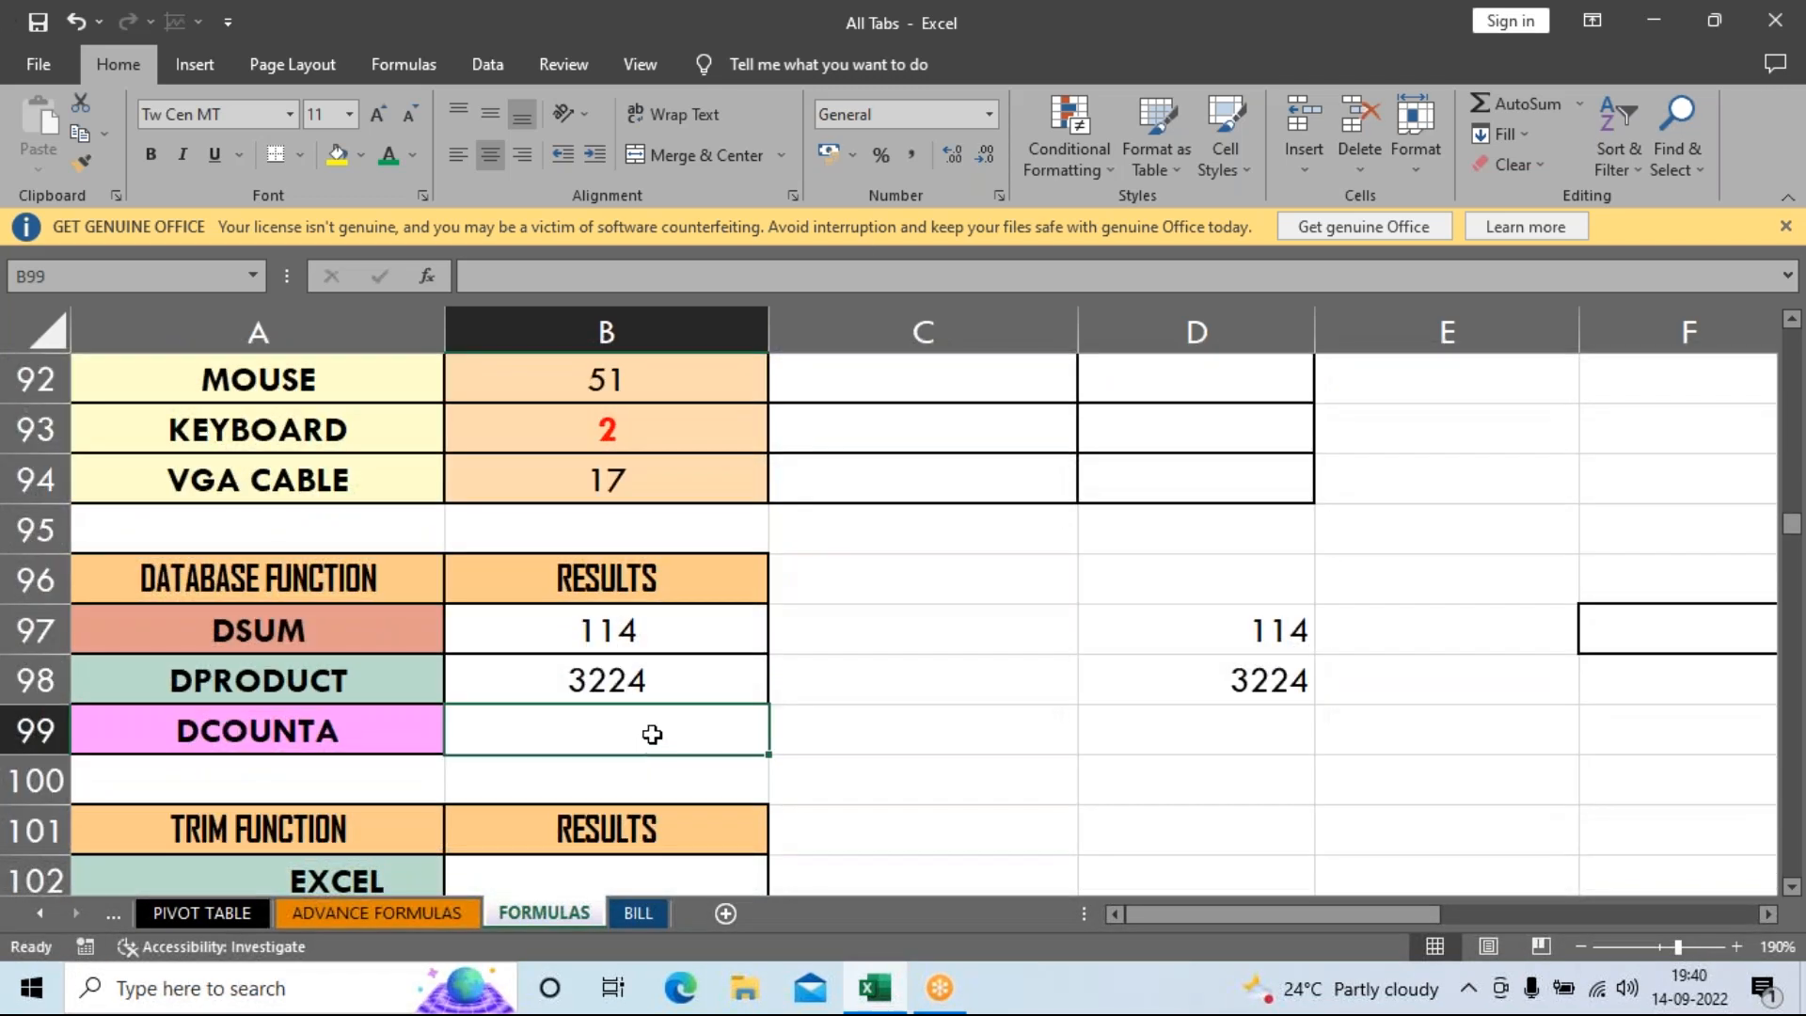
# Enter =DCOUNTA(A86:B94,B86,C86:D87) in B99, returning a count of 2.
pyautogui.write('=')
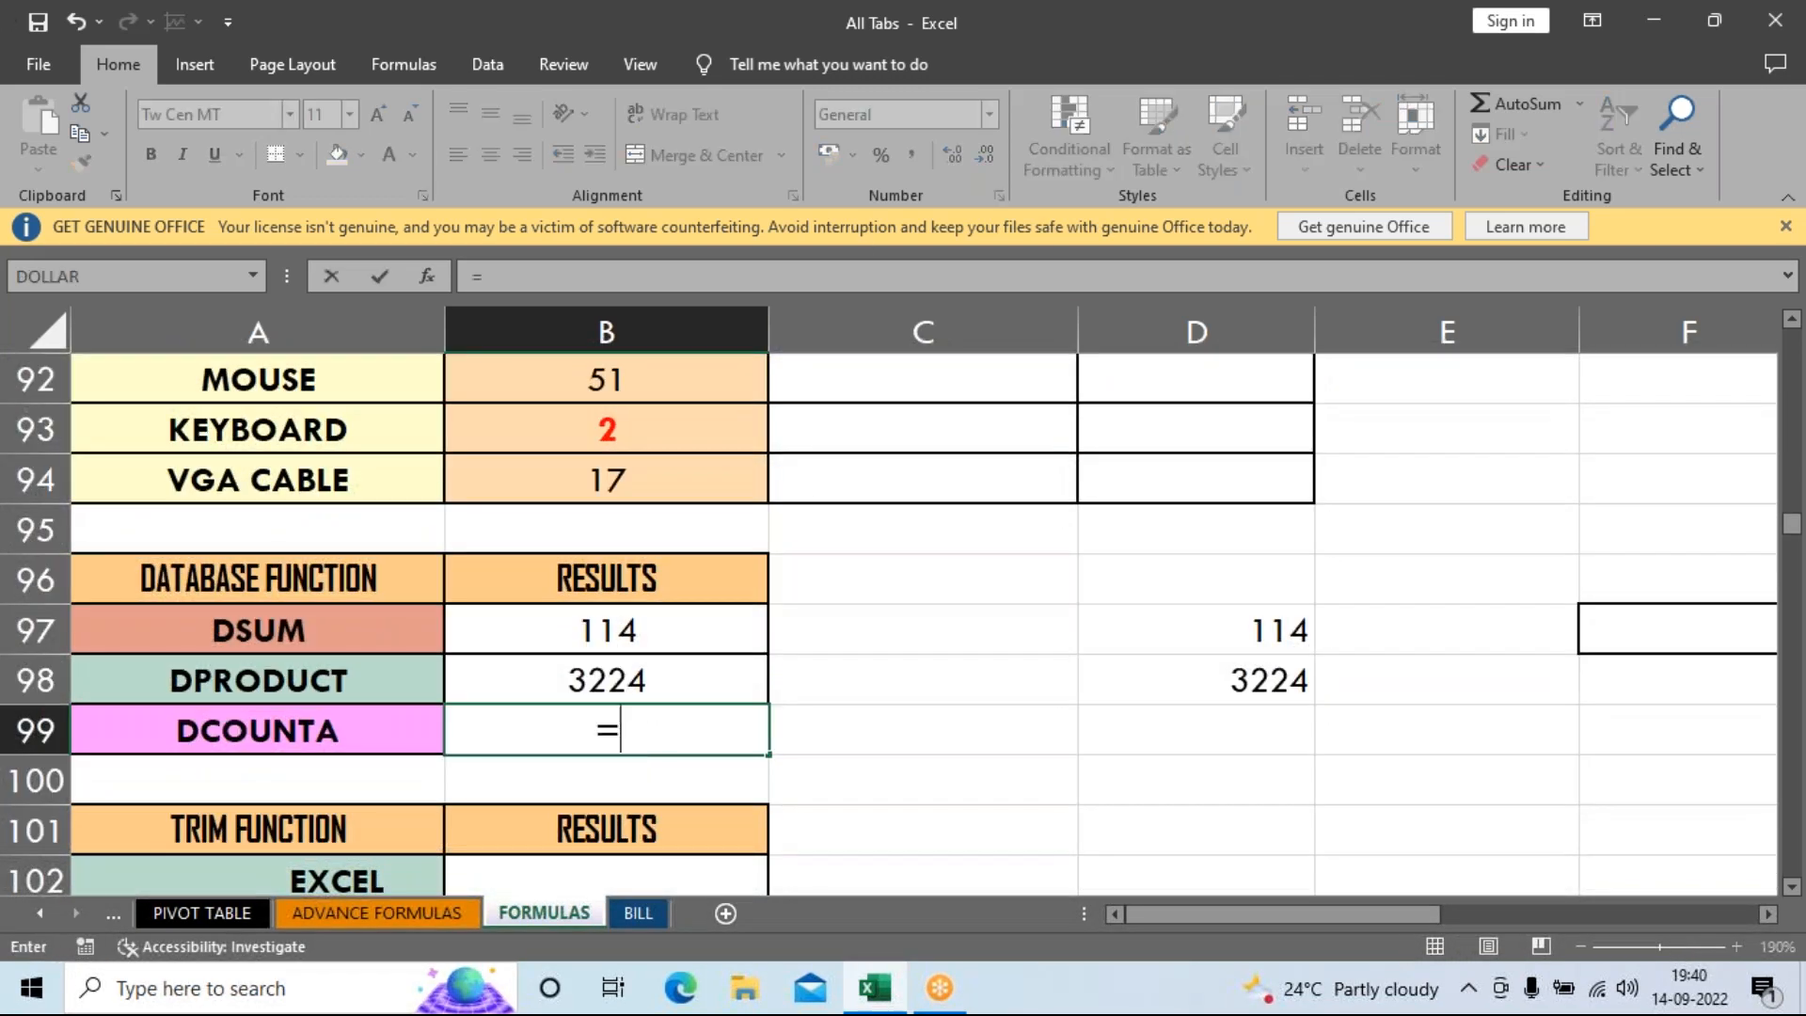
pyautogui.write('DCOUNT')
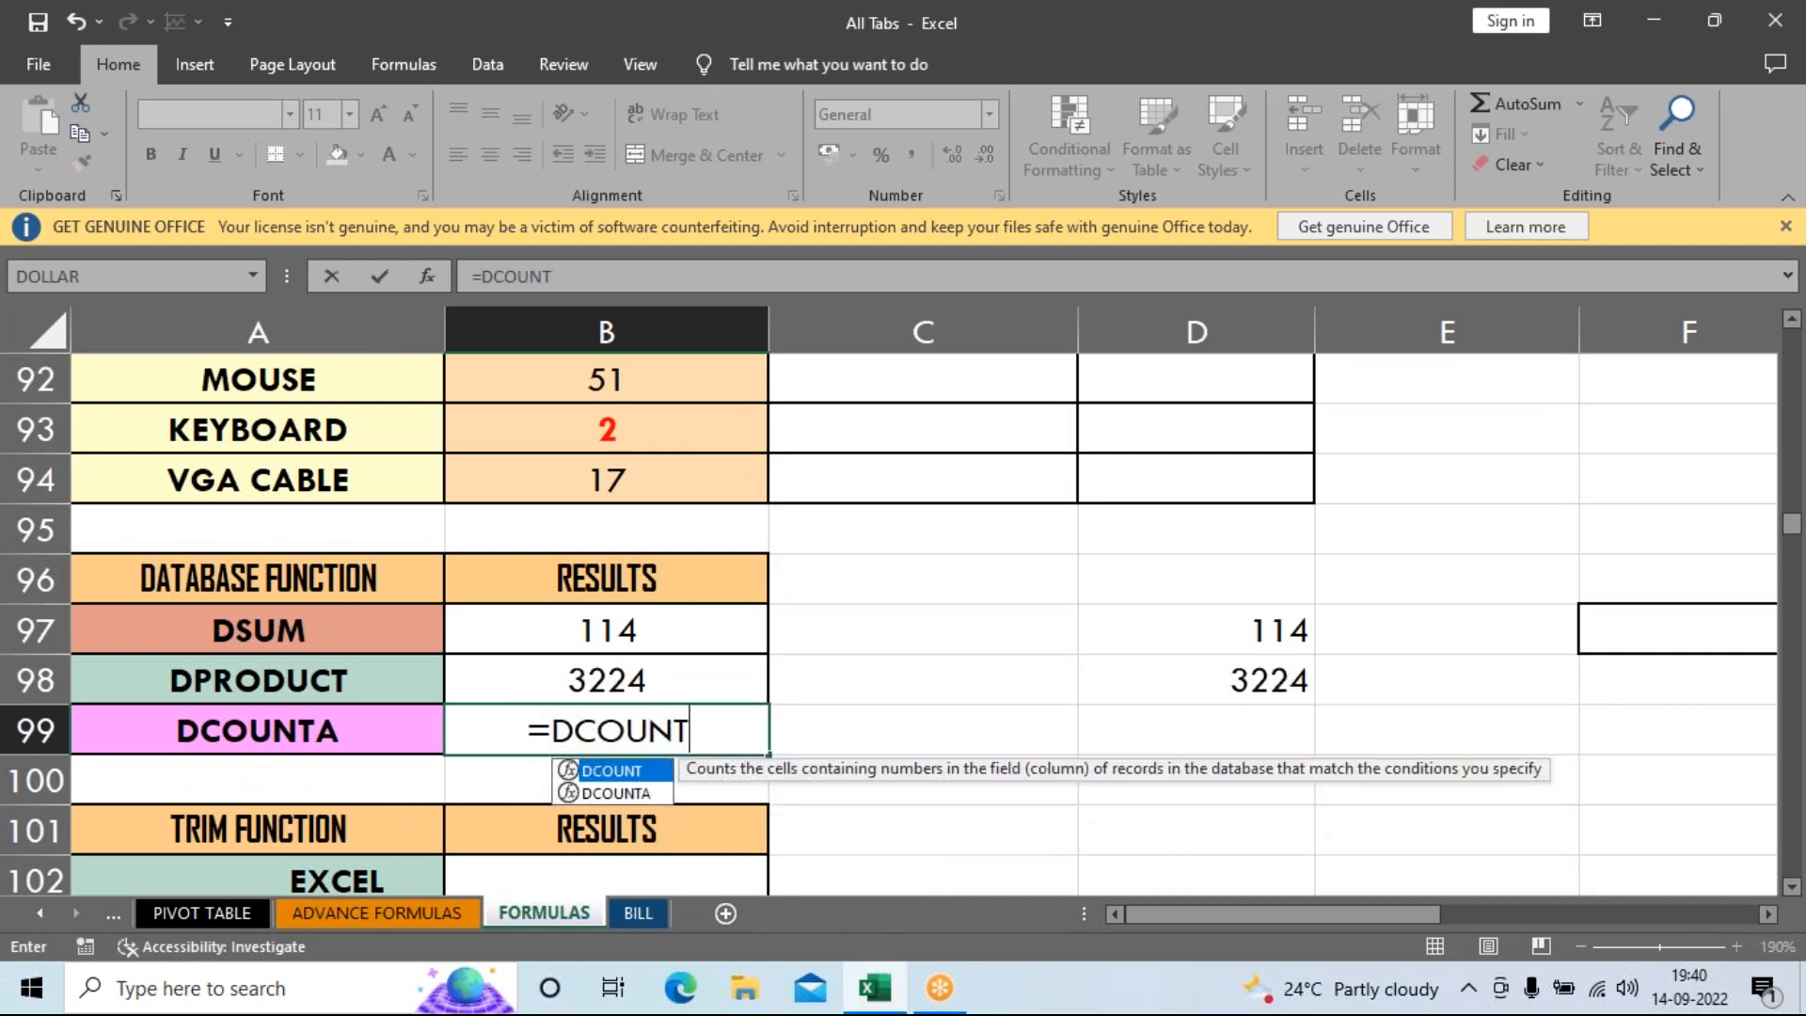
pyautogui.press('Down')
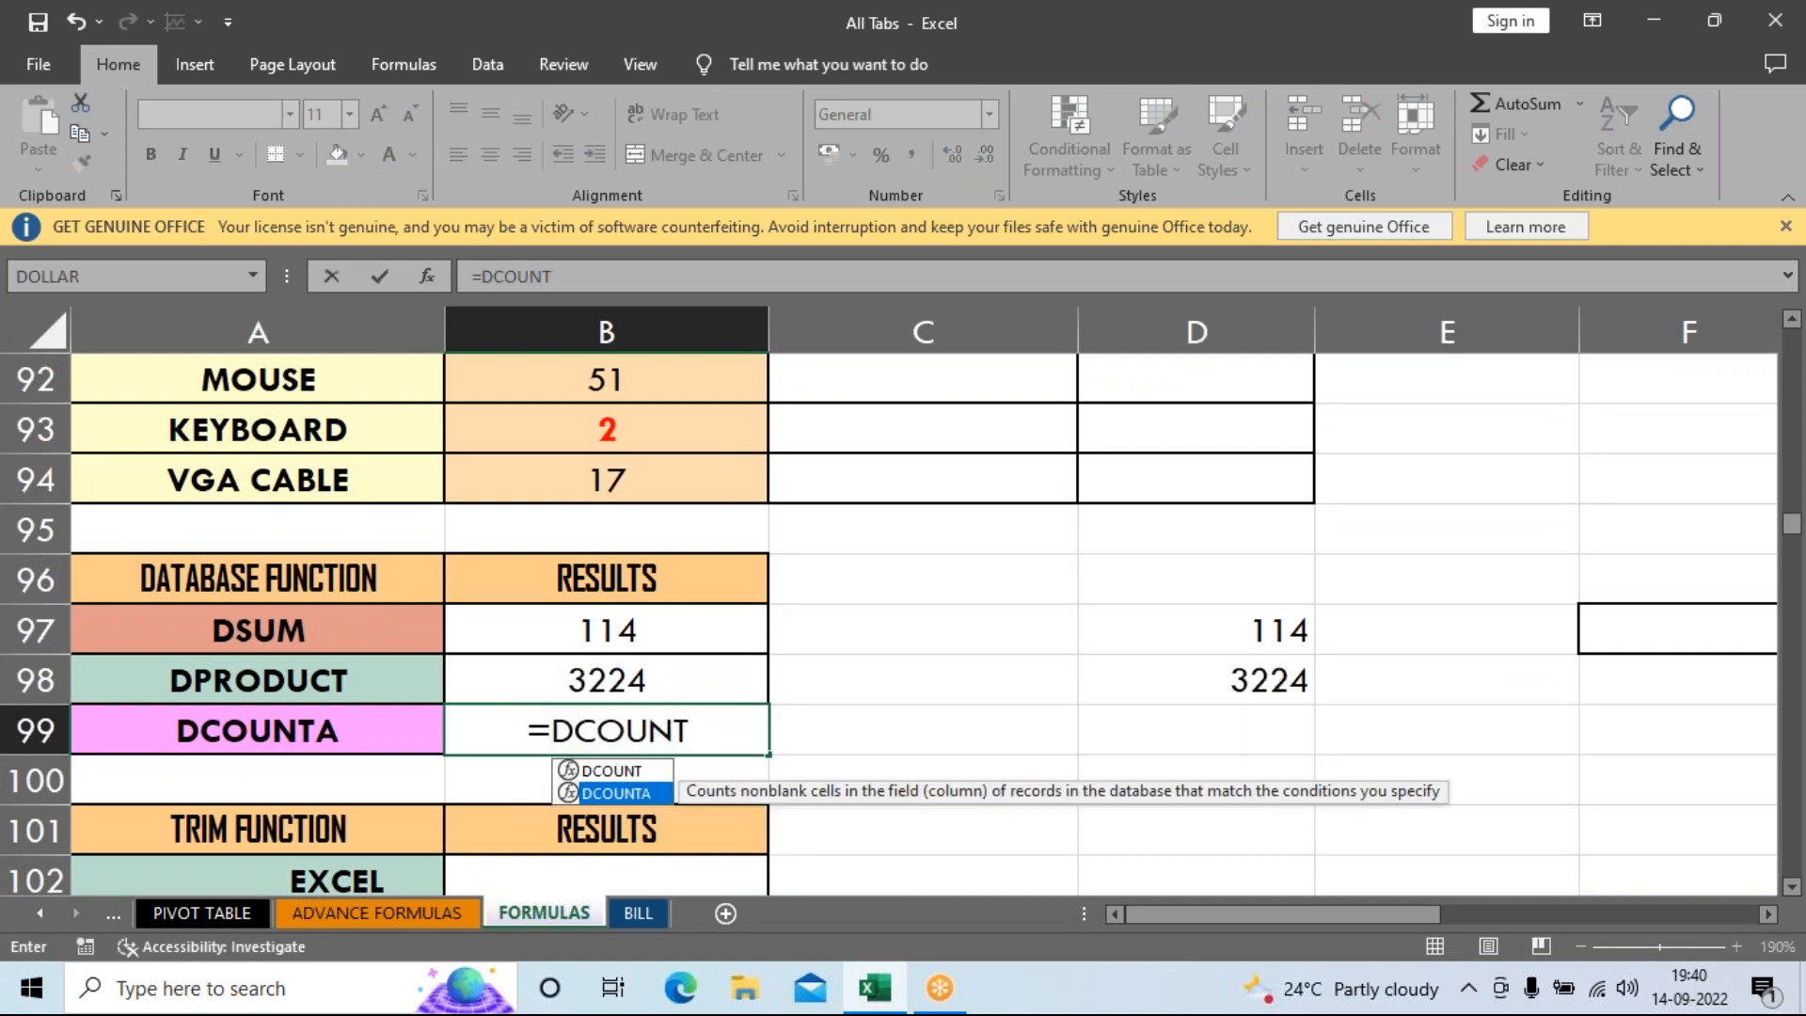
pyautogui.press('Tab')
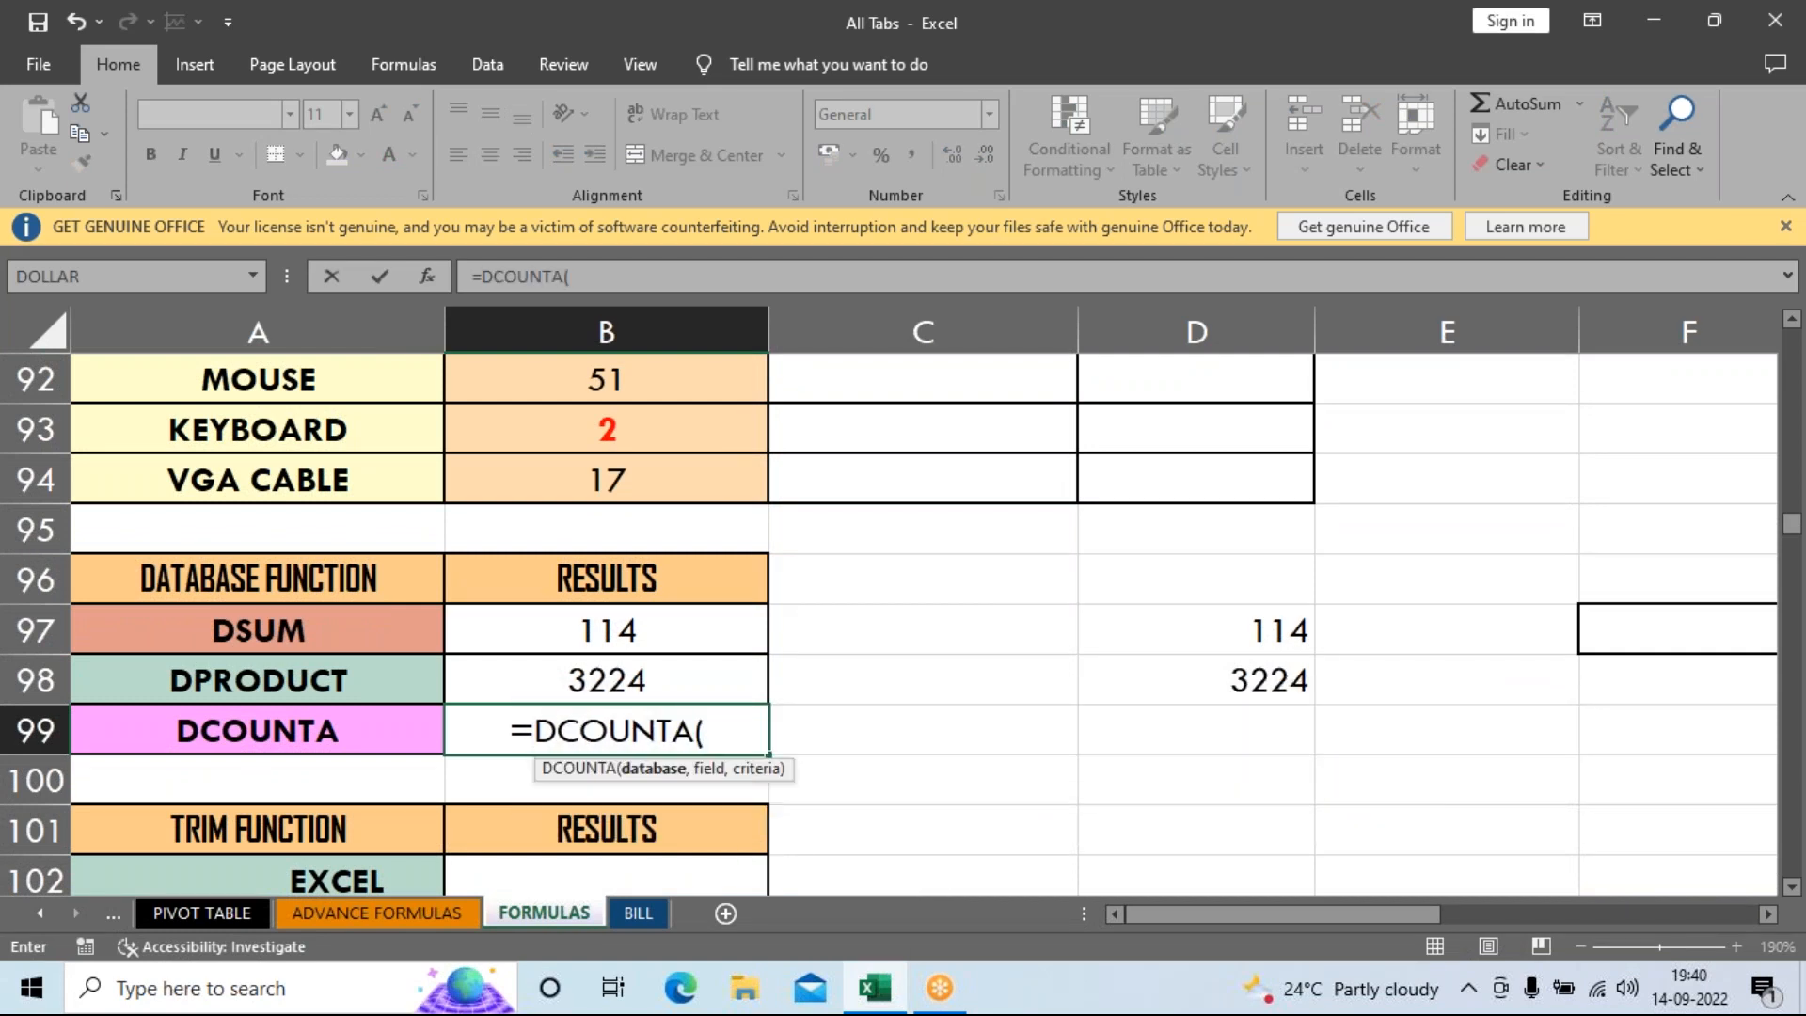
pyautogui.scroll(2, 679, 721)
pyautogui.moveTo(266, 376); pyautogui.dragTo(573, 788)
pyautogui.write(',')
pyautogui.click(697, 385)
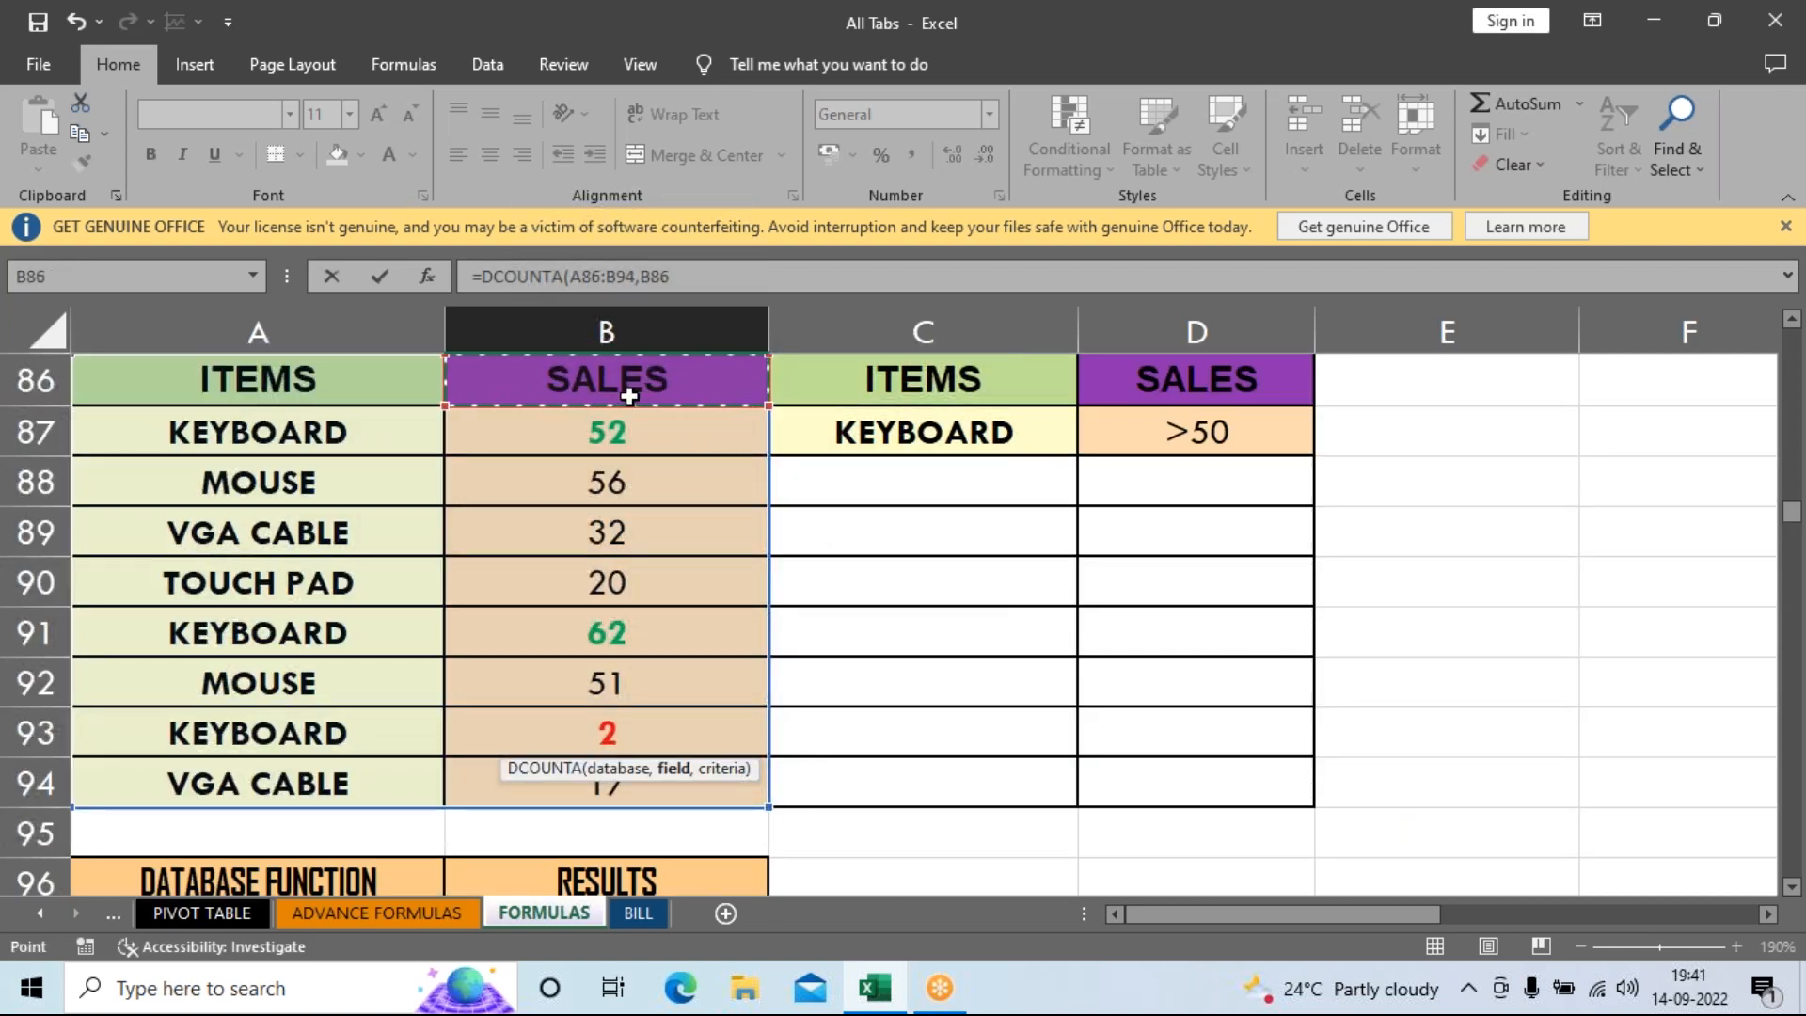
pyautogui.write(',')
pyautogui.moveTo(931, 390); pyautogui.dragTo(1104, 436)
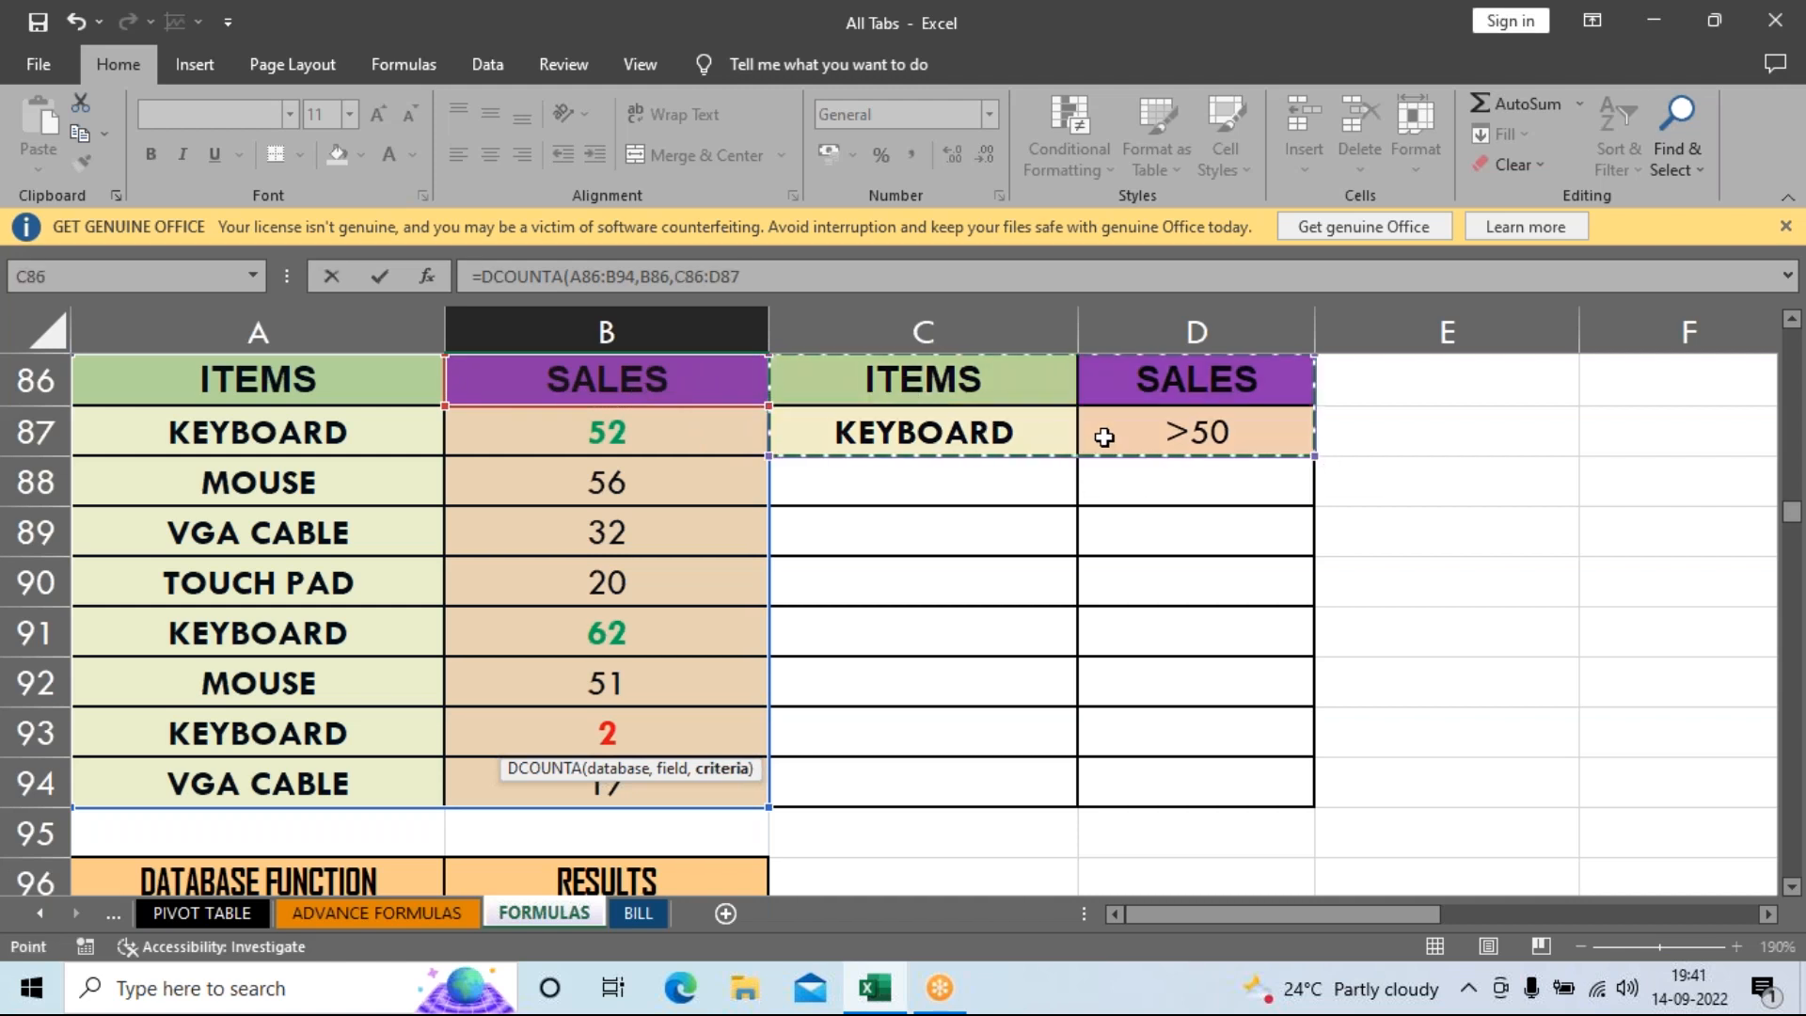
pyautogui.press('Return')
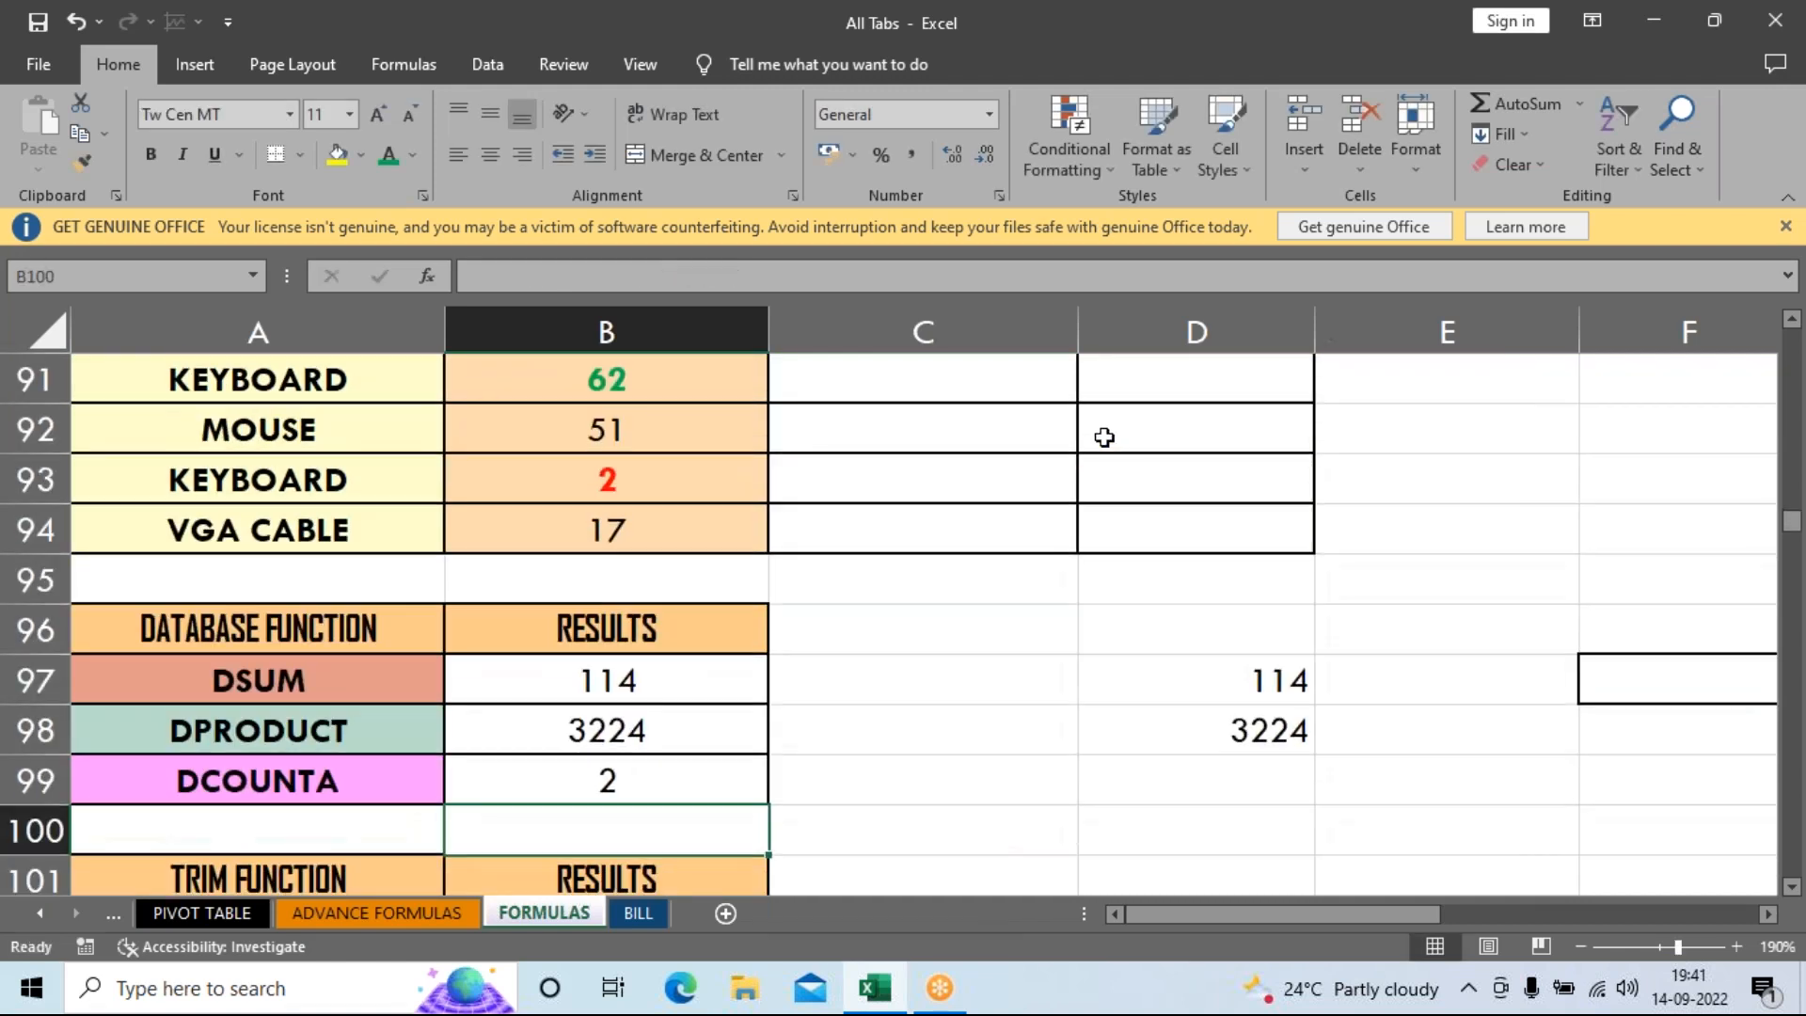
# Change the KEYBOARD sale in B93 from 2 to 75.
pyautogui.click(570, 790)
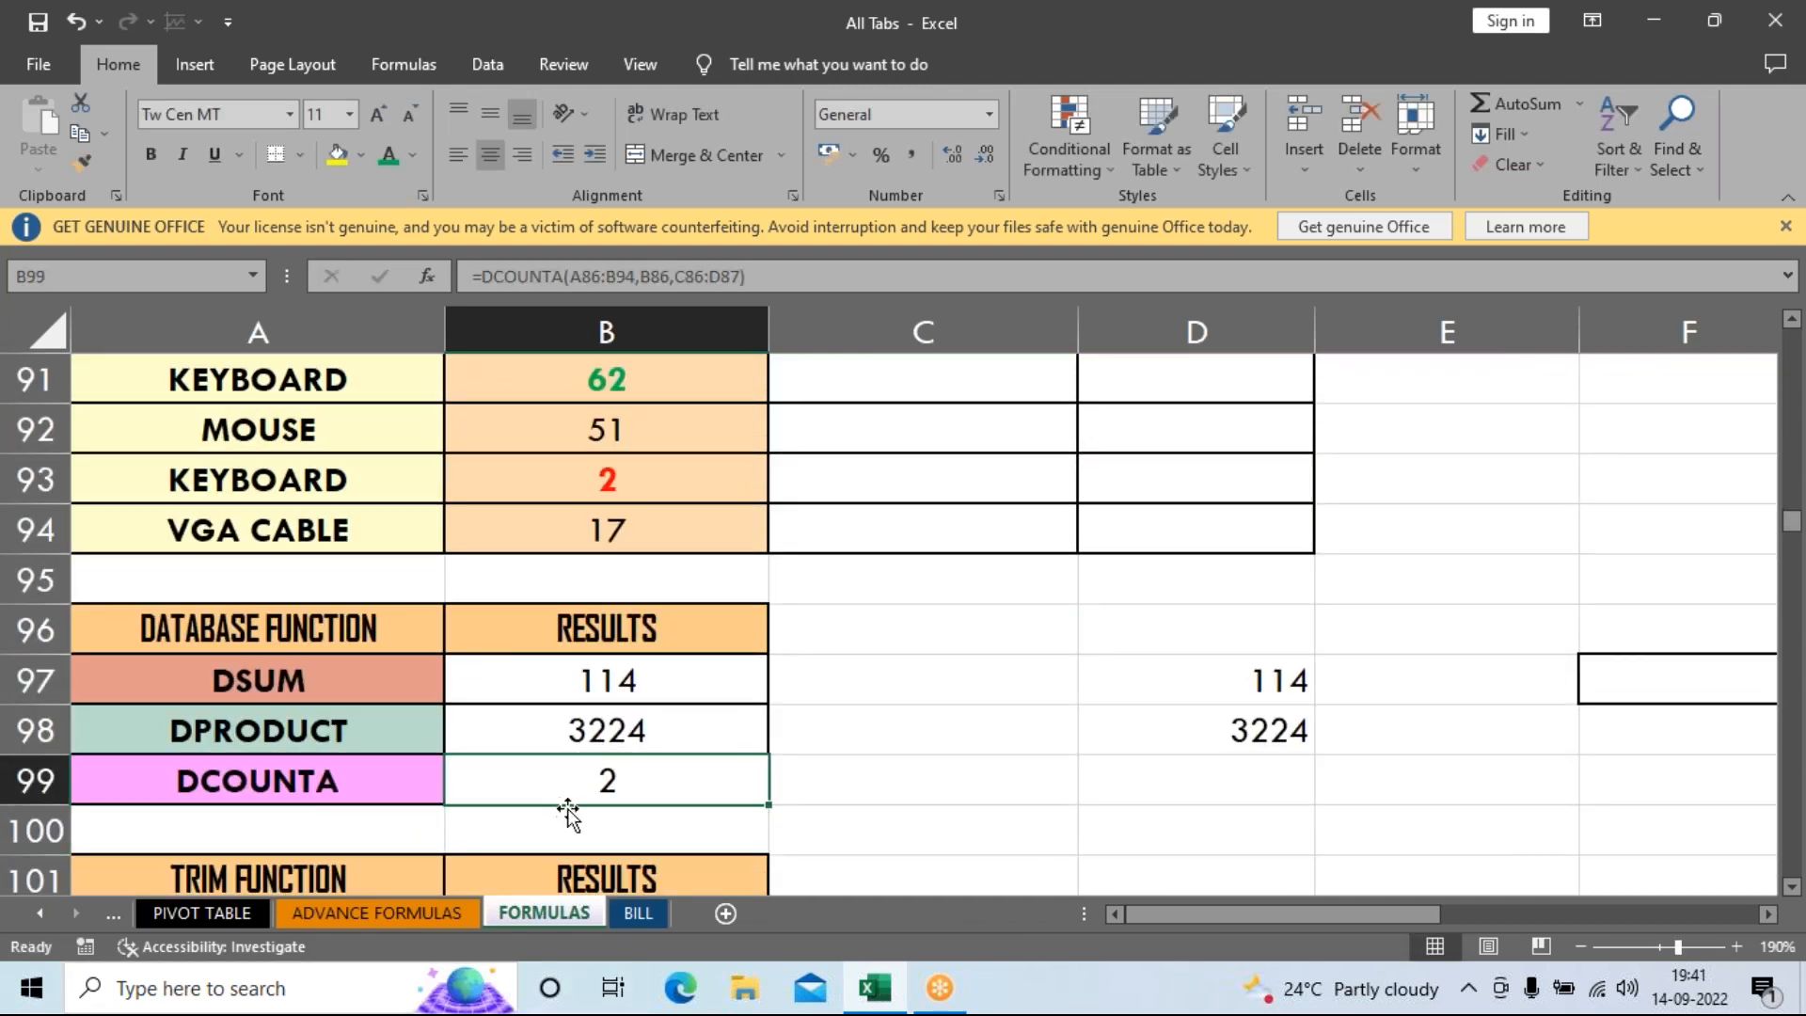
pyautogui.scroll(1, 633, 520)
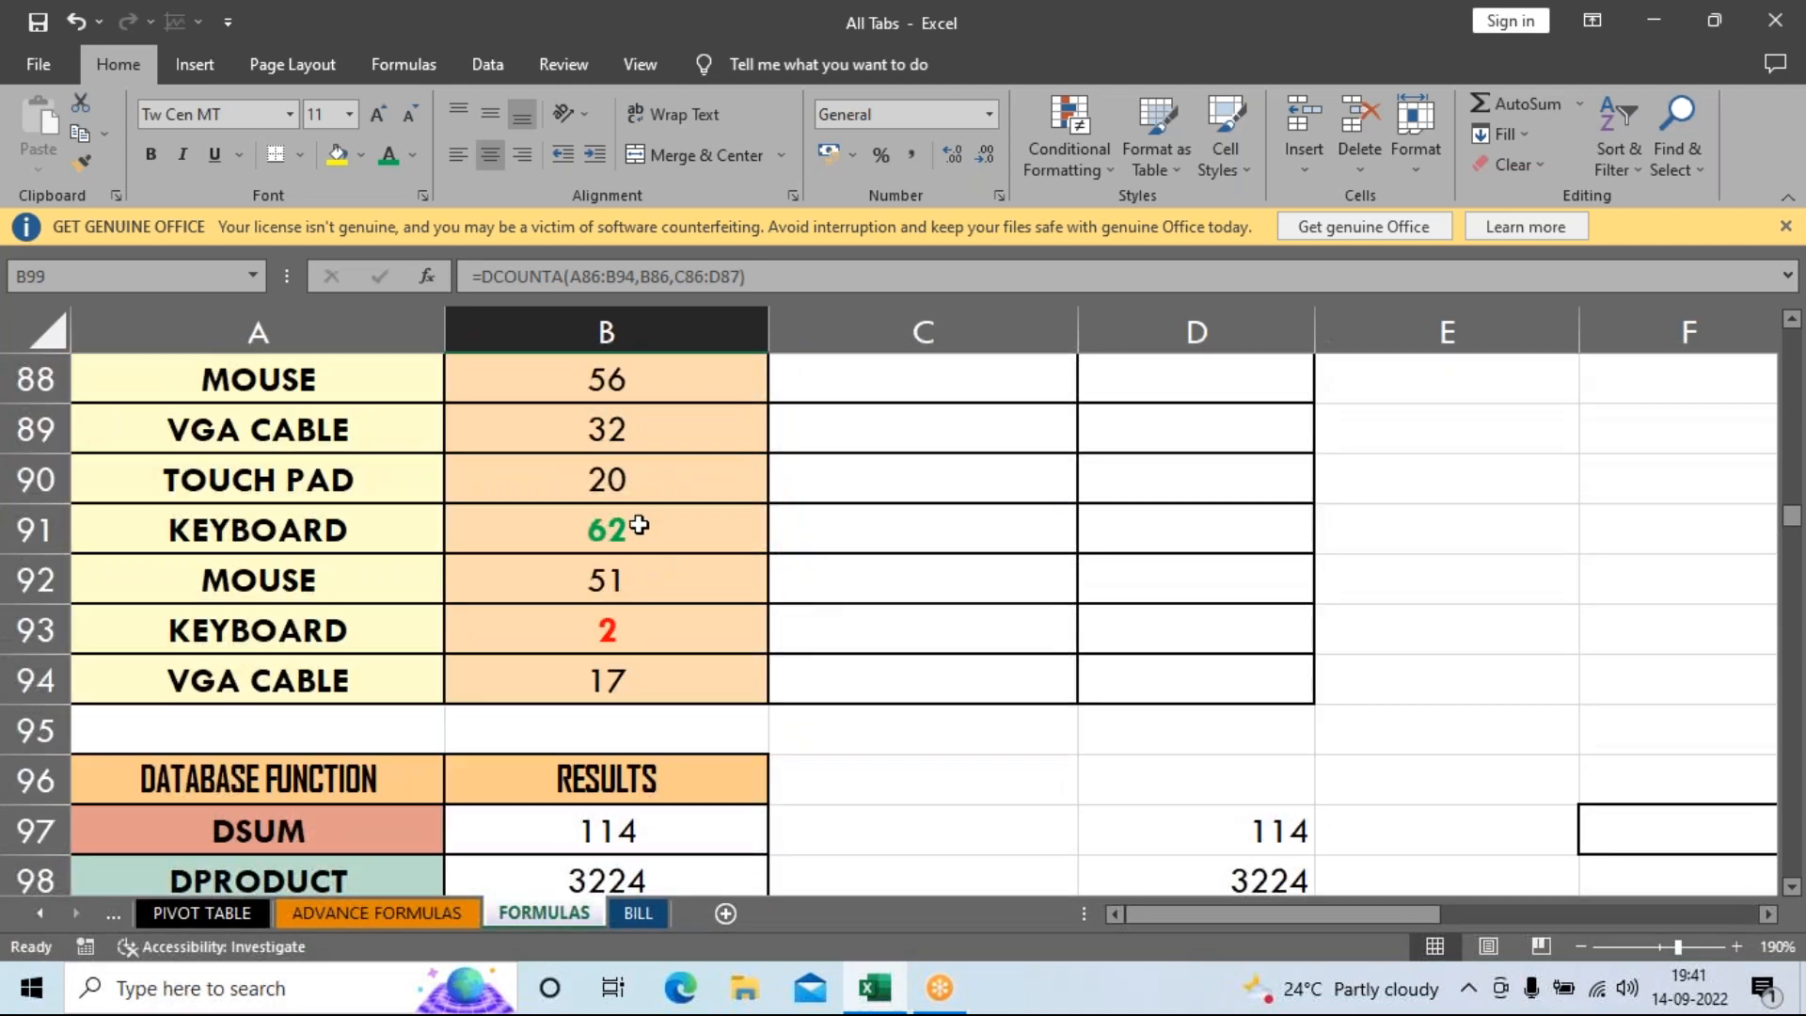
pyautogui.scroll(-1, 630, 652)
pyautogui.moveTo(632, 677); pyautogui.dragTo(629, 770)
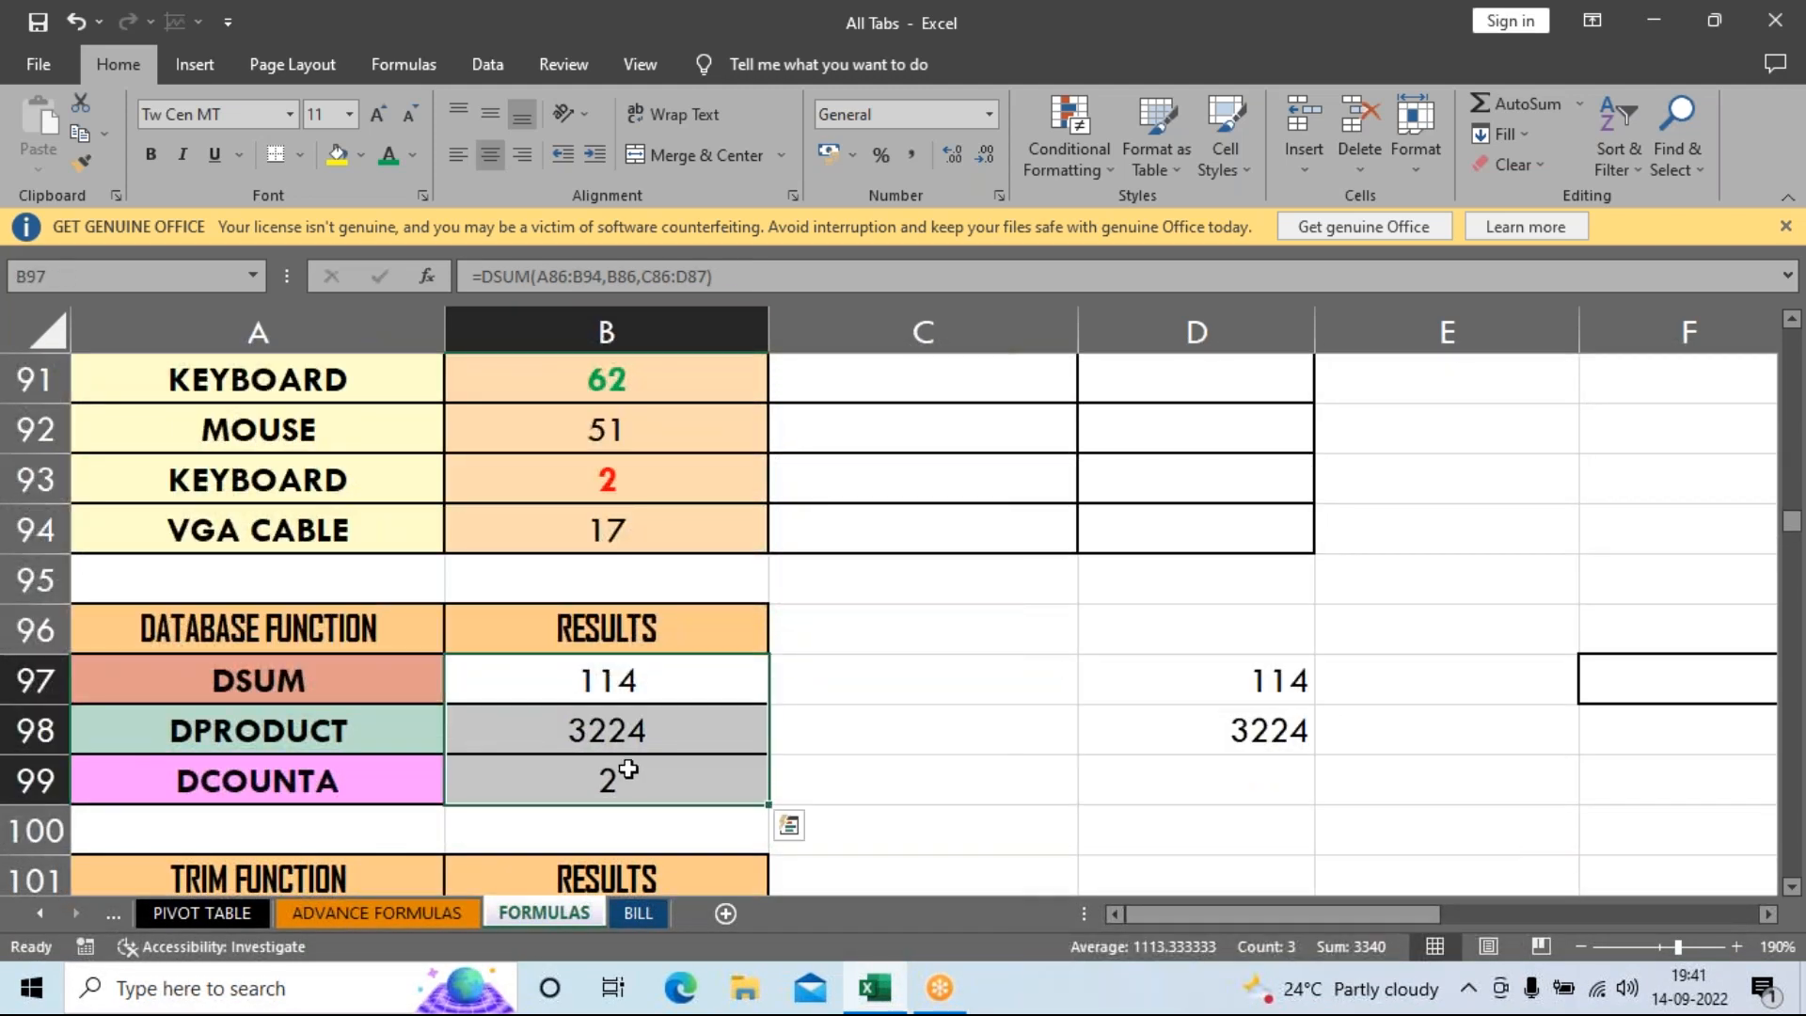
pyautogui.click(569, 481)
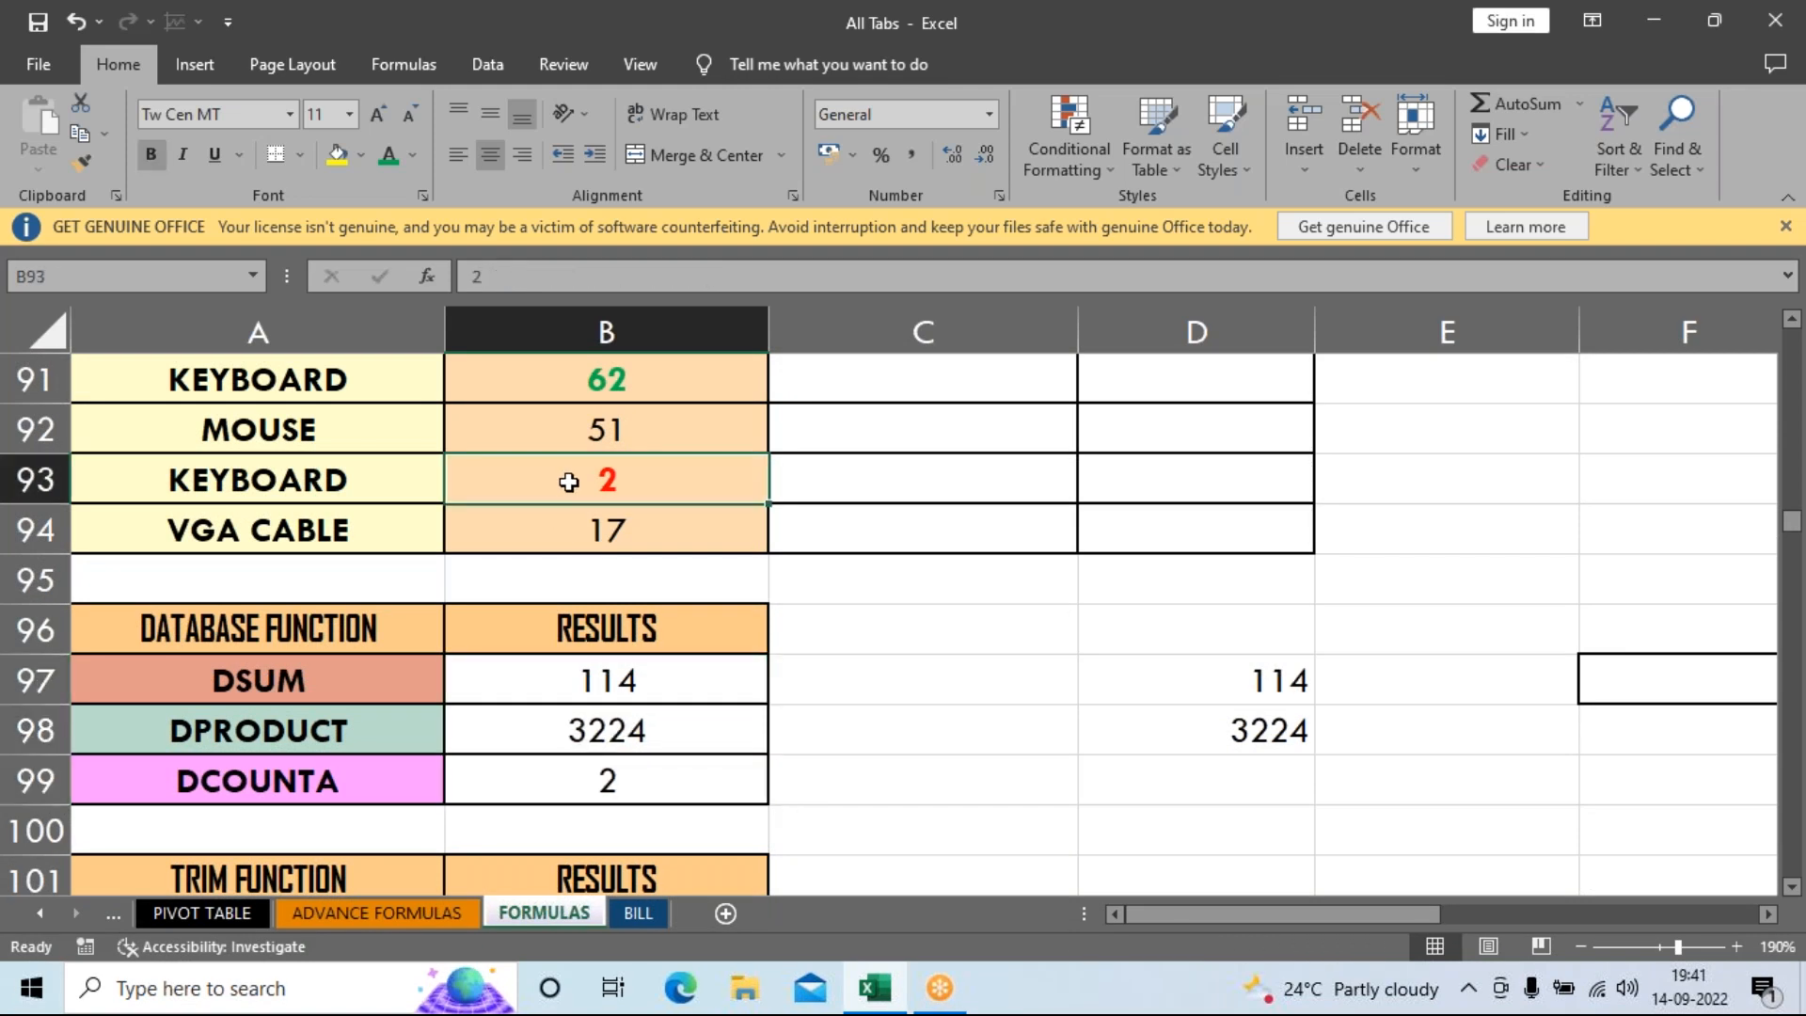
pyautogui.write('75')
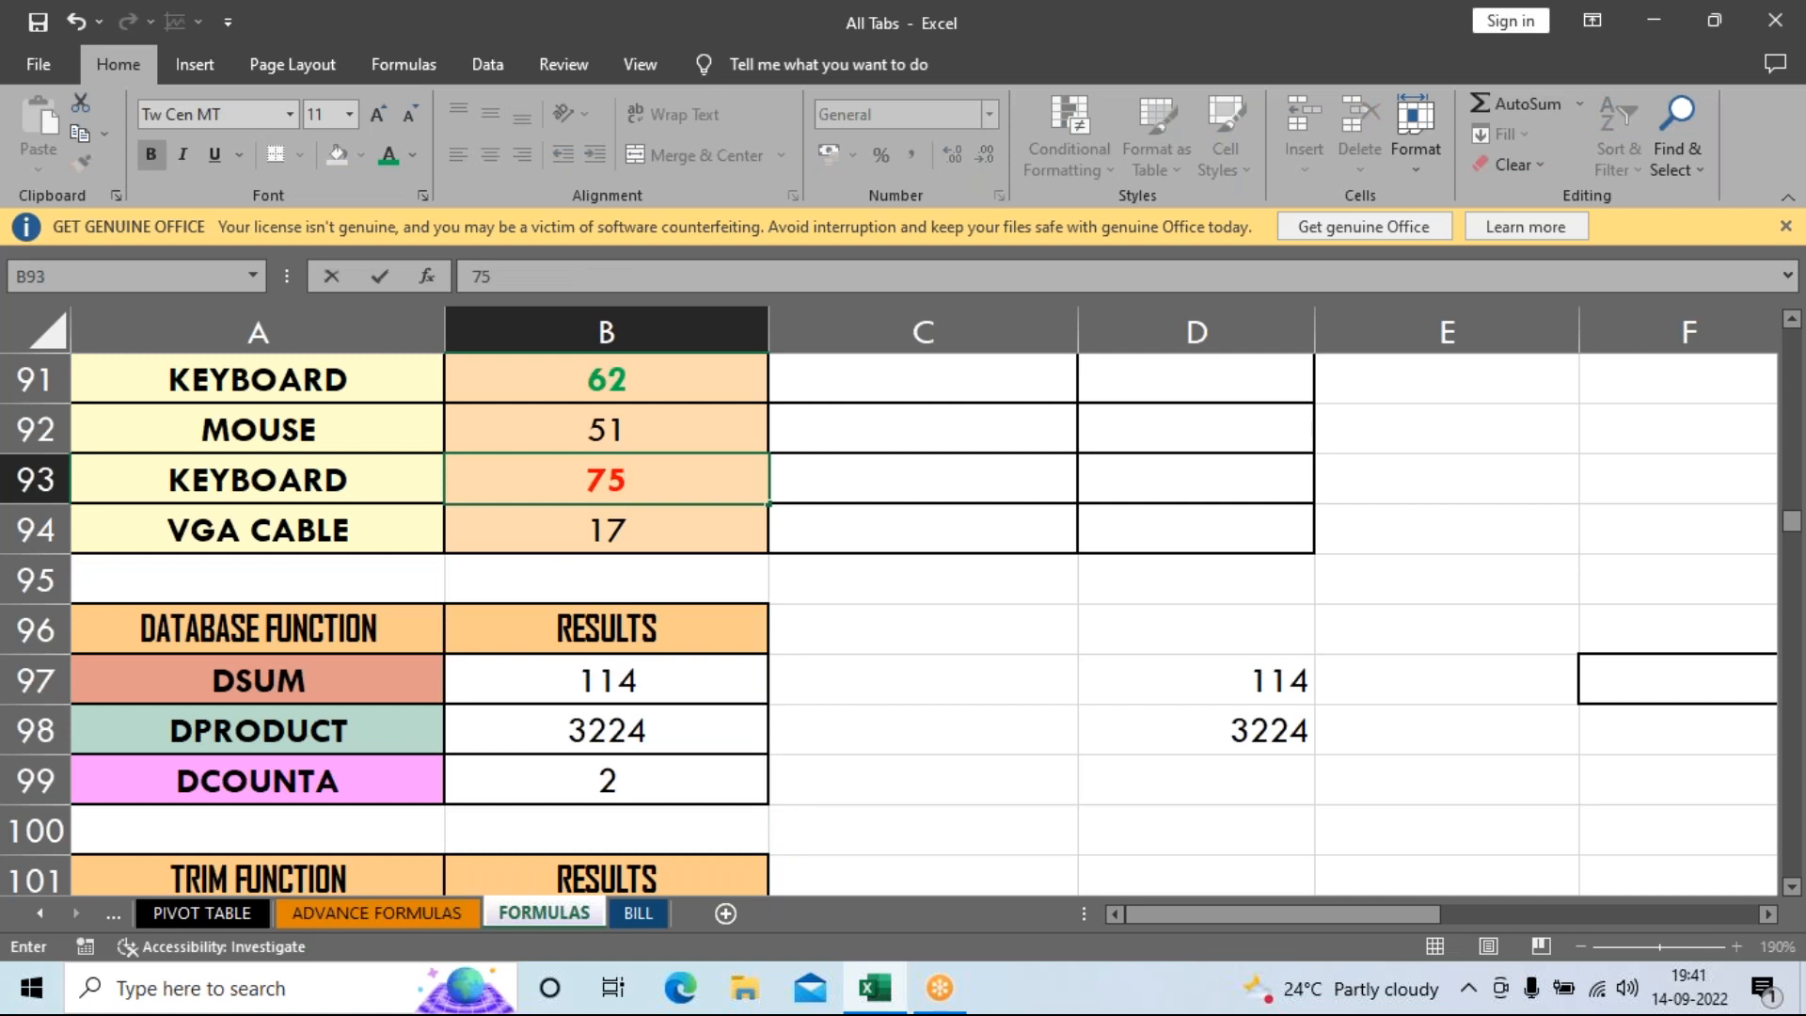
pyautogui.press('Return')
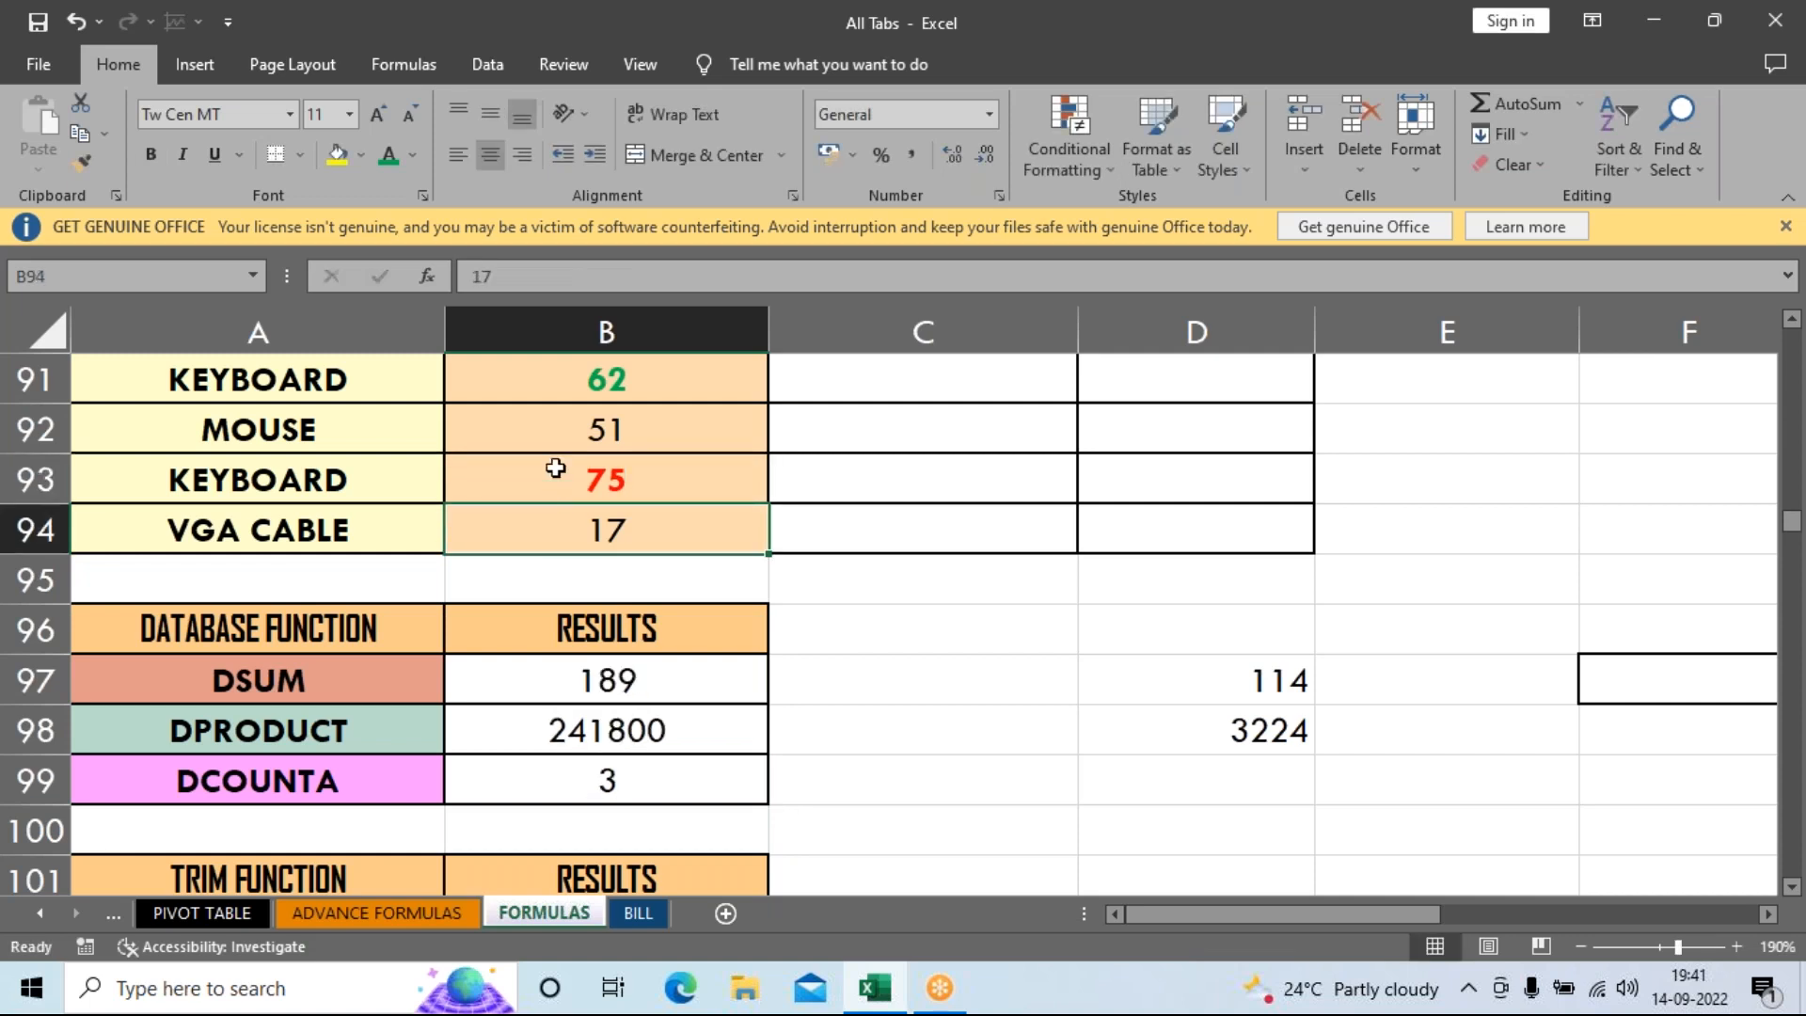
# Check the updated results: DSUM 189, DPRODUCT 241800 and DCOUNTA 3.
pyautogui.click(528, 460)
pyautogui.scroll(2, 564, 489)
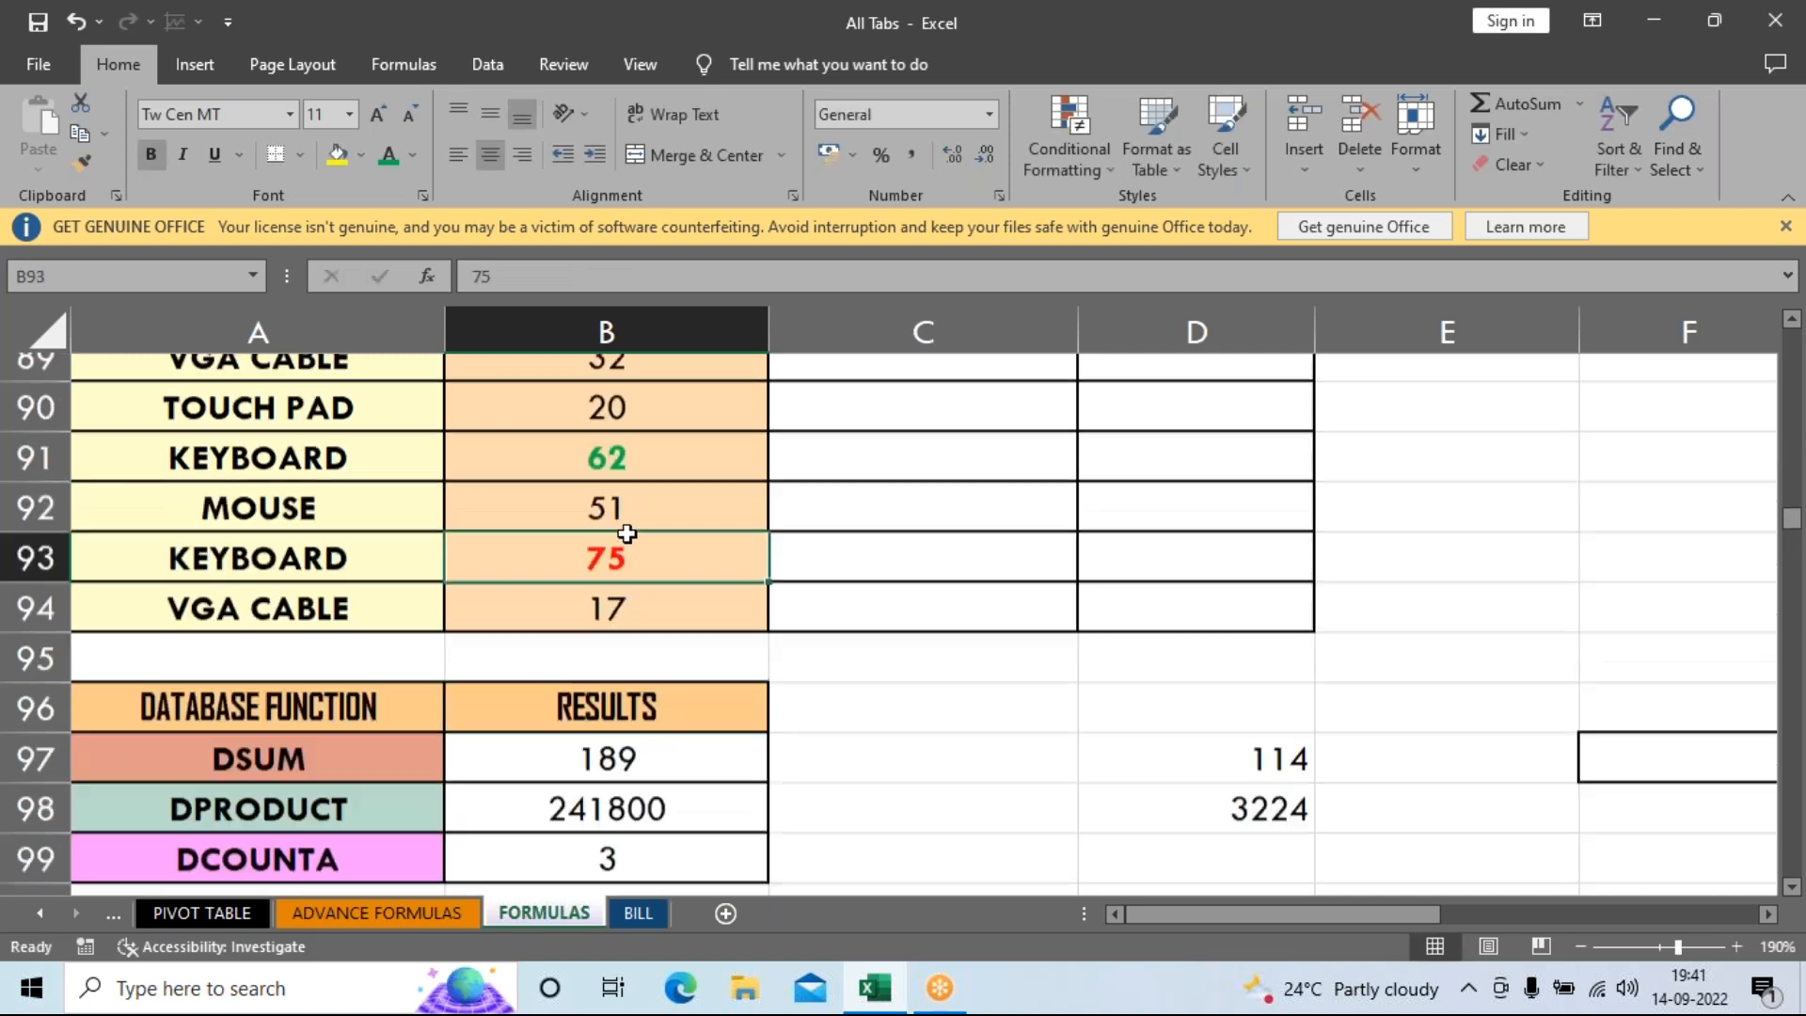
pyautogui.click(581, 491)
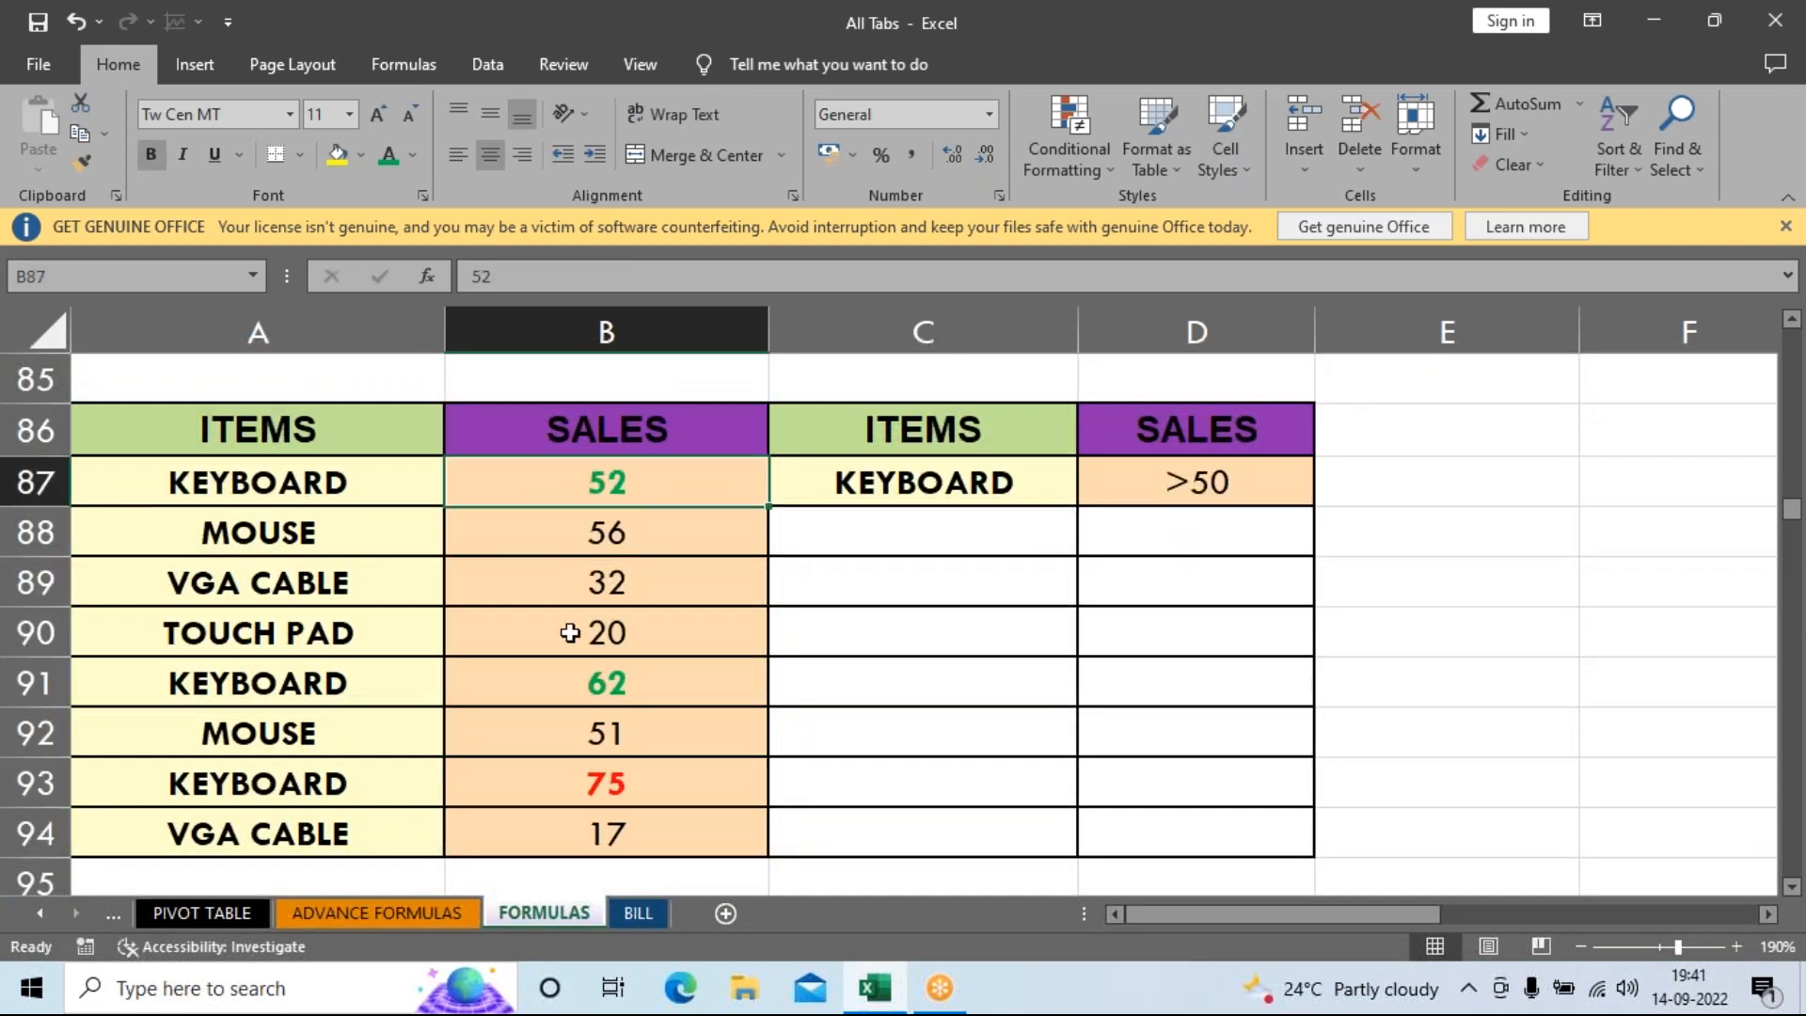
pyautogui.click(570, 665)
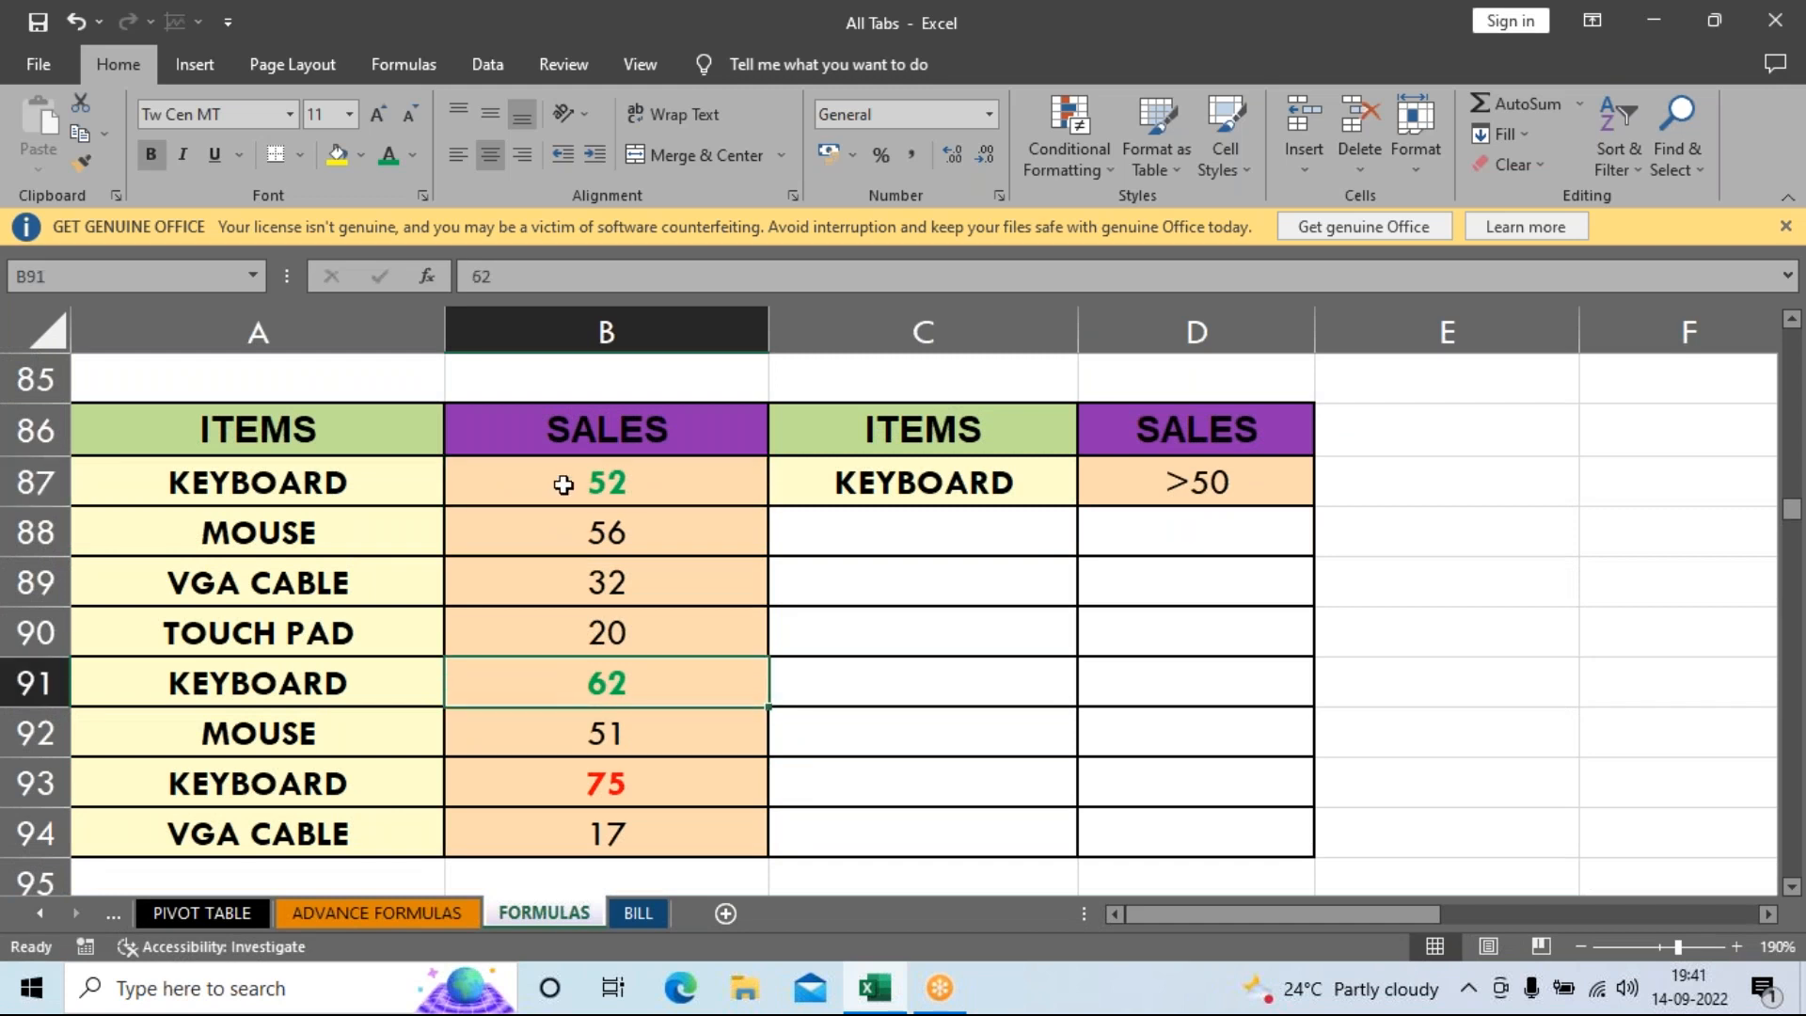
pyautogui.scroll(-2, 577, 804)
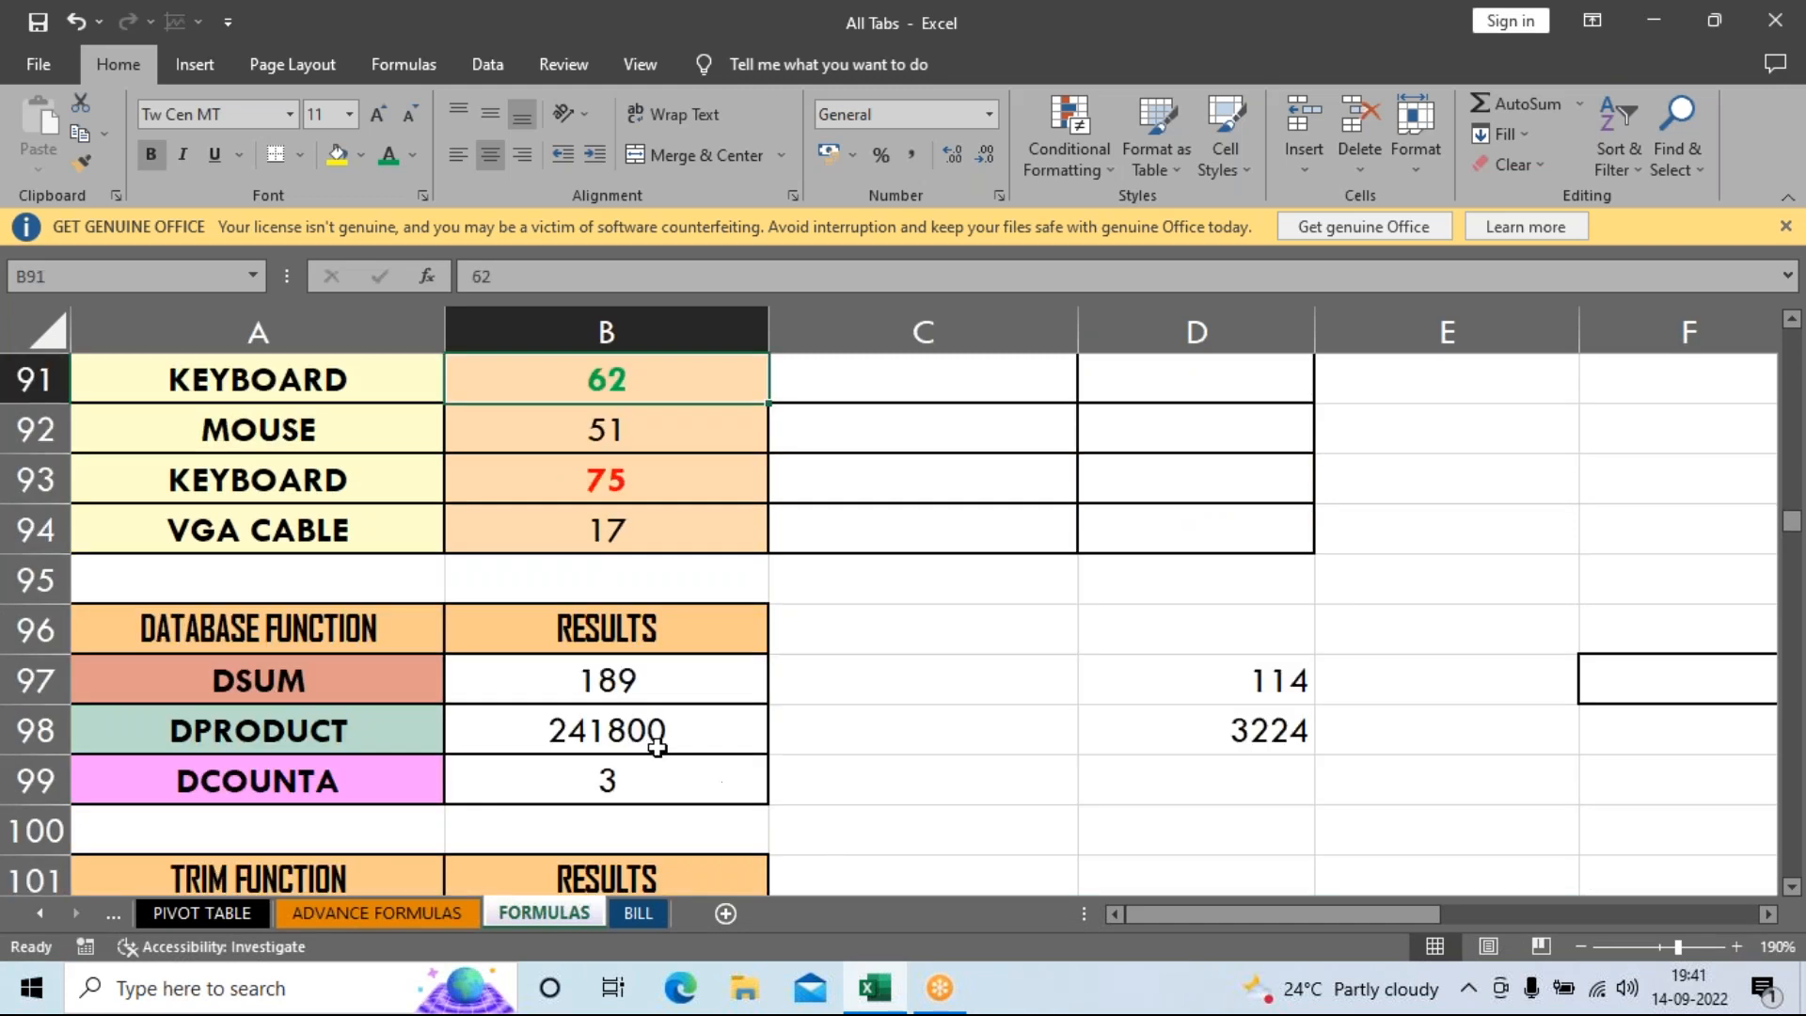
pyautogui.click(538, 789)
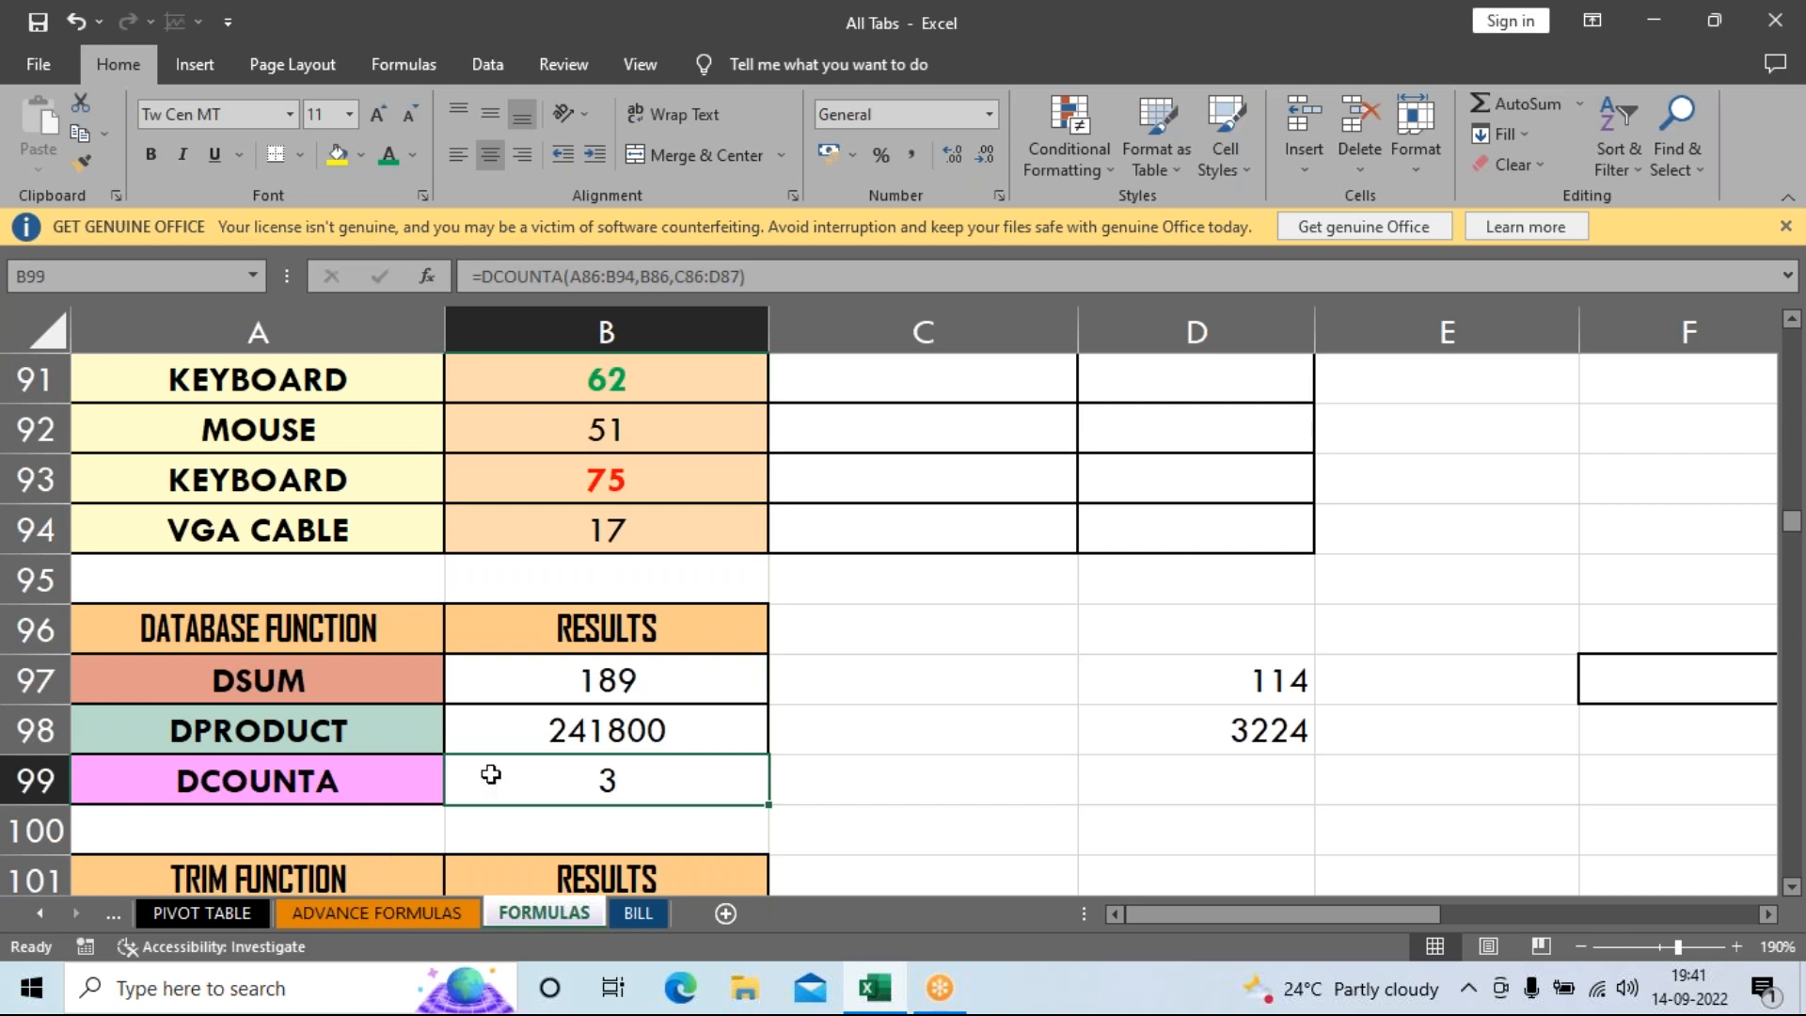
# Restore the KEYBOARD sale in B93 to 2, returning the results to 114, 3224 and 2.
pyautogui.click(580, 470)
pyautogui.write('2')
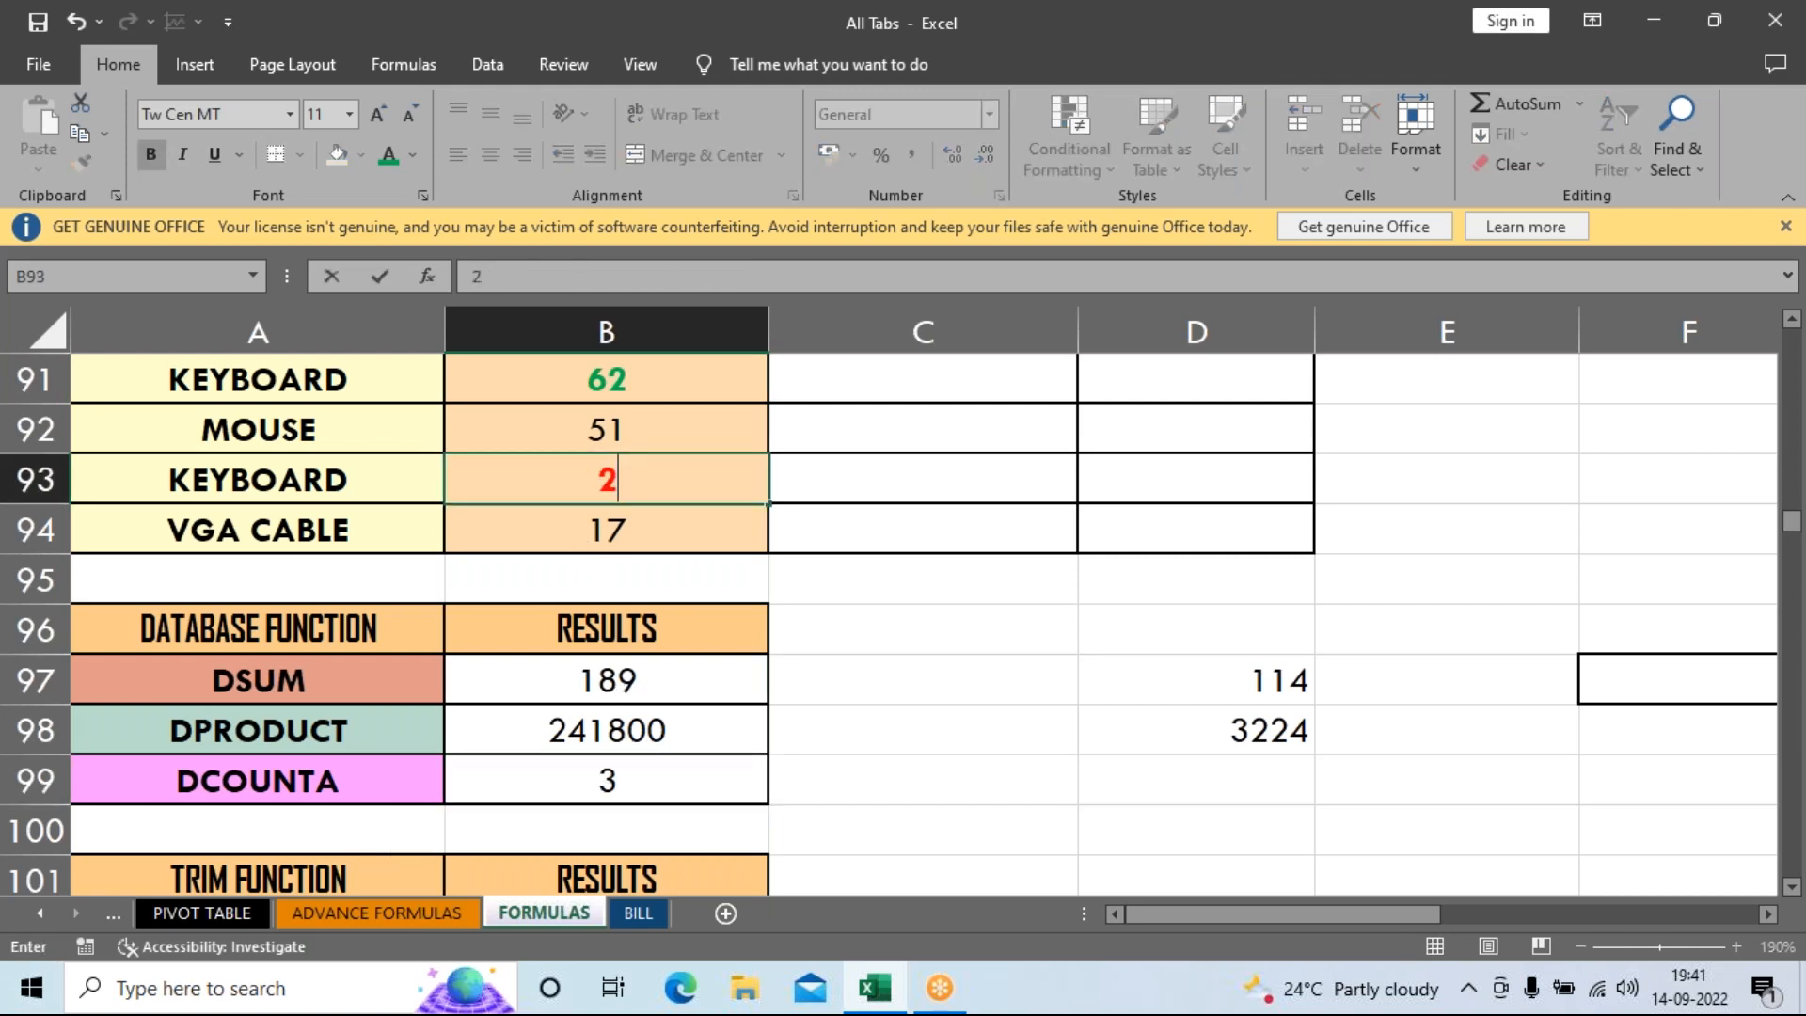
pyautogui.press('Return')
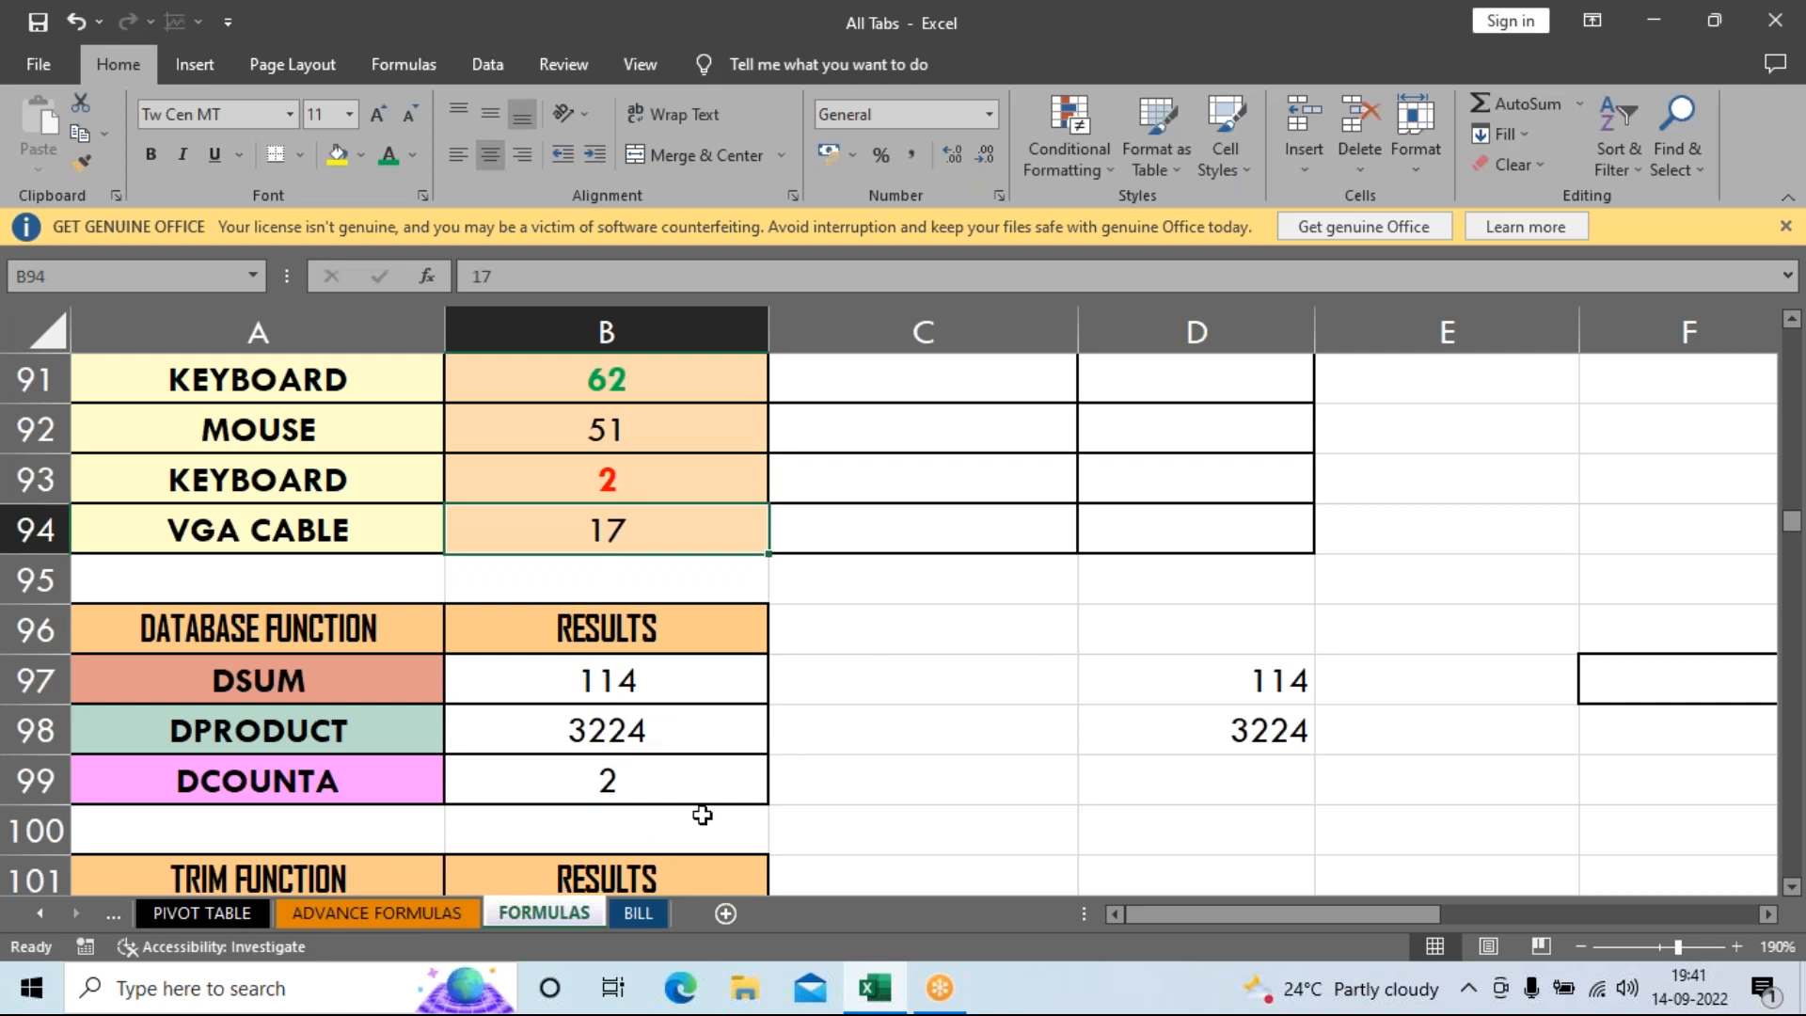
pyautogui.scroll(2, 827, 718)
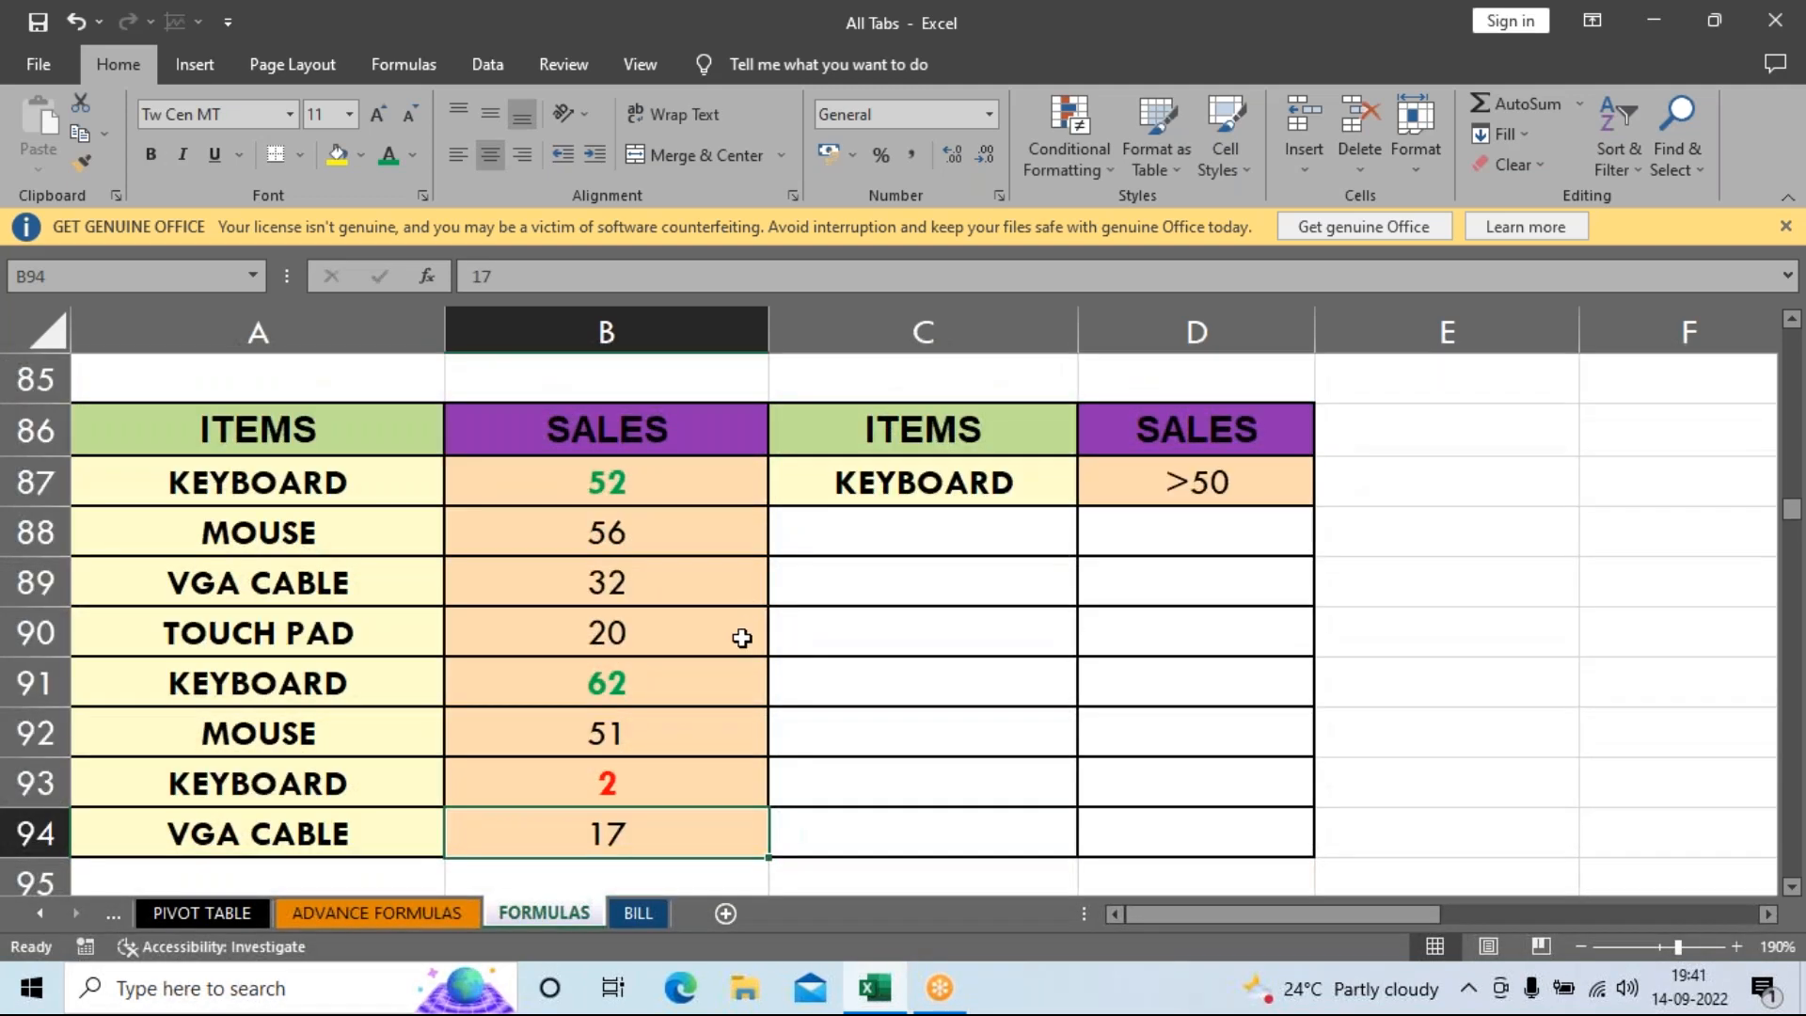
pyautogui.scroll(-2, 743, 649)
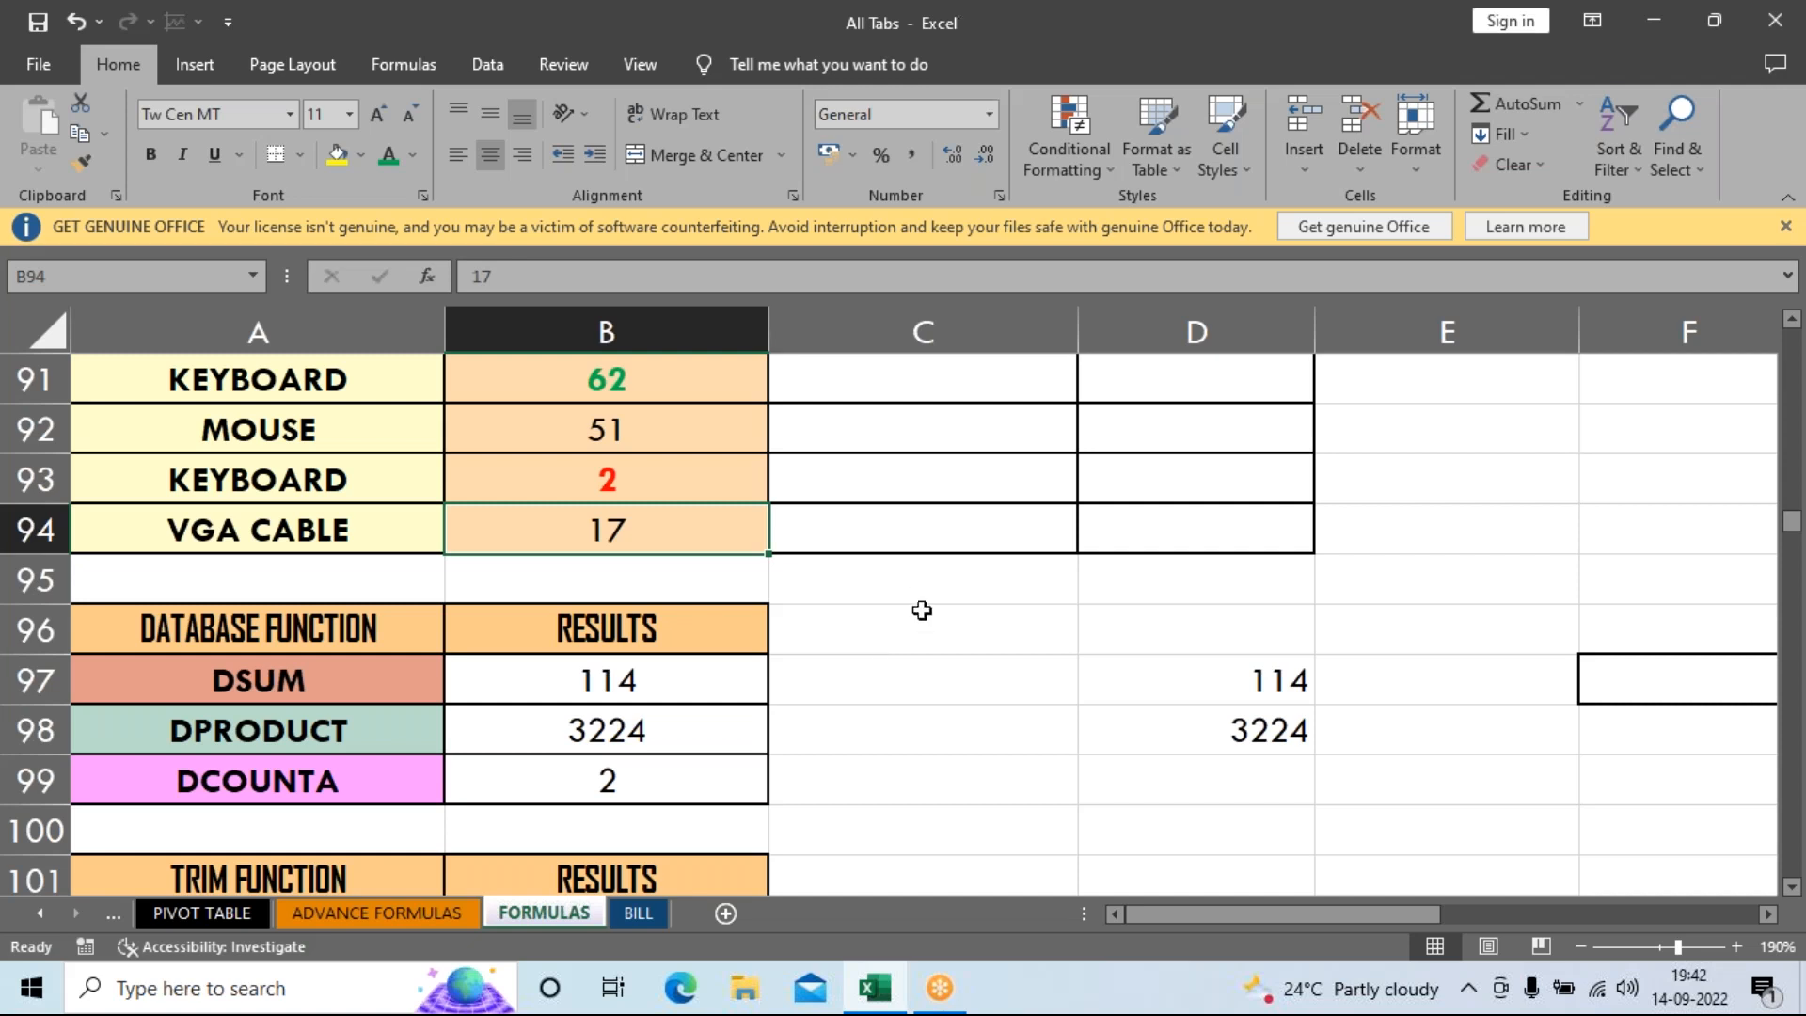
pyautogui.scroll(-2, 919, 686)
pyautogui.scroll(-1, 926, 710)
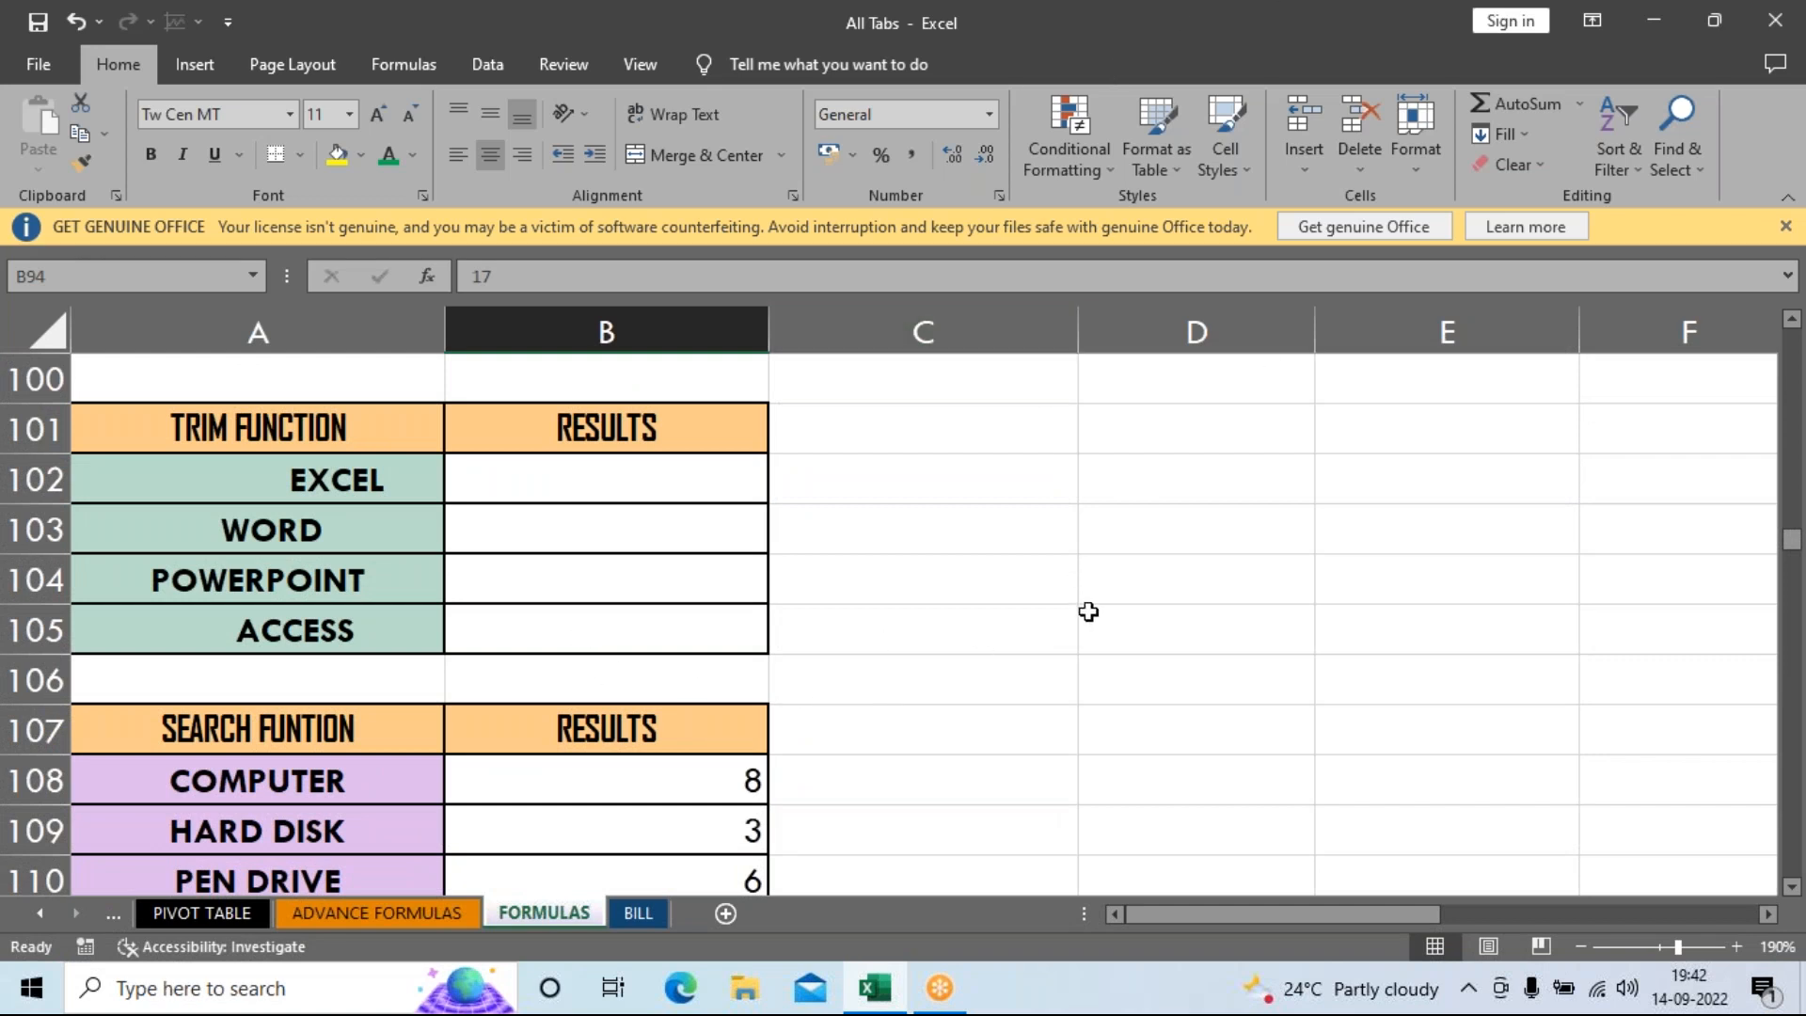
pyautogui.scroll(2, 1090, 613)
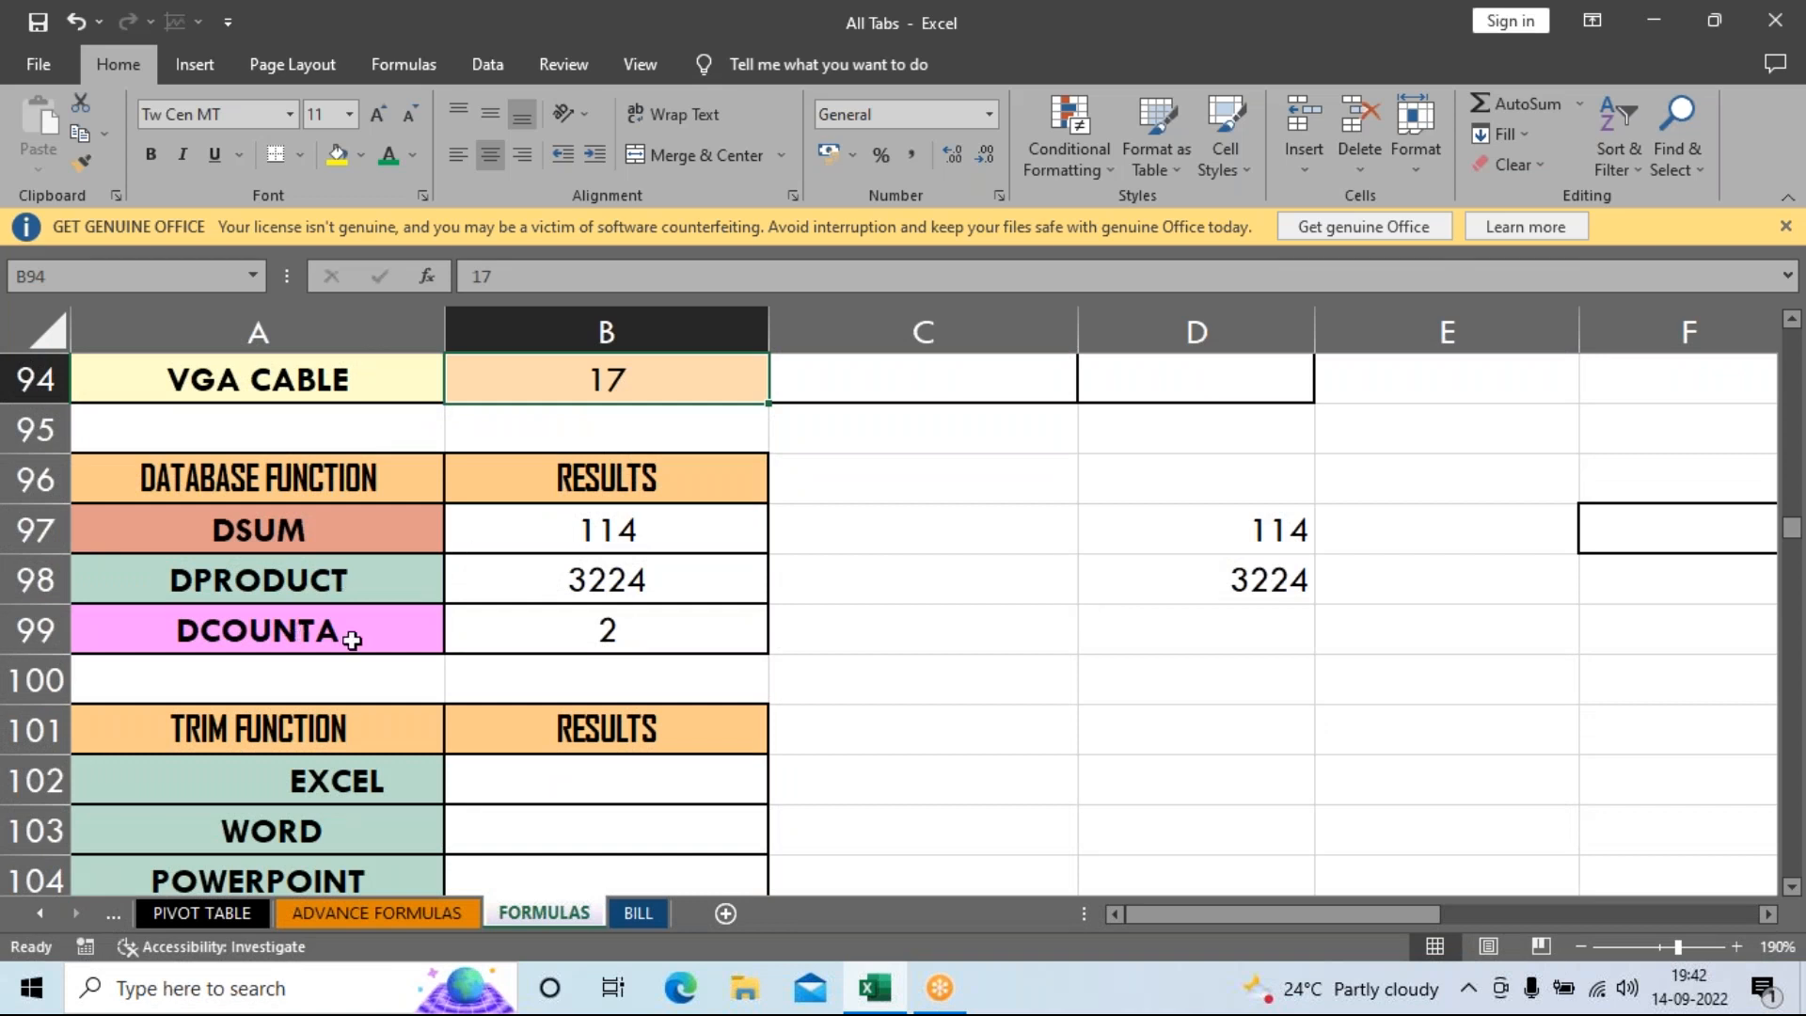
pyautogui.scroll(-15, 608, 632)
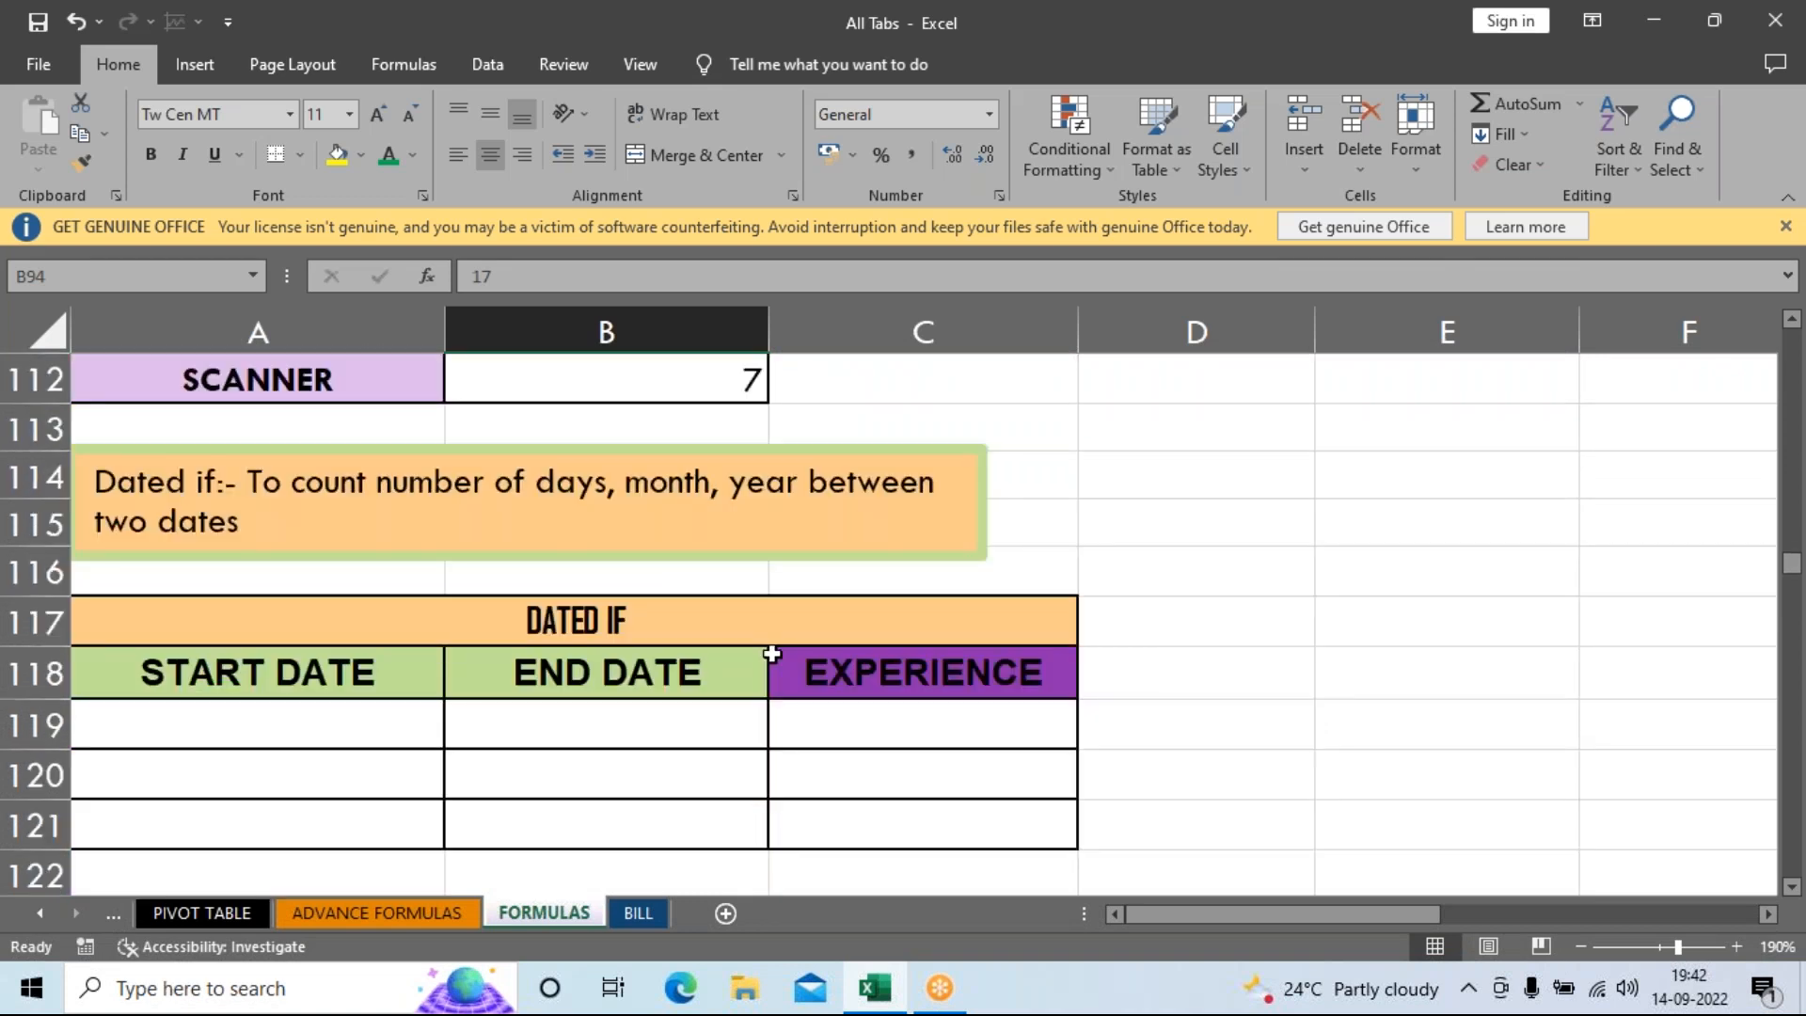
pyautogui.scroll(-18, 792, 663)
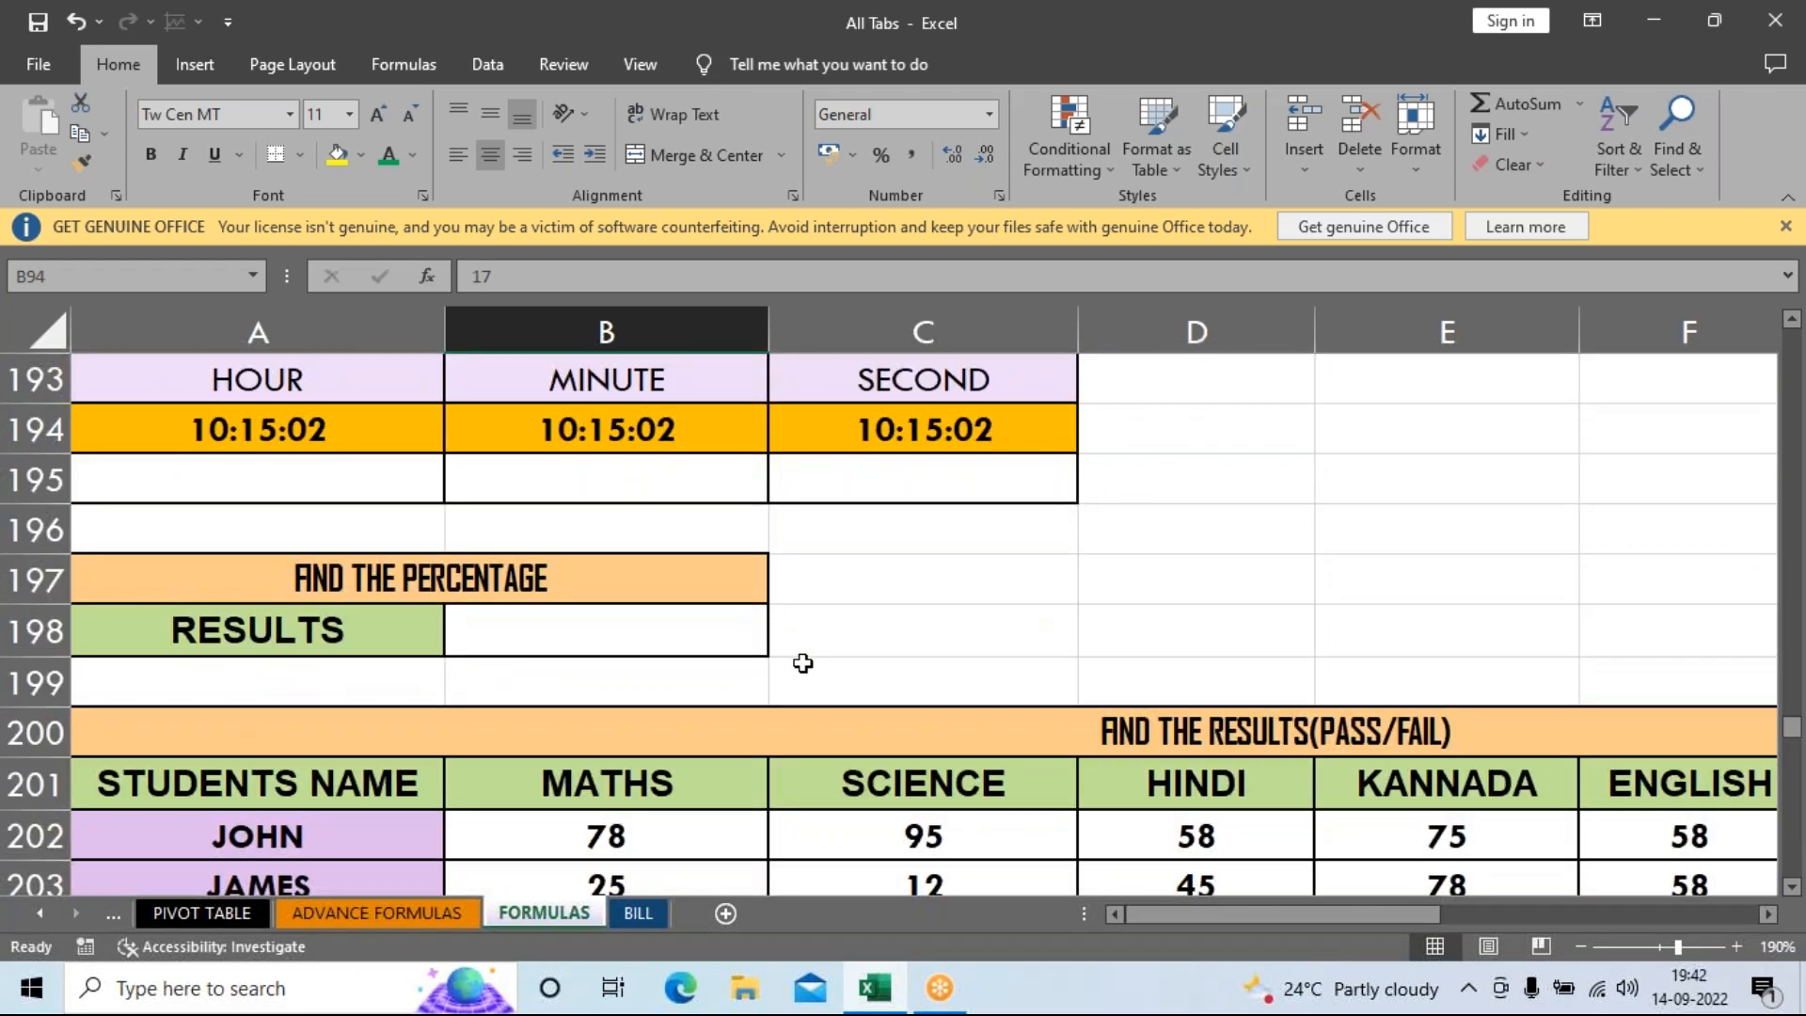
pyautogui.scroll(5, 823, 656)
pyautogui.scroll(20, 827, 654)
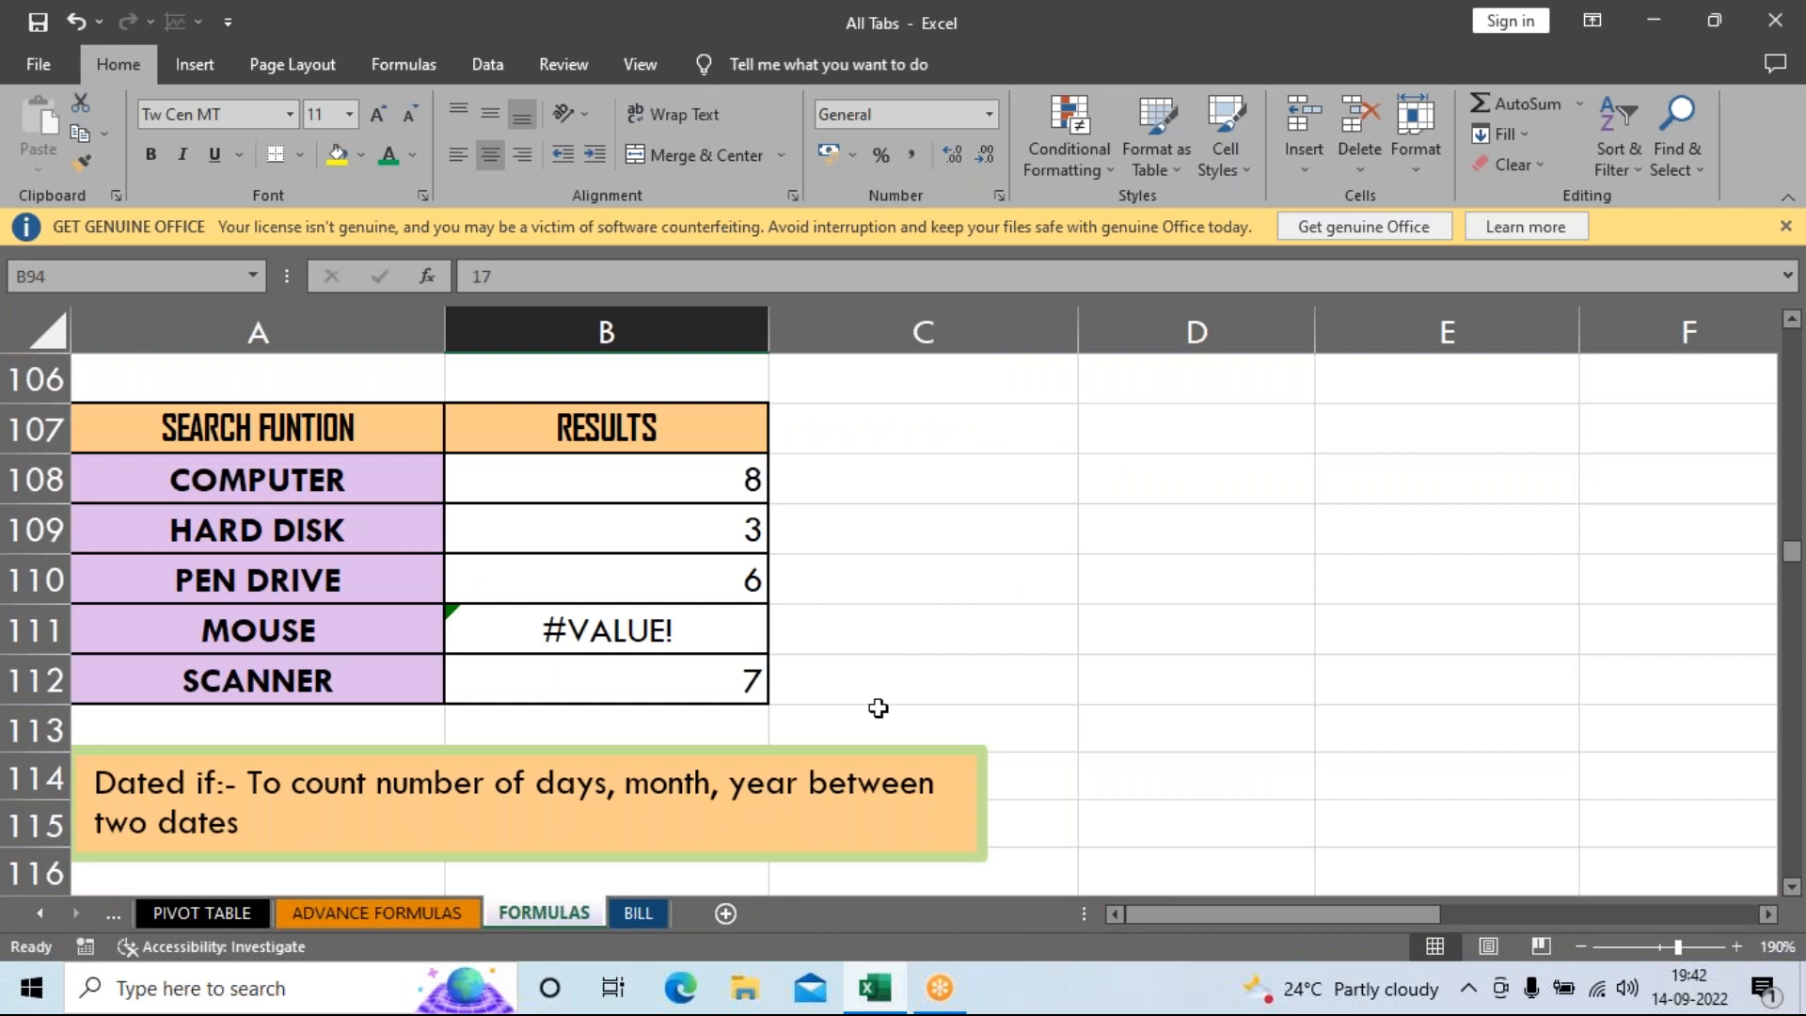
pyautogui.scroll(6, 932, 594)
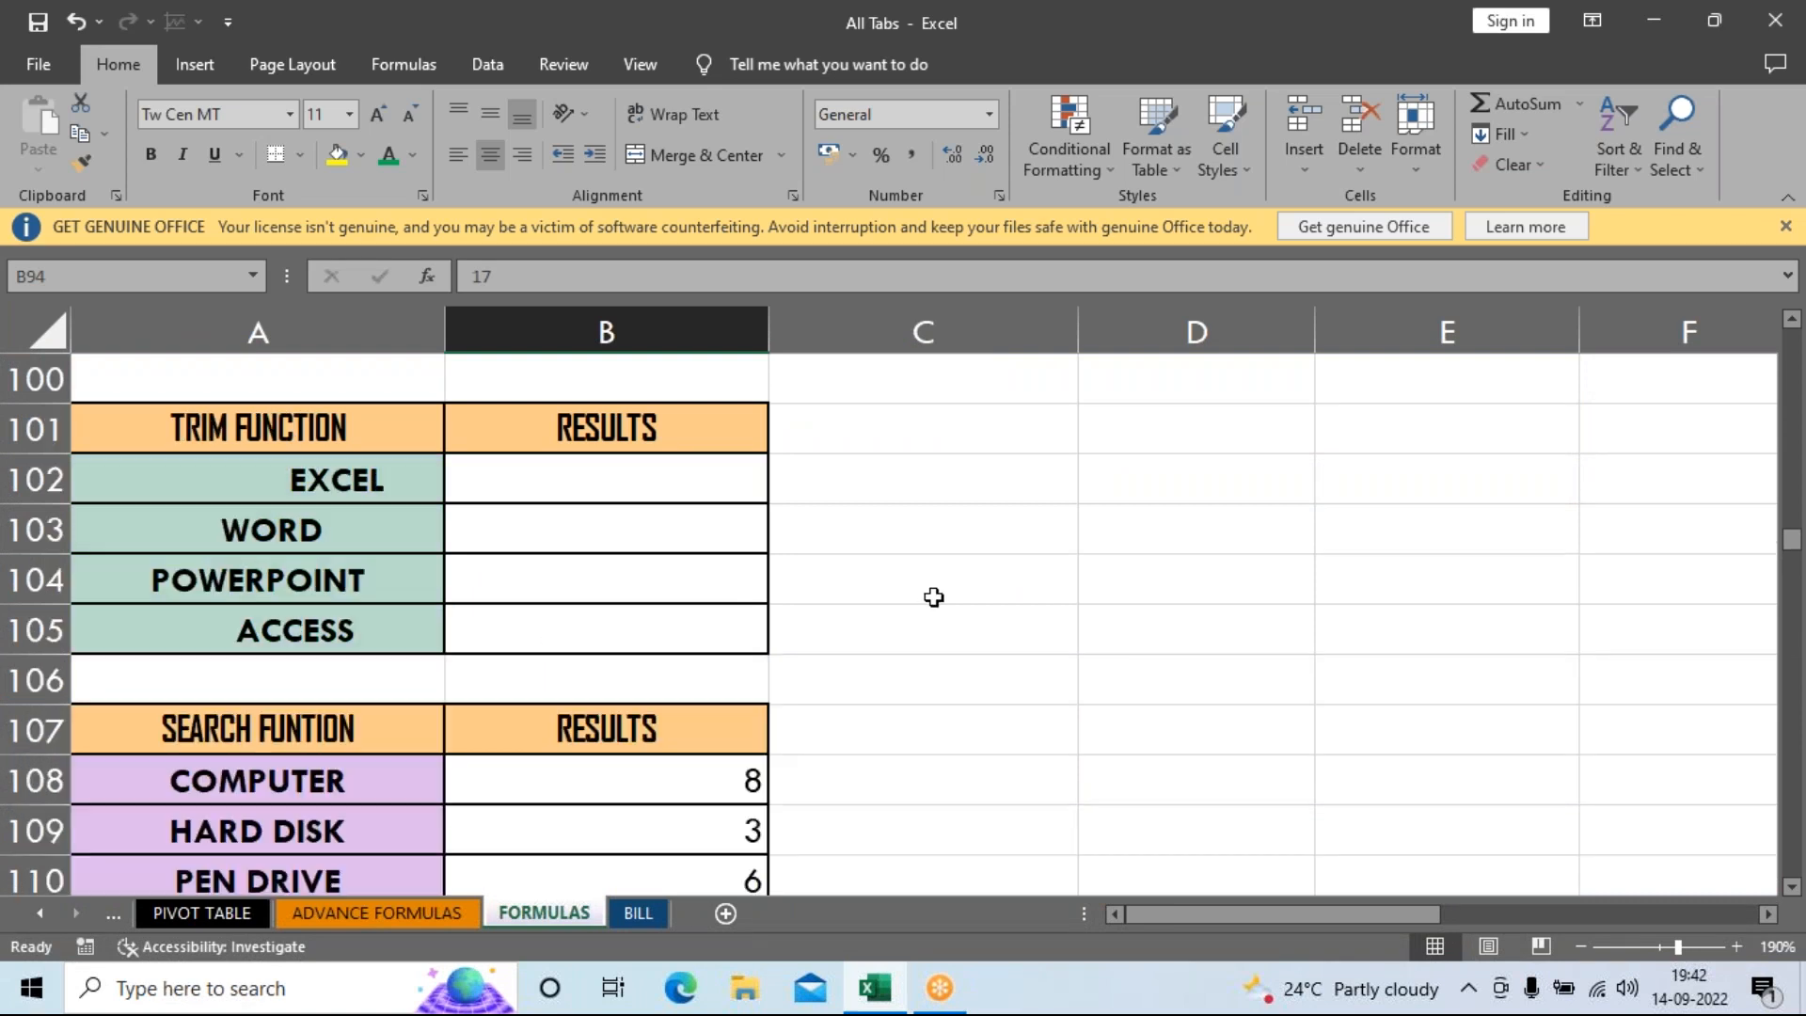
pyautogui.scroll(-2, 933, 598)
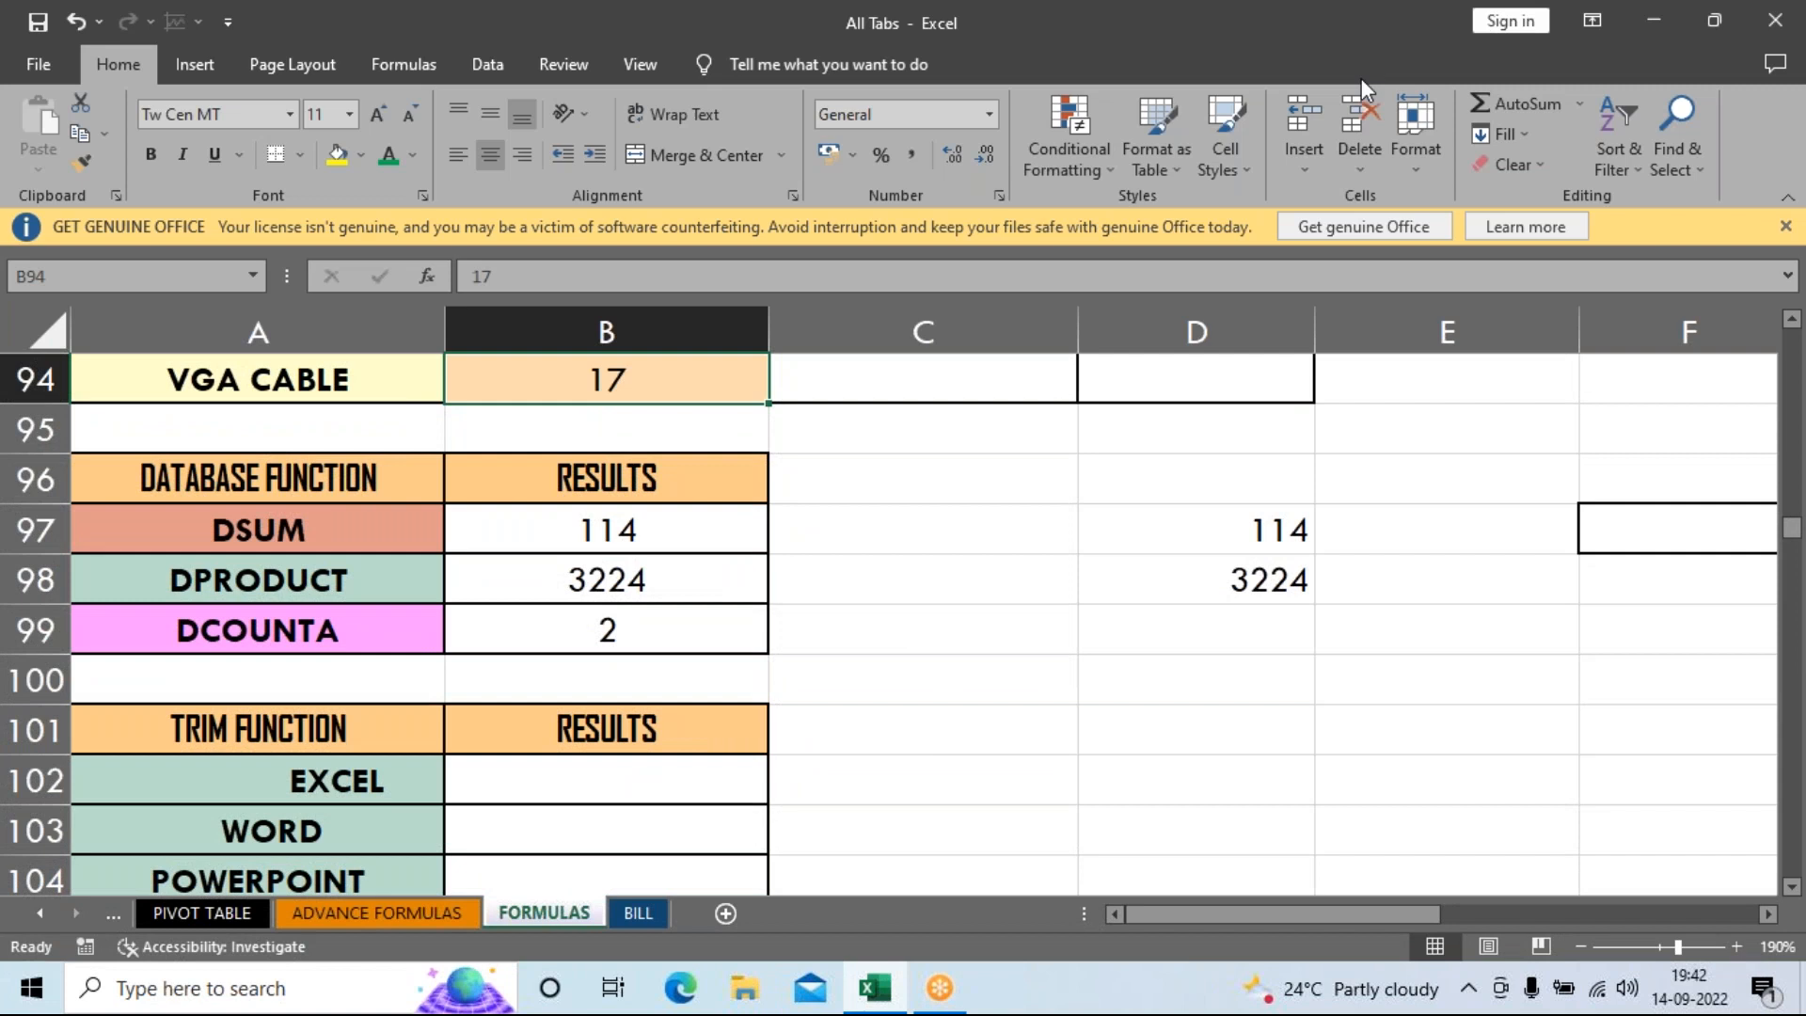
pyautogui.scroll(-1, 911, 742)
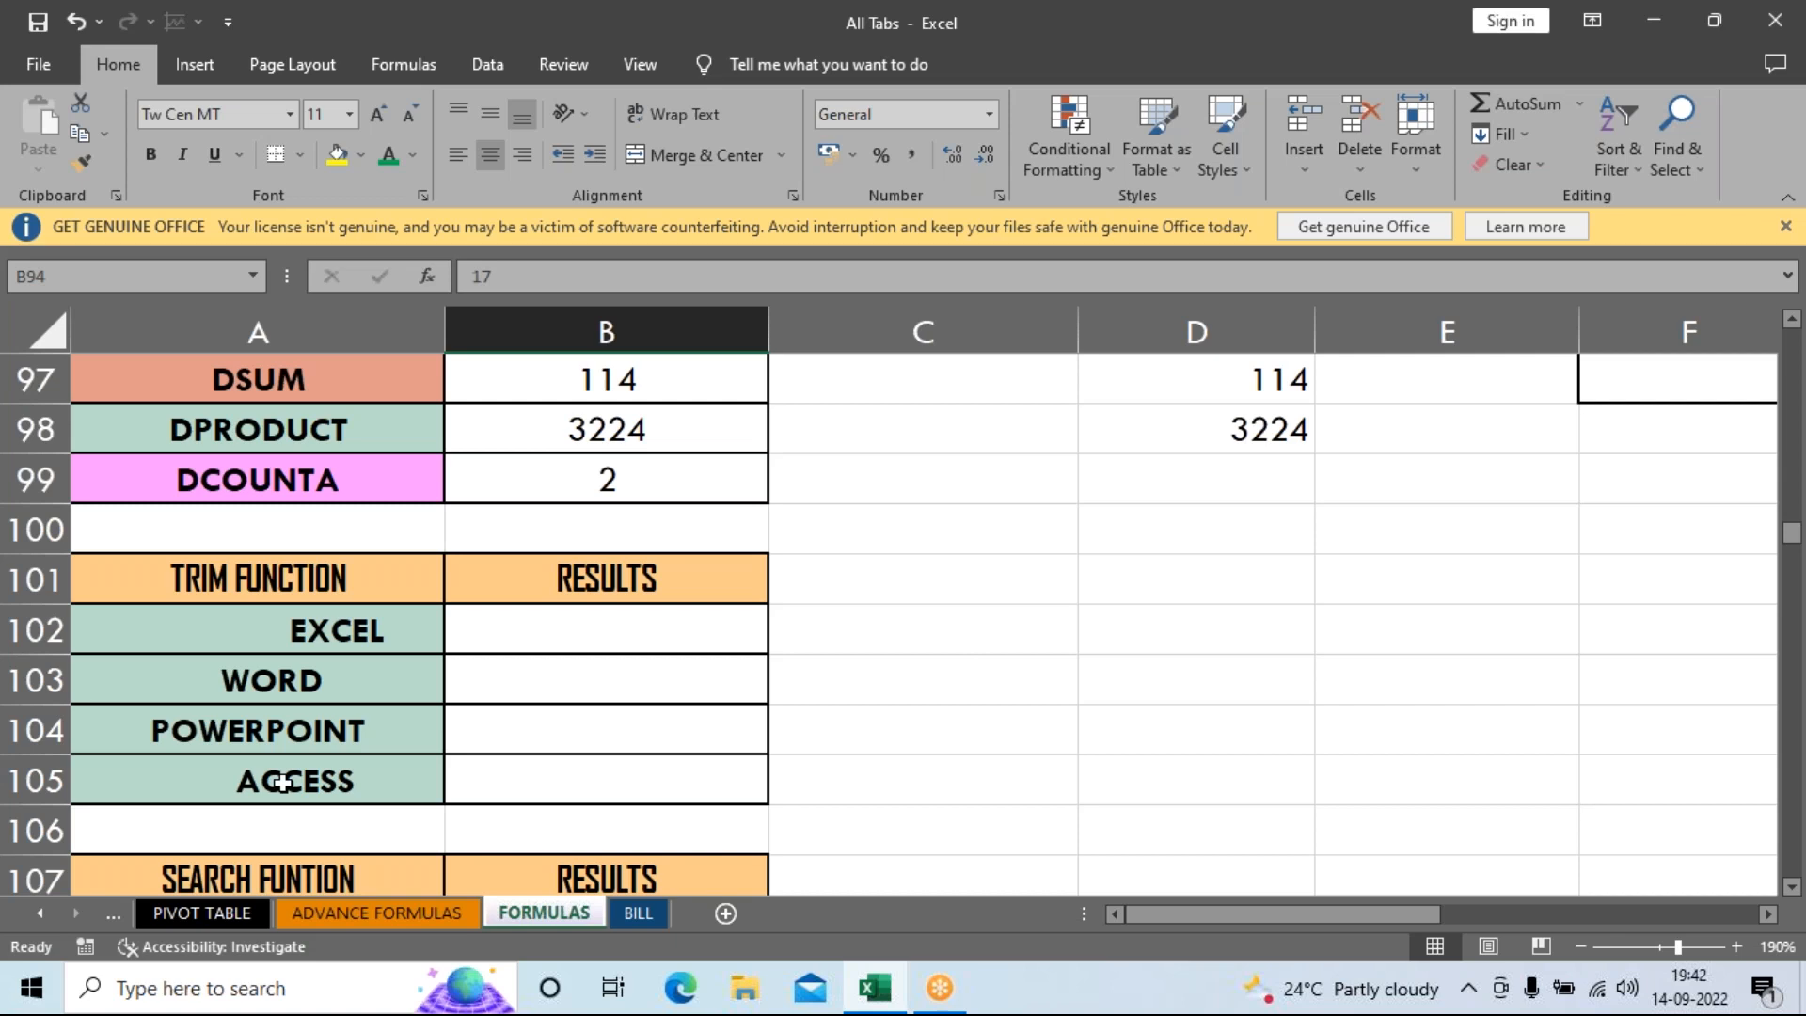
pyautogui.click(513, 636)
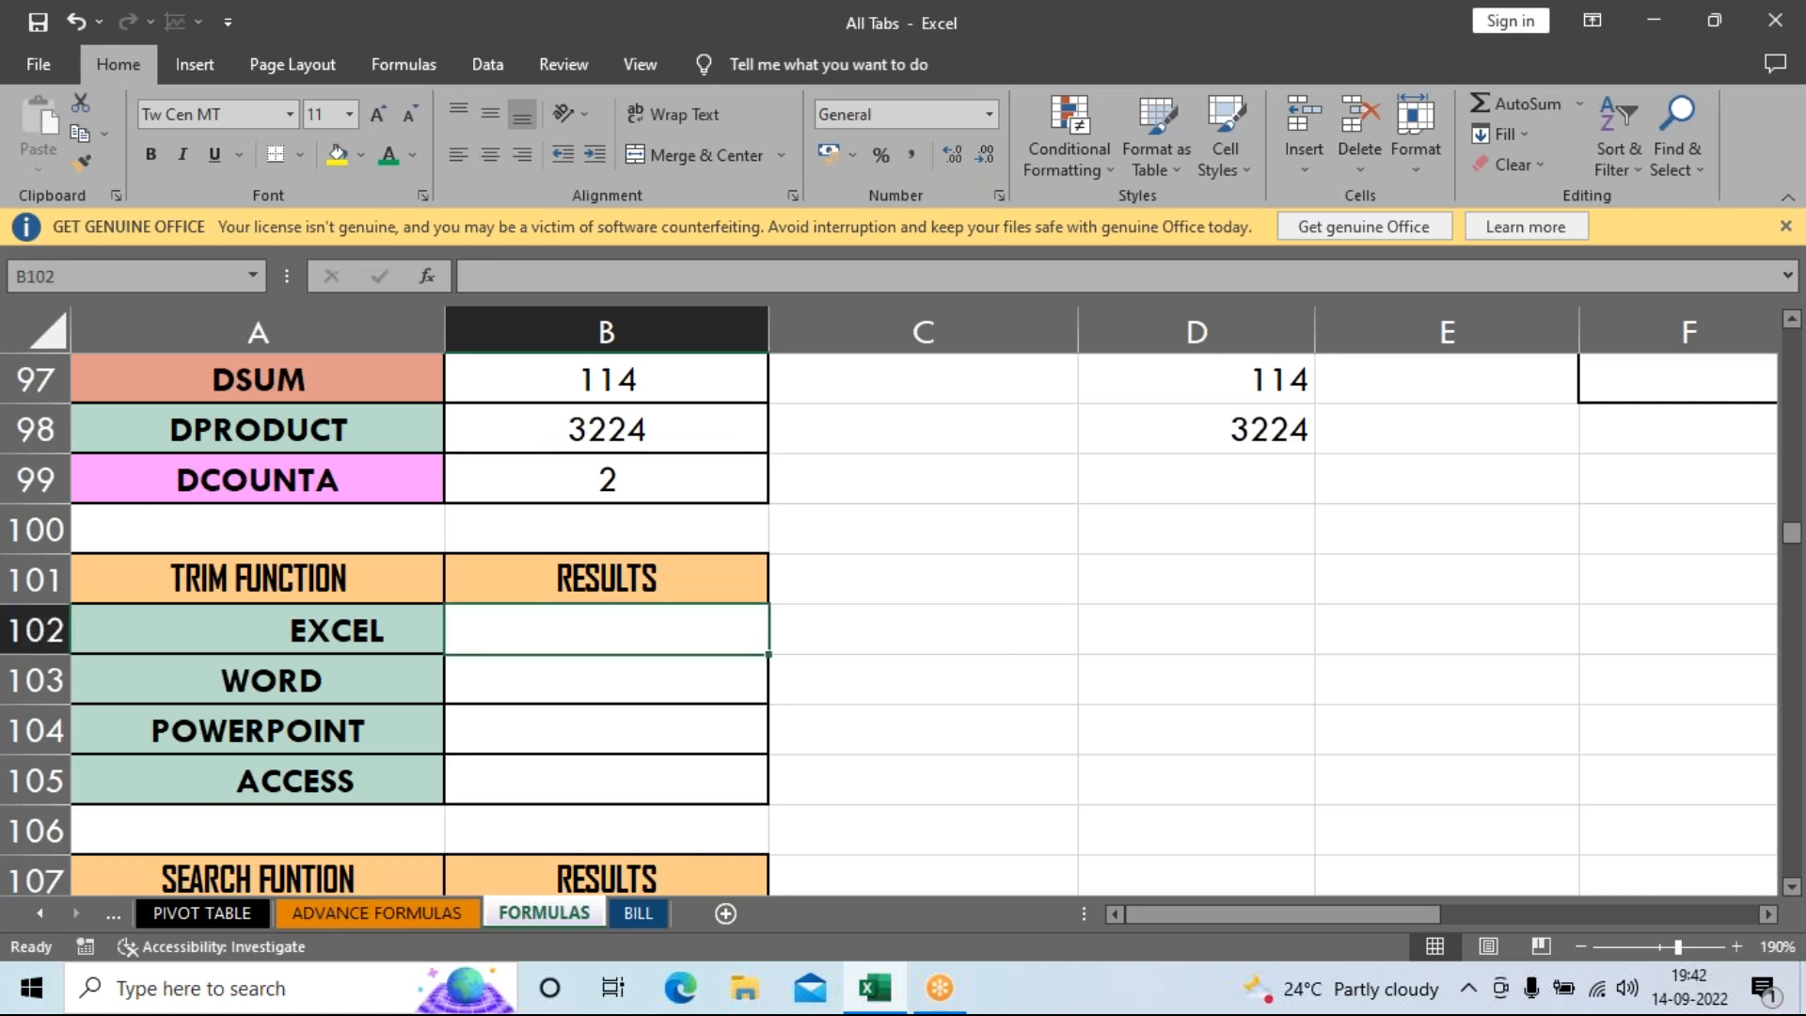
# Enter =TRIM(A102) in B102 and fill it down to B105.
pyautogui.write('=T')
pyautogui.write('M')
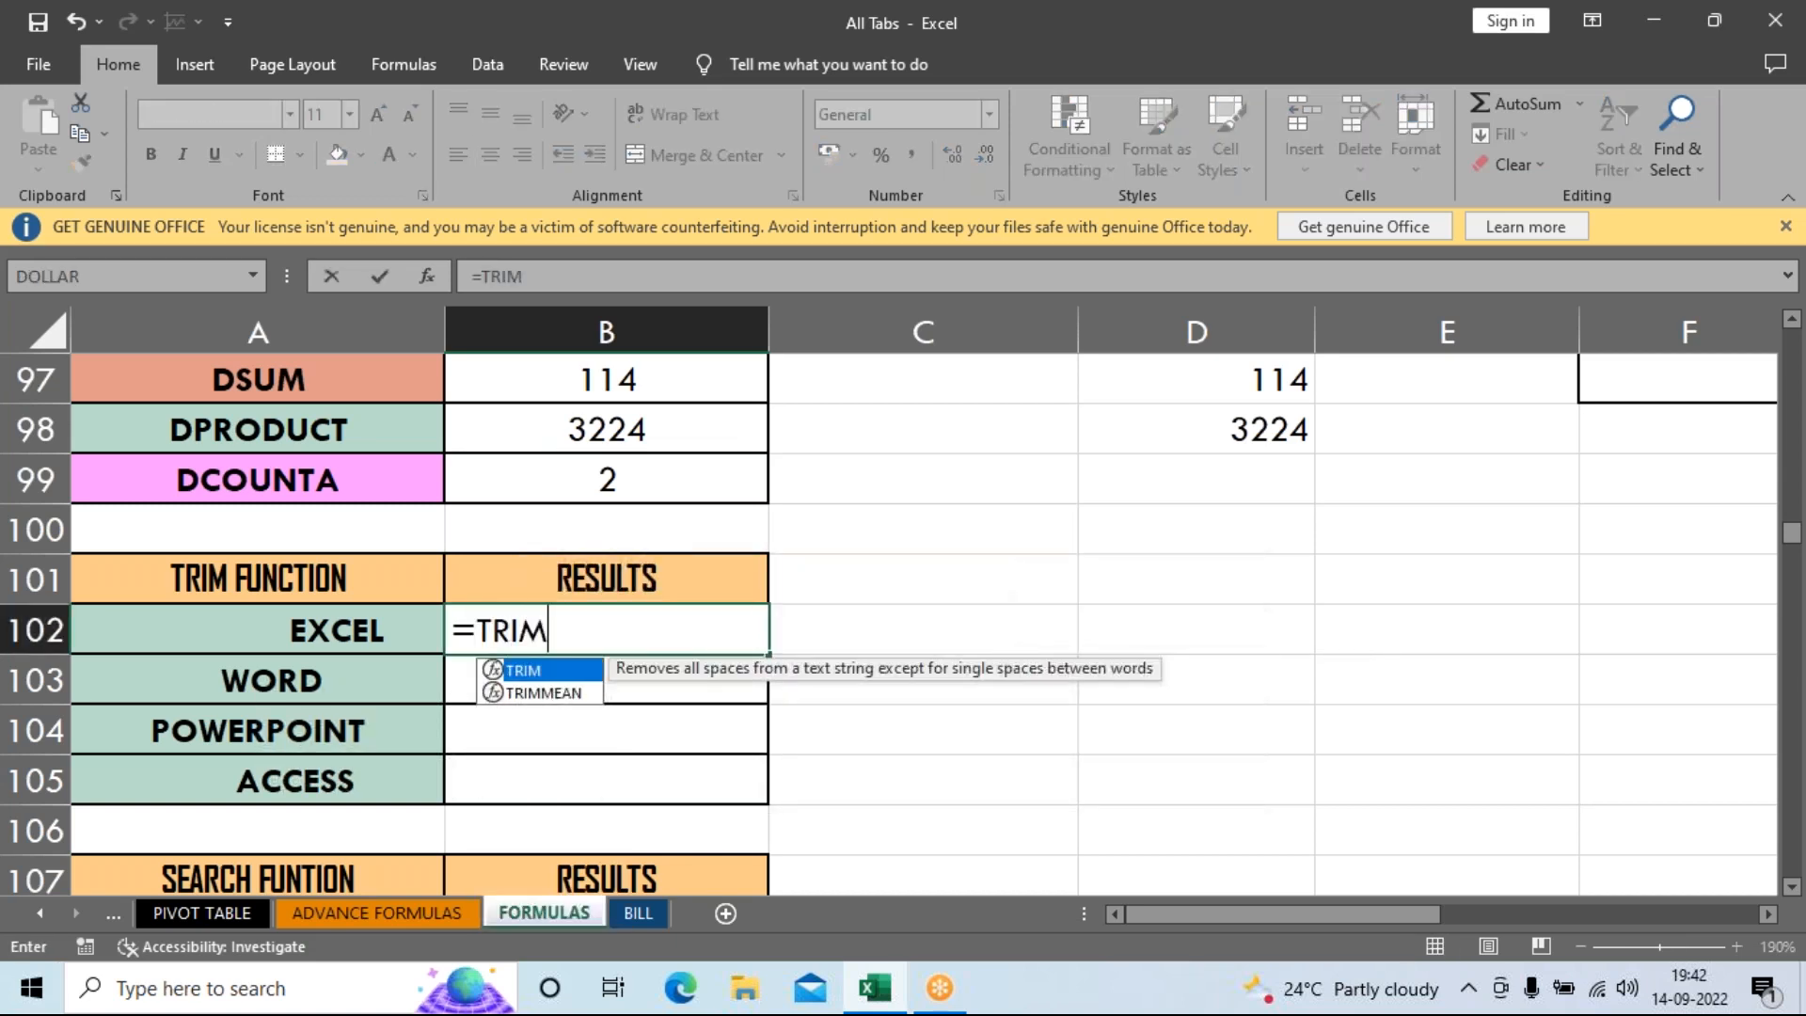
pyautogui.write('(')
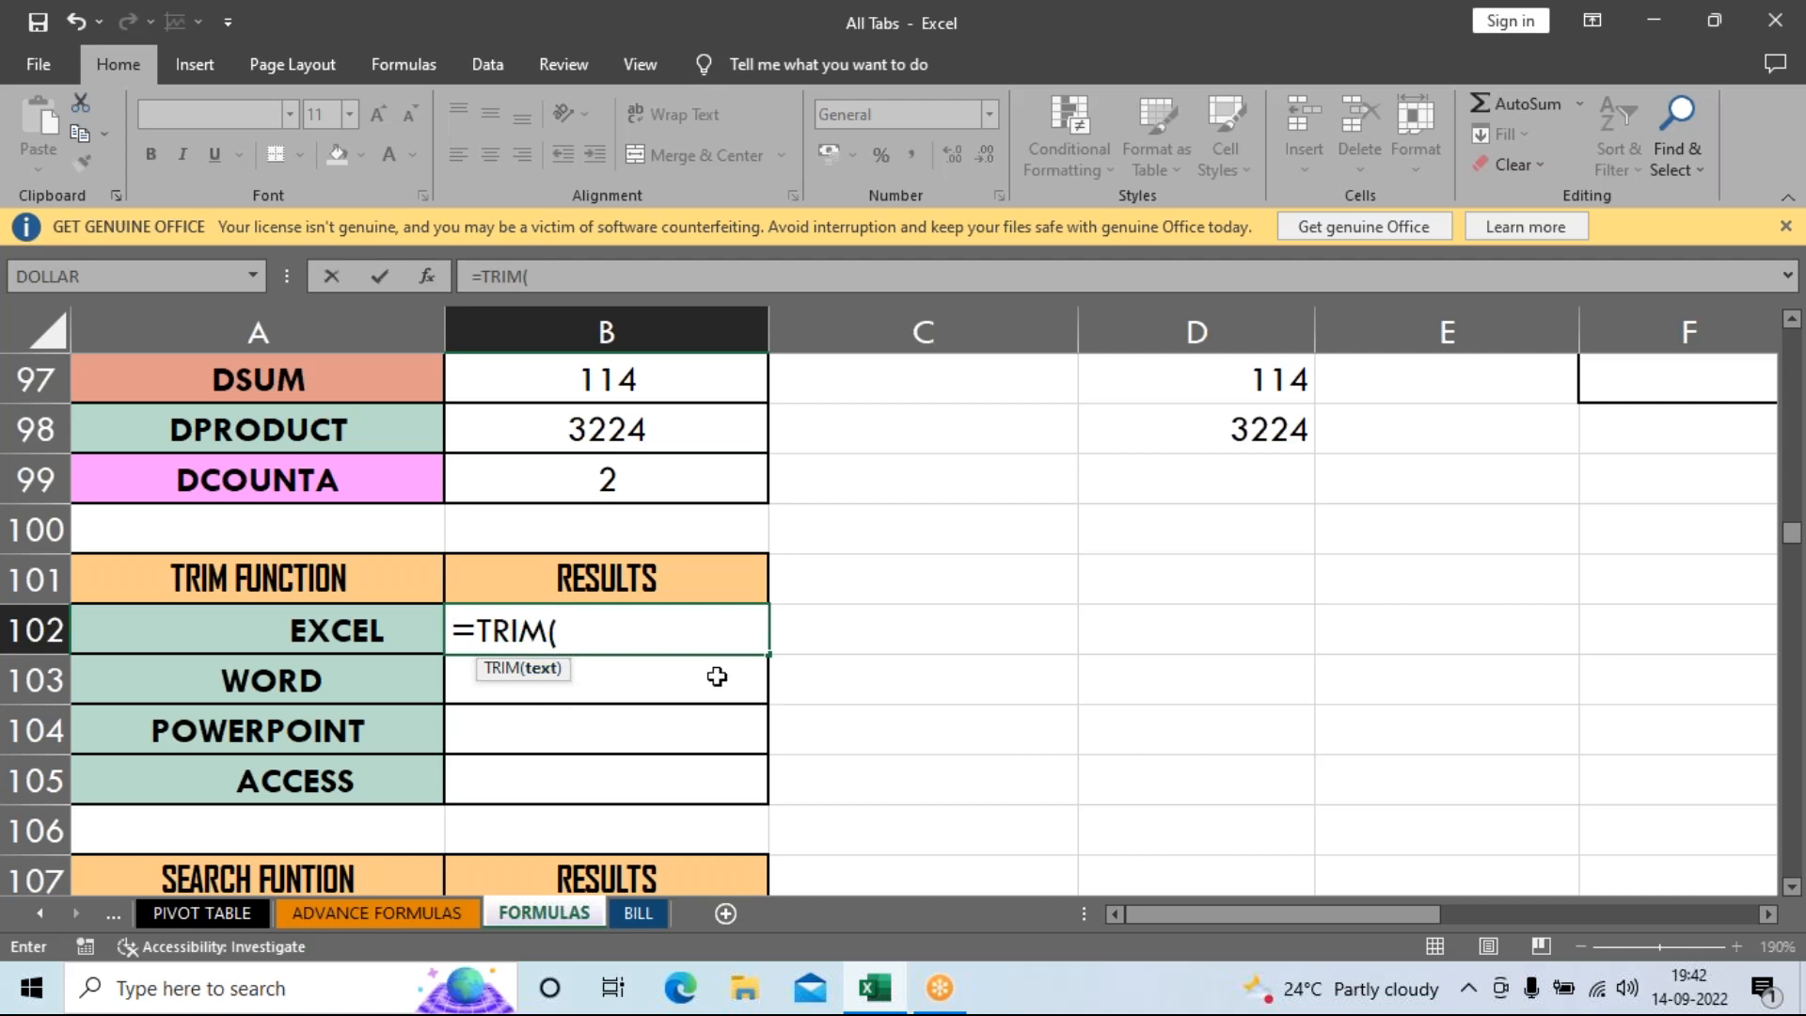
pyautogui.click(354, 637)
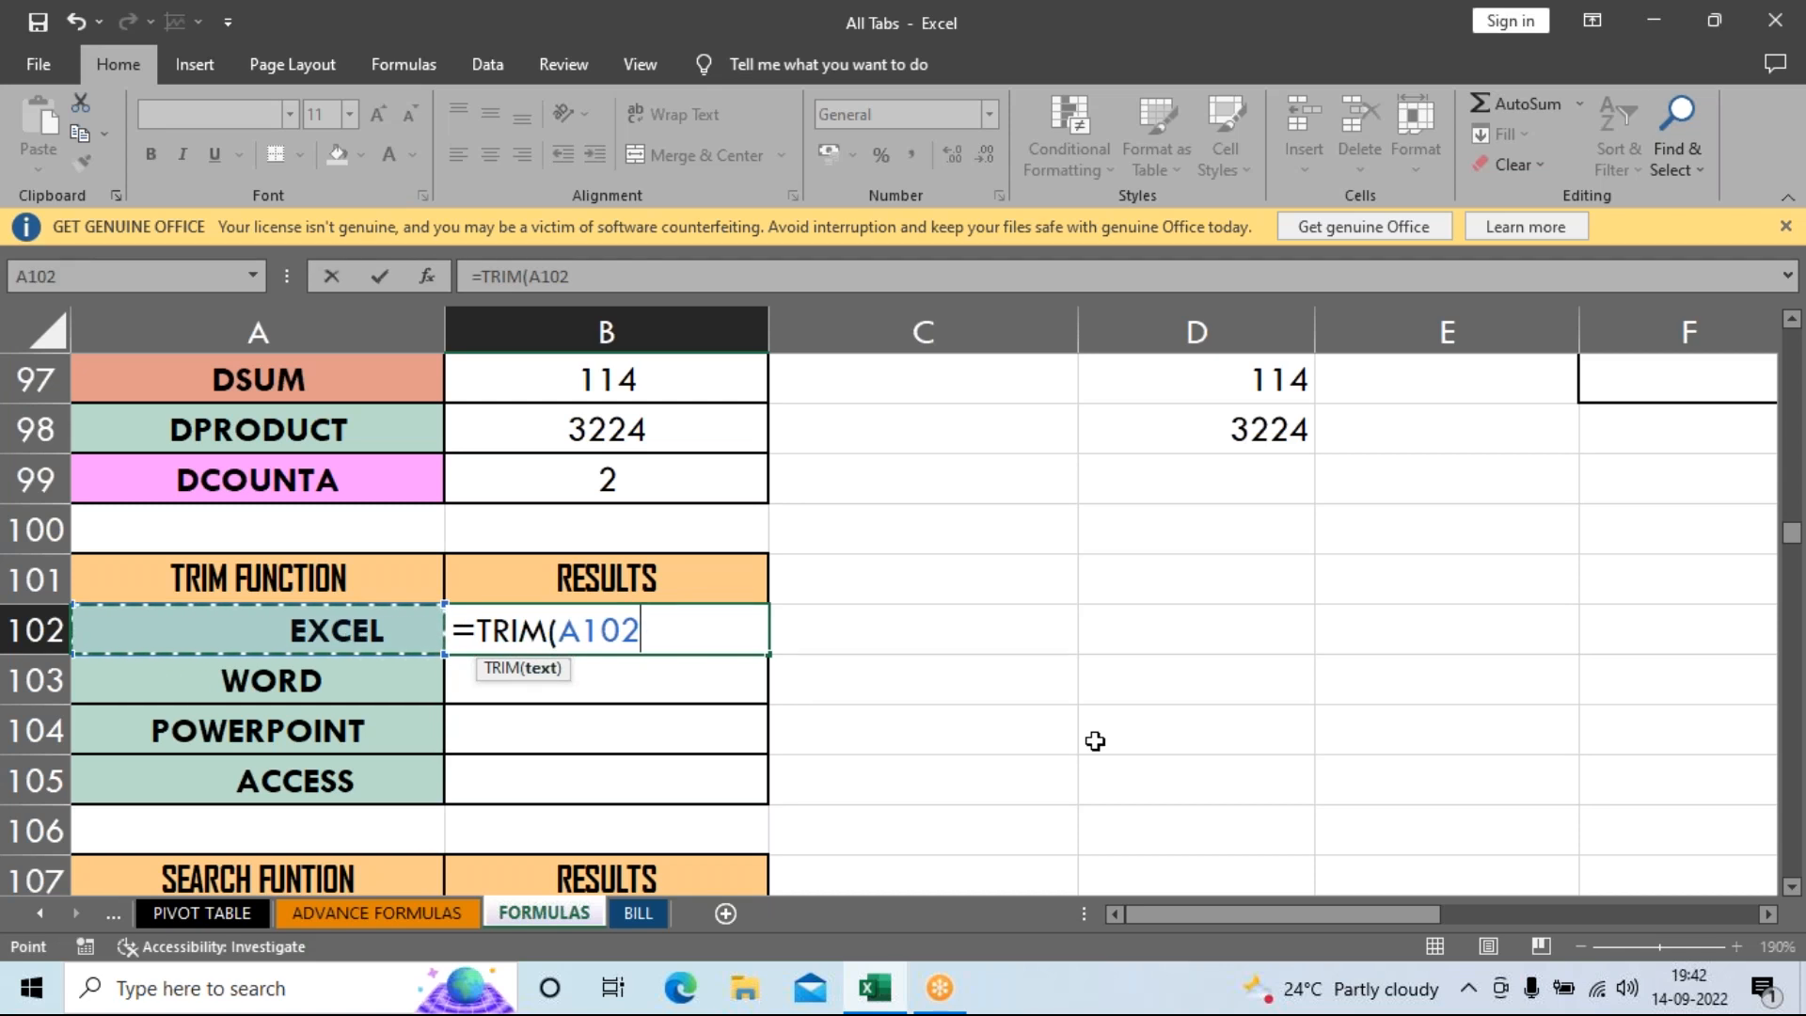
pyautogui.press('Return')
pyautogui.click(590, 635)
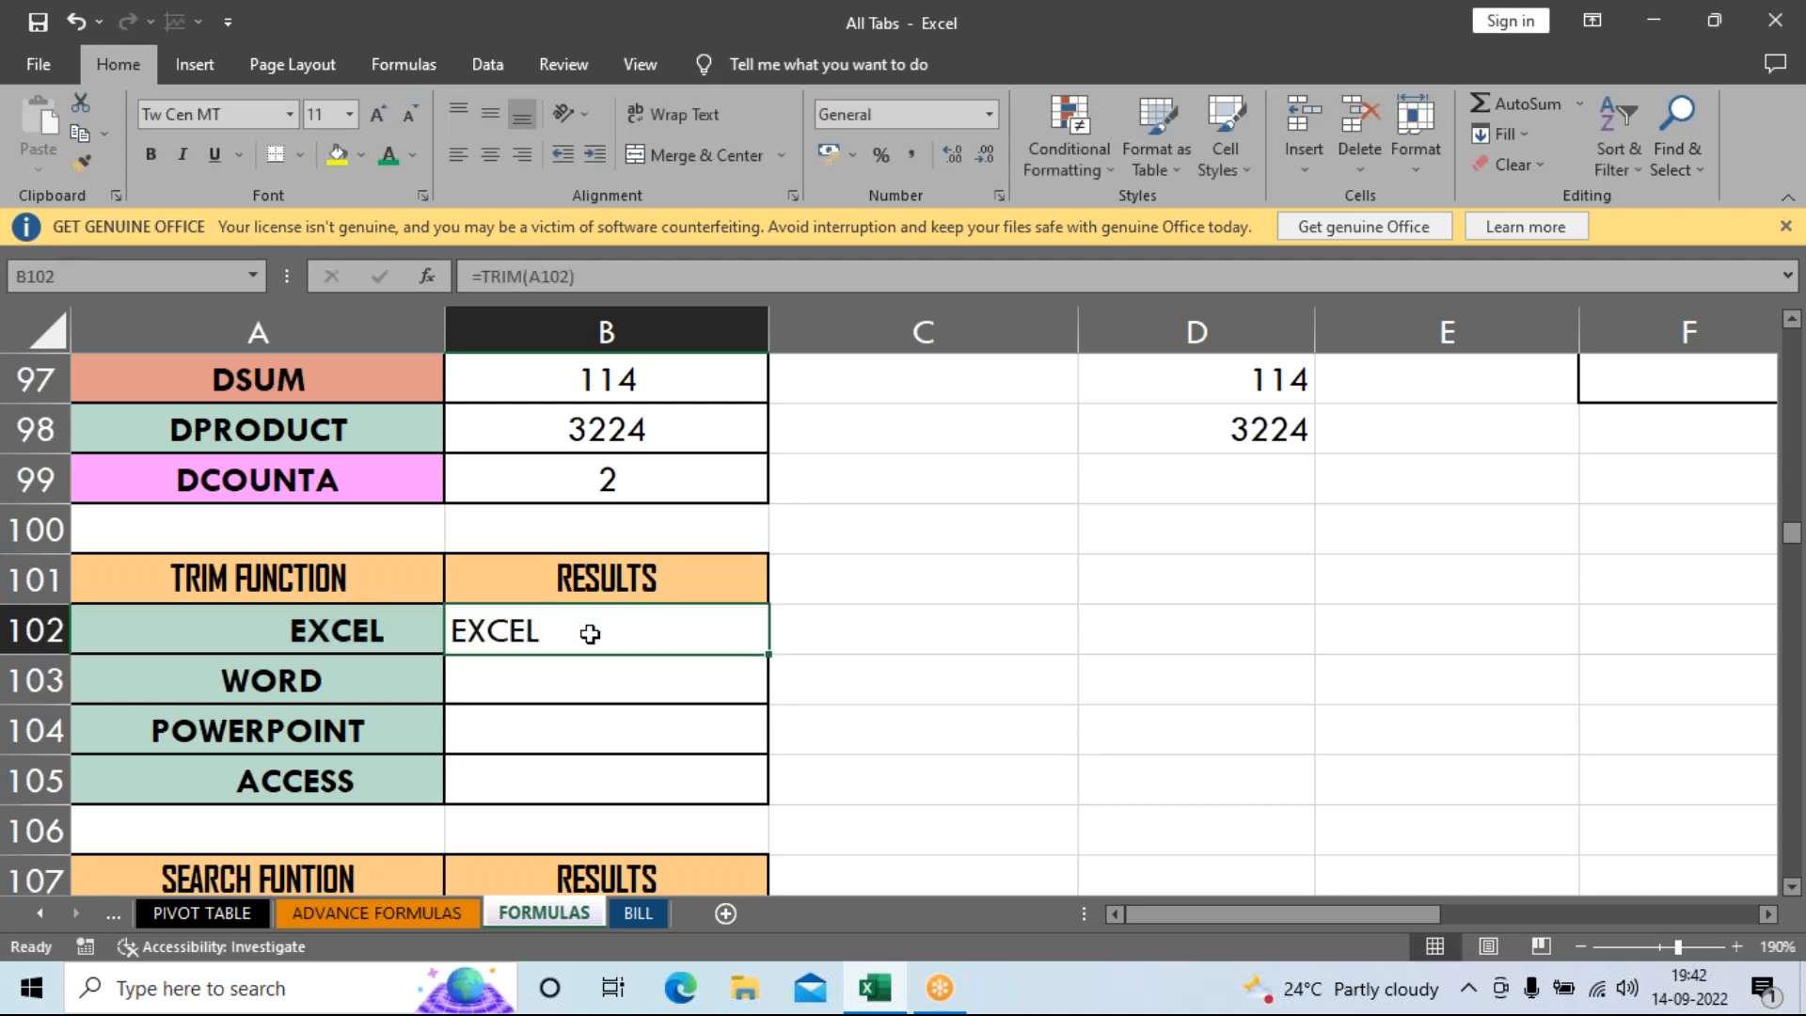
pyautogui.moveTo(768, 654); pyautogui.dragTo(757, 814)
# Compare the untrimmed words in A102:A105 with the trimmed results in B102:B105.
pyautogui.click(919, 738)
pyautogui.click(322, 602)
pyautogui.moveTo(321, 602); pyautogui.dragTo(301, 781)
pyautogui.moveTo(516, 633); pyautogui.dragTo(553, 813)
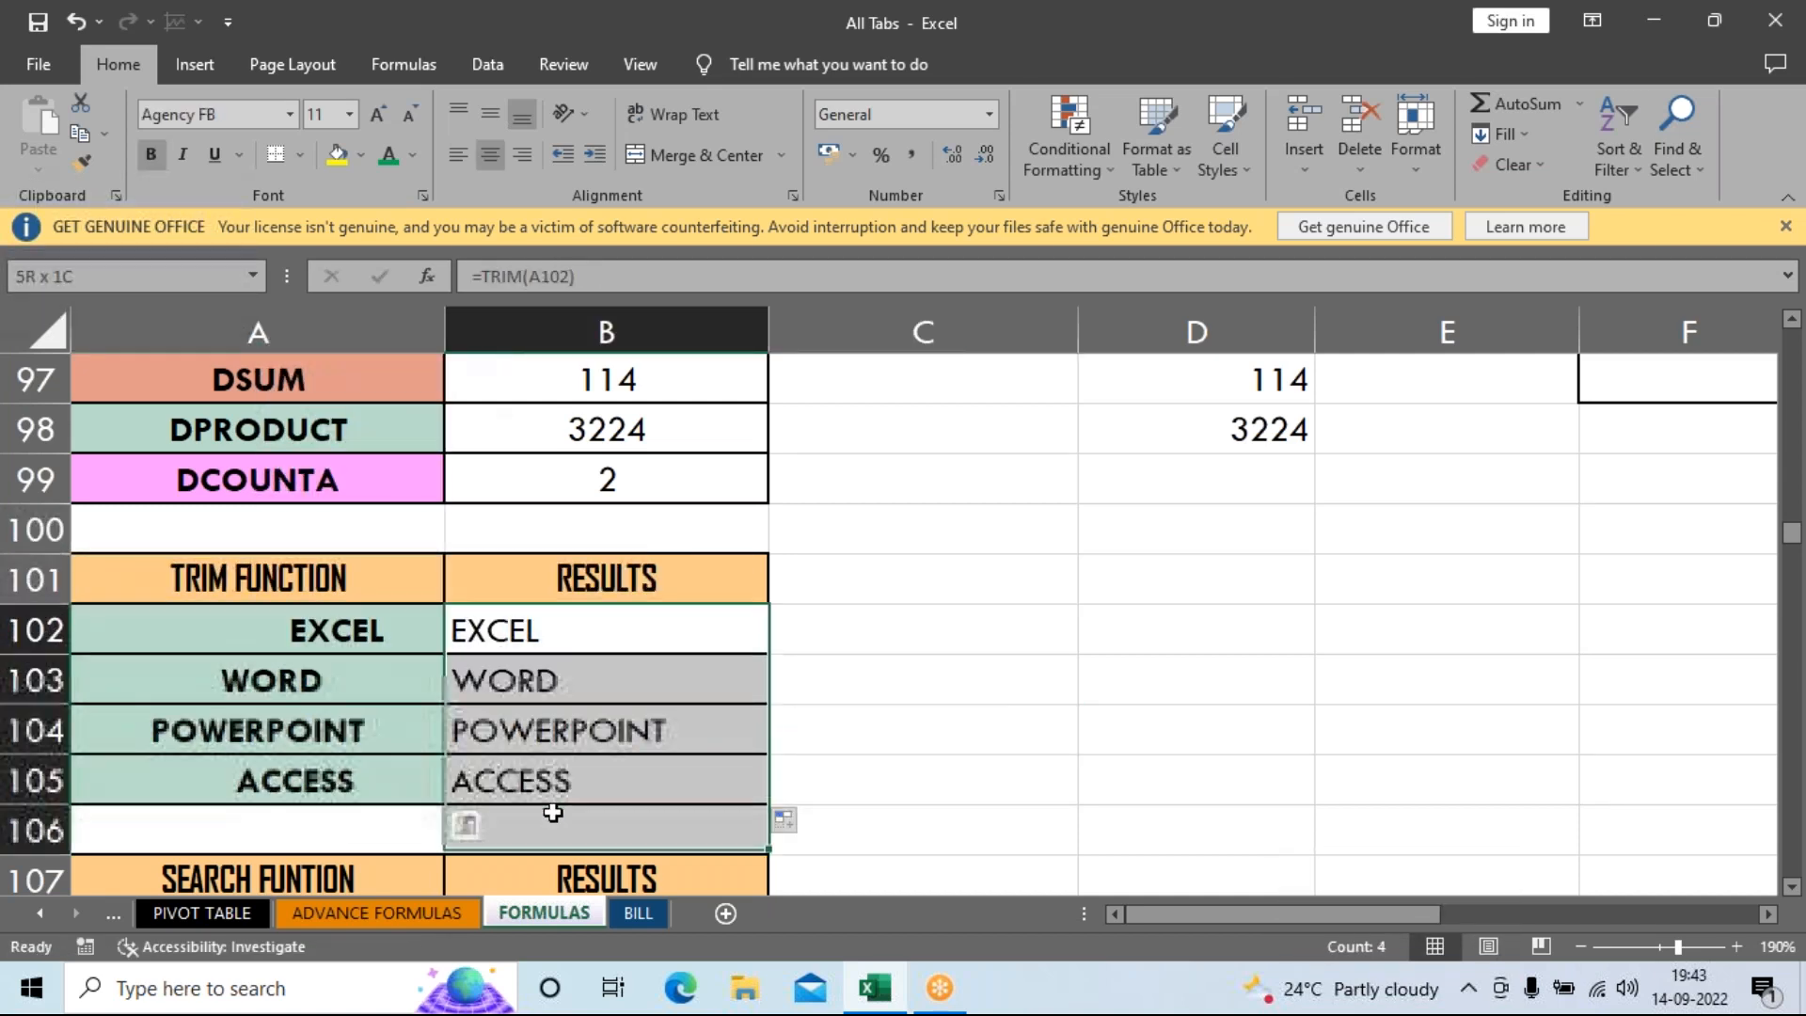
pyautogui.moveTo(363, 633); pyautogui.dragTo(367, 791)
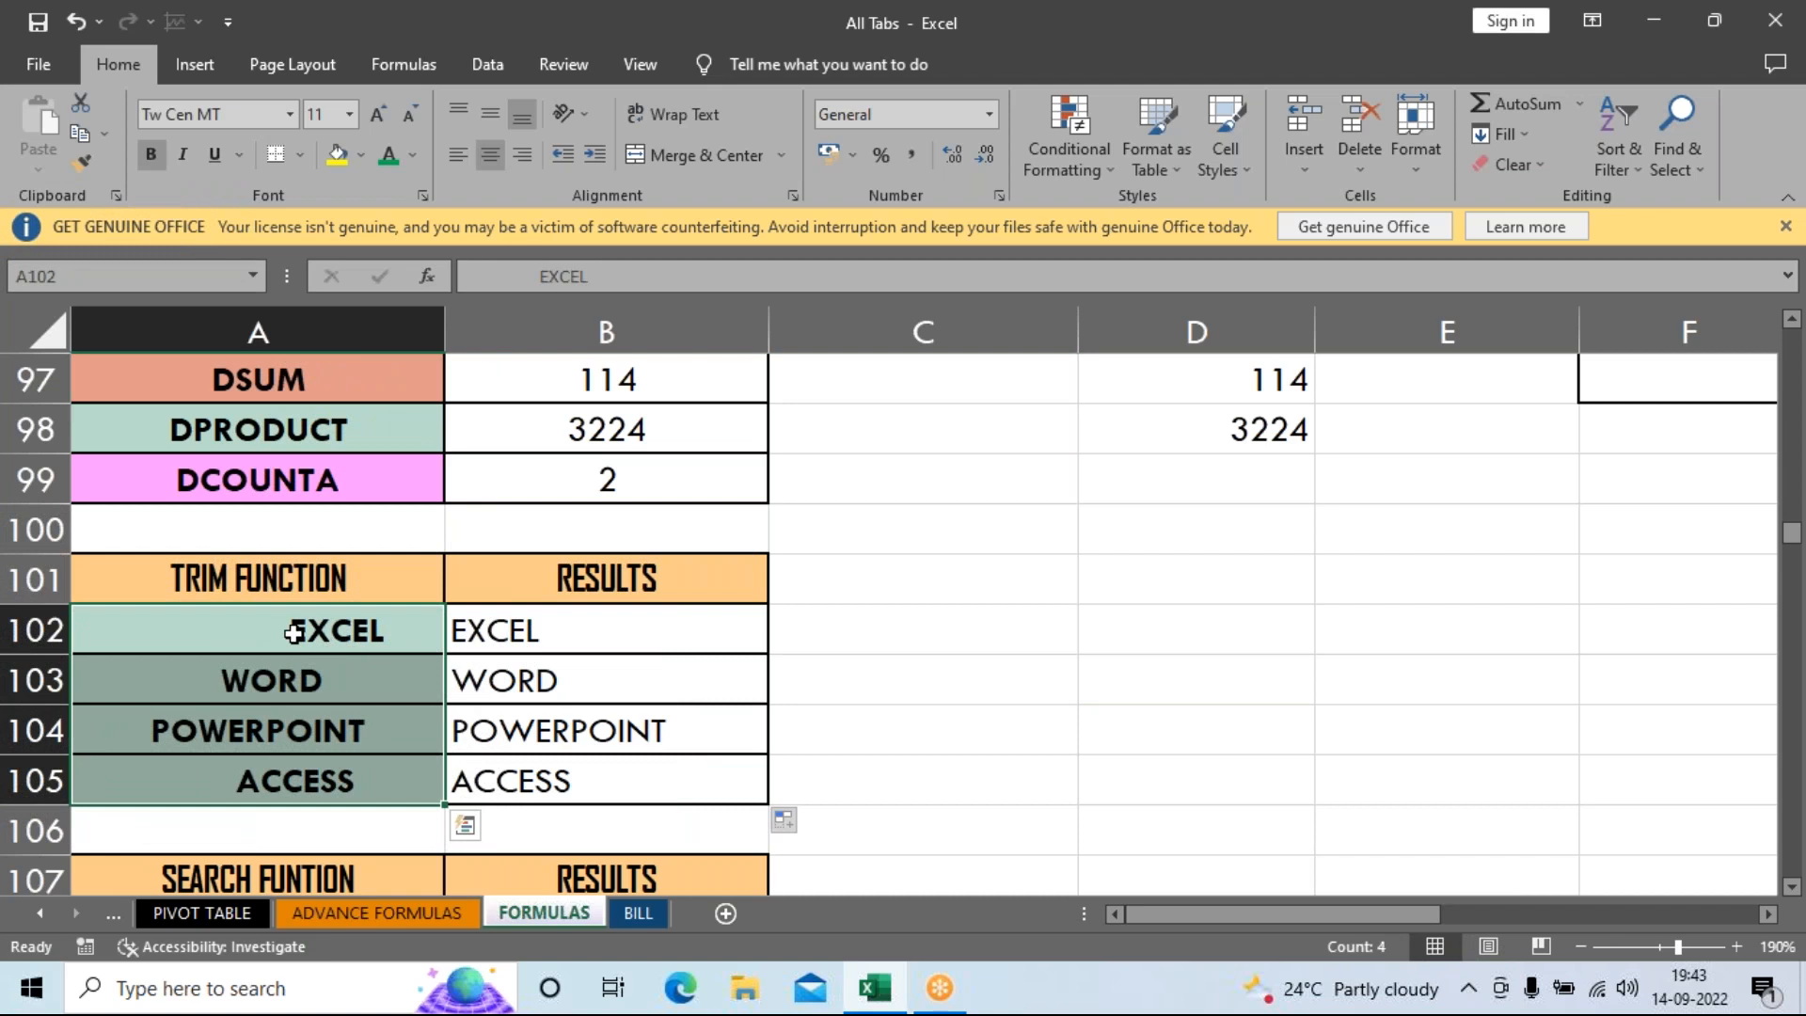
pyautogui.moveTo(297, 631); pyautogui.dragTo(284, 781)
pyautogui.moveTo(537, 629); pyautogui.dragTo(564, 766)
pyautogui.click(834, 659)
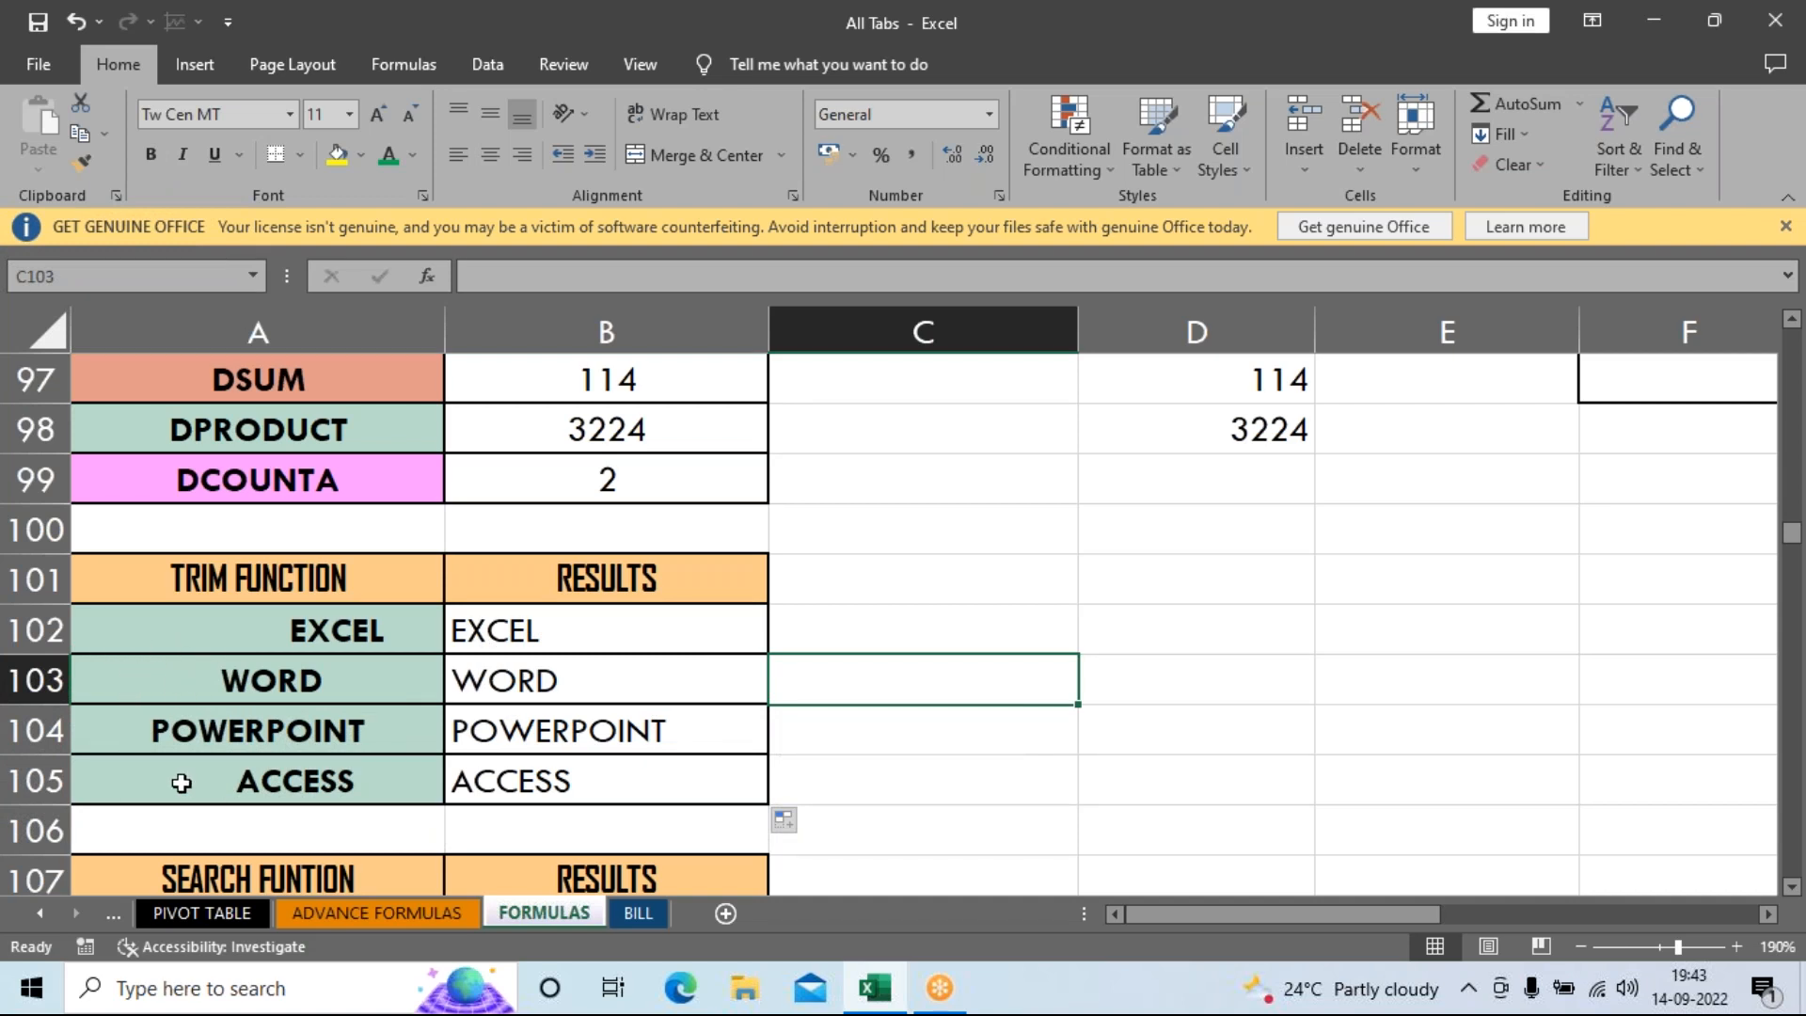
pyautogui.moveTo(591, 640); pyautogui.dragTo(604, 760)
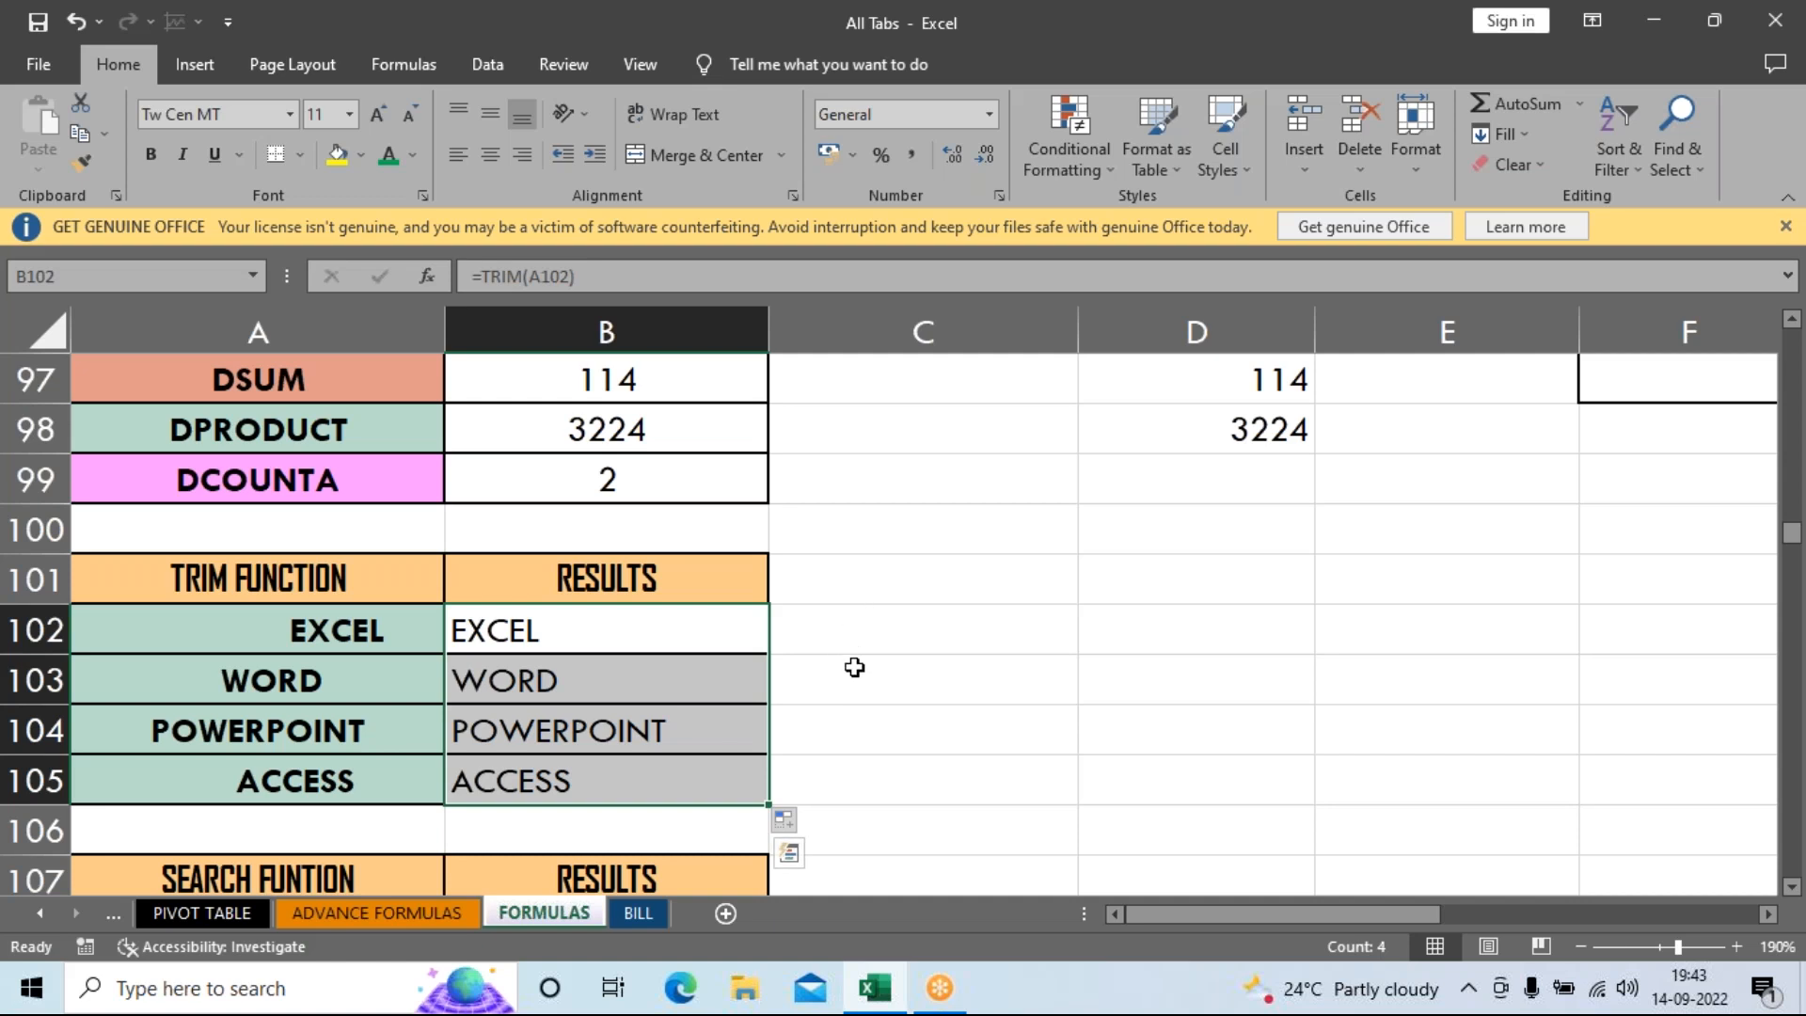
pyautogui.scroll(-2, 854, 667)
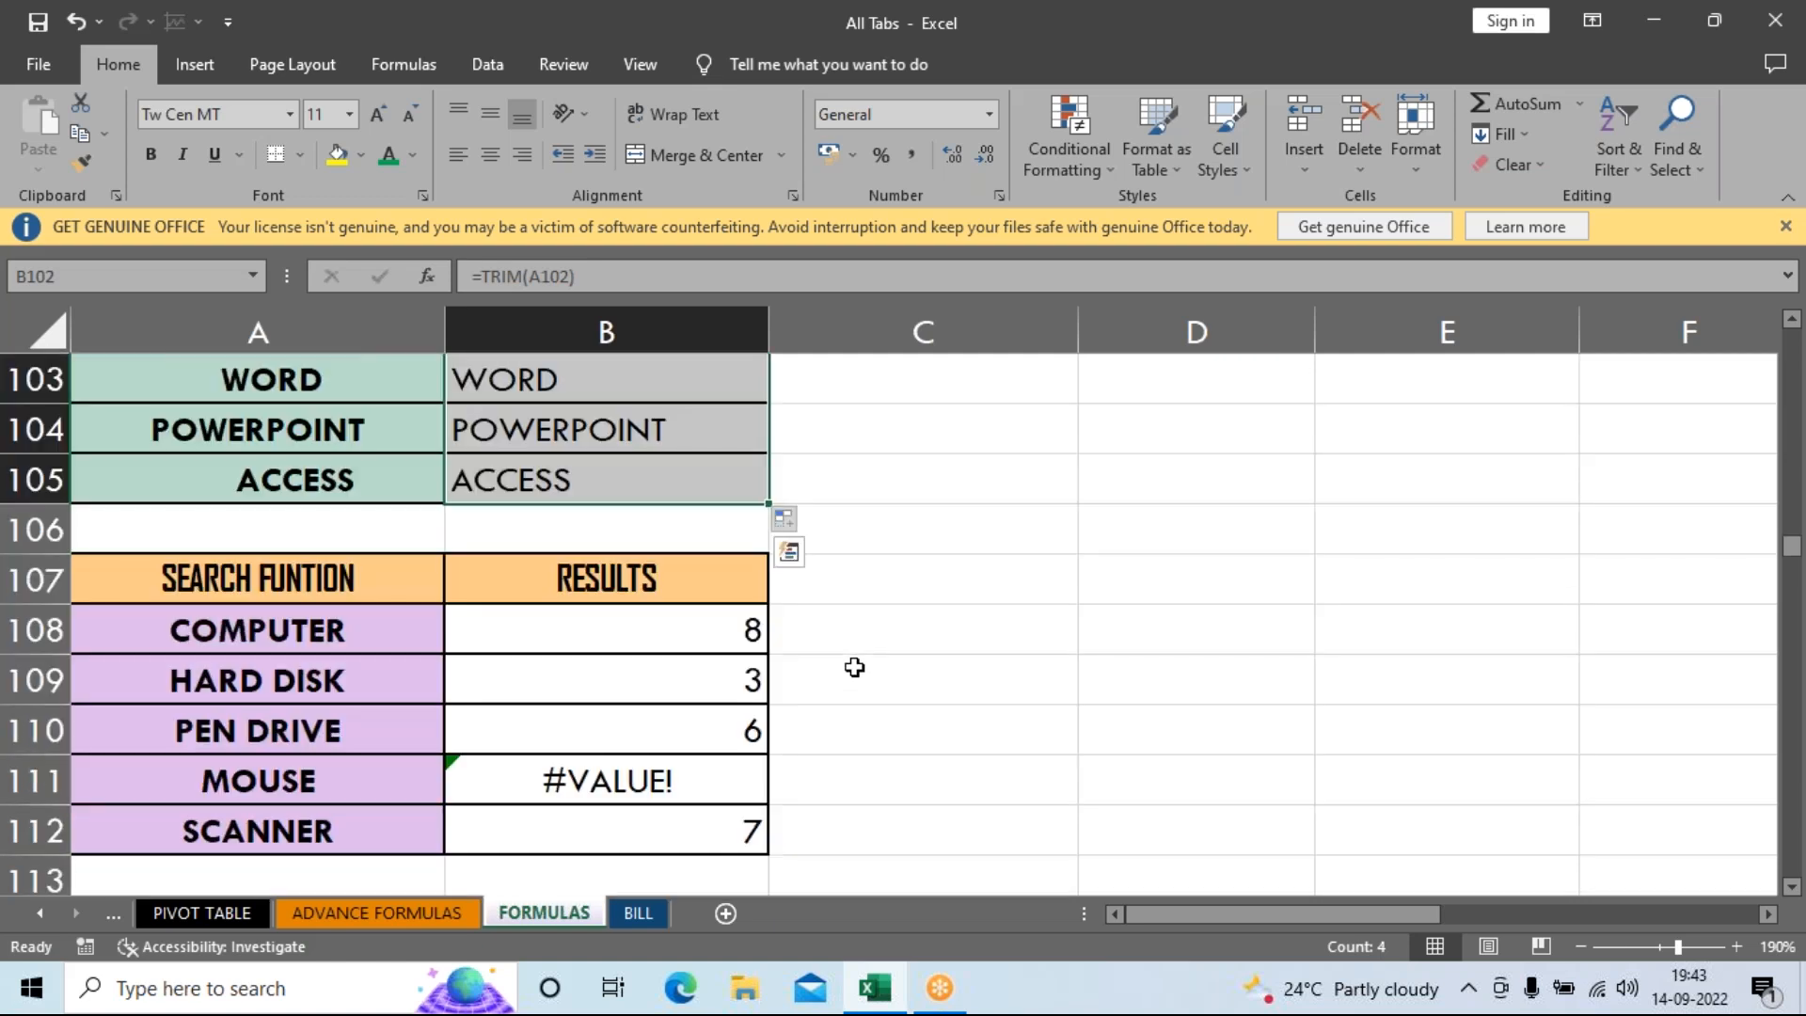
# Clear the SEARCH results 8, 3, 6, #VALUE! and 7 from B108:B112, leaving B108 selected.
pyautogui.click(682, 637)
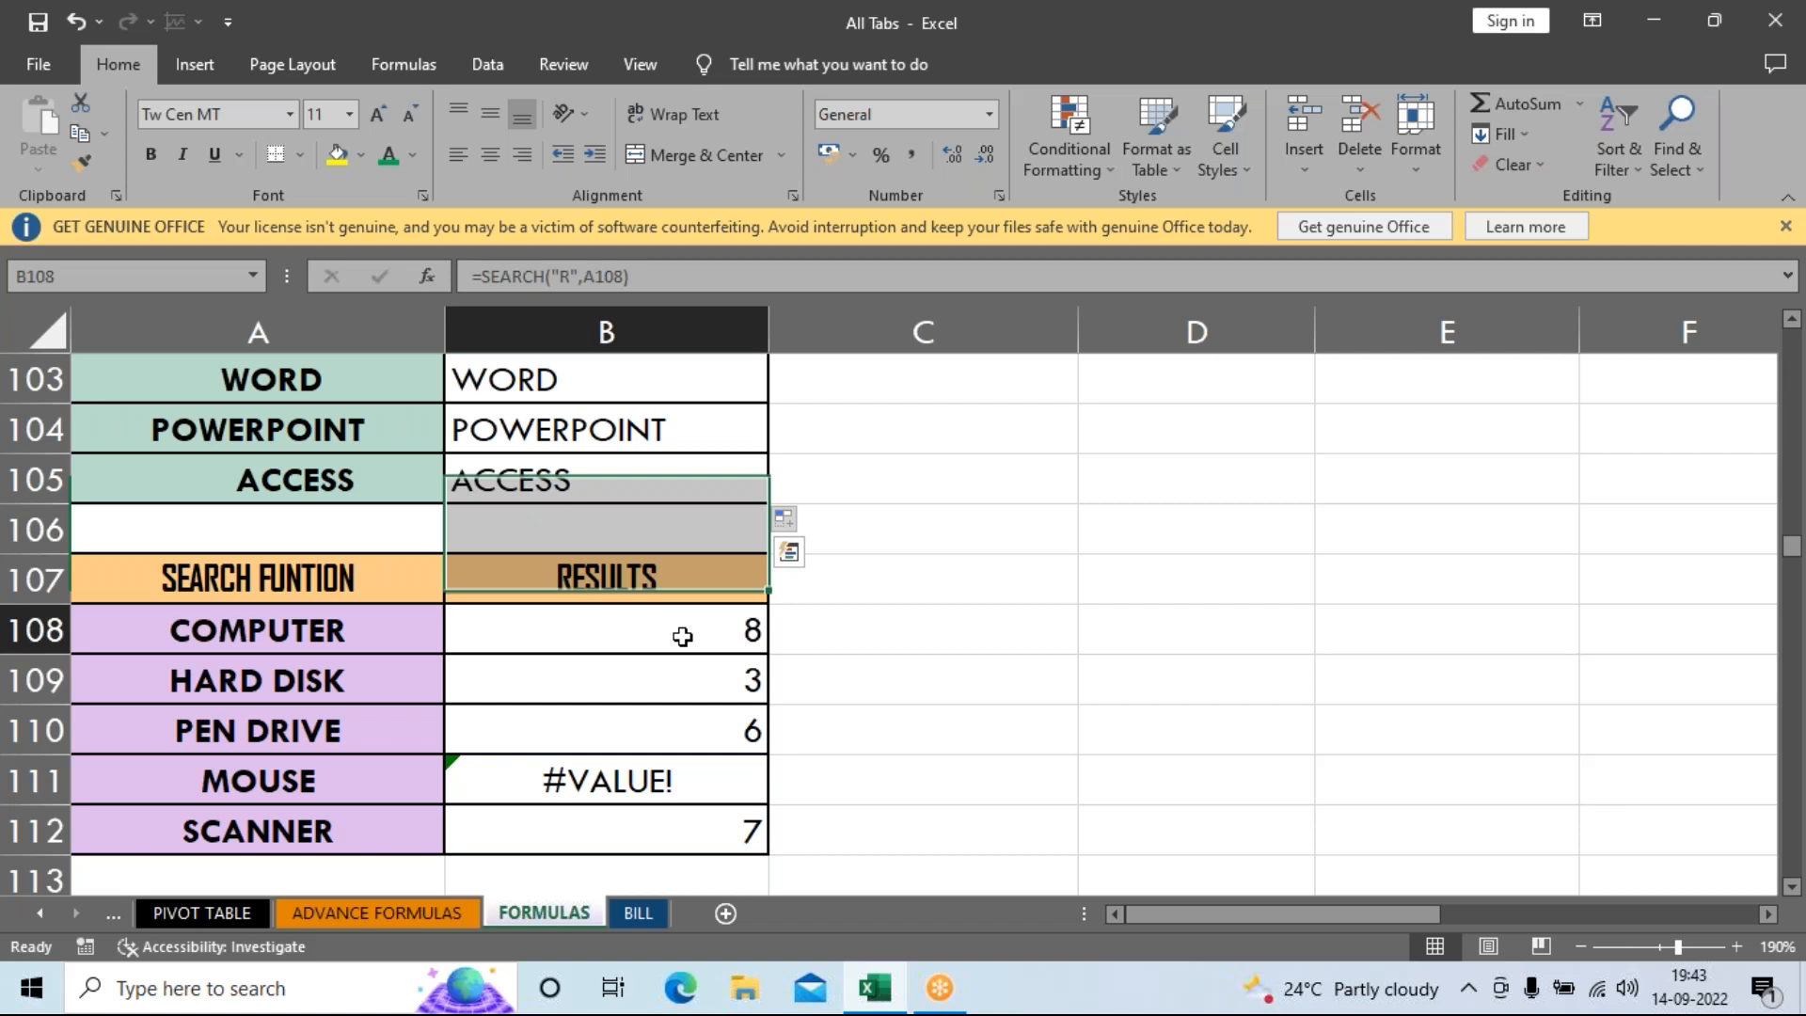
pyautogui.moveTo(680, 633); pyautogui.dragTo(677, 814)
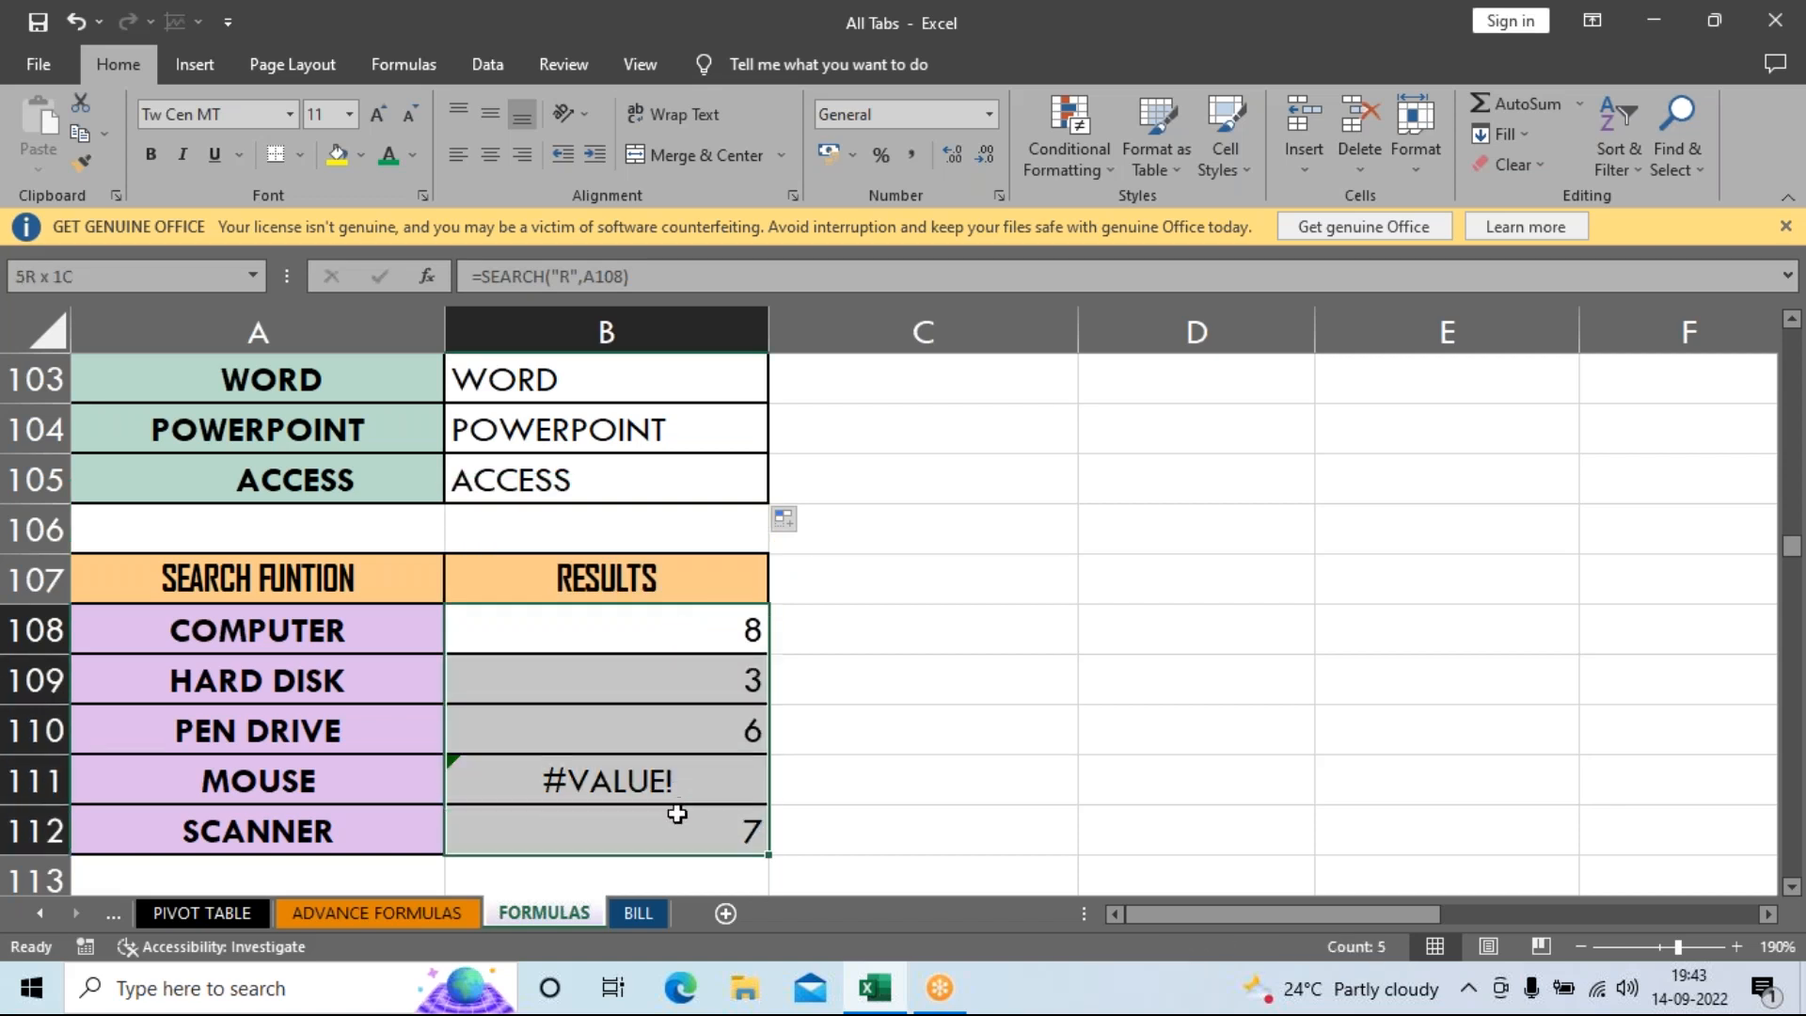
pyautogui.press('Delete')
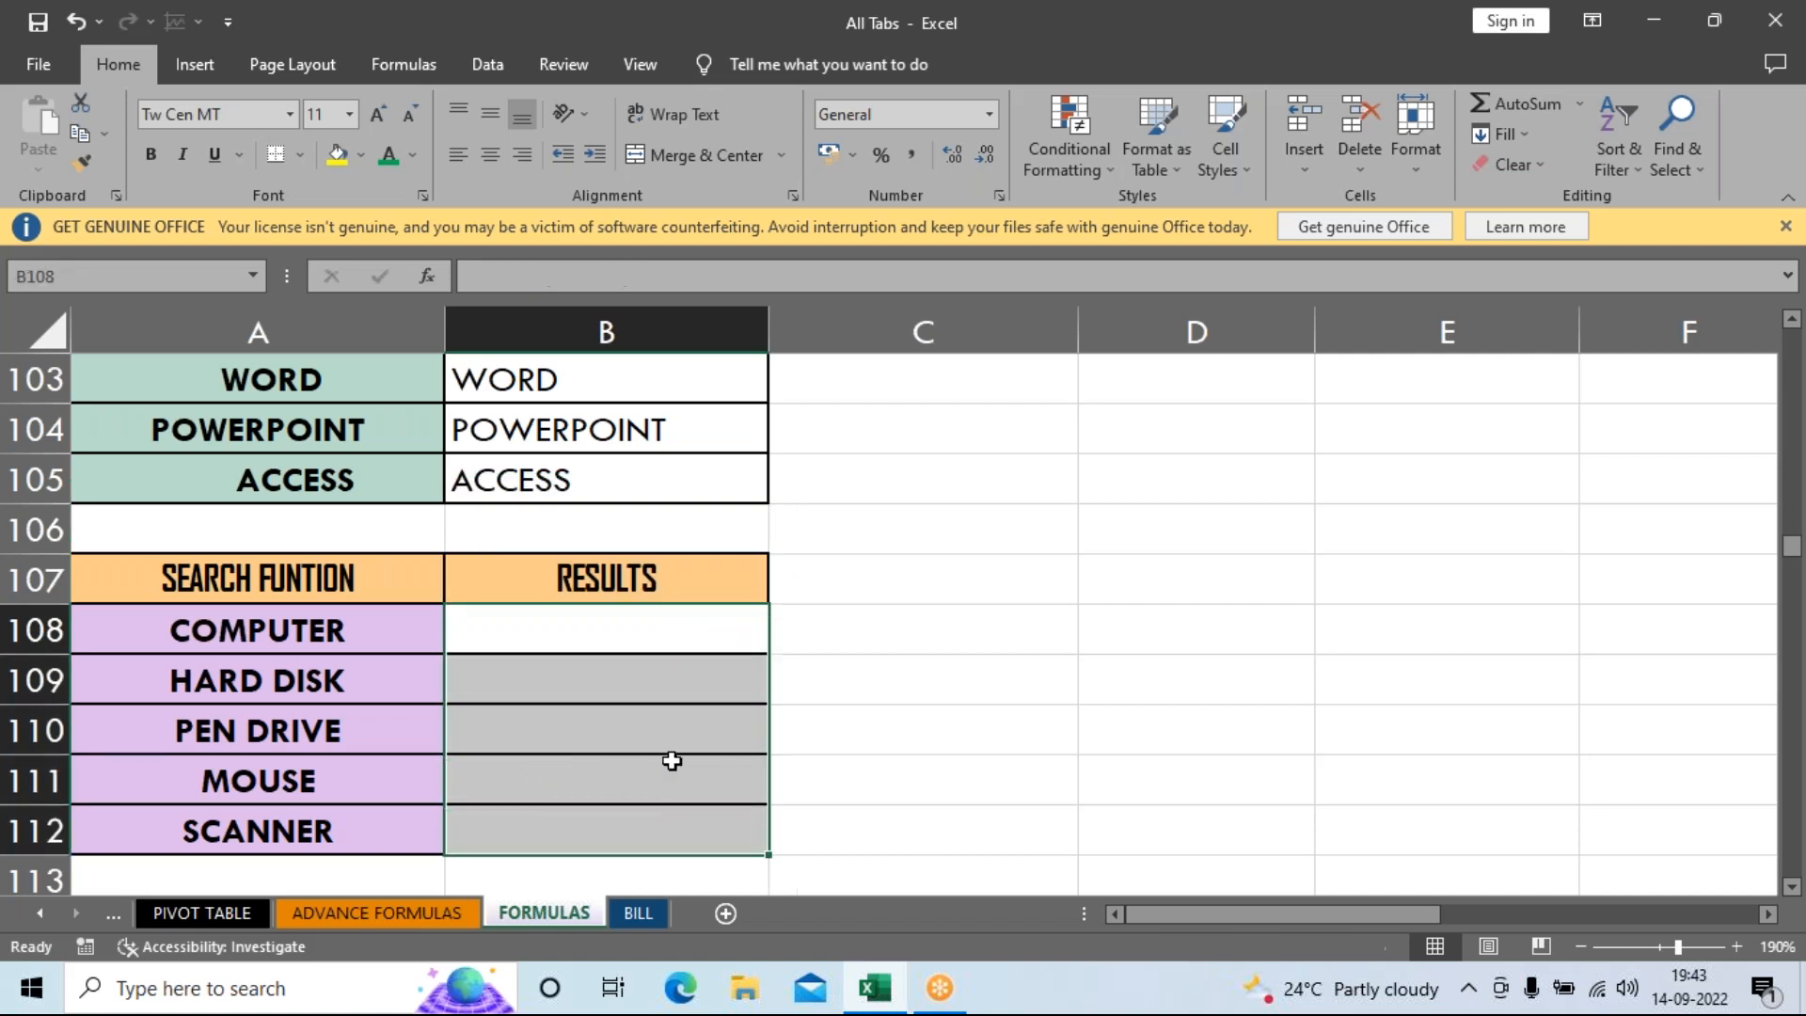
pyautogui.click(678, 638)
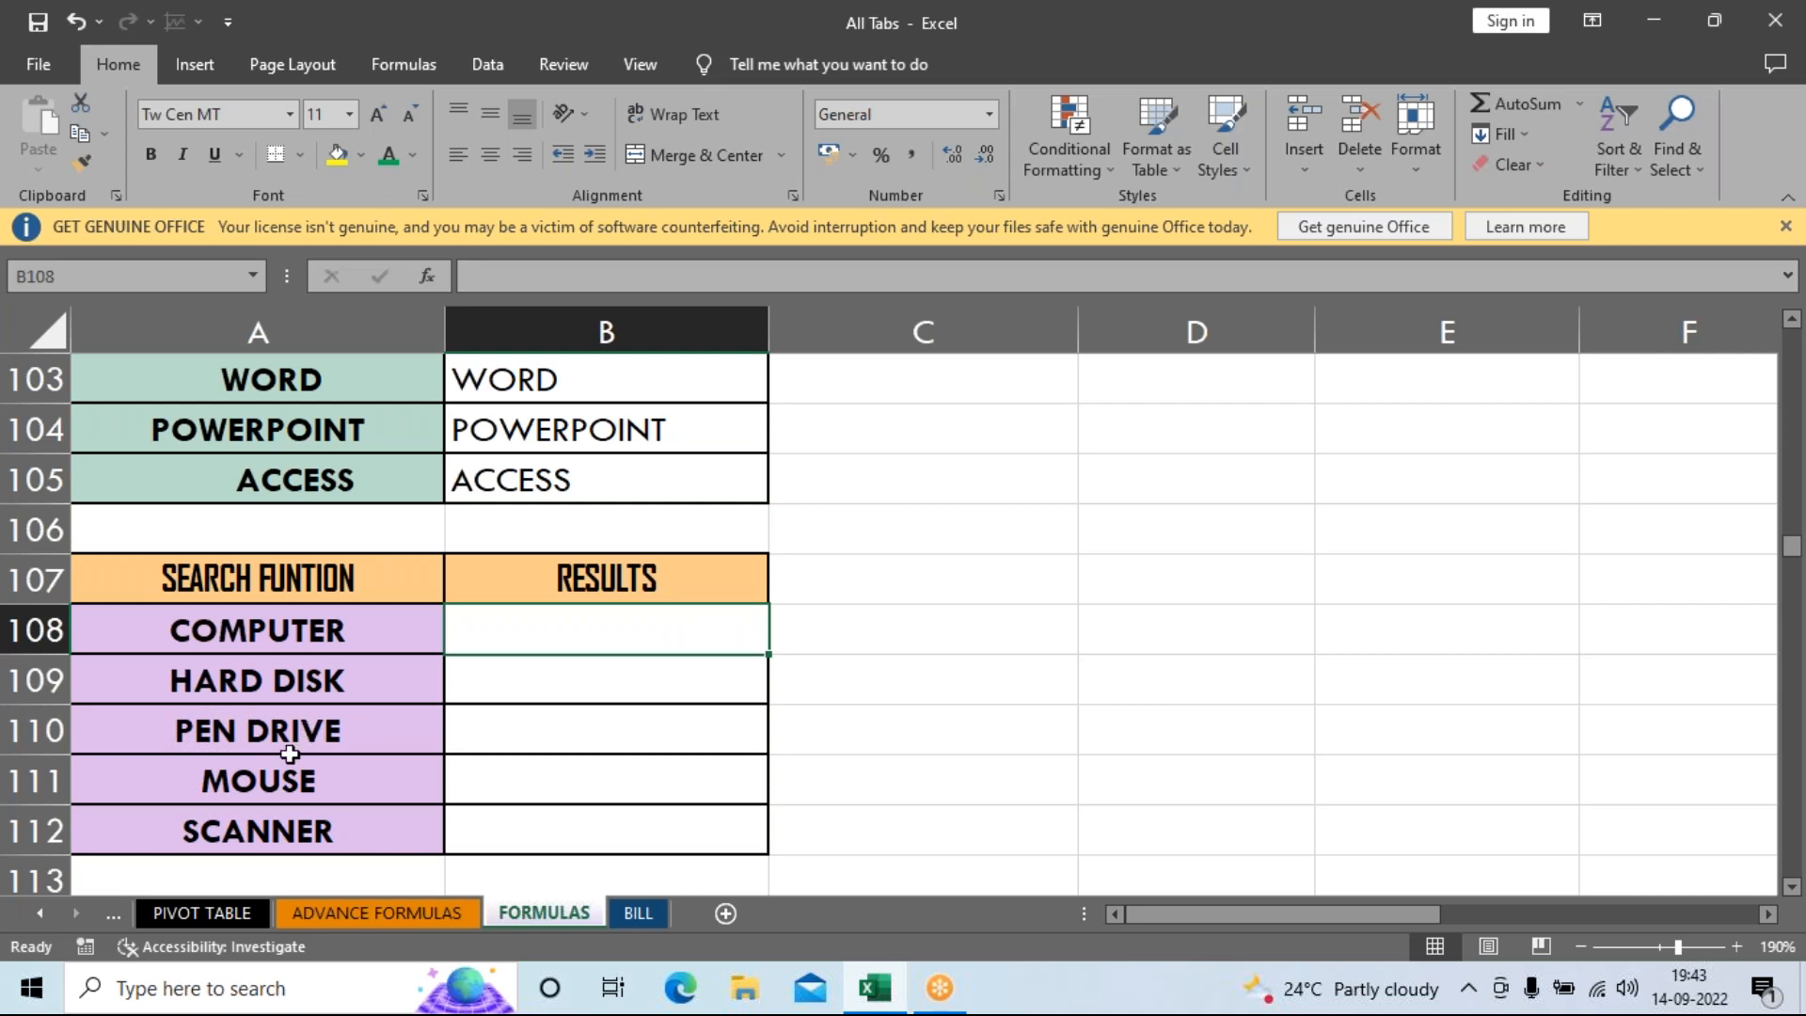
pyautogui.moveTo(334, 644); pyautogui.dragTo(340, 830)
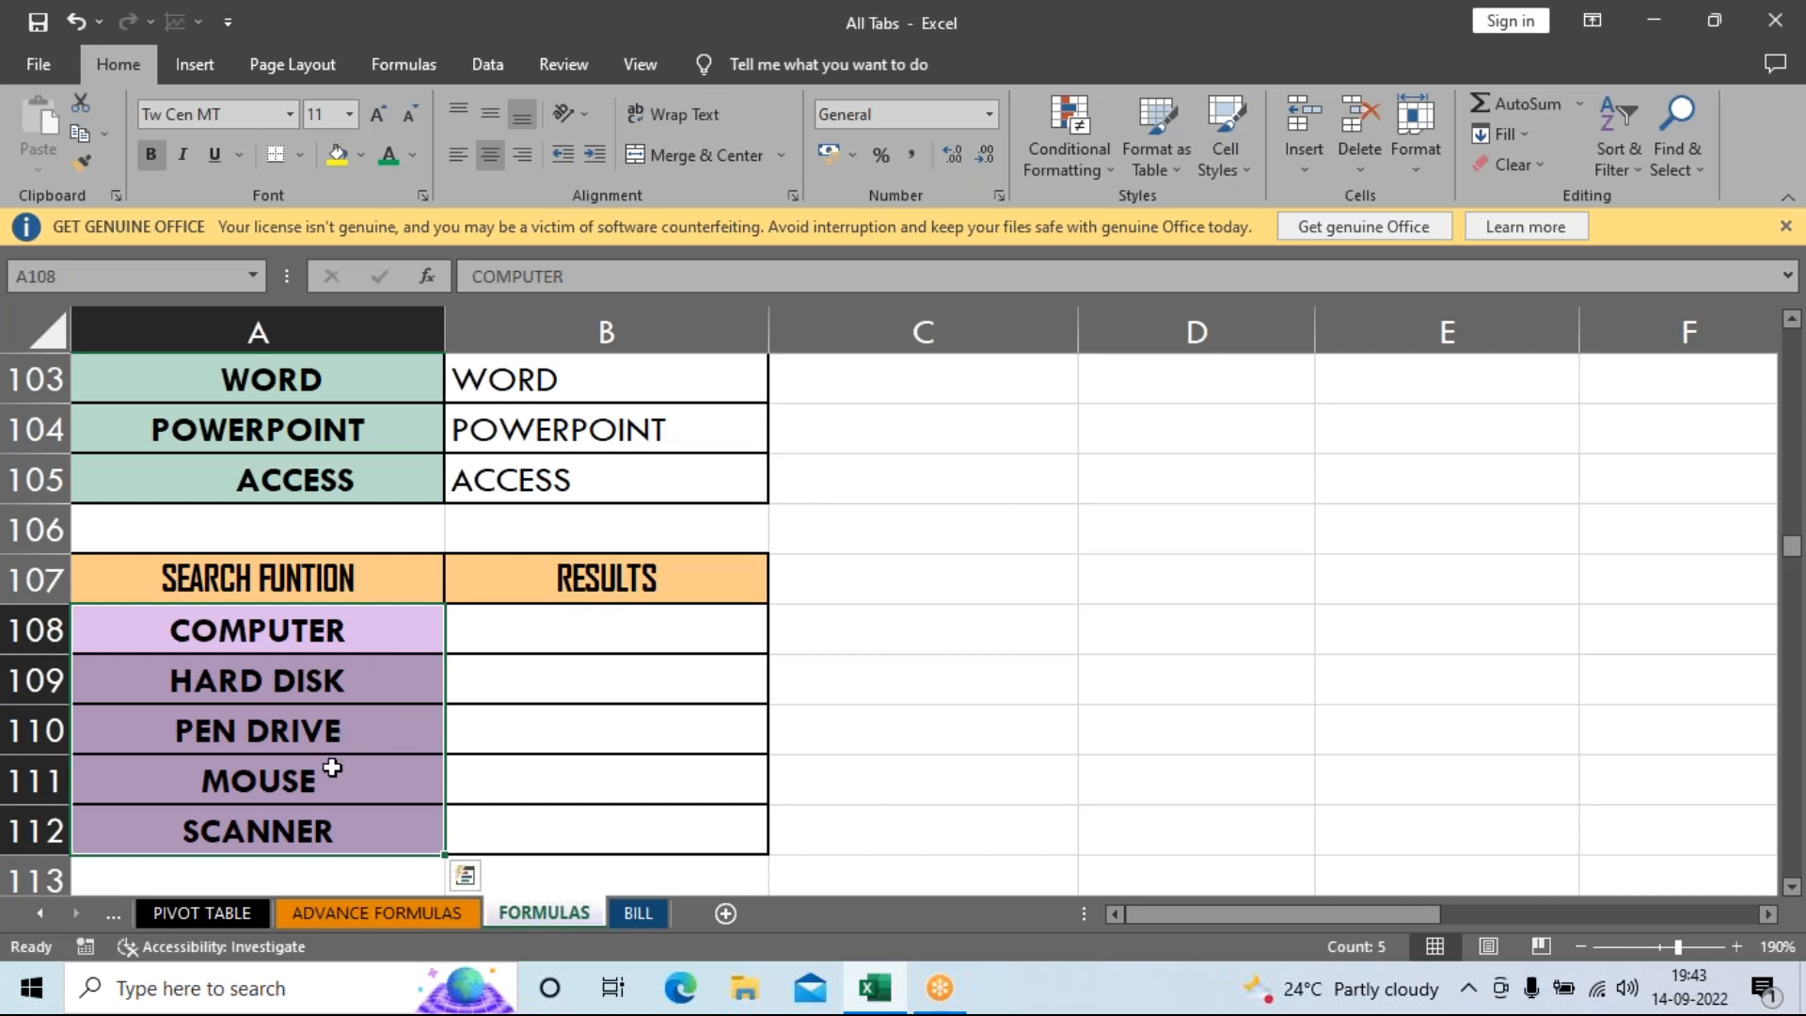
pyautogui.click(701, 638)
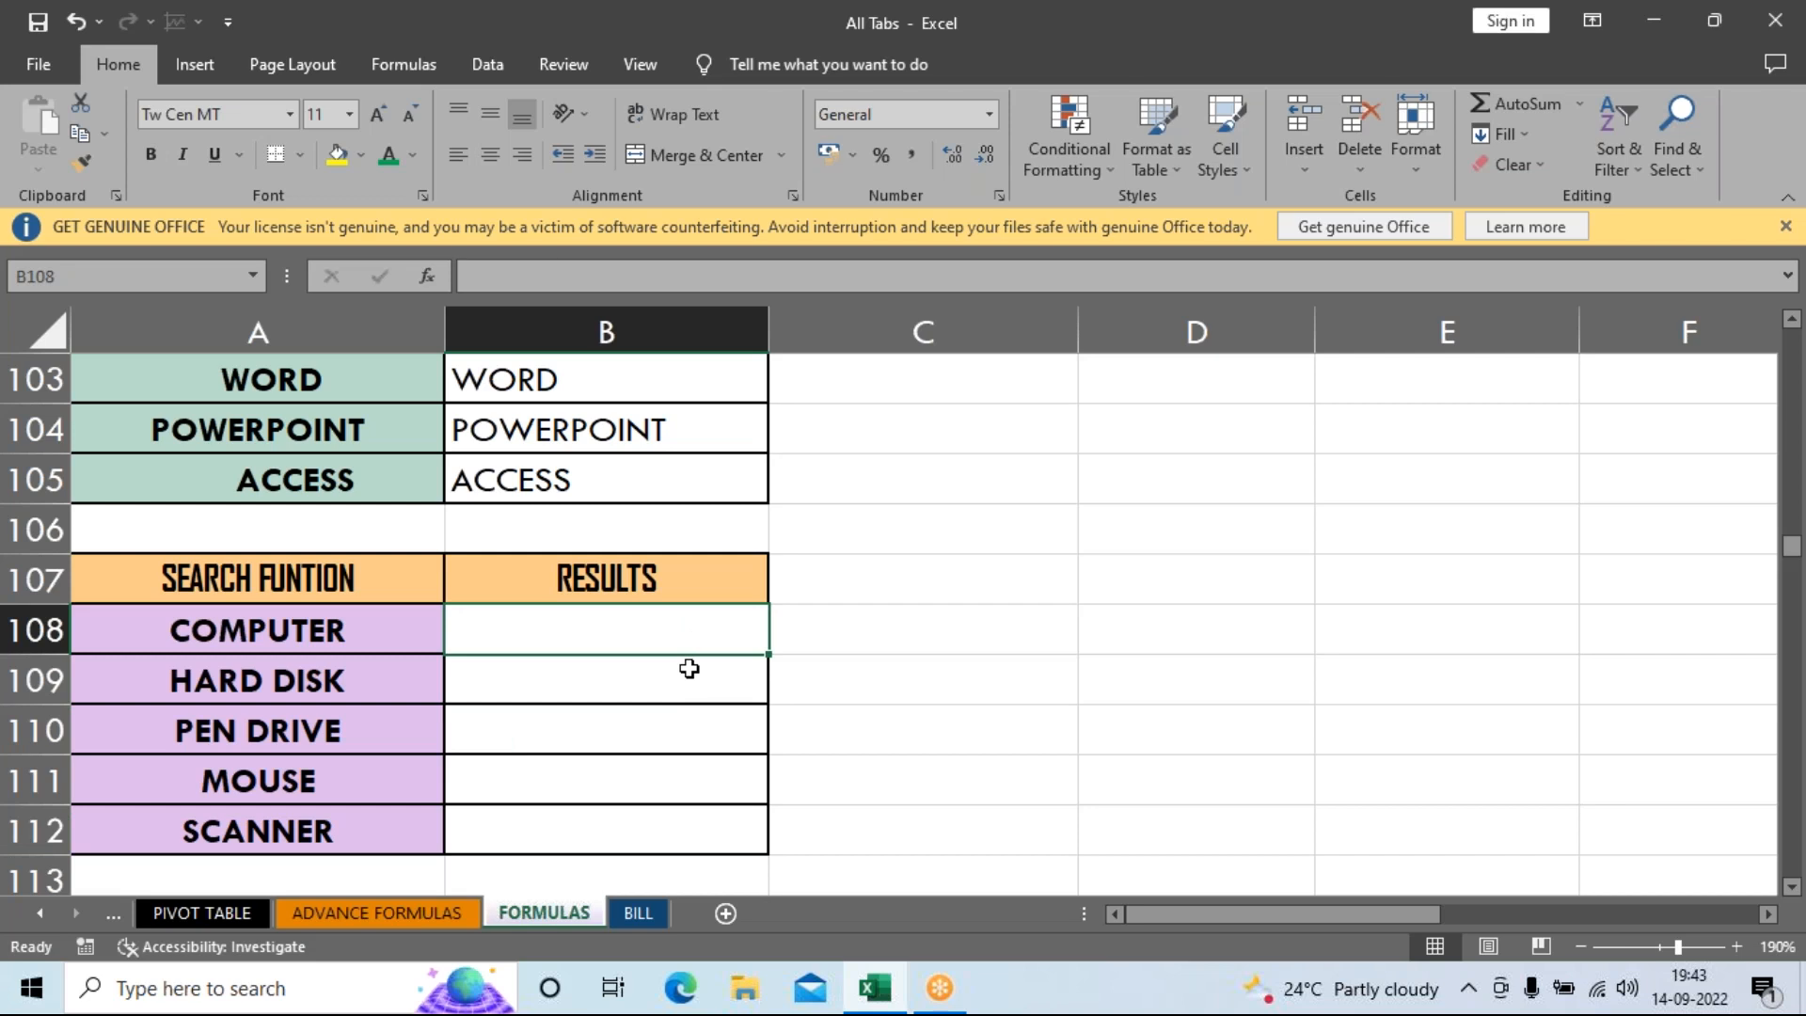
# Enter =SEARCH("R",A108) in B108 so it returns 8 for COMPUTER.
pyautogui.write('=')
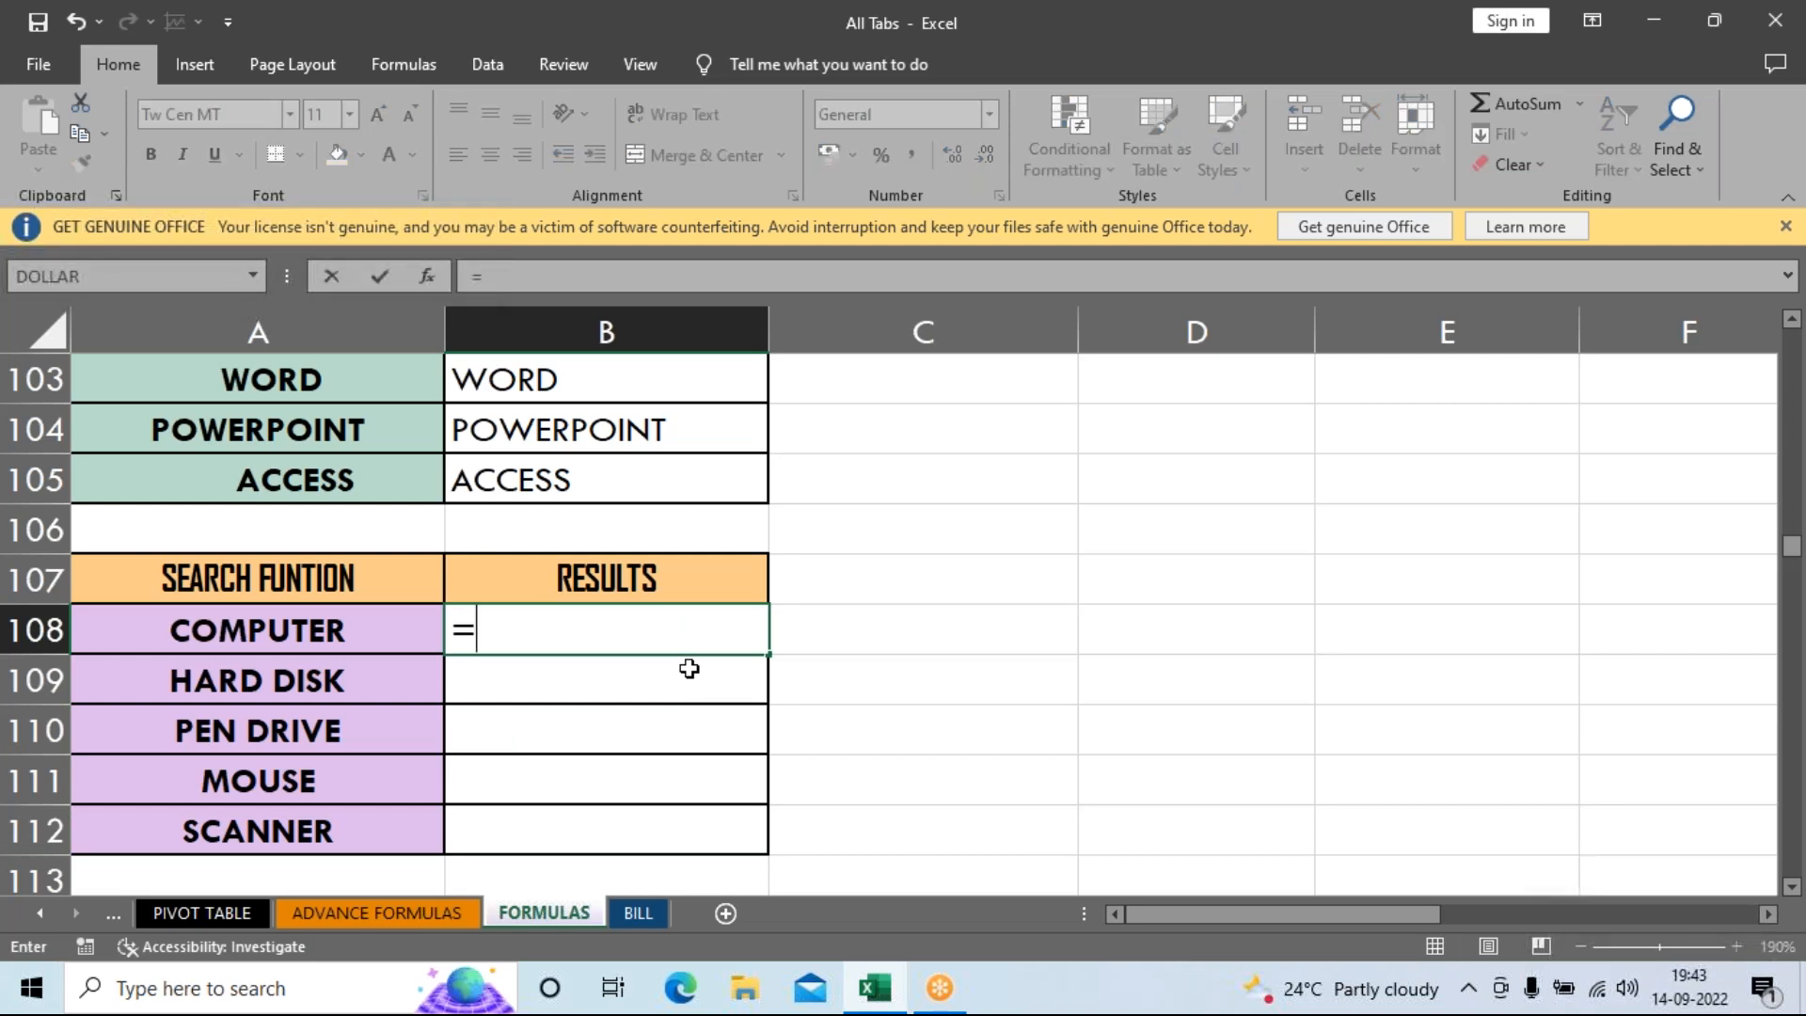
pyautogui.write('SE')
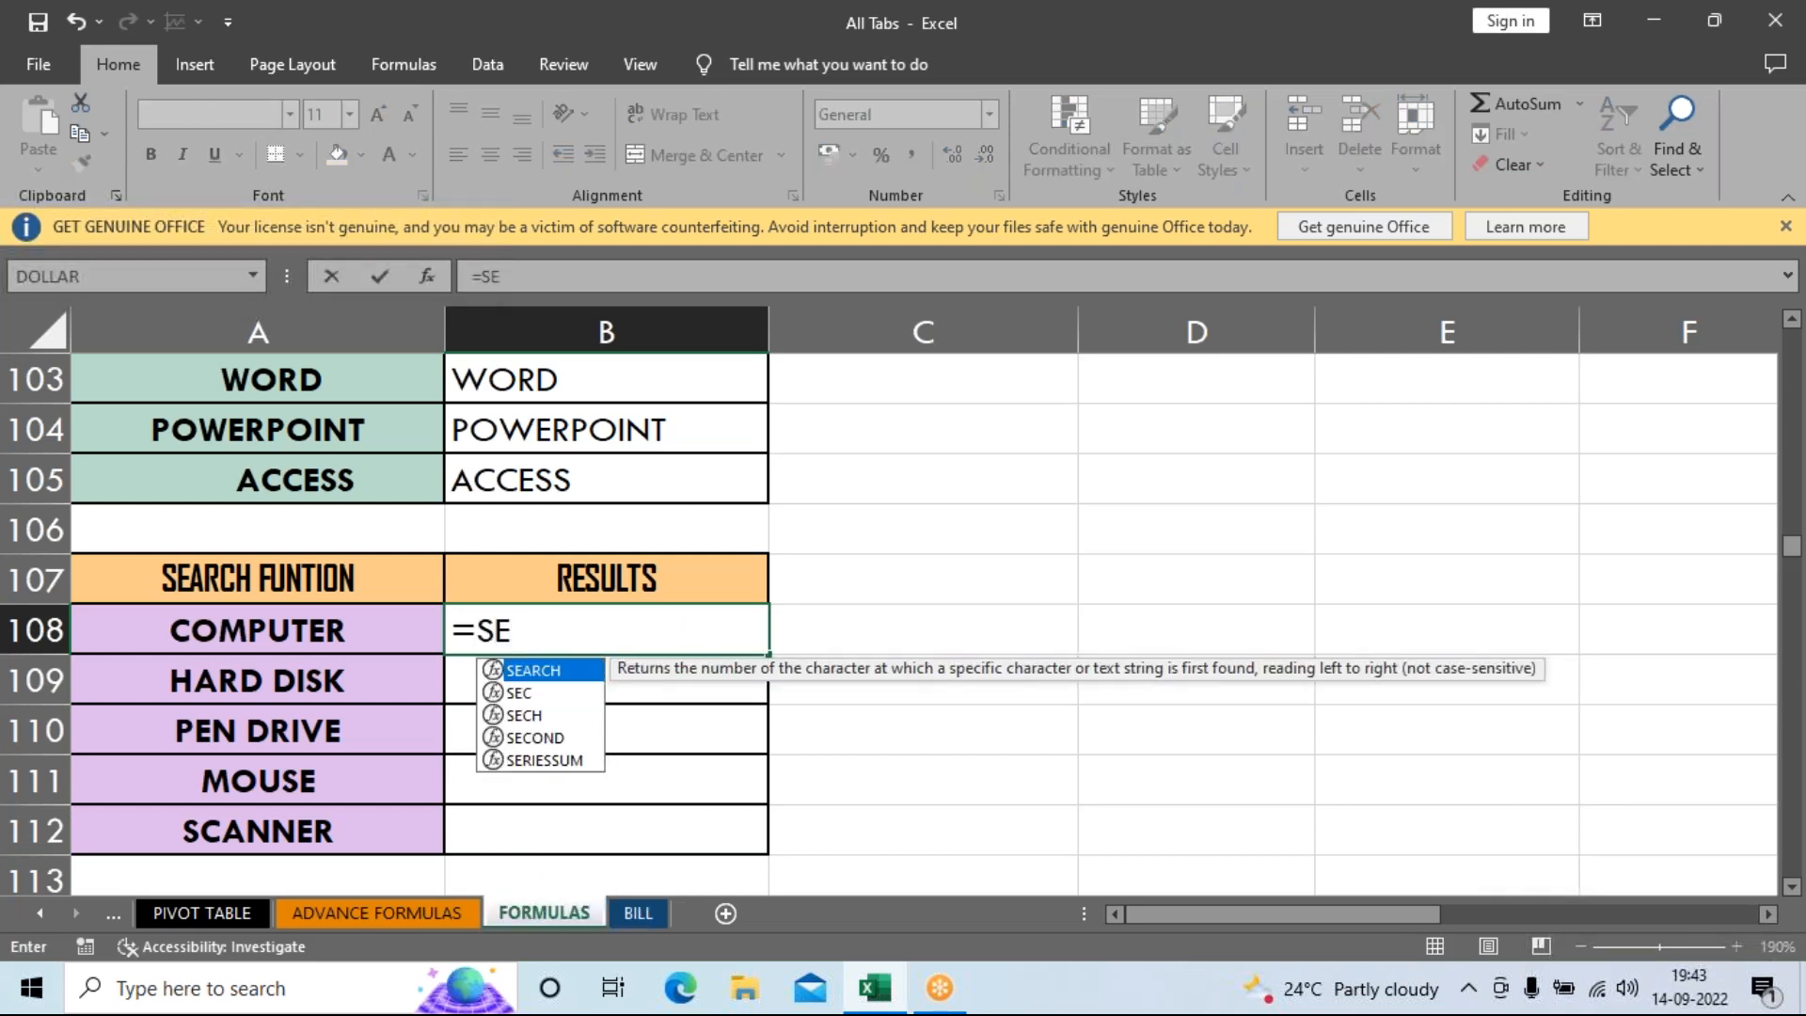
pyautogui.press('Tab')
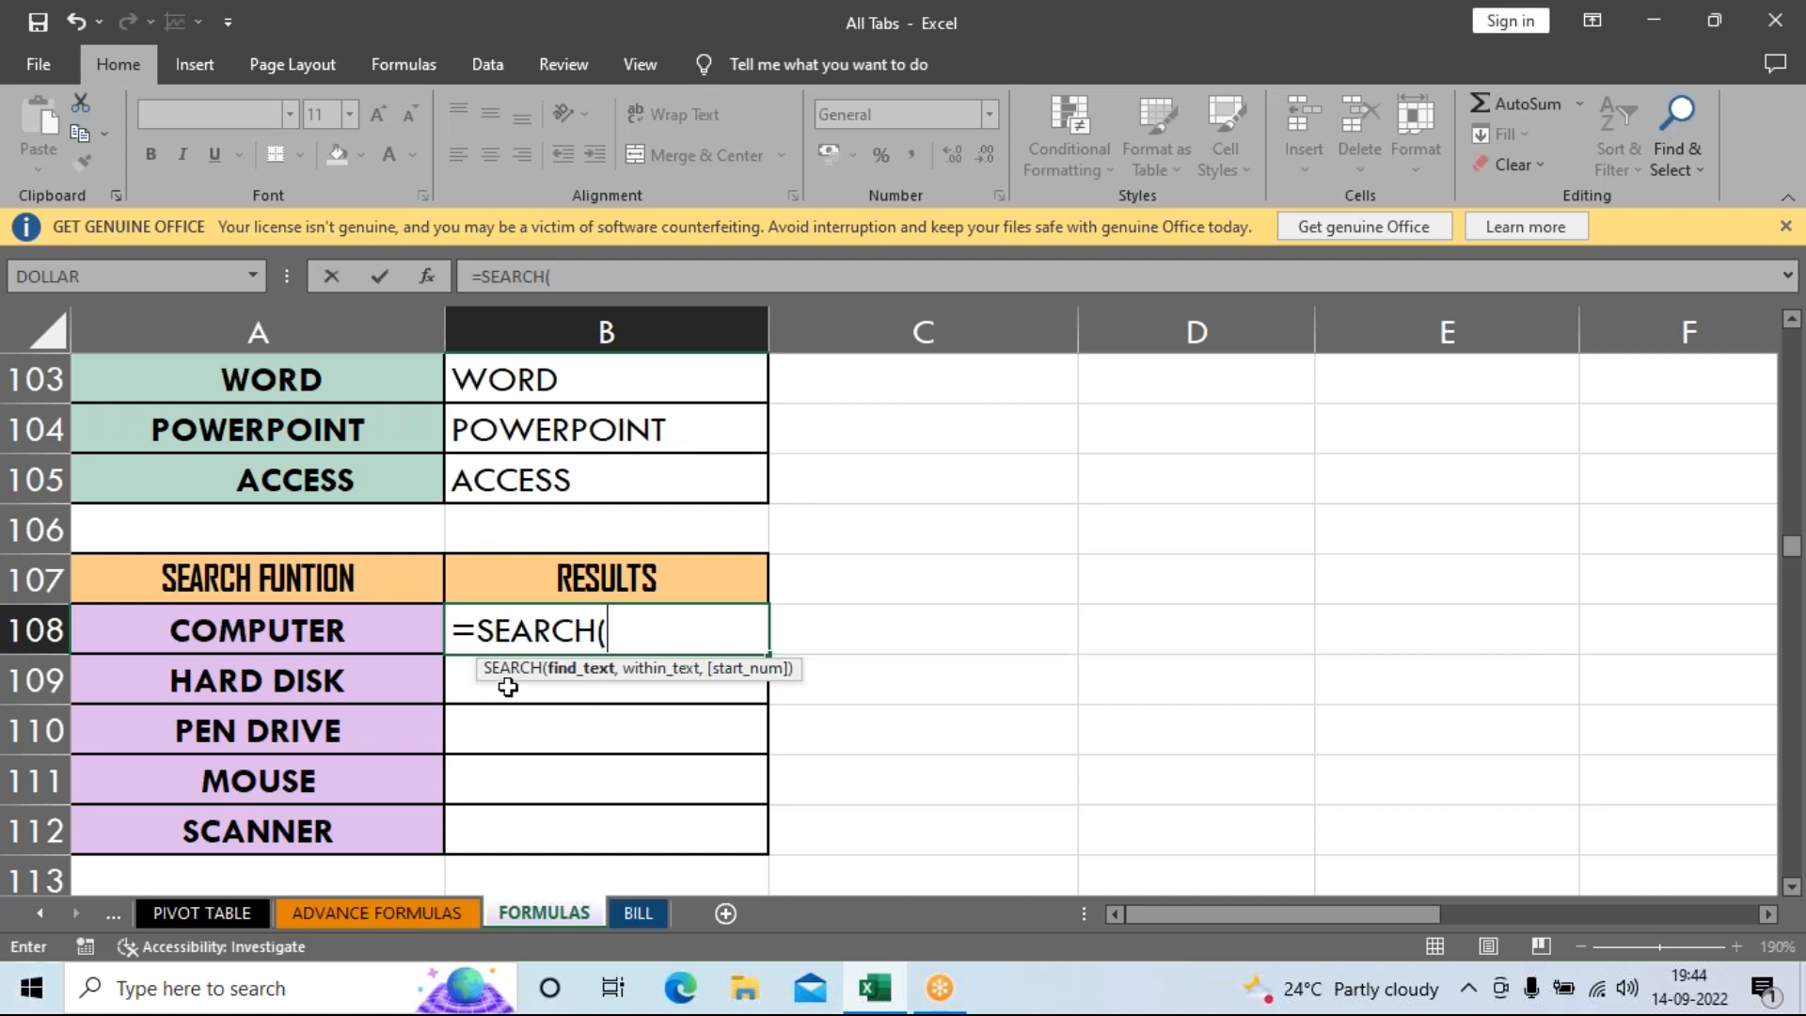
pyautogui.write('"')
pyautogui.write('r')
pyautogui.press('BackSpace')
pyautogui.click(546, 275)
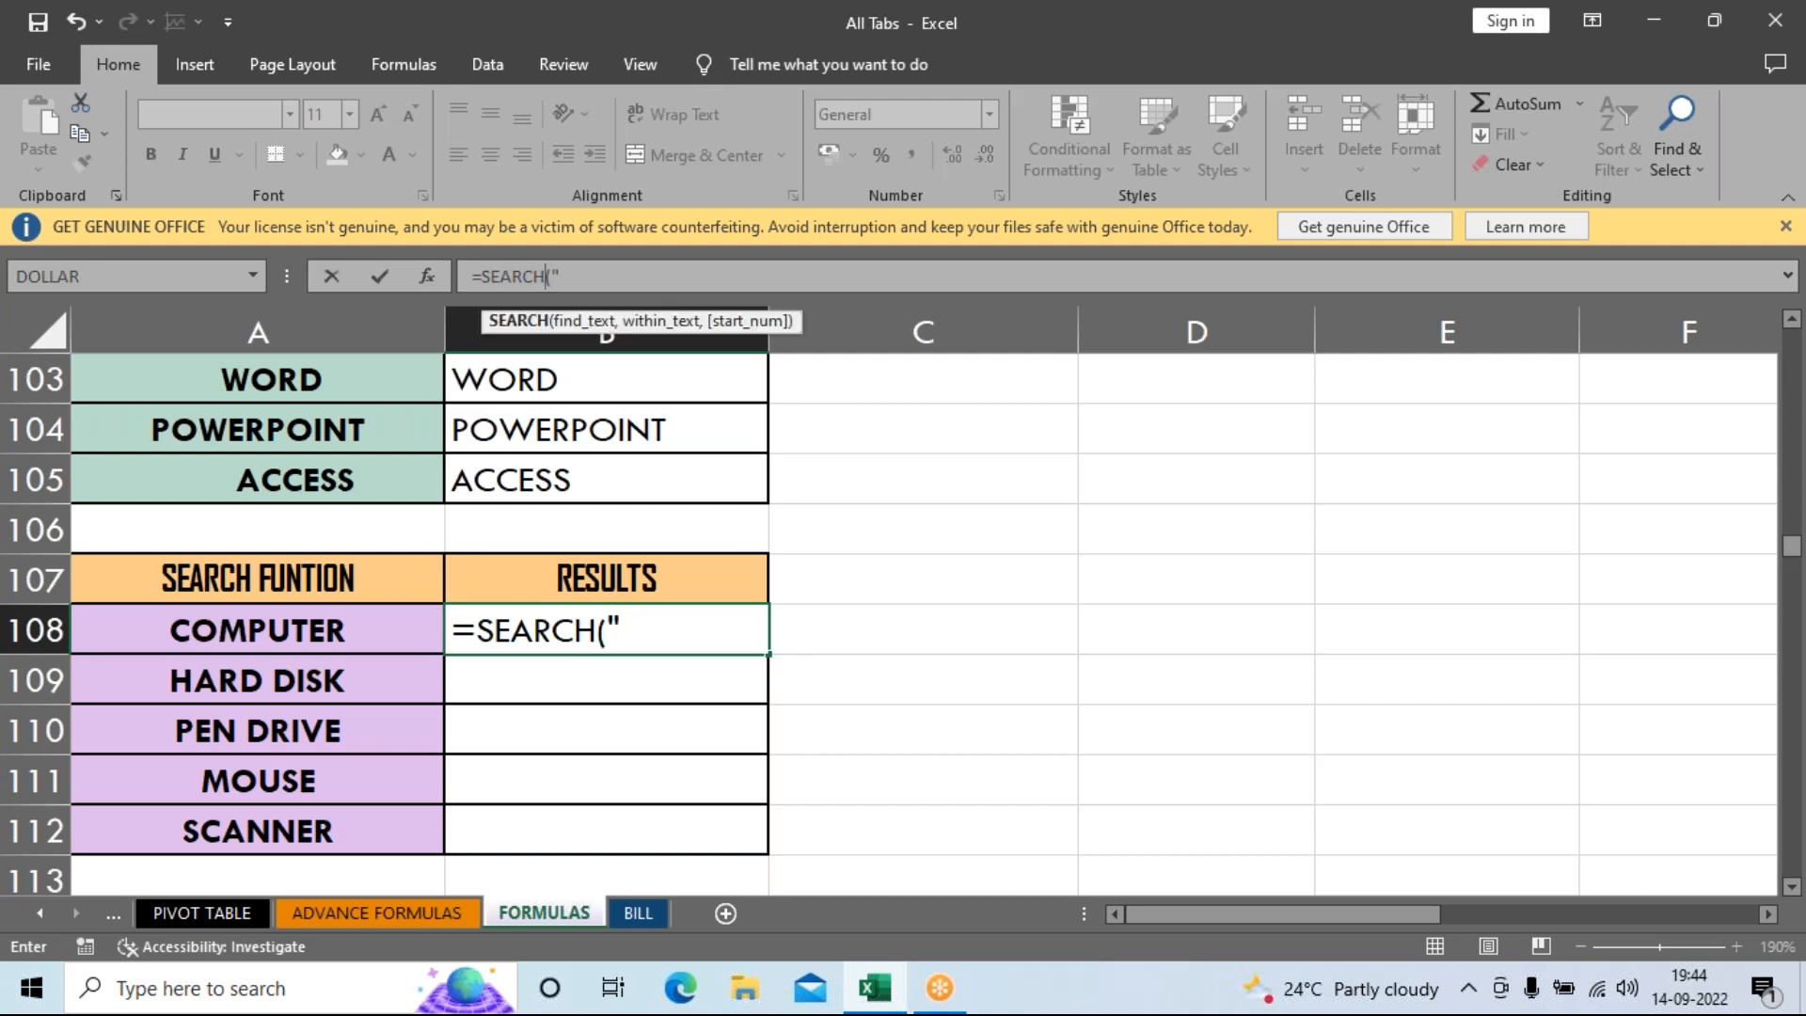
pyautogui.write('R')
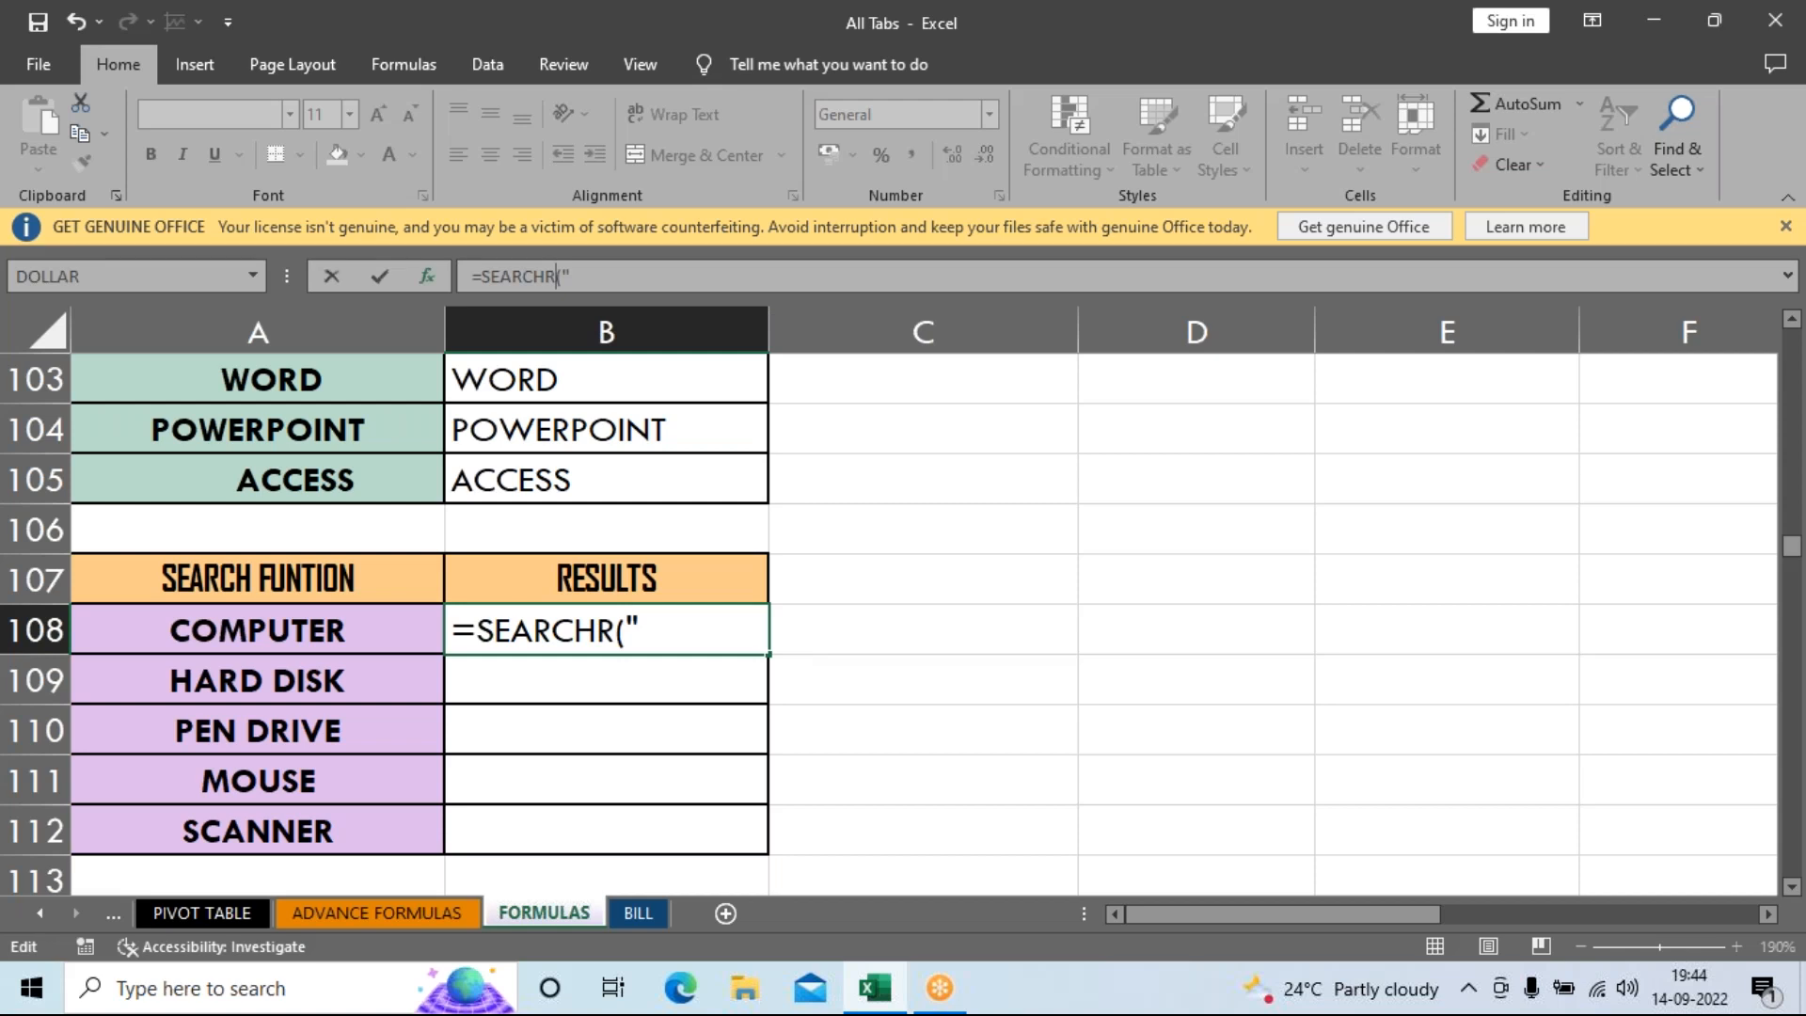
pyautogui.click(670, 631)
pyautogui.write('R')
pyautogui.write('"')
pyautogui.press('BackSpace')
pyautogui.press('BackSpace')
pyautogui.press('BackSpace')
pyautogui.press('BackSpace')
pyautogui.press('BackSpace')
pyautogui.press('BackSpace')
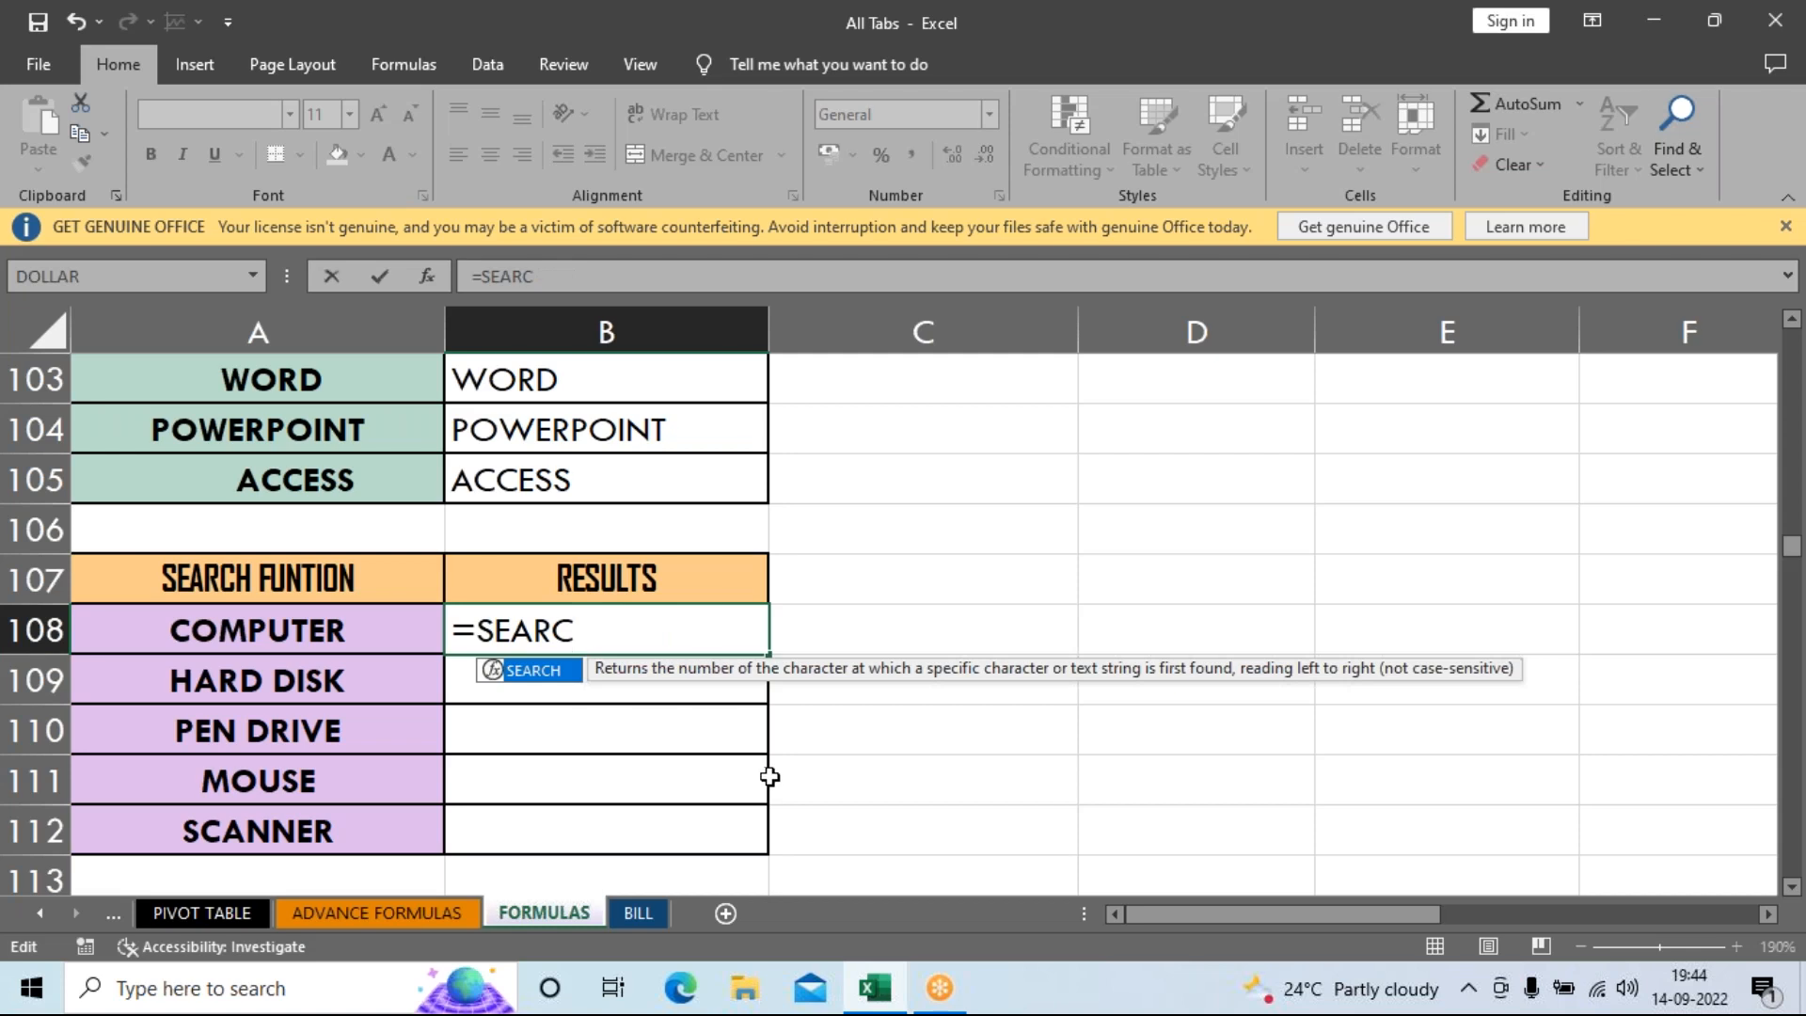
pyautogui.write('H(')
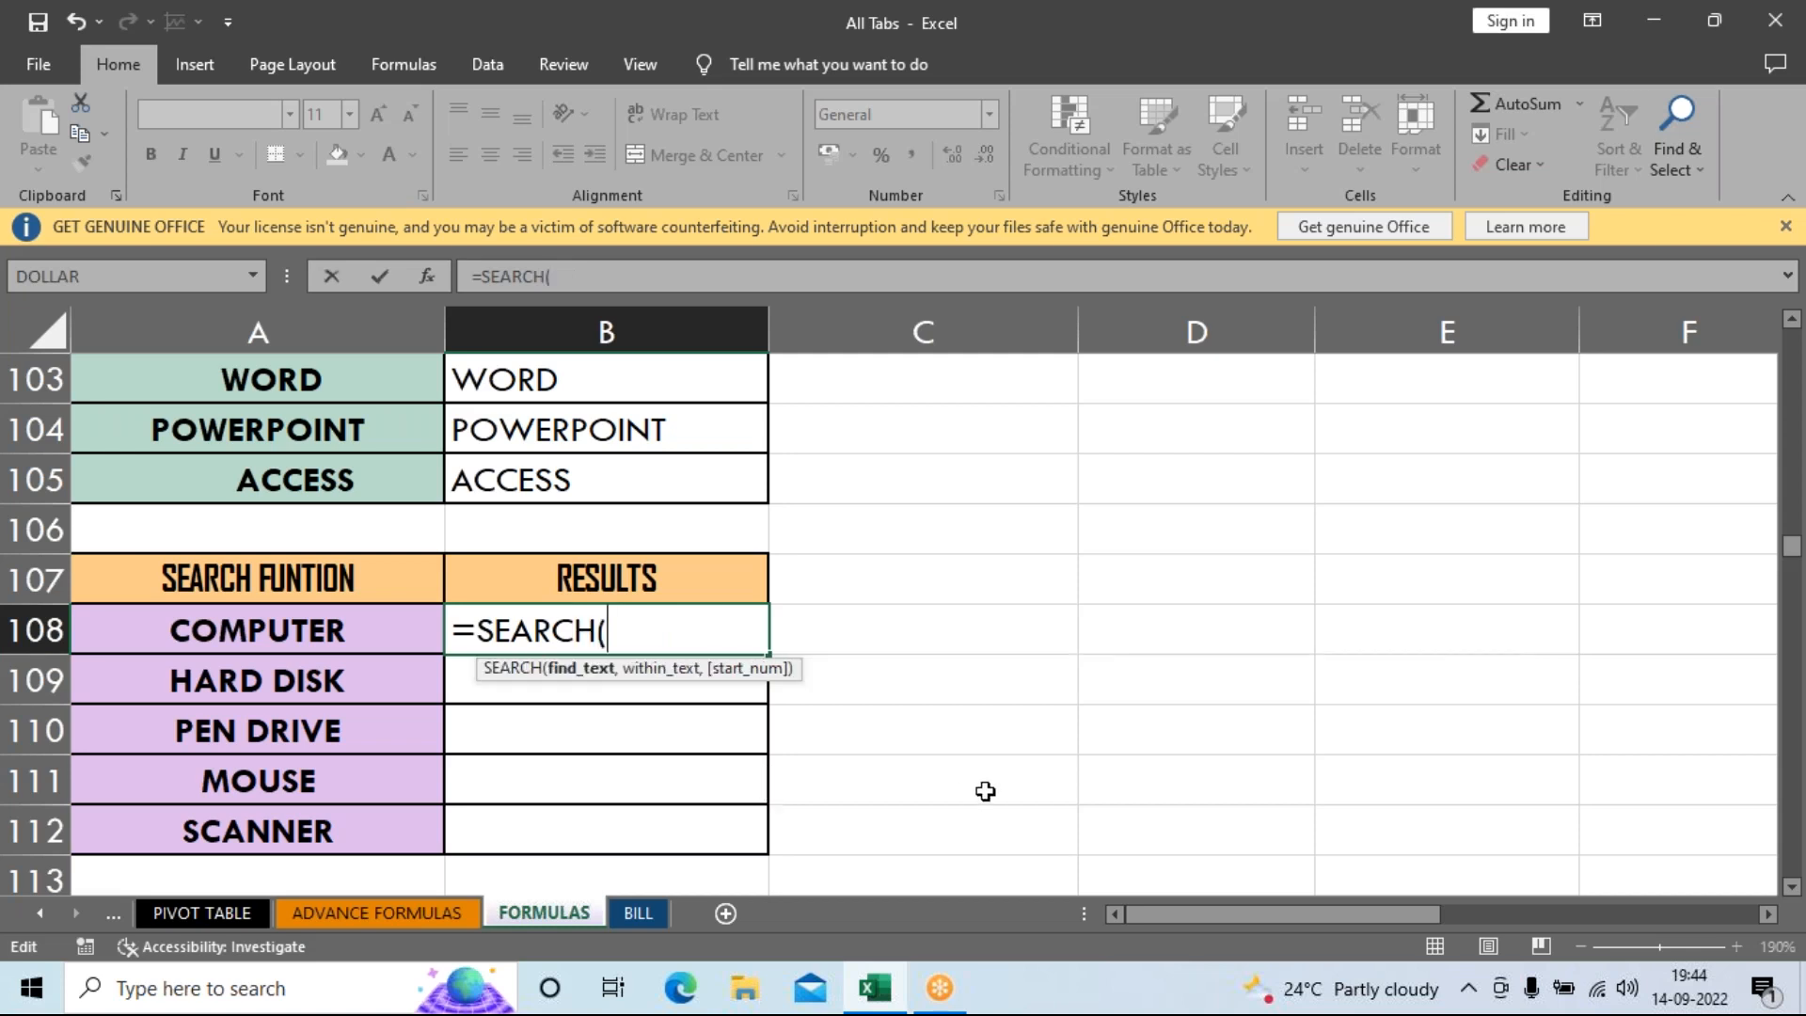
pyautogui.write('"R",')
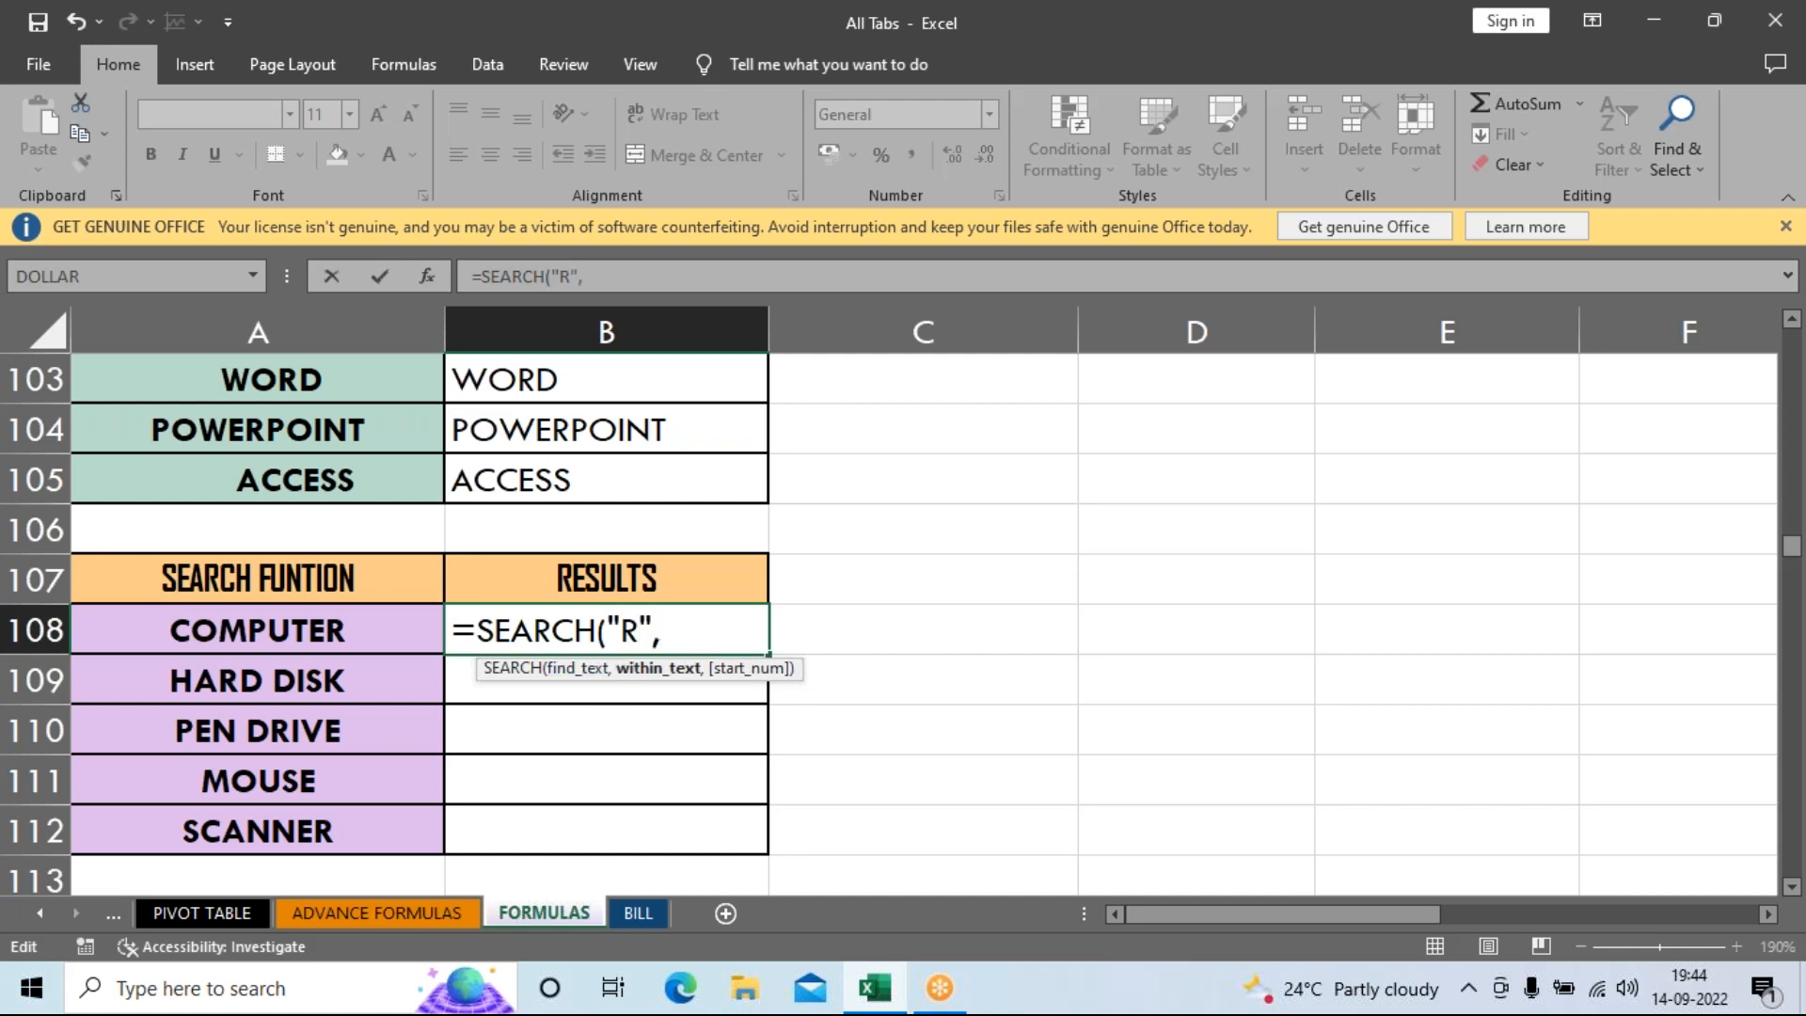
pyautogui.click(179, 619)
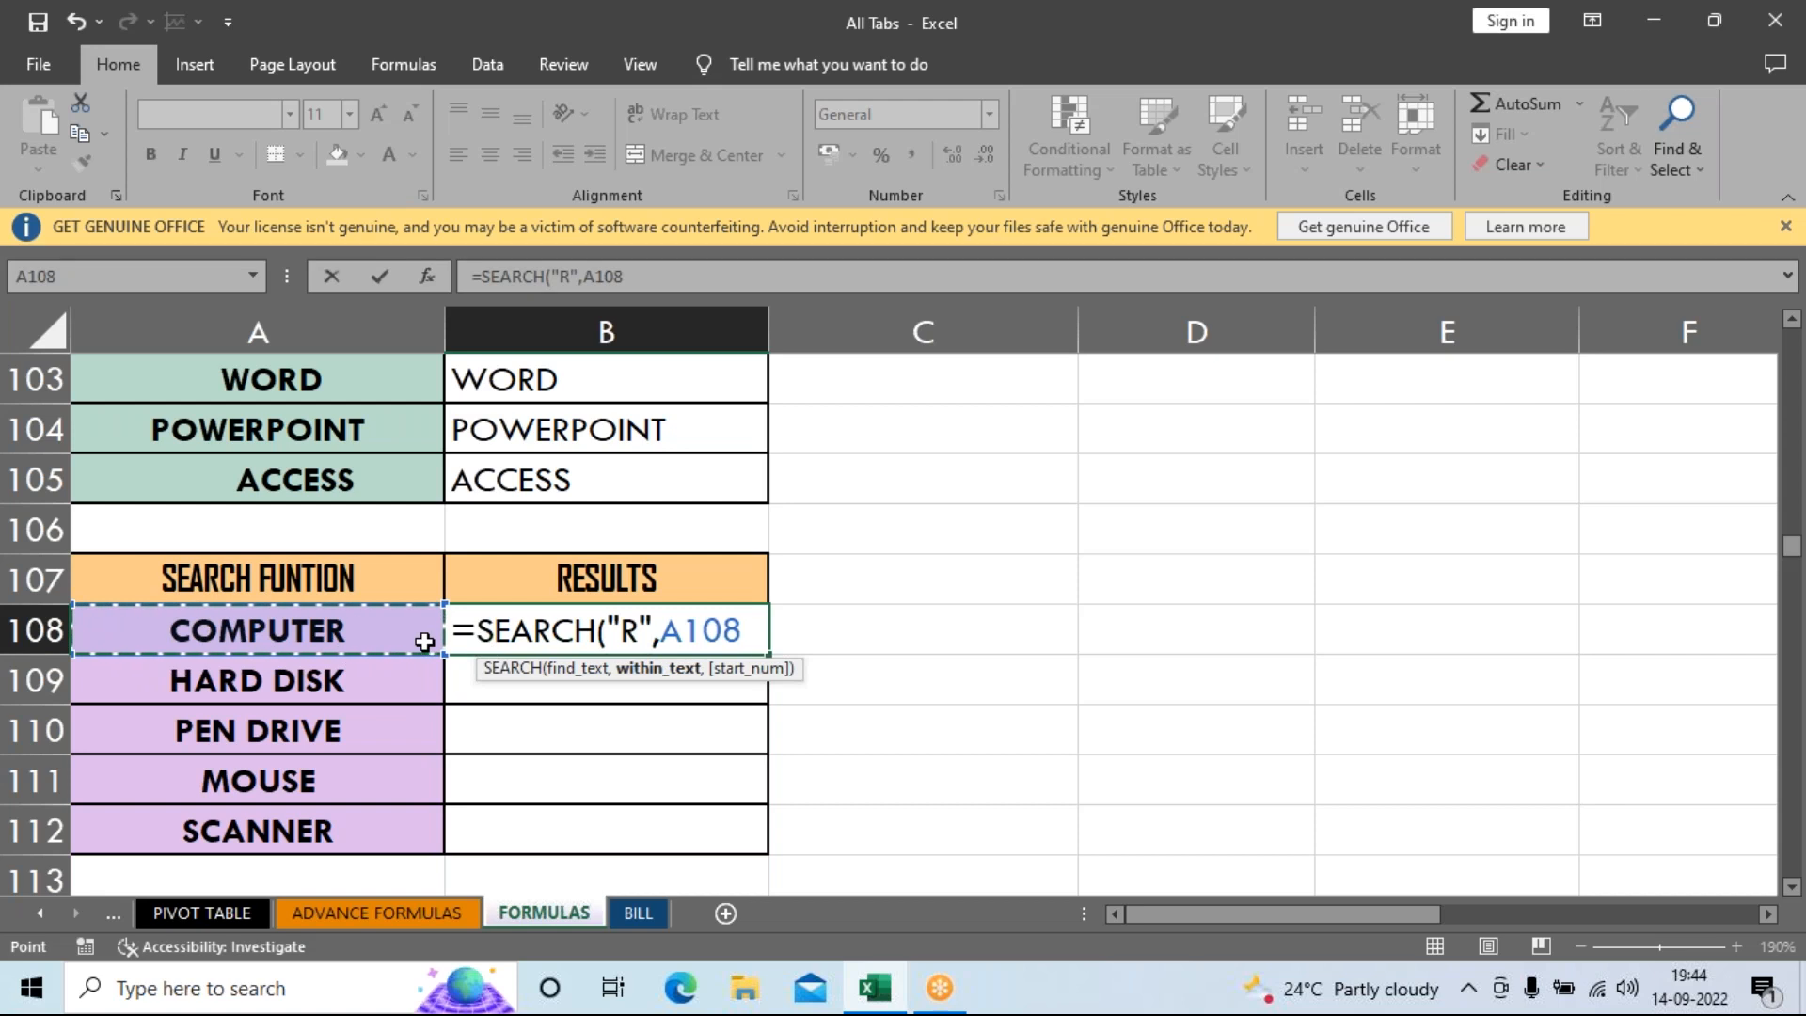
pyautogui.press('Return')
pyautogui.click(590, 624)
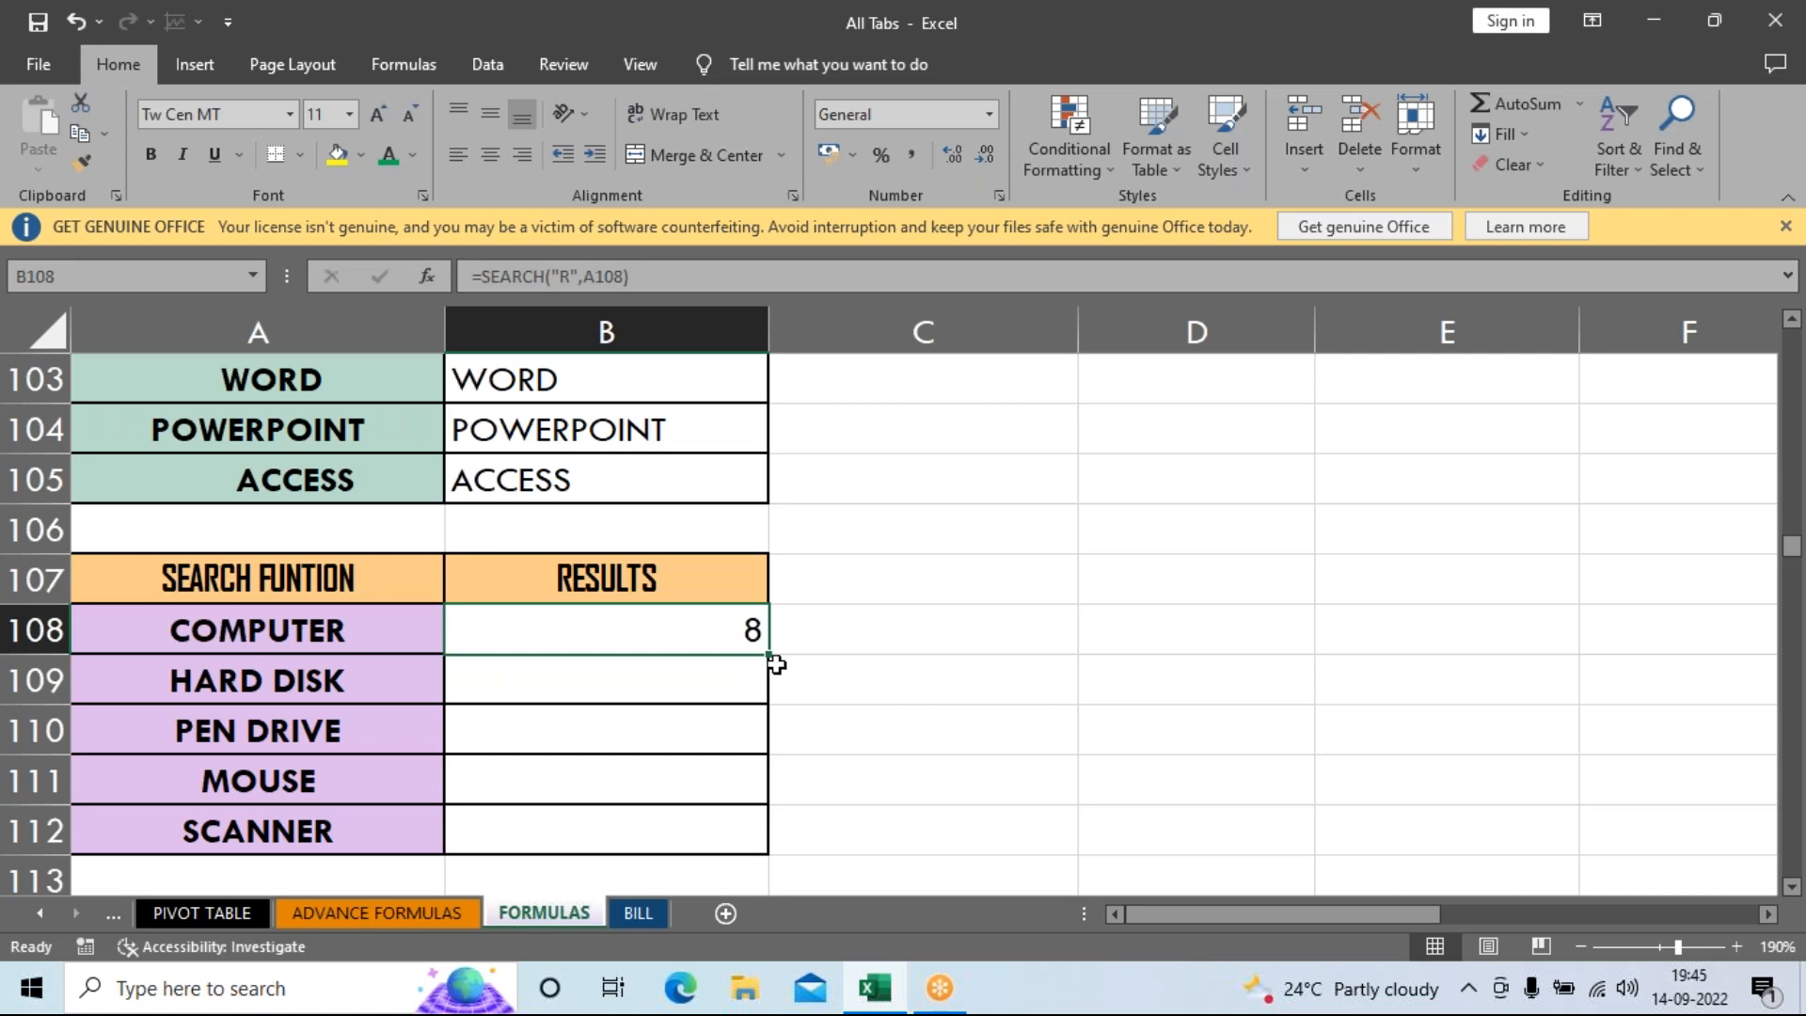
# Fill the B108 formula down to B112 and check the #VALUE! result for MOUSE.
pyautogui.moveTo(769, 656); pyautogui.dragTo(762, 841)
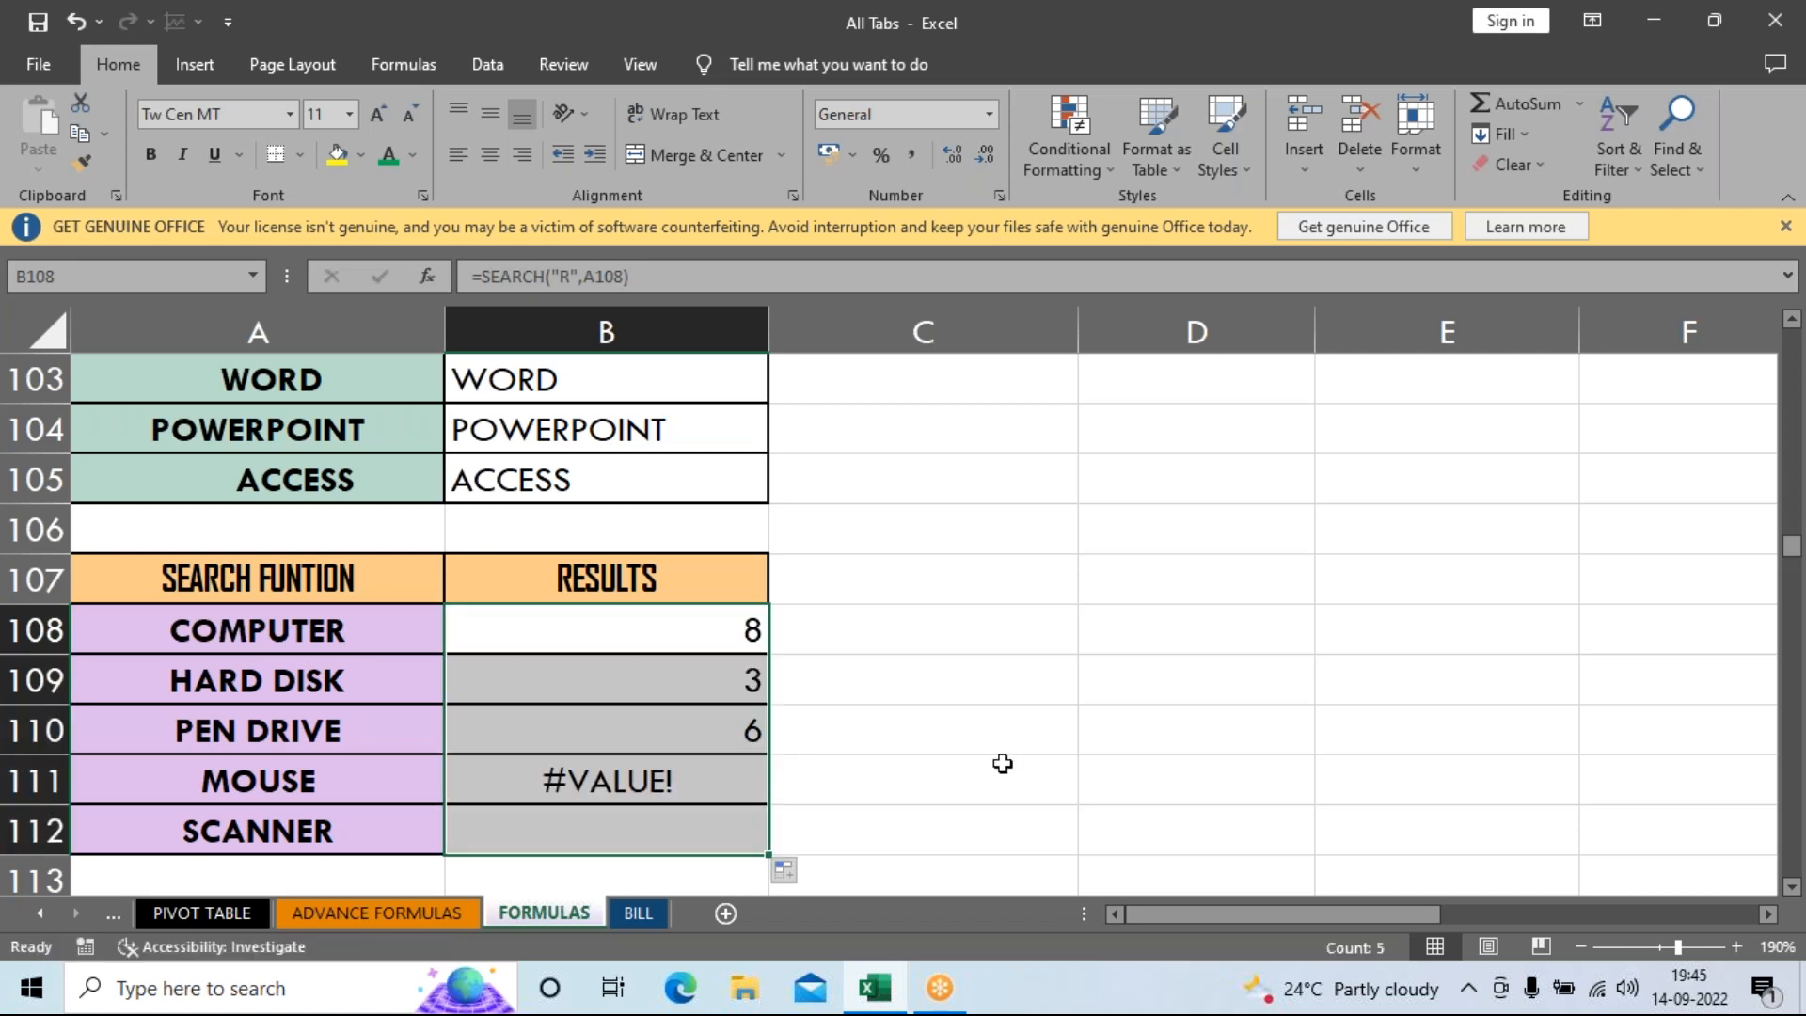
pyautogui.click(1003, 764)
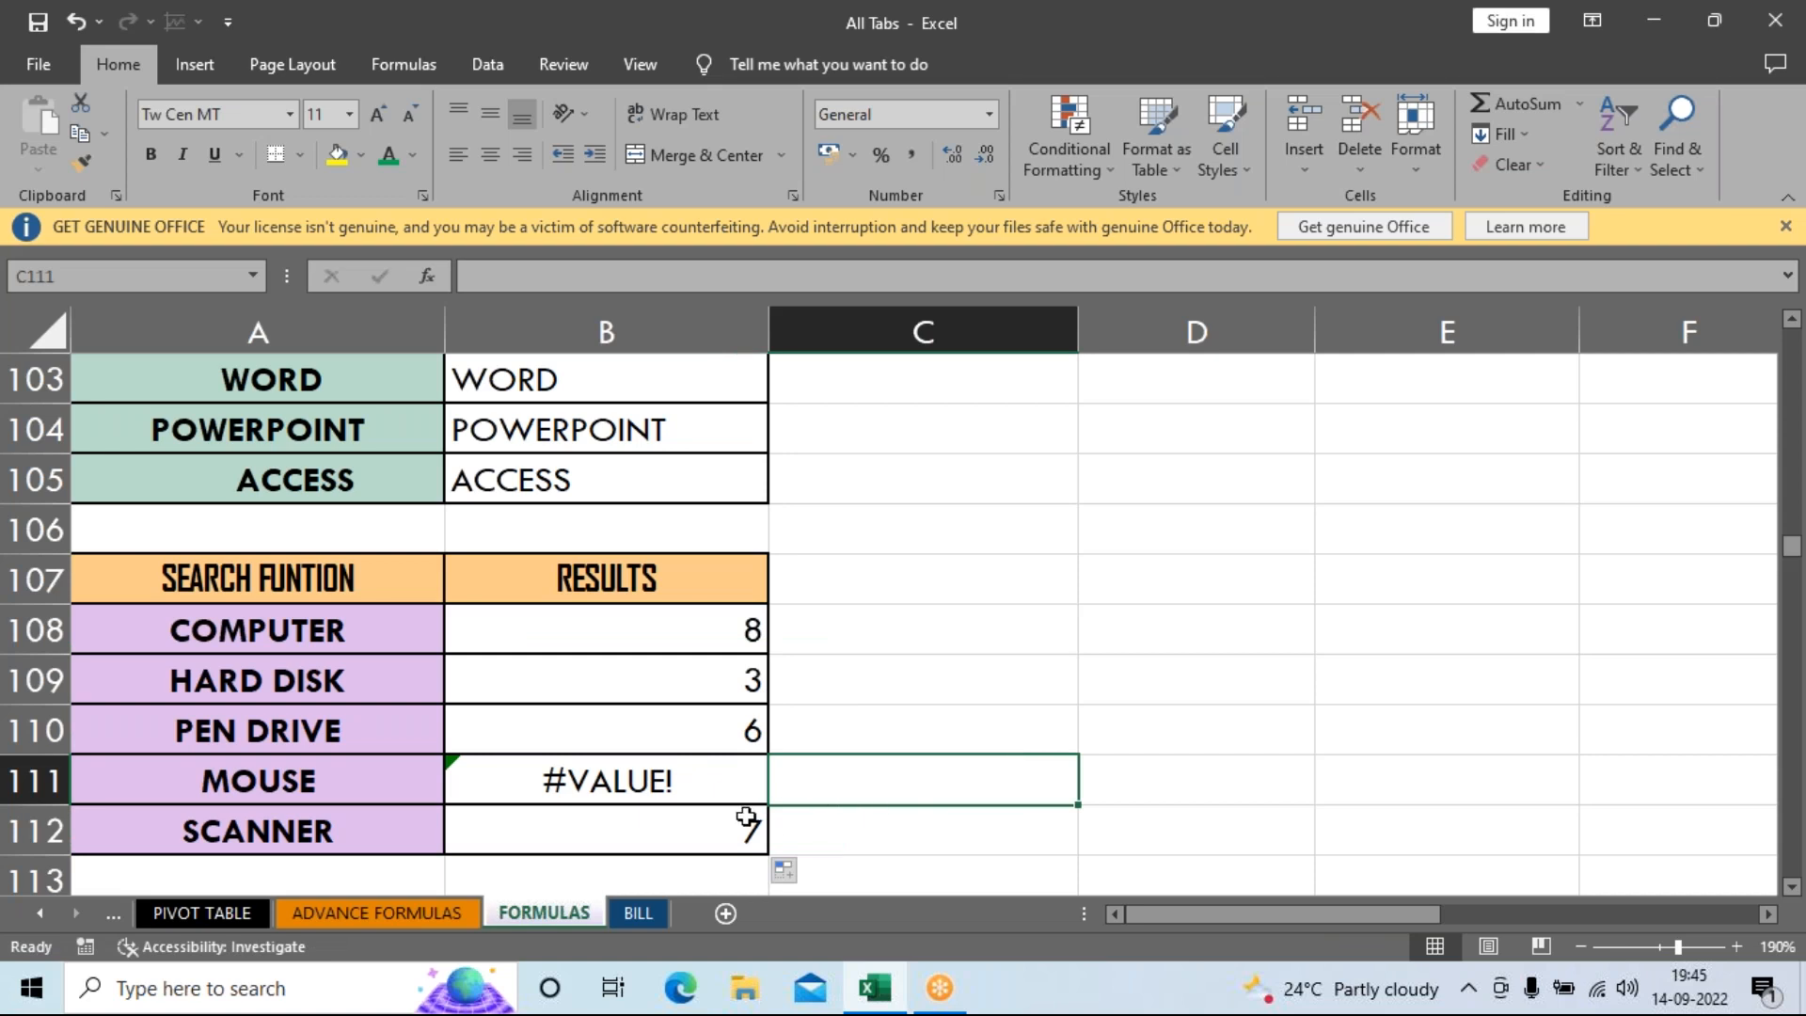
pyautogui.click(725, 794)
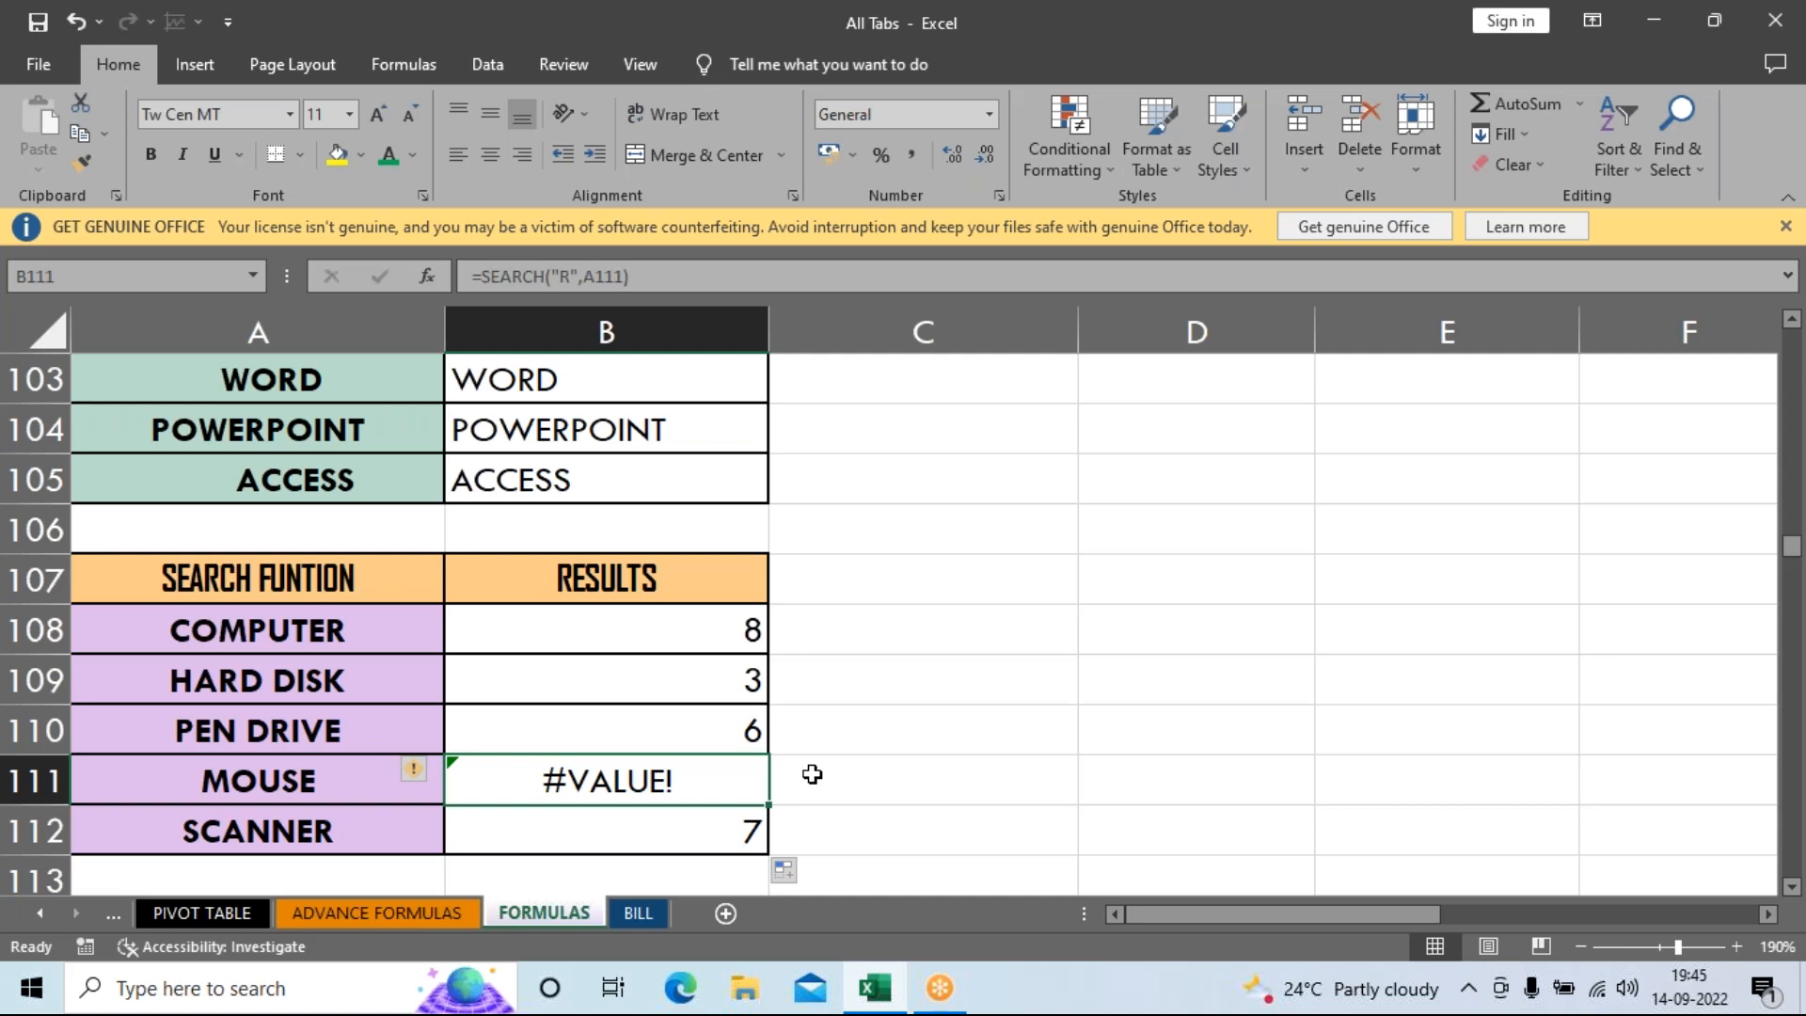
pyautogui.click(656, 627)
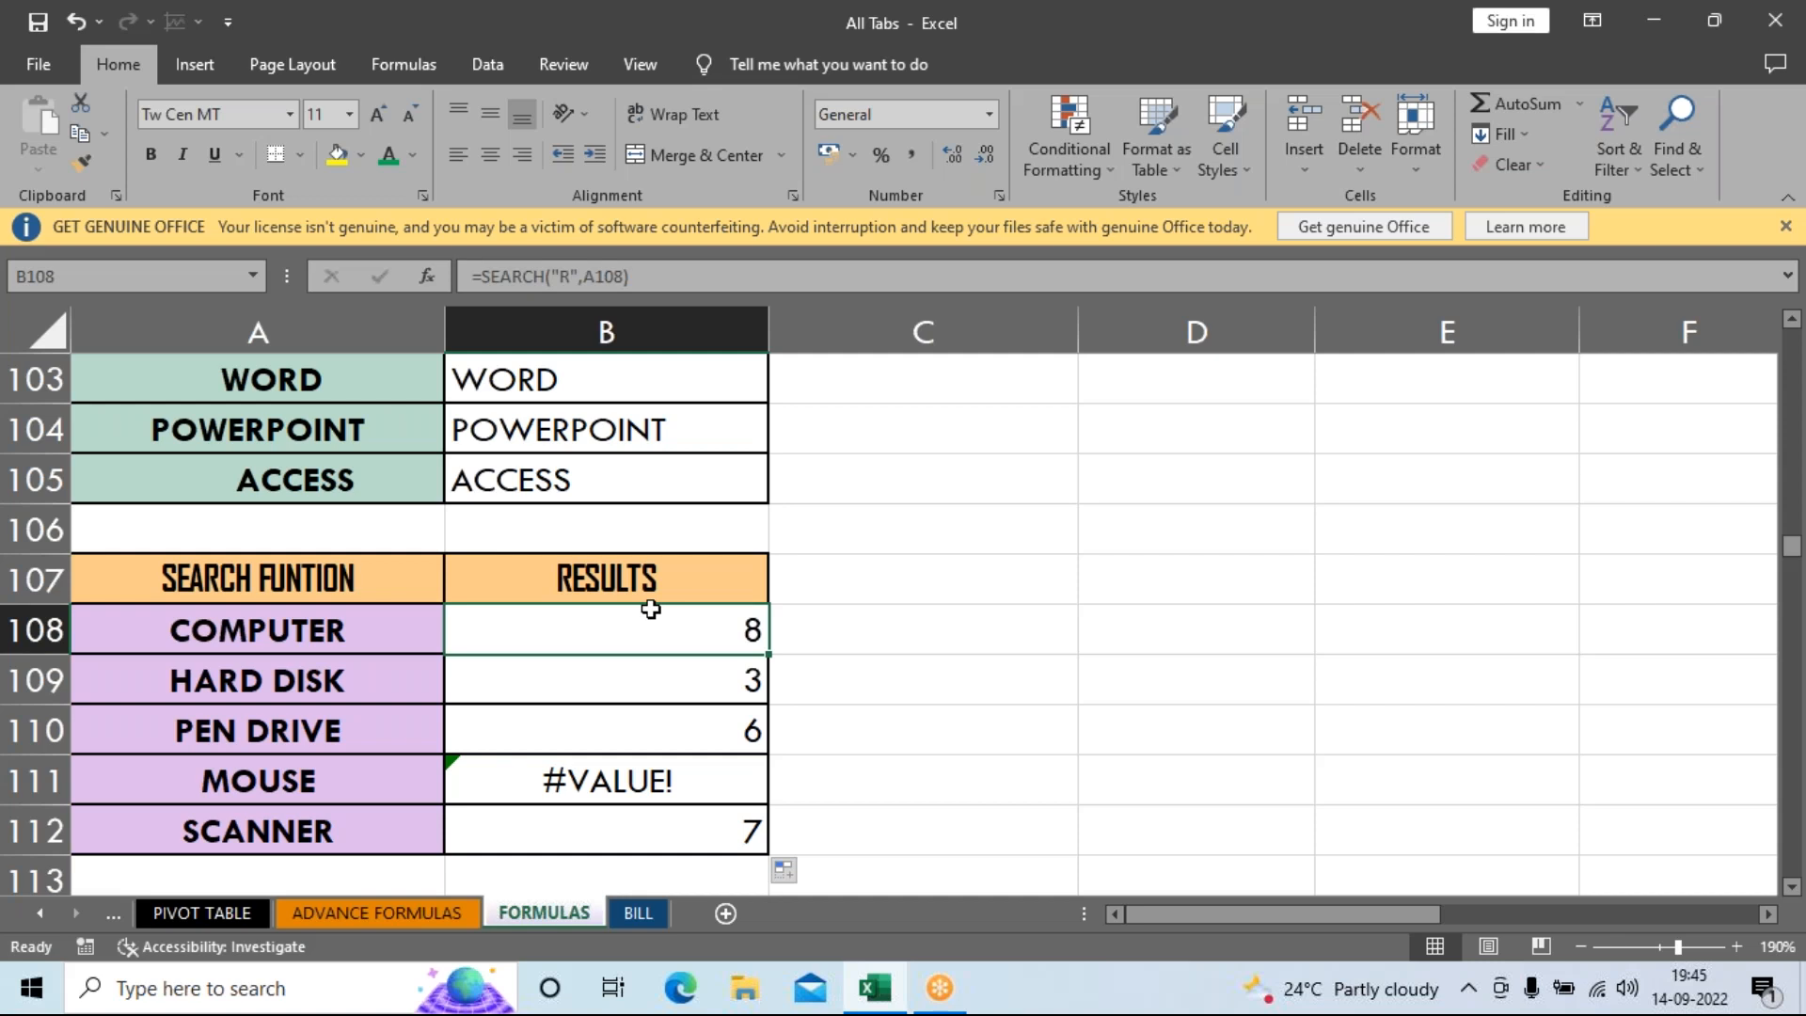
# Change B108's search letter to lowercase "r" and refill the formula down to B112.
pyautogui.press('F2')
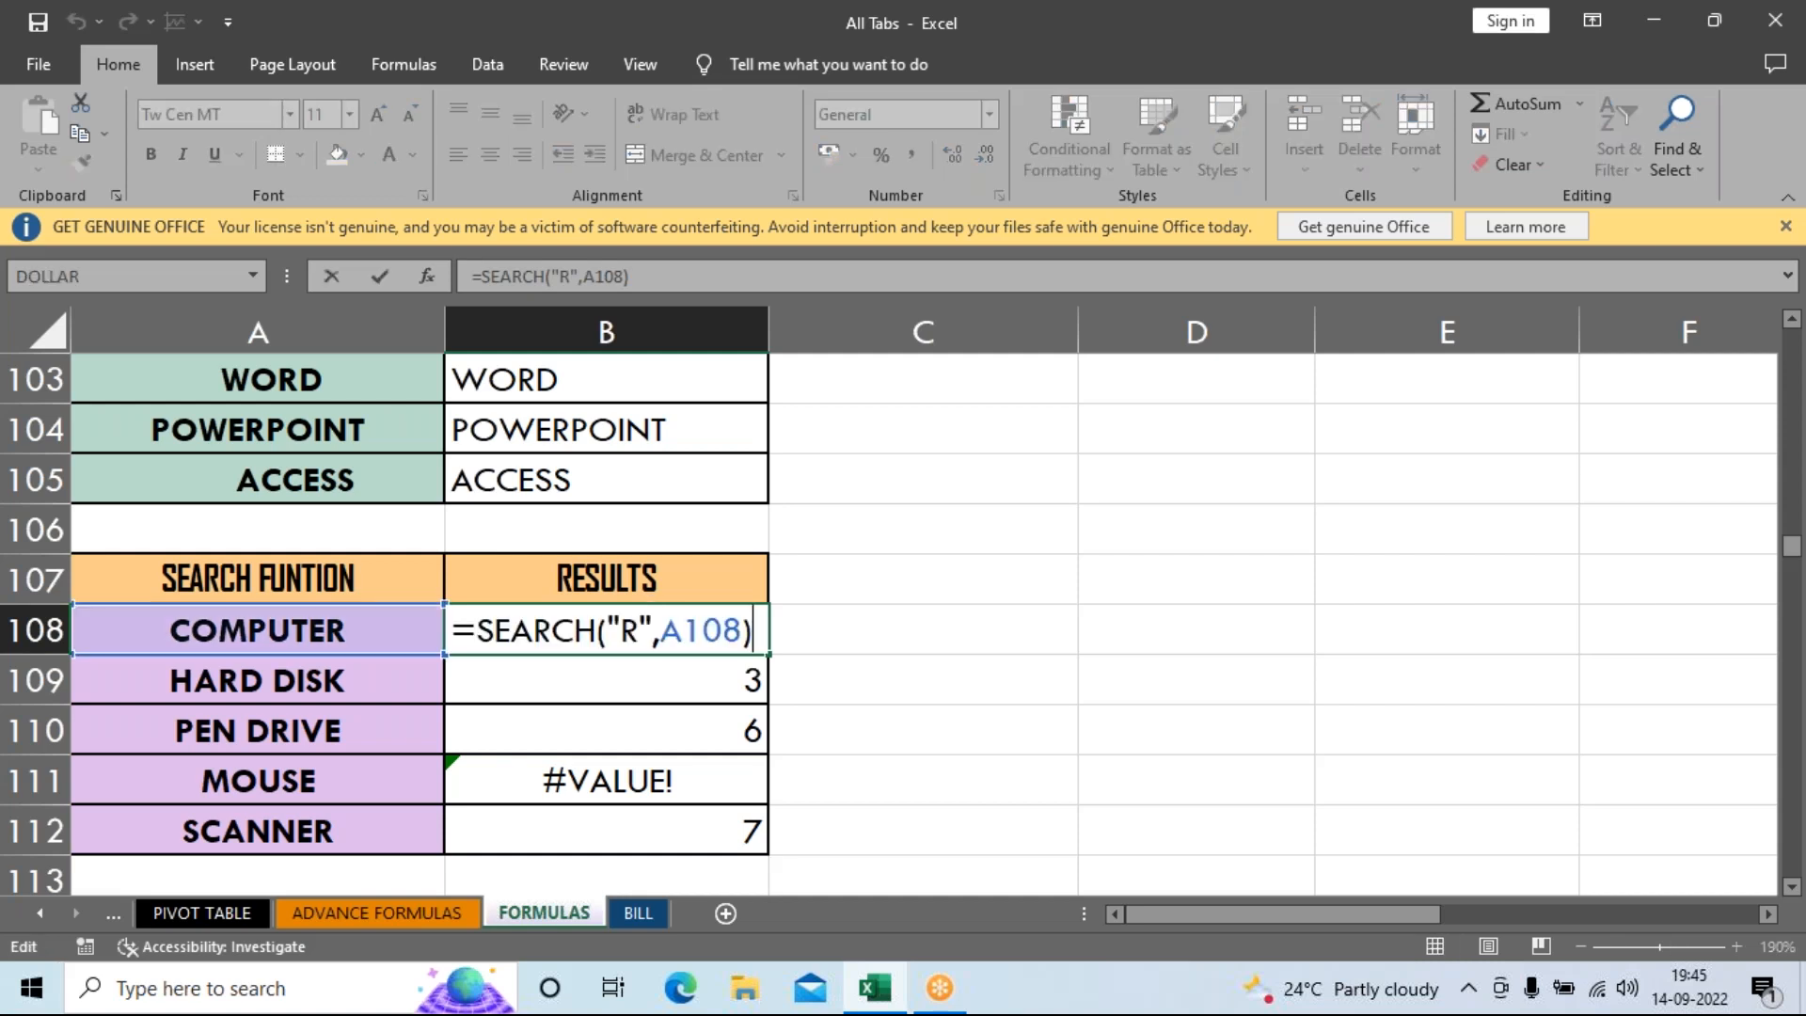
pyautogui.click(641, 640)
pyautogui.press('BackSpace')
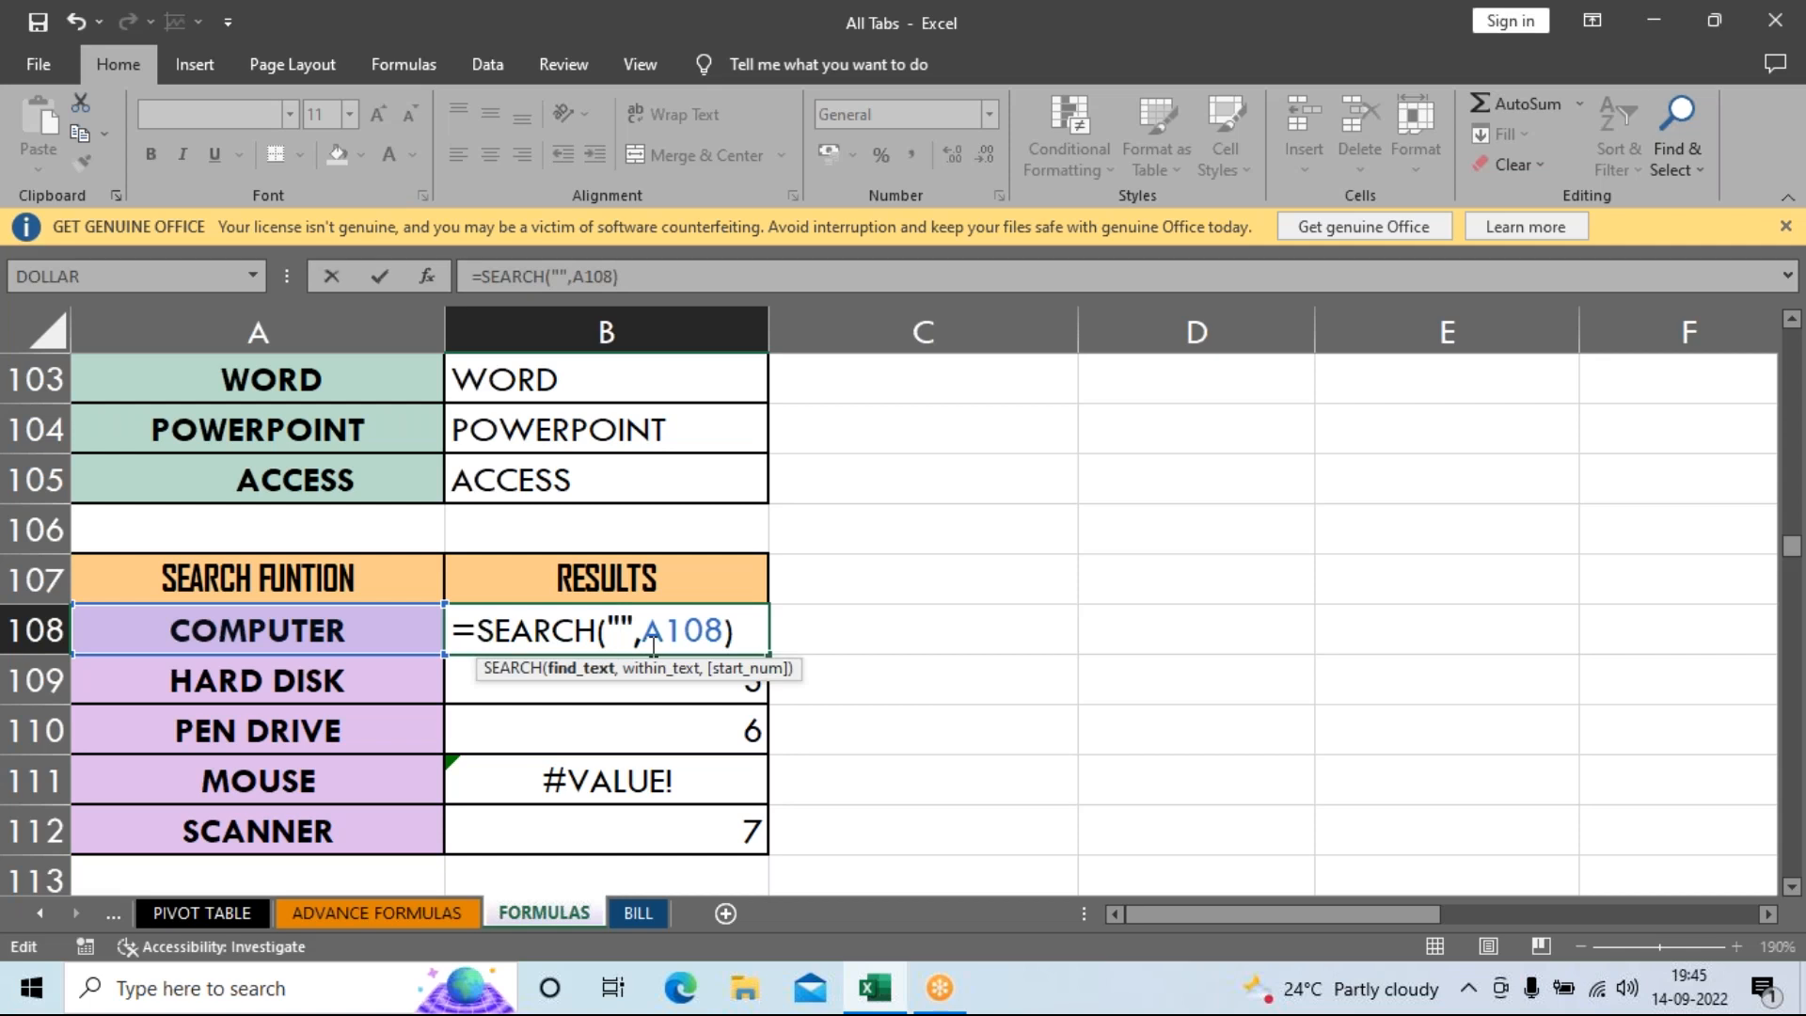
pyautogui.write('r')
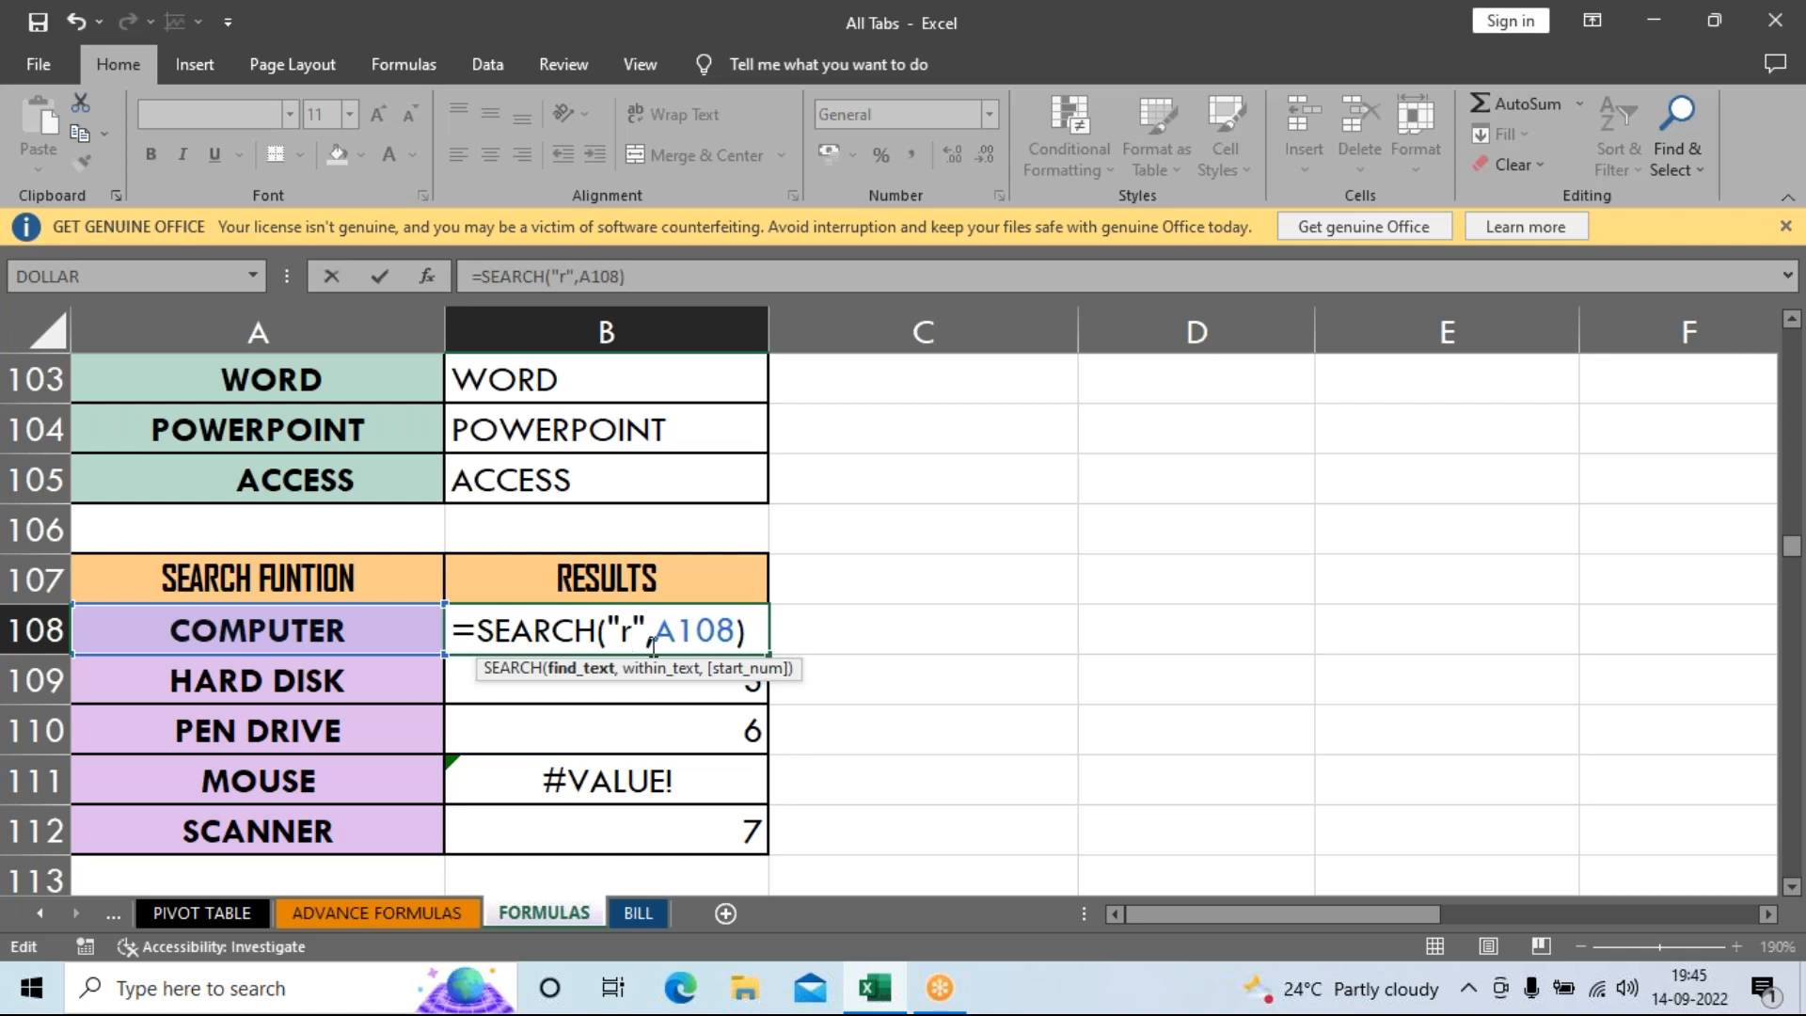
pyautogui.hotkey('ctrl', 'Return')
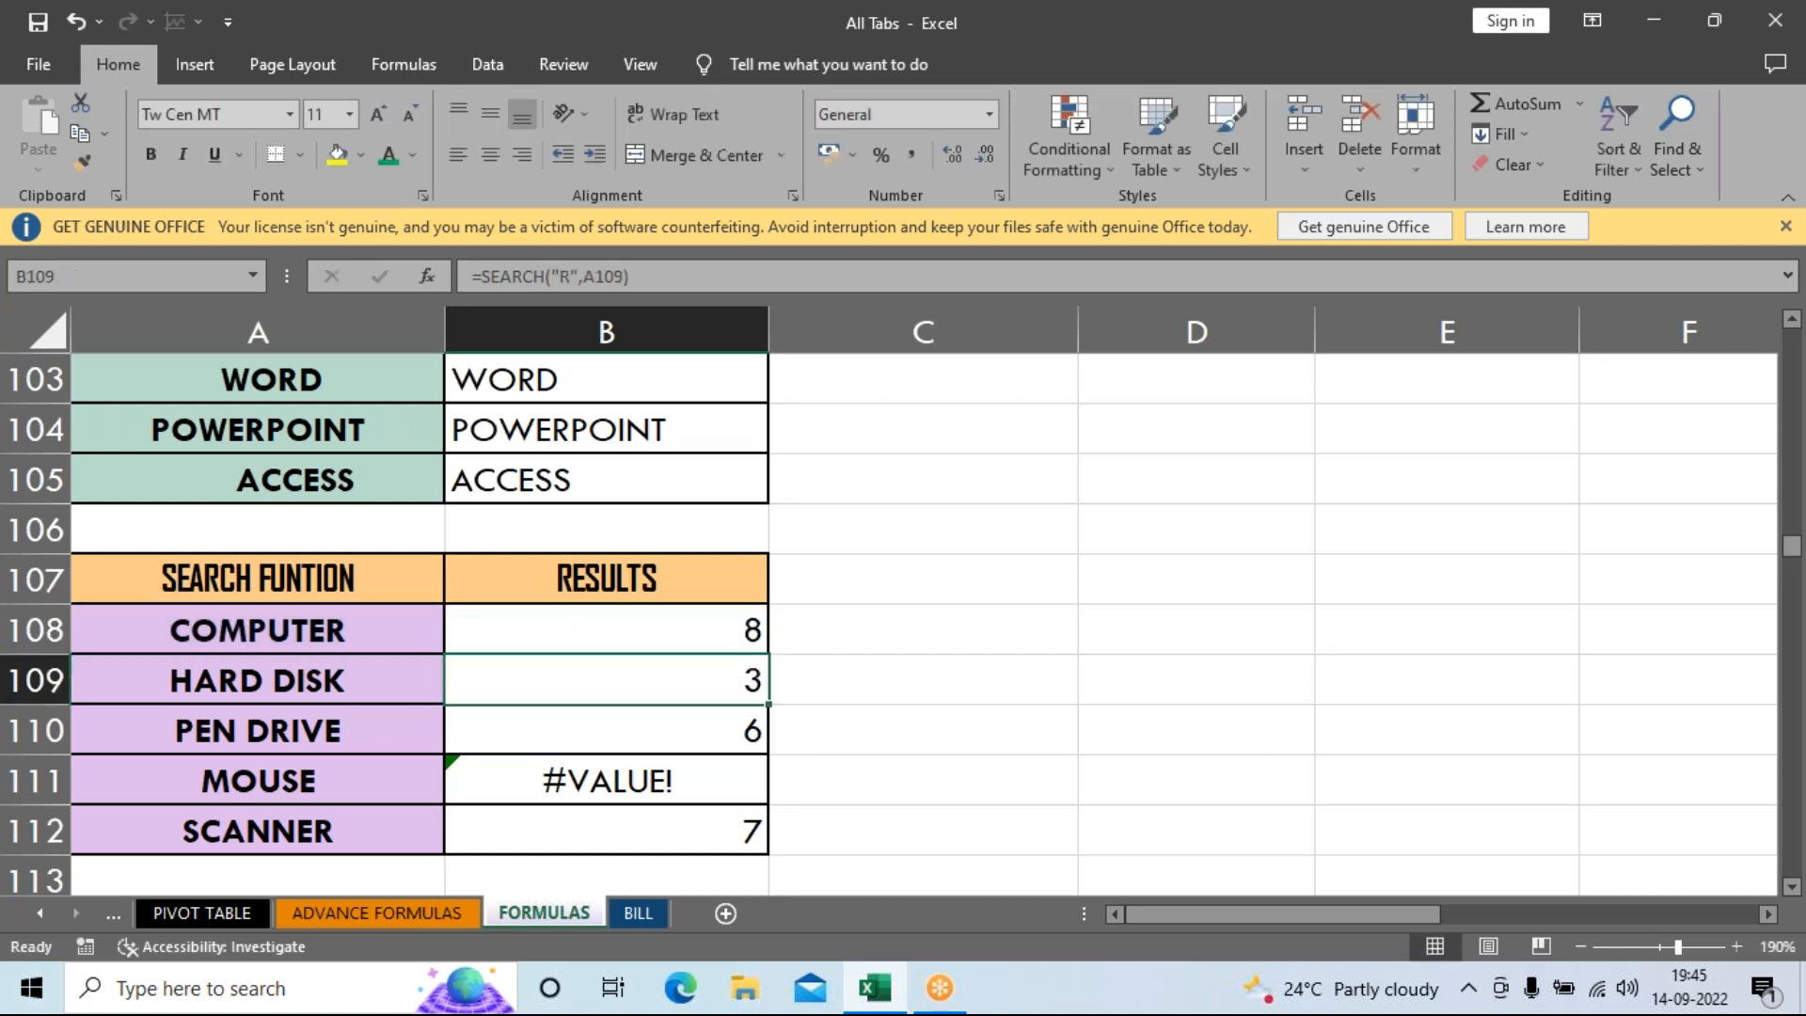
pyautogui.moveTo(755, 654); pyautogui.dragTo(759, 846)
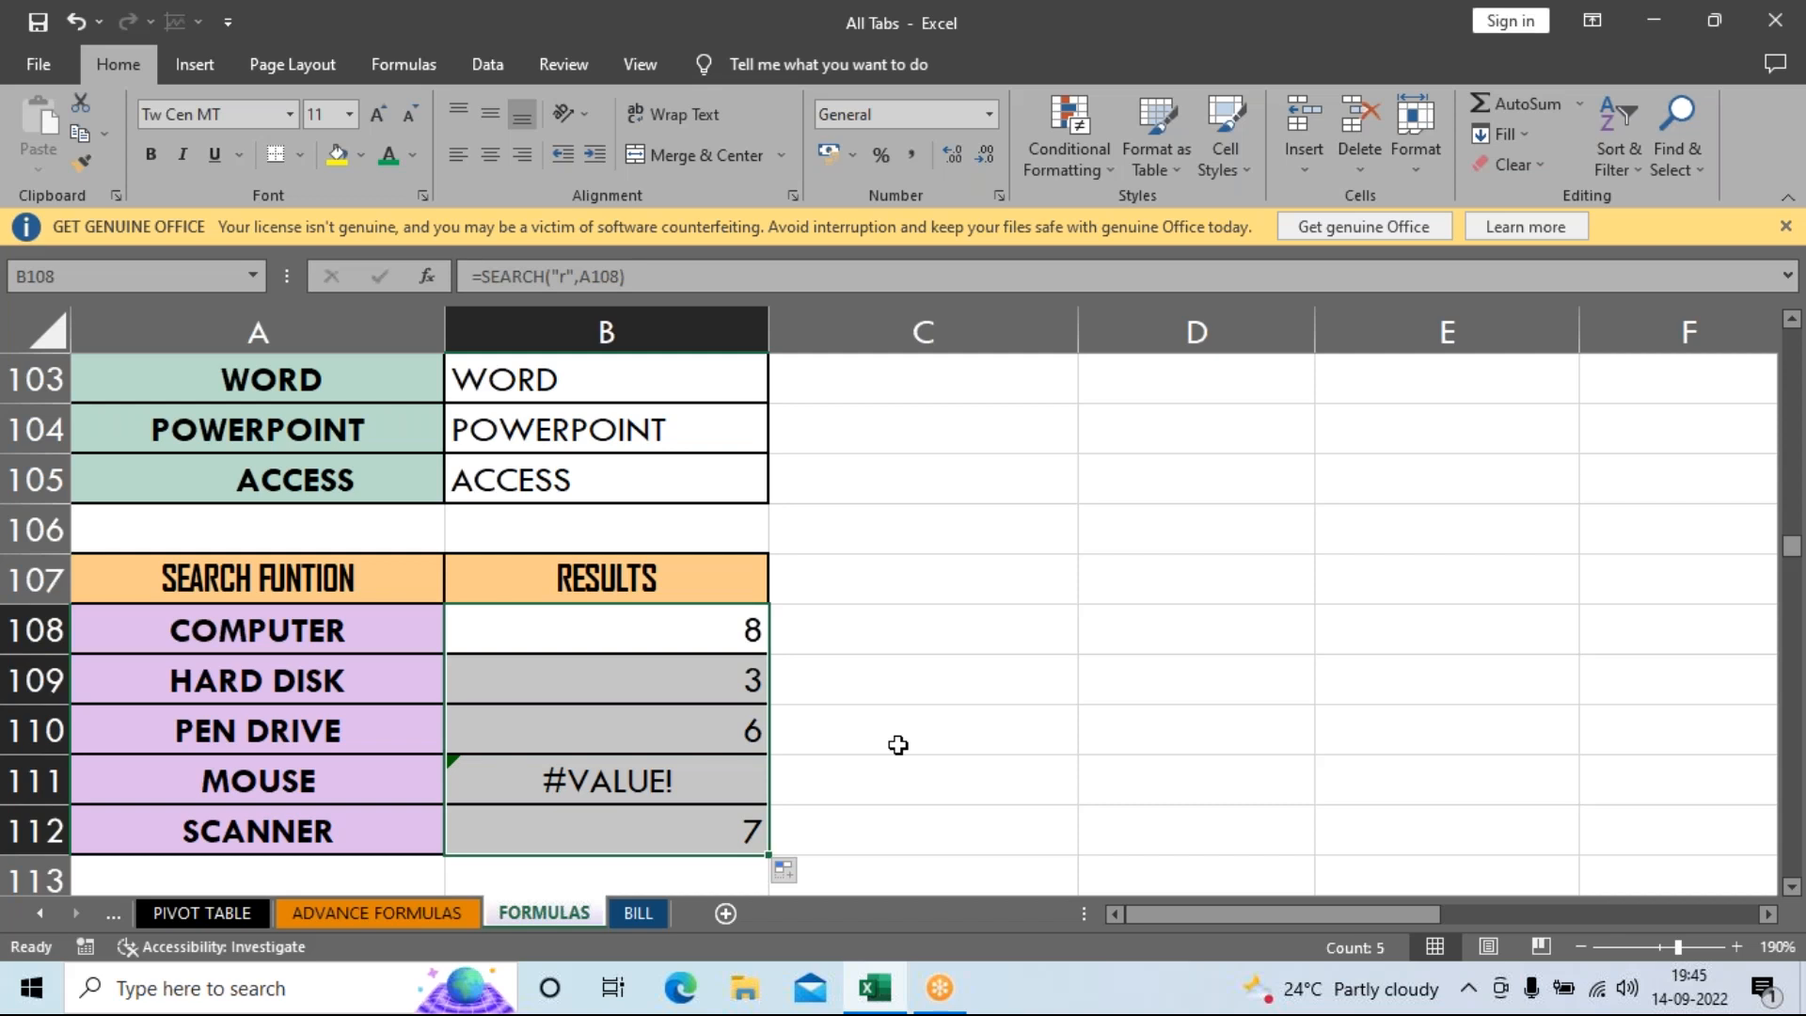
# Scroll down the FORMULAS sheet to the empty DATED IF table.
pyautogui.scroll(-2, 989, 750)
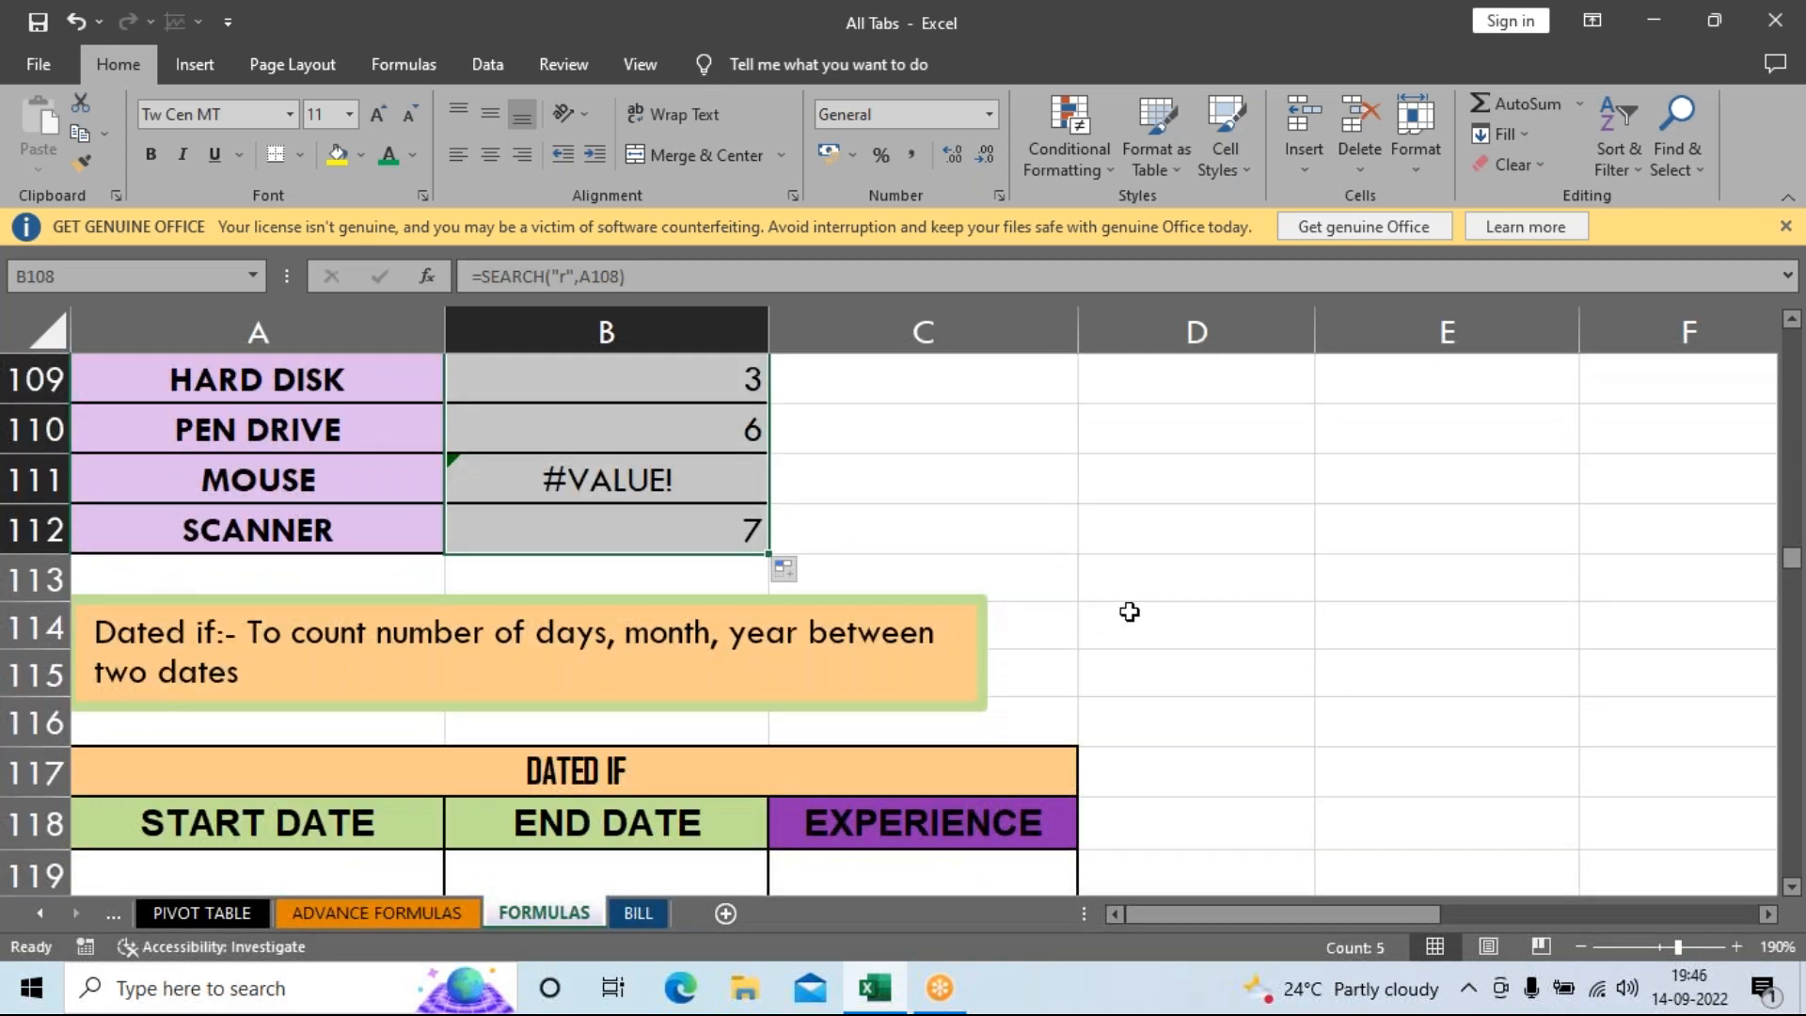
pyautogui.scroll(-1, 1130, 612)
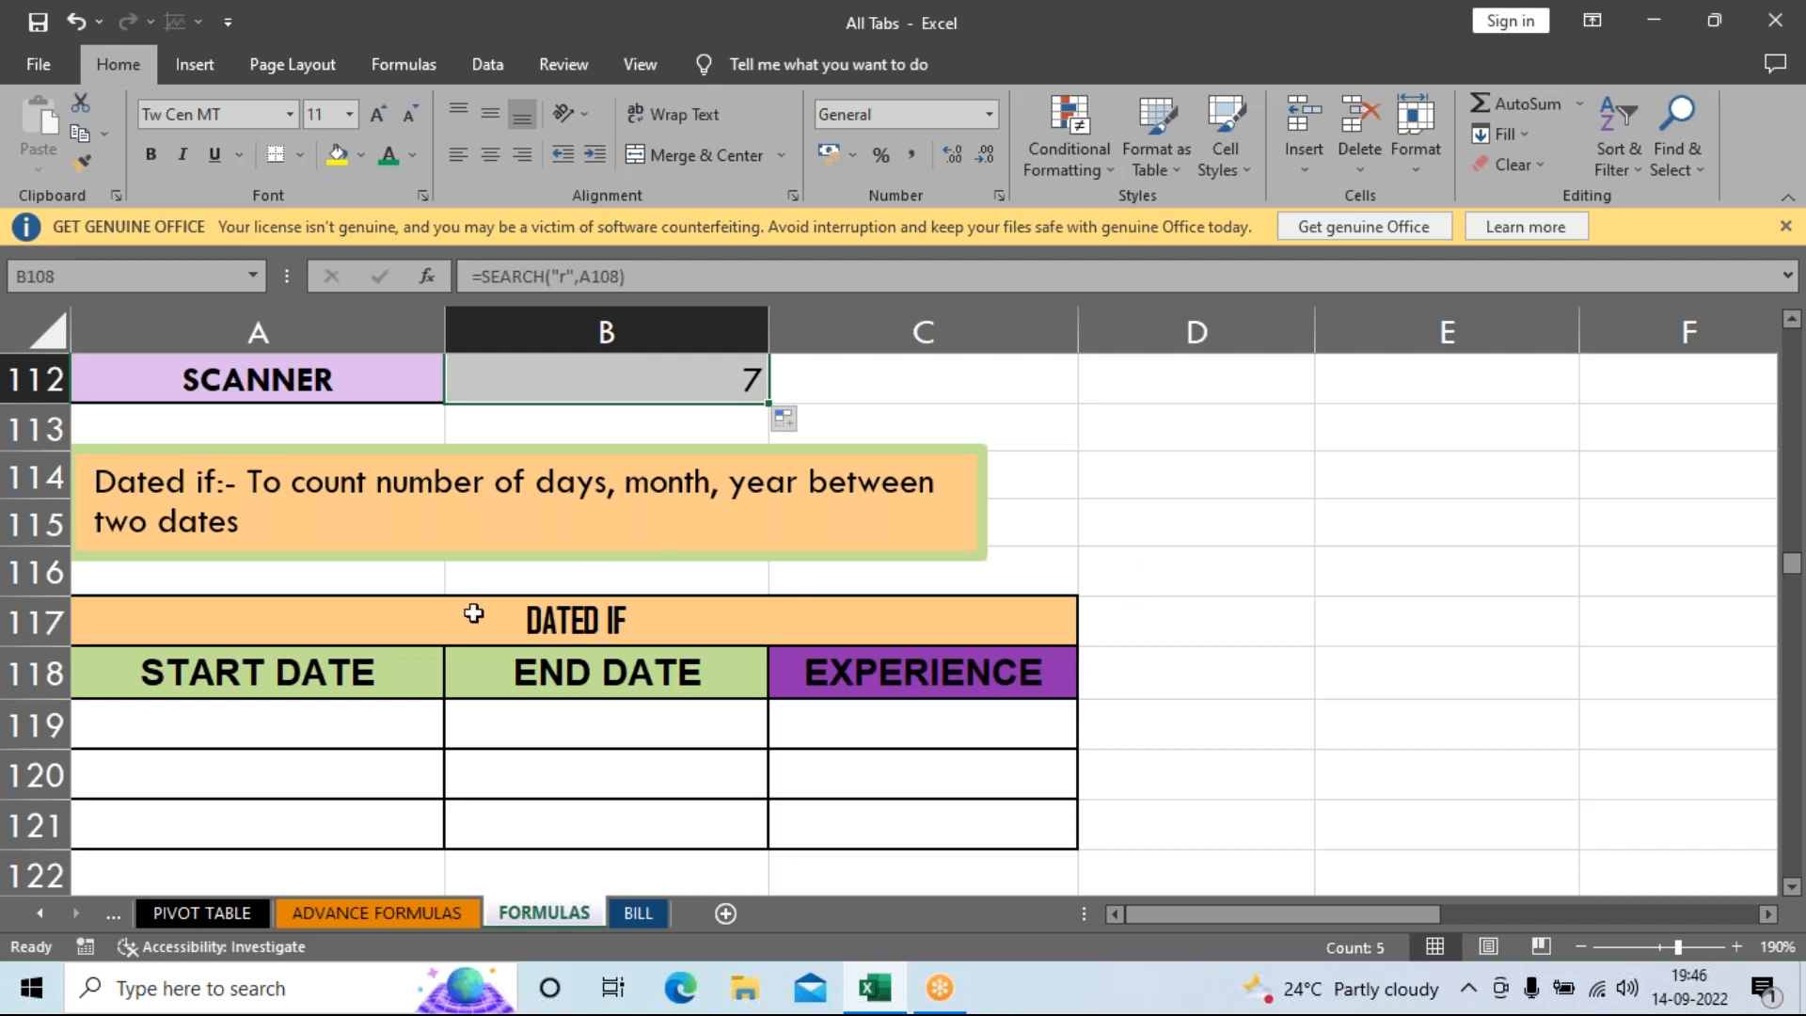
# Enter the start date 21/3/1992 in A119 of the DATED IF table.
pyautogui.click(318, 730)
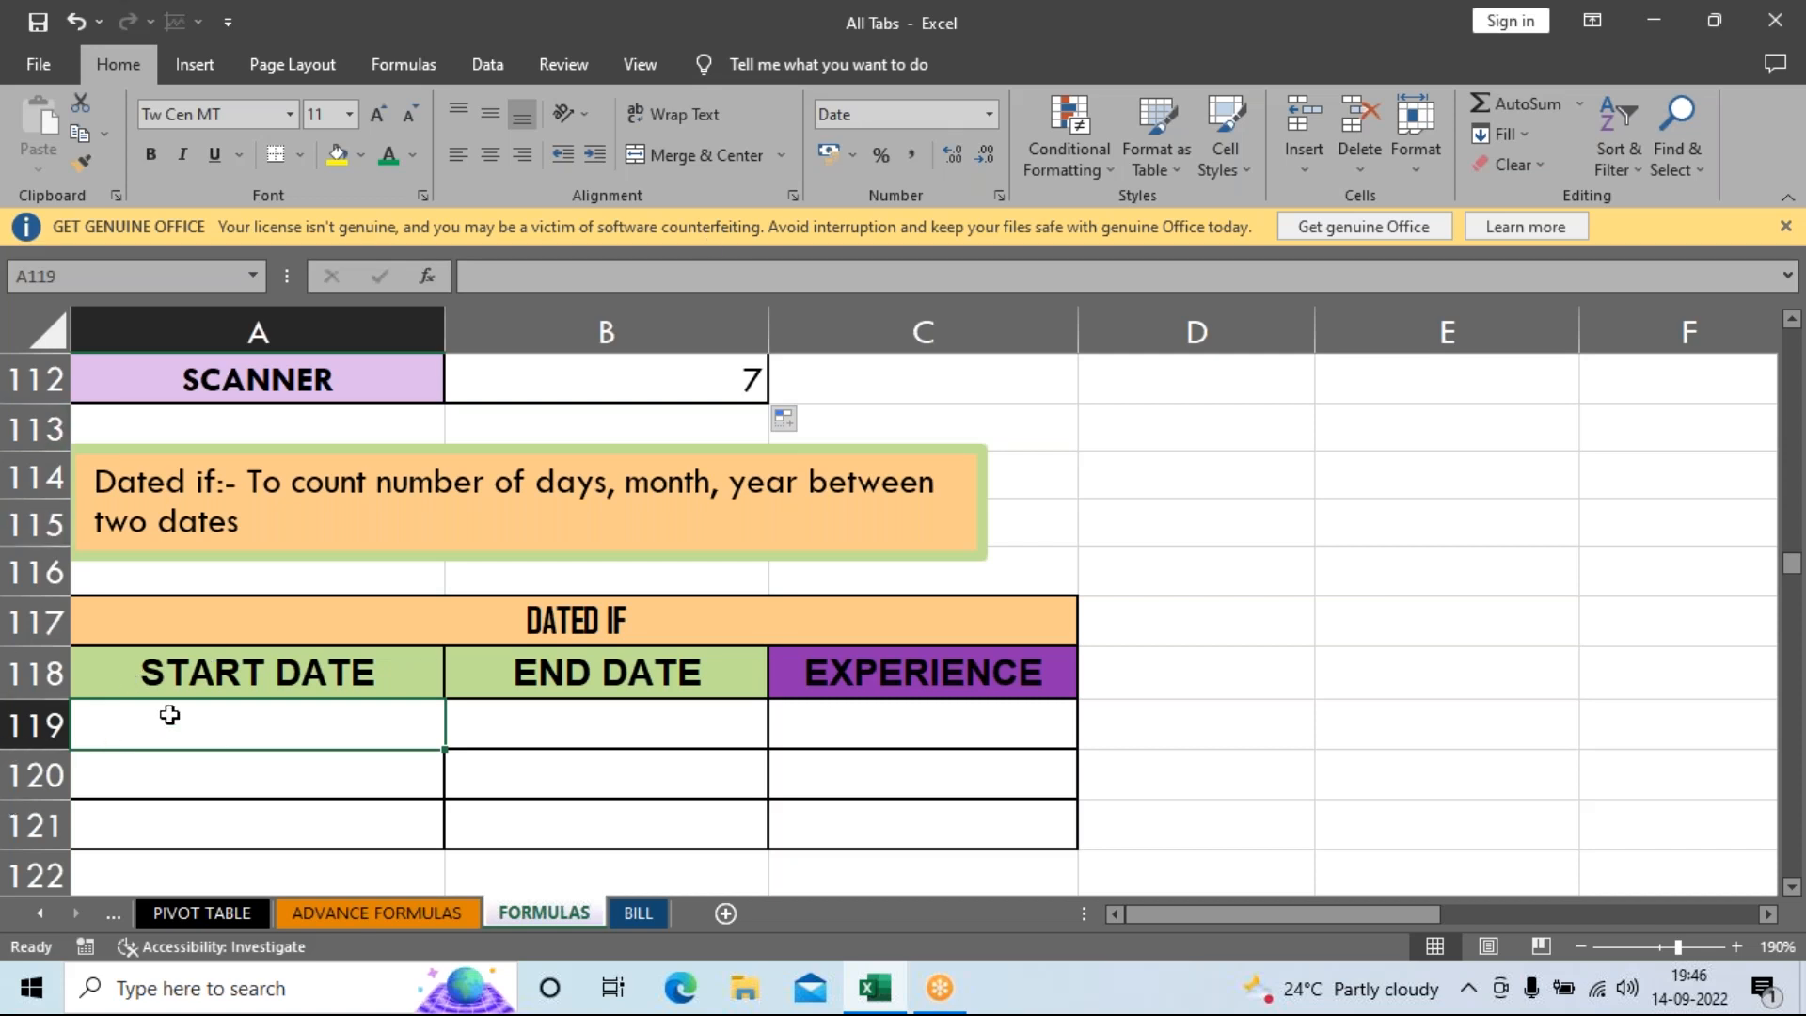
pyautogui.click(1618, 8)
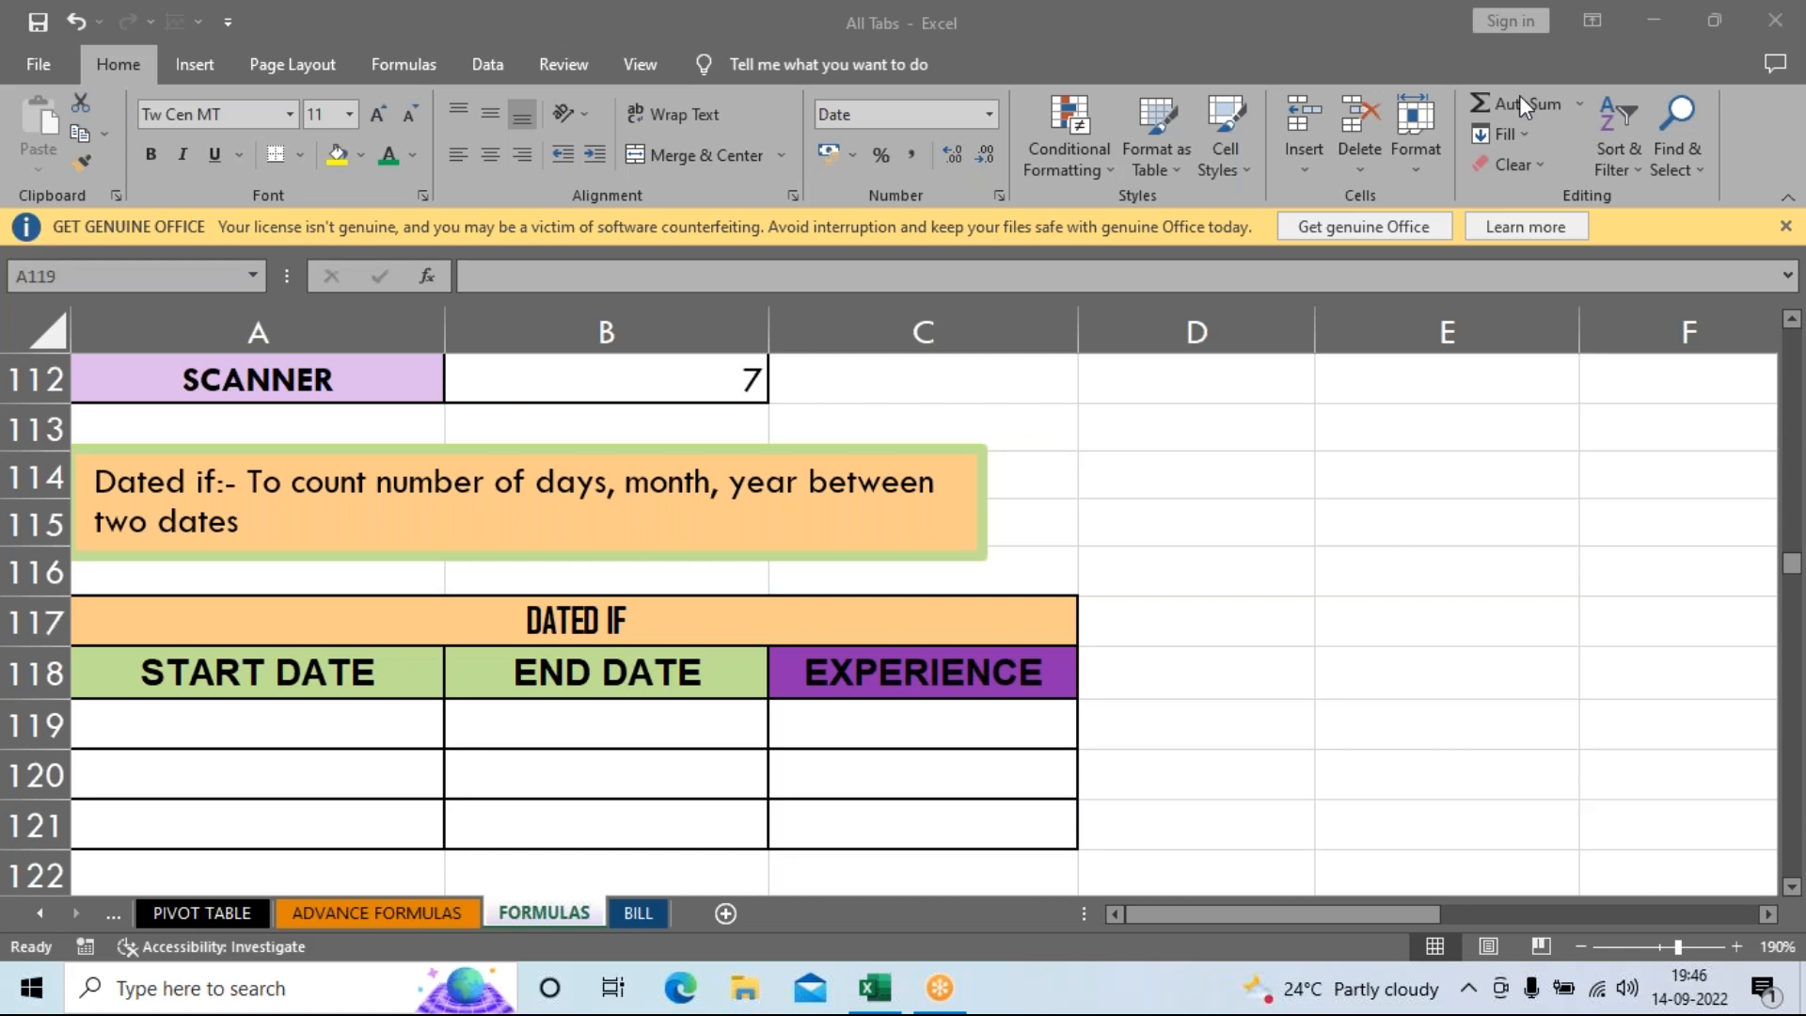
pyautogui.click(299, 732)
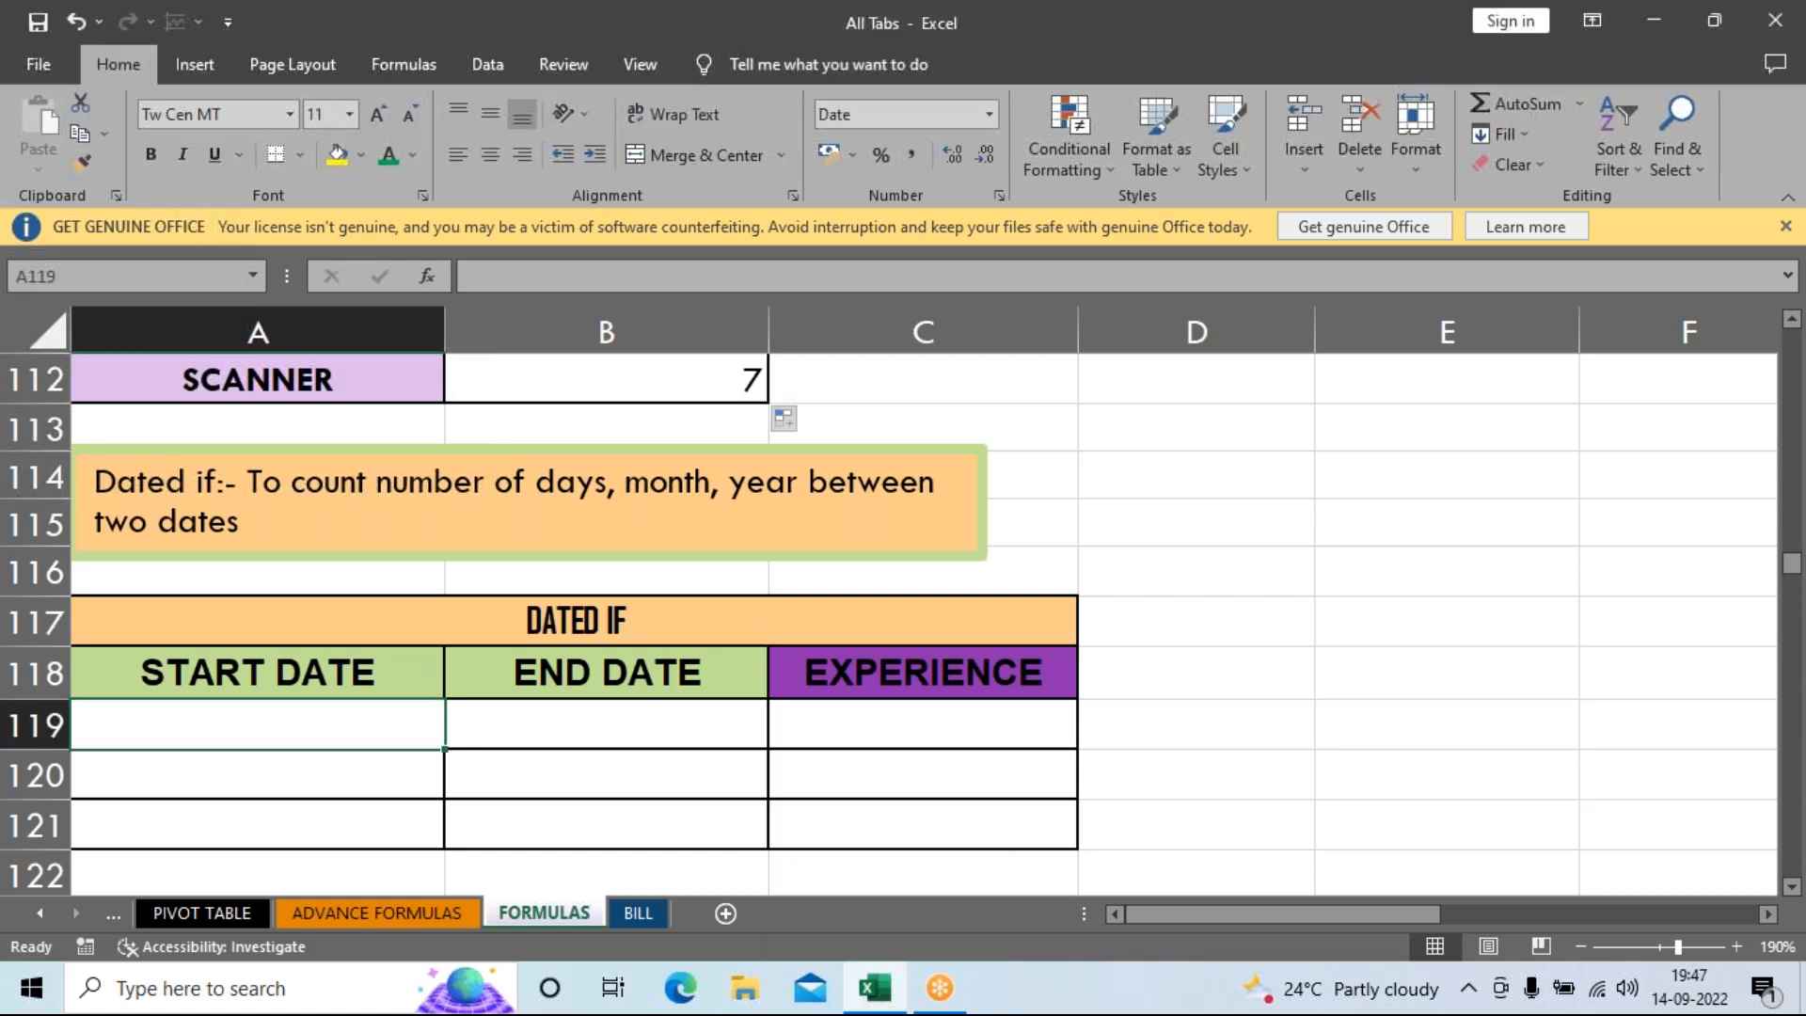
pyautogui.write('21')
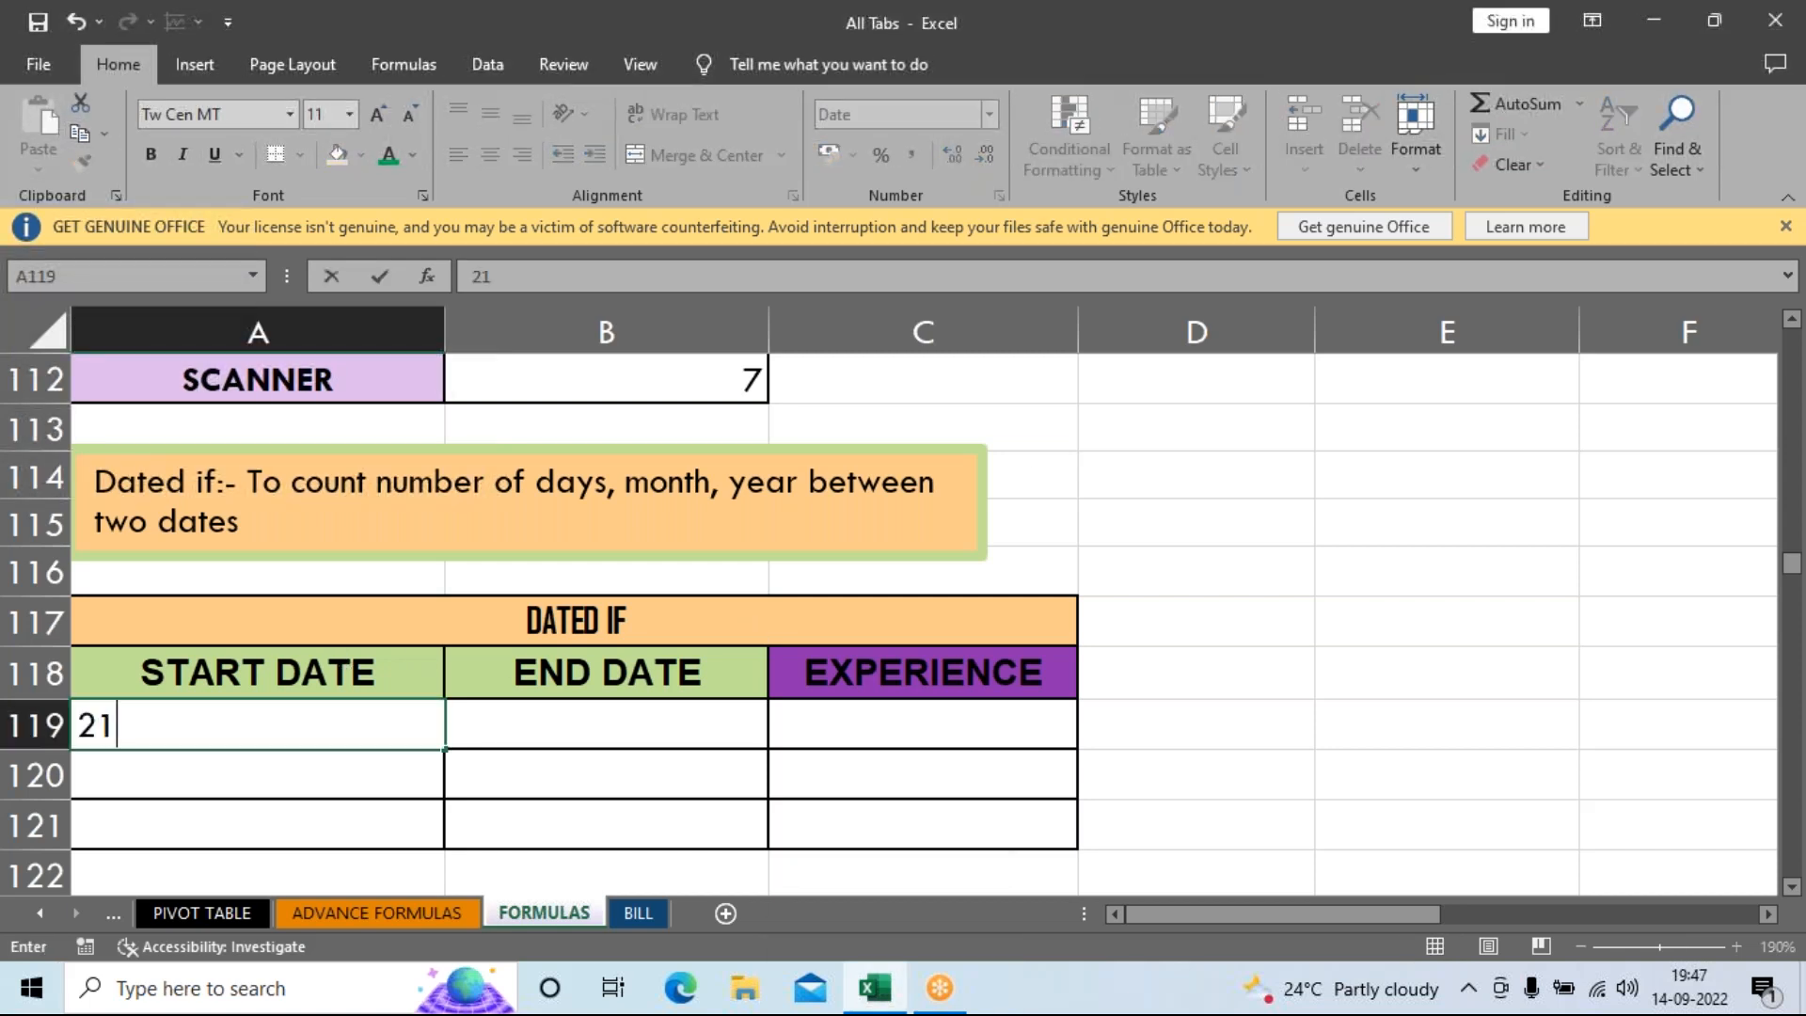
pyautogui.write('/3/1992')
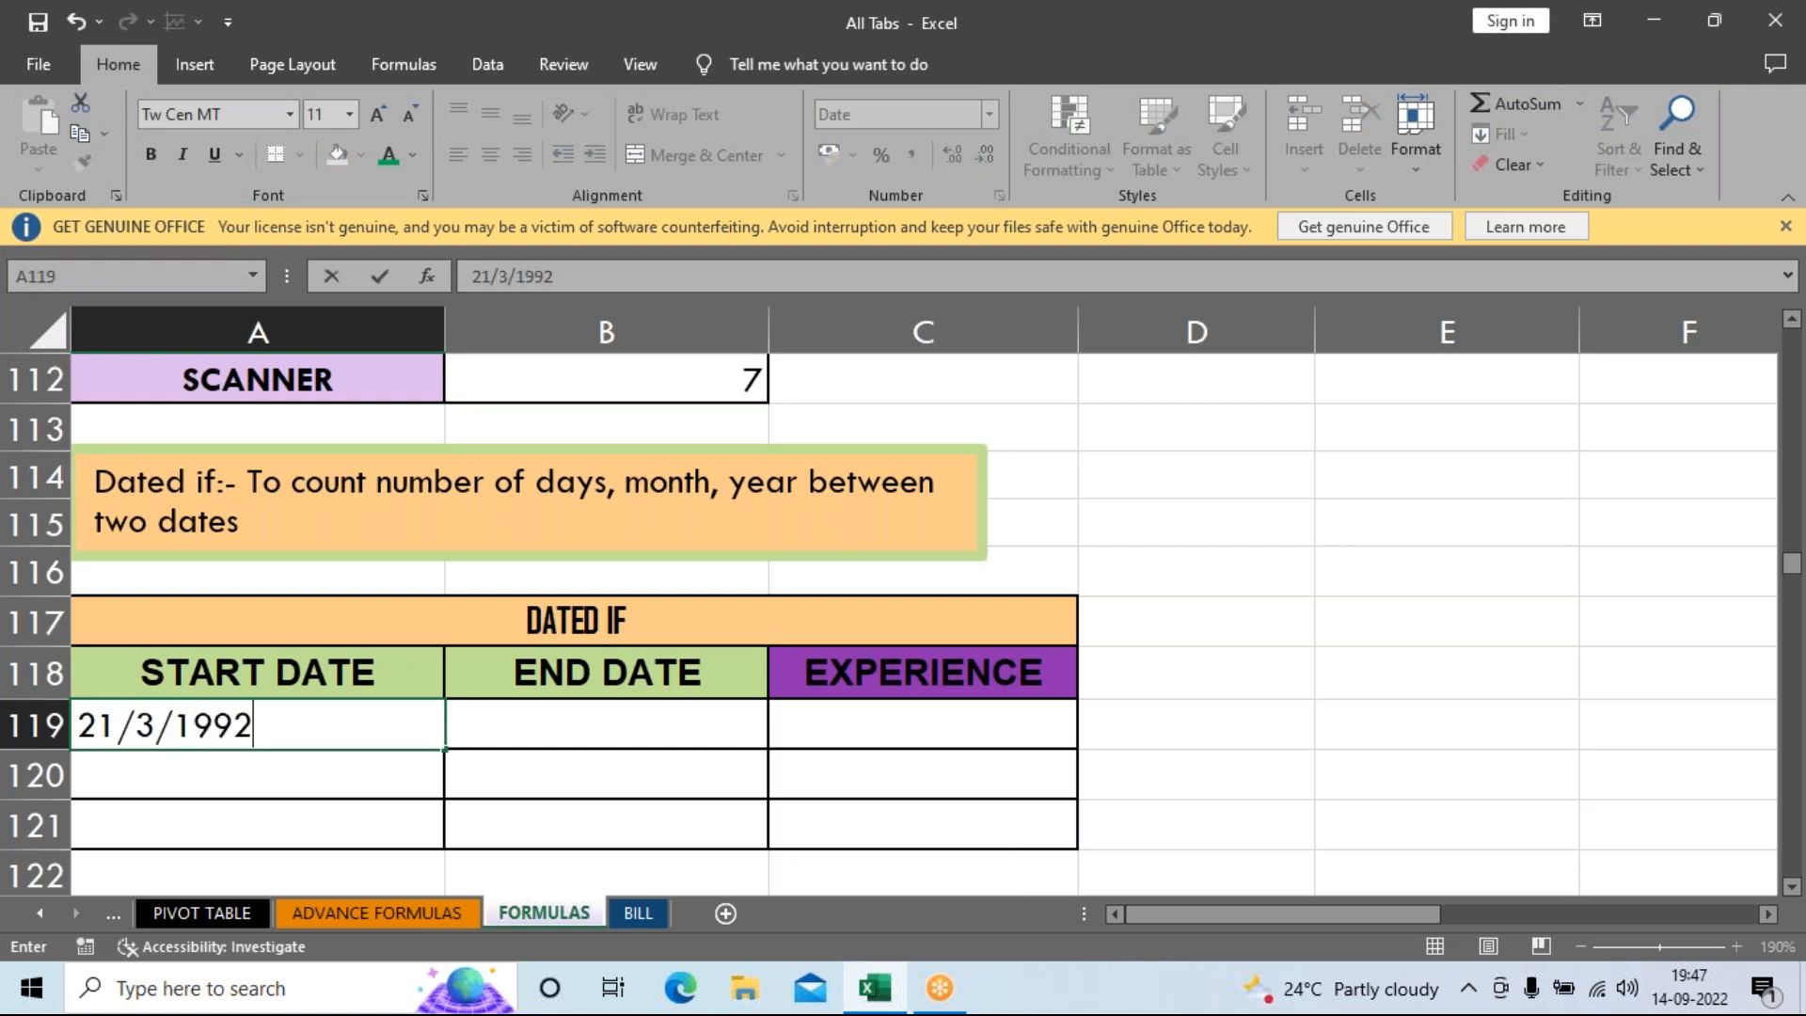
pyautogui.press('Return')
# Enter =TODAY() in B119 as the end date, showing 14-09-2022.
pyautogui.click(508, 736)
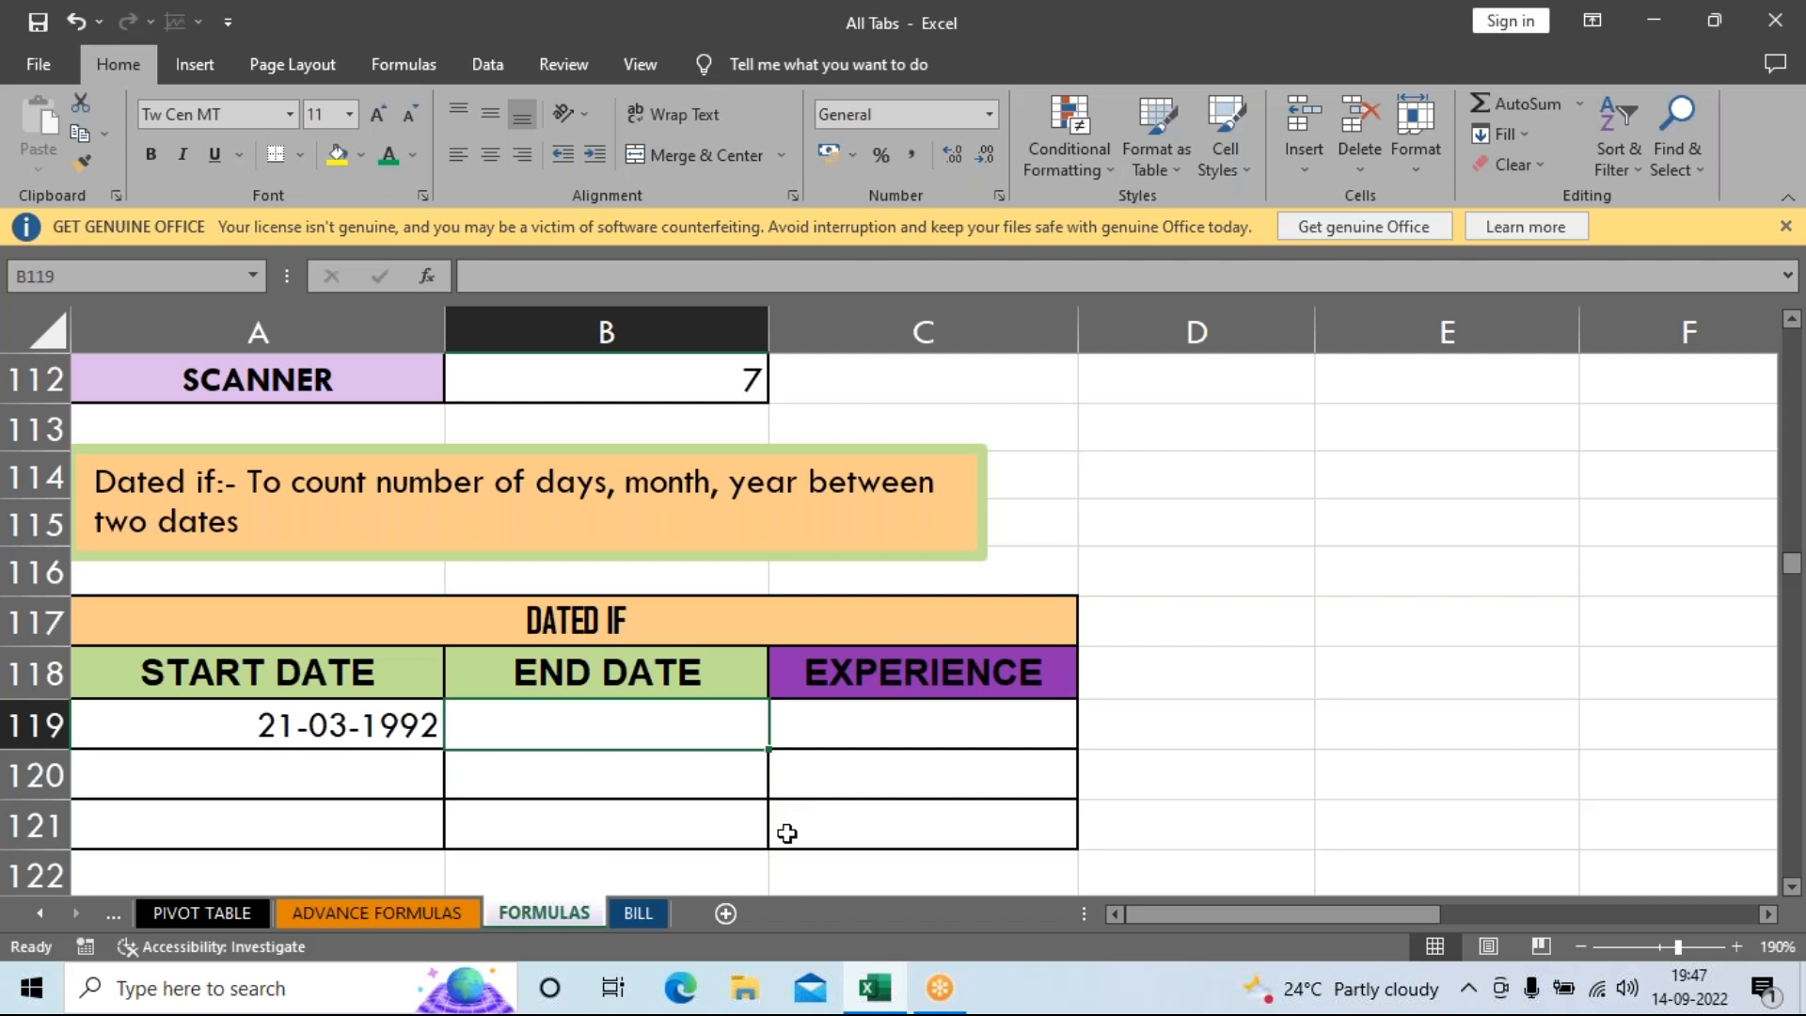
pyautogui.write('=')
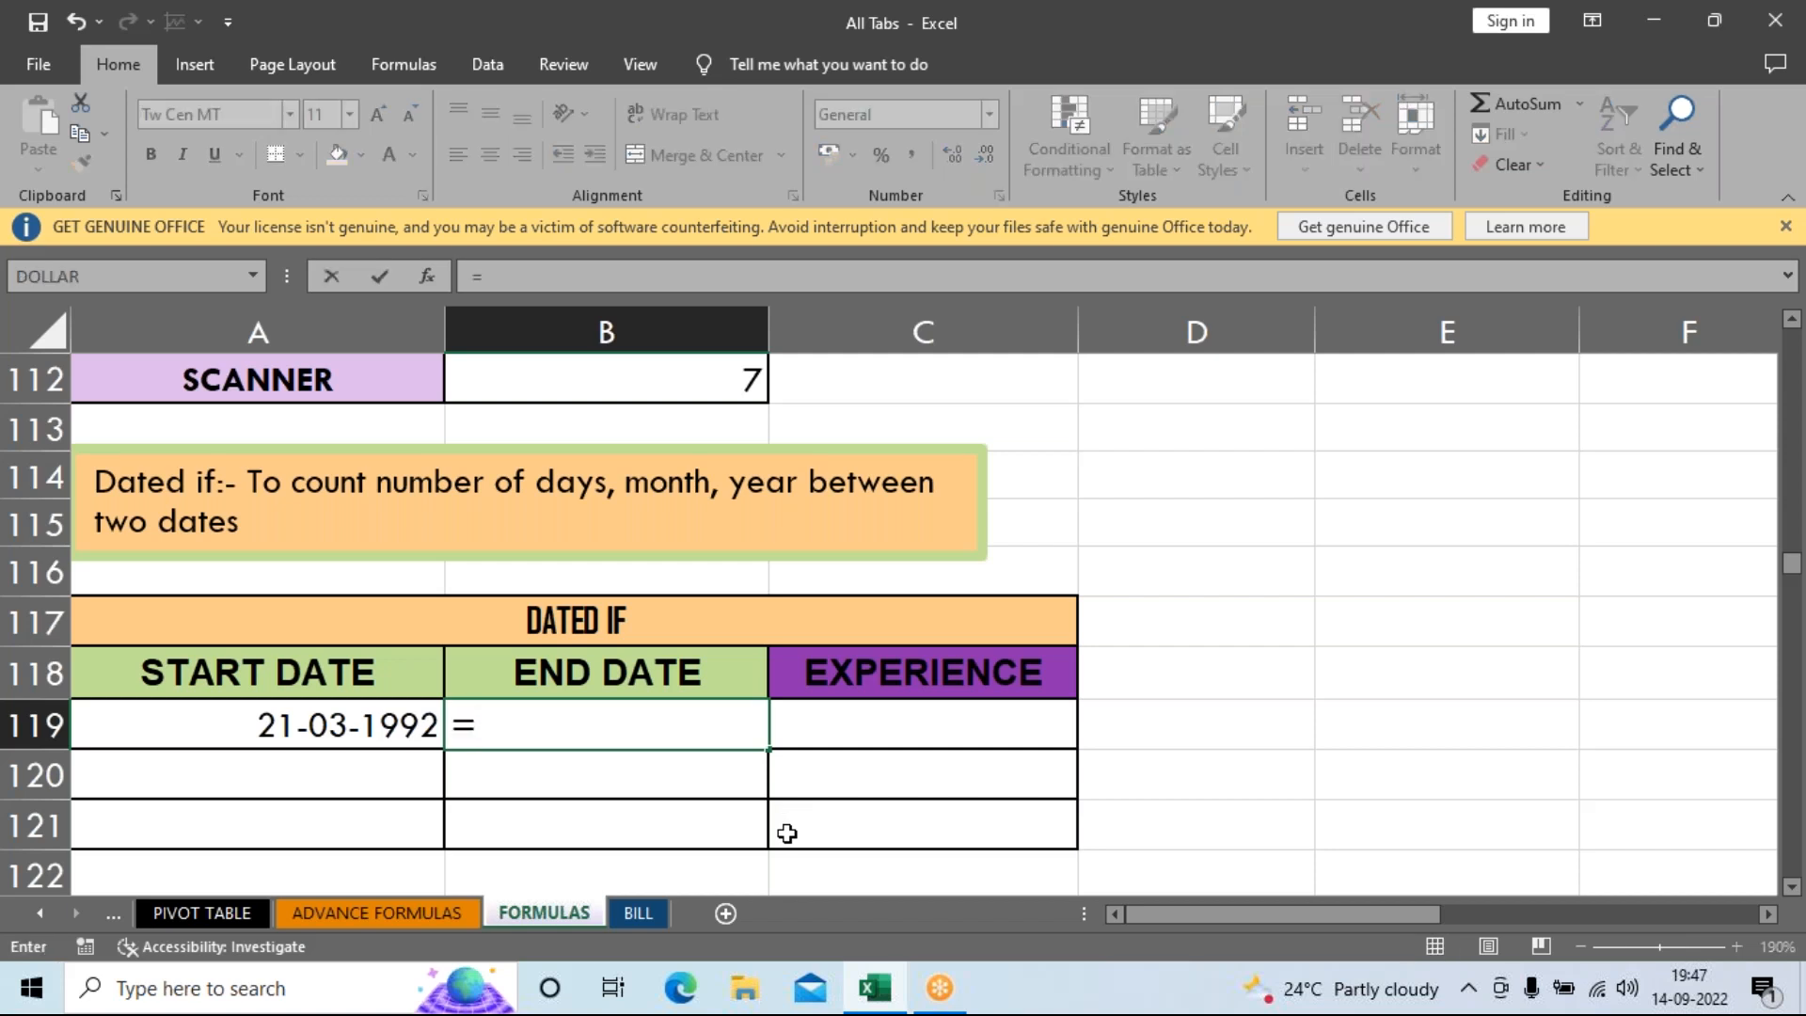
pyautogui.write('tod')
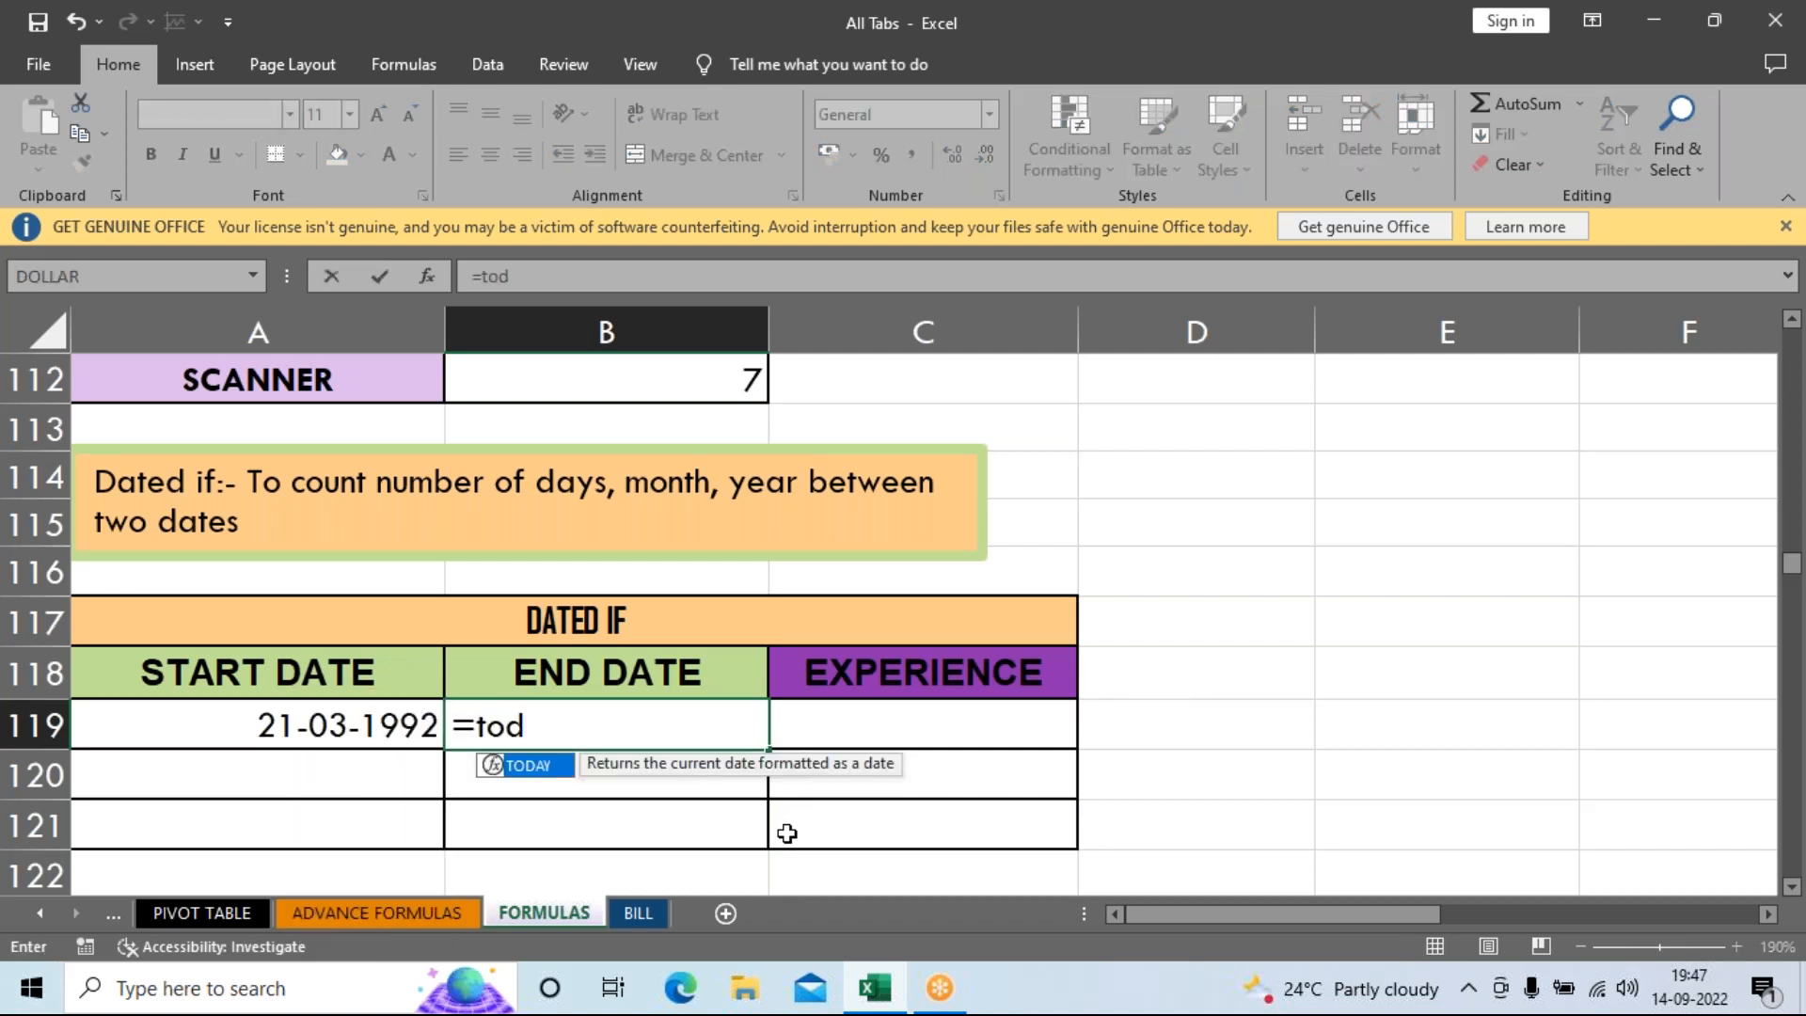
pyautogui.press('Tab')
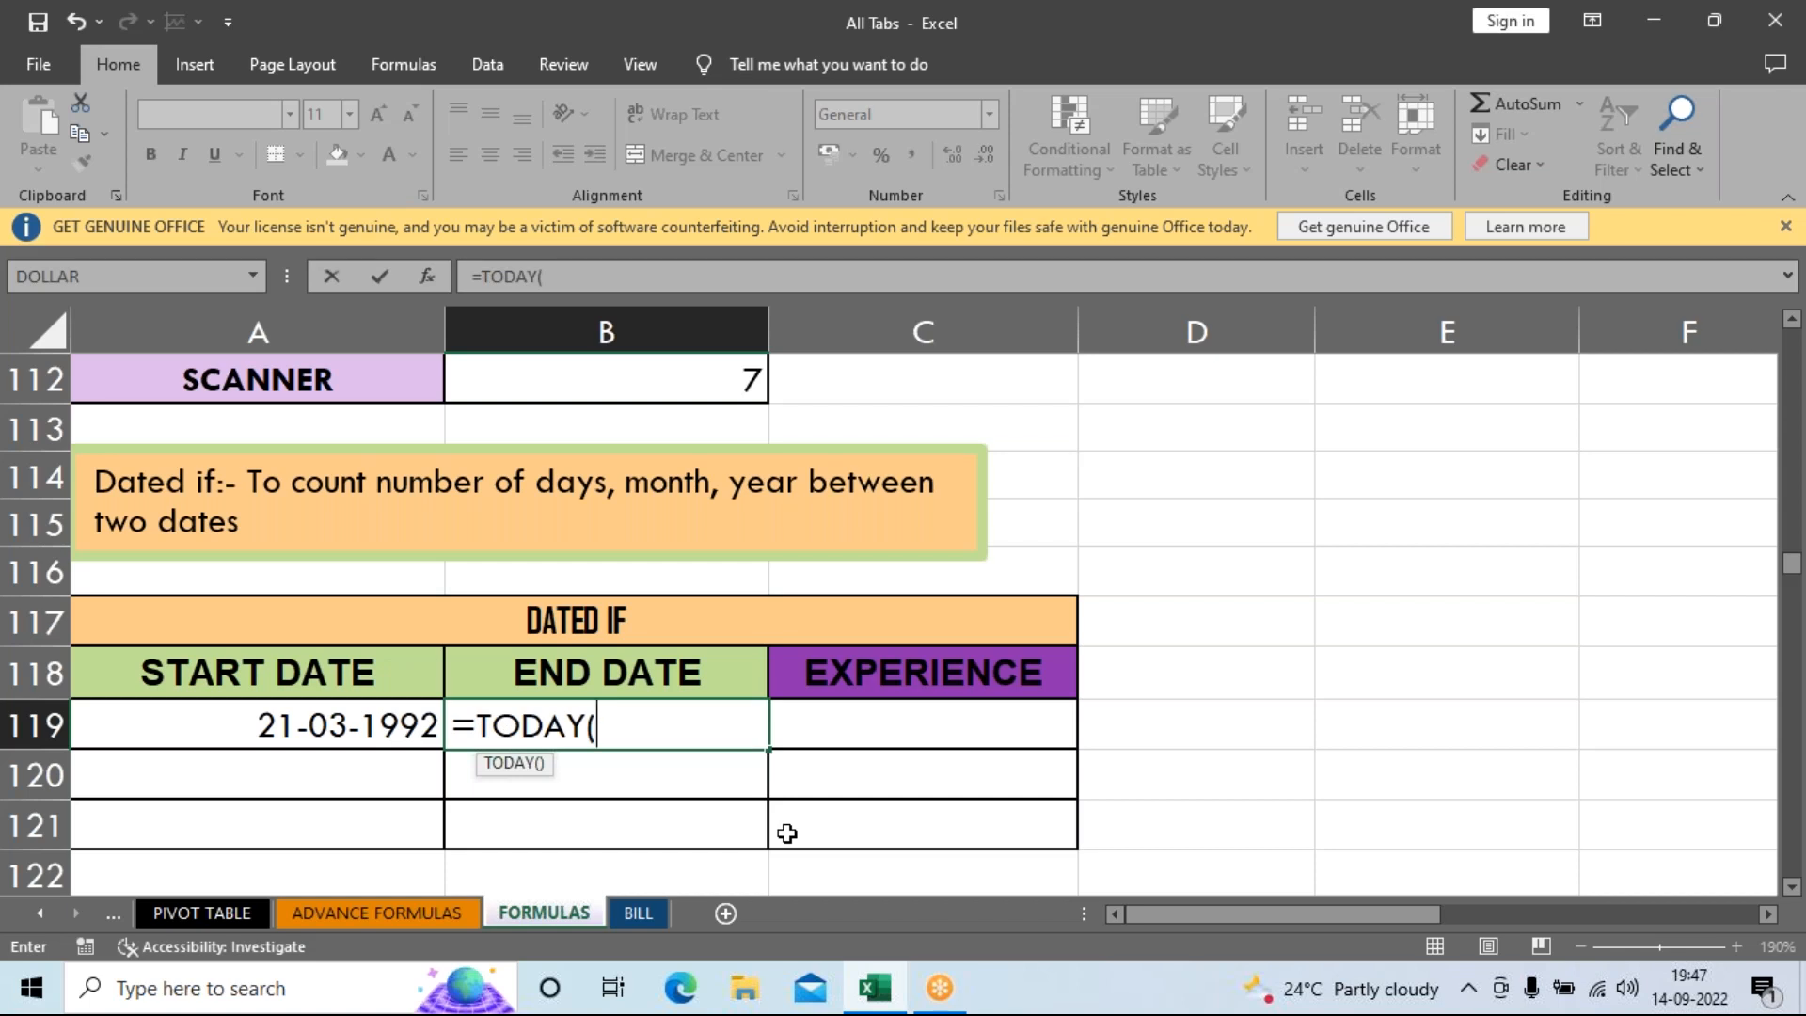
pyautogui.write(')')
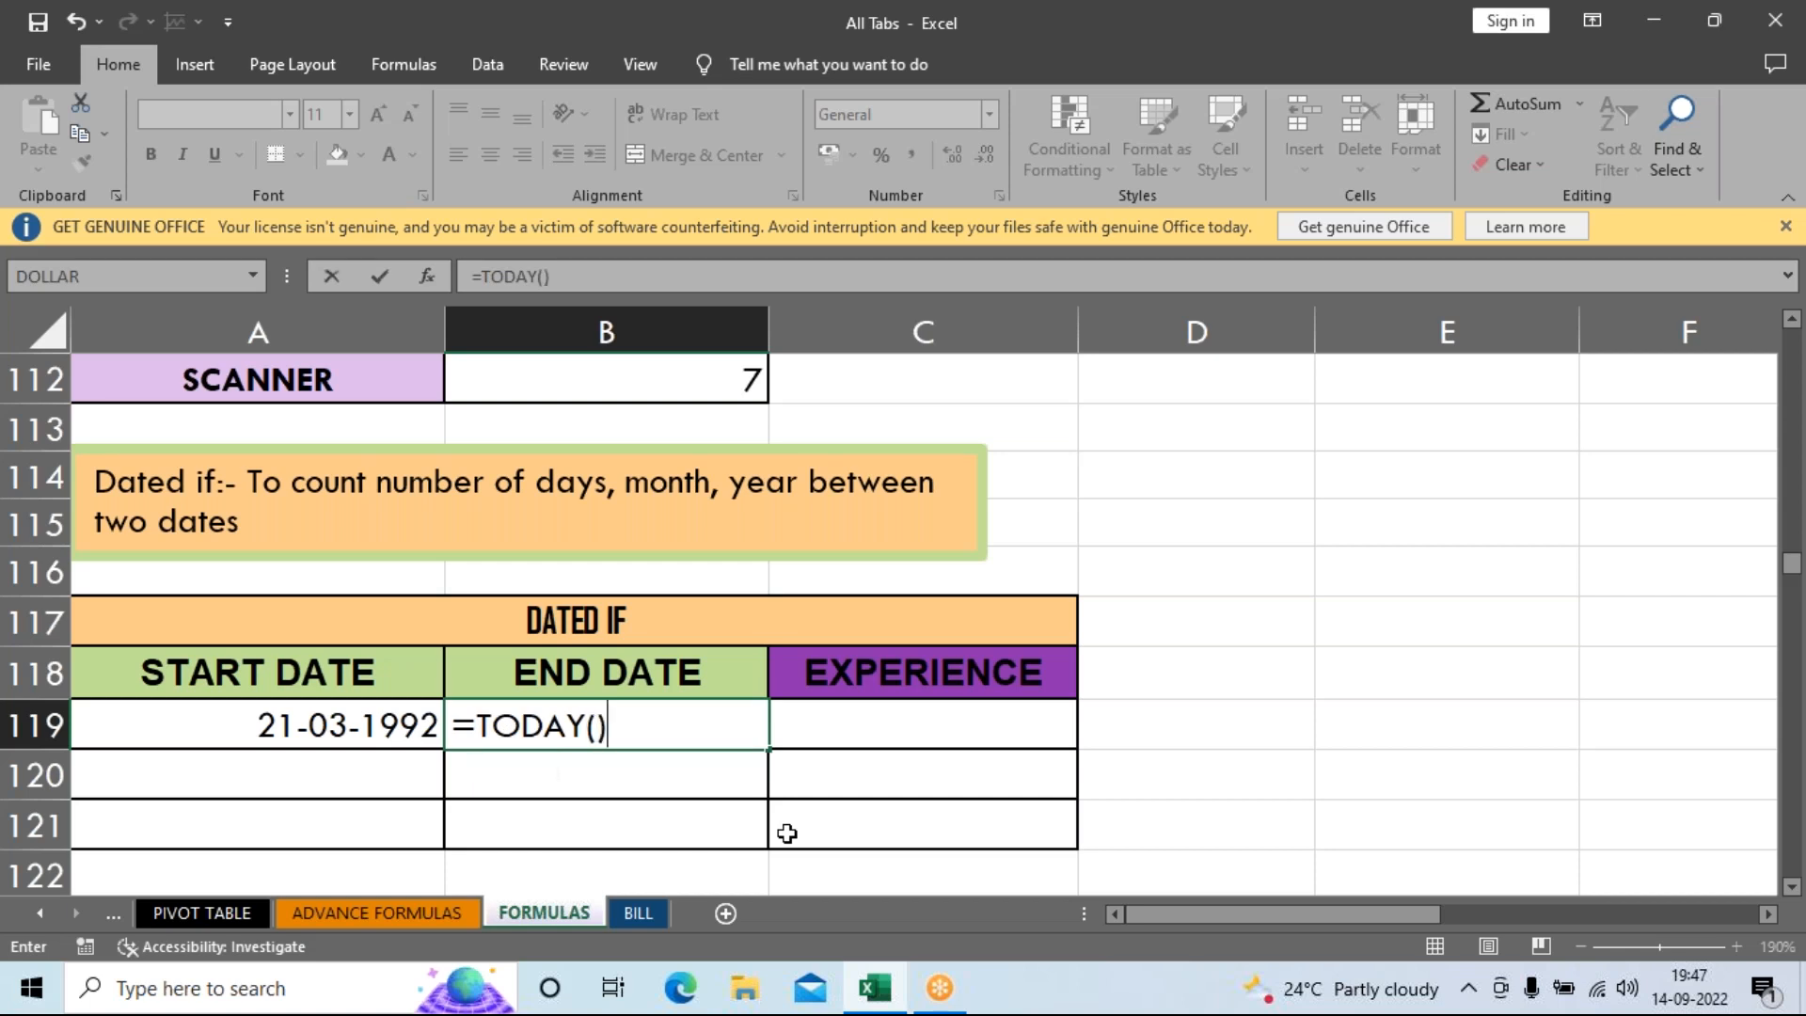
pyautogui.press('Return')
pyautogui.press('Up')
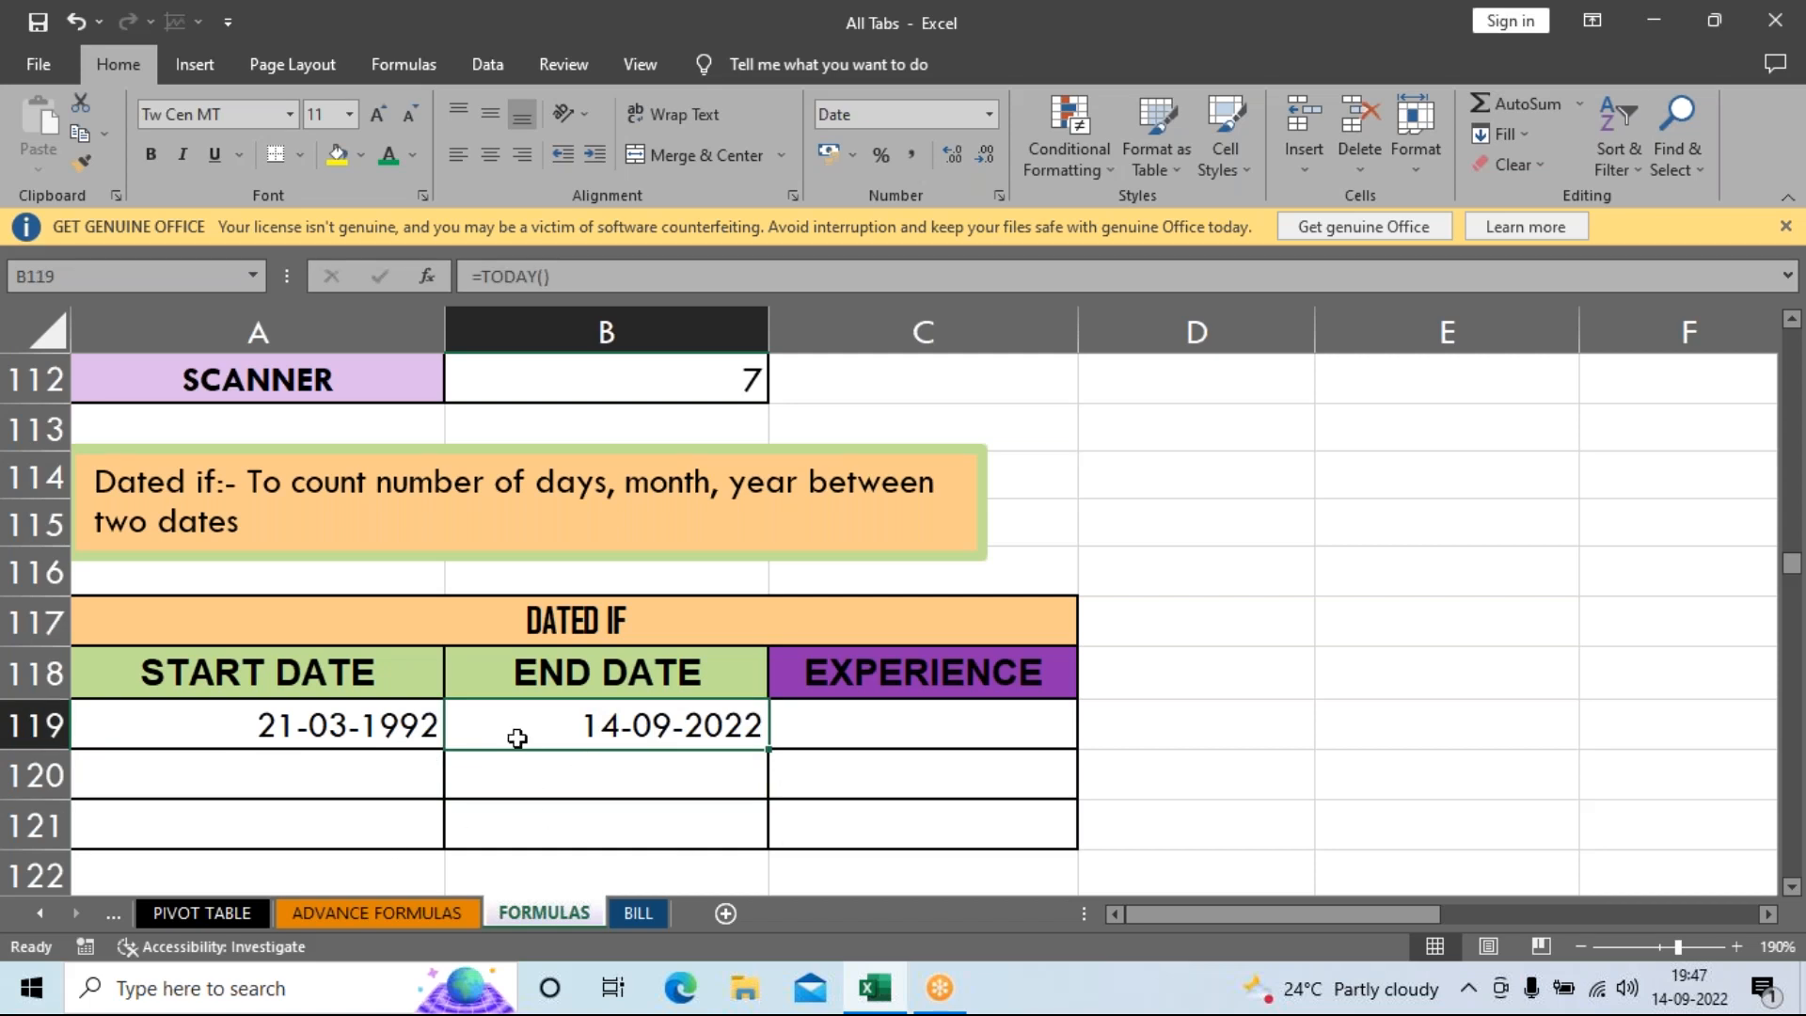
# Enter =DATEDIF(A119,B119,"Y") in C119 to show 30 years of experience.
pyautogui.click(854, 729)
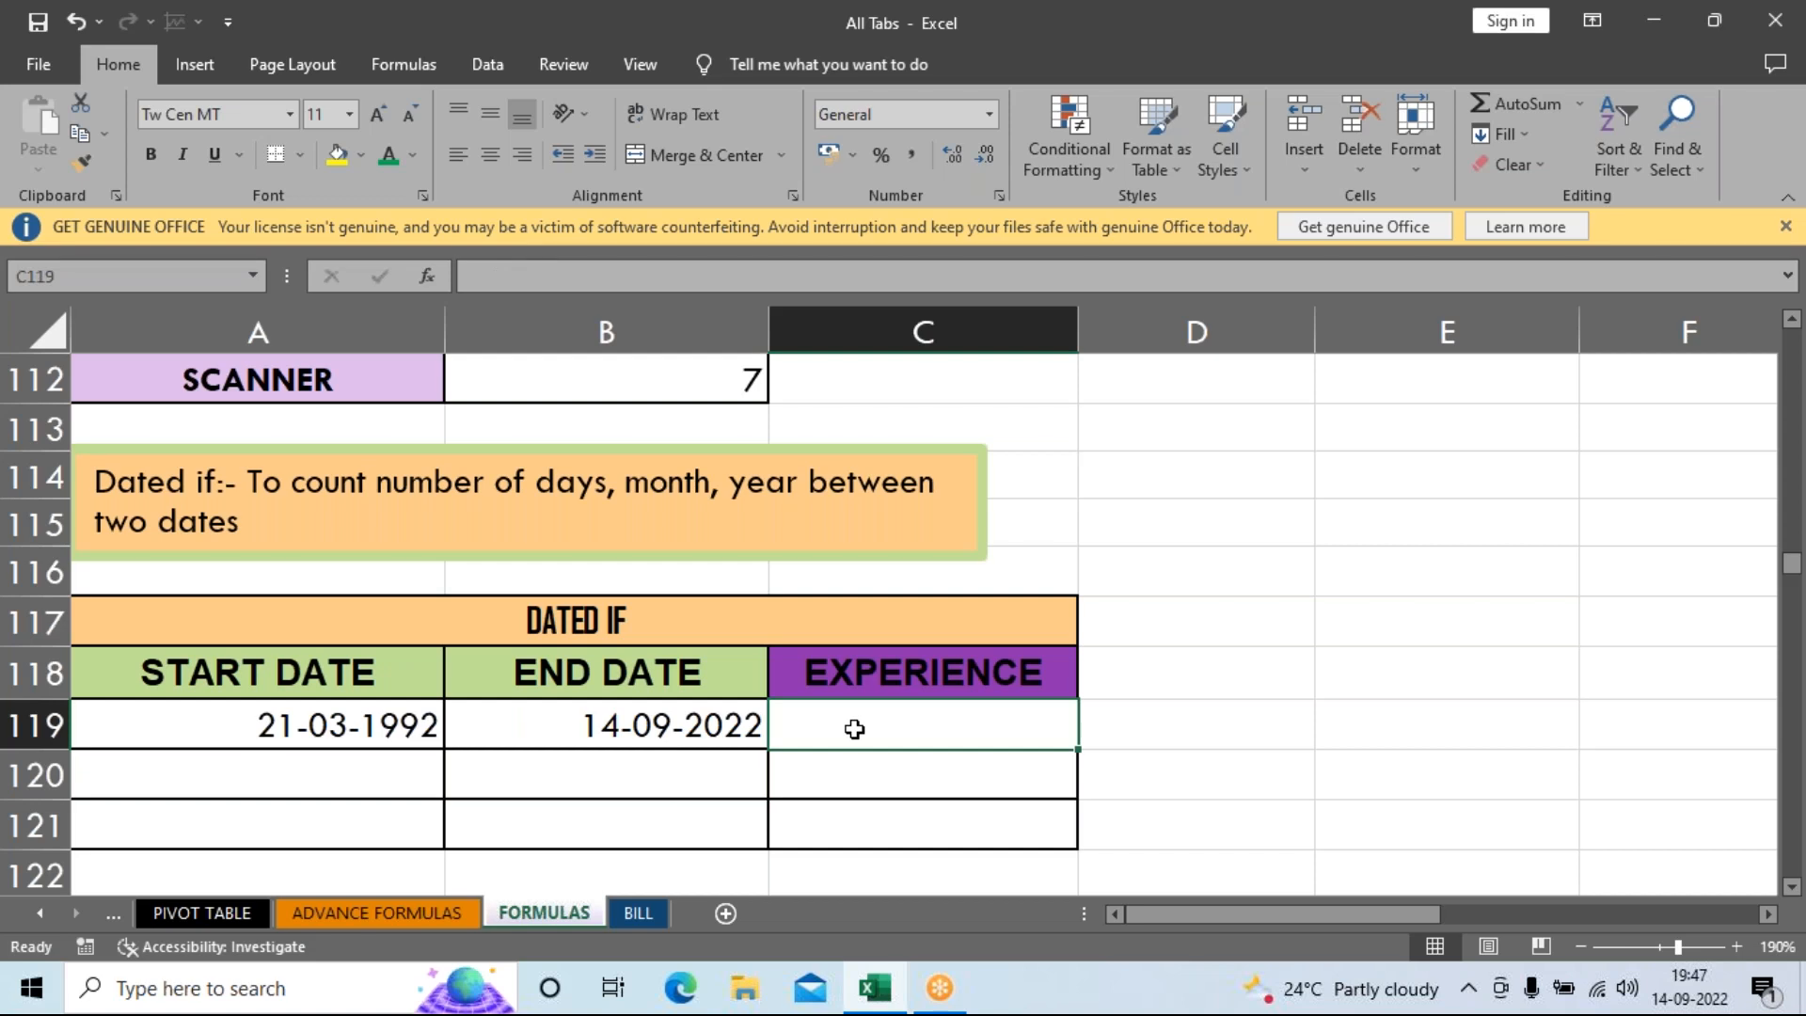
pyautogui.write('=d')
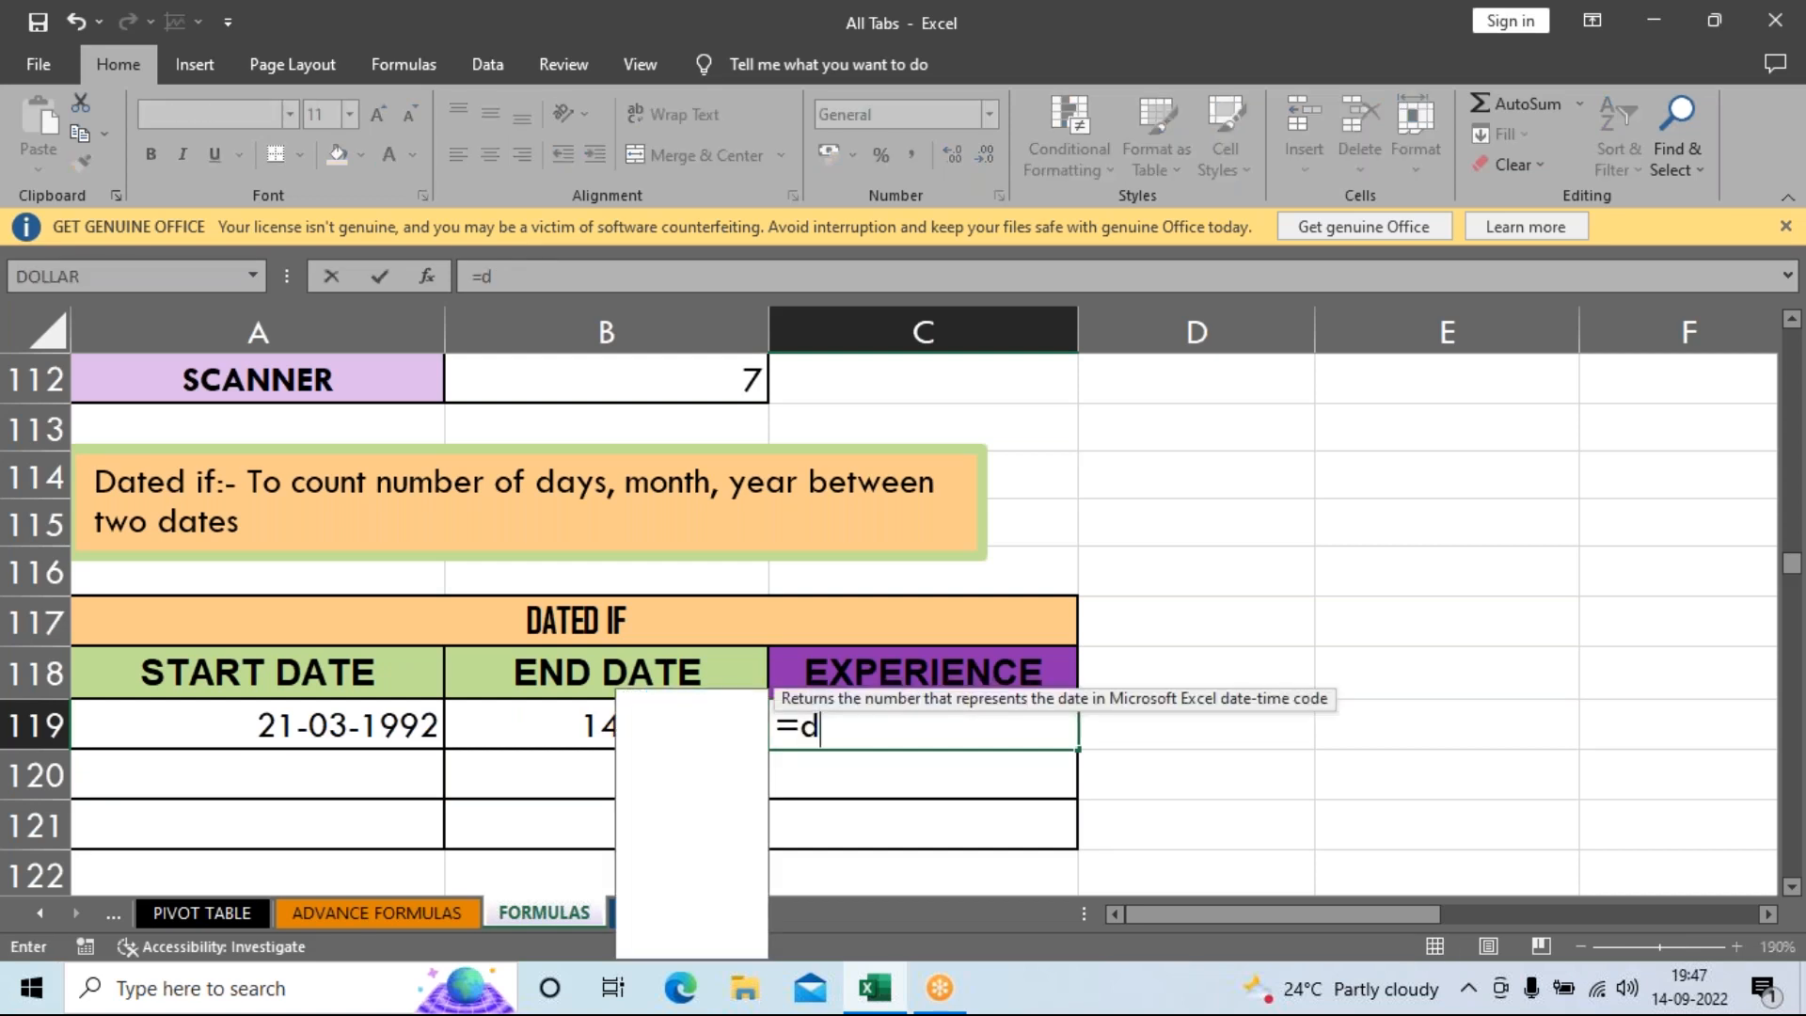
pyautogui.write('atedif(')
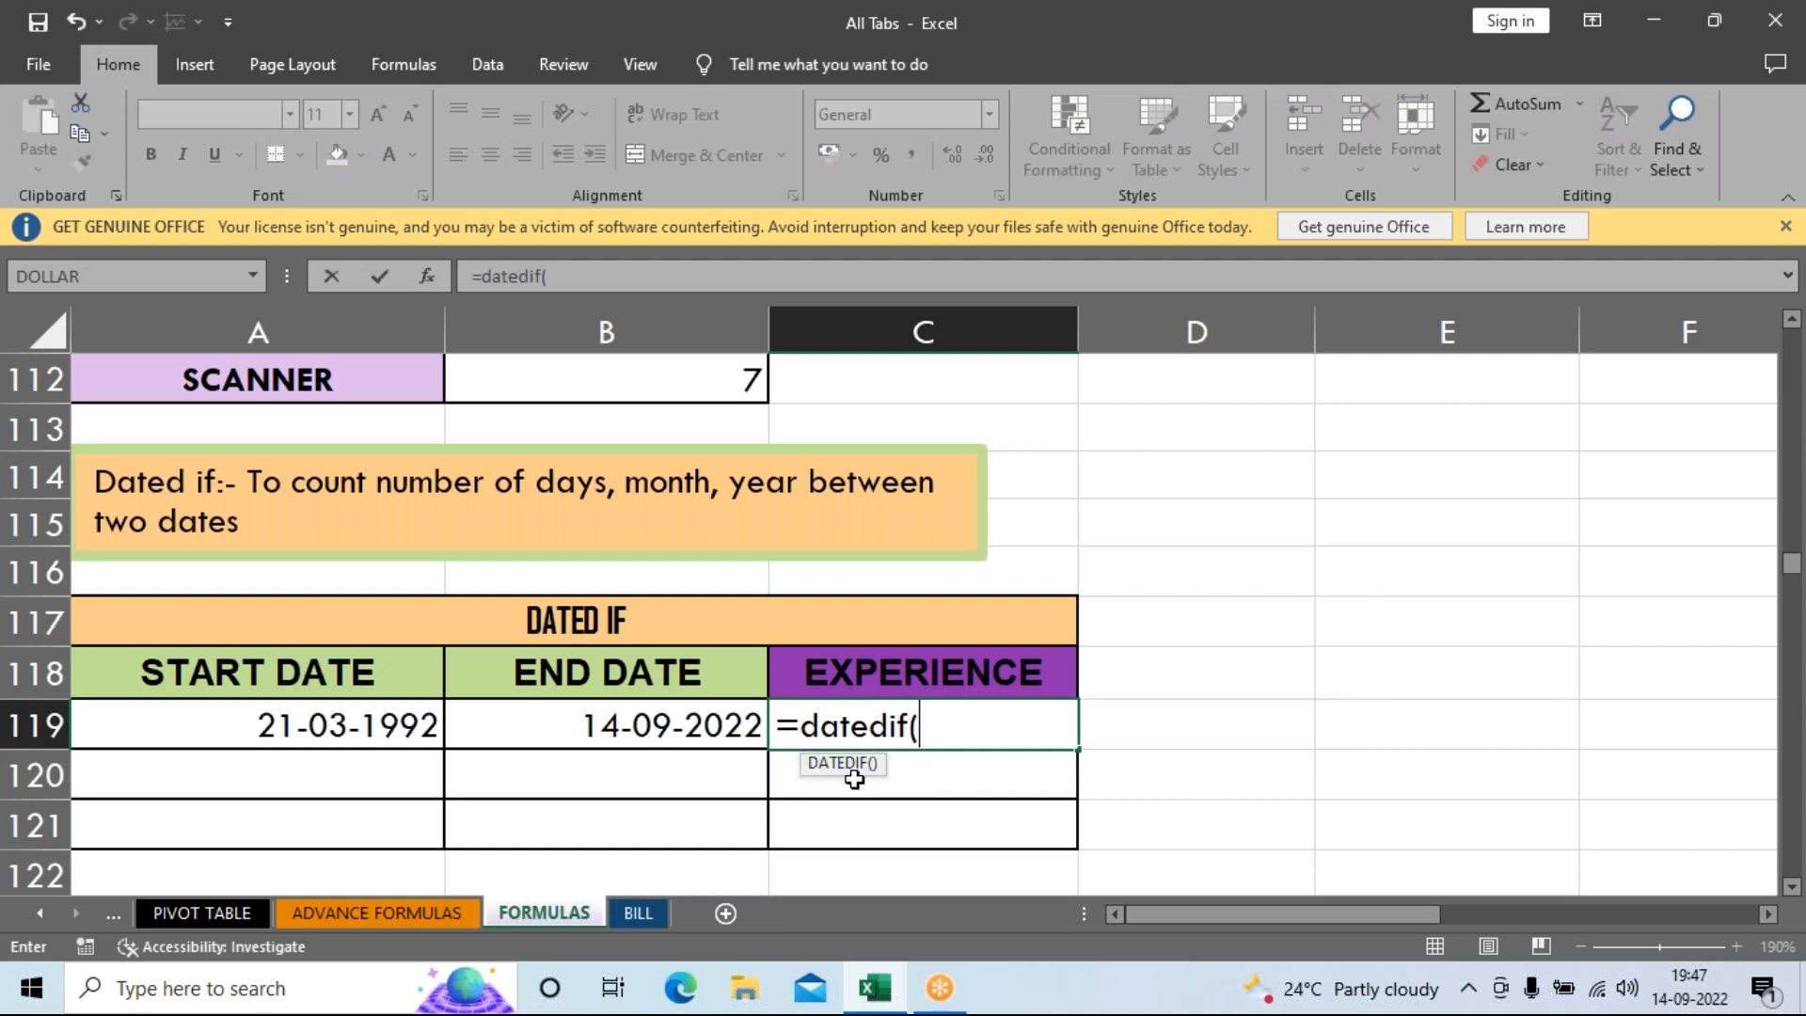
pyautogui.click(320, 726)
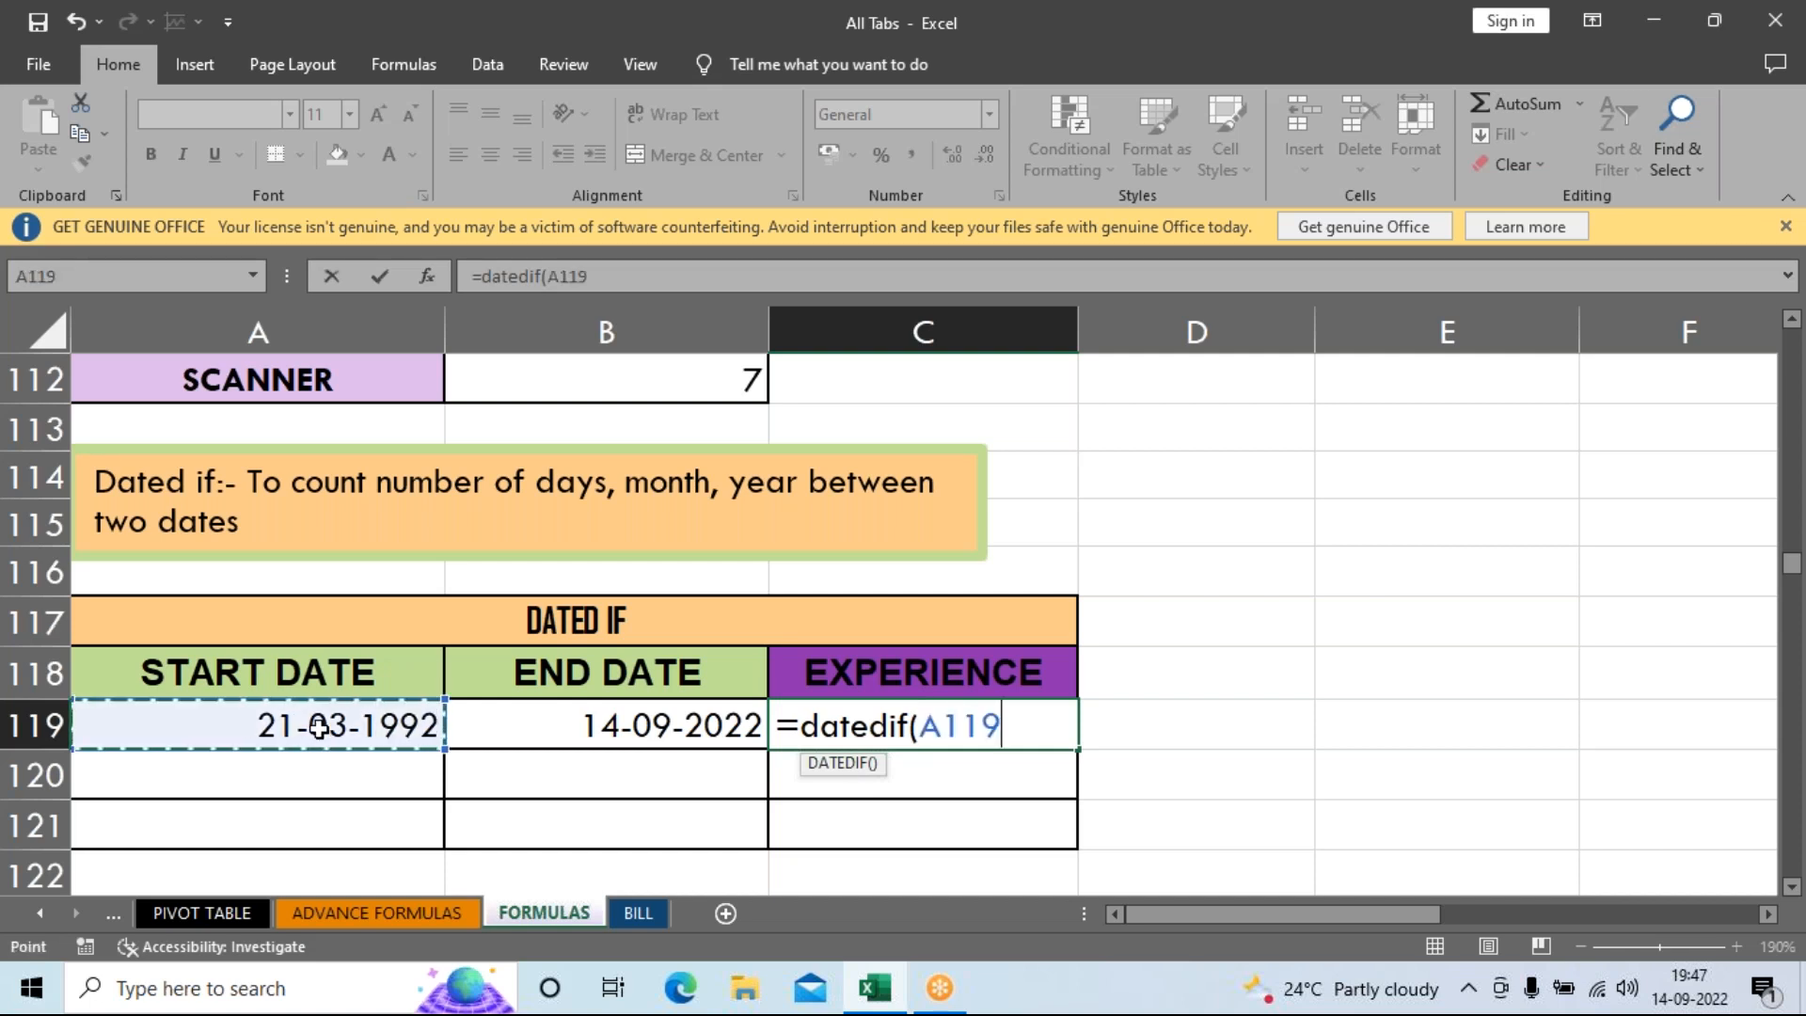
pyautogui.write(',')
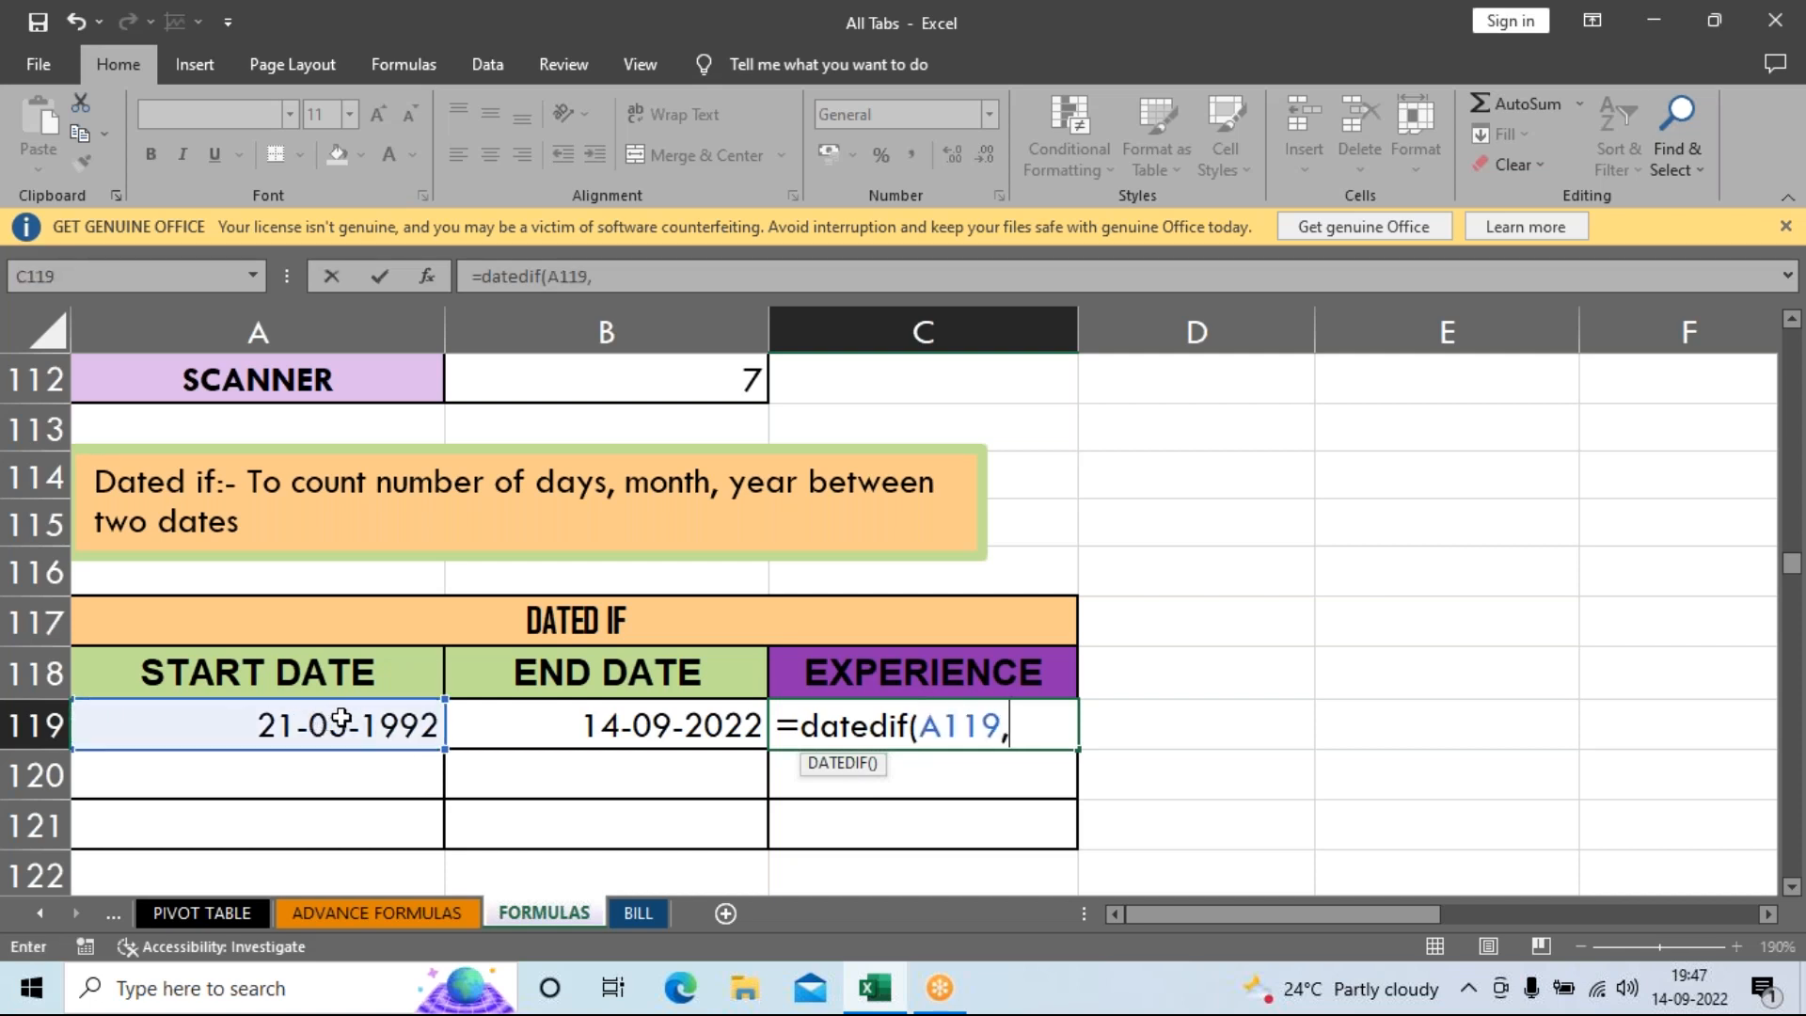
pyautogui.click(535, 739)
pyautogui.write(',"')
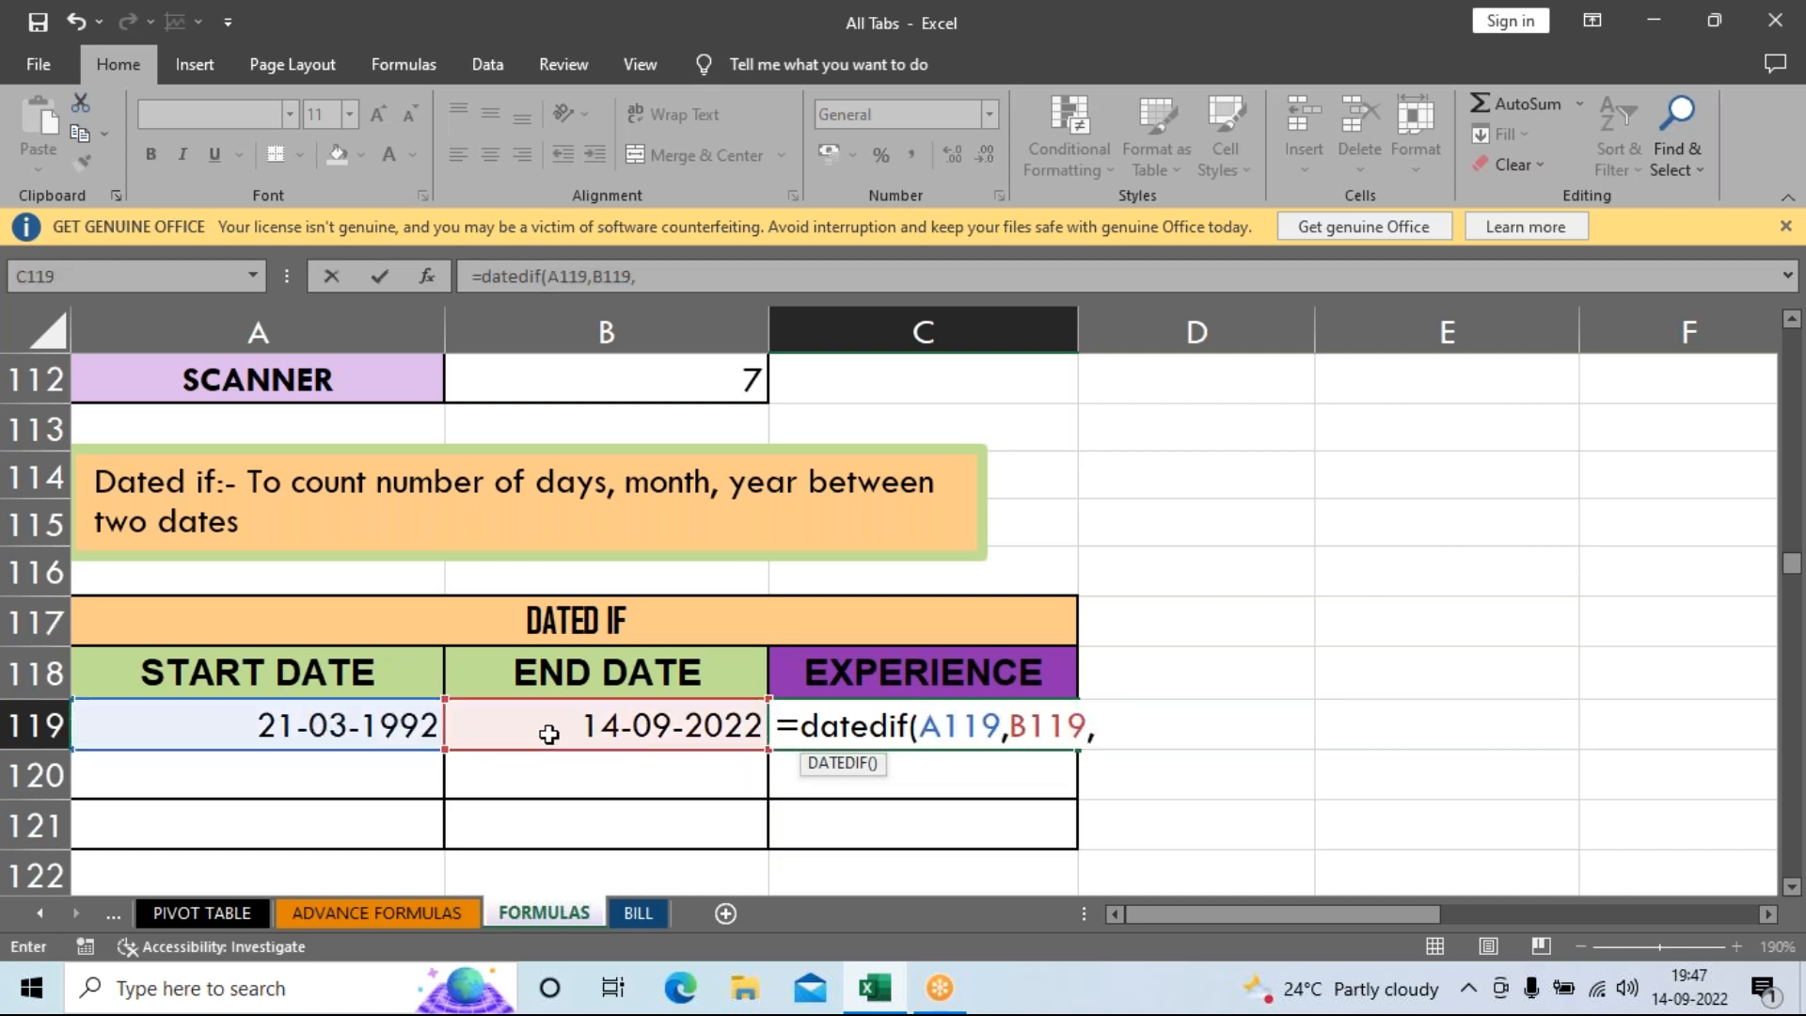
pyautogui.write('Y")')
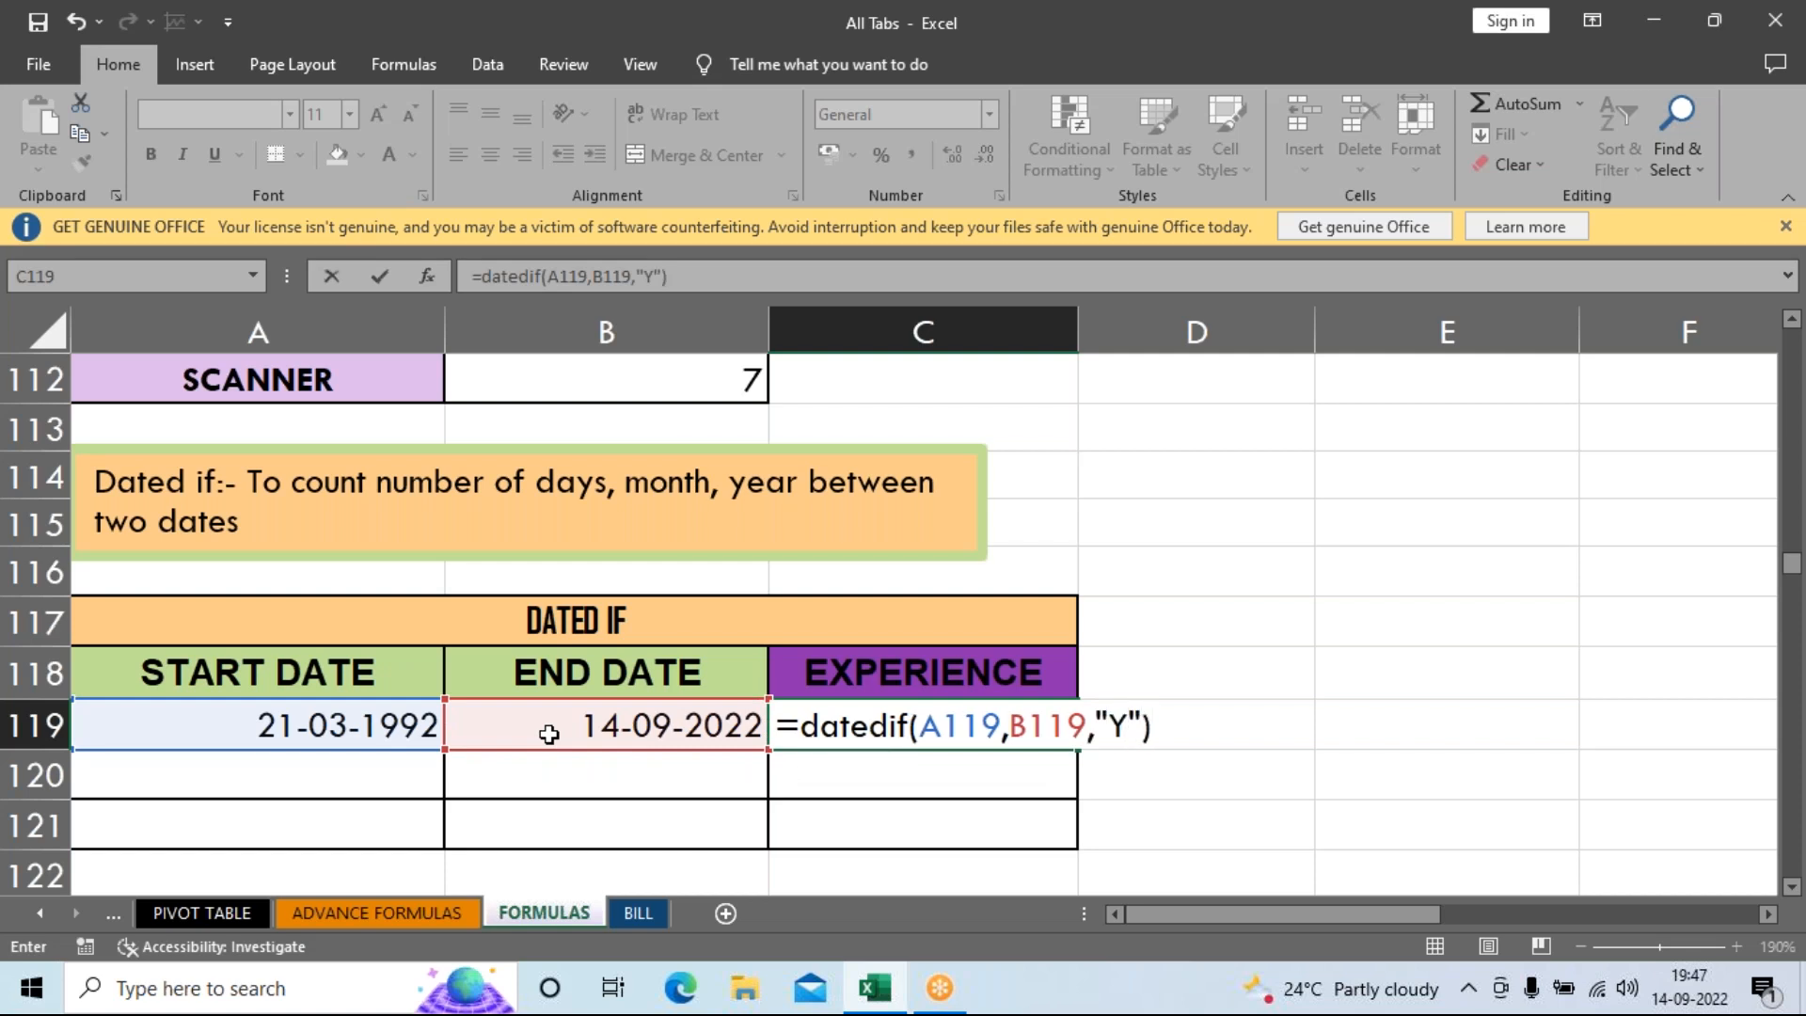
pyautogui.press('Return')
pyautogui.press('Up')
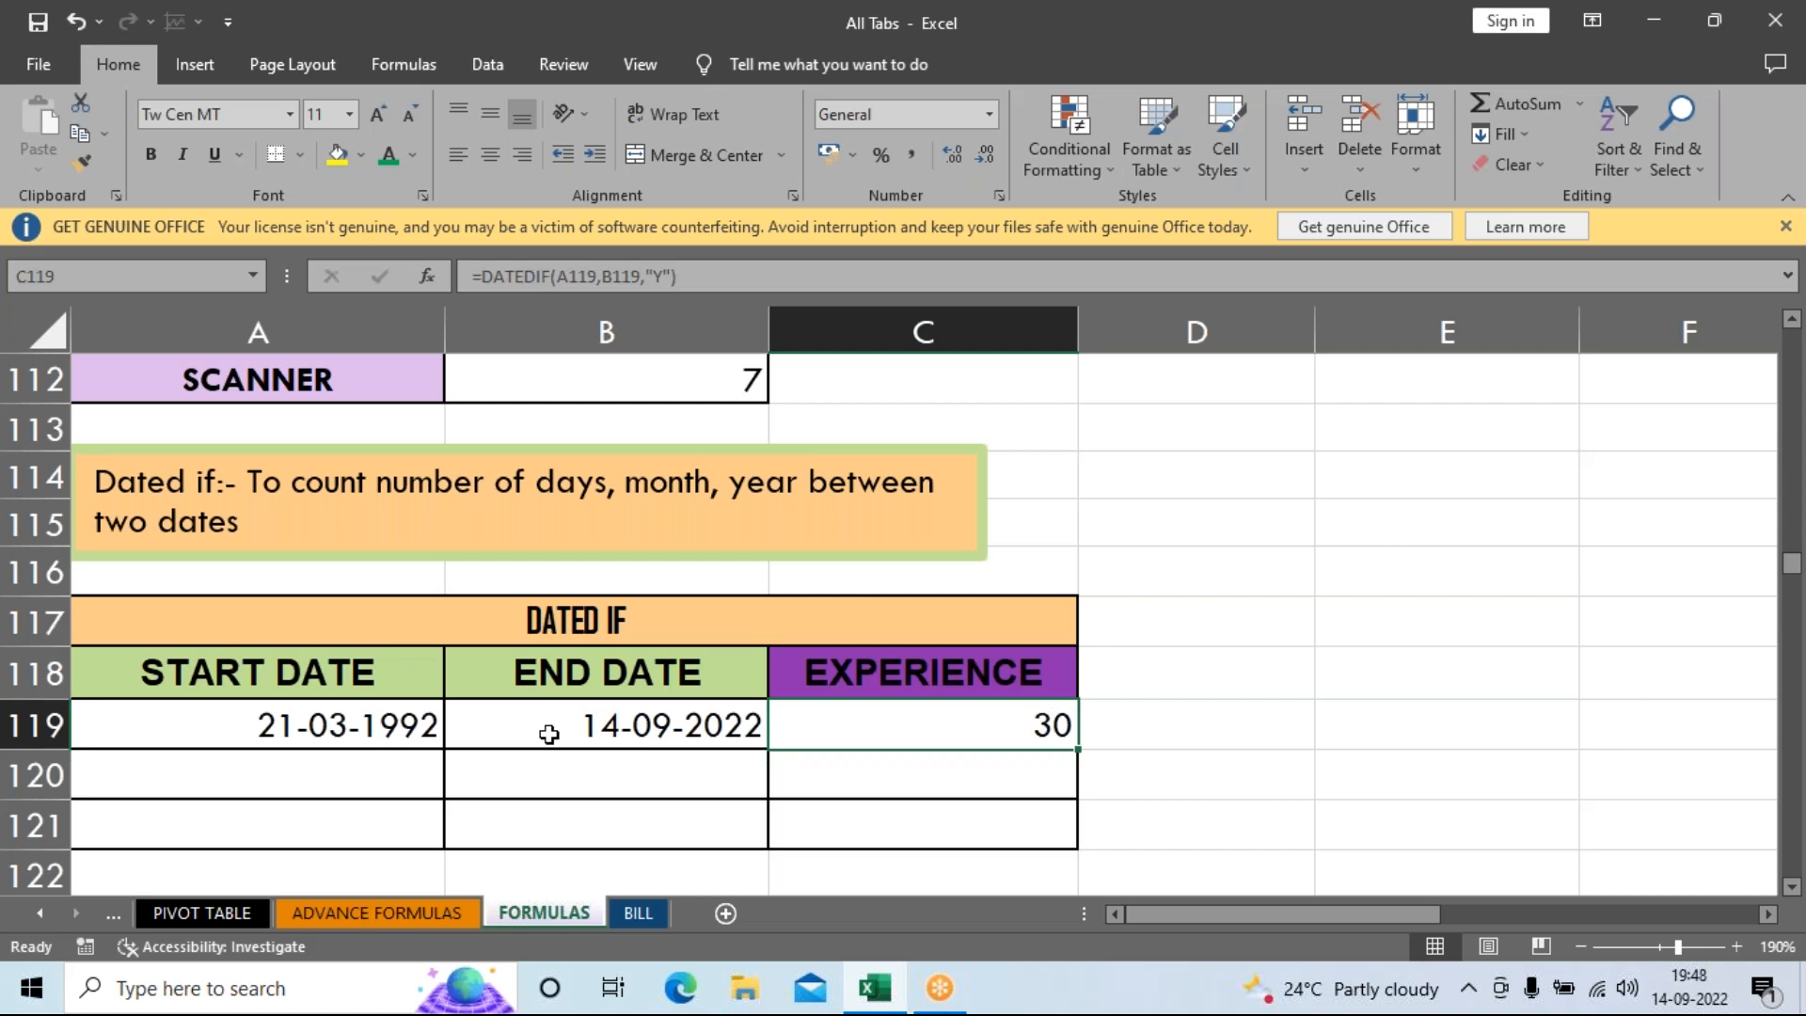
pyautogui.press('Down')
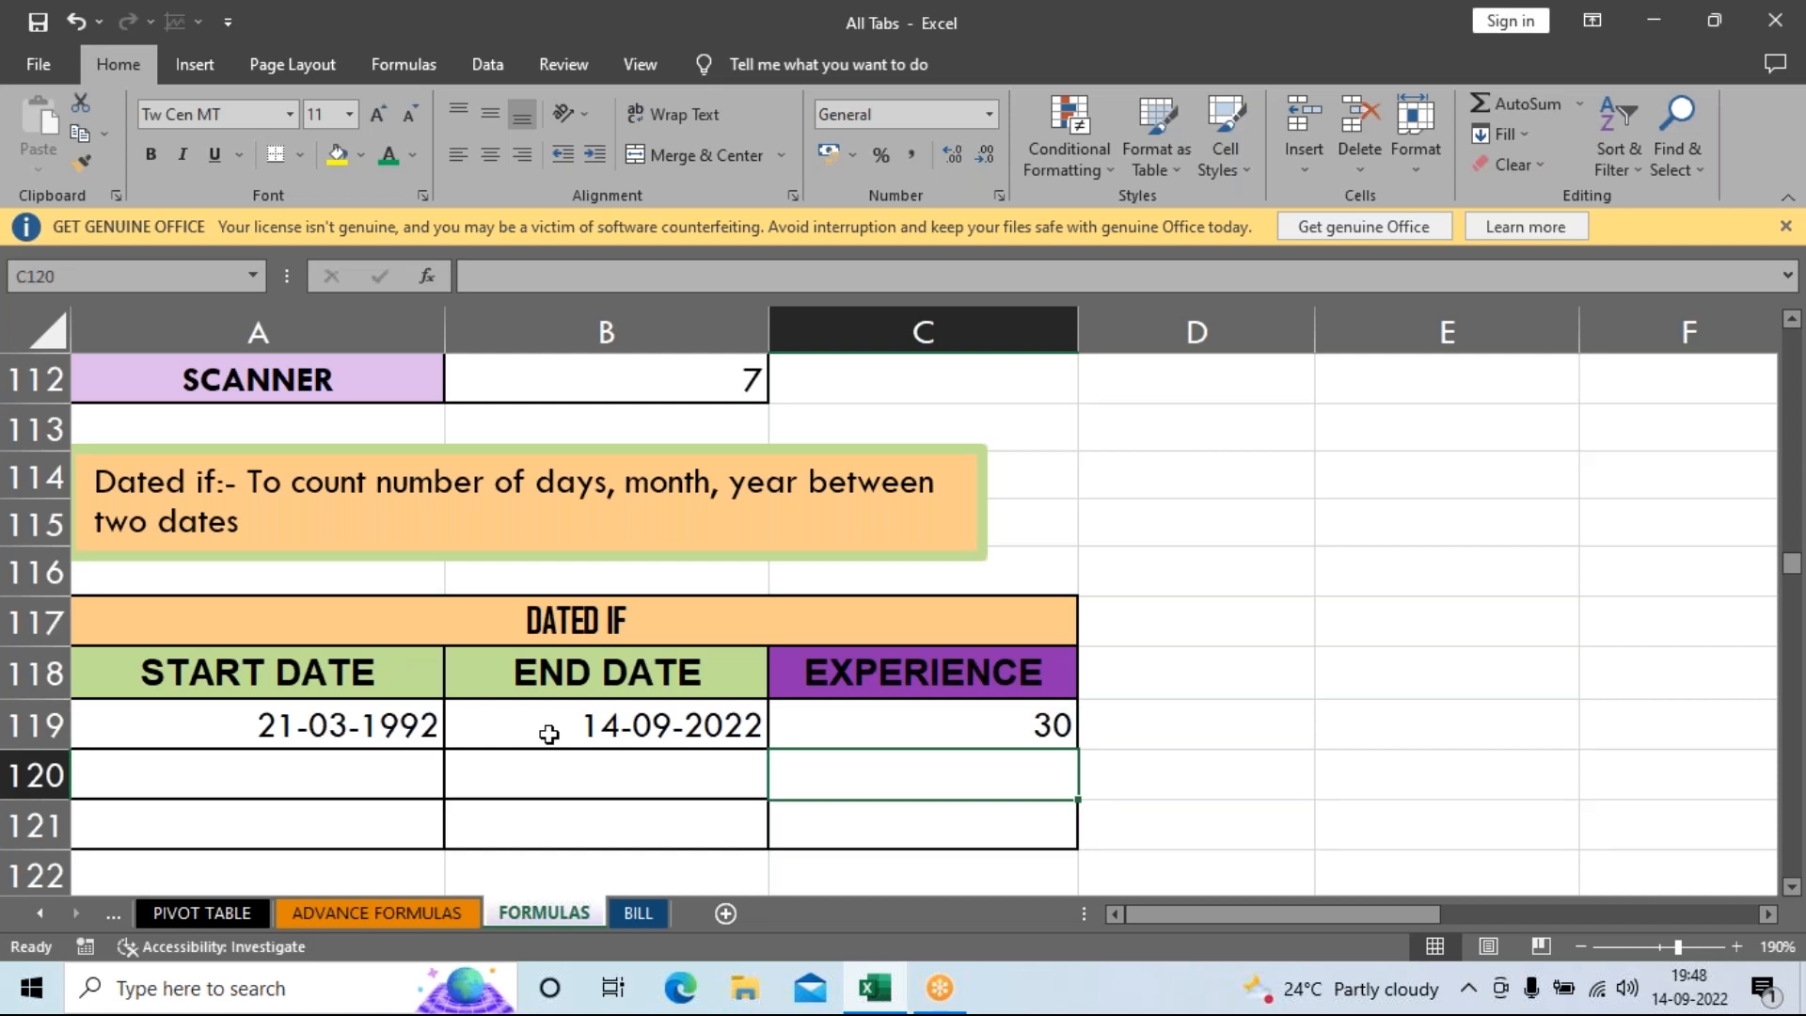
# Enter =DATEDIF(A119,B119,"m") in C120 to show 365 months between the dates.
pyautogui.write('=dat')
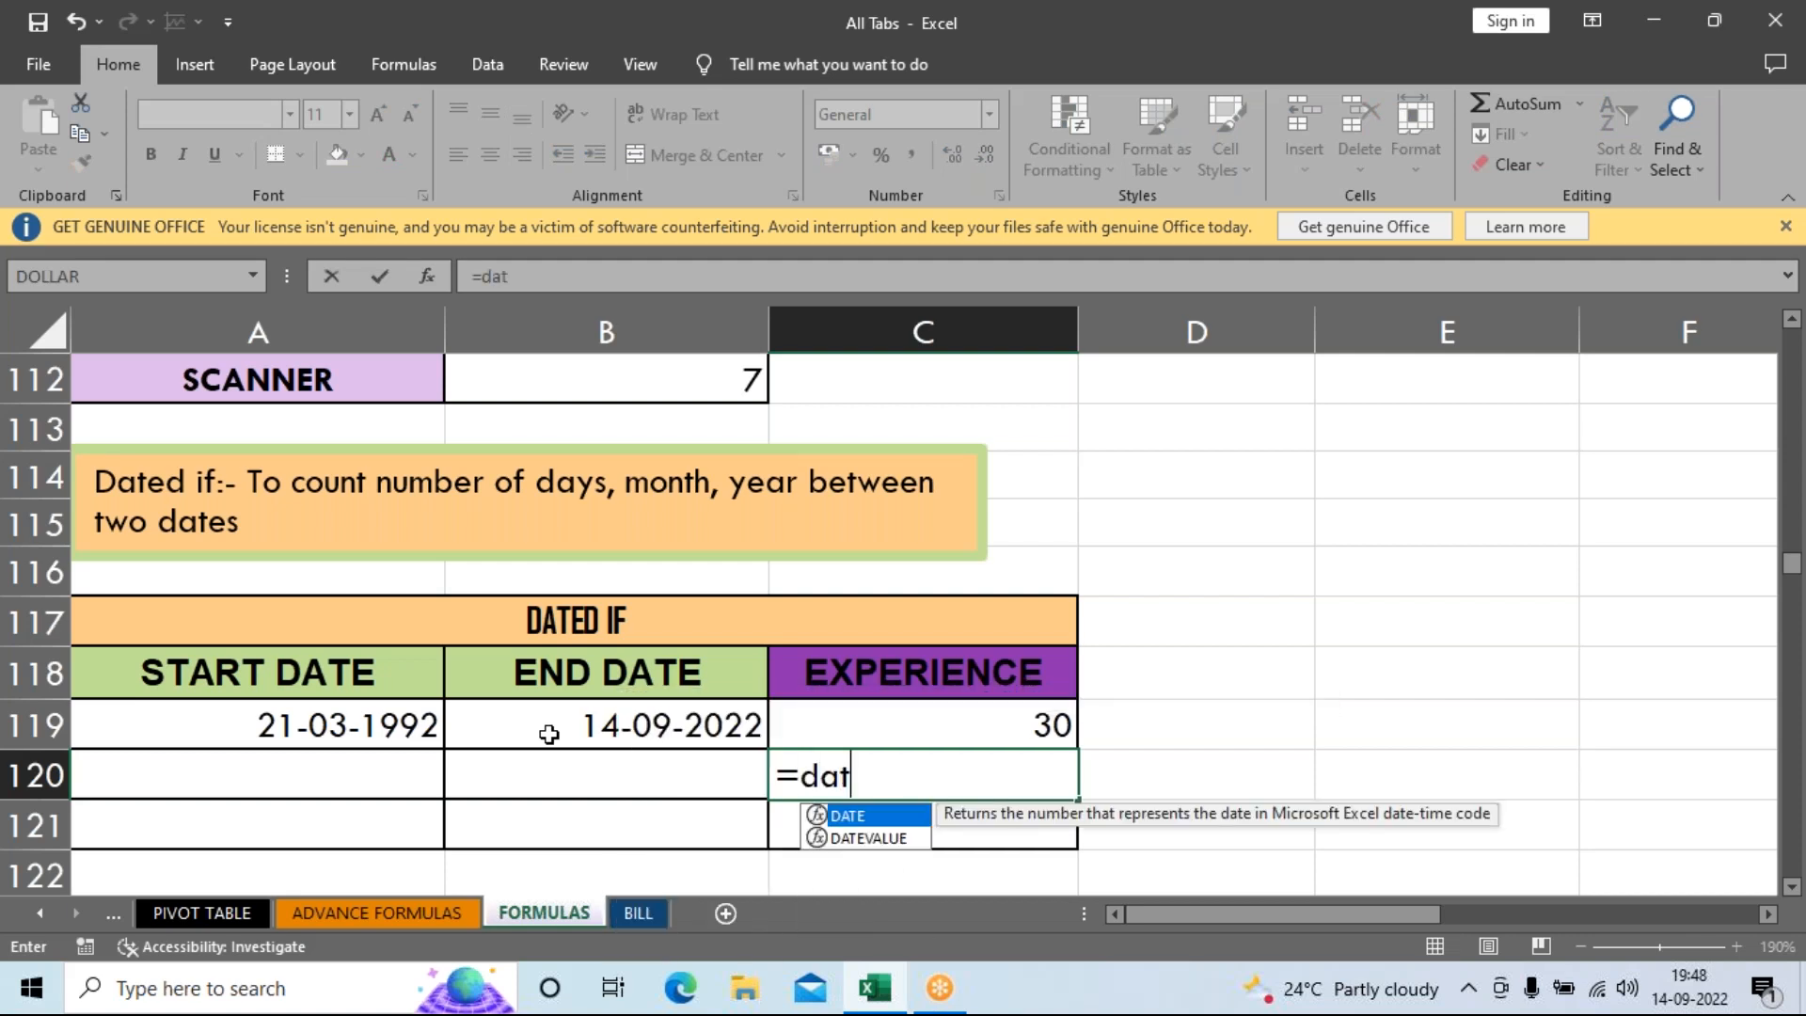
pyautogui.write('edif(')
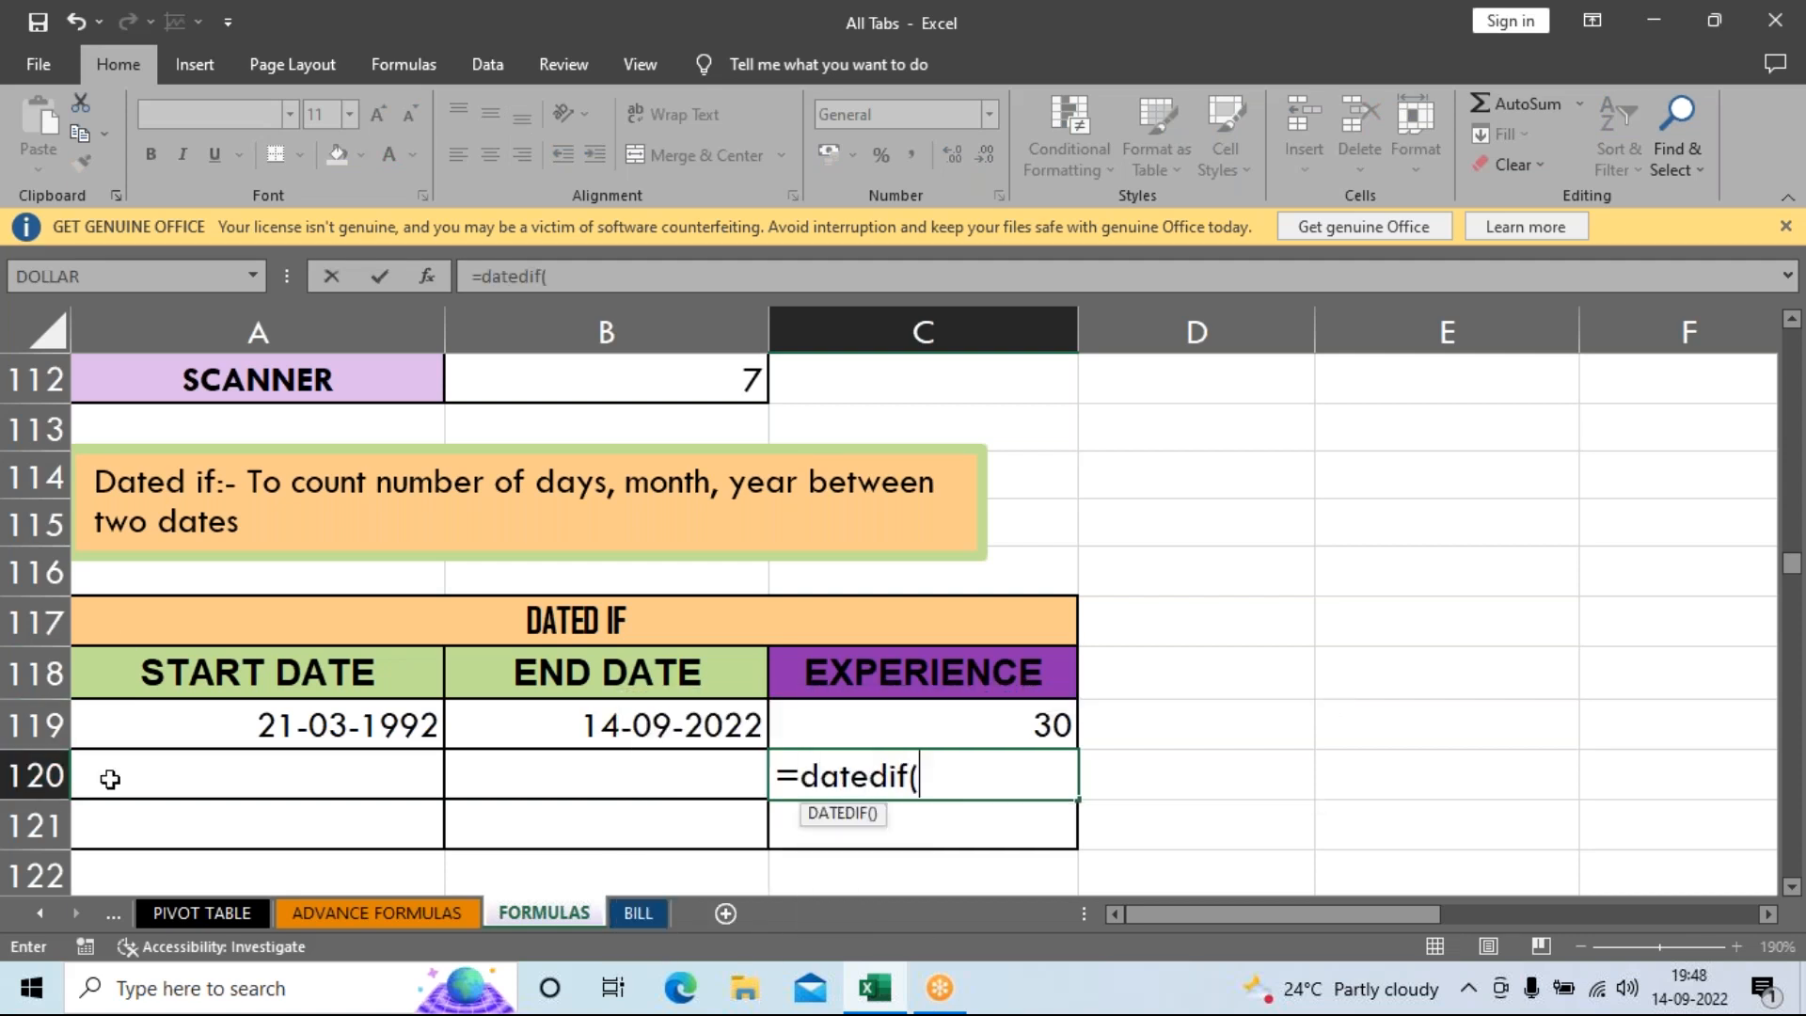
pyautogui.click(174, 715)
pyautogui.write(',')
pyautogui.click(539, 720)
pyautogui.write(',"')
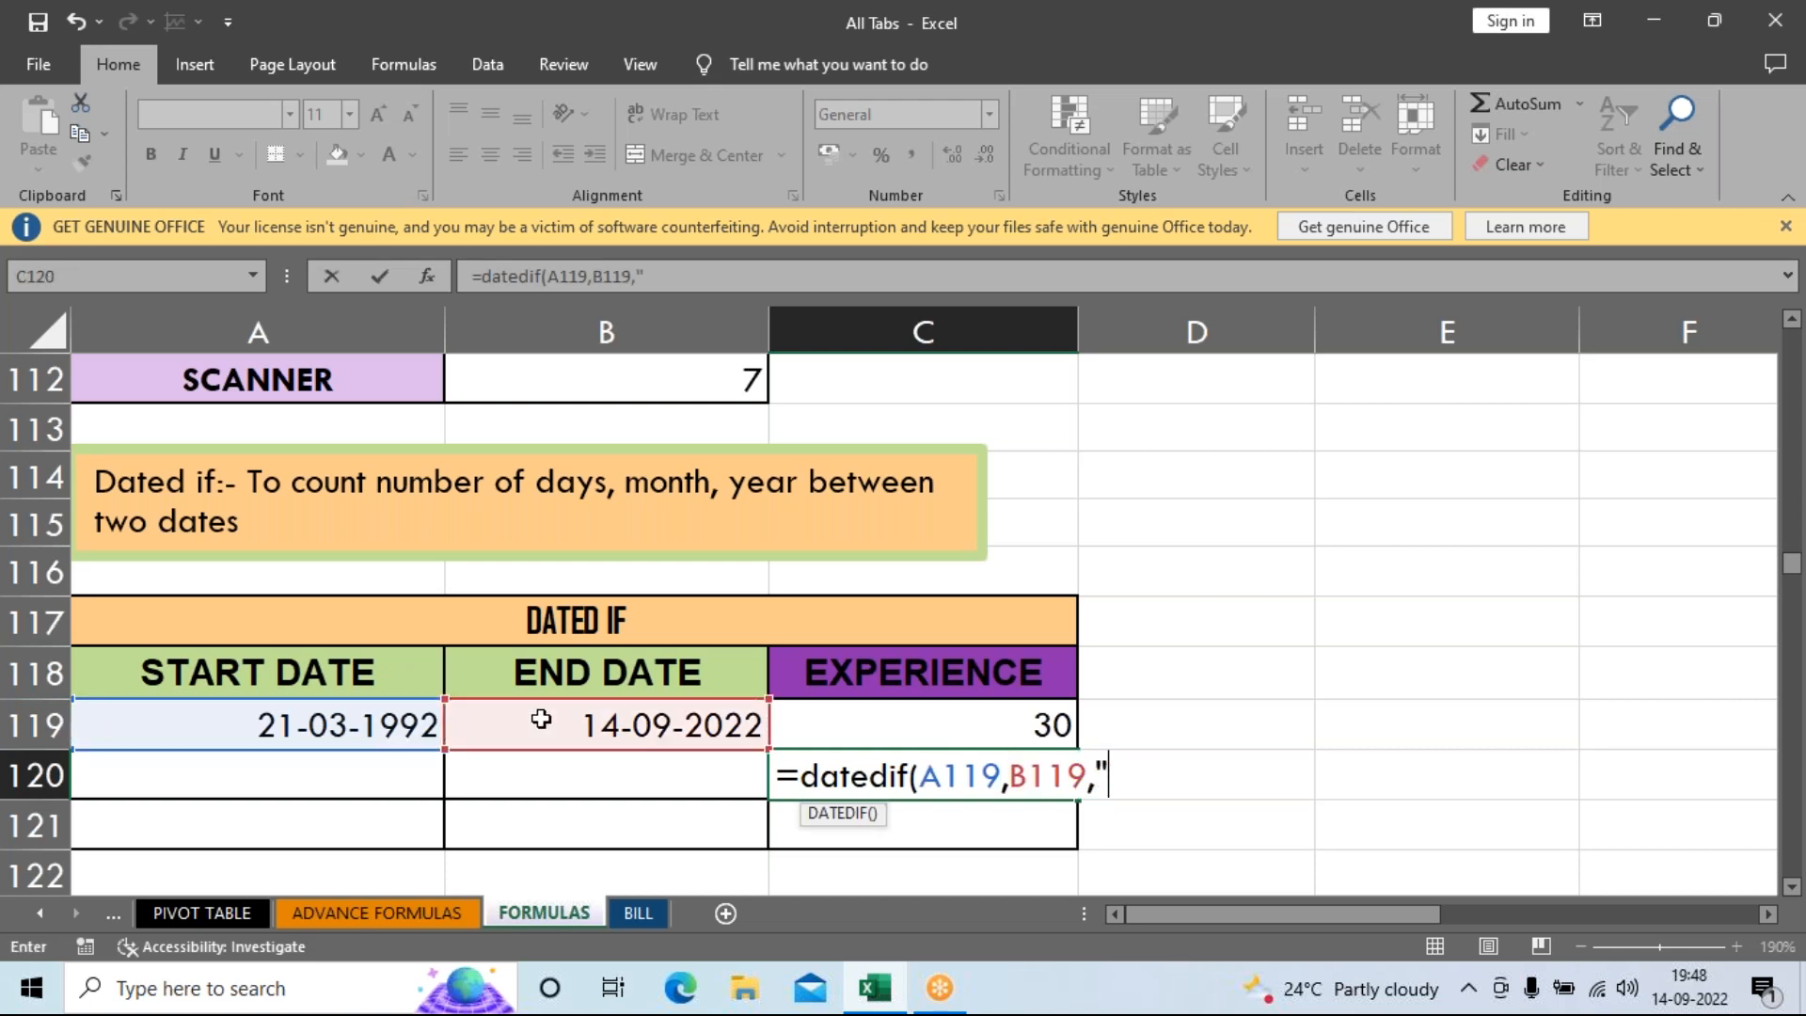
pyautogui.write('m")')
pyautogui.press('Return')
pyautogui.press('Up')
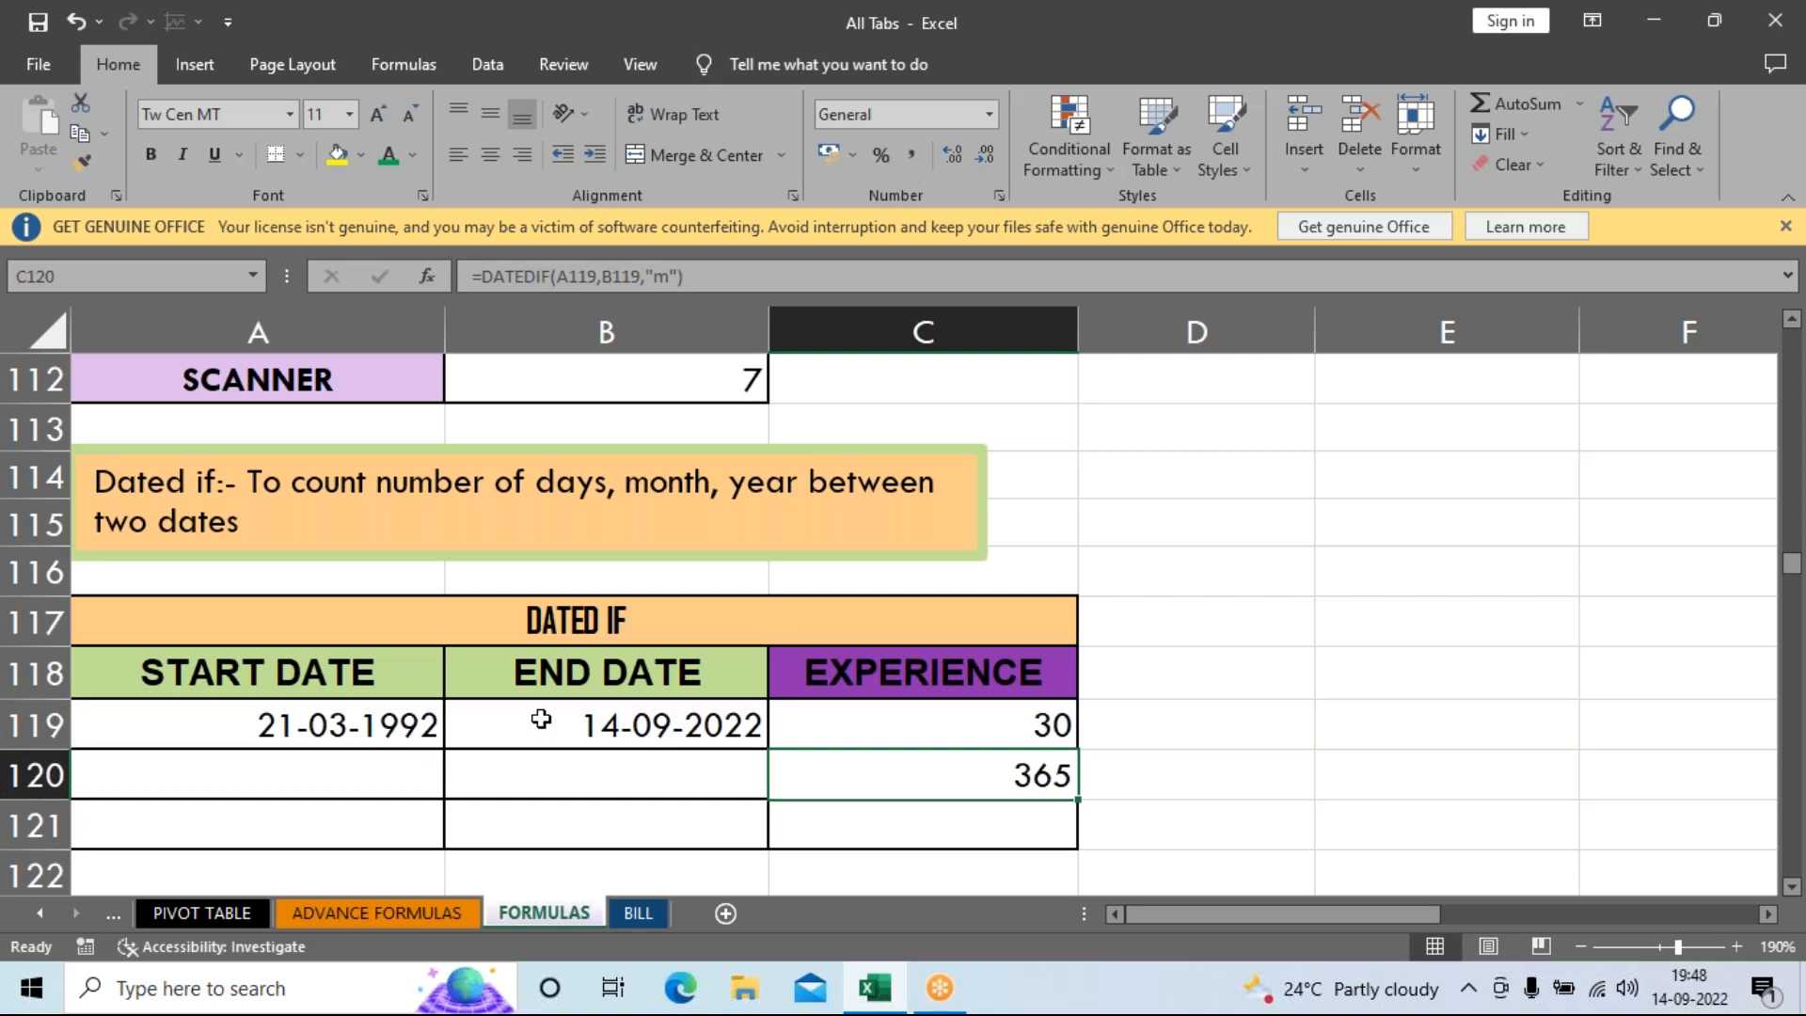
pyautogui.press('Down')
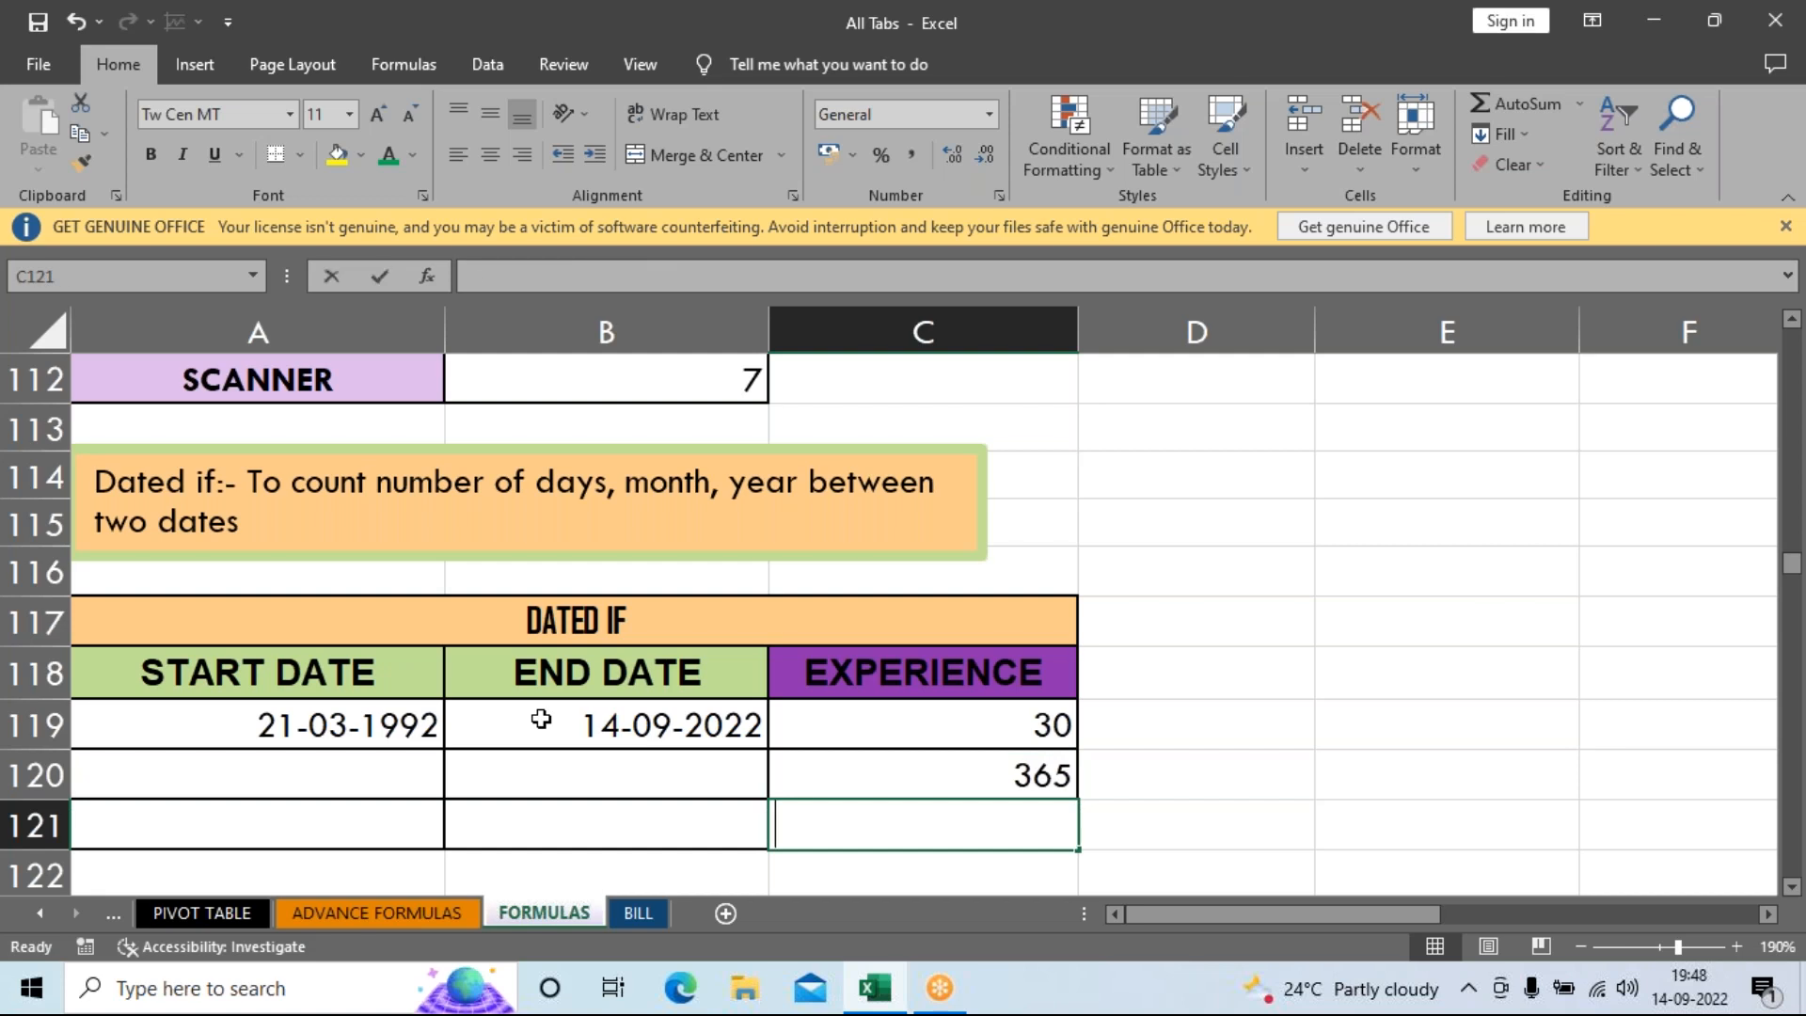
# Enter =DATEDIF(A119,B119,"d") in C121 to count the days between the dates.
pyautogui.write('=date')
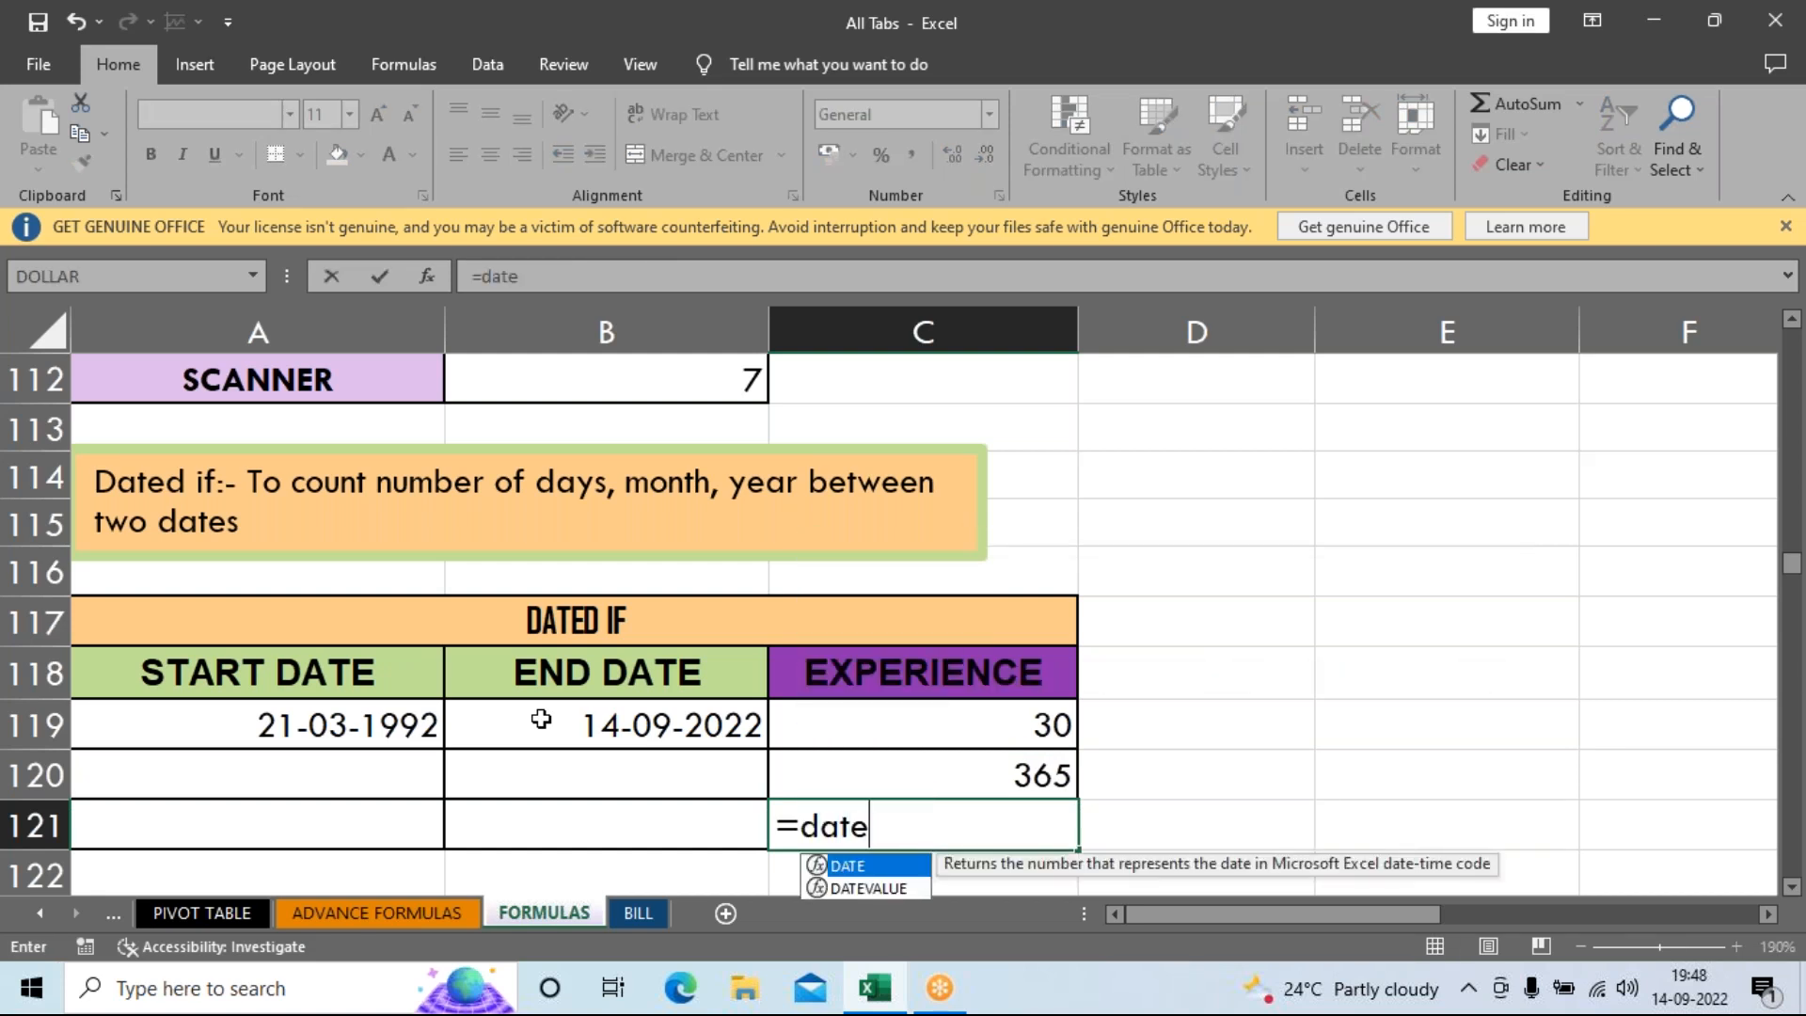
pyautogui.write('dif(')
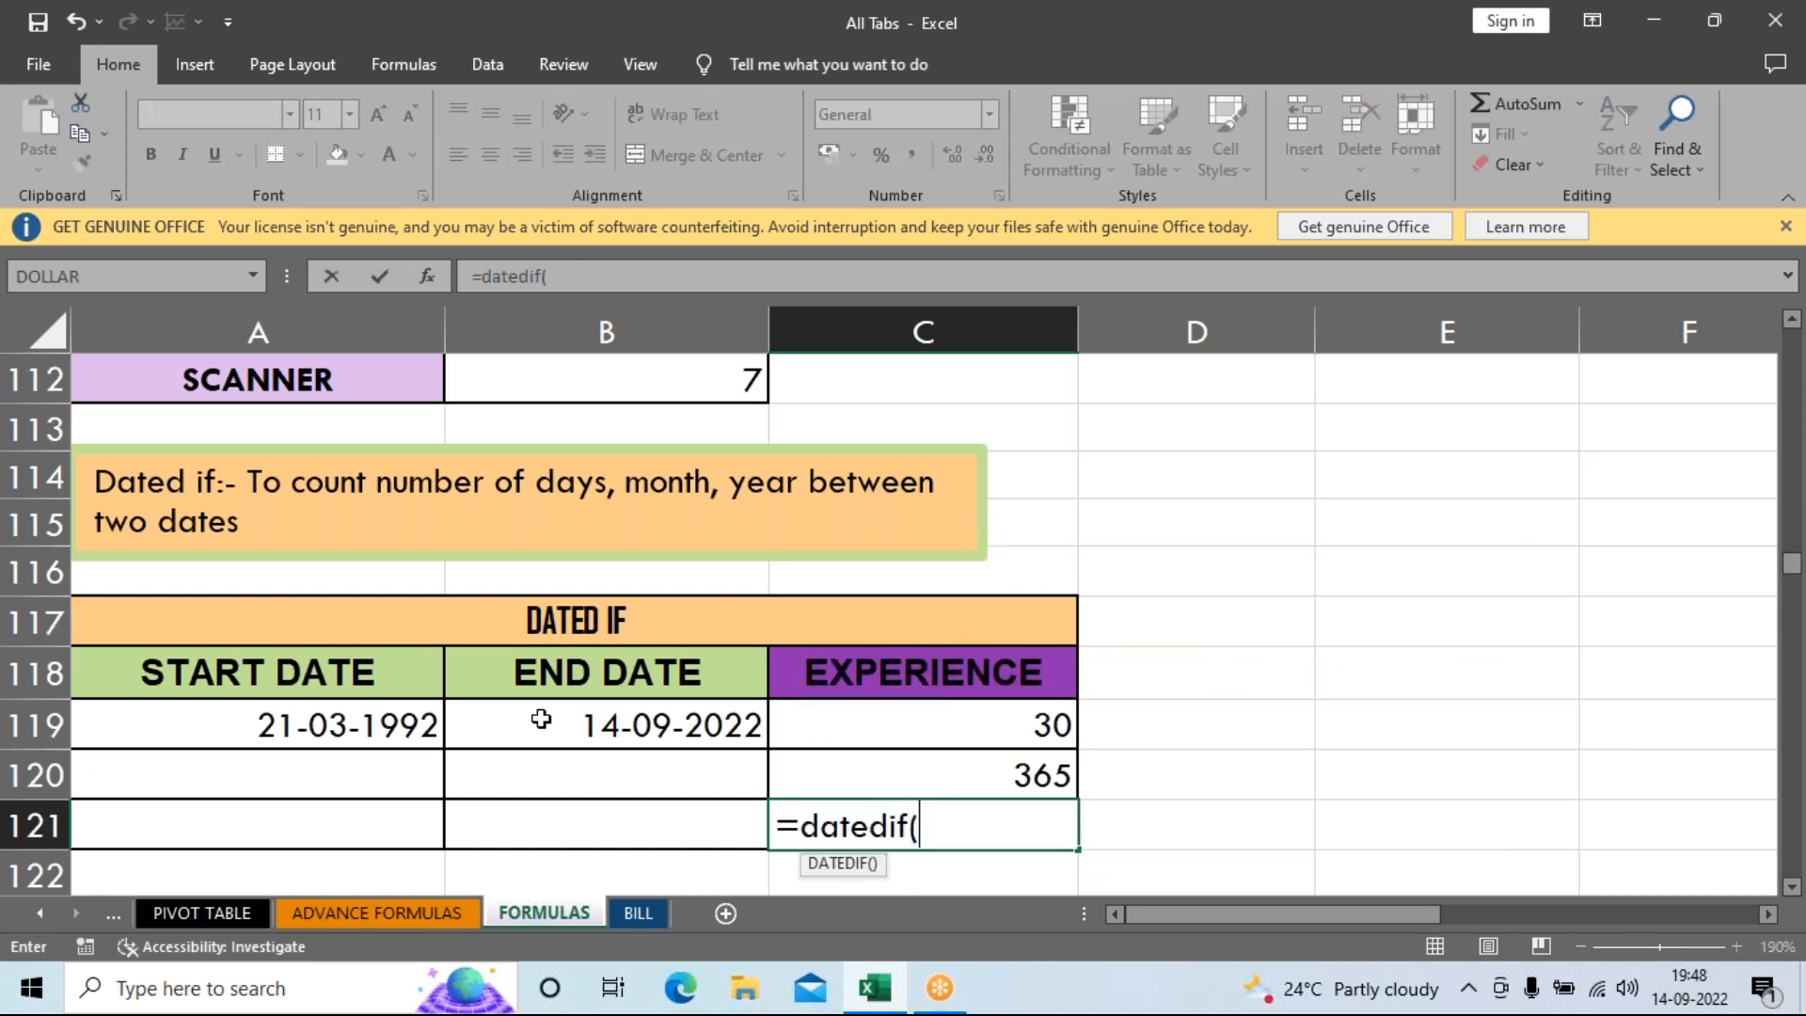
pyautogui.click(294, 731)
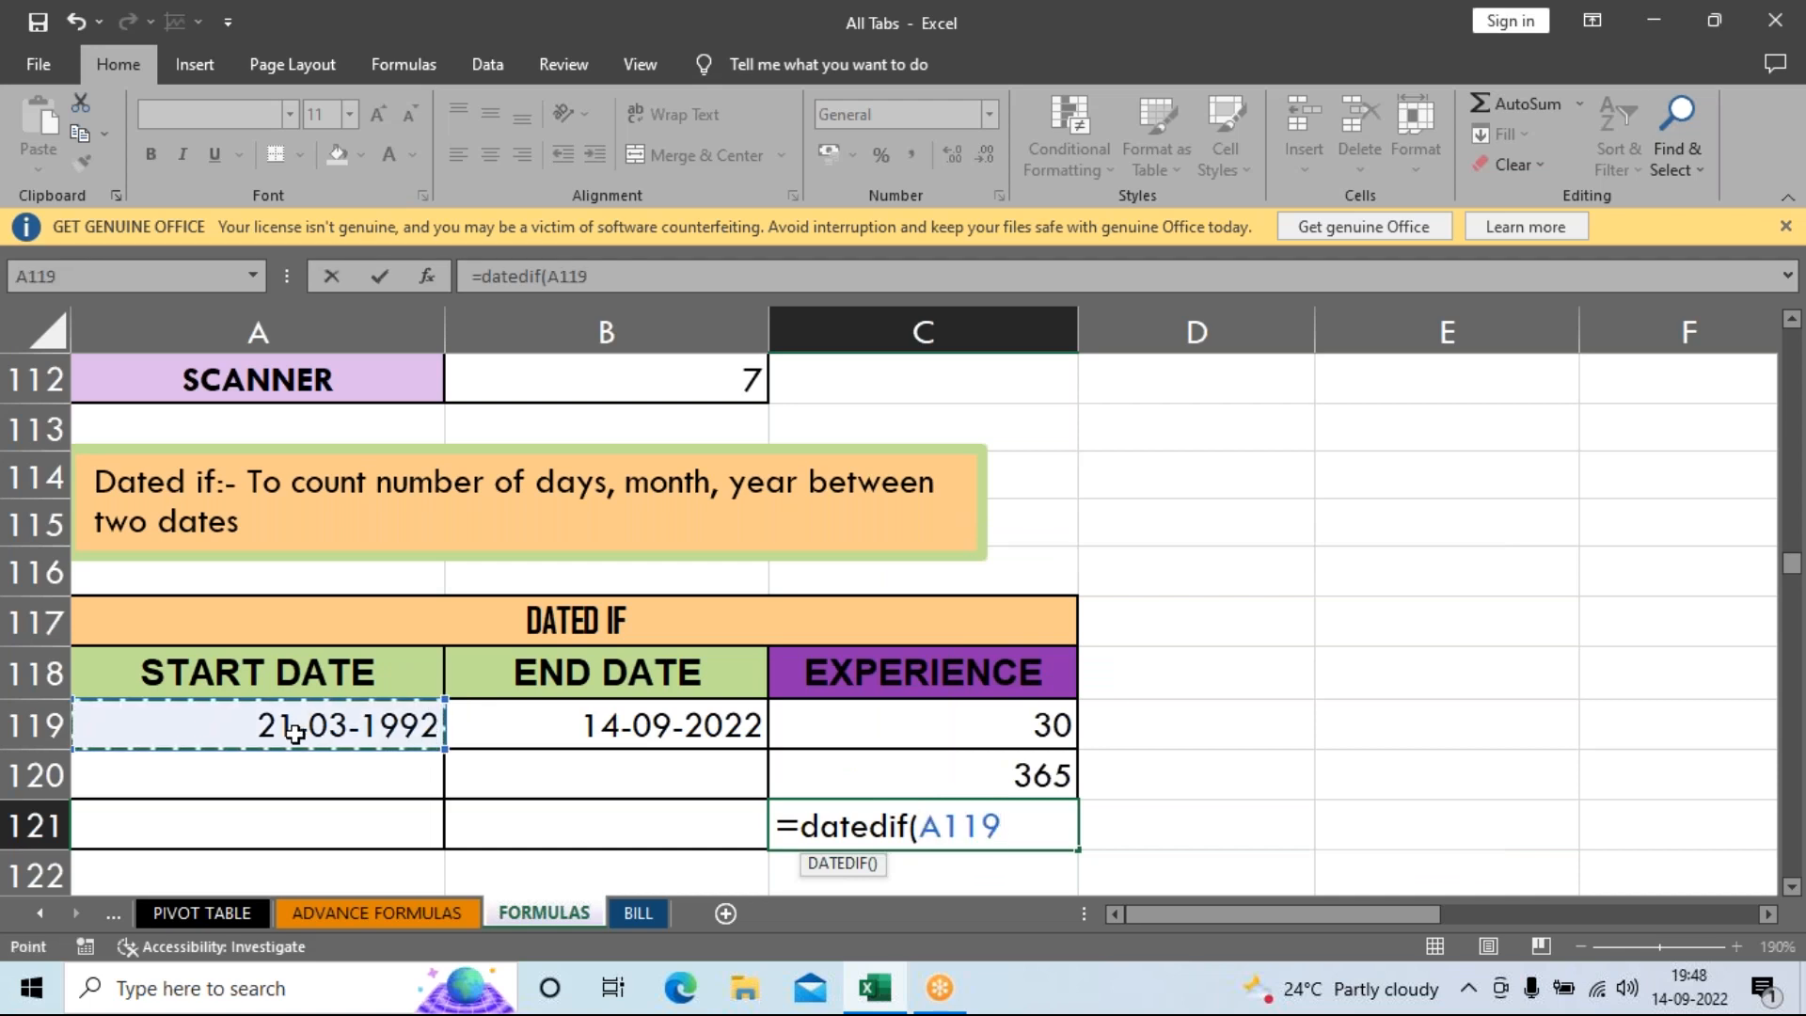
pyautogui.click(511, 732)
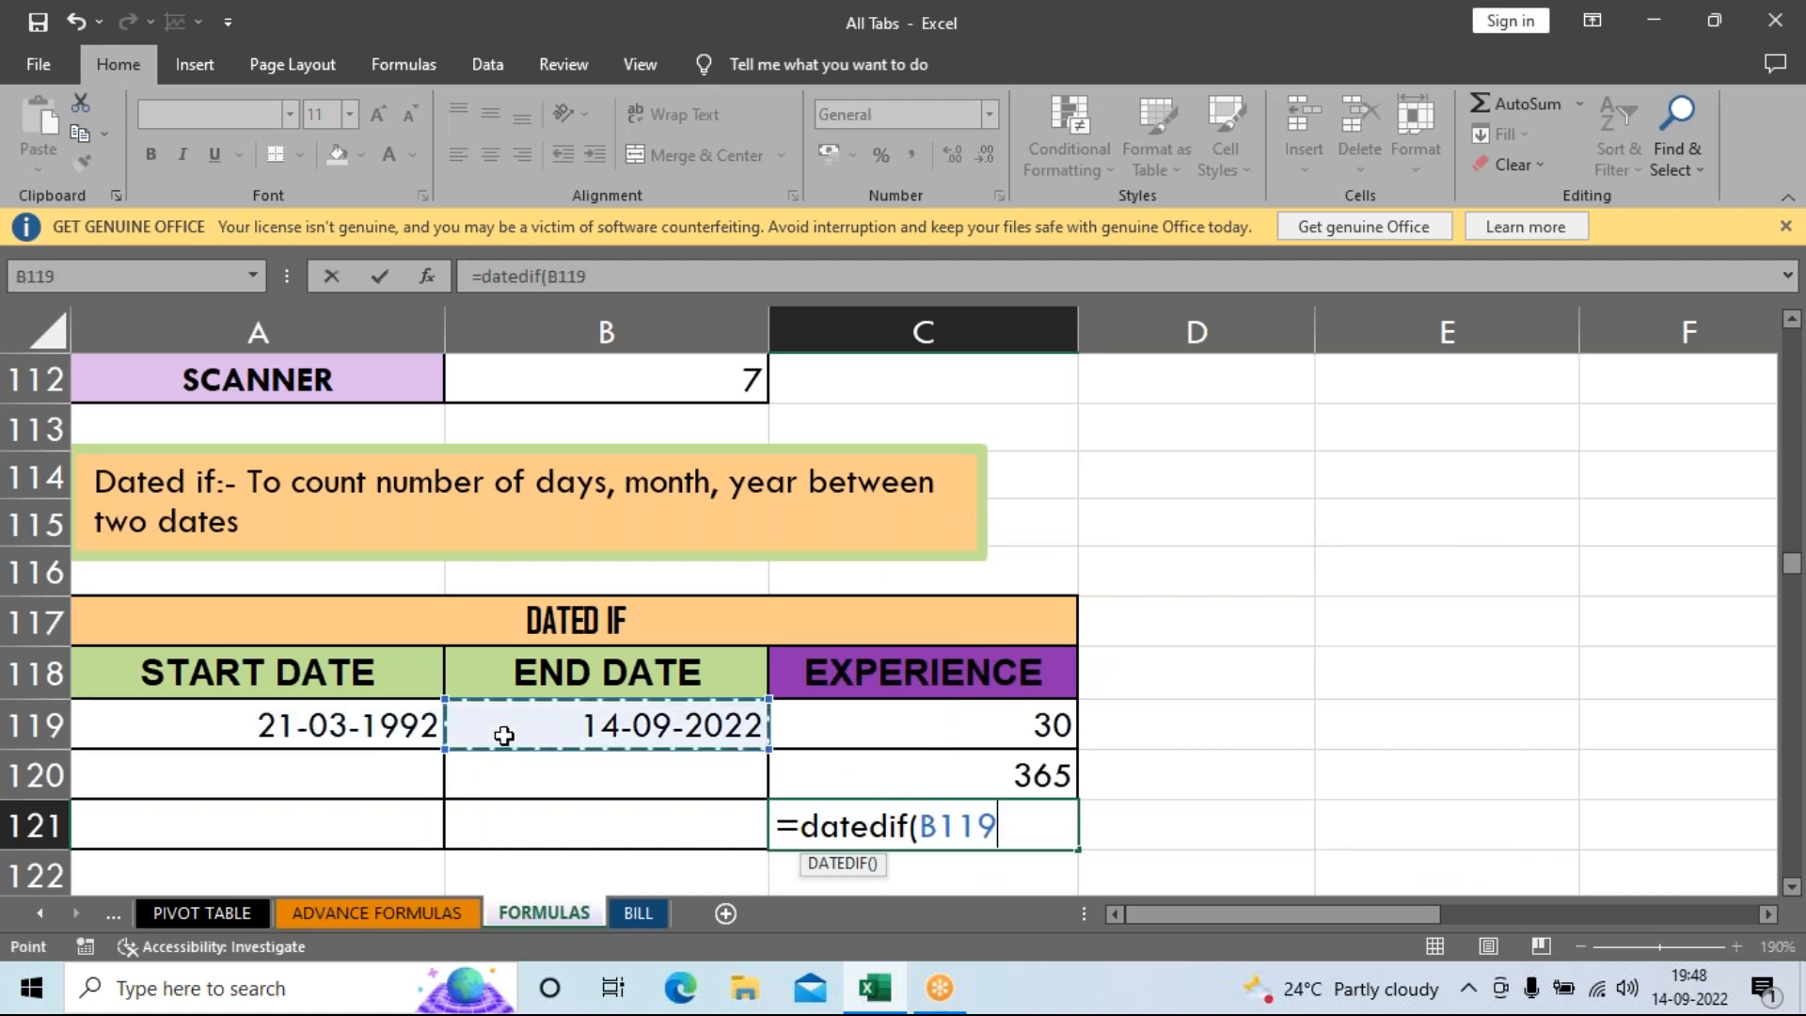
pyautogui.click(375, 732)
pyautogui.write(',')
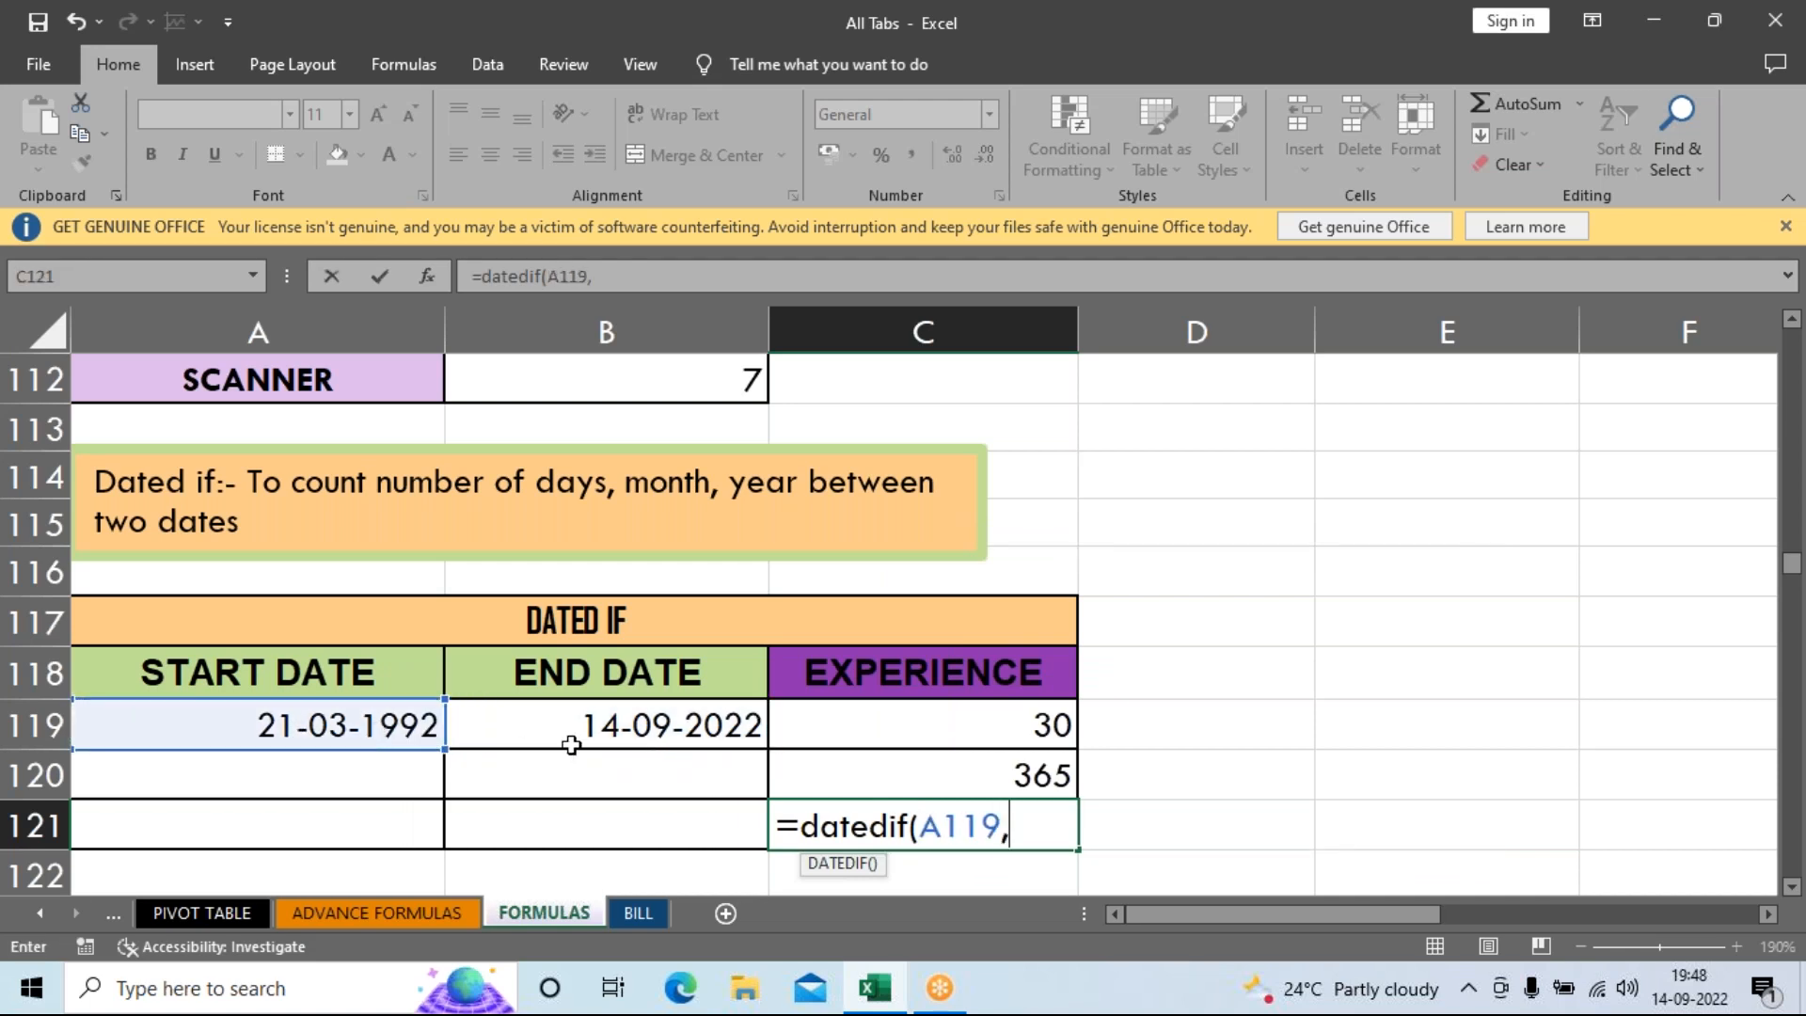
pyautogui.click(587, 725)
pyautogui.write(',')
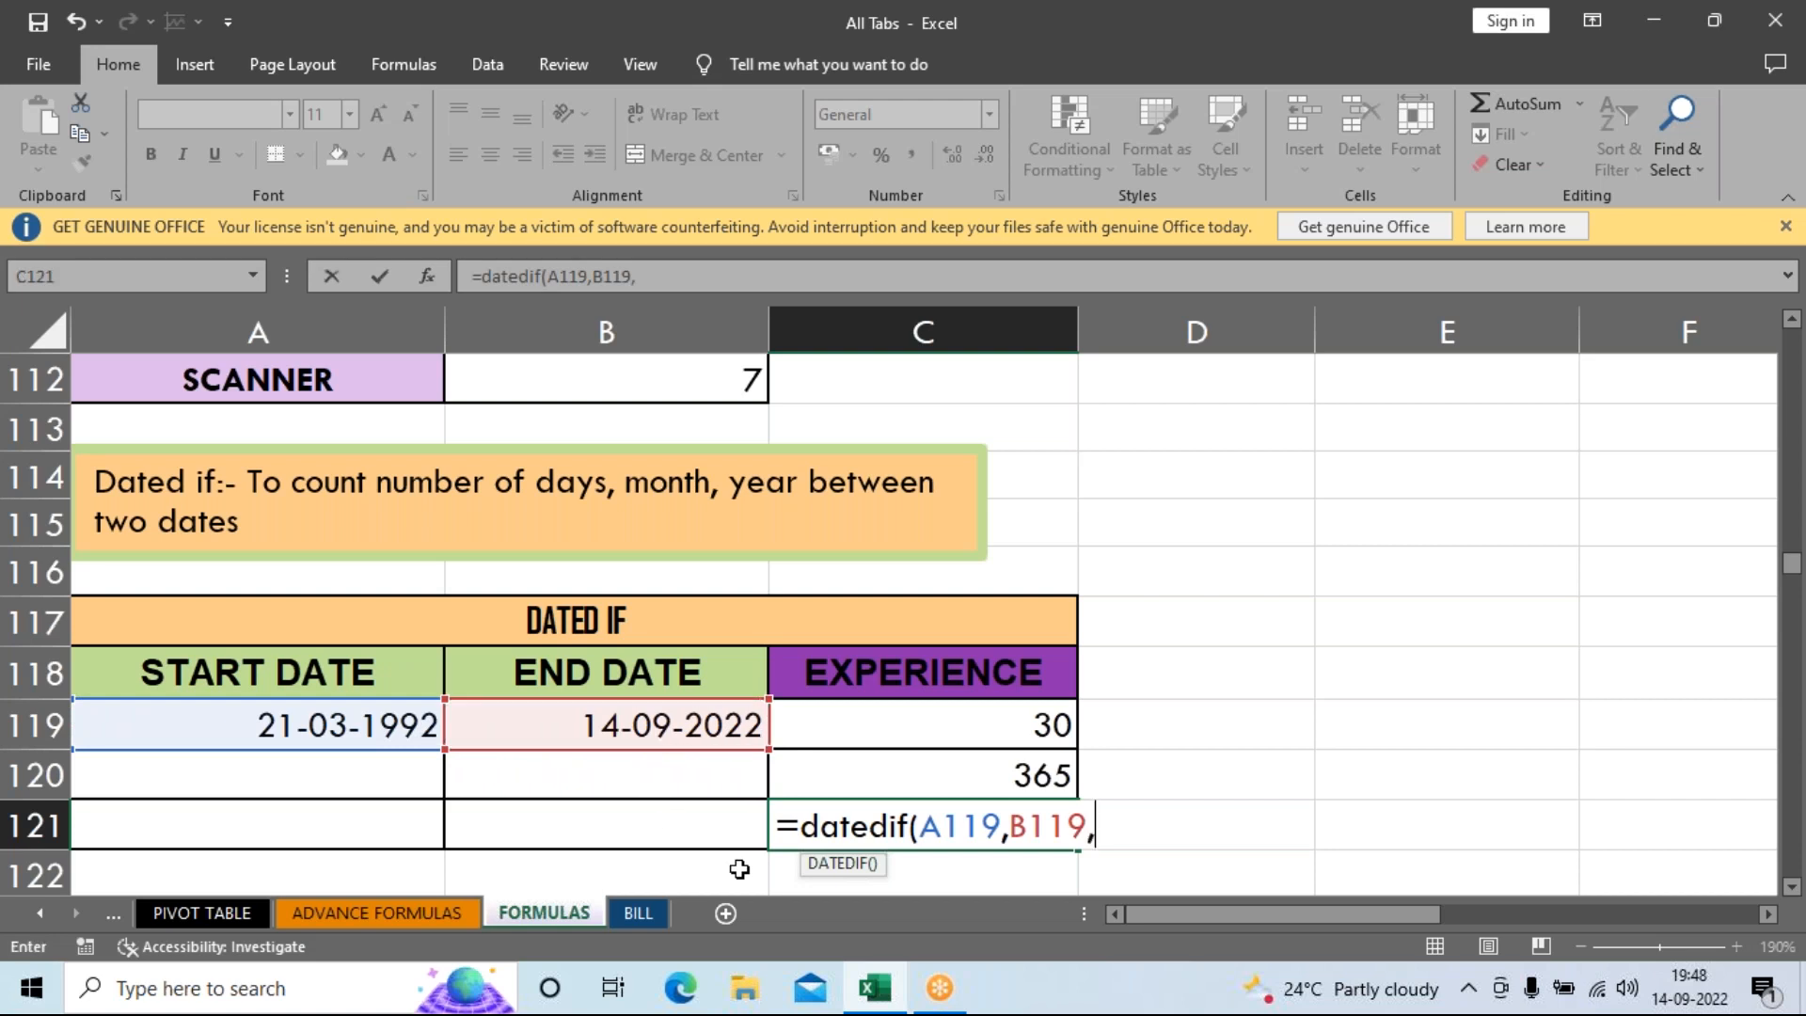
pyautogui.write('"d")')
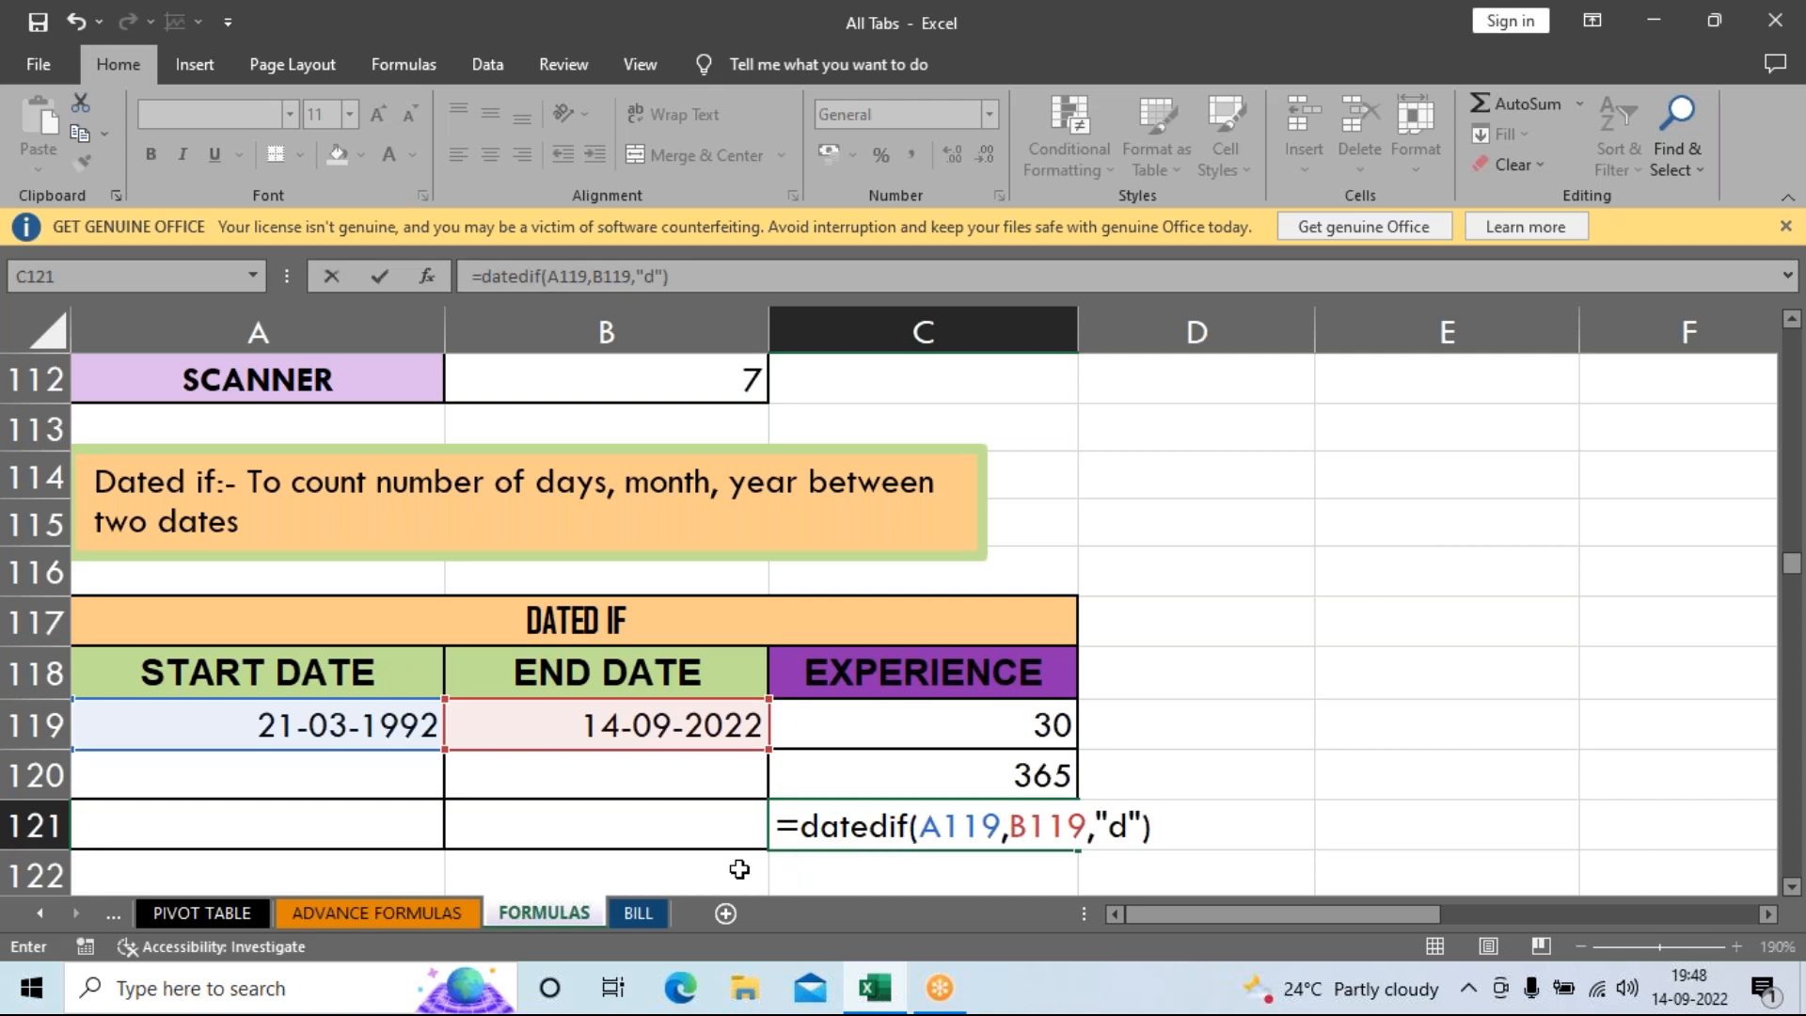
pyautogui.hotkey('ctrl', 'Return')
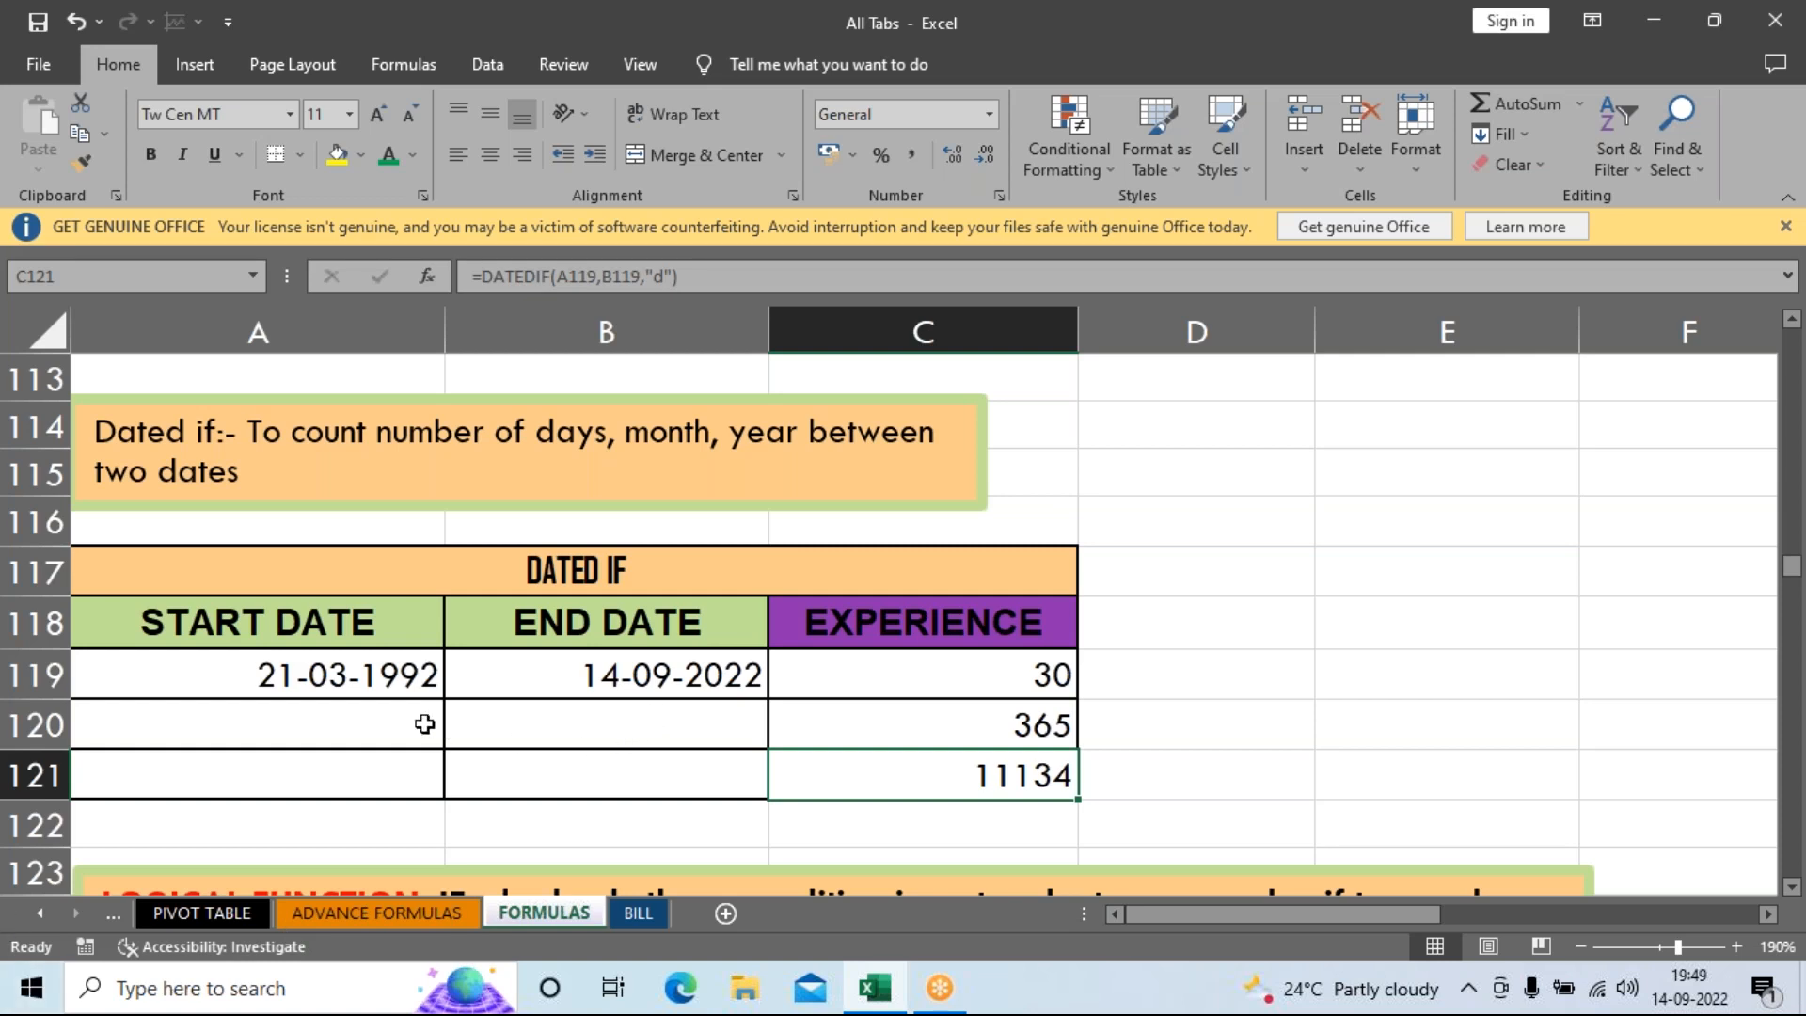
# Change the start date in A119 to 3/2/2016 so the experience values recalculate.
pyautogui.click(390, 682)
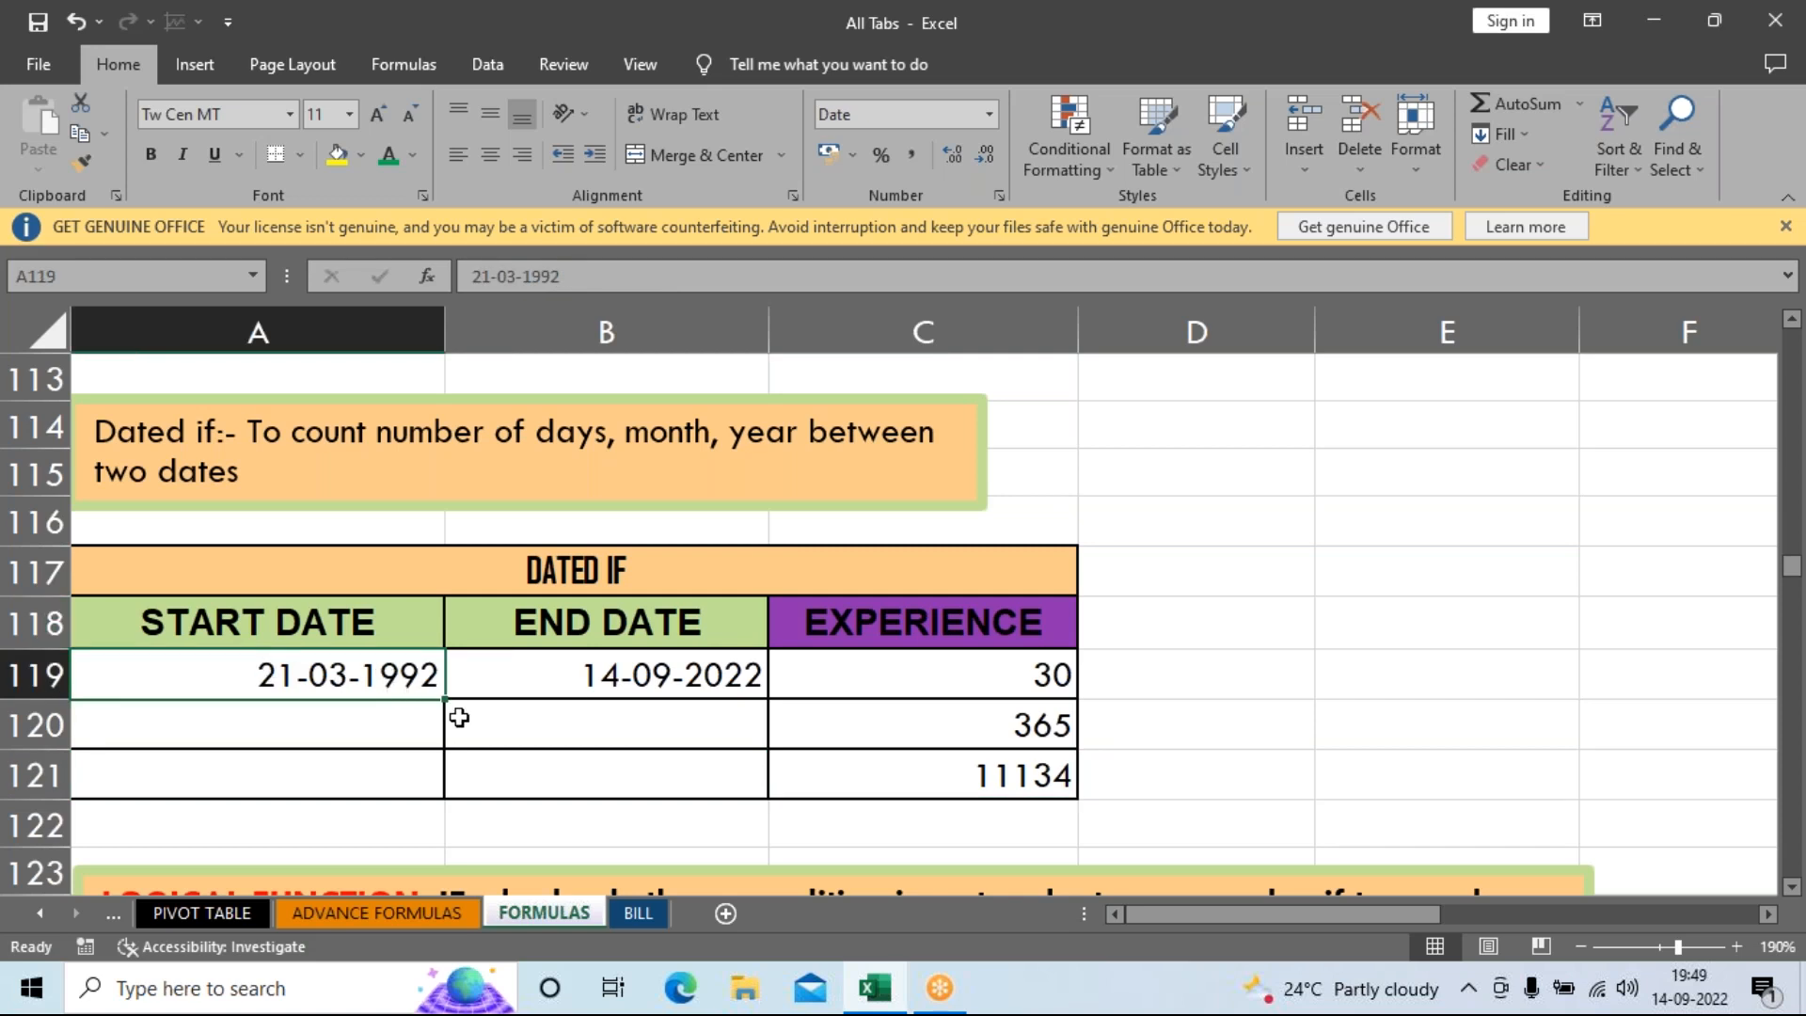
pyautogui.write('3/2/1')
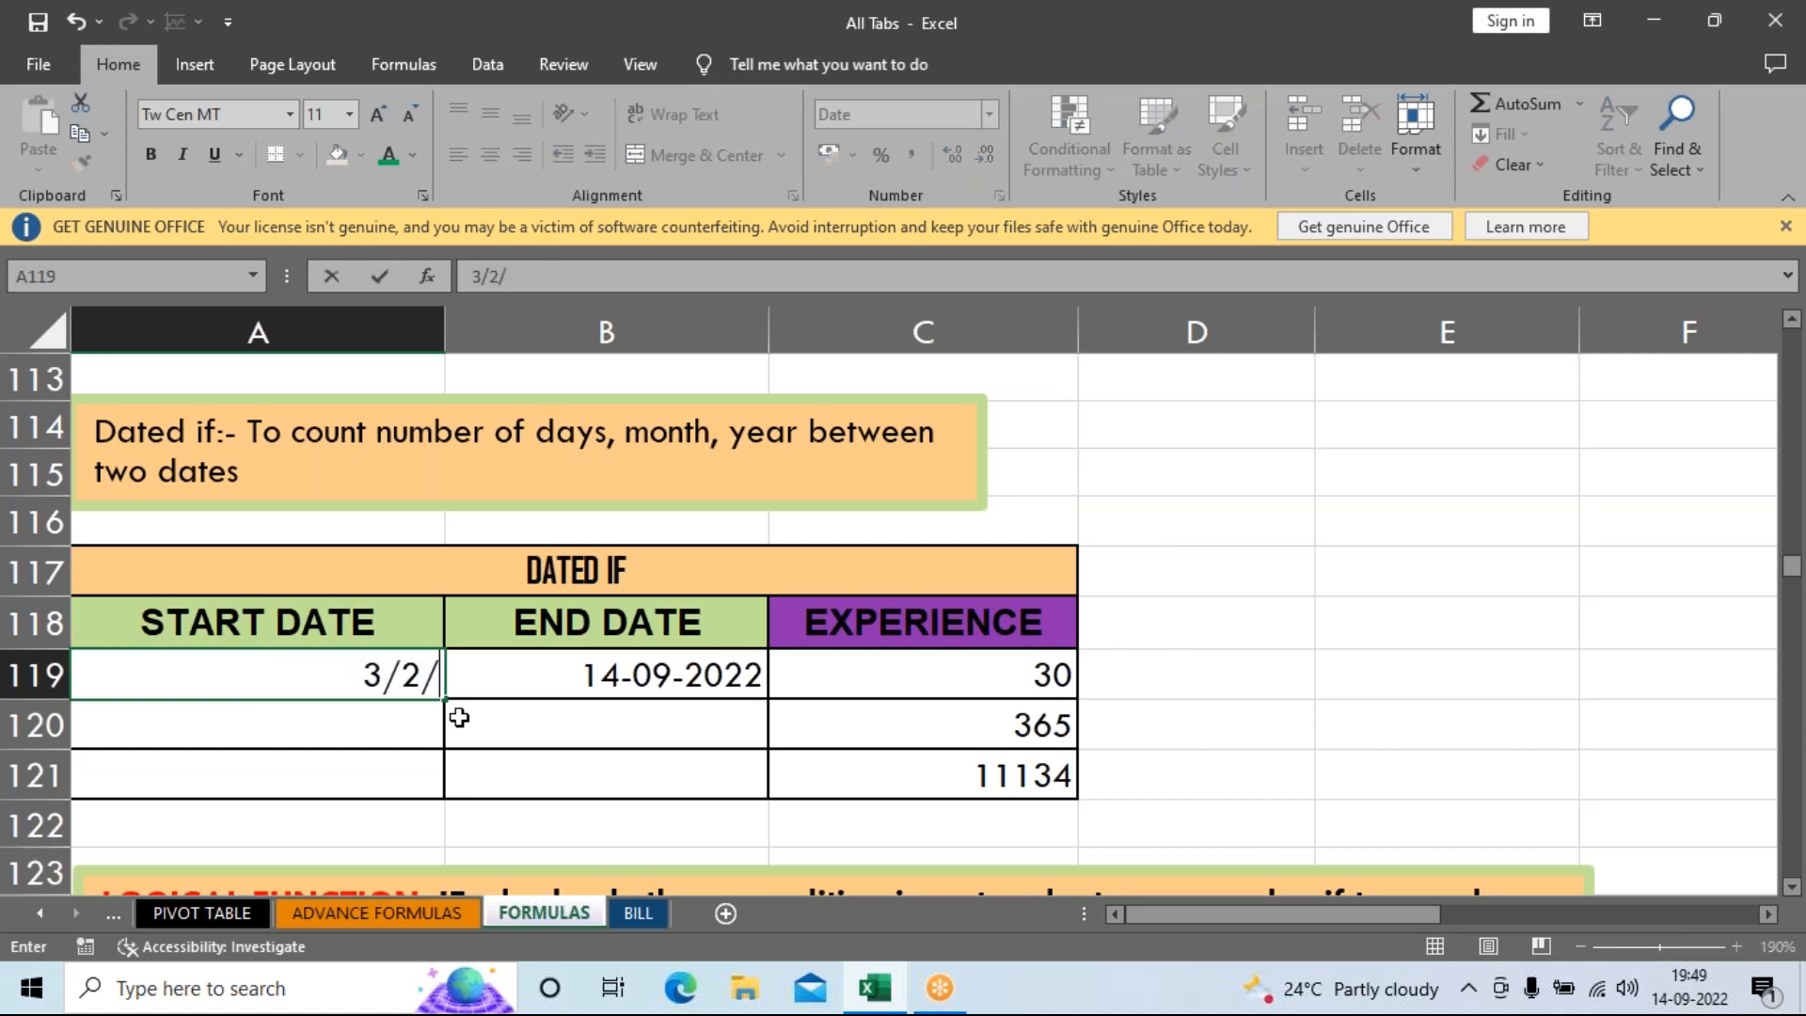
pyautogui.press('BackSpace')
pyautogui.write('2016')
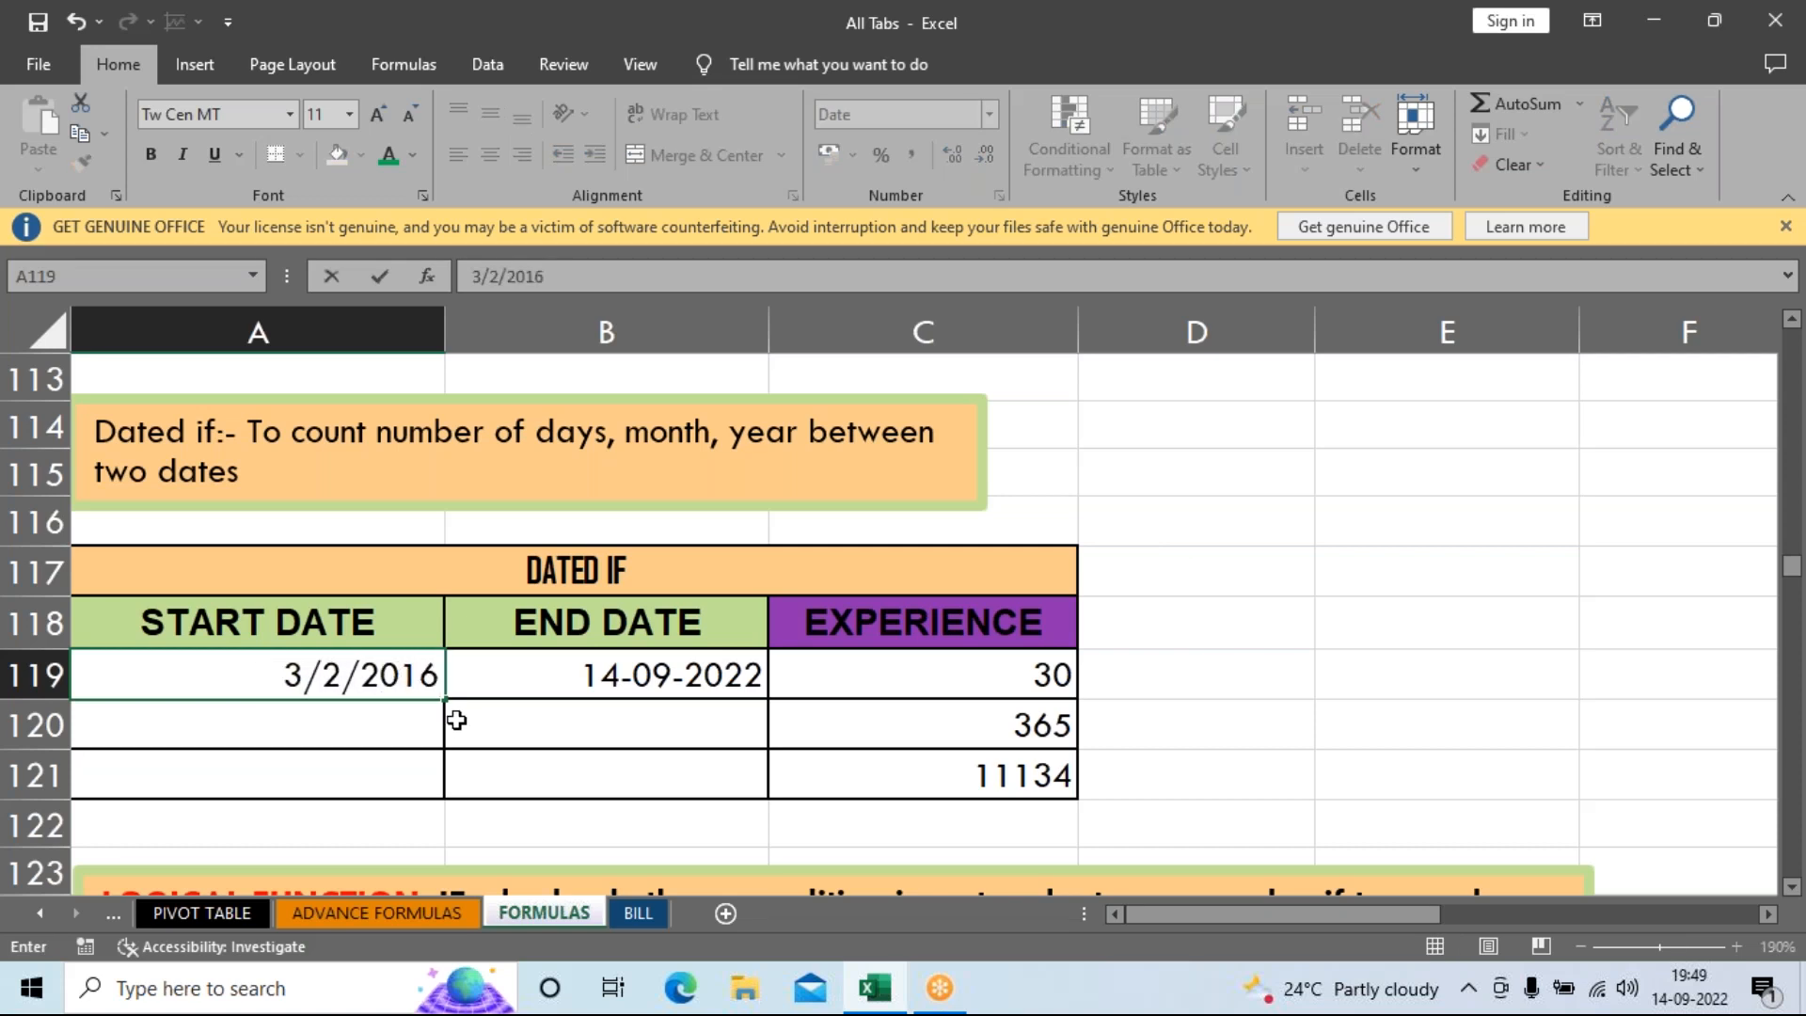
pyautogui.press('Return')
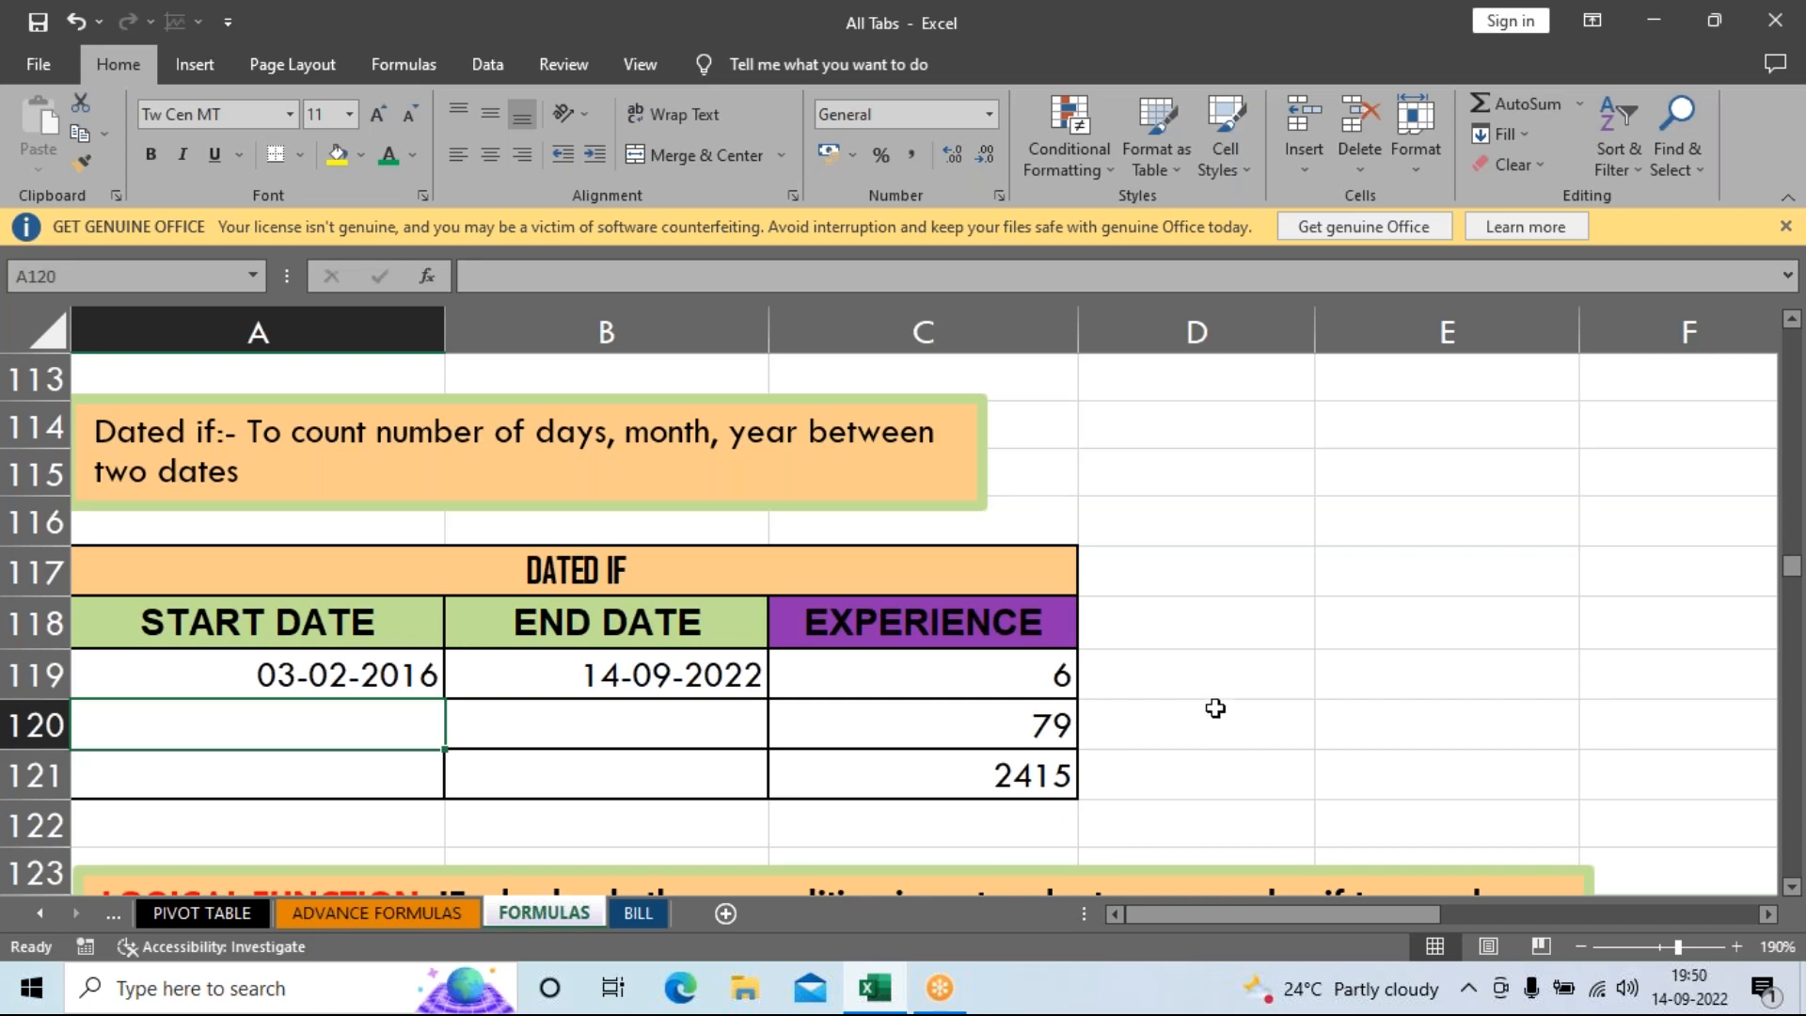
pyautogui.click(1216, 720)
pyautogui.scroll(-1, 1216, 720)
pyautogui.scroll(-1, 1212, 692)
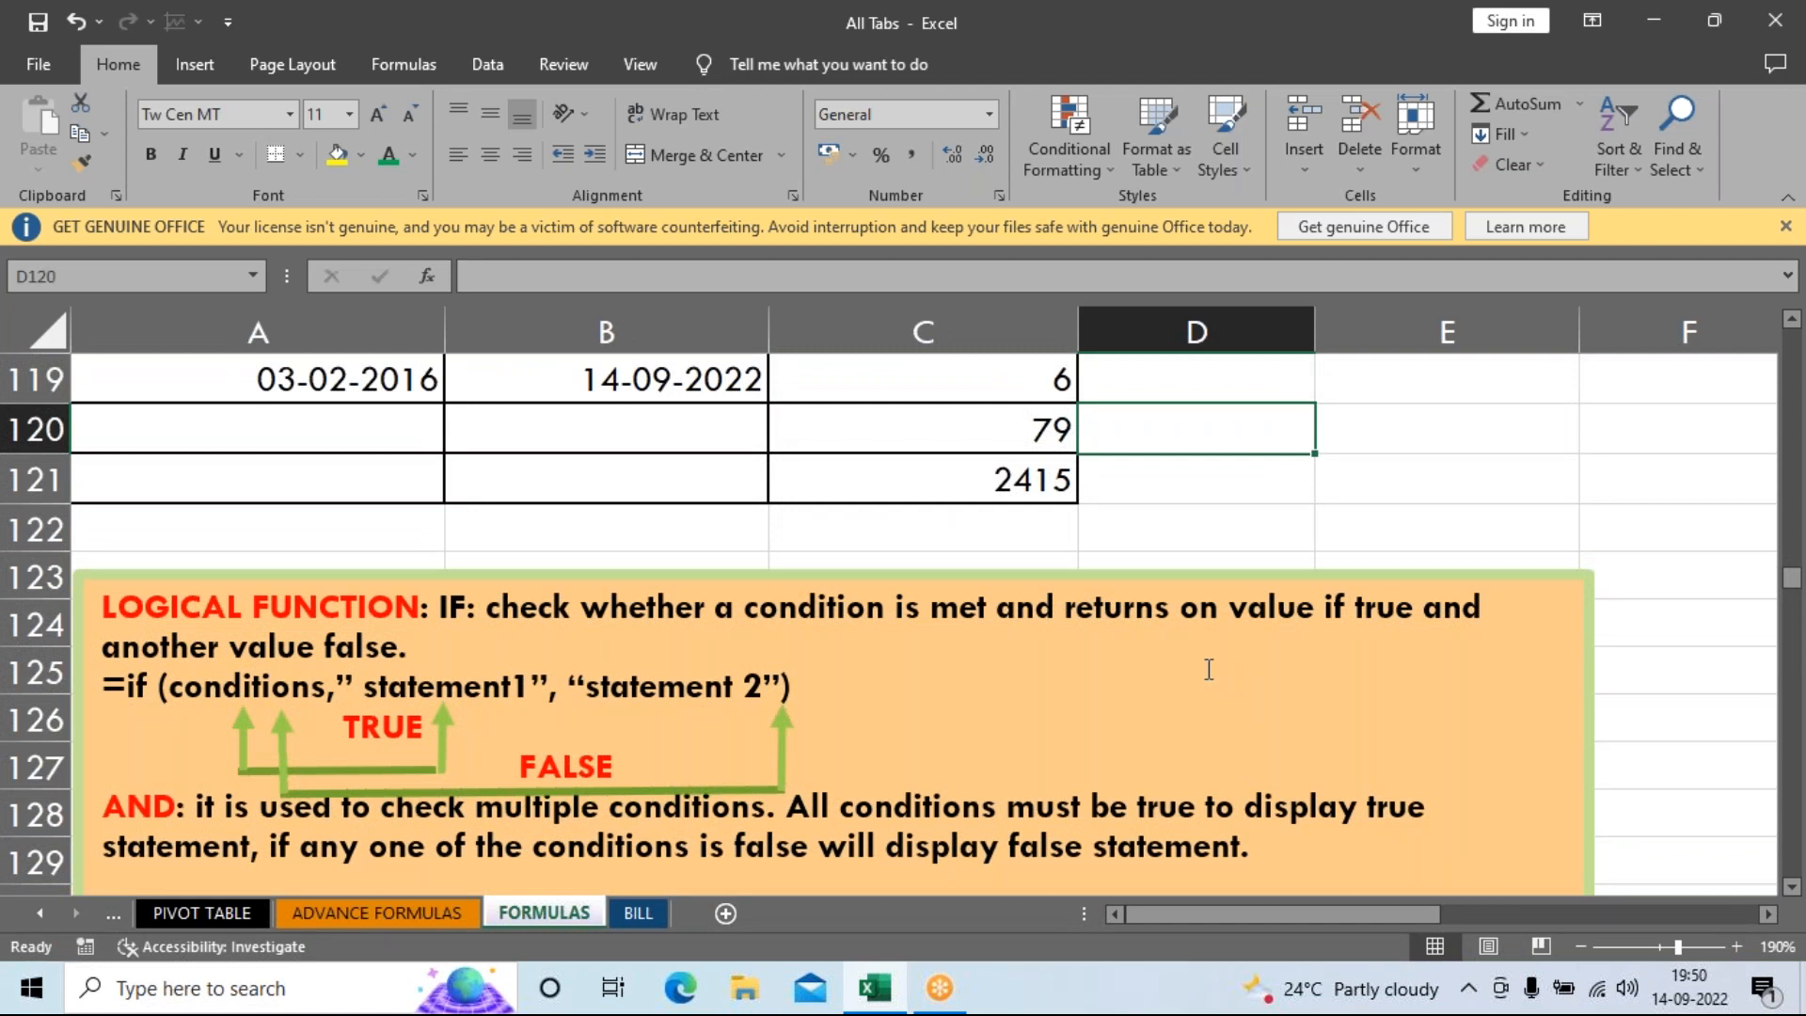
pyautogui.scroll(-1, 1223, 670)
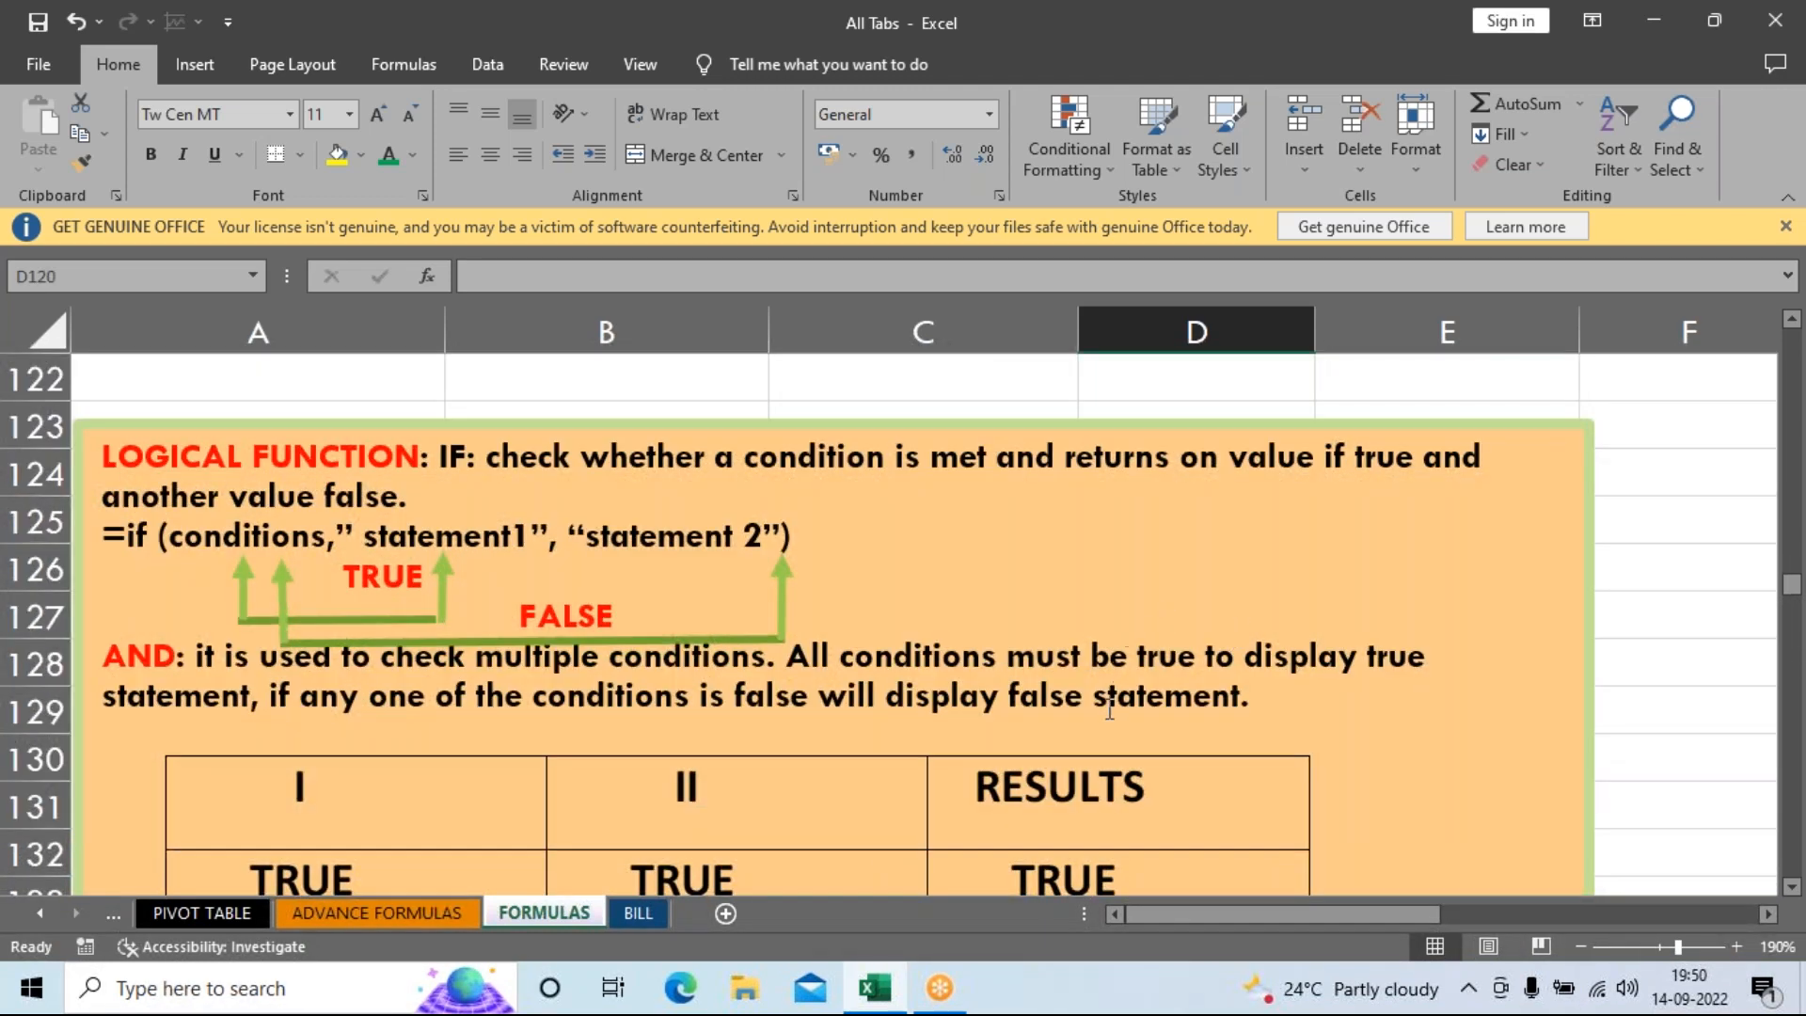
pyautogui.scroll(-3, 1110, 712)
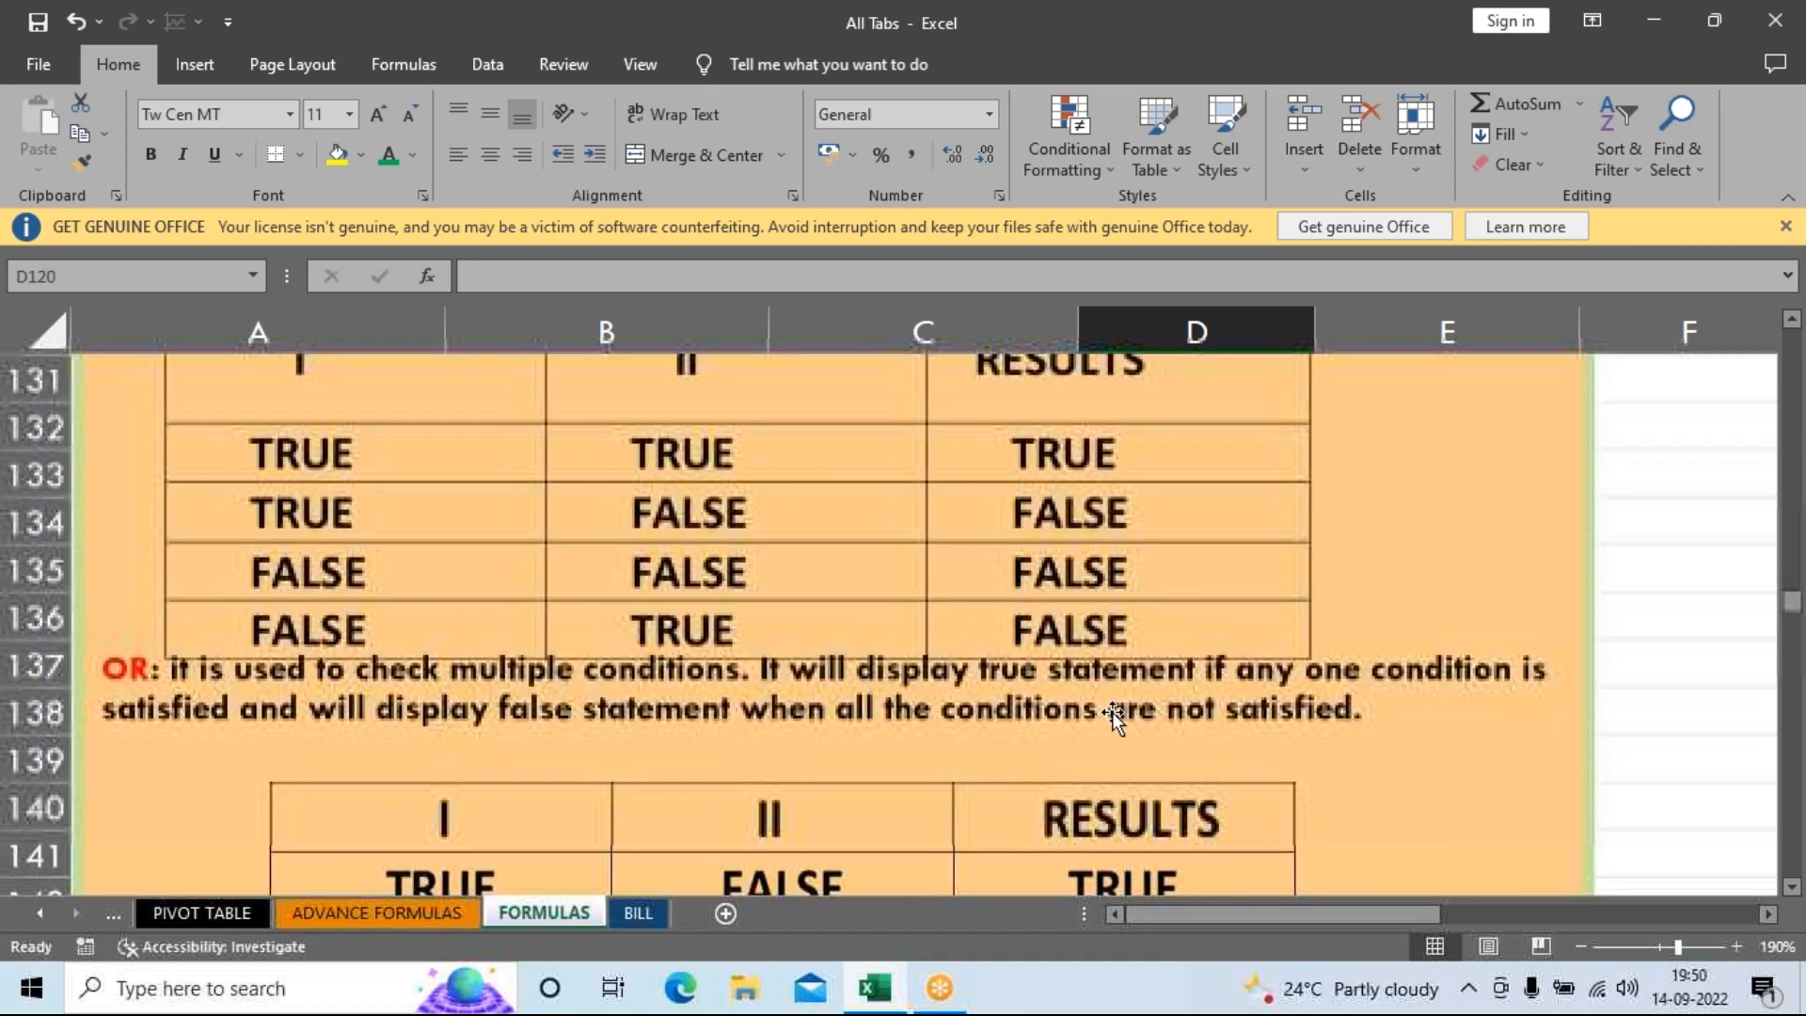
# Scroll down to the AVERAGE IF table and select its result cell B179.
pyautogui.scroll(-5, 1115, 712)
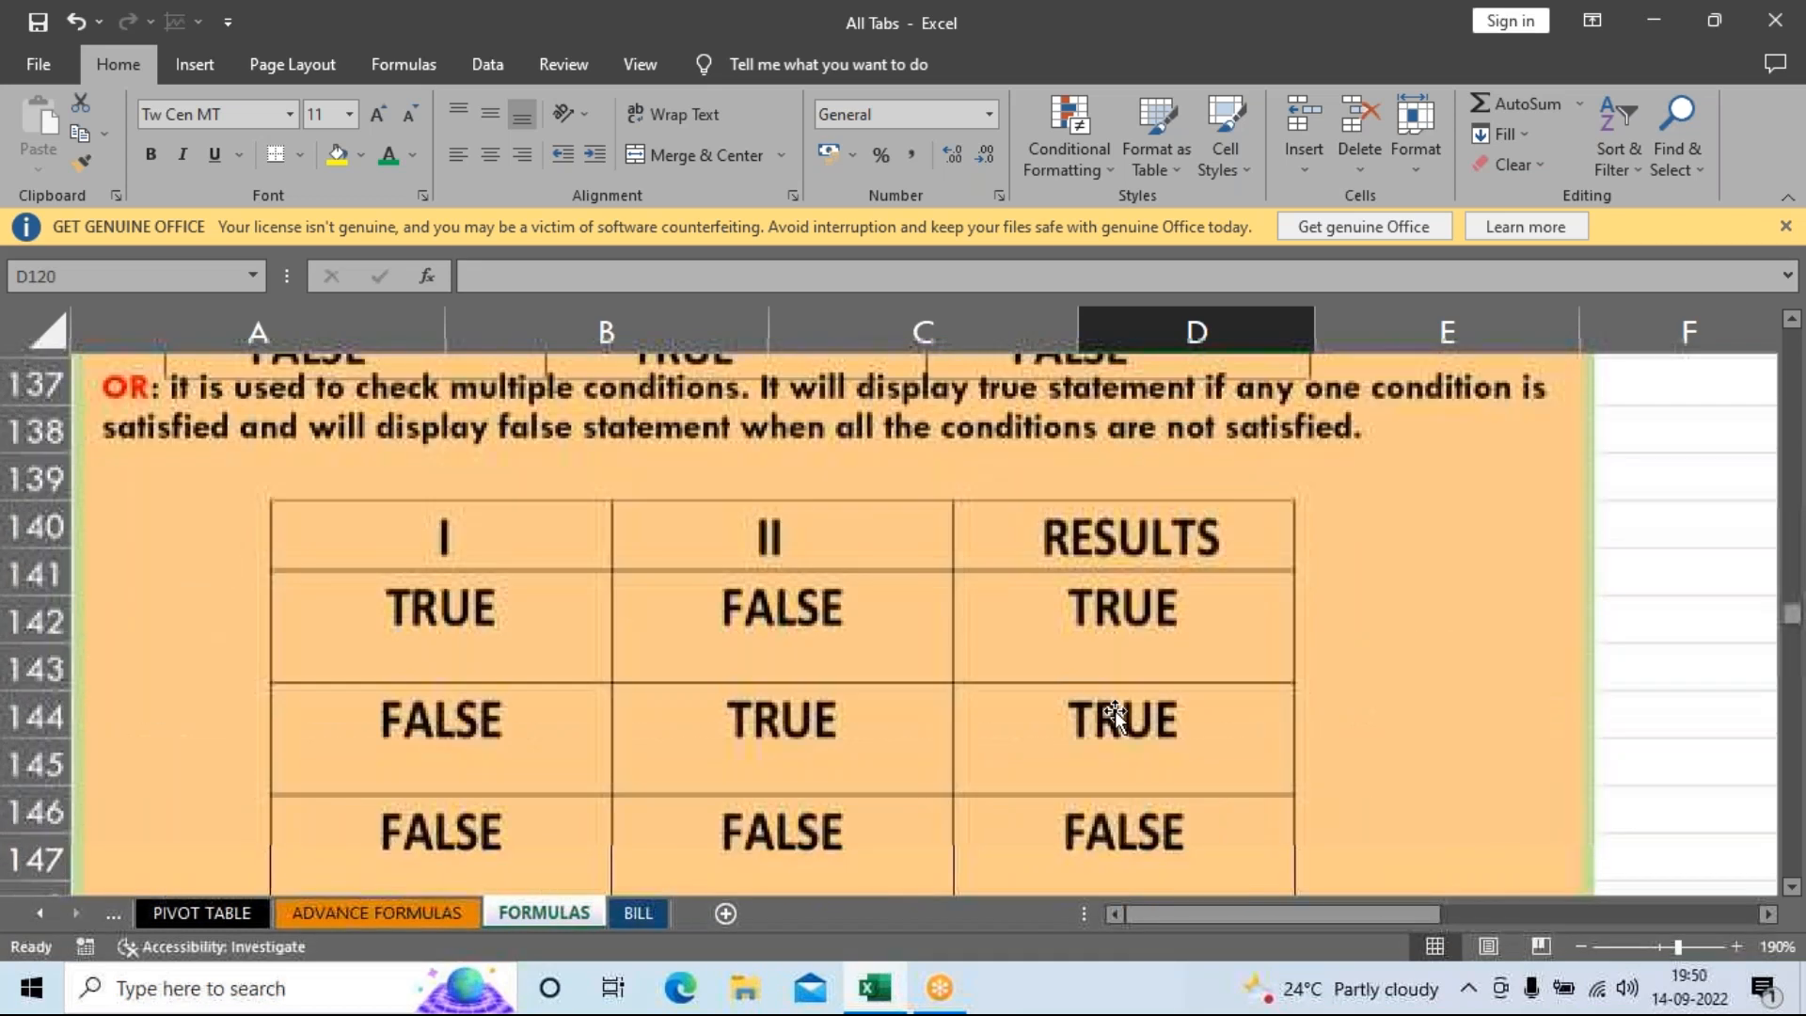
pyautogui.scroll(-5, 1106, 550)
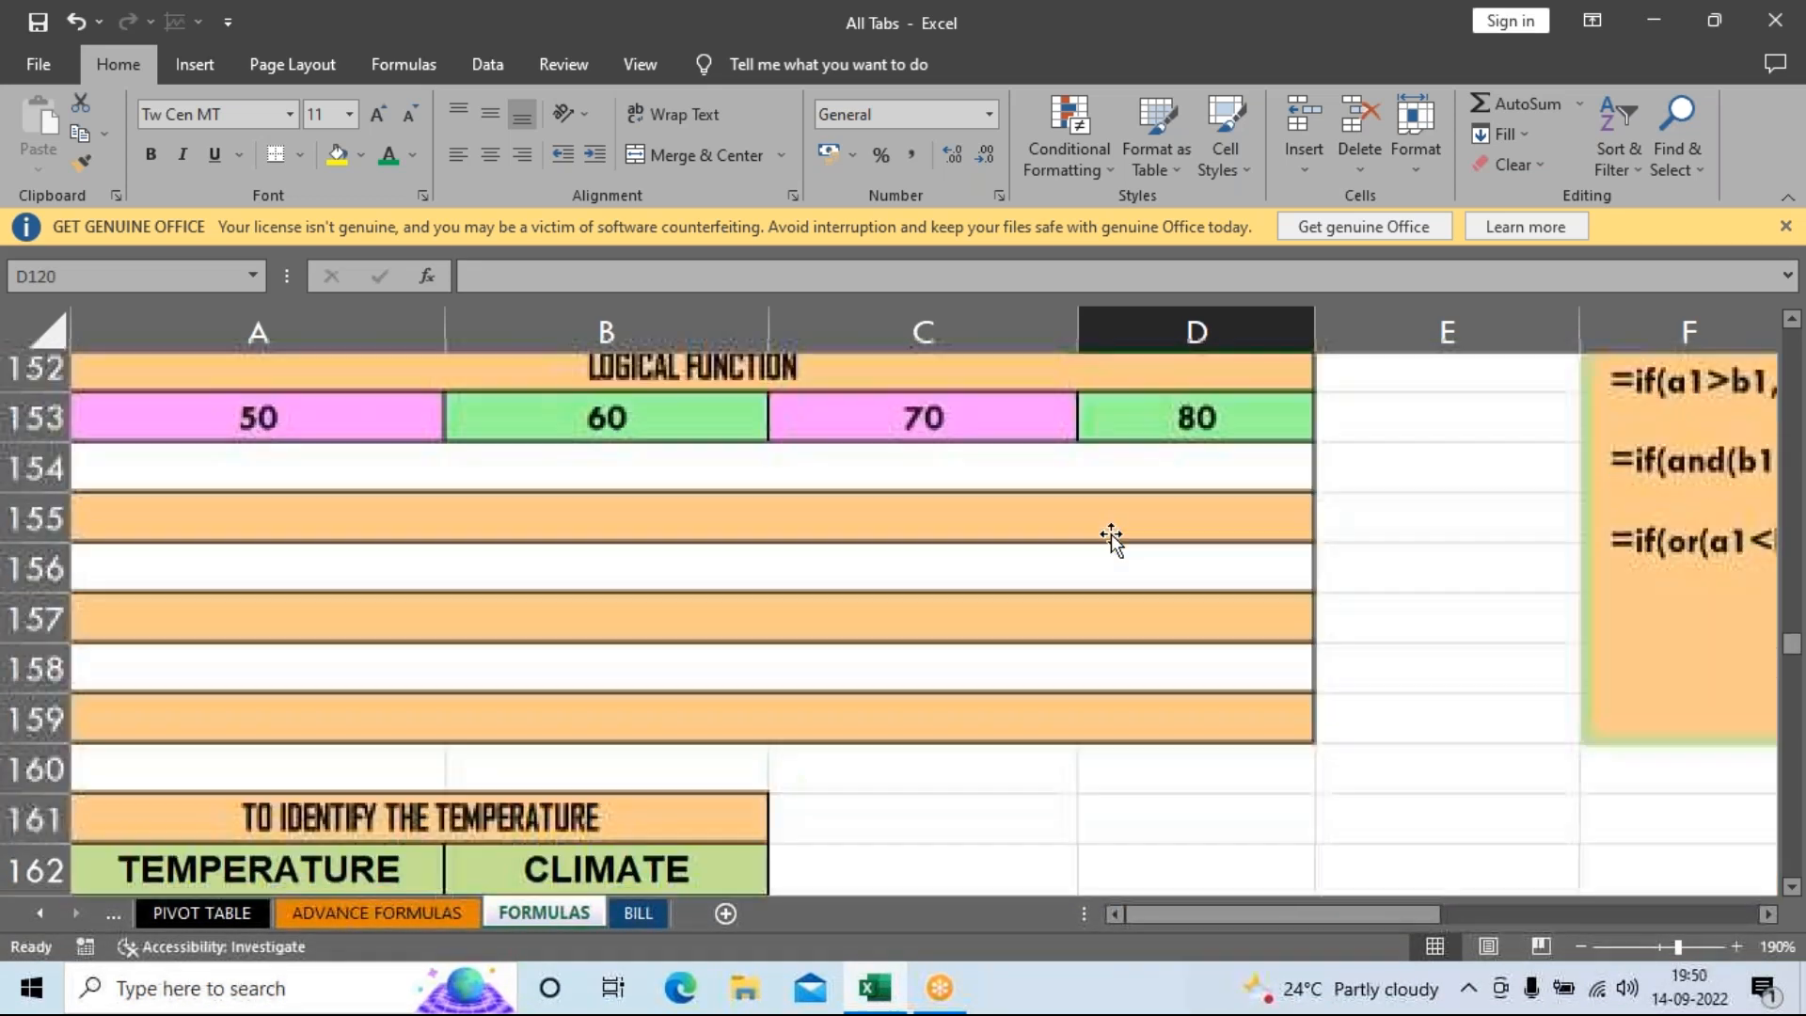
pyautogui.scroll(-4, 1110, 533)
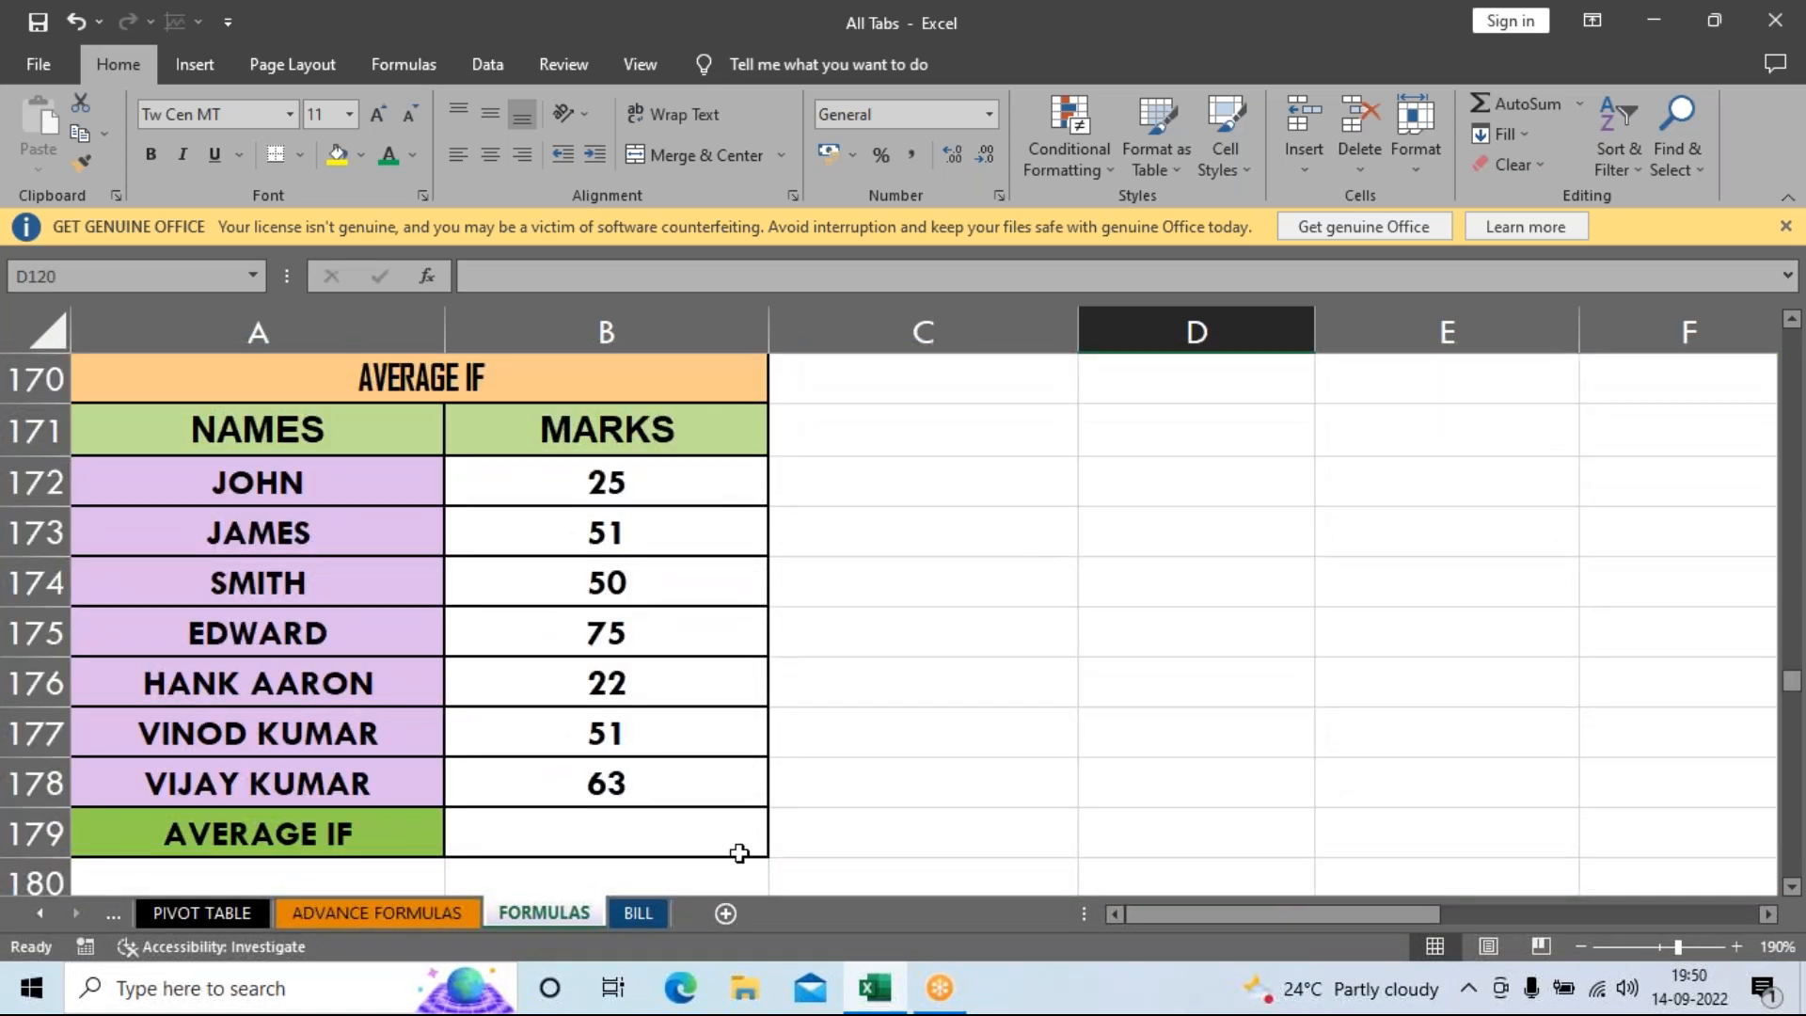
pyautogui.click(704, 835)
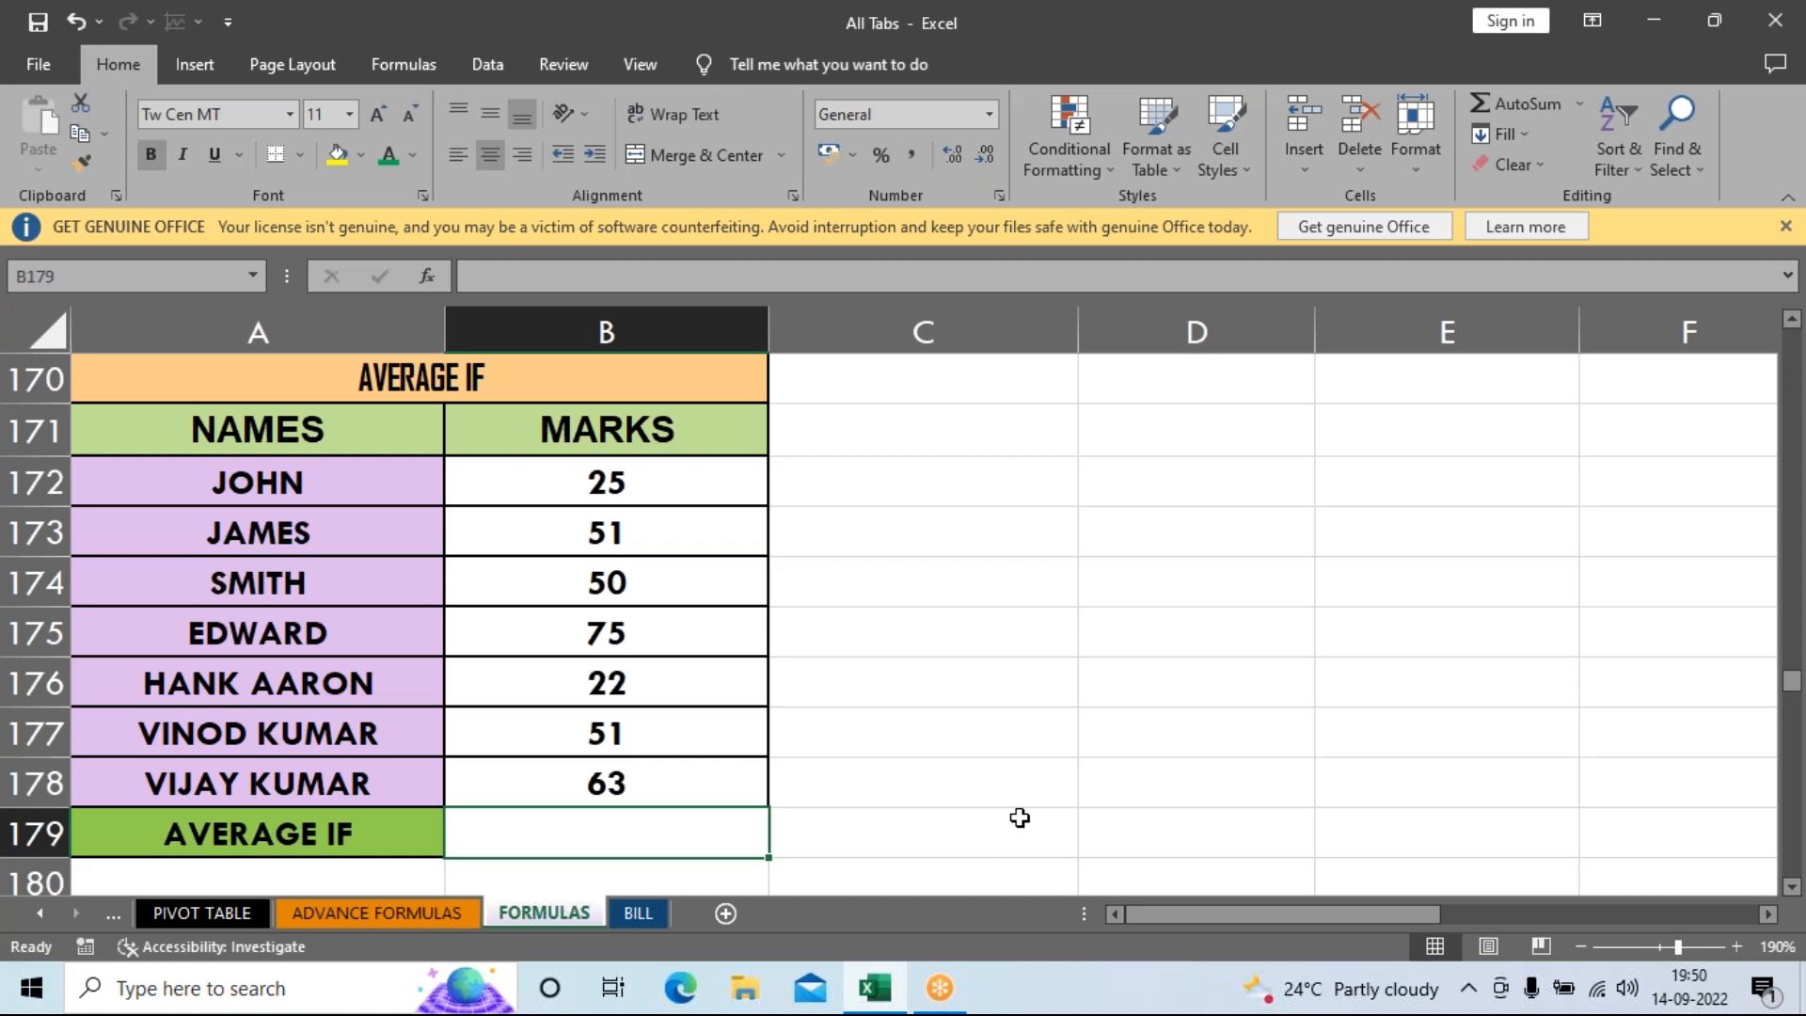
# Type =AVERAGEIF in B179 with range B172:B178 and an unquoted >50 criterion.
pyautogui.write('=')
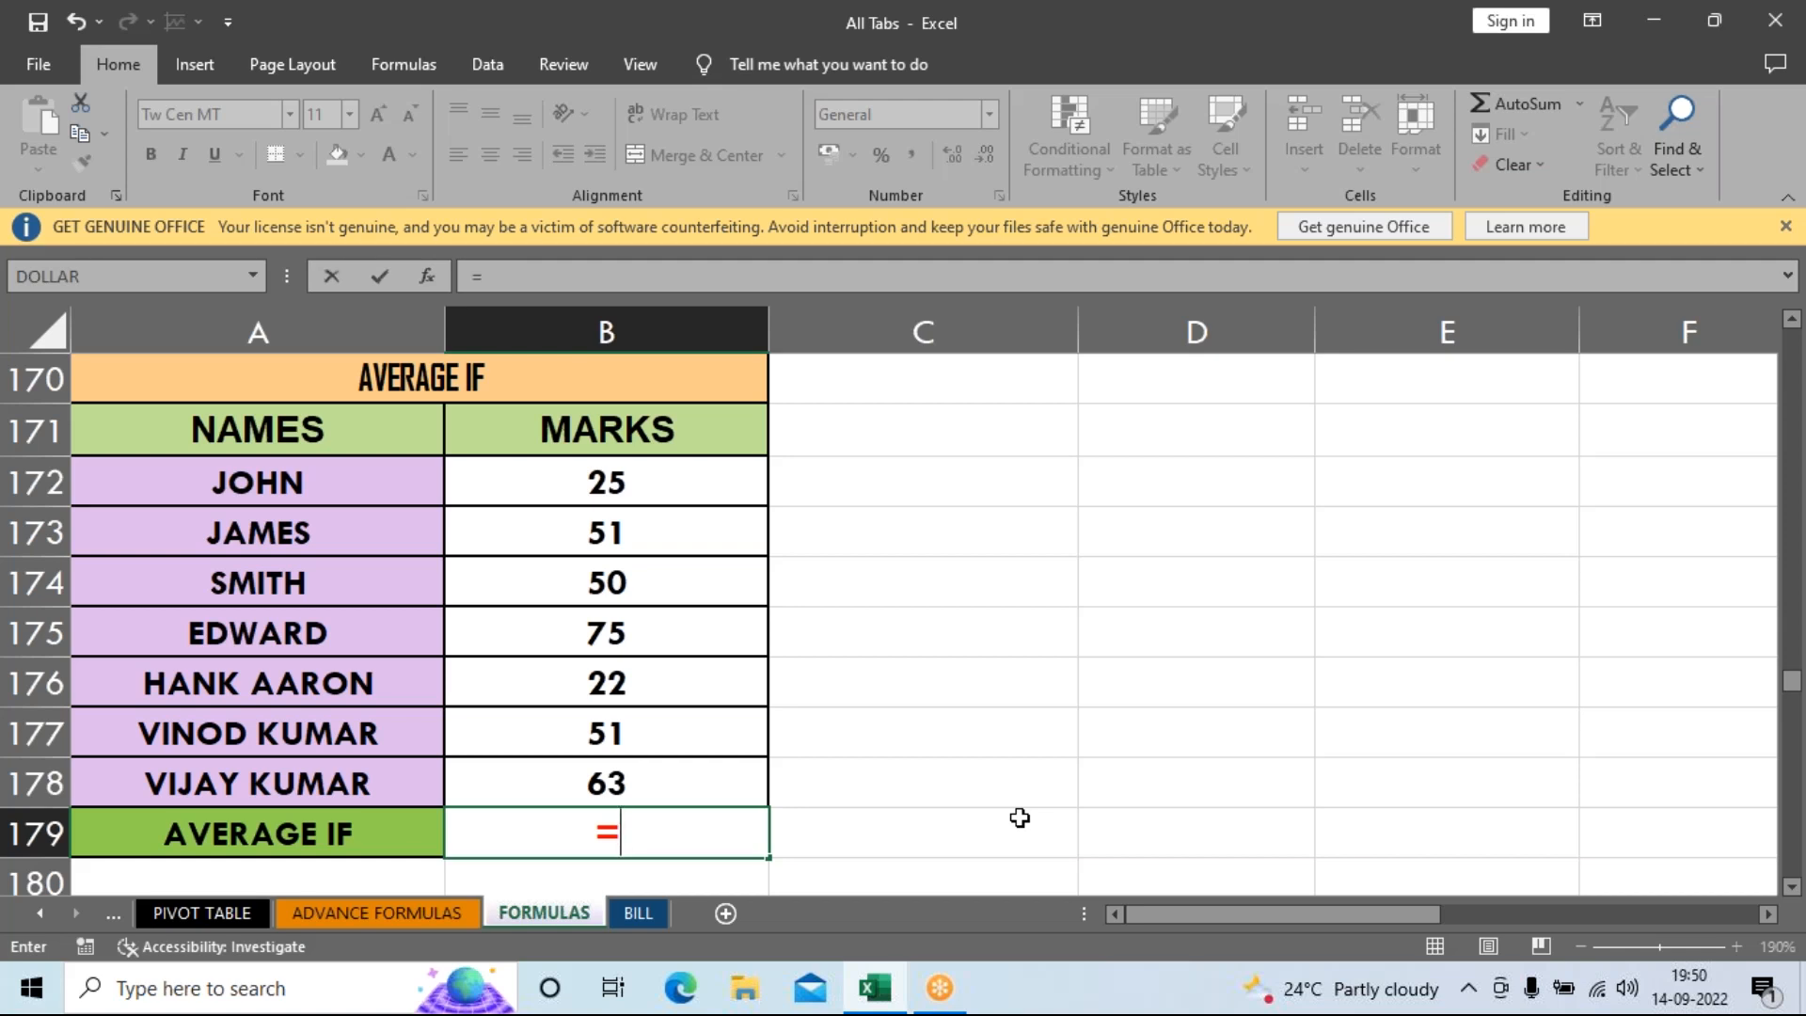
pyautogui.write('aver')
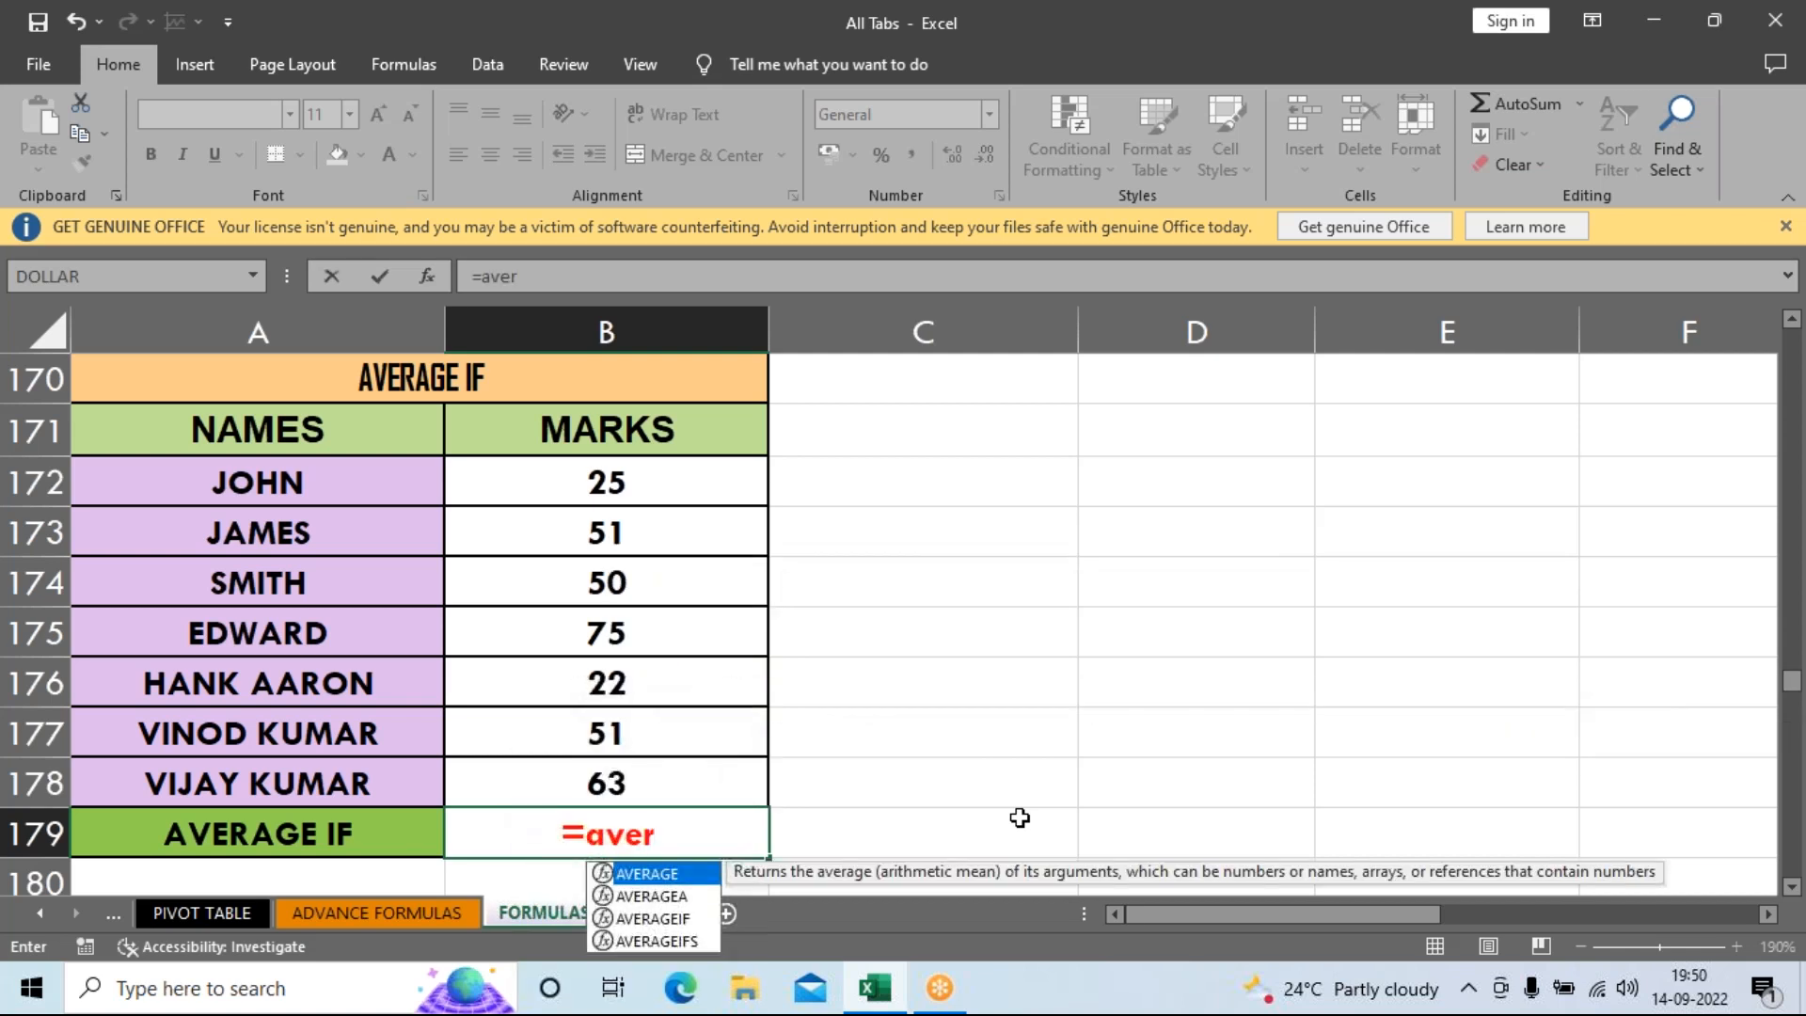
pyautogui.press('Down')
pyautogui.press('Down')
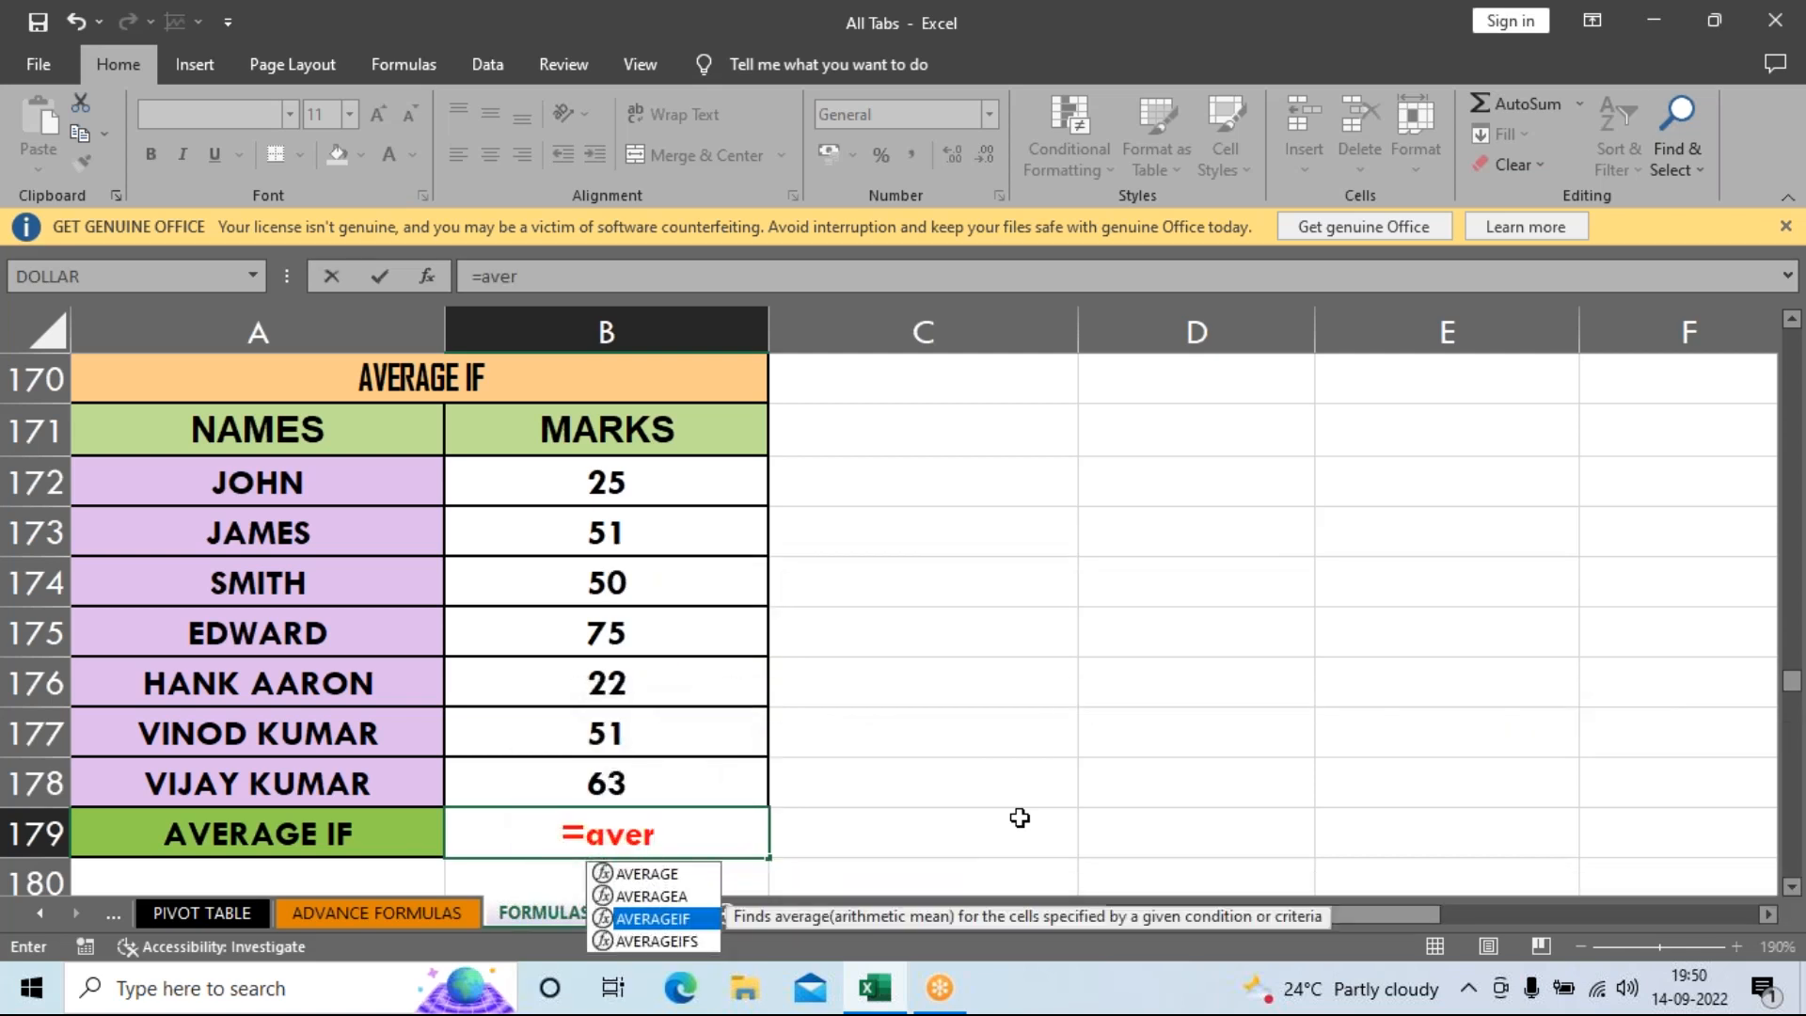
pyautogui.press('Tab')
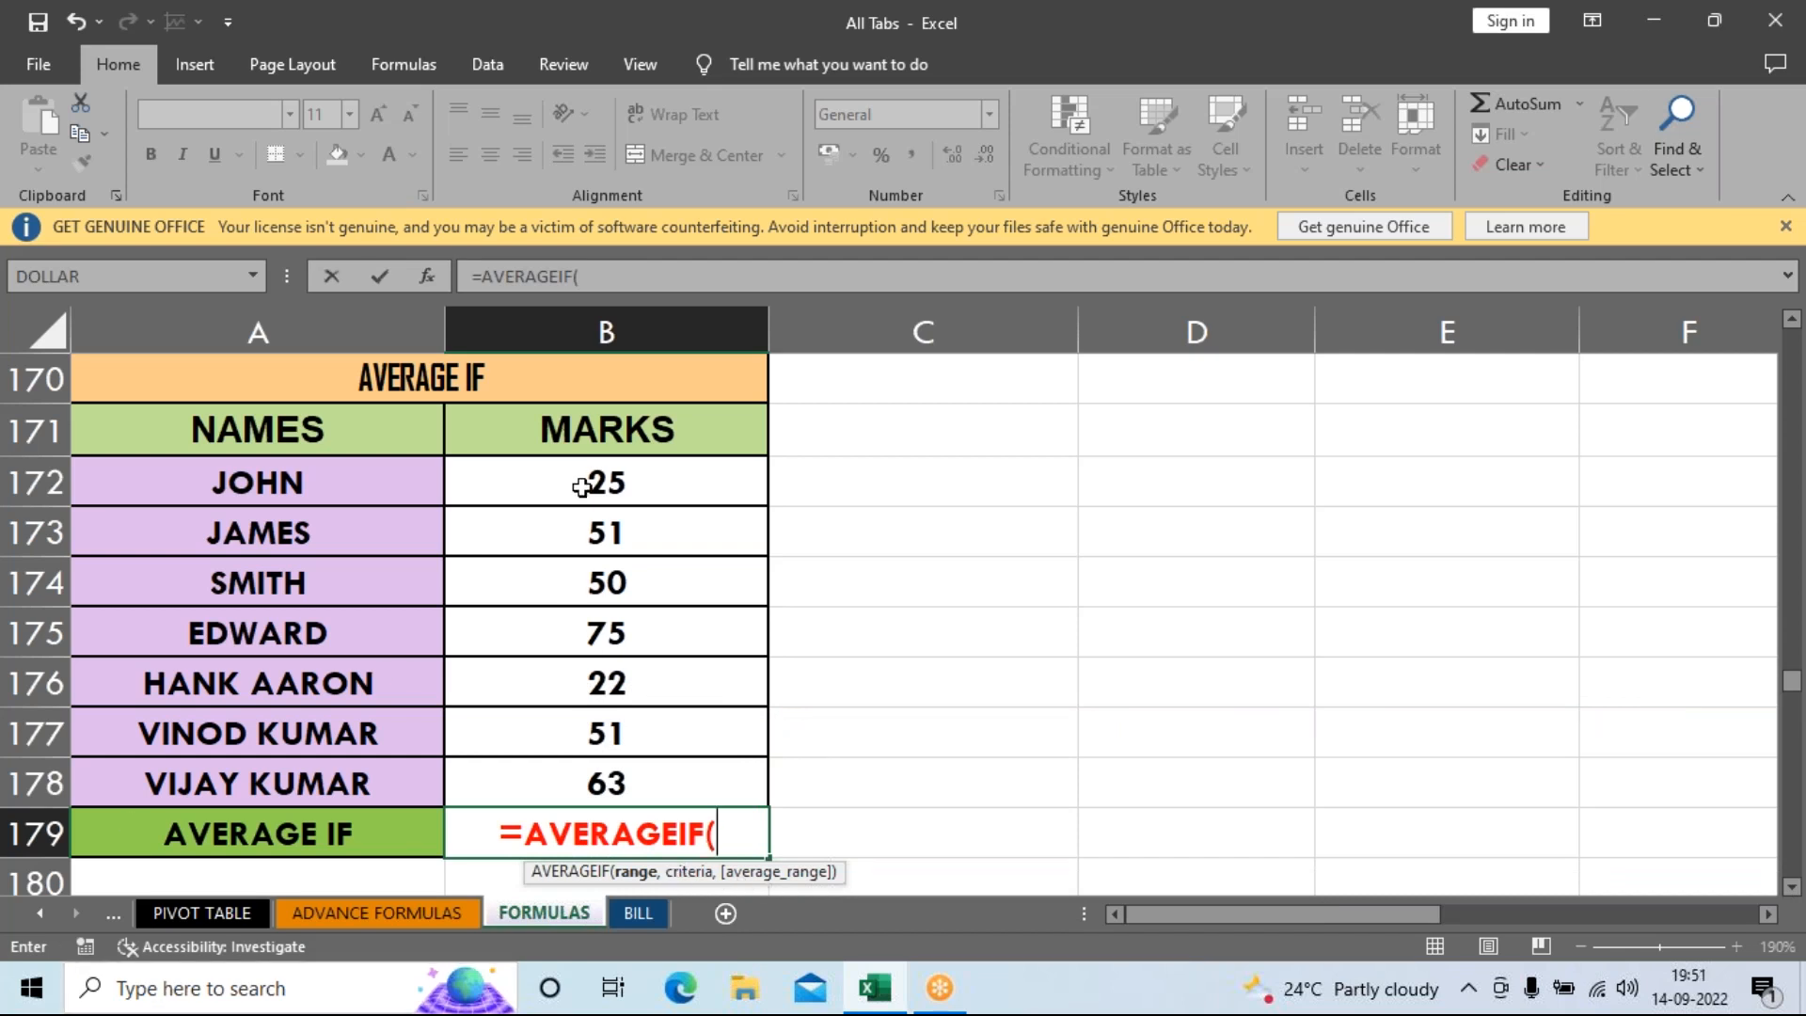
pyautogui.moveTo(581, 485); pyautogui.dragTo(593, 784)
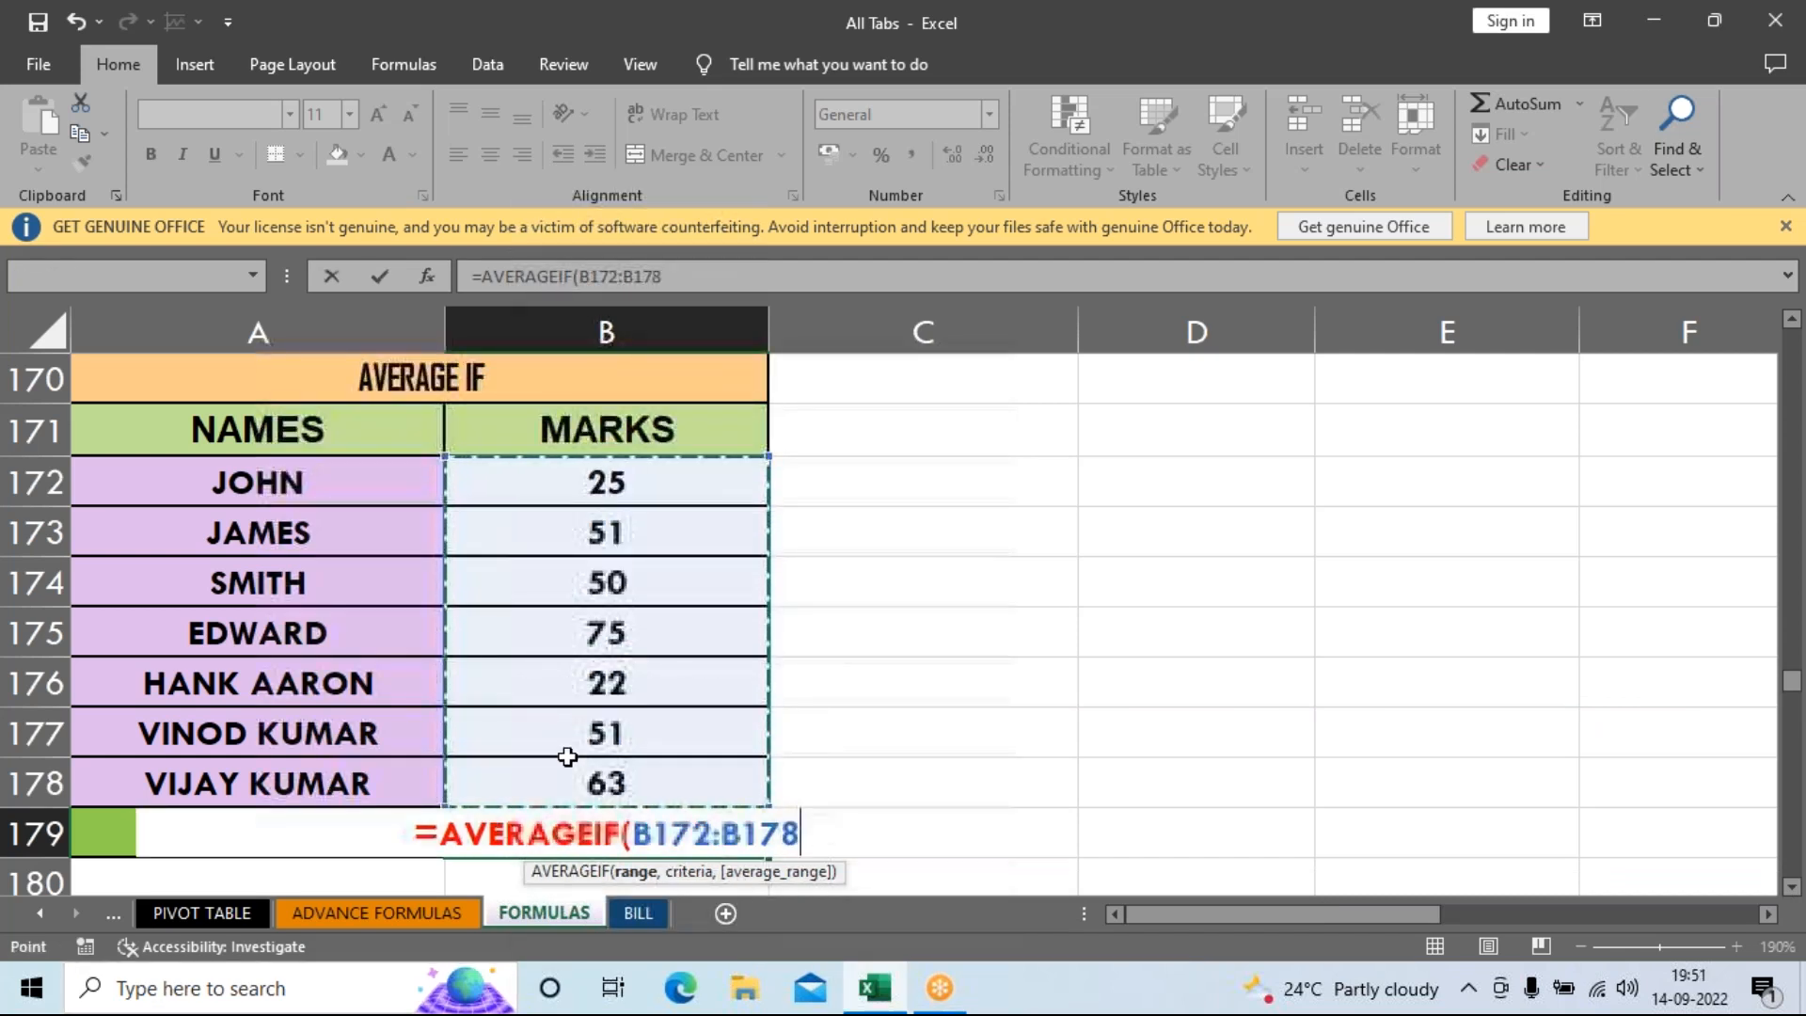
pyautogui.write(',')
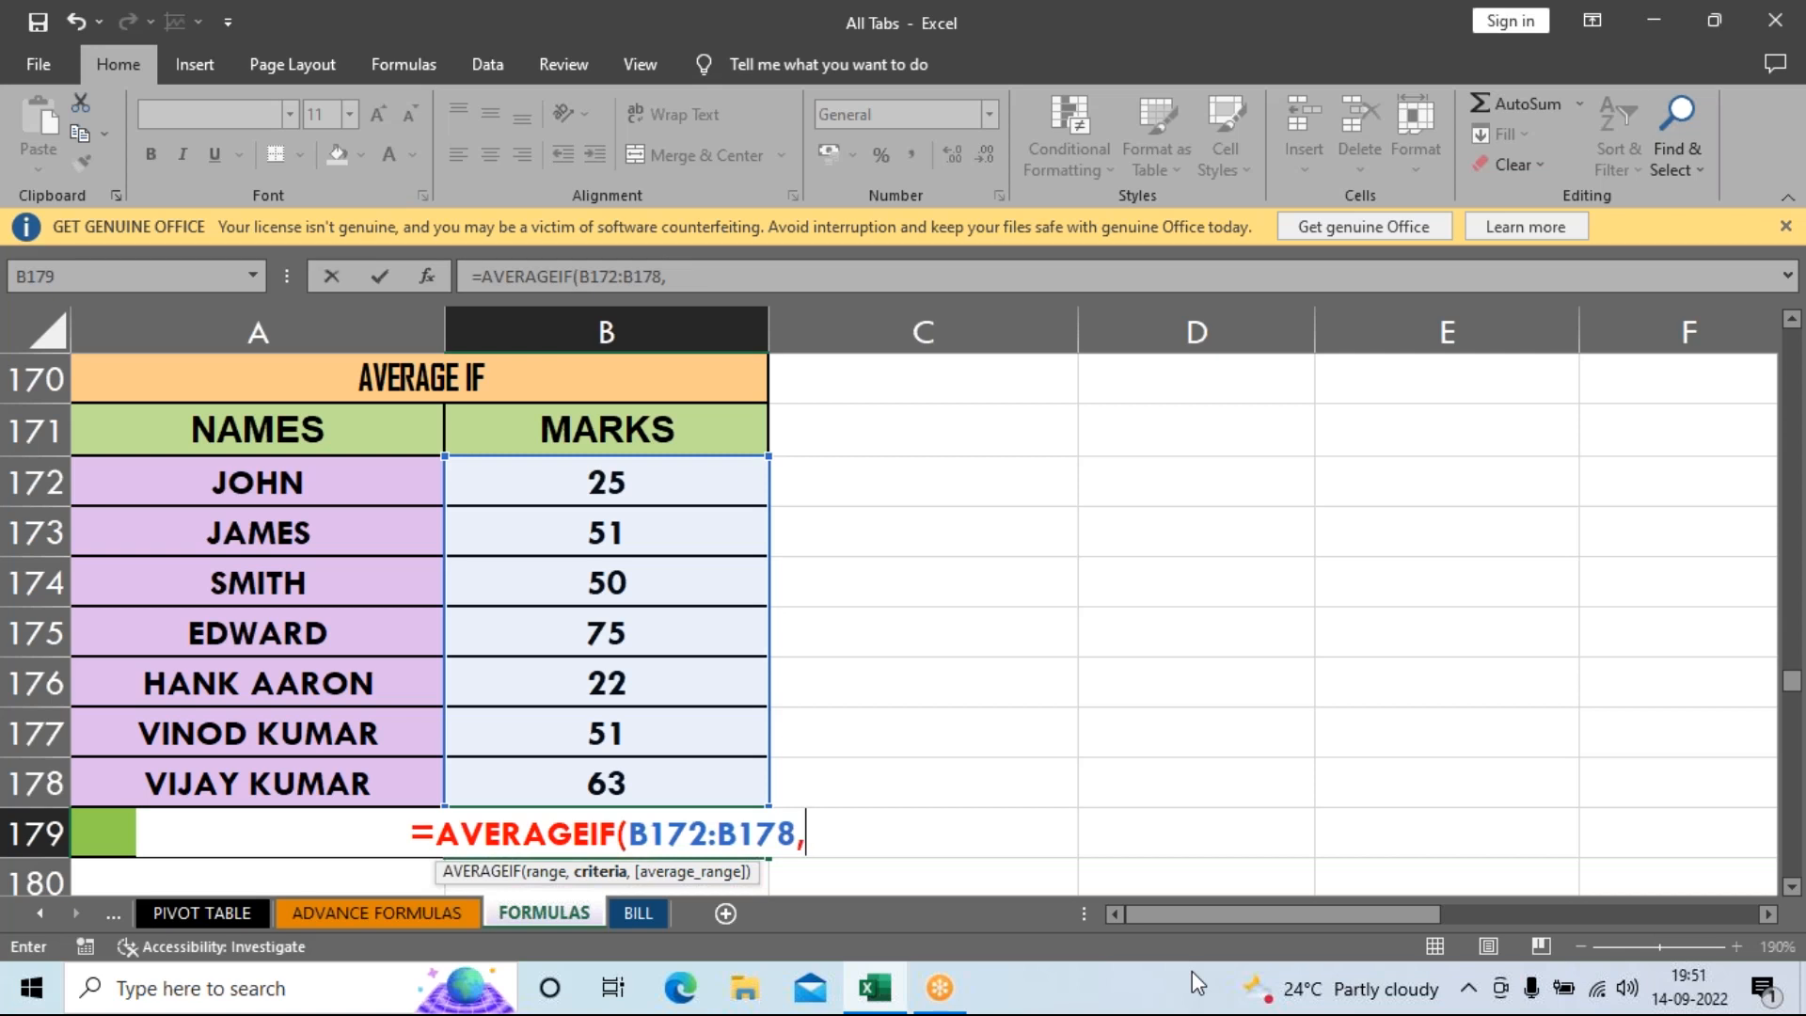
pyautogui.write('>50')
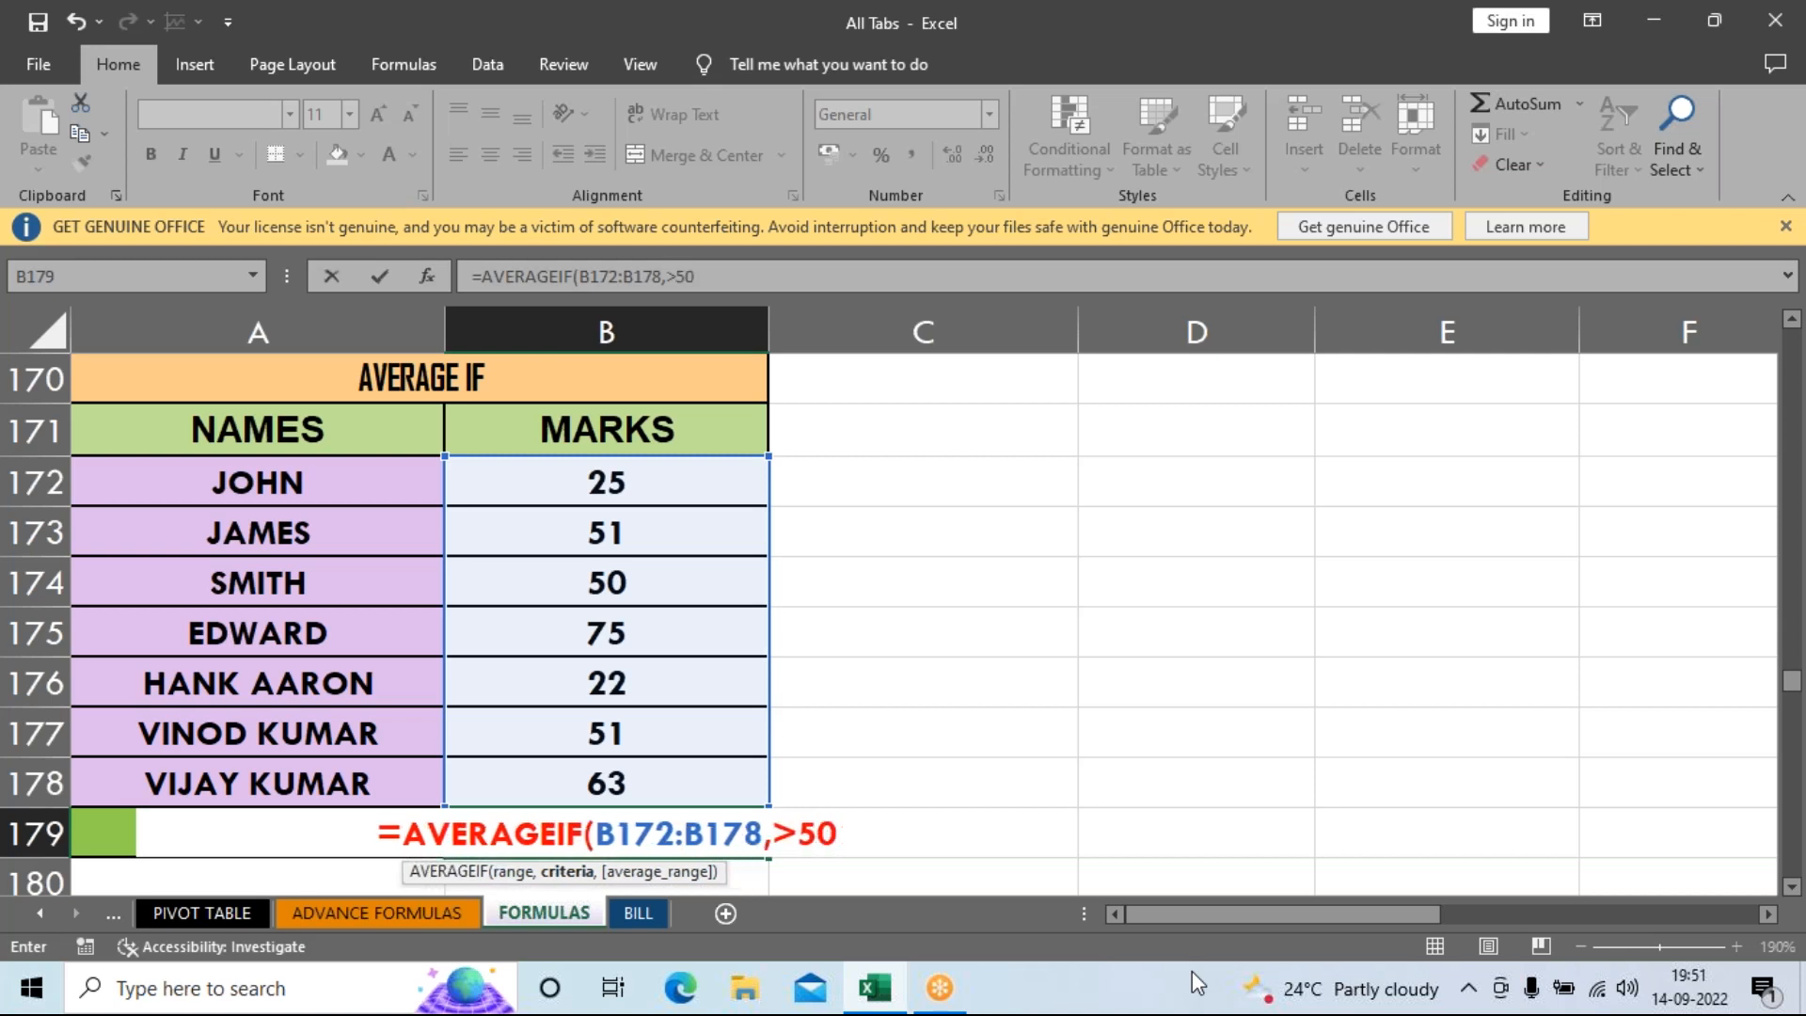
pyautogui.write(')')
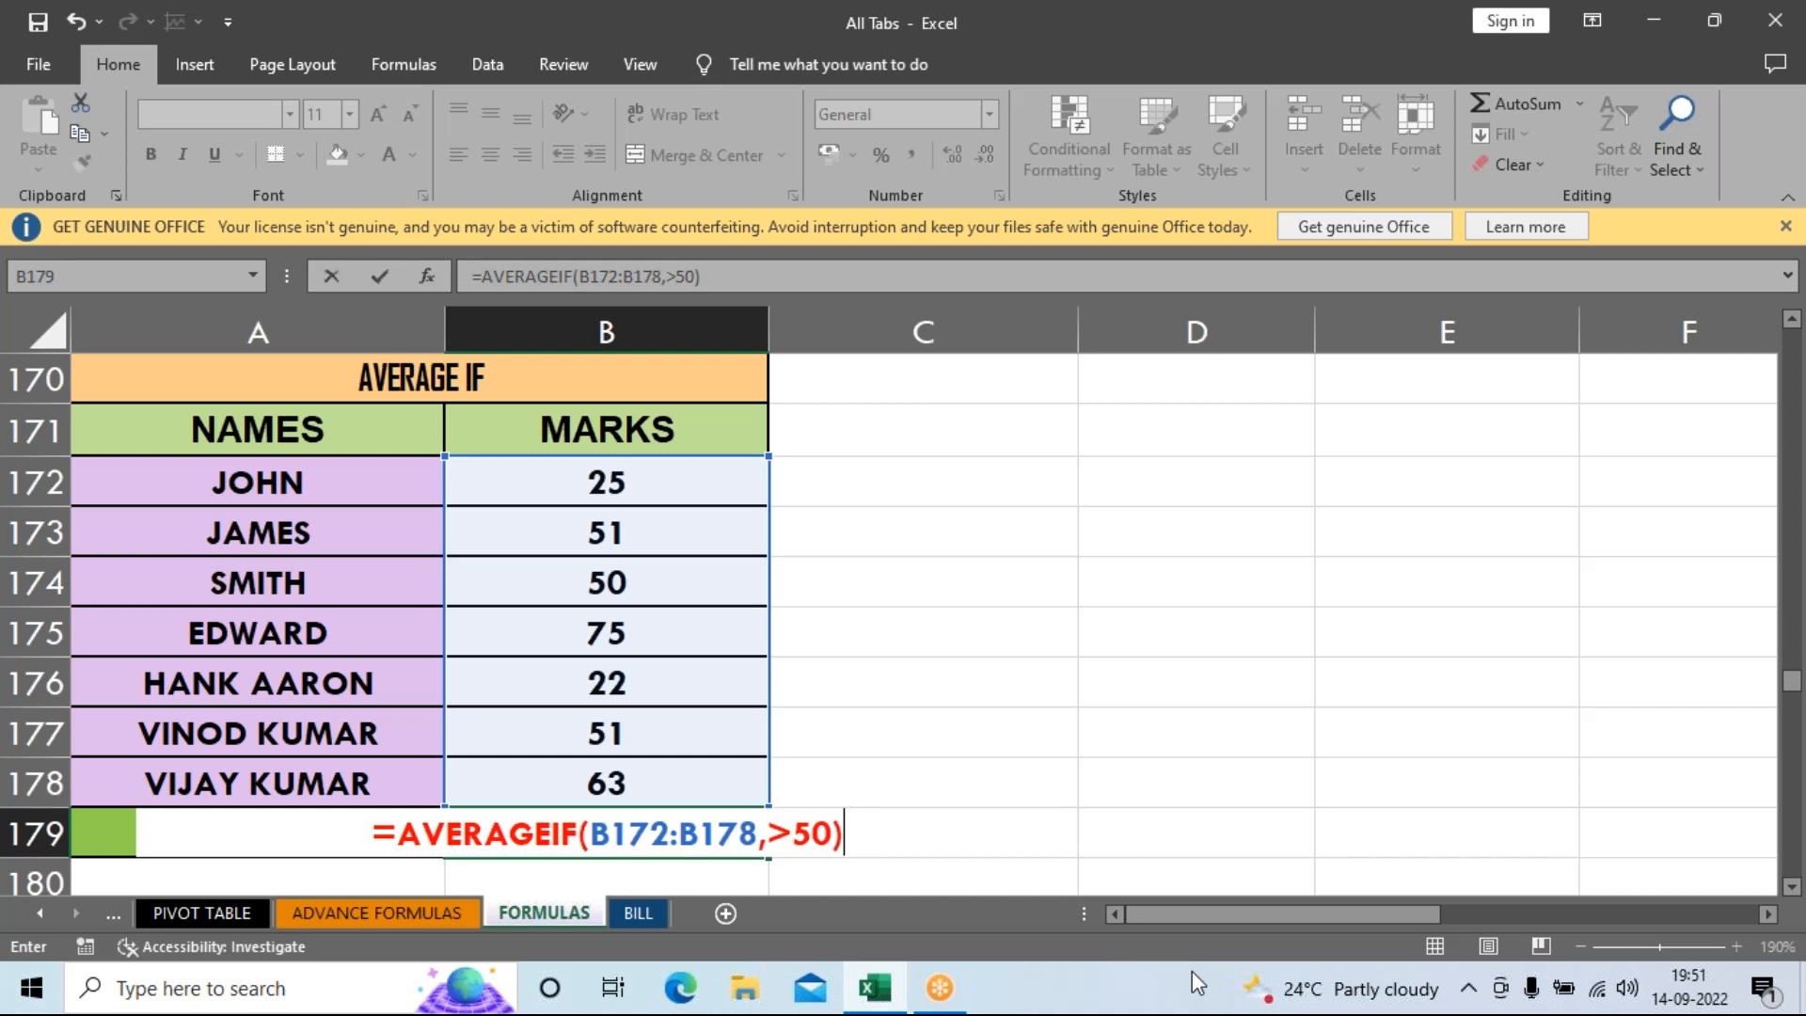
# Fix the formula error by quoting ">50", so B179 shows an average of 60.
pyautogui.press('Return')
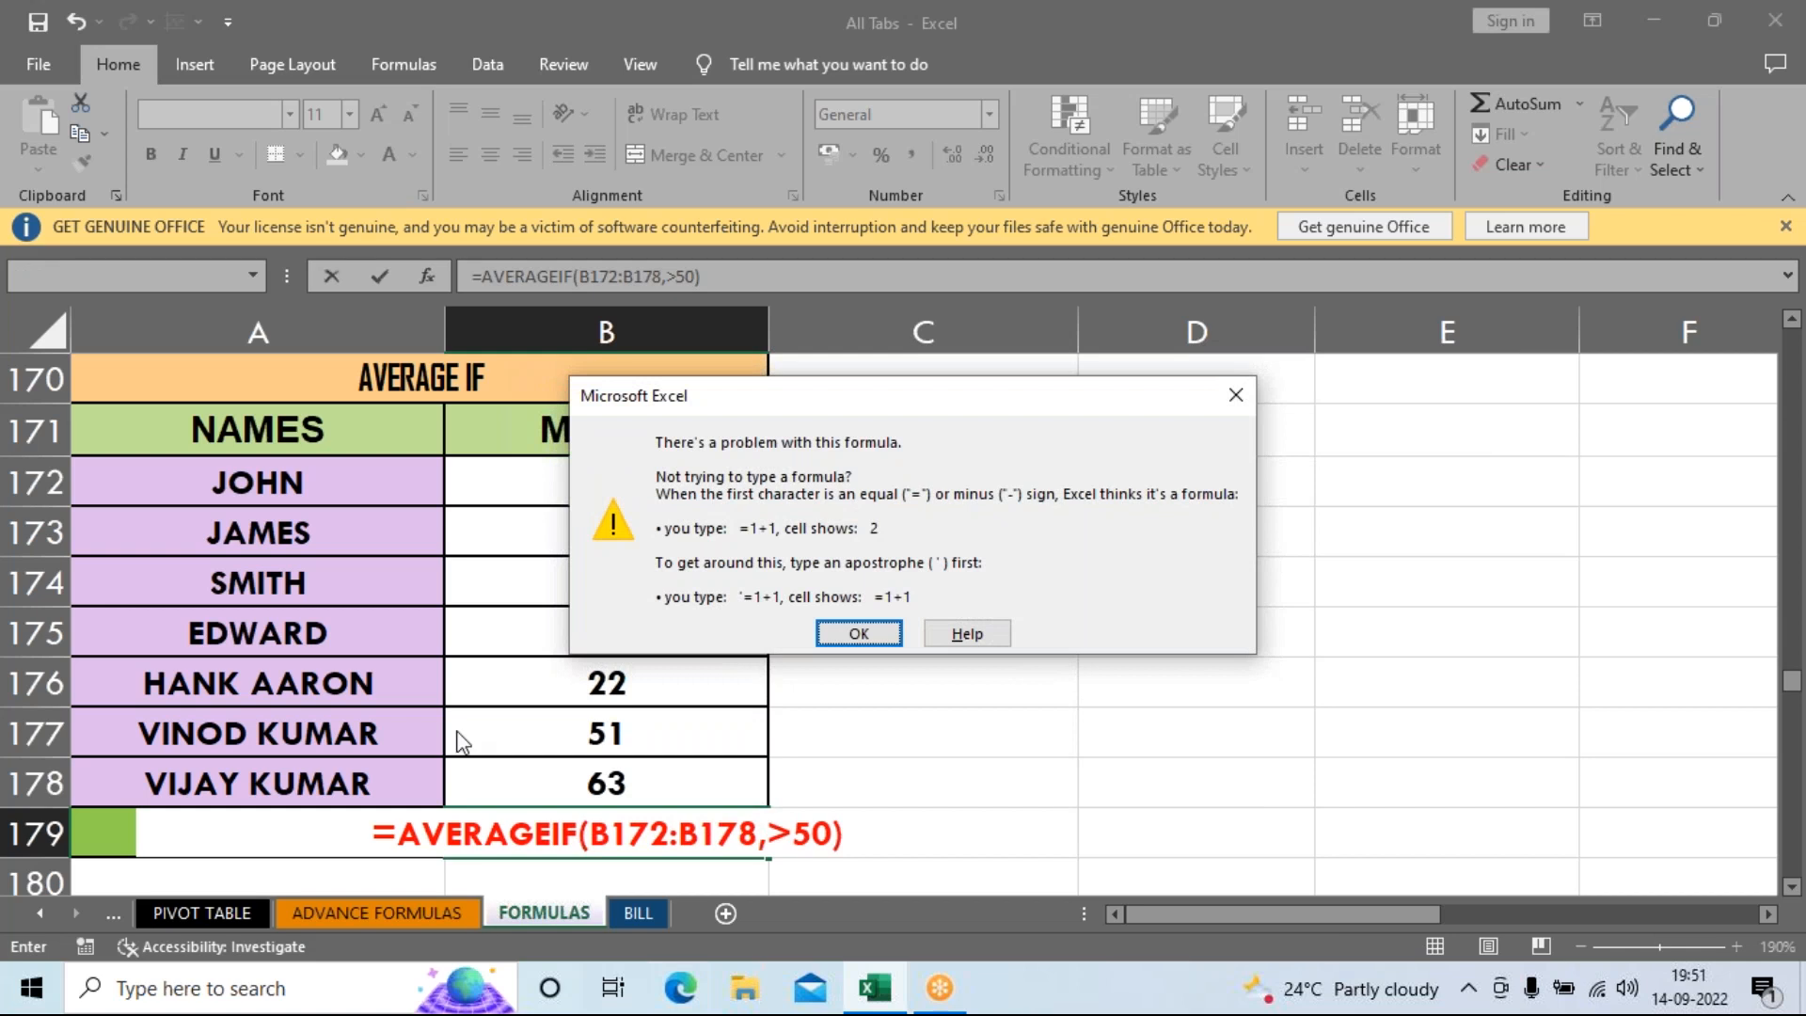
pyautogui.click(859, 633)
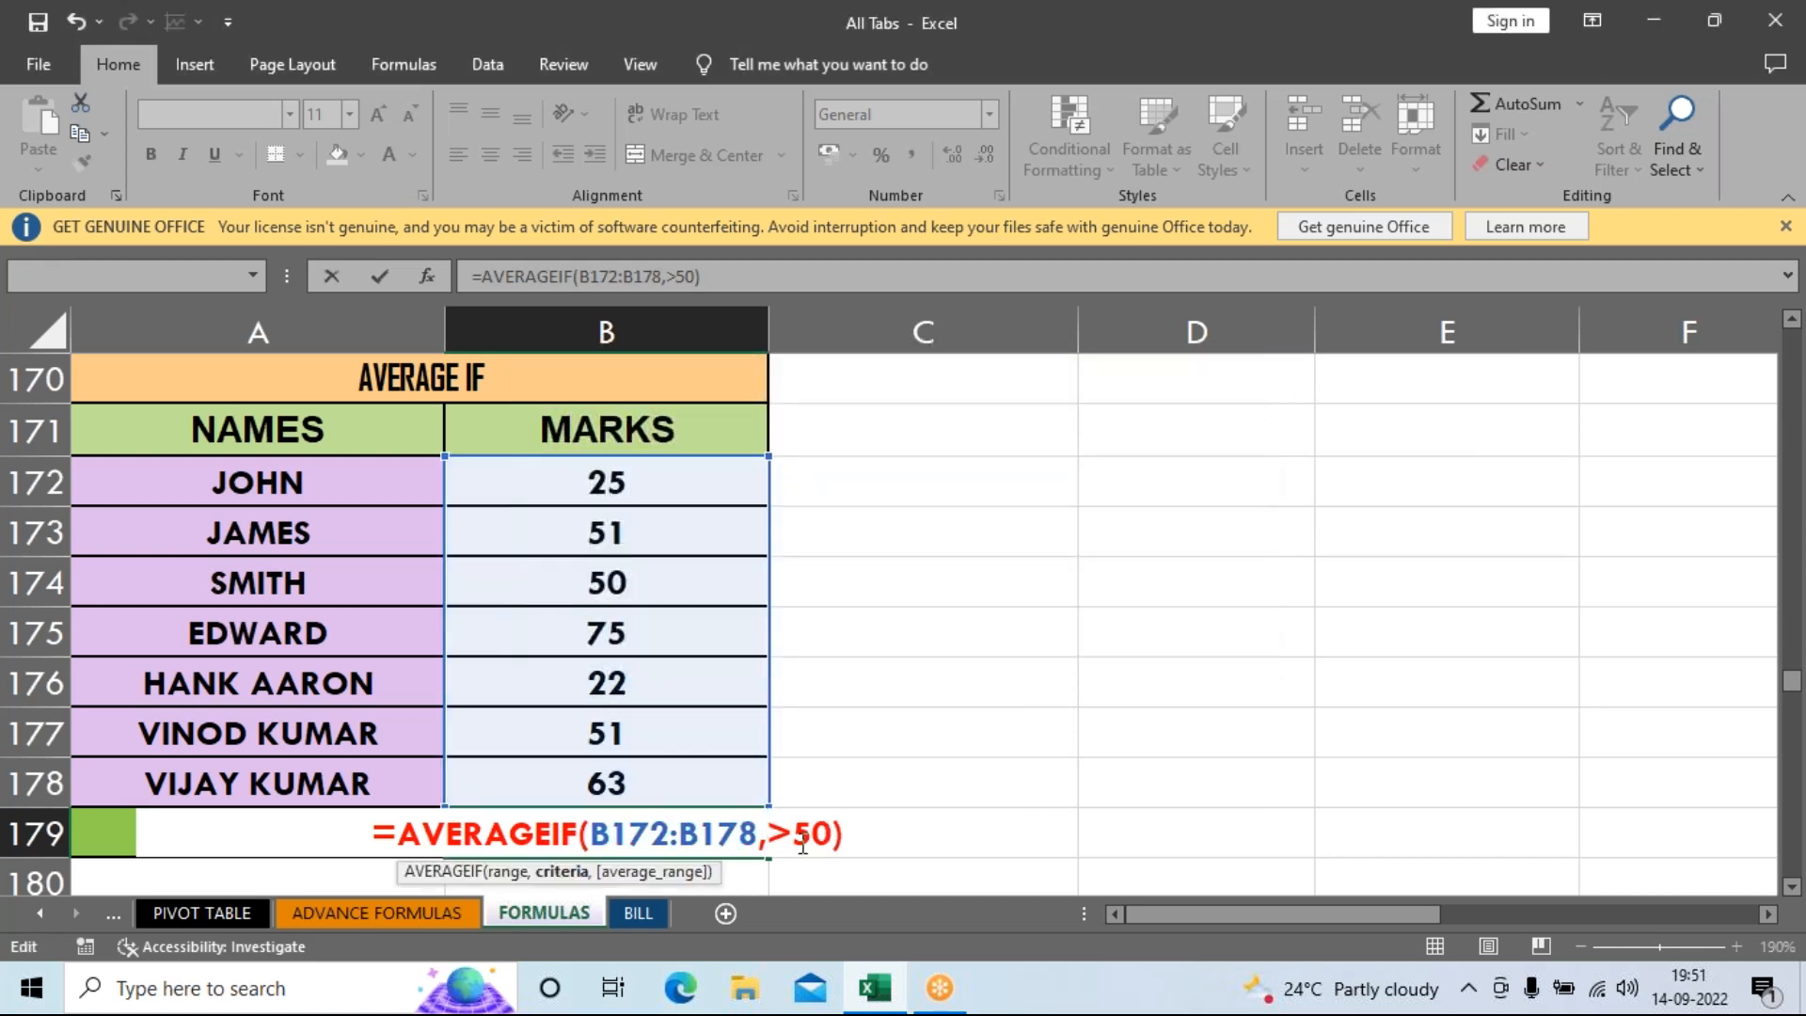
pyautogui.write('"')
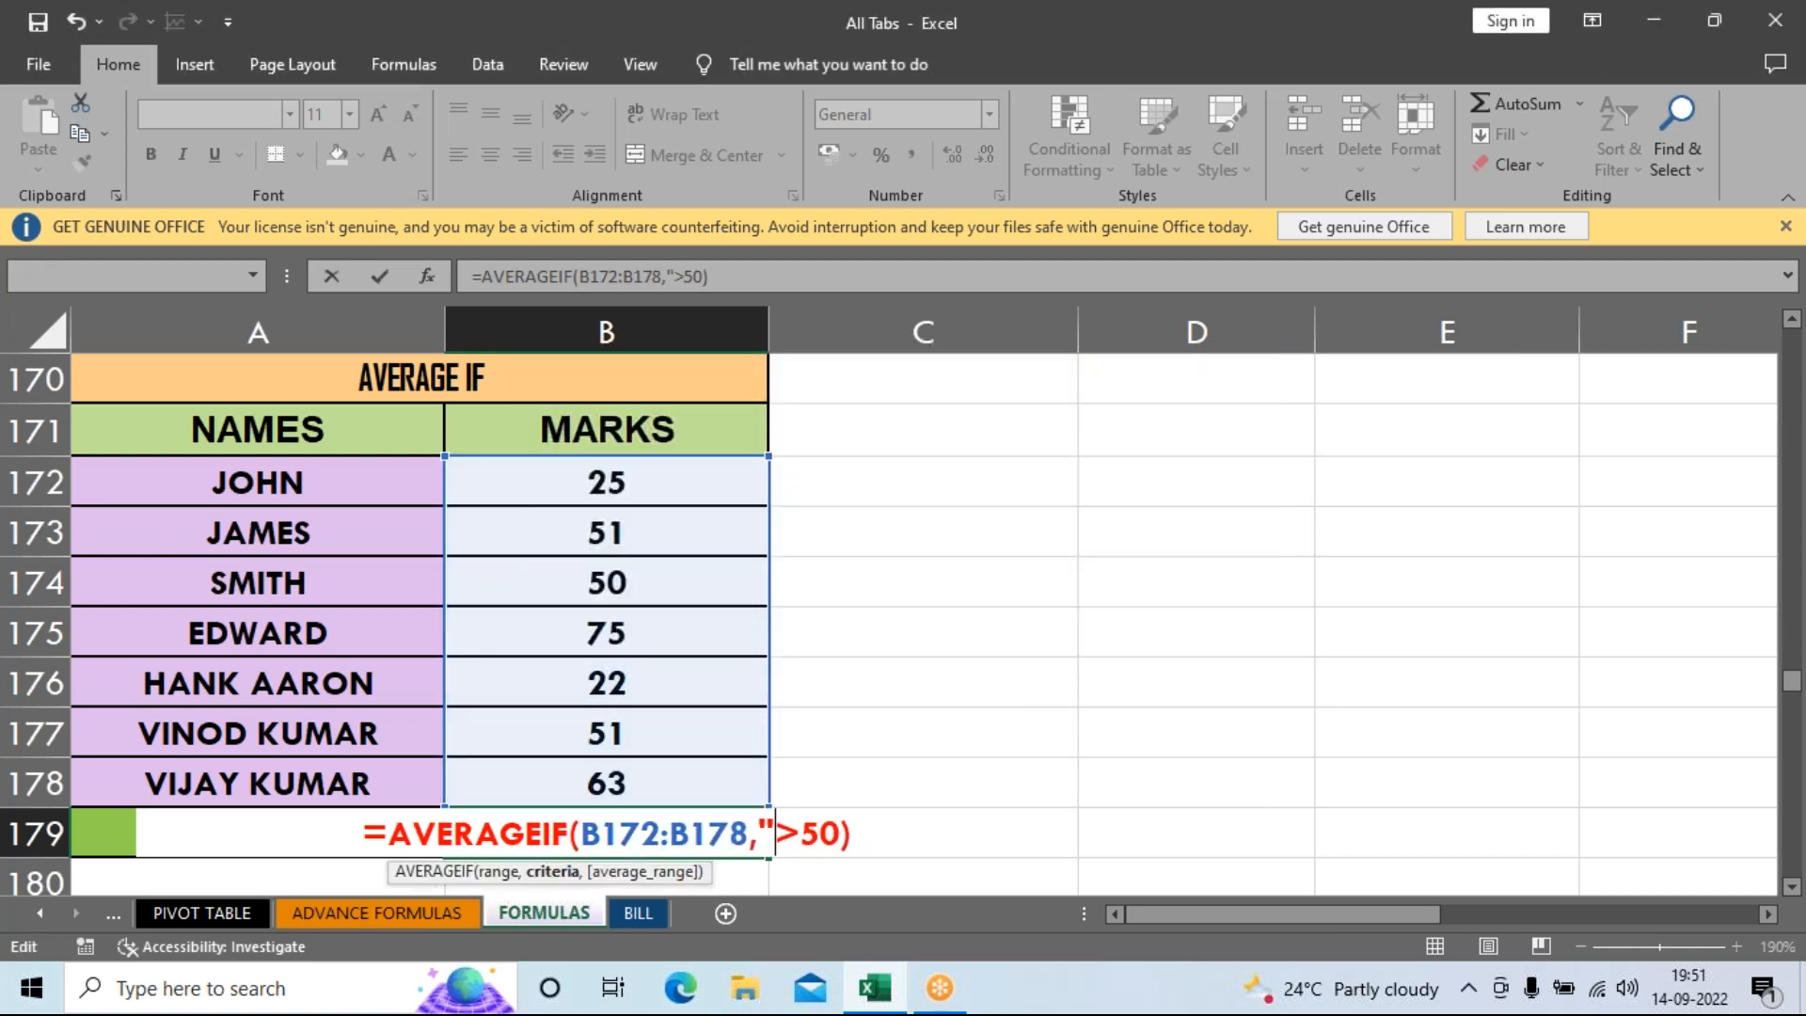
pyautogui.moveTo(874, 988)
pyautogui.write('"')
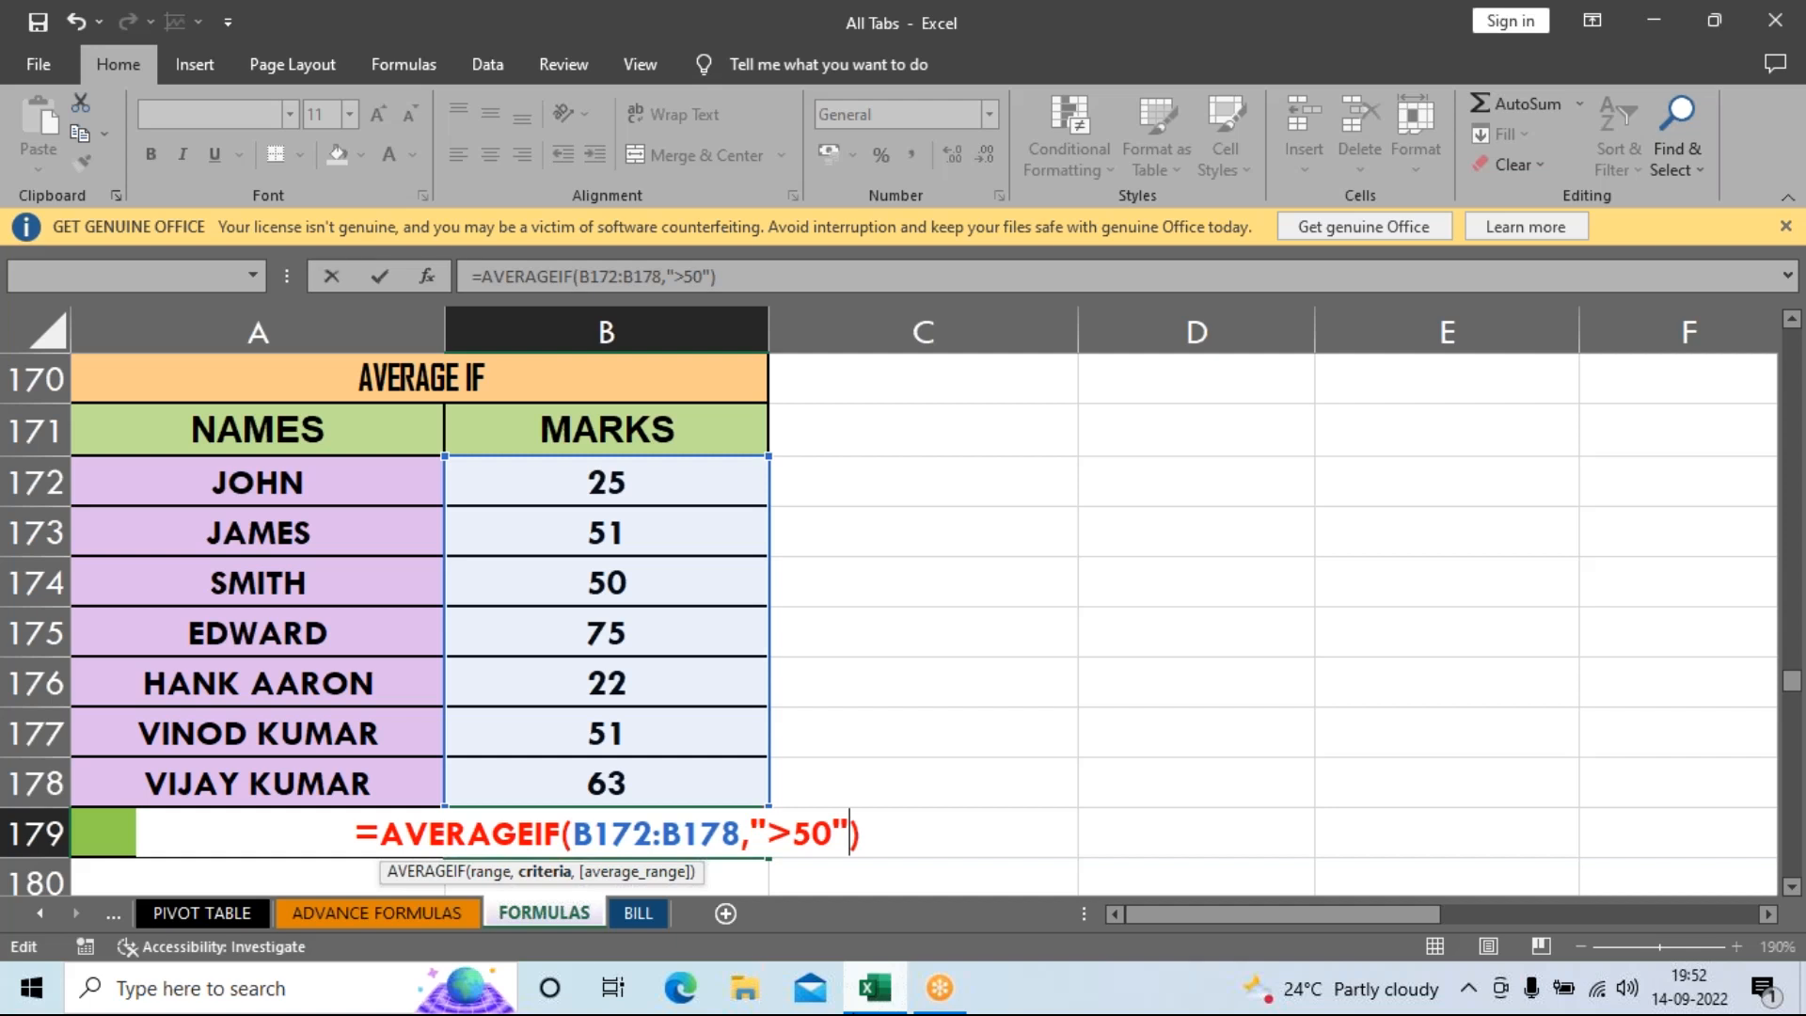
pyautogui.press('Return')
pyautogui.press('Up')
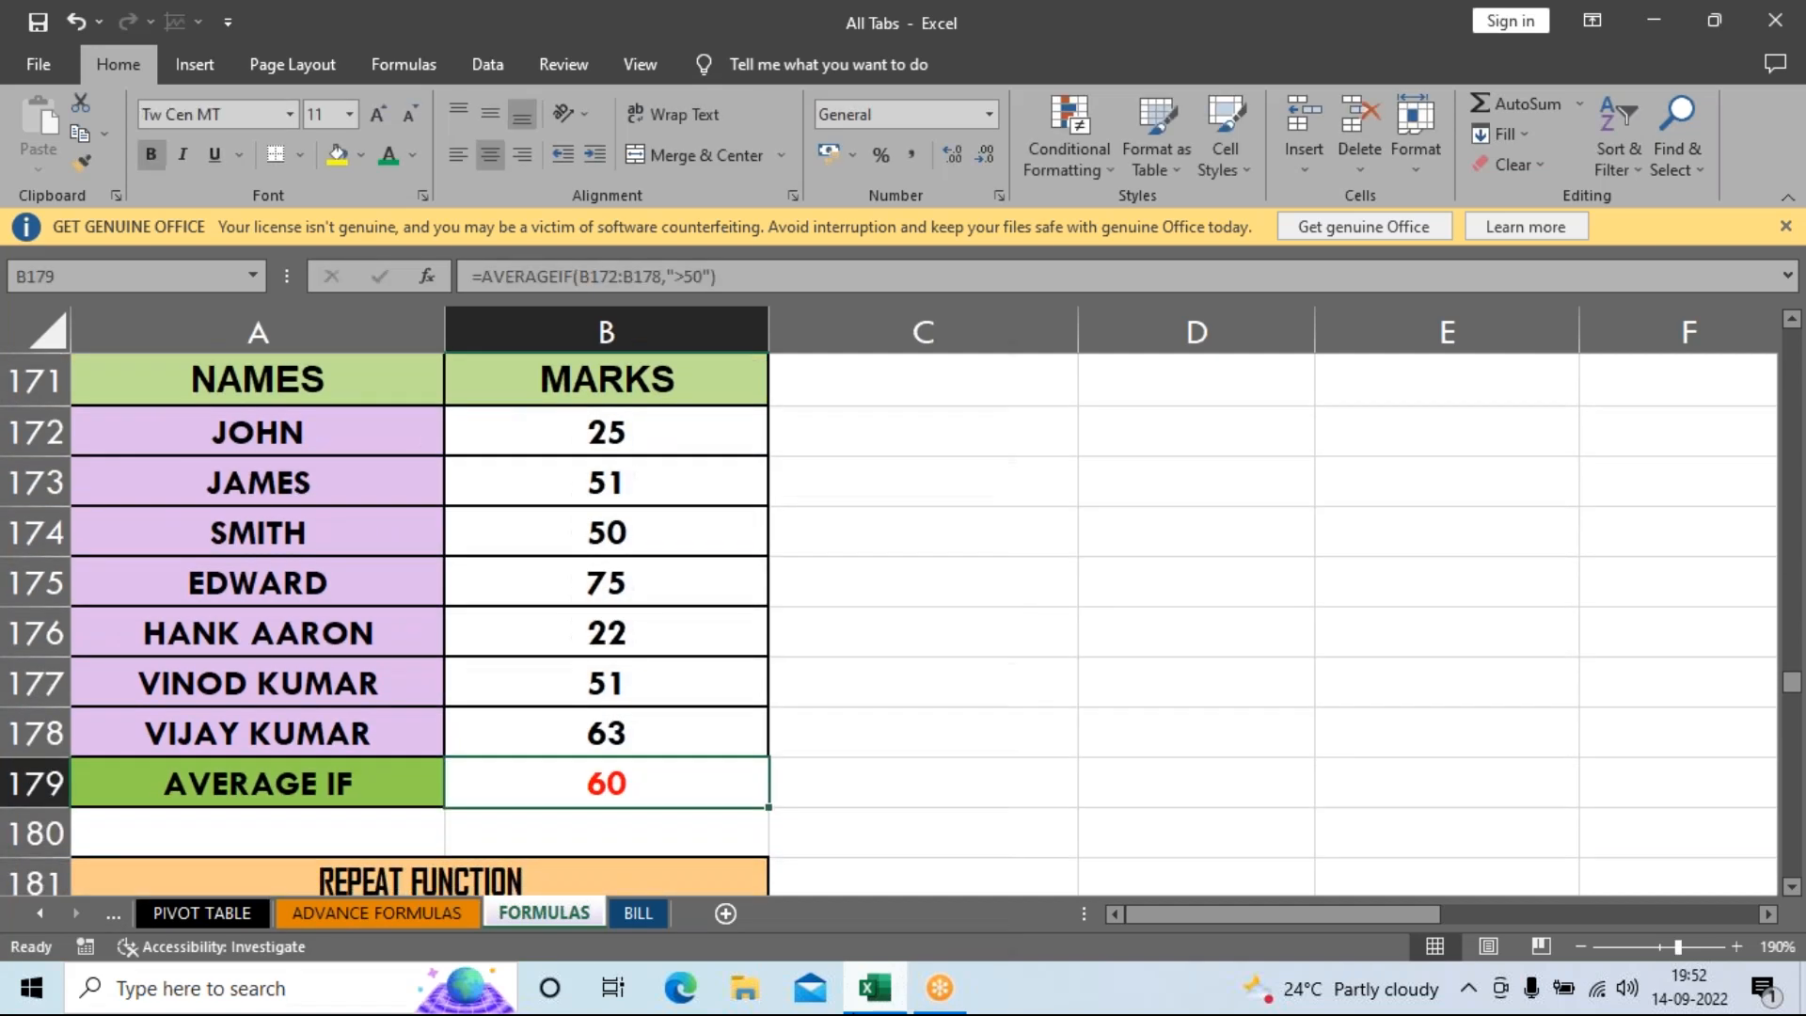
pyautogui.click(561, 529)
pyautogui.write('12')
pyautogui.press('Return')
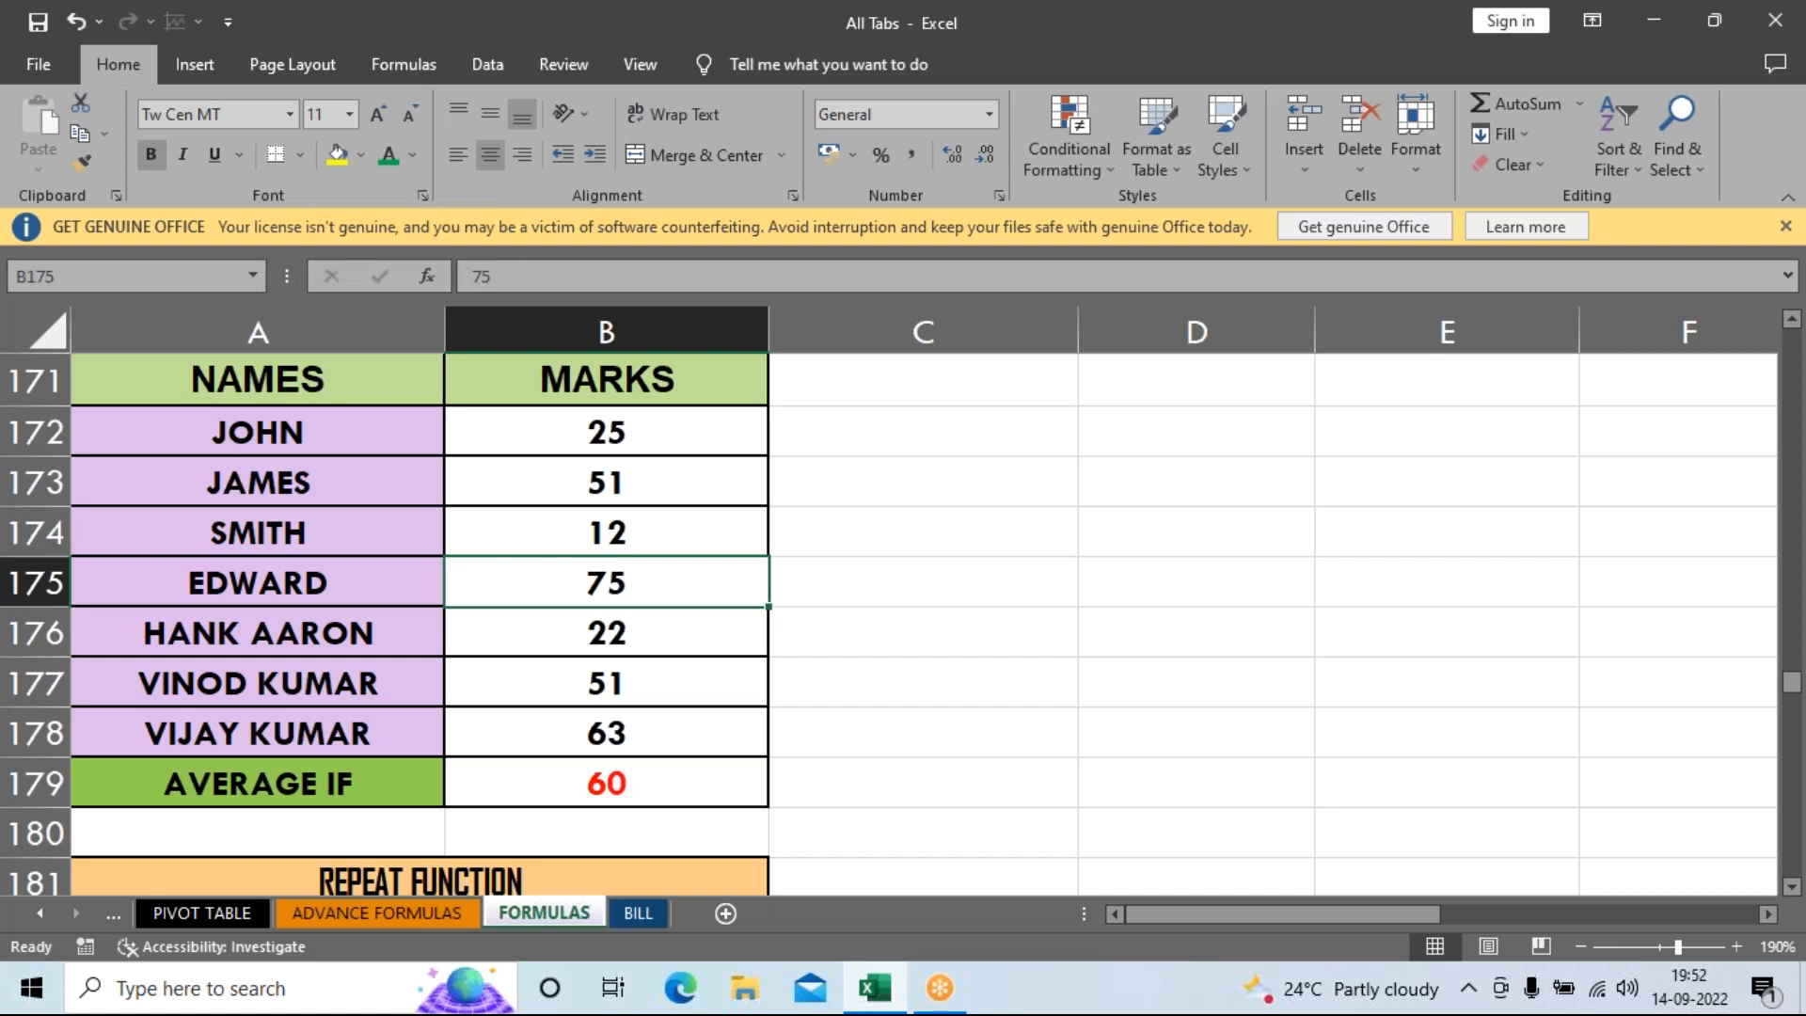
pyautogui.write('22')
pyautogui.press('Return')
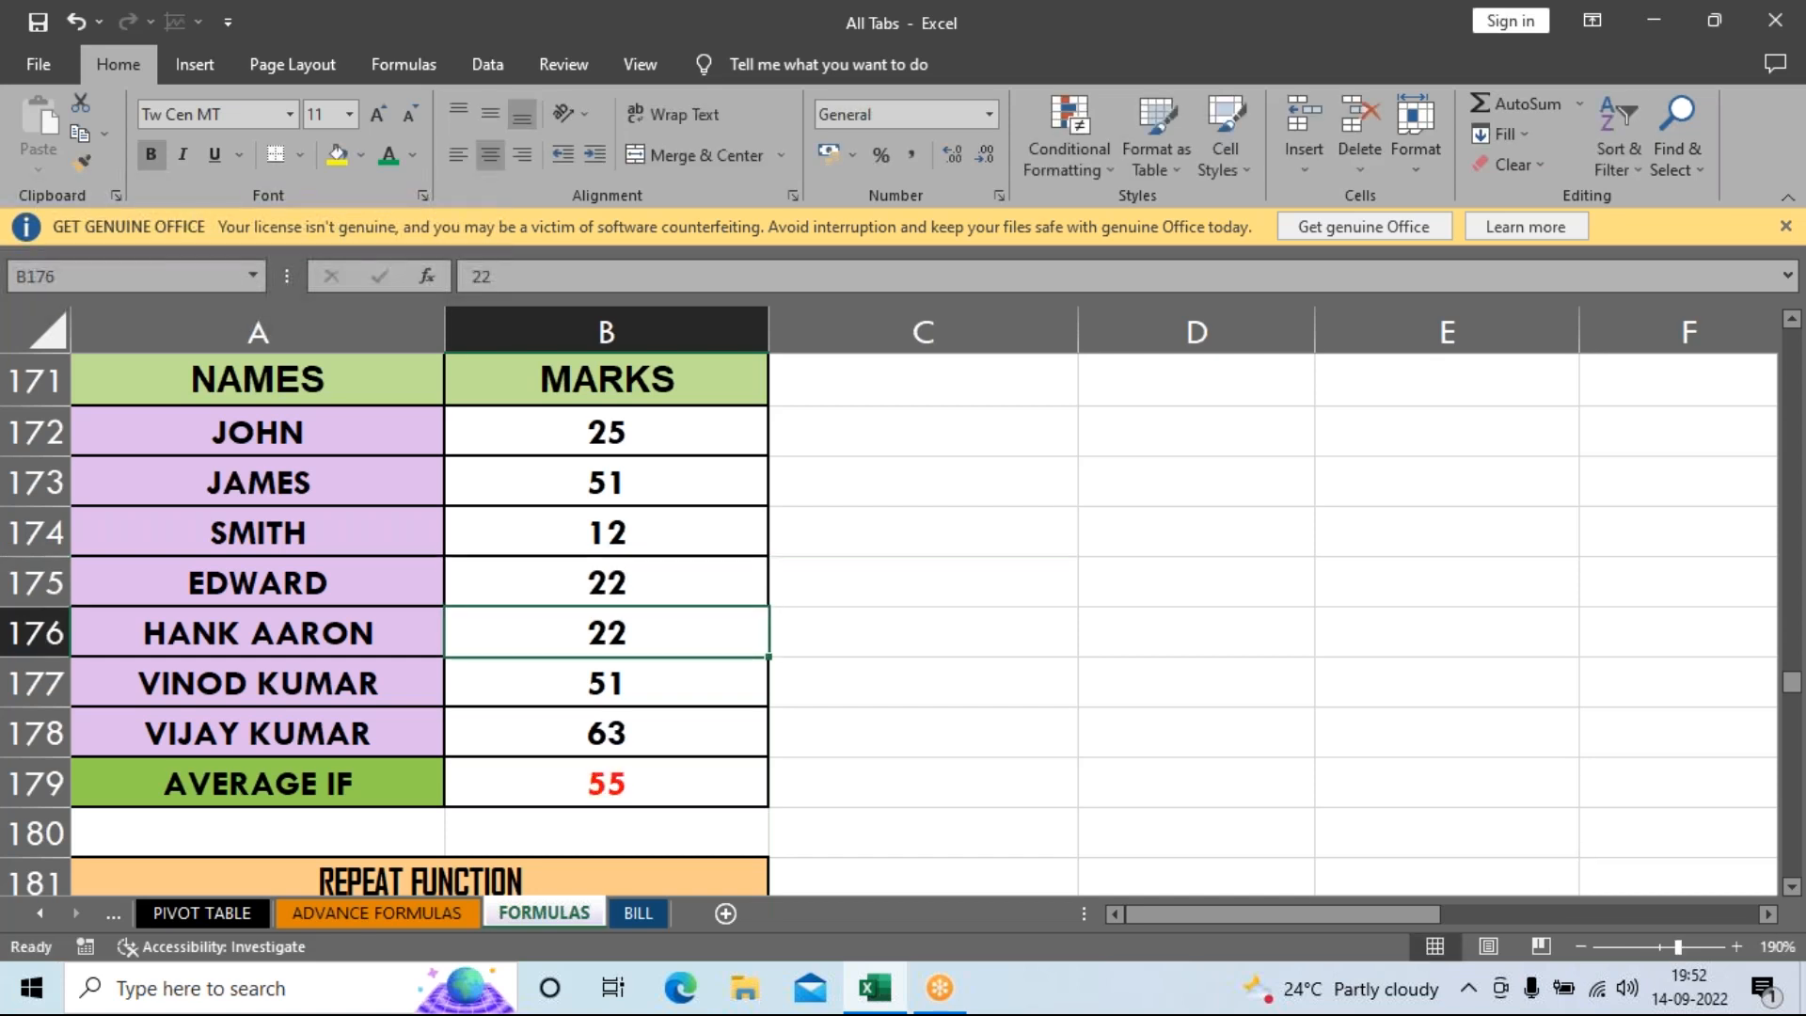
pyautogui.press('Down')
pyautogui.press('Down')
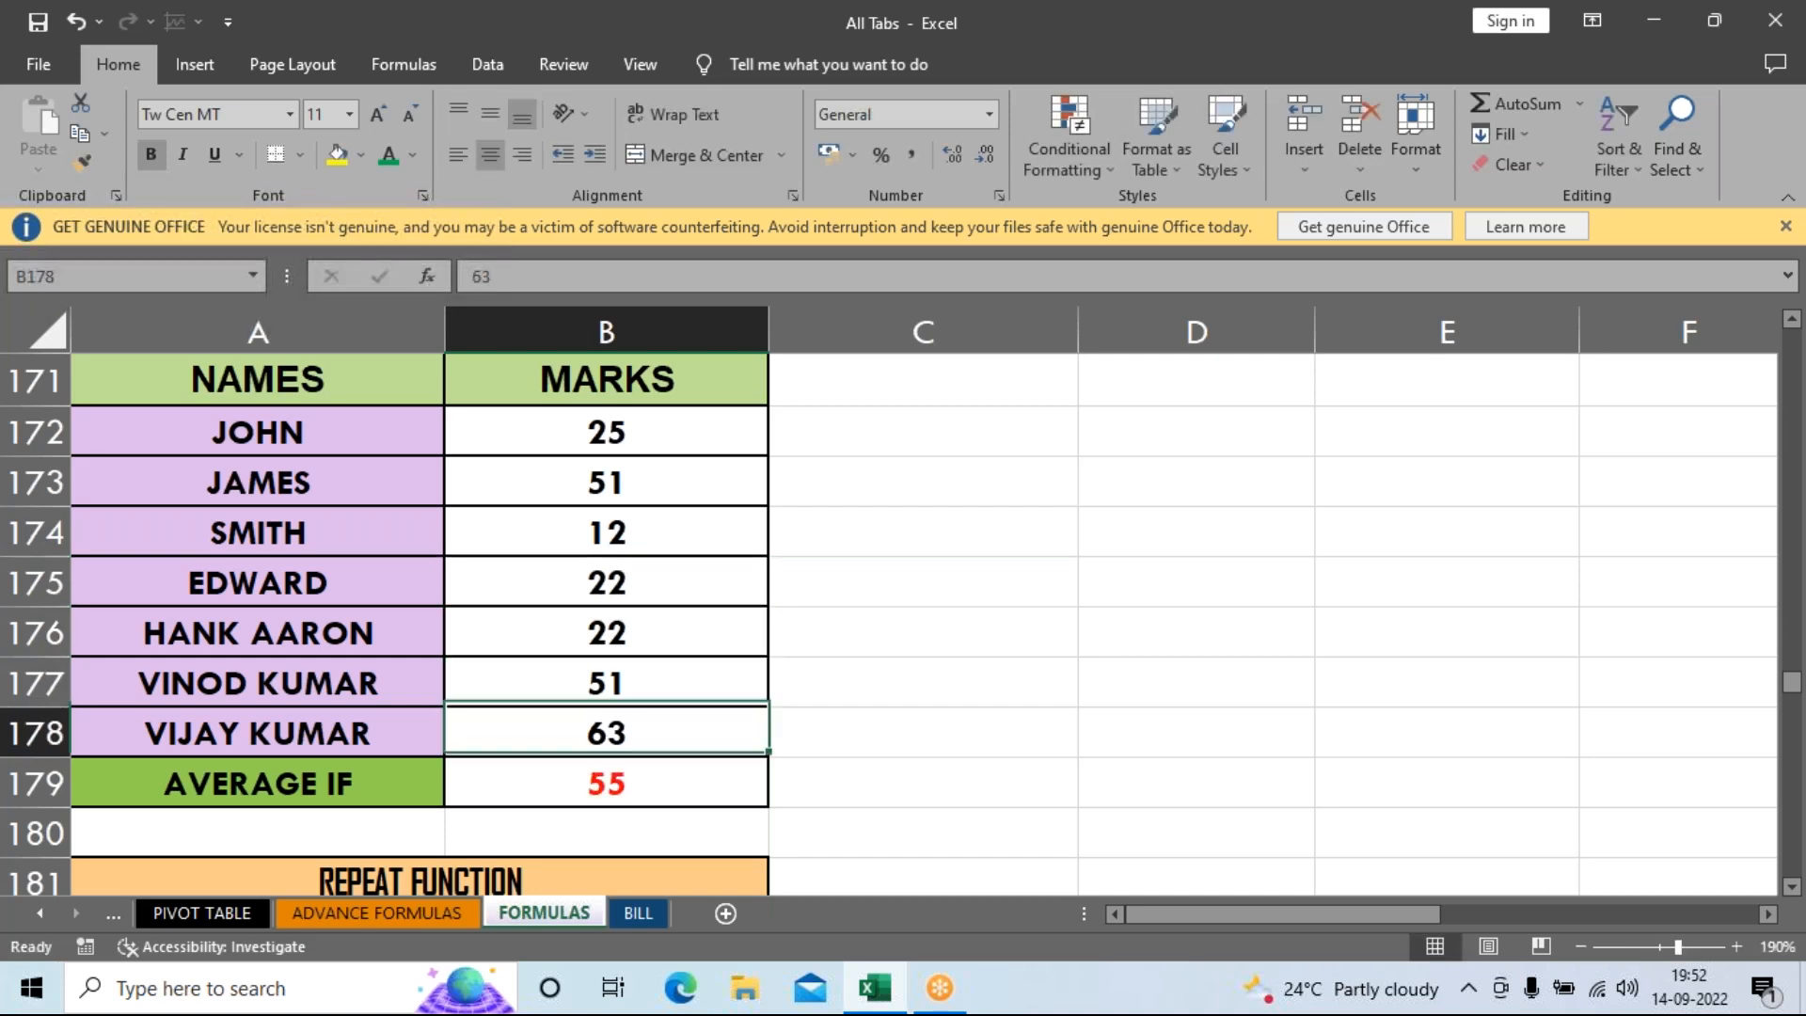
pyautogui.write('32')
pyautogui.press('Return')
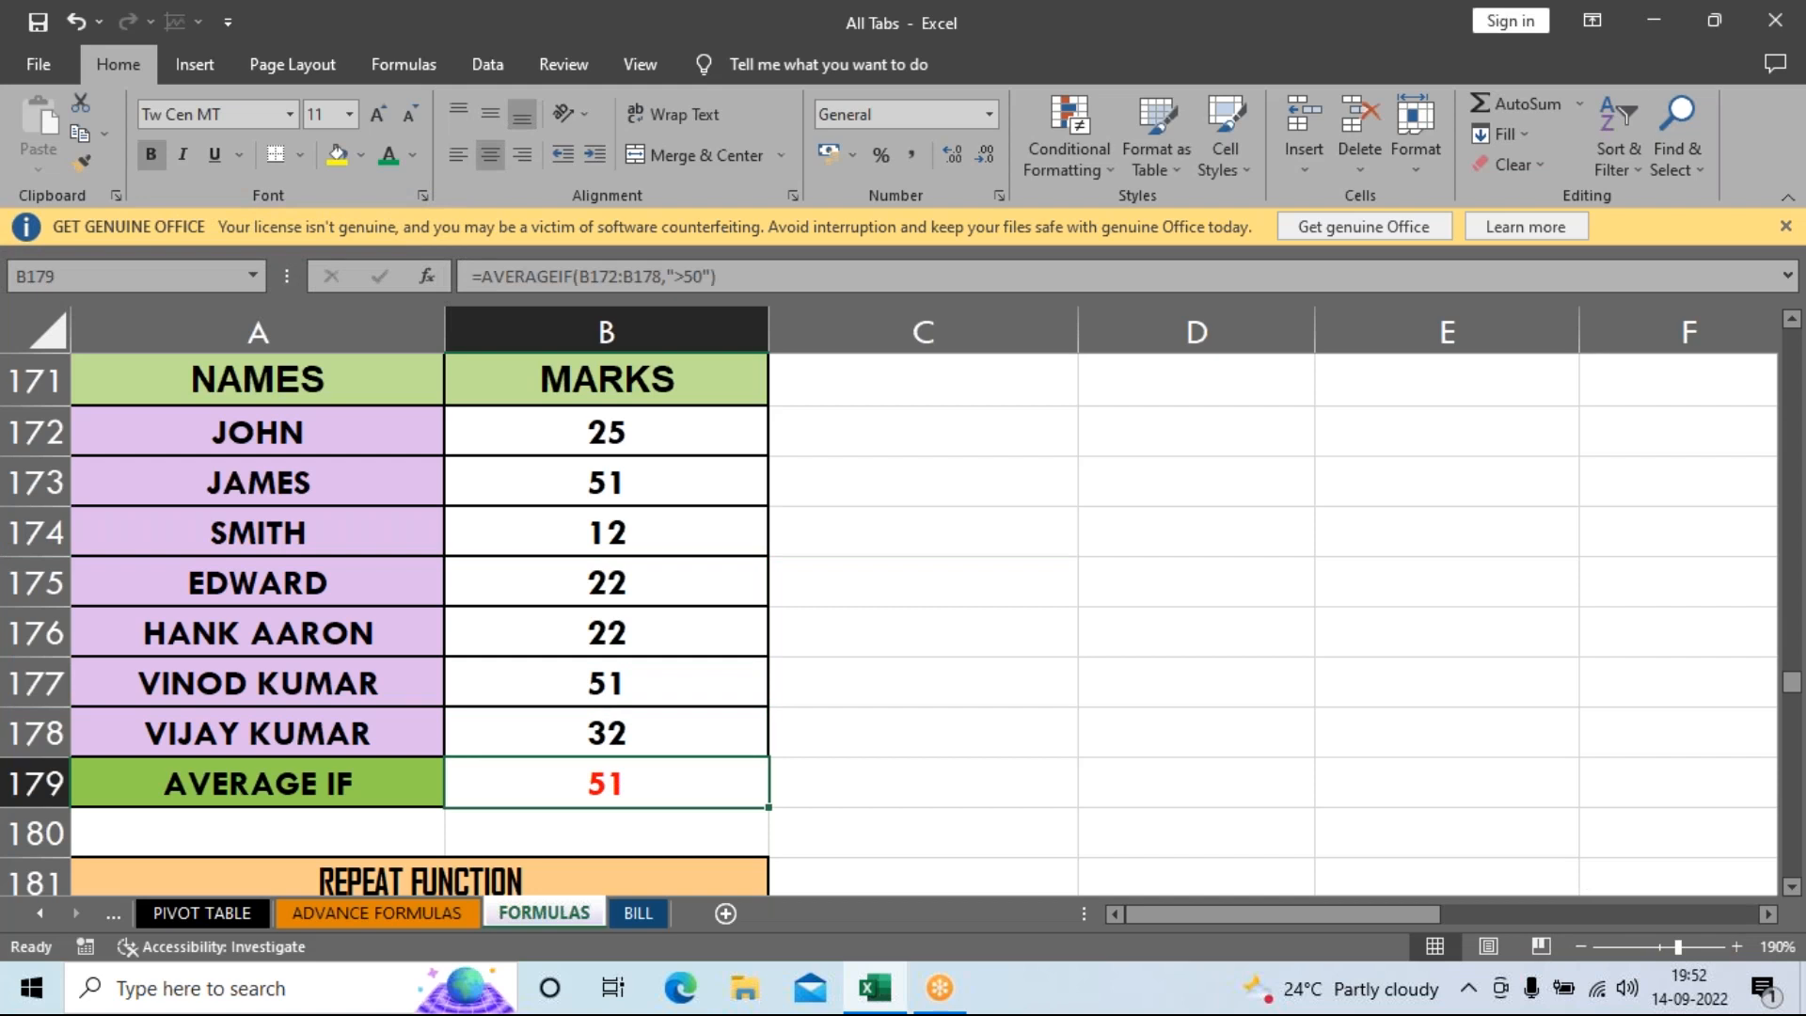
pyautogui.press('Up')
pyautogui.press('Up')
pyautogui.press('Up')
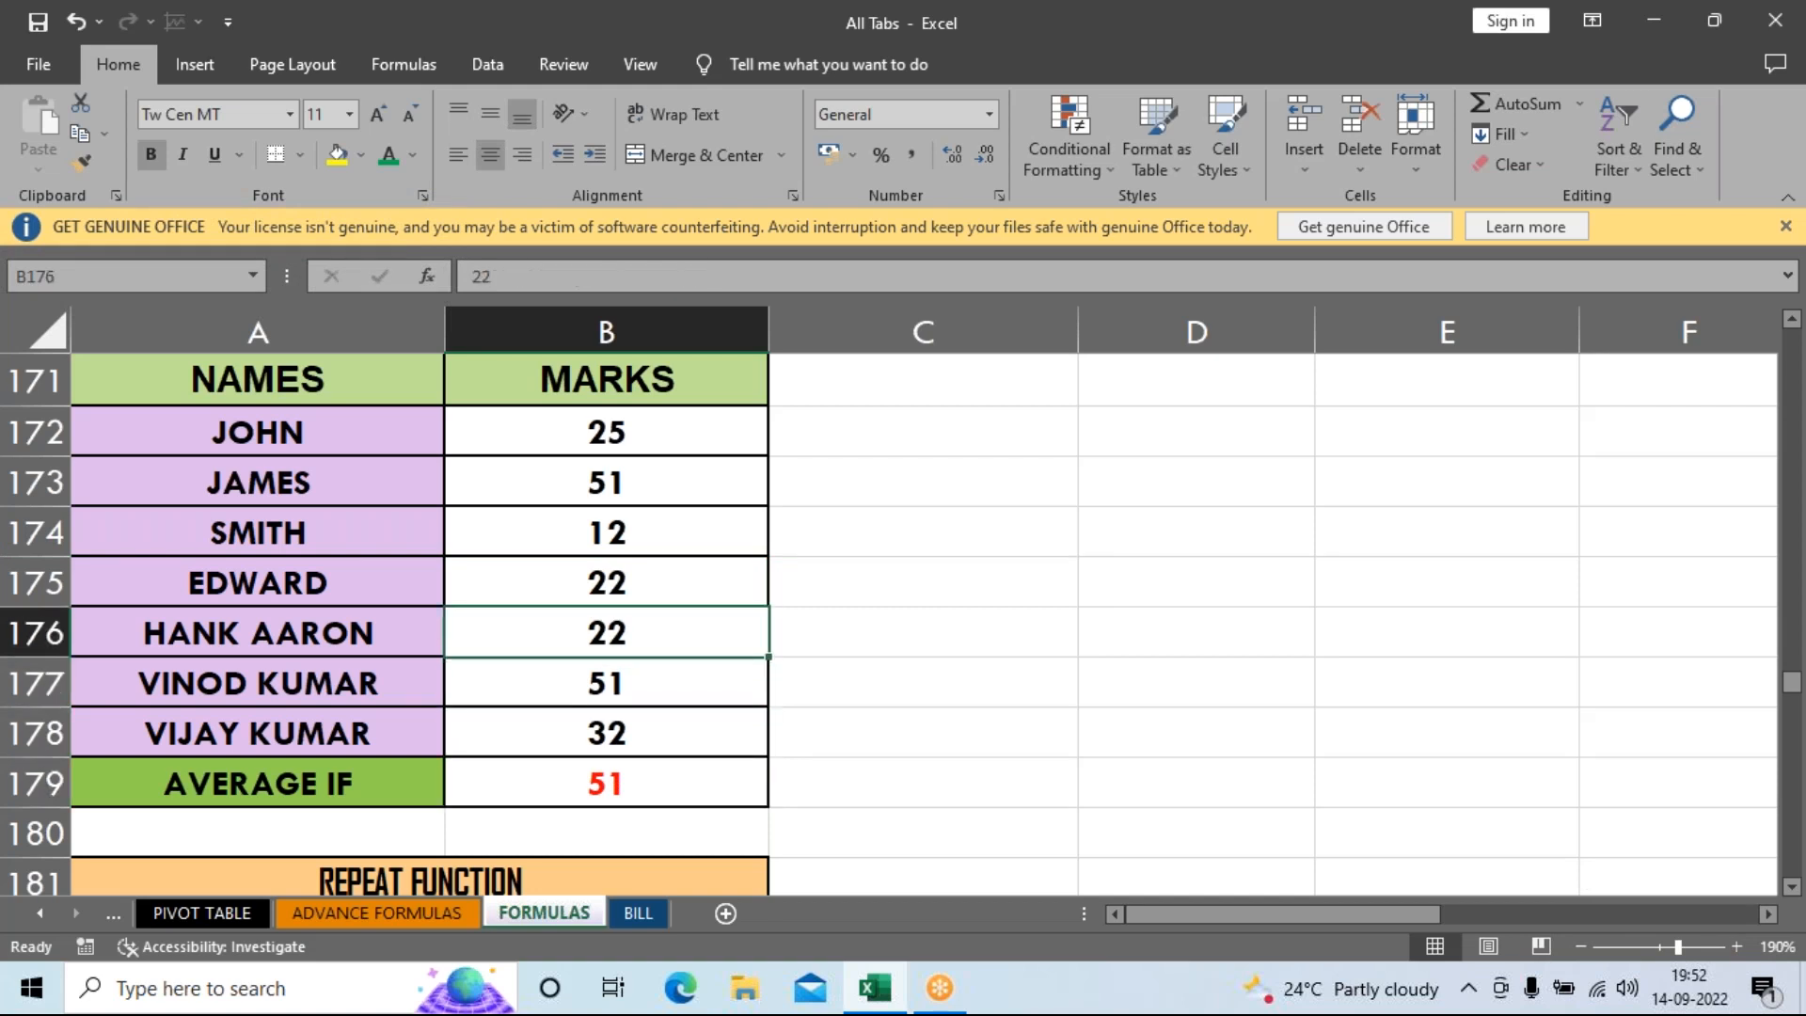
pyautogui.write('95')
pyautogui.press('Return')
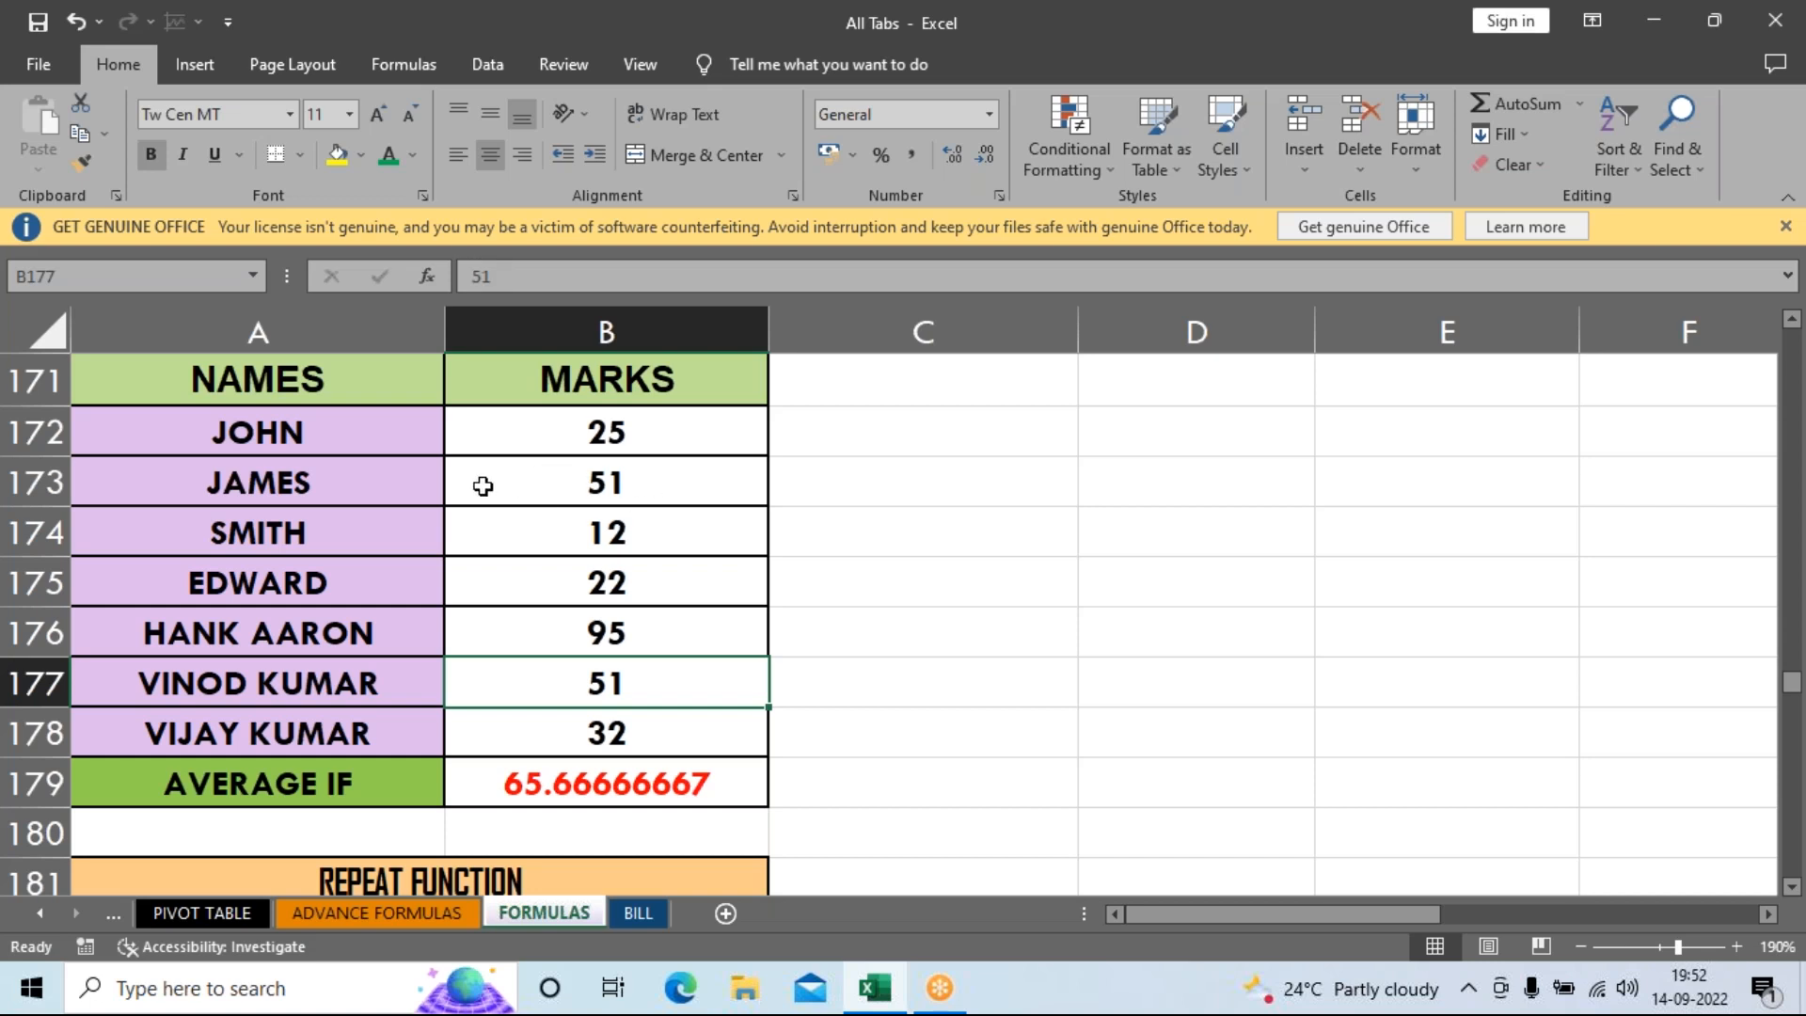
# Recheck B179's AVERAGEIF formula, which now shows 65.66666667.
pyautogui.click(530, 481)
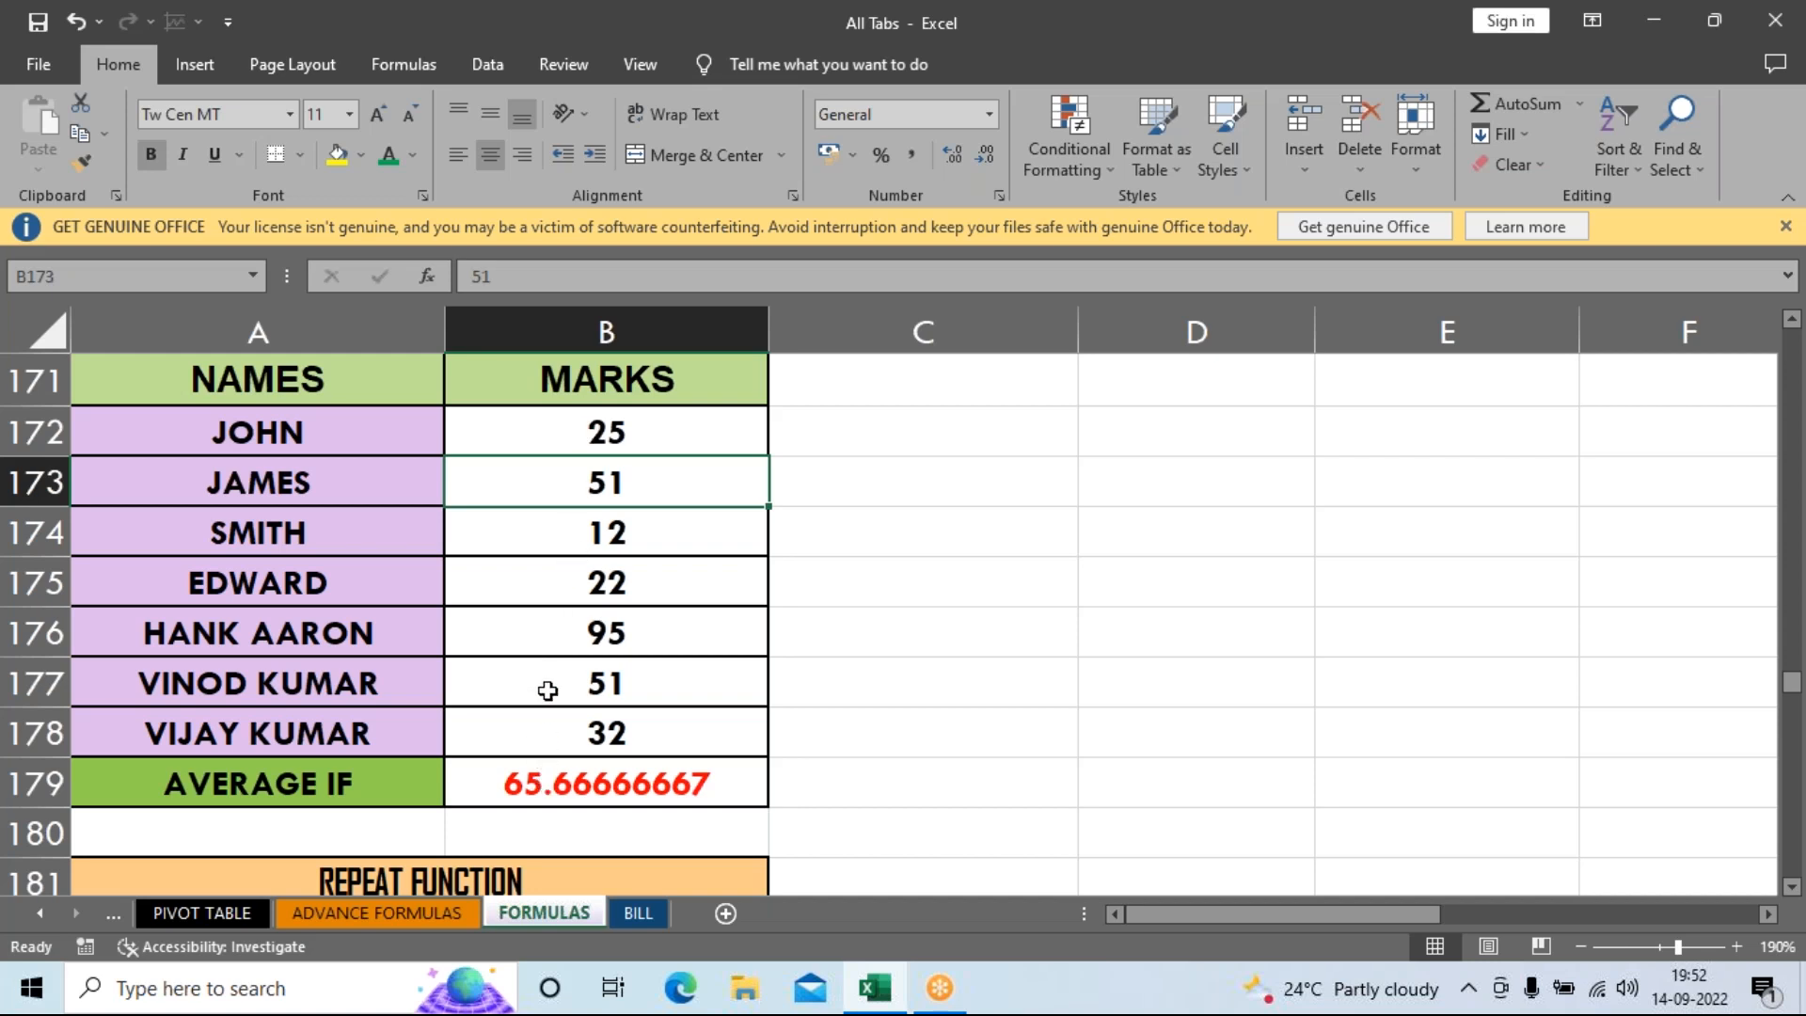
pyautogui.click(611, 771)
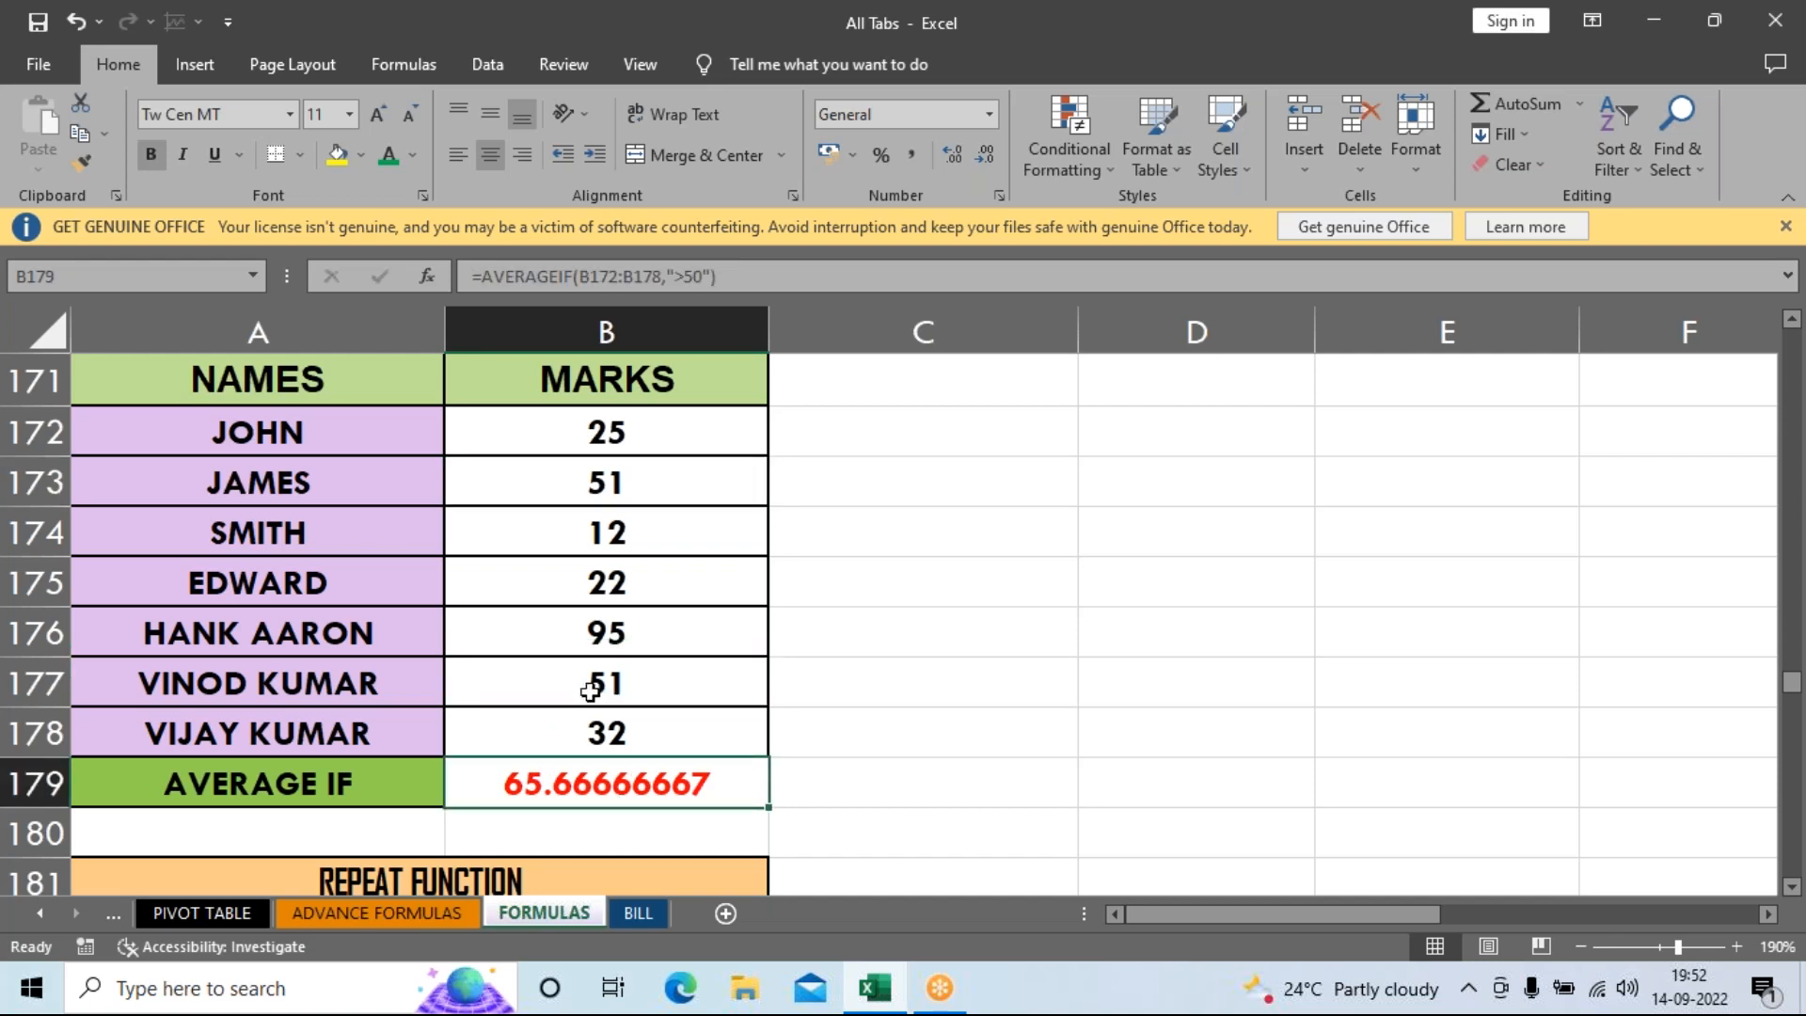
pyautogui.press('F2')
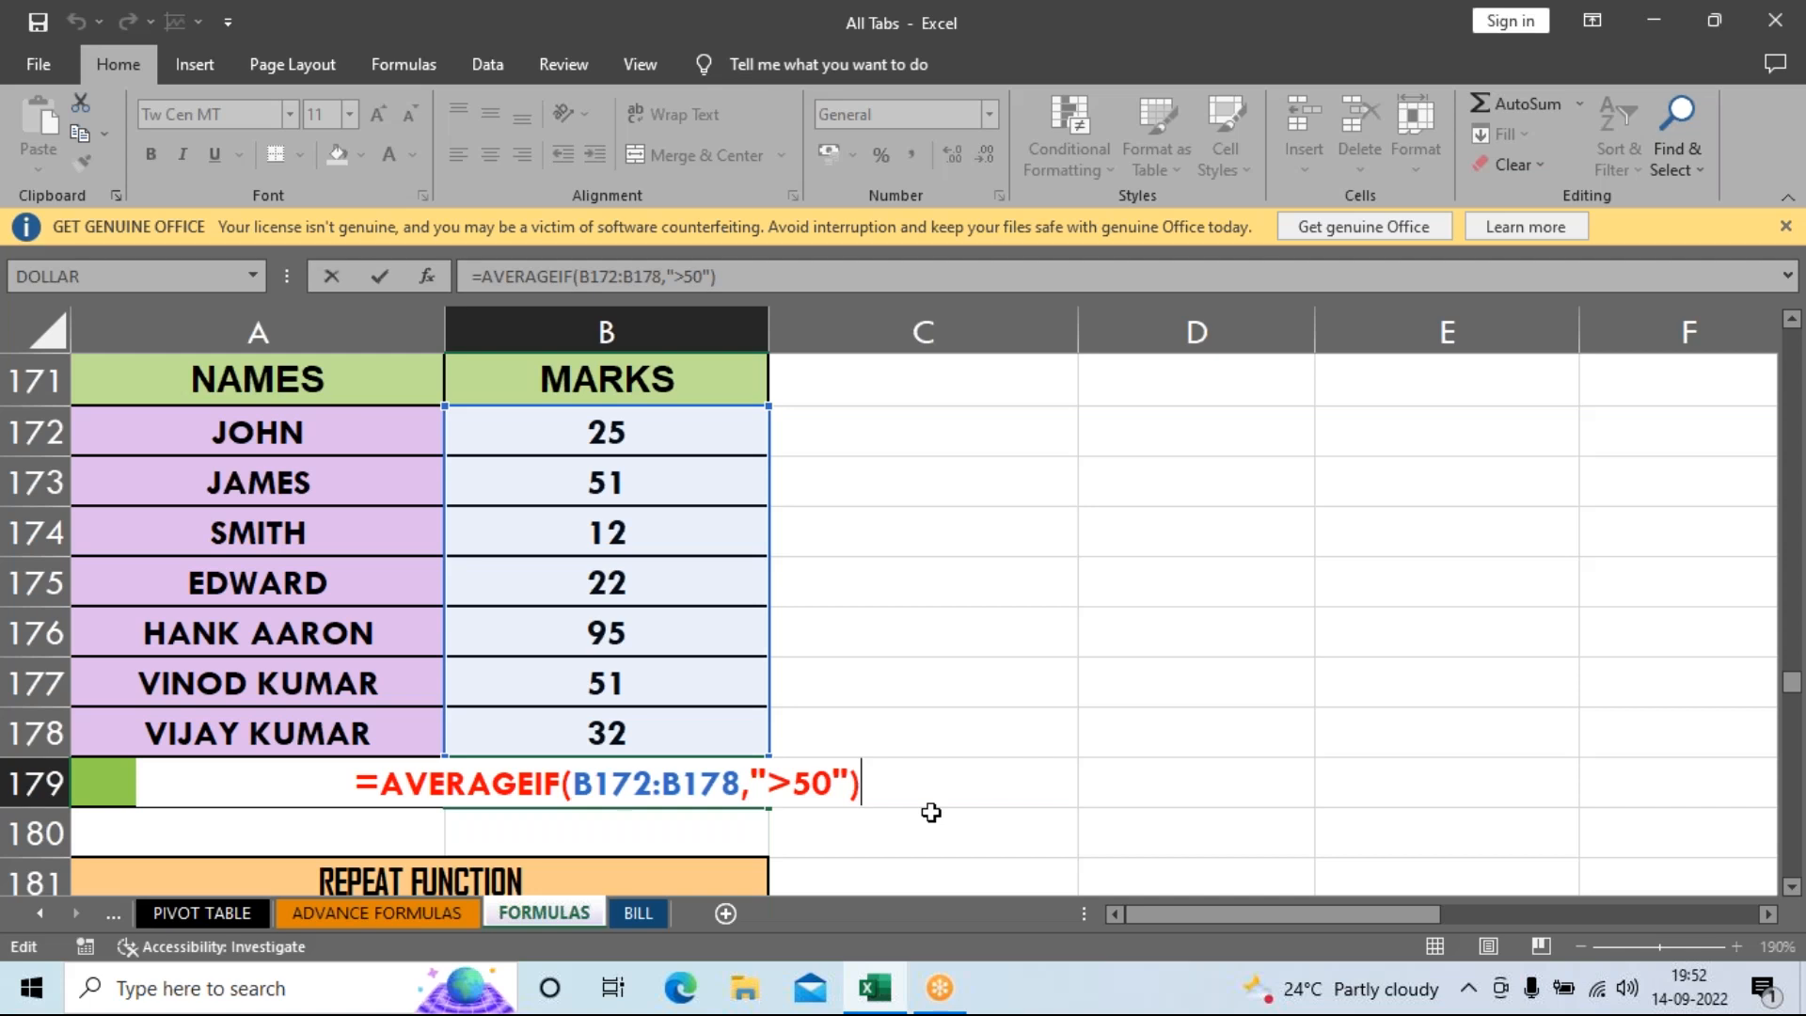
pyautogui.press('Return')
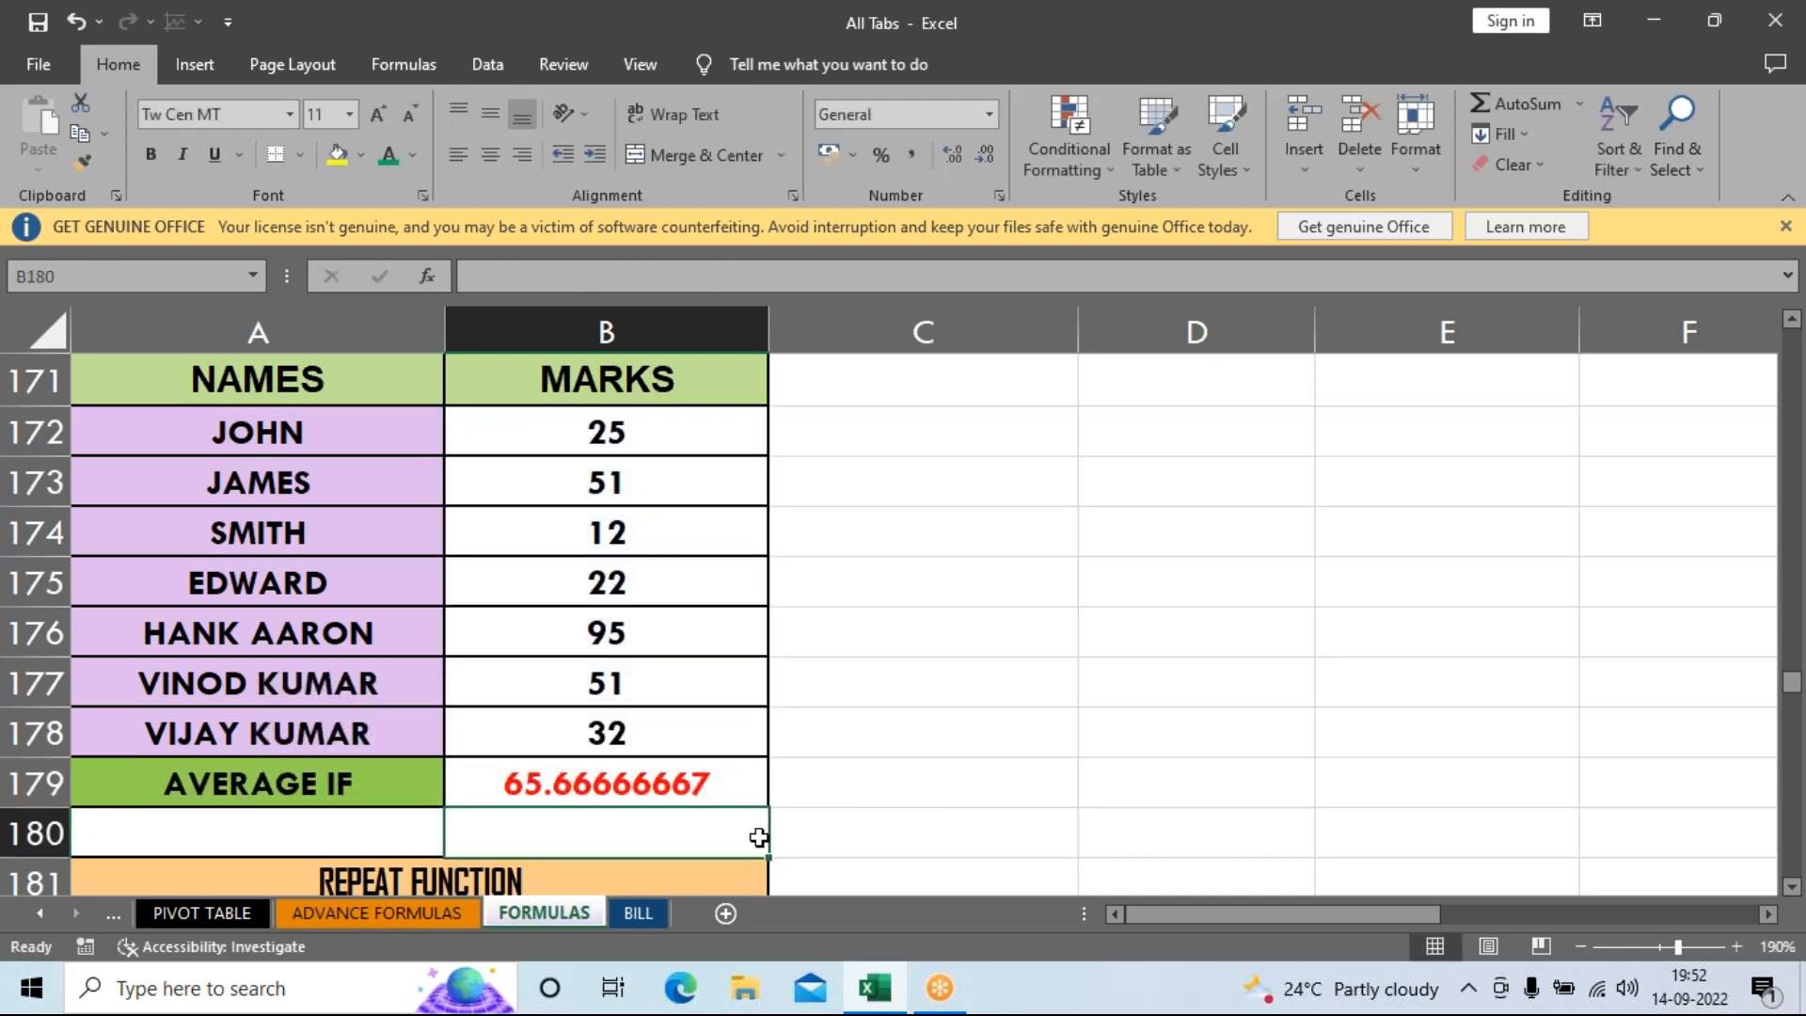
pyautogui.click(747, 791)
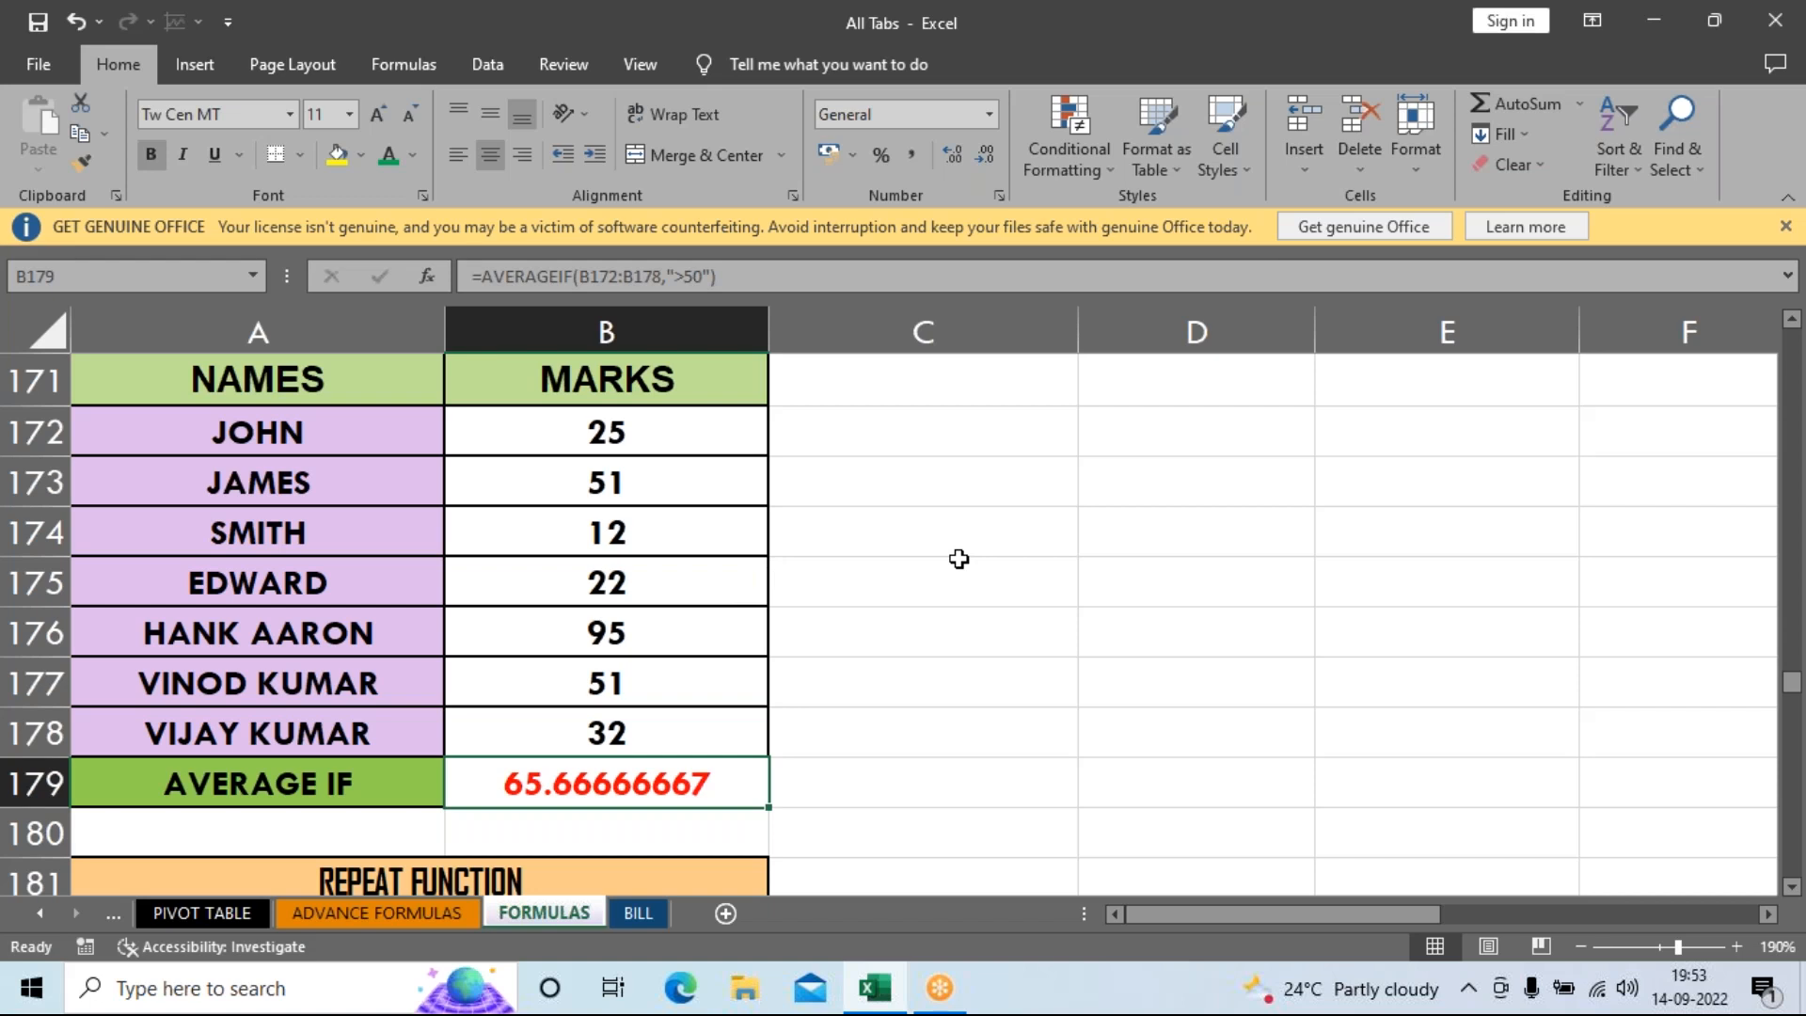
# Clear B179 and retype =AVERAGEIF(B172:B178,">50"), again giving 65.66666667.
pyautogui.press('Delete')
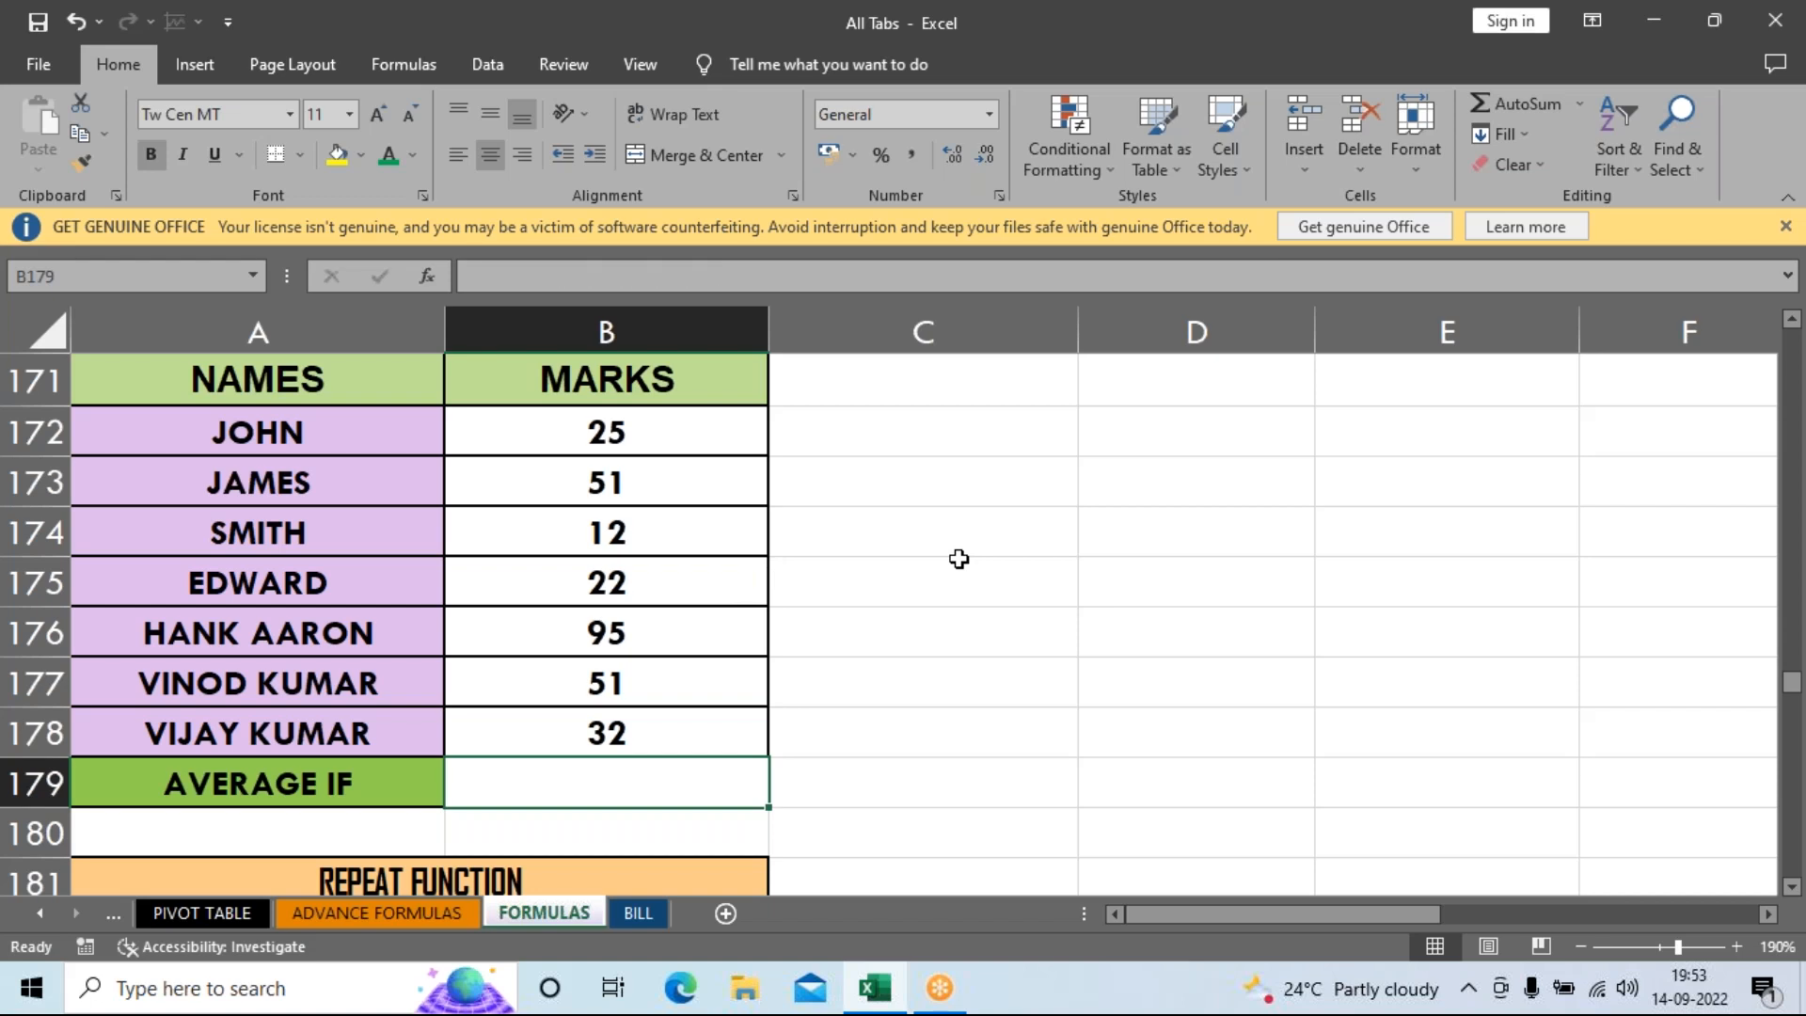
pyautogui.write('=aver')
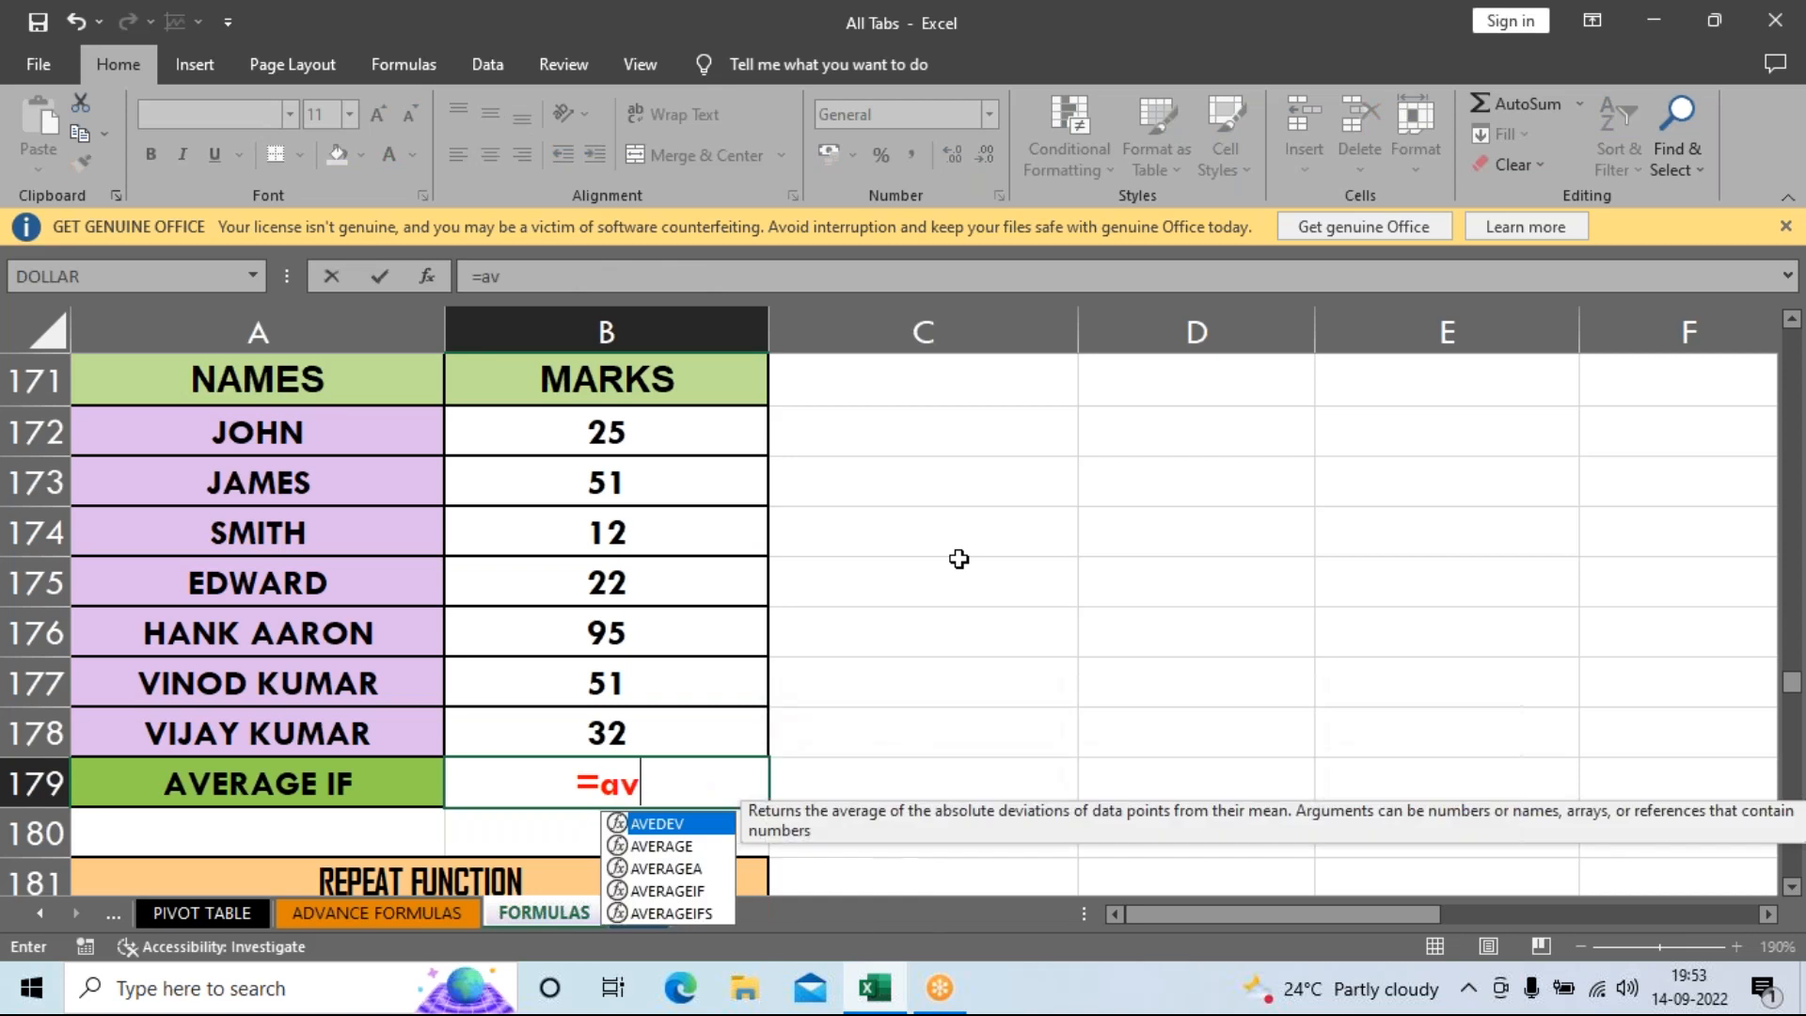
pyautogui.press('Down')
pyautogui.press('Down')
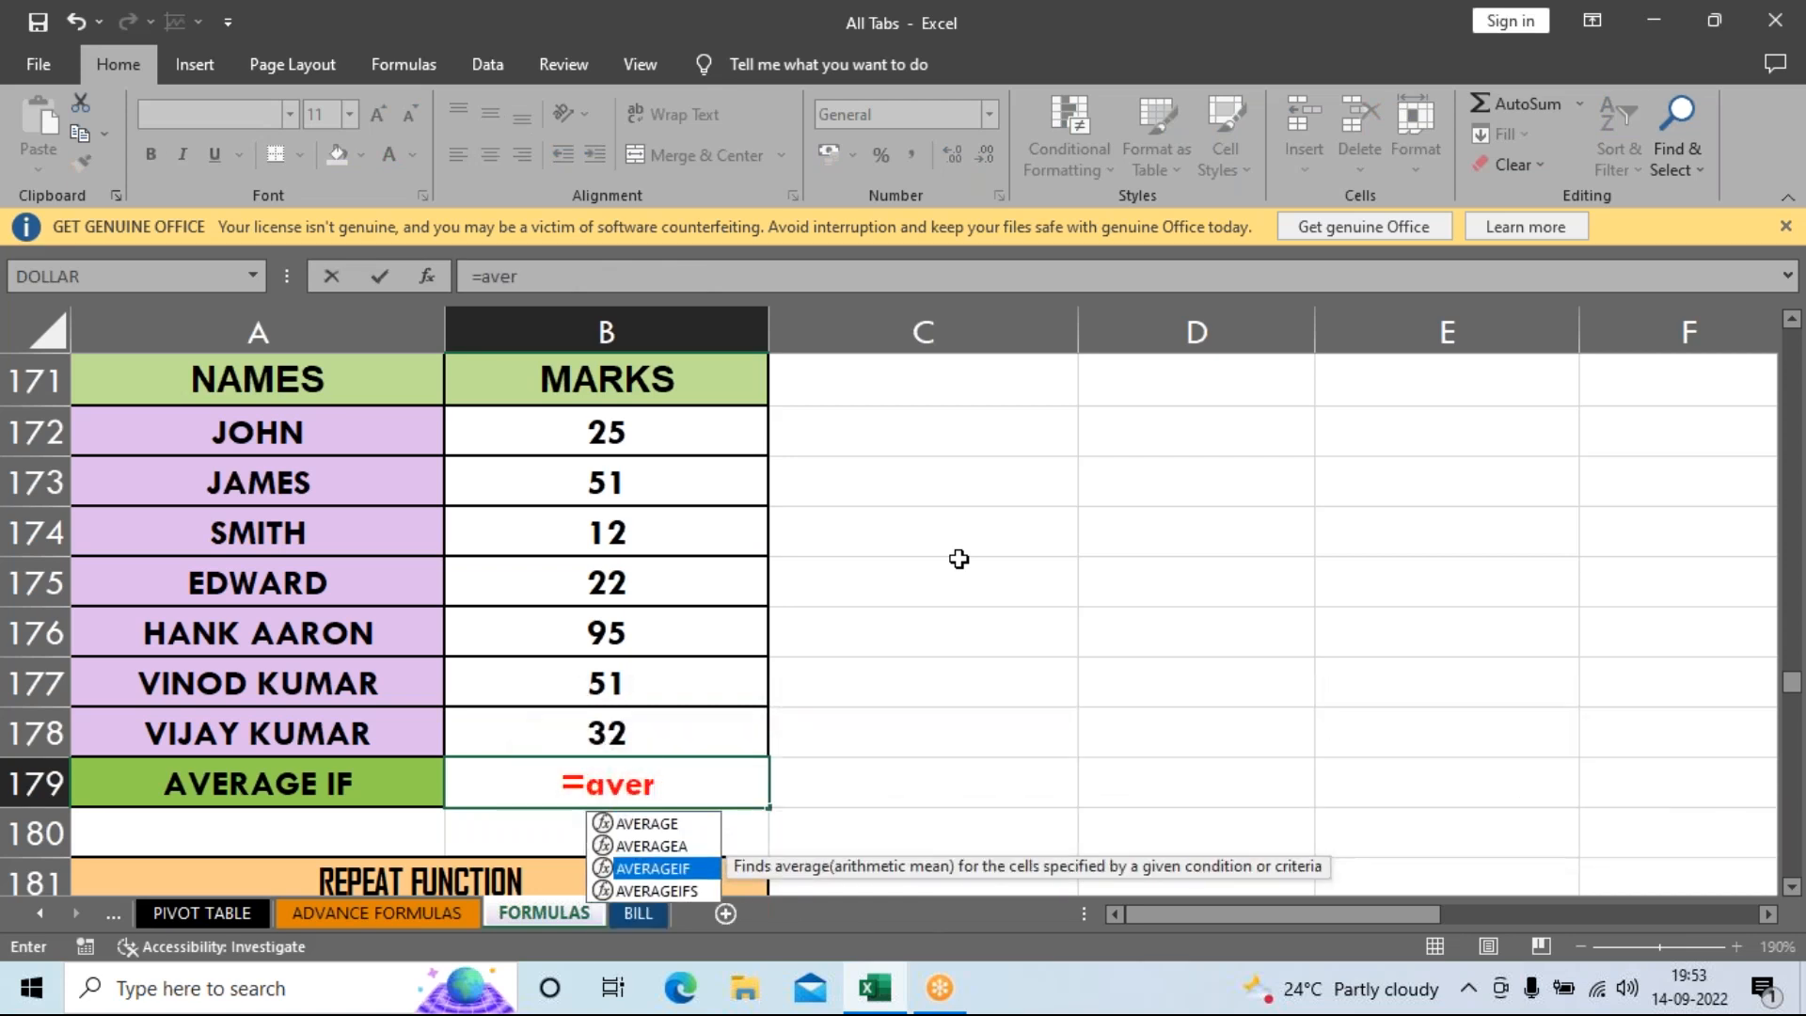
pyautogui.press('Tab')
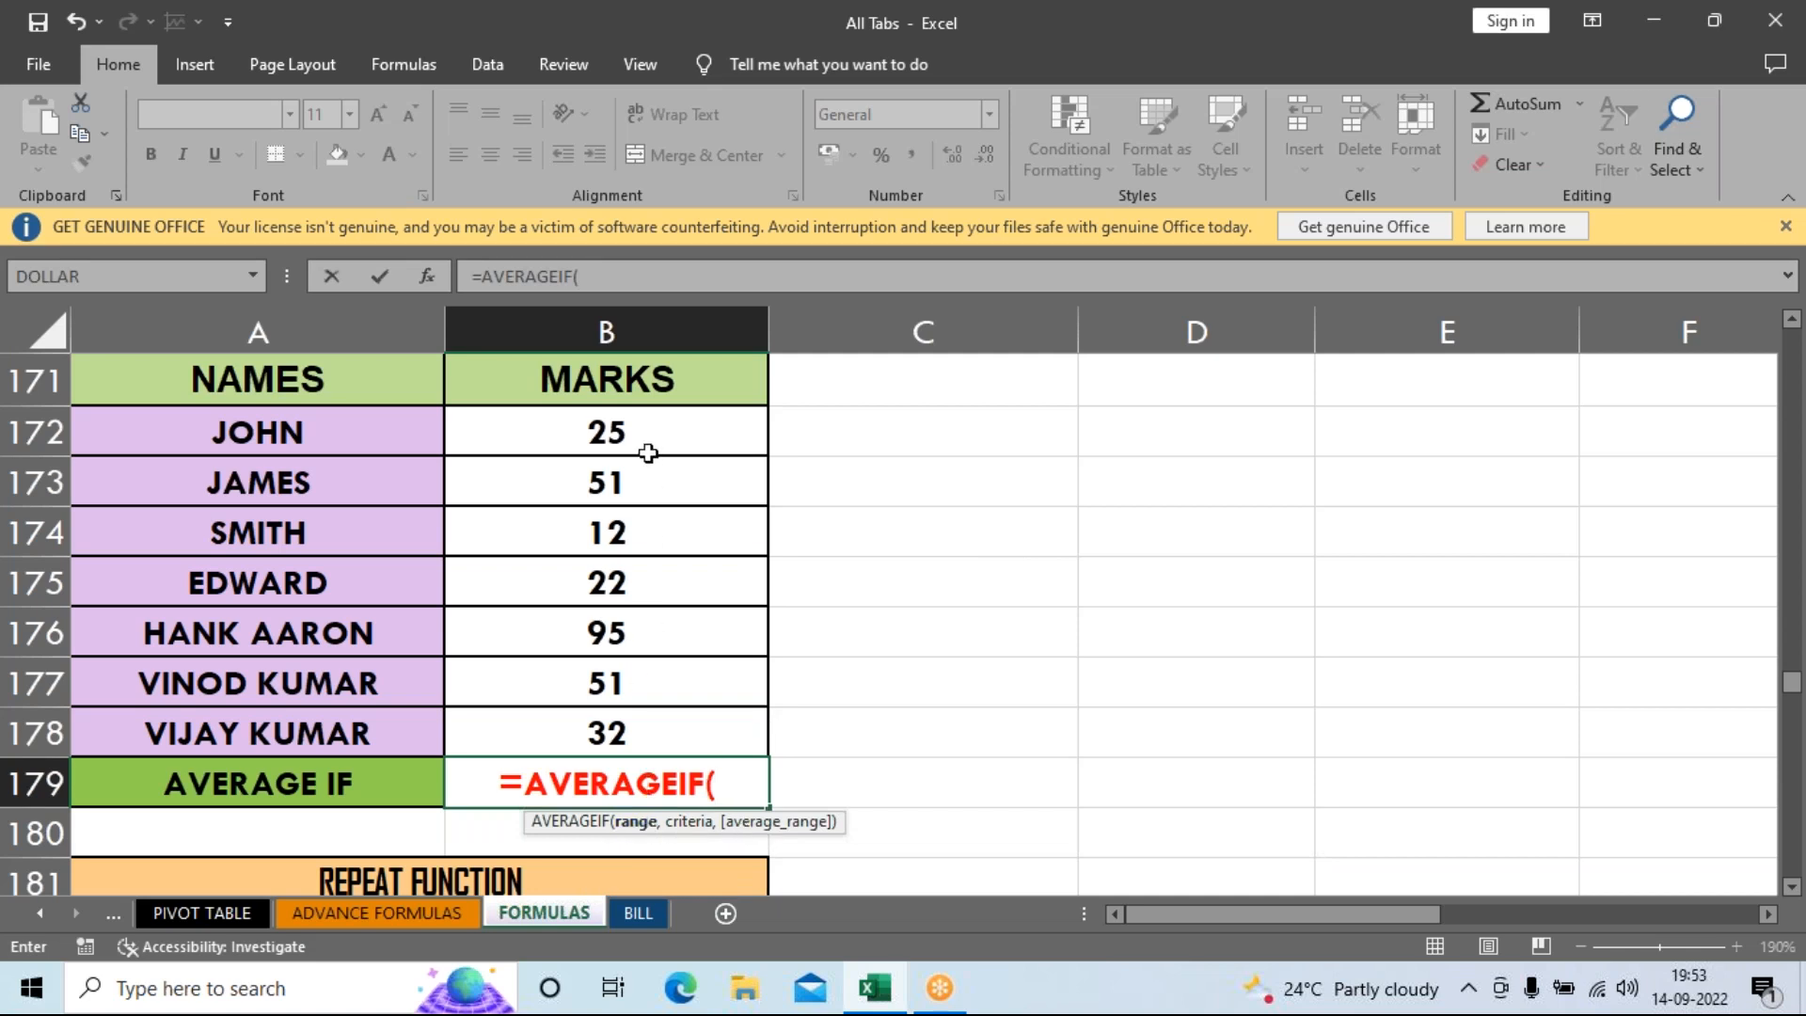
pyautogui.moveTo(648, 436); pyautogui.dragTo(624, 717)
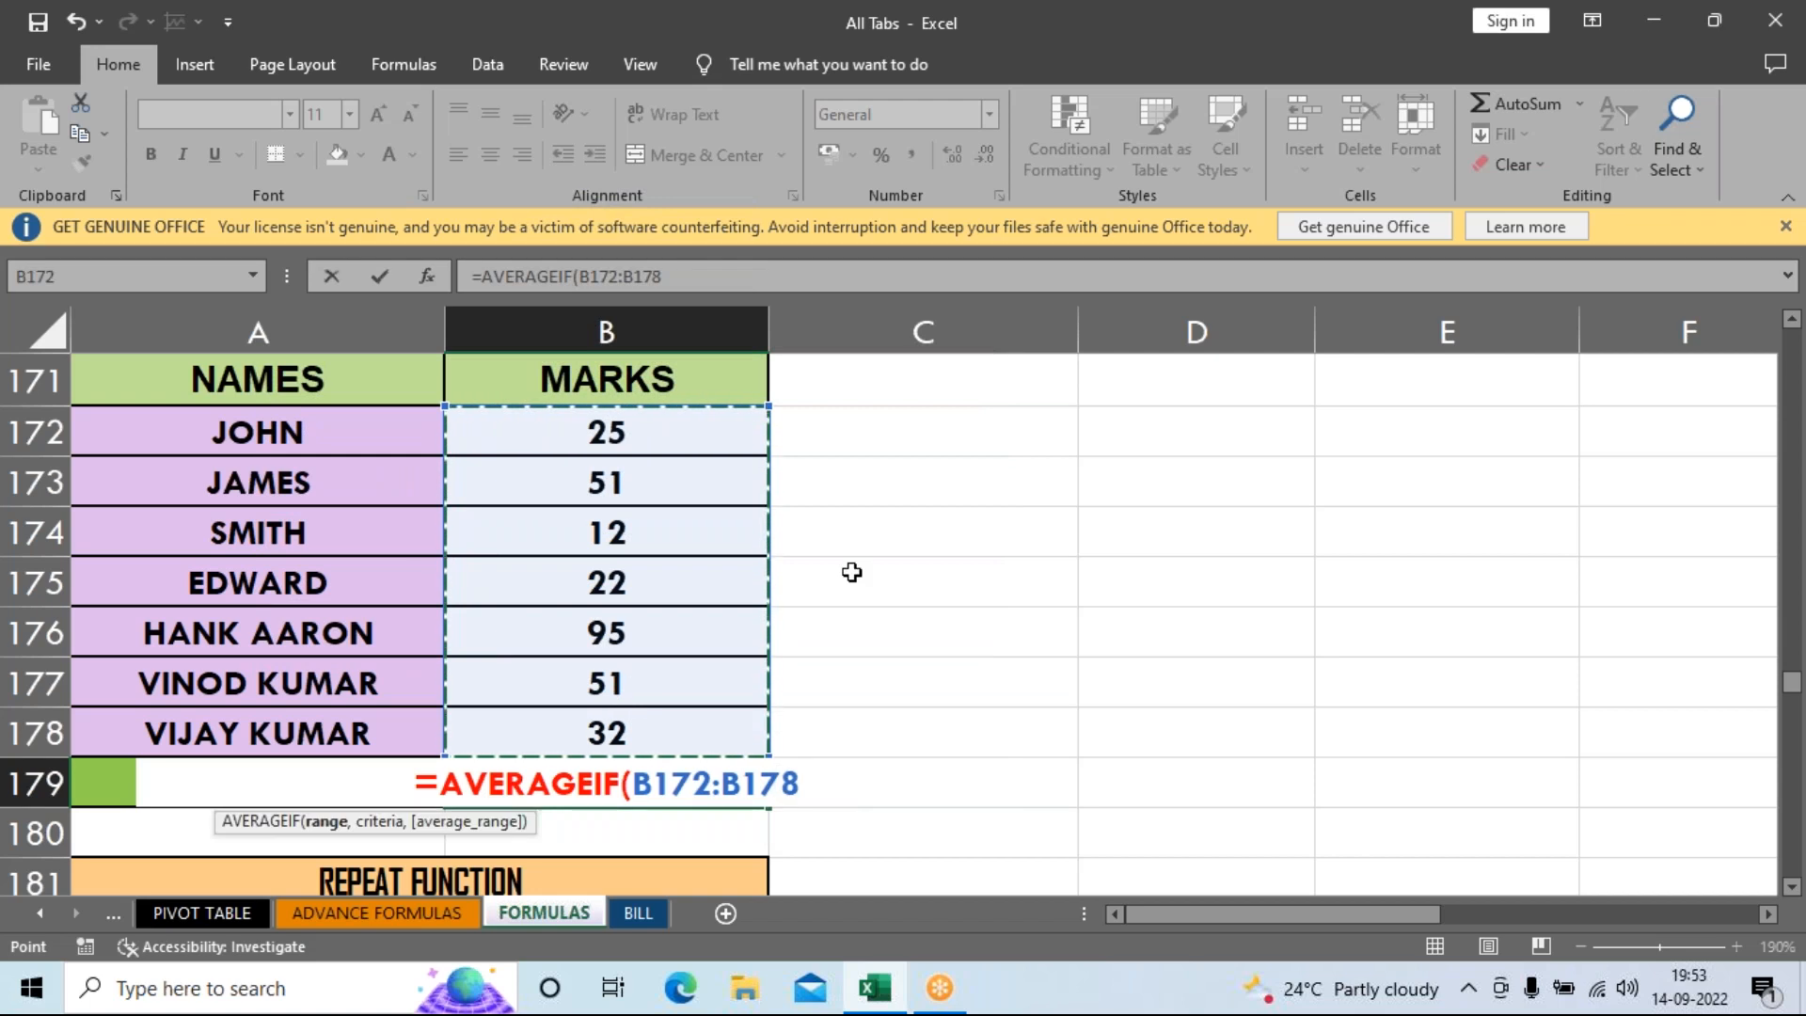
pyautogui.write(',"')
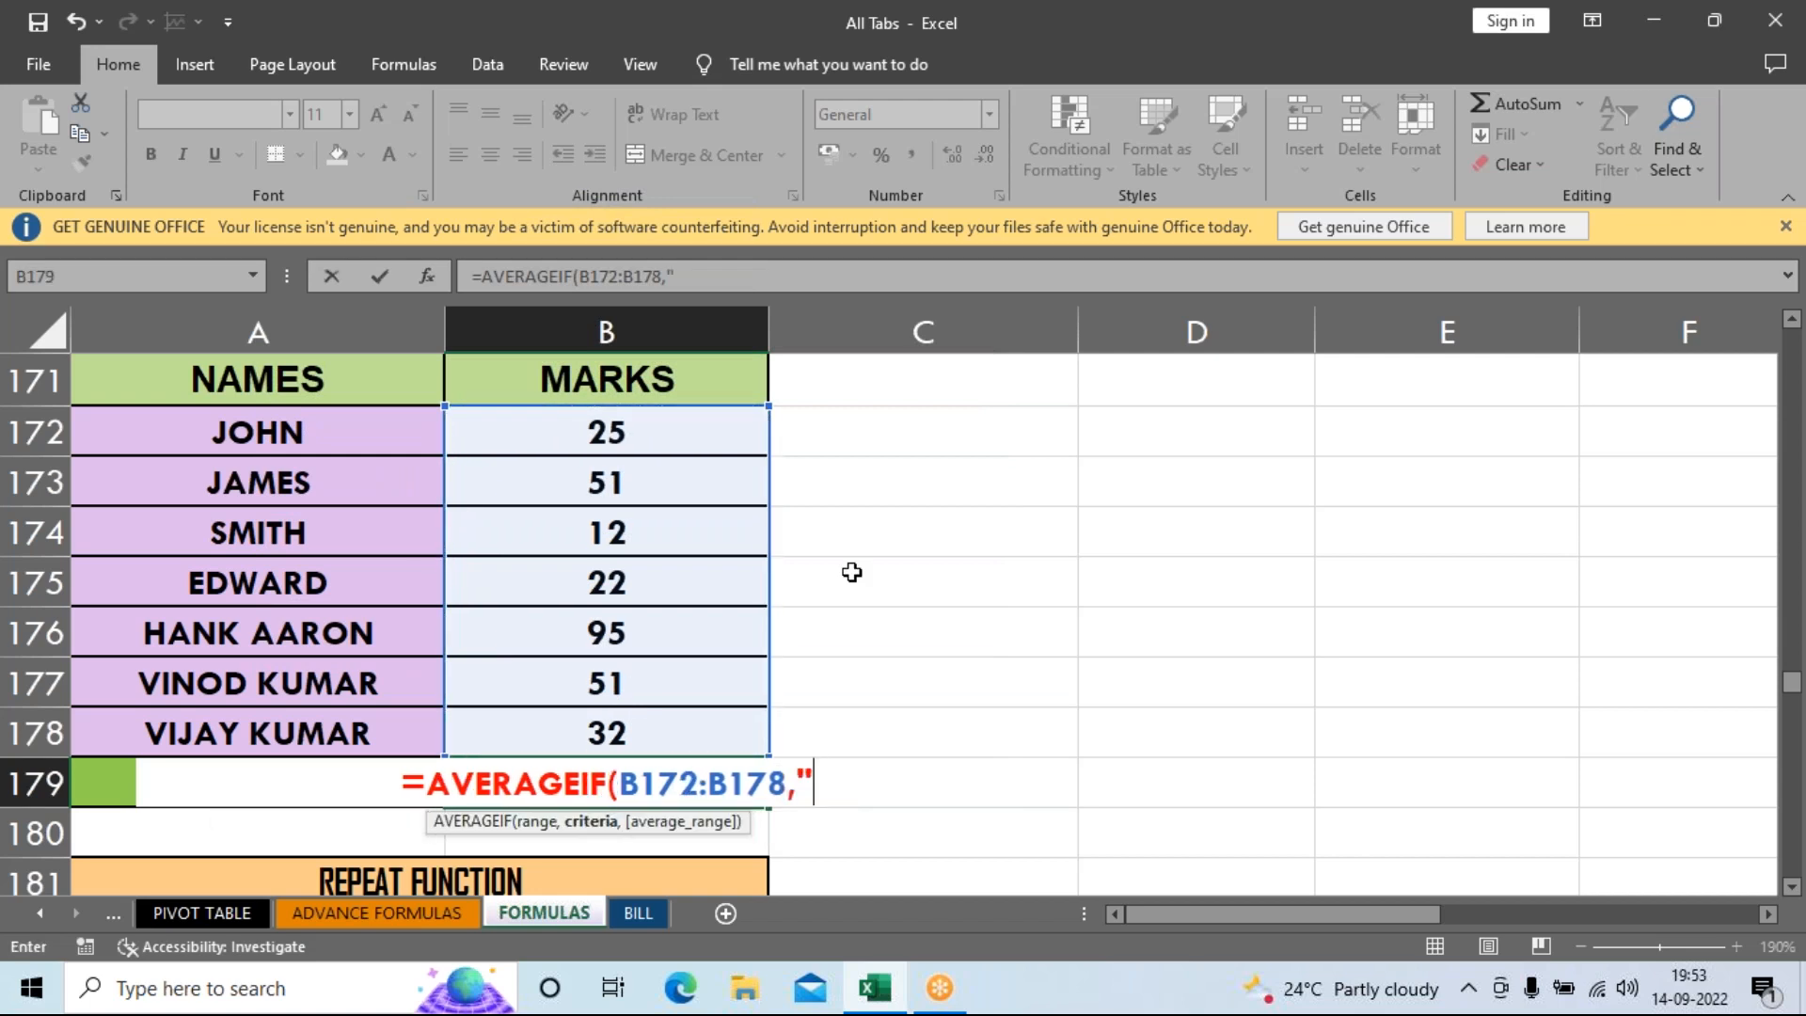
pyautogui.write('>')
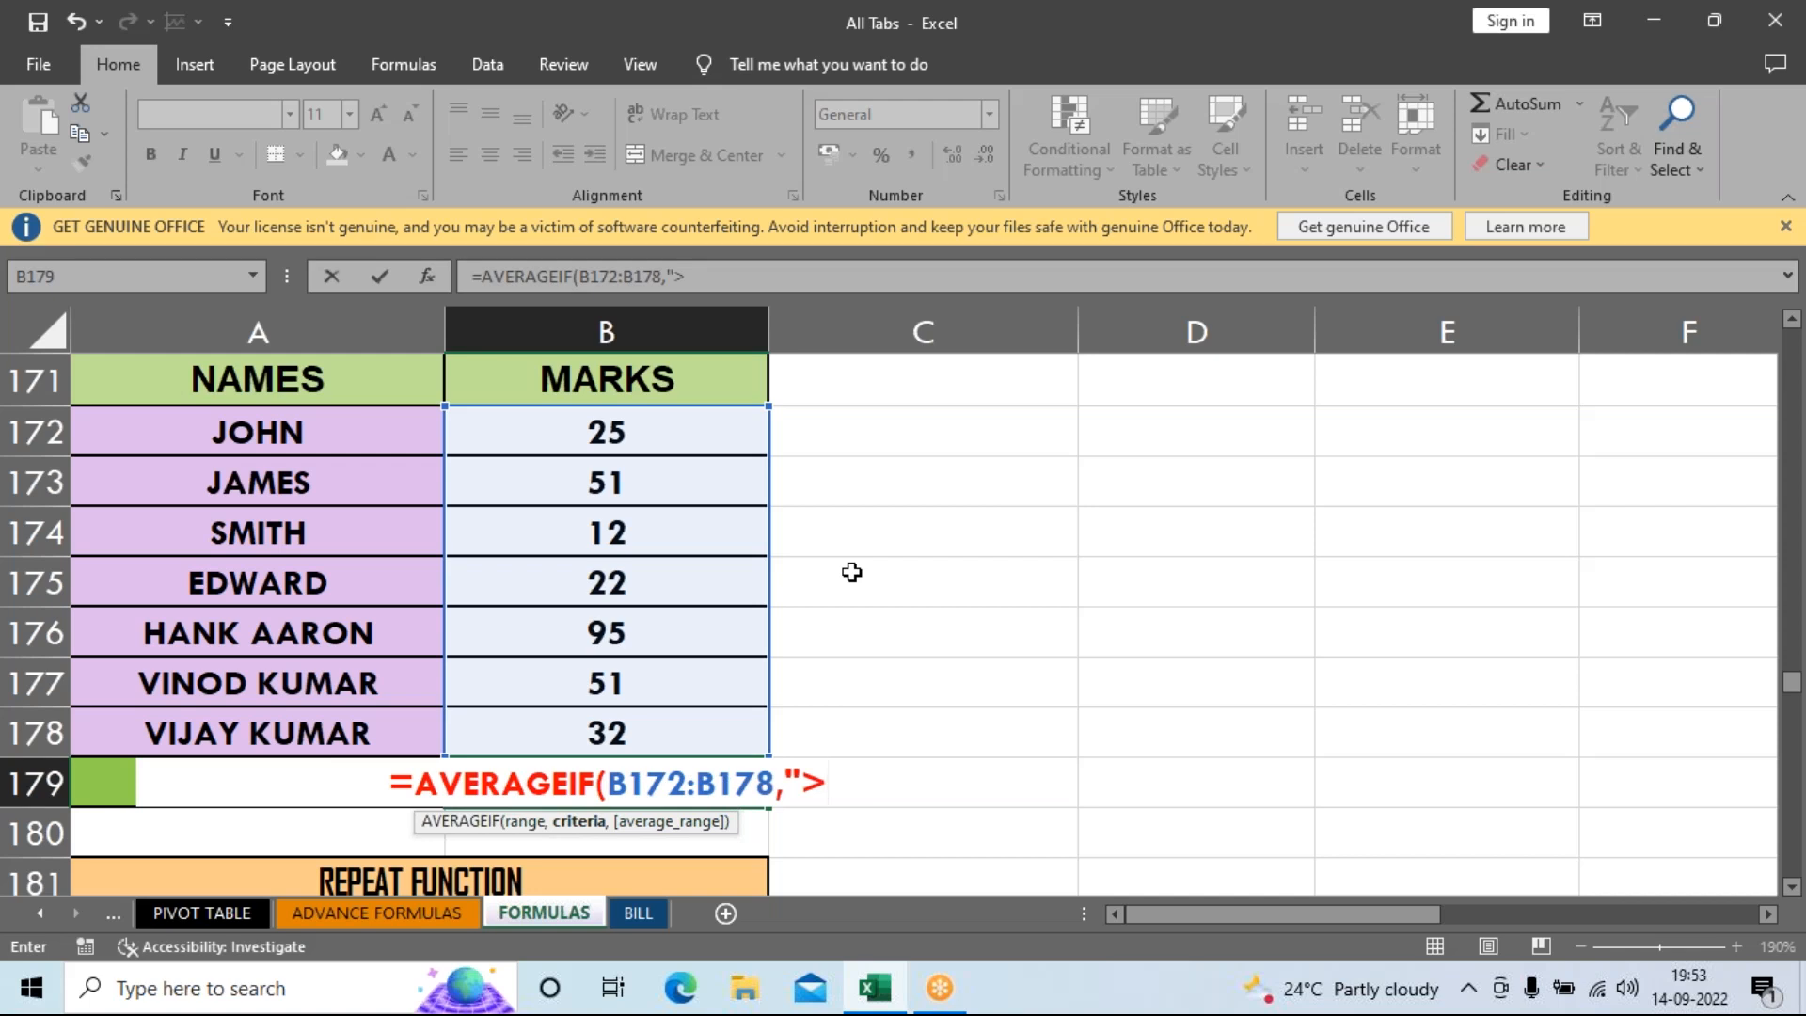
pyautogui.write('50')
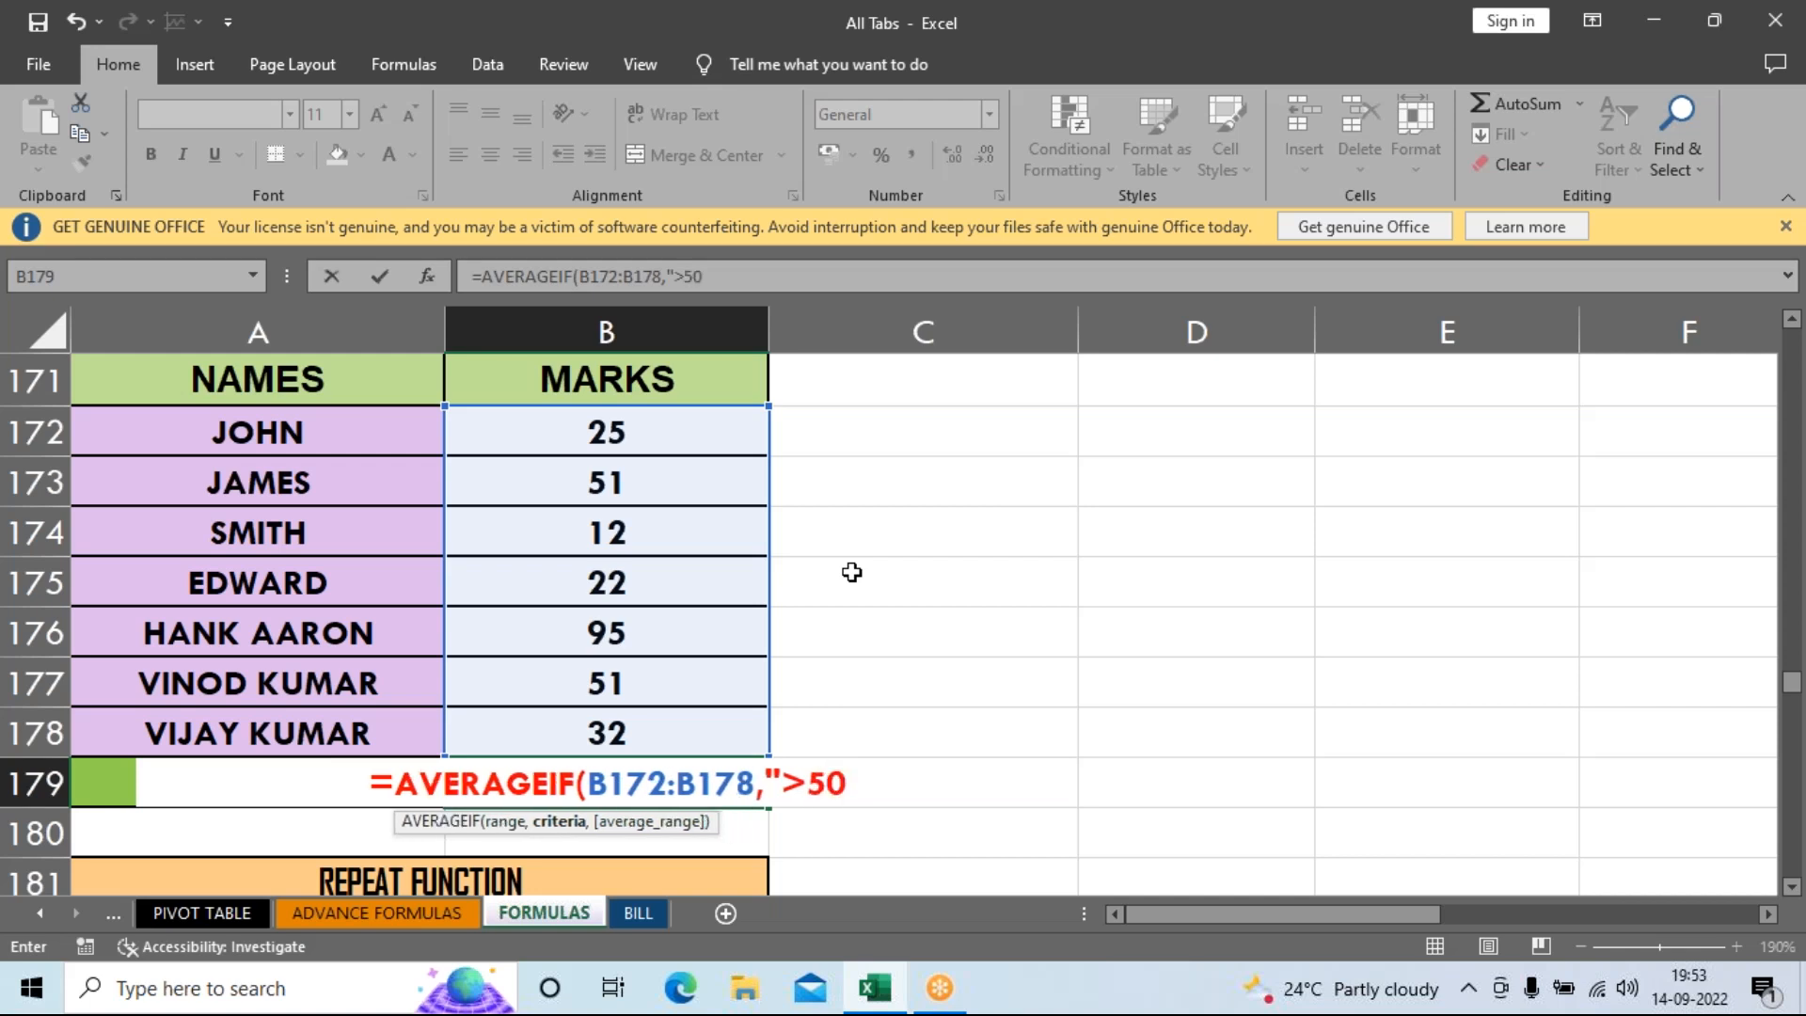
pyautogui.write('")')
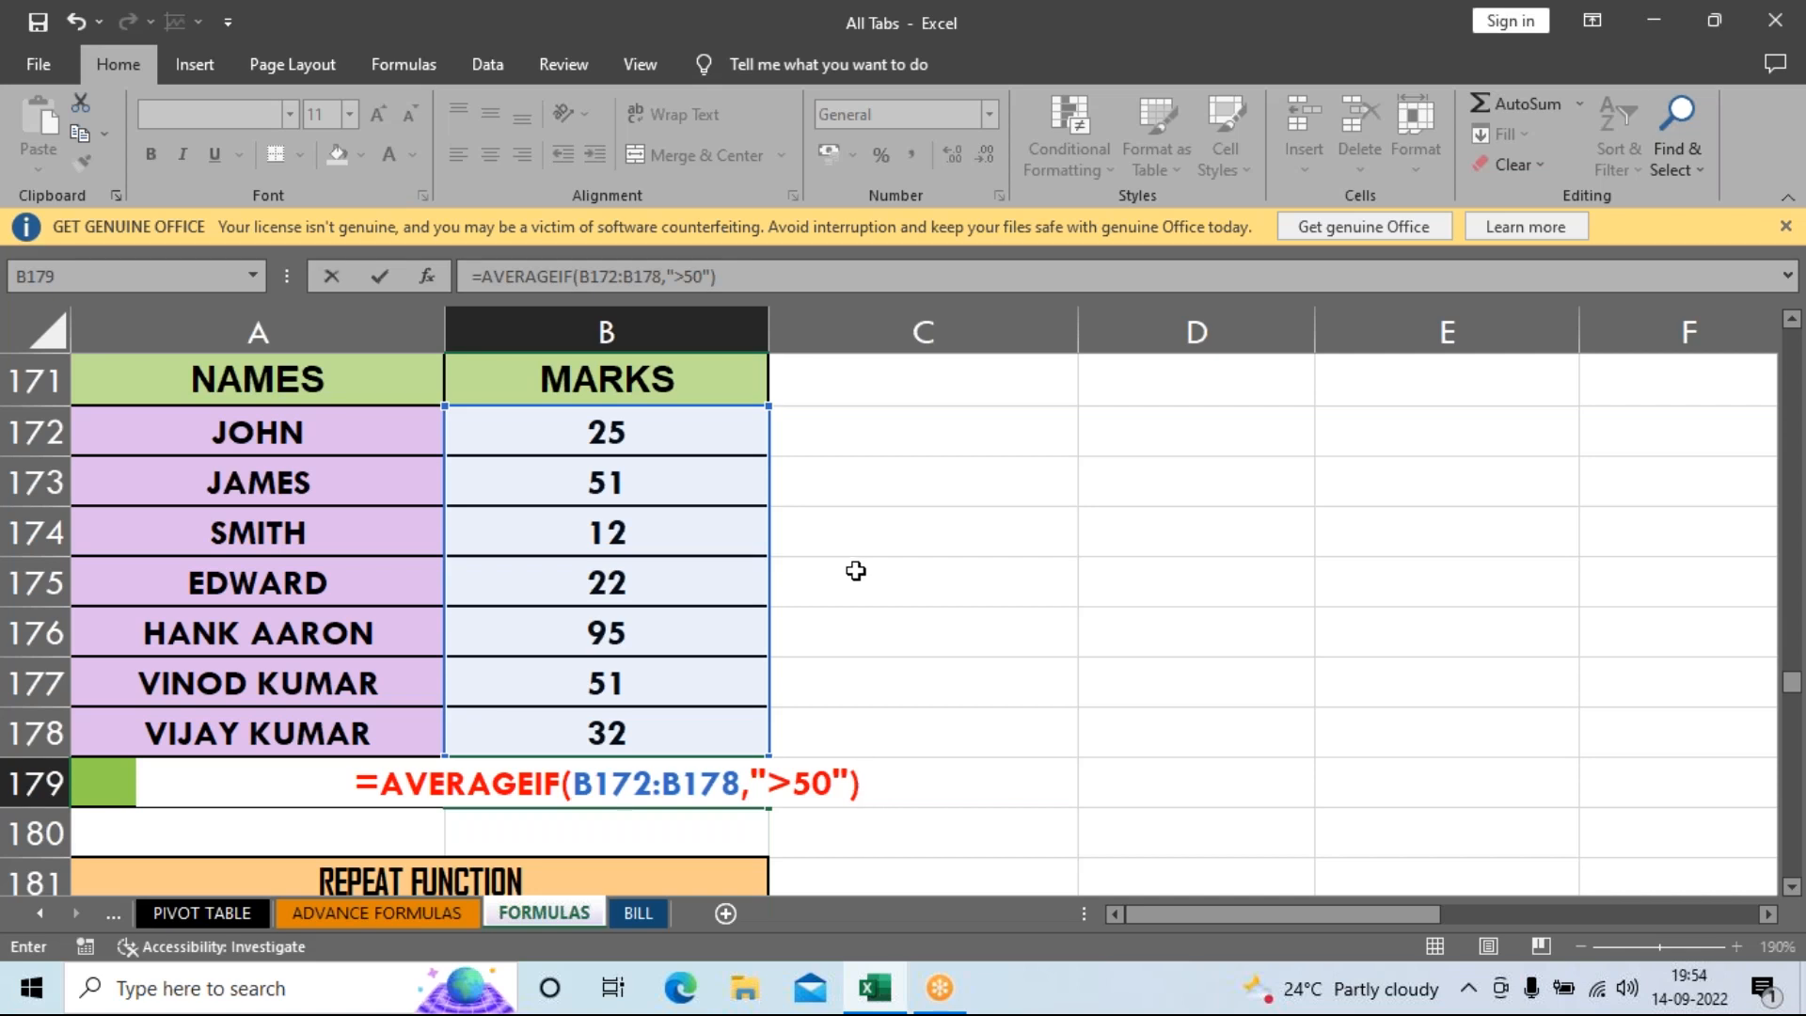
pyautogui.press('Return')
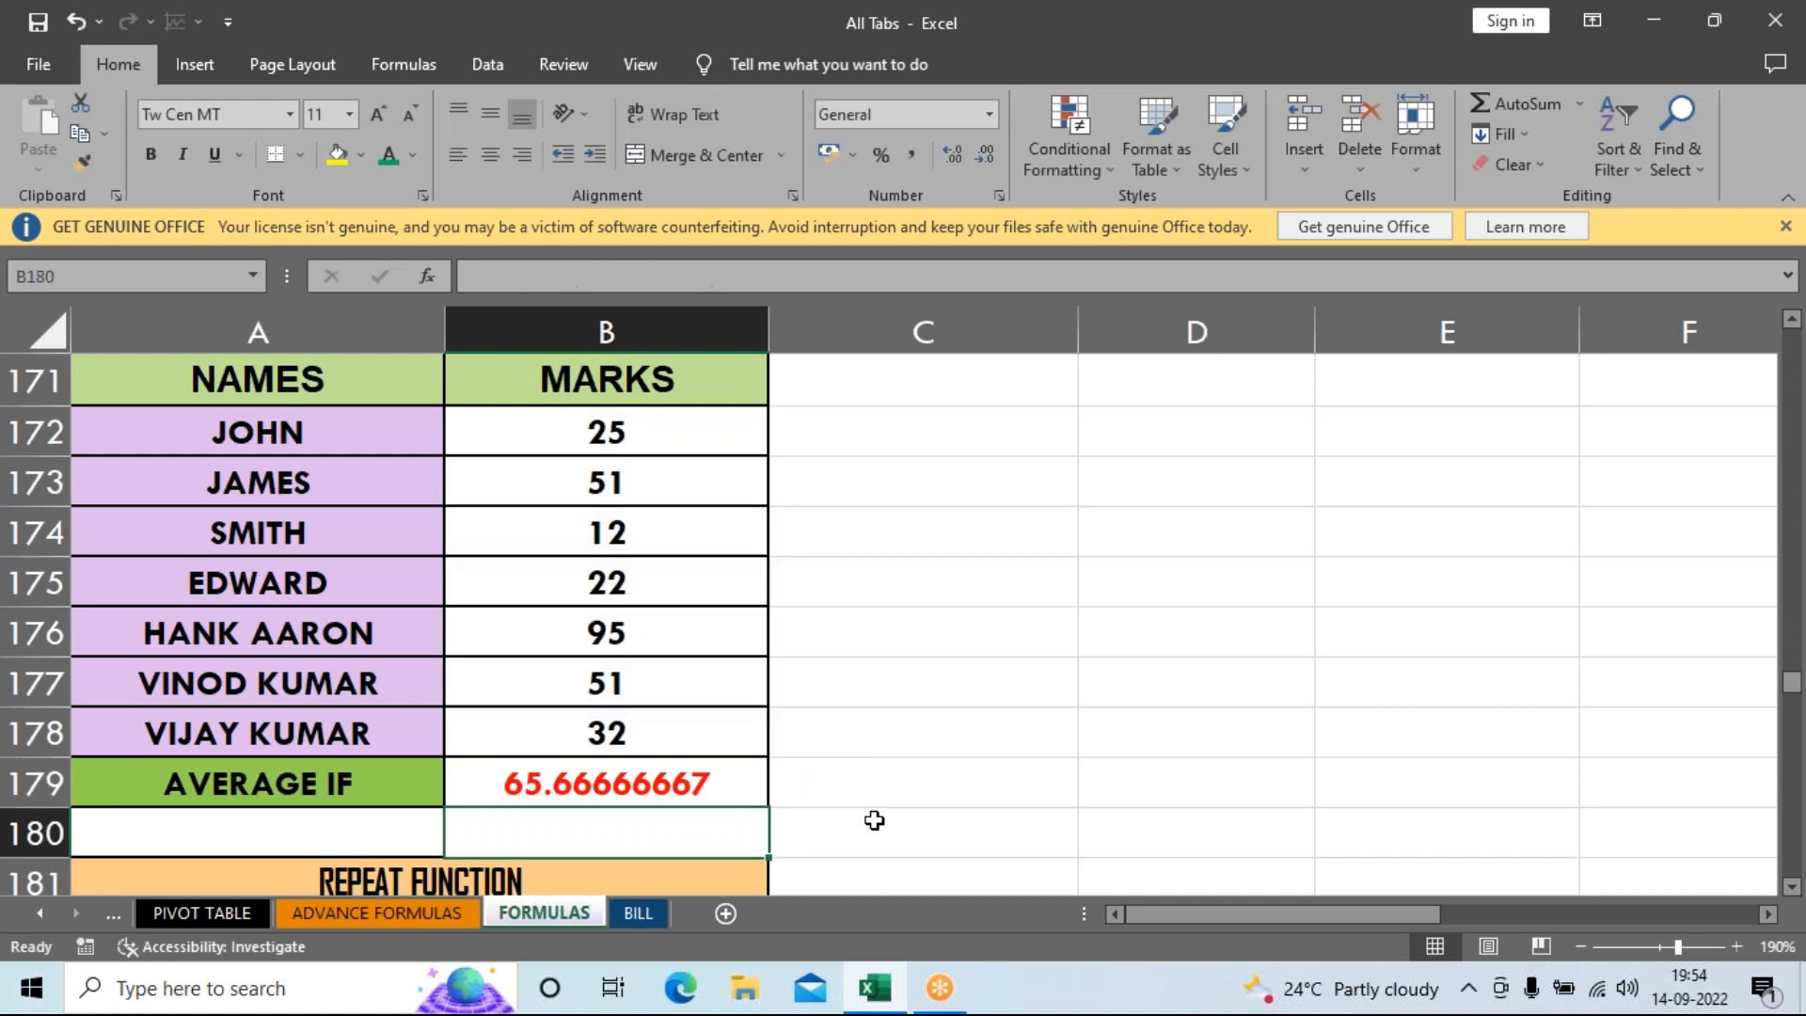
pyautogui.press('Up')
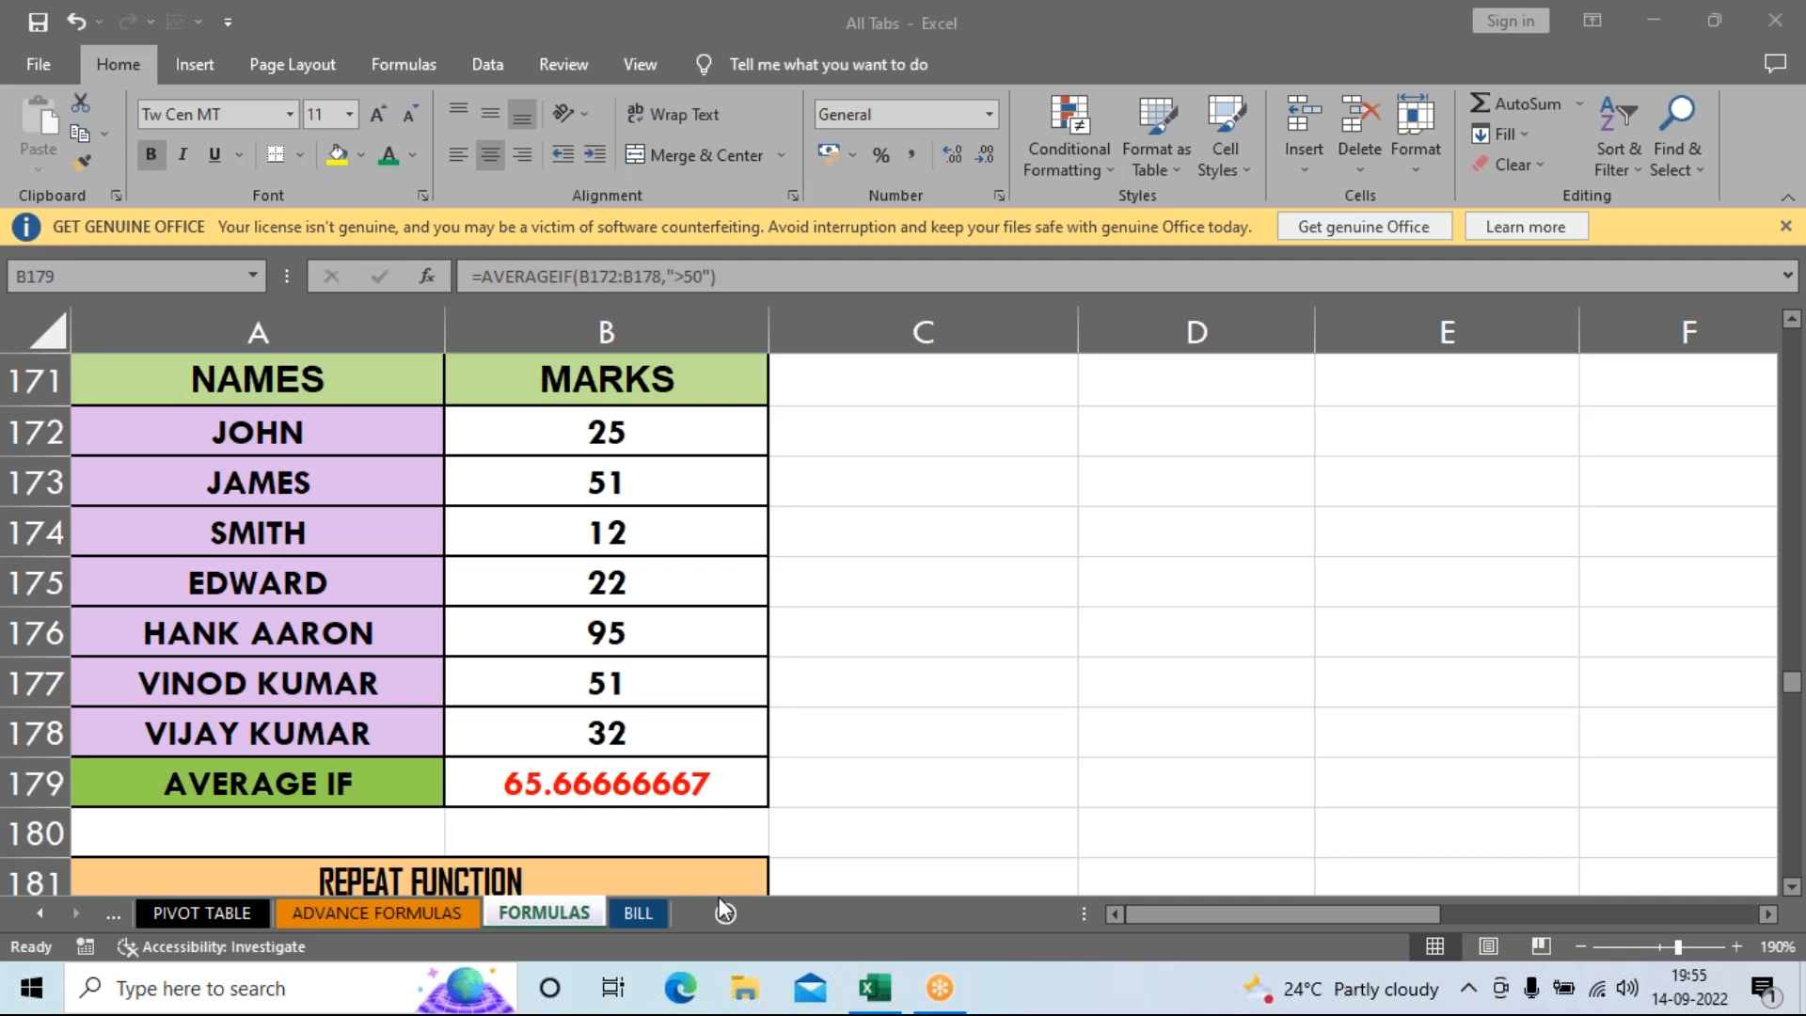
pyautogui.scroll(-1, 586, 835)
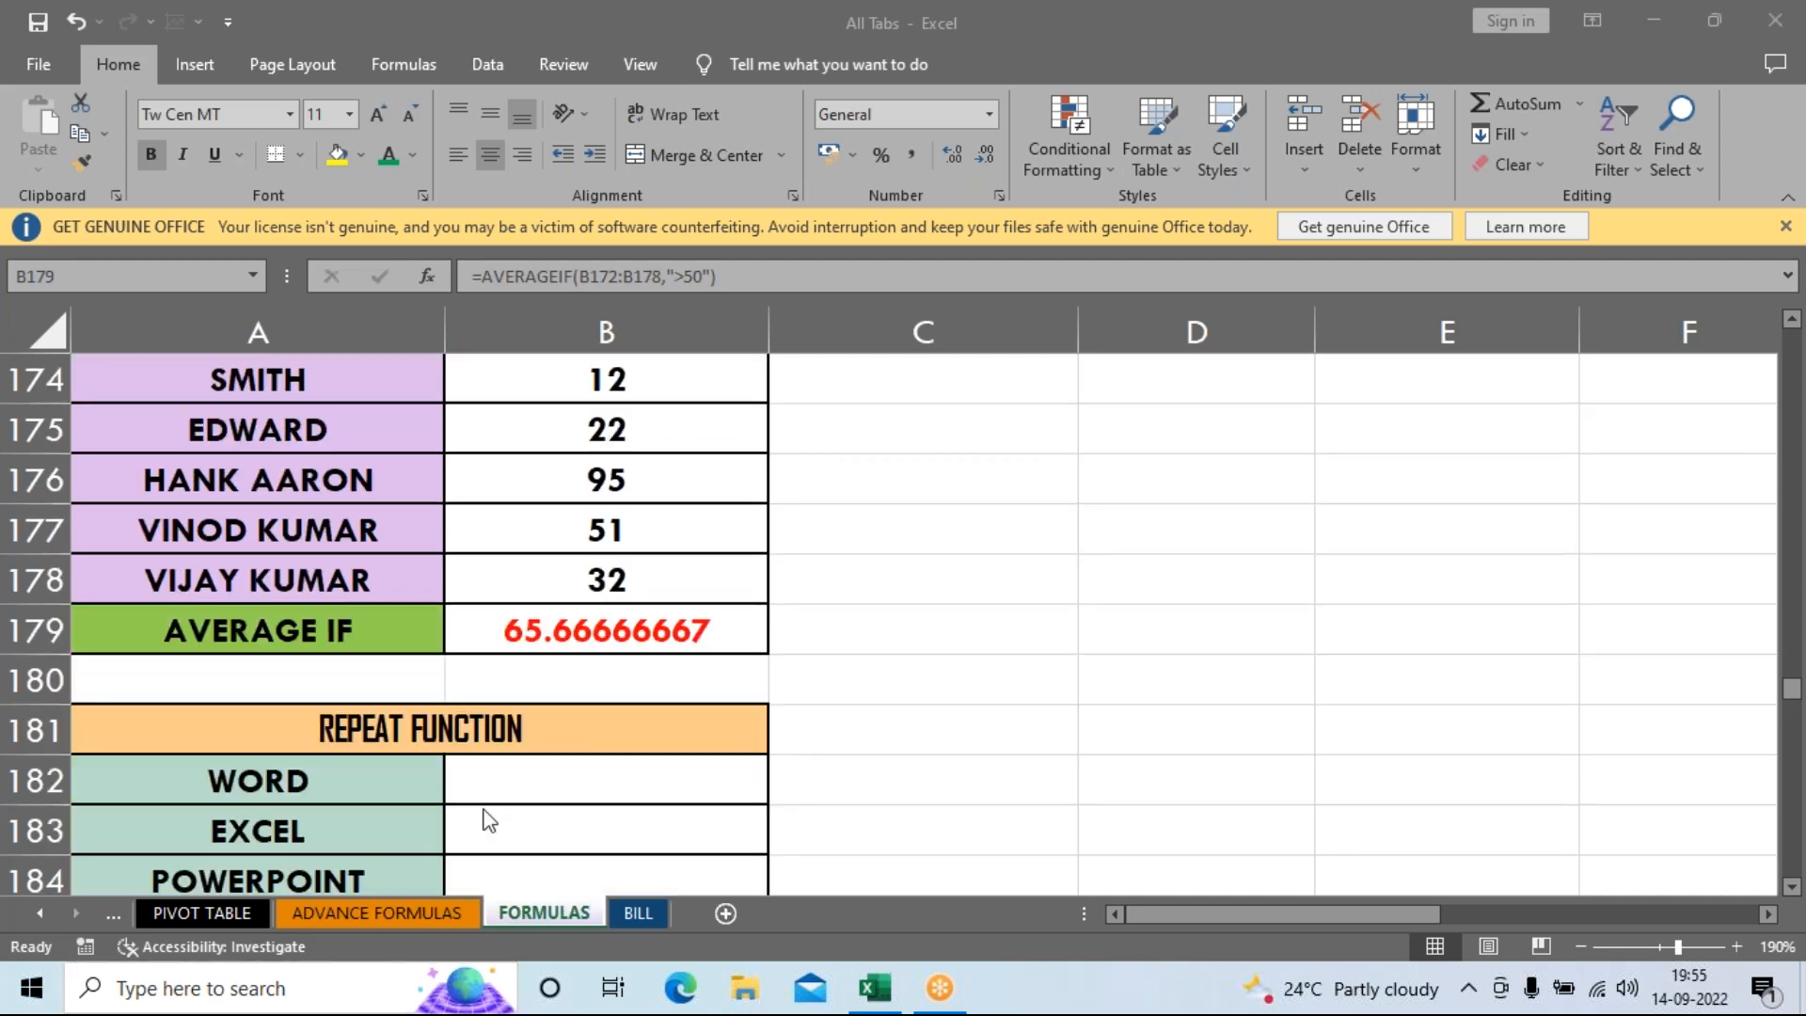